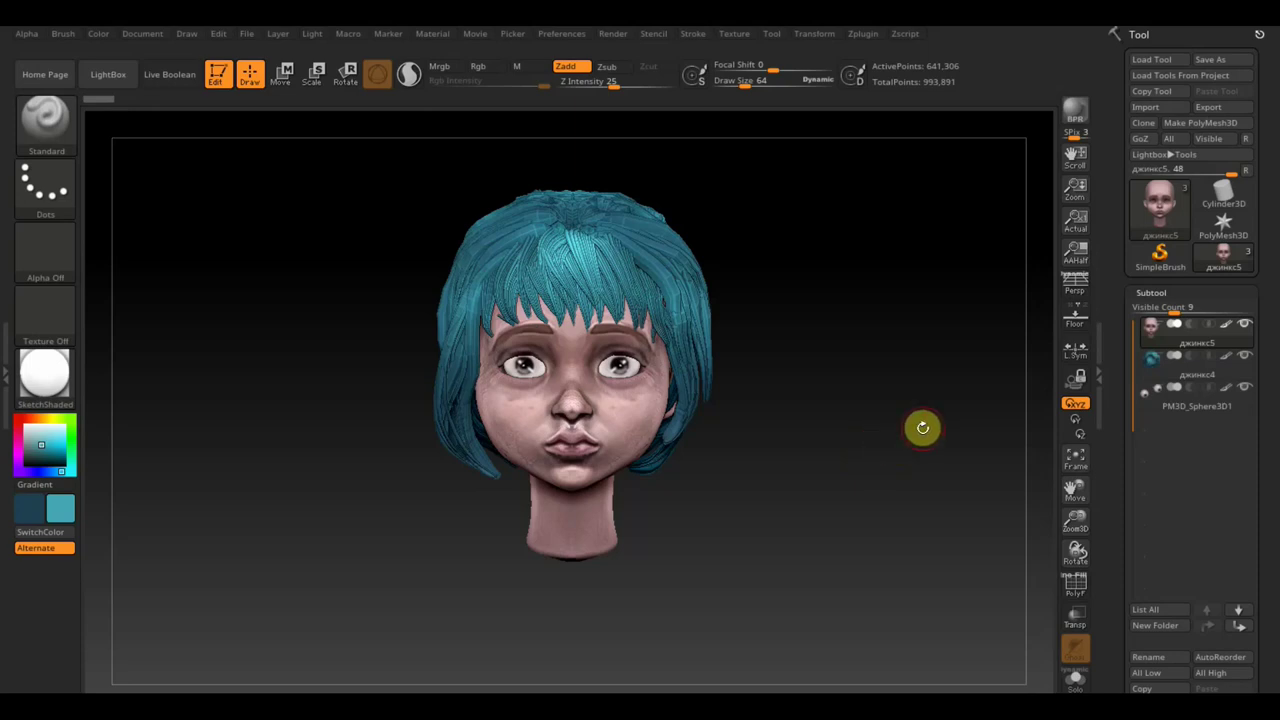
- Turn on the floor grid, select the PM3D_Sphere3D1 eye subtool, and show the brush library
{"action": "left_click", "coordinate": [1076, 318]}
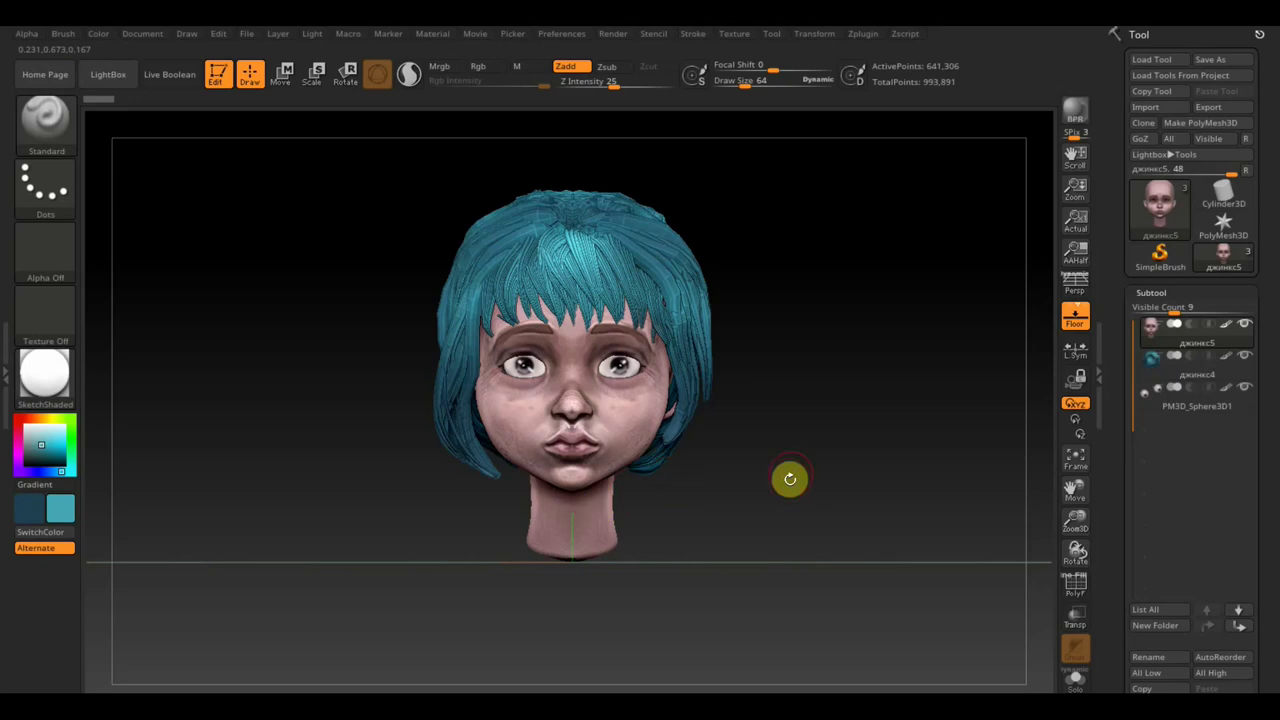
{"action": "mouse_move", "coordinate": [1153, 390]}
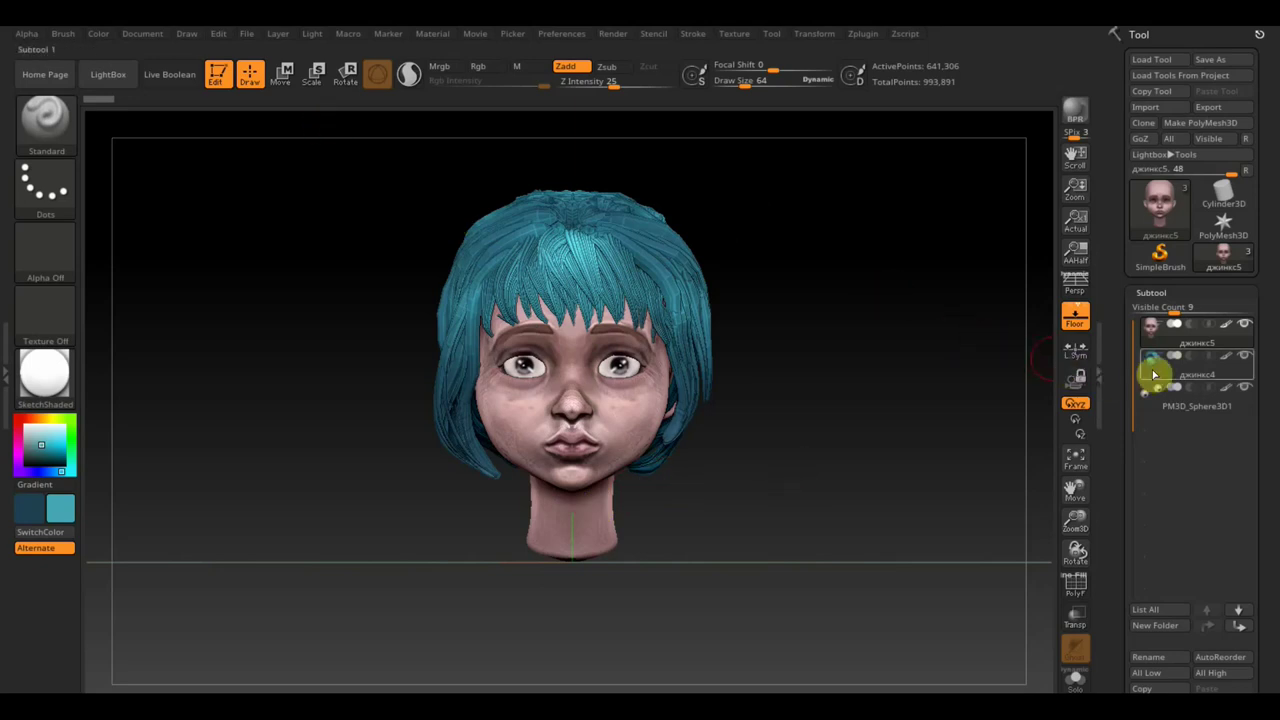
{"action": "left_click", "coordinate": [1152, 403]}
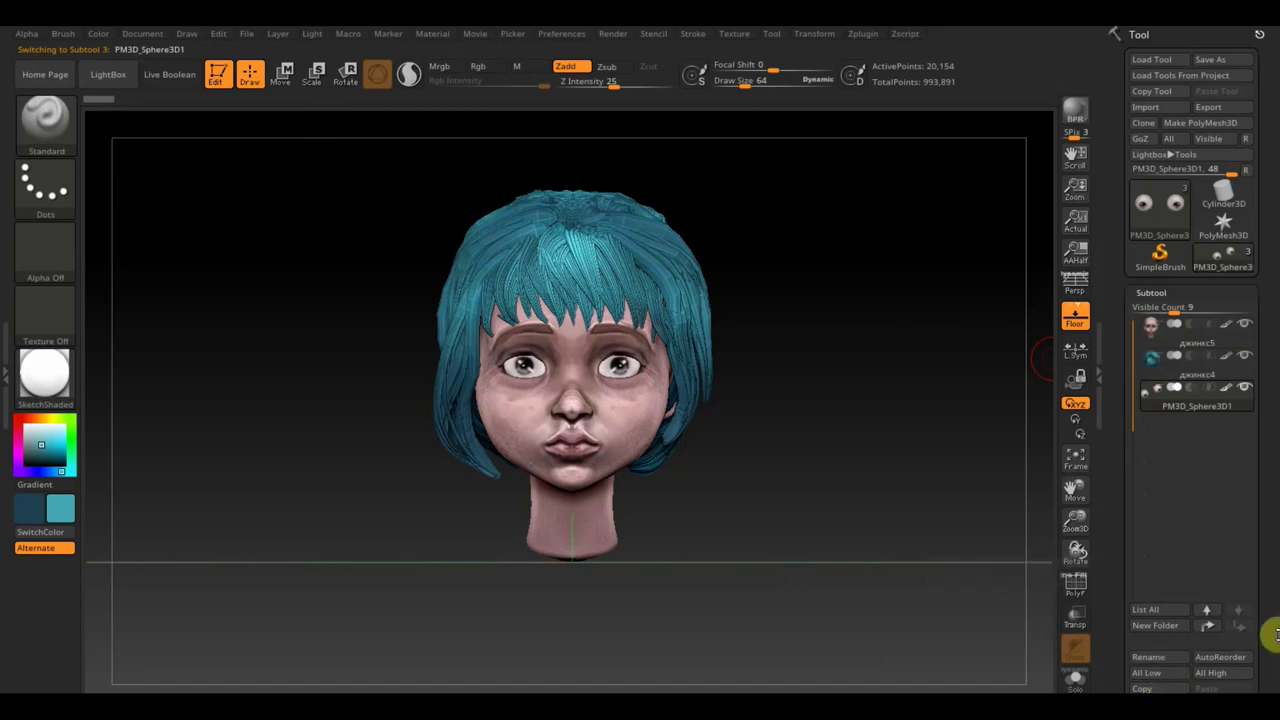
{"action": "scroll", "coordinate": [1276, 633], "scroll_direction": "down", "scroll_amount": 3}
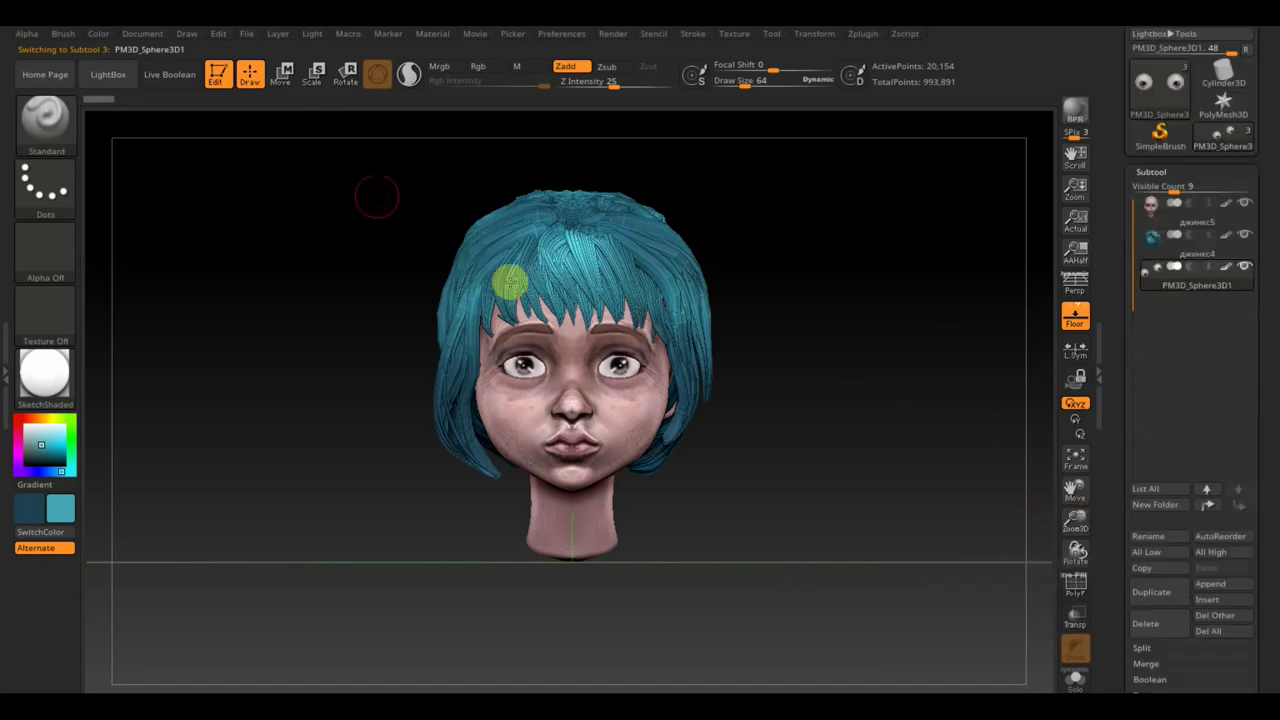
{"action": "left_click", "coordinate": [52, 122]}
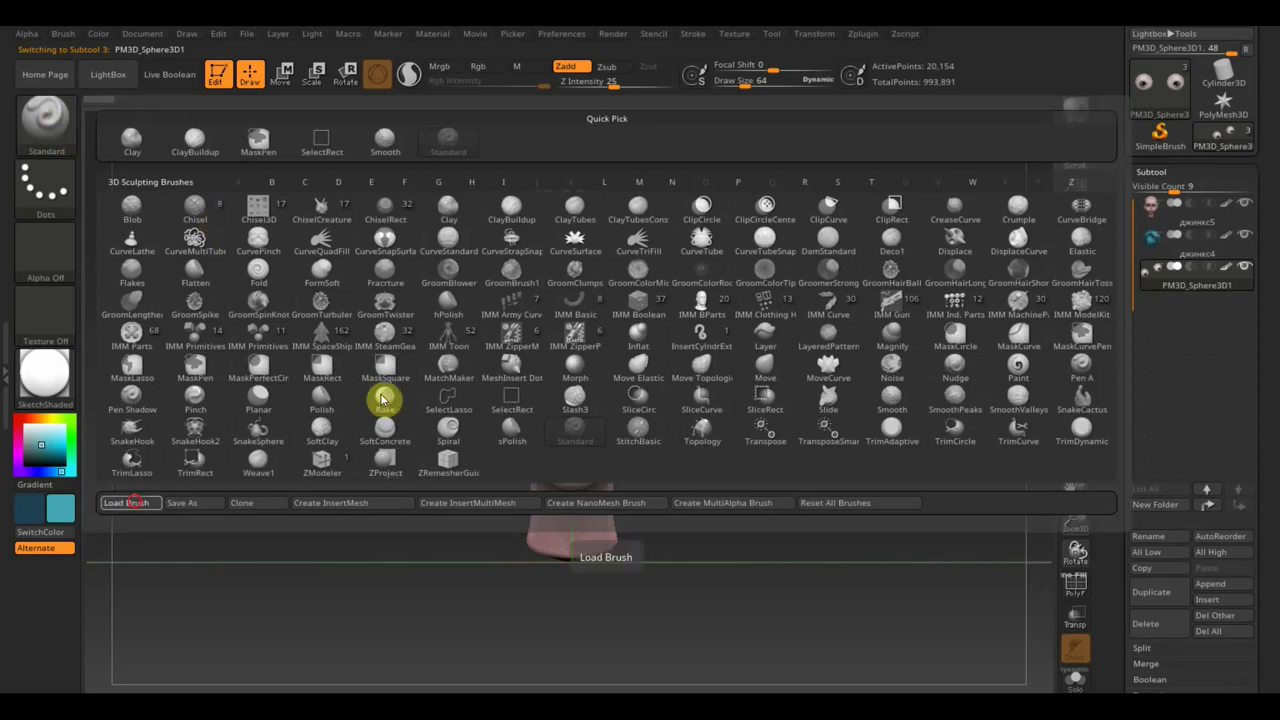
- Browse the Load Brush dialog to the Desktop's ВСЕ для SculptGL folder of .zbp presets
{"action": "left_click", "coordinate": [126, 502]}
{"action": "left_click", "coordinate": [93, 283]}
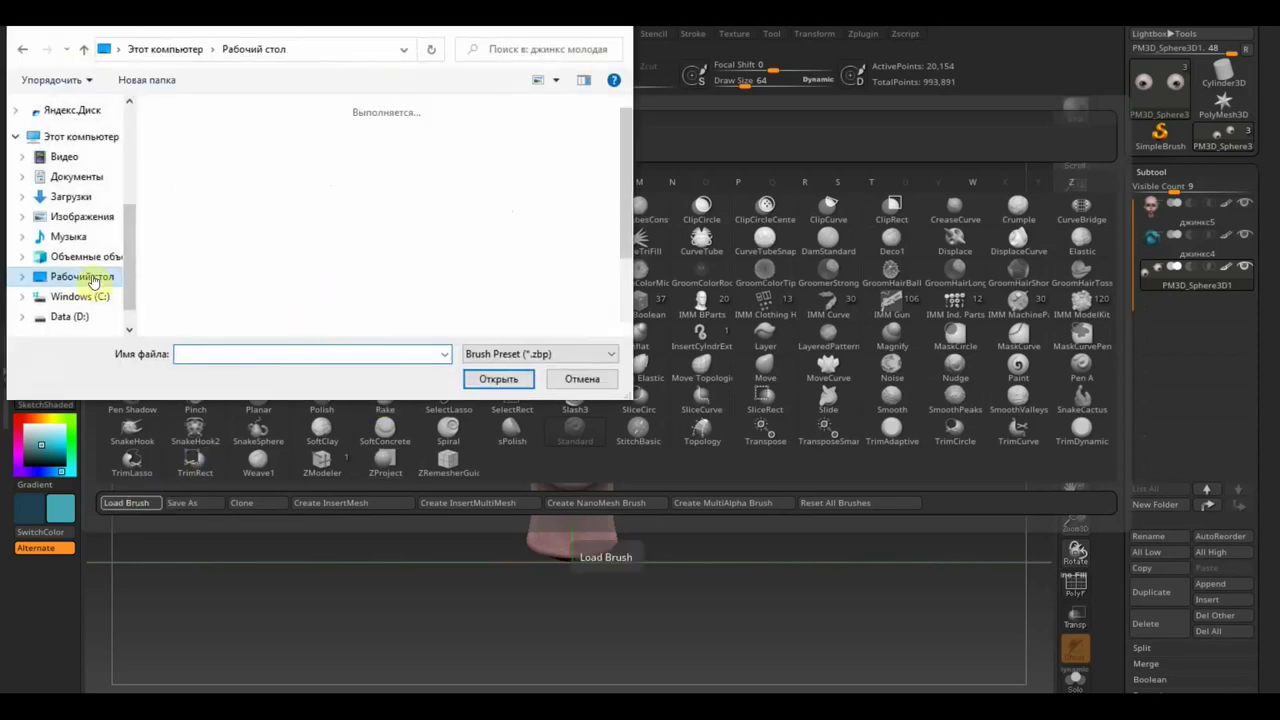
{"action": "scroll", "coordinate": [432, 275], "scroll_direction": "down", "scroll_amount": 1}
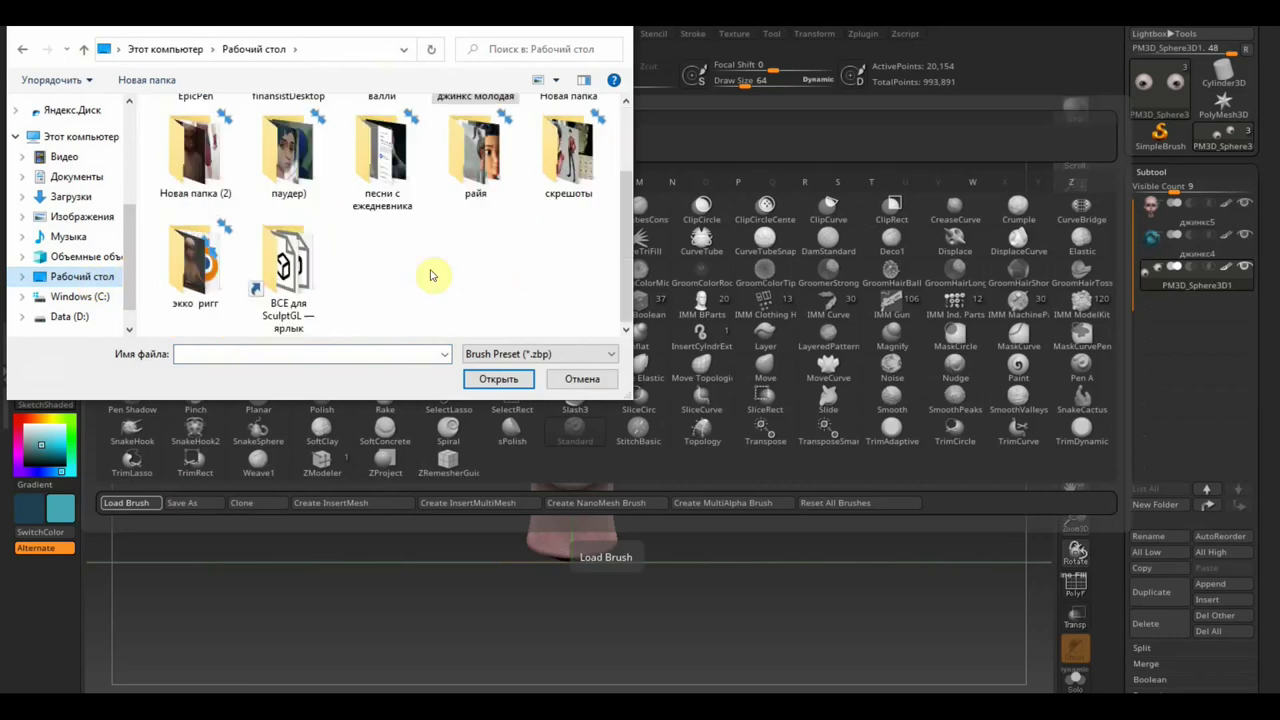
{"action": "left_click", "coordinate": [285, 270]}
{"action": "double_click", "coordinate": [285, 270]}
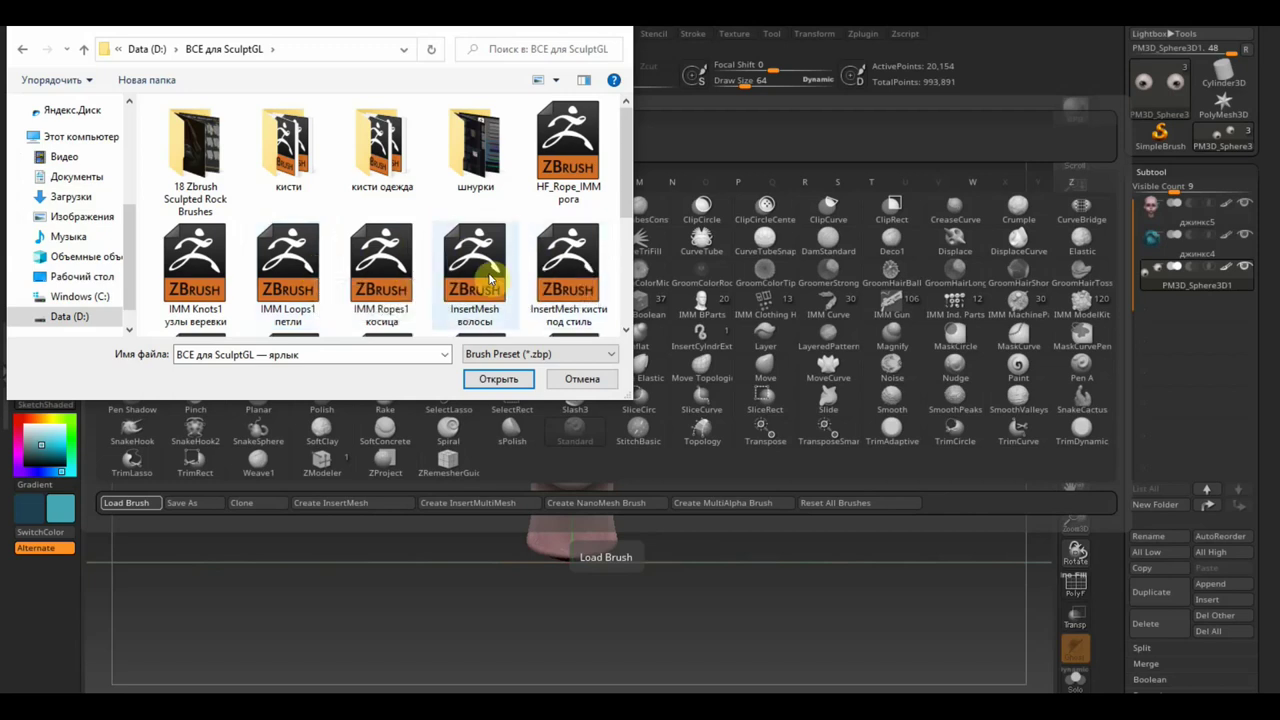
- Load the InsertMesh_Болванки тел.zbp preset of human body meshes
{"action": "scroll", "coordinate": [490, 280], "scroll_direction": "down", "scroll_amount": 1}
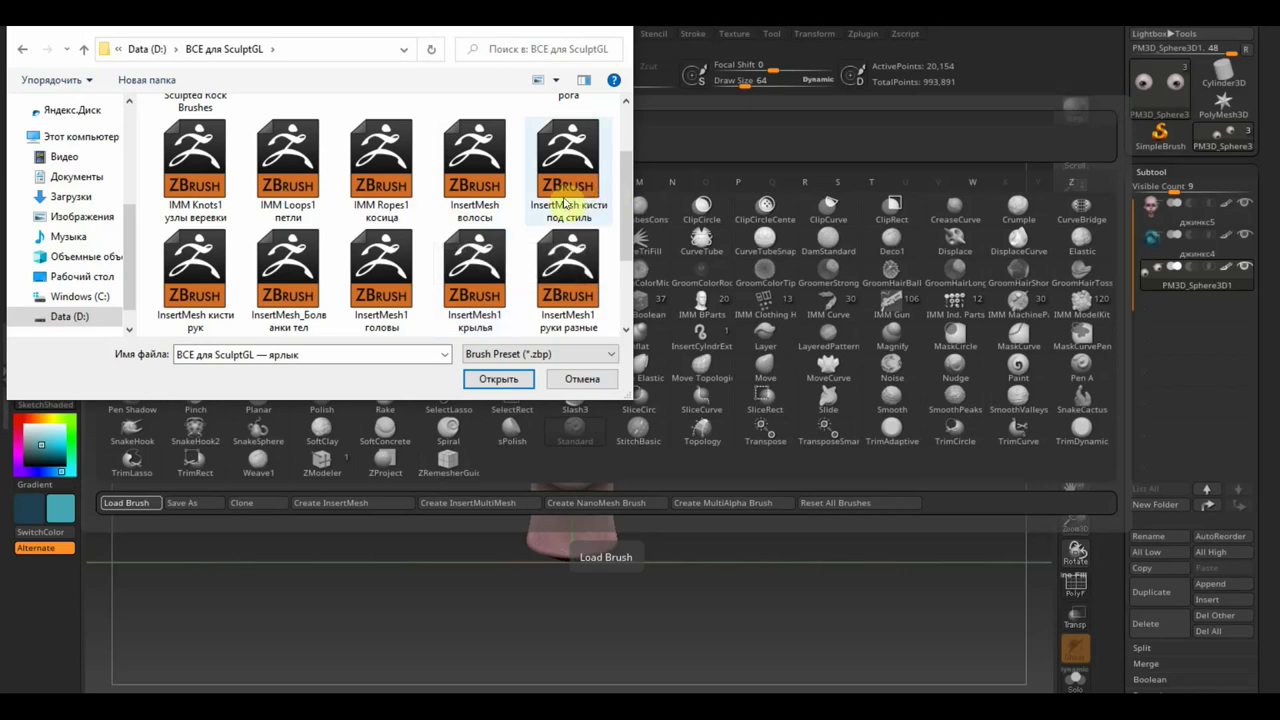
{"action": "left_click", "coordinate": [291, 274]}
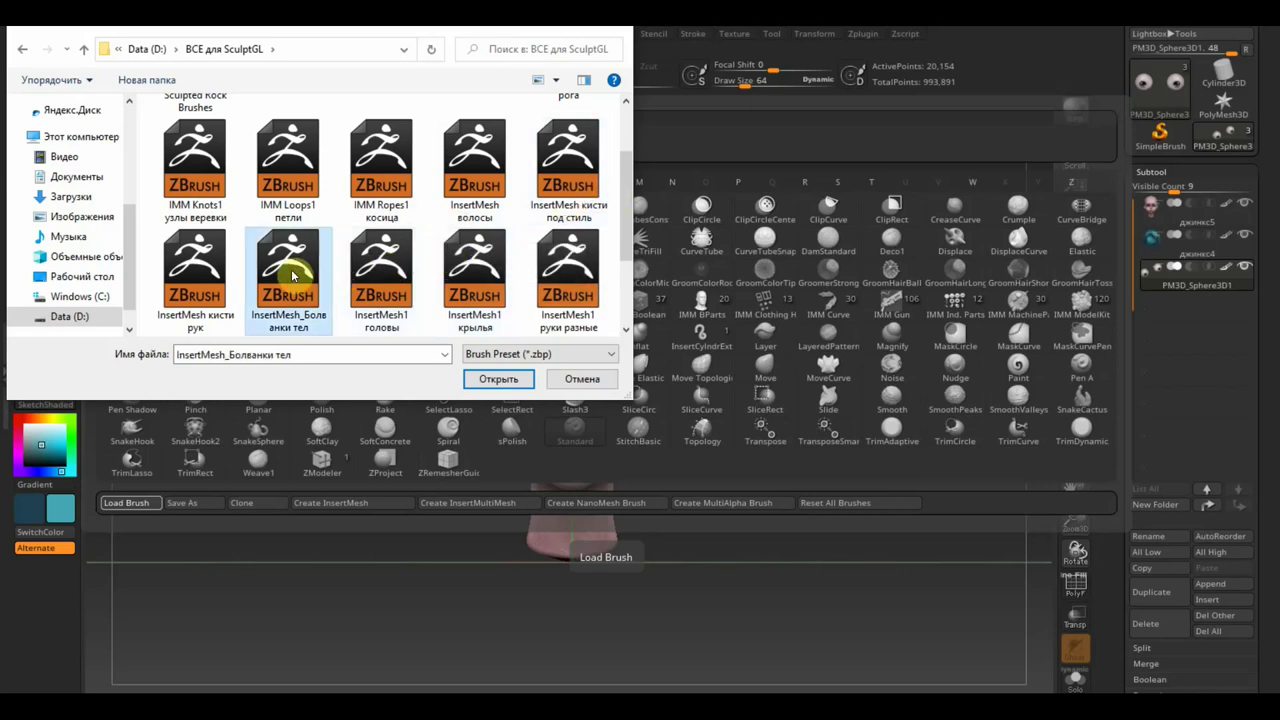
{"action": "double_click", "coordinate": [291, 274]}
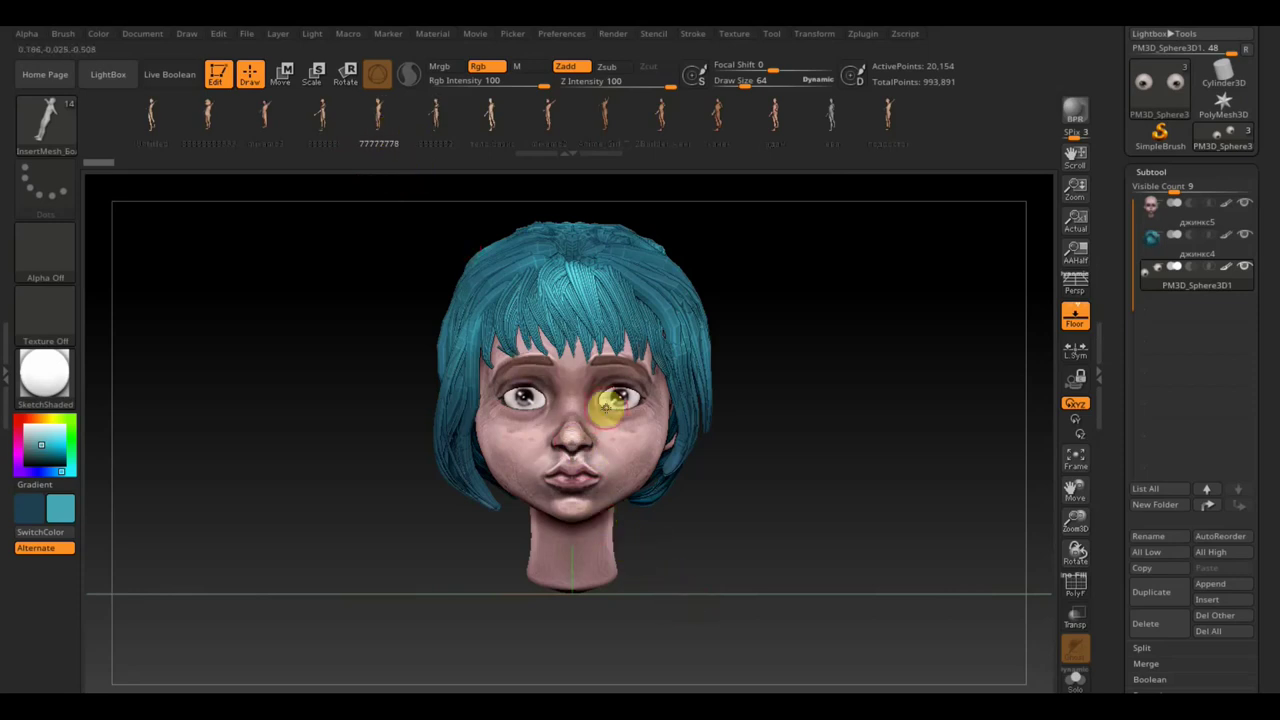
- Insert a standing body figure from the eye downward and set the paint colour to white
{"action": "left_click_drag", "start_coordinate": [606, 404], "coordinate": [615, 601]}
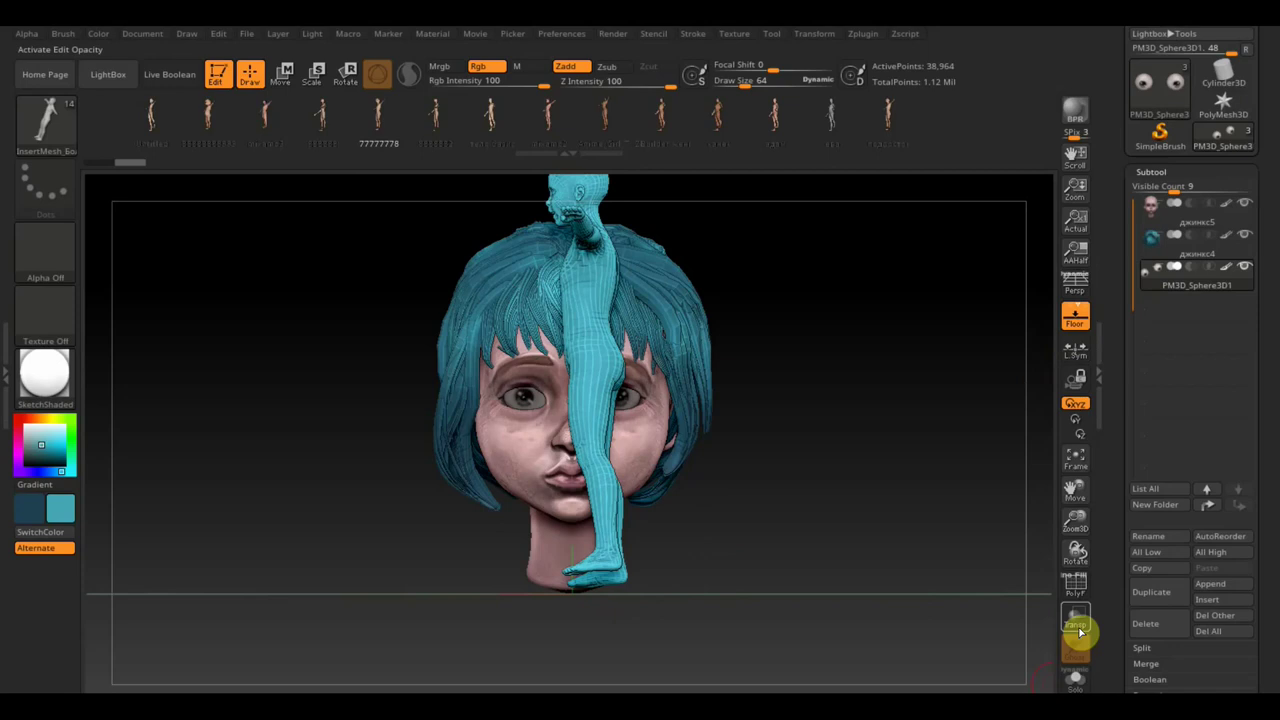
{"action": "left_click", "coordinate": [22, 427]}
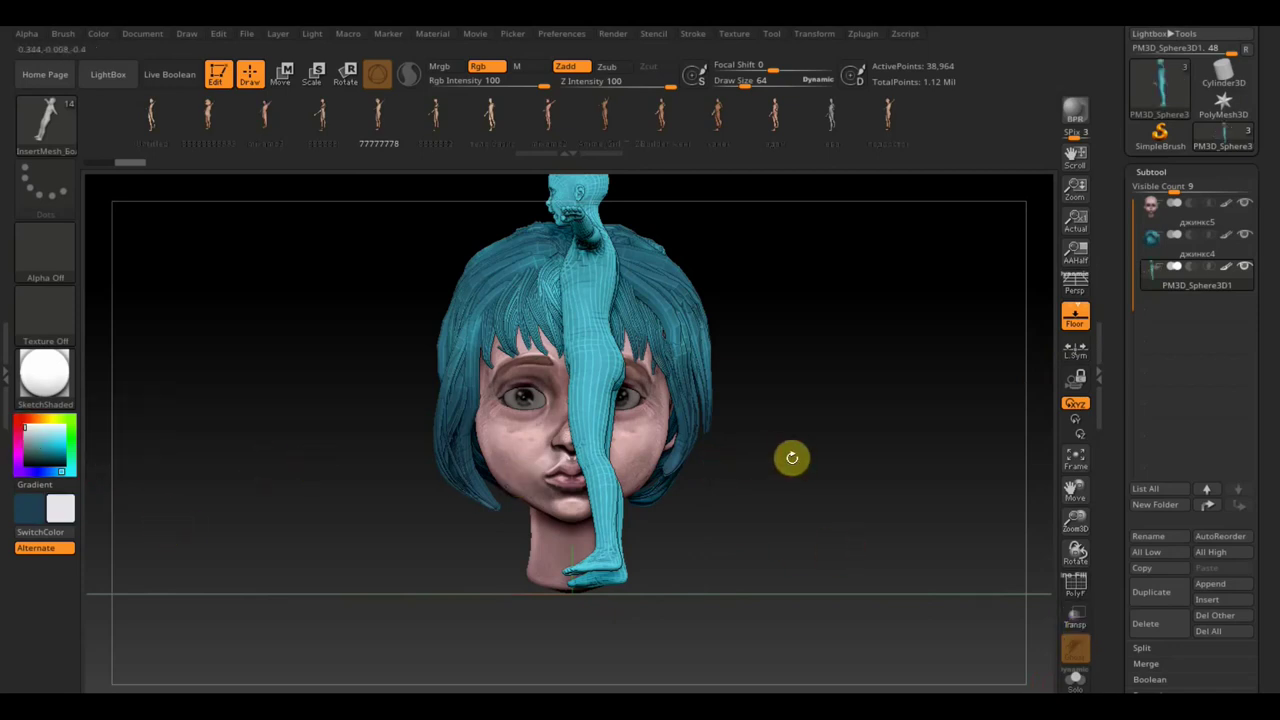
{"action": "left_click_drag", "start_coordinate": [791, 457], "coordinate": [831, 466]}
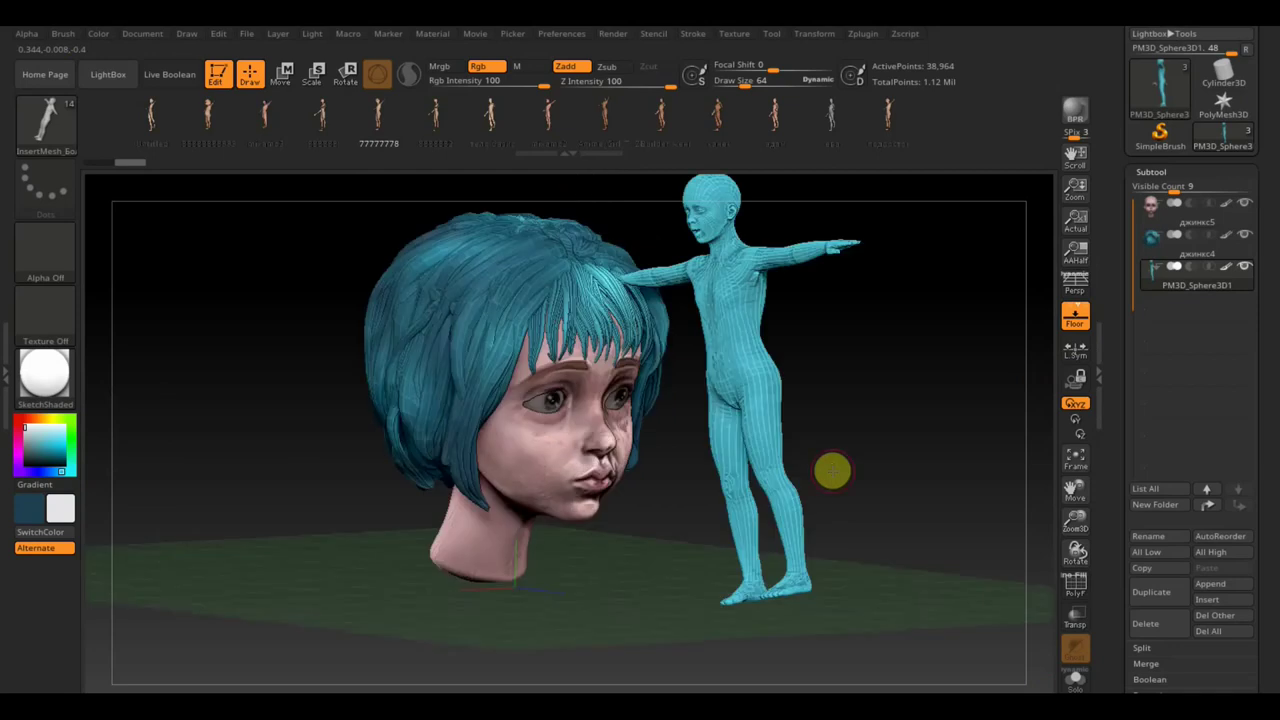
{"action": "left_click", "coordinate": [44, 378]}
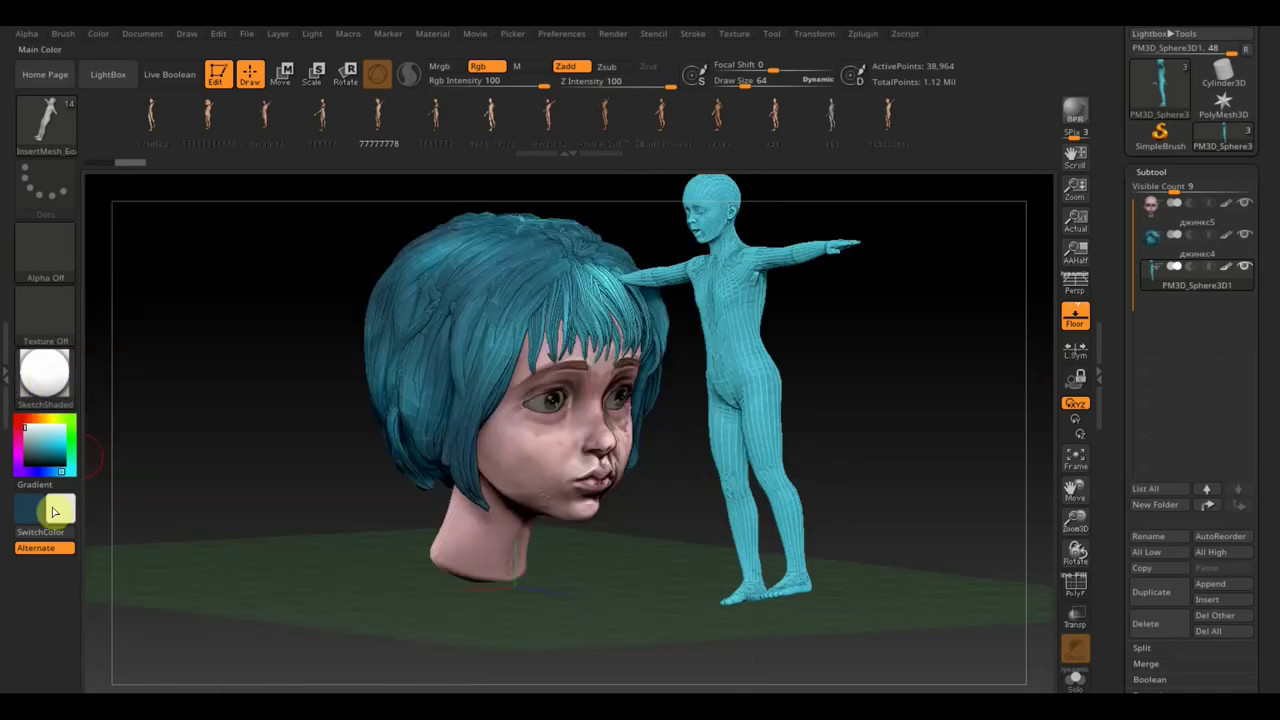
{"action": "left_click", "coordinate": [31, 425]}
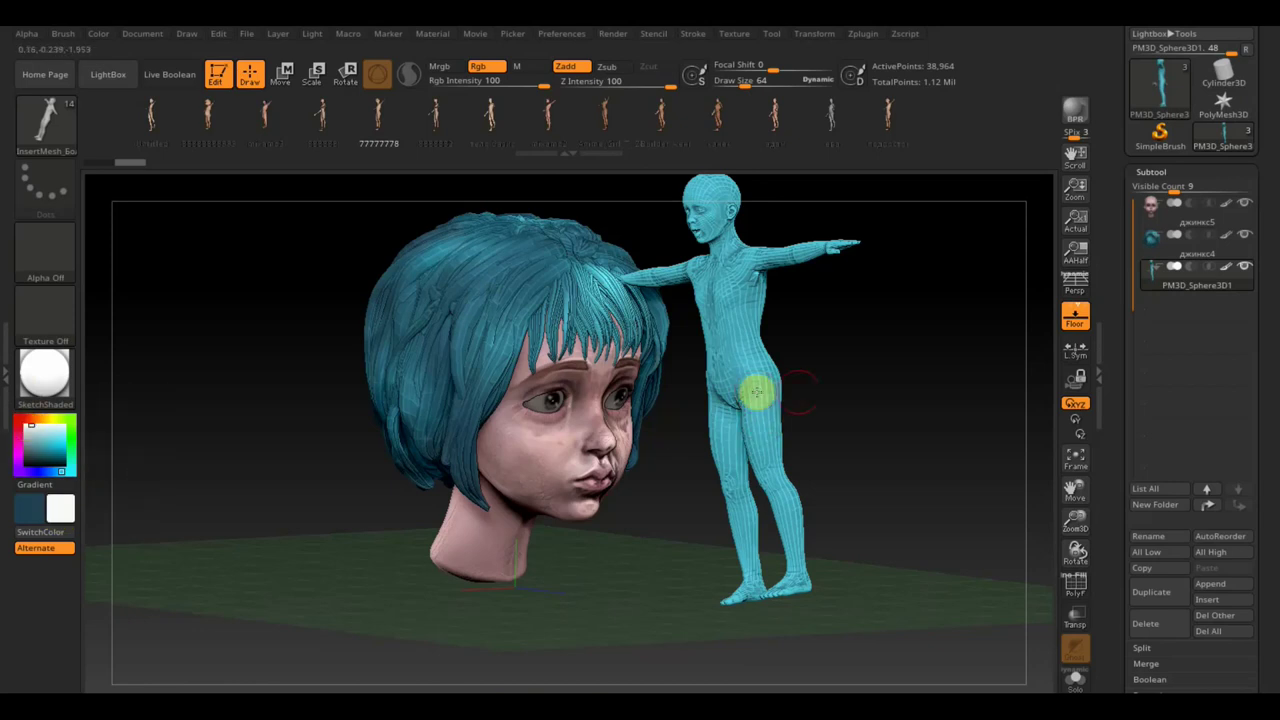
{"action": "left_click_drag", "start_coordinate": [858, 402], "coordinate": [871, 411]}
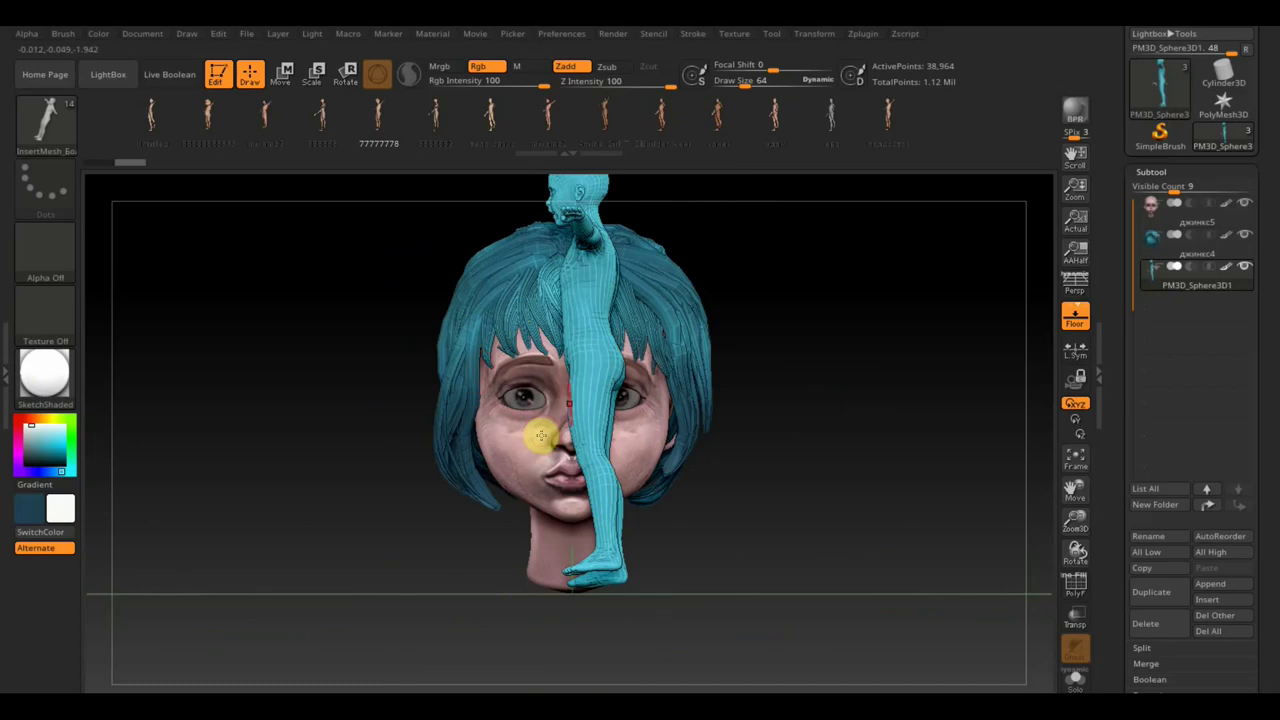
- Select the Standard brush and toggle Polyframe off and back on with Shift+F
{"action": "left_click", "coordinate": [45, 120]}
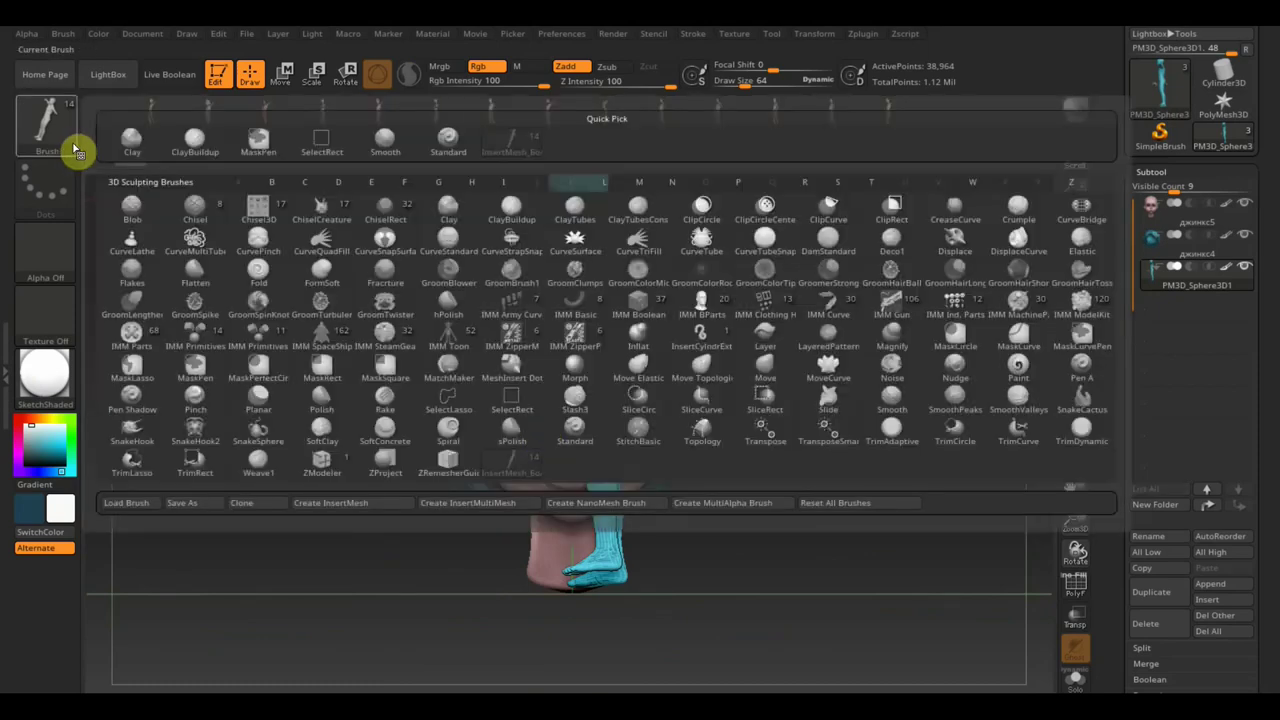
{"action": "left_click", "coordinate": [460, 148]}
{"action": "left_click", "coordinate": [795, 299]}
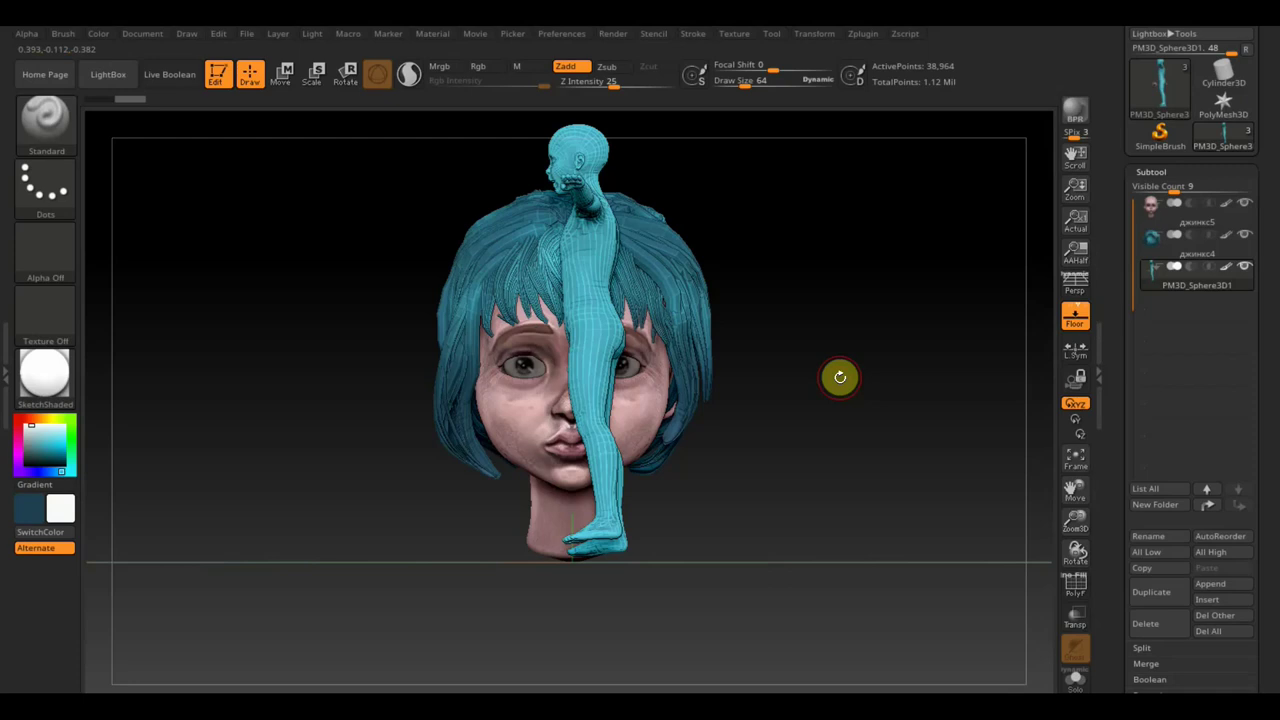
{"action": "key", "text": "shift+f"}
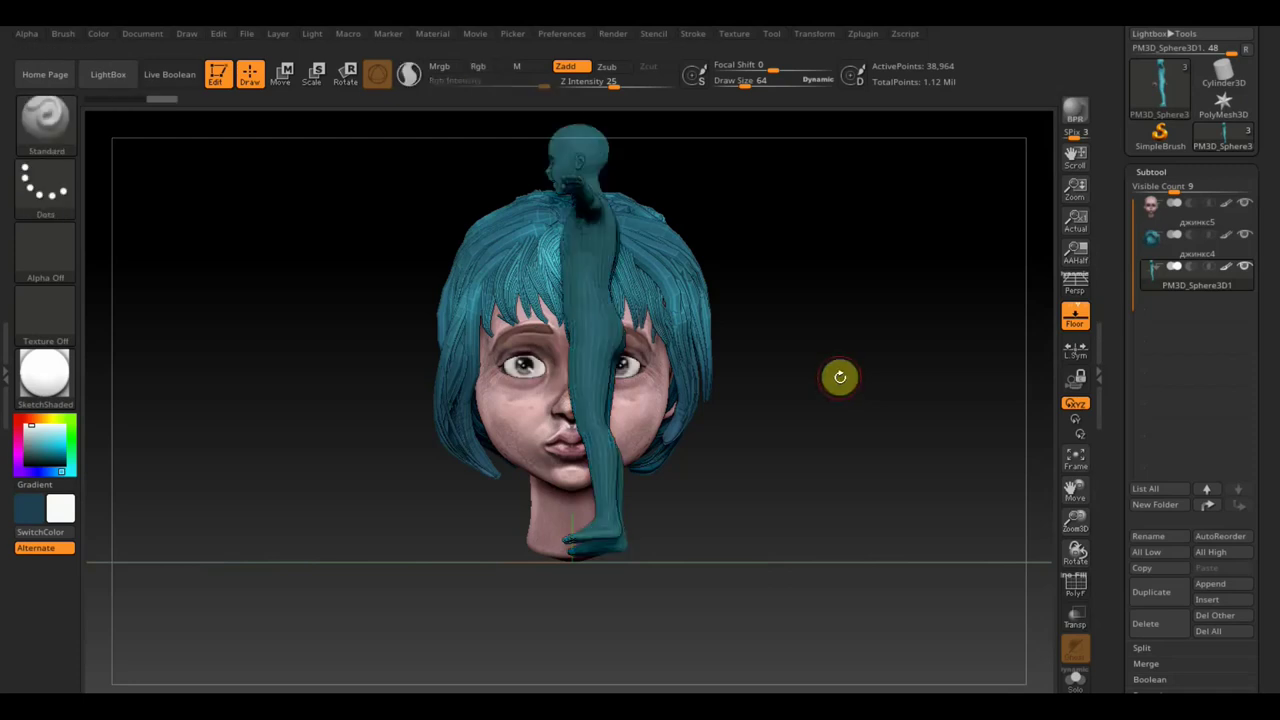
{"action": "key", "text": "shift+f"}
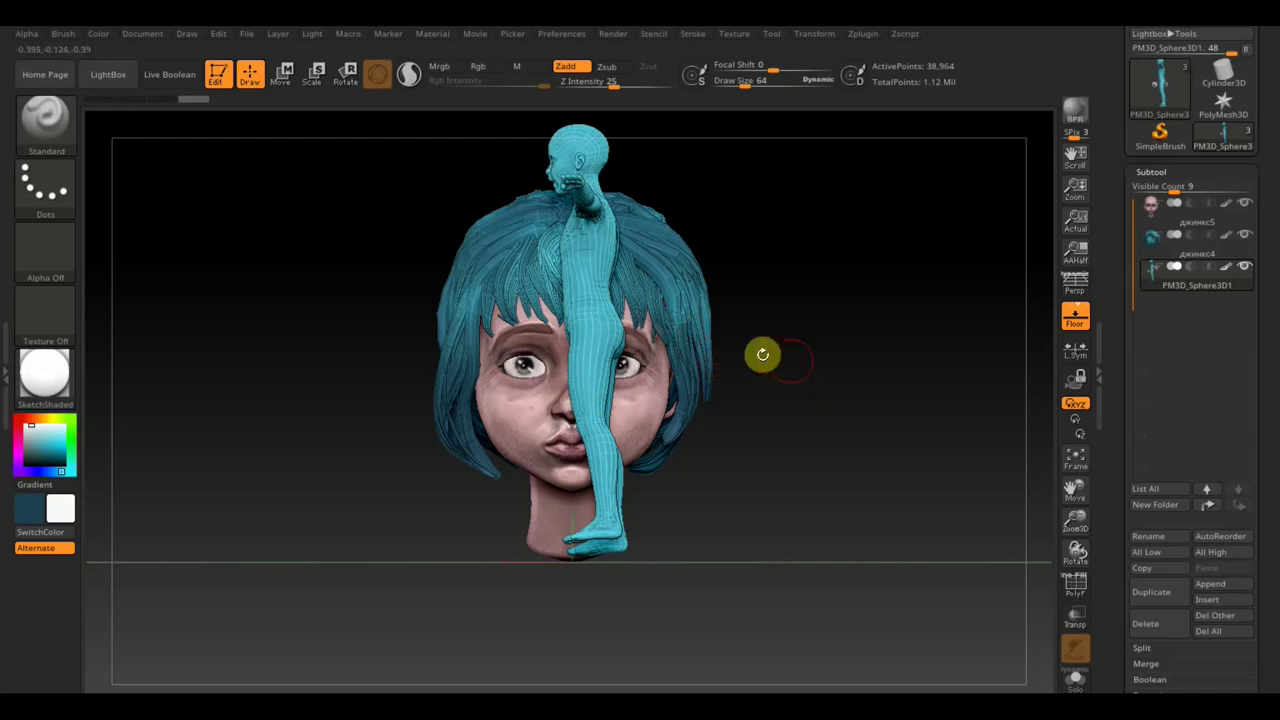
{"action": "left_click_drag", "start_coordinate": [762, 354], "coordinate": [757, 354]}
- Apply MatCap Red Wax, turn off polypaint on head, hair and figure, and set colour light grey
{"action": "left_click", "coordinate": [70, 373]}
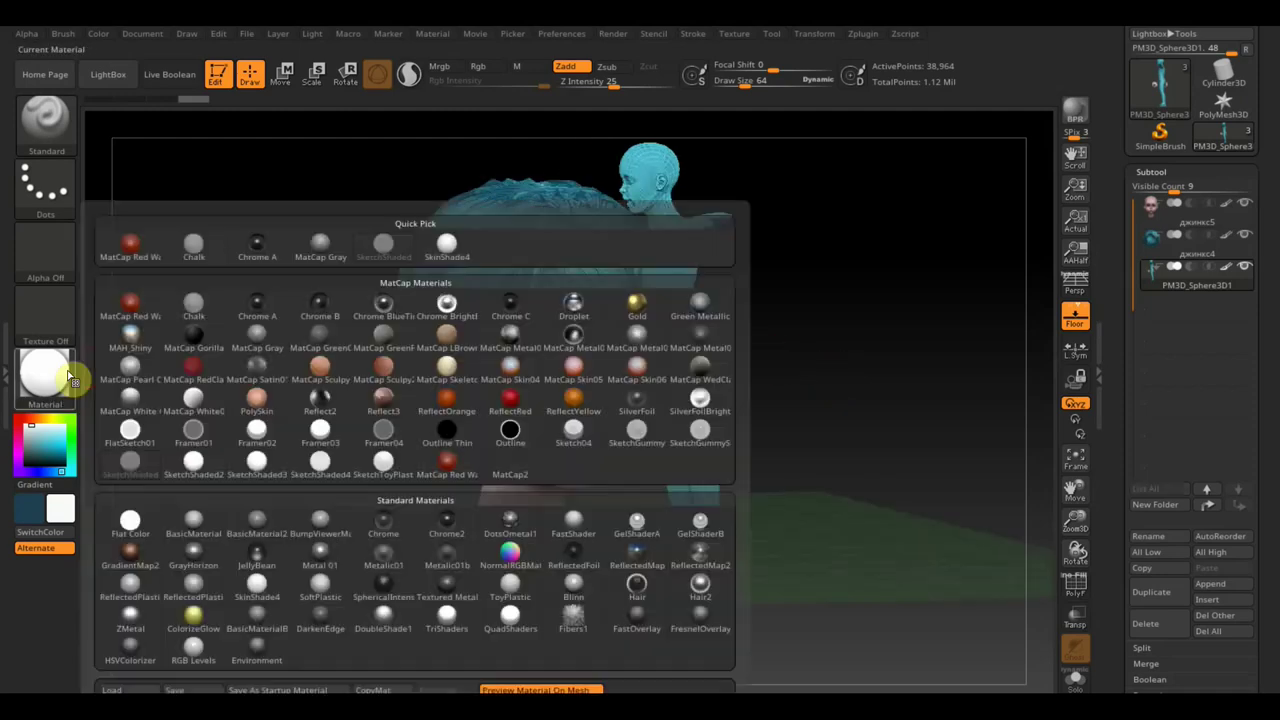
{"action": "left_click", "coordinate": [137, 312]}
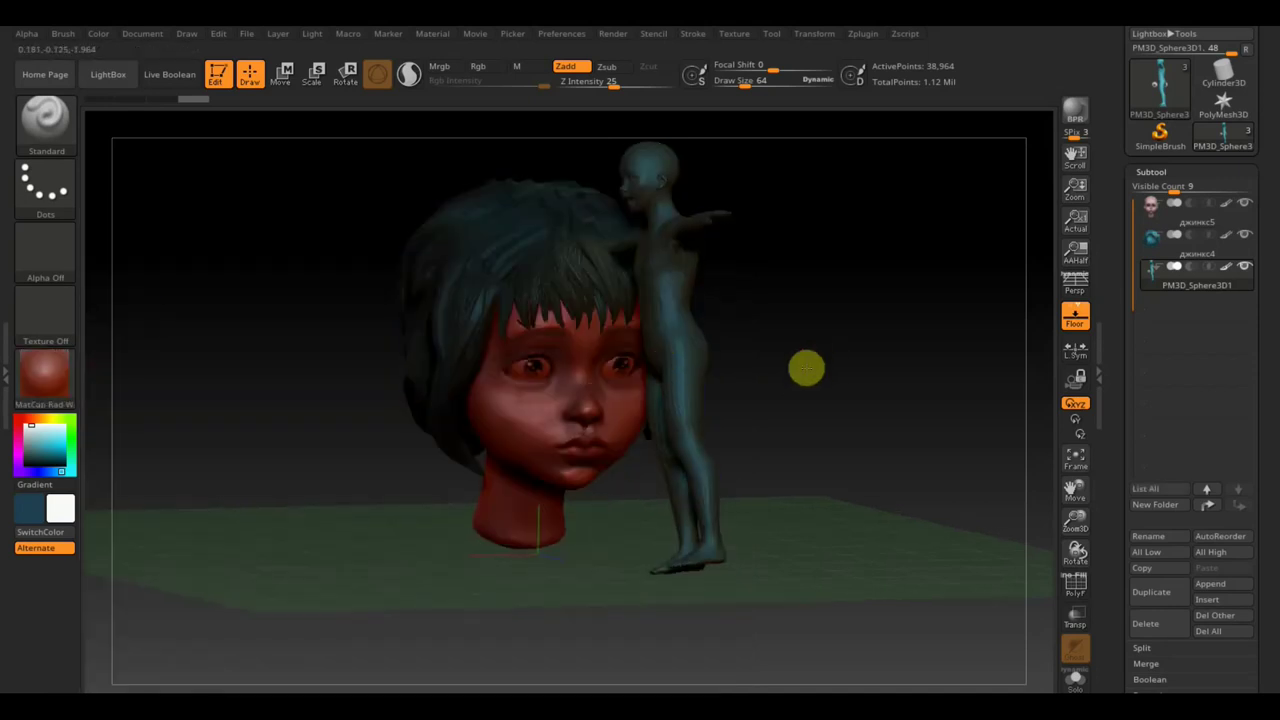
{"action": "left_click_drag", "start_coordinate": [806, 369], "coordinate": [806, 366], "text": "shift"}
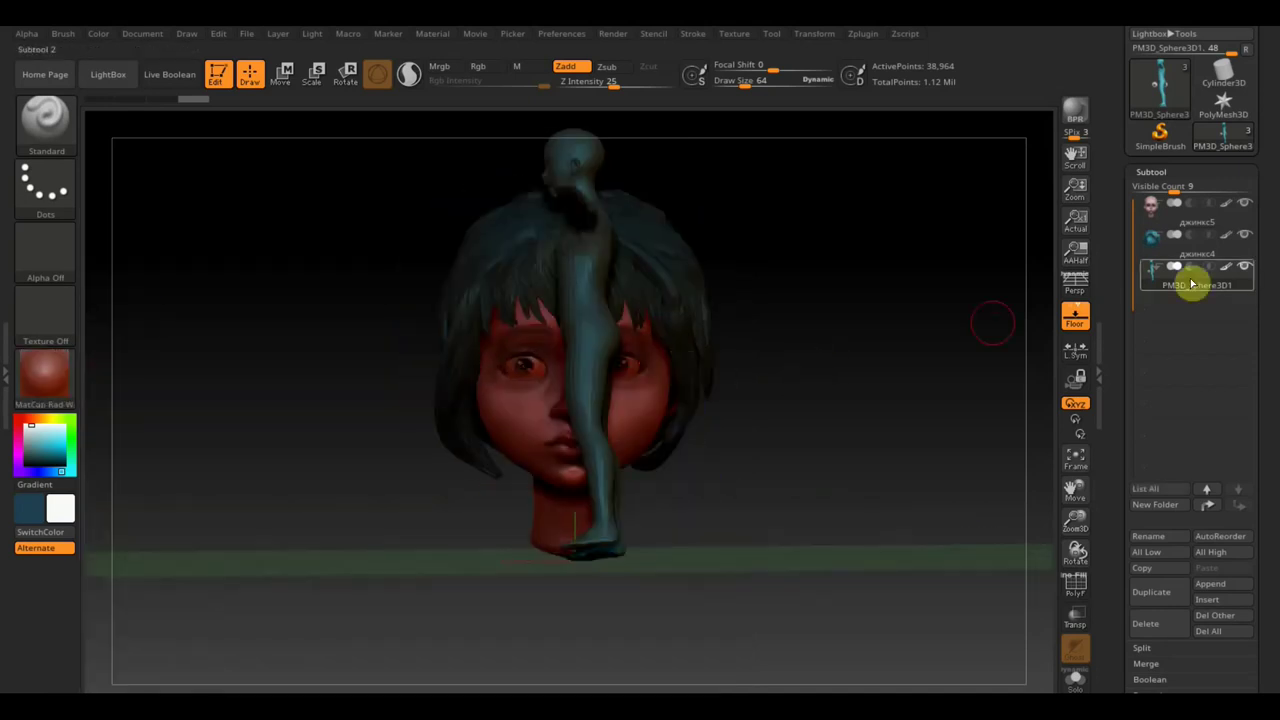
{"action": "left_click", "coordinate": [1227, 234]}
{"action": "left_click", "coordinate": [1227, 204]}
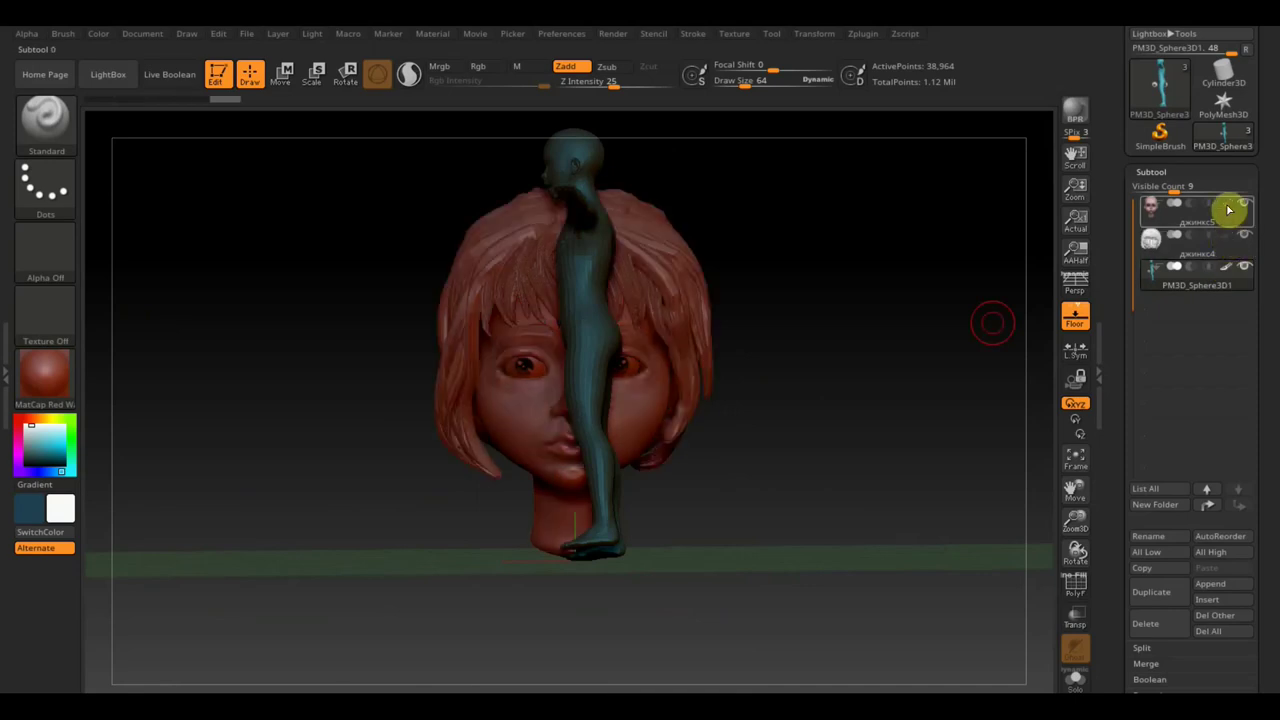
{"action": "left_click", "coordinate": [1220, 278]}
{"action": "left_click", "coordinate": [1224, 268]}
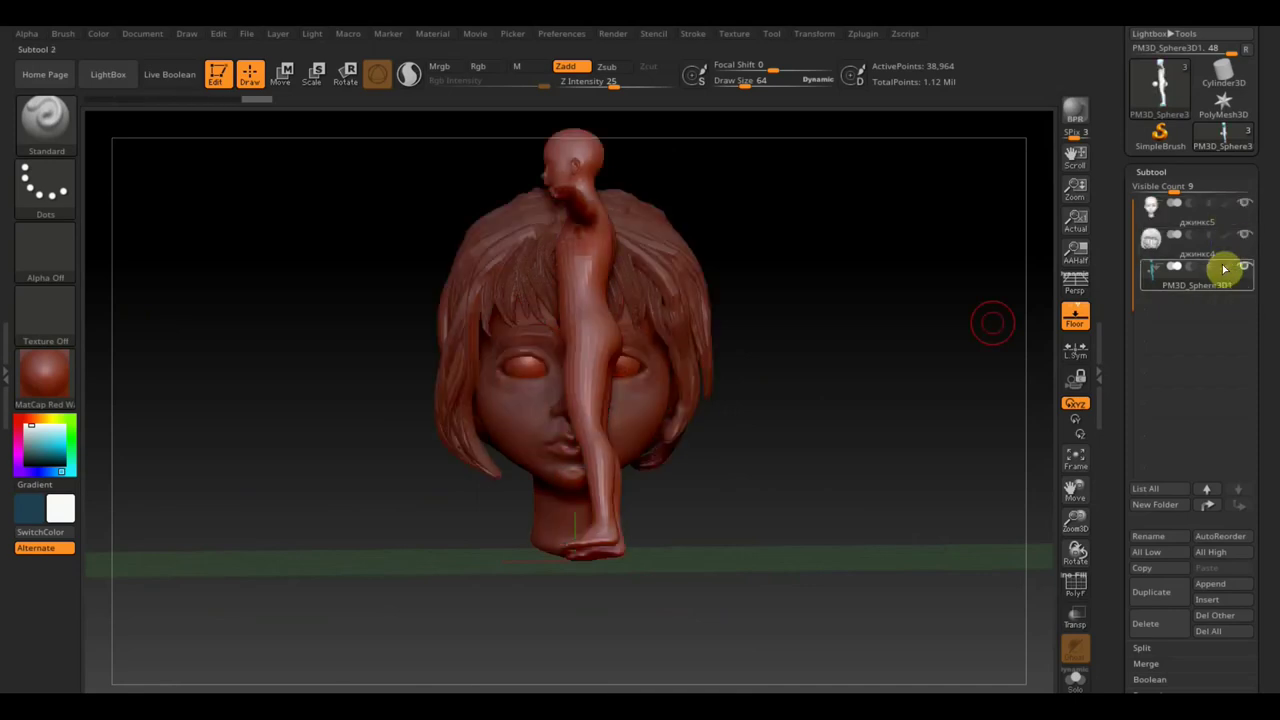
{"action": "left_click", "coordinate": [21, 430]}
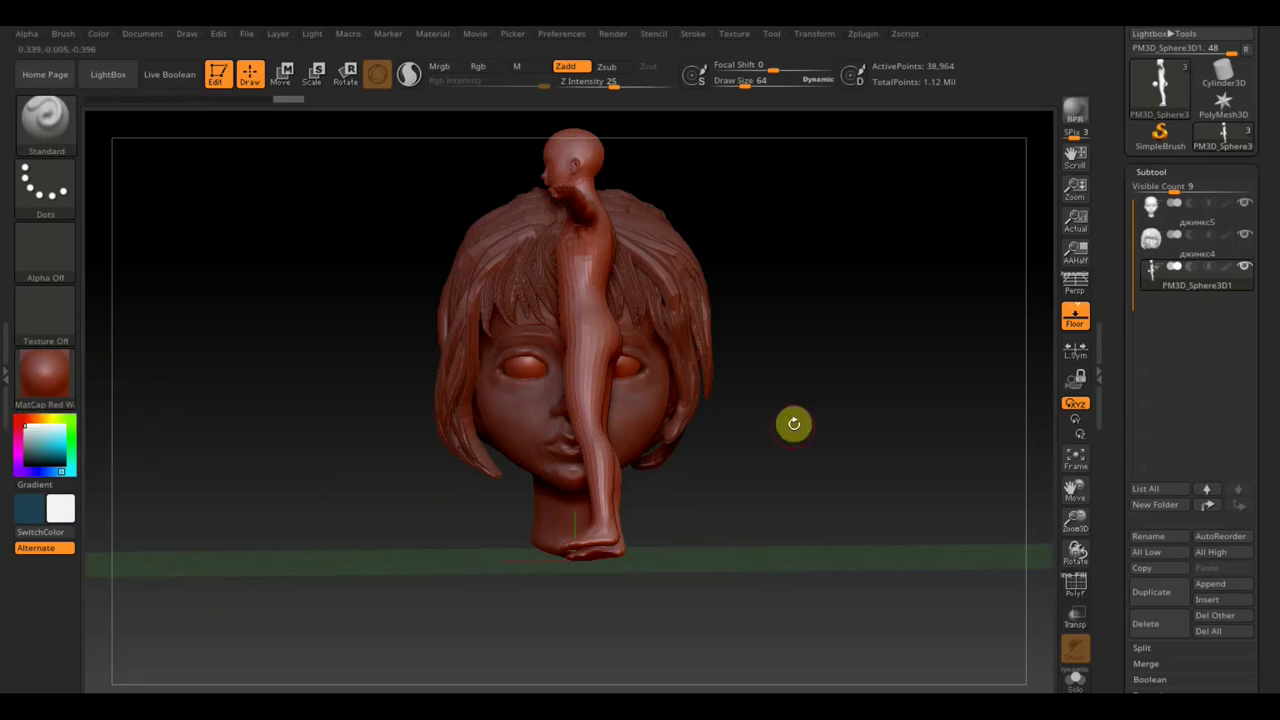
- Raise Document Back Range/Center to brighten the background gradient
{"action": "left_click_drag", "start_coordinate": [792, 421], "coordinate": [806, 430]}
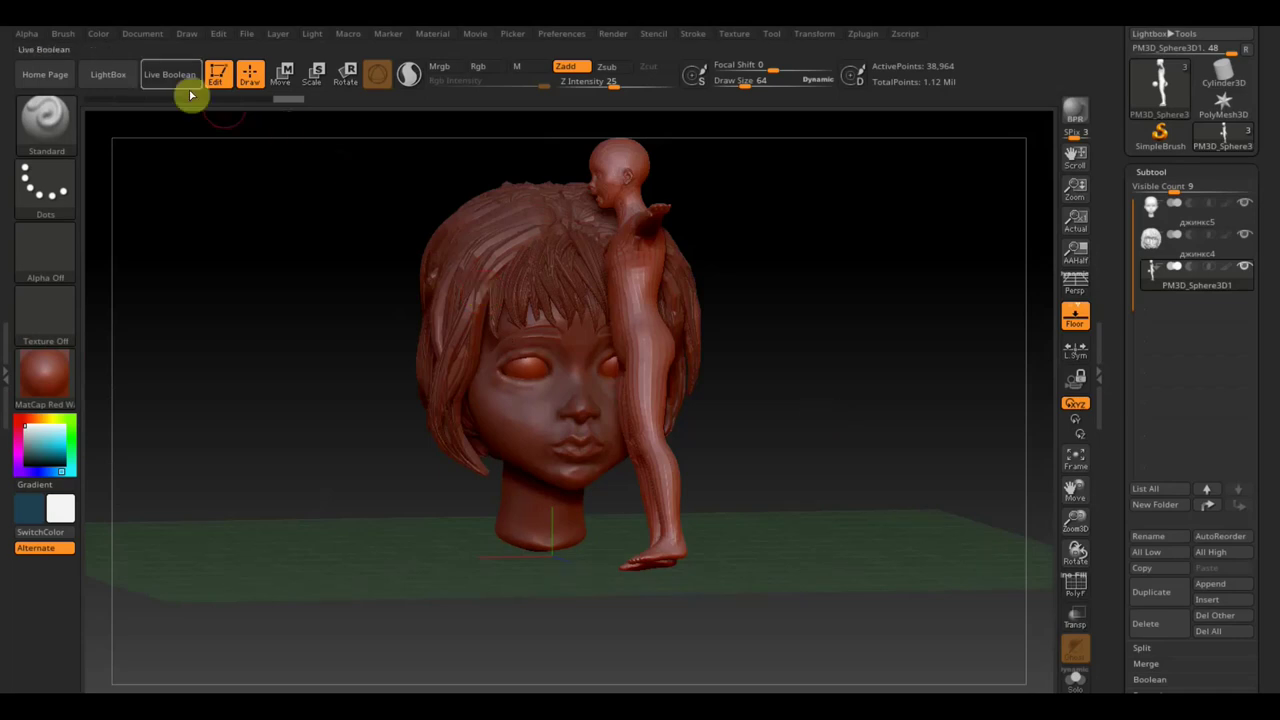
{"action": "left_click", "coordinate": [137, 36]}
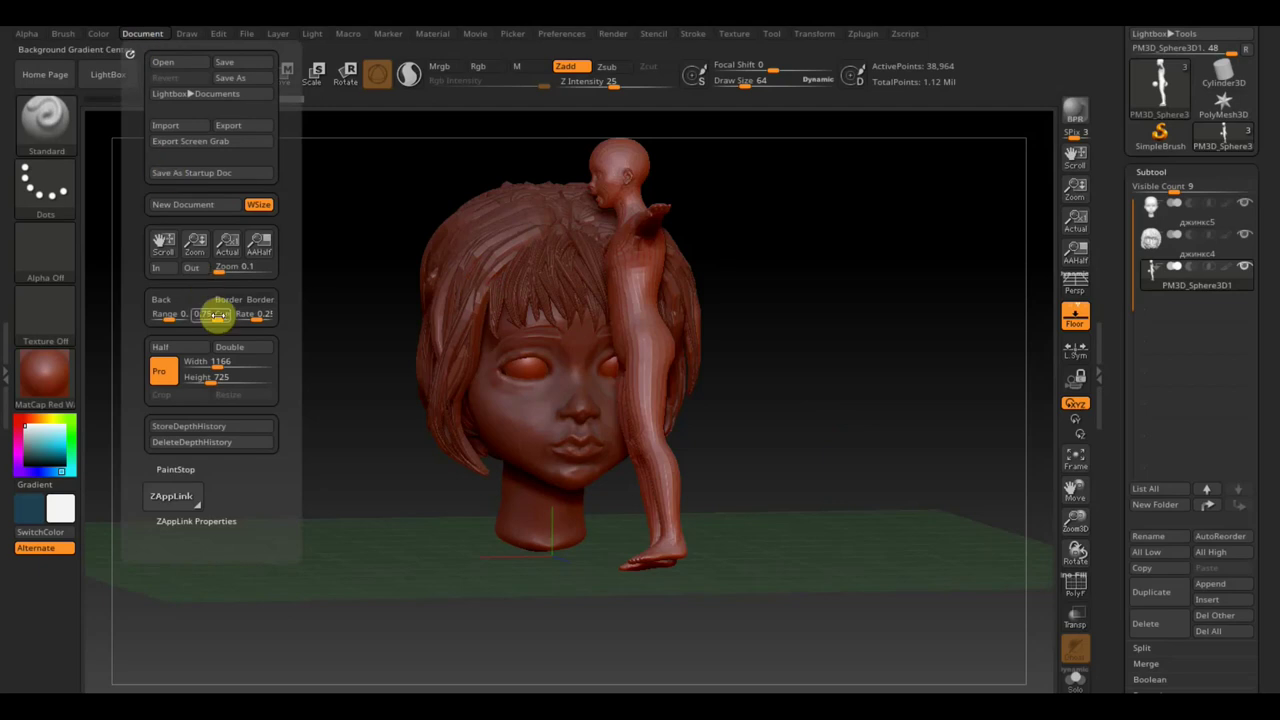
{"action": "left_click_drag", "start_coordinate": [211, 314], "coordinate": [207, 316]}
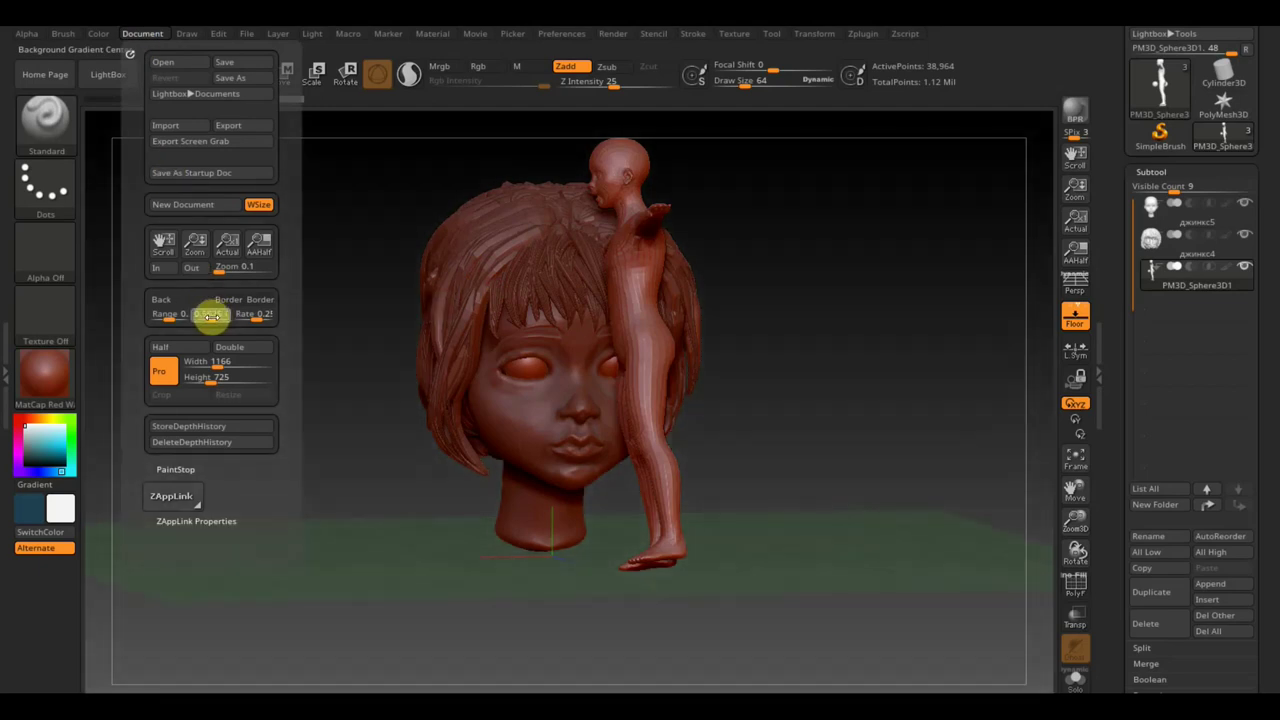
{"action": "left_click_drag", "start_coordinate": [854, 314], "coordinate": [842, 311]}
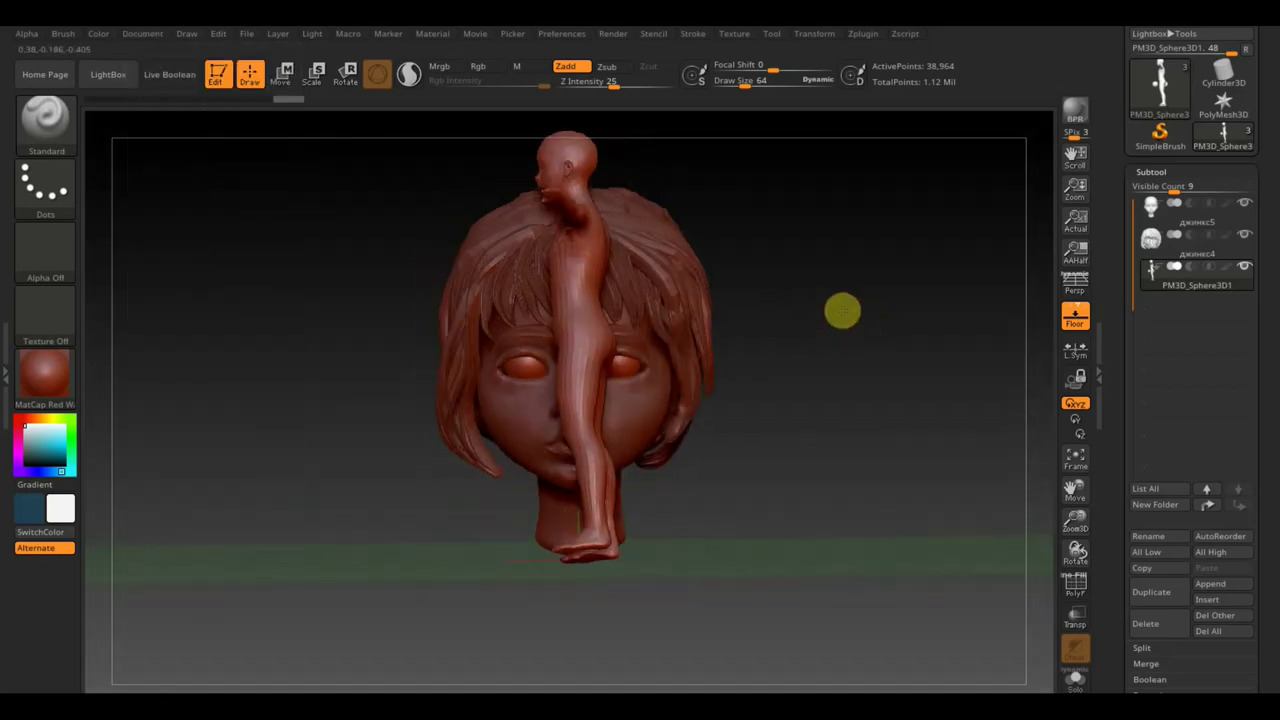
- Groups Split the eye-sphere subtool and select the resulting PM3D_Sphere3D1 figure subtool
{"action": "left_click", "coordinate": [284, 78]}
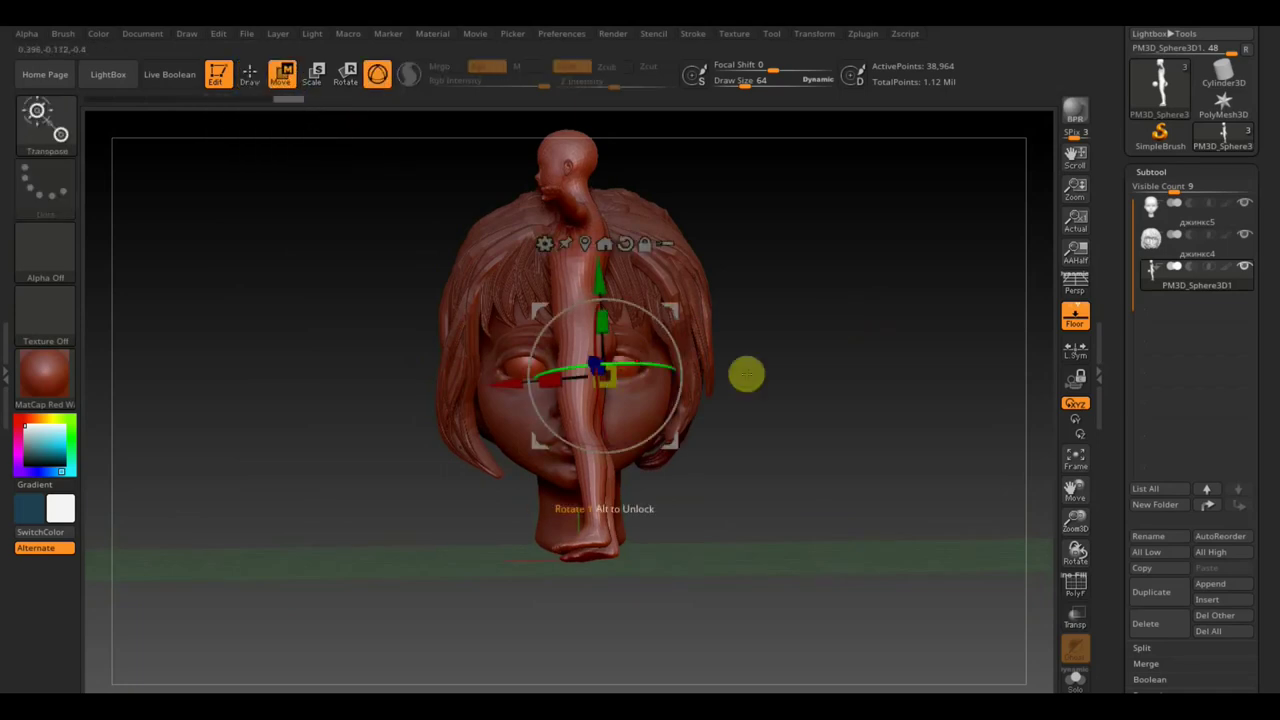
{"action": "left_click", "coordinate": [1143, 650]}
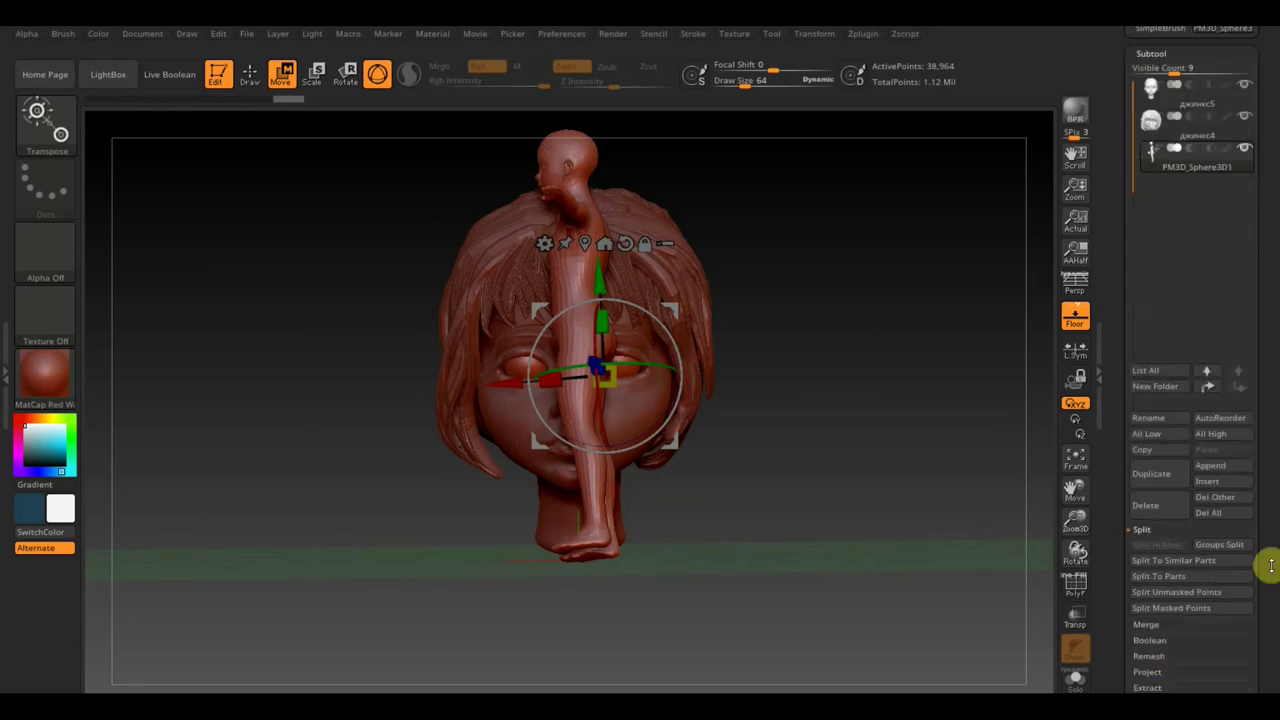
{"action": "left_click", "coordinate": [1224, 546]}
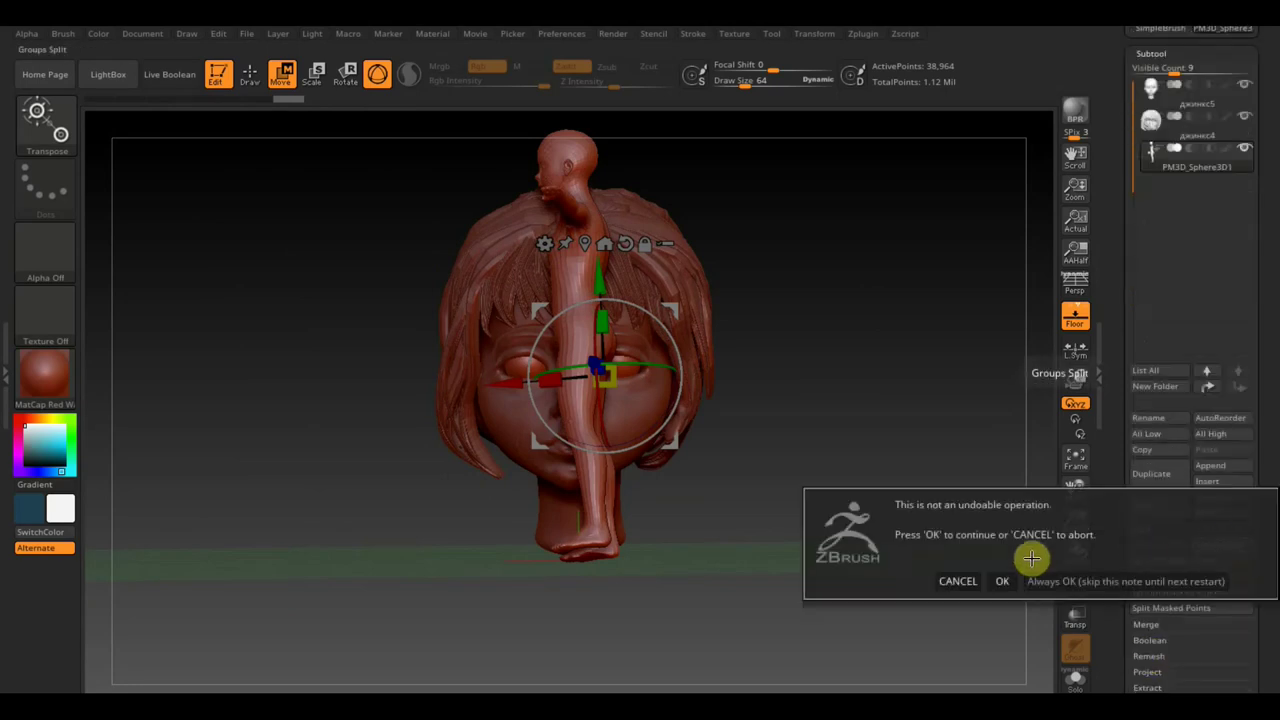
{"action": "left_click", "coordinate": [1002, 581]}
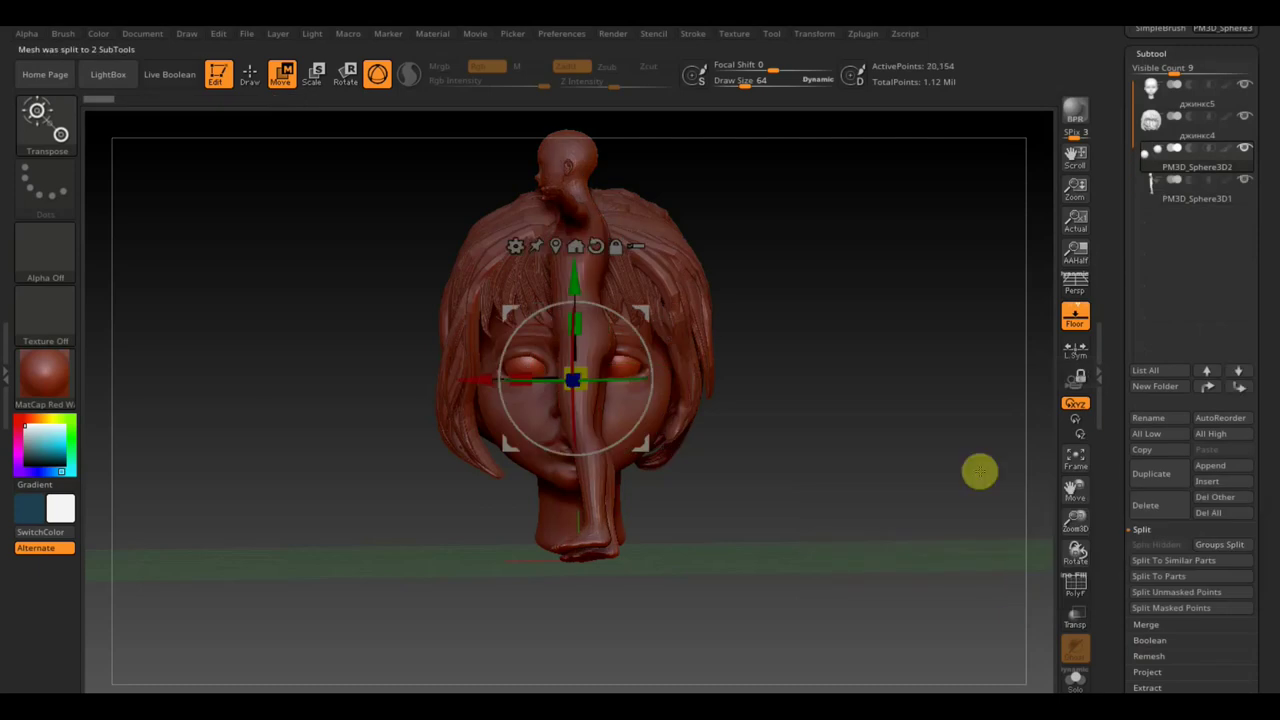
{"action": "left_click", "coordinate": [1152, 192]}
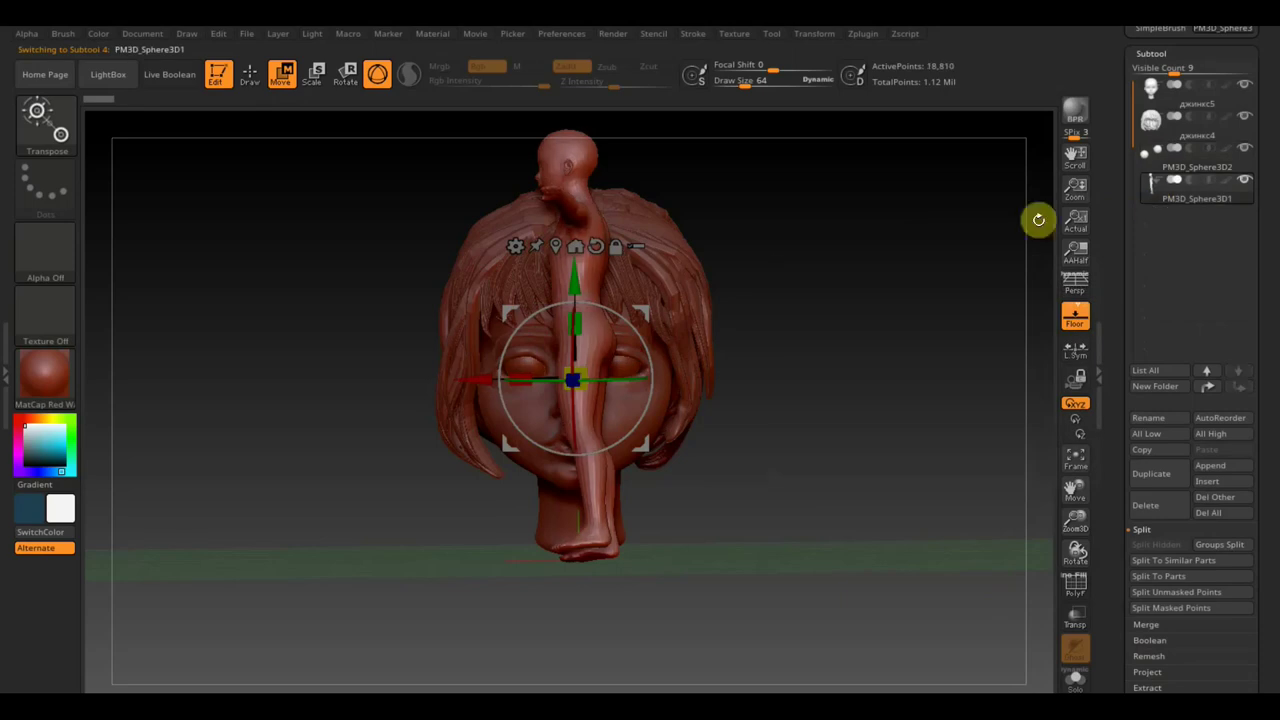
- Move the body figure left and down onto the head and scale it up
{"action": "key", "text": "ctrl+z"}
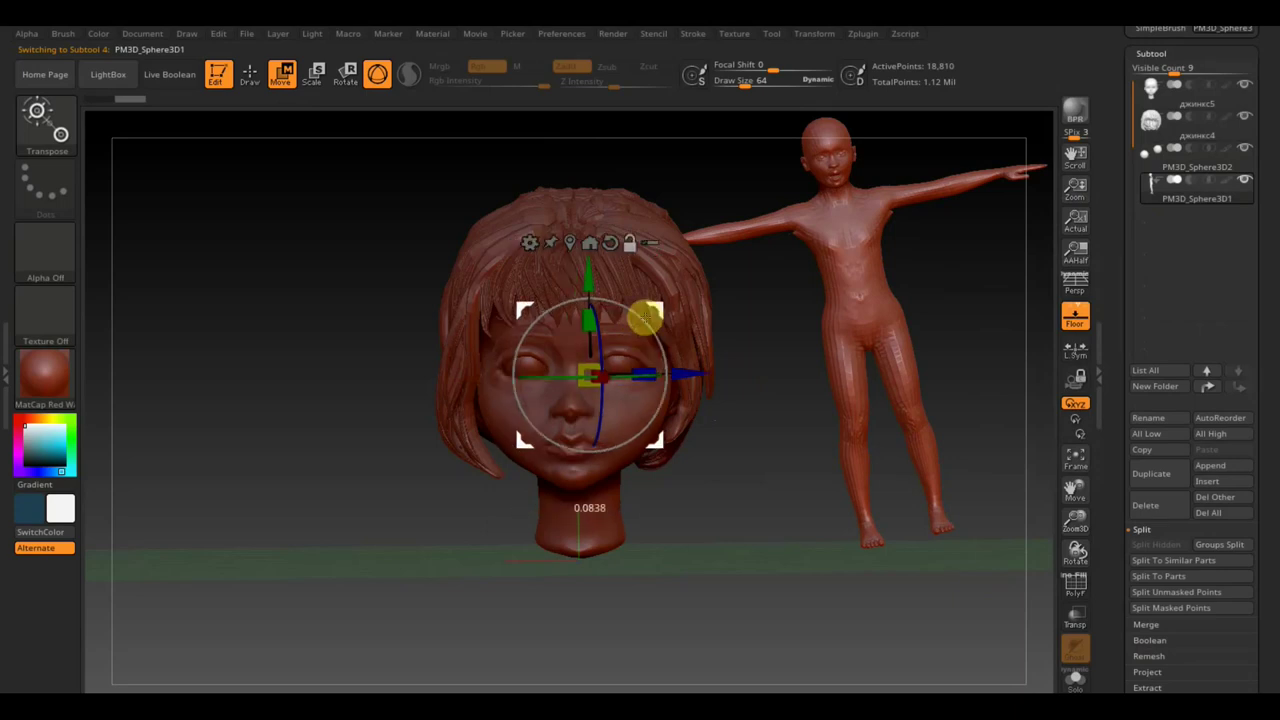
{"action": "left_click_drag", "start_coordinate": [645, 315], "coordinate": [922, 210], "text": "alt"}
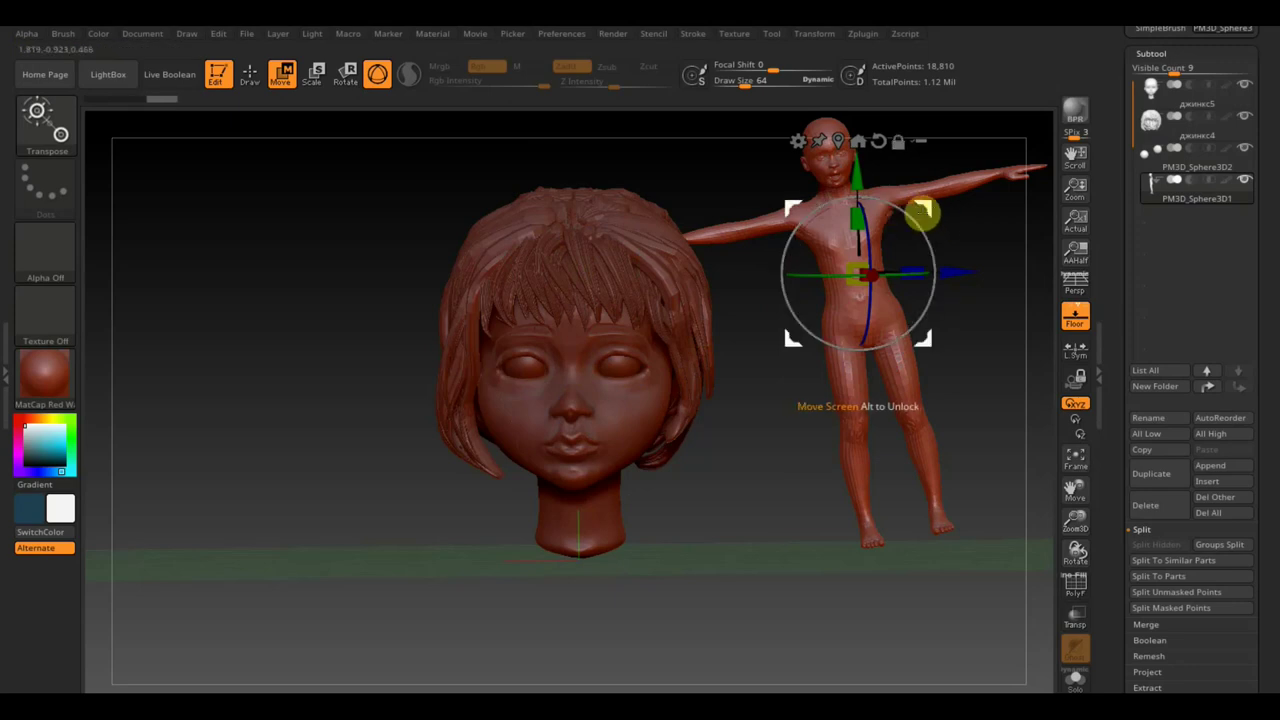
{"action": "left_click_drag", "start_coordinate": [922, 210], "coordinate": [665, 460]}
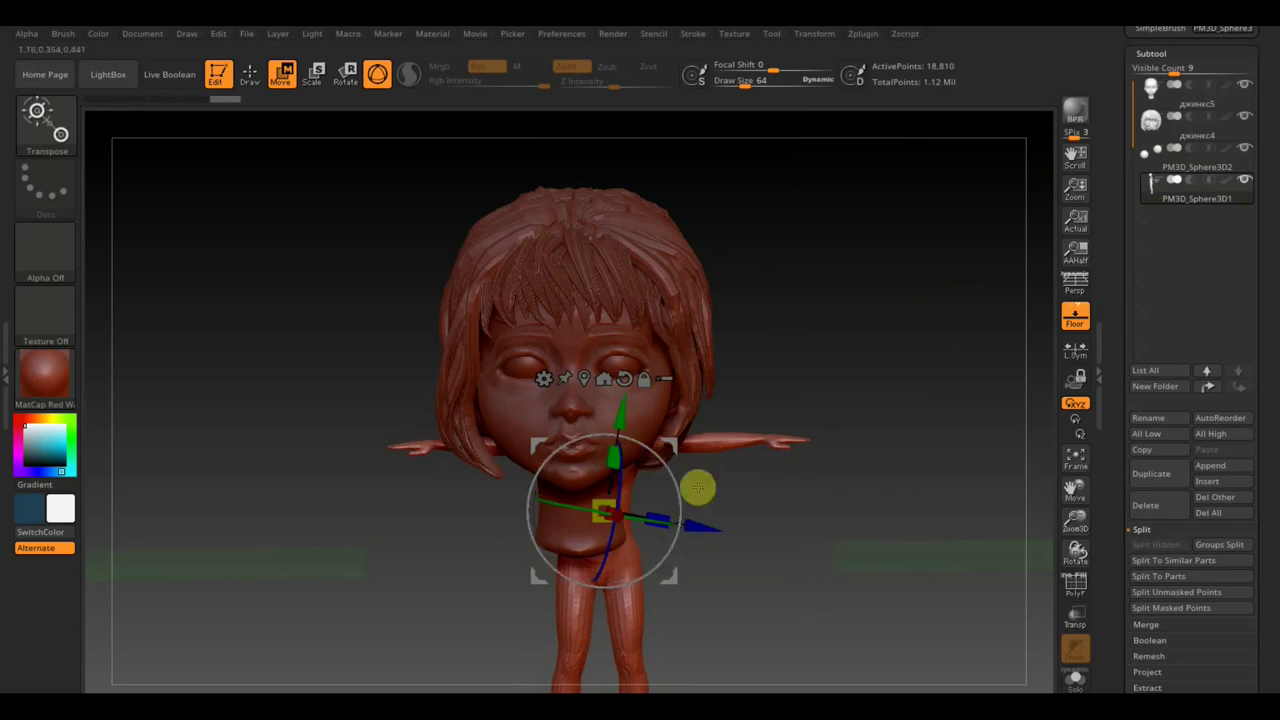
{"action": "left_click_drag", "start_coordinate": [603, 510], "coordinate": [560, 470]}
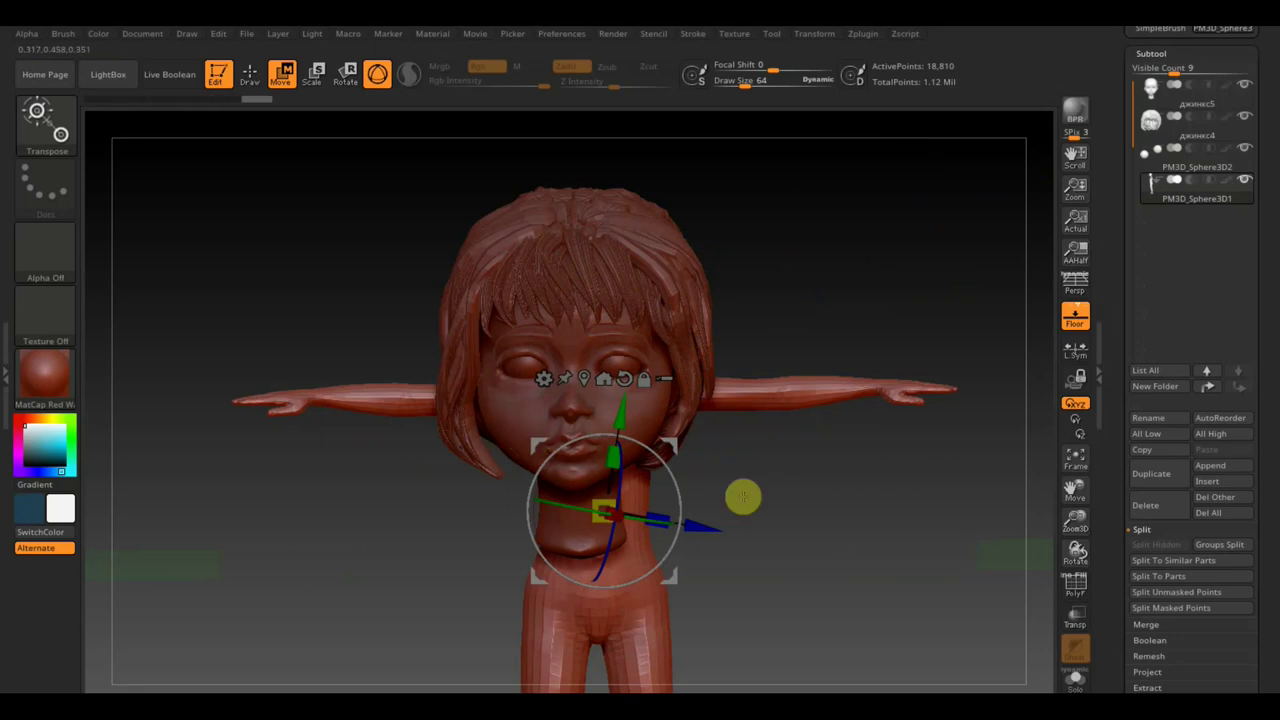
{"action": "left_click_drag", "start_coordinate": [743, 497], "coordinate": [789, 434], "text": "alt"}
{"action": "left_click_drag", "start_coordinate": [771, 391], "coordinate": [809, 400], "text": "alt"}
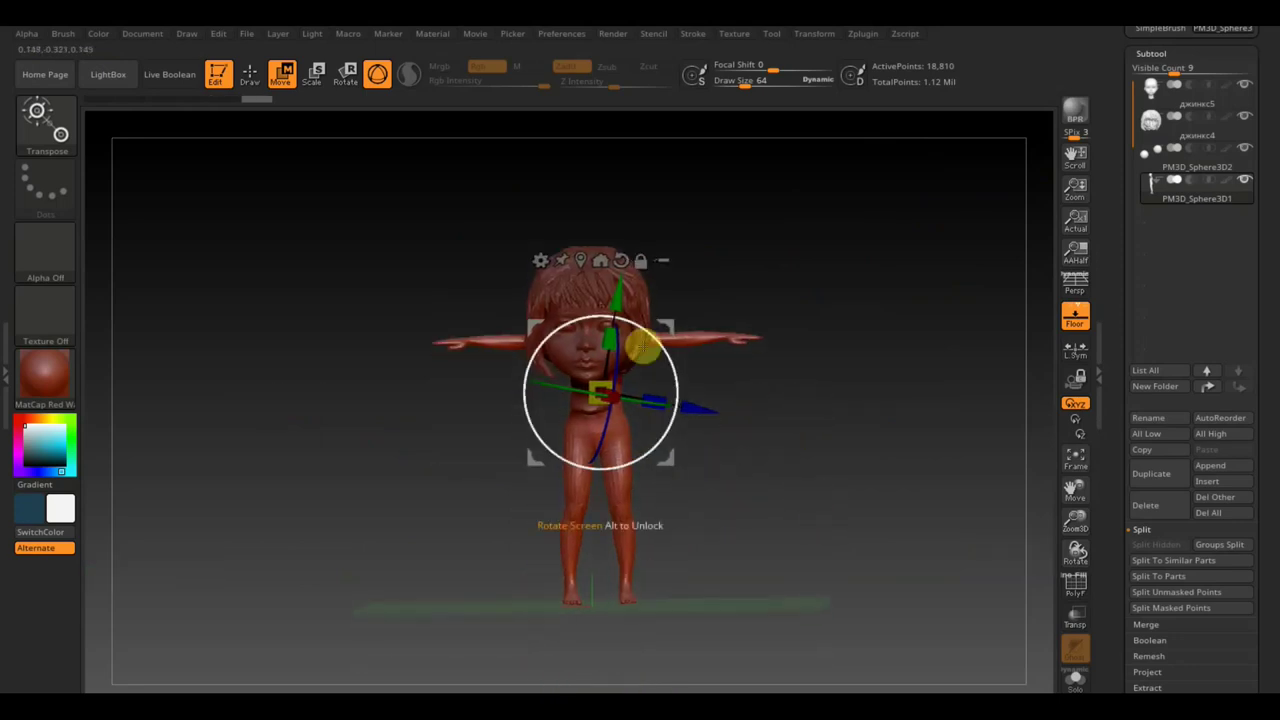
{"action": "mouse_move", "coordinate": [641, 346]}
{"action": "left_mouse_down"}
{"action": "mouse_move", "coordinate": [630, 372]}
{"action": "mouse_move", "coordinate": [640, 360]}
{"action": "left_mouse_up"}
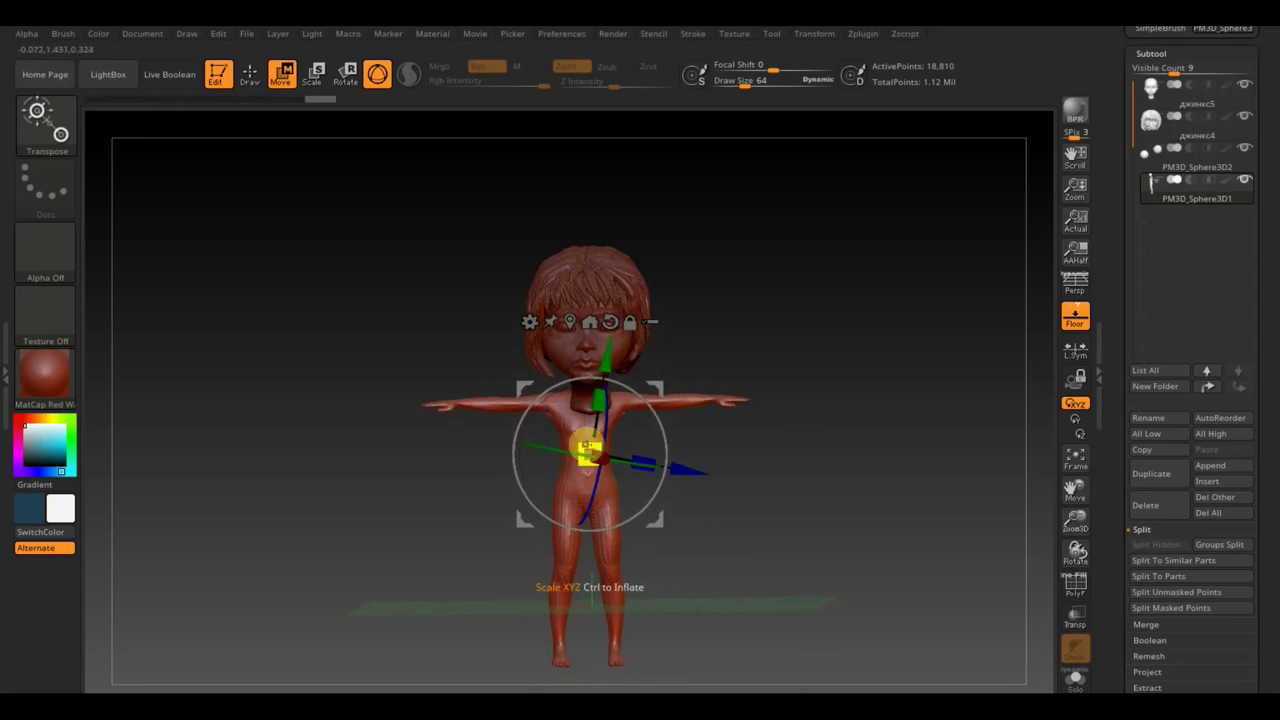
{"action": "left_click_drag", "start_coordinate": [588, 447], "coordinate": [586, 443]}
{"action": "mouse_move", "coordinate": [614, 357]}
{"action": "left_mouse_down"}
{"action": "mouse_move", "coordinate": [677, 463]}
{"action": "mouse_move", "coordinate": [660, 471]}
{"action": "mouse_move", "coordinate": [654, 457]}
{"action": "left_mouse_up"}
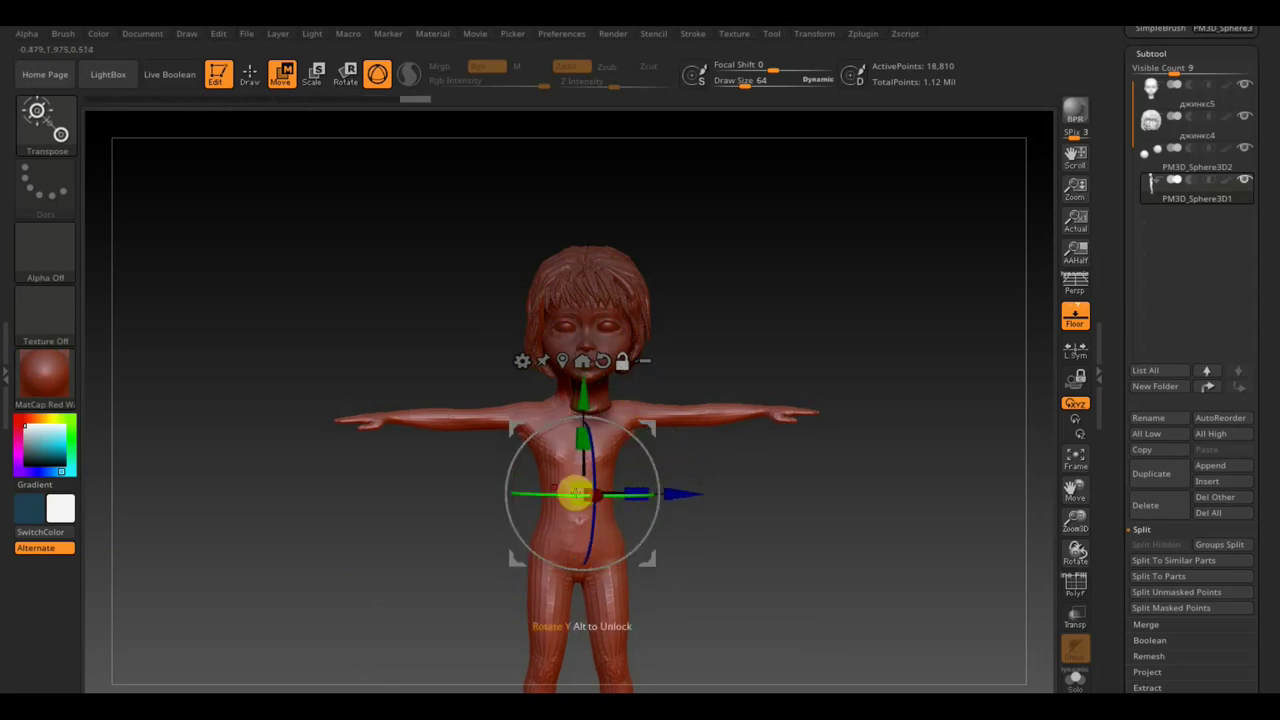
- Realign the gizmo, nudge the body right and stretch the arms wider, checking from side and top
{"action": "left_click_drag", "start_coordinate": [574, 491], "coordinate": [550, 494]}
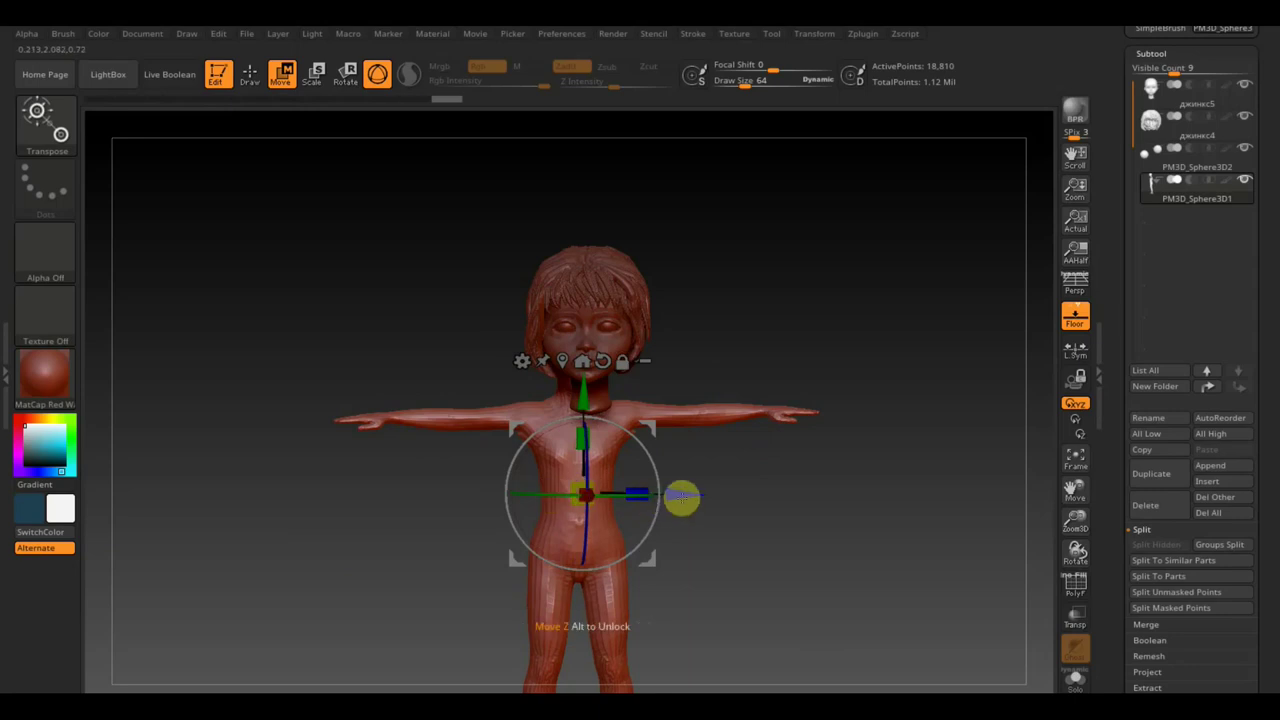
{"action": "left_click_drag", "start_coordinate": [680, 497], "coordinate": [695, 494]}
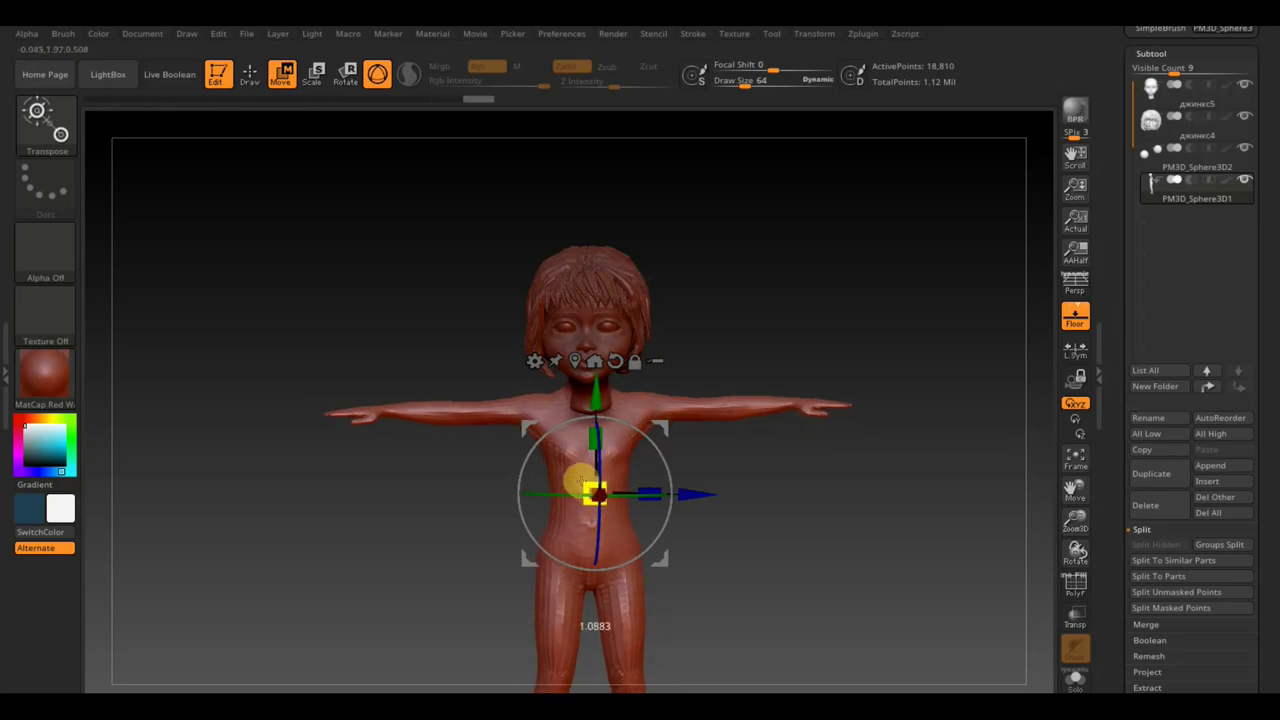
{"action": "mouse_move", "coordinate": [594, 489]}
{"action": "left_mouse_down"}
{"action": "mouse_move", "coordinate": [576, 470]}
{"action": "mouse_move", "coordinate": [600, 409]}
{"action": "left_mouse_up"}
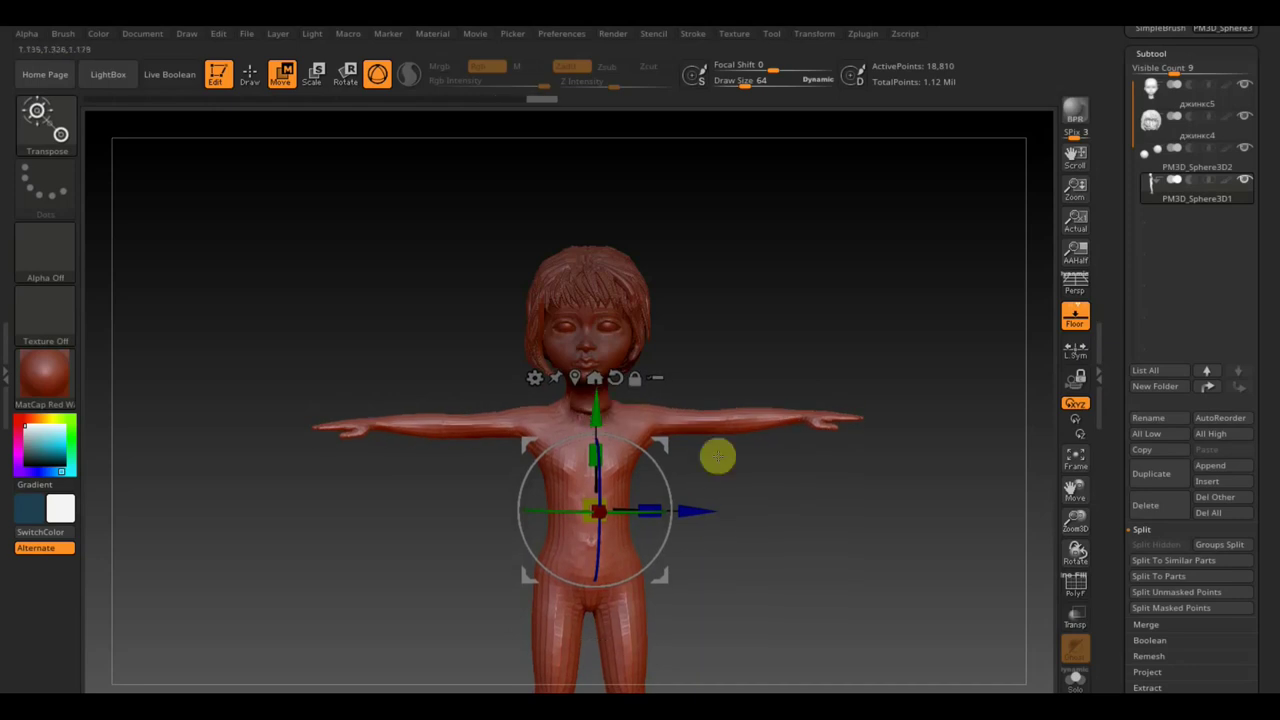
{"action": "left_click_drag", "start_coordinate": [717, 457], "coordinate": [854, 497]}
{"action": "mouse_move", "coordinate": [669, 471]}
{"action": "left_mouse_down"}
{"action": "mouse_move", "coordinate": [699, 502]}
{"action": "mouse_move", "coordinate": [840, 517]}
{"action": "mouse_move", "coordinate": [917, 589]}
{"action": "left_mouse_up"}
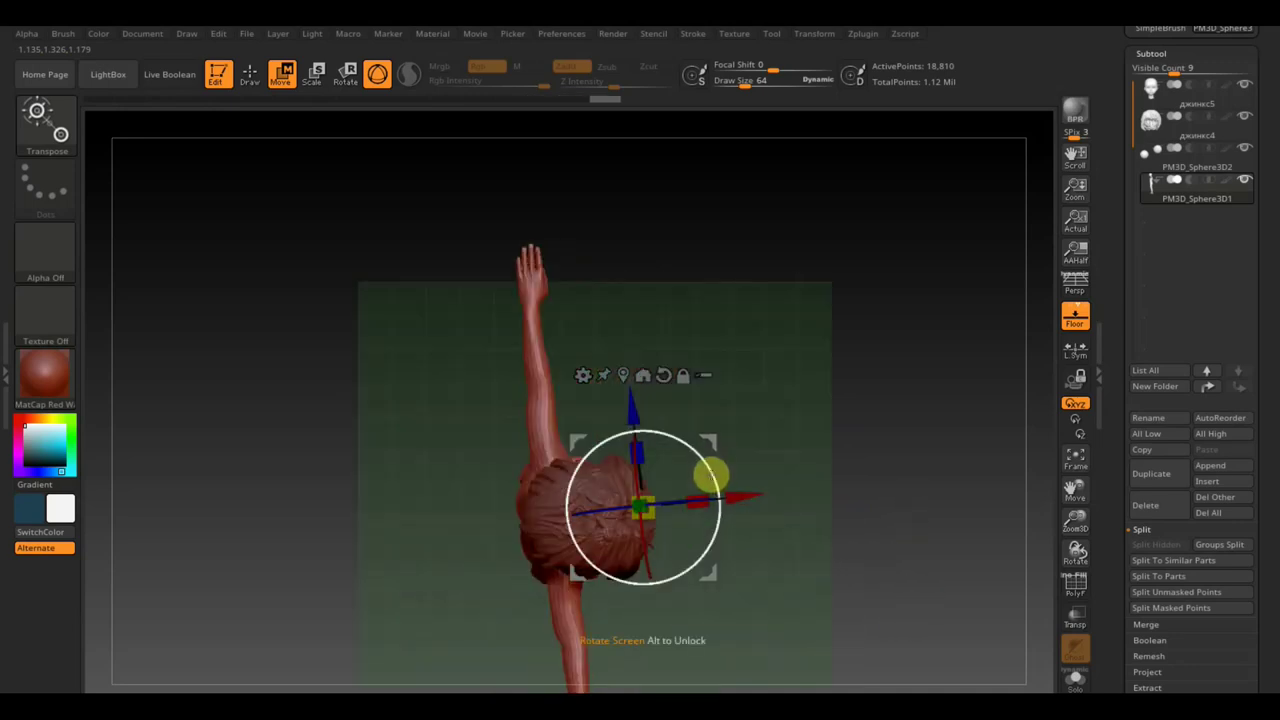
{"action": "left_click_drag", "start_coordinate": [926, 537], "coordinate": [894, 409]}
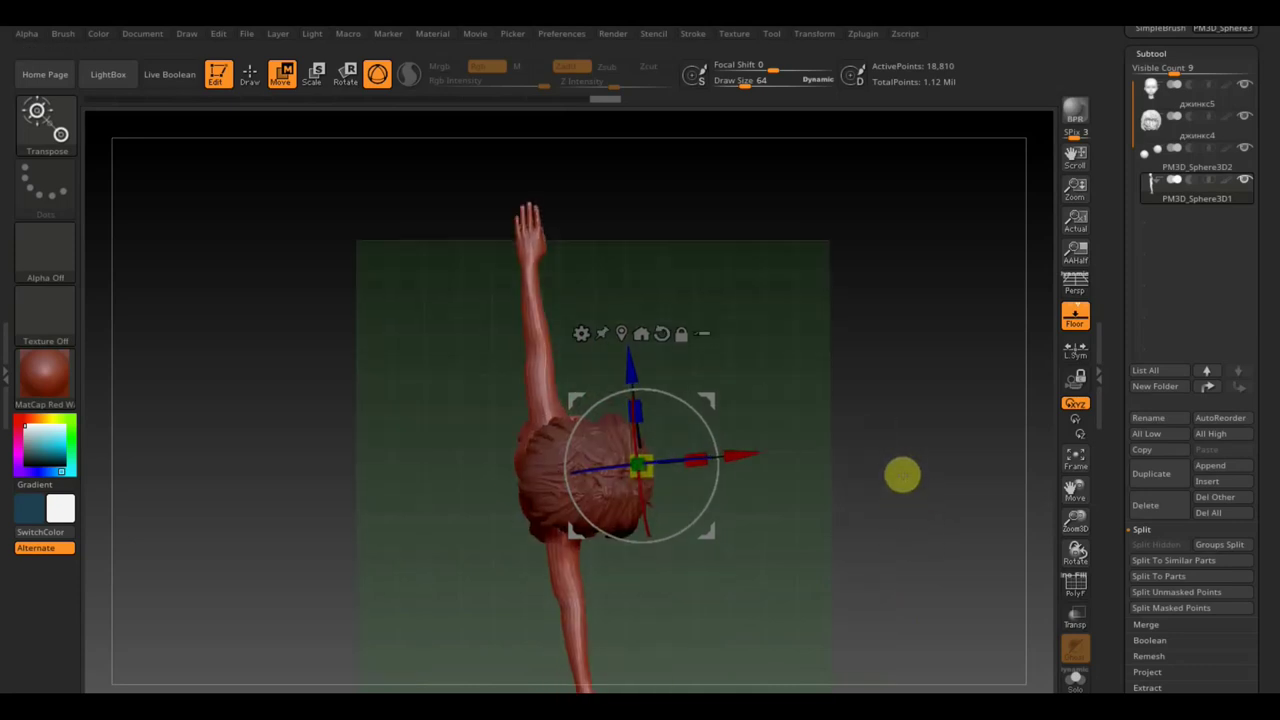
{"action": "left_click_drag", "start_coordinate": [694, 351], "coordinate": [700, 366]}
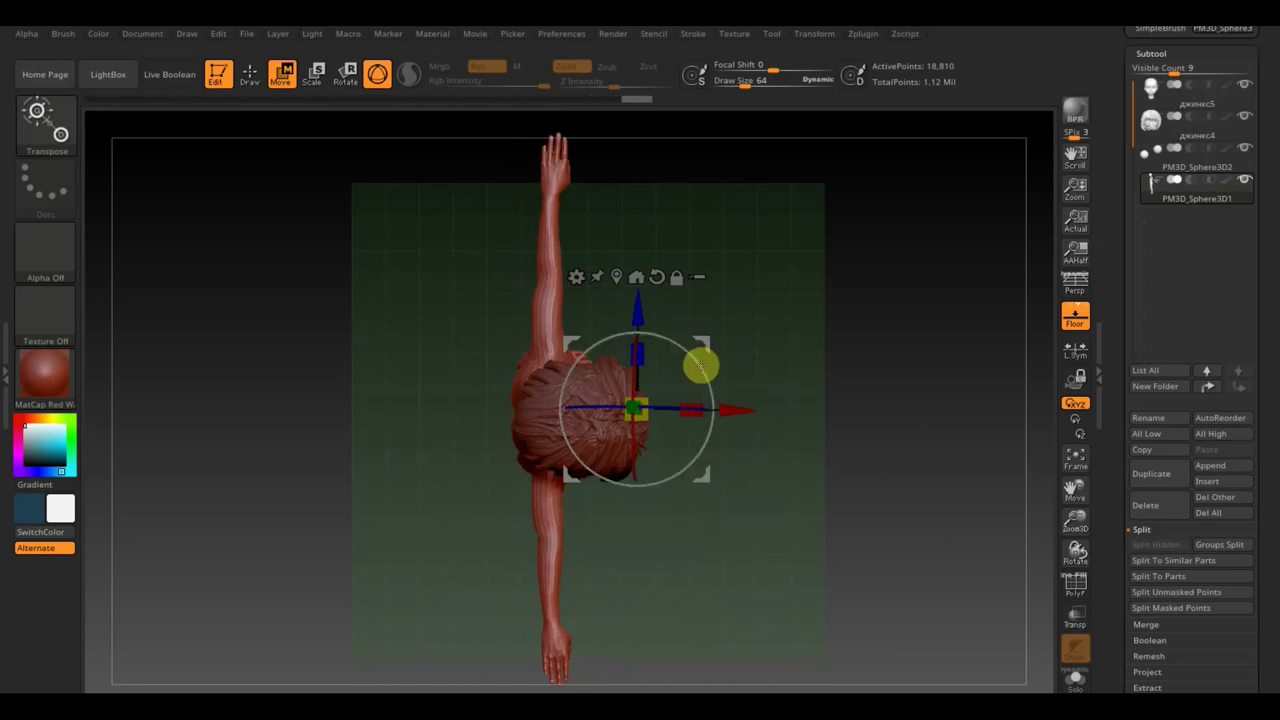
{"action": "mouse_move", "coordinate": [872, 451]}
{"action": "left_mouse_down"}
{"action": "mouse_move", "coordinate": [871, 317]}
{"action": "mouse_move", "coordinate": [923, 423]}
{"action": "left_mouse_up"}
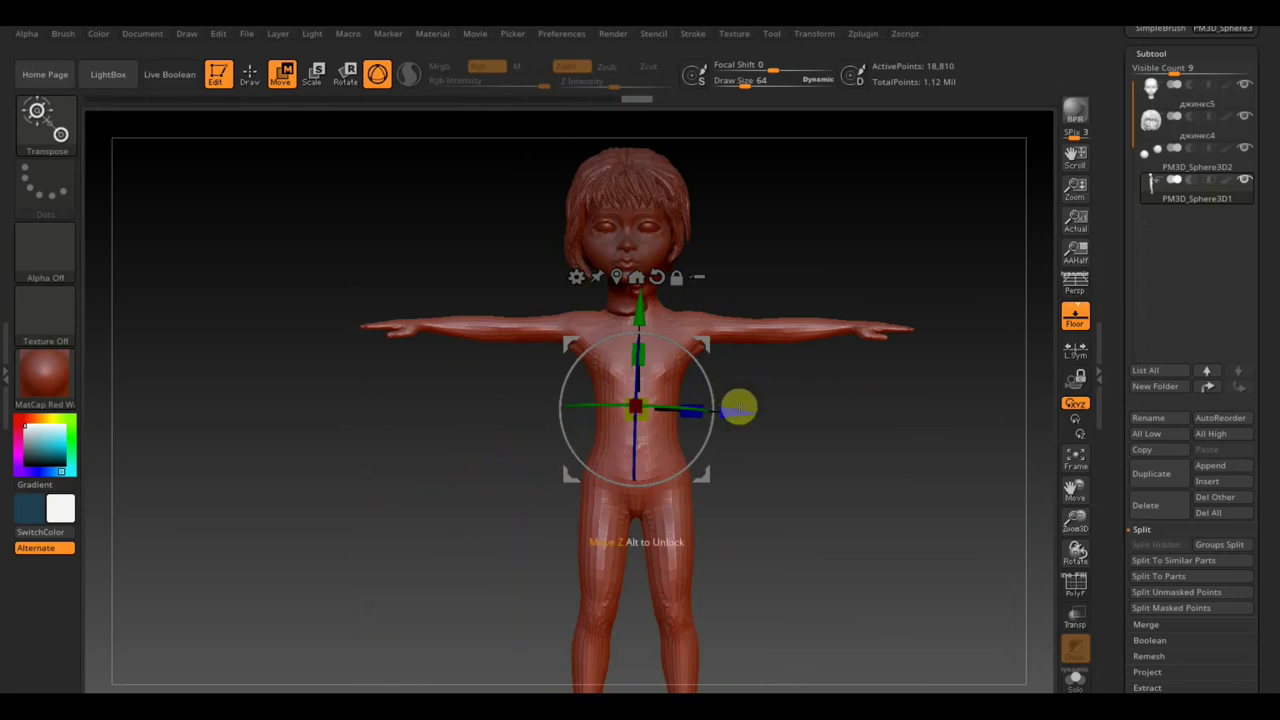
- Lower the body under the head and line it up in the side profile view
{"action": "left_click_drag", "start_coordinate": [738, 406], "coordinate": [734, 418]}
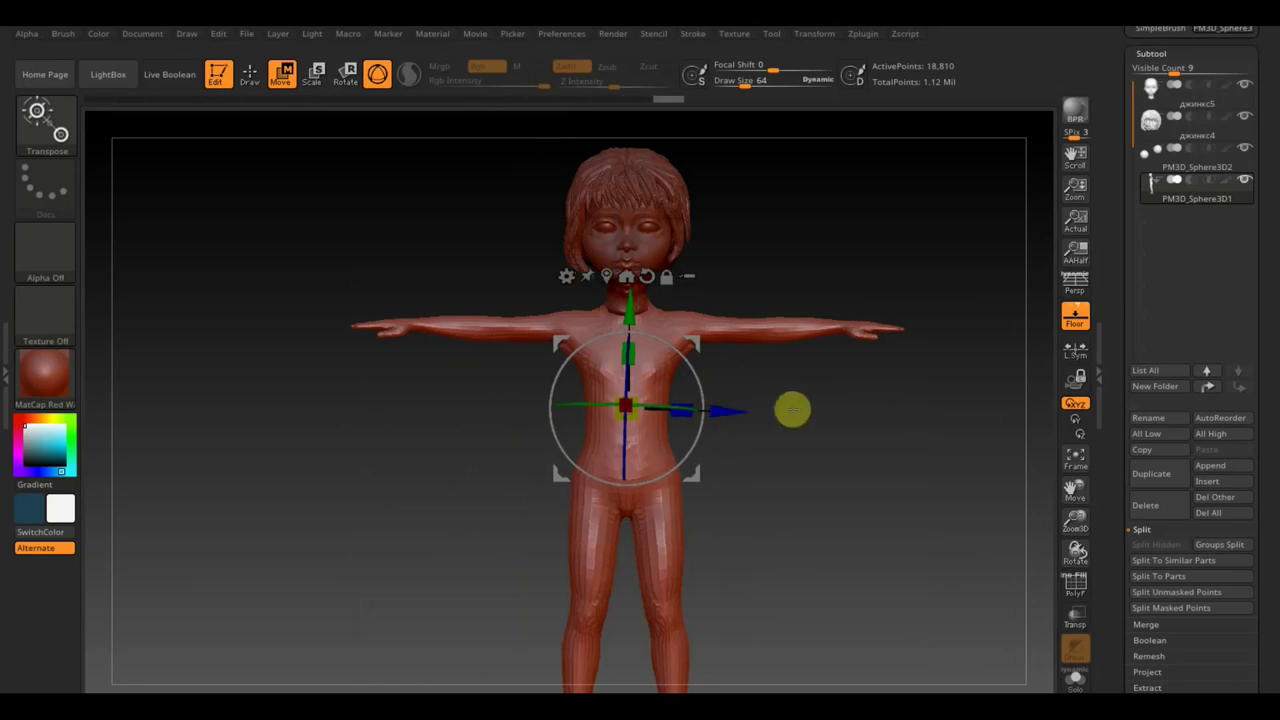
{"action": "left_click_drag", "start_coordinate": [829, 439], "coordinate": [895, 435]}
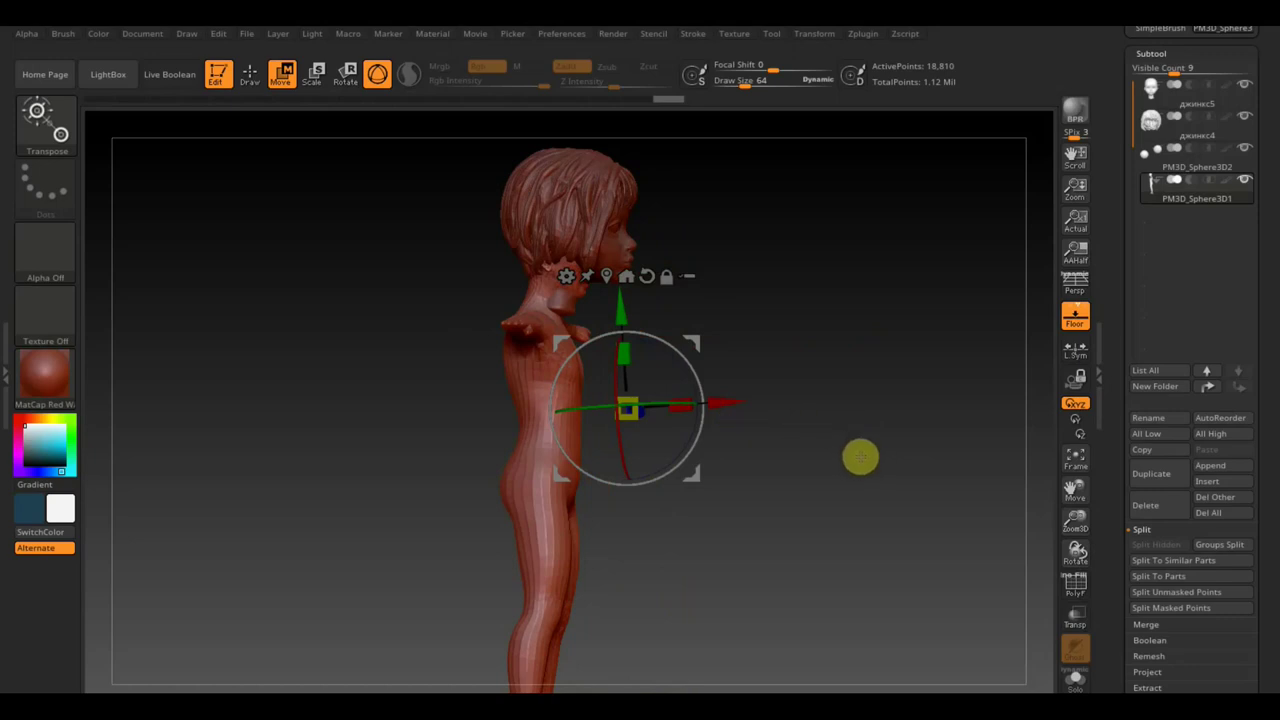
{"action": "mouse_move", "coordinate": [860, 458]}
{"action": "left_mouse_down"}
{"action": "mouse_move", "coordinate": [814, 460]}
{"action": "mouse_move", "coordinate": [837, 480]}
{"action": "left_mouse_up"}
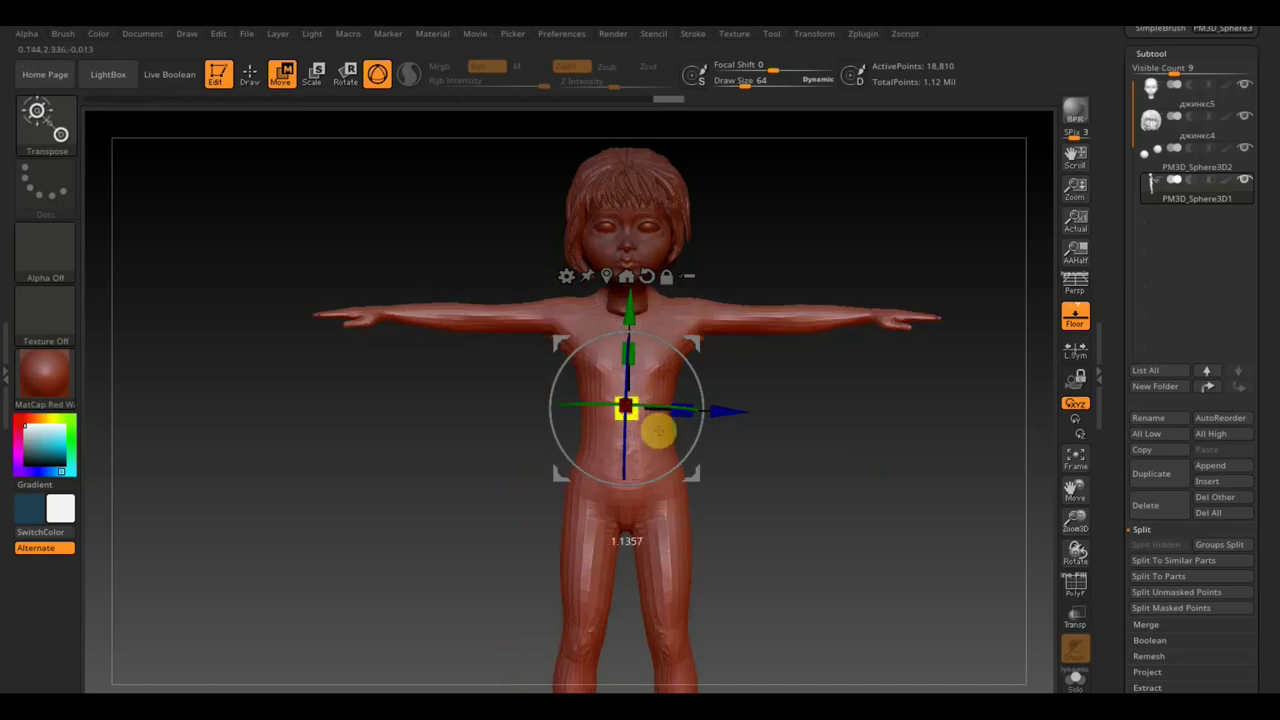
{"action": "mouse_move", "coordinate": [628, 305]}
{"action": "left_mouse_down"}
{"action": "mouse_move", "coordinate": [643, 330]}
{"action": "mouse_move", "coordinate": [676, 319]}
{"action": "mouse_move", "coordinate": [634, 423]}
{"action": "mouse_move", "coordinate": [649, 429]}
{"action": "left_mouse_up"}
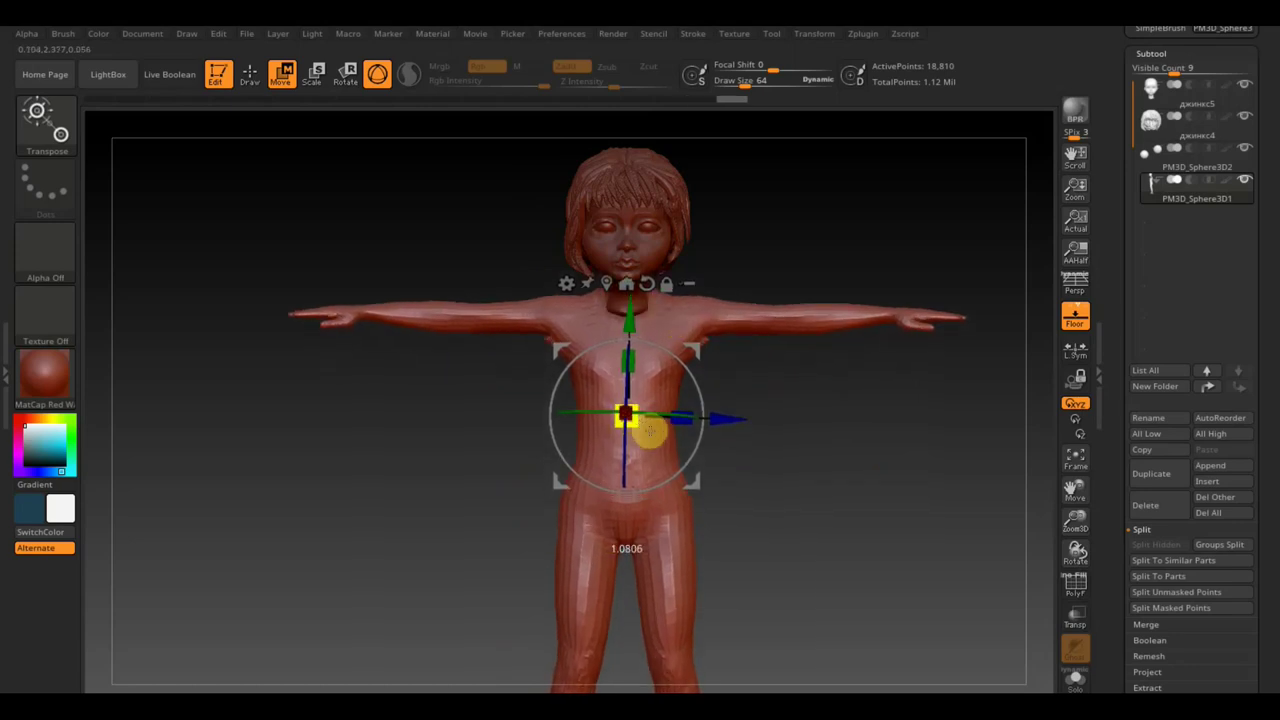
{"action": "left_click_drag", "start_coordinate": [626, 290], "coordinate": [626, 302]}
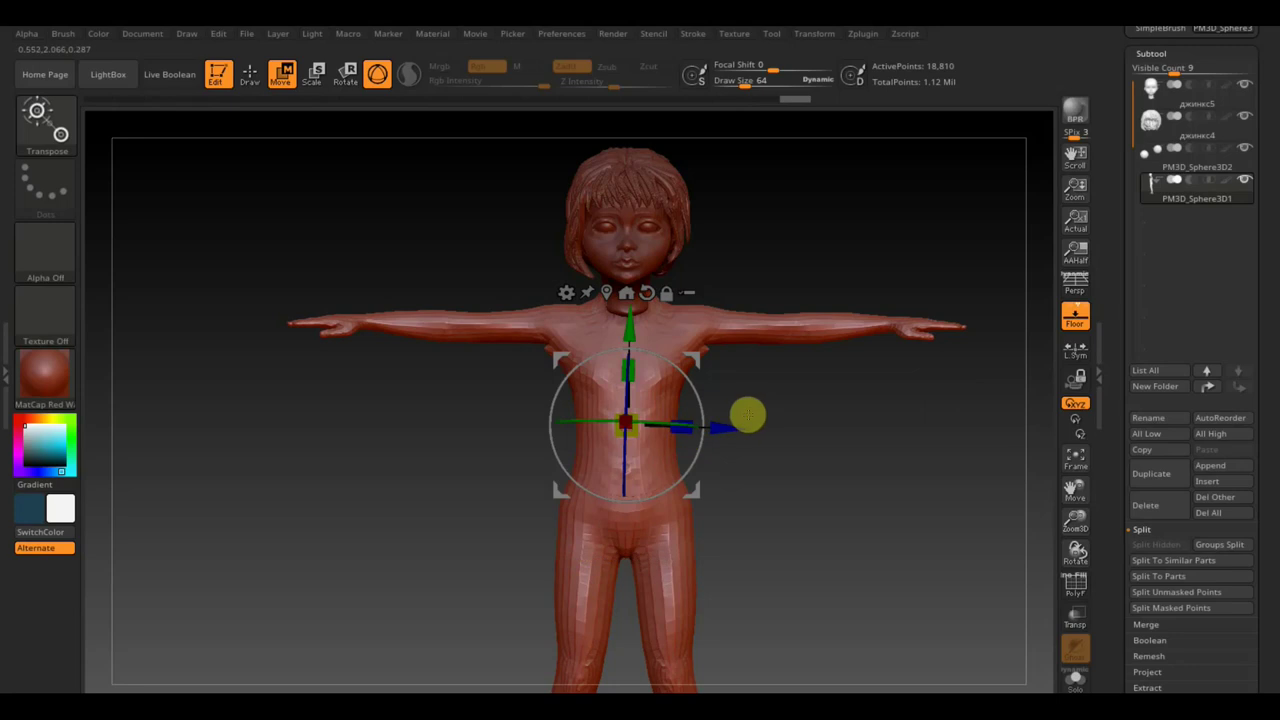
{"action": "mouse_move", "coordinate": [852, 497]}
{"action": "left_mouse_down"}
{"action": "mouse_move", "coordinate": [831, 406]}
{"action": "mouse_move", "coordinate": [860, 466]}
{"action": "mouse_move", "coordinate": [803, 469]}
{"action": "left_mouse_up"}
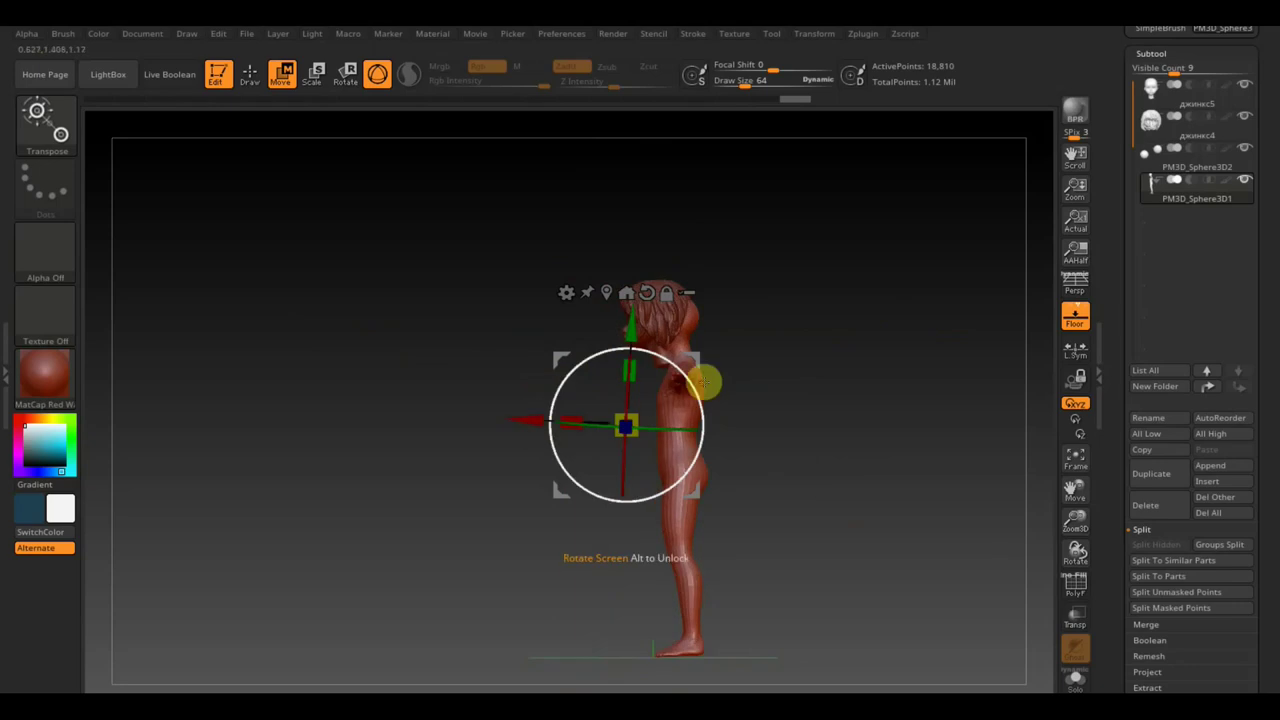
{"action": "left_click_drag", "start_coordinate": [697, 380], "coordinate": [691, 381]}
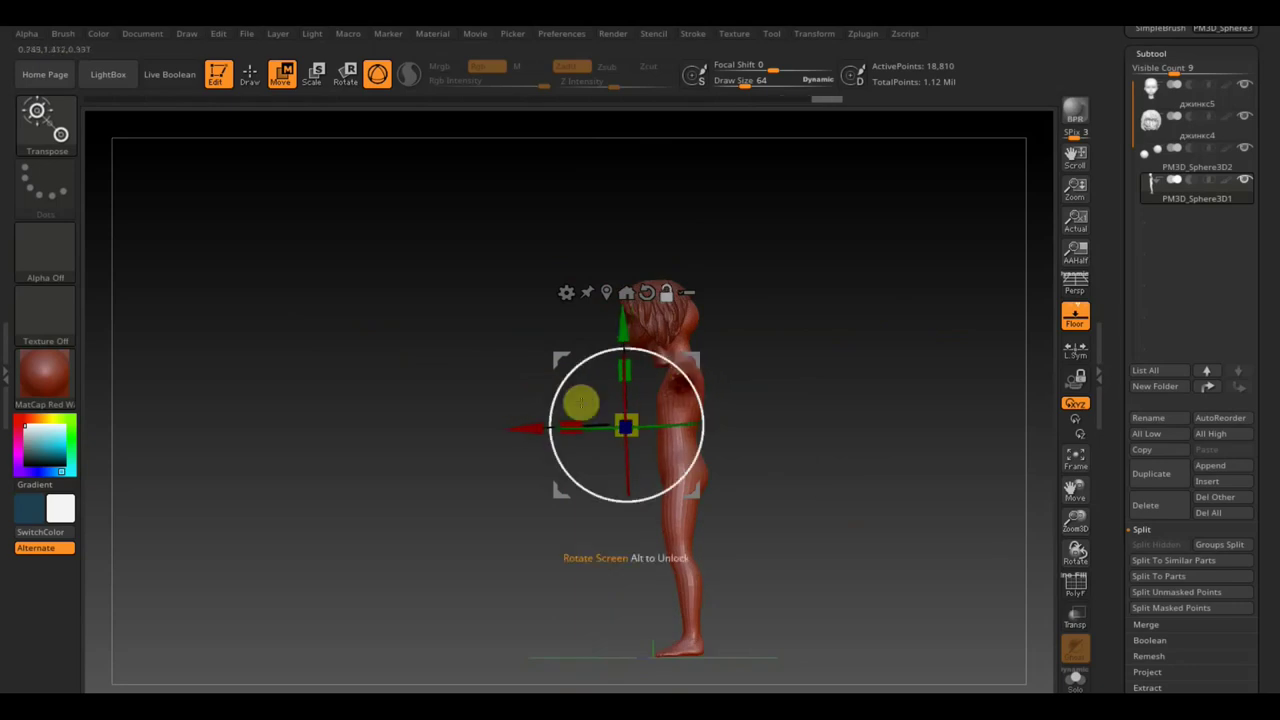
{"action": "mouse_move", "coordinate": [580, 400]}
{"action": "left_mouse_down"}
{"action": "mouse_move", "coordinate": [551, 431]}
{"action": "mouse_move", "coordinate": [575, 436]}
{"action": "mouse_move", "coordinate": [548, 431]}
{"action": "left_mouse_up"}
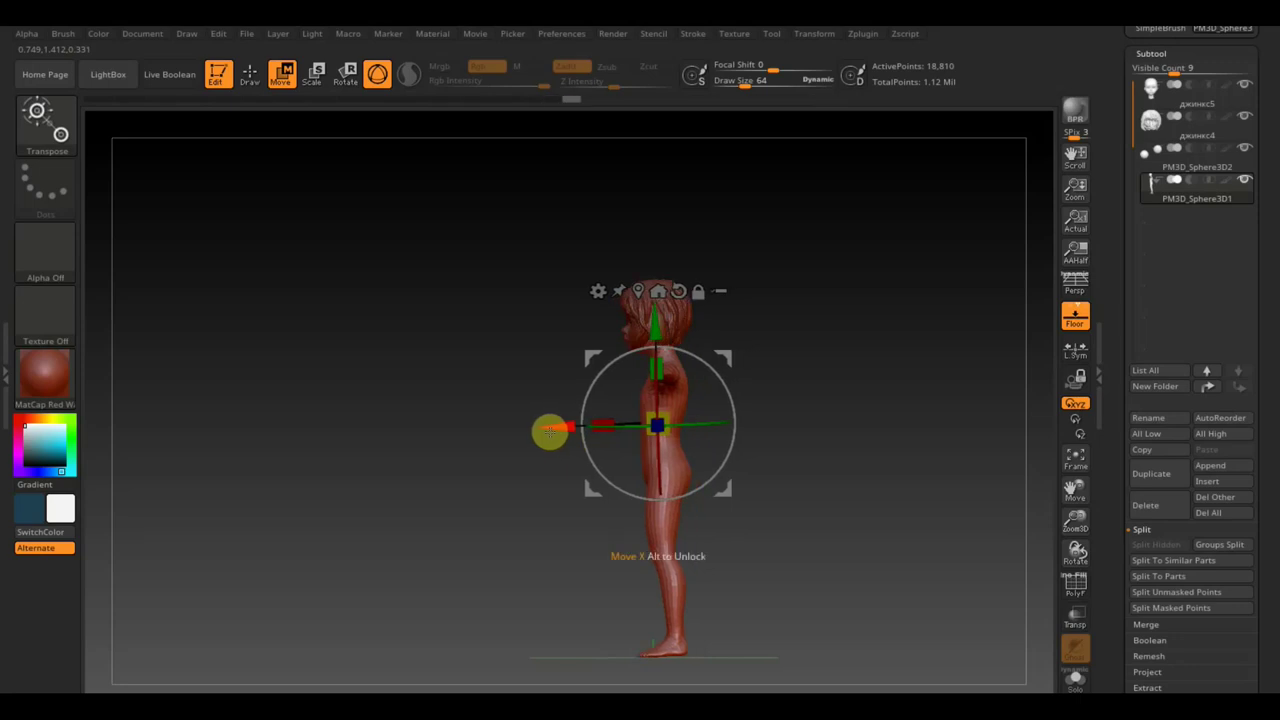
{"action": "left_click_drag", "start_coordinate": [757, 437], "coordinate": [894, 500]}
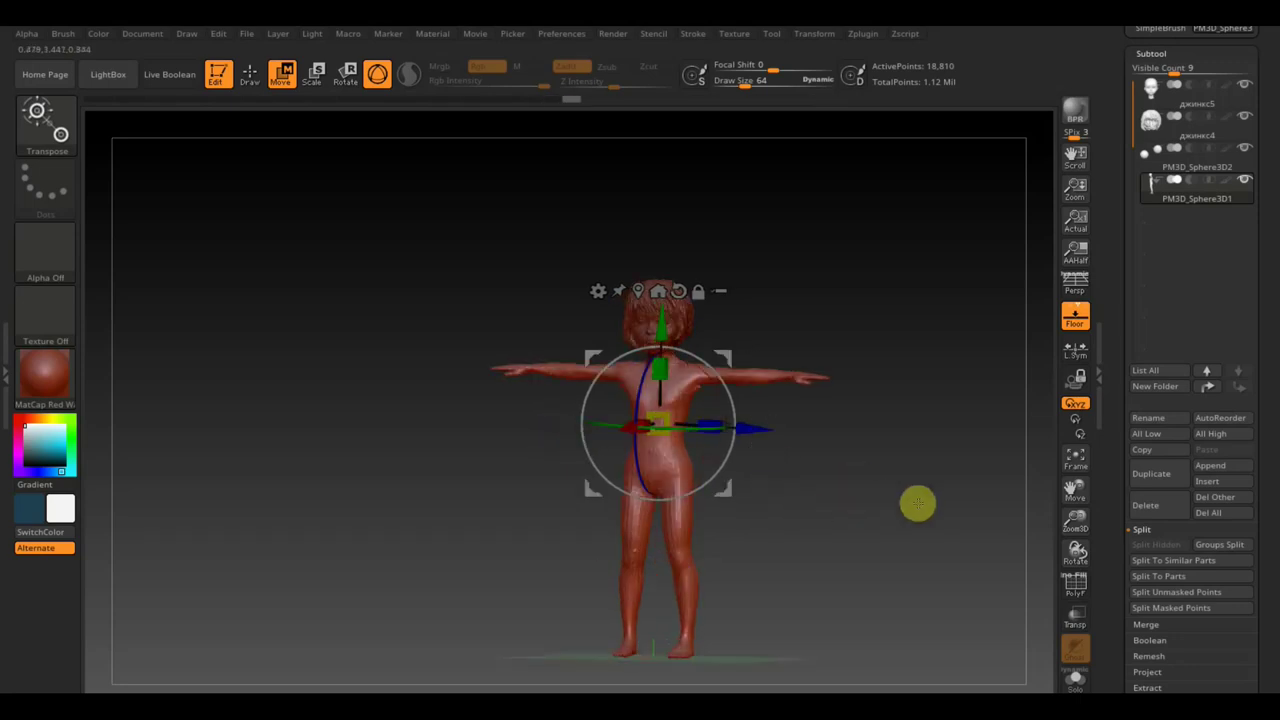
{"action": "mouse_move", "coordinate": [891, 449]}
{"action": "left_mouse_down"}
{"action": "mouse_move", "coordinate": [908, 500]}
{"action": "mouse_move", "coordinate": [894, 446]}
{"action": "mouse_move", "coordinate": [938, 410]}
{"action": "left_mouse_up"}
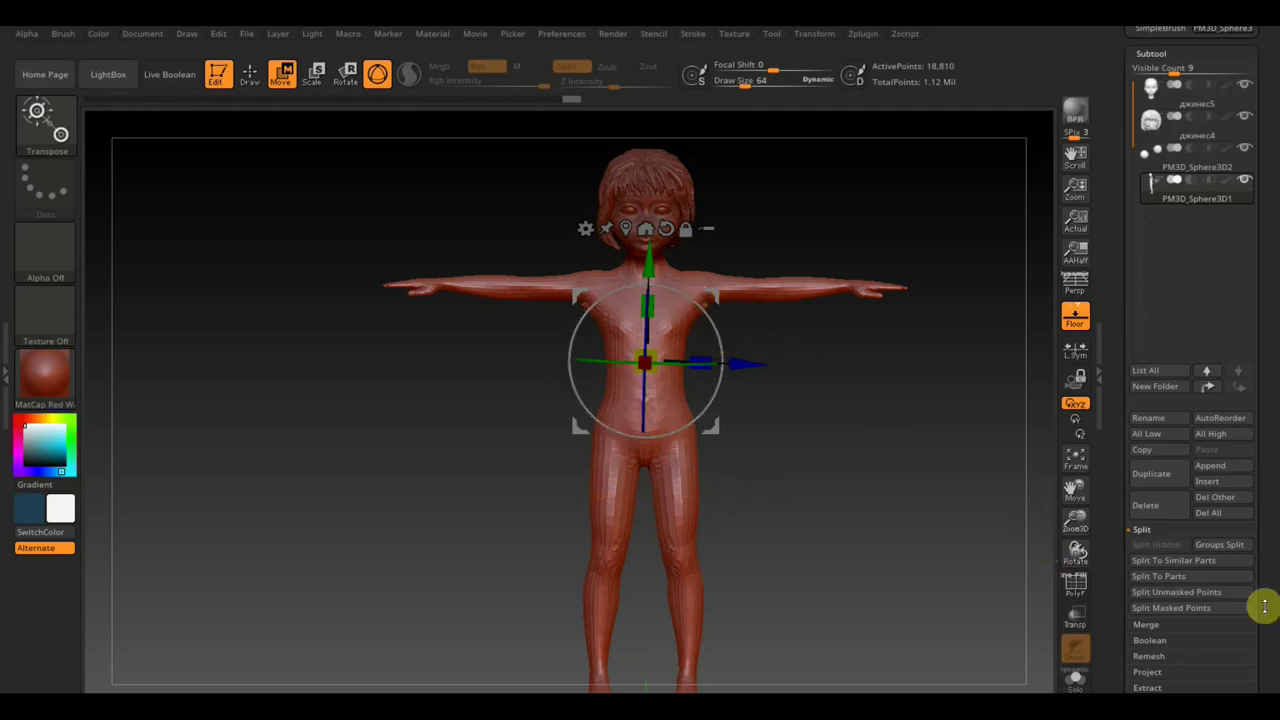
- Undo an accidental Z squeeze and open the Tool > Geometry settings
{"action": "left_click_drag", "start_coordinate": [1267, 609], "coordinate": [1266, 549]}
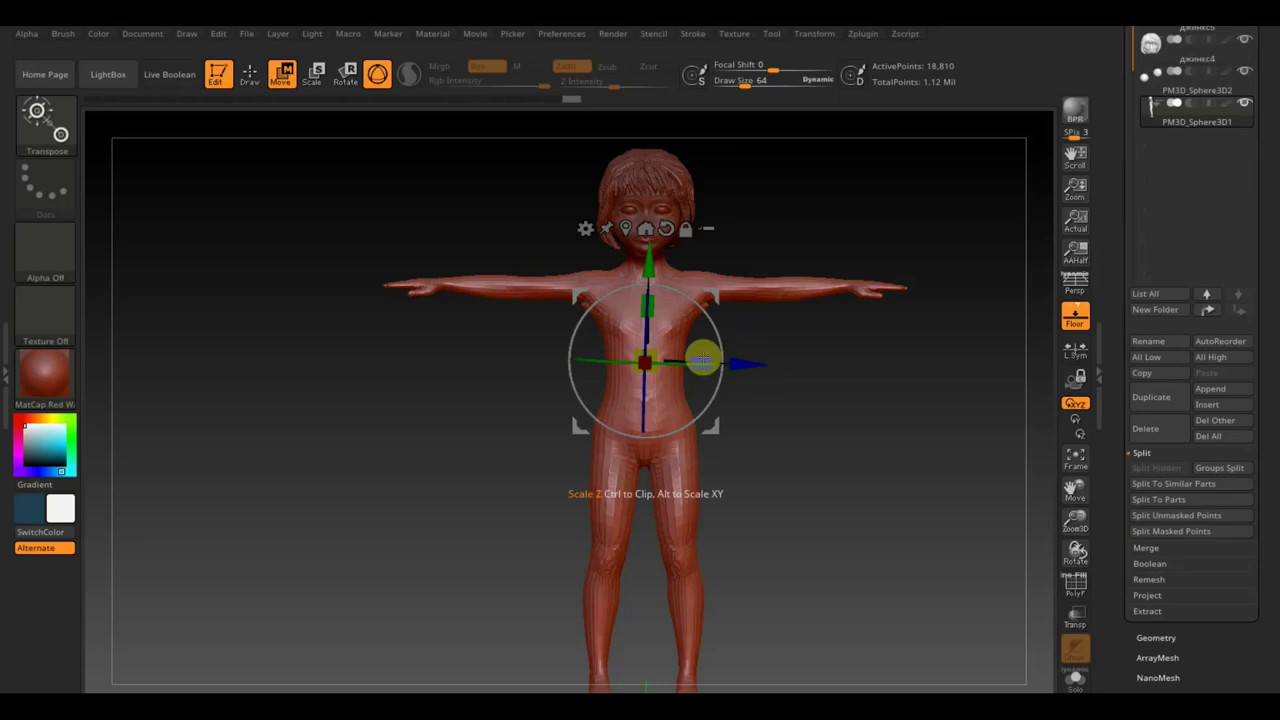
{"action": "left_click_drag", "start_coordinate": [705, 357], "coordinate": [692, 358]}
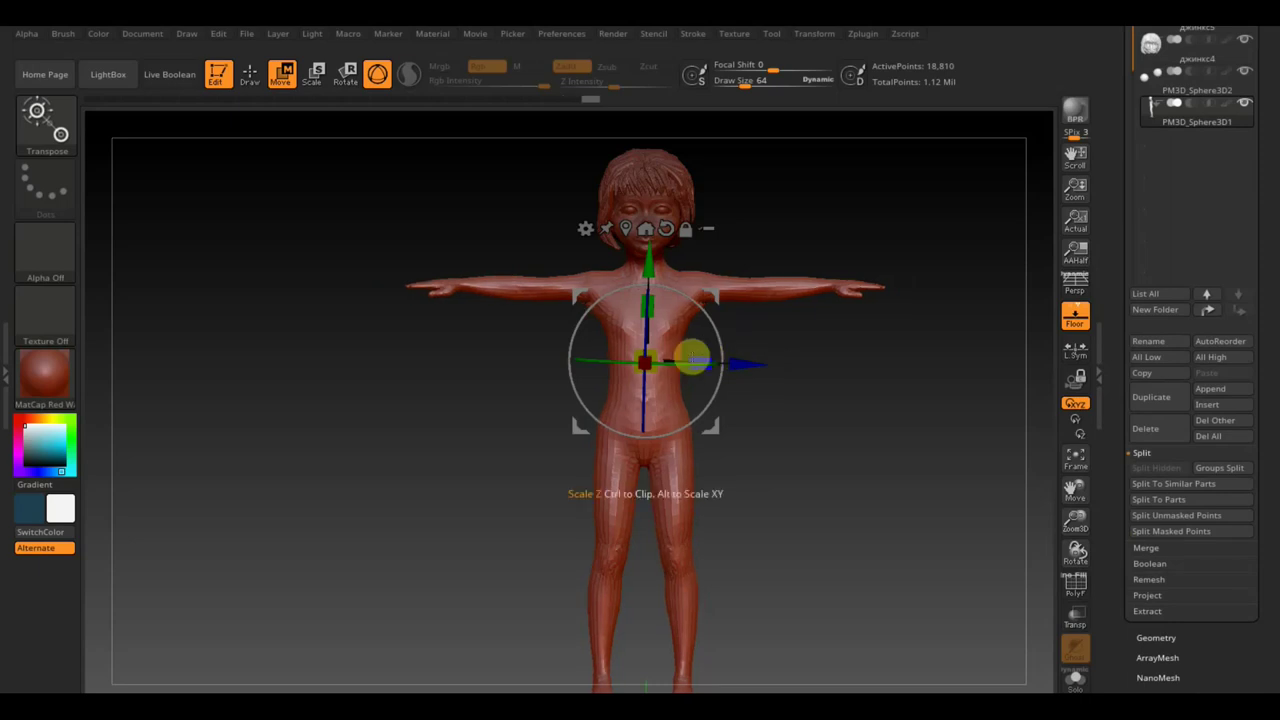
{"action": "key", "text": "ctrl+z"}
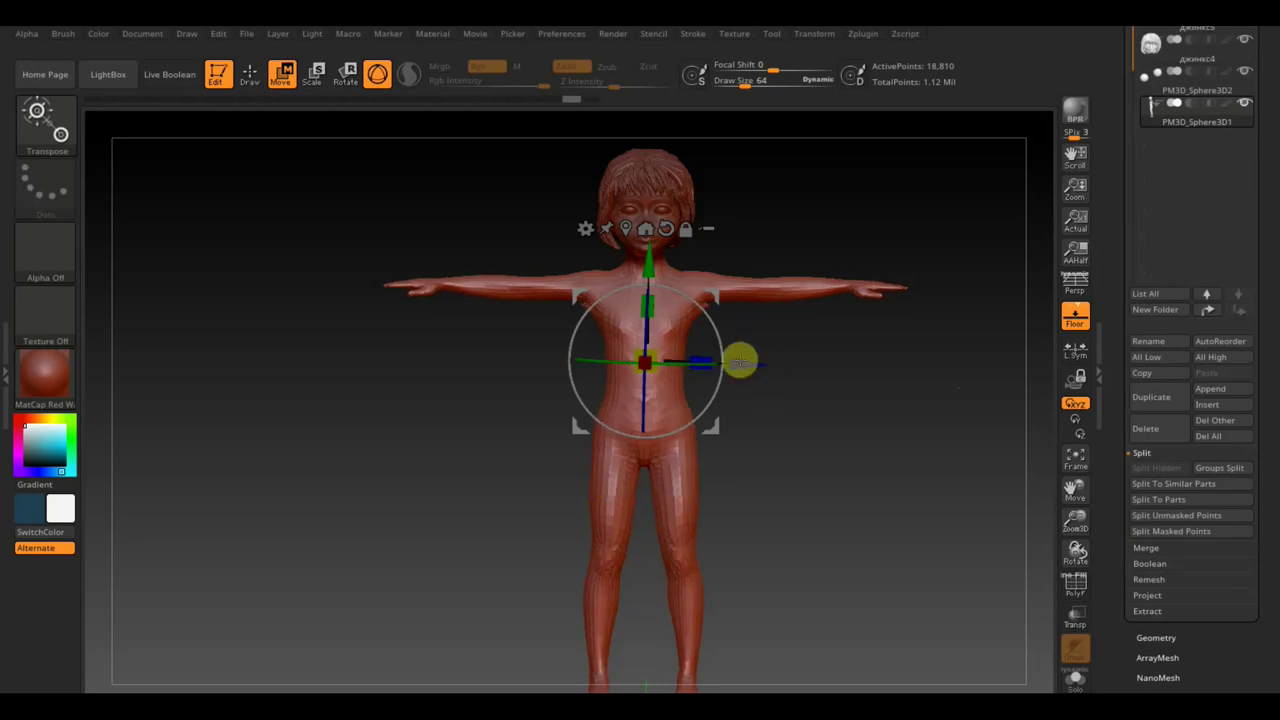
{"action": "scroll", "coordinate": [1268, 575], "scroll_direction": "down", "scroll_amount": 2}
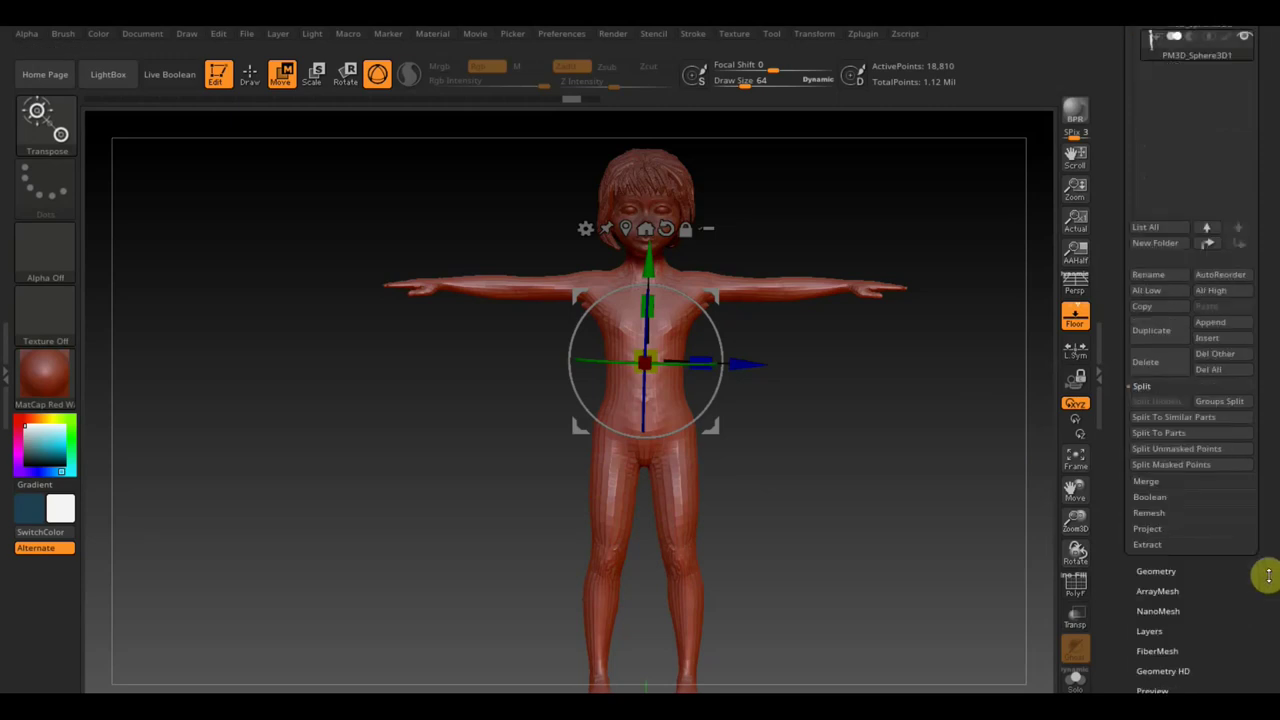
{"action": "left_click", "coordinate": [1154, 553]}
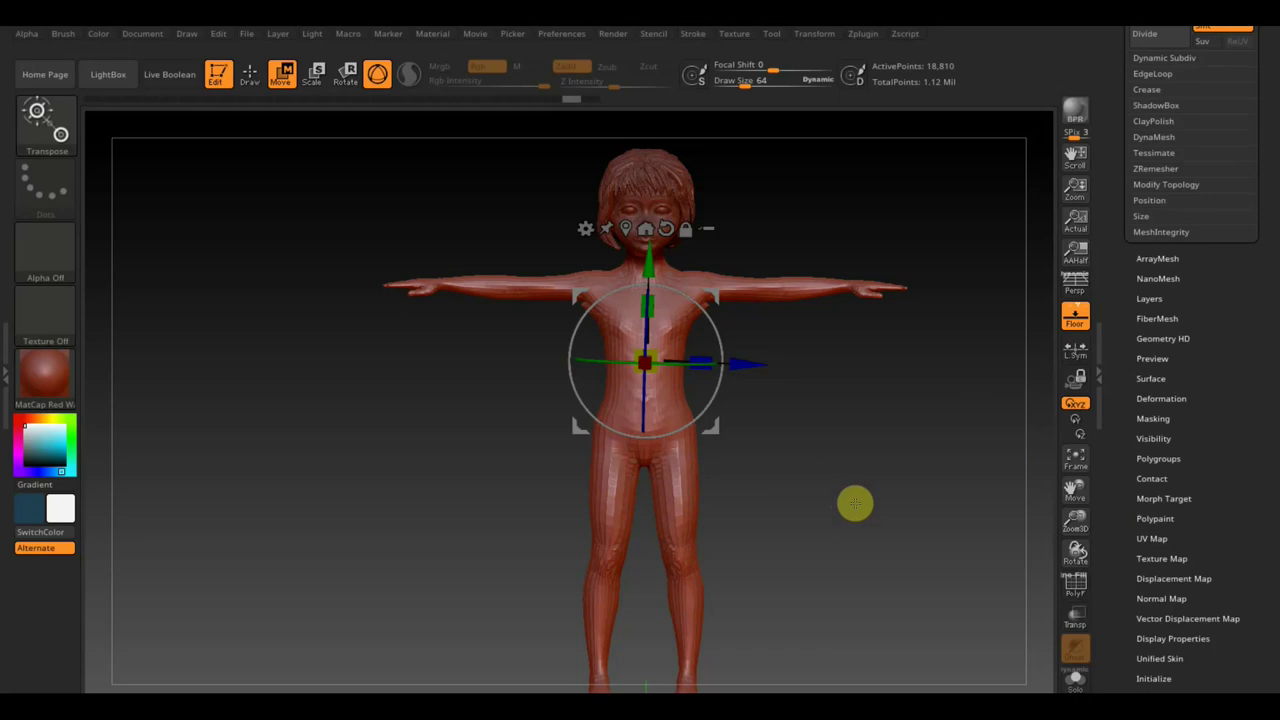
- Reframe the whole figure and nudge it slightly left along X to centre it
{"action": "mouse_move", "coordinate": [855, 503]}
{"action": "left_mouse_down", "text": "alt"}
{"action": "mouse_move", "coordinate": [843, 500]}
{"action": "mouse_move", "coordinate": [831, 397]}
{"action": "left_mouse_up", "text": "alt"}
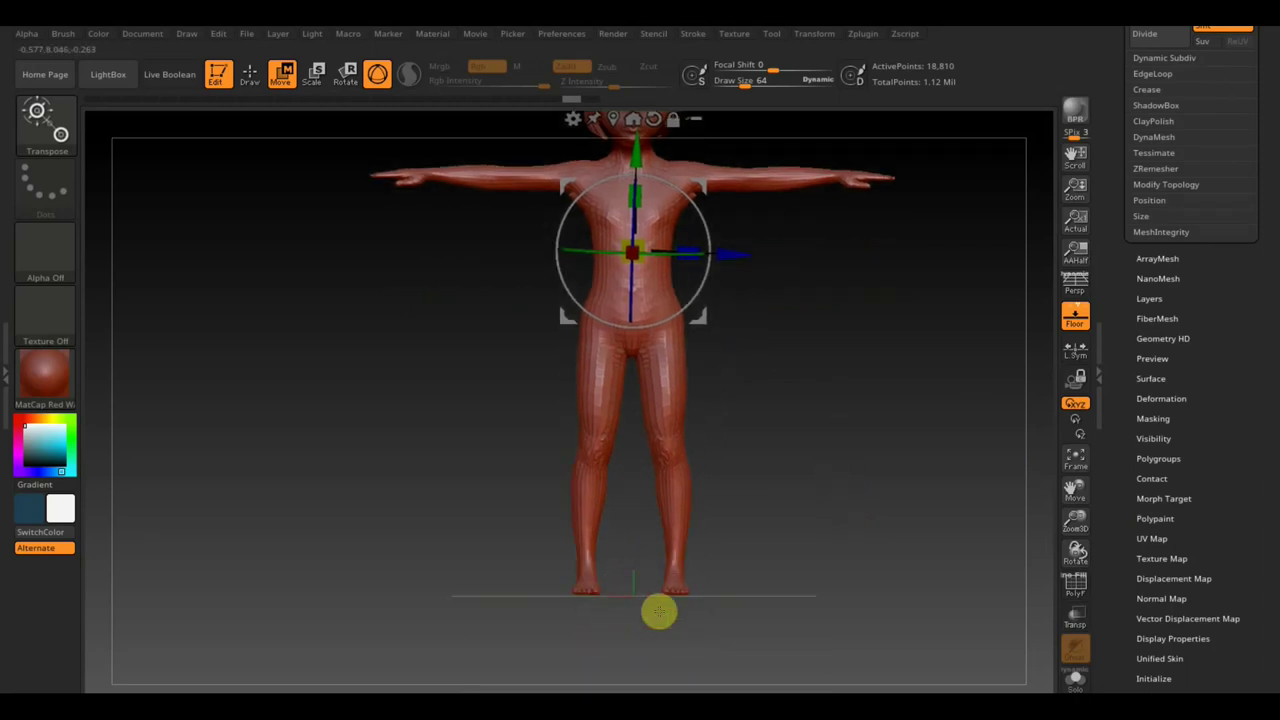
{"action": "scroll", "coordinate": [659, 612], "scroll_direction": "up", "scroll_amount": 5}
{"action": "left_click_drag", "start_coordinate": [659, 612], "coordinate": [791, 457], "text": "alt"}
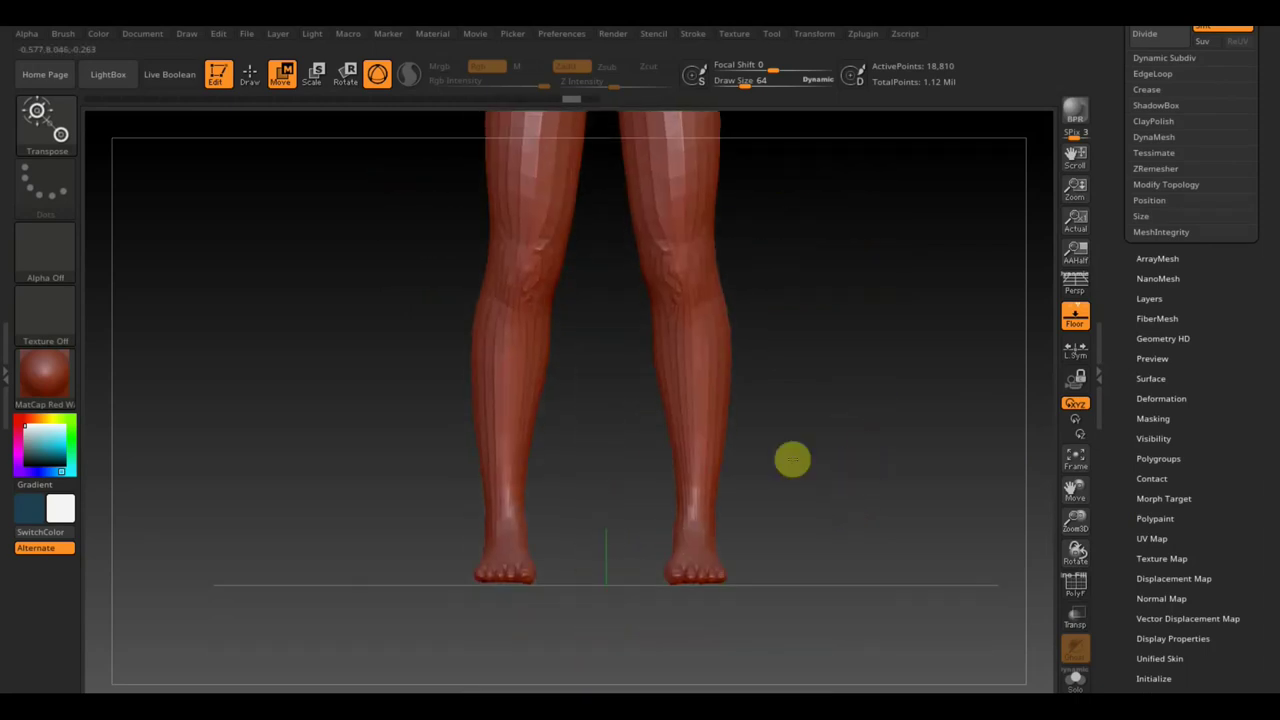
{"action": "scroll", "coordinate": [836, 461], "scroll_direction": "down", "scroll_amount": 5}
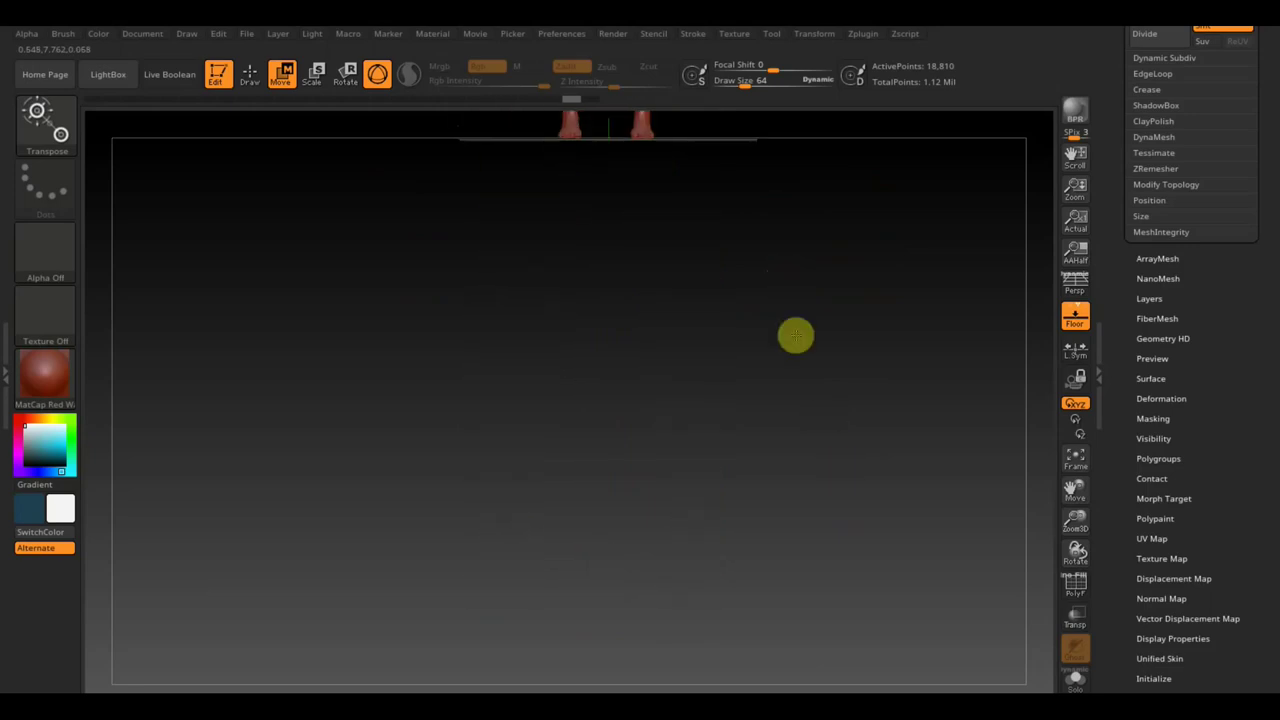
{"action": "key", "text": "f"}
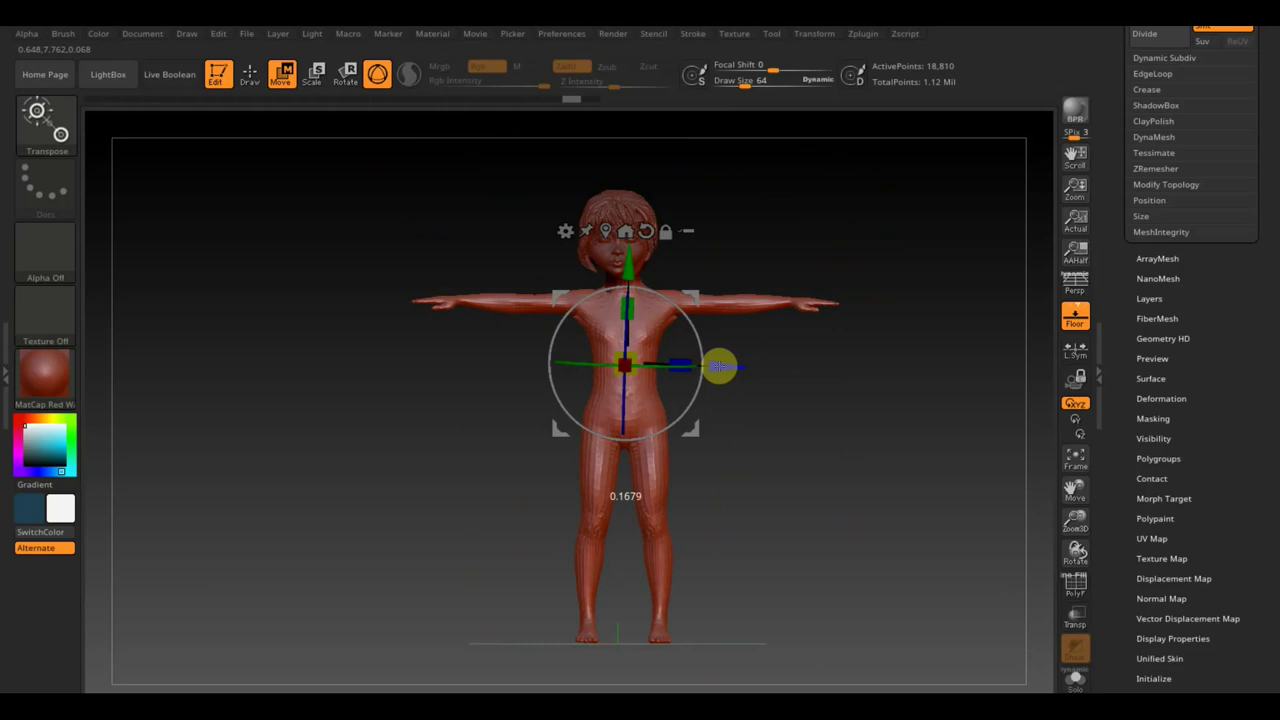
{"action": "left_click_drag", "start_coordinate": [719, 367], "coordinate": [716, 365]}
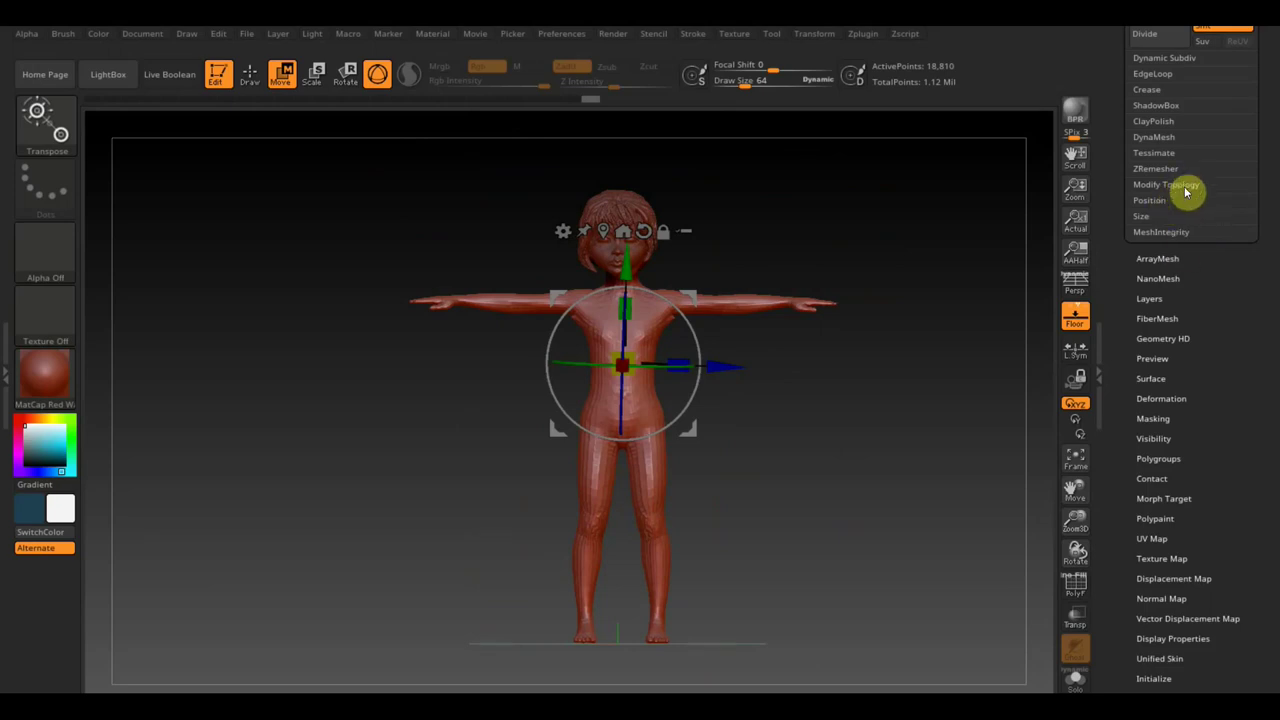
- Expand Modify Topology, widen the figure's arm span and shift it slightly along Y
{"action": "left_click", "coordinate": [1185, 186]}
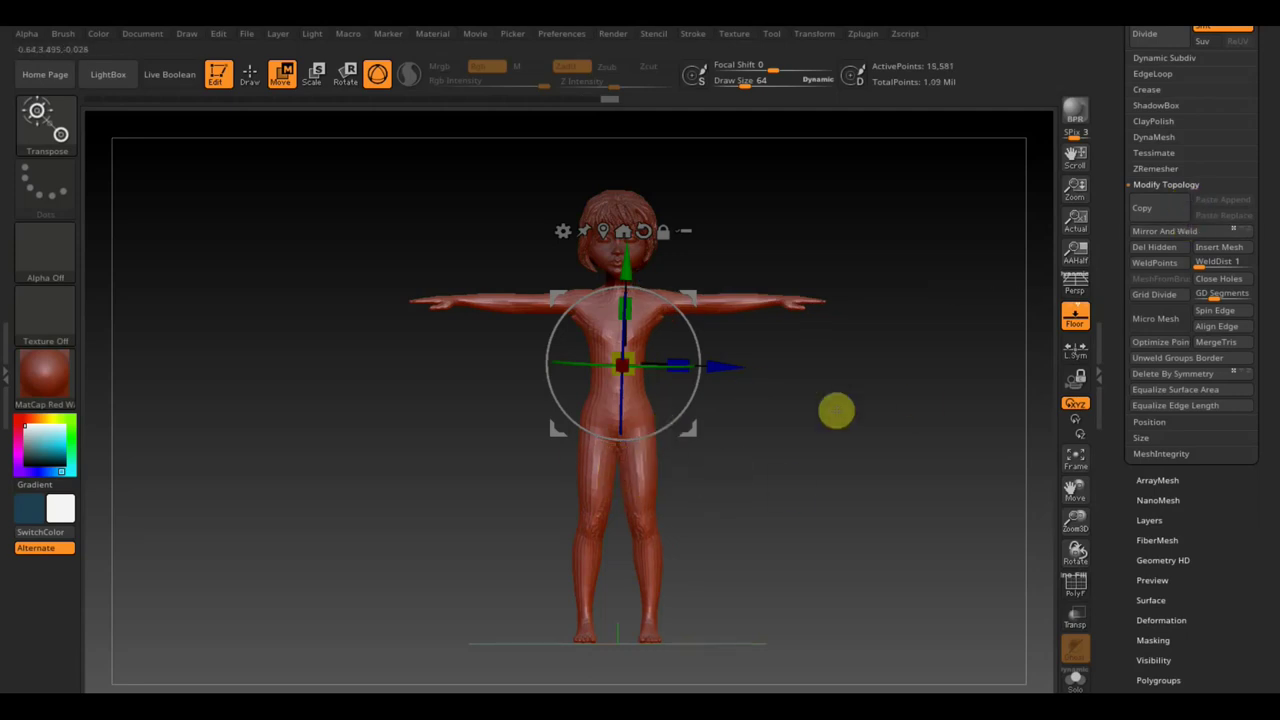
{"action": "mouse_move", "coordinate": [836, 410]}
{"action": "left_mouse_down"}
{"action": "mouse_move", "coordinate": [883, 443]}
{"action": "mouse_move", "coordinate": [810, 429]}
{"action": "mouse_move", "coordinate": [860, 457]}
{"action": "left_mouse_up"}
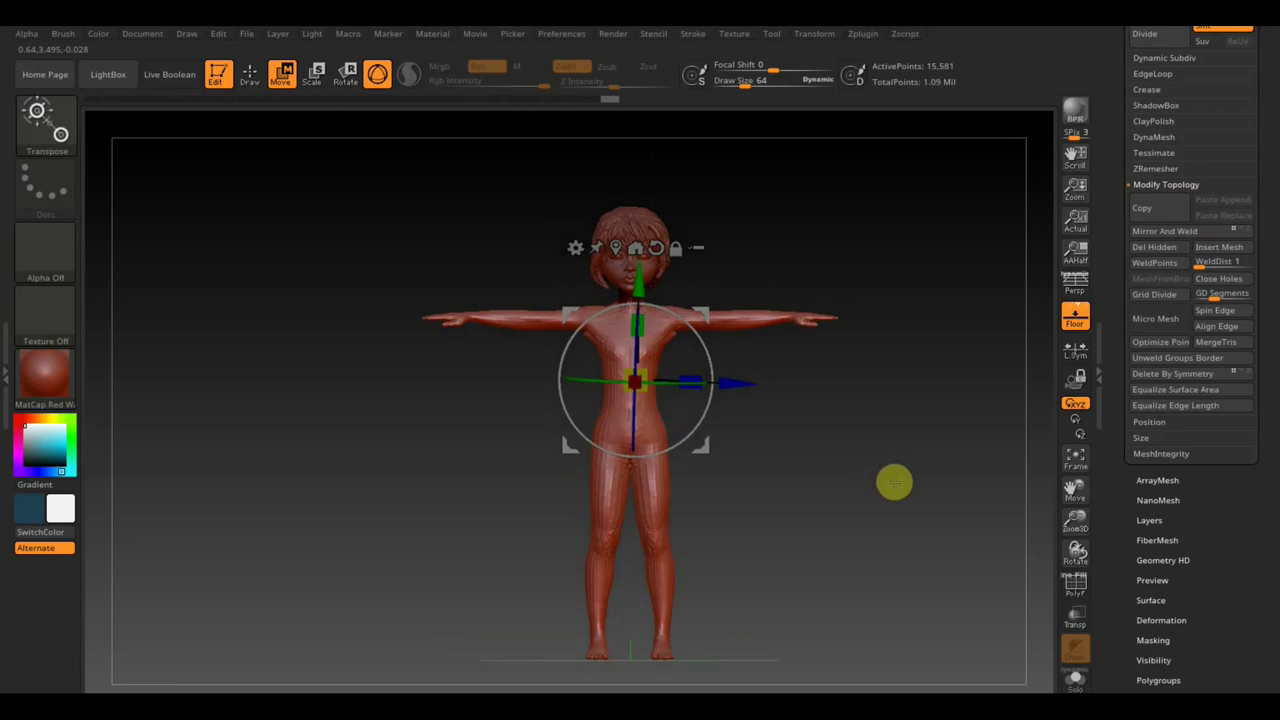
{"action": "scroll", "coordinate": [885, 475], "scroll_direction": "up", "scroll_amount": 2}
{"action": "scroll", "coordinate": [823, 457], "scroll_direction": "up", "scroll_amount": 1}
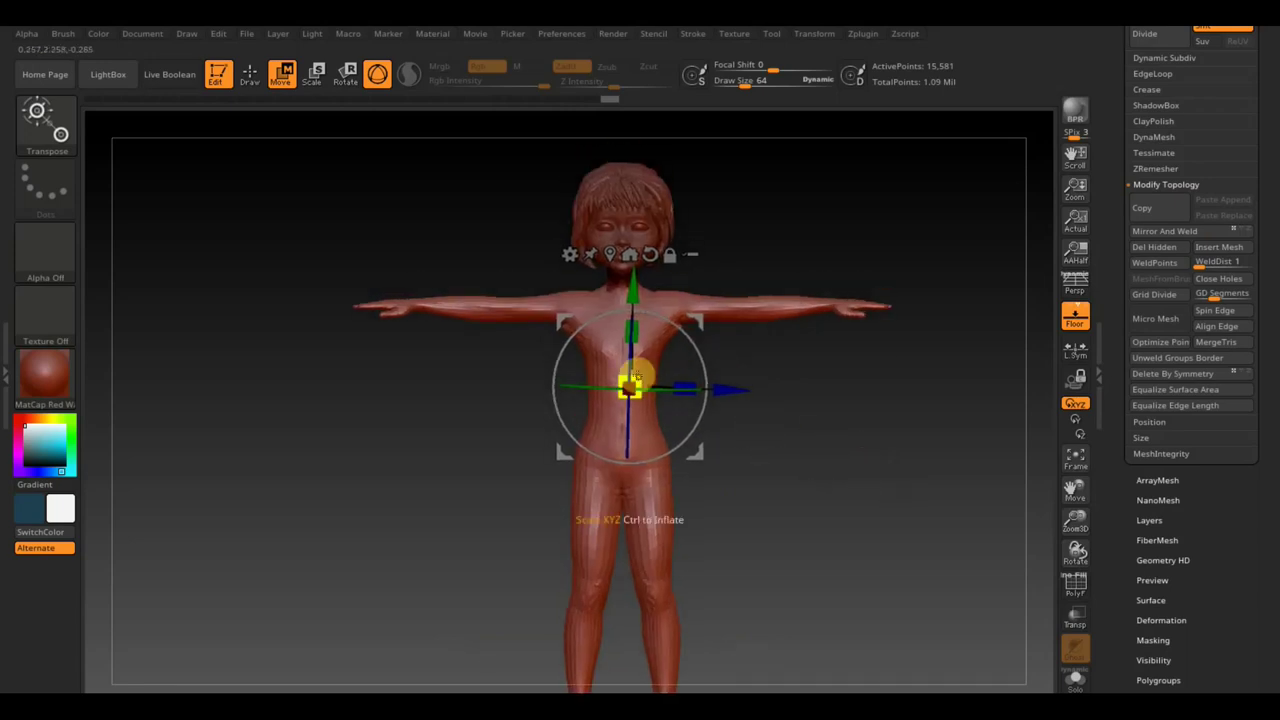
{"action": "left_click_drag", "start_coordinate": [666, 404], "coordinate": [652, 372]}
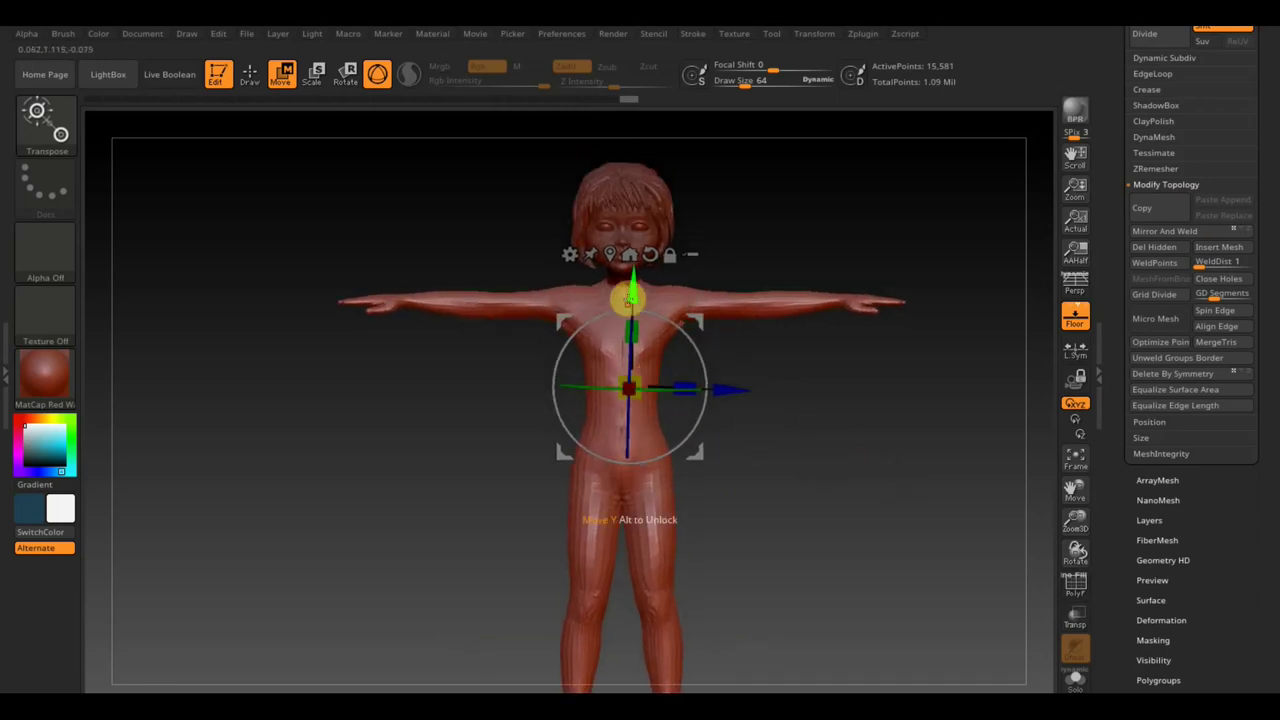
{"action": "left_click_drag", "start_coordinate": [629, 297], "coordinate": [631, 287]}
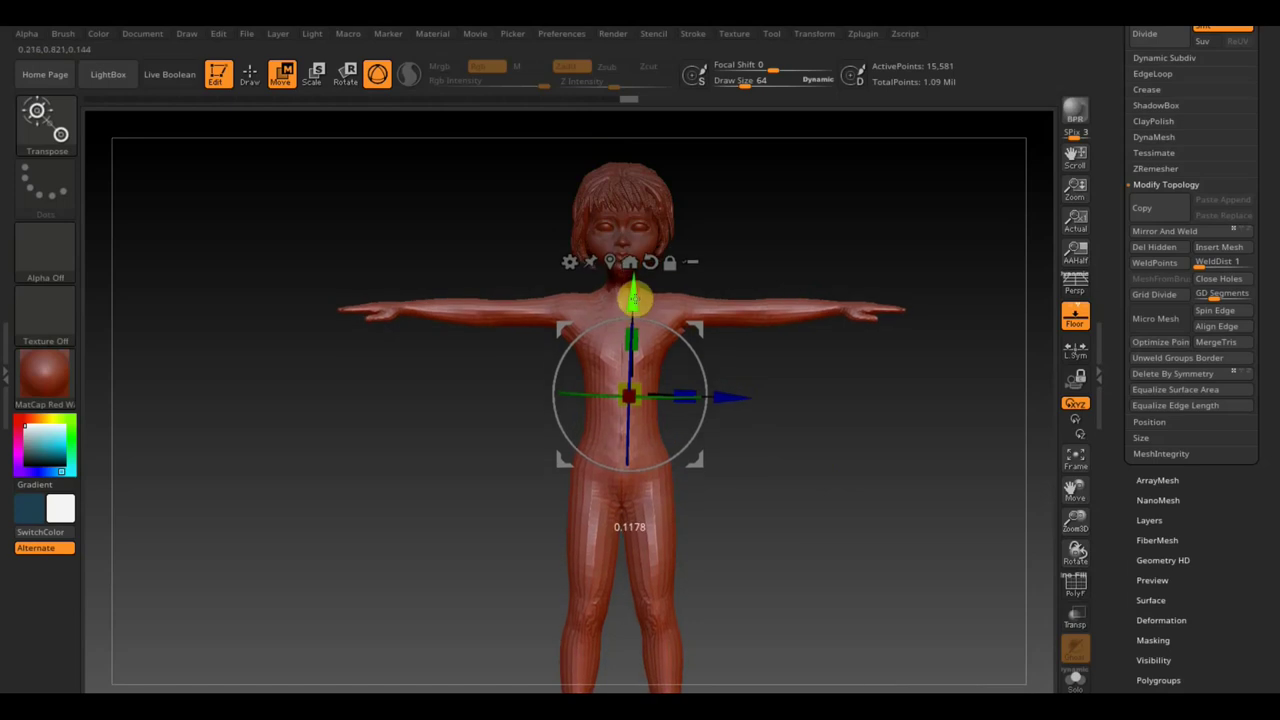
{"action": "mouse_move", "coordinate": [839, 423]}
{"action": "left_mouse_down"}
{"action": "mouse_move", "coordinate": [809, 443]}
{"action": "mouse_move", "coordinate": [757, 434]}
{"action": "mouse_move", "coordinate": [780, 446]}
{"action": "mouse_move", "coordinate": [897, 429]}
{"action": "mouse_move", "coordinate": [861, 499]}
{"action": "mouse_move", "coordinate": [837, 446]}
{"action": "mouse_move", "coordinate": [851, 449]}
{"action": "left_mouse_up"}
- Import the body-proportions screenshot from the Desktop as a texture
{"action": "left_click", "coordinate": [737, 36]}
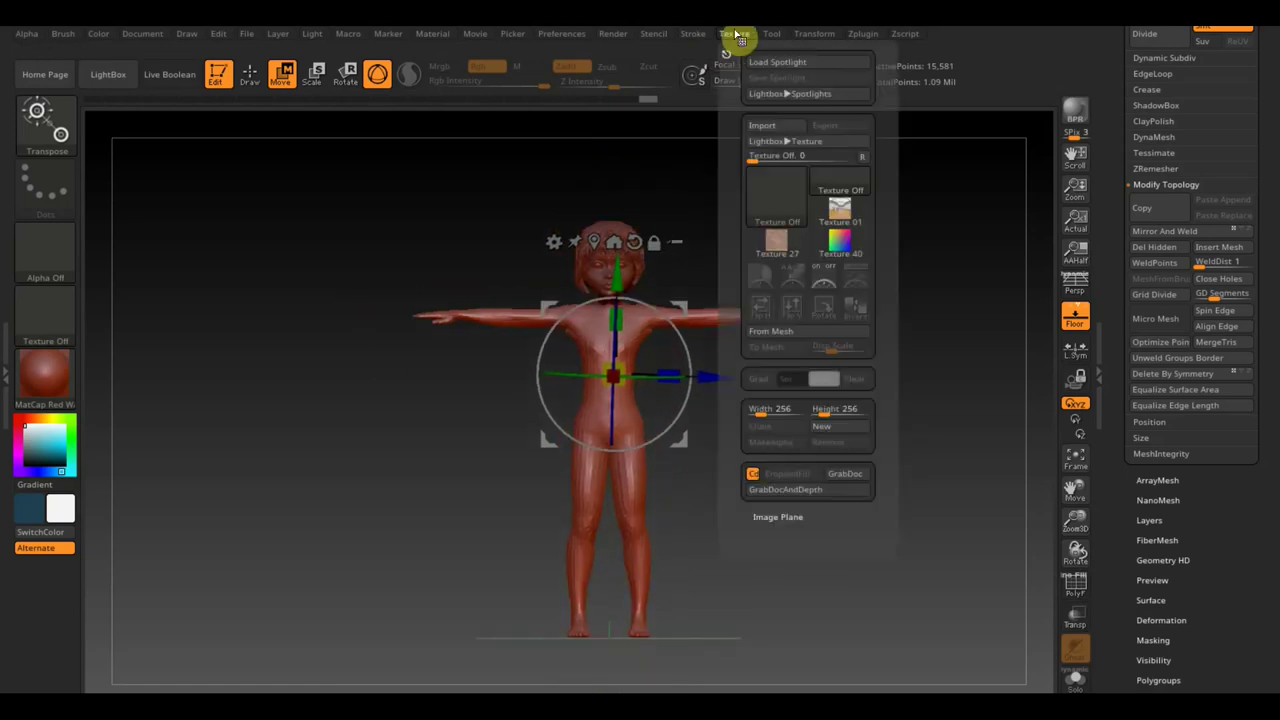
{"action": "left_click", "coordinate": [773, 127]}
{"action": "left_click", "coordinate": [82, 276]}
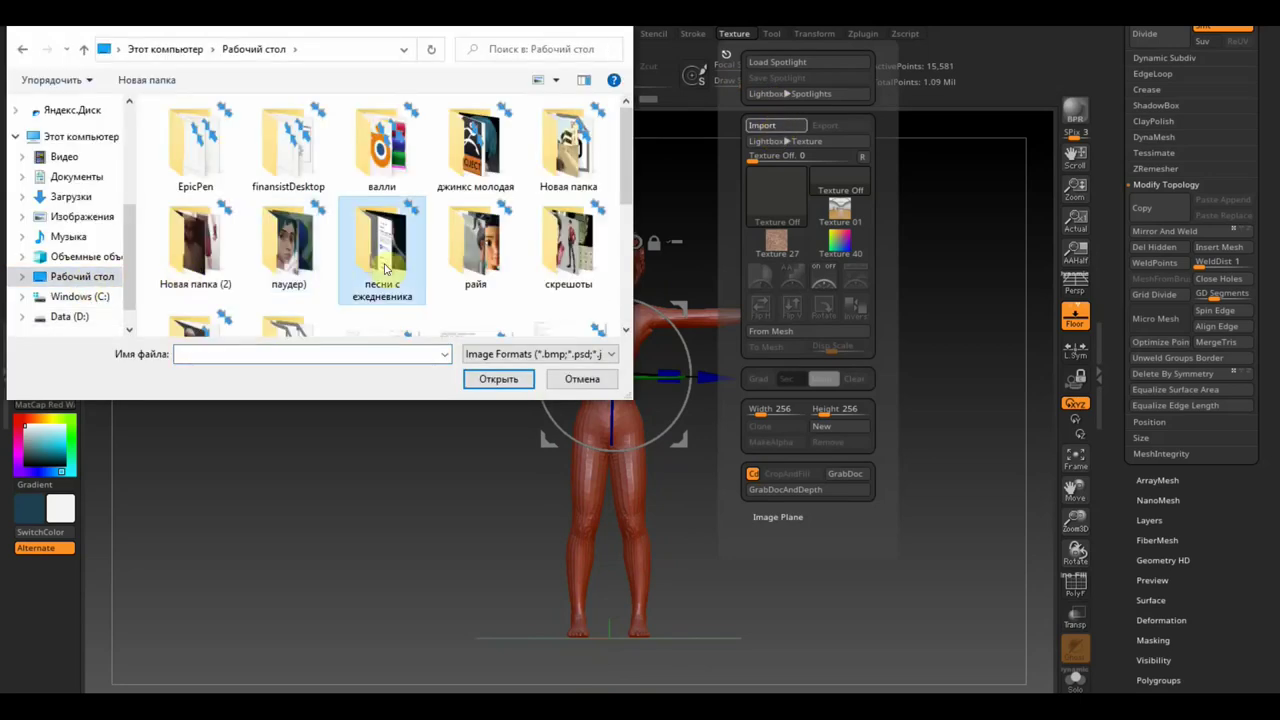
{"action": "scroll", "coordinate": [380, 265], "scroll_direction": "down", "scroll_amount": 5}
{"action": "left_click", "coordinate": [188, 285]}
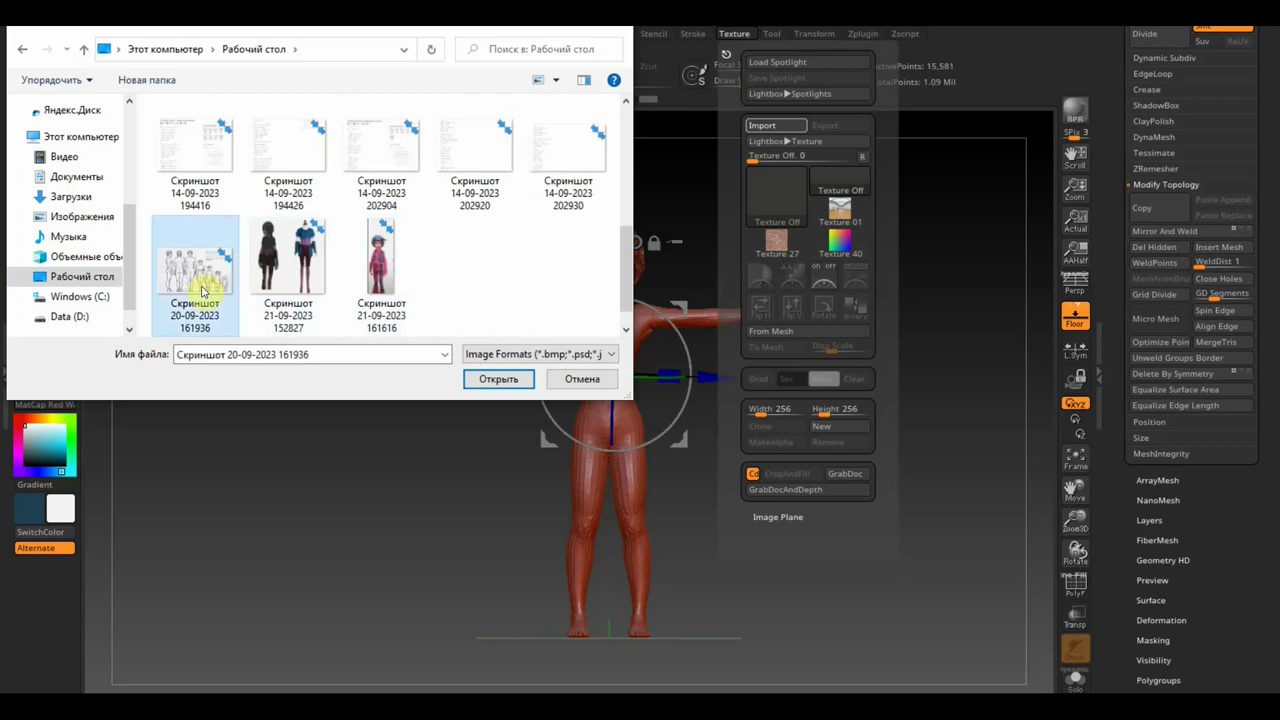
{"action": "left_click", "coordinate": [498, 379]}
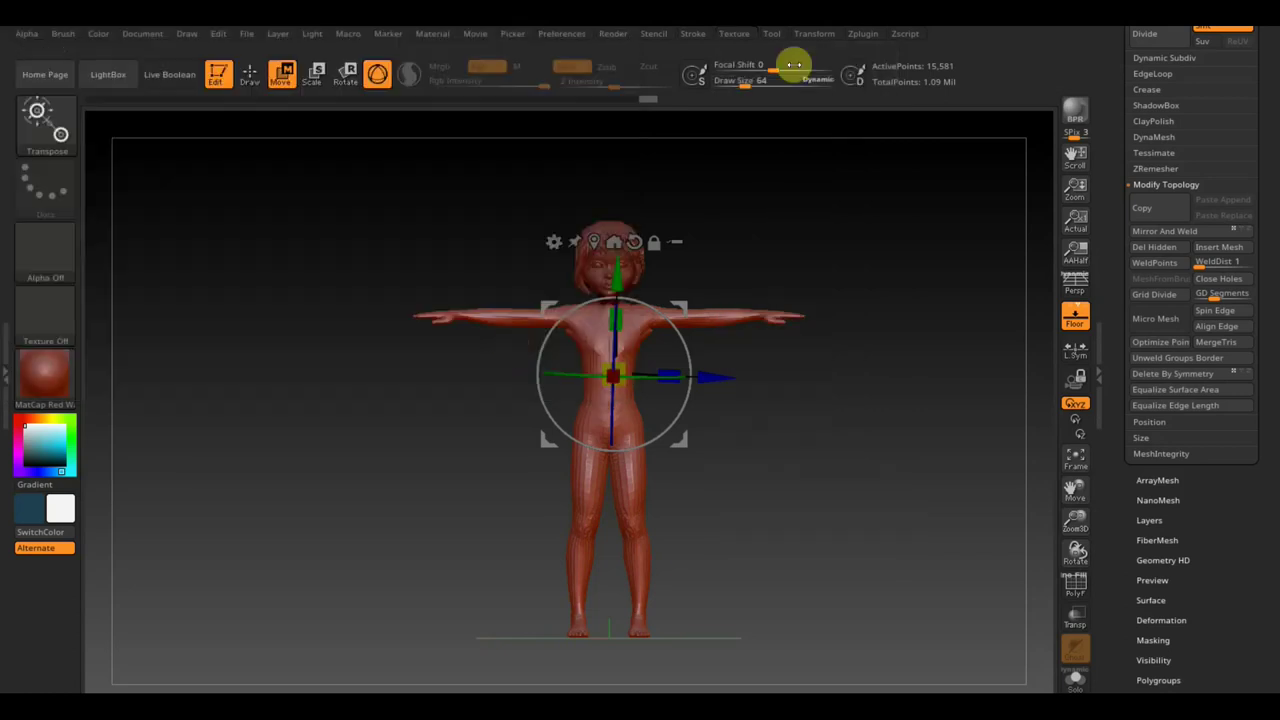
- Make the screenshot the active texture and add it to Spotlight over the viewport
{"action": "left_click", "coordinate": [735, 35]}
{"action": "left_click", "coordinate": [765, 285]}
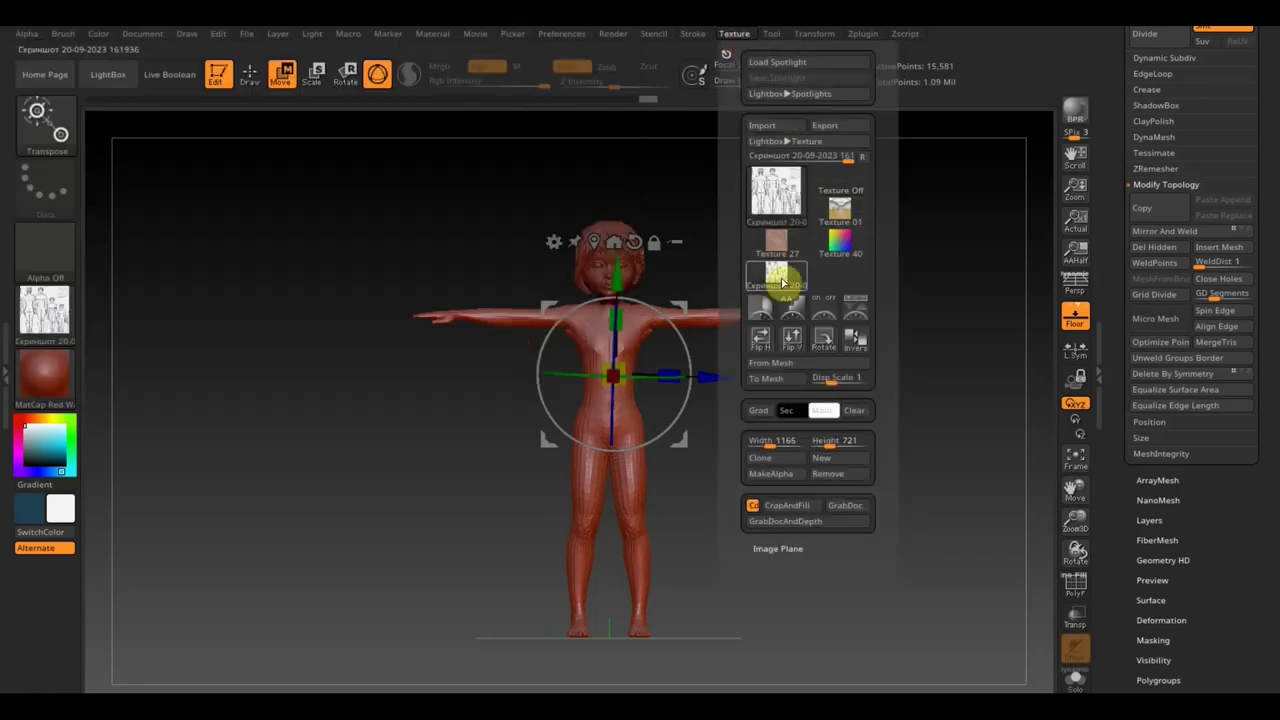
{"action": "left_click", "coordinate": [858, 311]}
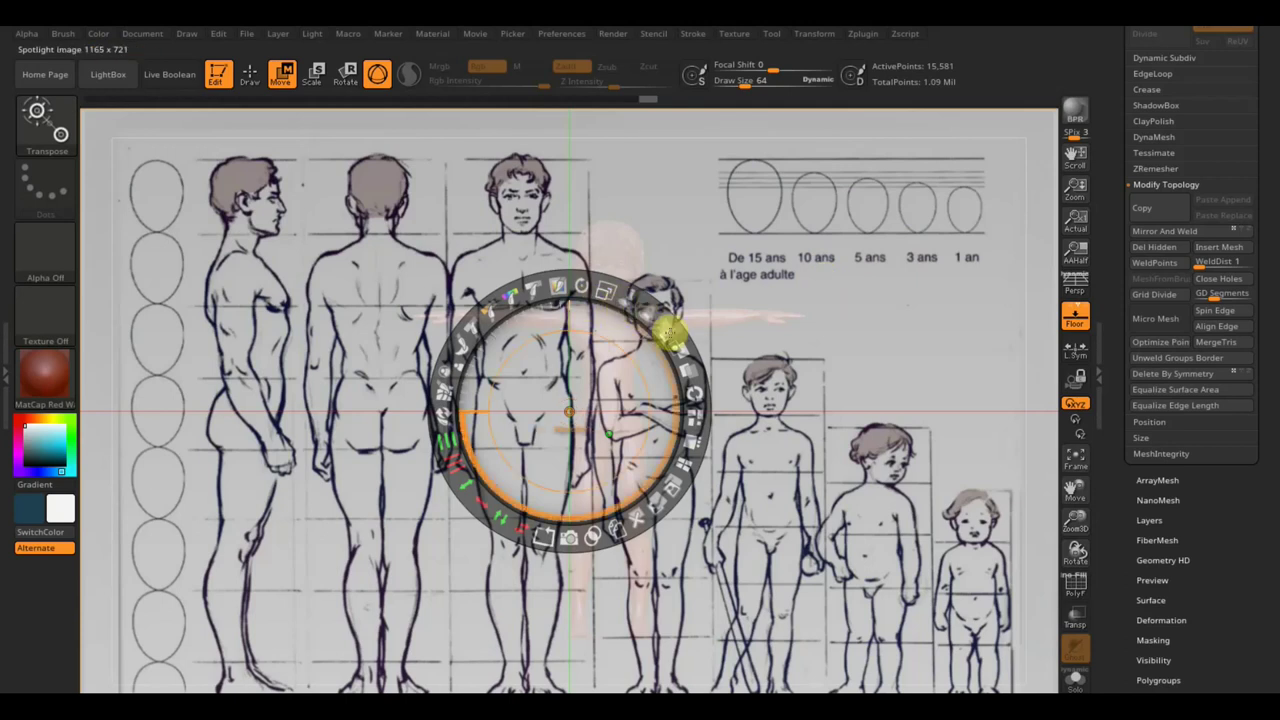
- Fade the proportions chart, then scale, stretch and lower the model onto the chart's ground line
{"action": "mouse_move", "coordinate": [668, 333]}
{"action": "left_mouse_down"}
{"action": "mouse_move", "coordinate": [606, 277]}
{"action": "mouse_move", "coordinate": [567, 296]}
{"action": "left_mouse_up"}
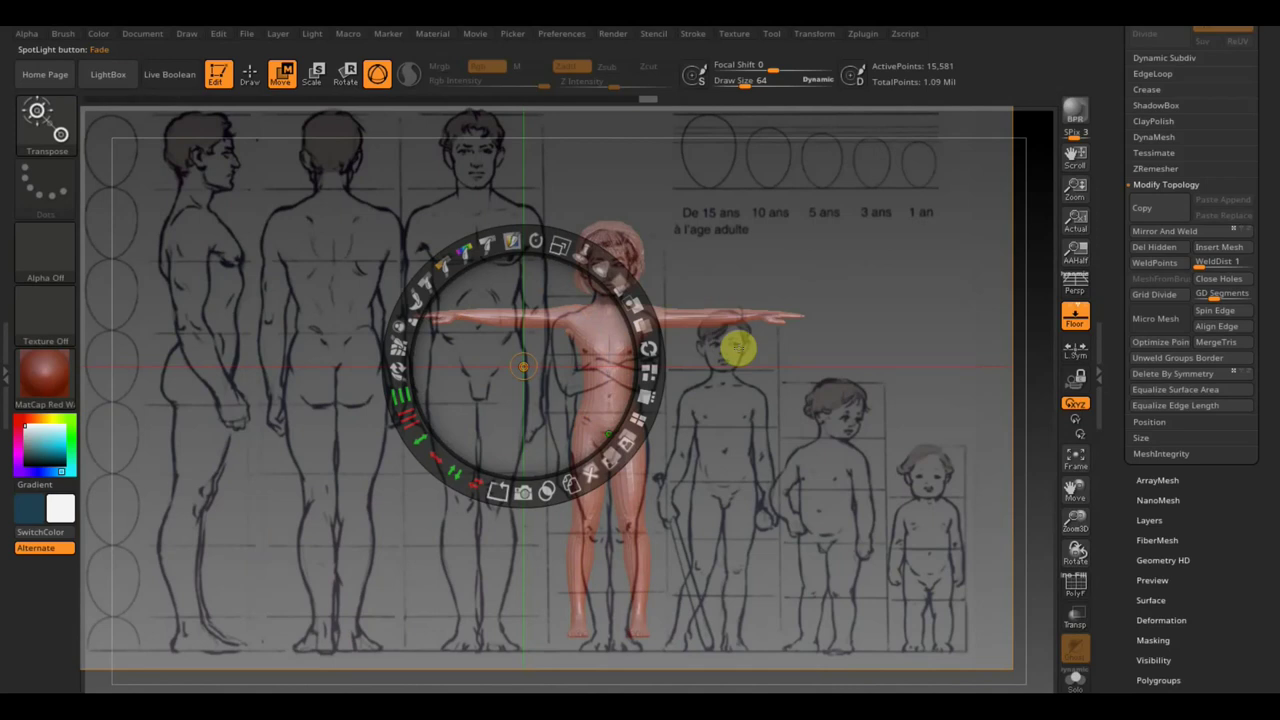
{"action": "key", "text": "z"}
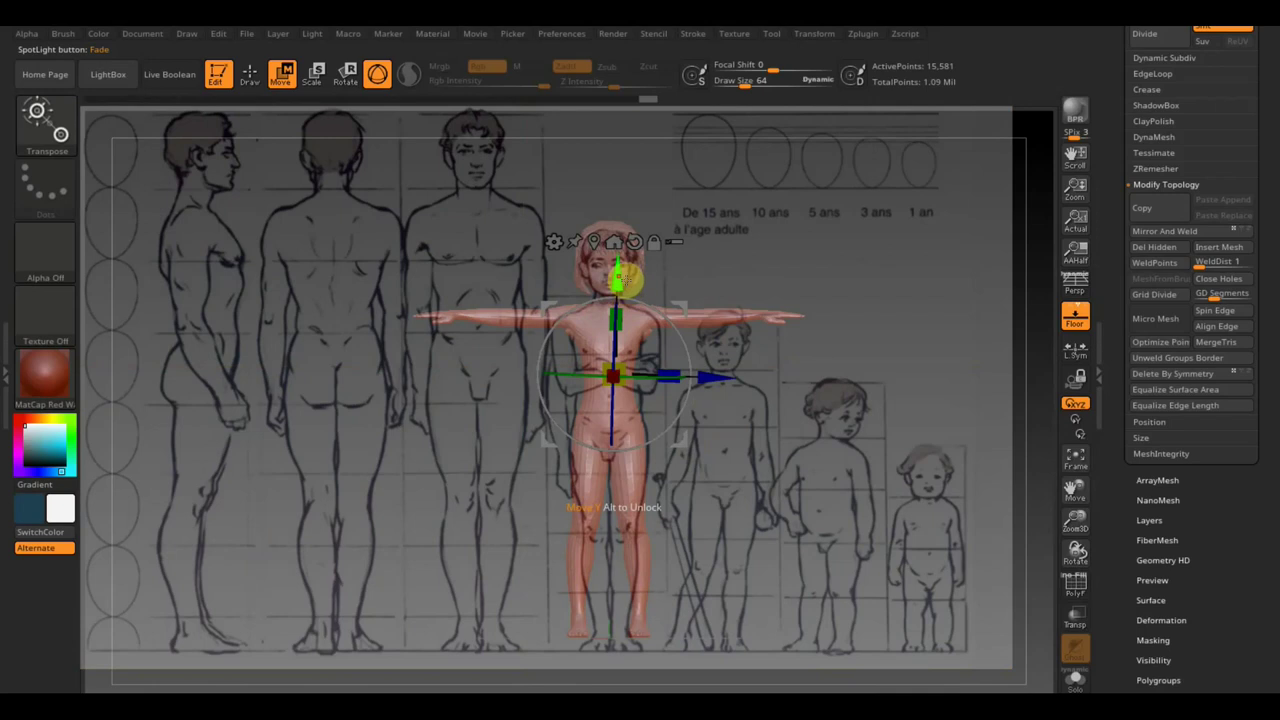
{"action": "left_click_drag", "start_coordinate": [609, 371], "coordinate": [613, 370]}
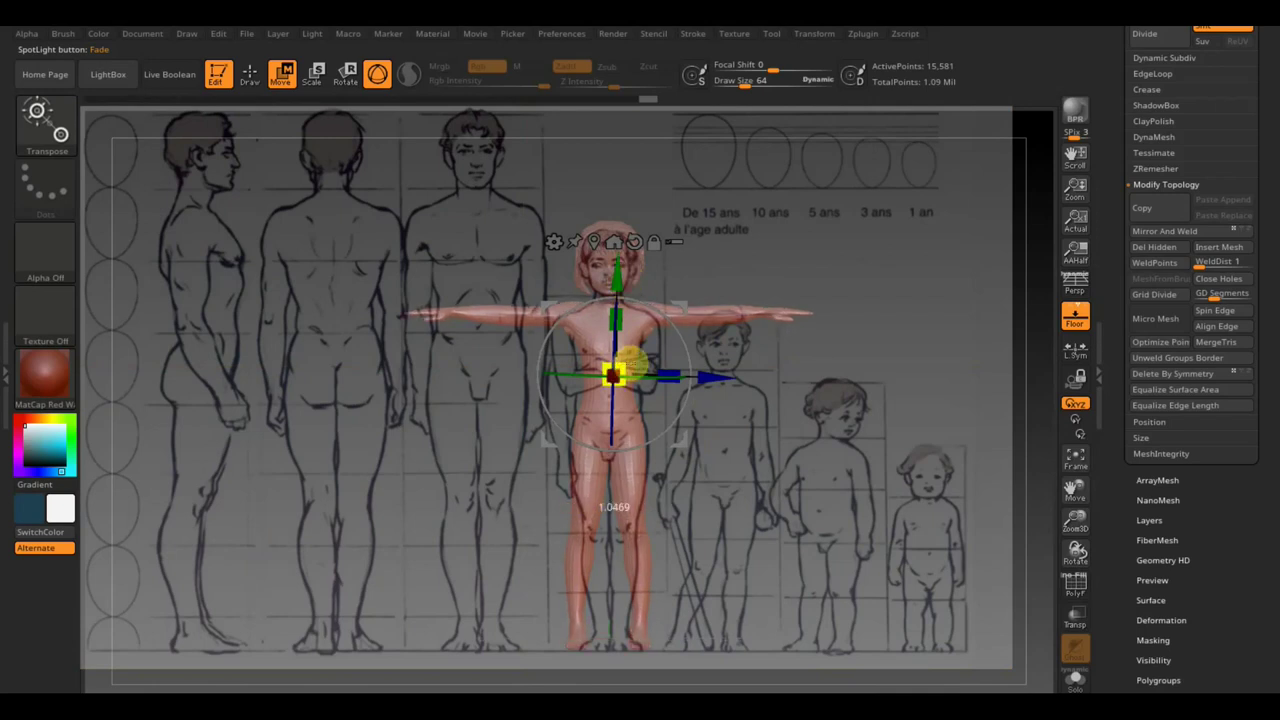
{"action": "left_click_drag", "start_coordinate": [614, 287], "coordinate": [617, 286]}
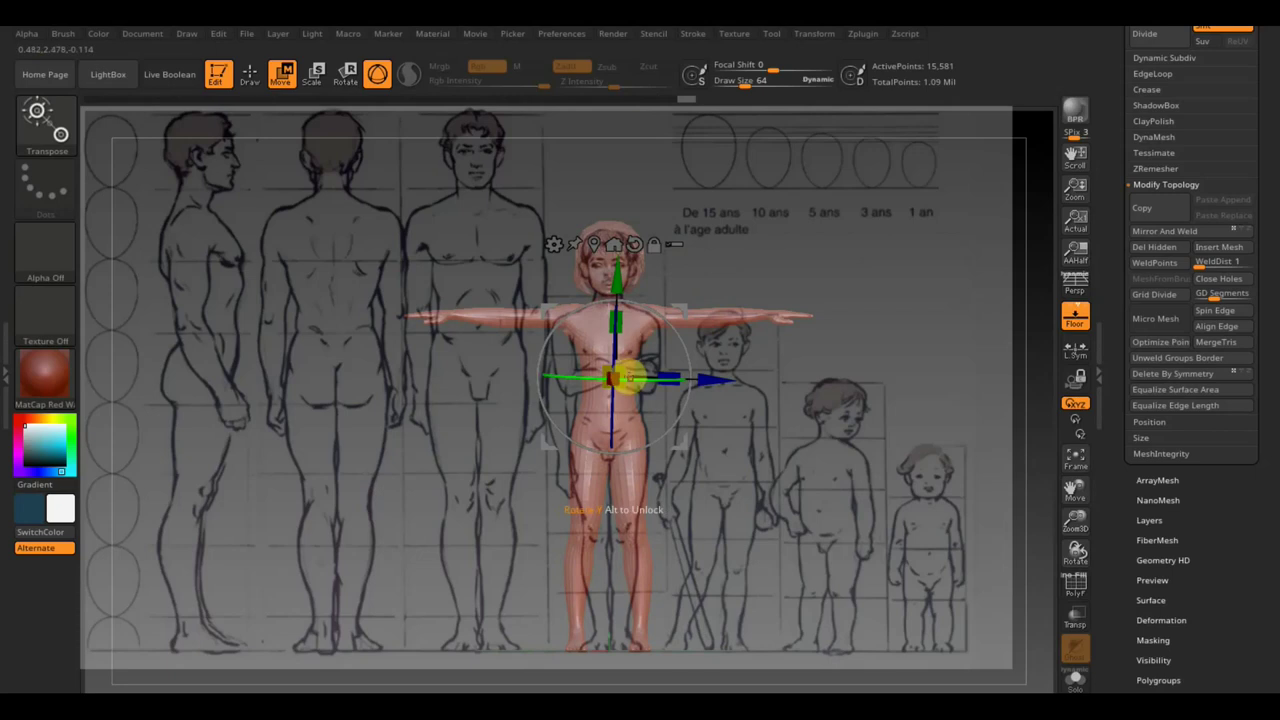
{"action": "left_click_drag", "start_coordinate": [615, 373], "coordinate": [638, 372]}
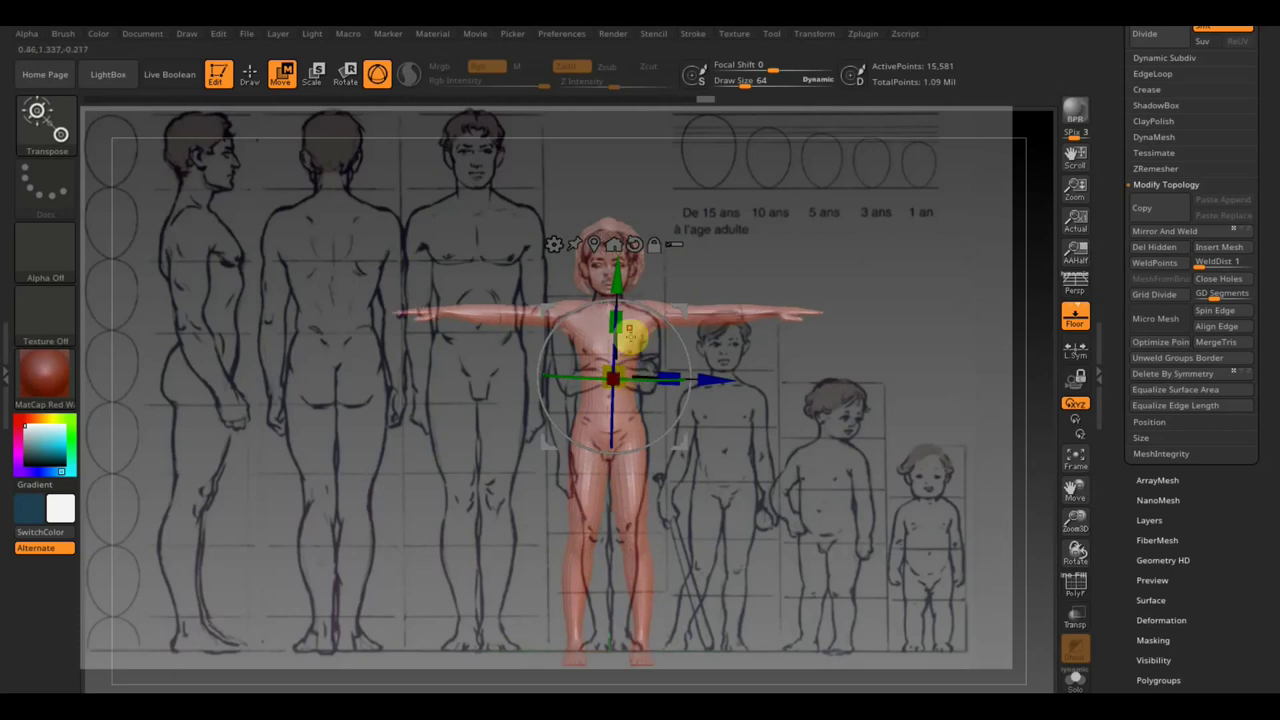
{"action": "left_click_drag", "start_coordinate": [616, 278], "coordinate": [615, 288]}
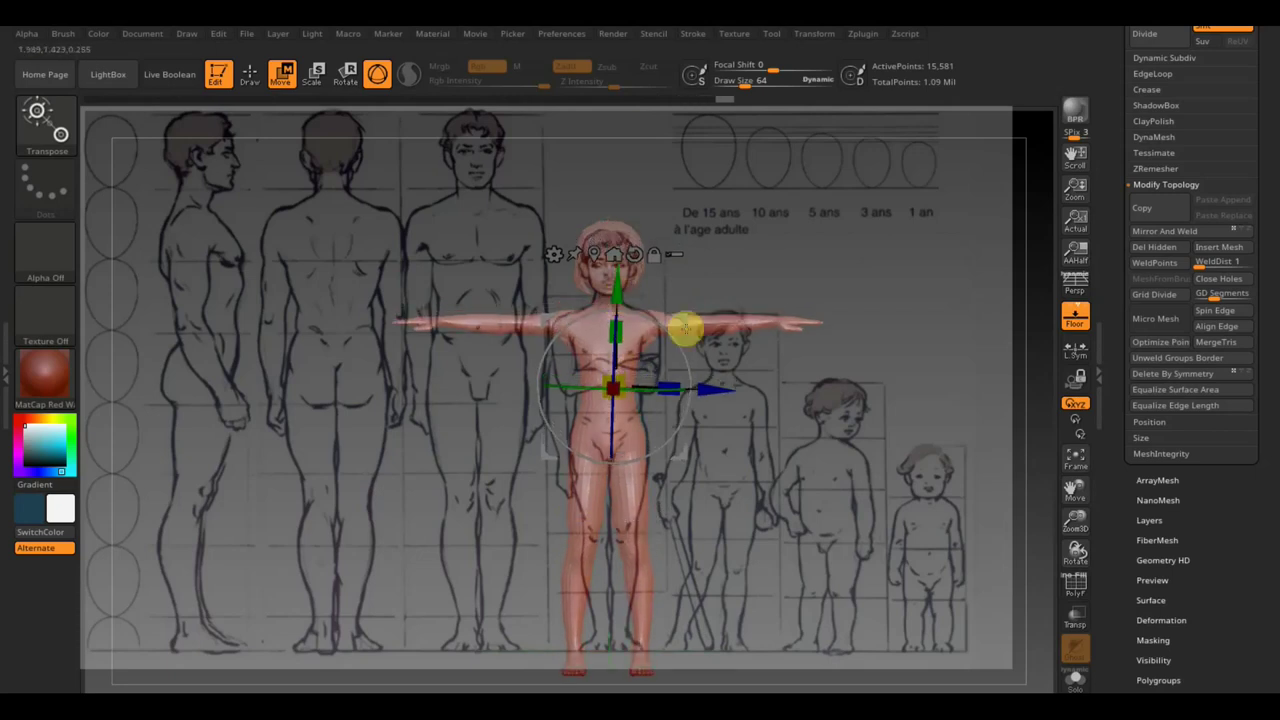
- Enlarge the reference chart behind the model, then hide the chart overlay
{"action": "key", "text": "shift+z"}
{"action": "left_click_drag", "start_coordinate": [768, 366], "coordinate": [643, 363]}
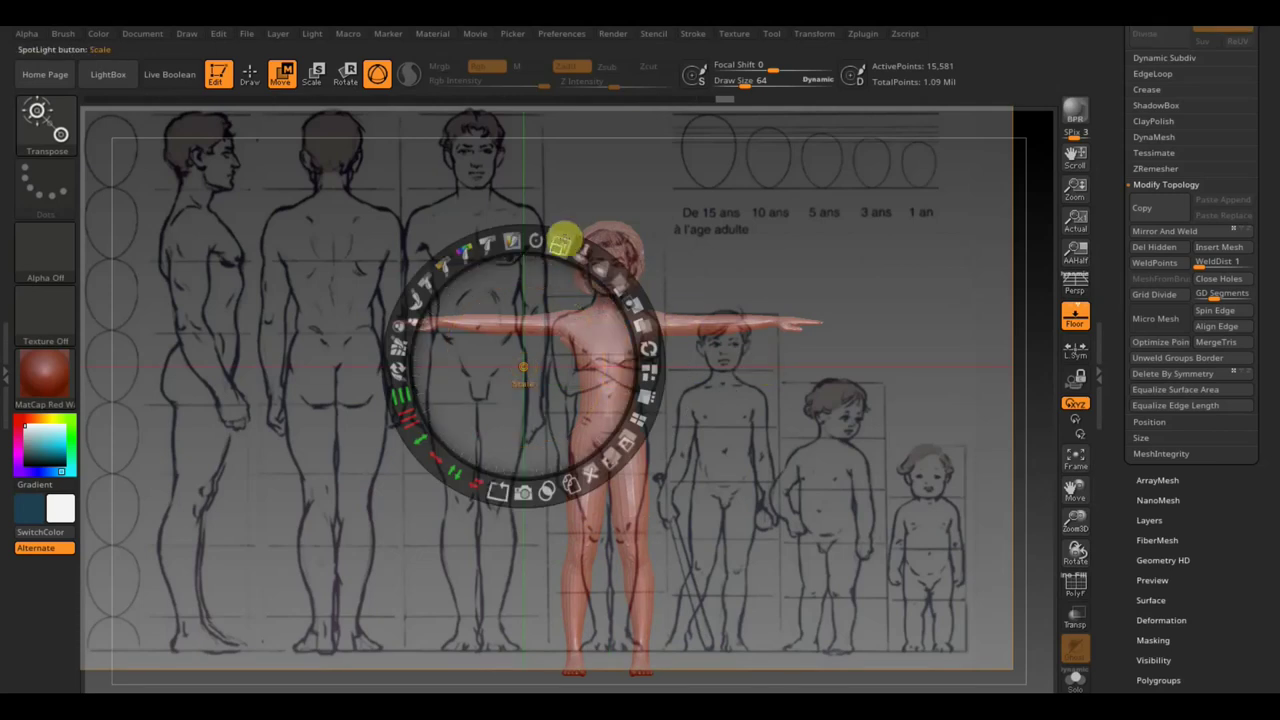
{"action": "left_click_drag", "start_coordinate": [558, 238], "coordinate": [564, 268]}
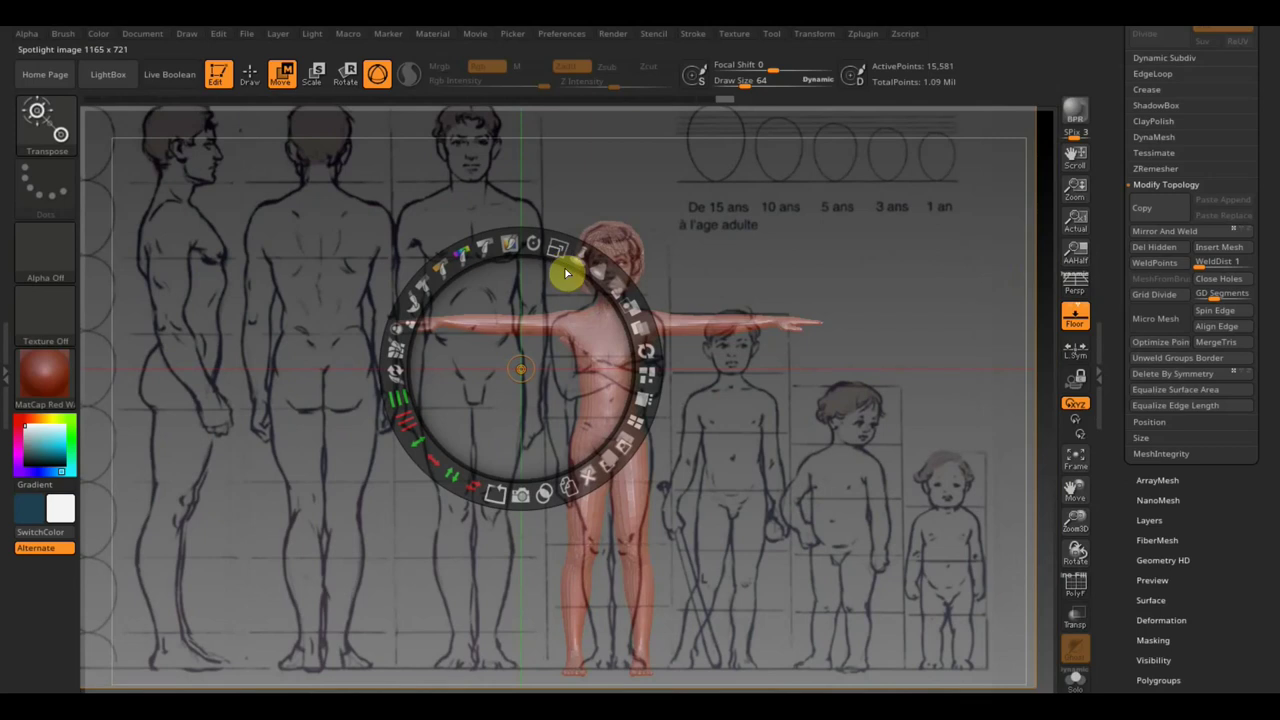
{"action": "key", "text": "z"}
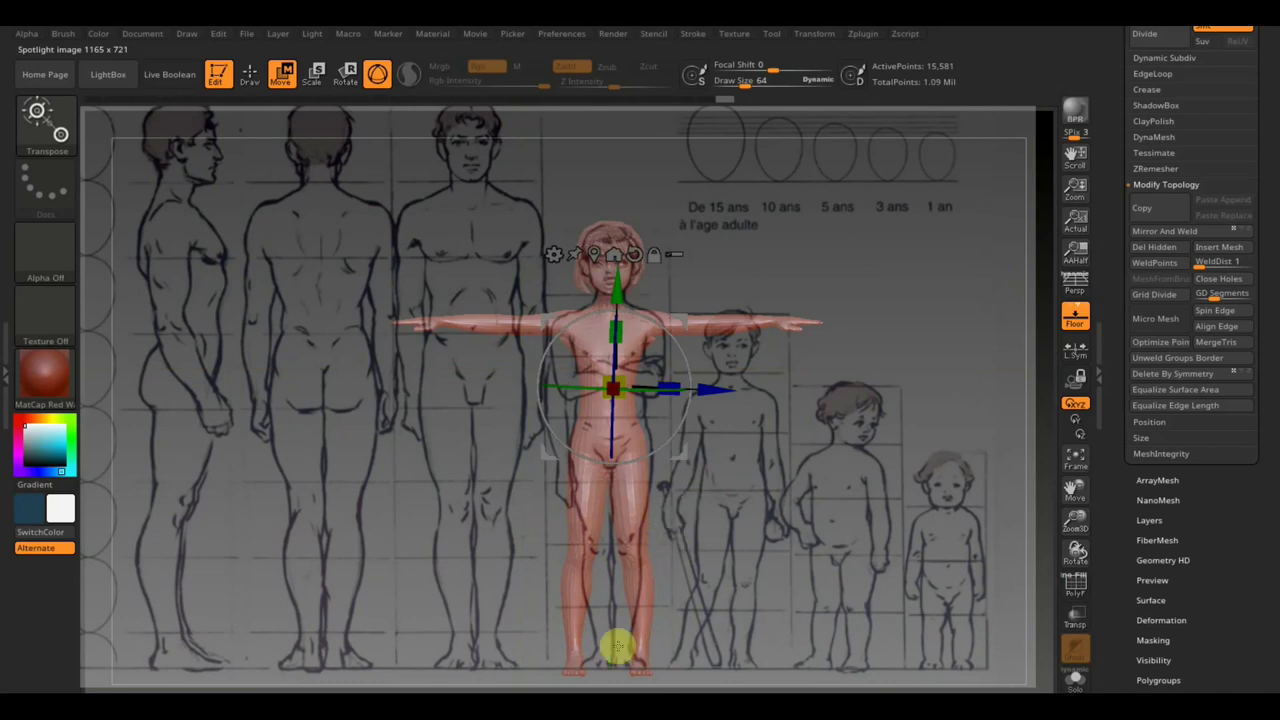
{"action": "key", "text": "shift+z"}
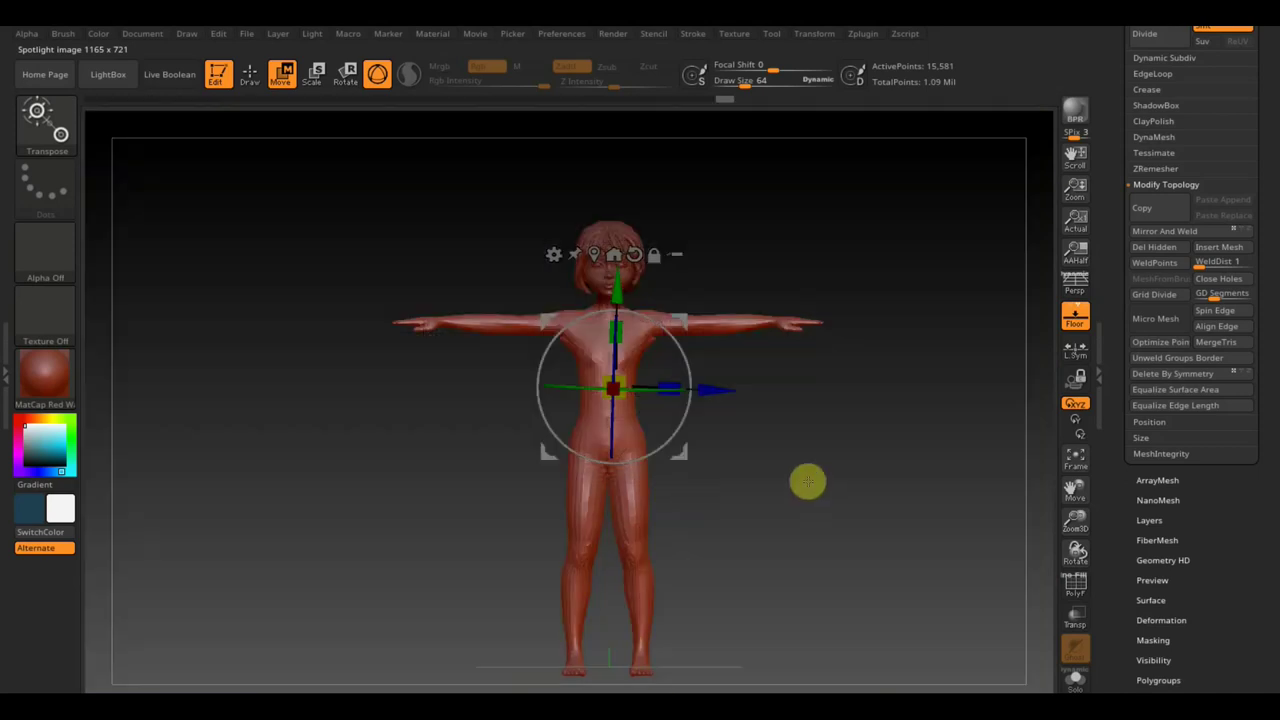
- Raise the brush size to 266 and mask the child's whole body with MaskPen
{"action": "key", "text": "q"}
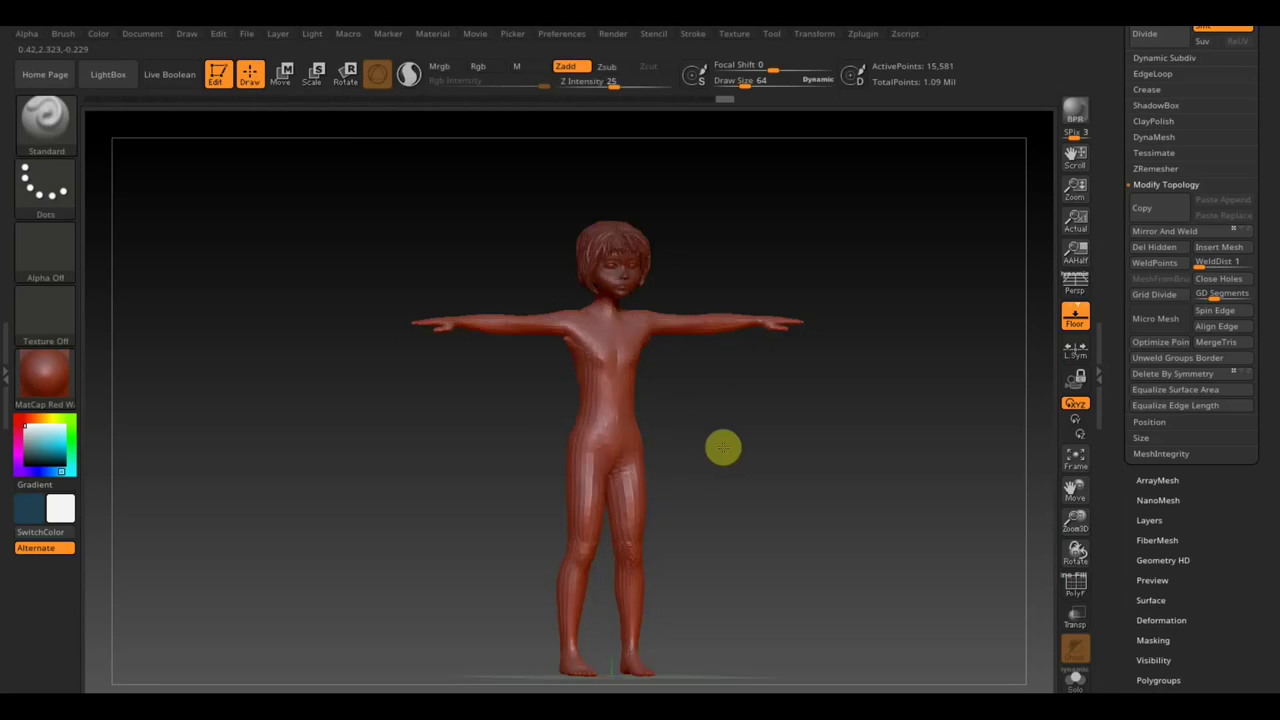
{"action": "mouse_move", "coordinate": [723, 446]}
{"action": "left_mouse_down", "text": "shift"}
{"action": "mouse_move", "coordinate": [771, 449]}
{"action": "mouse_move", "coordinate": [709, 441]}
{"action": "left_mouse_up", "text": "shift"}
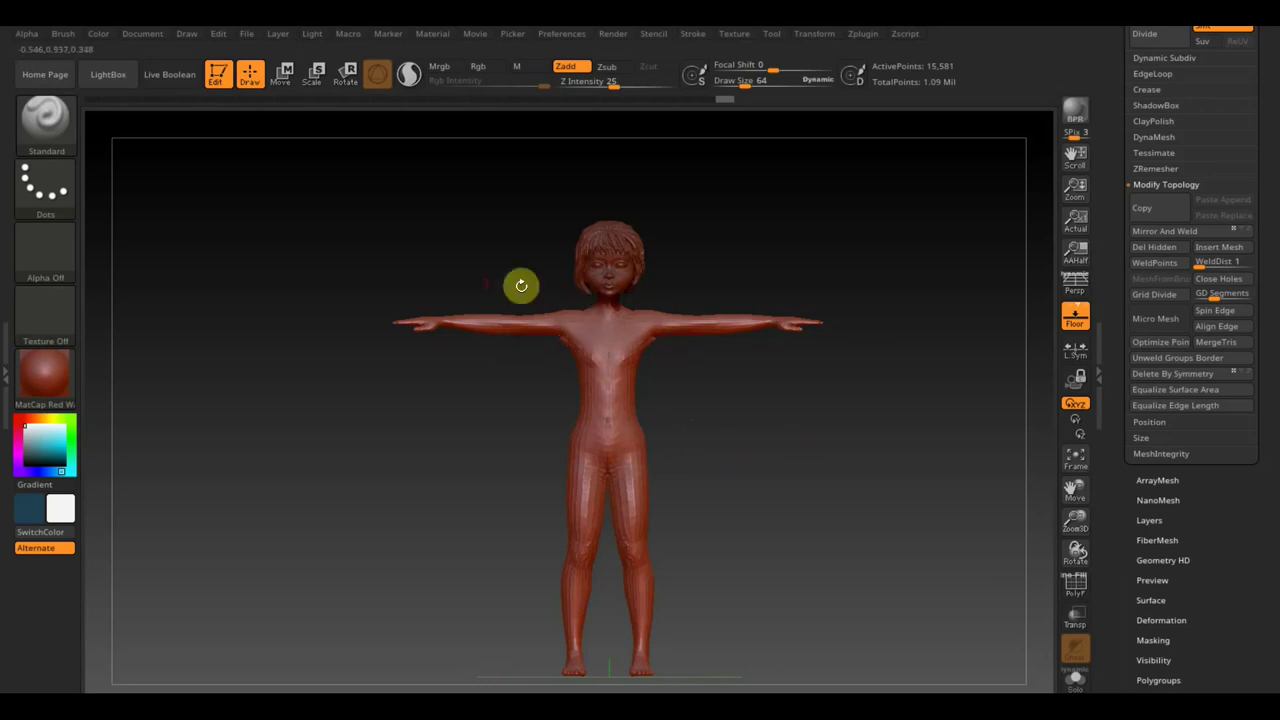
{"action": "key", "text": "ctrl"}
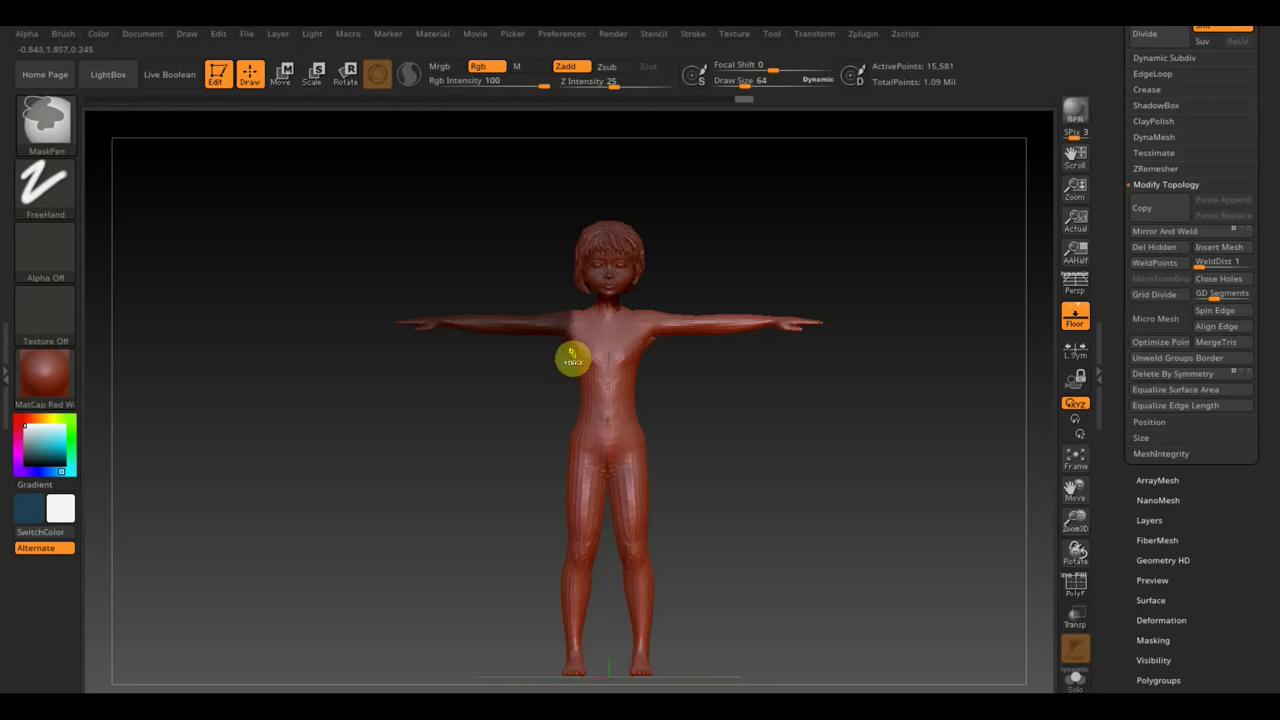
{"action": "mouse_move", "coordinate": [748, 80]}
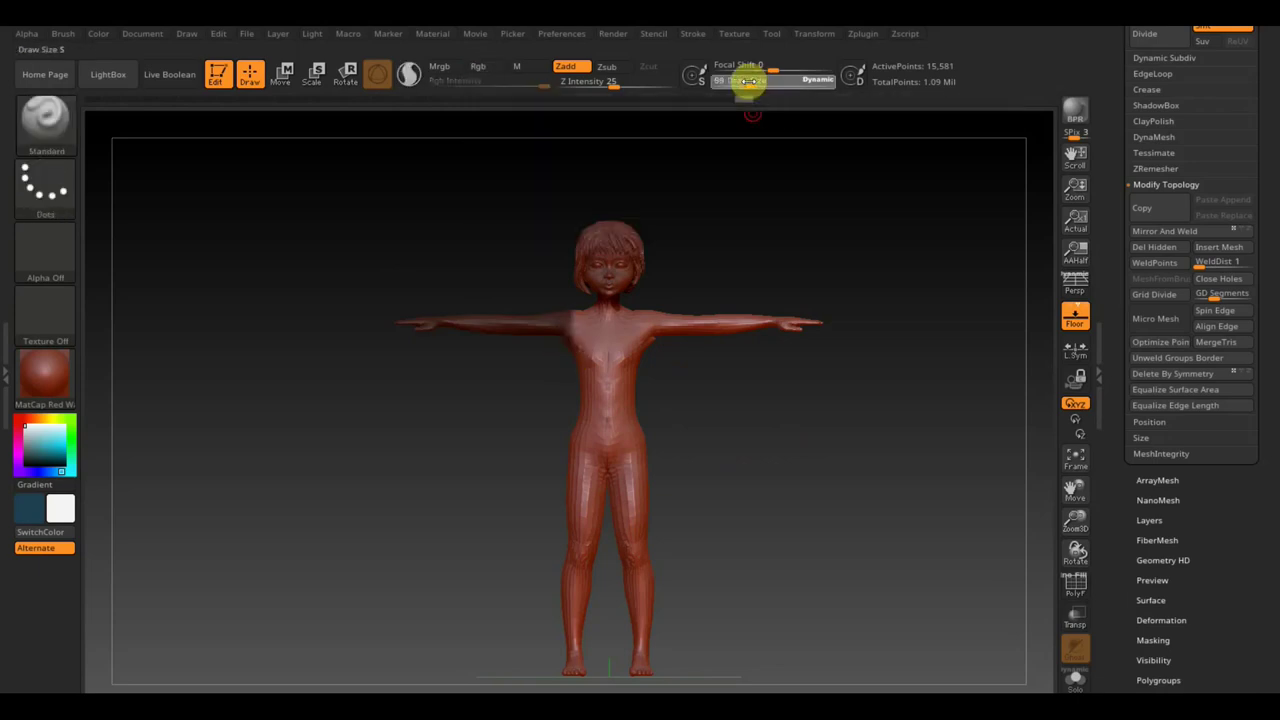
{"action": "left_click_drag", "start_coordinate": [755, 82], "coordinate": [799, 100]}
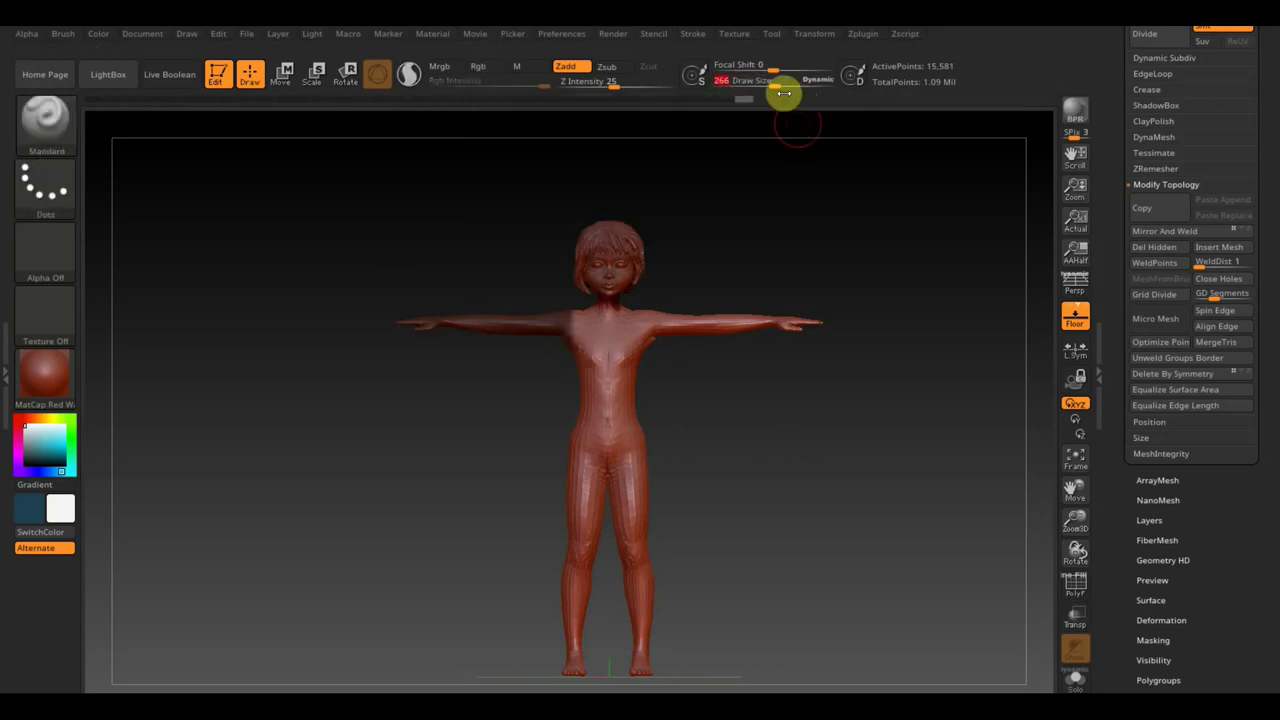
{"action": "mouse_move", "coordinate": [660, 370]}
{"action": "left_mouse_down"}
{"action": "mouse_move", "coordinate": [919, 438]}
{"action": "mouse_move", "coordinate": [646, 363]}
{"action": "mouse_move", "coordinate": [651, 463]}
{"action": "mouse_move", "coordinate": [506, 431]}
{"action": "mouse_move", "coordinate": [763, 462]}
{"action": "left_mouse_up"}
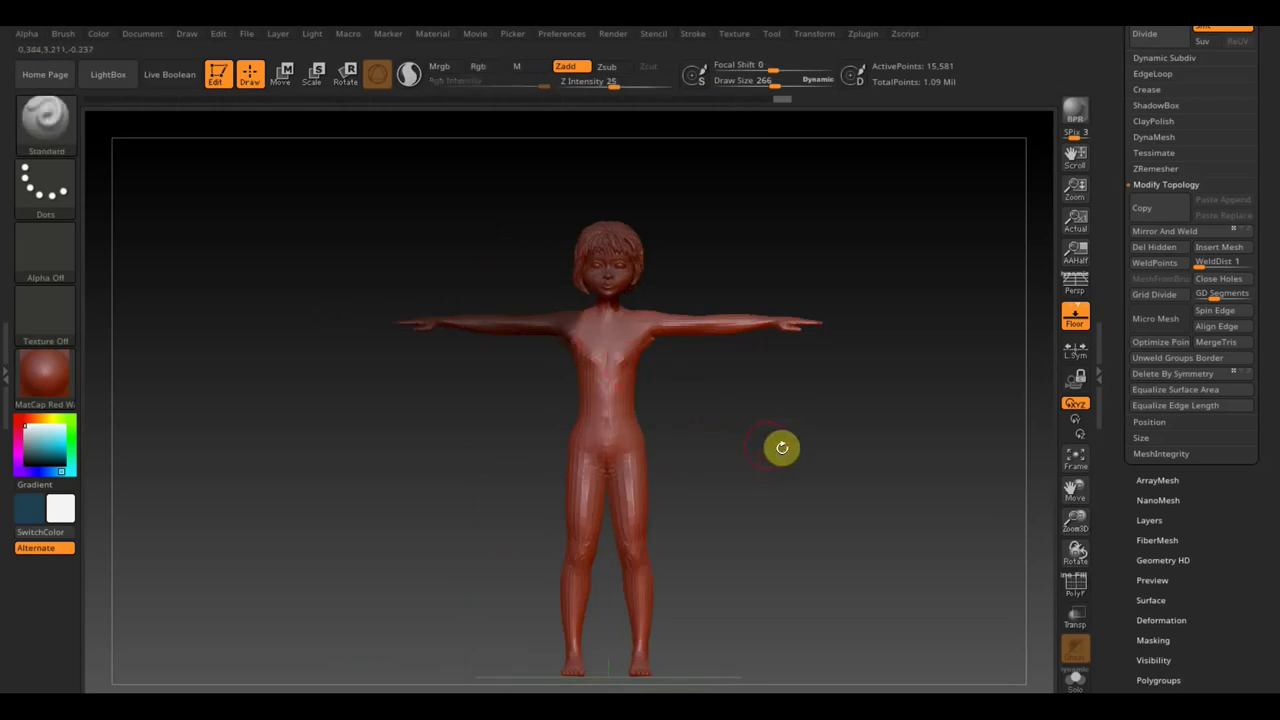
{"action": "key", "text": "ctrl"}
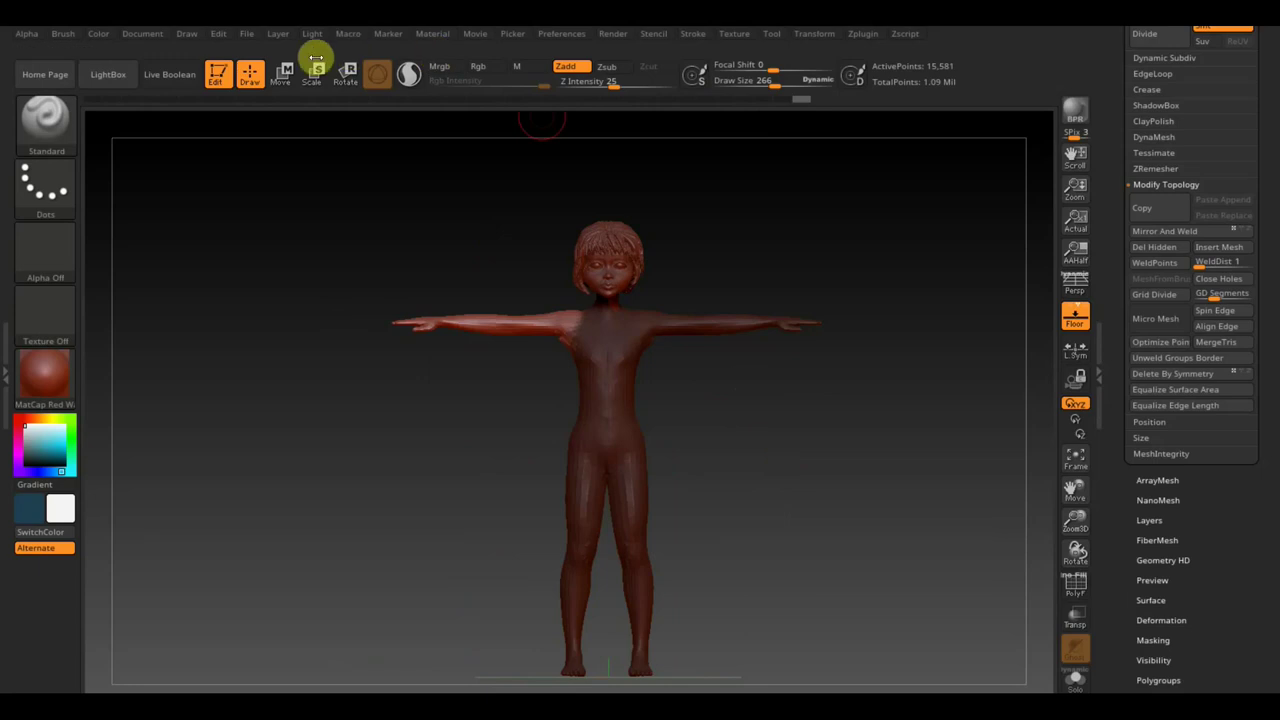
- Pivot the move gizmo at the shoulder and rotate the unmasked arm down toward the hip
{"action": "left_click", "coordinate": [341, 78]}
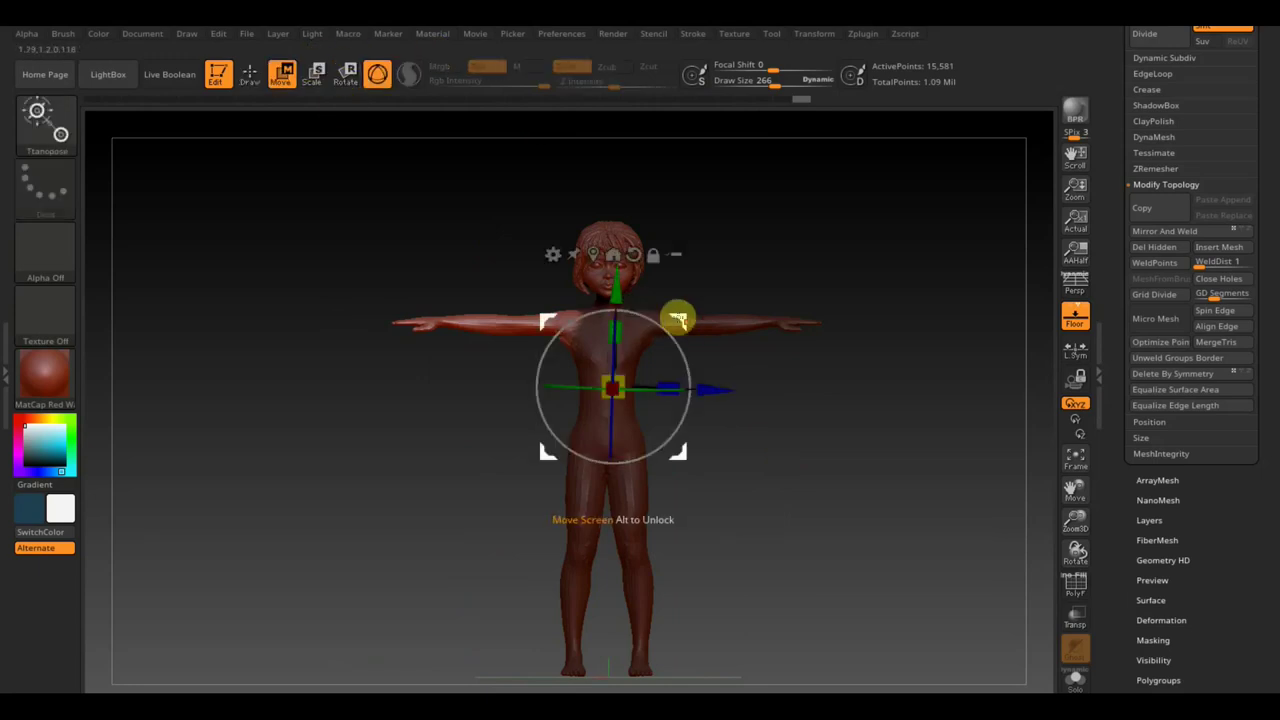
{"action": "left_click", "coordinate": [694, 323]}
{"action": "left_click_drag", "start_coordinate": [664, 293], "coordinate": [700, 308], "text": "alt"}
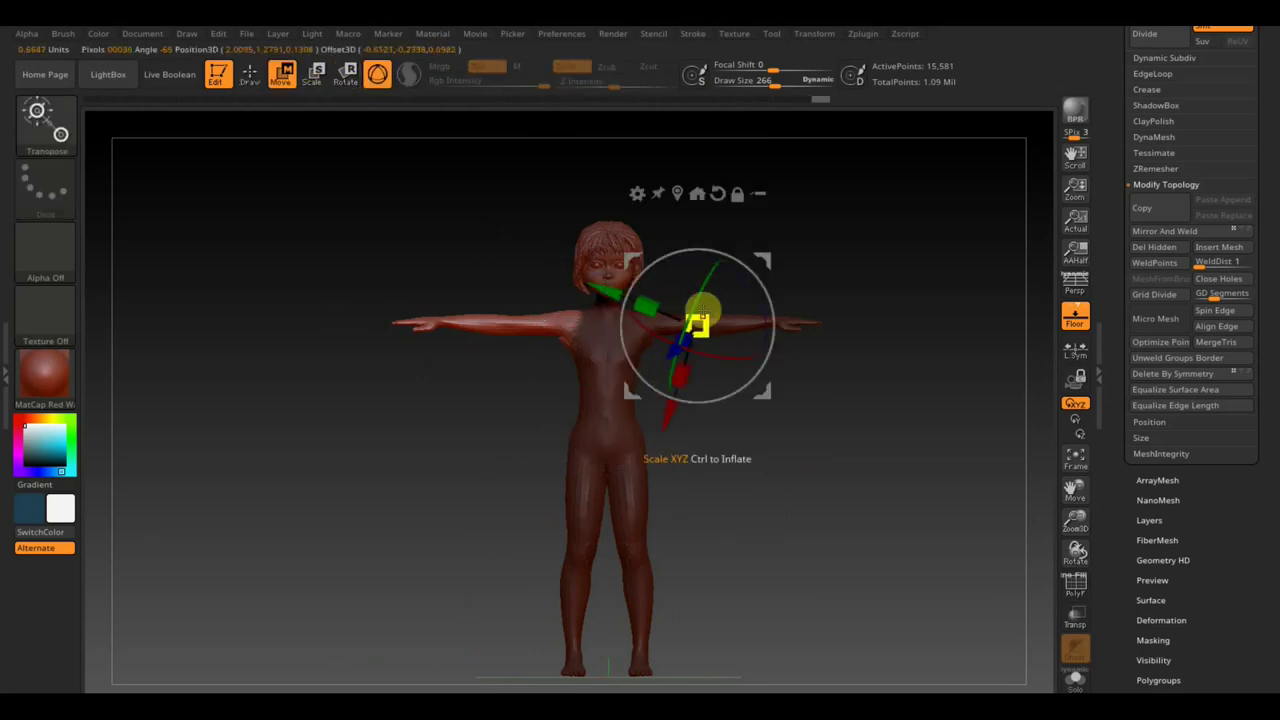
{"action": "left_click", "coordinate": [771, 259]}
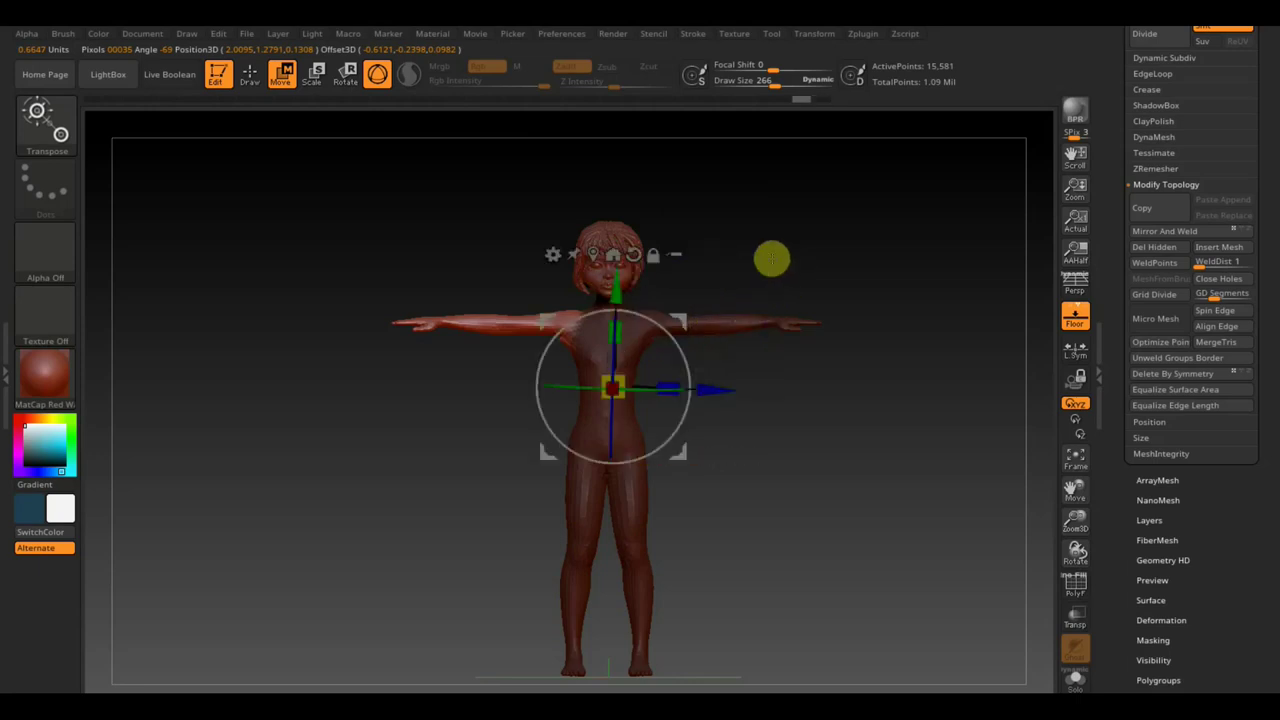
{"action": "left_click_drag", "start_coordinate": [681, 318], "coordinate": [637, 257]}
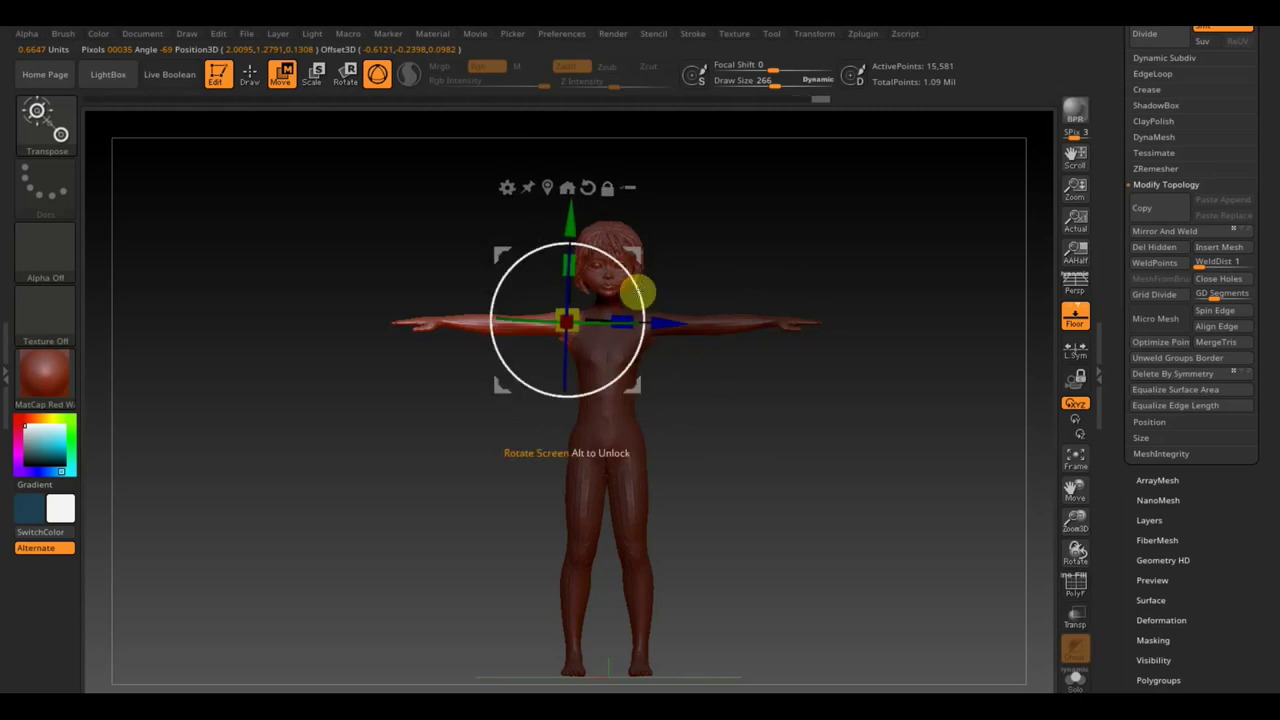
{"action": "left_click_drag", "start_coordinate": [637, 291], "coordinate": [591, 182]}
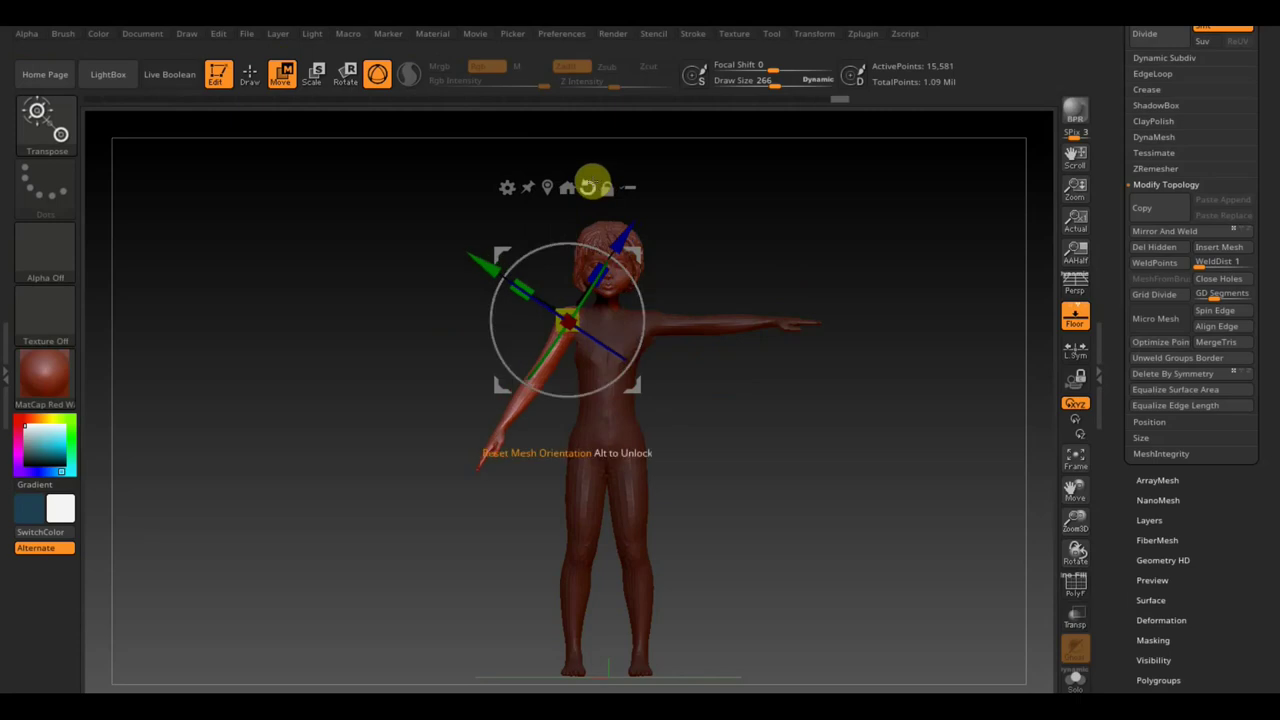
- Fine-tune the arm's downward rotation and realign the gizmo
{"action": "key", "text": "q"}
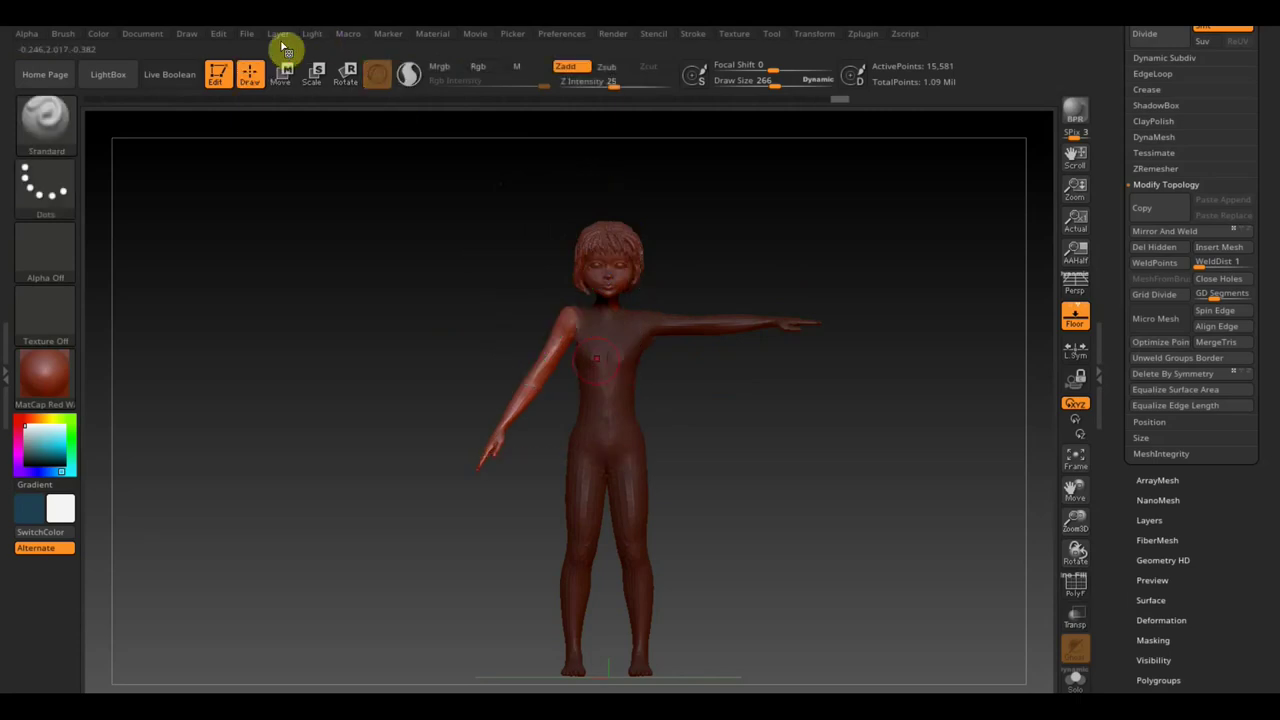
{"action": "key", "text": "w"}
{"action": "mouse_move", "coordinate": [545, 268]}
{"action": "left_mouse_down"}
{"action": "mouse_move", "coordinate": [627, 262]}
{"action": "mouse_move", "coordinate": [640, 328]}
{"action": "left_mouse_up"}
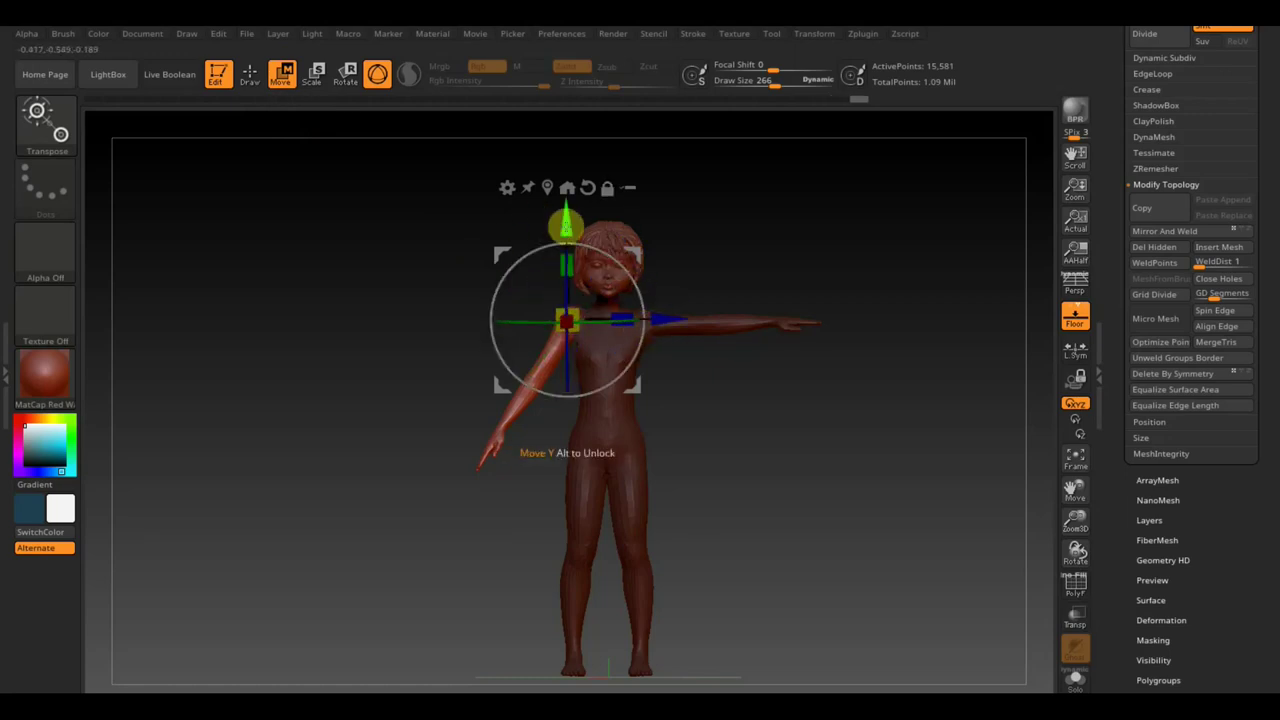
{"action": "left_click_drag", "start_coordinate": [563, 223], "coordinate": [566, 235]}
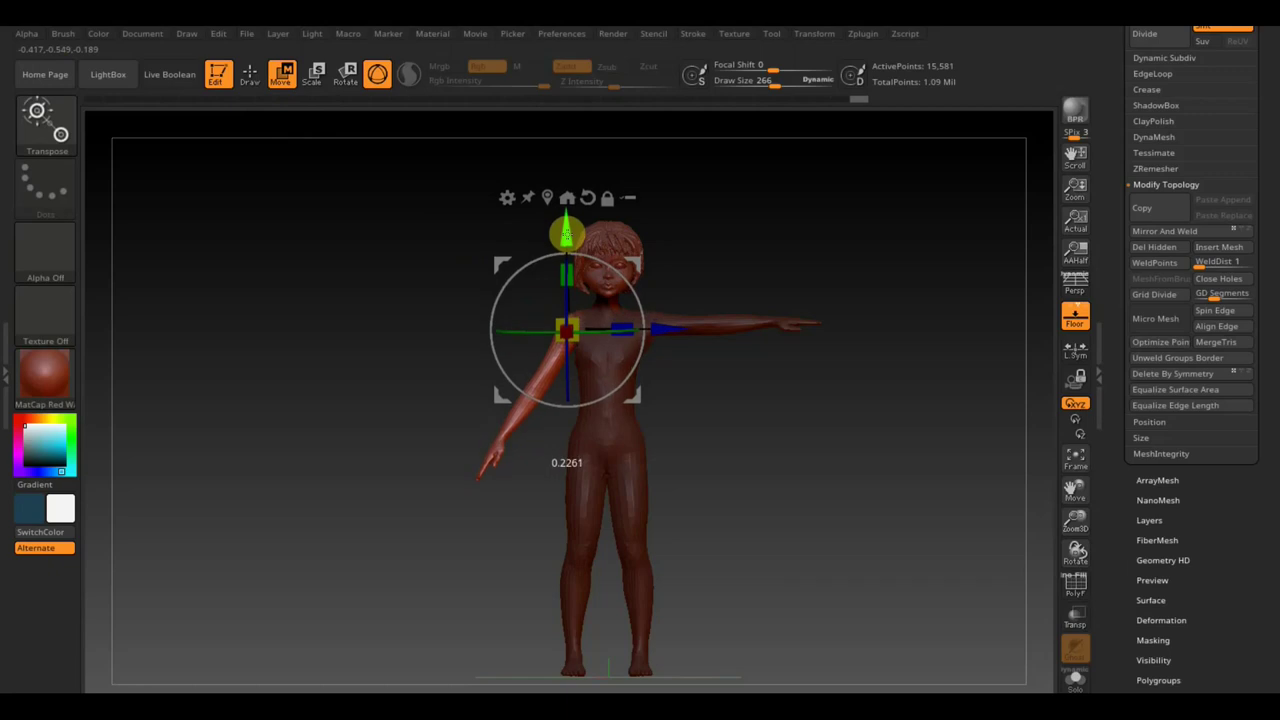
{"action": "left_click", "coordinate": [249, 73]}
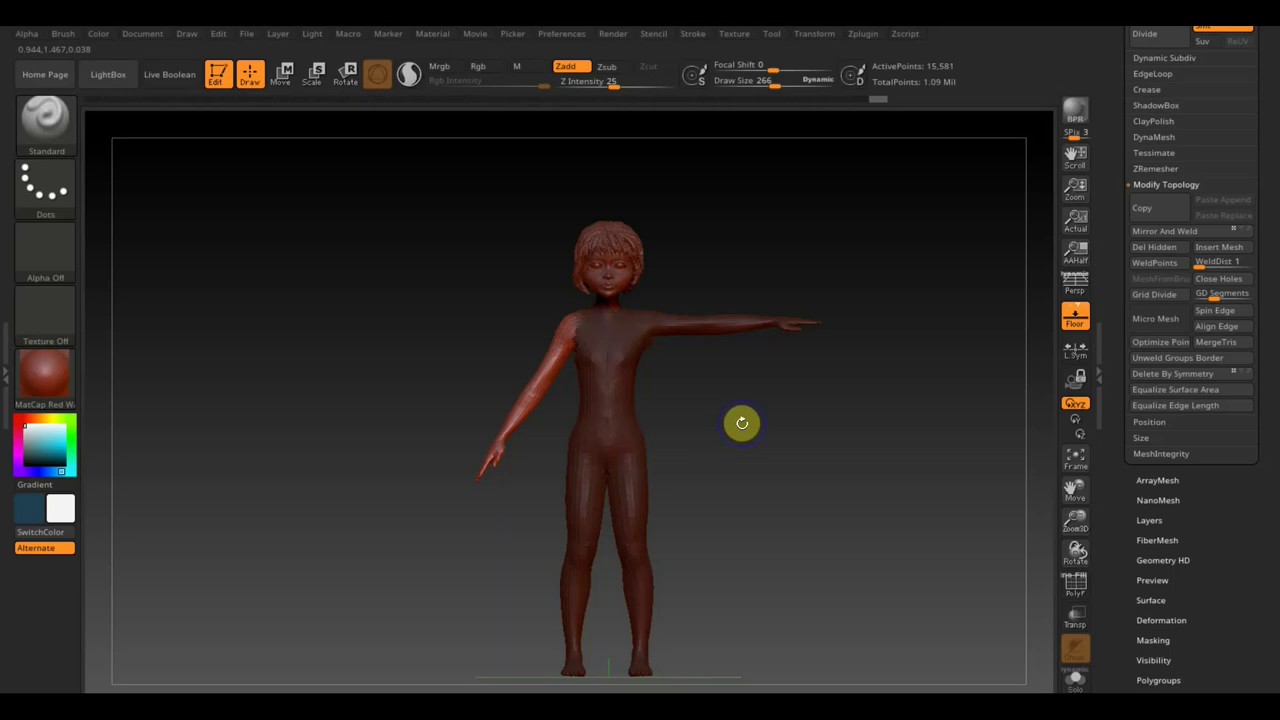
{"action": "left_click", "coordinate": [283, 75]}
{"action": "left_click_drag", "start_coordinate": [564, 229], "coordinate": [565, 232]}
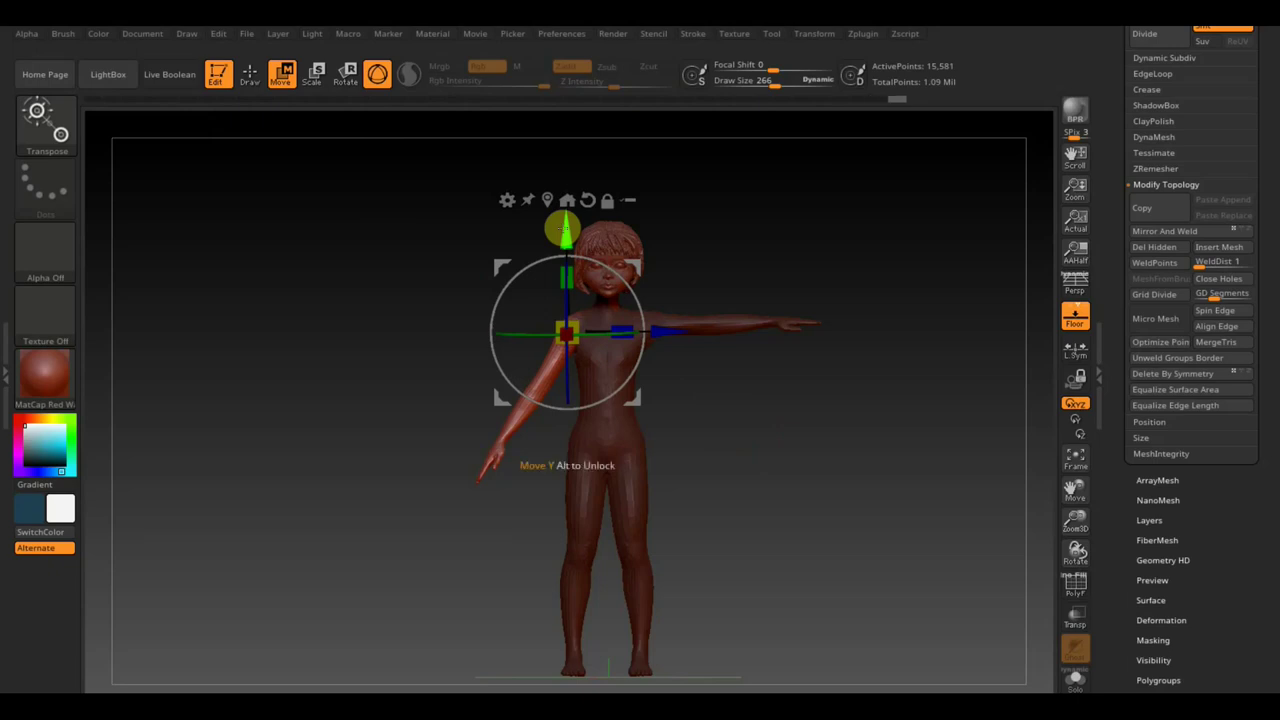
- Clear the body mask and apply Mirror And Weld to copy the lowered arm across
{"action": "left_click", "coordinate": [250, 76]}
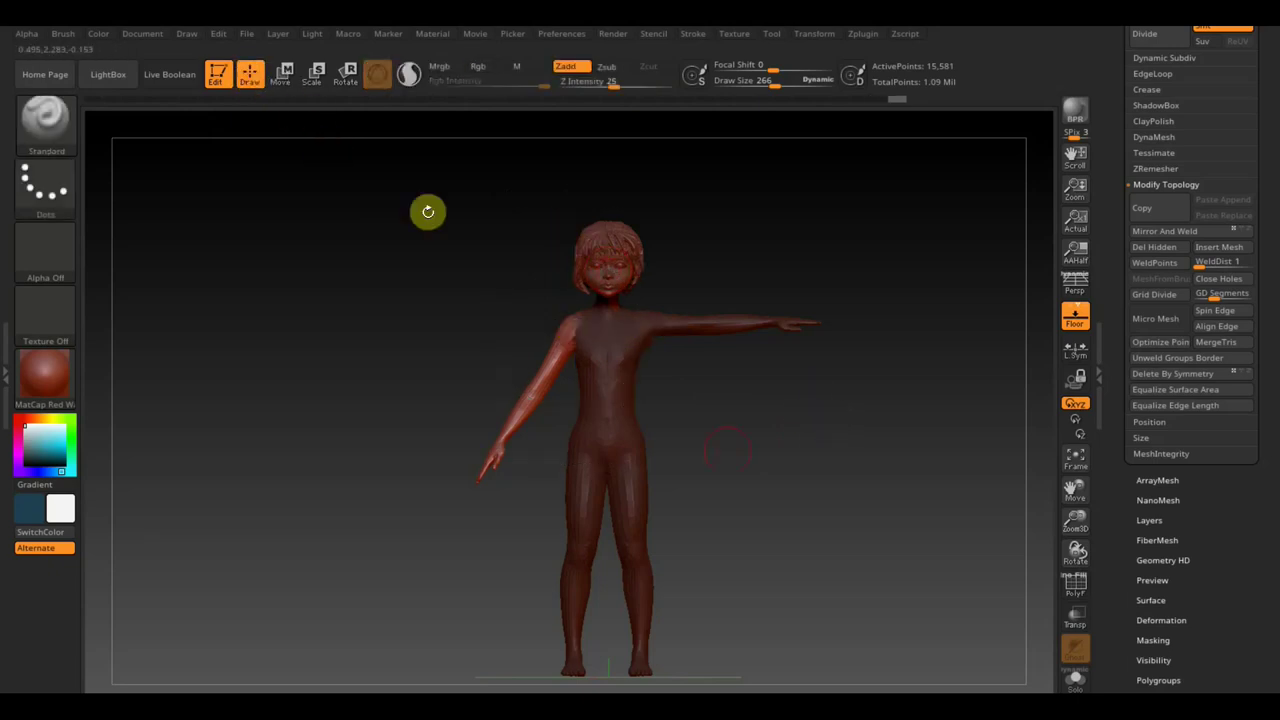
{"action": "left_click_drag", "start_coordinate": [743, 440], "coordinate": [778, 472], "text": "ctrl"}
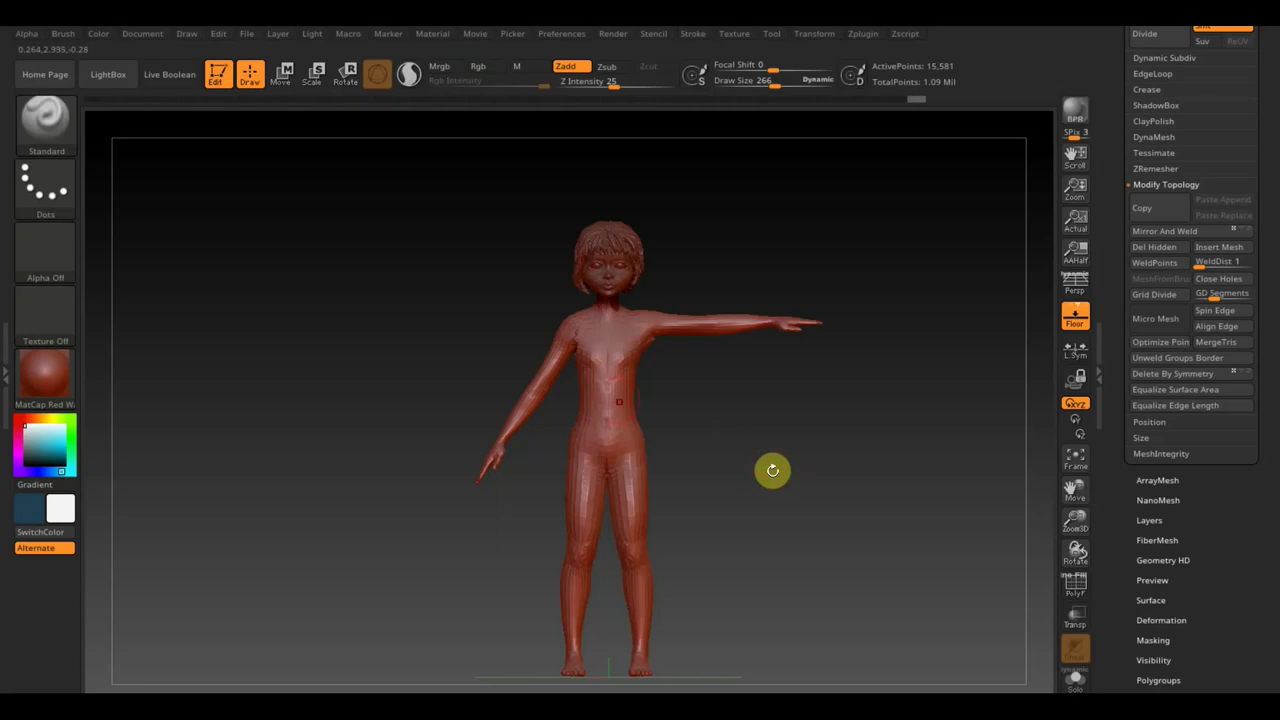
{"action": "left_click", "coordinate": [1175, 232]}
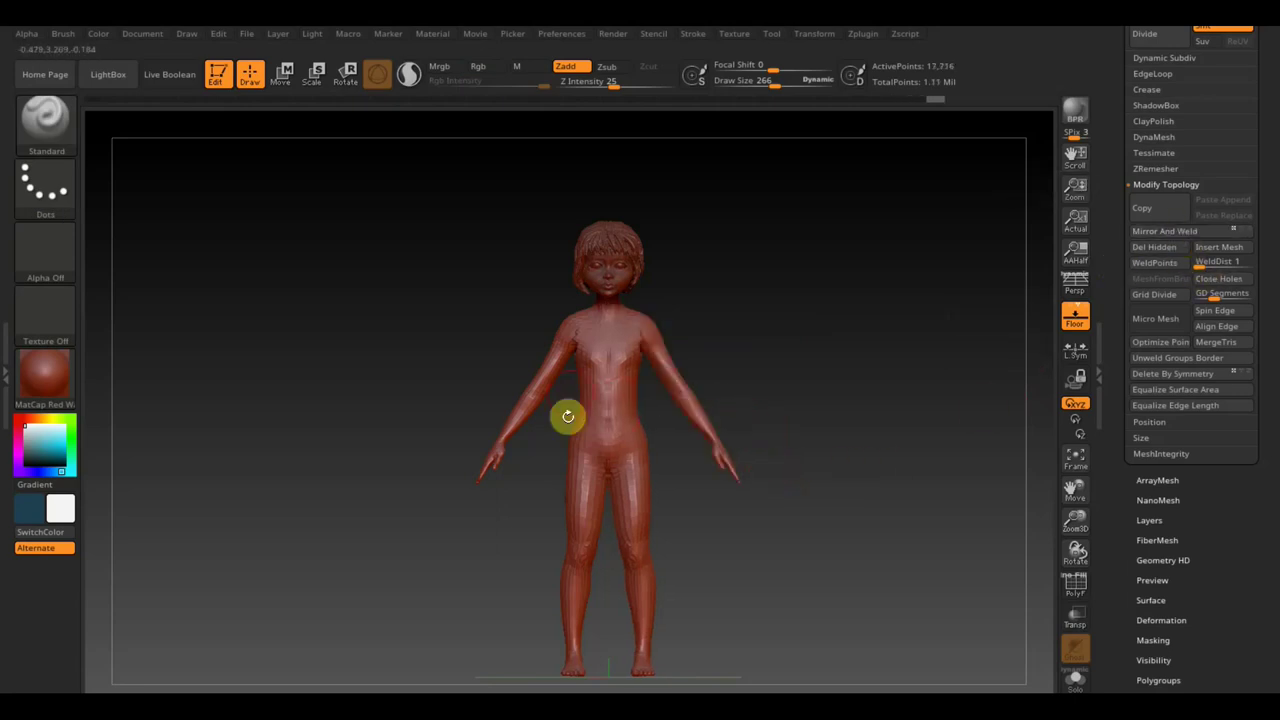
- Import the outfit reference screenshot as a texture
{"action": "left_click", "coordinate": [740, 34]}
{"action": "left_click", "coordinate": [763, 126]}
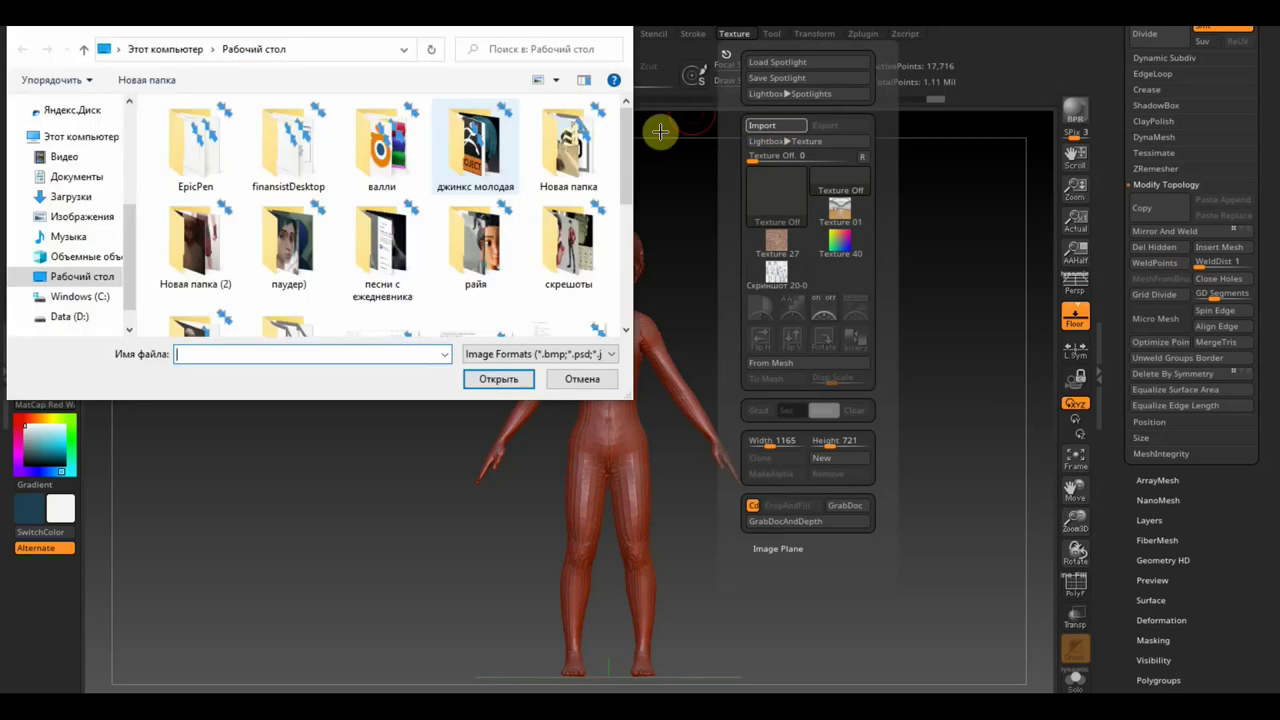
{"action": "scroll", "coordinate": [336, 218], "scroll_direction": "down", "scroll_amount": 5}
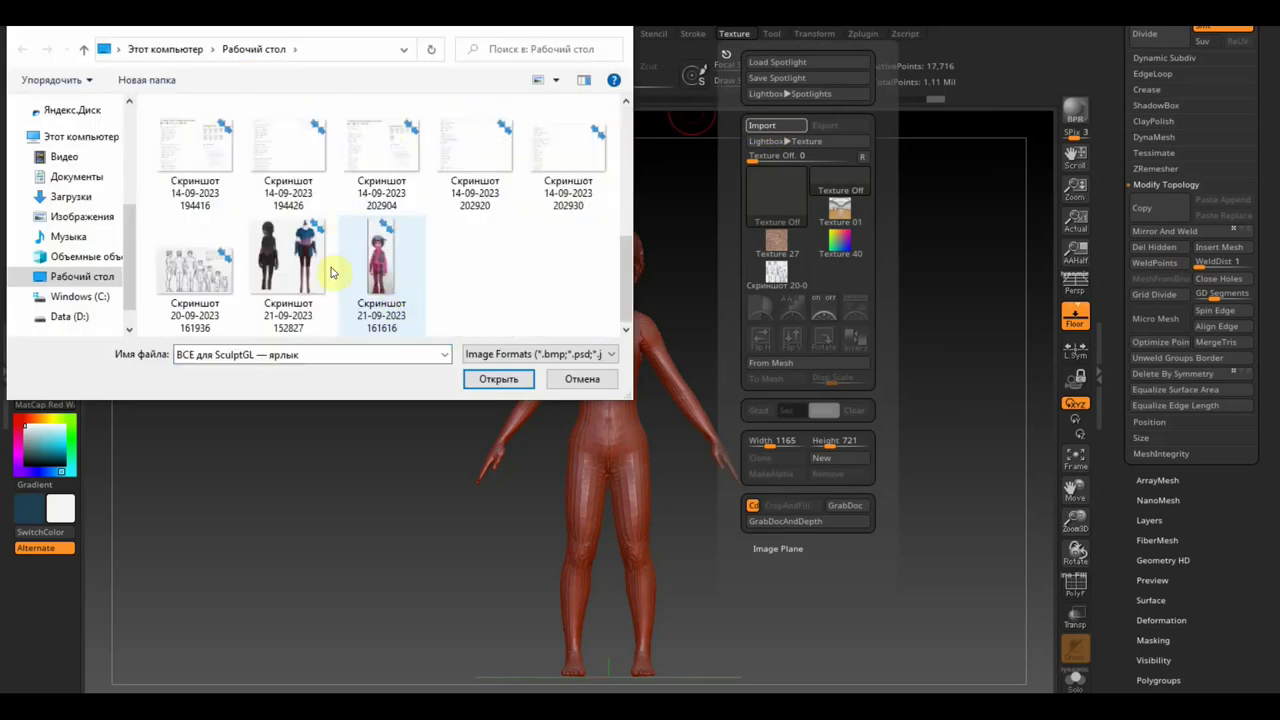
{"action": "left_click", "coordinate": [288, 262]}
{"action": "left_click", "coordinate": [380, 284]}
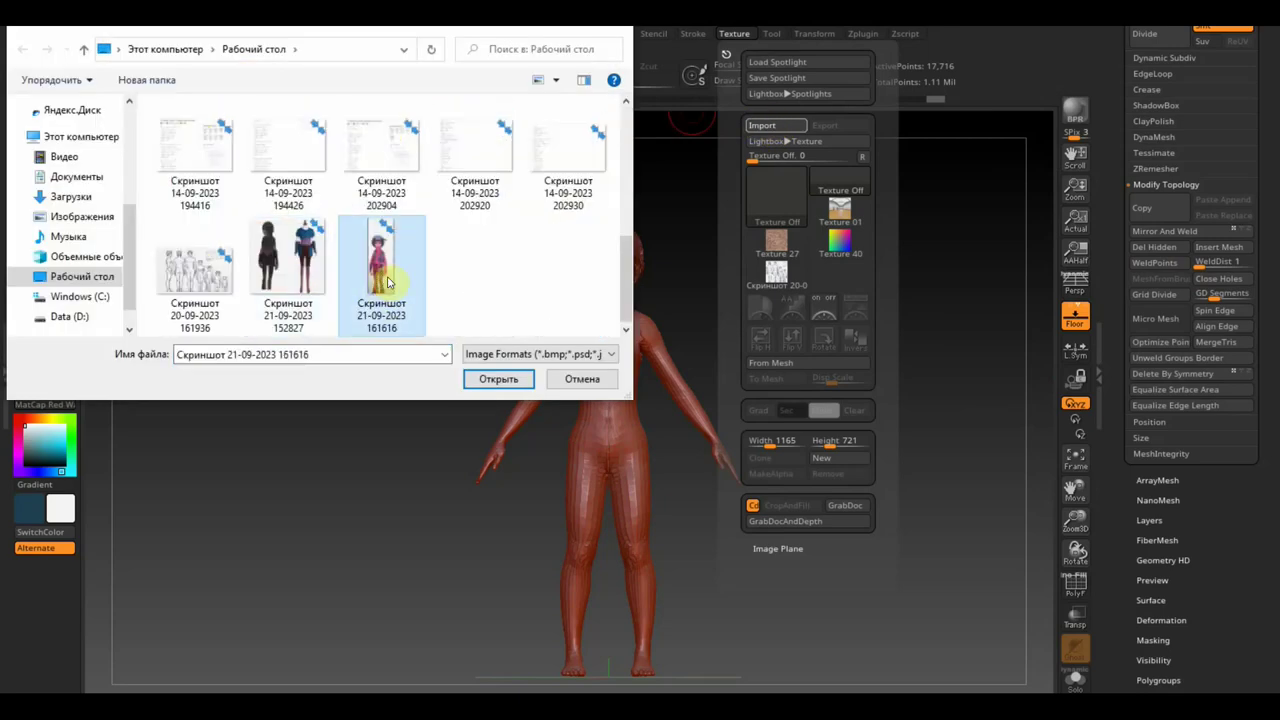
{"action": "left_click", "coordinate": [516, 382]}
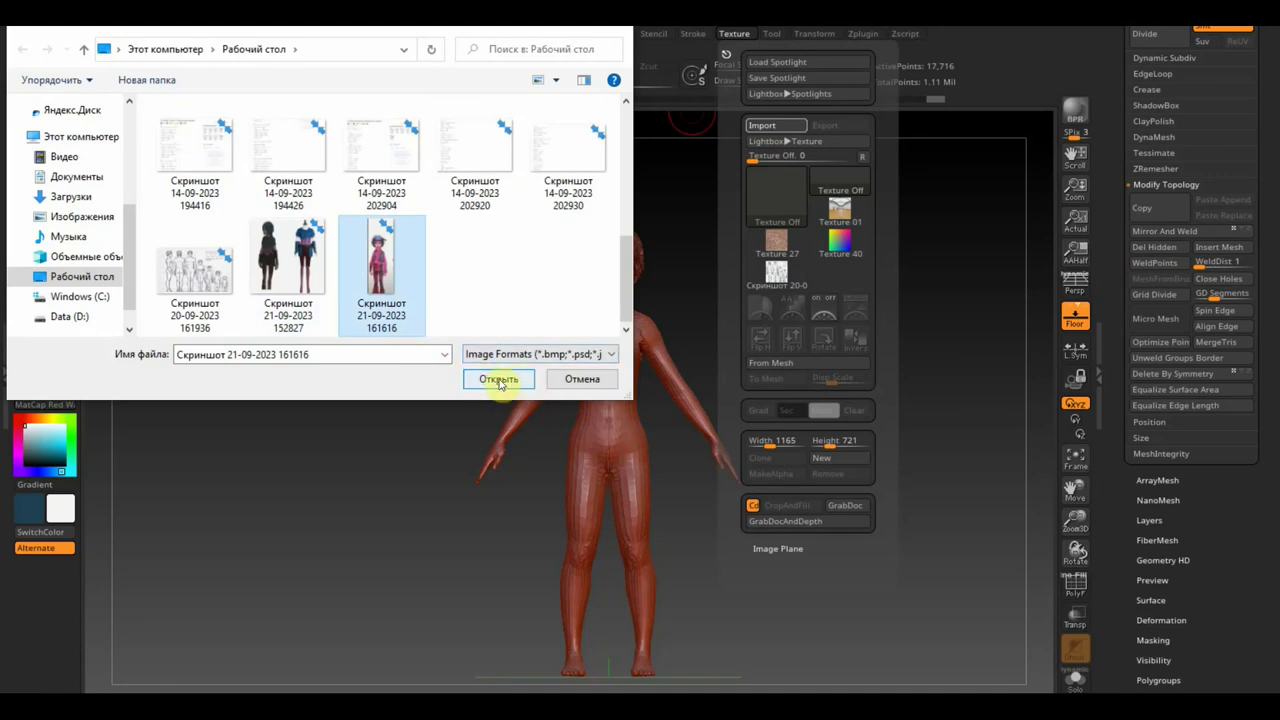
{"action": "left_click", "coordinate": [293, 272]}
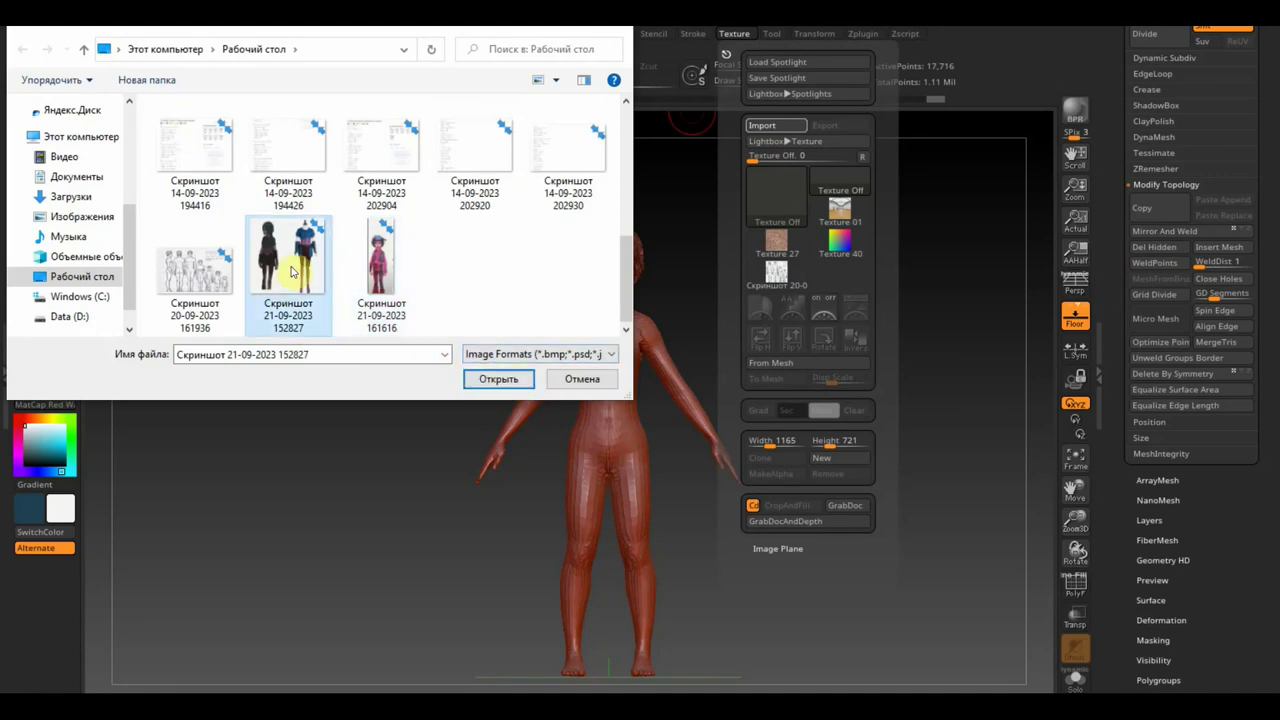
{"action": "left_click", "coordinate": [495, 379]}
- Add the outfit image to Spotlight, place it behind the model, and hide the dial
{"action": "left_click", "coordinate": [738, 35]}
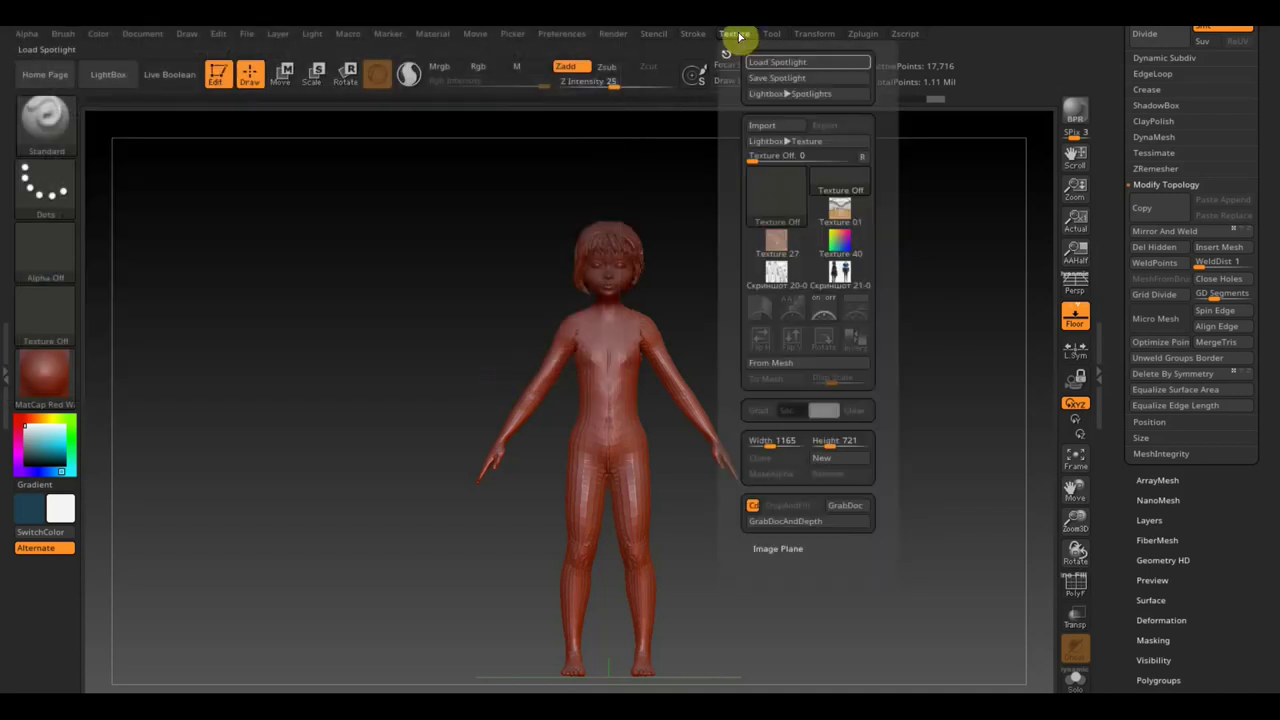
{"action": "left_click", "coordinate": [855, 305]}
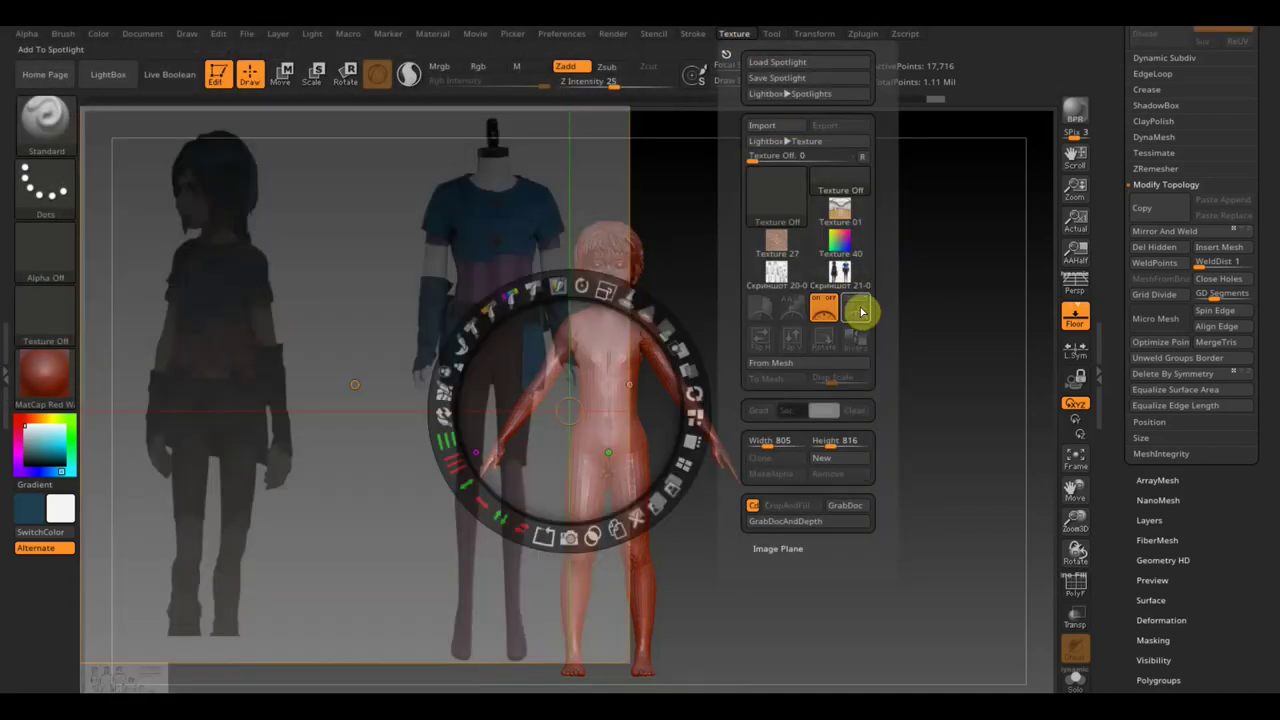
{"action": "mouse_move", "coordinate": [590, 337]}
{"action": "left_mouse_down"}
{"action": "mouse_move", "coordinate": [663, 366]}
{"action": "mouse_move", "coordinate": [922, 378]}
{"action": "mouse_move", "coordinate": [915, 325]}
{"action": "mouse_move", "coordinate": [905, 372]}
{"action": "left_mouse_up"}
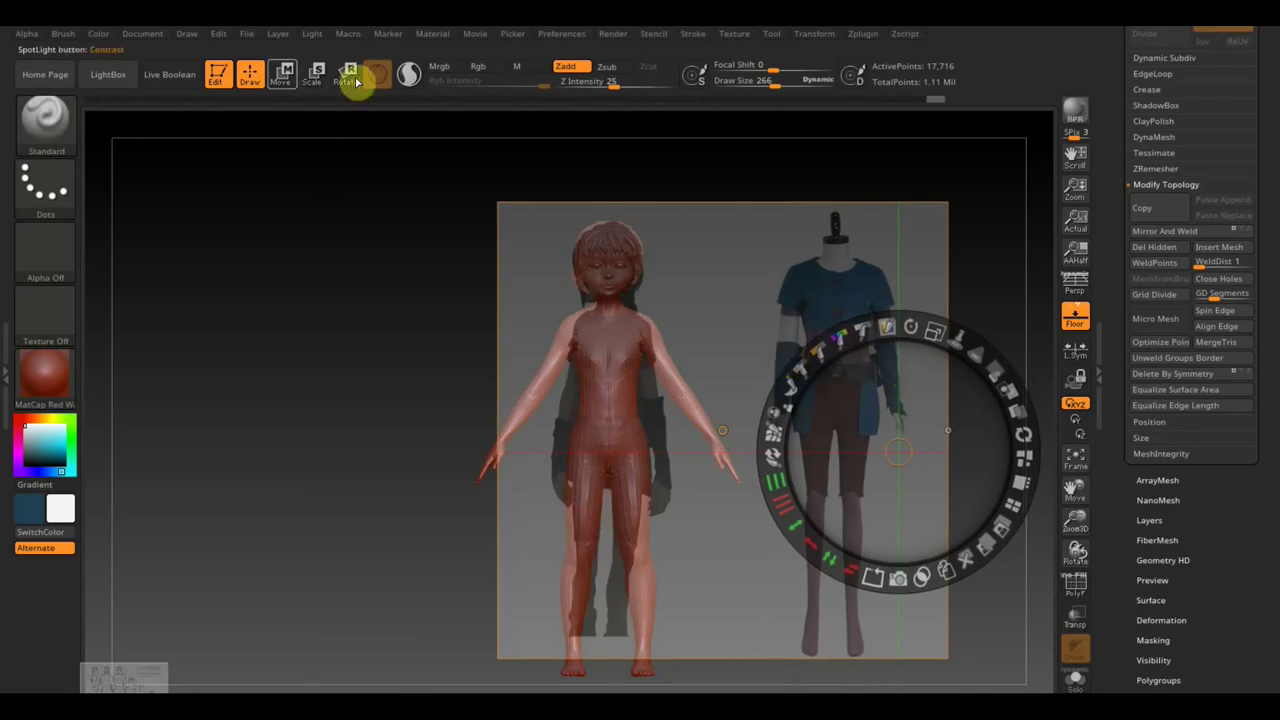
{"action": "left_click", "coordinate": [286, 72]}
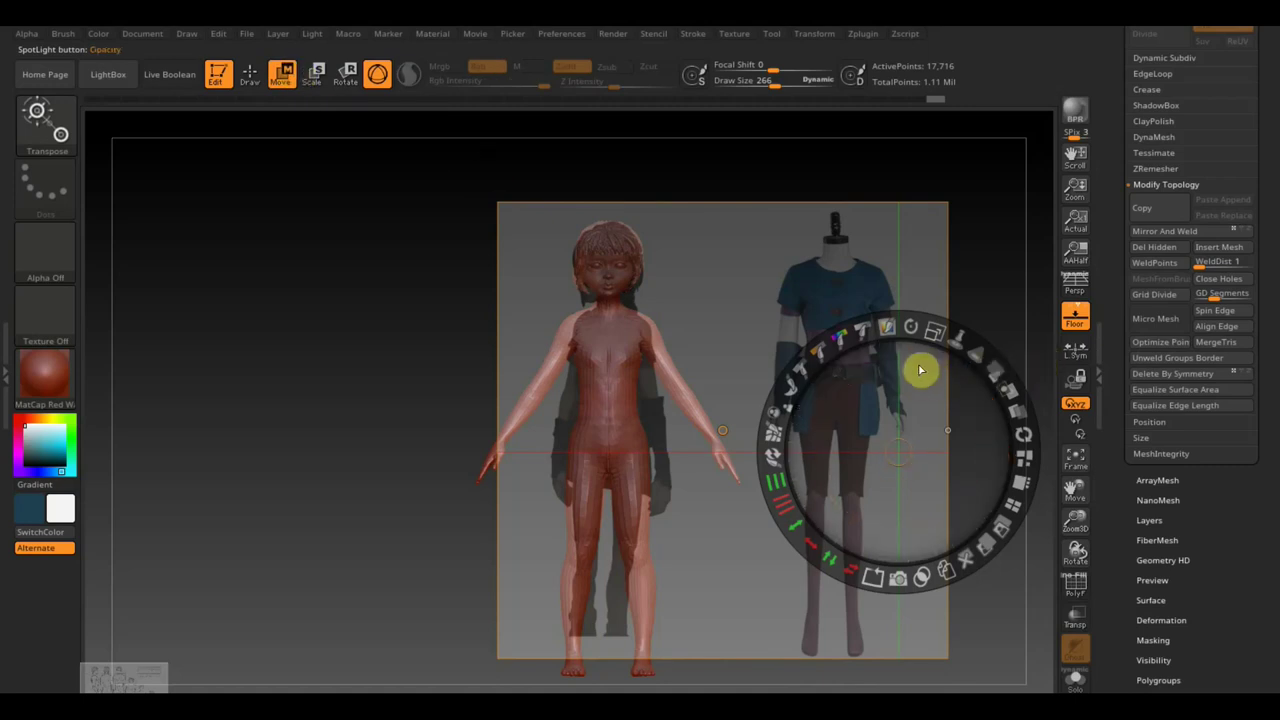
{"action": "key", "text": "z"}
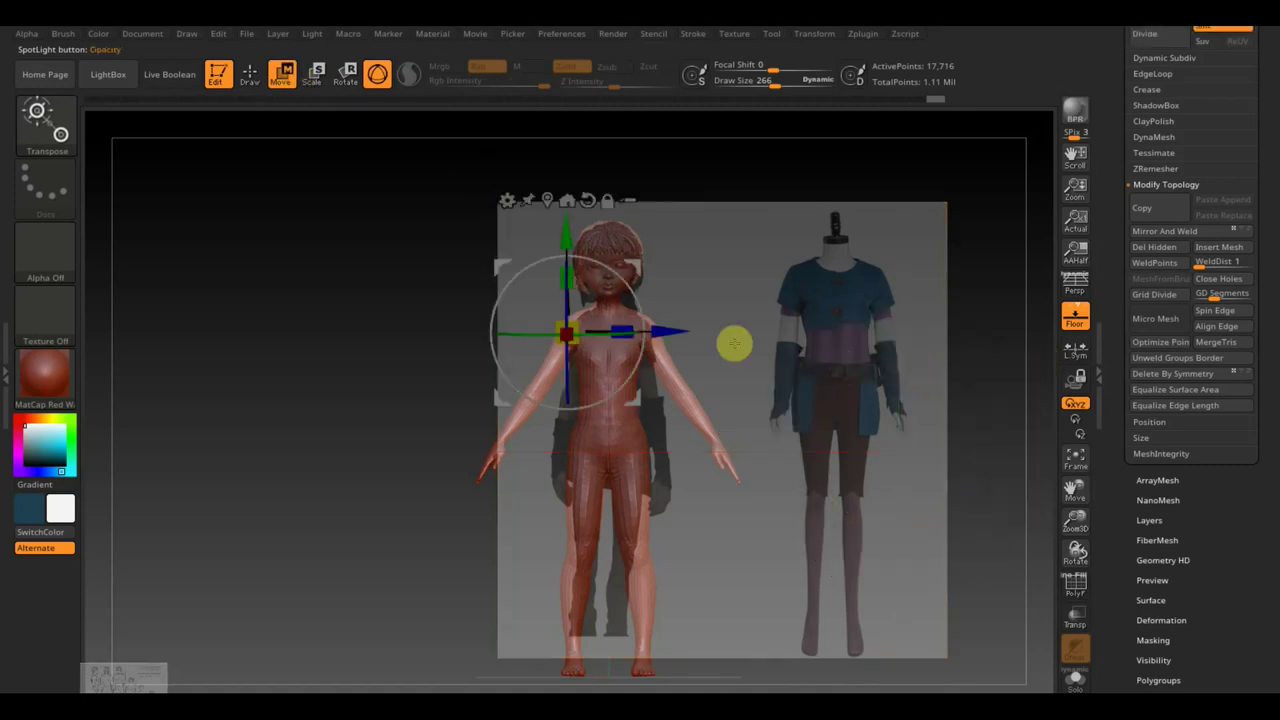
{"action": "left_click", "coordinate": [249, 73]}
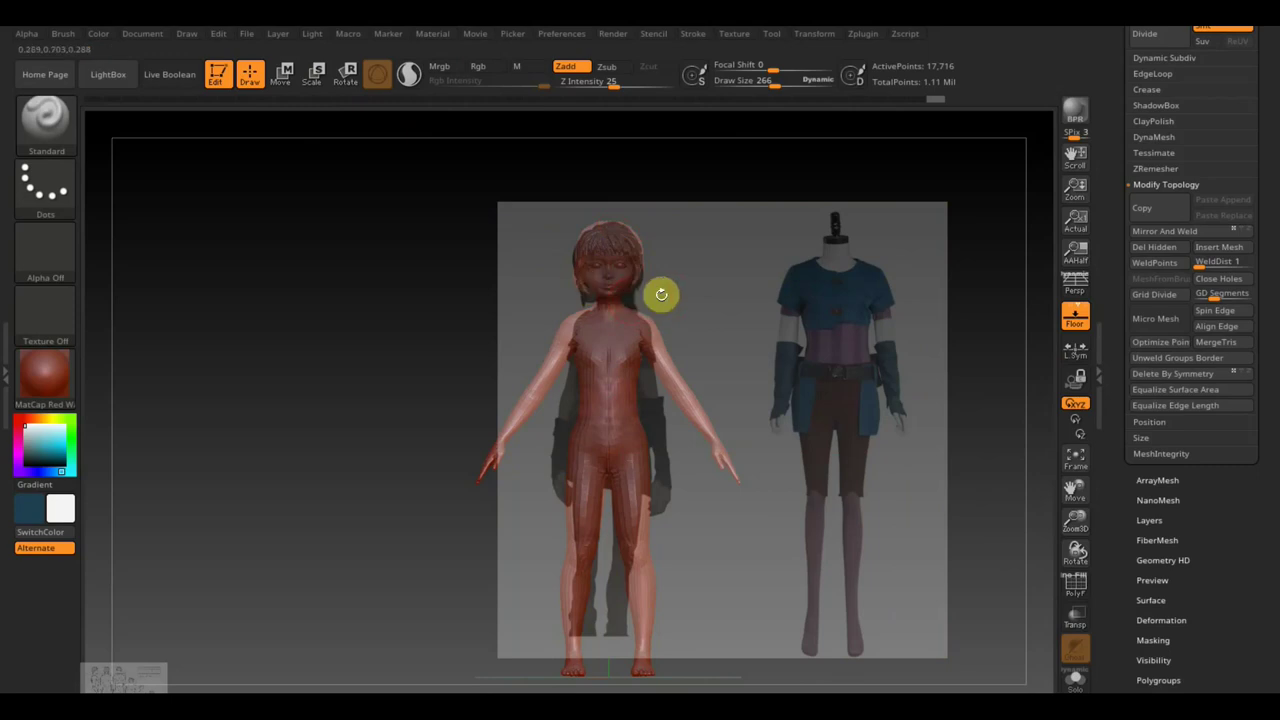
- Toggle perspective and mask the left shoulder and upper arm from the front
{"action": "left_click", "coordinate": [1078, 289]}
{"action": "mouse_move", "coordinate": [610, 345]}
{"action": "left_mouse_down"}
{"action": "mouse_move", "coordinate": [648, 470]}
{"action": "mouse_move", "coordinate": [597, 423]}
{"action": "mouse_move", "coordinate": [597, 346]}
{"action": "mouse_move", "coordinate": [560, 348]}
{"action": "mouse_move", "coordinate": [622, 360]}
{"action": "mouse_move", "coordinate": [586, 397]}
{"action": "mouse_move", "coordinate": [594, 436]}
{"action": "mouse_move", "coordinate": [677, 363]}
{"action": "mouse_move", "coordinate": [585, 325]}
{"action": "left_mouse_up"}
{"action": "key", "text": "shift"}
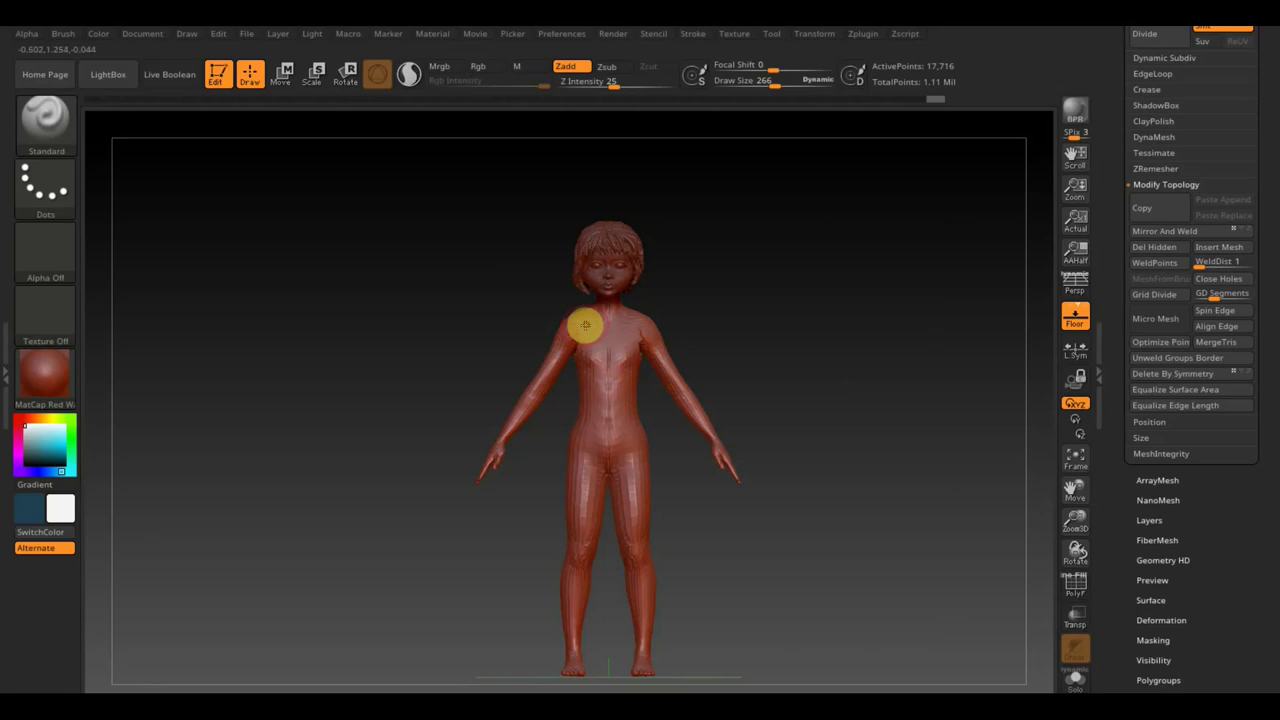
{"action": "key", "text": "ctrl"}
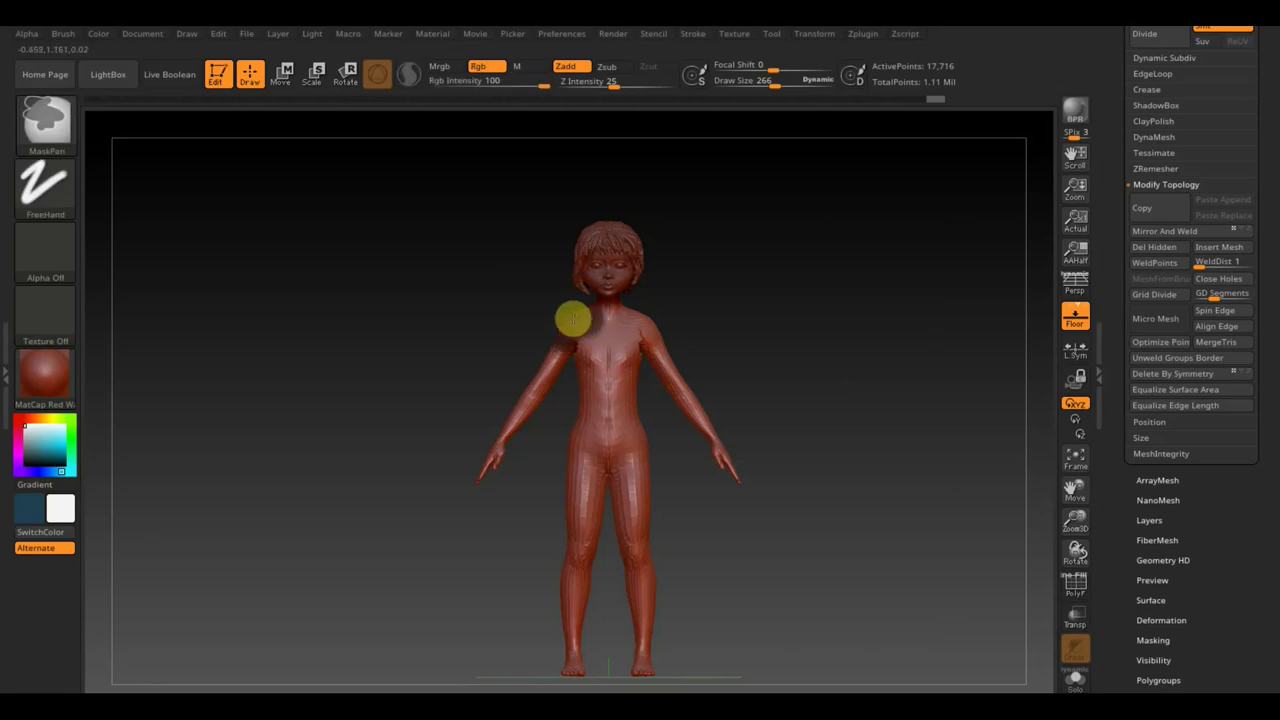
{"action": "left_click_drag", "start_coordinate": [573, 319], "coordinate": [543, 363], "text": "ctrl"}
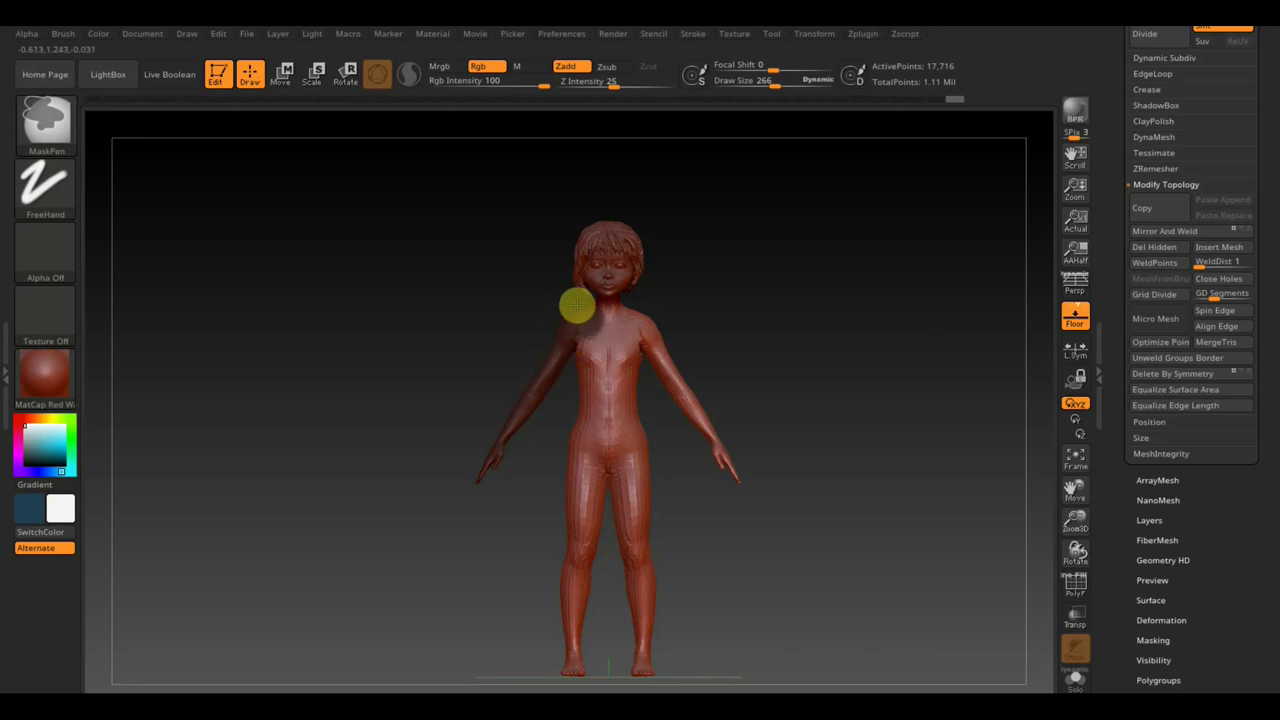
{"action": "mouse_move", "coordinate": [577, 305]}
{"action": "left_mouse_down", "text": "ctrl"}
{"action": "mouse_move", "coordinate": [574, 342]}
{"action": "mouse_move", "coordinate": [579, 314]}
{"action": "left_mouse_up", "text": "ctrl"}
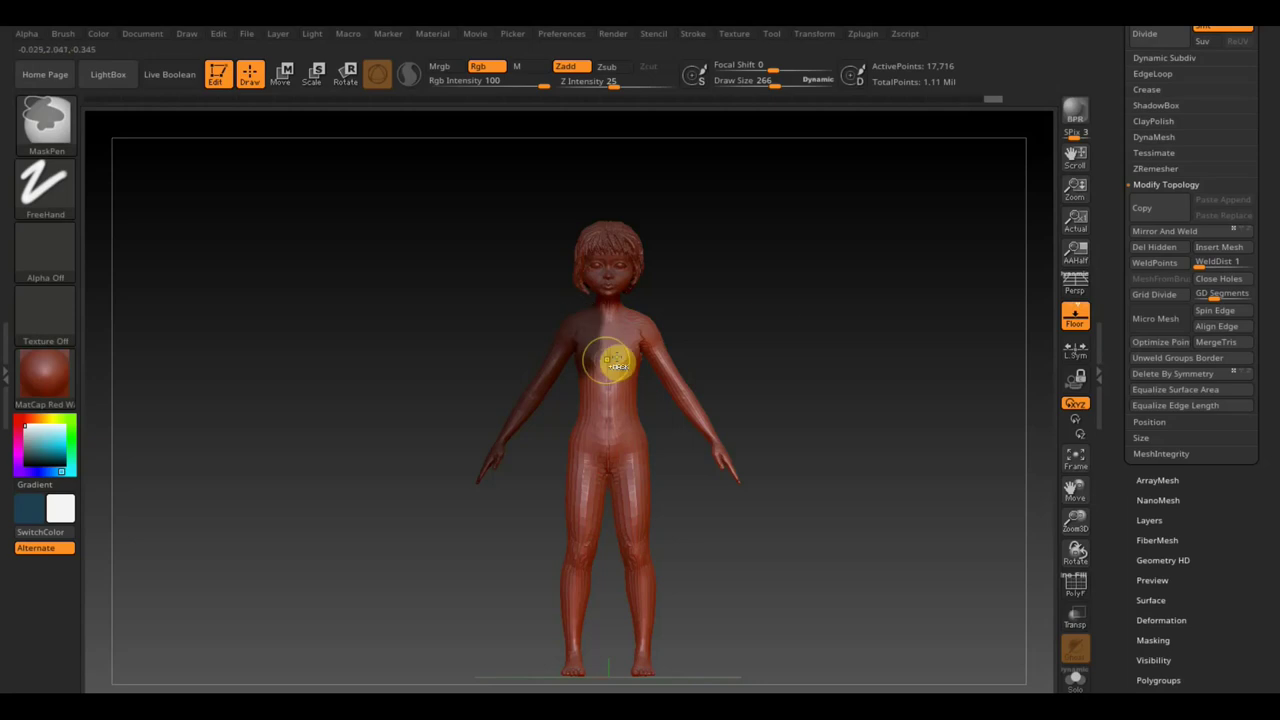
- Mask the back of the same shoulder, then return to the front view
{"action": "left_click_drag", "start_coordinate": [740, 320], "coordinate": [897, 352]}
{"action": "key", "text": "ctrl"}
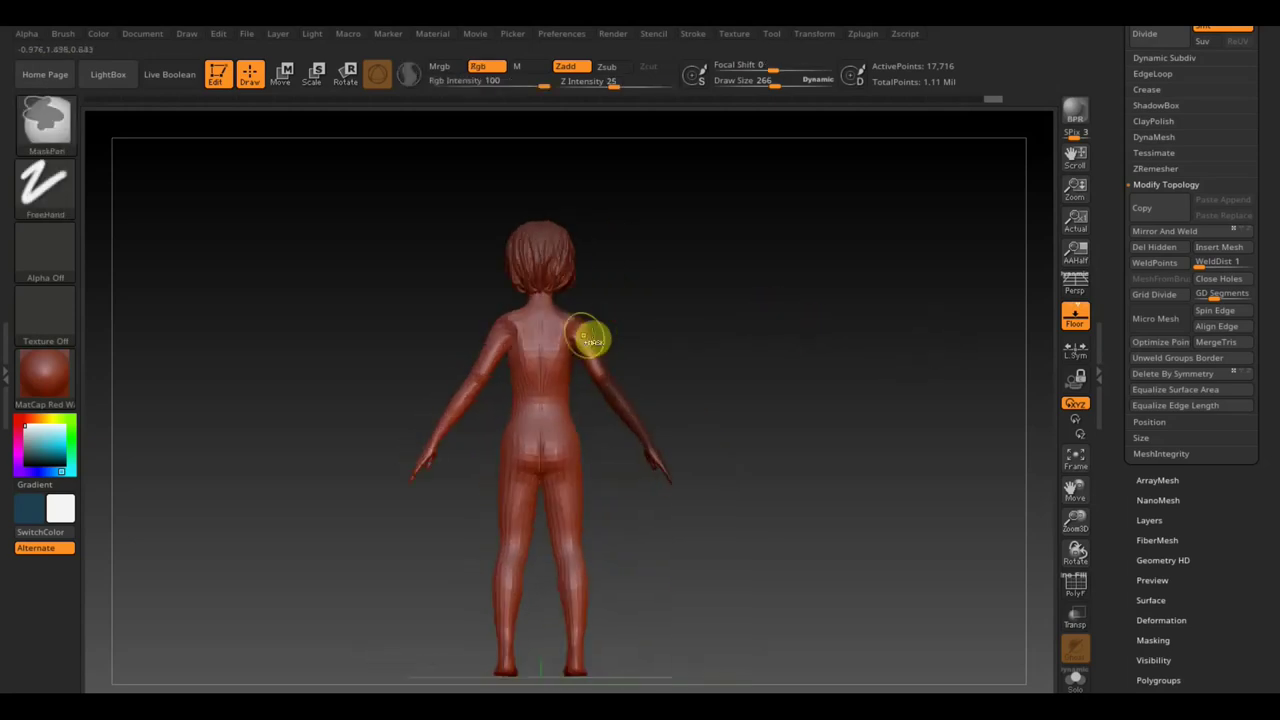
{"action": "left_click_drag", "start_coordinate": [590, 340], "coordinate": [586, 363], "text": "ctrl"}
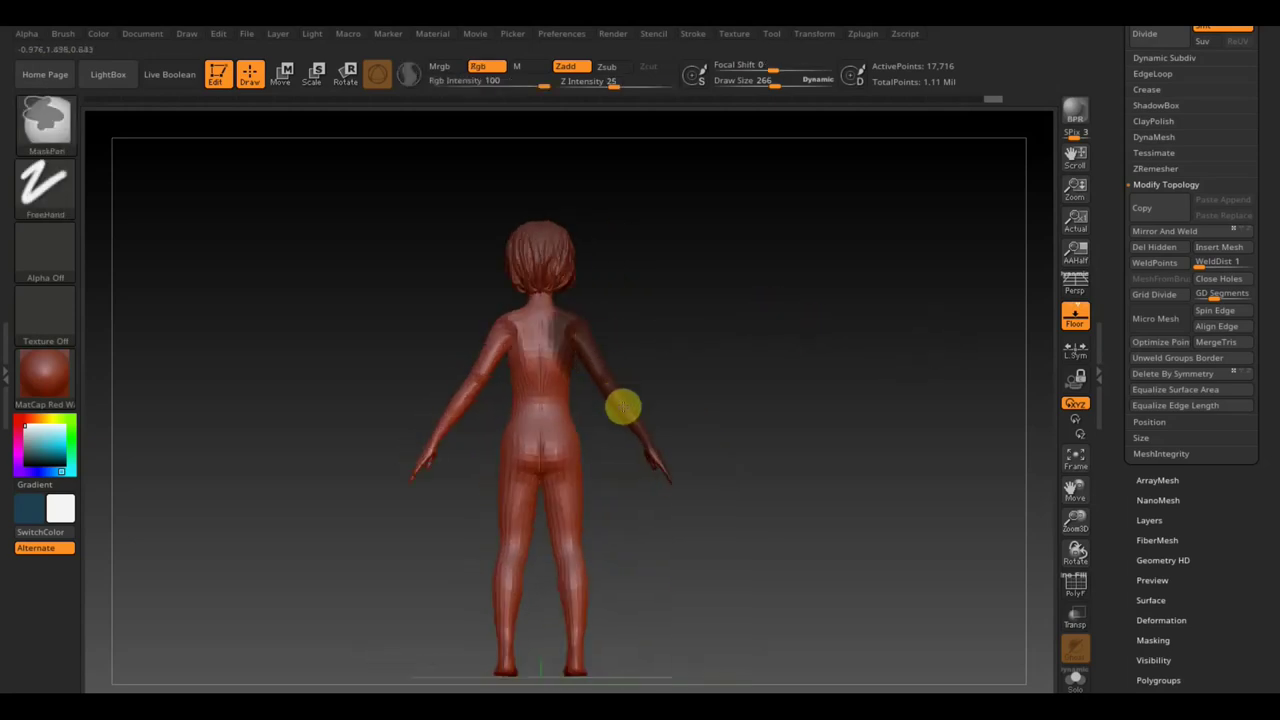
{"action": "mouse_move", "coordinate": [786, 366]}
{"action": "left_mouse_down"}
{"action": "mouse_move", "coordinate": [640, 374]}
{"action": "mouse_move", "coordinate": [829, 361]}
{"action": "left_mouse_up"}
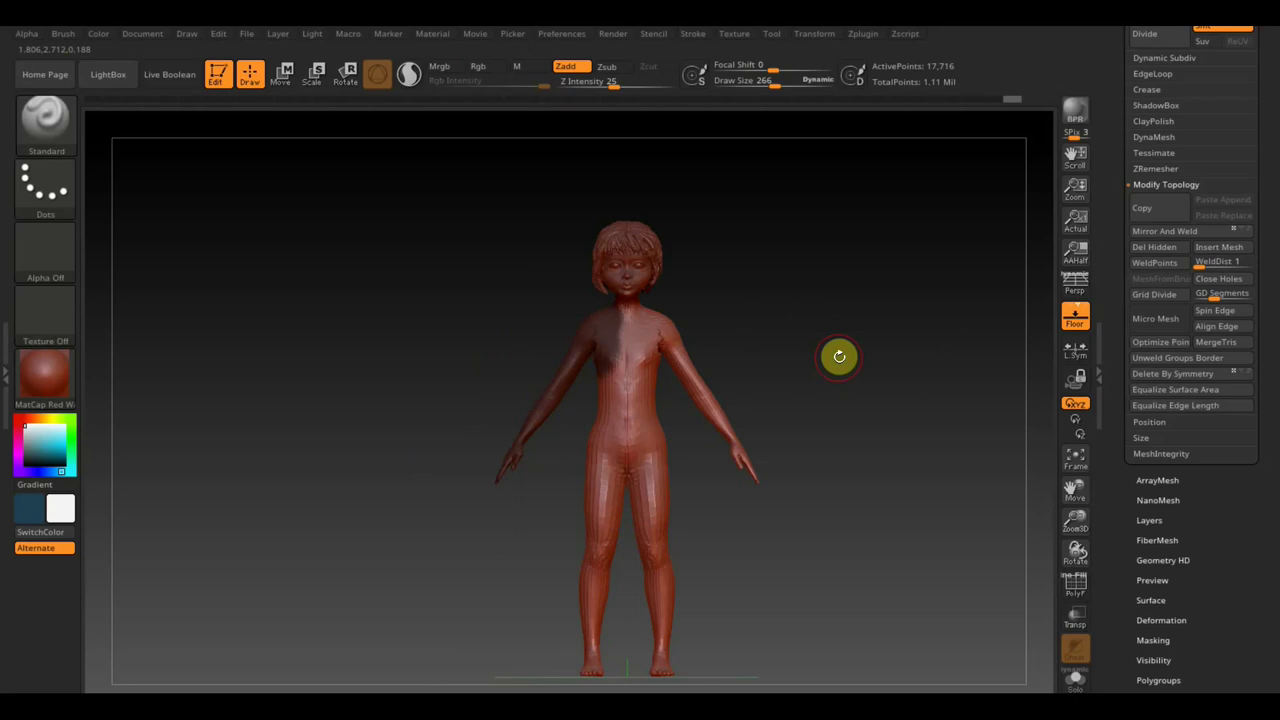
- Show the clothed reference, shift it right, and nudge the body right and up to match
{"action": "key", "text": "shift+z"}
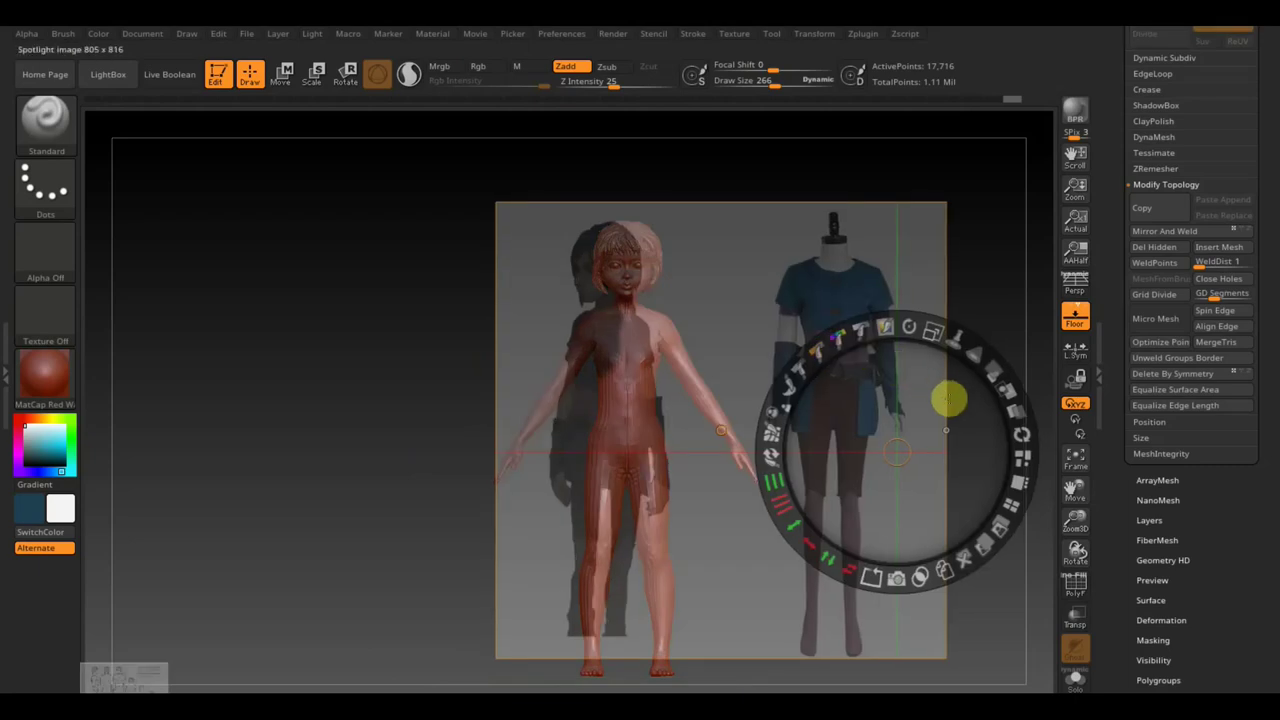
{"action": "left_click_drag", "start_coordinate": [948, 400], "coordinate": [958, 394]}
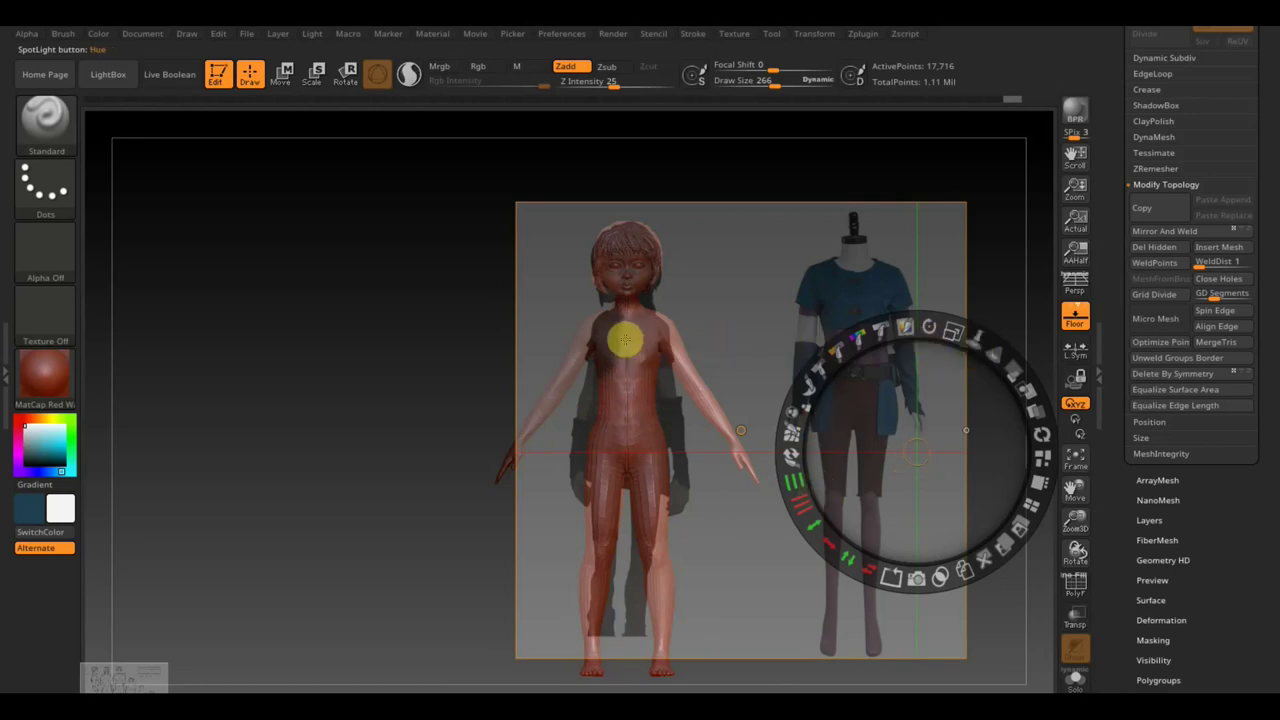
{"action": "key", "text": "shift+f"}
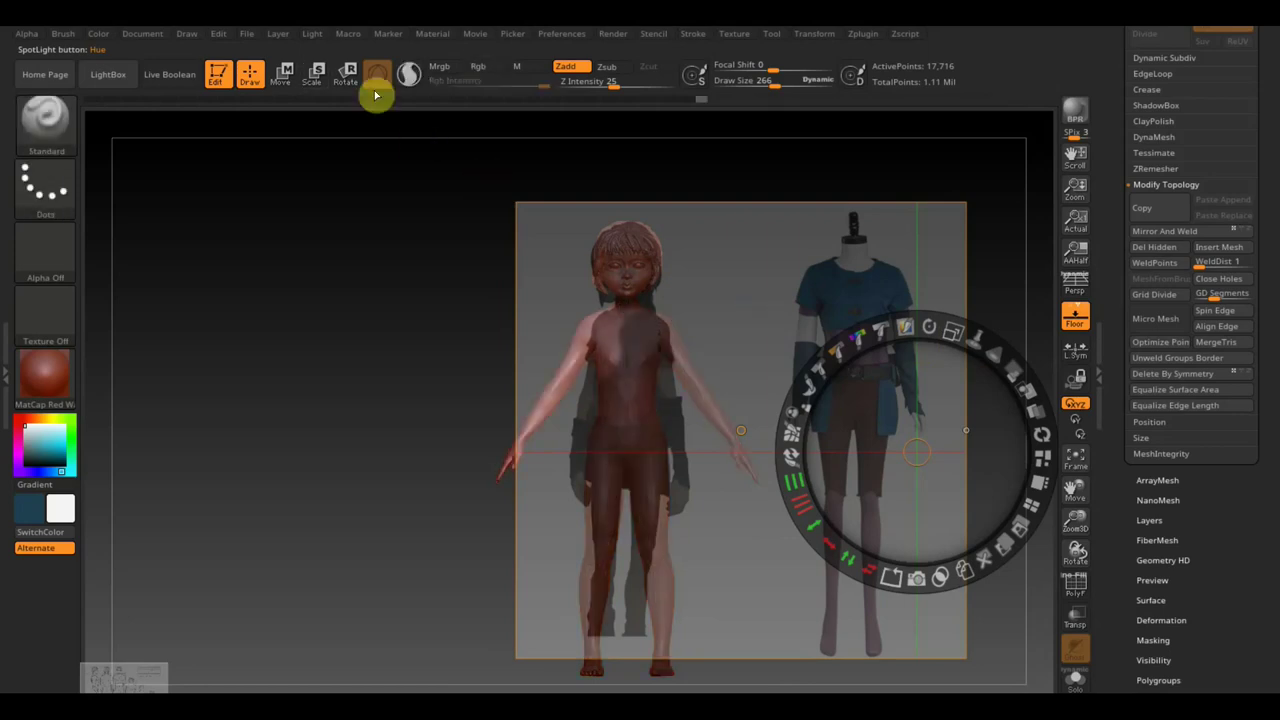
{"action": "left_click", "coordinate": [283, 72]}
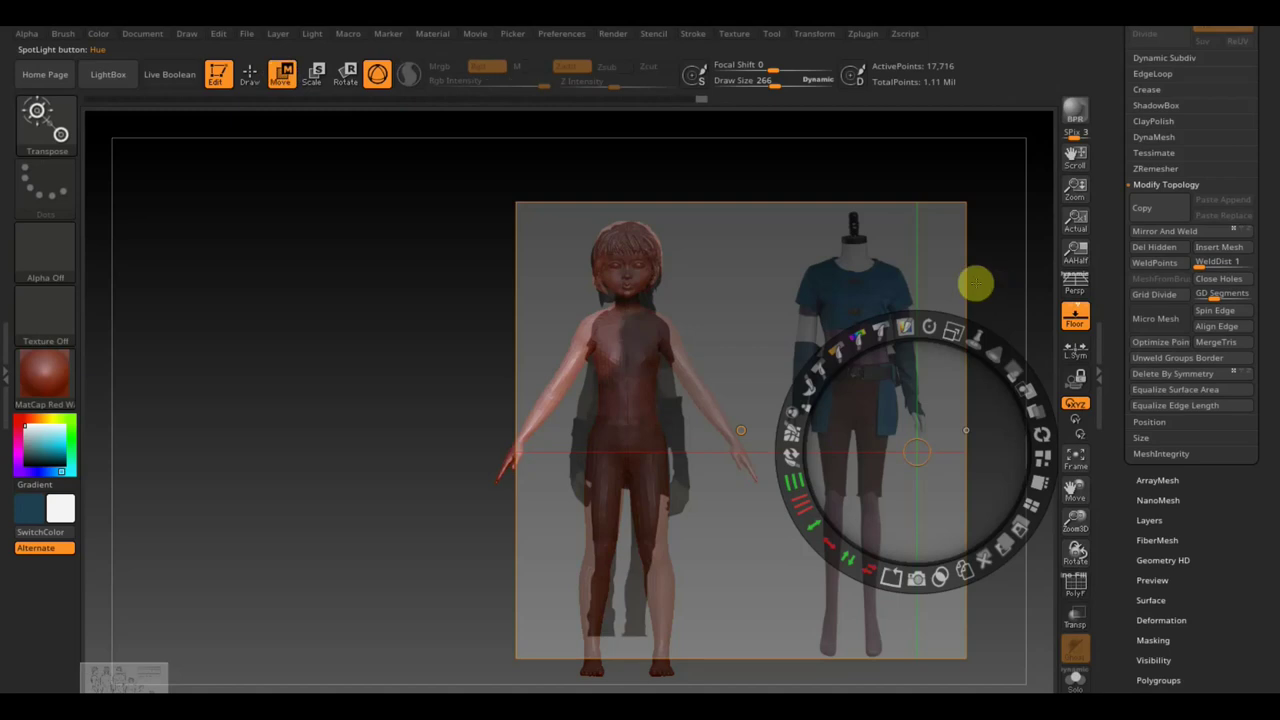
{"action": "key", "text": "z"}
{"action": "left_click_drag", "start_coordinate": [703, 330], "coordinate": [709, 329]}
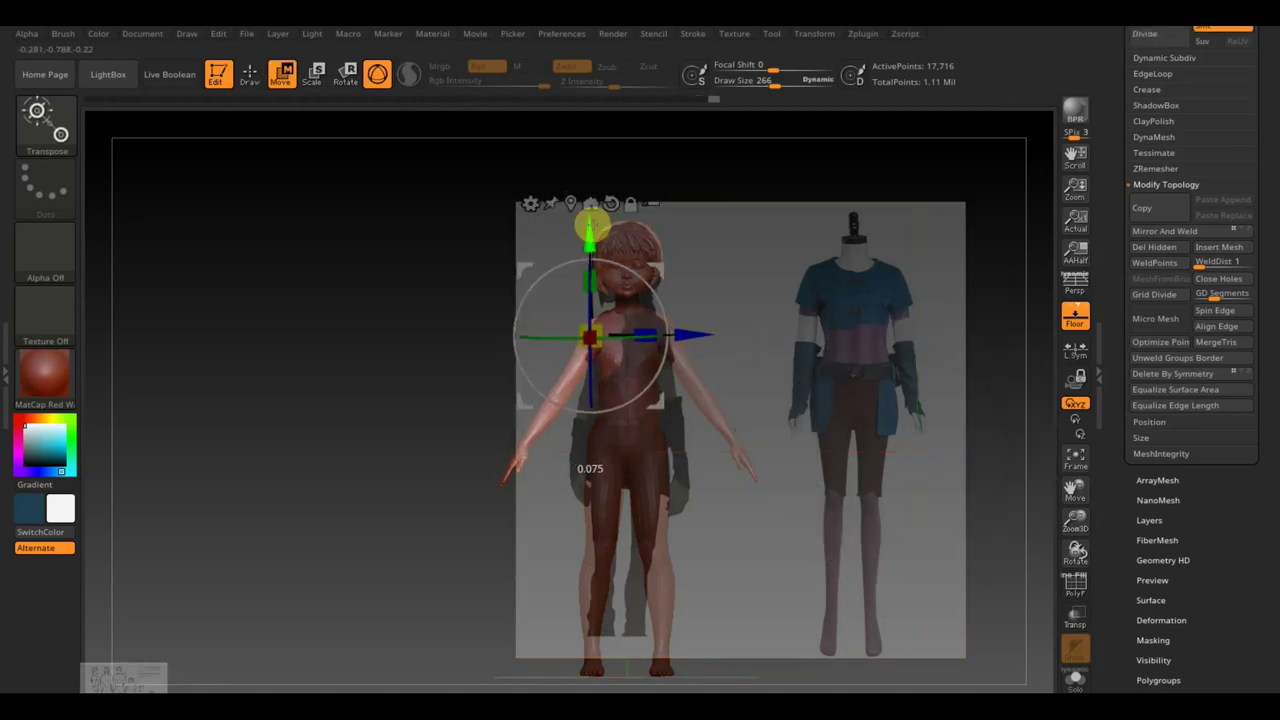
{"action": "left_click_drag", "start_coordinate": [590, 226], "coordinate": [590, 229]}
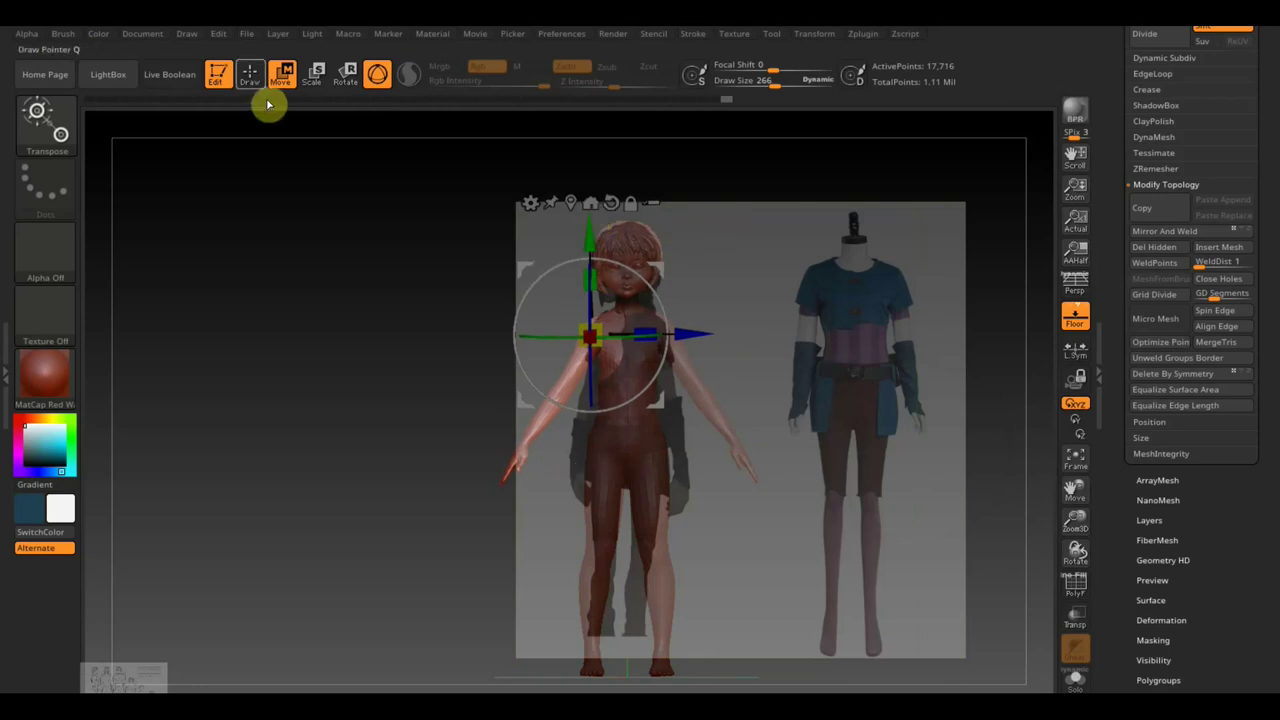
- Shift the body further right to match, hide the reference, and apply Mirror And Weld
{"action": "left_click", "coordinate": [249, 74]}
{"action": "key", "text": "shift+z"}
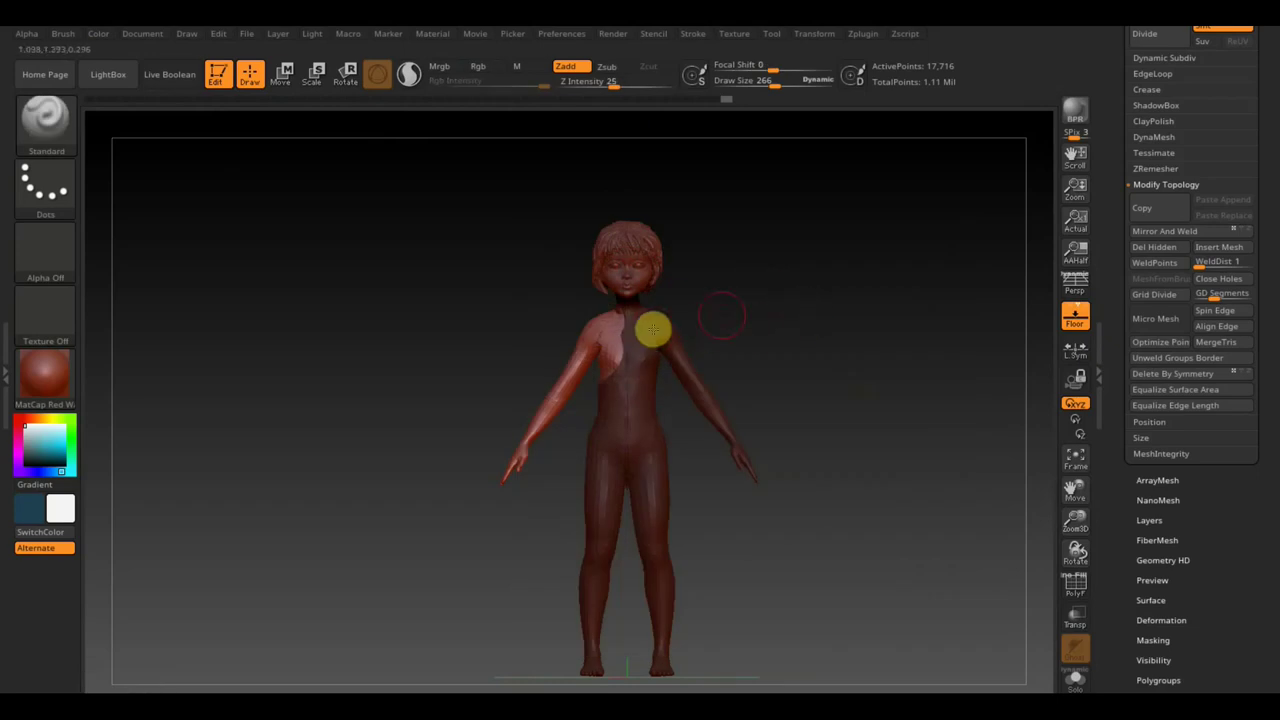
{"action": "key", "text": "shift+z"}
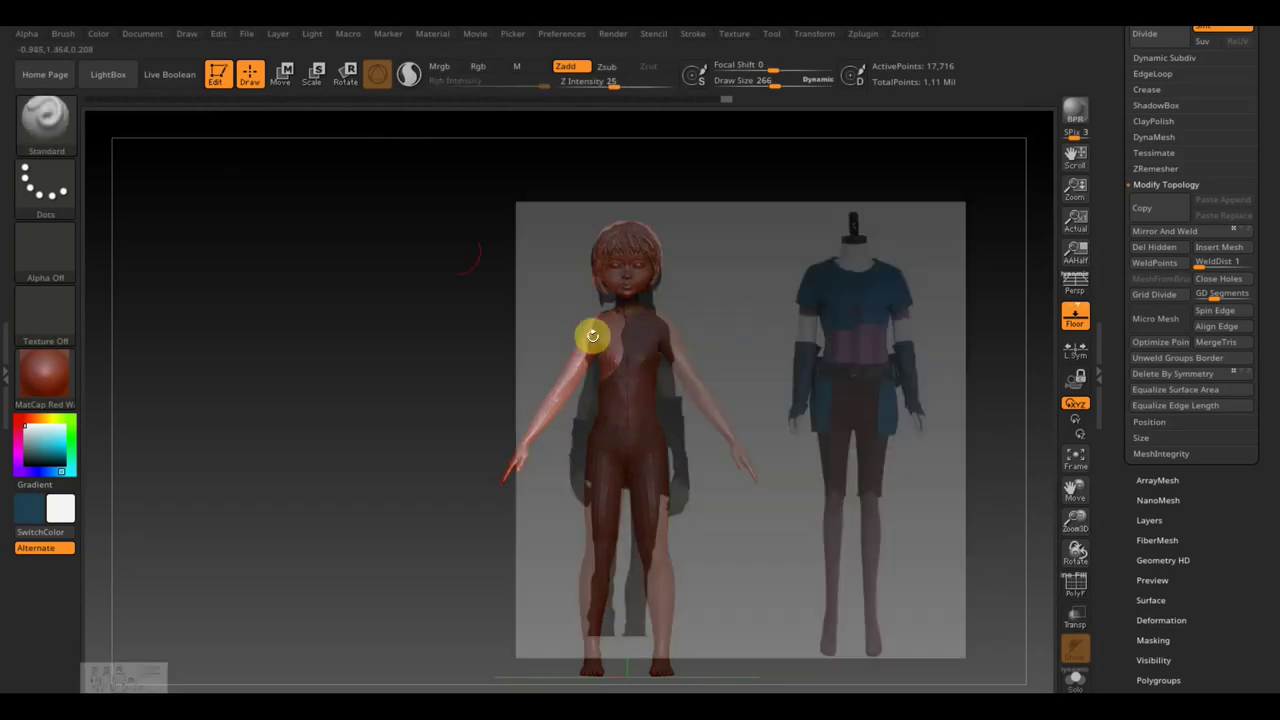
{"action": "left_click", "coordinate": [285, 70]}
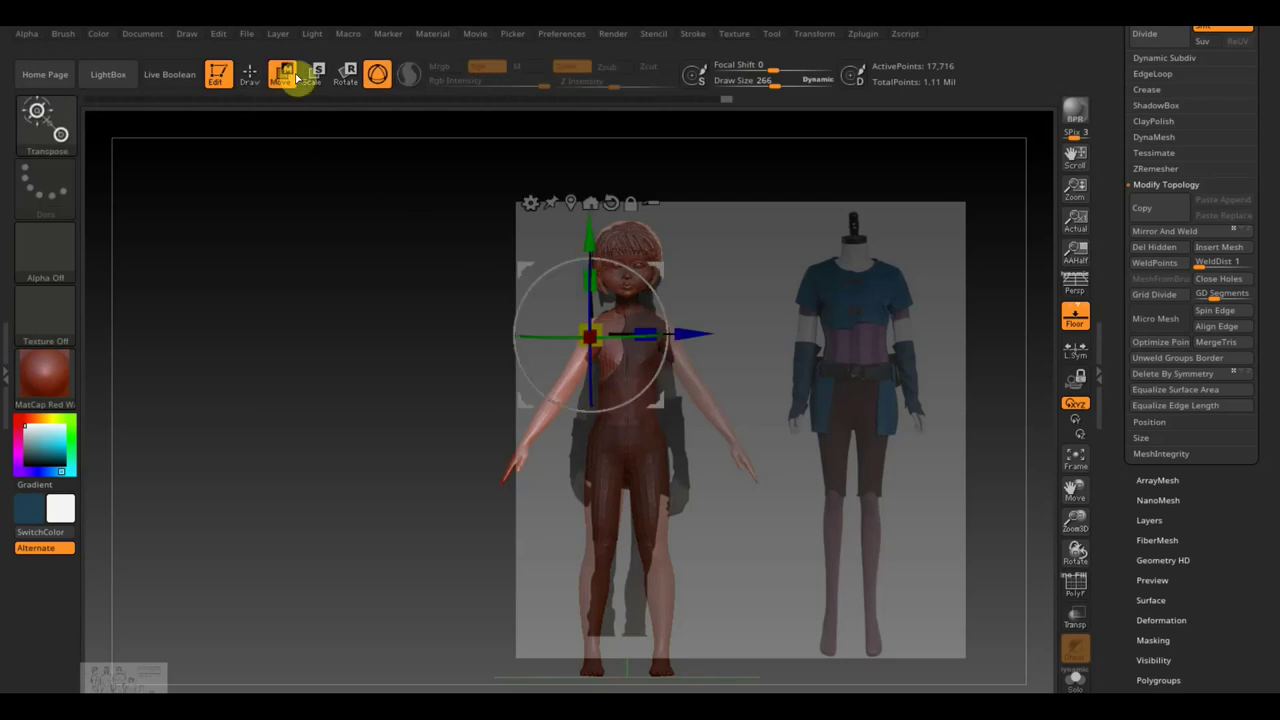
{"action": "left_click_drag", "start_coordinate": [686, 330], "coordinate": [692, 330]}
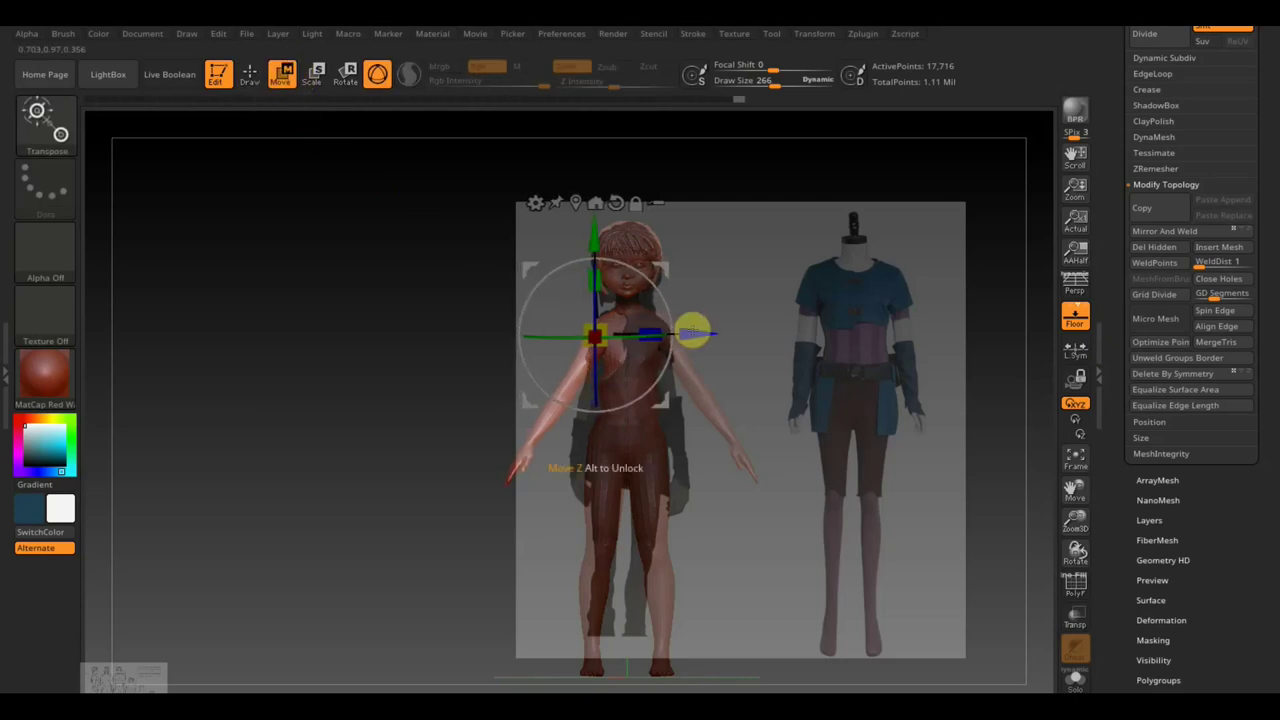
{"action": "key", "text": "z"}
{"action": "key", "text": "shift+z"}
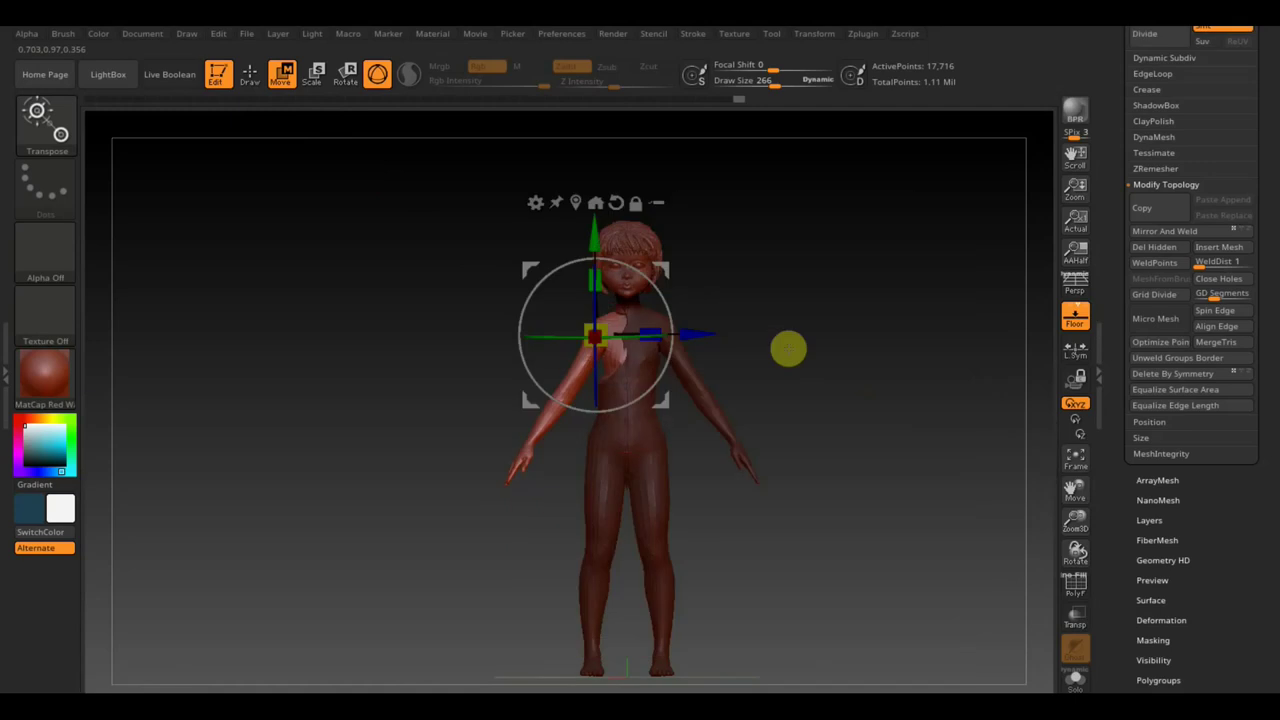
{"action": "left_click", "coordinate": [1165, 231]}
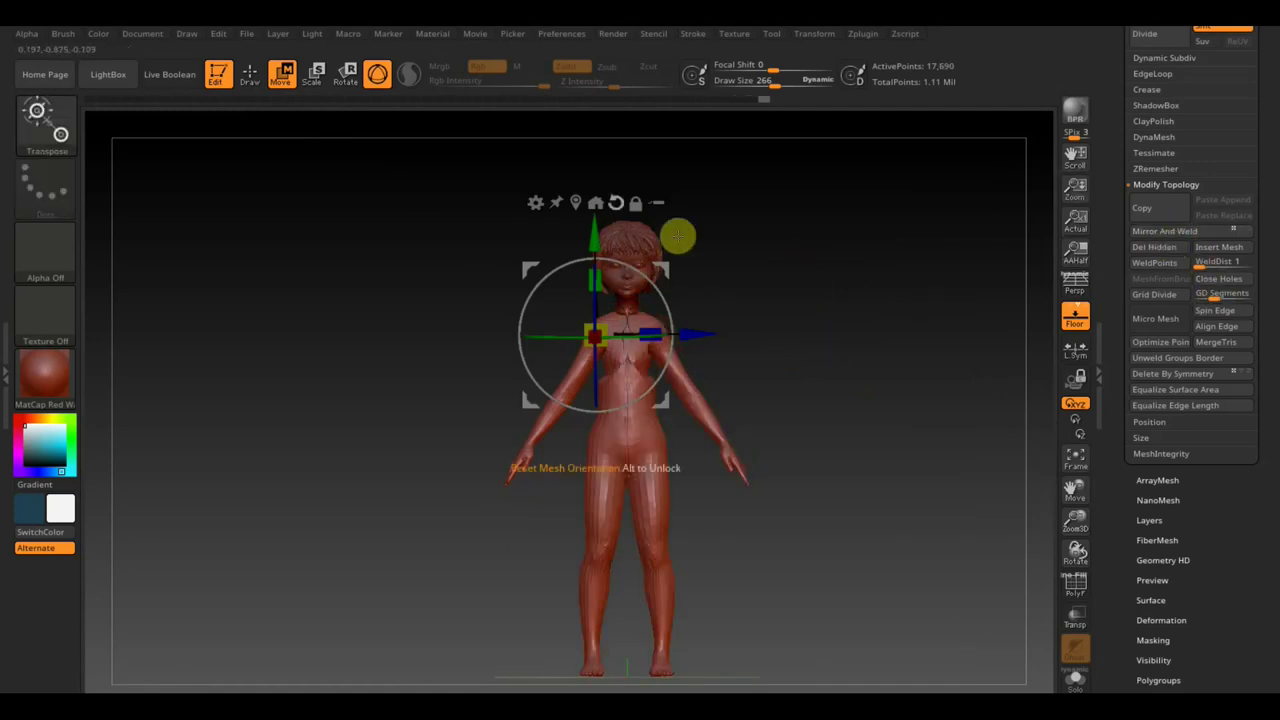
{"action": "left_click", "coordinate": [248, 80]}
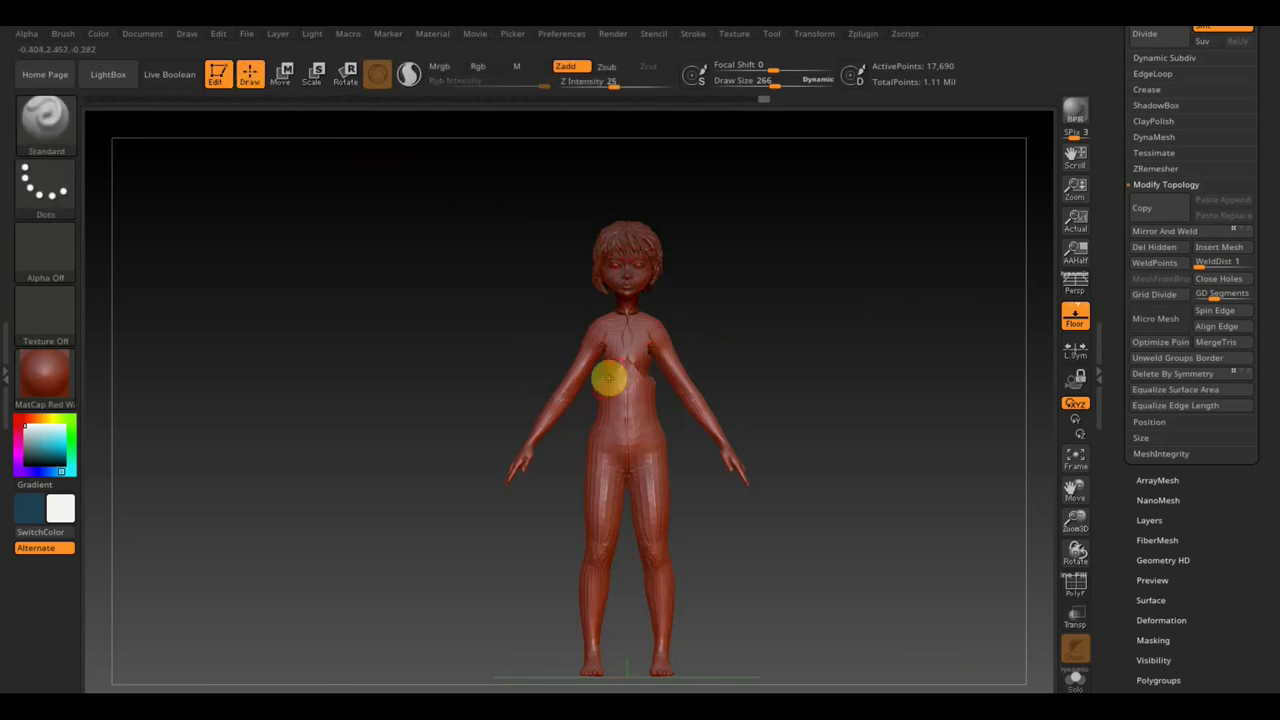
- Smooth the chest with the brush raised to 603, then fix the centre seam via Modify Topology
{"action": "key", "text": "shift"}
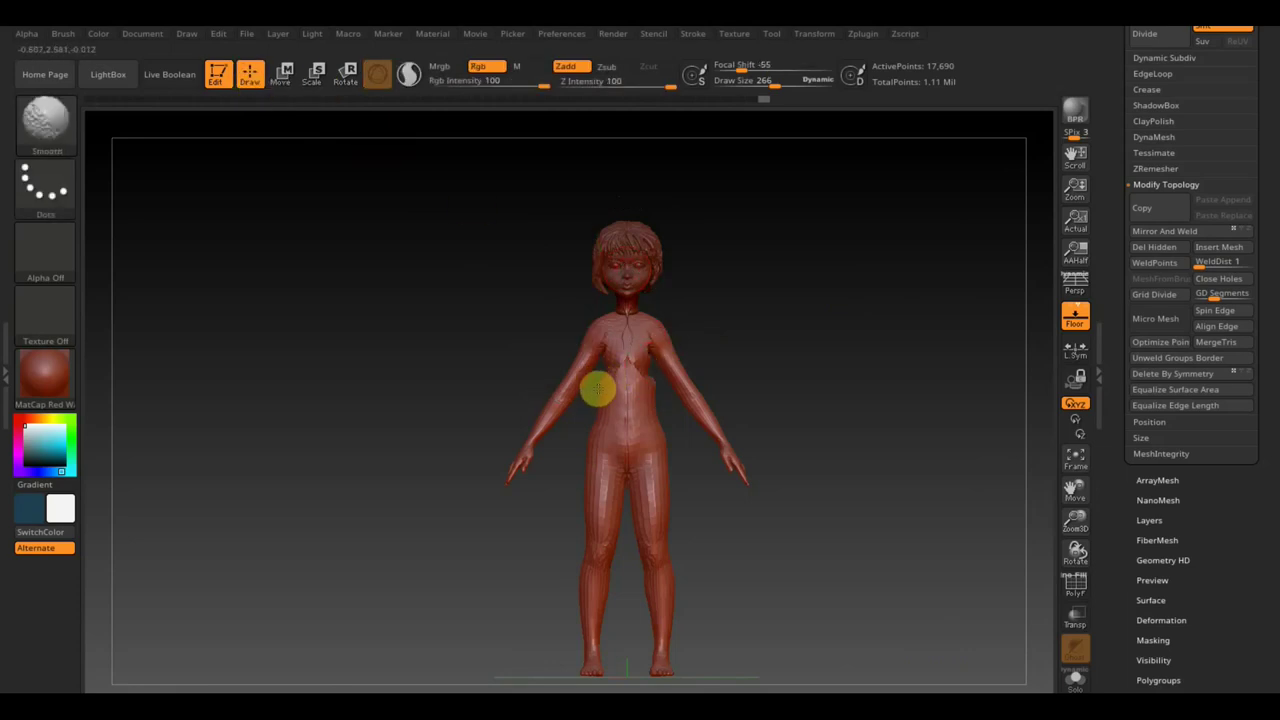
{"action": "mouse_move", "coordinate": [610, 392]}
{"action": "left_mouse_down", "text": "shift"}
{"action": "mouse_move", "coordinate": [627, 350]}
{"action": "mouse_move", "coordinate": [623, 360]}
{"action": "left_mouse_up", "text": "shift"}
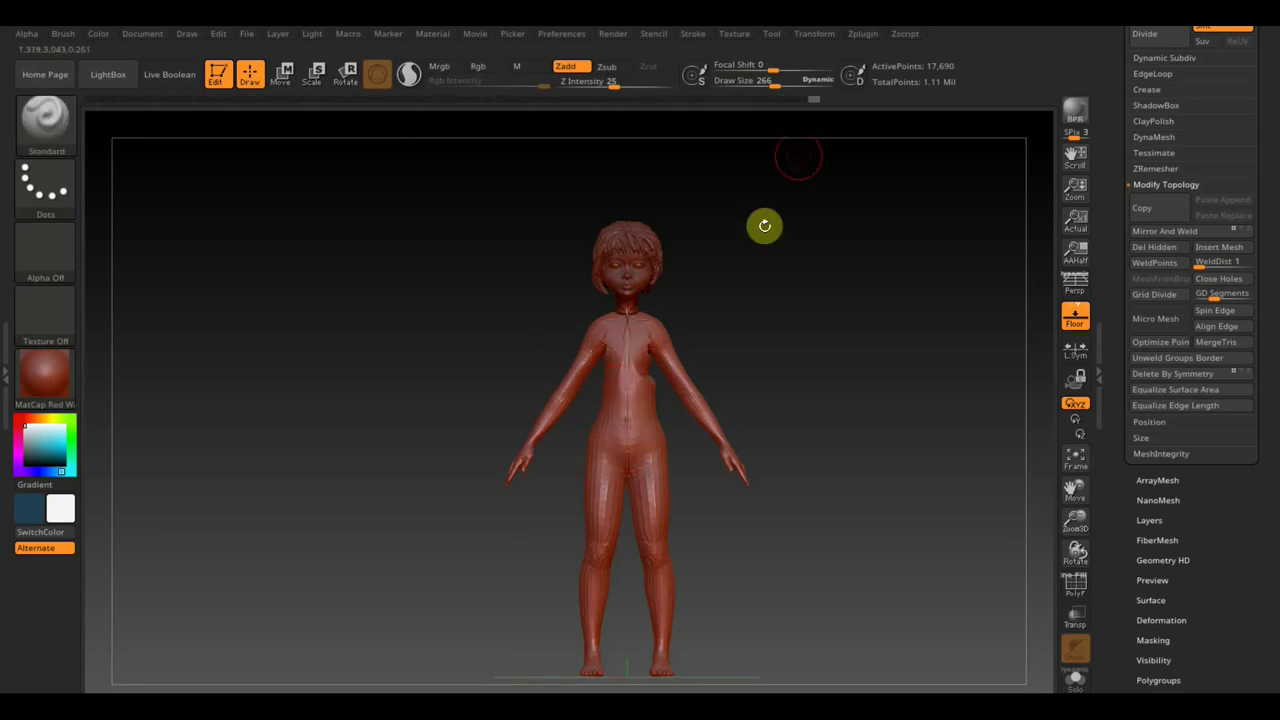
{"action": "left_click_drag", "start_coordinate": [775, 84], "coordinate": [803, 86]}
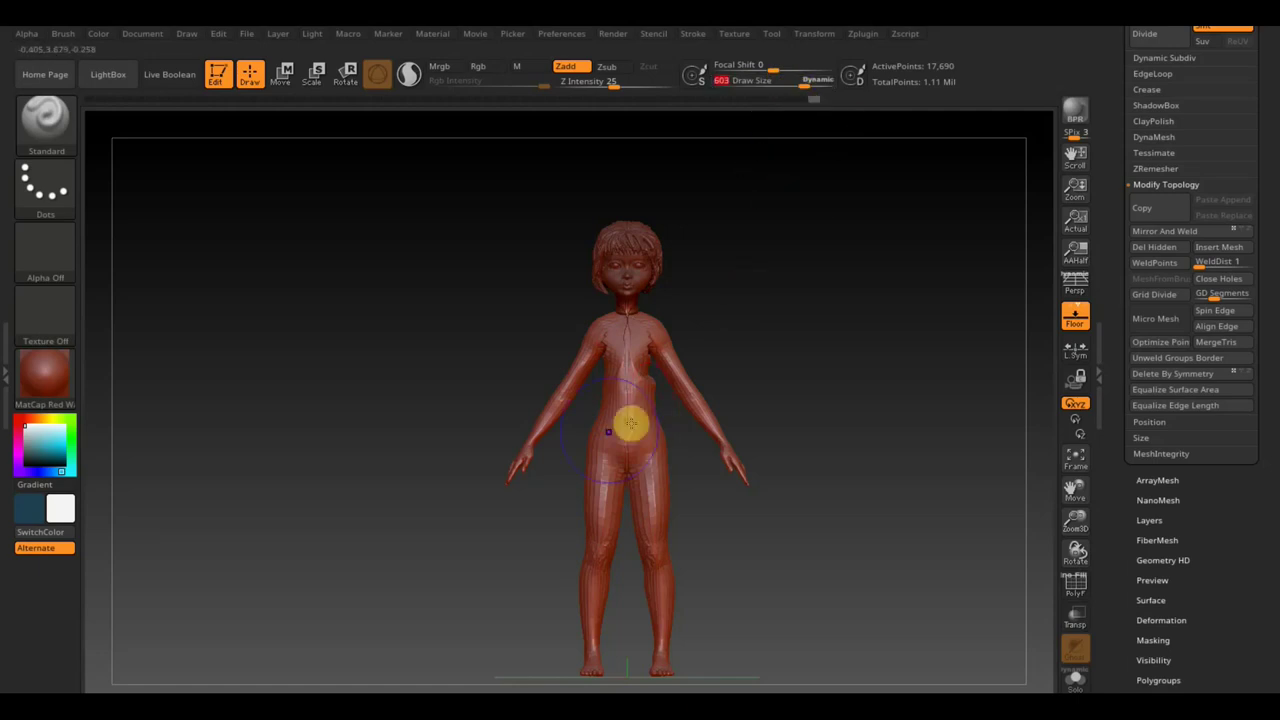
{"action": "mouse_move", "coordinate": [629, 423]}
{"action": "left_mouse_down", "text": "shift"}
{"action": "mouse_move", "coordinate": [596, 452]}
{"action": "mouse_move", "coordinate": [591, 615]}
{"action": "mouse_move", "coordinate": [594, 596]}
{"action": "left_mouse_up", "text": "shift"}
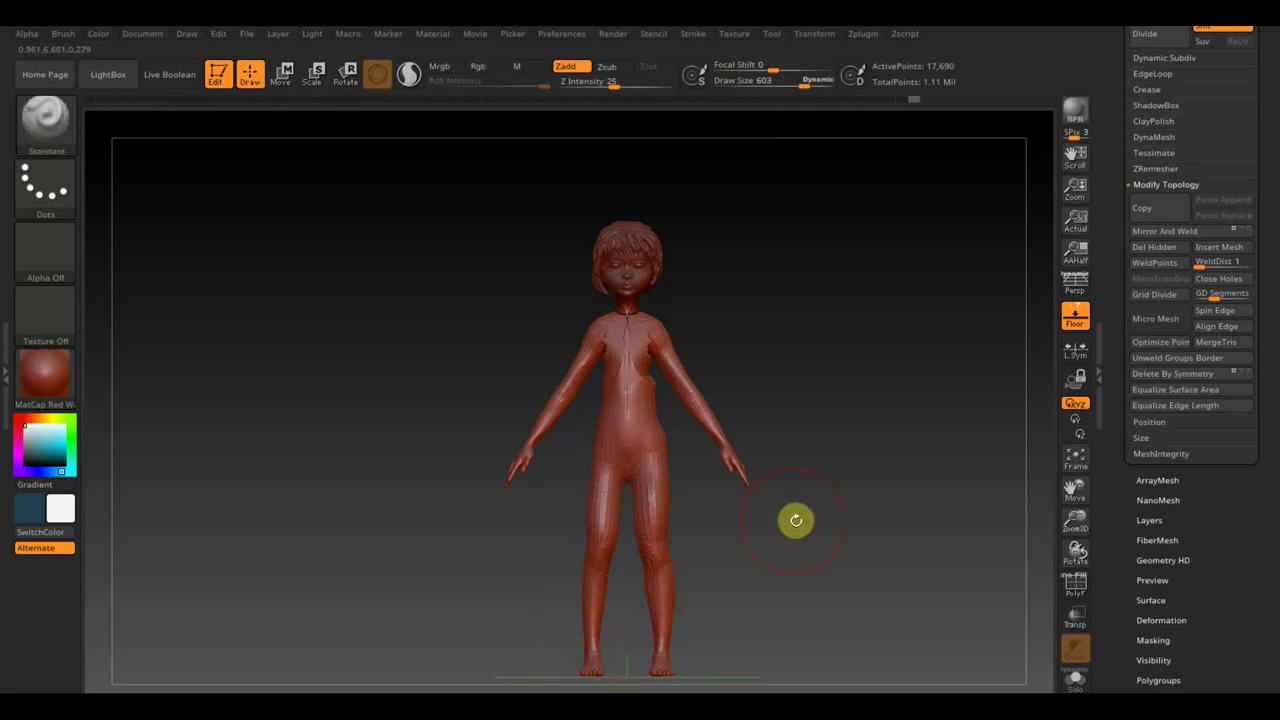
{"action": "left_click", "coordinate": [1189, 232]}
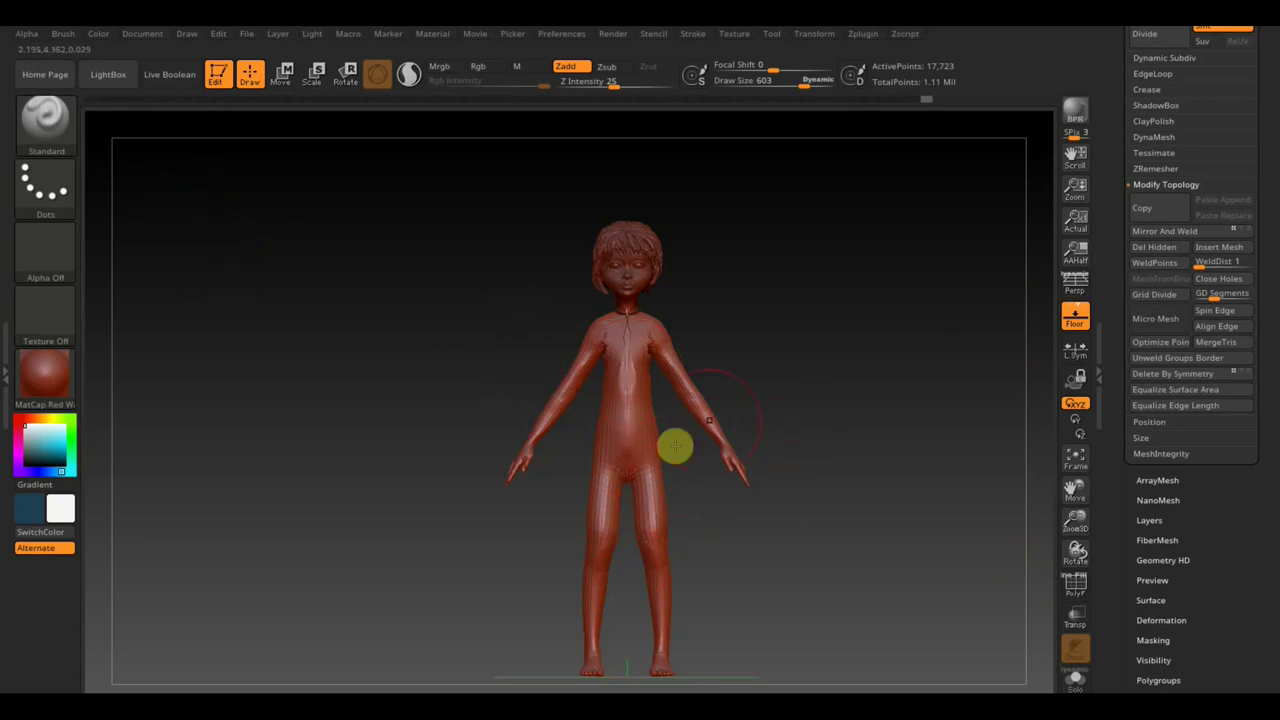
- Mask everything but the leg and swing the leg further outward with the gizmo
{"action": "key", "text": "ctrl"}
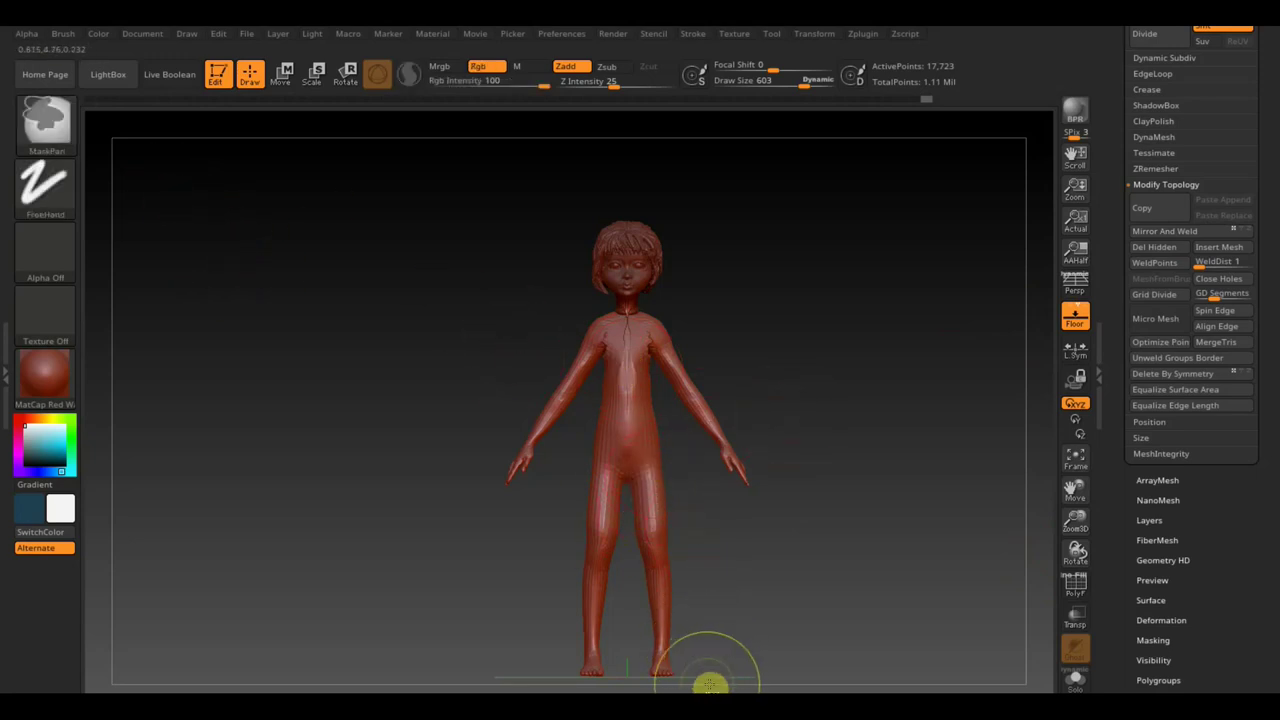
{"action": "mouse_move", "coordinate": [709, 683]}
{"action": "left_mouse_down", "text": "ctrl"}
{"action": "mouse_move", "coordinate": [667, 606]}
{"action": "mouse_move", "coordinate": [582, 630]}
{"action": "mouse_move", "coordinate": [555, 443]}
{"action": "mouse_move", "coordinate": [566, 424]}
{"action": "left_mouse_up", "text": "ctrl"}
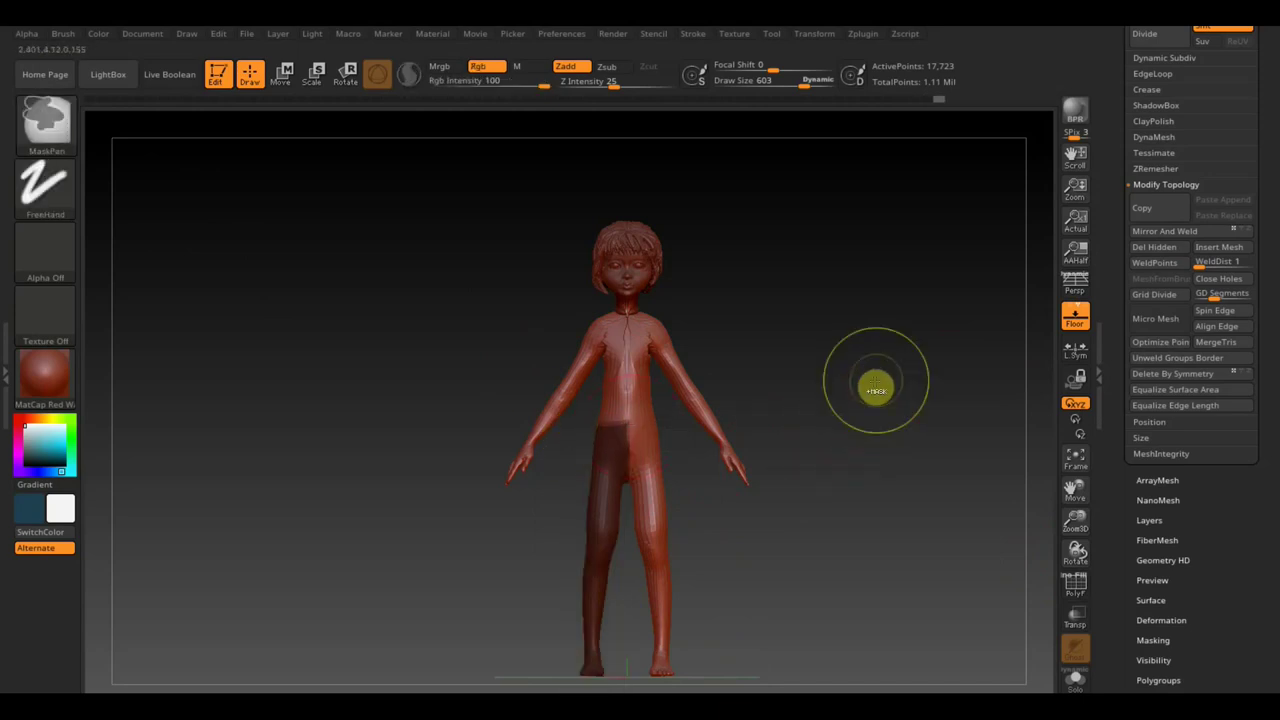
{"action": "left_click", "coordinate": [875, 380], "text": "ctrl"}
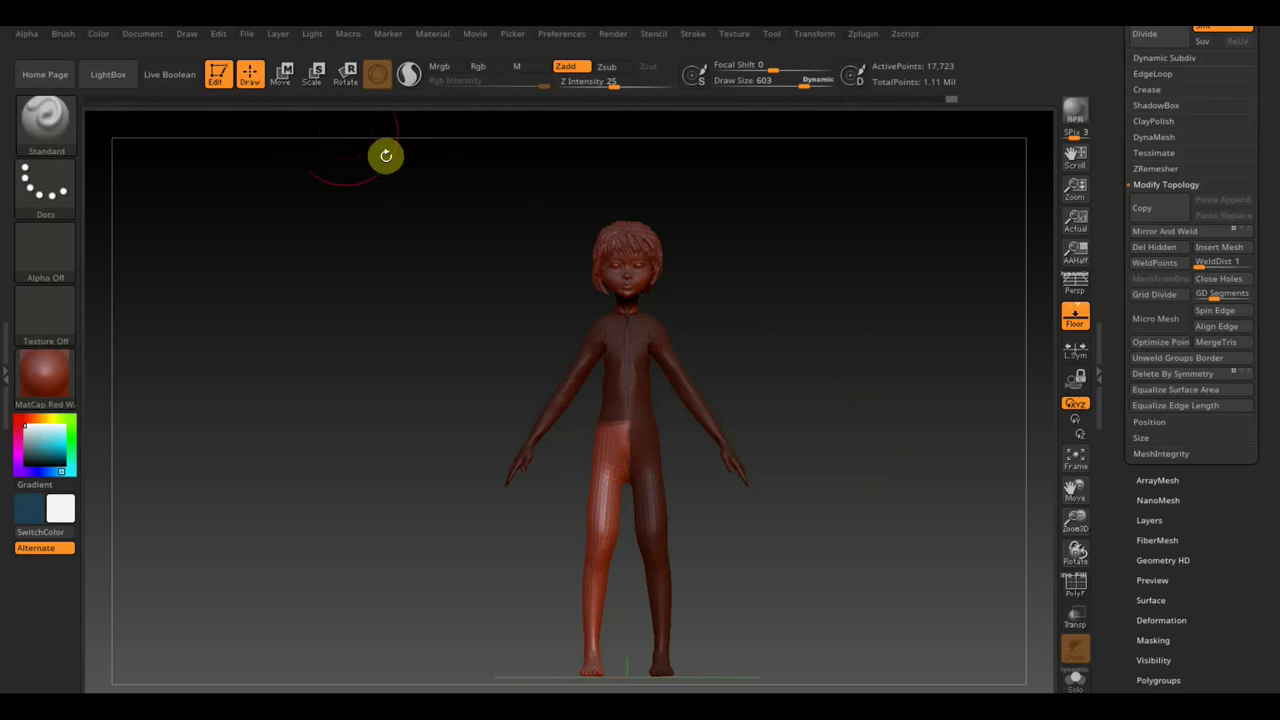
{"action": "key", "text": "w"}
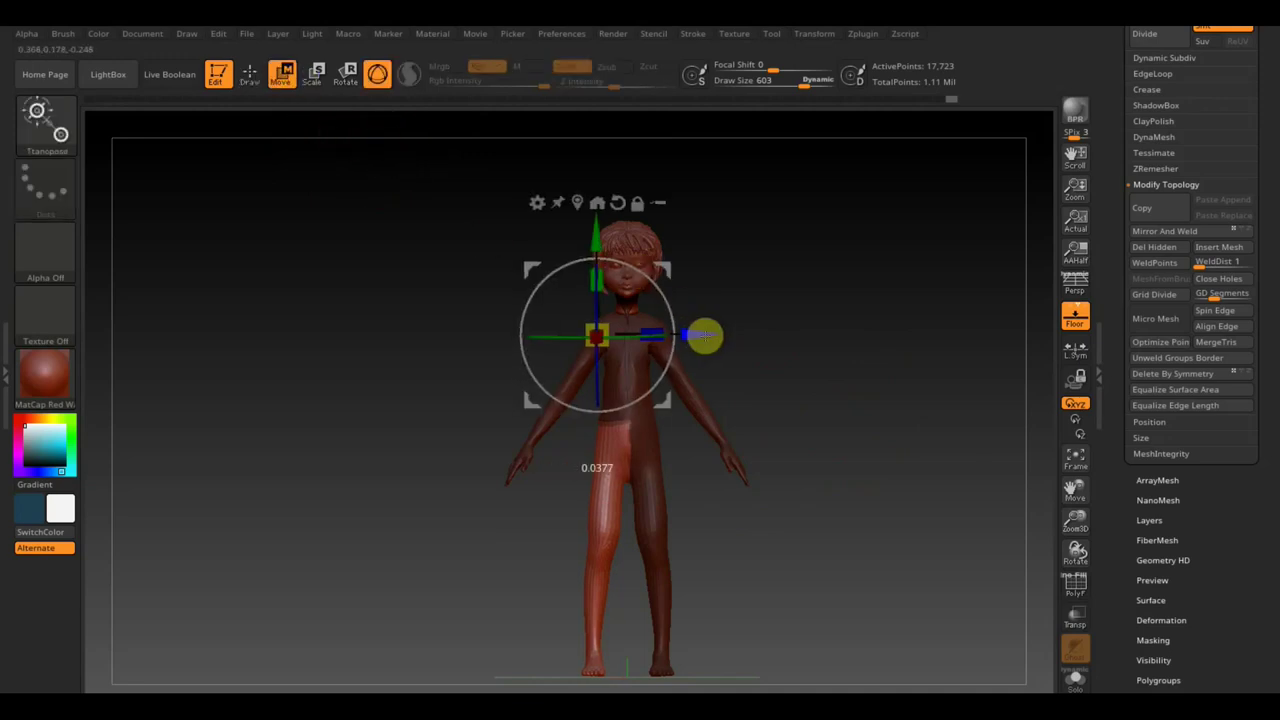
{"action": "left_click_drag", "start_coordinate": [668, 314], "coordinate": [701, 333]}
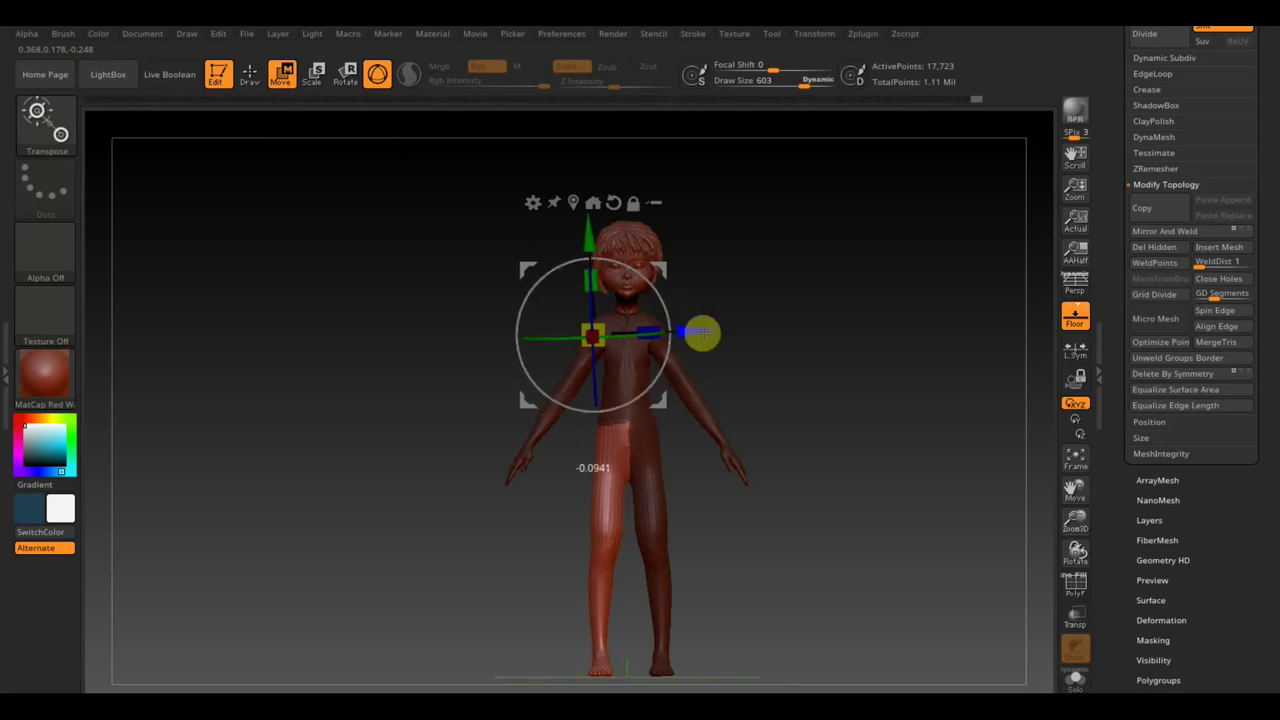
{"action": "left_click", "coordinate": [252, 78]}
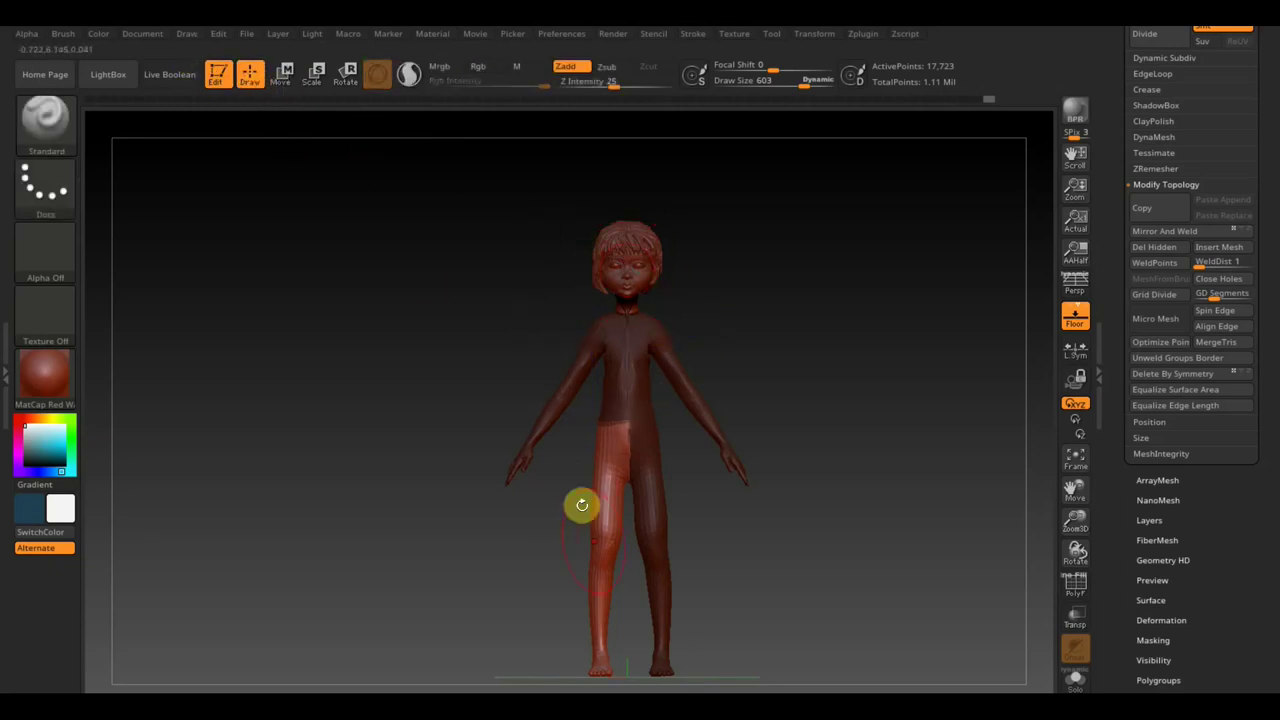
- Smooth the leg, apply Mirror And Weld twice, and shrink the brush to 462
{"action": "key", "text": "shift"}
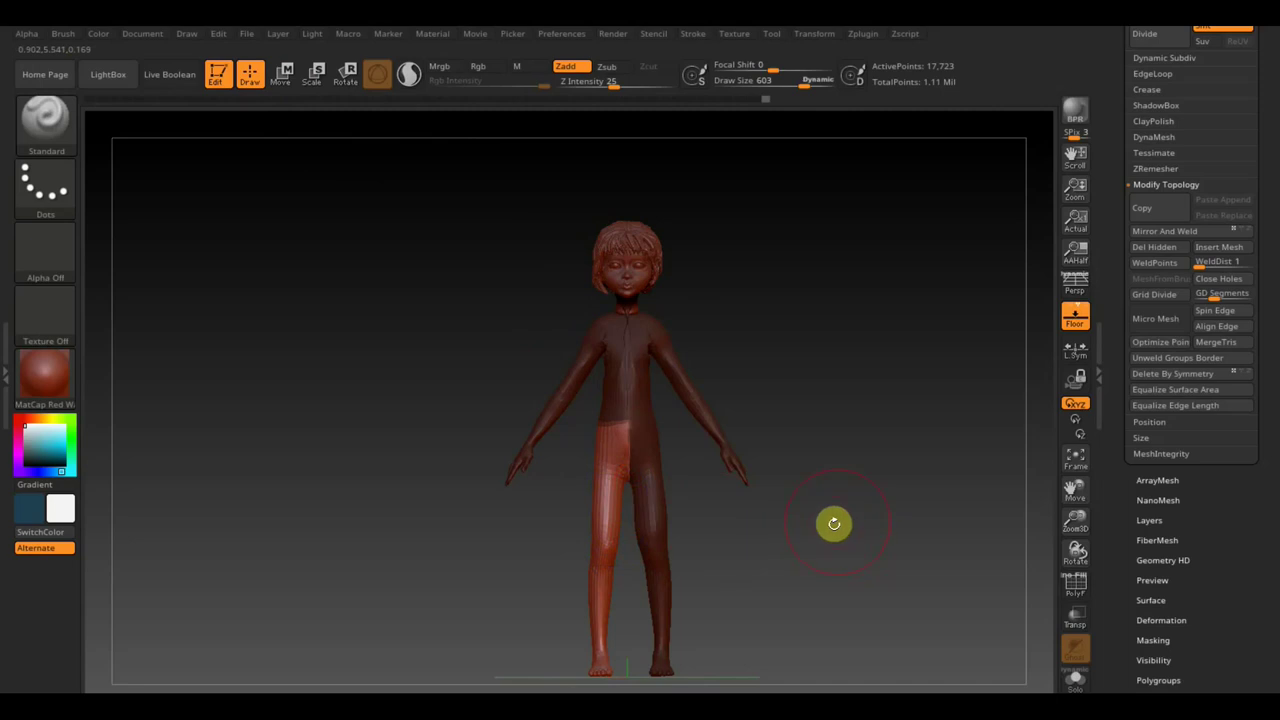
{"action": "left_click", "coordinate": [1200, 231]}
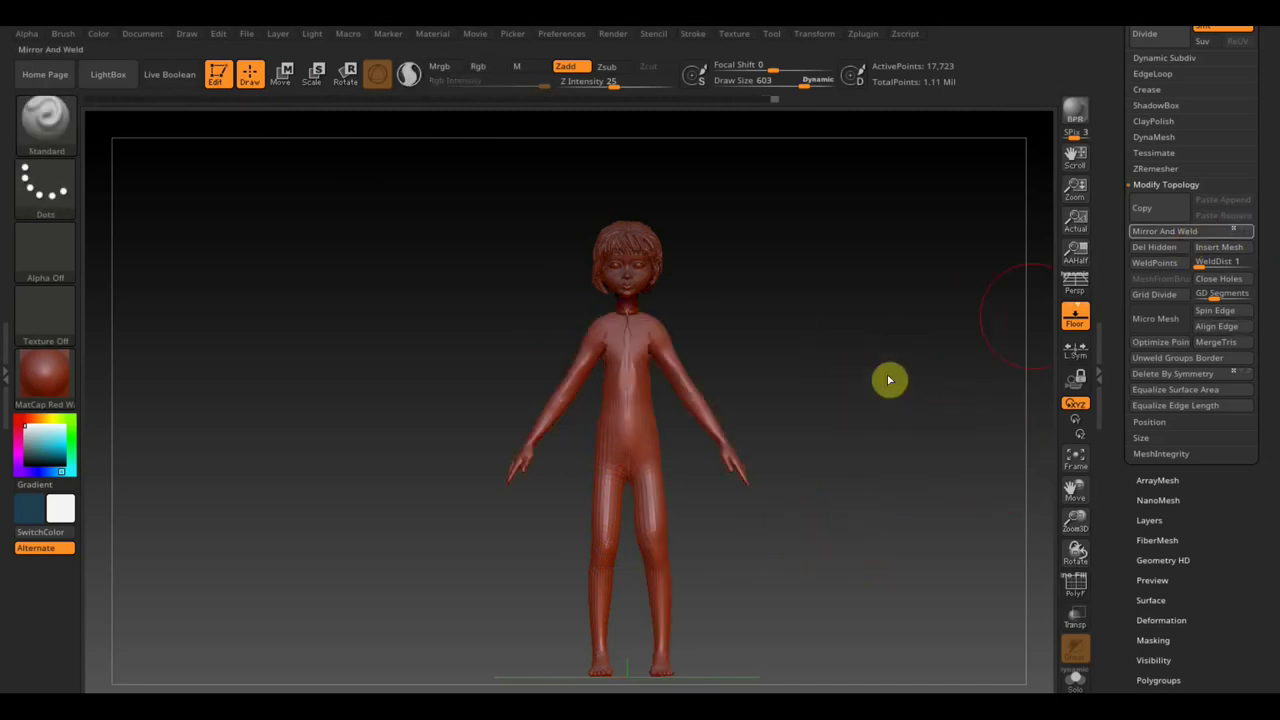
{"action": "left_click", "coordinate": [1160, 231]}
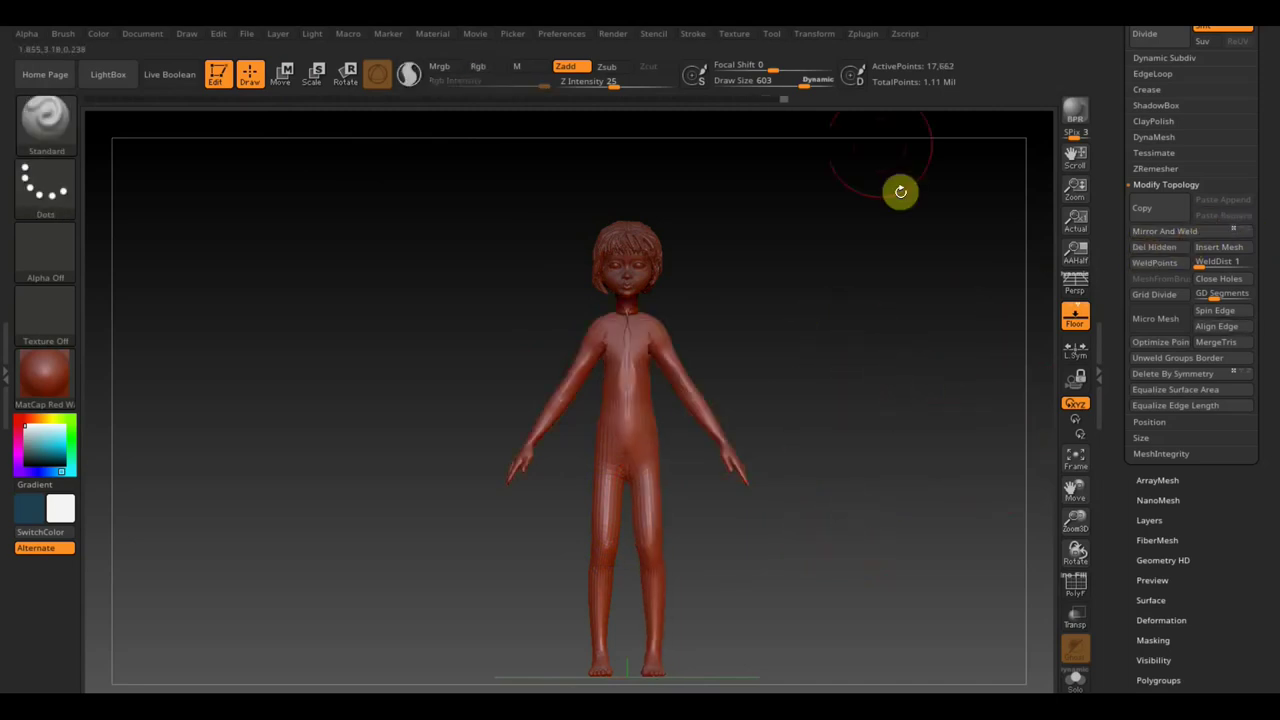
{"action": "left_click_drag", "start_coordinate": [805, 84], "coordinate": [795, 91]}
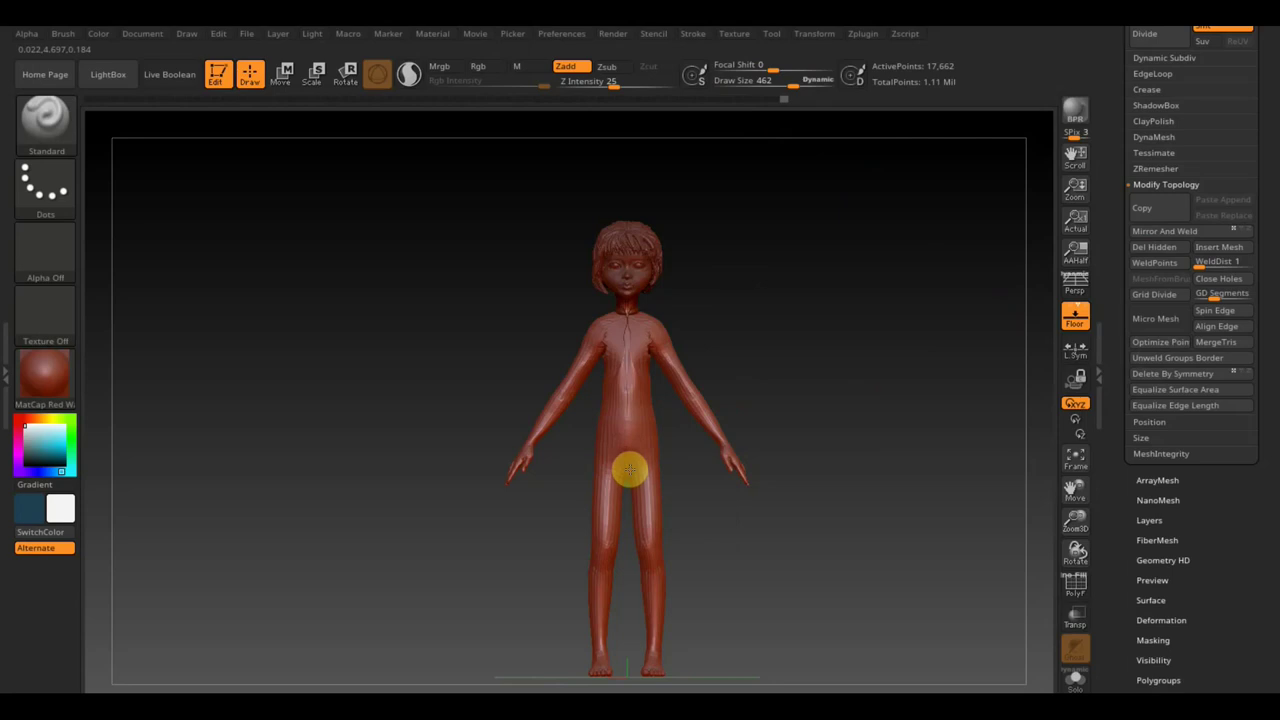
- Select Move Topological at size 306 and pull the shoulders up symmetrically
{"action": "left_click", "coordinate": [44, 116]}
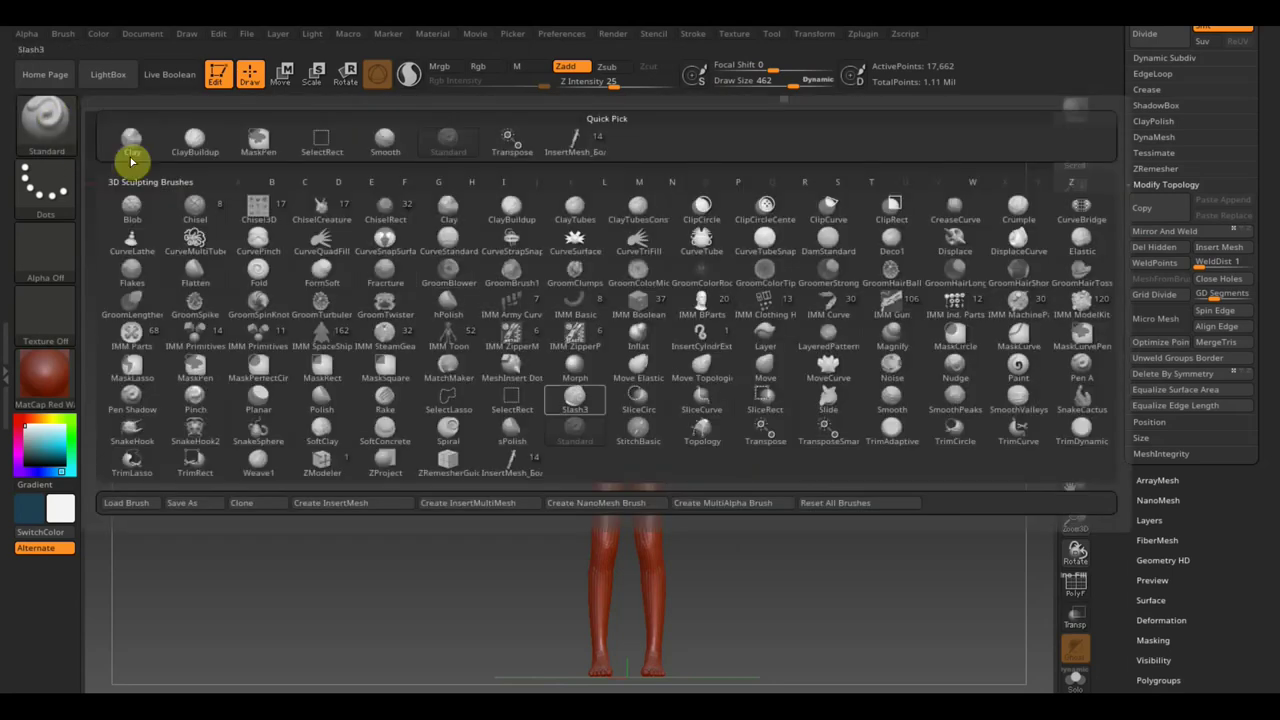
{"action": "left_click", "coordinate": [702, 368]}
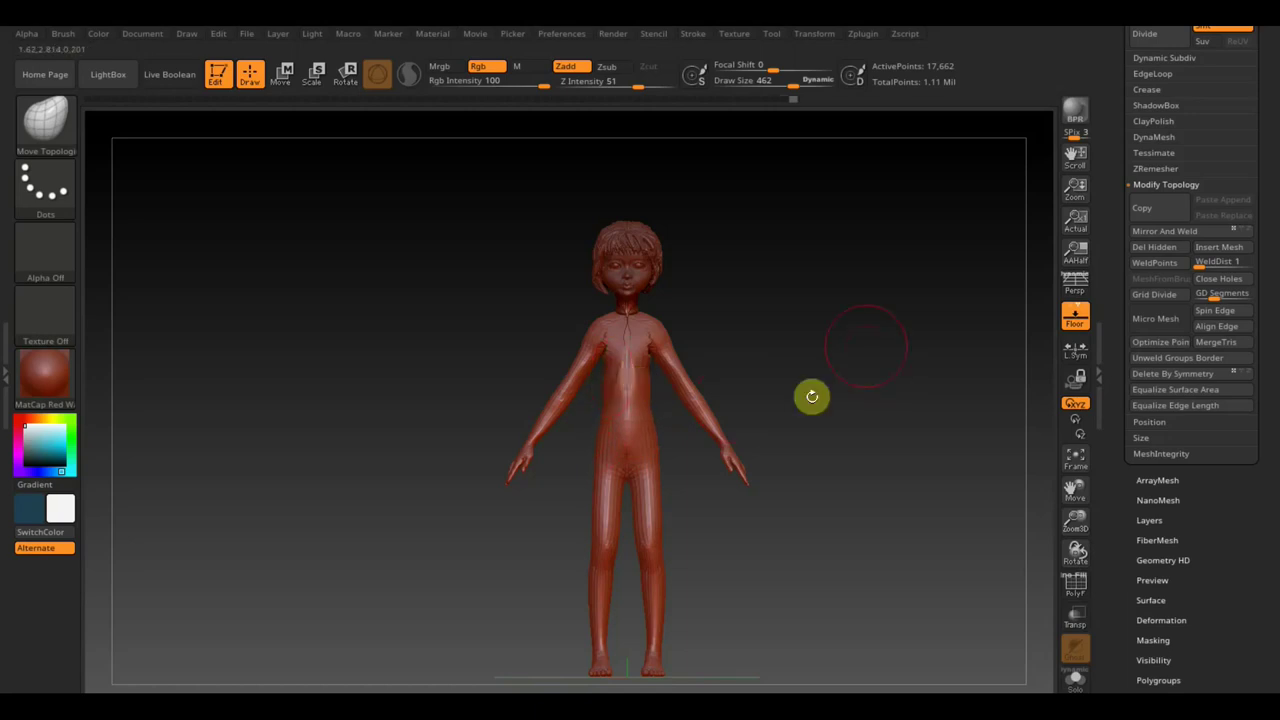
{"action": "left_click_drag", "start_coordinate": [846, 333], "coordinate": [886, 437], "text": "alt"}
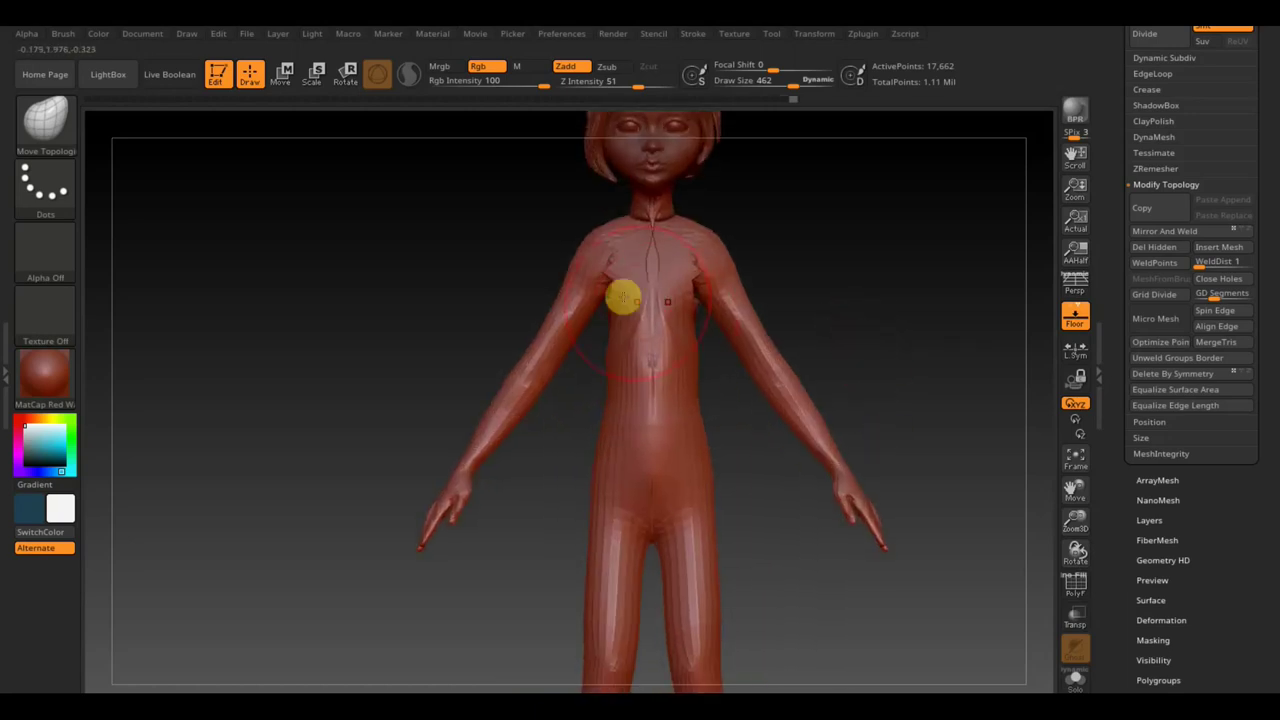
{"action": "left_click_drag", "start_coordinate": [791, 80], "coordinate": [779, 82]}
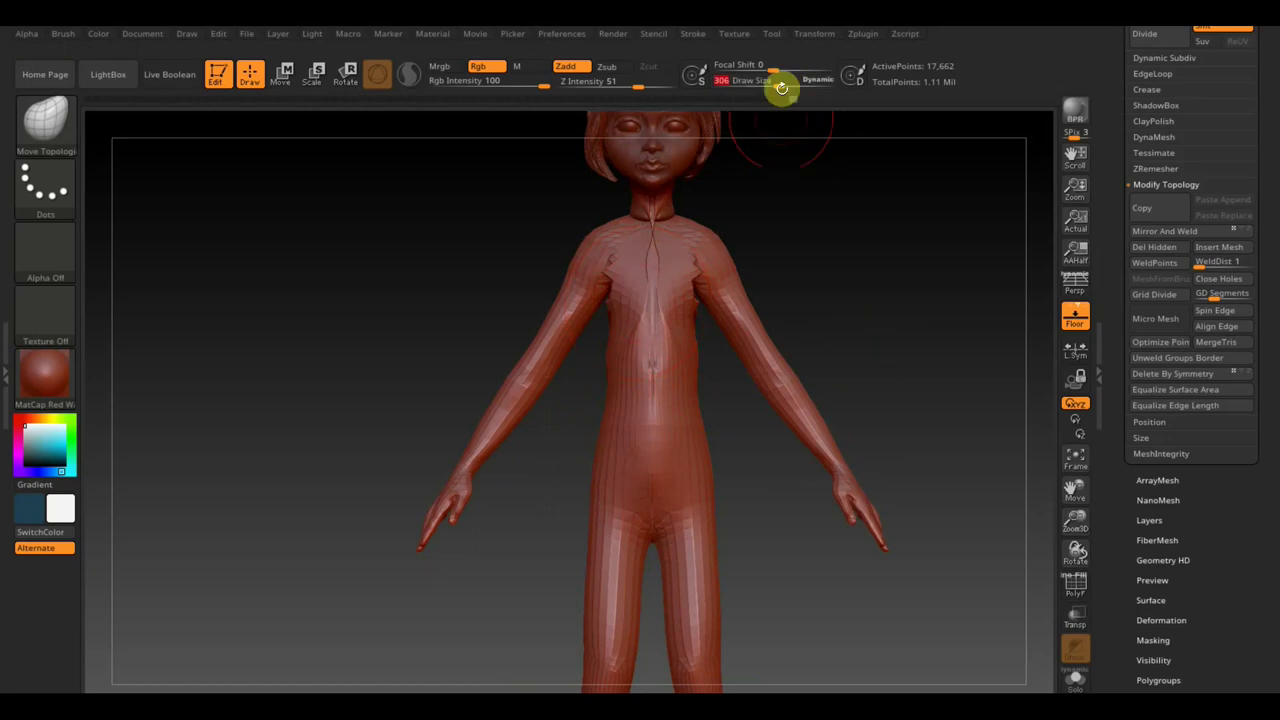
{"action": "left_click_drag", "start_coordinate": [596, 288], "coordinate": [596, 272]}
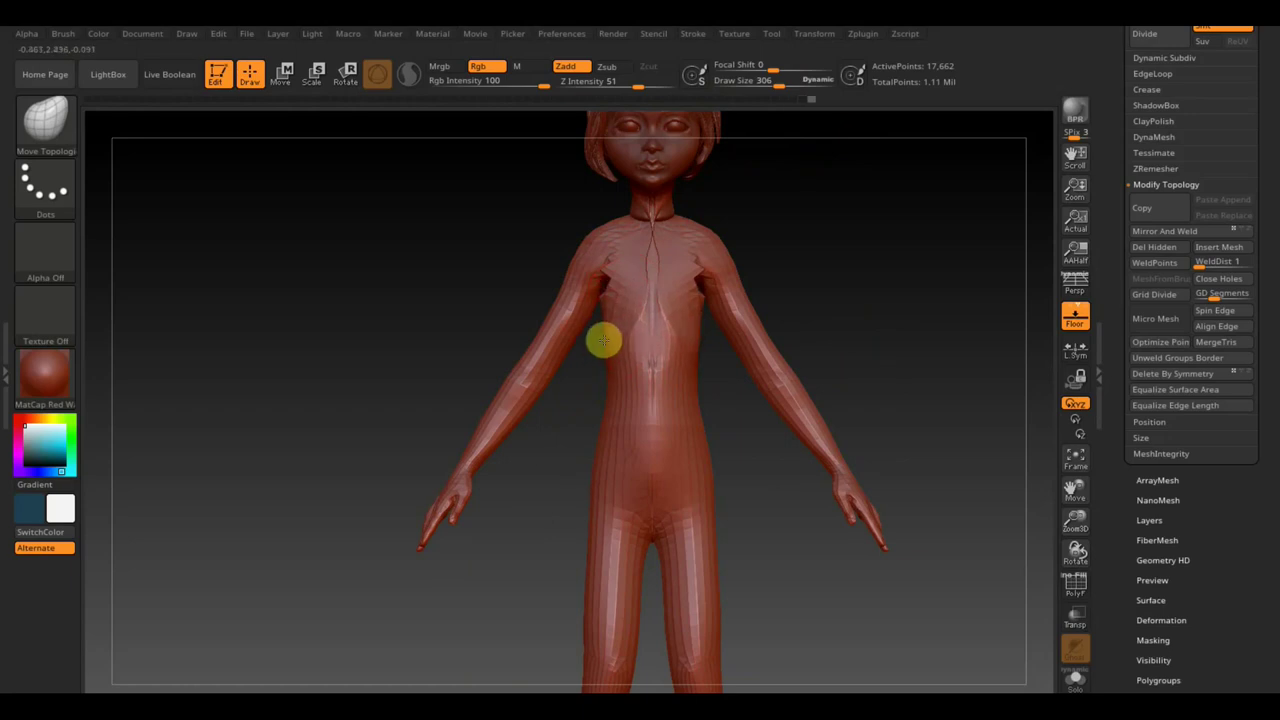
- Inspect the body from side, three-quarter and front views, with brush size back at 462
{"action": "left_click_drag", "start_coordinate": [835, 267], "coordinate": [902, 272]}
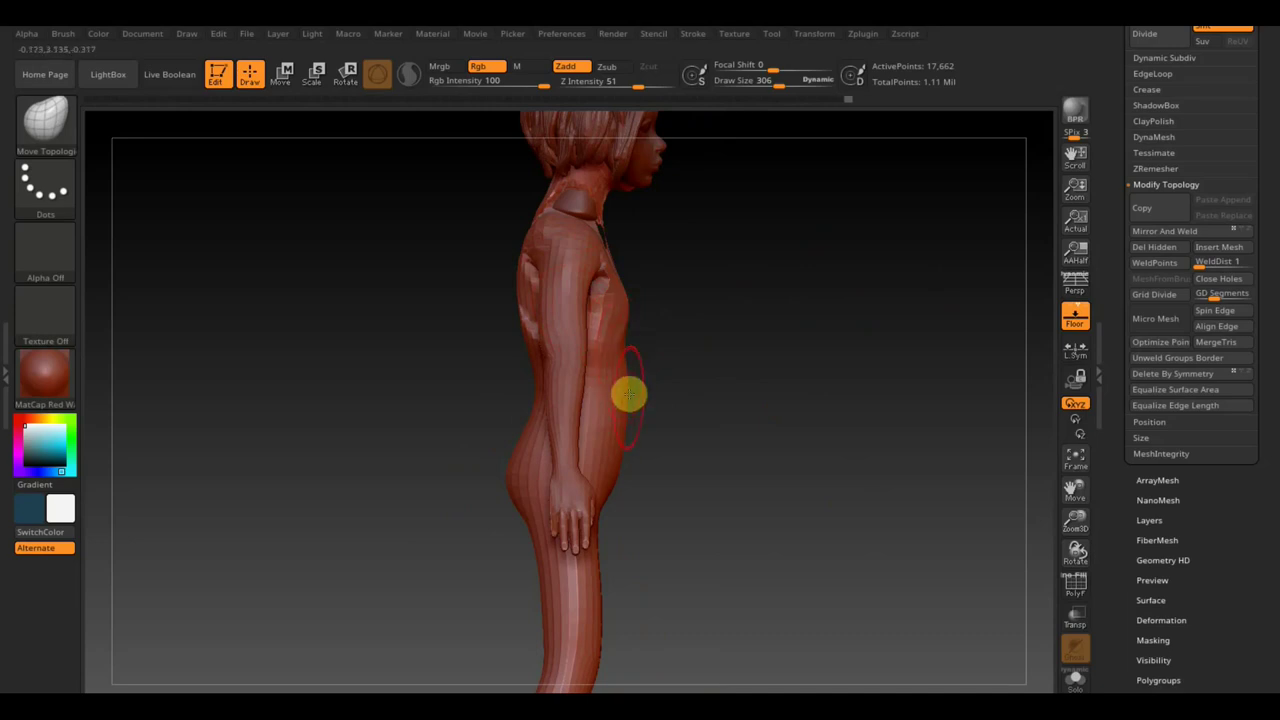
{"action": "key", "text": "f"}
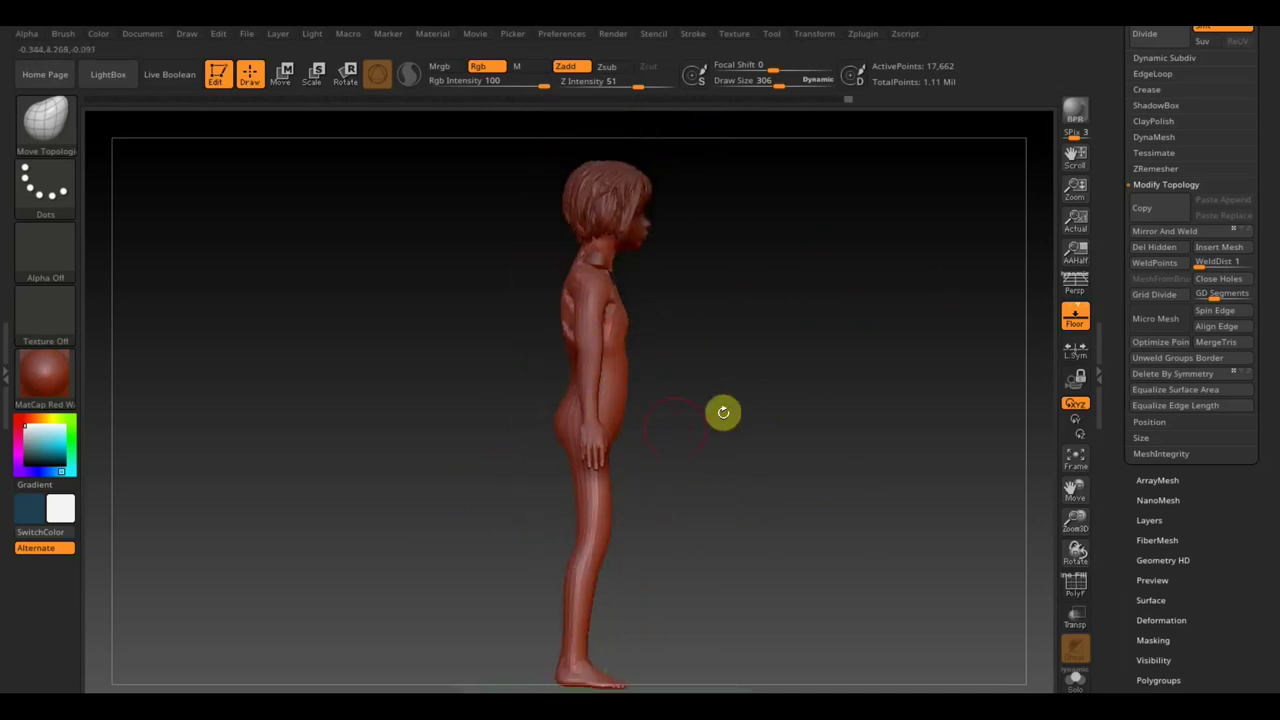
{"action": "left_click_drag", "start_coordinate": [723, 411], "coordinate": [682, 473]}
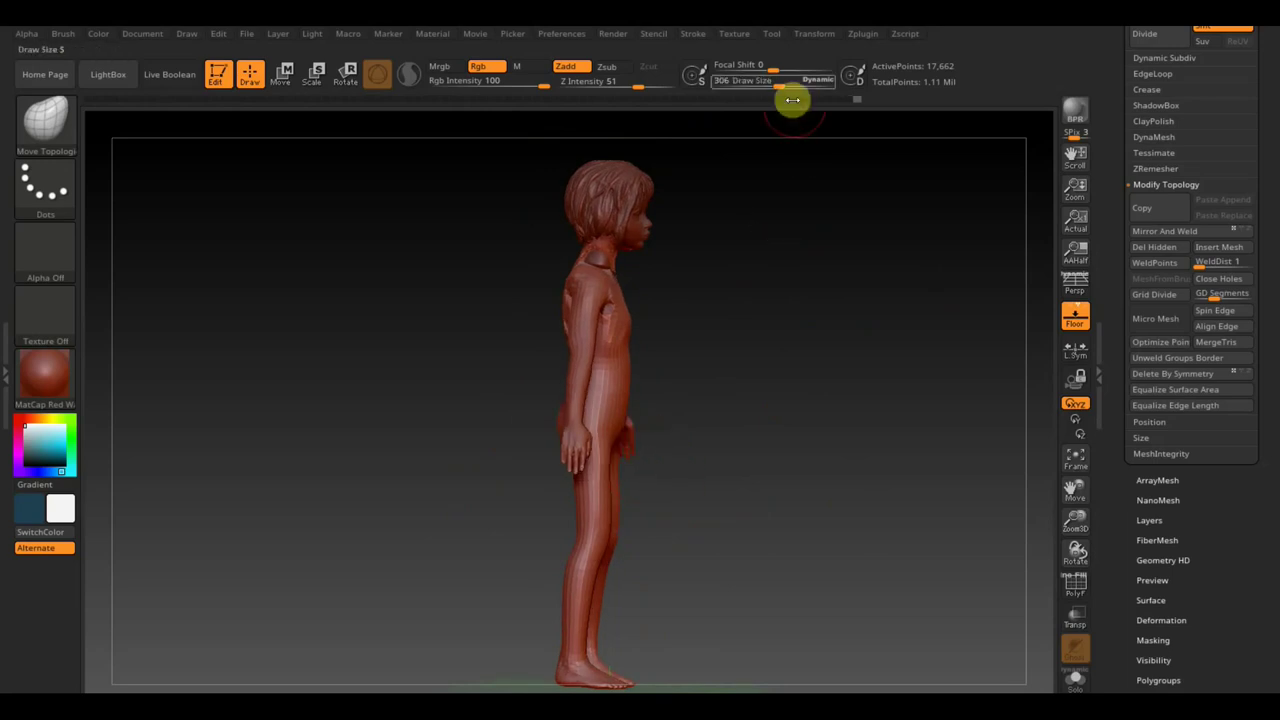
{"action": "left_click_drag", "start_coordinate": [780, 86], "coordinate": [793, 86]}
{"action": "mouse_move", "coordinate": [754, 291]}
{"action": "left_mouse_down"}
{"action": "mouse_move", "coordinate": [760, 417]}
{"action": "mouse_move", "coordinate": [703, 430]}
{"action": "left_mouse_up"}
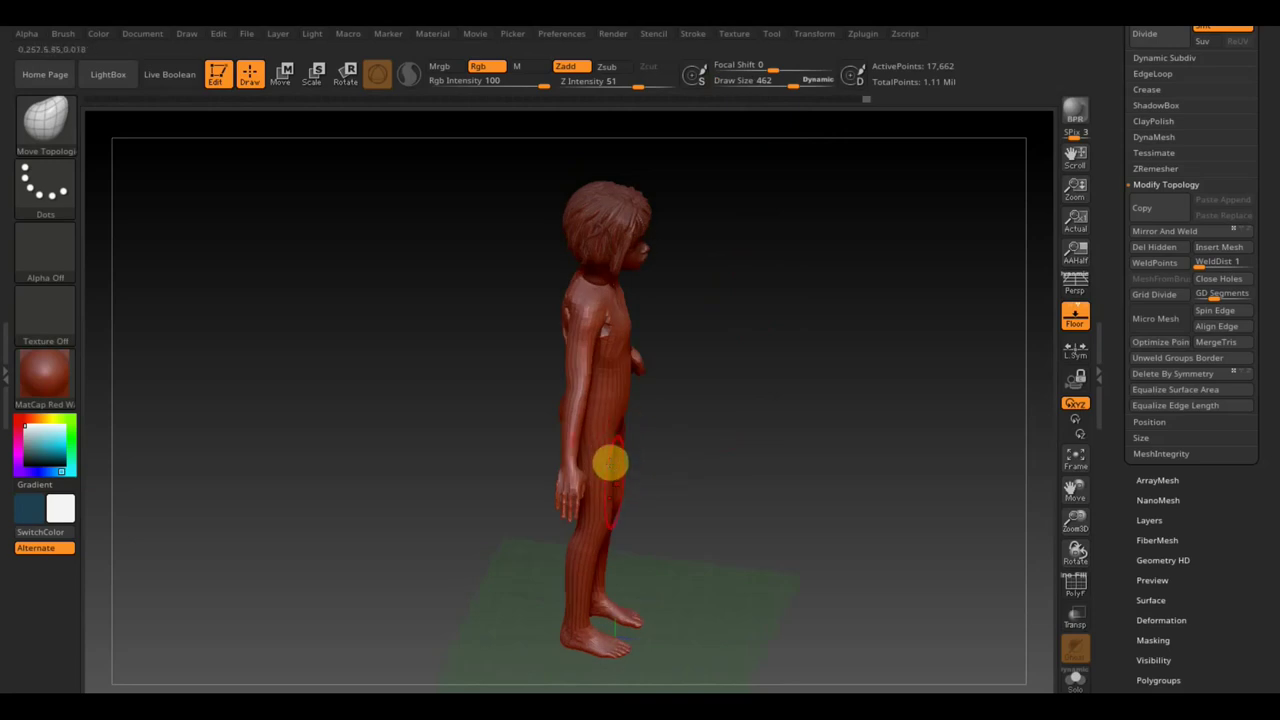
{"action": "mouse_move", "coordinate": [700, 440]}
{"action": "left_mouse_down"}
{"action": "mouse_move", "coordinate": [740, 454]}
{"action": "mouse_move", "coordinate": [760, 363]}
{"action": "left_mouse_up"}
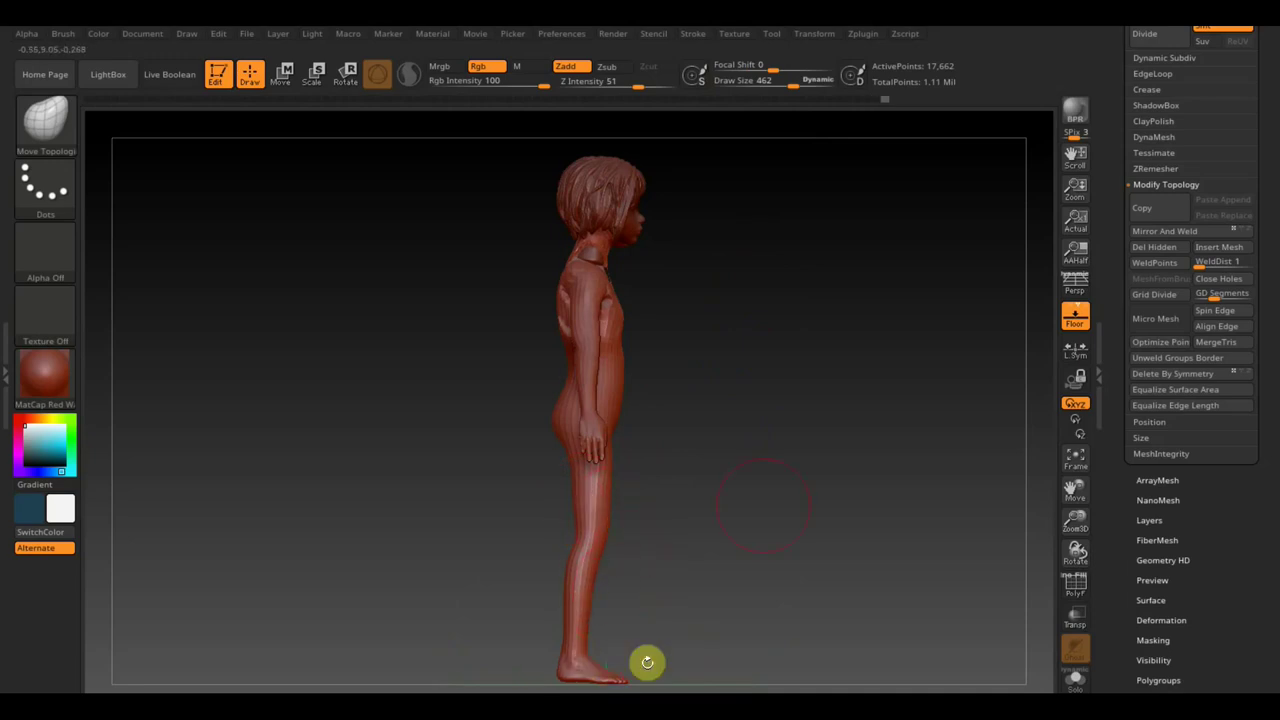
{"action": "left_click_drag", "start_coordinate": [766, 509], "coordinate": [786, 497]}
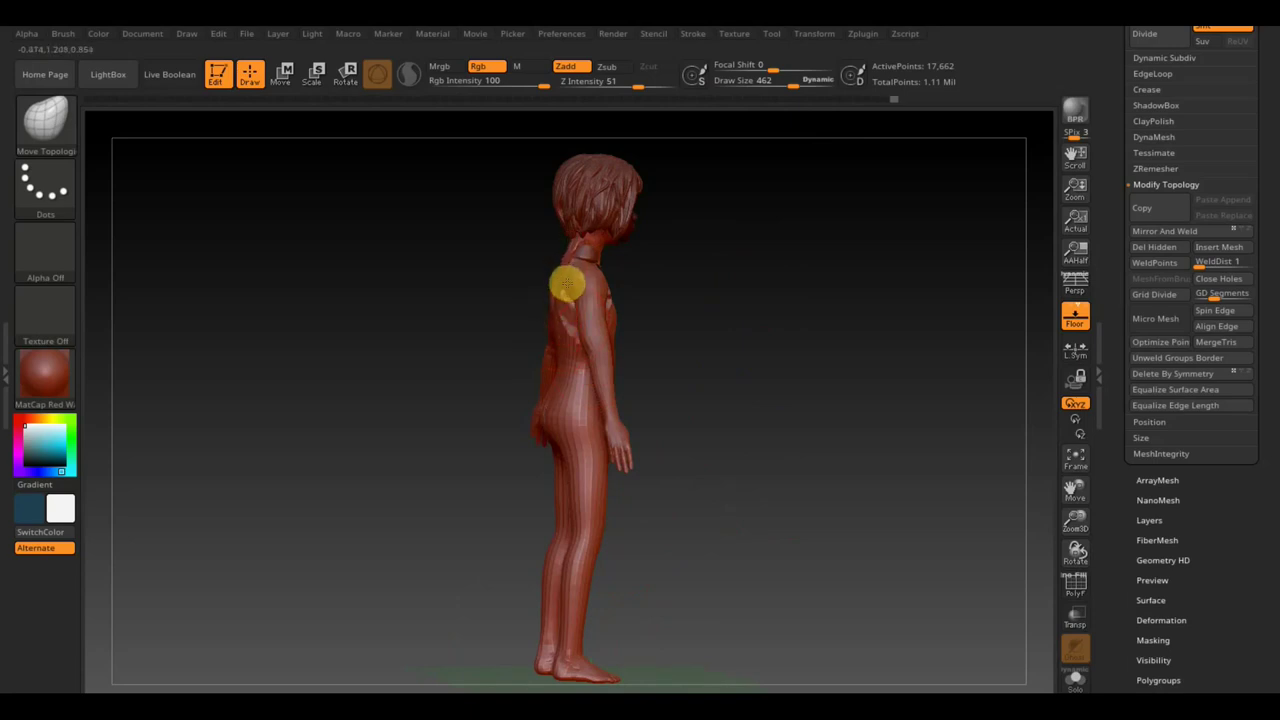
{"action": "left_click_drag", "start_coordinate": [567, 288], "coordinate": [642, 281]}
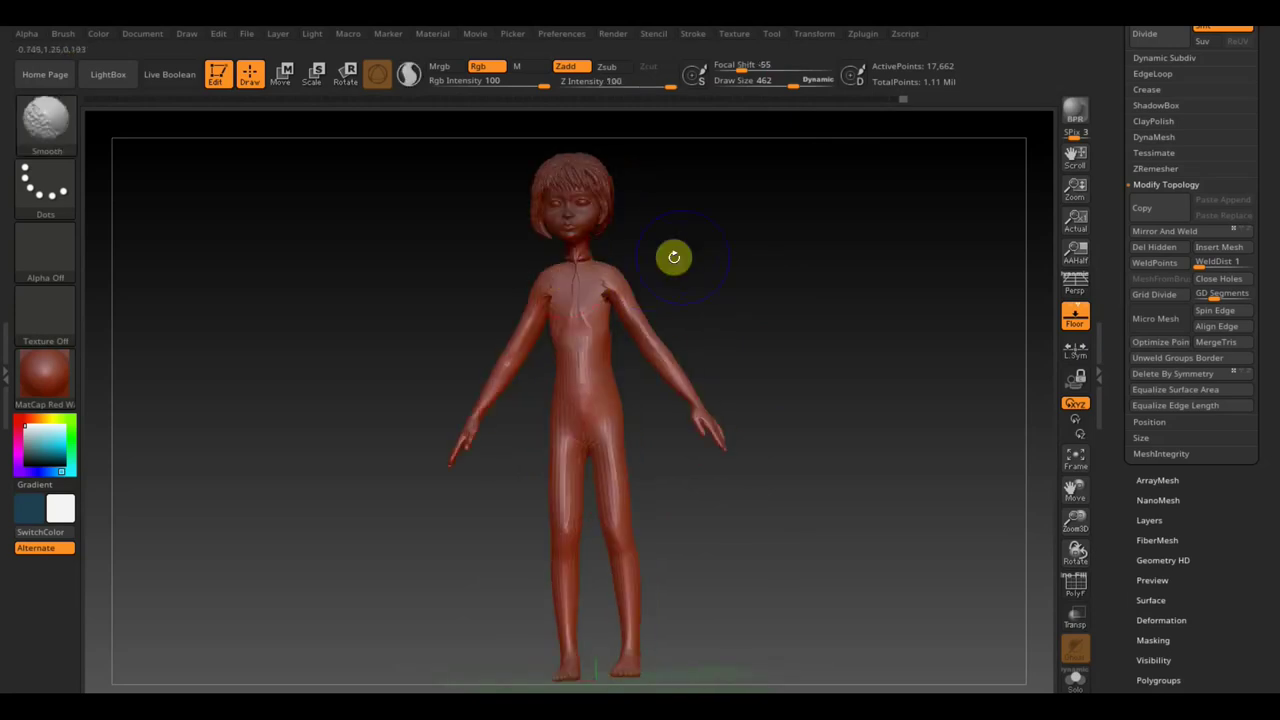
- Cut the brush draw size to 175 and smooth the chest from a near-front view
{"action": "key", "text": "shift"}
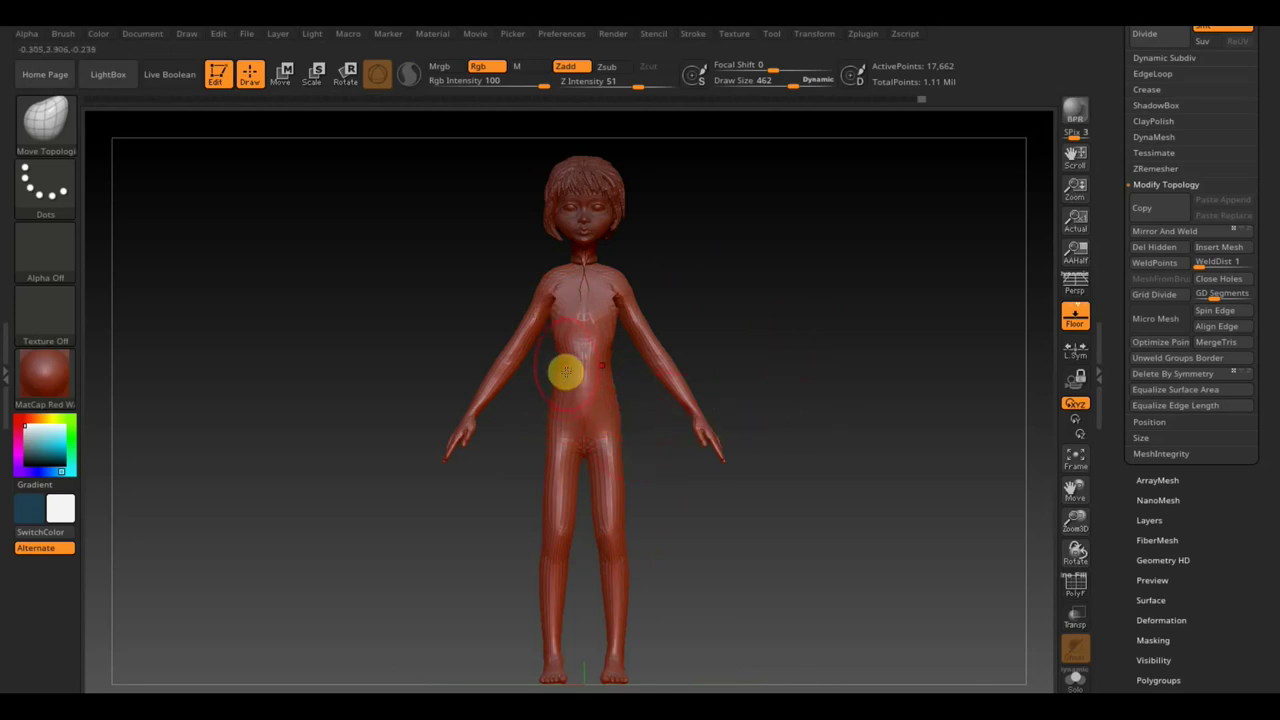
{"action": "right_click_drag", "start_coordinate": [604, 394], "coordinate": [603, 391], "text": "shift"}
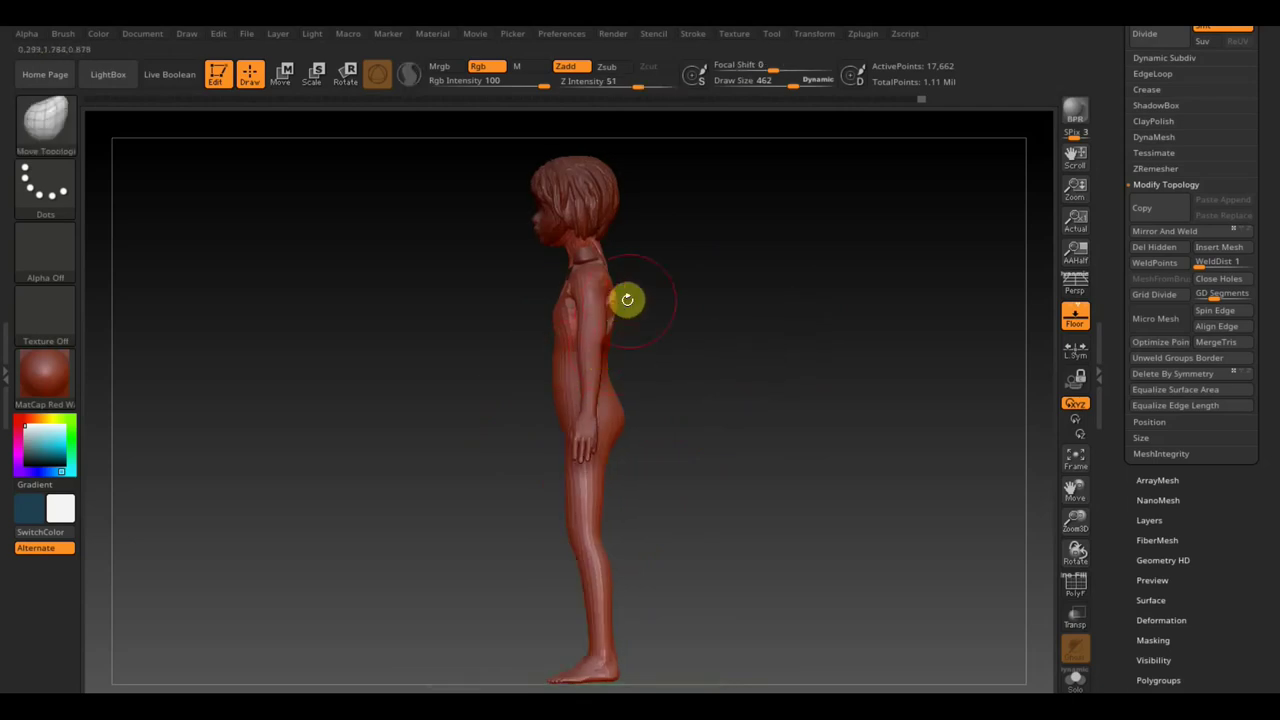
{"action": "mouse_move", "coordinate": [664, 441]}
{"action": "right_mouse_down"}
{"action": "mouse_move", "coordinate": [706, 451]}
{"action": "mouse_move", "coordinate": [851, 431]}
{"action": "right_mouse_up"}
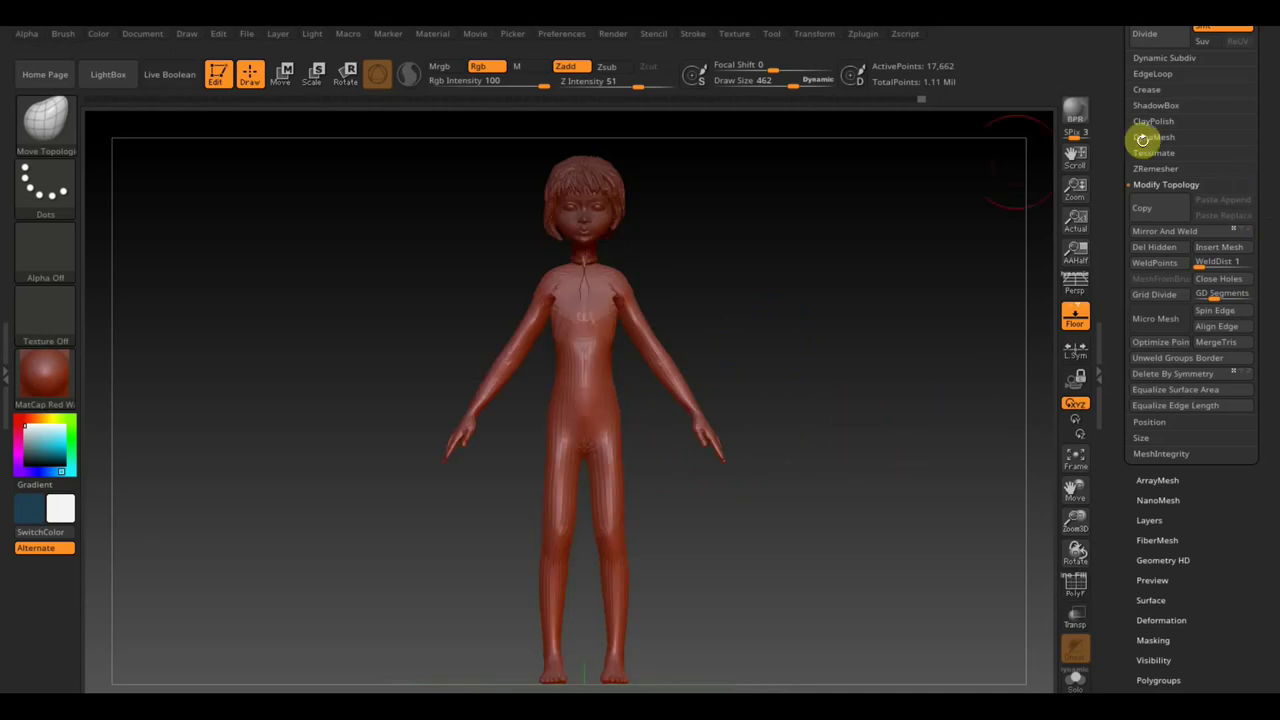
{"action": "right_click_drag", "start_coordinate": [694, 303], "coordinate": [824, 309]}
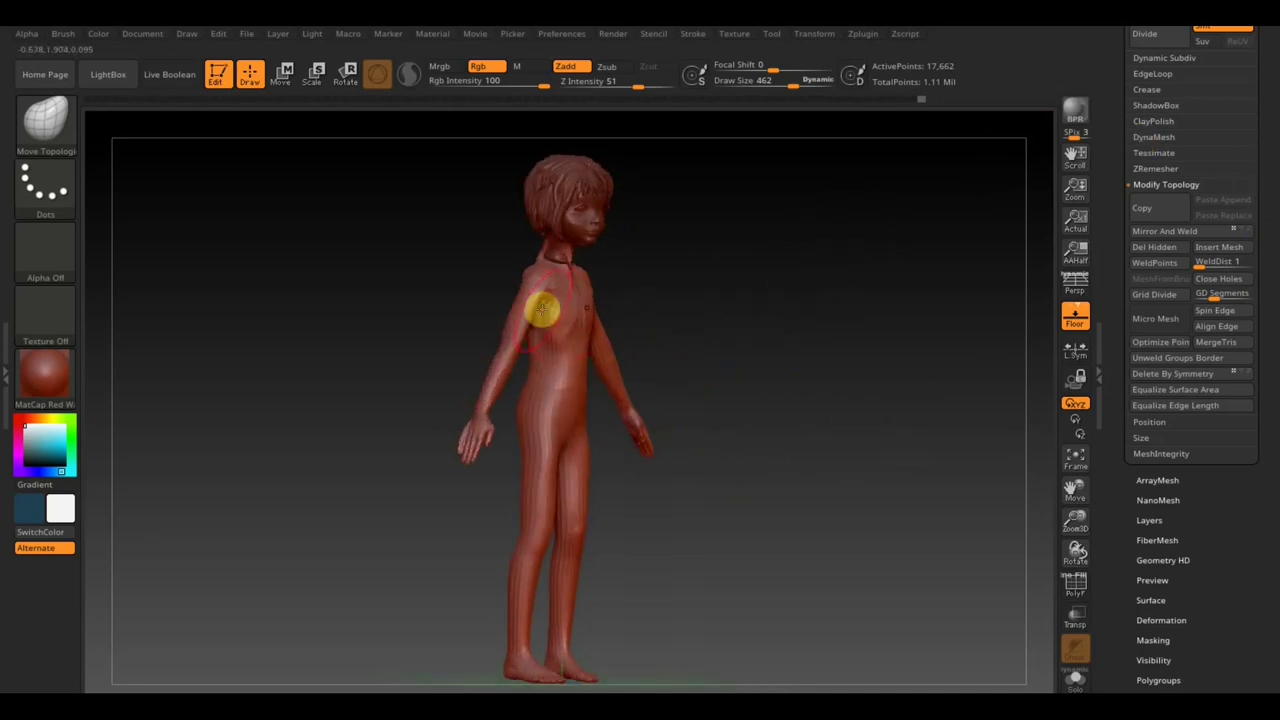
{"action": "scroll", "coordinate": [821, 299], "scroll_direction": "up", "scroll_amount": 5}
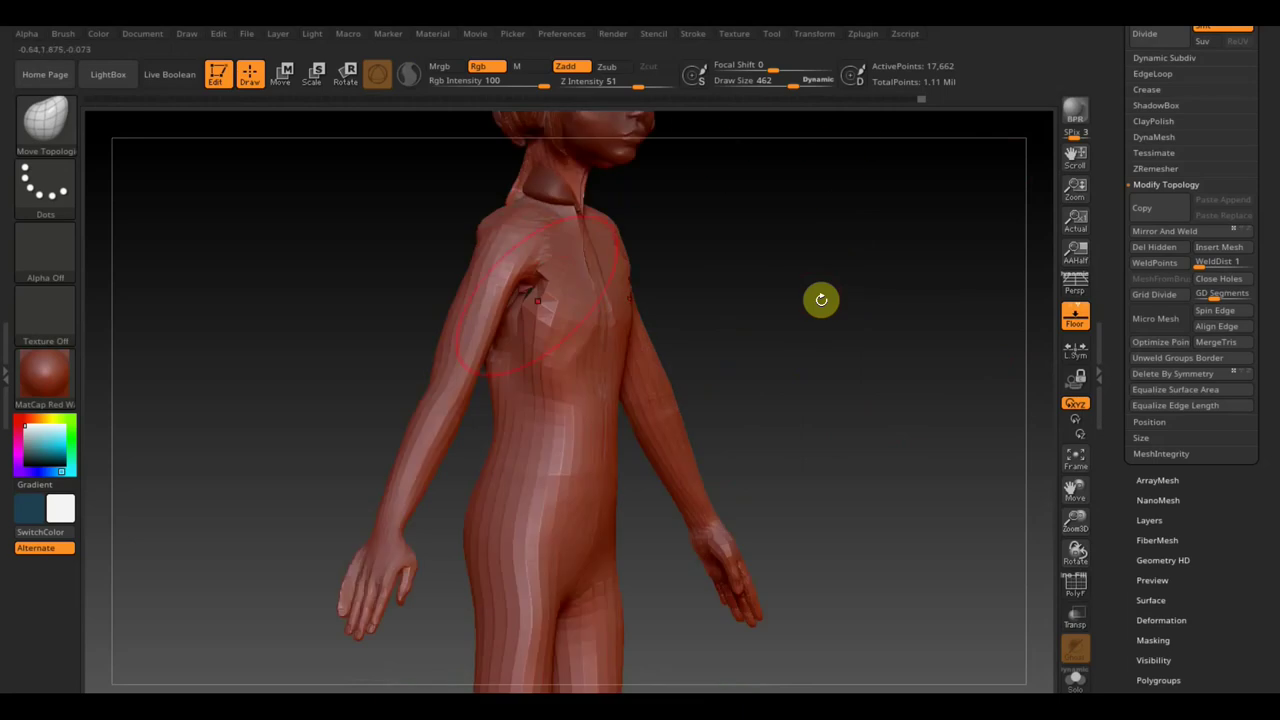
{"action": "left_click_drag", "start_coordinate": [773, 83], "coordinate": [763, 81]}
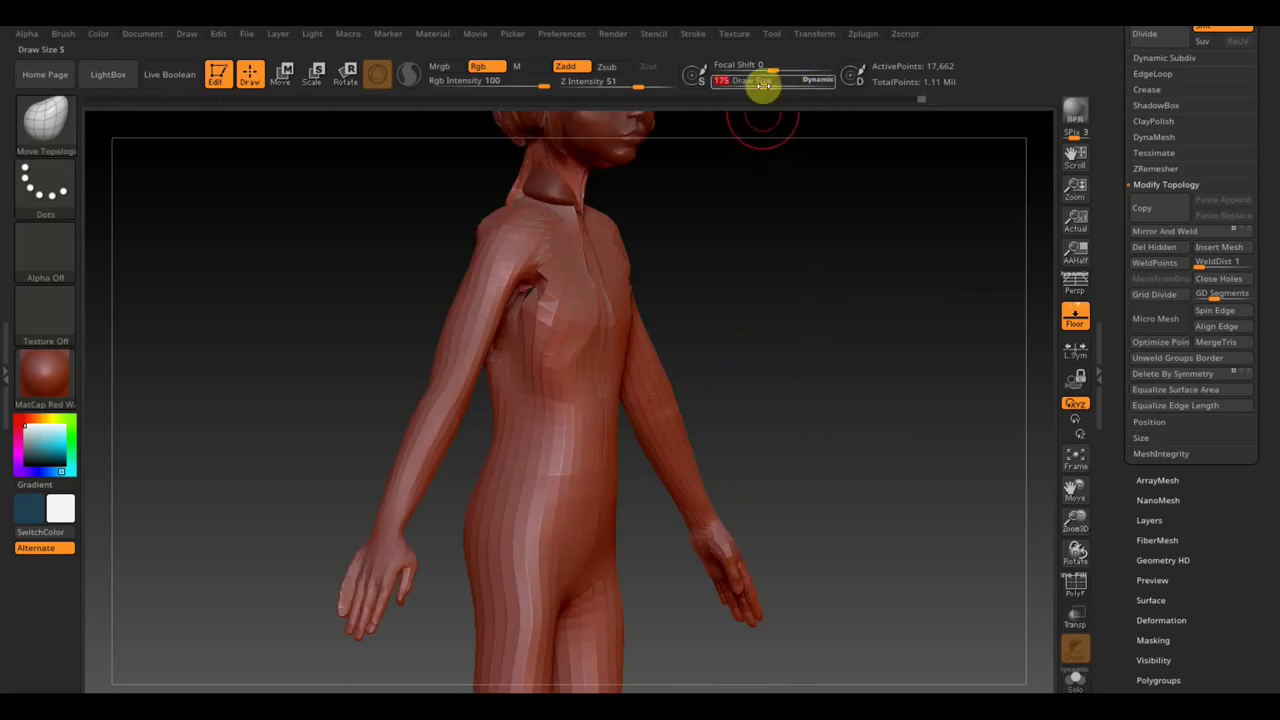
{"action": "left_click_drag", "start_coordinate": [854, 217], "coordinate": [811, 242]}
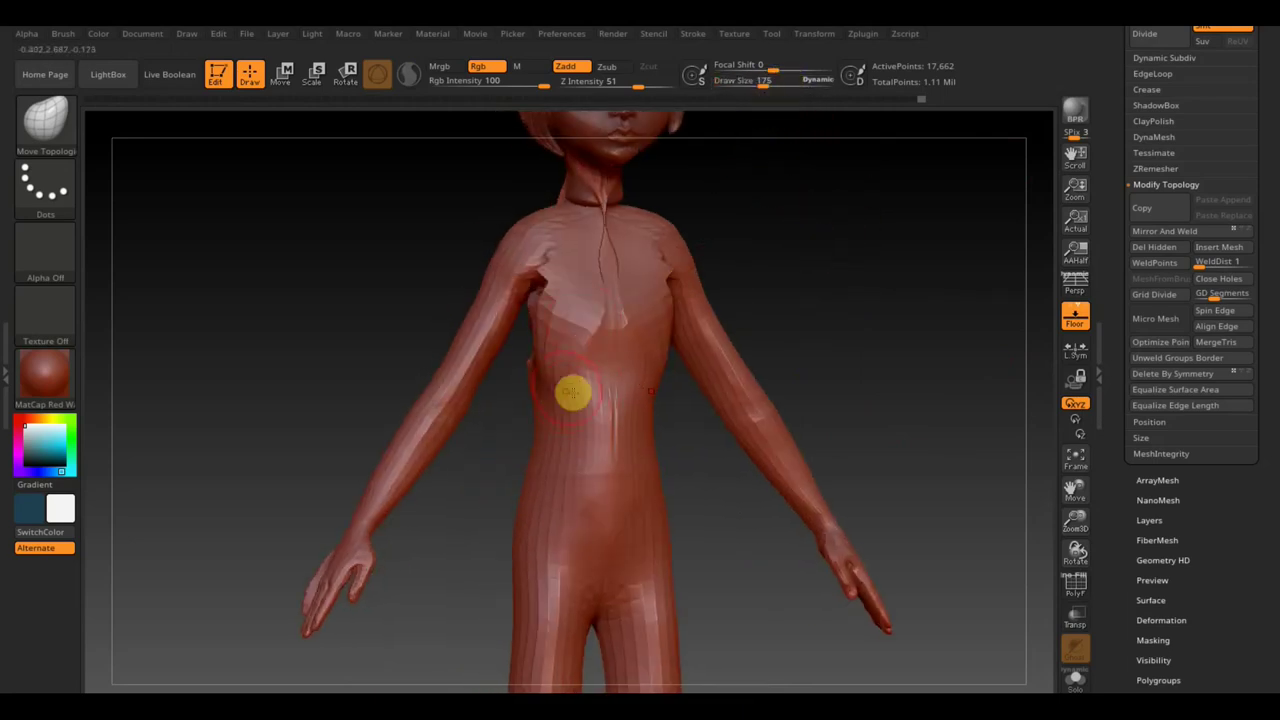
{"action": "left_click_drag", "start_coordinate": [551, 294], "coordinate": [541, 290], "text": "shift"}
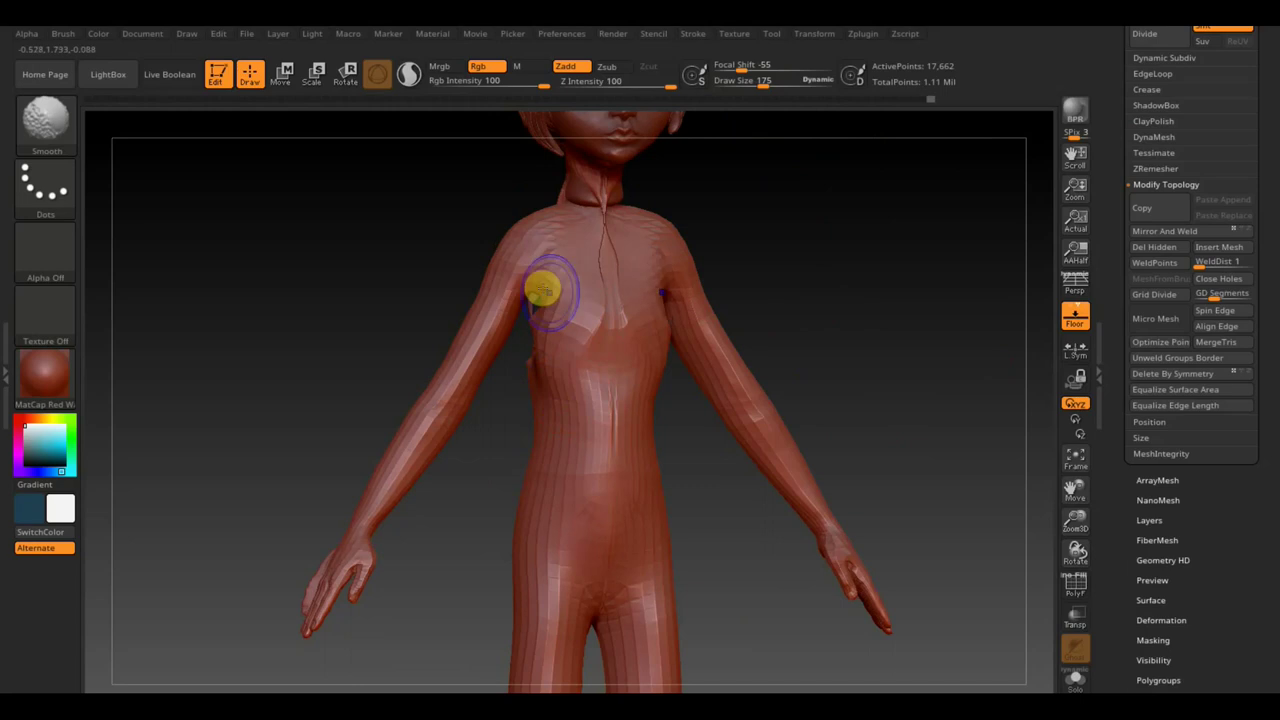
- Check the back and front, then zoom out to frame the whole figure
{"action": "mouse_move", "coordinate": [380, 330]}
{"action": "left_mouse_down"}
{"action": "mouse_move", "coordinate": [340, 320]}
{"action": "mouse_move", "coordinate": [567, 312]}
{"action": "left_mouse_up"}
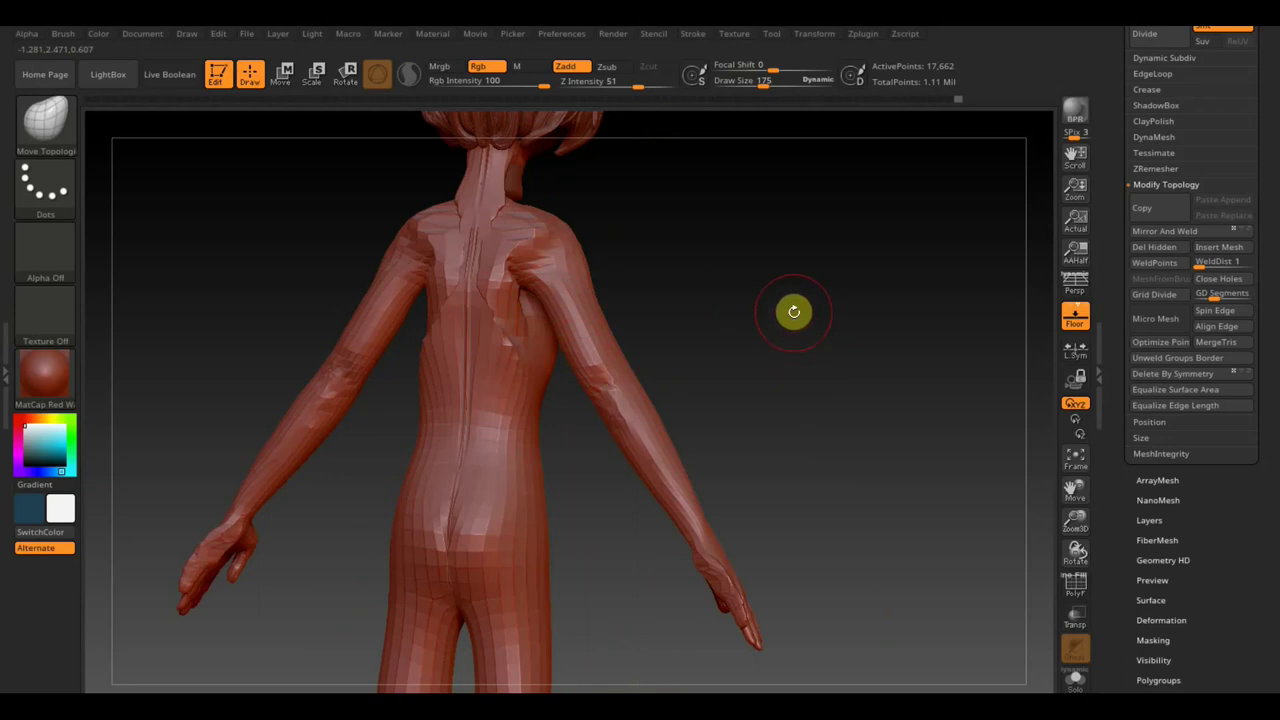
{"action": "key", "text": "shift"}
{"action": "key", "text": "shift"}
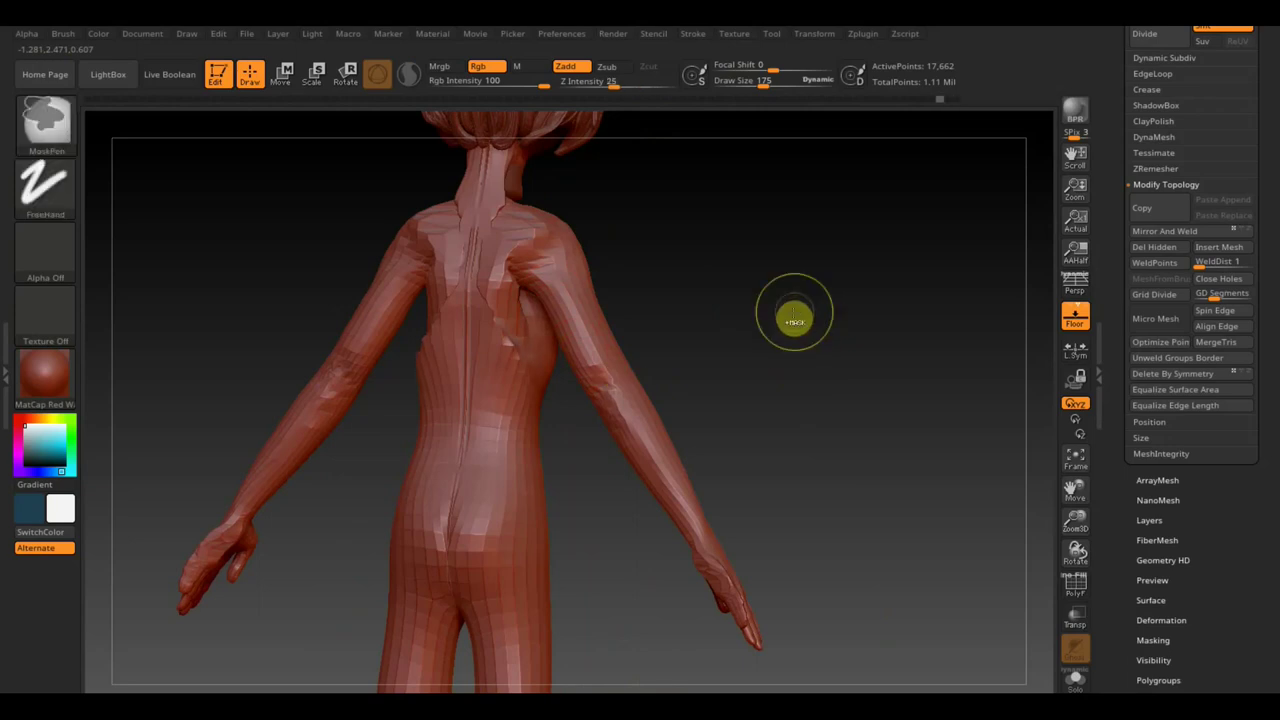
{"action": "key", "text": "shift"}
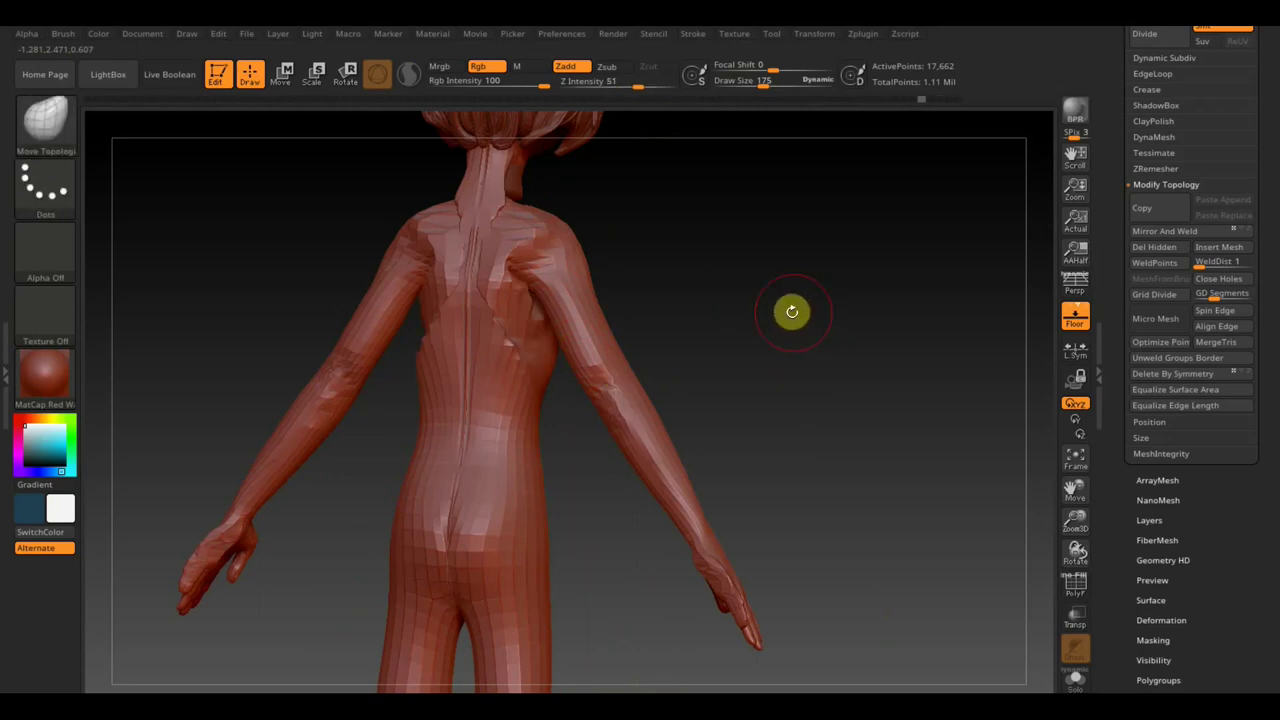
{"action": "mouse_move", "coordinate": [651, 306]}
{"action": "left_mouse_down"}
{"action": "mouse_move", "coordinate": [748, 286]}
{"action": "mouse_move", "coordinate": [703, 277]}
{"action": "left_mouse_up"}
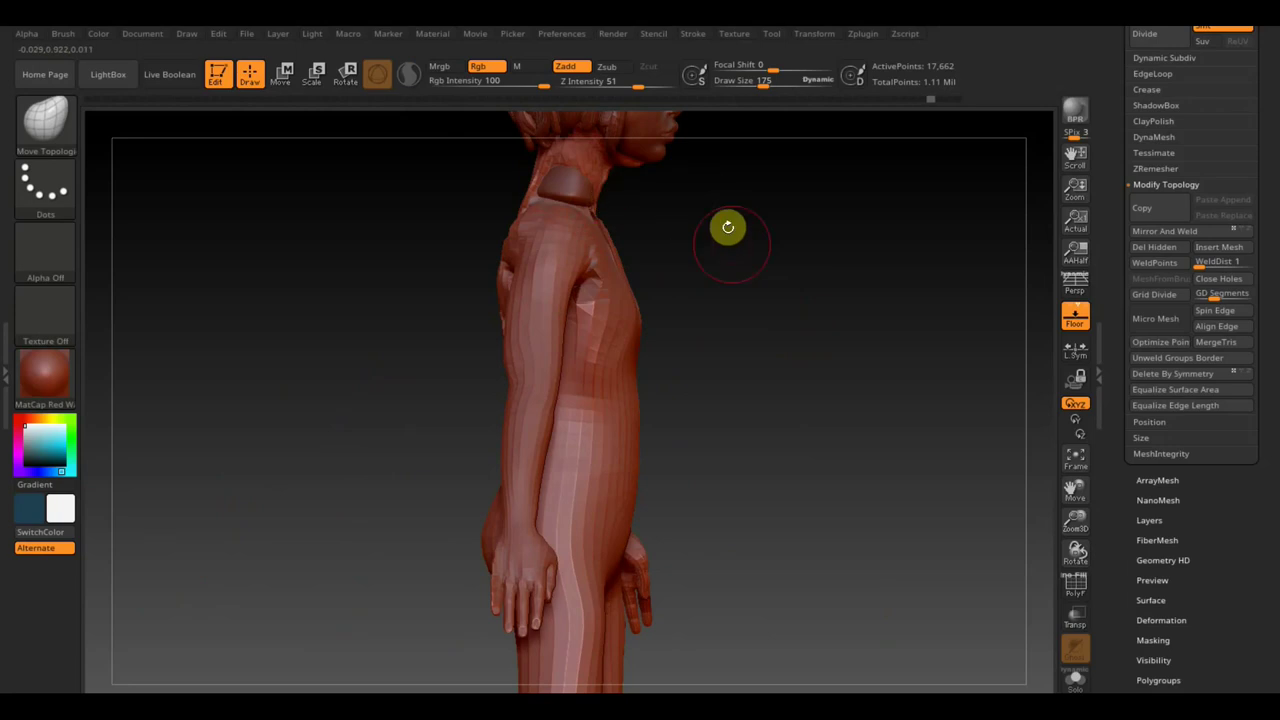
{"action": "left_click_drag", "start_coordinate": [729, 226], "coordinate": [666, 236], "text": "shift"}
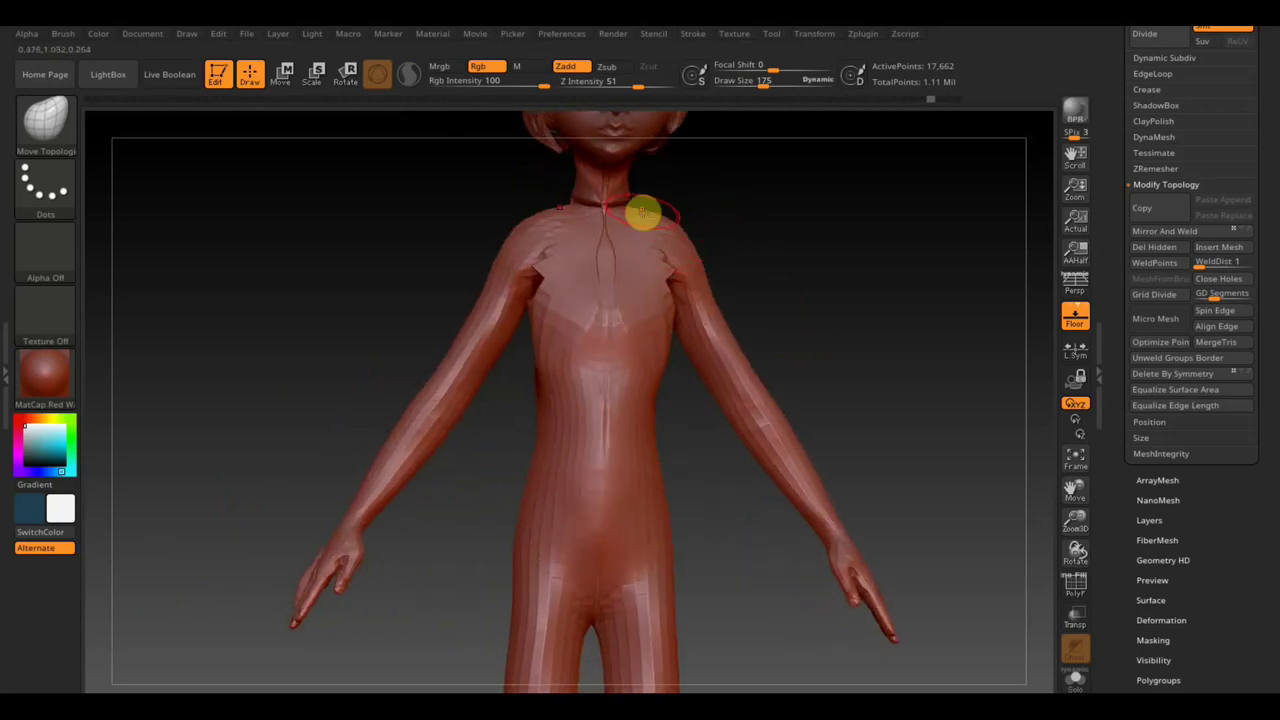
{"action": "left_click_drag", "start_coordinate": [720, 289], "coordinate": [823, 286], "text": "shift"}
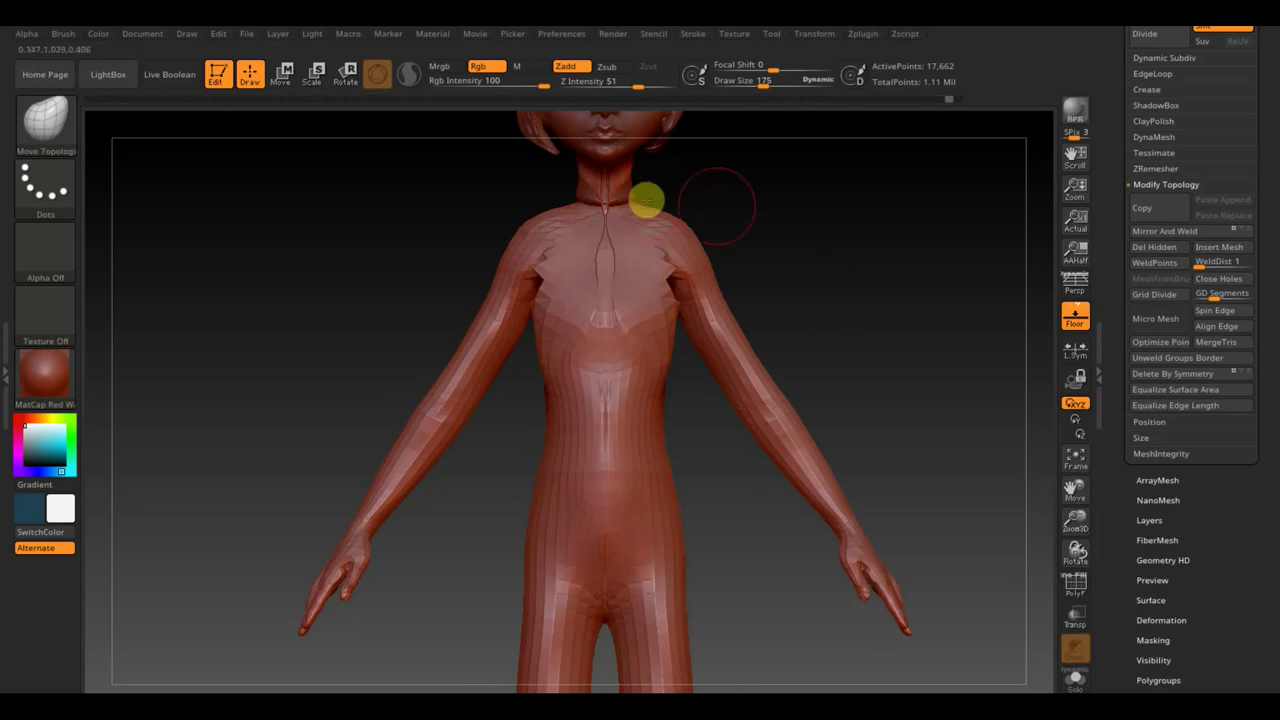
{"action": "mouse_move", "coordinate": [774, 226]}
{"action": "left_mouse_down"}
{"action": "mouse_move", "coordinate": [751, 189]}
{"action": "mouse_move", "coordinate": [765, 264]}
{"action": "mouse_move", "coordinate": [831, 294]}
{"action": "mouse_move", "coordinate": [823, 266]}
{"action": "mouse_move", "coordinate": [845, 309]}
{"action": "mouse_move", "coordinate": [780, 260]}
{"action": "mouse_move", "coordinate": [780, 360]}
{"action": "left_mouse_up"}
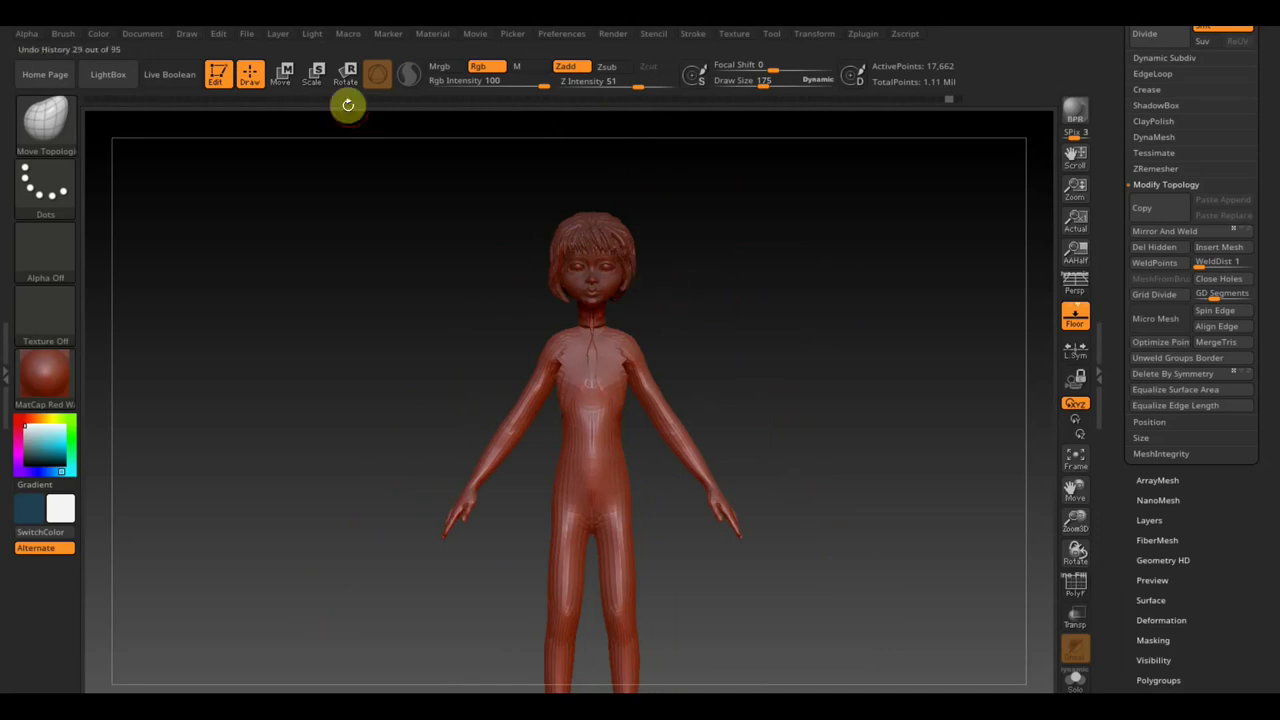
- Offset the figure along the depth axis with Transpose Move, then show the full body from the side
{"action": "left_click", "coordinate": [285, 74]}
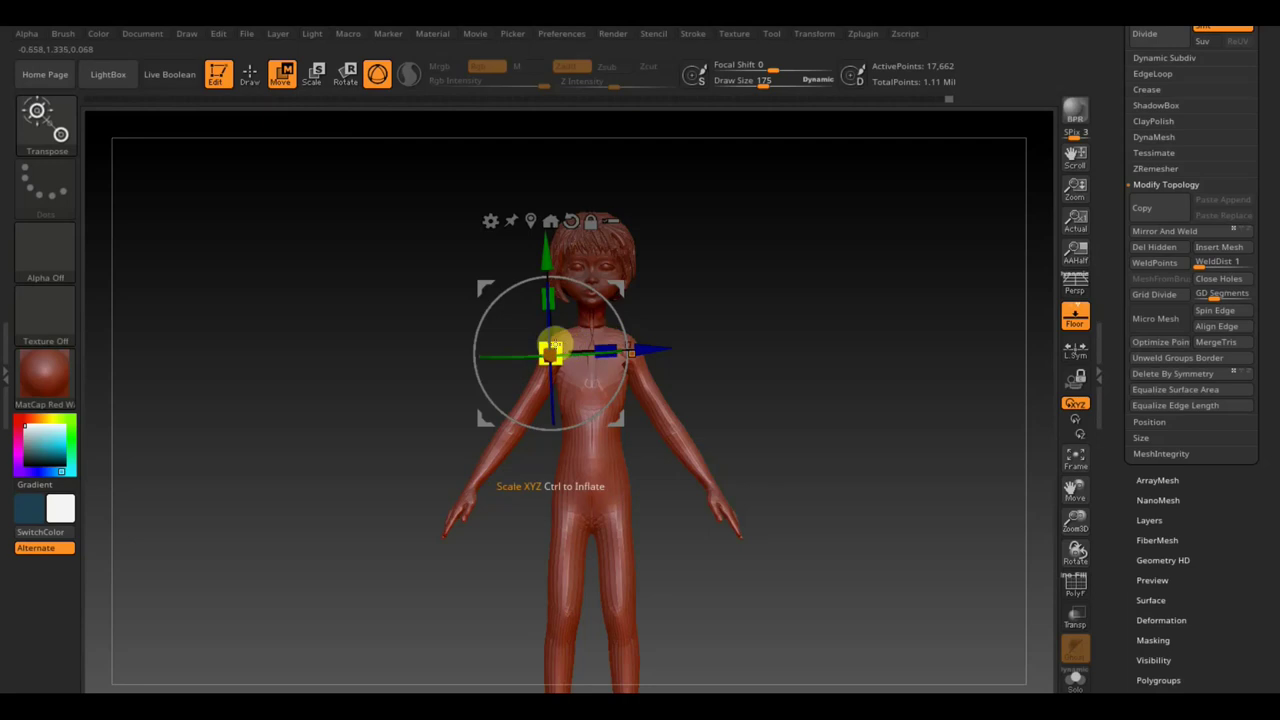
{"action": "left_click_drag", "start_coordinate": [655, 350], "coordinate": [690, 358], "text": "alt"}
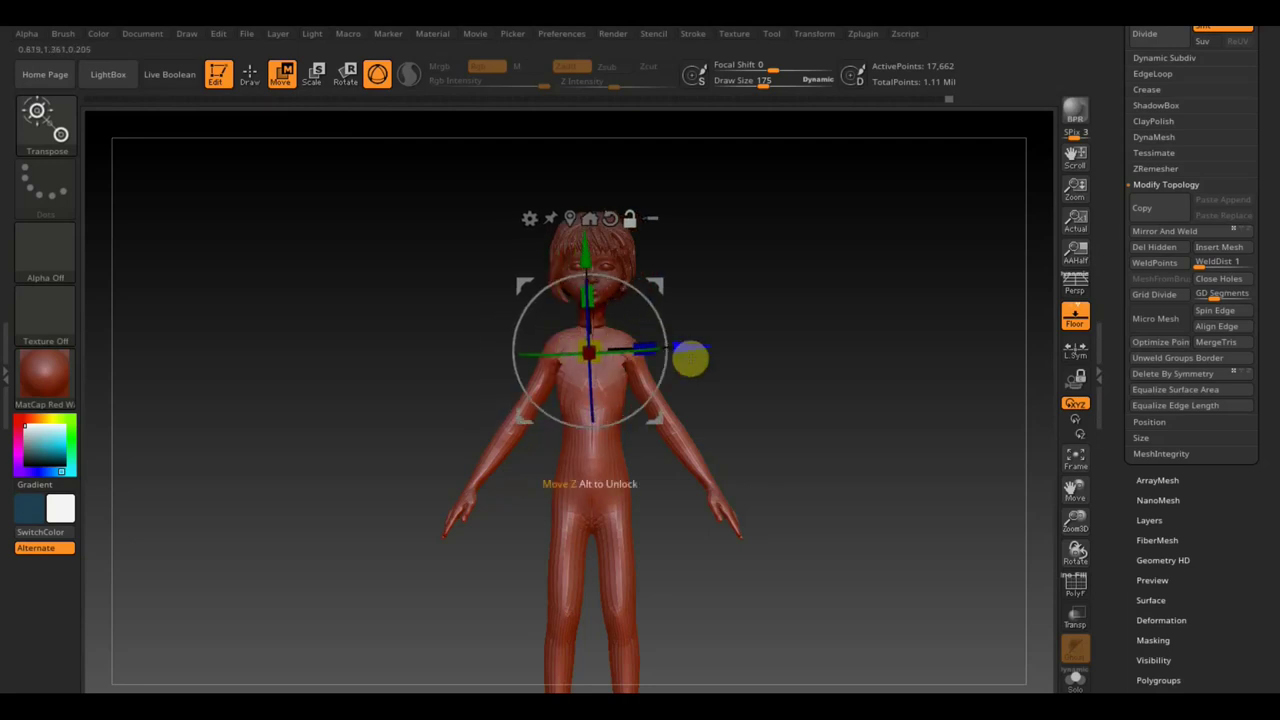
{"action": "left_click_drag", "start_coordinate": [586, 343], "coordinate": [614, 340]}
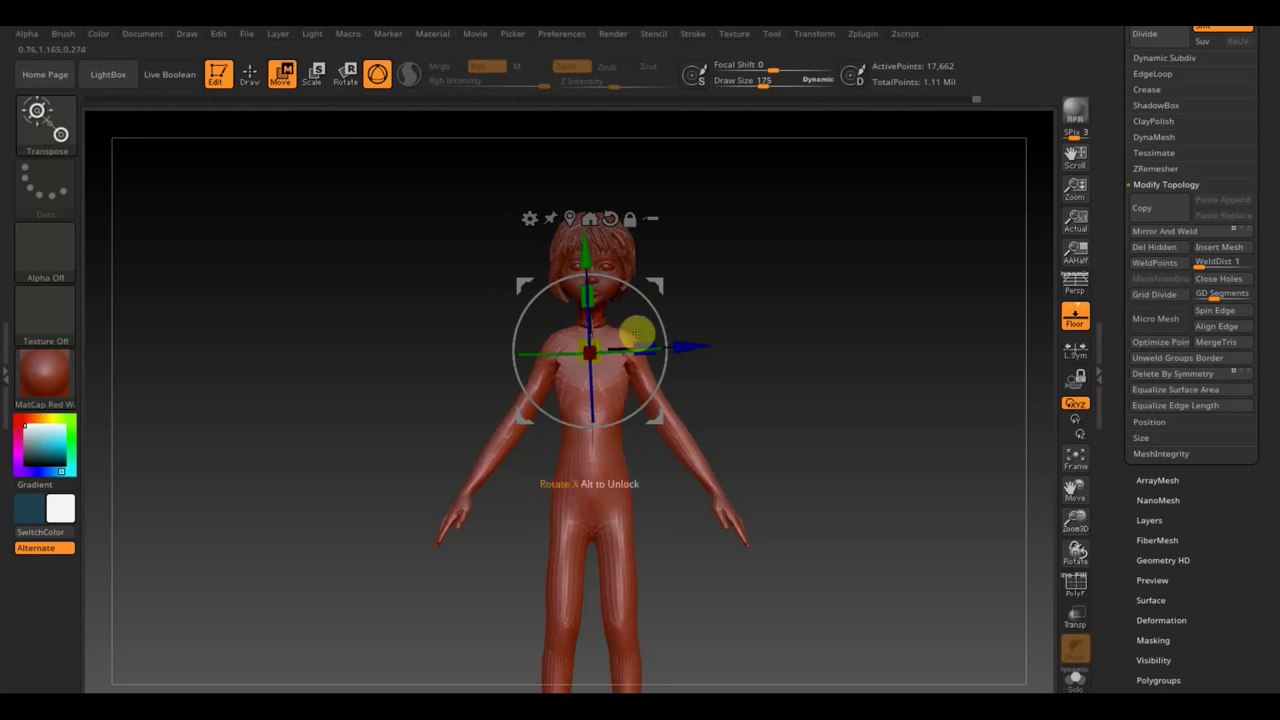
{"action": "key", "text": "q"}
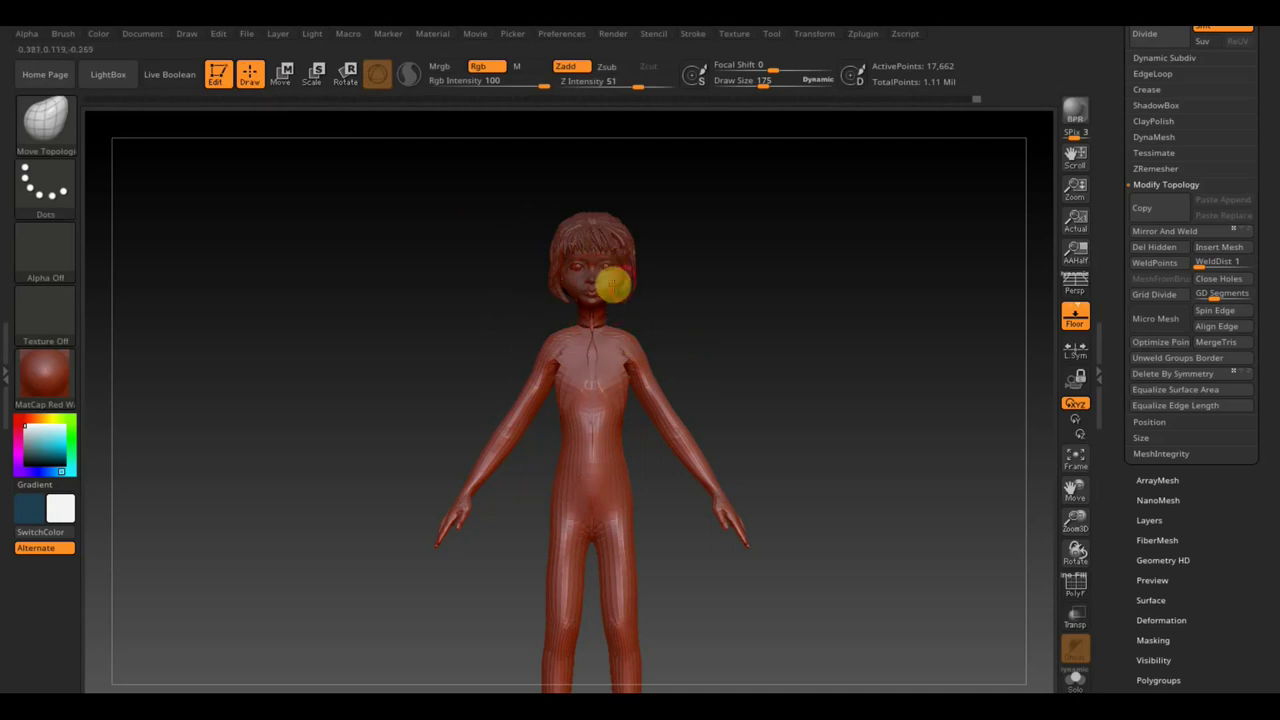
{"action": "left_click_drag", "start_coordinate": [686, 357], "coordinate": [680, 320], "text": "alt"}
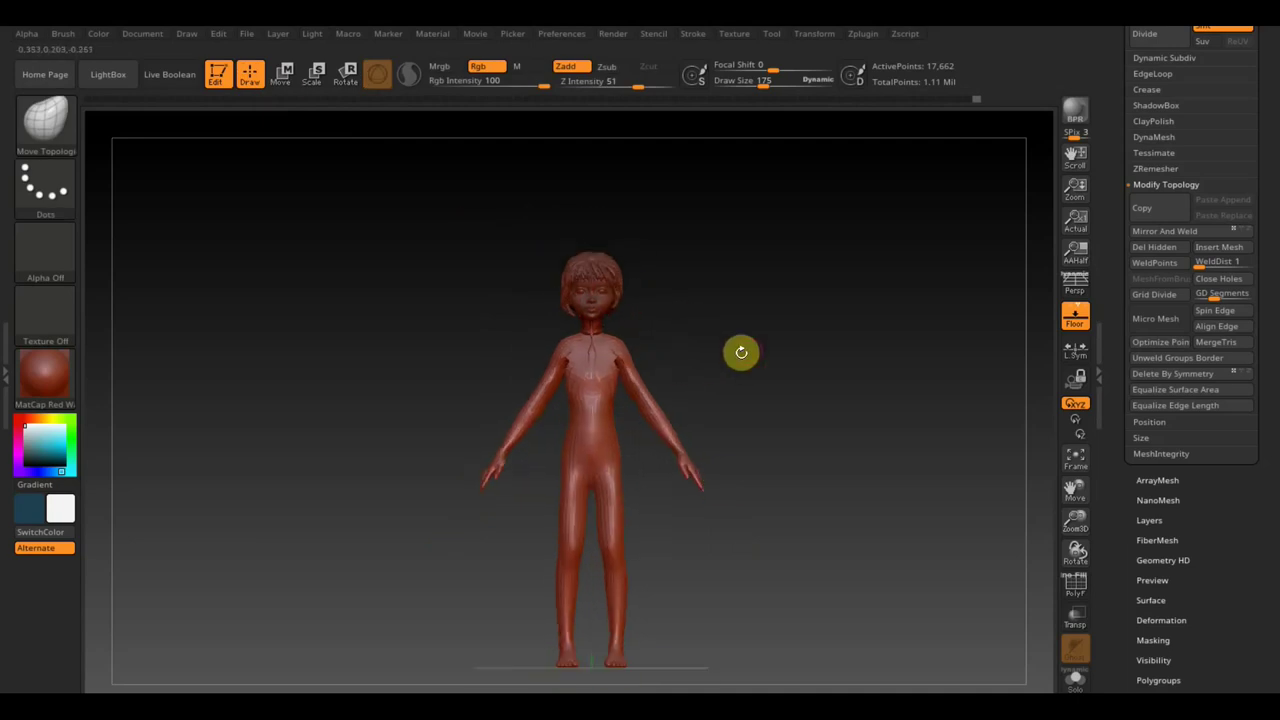
{"action": "left_click_drag", "start_coordinate": [741, 352], "coordinate": [854, 346]}
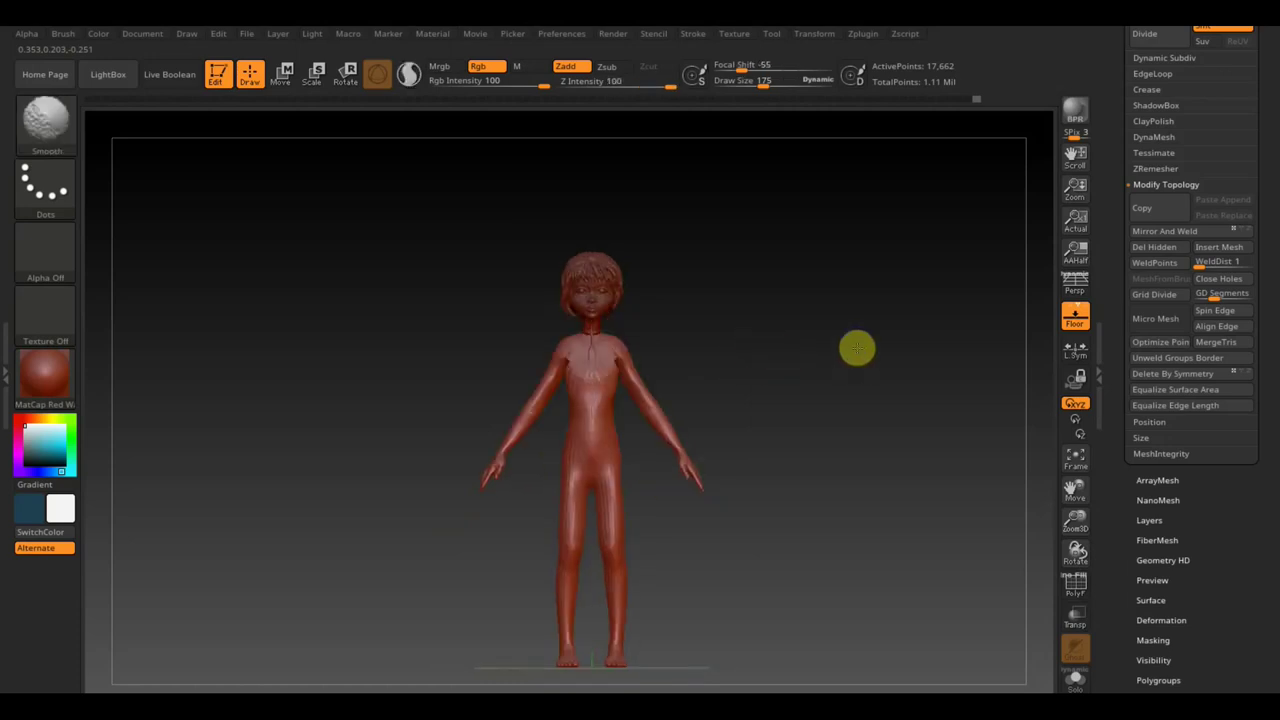
- Trial a DynaMesh at resolution 432, inspect it, and undo the overly dense result
{"action": "left_click", "coordinate": [1156, 138]}
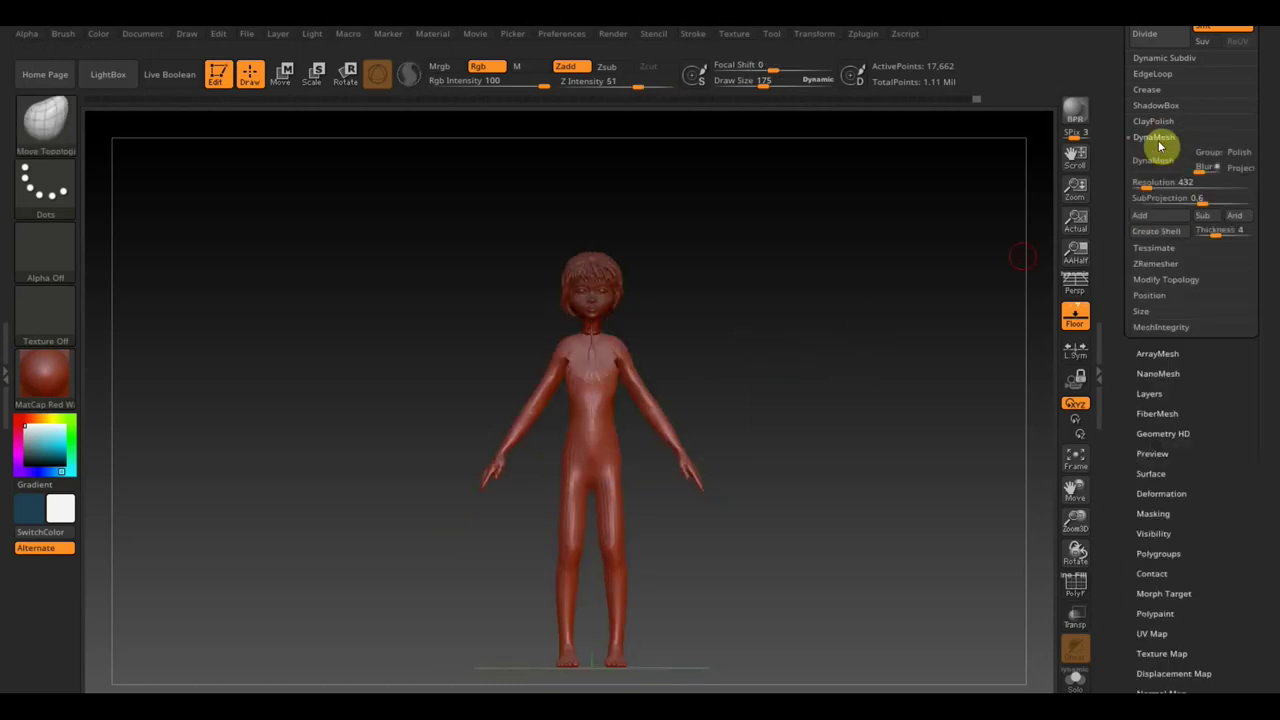
{"action": "left_click", "coordinate": [1164, 169]}
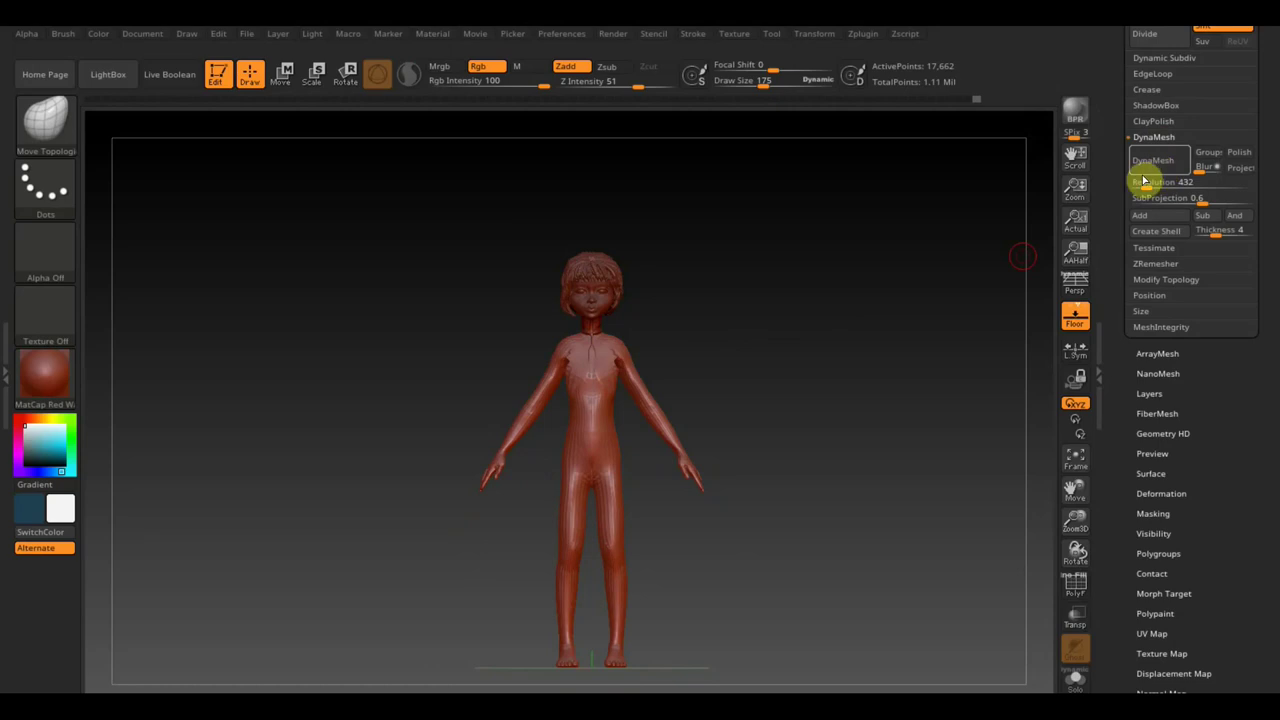
{"action": "left_click_drag", "start_coordinate": [960, 284], "coordinate": [909, 297], "text": "ctrl"}
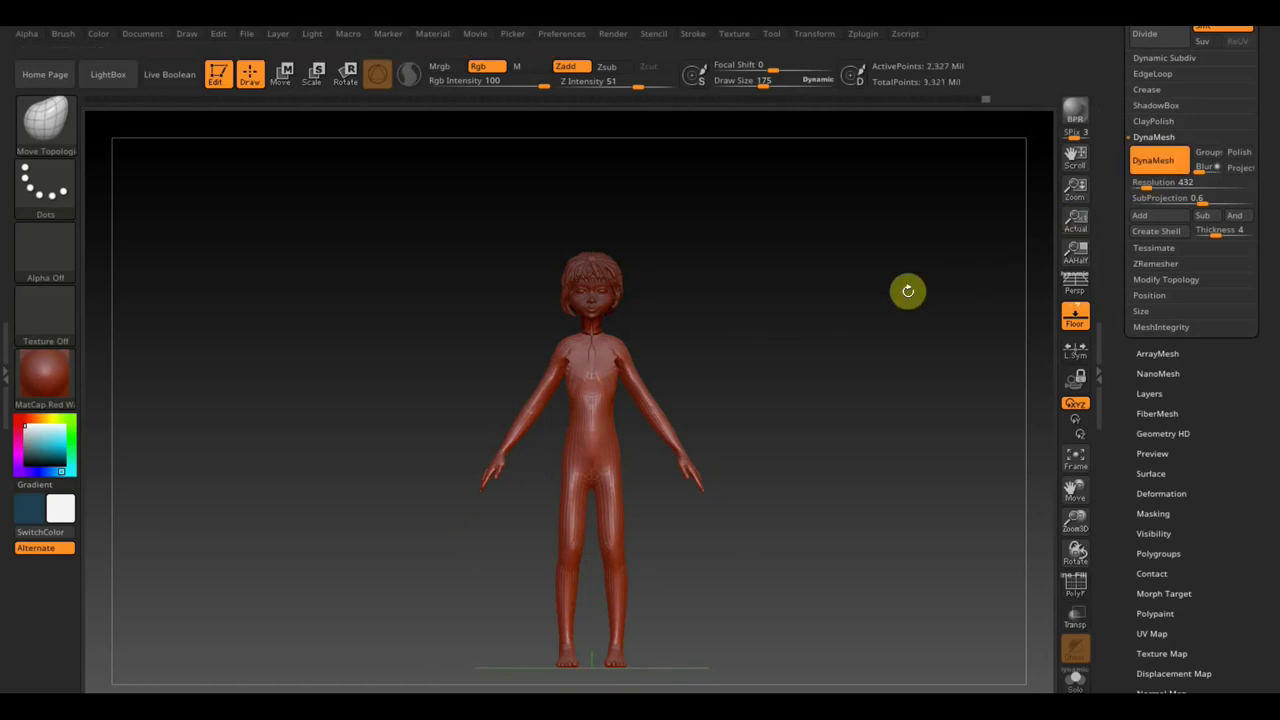
{"action": "mouse_move", "coordinate": [905, 292]}
{"action": "left_mouse_down"}
{"action": "mouse_move", "coordinate": [948, 293]}
{"action": "mouse_move", "coordinate": [936, 291]}
{"action": "mouse_move", "coordinate": [923, 457]}
{"action": "mouse_move", "coordinate": [877, 409]}
{"action": "mouse_move", "coordinate": [872, 424]}
{"action": "left_mouse_up"}
{"action": "key", "text": "ctrl+z"}
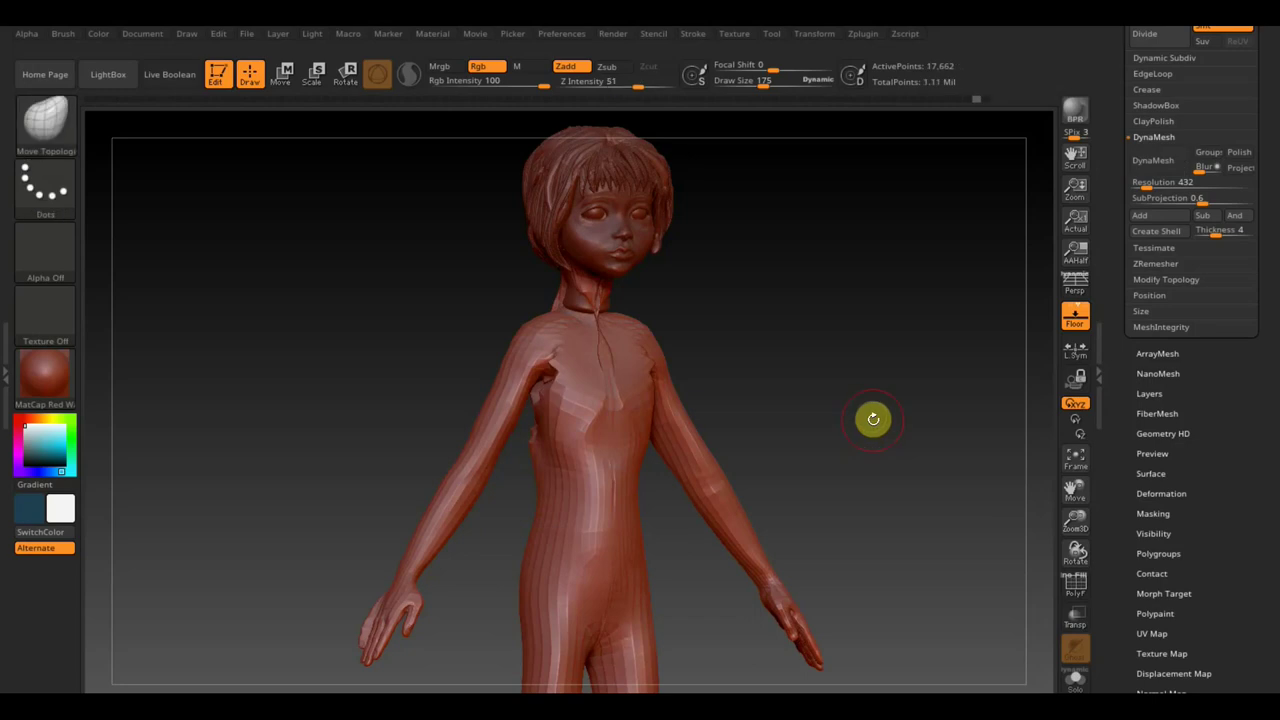
{"action": "mouse_move", "coordinate": [874, 419]}
{"action": "left_mouse_down"}
{"action": "mouse_move", "coordinate": [863, 386]}
{"action": "mouse_move", "coordinate": [790, 388]}
{"action": "mouse_move", "coordinate": [866, 354]}
{"action": "left_mouse_up"}
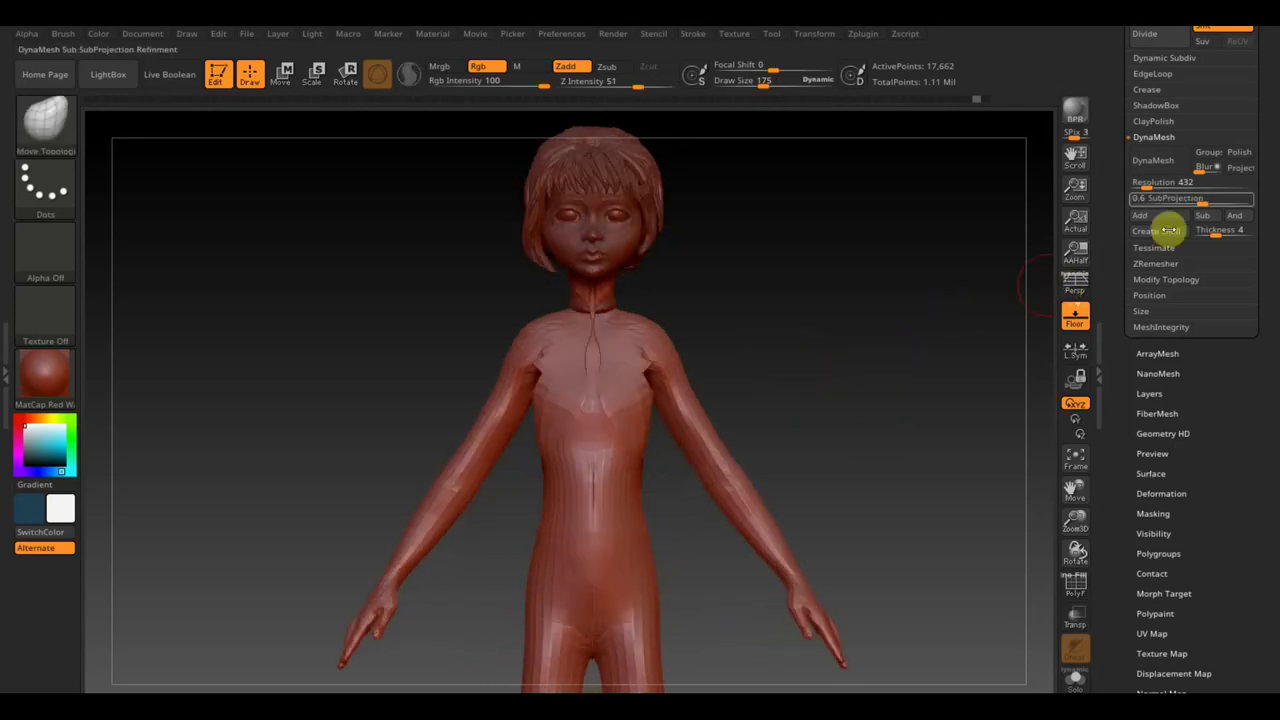
- Try resolution 72 and undo it, then DynaMesh the figure at resolution 224
{"action": "left_click_drag", "start_coordinate": [1150, 187], "coordinate": [1146, 186]}
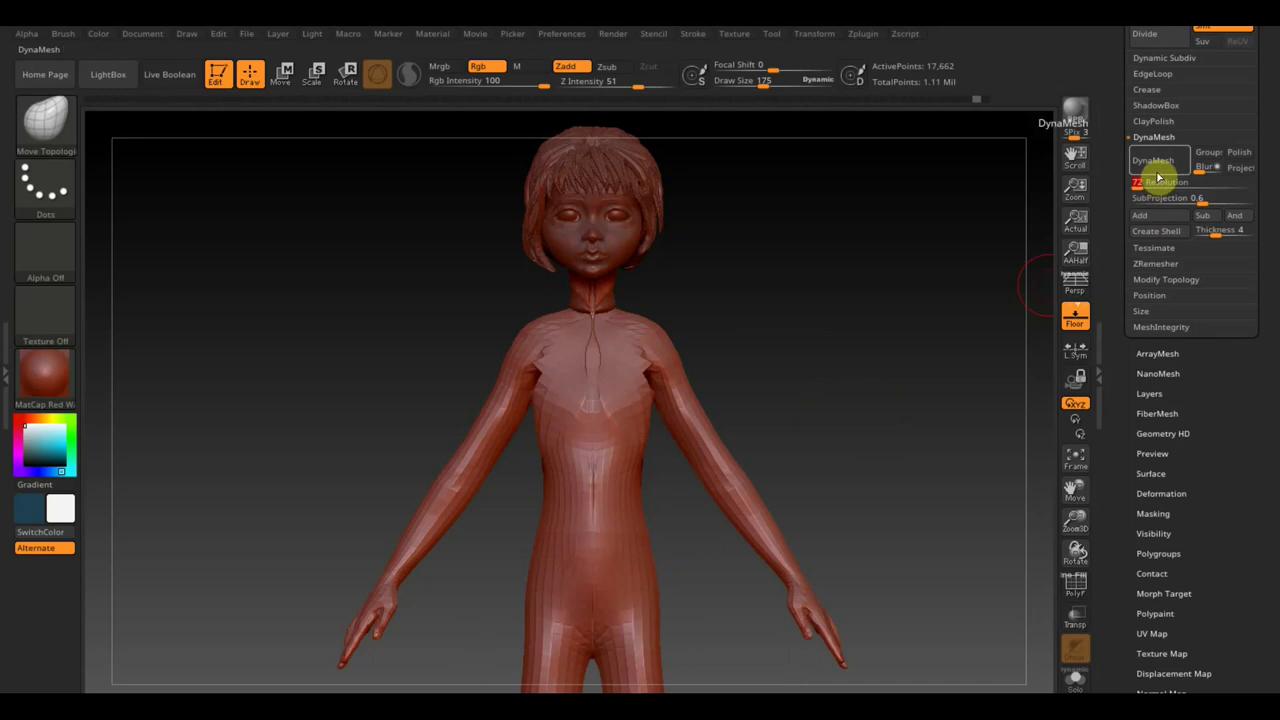
{"action": "left_click", "coordinate": [1158, 164]}
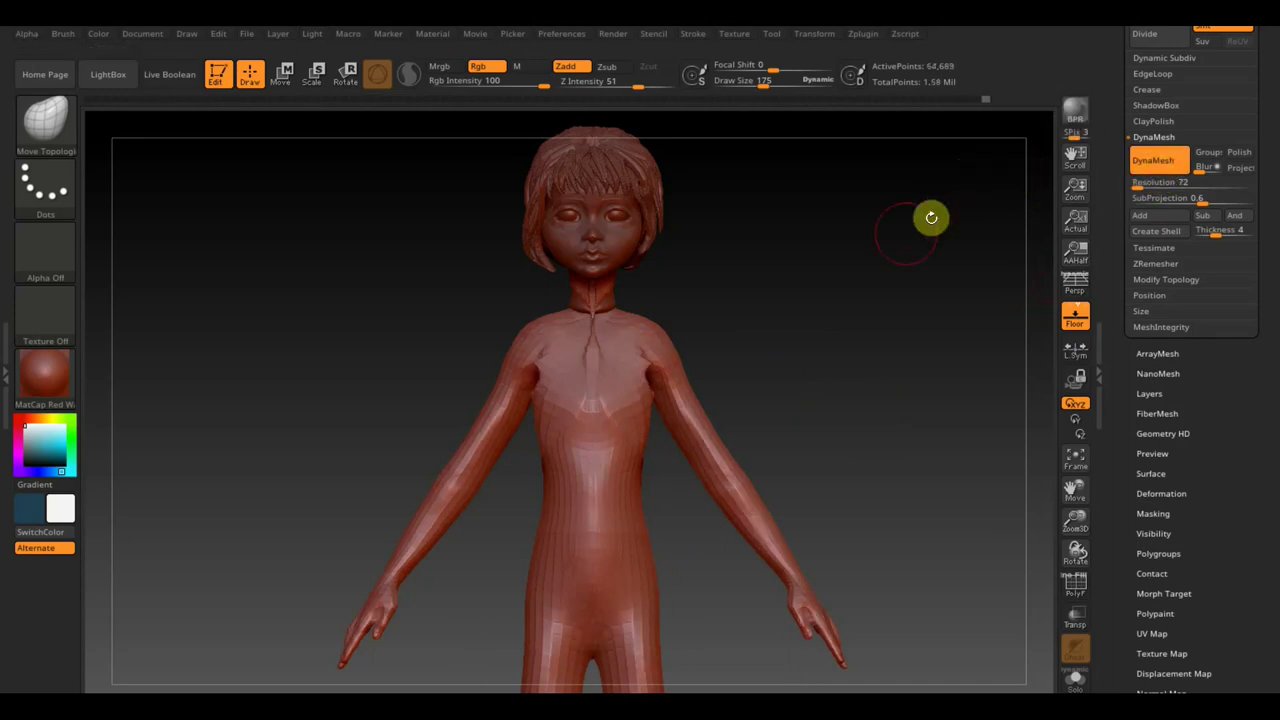
{"action": "key", "text": "ctrl+z"}
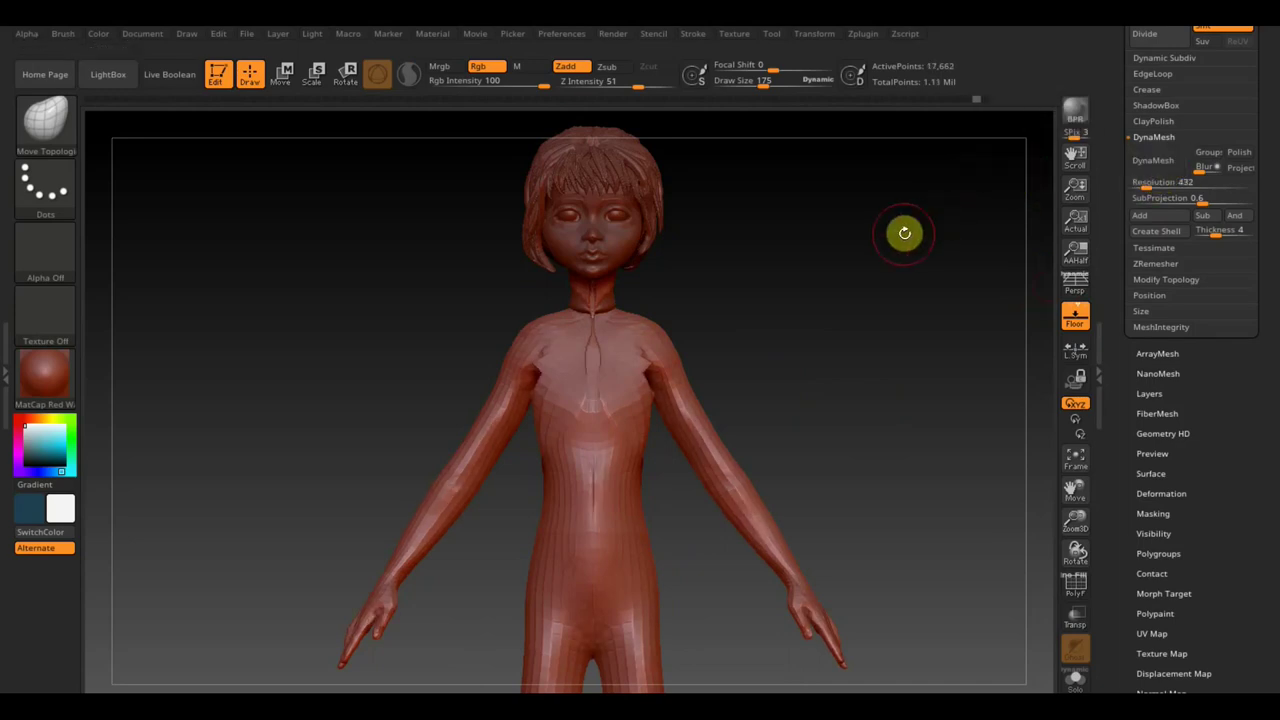
{"action": "left_click", "coordinate": [1141, 185]}
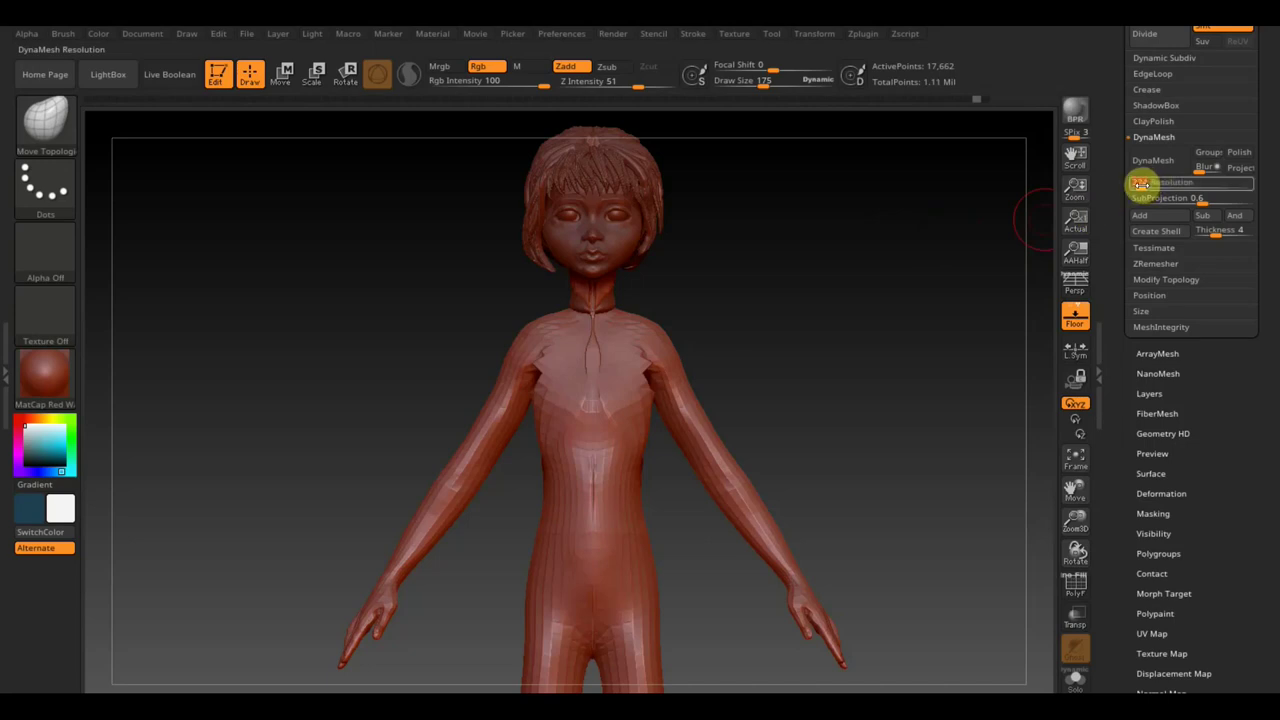
{"action": "left_click", "coordinate": [1151, 161]}
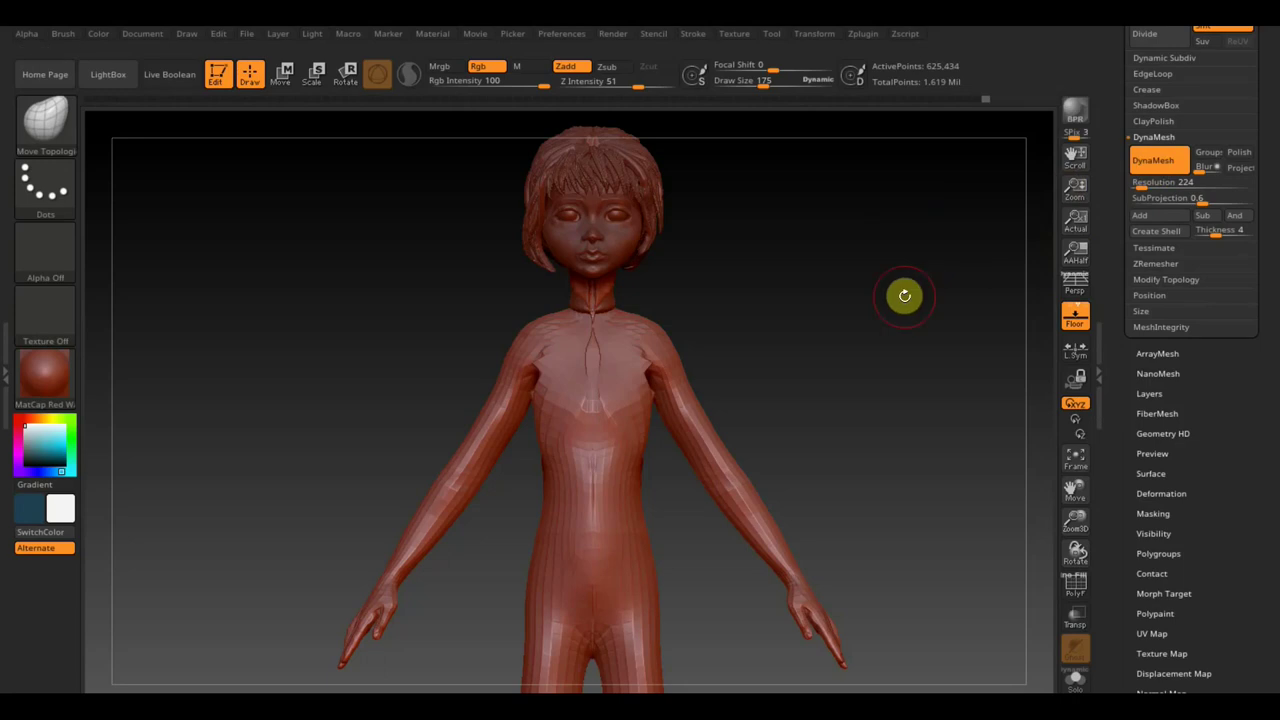
{"action": "left_click_drag", "start_coordinate": [846, 329], "coordinate": [866, 323]}
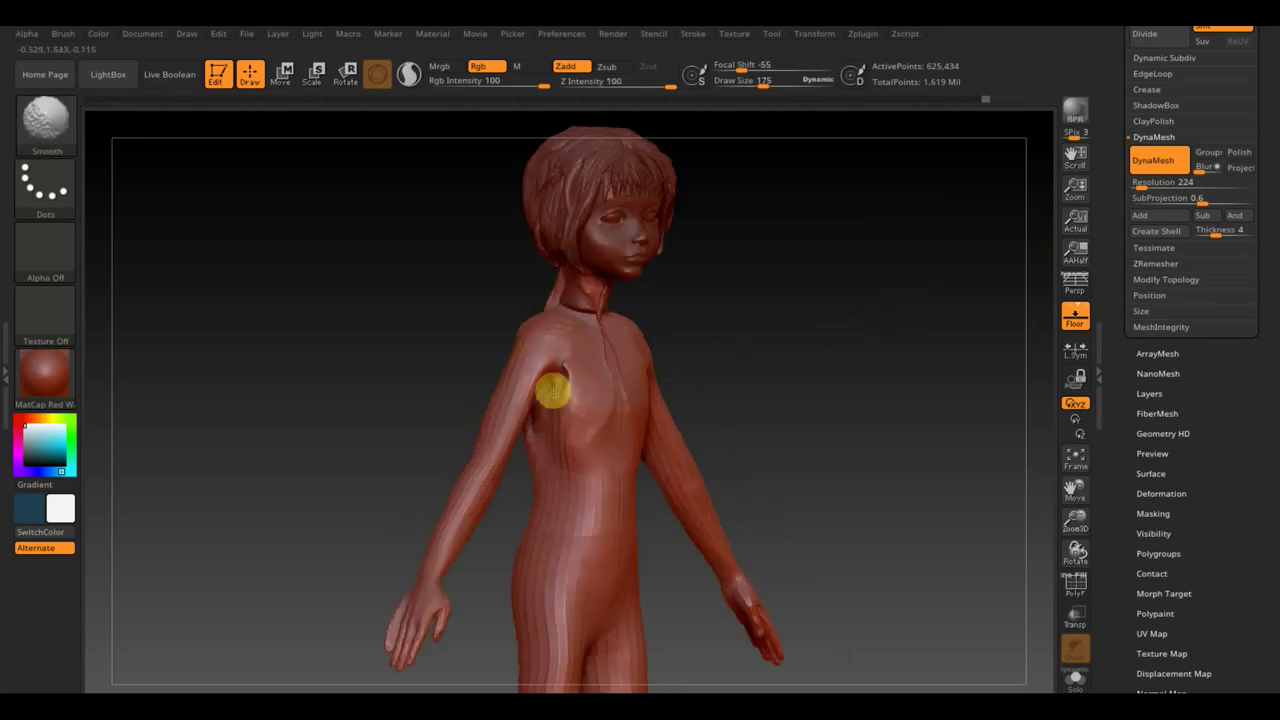
- Smooth the groove down the chest and belly, then the upper back and neck
{"action": "mouse_move", "coordinate": [594, 409]}
{"action": "left_mouse_down", "text": "shift"}
{"action": "mouse_move", "coordinate": [606, 348]}
{"action": "mouse_move", "coordinate": [601, 542]}
{"action": "left_mouse_up", "text": "shift"}
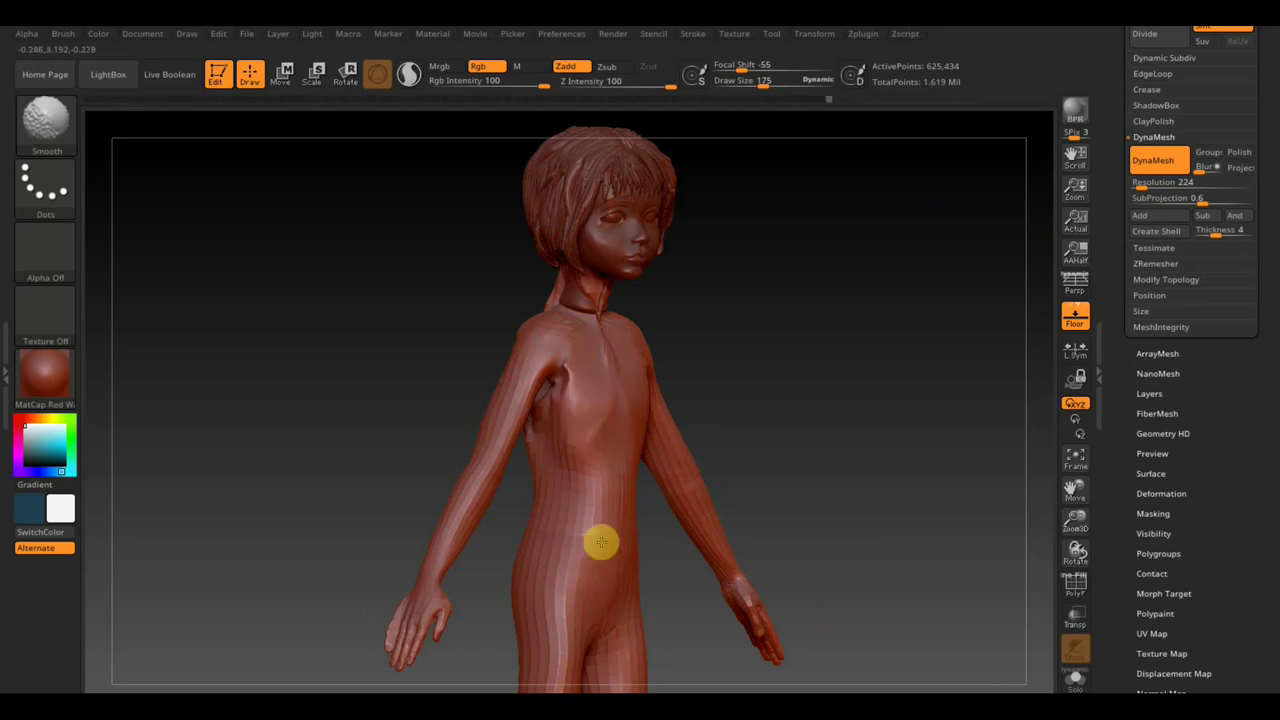
{"action": "left_click_drag", "start_coordinate": [763, 360], "coordinate": [869, 360]}
{"action": "mouse_move", "coordinate": [565, 375]}
{"action": "left_mouse_down", "text": "shift"}
{"action": "mouse_move", "coordinate": [537, 297]}
{"action": "mouse_move", "coordinate": [557, 266]}
{"action": "left_mouse_up", "text": "shift"}
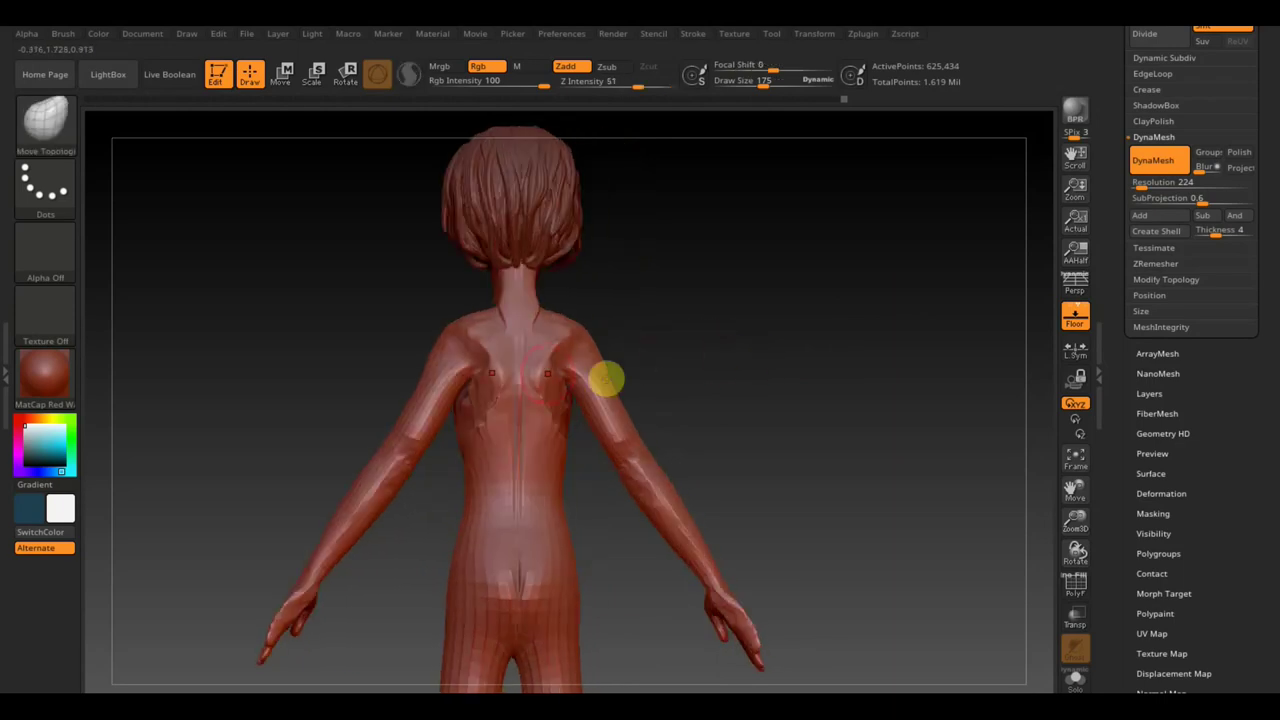
- Select the ClayBuildup brush and expand its Auto Masking options
{"action": "left_click", "coordinate": [52, 125]}
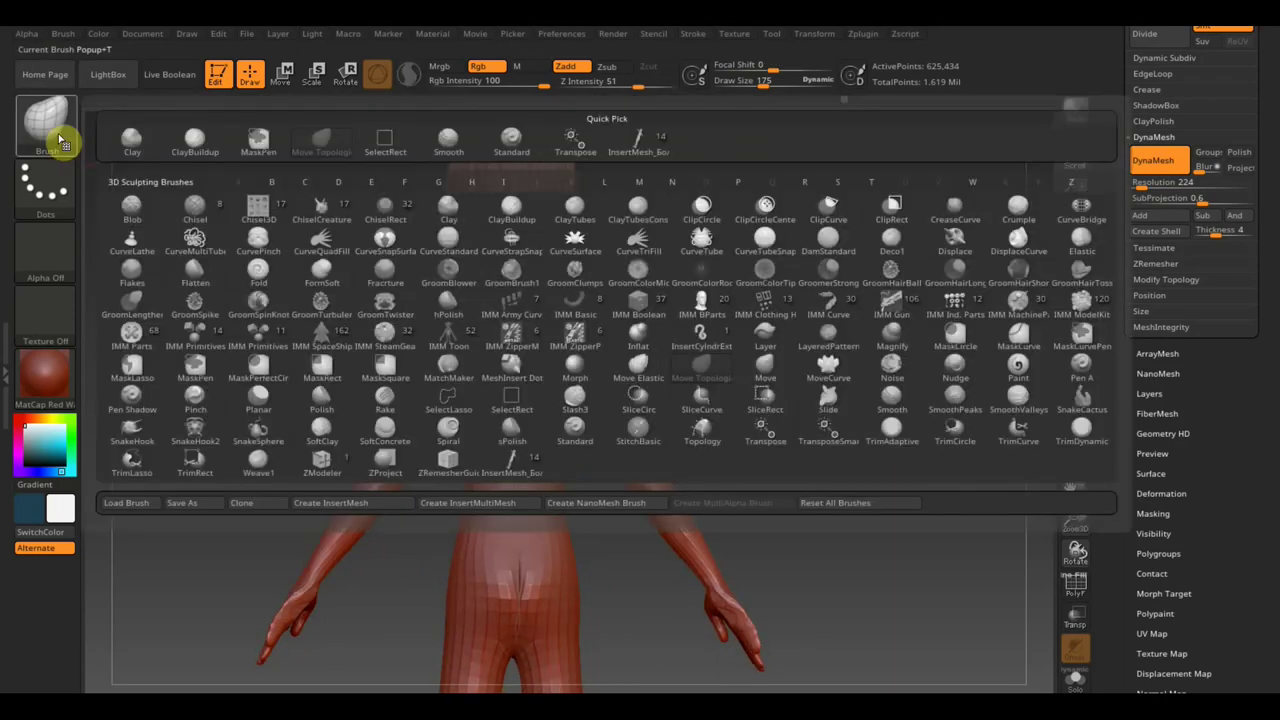
{"action": "left_click", "coordinate": [185, 145]}
{"action": "left_click", "coordinate": [63, 33]}
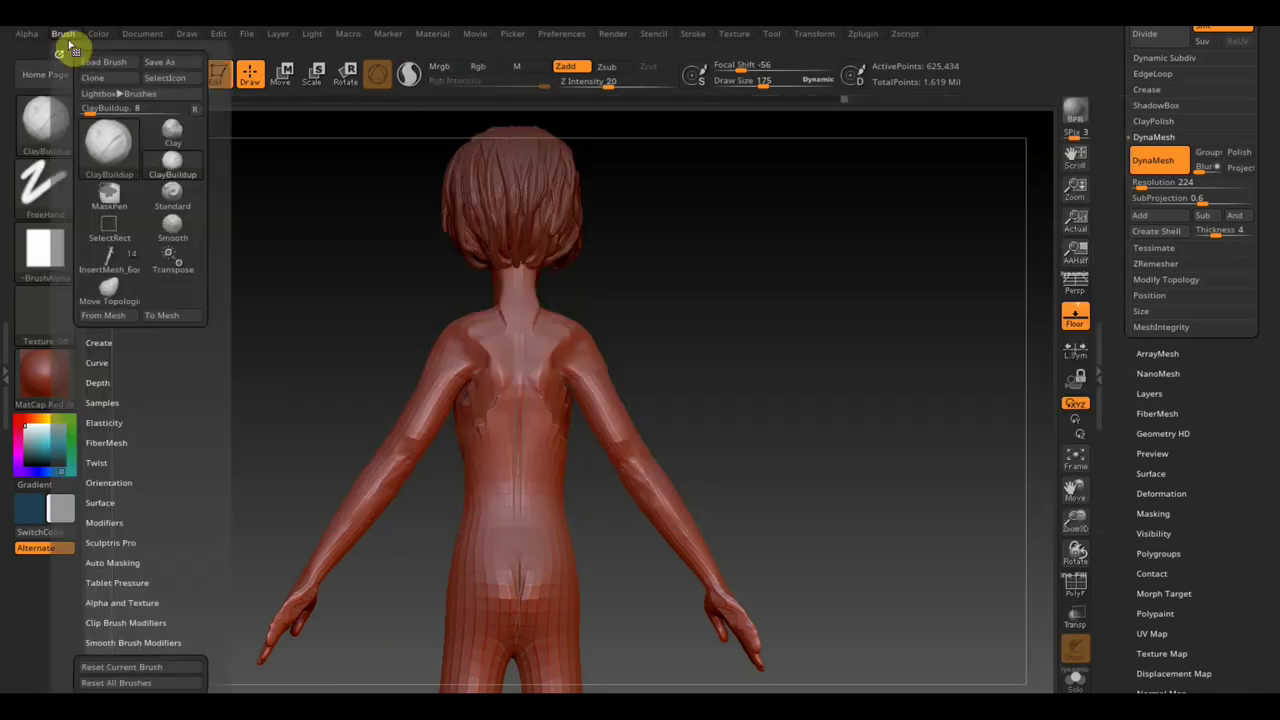
{"action": "scroll", "coordinate": [178, 400], "scroll_direction": "down", "scroll_amount": 2}
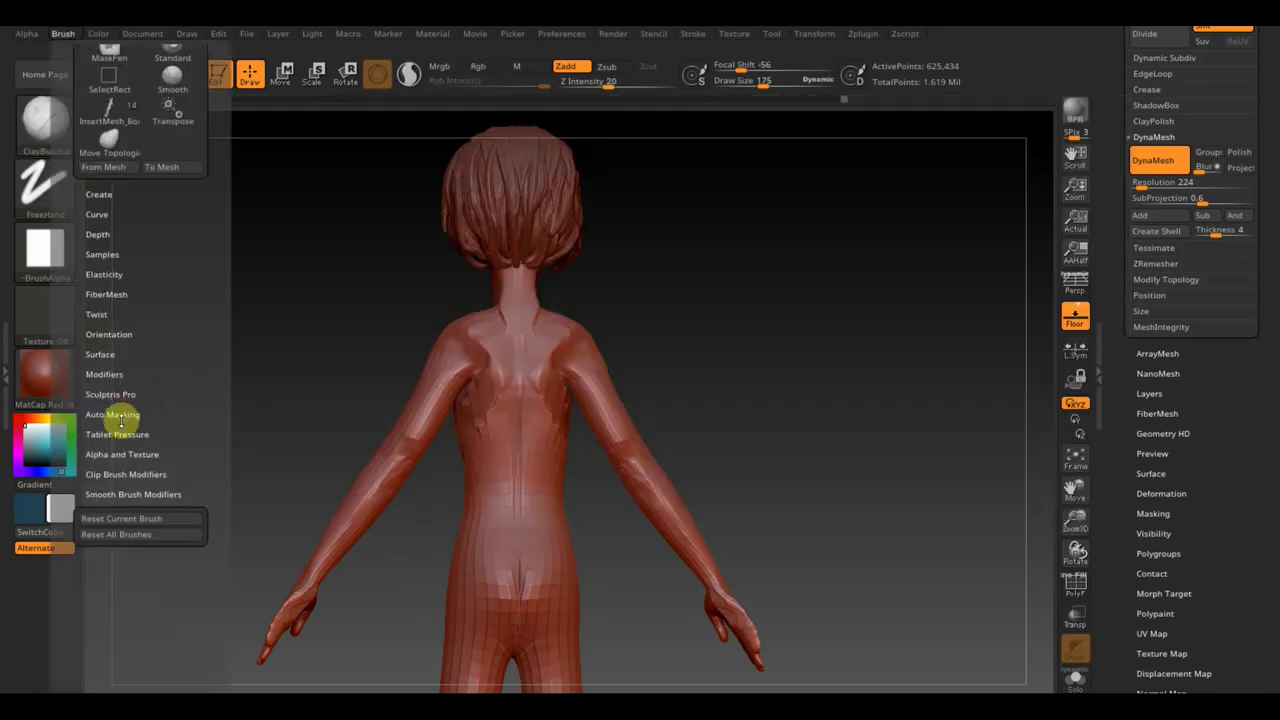
{"action": "left_click", "coordinate": [122, 415]}
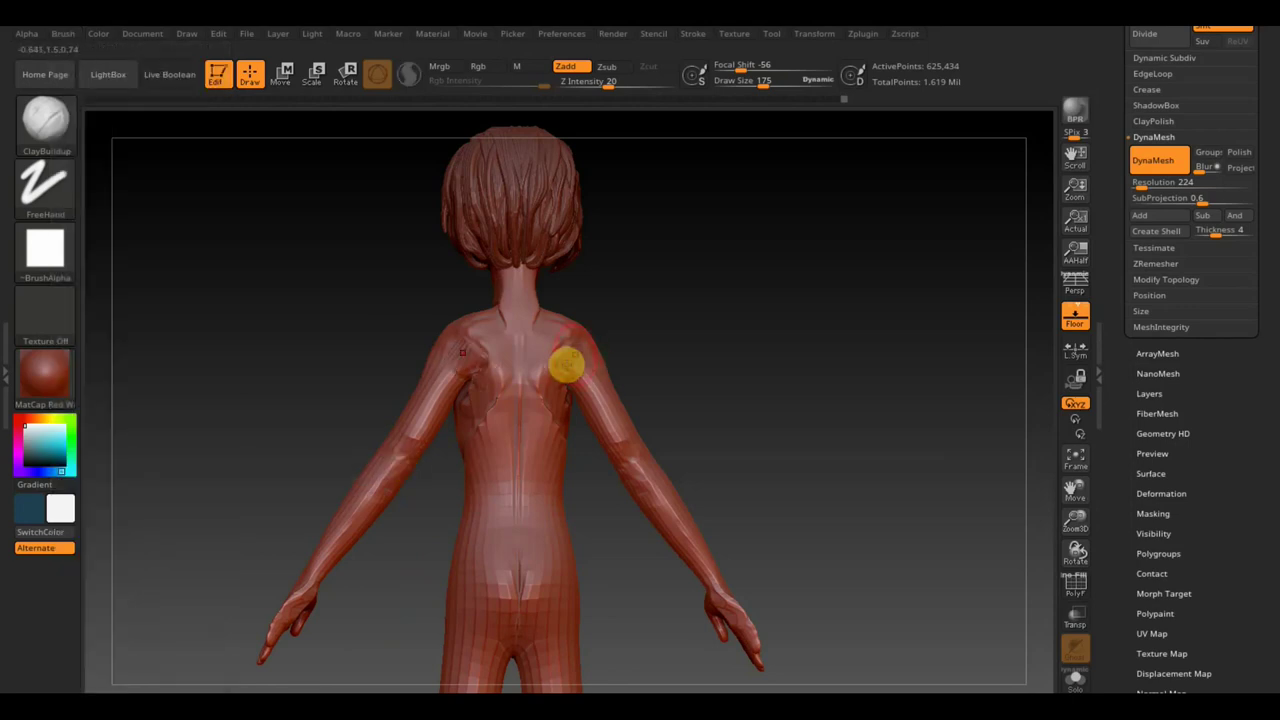
{"action": "left_click", "coordinate": [579, 346]}
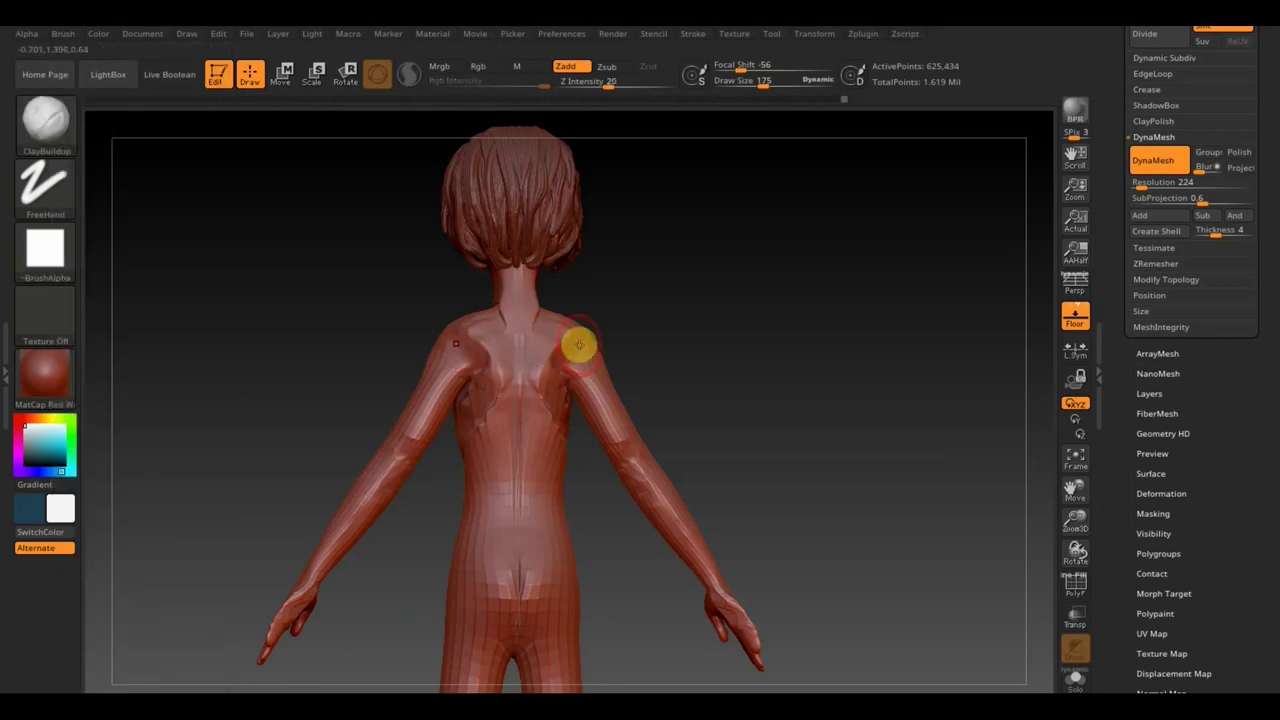
- Lower Z Intensity to 3 and build up clay over the upper back and shoulder blade
{"action": "left_click", "coordinate": [579, 88]}
{"action": "type", "text": "3"}
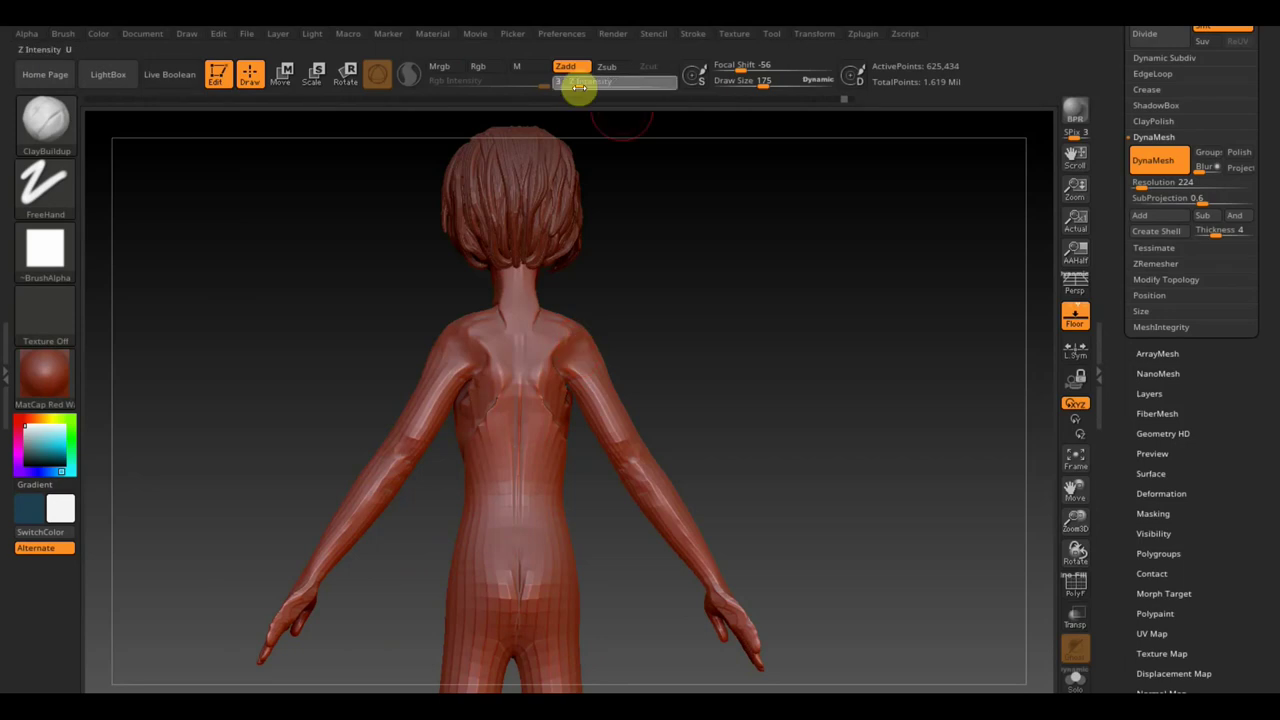
{"action": "key", "text": "Return"}
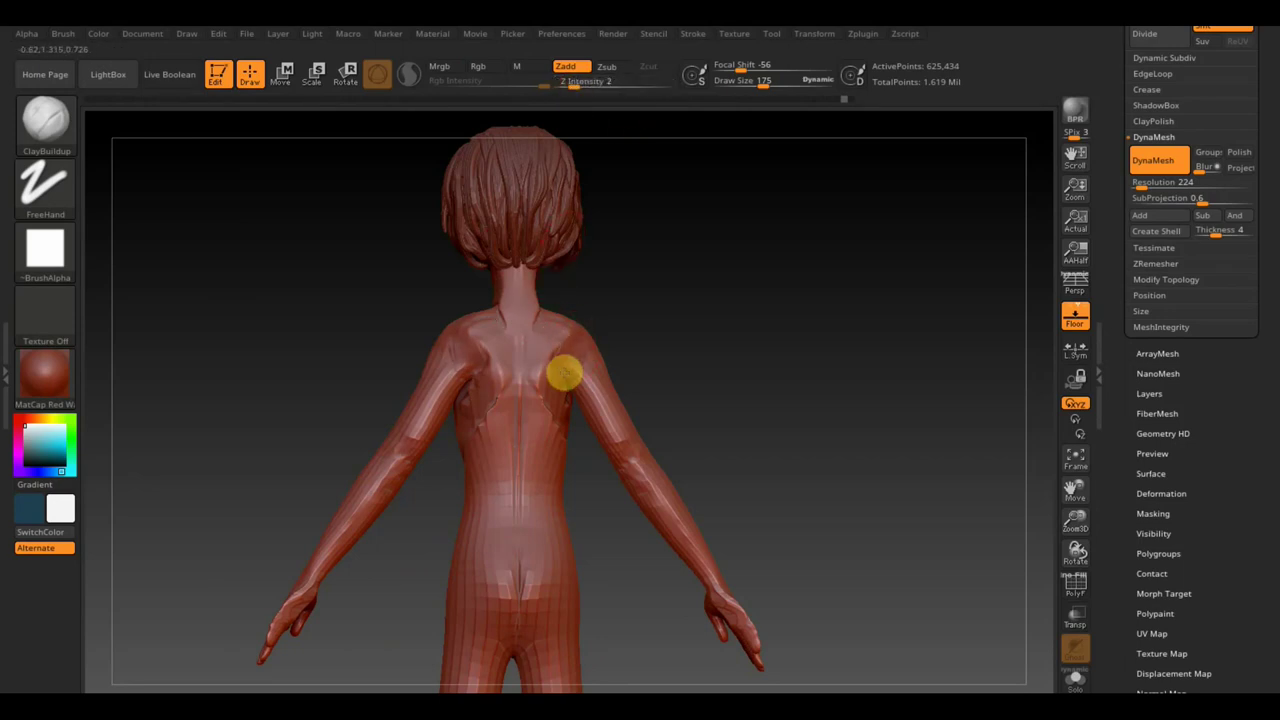
{"action": "left_click", "coordinate": [527, 338]}
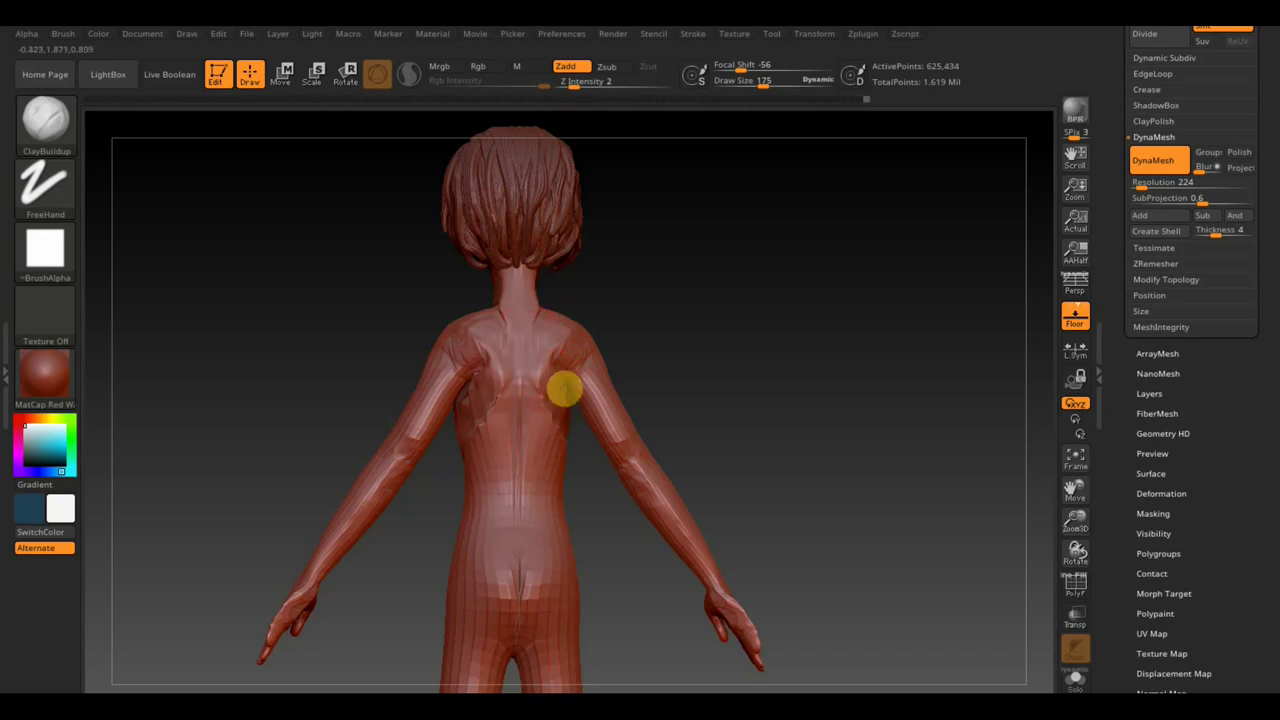
{"action": "left_click_drag", "start_coordinate": [527, 338], "coordinate": [580, 347]}
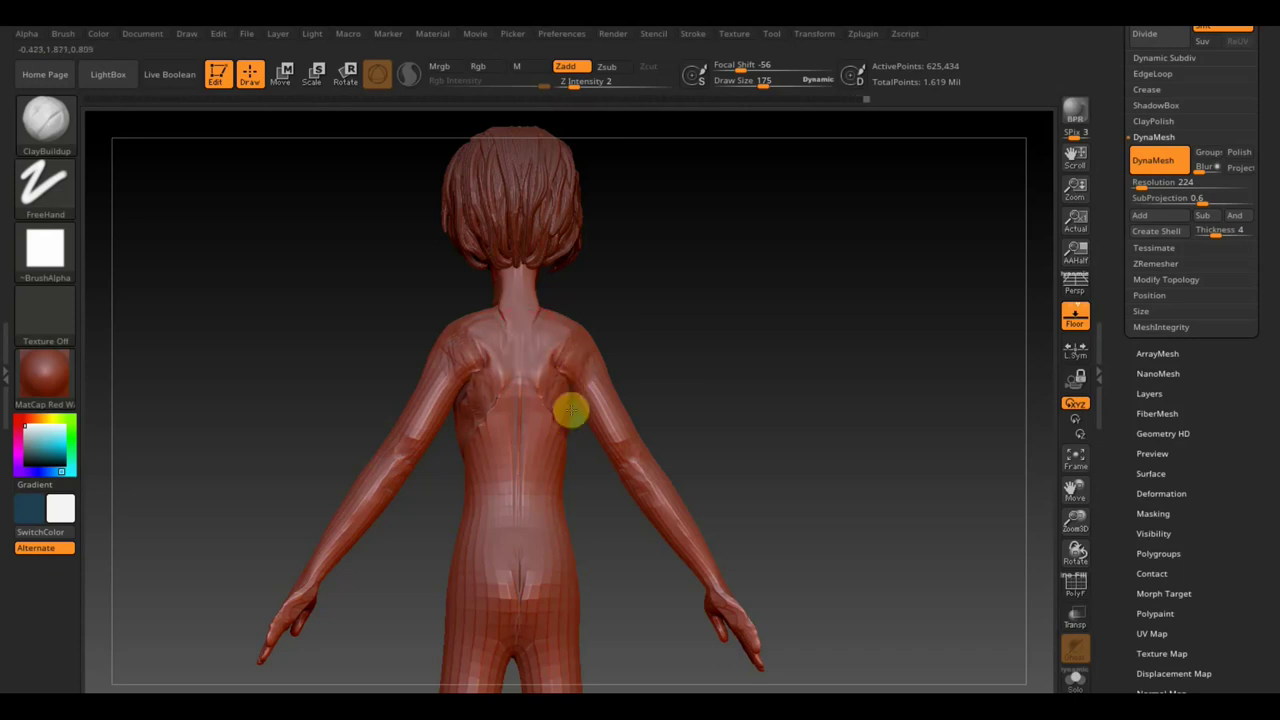
{"action": "mouse_move", "coordinate": [576, 397]}
{"action": "left_mouse_down"}
{"action": "mouse_move", "coordinate": [469, 449]}
{"action": "mouse_move", "coordinate": [489, 394]}
{"action": "mouse_move", "coordinate": [471, 374]}
{"action": "mouse_move", "coordinate": [521, 382]}
{"action": "mouse_move", "coordinate": [503, 331]}
{"action": "mouse_move", "coordinate": [523, 480]}
{"action": "mouse_move", "coordinate": [528, 432]}
{"action": "mouse_move", "coordinate": [491, 434]}
{"action": "mouse_move", "coordinate": [503, 463]}
{"action": "left_mouse_up"}
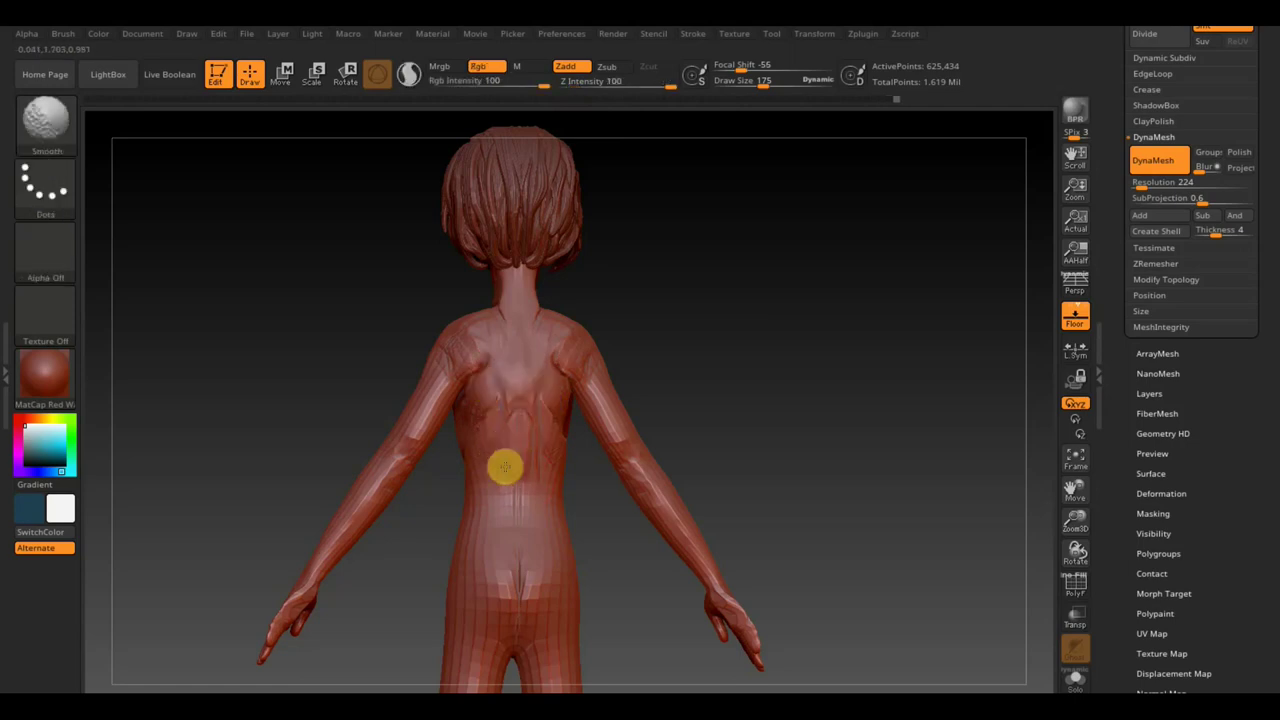
- Smooth the mid-back, then build up crease lines across the chest
{"action": "mouse_move", "coordinate": [711, 314]}
{"action": "left_mouse_down"}
{"action": "mouse_move", "coordinate": [866, 306]}
{"action": "mouse_move", "coordinate": [860, 334]}
{"action": "mouse_move", "coordinate": [803, 326]}
{"action": "left_mouse_up"}
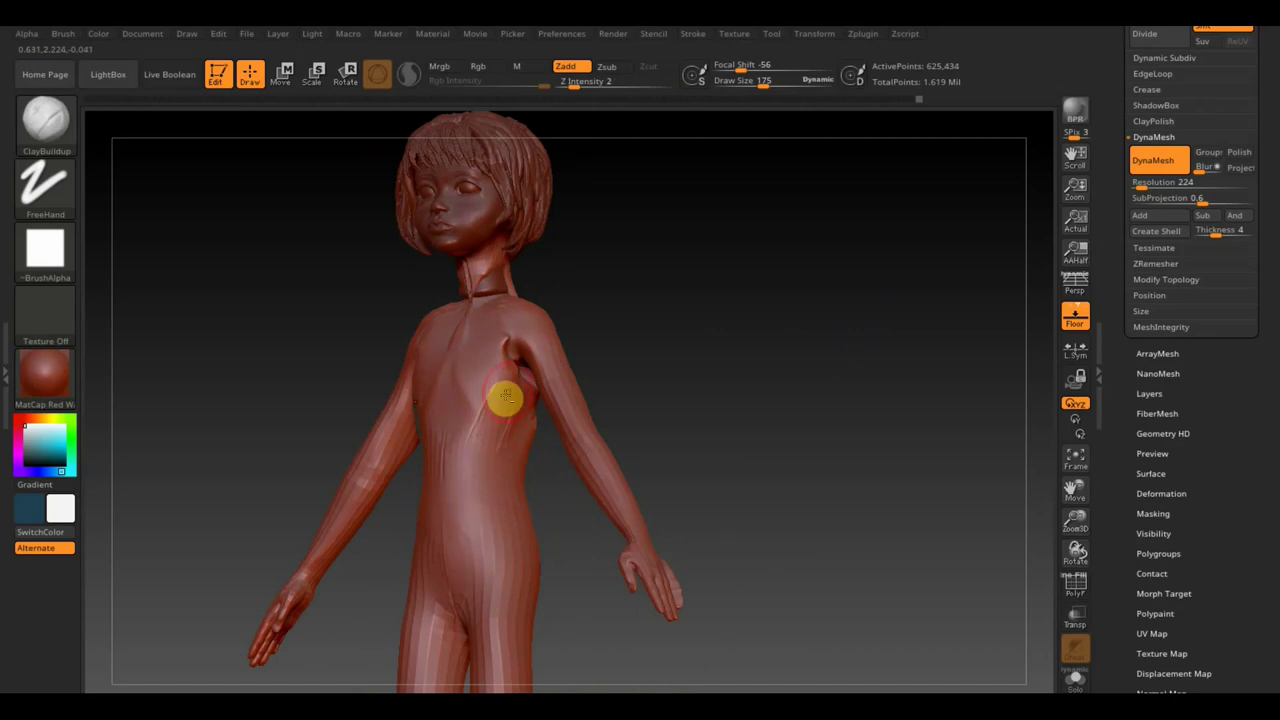
{"action": "mouse_move", "coordinate": [505, 397]}
{"action": "left_mouse_down"}
{"action": "mouse_move", "coordinate": [454, 423]}
{"action": "mouse_move", "coordinate": [512, 400]}
{"action": "left_mouse_up"}
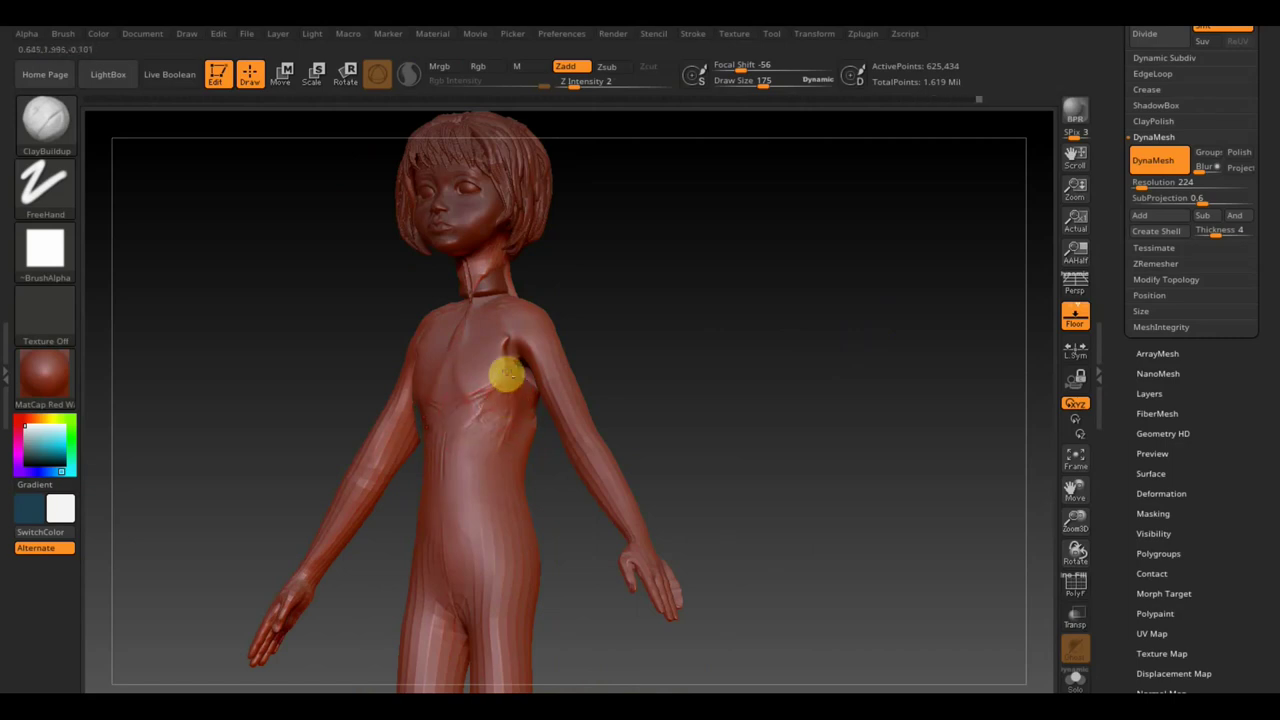
{"action": "mouse_move", "coordinate": [493, 407]}
{"action": "left_mouse_down"}
{"action": "mouse_move", "coordinate": [457, 386]}
{"action": "mouse_move", "coordinate": [471, 361]}
{"action": "mouse_move", "coordinate": [462, 379]}
{"action": "mouse_move", "coordinate": [694, 346]}
{"action": "mouse_move", "coordinate": [507, 376]}
{"action": "mouse_move", "coordinate": [529, 349]}
{"action": "mouse_move", "coordinate": [543, 366]}
{"action": "mouse_move", "coordinate": [471, 366]}
{"action": "mouse_move", "coordinate": [485, 385]}
{"action": "mouse_move", "coordinate": [743, 357]}
{"action": "left_mouse_up"}
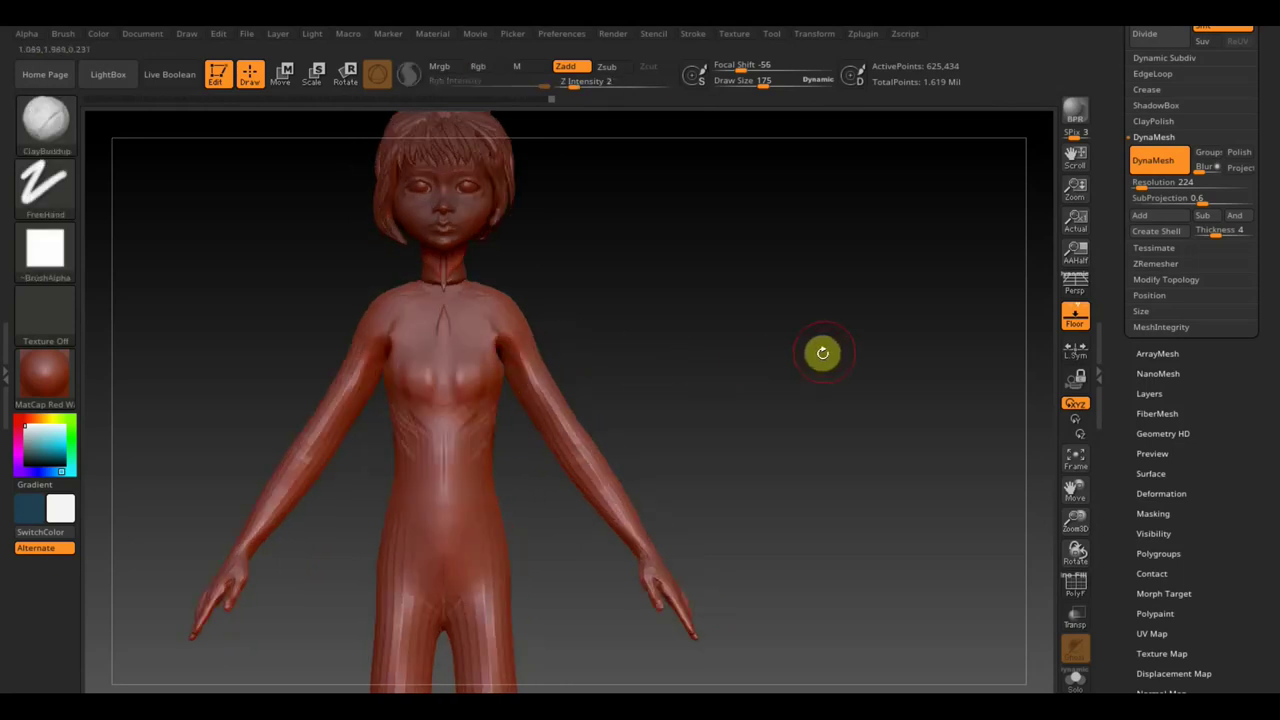
{"action": "left_click_drag", "start_coordinate": [820, 363], "coordinate": [803, 365]}
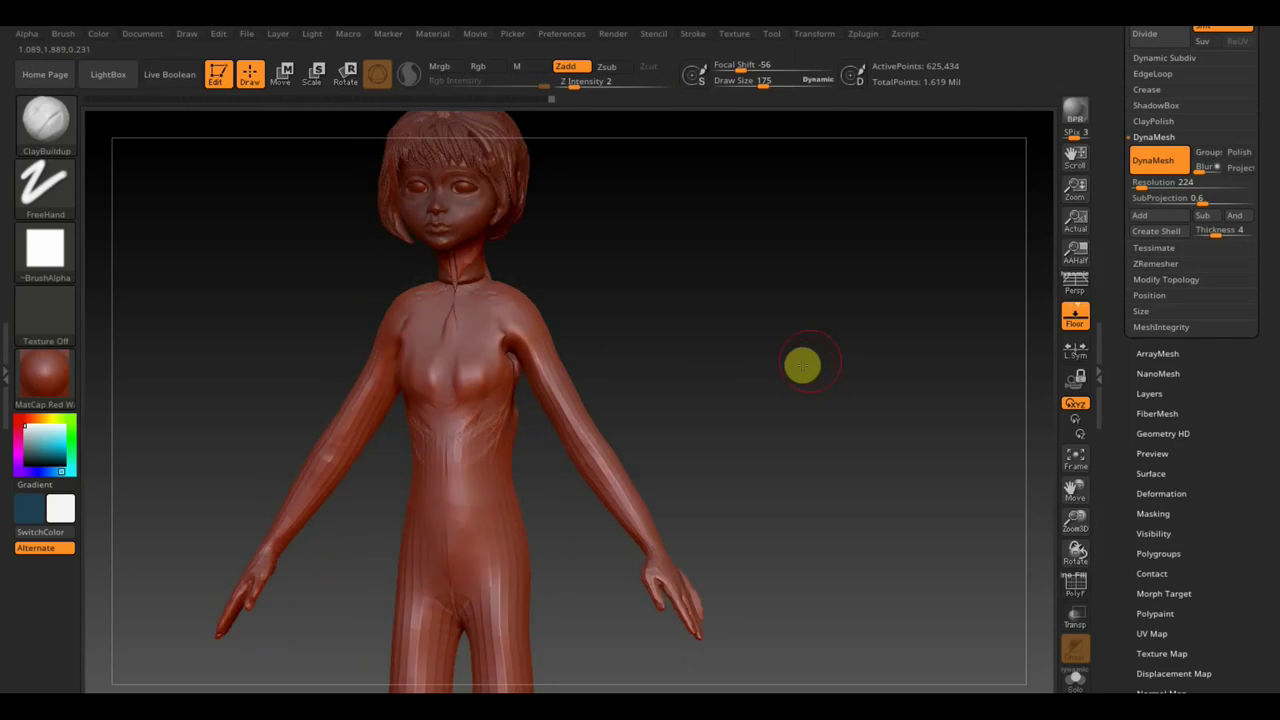
- Apply Mirror And Weld for symmetry, then sculpt a crease stroke on the back
{"action": "left_click", "coordinate": [1166, 279]}
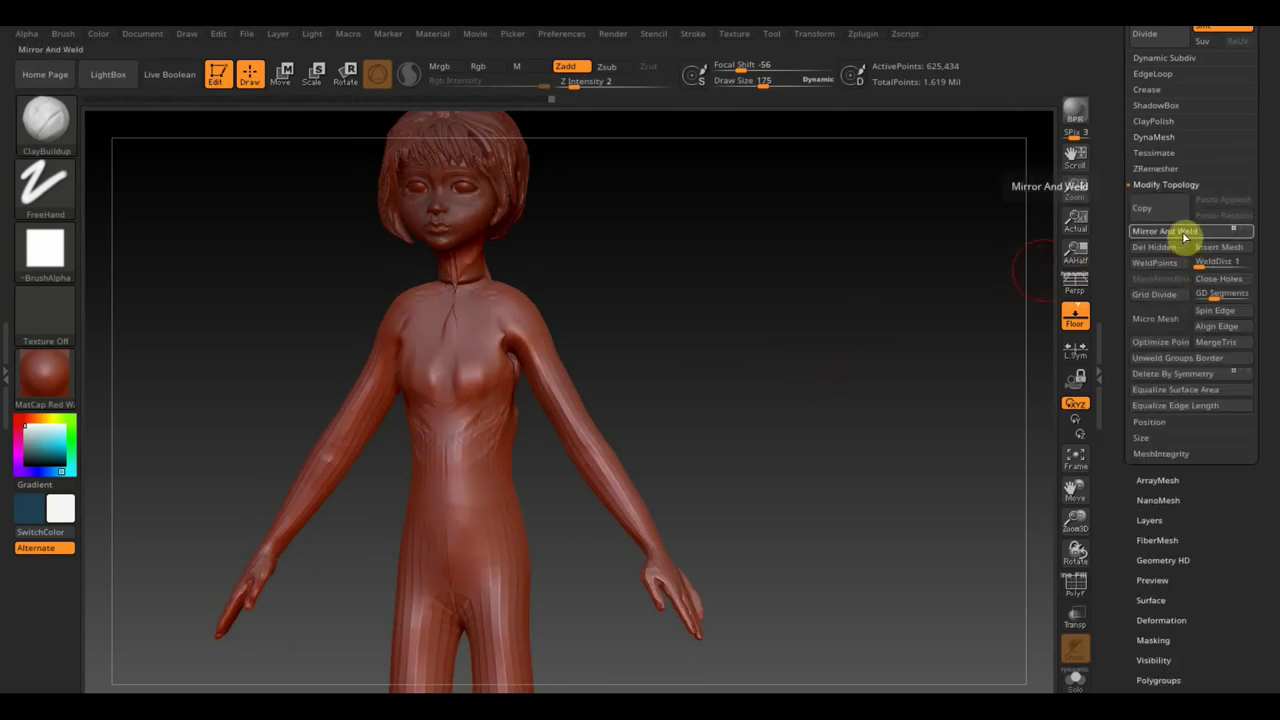
{"action": "left_click", "coordinate": [1184, 237]}
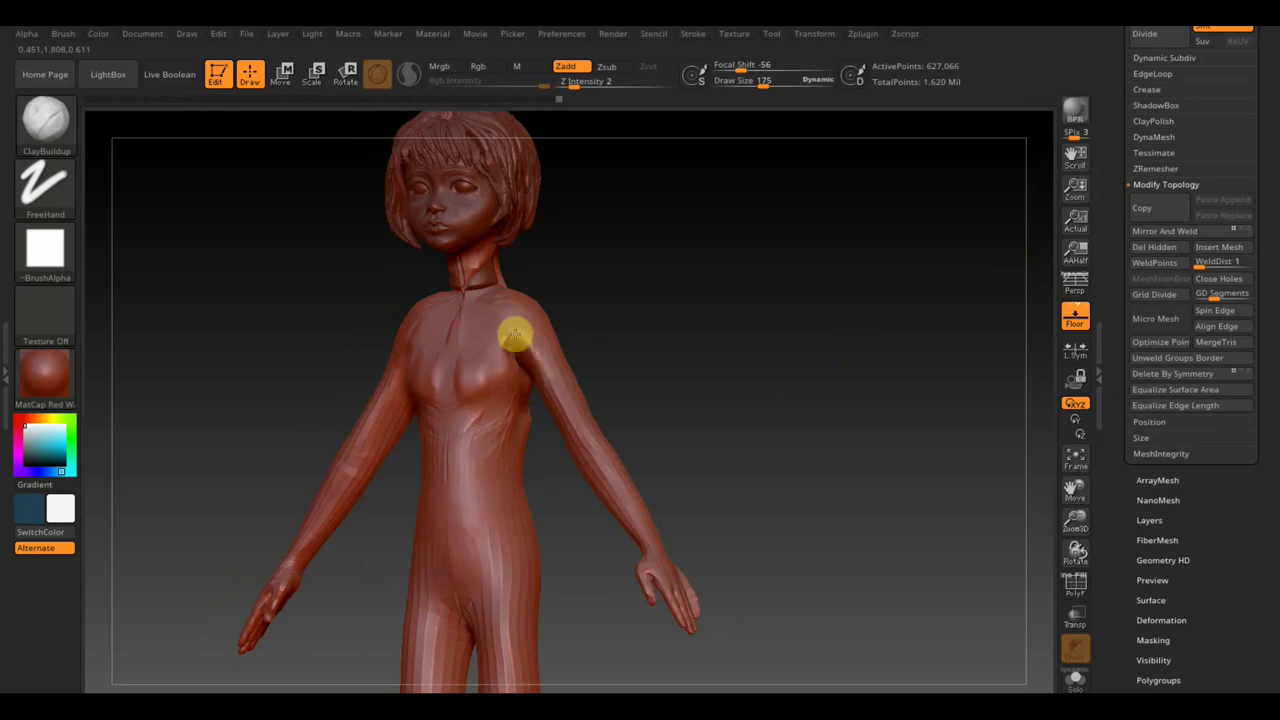
{"action": "mouse_move", "coordinate": [690, 350]}
{"action": "left_mouse_down"}
{"action": "mouse_move", "coordinate": [631, 354]}
{"action": "mouse_move", "coordinate": [569, 334]}
{"action": "mouse_move", "coordinate": [528, 346]}
{"action": "left_mouse_up"}
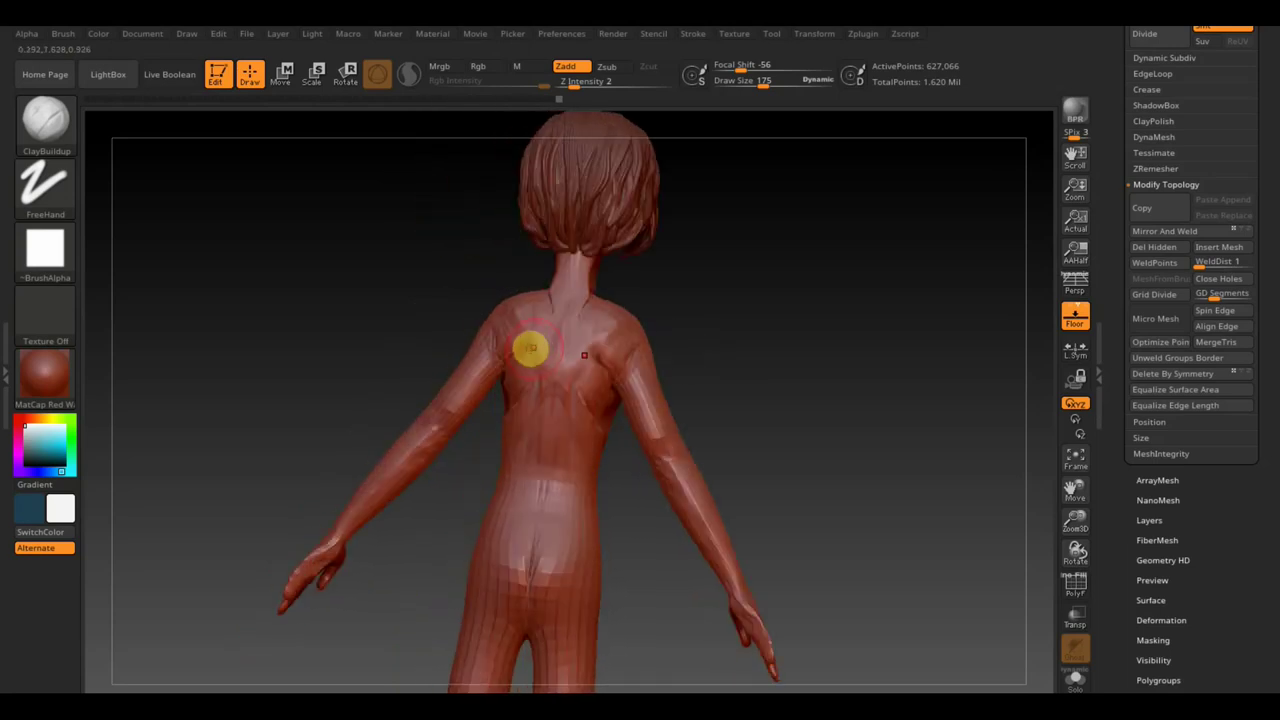
{"action": "left_click_drag", "start_coordinate": [389, 309], "coordinate": [434, 343]}
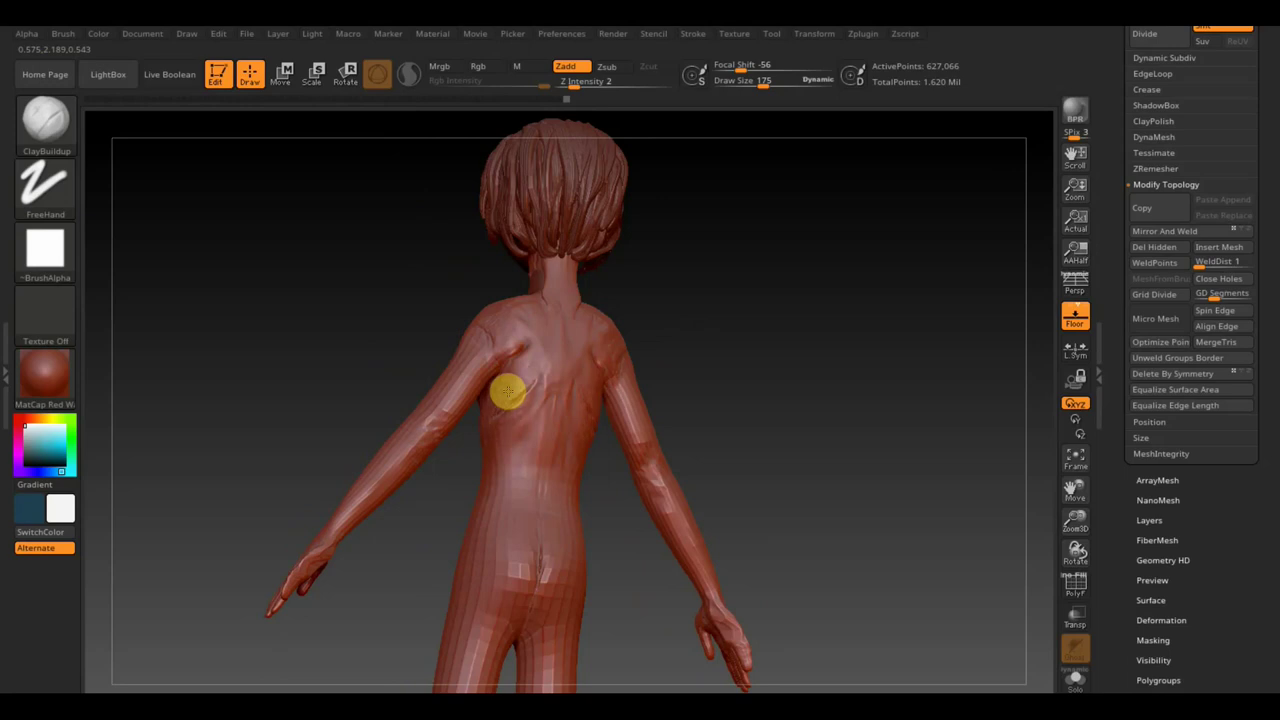
{"action": "mouse_move", "coordinate": [507, 392]}
{"action": "left_mouse_down"}
{"action": "mouse_move", "coordinate": [529, 400]}
{"action": "mouse_move", "coordinate": [500, 431]}
{"action": "left_mouse_up"}
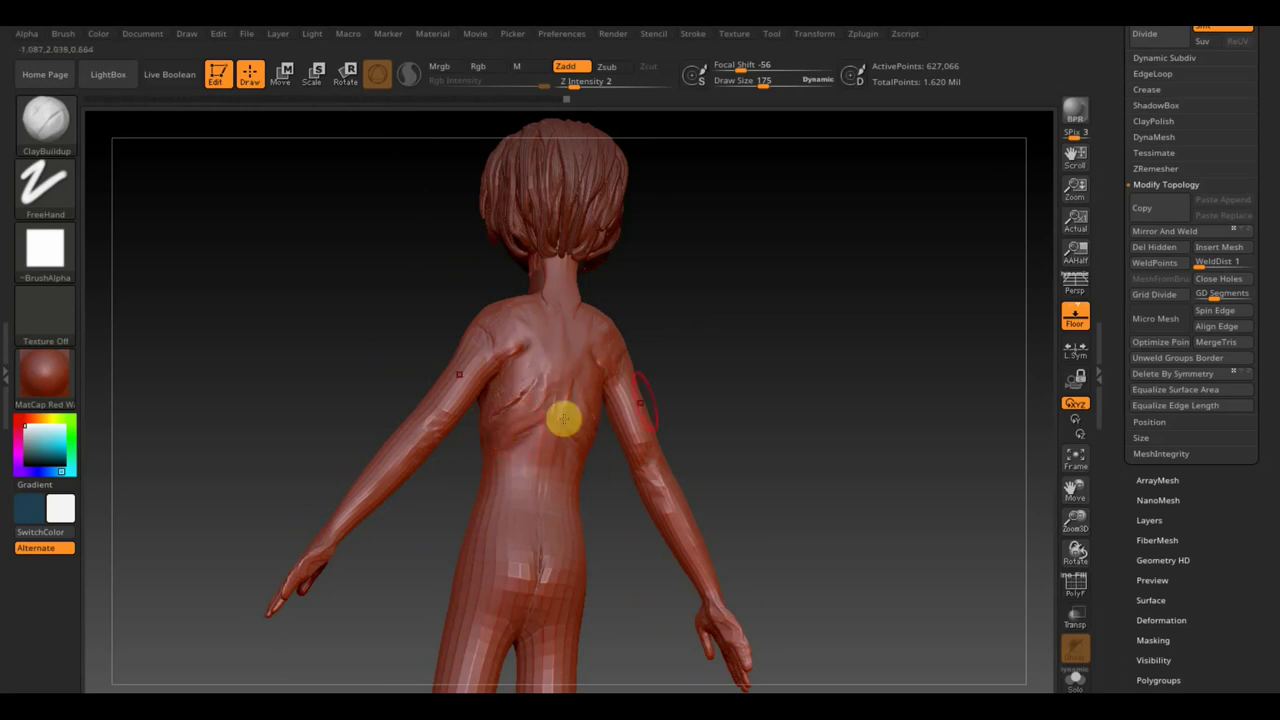
{"action": "mouse_move", "coordinate": [754, 360]}
{"action": "left_mouse_down"}
{"action": "mouse_move", "coordinate": [923, 360]}
{"action": "mouse_move", "coordinate": [862, 387]}
{"action": "left_mouse_up"}
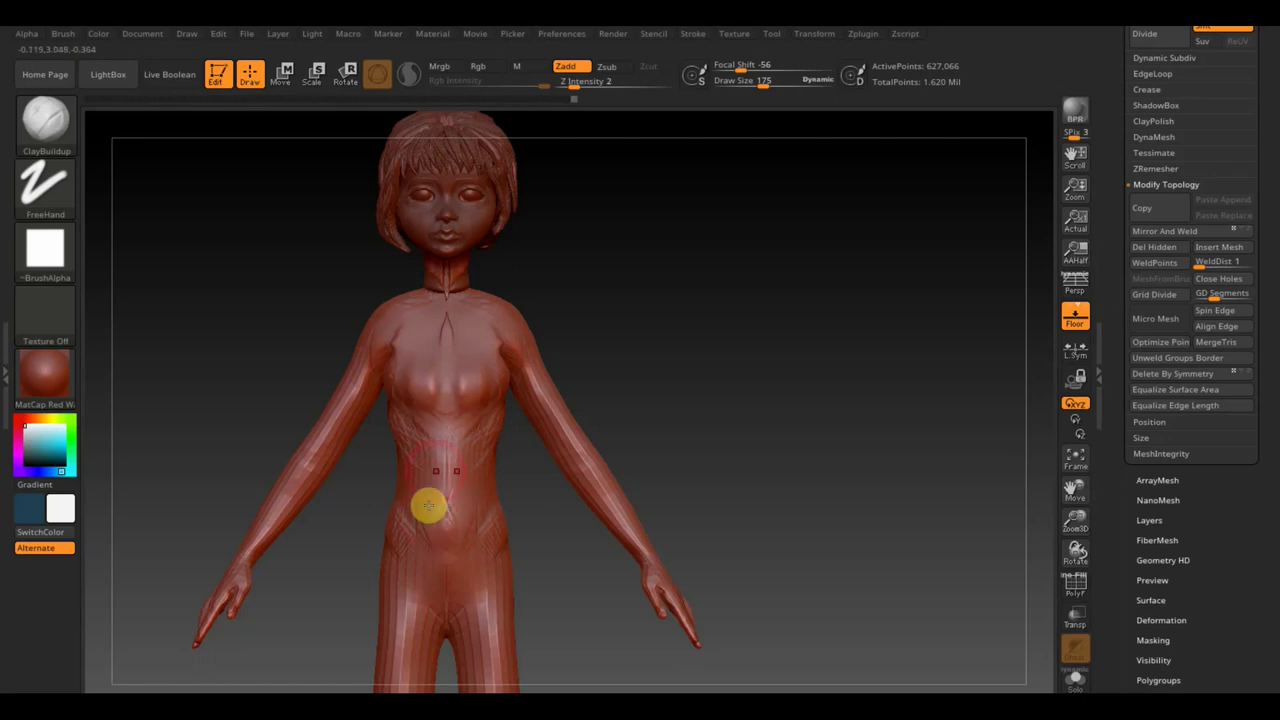
- Smooth the chest, re-DynaMesh the figure, and smooth the upper chest and shoulder
{"action": "key", "text": "shift"}
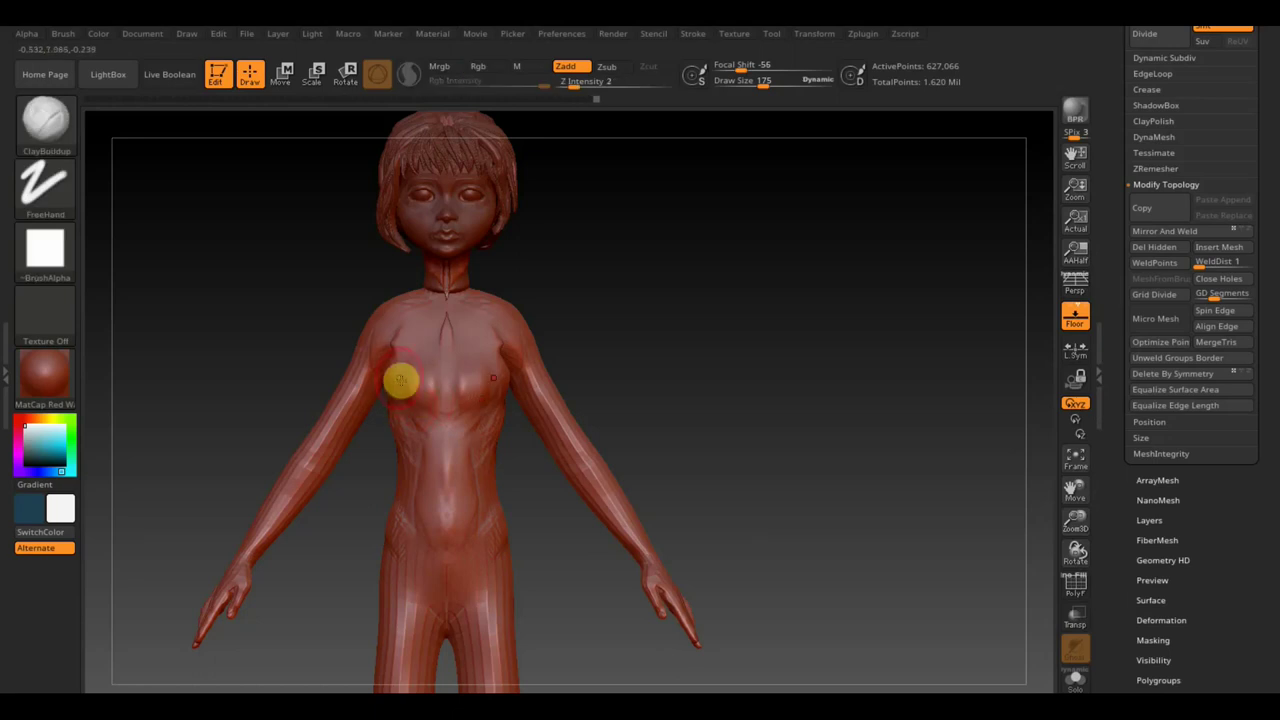
{"action": "left_click_drag", "start_coordinate": [400, 380], "coordinate": [491, 313], "text": "shift"}
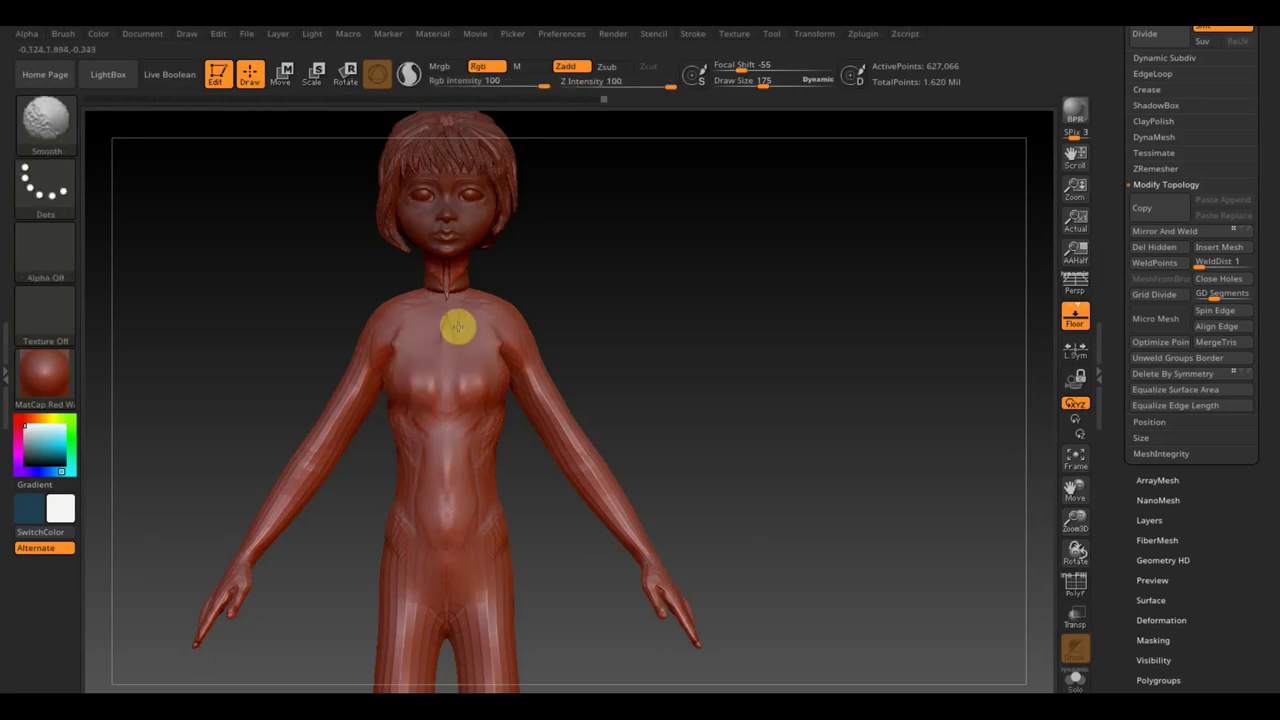
{"action": "left_click_drag", "start_coordinate": [665, 236], "coordinate": [712, 372], "text": "ctrl"}
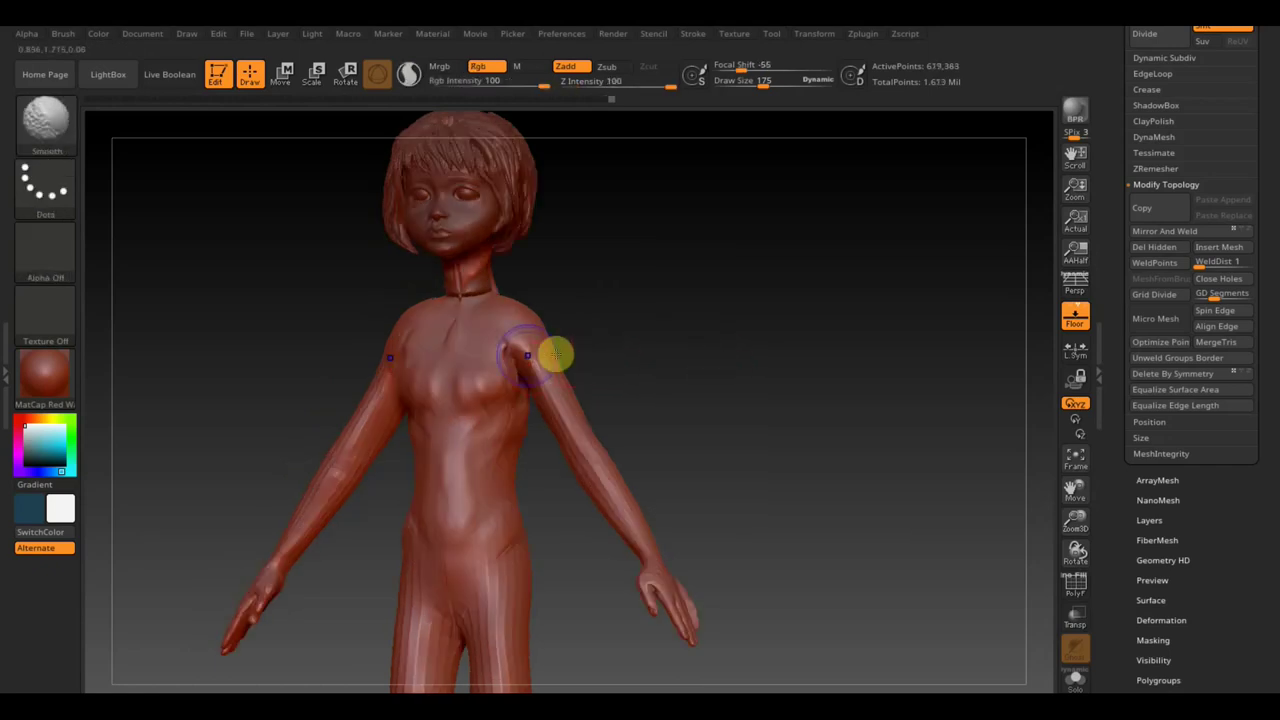
{"action": "mouse_move", "coordinate": [554, 351]}
{"action": "left_mouse_down", "text": "shift"}
{"action": "mouse_move", "coordinate": [505, 366]}
{"action": "mouse_move", "coordinate": [512, 407]}
{"action": "left_mouse_up", "text": "shift"}
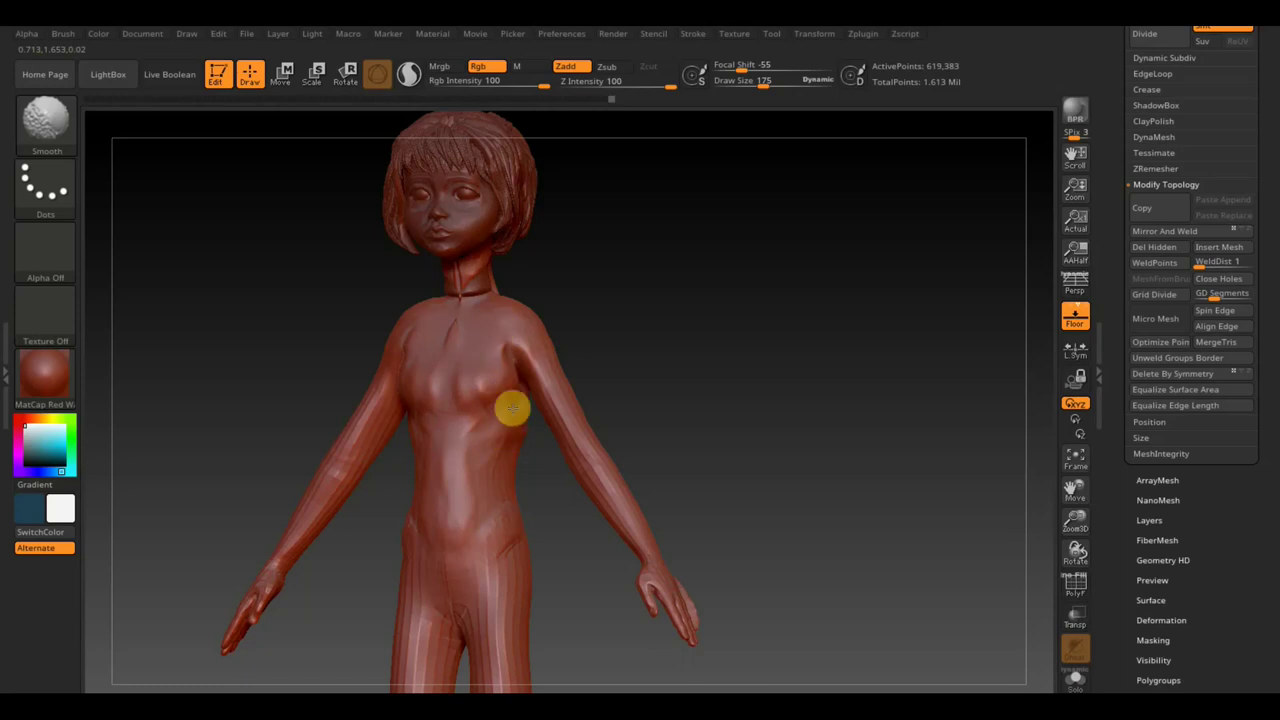
{"action": "left_click_drag", "start_coordinate": [714, 346], "coordinate": [746, 377], "text": "alt"}
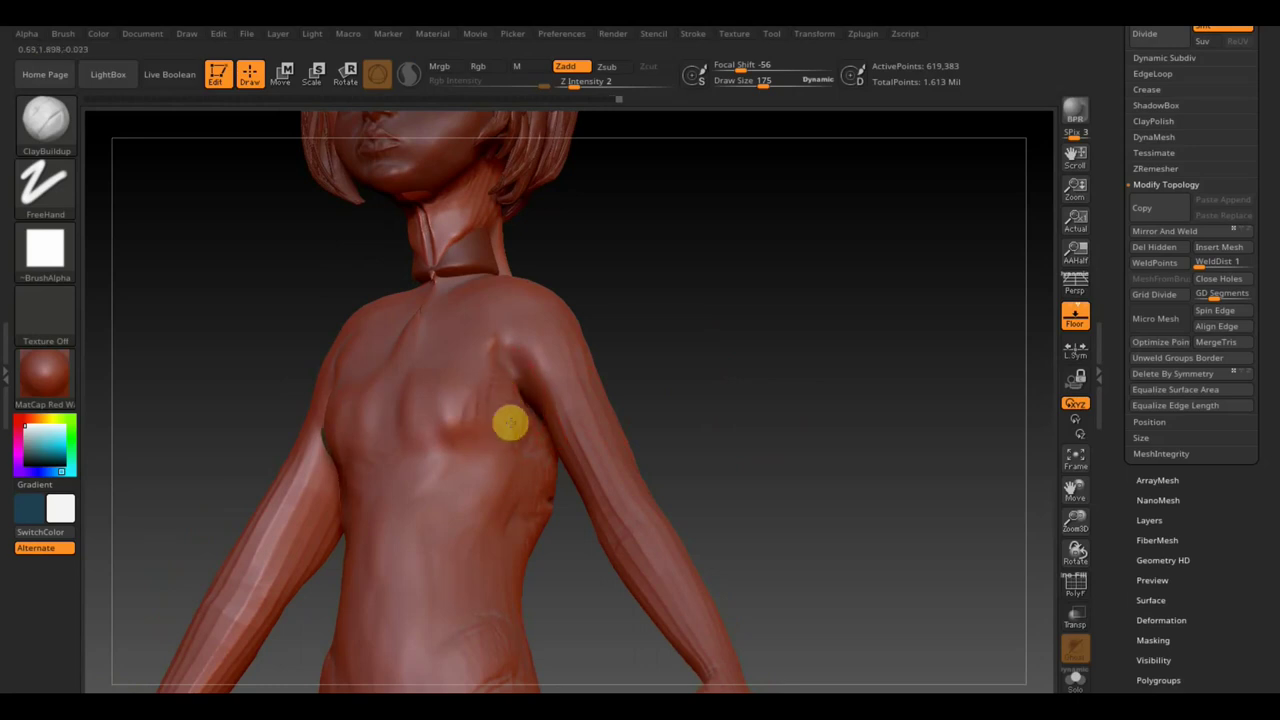
- Build up clay on the right chest, then view the figure in side profile
{"action": "mouse_move", "coordinate": [510, 423]}
{"action": "left_mouse_down"}
{"action": "mouse_move", "coordinate": [414, 440]}
{"action": "mouse_move", "coordinate": [461, 358]}
{"action": "mouse_move", "coordinate": [437, 369]}
{"action": "mouse_move", "coordinate": [491, 353]}
{"action": "left_mouse_up"}
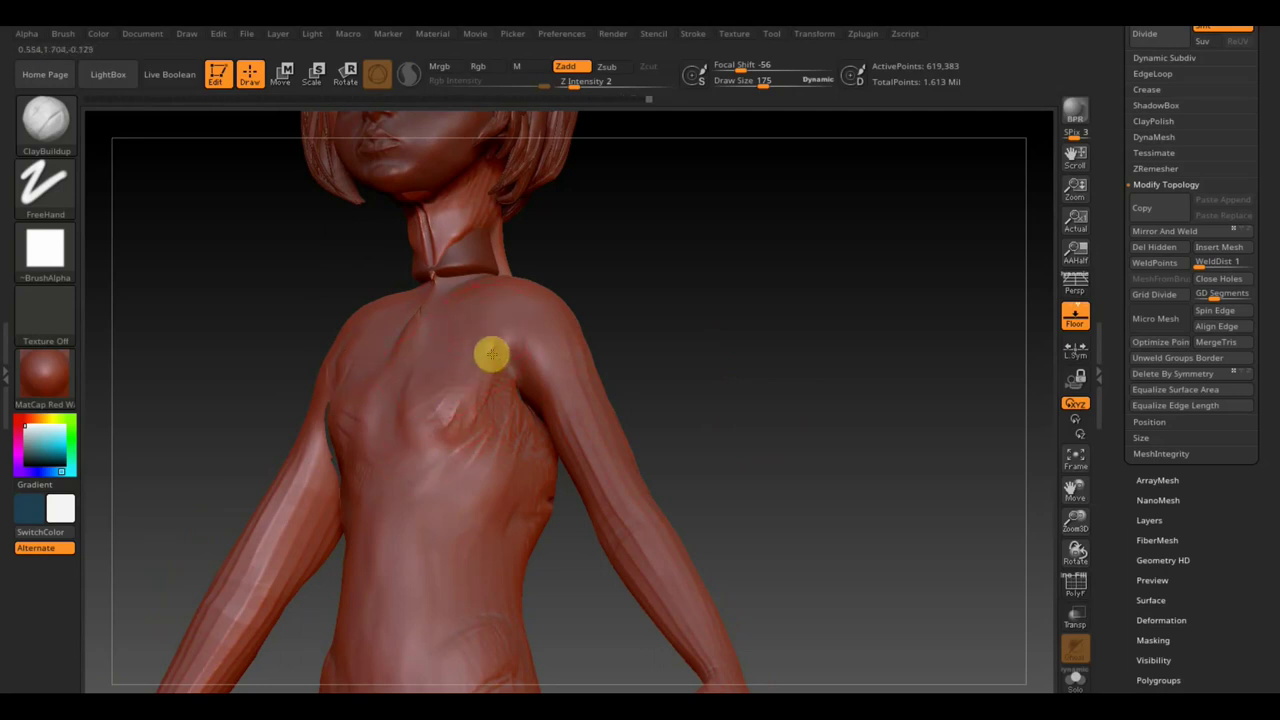
{"action": "right_click_drag", "start_coordinate": [491, 353], "coordinate": [466, 274]}
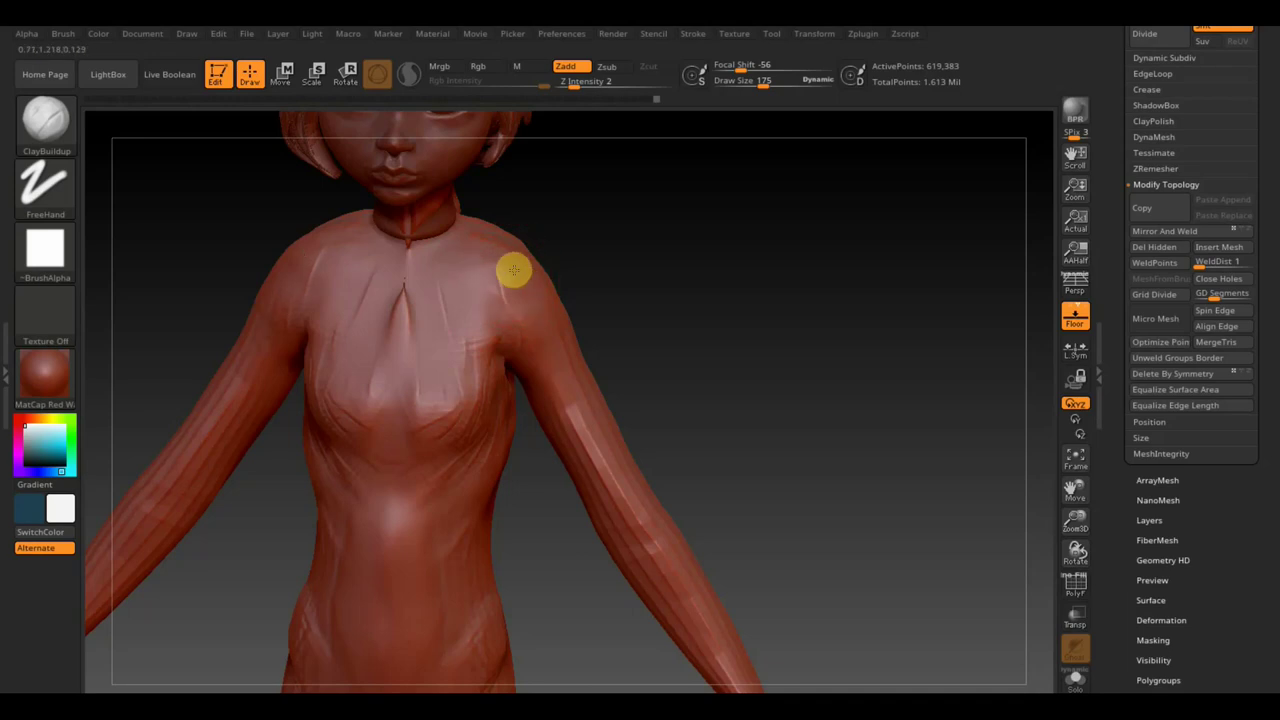
{"action": "right_click_drag", "start_coordinate": [666, 277], "coordinate": [591, 271]}
{"action": "right_click_drag", "start_coordinate": [686, 254], "coordinate": [773, 277], "text": "shift"}
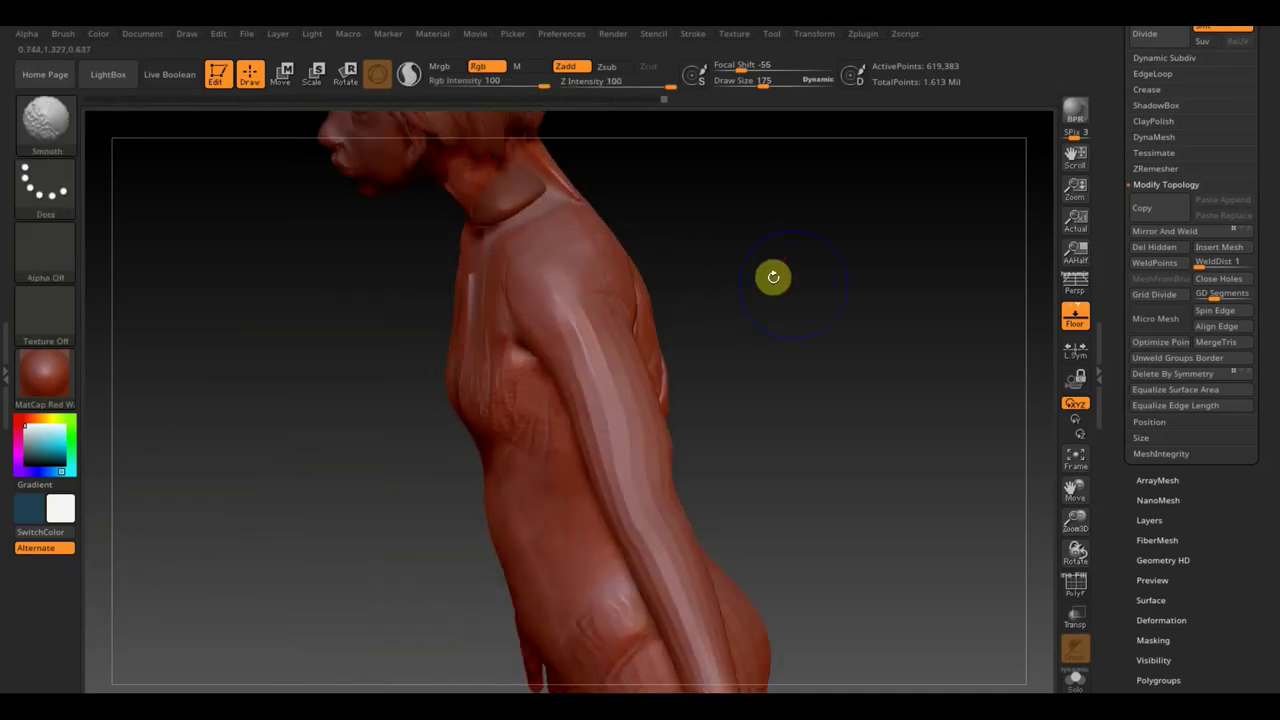
- Switch to Move Topological at draw size 394, turn to the front, and smooth the chest
{"action": "key", "text": "f"}
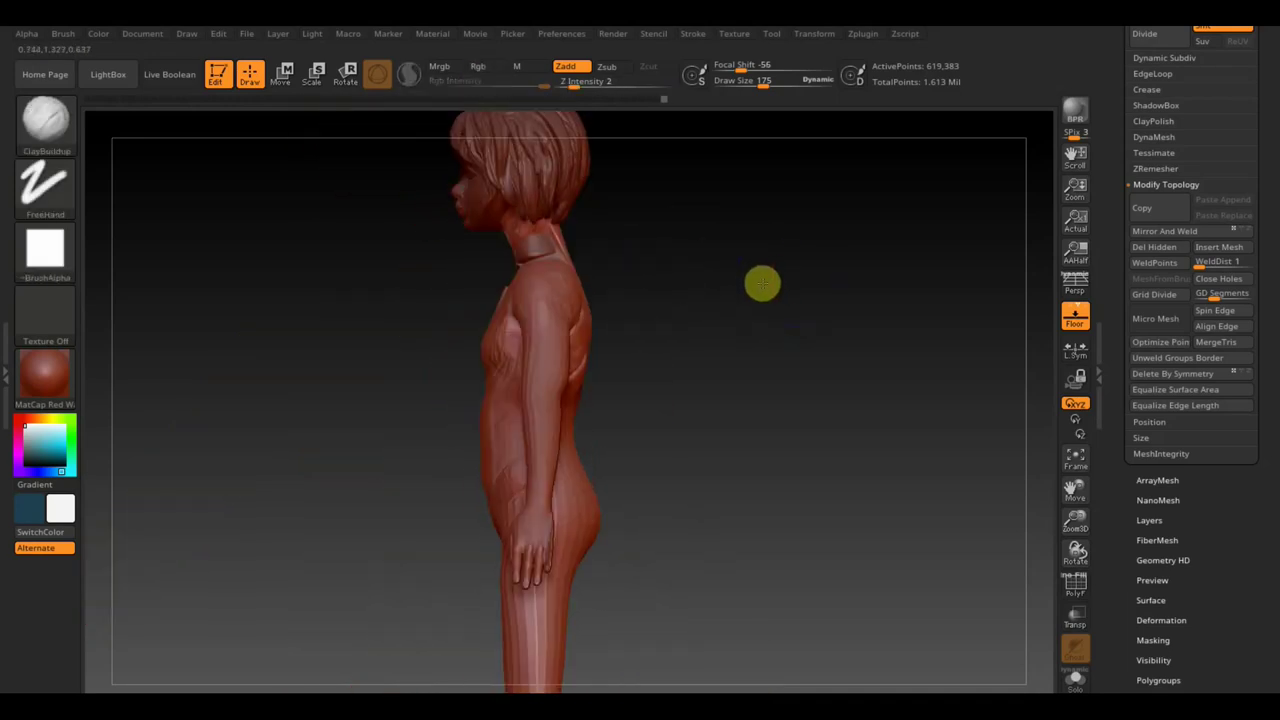
{"action": "left_click", "coordinate": [45, 125]}
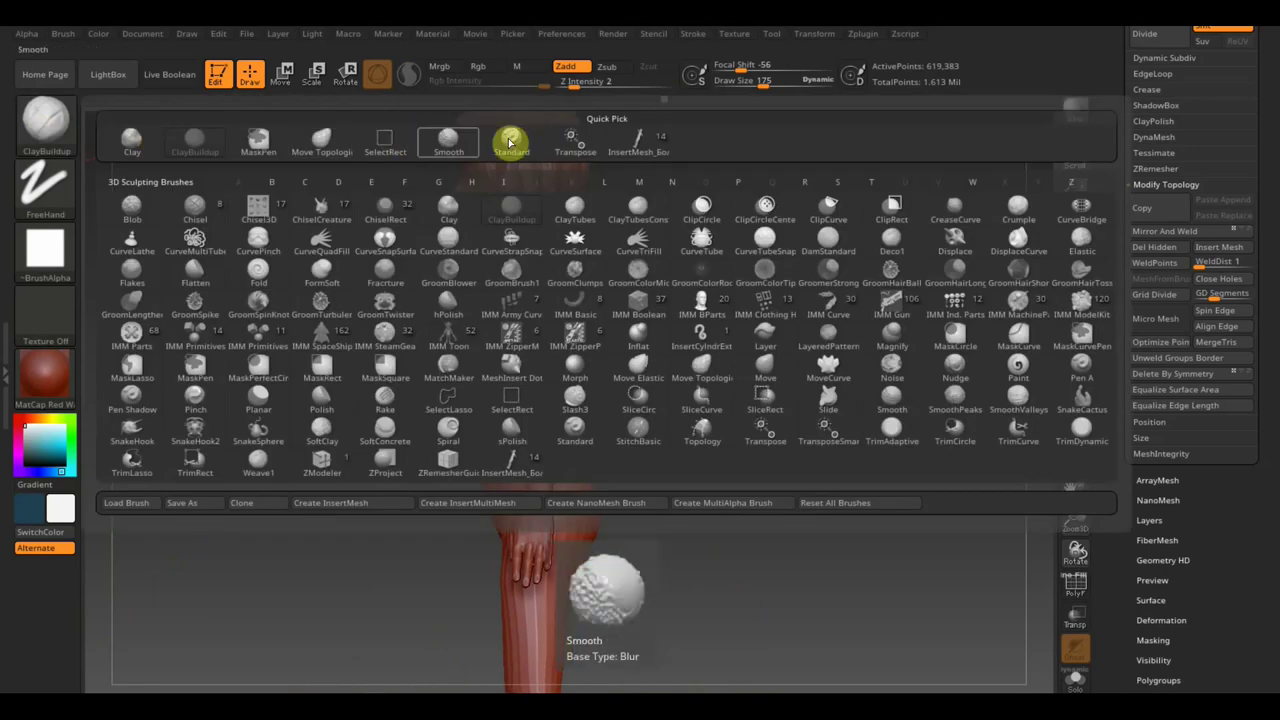
{"action": "left_click", "coordinate": [331, 146]}
{"action": "left_click_drag", "start_coordinate": [768, 84], "coordinate": [787, 84]}
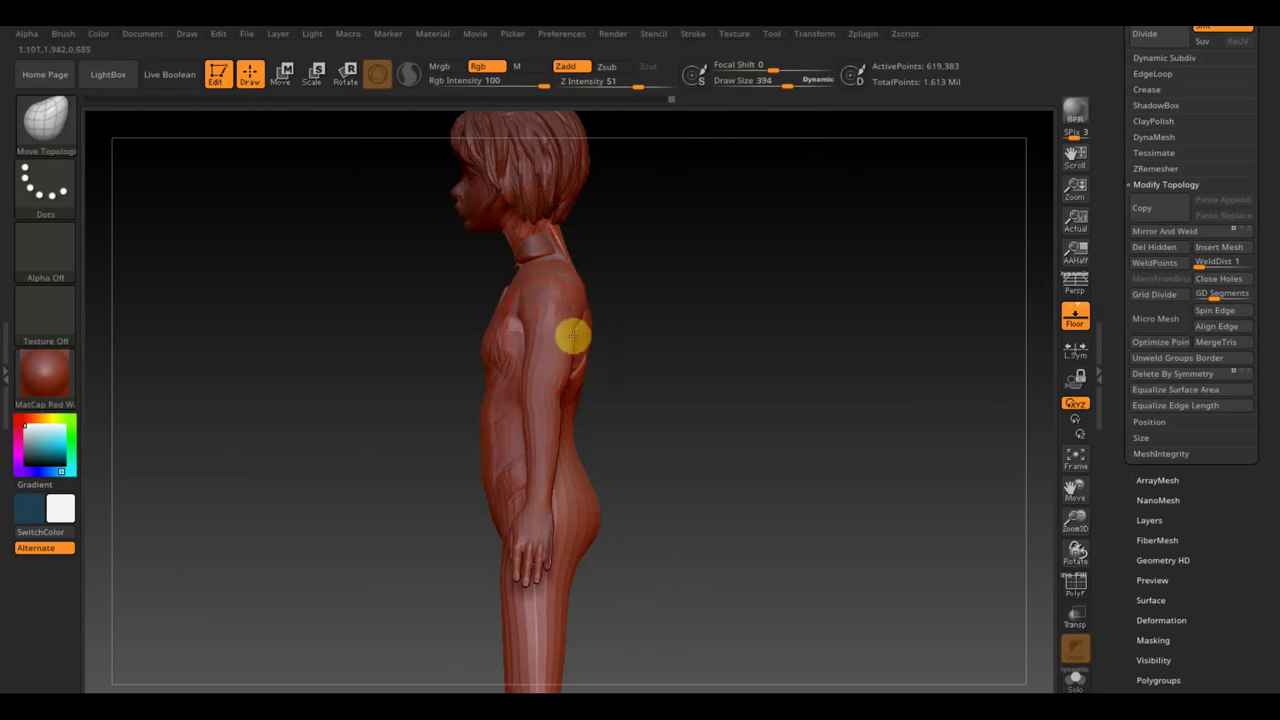
{"action": "right_click_drag", "start_coordinate": [572, 336], "coordinate": [517, 263]}
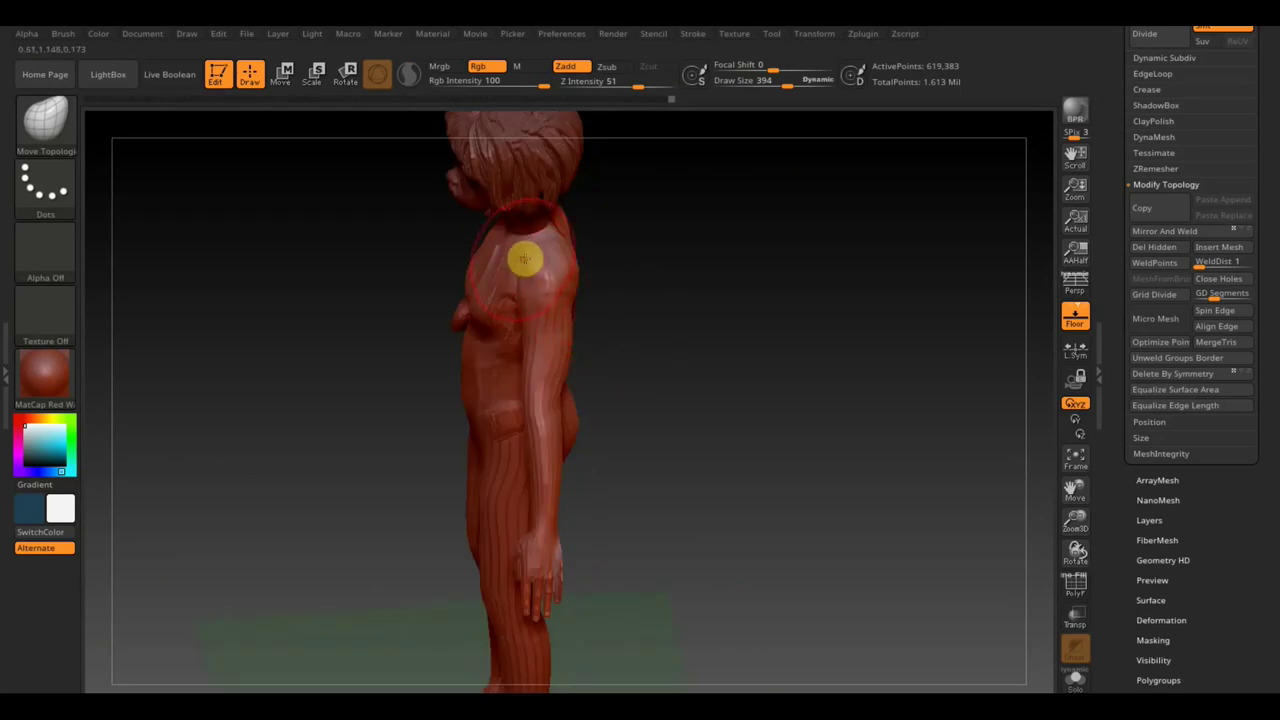
{"action": "left_click_drag", "start_coordinate": [677, 272], "coordinate": [748, 231]}
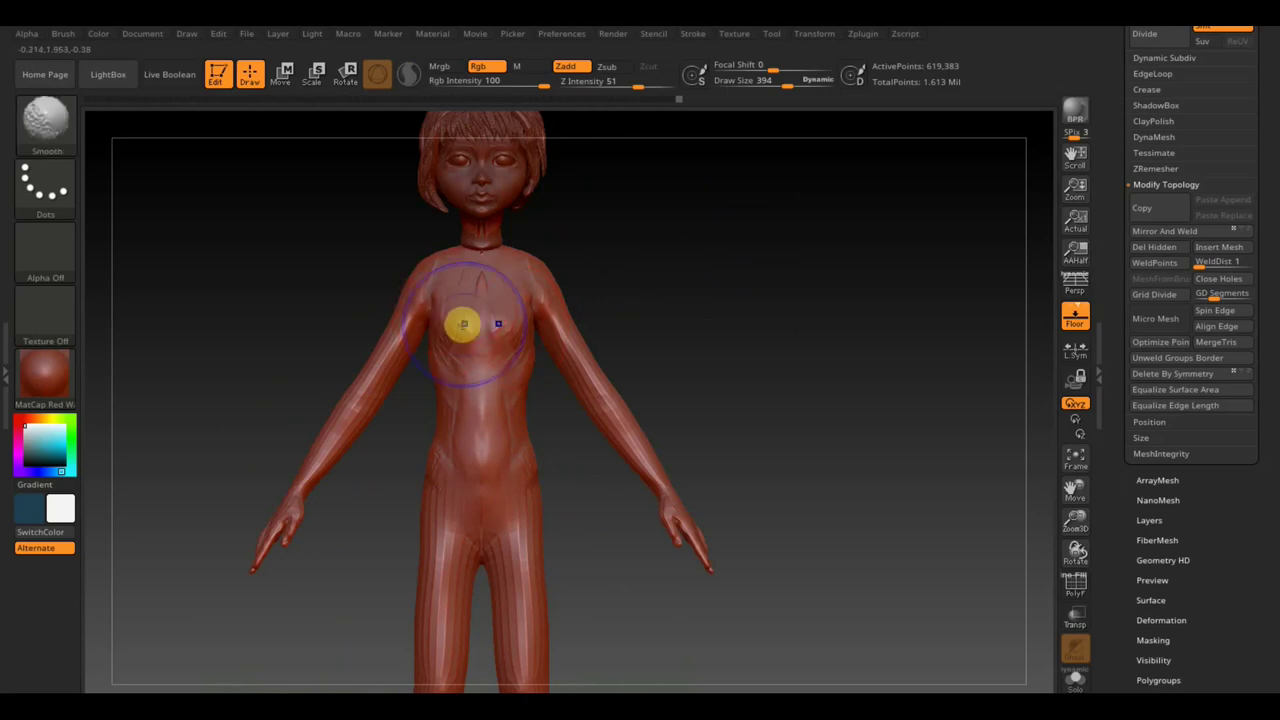
{"action": "mouse_move", "coordinate": [453, 312]}
{"action": "left_mouse_down", "text": "shift"}
{"action": "mouse_move", "coordinate": [463, 353]}
{"action": "mouse_move", "coordinate": [471, 309]}
{"action": "mouse_move", "coordinate": [470, 432]}
{"action": "left_mouse_up", "text": "shift"}
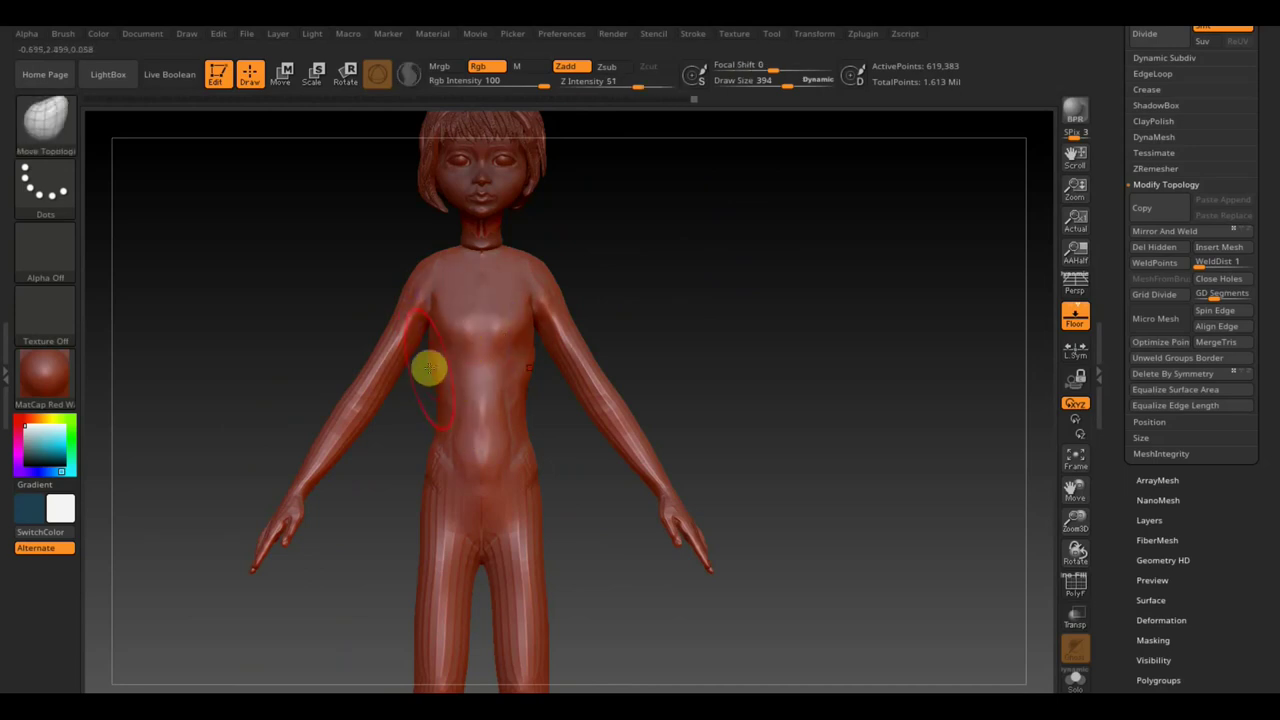
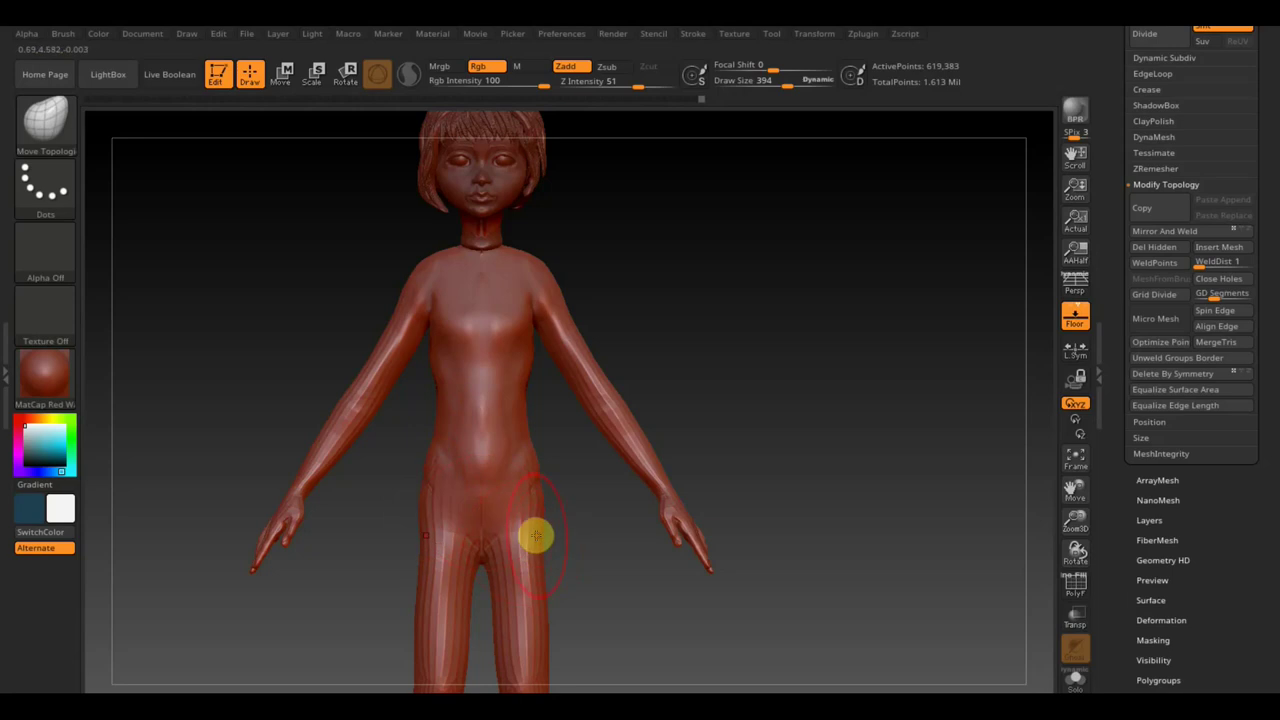
- Trim the geometry around the head with a TrimRect rectangle, leaving 543,826 active points
{"action": "right_click_drag", "start_coordinate": [566, 543], "coordinate": [505, 537]}
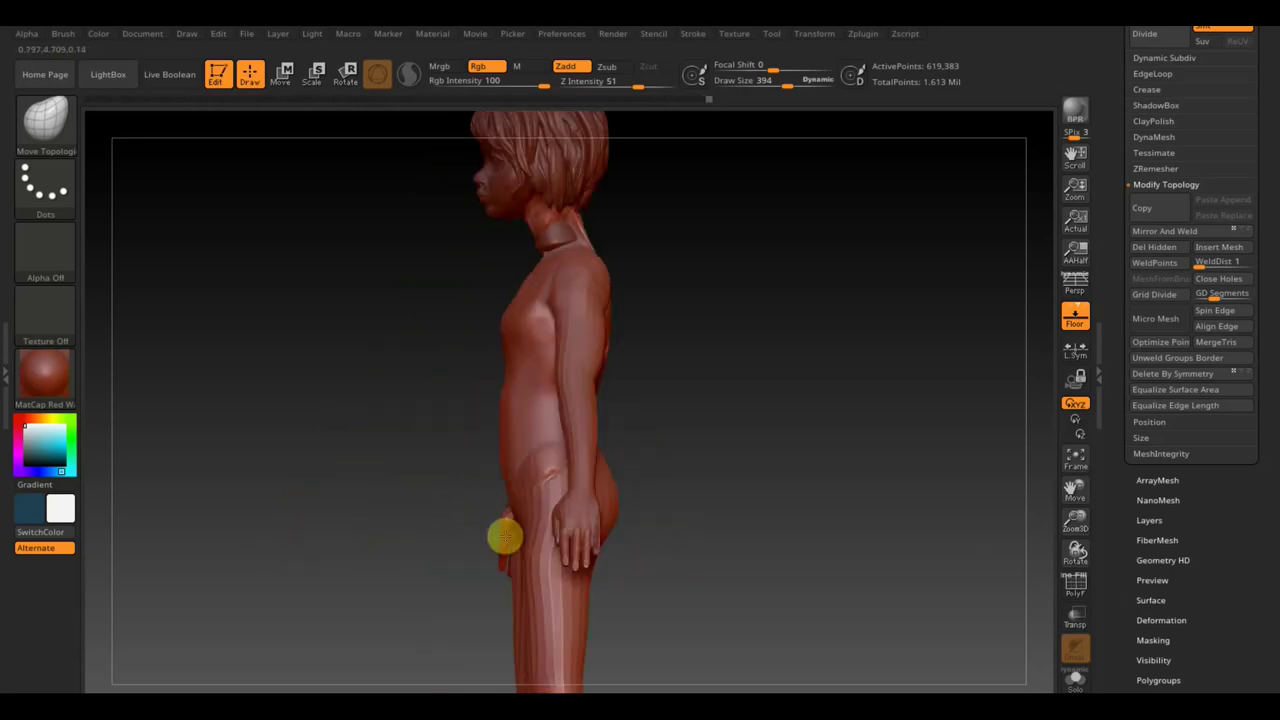
{"action": "mouse_move", "coordinate": [791, 360]}
{"action": "left_mouse_down"}
{"action": "mouse_move", "coordinate": [760, 433]}
{"action": "mouse_move", "coordinate": [793, 392]}
{"action": "left_mouse_up"}
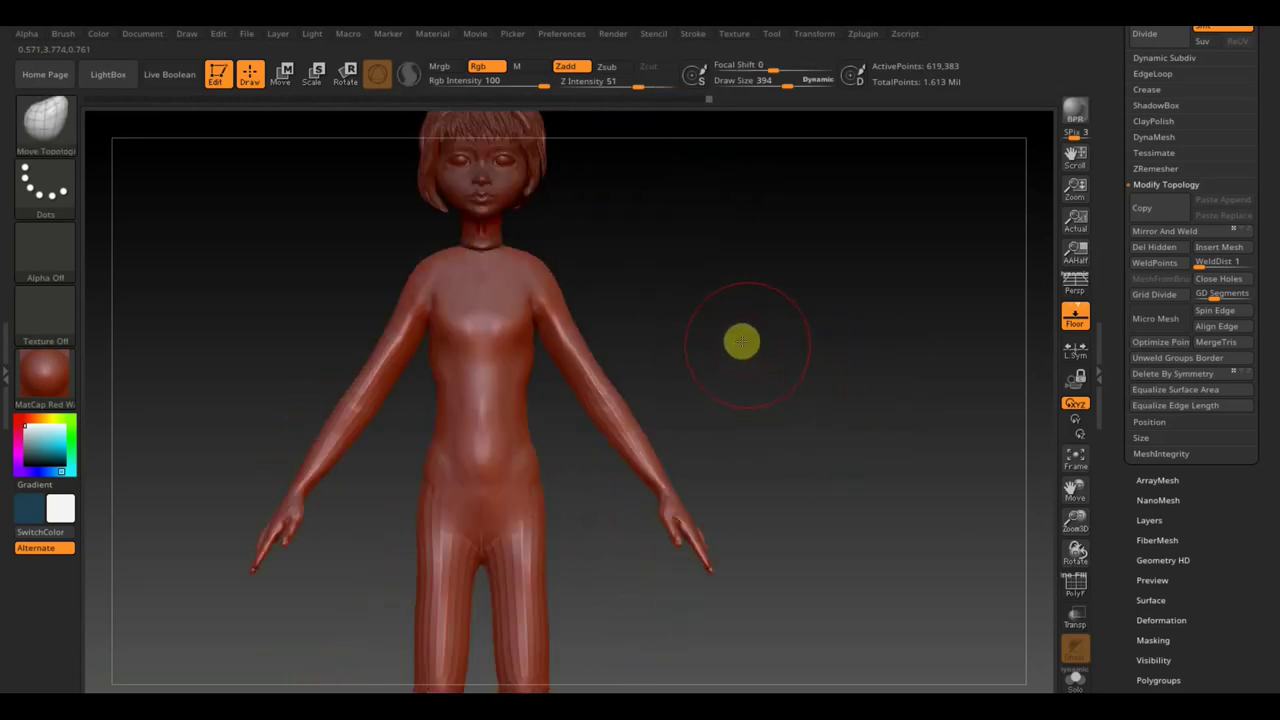
{"action": "left_click_drag", "start_coordinate": [740, 343], "coordinate": [743, 486], "text": "alt"}
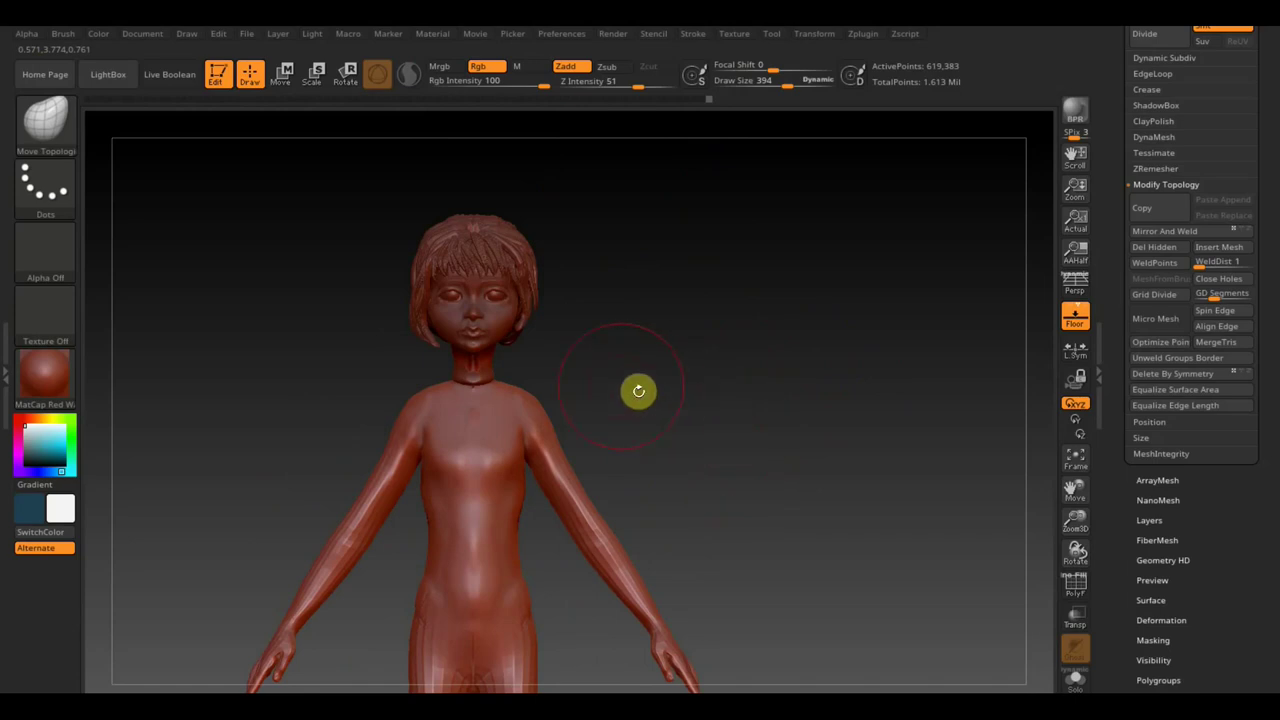
{"action": "key", "text": "b"}
{"action": "left_click", "coordinate": [952, 213]}
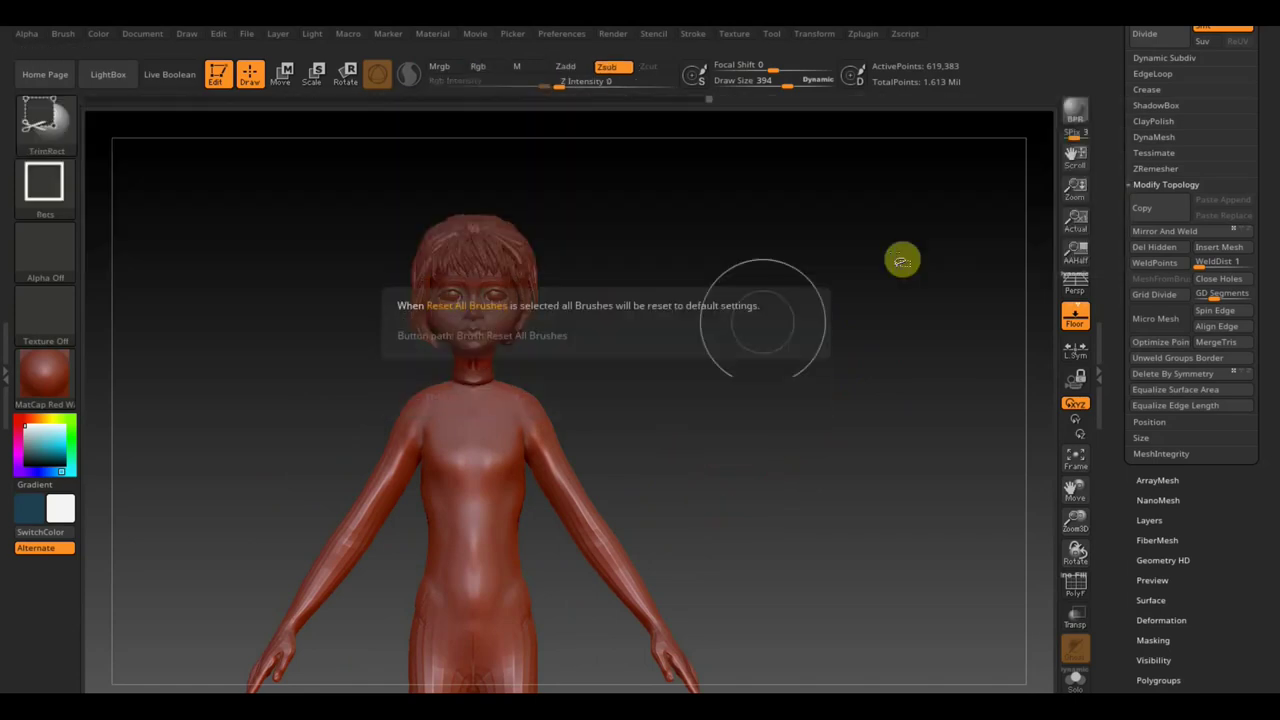
{"action": "left_click_drag", "start_coordinate": [357, 193], "coordinate": [591, 377], "text": "ctrl+shift"}
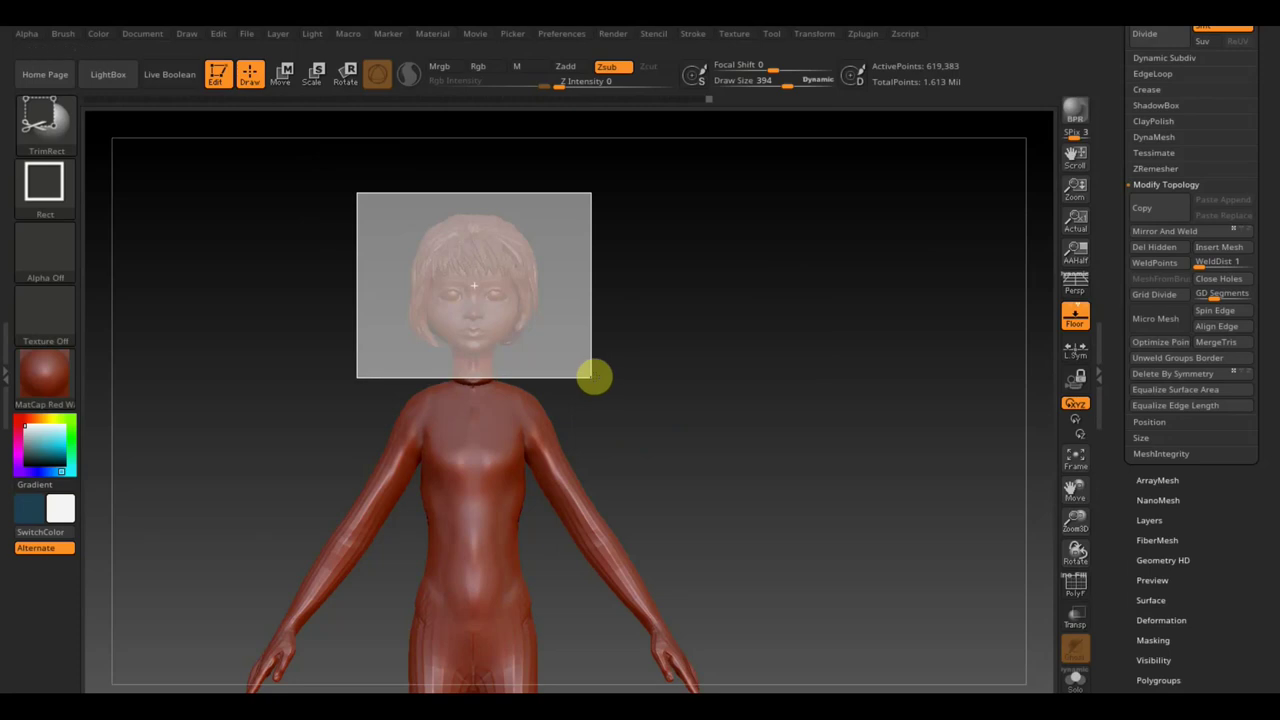
{"action": "mouse_move", "coordinate": [717, 377]}
{"action": "left_mouse_down"}
{"action": "mouse_move", "coordinate": [823, 389]}
{"action": "mouse_move", "coordinate": [767, 473]}
{"action": "left_mouse_up"}
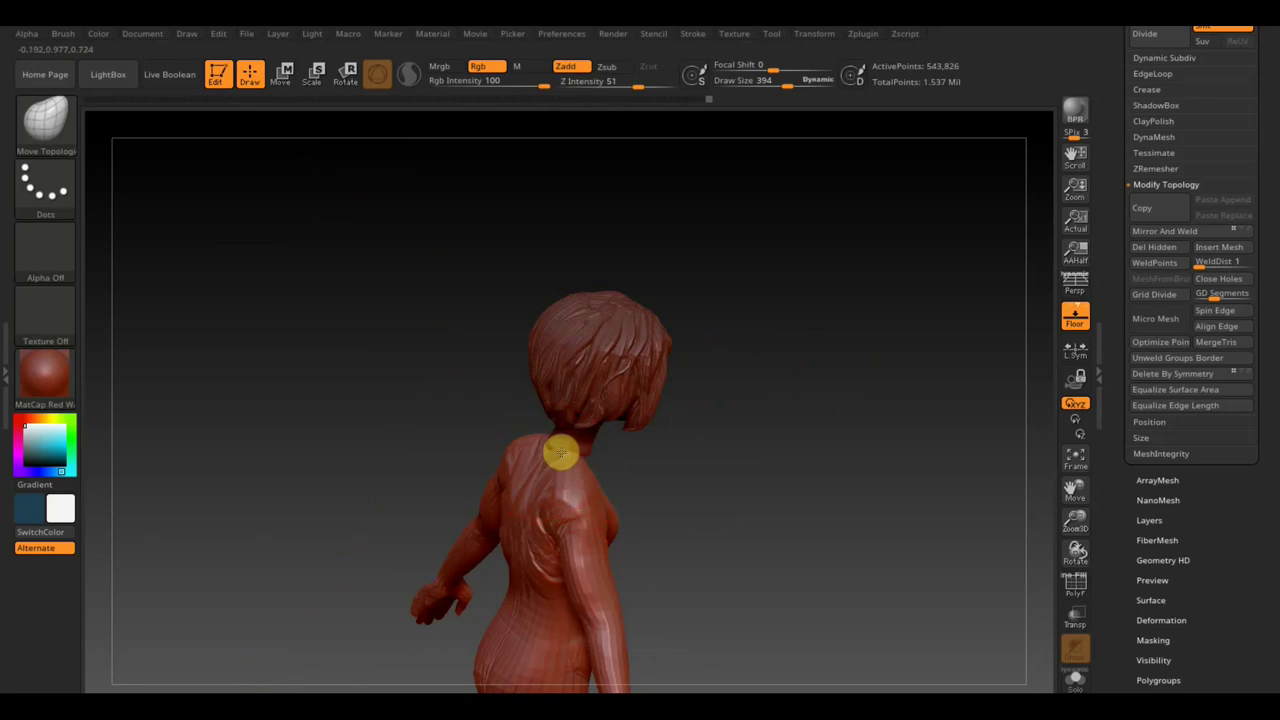
- Drop Draw Size to 258 and orbit the figure through side, front and back views
{"action": "left_click_drag", "start_coordinate": [556, 458], "coordinate": [631, 457]}
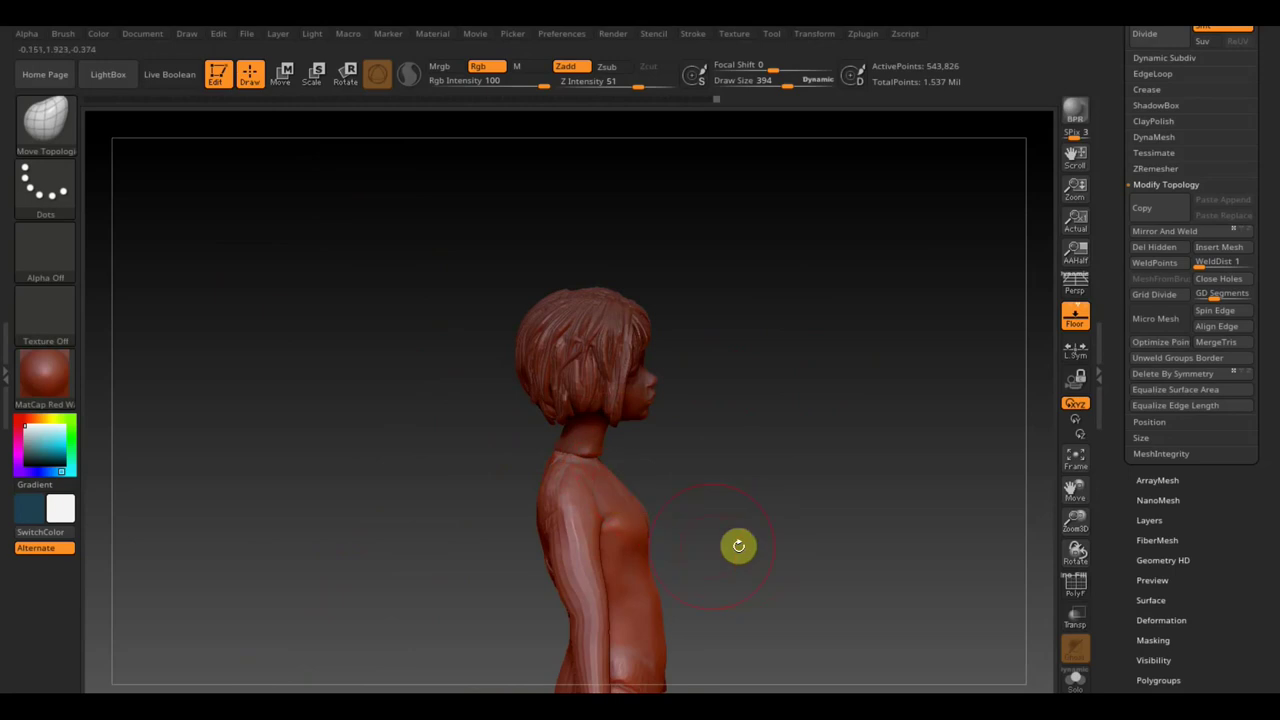
{"action": "left_click_drag", "start_coordinate": [737, 543], "coordinate": [729, 531]}
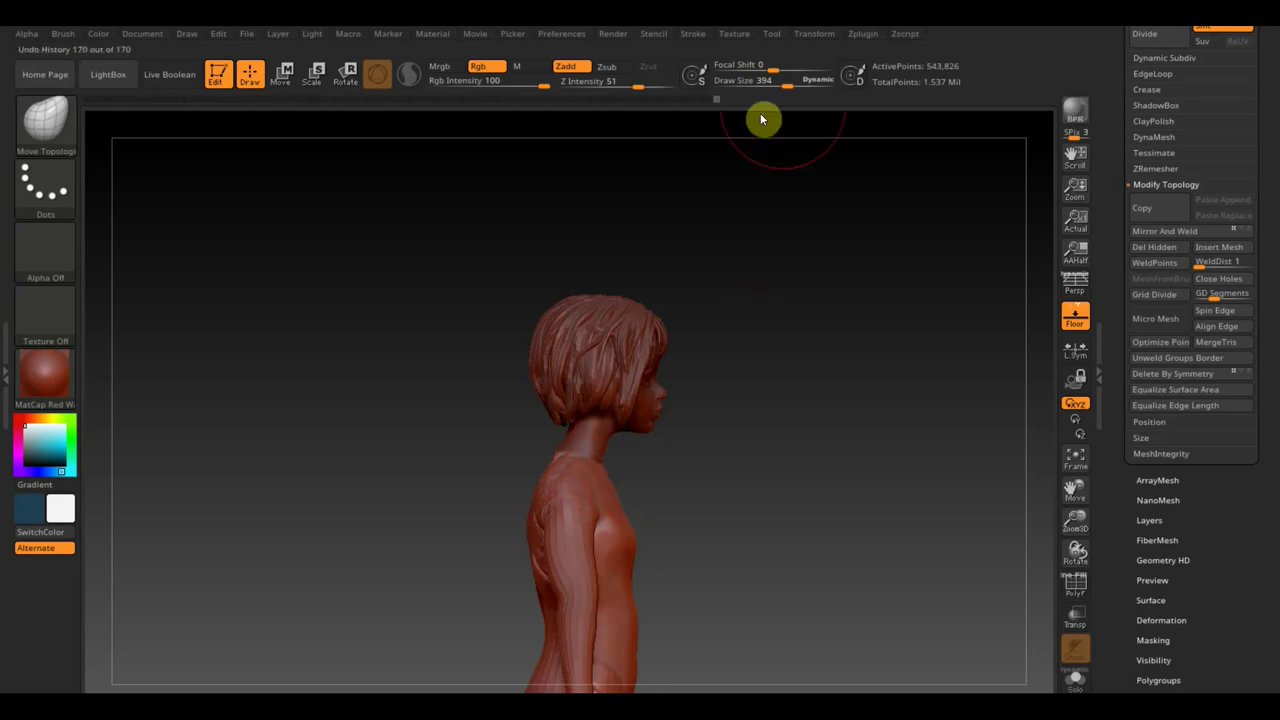
{"action": "left_click_drag", "start_coordinate": [788, 85], "coordinate": [774, 84]}
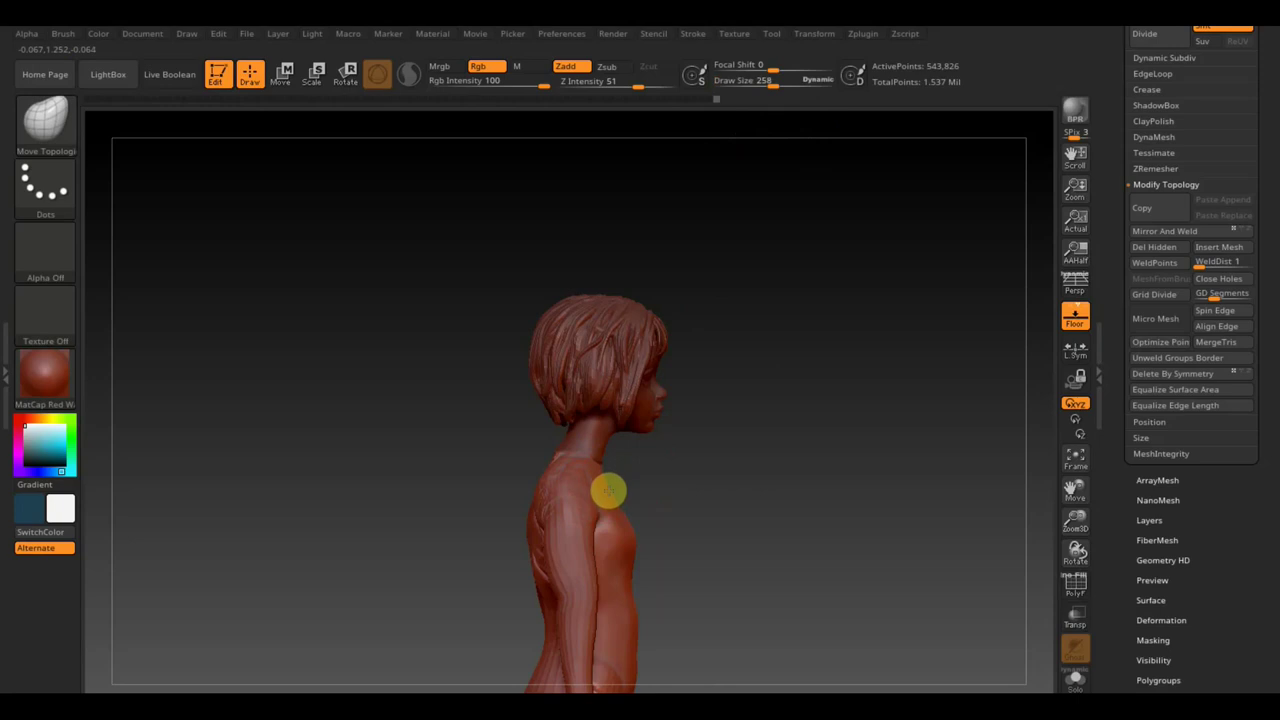
{"action": "left_click_drag", "start_coordinate": [768, 491], "coordinate": [680, 483]}
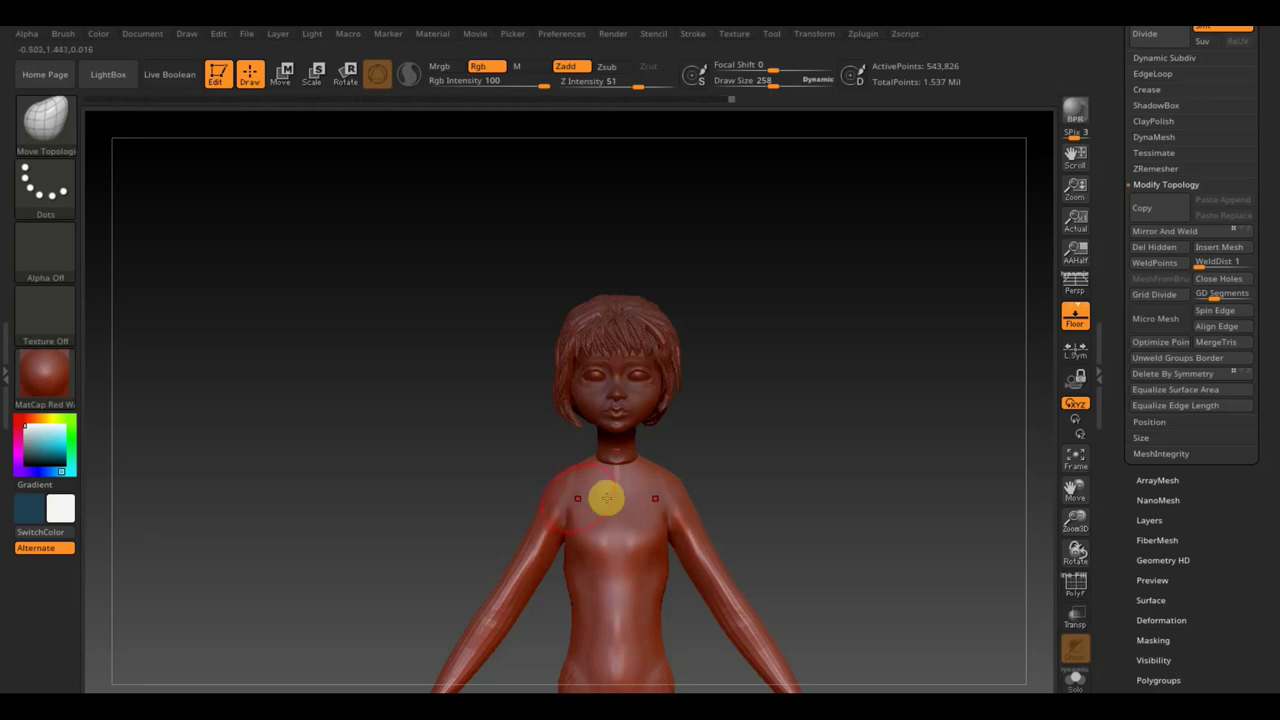
{"action": "left_click_drag", "start_coordinate": [756, 455], "coordinate": [753, 283], "text": "alt"}
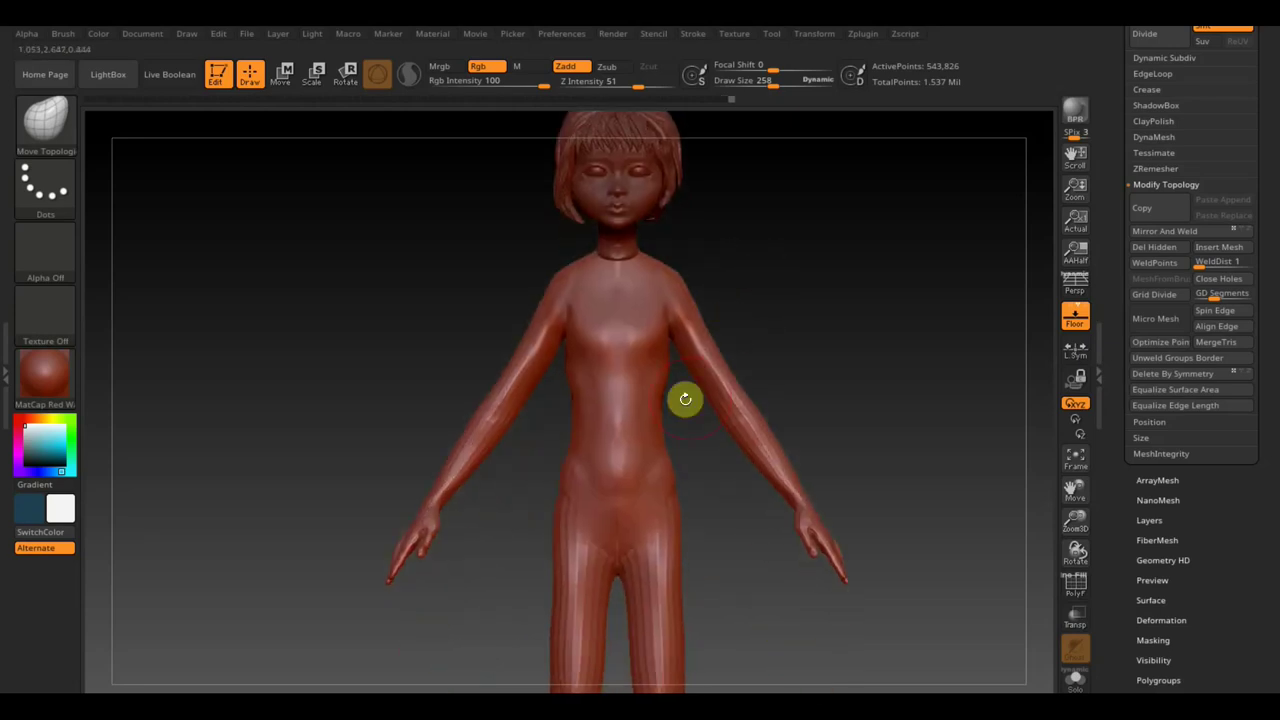
{"action": "mouse_move", "coordinate": [685, 399]}
{"action": "left_mouse_down"}
{"action": "mouse_move", "coordinate": [783, 311]}
{"action": "mouse_move", "coordinate": [669, 340]}
{"action": "mouse_move", "coordinate": [706, 323]}
{"action": "mouse_move", "coordinate": [703, 269]}
{"action": "mouse_move", "coordinate": [717, 306]}
{"action": "mouse_move", "coordinate": [755, 338]}
{"action": "left_mouse_up"}
{"action": "left_click_drag", "start_coordinate": [755, 339], "coordinate": [443, 297]}
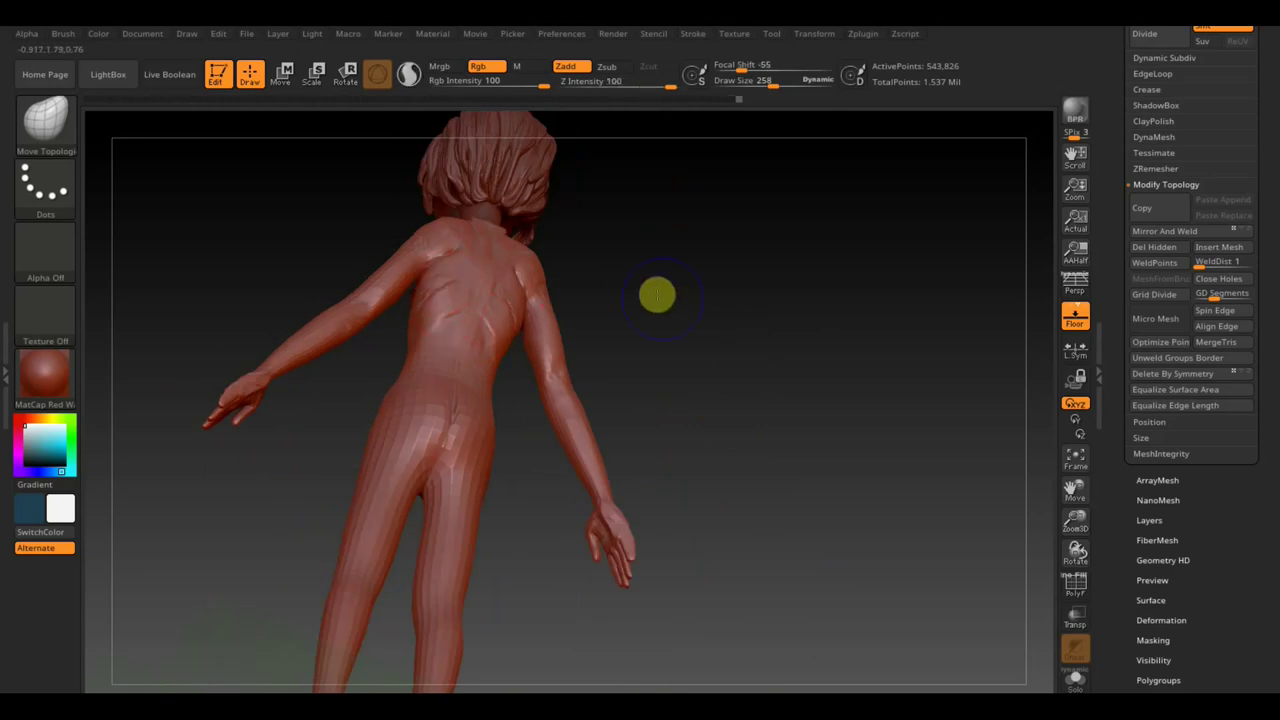
- Smooth the wrinkled area down the figure's back
{"action": "left_click_drag", "start_coordinate": [657, 294], "coordinate": [591, 323], "text": "shift"}
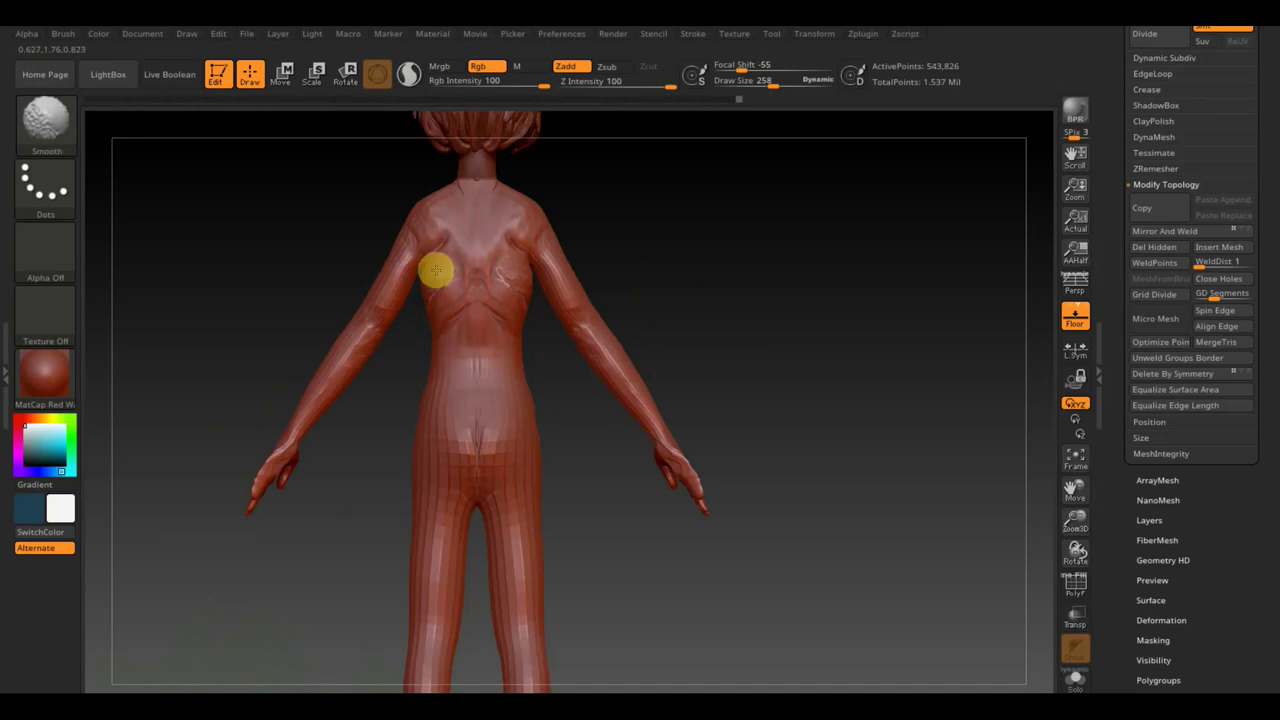
{"action": "left_click_drag", "start_coordinate": [436, 270], "coordinate": [494, 390], "text": "shift"}
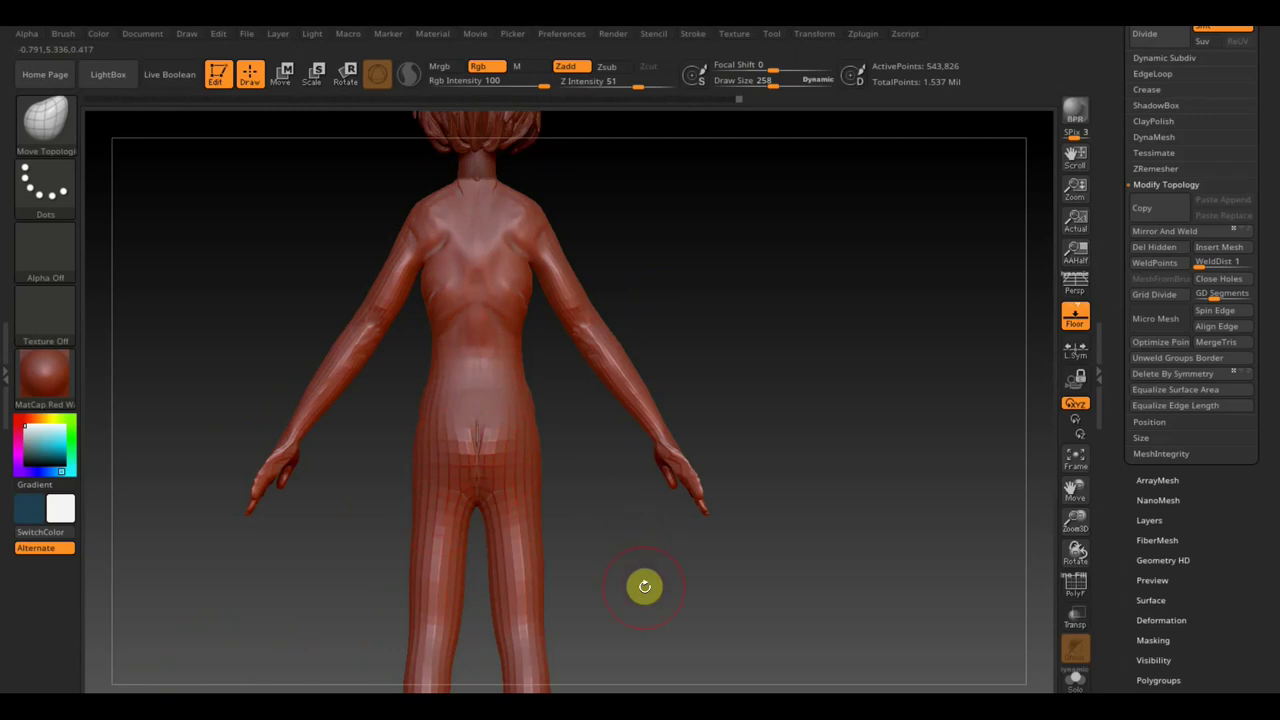
{"action": "left_click_drag", "start_coordinate": [643, 587], "coordinate": [644, 587], "text": "shift"}
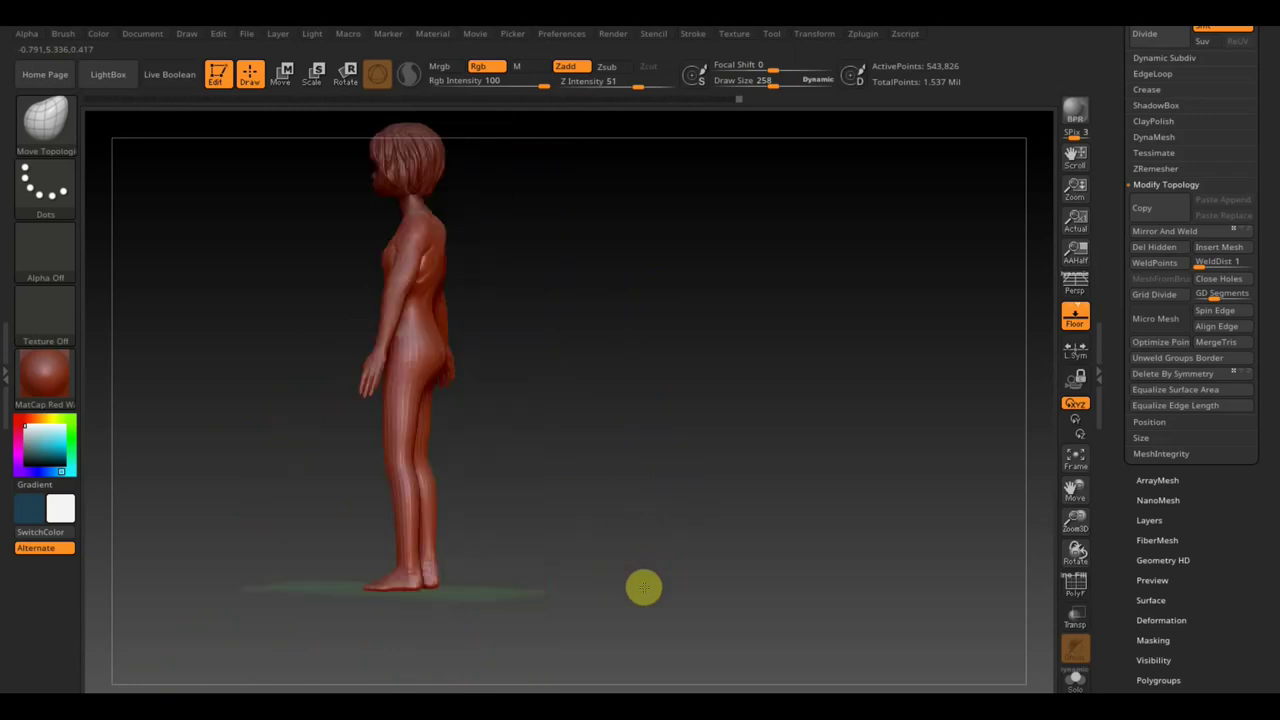
- Mask a band across both upper arms with a symmetric mask rectangle
{"action": "left_click_drag", "start_coordinate": [686, 468], "coordinate": [666, 574]}
{"action": "mouse_move", "coordinate": [605, 385]}
{"action": "left_mouse_down"}
{"action": "mouse_move", "coordinate": [626, 394]}
{"action": "mouse_move", "coordinate": [626, 297]}
{"action": "mouse_move", "coordinate": [714, 486]}
{"action": "mouse_move", "coordinate": [666, 414]}
{"action": "mouse_move", "coordinate": [749, 485]}
{"action": "left_mouse_up"}
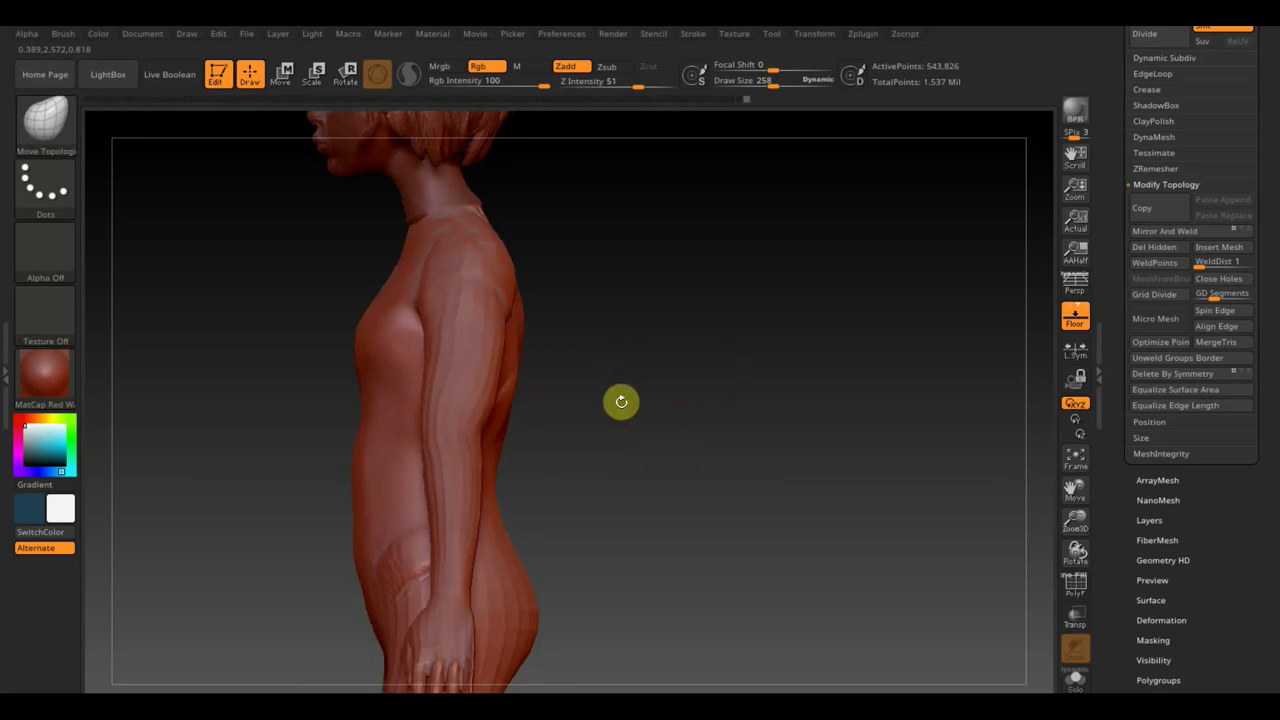
{"action": "mouse_move", "coordinate": [620, 400]}
{"action": "left_mouse_down"}
{"action": "mouse_move", "coordinate": [683, 477]}
{"action": "mouse_move", "coordinate": [894, 323]}
{"action": "mouse_move", "coordinate": [894, 294]}
{"action": "mouse_move", "coordinate": [817, 260]}
{"action": "left_mouse_up"}
{"action": "left_click_drag", "start_coordinate": [420, 340], "coordinate": [365, 255], "text": "ctrl"}
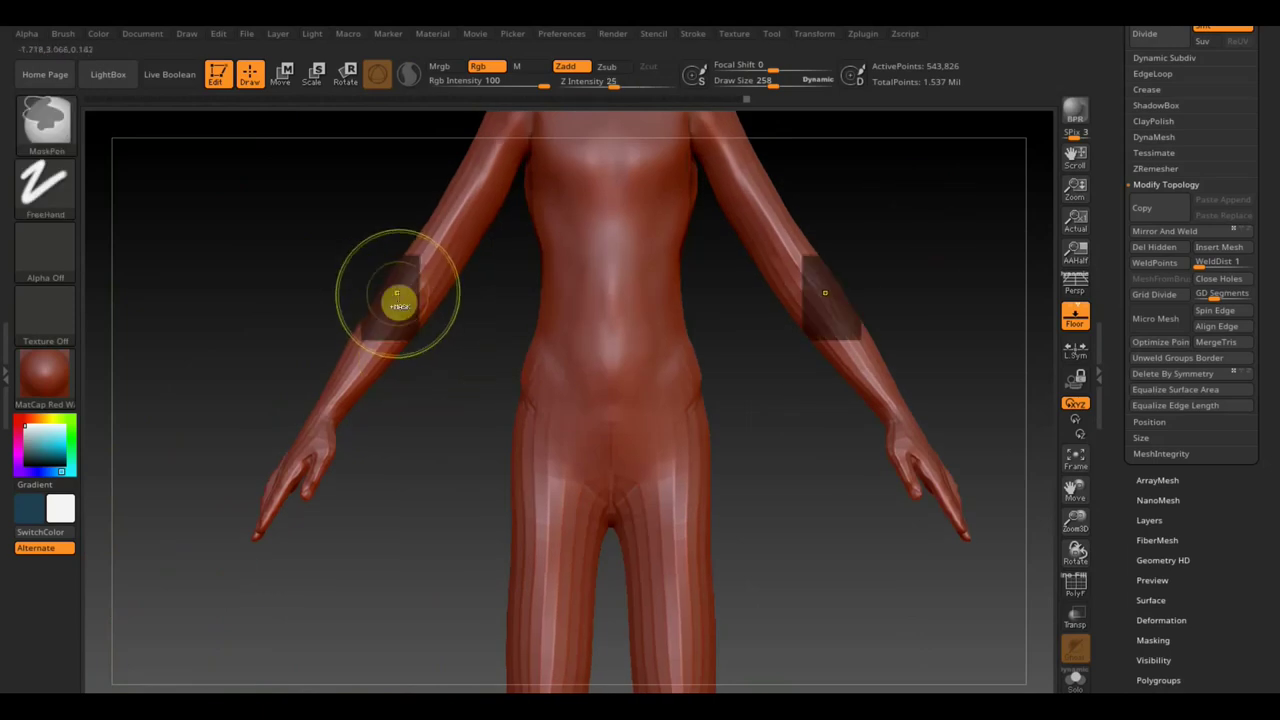
- Clear the old mask, mask the whole left arm down to the hand, and hide Floor
{"action": "key", "text": "ctrl+z"}
{"action": "mouse_move", "coordinate": [408, 297]}
{"action": "left_mouse_down", "text": "ctrl"}
{"action": "mouse_move", "coordinate": [389, 274]}
{"action": "mouse_move", "coordinate": [271, 523]}
{"action": "mouse_move", "coordinate": [223, 531]}
{"action": "left_mouse_up", "text": "ctrl"}
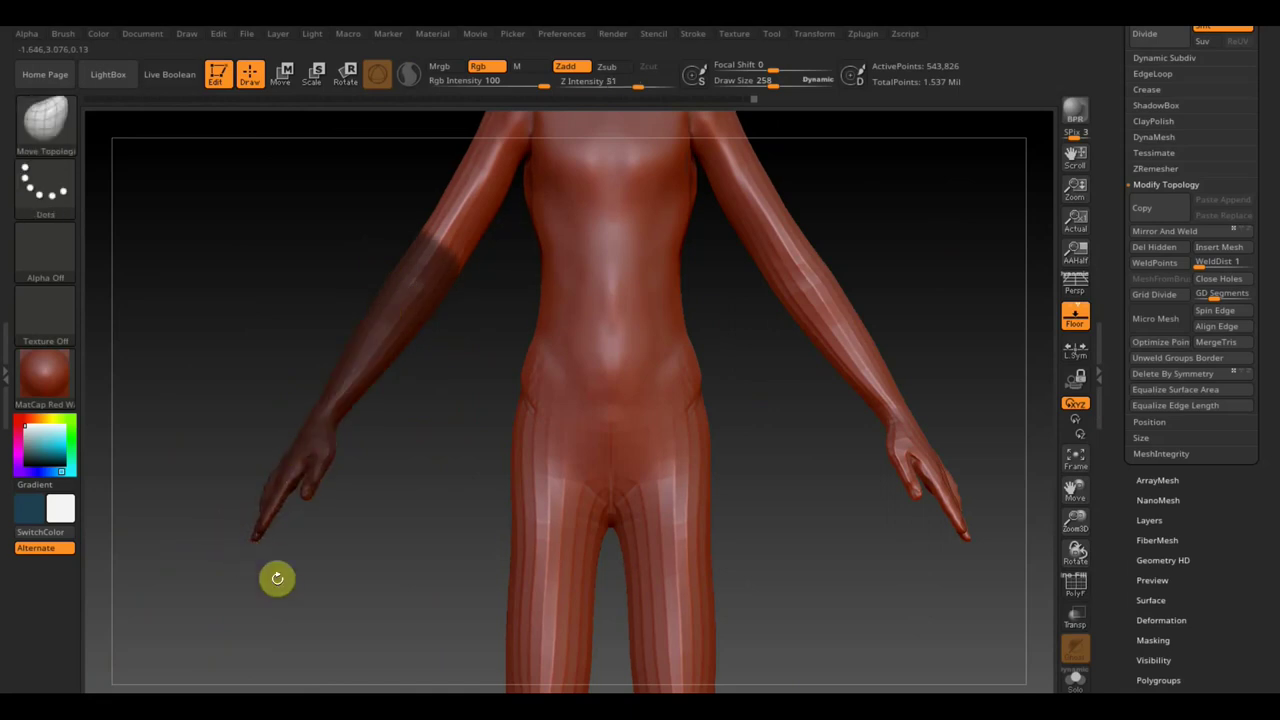
{"action": "mouse_move", "coordinate": [277, 578]}
{"action": "left_mouse_down"}
{"action": "mouse_move", "coordinate": [623, 597]}
{"action": "mouse_move", "coordinate": [606, 449]}
{"action": "left_mouse_up"}
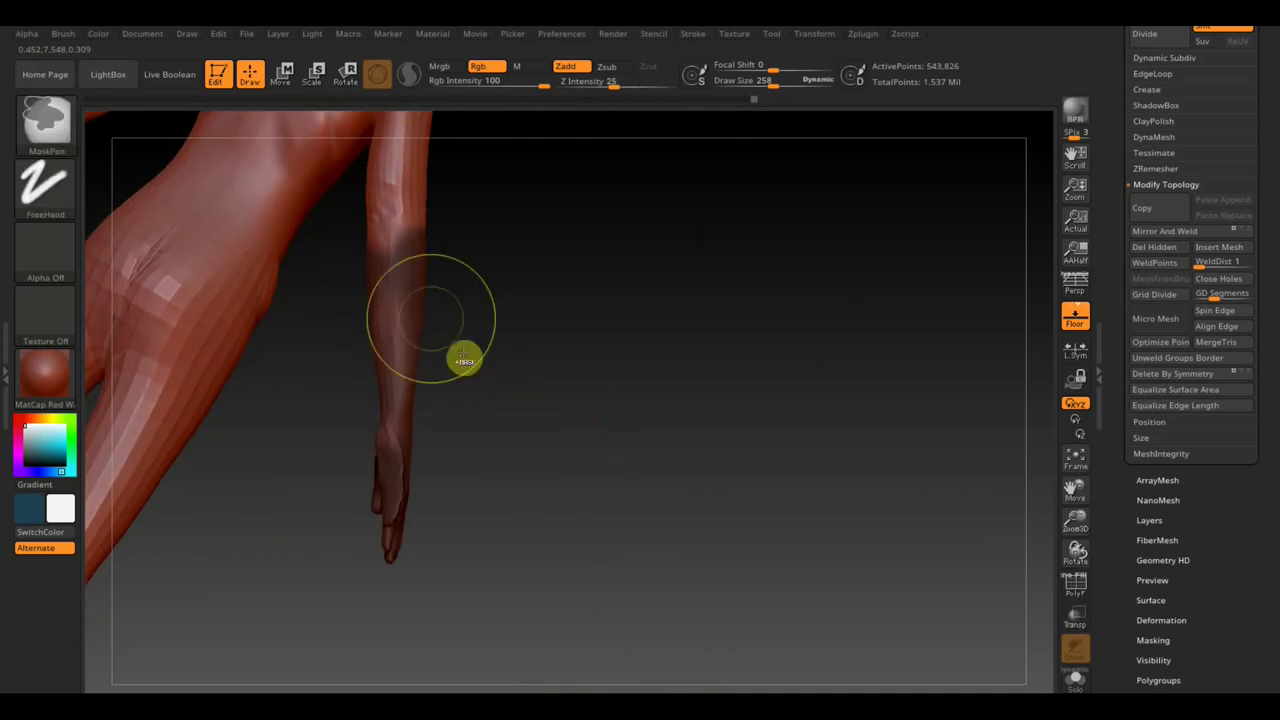
{"action": "mouse_move", "coordinate": [463, 360]}
{"action": "left_mouse_down", "text": "ctrl"}
{"action": "mouse_move", "coordinate": [397, 271]}
{"action": "mouse_move", "coordinate": [397, 406]}
{"action": "left_mouse_up", "text": "ctrl"}
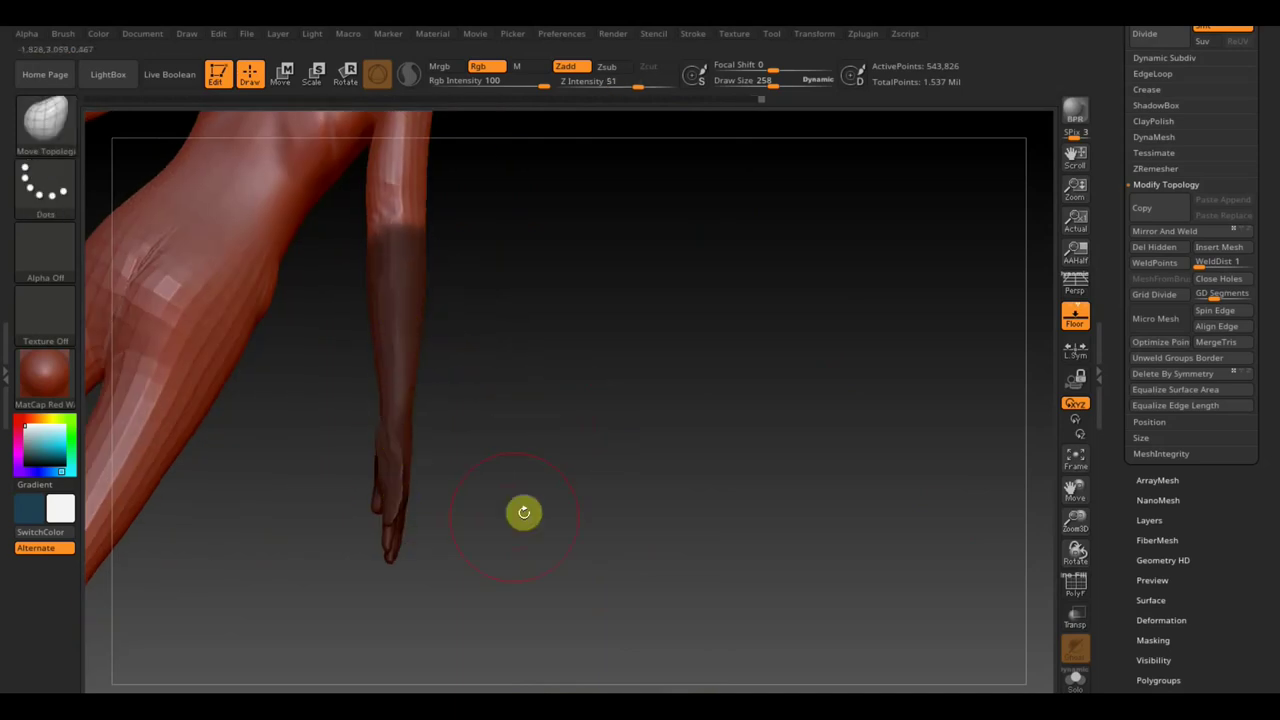
{"action": "key", "text": "ctrl"}
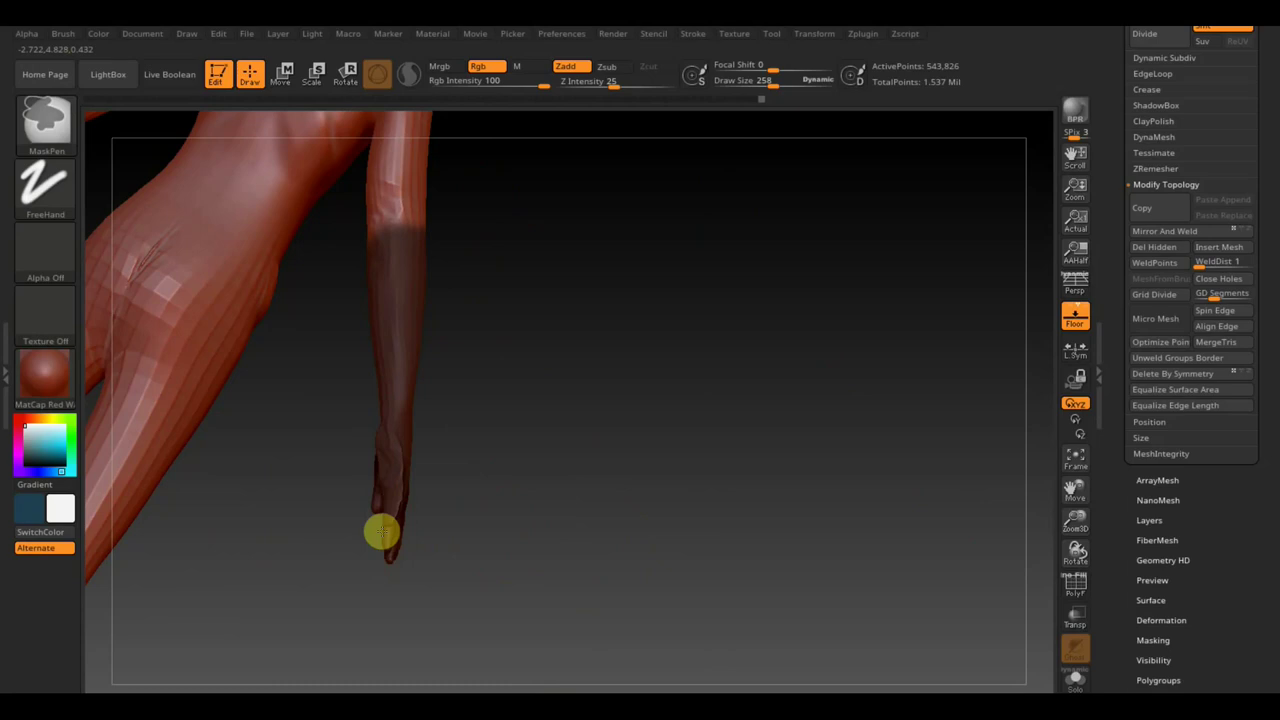
{"action": "mouse_move", "coordinate": [381, 533]}
{"action": "left_mouse_down"}
{"action": "mouse_move", "coordinate": [694, 554]}
{"action": "mouse_move", "coordinate": [757, 474]}
{"action": "mouse_move", "coordinate": [1120, 277]}
{"action": "left_mouse_up"}
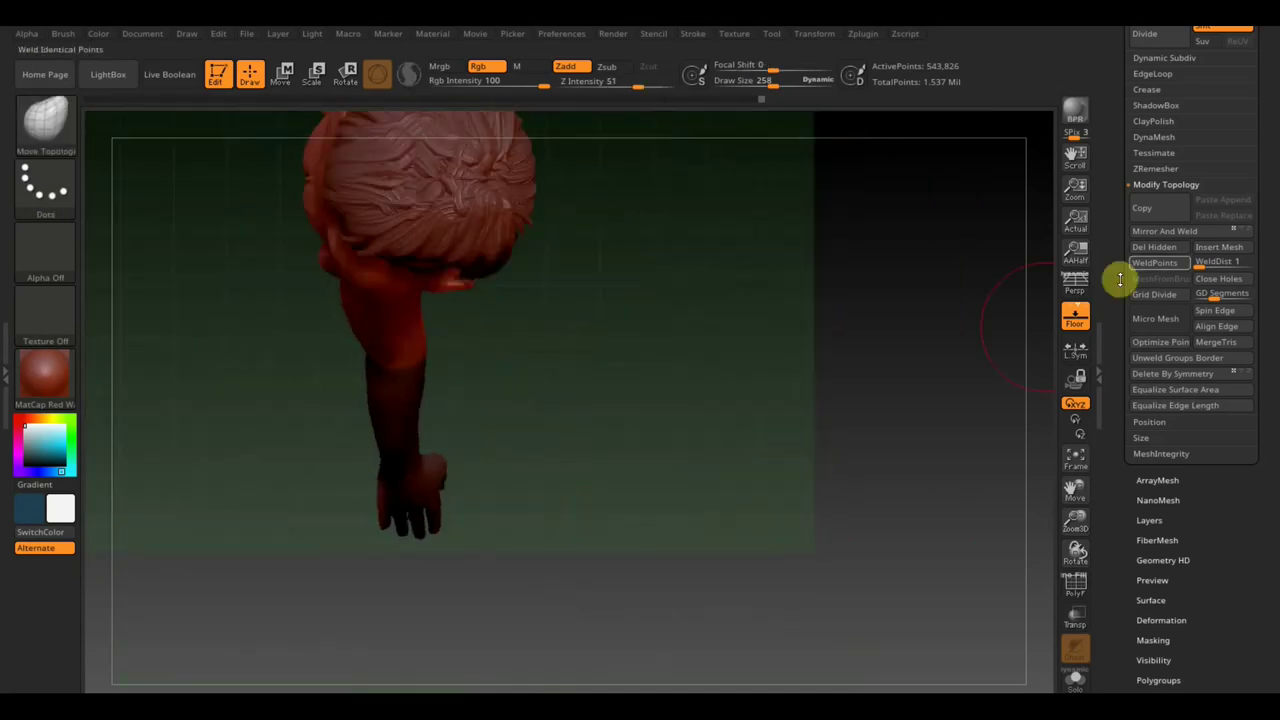
{"action": "left_click", "coordinate": [1090, 322]}
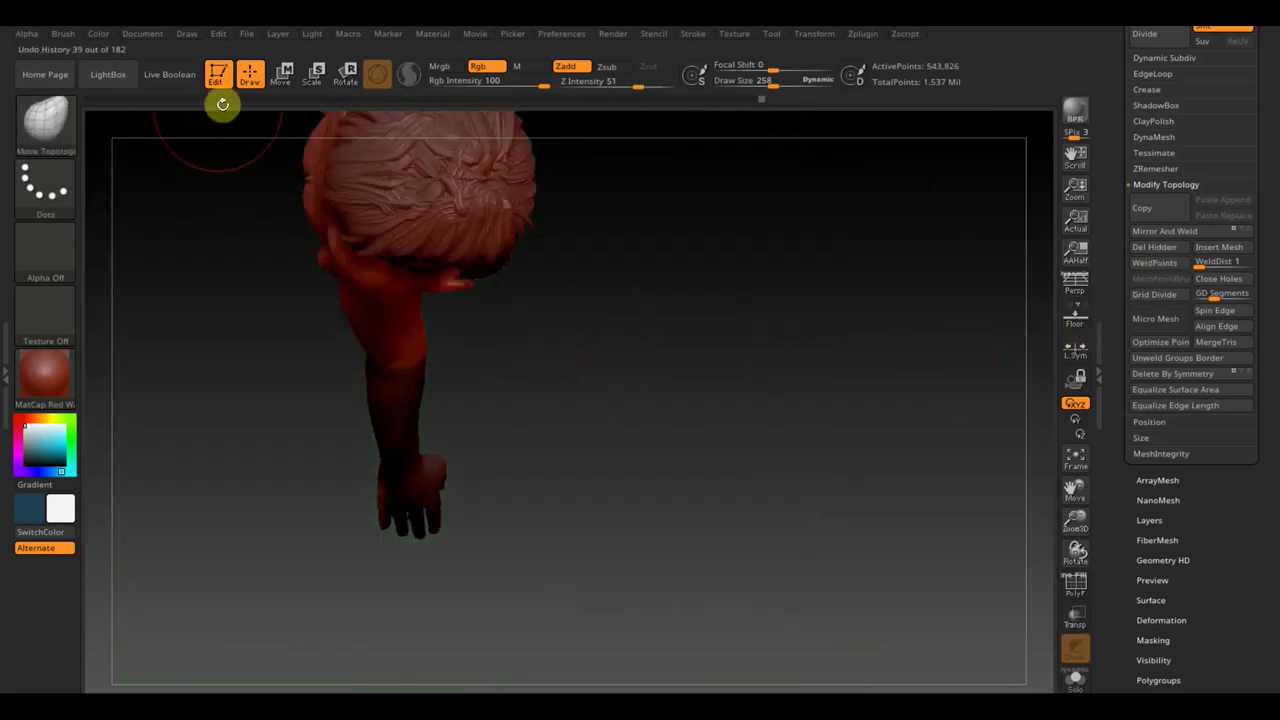
- Place the Transpose gizmo on the masked arm and make a first trial rotation
{"action": "key", "text": "w"}
{"action": "mouse_move", "coordinate": [489, 118]}
{"action": "left_mouse_down"}
{"action": "mouse_move", "coordinate": [466, 229]}
{"action": "mouse_move", "coordinate": [467, 327]}
{"action": "left_mouse_up"}
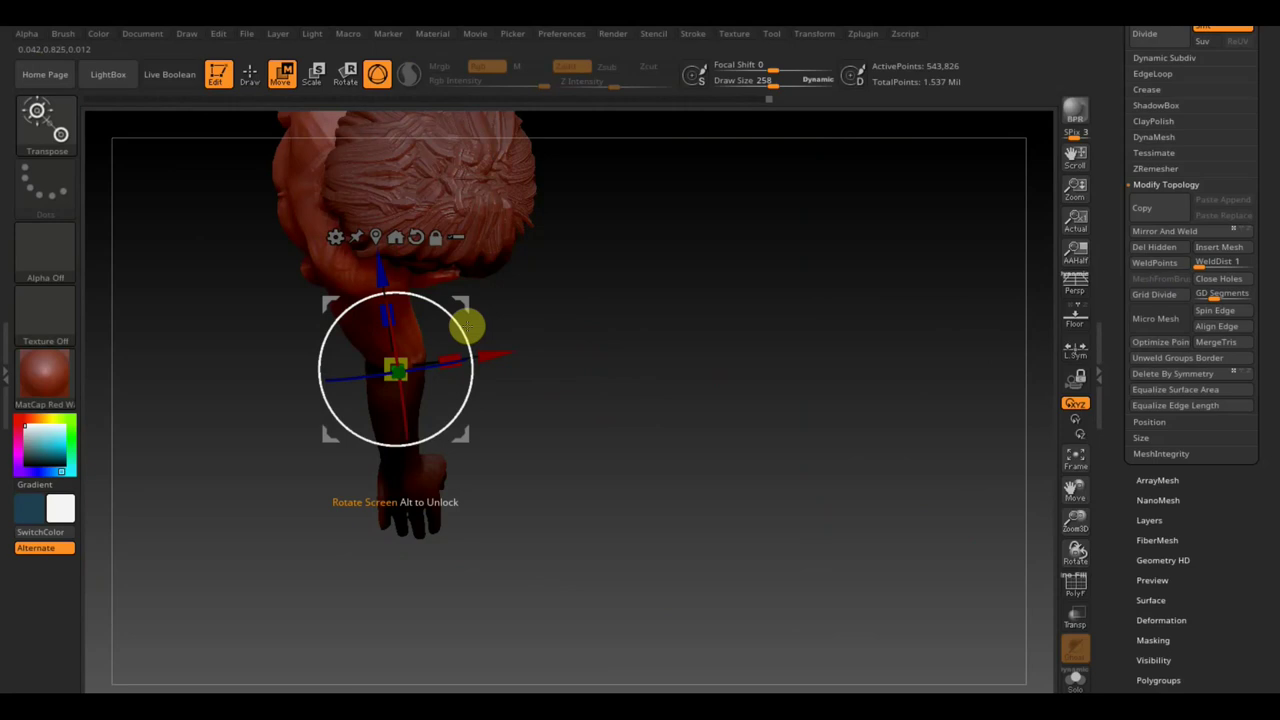
{"action": "key", "text": "ctrl+z"}
{"action": "key", "text": "ctrl+z"}
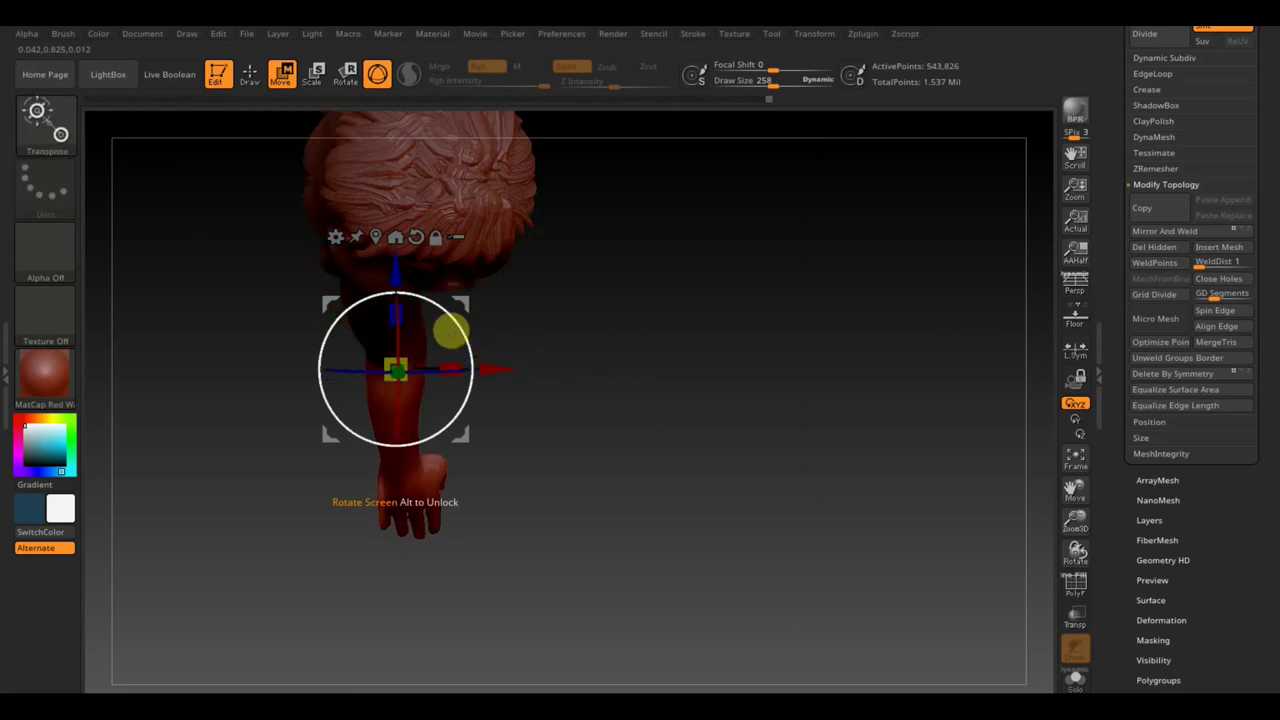
{"action": "mouse_move", "coordinate": [463, 333]}
{"action": "left_mouse_down"}
{"action": "mouse_move", "coordinate": [453, 297]}
{"action": "mouse_move", "coordinate": [471, 306]}
{"action": "left_mouse_up"}
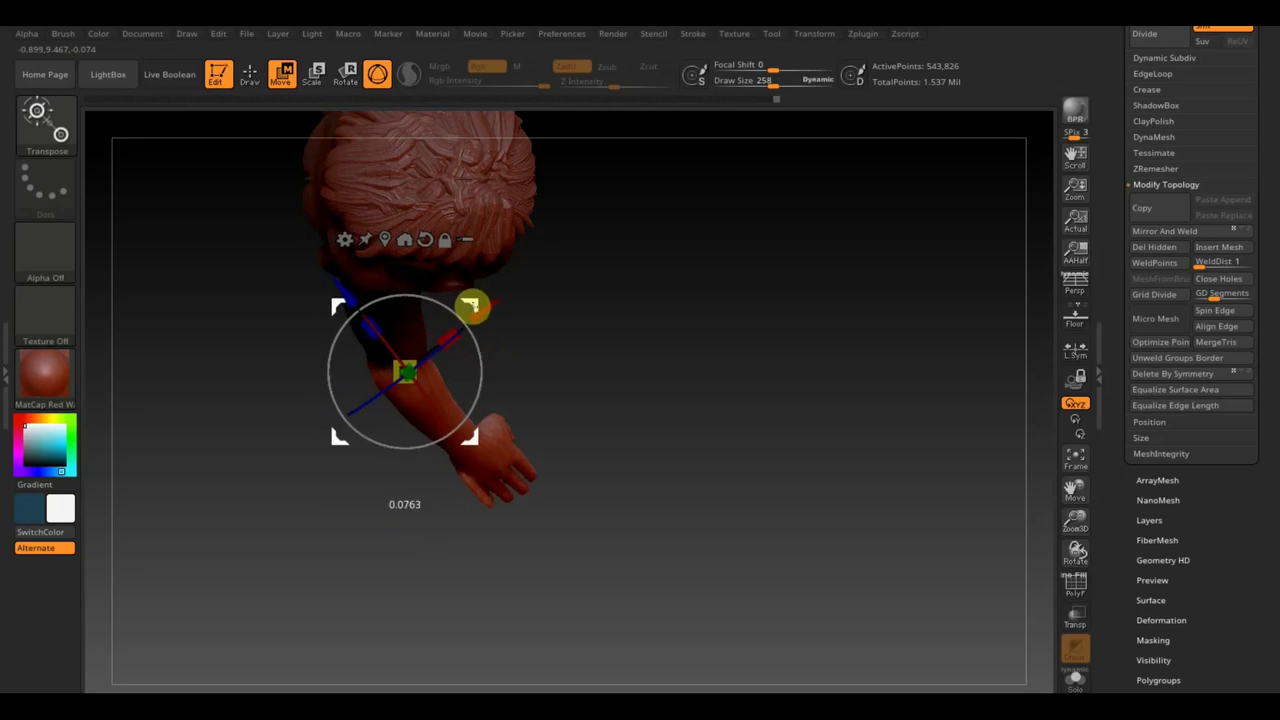
{"action": "left_click_drag", "start_coordinate": [737, 460], "coordinate": [746, 375]}
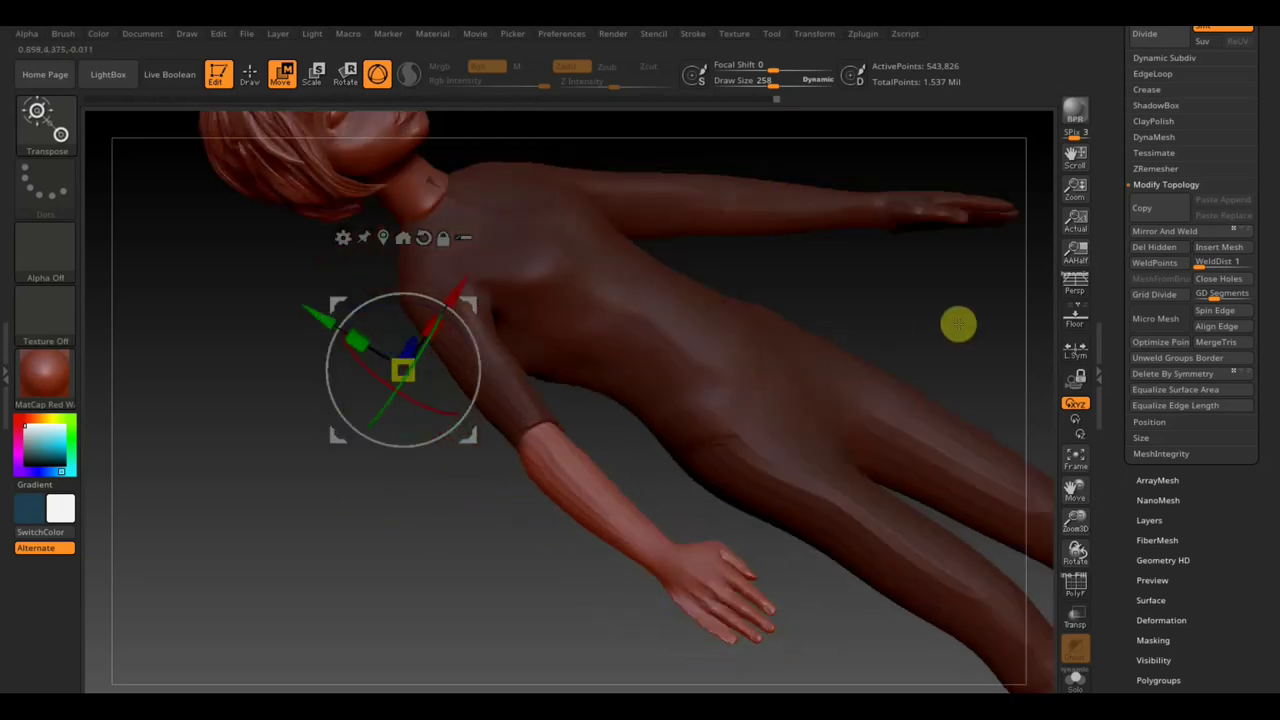
{"action": "mouse_move", "coordinate": [960, 323]}
{"action": "left_mouse_down"}
{"action": "mouse_move", "coordinate": [991, 249]}
{"action": "mouse_move", "coordinate": [989, 280]}
{"action": "left_mouse_up"}
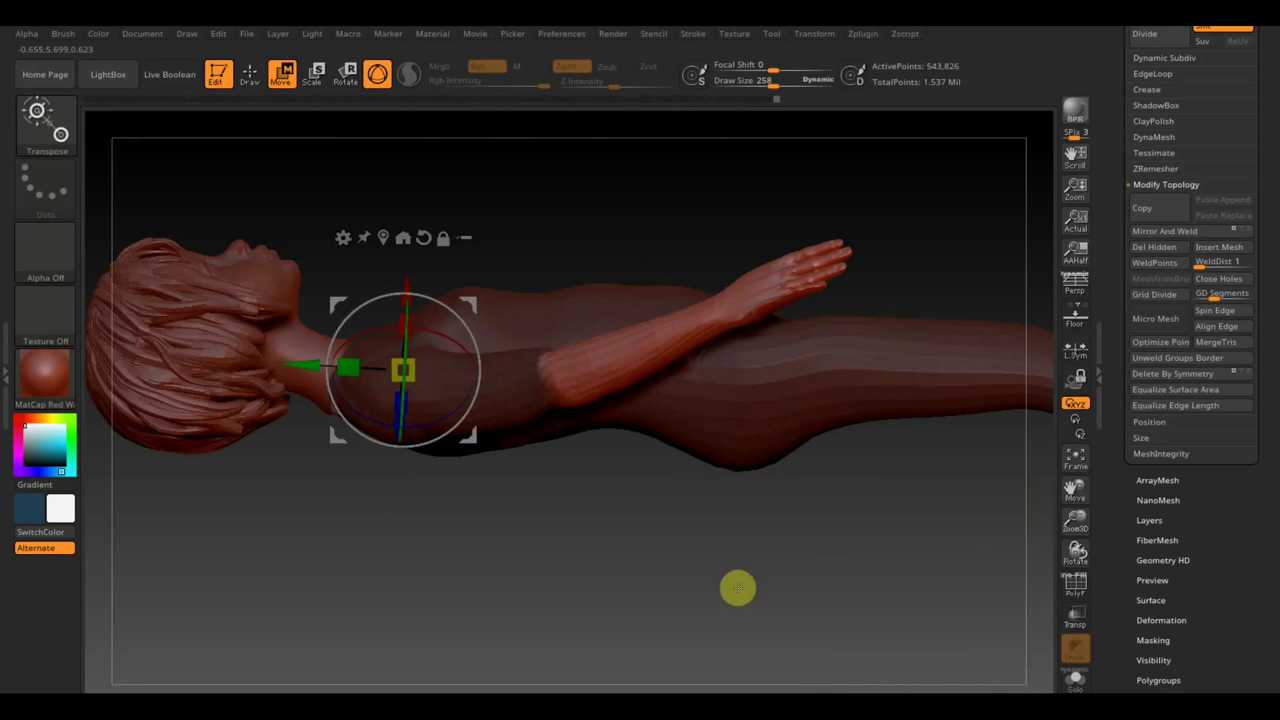
- Slide the gizmo along the arm and rotate the arm about 14 degrees down toward the body
{"action": "left_click", "coordinate": [735, 636]}
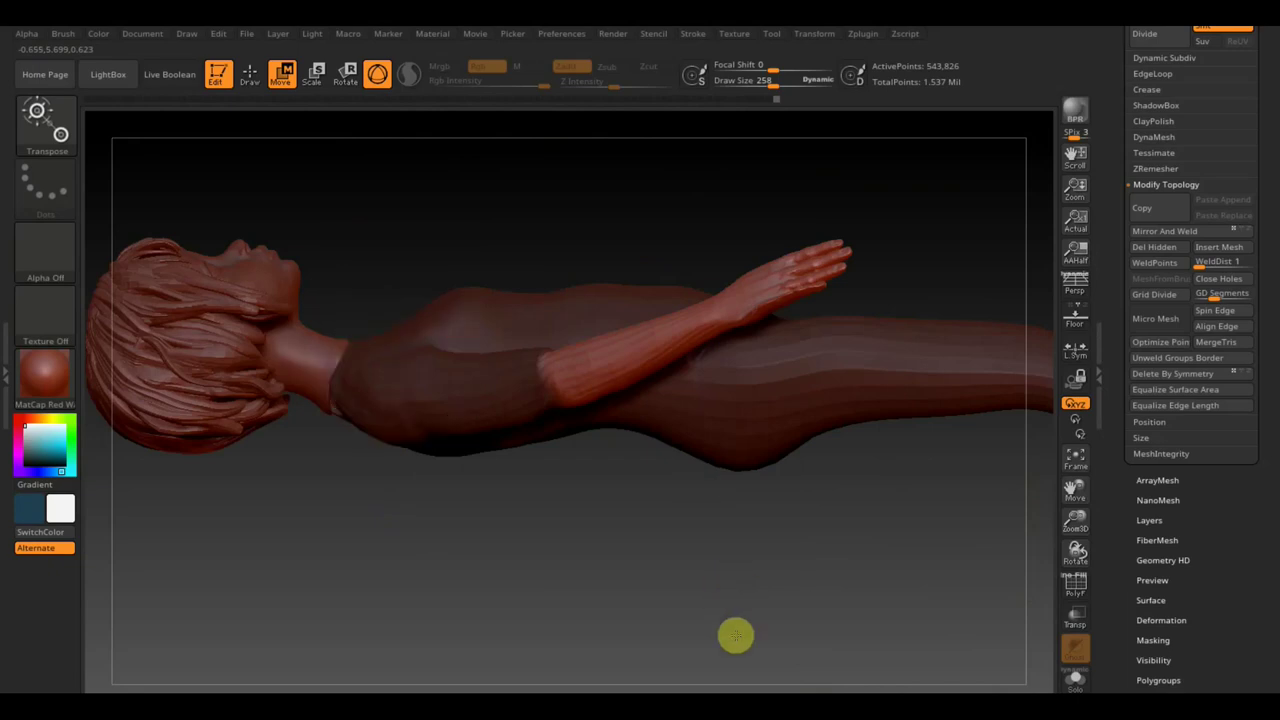
{"action": "key", "text": "space"}
{"action": "mouse_move", "coordinate": [735, 636]}
{"action": "left_mouse_down", "text": "ctrl"}
{"action": "mouse_move", "coordinate": [471, 306]}
{"action": "mouse_move", "coordinate": [630, 263]}
{"action": "mouse_move", "coordinate": [757, 293]}
{"action": "left_mouse_up", "text": "ctrl"}
{"action": "mouse_move", "coordinate": [826, 320]}
{"action": "left_mouse_down"}
{"action": "mouse_move", "coordinate": [823, 380]}
{"action": "mouse_move", "coordinate": [766, 543]}
{"action": "left_mouse_up"}
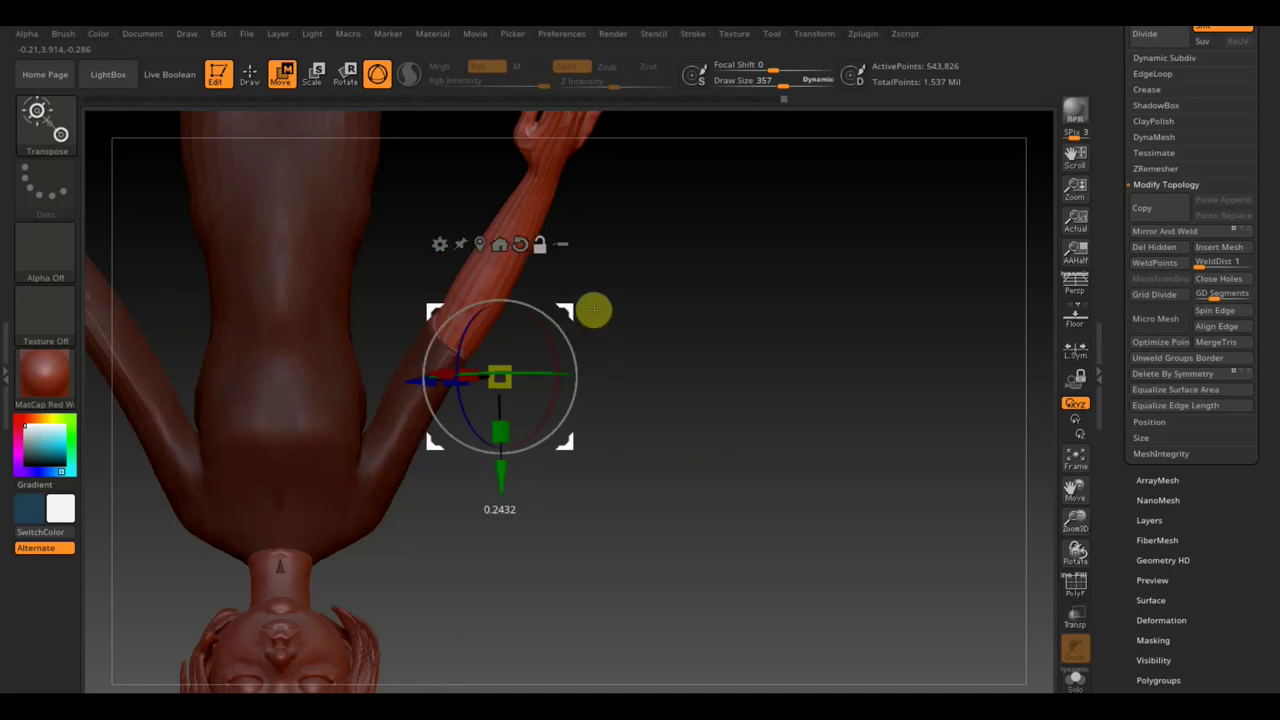
{"action": "left_click_drag", "start_coordinate": [593, 311], "coordinate": [528, 288]}
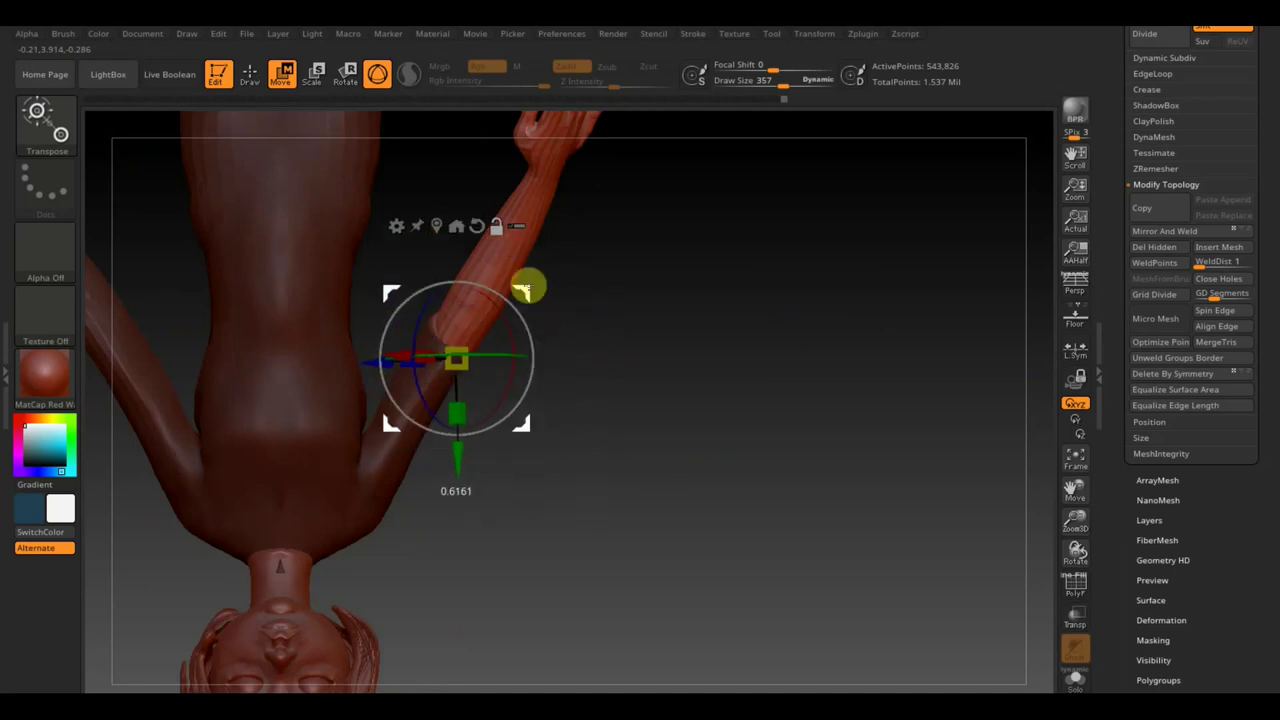
{"action": "mouse_move", "coordinate": [617, 317]}
{"action": "left_mouse_down"}
{"action": "mouse_move", "coordinate": [608, 211]}
{"action": "mouse_move", "coordinate": [706, 311]}
{"action": "left_mouse_up"}
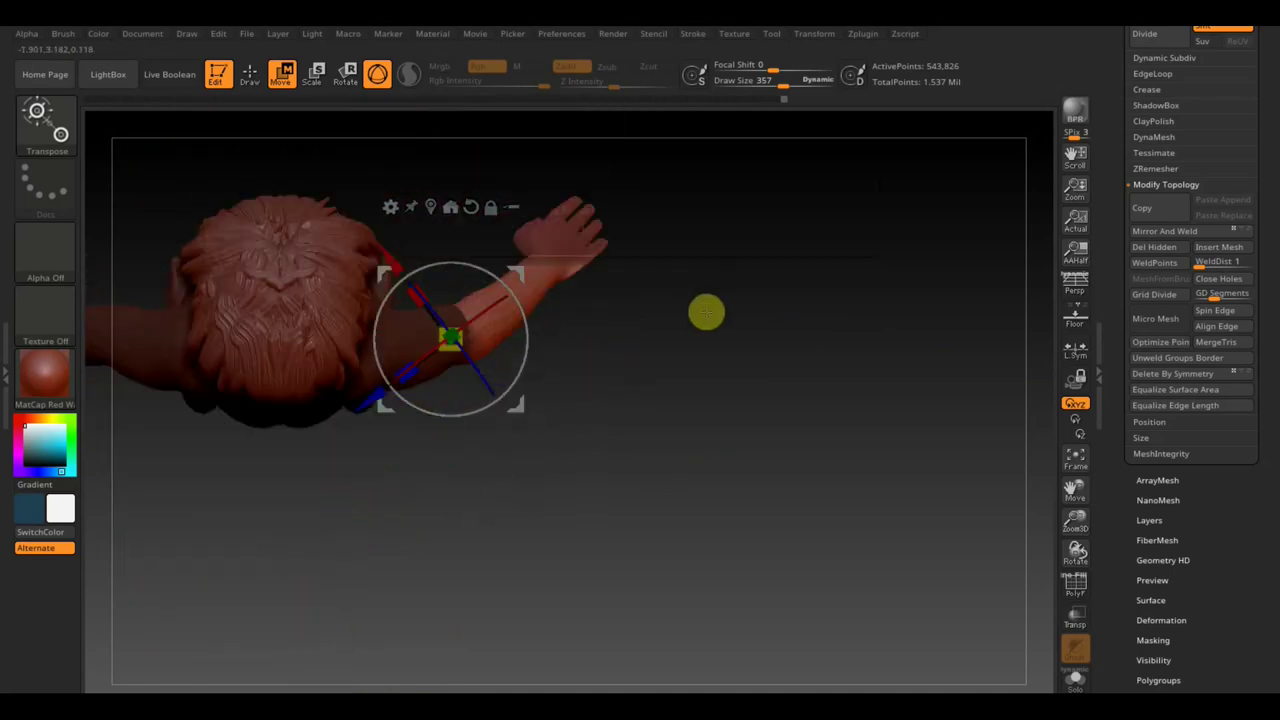
{"action": "key", "text": "ctrl+s"}
{"action": "left_click_drag", "start_coordinate": [508, 294], "coordinate": [510, 278]}
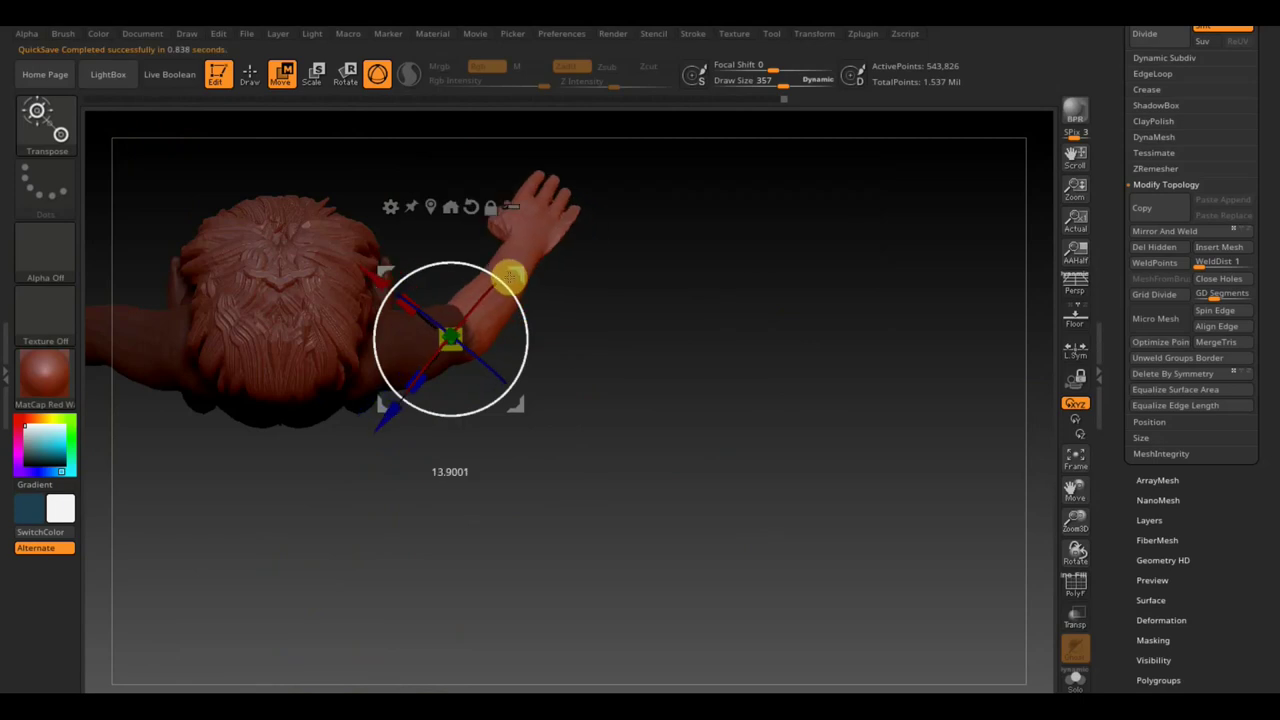
{"action": "mouse_move", "coordinate": [697, 395]}
{"action": "left_mouse_down"}
{"action": "mouse_move", "coordinate": [691, 317]}
{"action": "mouse_move", "coordinate": [874, 393]}
{"action": "mouse_move", "coordinate": [746, 666]}
{"action": "mouse_move", "coordinate": [869, 557]}
{"action": "mouse_move", "coordinate": [766, 554]}
{"action": "mouse_move", "coordinate": [777, 570]}
{"action": "left_mouse_up"}
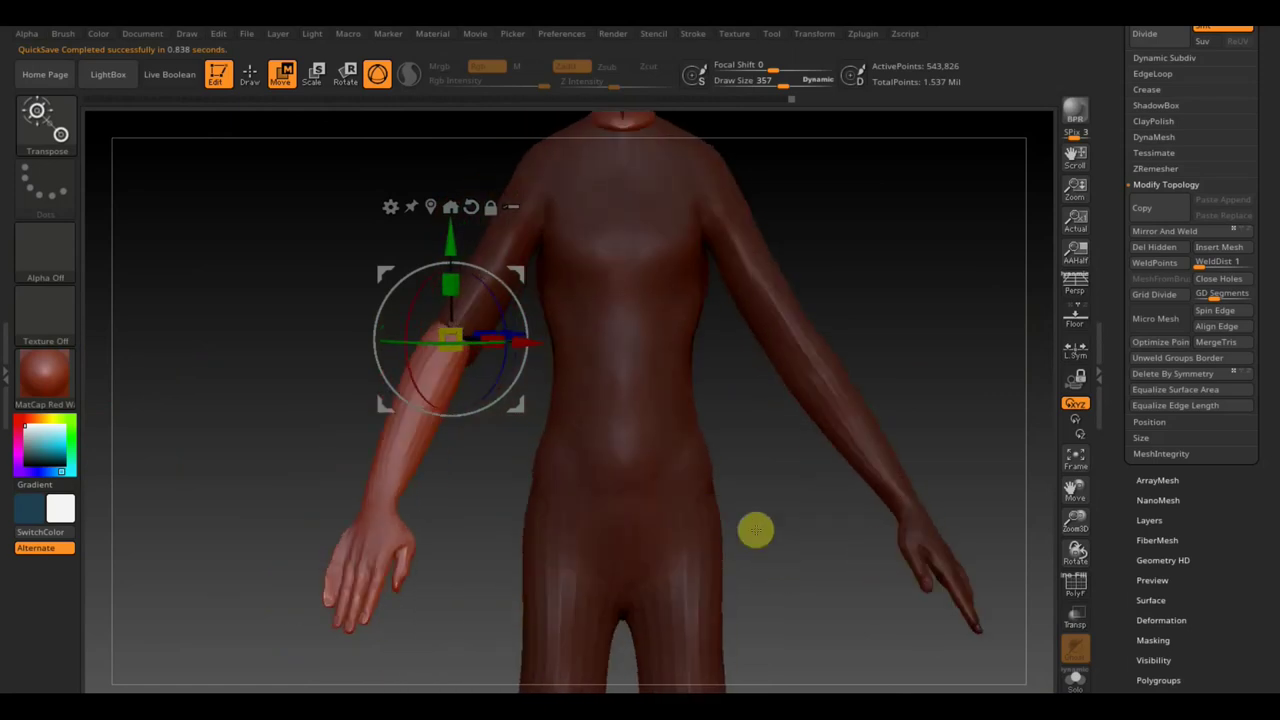
- Mirror And Weld the reposed arm onto the other side and clear the mask
{"action": "left_click", "coordinate": [1183, 231]}
{"action": "left_click_drag", "start_coordinate": [935, 246], "coordinate": [970, 300], "text": "ctrl"}
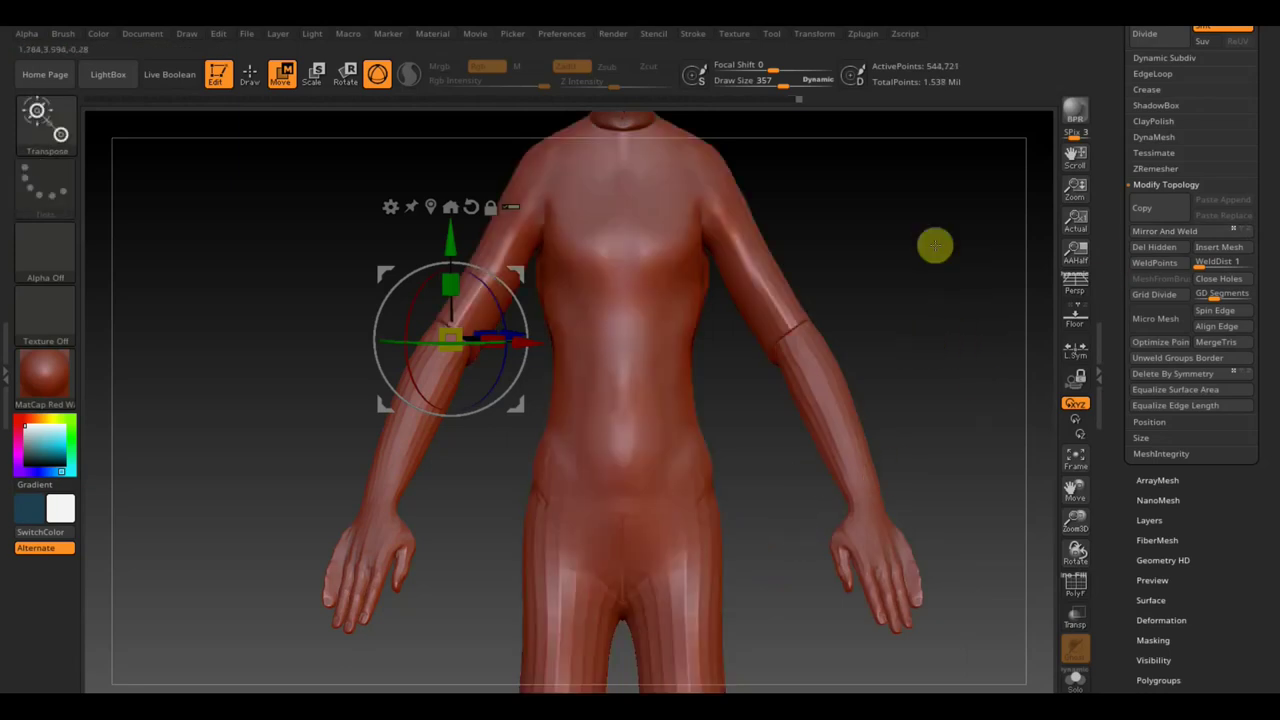
{"action": "left_click", "coordinate": [249, 74]}
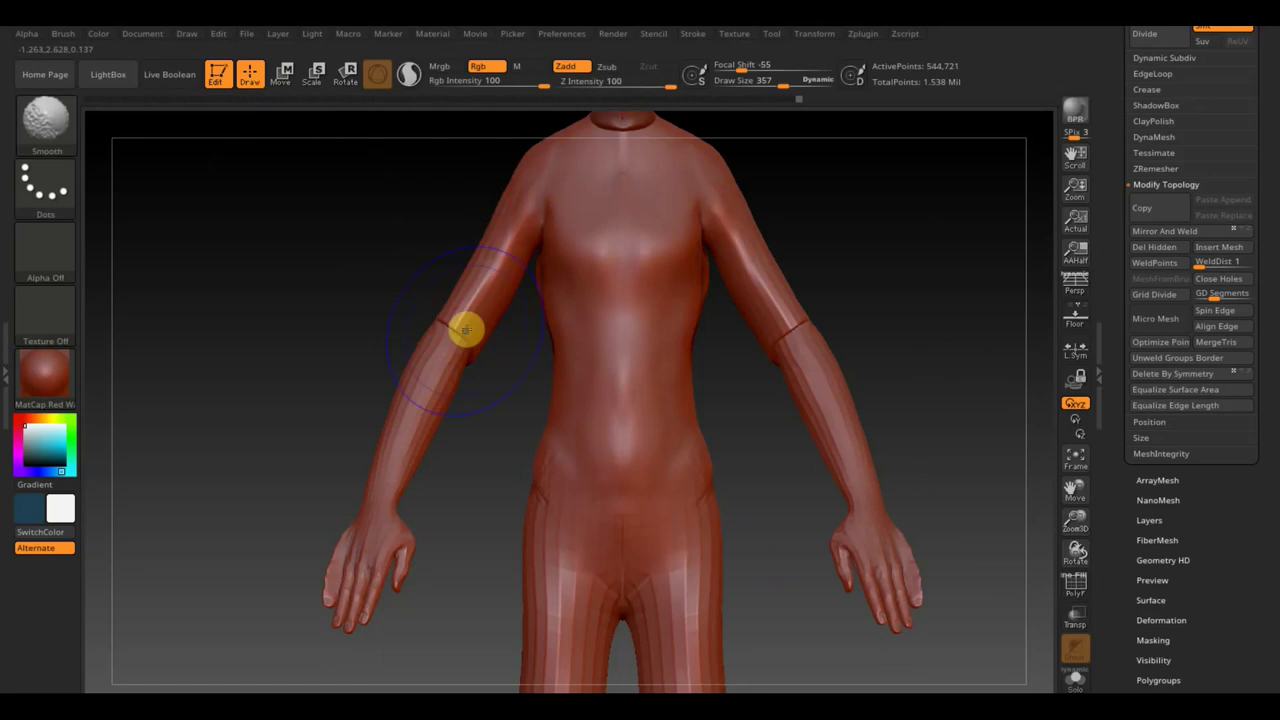
- With a smaller brush, smooth the left upper arm and the elbow seam crease
{"action": "key", "text": "b"}
{"action": "key", "text": "m"}
{"action": "key", "text": "t"}
{"action": "mouse_move", "coordinate": [403, 311]}
{"action": "right_mouse_down"}
{"action": "mouse_move", "coordinate": [434, 328]}
{"action": "mouse_move", "coordinate": [803, 323]}
{"action": "right_mouse_up"}
{"action": "left_click_drag", "start_coordinate": [786, 78], "coordinate": [768, 82]}
{"action": "key", "text": "shift"}
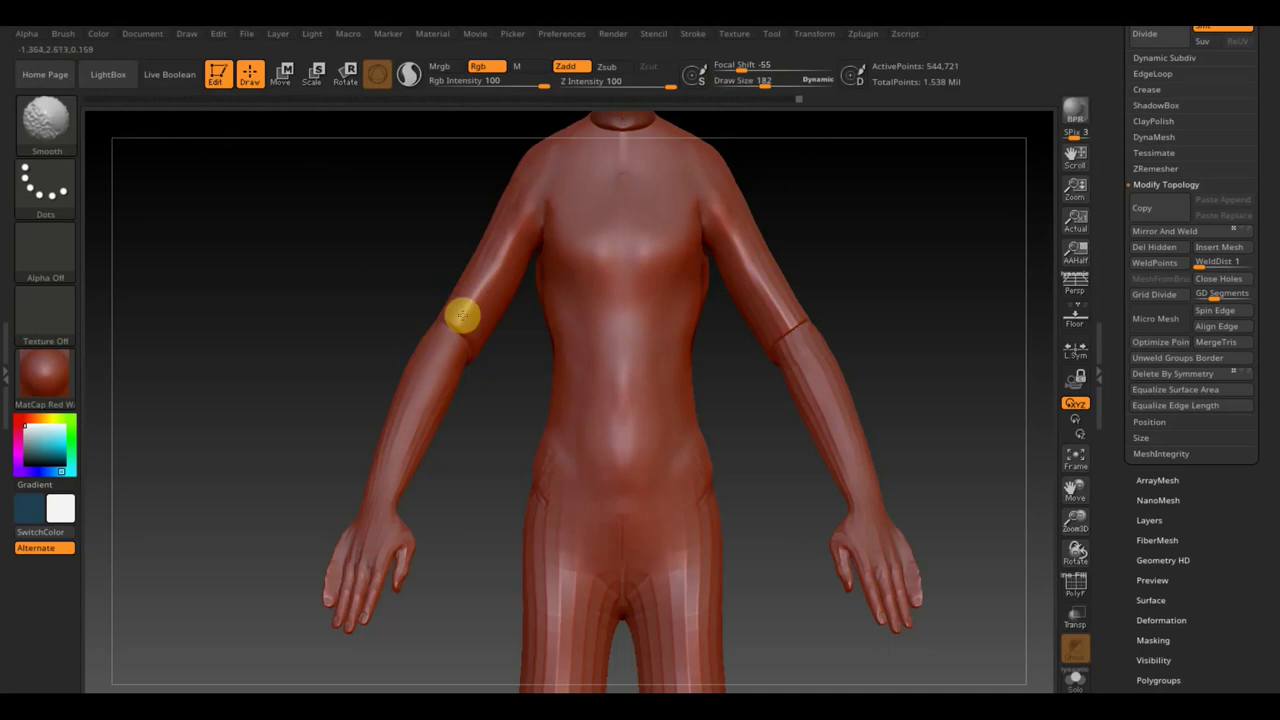
{"action": "mouse_move", "coordinate": [457, 331]}
{"action": "left_mouse_down", "text": "shift"}
{"action": "mouse_move", "coordinate": [486, 297]}
{"action": "mouse_move", "coordinate": [449, 329]}
{"action": "mouse_move", "coordinate": [402, 434]}
{"action": "mouse_move", "coordinate": [415, 422]}
{"action": "left_mouse_up", "text": "shift"}
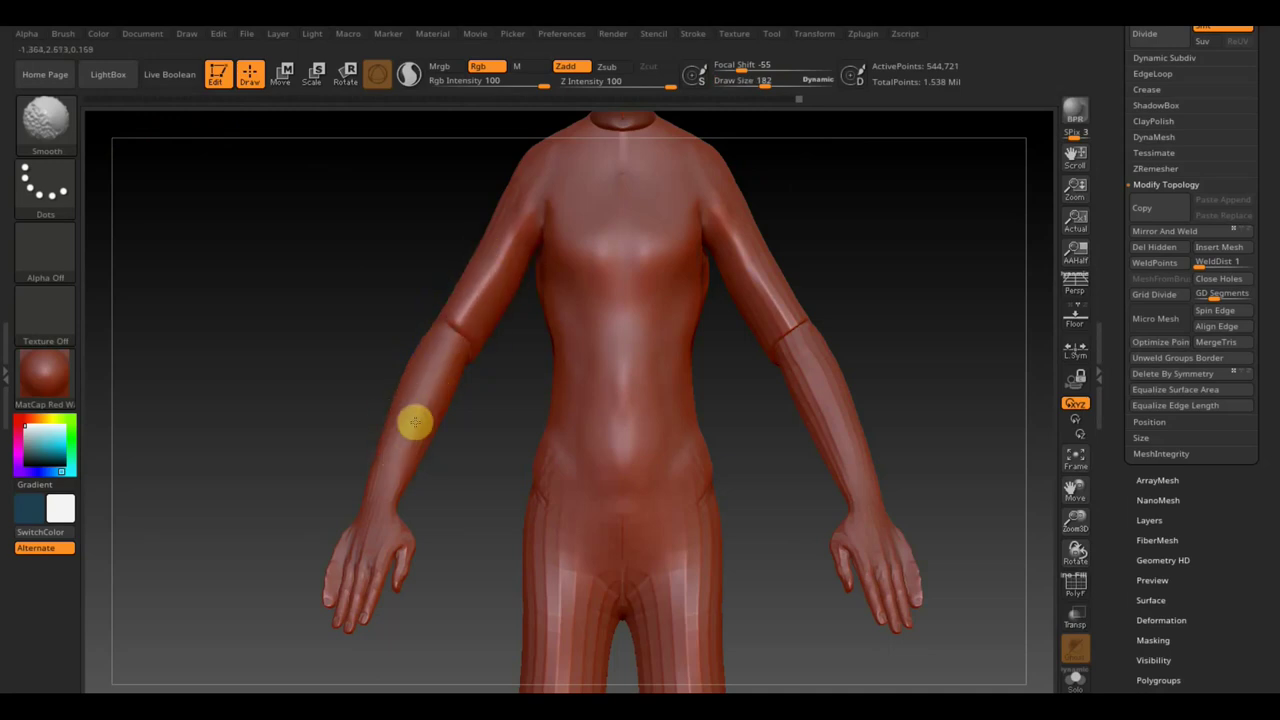
{"action": "mouse_move", "coordinate": [546, 449]}
{"action": "left_mouse_down", "text": "shift"}
{"action": "mouse_move", "coordinate": [455, 318]}
{"action": "mouse_move", "coordinate": [480, 296]}
{"action": "mouse_move", "coordinate": [493, 245]}
{"action": "mouse_move", "coordinate": [503, 286]}
{"action": "mouse_move", "coordinate": [446, 323]}
{"action": "left_mouse_up", "text": "shift"}
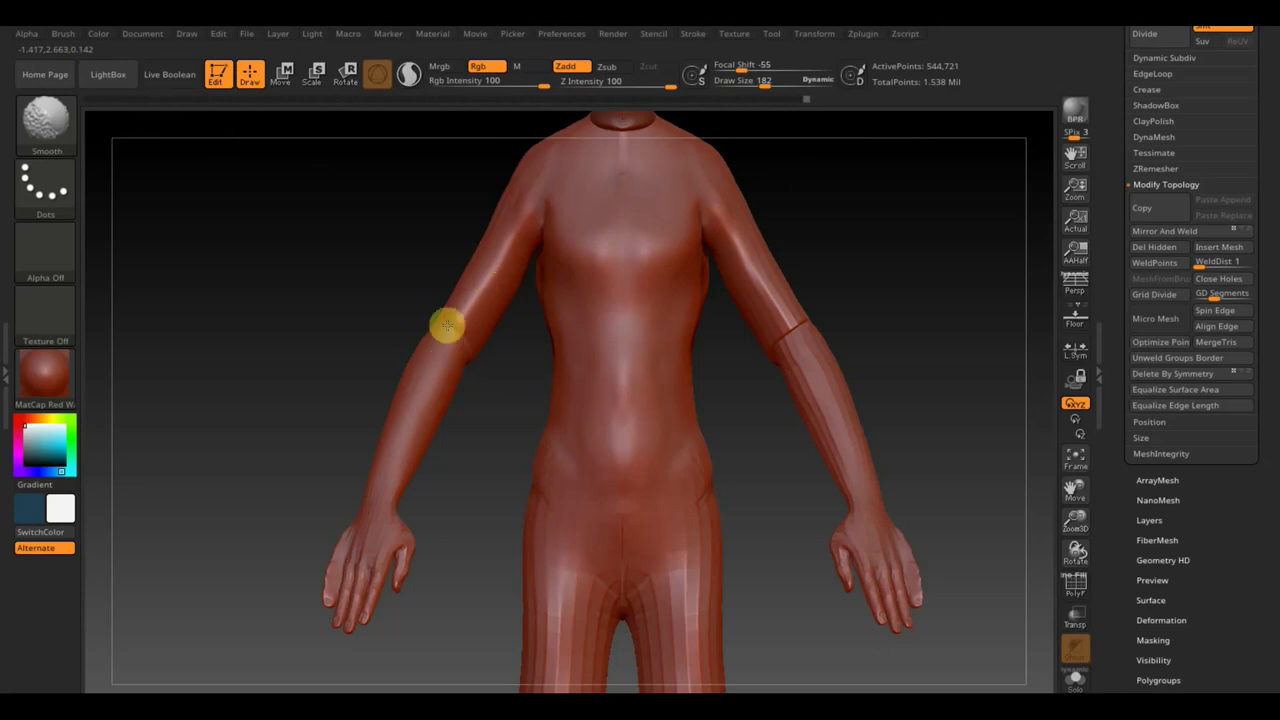
- Mirror And Weld the smoothed arm to the right side and check the whole figure
{"action": "left_click", "coordinate": [1150, 233]}
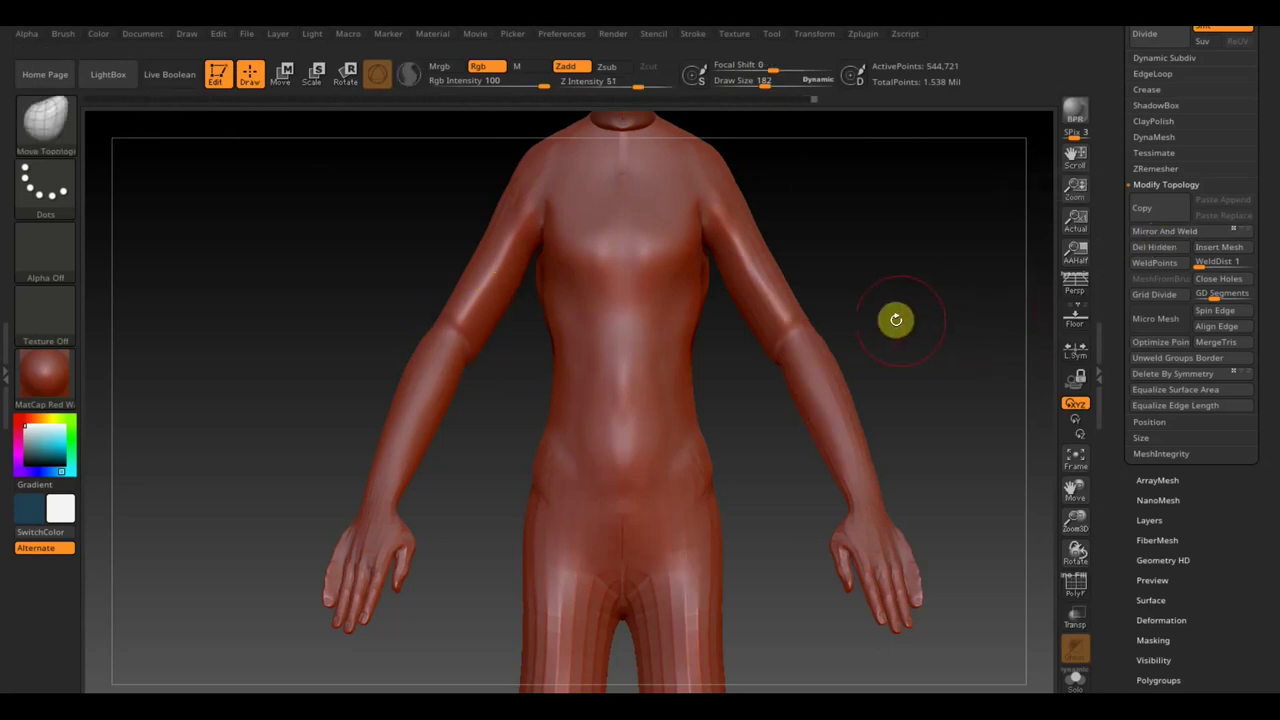
{"action": "left_click_drag", "start_coordinate": [896, 319], "coordinate": [922, 436], "text": "alt"}
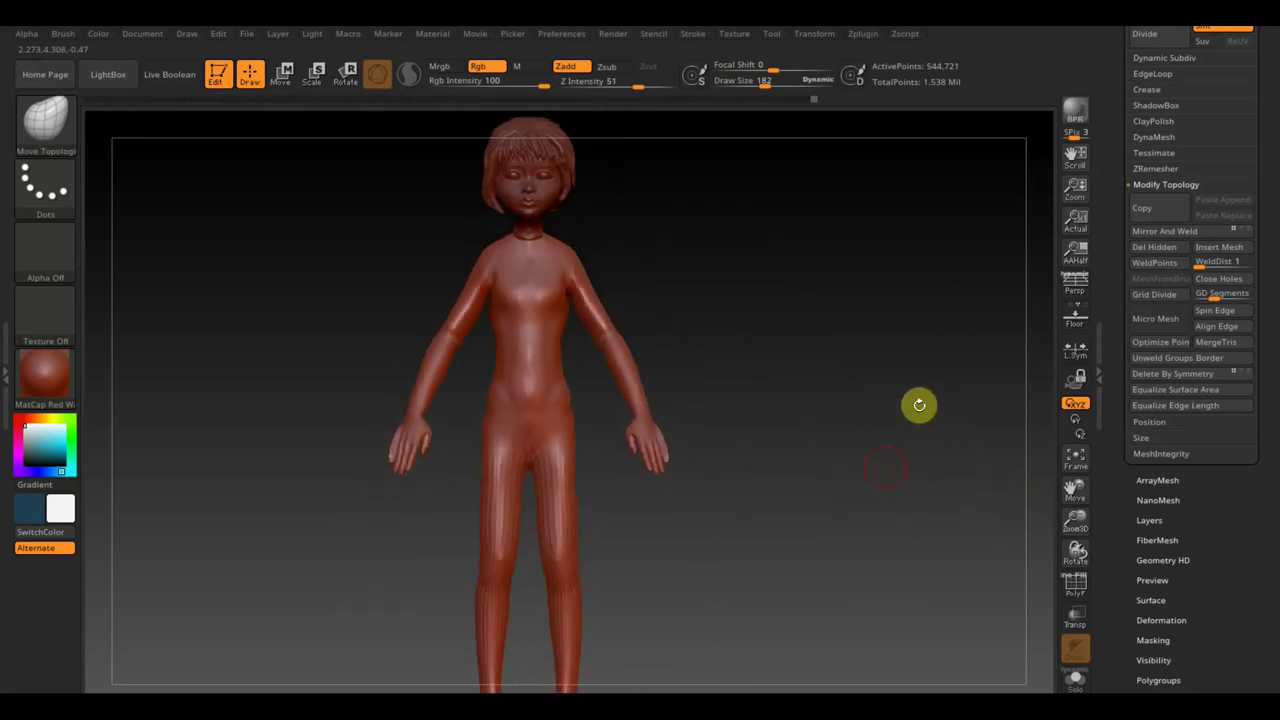
{"action": "mouse_move", "coordinate": [780, 228]}
{"action": "left_mouse_down"}
{"action": "mouse_move", "coordinate": [844, 266]}
{"action": "mouse_move", "coordinate": [707, 280]}
{"action": "left_mouse_up"}
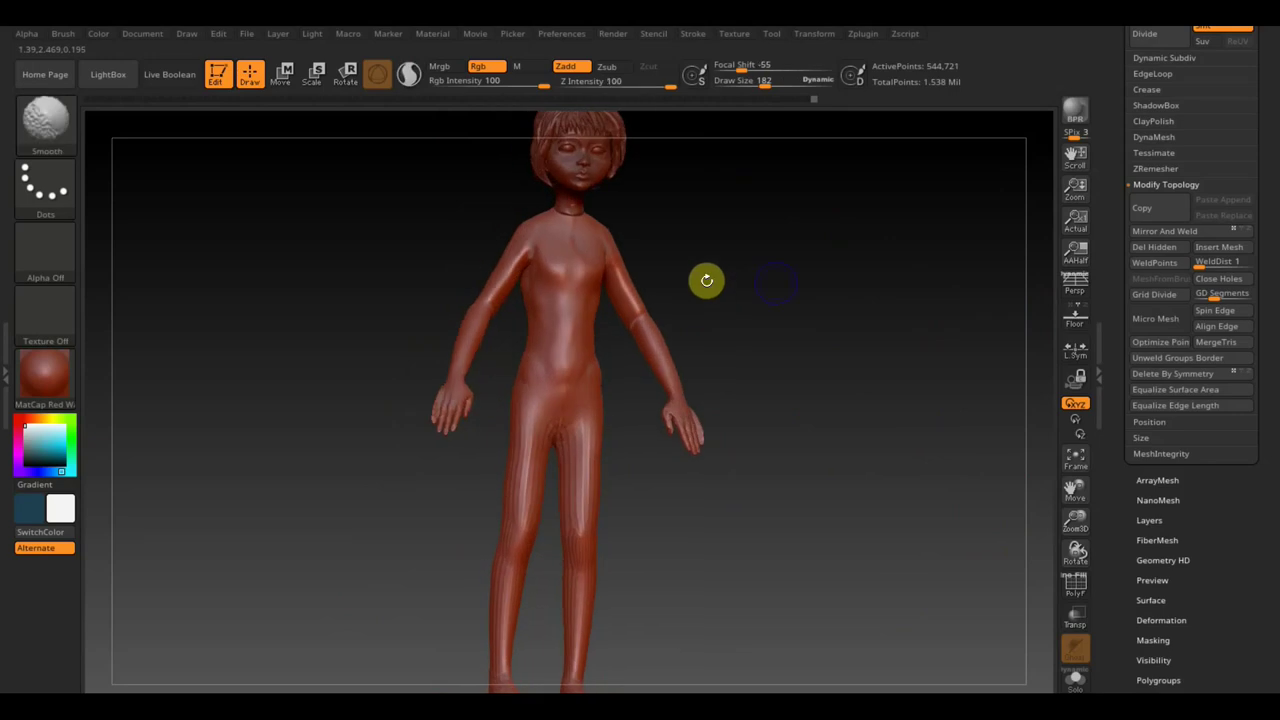
- Enlarge the brush to 432, smooth the upper-thigh striations, then shrink it to about 201
{"action": "left_click_drag", "start_coordinate": [779, 87], "coordinate": [790, 87]}
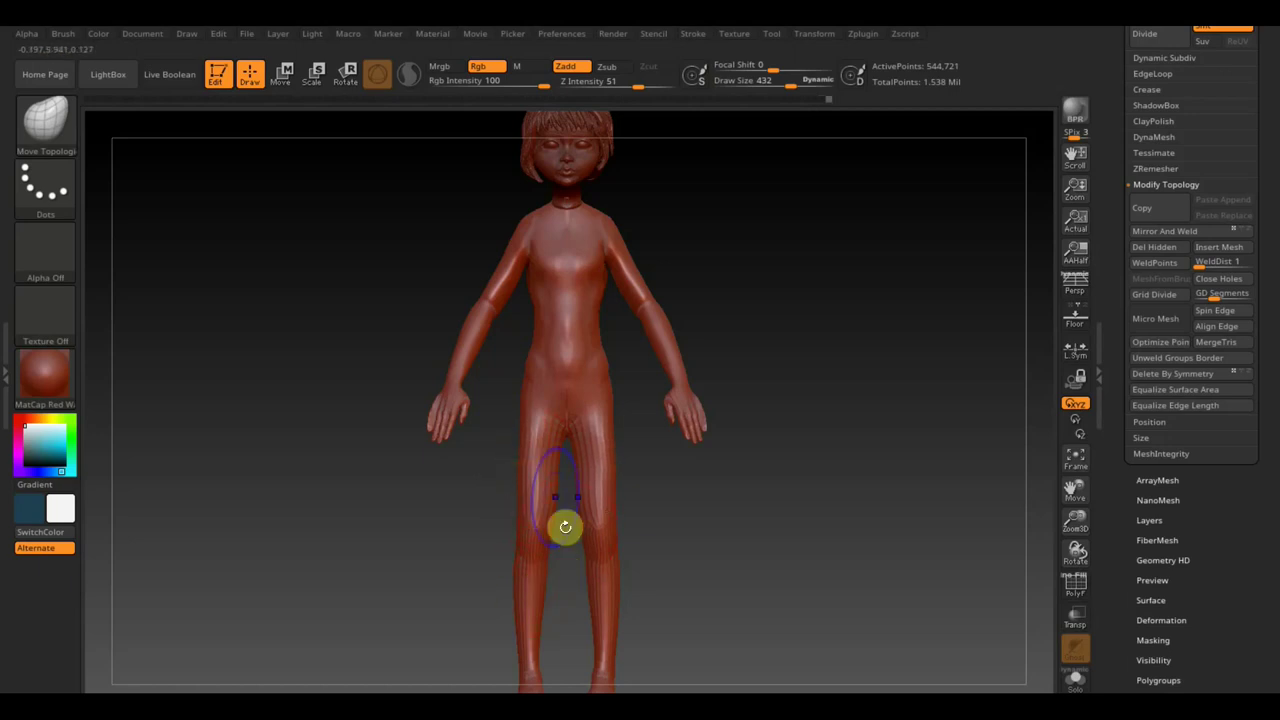
{"action": "key", "text": "shift"}
{"action": "left_click_drag", "start_coordinate": [531, 458], "coordinate": [538, 274], "text": "shift"}
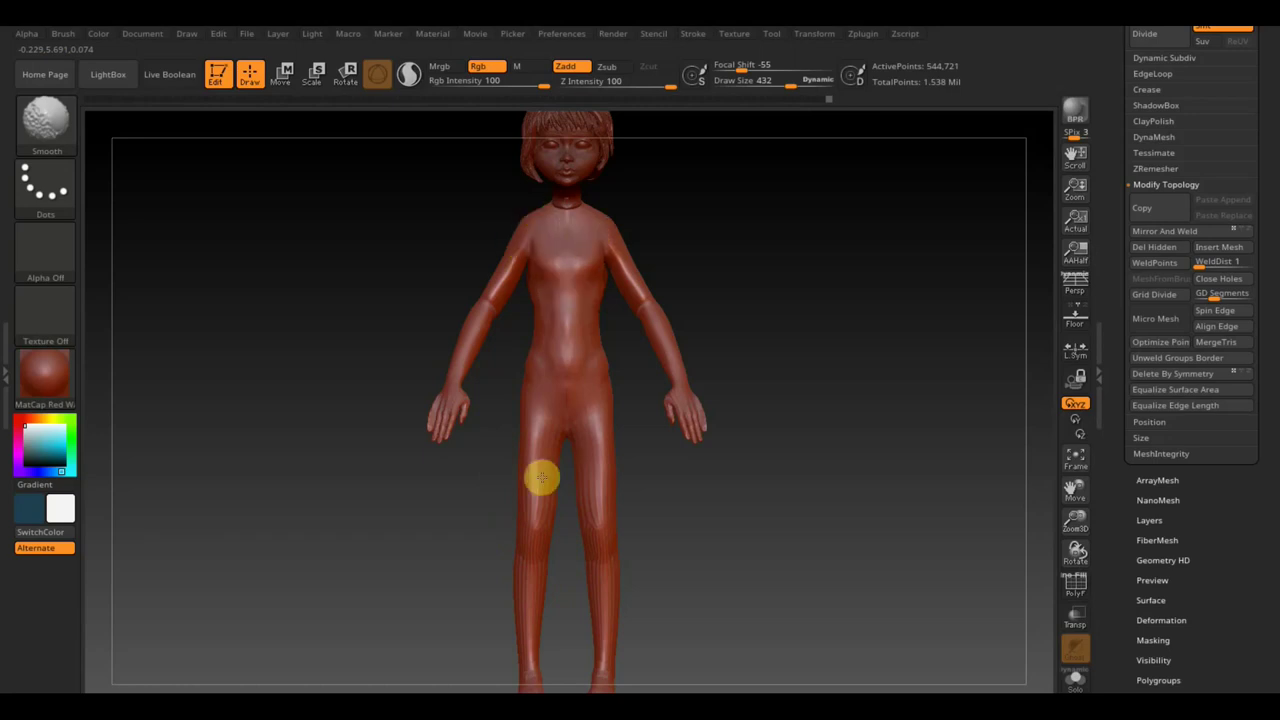
{"action": "left_click_drag", "start_coordinate": [540, 478], "coordinate": [569, 257], "text": "shift"}
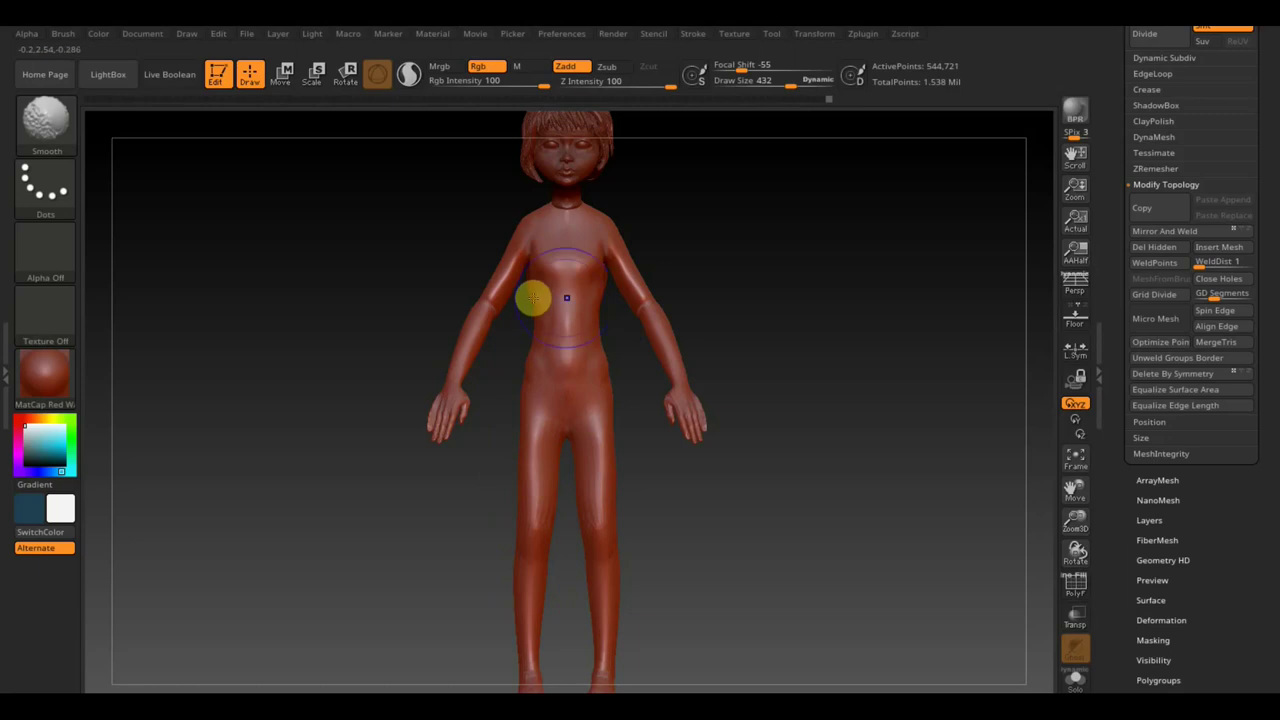
{"action": "left_click_drag", "start_coordinate": [786, 88], "coordinate": [760, 87]}
{"action": "left_click", "coordinate": [55, 120]}
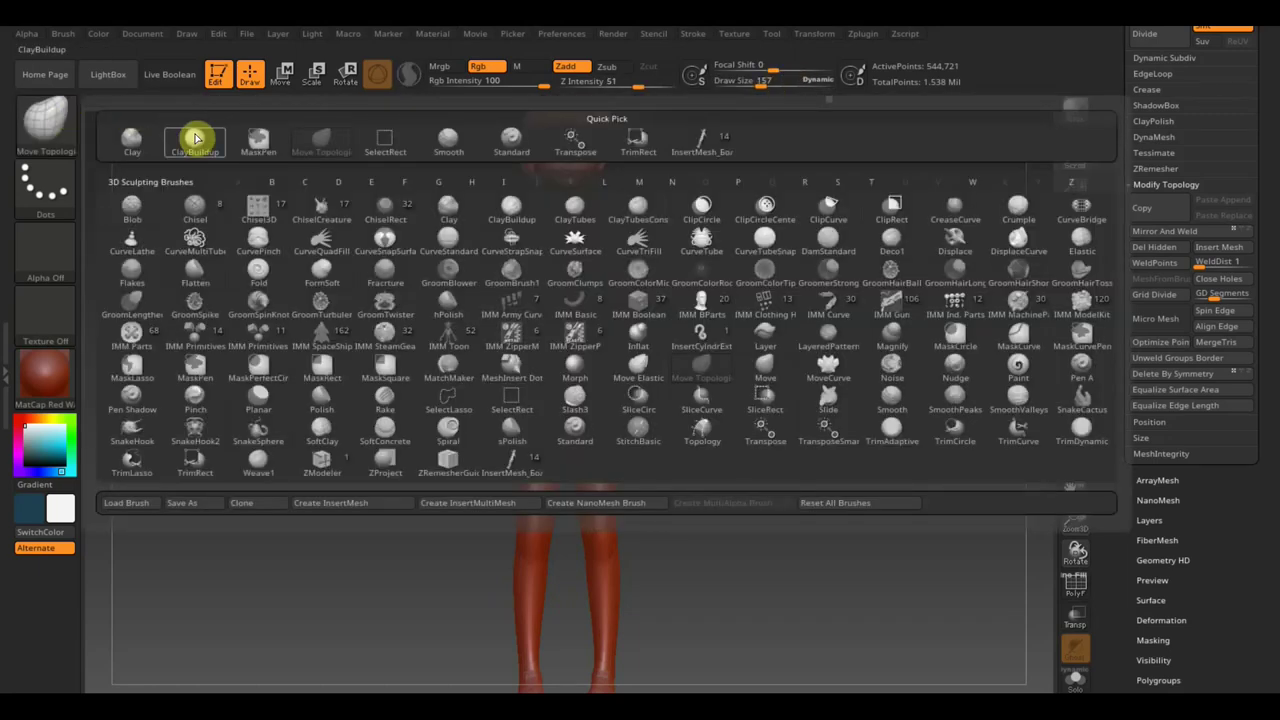
- With ClayBuildup, add clay on the chest, then smooth the under-chest crease and belly
{"action": "left_click", "coordinate": [196, 138]}
{"action": "mouse_move", "coordinate": [734, 340]}
{"action": "left_mouse_down"}
{"action": "mouse_move", "coordinate": [819, 322]}
{"action": "mouse_move", "coordinate": [830, 276]}
{"action": "left_mouse_up"}
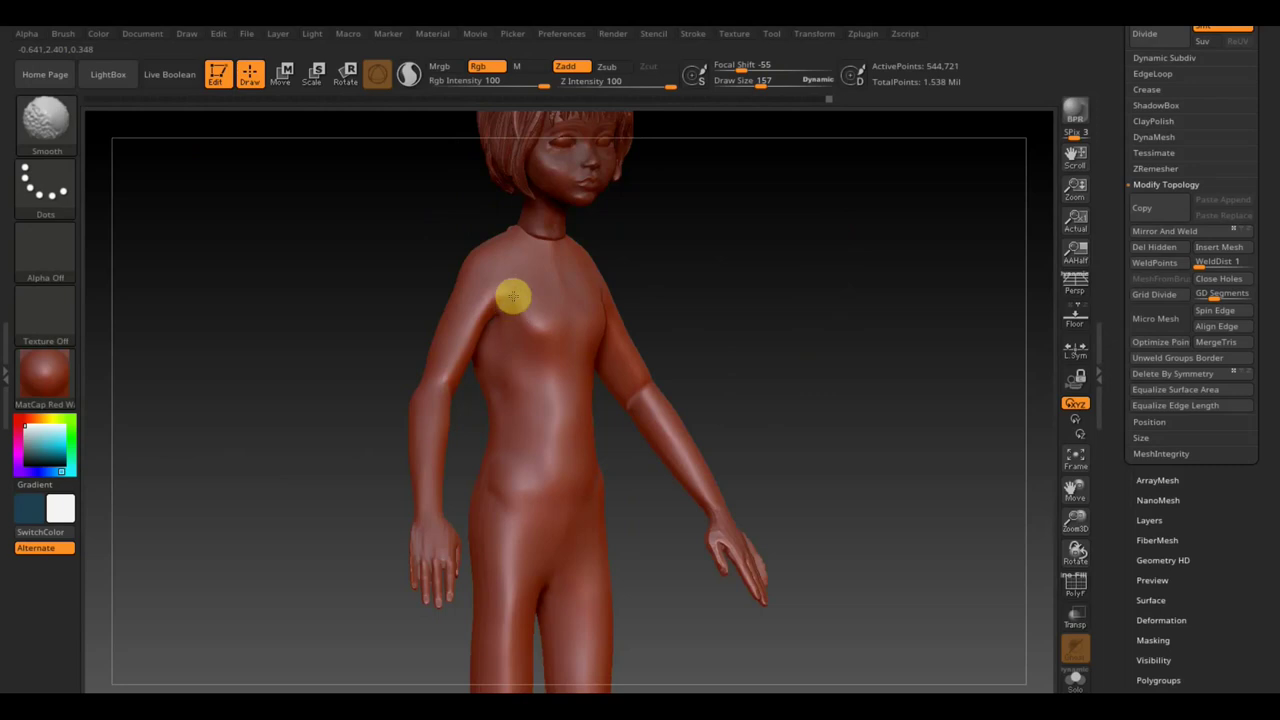
{"action": "mouse_move", "coordinate": [501, 401]}
{"action": "left_mouse_down"}
{"action": "mouse_move", "coordinate": [498, 372]}
{"action": "mouse_move", "coordinate": [526, 370]}
{"action": "mouse_move", "coordinate": [527, 387]}
{"action": "left_mouse_up"}
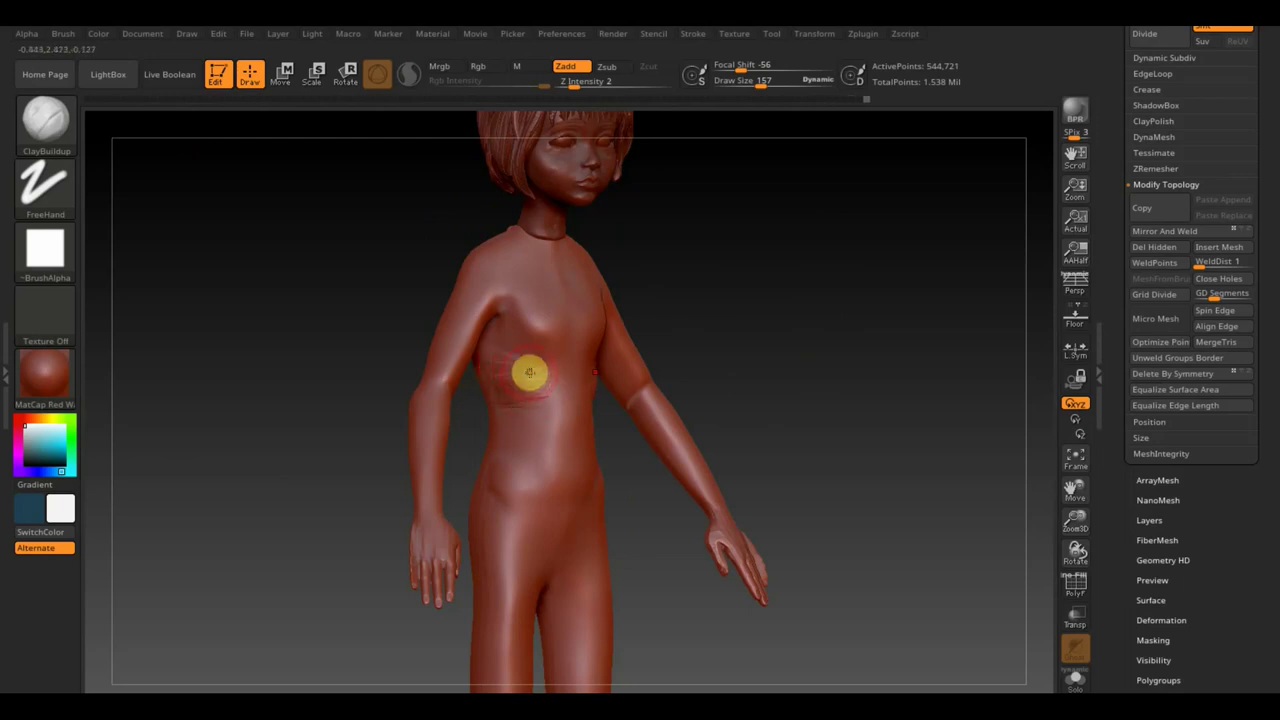
{"action": "key", "text": "shift"}
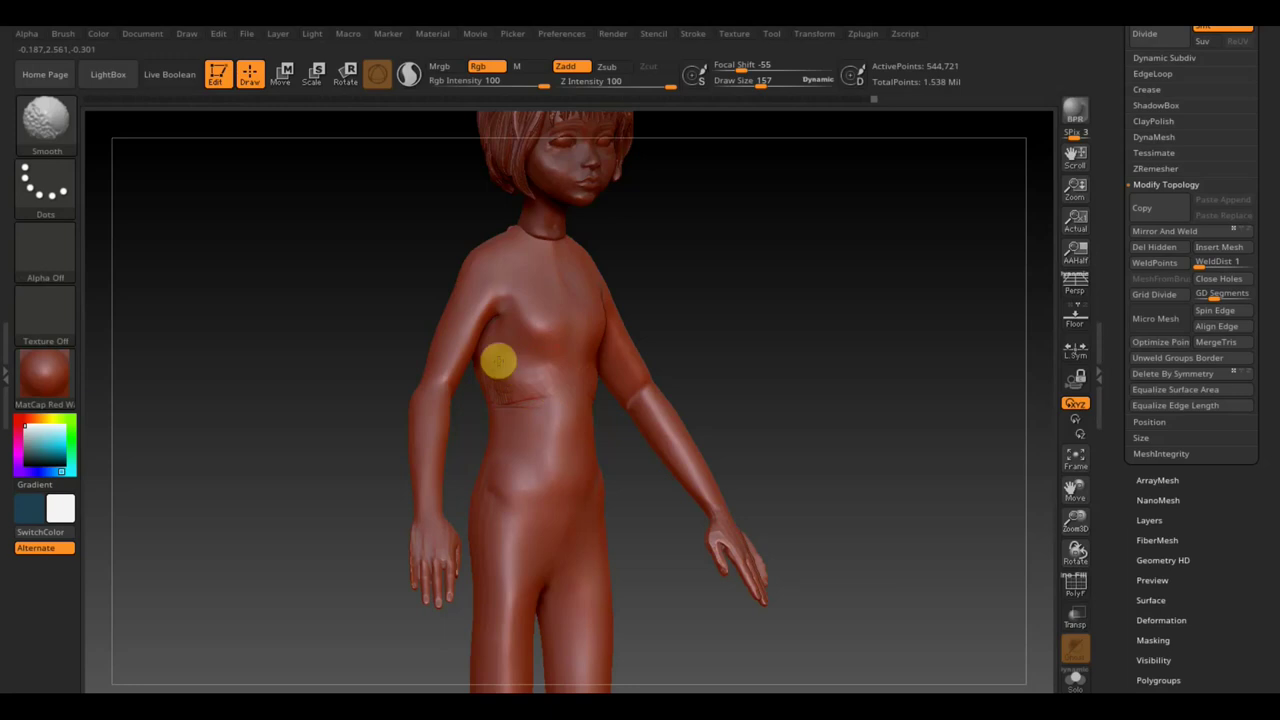
{"action": "mouse_move", "coordinate": [507, 352]}
{"action": "left_mouse_down", "text": "shift"}
{"action": "mouse_move", "coordinate": [551, 380]}
{"action": "mouse_move", "coordinate": [521, 418]}
{"action": "left_mouse_up", "text": "shift"}
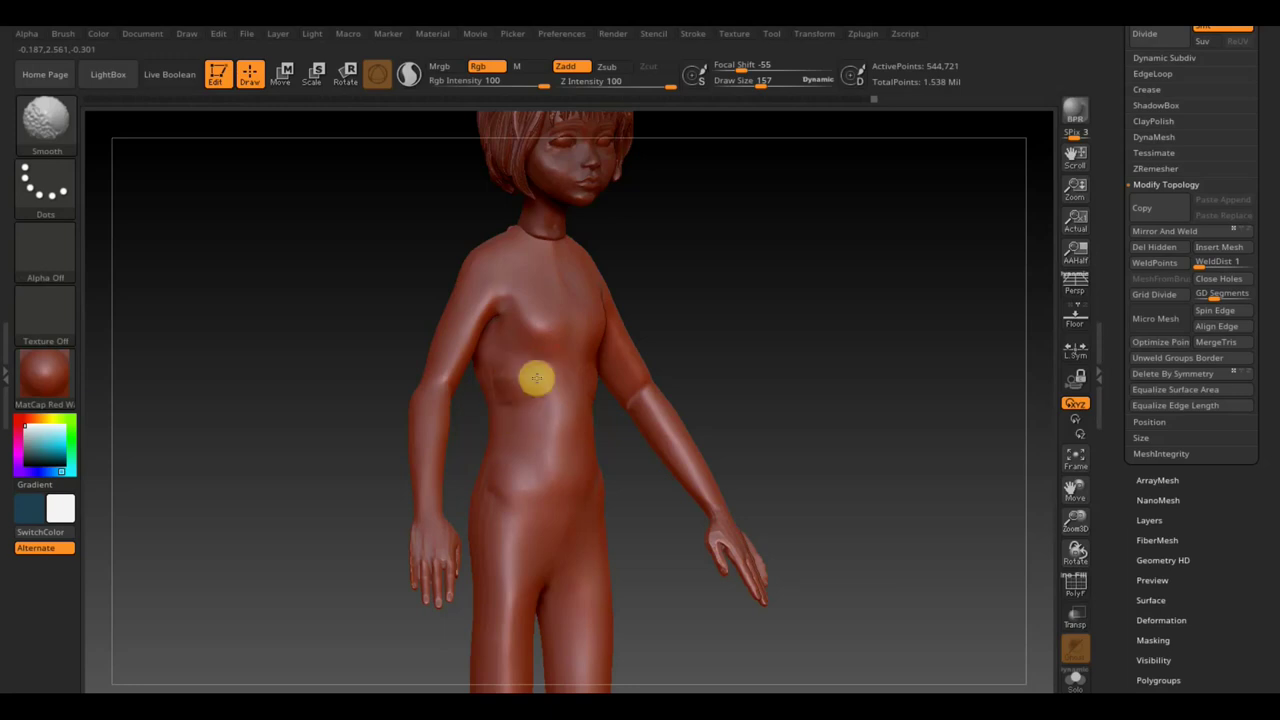
{"action": "mouse_move", "coordinate": [500, 366]}
{"action": "left_mouse_down", "text": "shift"}
{"action": "mouse_move", "coordinate": [494, 491]}
{"action": "mouse_move", "coordinate": [511, 460]}
{"action": "left_mouse_up", "text": "shift"}
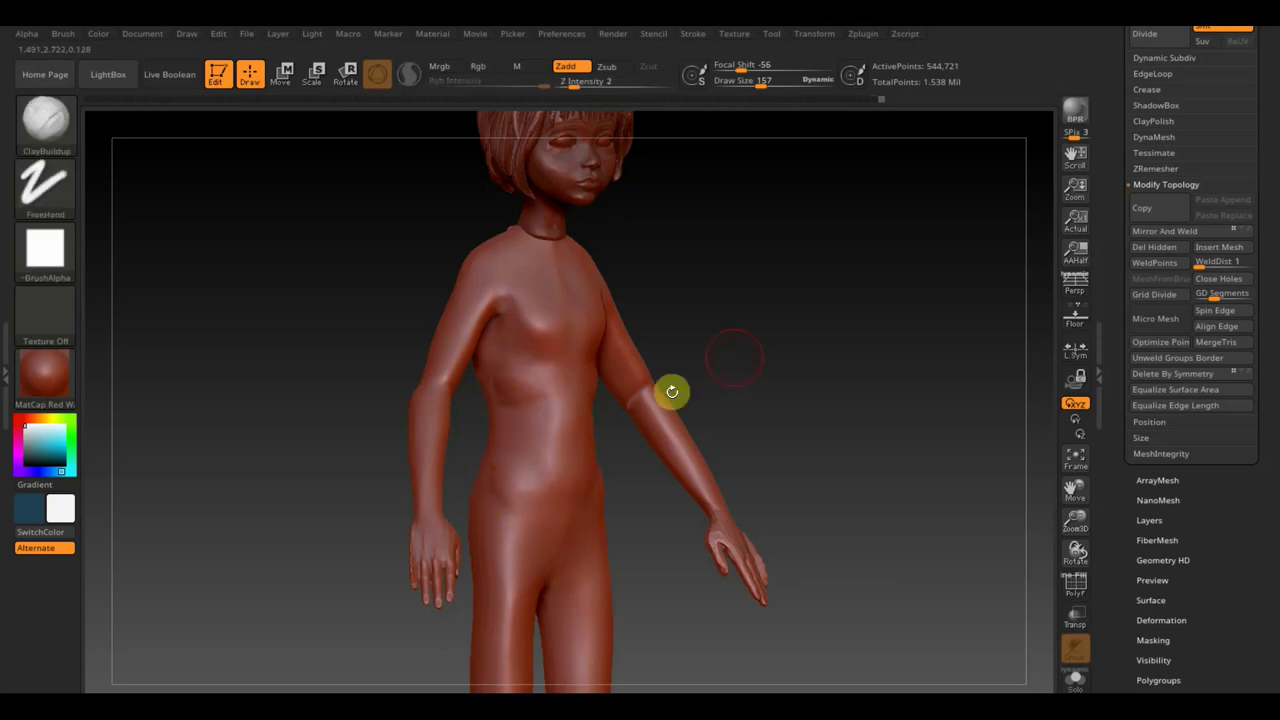
{"action": "mouse_move", "coordinate": [672, 391]}
{"action": "left_mouse_down"}
{"action": "mouse_move", "coordinate": [794, 397]}
{"action": "mouse_move", "coordinate": [803, 294]}
{"action": "left_mouse_up"}
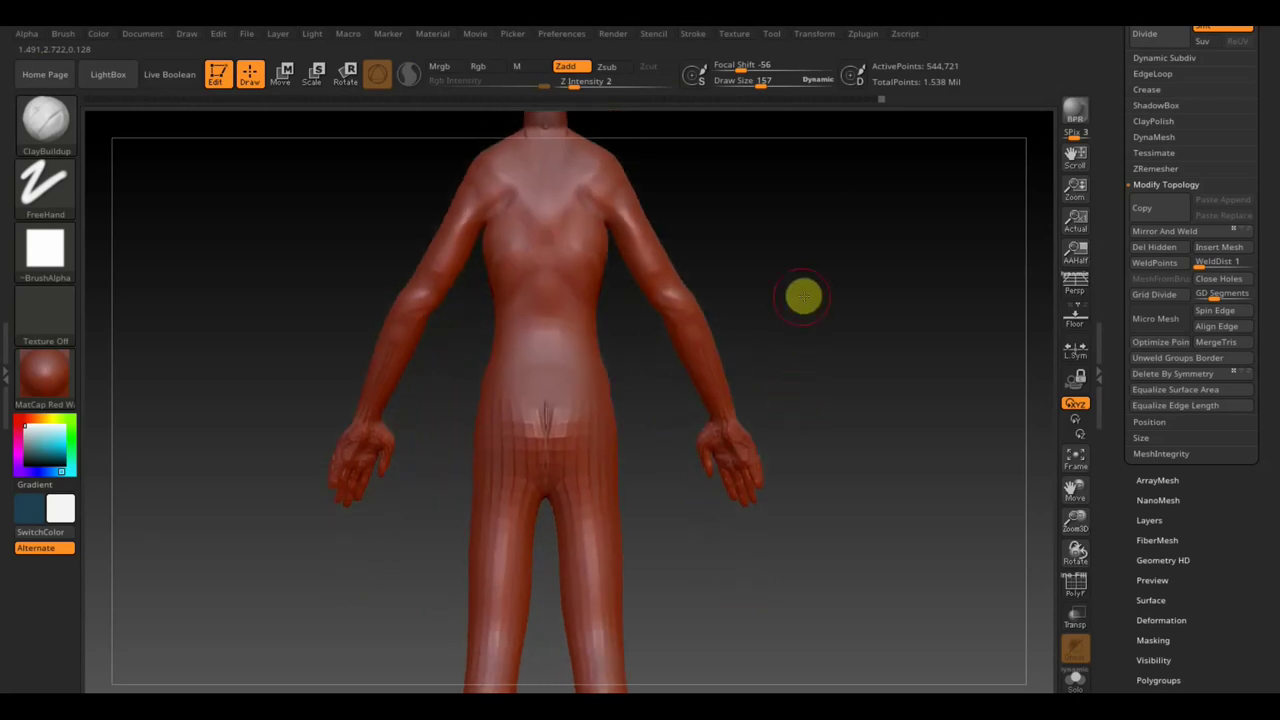
- Smooth the lower-back crease and build clay form on the upper back, shoulder and hip
{"action": "left_click_drag", "start_coordinate": [760, 85], "coordinate": [771, 85]}
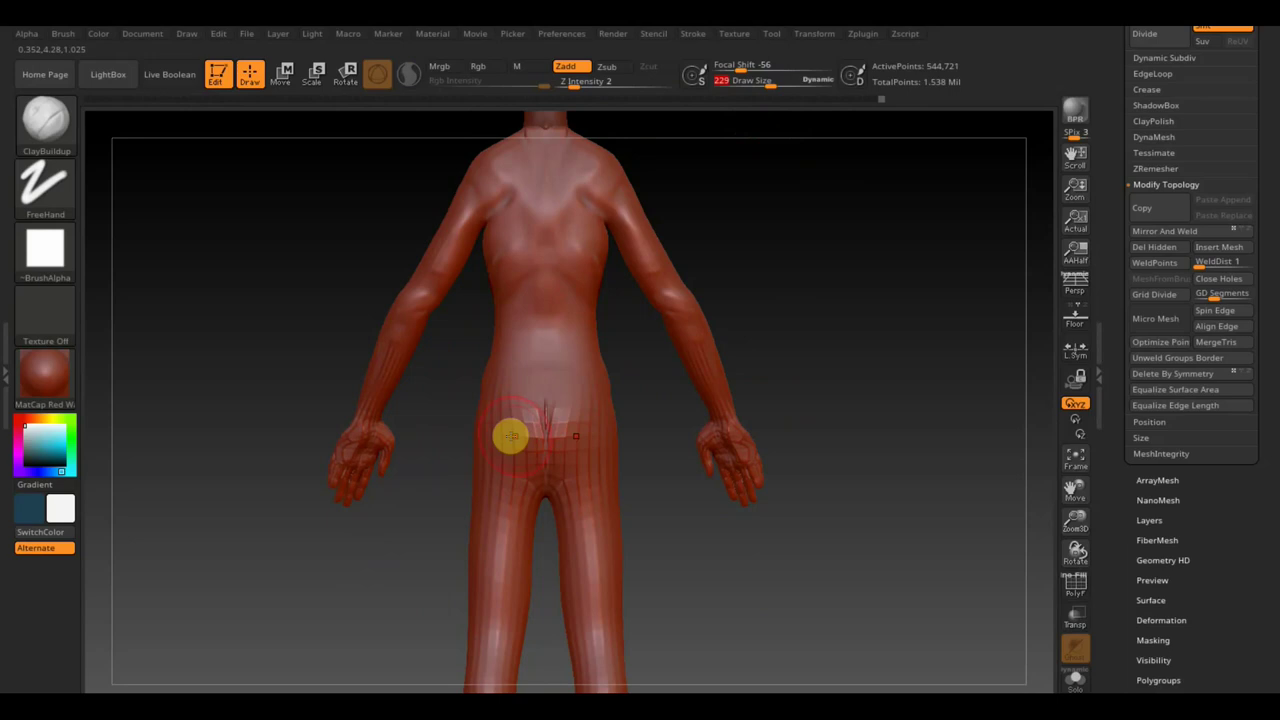
{"action": "mouse_move", "coordinate": [510, 436]}
{"action": "left_mouse_down", "text": "shift"}
{"action": "mouse_move", "coordinate": [530, 414]}
{"action": "mouse_move", "coordinate": [474, 443]}
{"action": "mouse_move", "coordinate": [511, 494]}
{"action": "mouse_move", "coordinate": [506, 551]}
{"action": "mouse_move", "coordinate": [597, 466]}
{"action": "mouse_move", "coordinate": [608, 437]}
{"action": "mouse_move", "coordinate": [577, 401]}
{"action": "left_mouse_up", "text": "shift"}
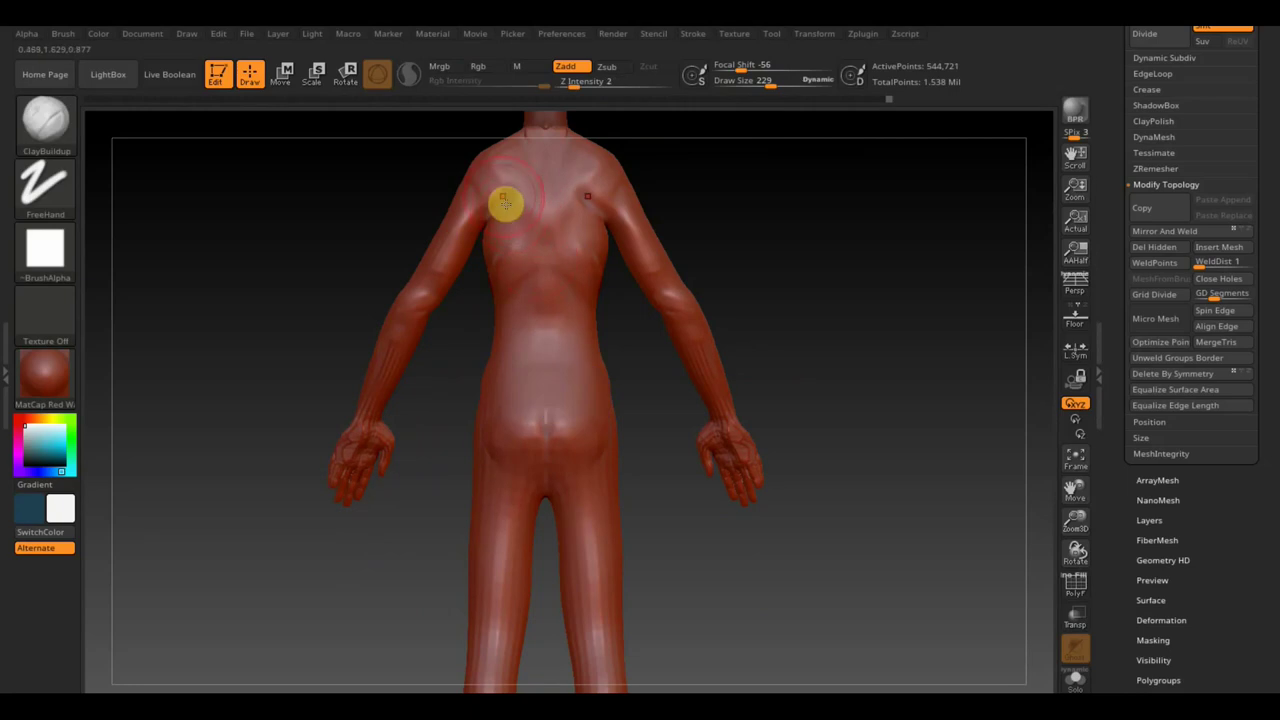
{"action": "mouse_move", "coordinate": [505, 204]}
{"action": "left_mouse_down"}
{"action": "mouse_move", "coordinate": [489, 214]}
{"action": "mouse_move", "coordinate": [514, 151]}
{"action": "mouse_move", "coordinate": [521, 199]}
{"action": "mouse_move", "coordinate": [531, 160]}
{"action": "mouse_move", "coordinate": [477, 186]}
{"action": "mouse_move", "coordinate": [546, 226]}
{"action": "mouse_move", "coordinate": [569, 189]}
{"action": "mouse_move", "coordinate": [580, 232]}
{"action": "mouse_move", "coordinate": [586, 174]}
{"action": "mouse_move", "coordinate": [563, 217]}
{"action": "mouse_move", "coordinate": [551, 149]}
{"action": "mouse_move", "coordinate": [519, 238]}
{"action": "mouse_move", "coordinate": [538, 203]}
{"action": "left_mouse_up"}
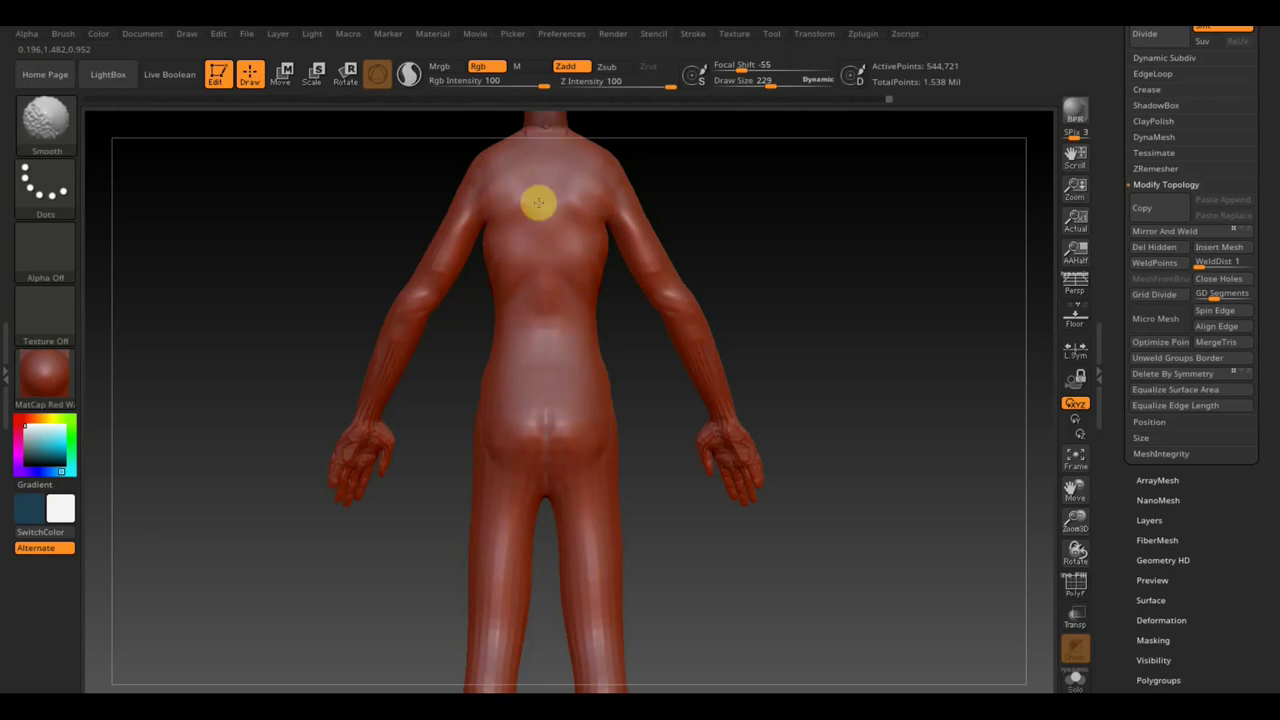
{"action": "mouse_move", "coordinate": [514, 408]}
{"action": "left_mouse_down"}
{"action": "mouse_move", "coordinate": [509, 434]}
{"action": "mouse_move", "coordinate": [493, 433]}
{"action": "mouse_move", "coordinate": [497, 457]}
{"action": "mouse_move", "coordinate": [520, 446]}
{"action": "mouse_move", "coordinate": [523, 403]}
{"action": "mouse_move", "coordinate": [521, 443]}
{"action": "mouse_move", "coordinate": [494, 423]}
{"action": "mouse_move", "coordinate": [523, 394]}
{"action": "mouse_move", "coordinate": [516, 424]}
{"action": "left_mouse_up"}
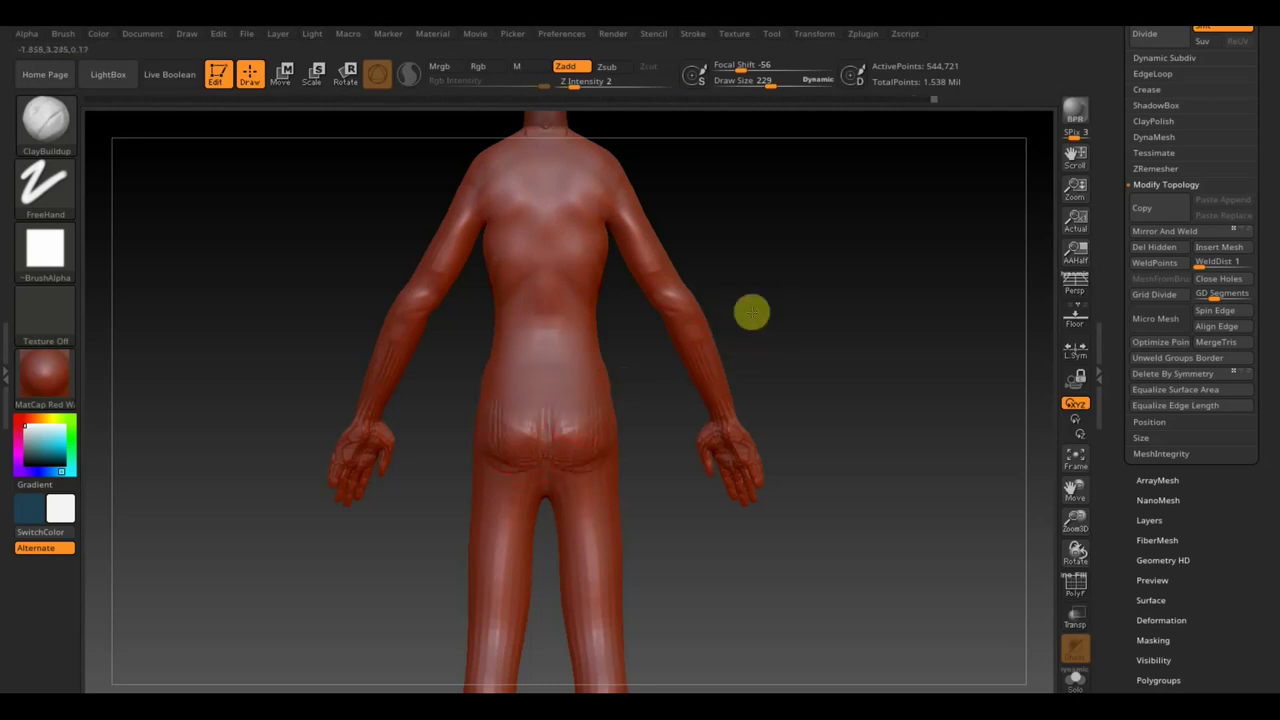
{"action": "left_click_drag", "start_coordinate": [751, 311], "coordinate": [809, 323]}
{"action": "mouse_move", "coordinate": [486, 423]}
{"action": "left_mouse_down", "text": "shift"}
{"action": "mouse_move", "coordinate": [486, 399]}
{"action": "mouse_move", "coordinate": [503, 437]}
{"action": "mouse_move", "coordinate": [504, 421]}
{"action": "left_mouse_up", "text": "shift"}
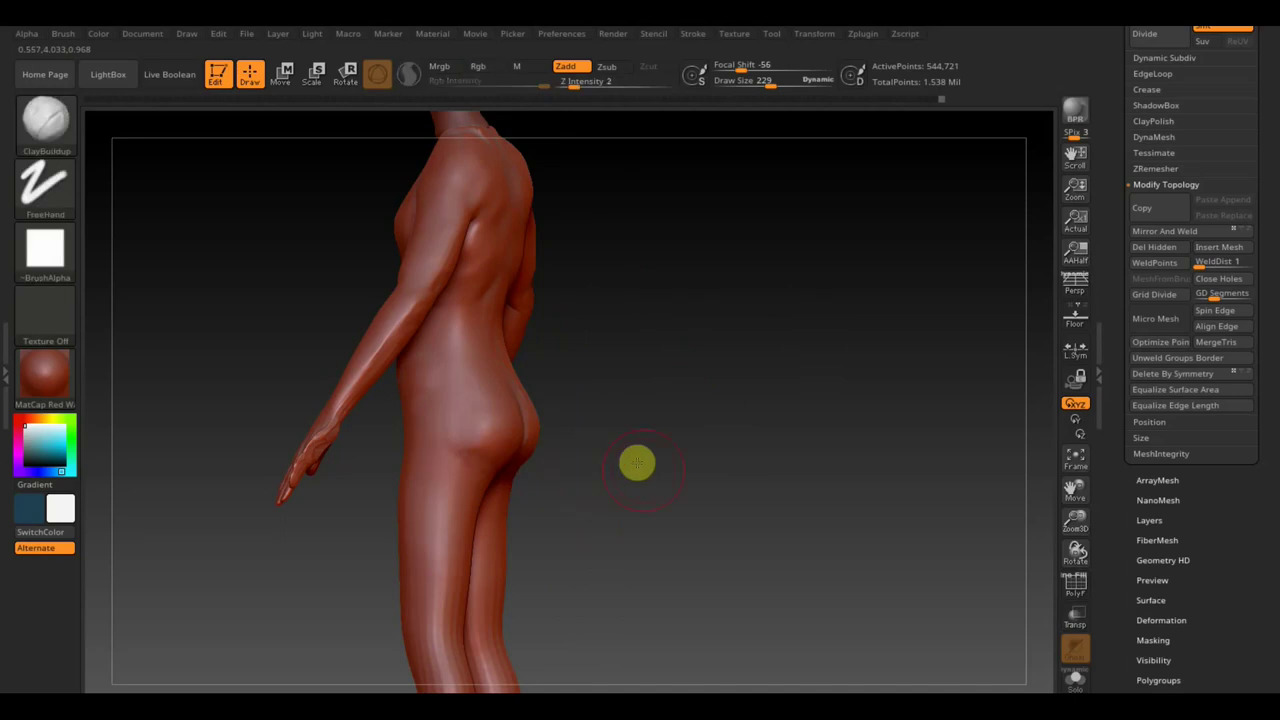
- Shrink the brush to 140 and turn the figure to bring the hip into view
{"action": "left_click_drag", "start_coordinate": [634, 463], "coordinate": [586, 474], "text": "shift"}
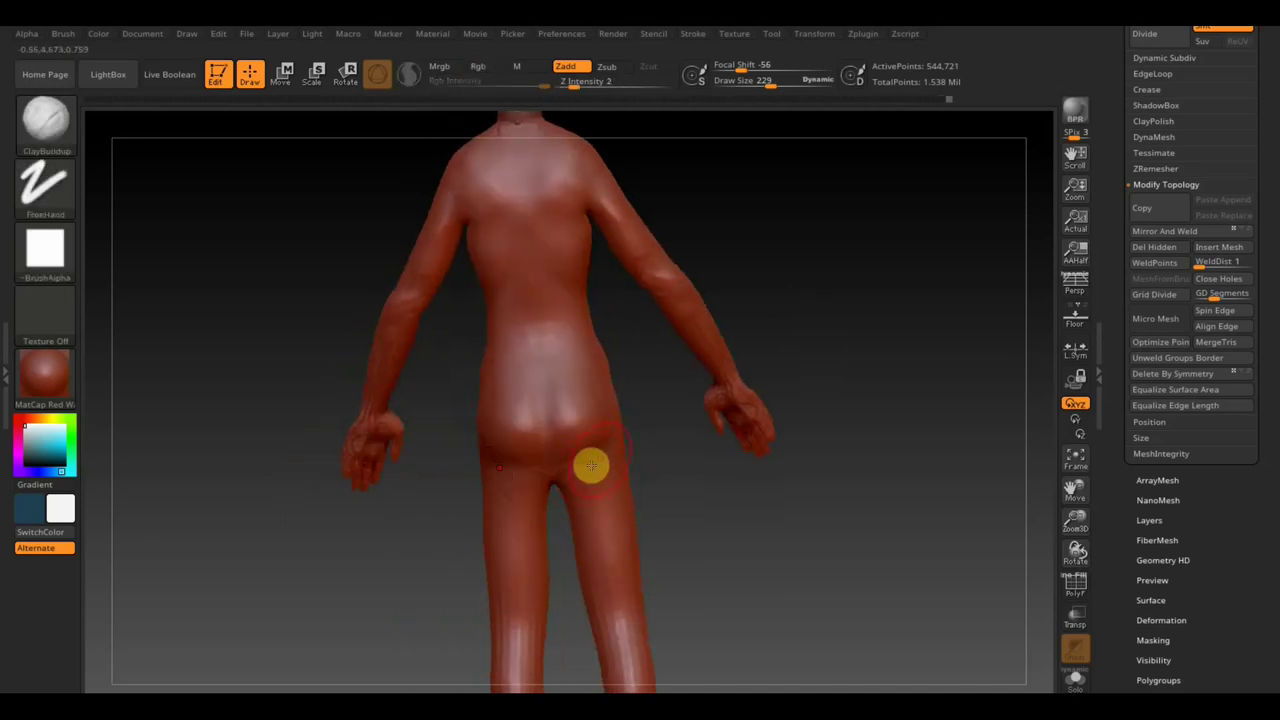
{"action": "key", "text": "shift"}
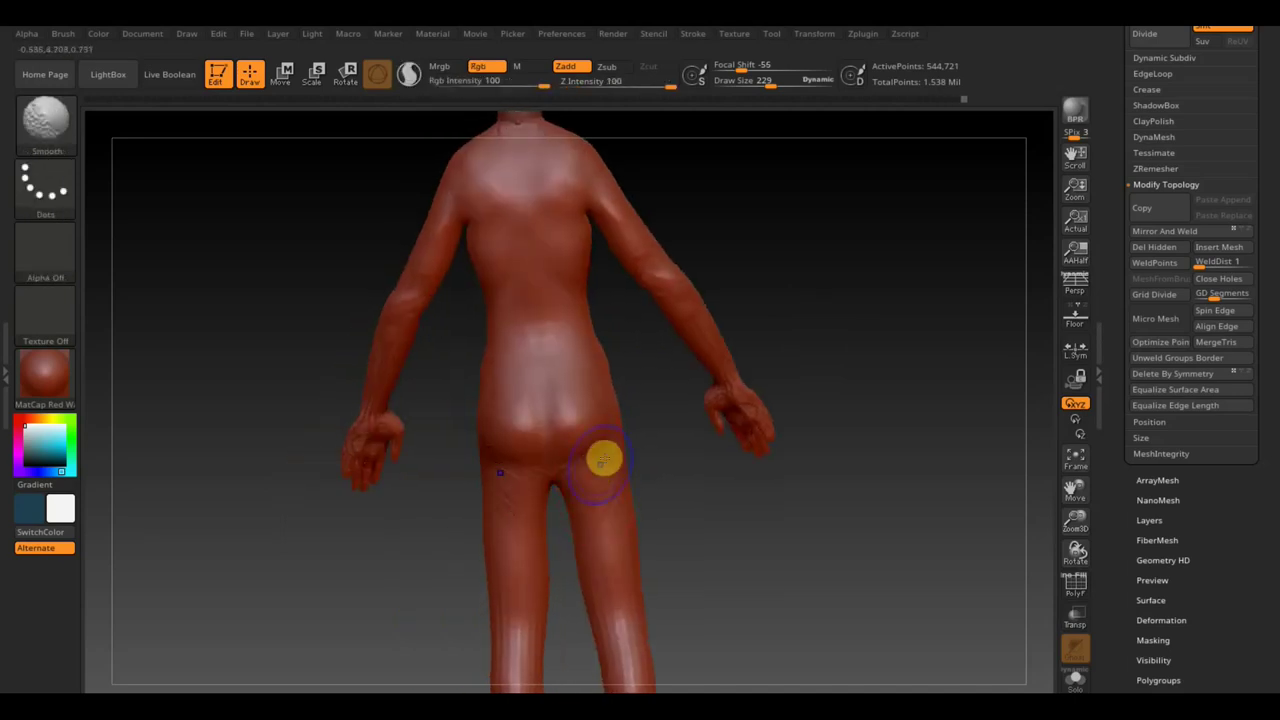
{"action": "mouse_move", "coordinate": [608, 457]}
{"action": "left_mouse_down"}
{"action": "mouse_move", "coordinate": [657, 500]}
{"action": "mouse_move", "coordinate": [629, 409]}
{"action": "mouse_move", "coordinate": [706, 314]}
{"action": "left_mouse_up"}
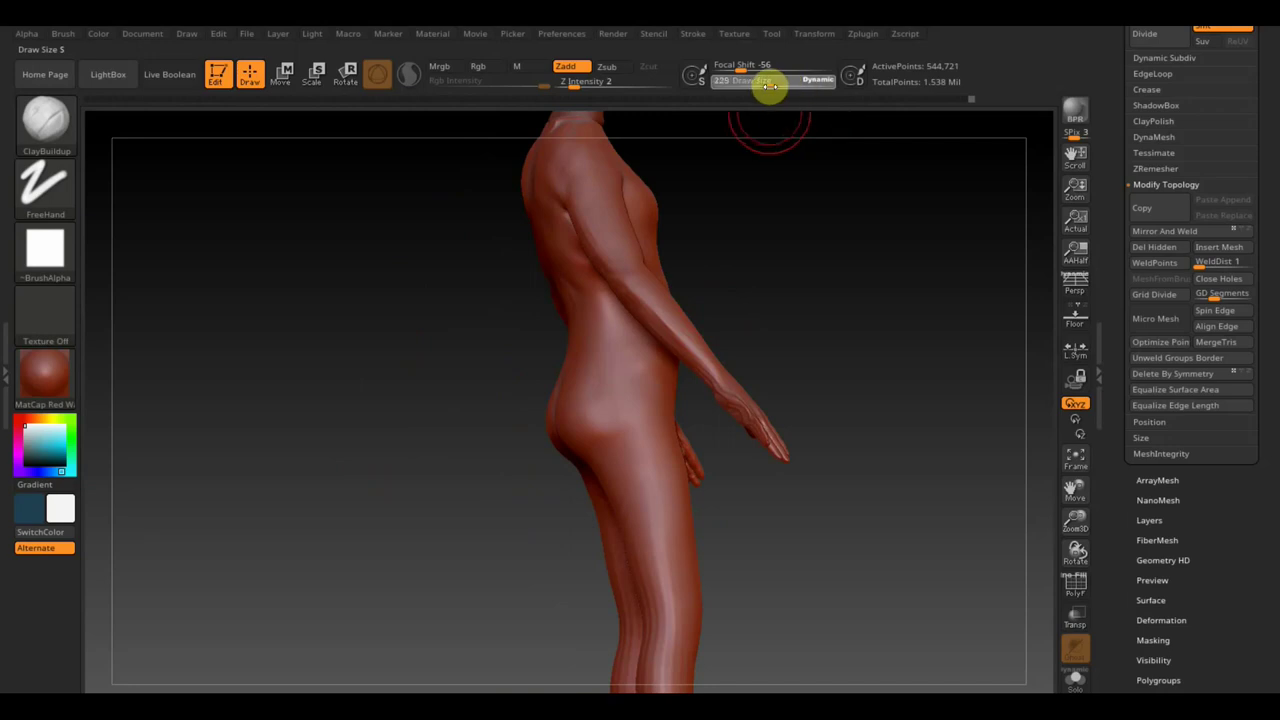
{"action": "left_click_drag", "start_coordinate": [764, 86], "coordinate": [758, 88]}
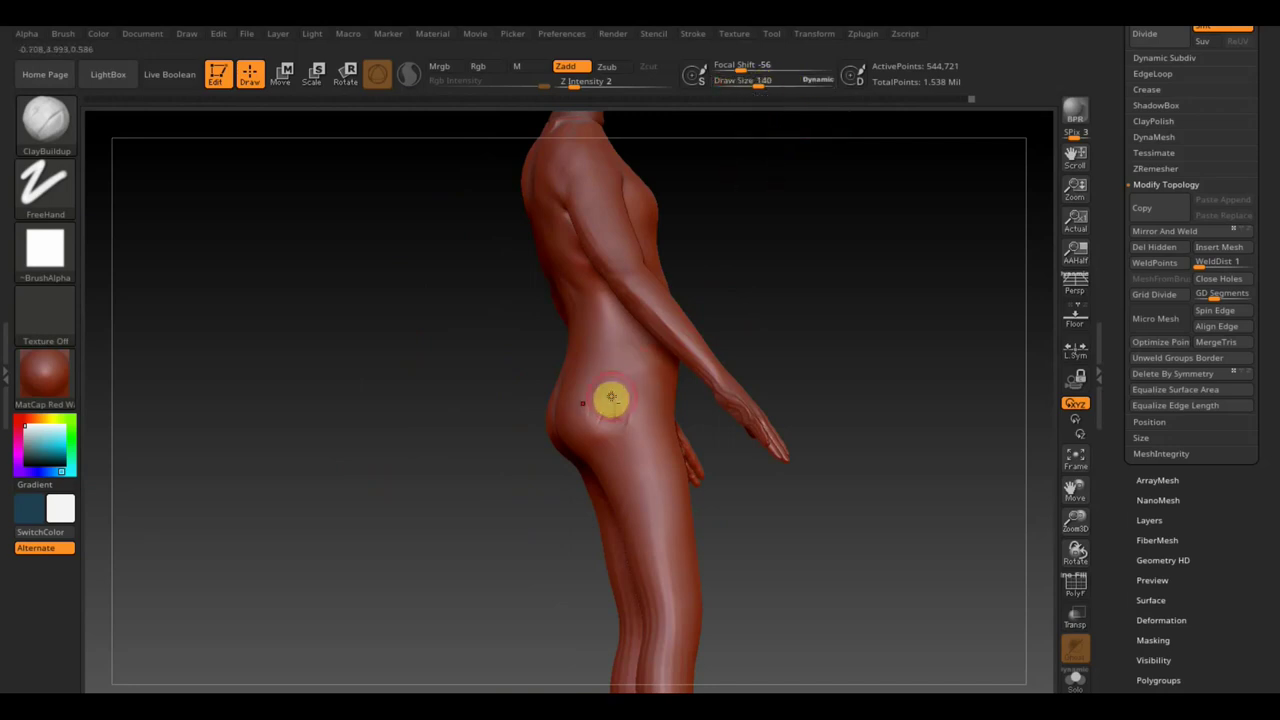
{"action": "mouse_move", "coordinate": [831, 343]}
{"action": "left_mouse_down"}
{"action": "mouse_move", "coordinate": [823, 357]}
{"action": "mouse_move", "coordinate": [846, 351]}
{"action": "left_mouse_up"}
- Smooth away the crease on the side of the hip, then rotate the figure to a front view
{"action": "left_click_drag", "start_coordinate": [610, 372], "coordinate": [636, 369]}
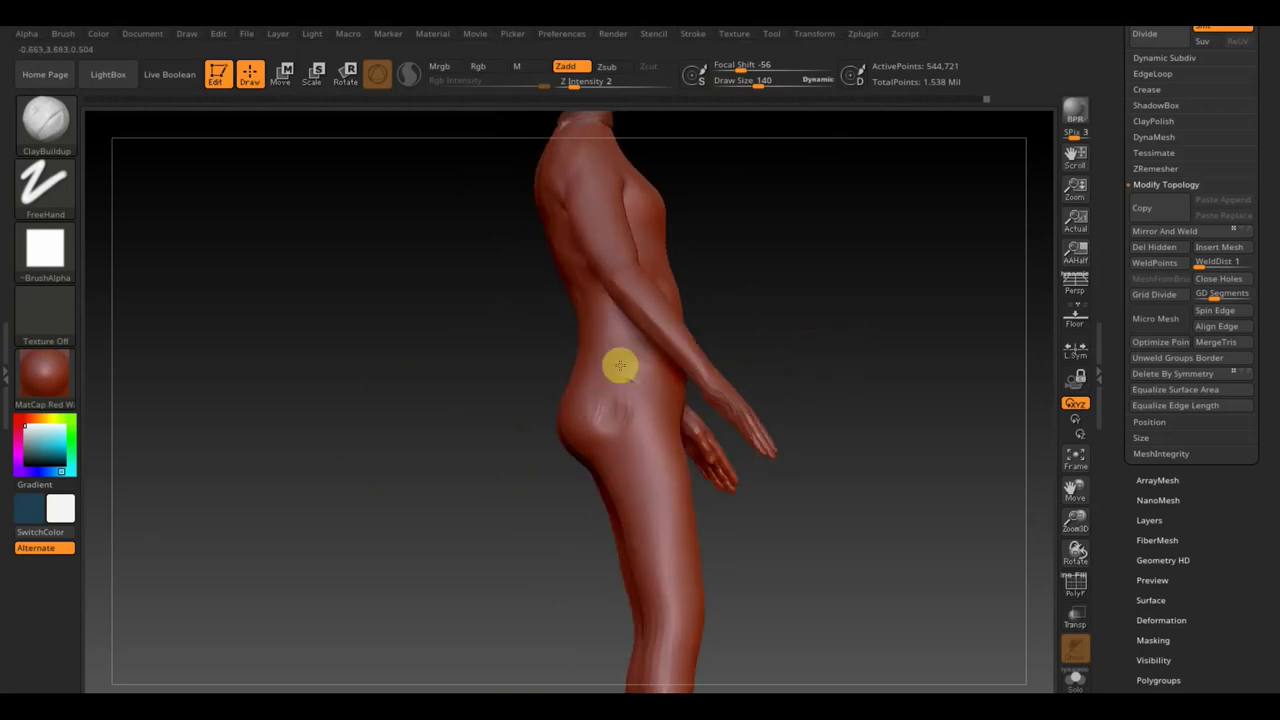
{"action": "key", "text": "shift"}
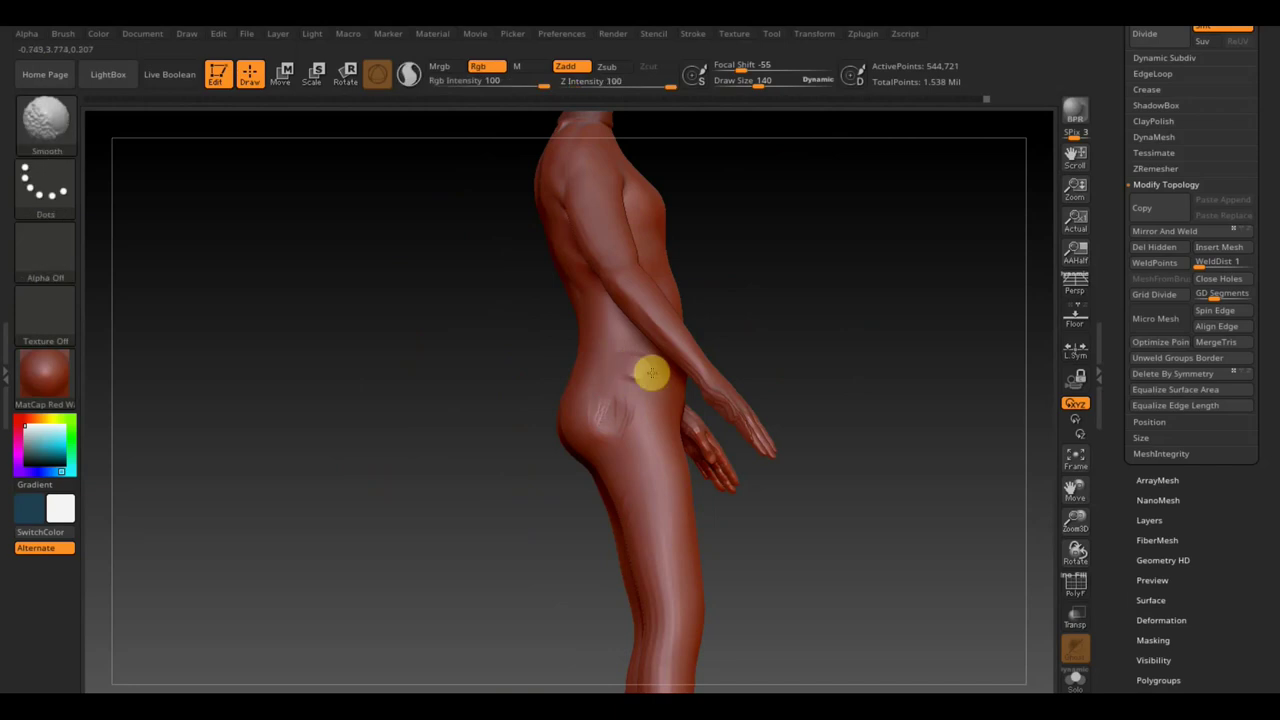
{"action": "mouse_move", "coordinate": [628, 381]}
{"action": "left_mouse_down", "text": "shift"}
{"action": "mouse_move", "coordinate": [636, 437]}
{"action": "mouse_move", "coordinate": [603, 434]}
{"action": "left_mouse_up", "text": "shift"}
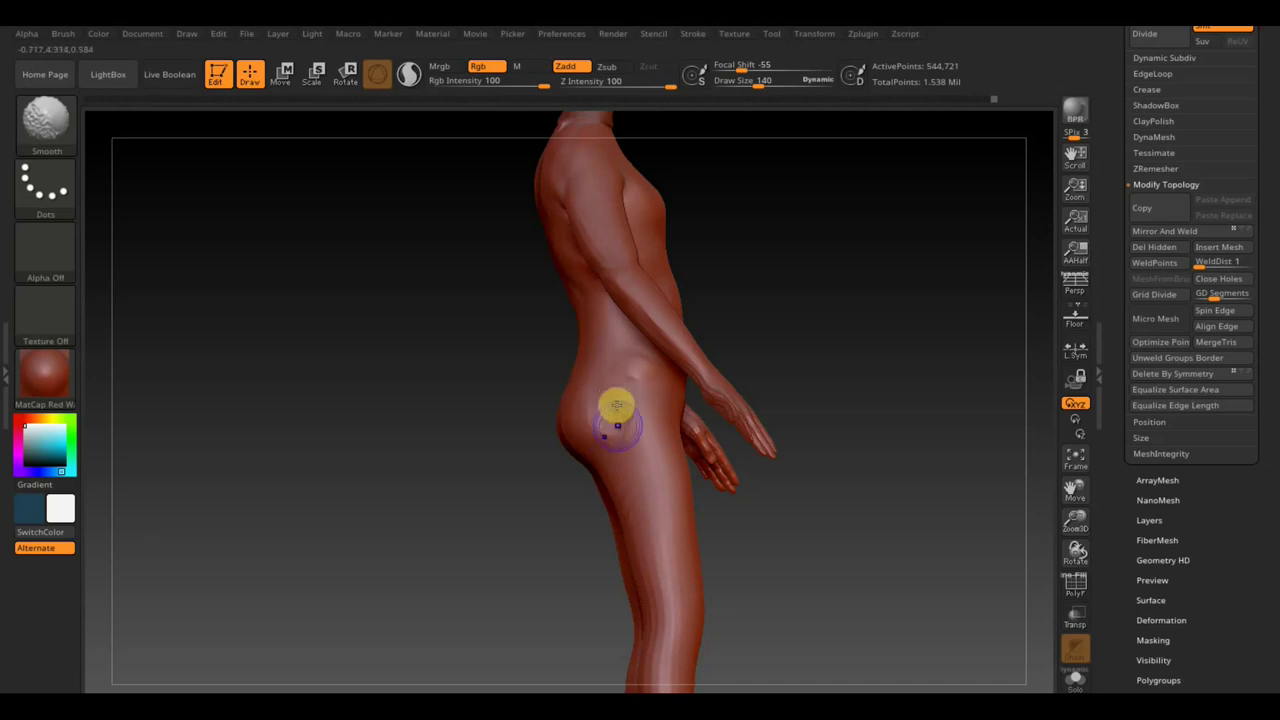
{"action": "left_click_drag", "start_coordinate": [603, 434], "coordinate": [614, 408], "text": "shift"}
{"action": "mouse_move", "coordinate": [868, 357]}
{"action": "left_mouse_down"}
{"action": "mouse_move", "coordinate": [817, 374]}
{"action": "mouse_move", "coordinate": [806, 403]}
{"action": "mouse_move", "coordinate": [809, 331]}
{"action": "mouse_move", "coordinate": [662, 422]}
{"action": "left_mouse_up"}
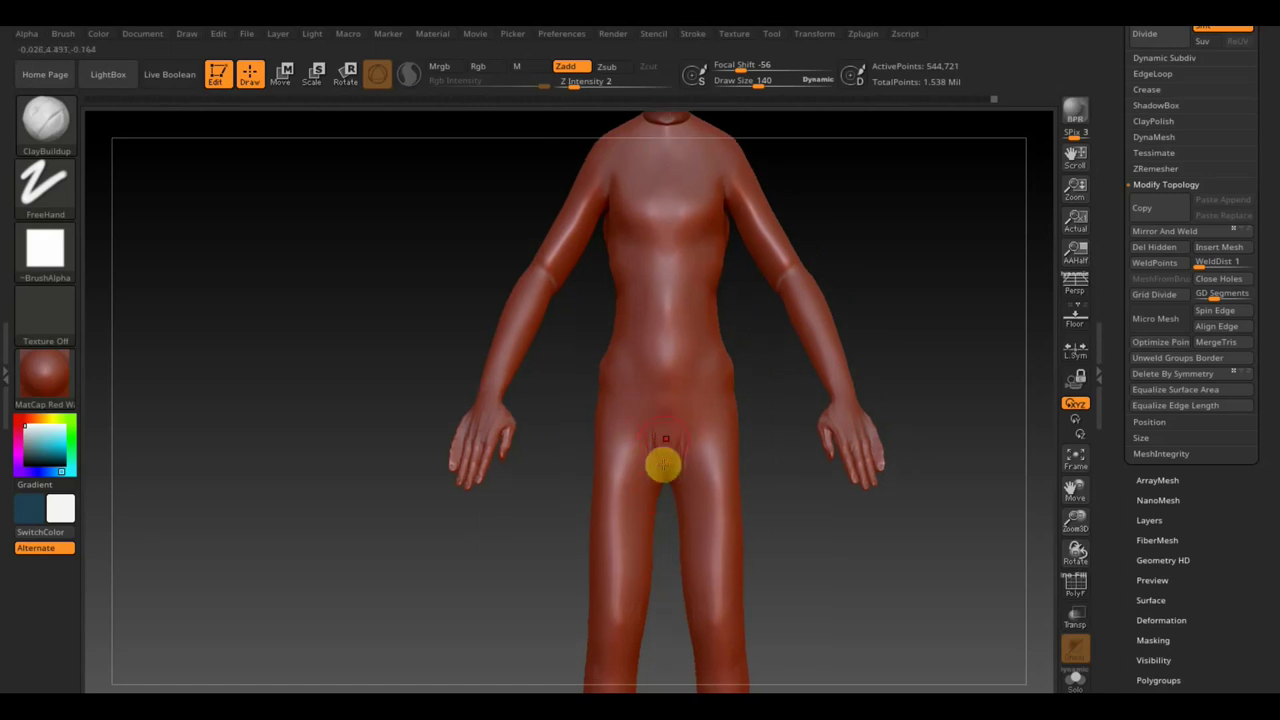
- Build up clay on the crotch area and smooth it out
{"action": "left_click_drag", "start_coordinate": [664, 460], "coordinate": [660, 451]}
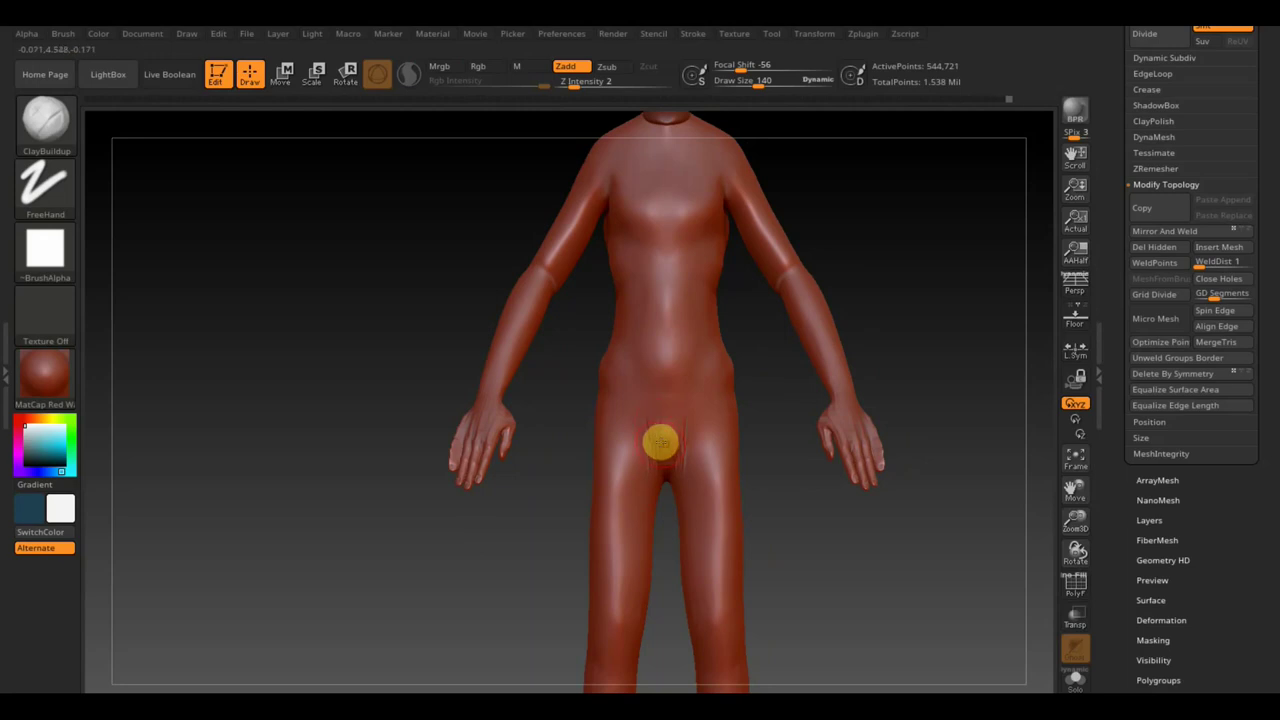
{"action": "mouse_move", "coordinate": [660, 443]}
{"action": "left_mouse_down", "text": "shift"}
{"action": "mouse_move", "coordinate": [629, 433]}
{"action": "mouse_move", "coordinate": [680, 466]}
{"action": "mouse_move", "coordinate": [683, 420]}
{"action": "mouse_move", "coordinate": [656, 388]}
{"action": "mouse_move", "coordinate": [677, 378]}
{"action": "mouse_move", "coordinate": [661, 258]}
{"action": "left_mouse_up", "text": "shift"}
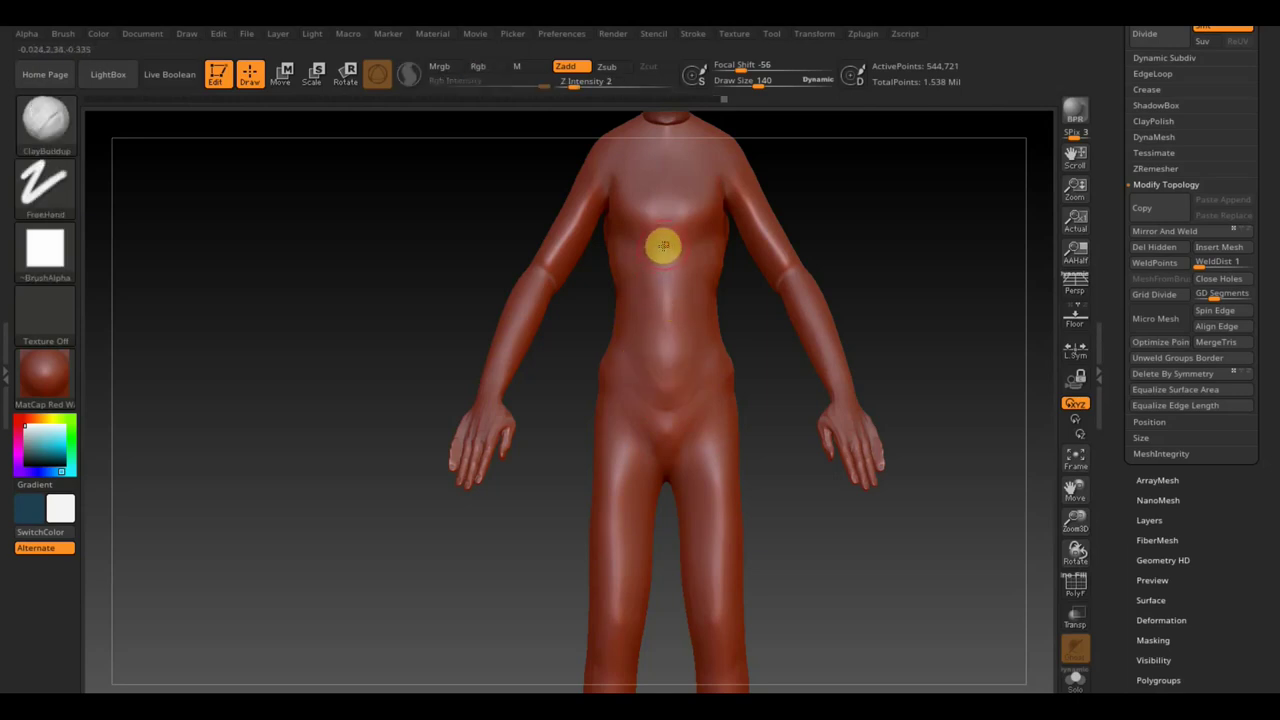
{"action": "left_click_drag", "start_coordinate": [857, 197], "coordinate": [820, 331], "text": "alt"}
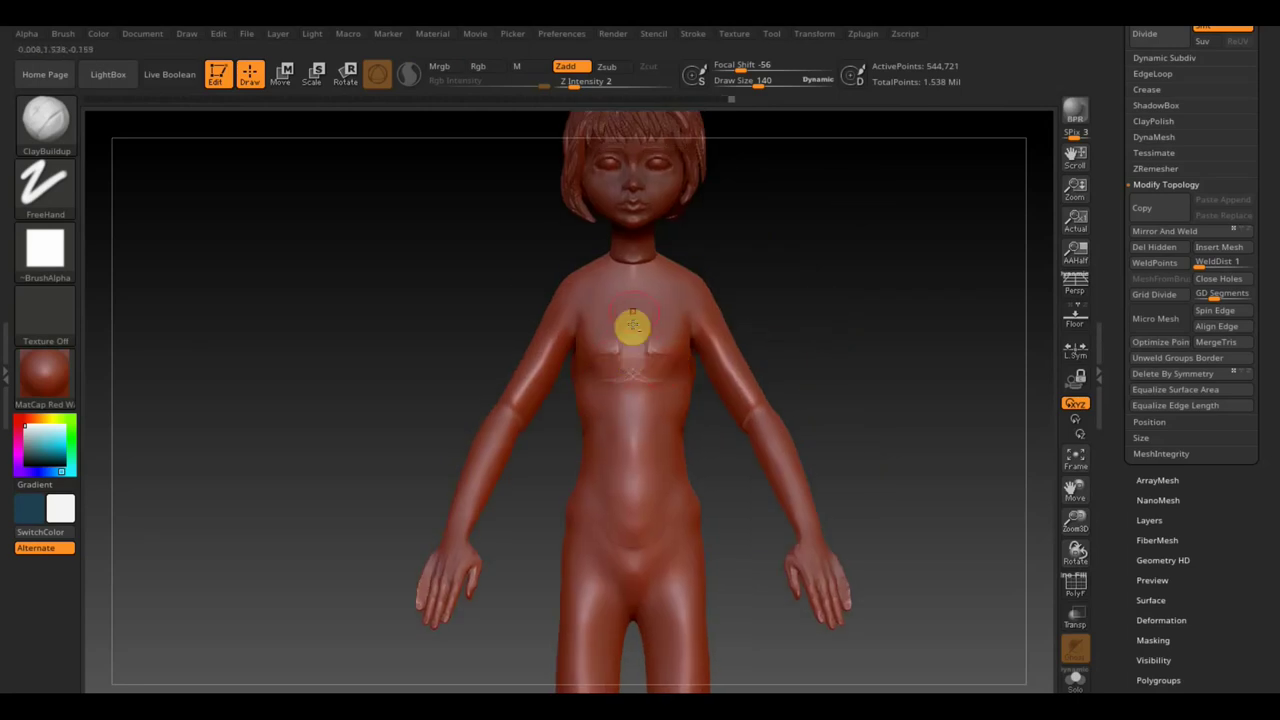
- Add clay across the chest and smooth the ridge into a soft ribcage contour
{"action": "left_click_drag", "start_coordinate": [631, 330], "coordinate": [634, 357]}
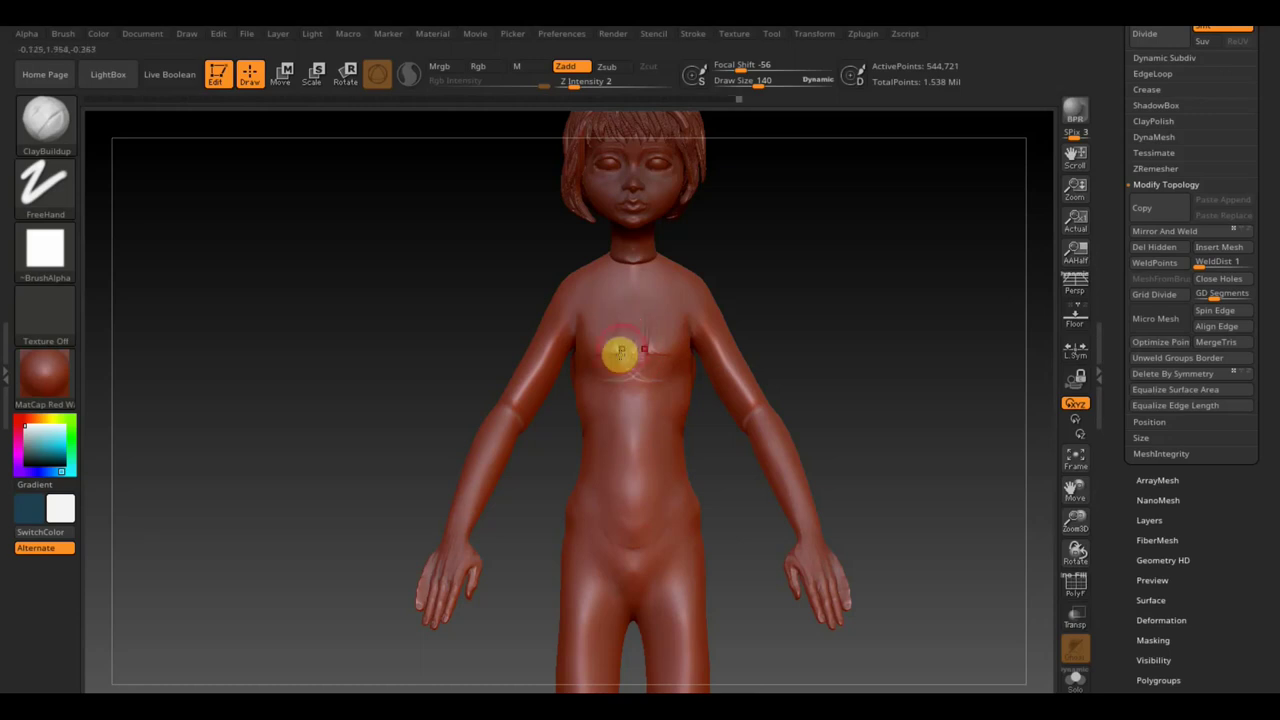
{"action": "key", "text": "shift"}
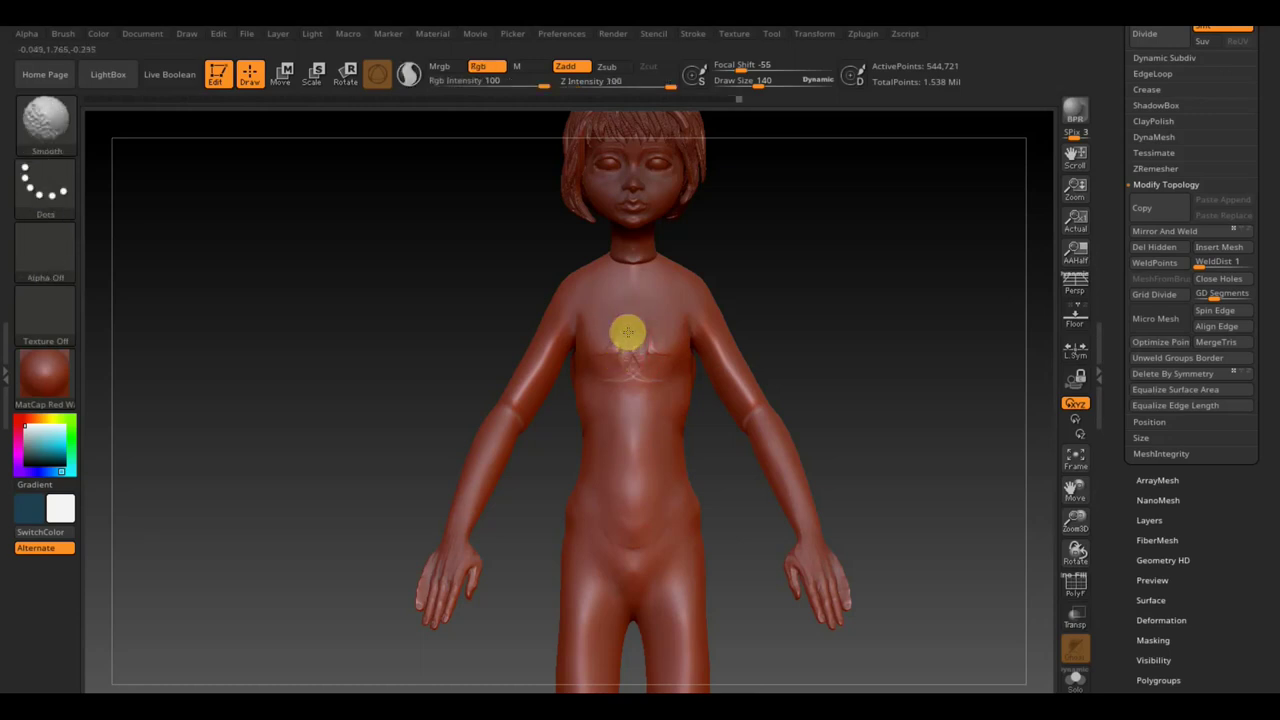
{"action": "mouse_move", "coordinate": [644, 343]}
{"action": "left_mouse_down", "text": "shift"}
{"action": "mouse_move", "coordinate": [603, 354]}
{"action": "mouse_move", "coordinate": [634, 331]}
{"action": "mouse_move", "coordinate": [643, 363]}
{"action": "mouse_move", "coordinate": [597, 396]}
{"action": "mouse_move", "coordinate": [617, 380]}
{"action": "mouse_move", "coordinate": [607, 389]}
{"action": "left_mouse_up", "text": "shift"}
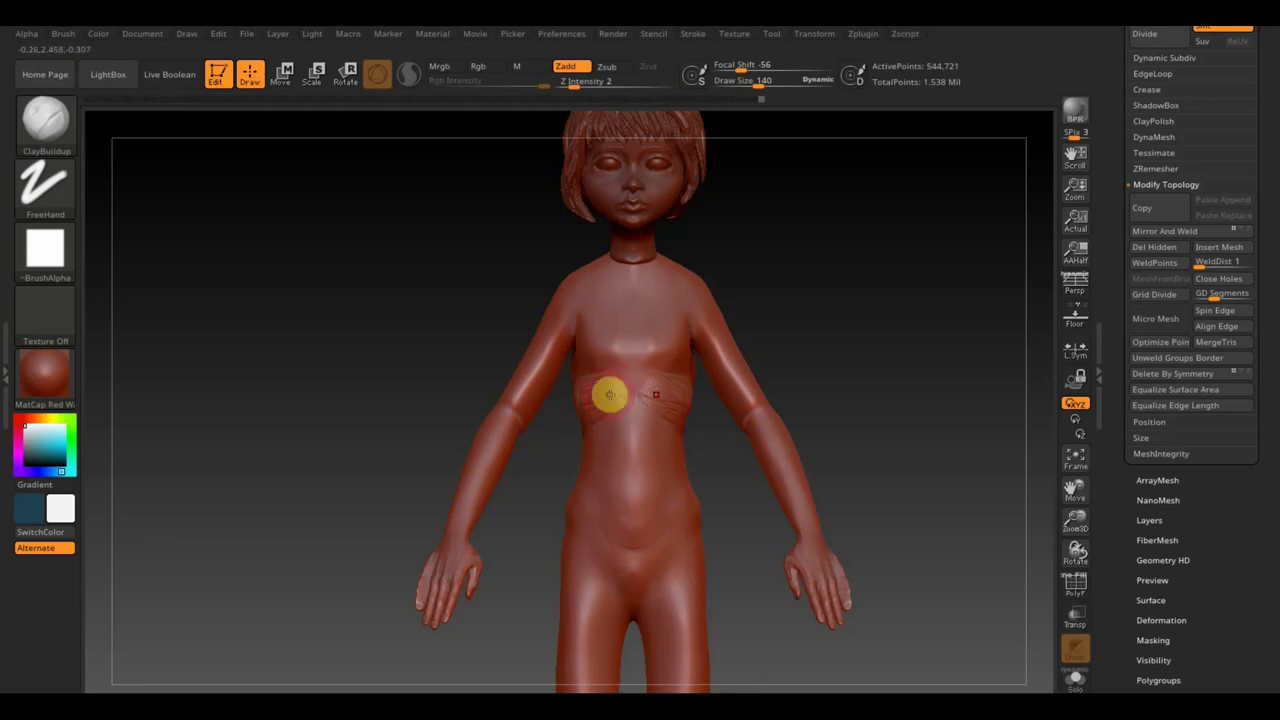
{"action": "key", "text": "shift"}
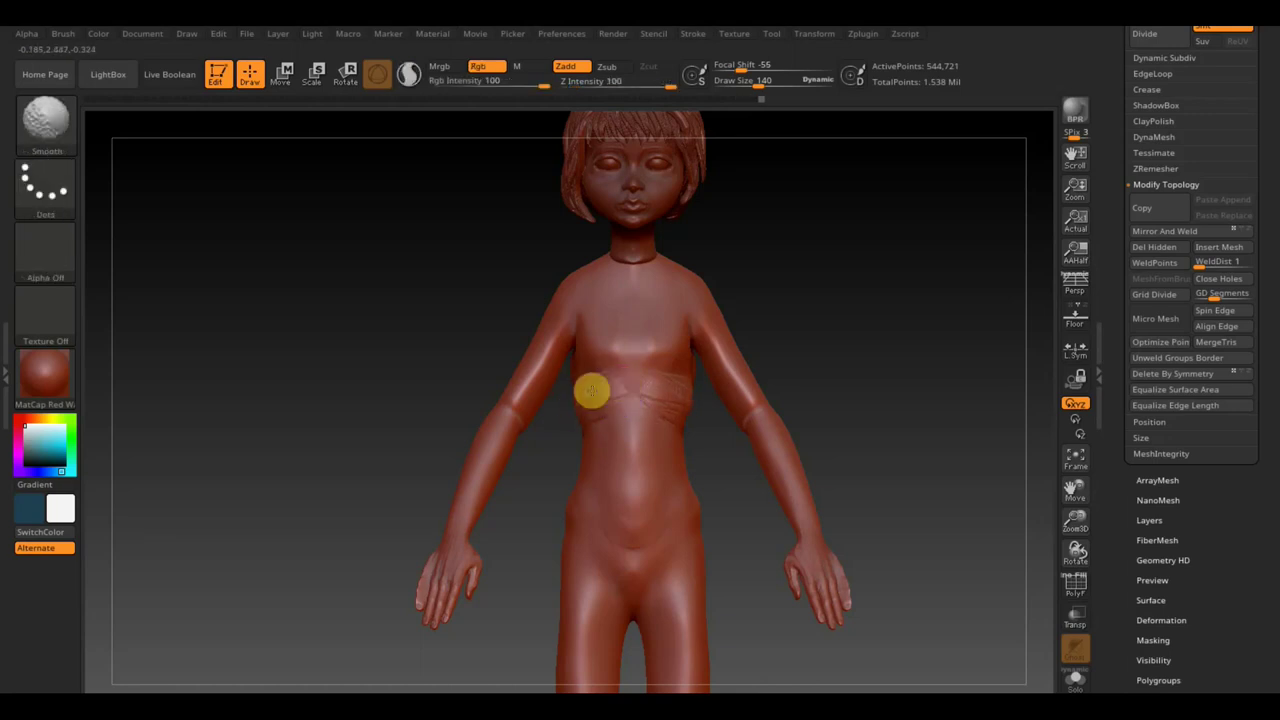
{"action": "mouse_move", "coordinate": [591, 391]}
{"action": "left_mouse_down", "text": "shift"}
{"action": "mouse_move", "coordinate": [569, 400]}
{"action": "mouse_move", "coordinate": [600, 394]}
{"action": "mouse_move", "coordinate": [594, 434]}
{"action": "mouse_move", "coordinate": [633, 386]}
{"action": "mouse_move", "coordinate": [606, 426]}
{"action": "mouse_move", "coordinate": [577, 360]}
{"action": "mouse_move", "coordinate": [577, 409]}
{"action": "mouse_move", "coordinate": [680, 367]}
{"action": "left_mouse_up", "text": "shift"}
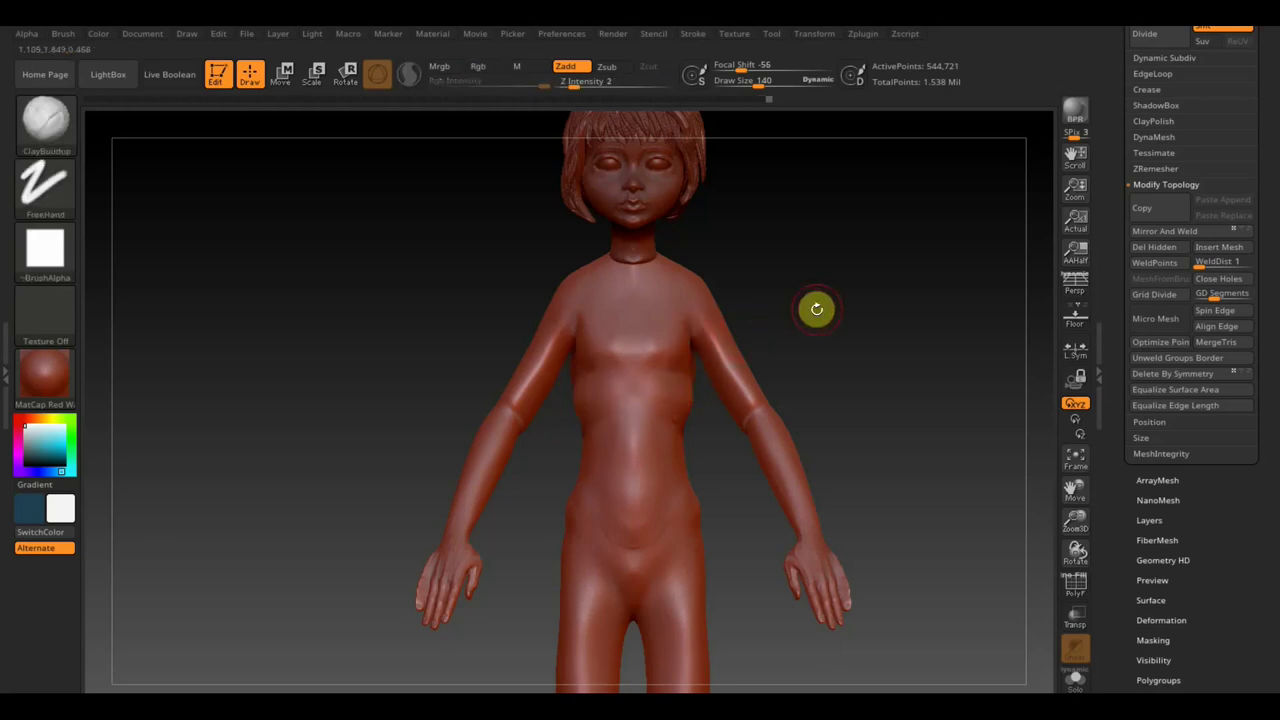
{"action": "left_click_drag", "start_coordinate": [837, 303], "coordinate": [834, 297]}
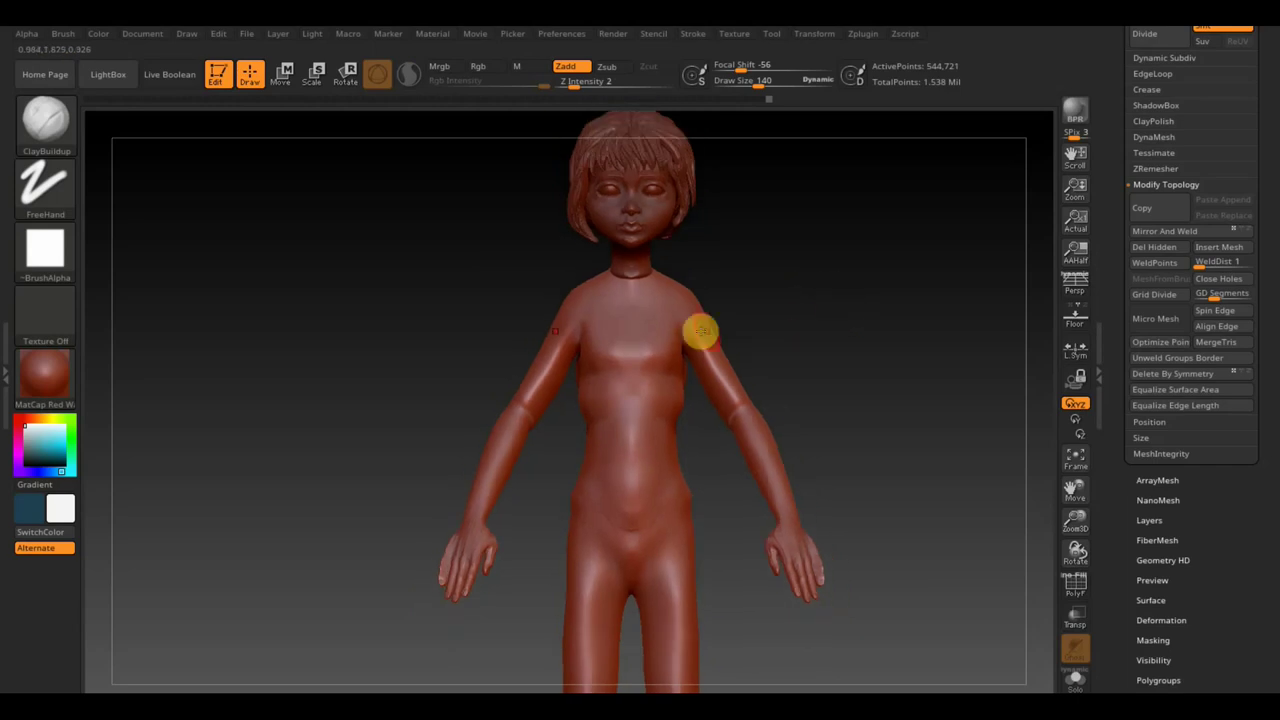
- Show the clothed girl reference in Spotlight, enlarge it beside the figure, compare, then hide it
{"action": "key", "text": "shift+z"}
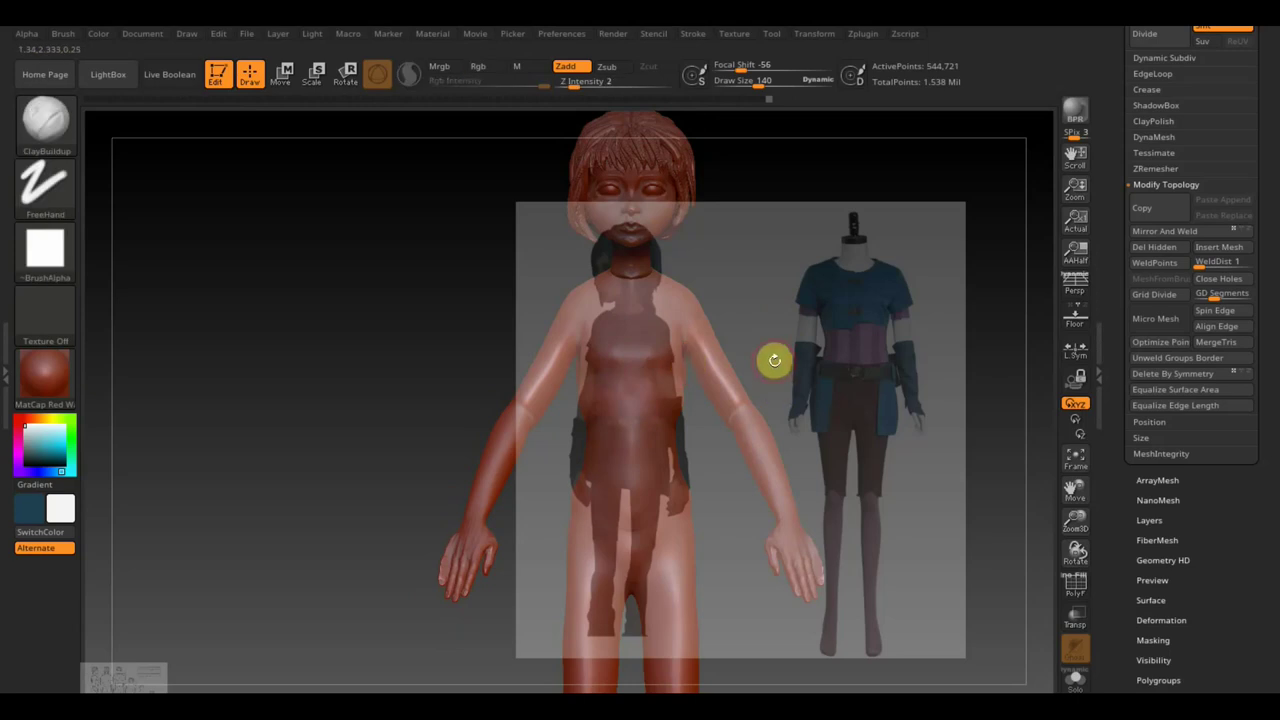
{"action": "key", "text": "z"}
{"action": "left_click_drag", "start_coordinate": [966, 334], "coordinate": [986, 366]}
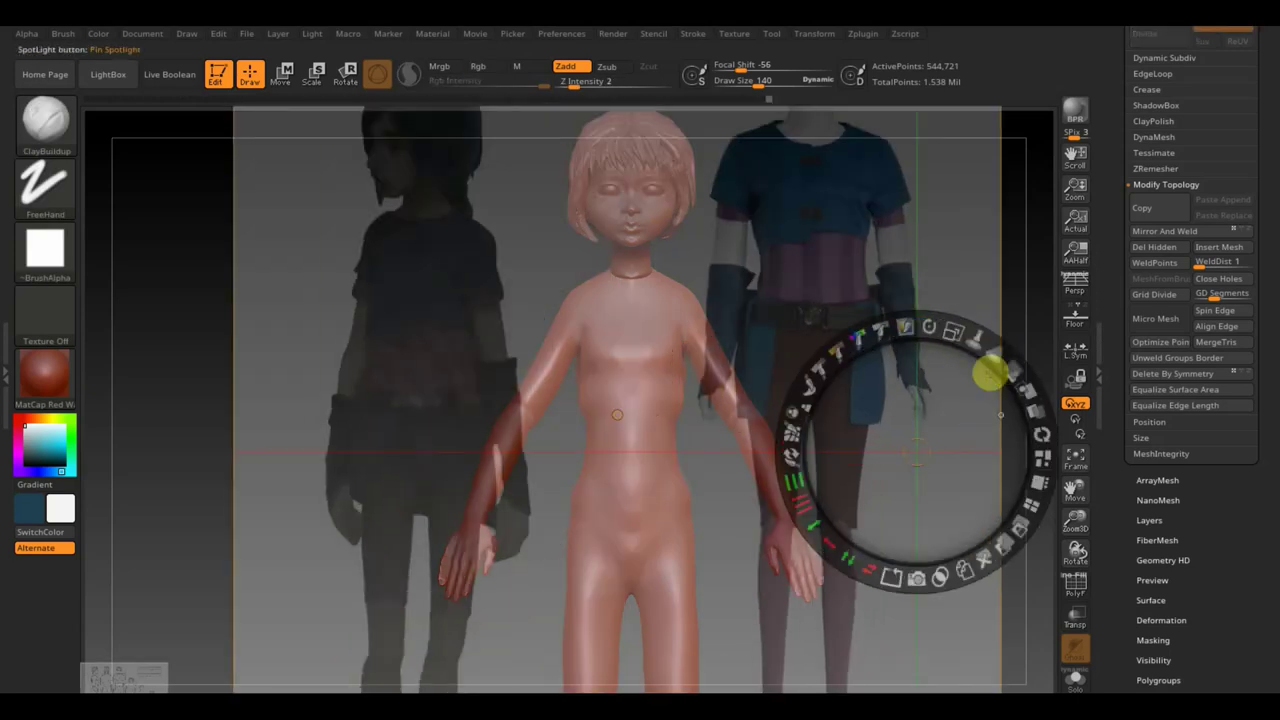
{"action": "left_click_drag", "start_coordinate": [857, 406], "coordinate": [1274, 412]}
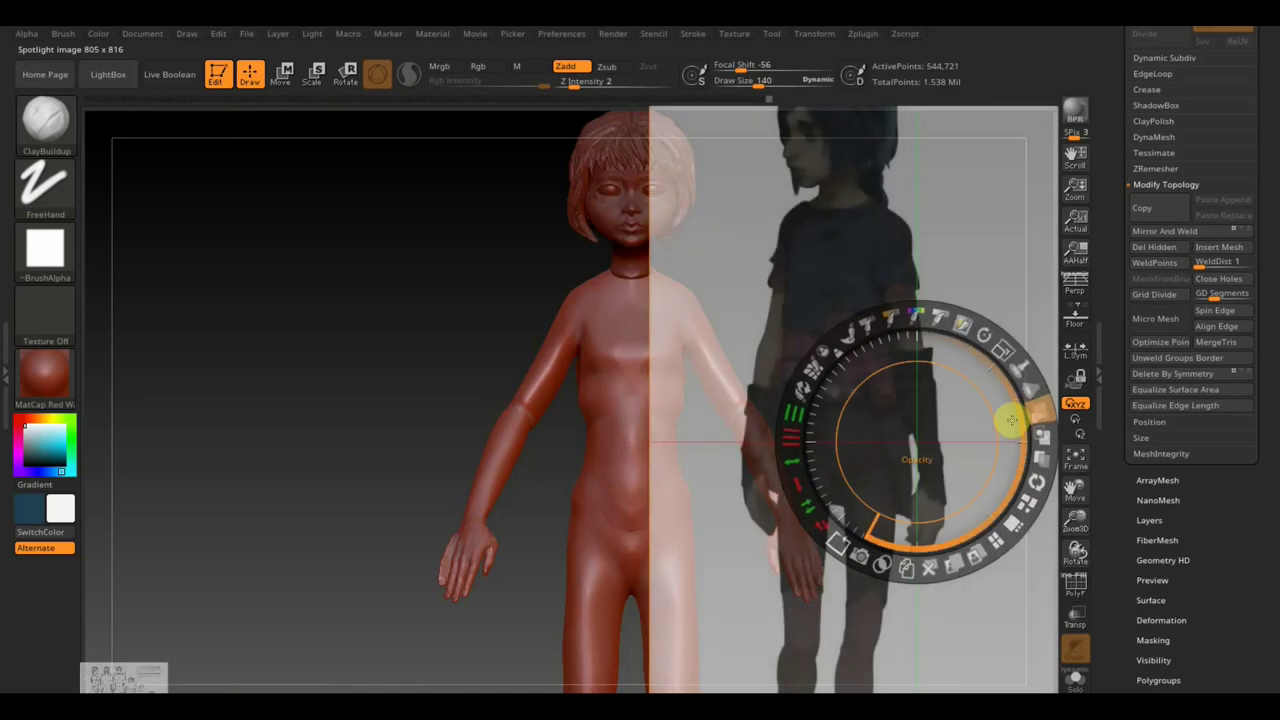
{"action": "left_click_drag", "start_coordinate": [885, 380], "coordinate": [994, 428]}
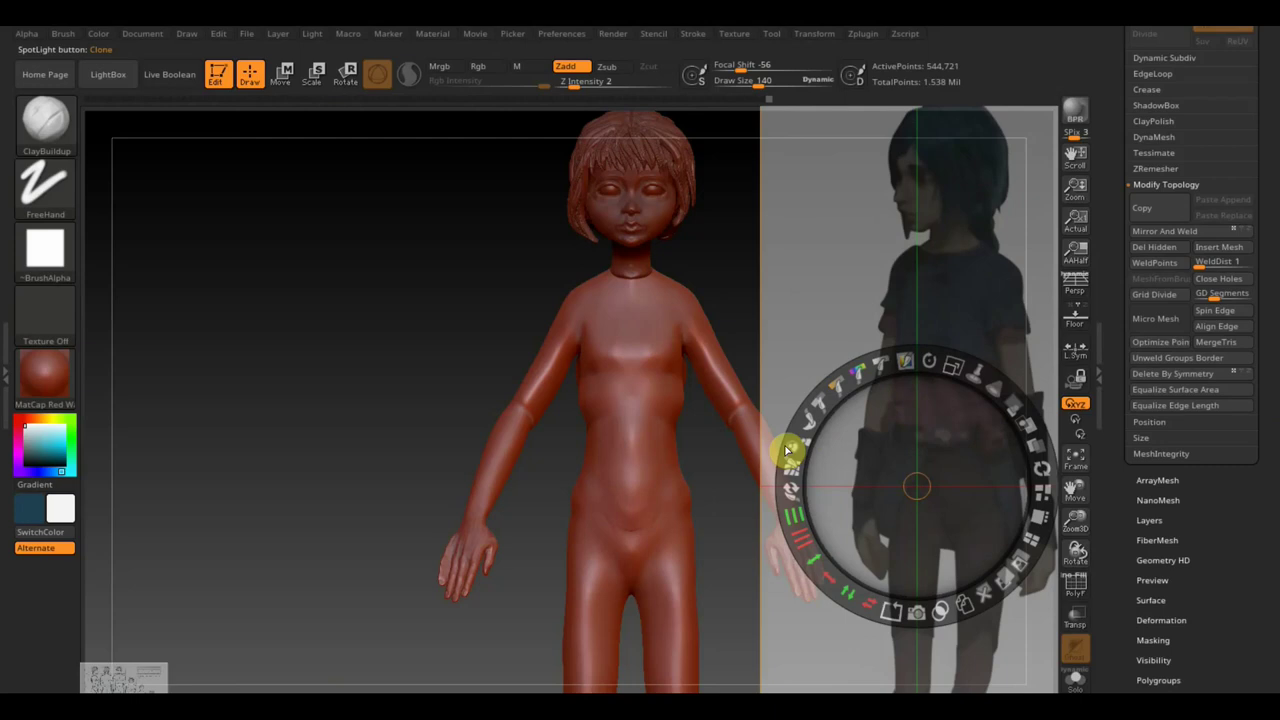
{"action": "key", "text": "z"}
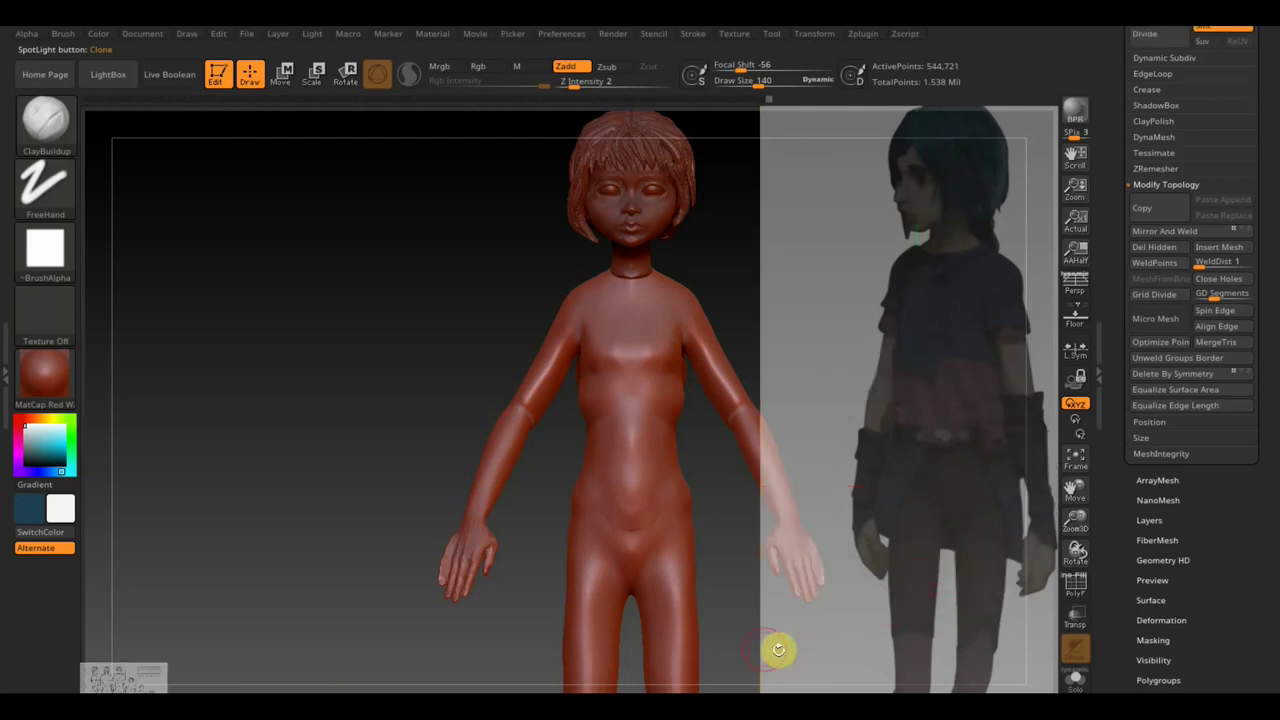
{"action": "left_click_drag", "start_coordinate": [739, 592], "coordinate": [712, 513], "text": "alt"}
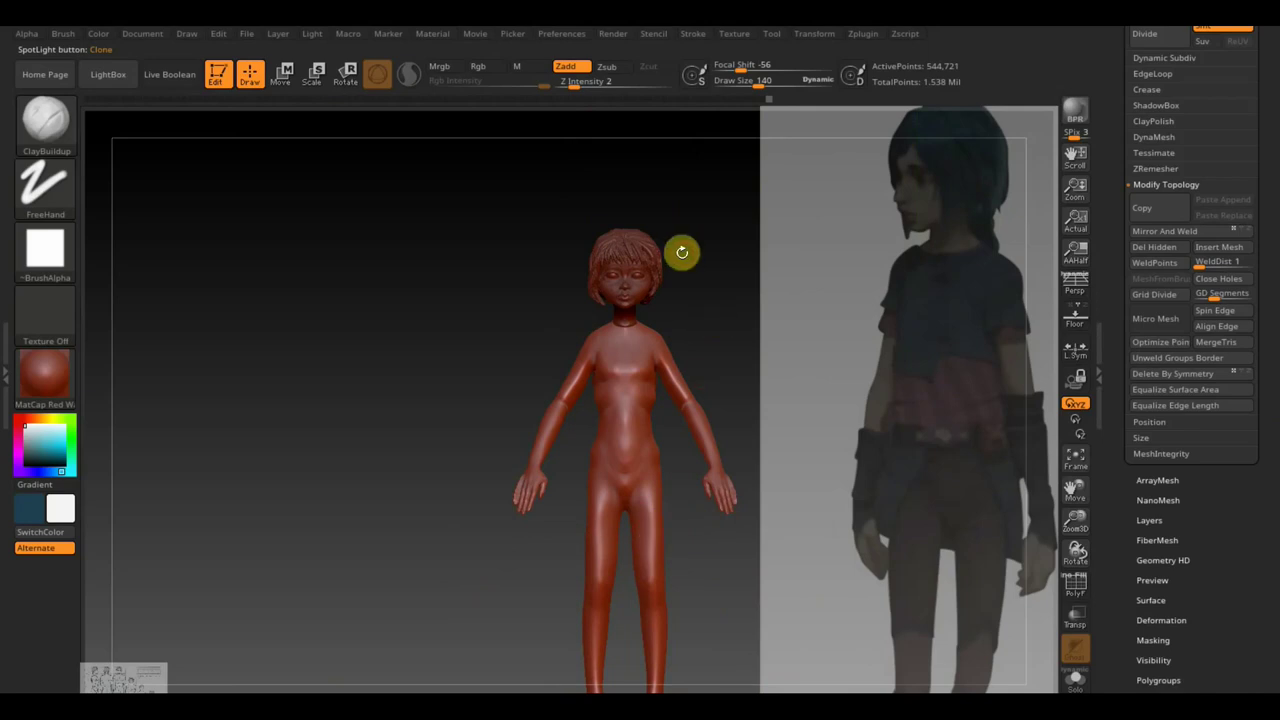
{"action": "key", "text": "shift+z"}
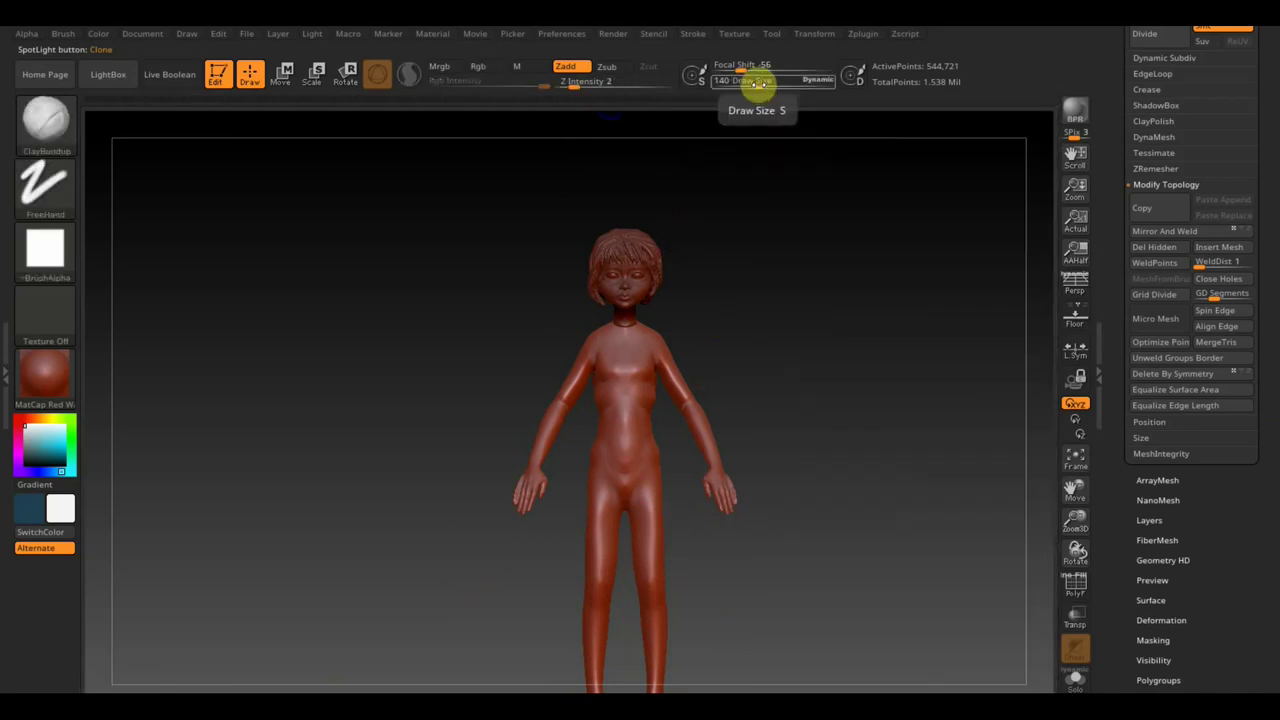
- Raise Draw Size to 452 and smooth the side torso, lower back and buttocks
{"action": "left_click_drag", "start_coordinate": [757, 84], "coordinate": [792, 84]}
{"action": "key", "text": "shift"}
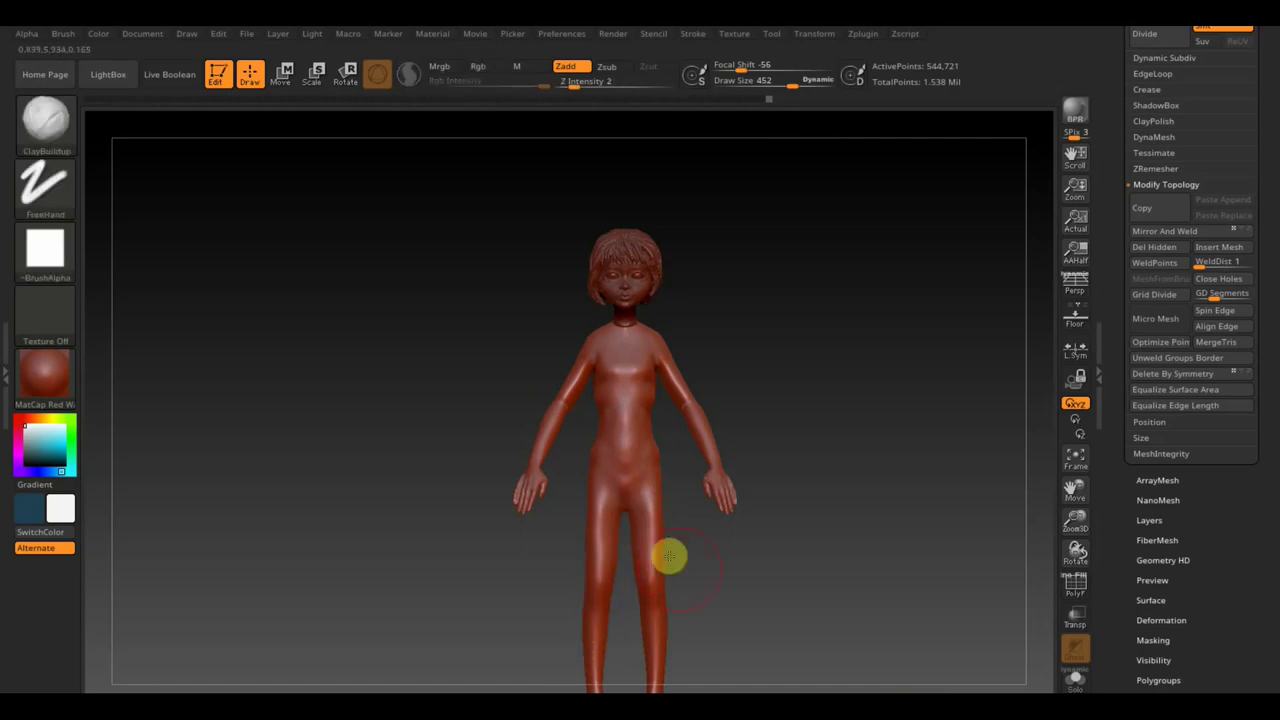
{"action": "left_click_drag", "start_coordinate": [695, 588], "coordinate": [804, 589]}
{"action": "key", "text": "shift"}
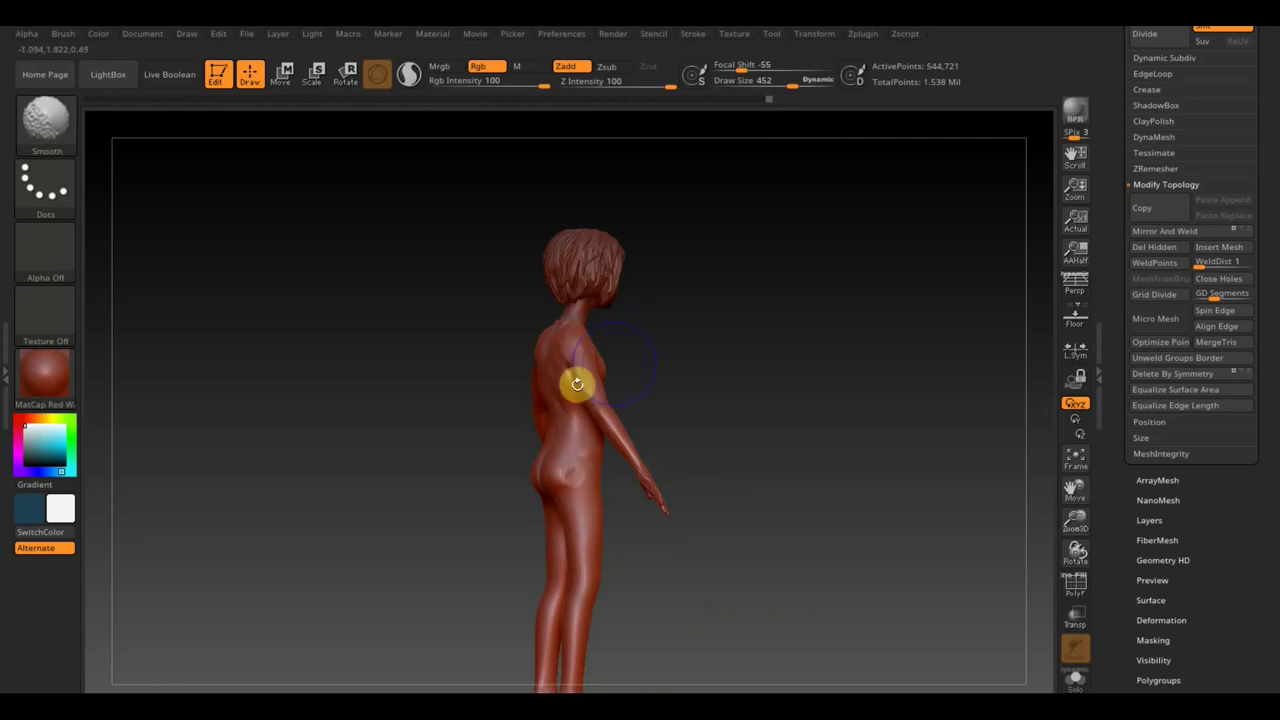
{"action": "mouse_move", "coordinate": [689, 380]}
{"action": "left_mouse_down"}
{"action": "mouse_move", "coordinate": [751, 385]}
{"action": "mouse_move", "coordinate": [584, 385]}
{"action": "mouse_move", "coordinate": [571, 354]}
{"action": "mouse_move", "coordinate": [546, 423]}
{"action": "mouse_move", "coordinate": [583, 363]}
{"action": "mouse_move", "coordinate": [546, 343]}
{"action": "mouse_move", "coordinate": [569, 409]}
{"action": "mouse_move", "coordinate": [575, 377]}
{"action": "mouse_move", "coordinate": [552, 380]}
{"action": "mouse_move", "coordinate": [731, 403]}
{"action": "mouse_move", "coordinate": [771, 366]}
{"action": "mouse_move", "coordinate": [700, 411]}
{"action": "left_mouse_up"}
{"action": "mouse_move", "coordinate": [560, 491]}
{"action": "left_mouse_down", "text": "shift"}
{"action": "mouse_move", "coordinate": [514, 509]}
{"action": "mouse_move", "coordinate": [509, 480]}
{"action": "left_mouse_up", "text": "shift"}
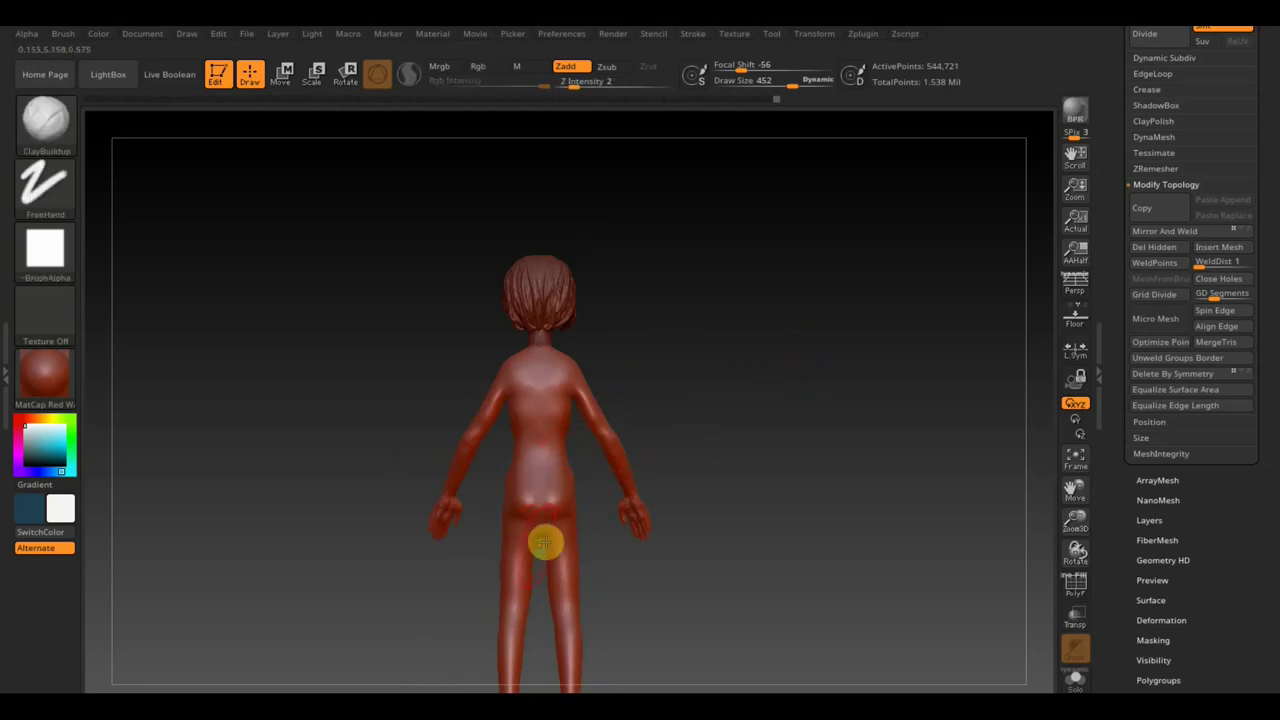
- Choose the Move Topological brush, smooth the left buttock down the thigh, and return to front view
{"action": "left_click", "coordinate": [46, 124]}
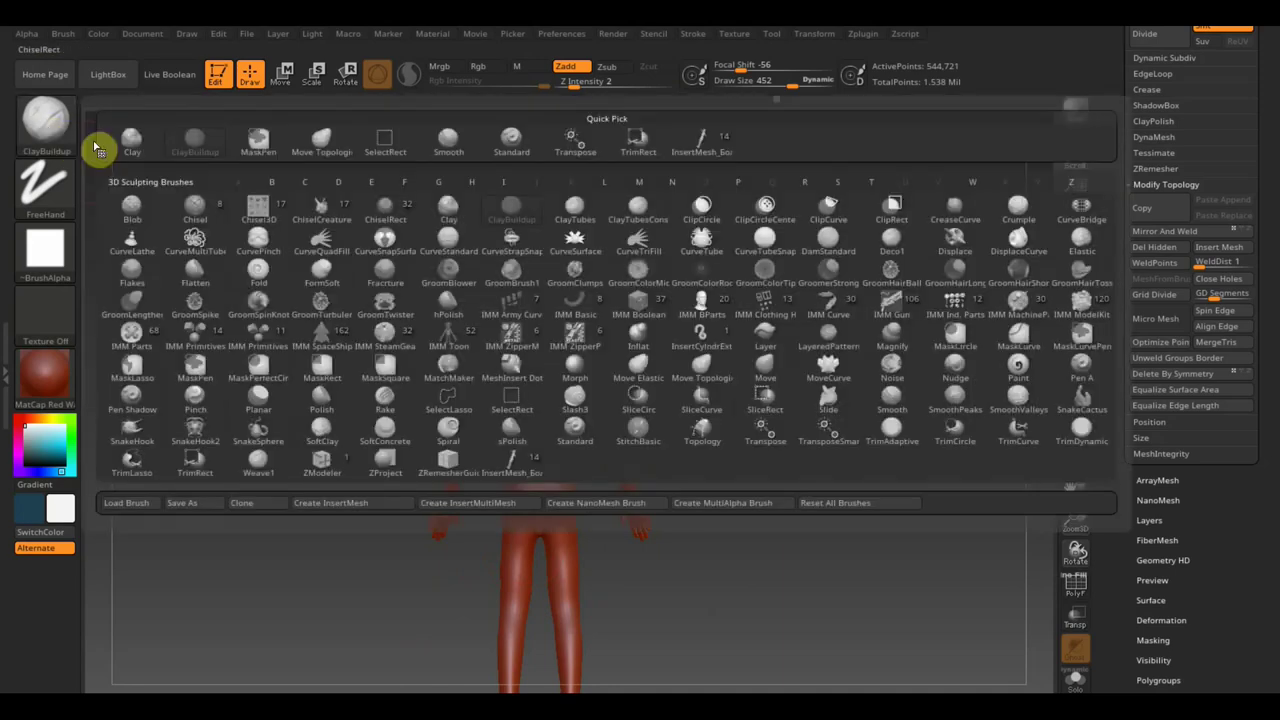
{"action": "left_click", "coordinate": [322, 140]}
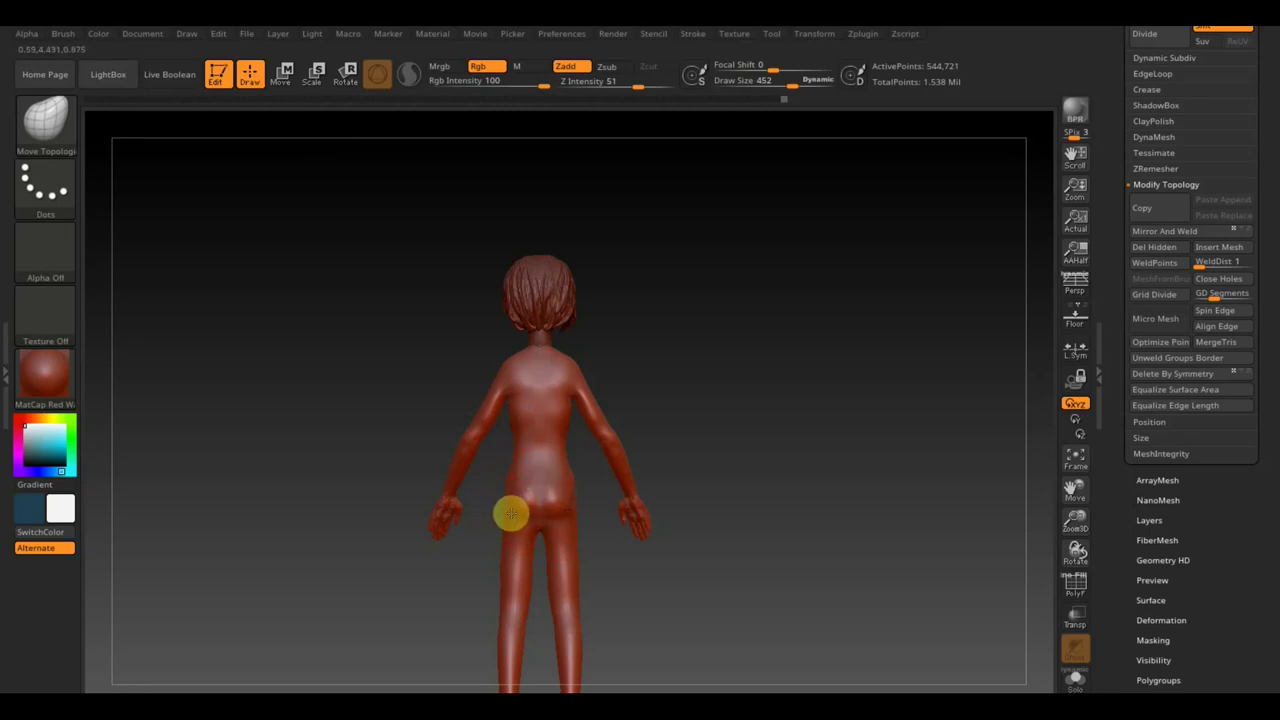
{"action": "left_click_drag", "start_coordinate": [516, 530], "coordinate": [568, 594], "text": "shift"}
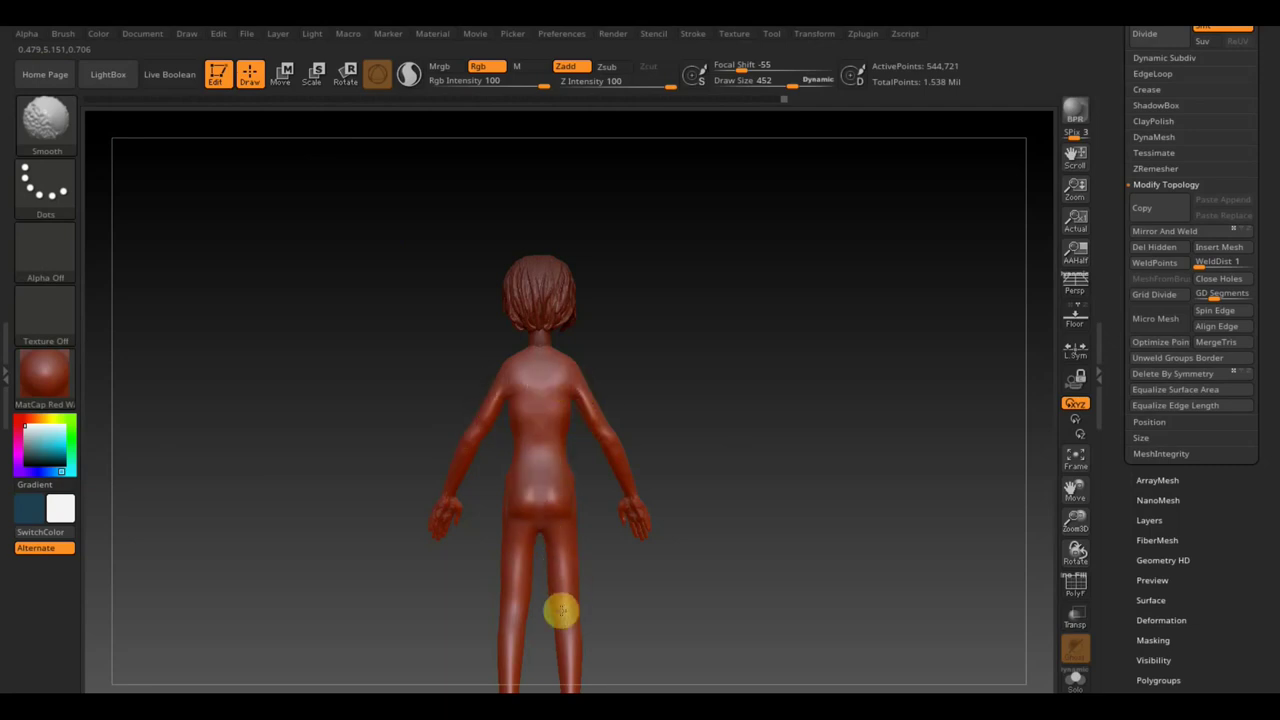
{"action": "mouse_move", "coordinate": [573, 663]}
{"action": "left_mouse_down", "text": "shift"}
{"action": "mouse_move", "coordinate": [722, 375]}
{"action": "mouse_move", "coordinate": [757, 437]}
{"action": "mouse_move", "coordinate": [698, 438]}
{"action": "left_mouse_up", "text": "shift"}
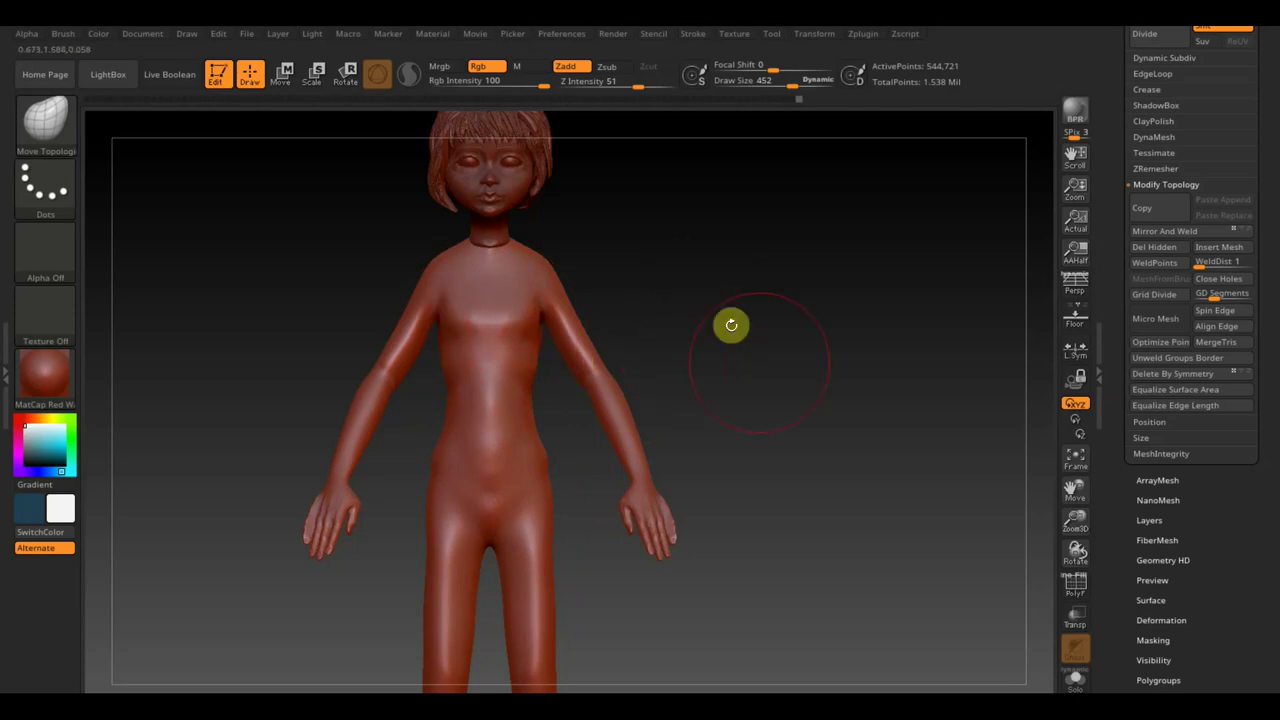
- Zoom in on the upper body, select Subtool 1, and scroll the Tool palette to Geometry
{"action": "mouse_move", "coordinate": [773, 369]}
{"action": "left_mouse_down", "text": "alt"}
{"action": "mouse_move", "coordinate": [738, 312]}
{"action": "mouse_move", "coordinate": [763, 363]}
{"action": "left_mouse_up", "text": "alt"}
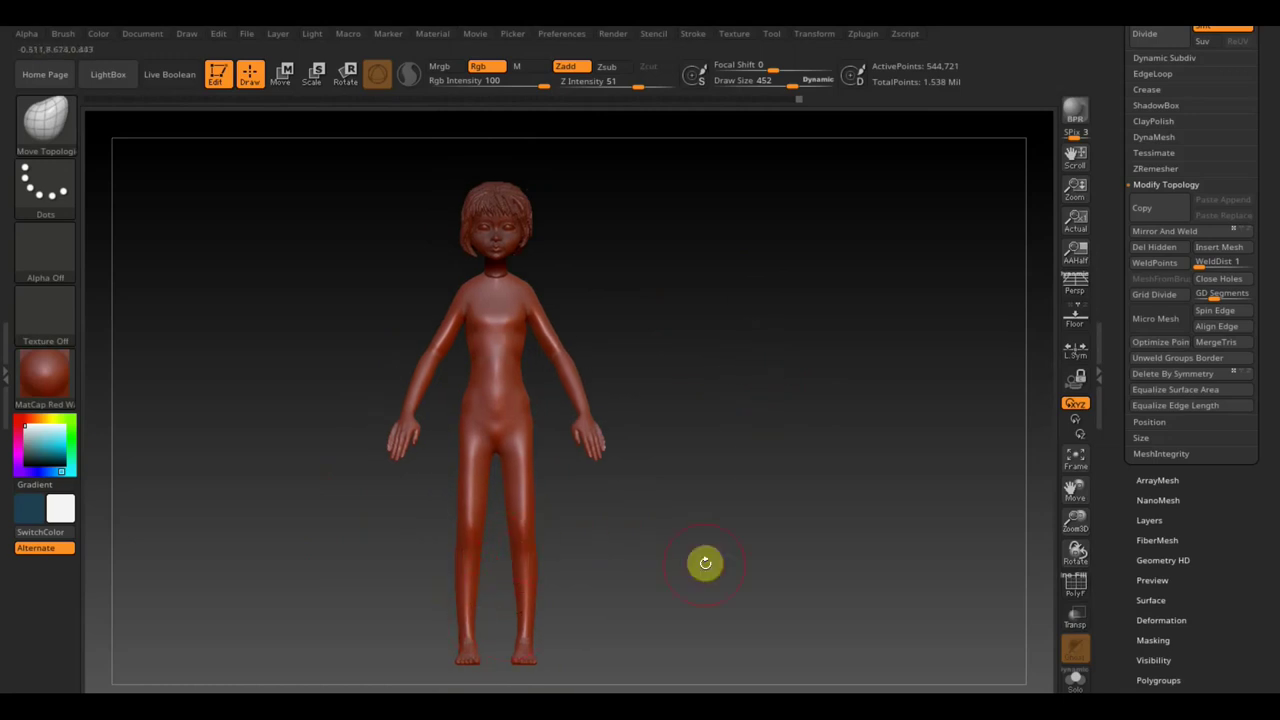
{"action": "mouse_move", "coordinate": [686, 291]}
{"action": "left_mouse_down", "text": "alt"}
{"action": "mouse_move", "coordinate": [720, 406]}
{"action": "mouse_move", "coordinate": [729, 371]}
{"action": "mouse_move", "coordinate": [763, 449]}
{"action": "left_mouse_up", "text": "alt"}
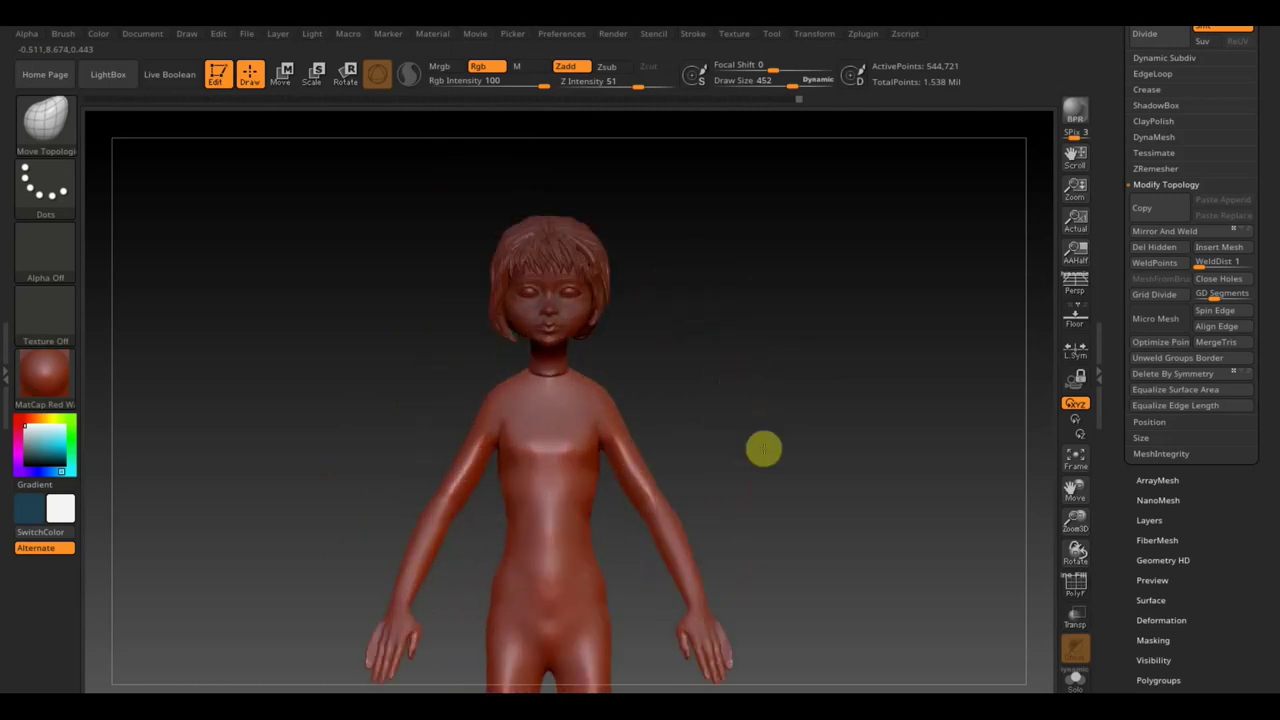
{"action": "left_click", "coordinate": [565, 390], "text": "alt"}
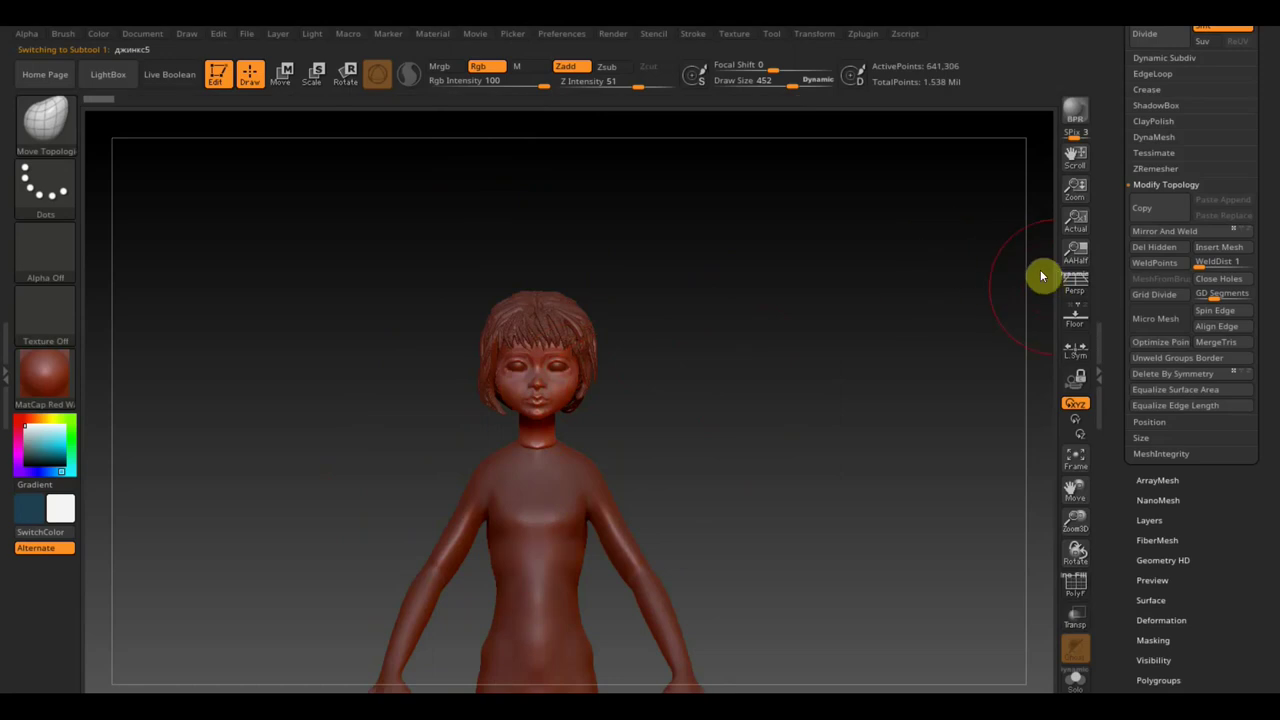
{"action": "left_click", "coordinate": [1075, 283]}
{"action": "left_click", "coordinate": [1075, 283]}
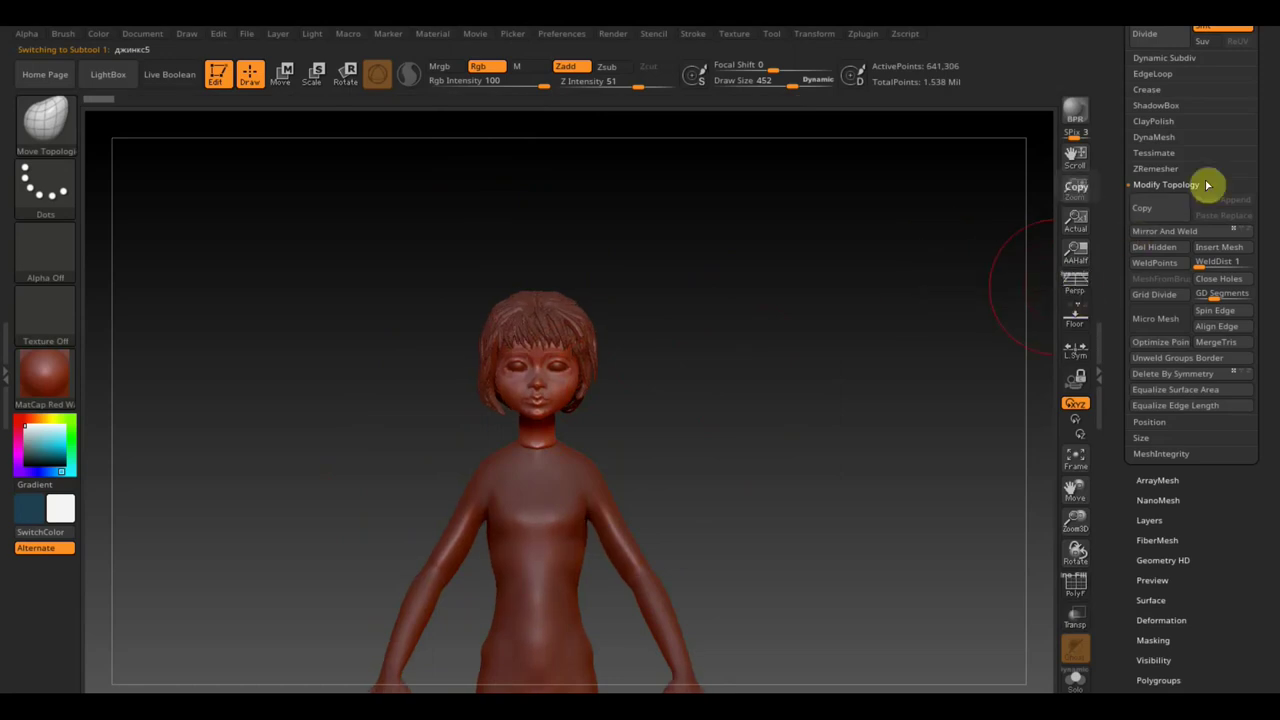
{"action": "left_click_drag", "start_coordinate": [1268, 91], "coordinate": [1268, 177]}
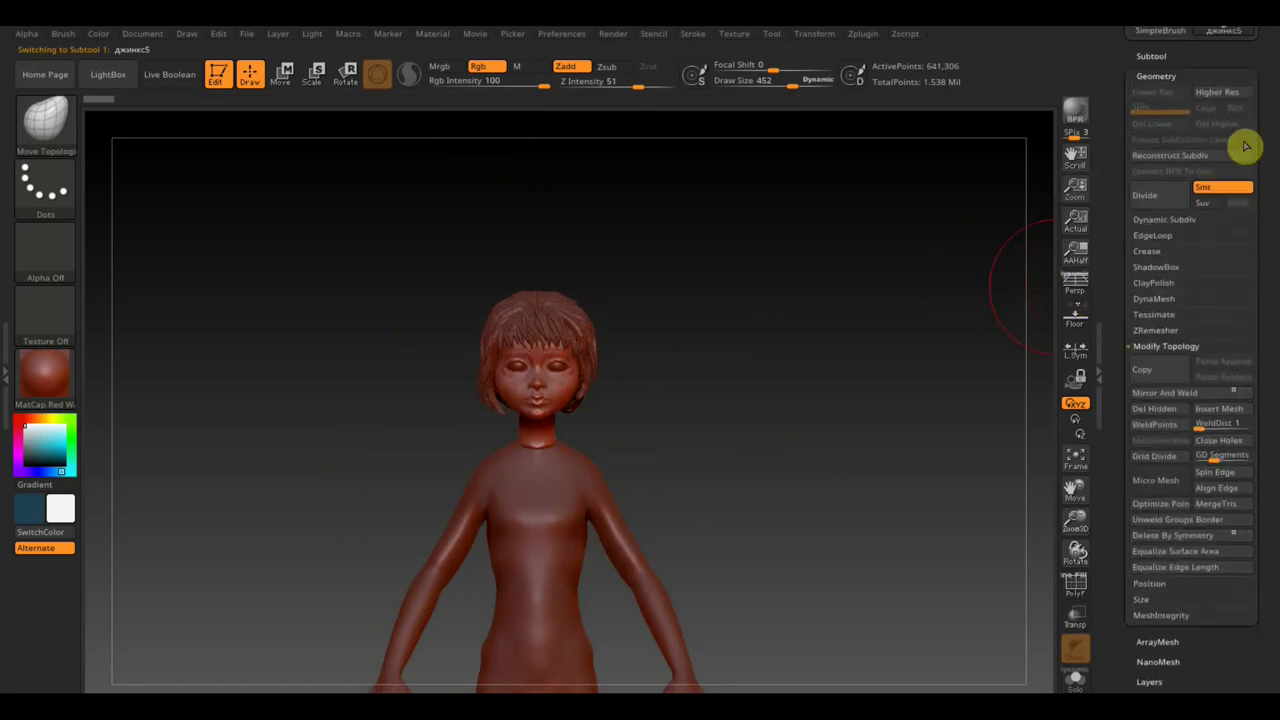
- Show the subtool list, zoom in on the head, and lower Draw Size to 201
{"action": "left_click", "coordinate": [1151, 56]}
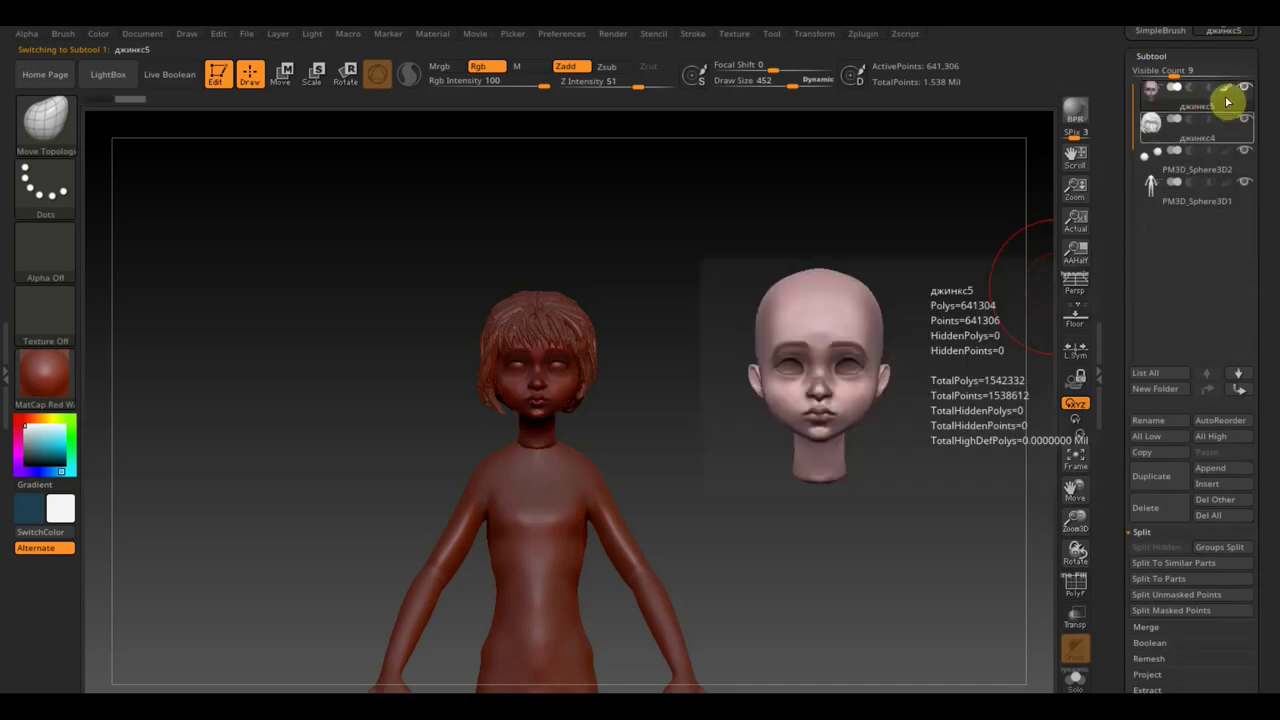
{"action": "mouse_move", "coordinate": [789, 320]}
{"action": "left_mouse_down"}
{"action": "mouse_move", "coordinate": [811, 383]}
{"action": "mouse_move", "coordinate": [618, 378]}
{"action": "left_mouse_up"}
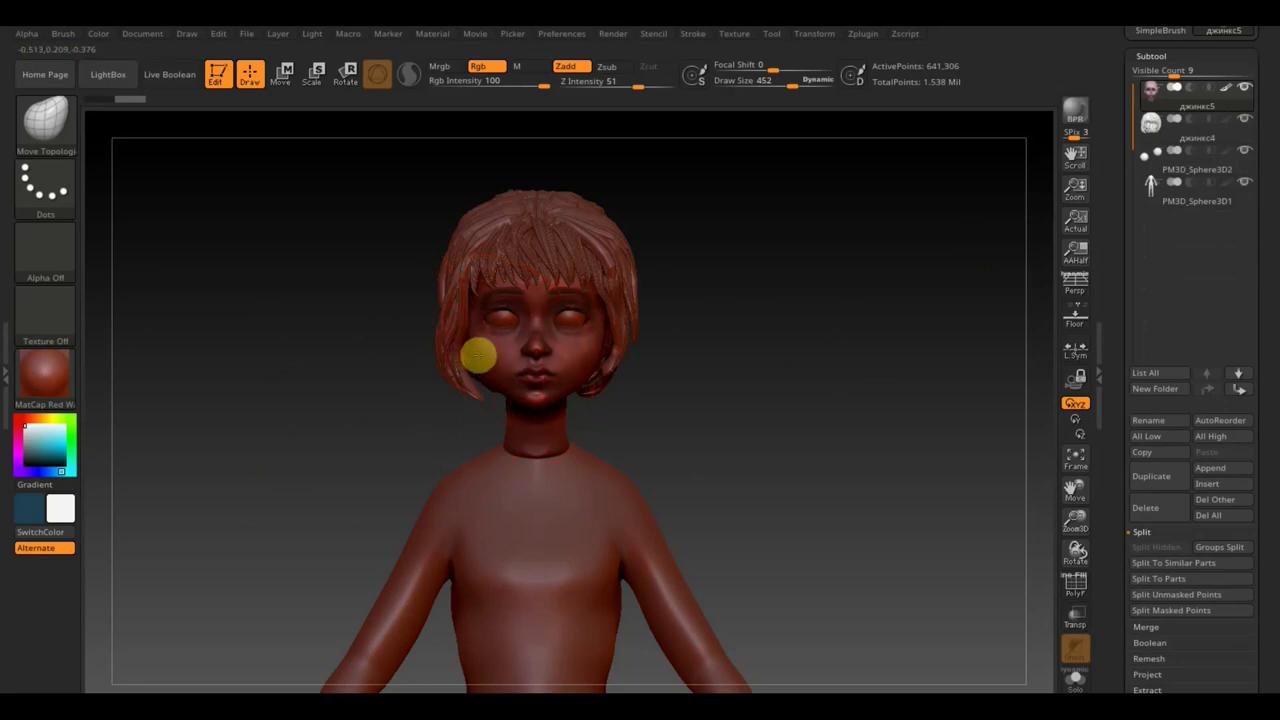
{"action": "left_click", "coordinate": [478, 355]}
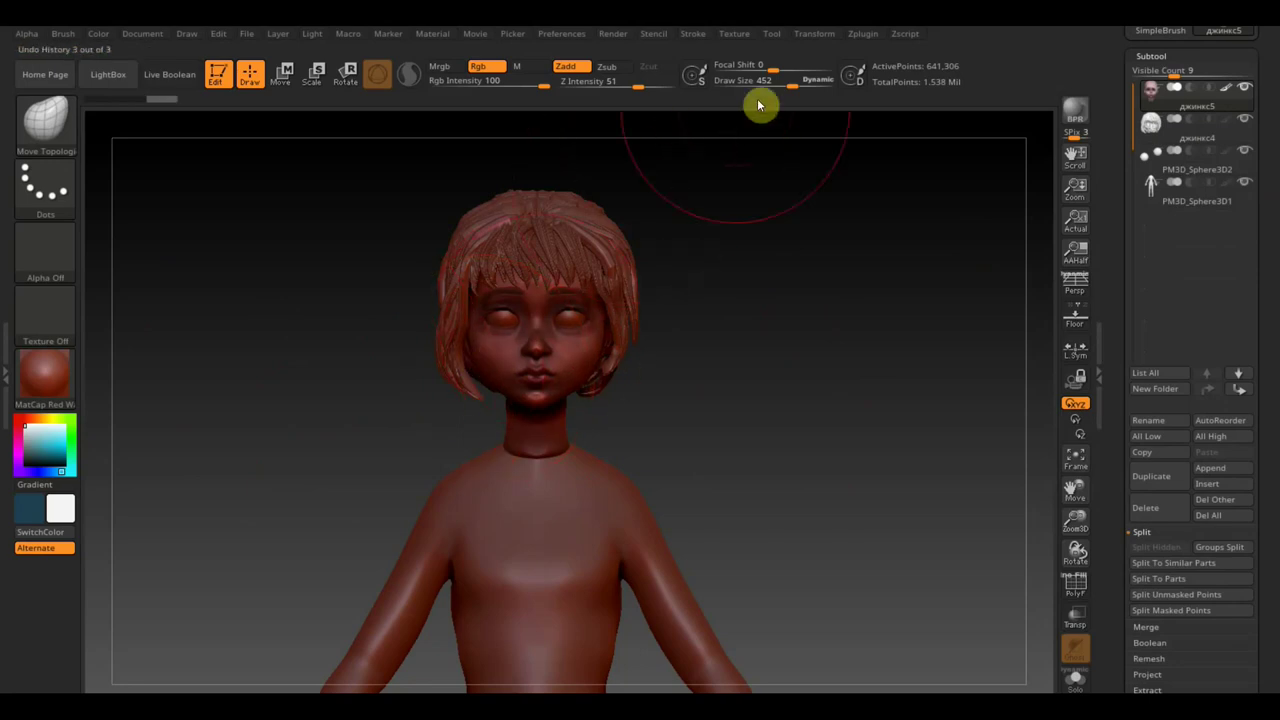
{"action": "left_click_drag", "start_coordinate": [757, 98], "coordinate": [766, 86]}
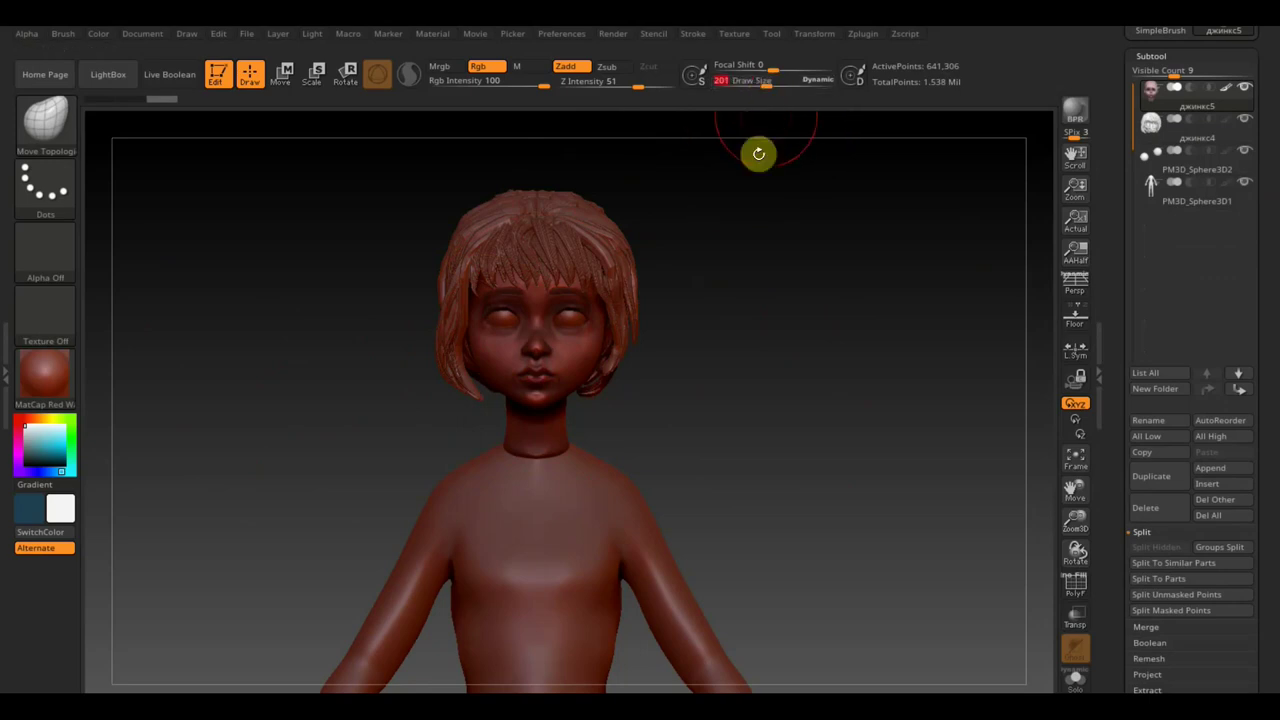
- Sculpt the hair edges near the chin, jaw and left cheek
{"action": "left_click", "coordinate": [557, 394]}
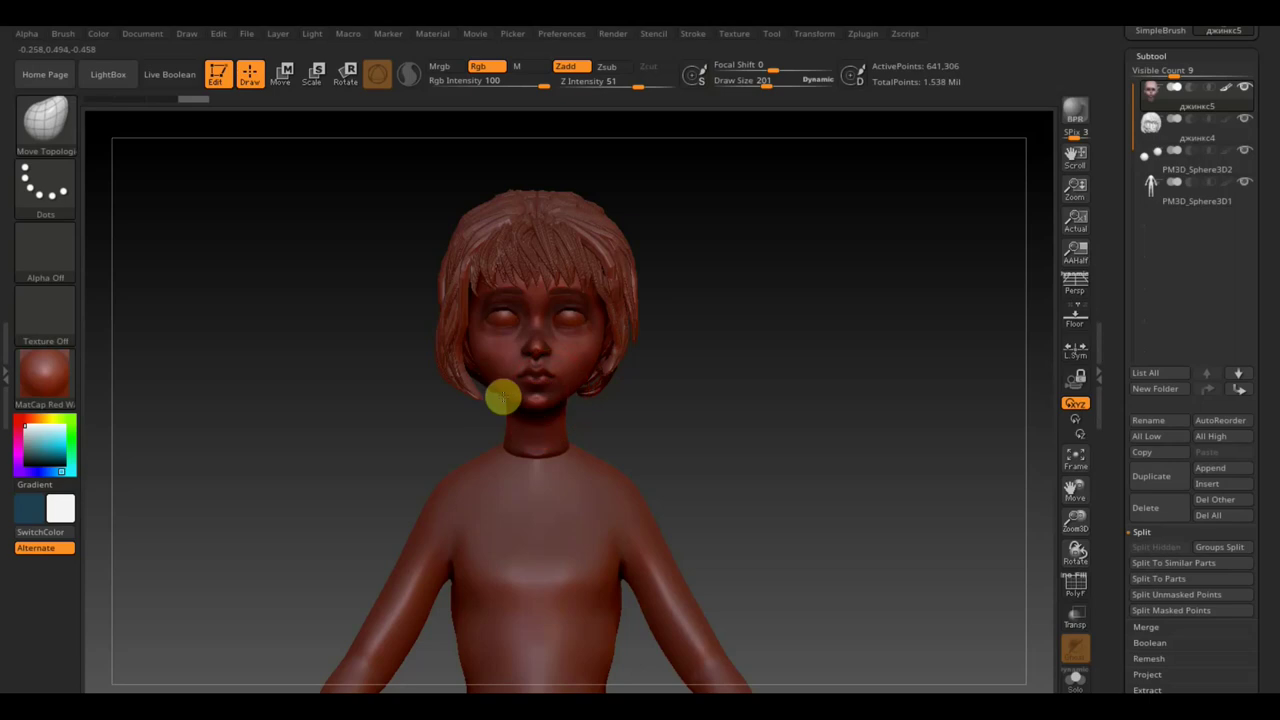
{"action": "left_click_drag", "start_coordinate": [502, 399], "coordinate": [500, 391]}
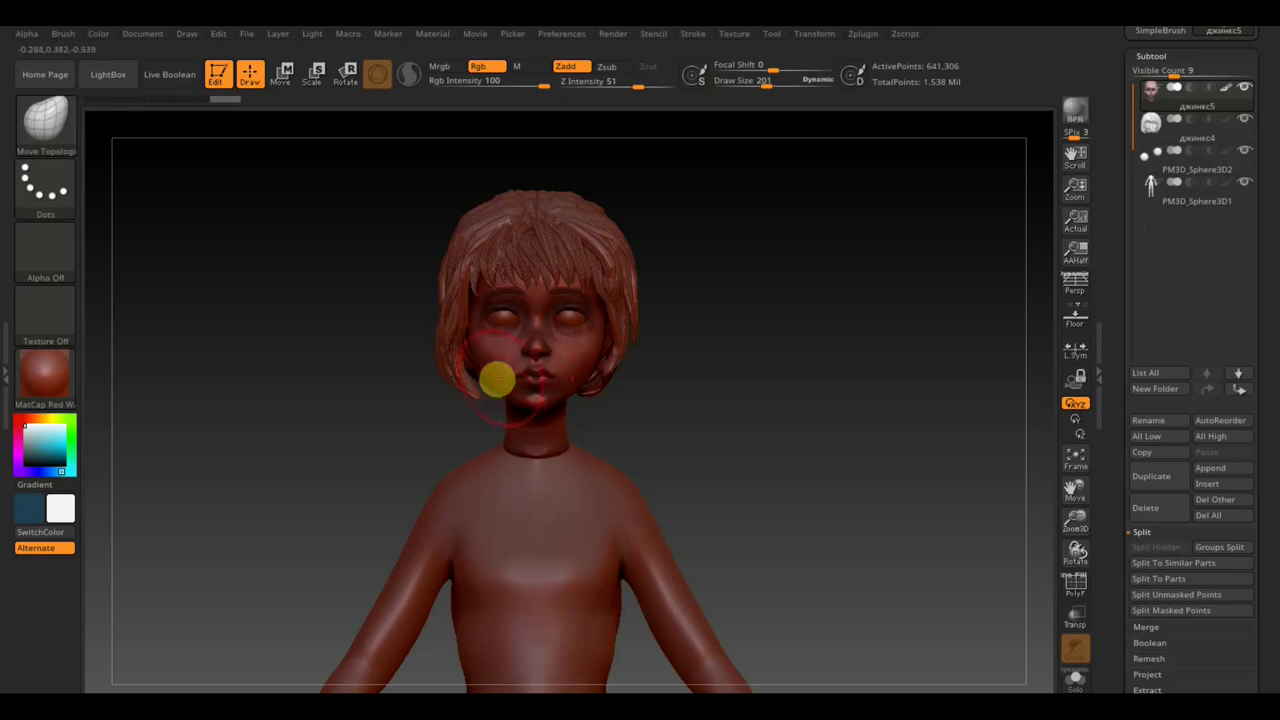
{"action": "left_click", "coordinate": [500, 399]}
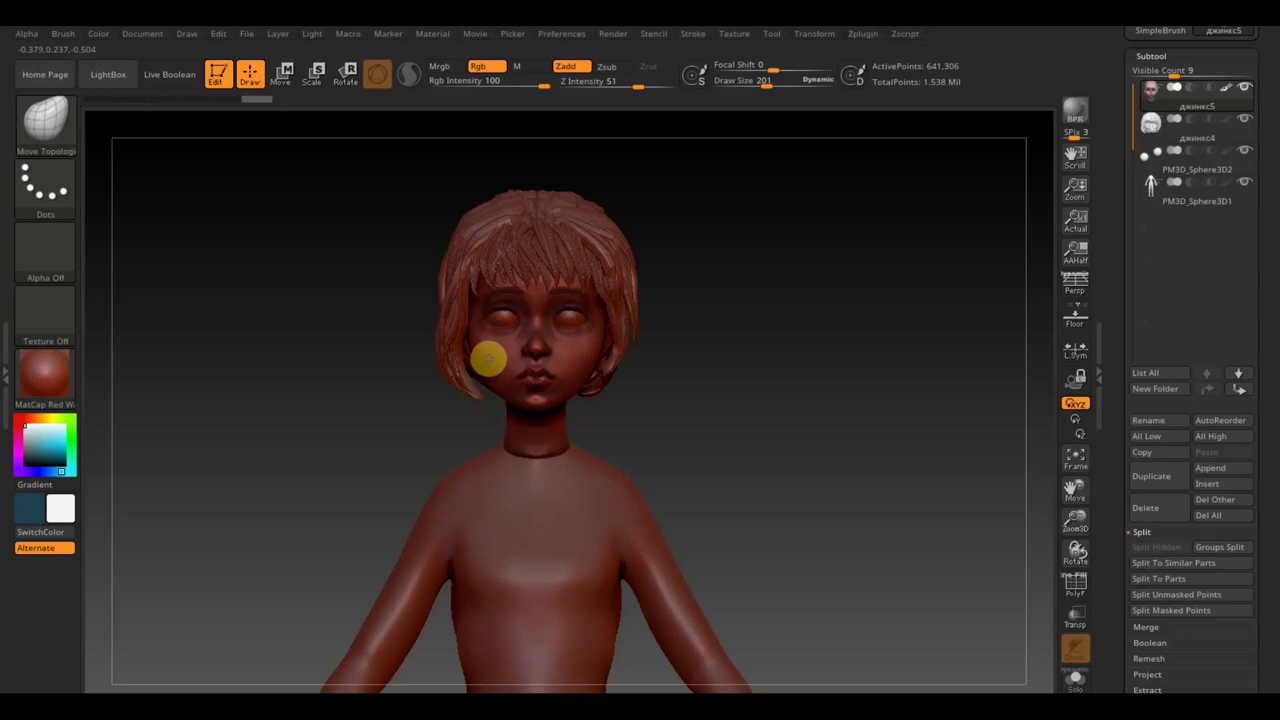
{"action": "left_click", "coordinate": [488, 359]}
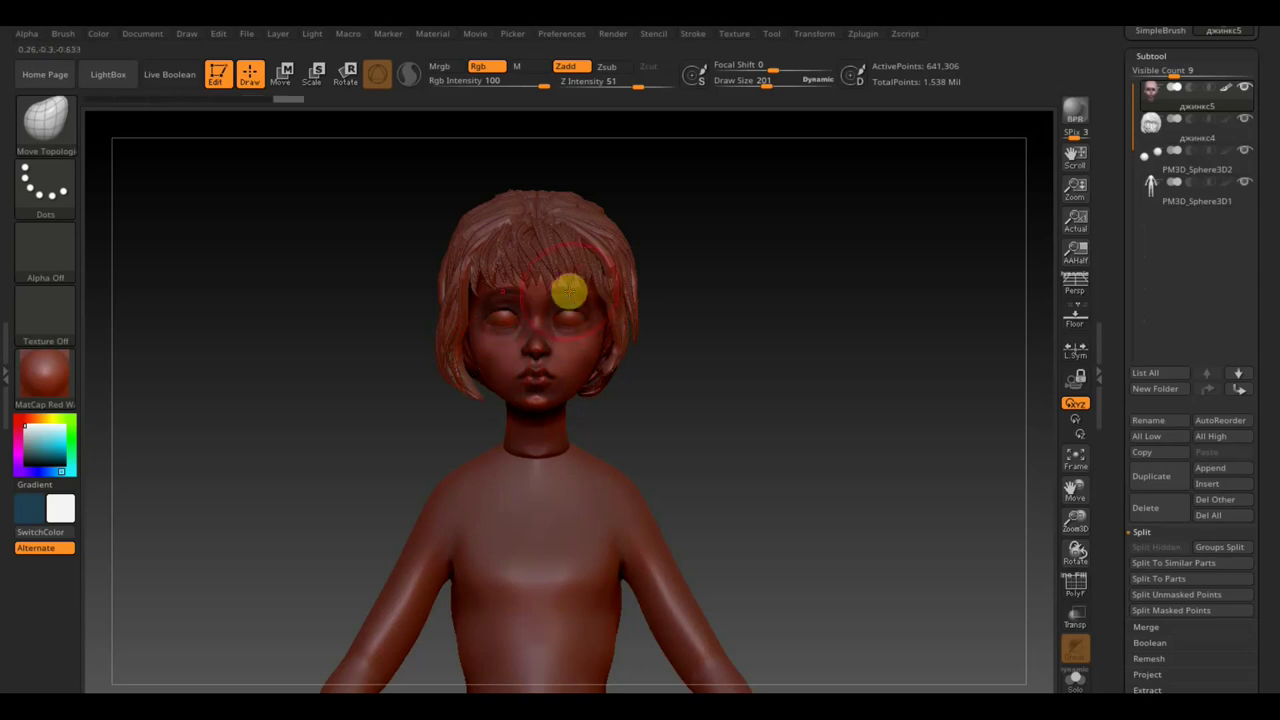
{"action": "key", "text": "shift+z"}
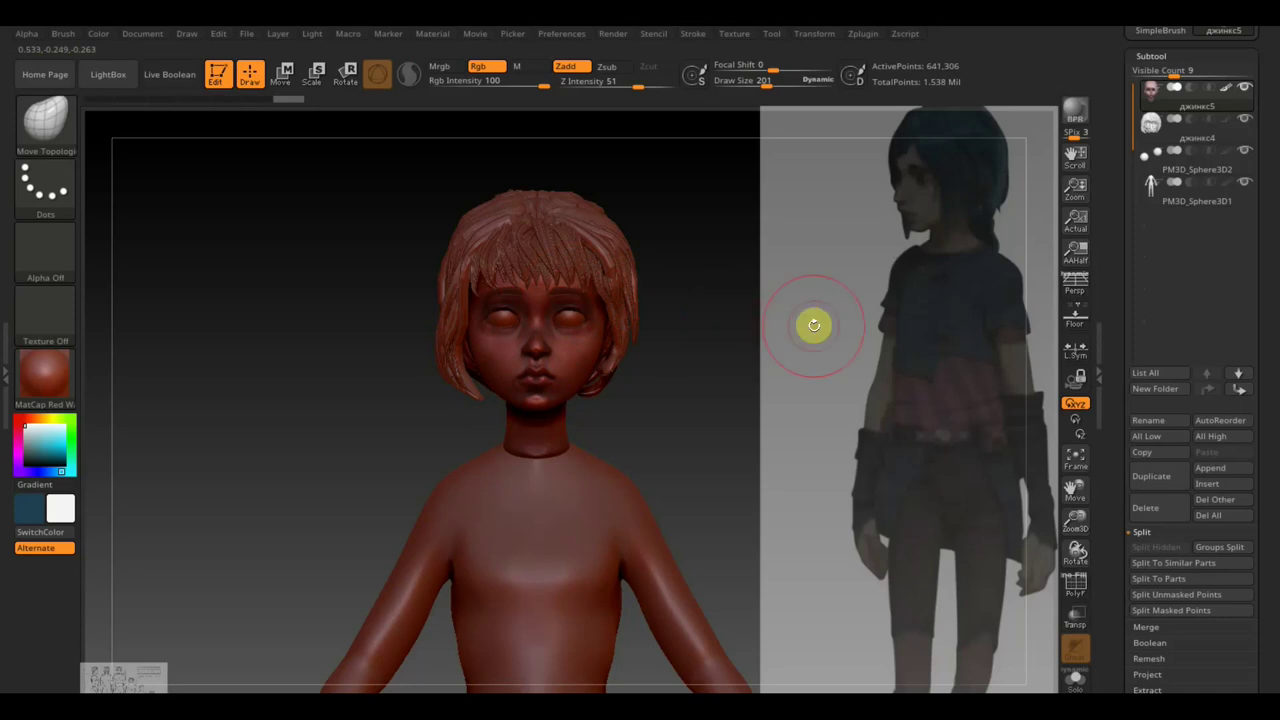
{"action": "key", "text": "z"}
{"action": "left_click_drag", "start_coordinate": [917, 487], "coordinate": [575, 560]}
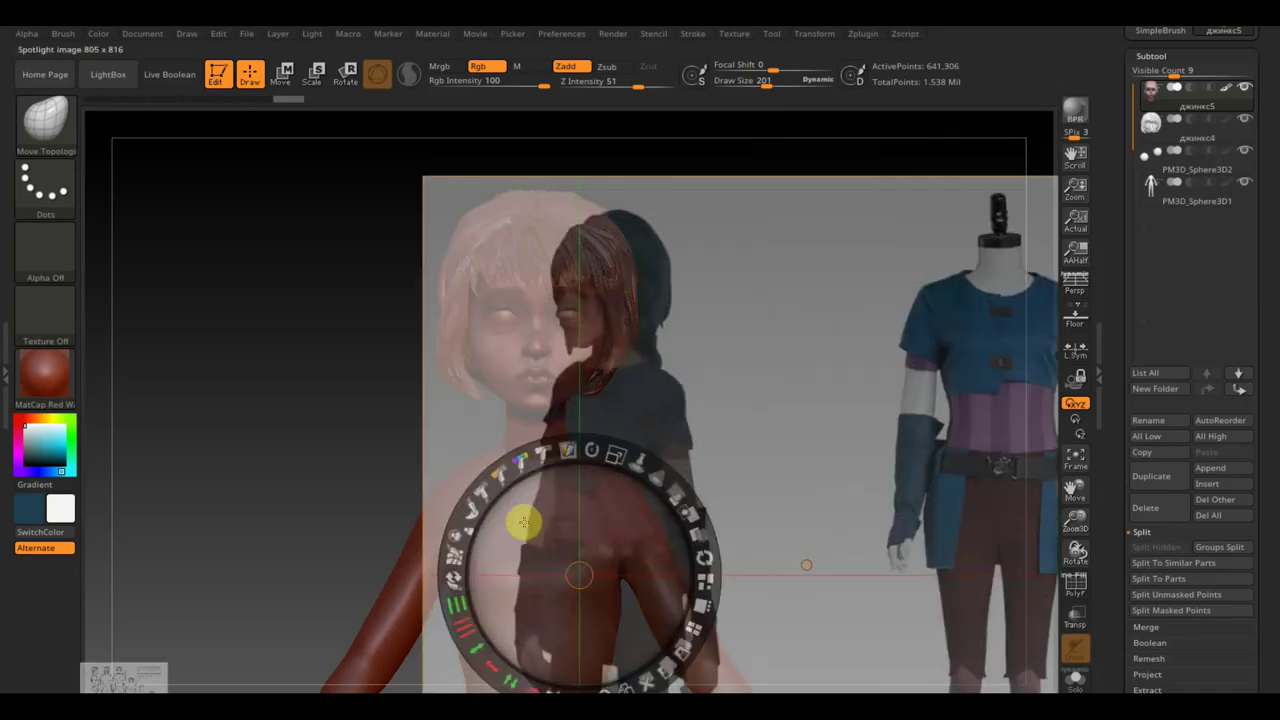
{"action": "mouse_move", "coordinate": [610, 456]}
{"action": "left_mouse_down"}
{"action": "mouse_move", "coordinate": [709, 517]}
{"action": "mouse_move", "coordinate": [623, 531]}
{"action": "mouse_move", "coordinate": [505, 578]}
{"action": "left_mouse_up"}
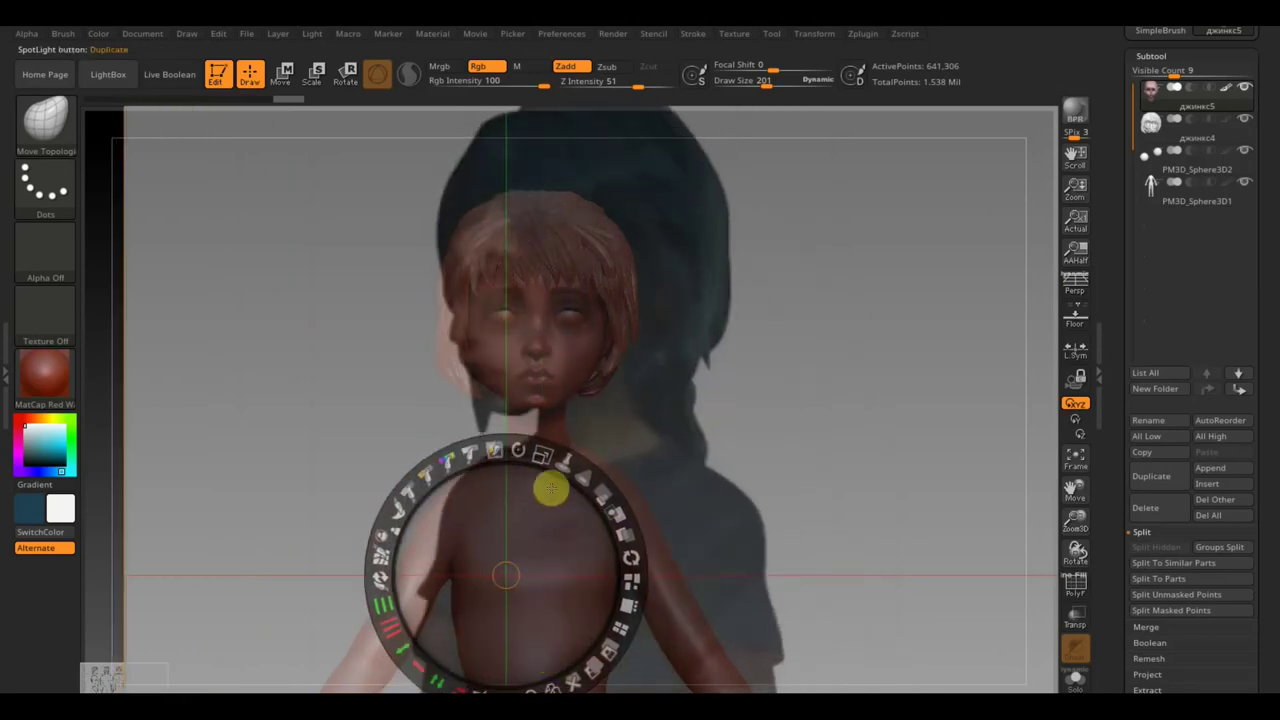
{"action": "left_click_drag", "start_coordinate": [541, 459], "coordinate": [500, 434]}
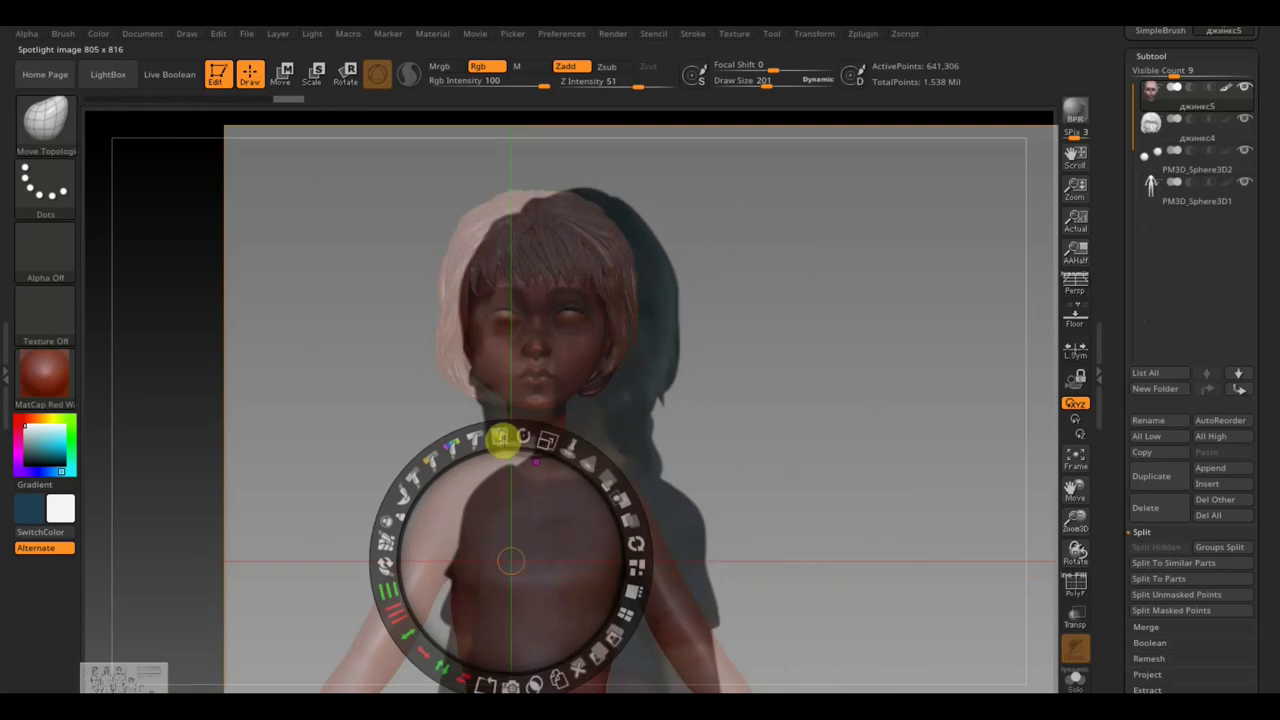
{"action": "left_click_drag", "start_coordinate": [521, 574], "coordinate": [538, 537]}
{"action": "key", "text": "z"}
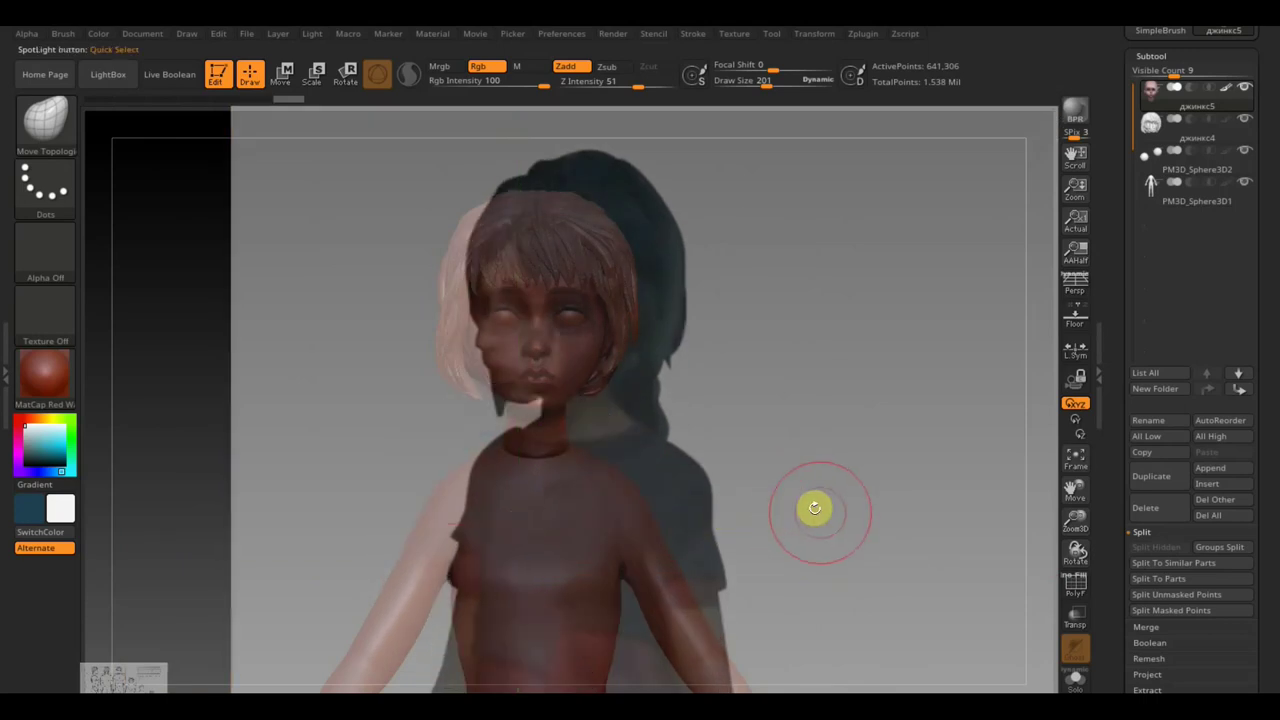
{"action": "mouse_move", "coordinate": [815, 508]}
{"action": "left_mouse_down"}
{"action": "mouse_move", "coordinate": [831, 486]}
{"action": "mouse_move", "coordinate": [811, 493]}
{"action": "left_mouse_up"}
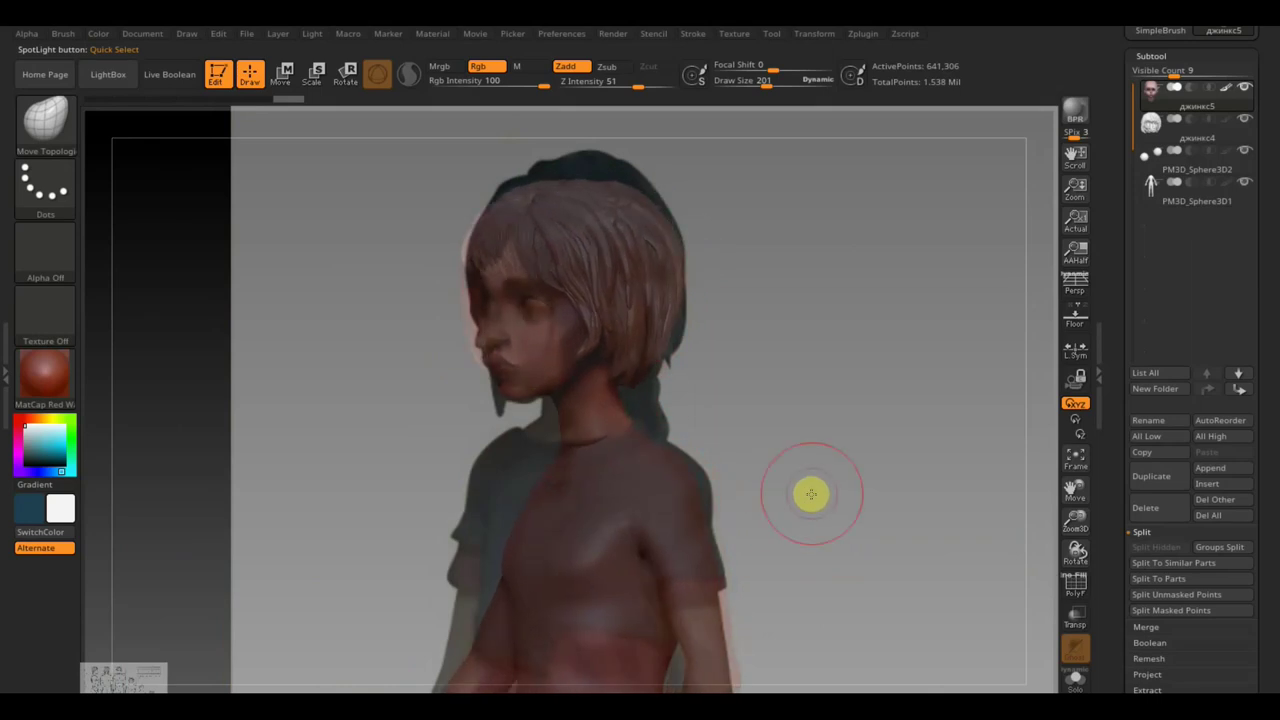
{"action": "left_click", "coordinate": [580, 448]}
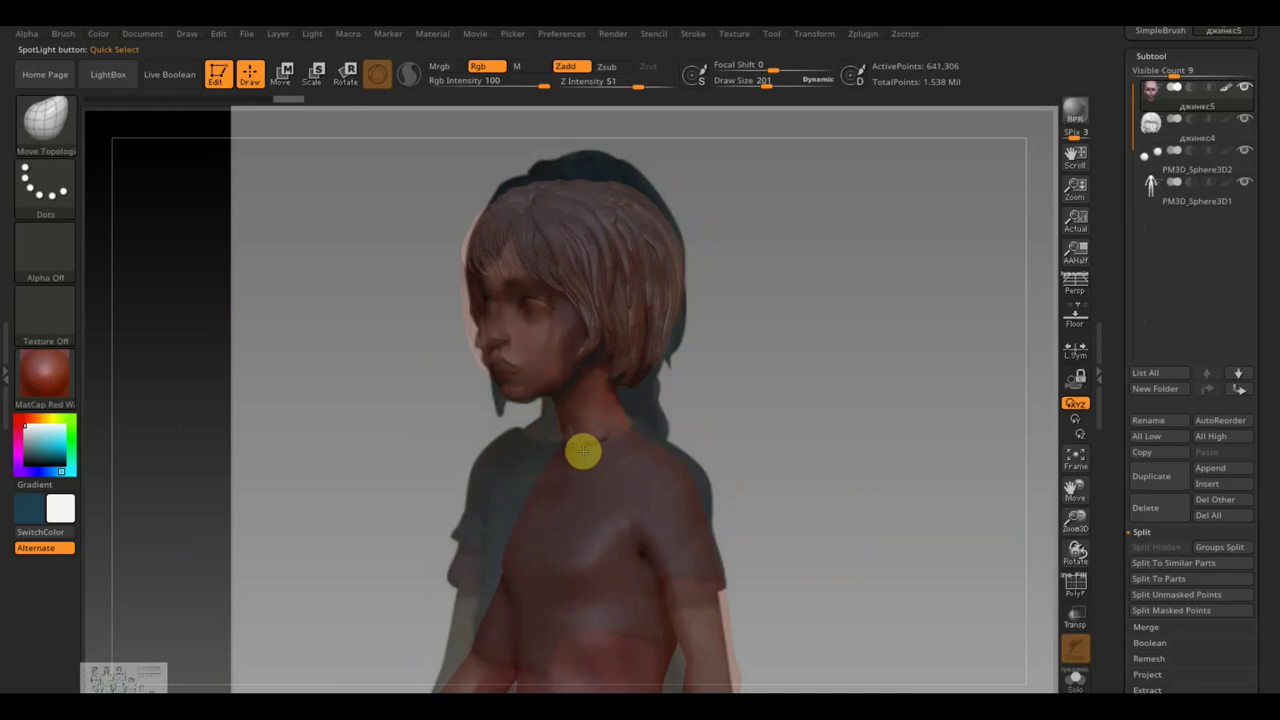
{"action": "left_click", "coordinate": [740, 416]}
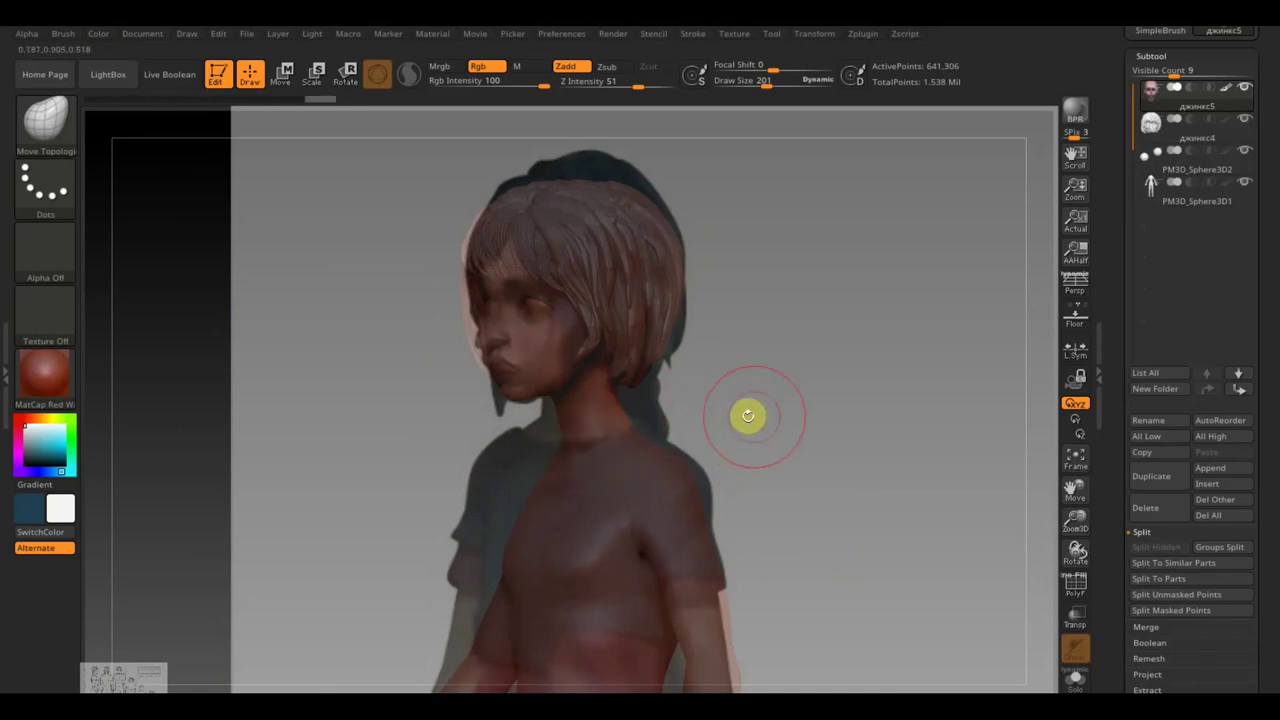
{"action": "left_click_drag", "start_coordinate": [748, 416], "coordinate": [814, 428], "text": "shift"}
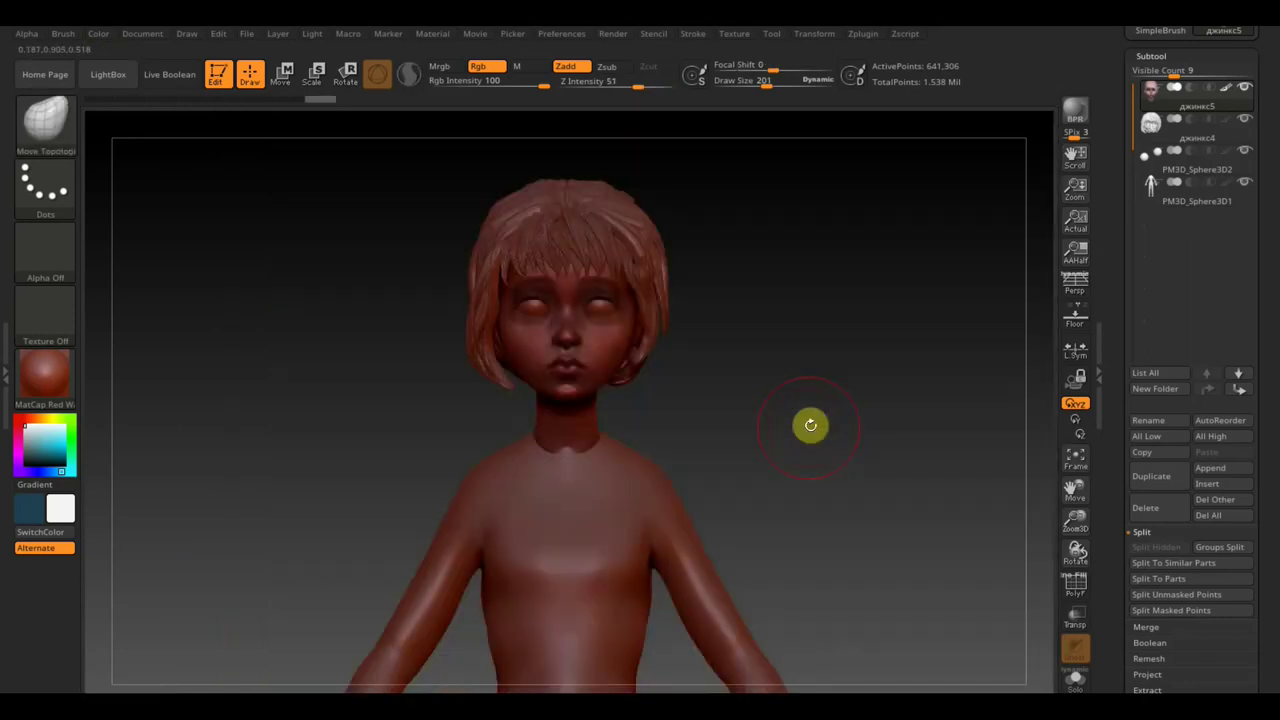
- Nudge the hair strands beside the right cheek and upper left, and along the left cheek
{"action": "left_click", "coordinate": [636, 316]}
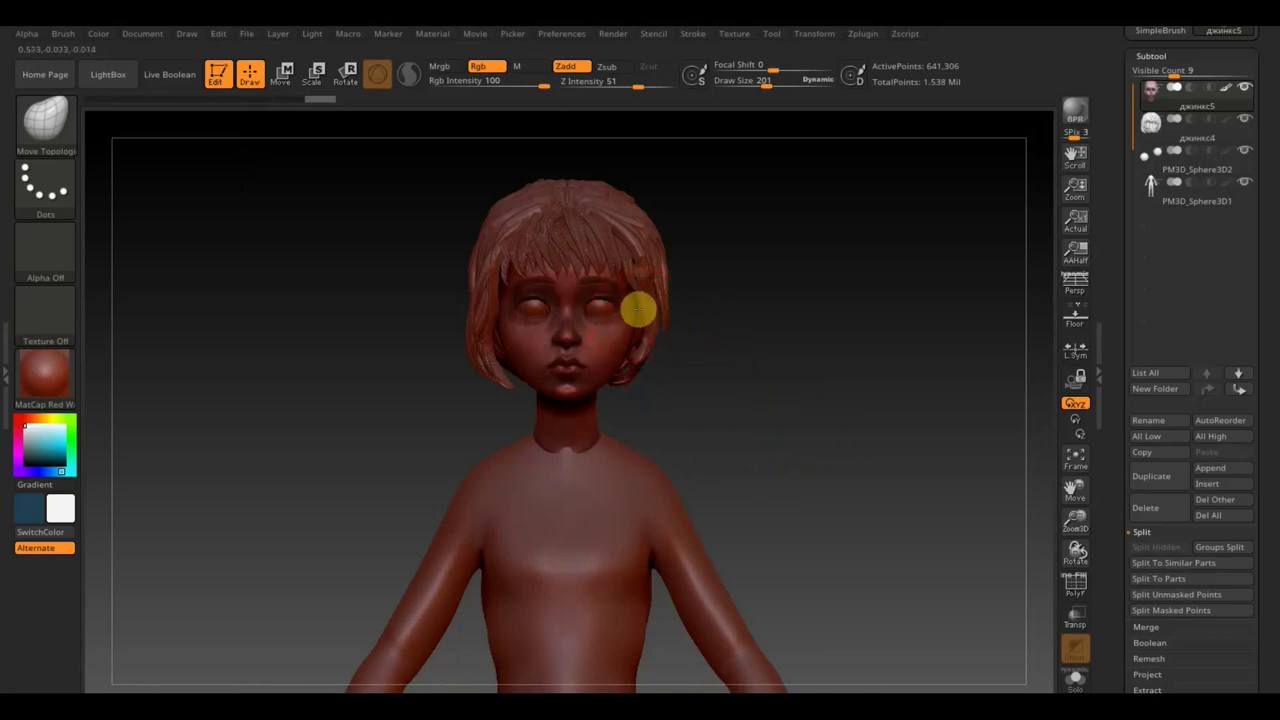
{"action": "left_click", "coordinate": [634, 311]}
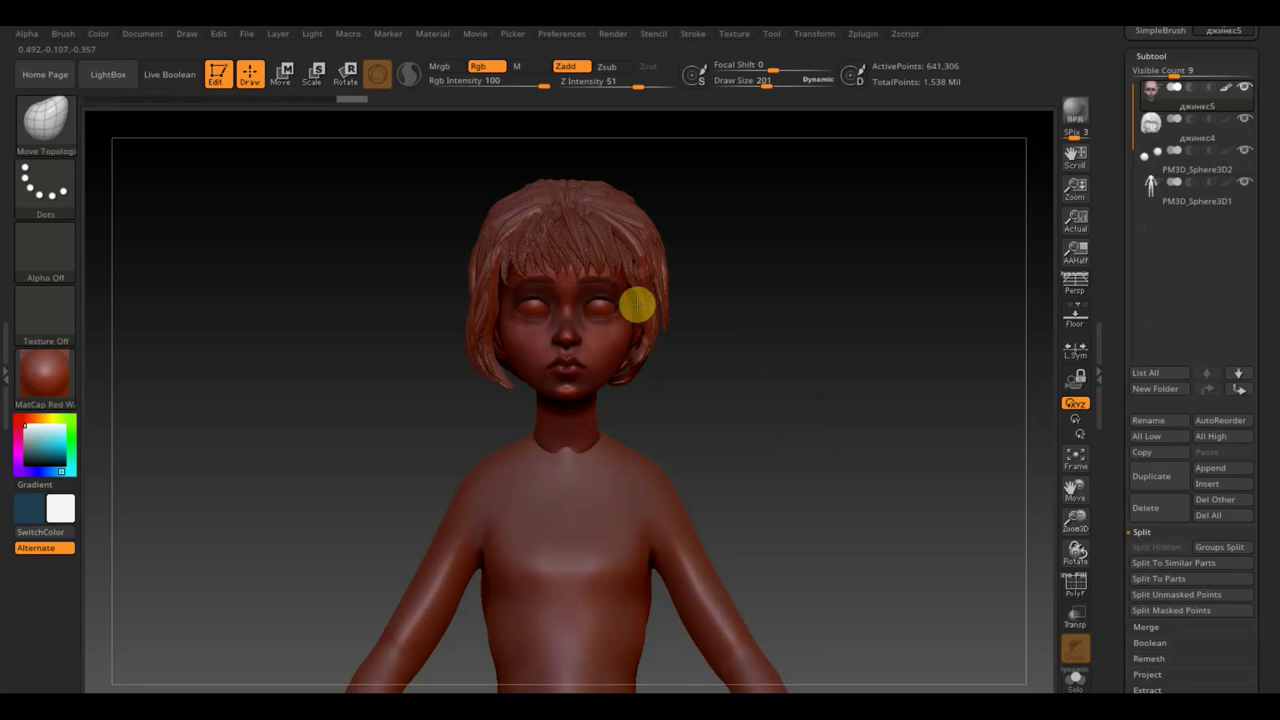
{"action": "left_click", "coordinate": [640, 305]}
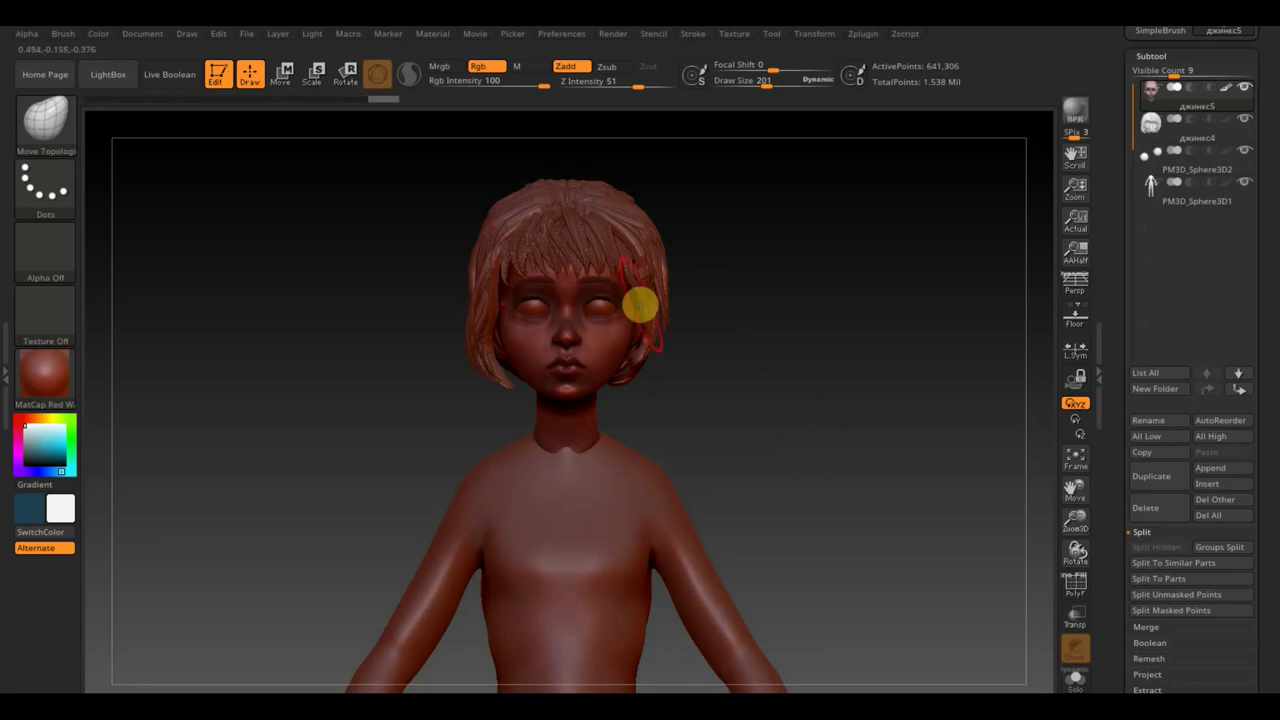
{"action": "left_click", "coordinate": [522, 268]}
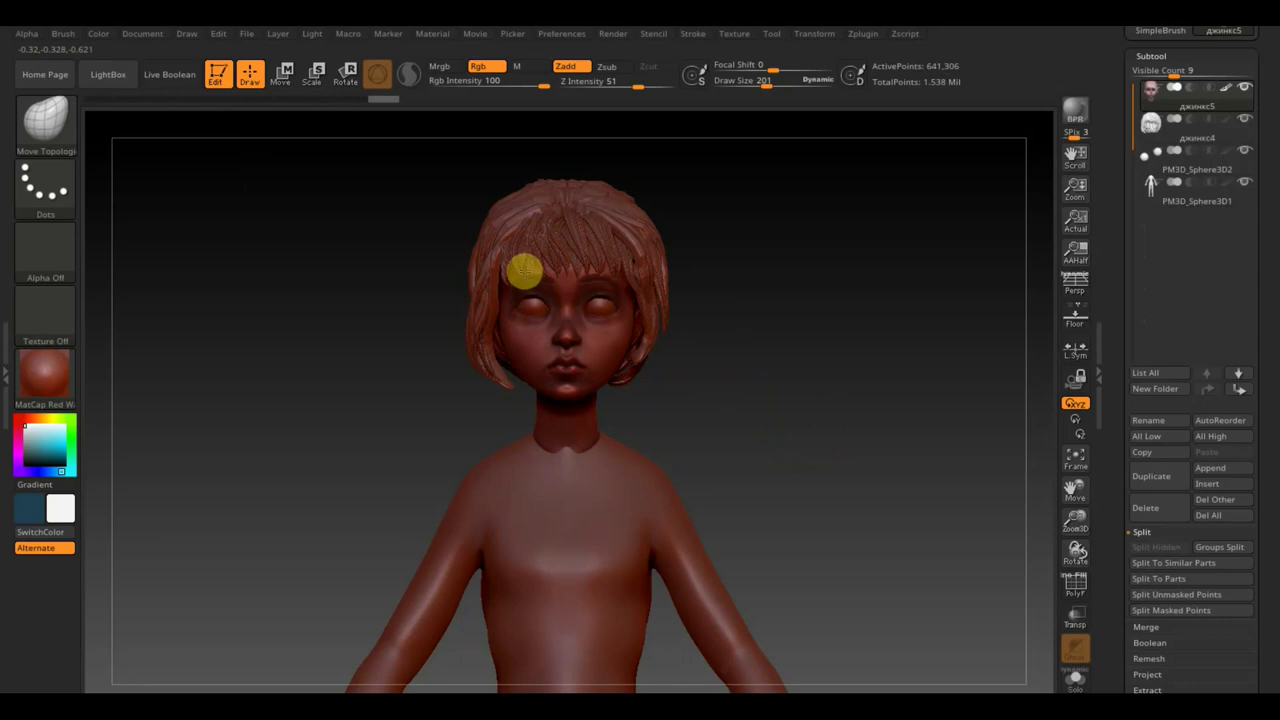
{"action": "left_click_drag", "start_coordinate": [526, 343], "coordinate": [512, 349]}
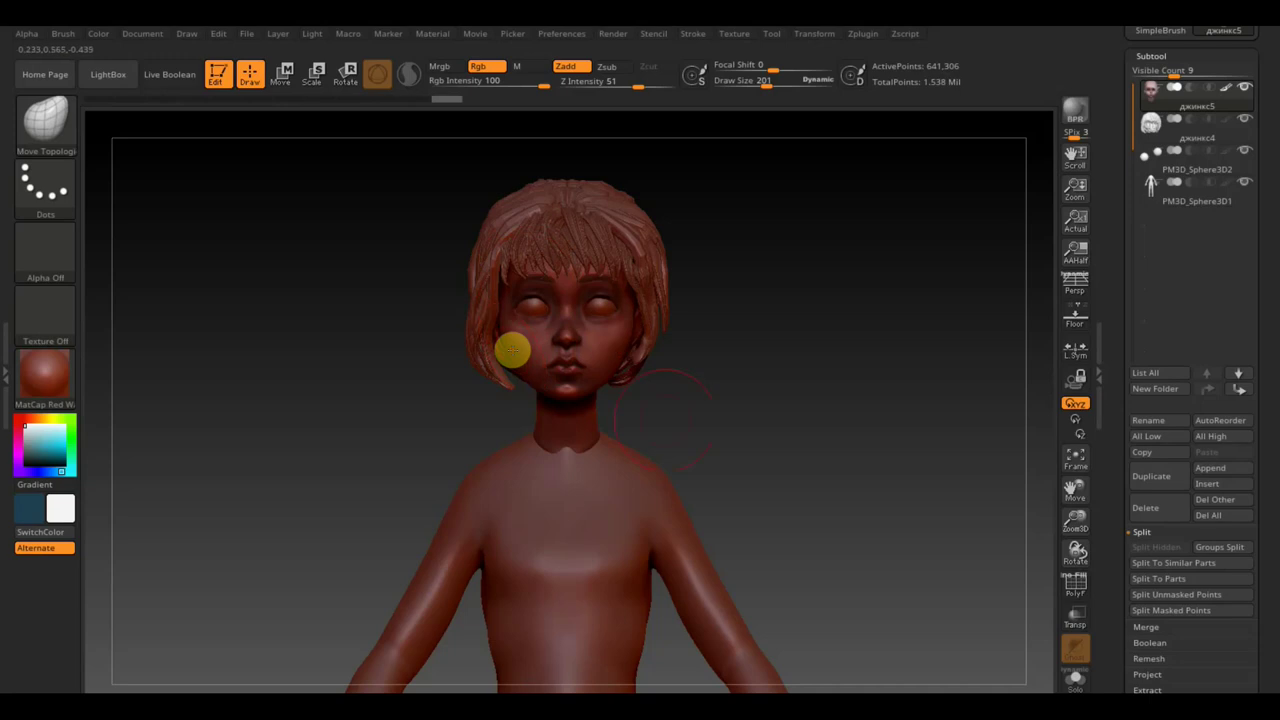
- Orbit to a three-quarter view and back, then touch up the base of the neck
{"action": "mouse_move", "coordinate": [743, 409]}
{"action": "left_mouse_down"}
{"action": "mouse_move", "coordinate": [713, 403]}
{"action": "mouse_move", "coordinate": [760, 391]}
{"action": "left_mouse_up"}
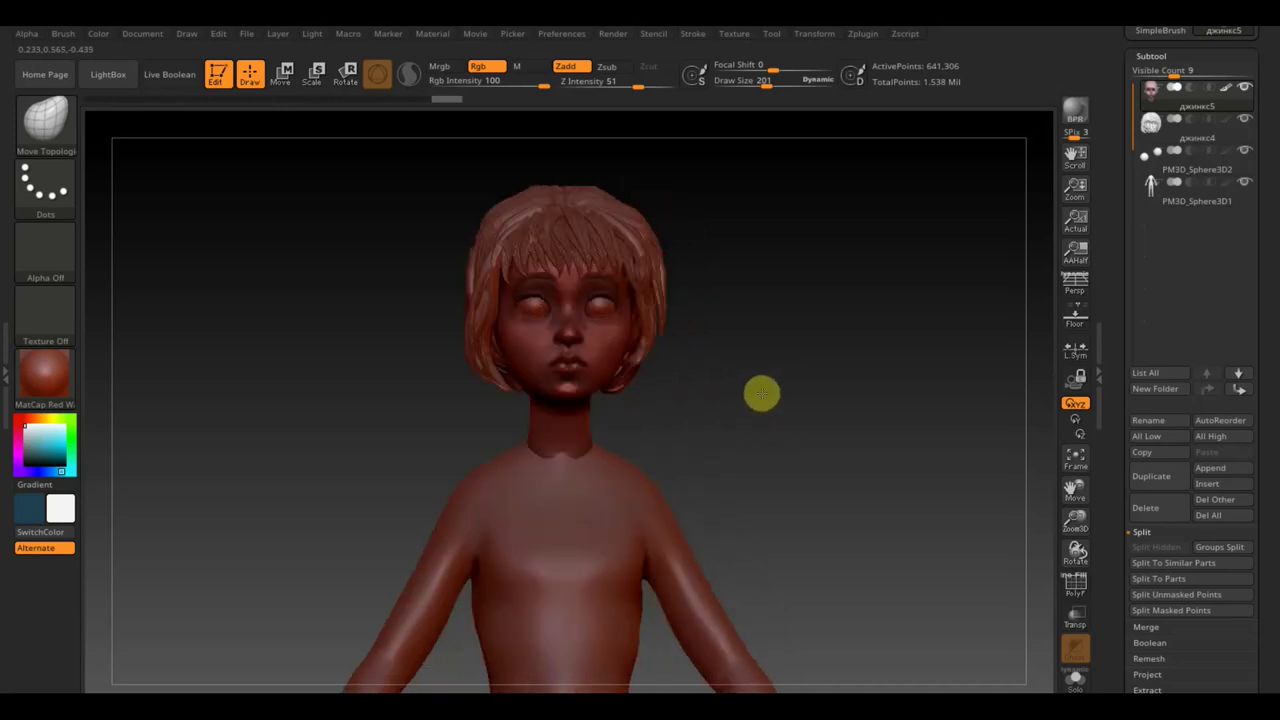
{"action": "left_click_drag", "start_coordinate": [600, 372], "coordinate": [598, 440]}
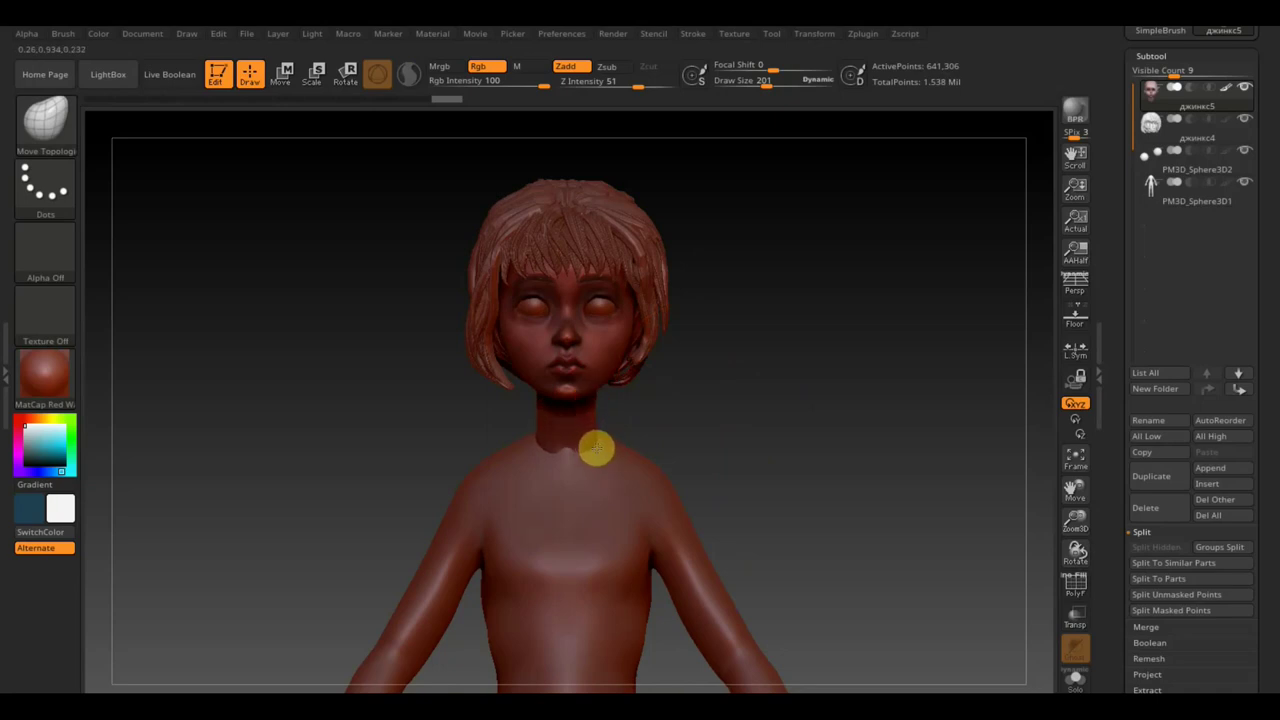
{"action": "left_click", "coordinate": [596, 450]}
- Apply the SketchShaded material, show the PM3D_Sphere3D2 eyeballs, and rotate to left profile
{"action": "left_click", "coordinate": [62, 378]}
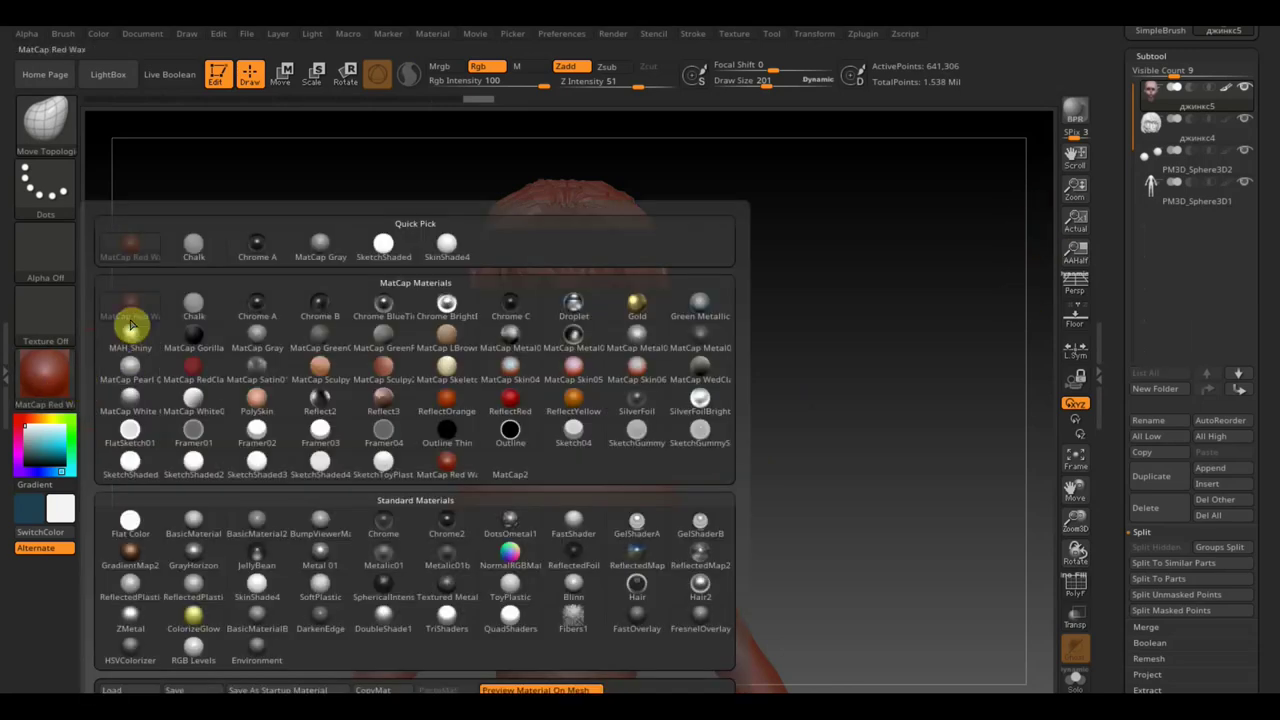
{"action": "left_click", "coordinate": [129, 460]}
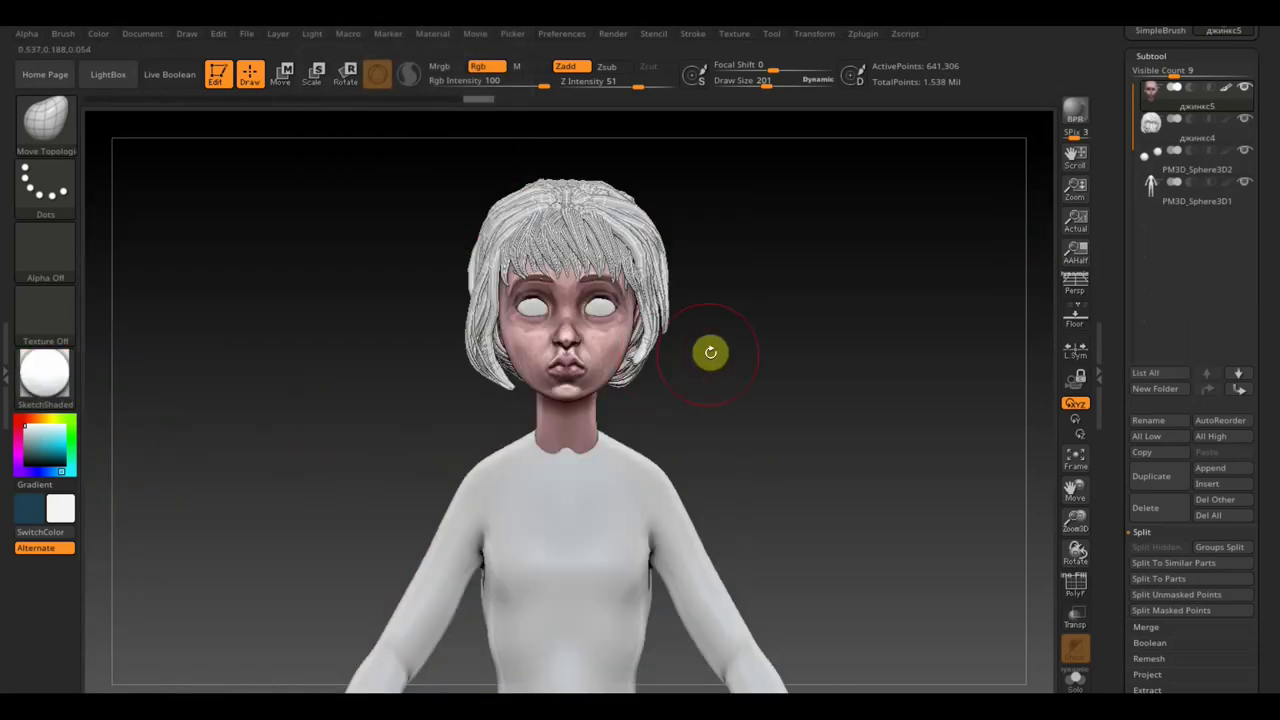
{"action": "left_click", "coordinate": [1243, 152]}
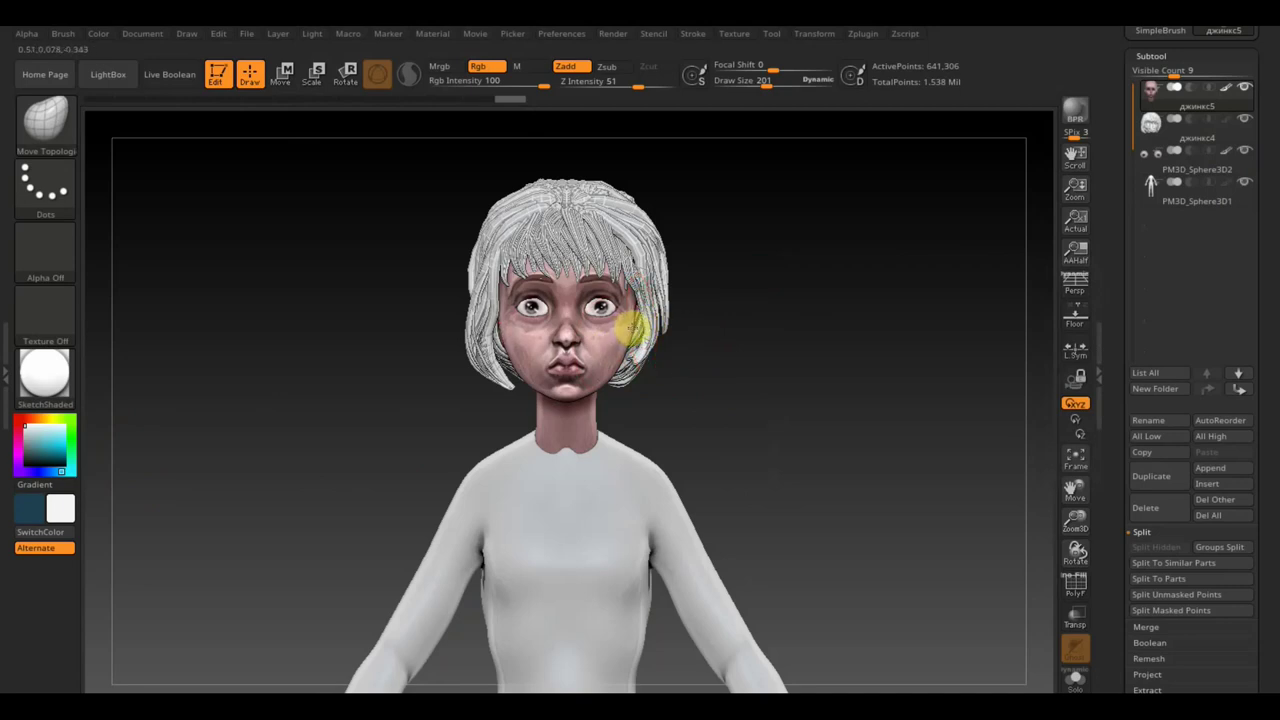
{"action": "left_click_drag", "start_coordinate": [545, 370], "coordinate": [553, 395]}
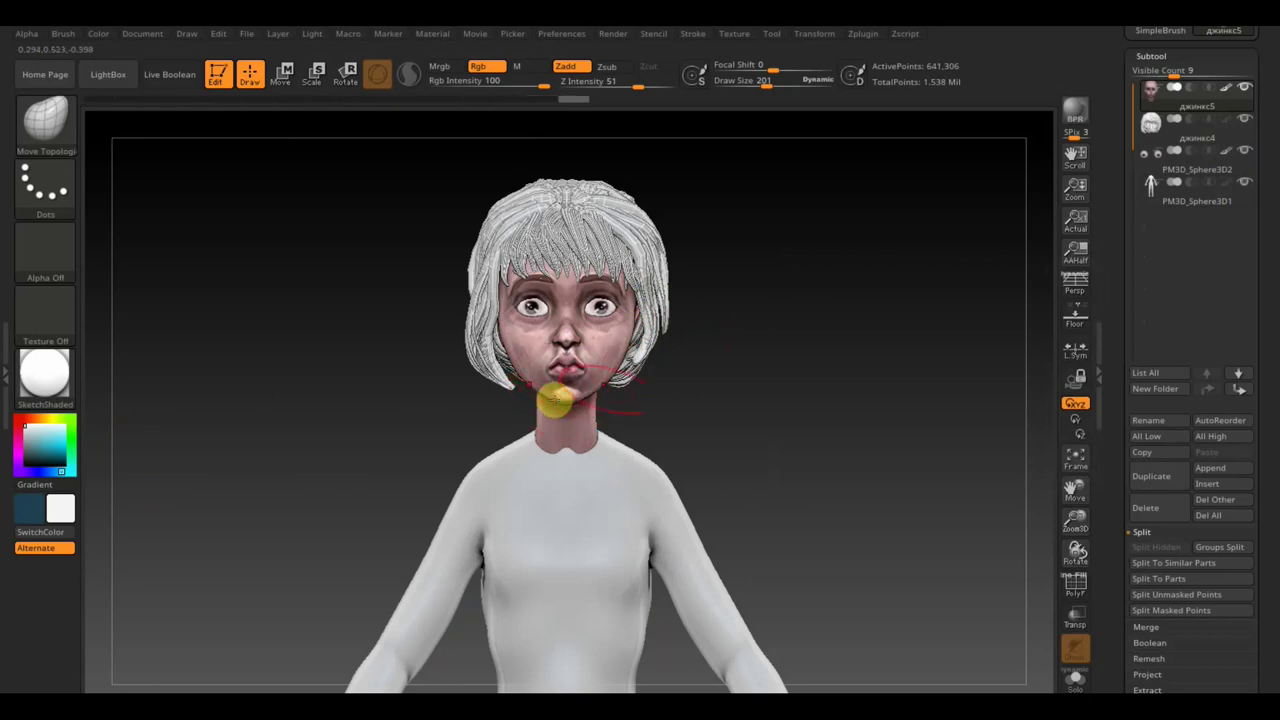
{"action": "left_click_drag", "start_coordinate": [806, 363], "coordinate": [732, 360]}
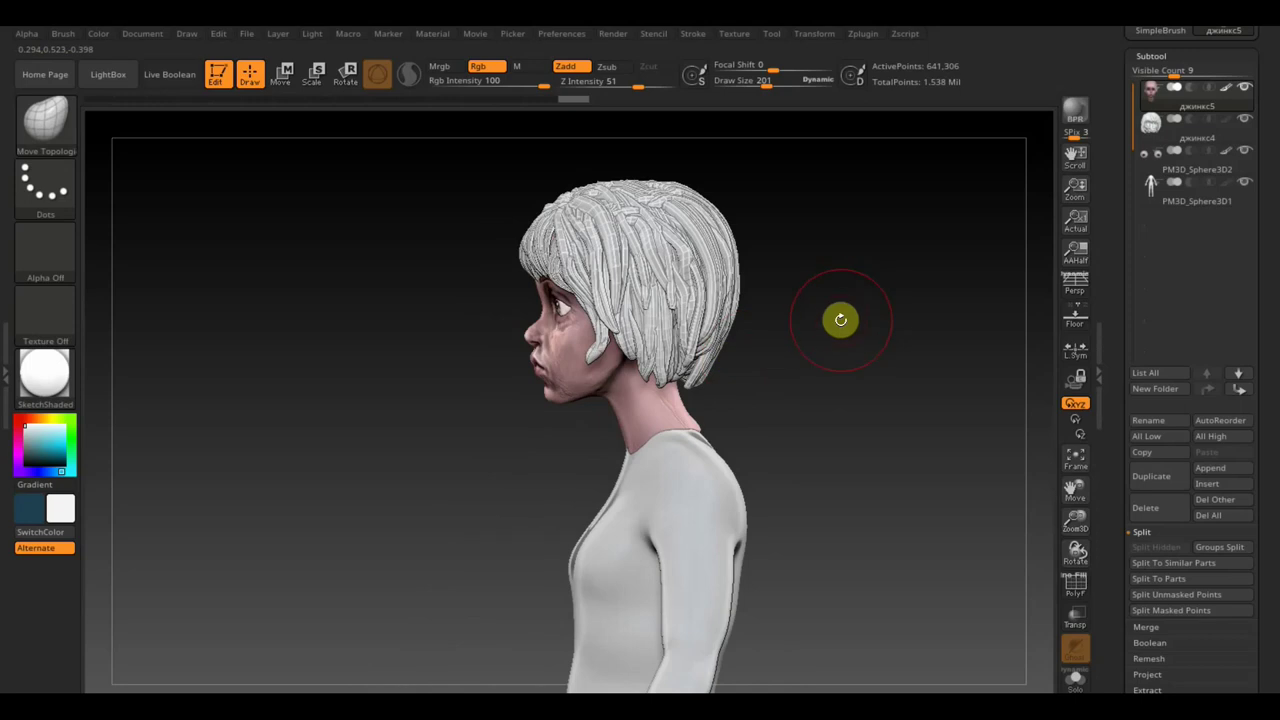
- Zoom in on the face, set brush size to 90, and push the lips into shape
{"action": "left_click_drag", "start_coordinate": [843, 306], "coordinate": [883, 383], "text": "alt"}
{"action": "left_click_drag", "start_coordinate": [941, 343], "coordinate": [909, 387]}
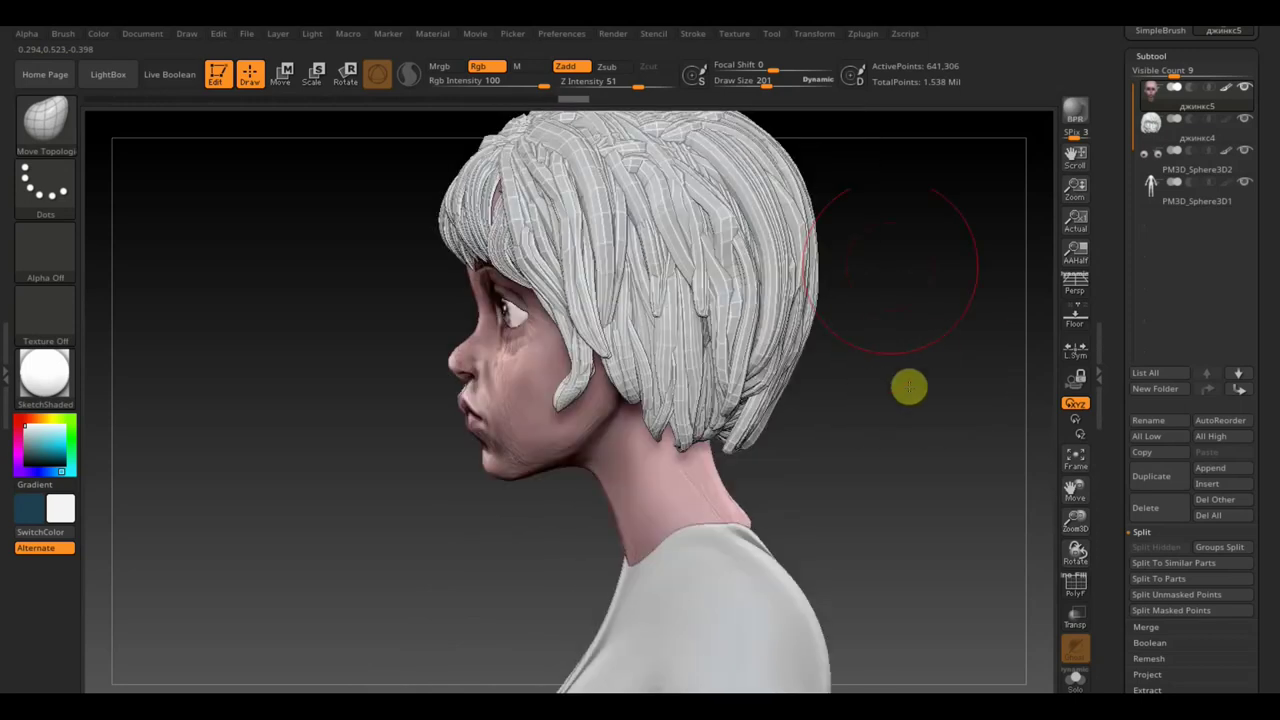
{"action": "left_click_drag", "start_coordinate": [766, 86], "coordinate": [748, 86]}
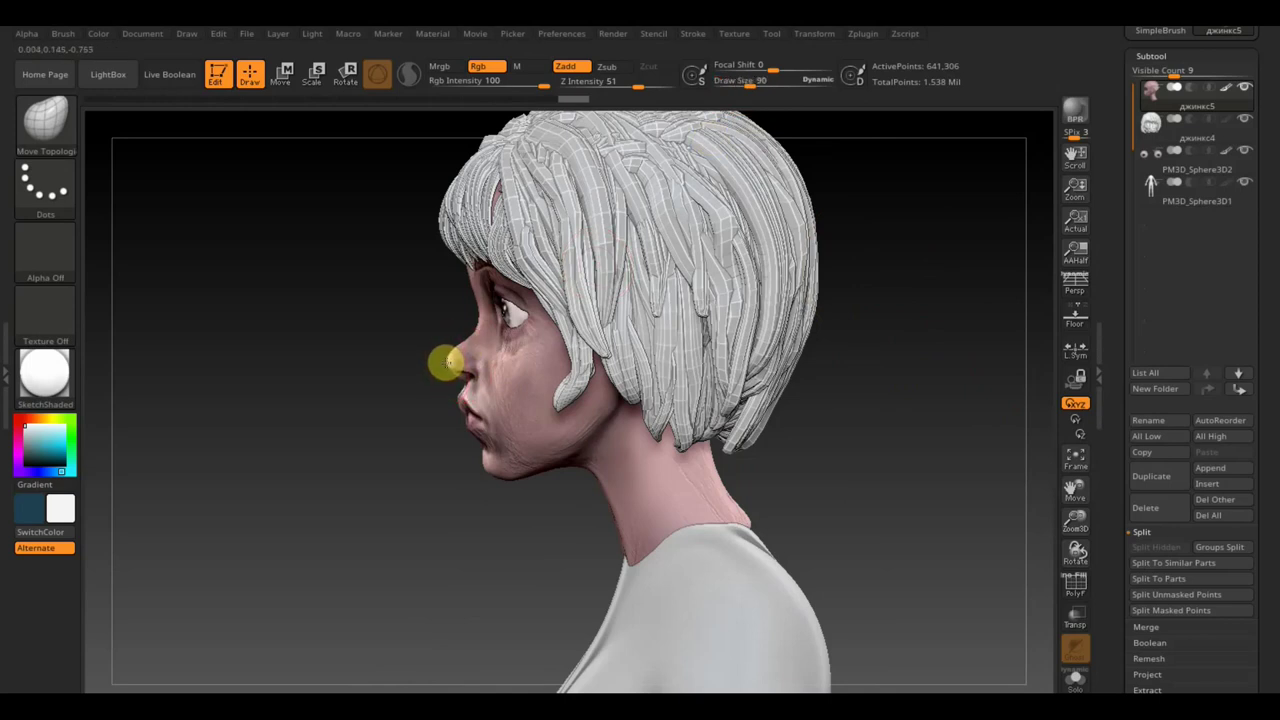
{"action": "mouse_move", "coordinate": [449, 380]}
{"action": "left_mouse_down"}
{"action": "mouse_move", "coordinate": [465, 412]}
{"action": "mouse_move", "coordinate": [450, 410]}
{"action": "mouse_move", "coordinate": [487, 474]}
{"action": "left_mouse_up"}
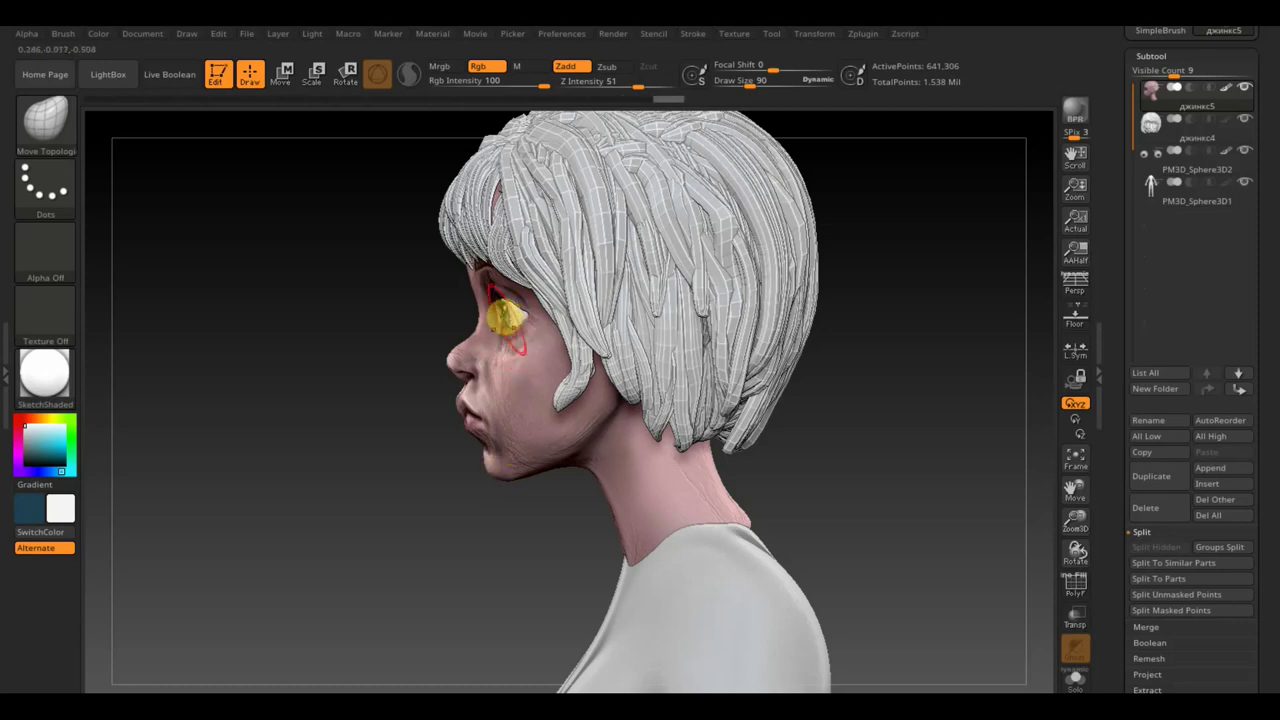
{"action": "left_click_drag", "start_coordinate": [472, 398], "coordinate": [463, 407]}
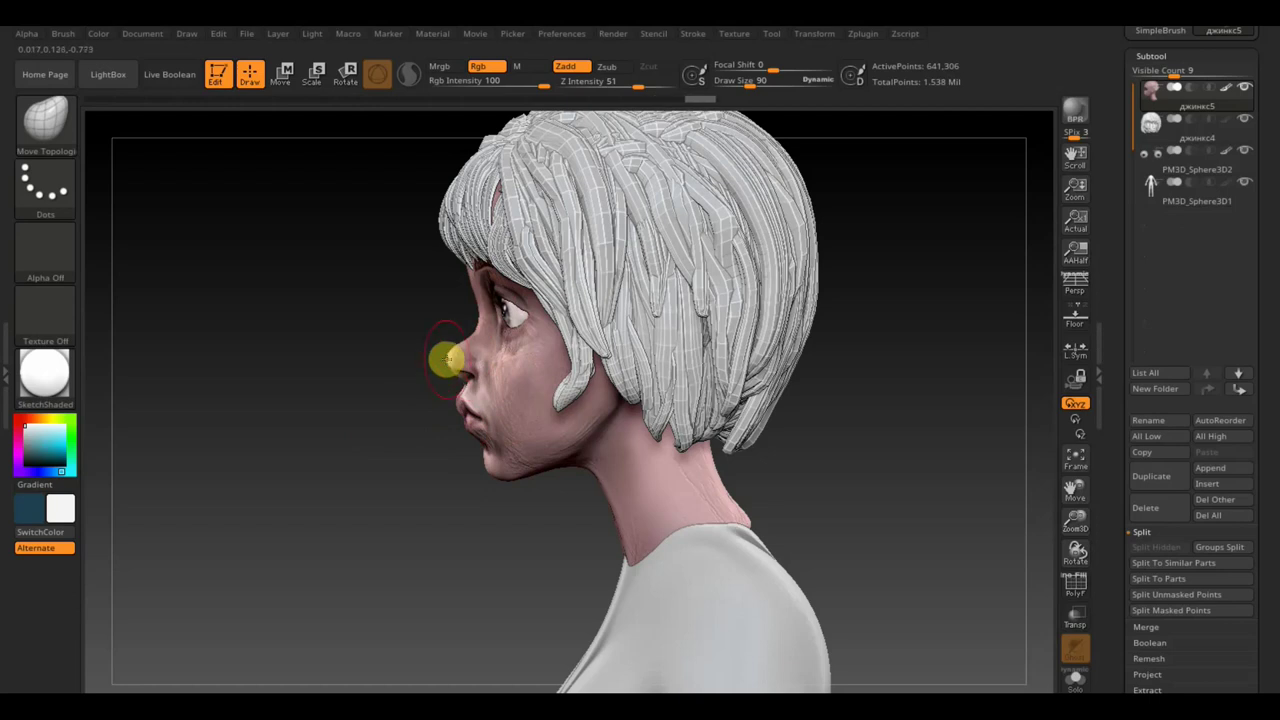
- From the front view, reshape the nose, the area around the left eye, and the cheek
{"action": "left_click_drag", "start_coordinate": [857, 429], "coordinate": [923, 431]}
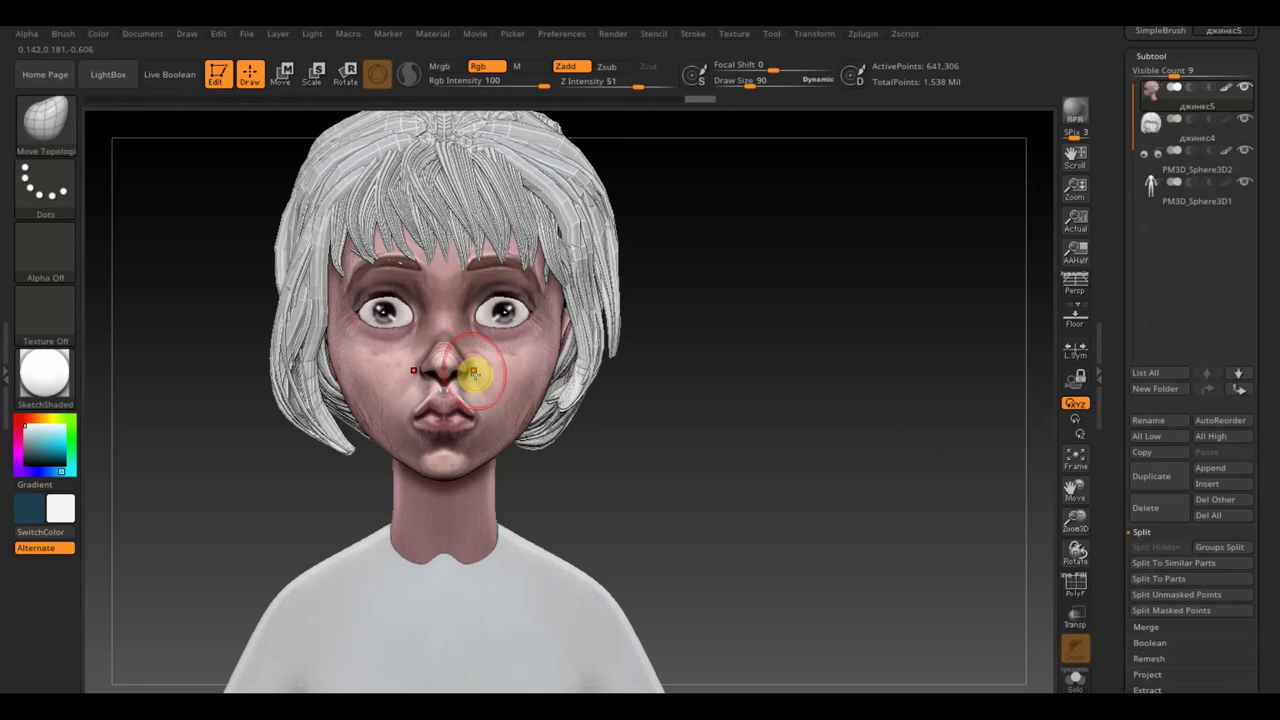
{"action": "left_click_drag", "start_coordinate": [473, 373], "coordinate": [466, 364]}
{"action": "left_click_drag", "start_coordinate": [412, 322], "coordinate": [416, 326]}
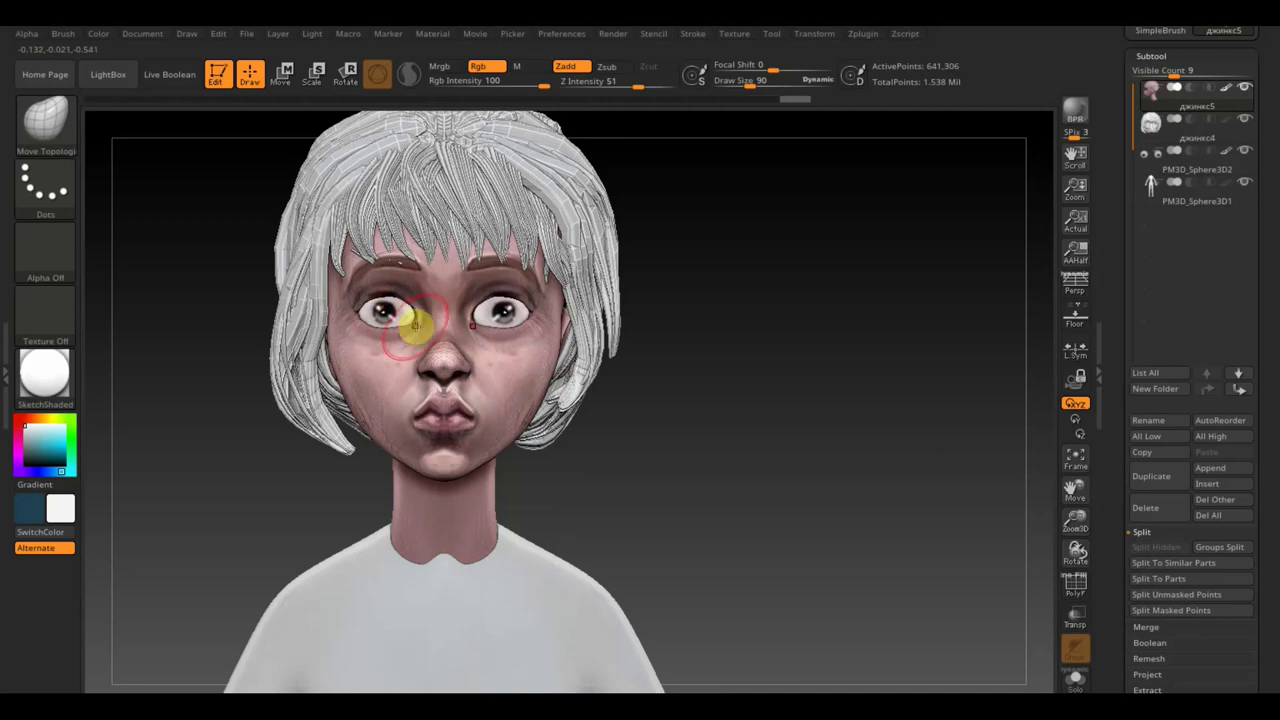
{"action": "left_click_drag", "start_coordinate": [418, 322], "coordinate": [358, 330]}
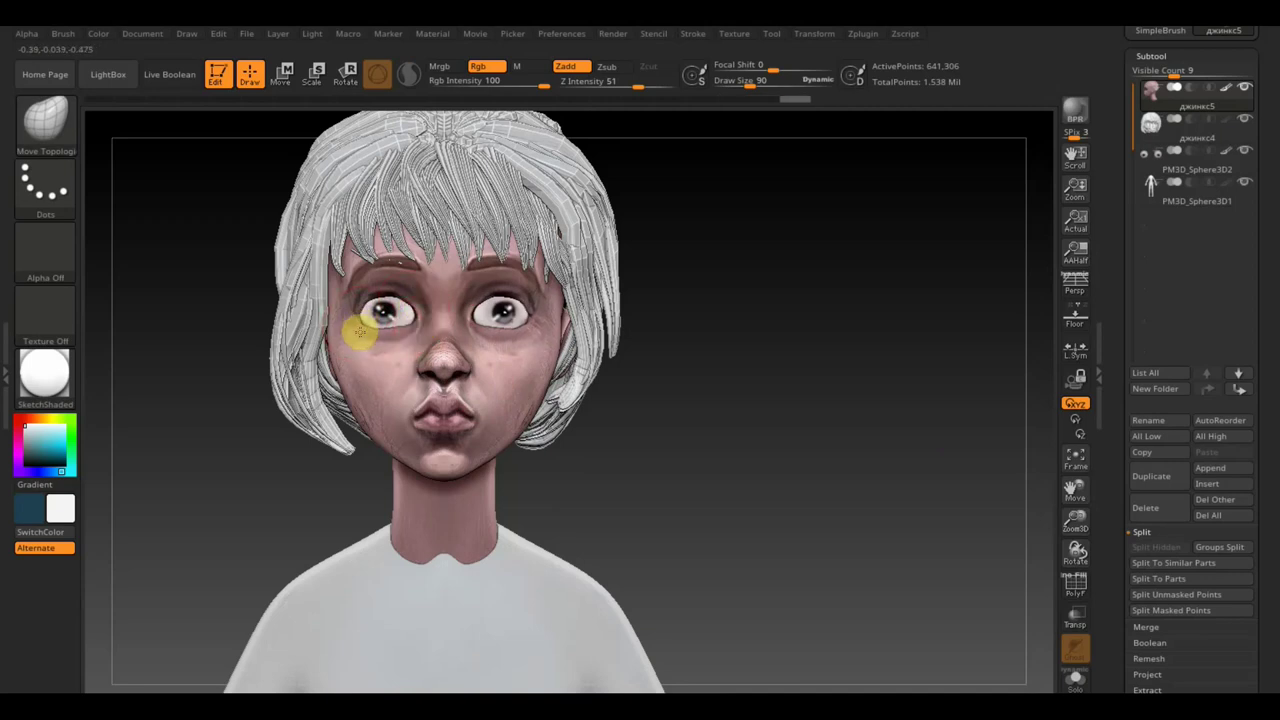
{"action": "mouse_move", "coordinate": [514, 300]}
{"action": "left_mouse_down"}
{"action": "mouse_move", "coordinate": [525, 308]}
{"action": "mouse_move", "coordinate": [500, 303]}
{"action": "left_mouse_up"}
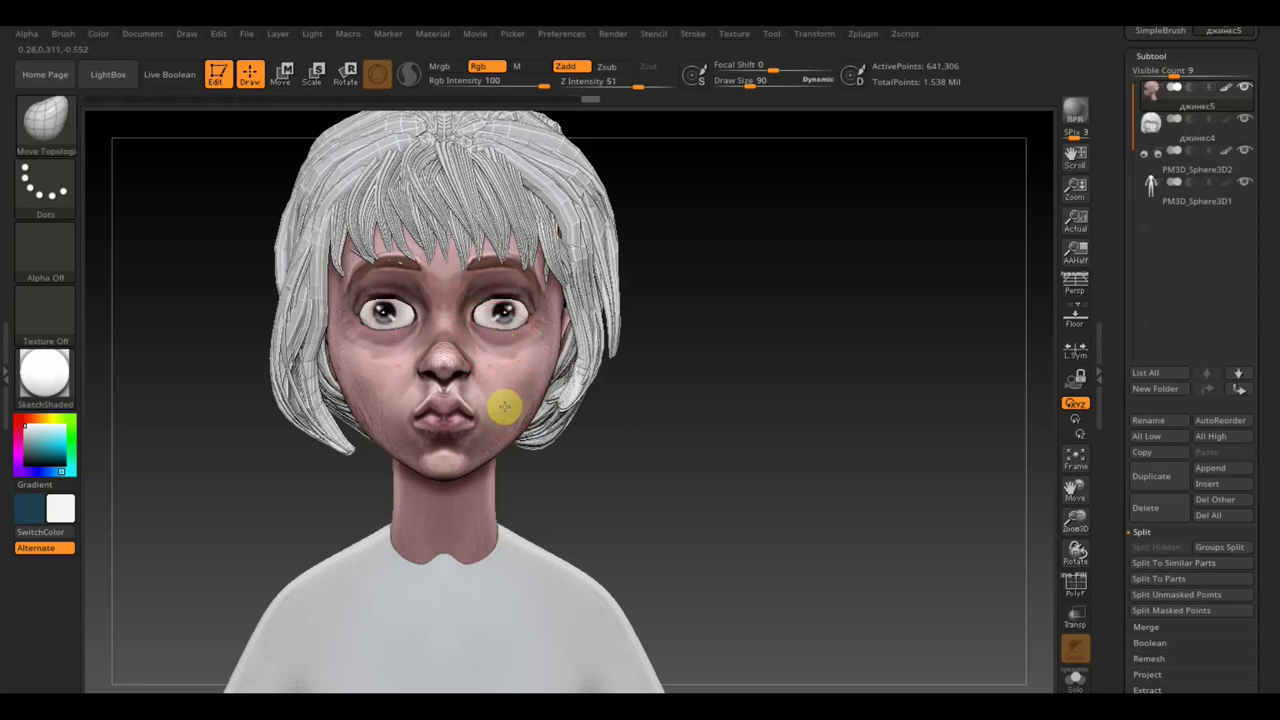
{"action": "left_click_drag", "start_coordinate": [505, 405], "coordinate": [528, 408]}
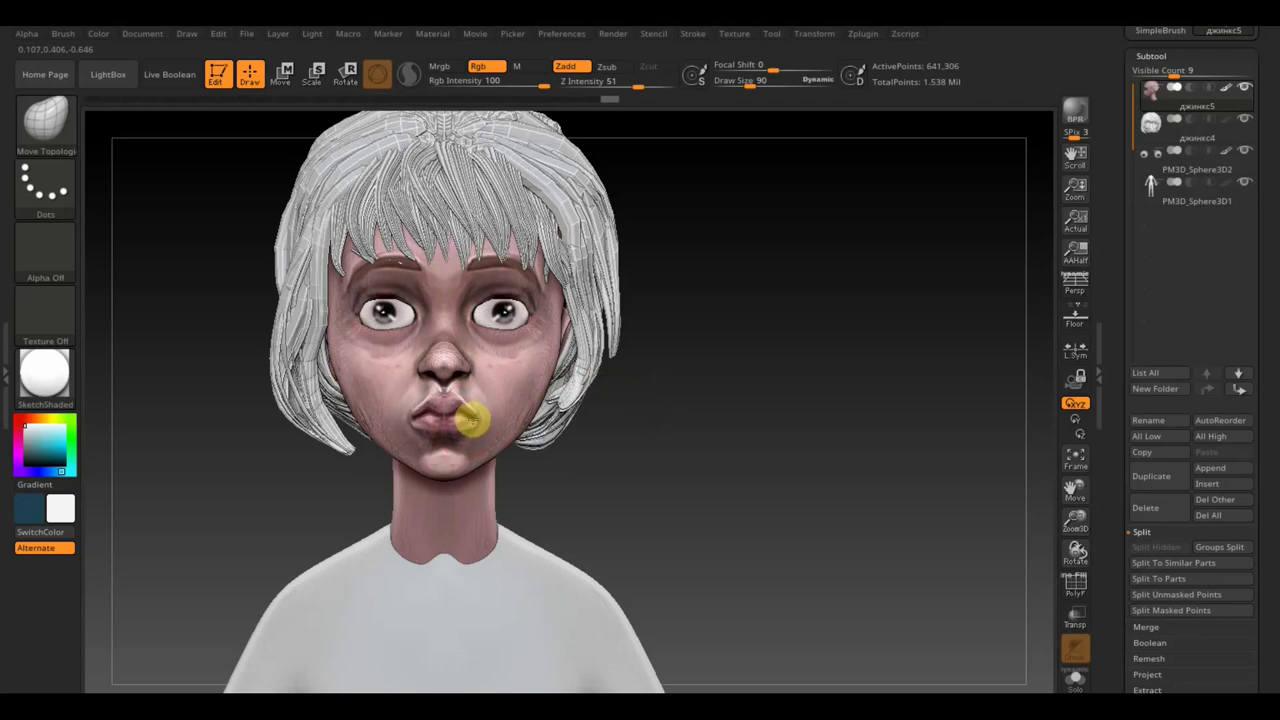
- Centre the lips and pucker them forward, then check from three-quarter and zoomed-out views
{"action": "mouse_move", "coordinate": [470, 420]}
{"action": "left_mouse_down"}
{"action": "mouse_move", "coordinate": [428, 405]}
{"action": "mouse_move", "coordinate": [428, 428]}
{"action": "left_mouse_up"}
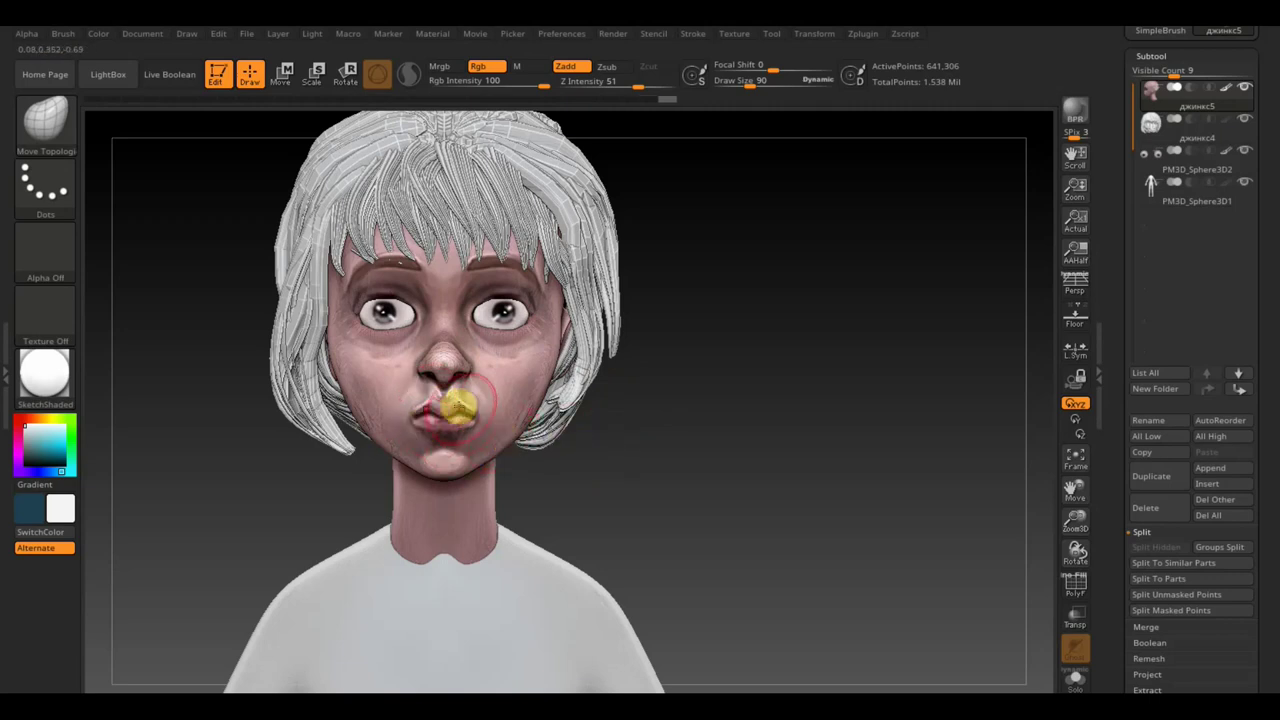
{"action": "left_click_drag", "start_coordinate": [457, 408], "coordinate": [430, 401]}
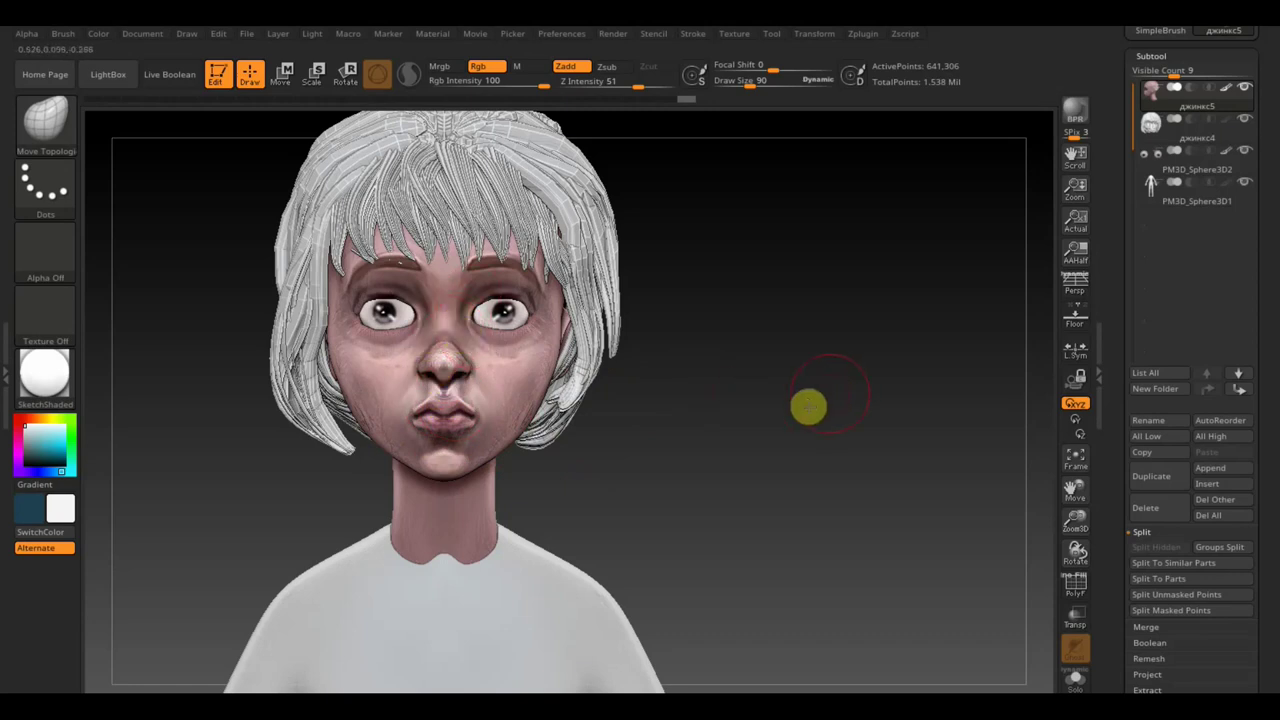
{"action": "left_click_drag", "start_coordinate": [808, 406], "coordinate": [806, 390]}
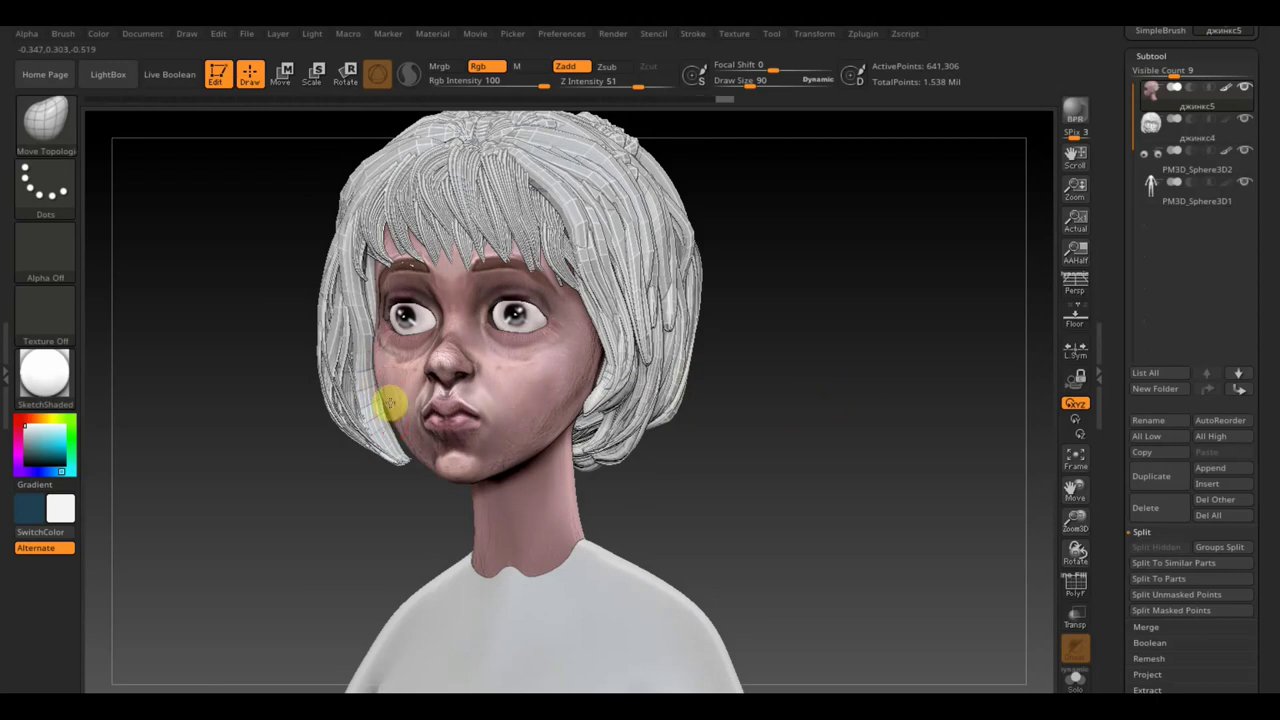
{"action": "left_click_drag", "start_coordinate": [748, 431], "coordinate": [780, 443]}
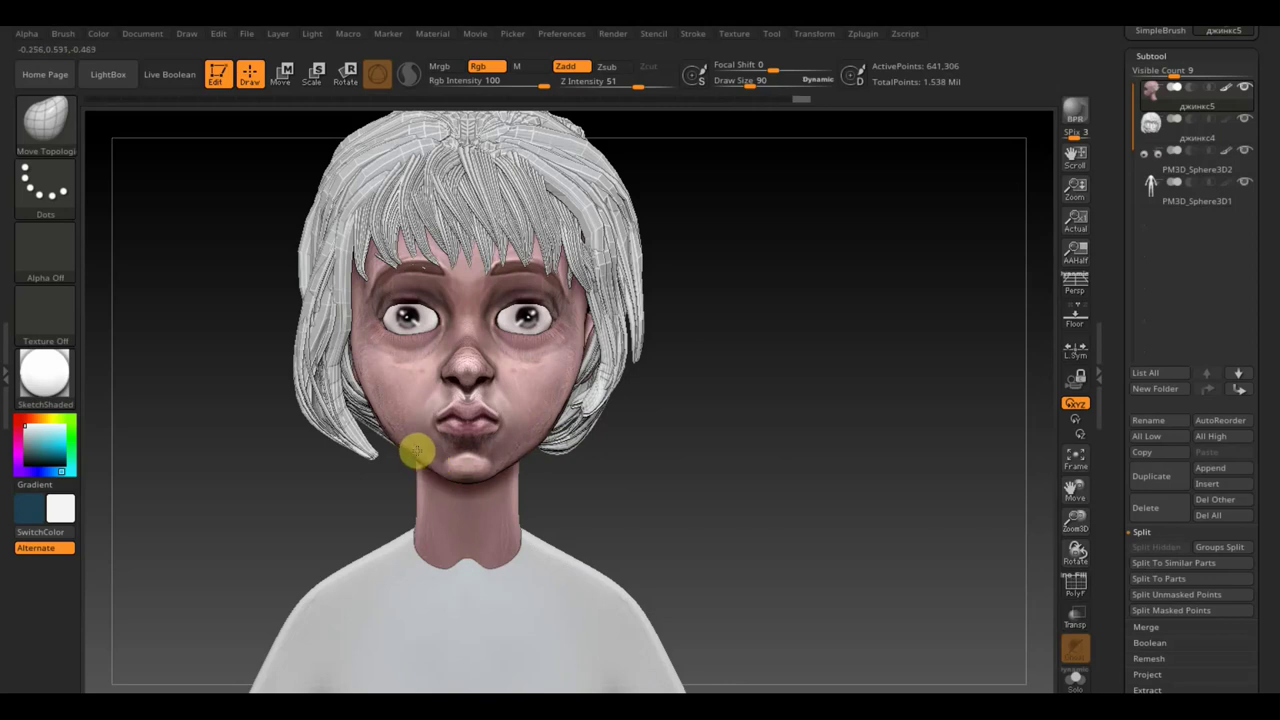
{"action": "mouse_move", "coordinate": [740, 497]}
{"action": "left_mouse_down", "text": "alt"}
{"action": "mouse_move", "coordinate": [733, 411]}
{"action": "mouse_move", "coordinate": [714, 391]}
{"action": "left_mouse_up", "text": "alt"}
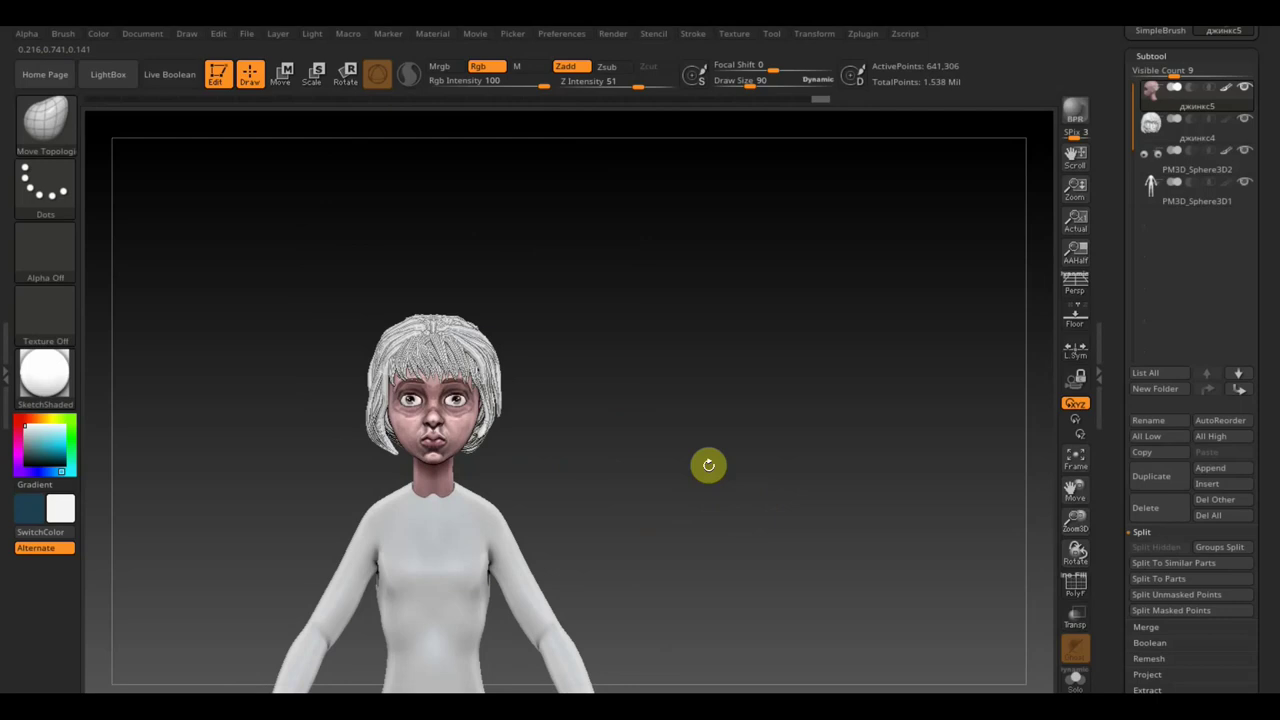
- Zoom out to the full body and put the transpose gizmo on the PM3D_Sphere3D1 body subtool
{"action": "left_click_drag", "start_coordinate": [708, 464], "coordinate": [752, 359], "text": "alt"}
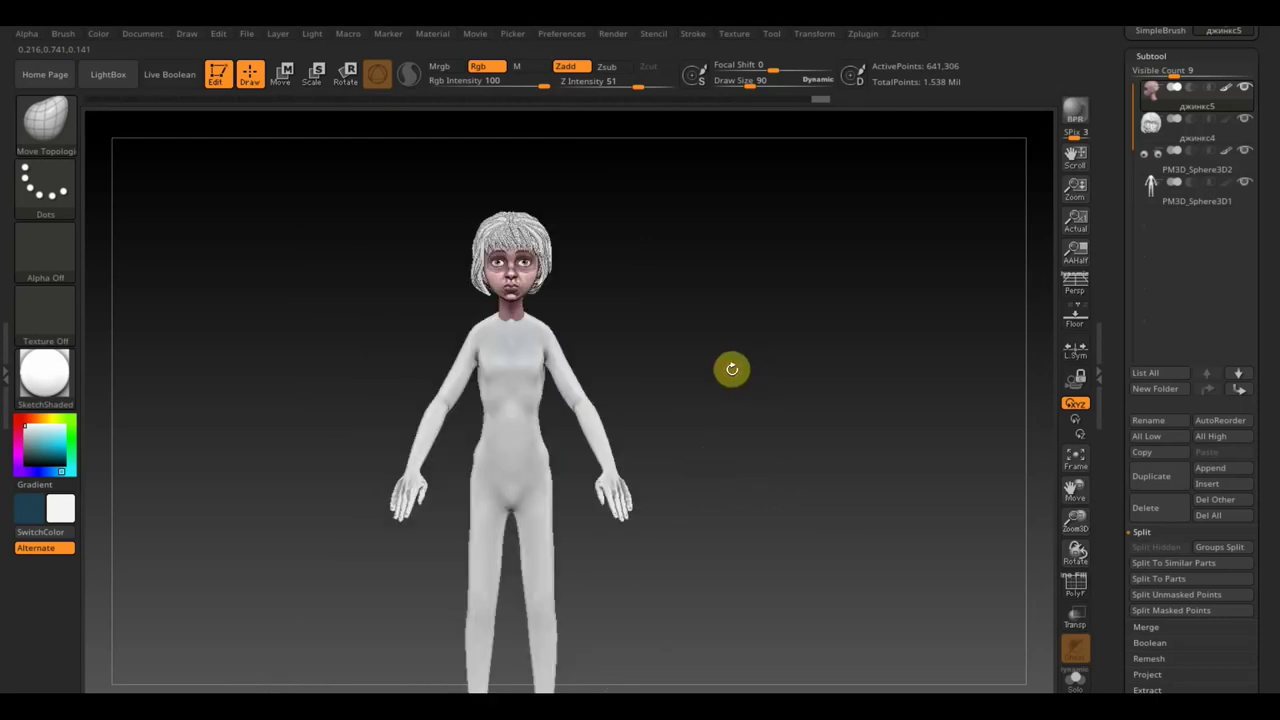
{"action": "left_click_drag", "start_coordinate": [723, 383], "coordinate": [720, 368], "text": "alt"}
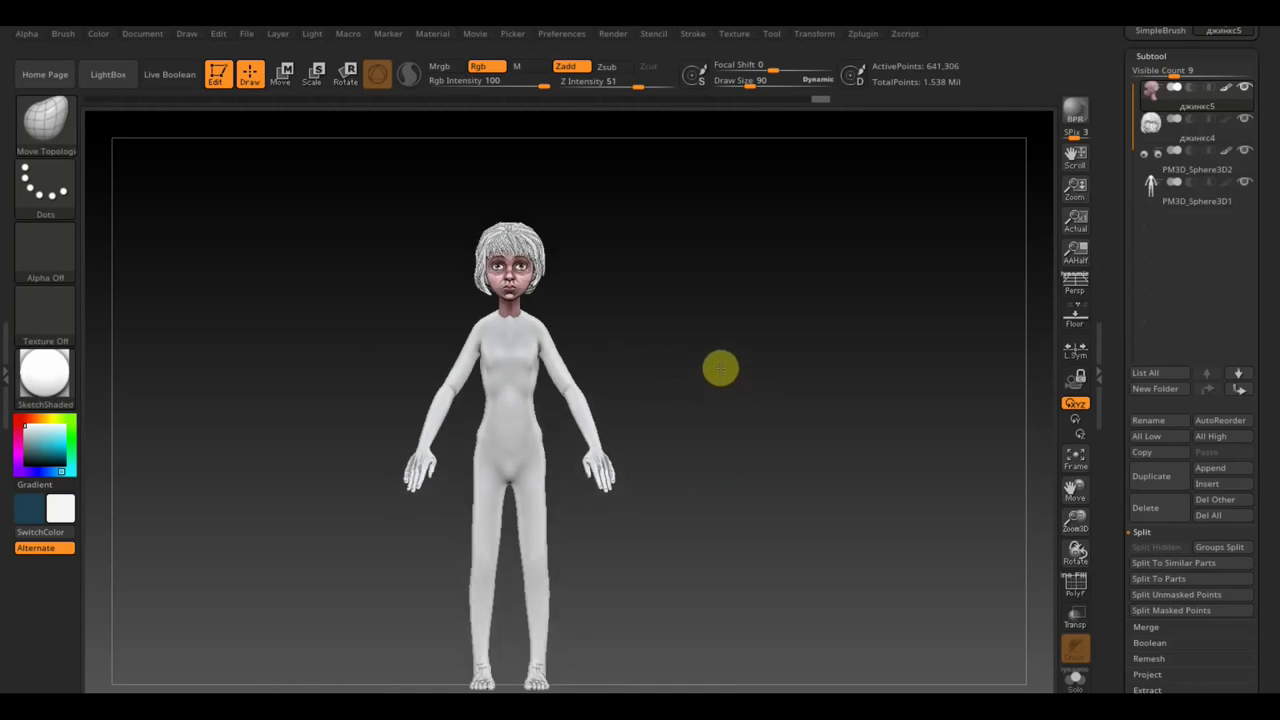
{"action": "left_click", "coordinate": [283, 75]}
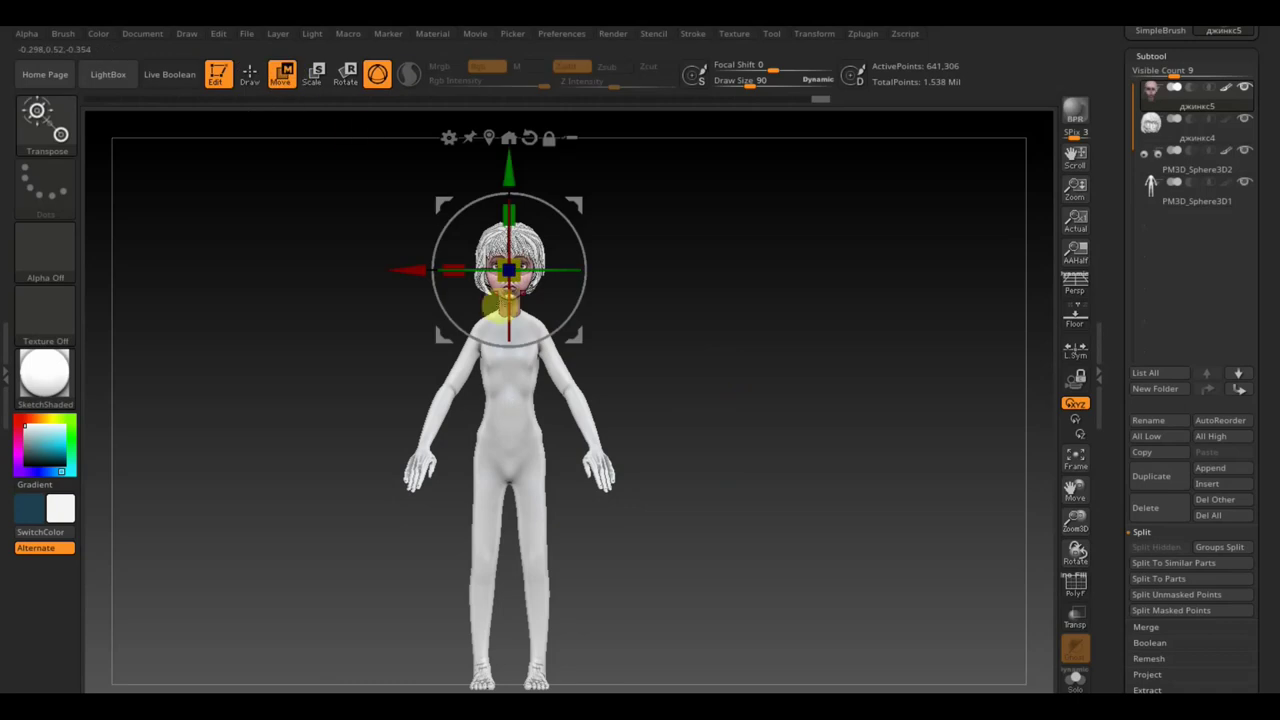
{"action": "left_click", "coordinate": [1163, 195]}
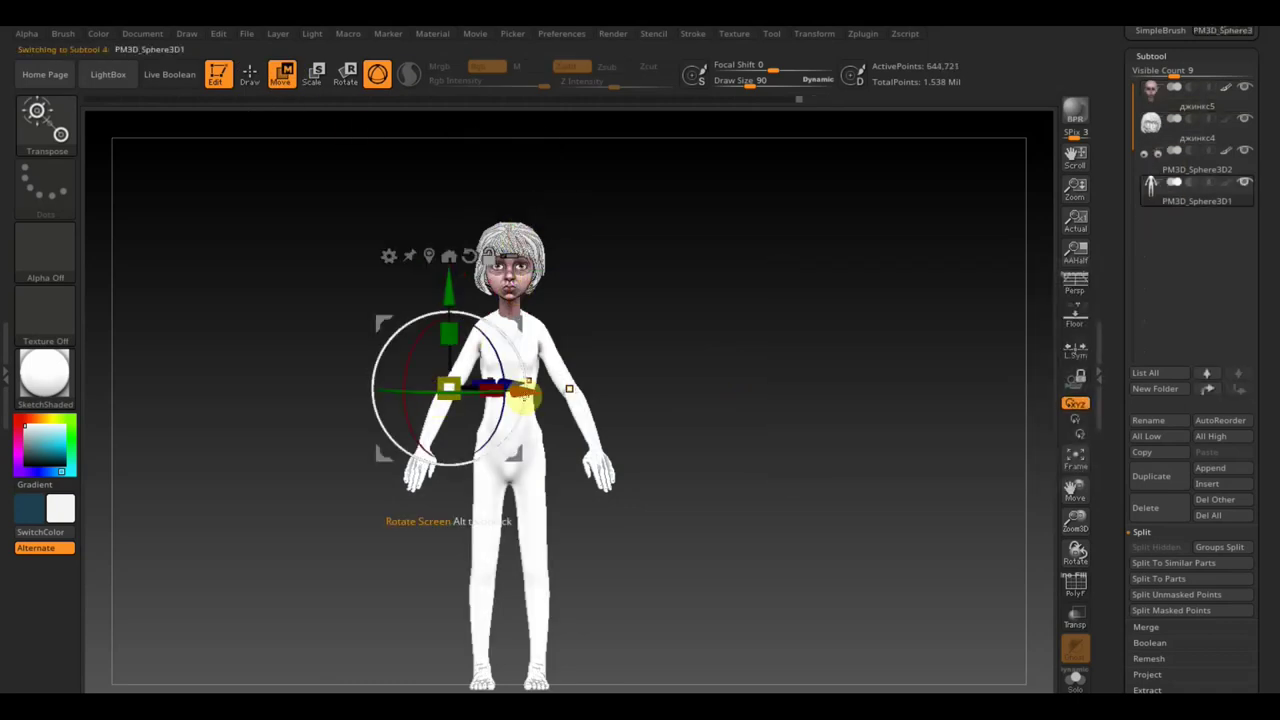
{"action": "left_click", "coordinate": [533, 390]}
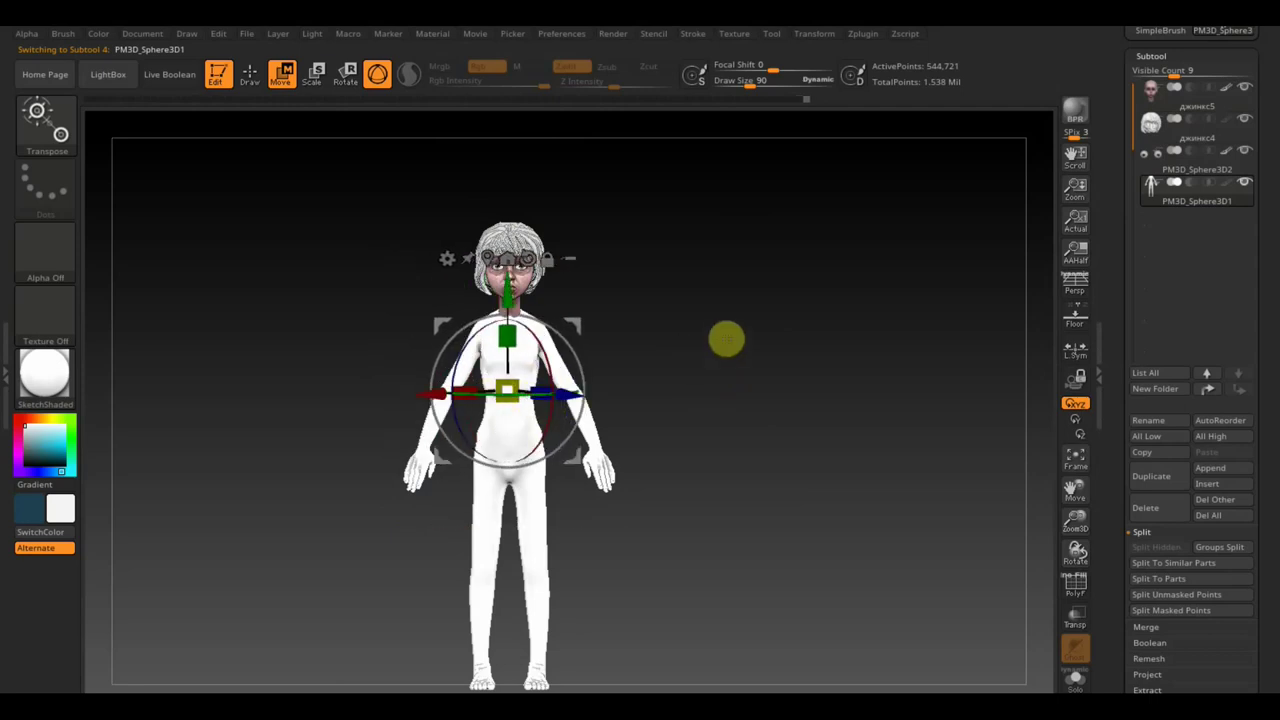
- Realign the transpose axes with the body from above and hide the reference overlay
{"action": "left_click_drag", "start_coordinate": [727, 339], "coordinate": [731, 498]}
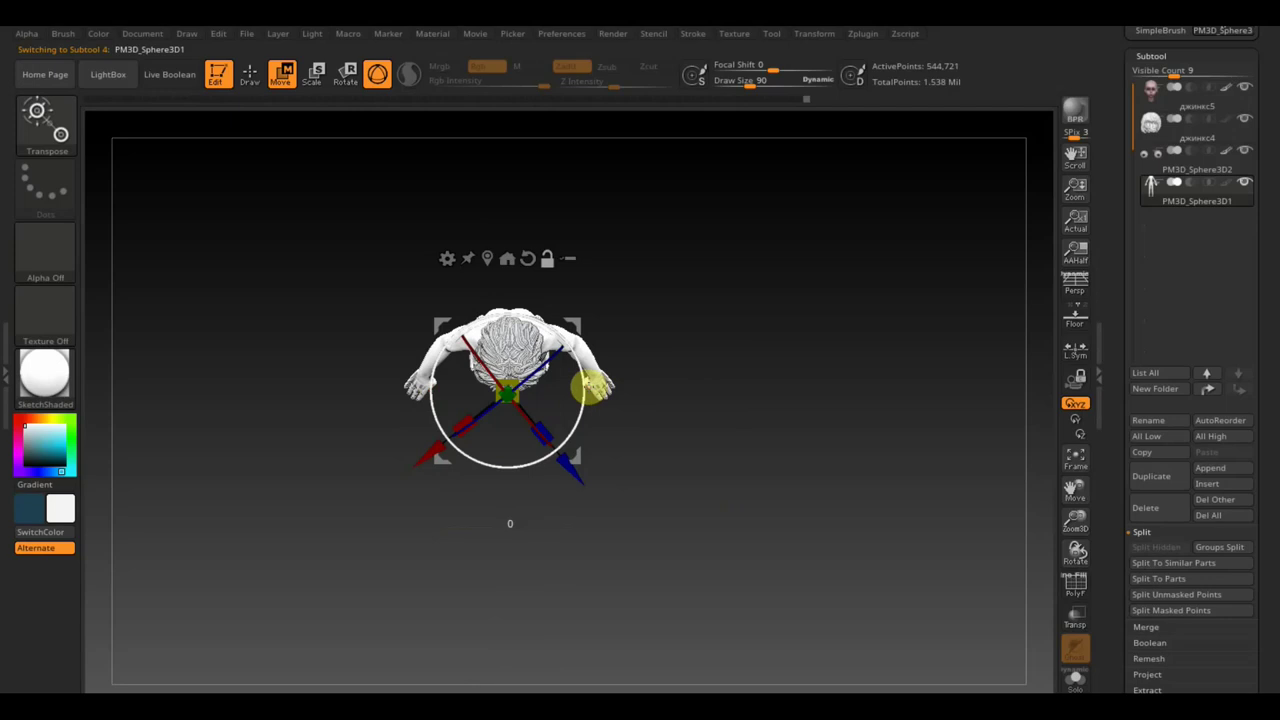
{"action": "mouse_move", "coordinate": [608, 400]}
{"action": "left_mouse_down"}
{"action": "mouse_move", "coordinate": [570, 414]}
{"action": "mouse_move", "coordinate": [609, 443]}
{"action": "mouse_move", "coordinate": [717, 286]}
{"action": "left_mouse_up"}
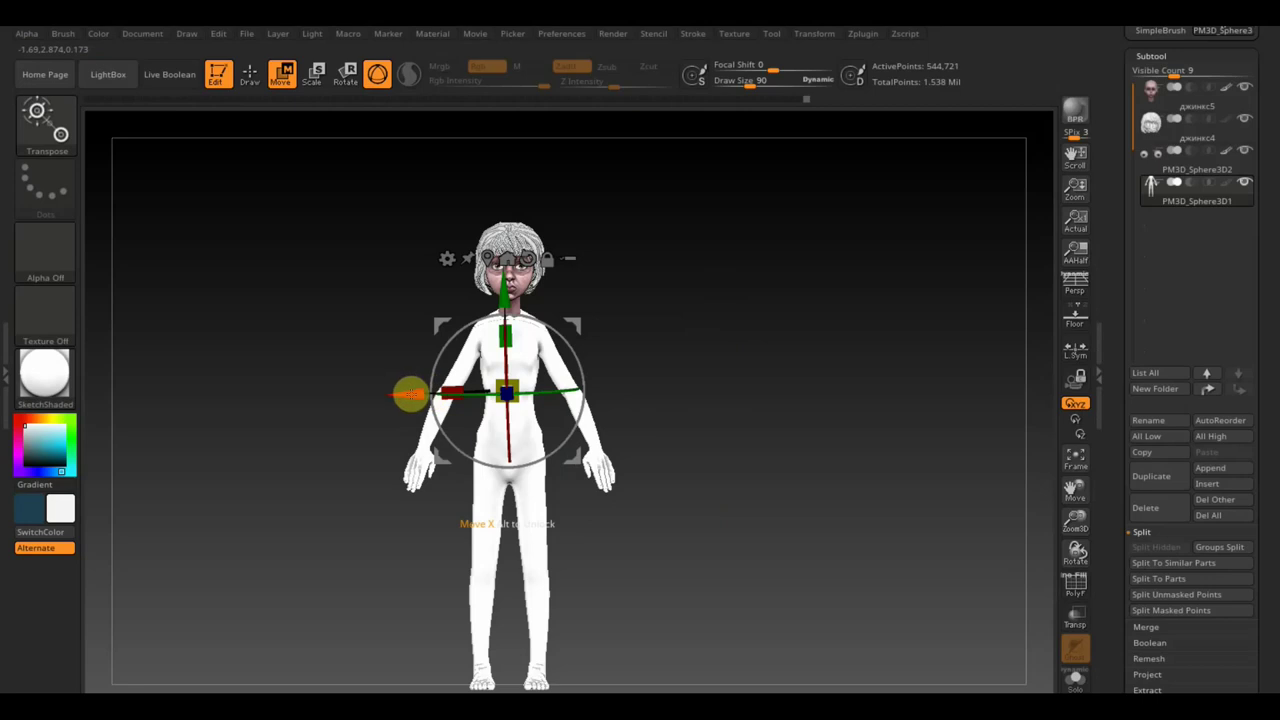
{"action": "left_click_drag", "start_coordinate": [410, 395], "coordinate": [407, 395]}
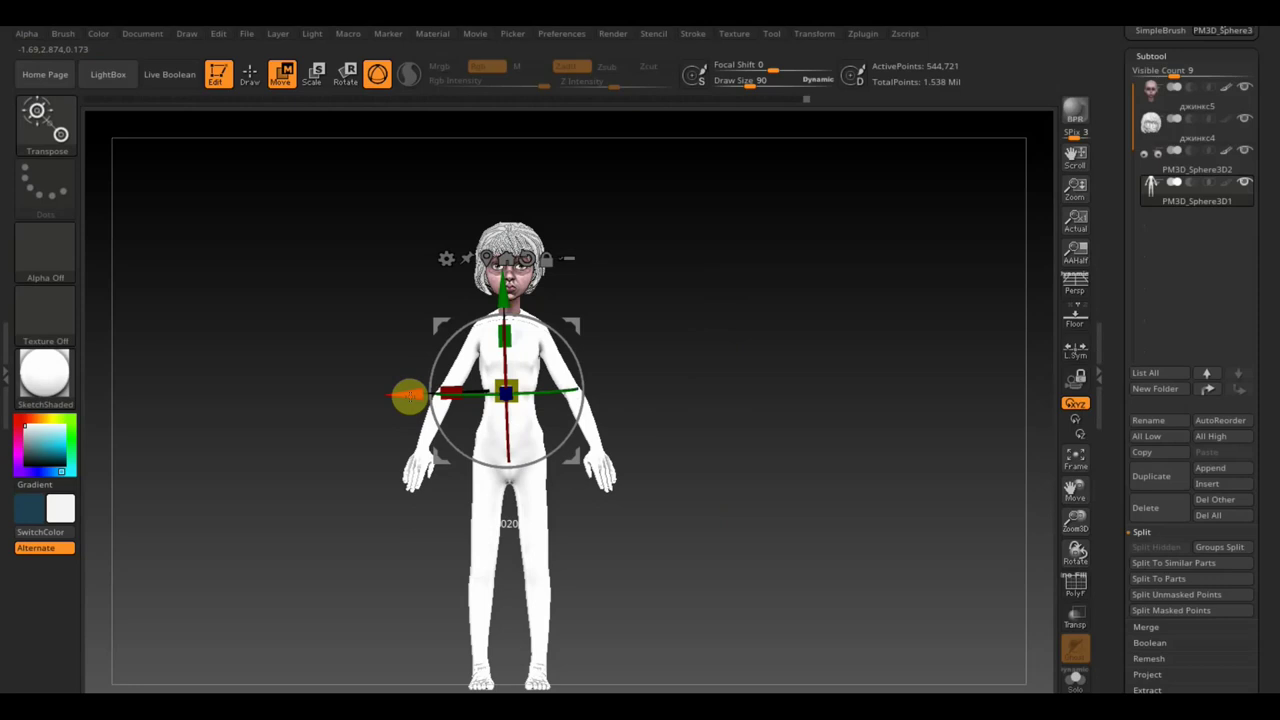
{"action": "key", "text": "shift+z"}
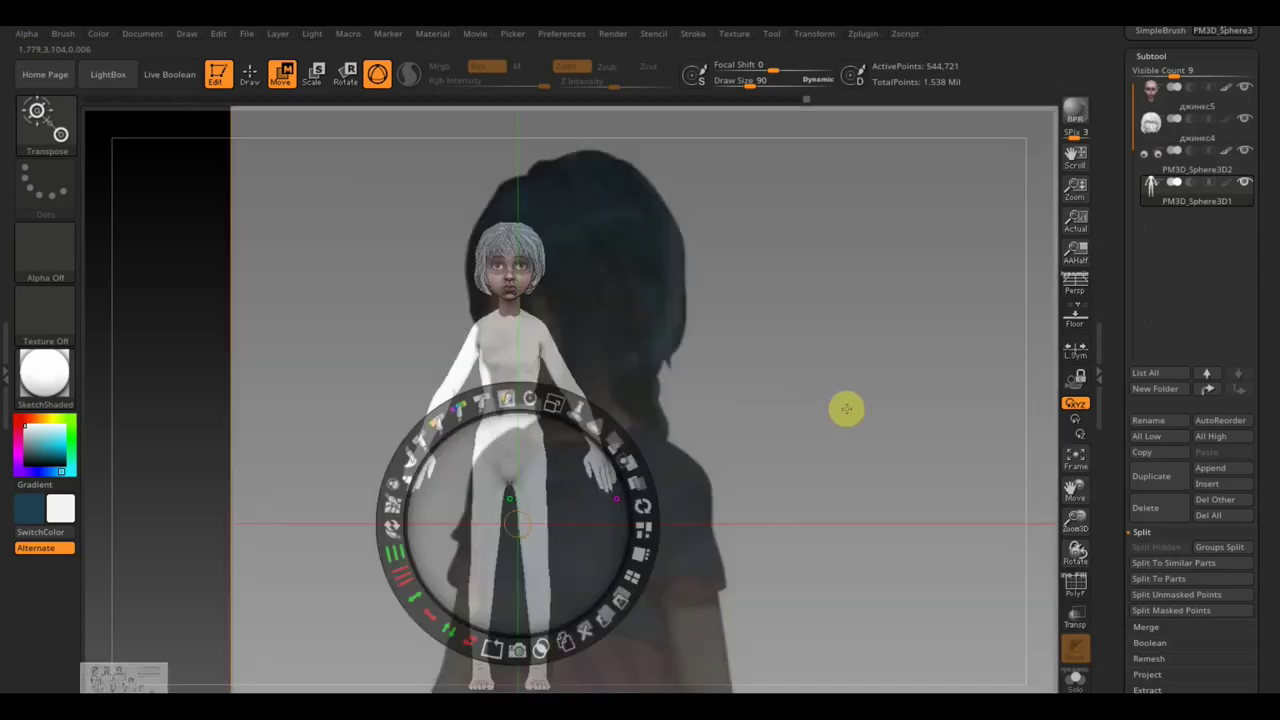
{"action": "key", "text": "shift+z"}
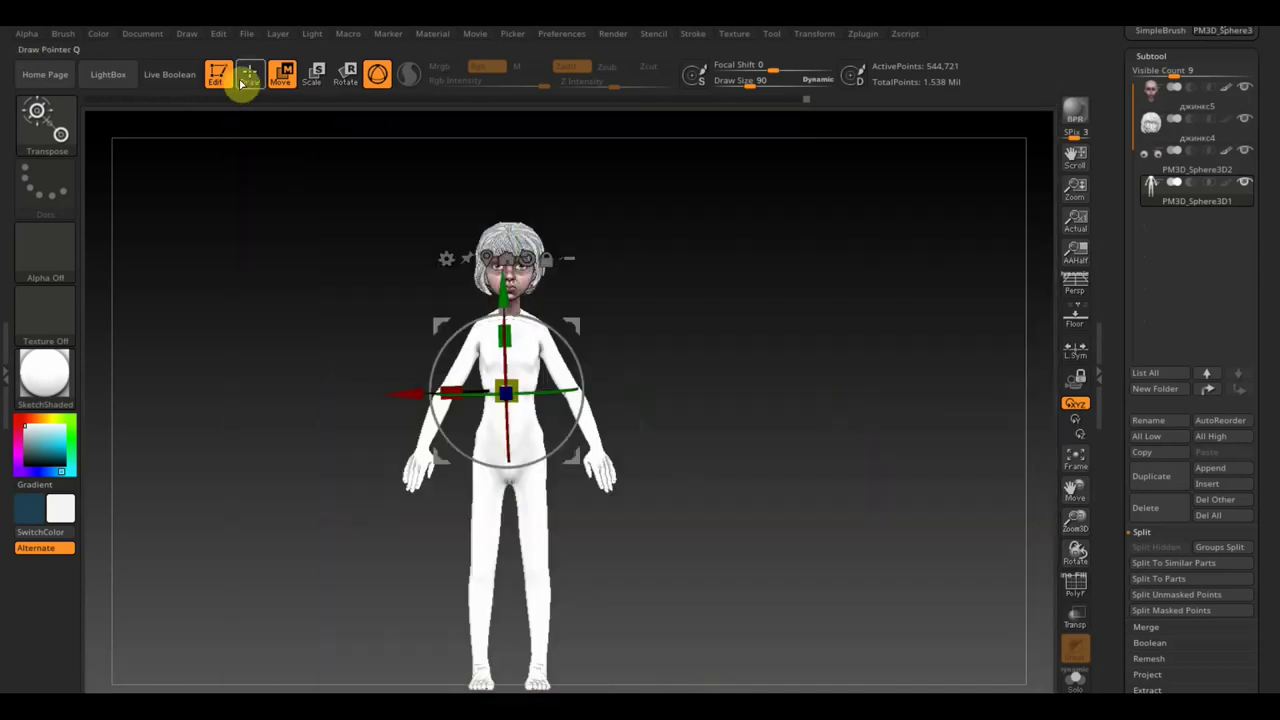
{"action": "left_click", "coordinate": [247, 76]}
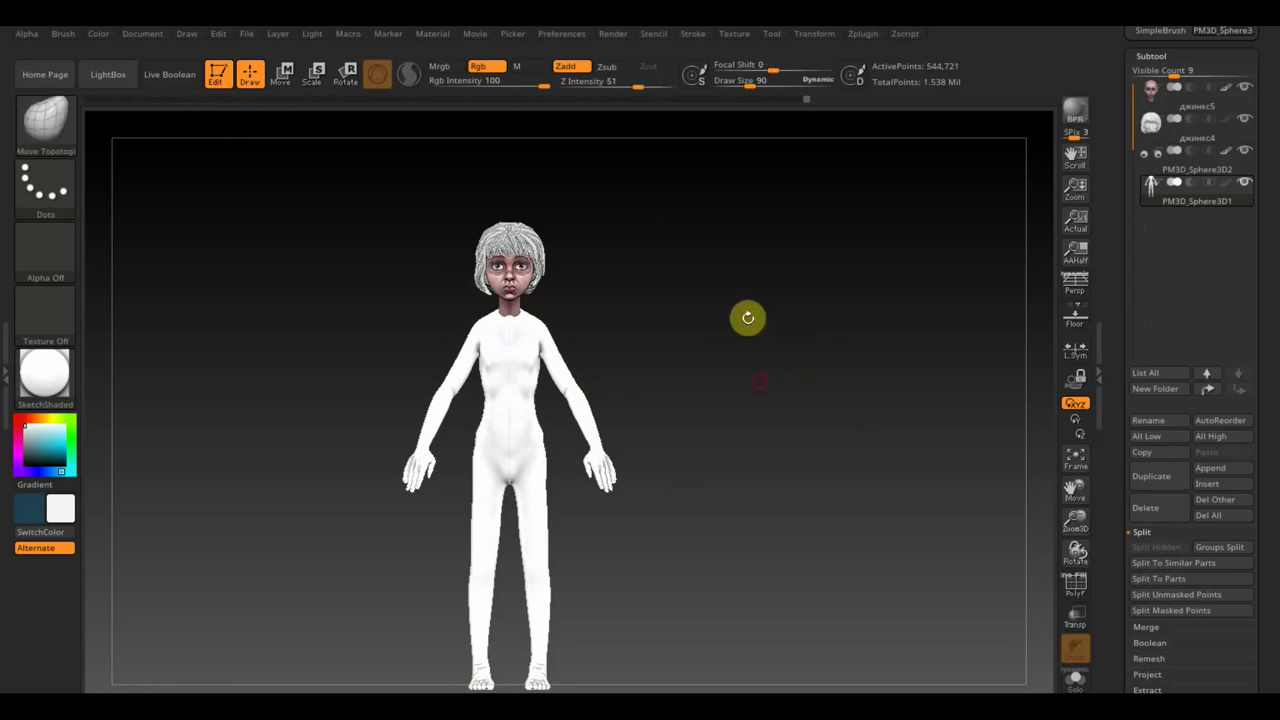
- Stretch the whole body taller and nudge it down and sideways with the gizmo
{"action": "left_click_drag", "start_coordinate": [761, 401], "coordinate": [765, 383], "text": "alt"}
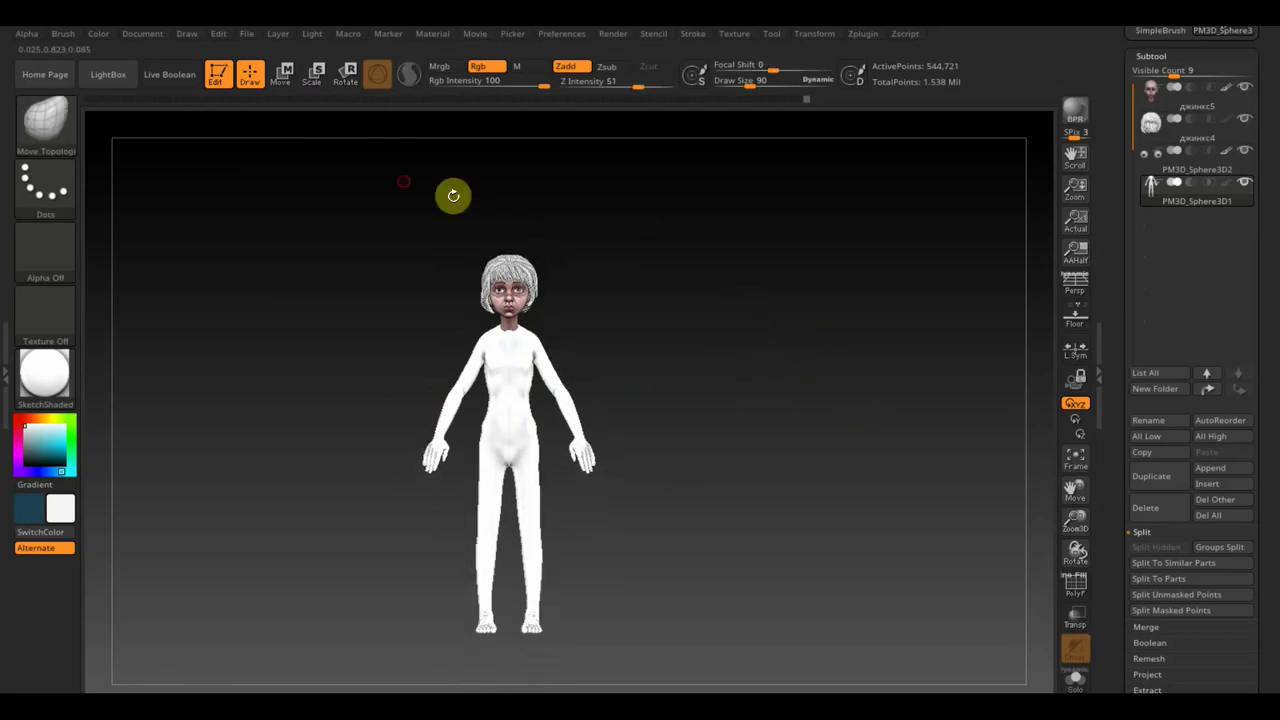
{"action": "left_click", "coordinate": [284, 88]}
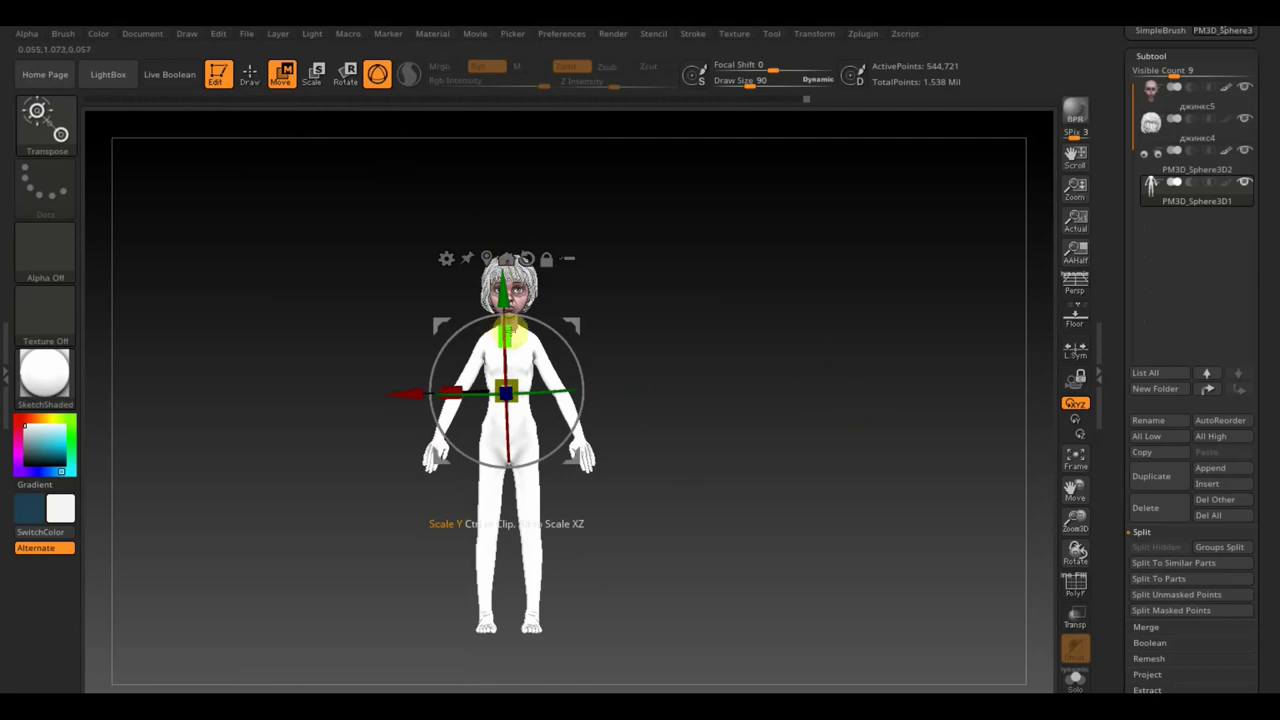
{"action": "left_click_drag", "start_coordinate": [508, 328], "coordinate": [511, 327]}
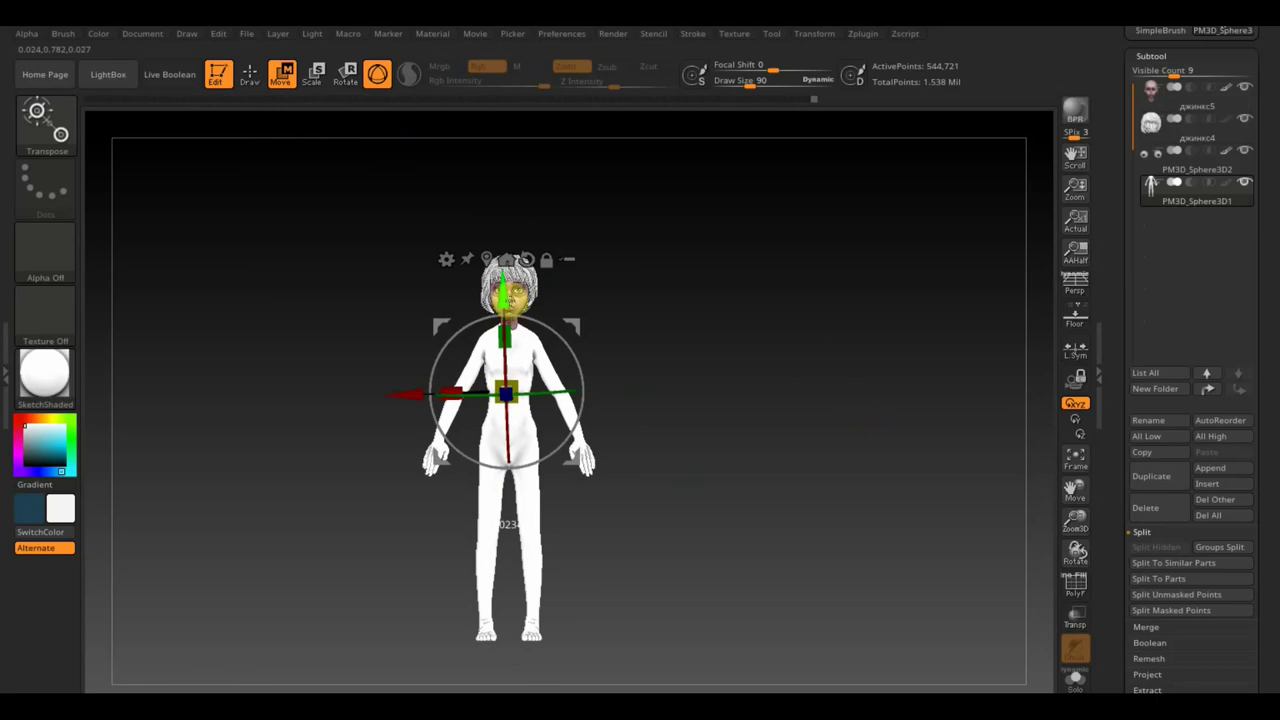
{"action": "left_click_drag", "start_coordinate": [508, 298], "coordinate": [507, 303]}
{"action": "left_click", "coordinate": [510, 396]}
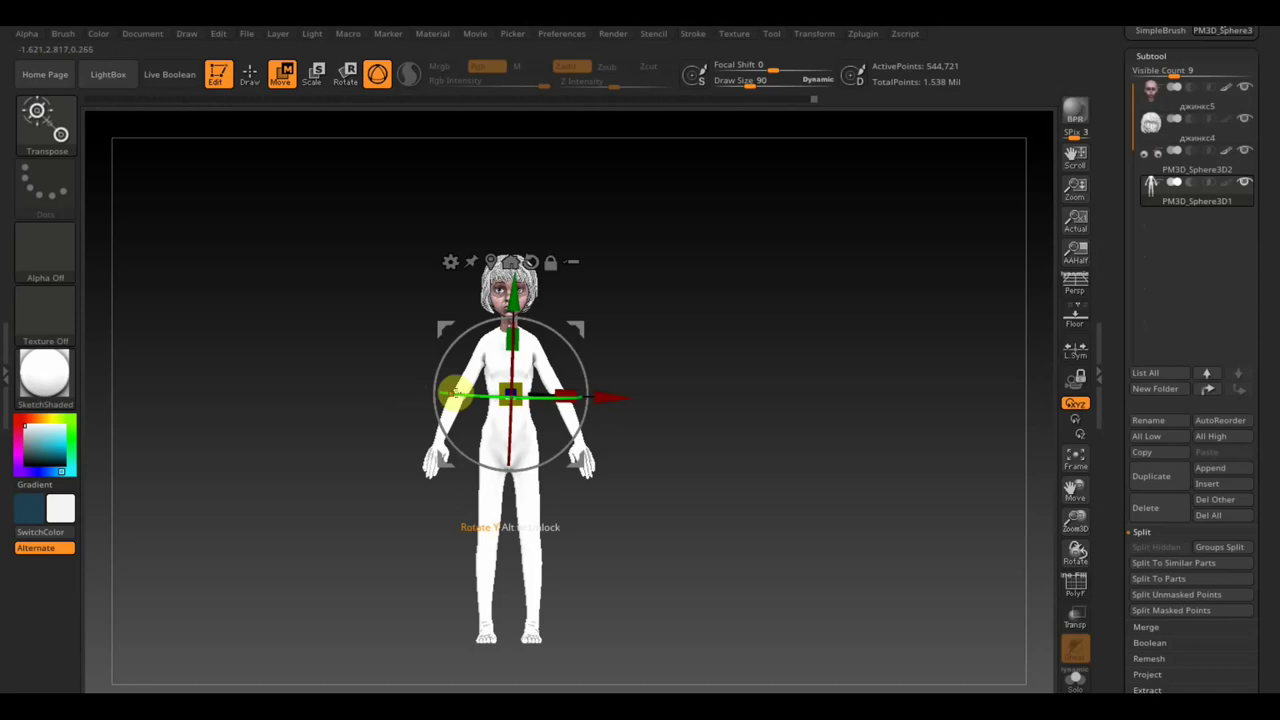
{"action": "left_click_drag", "start_coordinate": [613, 398], "coordinate": [612, 399]}
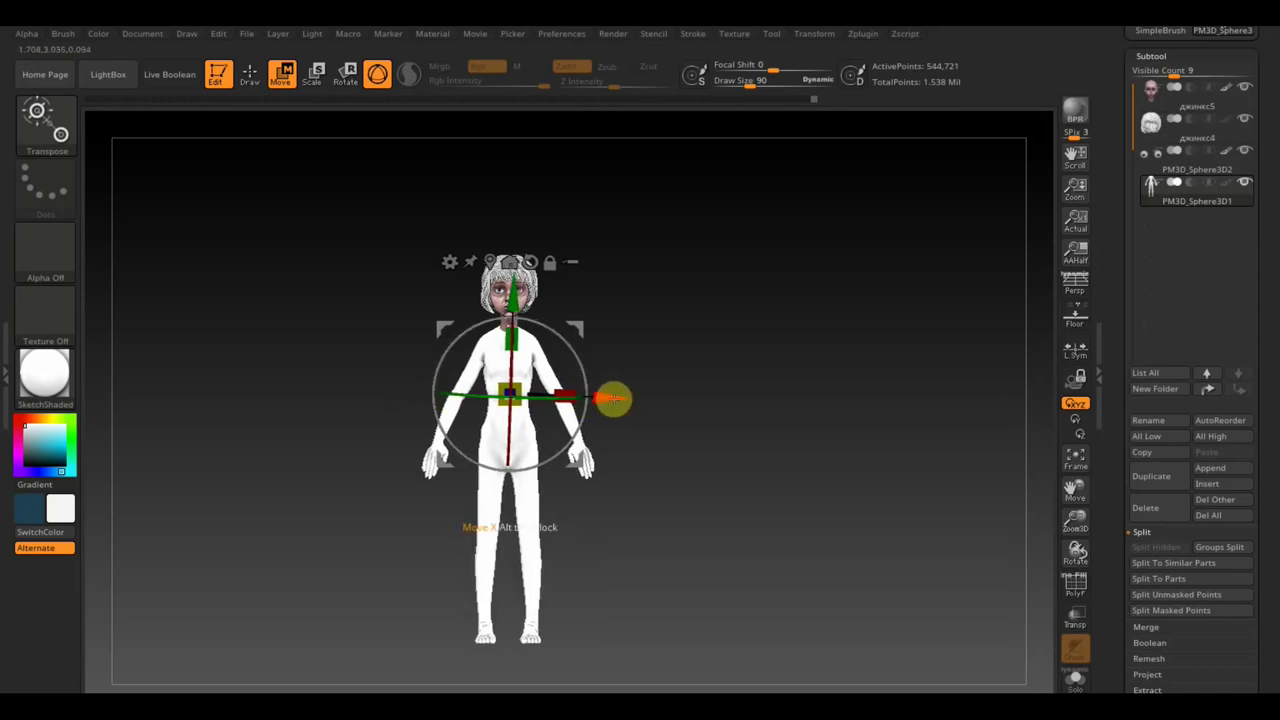
- Check the side profile, stretch the body slightly taller, and go back to Draw mode
{"action": "left_click_drag", "start_coordinate": [660, 410], "coordinate": [740, 436], "text": "shift"}
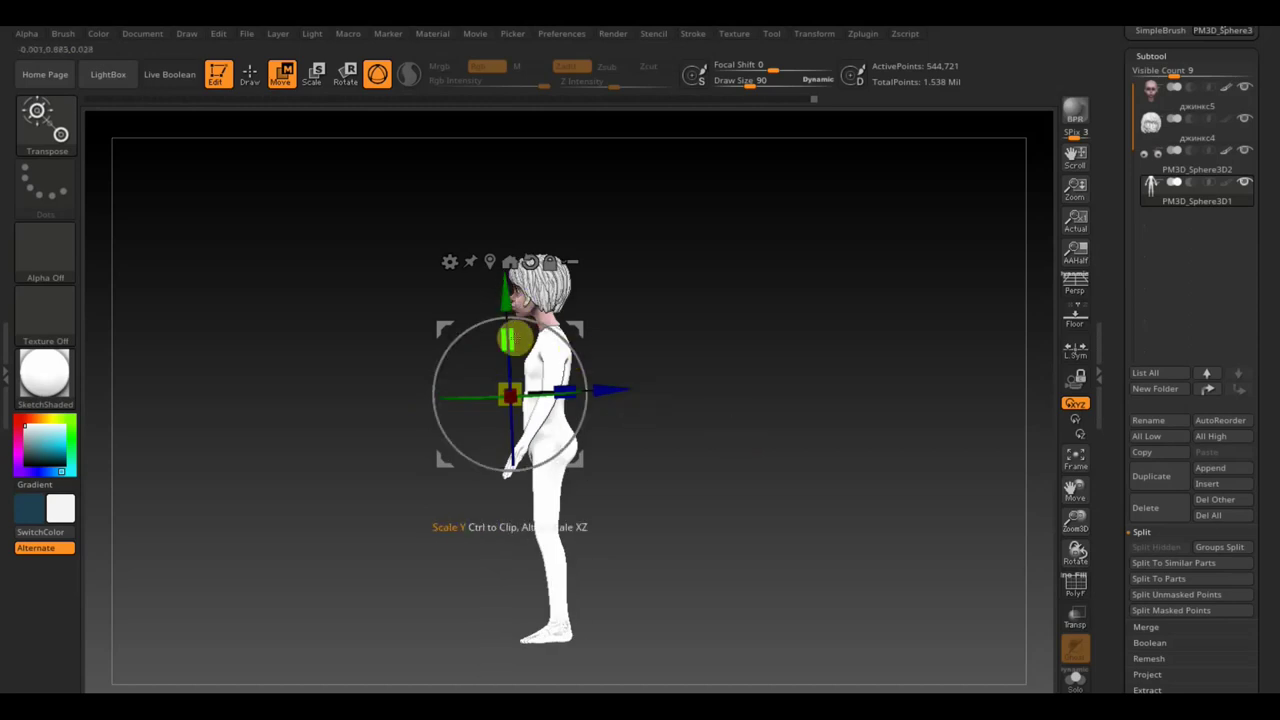
{"action": "left_click_drag", "start_coordinate": [508, 341], "coordinate": [505, 301]}
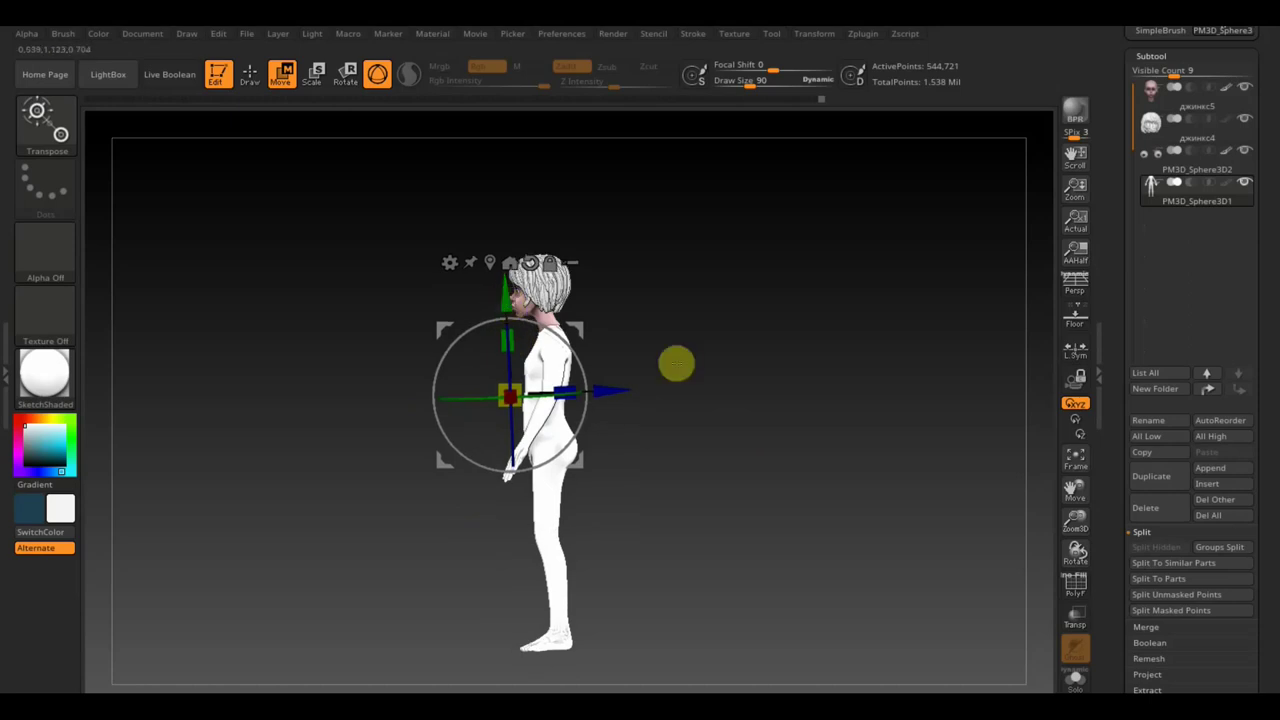
{"action": "left_click_drag", "start_coordinate": [677, 363], "coordinate": [817, 406]}
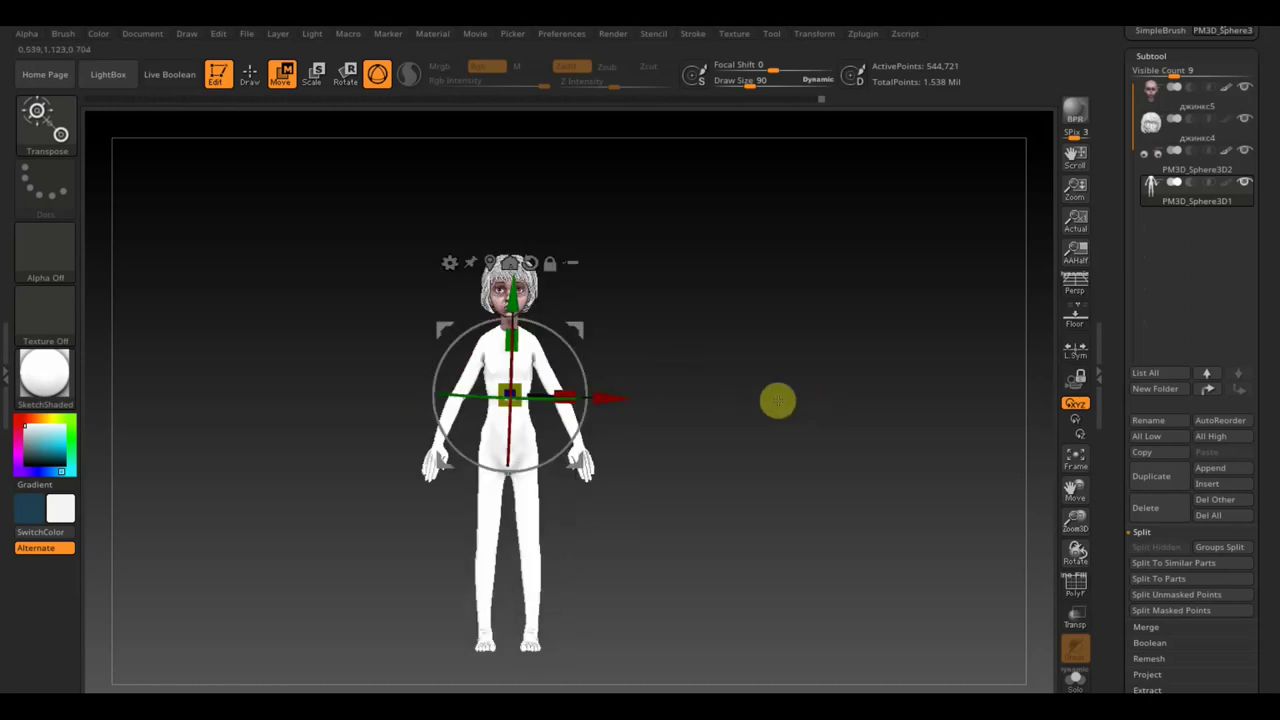
{"action": "left_click", "coordinate": [250, 75]}
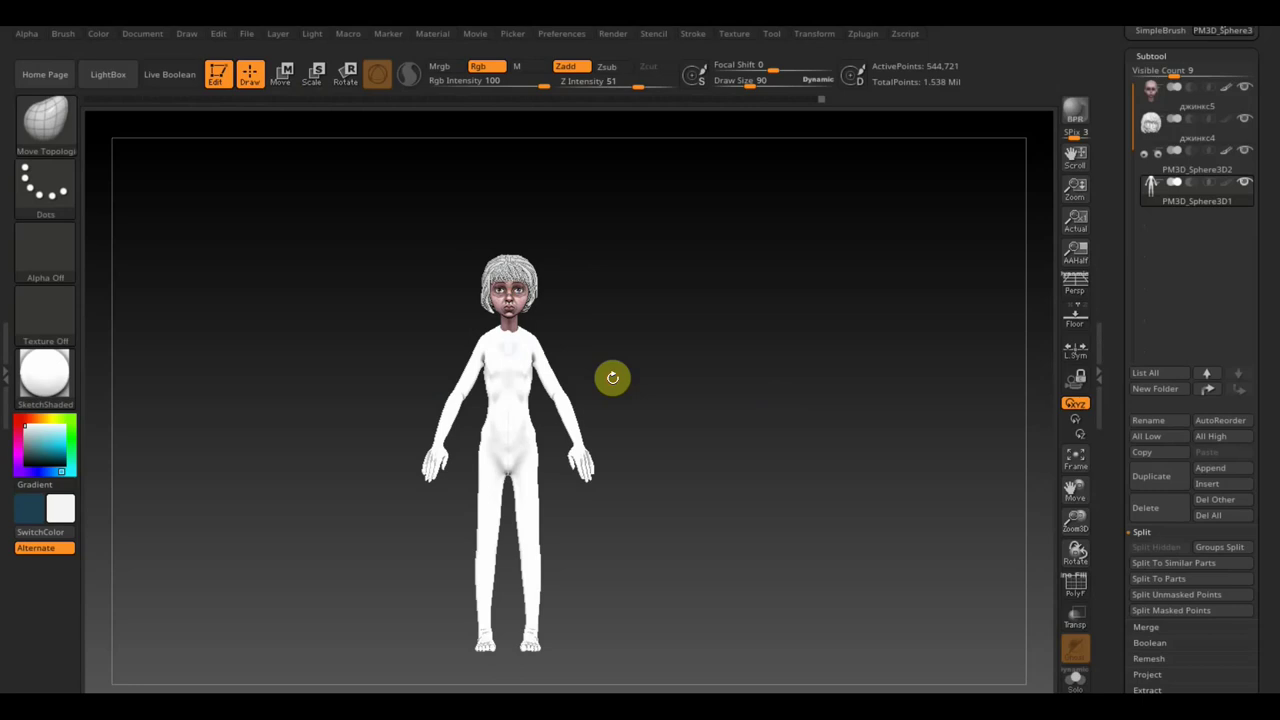
- Select the Standard brush at size ~208, sample the face skin colour, with Rgb on and Zadd off
{"action": "left_click", "coordinate": [45, 120]}
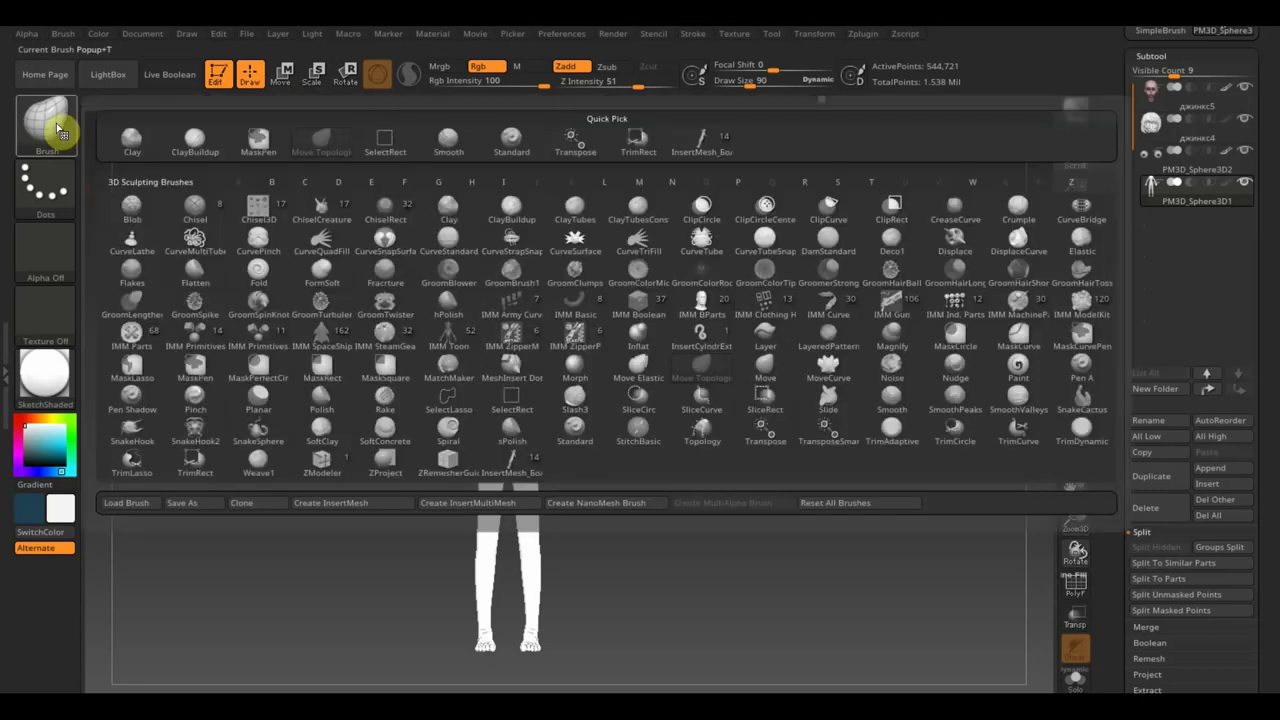
{"action": "left_click", "coordinate": [509, 139]}
{"action": "left_click_drag", "start_coordinate": [749, 86], "coordinate": [777, 91]}
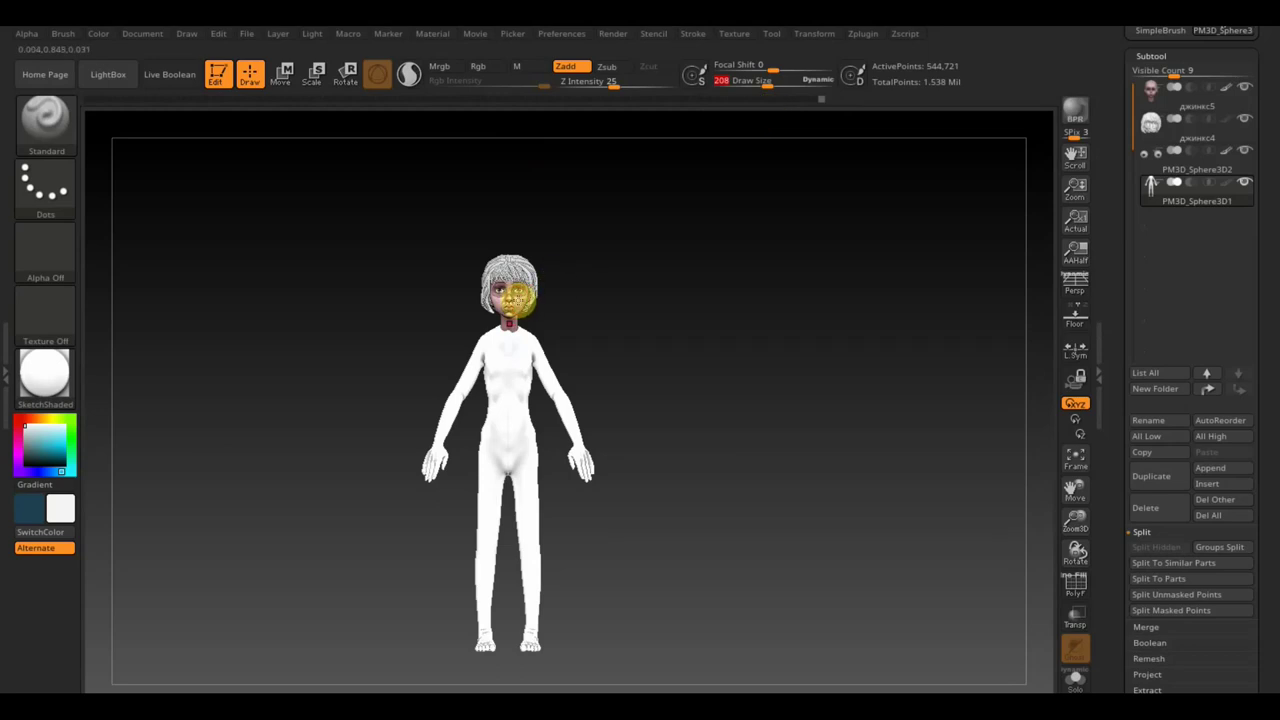
{"action": "key", "text": "c"}
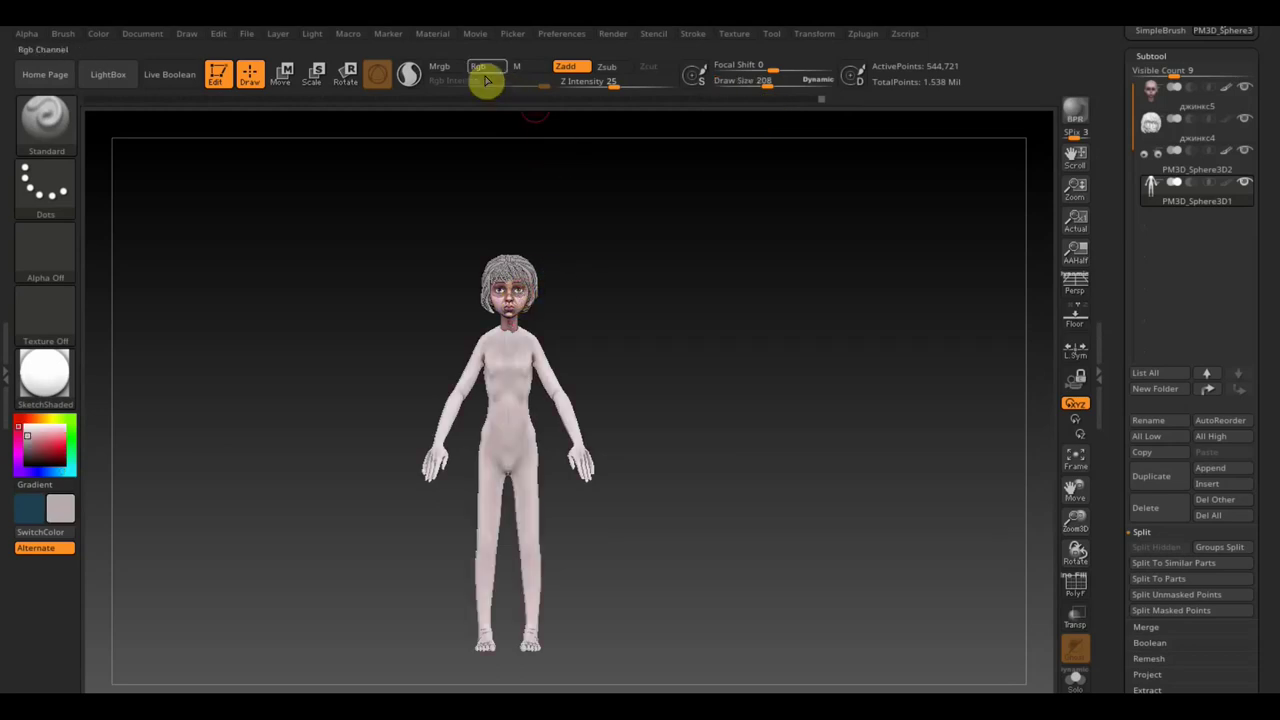
{"action": "left_click", "coordinate": [480, 67]}
{"action": "left_click", "coordinate": [567, 70]}
- Paint skin pink over the chest, shoulders, neck and cheek at draw size 375
{"action": "left_click_drag", "start_coordinate": [514, 323], "coordinate": [509, 375]}
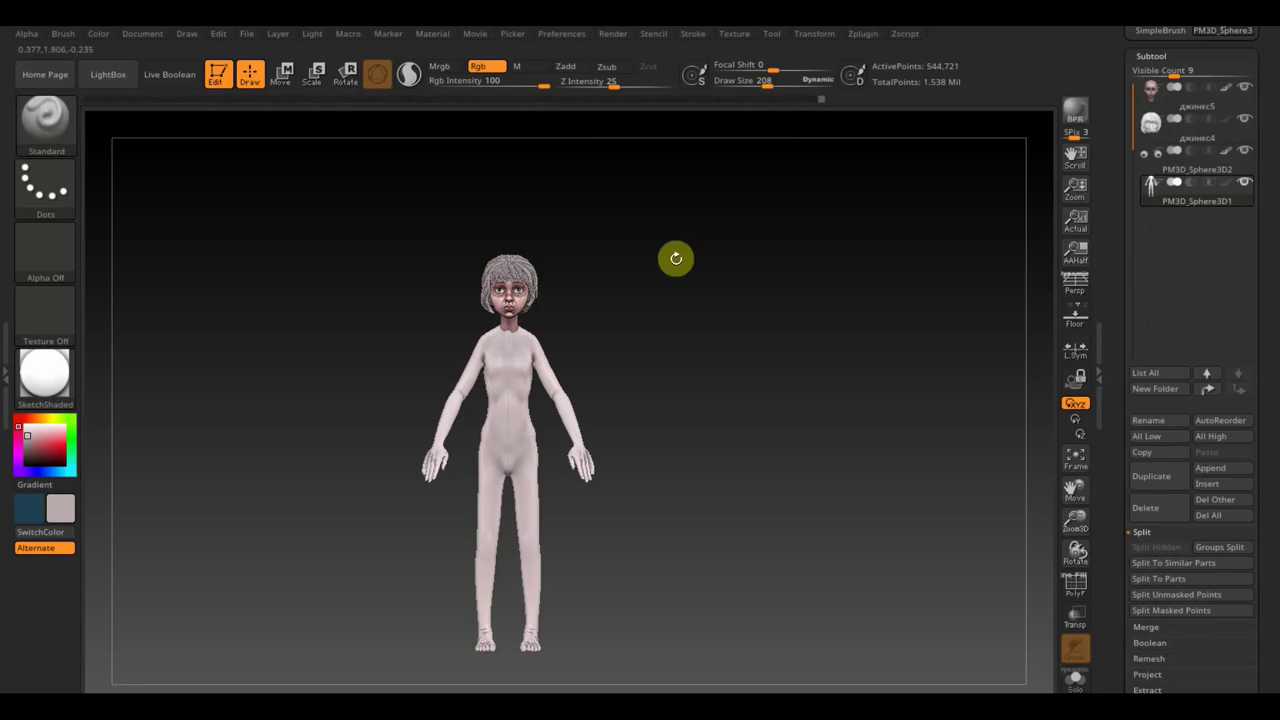
{"action": "left_click_drag", "start_coordinate": [766, 86], "coordinate": [783, 88]}
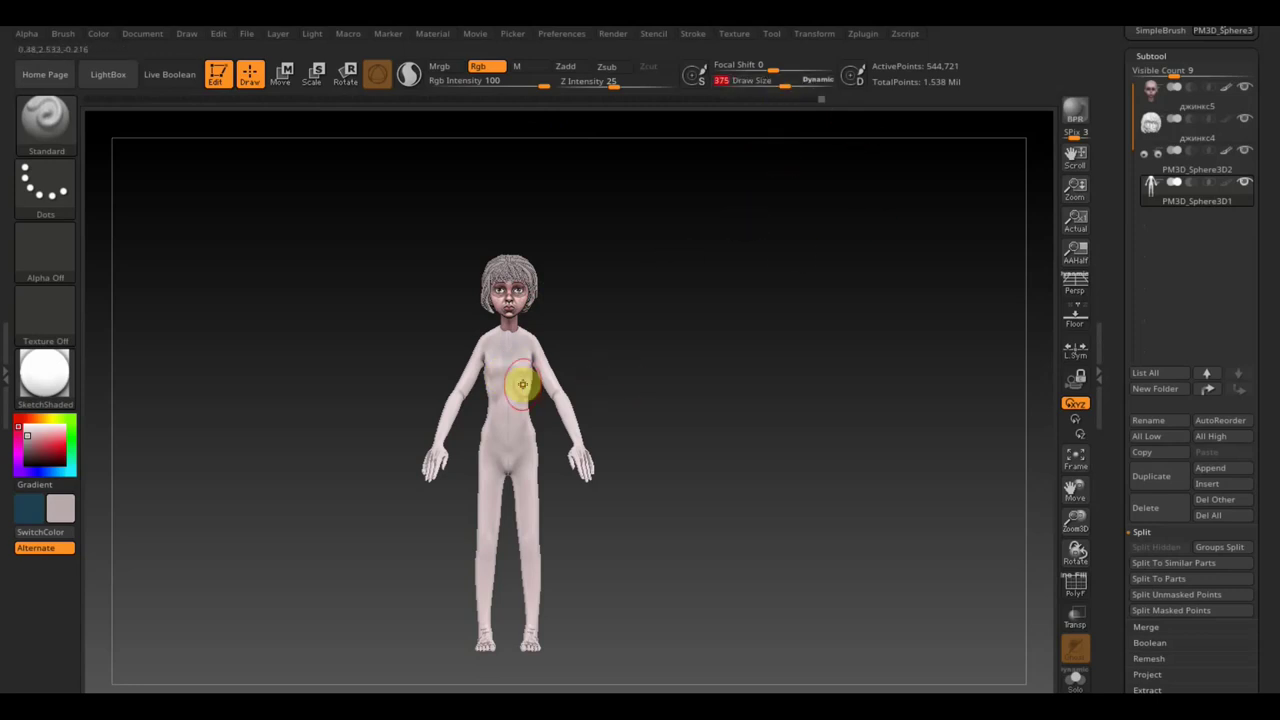
{"action": "left_click_drag", "start_coordinate": [483, 364], "coordinate": [478, 340]}
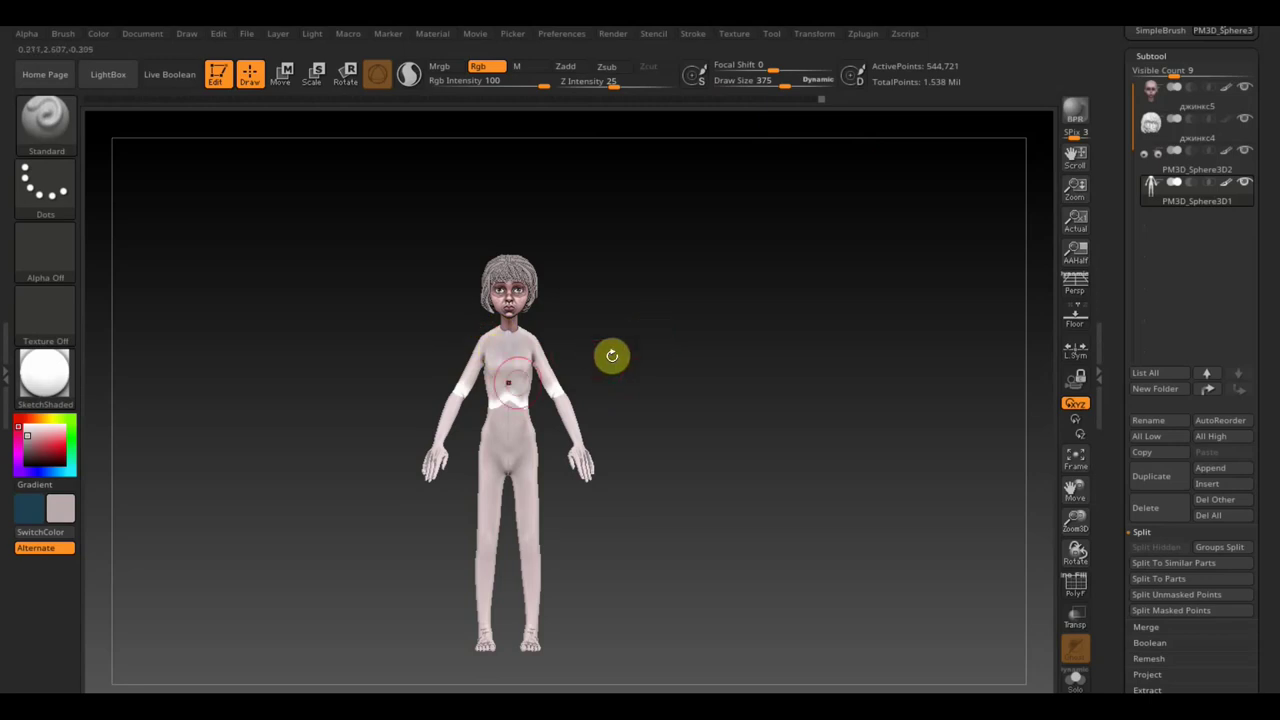
{"action": "mouse_move", "coordinate": [760, 348]}
{"action": "left_mouse_down"}
{"action": "mouse_move", "coordinate": [800, 434]}
{"action": "mouse_move", "coordinate": [648, 334]}
{"action": "left_mouse_up"}
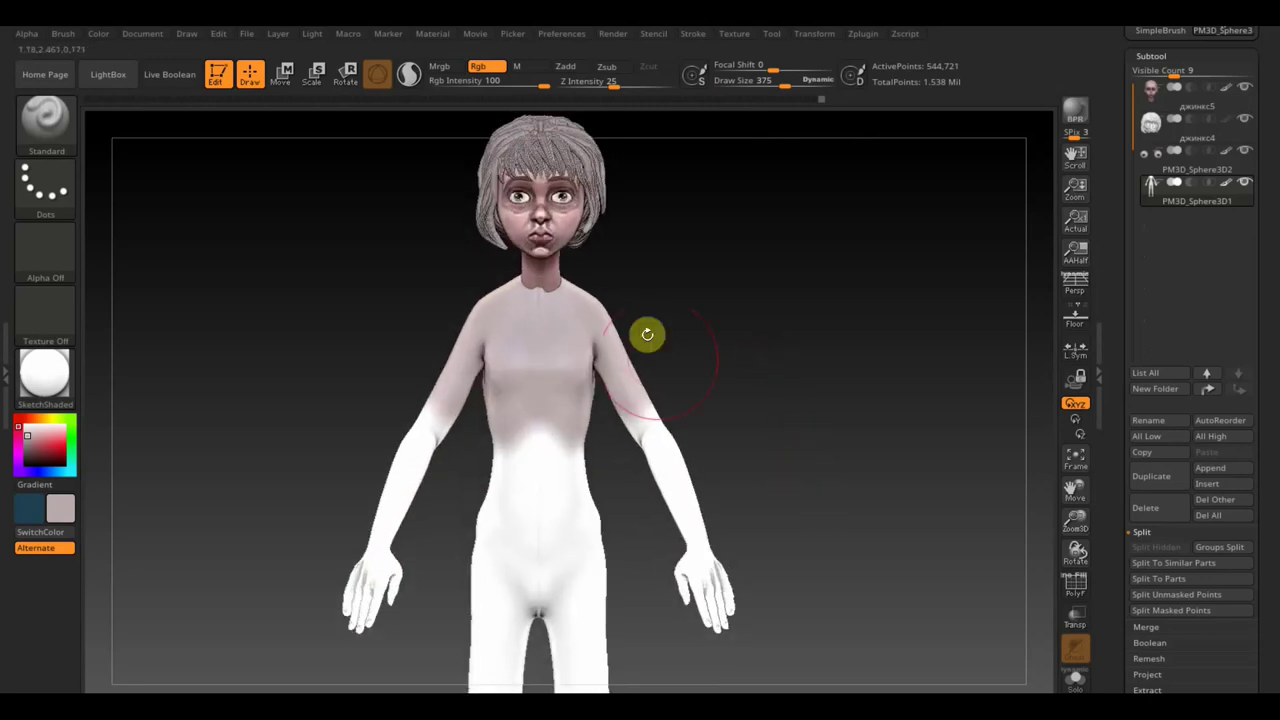
{"action": "mouse_move", "coordinate": [572, 248]}
{"action": "left_mouse_down"}
{"action": "mouse_move", "coordinate": [565, 212]}
{"action": "mouse_move", "coordinate": [533, 307]}
{"action": "mouse_move", "coordinate": [390, 516]}
{"action": "mouse_move", "coordinate": [380, 591]}
{"action": "mouse_move", "coordinate": [543, 437]}
{"action": "mouse_move", "coordinate": [674, 480]}
{"action": "mouse_move", "coordinate": [580, 663]}
{"action": "mouse_move", "coordinate": [537, 494]}
{"action": "mouse_move", "coordinate": [477, 609]}
{"action": "mouse_move", "coordinate": [661, 568]}
{"action": "mouse_move", "coordinate": [531, 569]}
{"action": "mouse_move", "coordinate": [567, 382]}
{"action": "mouse_move", "coordinate": [600, 314]}
{"action": "mouse_move", "coordinate": [503, 317]}
{"action": "mouse_move", "coordinate": [580, 590]}
{"action": "left_mouse_up"}
{"action": "mouse_move", "coordinate": [491, 591]}
{"action": "left_mouse_down", "text": "shift"}
{"action": "mouse_move", "coordinate": [814, 533]}
{"action": "mouse_move", "coordinate": [786, 500]}
{"action": "mouse_move", "coordinate": [788, 480]}
{"action": "mouse_move", "coordinate": [888, 503]}
{"action": "mouse_move", "coordinate": [853, 487]}
{"action": "mouse_move", "coordinate": [860, 506]}
{"action": "left_mouse_up", "text": "shift"}
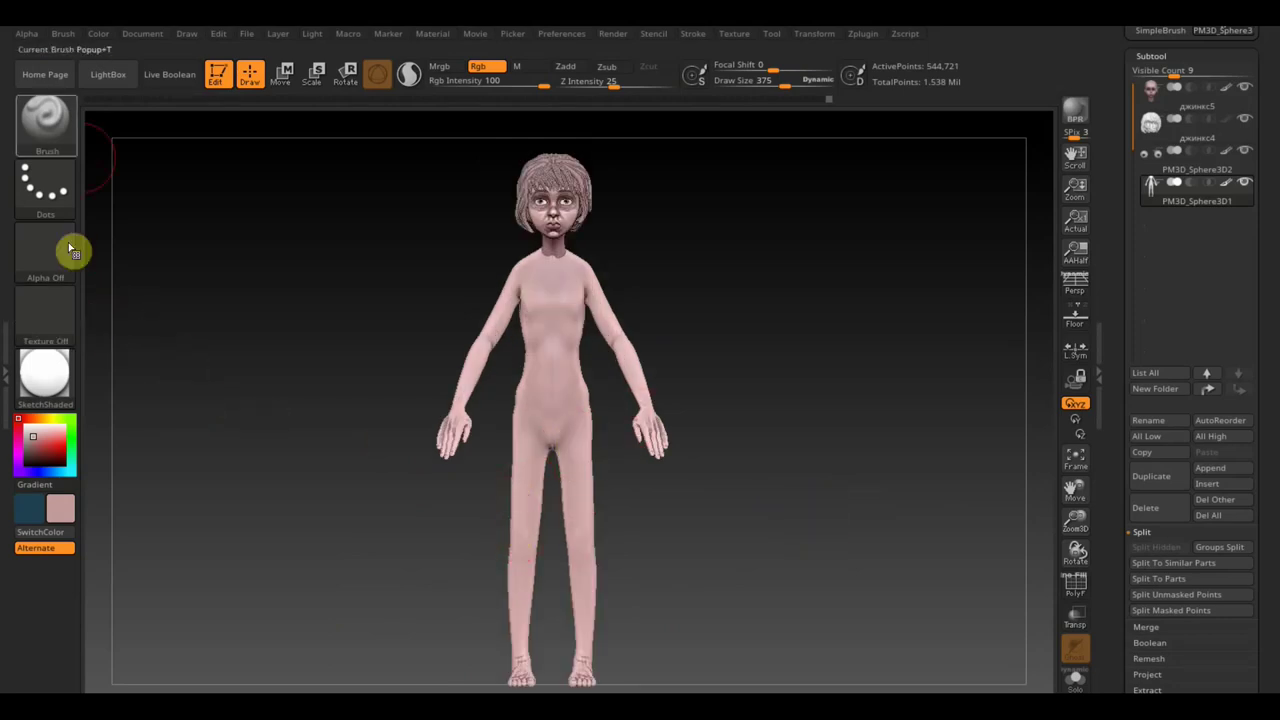
- Select the Move Topological brush at draw size 524 and rotate the figure to side profile
{"action": "left_click", "coordinate": [45, 120]}
{"action": "left_click", "coordinate": [336, 143]}
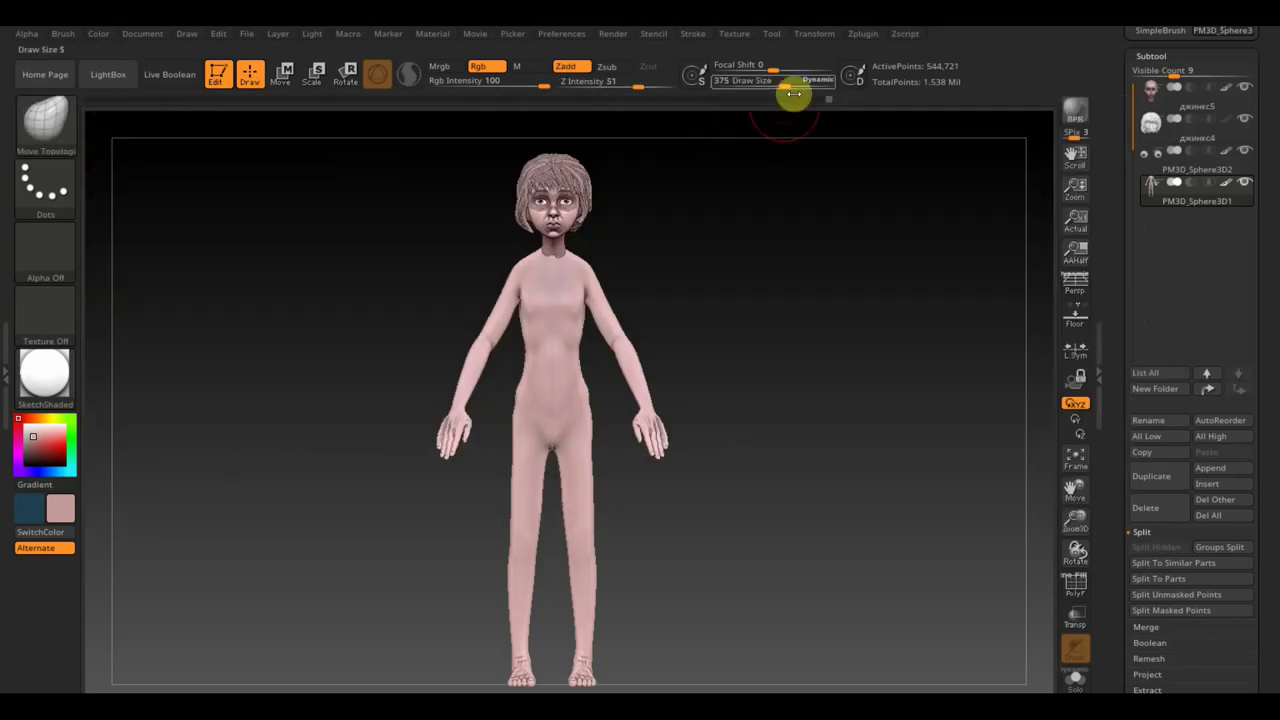
{"action": "left_click_drag", "start_coordinate": [793, 93], "coordinate": [799, 86]}
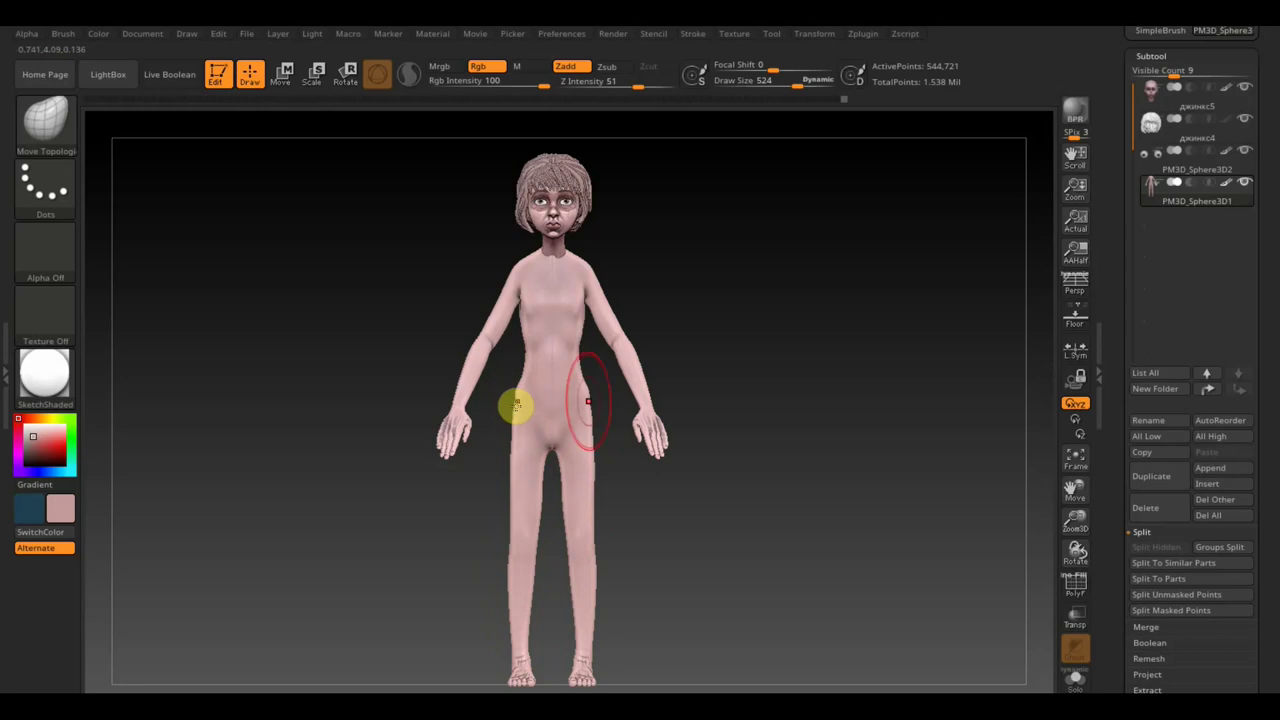
{"action": "left_click_drag", "start_coordinate": [515, 405], "coordinate": [834, 380]}
{"action": "mouse_move", "coordinate": [609, 423]}
{"action": "left_mouse_down"}
{"action": "mouse_move", "coordinate": [610, 474]}
{"action": "mouse_move", "coordinate": [580, 440]}
{"action": "left_mouse_up"}
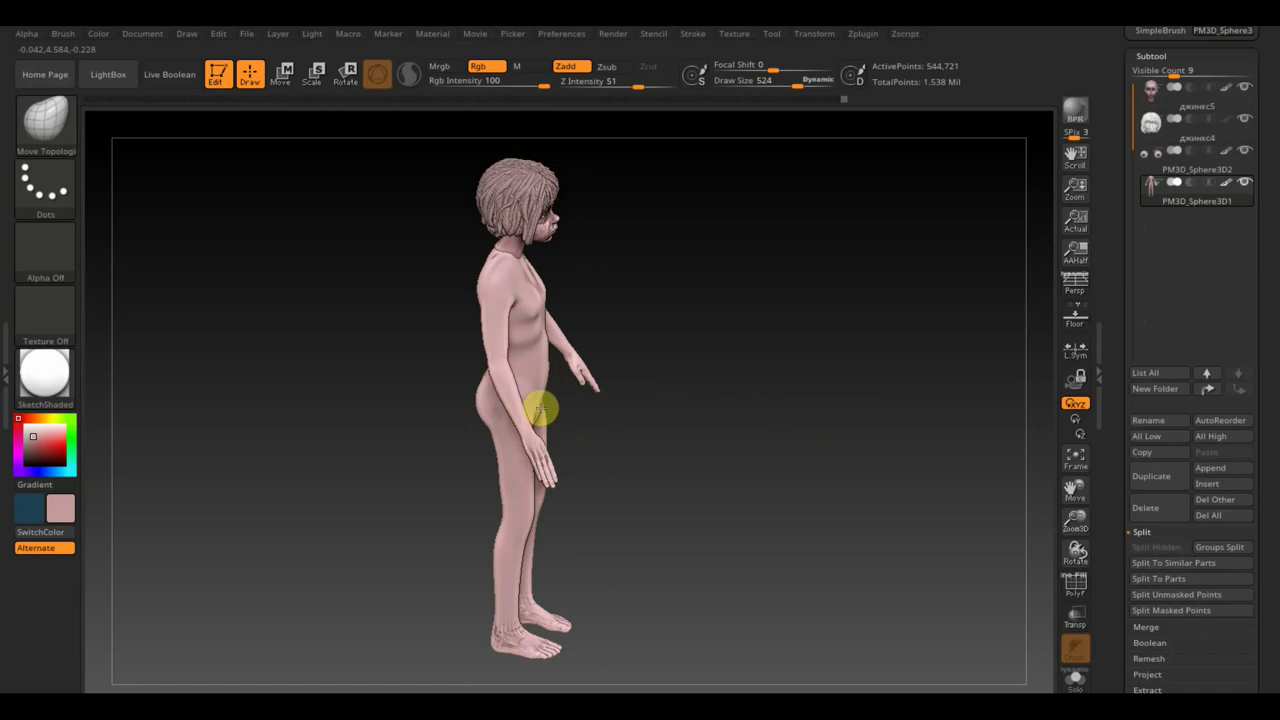
{"action": "mouse_move", "coordinate": [540, 410]}
{"action": "left_mouse_down"}
{"action": "mouse_move", "coordinate": [707, 344]}
{"action": "mouse_move", "coordinate": [714, 534]}
{"action": "mouse_move", "coordinate": [737, 569]}
{"action": "mouse_move", "coordinate": [720, 505]}
{"action": "left_mouse_up"}
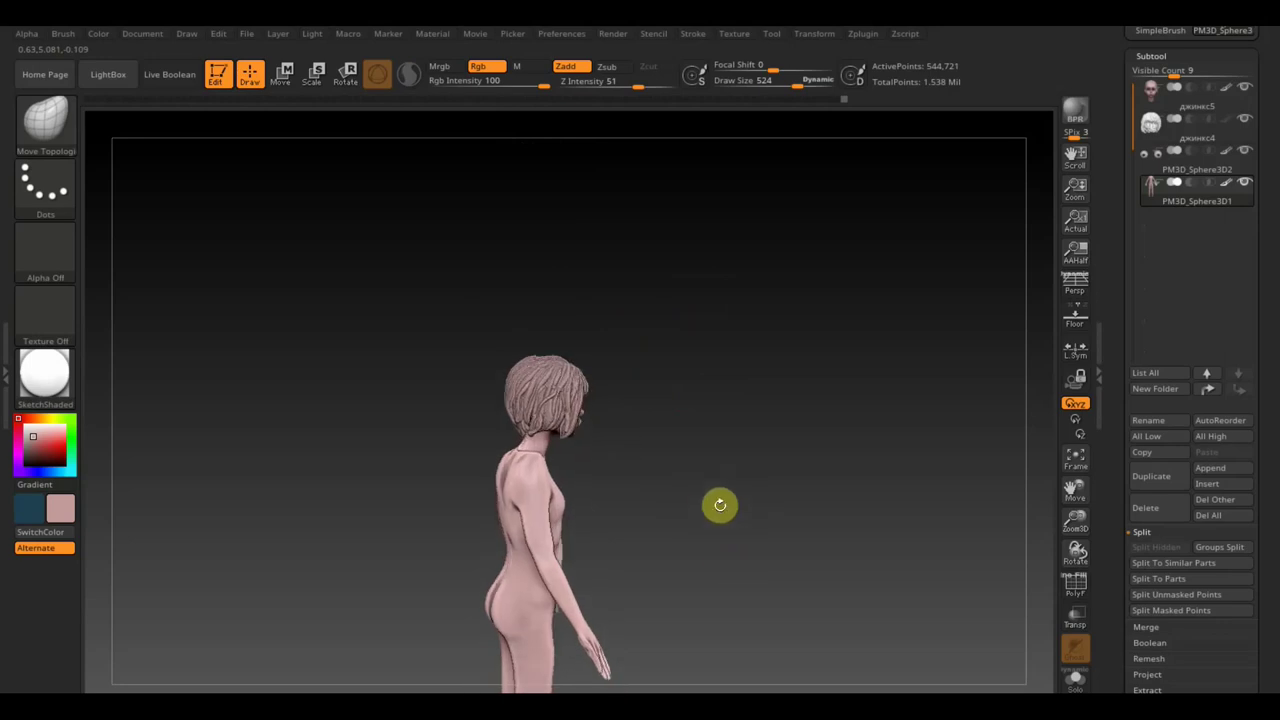
- Reshape the body from the side with the brush reduced to 229, then zoom out
{"action": "left_click_drag", "start_coordinate": [794, 86], "coordinate": [768, 88]}
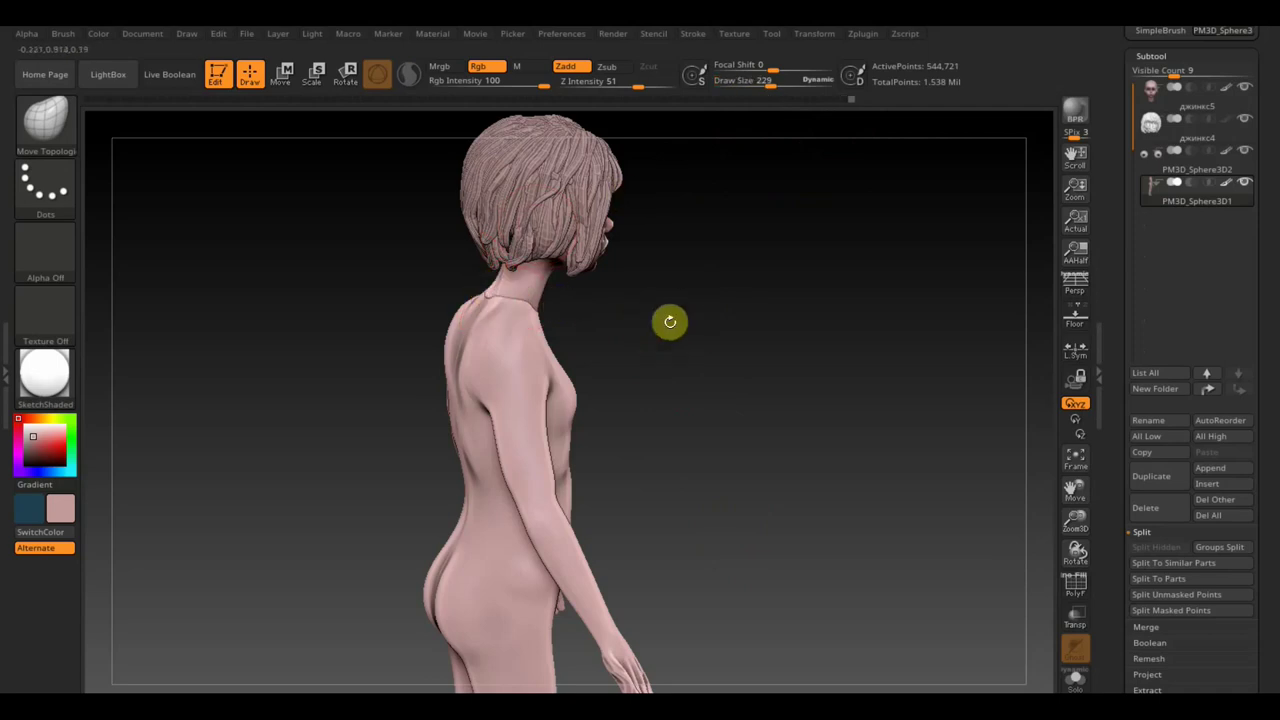
{"action": "mouse_move", "coordinate": [670, 321]}
{"action": "left_mouse_down"}
{"action": "mouse_move", "coordinate": [760, 320]}
{"action": "mouse_move", "coordinate": [701, 340]}
{"action": "left_mouse_up"}
{"action": "mouse_move", "coordinate": [523, 334]}
{"action": "left_mouse_down"}
{"action": "mouse_move", "coordinate": [499, 355]}
{"action": "mouse_move", "coordinate": [508, 337]}
{"action": "mouse_move", "coordinate": [721, 304]}
{"action": "left_mouse_up"}
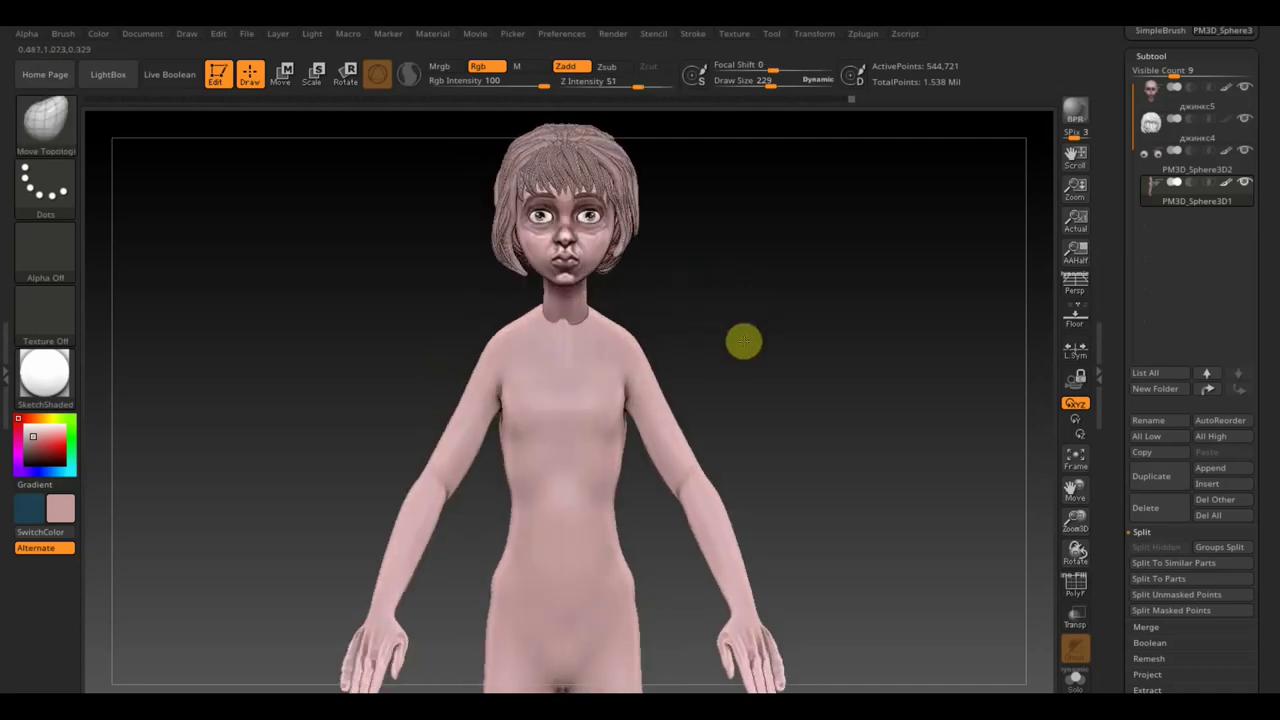
{"action": "mouse_move", "coordinate": [749, 347]}
{"action": "left_mouse_down"}
{"action": "mouse_move", "coordinate": [691, 320]}
{"action": "mouse_move", "coordinate": [723, 366]}
{"action": "mouse_move", "coordinate": [711, 317]}
{"action": "mouse_move", "coordinate": [723, 331]}
{"action": "mouse_move", "coordinate": [700, 294]}
{"action": "mouse_move", "coordinate": [730, 320]}
{"action": "left_mouse_up"}
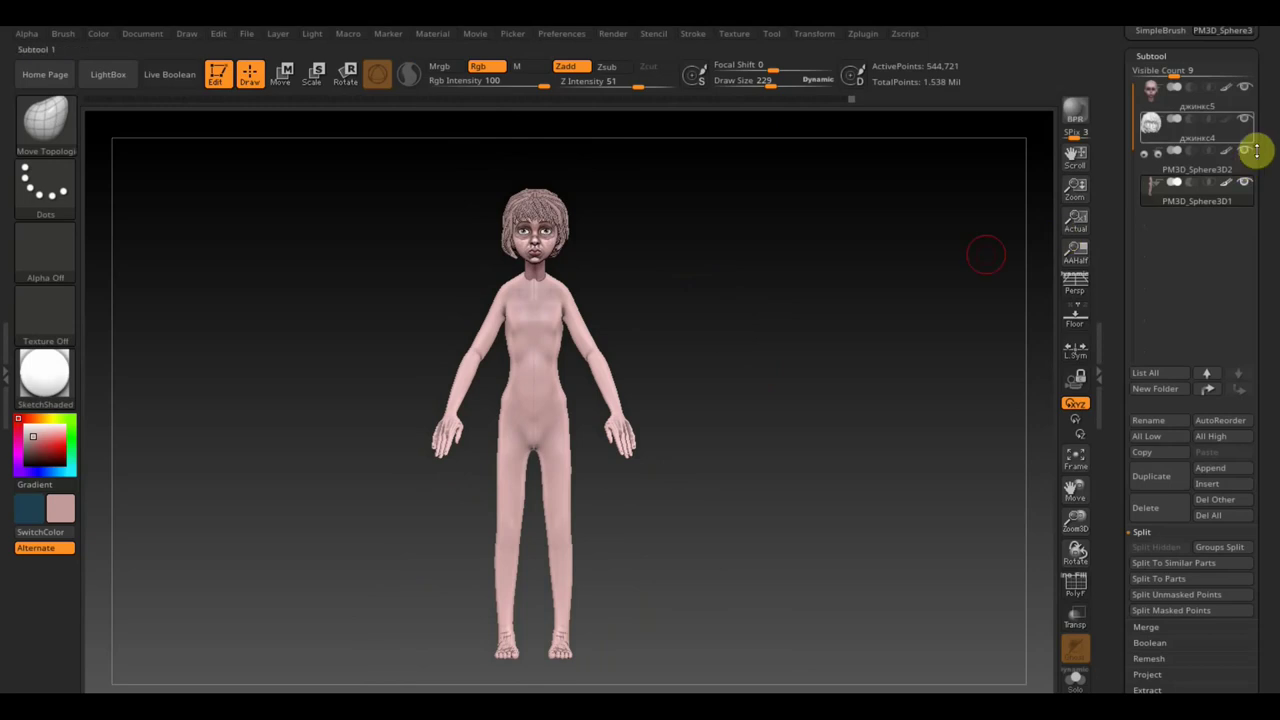
{"action": "mouse_move", "coordinate": [1200, 124]}
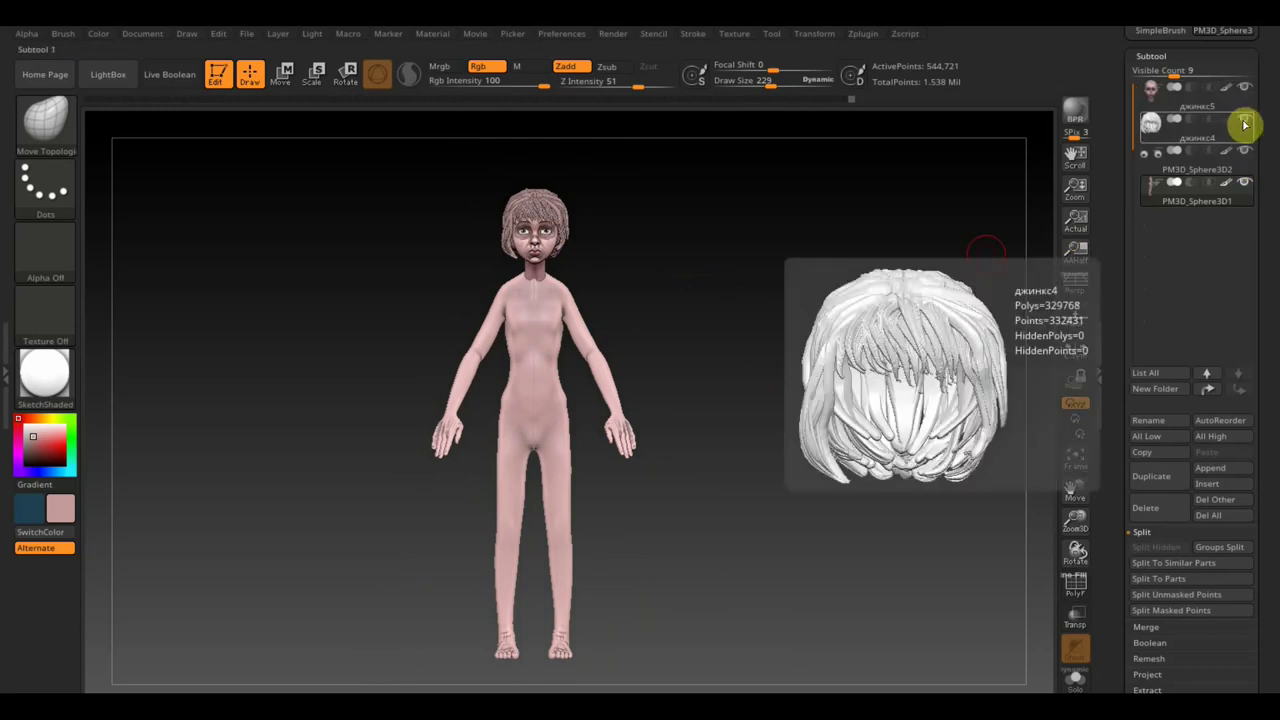
{"action": "left_click", "coordinate": [1233, 124]}
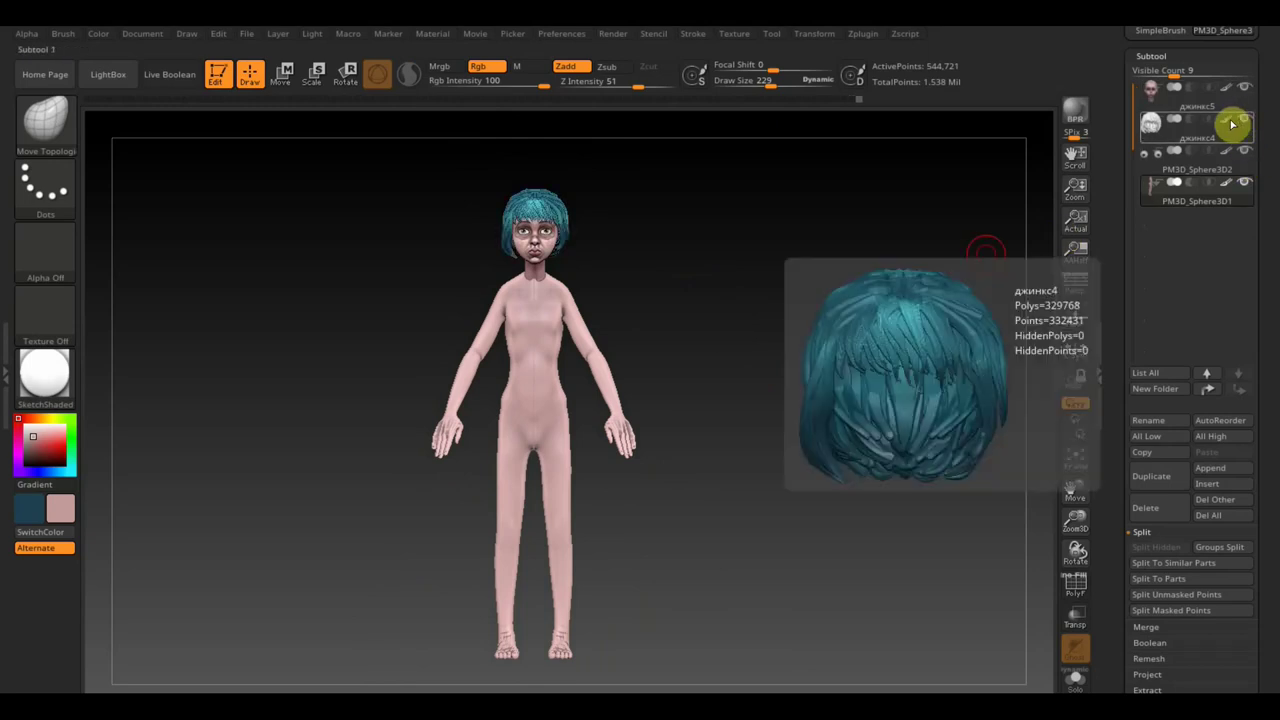
{"action": "left_click_drag", "start_coordinate": [729, 294], "coordinate": [743, 319]}
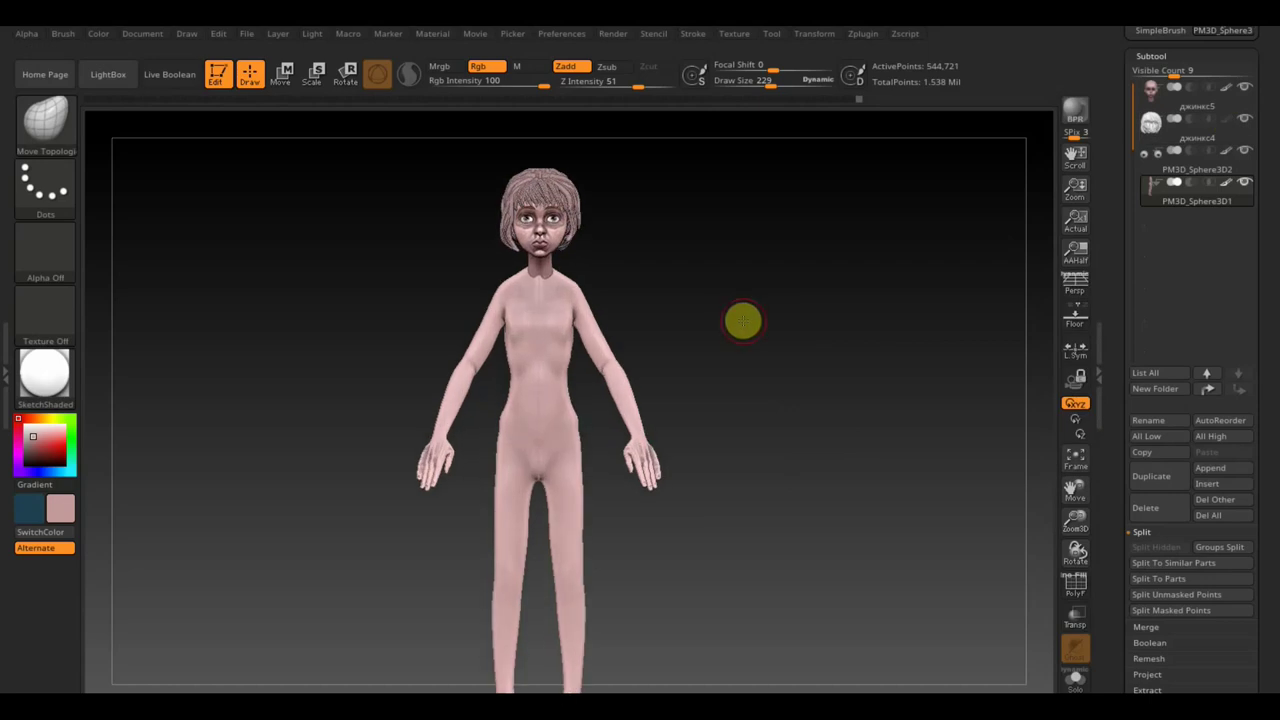
{"action": "key", "text": "shift+z"}
{"action": "key", "text": "z"}
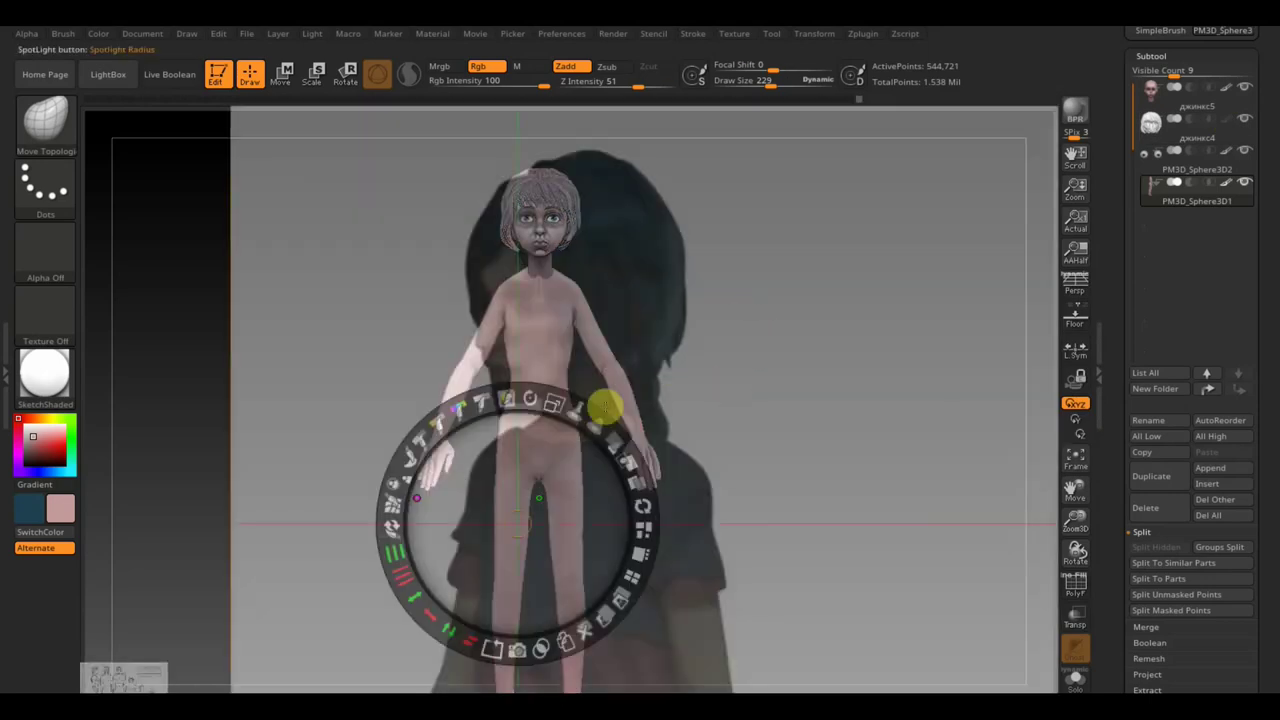
{"action": "left_click", "coordinate": [528, 390]}
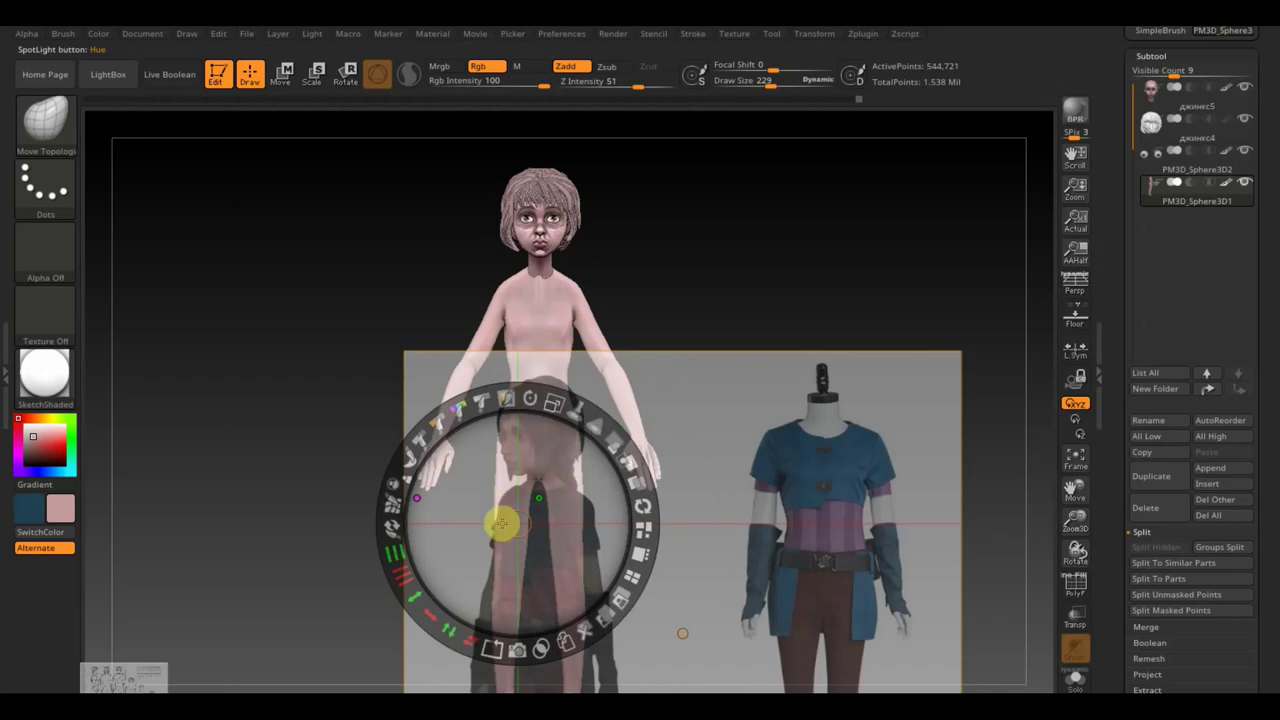
{"action": "mouse_move", "coordinate": [500, 523]}
{"action": "left_mouse_down"}
{"action": "mouse_move", "coordinate": [551, 402]}
{"action": "mouse_move", "coordinate": [775, 393]}
{"action": "mouse_move", "coordinate": [786, 361]}
{"action": "left_mouse_up"}
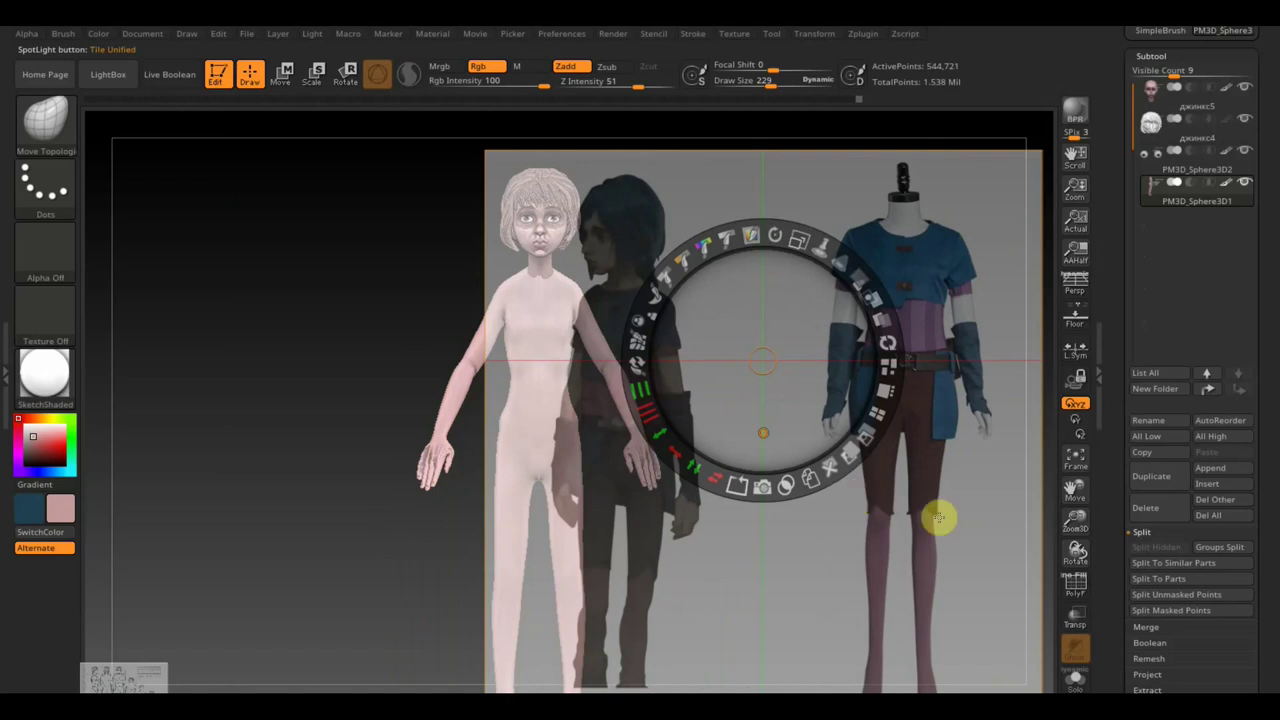
{"action": "key", "text": "z"}
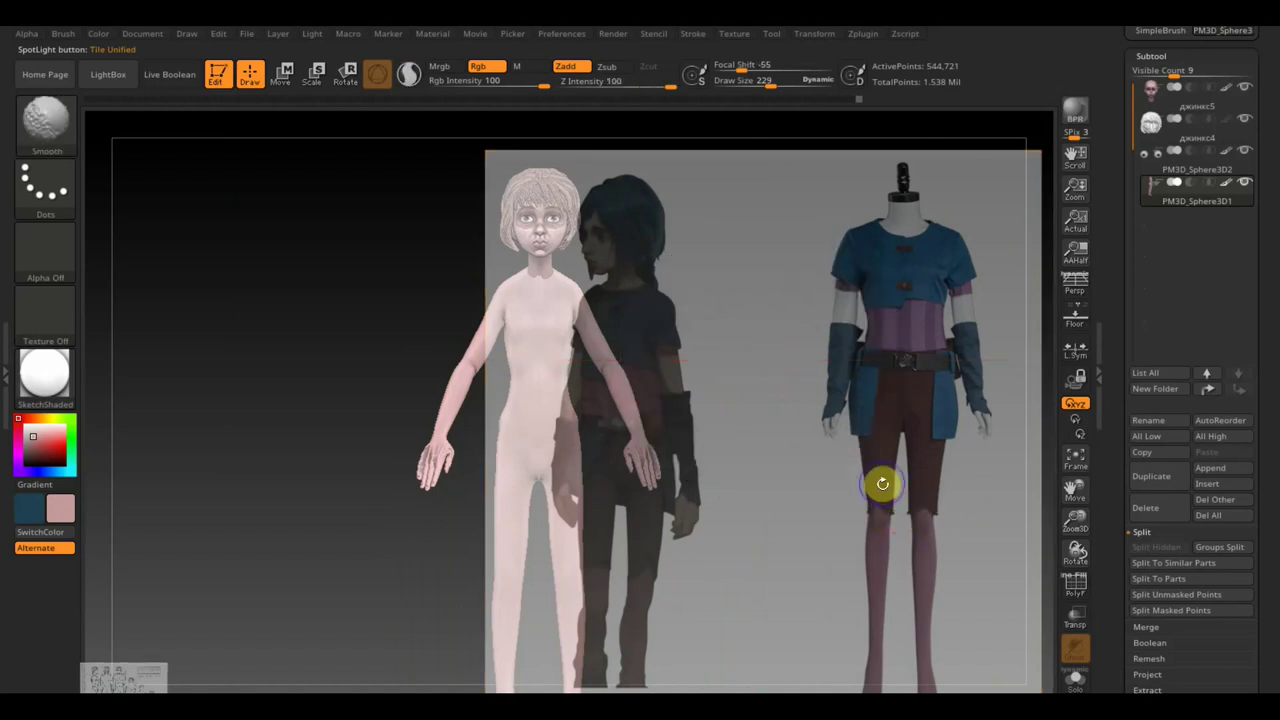
{"action": "key", "text": "shift+z"}
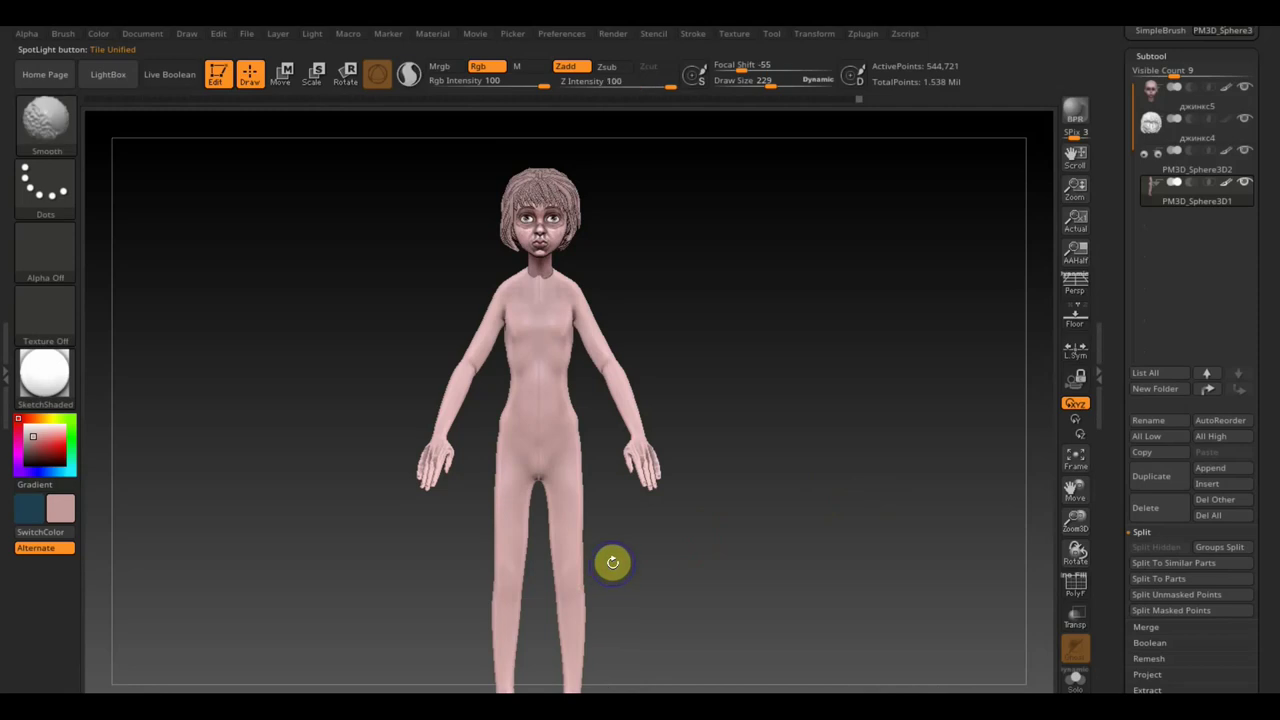
{"action": "key", "text": "shift+z"}
{"action": "key", "text": "shift+z"}
- Smooth the leg and buttock curve from the side with draw size 462
{"action": "left_click_drag", "start_coordinate": [752, 79], "coordinate": [794, 80]}
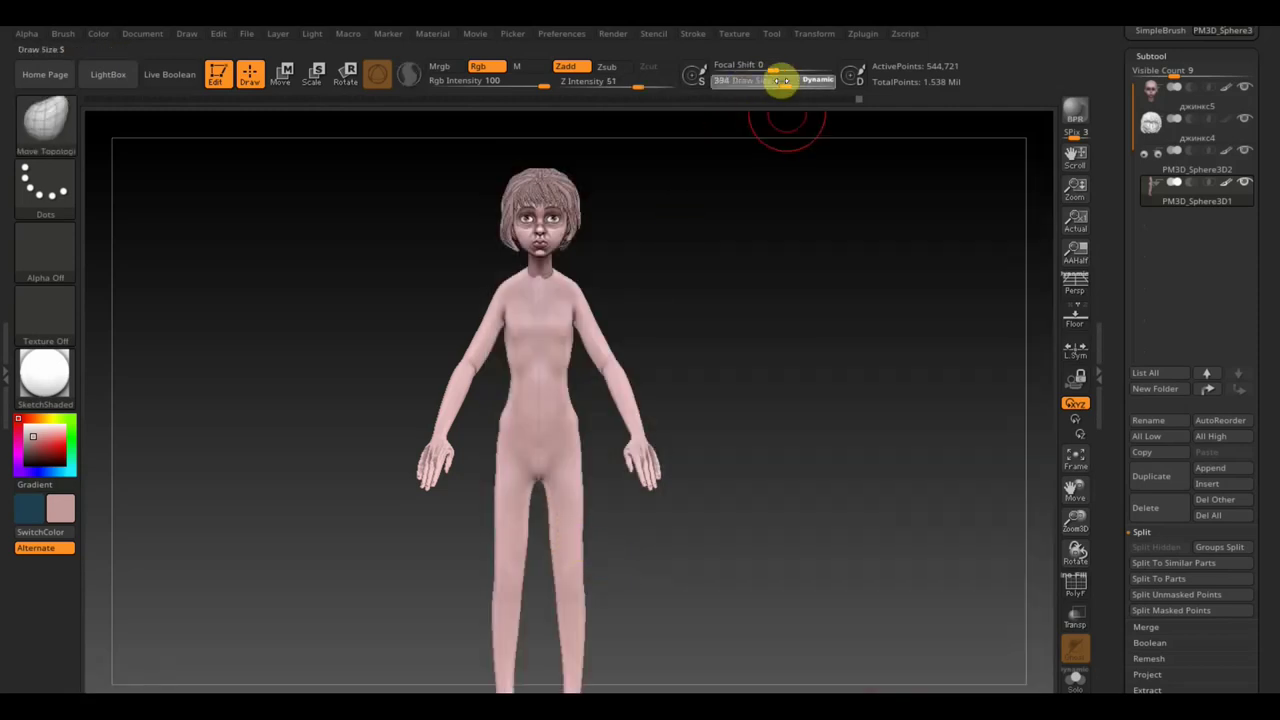
{"action": "key", "text": "shift"}
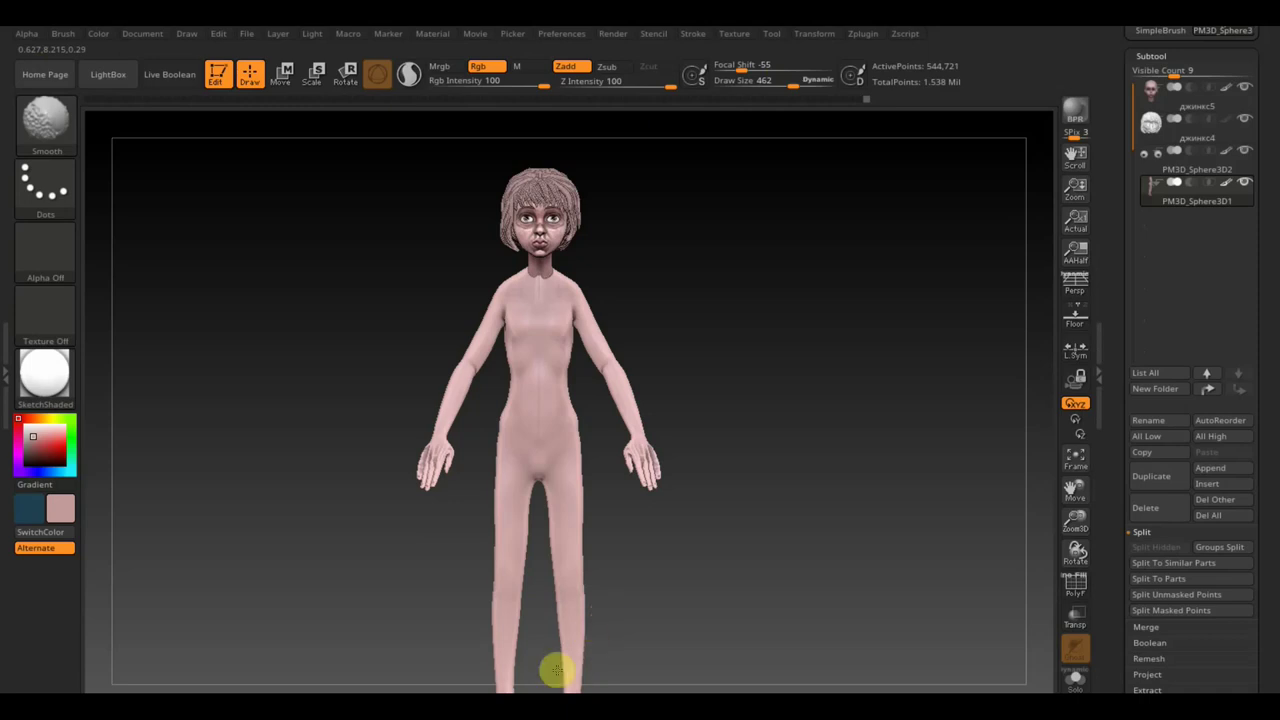
{"action": "mouse_move", "coordinate": [648, 593]}
{"action": "left_mouse_down"}
{"action": "mouse_move", "coordinate": [637, 617]}
{"action": "mouse_move", "coordinate": [566, 551]}
{"action": "left_mouse_up"}
{"action": "mouse_move", "coordinate": [646, 520]}
{"action": "left_mouse_down"}
{"action": "mouse_move", "coordinate": [637, 532]}
{"action": "mouse_move", "coordinate": [594, 508]}
{"action": "mouse_move", "coordinate": [560, 528]}
{"action": "mouse_move", "coordinate": [592, 488]}
{"action": "mouse_move", "coordinate": [588, 451]}
{"action": "mouse_move", "coordinate": [624, 441]}
{"action": "left_mouse_up"}
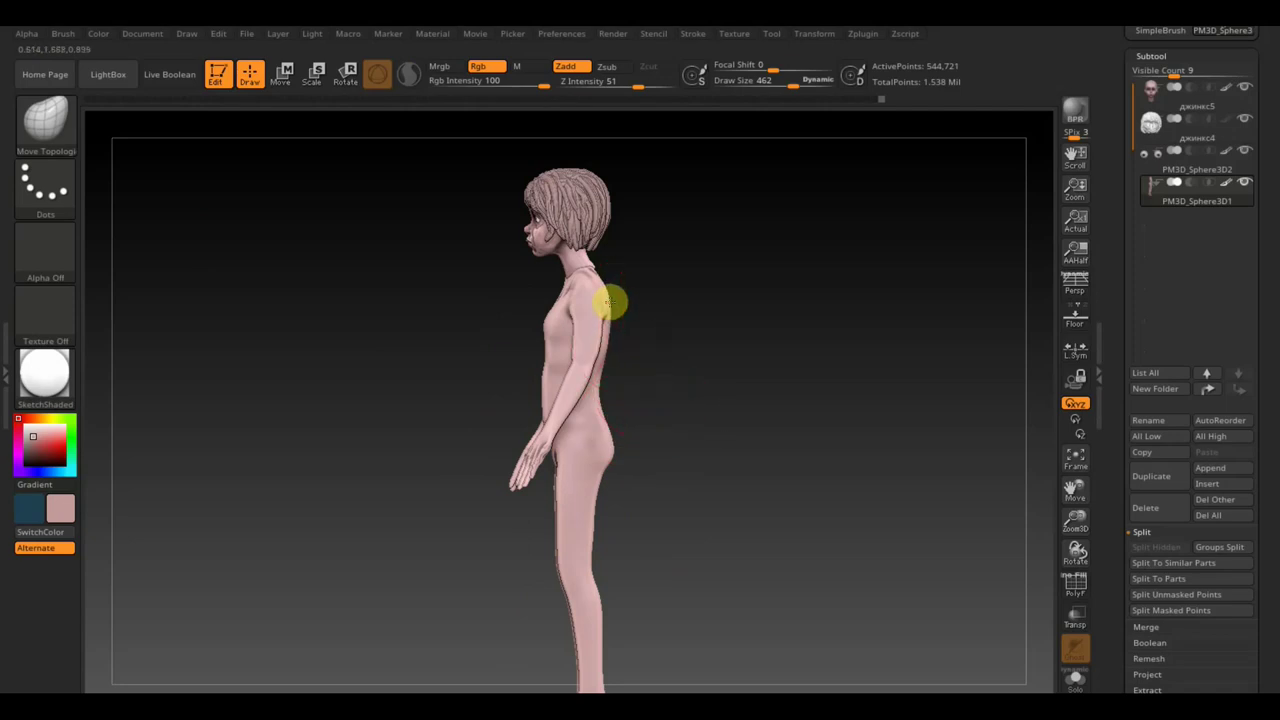
- Work the hip from three-quarter and side views with the brush shrunk to 258
{"action": "mouse_move", "coordinate": [615, 306]}
{"action": "left_mouse_down"}
{"action": "mouse_move", "coordinate": [711, 411]}
{"action": "mouse_move", "coordinate": [768, 409]}
{"action": "left_mouse_up"}
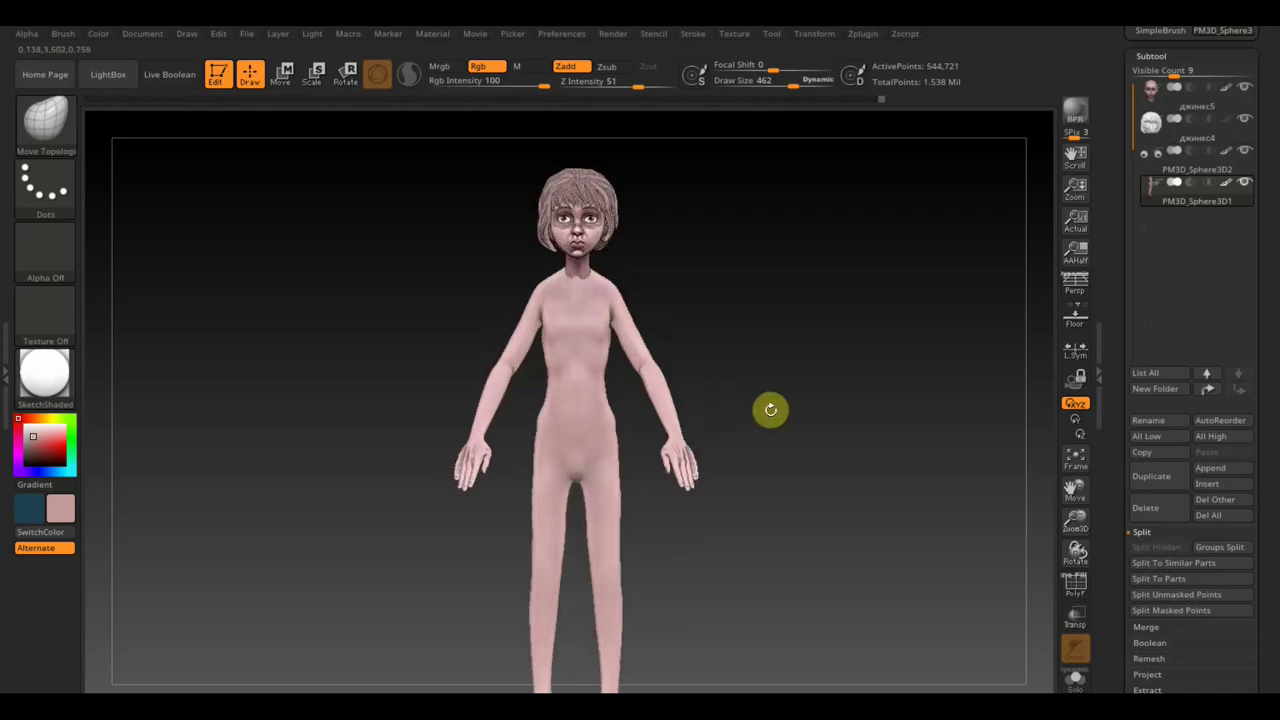
{"action": "mouse_move", "coordinate": [659, 441]}
{"action": "left_mouse_down"}
{"action": "mouse_move", "coordinate": [831, 514]}
{"action": "mouse_move", "coordinate": [869, 397]}
{"action": "mouse_move", "coordinate": [894, 460]}
{"action": "mouse_move", "coordinate": [863, 451]}
{"action": "mouse_move", "coordinate": [866, 531]}
{"action": "left_mouse_up"}
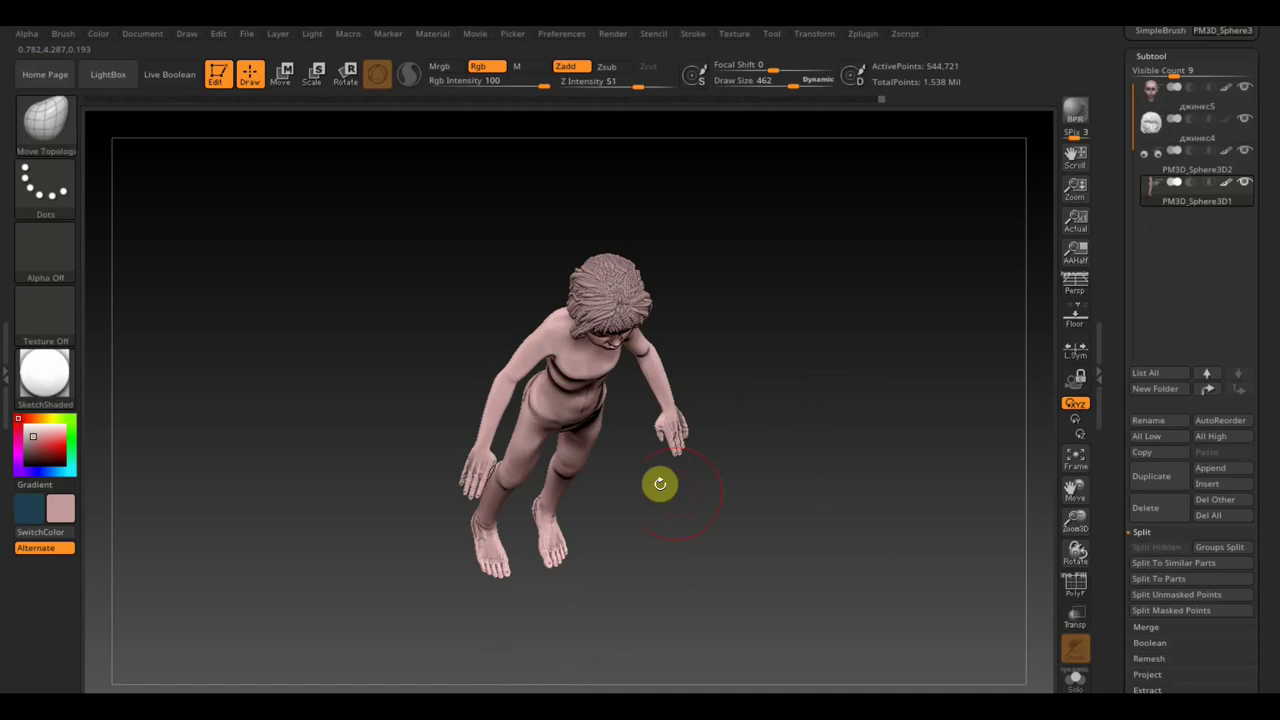
{"action": "left_click_drag", "start_coordinate": [790, 86], "coordinate": [772, 86]}
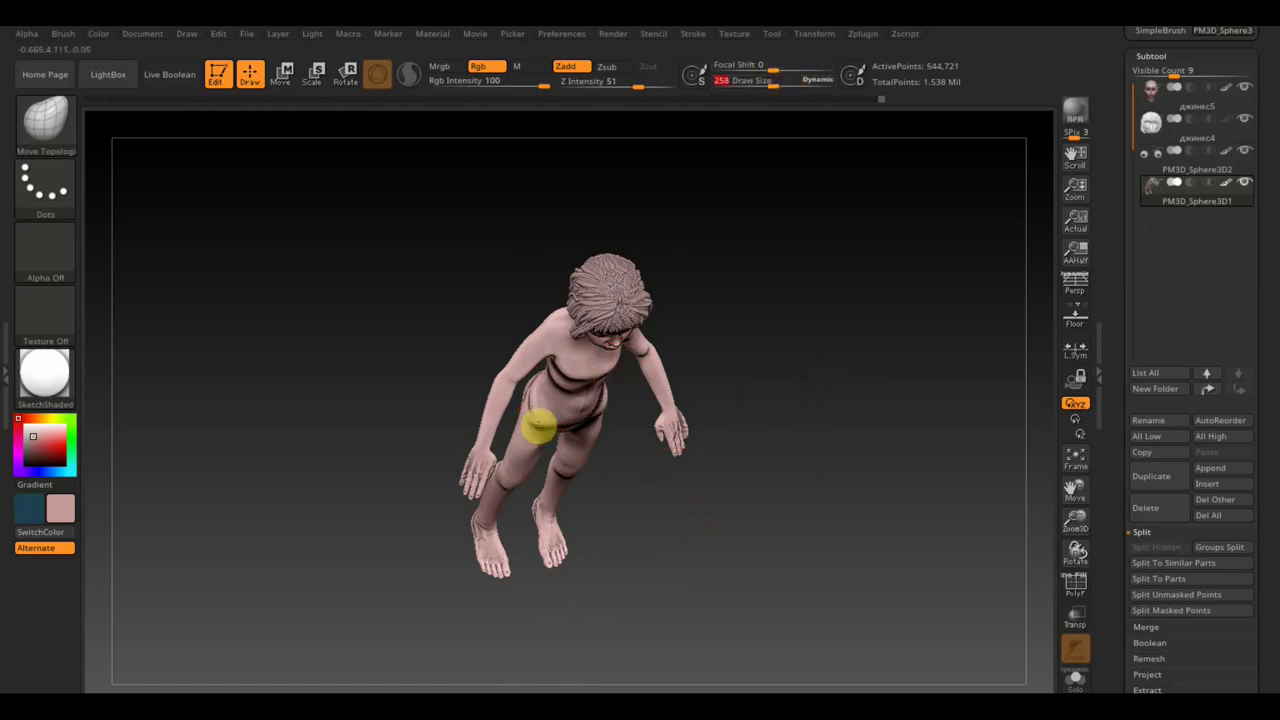
{"action": "left_click_drag", "start_coordinate": [814, 361], "coordinate": [711, 414]}
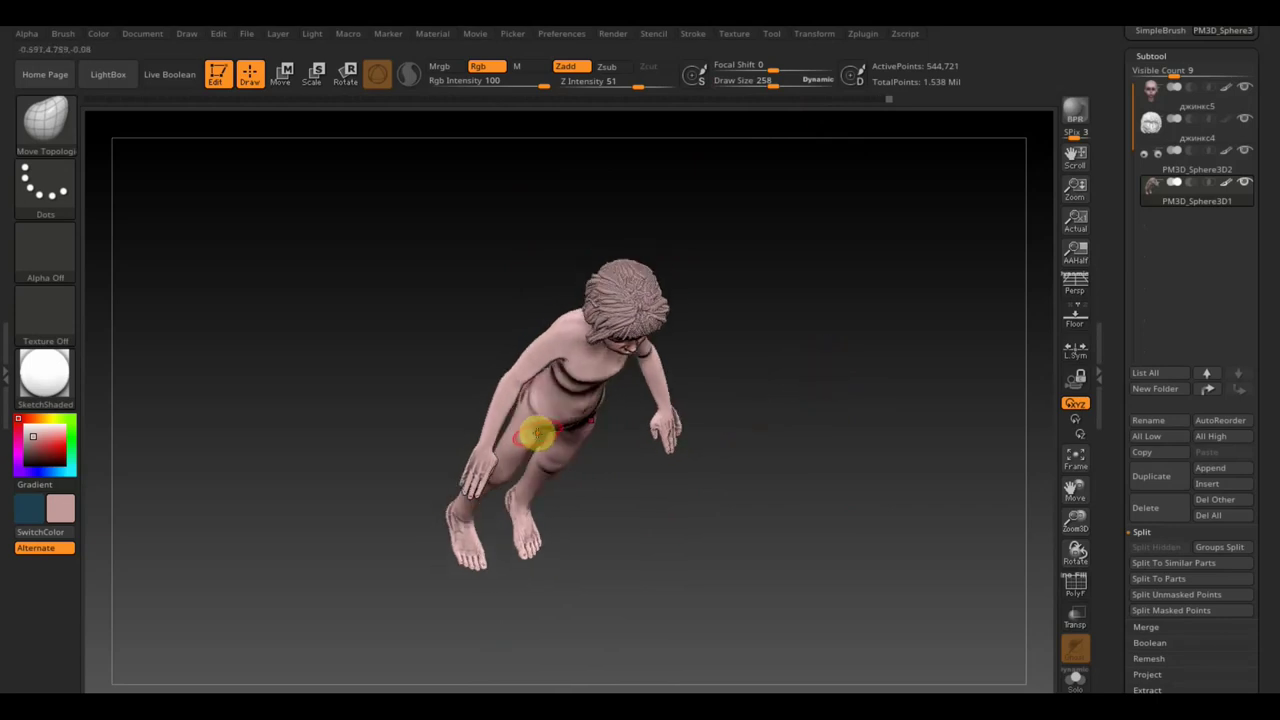
{"action": "mouse_move", "coordinate": [540, 437]}
{"action": "right_mouse_down"}
{"action": "mouse_move", "coordinate": [666, 440]}
{"action": "mouse_move", "coordinate": [583, 418]}
{"action": "right_mouse_up"}
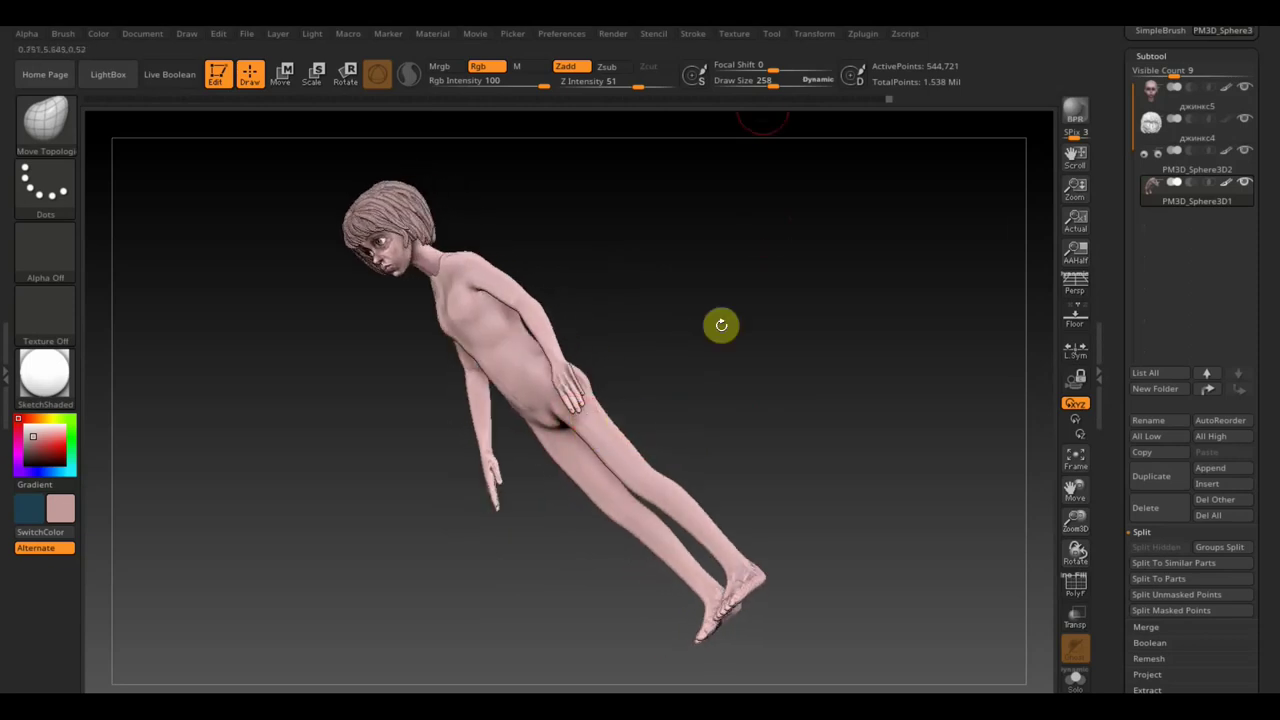
- Enlarge the brush to 442, snap to a straight front view and zoom out to the full figure
{"action": "left_click_drag", "start_coordinate": [771, 80], "coordinate": [795, 83]}
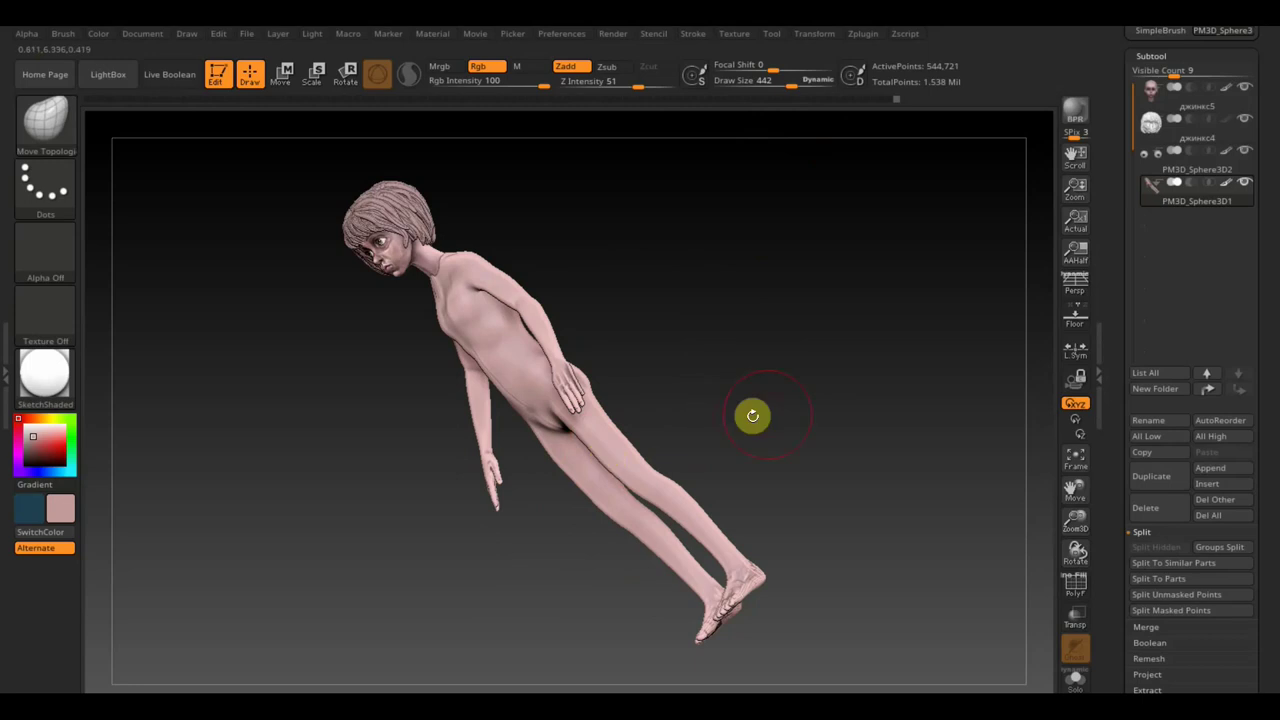
{"action": "mouse_move", "coordinate": [751, 414]}
{"action": "left_mouse_down"}
{"action": "mouse_move", "coordinate": [828, 401]}
{"action": "mouse_move", "coordinate": [800, 410]}
{"action": "left_mouse_up"}
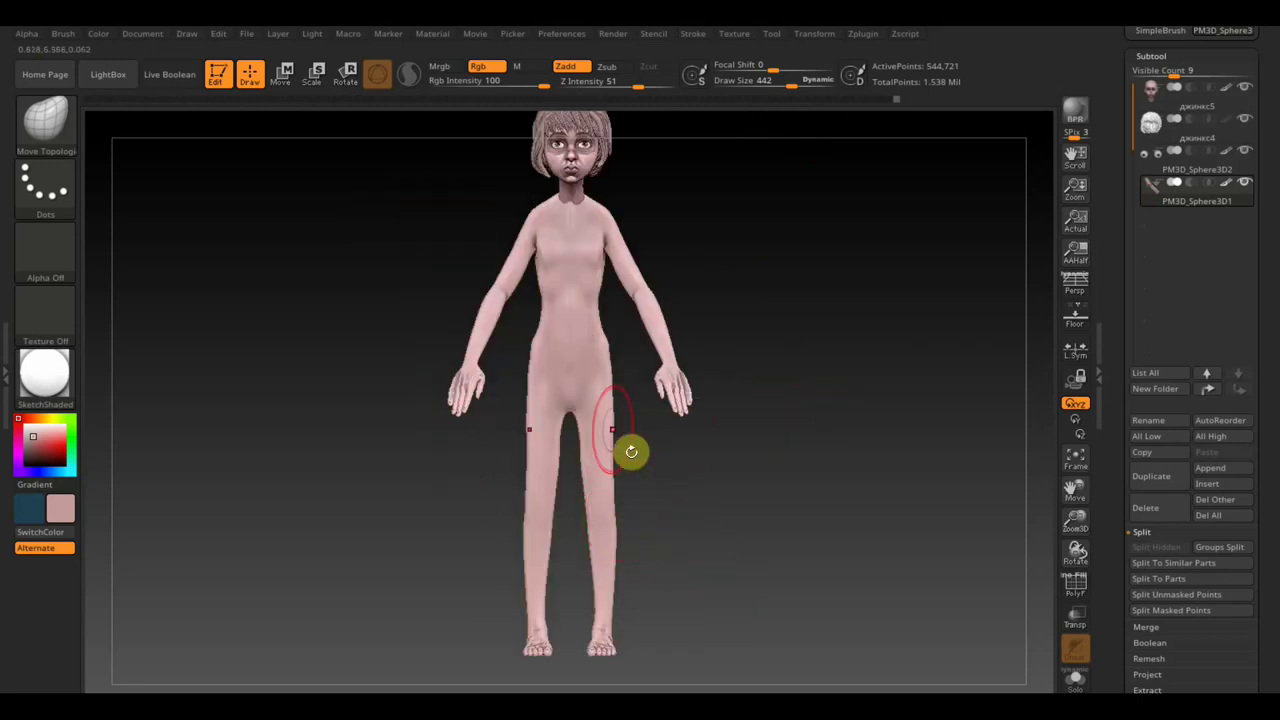
{"action": "key", "text": "shift"}
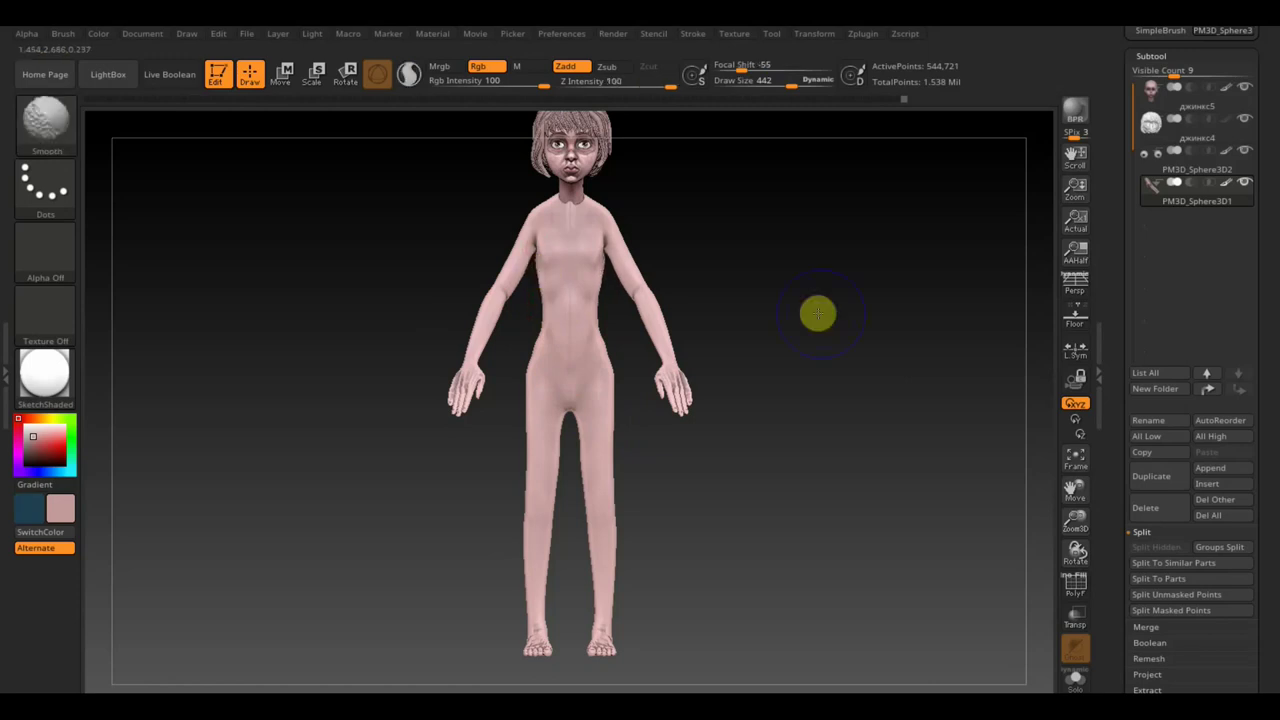
{"action": "mouse_move", "coordinate": [843, 374]}
{"action": "left_mouse_down", "text": "alt"}
{"action": "mouse_move", "coordinate": [834, 354]}
{"action": "mouse_move", "coordinate": [849, 408]}
{"action": "left_mouse_up", "text": "alt"}
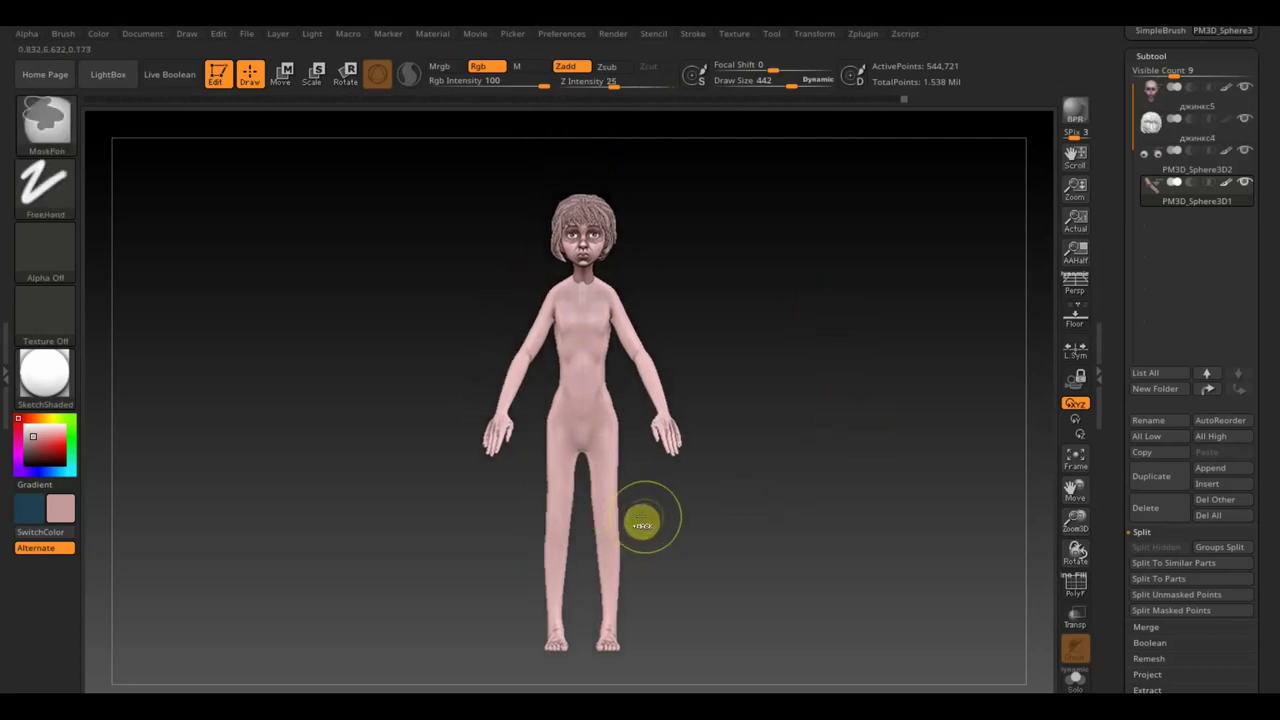
- Mask the pelvis and upper thighs in a shorts shape with the mask brush at size 297
{"action": "left_click_drag", "start_coordinate": [642, 522], "coordinate": [537, 410], "text": "ctrl"}
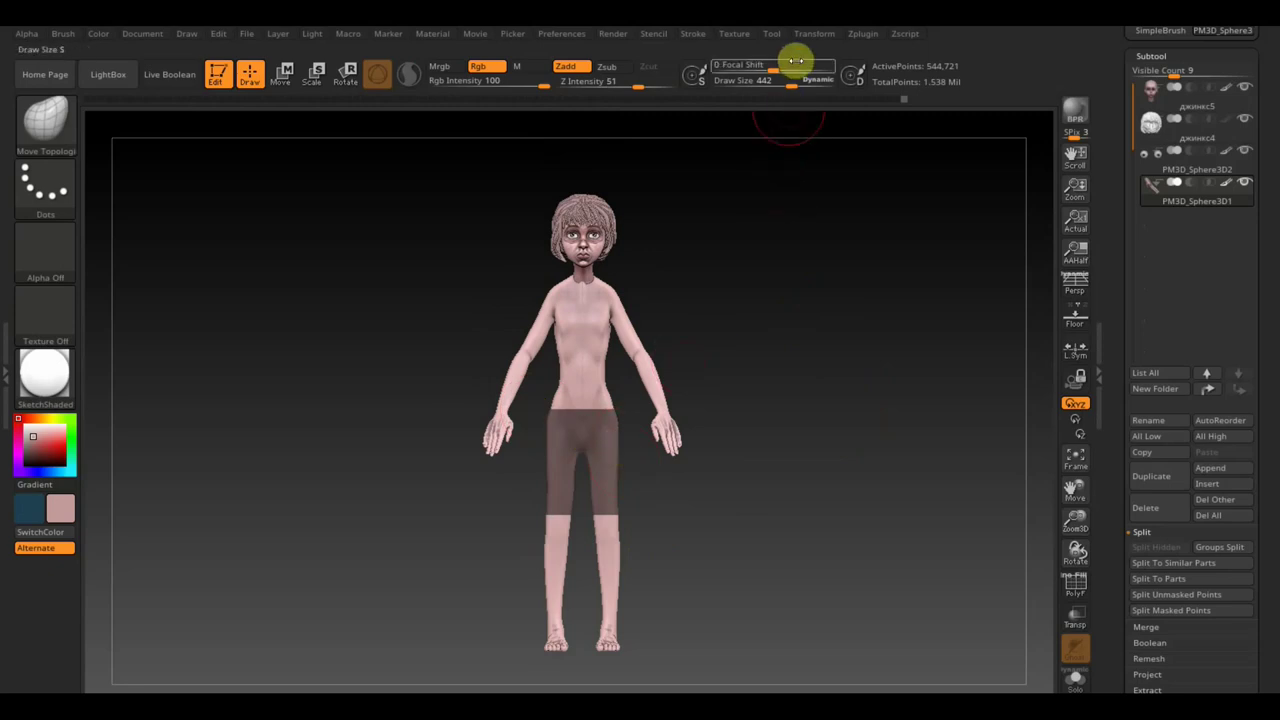
{"action": "left_click_drag", "start_coordinate": [809, 80], "coordinate": [780, 82]}
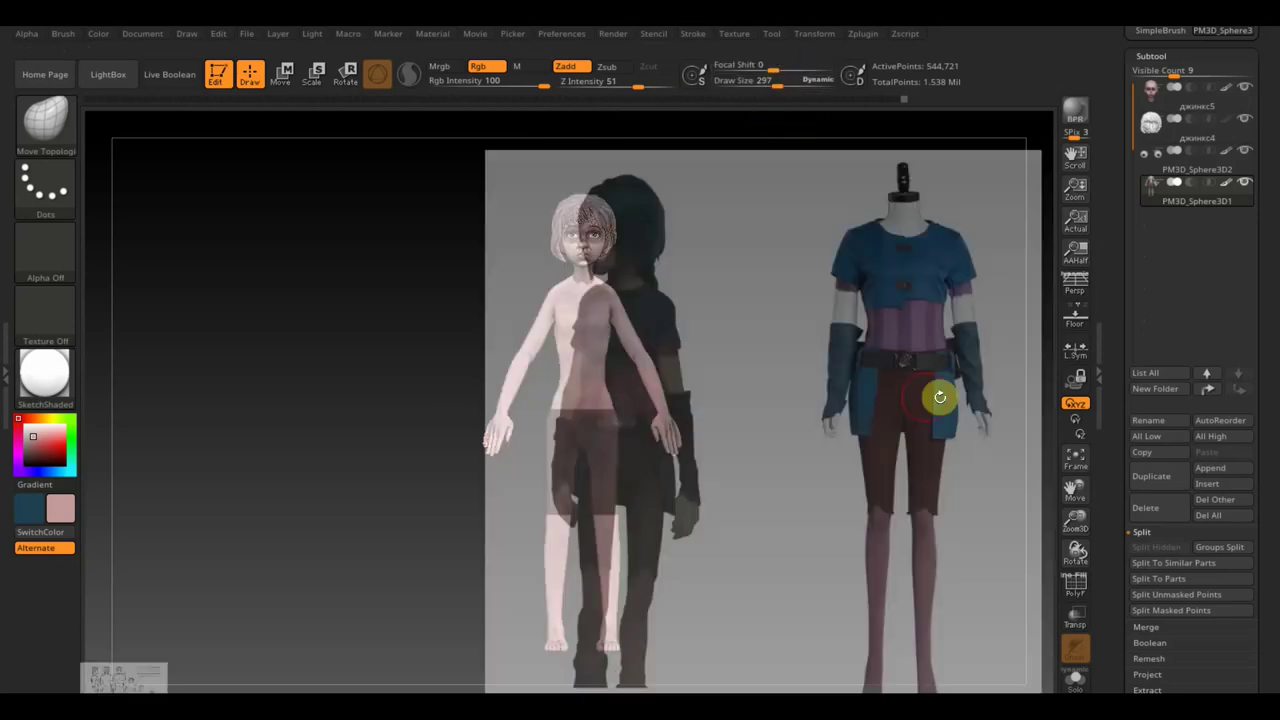
{"action": "key", "text": "ctrl"}
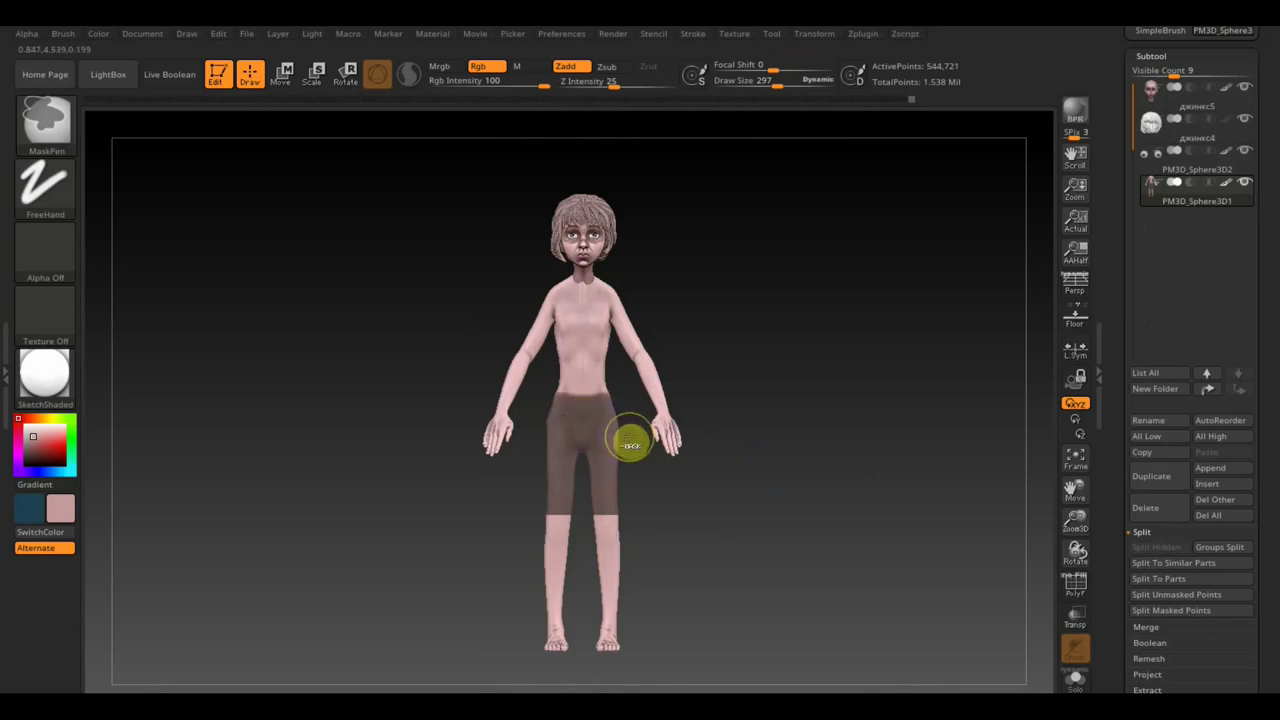
{"action": "left_click_drag", "start_coordinate": [629, 443], "coordinate": [543, 394], "text": "ctrl"}
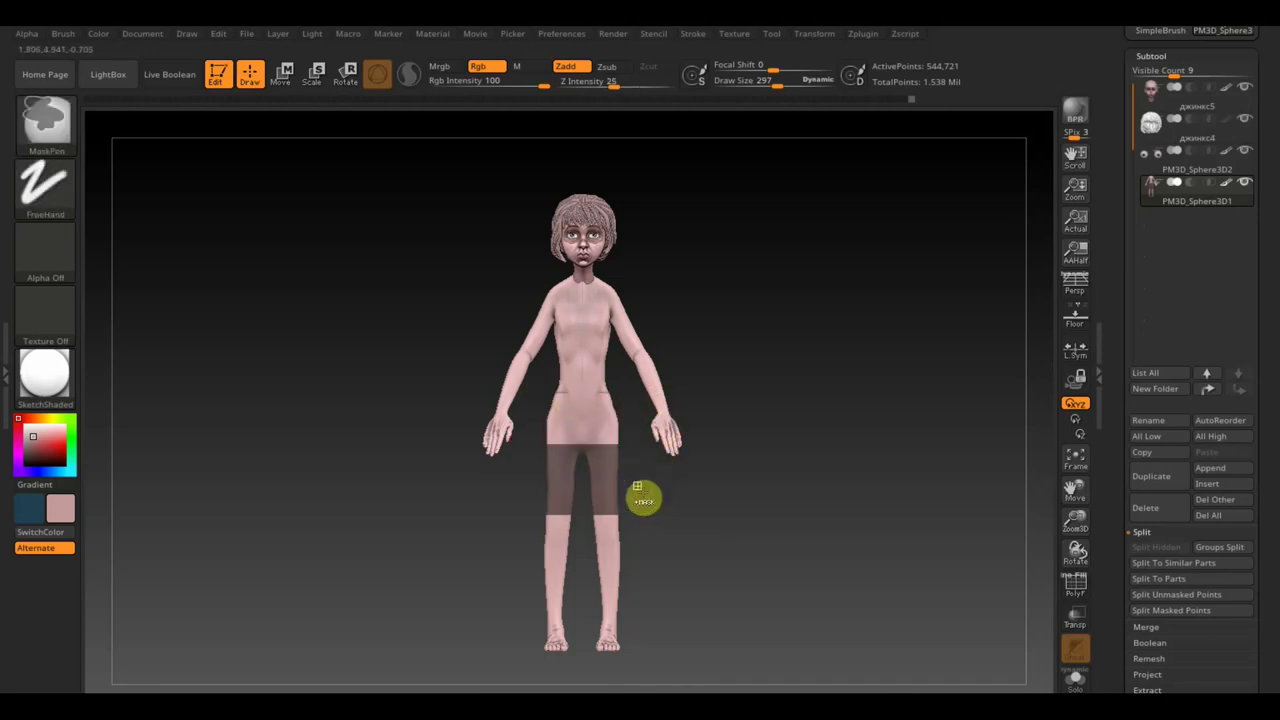
{"action": "left_click_drag", "start_coordinate": [641, 490], "coordinate": [528, 380], "text": "ctrl"}
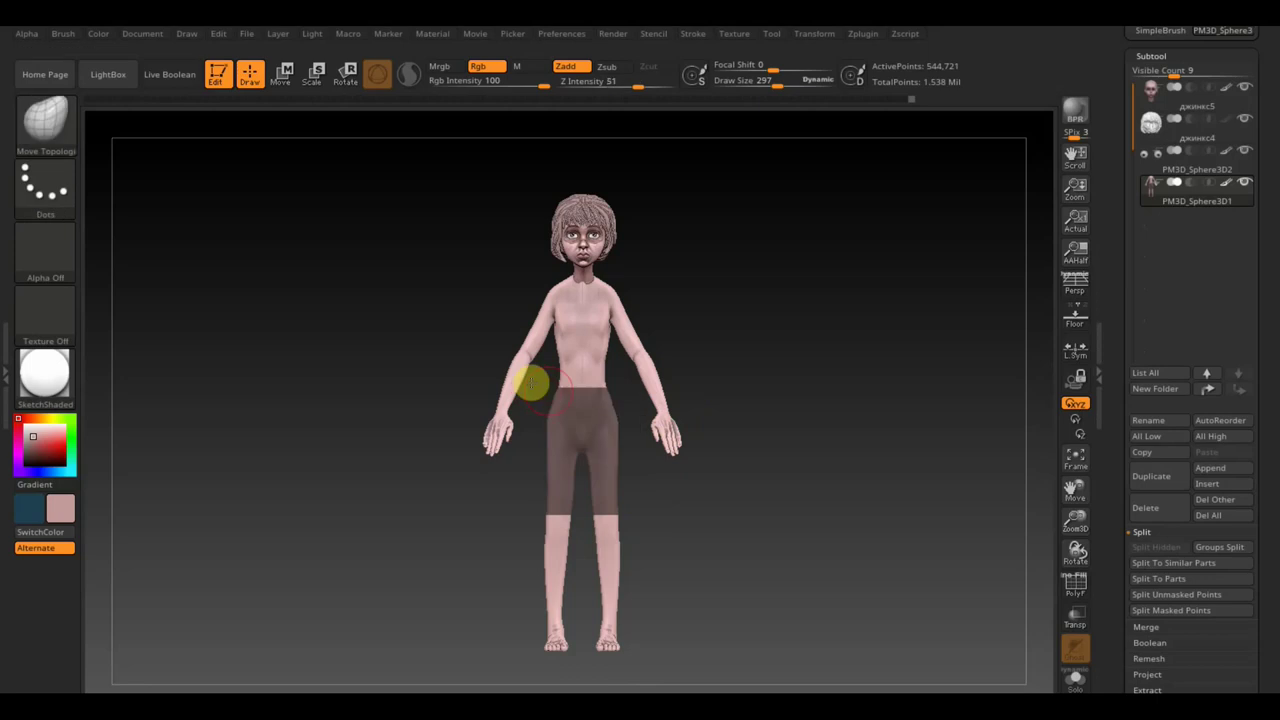
{"action": "mouse_move", "coordinate": [749, 394]}
{"action": "left_mouse_down"}
{"action": "mouse_move", "coordinate": [872, 403]}
{"action": "mouse_move", "coordinate": [763, 420]}
{"action": "mouse_move", "coordinate": [669, 411]}
{"action": "mouse_move", "coordinate": [843, 420]}
{"action": "left_mouse_up"}
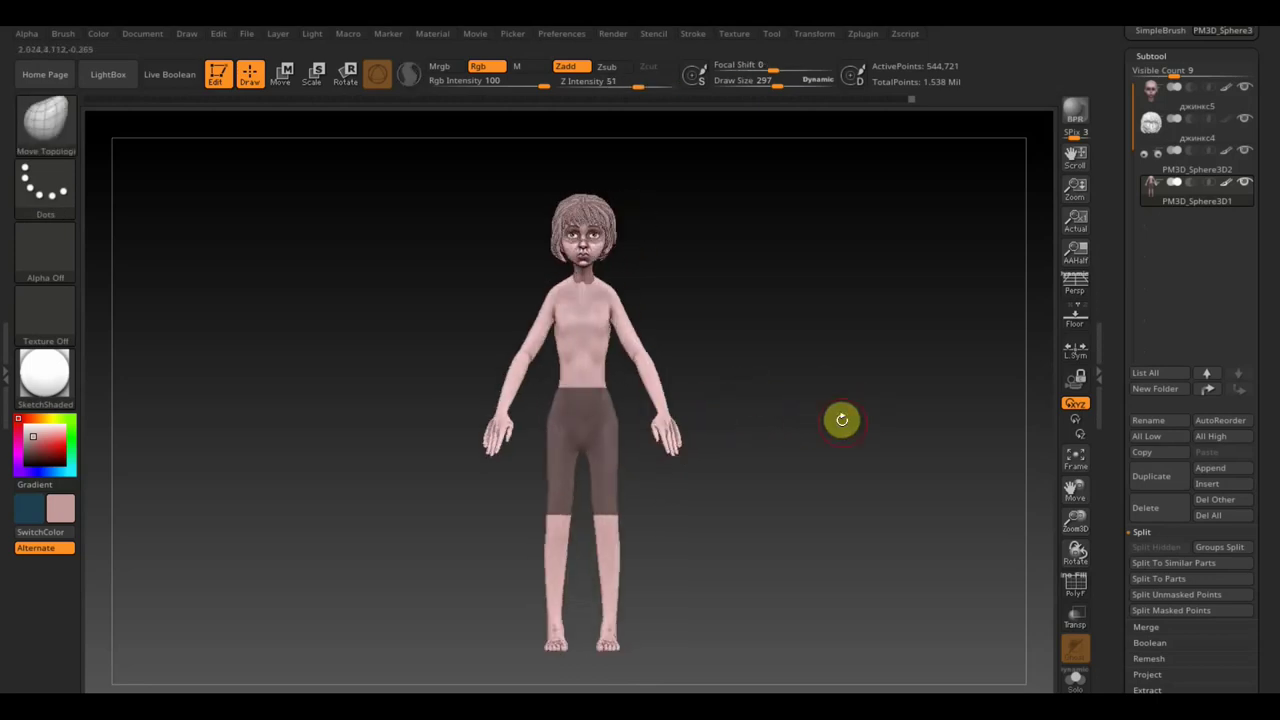
{"action": "scroll", "coordinate": [1268, 620], "scroll_direction": "down", "scroll_amount": 3}
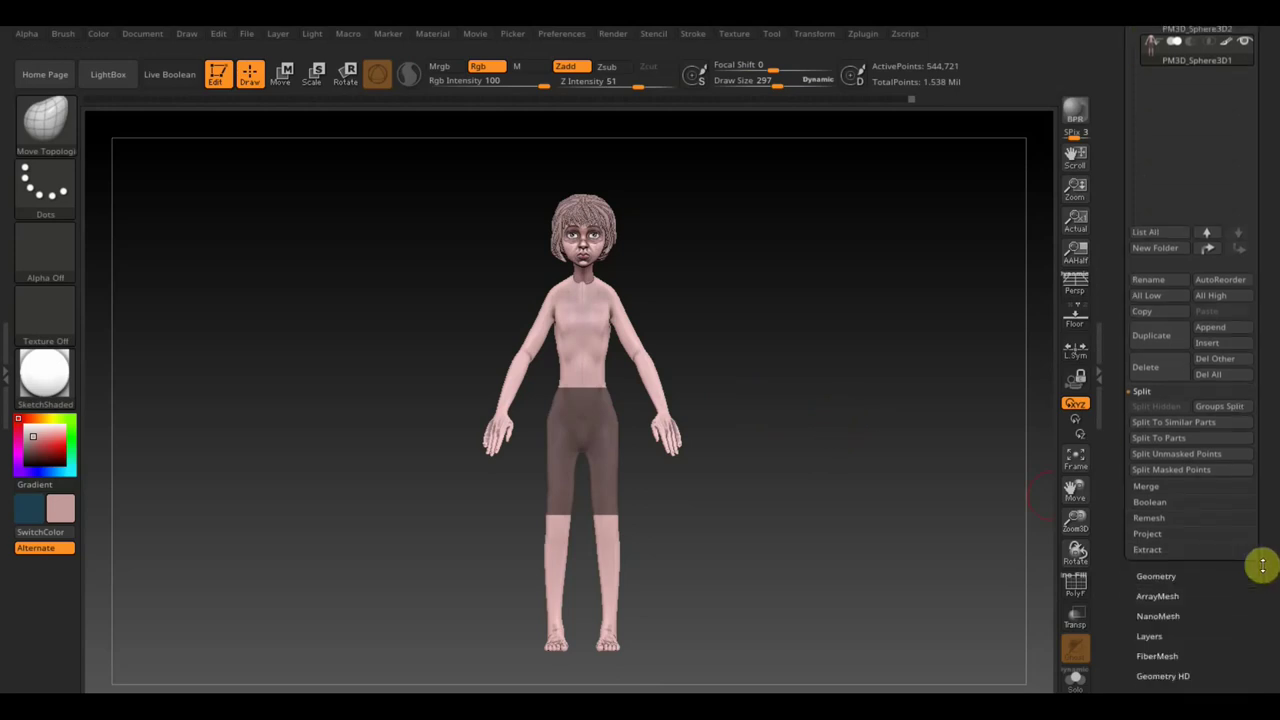
- Extract the masked shorts, regenerating the preview thinner, and accept them as subtool Extract2
{"action": "left_click", "coordinate": [1150, 551]}
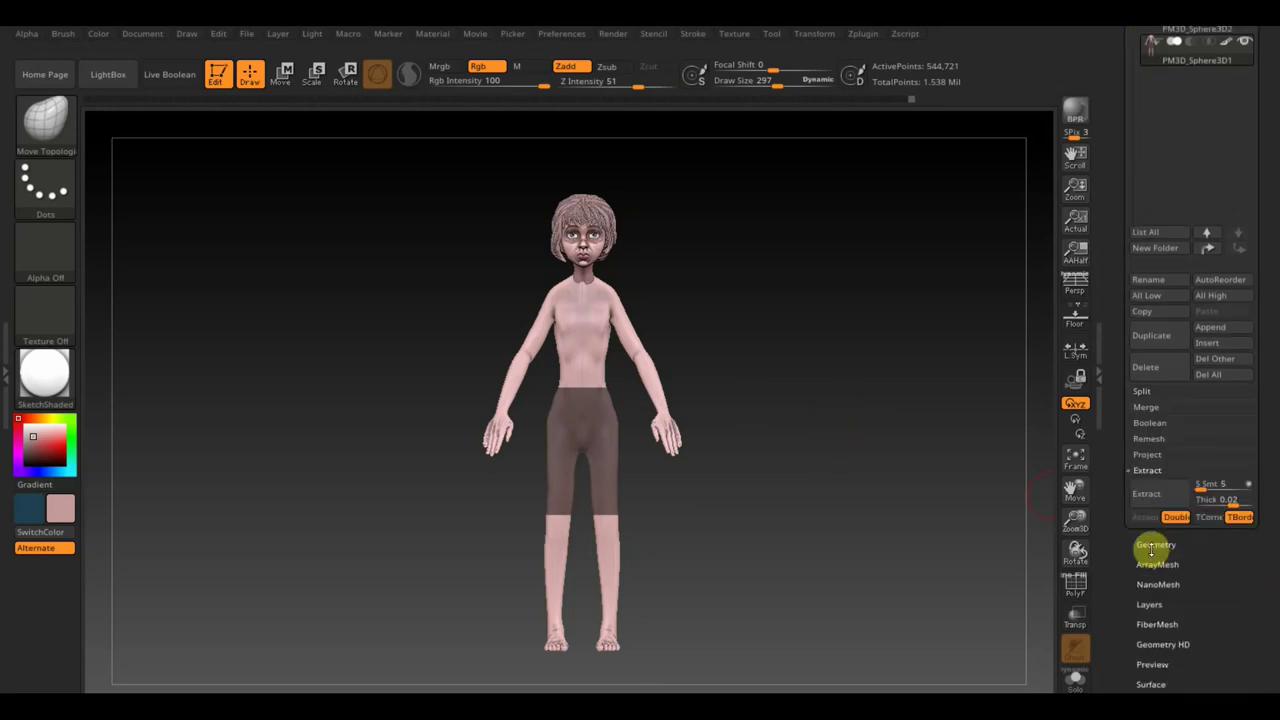
{"action": "left_click", "coordinate": [1152, 497]}
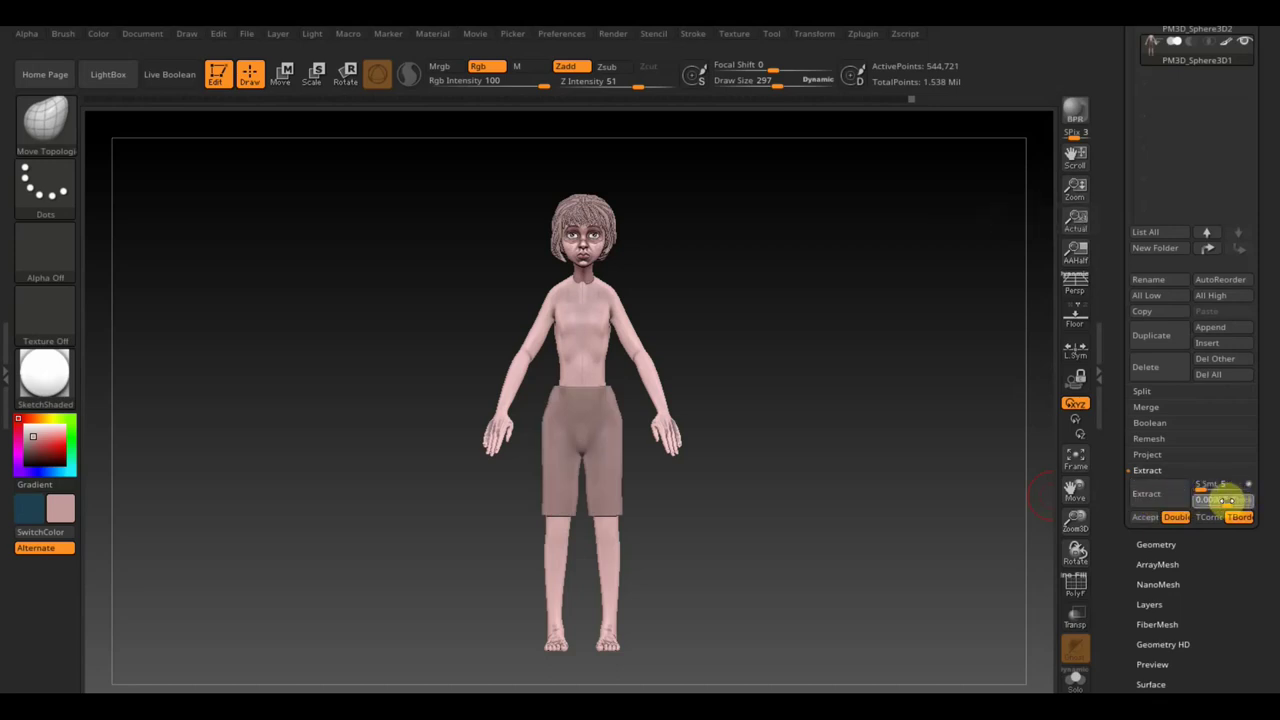
{"action": "left_click", "coordinate": [1162, 496]}
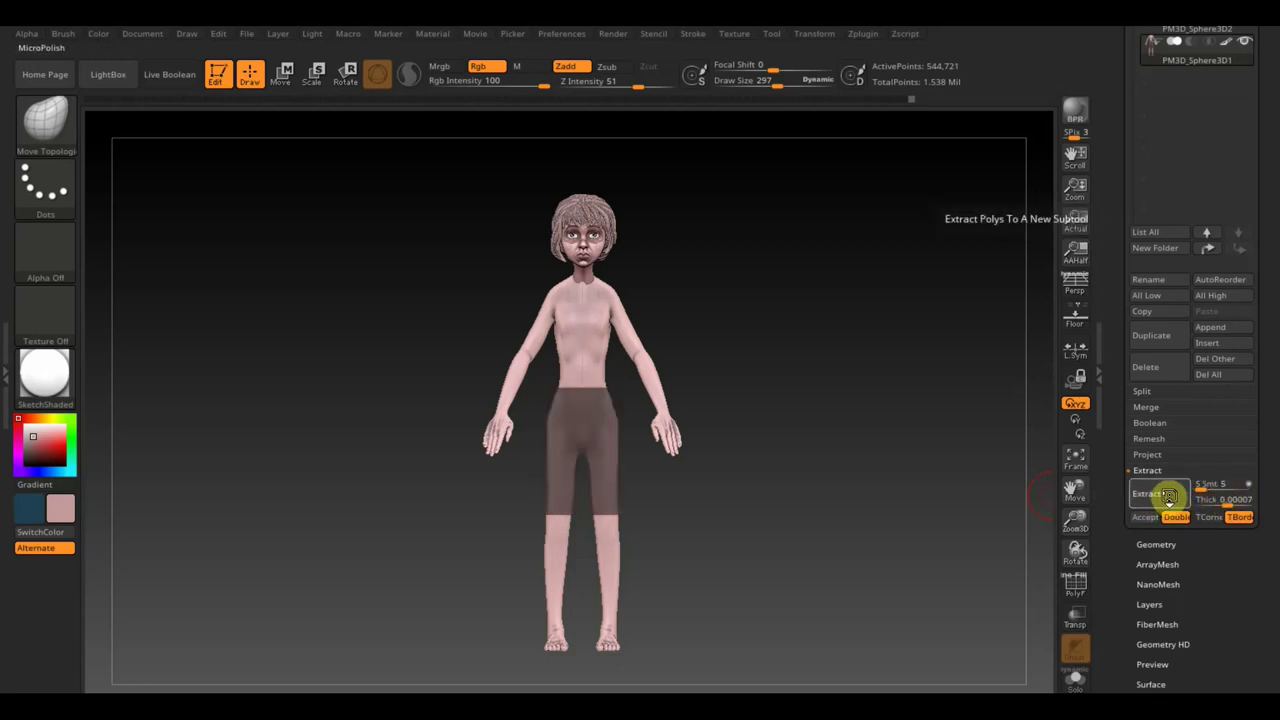
{"action": "left_click", "coordinate": [1168, 496]}
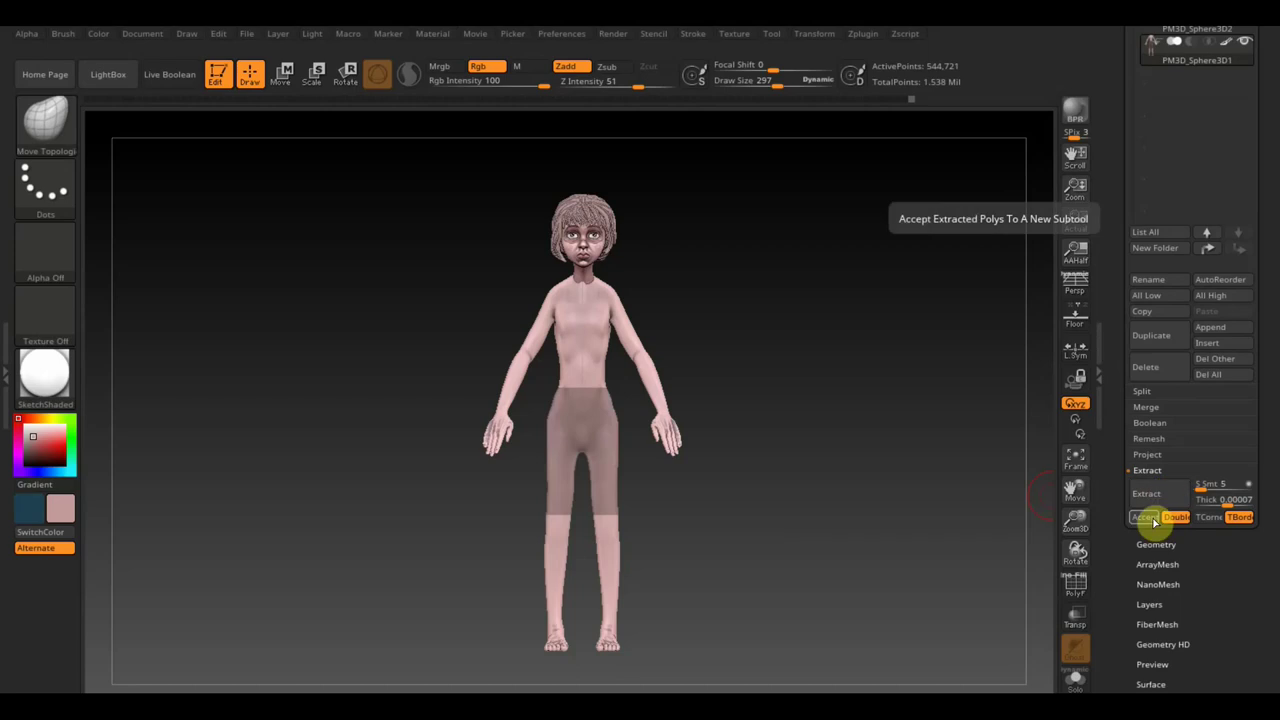
{"action": "left_click", "coordinate": [1145, 517]}
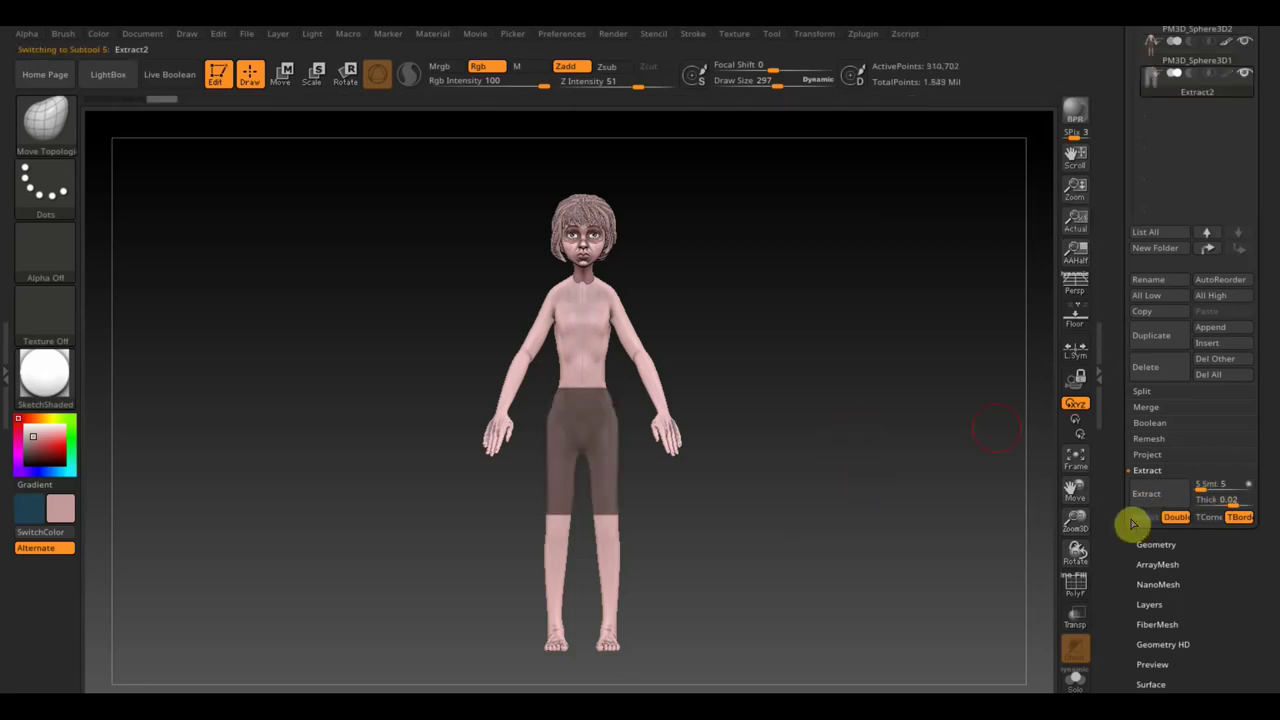
{"action": "scroll", "coordinate": [1273, 142], "scroll_direction": "up", "scroll_amount": 3}
{"action": "scroll", "coordinate": [1273, 142], "scroll_direction": "up", "scroll_amount": 2}
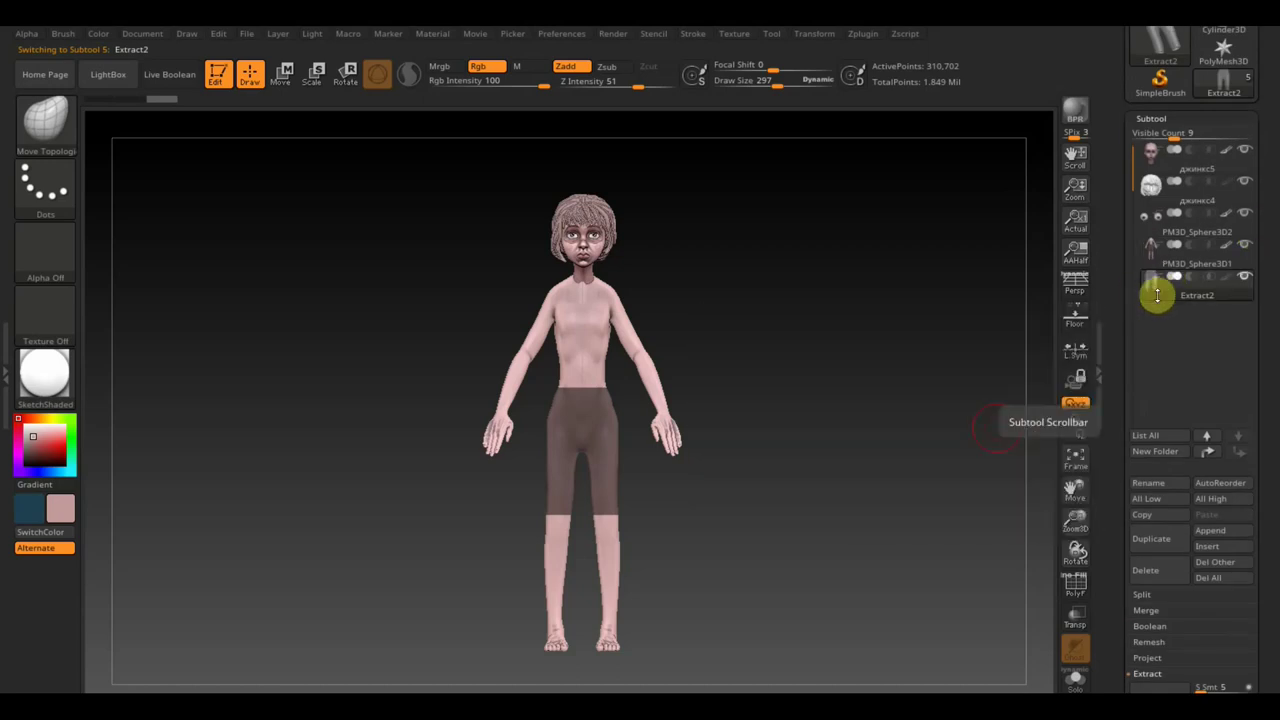
{"action": "mouse_move", "coordinate": [1196, 289]}
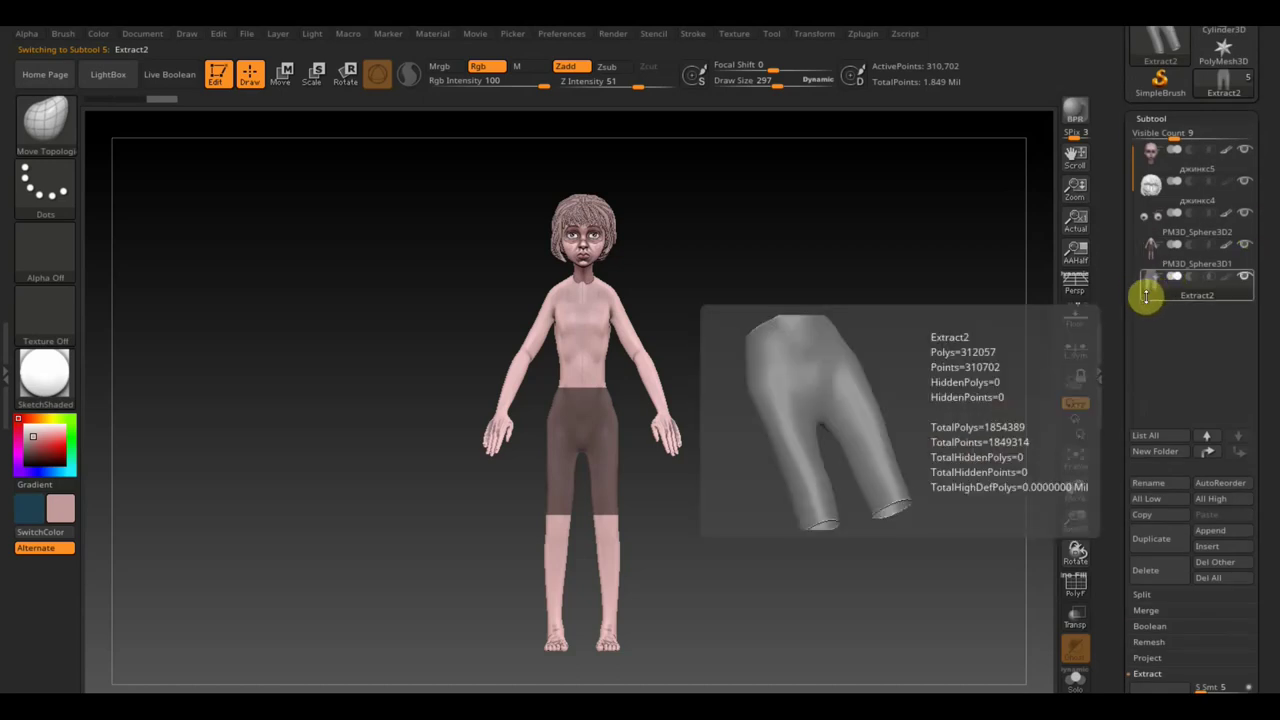
- Toggle the Extract2 shorts' visibility and scroll the Tool palette past the Deformation options
{"action": "left_click", "coordinate": [916, 345], "text": "ctrl+shift"}
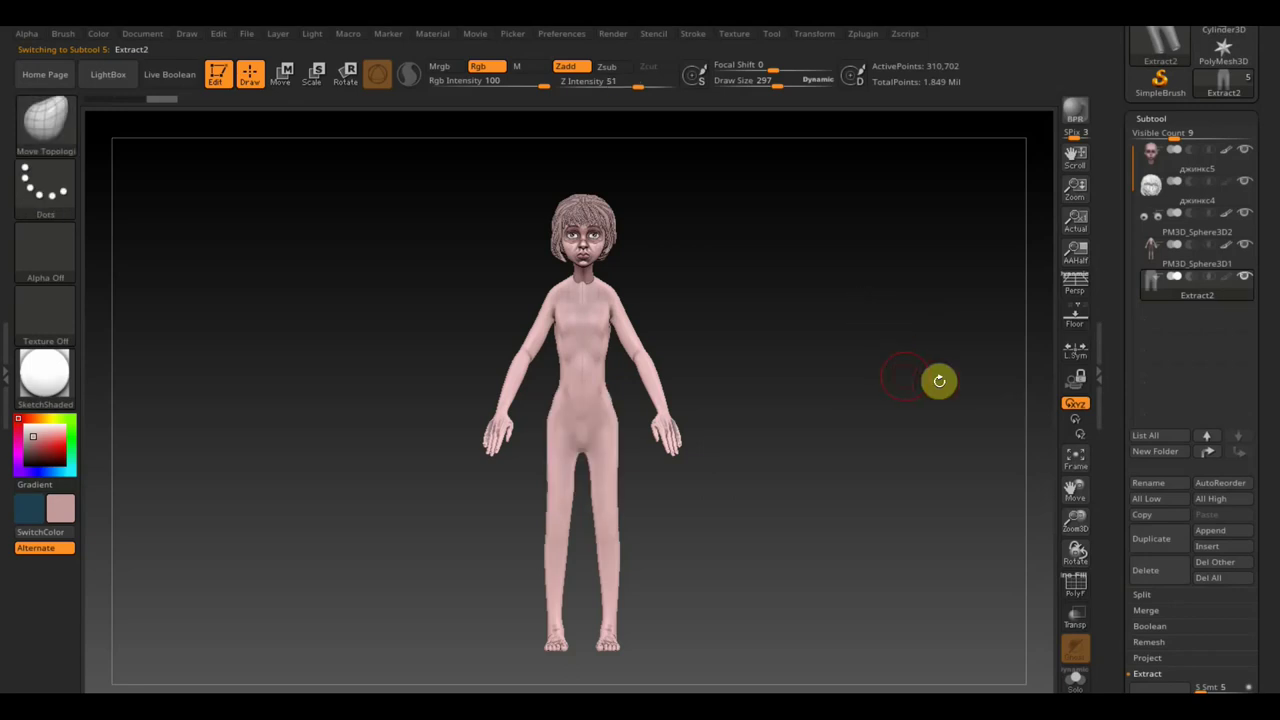
{"action": "scroll", "coordinate": [1266, 477], "scroll_direction": "down", "scroll_amount": 5}
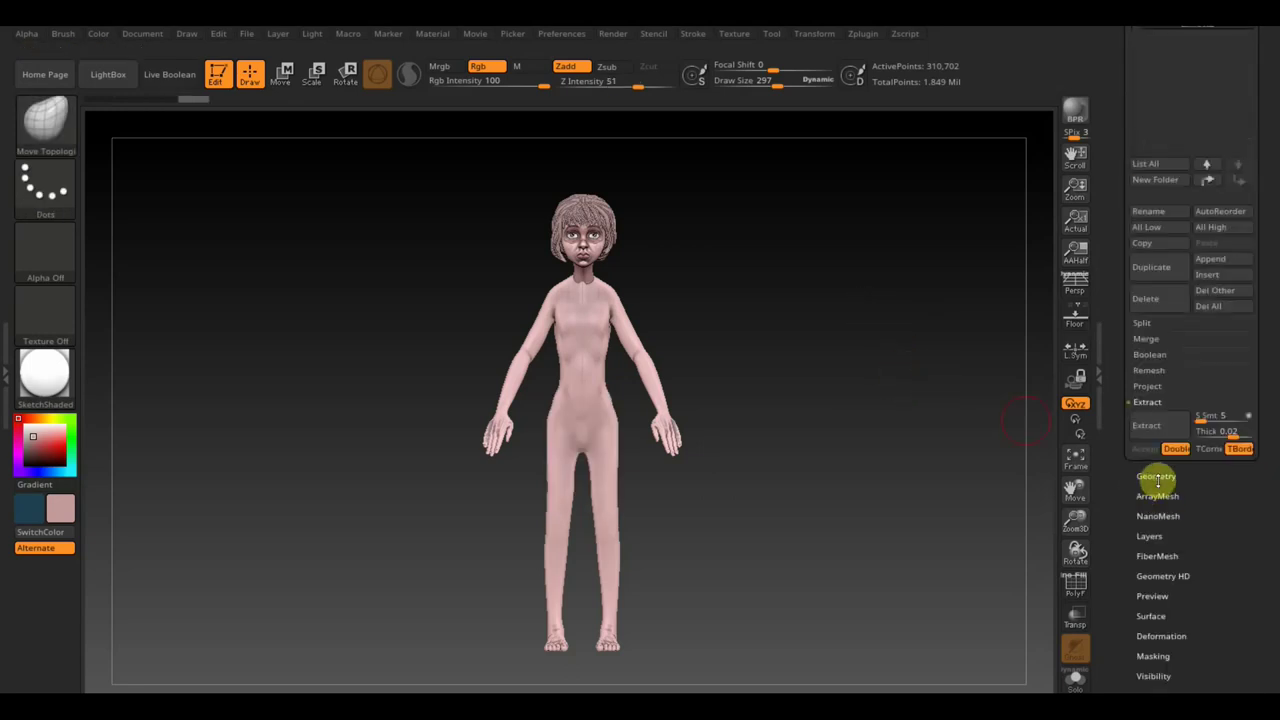
{"action": "scroll", "coordinate": [1200, 600], "scroll_direction": "down", "scroll_amount": 1}
{"action": "left_click", "coordinate": [1182, 597]}
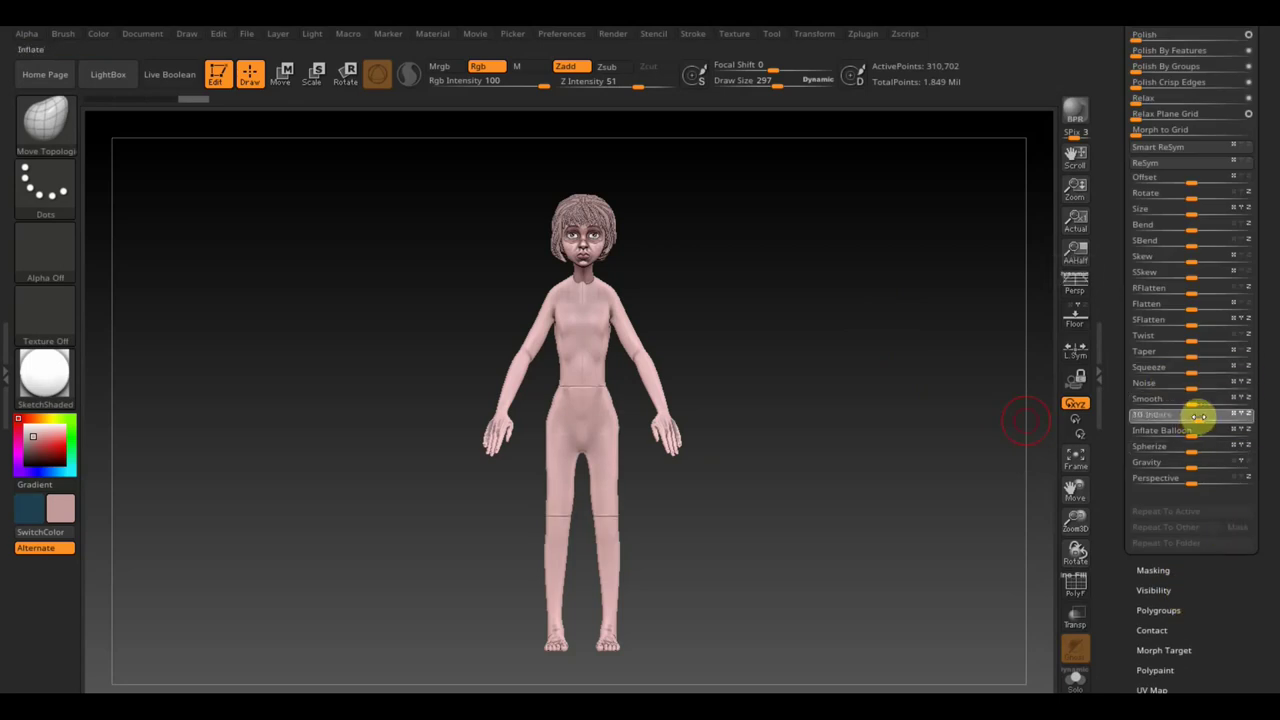
{"action": "left_click_drag", "start_coordinate": [1257, 326], "coordinate": [1272, 407]}
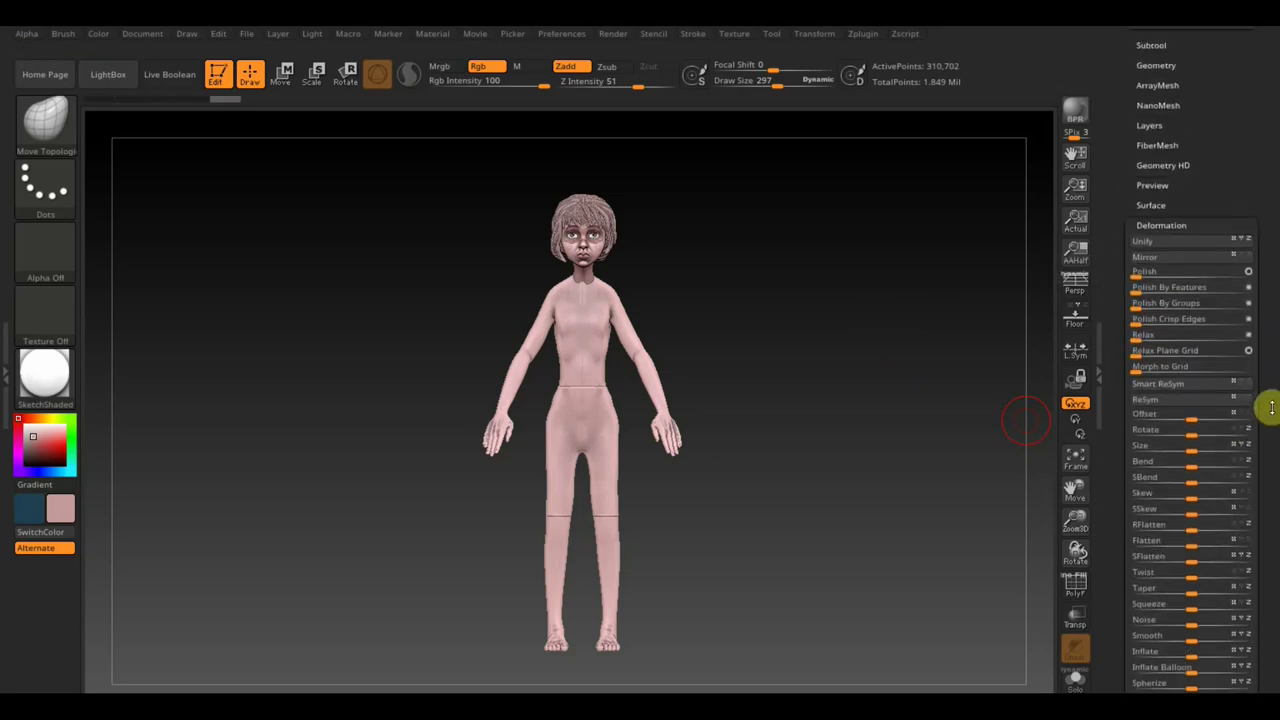
{"action": "left_click_drag", "start_coordinate": [1223, 171], "coordinate": [1219, 219]}
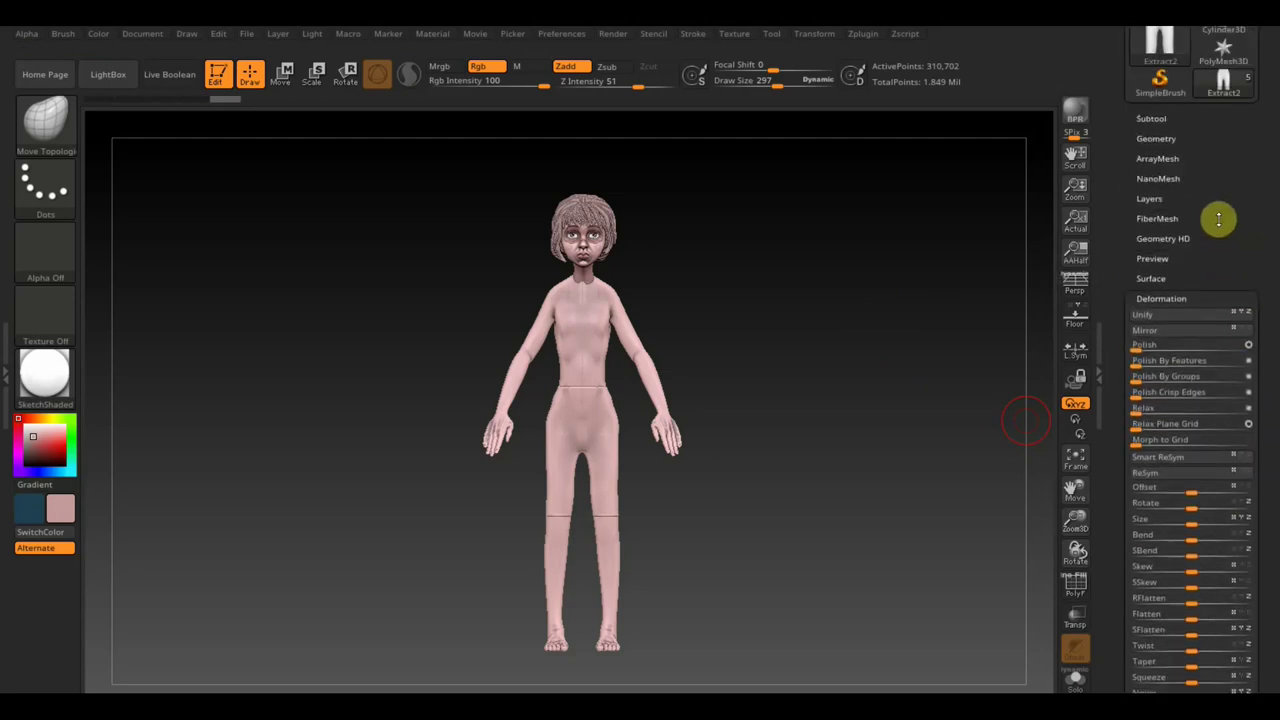
- DynaMesh the shorts at resolution 128, leaving 107,448 points
{"action": "left_click", "coordinate": [1156, 138]}
{"action": "left_click", "coordinate": [1155, 362]}
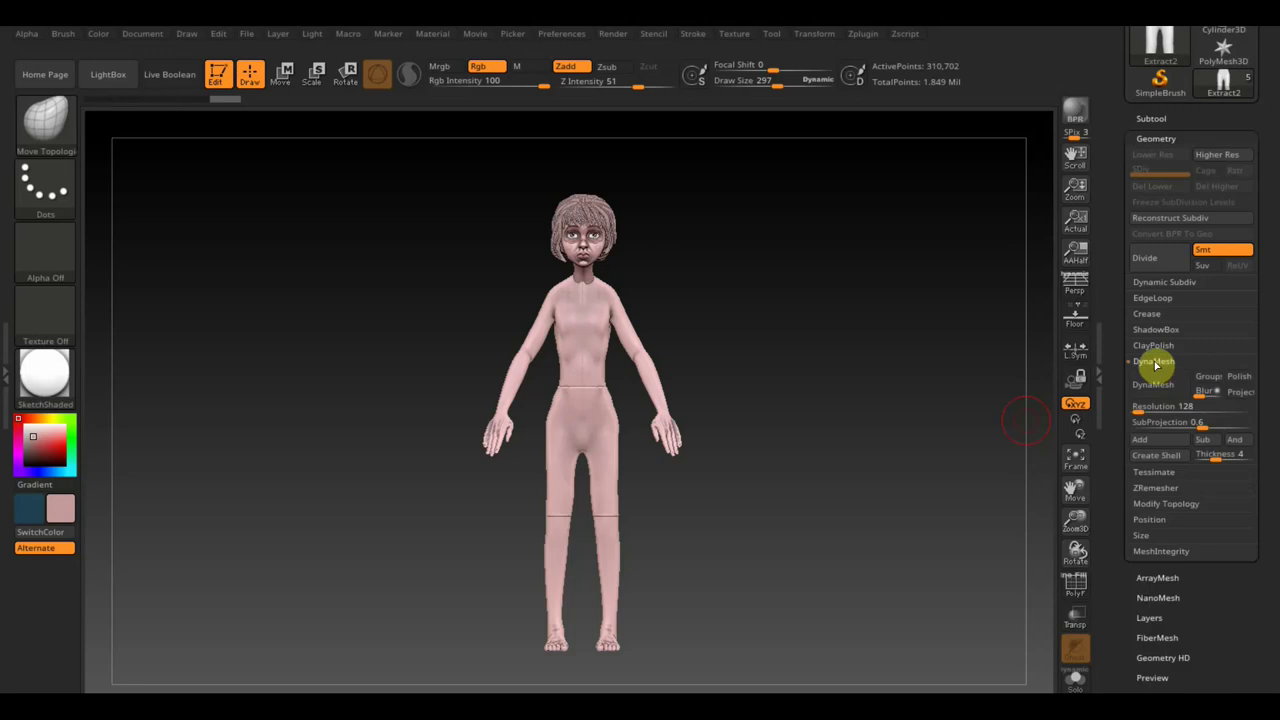
{"action": "left_click", "coordinate": [1151, 388]}
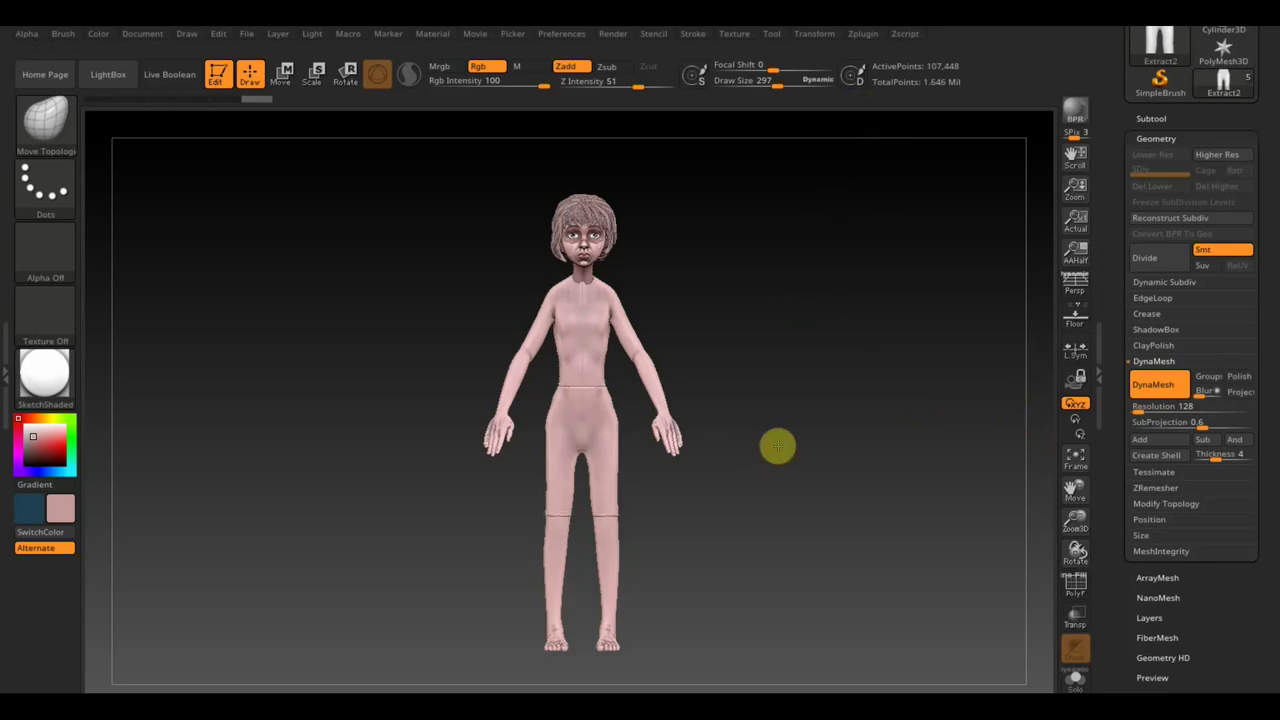
- Show the Spotlight costume reference and place it beside the girl at roughly her height
{"action": "key", "text": "shift+z"}
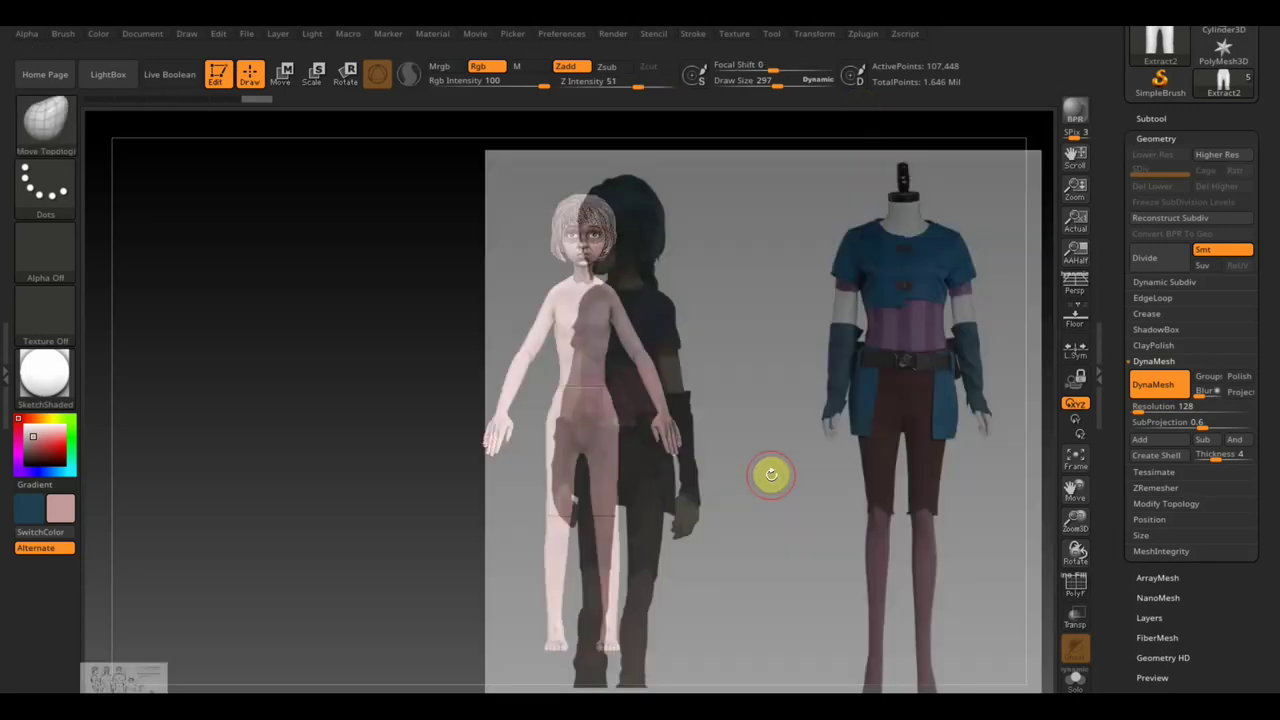
{"action": "key", "text": "z"}
{"action": "mouse_move", "coordinate": [791, 408]}
{"action": "left_mouse_down"}
{"action": "mouse_move", "coordinate": [697, 404]}
{"action": "mouse_move", "coordinate": [757, 371]}
{"action": "left_mouse_up"}
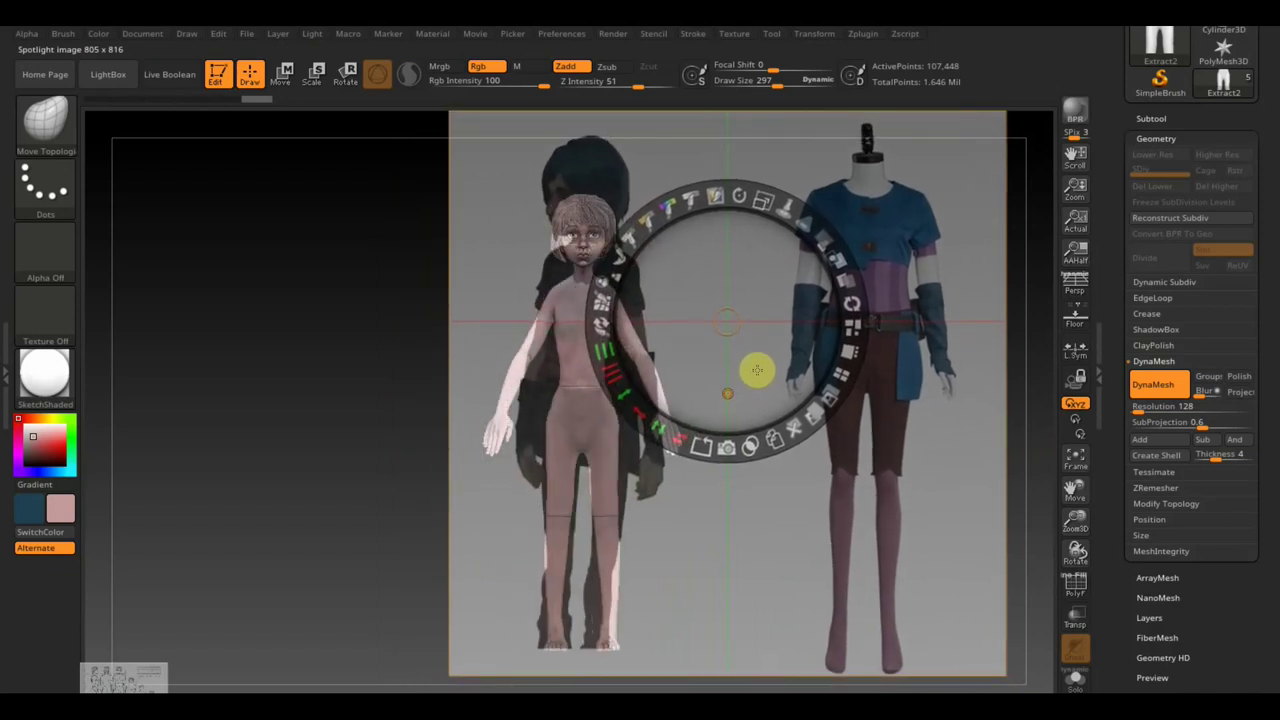
{"action": "key", "text": "z"}
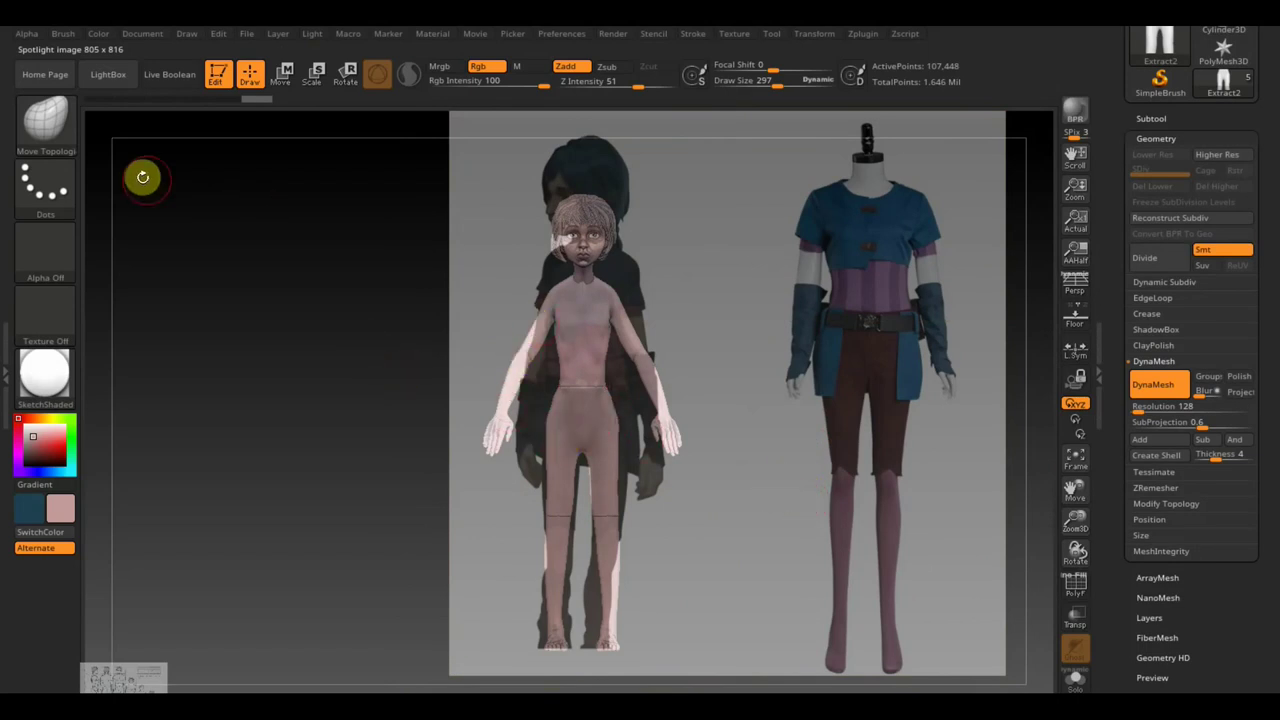
- Pick the Standard brush and paint dark red onto the hip area
{"action": "left_click", "coordinate": [52, 122]}
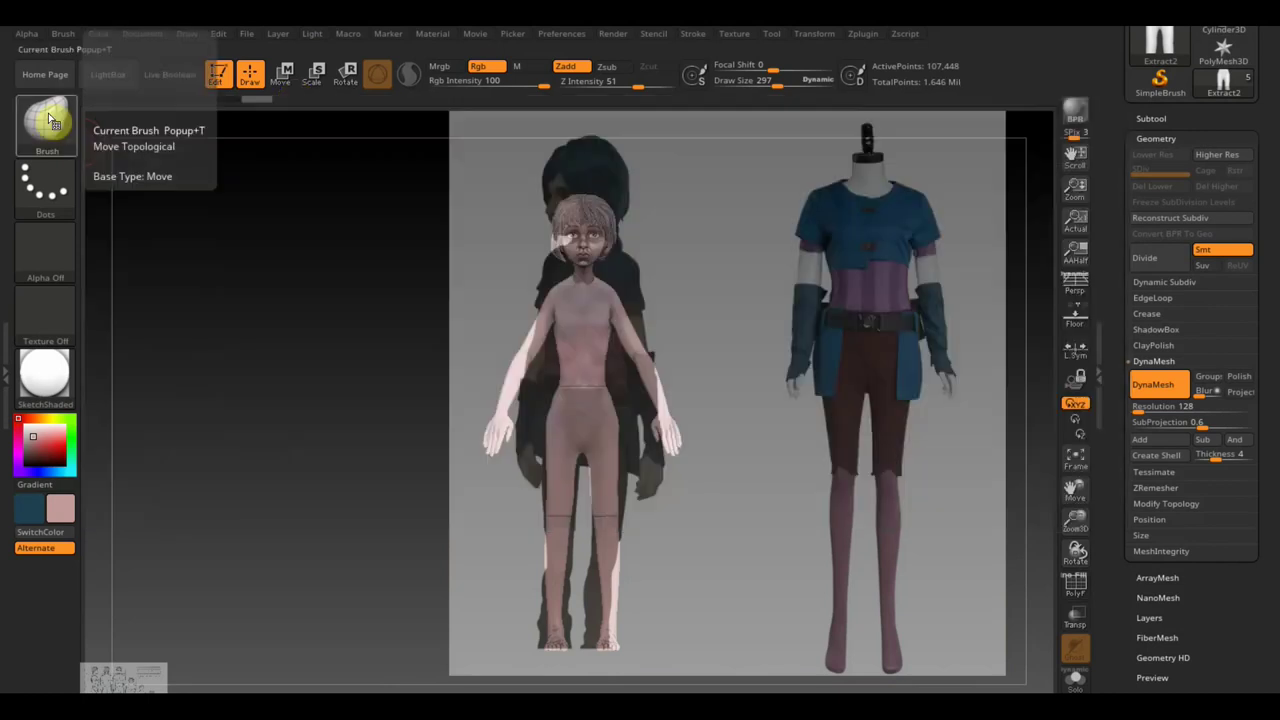
{"action": "left_click", "coordinate": [45, 120]}
{"action": "left_click", "coordinate": [513, 138]}
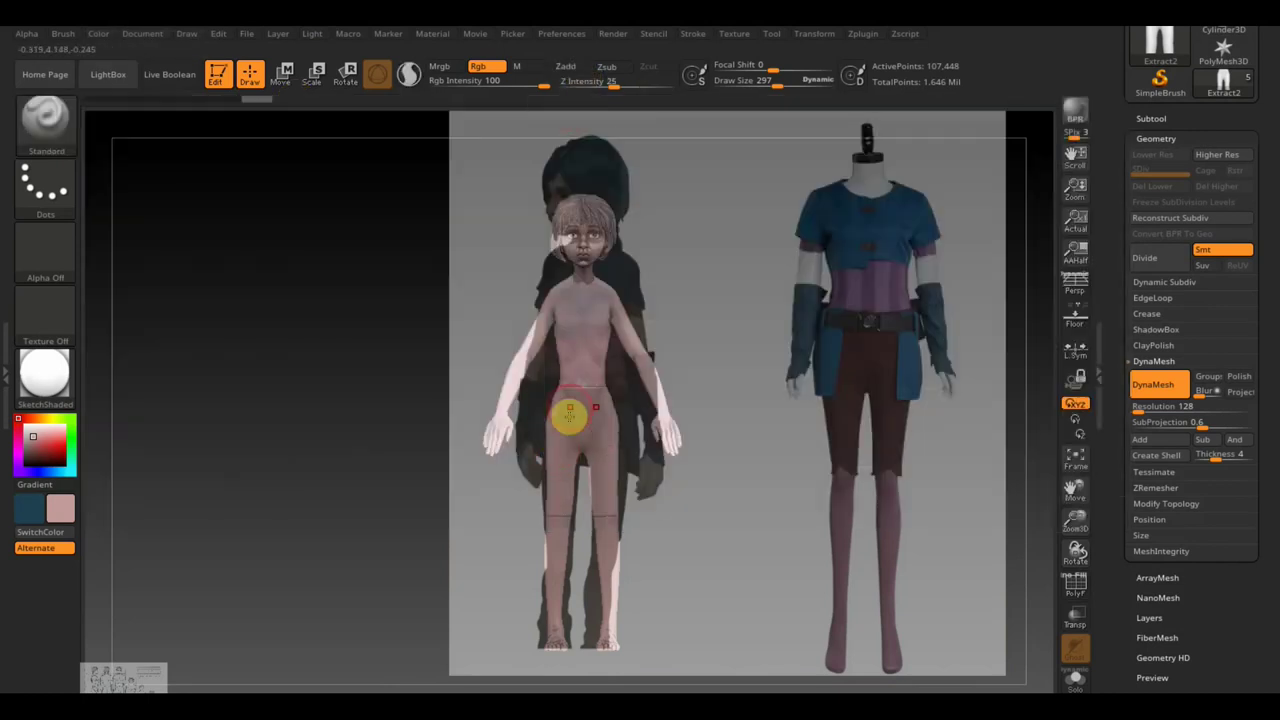
{"action": "left_click", "coordinate": [569, 413], "text": "ctrl+shift"}
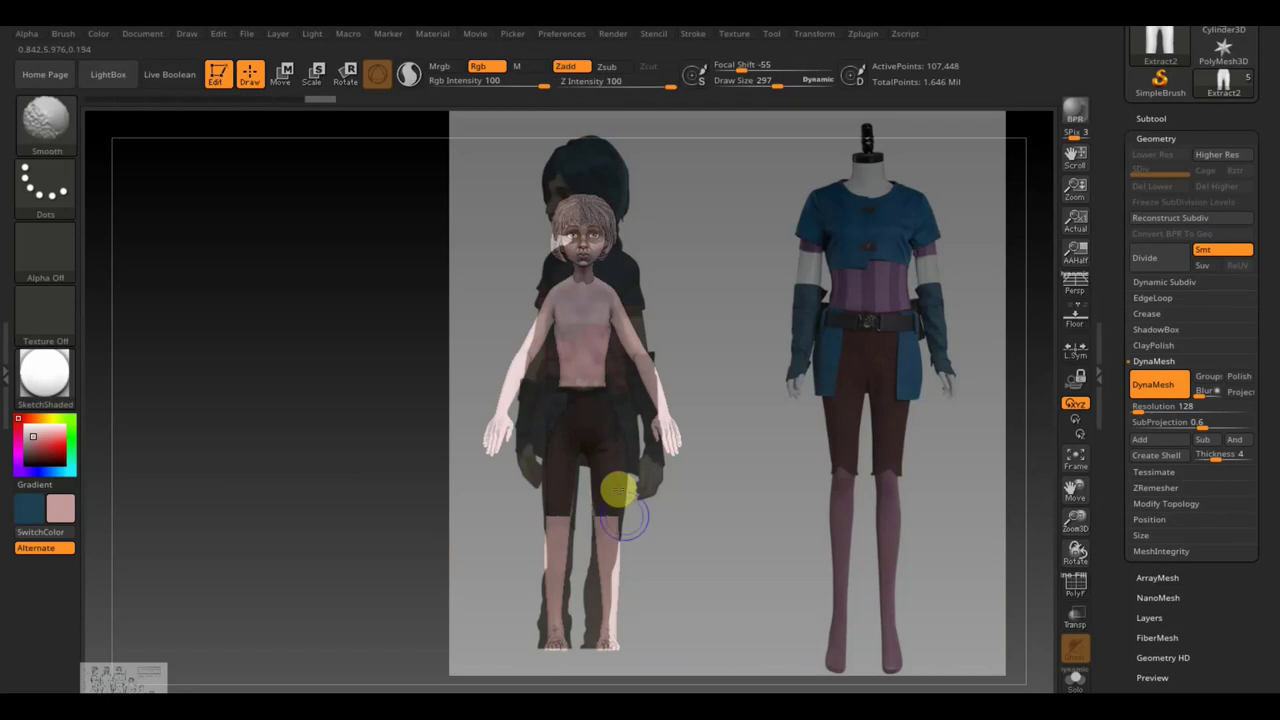
- Turn the model to its back and reposition the costume reference over it
{"action": "key", "text": "shift+z"}
{"action": "mouse_move", "coordinate": [737, 285]}
{"action": "left_mouse_down"}
{"action": "mouse_move", "coordinate": [923, 309]}
{"action": "mouse_move", "coordinate": [946, 340]}
{"action": "left_mouse_up"}
{"action": "key", "text": "shift+z"}
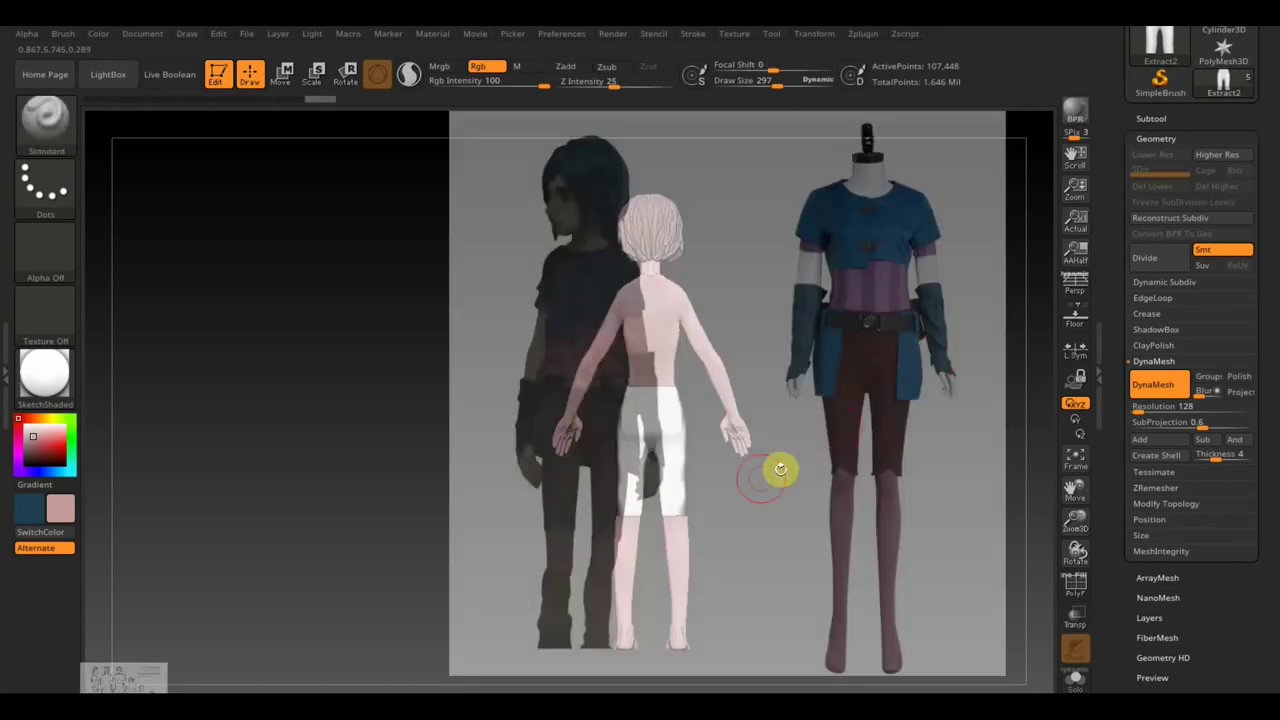
{"action": "key", "text": "z"}
{"action": "mouse_move", "coordinate": [794, 366]}
{"action": "left_mouse_down"}
{"action": "mouse_move", "coordinate": [837, 362]}
{"action": "mouse_move", "coordinate": [585, 412]}
{"action": "mouse_move", "coordinate": [634, 429]}
{"action": "mouse_move", "coordinate": [637, 388]}
{"action": "mouse_move", "coordinate": [622, 496]}
{"action": "left_mouse_up"}
{"action": "key", "text": "z"}
- Turn the model to the front, compare it with the reference, then hide the reference
{"action": "key", "text": "shift+z"}
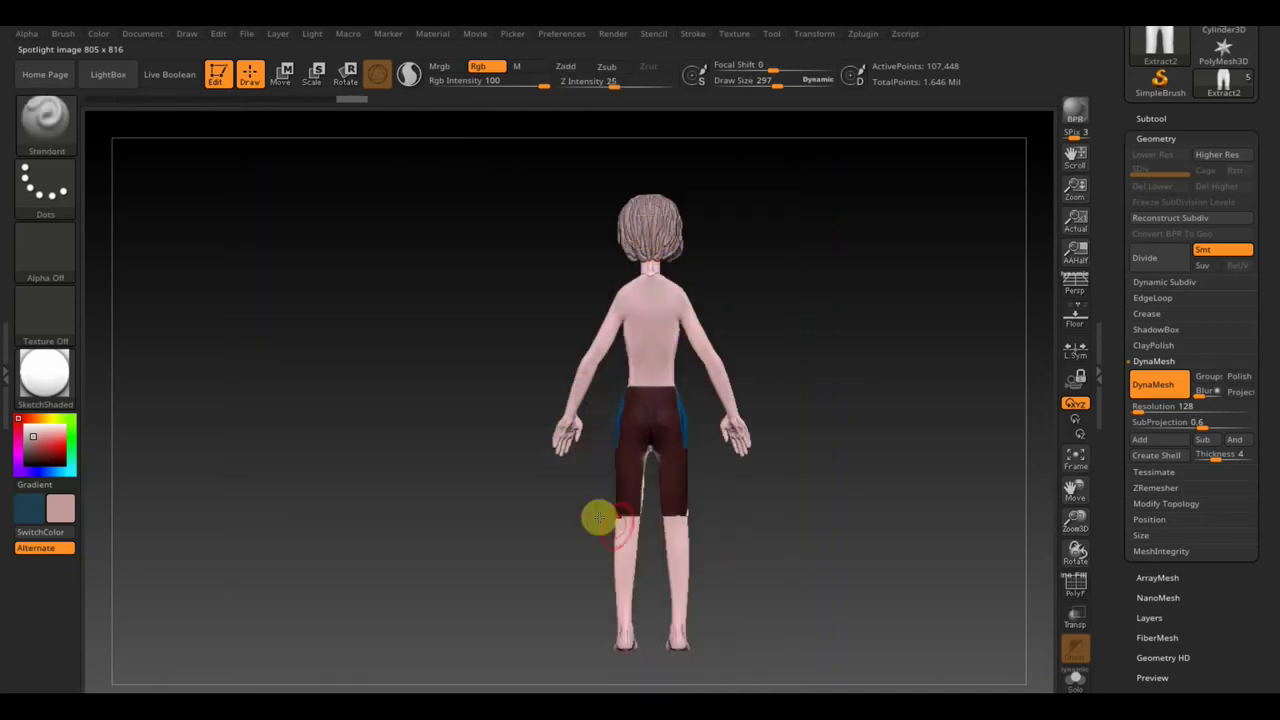
{"action": "left_click_drag", "start_coordinate": [794, 514], "coordinate": [778, 533], "text": "shift"}
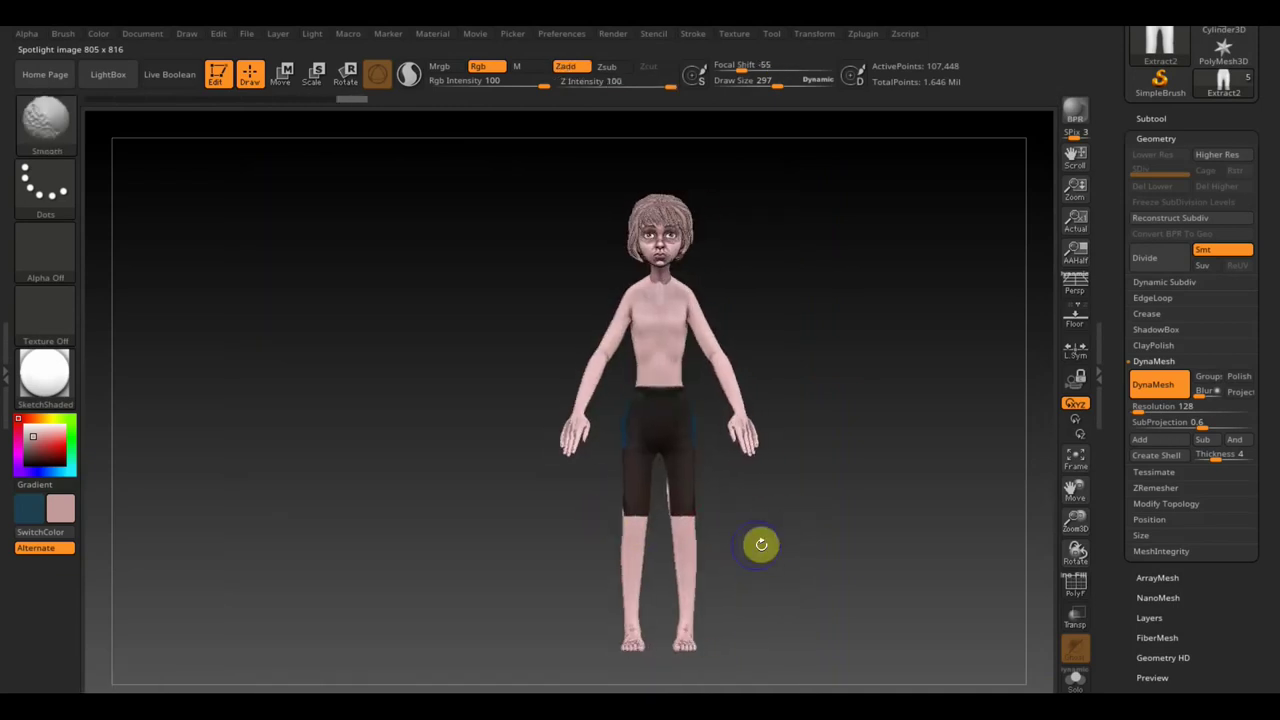
{"action": "key", "text": "shift+z"}
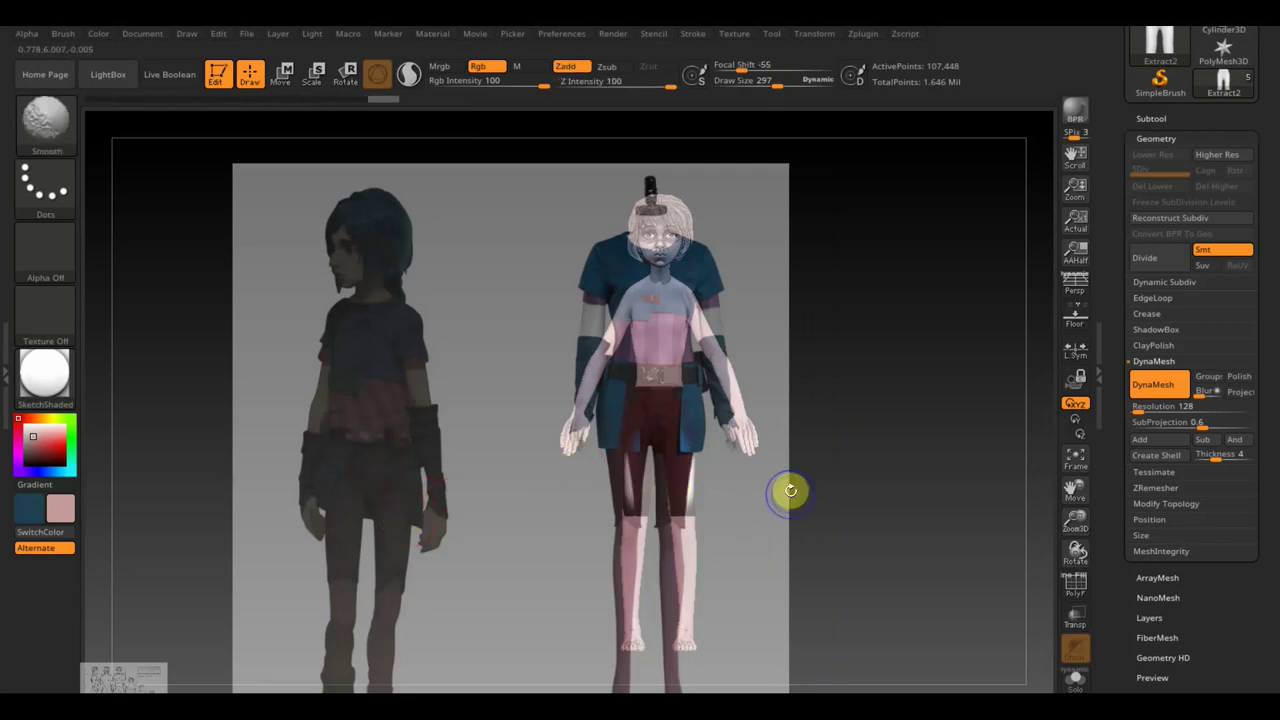
{"action": "key", "text": "shift+z"}
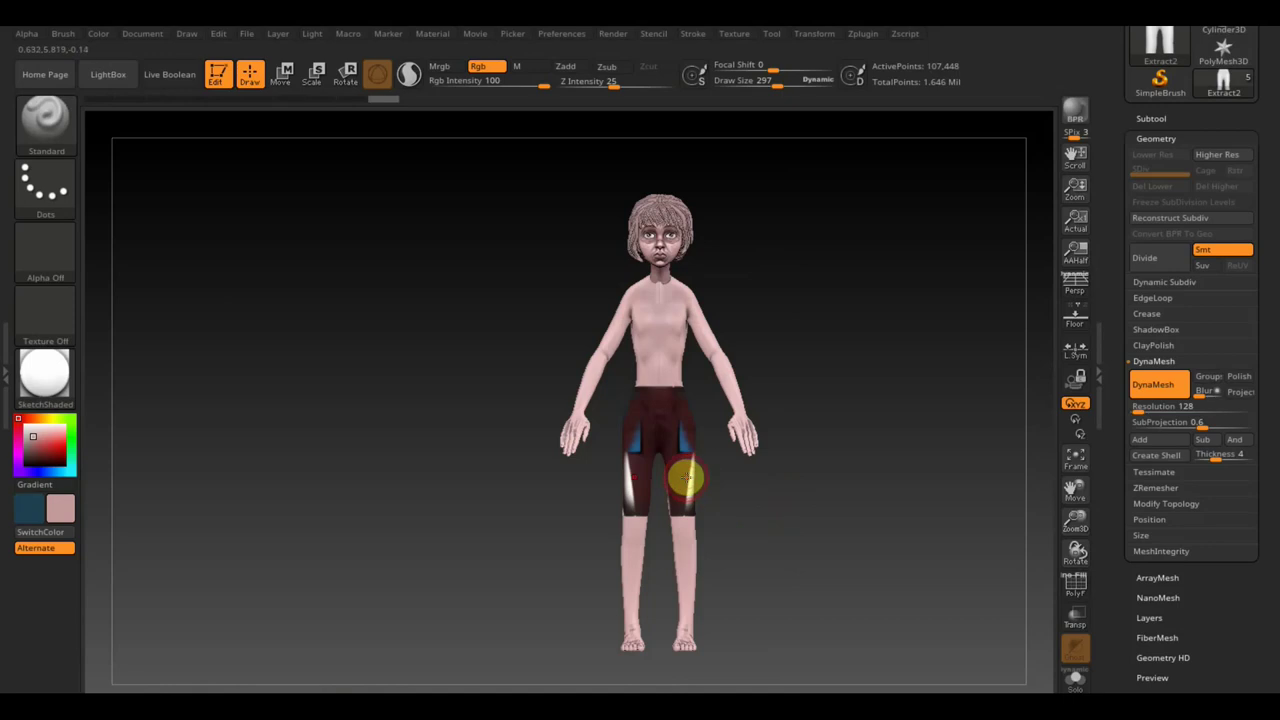
- Sample the shorts' dark red and paint over the blue patches all around, then smooth
{"action": "key", "text": "c"}
{"action": "mouse_move", "coordinate": [683, 477]}
{"action": "left_mouse_down"}
{"action": "mouse_move", "coordinate": [686, 500]}
{"action": "mouse_move", "coordinate": [680, 429]}
{"action": "mouse_move", "coordinate": [695, 487]}
{"action": "mouse_move", "coordinate": [749, 486]}
{"action": "mouse_move", "coordinate": [629, 500]}
{"action": "left_mouse_up"}
{"action": "mouse_move", "coordinate": [680, 440]}
{"action": "left_mouse_down"}
{"action": "mouse_move", "coordinate": [697, 394]}
{"action": "mouse_move", "coordinate": [687, 421]}
{"action": "mouse_move", "coordinate": [723, 503]}
{"action": "mouse_move", "coordinate": [723, 451]}
{"action": "mouse_move", "coordinate": [722, 505]}
{"action": "mouse_move", "coordinate": [711, 451]}
{"action": "mouse_move", "coordinate": [720, 471]}
{"action": "mouse_move", "coordinate": [896, 516]}
{"action": "mouse_move", "coordinate": [914, 537]}
{"action": "left_mouse_up"}
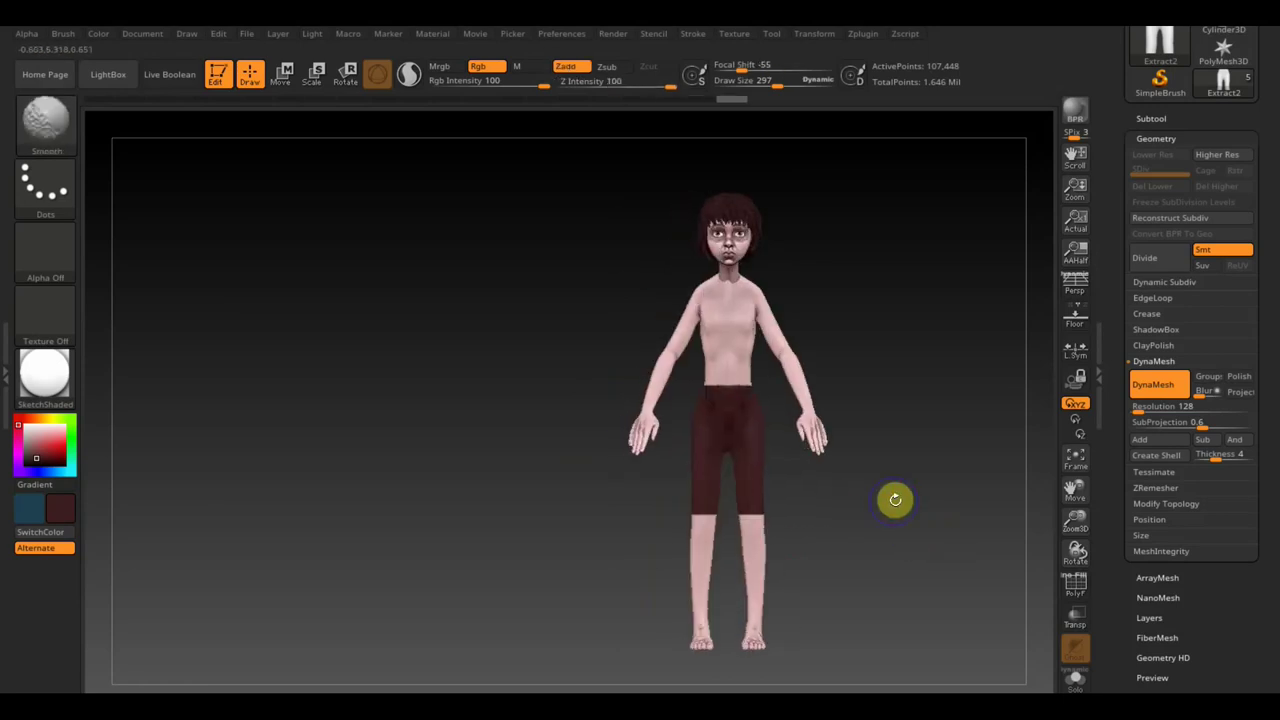
{"action": "key", "text": "shift"}
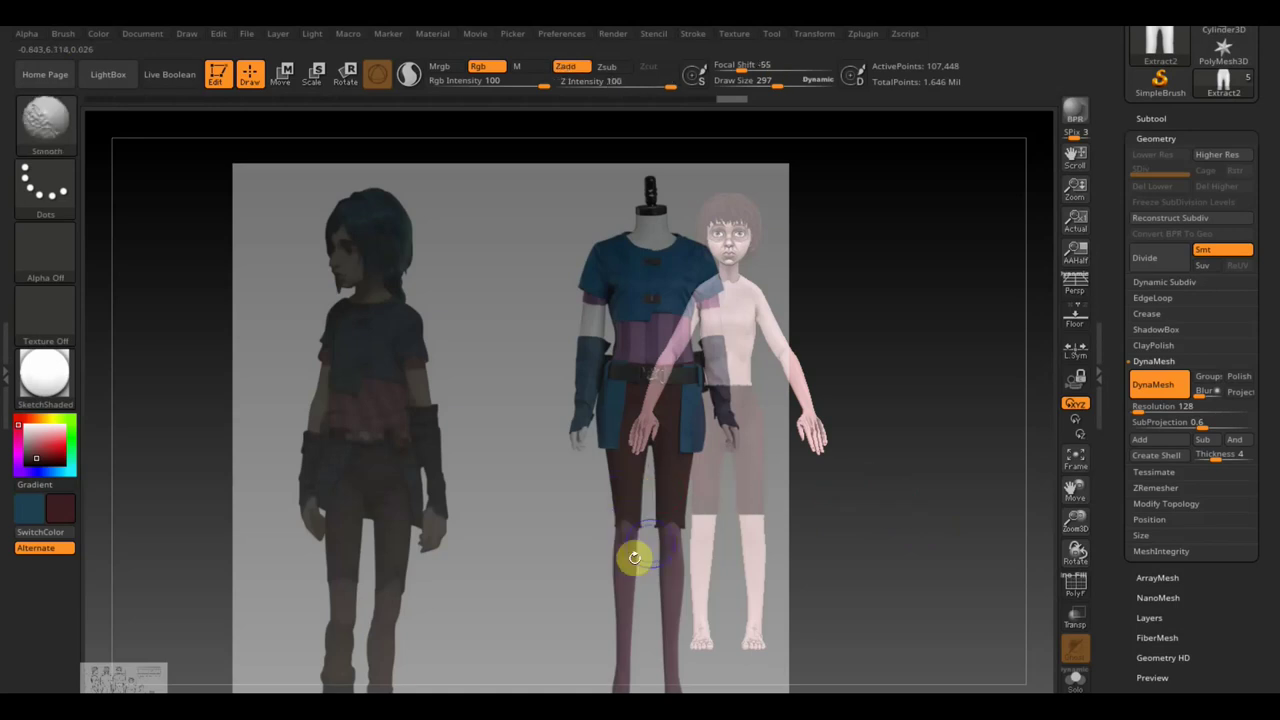
{"action": "left_click_drag", "start_coordinate": [650, 542], "coordinate": [482, 582], "text": "shift"}
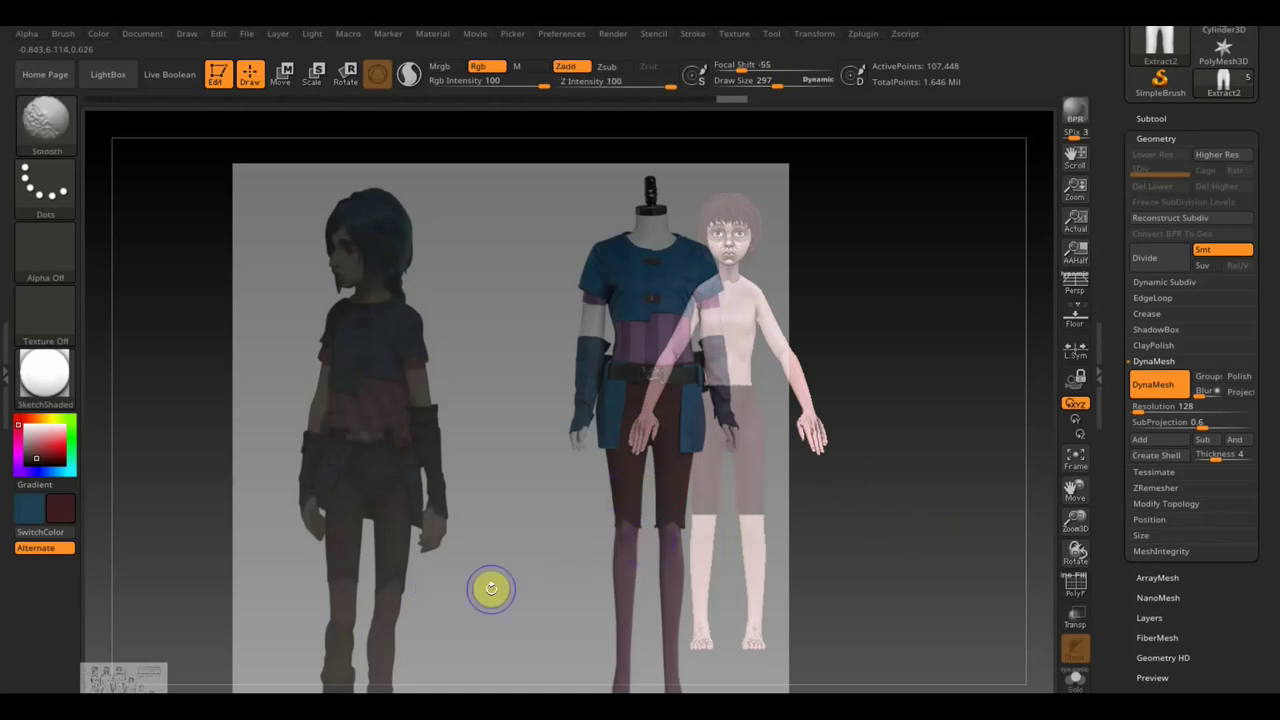
- Hide the reference and try extending the red toward the knee, then undo it and inspect the figure
{"action": "key", "text": "shift+z"}
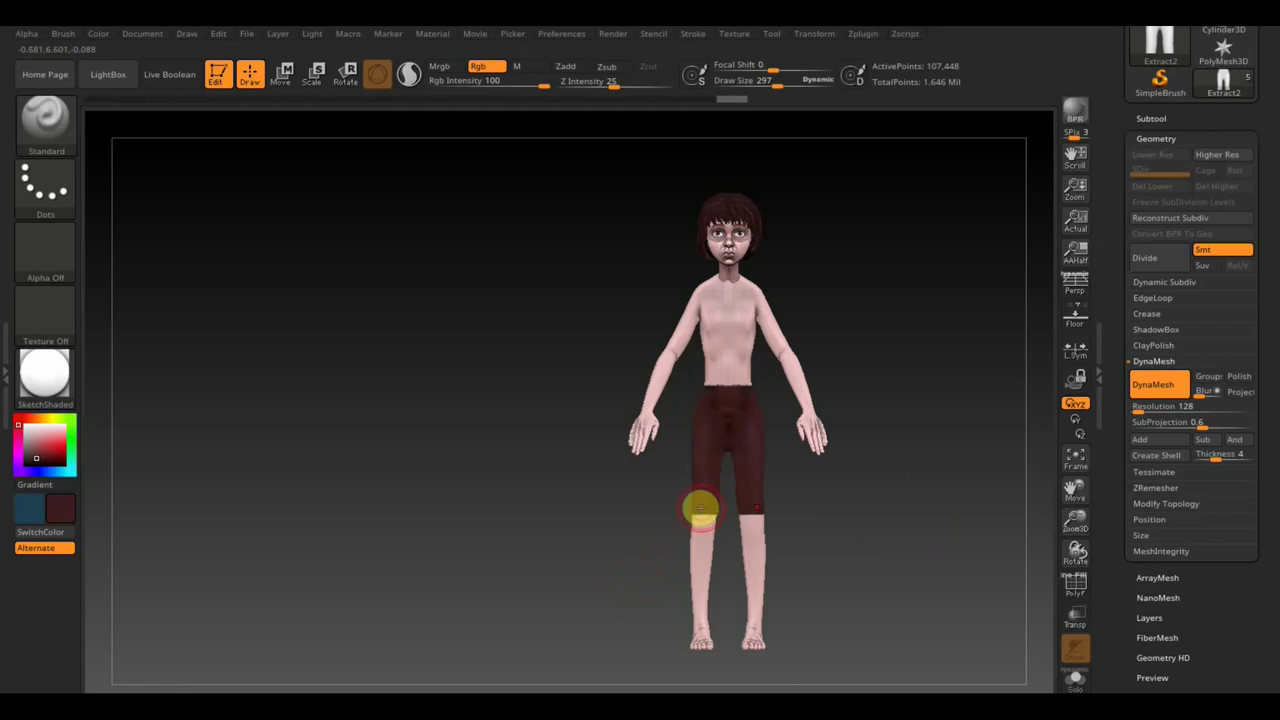
{"action": "mouse_move", "coordinate": [703, 486]}
{"action": "left_mouse_down"}
{"action": "mouse_move", "coordinate": [691, 526]}
{"action": "mouse_move", "coordinate": [713, 524]}
{"action": "left_mouse_up"}
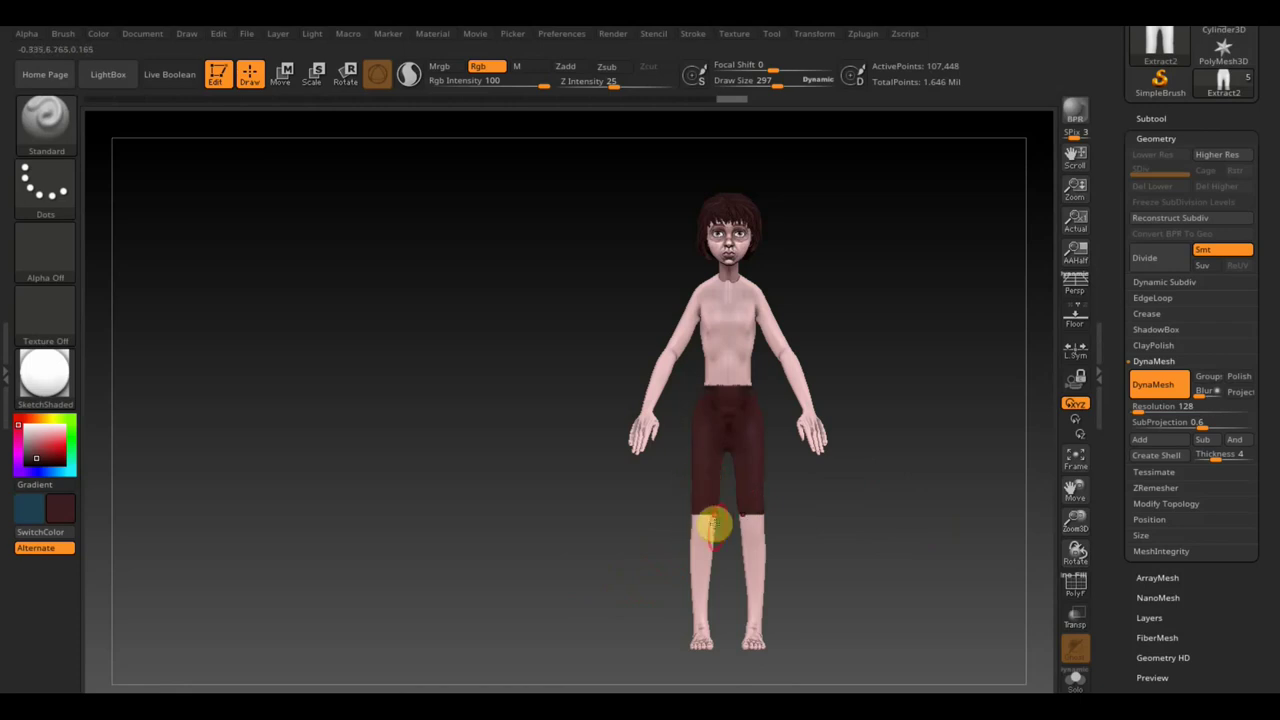
{"action": "key", "text": "ctrl+z"}
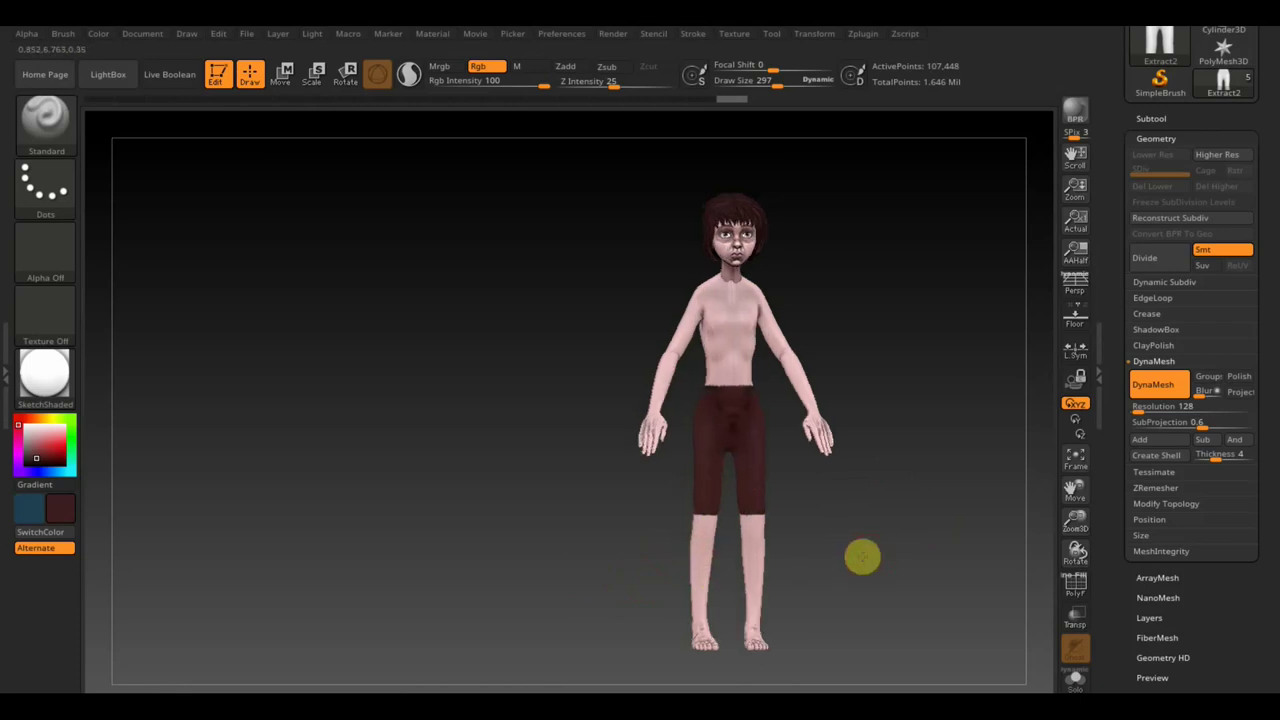
{"action": "mouse_move", "coordinate": [860, 554]}
{"action": "left_mouse_down"}
{"action": "mouse_move", "coordinate": [923, 577]}
{"action": "mouse_move", "coordinate": [940, 569]}
{"action": "mouse_move", "coordinate": [866, 560]}
{"action": "left_mouse_up"}
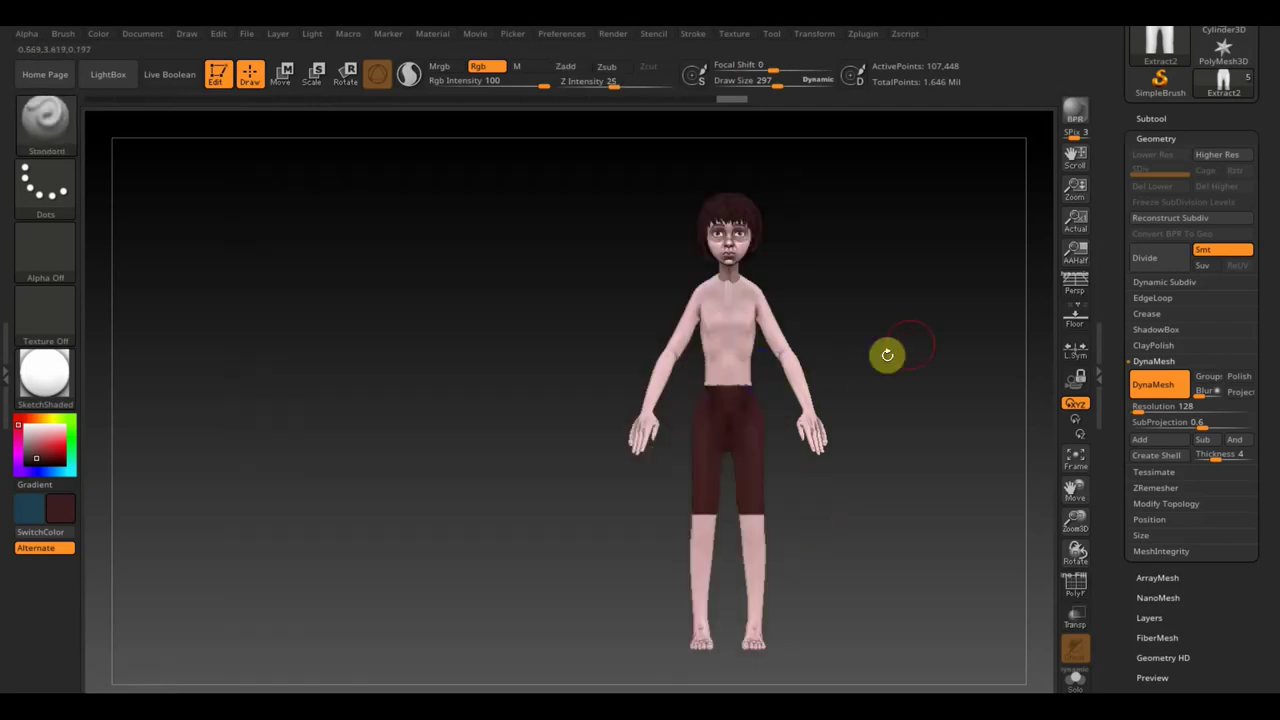
{"action": "mouse_move", "coordinate": [887, 354]}
{"action": "left_mouse_down"}
{"action": "mouse_move", "coordinate": [749, 394]}
{"action": "mouse_move", "coordinate": [777, 451]}
{"action": "mouse_move", "coordinate": [771, 374]}
{"action": "mouse_move", "coordinate": [789, 430]}
{"action": "left_mouse_up"}
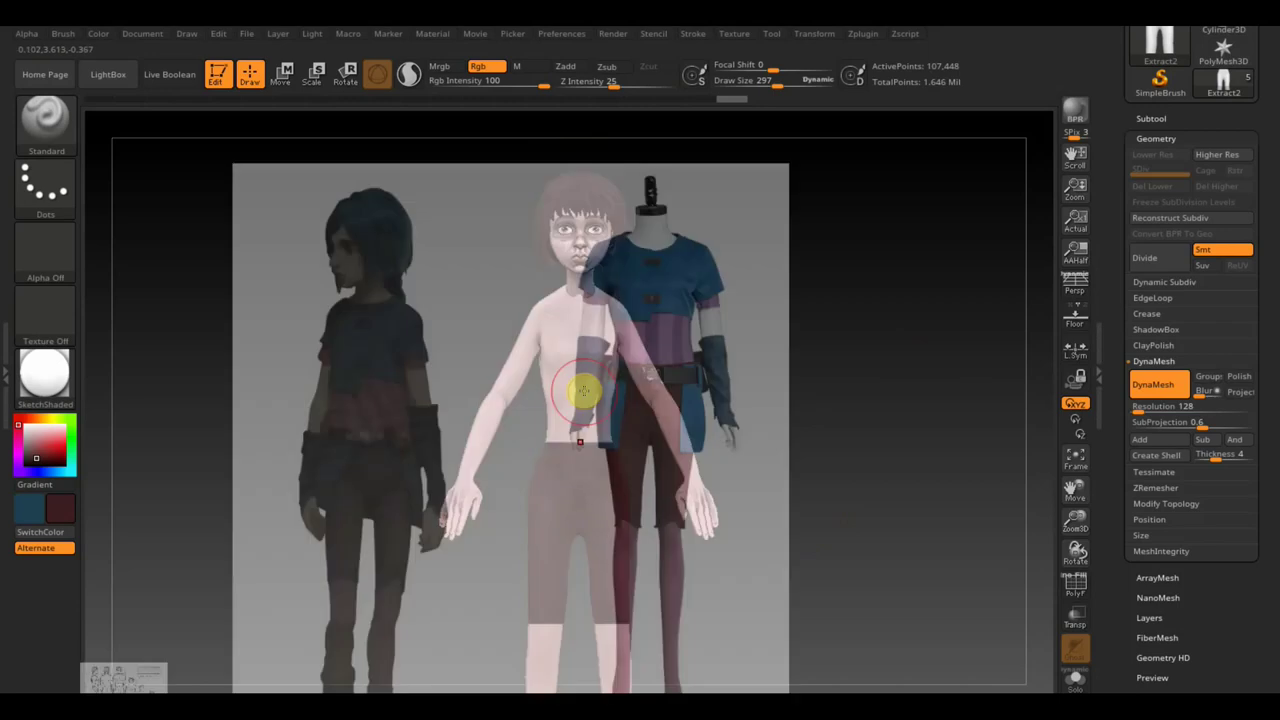
{"action": "key", "text": "ctrl"}
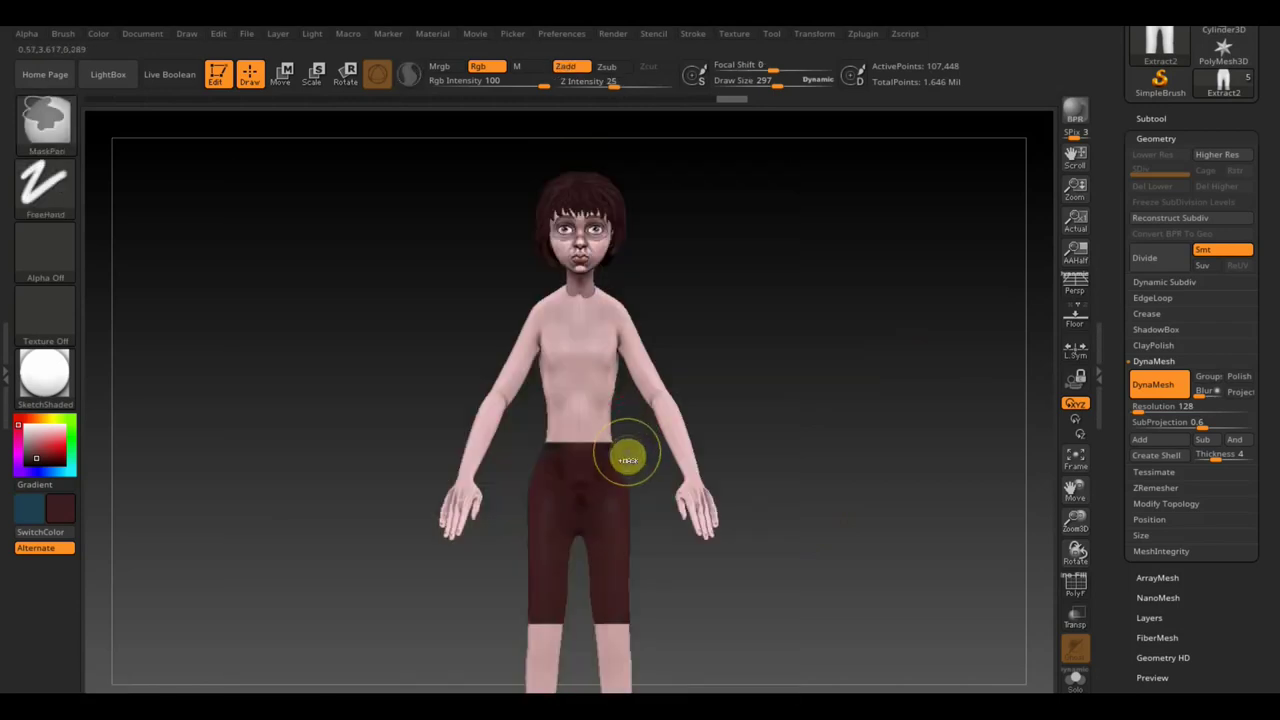
- Drag a rectangular mask over the torso, stretching it up to the shoulder
{"action": "left_click_drag", "start_coordinate": [626, 451], "coordinate": [533, 330], "text": "ctrl"}
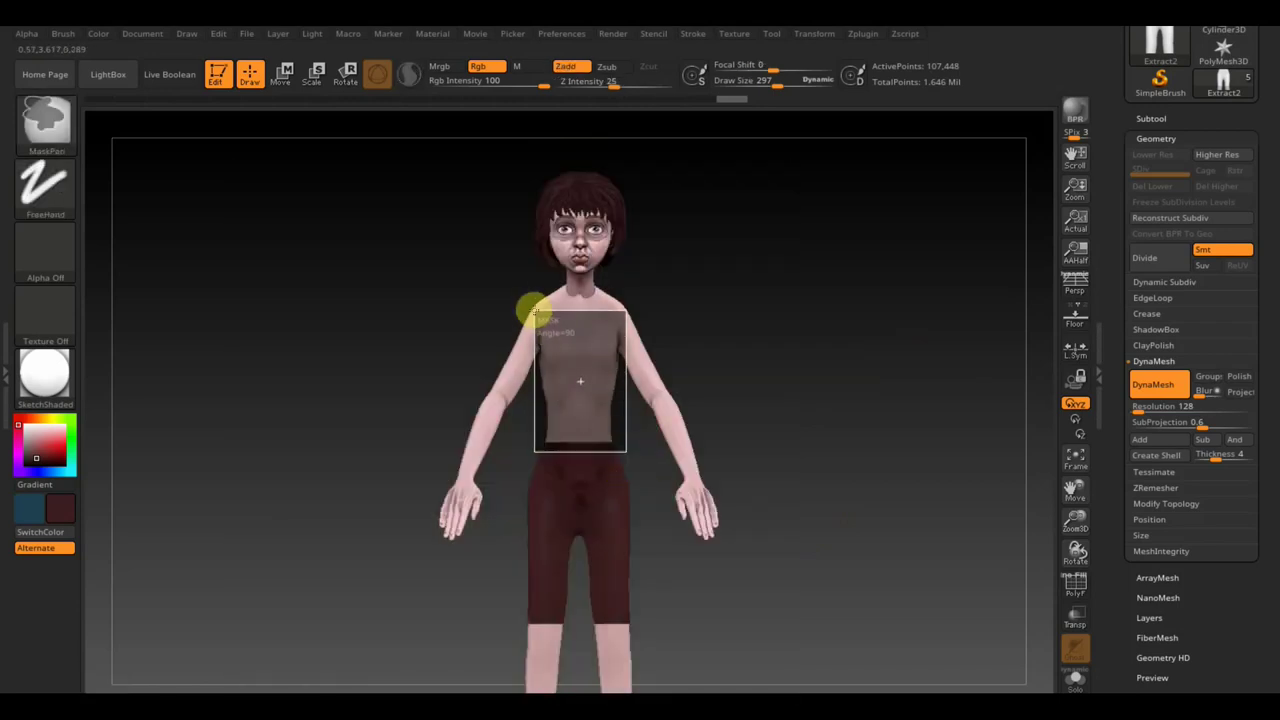
{"action": "left_click_drag", "start_coordinate": [533, 330], "coordinate": [548, 295], "text": "ctrl"}
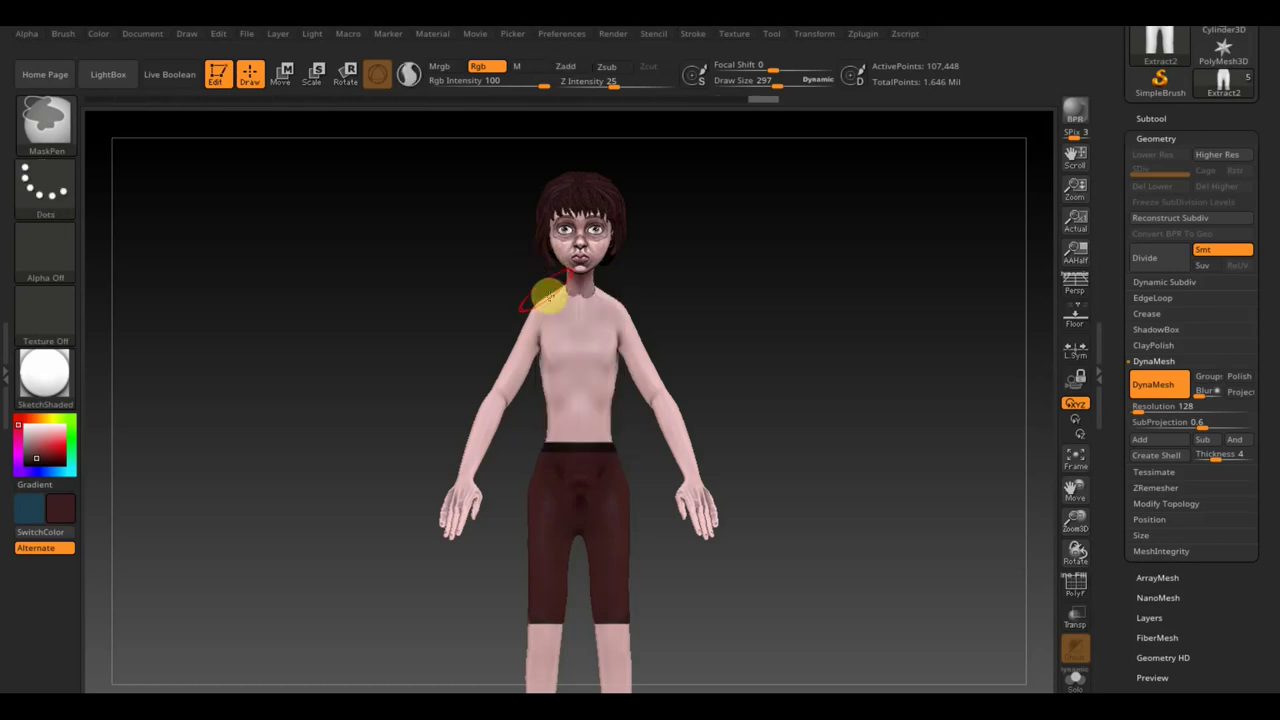
{"action": "key", "text": "ctrl"}
{"action": "key", "text": "ctrl"}
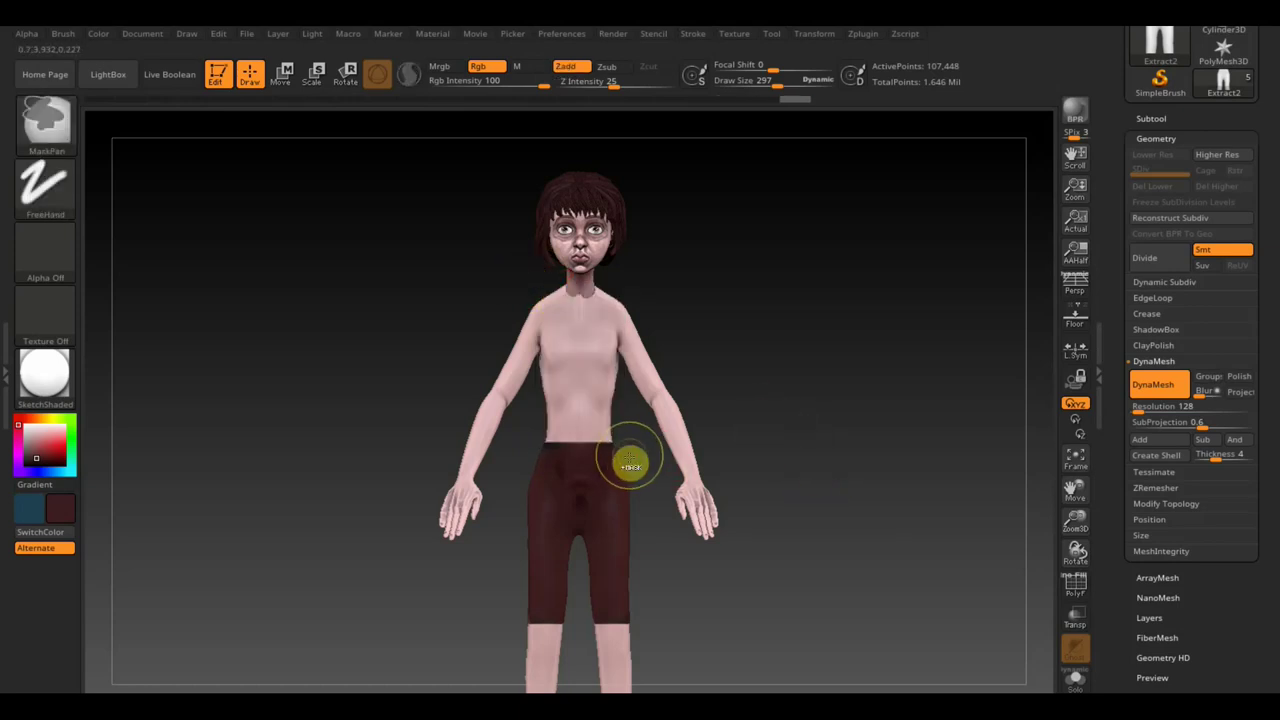
- Make PM3D_Sphere3D1 the active subtool and mask its torso from shoulders to waist
{"action": "left_click", "coordinate": [582, 412], "text": "alt"}
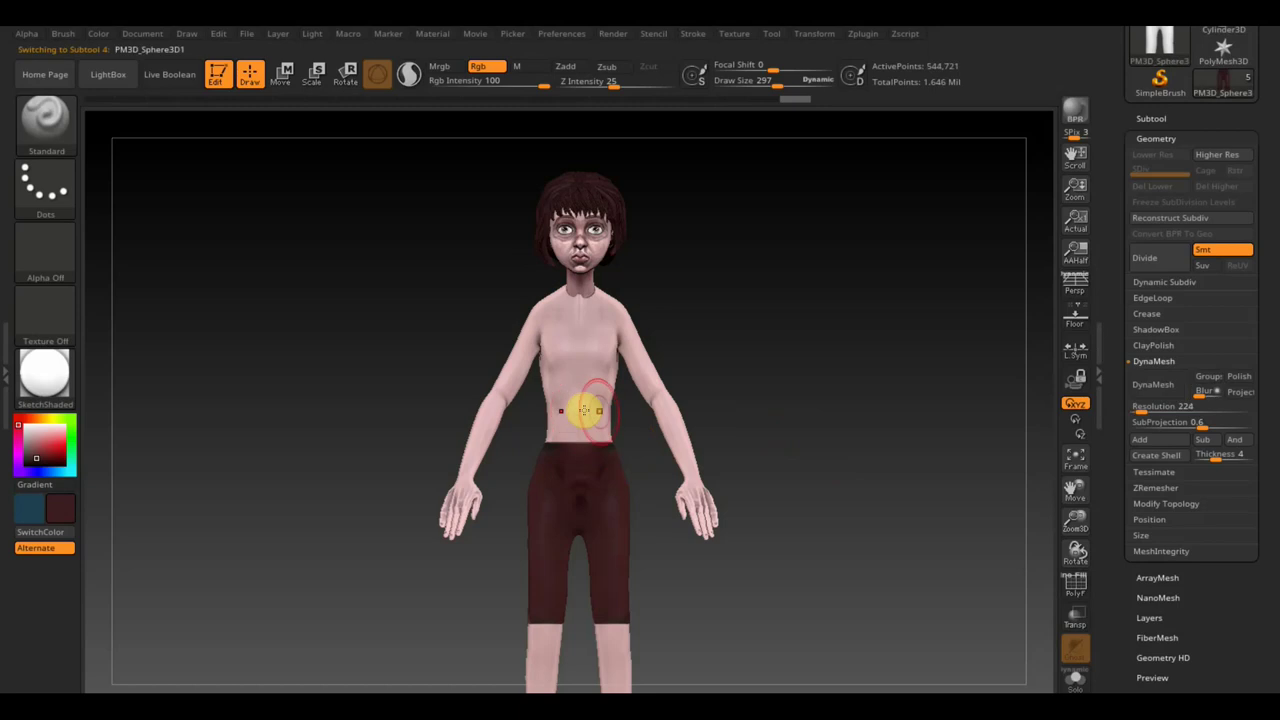
{"action": "left_click", "coordinate": [1151, 118]}
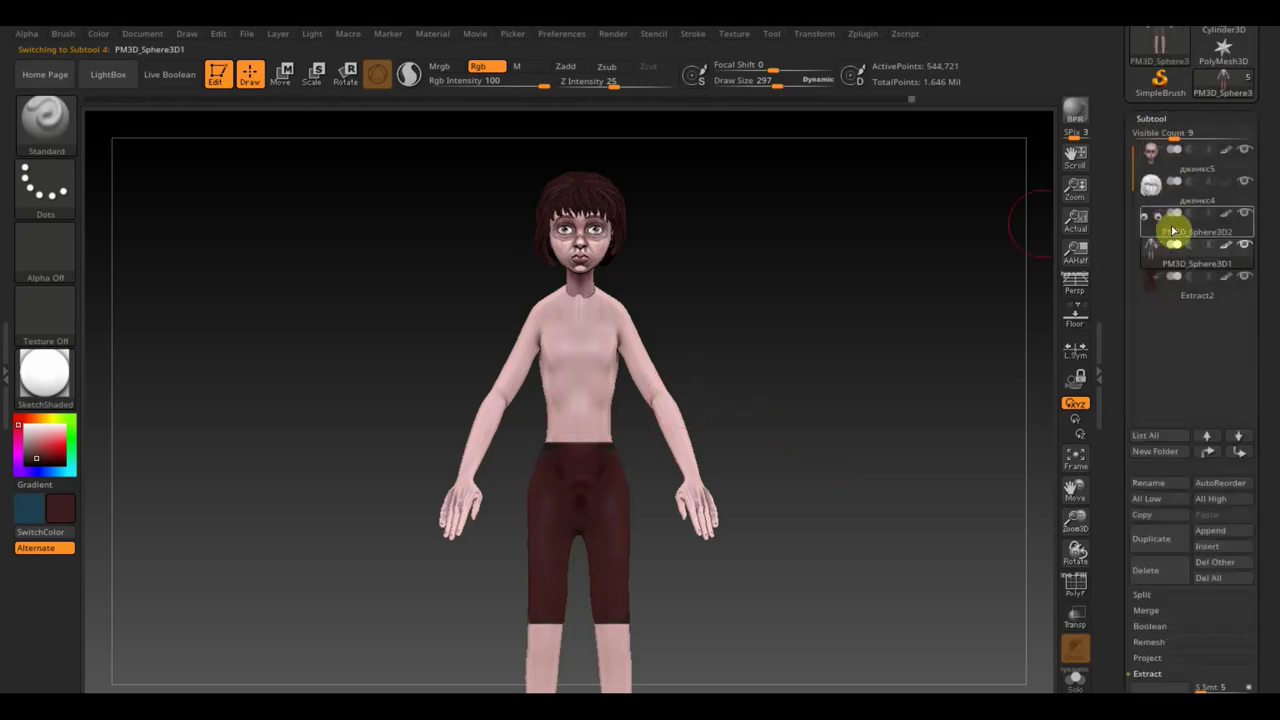
{"action": "key", "text": "ctrl"}
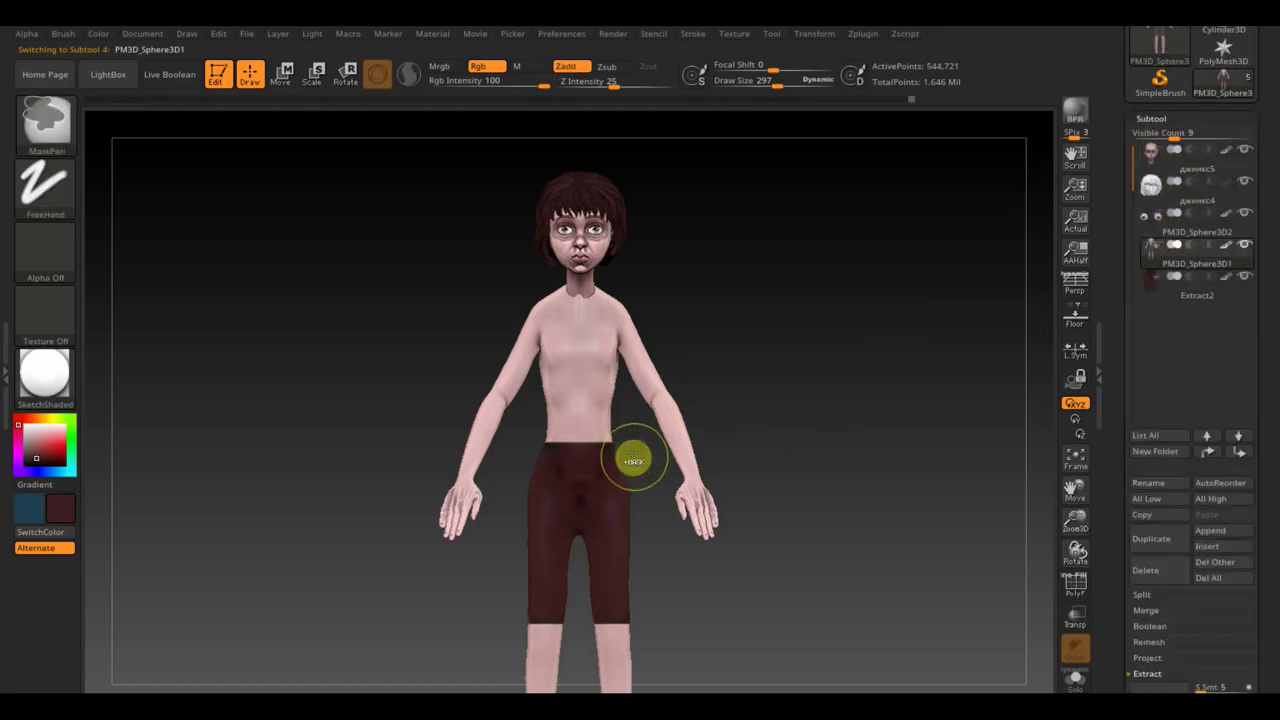
{"action": "key", "text": "ctrl"}
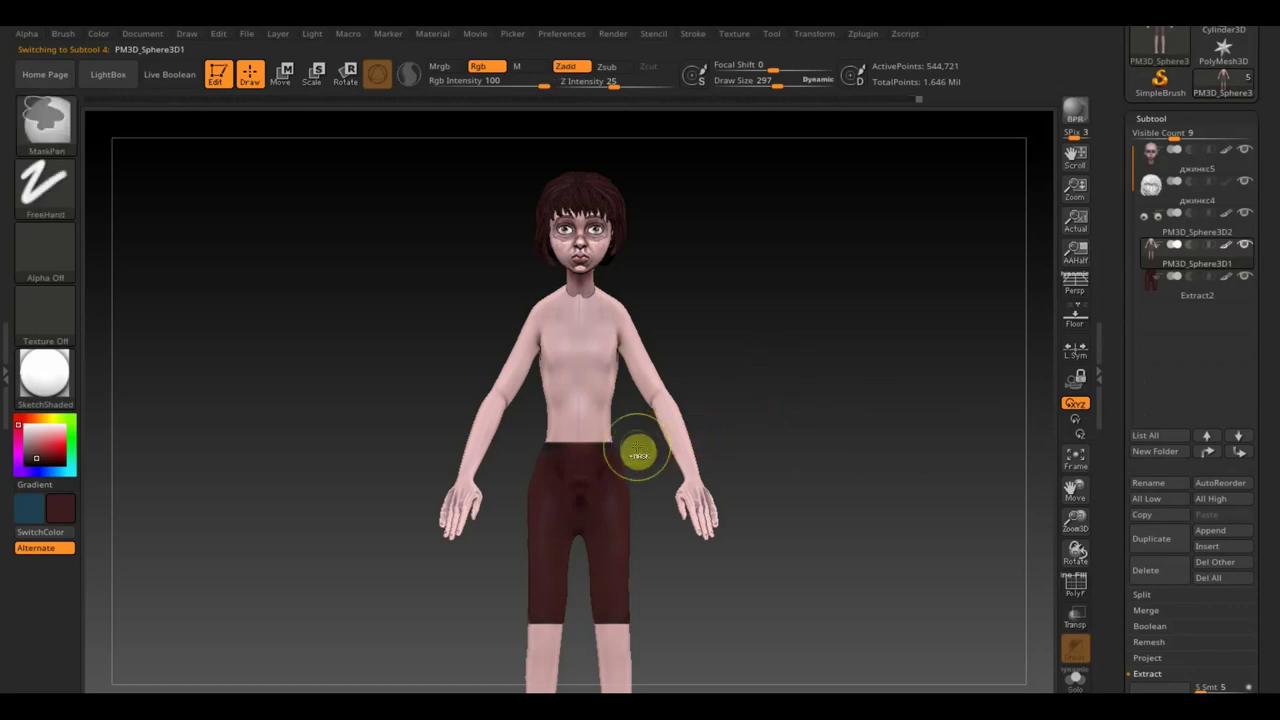
{"action": "left_click_drag", "start_coordinate": [630, 452], "coordinate": [530, 283], "text": "ctrl"}
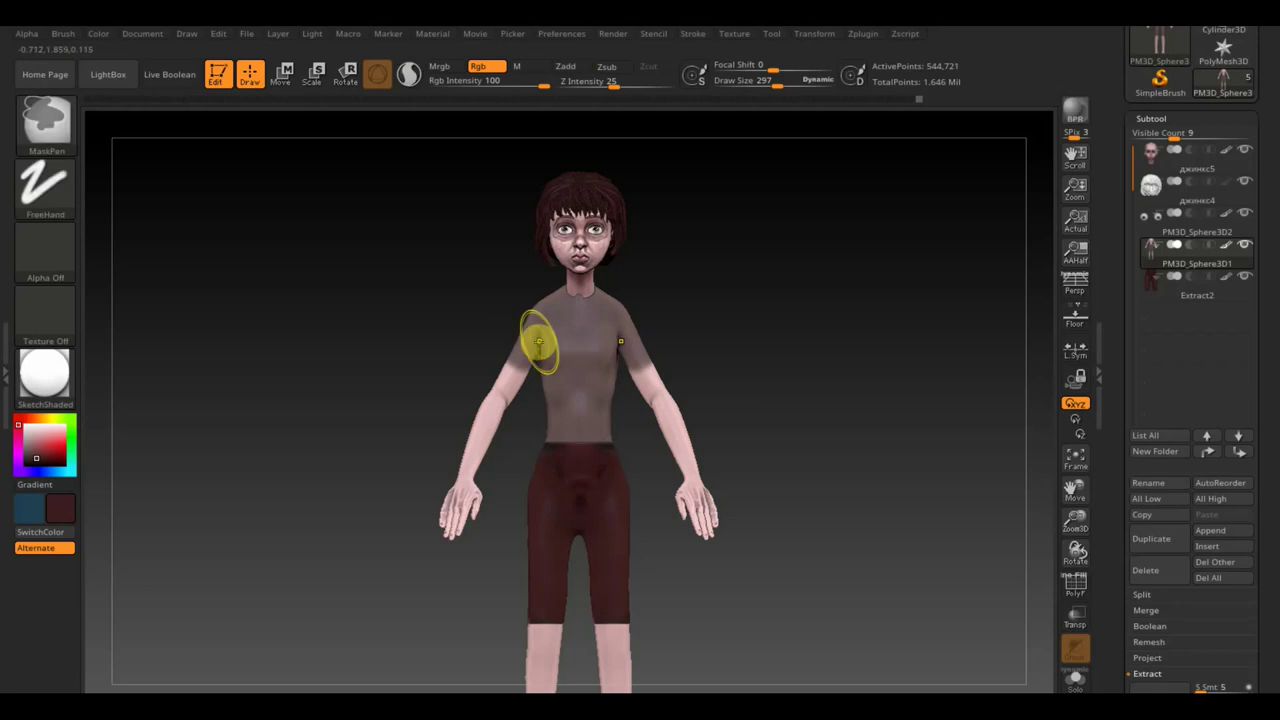
- Toggle the costume reference overlay and reduce Draw Size to 201
{"action": "key", "text": "shift+z"}
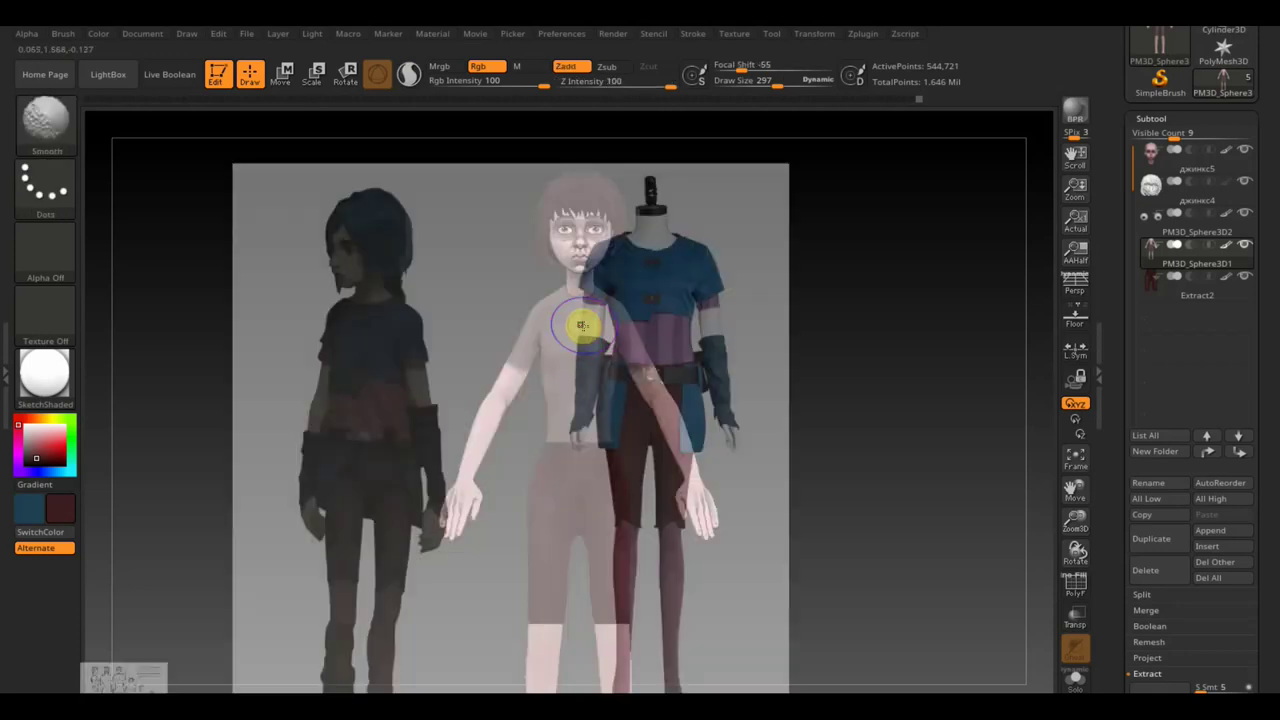
{"action": "key", "text": "shift+z"}
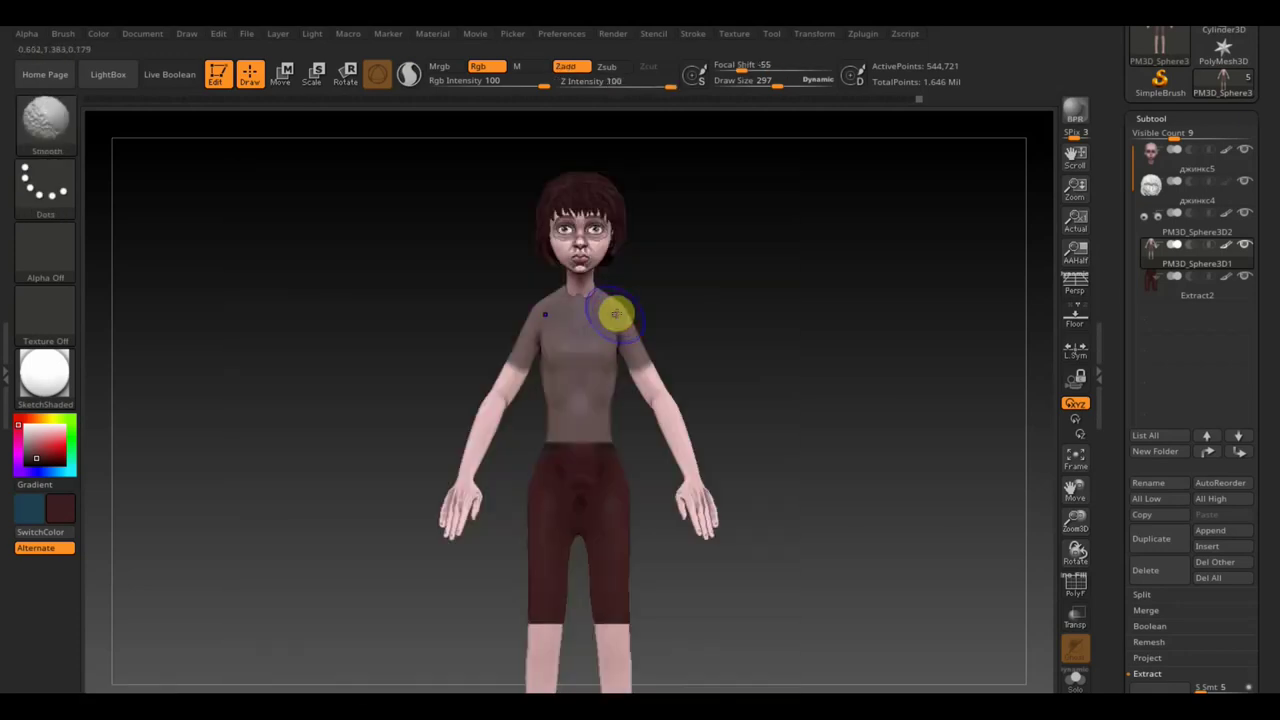
{"action": "key", "text": "shift+z"}
{"action": "key", "text": "shift+z"}
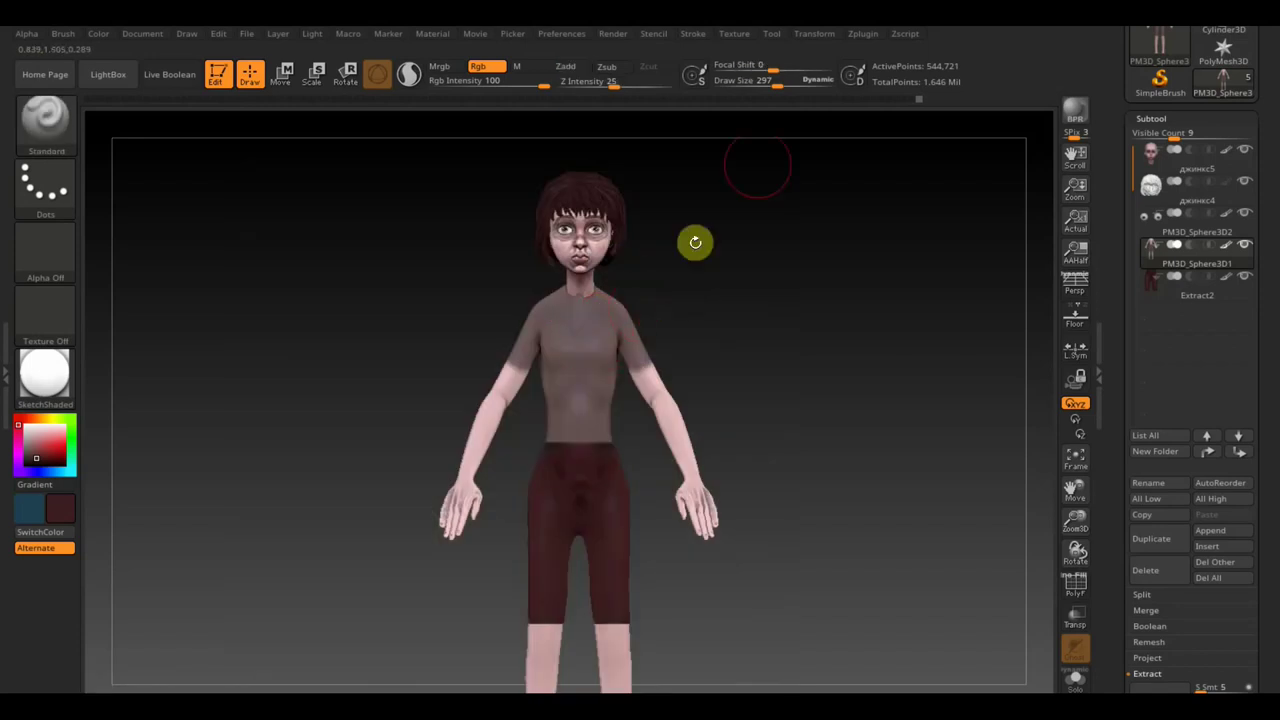
{"action": "left_click_drag", "start_coordinate": [788, 84], "coordinate": [766, 84]}
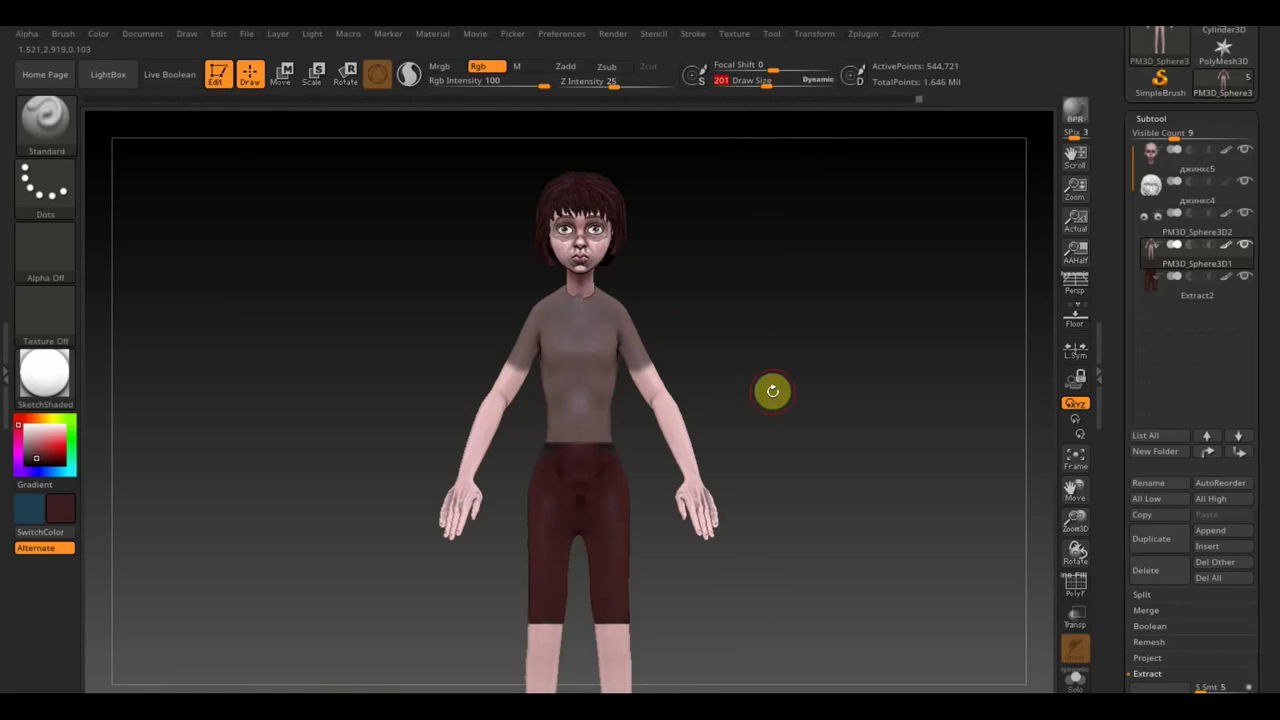
- Compare the masked shirt area against the reference, zooming out and back in
{"action": "key", "text": "shift+z"}
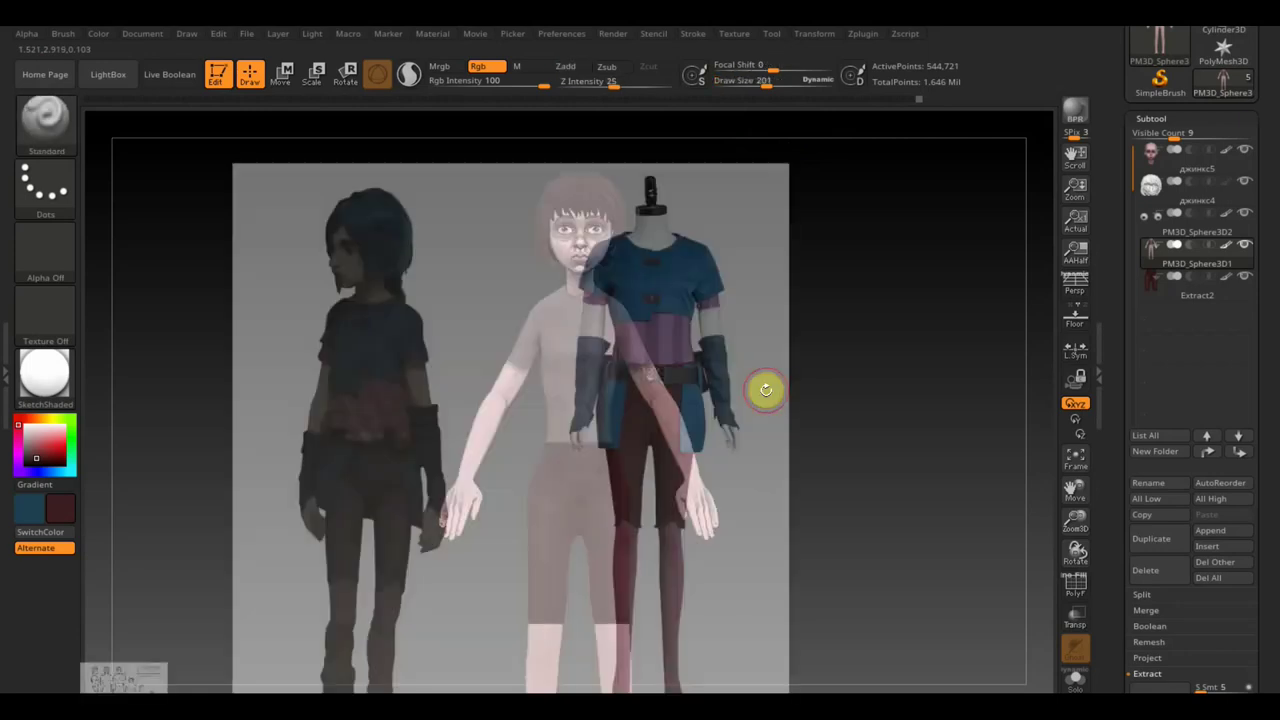
{"action": "key", "text": "shift+z"}
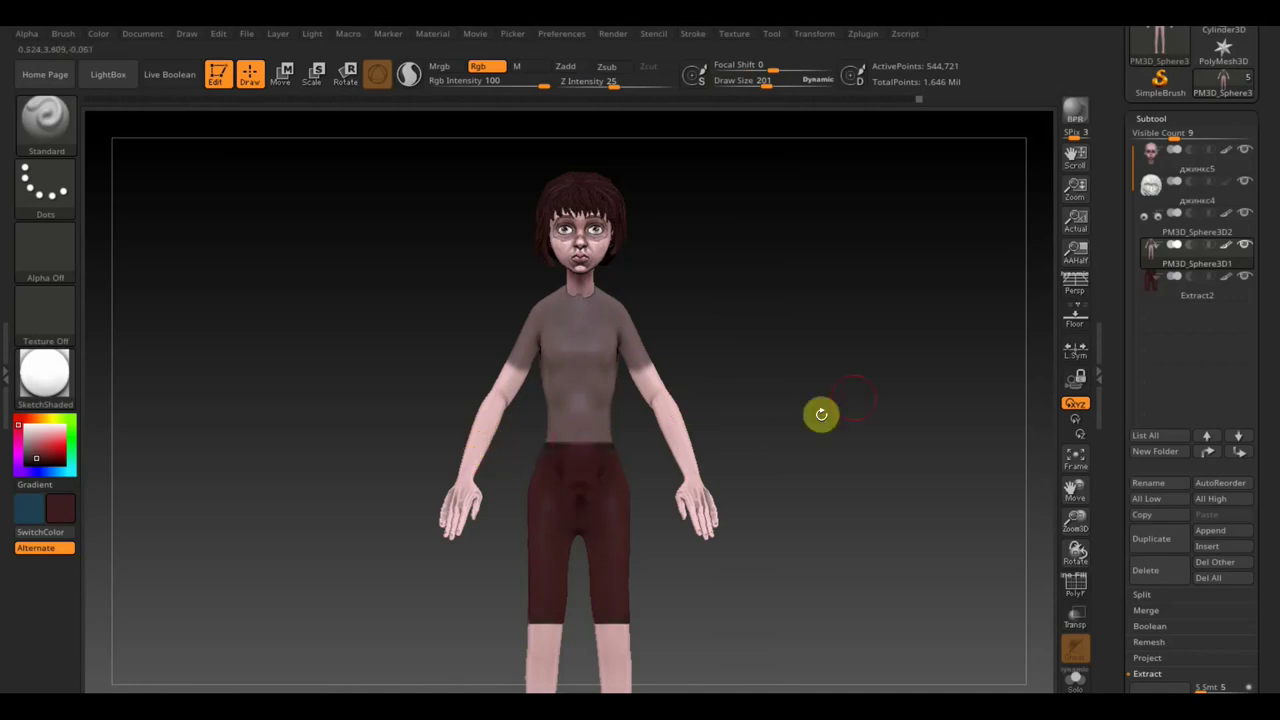
{"action": "left_click_drag", "start_coordinate": [797, 424], "coordinate": [791, 371], "text": "alt"}
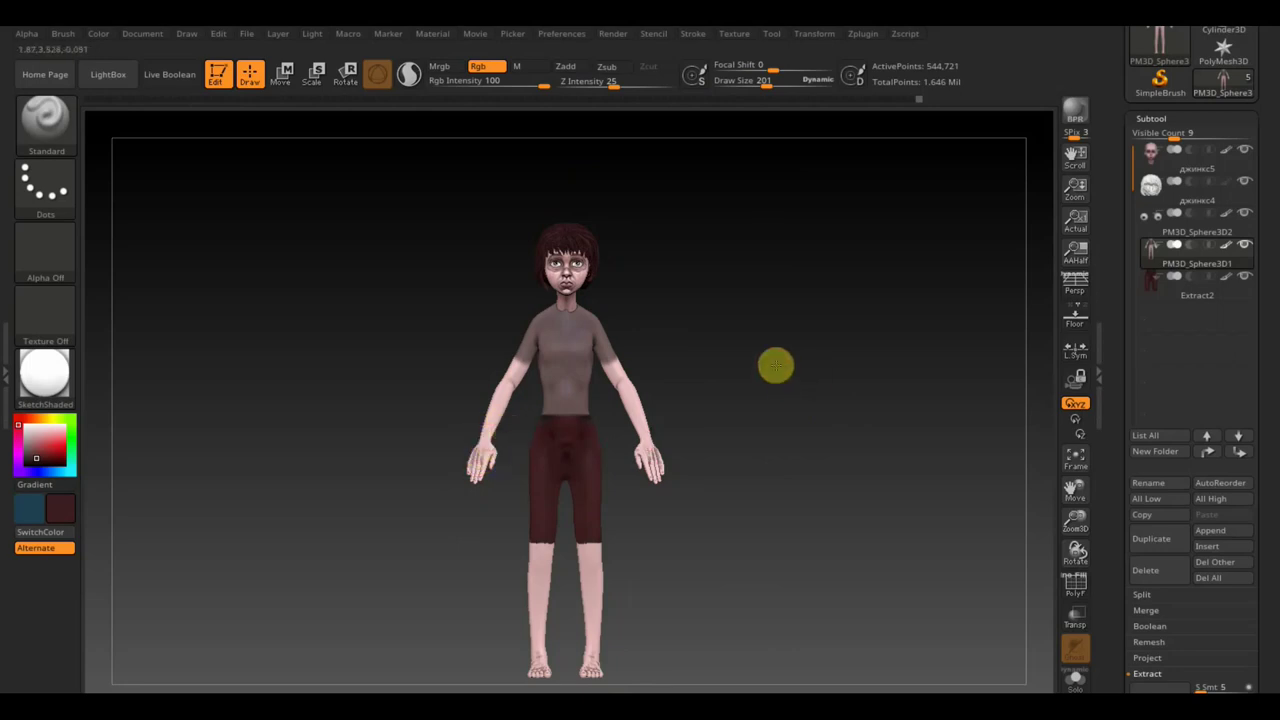
{"action": "mouse_move", "coordinate": [774, 363]}
{"action": "left_mouse_down", "text": "alt"}
{"action": "mouse_move", "coordinate": [800, 426]}
{"action": "mouse_move", "coordinate": [777, 387]}
{"action": "left_mouse_up", "text": "alt"}
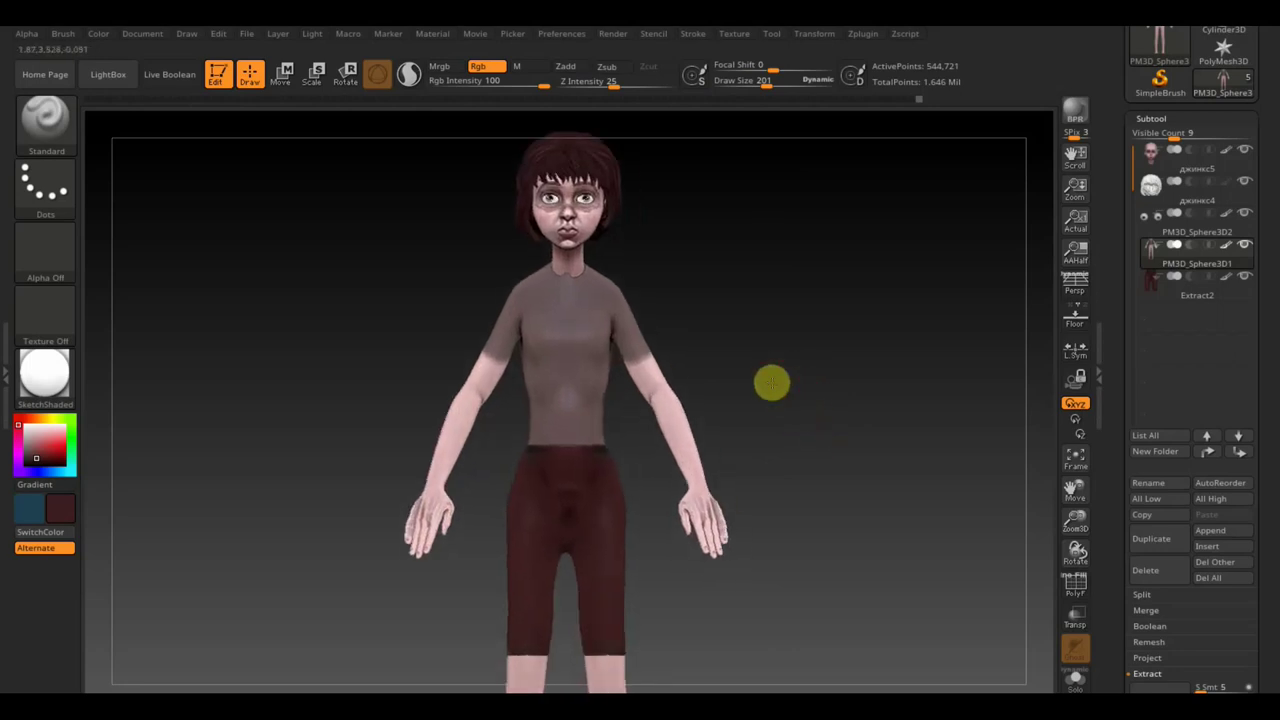
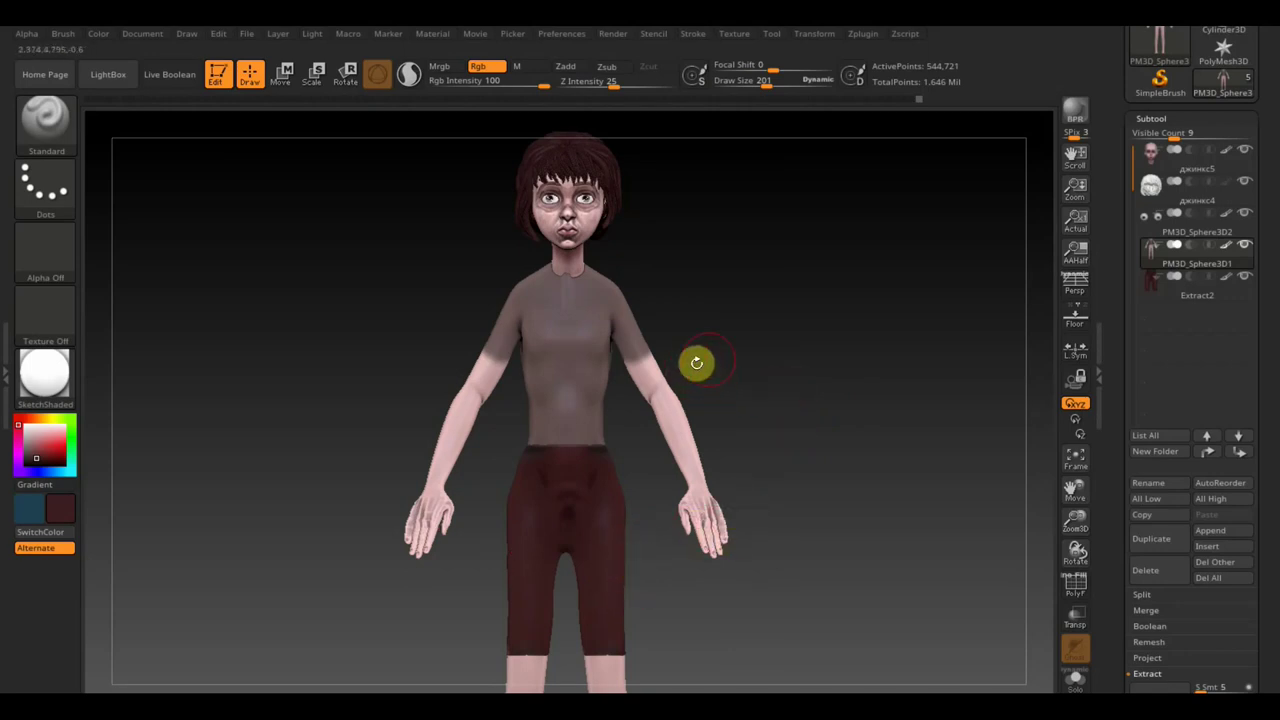
- Mask the body's torso with a lasso mask stroke
{"action": "key", "text": "ctrl"}
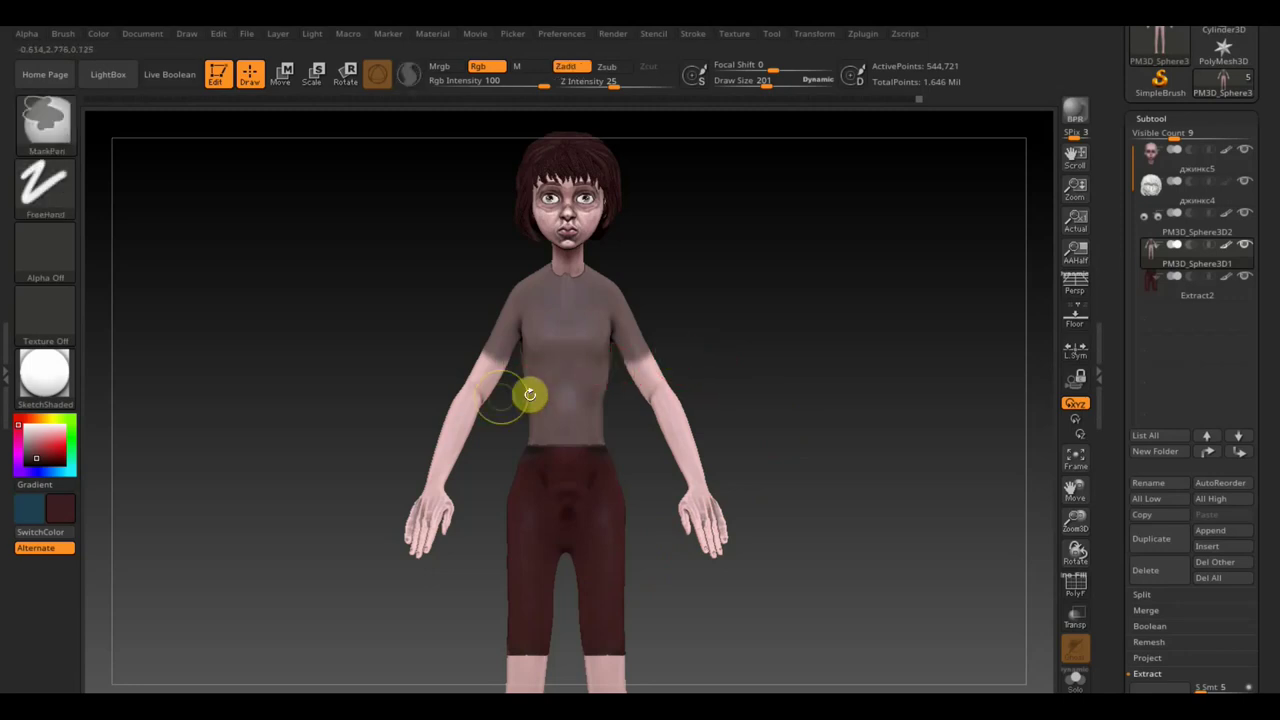
{"action": "left_click", "coordinate": [58, 204]}
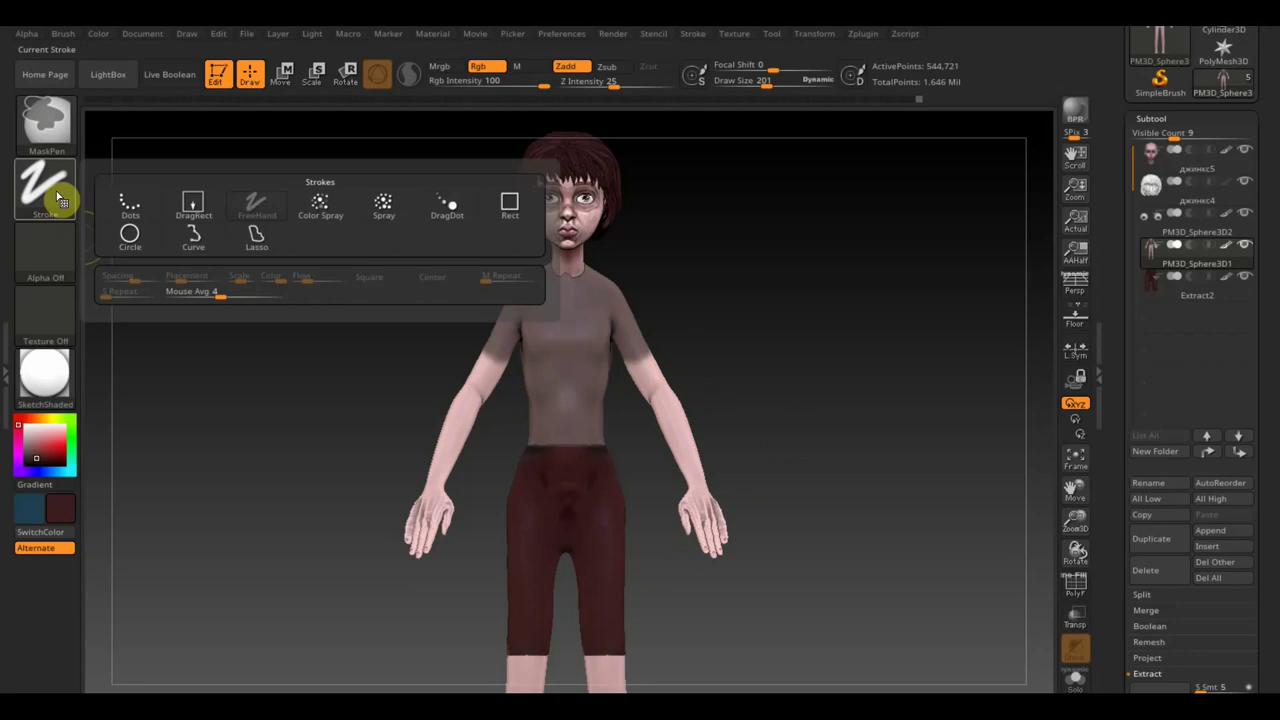
{"action": "left_click", "coordinate": [256, 237]}
{"action": "mouse_move", "coordinate": [322, 490]}
{"action": "left_mouse_down", "text": "ctrl"}
{"action": "mouse_move", "coordinate": [503, 411]}
{"action": "mouse_move", "coordinate": [375, 313]}
{"action": "left_mouse_up", "text": "ctrl"}
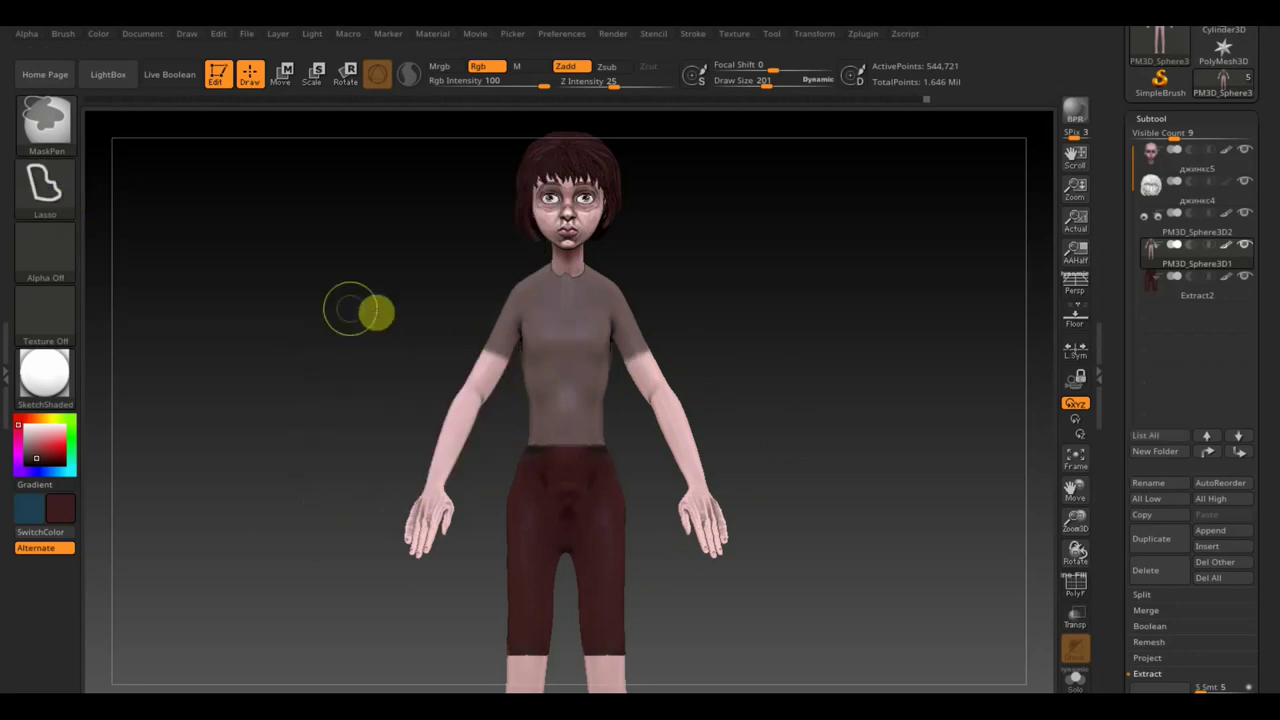
{"action": "key", "text": "ctrl+shift+c"}
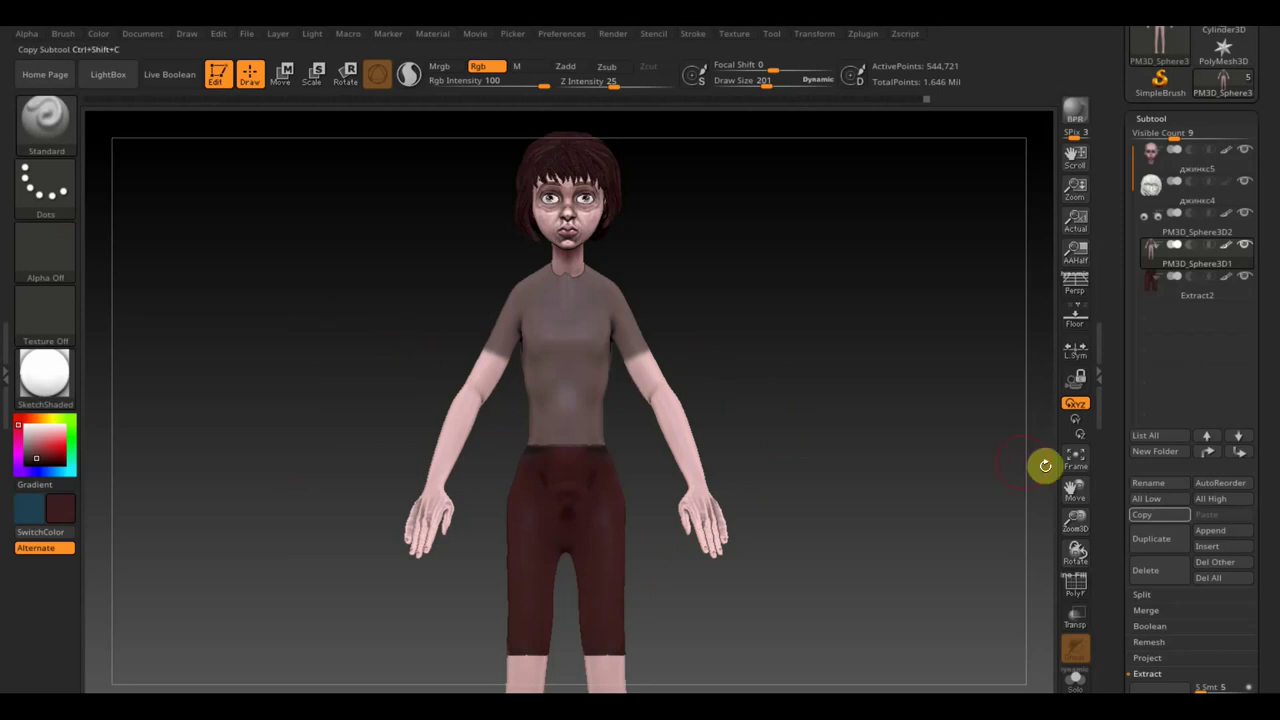
- Extract the masked torso as a new shirt subtool, Extract3, and inflate it slightly
{"action": "left_click_drag", "start_coordinate": [1271, 651], "coordinate": [1271, 585]}
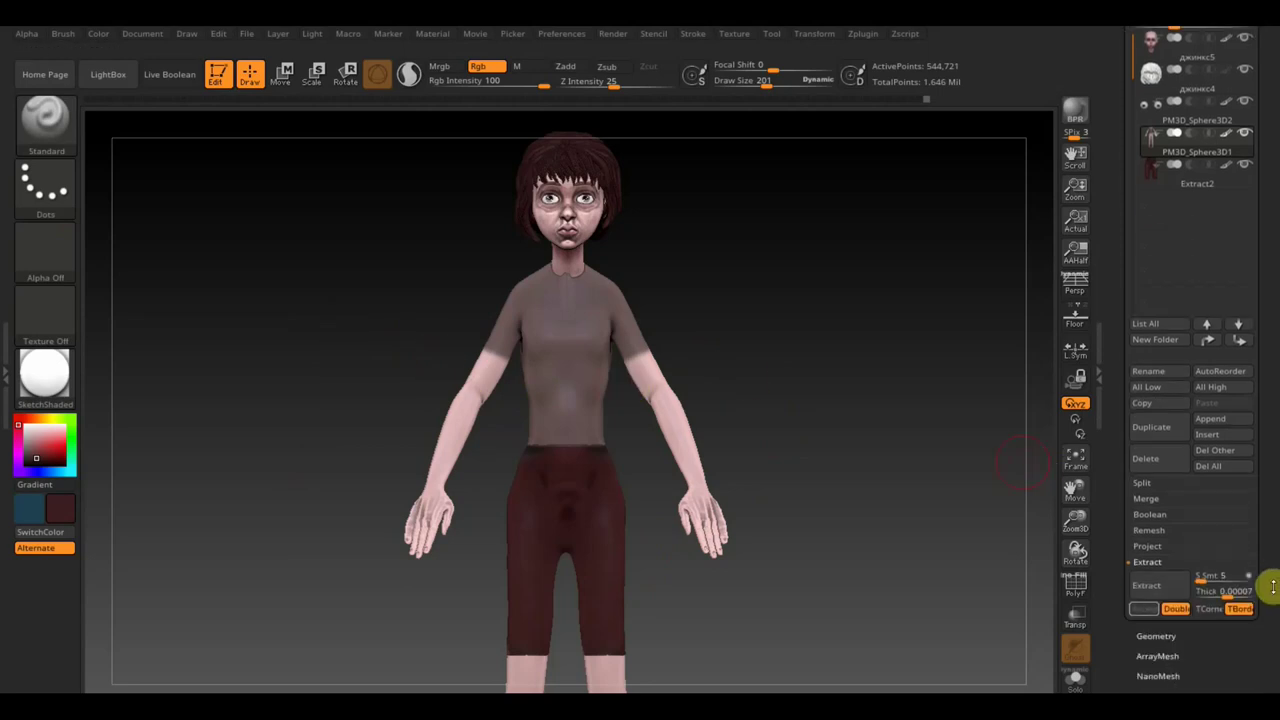
{"action": "left_click", "coordinate": [1153, 590]}
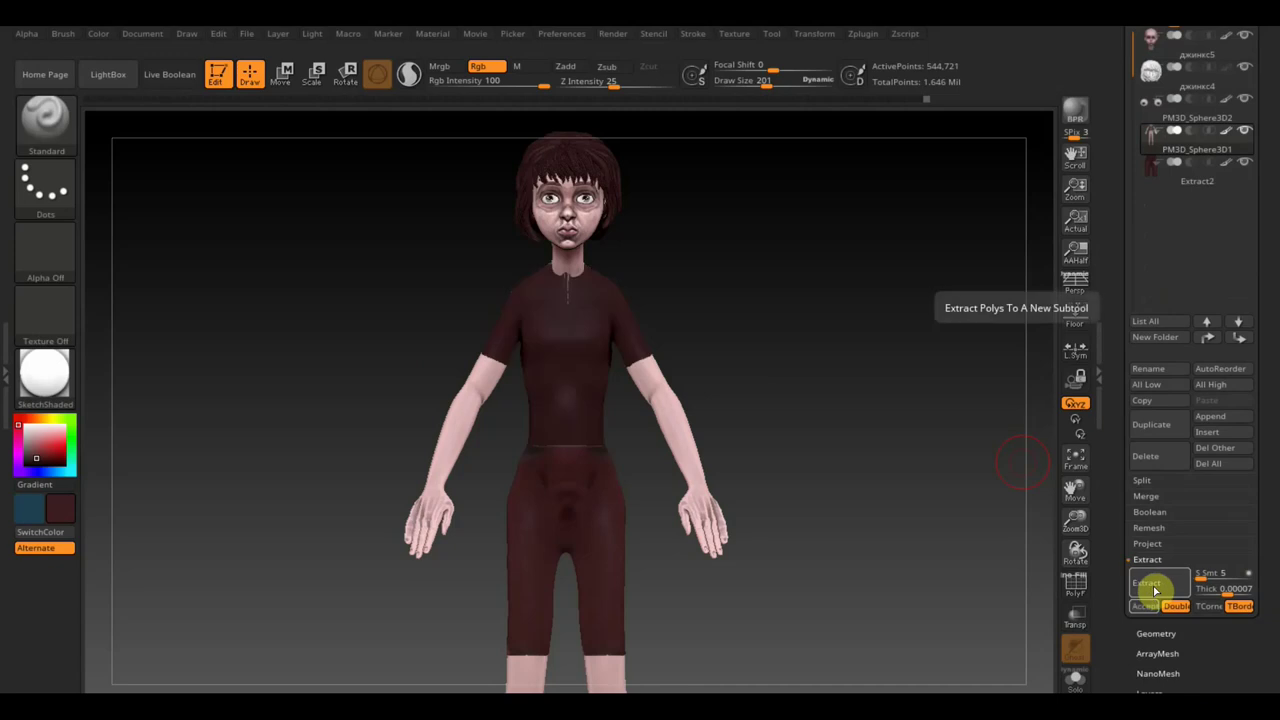
{"action": "left_click", "coordinate": [1145, 606]}
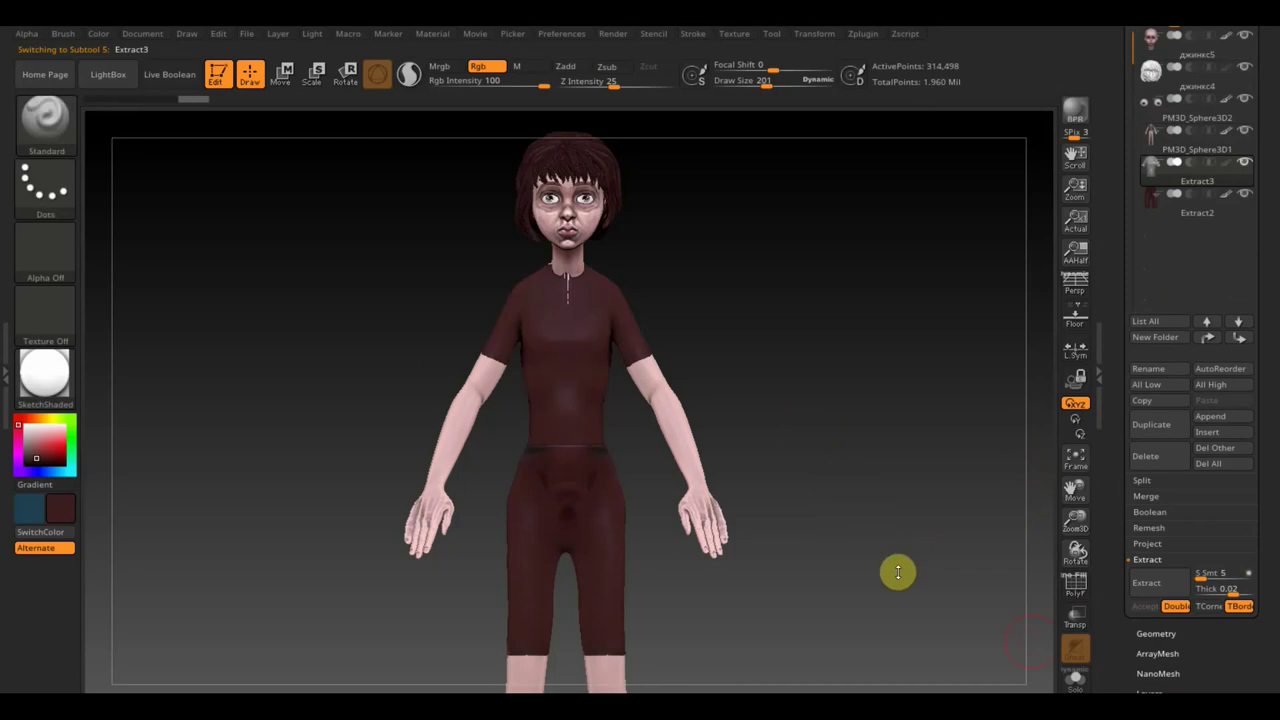
{"action": "left_click_drag", "start_coordinate": [1248, 663], "coordinate": [1258, 565]}
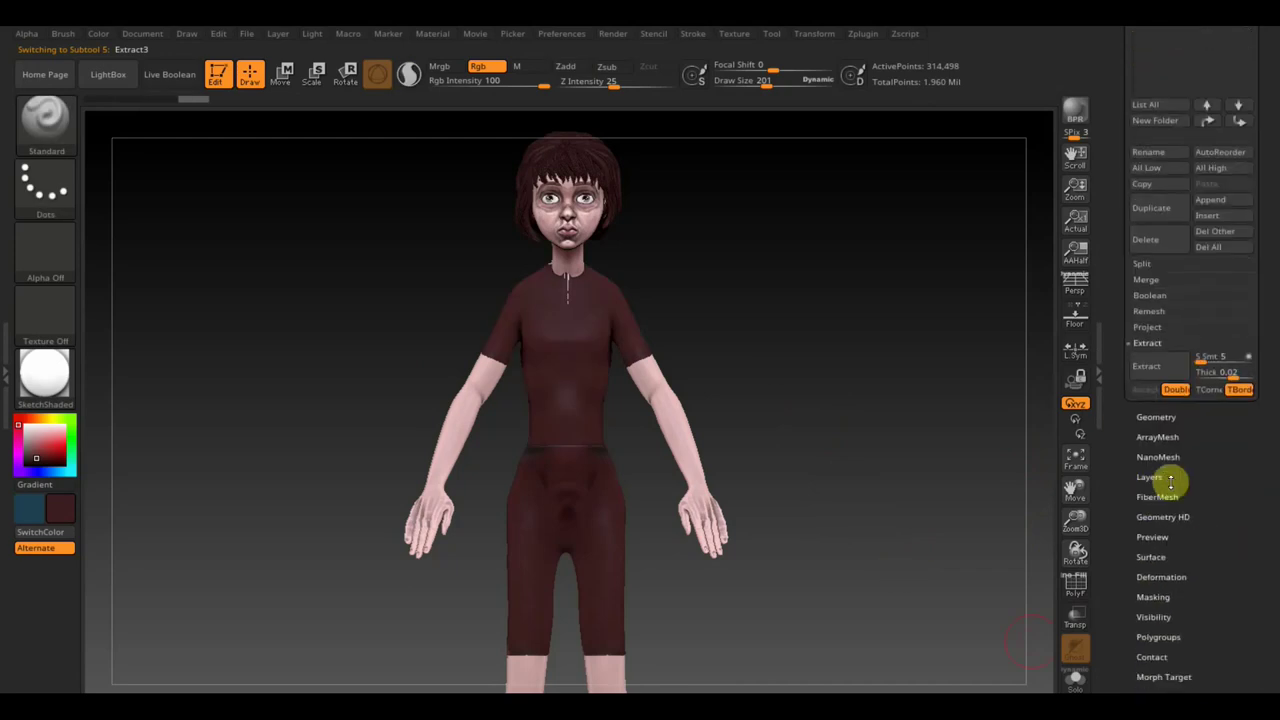
{"action": "left_click", "coordinate": [1187, 576]}
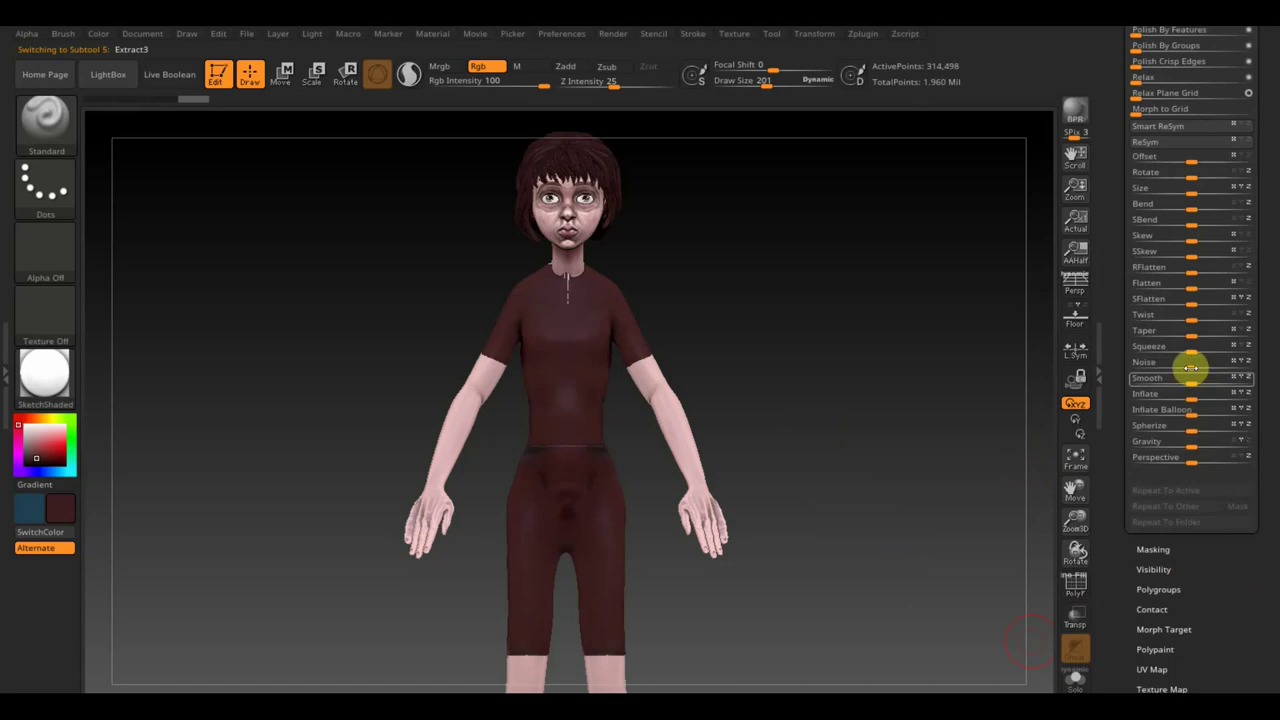
{"action": "left_click_drag", "start_coordinate": [1191, 390], "coordinate": [1272, 320]}
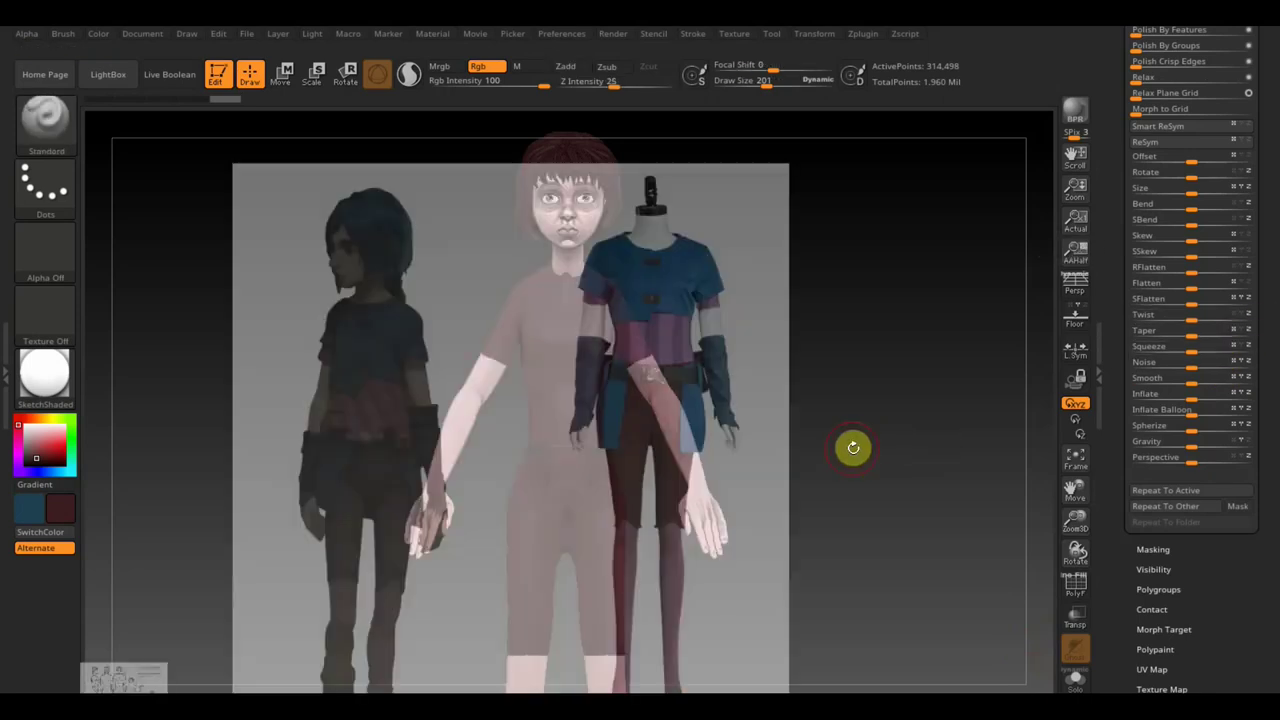
- Compare the shirt against the reference image, then expand the Geometry and Subtool panels
{"action": "key", "text": "shift+z"}
{"action": "key", "text": "shift+z"}
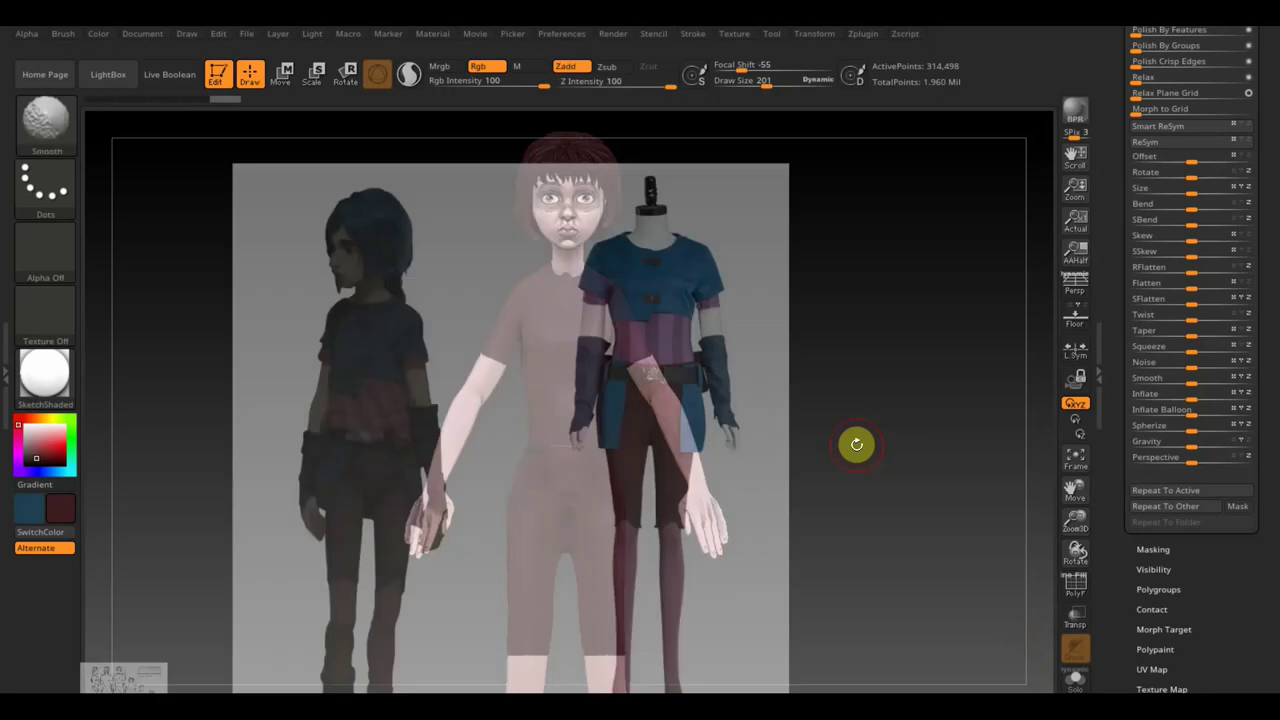
{"action": "key", "text": "shift+z"}
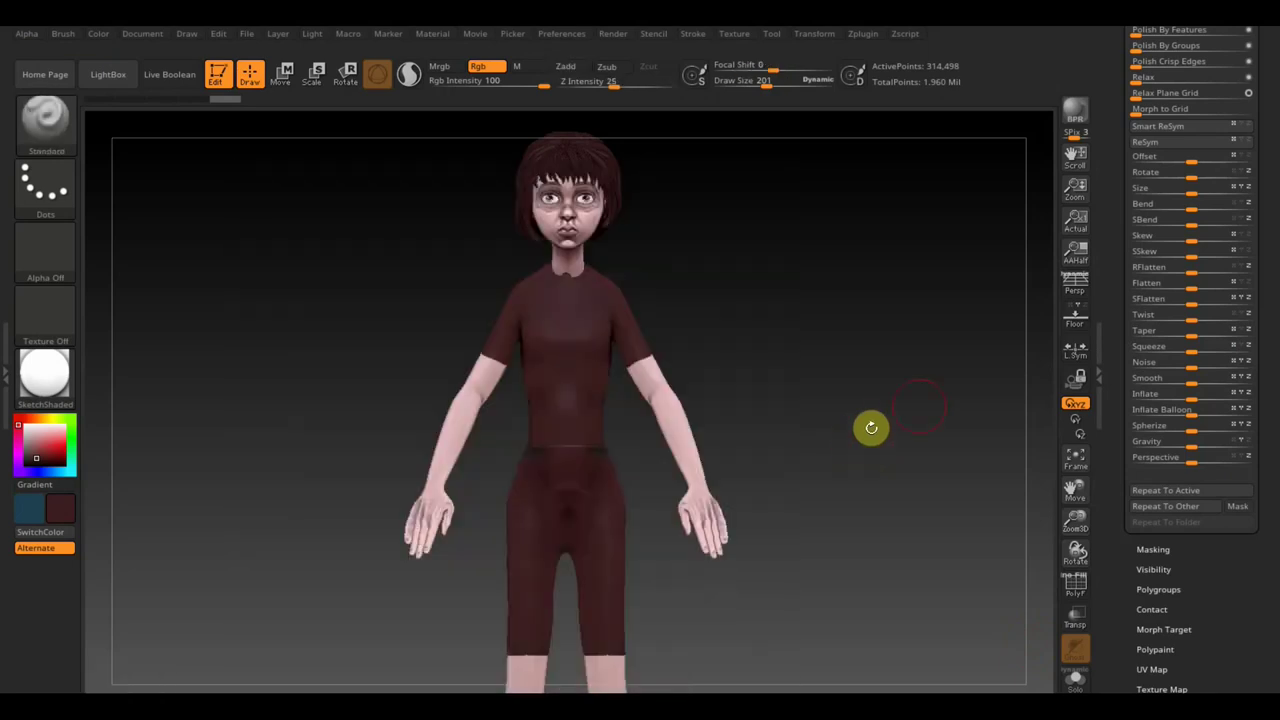
{"action": "scroll", "coordinate": [1220, 180], "scroll_direction": "up", "scroll_amount": 5}
{"action": "scroll", "coordinate": [1226, 209], "scroll_direction": "up", "scroll_amount": 2}
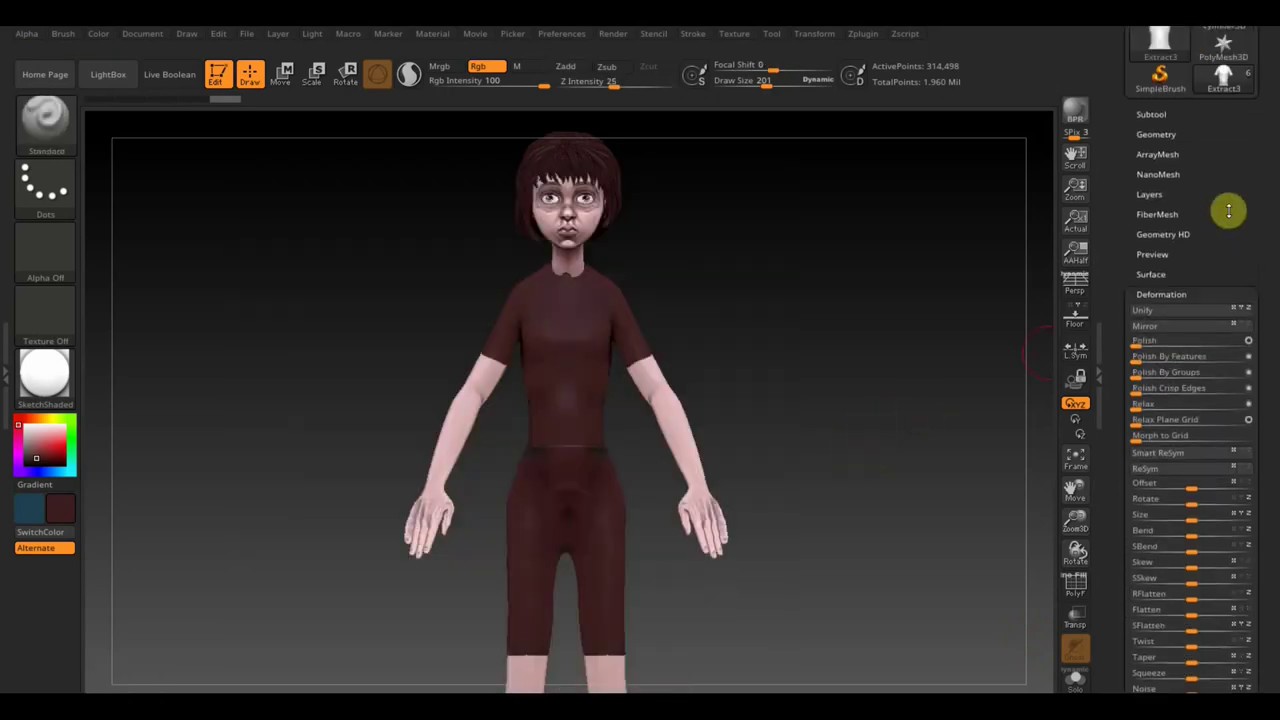
{"action": "scroll", "coordinate": [1176, 162], "scroll_direction": "up", "scroll_amount": 1}
{"action": "left_click", "coordinate": [1160, 147]}
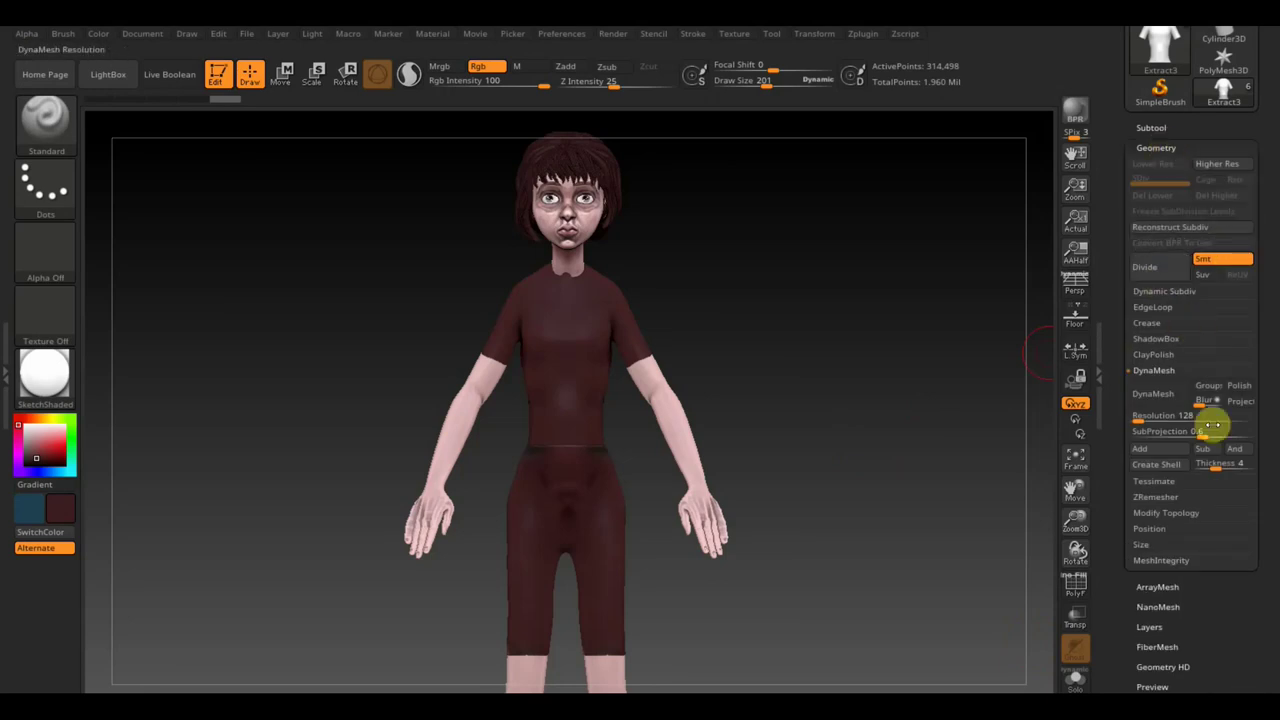
{"action": "left_click", "coordinate": [1162, 124]}
- Delete Extract3, select PM3D_Sphere3D1, and rework the lasso mask around the neck
{"action": "left_click", "coordinate": [1155, 583]}
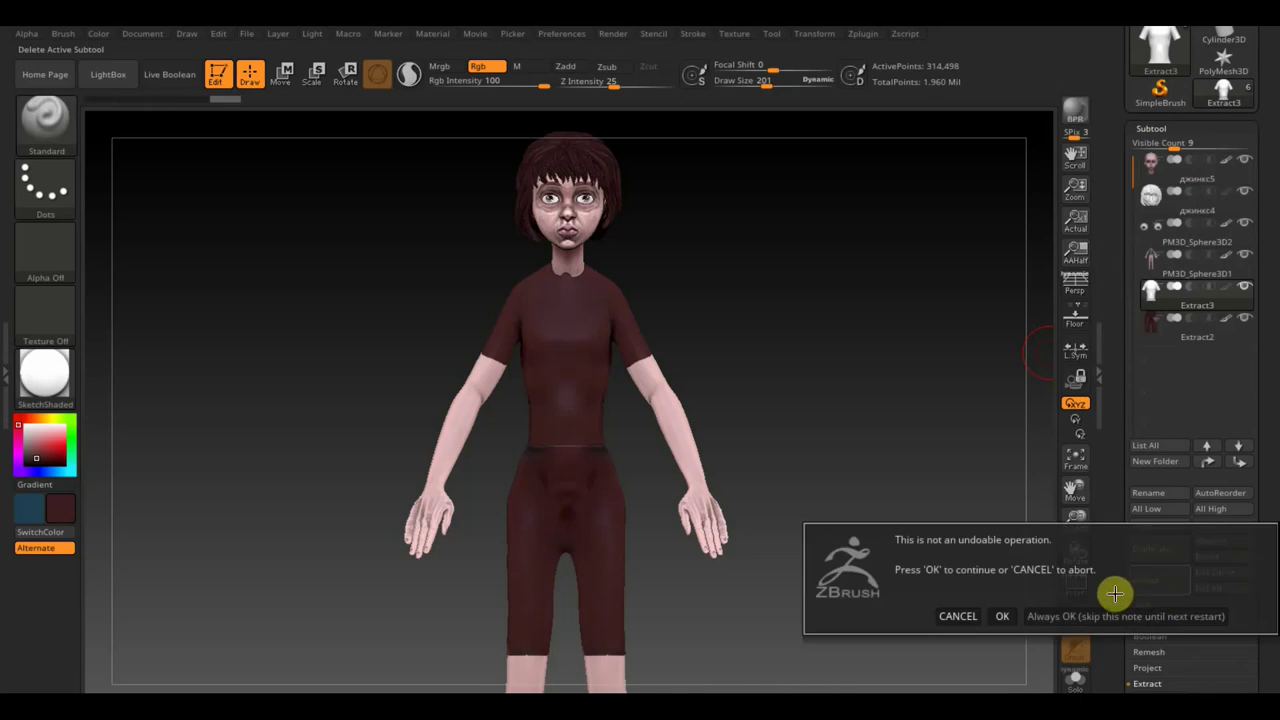
{"action": "left_click", "coordinate": [1000, 612]}
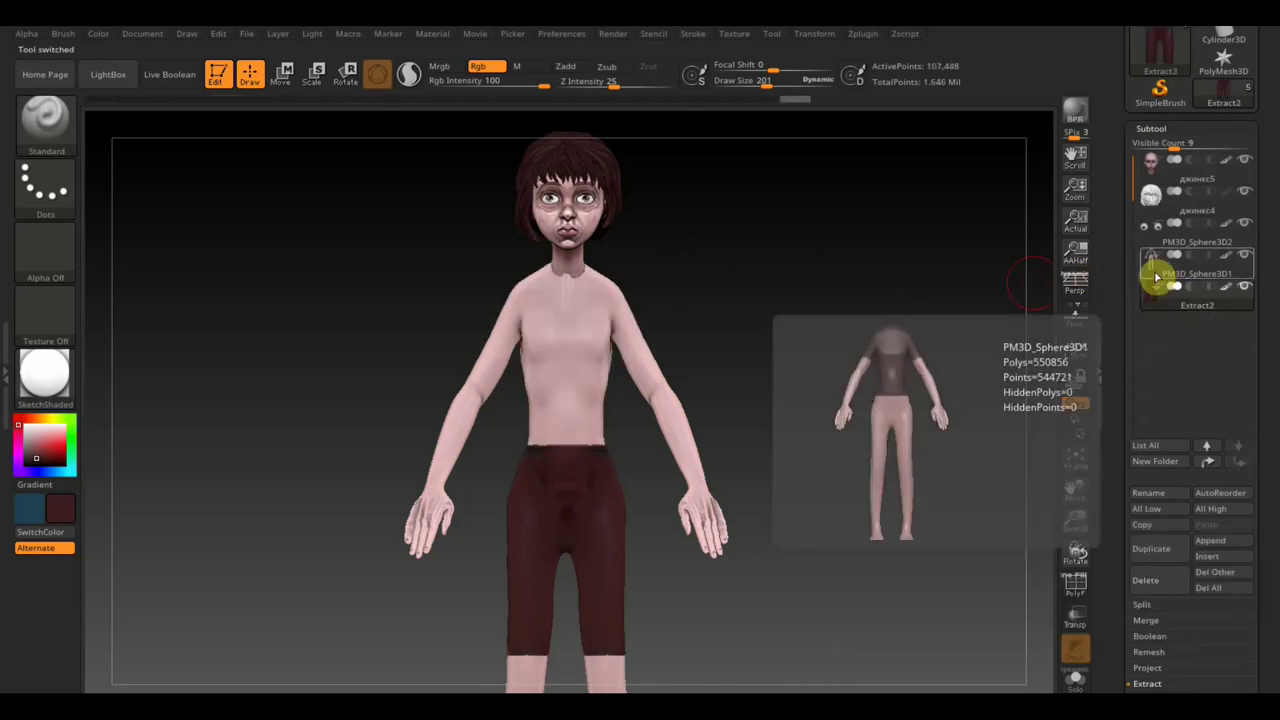
{"action": "left_click", "coordinate": [1157, 278]}
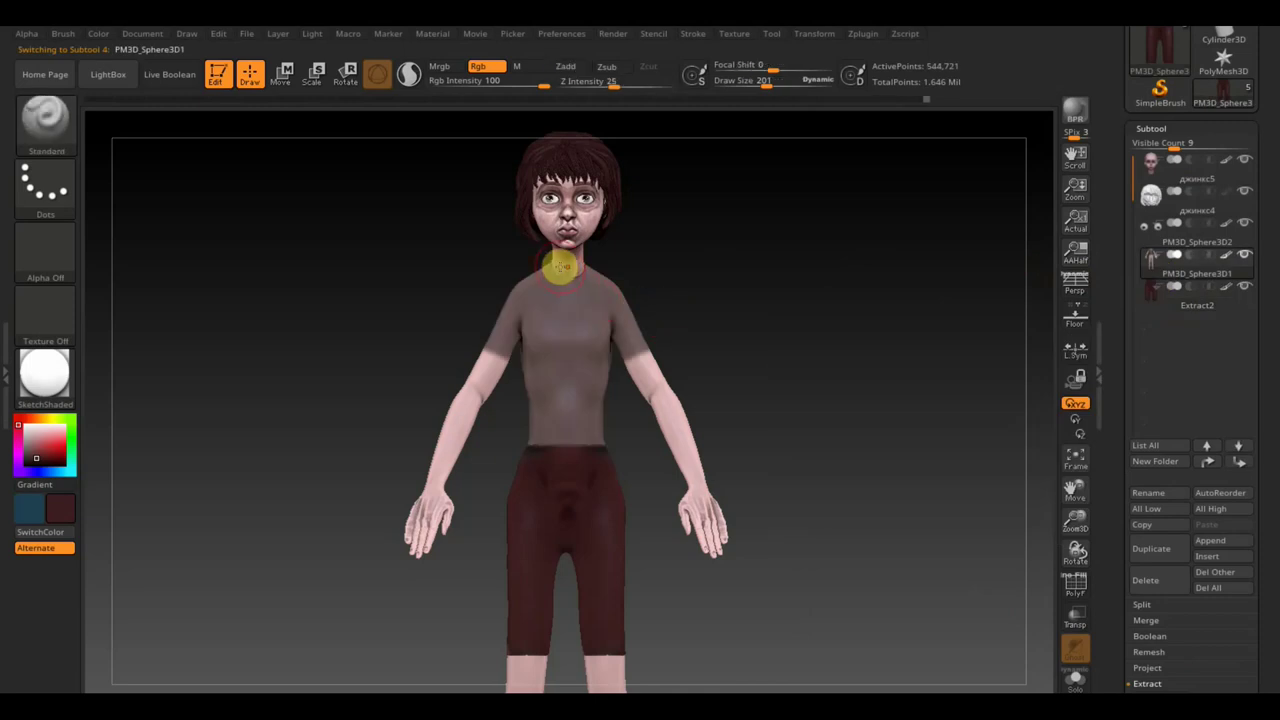
{"action": "key", "text": "ctrl"}
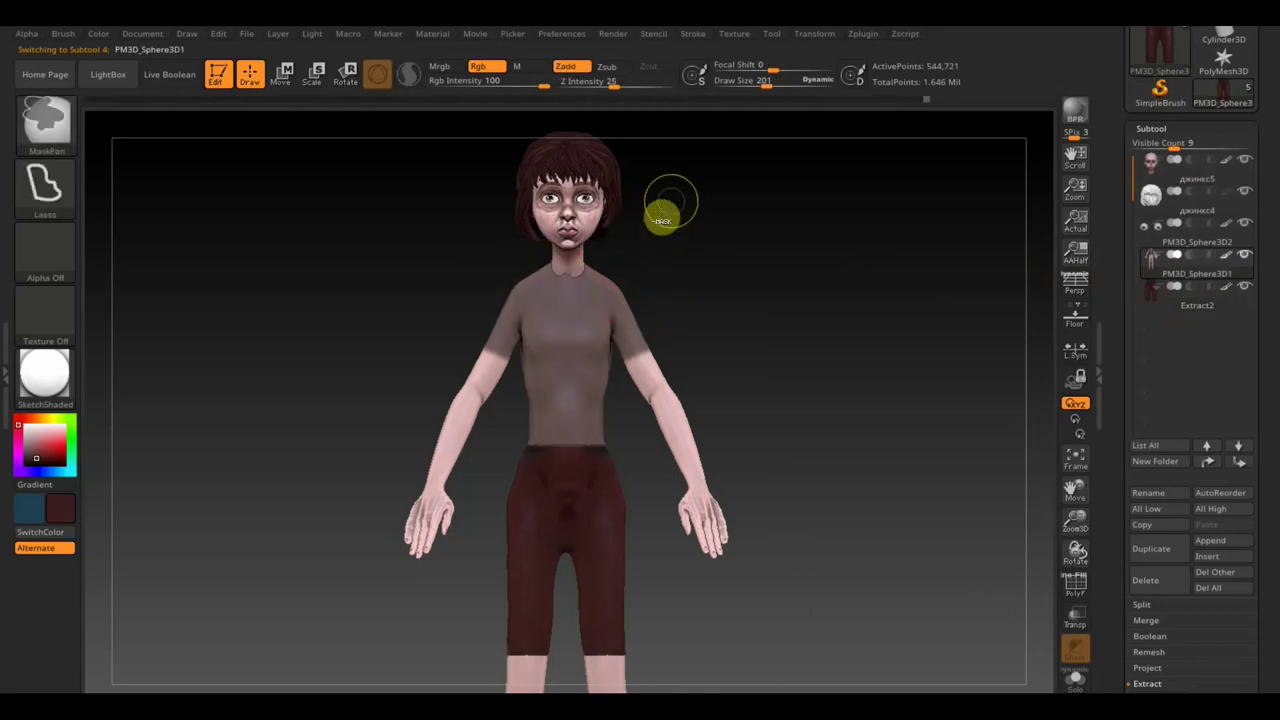
{"action": "mouse_move", "coordinate": [548, 192]}
{"action": "left_mouse_down", "text": "ctrl"}
{"action": "mouse_move", "coordinate": [543, 274]}
{"action": "mouse_move", "coordinate": [575, 287]}
{"action": "mouse_move", "coordinate": [630, 240]}
{"action": "left_mouse_up", "text": "ctrl"}
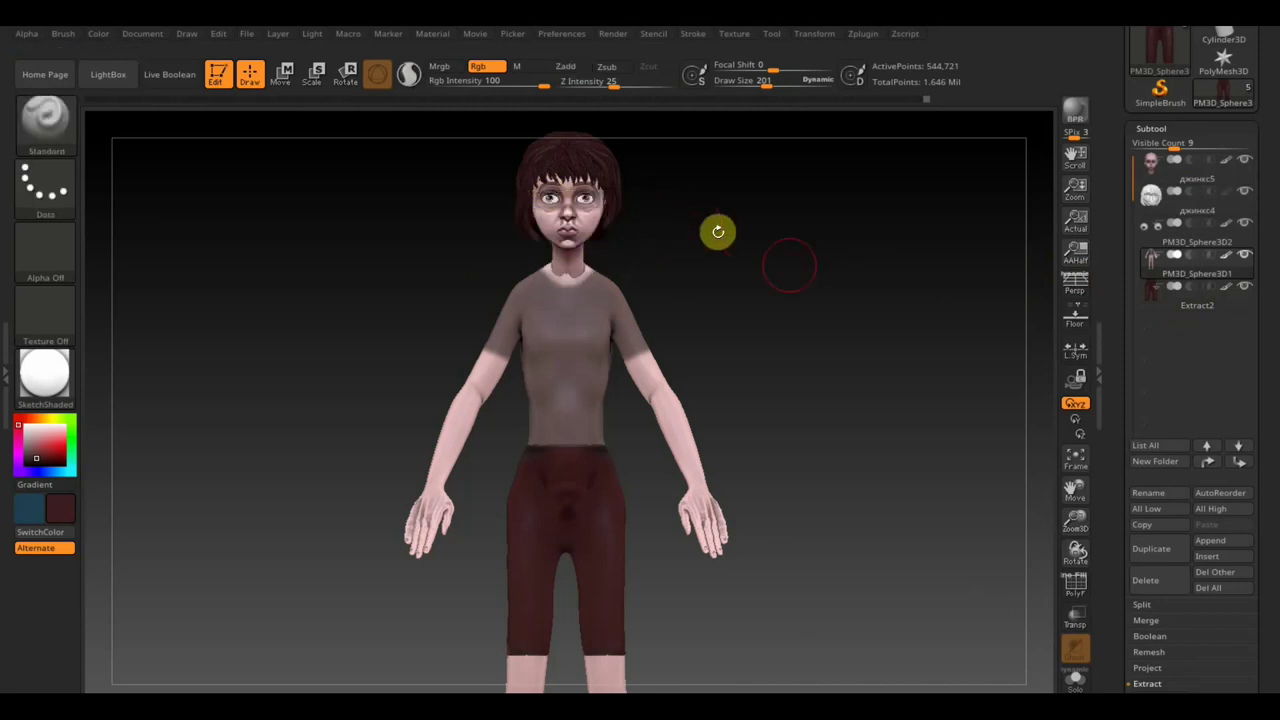
{"action": "left_click_drag", "start_coordinate": [874, 377], "coordinate": [1037, 393]}
- Refine the shirt mask over the upper arms with freehand mask strokes
{"action": "key", "text": "ctrl"}
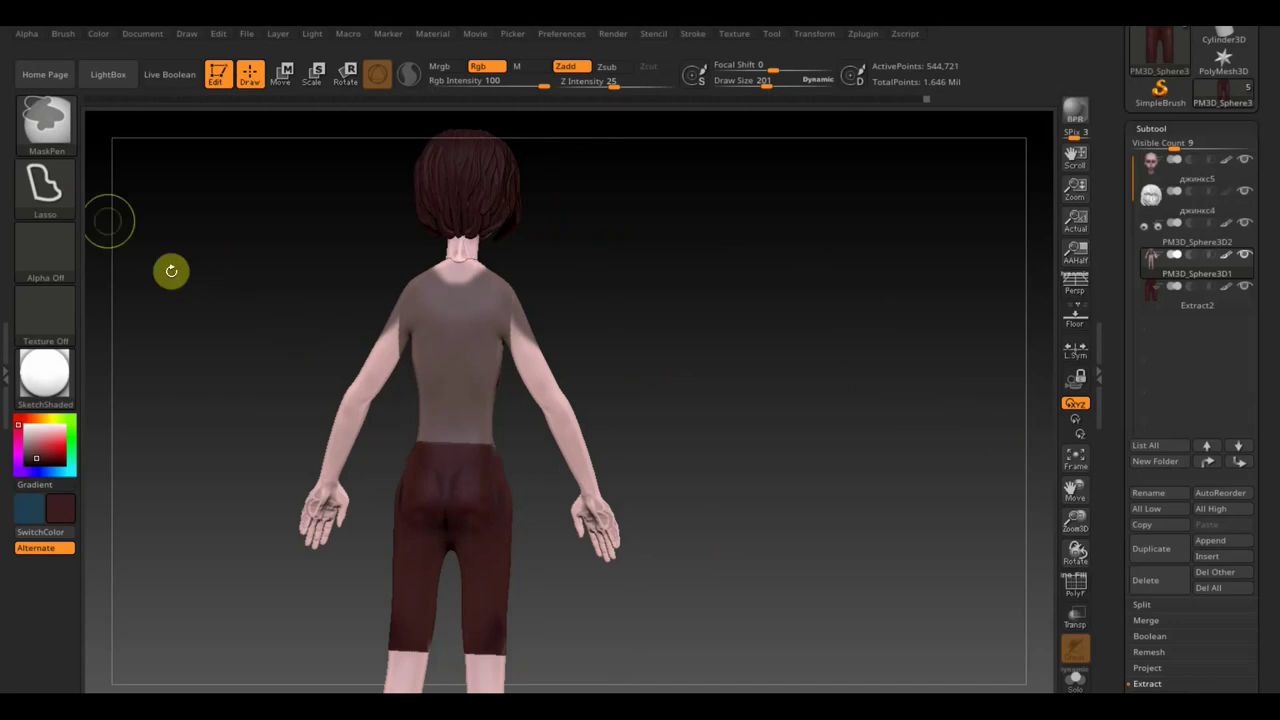
{"action": "left_click", "coordinate": [45, 185]}
{"action": "left_click", "coordinate": [257, 205]}
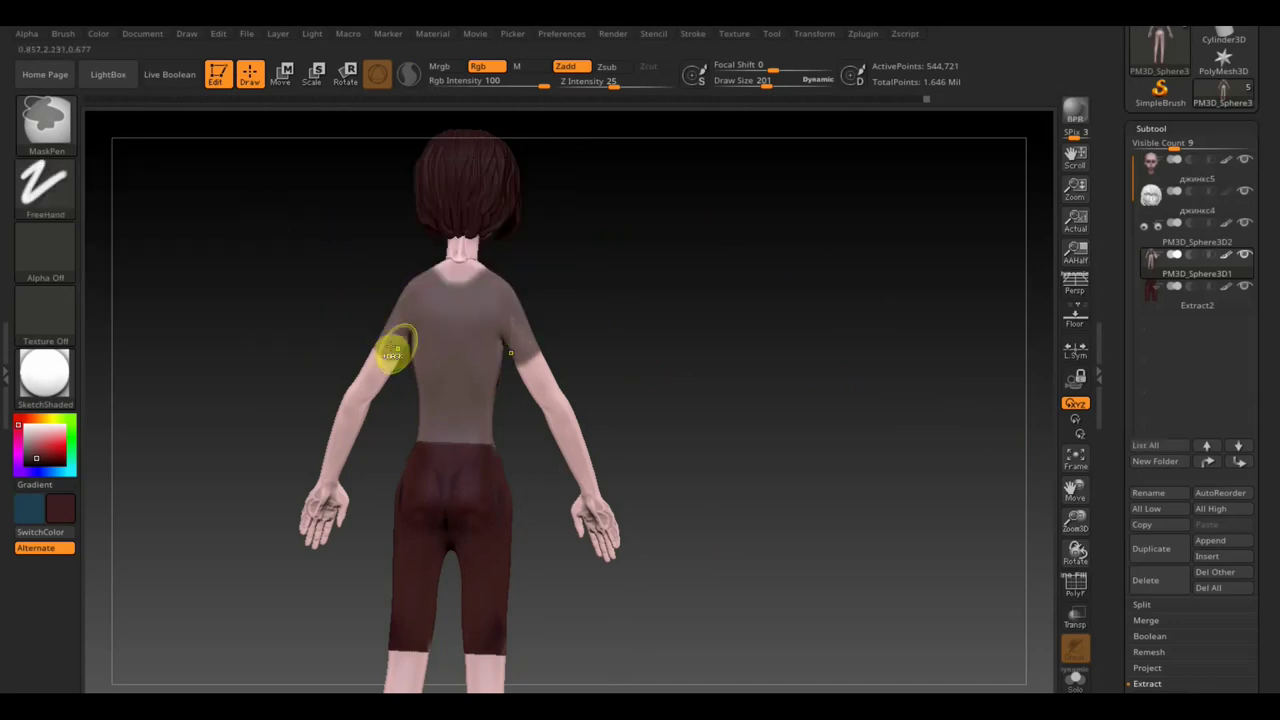
{"action": "key", "text": "ctrl"}
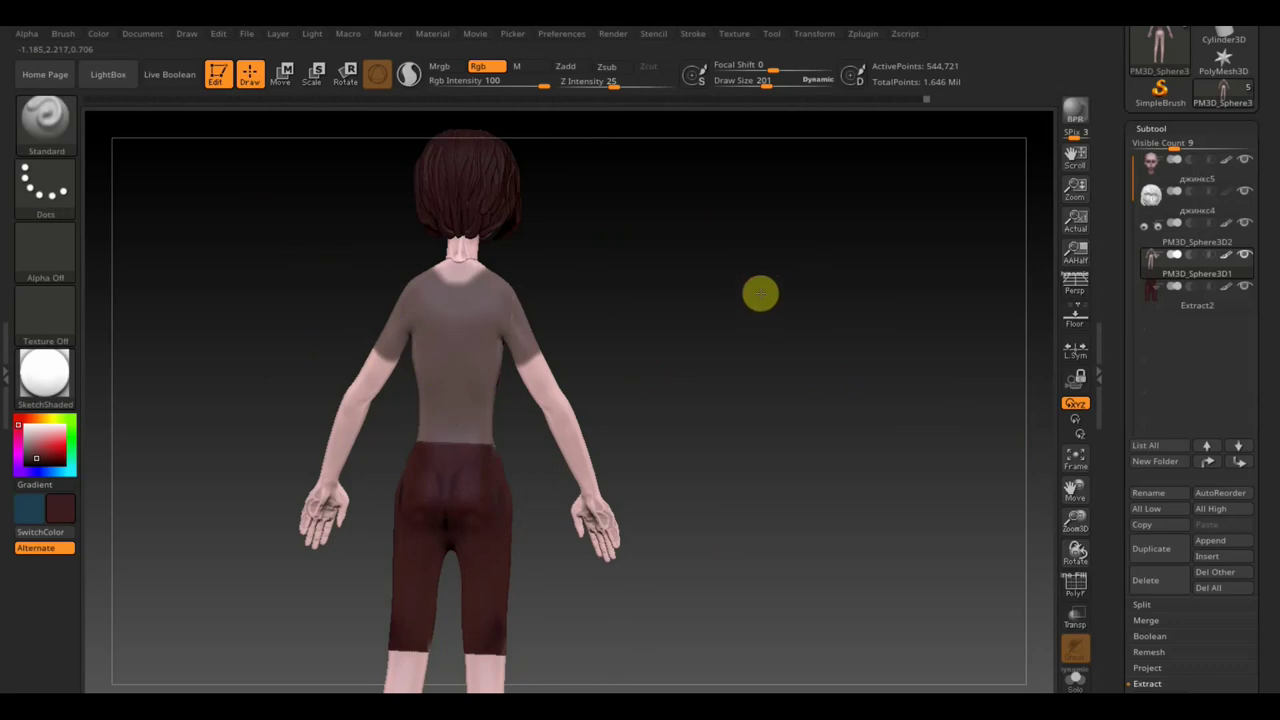
{"action": "mouse_move", "coordinate": [760, 293]}
{"action": "left_mouse_down"}
{"action": "mouse_move", "coordinate": [783, 209]}
{"action": "mouse_move", "coordinate": [603, 301]}
{"action": "mouse_move", "coordinate": [608, 320]}
{"action": "mouse_move", "coordinate": [631, 280]}
{"action": "left_mouse_up"}
{"action": "key", "text": "ctrl"}
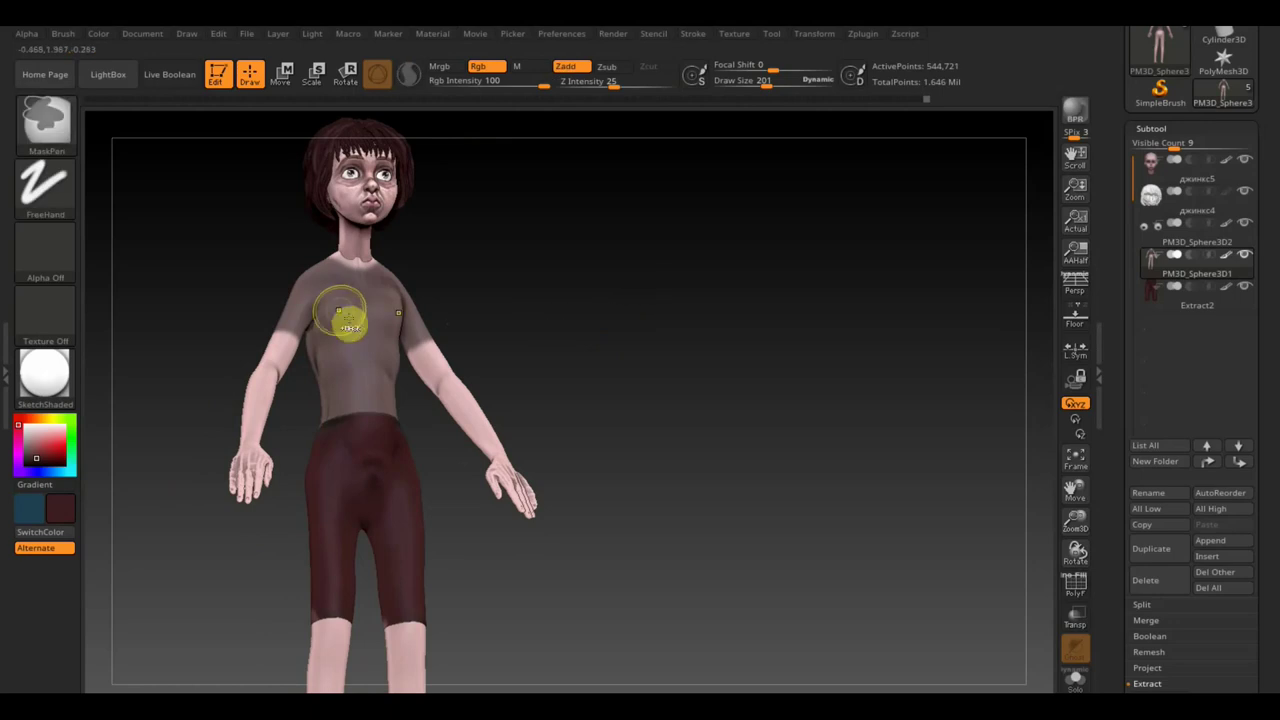
{"action": "mouse_move", "coordinate": [327, 316]}
{"action": "left_mouse_down"}
{"action": "mouse_move", "coordinate": [580, 363]}
{"action": "mouse_move", "coordinate": [706, 346]}
{"action": "left_mouse_up"}
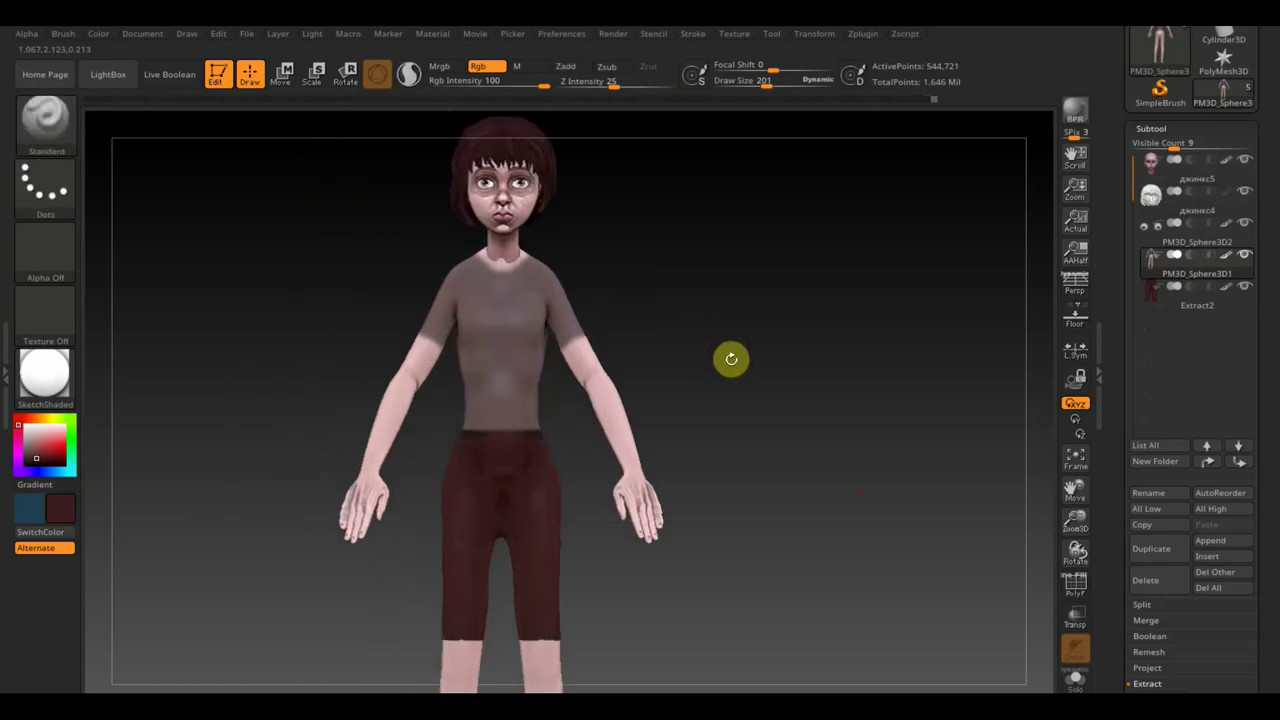
{"action": "left_click", "coordinate": [1258, 681]}
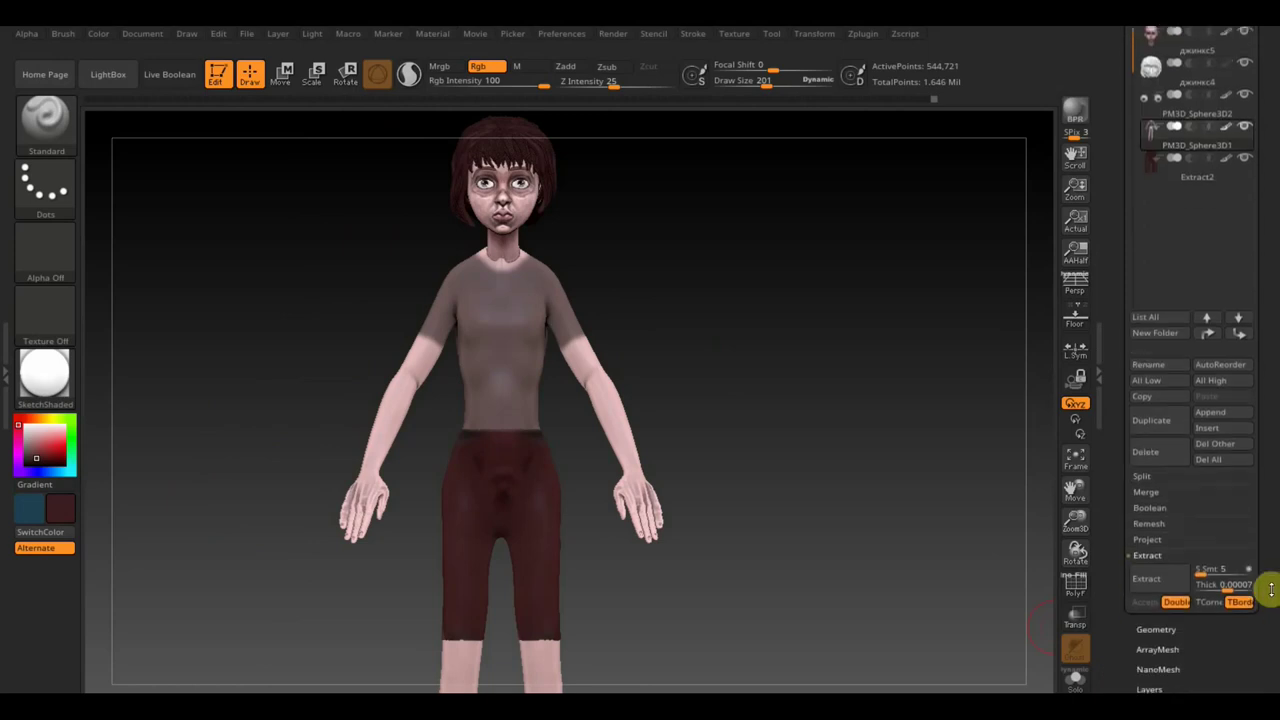
- Extract the masked area as new shirt subtool Extract4 and inflate it slightly
{"action": "left_click", "coordinate": [1159, 579]}
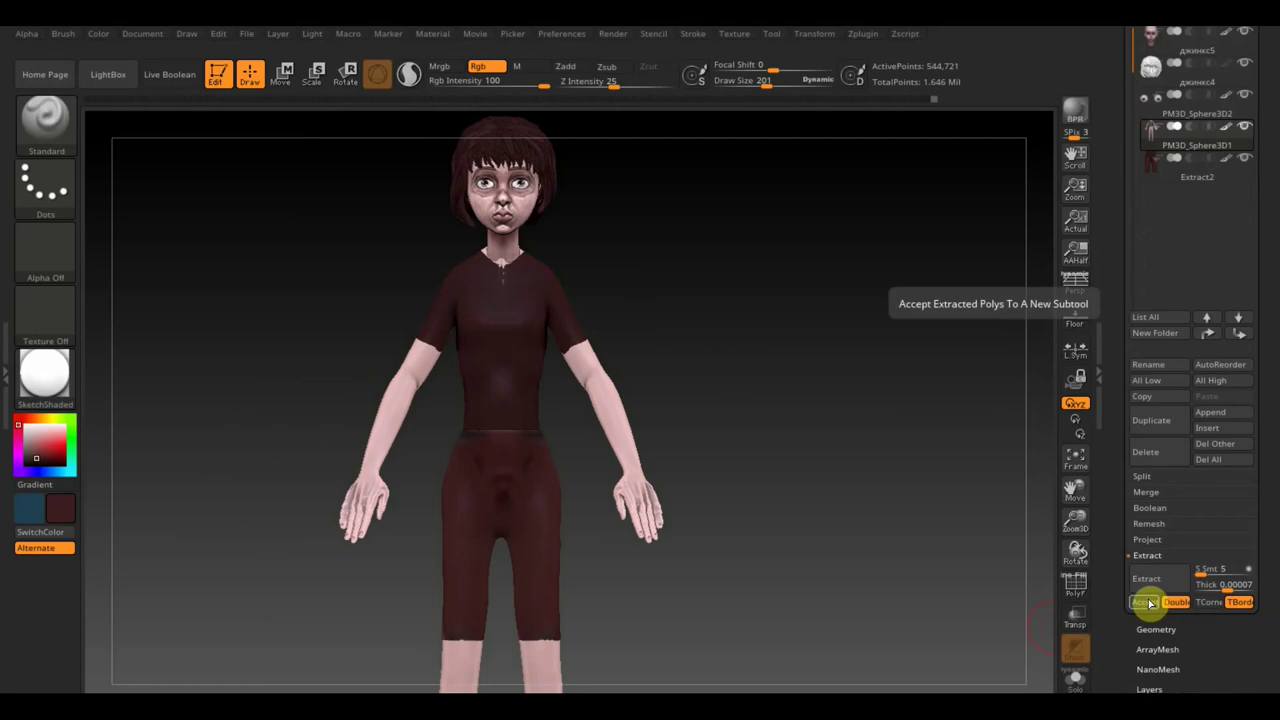
{"action": "left_click", "coordinate": [1147, 603]}
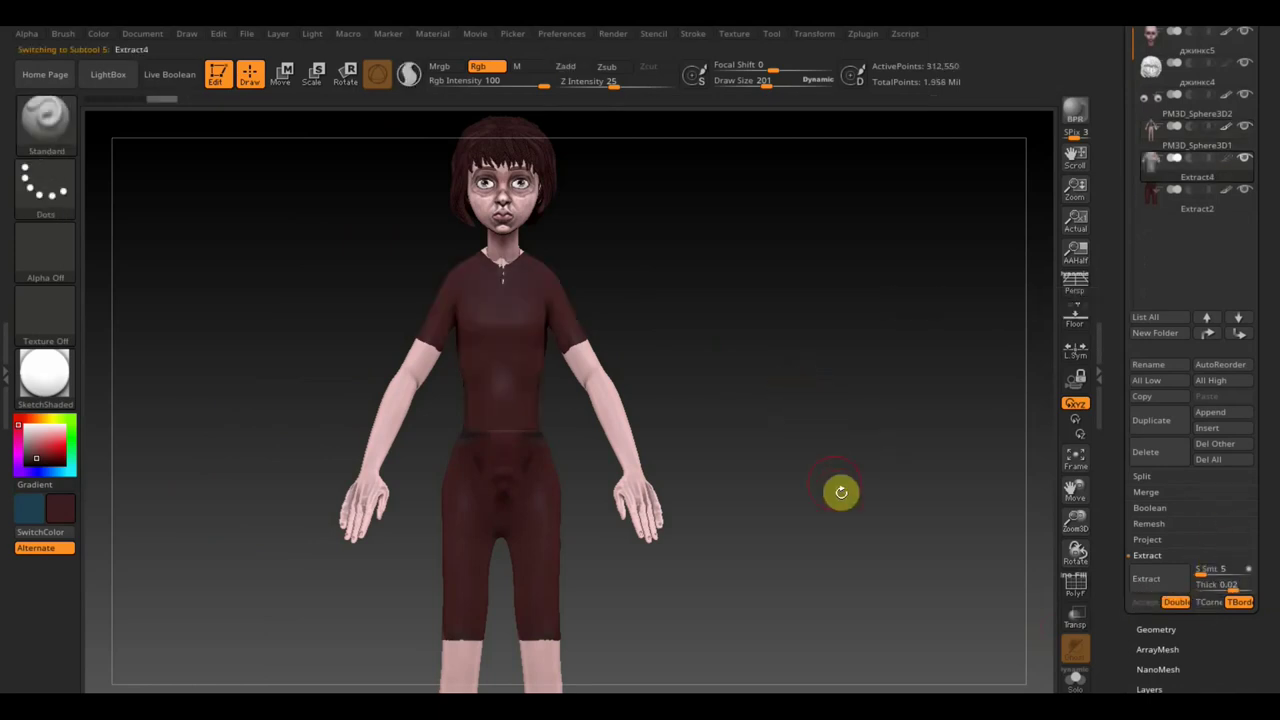
{"action": "scroll", "coordinate": [1222, 671], "scroll_direction": "down", "scroll_amount": 1}
{"action": "scroll", "coordinate": [1222, 671], "scroll_direction": "down", "scroll_amount": 5}
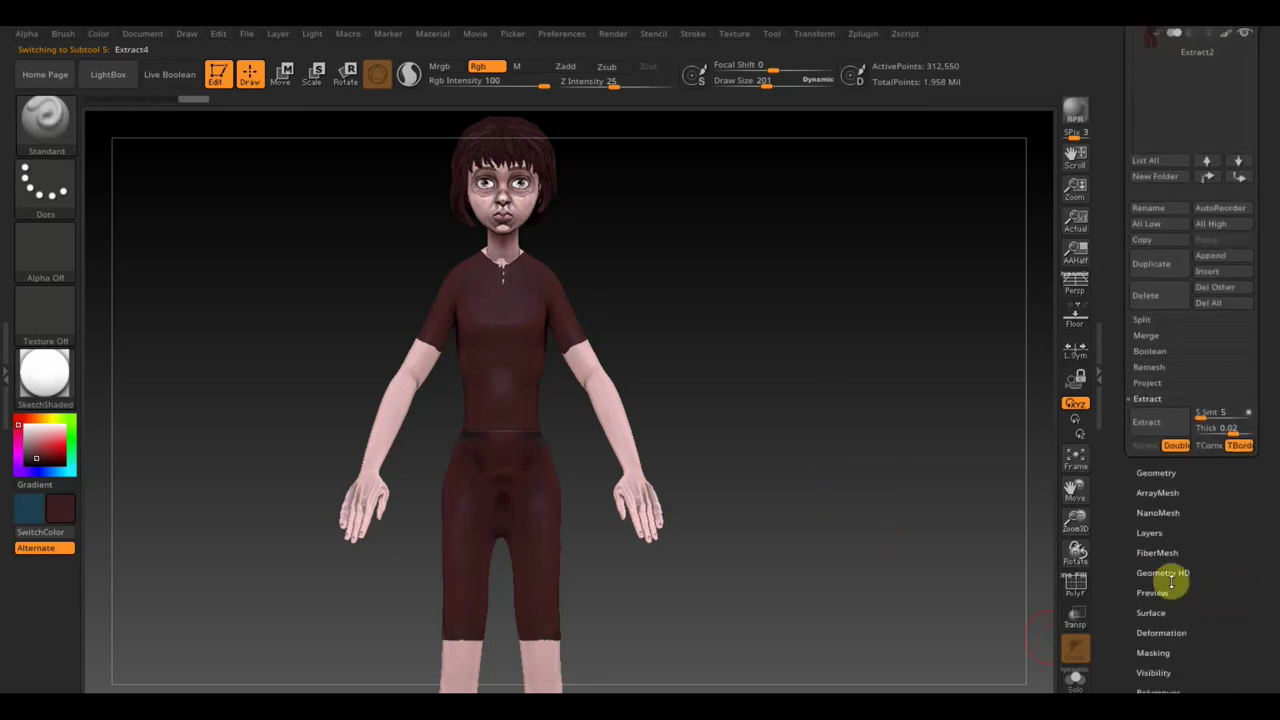
{"action": "left_click", "coordinate": [1171, 625]}
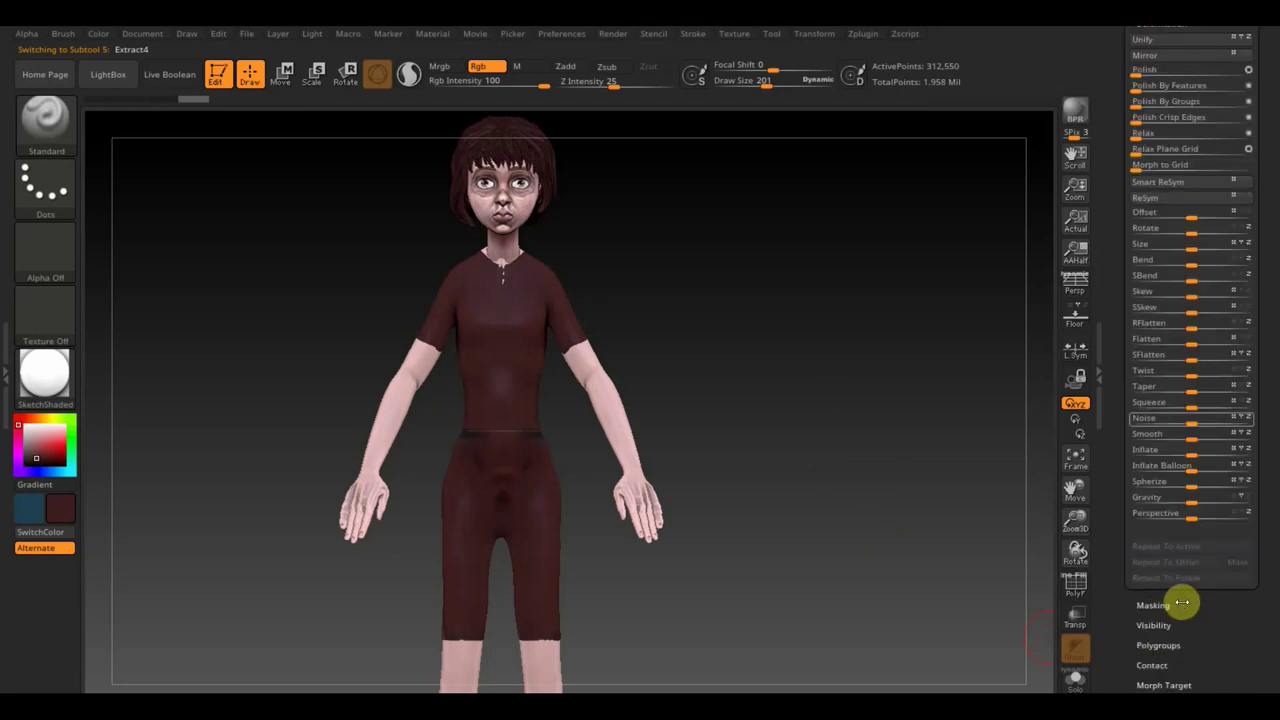
{"action": "left_click_drag", "start_coordinate": [1190, 454], "coordinate": [1194, 454]}
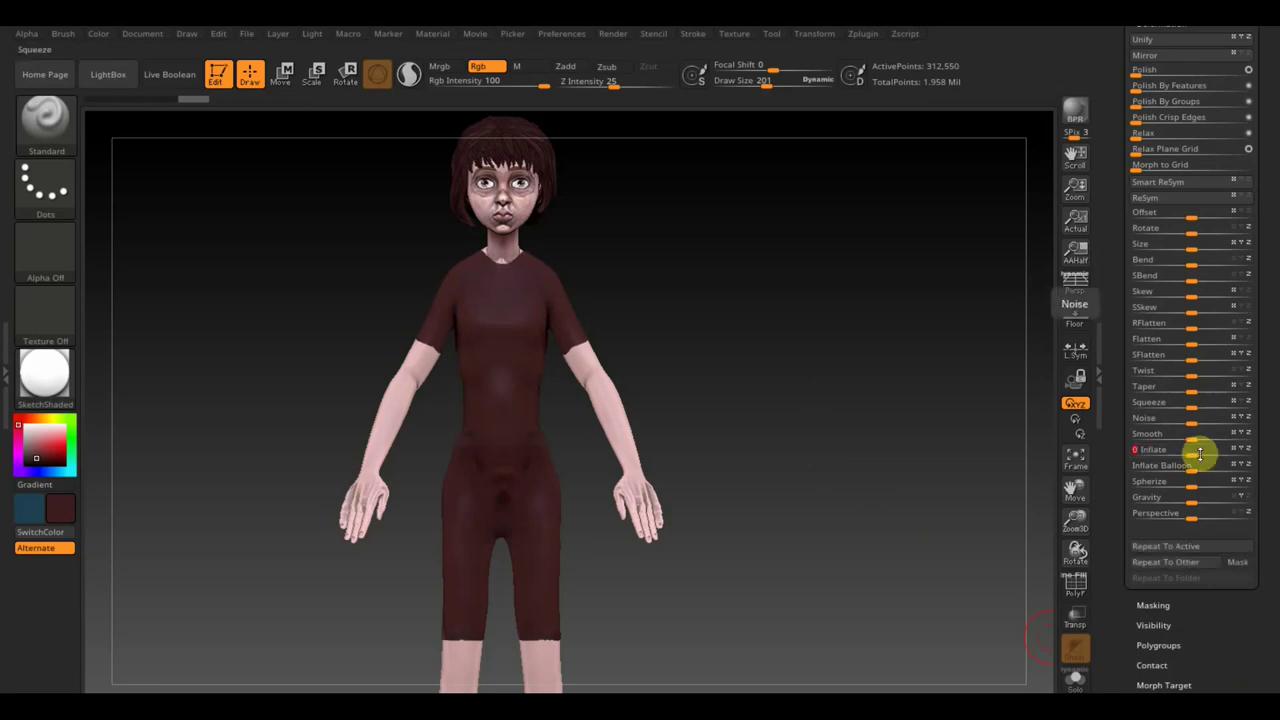
- DynaMesh the shirt at resolution 128, check its PolyFrame, and show the reference image
{"action": "scroll", "coordinate": [1271, 286], "scroll_direction": "up", "scroll_amount": 5}
{"action": "scroll", "coordinate": [1254, 212], "scroll_direction": "up", "scroll_amount": 2}
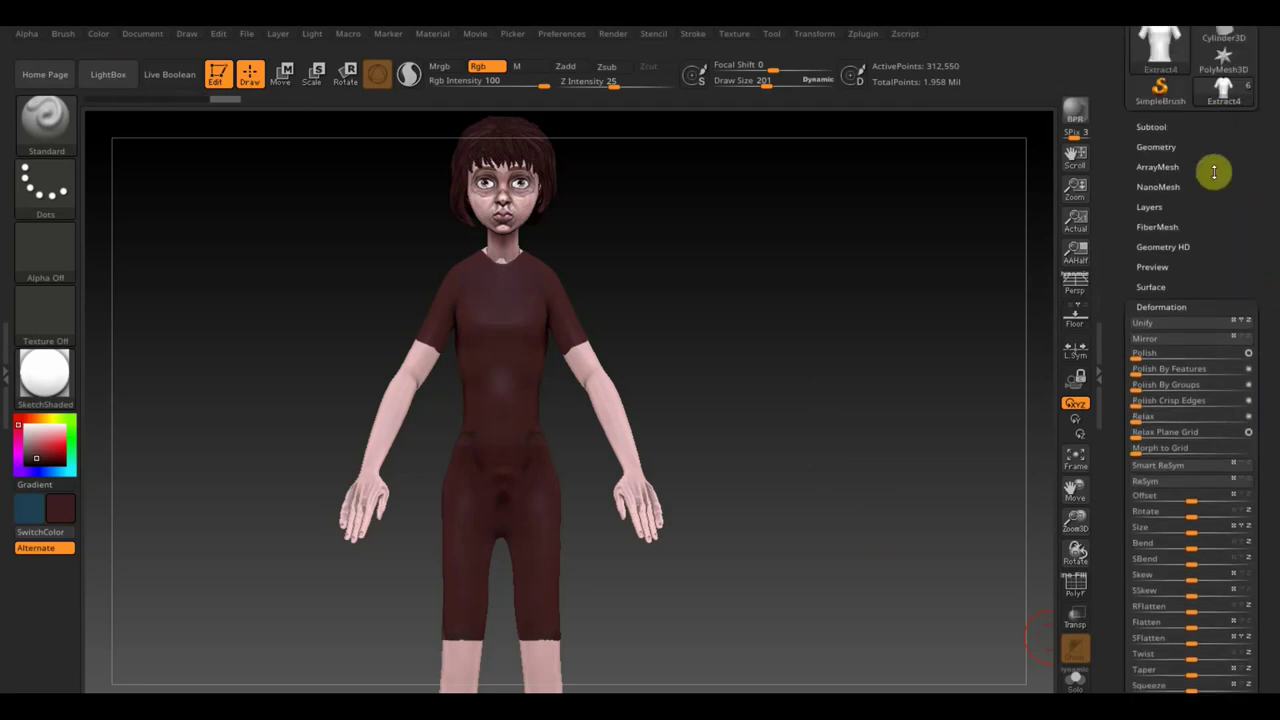
{"action": "left_click", "coordinate": [1158, 147]}
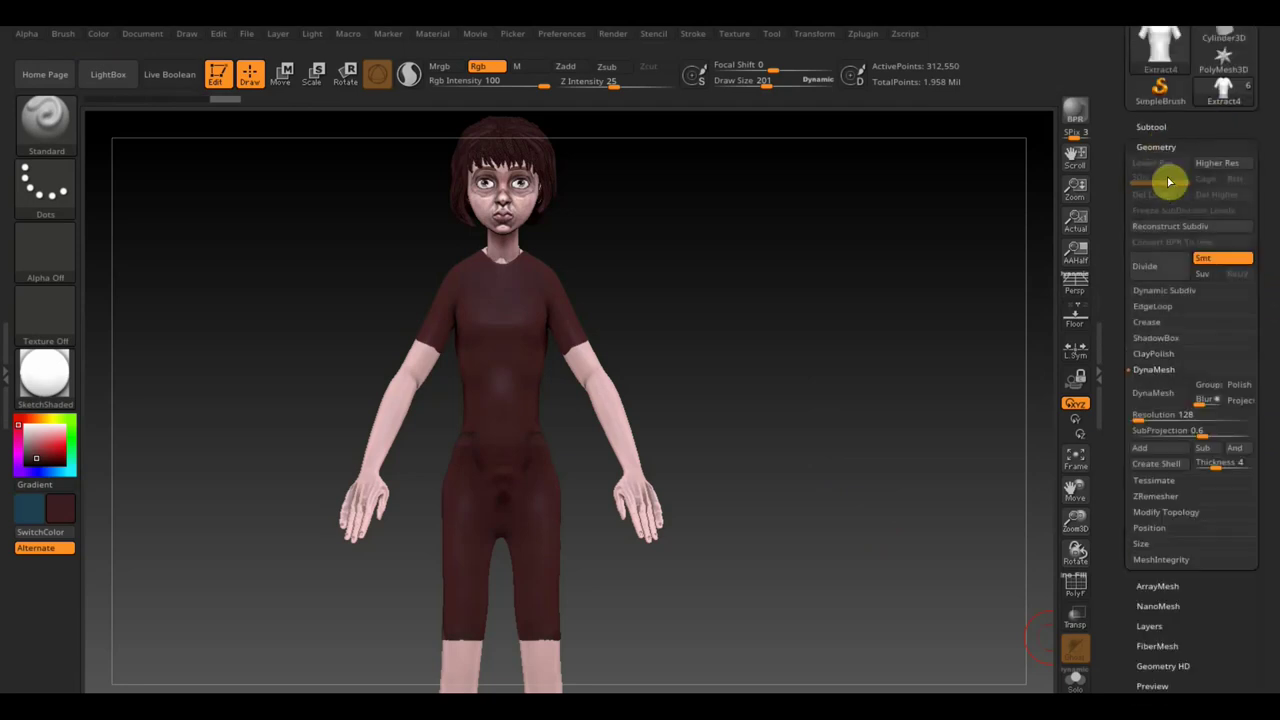
{"action": "left_click", "coordinate": [1152, 393]}
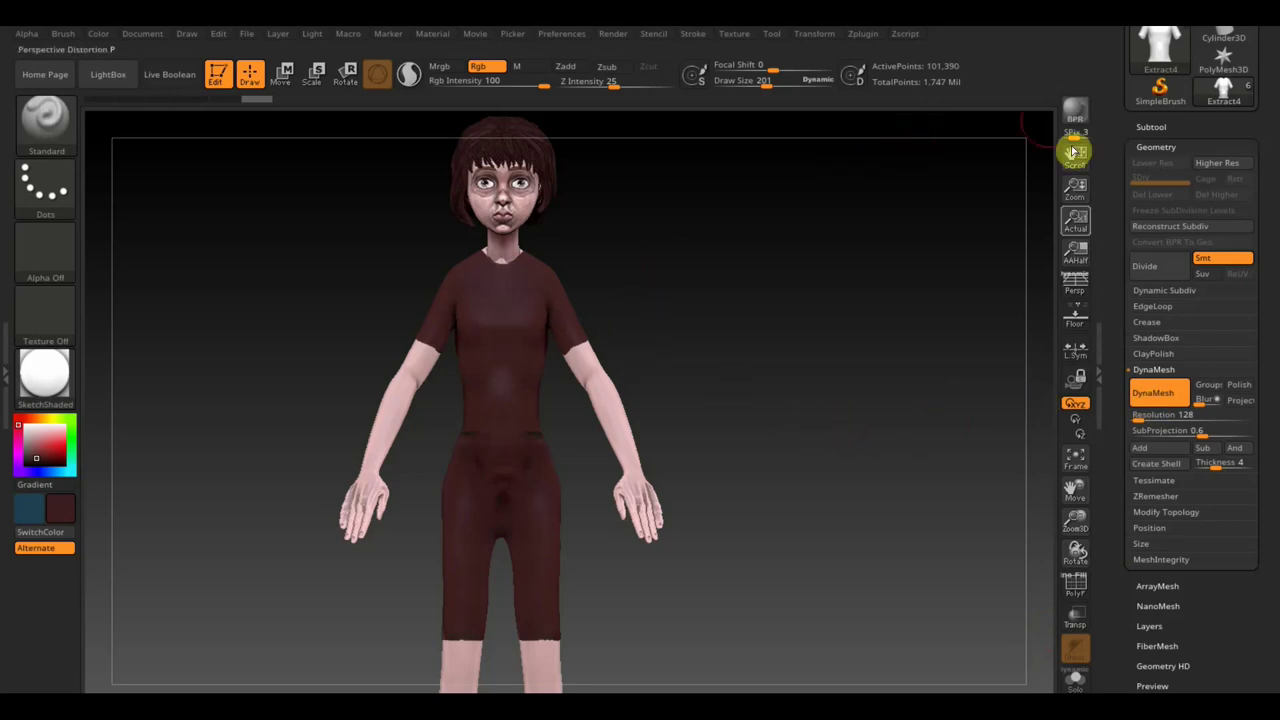
{"action": "left_click", "coordinate": [1076, 590]}
{"action": "left_click", "coordinate": [1076, 590]}
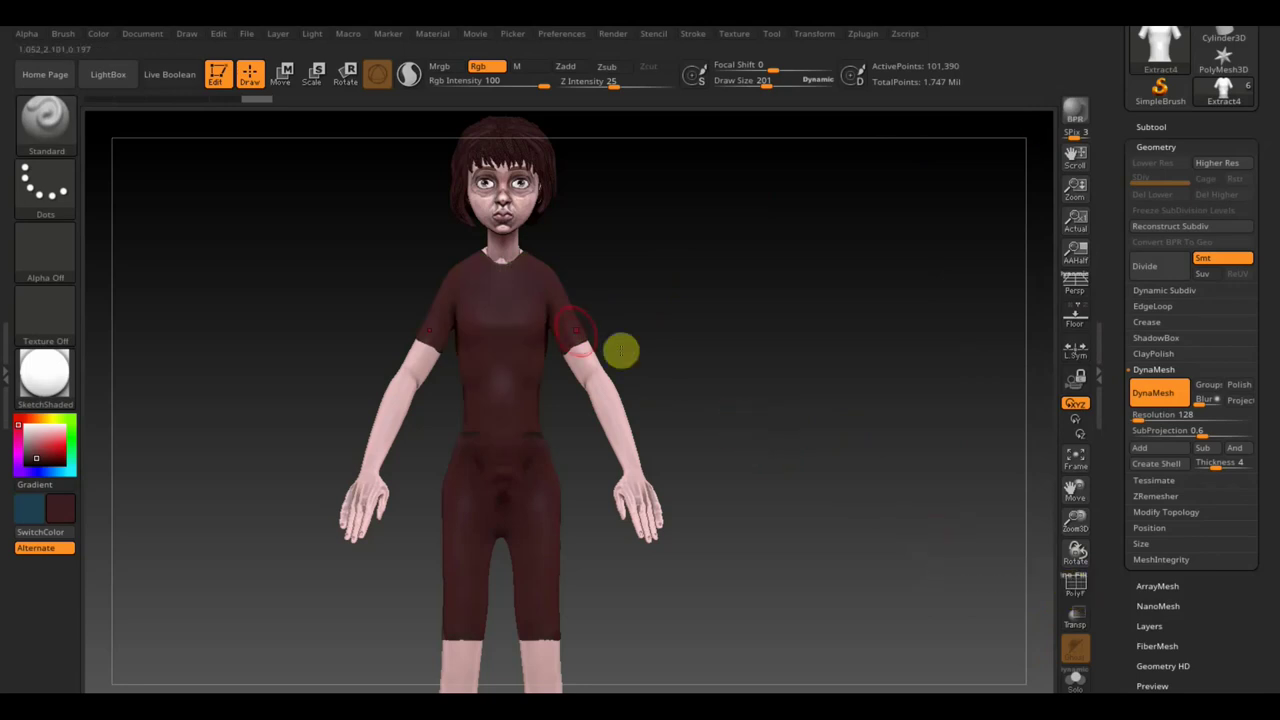
{"action": "key", "text": "shift+z"}
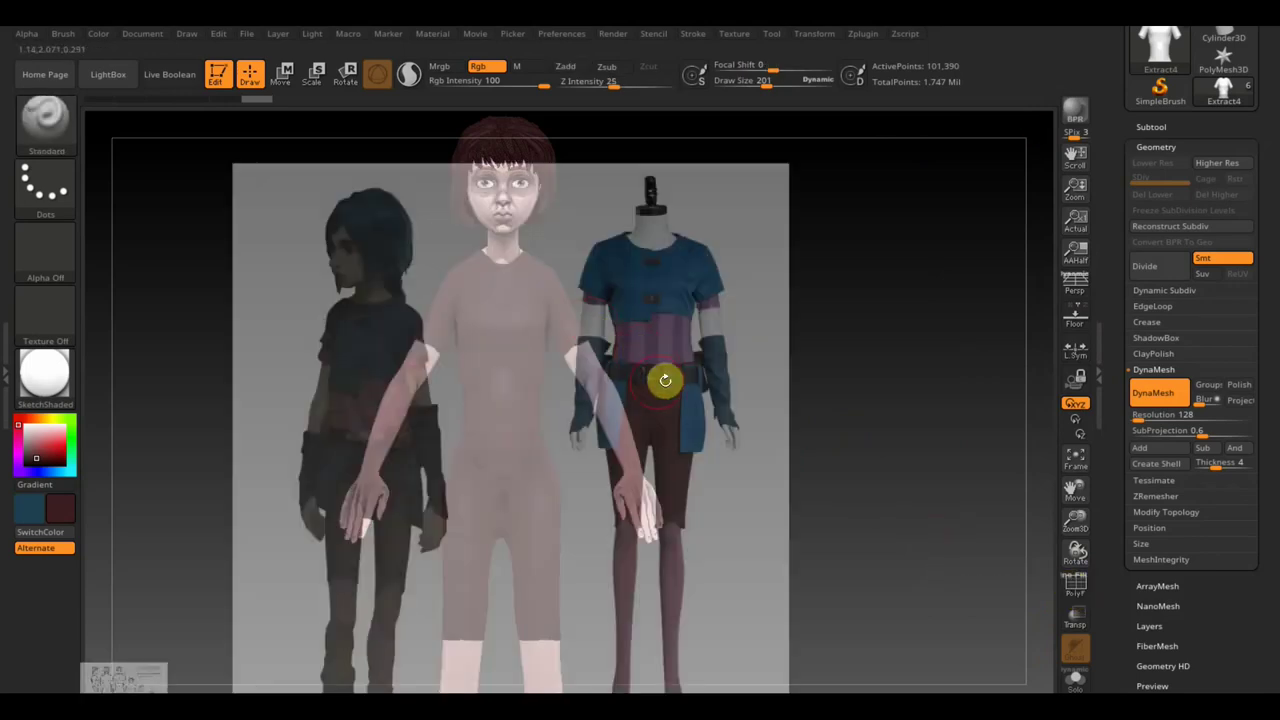
- Fit the SpotLight reference over the model, project its shirt colours onto the belly, then hide it
{"action": "key", "text": "z"}
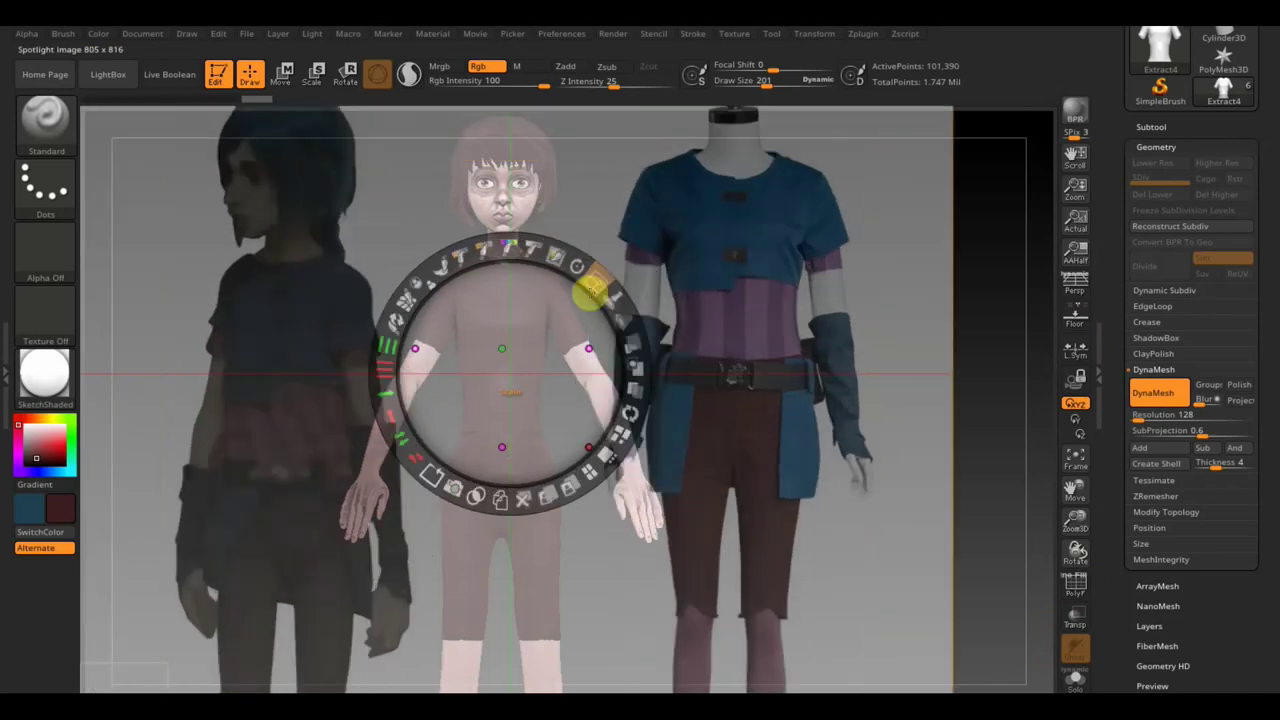
{"action": "mouse_move", "coordinate": [585, 286]}
{"action": "left_mouse_down"}
{"action": "mouse_move", "coordinate": [462, 362]}
{"action": "mouse_move", "coordinate": [386, 371]}
{"action": "left_mouse_up"}
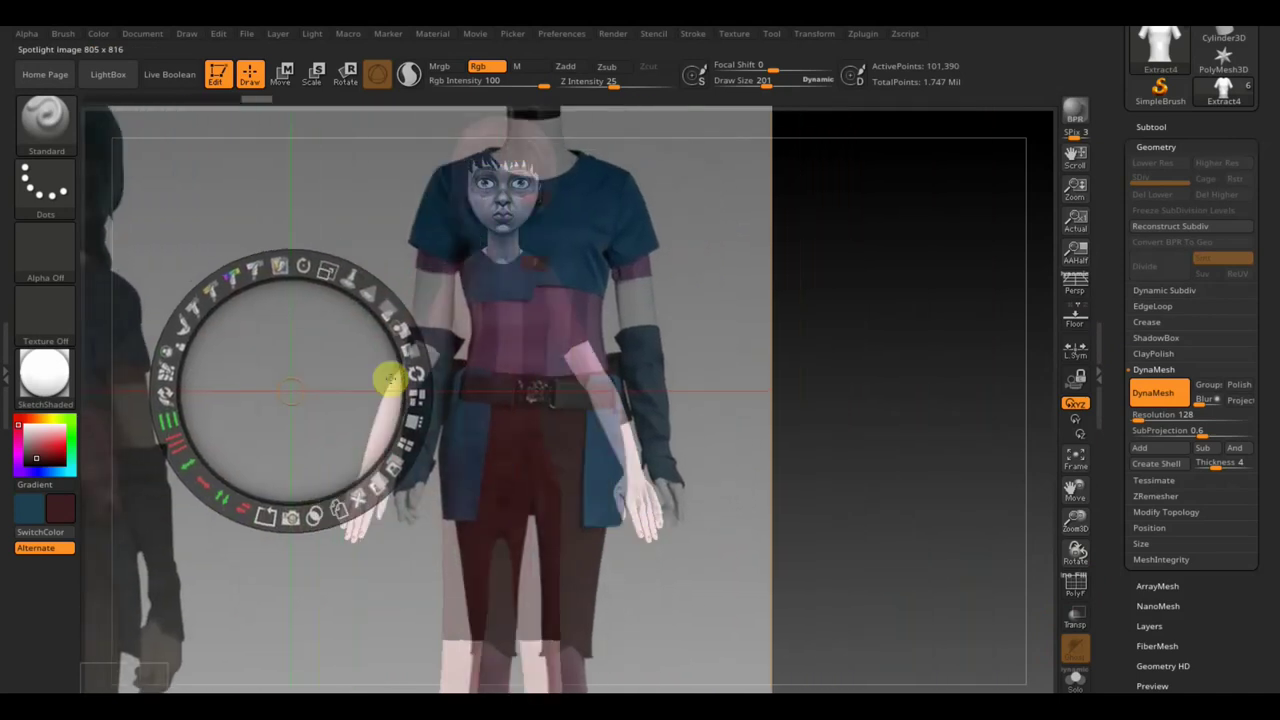
{"action": "mouse_move", "coordinate": [318, 266]}
{"action": "left_mouse_down"}
{"action": "mouse_move", "coordinate": [259, 258]}
{"action": "mouse_move", "coordinate": [378, 354]}
{"action": "left_mouse_up"}
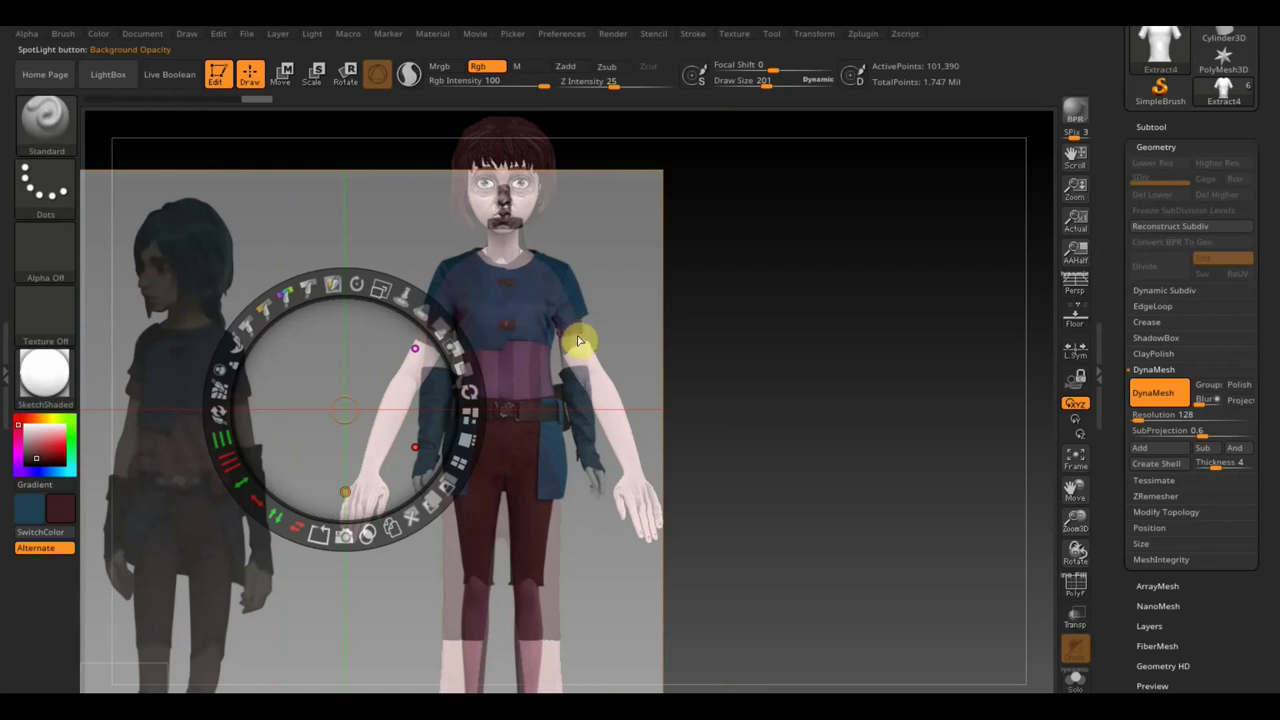
{"action": "mouse_move", "coordinate": [391, 357]}
{"action": "left_mouse_down"}
{"action": "mouse_move", "coordinate": [386, 378]}
{"action": "mouse_move", "coordinate": [389, 366]}
{"action": "left_mouse_up"}
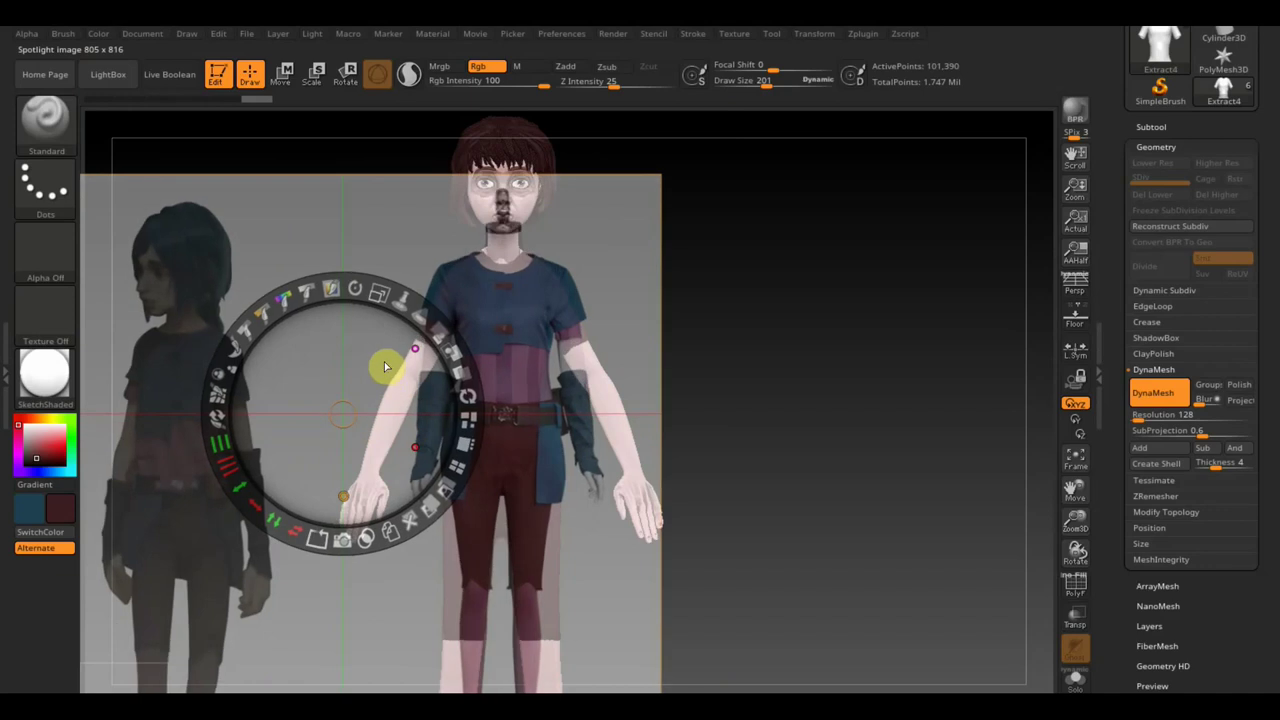
{"action": "key", "text": "z"}
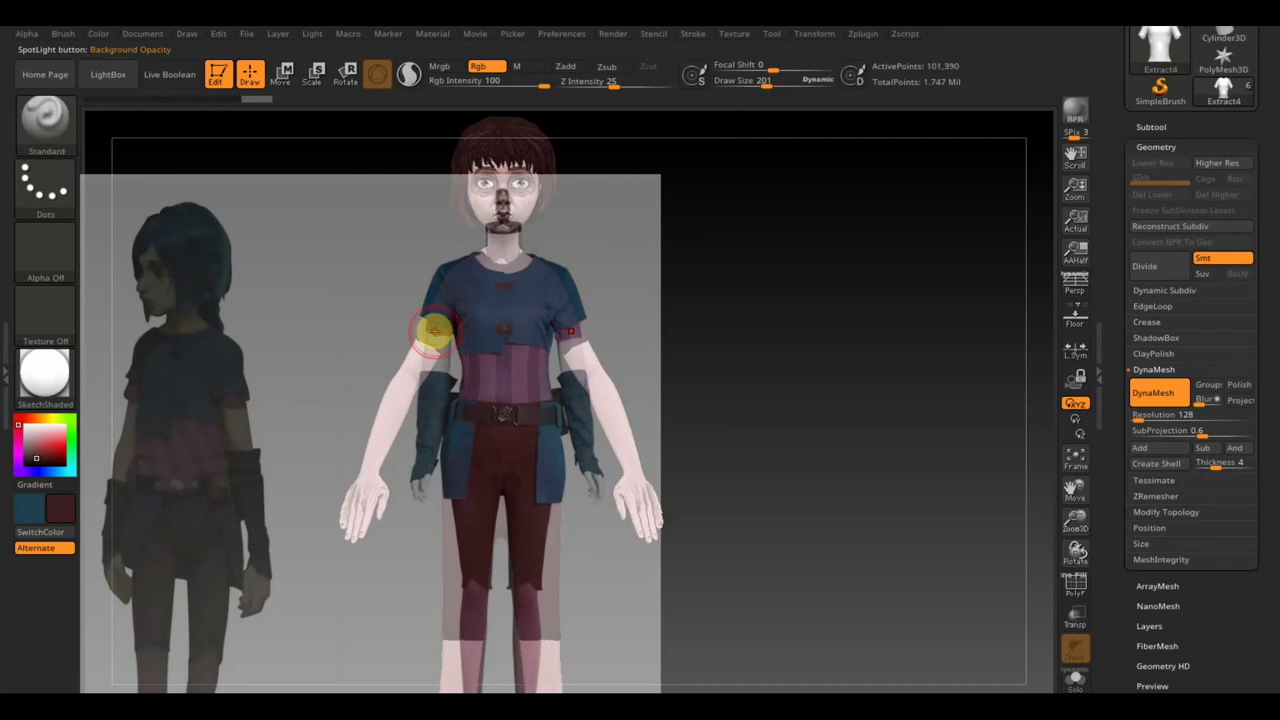
{"action": "left_click_drag", "start_coordinate": [436, 332], "coordinate": [476, 358]}
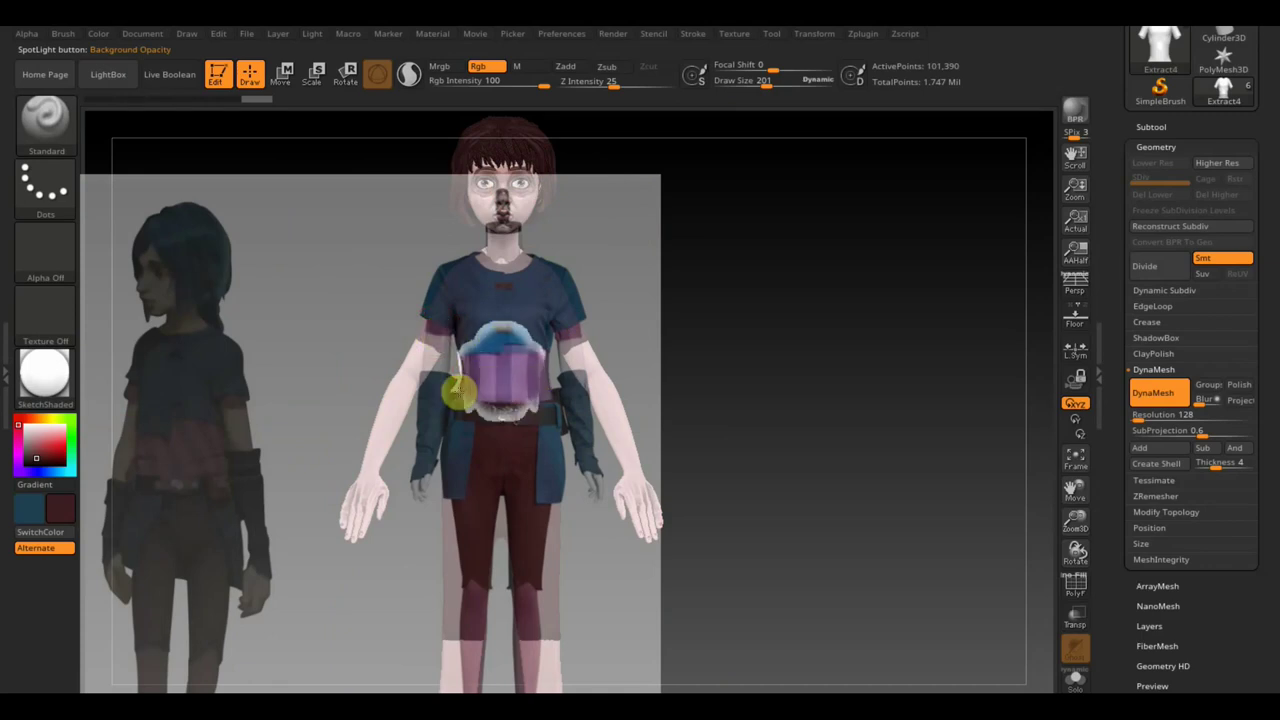
{"action": "key", "text": "shift+z"}
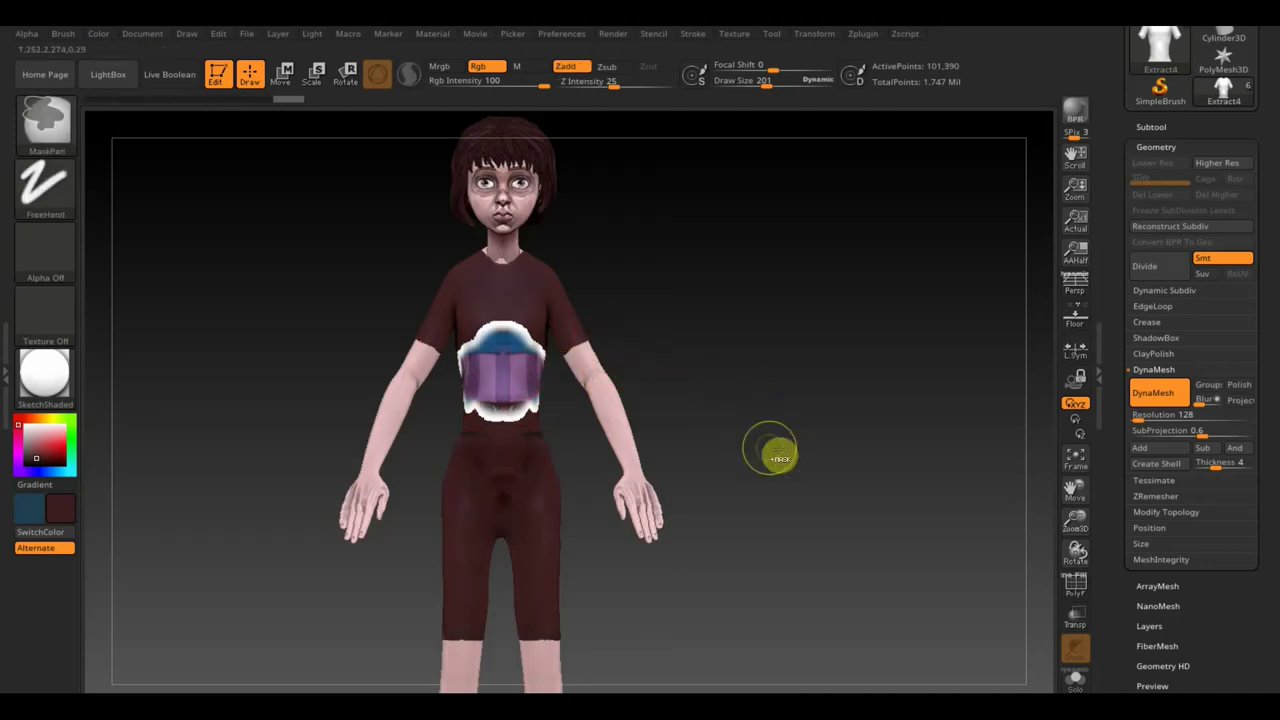
- Mask all but a central strip of the shirt and paint a purple stripe down the chest
{"action": "left_click_drag", "start_coordinate": [748, 438], "coordinate": [516, 285], "text": "ctrl"}
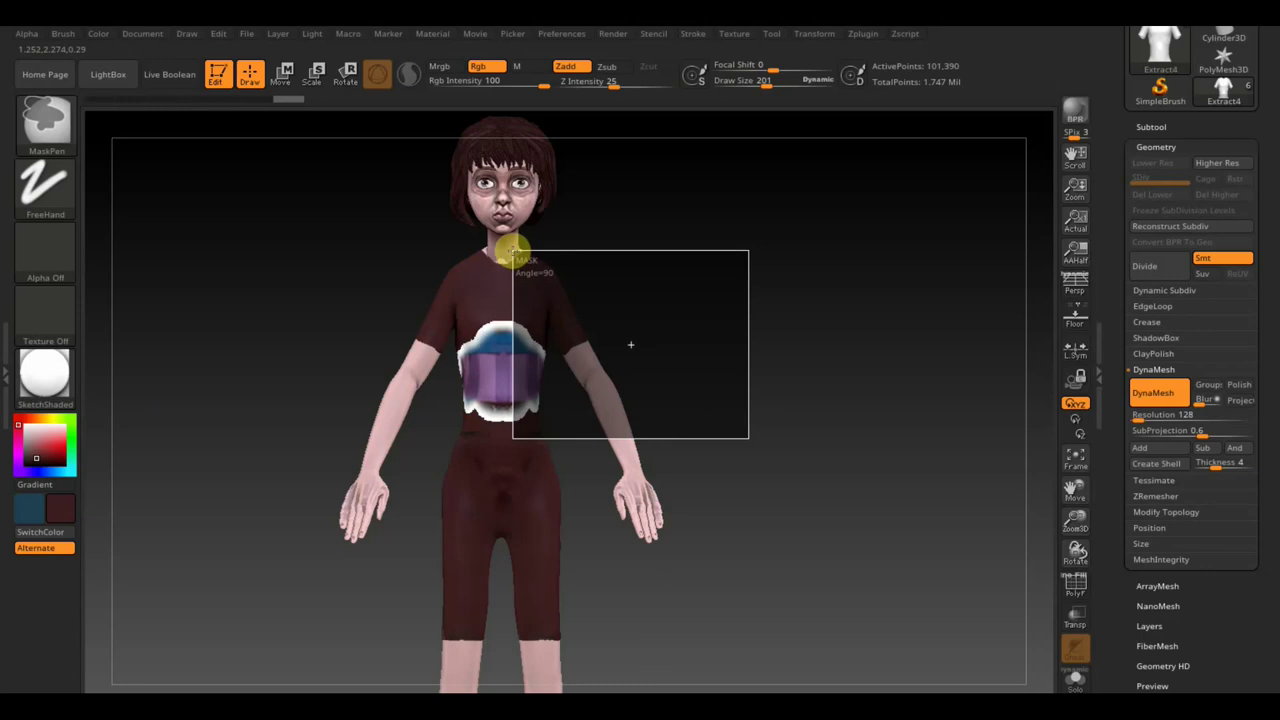
{"action": "left_click_drag", "start_coordinate": [513, 252], "coordinate": [507, 245], "text": "ctrl"}
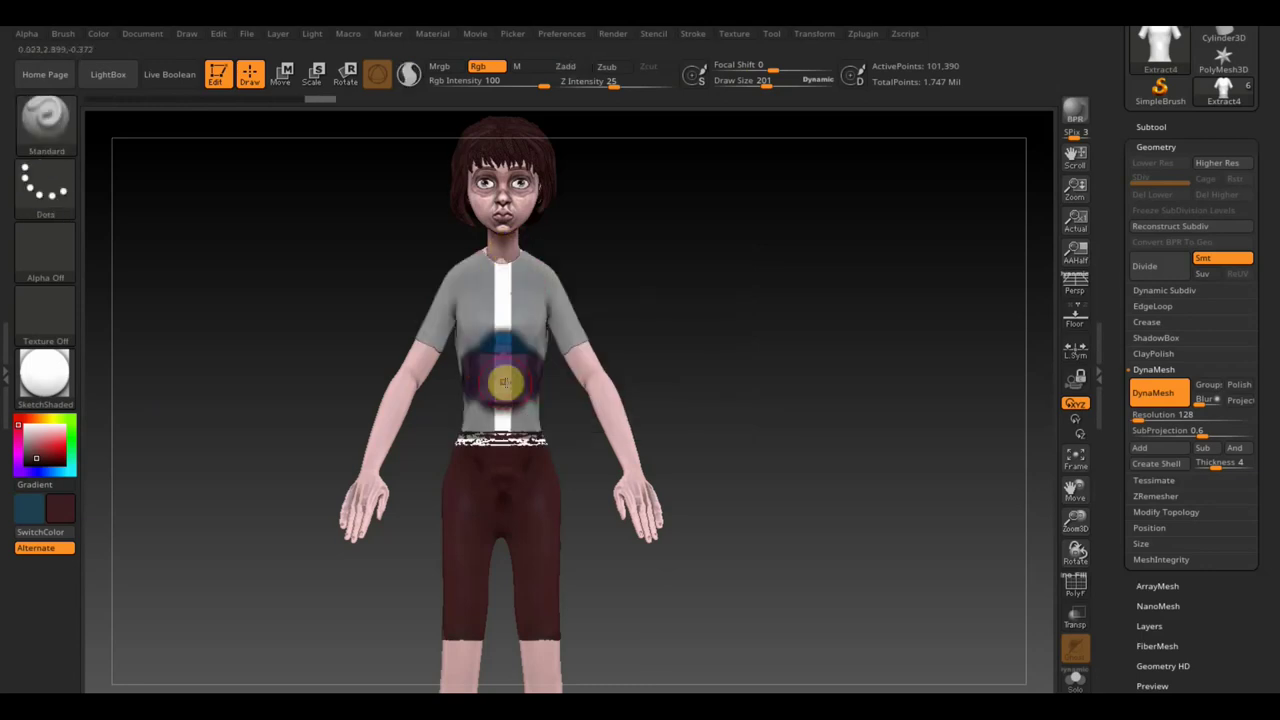
{"action": "key", "text": "c"}
{"action": "mouse_move", "coordinate": [505, 381]}
{"action": "left_mouse_down"}
{"action": "mouse_move", "coordinate": [503, 280]}
{"action": "mouse_move", "coordinate": [503, 447]}
{"action": "left_mouse_up"}
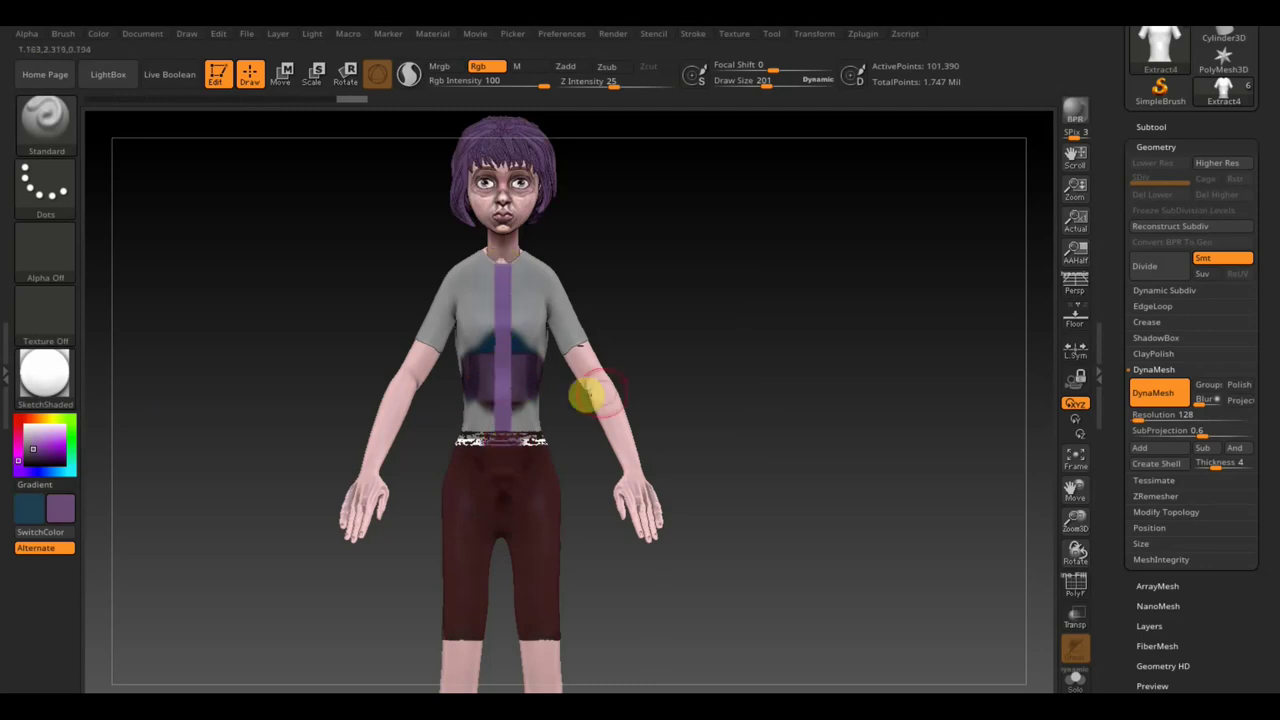
- Clear and redraw the rectangular mask, then paint purple over the unmasked chest area
{"action": "key", "text": "ctrl"}
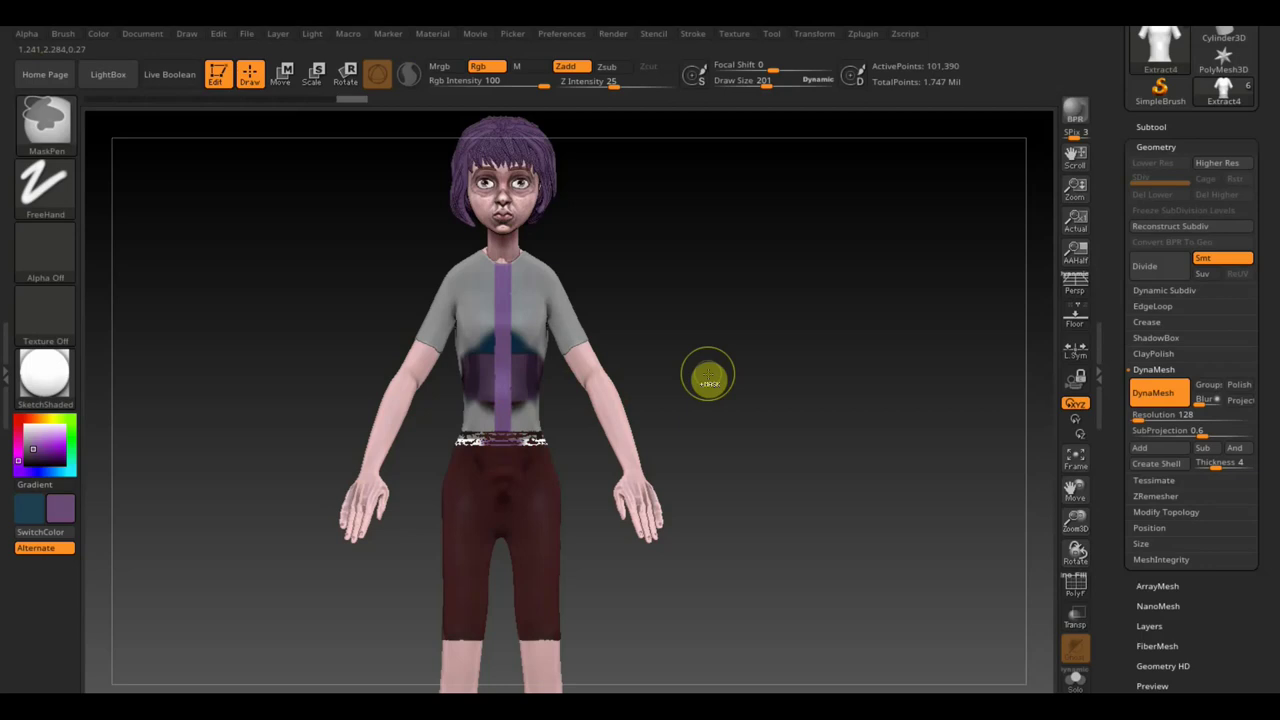
{"action": "left_click_drag", "start_coordinate": [709, 377], "coordinate": [720, 413], "text": "ctrl"}
{"action": "left_click", "coordinate": [718, 467]}
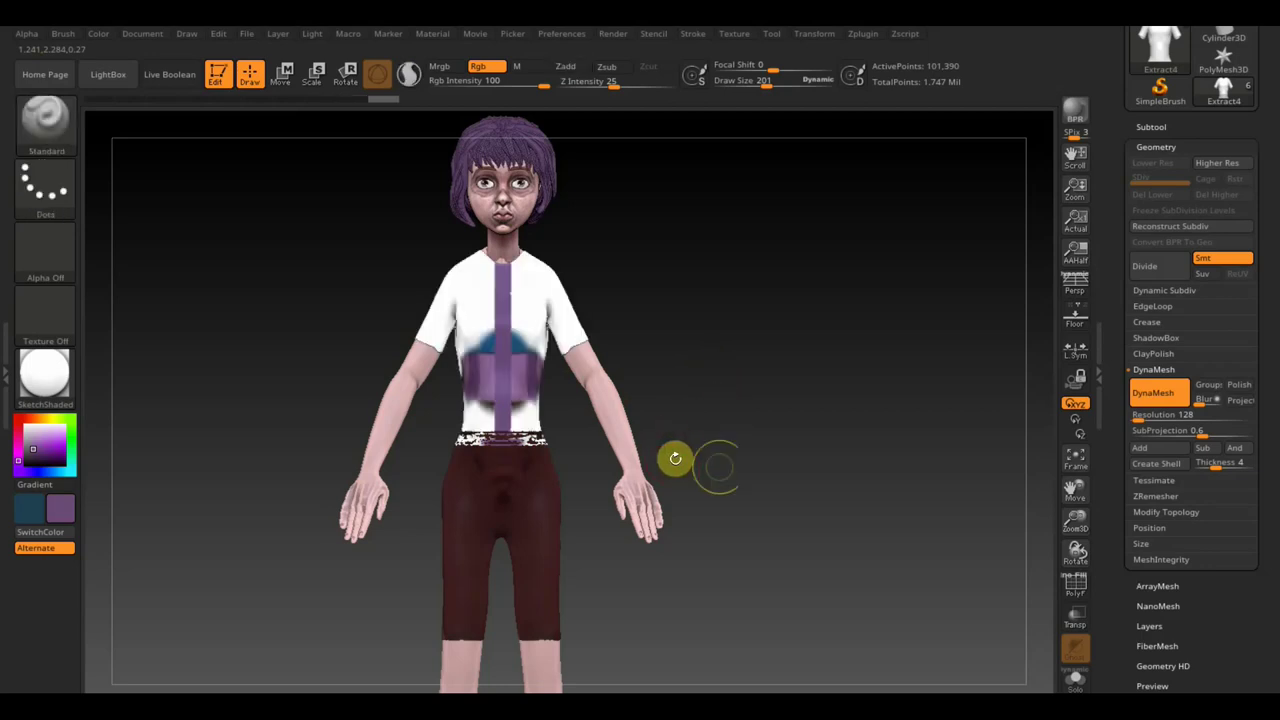
{"action": "left_click_drag", "start_coordinate": [675, 458], "coordinate": [530, 236], "text": "ctrl"}
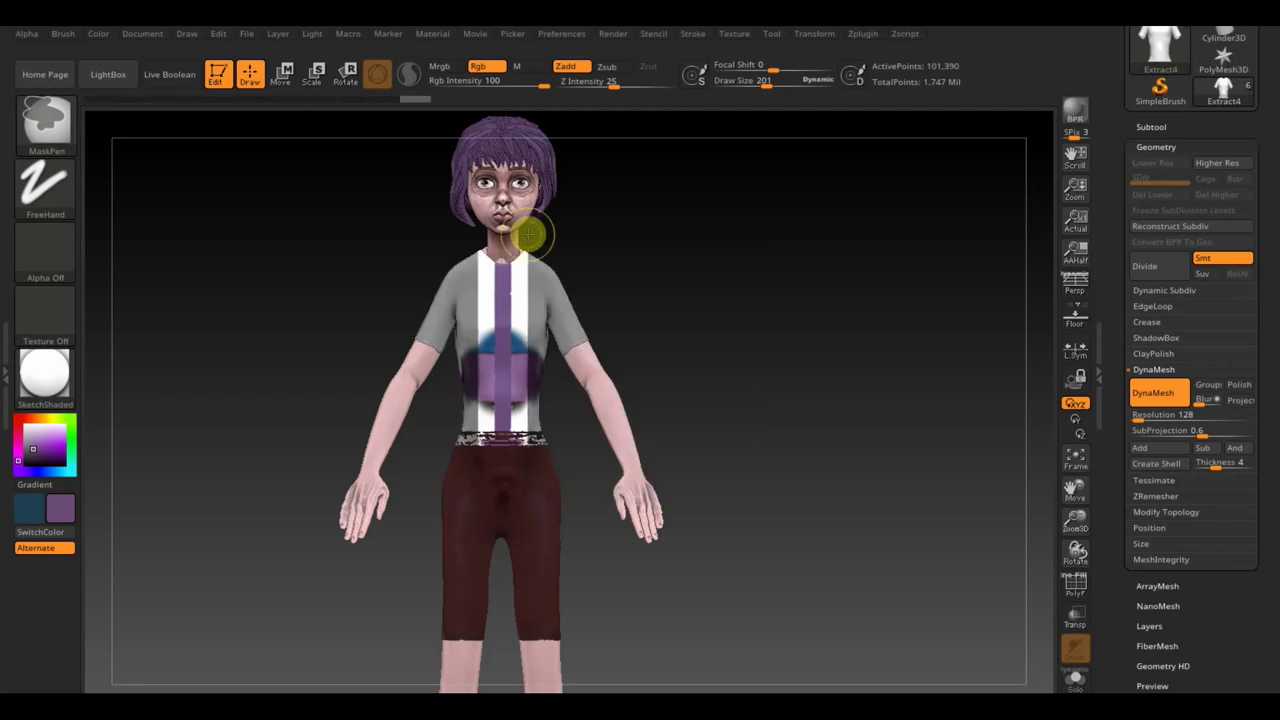
{"action": "left_click", "coordinate": [516, 368]}
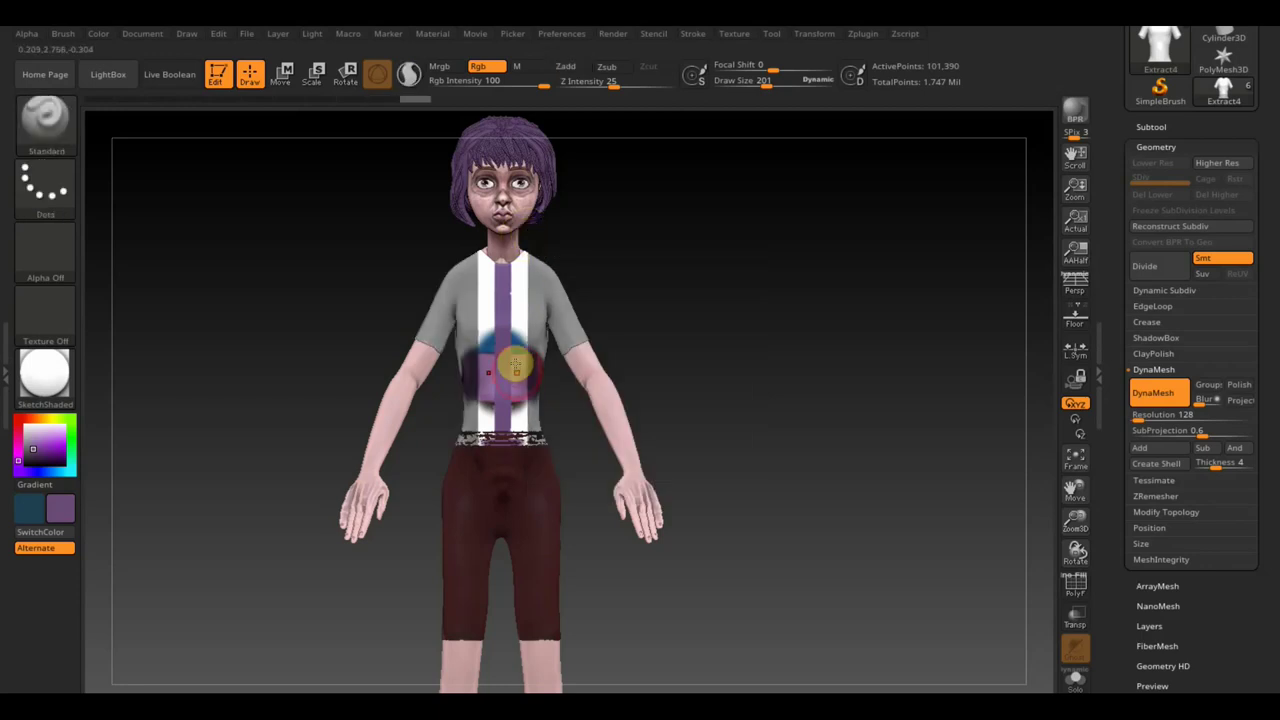
{"action": "mouse_move", "coordinate": [516, 368]}
{"action": "left_mouse_down"}
{"action": "mouse_move", "coordinate": [514, 423]}
{"action": "mouse_move", "coordinate": [526, 360]}
{"action": "left_mouse_up"}
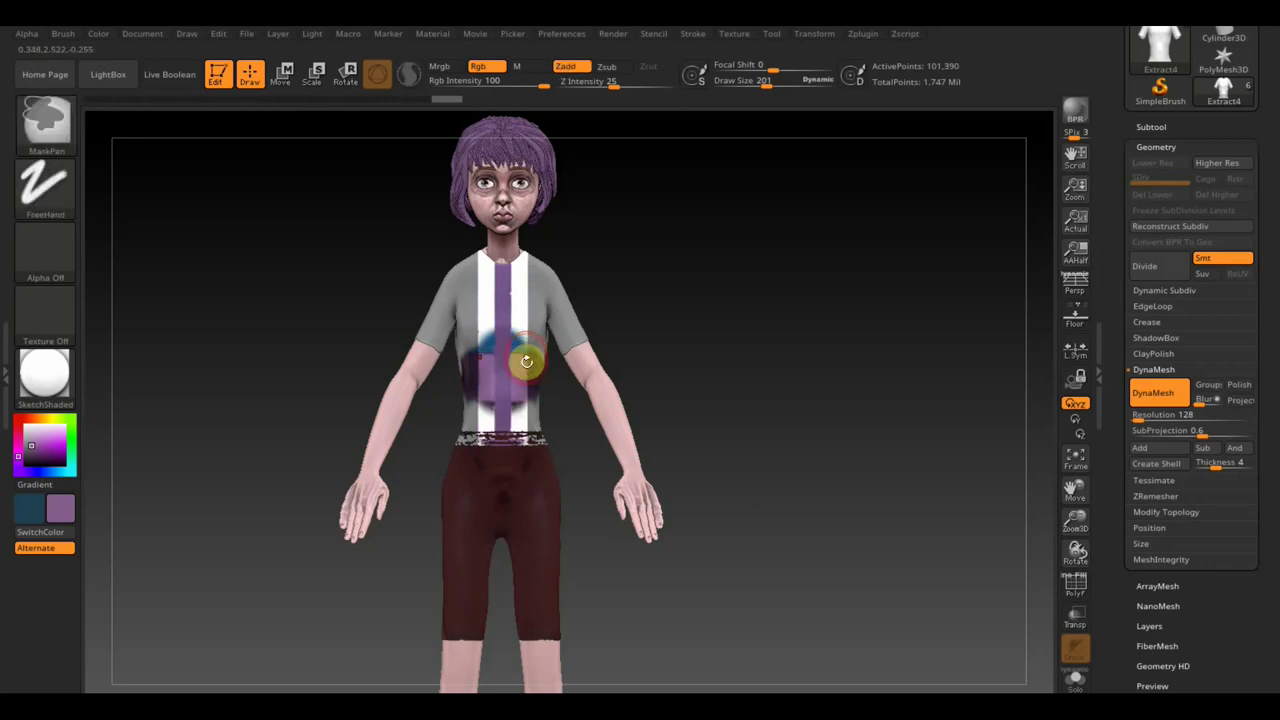
- Mask a narrow centre strip down to the waist, paint purple gaps, then undo the strokes
{"action": "key", "text": "ctrl"}
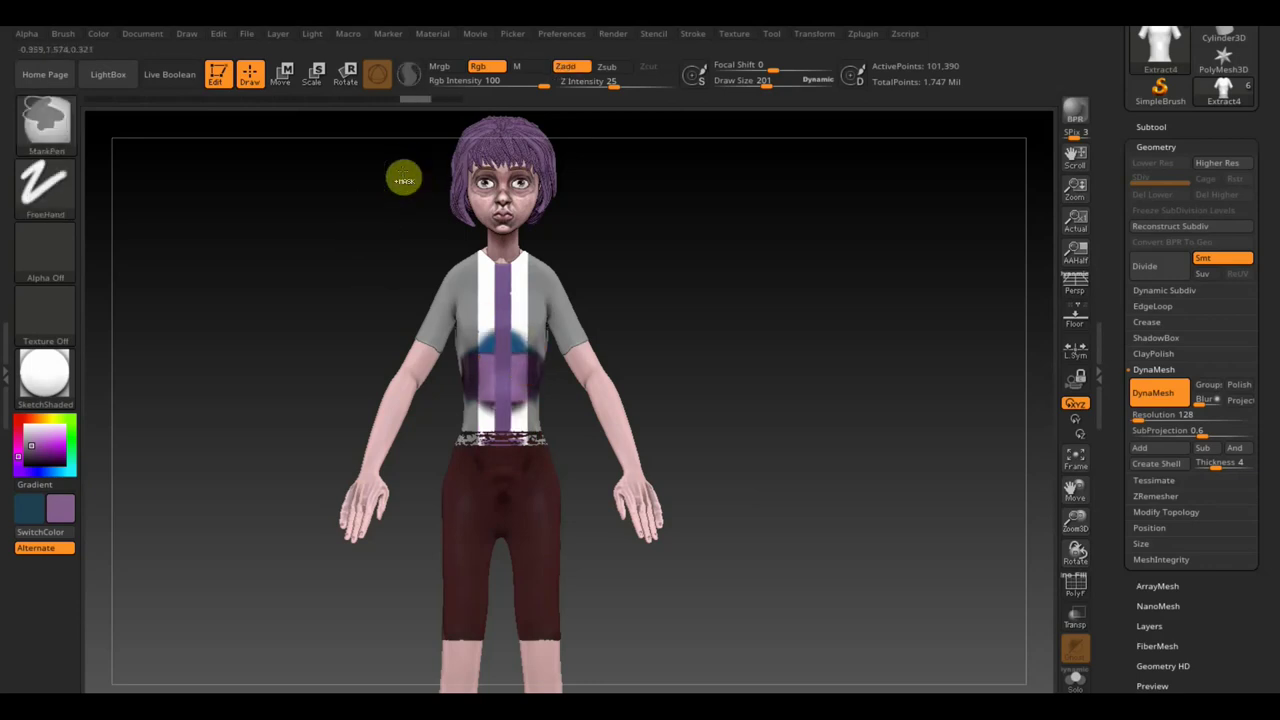
{"action": "left_click_drag", "start_coordinate": [404, 180], "coordinate": [512, 430], "text": "ctrl"}
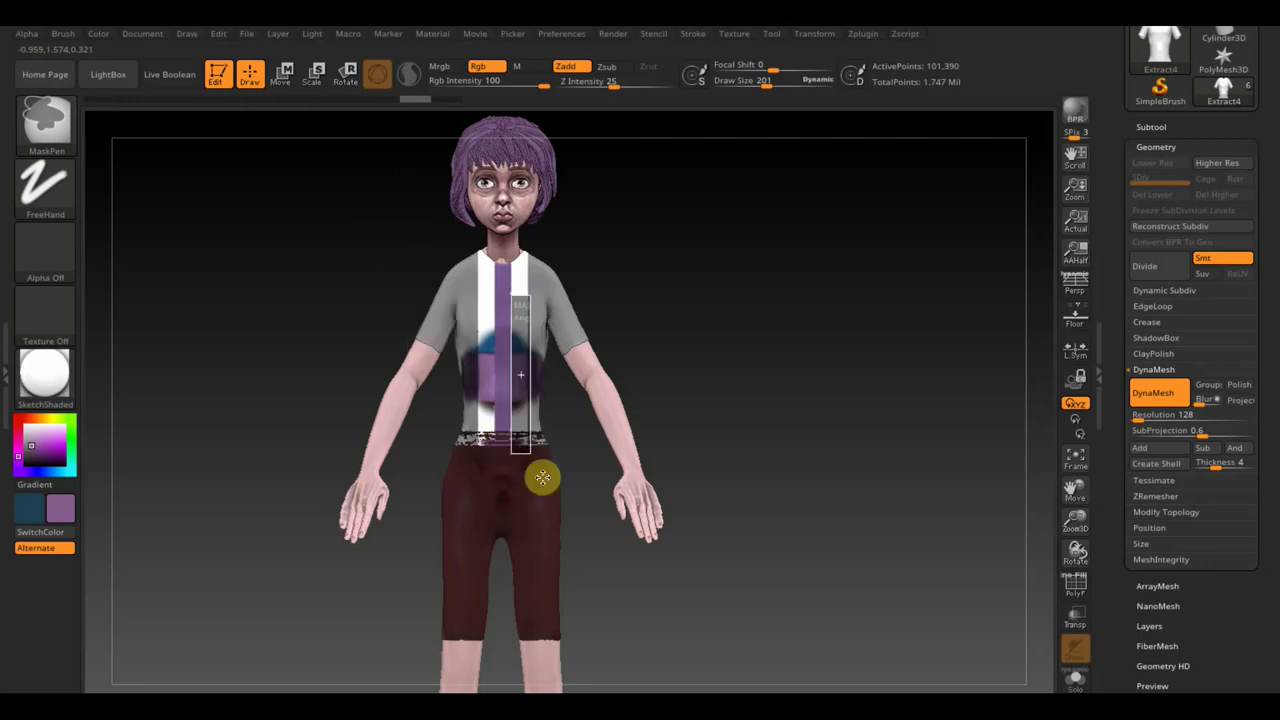
{"action": "left_click_drag", "start_coordinate": [512, 430], "coordinate": [510, 472], "text": "ctrl"}
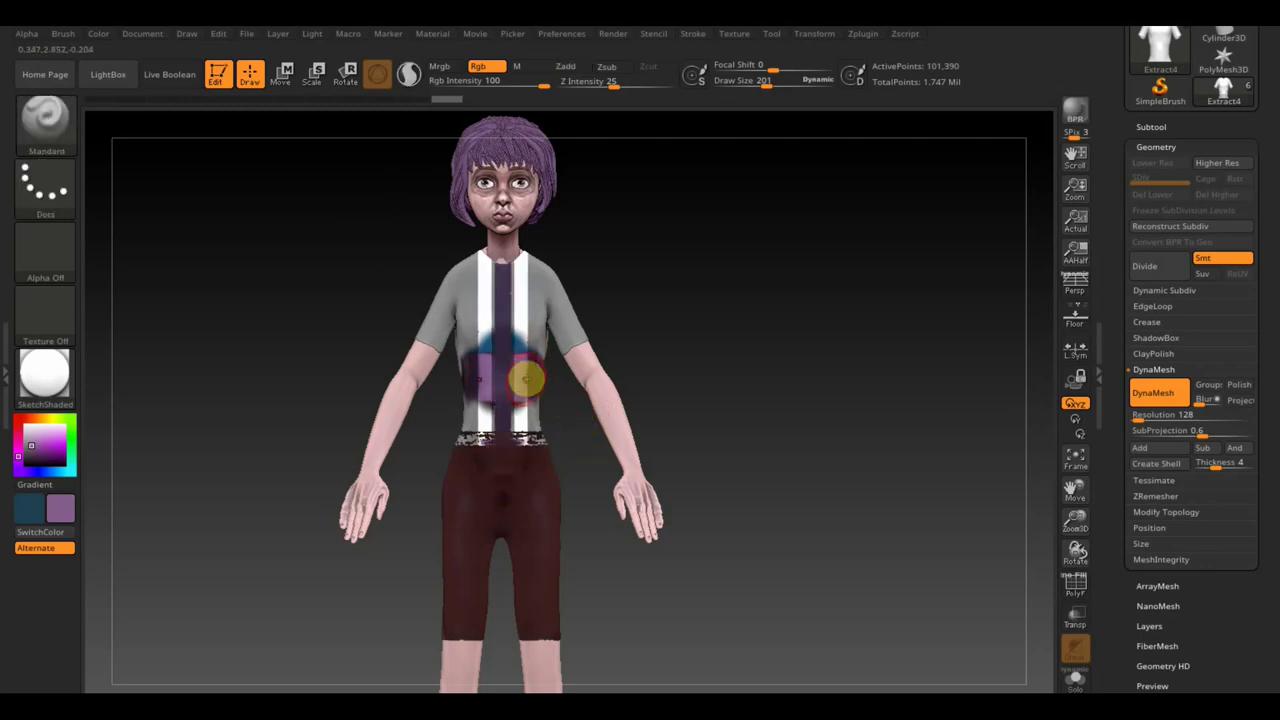
{"action": "left_click_drag", "start_coordinate": [526, 378], "coordinate": [509, 280]}
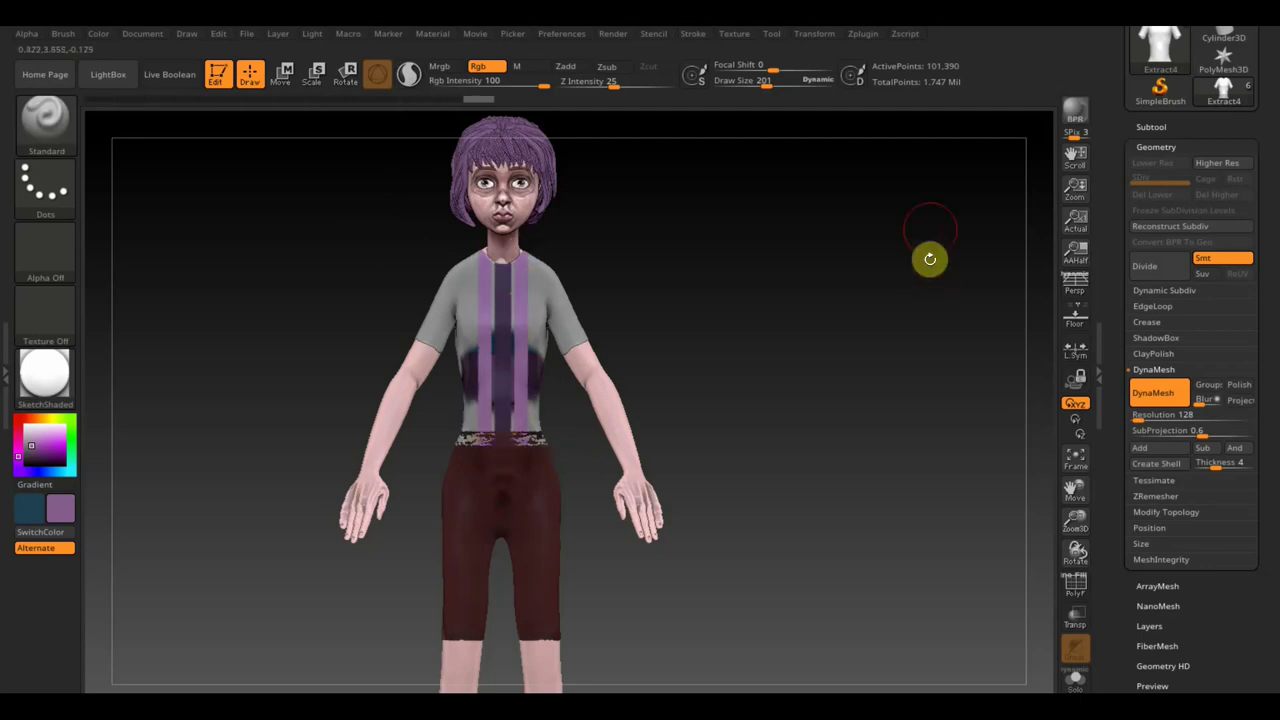
{"action": "key", "text": "ctrl+z"}
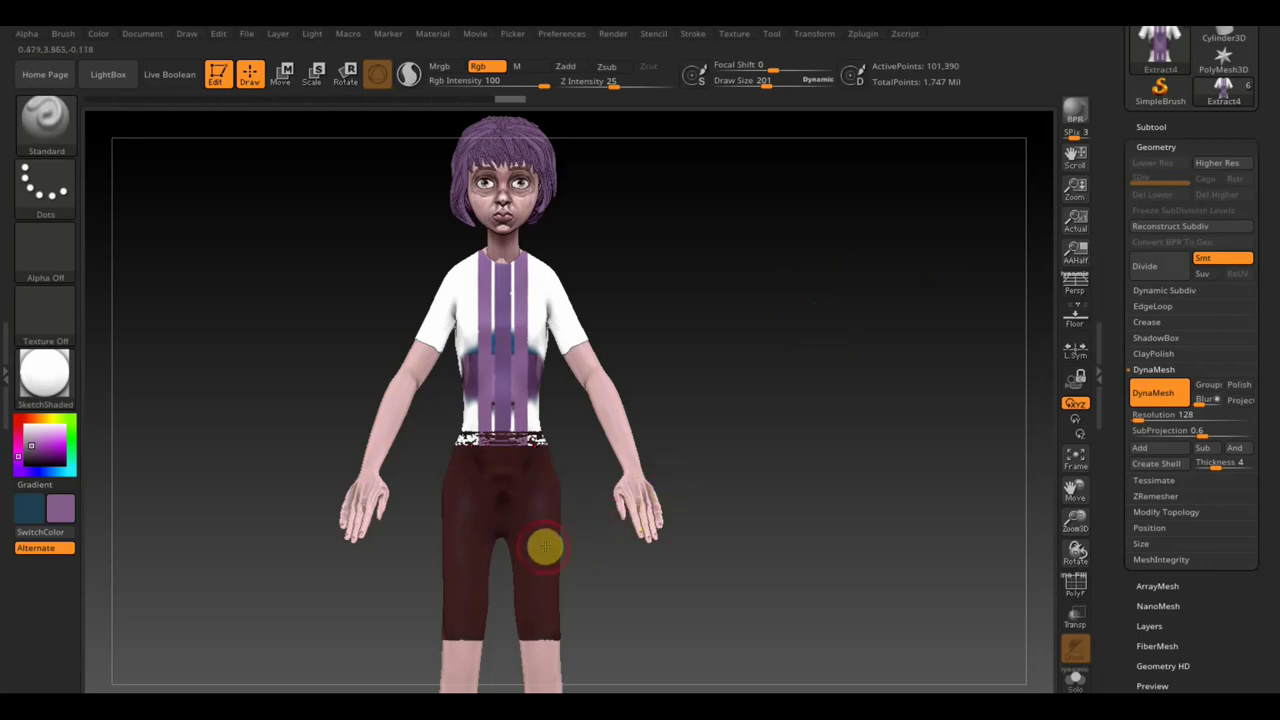
- Remask the shirt outside the centre strip and save the project
{"action": "key", "text": "ctrl"}
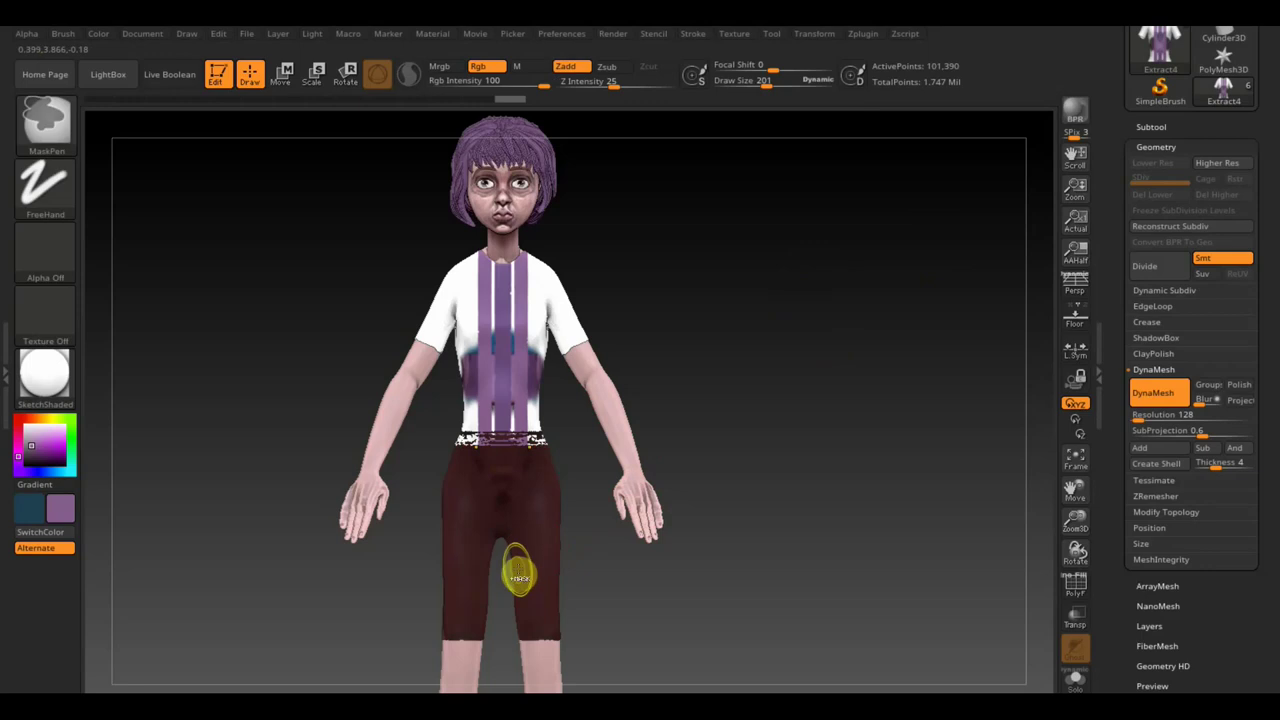
{"action": "left_click_drag", "start_coordinate": [478, 410], "coordinate": [523, 391], "text": "ctrl"}
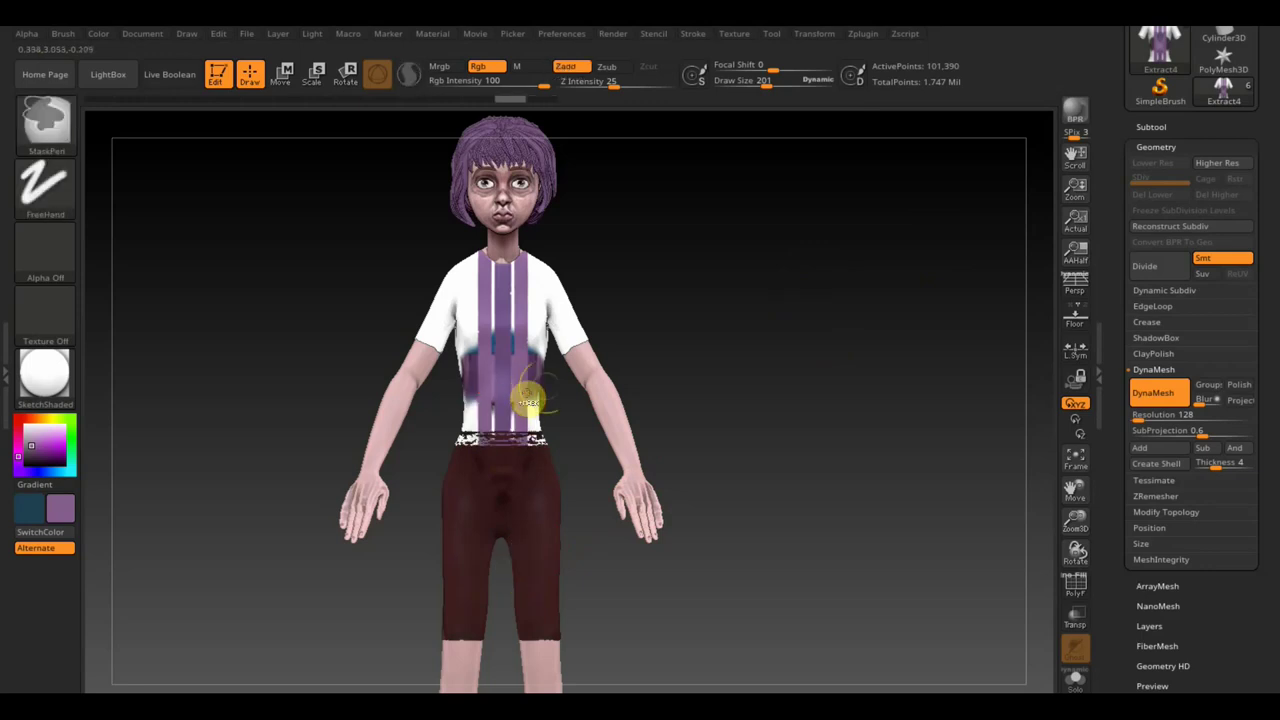
{"action": "mouse_move", "coordinate": [689, 291]}
{"action": "left_mouse_down", "text": "ctrl"}
{"action": "mouse_move", "coordinate": [670, 526]}
{"action": "mouse_move", "coordinate": [523, 571]}
{"action": "mouse_move", "coordinate": [497, 563]}
{"action": "mouse_move", "coordinate": [497, 507]}
{"action": "left_mouse_up", "text": "ctrl"}
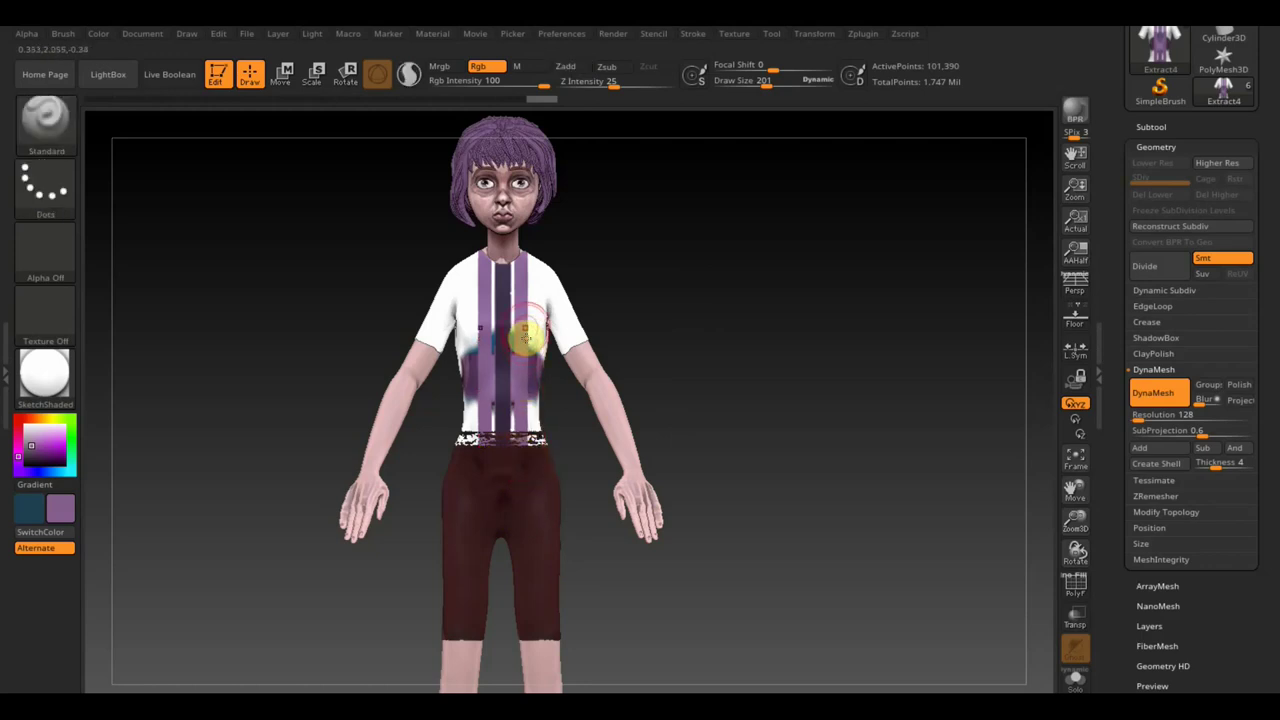
{"action": "mouse_move", "coordinate": [766, 588]}
{"action": "left_mouse_down", "text": "ctrl"}
{"action": "mouse_move", "coordinate": [527, 246]}
{"action": "mouse_move", "coordinate": [524, 229]}
{"action": "mouse_move", "coordinate": [544, 236]}
{"action": "mouse_move", "coordinate": [521, 207]}
{"action": "left_mouse_up", "text": "ctrl"}
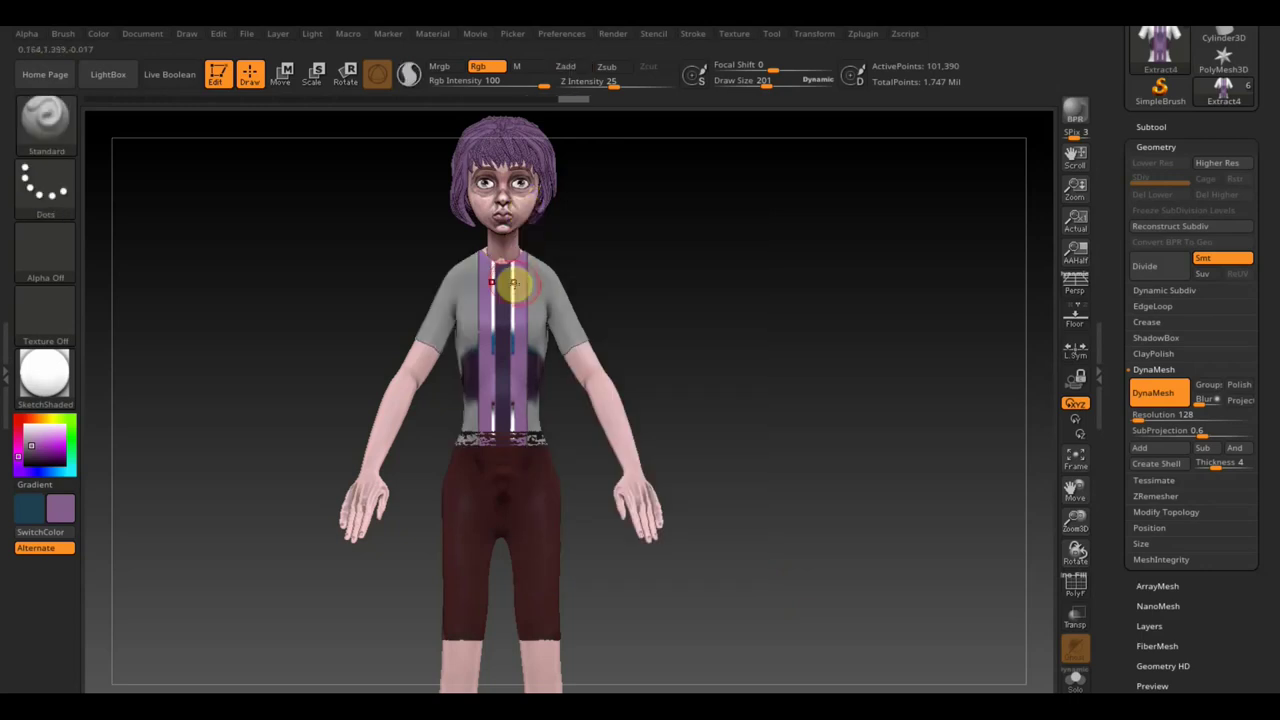
{"action": "key", "text": "ctrl+s"}
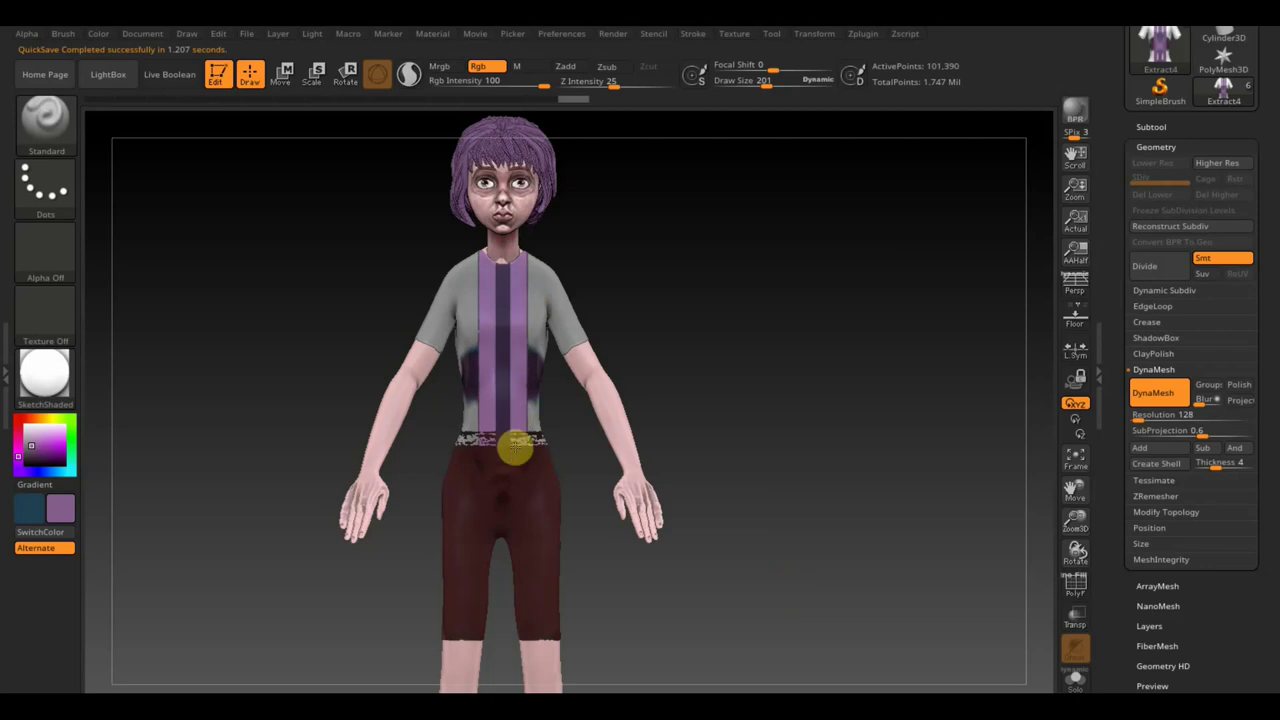
- Clear the mask, mask around the centre strip from shorts to neck, and paint it purple
{"action": "key", "text": "ctrl+z"}
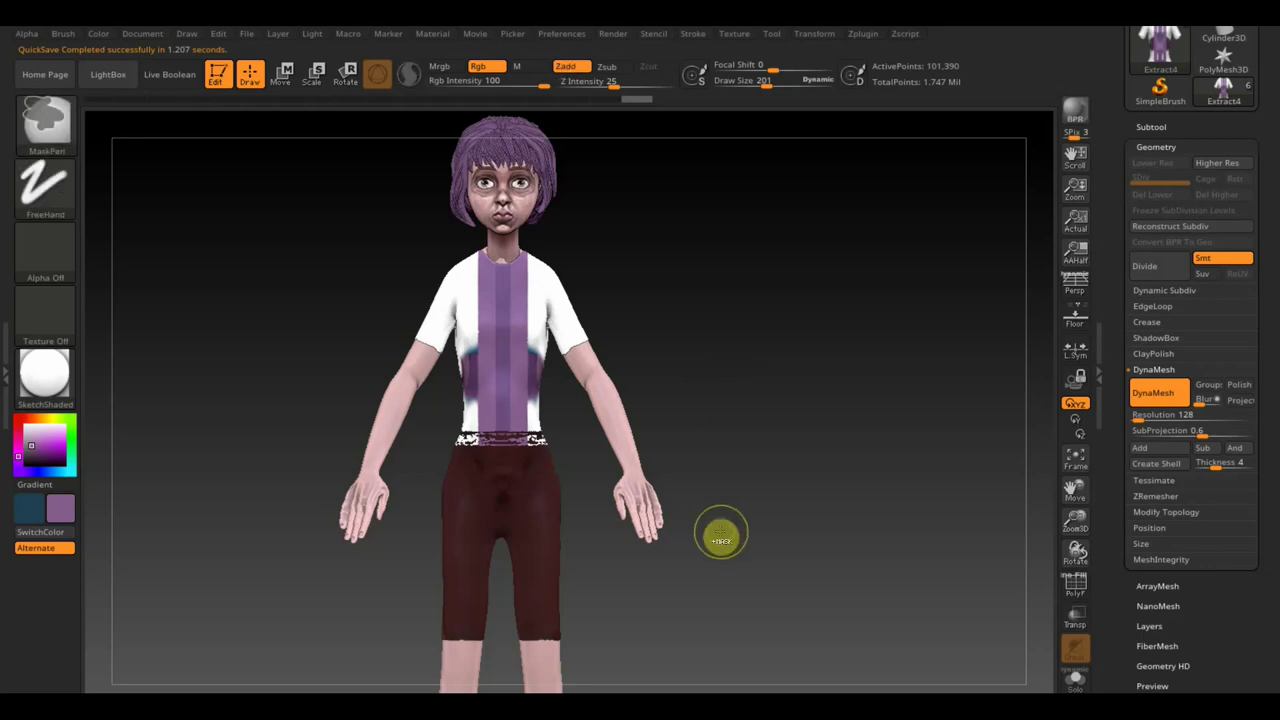
{"action": "mouse_move", "coordinate": [629, 399]}
{"action": "left_mouse_down", "text": "ctrl"}
{"action": "mouse_move", "coordinate": [706, 528]}
{"action": "mouse_move", "coordinate": [539, 232]}
{"action": "left_mouse_up", "text": "ctrl"}
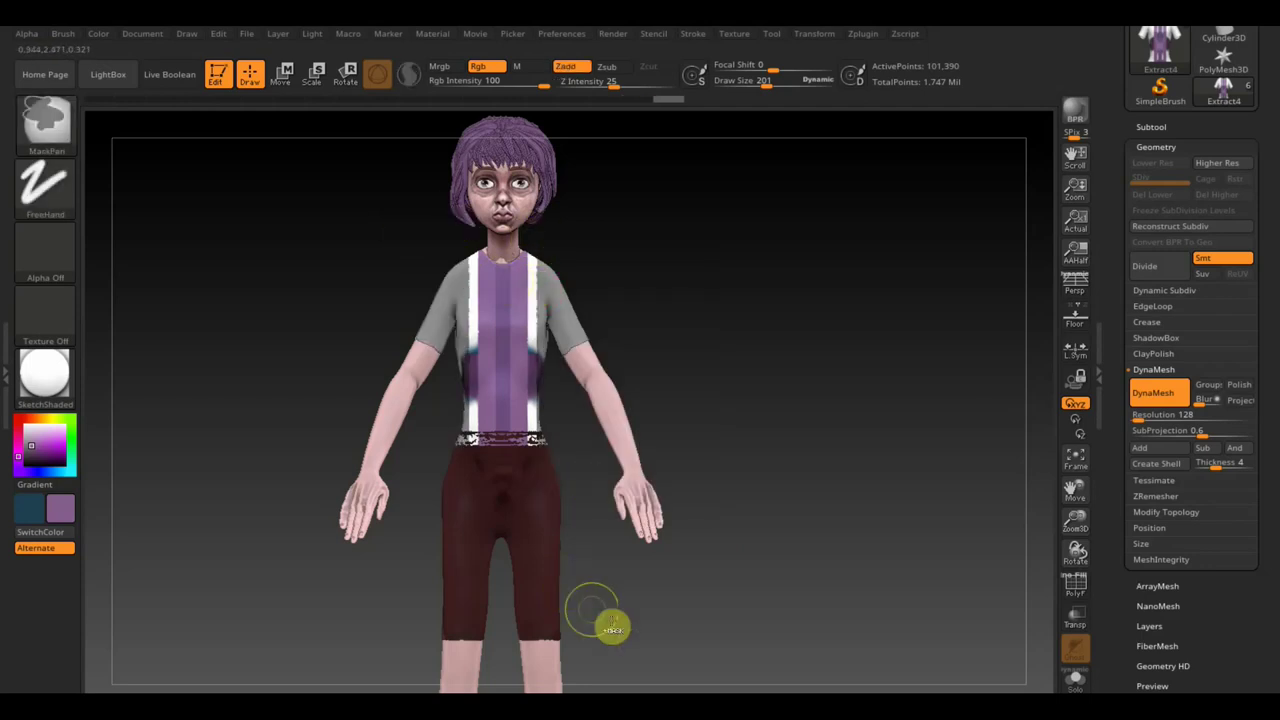
{"action": "left_click_drag", "start_coordinate": [628, 640], "coordinate": [466, 411], "text": "ctrl"}
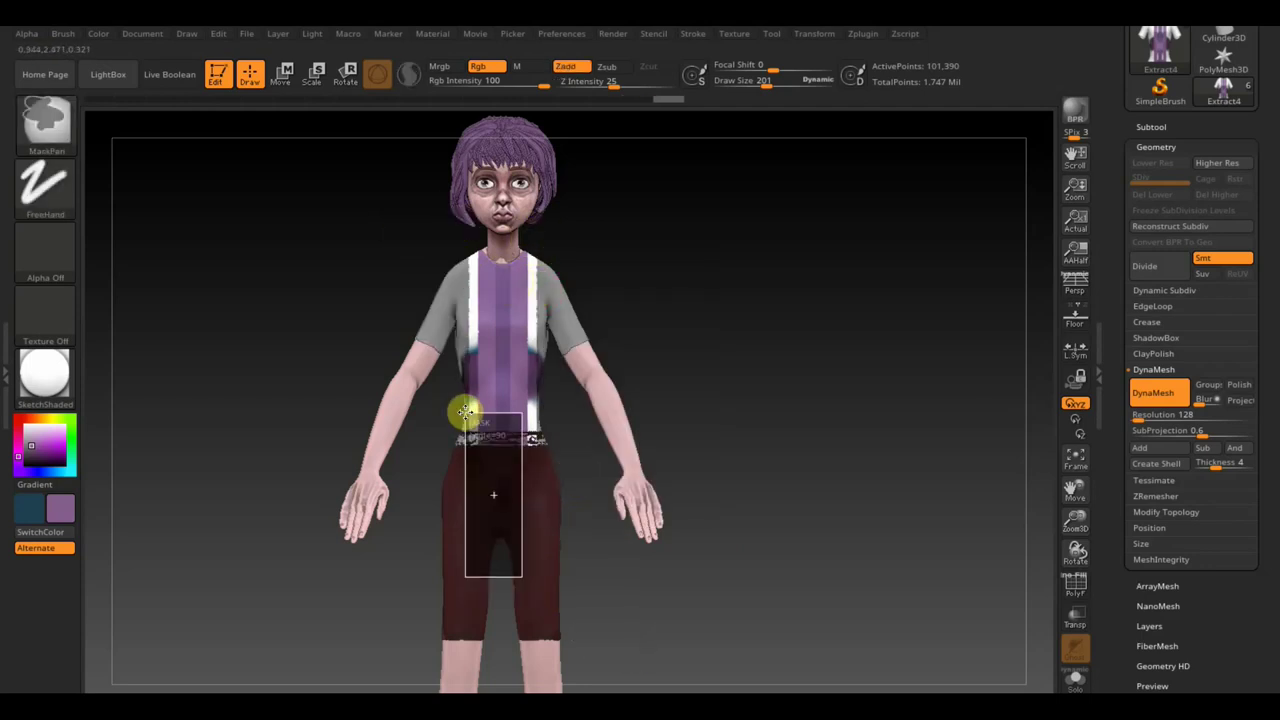
{"action": "left_click_drag", "start_coordinate": [466, 411], "coordinate": [480, 240], "text": "ctrl"}
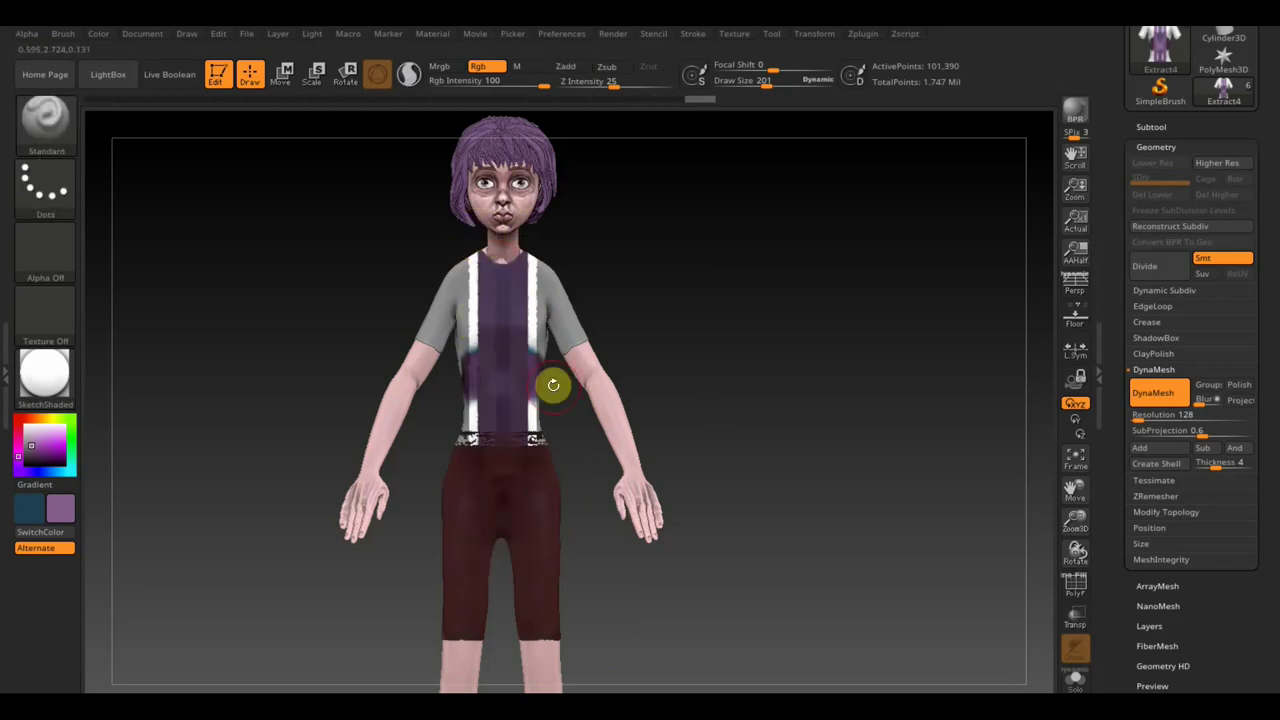
{"action": "mouse_move", "coordinate": [533, 378]}
{"action": "left_mouse_down"}
{"action": "mouse_move", "coordinate": [537, 443]}
{"action": "mouse_move", "coordinate": [537, 229]}
{"action": "left_mouse_up"}
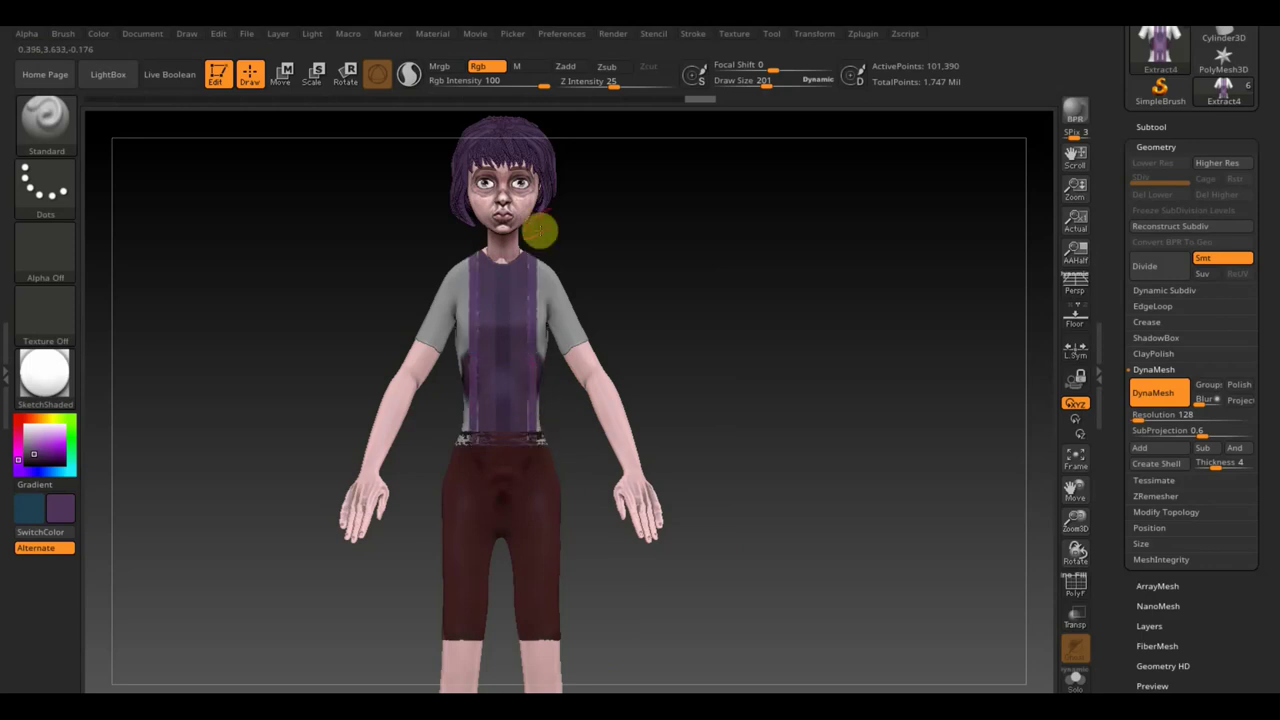
- Remask the centre stripes, invert the mask, then clear it
{"action": "left_click_drag", "start_coordinate": [676, 333], "coordinate": [718, 360], "text": "ctrl"}
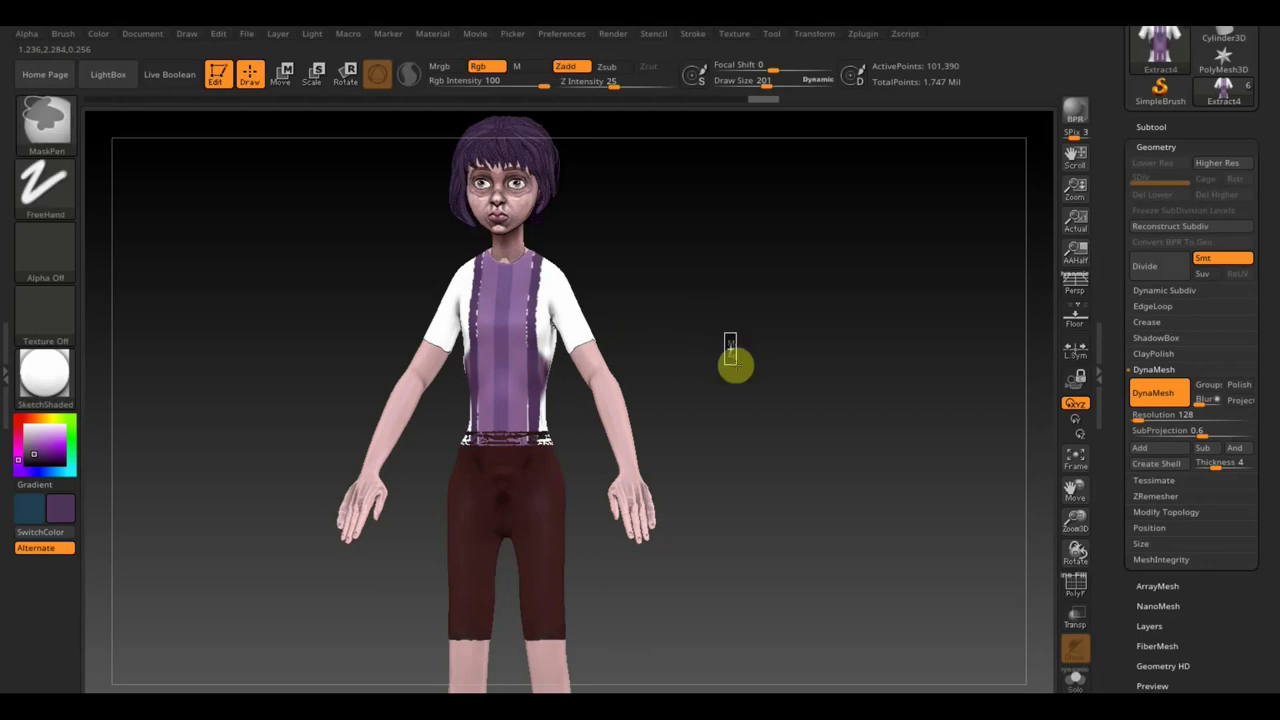
{"action": "left_click_drag", "start_coordinate": [735, 365], "coordinate": [749, 363], "text": "ctrl"}
{"action": "mouse_move", "coordinate": [654, 628]}
{"action": "left_mouse_down", "text": "ctrl"}
{"action": "mouse_move", "coordinate": [621, 446]}
{"action": "mouse_move", "coordinate": [649, 291]}
{"action": "mouse_move", "coordinate": [518, 320]}
{"action": "mouse_move", "coordinate": [498, 255]}
{"action": "left_mouse_up", "text": "ctrl"}
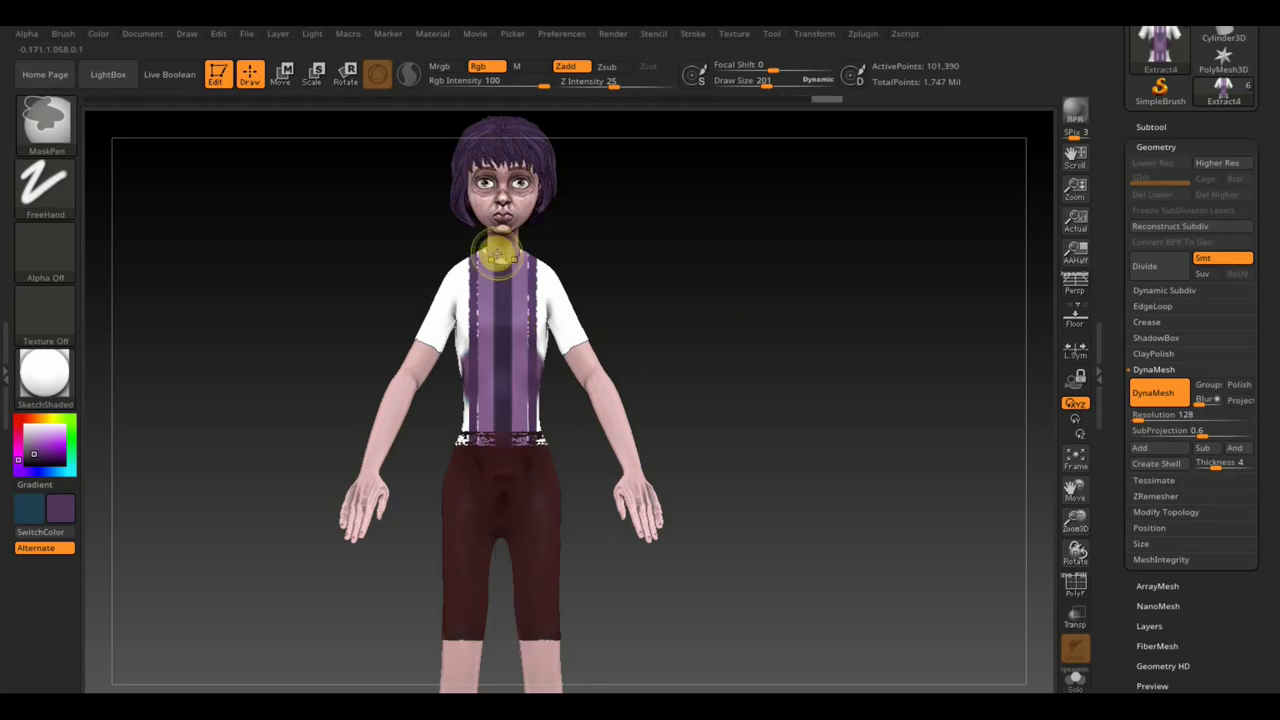
{"action": "left_click", "coordinate": [658, 284], "text": "ctrl"}
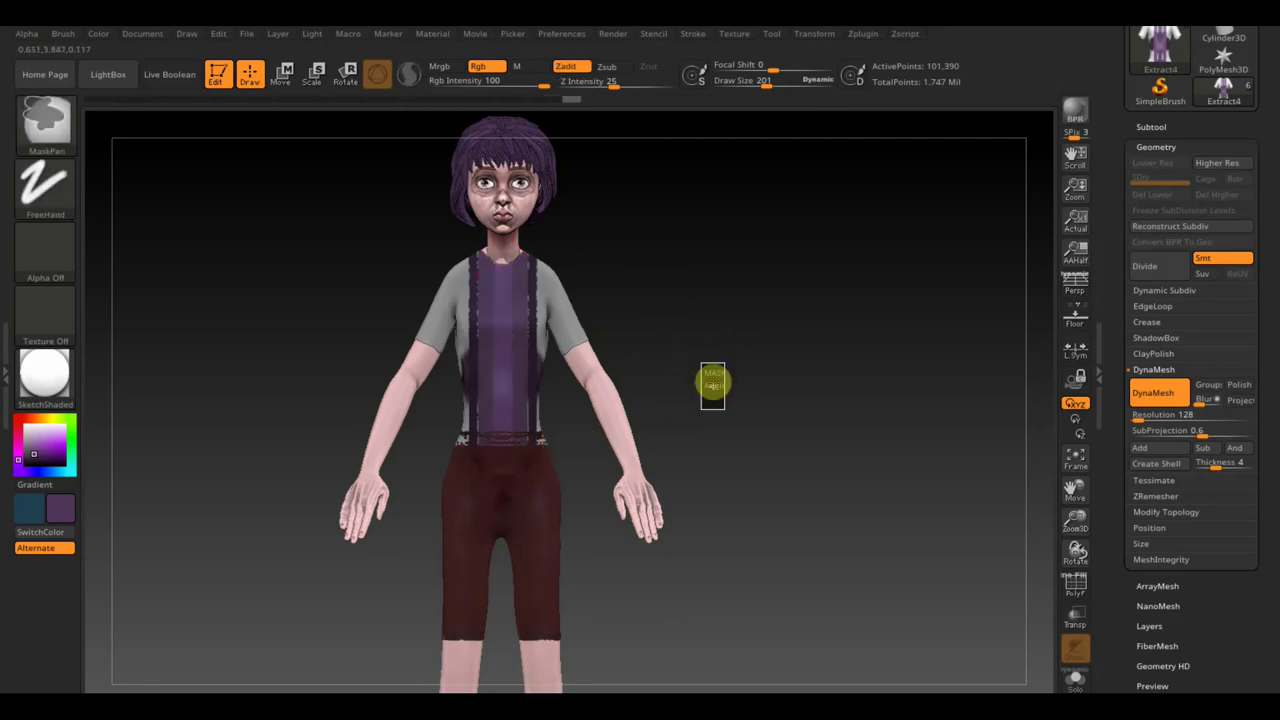
{"action": "mouse_move", "coordinate": [712, 385]}
{"action": "left_mouse_down", "text": "ctrl"}
{"action": "mouse_move", "coordinate": [726, 408]}
{"action": "mouse_move", "coordinate": [697, 411]}
{"action": "left_mouse_up", "text": "ctrl"}
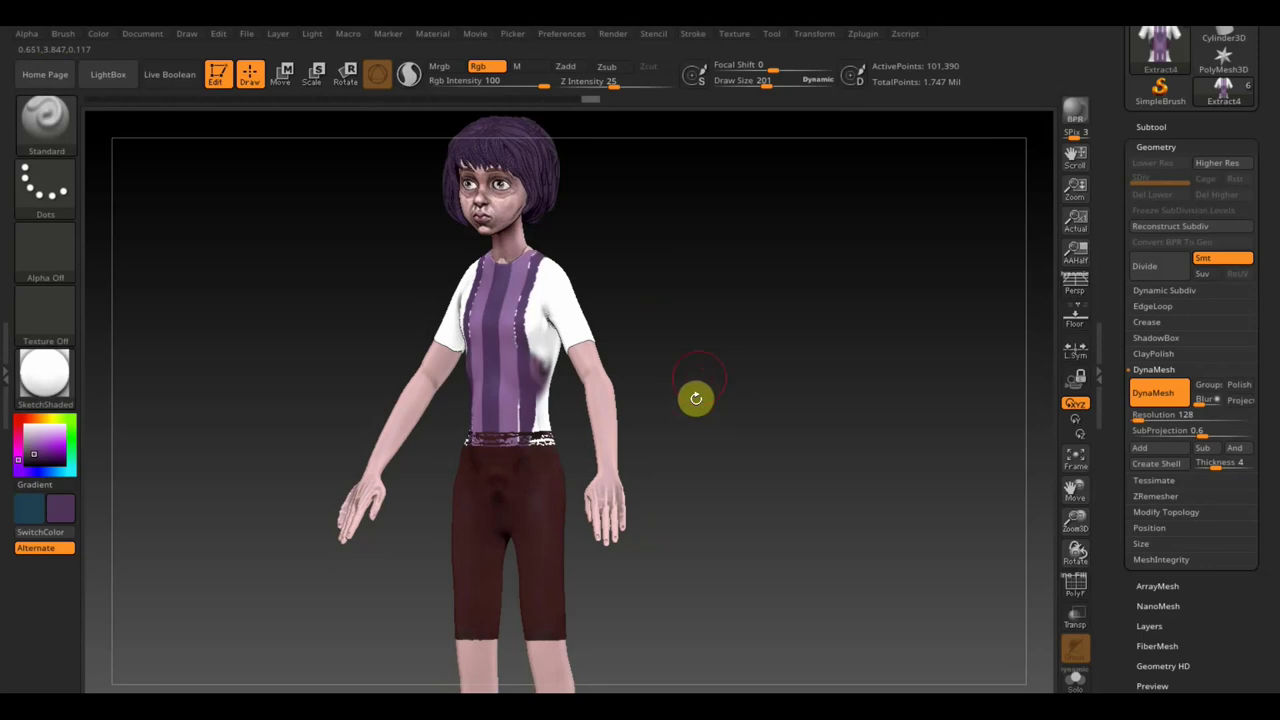
- Set Draw Size to 109, paint a purple stripe down the front, and orbit to the back
{"action": "left_click_drag", "start_coordinate": [766, 86], "coordinate": [754, 85]}
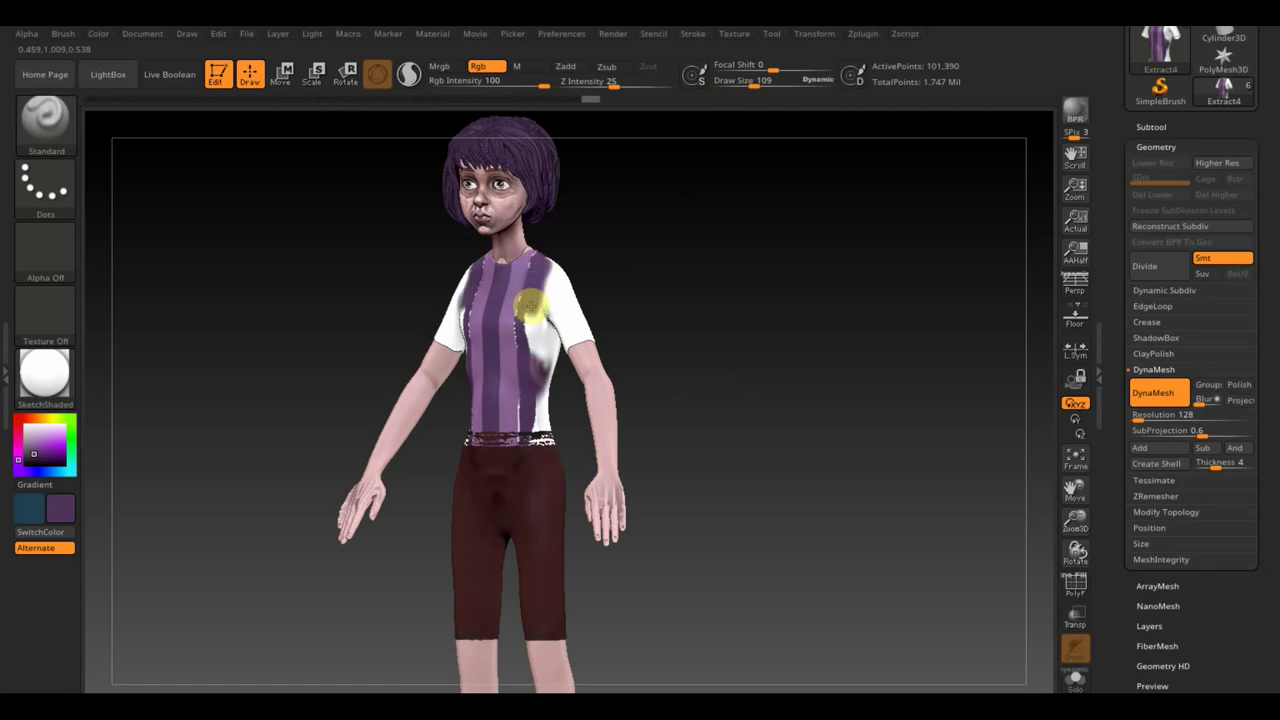
{"action": "left_click_drag", "start_coordinate": [530, 305], "coordinate": [532, 409]}
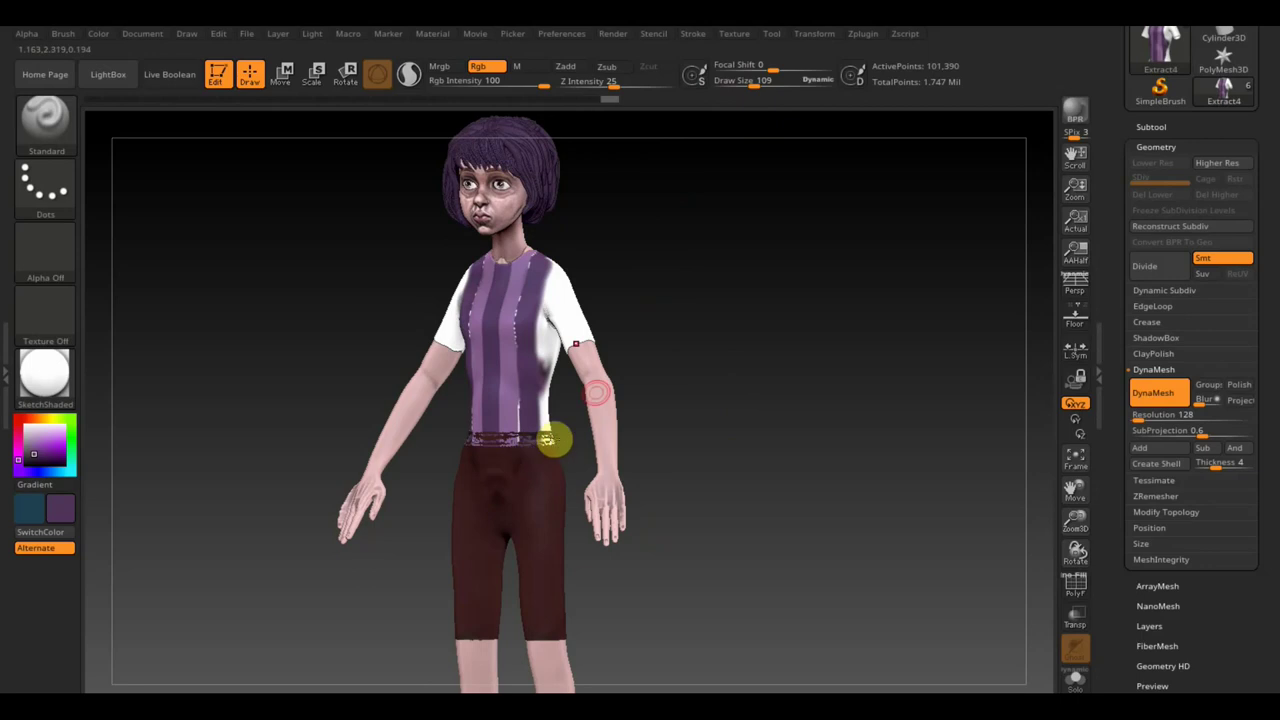
{"action": "mouse_move", "coordinate": [611, 317]}
{"action": "left_mouse_down"}
{"action": "mouse_move", "coordinate": [651, 317]}
{"action": "mouse_move", "coordinate": [614, 330]}
{"action": "left_mouse_up"}
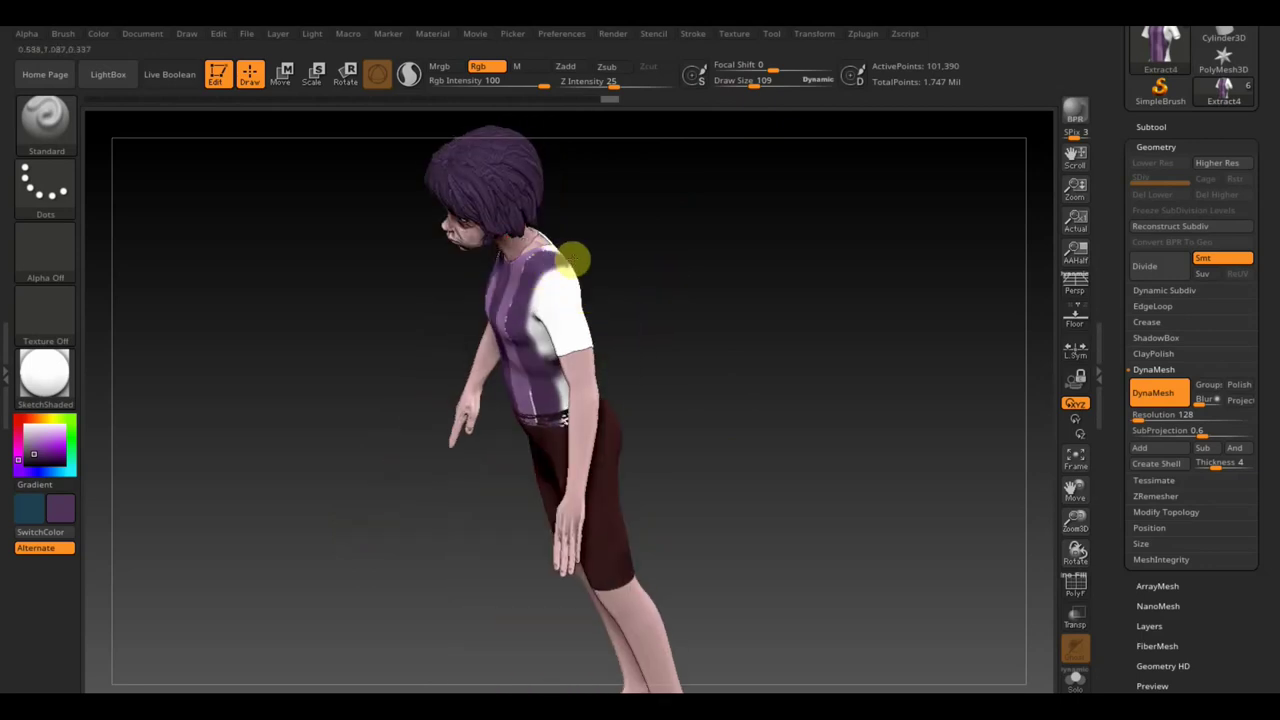
{"action": "right_click_drag", "start_coordinate": [594, 269], "coordinate": [592, 284]}
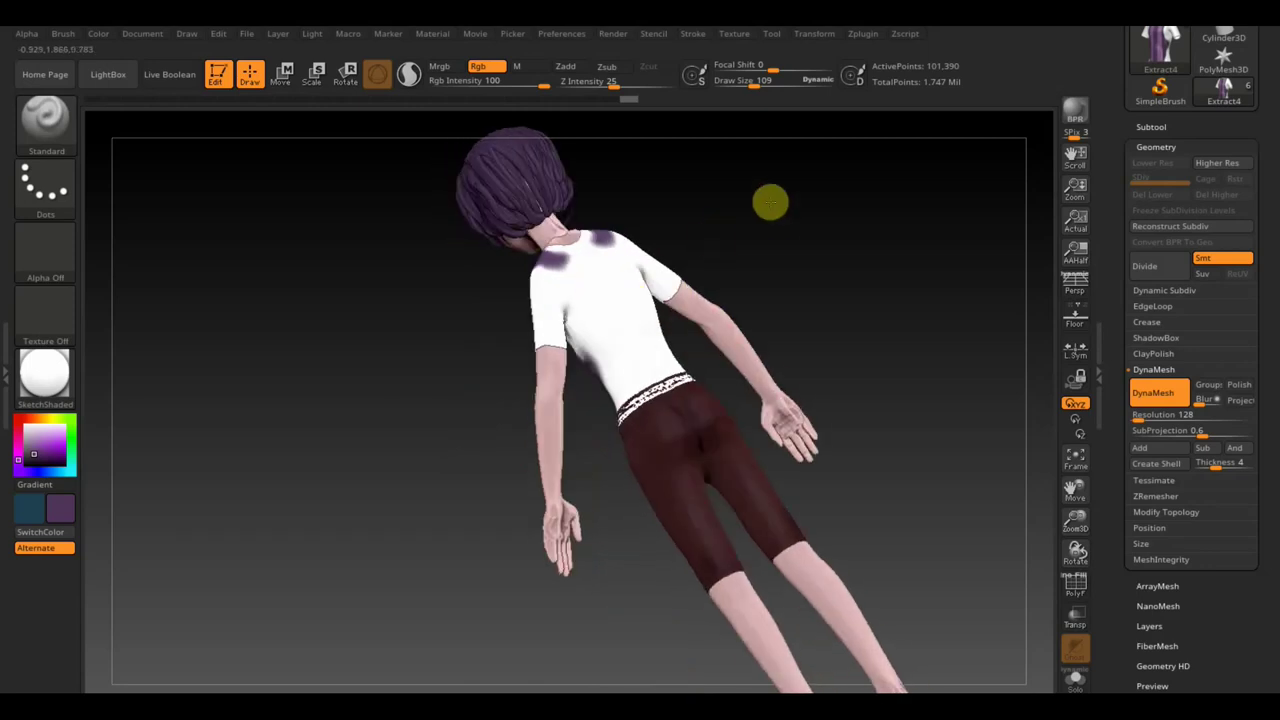
{"action": "left_click_drag", "start_coordinate": [769, 201], "coordinate": [766, 232]}
- Paint two purple stripes down the back to the belt and touch up the armpit side
{"action": "left_click_drag", "start_coordinate": [548, 268], "coordinate": [622, 418]}
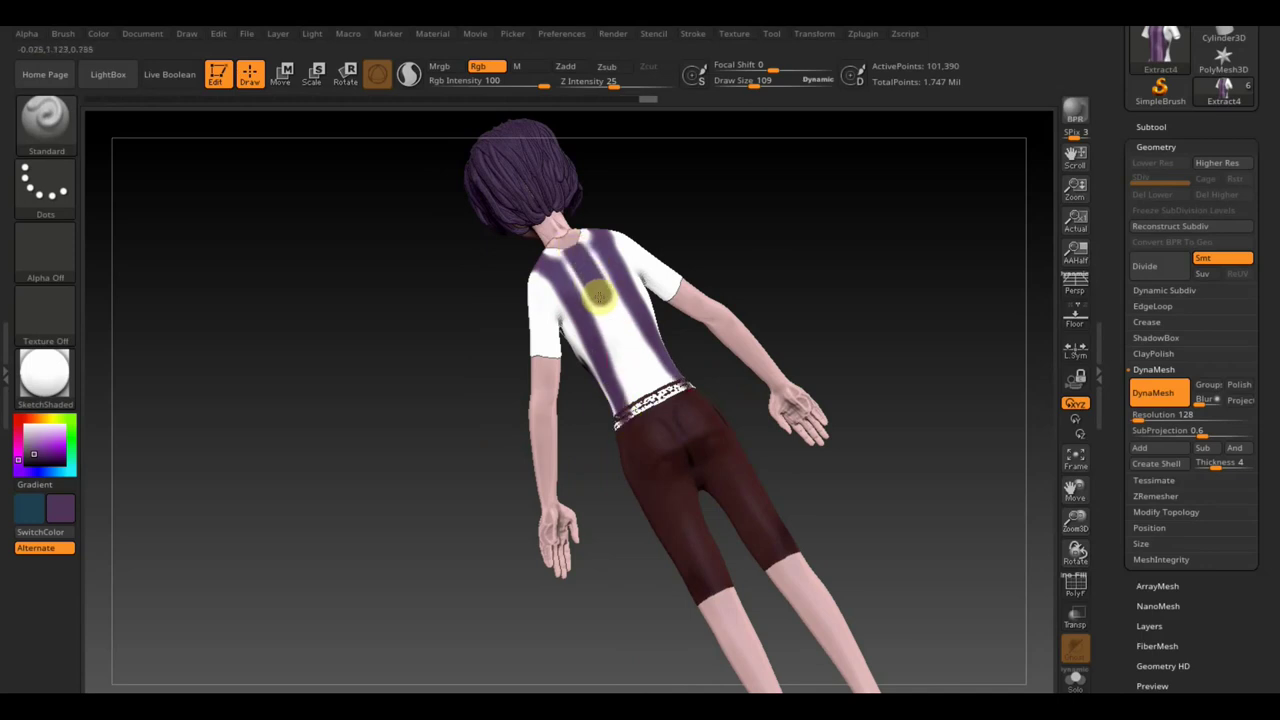
{"action": "left_click_drag", "start_coordinate": [598, 295], "coordinate": [663, 412]}
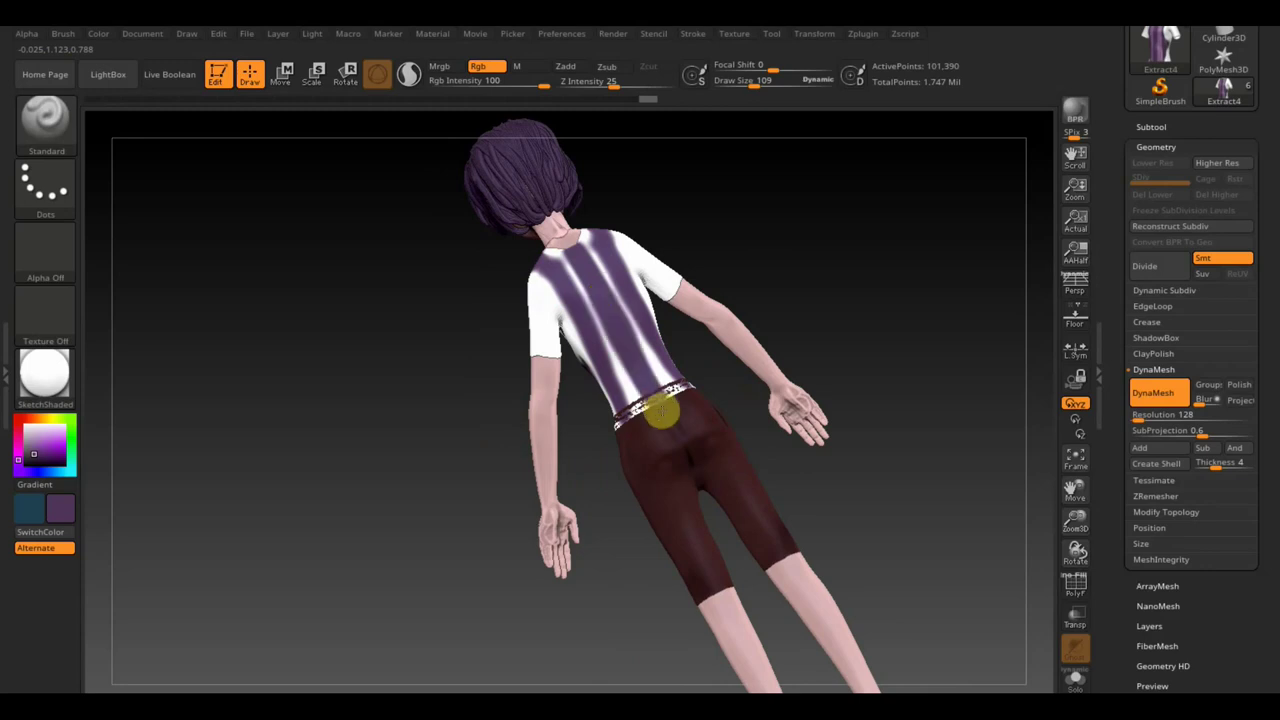
{"action": "mouse_move", "coordinate": [789, 280]}
{"action": "left_mouse_down"}
{"action": "mouse_move", "coordinate": [891, 157]}
{"action": "mouse_move", "coordinate": [871, 171]}
{"action": "left_mouse_up"}
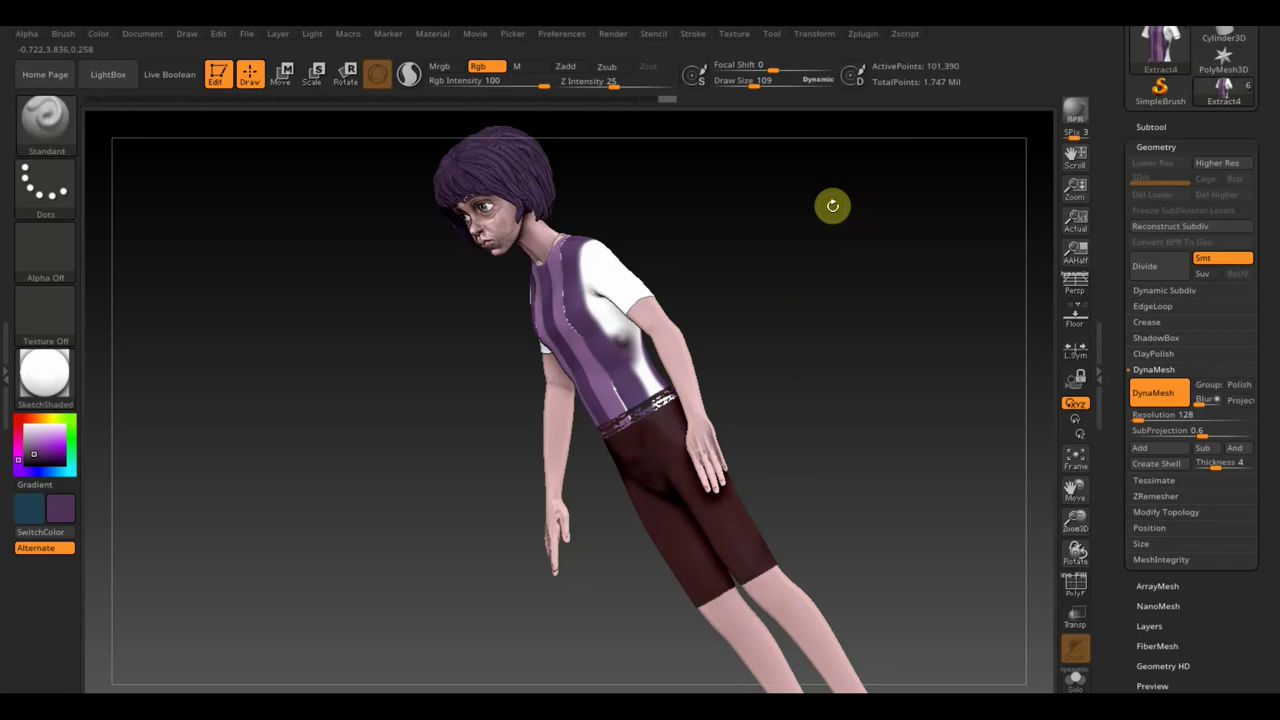
{"action": "mouse_move", "coordinate": [814, 206]}
{"action": "left_mouse_down"}
{"action": "mouse_move", "coordinate": [841, 196]}
{"action": "mouse_move", "coordinate": [829, 194]}
{"action": "left_mouse_up"}
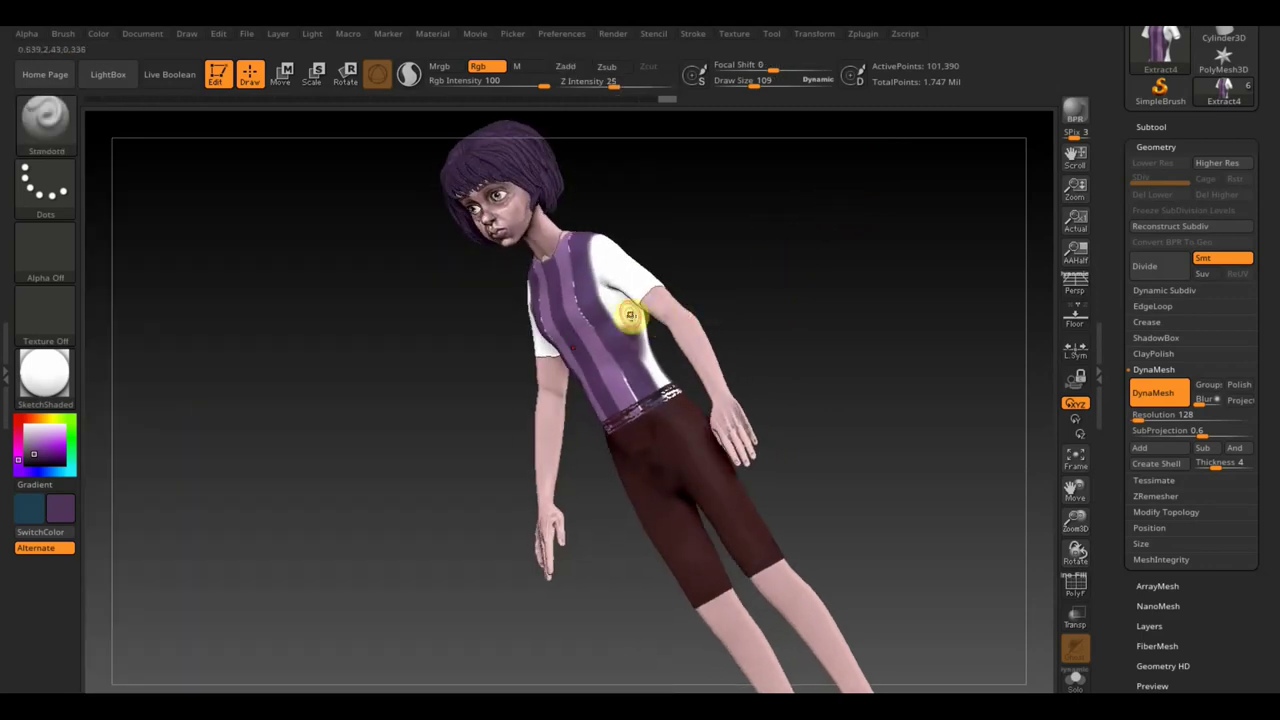
{"action": "mouse_move", "coordinate": [631, 315]}
{"action": "left_mouse_down"}
{"action": "mouse_move", "coordinate": [604, 367]}
{"action": "mouse_move", "coordinate": [620, 299]}
{"action": "left_mouse_up"}
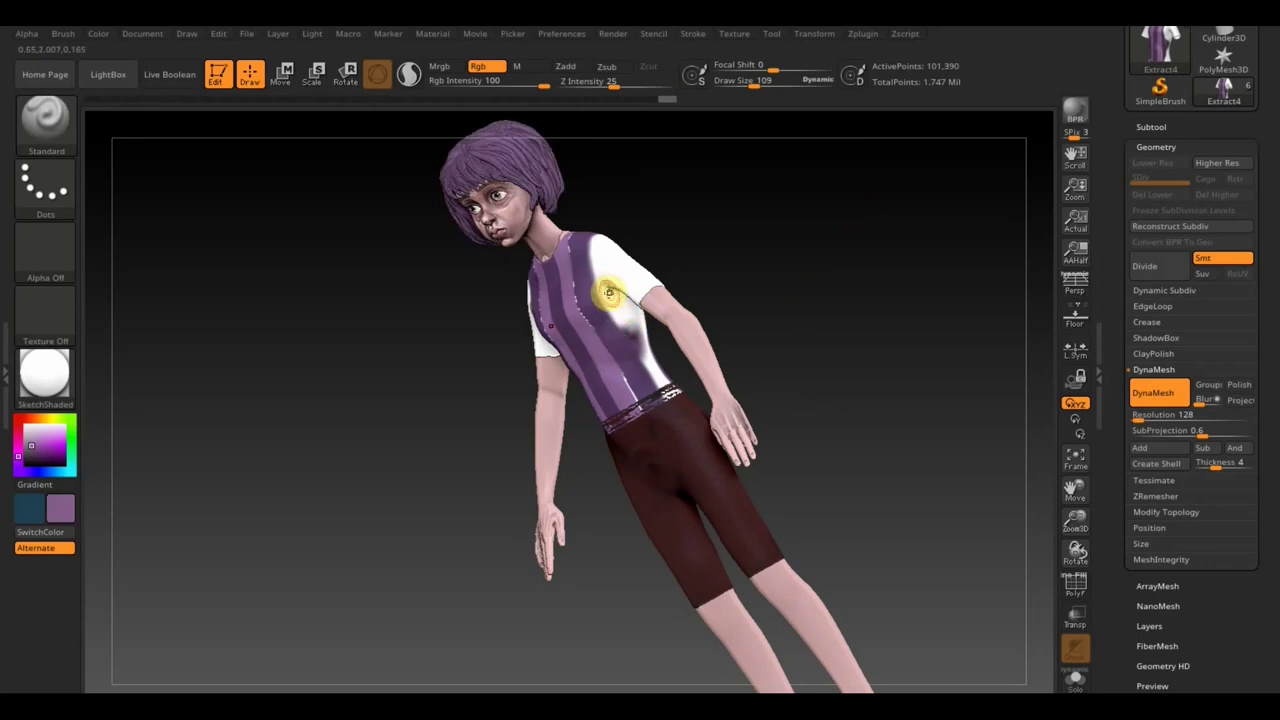
{"action": "left_click_drag", "start_coordinate": [622, 320], "coordinate": [647, 358]}
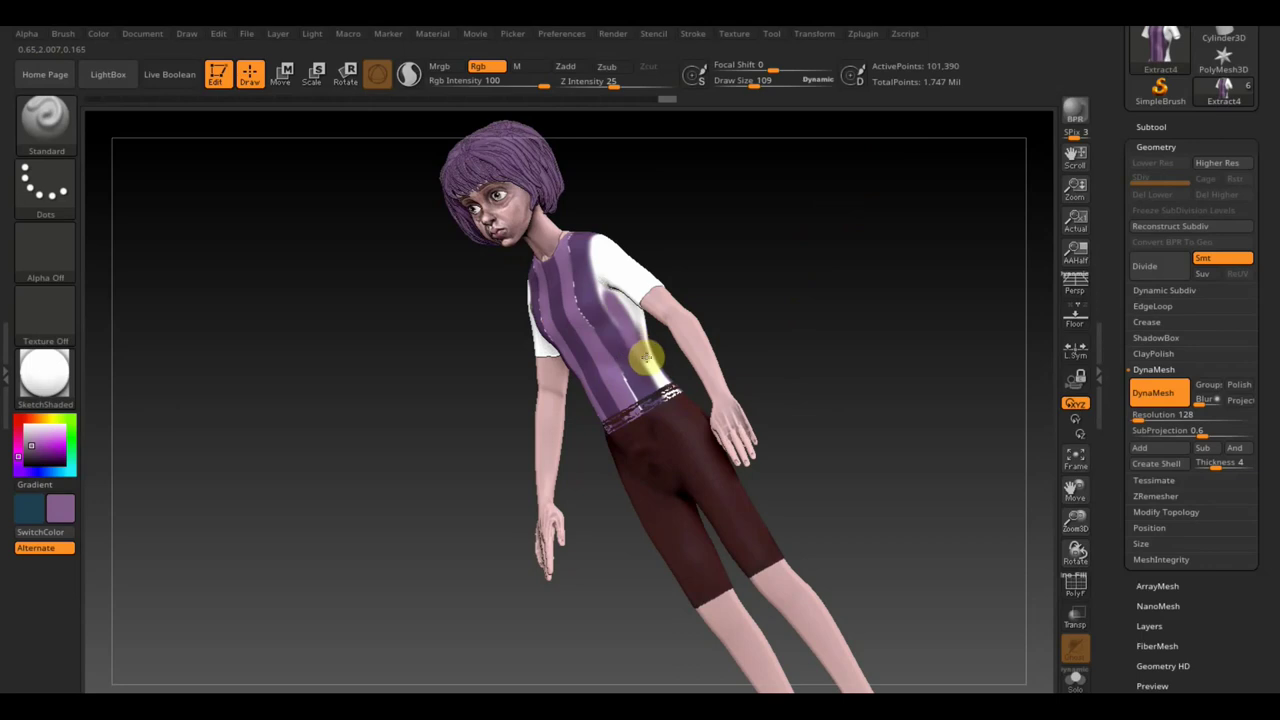
- Sample the shirt's purple and repaint the white streak and centre-left of the back
{"action": "mouse_move", "coordinate": [830, 322]}
{"action": "left_mouse_down"}
{"action": "mouse_move", "coordinate": [851, 311]}
{"action": "mouse_move", "coordinate": [808, 331]}
{"action": "left_mouse_up"}
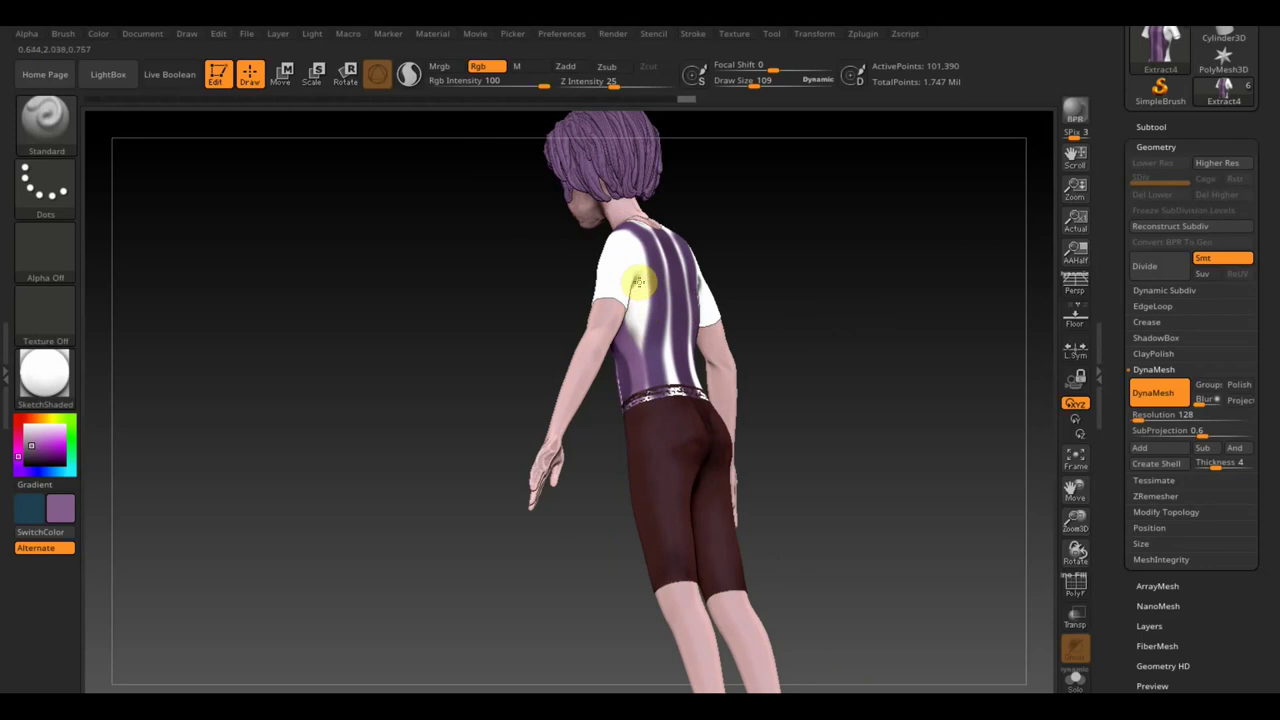
{"action": "mouse_move", "coordinate": [638, 283]}
{"action": "left_mouse_down"}
{"action": "mouse_move", "coordinate": [634, 366]}
{"action": "mouse_move", "coordinate": [646, 371]}
{"action": "mouse_move", "coordinate": [651, 277]}
{"action": "mouse_move", "coordinate": [623, 323]}
{"action": "mouse_move", "coordinate": [645, 400]}
{"action": "left_mouse_up"}
{"action": "right_click_drag", "start_coordinate": [645, 400], "coordinate": [729, 271]}
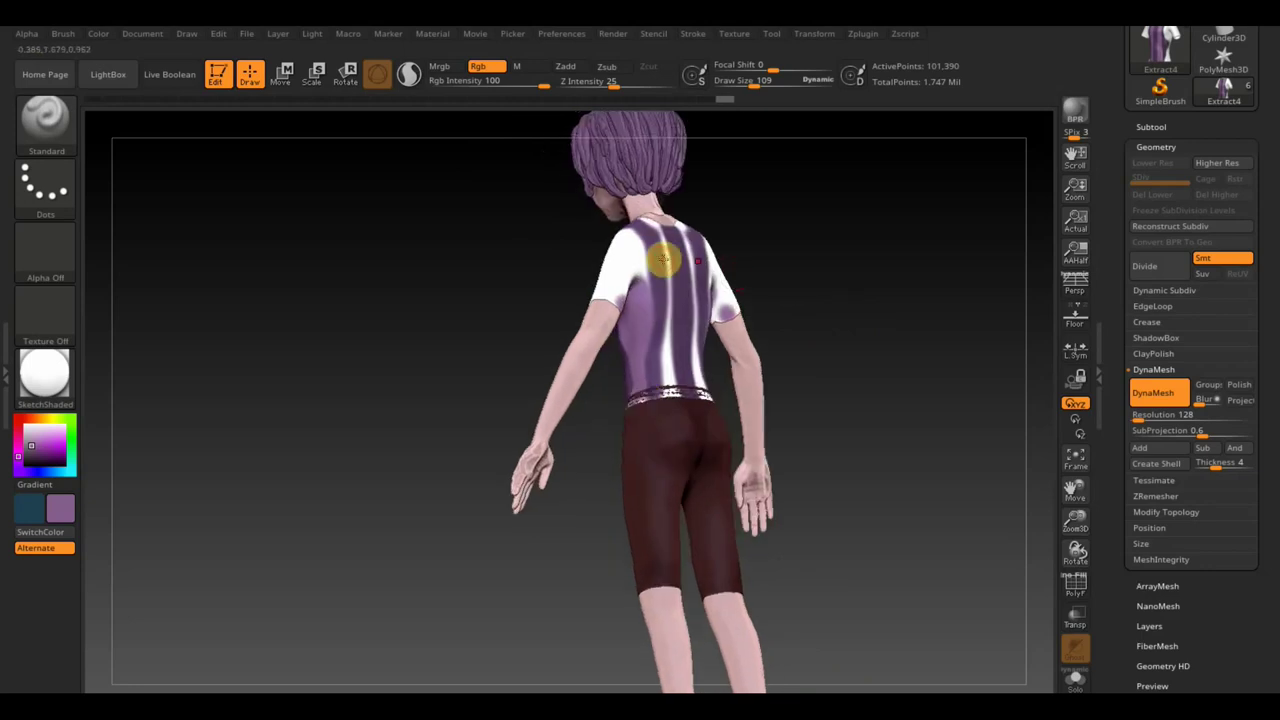
{"action": "key", "text": "c"}
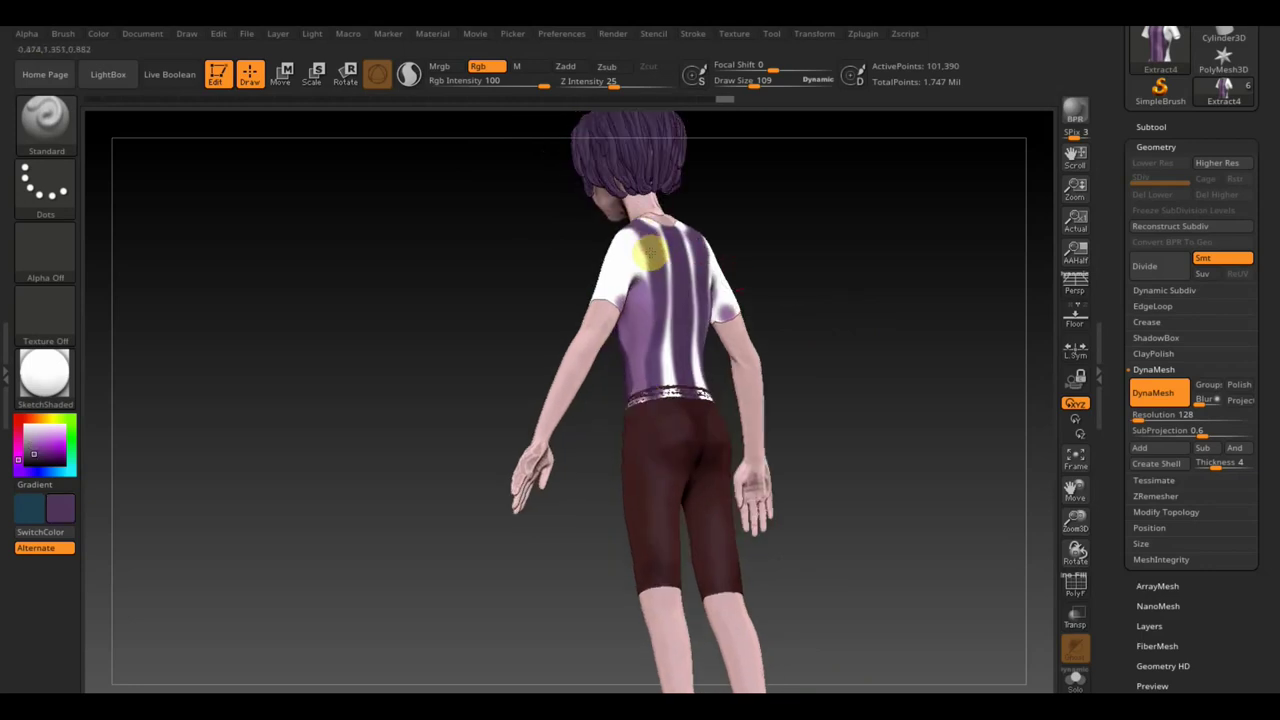
{"action": "left_click_drag", "start_coordinate": [650, 253], "coordinate": [651, 408]}
{"action": "mouse_move", "coordinate": [891, 340]}
{"action": "left_mouse_down"}
{"action": "mouse_move", "coordinate": [949, 334]}
{"action": "mouse_move", "coordinate": [937, 346]}
{"action": "mouse_move", "coordinate": [912, 315]}
{"action": "mouse_move", "coordinate": [847, 282]}
{"action": "left_mouse_up"}
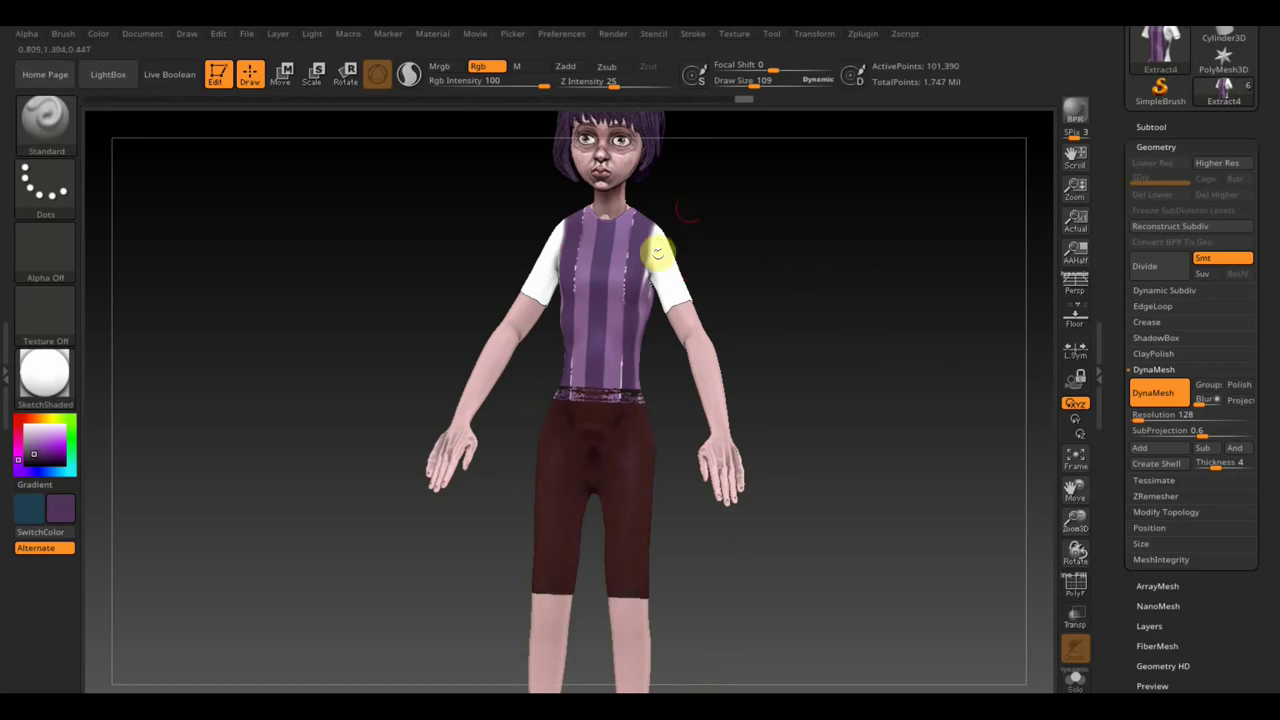
- Set Draw Size to 129 and paint purple onto both sleeves and the back from the shoulder
{"action": "left_click_drag", "start_coordinate": [752, 82], "coordinate": [748, 83]}
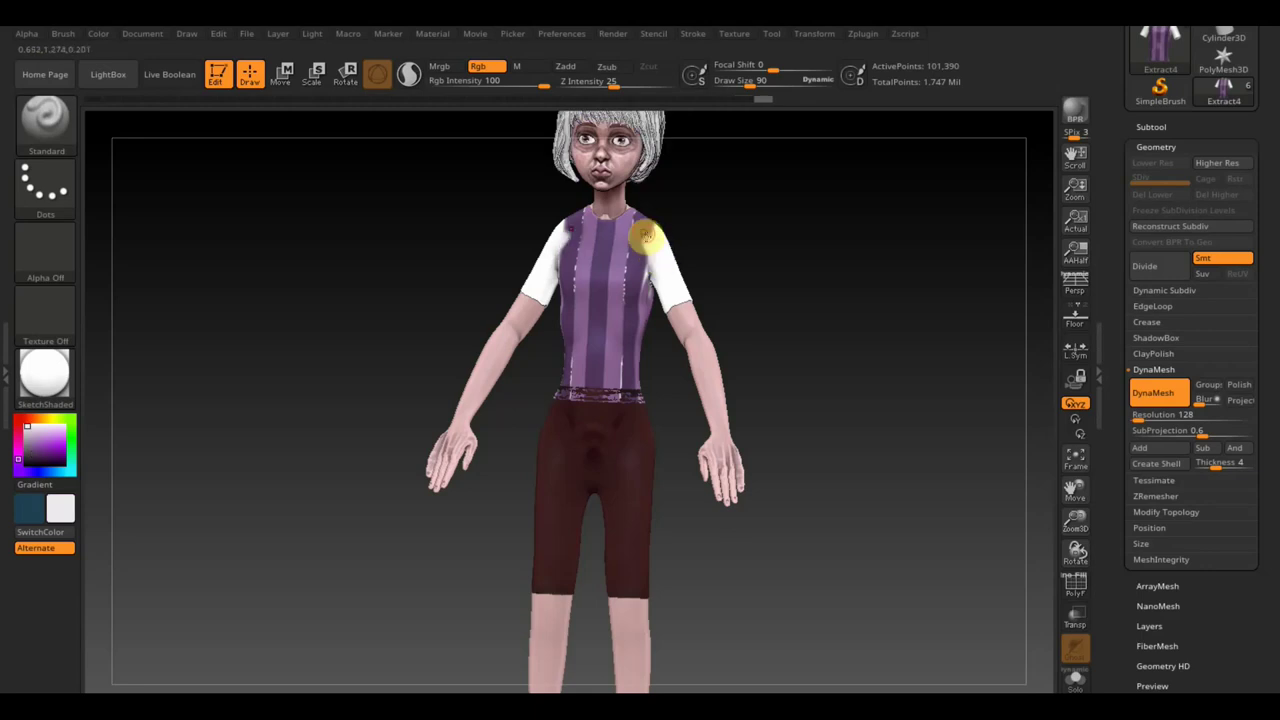
{"action": "key", "text": "c"}
{"action": "left_click_drag", "start_coordinate": [650, 232], "coordinate": [688, 328]}
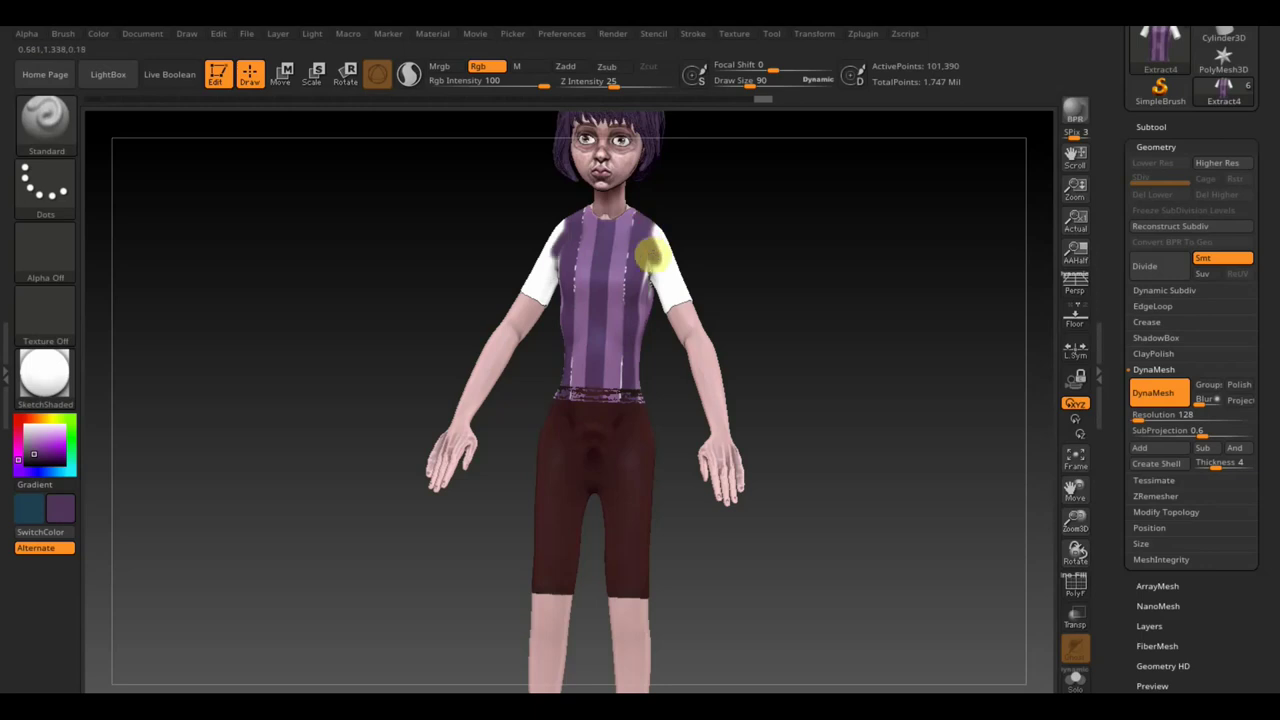
{"action": "mouse_move", "coordinate": [784, 274]}
{"action": "left_mouse_down"}
{"action": "mouse_move", "coordinate": [740, 289]}
{"action": "mouse_move", "coordinate": [666, 254]}
{"action": "left_mouse_up"}
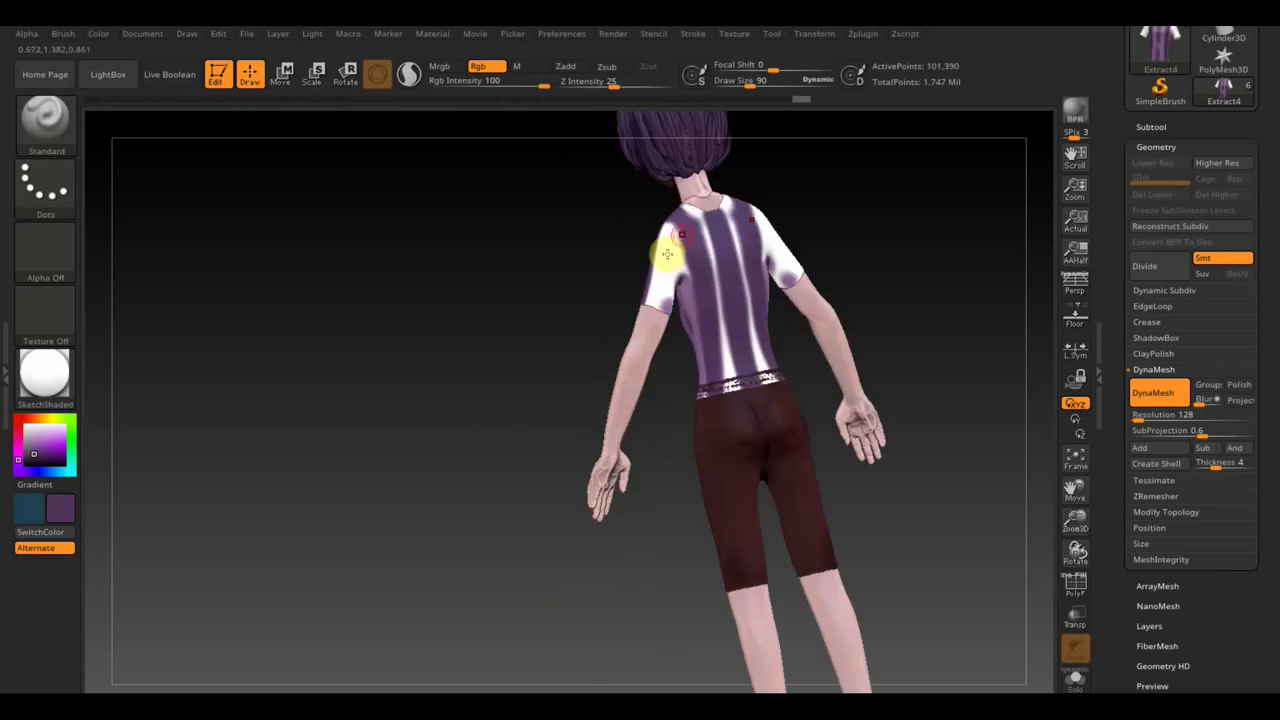
{"action": "mouse_move", "coordinate": [666, 251]}
{"action": "left_mouse_down"}
{"action": "mouse_move", "coordinate": [660, 297]}
{"action": "mouse_move", "coordinate": [708, 326]}
{"action": "left_mouse_up"}
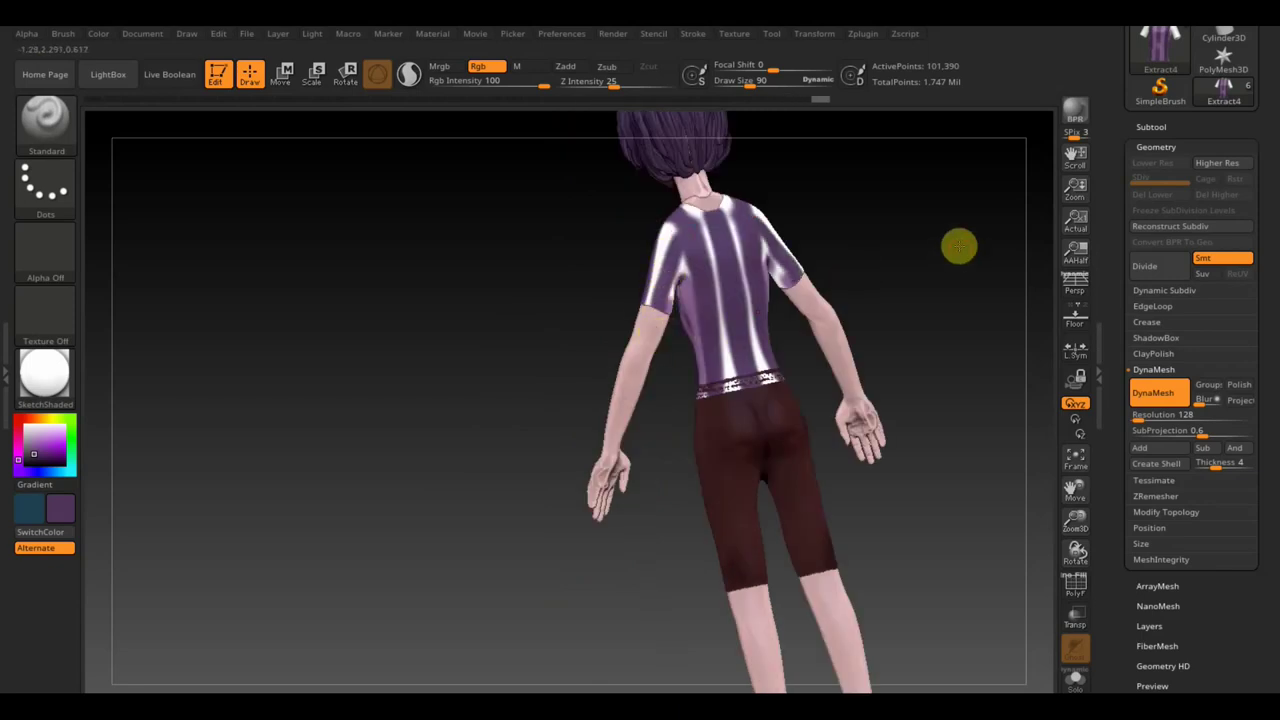
- Orbit around the model and dab paint onto the shirt front
{"action": "left_click_drag", "start_coordinate": [957, 243], "coordinate": [929, 216]}
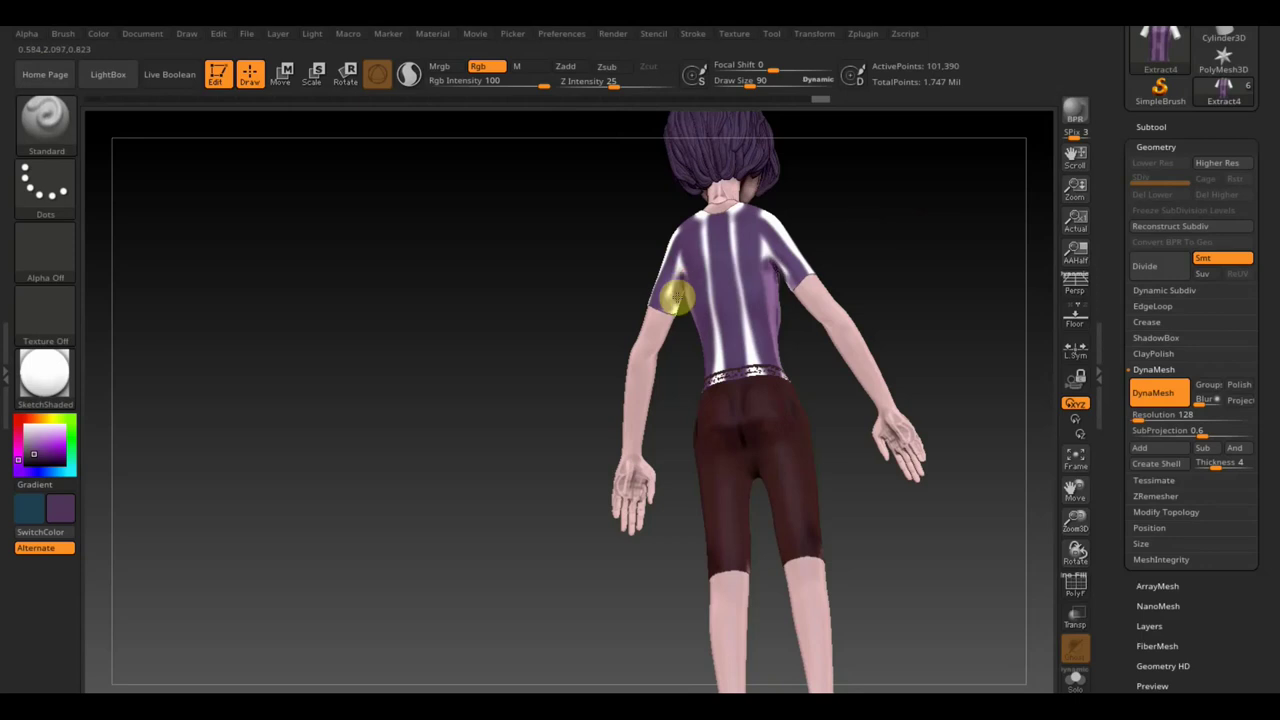
{"action": "mouse_move", "coordinate": [857, 217]}
{"action": "left_mouse_down"}
{"action": "mouse_move", "coordinate": [820, 286]}
{"action": "mouse_move", "coordinate": [710, 263]}
{"action": "left_mouse_up"}
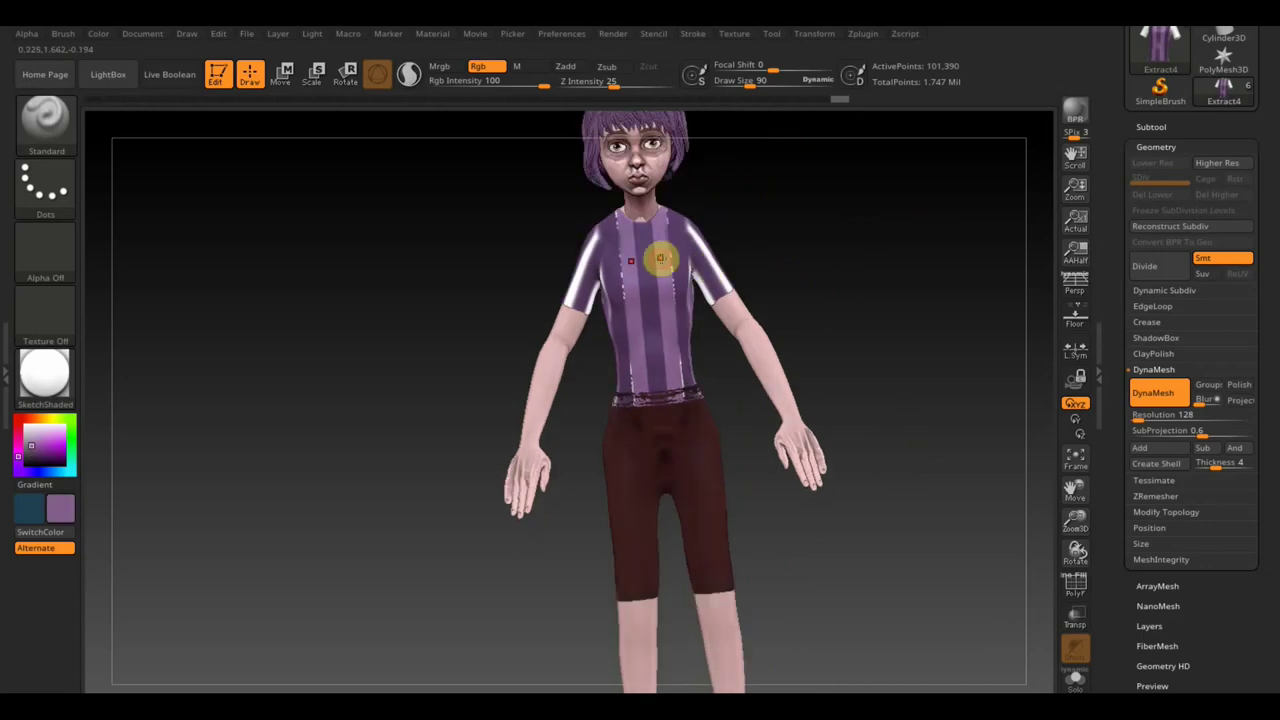
{"action": "mouse_move", "coordinate": [817, 257]}
{"action": "left_mouse_down"}
{"action": "mouse_move", "coordinate": [817, 231]}
{"action": "mouse_move", "coordinate": [713, 264]}
{"action": "left_mouse_up"}
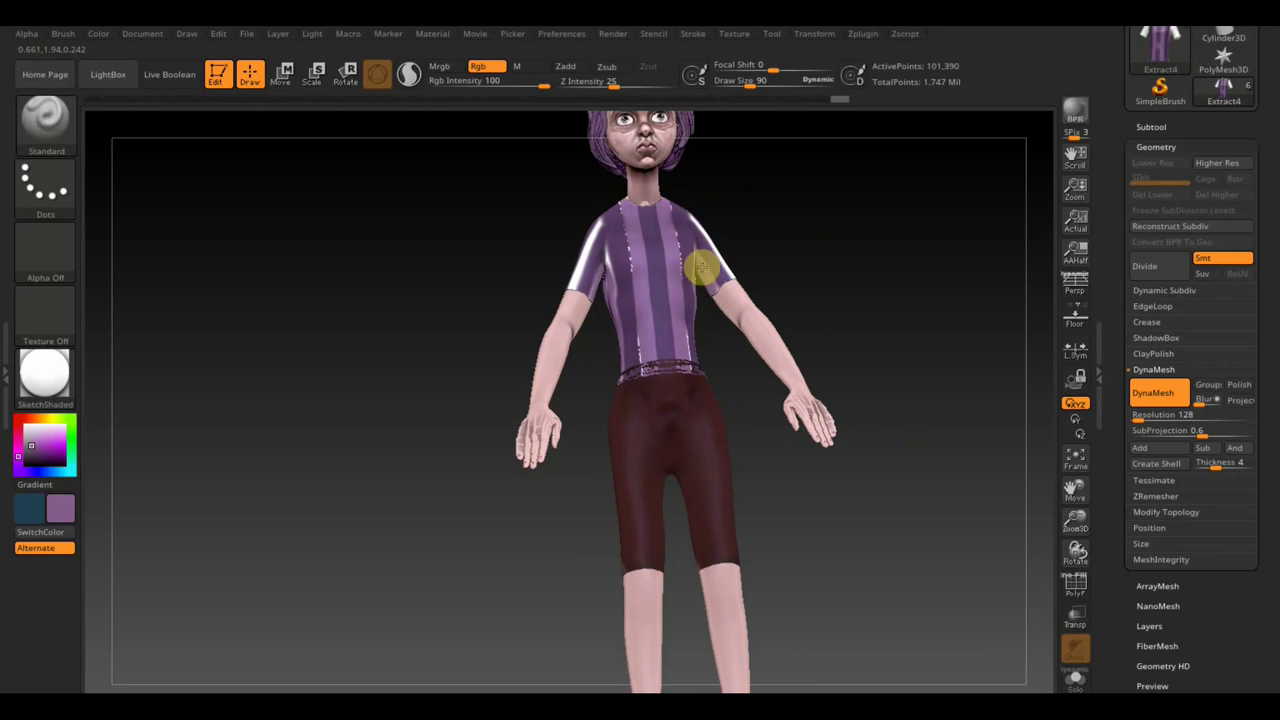
{"action": "mouse_move", "coordinate": [698, 262]}
{"action": "left_mouse_down"}
{"action": "mouse_move", "coordinate": [786, 297]}
{"action": "mouse_move", "coordinate": [724, 266]}
{"action": "left_mouse_up"}
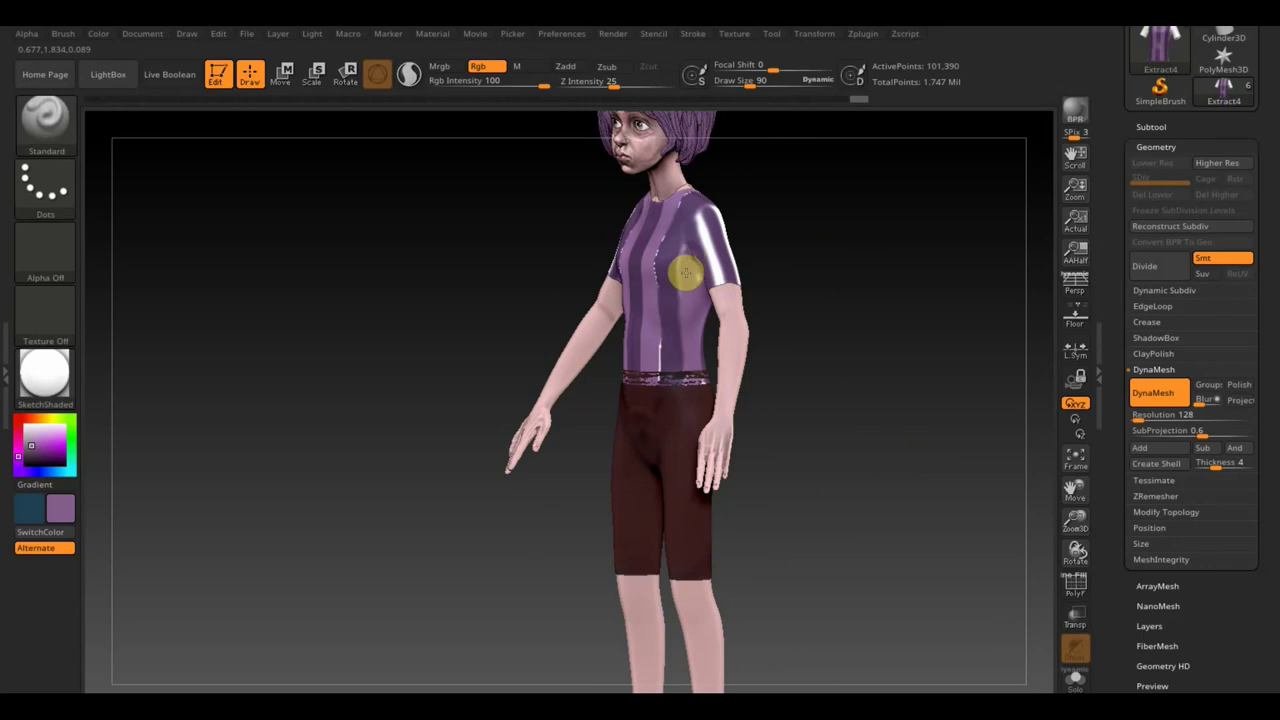
{"action": "left_click", "coordinate": [695, 282]}
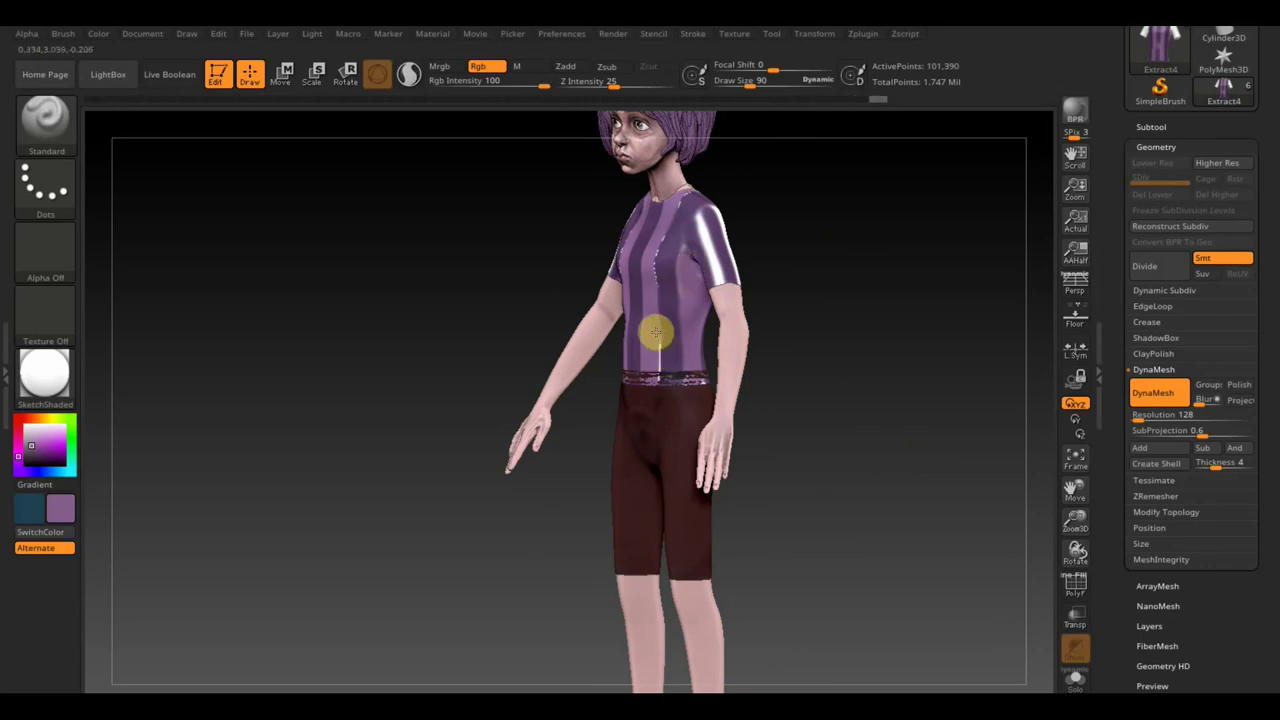
{"action": "left_click", "coordinate": [668, 335]}
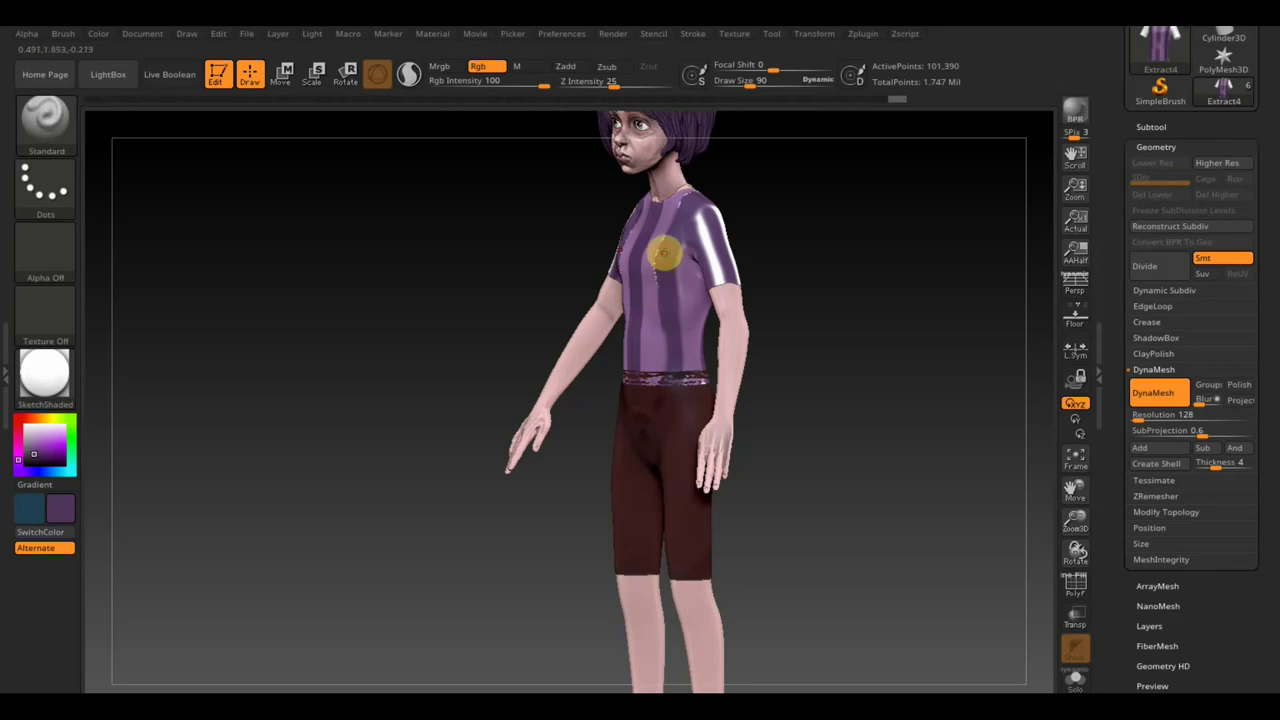
{"action": "left_click", "coordinate": [672, 376]}
{"action": "left_click_drag", "start_coordinate": [880, 303], "coordinate": [754, 300]}
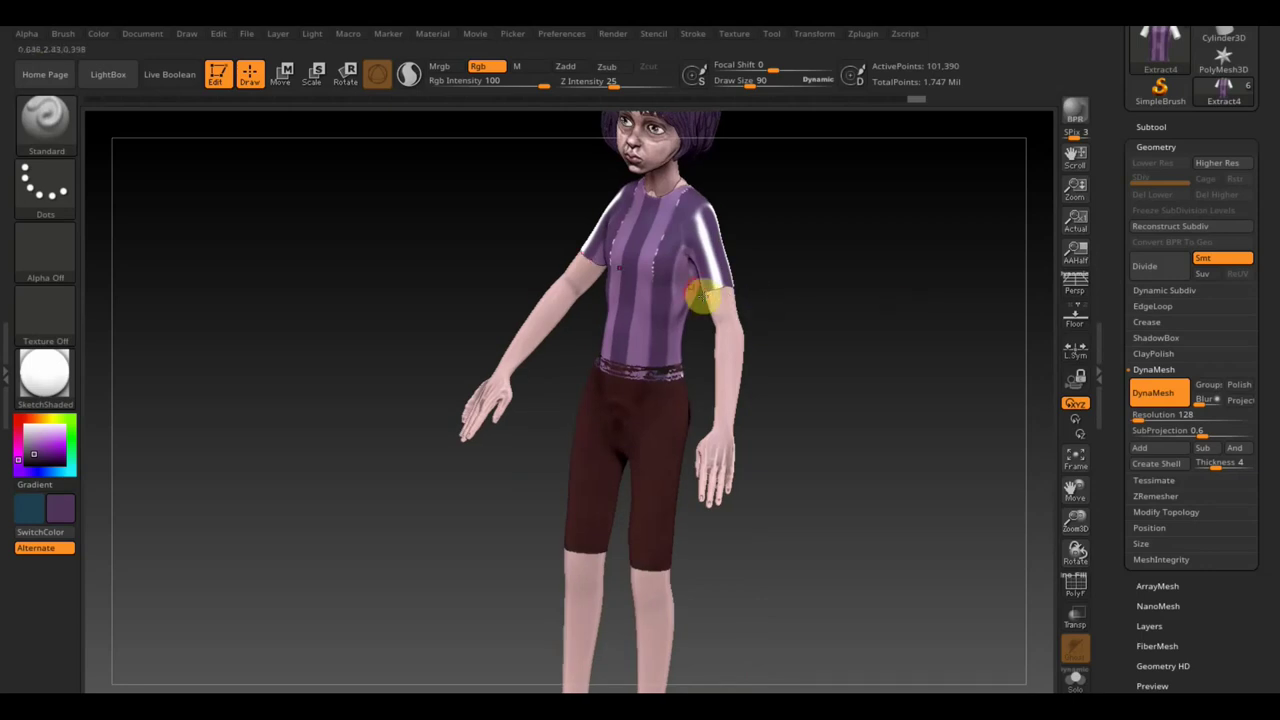
- Undo the stray dabs, set Draw Size to 65, and paint darker purple down the right sleeve
{"action": "mouse_move", "coordinate": [860, 234]}
{"action": "left_mouse_down"}
{"action": "mouse_move", "coordinate": [897, 343]}
{"action": "mouse_move", "coordinate": [862, 347]}
{"action": "left_mouse_up"}
{"action": "key", "text": "ctrl+z"}
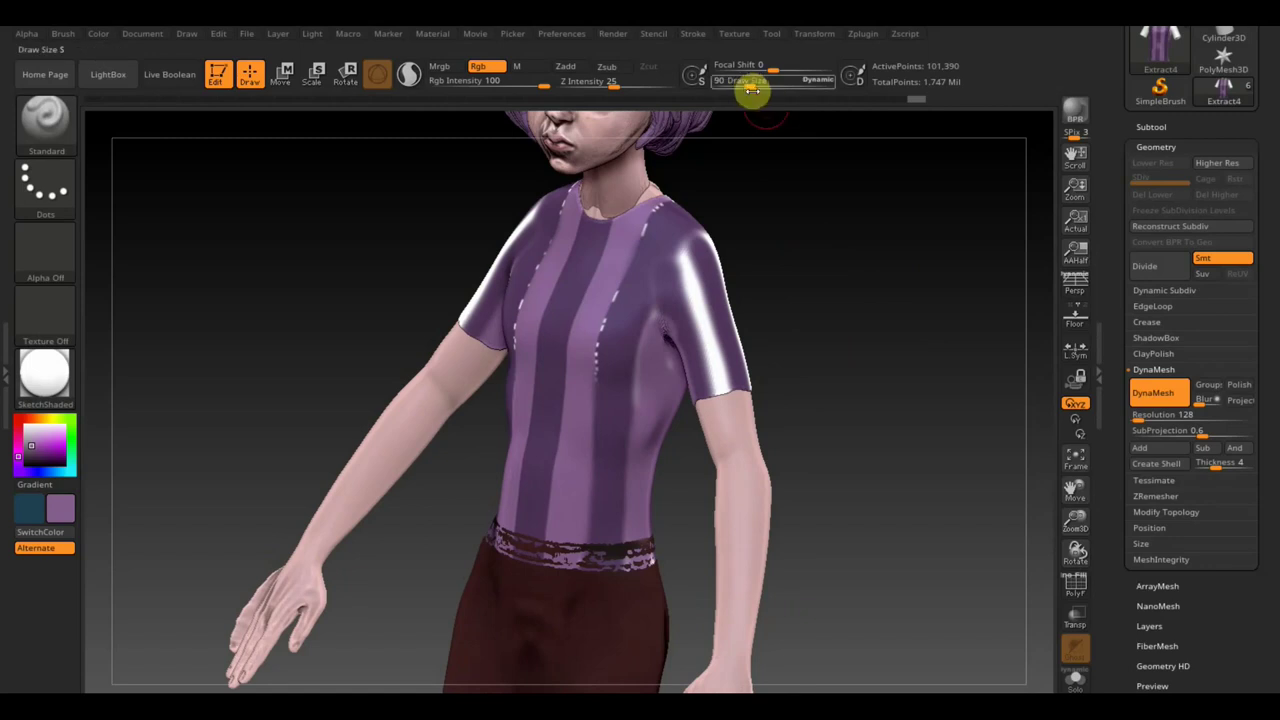
{"action": "left_click_drag", "start_coordinate": [752, 90], "coordinate": [742, 88]}
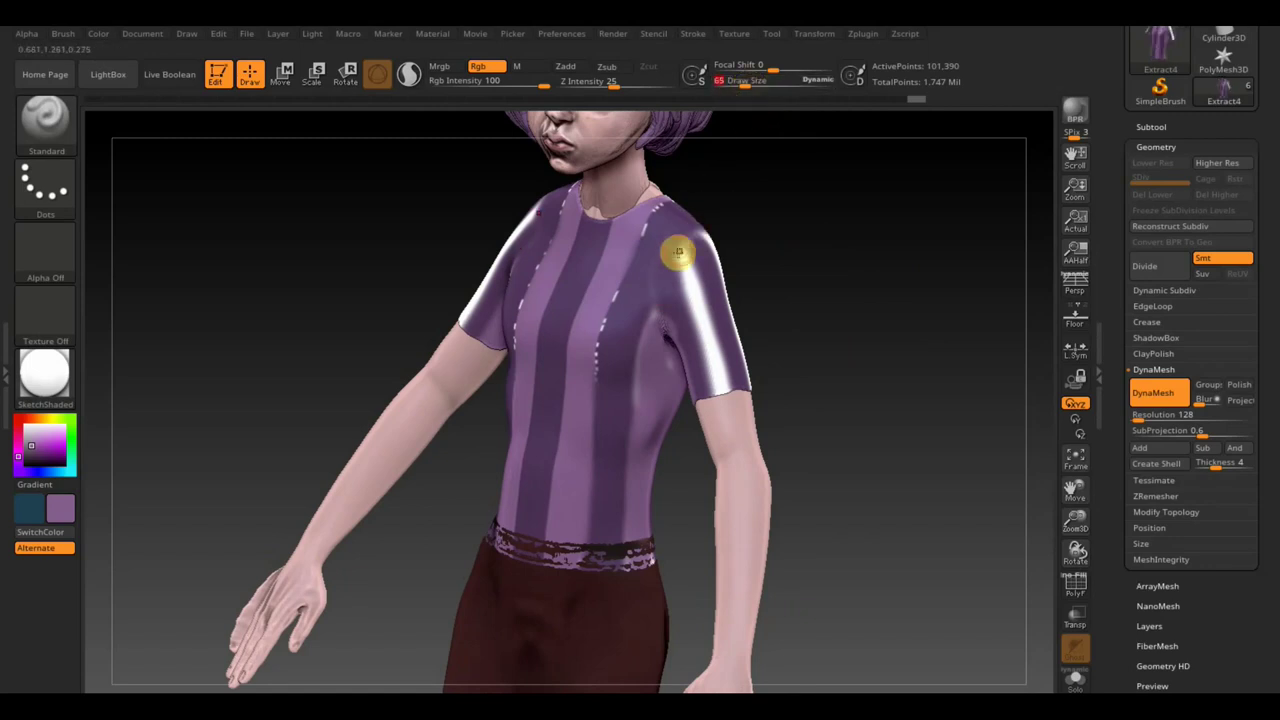
{"action": "left_click_drag", "start_coordinate": [678, 252], "coordinate": [732, 413]}
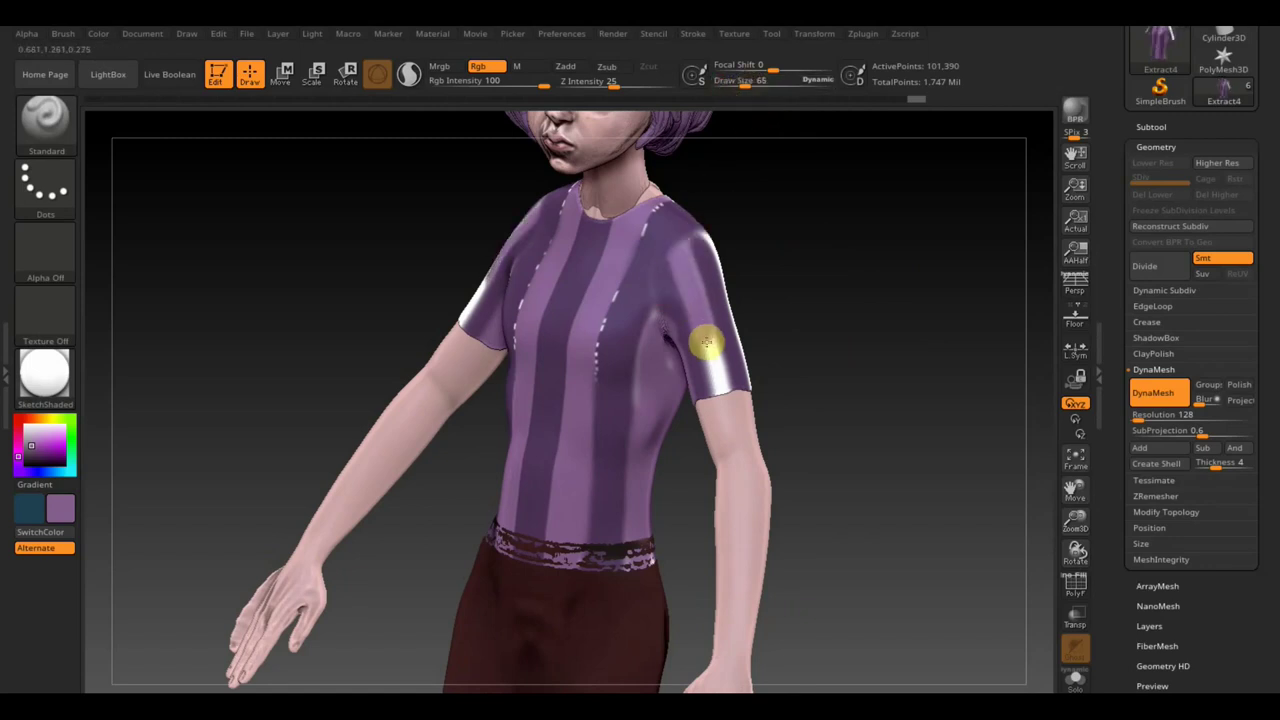
{"action": "left_click_drag", "start_coordinate": [877, 334], "coordinate": [828, 370]}
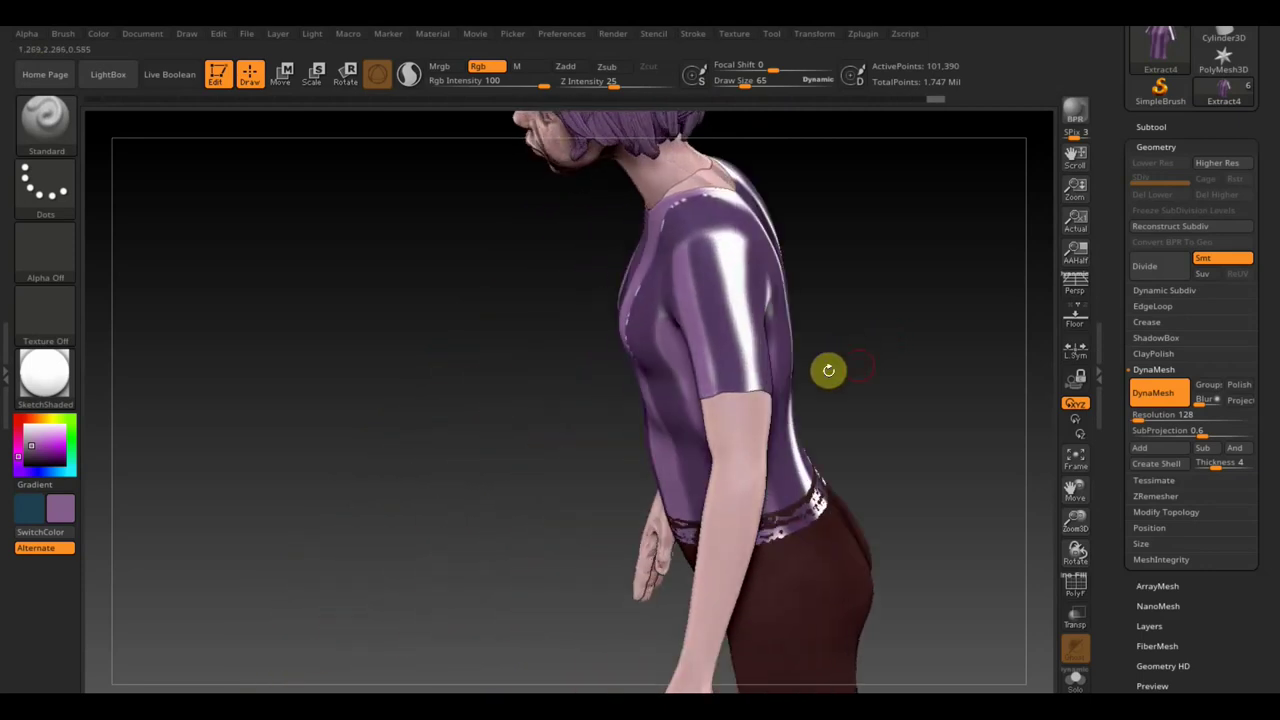
- Paint purple strokes over the shoulder and down the upper sleeve from a back view
{"action": "left_click_drag", "start_coordinate": [828, 370], "coordinate": [829, 357]}
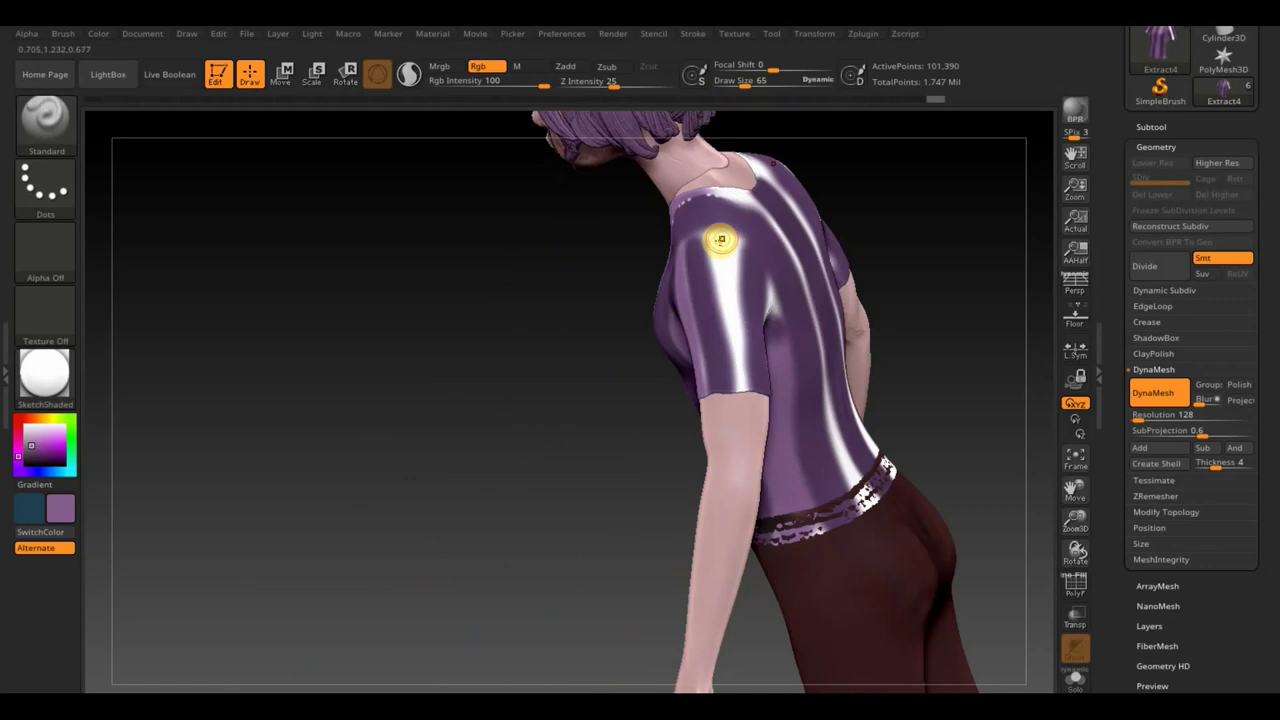
{"action": "left_click_drag", "start_coordinate": [724, 237], "coordinate": [733, 341]}
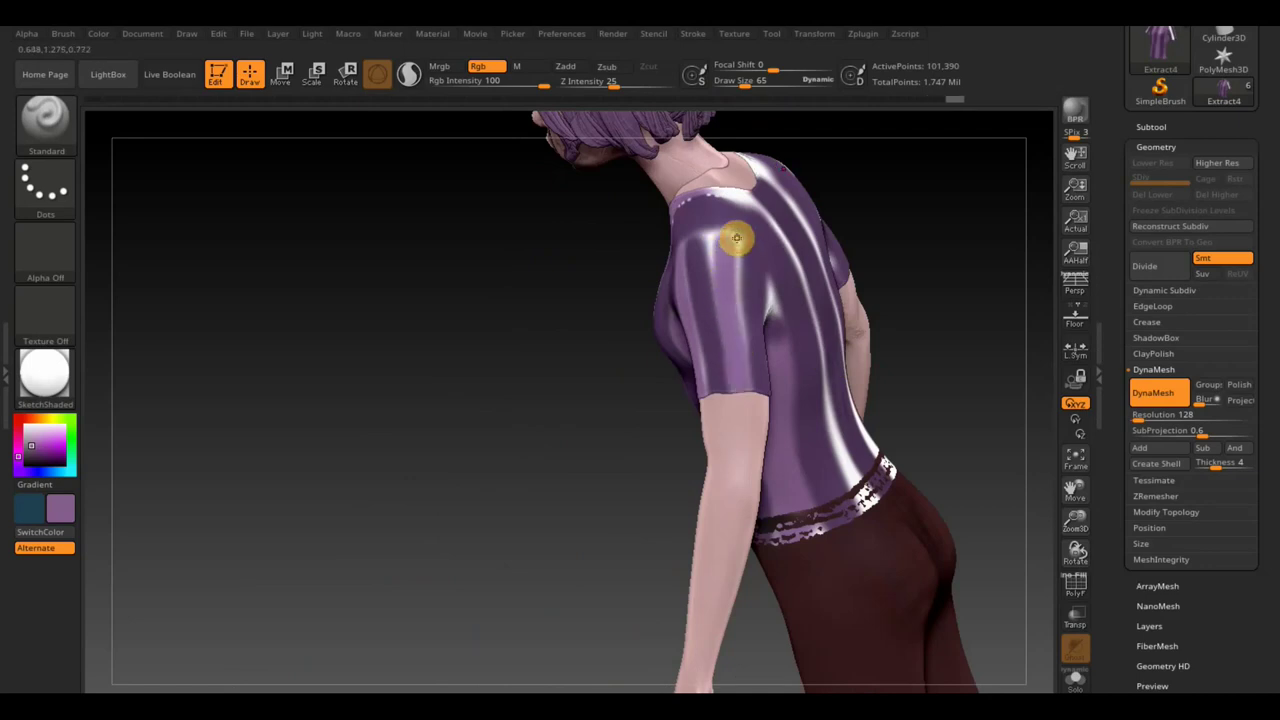
{"action": "left_click_drag", "start_coordinate": [733, 246], "coordinate": [740, 403]}
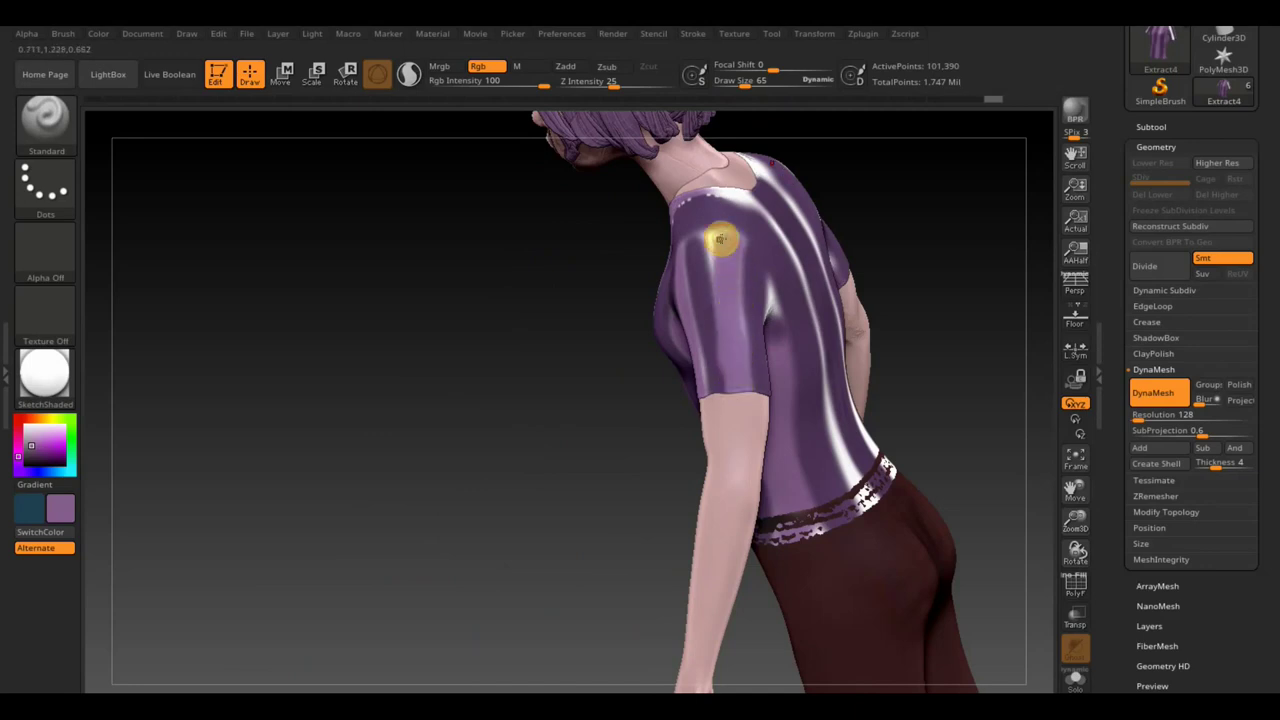
{"action": "left_click_drag", "start_coordinate": [733, 241], "coordinate": [748, 225]}
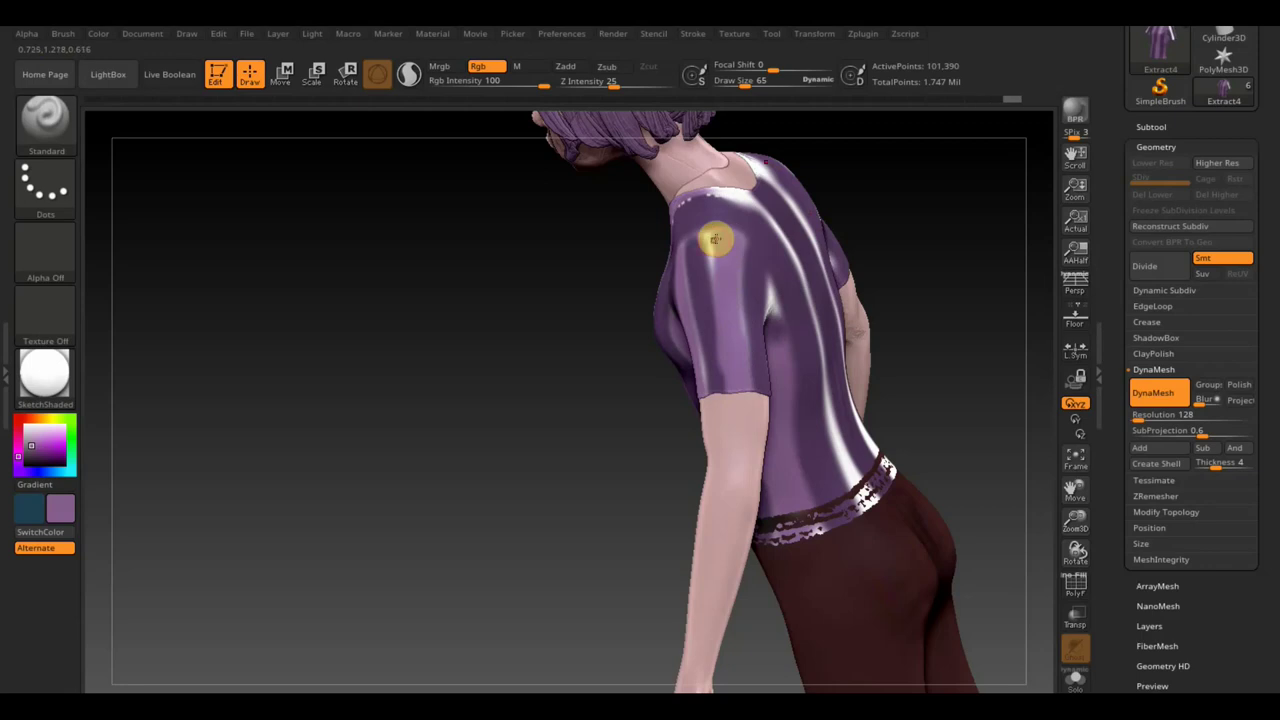
- Pick a slightly different purple and paint two more strokes down the sleeve
{"action": "left_click_drag", "start_coordinate": [946, 197], "coordinate": [960, 193]}
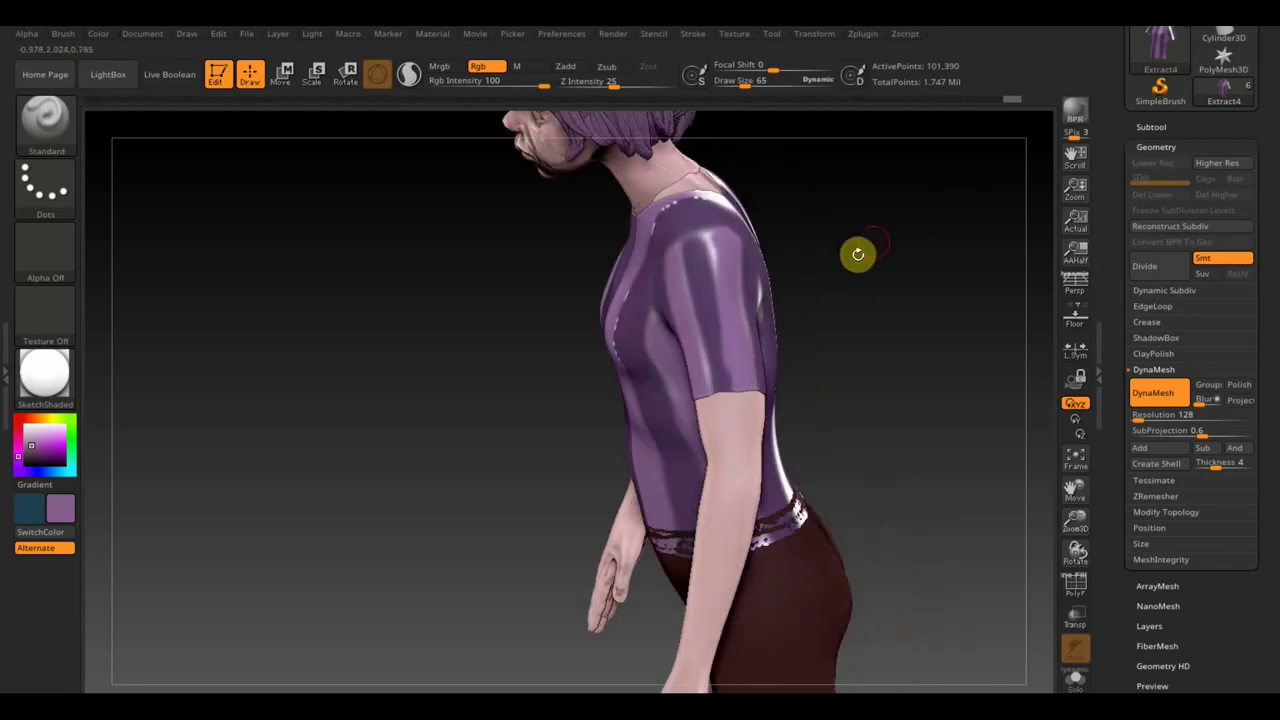
{"action": "key", "text": "c"}
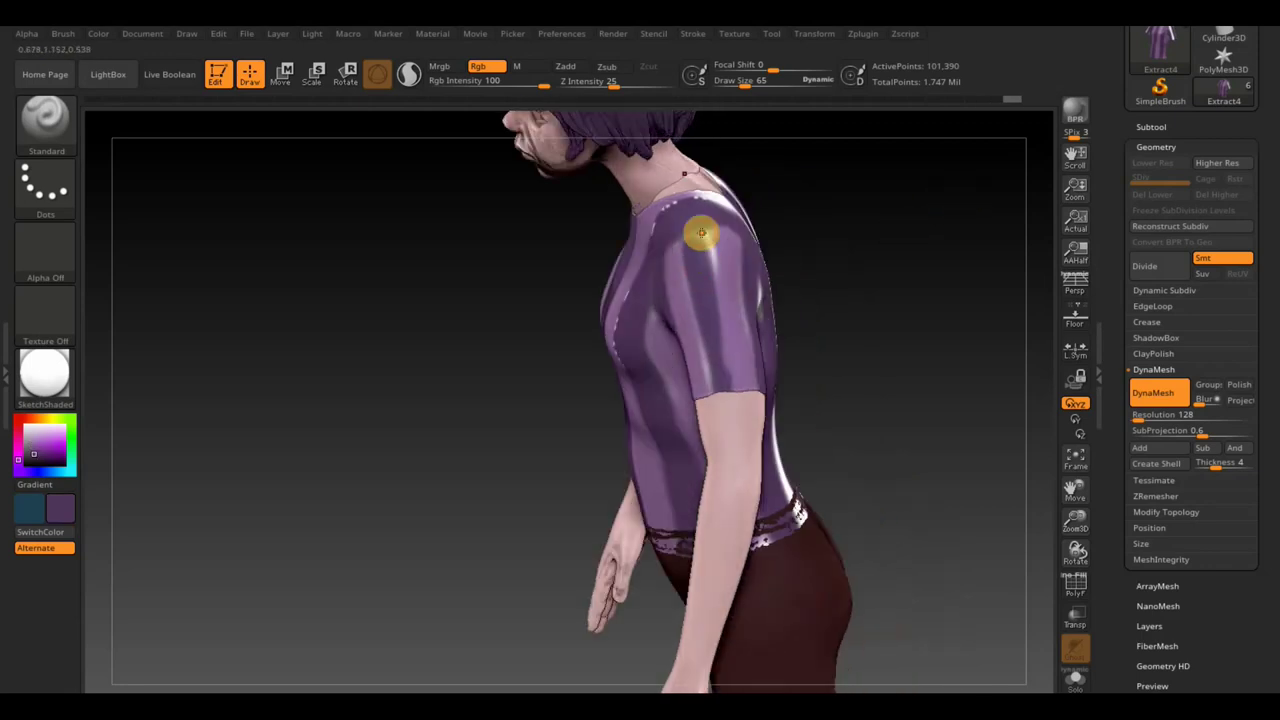
{"action": "left_click_drag", "start_coordinate": [701, 232], "coordinate": [742, 405]}
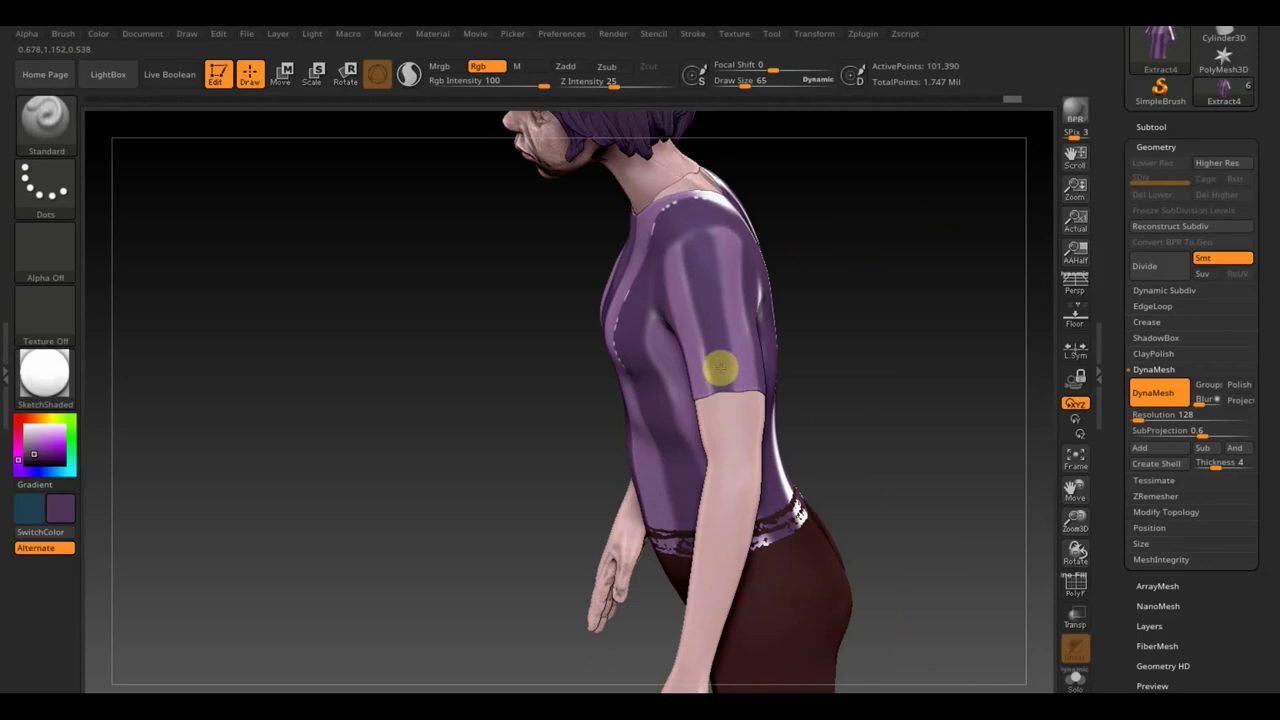
{"action": "left_click_drag", "start_coordinate": [705, 293], "coordinate": [722, 405]}
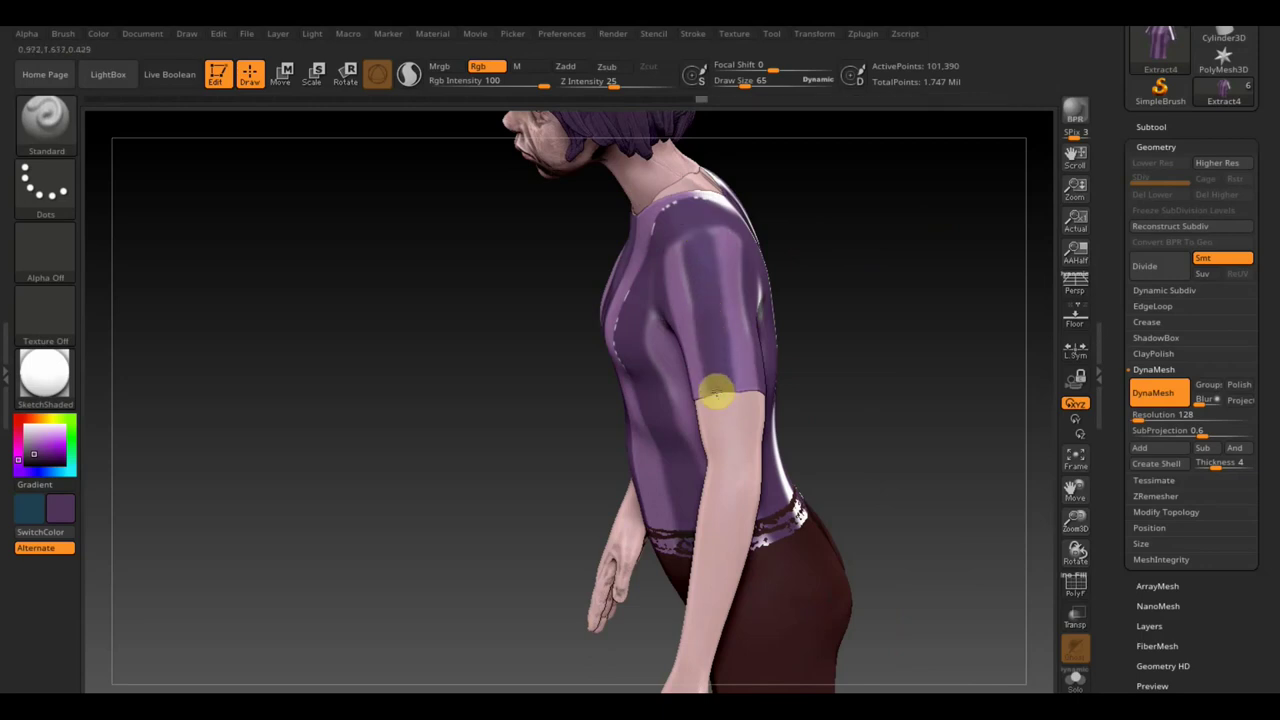
{"action": "left_click_drag", "start_coordinate": [878, 322], "coordinate": [776, 357]}
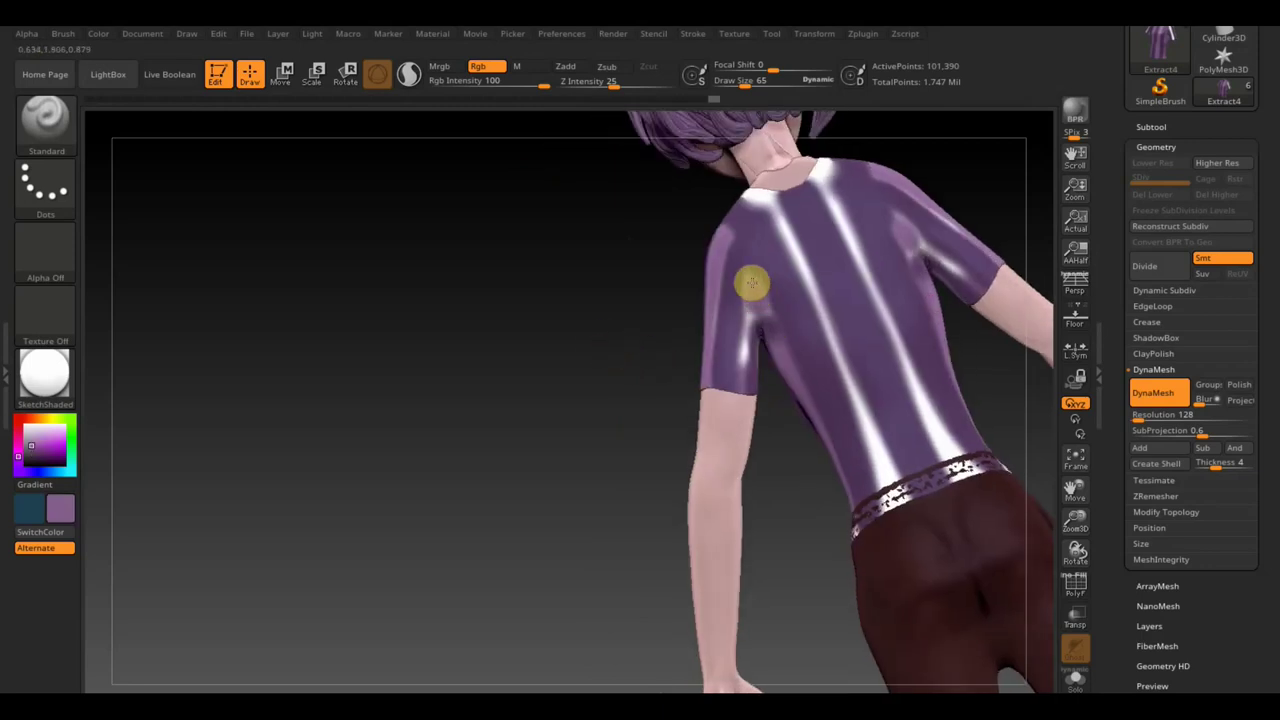
- Paint along the shoulder seam and over the upper back with a darker colour
{"action": "mouse_move", "coordinate": [751, 283]}
{"action": "left_mouse_down"}
{"action": "mouse_move", "coordinate": [763, 334]}
{"action": "mouse_move", "coordinate": [757, 266]}
{"action": "left_mouse_up"}
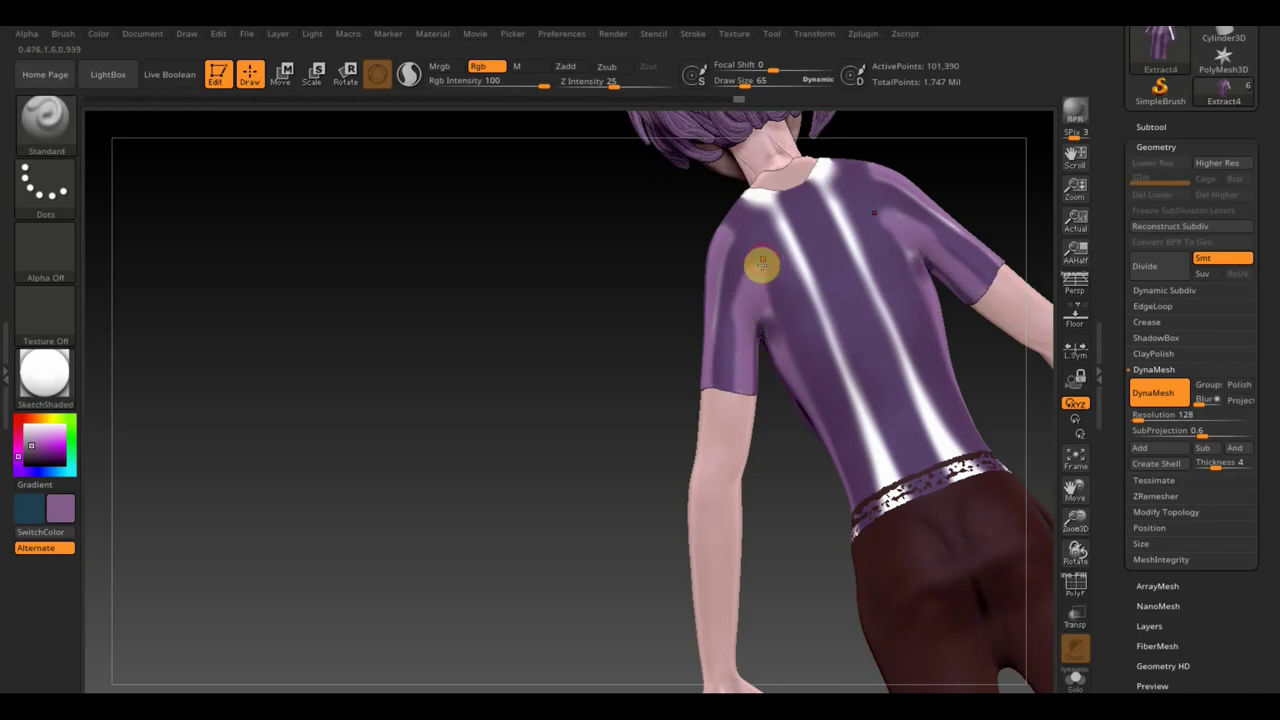
{"action": "key", "text": "c"}
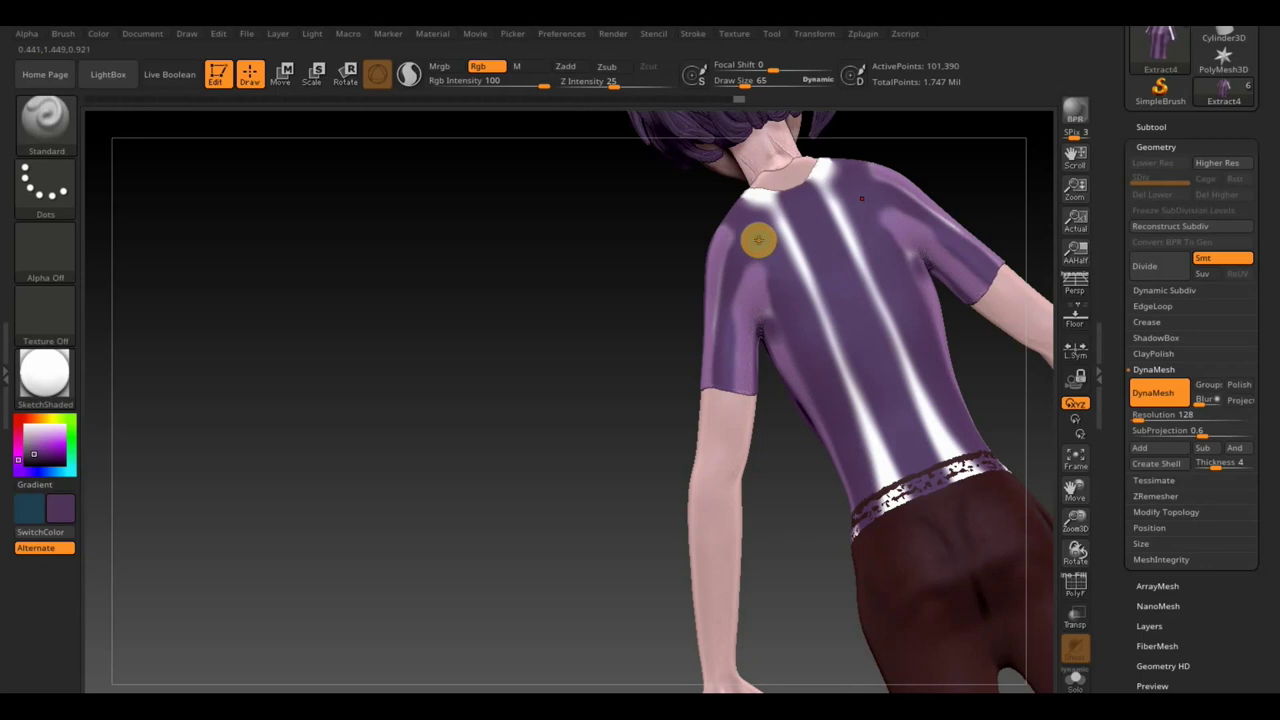
{"action": "left_click_drag", "start_coordinate": [760, 243], "coordinate": [800, 331]}
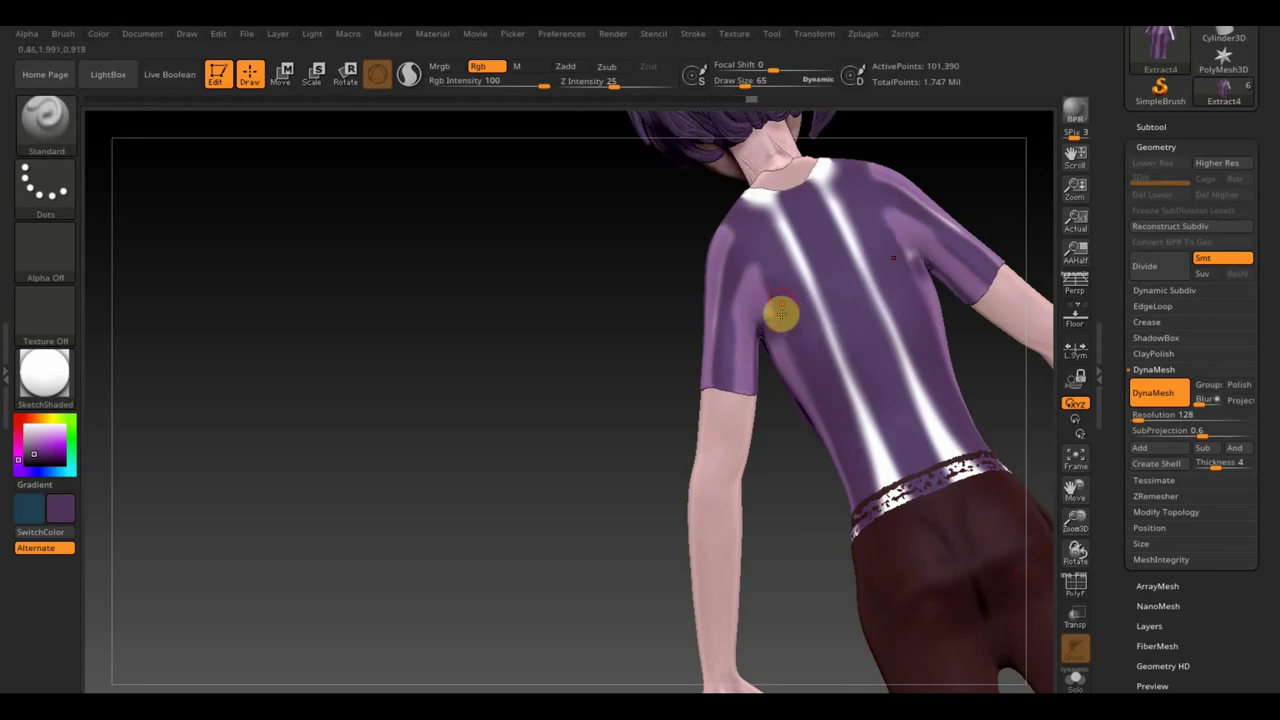
{"action": "left_click_drag", "start_coordinate": [589, 271], "coordinate": [588, 289]}
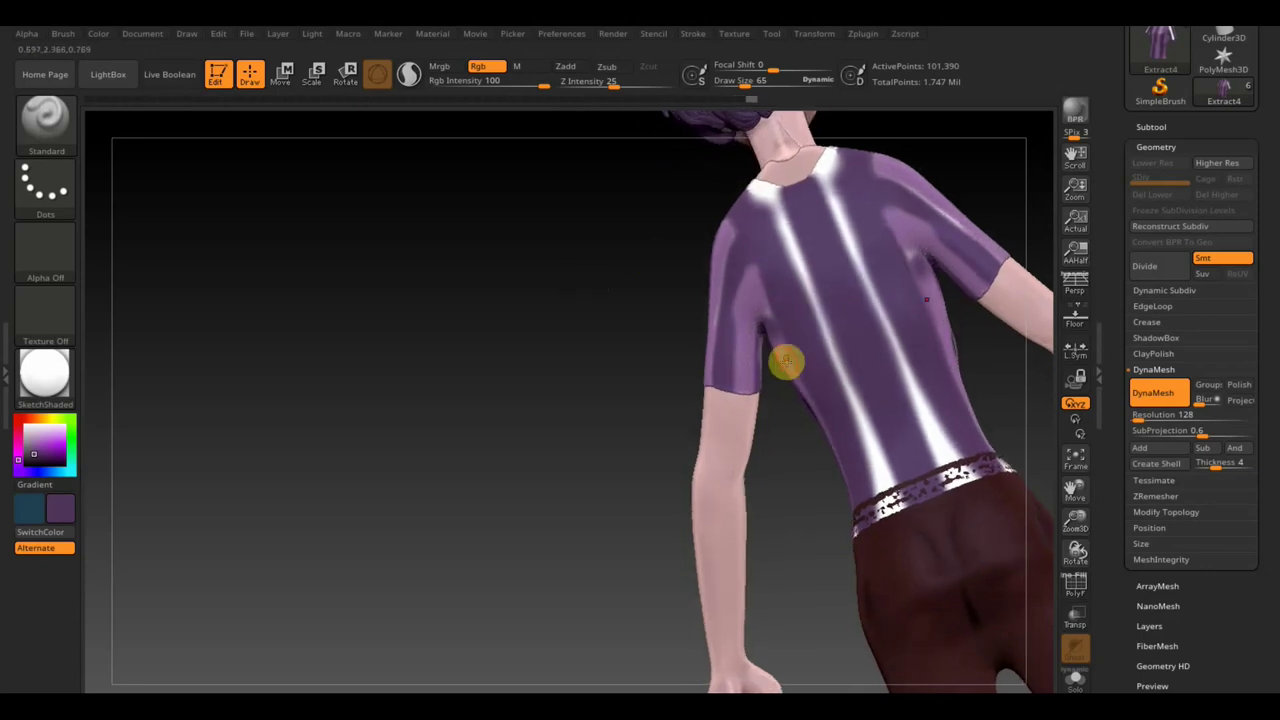
- Sample a purple from the shirt and paint over the white back stripes
{"action": "key", "text": "c"}
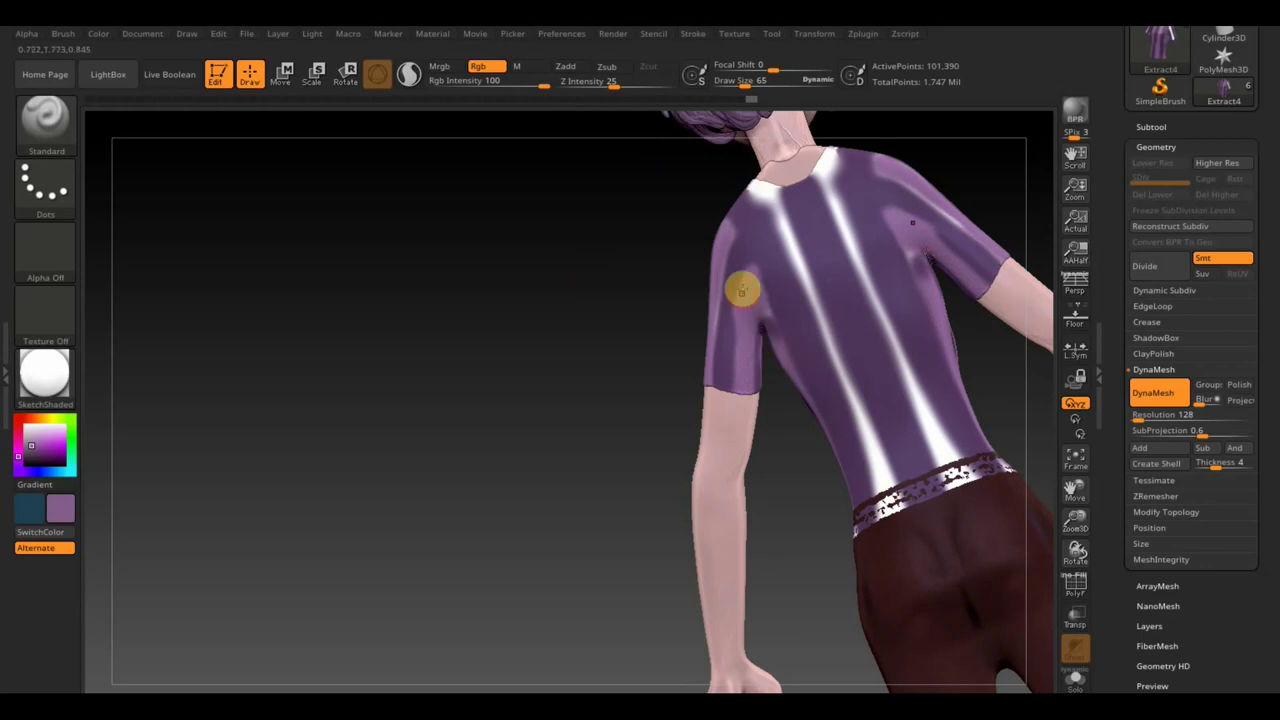
{"action": "key", "text": "c"}
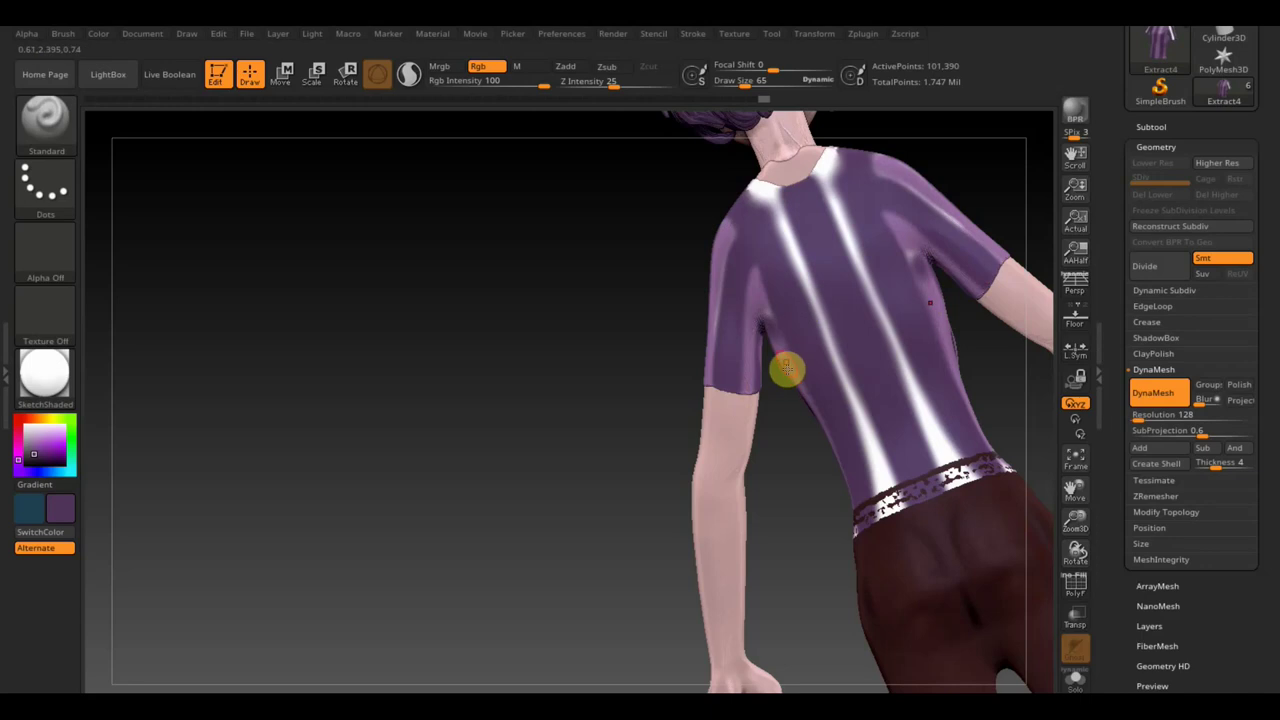
{"action": "key", "text": "c"}
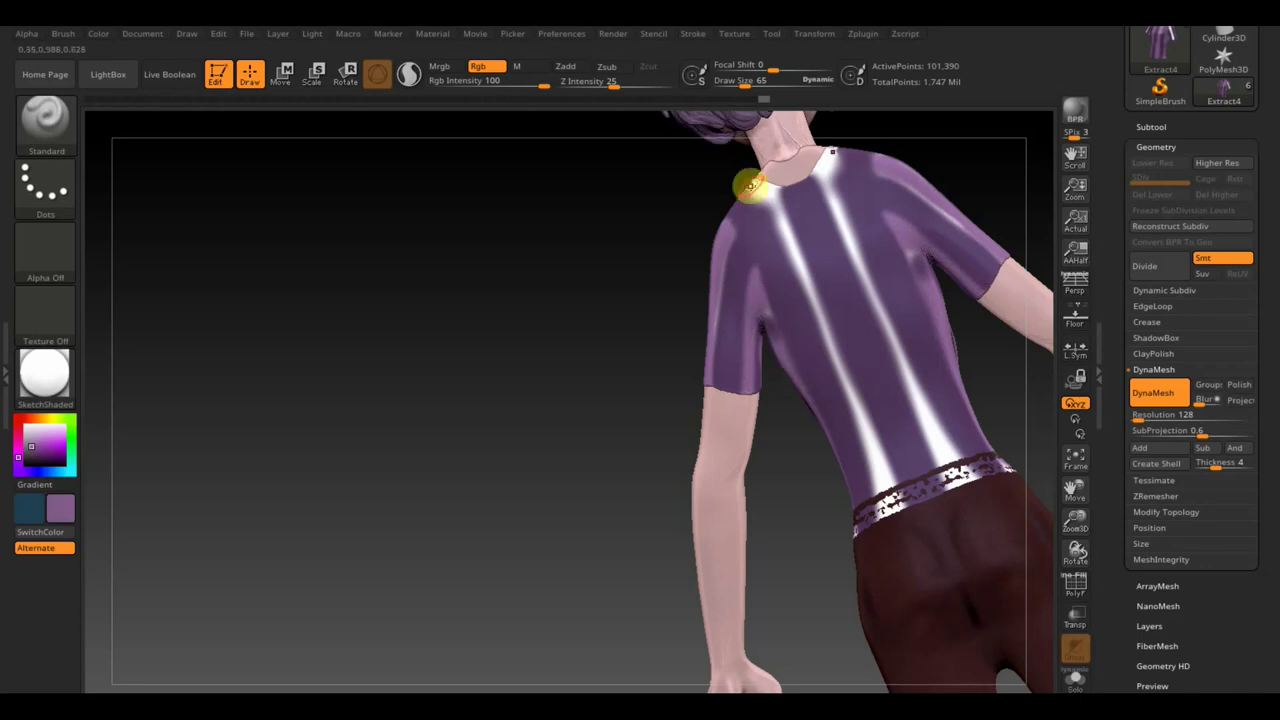
{"action": "mouse_move", "coordinate": [749, 186]}
{"action": "left_mouse_down"}
{"action": "mouse_move", "coordinate": [890, 497]}
{"action": "mouse_move", "coordinate": [880, 528]}
{"action": "left_mouse_up"}
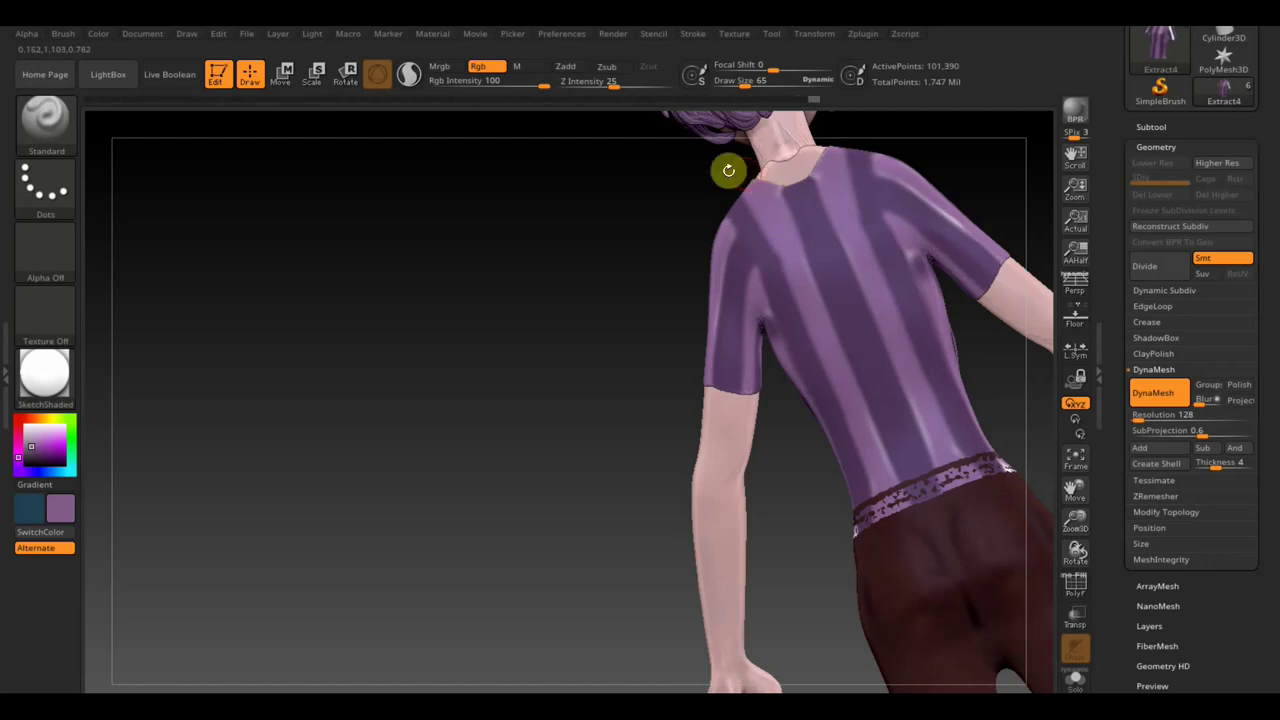
{"action": "mouse_move", "coordinate": [729, 171]}
{"action": "right_mouse_down"}
{"action": "mouse_move", "coordinate": [775, 180]}
{"action": "mouse_move", "coordinate": [897, 163]}
{"action": "mouse_move", "coordinate": [908, 174]}
{"action": "right_mouse_up"}
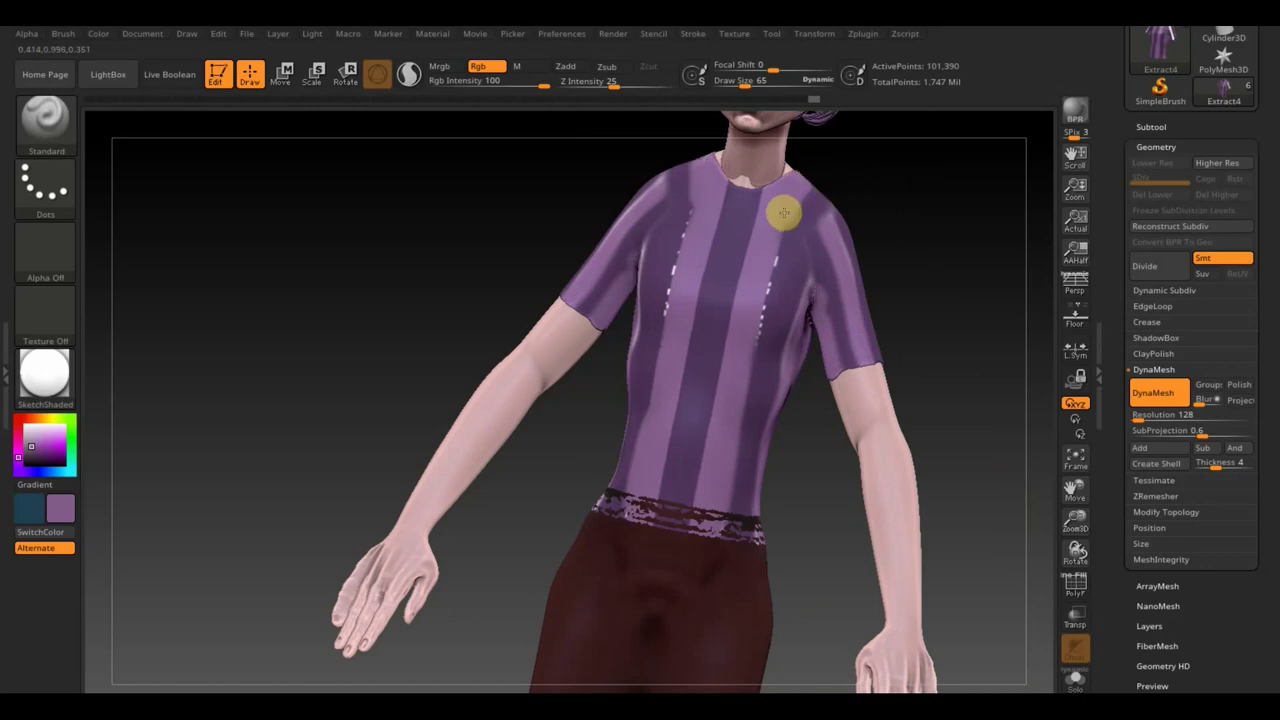
- Shift-smooth away the white seam dashes across the shirt front, checking from the front
{"action": "left_click_drag", "start_coordinate": [784, 212], "coordinate": [732, 392], "text": "shift"}
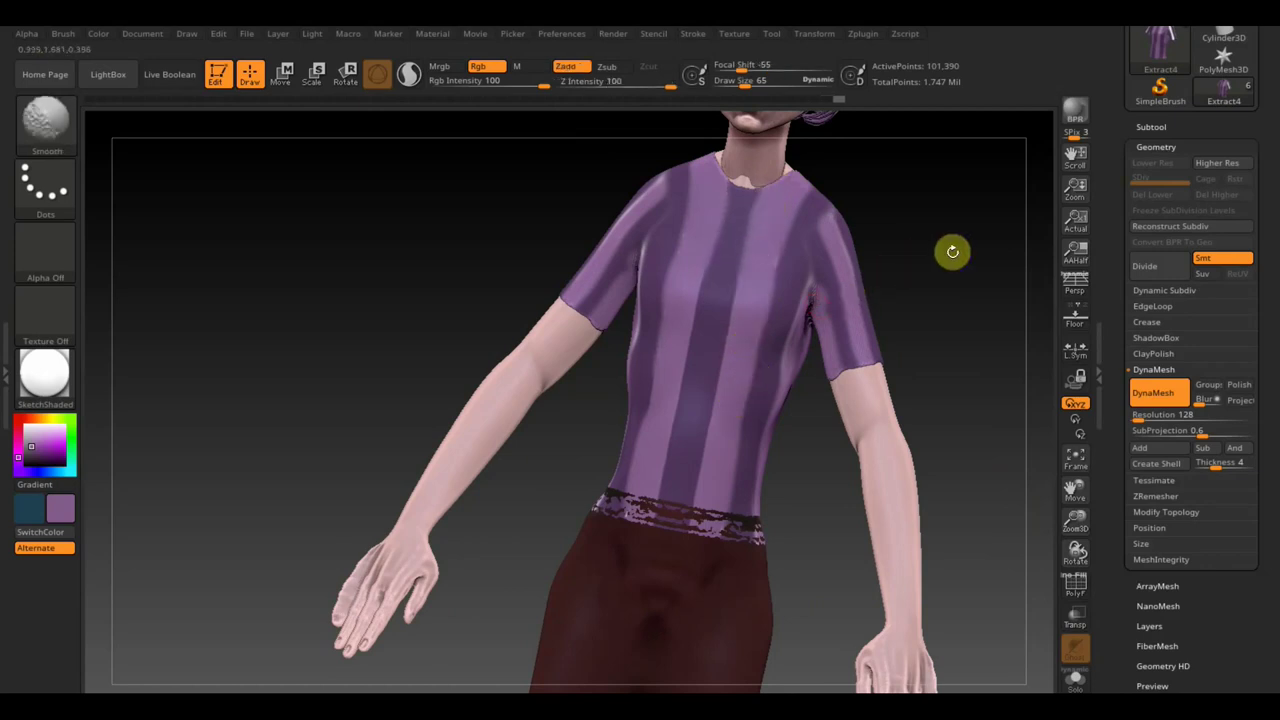
{"action": "left_click_drag", "start_coordinate": [951, 251], "coordinate": [963, 273], "text": "shift"}
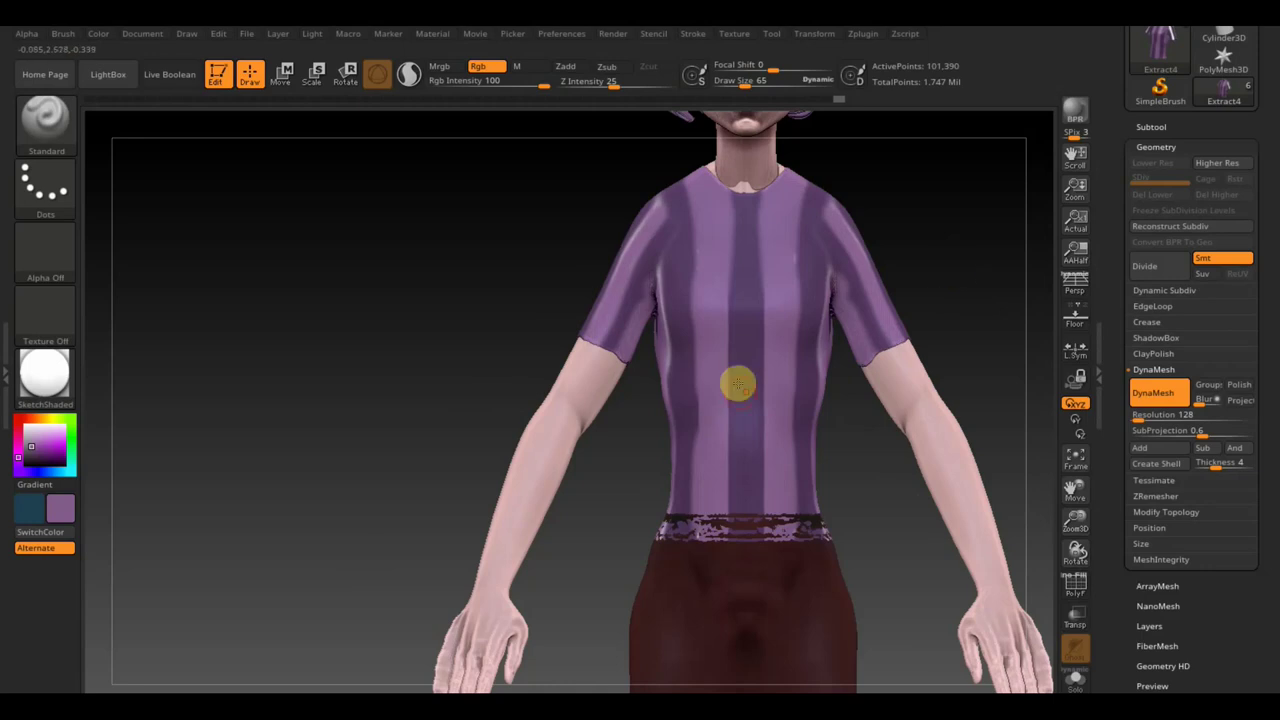
{"action": "mouse_move", "coordinate": [461, 339]}
{"action": "left_mouse_down"}
{"action": "mouse_move", "coordinate": [483, 346]}
{"action": "mouse_move", "coordinate": [449, 323]}
{"action": "mouse_move", "coordinate": [520, 363]}
{"action": "left_mouse_up"}
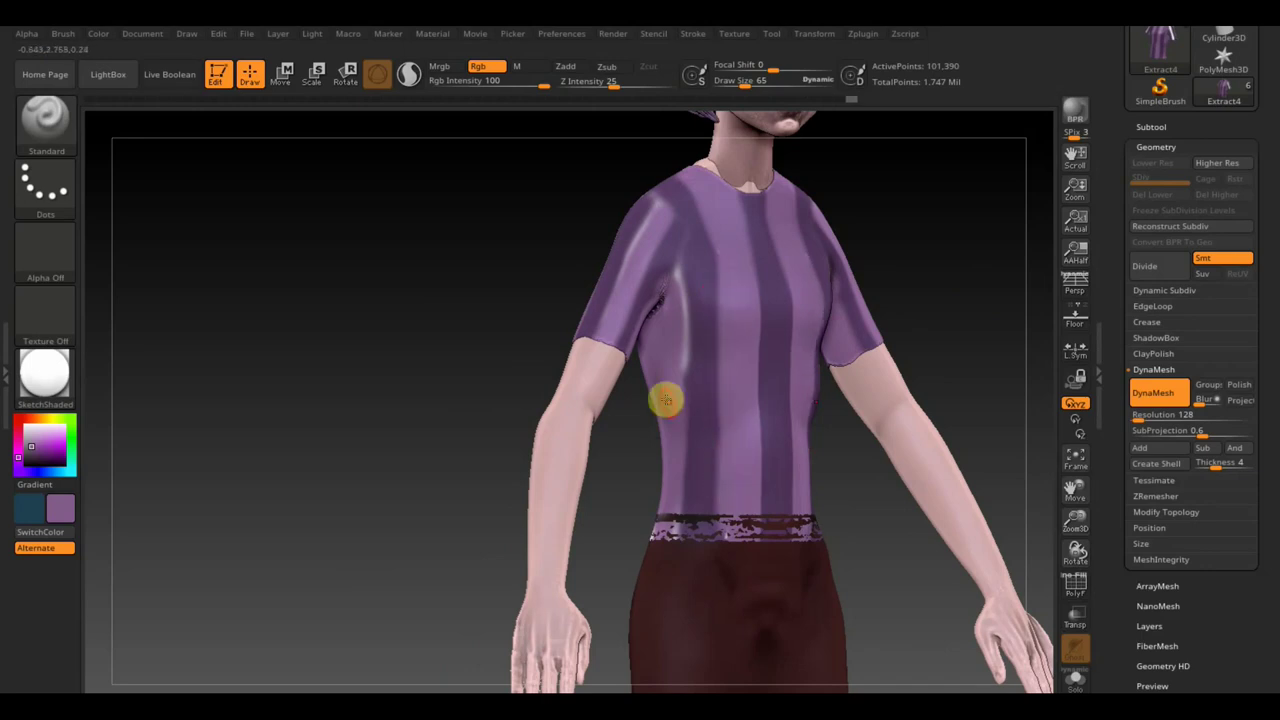
{"action": "key", "text": "shift"}
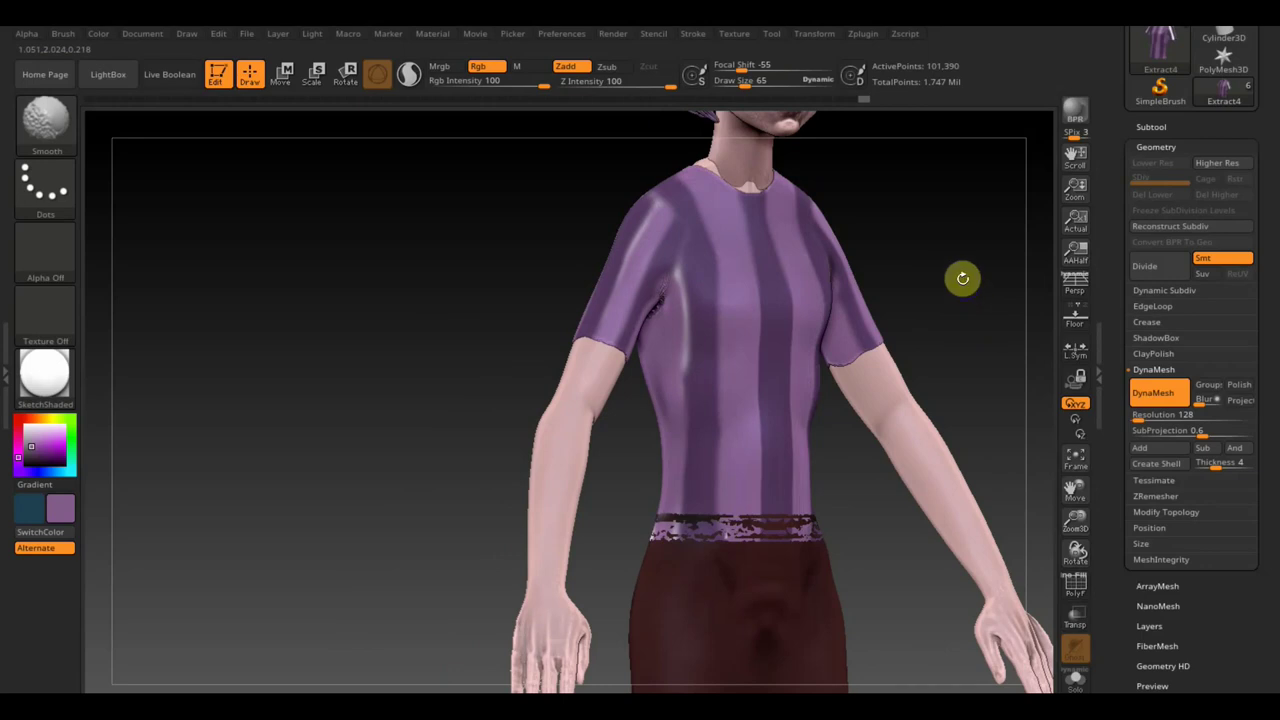
{"action": "left_click_drag", "start_coordinate": [960, 277], "coordinate": [952, 300], "text": "shift"}
- Lower the brush Draw Size to 30 and zoom out to the whole figure
{"action": "key", "text": "space"}
{"action": "left_click_drag", "start_coordinate": [971, 345], "coordinate": [968, 334]}
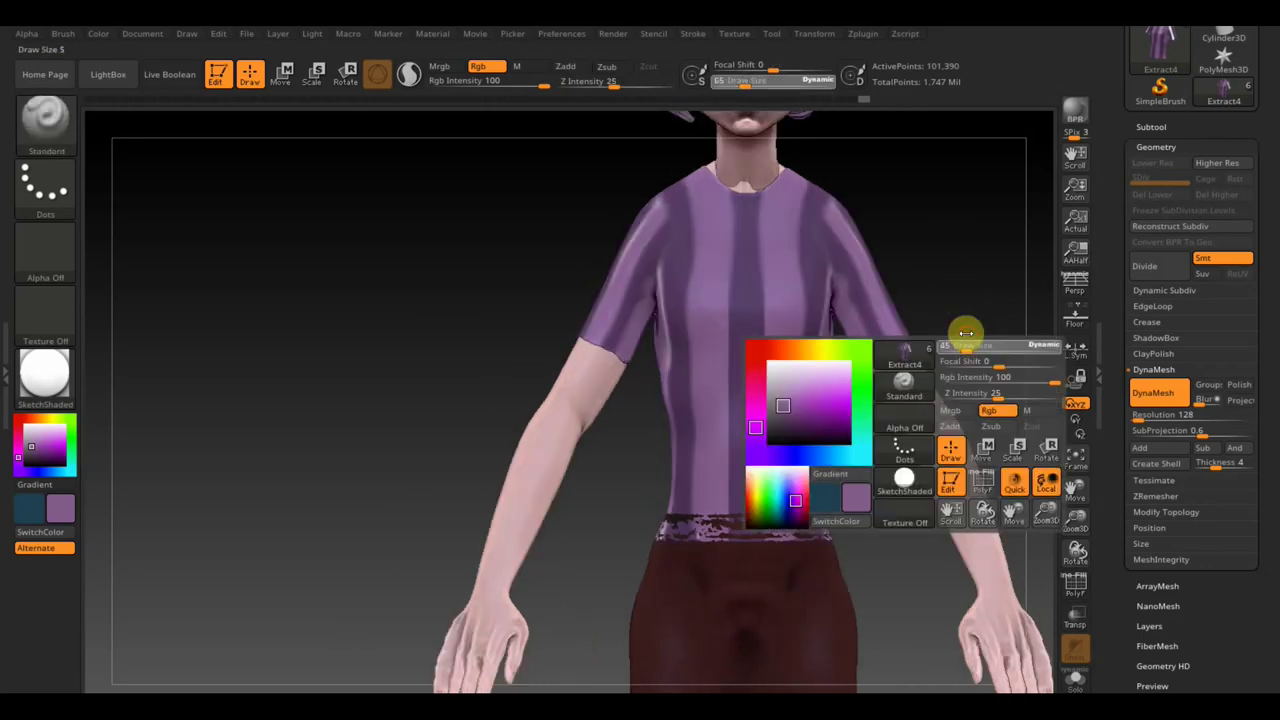
{"action": "mouse_move", "coordinate": [968, 329]}
{"action": "right_mouse_down", "text": "alt"}
{"action": "mouse_move", "coordinate": [897, 249]}
{"action": "mouse_move", "coordinate": [863, 331]}
{"action": "mouse_move", "coordinate": [846, 337]}
{"action": "mouse_move", "coordinate": [871, 343]}
{"action": "right_mouse_up", "text": "alt"}
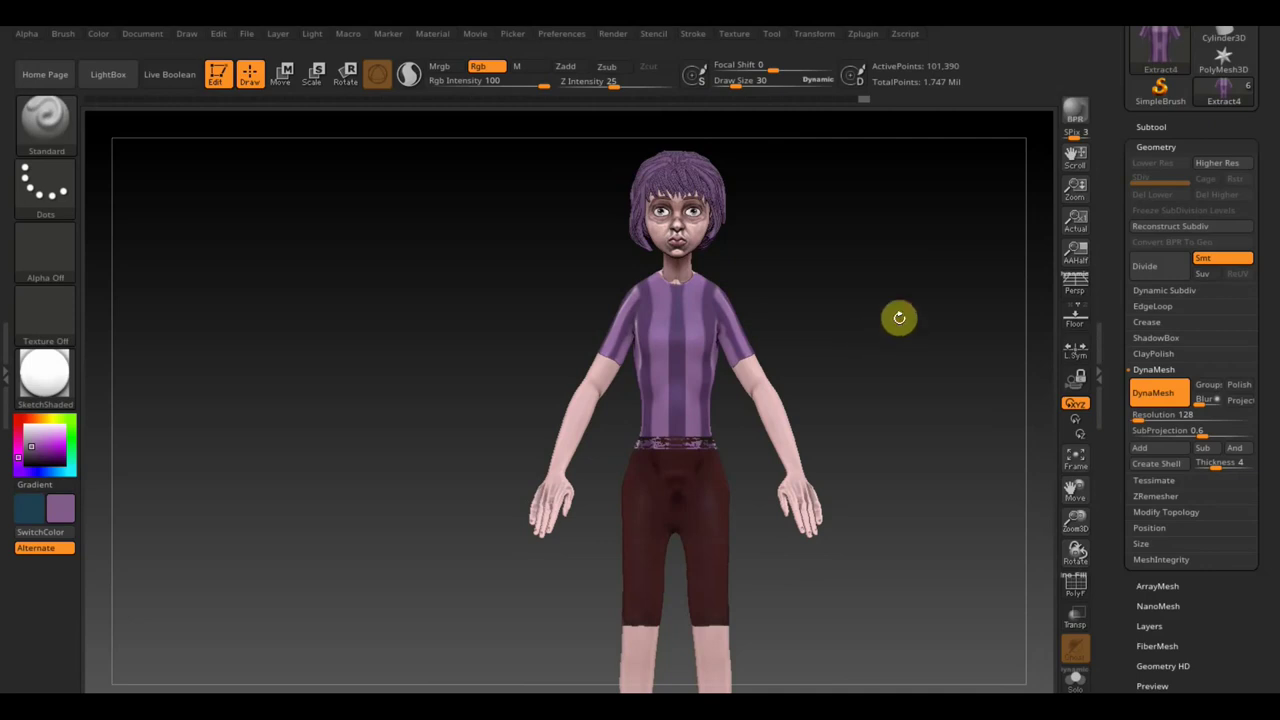
- With Move Topological at Draw Size 339, push the shirt collar into shape around the neck
{"action": "left_click", "coordinate": [80, 145]}
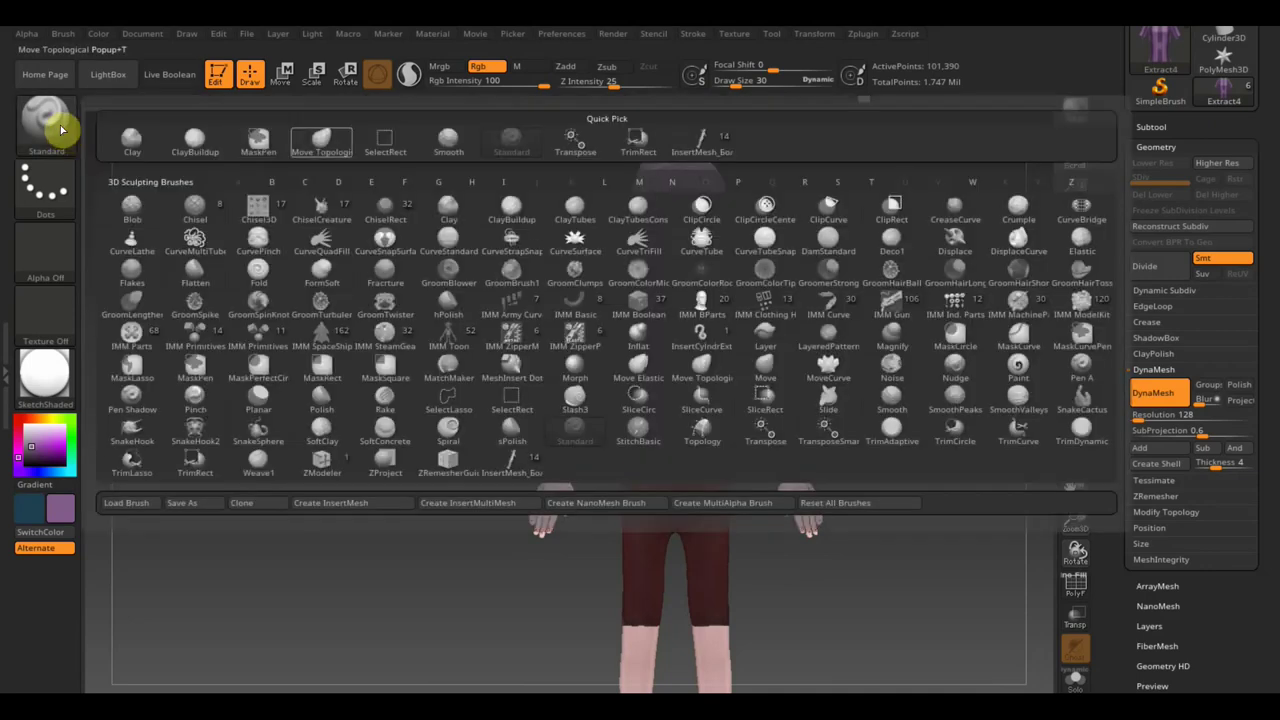
{"action": "left_click", "coordinate": [325, 134]}
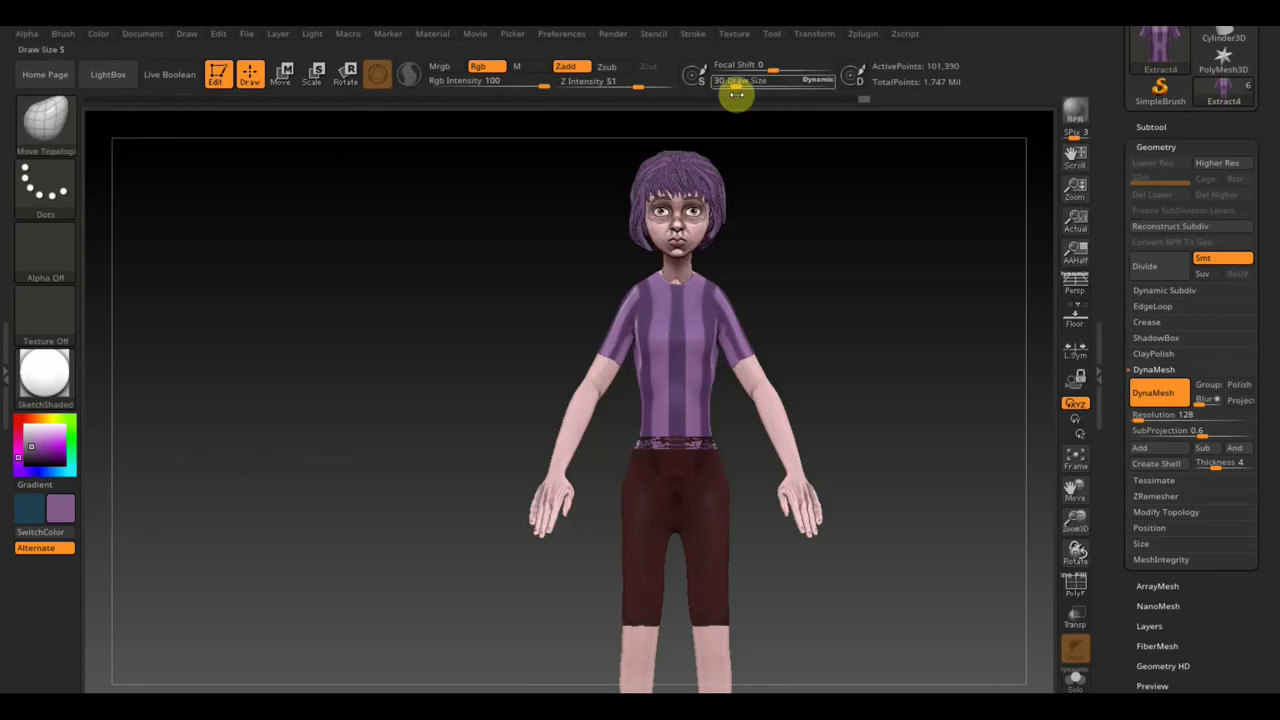
{"action": "left_click_drag", "start_coordinate": [736, 88], "coordinate": [780, 100]}
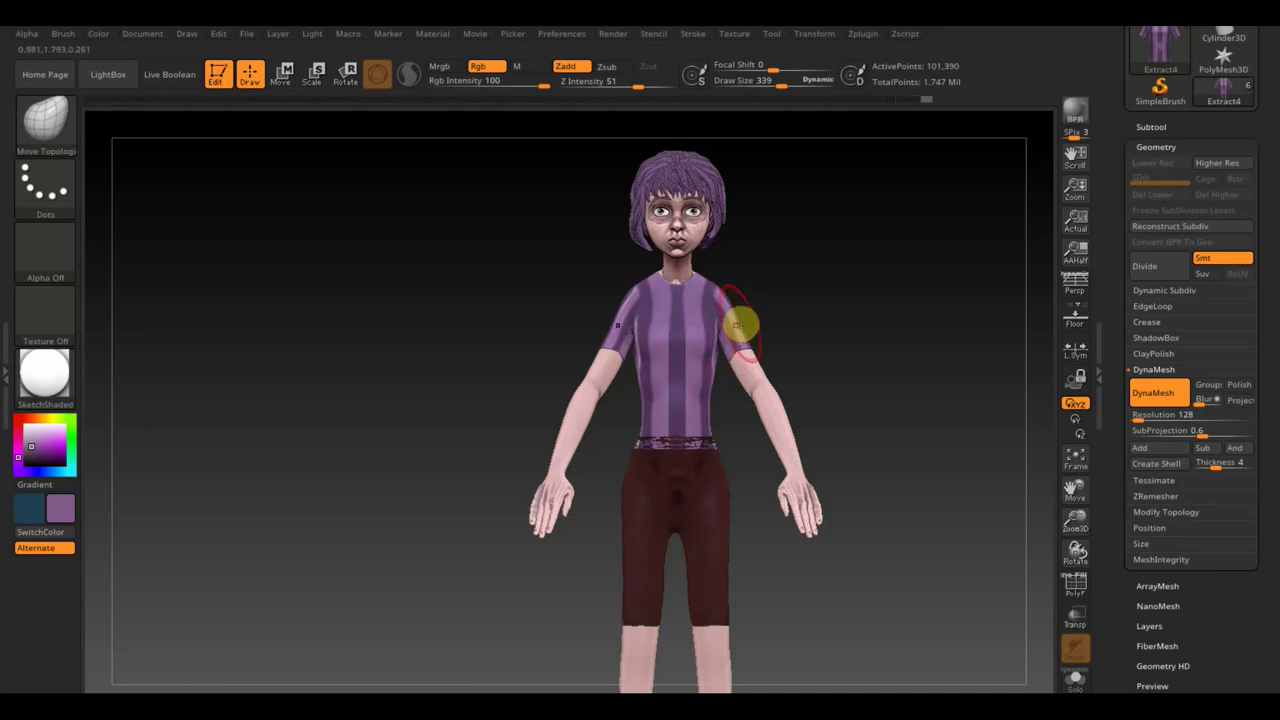
{"action": "left_click_drag", "start_coordinate": [725, 290], "coordinate": [730, 293]}
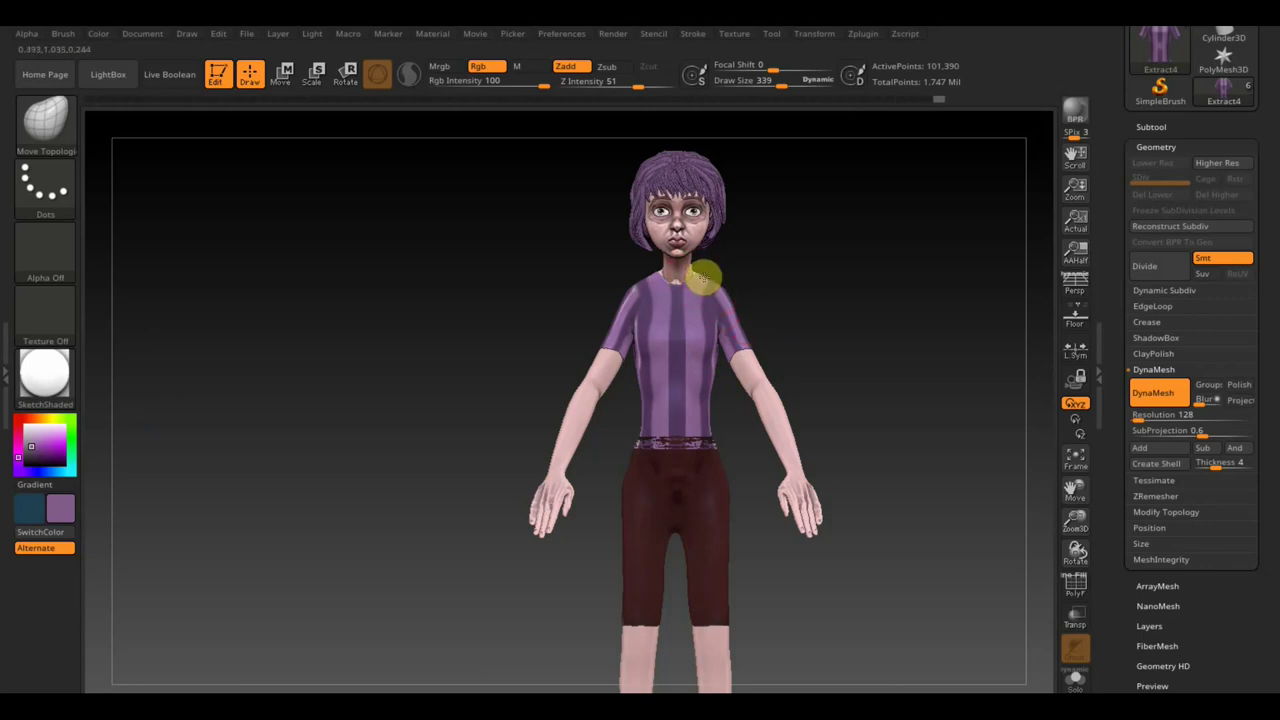
{"action": "left_click_drag", "start_coordinate": [703, 278], "coordinate": [719, 294]}
- Orbit the shirt through side, three-quarter and back views to check its fit
{"action": "right_click_drag", "start_coordinate": [751, 309], "coordinate": [691, 313]}
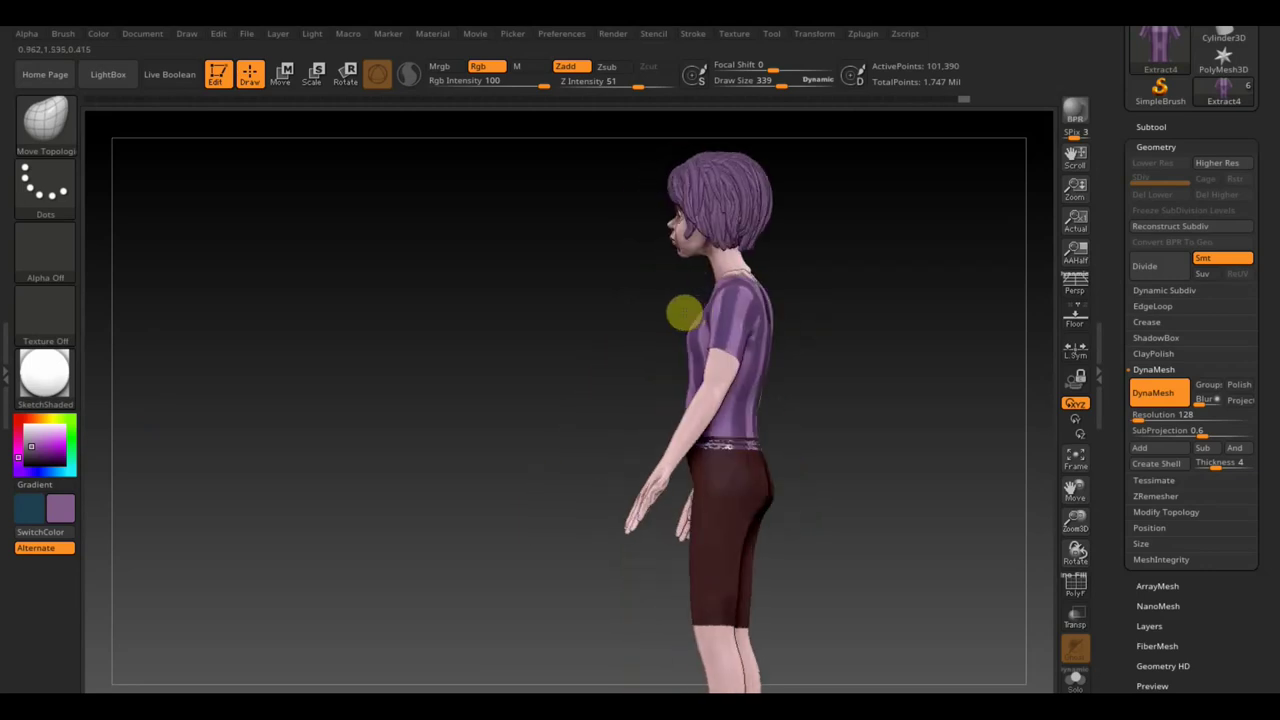
{"action": "mouse_move", "coordinate": [684, 313]}
{"action": "right_mouse_down"}
{"action": "mouse_move", "coordinate": [611, 331]}
{"action": "mouse_move", "coordinate": [778, 321]}
{"action": "mouse_move", "coordinate": [783, 337]}
{"action": "right_mouse_up"}
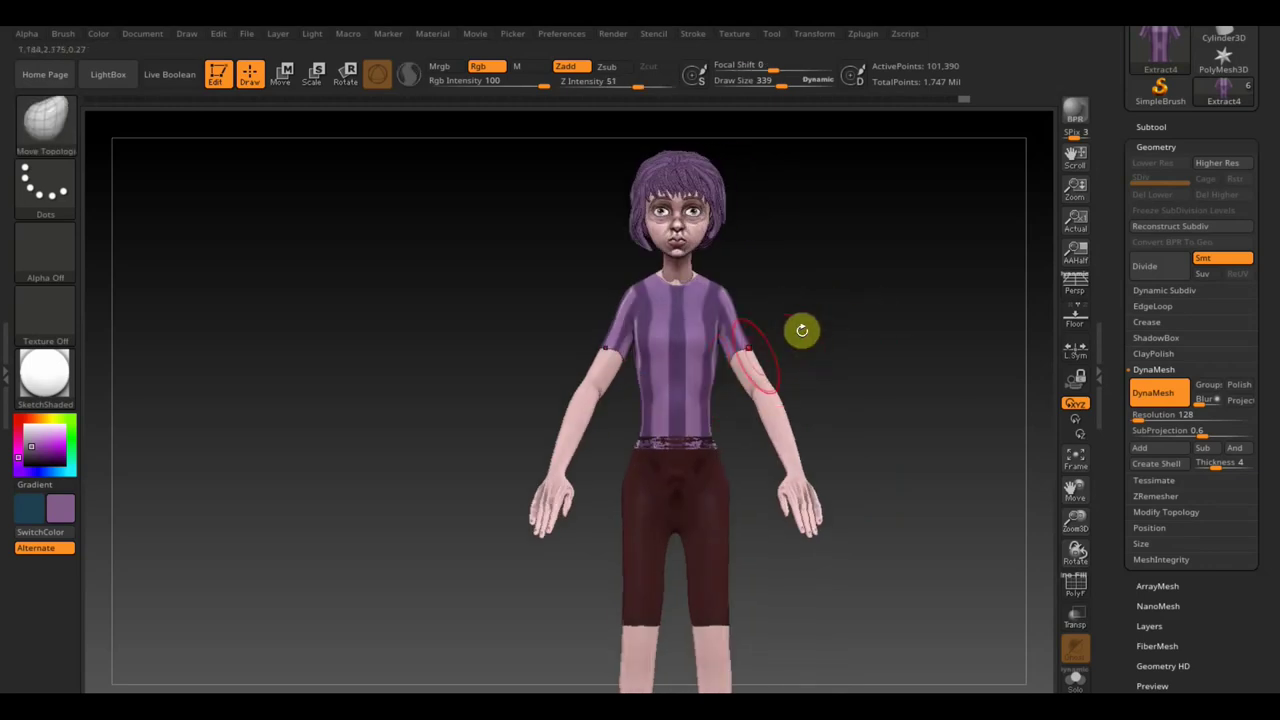
{"action": "mouse_move", "coordinate": [769, 357]}
{"action": "right_mouse_down"}
{"action": "mouse_move", "coordinate": [790, 362]}
{"action": "mouse_move", "coordinate": [761, 358]}
{"action": "right_mouse_up"}
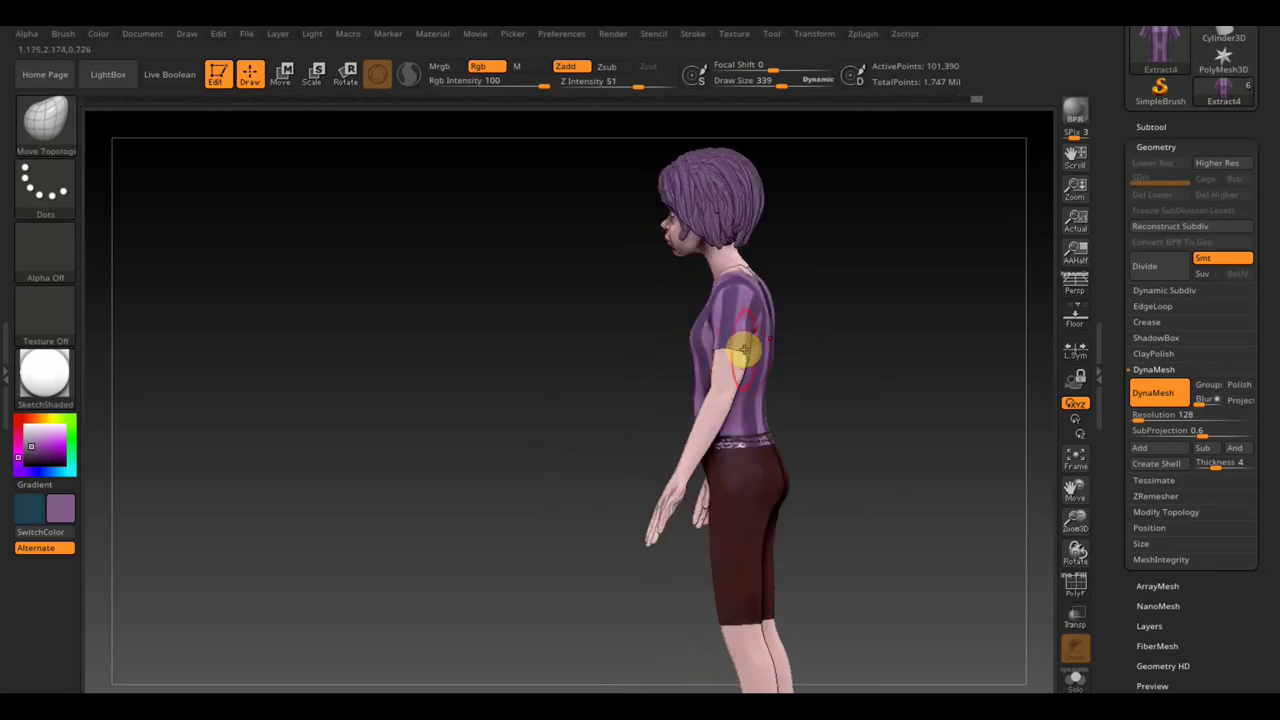
{"action": "right_click_drag", "start_coordinate": [826, 349], "coordinate": [756, 352]}
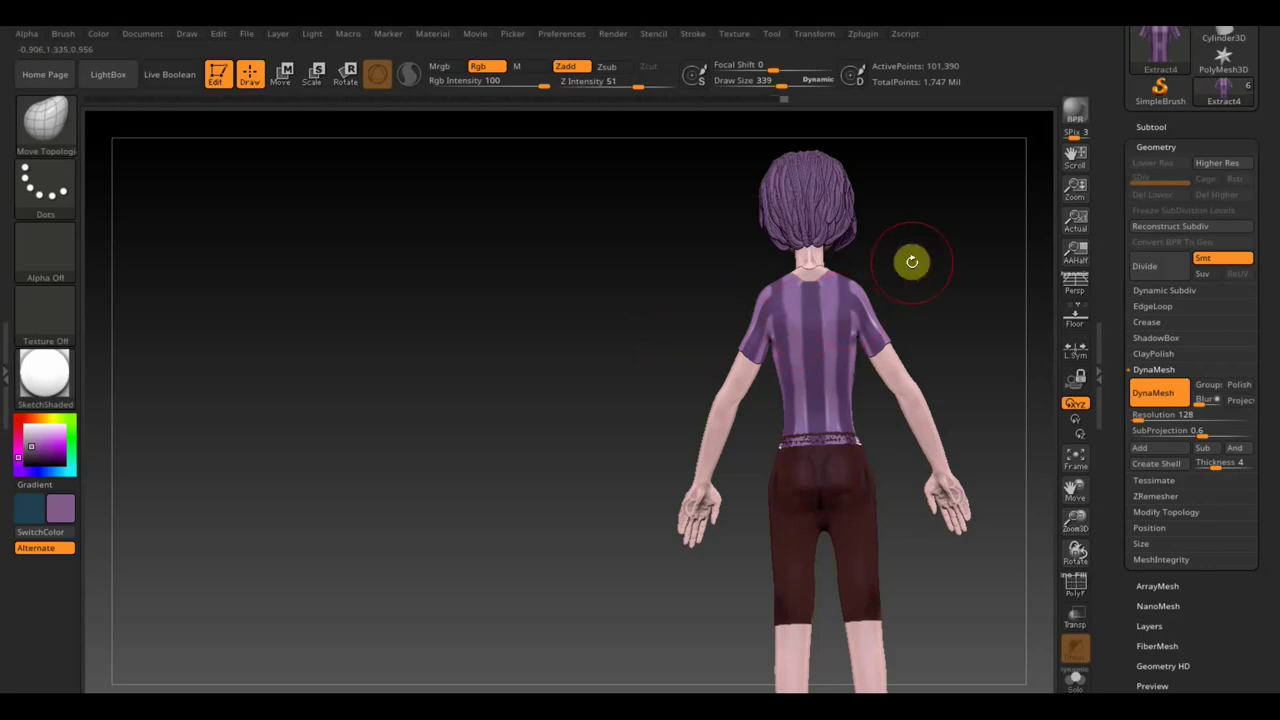
{"action": "mouse_move", "coordinate": [911, 260]}
{"action": "left_mouse_down"}
{"action": "mouse_move", "coordinate": [1051, 243]}
{"action": "mouse_move", "coordinate": [941, 275]}
{"action": "mouse_move", "coordinate": [979, 269]}
{"action": "mouse_move", "coordinate": [931, 249]}
{"action": "mouse_move", "coordinate": [846, 264]}
{"action": "left_mouse_up"}
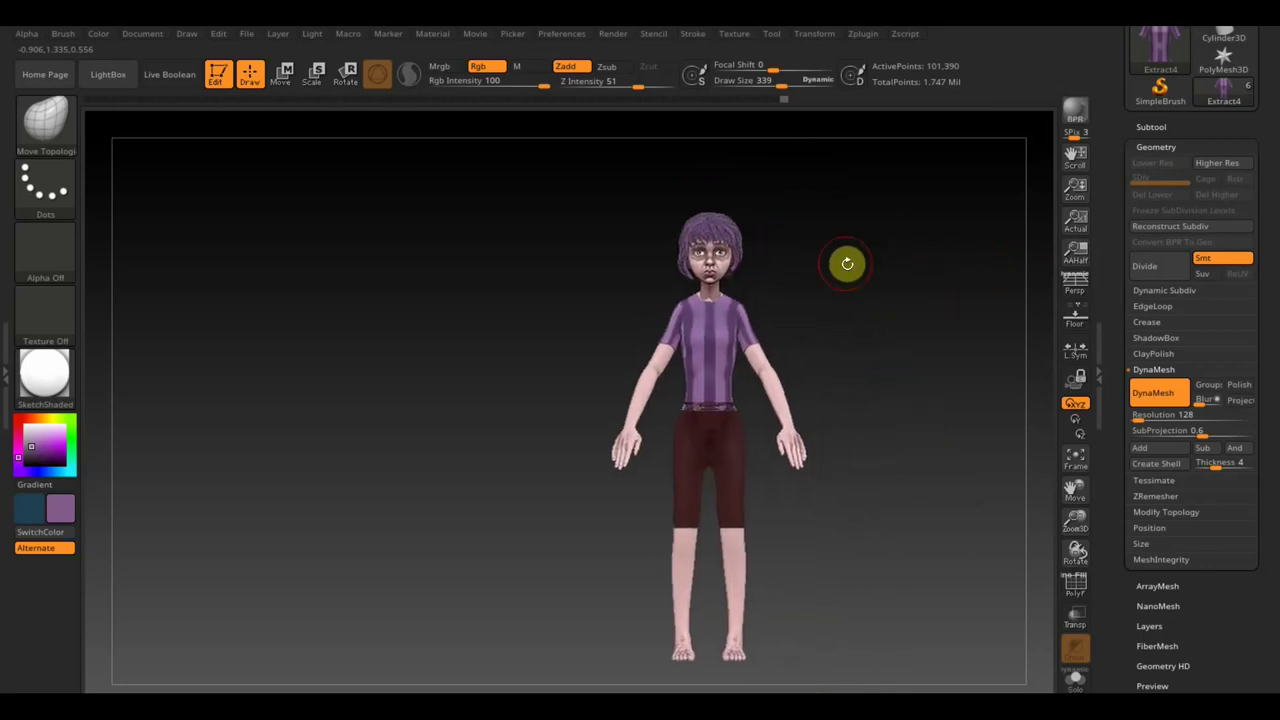
- Make PM3D_Sphere3D1 active, hide the striped shirt Extract4, and set Draw Size to 163
{"action": "left_click", "coordinate": [1162, 127]}
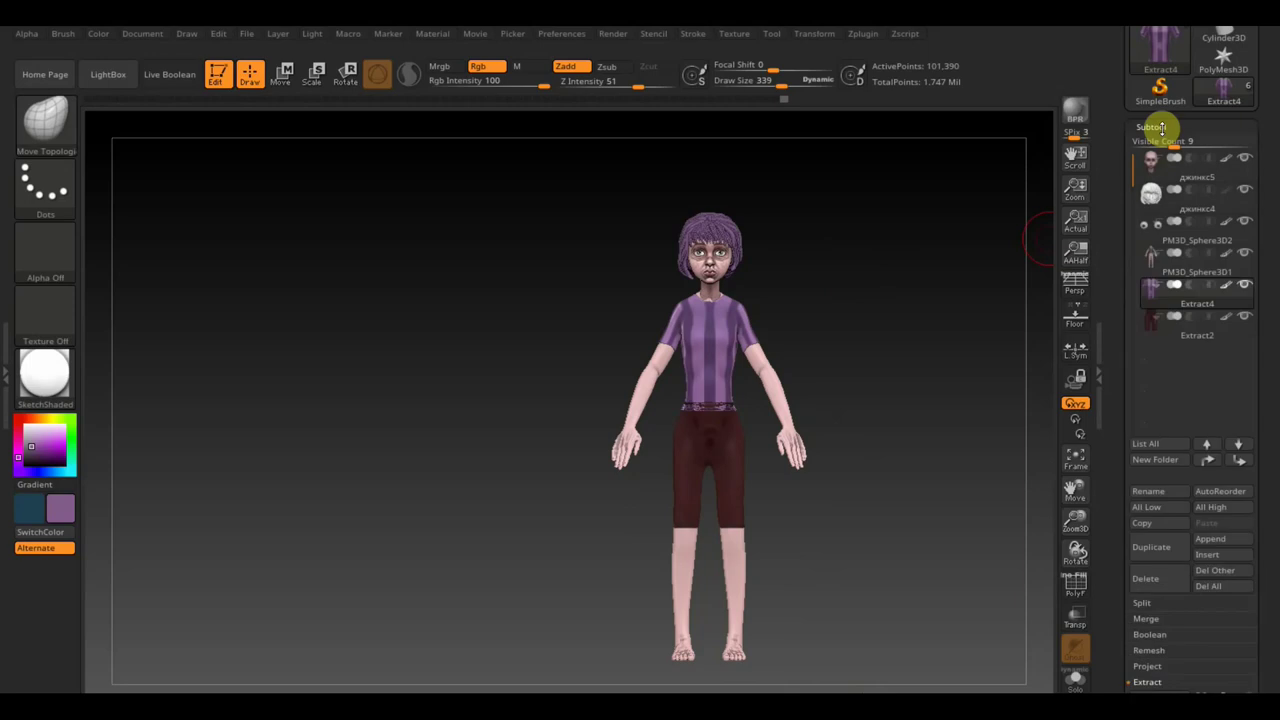
{"action": "left_click", "coordinate": [1157, 271]}
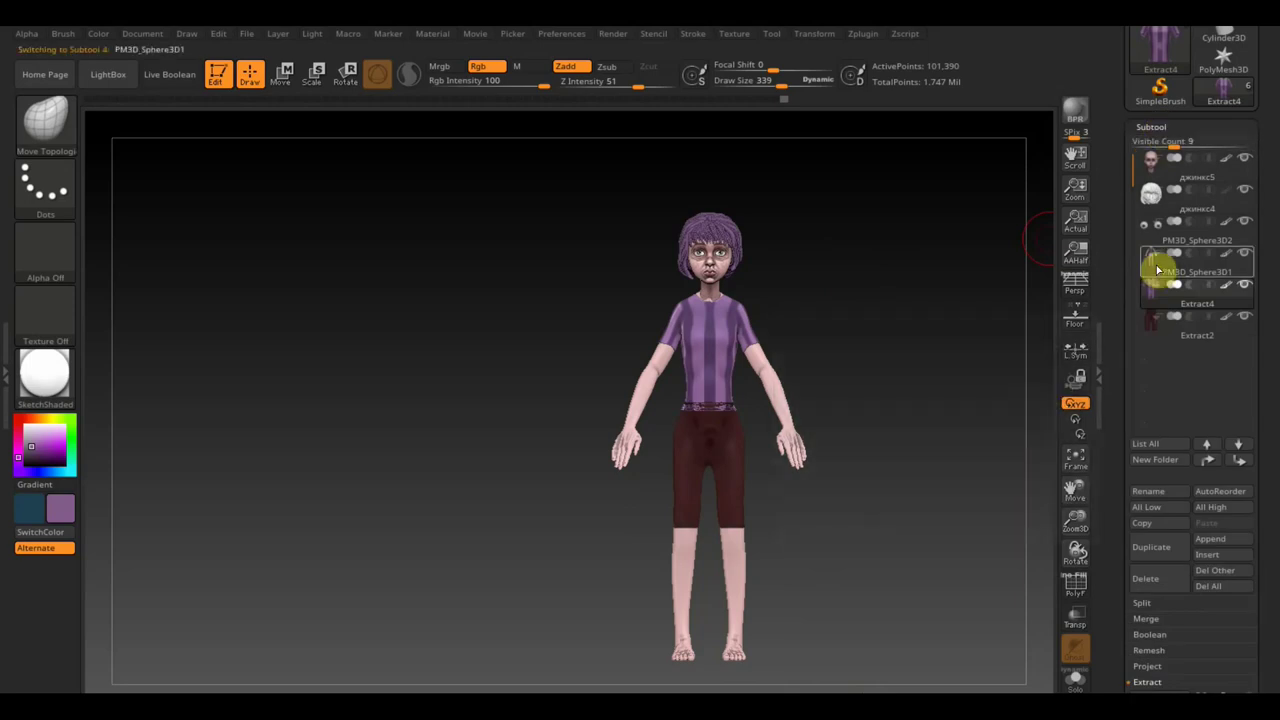
{"action": "left_click", "coordinate": [1245, 286]}
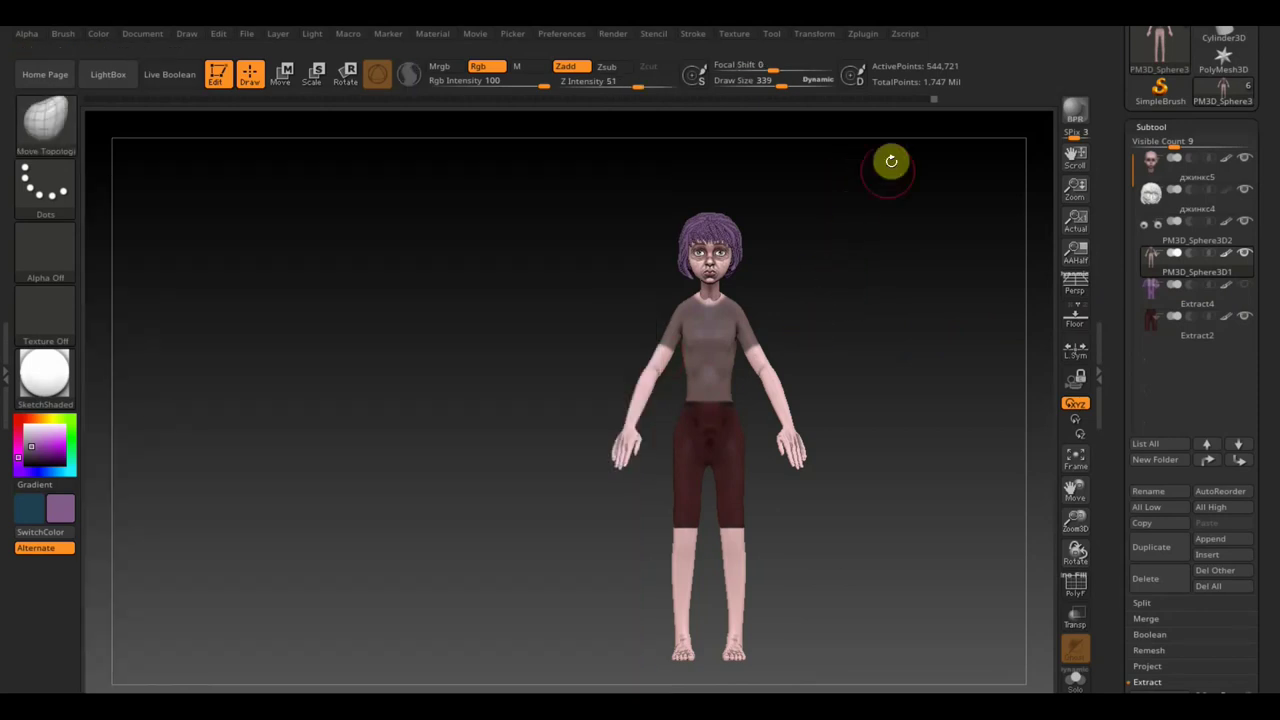
{"action": "left_click_drag", "start_coordinate": [817, 87], "coordinate": [760, 86]}
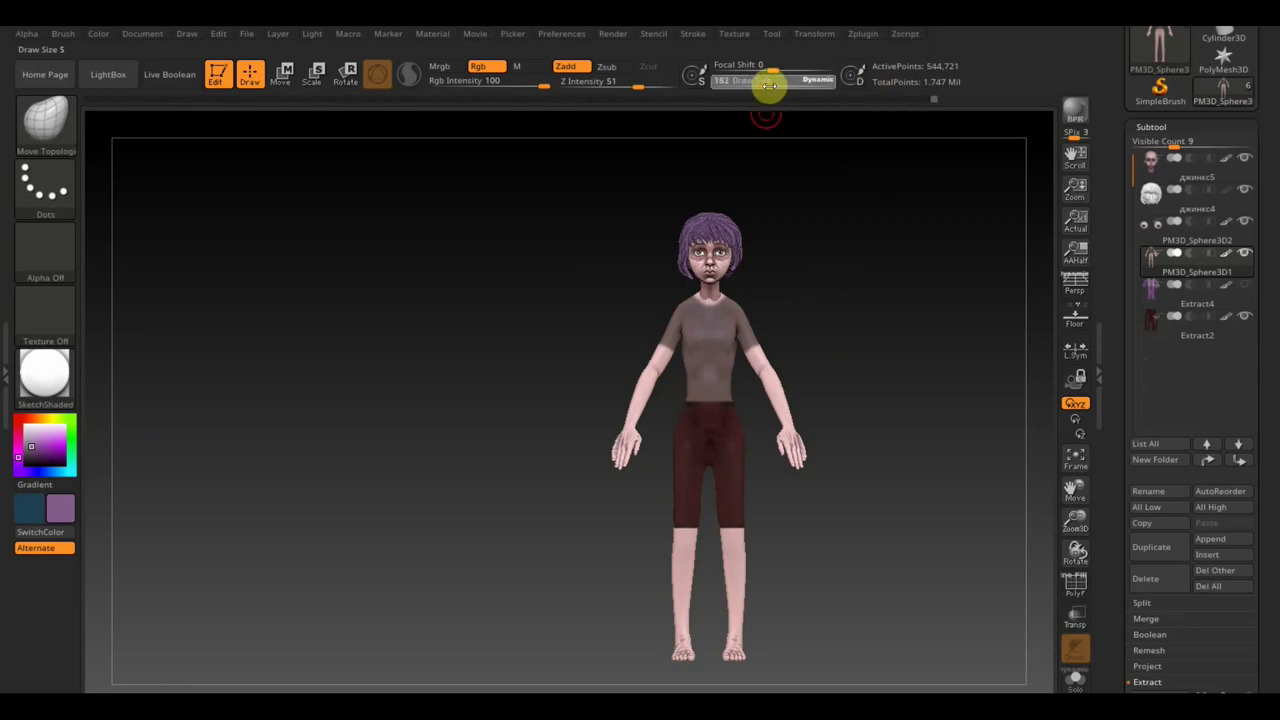
- Ctrl-mask the body's upper torso in a crop-top shape ending at the midriff
{"action": "key", "text": "ctrl"}
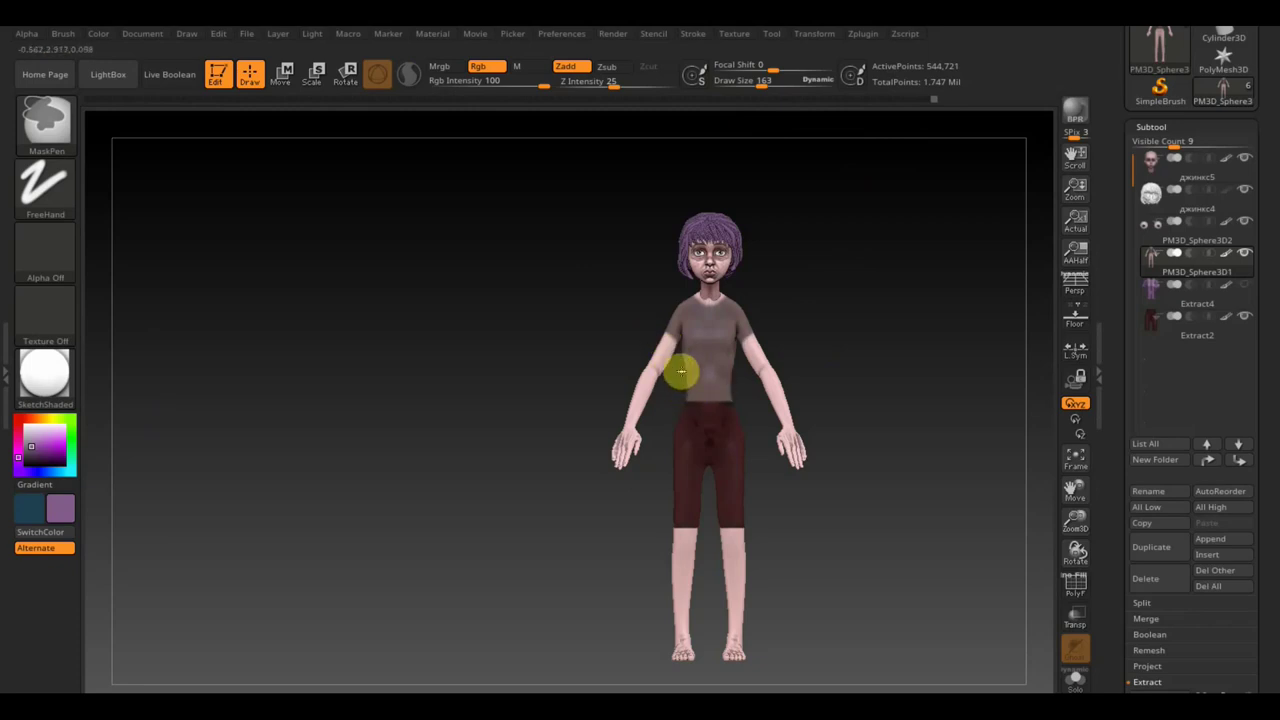
{"action": "left_click_drag", "start_coordinate": [680, 372], "coordinate": [740, 415], "text": "ctrl+alt+shift"}
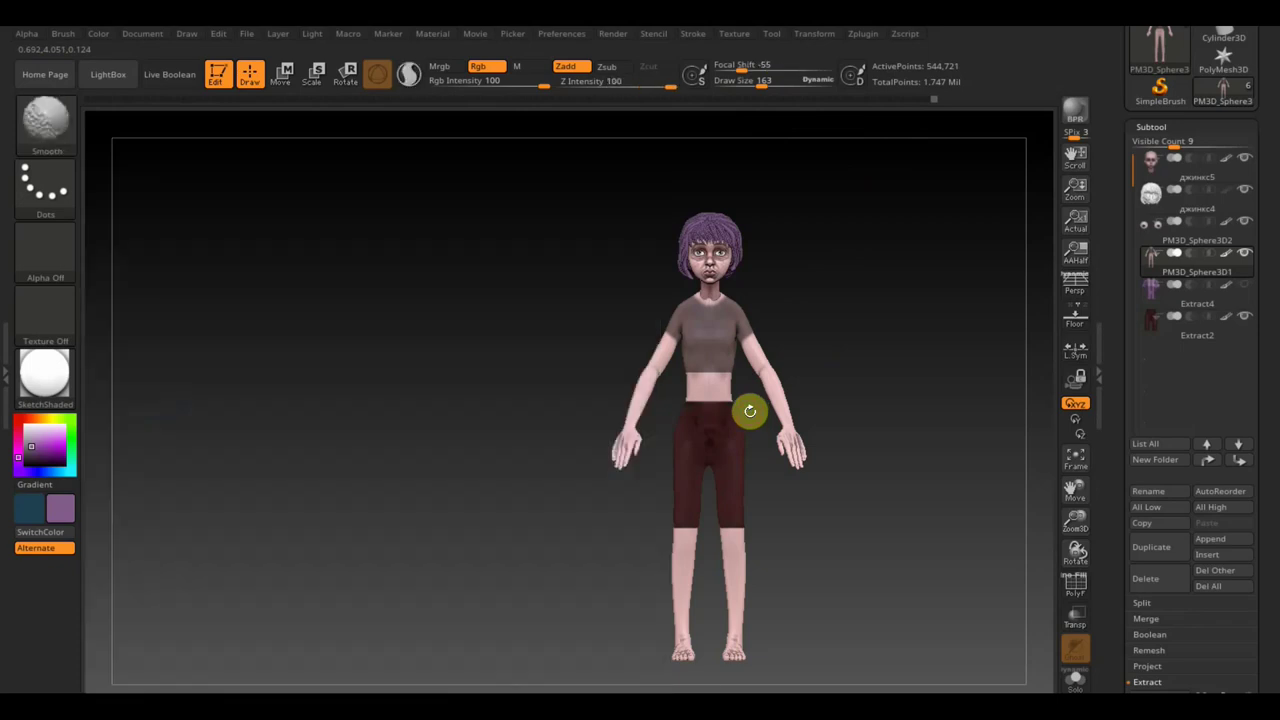
{"action": "key", "text": "ctrl"}
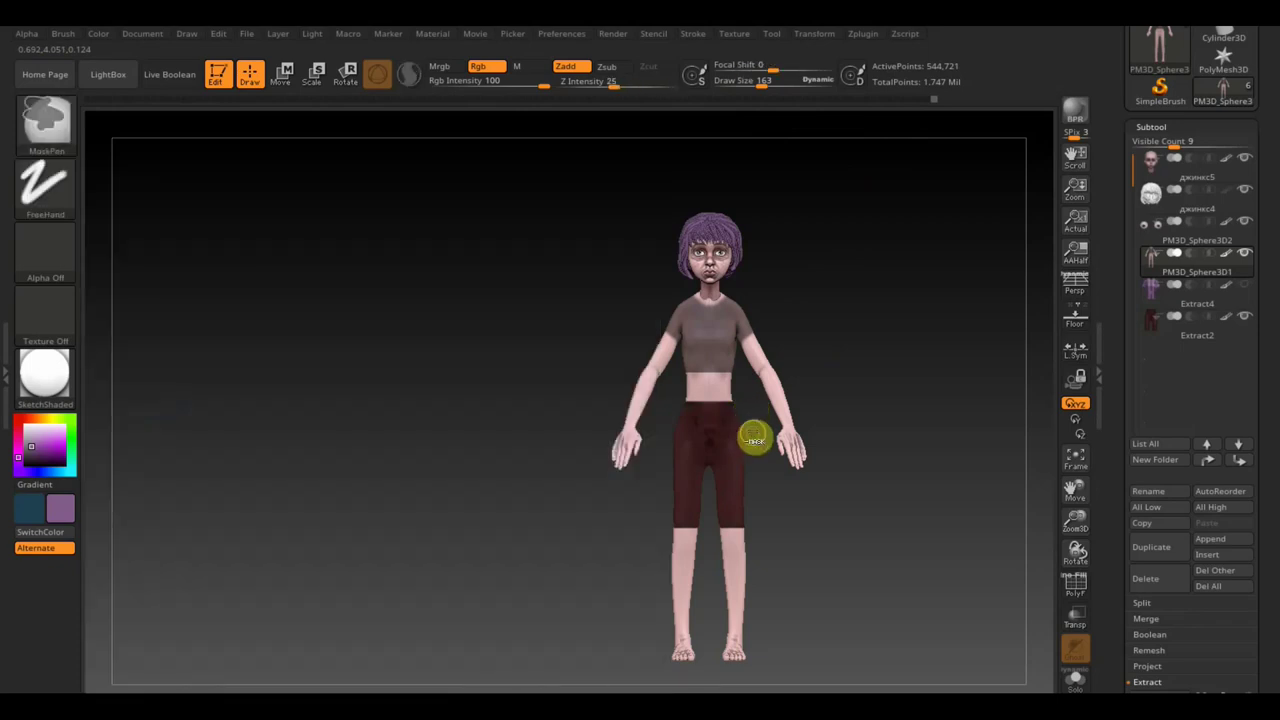
{"action": "left_click_drag", "start_coordinate": [752, 432], "coordinate": [669, 351], "text": "ctrl"}
{"action": "left_click_drag", "start_coordinate": [826, 317], "coordinate": [663, 323], "text": "shift"}
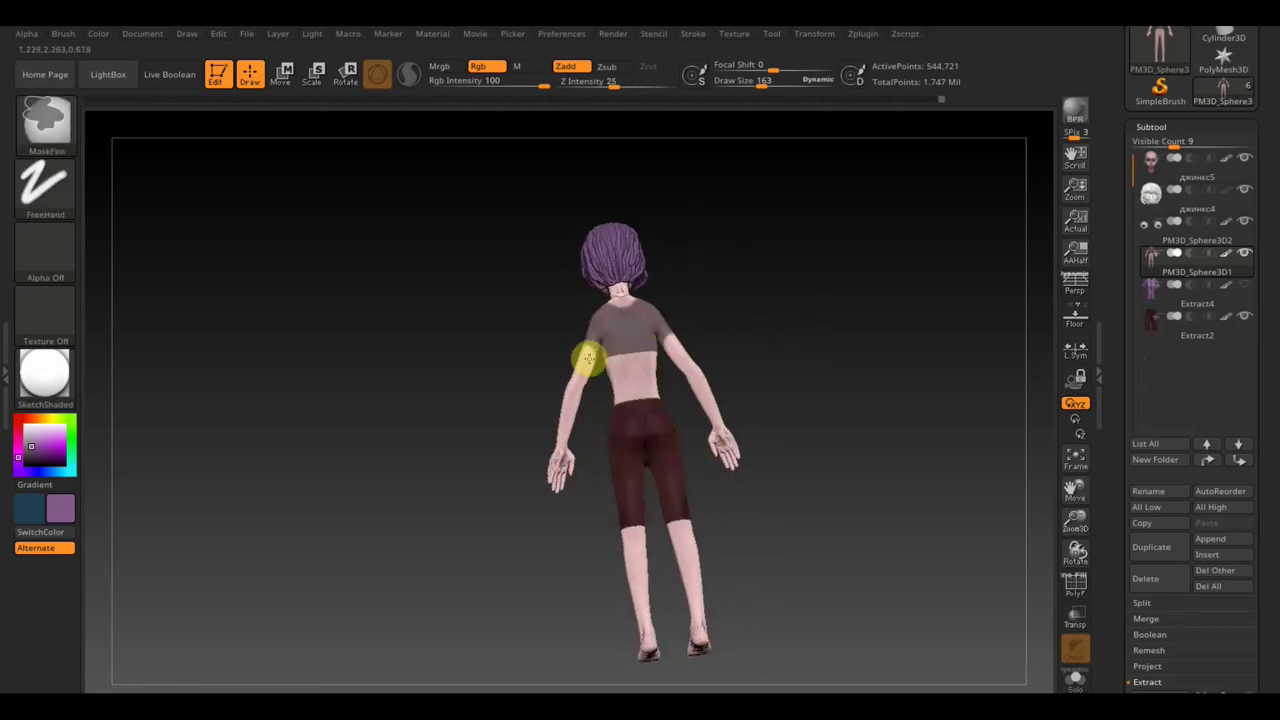
{"action": "key", "text": "ctrl"}
- Rotate the masked body to a rear three-quarter view and back to straight front
{"action": "left_click_drag", "start_coordinate": [596, 383], "coordinate": [771, 334]}
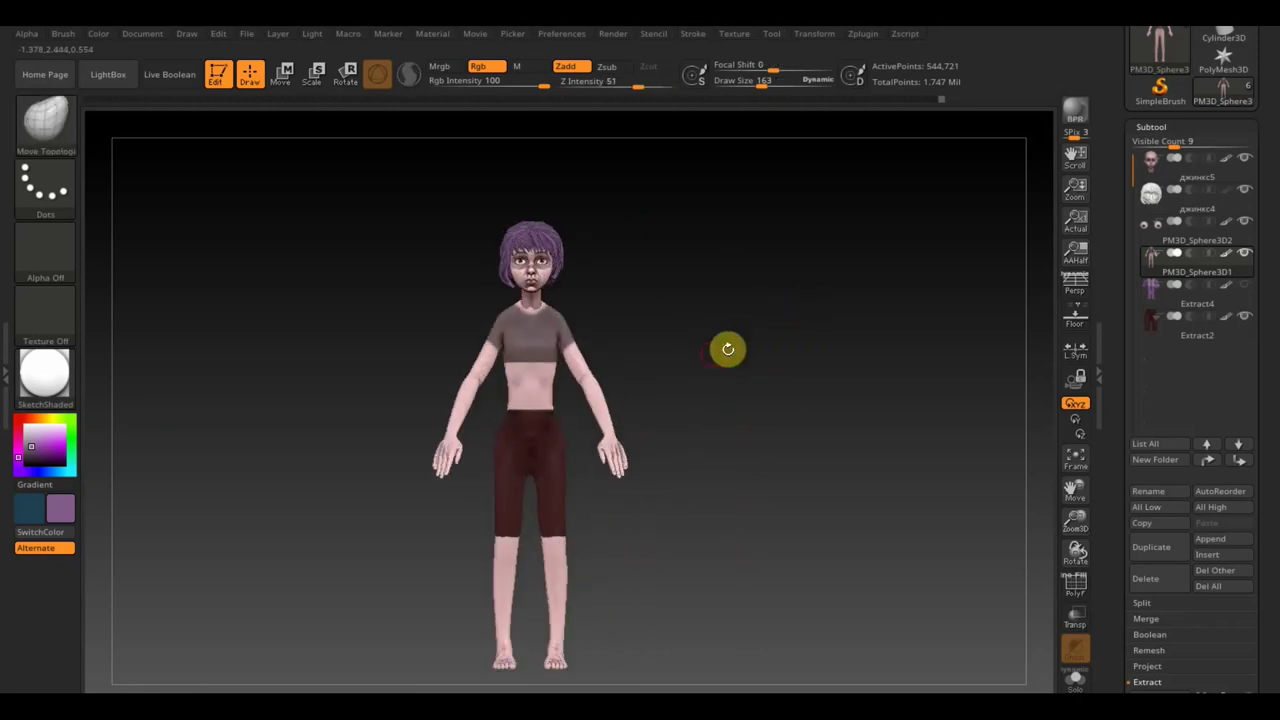
{"action": "left_click_drag", "start_coordinate": [700, 346], "coordinate": [759, 351], "text": "alt"}
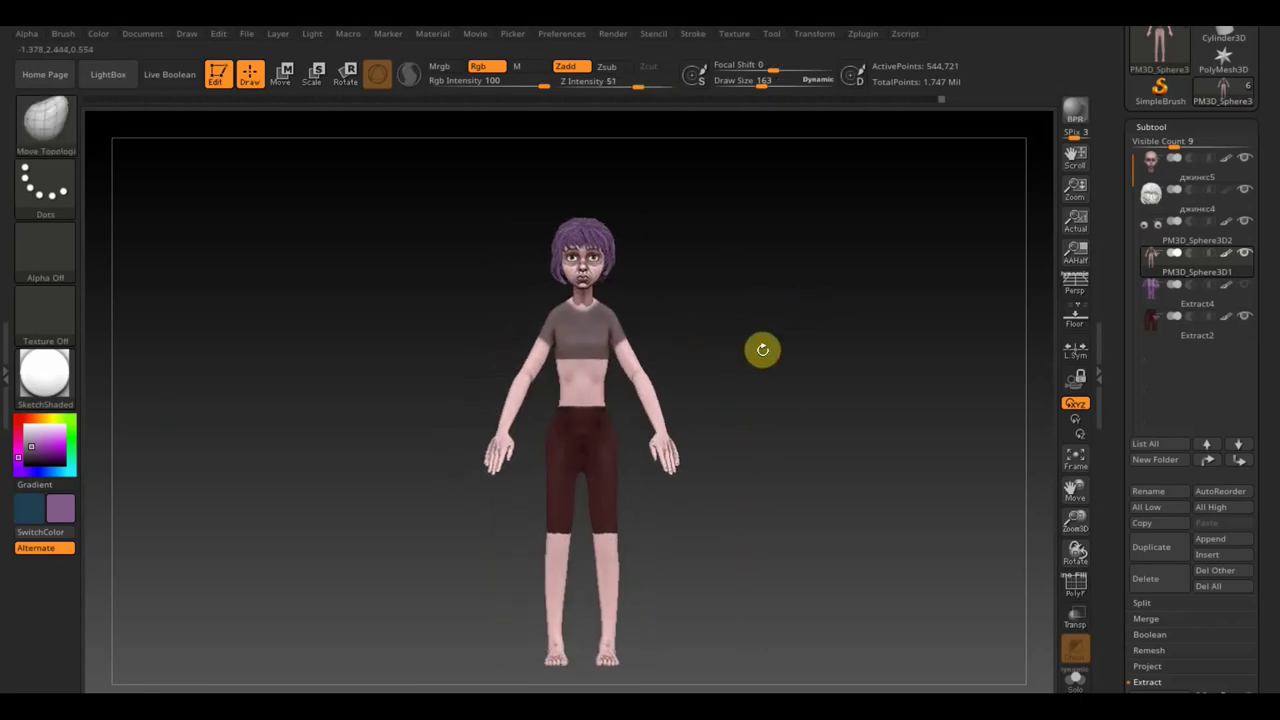
{"action": "key", "text": "shift+z"}
{"action": "key", "text": "shift+z"}
{"action": "key", "text": "shift+z"}
{"action": "key", "text": "shift+z"}
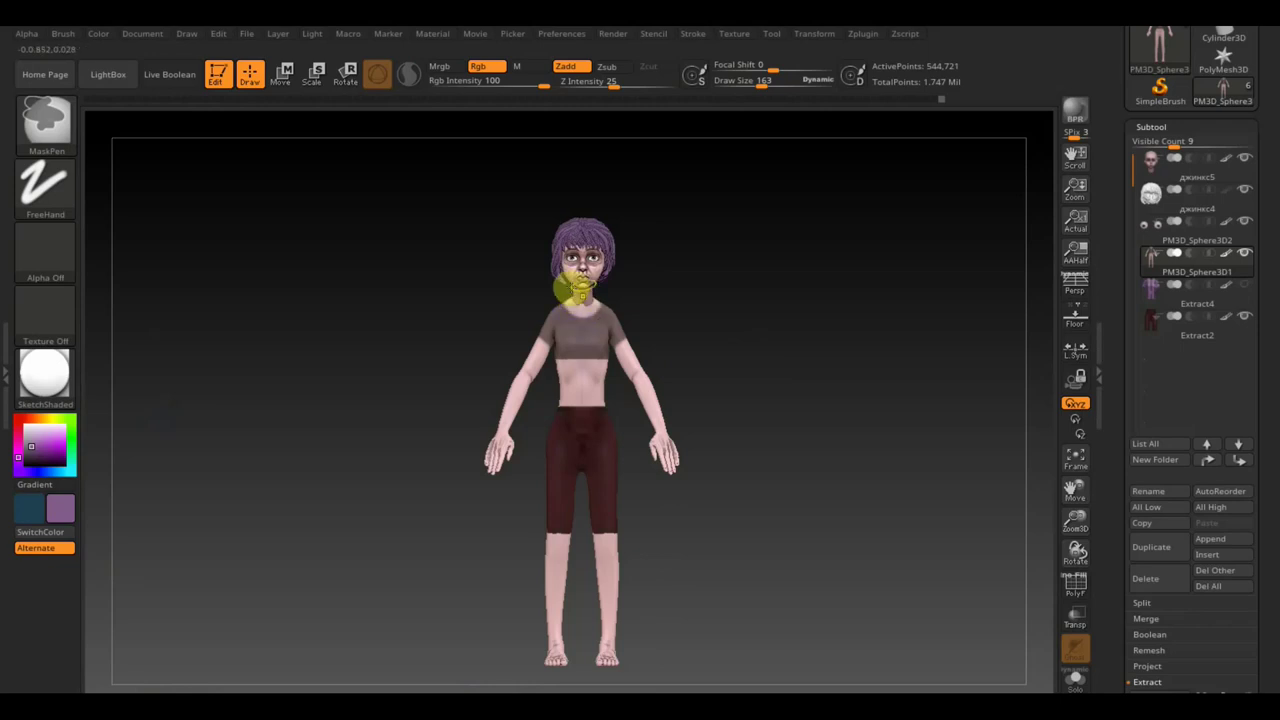
{"action": "left_click_drag", "start_coordinate": [708, 271], "coordinate": [574, 292]}
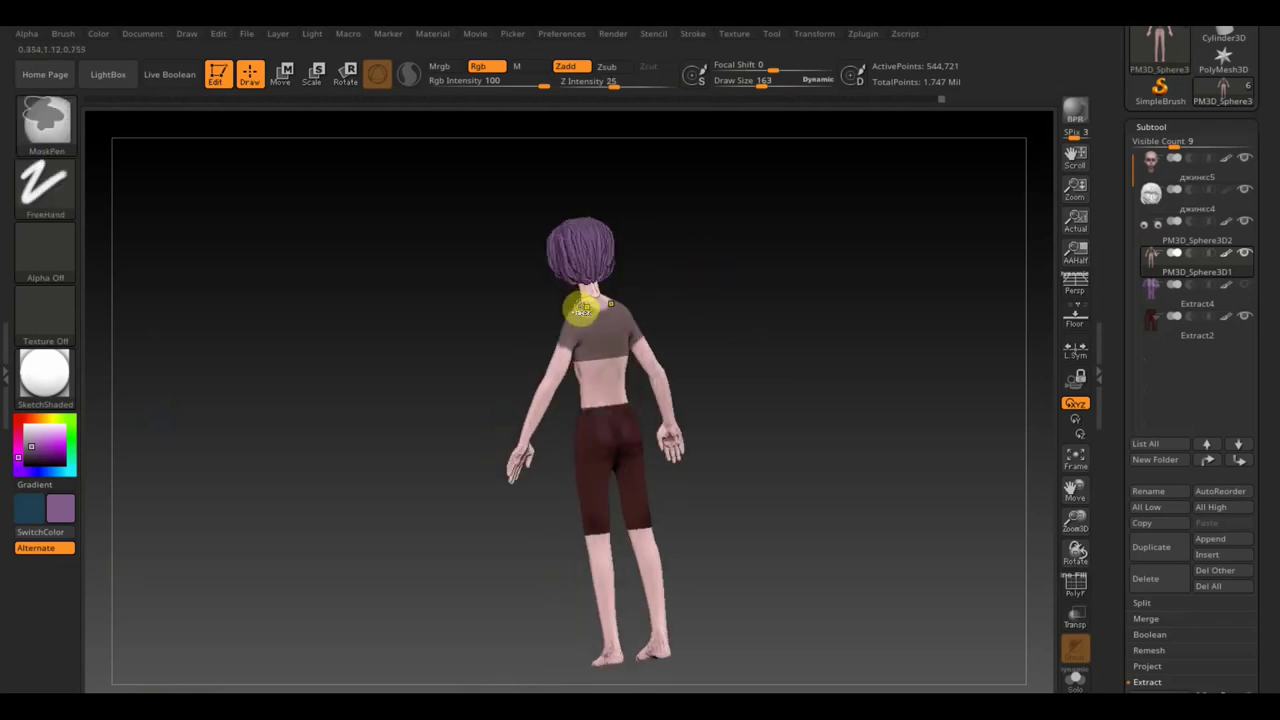
{"action": "left_click", "coordinate": [583, 297], "text": "ctrl"}
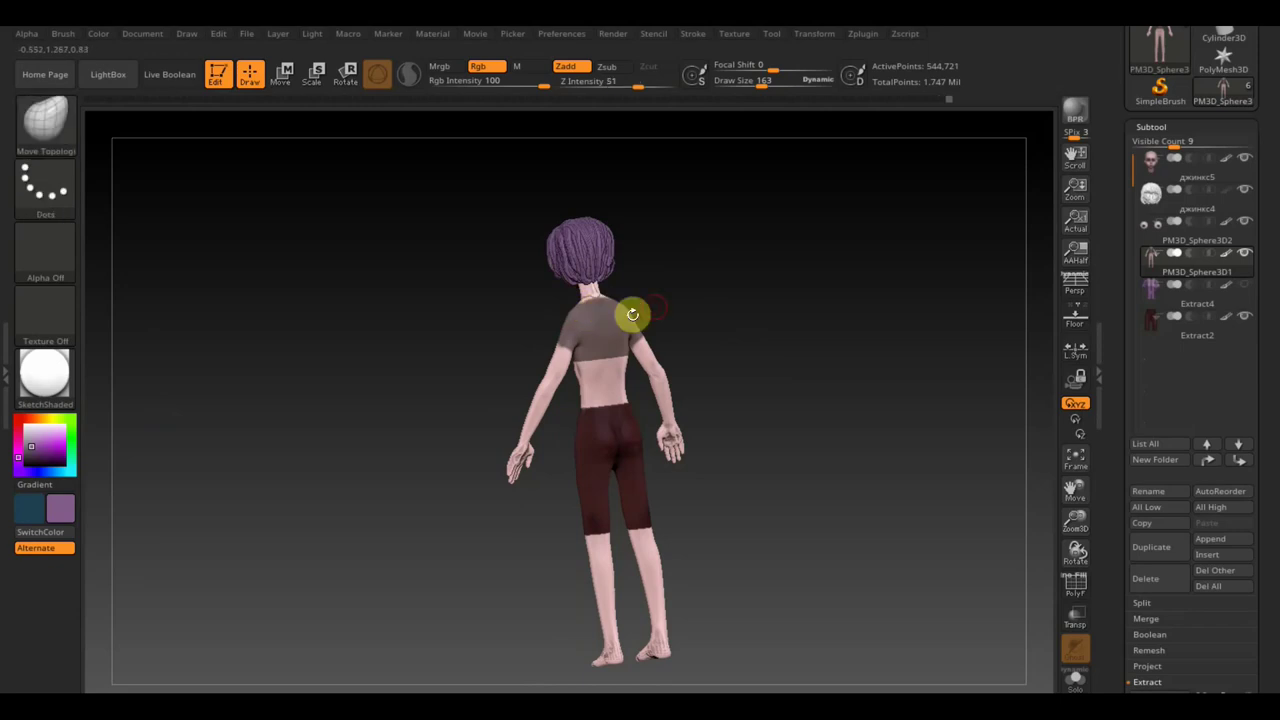
{"action": "left_click_drag", "start_coordinate": [632, 314], "coordinate": [669, 300], "text": "shift"}
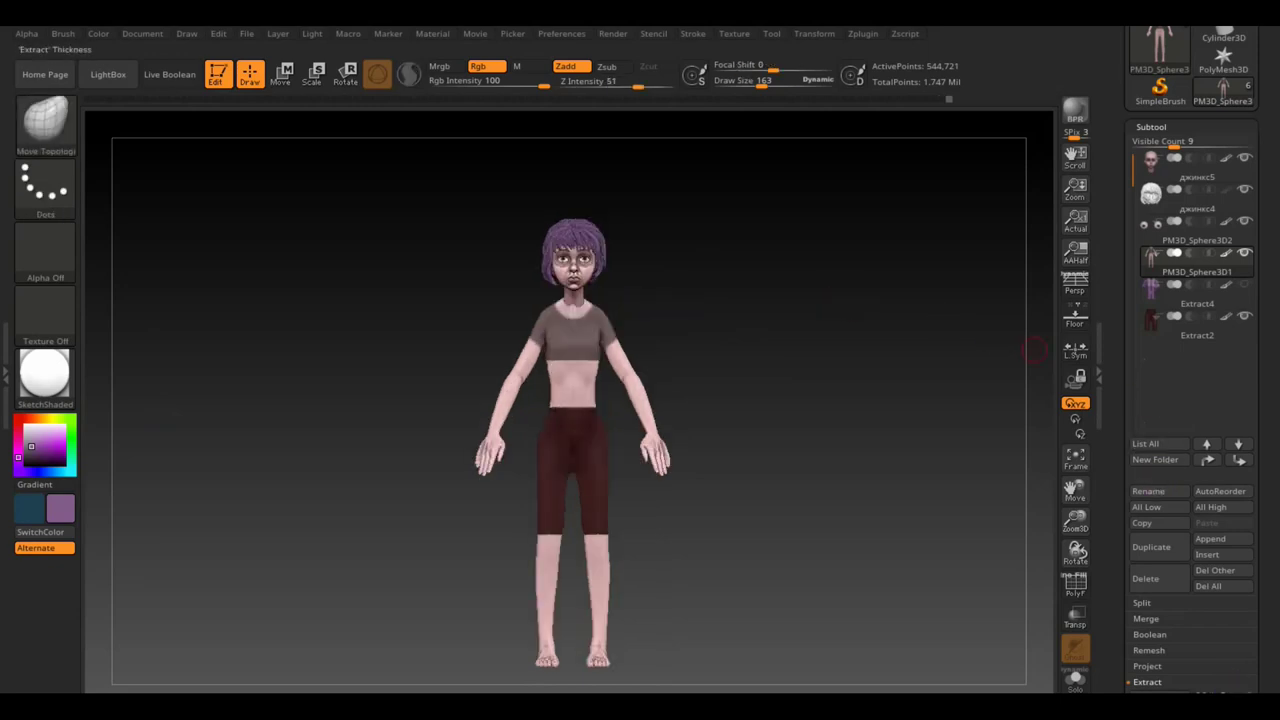
- Extract the masked chest into the new Extract5 subtool and clear the mask
{"action": "left_click_drag", "start_coordinate": [1270, 634], "coordinate": [1270, 543]}
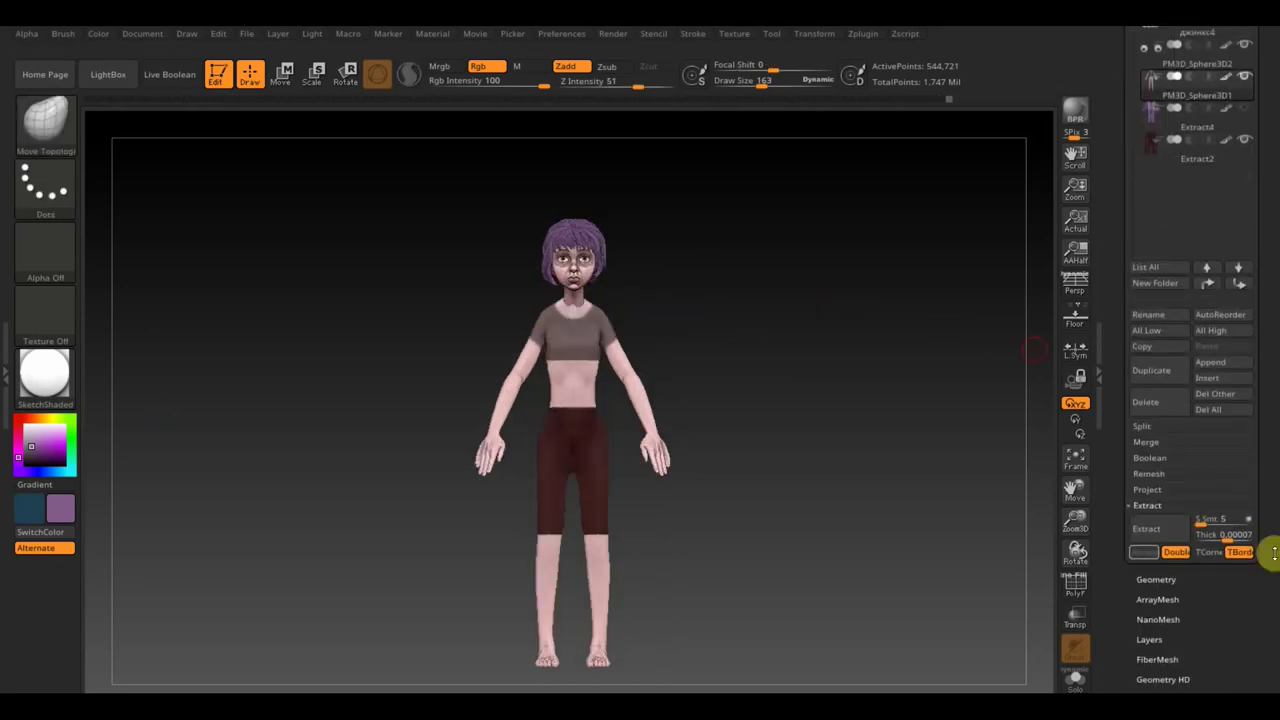
{"action": "left_click", "coordinate": [1158, 531]}
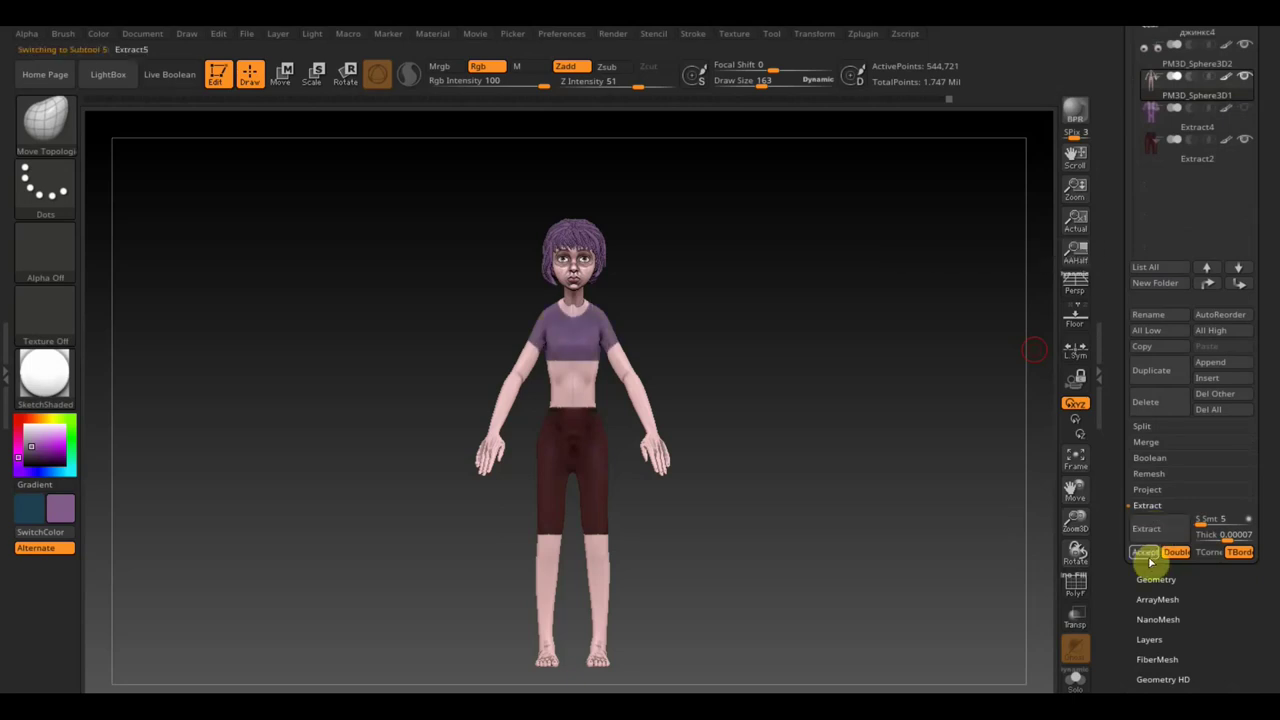
{"action": "left_click", "coordinate": [1148, 556]}
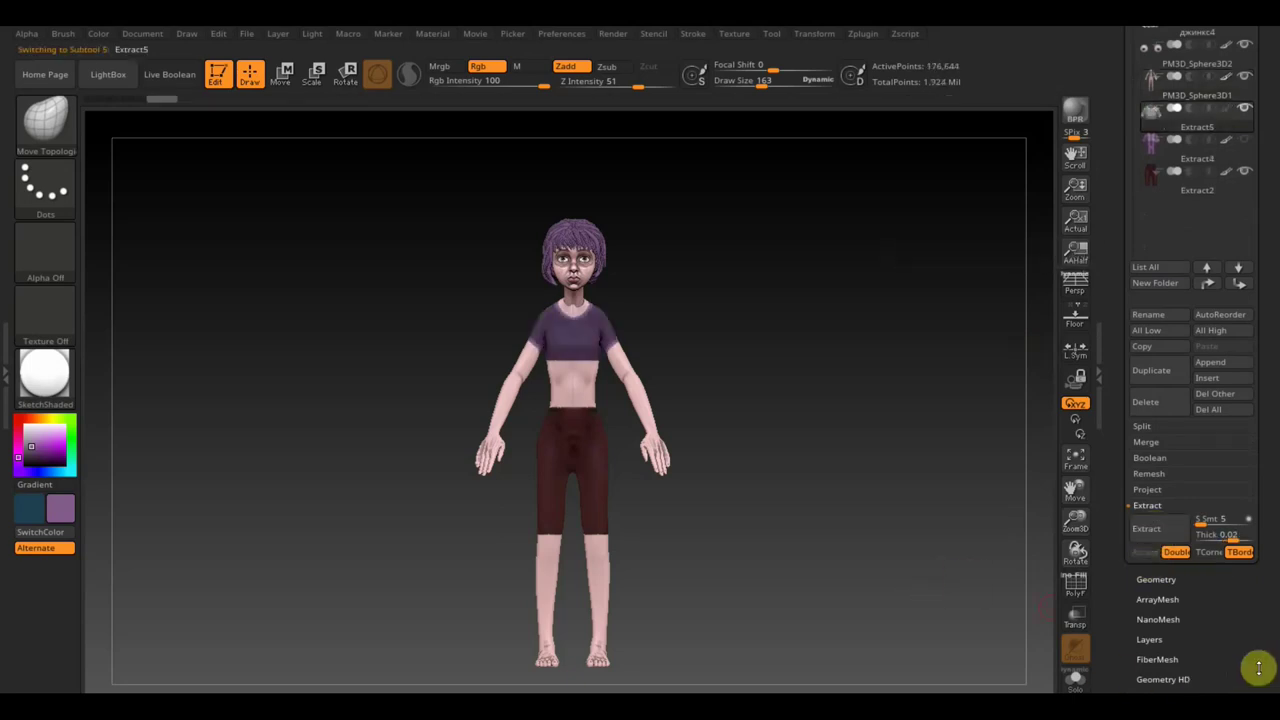
{"action": "left_click_drag", "start_coordinate": [1259, 667], "coordinate": [1252, 595]}
{"action": "key", "text": "ctrl"}
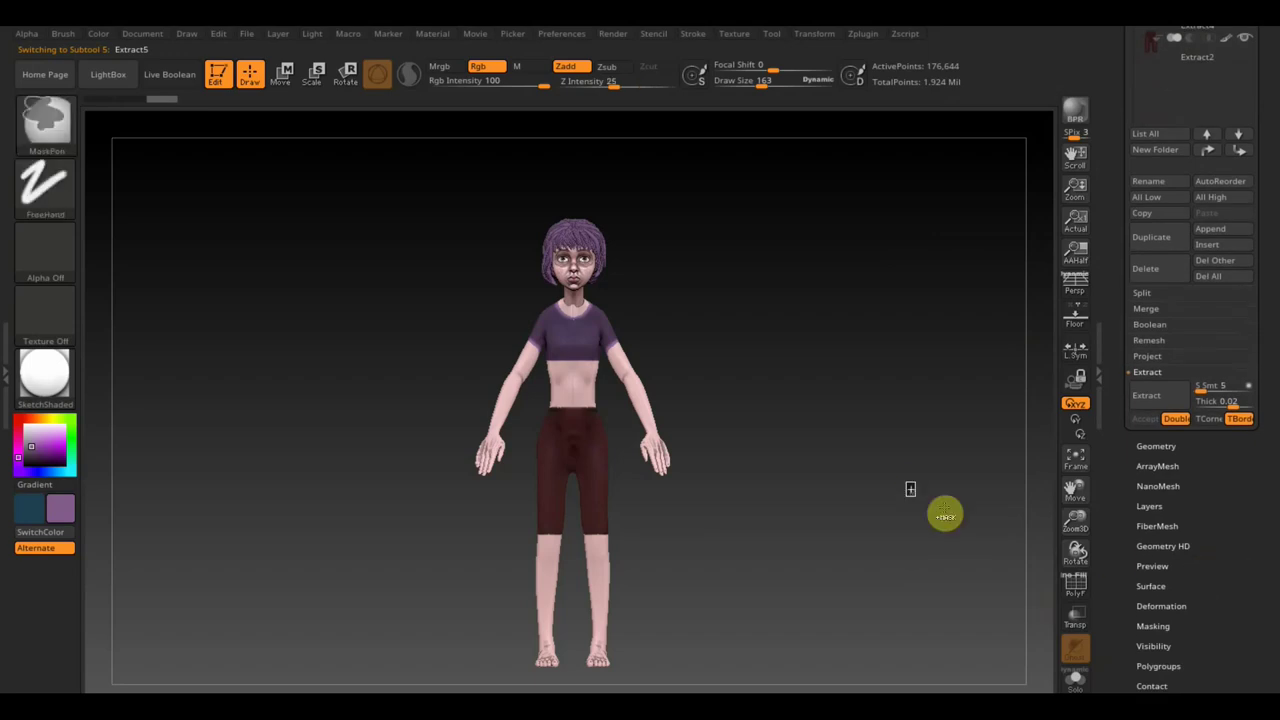
{"action": "left_click", "coordinate": [945, 515], "text": "ctrl"}
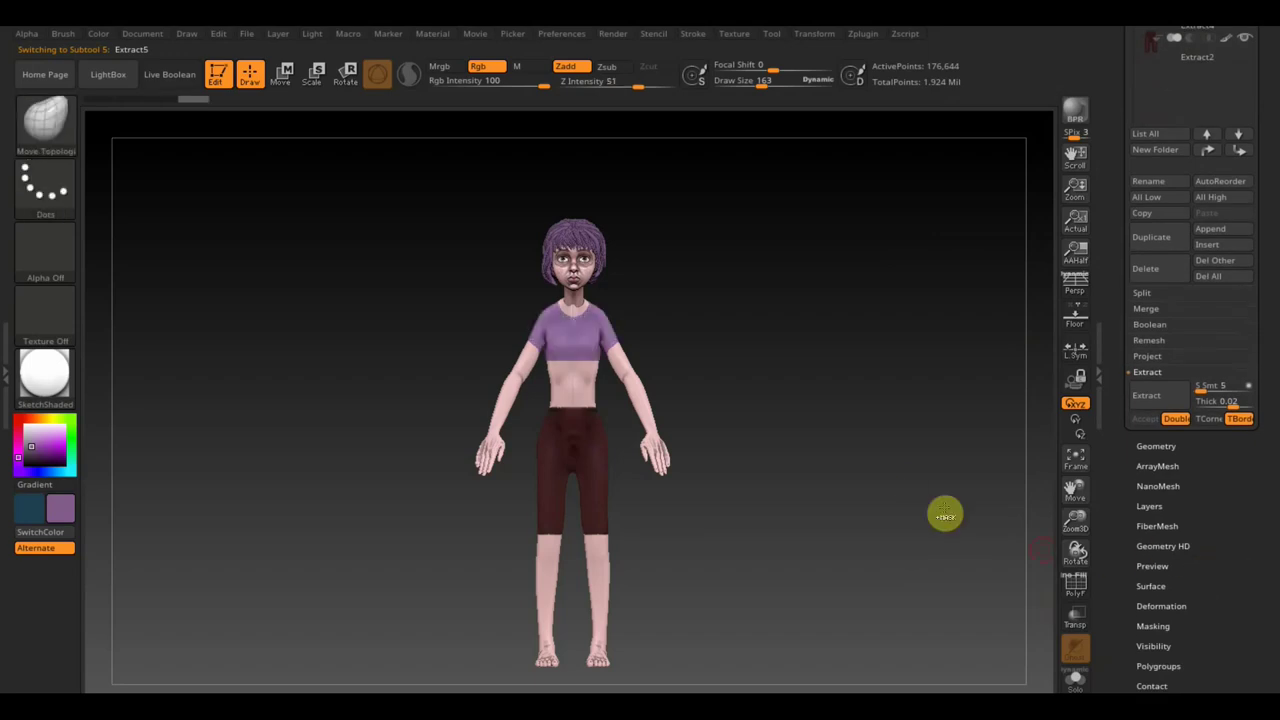
- Deflate Extract5 with negative Inflate, DynaMesh it at 128, and reshow the striped shirt
{"action": "left_click", "coordinate": [1161, 606]}
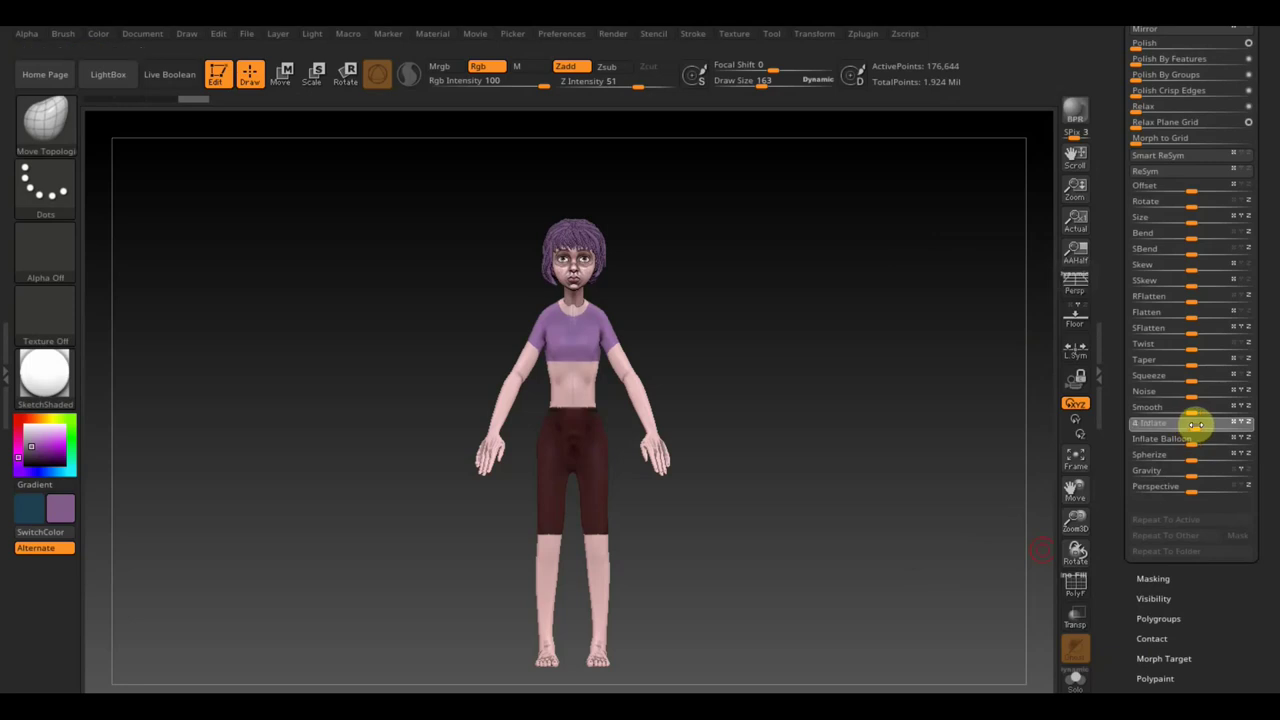
{"action": "left_click_drag", "start_coordinate": [1196, 424], "coordinate": [1205, 429]}
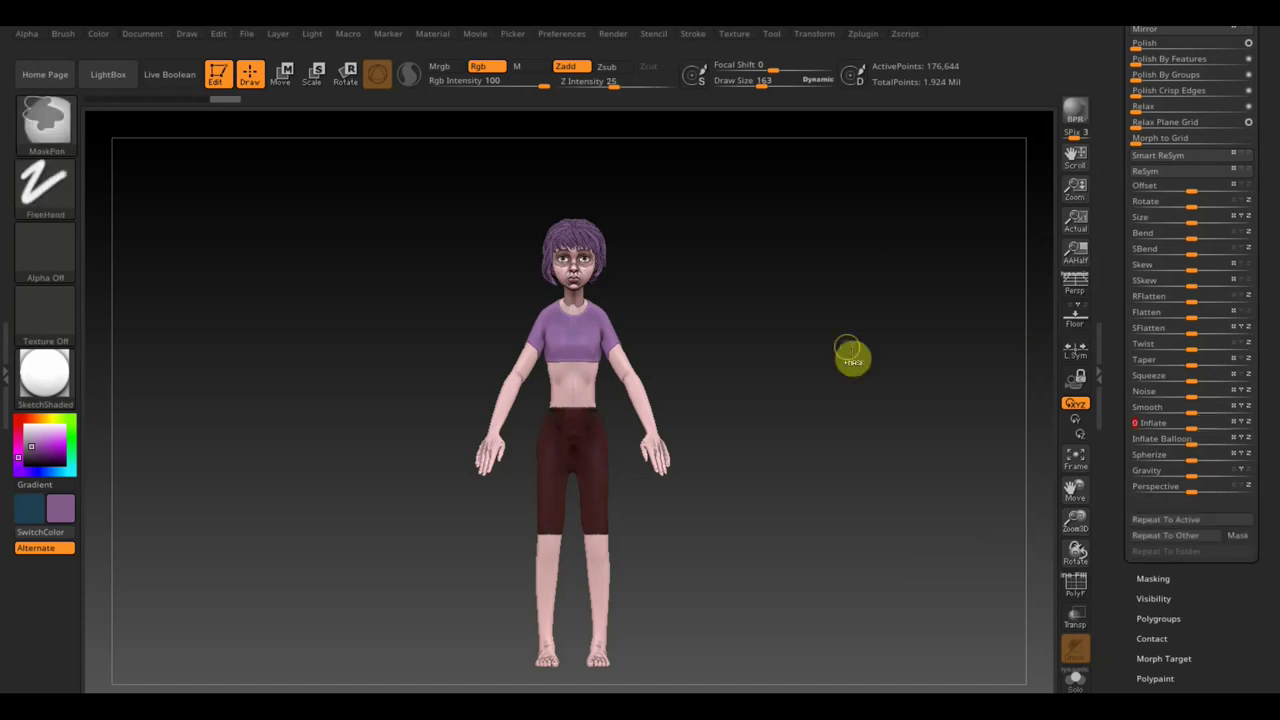
{"action": "scroll", "coordinate": [1277, 108], "scroll_direction": "up", "scroll_amount": 3}
{"action": "scroll", "coordinate": [1230, 120], "scroll_direction": "up", "scroll_amount": 2}
{"action": "left_click", "coordinate": [1160, 116]}
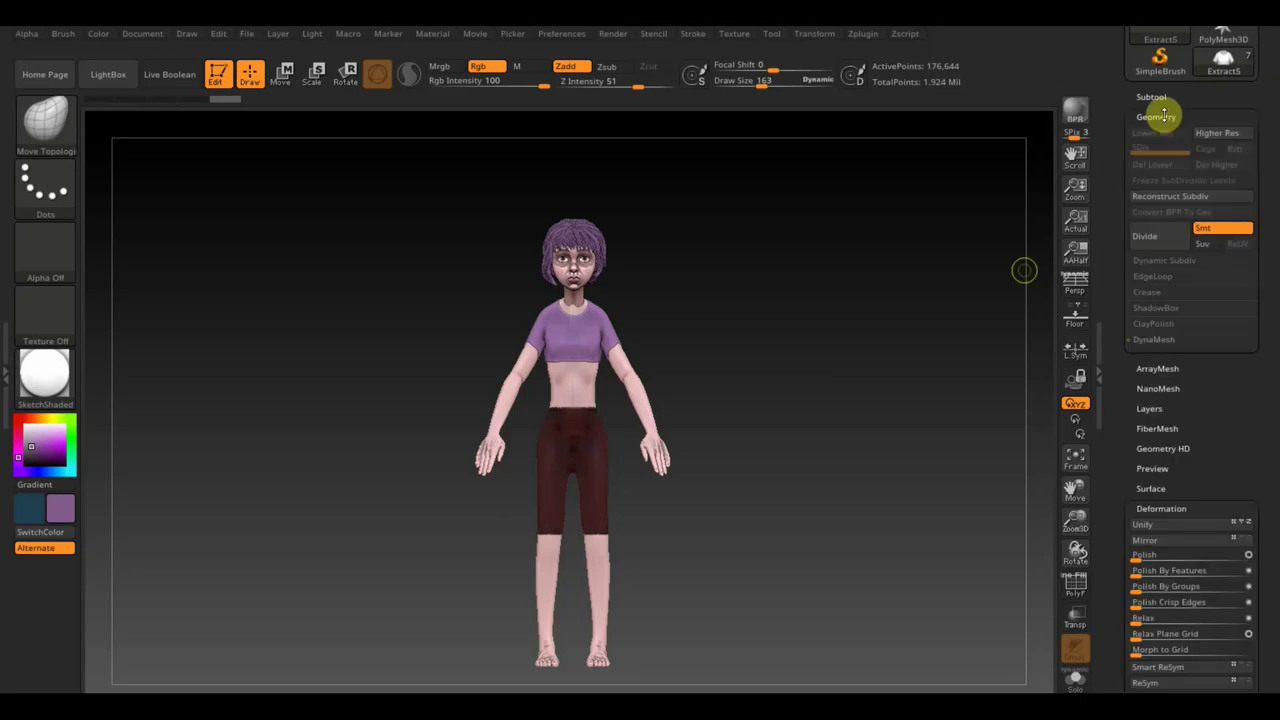
{"action": "left_click", "coordinate": [1160, 365]}
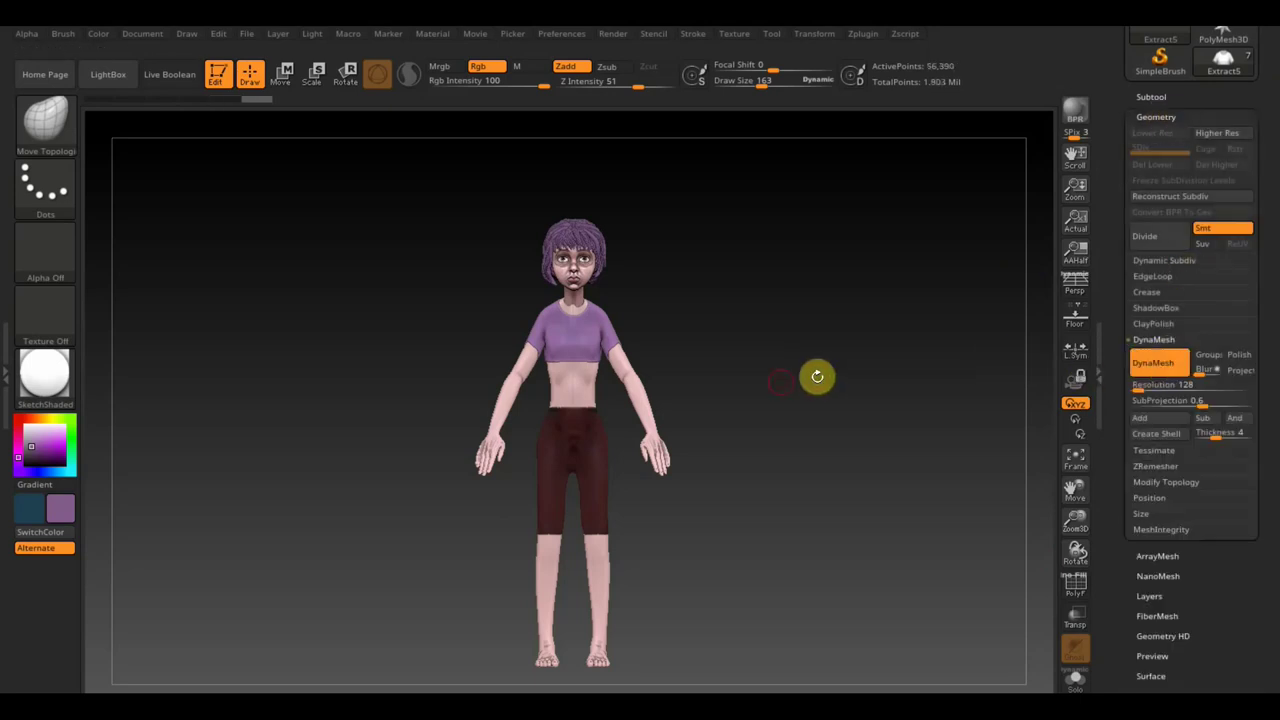
{"action": "left_click", "coordinate": [1163, 98]}
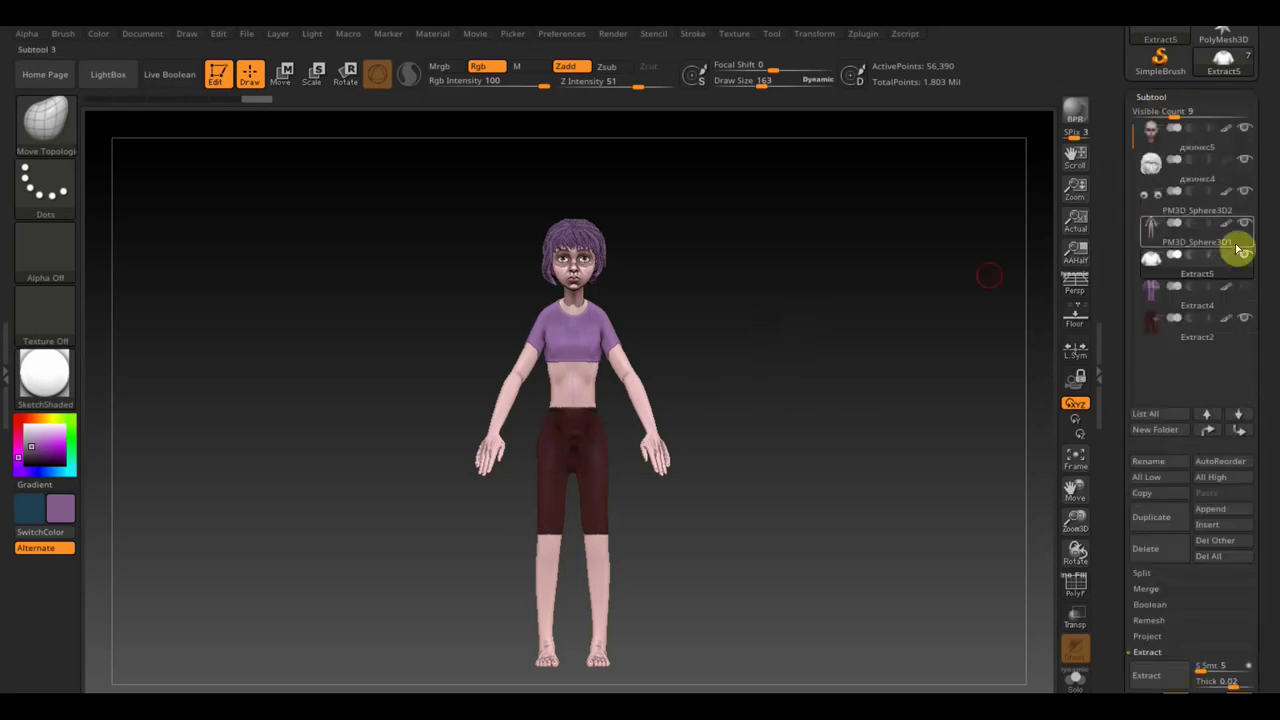
{"action": "left_click", "coordinate": [1240, 252]}
- Zoom in, select the Extract5 crop top, and at Draw Size 412 push it over the shirt
{"action": "left_click_drag", "start_coordinate": [760, 334], "coordinate": [783, 371], "text": "alt"}
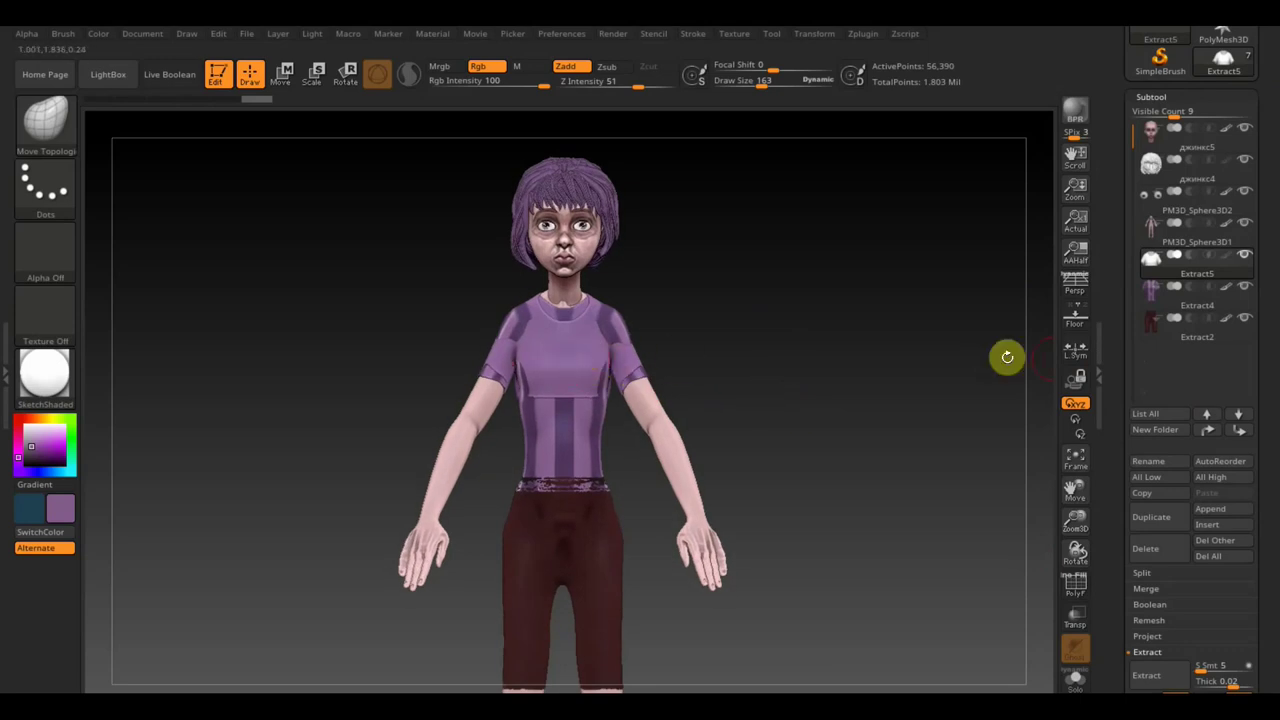
{"action": "left_click", "coordinate": [1160, 279]}
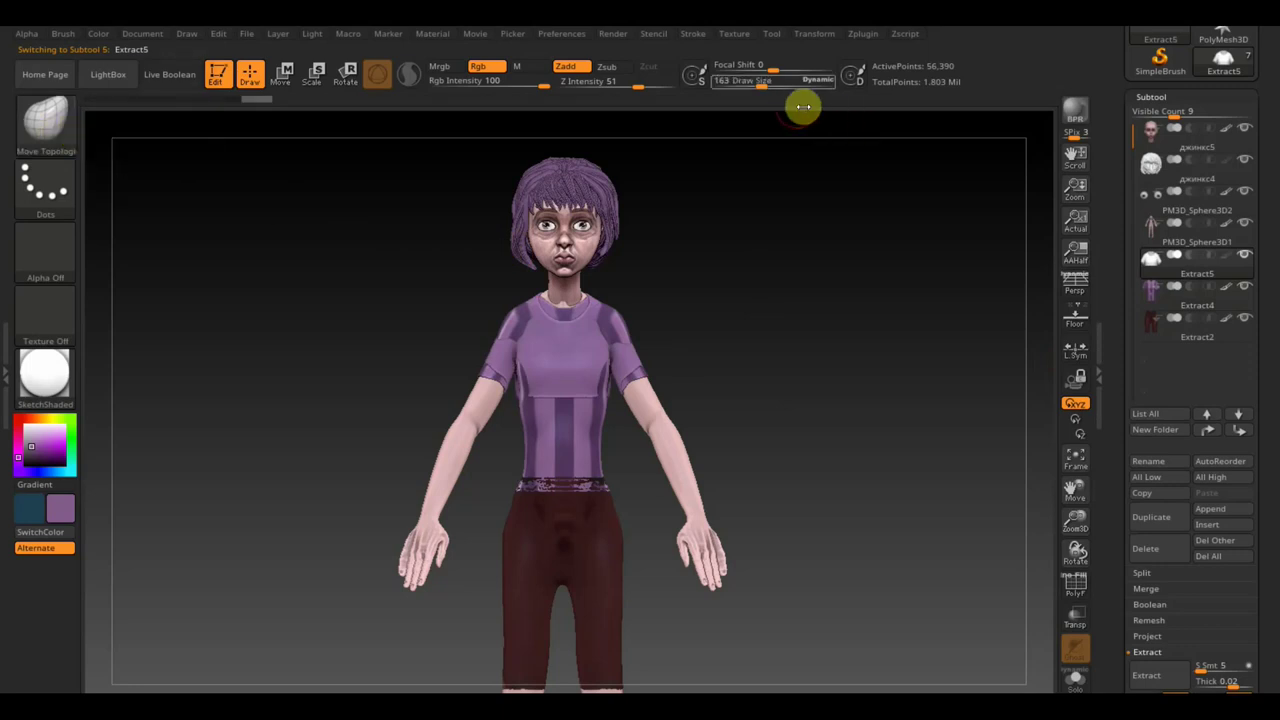
{"action": "left_click_drag", "start_coordinate": [758, 81], "coordinate": [785, 85]}
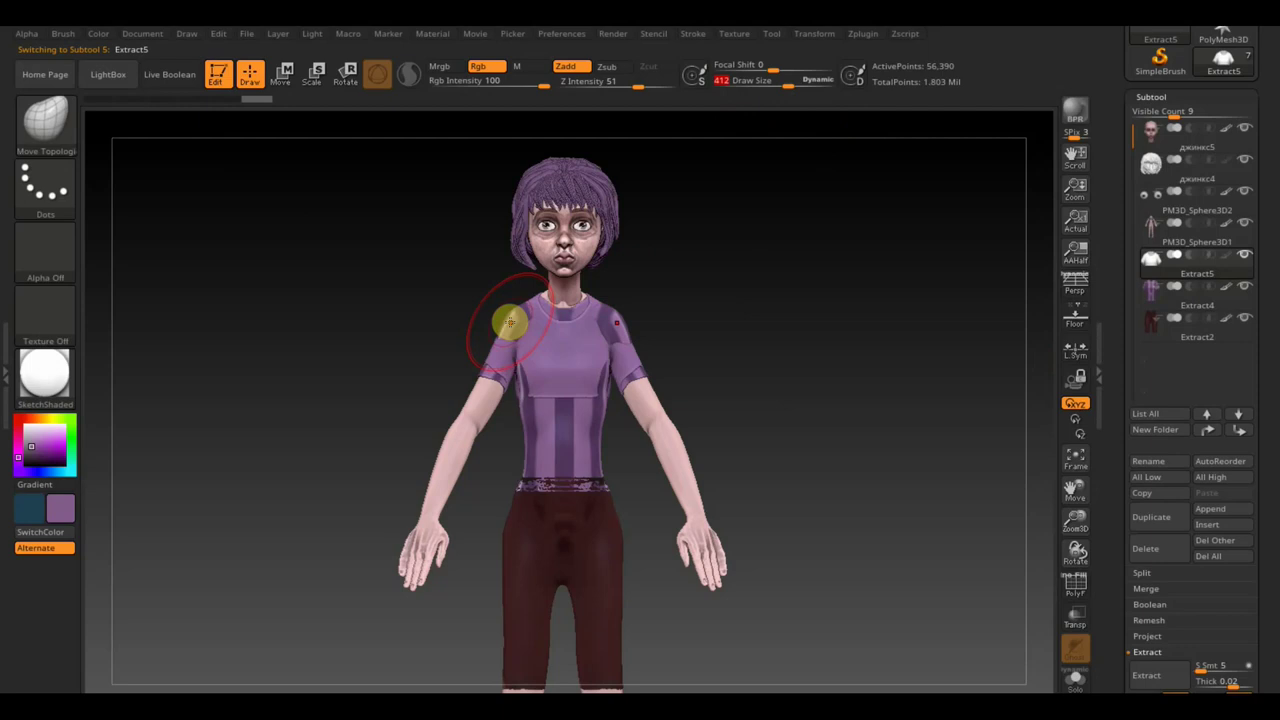
{"action": "mouse_move", "coordinate": [510, 322]}
{"action": "left_mouse_down"}
{"action": "mouse_move", "coordinate": [528, 386]}
{"action": "mouse_move", "coordinate": [499, 385]}
{"action": "left_mouse_up"}
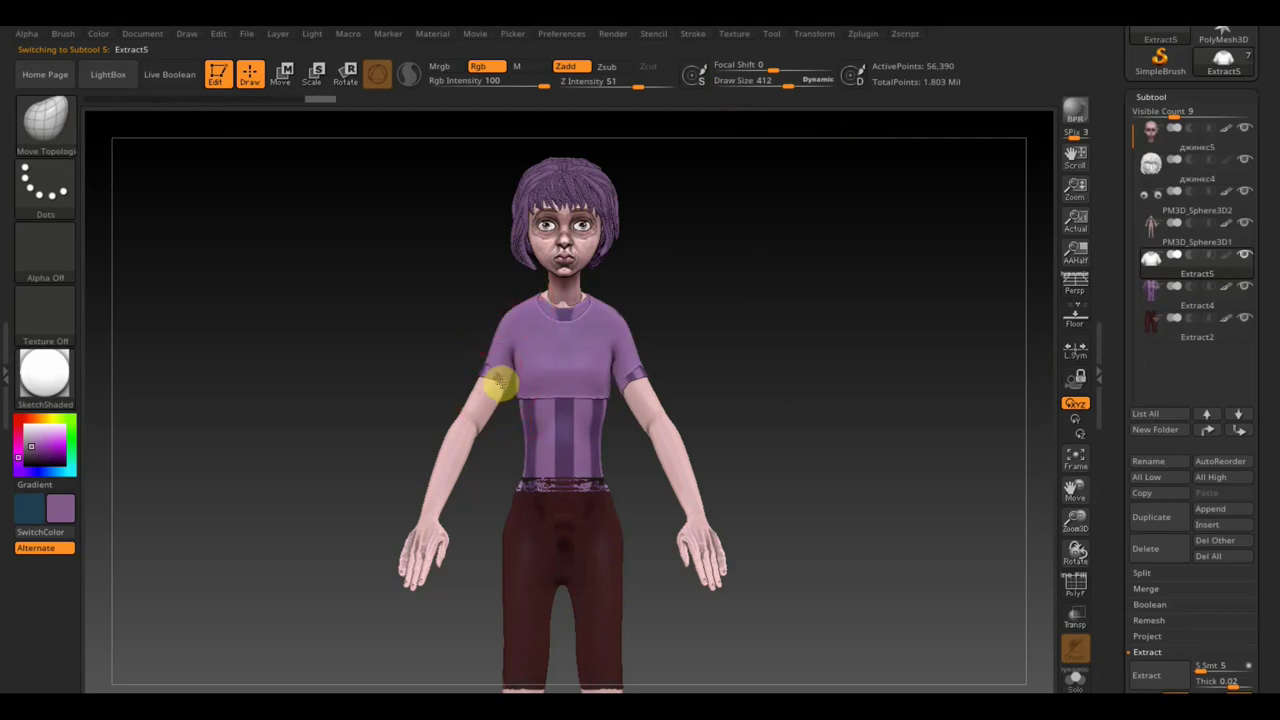
{"action": "left_click_drag", "start_coordinate": [500, 380], "coordinate": [645, 373]}
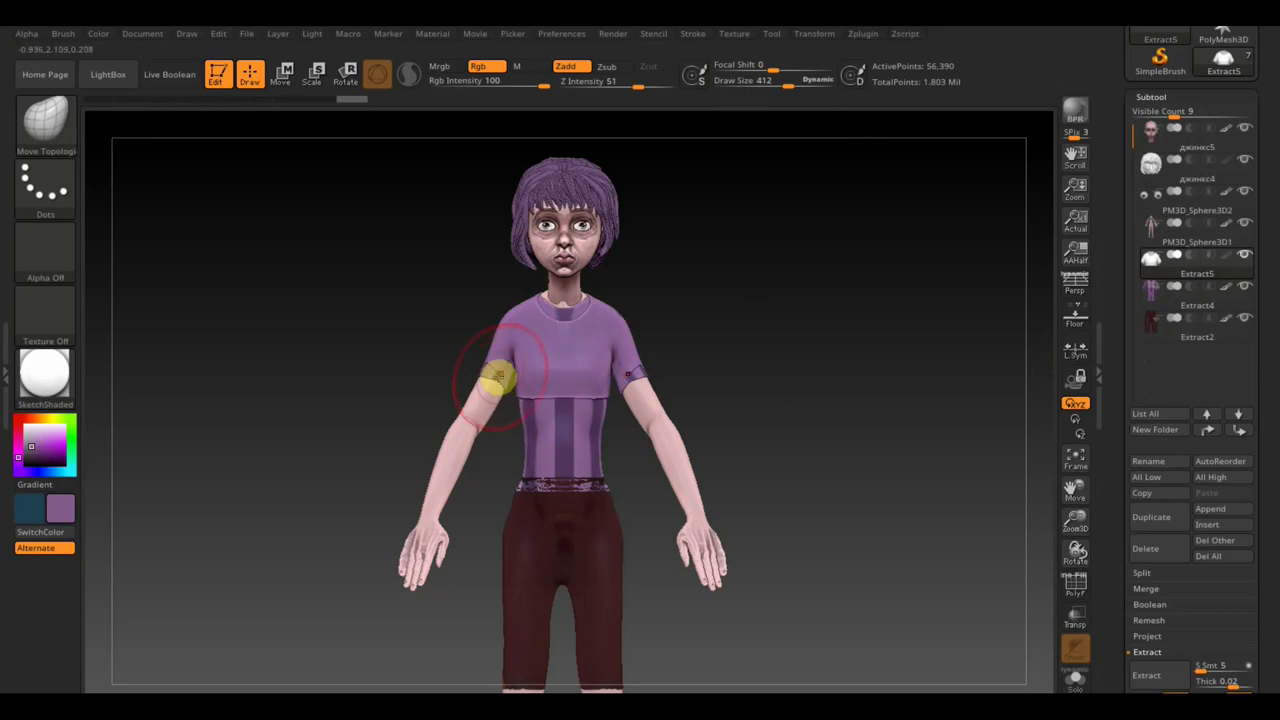
- Pull in the body's shoulders under the sleeves symmetrically, then lower Draw Size to 258
{"action": "left_click", "coordinate": [648, 382], "text": "alt"}
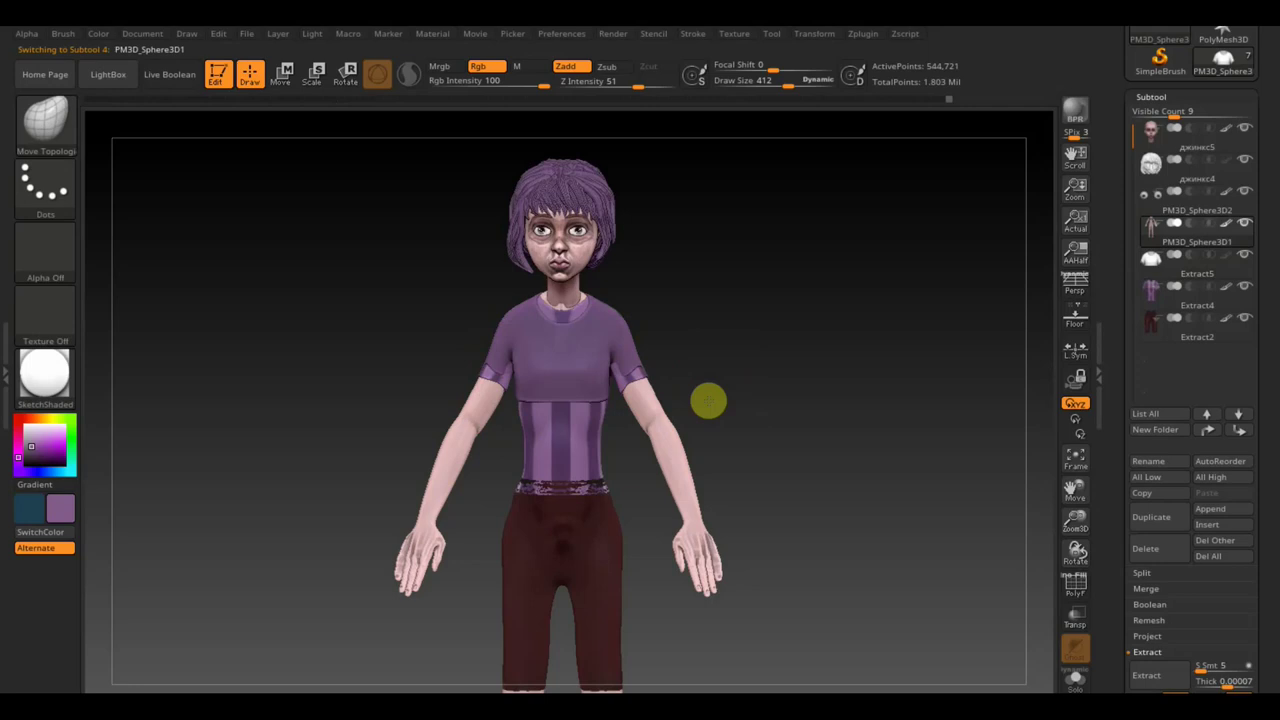
{"action": "left_click_drag", "start_coordinate": [708, 400], "coordinate": [635, 385]}
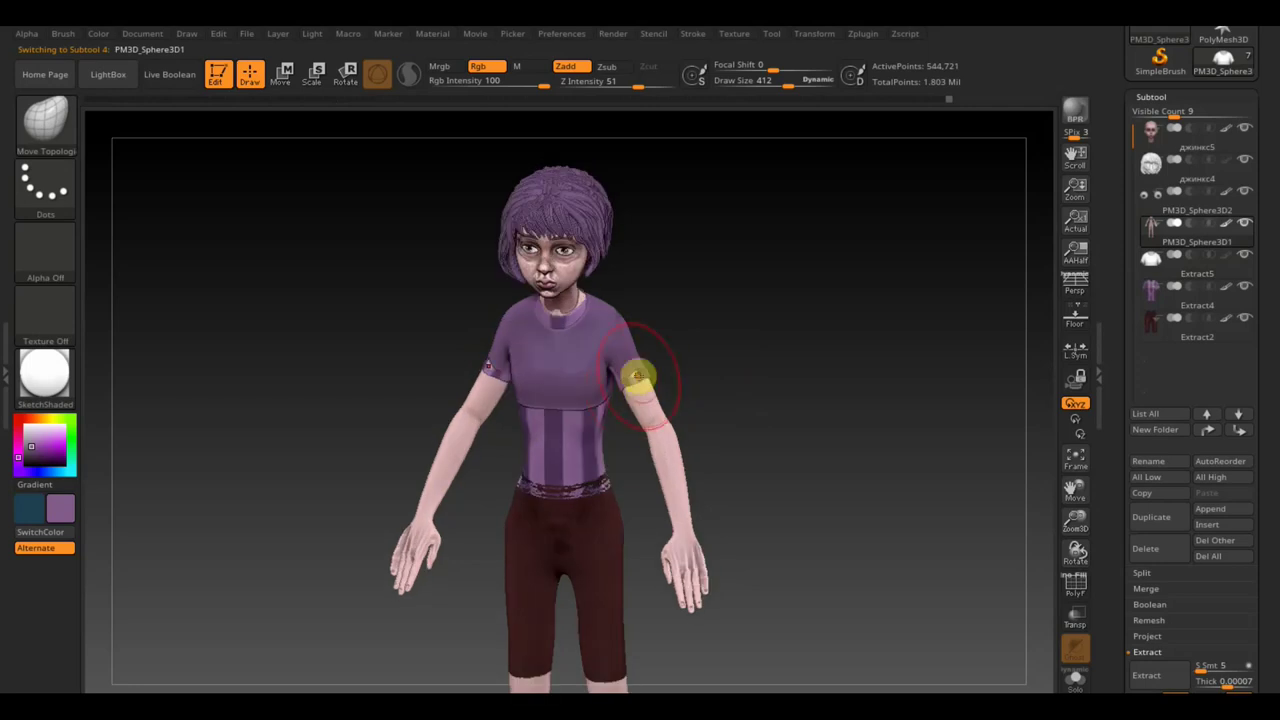
{"action": "mouse_move", "coordinate": [1152, 292]}
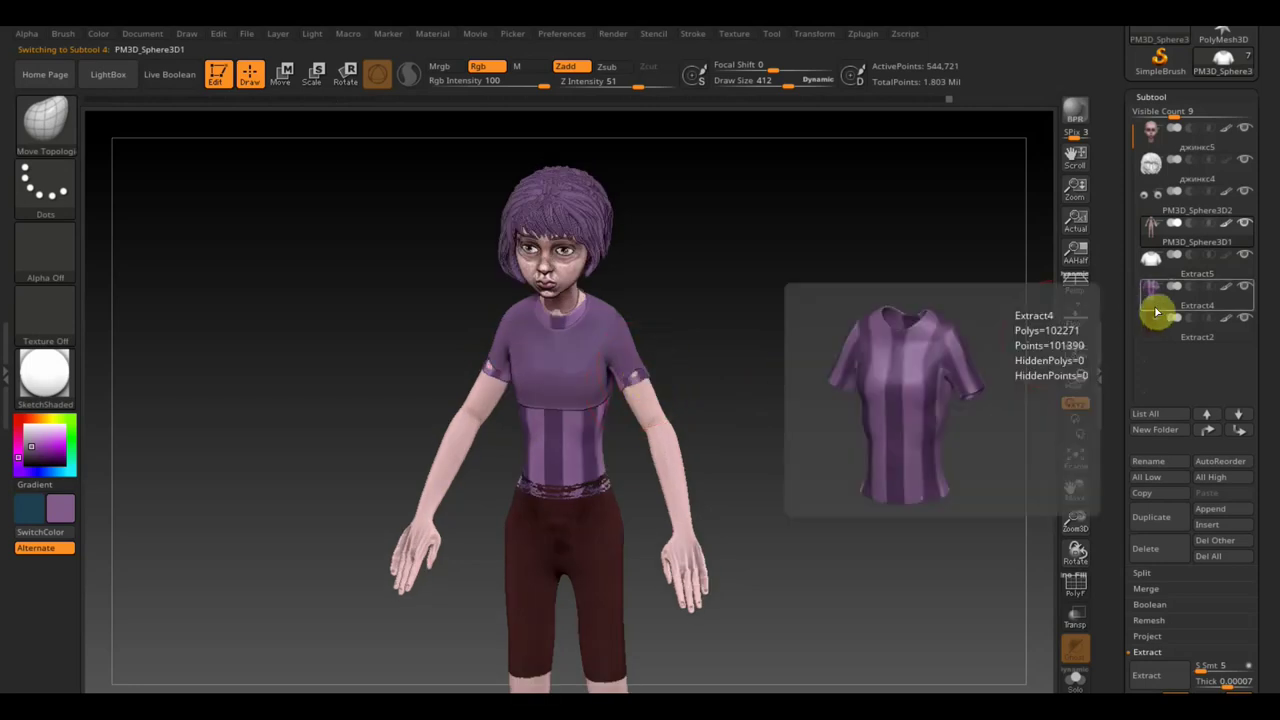
{"action": "key", "text": "ctrl"}
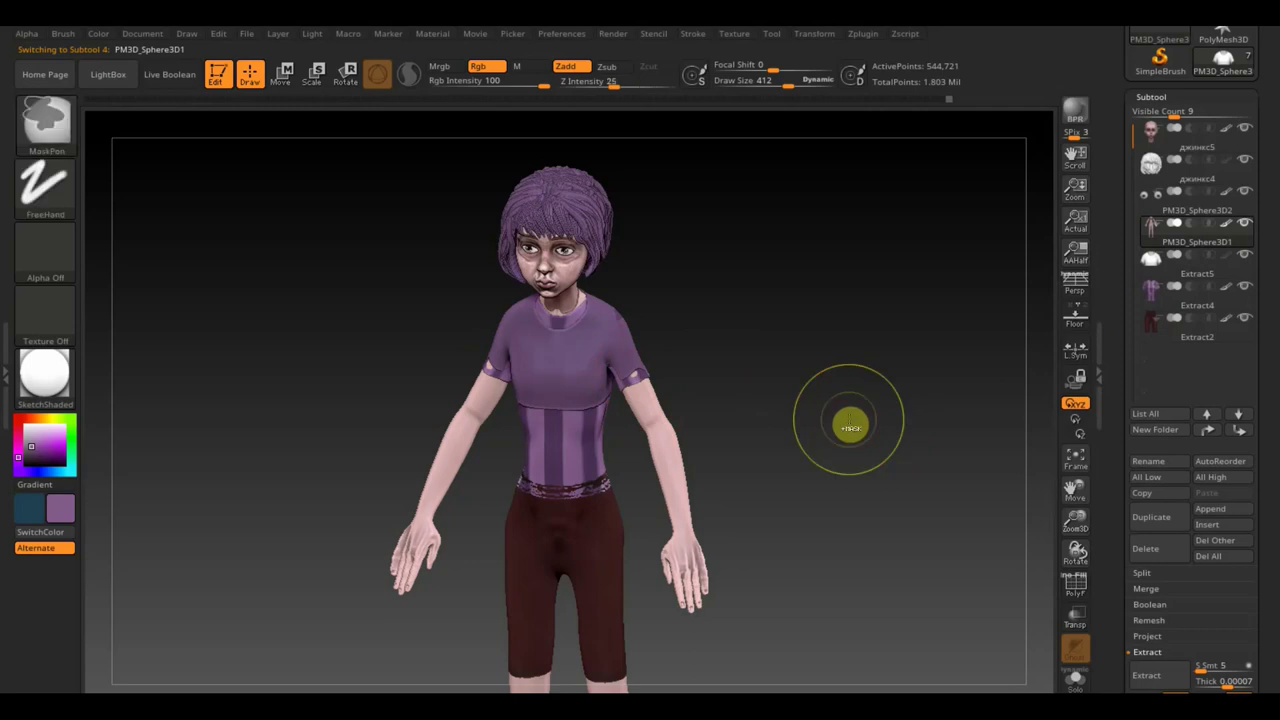
{"action": "left_click_drag", "start_coordinate": [837, 398], "coordinate": [837, 414]}
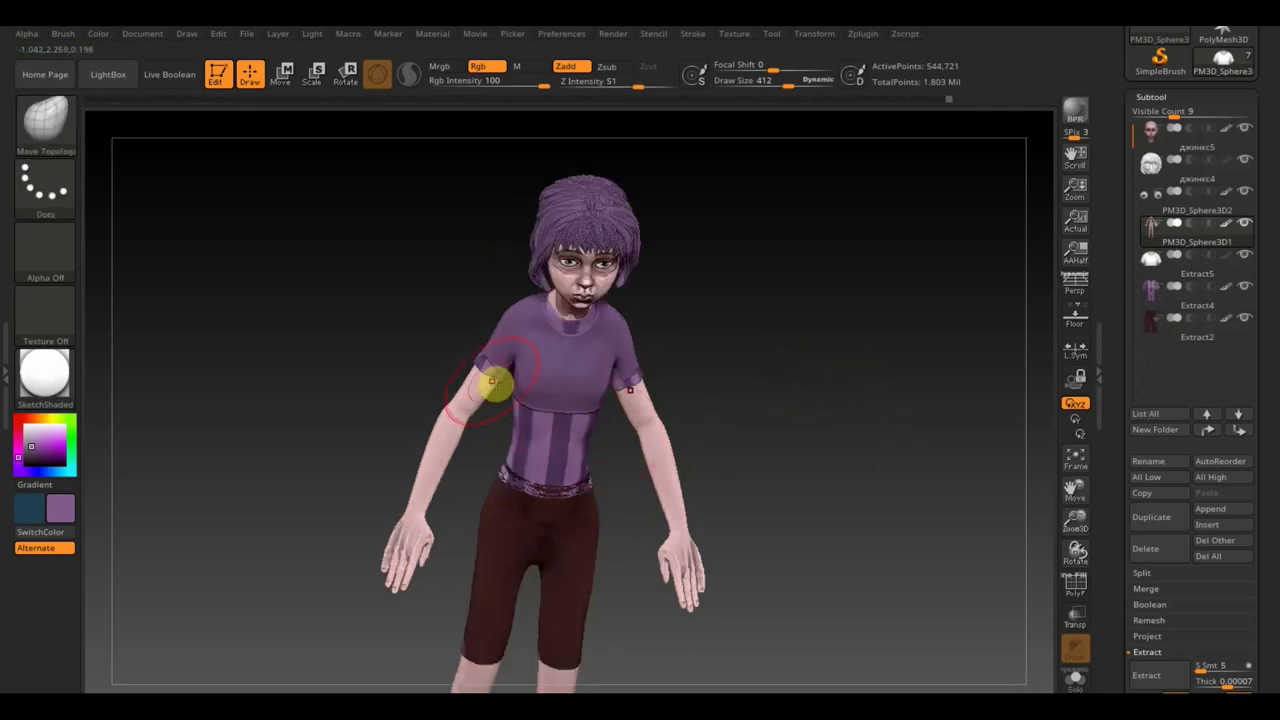
{"action": "left_click_drag", "start_coordinate": [485, 374], "coordinate": [479, 386]}
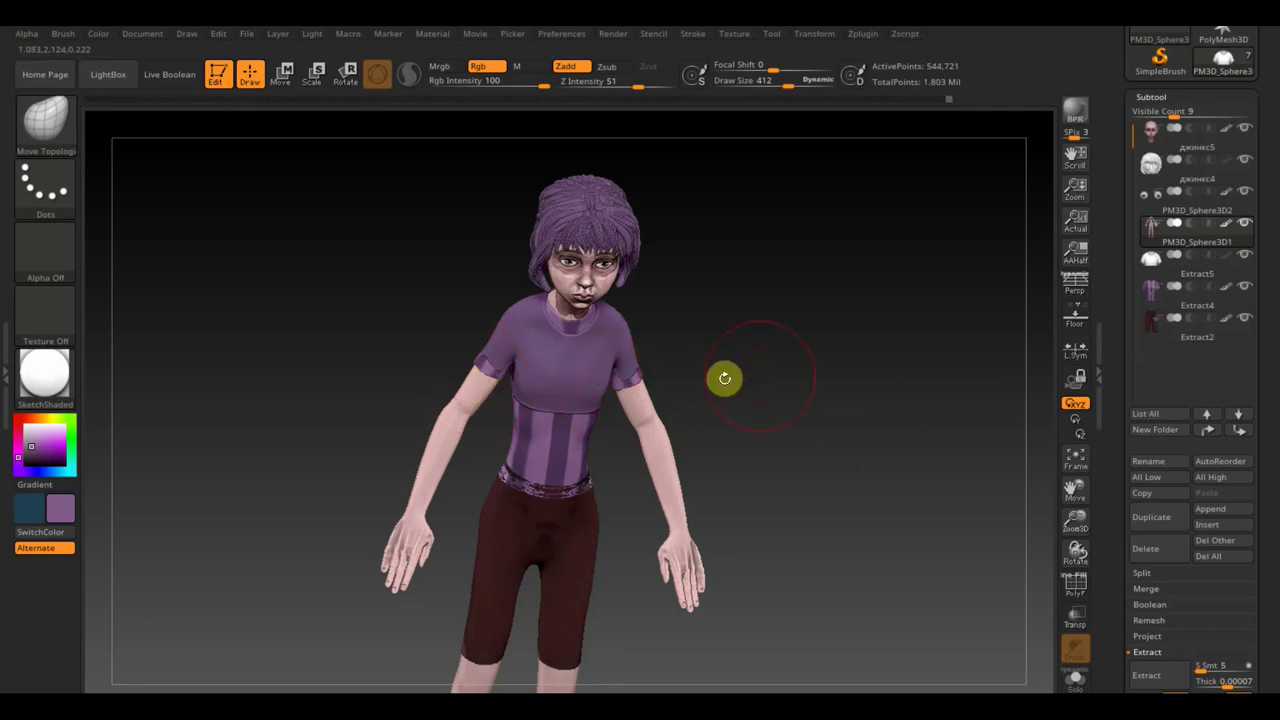
{"action": "left_click_drag", "start_coordinate": [723, 374], "coordinate": [739, 316], "text": "shift"}
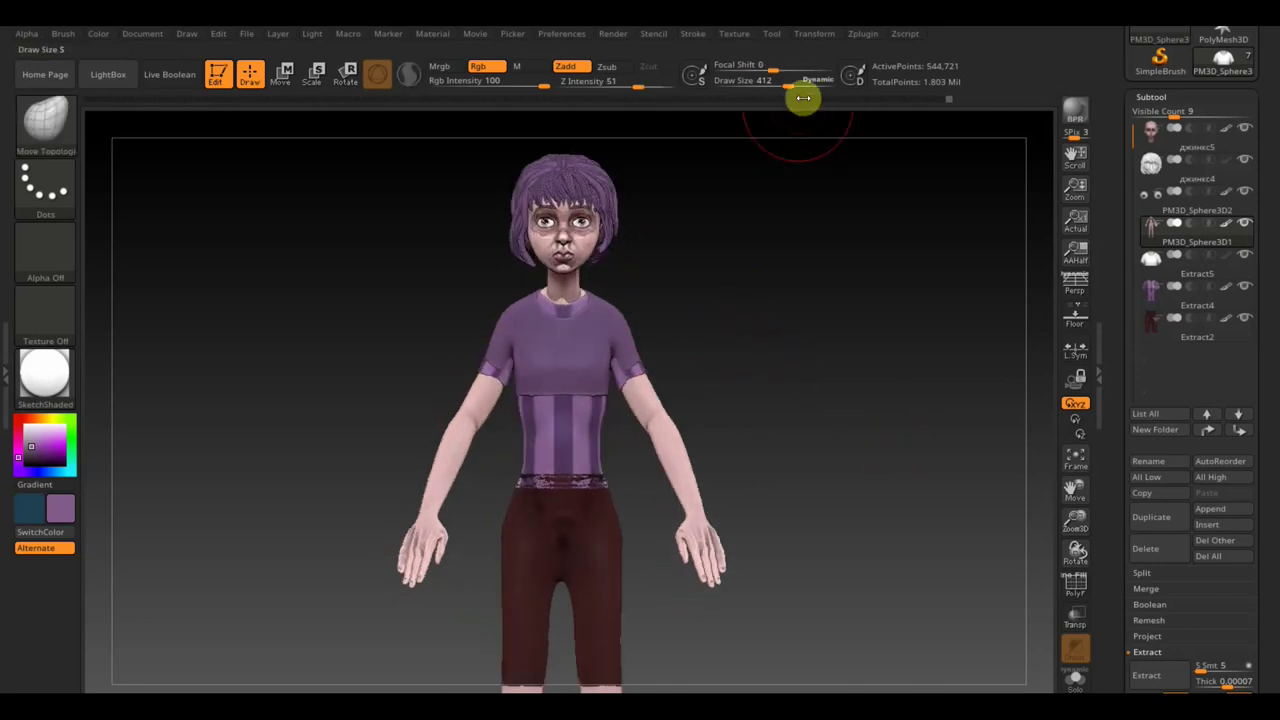
{"action": "left_click_drag", "start_coordinate": [788, 84], "coordinate": [775, 84]}
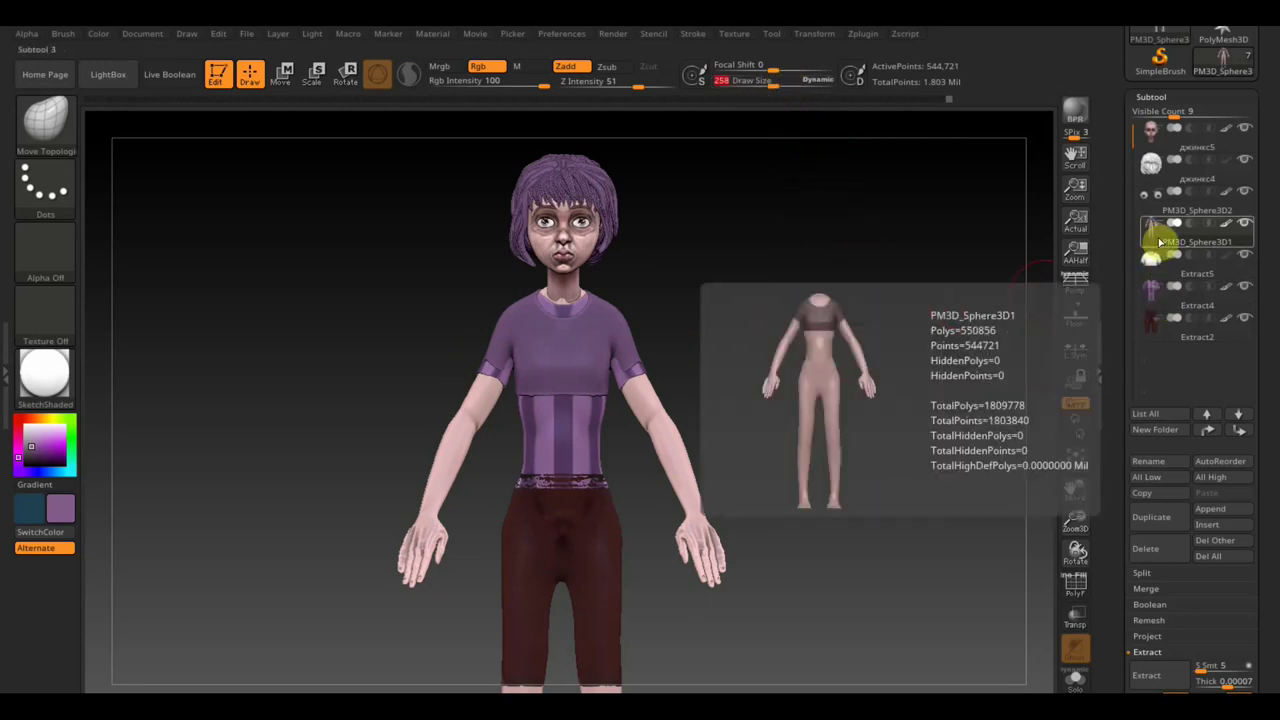
- Tuck in the striped shirt's sleeve edge and reshape the crop top's right sleeve
{"action": "left_click", "coordinate": [1180, 308]}
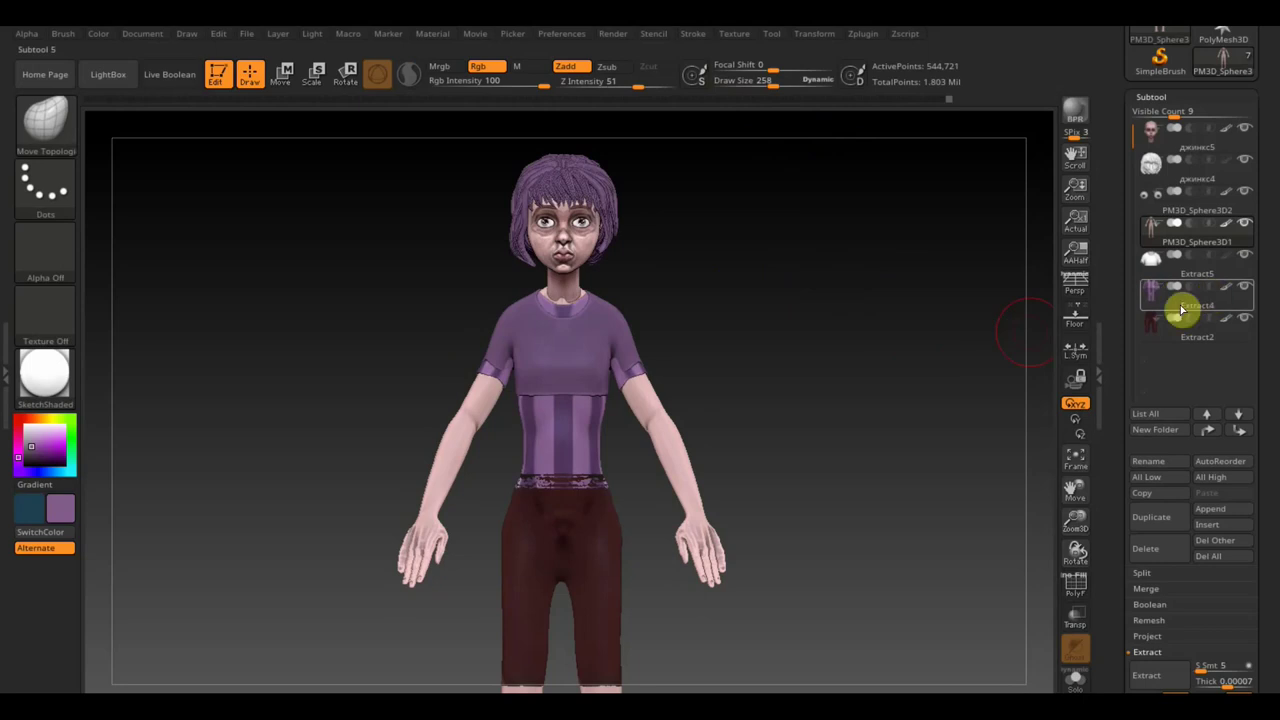
{"action": "left_click", "coordinate": [1162, 311]}
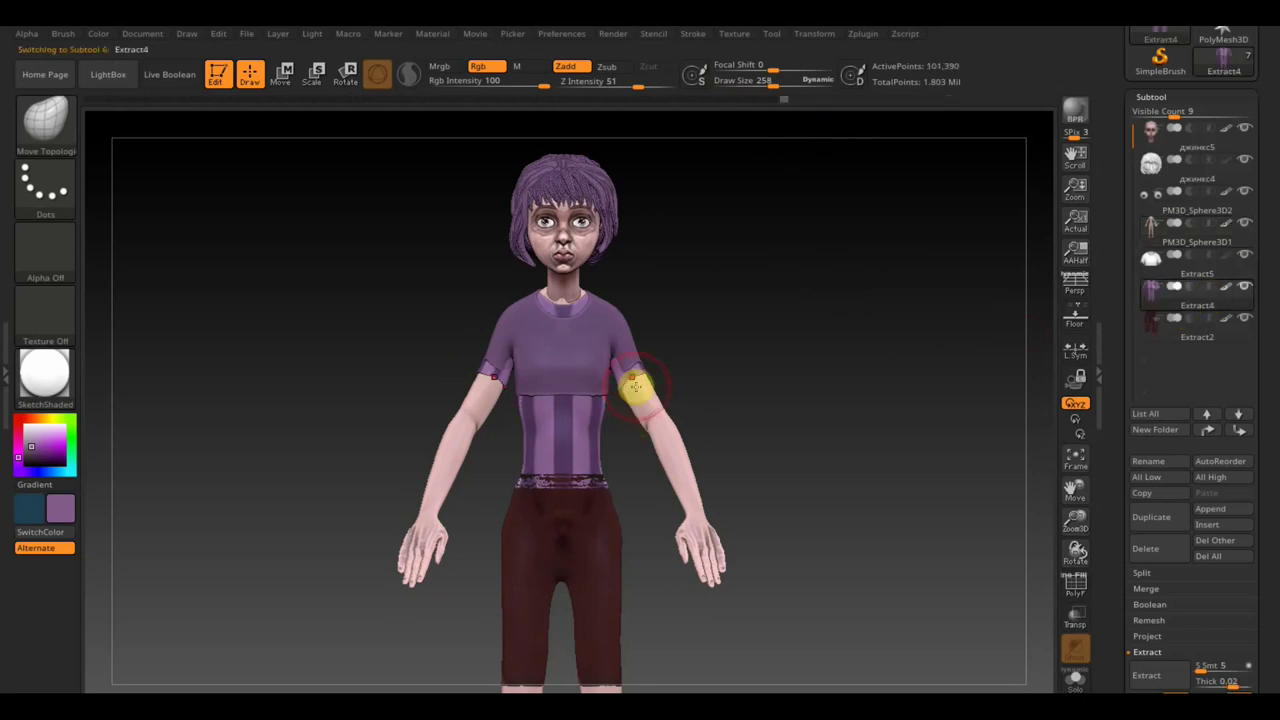
{"action": "left_click_drag", "start_coordinate": [643, 396], "coordinate": [628, 396]}
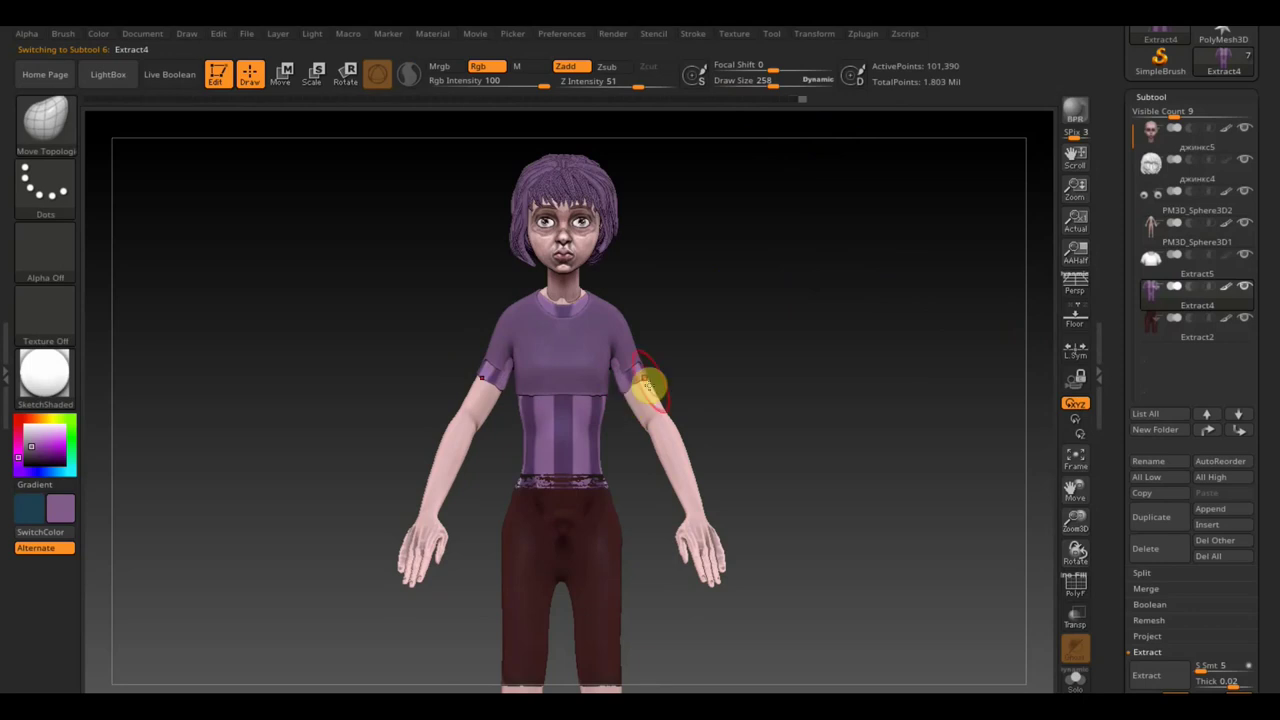
{"action": "left_click", "coordinate": [620, 374]}
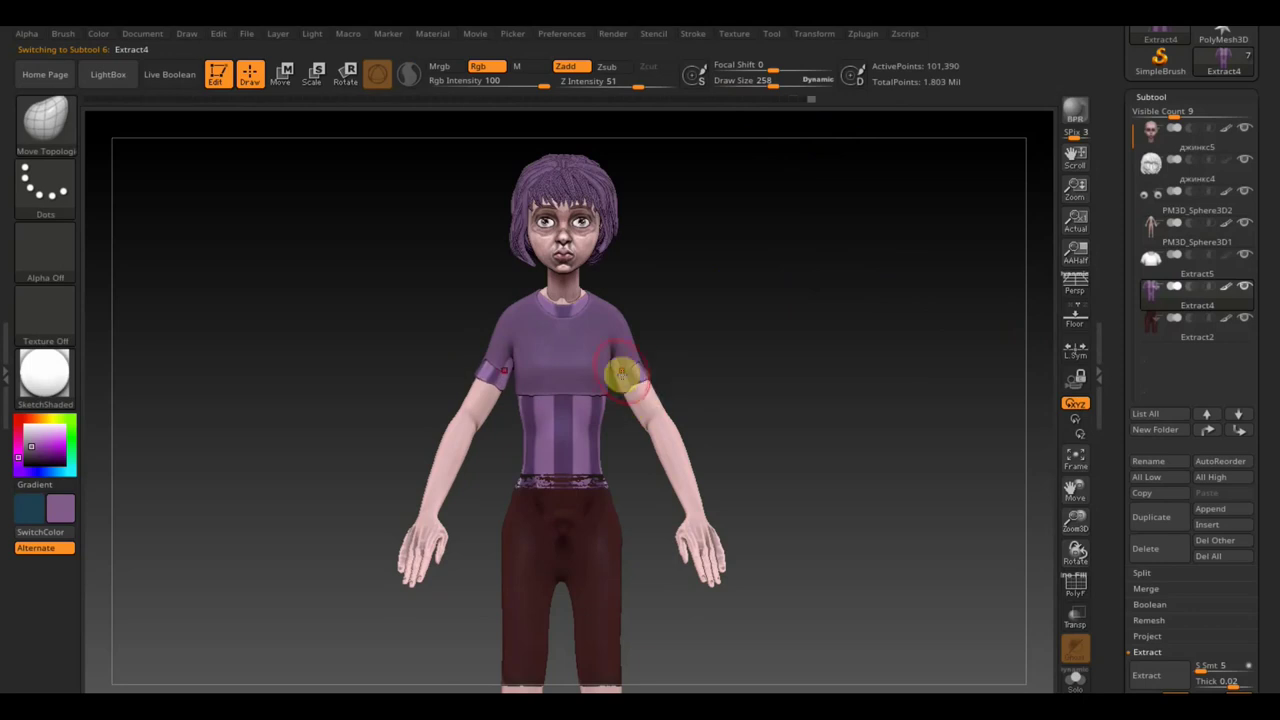
{"action": "left_click", "coordinate": [620, 363], "text": "alt"}
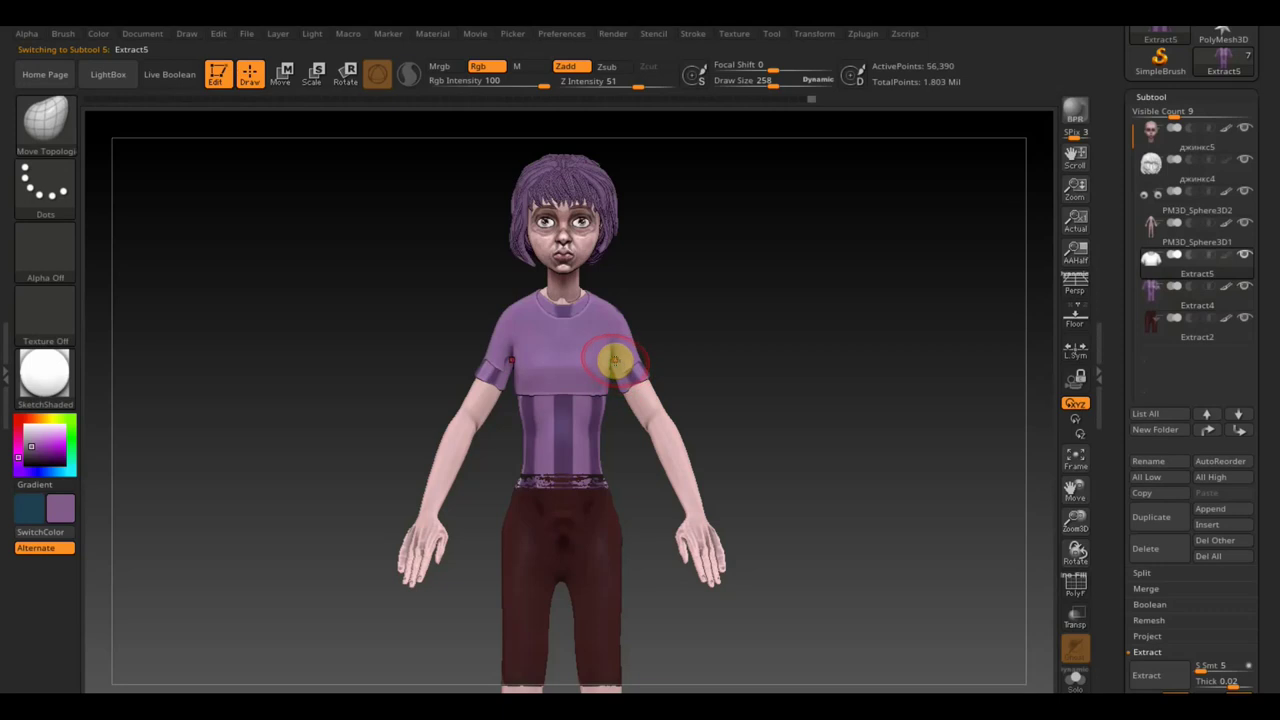
{"action": "left_click", "coordinate": [626, 355]}
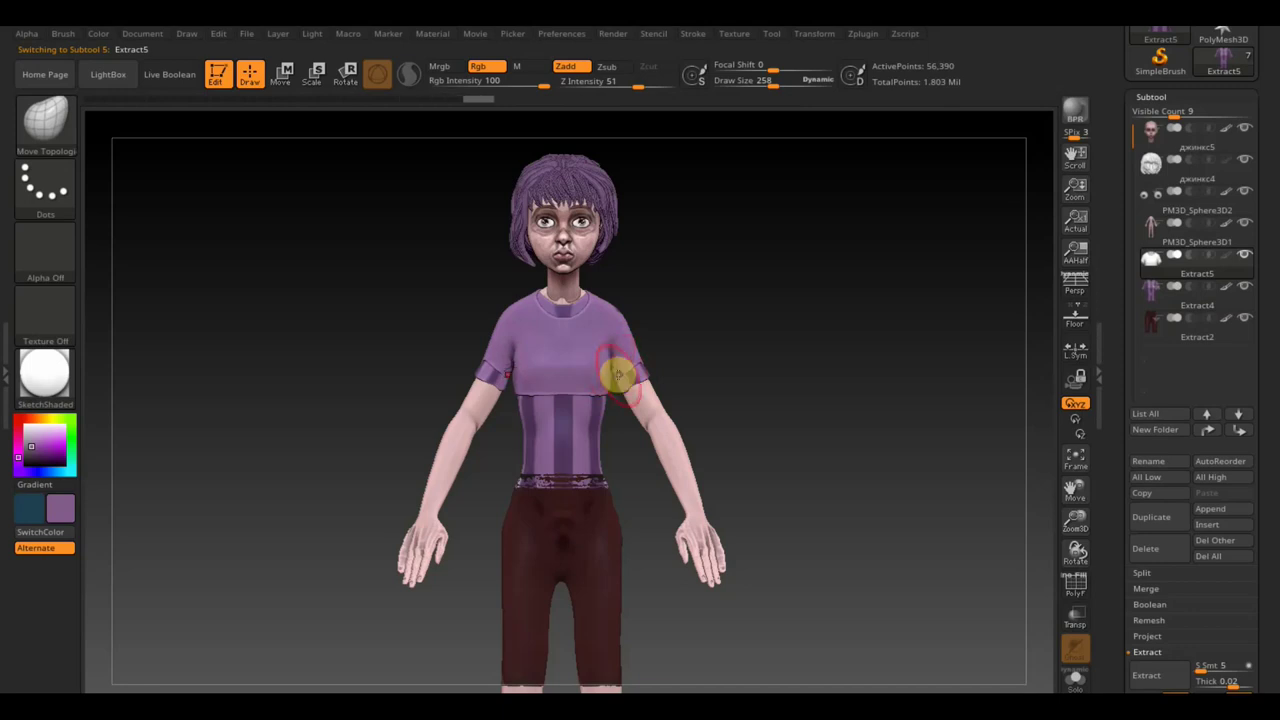
{"action": "left_click", "coordinate": [621, 386]}
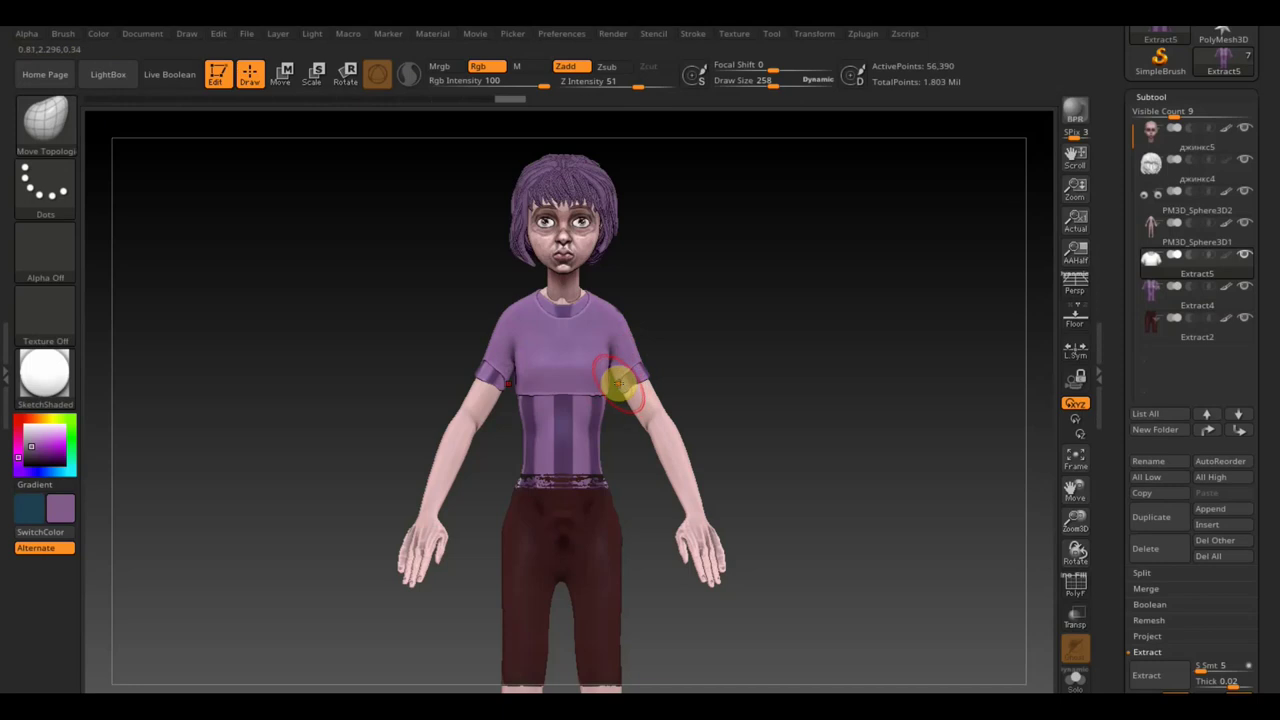
- Raise Draw Size to 412 and orbit to inspect the sleeves and back
{"action": "mouse_move", "coordinate": [715, 337]}
{"action": "left_mouse_down"}
{"action": "mouse_move", "coordinate": [828, 336]}
{"action": "mouse_move", "coordinate": [803, 363]}
{"action": "mouse_move", "coordinate": [802, 411]}
{"action": "left_mouse_up"}
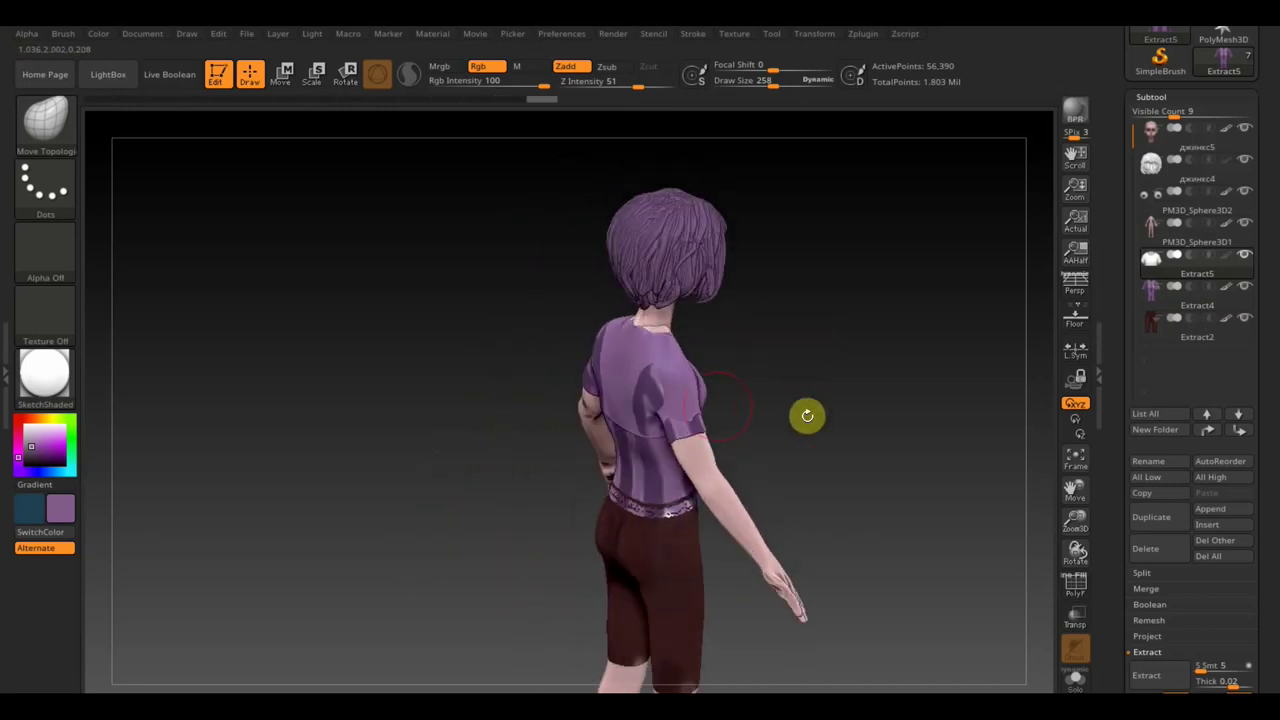
{"action": "left_click_drag", "start_coordinate": [773, 86], "coordinate": [787, 86]}
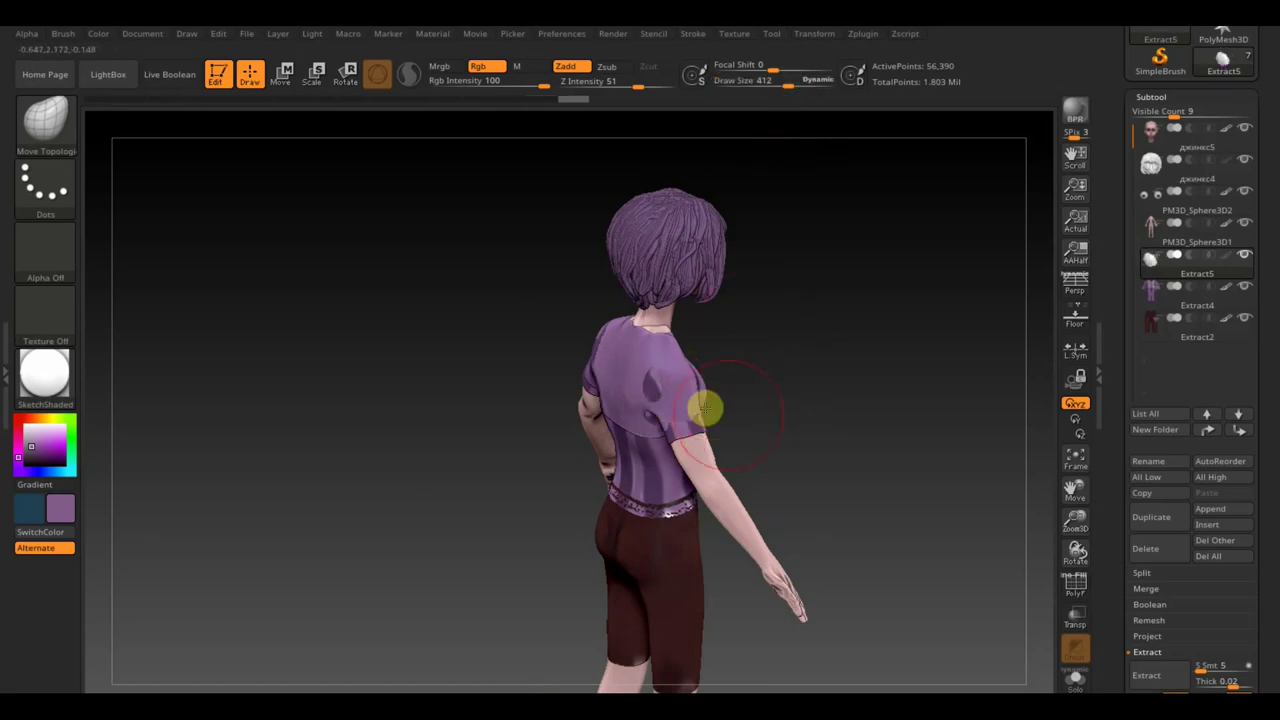
{"action": "mouse_move", "coordinate": [705, 409]}
{"action": "left_mouse_down"}
{"action": "mouse_move", "coordinate": [737, 423]}
{"action": "mouse_move", "coordinate": [586, 334]}
{"action": "left_mouse_up"}
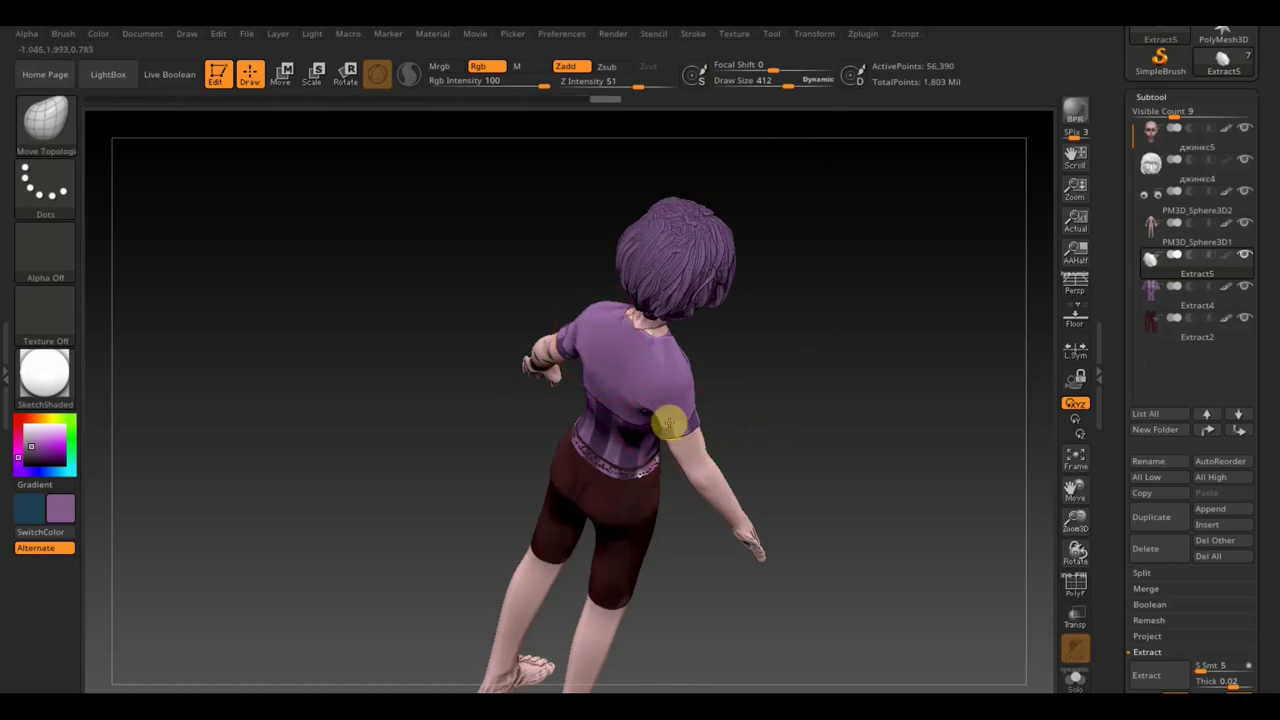
{"action": "mouse_move", "coordinate": [714, 406]}
{"action": "left_mouse_down"}
{"action": "mouse_move", "coordinate": [791, 408]}
{"action": "mouse_move", "coordinate": [777, 426]}
{"action": "mouse_move", "coordinate": [731, 431]}
{"action": "mouse_move", "coordinate": [897, 349]}
{"action": "left_mouse_up"}
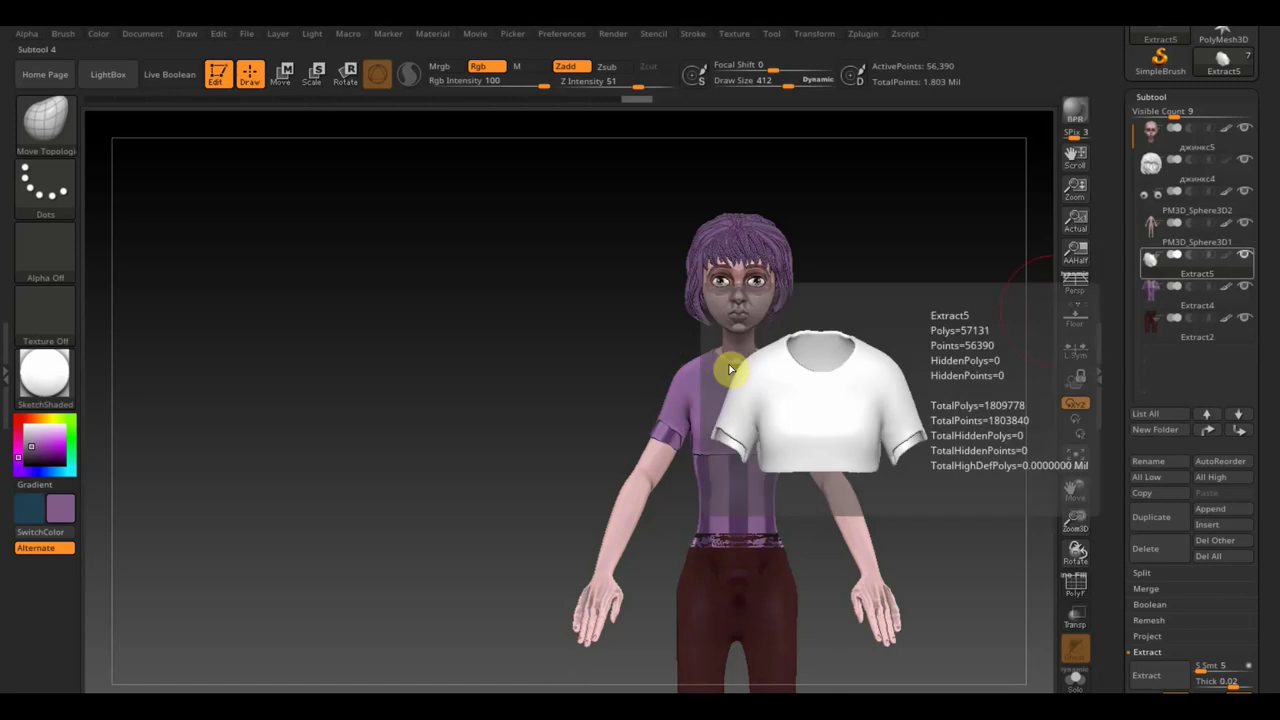
- Make the Extract4 shirt active and orbit from above, front and three-quarter views
{"action": "left_click", "coordinate": [1150, 307]}
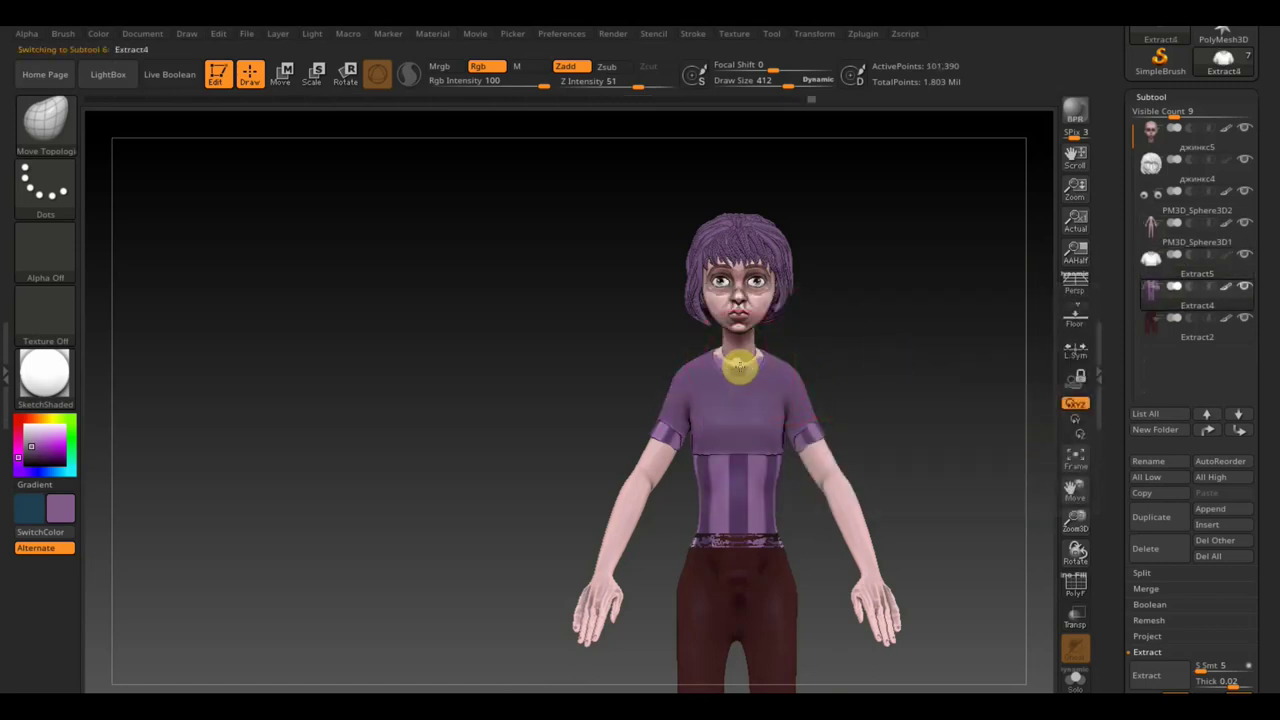
{"action": "mouse_move", "coordinate": [843, 323]}
{"action": "left_mouse_down"}
{"action": "mouse_move", "coordinate": [849, 369]}
{"action": "mouse_move", "coordinate": [759, 373]}
{"action": "left_mouse_up"}
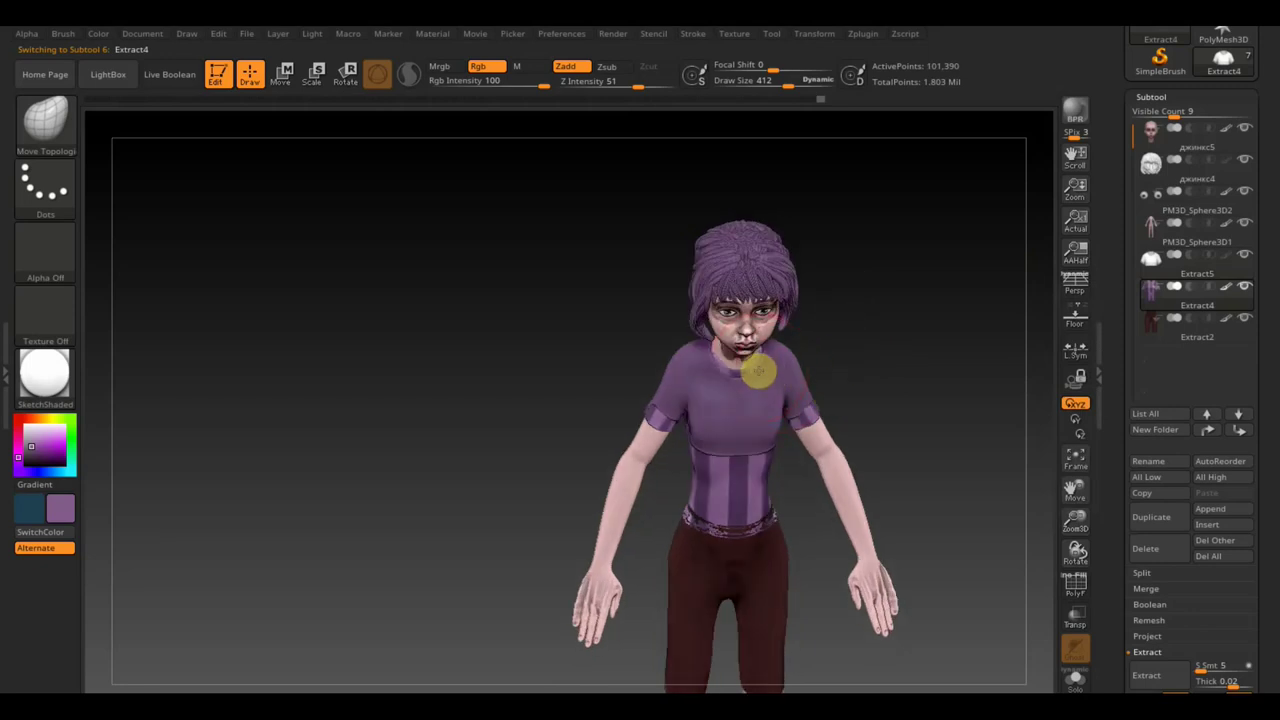
{"action": "left_click_drag", "start_coordinate": [851, 323], "coordinate": [846, 266], "text": "shift"}
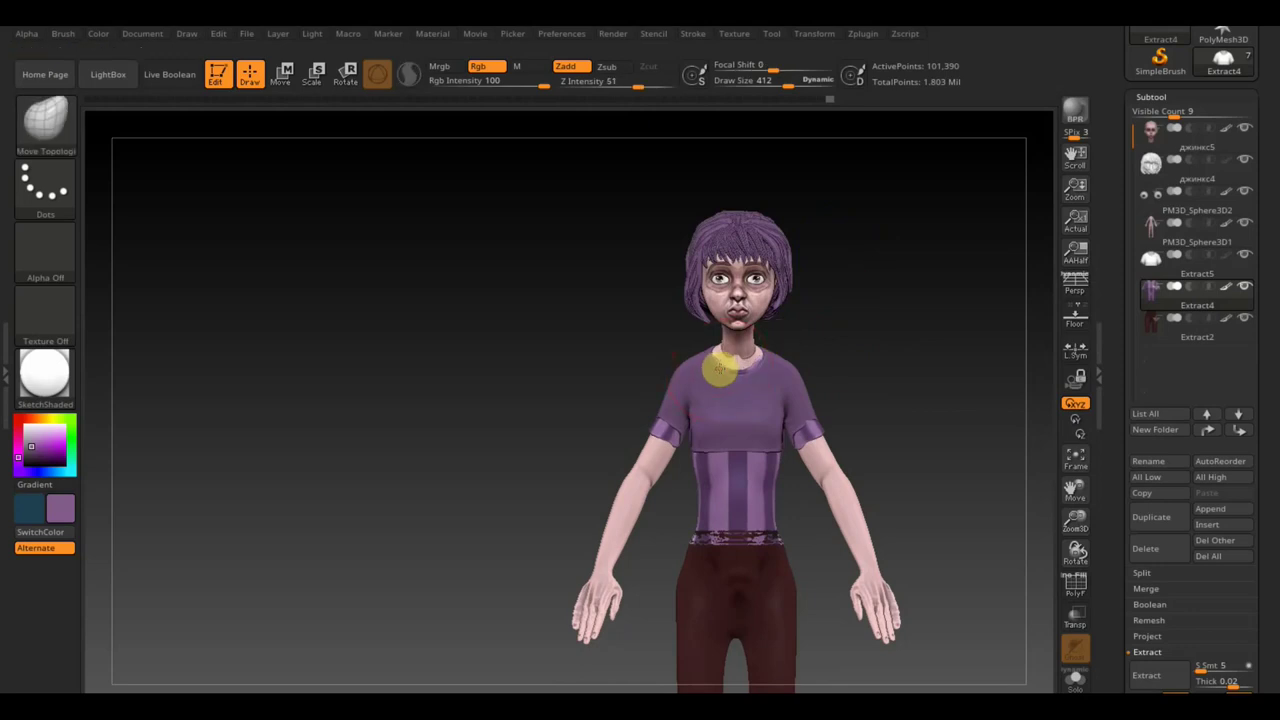
{"action": "left_click_drag", "start_coordinate": [830, 333], "coordinate": [859, 339]}
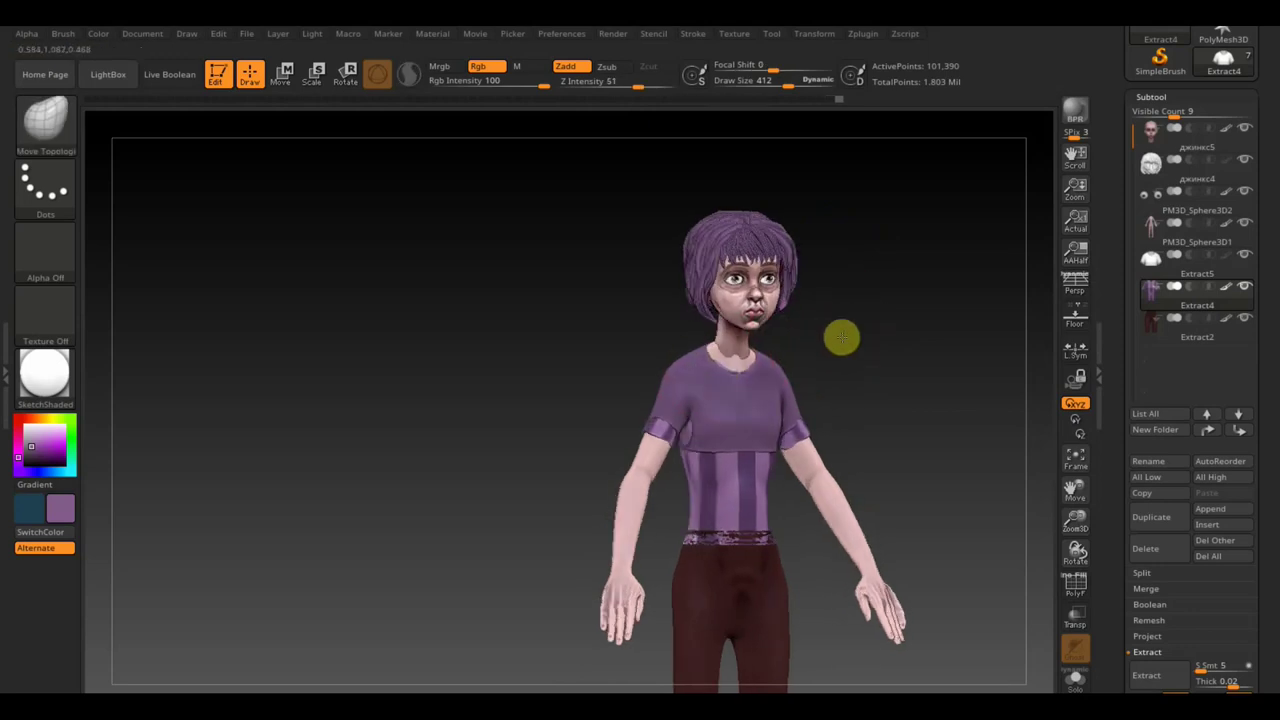
- Compare the shirt with the costume reference, hide the reference, and set Draw Size to 229
{"action": "key", "text": "shift"}
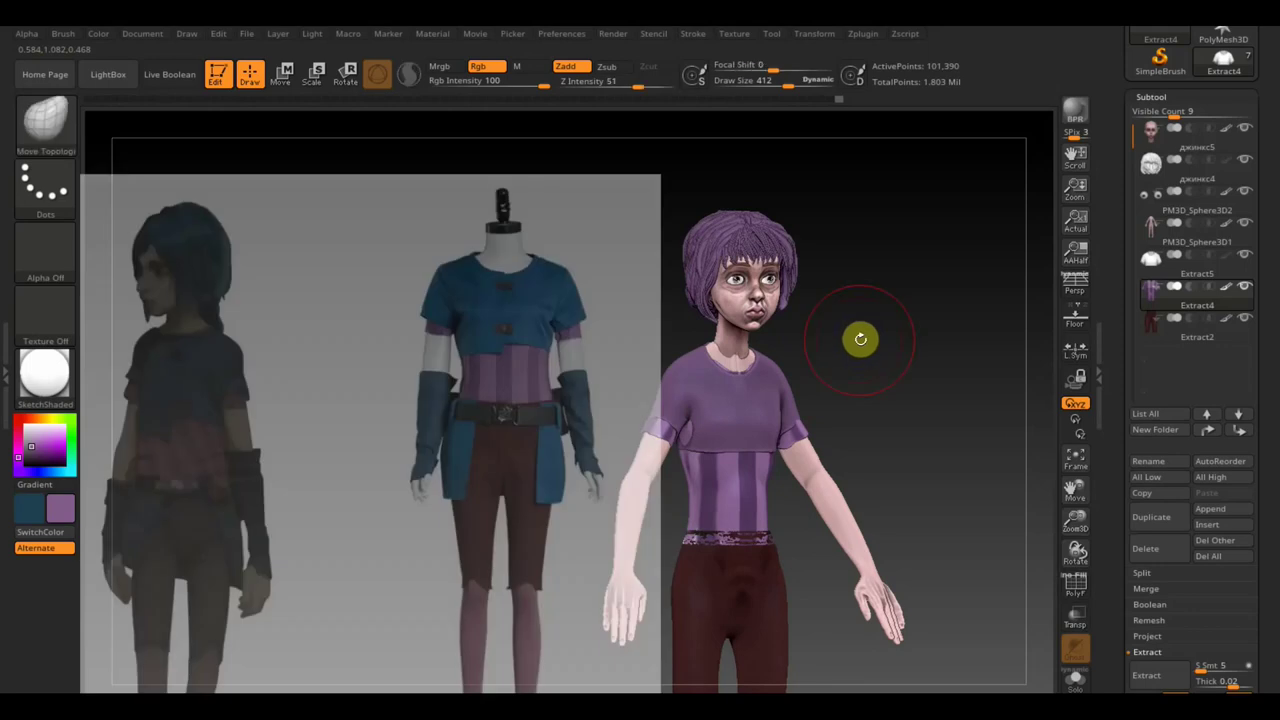
{"action": "key", "text": "shift"}
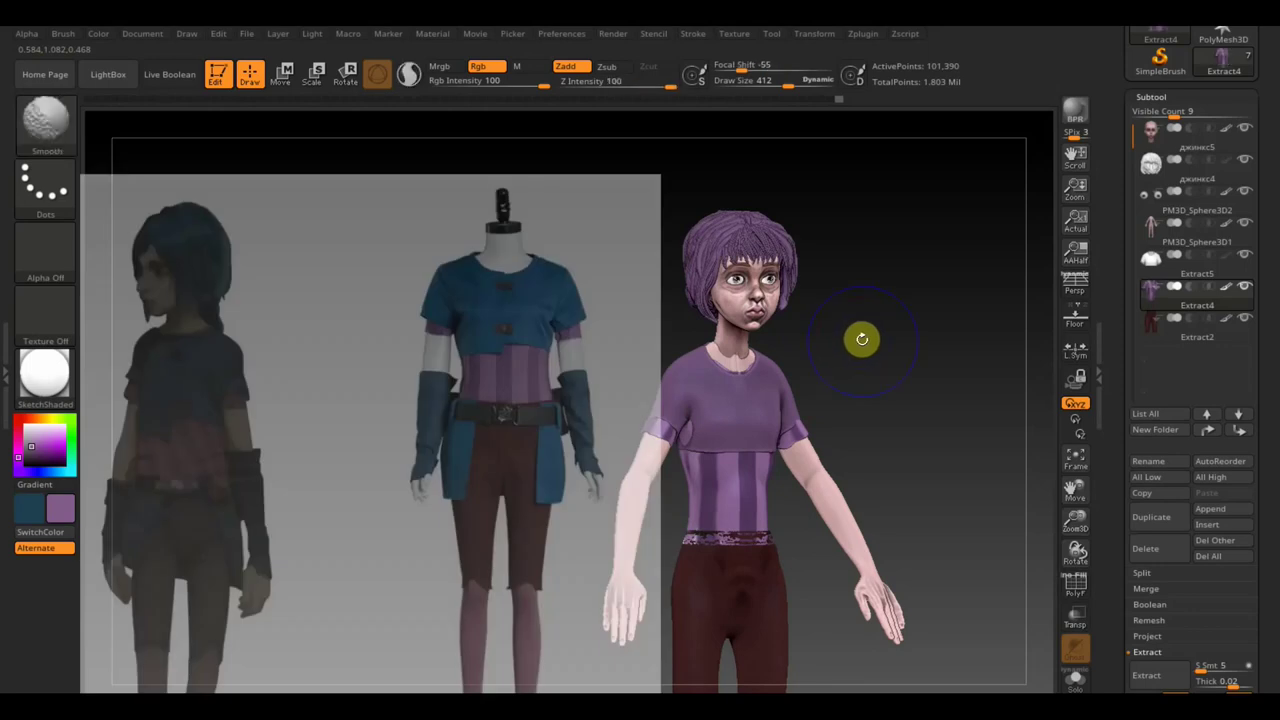
{"action": "key", "text": "shift"}
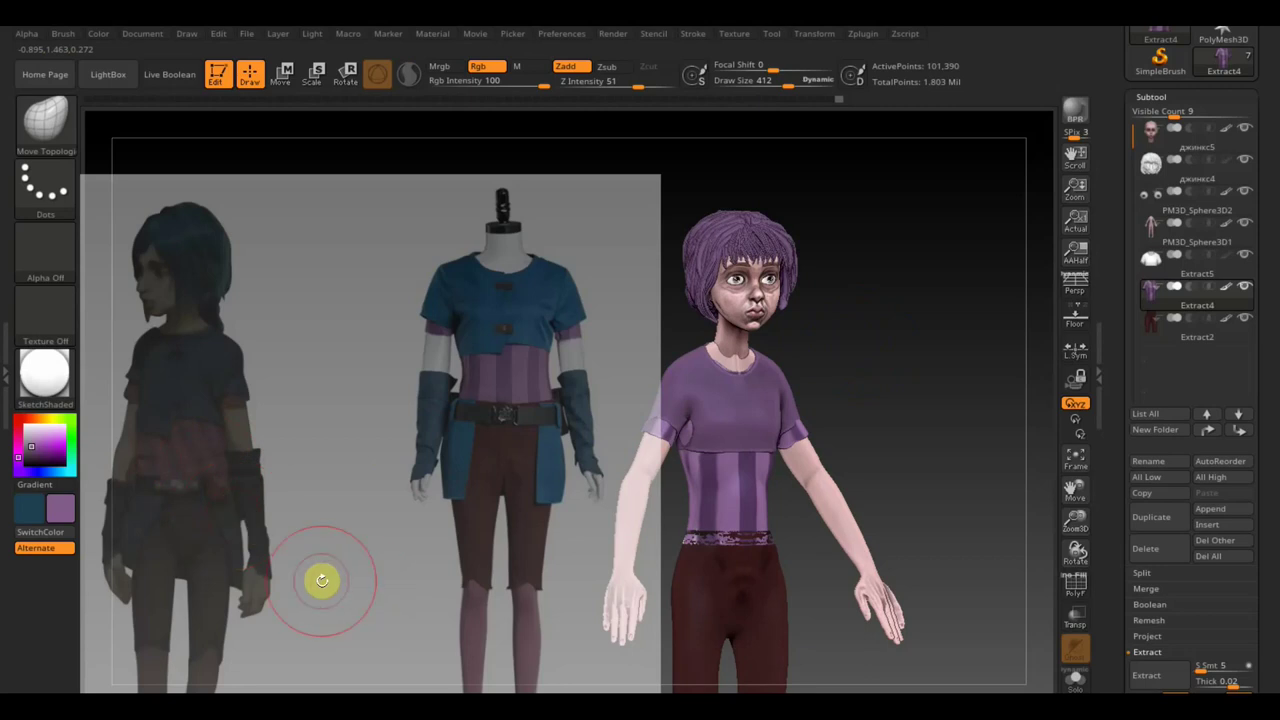
{"action": "key", "text": "shift"}
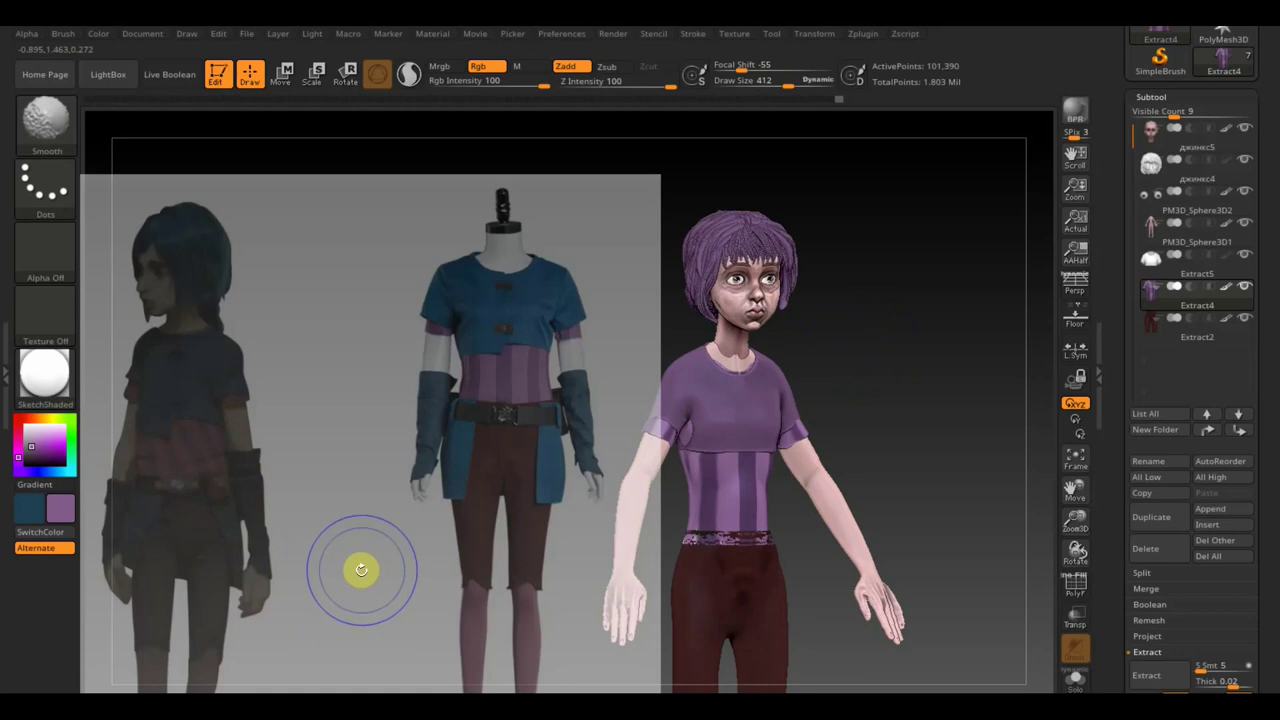
{"action": "key", "text": "shift+z"}
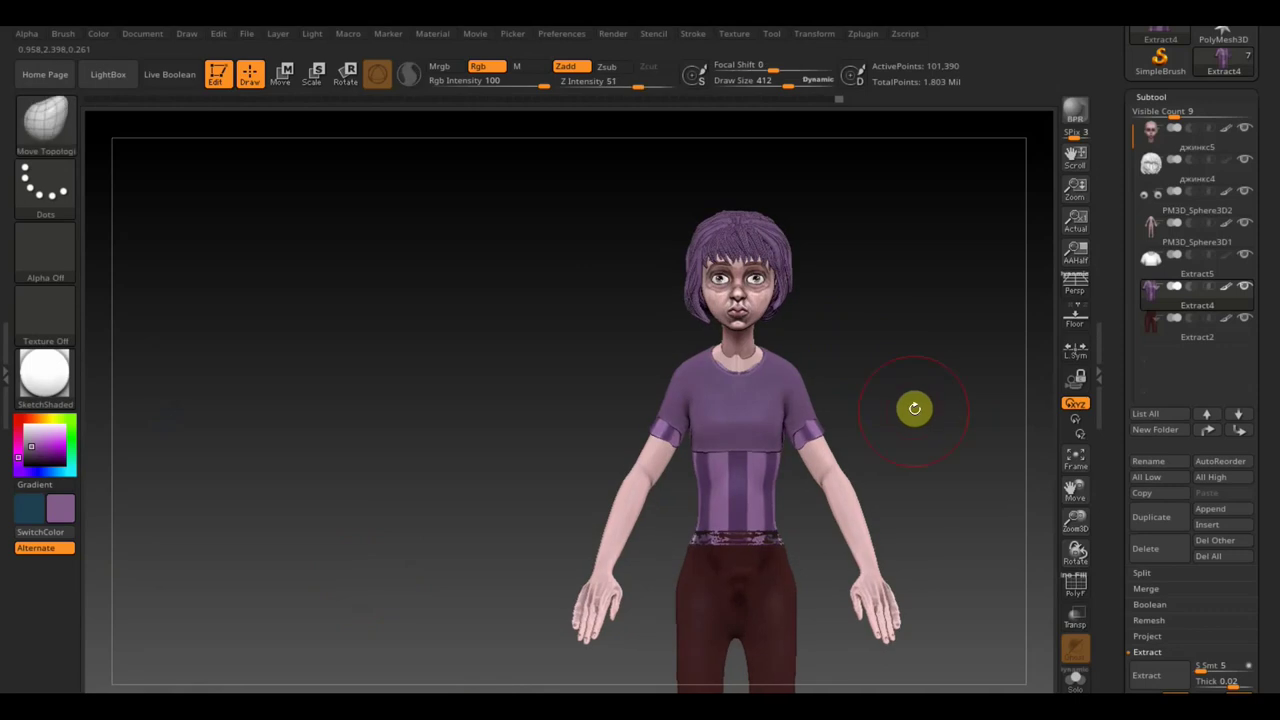
{"action": "mouse_move", "coordinate": [766, 84]}
{"action": "left_mouse_down"}
{"action": "mouse_move", "coordinate": [783, 80]}
{"action": "mouse_move", "coordinate": [772, 82]}
{"action": "left_mouse_up"}
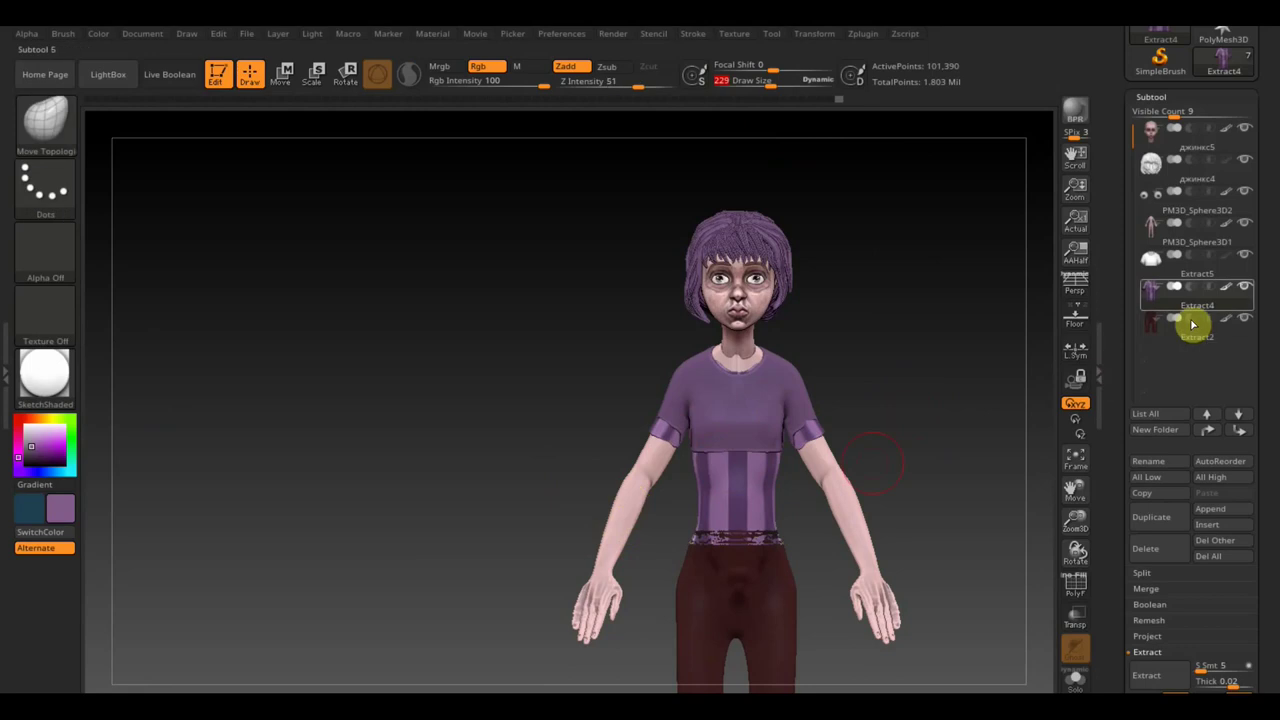
- On PM3D_Sphere3D1, mask both arms from upper arm to wrist, checking the back view
{"action": "left_click", "coordinate": [1152, 238]}
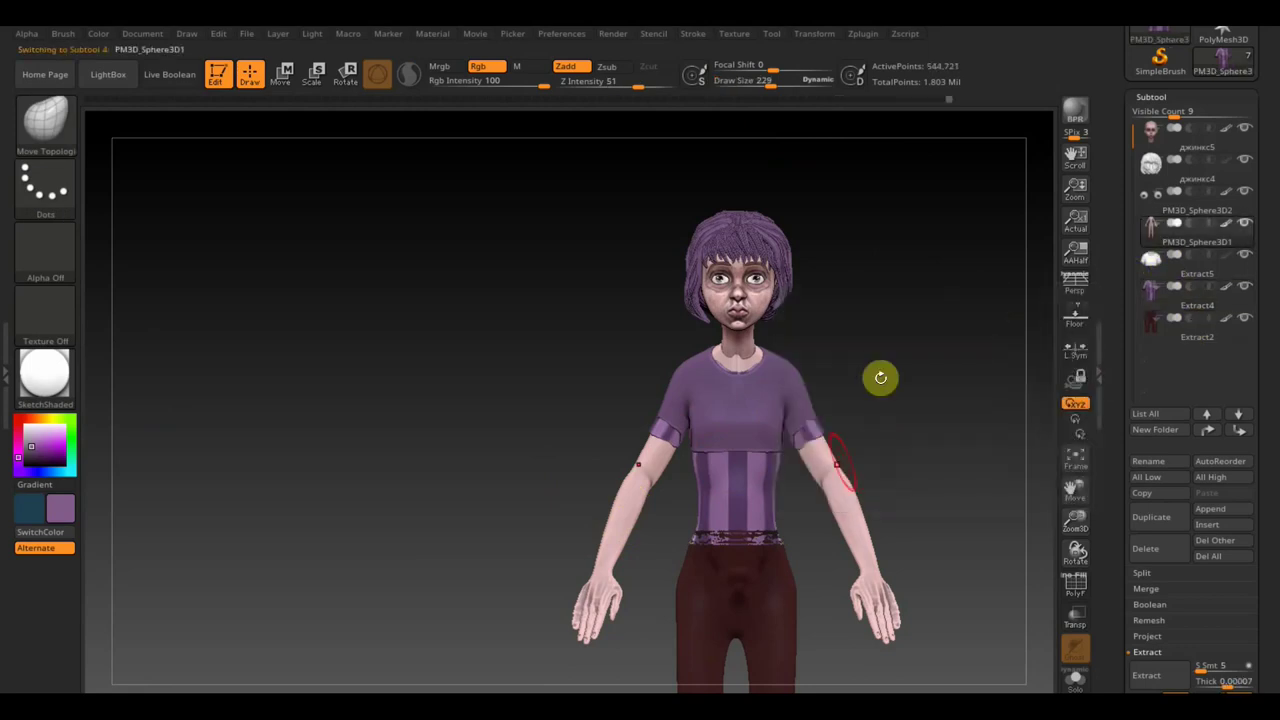
{"action": "left_click_drag", "start_coordinate": [617, 543], "coordinate": [603, 477], "text": "ctrl"}
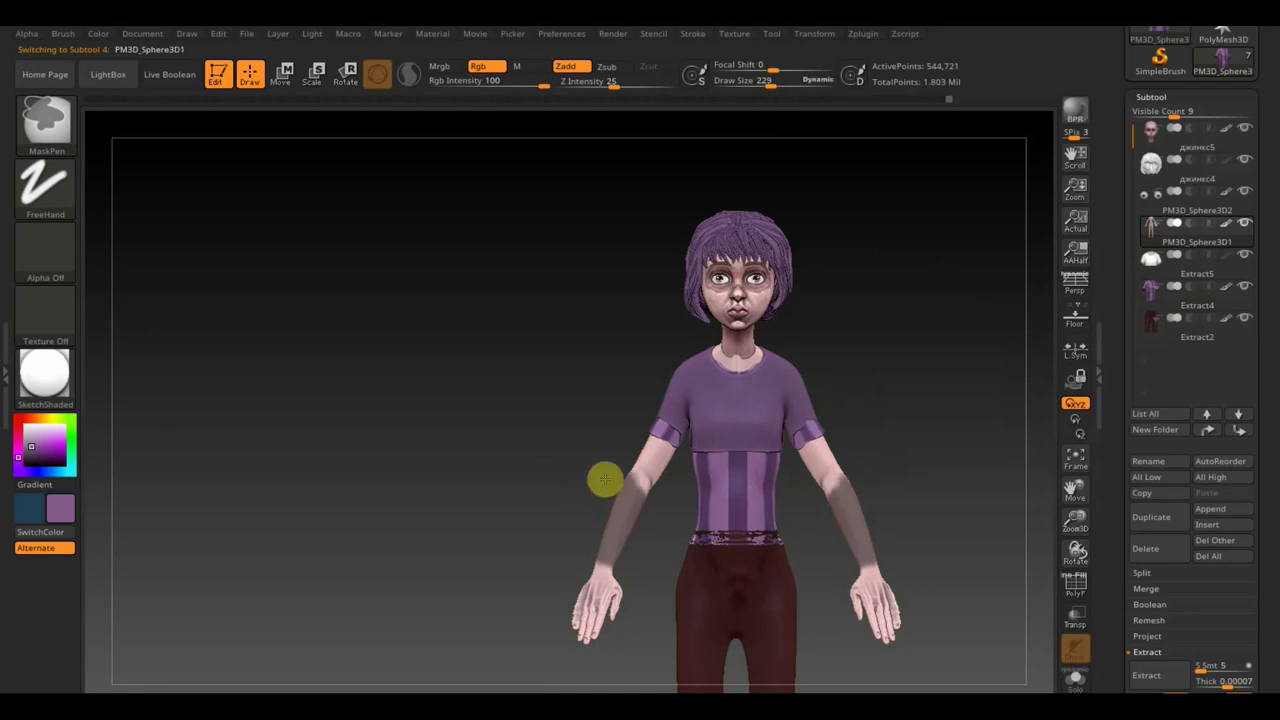
{"action": "key", "text": "shift"}
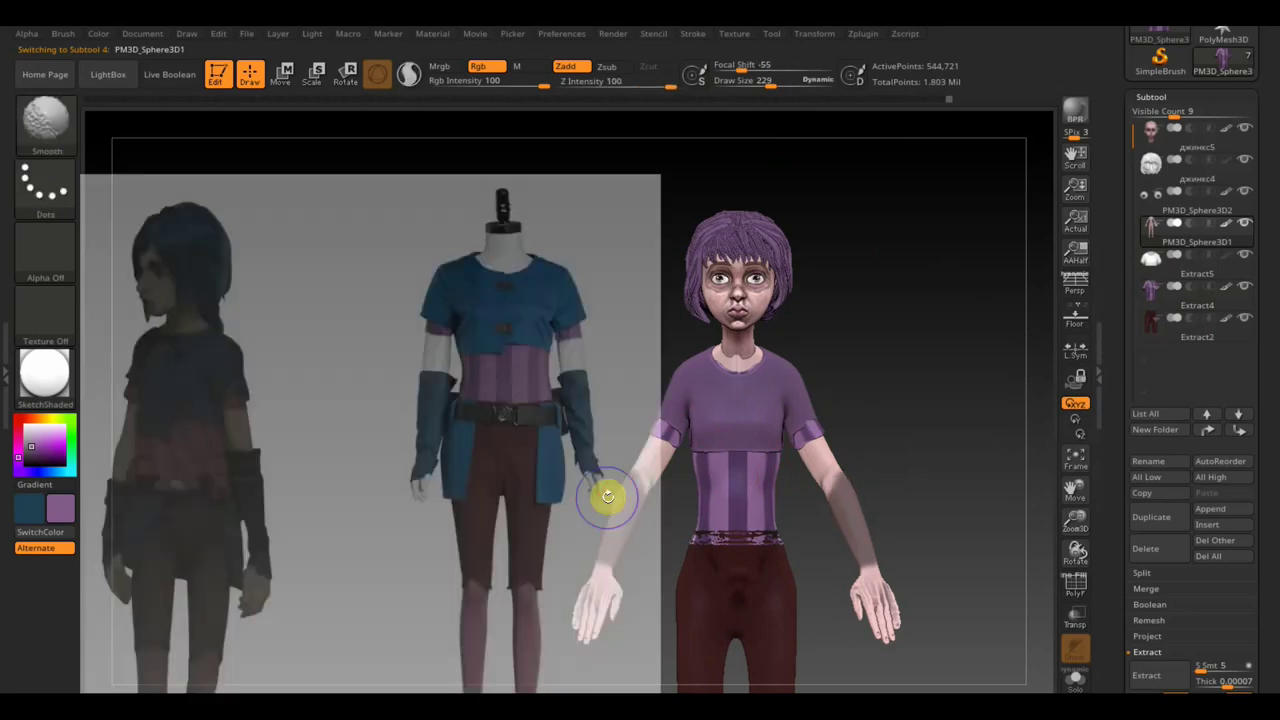
{"action": "left_click_drag", "start_coordinate": [606, 497], "coordinate": [643, 491], "text": "ctrl"}
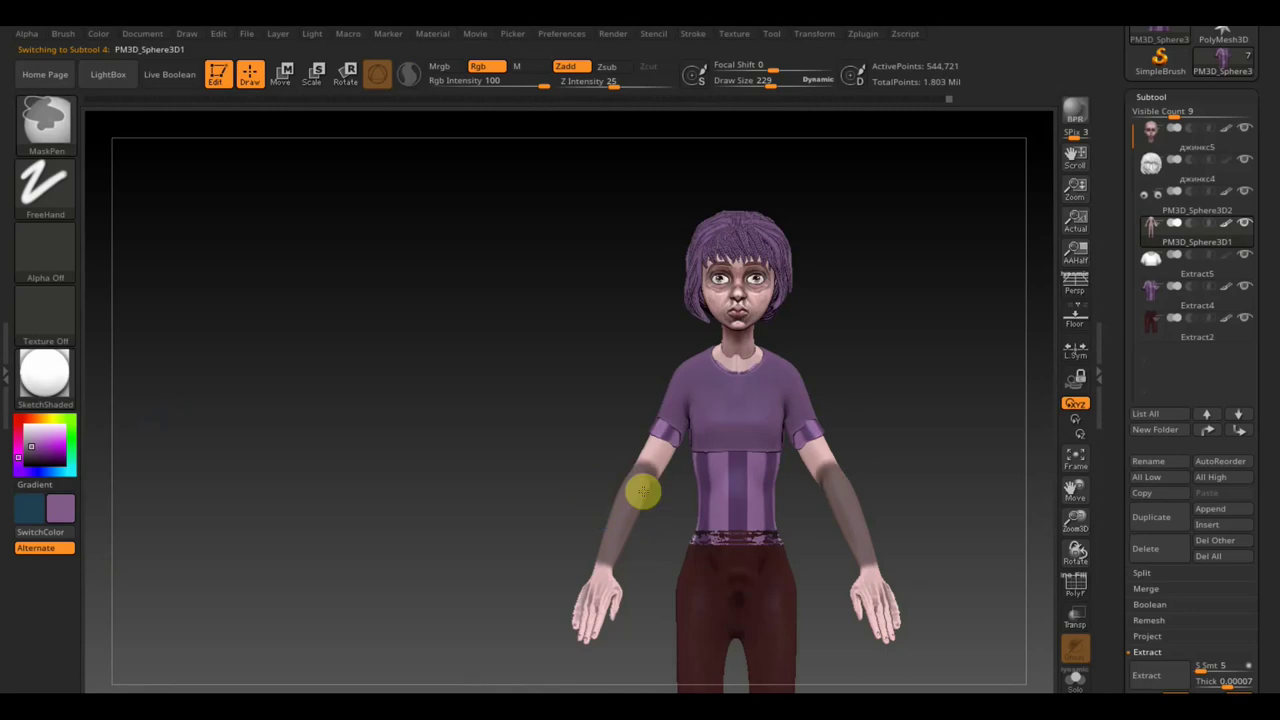
{"action": "right_click_drag", "start_coordinate": [631, 500], "coordinate": [660, 487]}
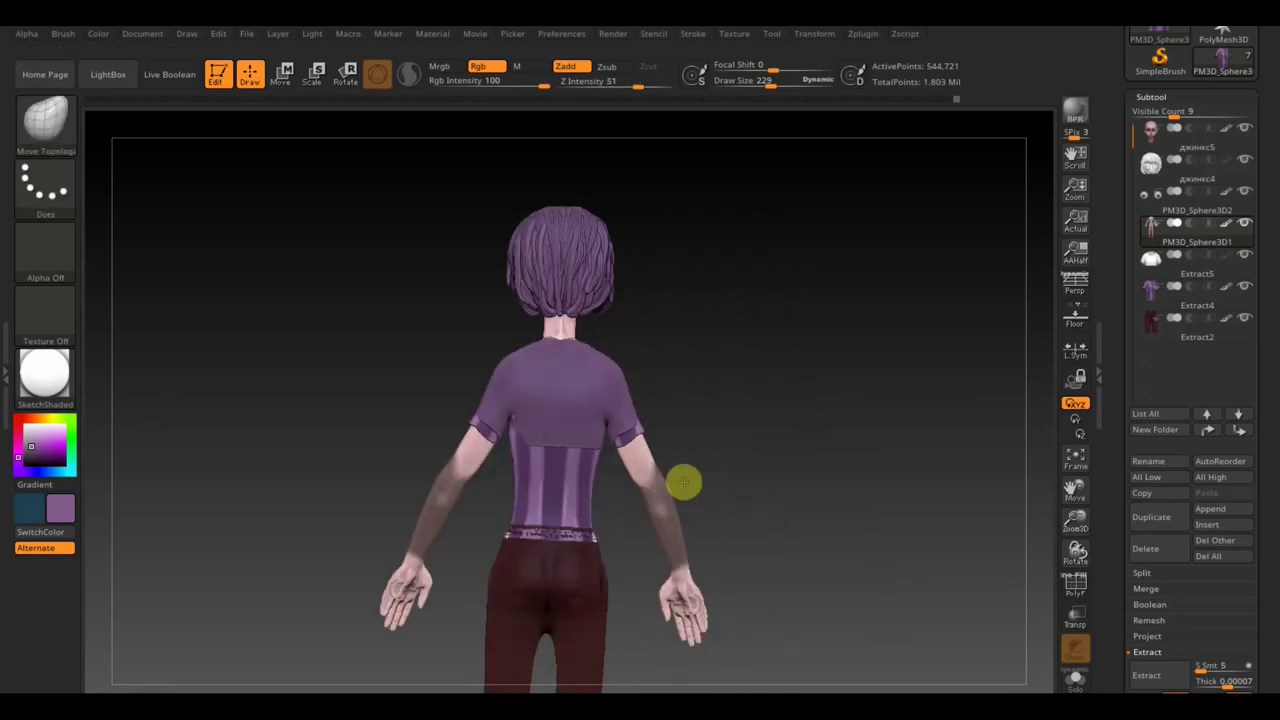
{"action": "mouse_move", "coordinate": [660, 488]}
{"action": "left_mouse_down", "text": "ctrl"}
{"action": "mouse_move", "coordinate": [665, 526]}
{"action": "mouse_move", "coordinate": [689, 531]}
{"action": "left_mouse_up", "text": "ctrl"}
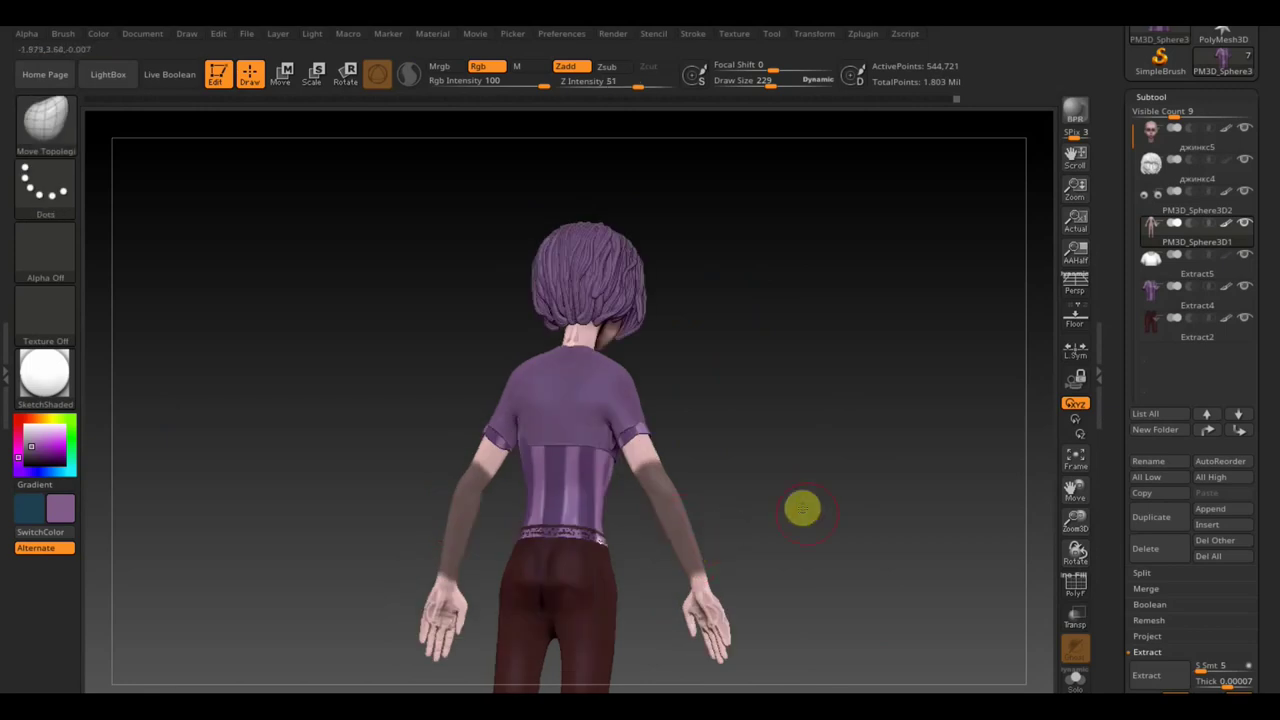
{"action": "mouse_move", "coordinate": [800, 508]}
{"action": "left_mouse_down"}
{"action": "mouse_move", "coordinate": [657, 532]}
{"action": "mouse_move", "coordinate": [651, 506]}
{"action": "mouse_move", "coordinate": [577, 446]}
{"action": "mouse_move", "coordinate": [584, 461]}
{"action": "left_mouse_up"}
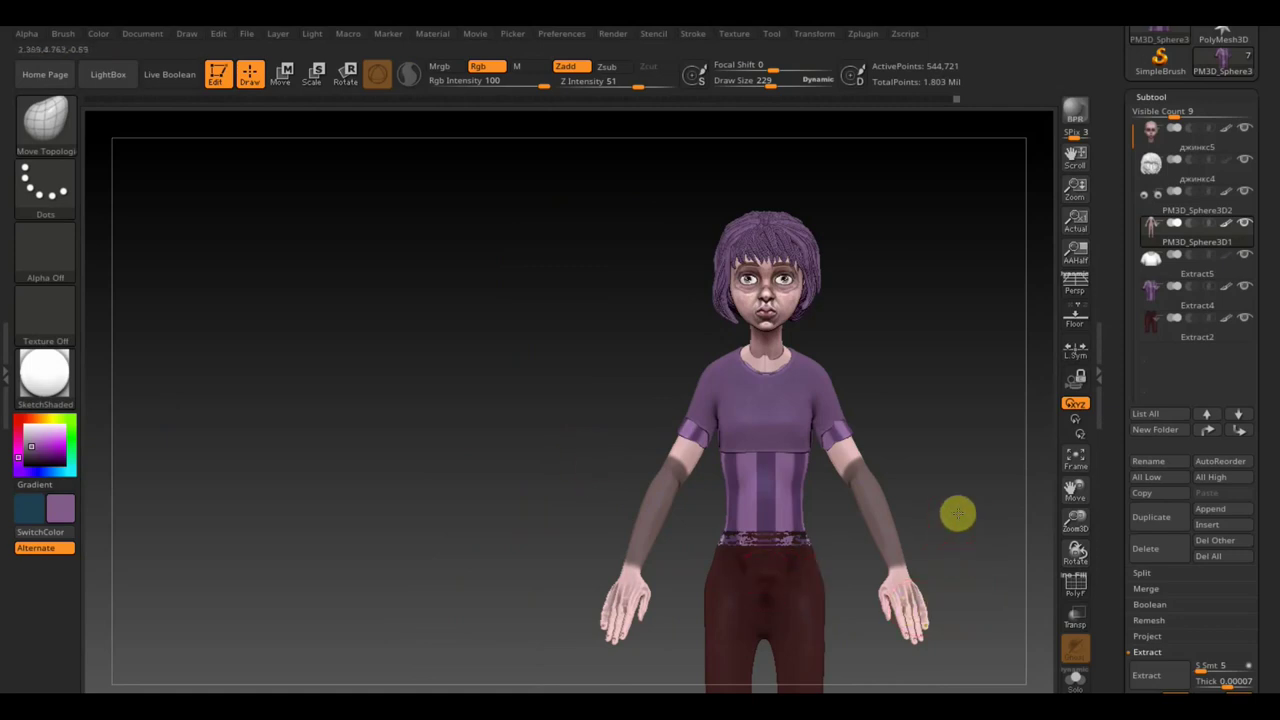
{"action": "mouse_move", "coordinate": [957, 514]}
{"action": "left_mouse_down", "text": "alt"}
{"action": "mouse_move", "coordinate": [886, 400]}
{"action": "mouse_move", "coordinate": [883, 428]}
{"action": "mouse_move", "coordinate": [866, 411]}
{"action": "mouse_move", "coordinate": [876, 431]}
{"action": "left_mouse_up", "text": "alt"}
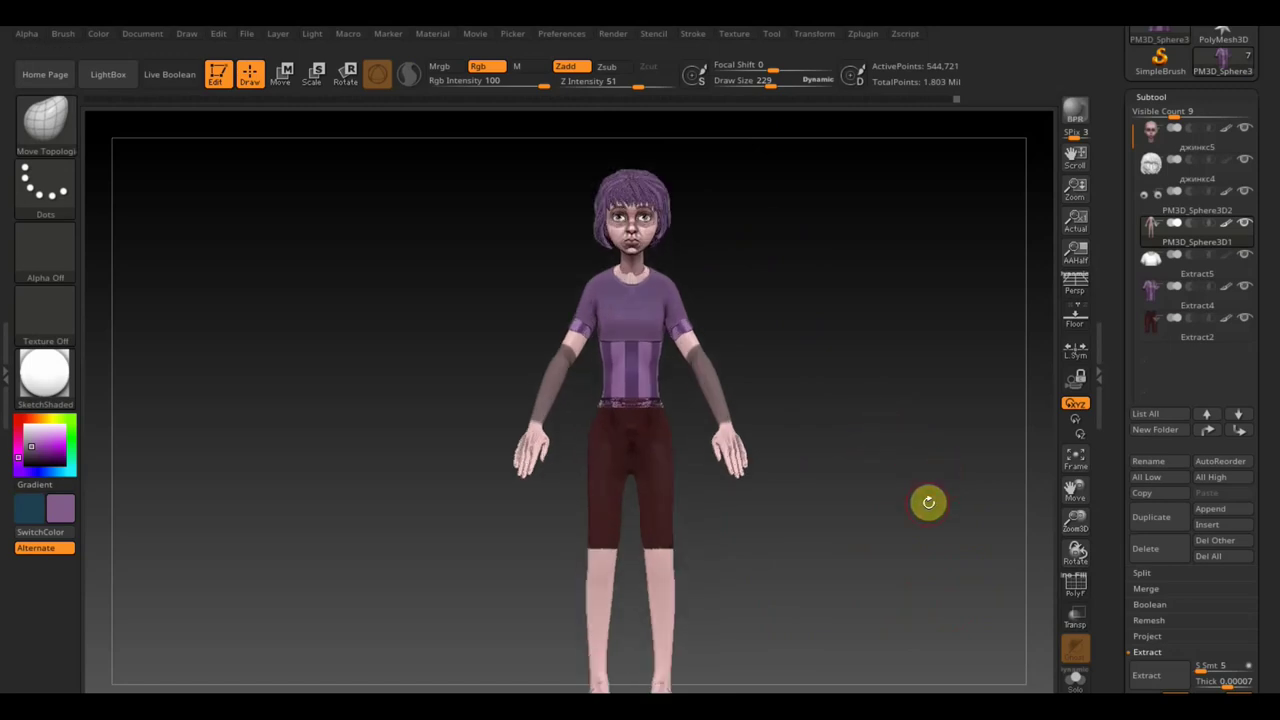
- Extract the masked arms into a new sleeve subtool, Extract6
{"action": "left_click", "coordinate": [1171, 676]}
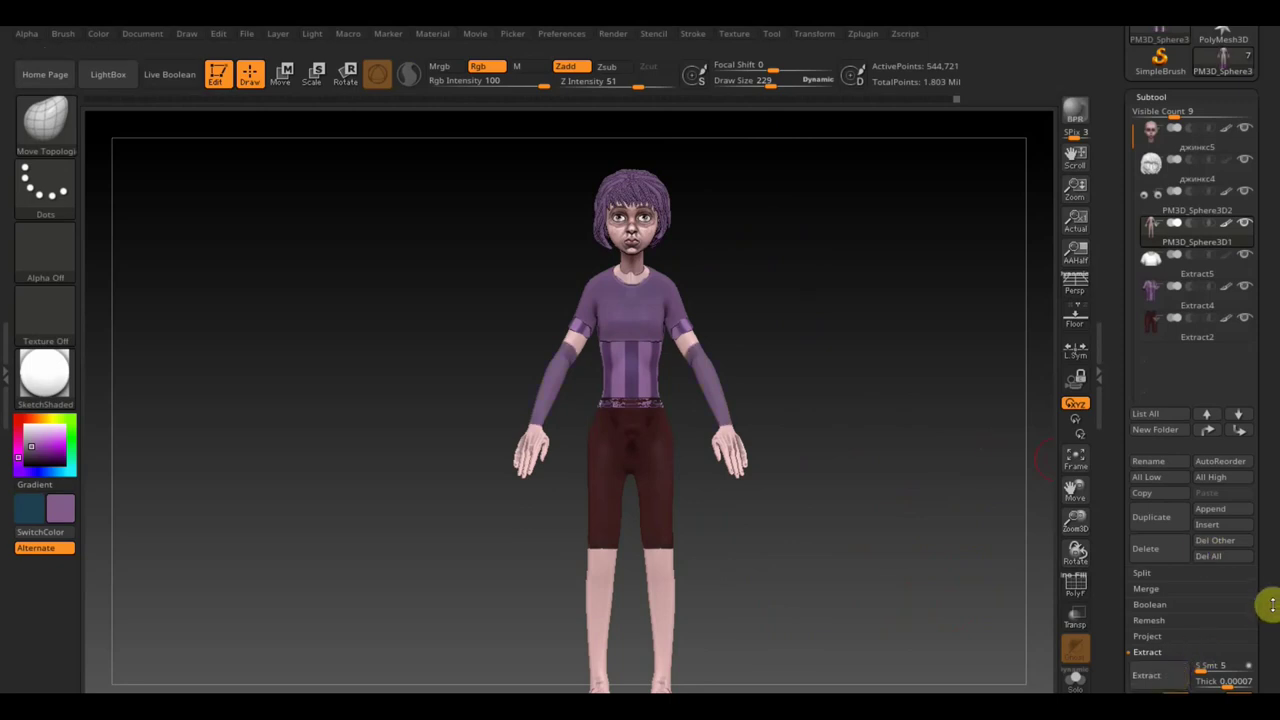
{"action": "left_click_drag", "start_coordinate": [1260, 656], "coordinate": [1260, 597]}
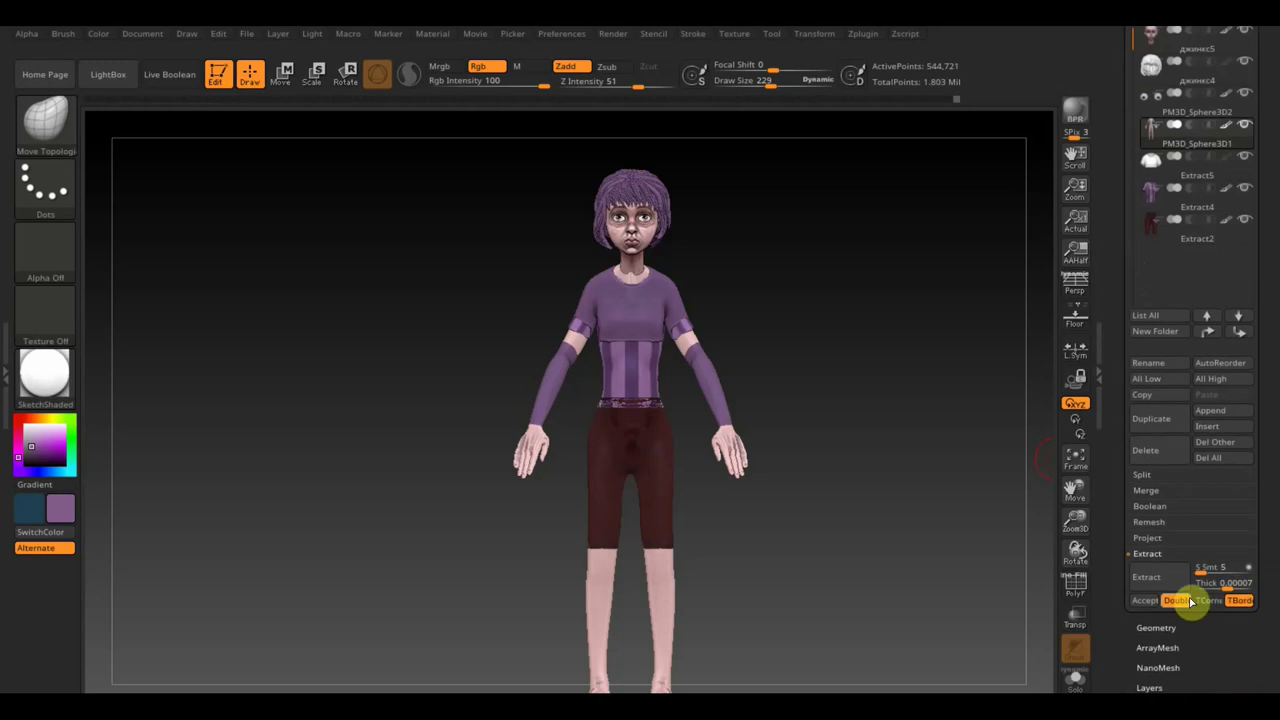
{"action": "left_click", "coordinate": [1140, 601]}
{"action": "key", "text": "ctrl"}
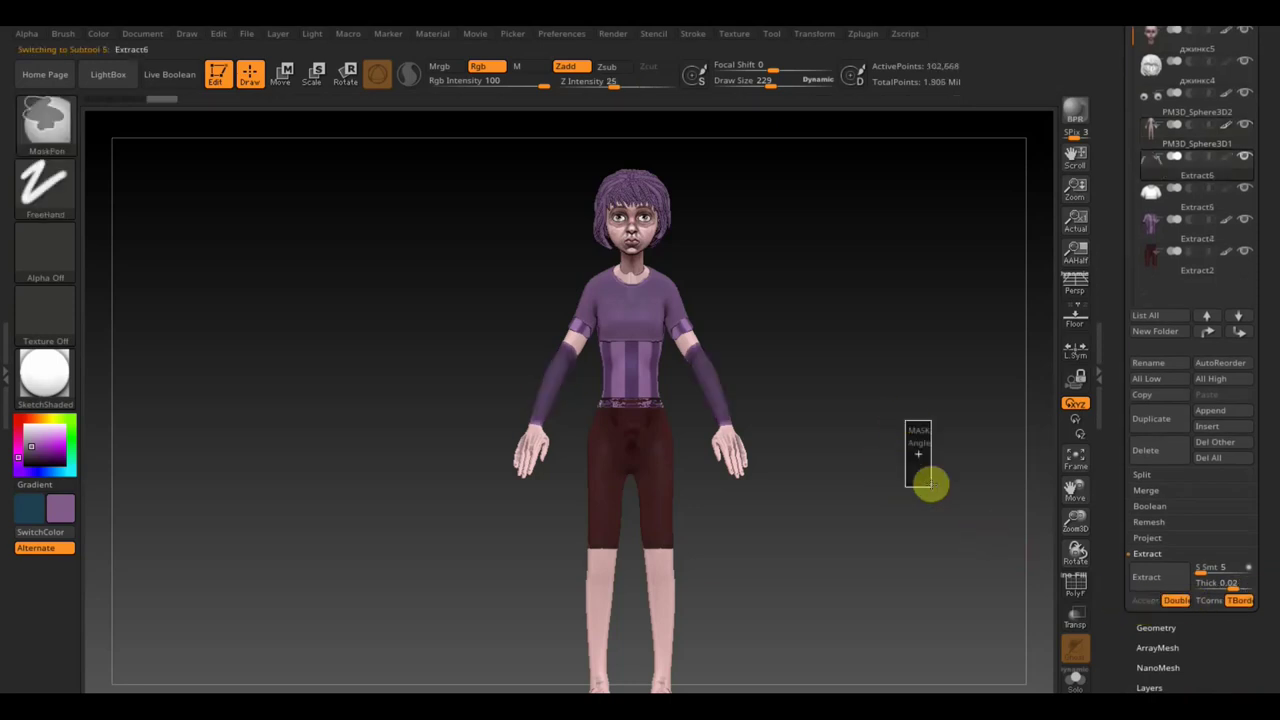
- Inflate the new Extract6 sleeves slightly using Deformation > Inflate
{"action": "left_click", "coordinate": [1160, 628]}
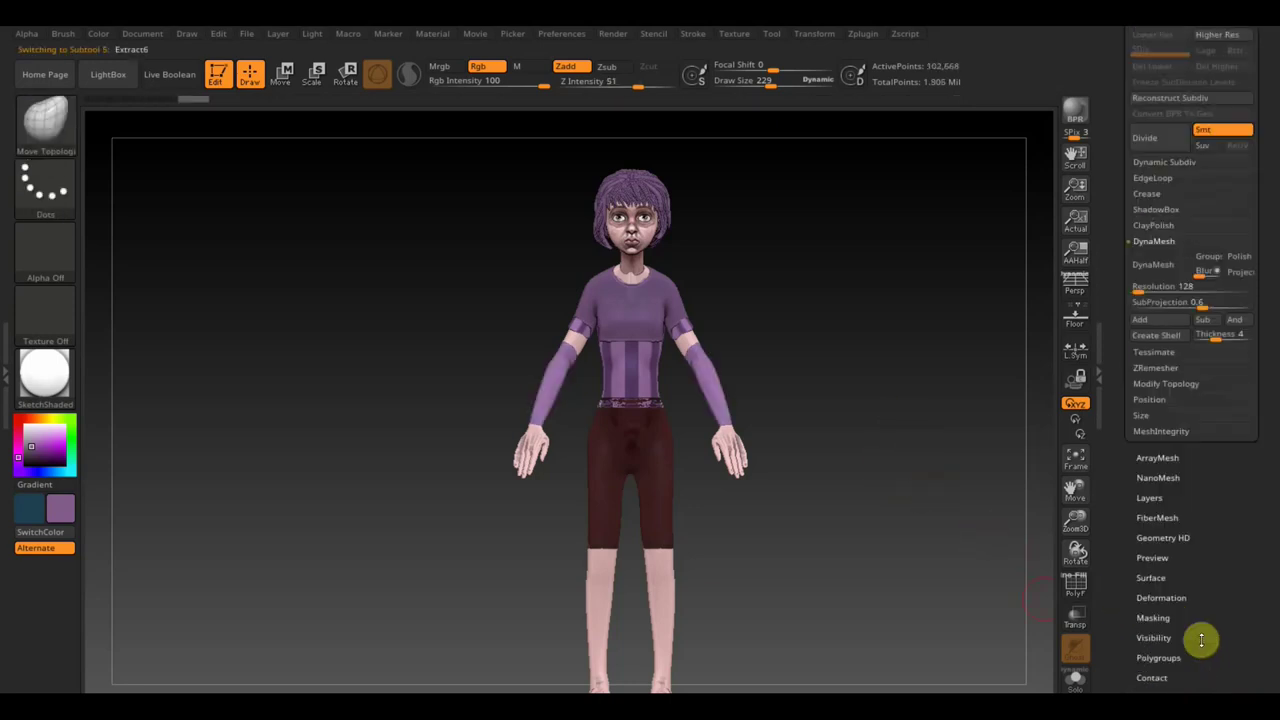
{"action": "scroll", "coordinate": [1210, 638], "scroll_direction": "down", "scroll_amount": 2}
{"action": "scroll", "coordinate": [1220, 610], "scroll_direction": "down", "scroll_amount": 1}
{"action": "left_click", "coordinate": [1165, 507]}
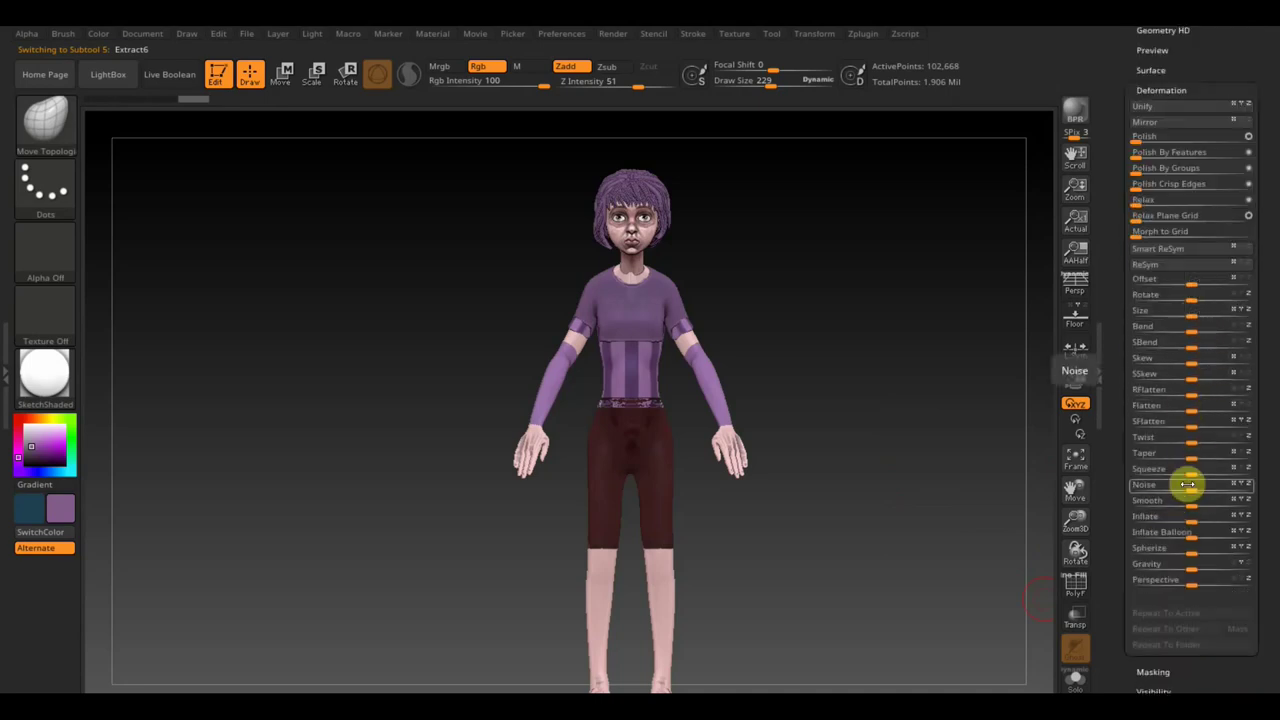
{"action": "left_click_drag", "start_coordinate": [1195, 521], "coordinate": [1203, 516]}
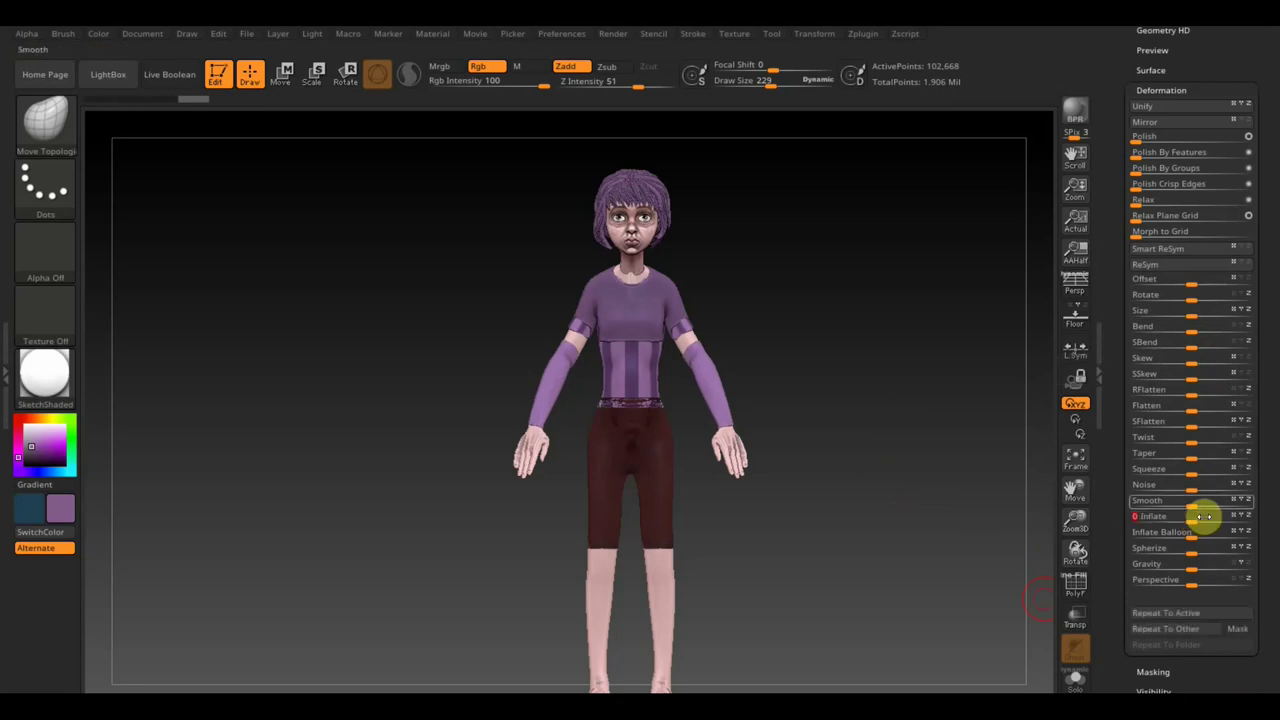
- DynaMesh the sleeves at resolution 128, smooth the right sleeve, and set Draw Size to 348
{"action": "scroll", "coordinate": [1226, 100], "scroll_direction": "up", "scroll_amount": 3}
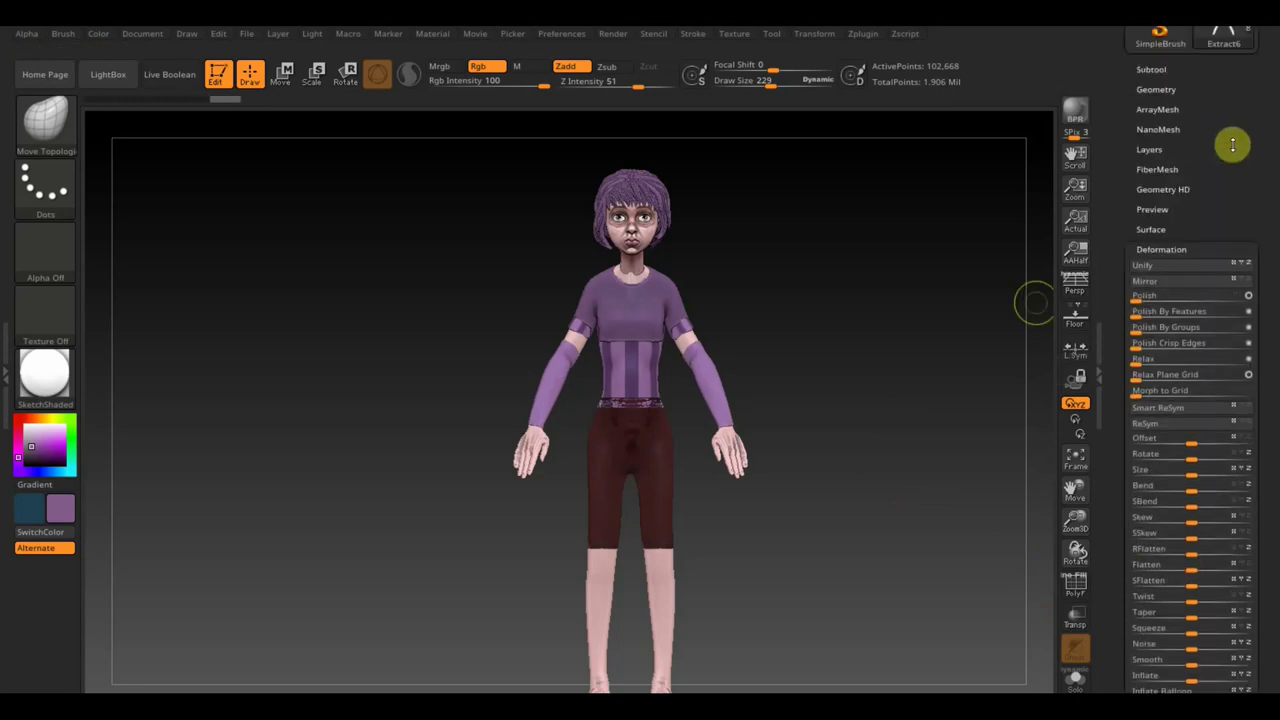
{"action": "left_click", "coordinate": [1172, 90]}
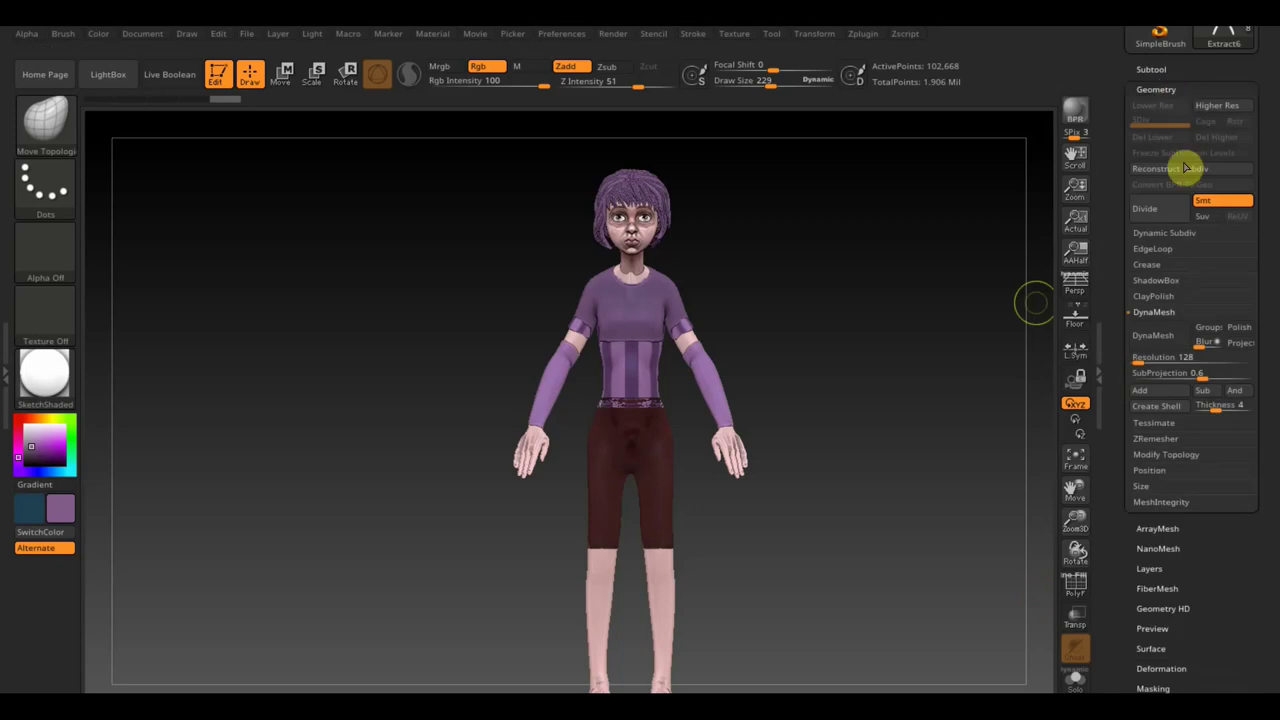
{"action": "left_click", "coordinate": [1145, 340]}
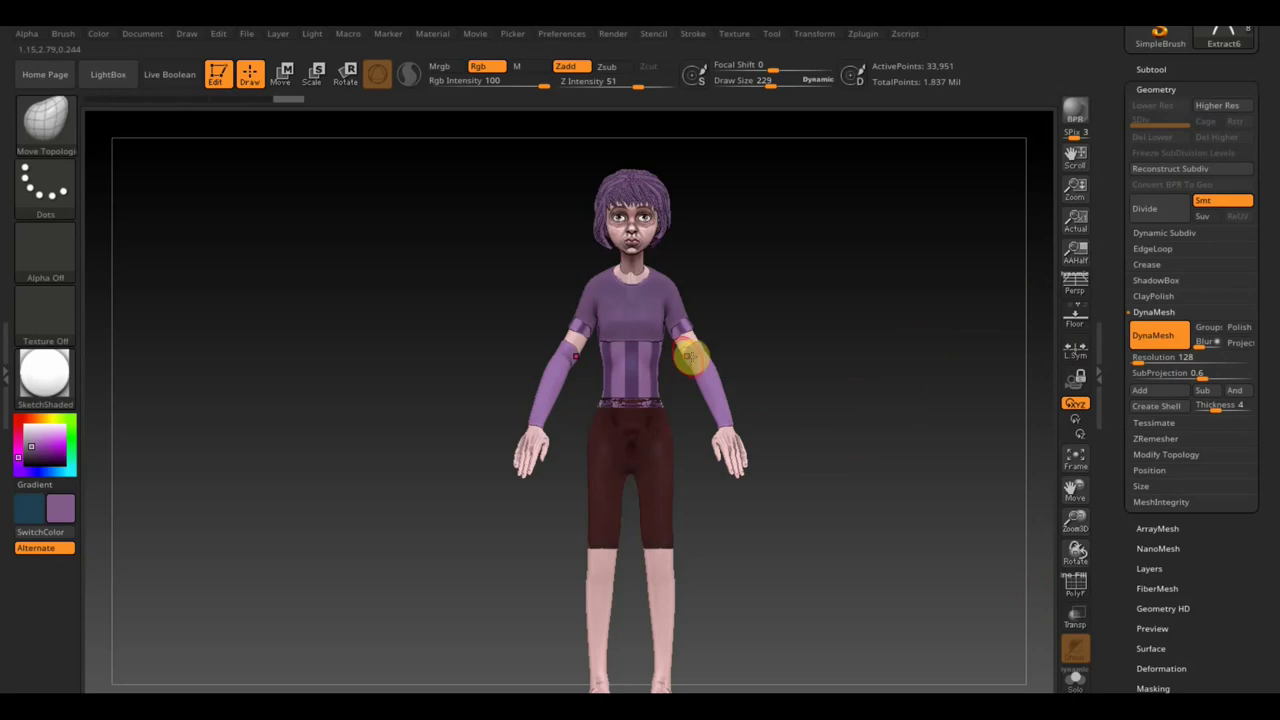
{"action": "left_click_drag", "start_coordinate": [769, 374], "coordinate": [783, 372], "text": "shift"}
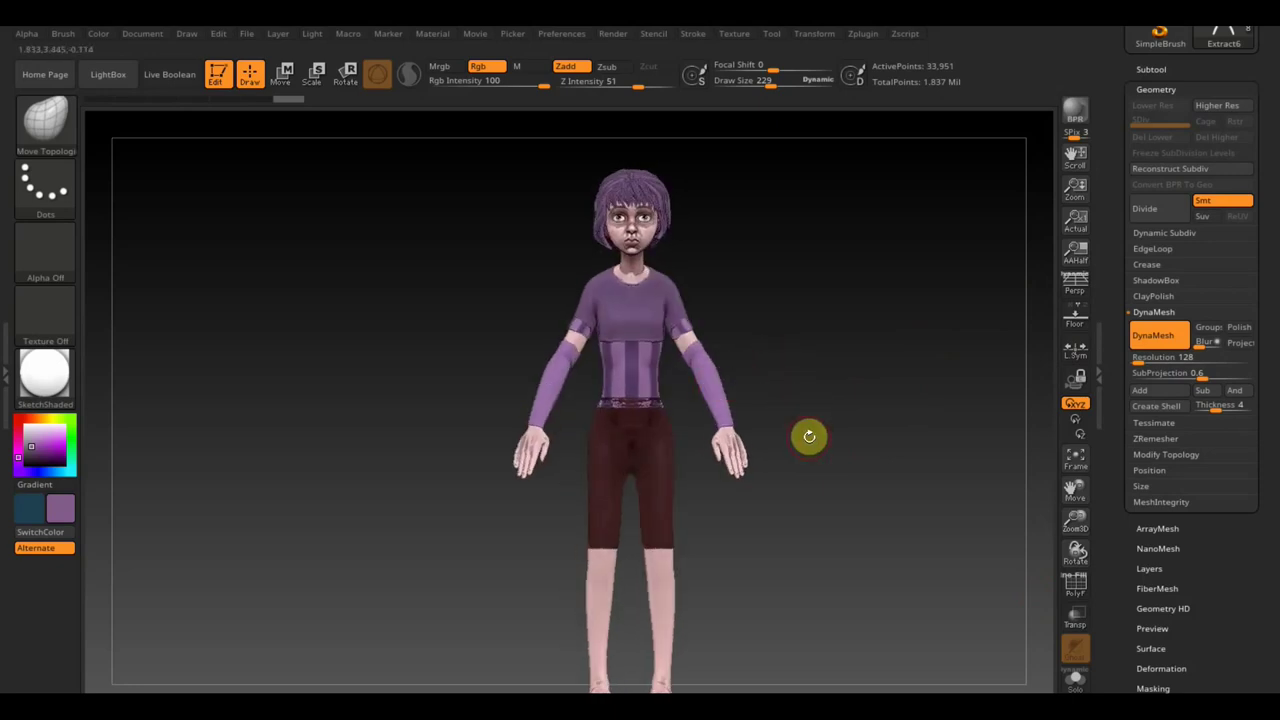
{"action": "left_click_drag", "start_coordinate": [809, 436], "coordinate": [799, 409], "text": "alt"}
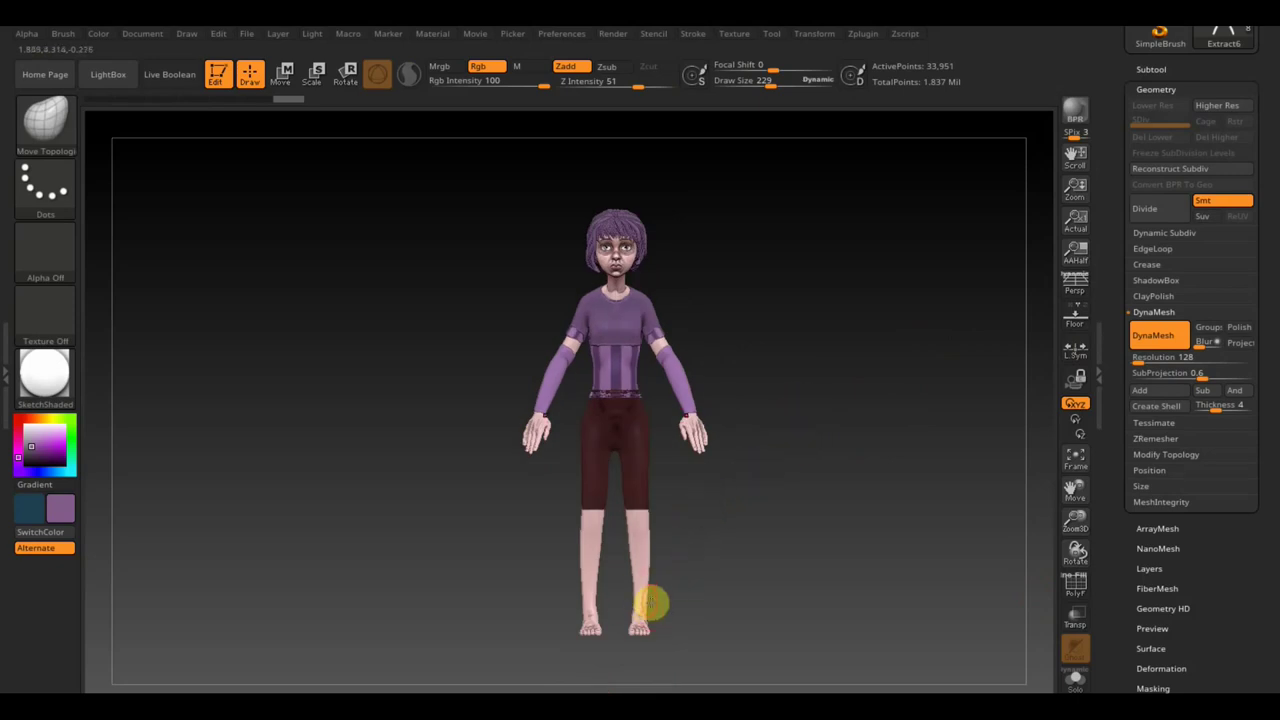
{"action": "left_click_drag", "start_coordinate": [840, 103], "coordinate": [783, 101]}
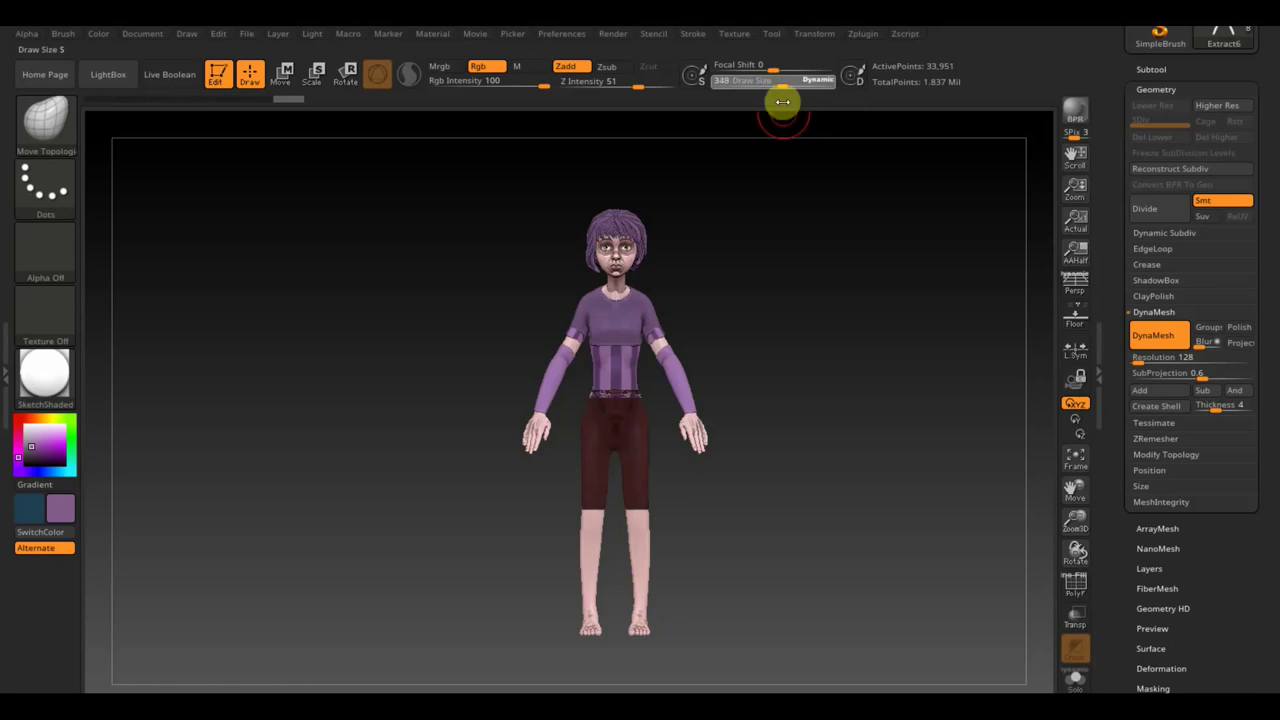
- Select the body mesh PM3D_Sphere3D1 and inspect it from side, back and front
{"action": "left_click", "coordinate": [638, 562], "text": "alt"}
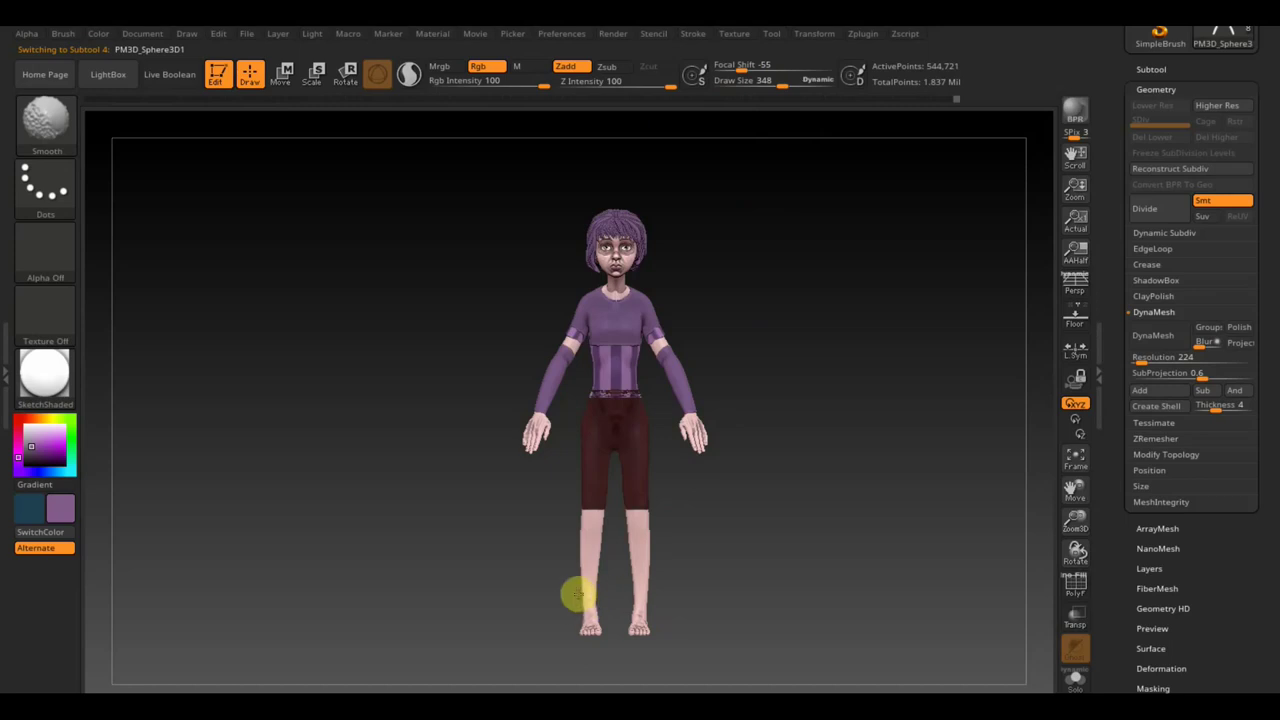
{"action": "left_click_drag", "start_coordinate": [726, 552], "coordinate": [808, 546]}
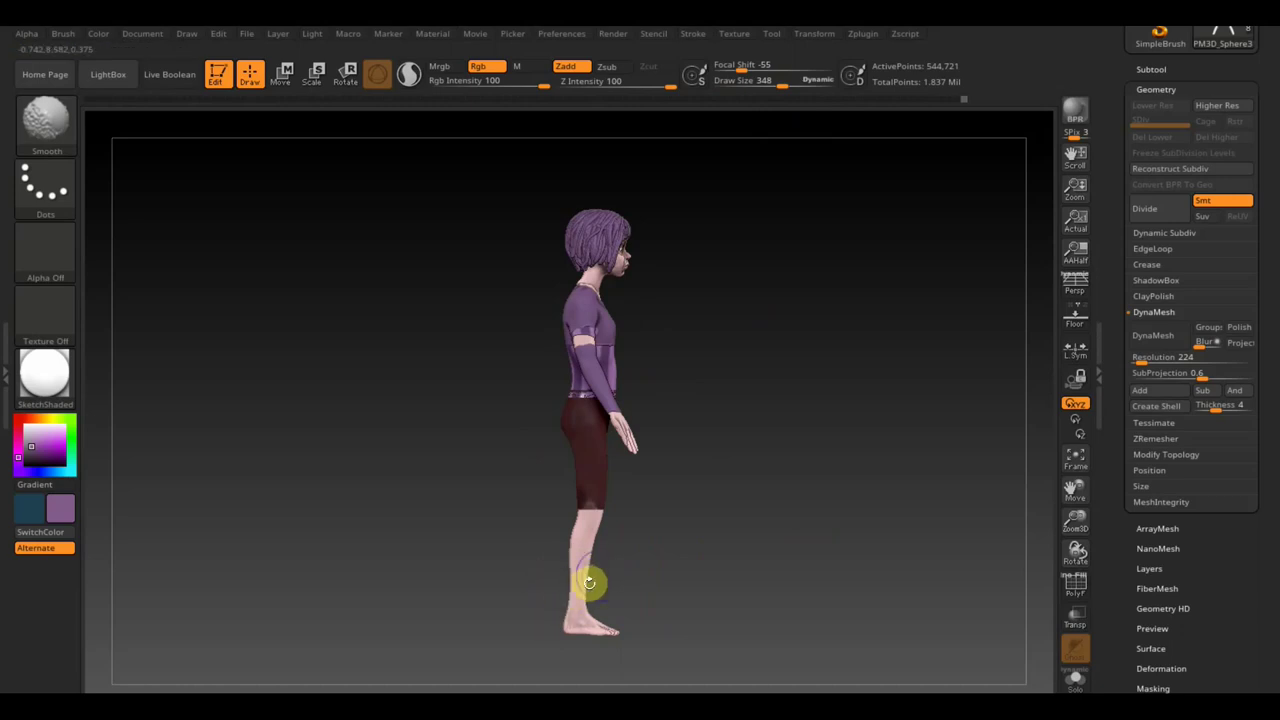
{"action": "left_click_drag", "start_coordinate": [586, 583], "coordinate": [743, 560]}
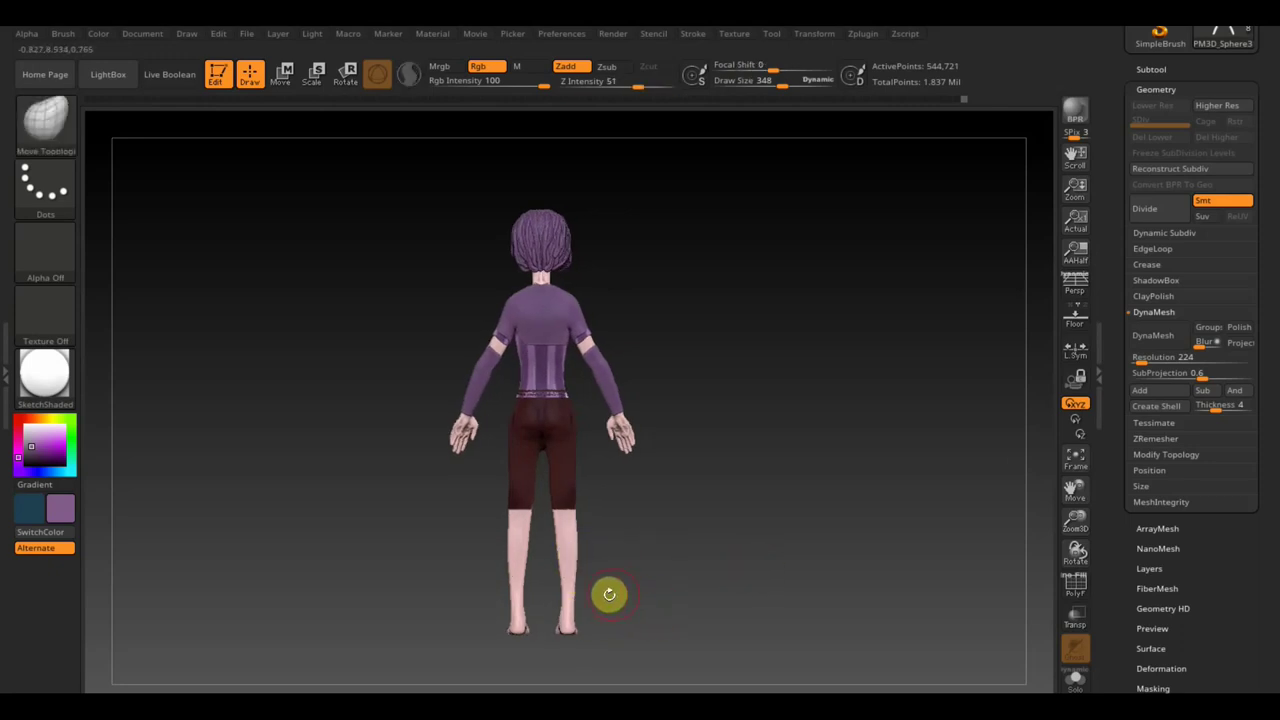
{"action": "mouse_move", "coordinate": [643, 580]}
{"action": "left_mouse_down"}
{"action": "mouse_move", "coordinate": [586, 610]}
{"action": "mouse_move", "coordinate": [486, 590]}
{"action": "mouse_move", "coordinate": [503, 591]}
{"action": "left_mouse_up"}
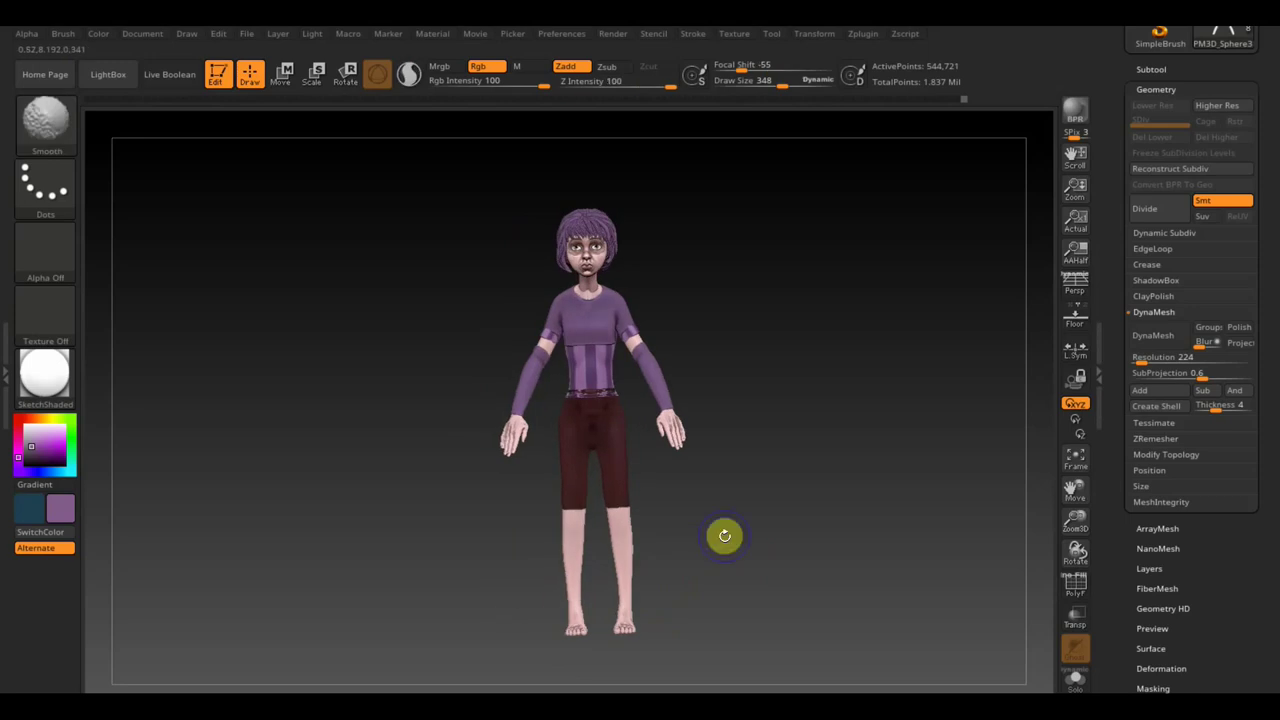
- Zoom in on the legs, back out to head-to-shorts, and switch to TrimRect
{"action": "left_click_drag", "start_coordinate": [724, 535], "coordinate": [650, 372]}
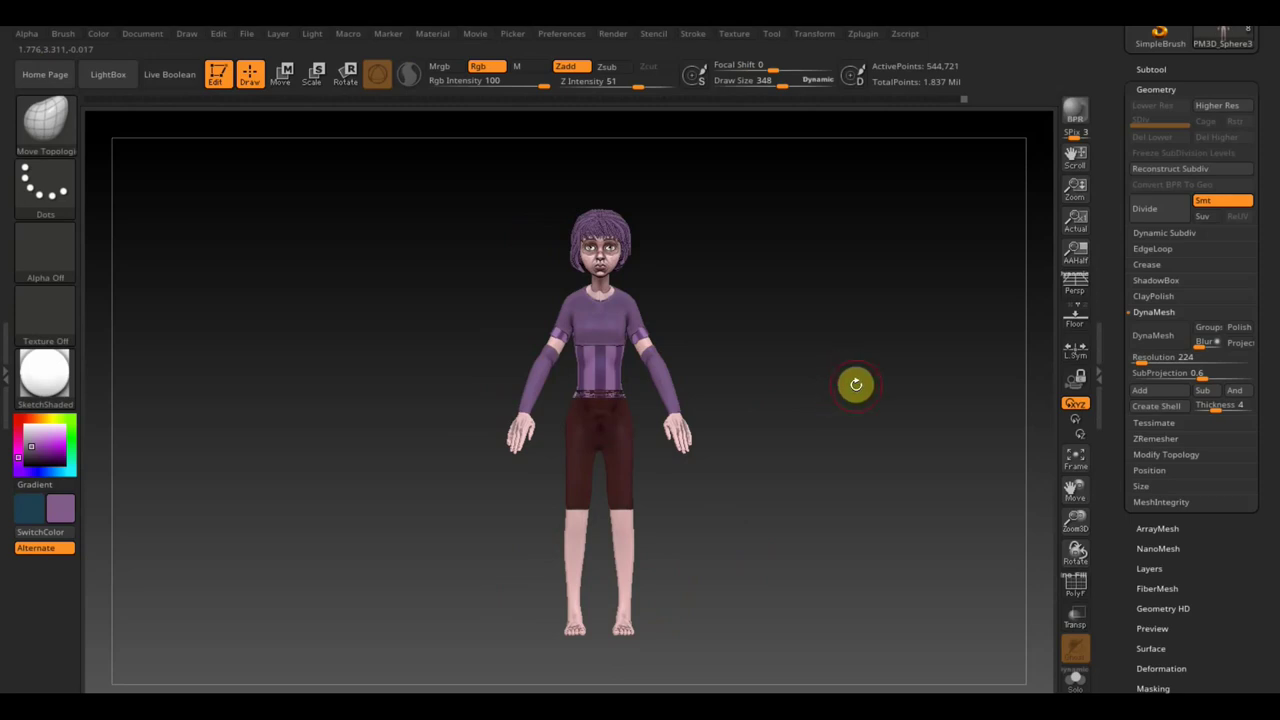
{"action": "left_click_drag", "start_coordinate": [857, 383], "coordinate": [887, 401], "text": "shift"}
{"action": "mouse_move", "coordinate": [791, 400]}
{"action": "left_mouse_down", "text": "alt"}
{"action": "mouse_move", "coordinate": [840, 425]}
{"action": "mouse_move", "coordinate": [800, 563]}
{"action": "left_mouse_up", "text": "alt"}
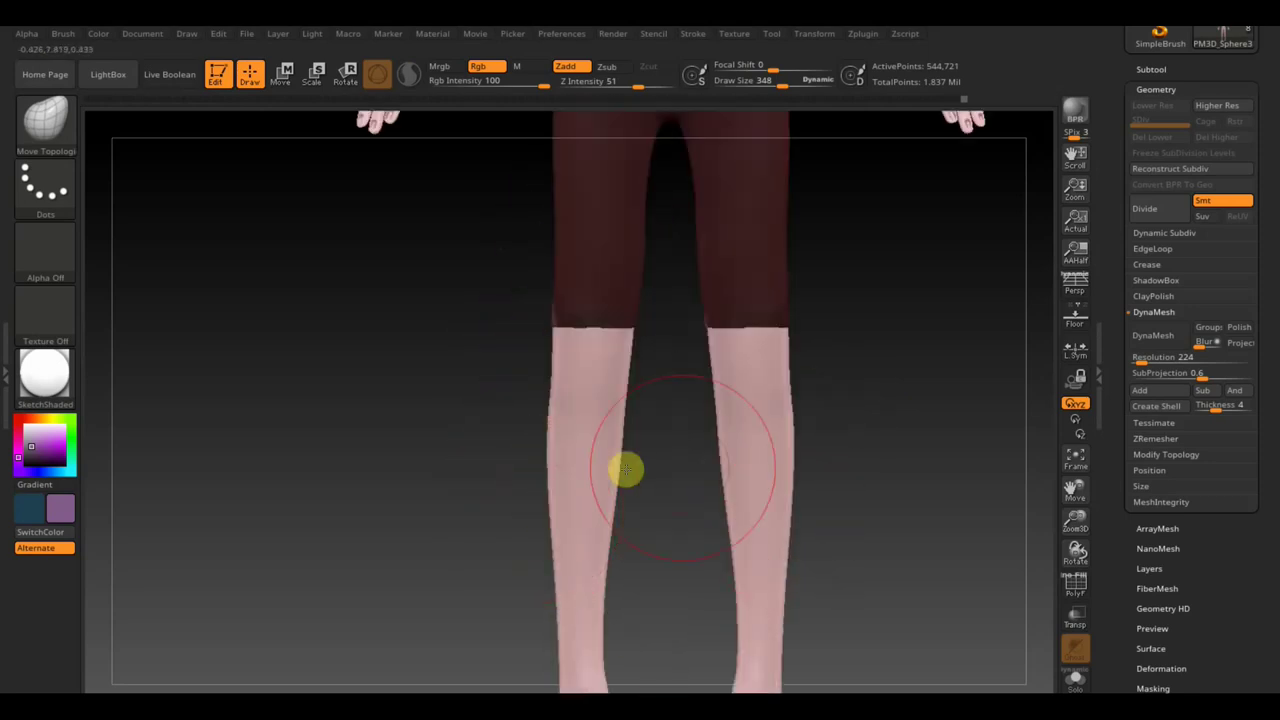
{"action": "mouse_move", "coordinate": [625, 470]}
{"action": "left_mouse_down", "text": "alt"}
{"action": "mouse_move", "coordinate": [871, 314]}
{"action": "mouse_move", "coordinate": [869, 497]}
{"action": "left_mouse_up", "text": "alt"}
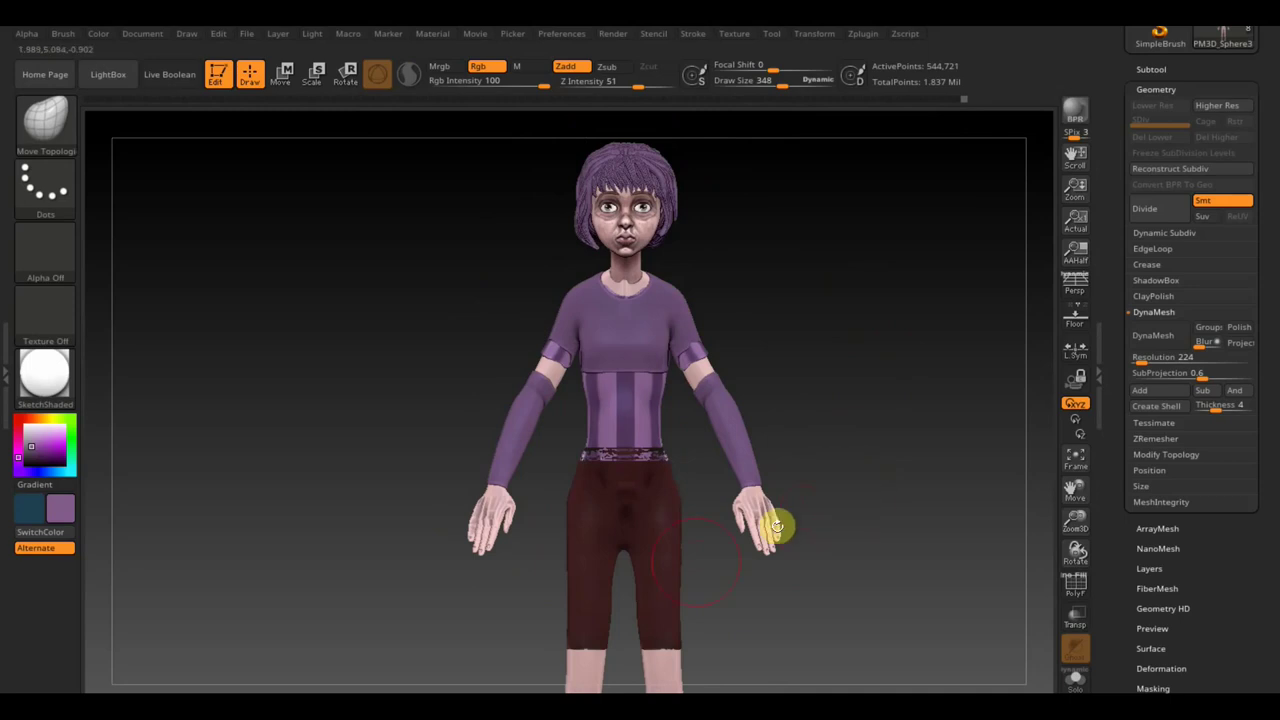
{"action": "key", "text": "ctrl+shift"}
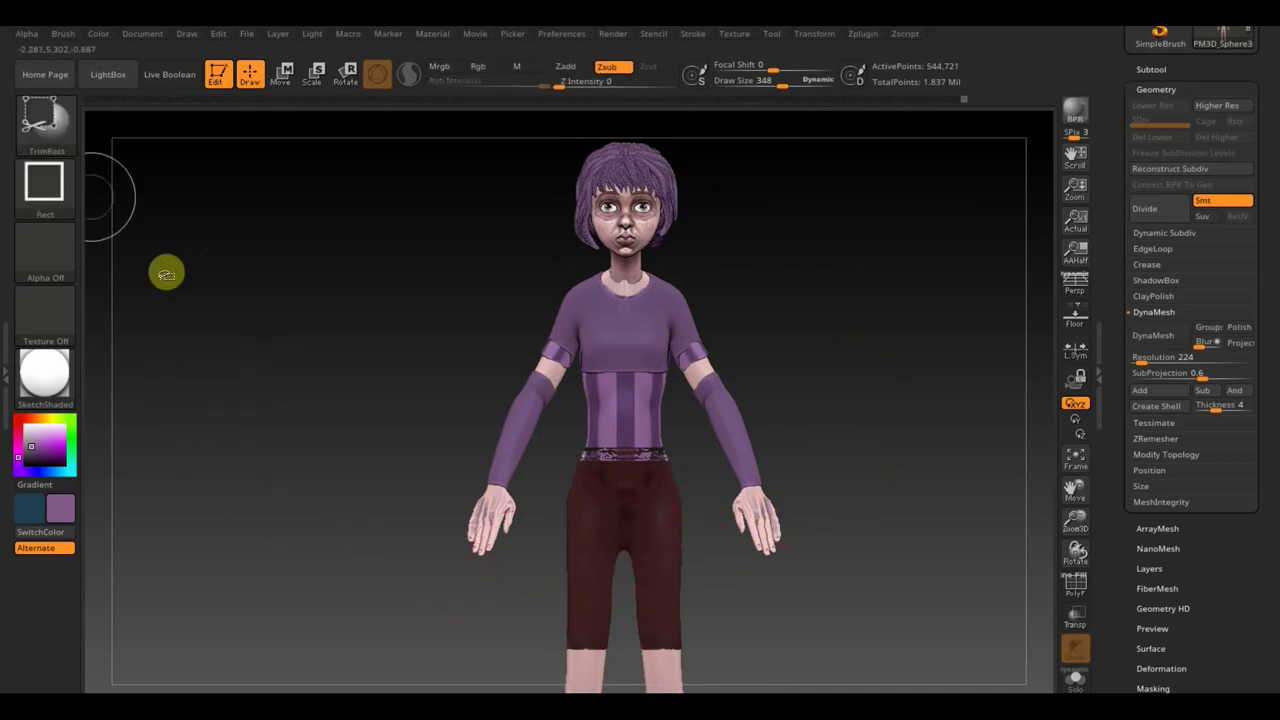
- Slice off the screen-left hand with TrimLasso, leaving a closed wrist end
{"action": "key", "text": "b"}
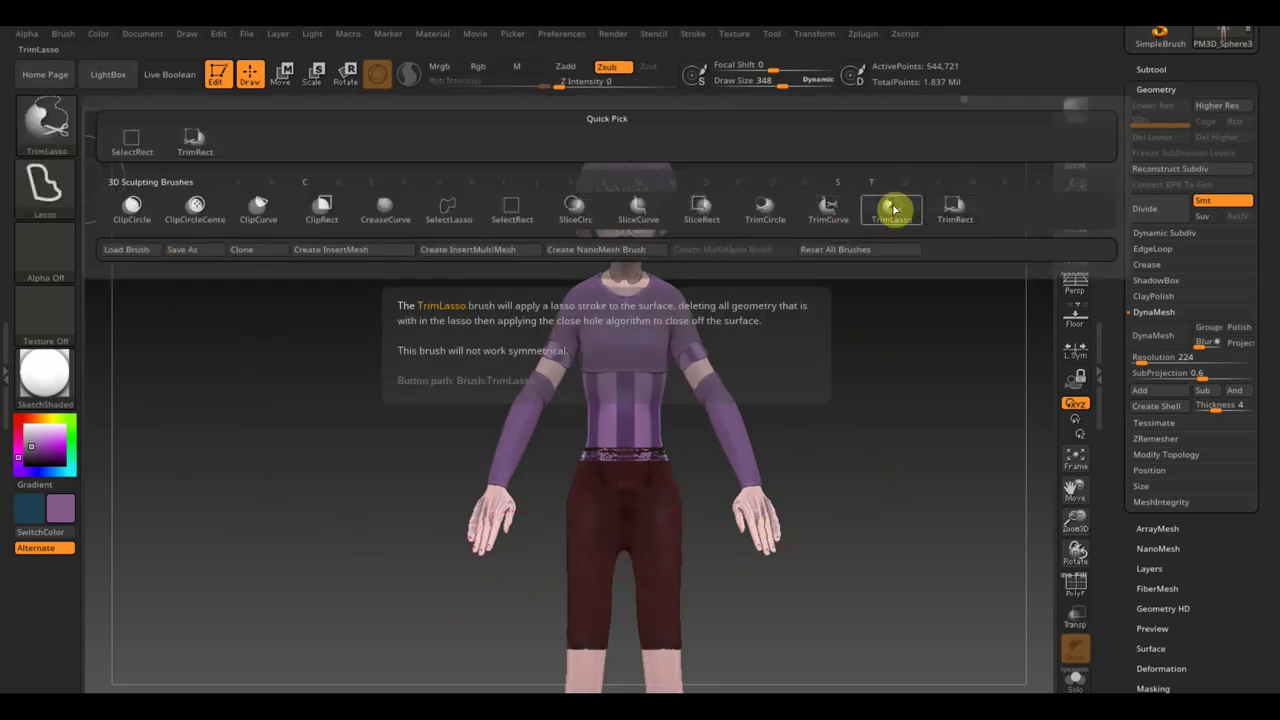
{"action": "left_click", "coordinate": [894, 208]}
{"action": "left_click_drag", "start_coordinate": [397, 621], "coordinate": [315, 477], "text": "ctrl+shift"}
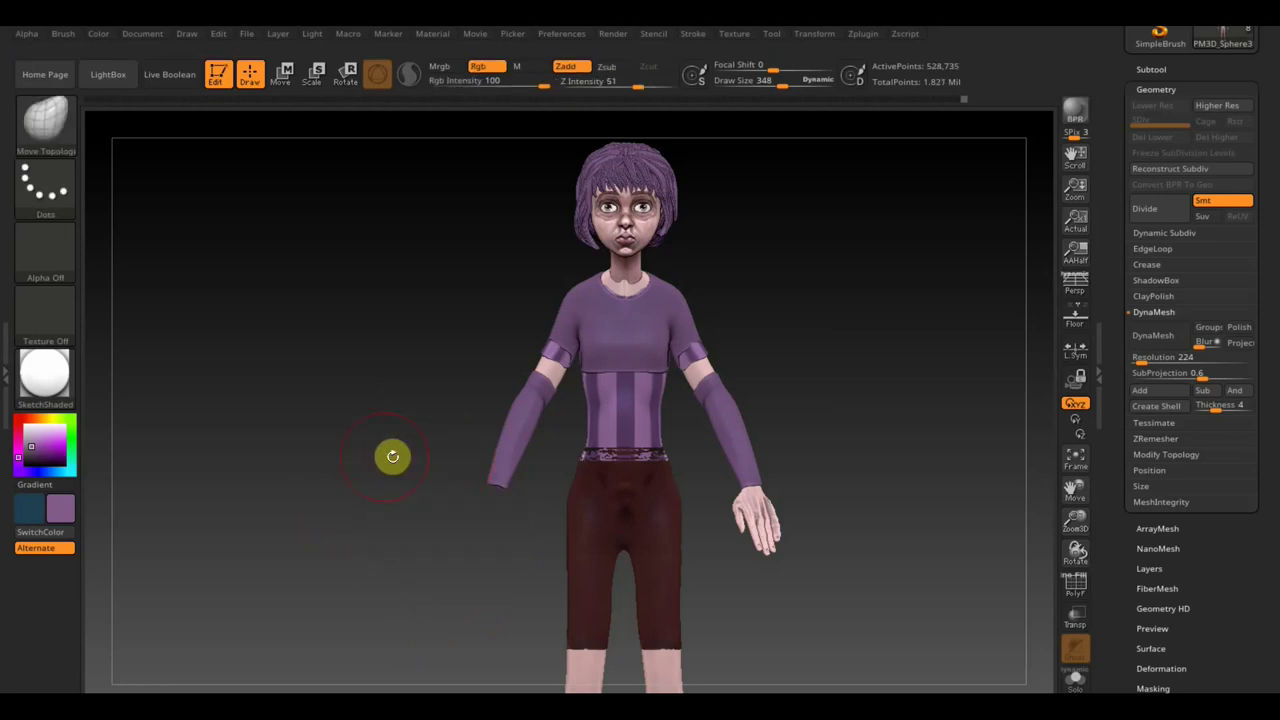
{"action": "left_click", "coordinate": [47, 122]}
{"action": "mouse_move", "coordinate": [322, 370]}
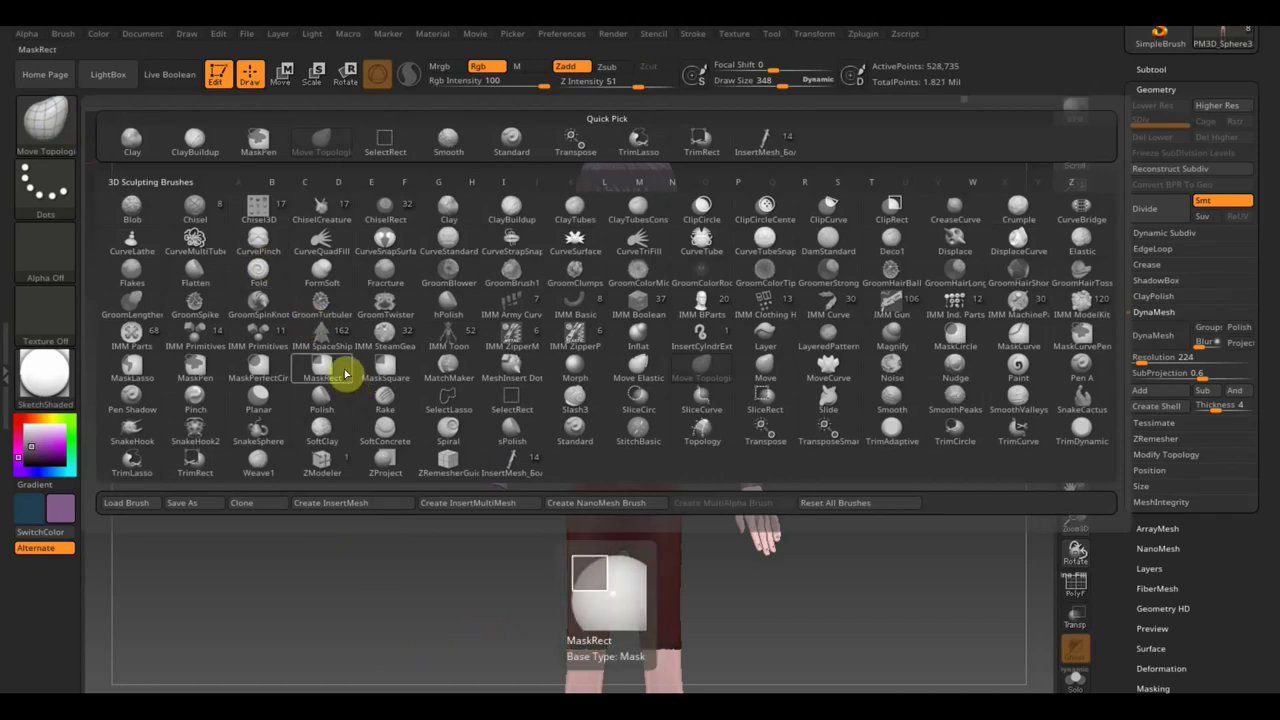
- Load the 'InsertMesh кисти рук' brush from D:\ВСЕ для SculptGL and pick the Untitled13 hand
{"action": "left_click", "coordinate": [130, 503]}
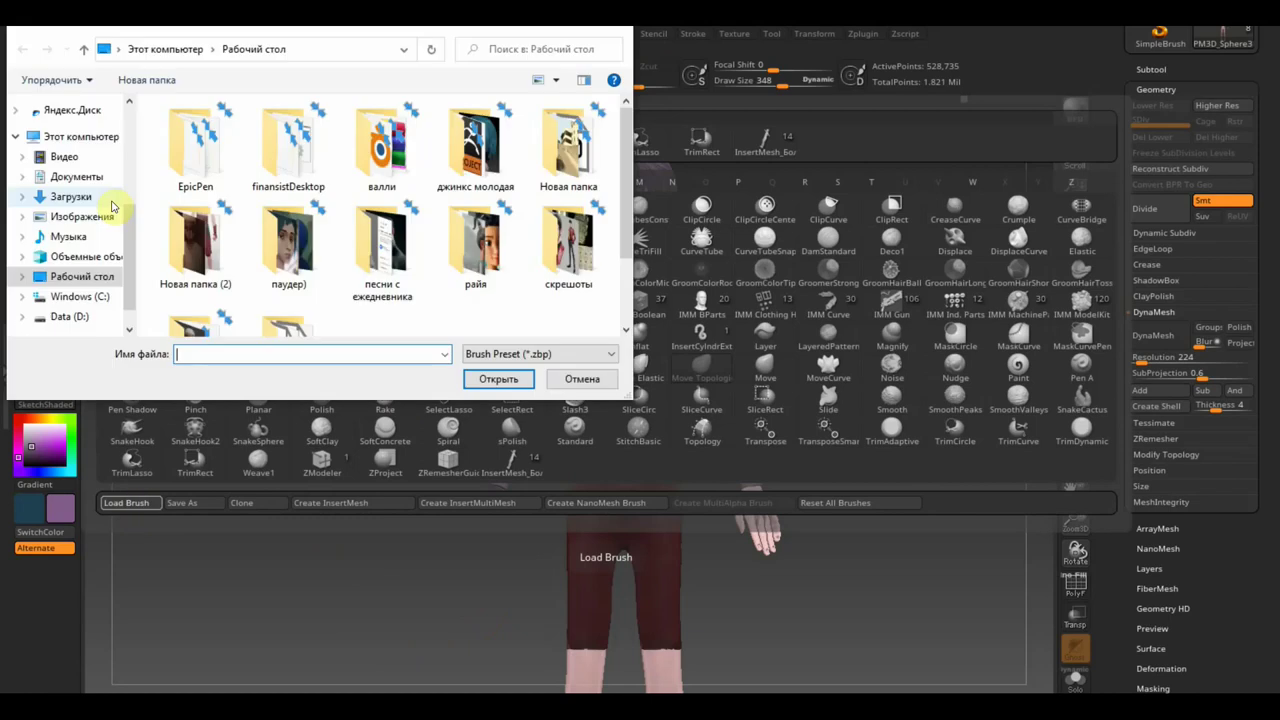
{"action": "scroll", "coordinate": [380, 250], "scroll_direction": "down", "scroll_amount": 1}
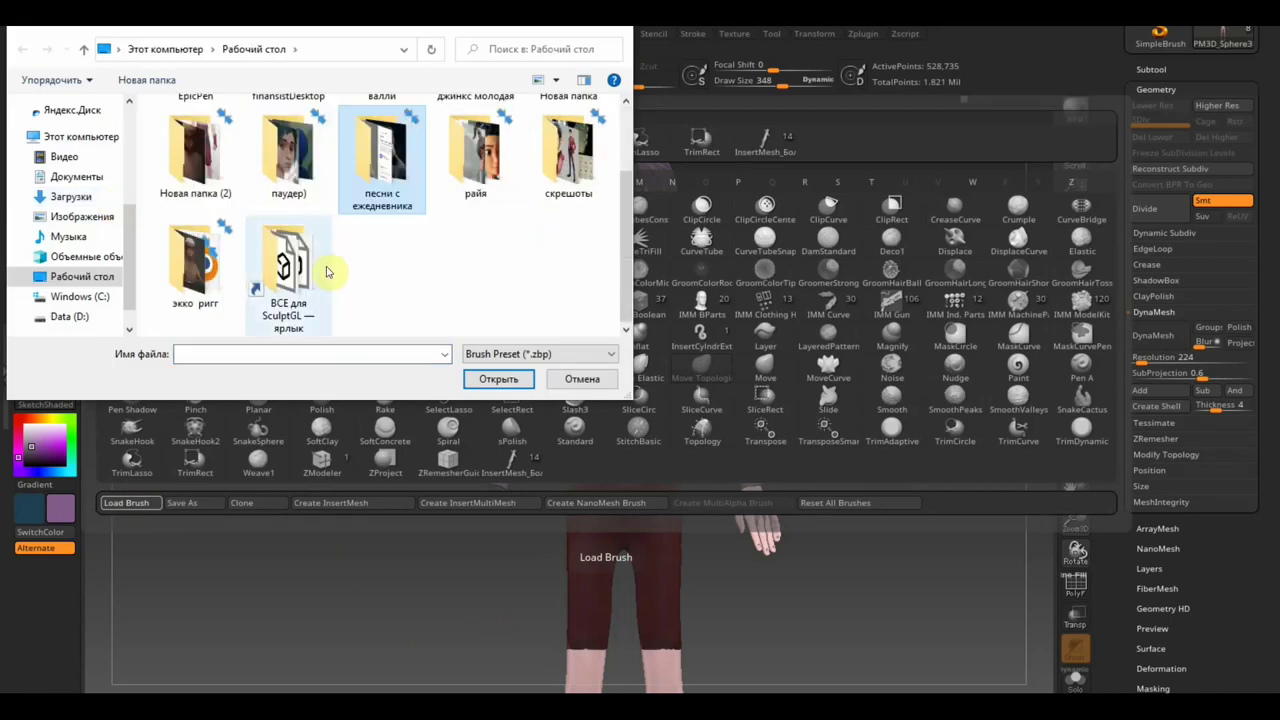
{"action": "double_click", "coordinate": [290, 262]}
{"action": "left_click", "coordinate": [543, 278]}
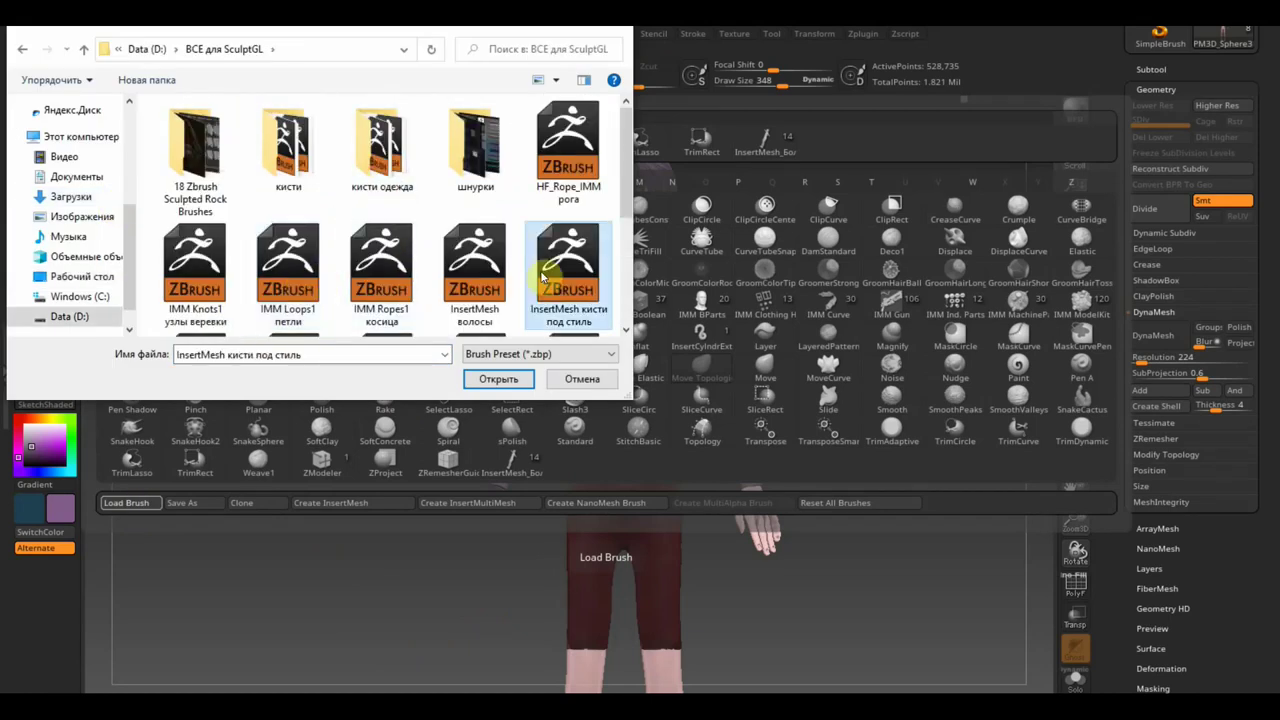
{"action": "scroll", "coordinate": [543, 278], "scroll_direction": "down", "scroll_amount": 1}
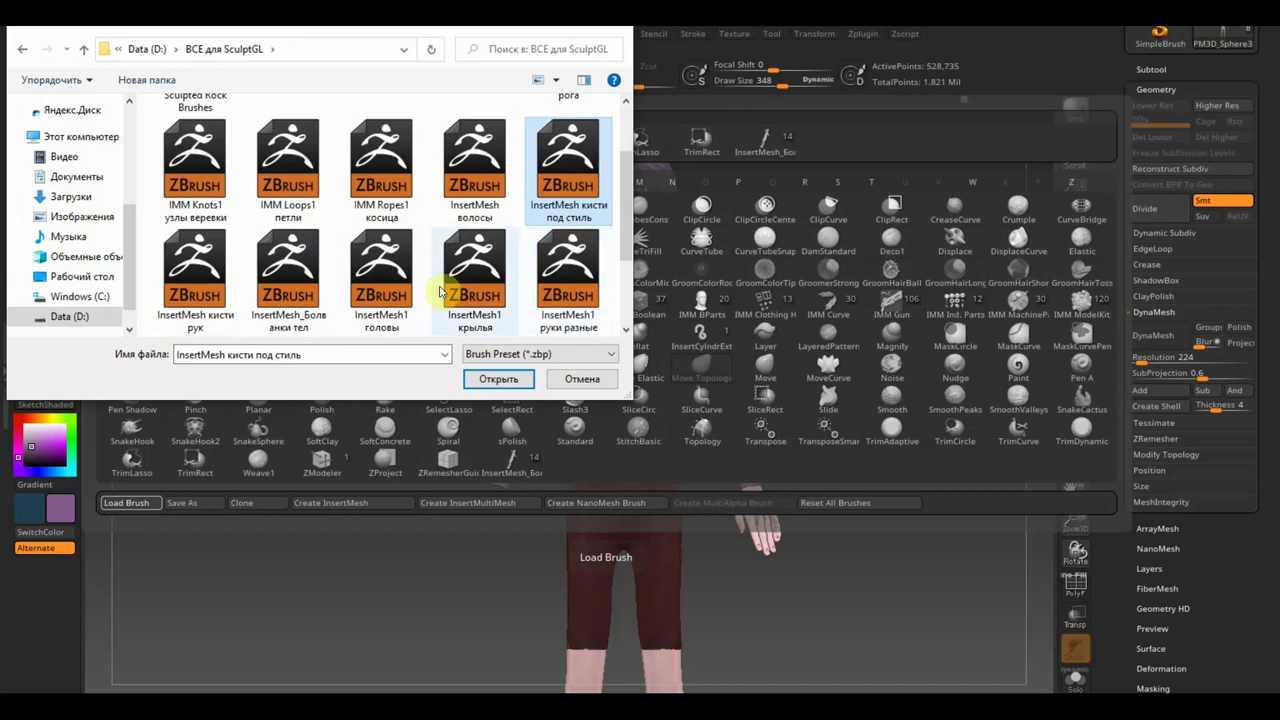
{"action": "double_click", "coordinate": [197, 290]}
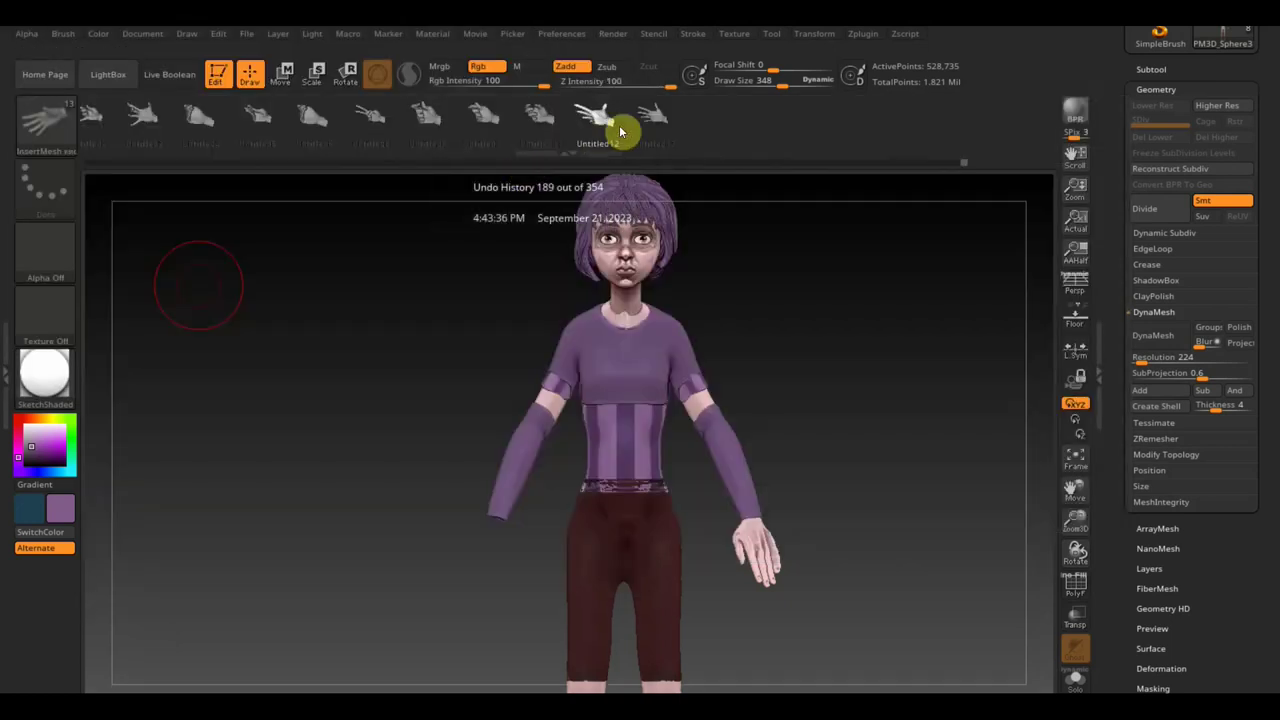
{"action": "left_click", "coordinate": [650, 118]}
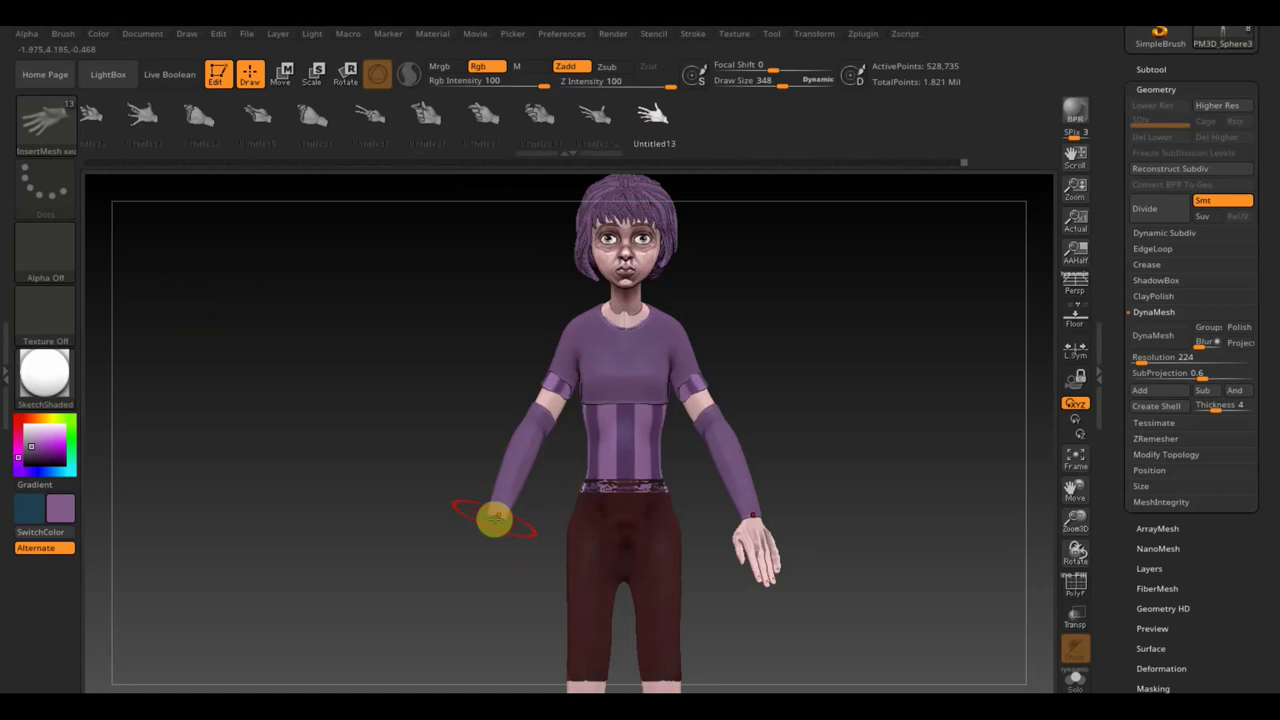
- Make the Extract6 sleeves subtool active in the Subtool list
{"action": "left_click", "coordinate": [1155, 69]}
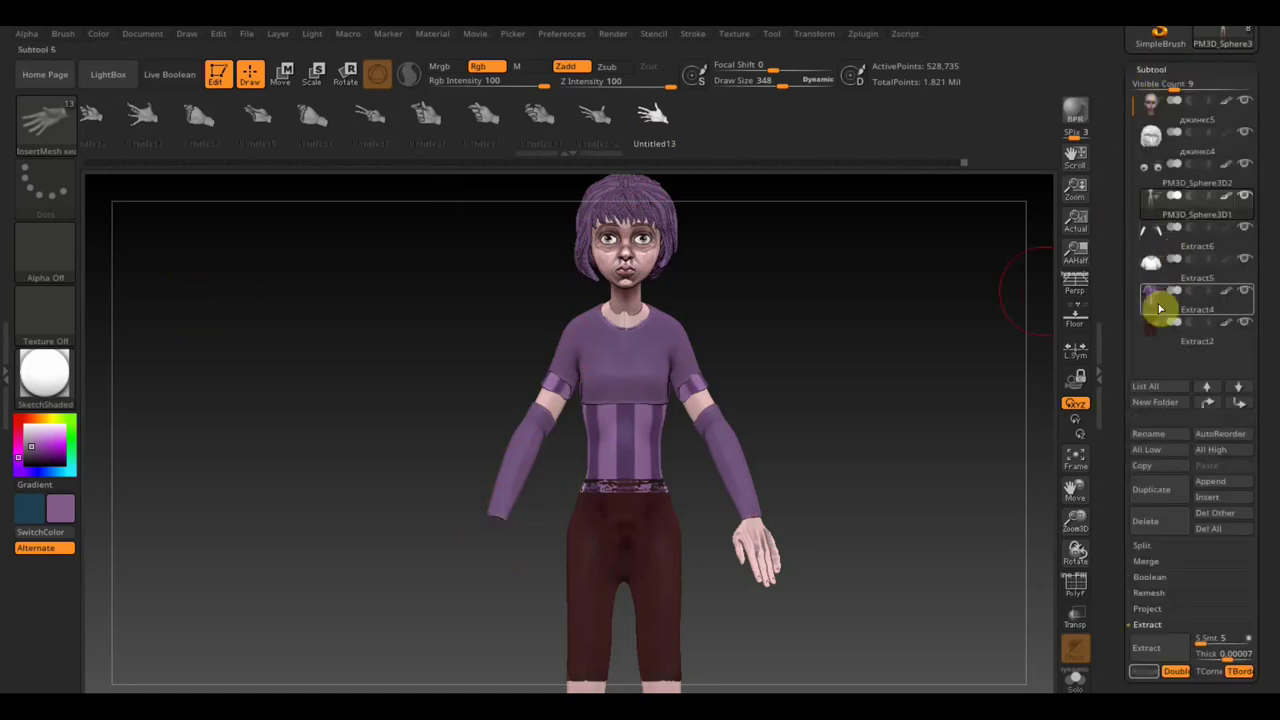
{"action": "left_click", "coordinate": [1163, 252]}
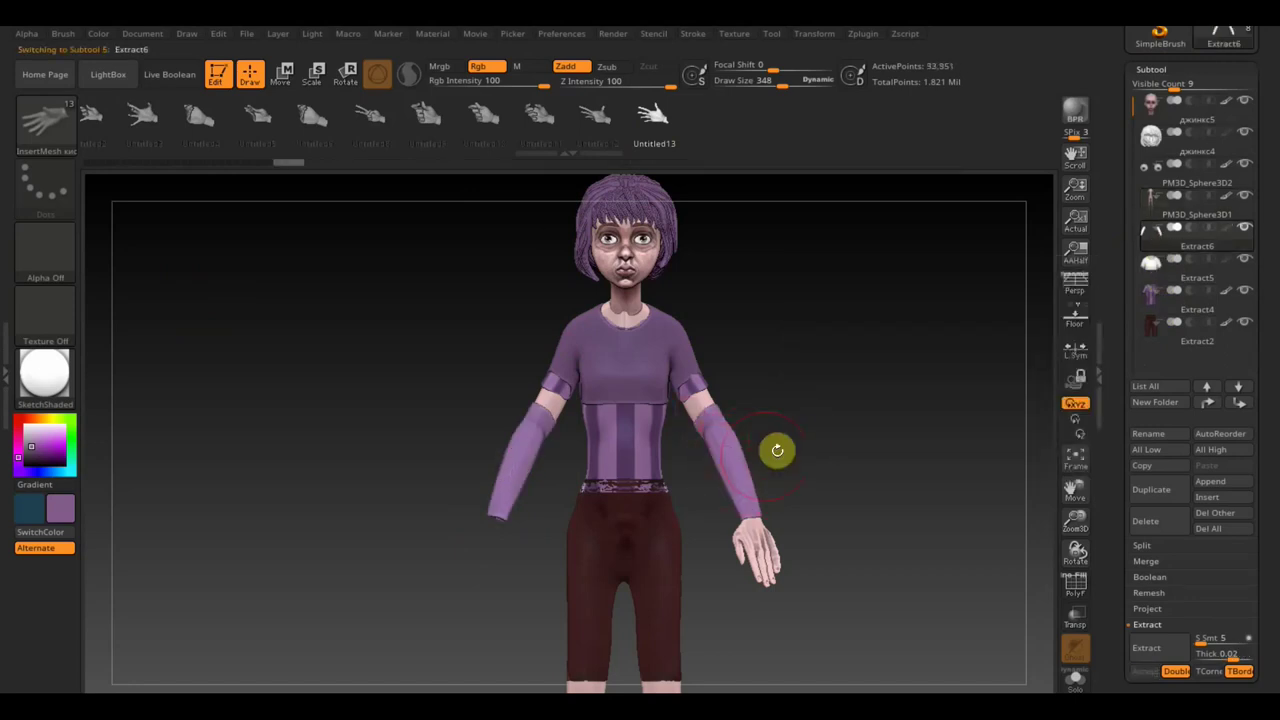
{"action": "key", "text": "ctrl"}
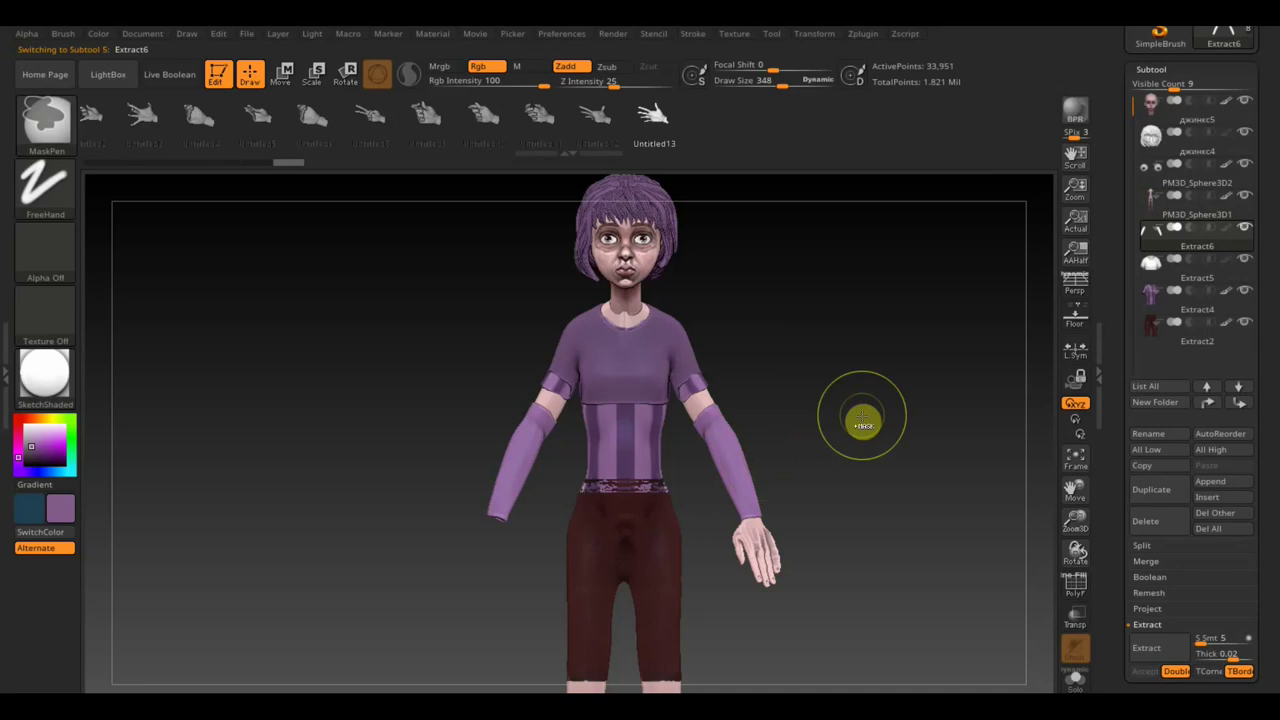
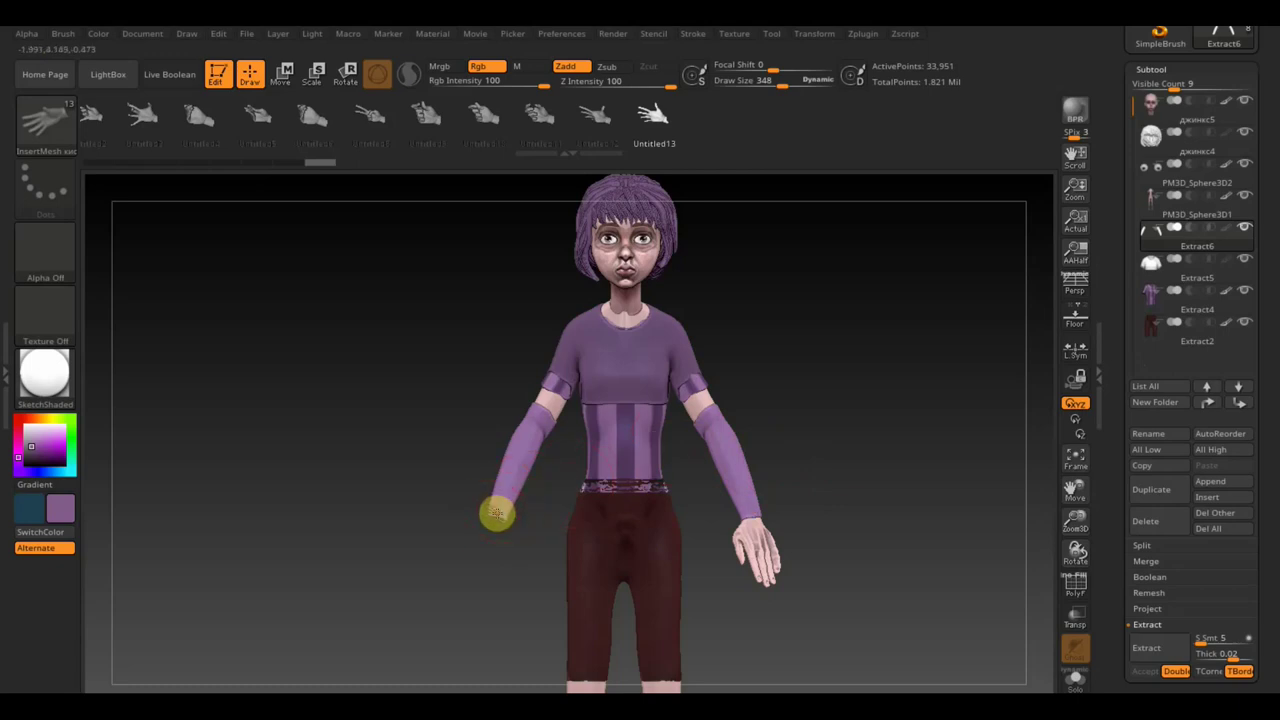
- Place the InsertMesh hand on the left wrist and return to the Standard brush
{"action": "left_click_drag", "start_coordinate": [483, 531], "coordinate": [477, 549]}
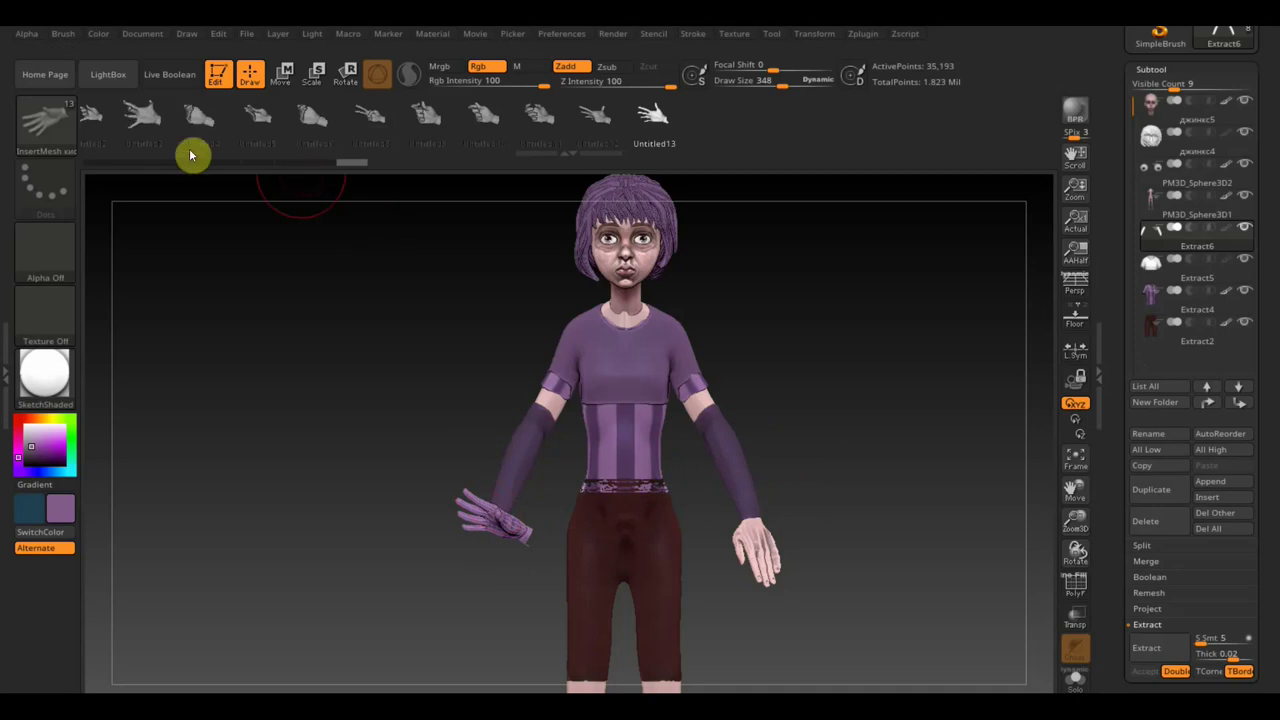
{"action": "left_click", "coordinate": [44, 126]}
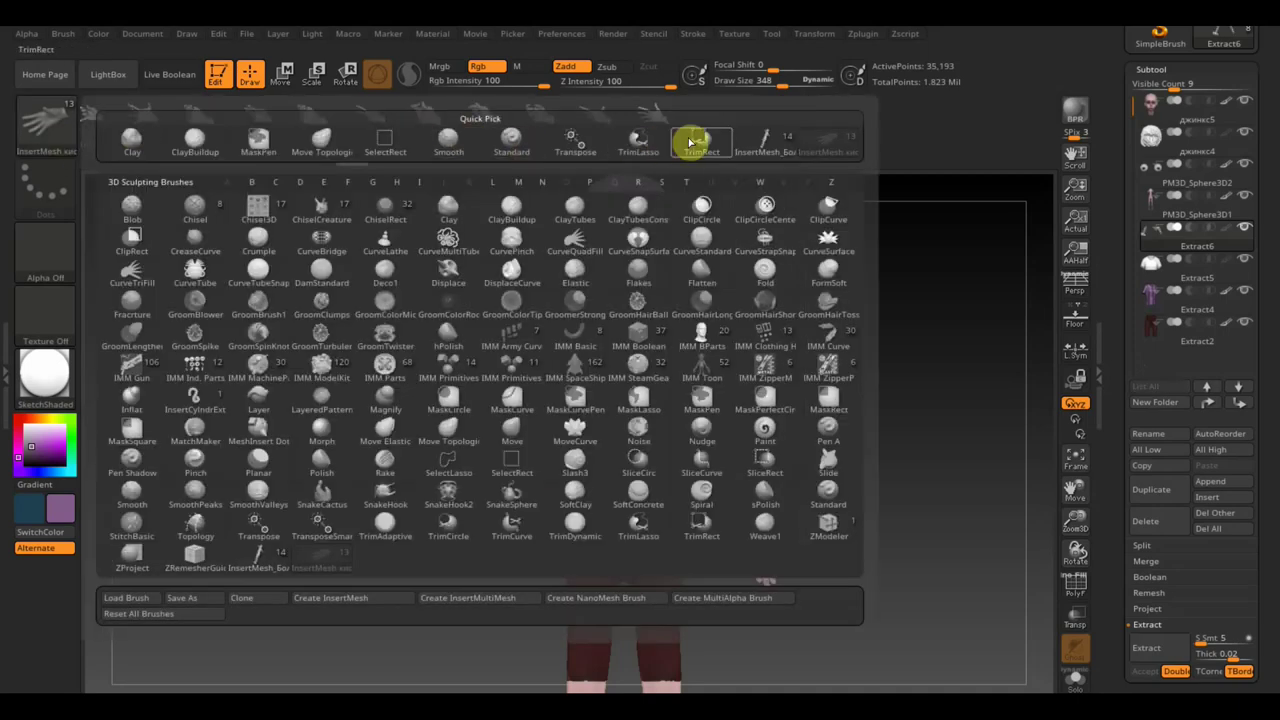
{"action": "left_click", "coordinate": [689, 142]}
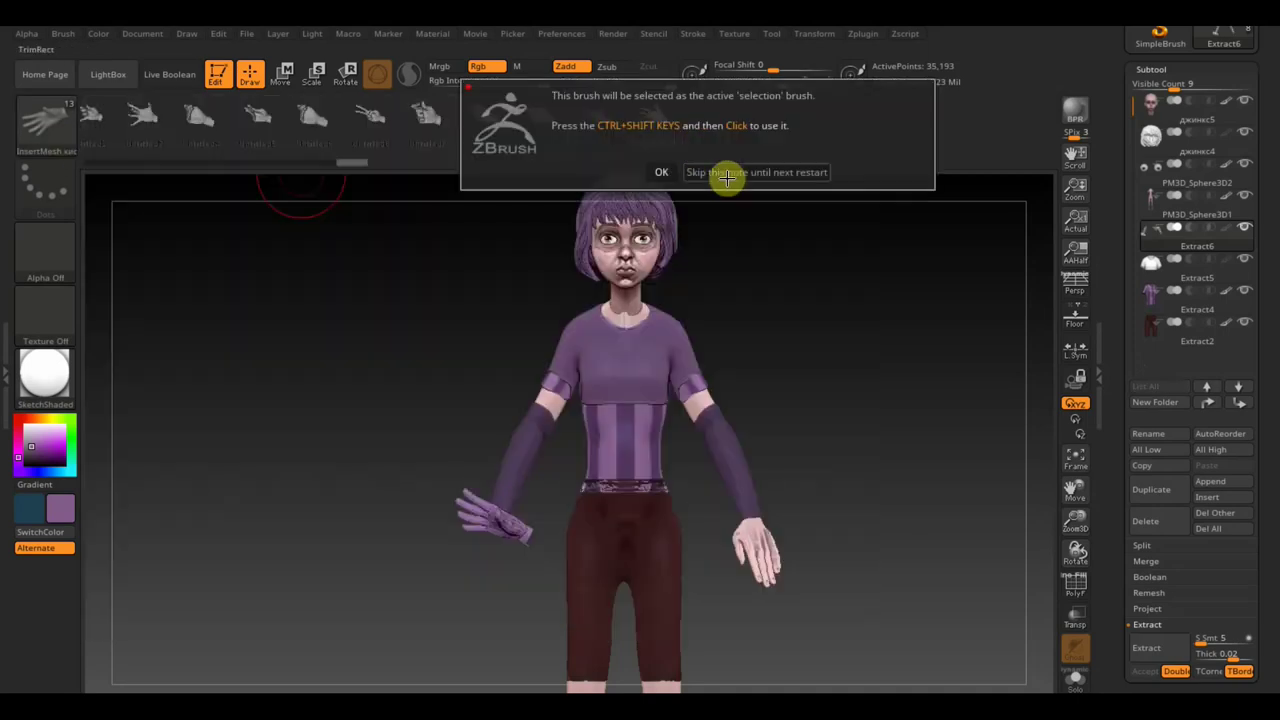
{"action": "left_click", "coordinate": [754, 172]}
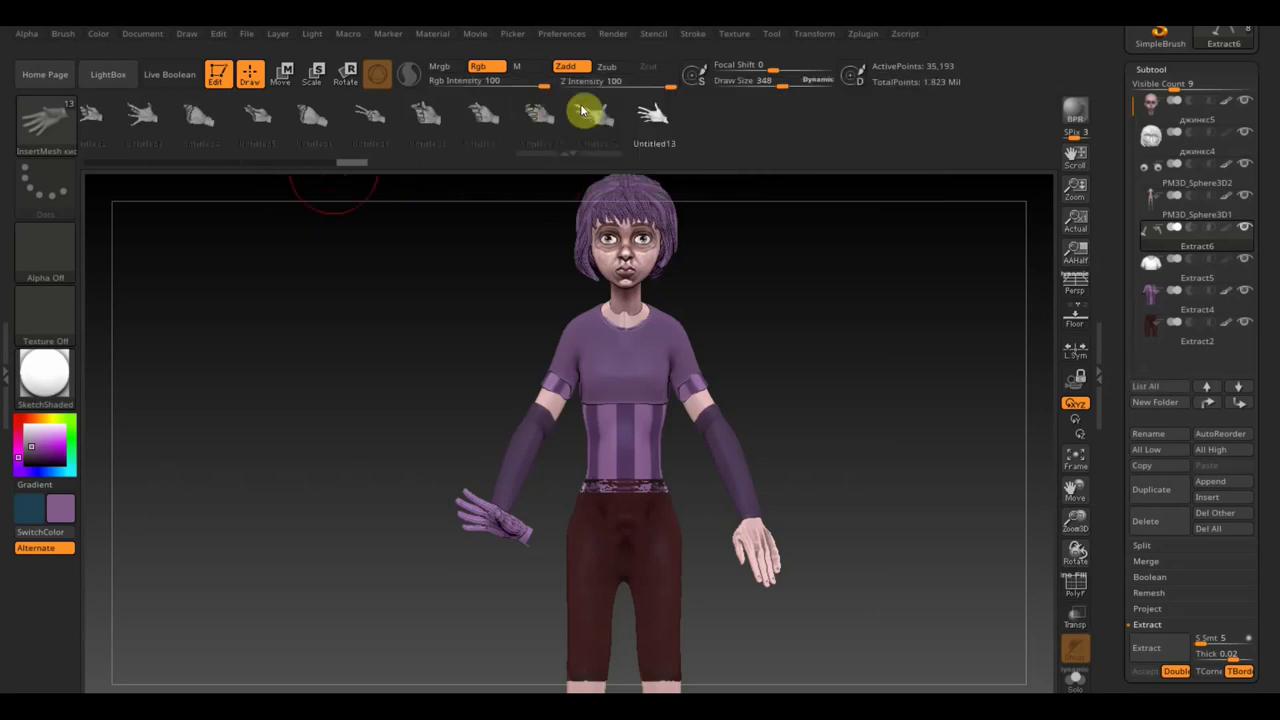
{"action": "key", "text": "b"}
{"action": "left_click", "coordinate": [517, 149]}
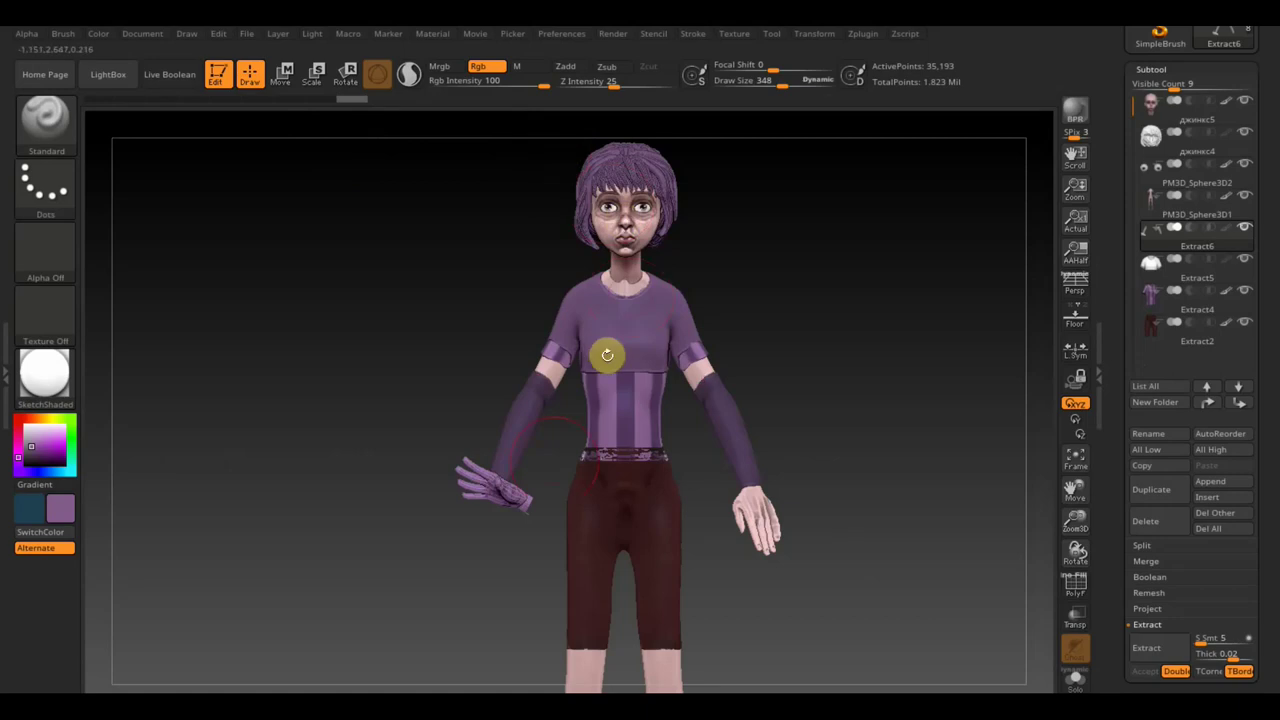
- Rotate the hand with the Transpose gizmo so it hangs down along the arm
{"action": "left_click", "coordinate": [283, 74]}
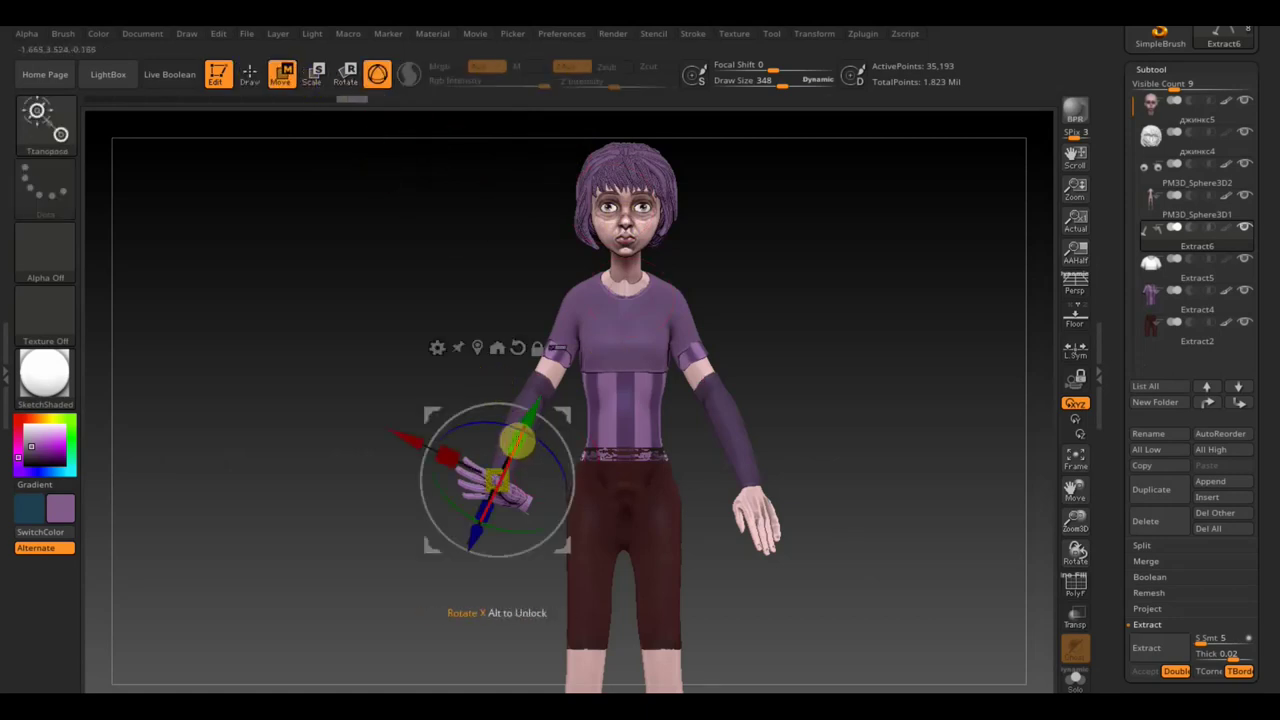
{"action": "left_click_drag", "start_coordinate": [517, 440], "coordinate": [503, 486]}
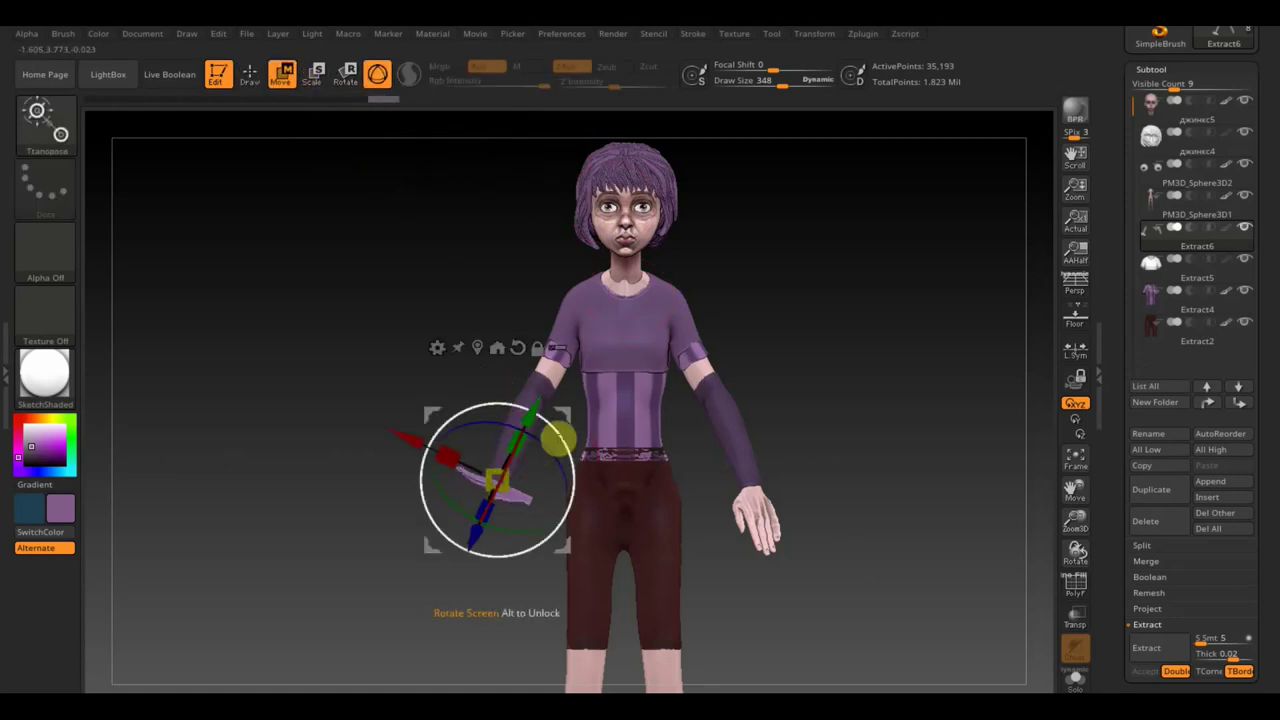
{"action": "left_click_drag", "start_coordinate": [558, 438], "coordinate": [414, 343]}
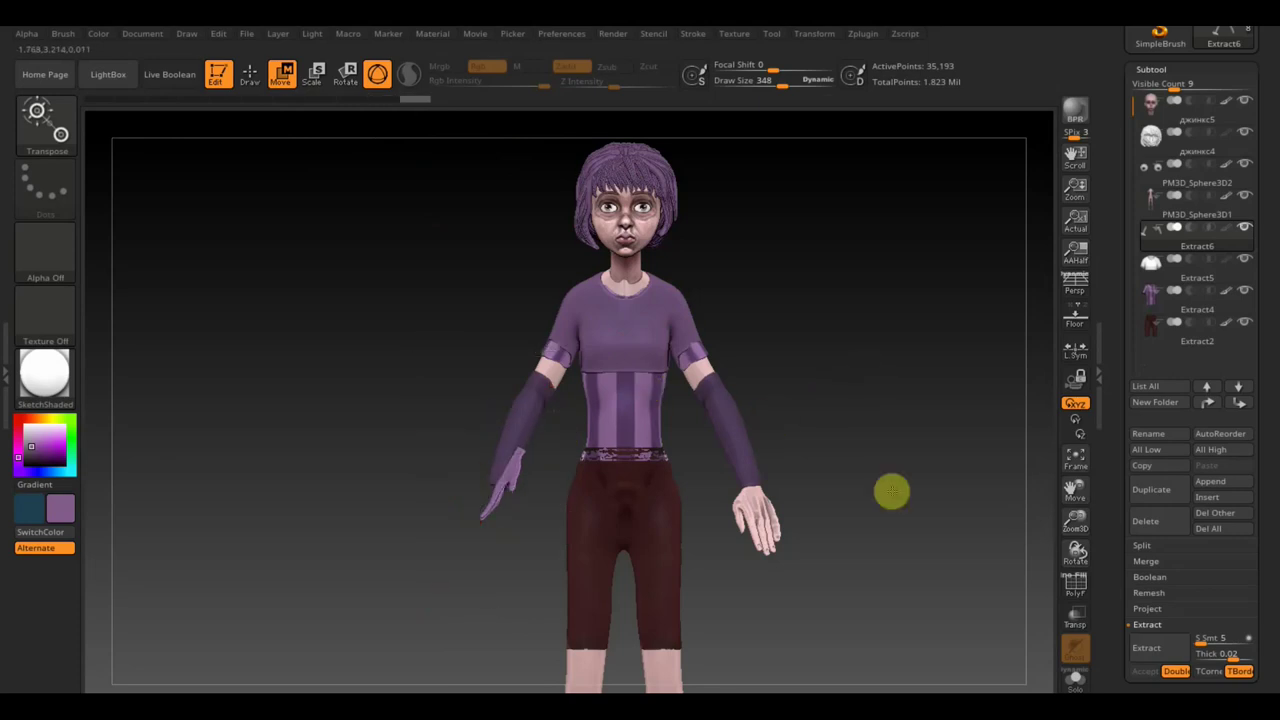
{"action": "left_click_drag", "start_coordinate": [891, 491], "coordinate": [916, 592], "text": "alt"}
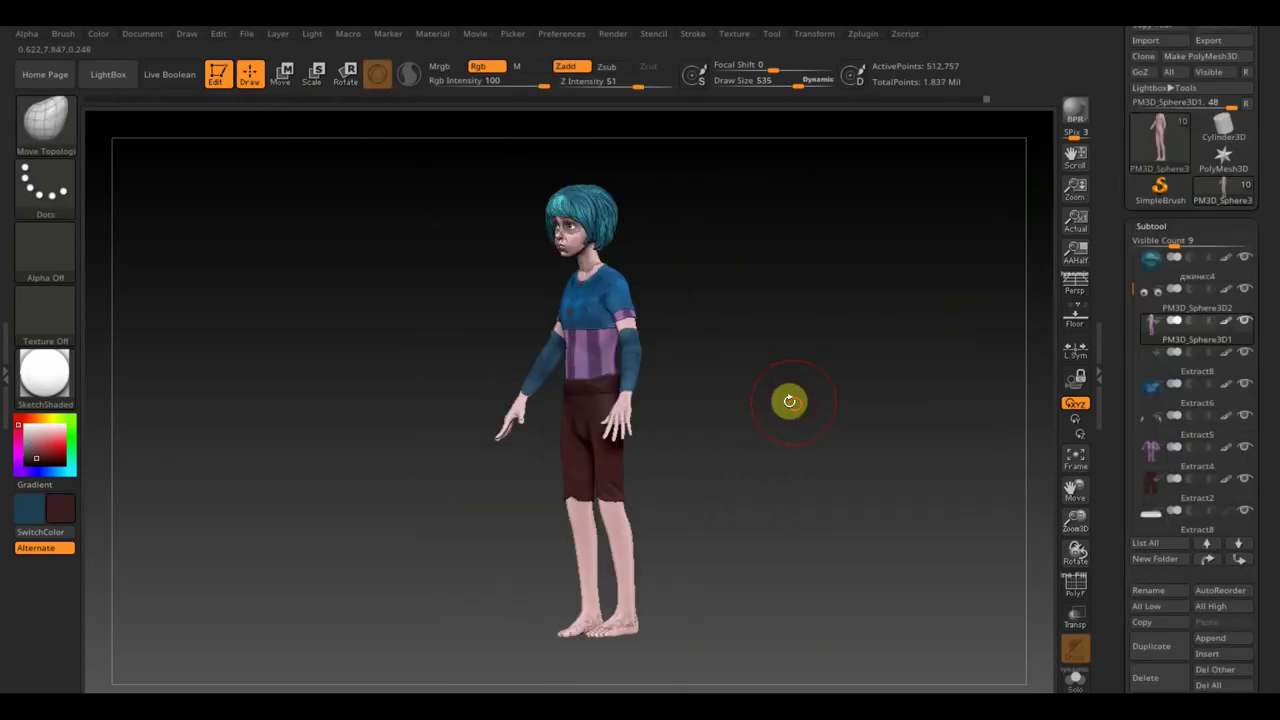
{"action": "mouse_move", "coordinate": [788, 400]}
{"action": "left_mouse_down"}
{"action": "mouse_move", "coordinate": [843, 403]}
{"action": "mouse_move", "coordinate": [854, 417]}
{"action": "left_mouse_up"}
{"action": "left_click_drag", "start_coordinate": [853, 439], "coordinate": [678, 362]}
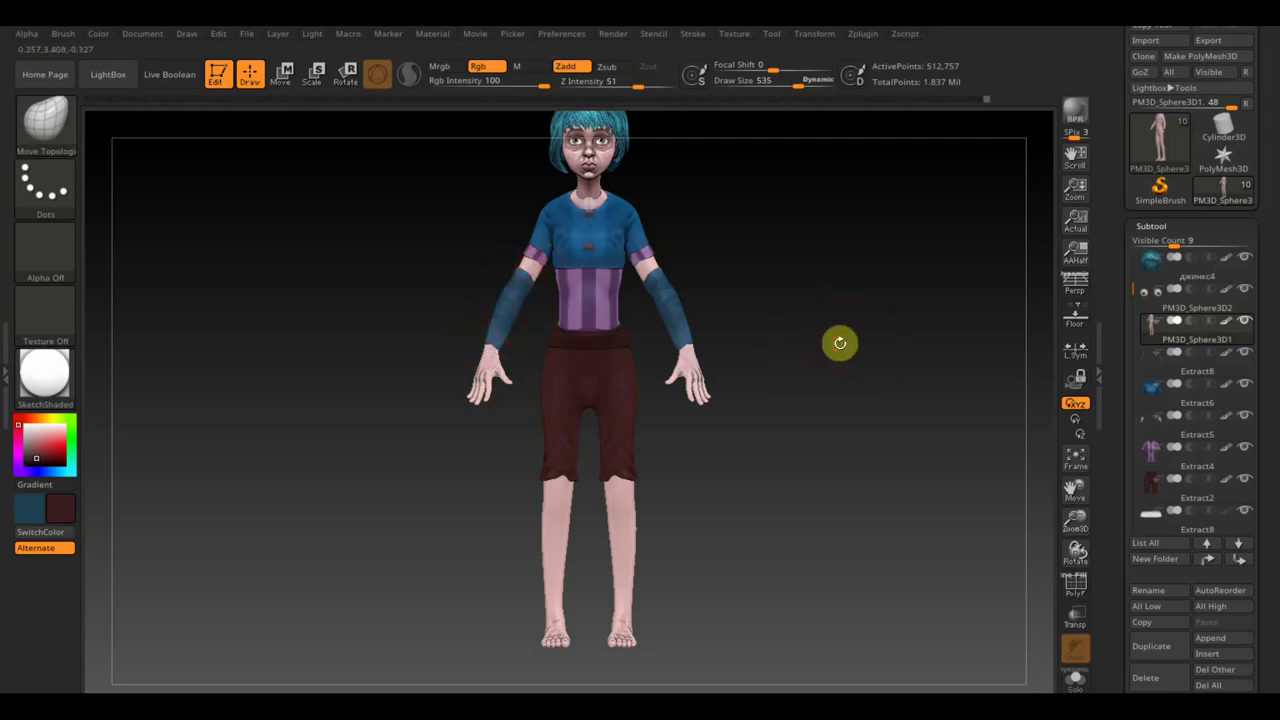
- Frame the torso and legs and compare them against the reference image
{"action": "left_click_drag", "start_coordinate": [837, 340], "coordinate": [826, 334]}
{"action": "mouse_move", "coordinate": [783, 549]}
{"action": "left_mouse_down", "text": "alt"}
{"action": "mouse_move", "coordinate": [791, 500]}
{"action": "mouse_move", "coordinate": [784, 516]}
{"action": "left_mouse_up", "text": "alt"}
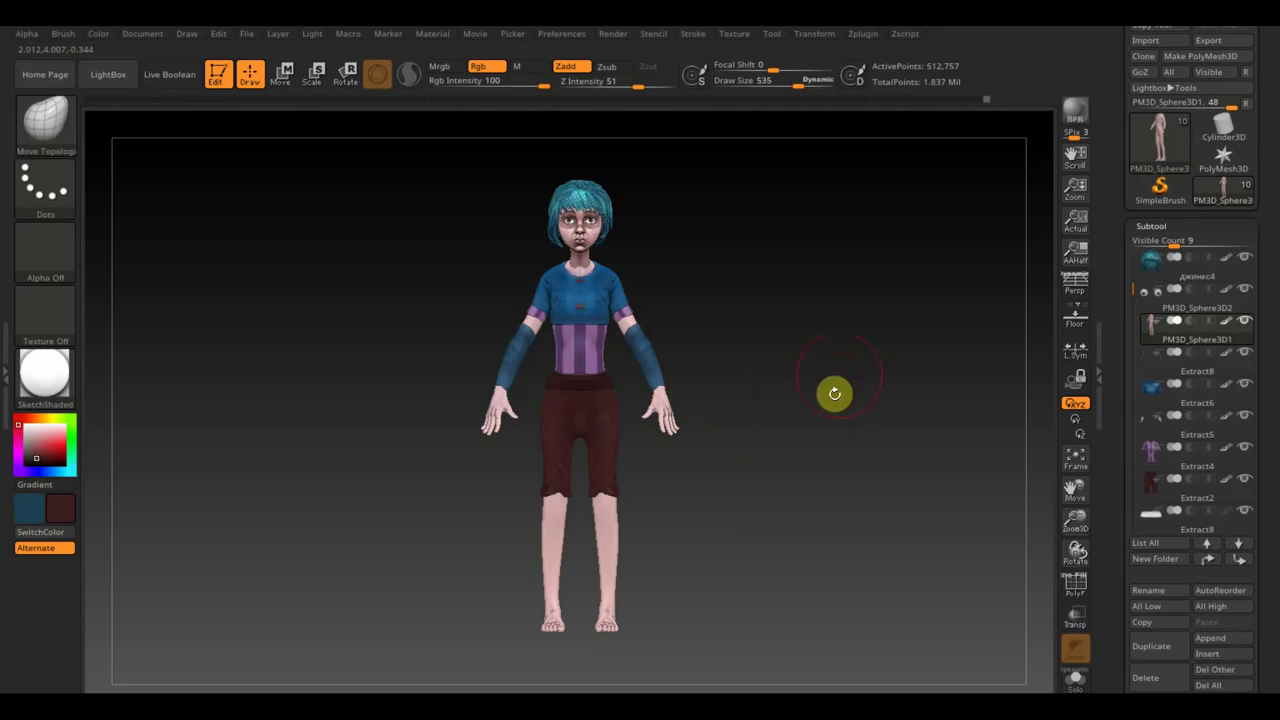
{"action": "left_click_drag", "start_coordinate": [834, 393], "coordinate": [865, 521], "text": "alt"}
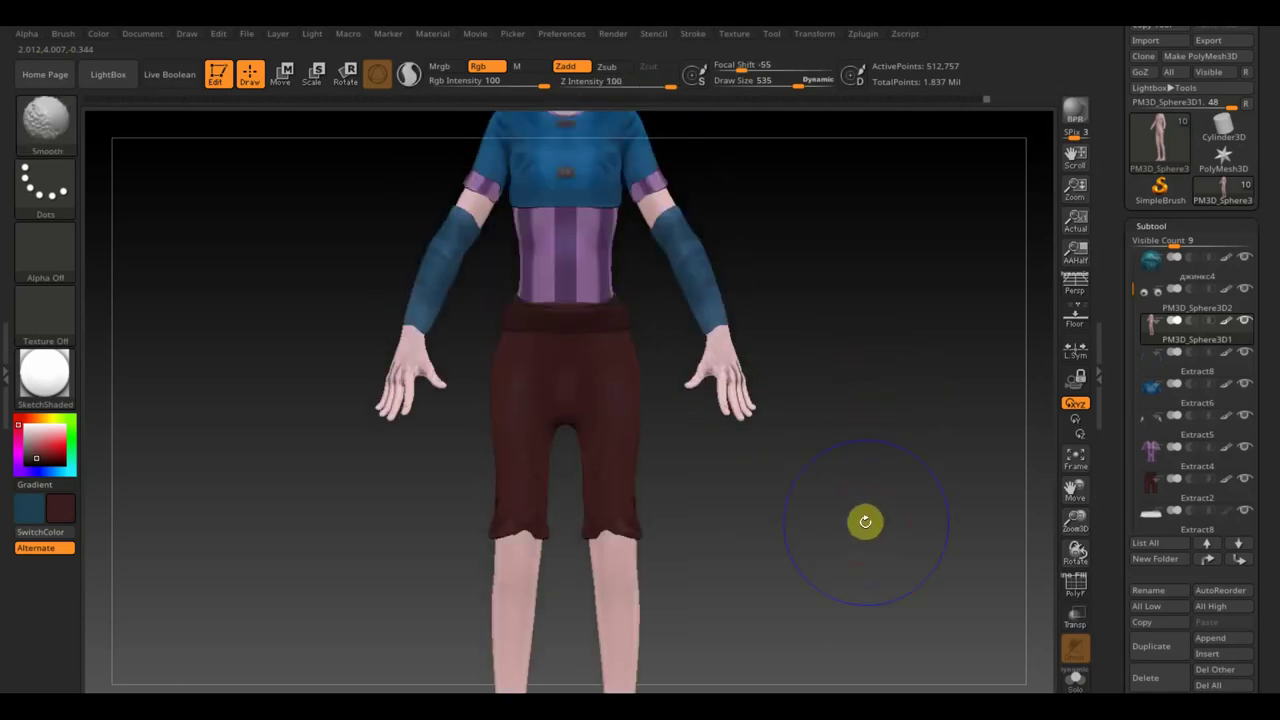
{"action": "key", "text": "shift+z"}
{"action": "key", "text": "z"}
{"action": "left_click_drag", "start_coordinate": [958, 343], "coordinate": [833, 343]}
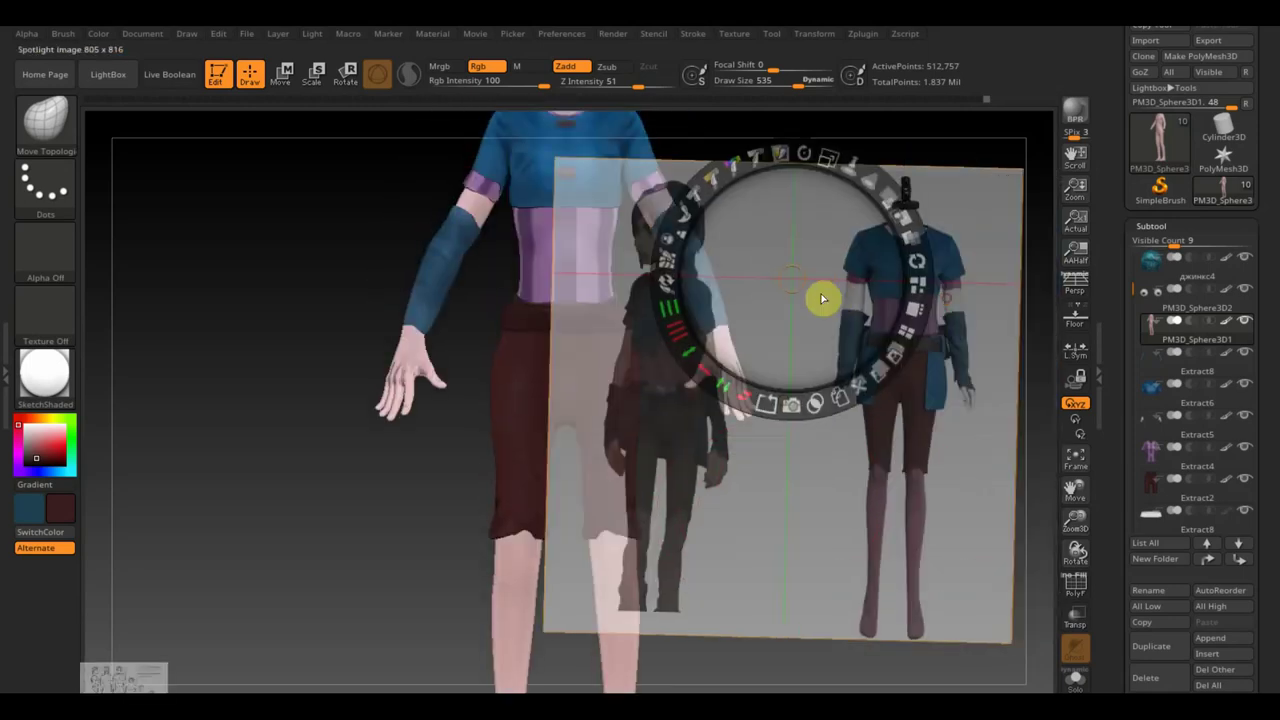
{"action": "key", "text": "shift"}
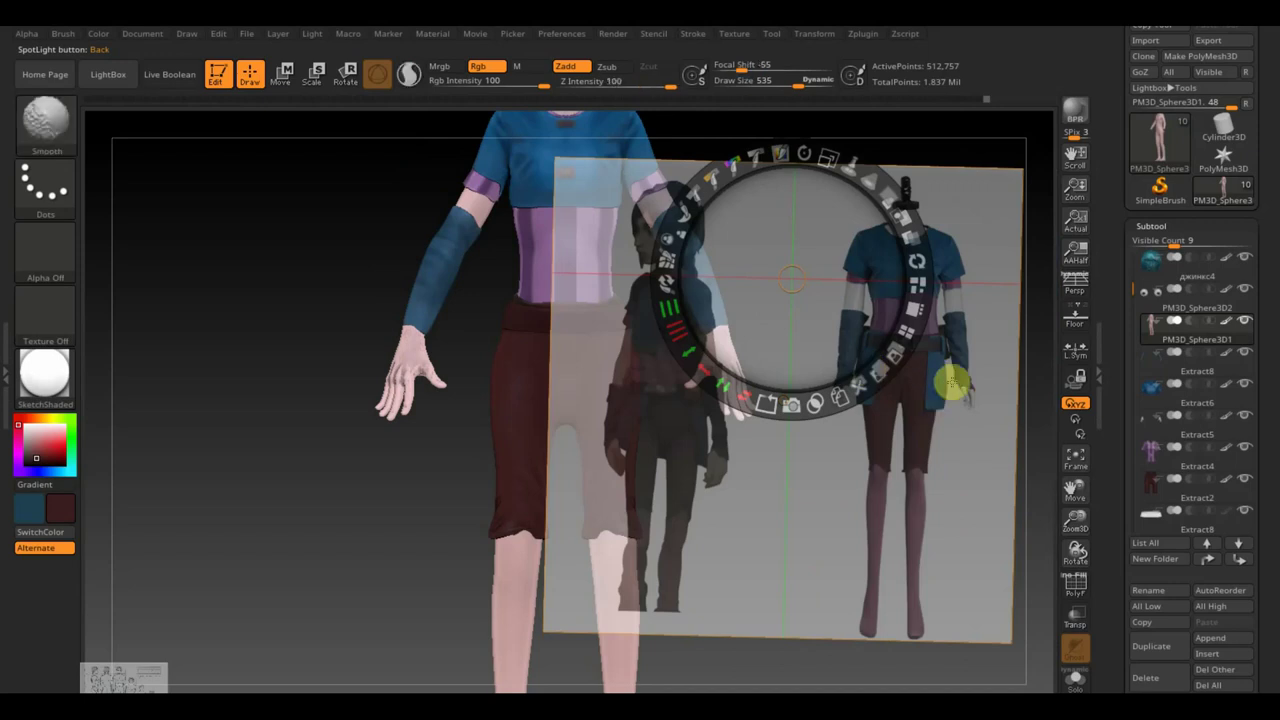
{"action": "key", "text": "shift+z"}
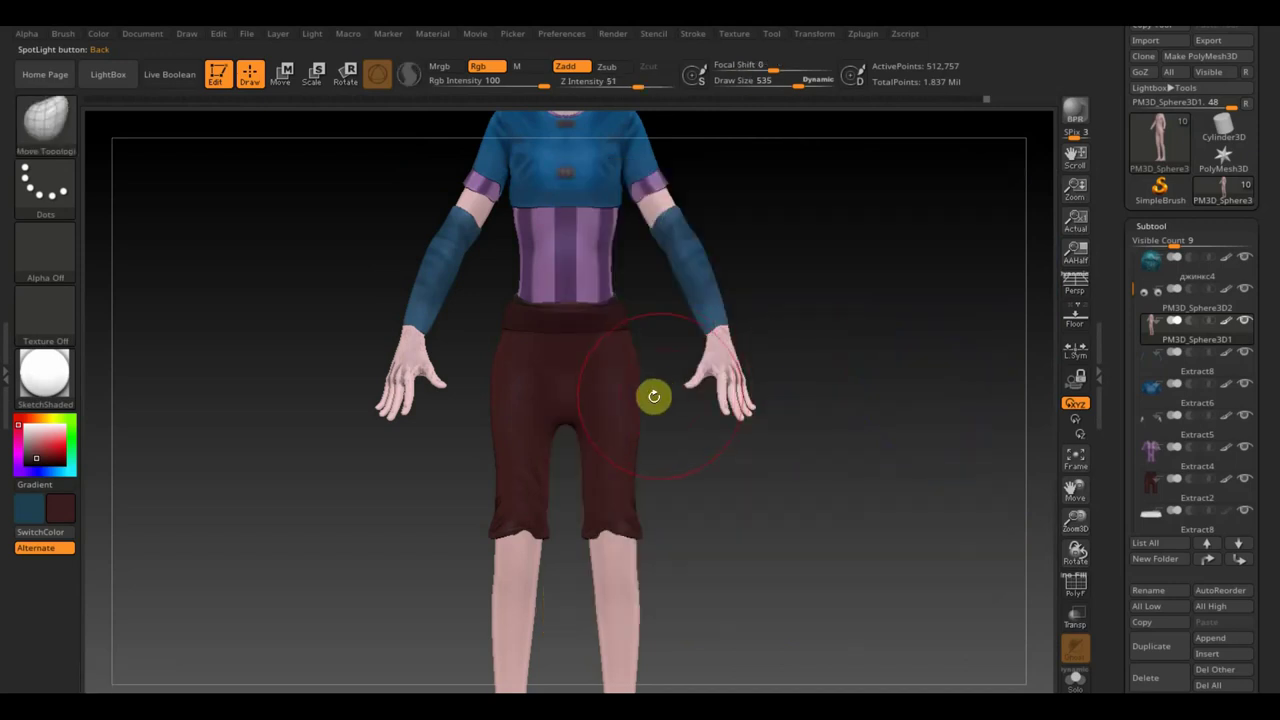
- Set Draw Size to 266, select the Extract2 shorts and rect-mask their upper portion
{"action": "left_click_drag", "start_coordinate": [843, 82], "coordinate": [775, 97]}
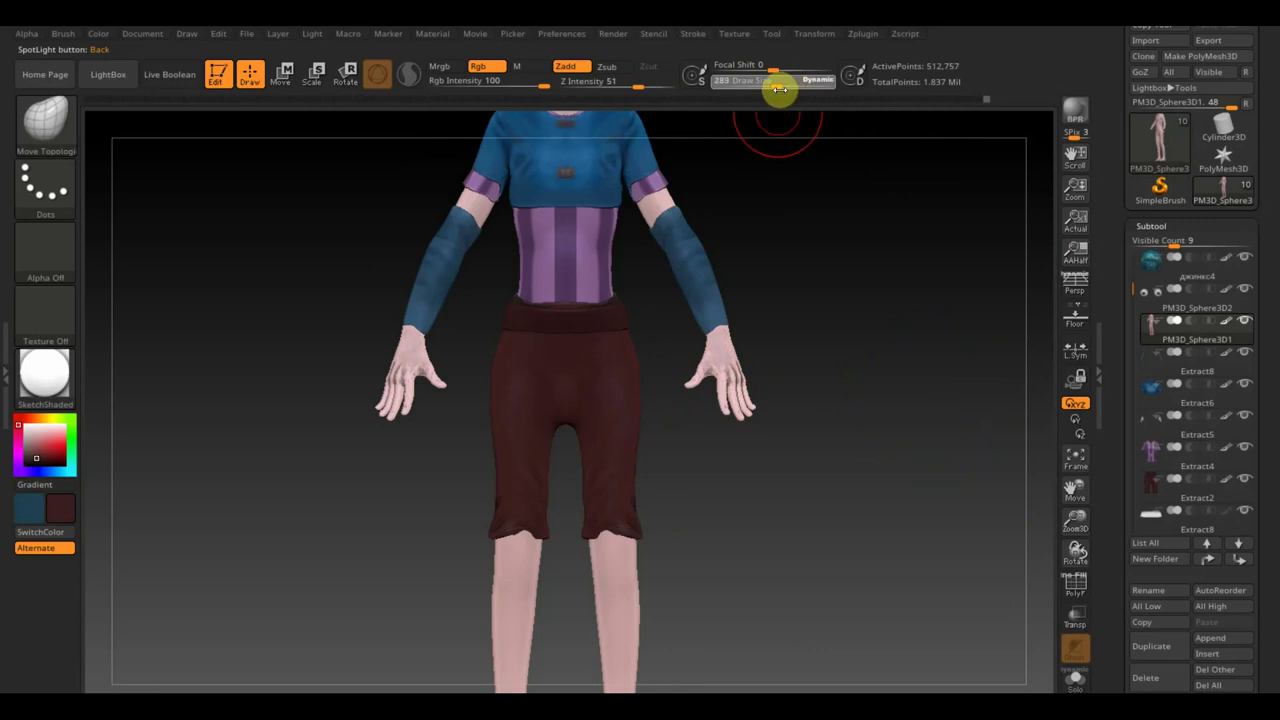
{"action": "key", "text": "ctrl"}
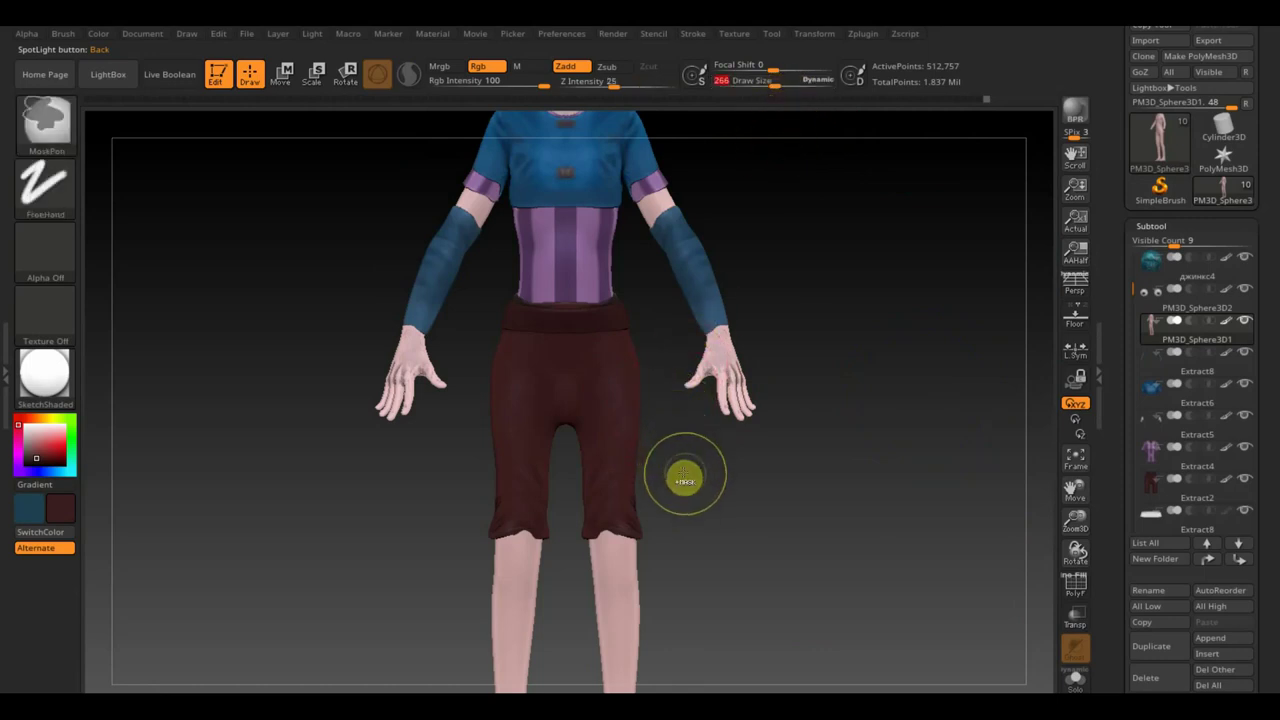
{"action": "left_click", "coordinate": [628, 430], "text": "alt"}
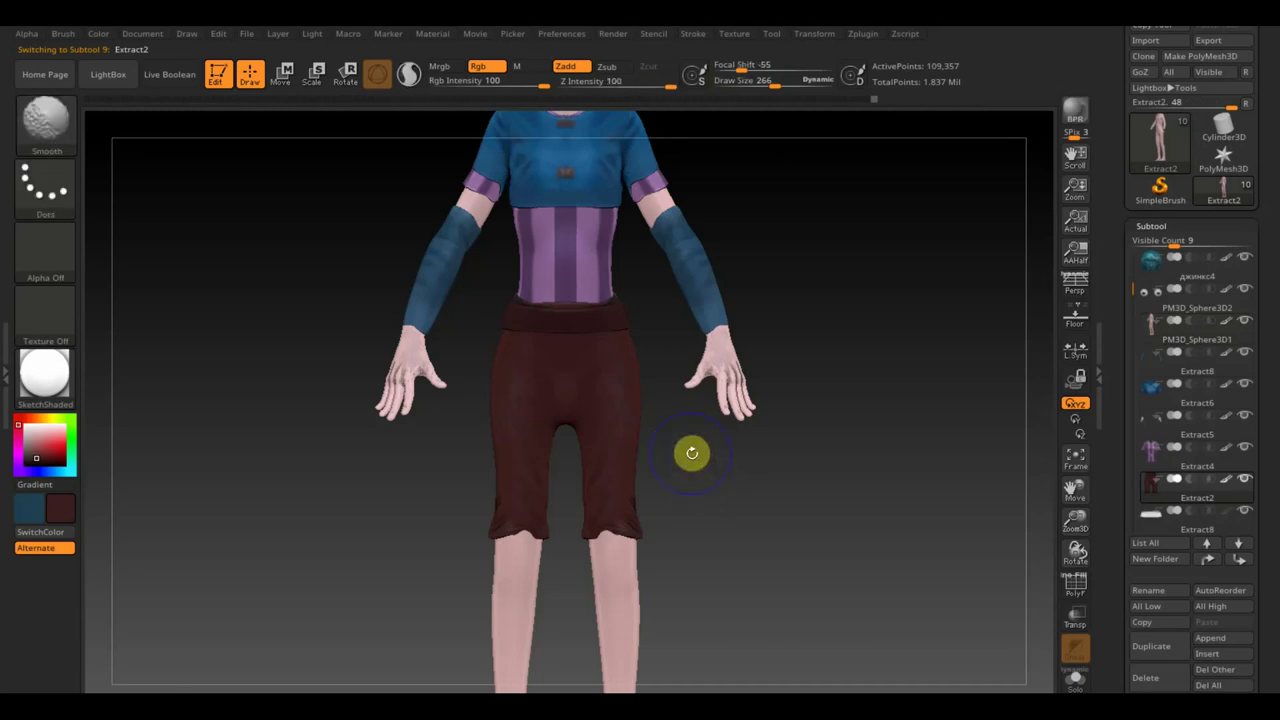
{"action": "key", "text": "shift+z"}
{"action": "key", "text": "shift+z"}
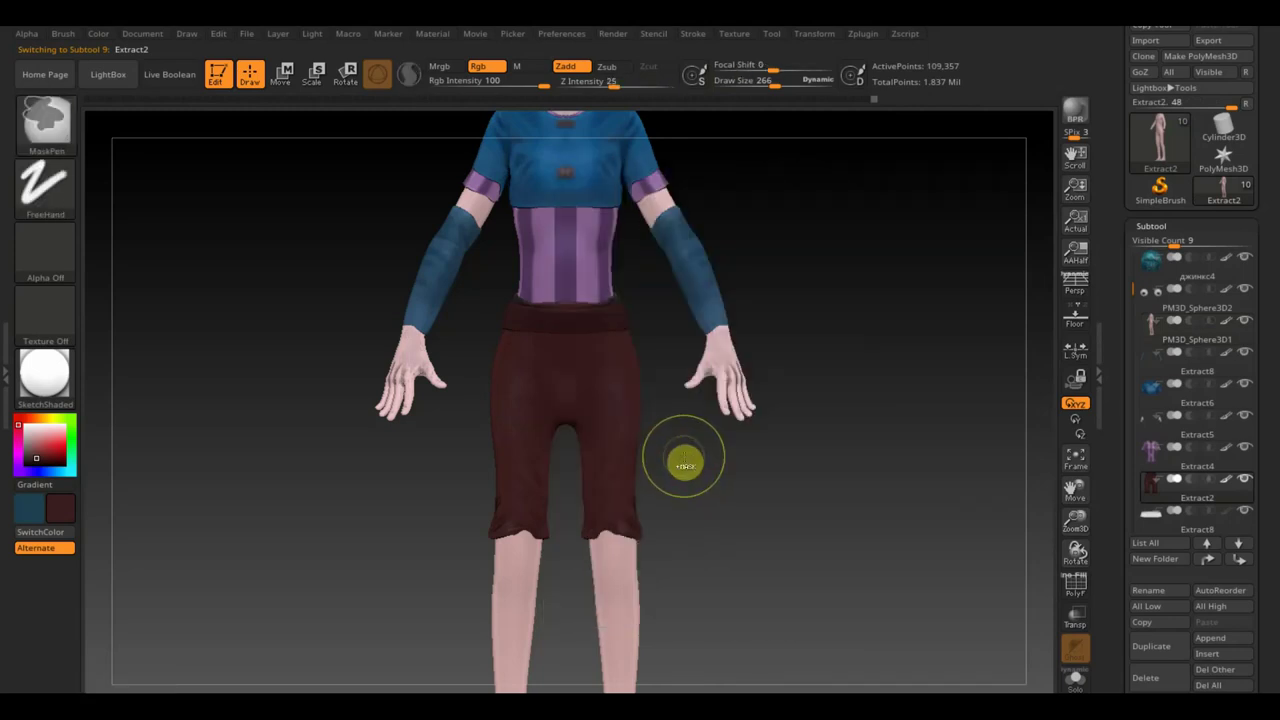
{"action": "key", "text": "ctrl"}
{"action": "mouse_move", "coordinate": [680, 452]}
{"action": "left_mouse_down", "text": "ctrl"}
{"action": "mouse_move", "coordinate": [478, 327]}
{"action": "mouse_move", "coordinate": [478, 310]}
{"action": "left_mouse_up", "text": "ctrl"}
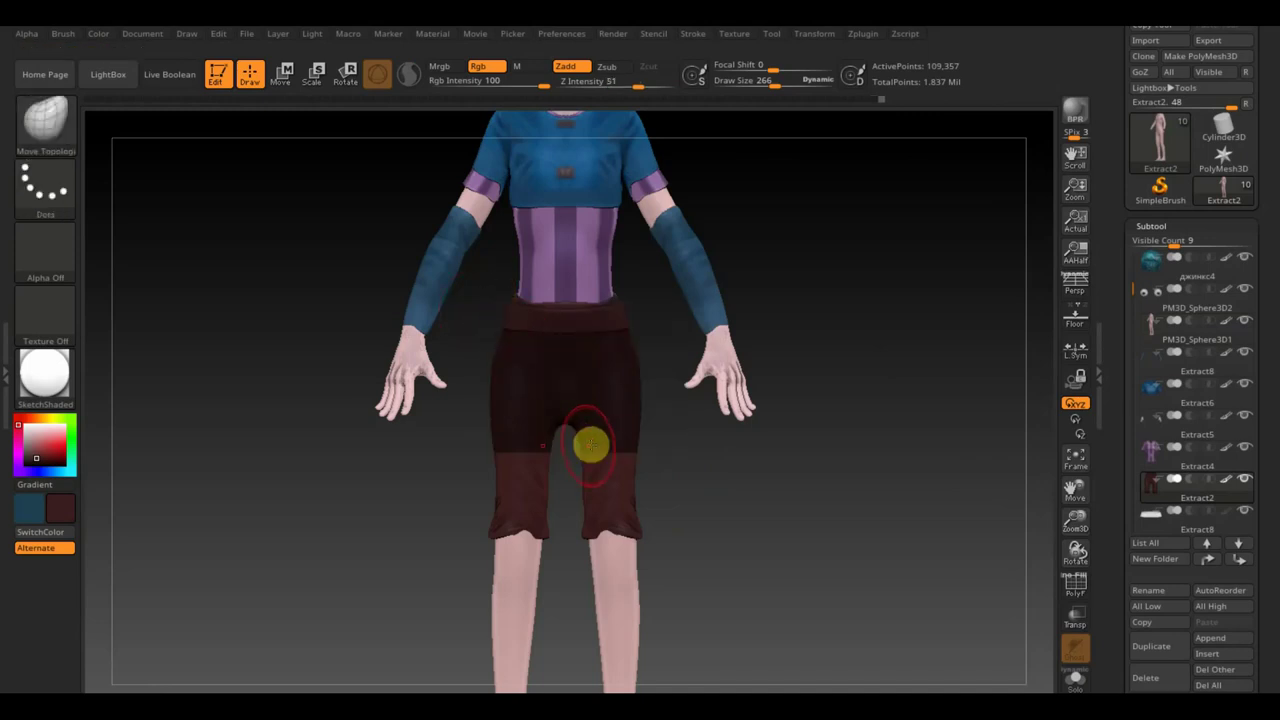
{"action": "left_click_drag", "start_coordinate": [777, 77], "coordinate": [758, 83]}
{"action": "mouse_move", "coordinate": [871, 195]}
{"action": "left_mouse_down"}
{"action": "mouse_move", "coordinate": [889, 317]}
{"action": "mouse_move", "coordinate": [863, 428]}
{"action": "left_mouse_up"}
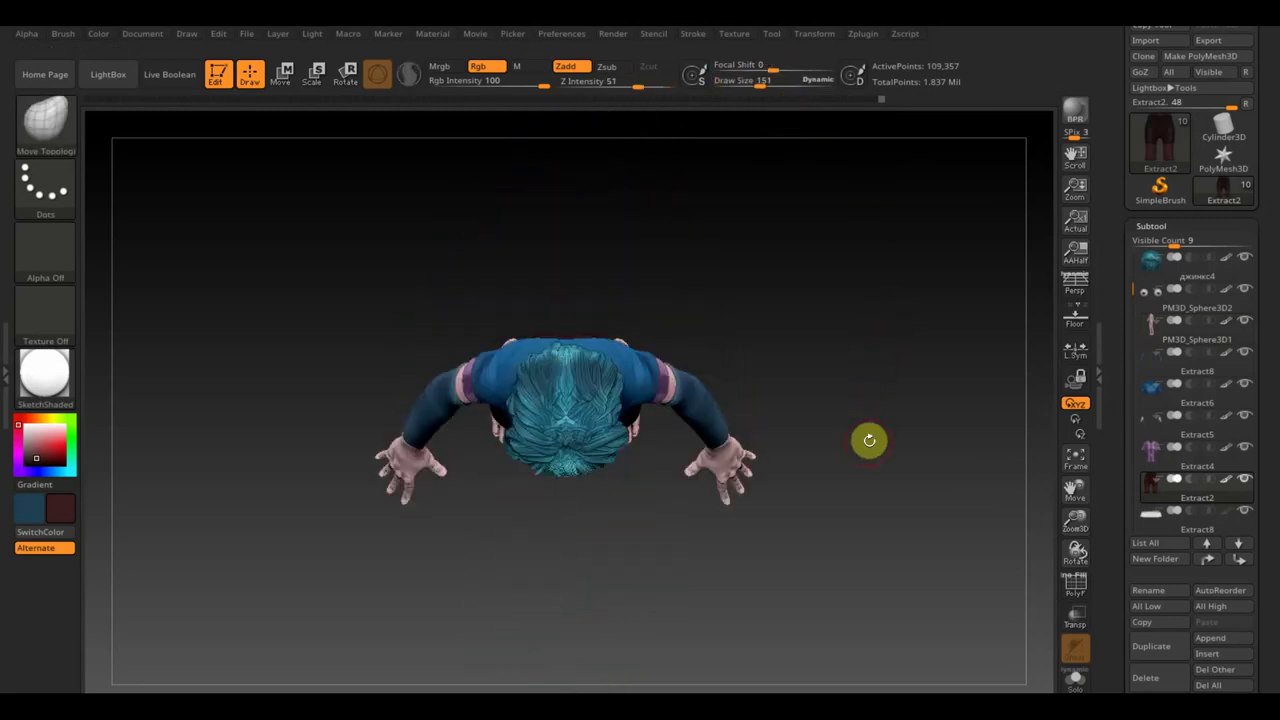
- Solo the shorts and box-mask parts of them, rotating to check the legs
{"action": "left_click", "coordinate": [1246, 481], "text": "shift"}
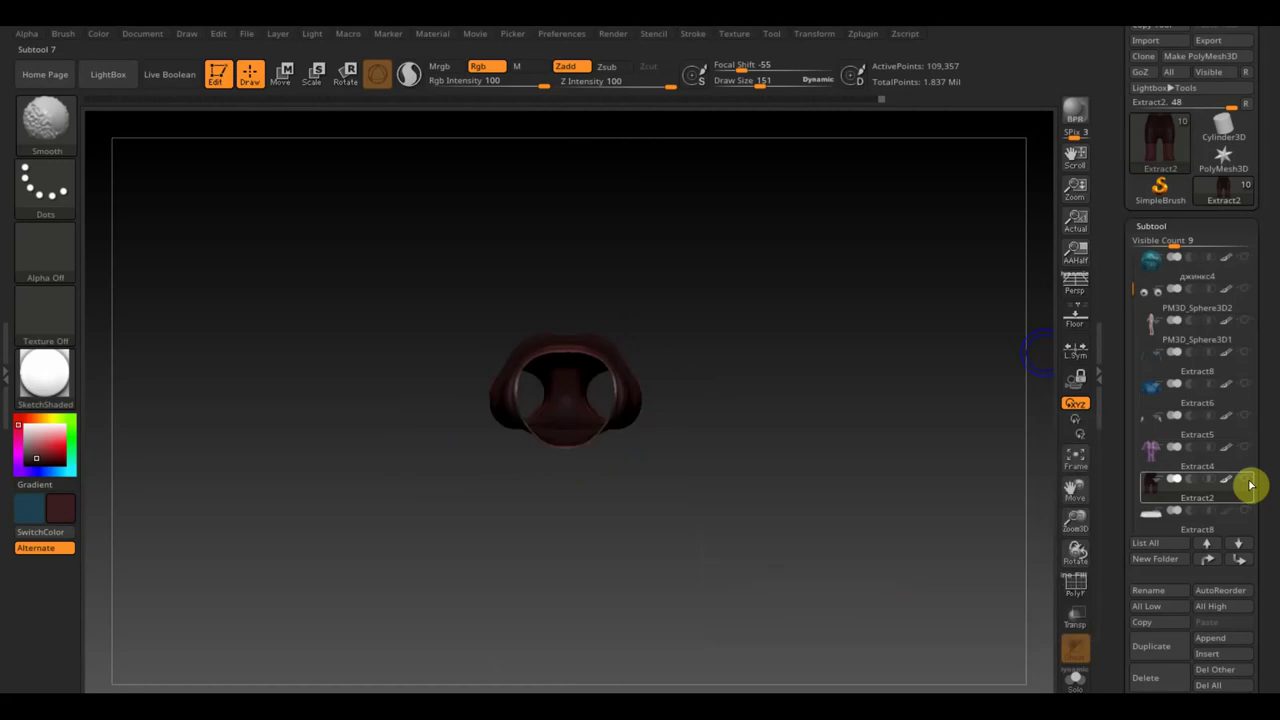
{"action": "key", "text": "ctrl"}
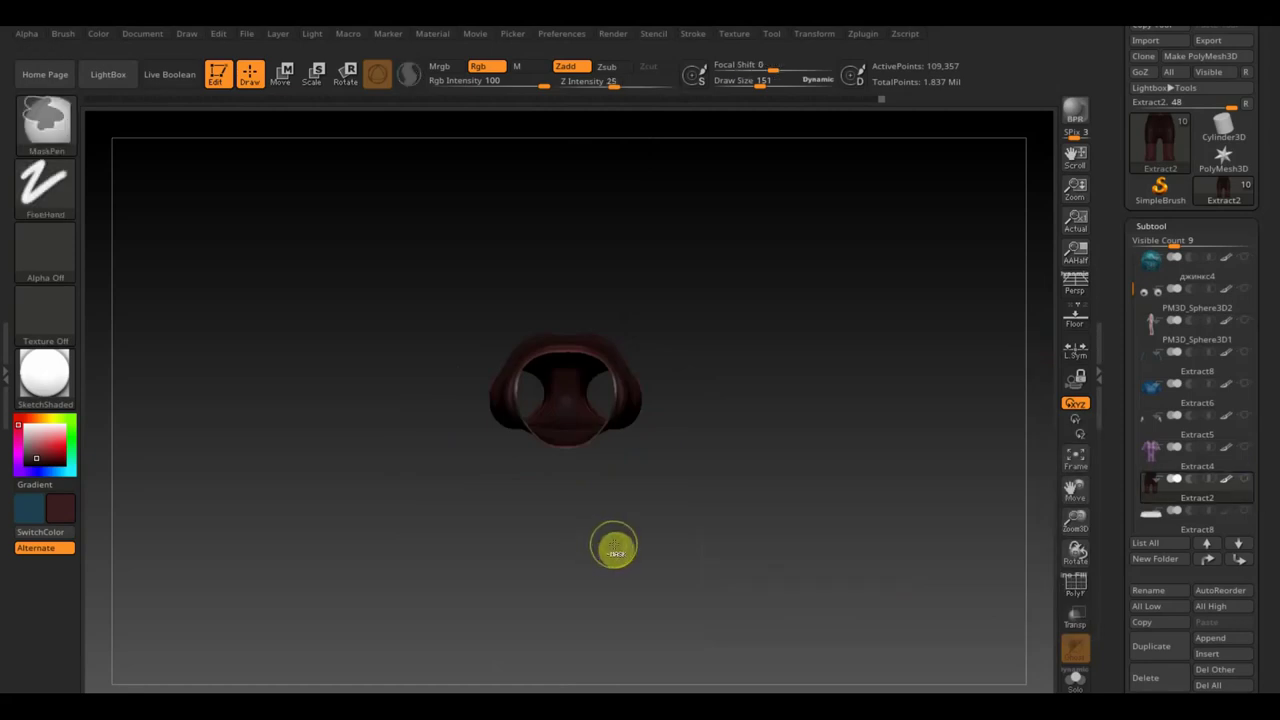
{"action": "left_click_drag", "start_coordinate": [614, 545], "coordinate": [526, 424], "text": "ctrl"}
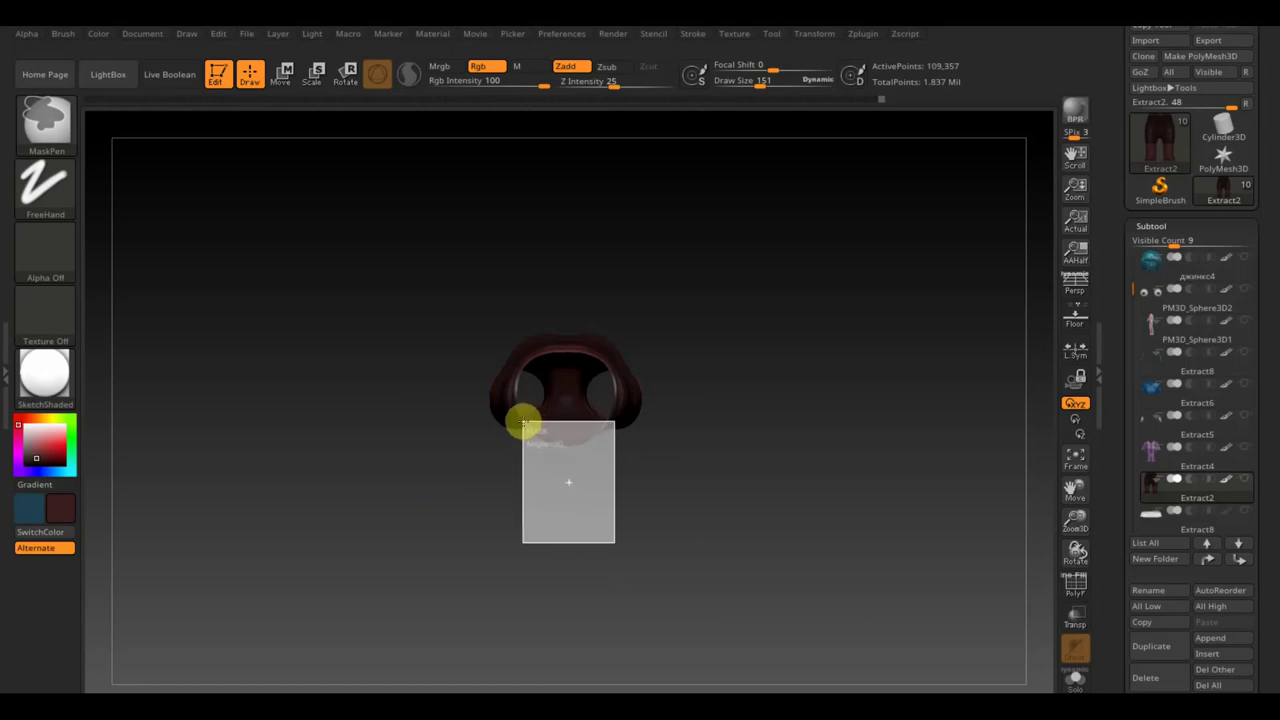
{"action": "left_click_drag", "start_coordinate": [520, 420], "coordinate": [520, 421], "text": "ctrl"}
{"action": "left_click_drag", "start_coordinate": [683, 505], "coordinate": [654, 326]}
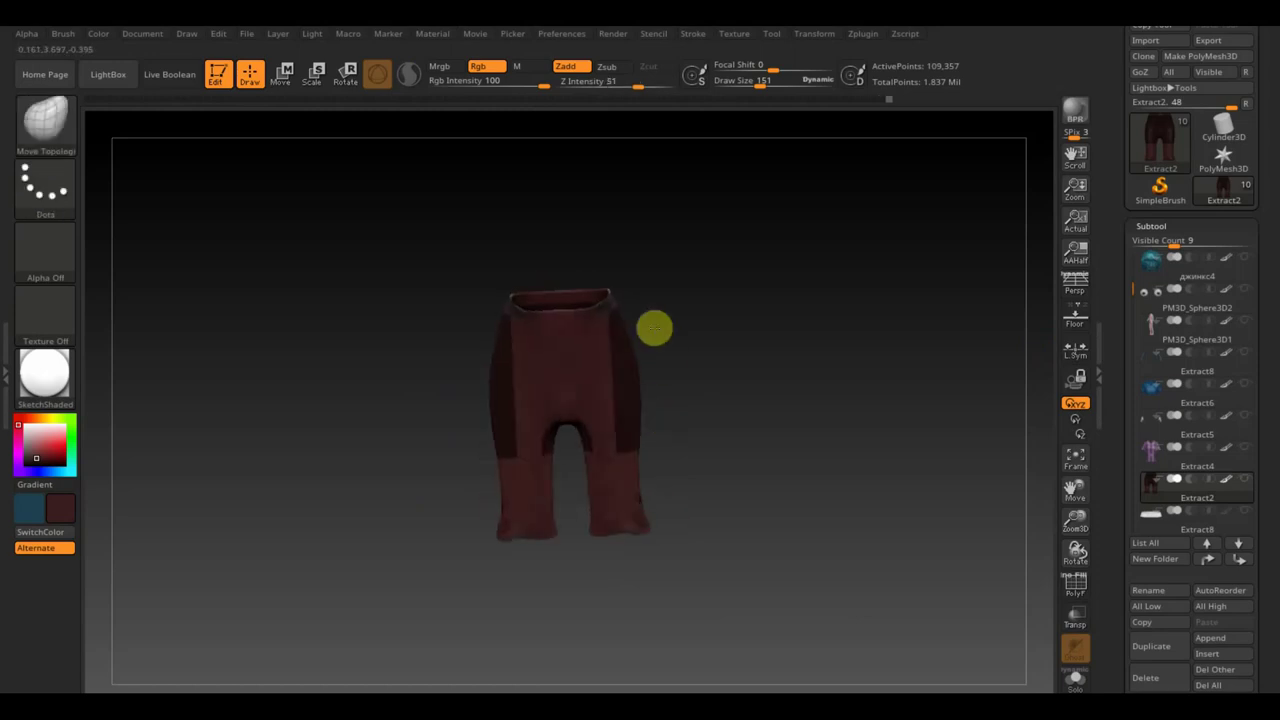
{"action": "mouse_move", "coordinate": [712, 552]}
{"action": "left_mouse_down"}
{"action": "mouse_move", "coordinate": [556, 533]}
{"action": "mouse_move", "coordinate": [713, 537]}
{"action": "left_mouse_up"}
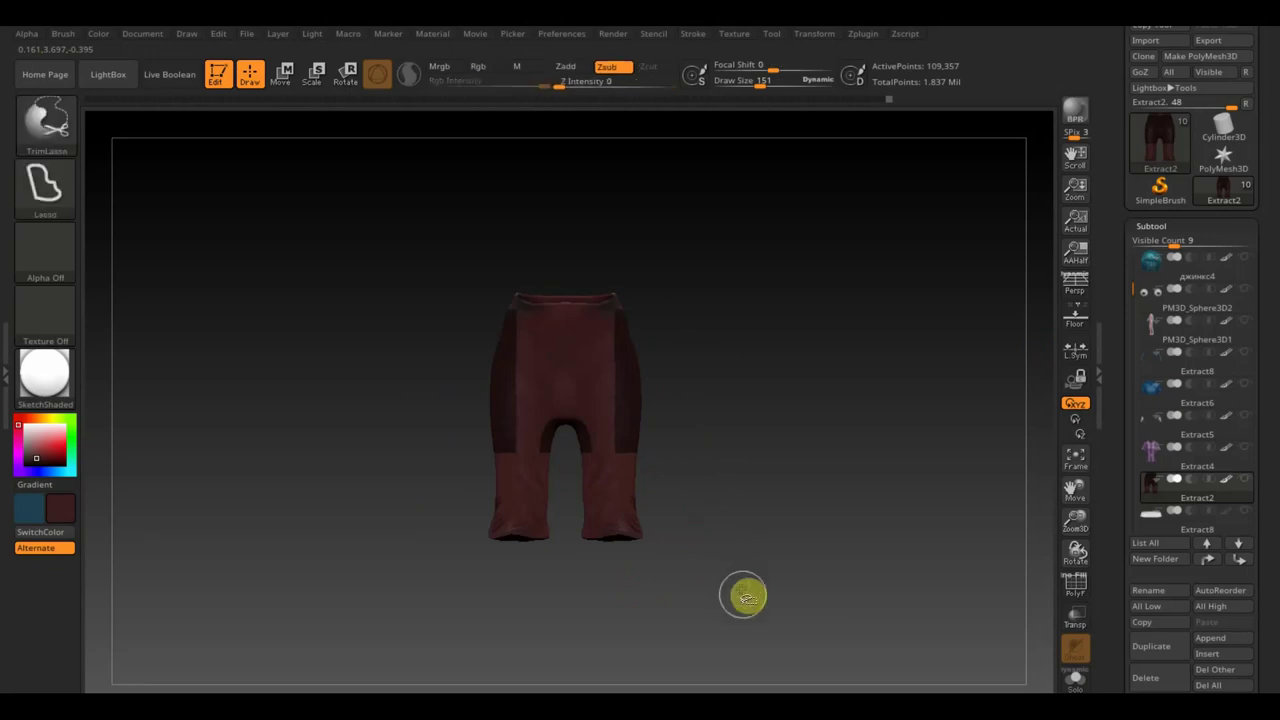
{"action": "left_click_drag", "start_coordinate": [735, 592], "coordinate": [506, 537], "text": "ctrl+shift"}
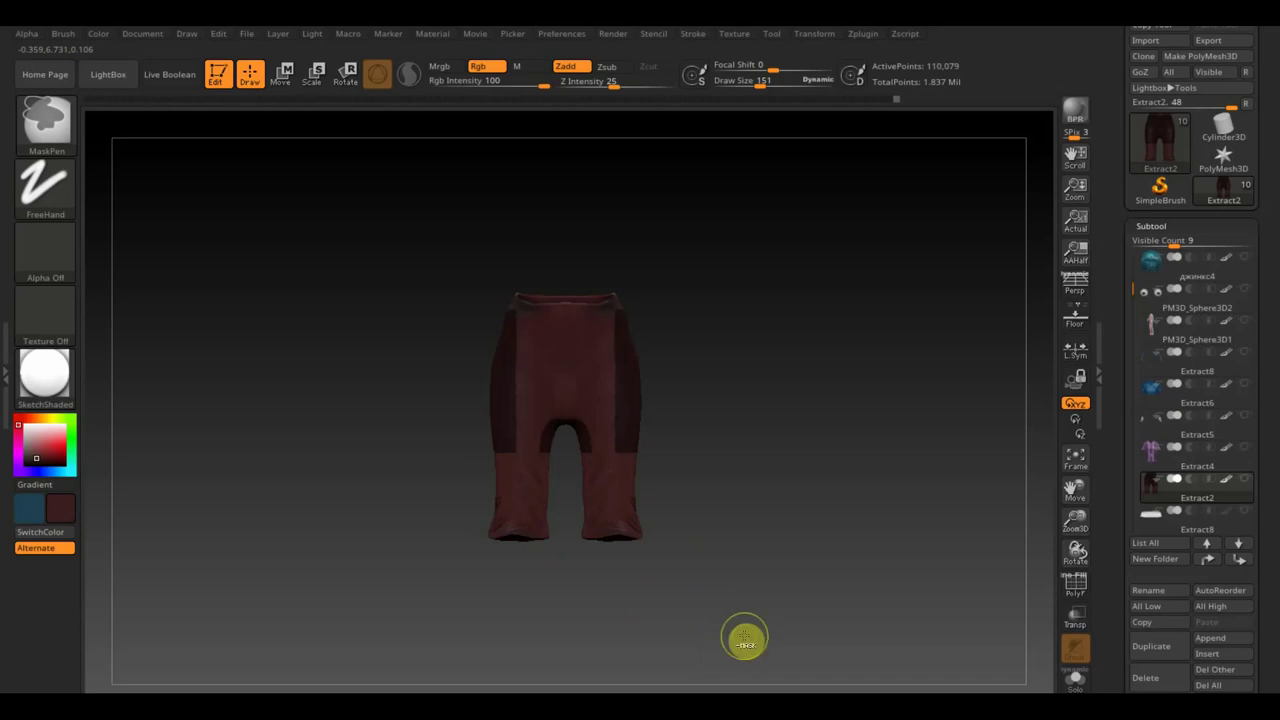
{"action": "mouse_move", "coordinate": [743, 634]}
{"action": "left_mouse_down", "text": "ctrl+shift"}
{"action": "mouse_move", "coordinate": [463, 553]}
{"action": "mouse_move", "coordinate": [447, 412]}
{"action": "mouse_move", "coordinate": [674, 506]}
{"action": "left_mouse_up", "text": "ctrl+shift"}
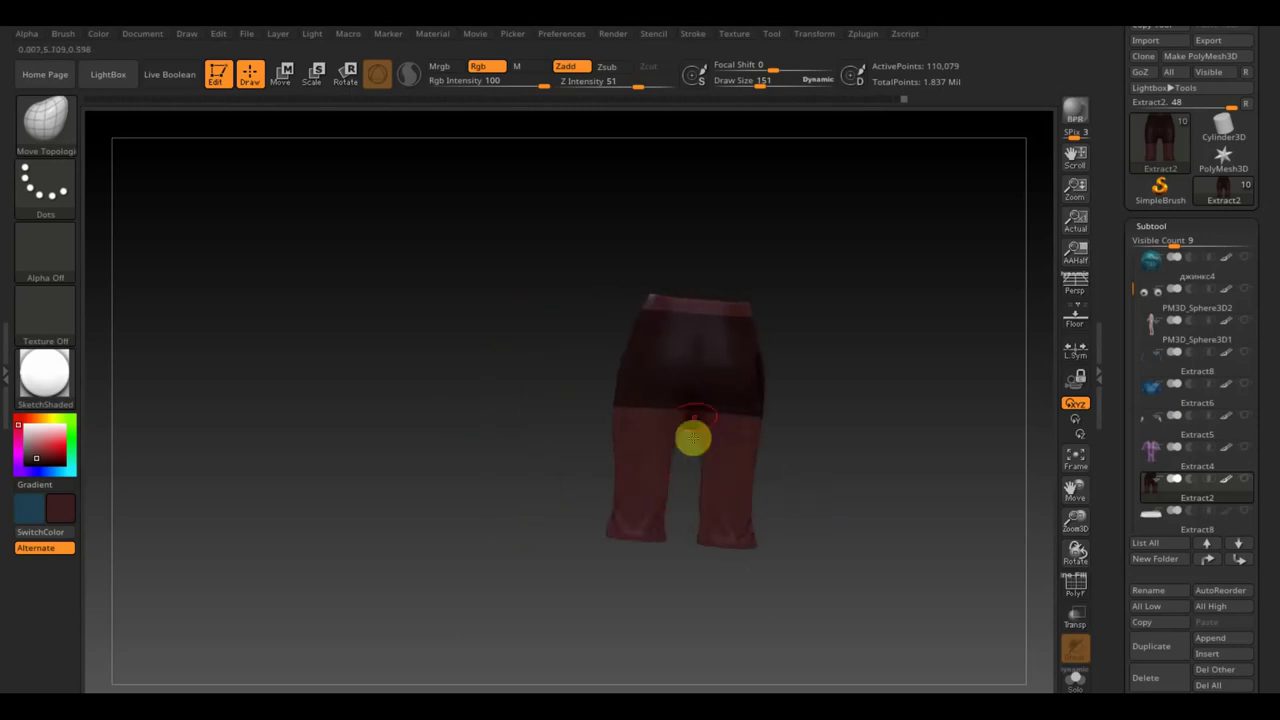
{"action": "mouse_move", "coordinate": [770, 430]}
{"action": "left_mouse_down"}
{"action": "mouse_move", "coordinate": [808, 429]}
{"action": "mouse_move", "coordinate": [823, 403]}
{"action": "mouse_move", "coordinate": [731, 457]}
{"action": "left_mouse_up"}
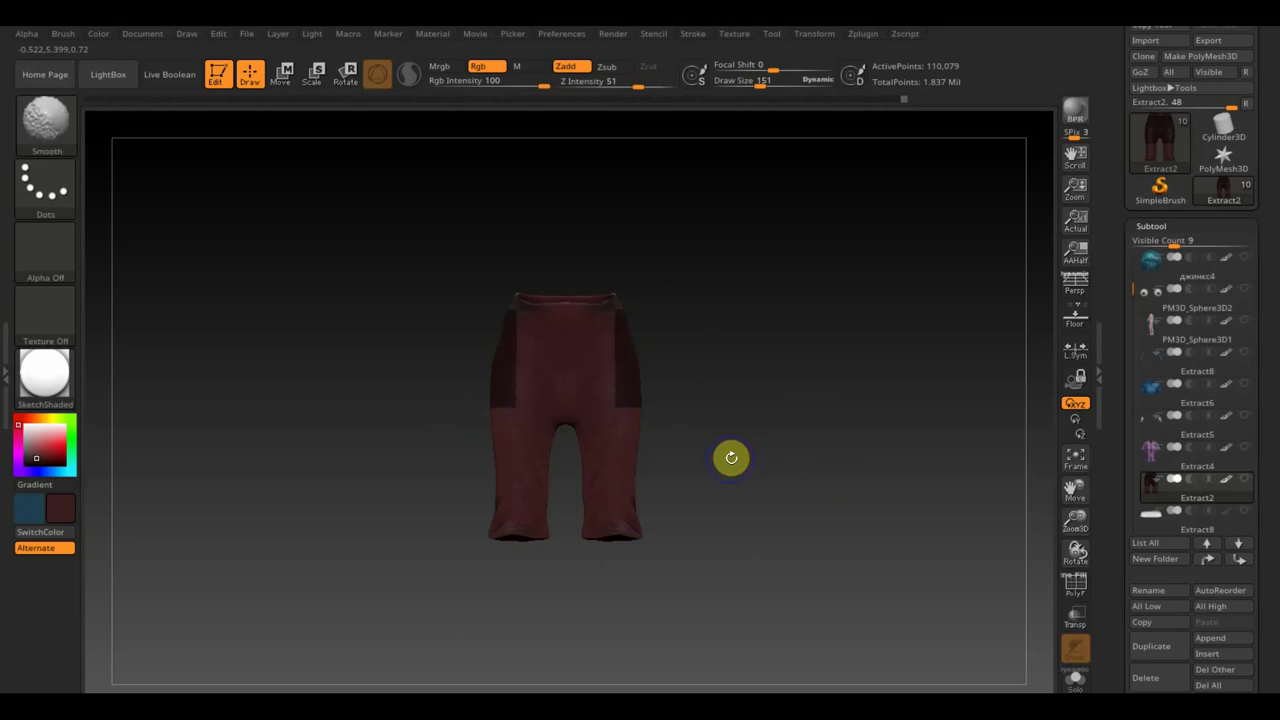
{"action": "key", "text": "shift+z"}
{"action": "key", "text": "shift+z"}
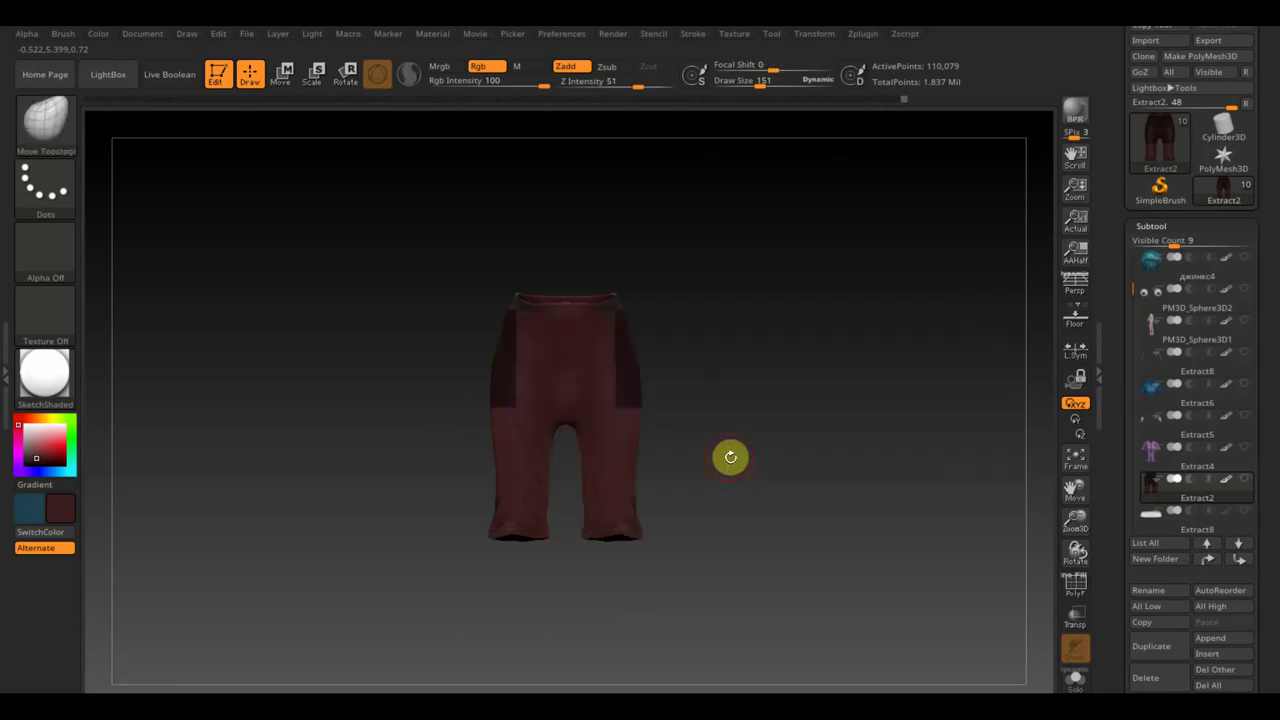
{"action": "mouse_move", "coordinate": [731, 457]}
{"action": "left_mouse_down"}
{"action": "mouse_move", "coordinate": [751, 423]}
{"action": "mouse_move", "coordinate": [792, 430]}
{"action": "left_mouse_up"}
- Set Draw Size to 119 and mask the upper hip area front and back
{"action": "left_click", "coordinate": [765, 82]}
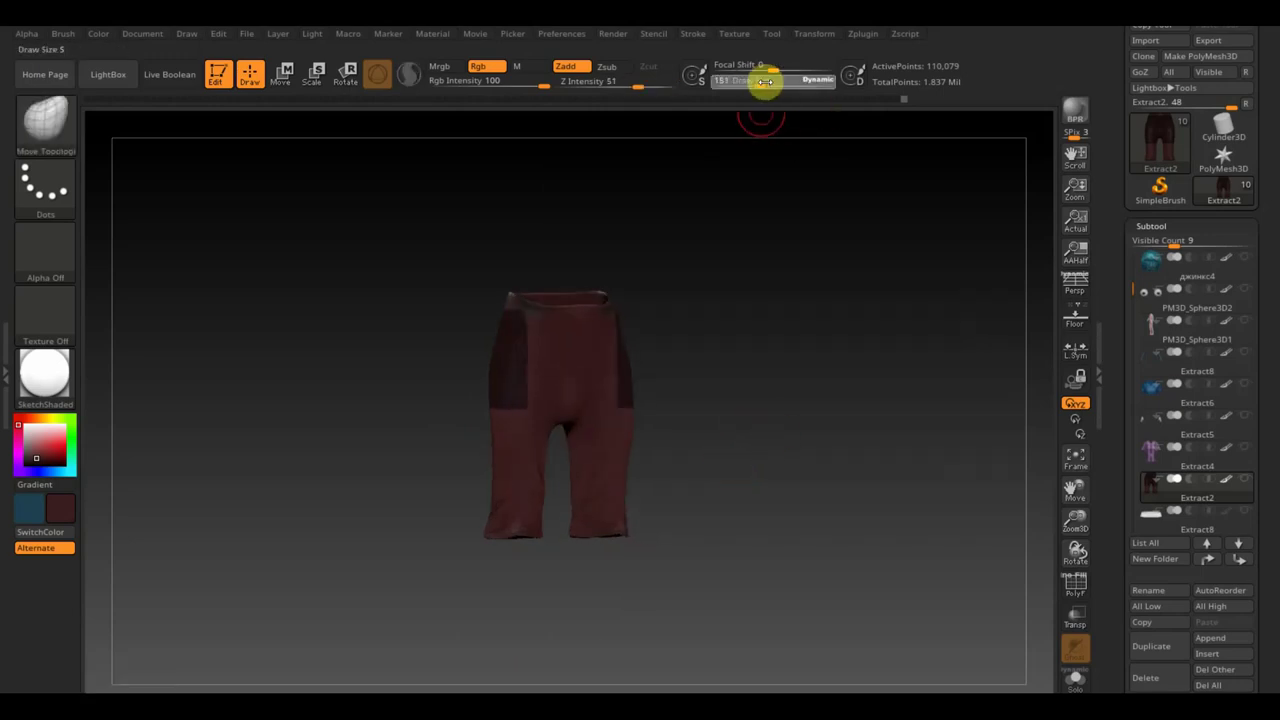
{"action": "type", "text": "119"}
{"action": "key", "text": "Return"}
{"action": "key", "text": "ctrl"}
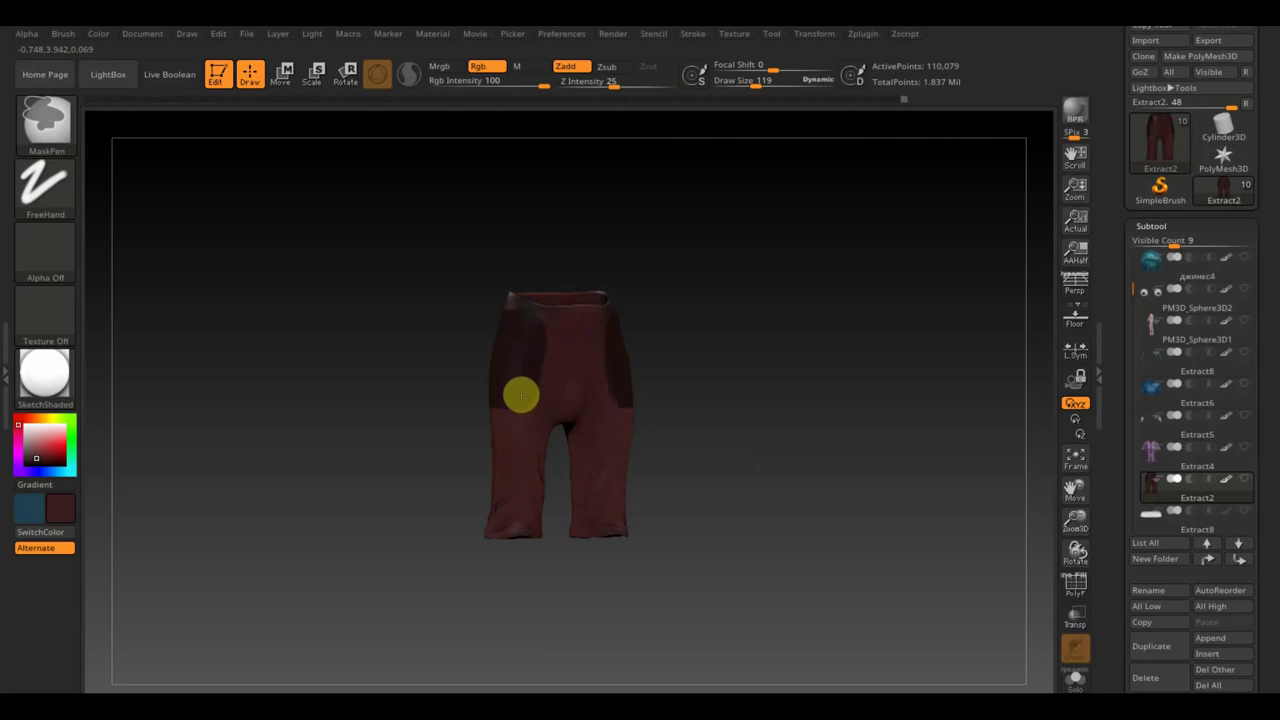
{"action": "mouse_move", "coordinate": [731, 363]}
{"action": "left_mouse_down"}
{"action": "mouse_move", "coordinate": [806, 362]}
{"action": "mouse_move", "coordinate": [742, 356]}
{"action": "mouse_move", "coordinate": [777, 371]}
{"action": "mouse_move", "coordinate": [749, 374]}
{"action": "mouse_move", "coordinate": [773, 335]}
{"action": "left_mouse_up"}
{"action": "key", "text": "shift"}
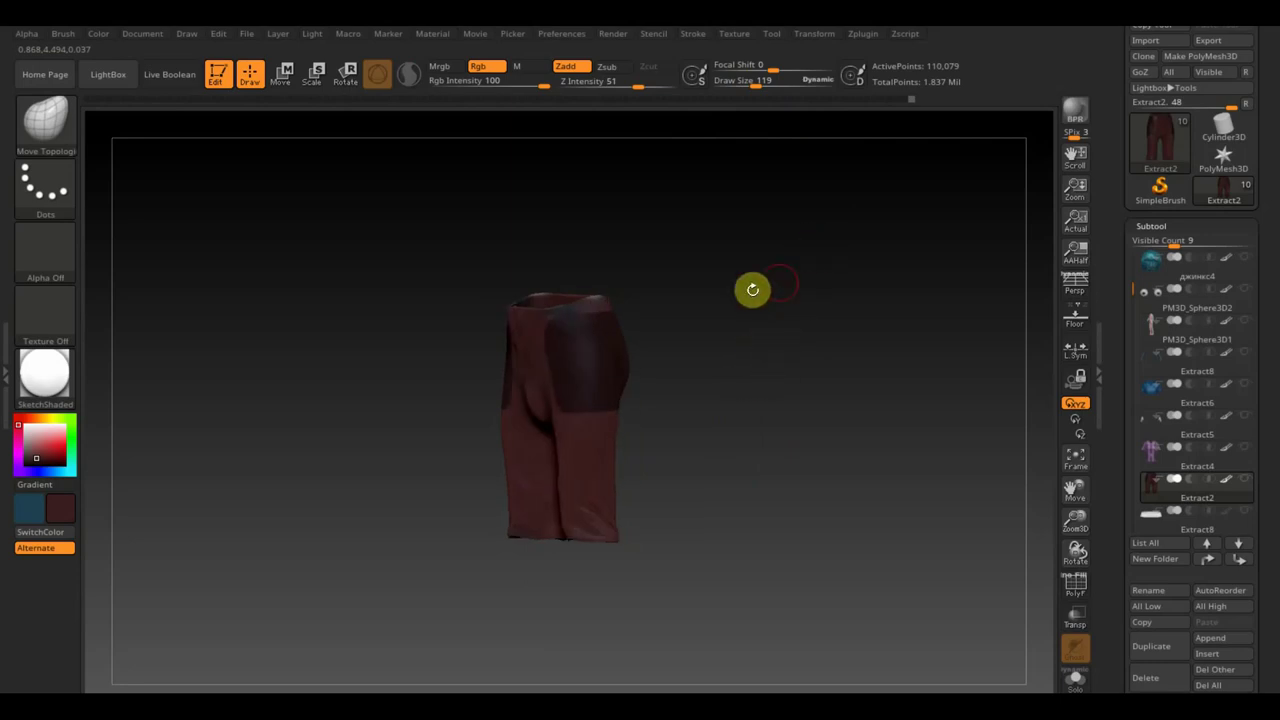
{"action": "key", "text": "ctrl"}
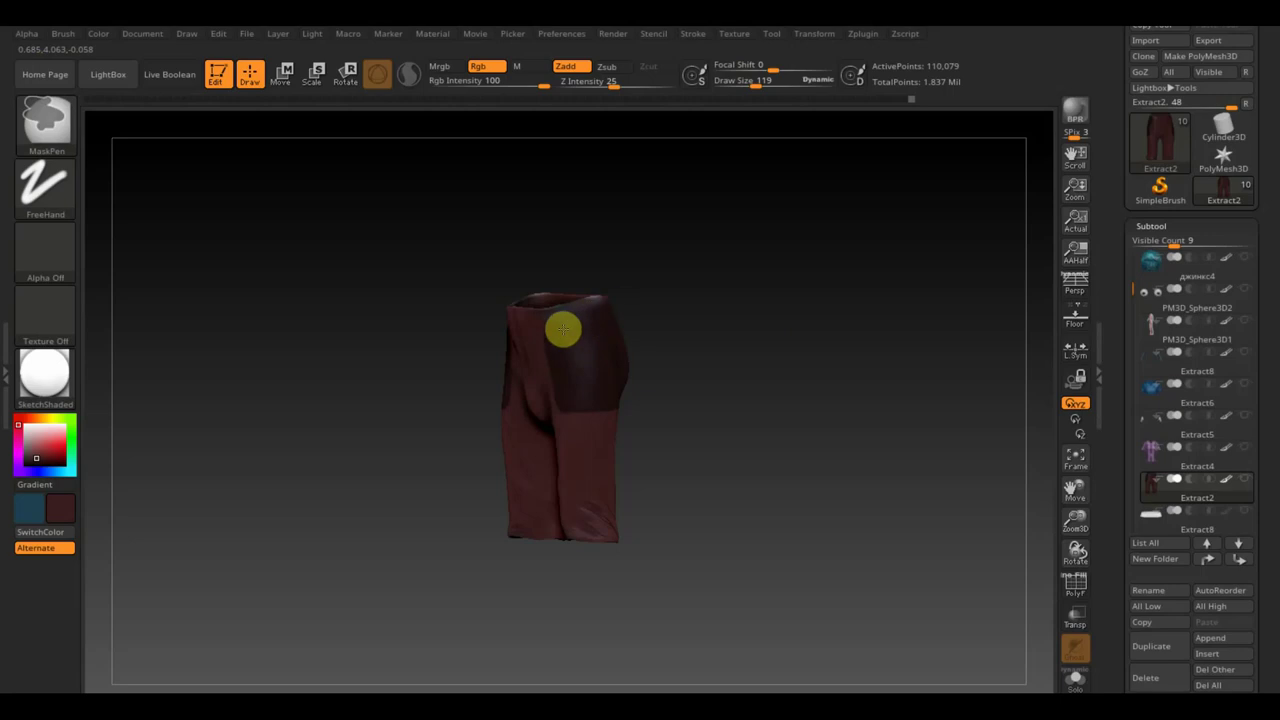
{"action": "mouse_move", "coordinate": [711, 317]}
{"action": "left_mouse_down"}
{"action": "mouse_move", "coordinate": [634, 349]}
{"action": "mouse_move", "coordinate": [640, 306]}
{"action": "mouse_move", "coordinate": [803, 291]}
{"action": "mouse_move", "coordinate": [806, 305]}
{"action": "left_mouse_up"}
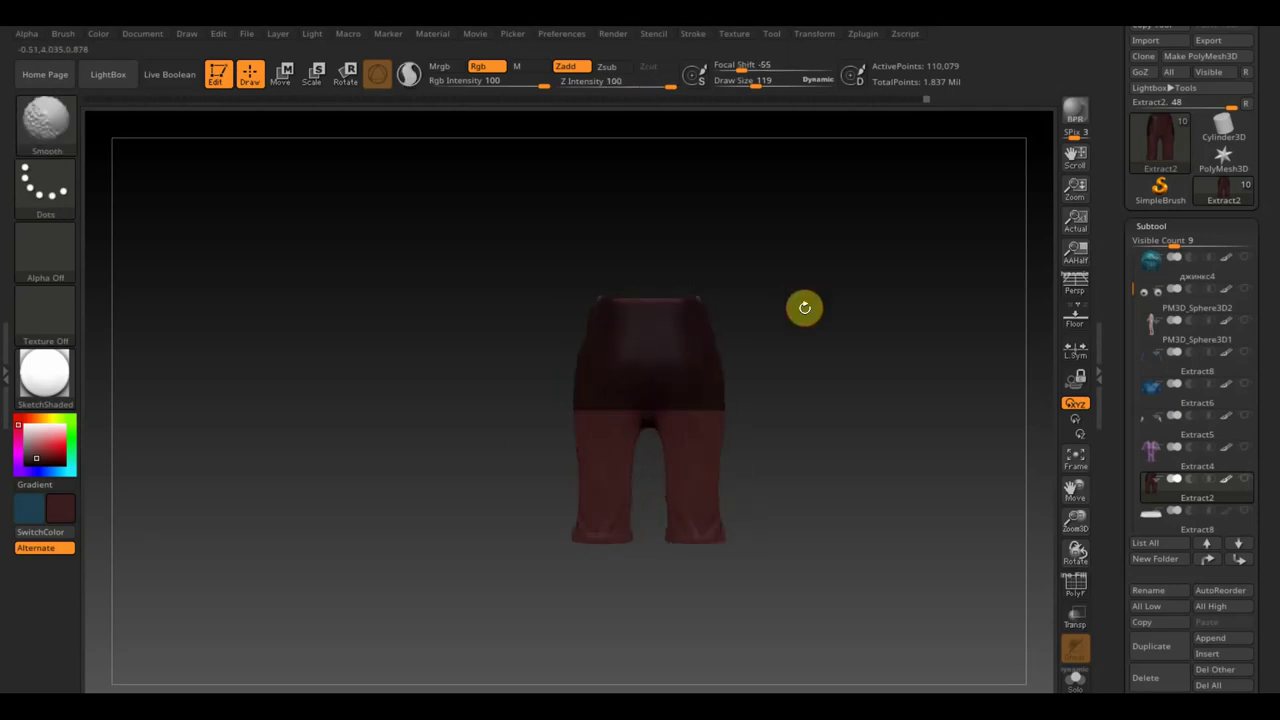
{"action": "mouse_move", "coordinate": [520, 226]}
{"action": "left_mouse_down", "text": "ctrl+shift"}
{"action": "mouse_move", "coordinate": [753, 248]}
{"action": "mouse_move", "coordinate": [811, 214]}
{"action": "left_mouse_up", "text": "ctrl+shift"}
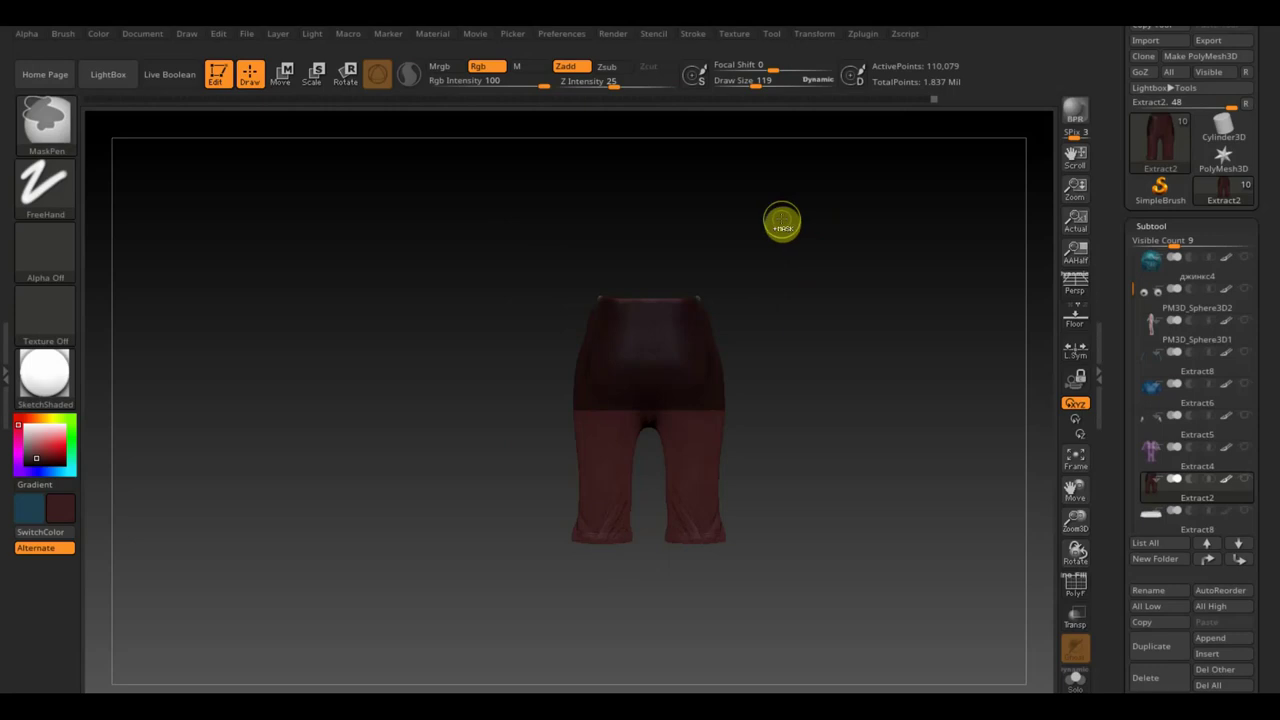
{"action": "mouse_move", "coordinate": [481, 225]}
{"action": "left_mouse_down", "text": "ctrl"}
{"action": "mouse_move", "coordinate": [743, 297]}
{"action": "mouse_move", "coordinate": [897, 317]}
{"action": "mouse_move", "coordinate": [863, 354]}
{"action": "left_mouse_up", "text": "ctrl"}
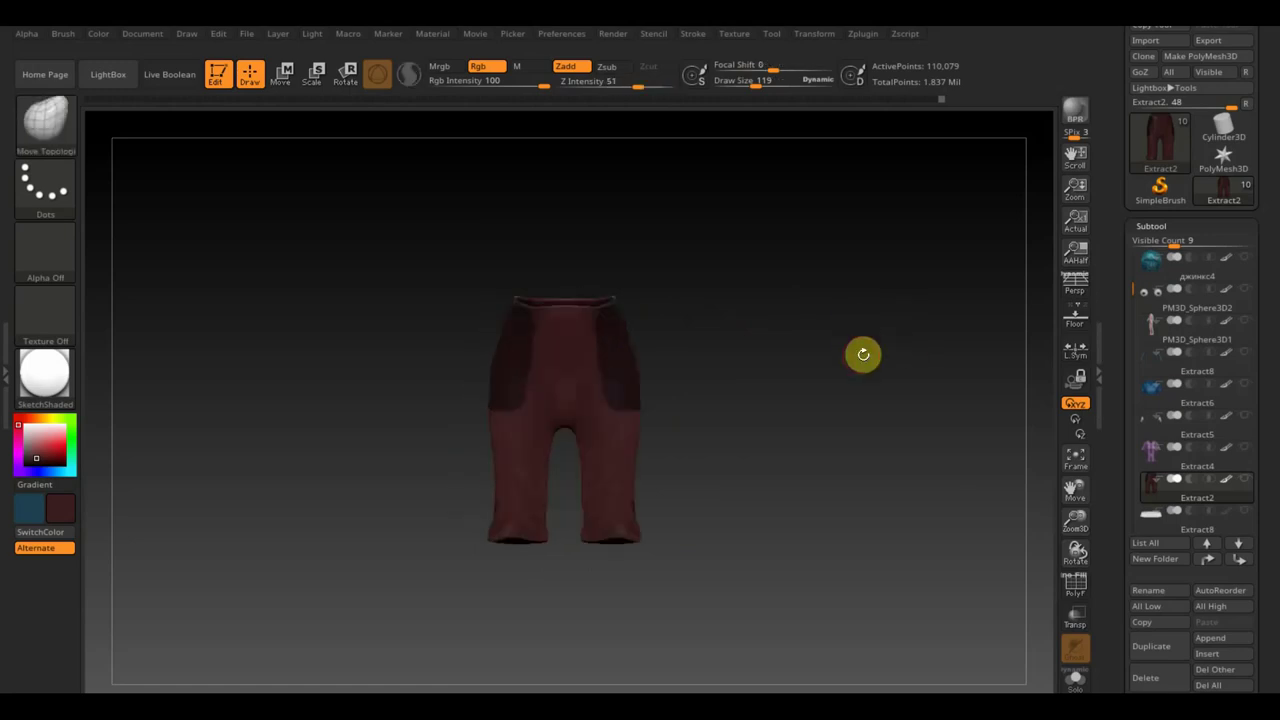
- Extract the masked hip area into a new shell subtool and accept it
{"action": "scroll", "coordinate": [1266, 546], "scroll_direction": "down", "scroll_amount": 5}
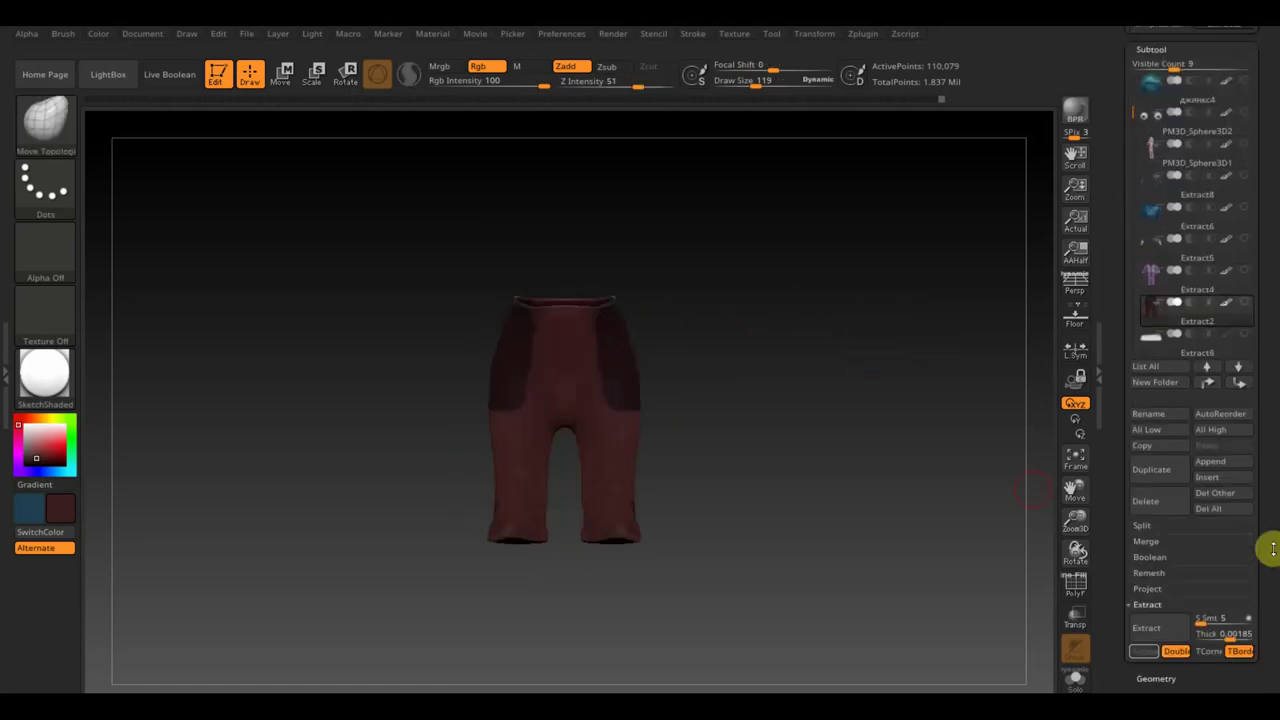
{"action": "left_click", "coordinate": [1160, 628]}
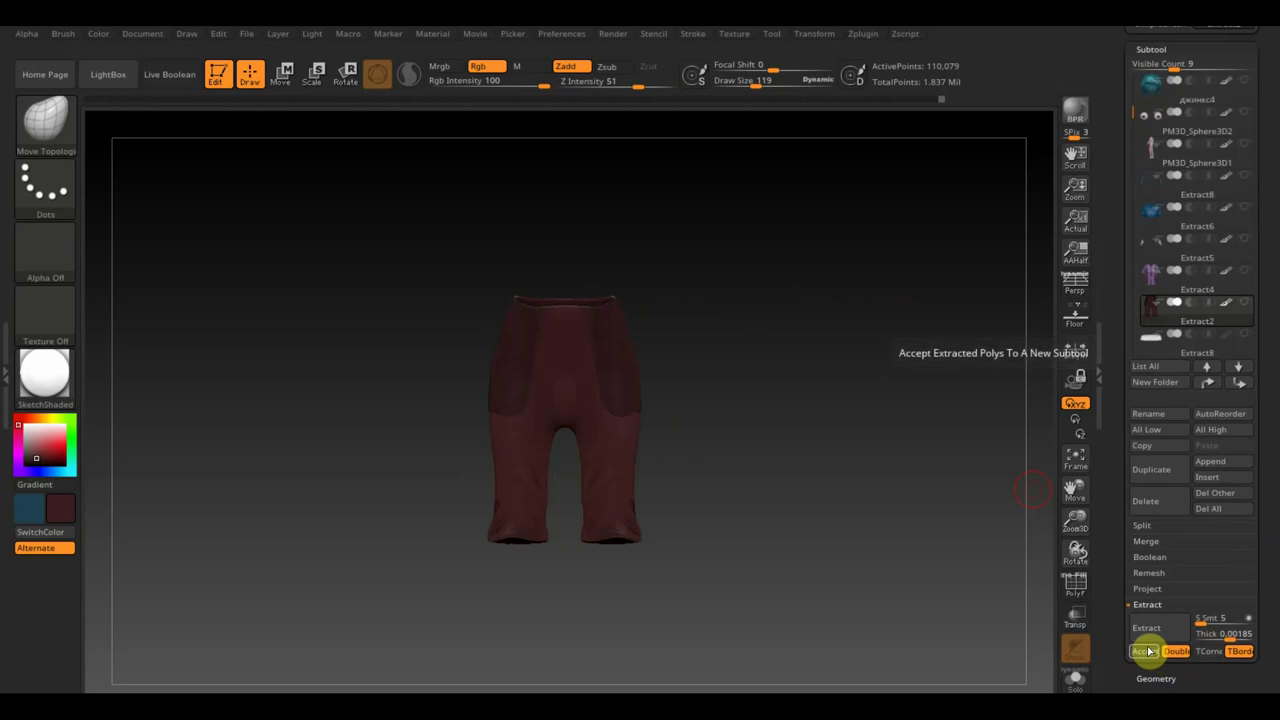
{"action": "left_click", "coordinate": [1144, 651]}
{"action": "left_click_drag", "start_coordinate": [851, 421], "coordinate": [757, 562]}
- Hide the unwanted part of Extract9 and delete the hidden geometry
{"action": "key", "text": "ctrl"}
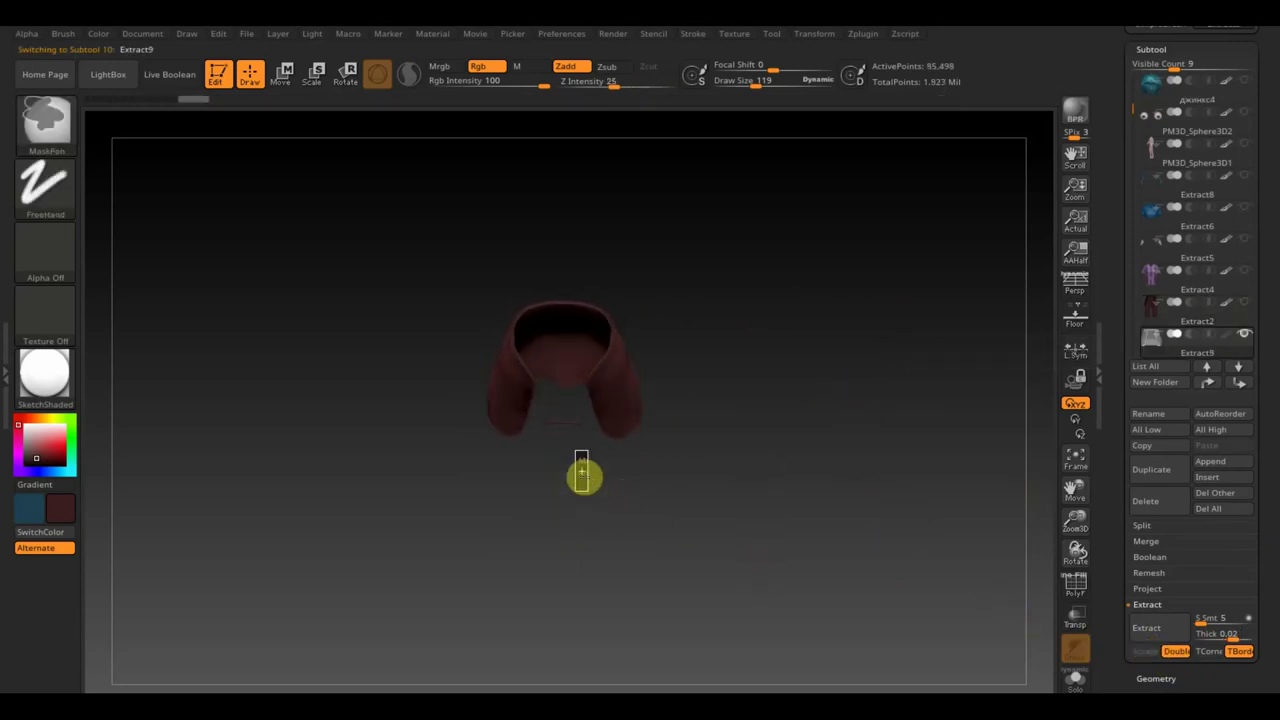
{"action": "left_click_drag", "start_coordinate": [582, 475], "coordinate": [546, 408], "text": "ctrl"}
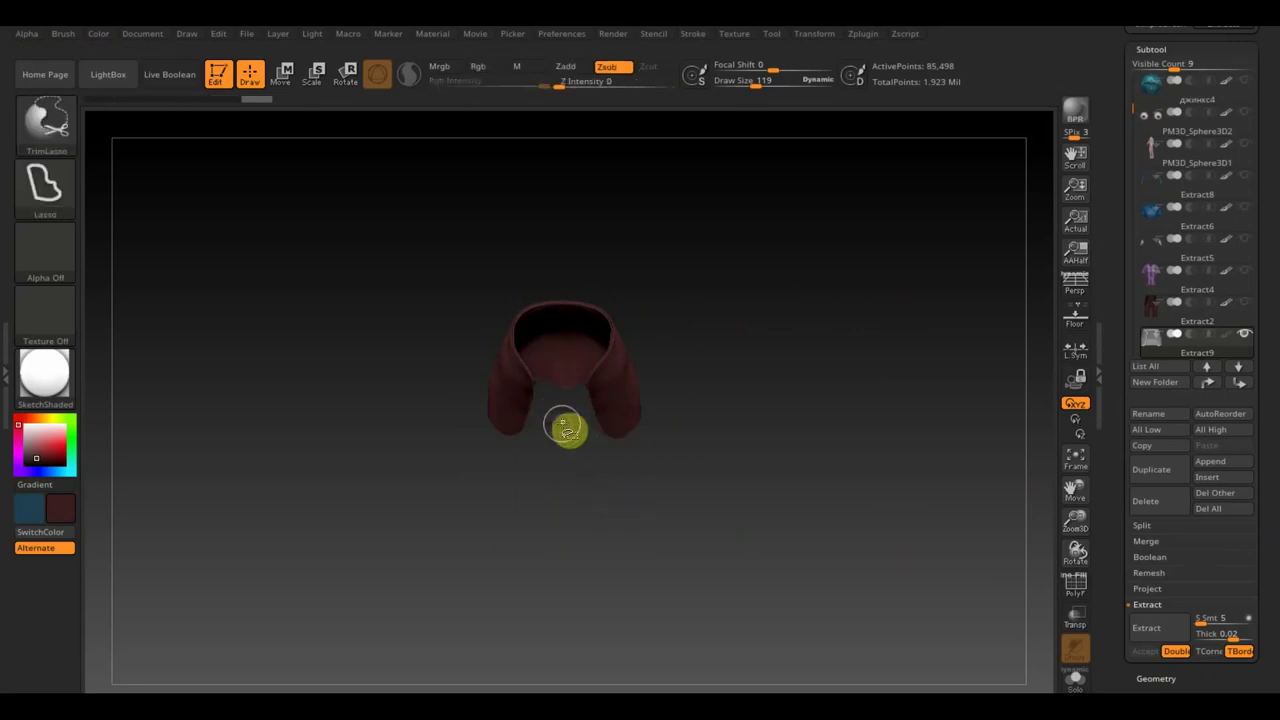
{"action": "left_click_drag", "start_coordinate": [626, 483], "coordinate": [561, 422], "text": "ctrl+shift"}
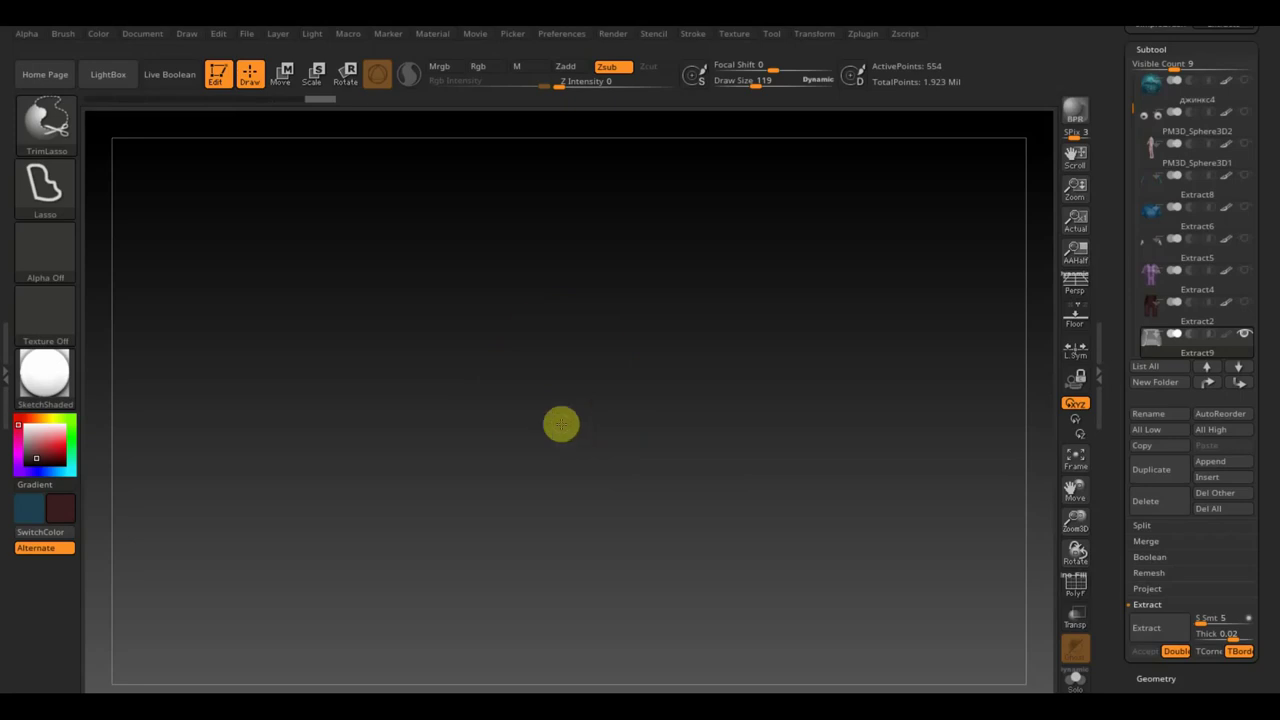
{"action": "key", "text": "ctrl+z"}
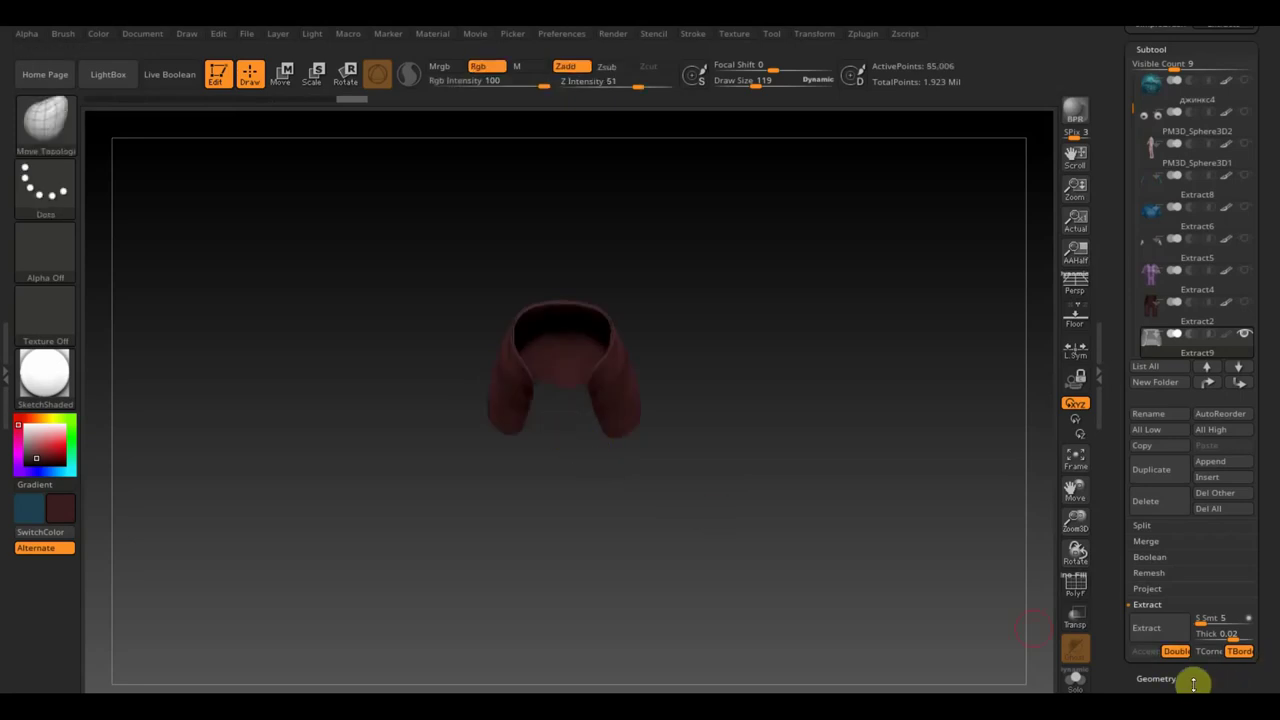
{"action": "left_click", "coordinate": [1193, 683]}
{"action": "left_click", "coordinate": [1171, 432]}
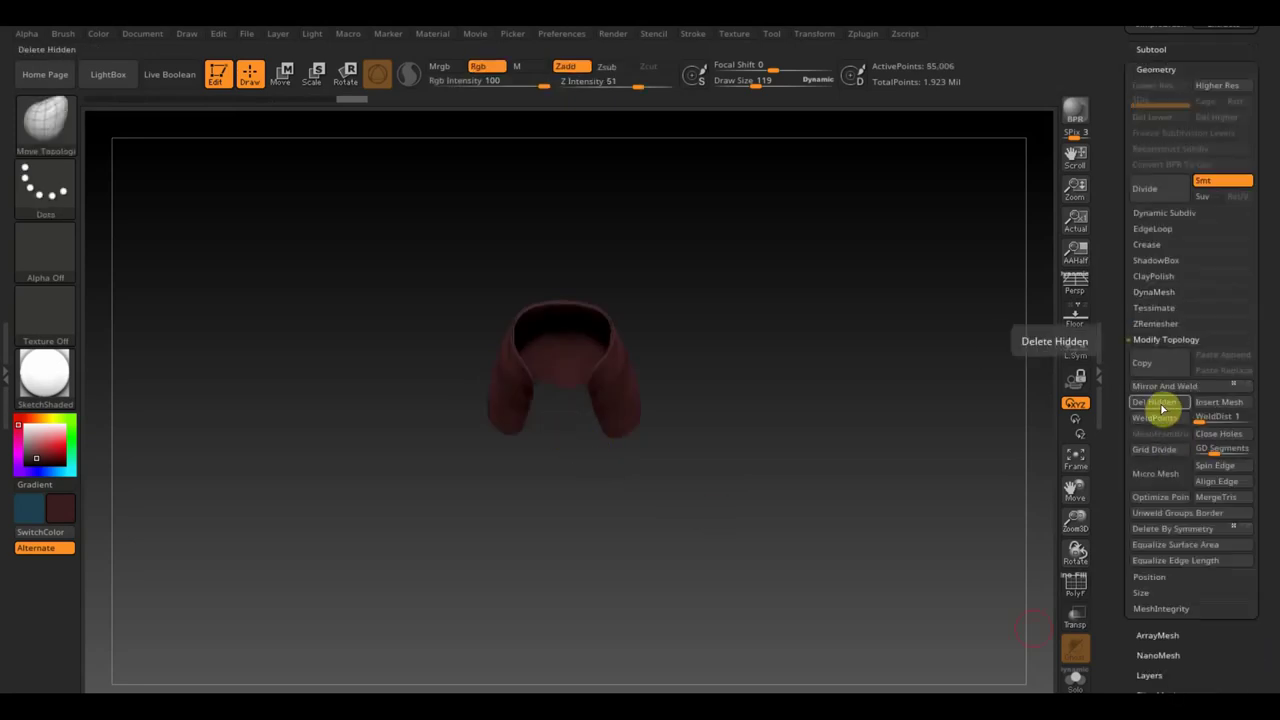
{"action": "left_click", "coordinate": [1162, 409]}
- Show all subtools again so Extract9 appears on the full character
{"action": "left_click_drag", "start_coordinate": [1045, 430], "coordinate": [805, 460], "text": "shift"}
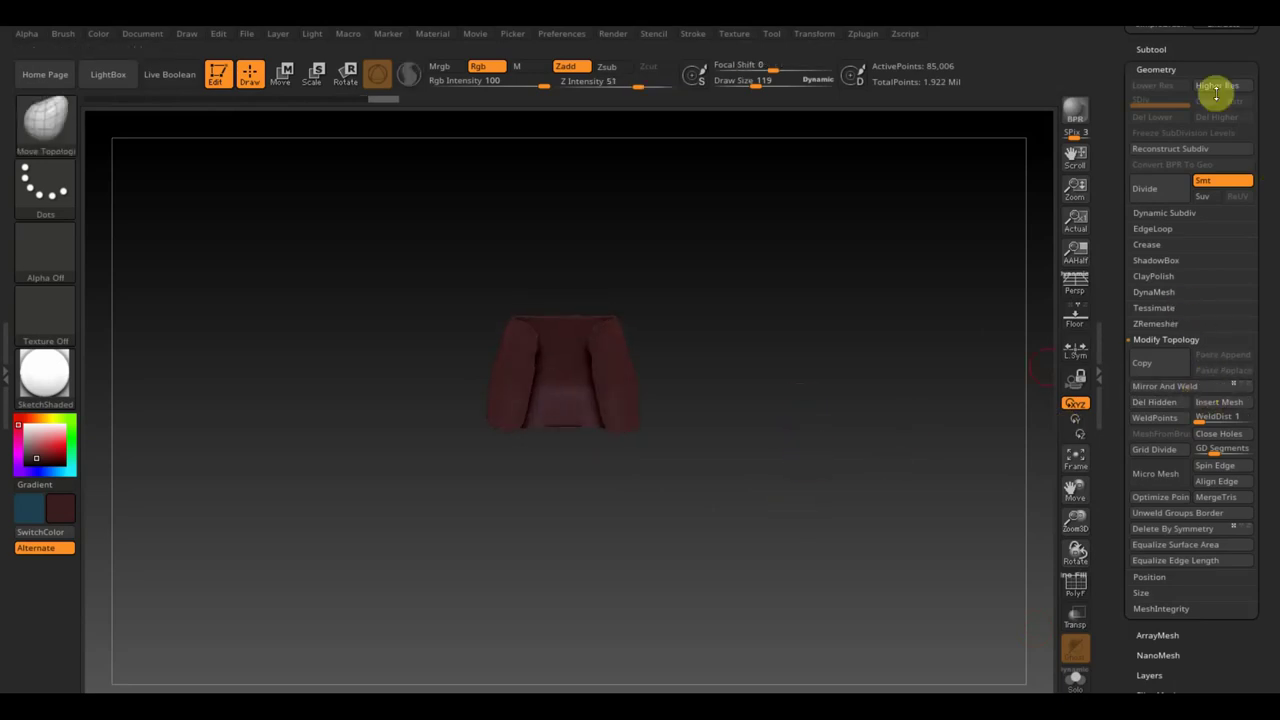
{"action": "left_click", "coordinate": [1151, 49]}
{"action": "mouse_move", "coordinate": [1197, 340]}
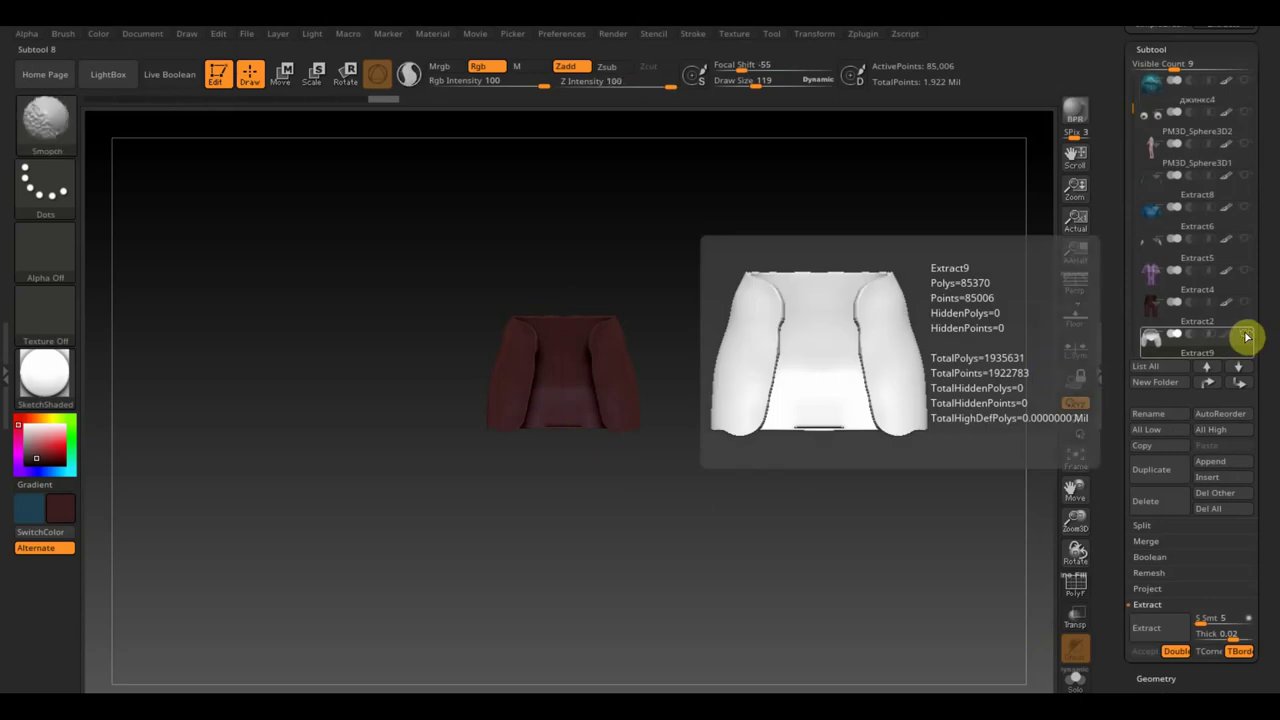
{"action": "left_click", "coordinate": [1245, 337], "text": "shift"}
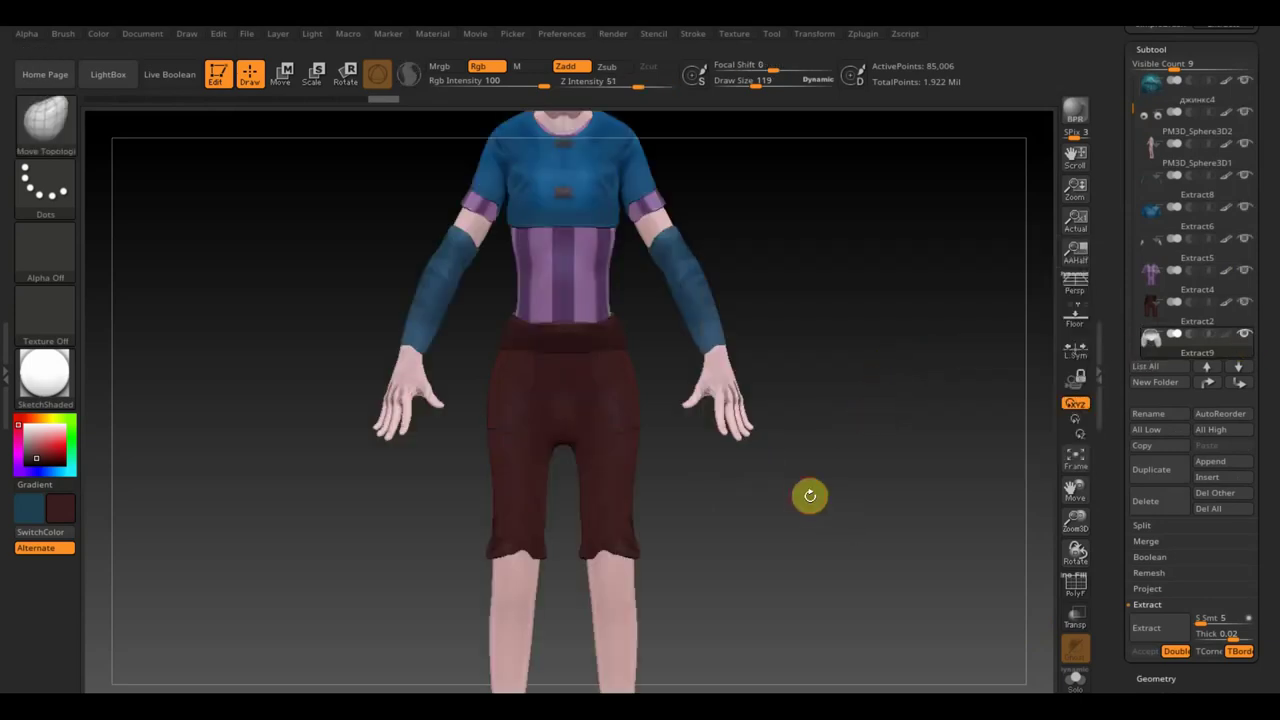
{"action": "key", "text": "shift+z"}
- Paint the upper shorts area blue with the Standard brush at intensity 100
{"action": "key", "text": "shift"}
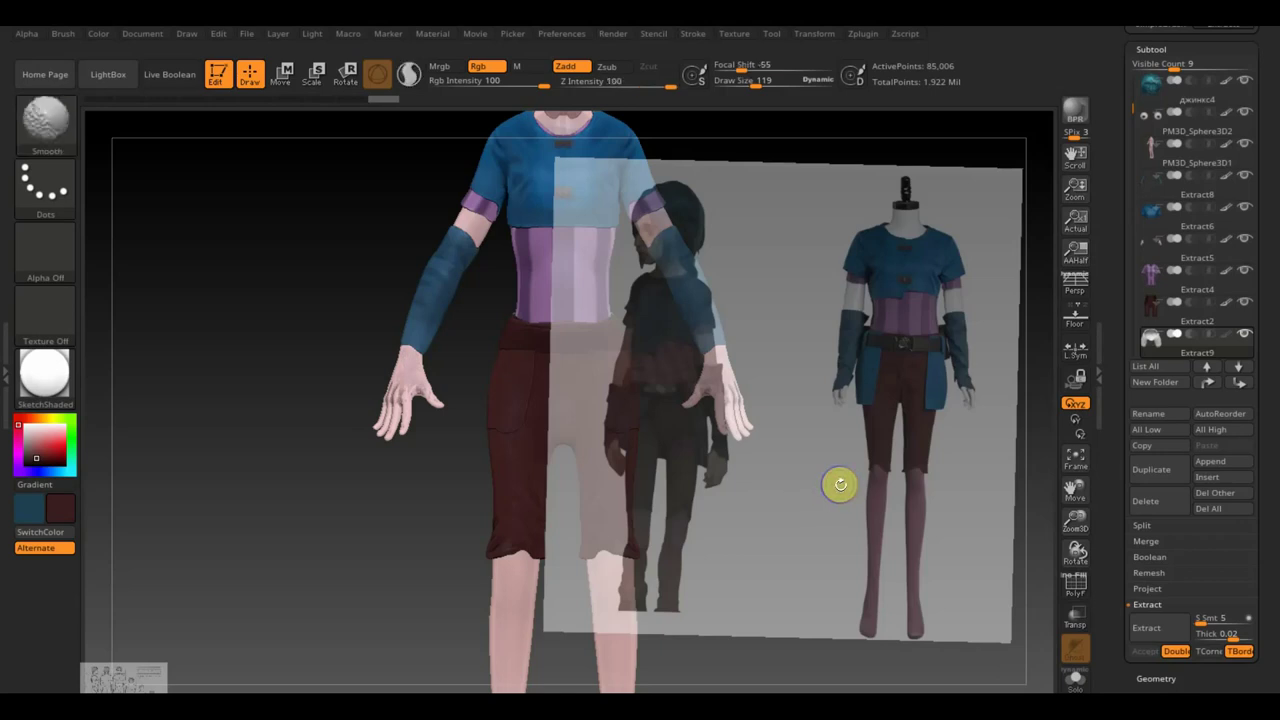
{"action": "key", "text": "shift+z"}
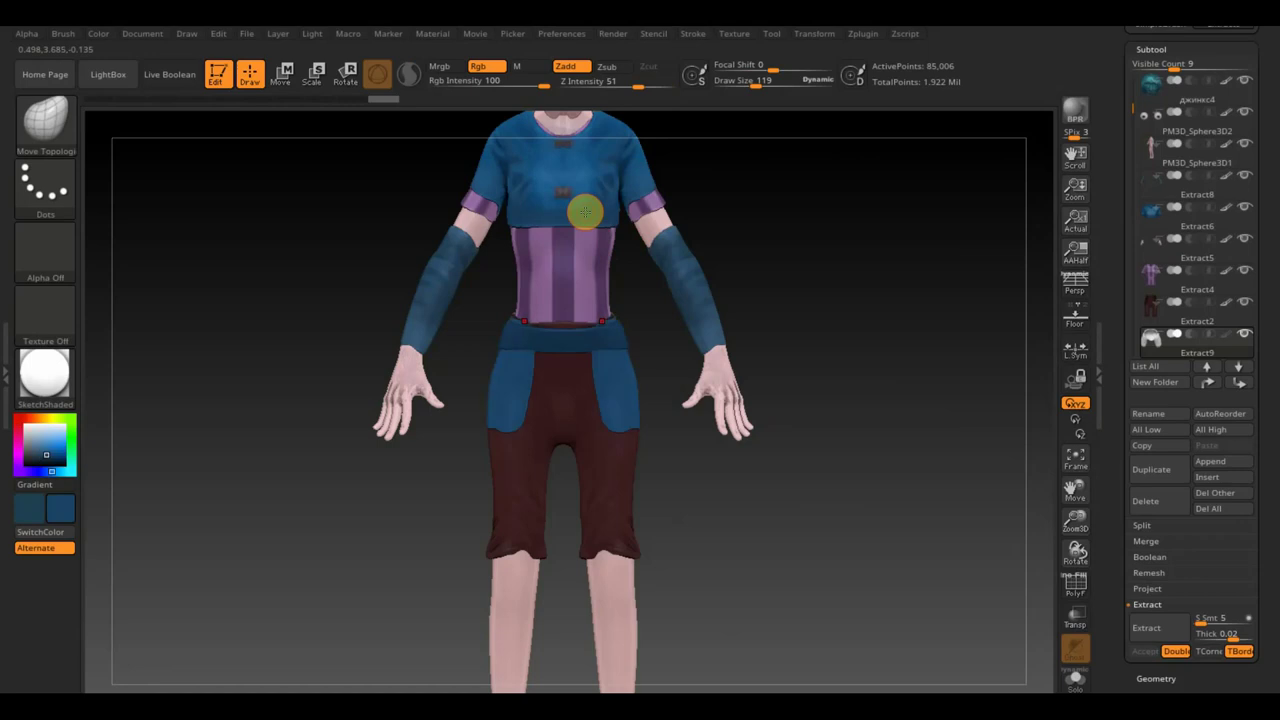
{"action": "left_click", "coordinate": [45, 120]}
{"action": "left_click", "coordinate": [575, 140]}
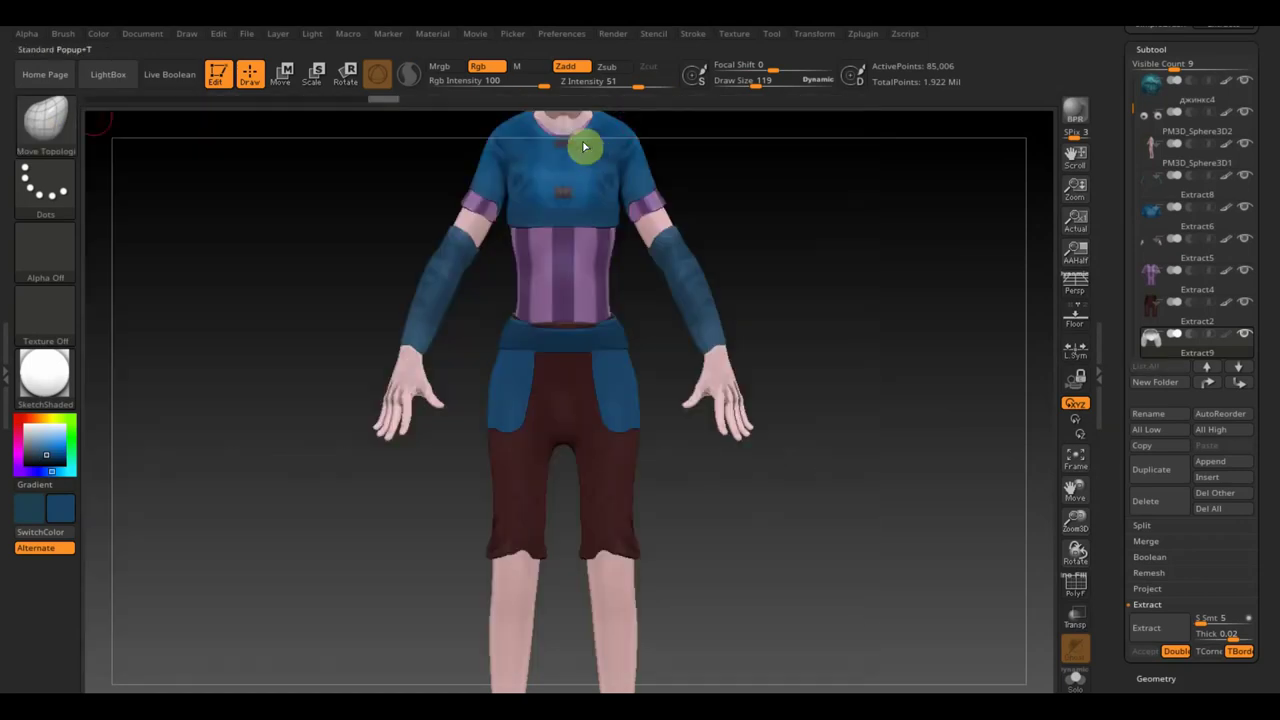
{"action": "left_click", "coordinate": [543, 366], "text": "alt"}
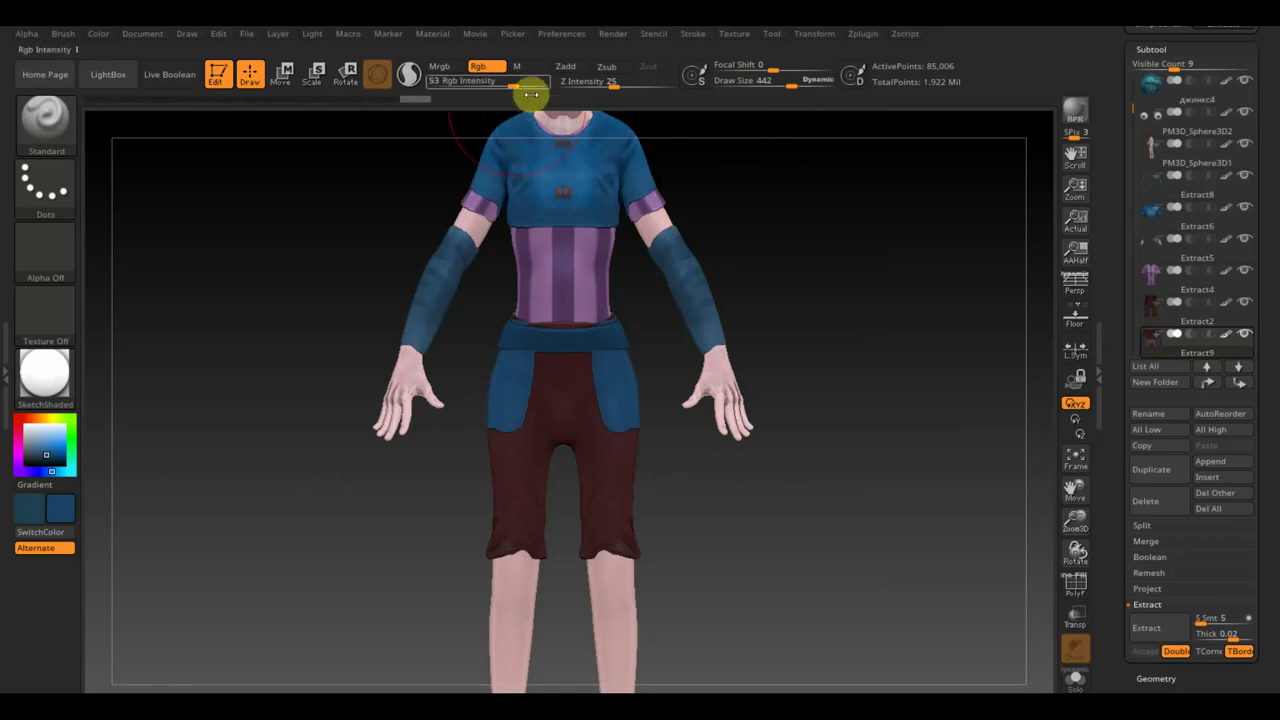
{"action": "left_click_drag", "start_coordinate": [528, 84], "coordinate": [566, 84]}
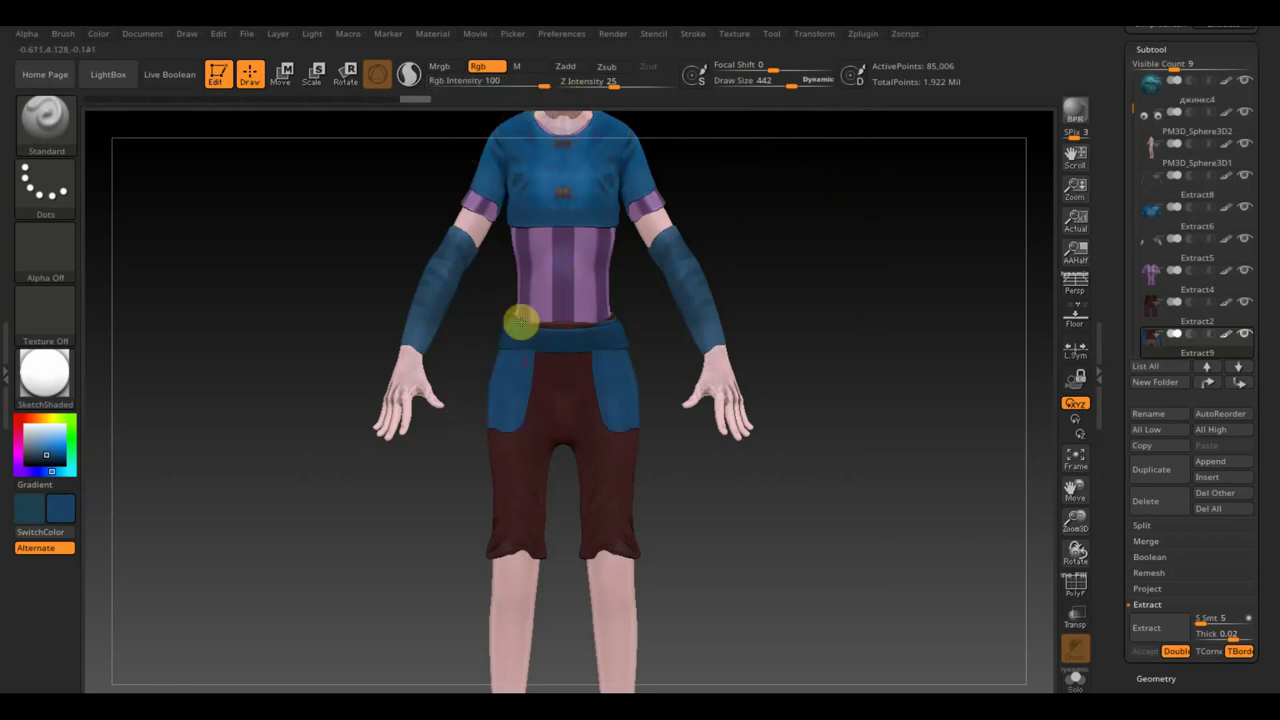
{"action": "left_click_drag", "start_coordinate": [186, 357], "coordinate": [321, 369]}
{"action": "left_click_drag", "start_coordinate": [464, 381], "coordinate": [374, 395]}
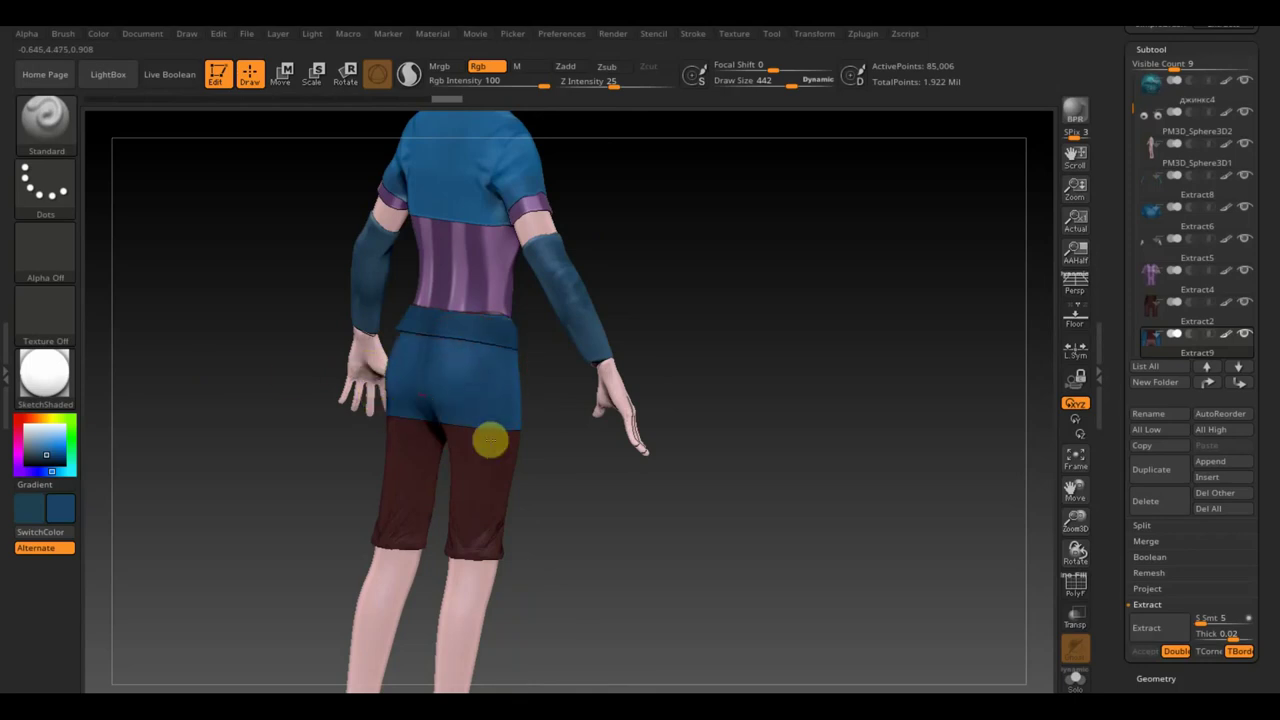
{"action": "key", "text": "shift"}
{"action": "mouse_move", "coordinate": [399, 381]}
{"action": "left_mouse_down", "text": "shift"}
{"action": "mouse_move", "coordinate": [457, 378]}
{"action": "mouse_move", "coordinate": [806, 217]}
{"action": "left_mouse_up", "text": "shift"}
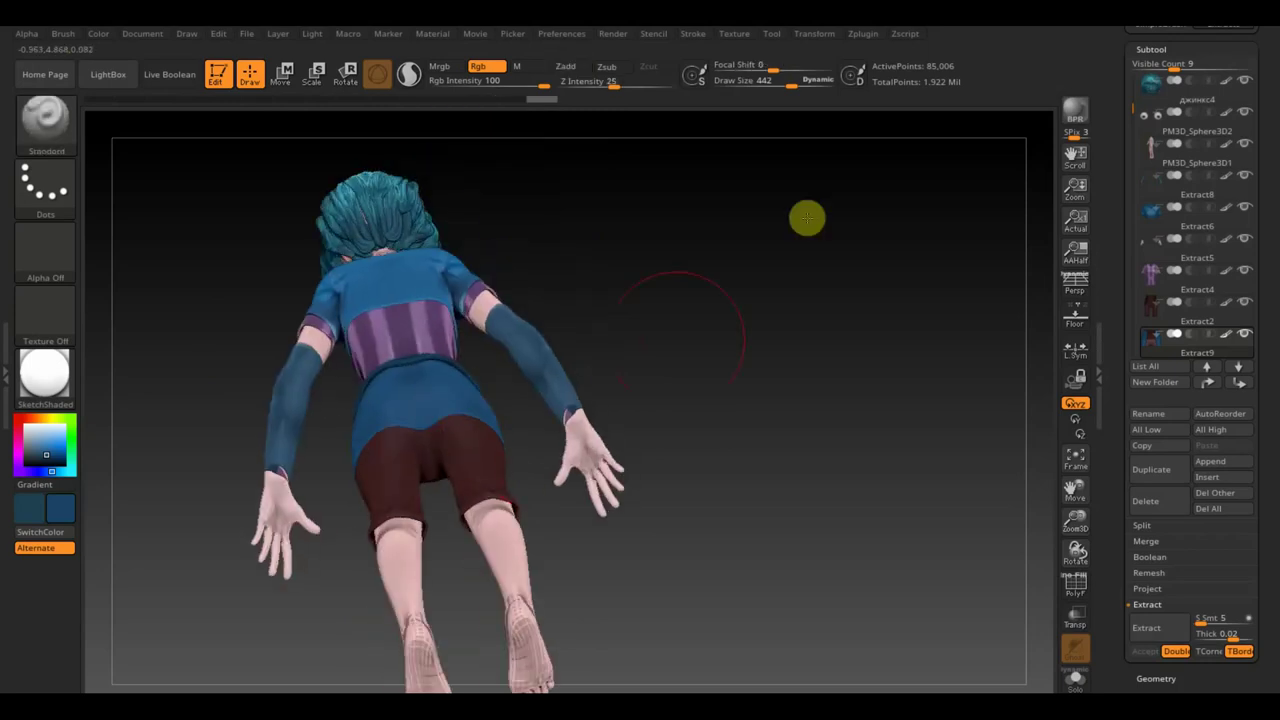
- Switch to the Move Topological brush at size 243 and view the model from above and behind
{"action": "left_click", "coordinate": [36, 135]}
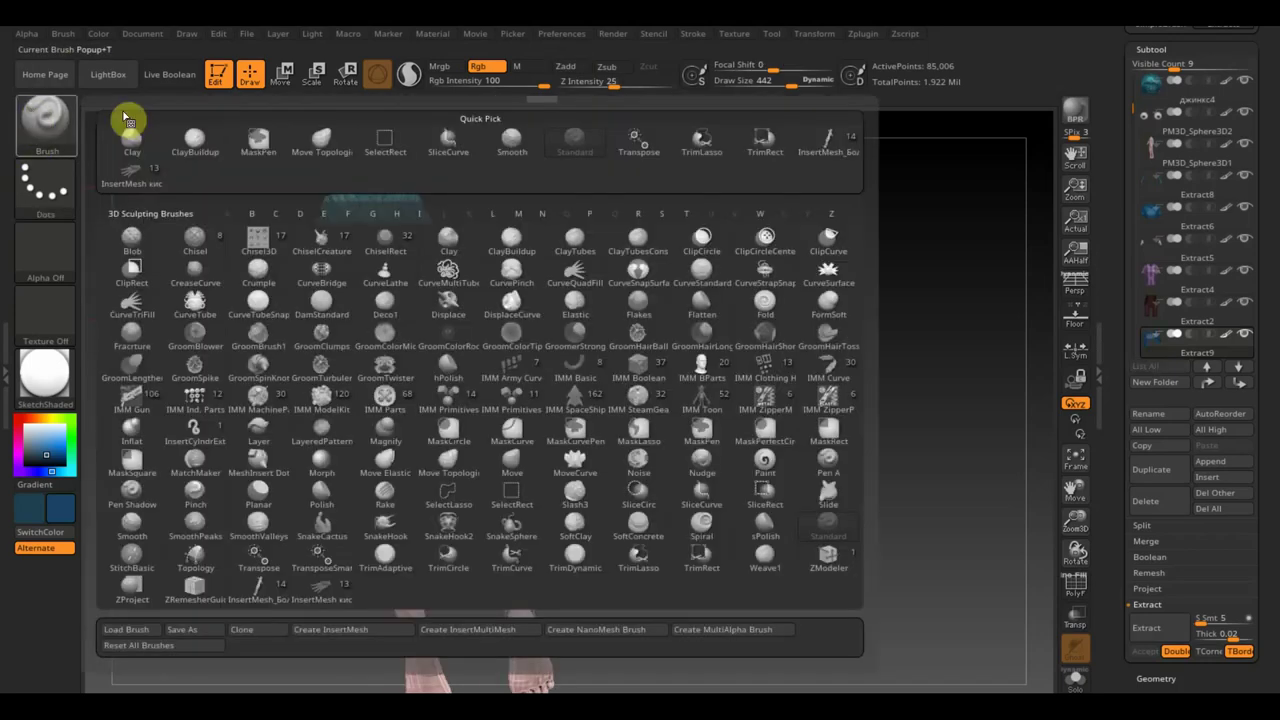
{"action": "left_click", "coordinate": [330, 135]}
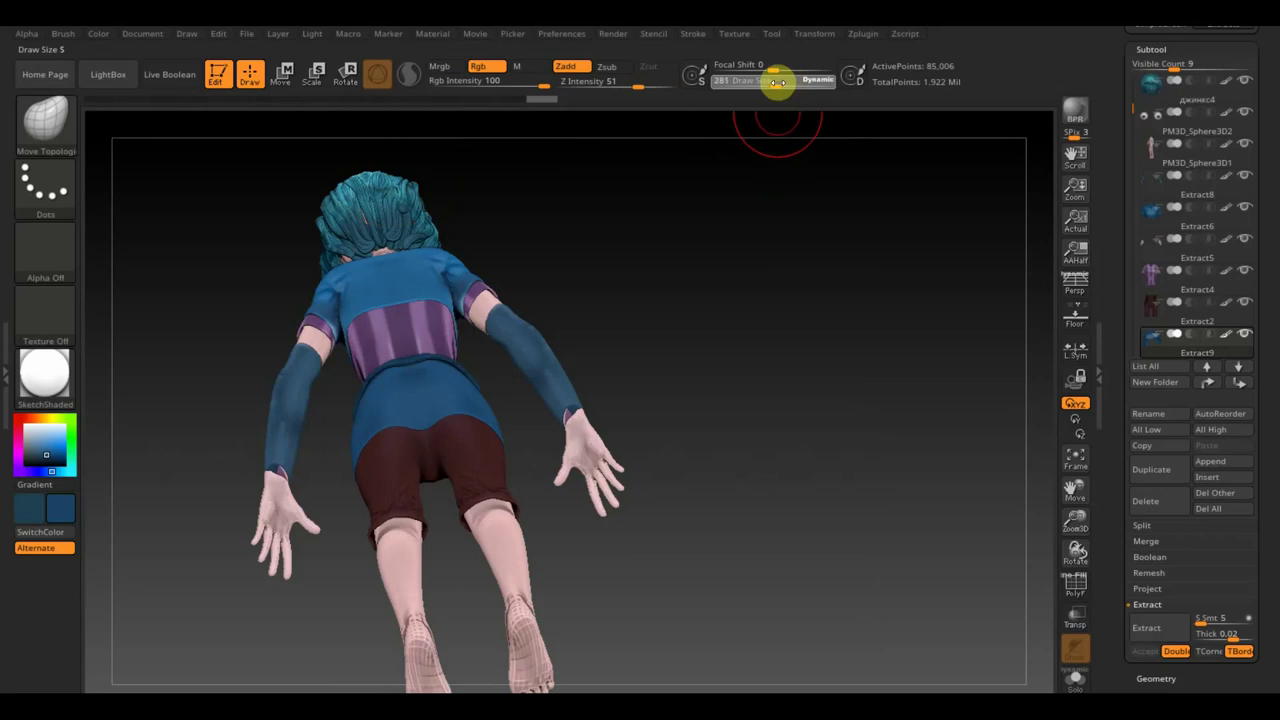
{"action": "left_click_drag", "start_coordinate": [777, 82], "coordinate": [771, 82]}
{"action": "left_click_drag", "start_coordinate": [711, 323], "coordinate": [714, 274]}
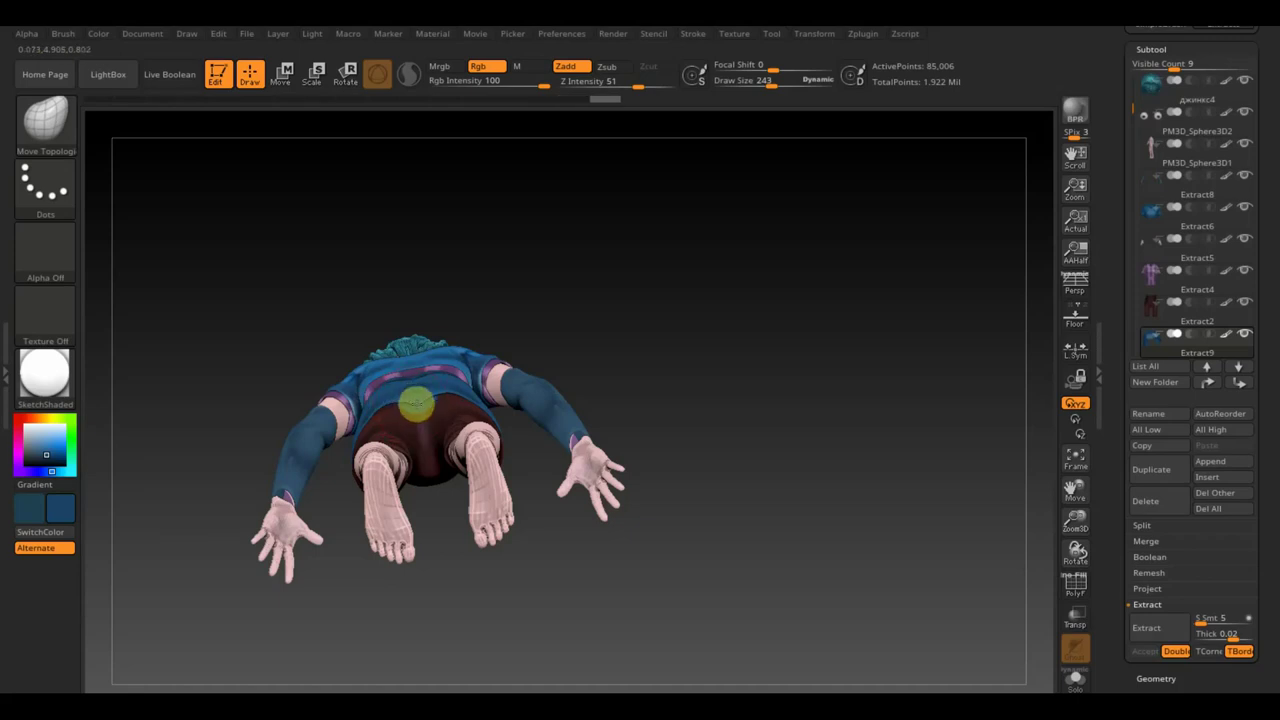
{"action": "mouse_move", "coordinate": [618, 359]}
{"action": "left_mouse_down"}
{"action": "mouse_move", "coordinate": [614, 329]}
{"action": "mouse_move", "coordinate": [618, 345]}
{"action": "left_mouse_up"}
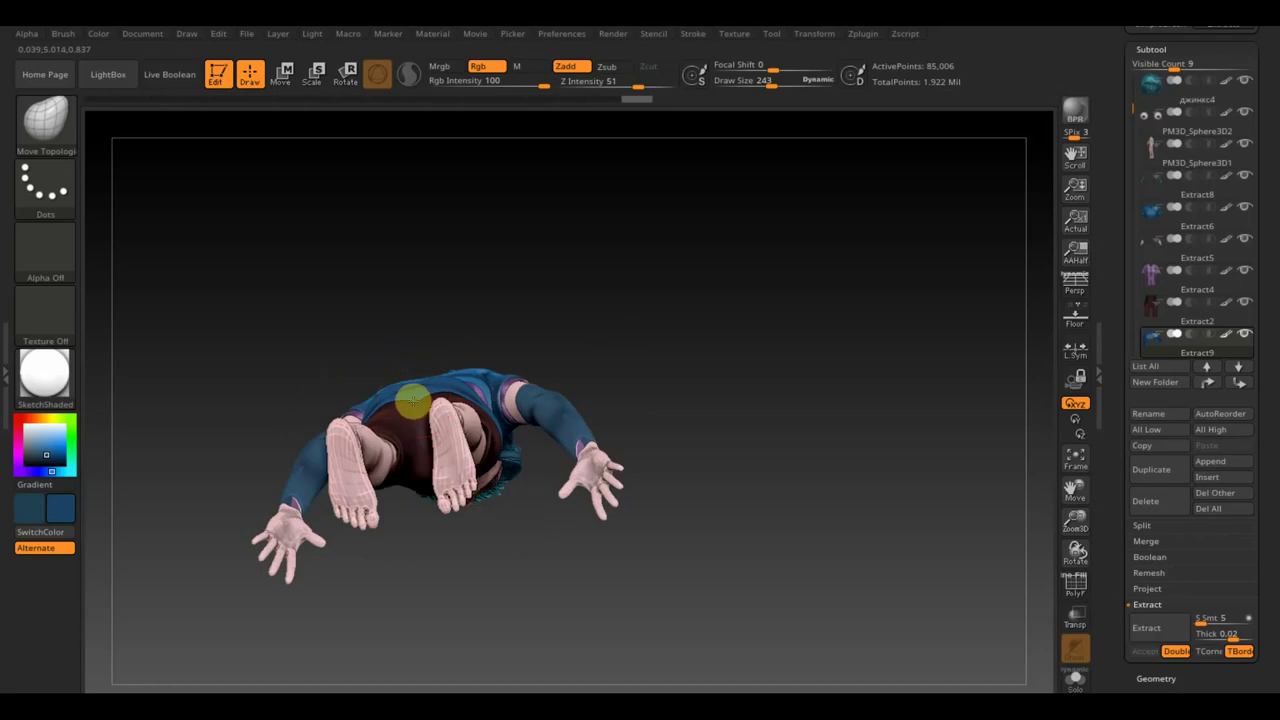
{"action": "left_click_drag", "start_coordinate": [669, 277], "coordinate": [677, 429], "text": "shift"}
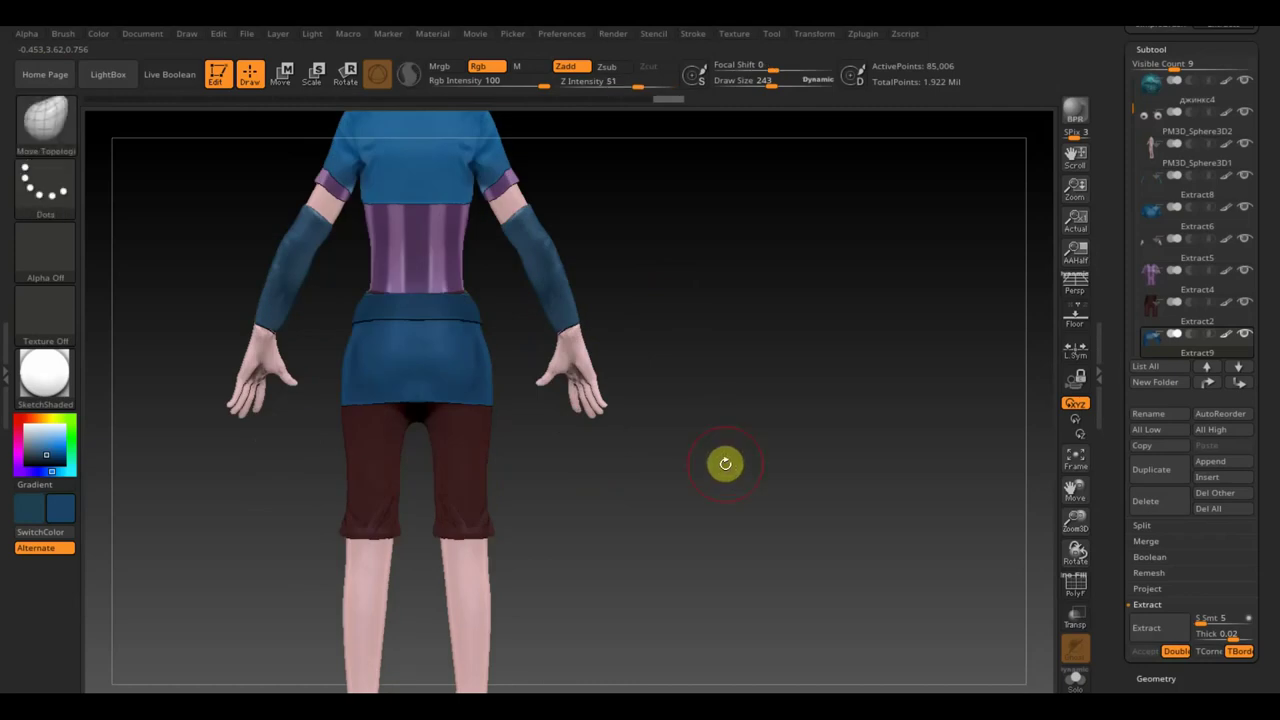
- Remesh the blue skirt piece evenly with DynaMesh
{"action": "left_click", "coordinate": [1170, 679]}
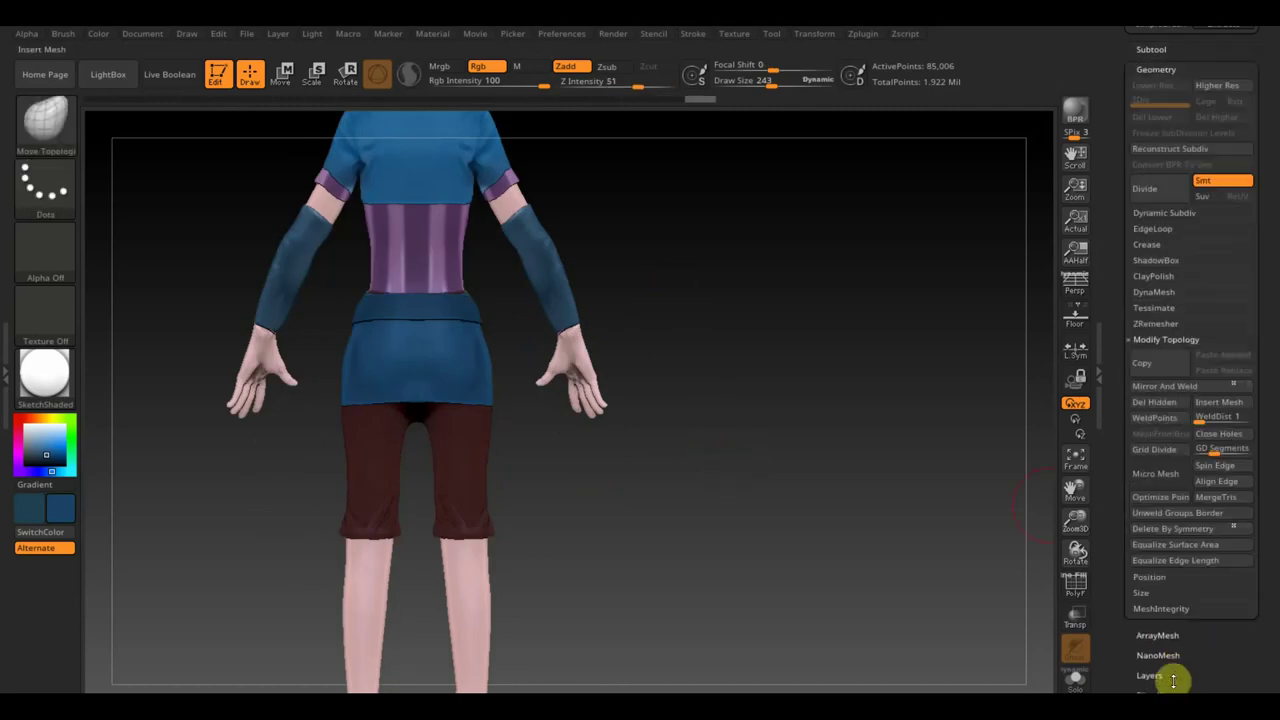
{"action": "left_click", "coordinate": [1160, 292]}
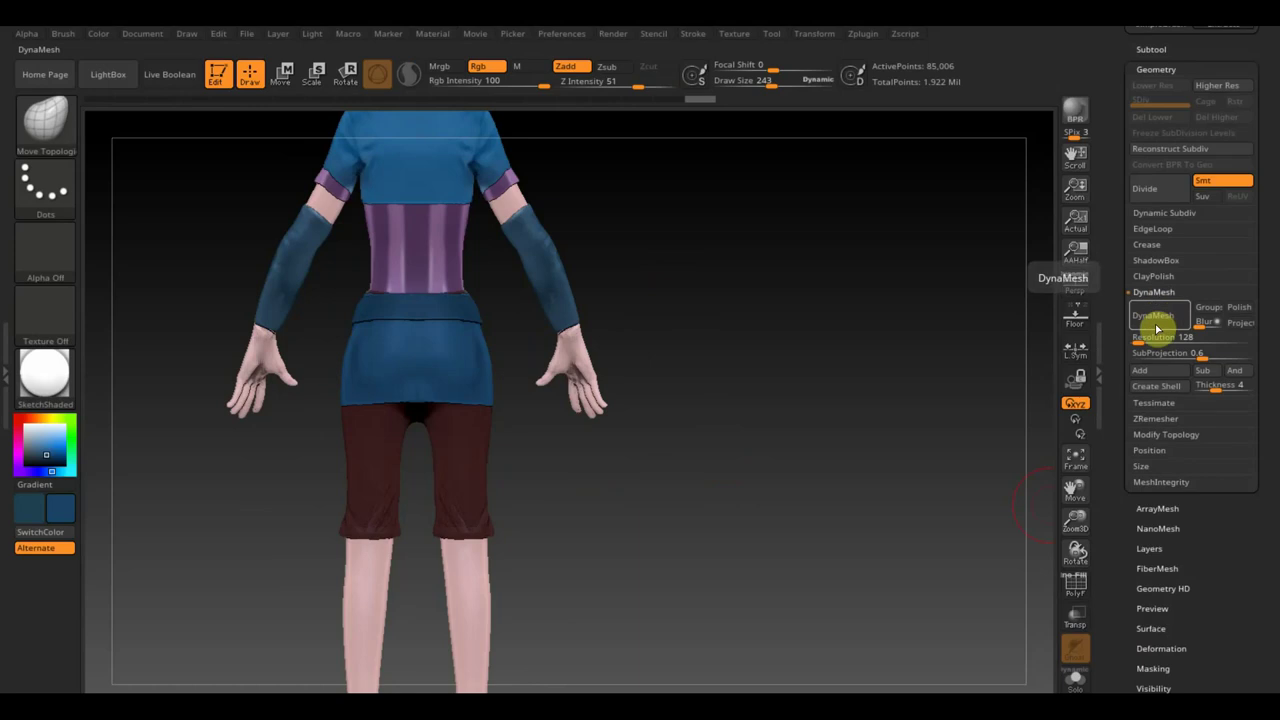
{"action": "left_click", "coordinate": [1155, 316]}
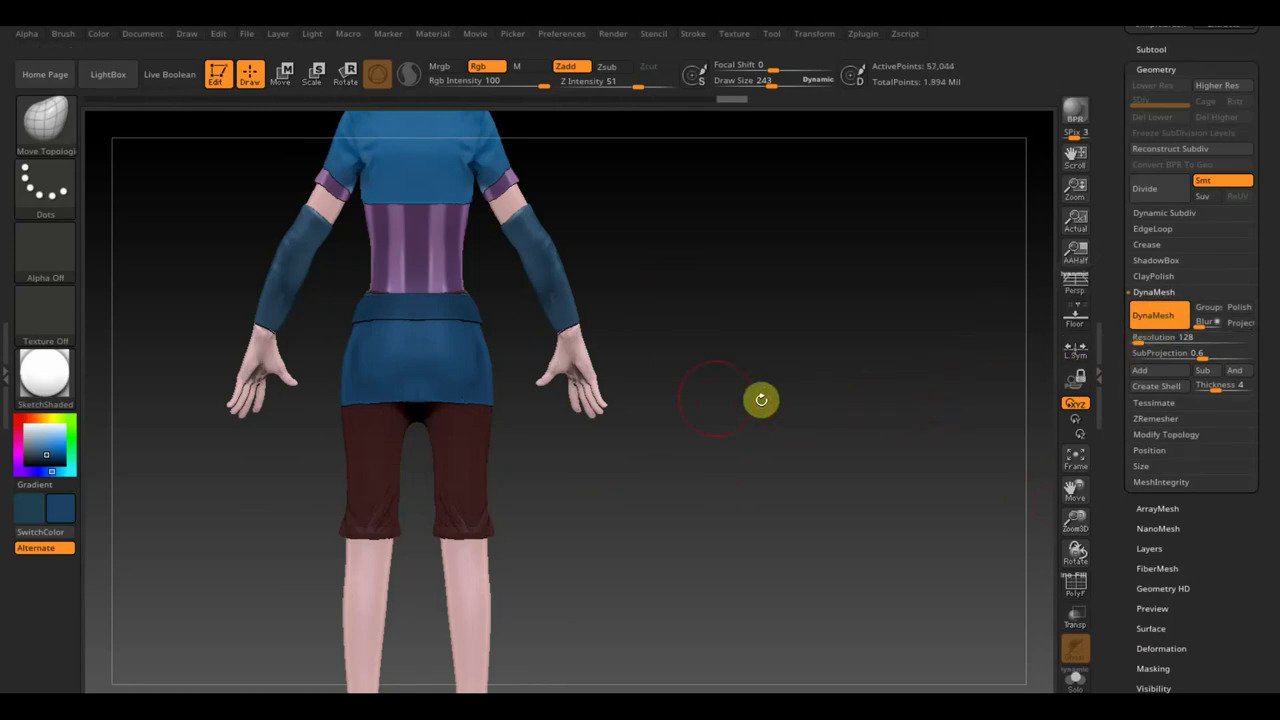
{"action": "left_click_drag", "start_coordinate": [761, 400], "coordinate": [760, 400]}
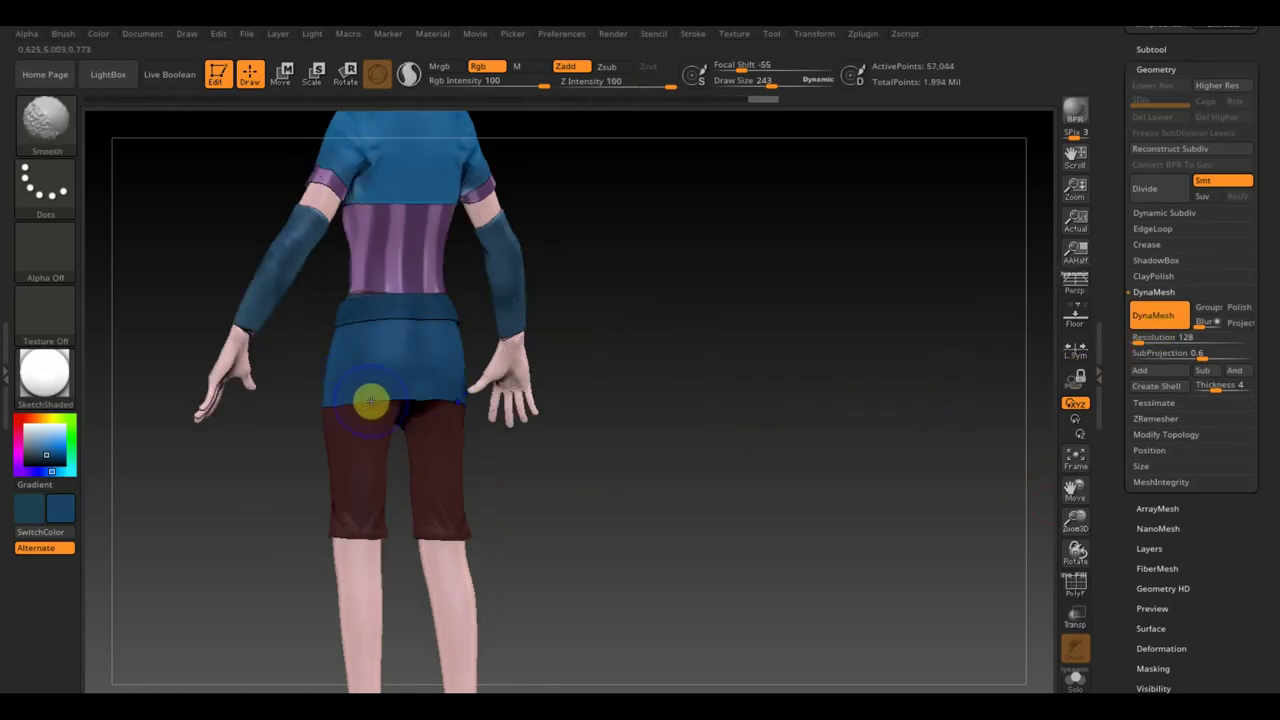
{"action": "mouse_move", "coordinate": [560, 457]}
{"action": "left_mouse_down"}
{"action": "mouse_move", "coordinate": [820, 491]}
{"action": "mouse_move", "coordinate": [848, 509]}
{"action": "left_mouse_up"}
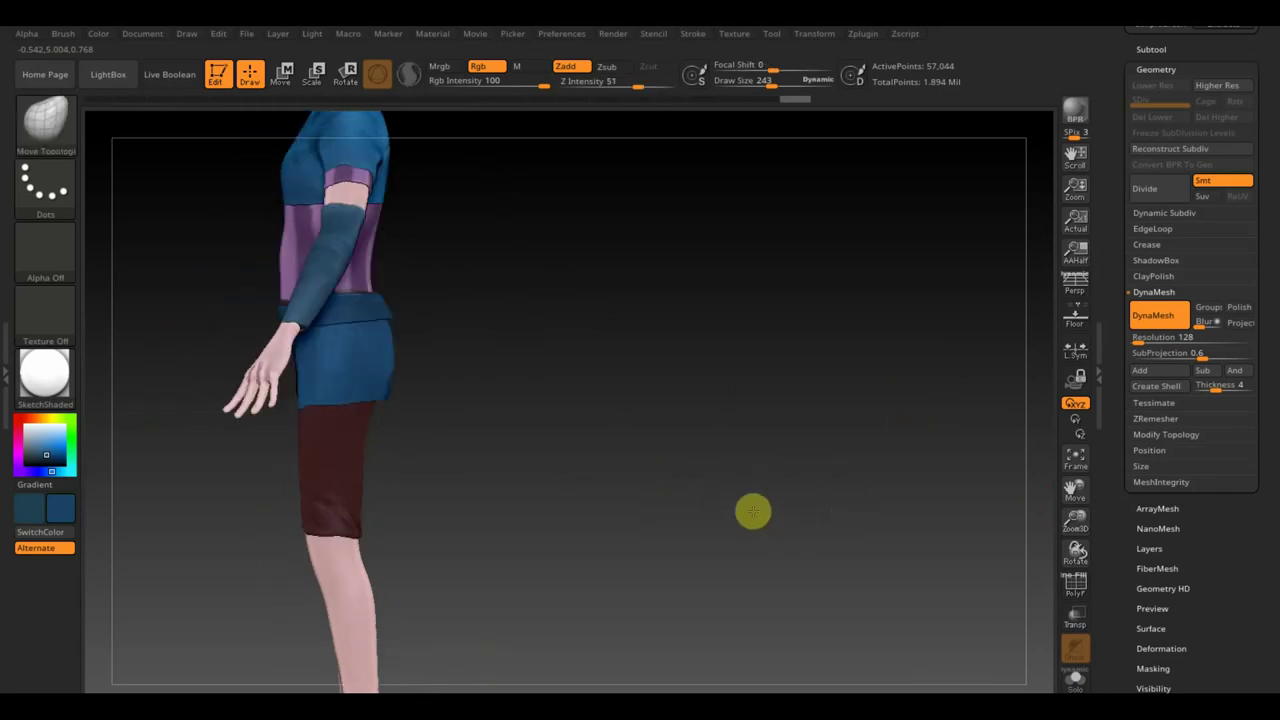
{"action": "left_click_drag", "start_coordinate": [668, 506], "coordinate": [754, 506]}
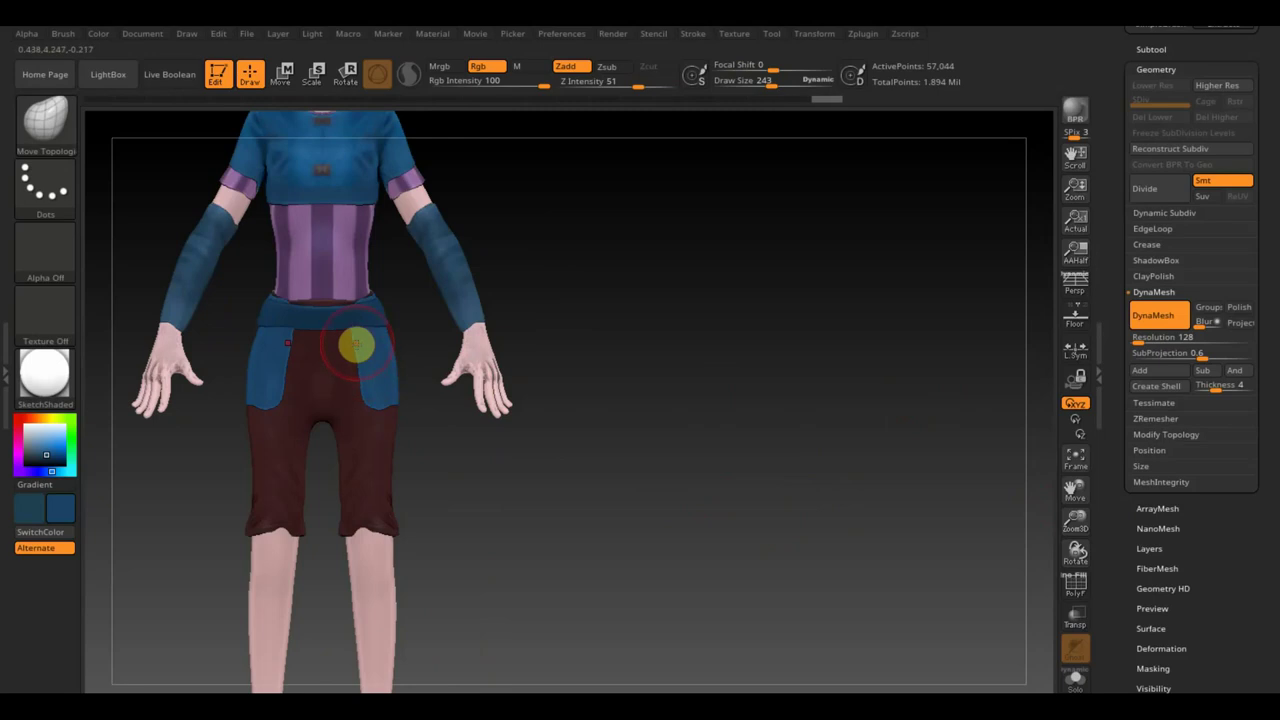
- Smooth the blue skirt panel down over the shorts, checking the outfit reference
{"action": "left_click", "coordinate": [361, 387]}
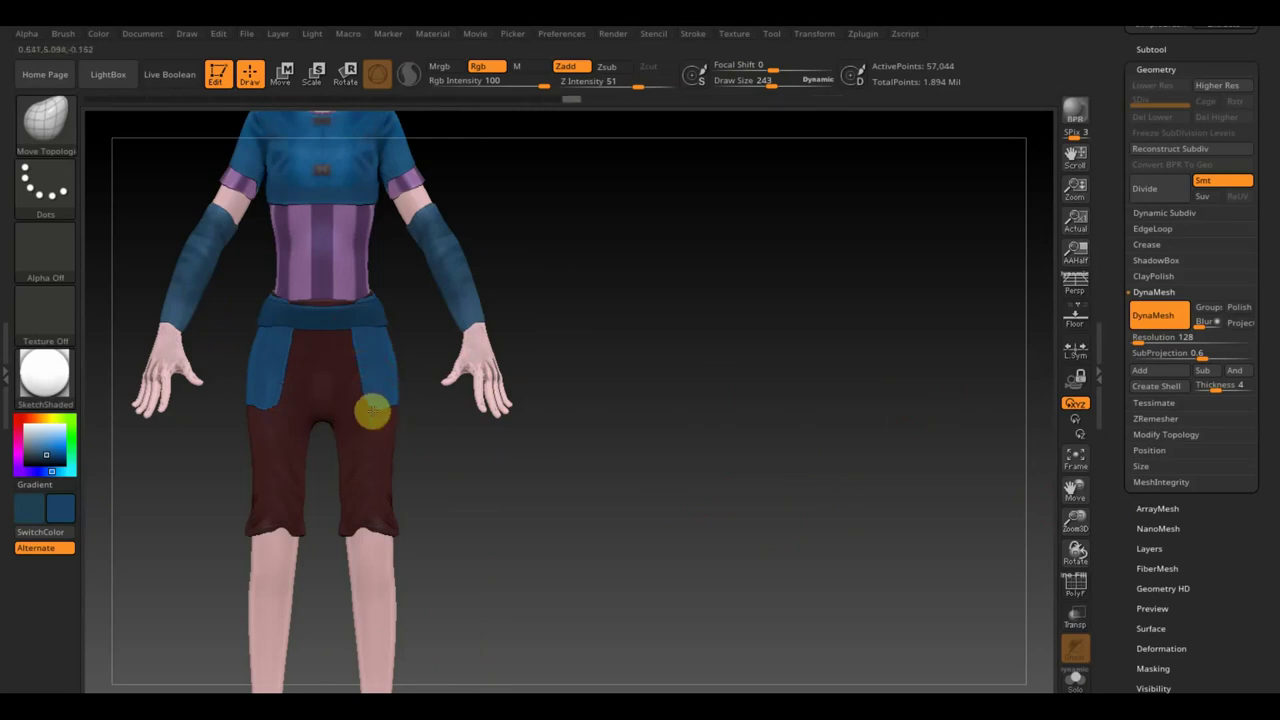
{"action": "key", "text": "shift"}
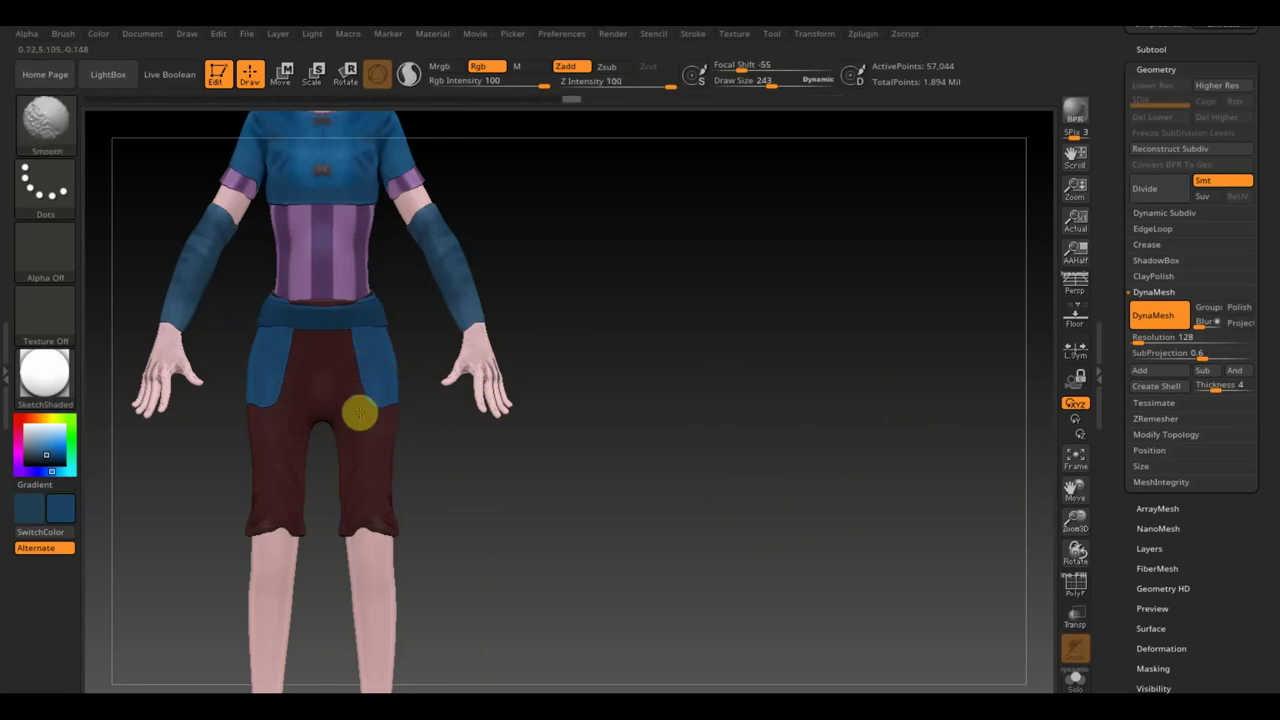
{"action": "left_click", "coordinate": [391, 401]}
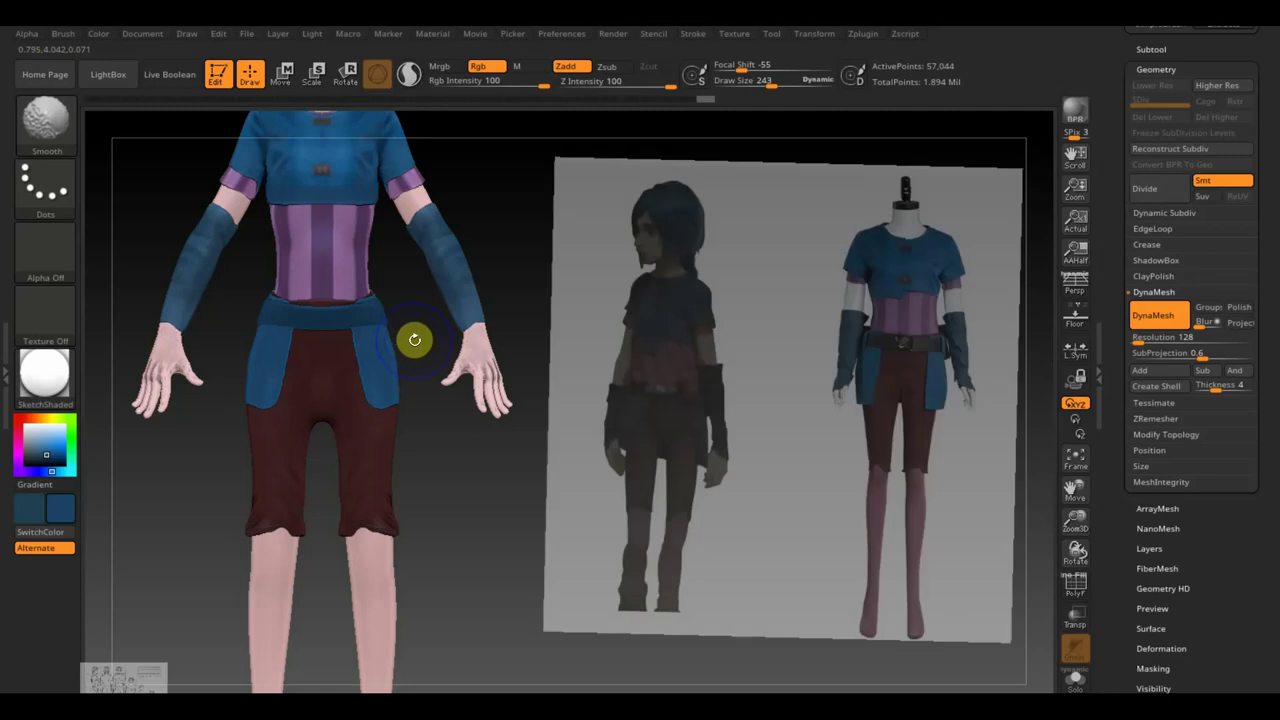
{"action": "left_click", "coordinate": [936, 404]}
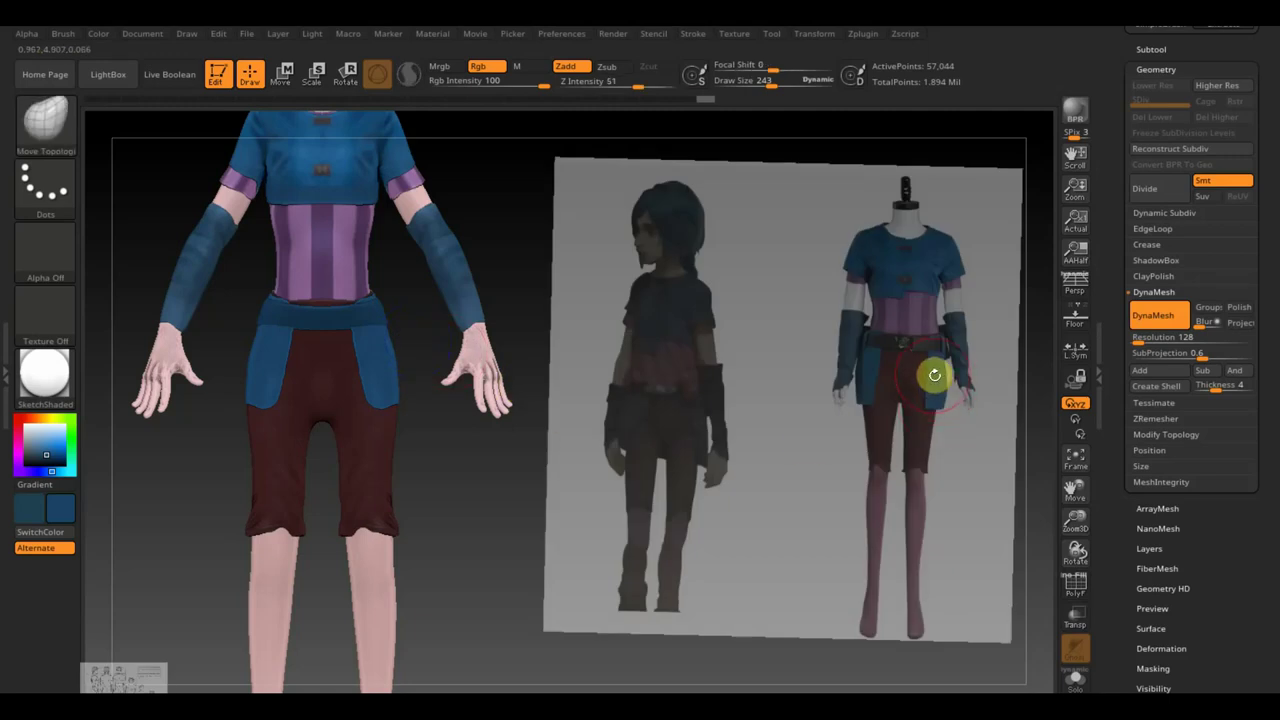
{"action": "left_click", "coordinate": [886, 413]}
{"action": "key", "text": "shift"}
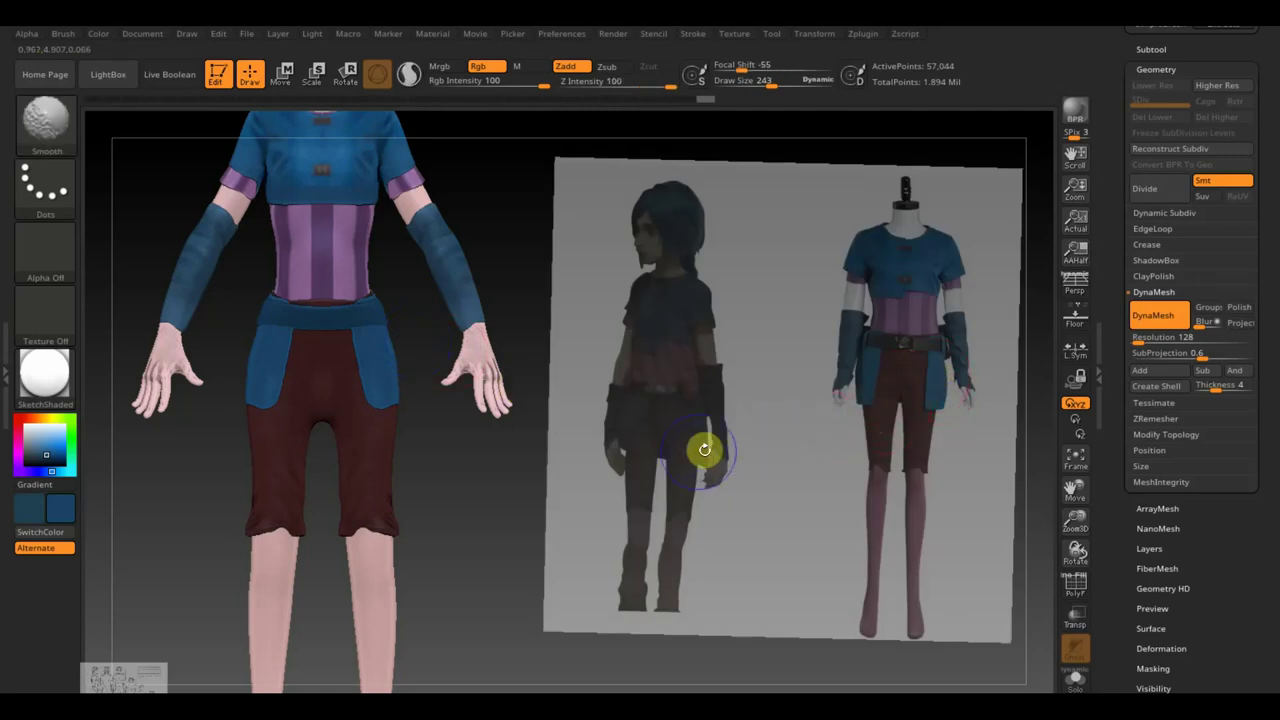
{"action": "key", "text": "shift+z"}
{"action": "mouse_move", "coordinate": [594, 437]}
{"action": "left_mouse_down"}
{"action": "mouse_move", "coordinate": [727, 446]}
{"action": "mouse_move", "coordinate": [723, 400]}
{"action": "mouse_move", "coordinate": [718, 455]}
{"action": "mouse_move", "coordinate": [691, 466]}
{"action": "mouse_move", "coordinate": [647, 444]}
{"action": "mouse_move", "coordinate": [609, 503]}
{"action": "mouse_move", "coordinate": [626, 471]}
{"action": "left_mouse_up"}
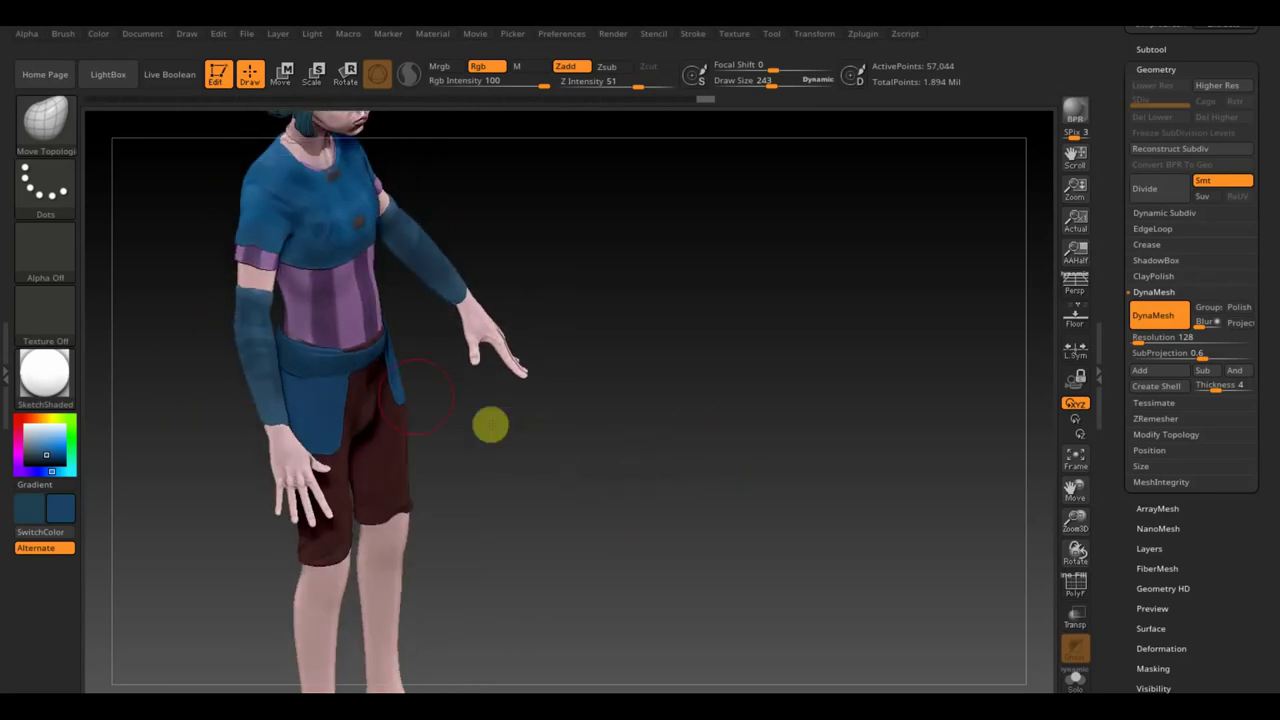
- Select the belt subtool and bring up the subtool list
{"action": "left_click", "coordinate": [355, 368], "text": "alt"}
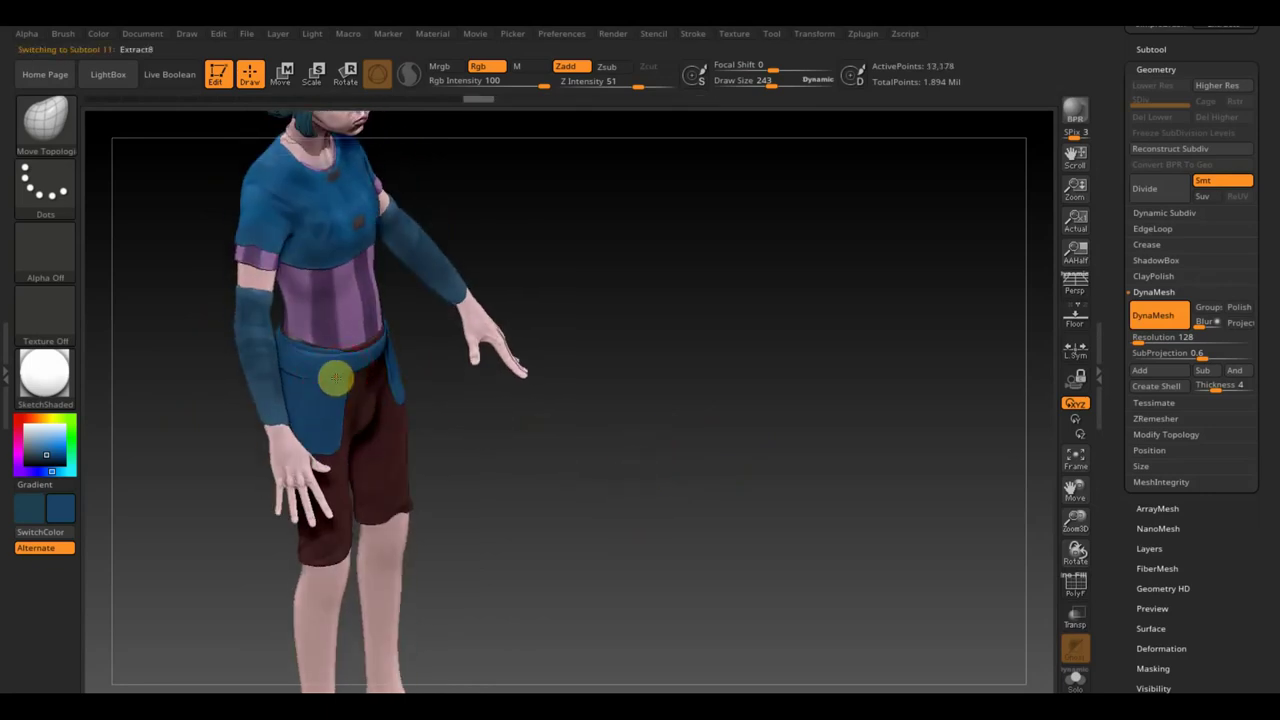
{"action": "left_click_drag", "start_coordinate": [420, 375], "coordinate": [632, 354]}
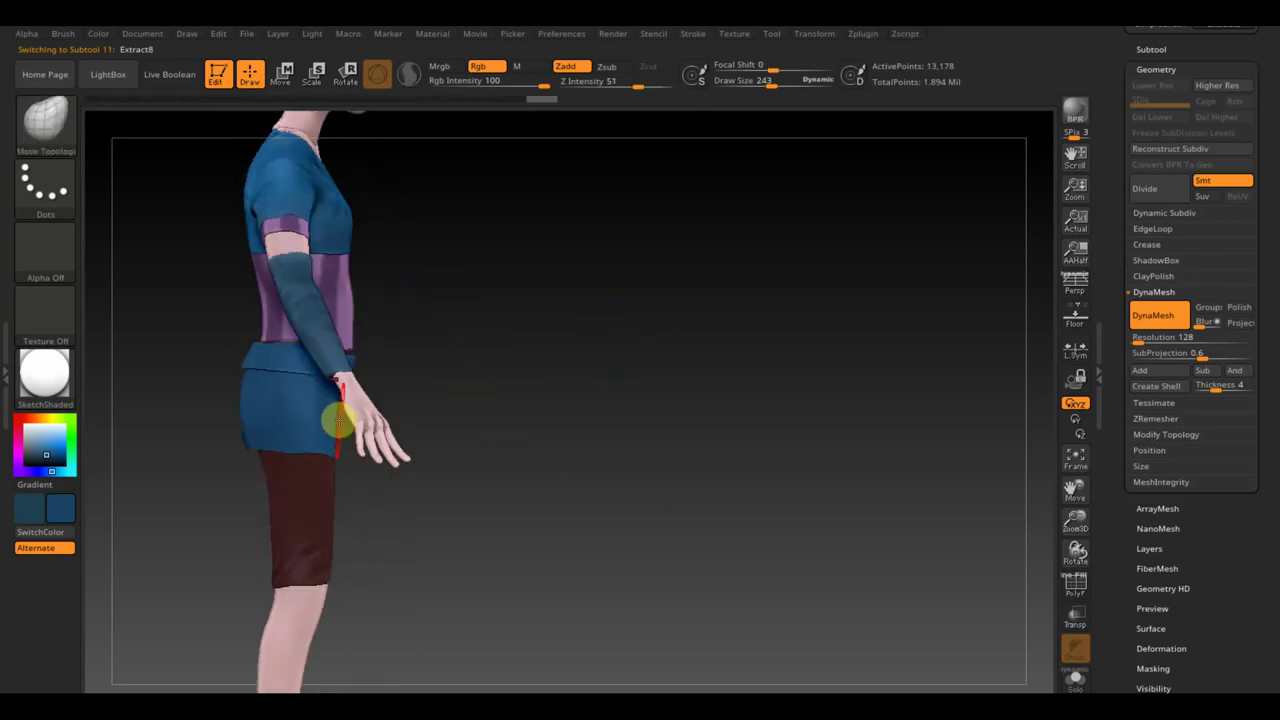
{"action": "left_click_drag", "start_coordinate": [535, 404], "coordinate": [623, 417]}
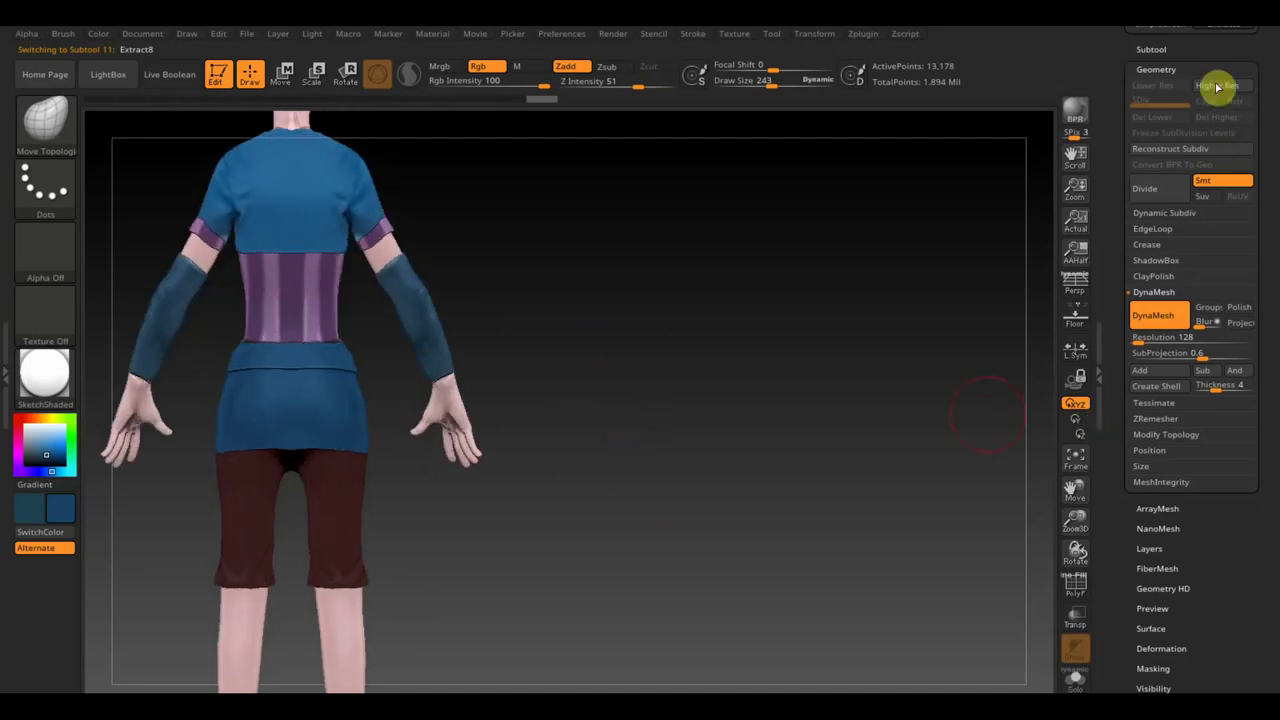
{"action": "left_click", "coordinate": [1154, 44]}
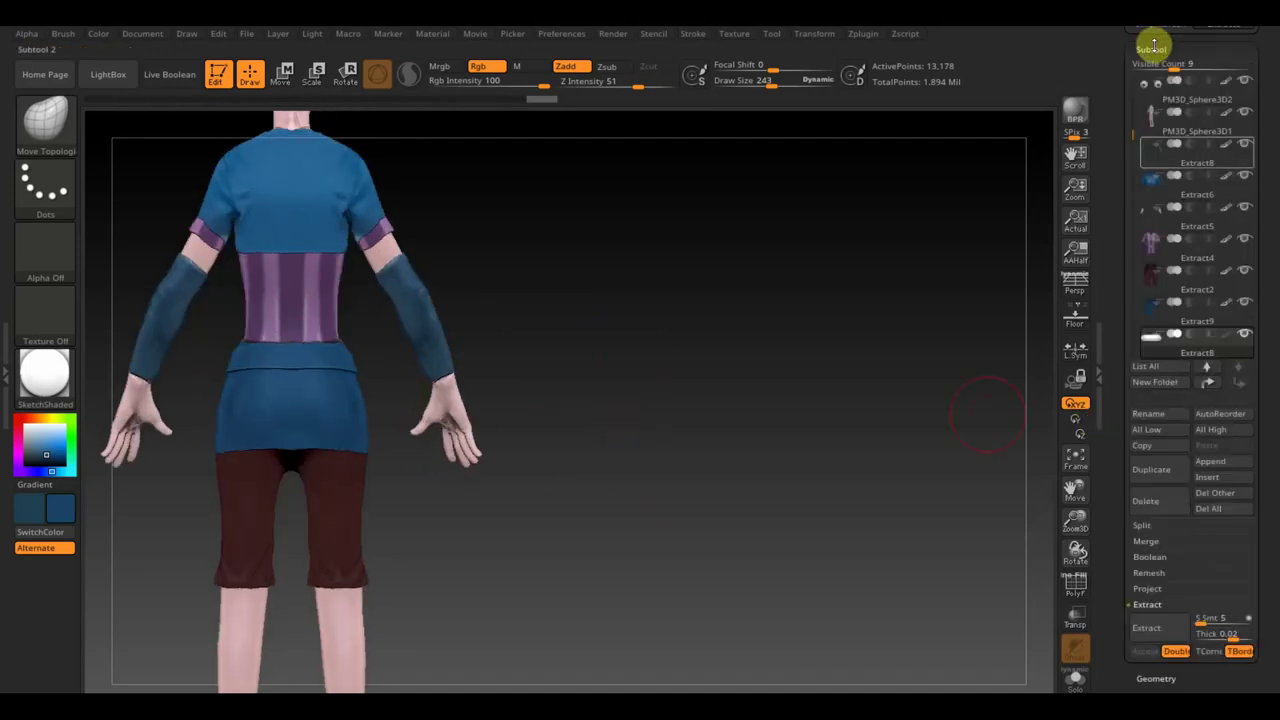
{"action": "mouse_move", "coordinate": [1196, 337]}
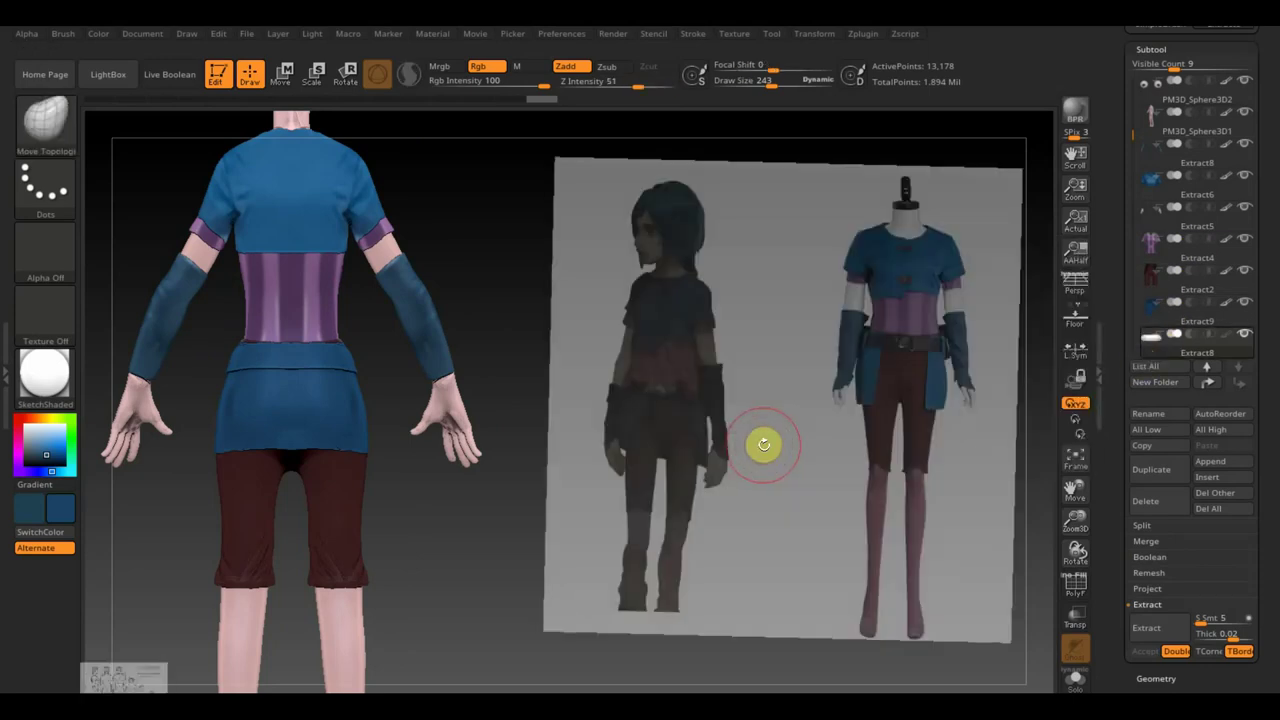
- Pick a dark colour and paint the waist belt dark front and back with the Standard brush
{"action": "key", "text": "shift+z"}
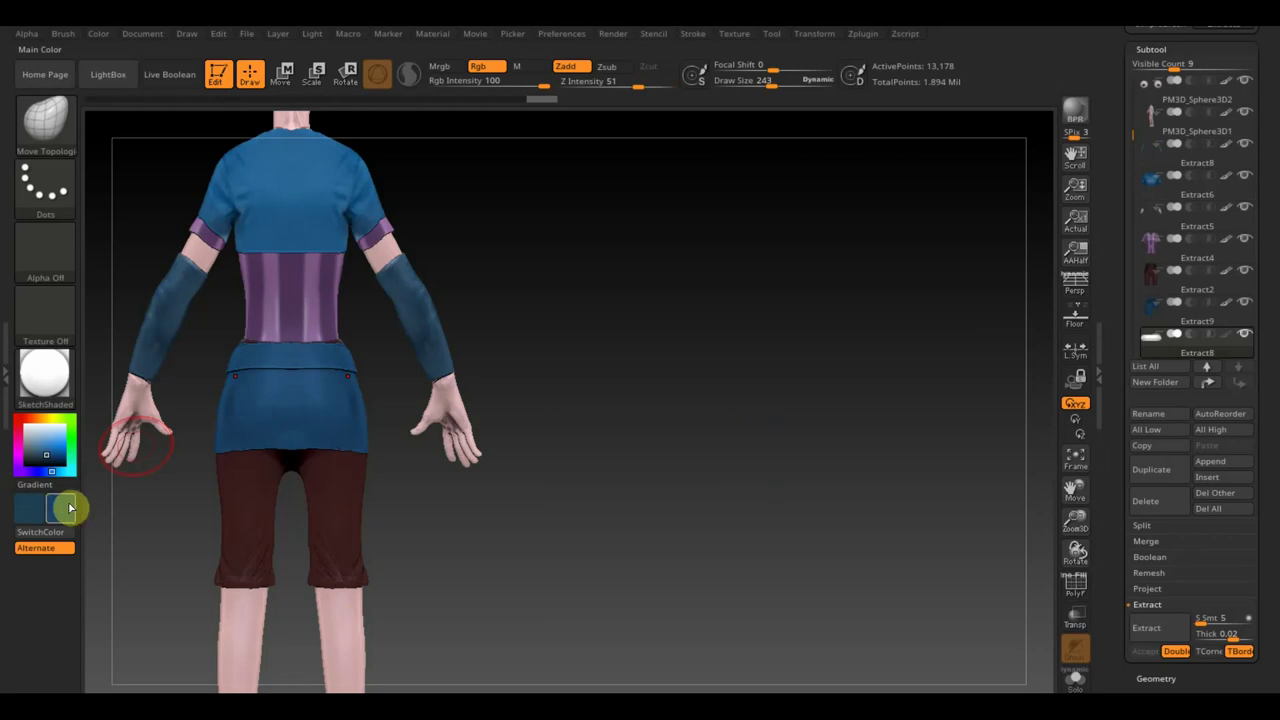
{"action": "left_click", "coordinate": [69, 508]}
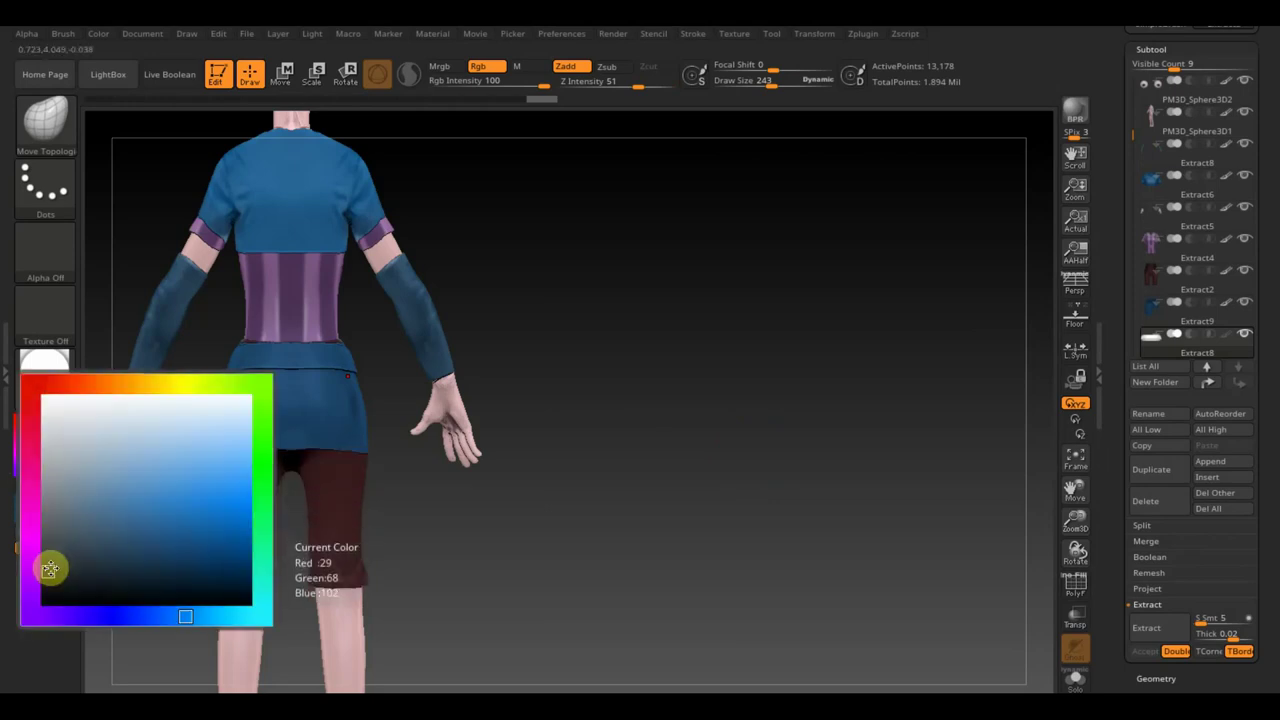
{"action": "left_click", "coordinate": [49, 568]}
{"action": "left_click", "coordinate": [45, 120]}
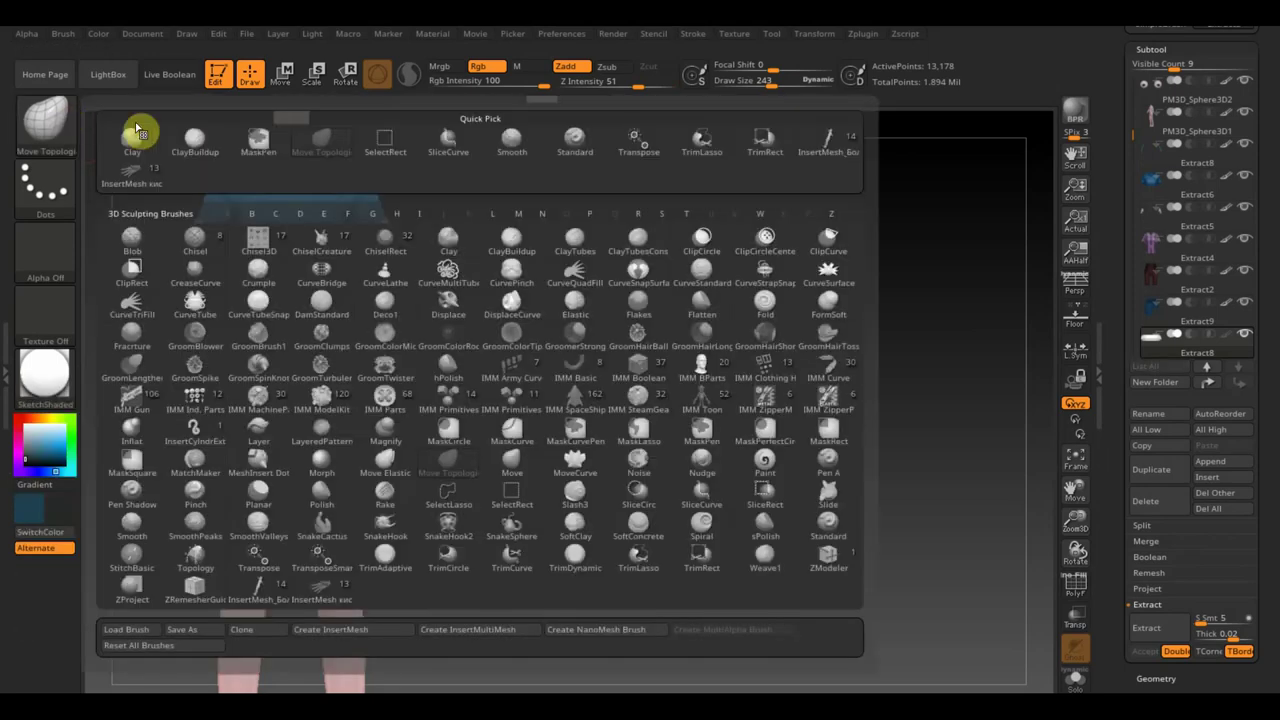
{"action": "left_click", "coordinate": [563, 142]}
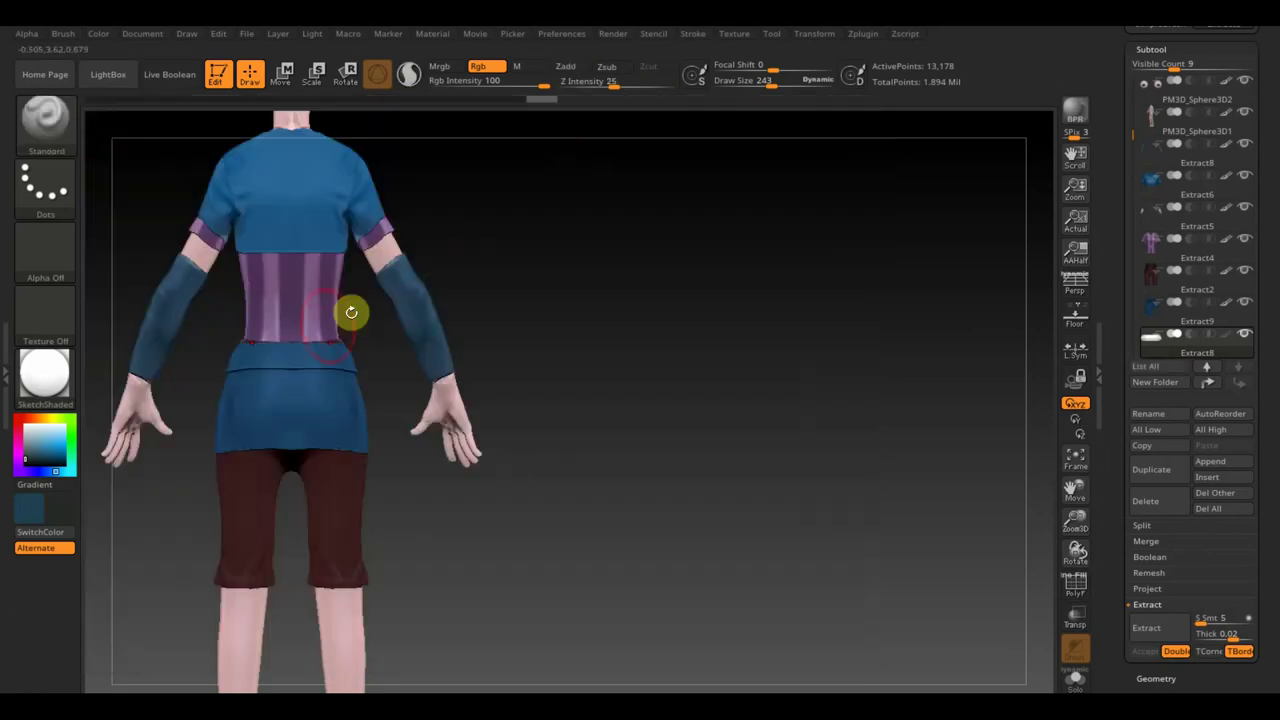
{"action": "left_click", "coordinate": [312, 358]}
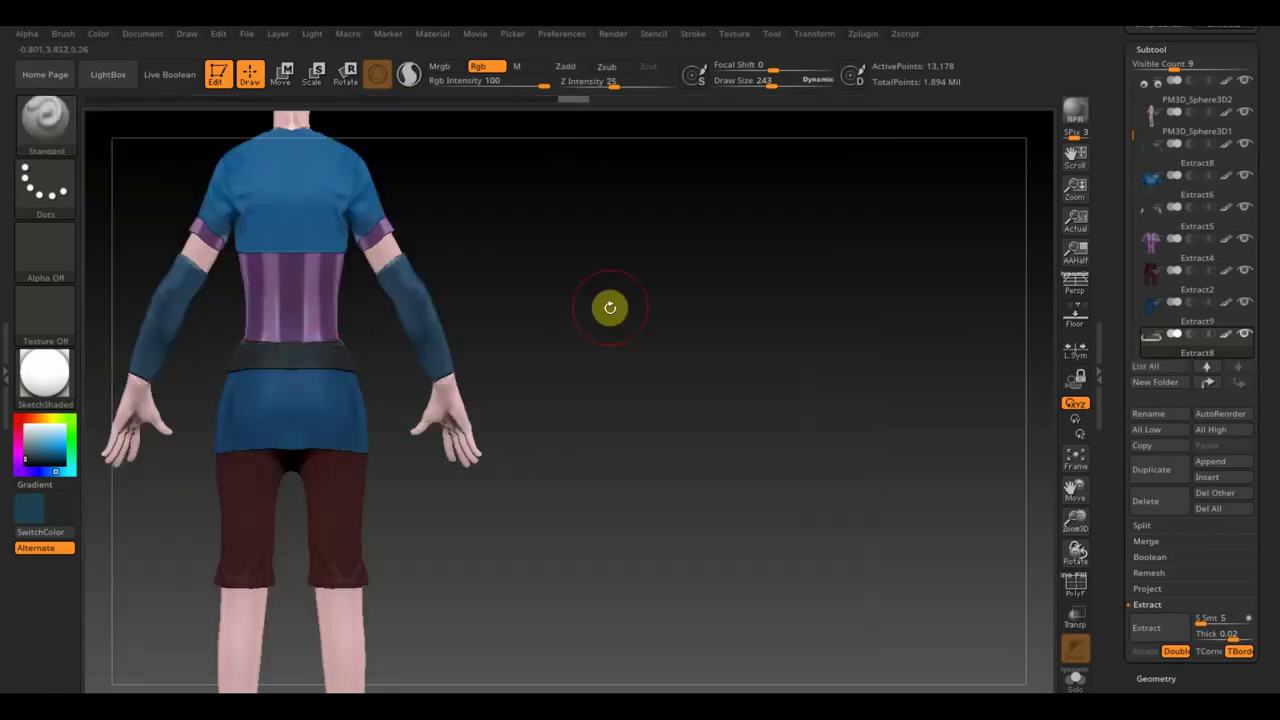
{"action": "left_click_drag", "start_coordinate": [608, 306], "coordinate": [452, 329]}
{"action": "left_click_drag", "start_coordinate": [310, 367], "coordinate": [363, 352]}
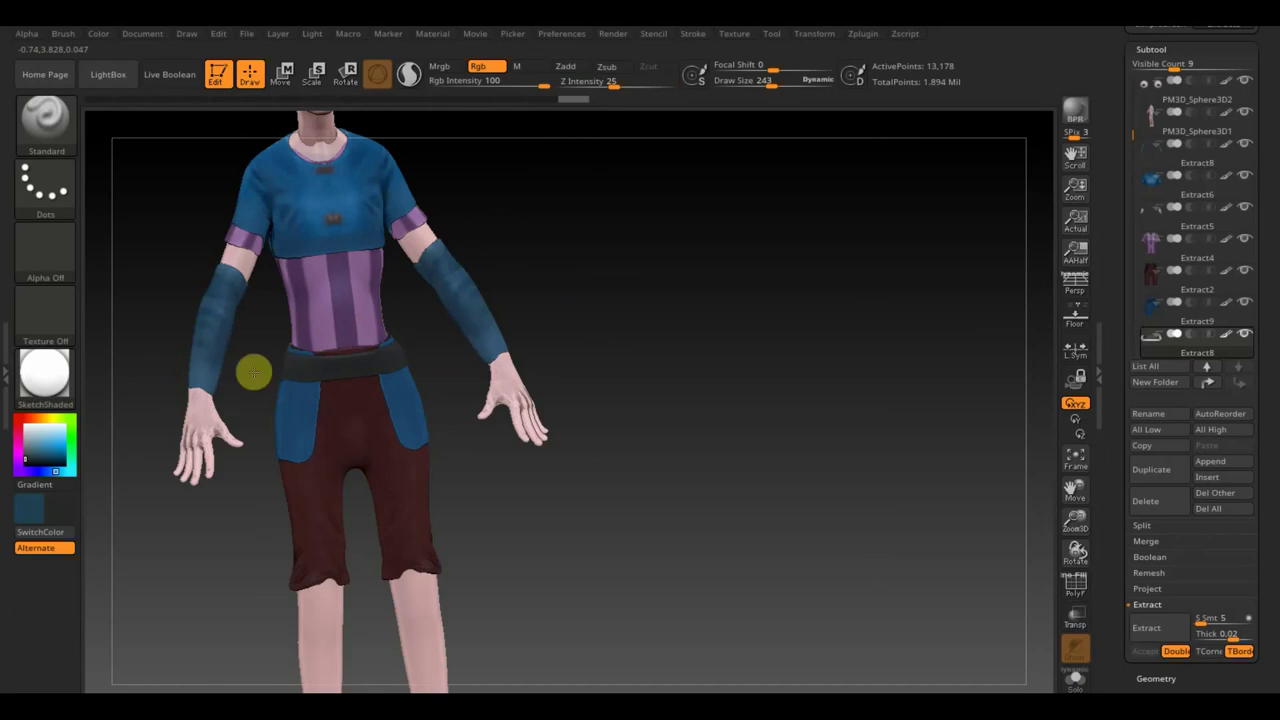
{"action": "mouse_move", "coordinate": [686, 288]}
{"action": "left_mouse_down"}
{"action": "mouse_move", "coordinate": [707, 426]}
{"action": "mouse_move", "coordinate": [697, 209]}
{"action": "mouse_move", "coordinate": [697, 274]}
{"action": "left_mouse_up"}
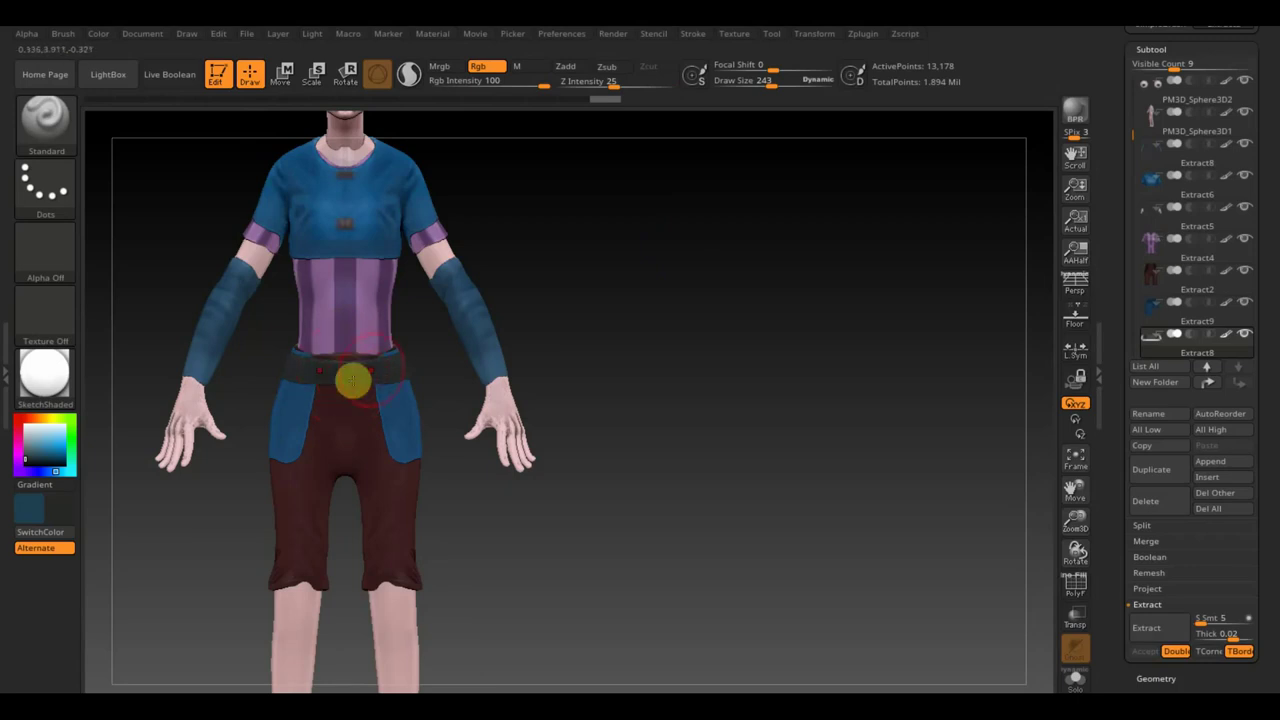
{"action": "left_click_drag", "start_coordinate": [552, 363], "coordinate": [816, 331], "text": "alt"}
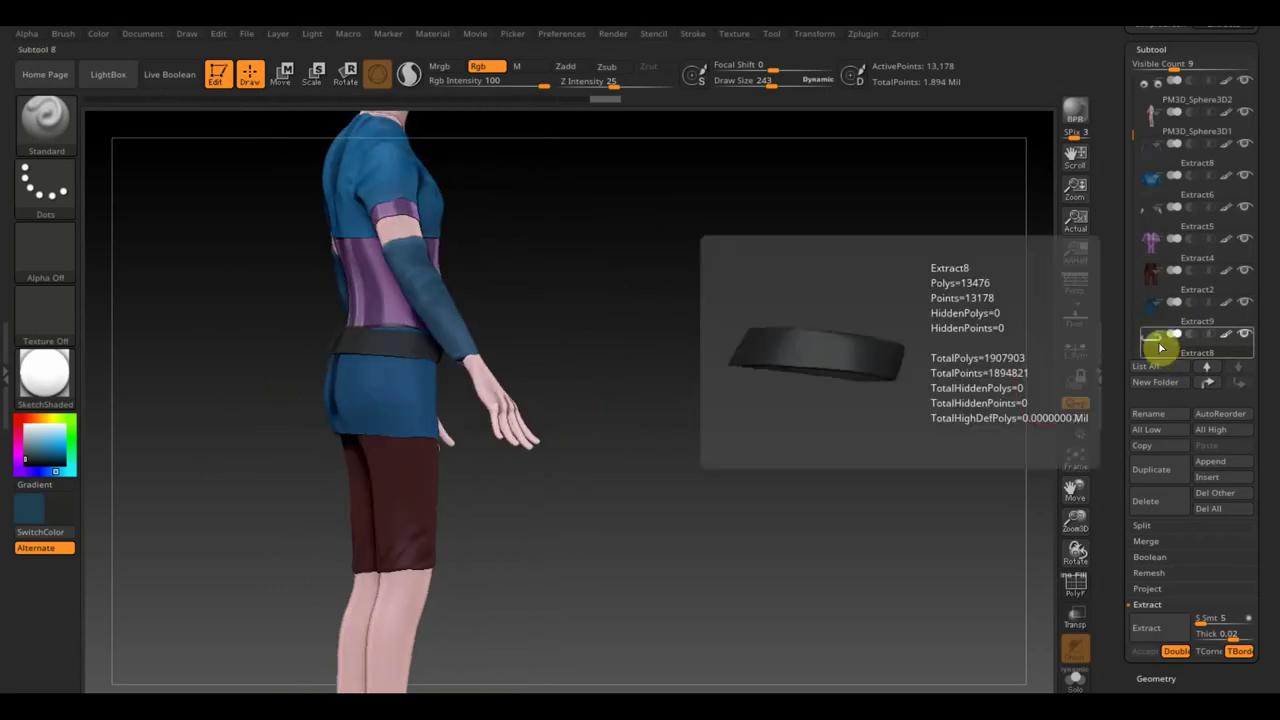
- Duplicate the belt piece and make a first trim on the extracted band
{"action": "left_click", "coordinate": [1165, 475]}
{"action": "mouse_move", "coordinate": [1196, 303]}
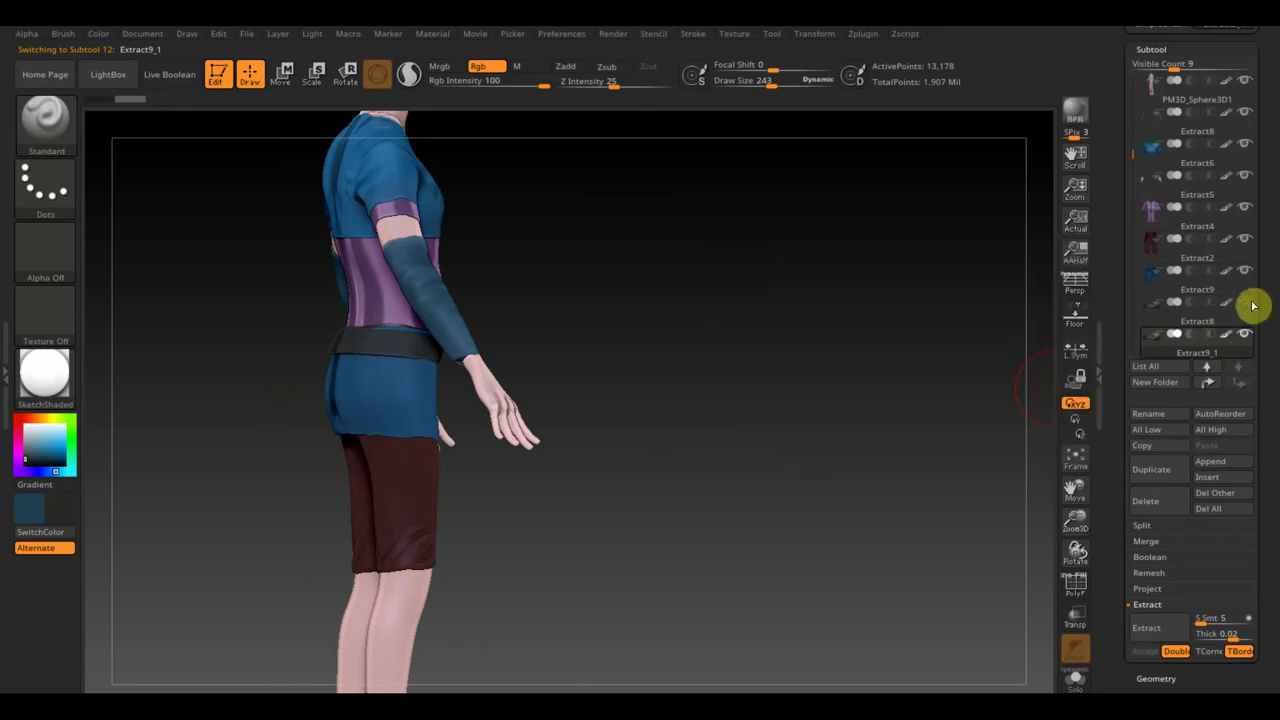
{"action": "left_click_drag", "start_coordinate": [1010, 349], "coordinate": [817, 408], "text": "shift"}
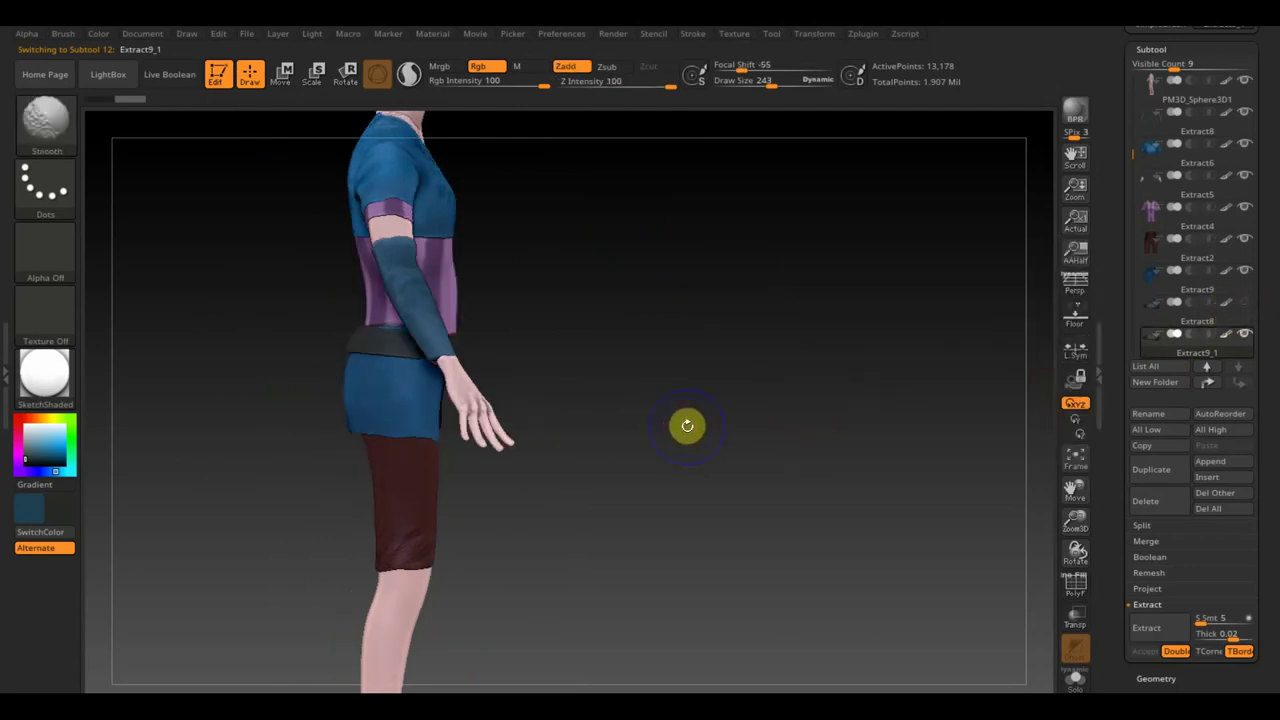
{"action": "key", "text": "shift+z"}
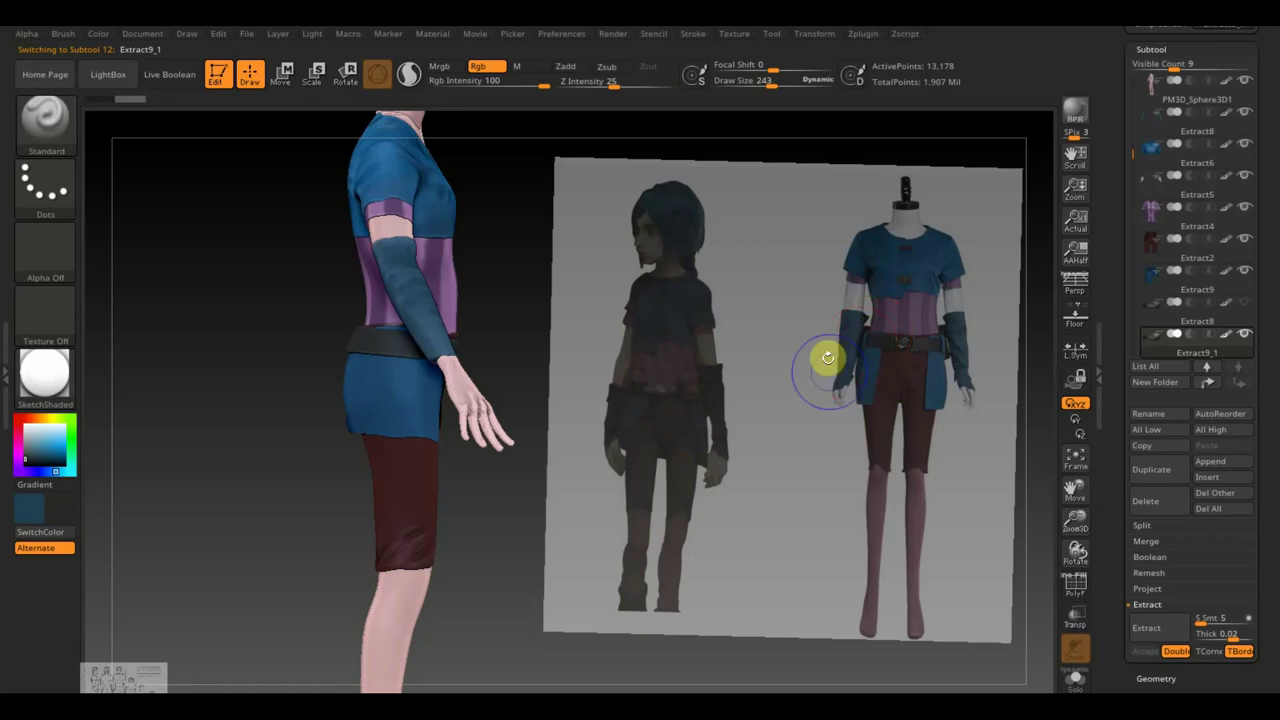
{"action": "key", "text": "shift+z"}
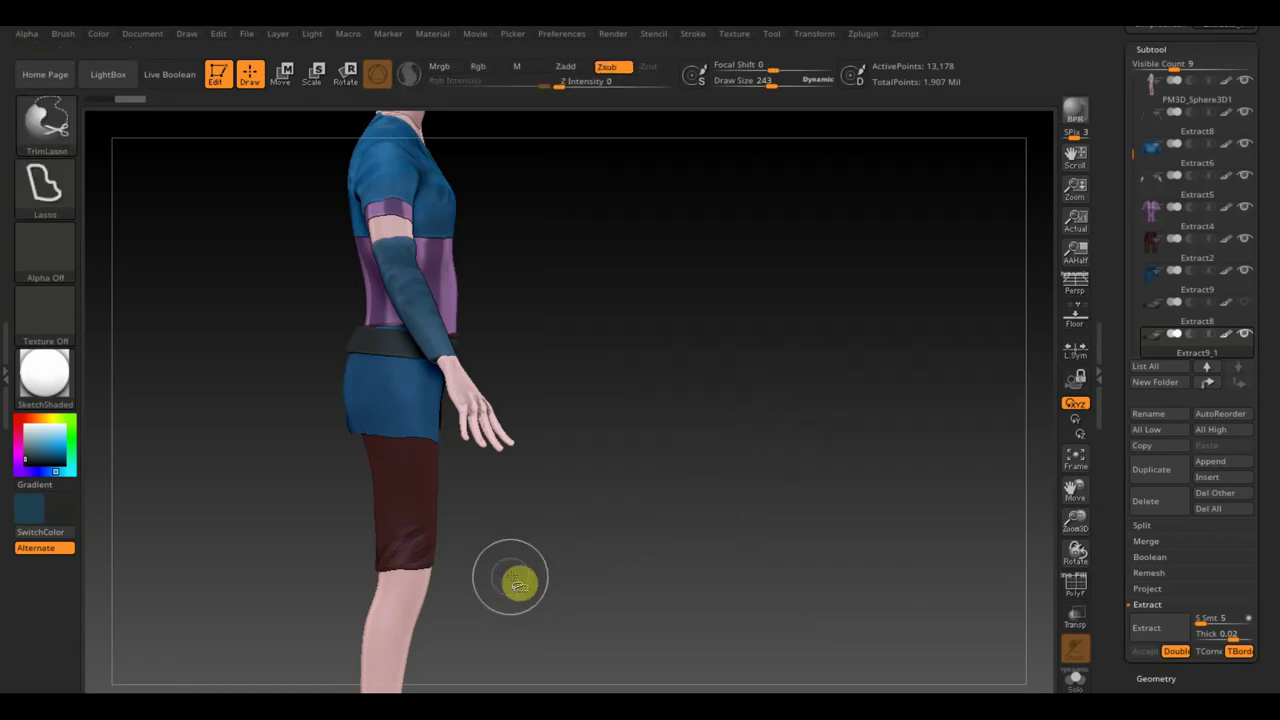
{"action": "left_click_drag", "start_coordinate": [605, 575], "coordinate": [624, 346], "text": "ctrl+shift"}
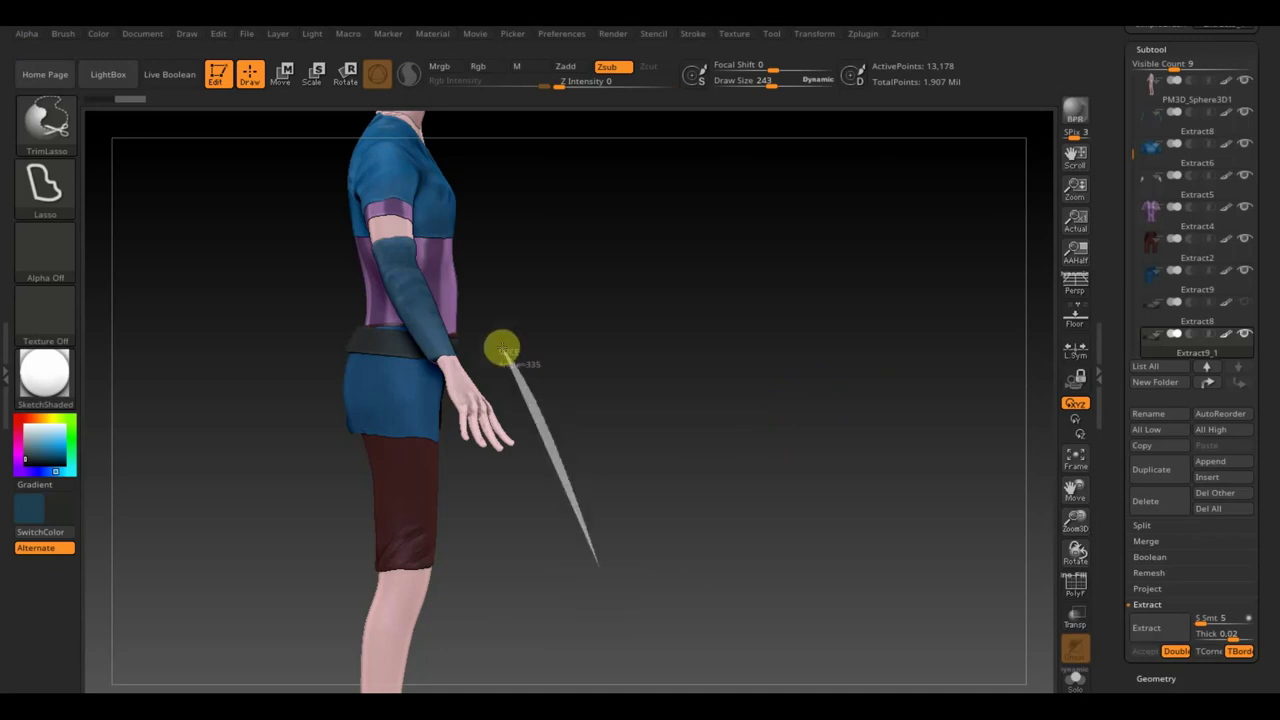
- Trim away most of the extracted band with TrimRect
{"action": "left_click", "coordinate": [55, 127]}
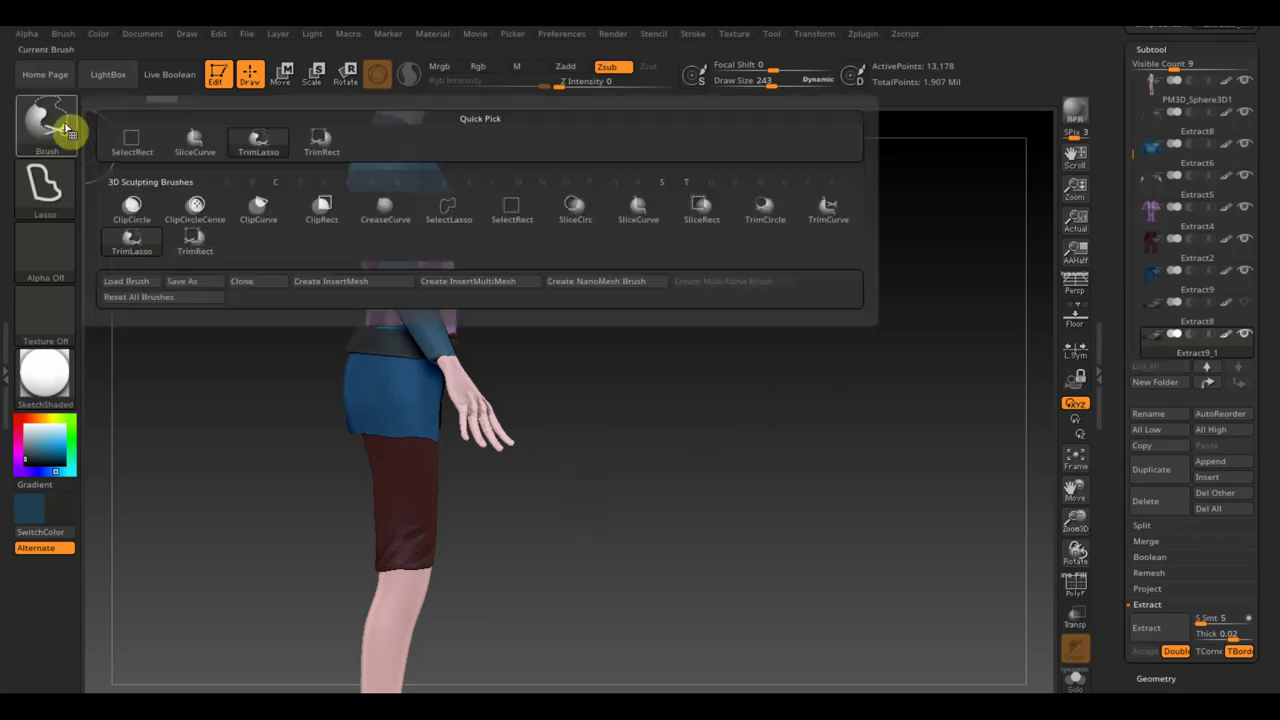
{"action": "left_click", "coordinate": [322, 147]}
{"action": "left_click_drag", "start_coordinate": [665, 507], "coordinate": [429, 288], "text": "ctrl+shift"}
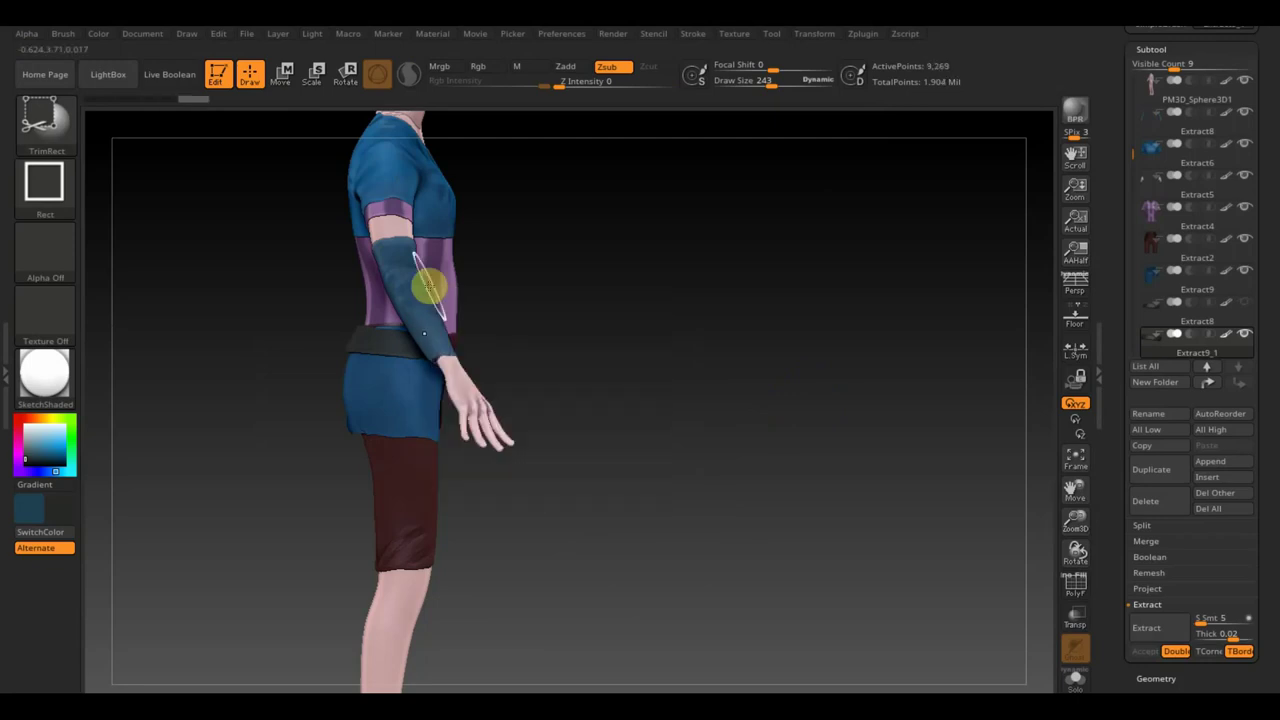
{"action": "mouse_move", "coordinate": [583, 346]}
{"action": "left_mouse_down"}
{"action": "mouse_move", "coordinate": [543, 366]}
{"action": "mouse_move", "coordinate": [597, 351]}
{"action": "left_mouse_up"}
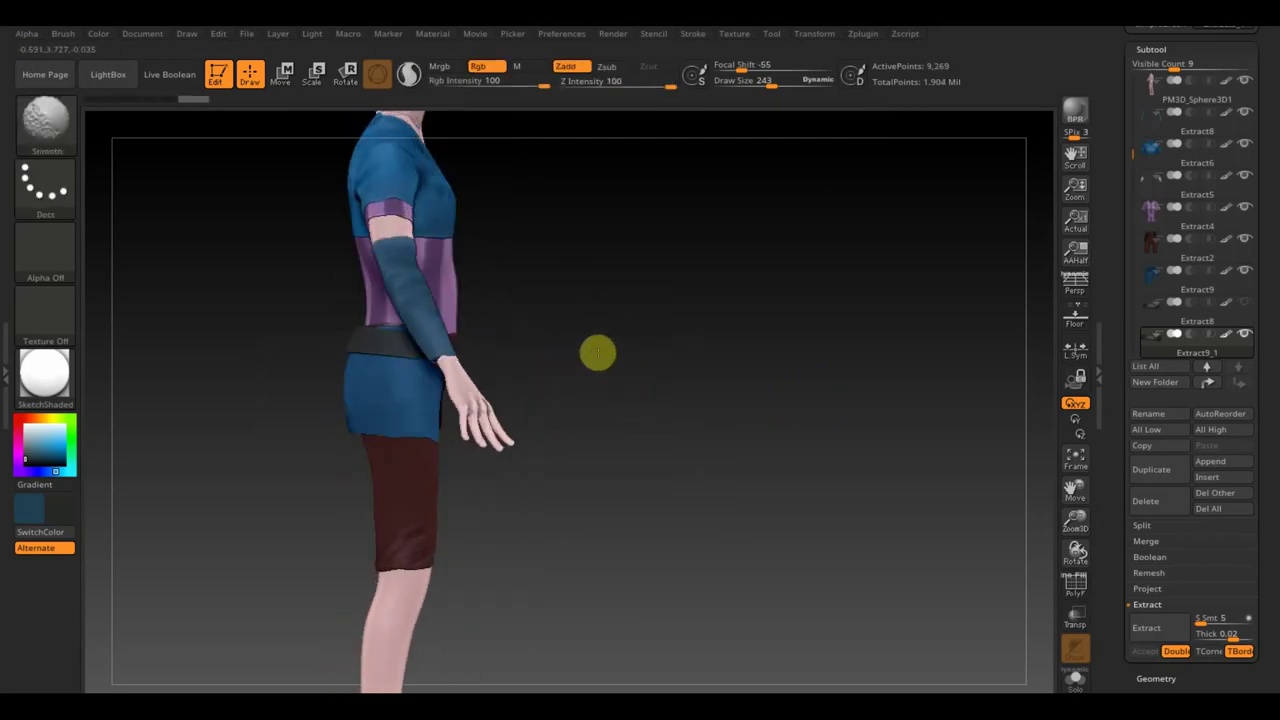
{"action": "mouse_move", "coordinate": [489, 543]}
{"action": "left_mouse_down", "text": "ctrl+shift"}
{"action": "mouse_move", "coordinate": [380, 655]}
{"action": "mouse_move", "coordinate": [375, 312]}
{"action": "left_mouse_up", "text": "ctrl+shift"}
{"action": "mouse_move", "coordinate": [723, 357]}
{"action": "left_mouse_down"}
{"action": "mouse_move", "coordinate": [700, 374]}
{"action": "mouse_move", "coordinate": [766, 366]}
{"action": "left_mouse_up"}
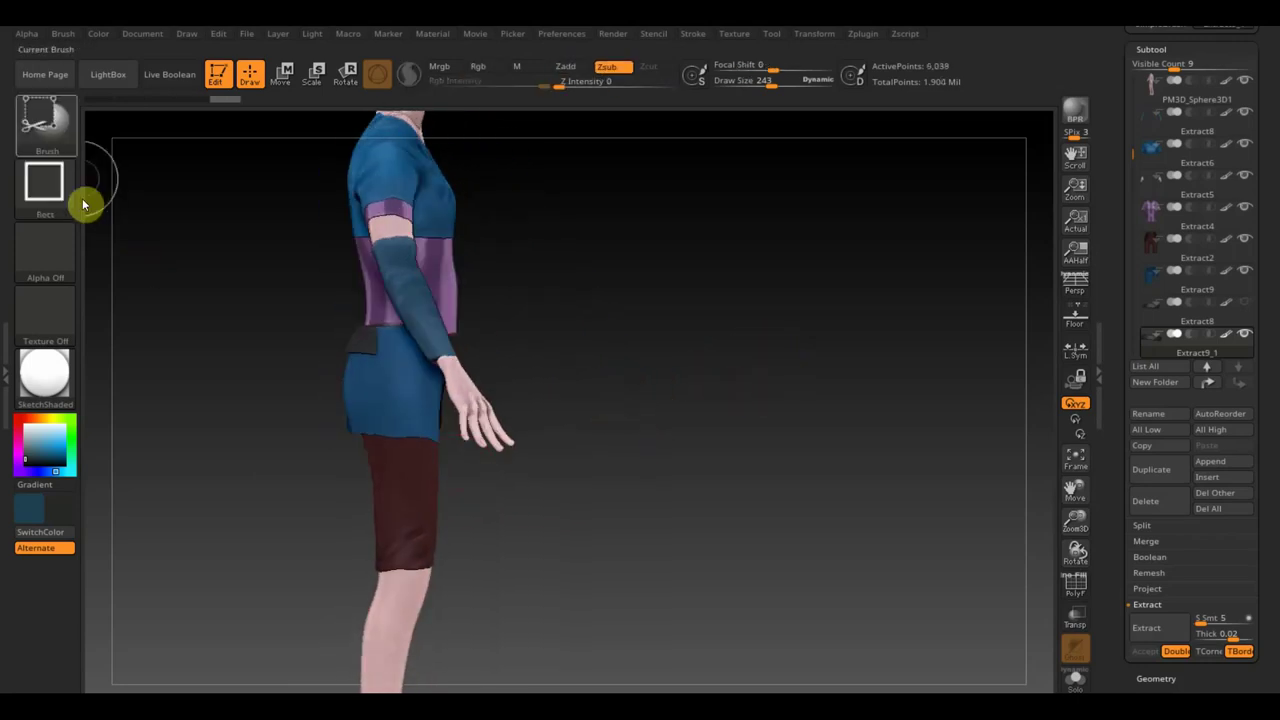
- Cut angled edges near the waist and across the back with TrimLasso
{"action": "left_click", "coordinate": [58, 128], "text": "ctrl+shift"}
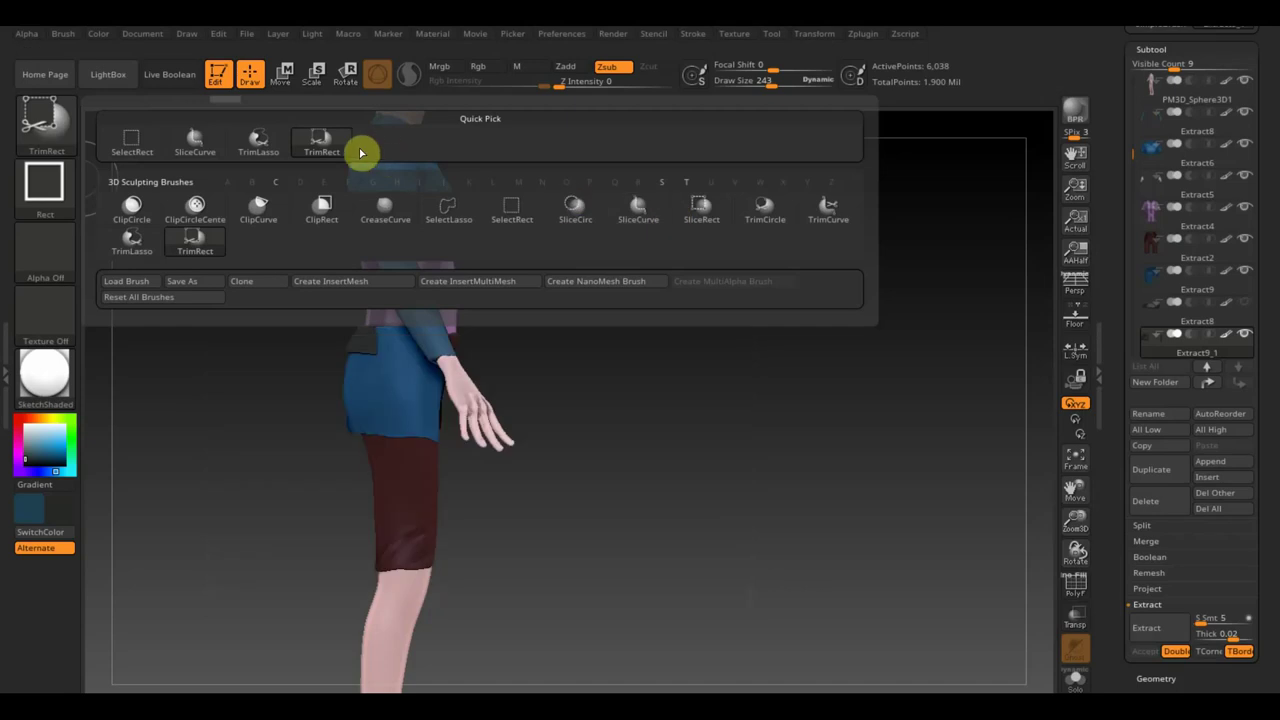
{"action": "left_click", "coordinate": [277, 150]}
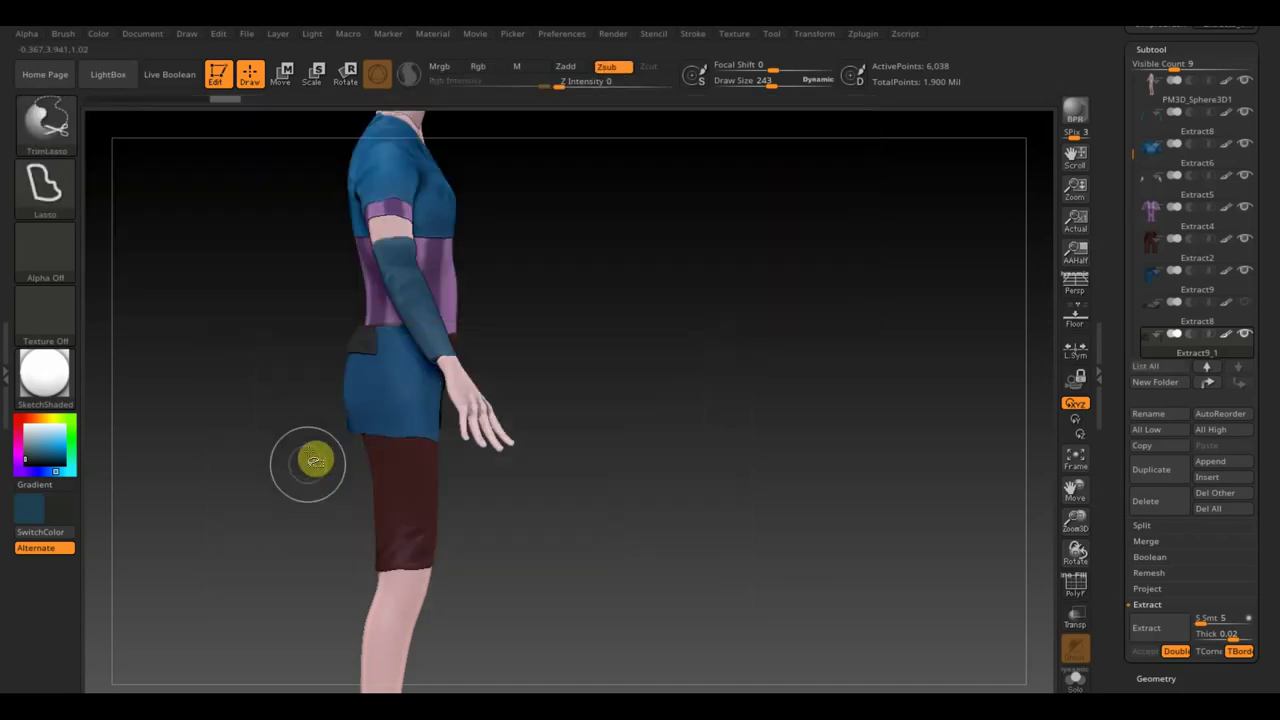
{"action": "left_click_drag", "start_coordinate": [280, 505], "coordinate": [392, 343], "text": "ctrl+shift"}
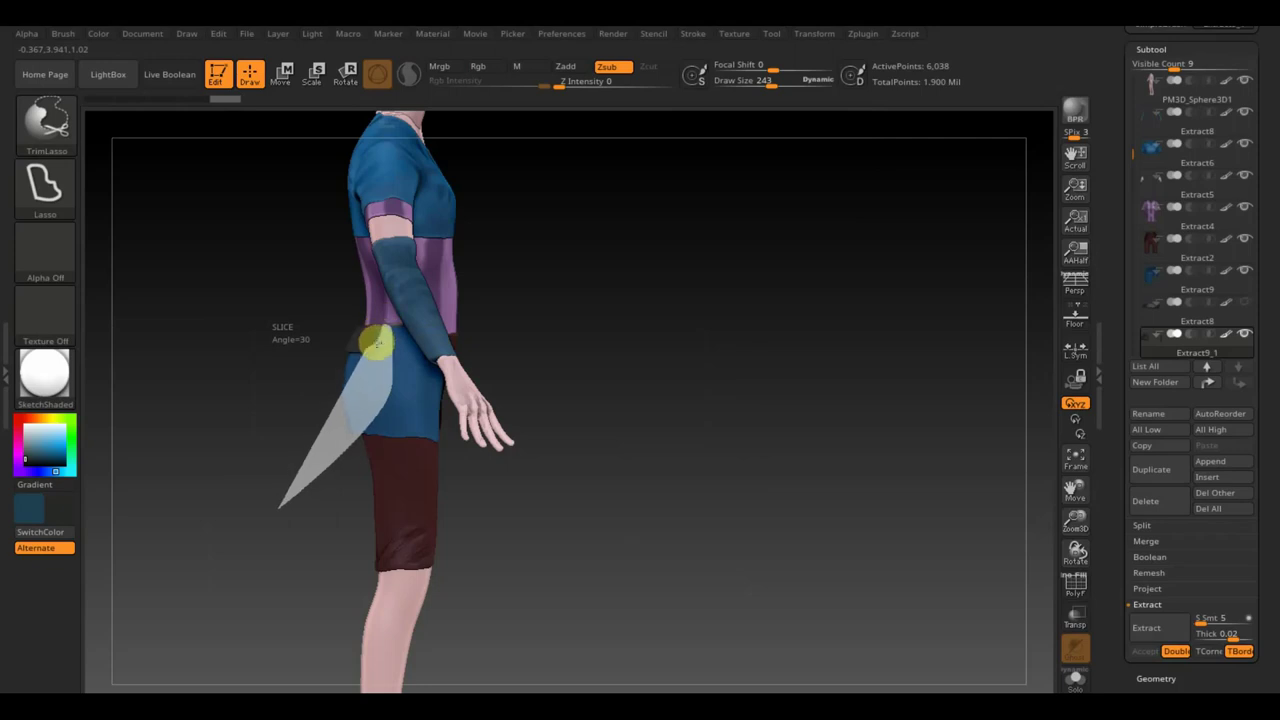
{"action": "left_click_drag", "start_coordinate": [370, 357], "coordinate": [375, 370], "text": "ctrl+shift"}
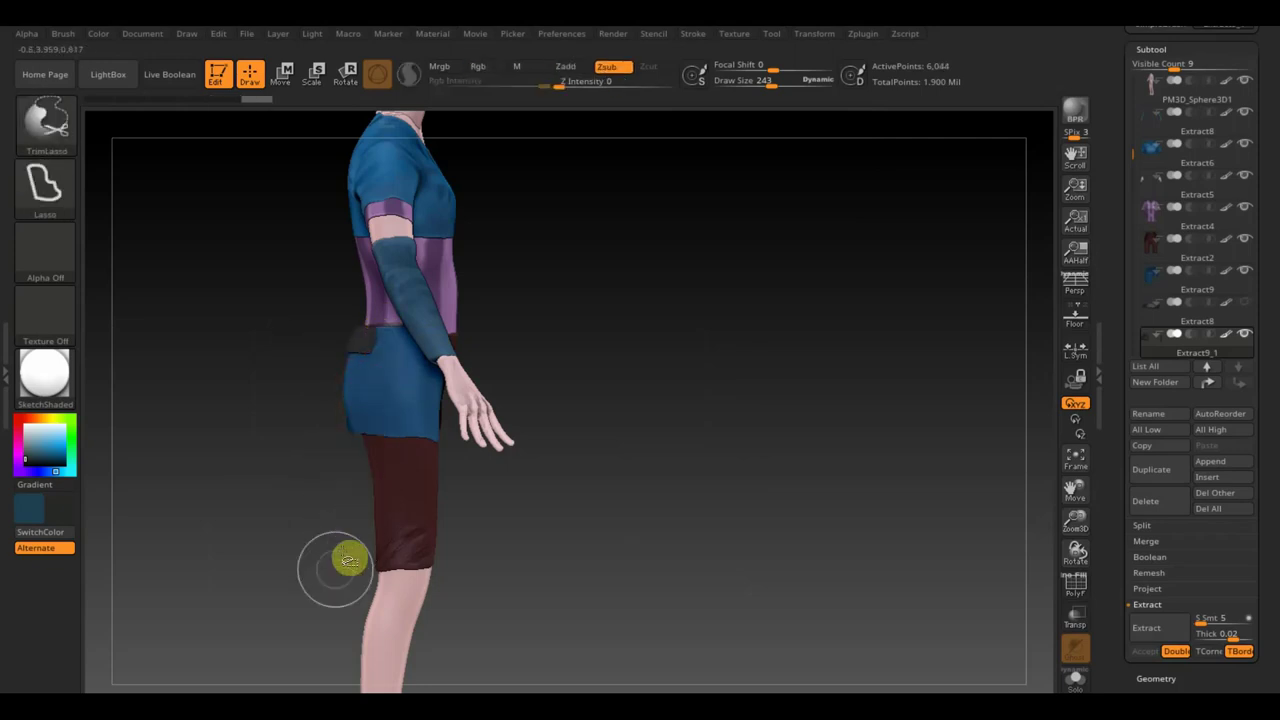
{"action": "mouse_move", "coordinate": [335, 560]}
{"action": "left_mouse_down", "text": "ctrl+shift"}
{"action": "mouse_move", "coordinate": [388, 370]}
{"action": "mouse_move", "coordinate": [387, 319]}
{"action": "mouse_move", "coordinate": [366, 343]}
{"action": "left_mouse_up", "text": "ctrl+shift"}
{"action": "mouse_move", "coordinate": [220, 400]}
{"action": "left_mouse_down"}
{"action": "mouse_move", "coordinate": [310, 407]}
{"action": "mouse_move", "coordinate": [328, 423]}
{"action": "left_mouse_up"}
{"action": "mouse_move", "coordinate": [383, 602]}
{"action": "left_mouse_down", "text": "ctrl+shift"}
{"action": "mouse_move", "coordinate": [392, 352]}
{"action": "mouse_move", "coordinate": [370, 322]}
{"action": "mouse_move", "coordinate": [283, 311]}
{"action": "left_mouse_up", "text": "ctrl+shift"}
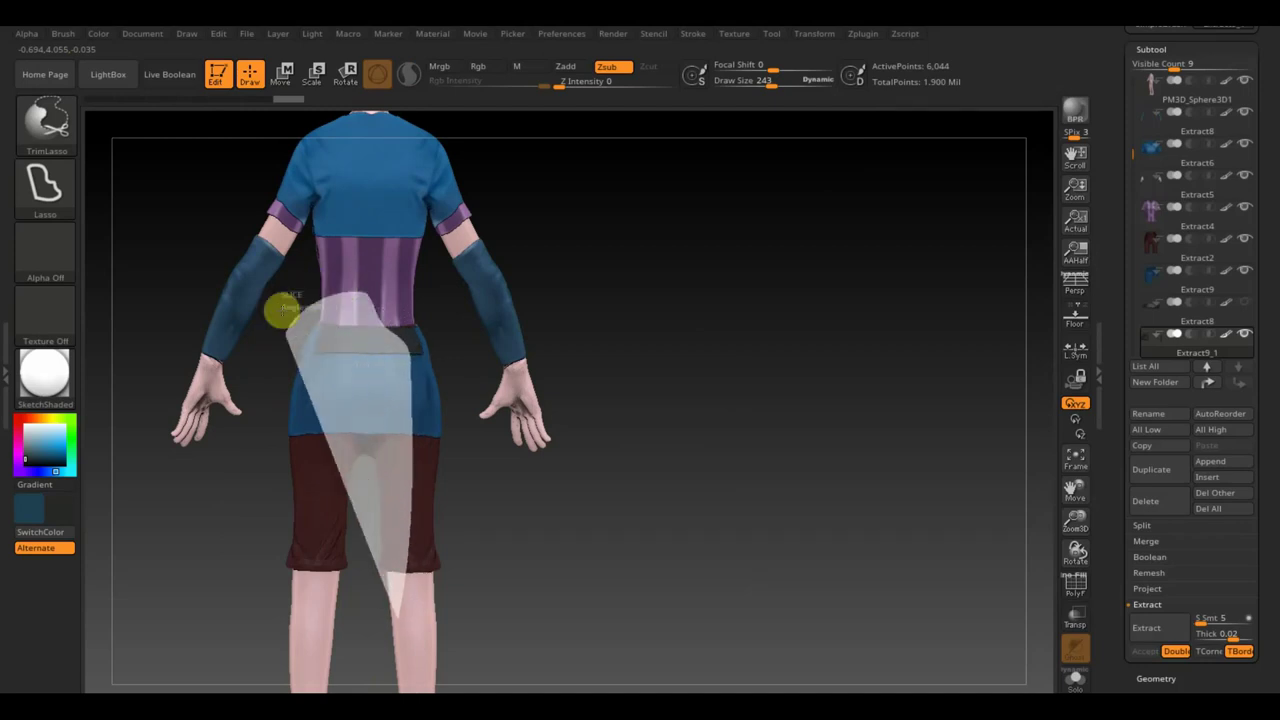
{"action": "left_click_drag", "start_coordinate": [283, 311], "coordinate": [365, 332], "text": "ctrl+shift"}
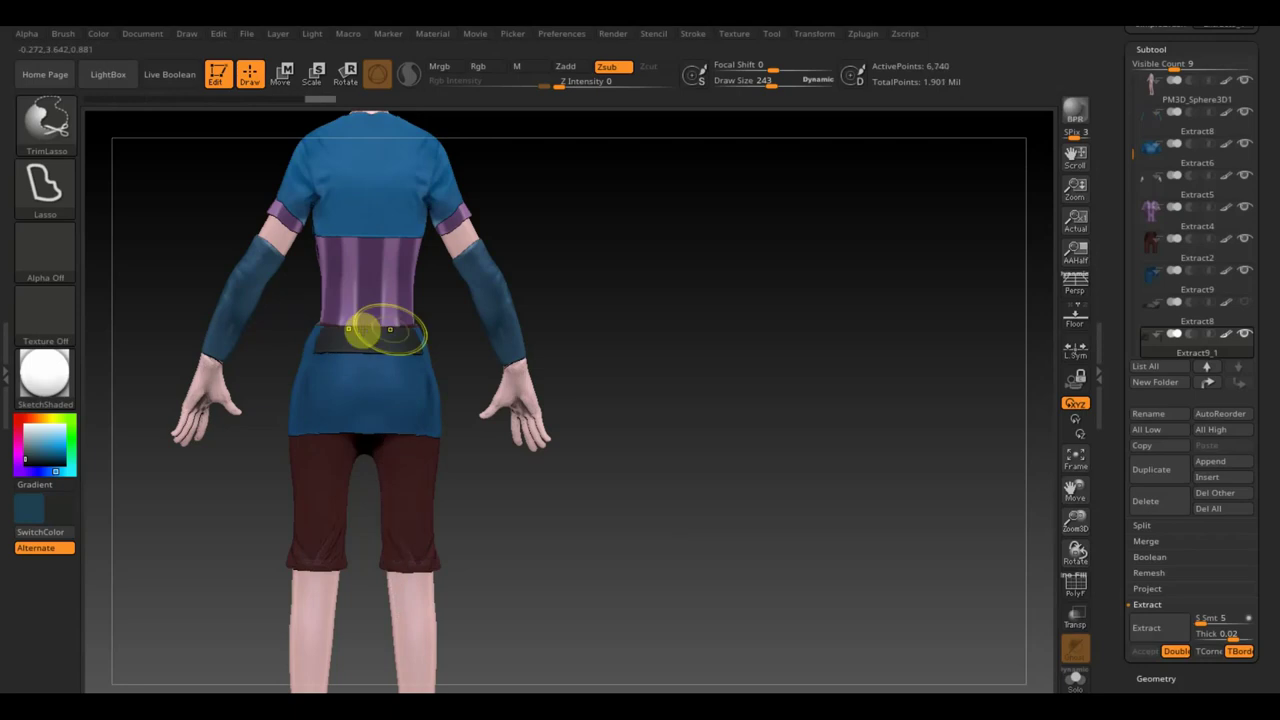
- Undo the bad trim and TrimRect the band down to one small belt loop
{"action": "left_click_drag", "start_coordinate": [606, 286], "coordinate": [728, 343]}
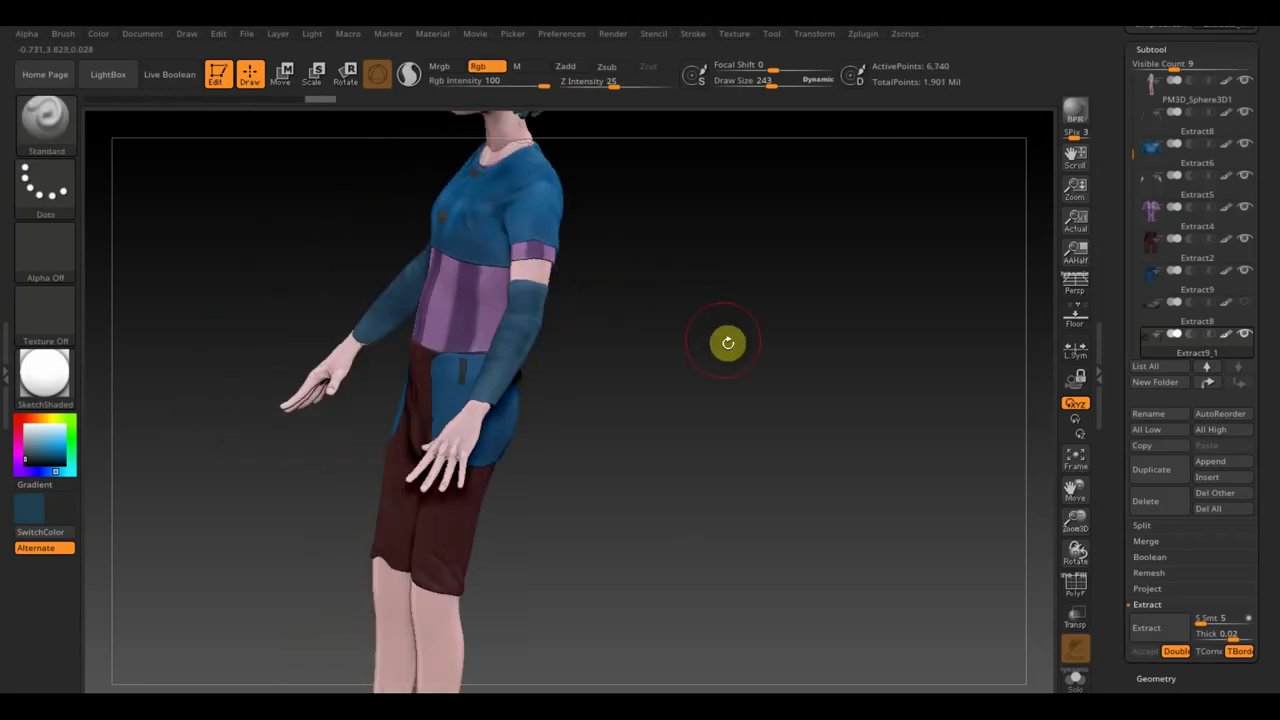
{"action": "key", "text": "ctrl"}
{"action": "key", "text": "ctrl+z"}
{"action": "mouse_move", "coordinate": [724, 338]}
{"action": "left_mouse_down"}
{"action": "mouse_move", "coordinate": [663, 286]}
{"action": "mouse_move", "coordinate": [667, 317]}
{"action": "left_mouse_up"}
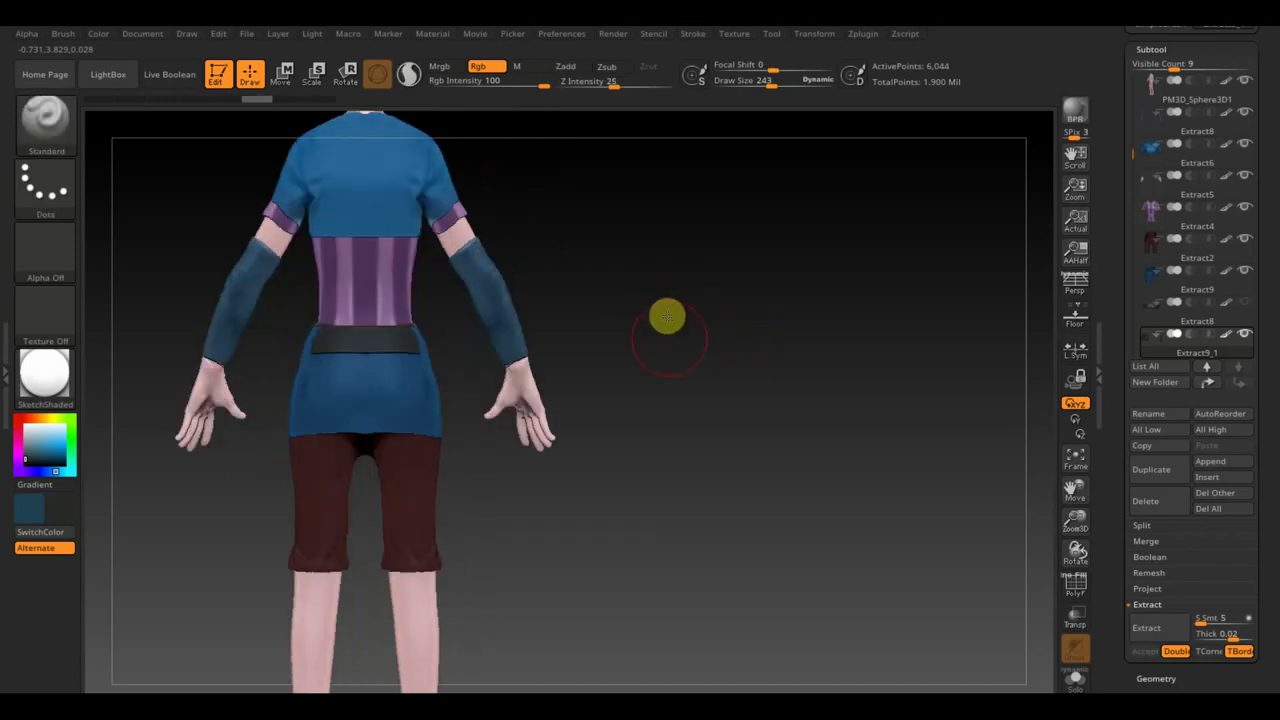
{"action": "left_click", "coordinate": [45, 120], "text": "ctrl+shift"}
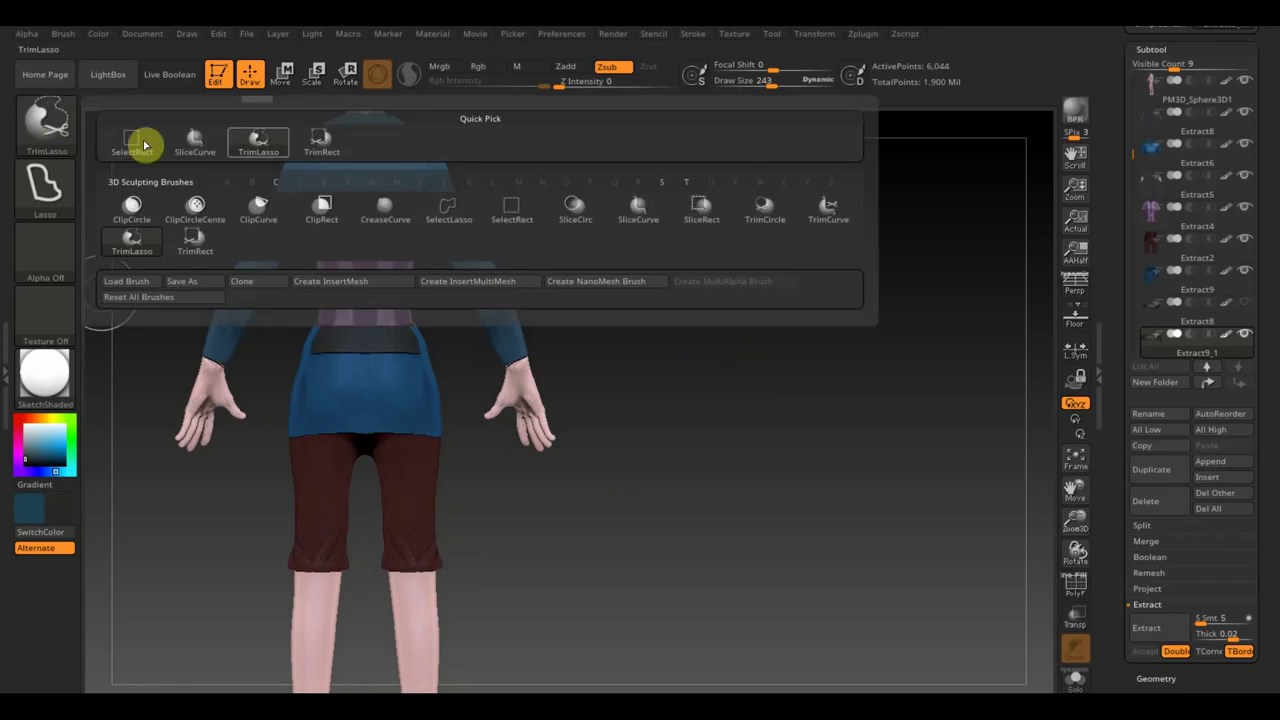
{"action": "left_click", "coordinate": [323, 145]}
{"action": "left_click_drag", "start_coordinate": [392, 604], "coordinate": [292, 310]}
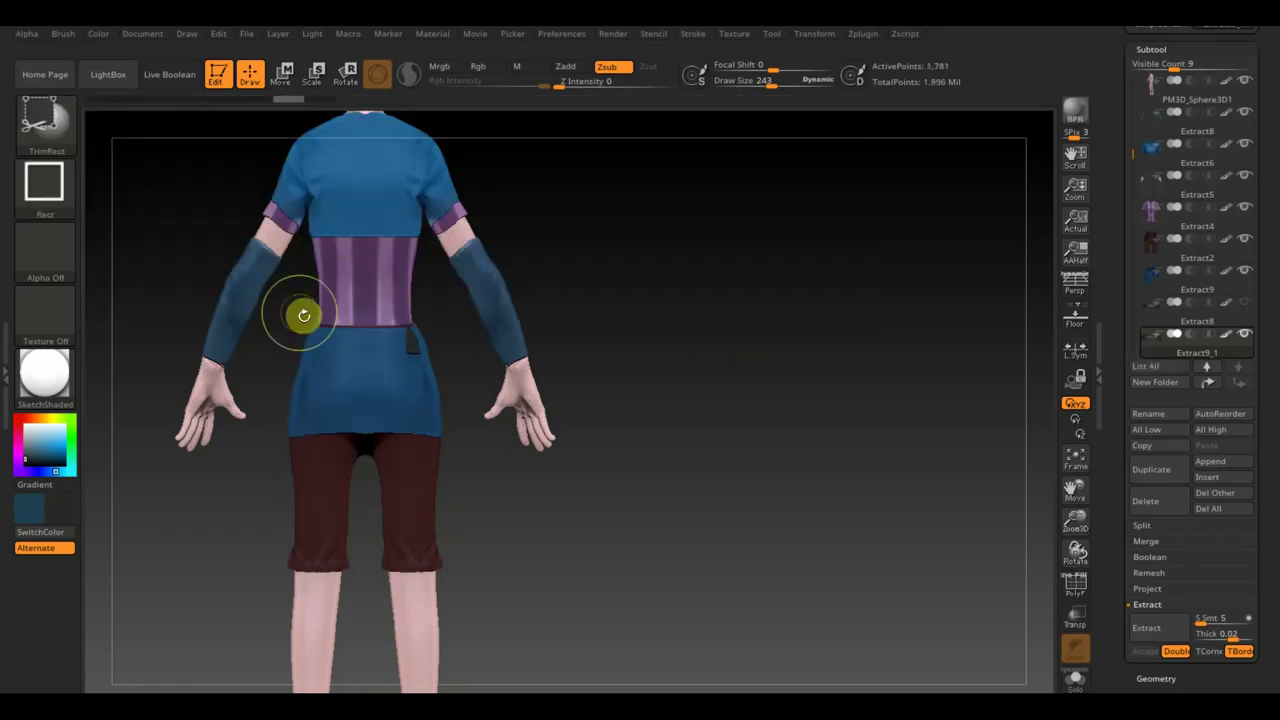
{"action": "mouse_move", "coordinate": [702, 357]}
{"action": "left_mouse_down"}
{"action": "mouse_move", "coordinate": [931, 371]}
{"action": "mouse_move", "coordinate": [598, 394]}
{"action": "left_mouse_up"}
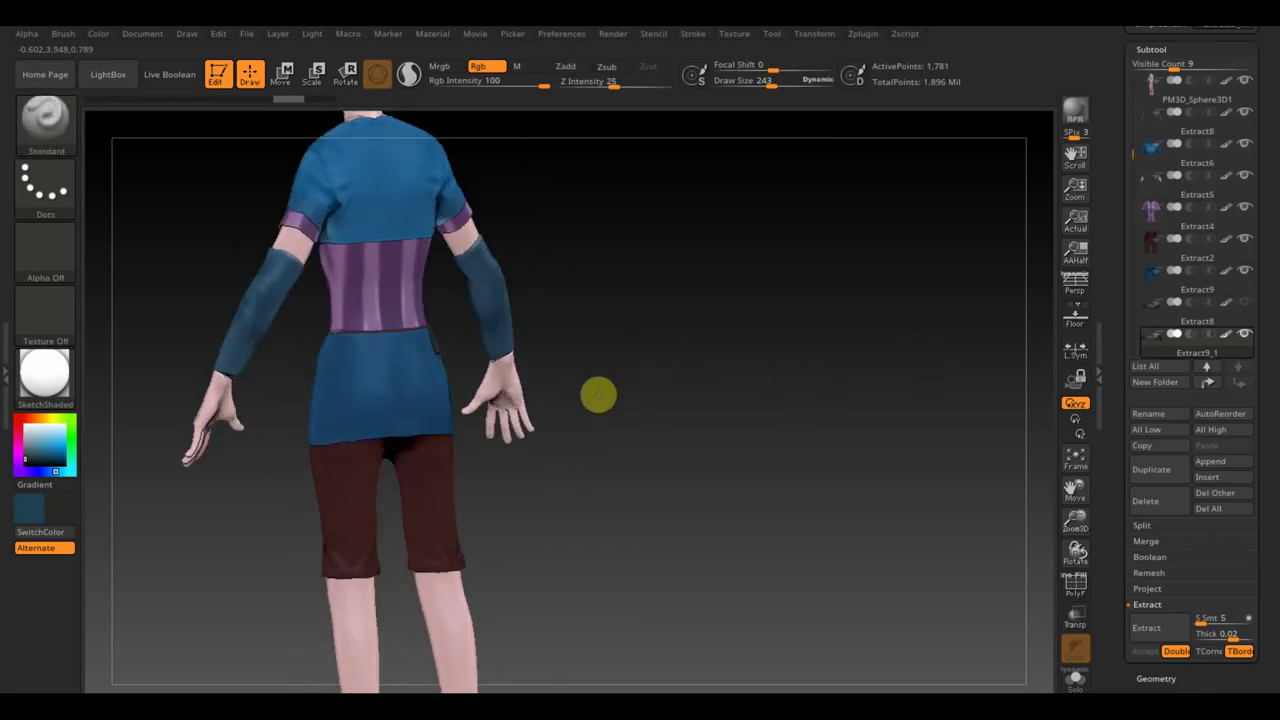
- Mirror And Weld the belt loop onto the opposite side of the skirt
{"action": "left_click", "coordinate": [1157, 678]}
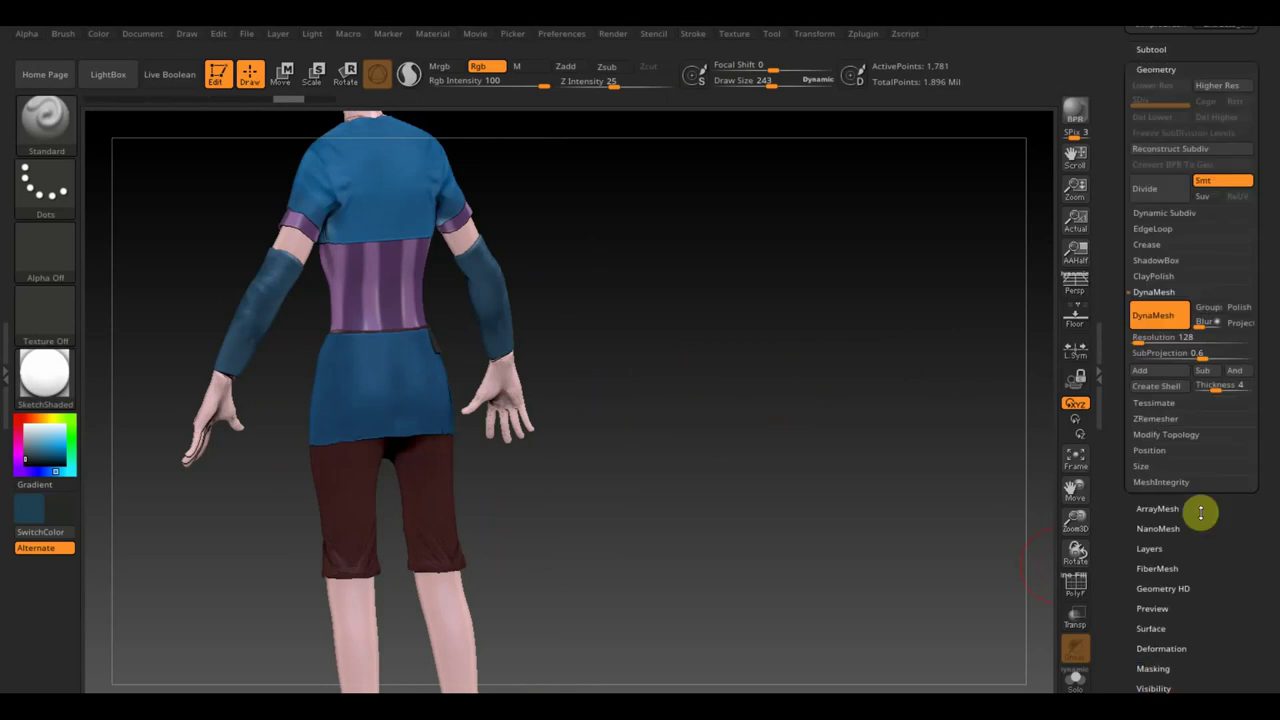
{"action": "left_click", "coordinate": [1178, 436]}
{"action": "left_click", "coordinate": [1180, 387]}
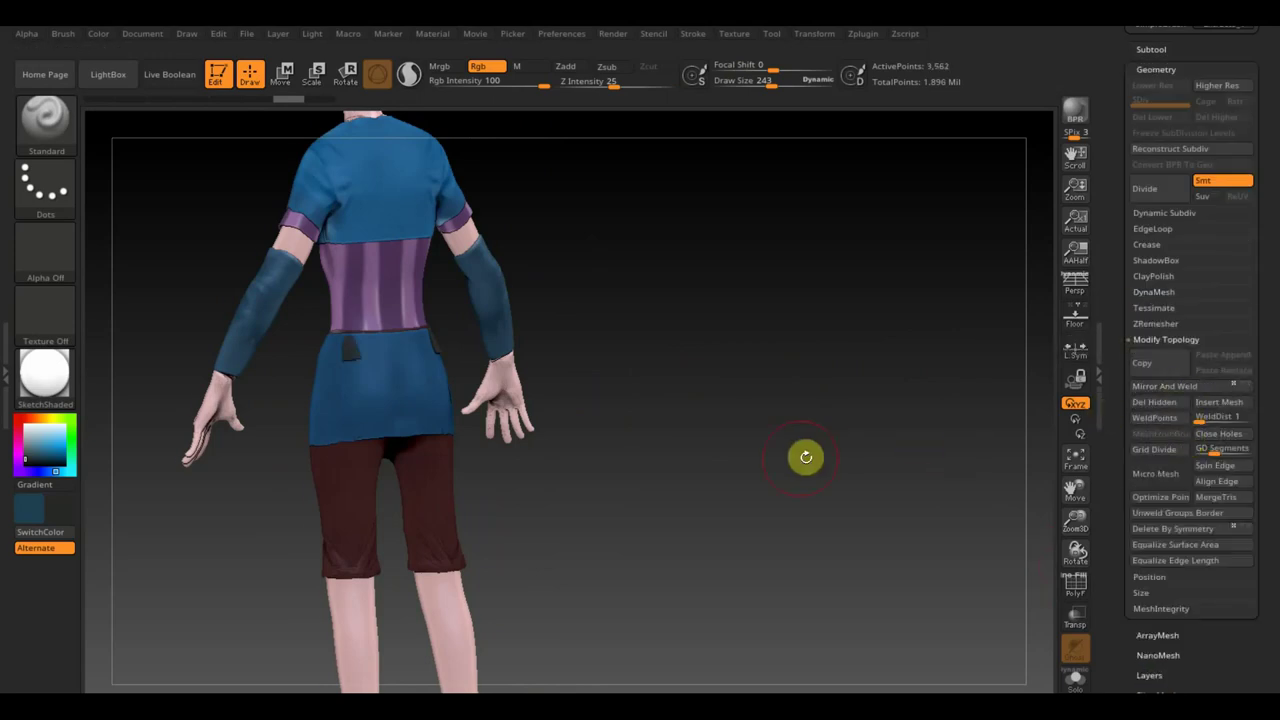
- With the Move Topological brush at Draw Size 81, pull the loop up over the waistband
{"action": "mouse_move", "coordinate": [806, 457]}
{"action": "left_mouse_down"}
{"action": "mouse_move", "coordinate": [753, 467]}
{"action": "mouse_move", "coordinate": [743, 423]}
{"action": "mouse_move", "coordinate": [797, 577]}
{"action": "left_mouse_up"}
{"action": "key", "text": "b"}
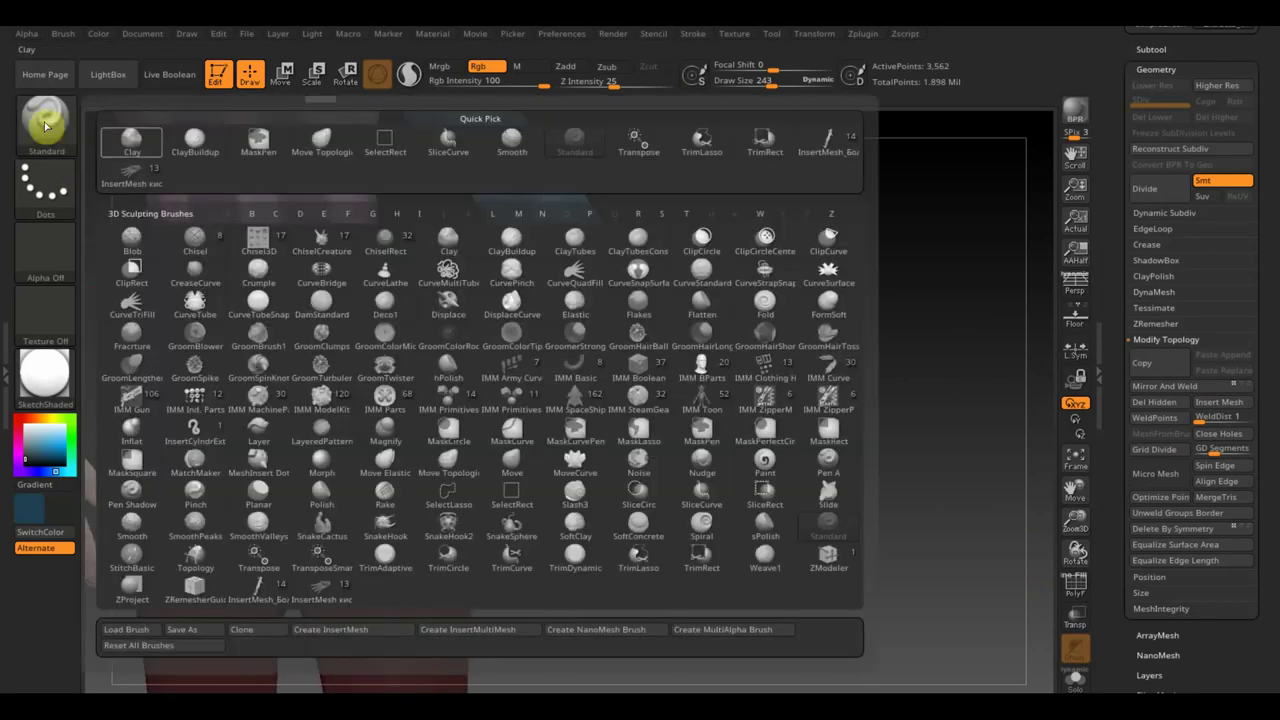
{"action": "left_click", "coordinate": [322, 146]}
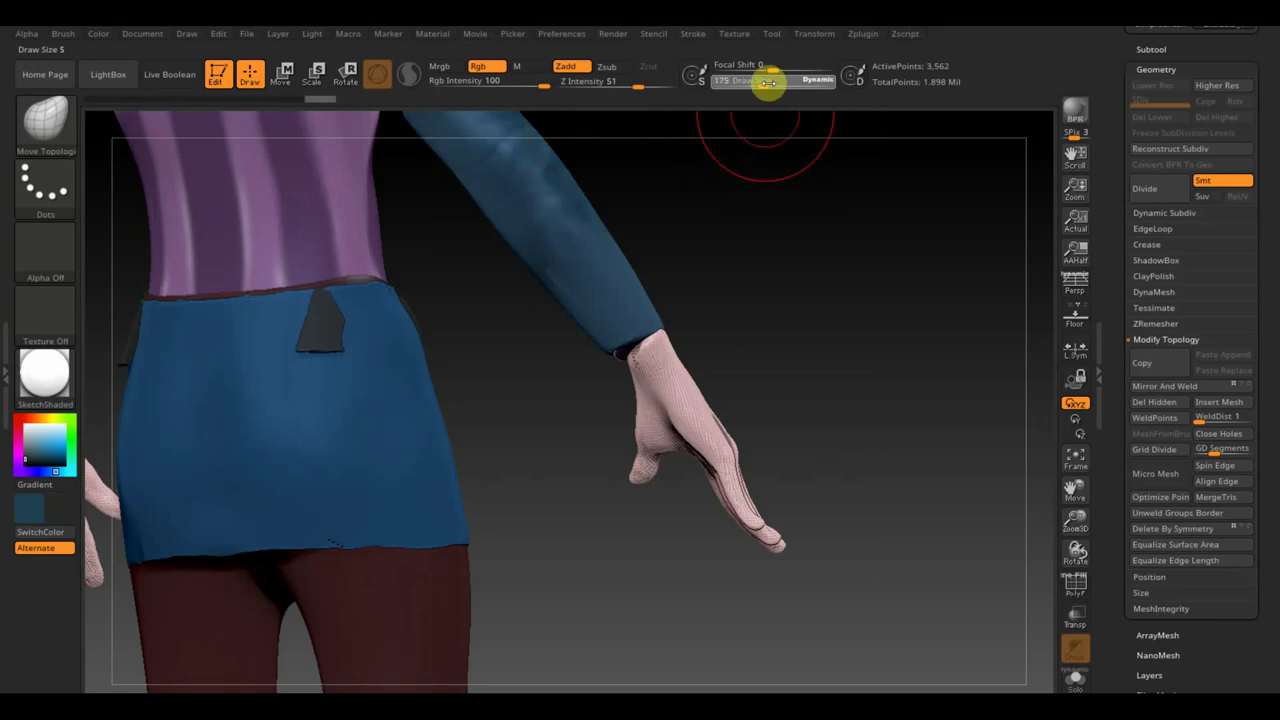
{"action": "left_click_drag", "start_coordinate": [767, 84], "coordinate": [750, 84]}
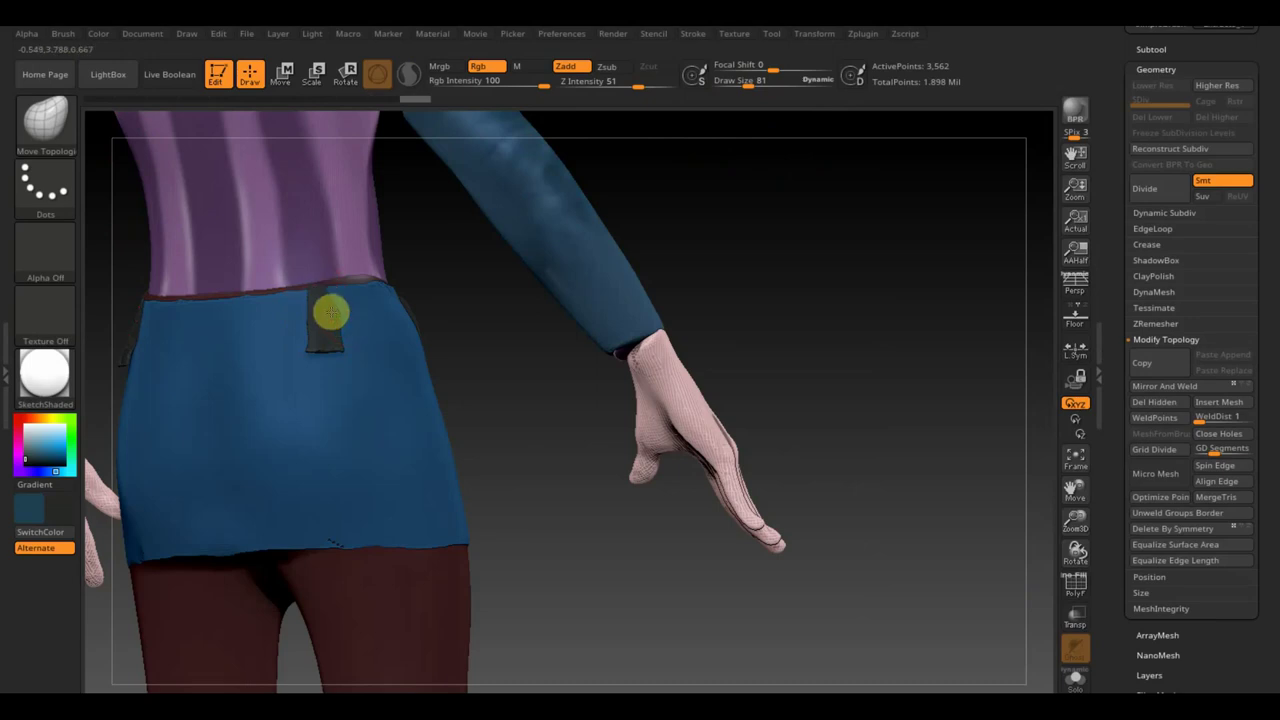
{"action": "left_click_drag", "start_coordinate": [325, 297], "coordinate": [309, 249]}
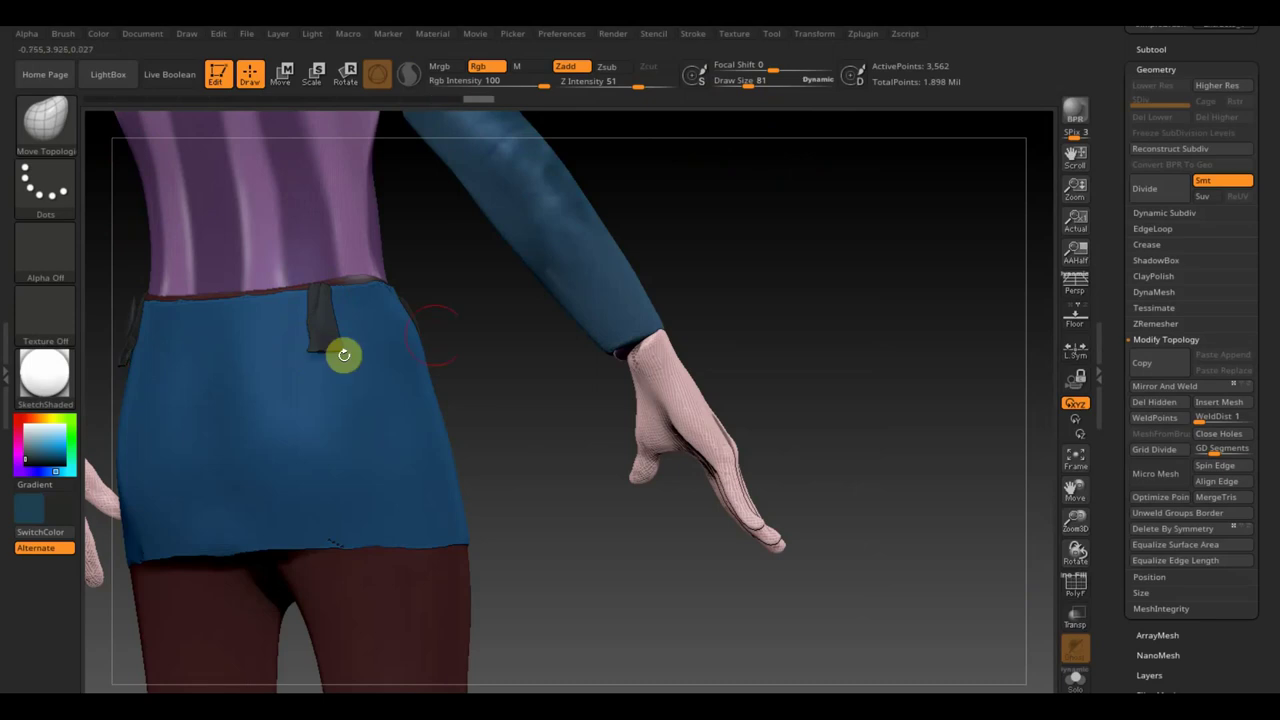
{"action": "left_click_drag", "start_coordinate": [640, 290], "coordinate": [691, 271]}
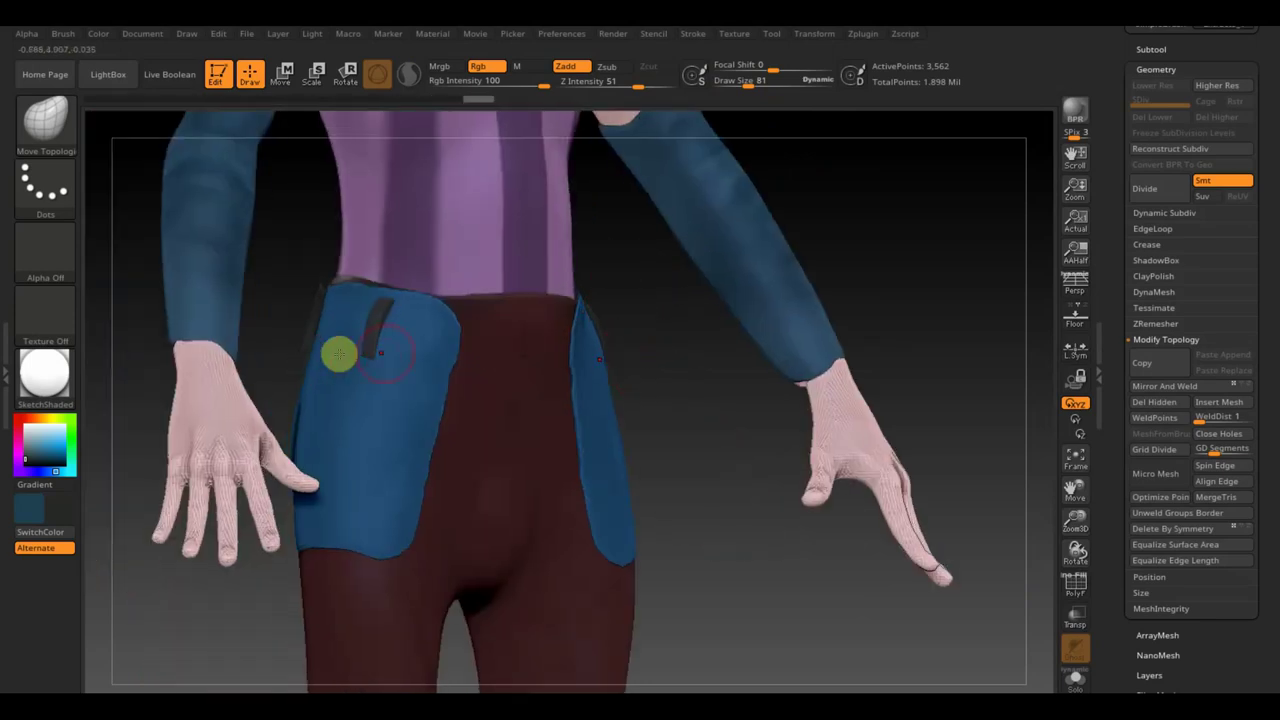
- Unhide the belt subtool around the waist in the Subtool list
{"action": "left_click", "coordinate": [1158, 50]}
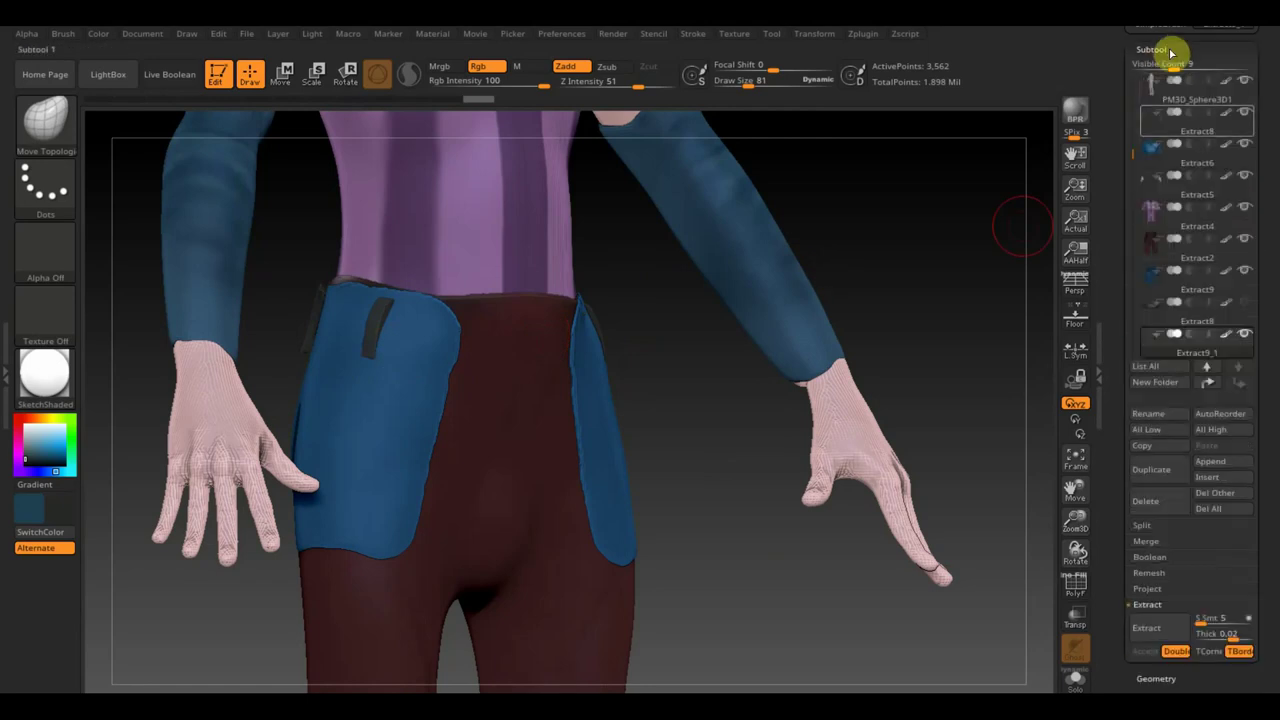
{"action": "left_click", "coordinate": [1246, 303]}
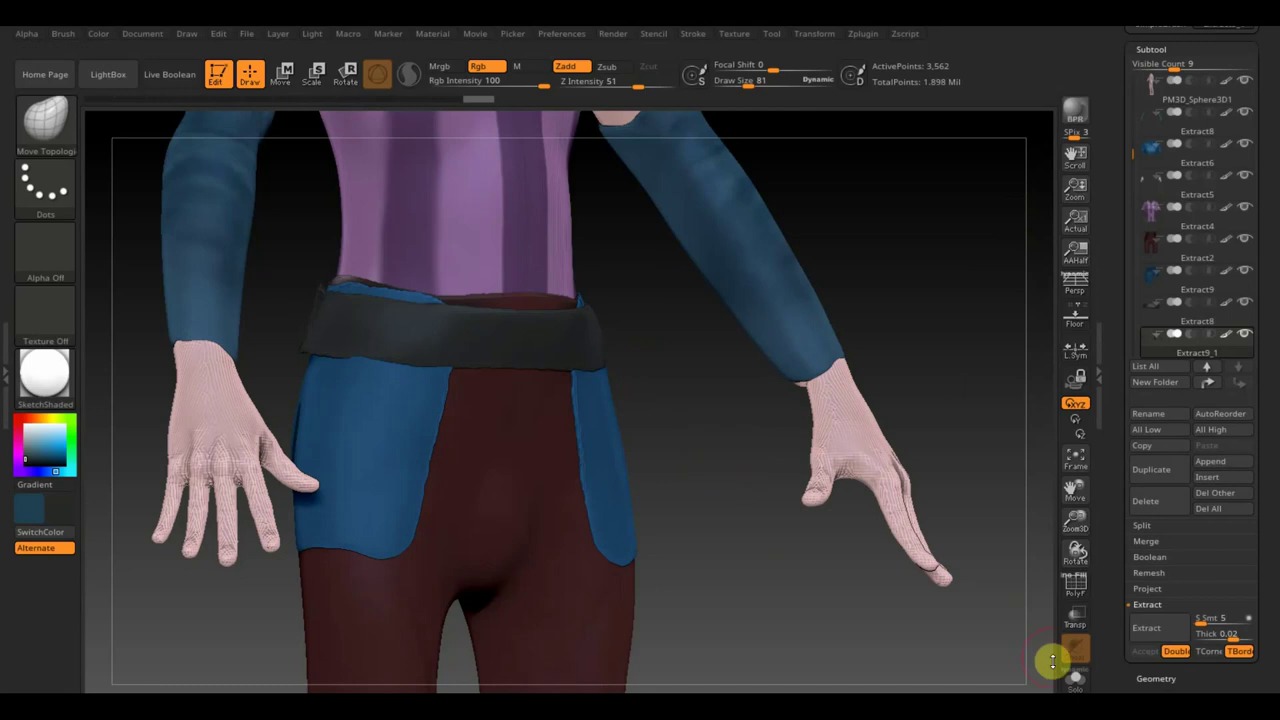
{"action": "scroll", "coordinate": [1266, 660], "scroll_direction": "down", "scroll_amount": 3}
{"action": "scroll", "coordinate": [1240, 600], "scroll_direction": "down", "scroll_amount": 2}
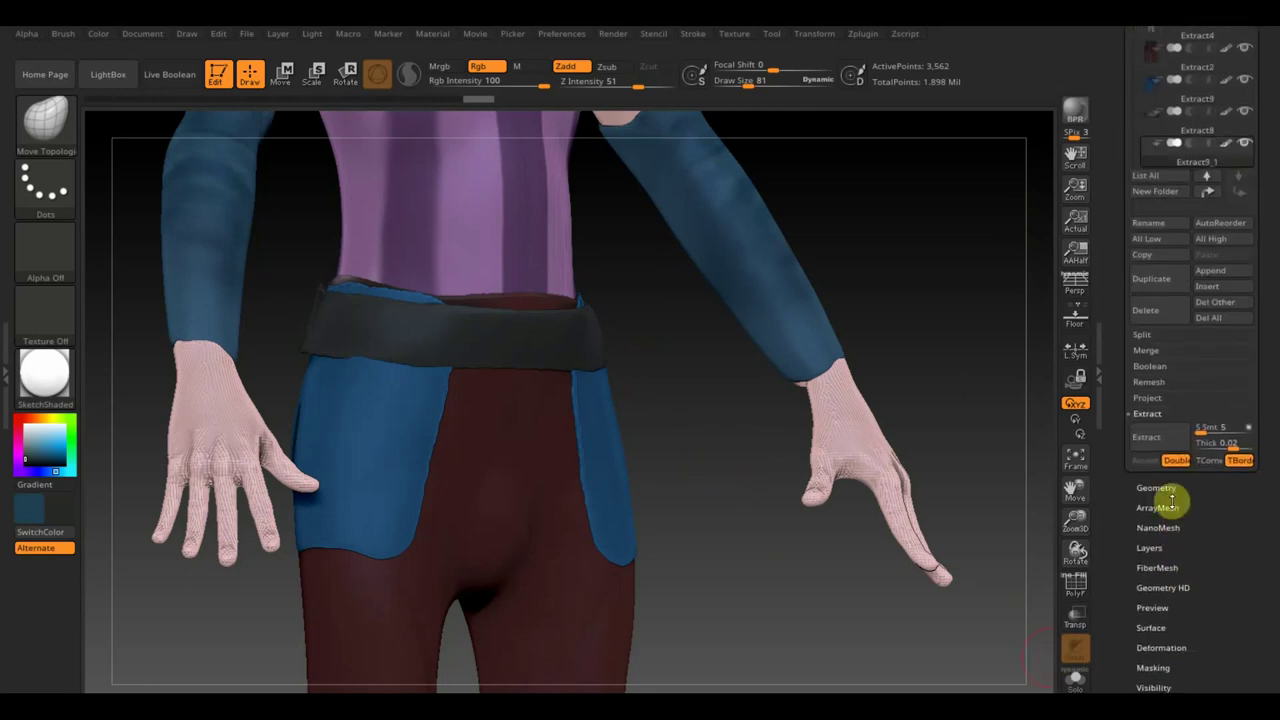
{"action": "scroll", "coordinate": [1206, 584], "scroll_direction": "down", "scroll_amount": 2}
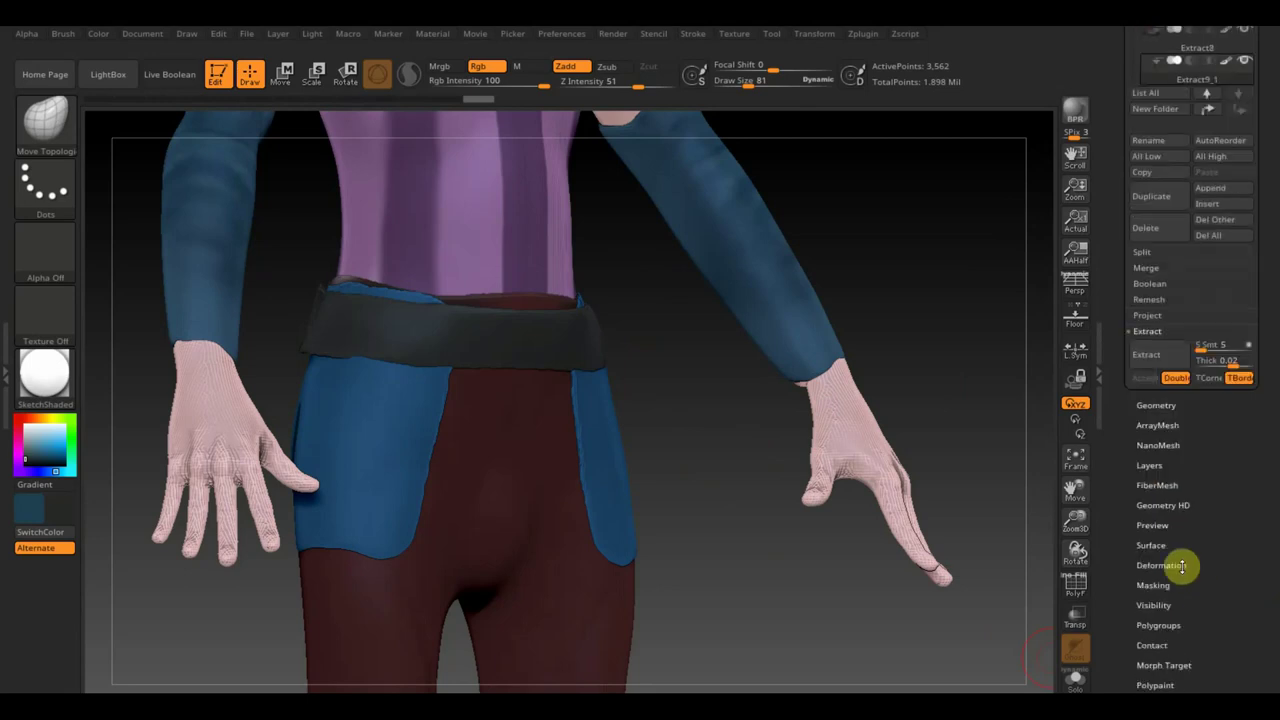
- Inflate the belt loops by 24 under Deformation and check them from behind
{"action": "left_click", "coordinate": [1181, 566]}
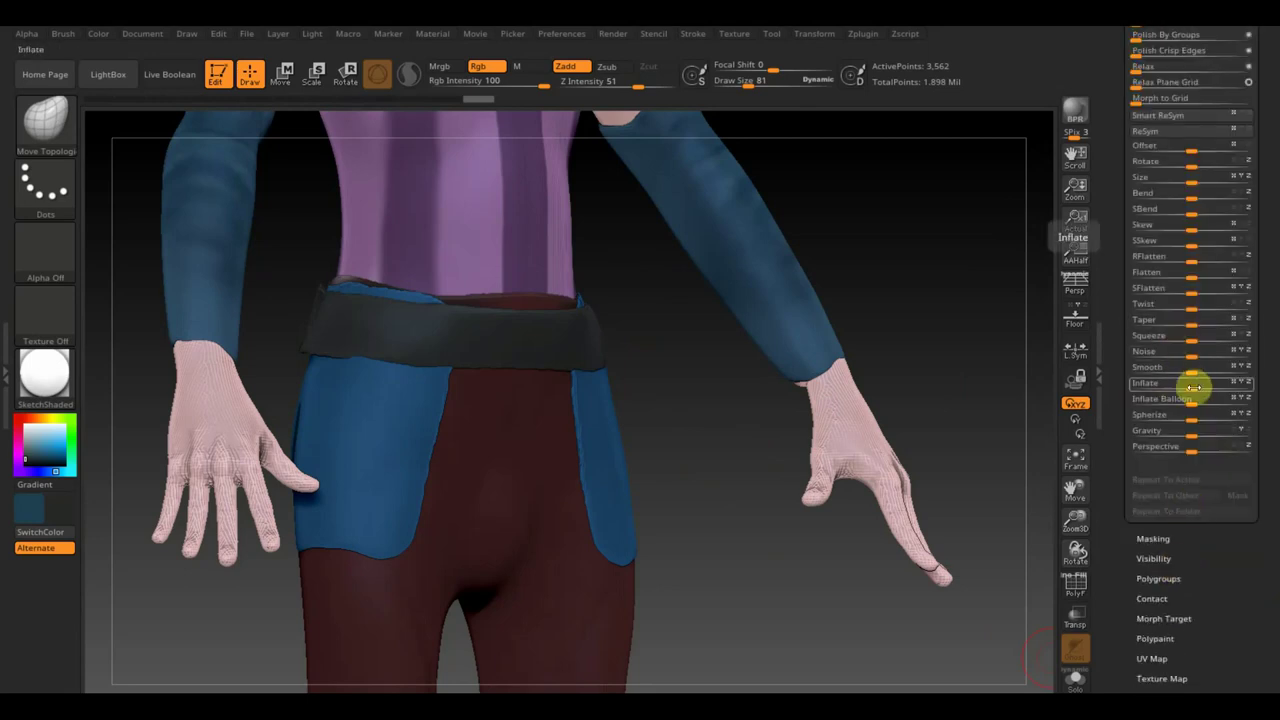
{"action": "left_click_drag", "start_coordinate": [1192, 387], "coordinate": [1208, 385]}
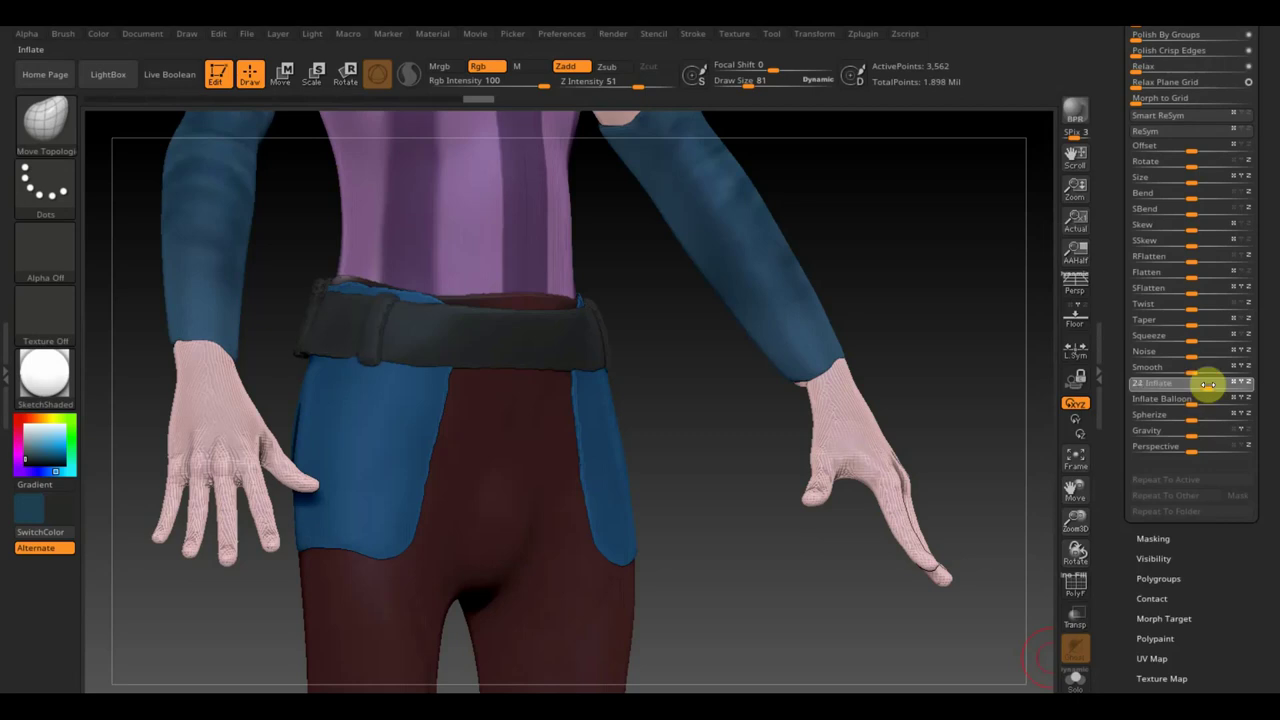
{"action": "mouse_move", "coordinate": [760, 456]}
{"action": "left_mouse_down"}
{"action": "mouse_move", "coordinate": [845, 472]}
{"action": "mouse_move", "coordinate": [782, 405]}
{"action": "mouse_move", "coordinate": [786, 369]}
{"action": "mouse_move", "coordinate": [777, 414]}
{"action": "mouse_move", "coordinate": [749, 346]}
{"action": "mouse_move", "coordinate": [760, 363]}
{"action": "left_mouse_up"}
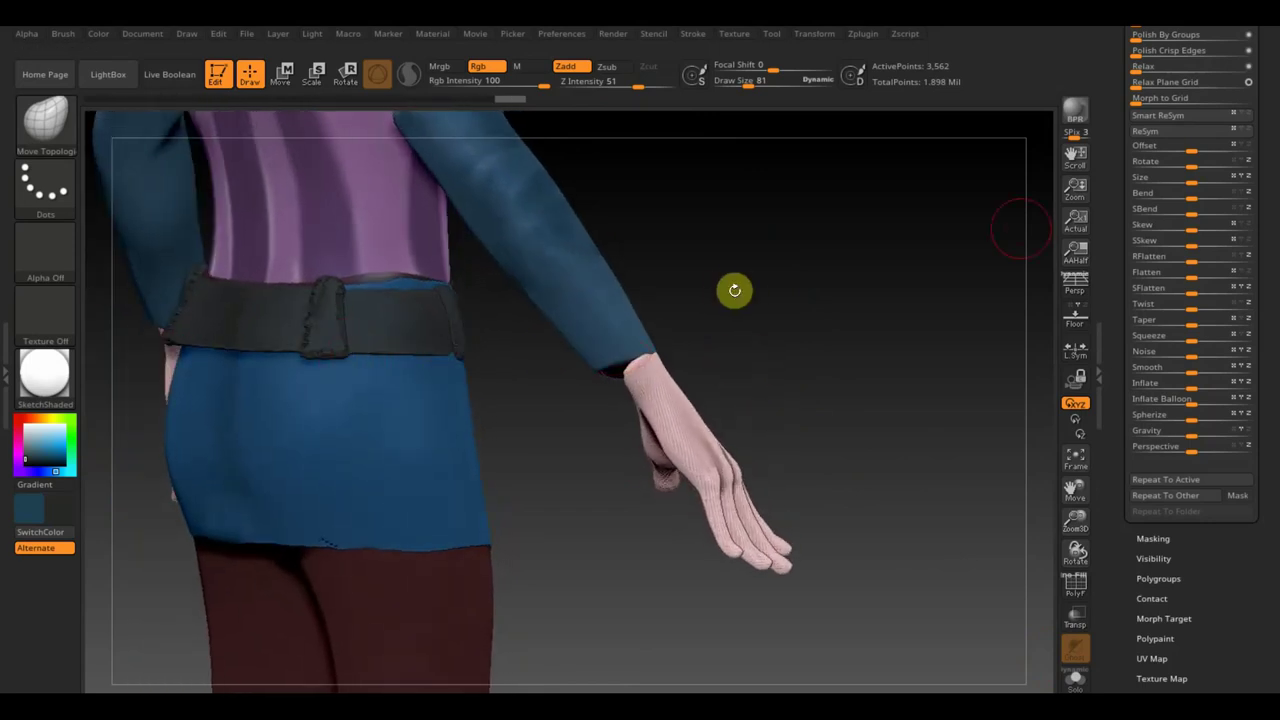
{"action": "scroll", "coordinate": [1240, 120], "scroll_direction": "up", "scroll_amount": 5}
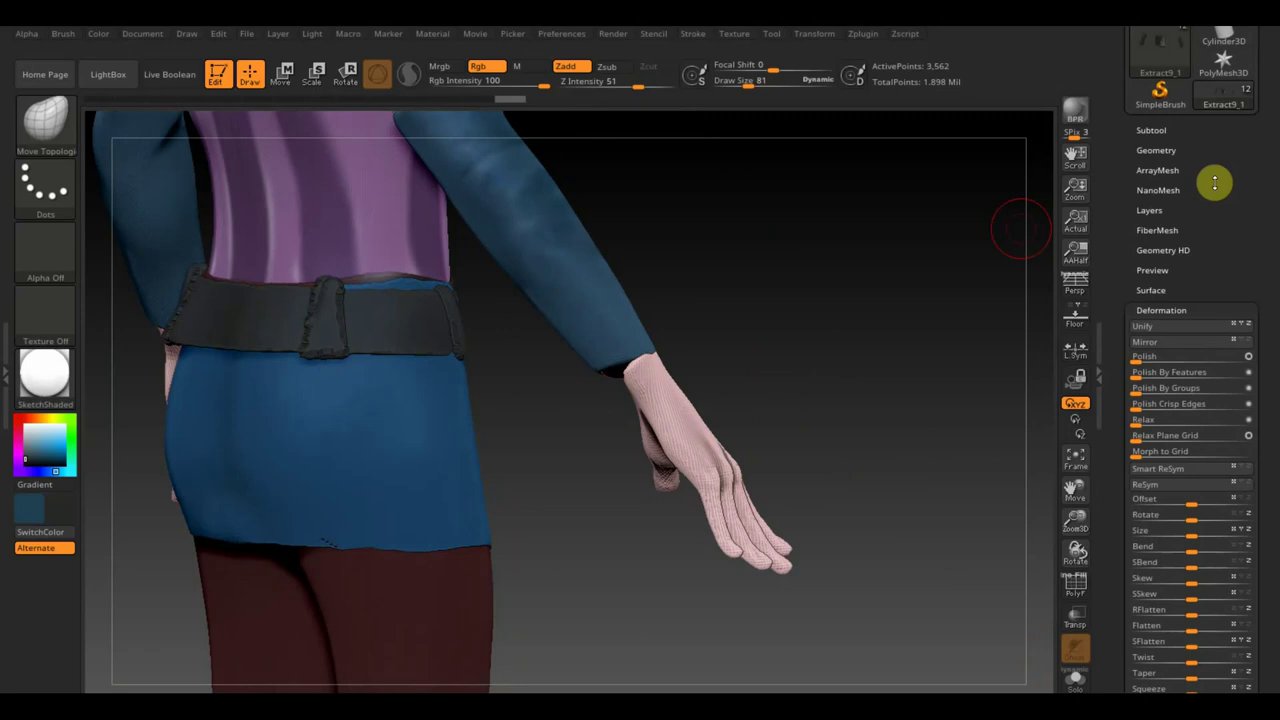
- DynaMesh the belt at resolution 128, smooth it, then face front with the reference image shown
{"action": "left_click", "coordinate": [1157, 152]}
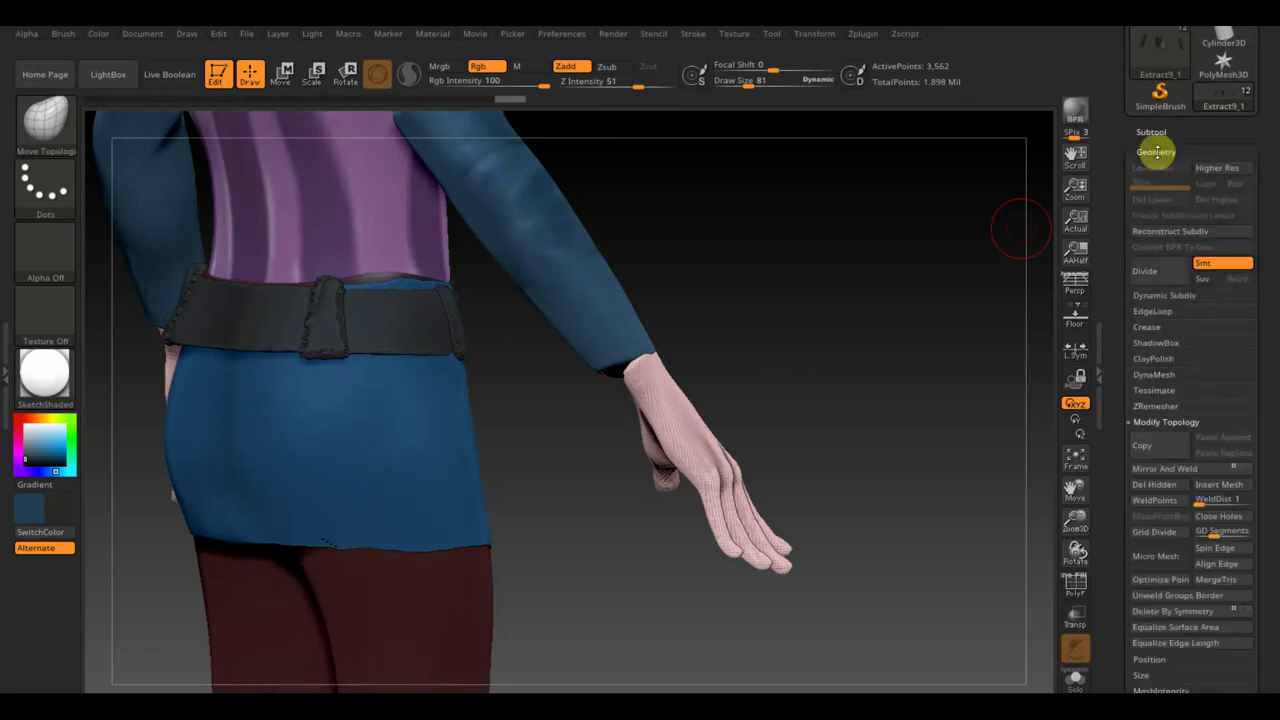
{"action": "left_click", "coordinate": [1154, 374]}
{"action": "left_click", "coordinate": [1153, 397]}
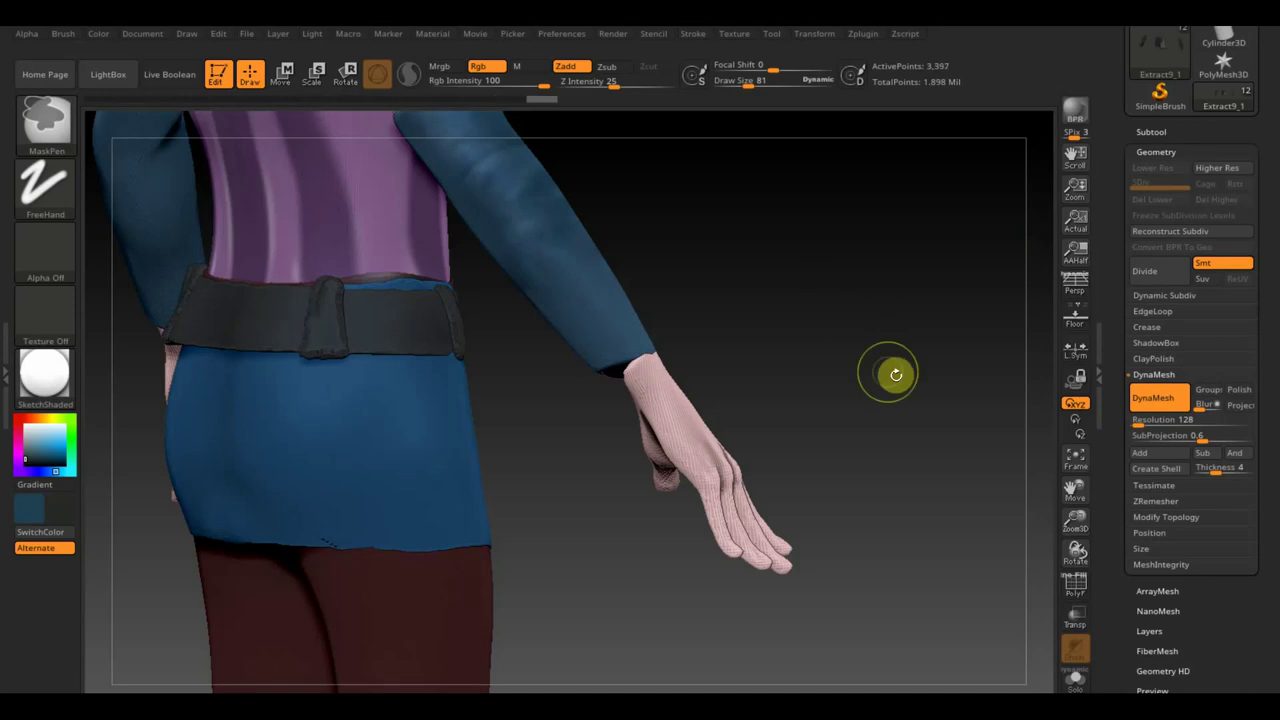
{"action": "left_click_drag", "start_coordinate": [351, 360], "coordinate": [304, 332], "text": "shift"}
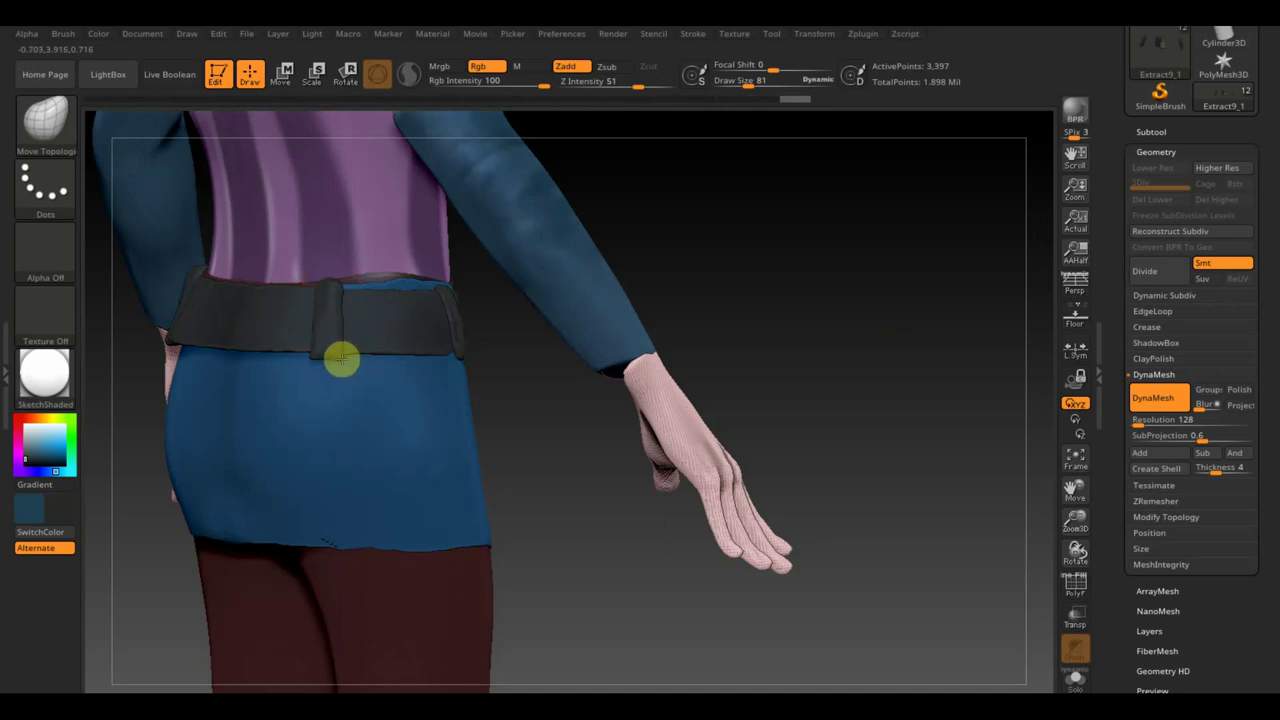
{"action": "left_click_drag", "start_coordinate": [763, 289], "coordinate": [660, 289]}
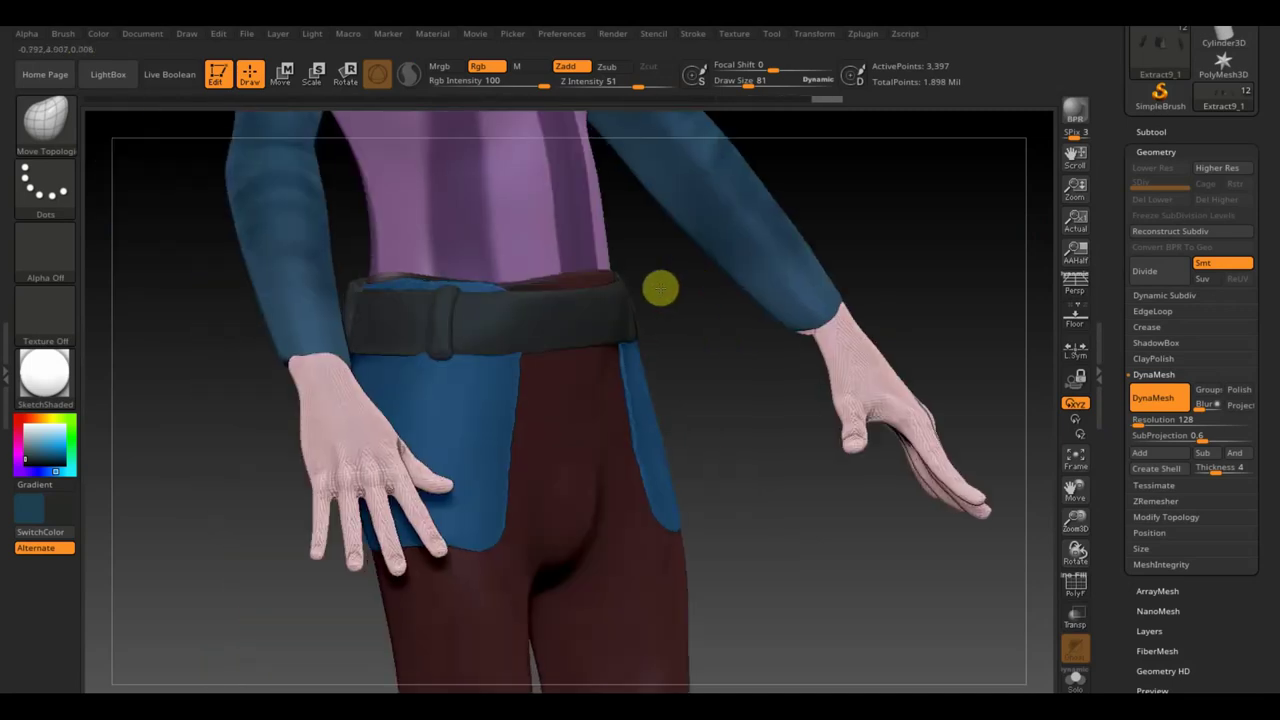
{"action": "key", "text": "shift+z"}
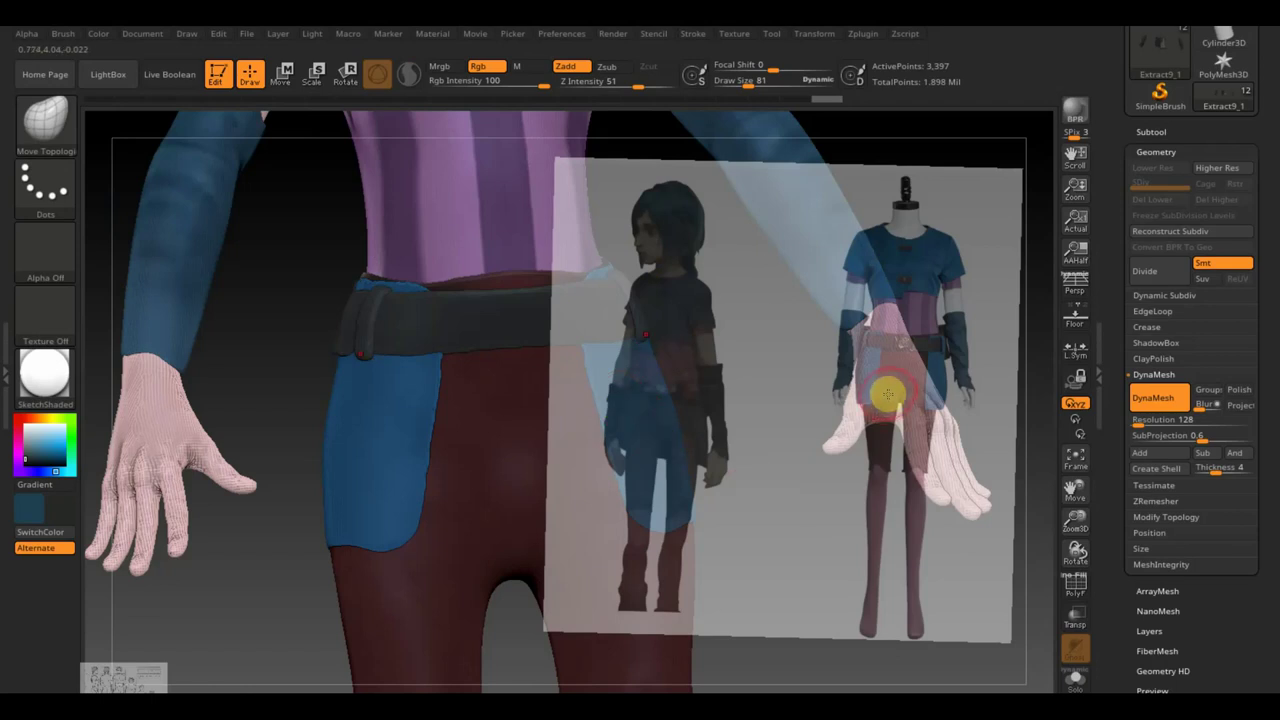
- Hide the reference image and rotate around the figure to inspect the belt and torso
{"action": "key", "text": "shift+z"}
{"action": "left_click_drag", "start_coordinate": [746, 423], "coordinate": [875, 410]}
{"action": "left_click_drag", "start_coordinate": [535, 399], "coordinate": [543, 402]}
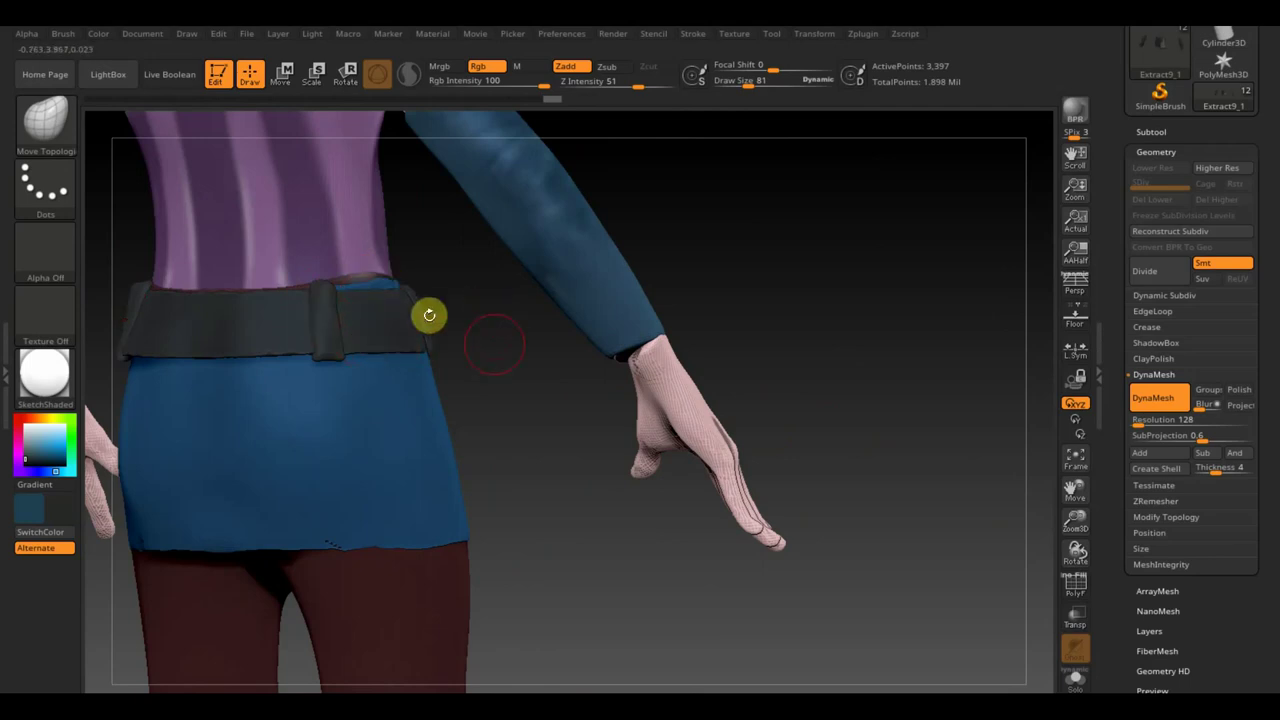
{"action": "left_click_drag", "start_coordinate": [429, 315], "coordinate": [321, 299]}
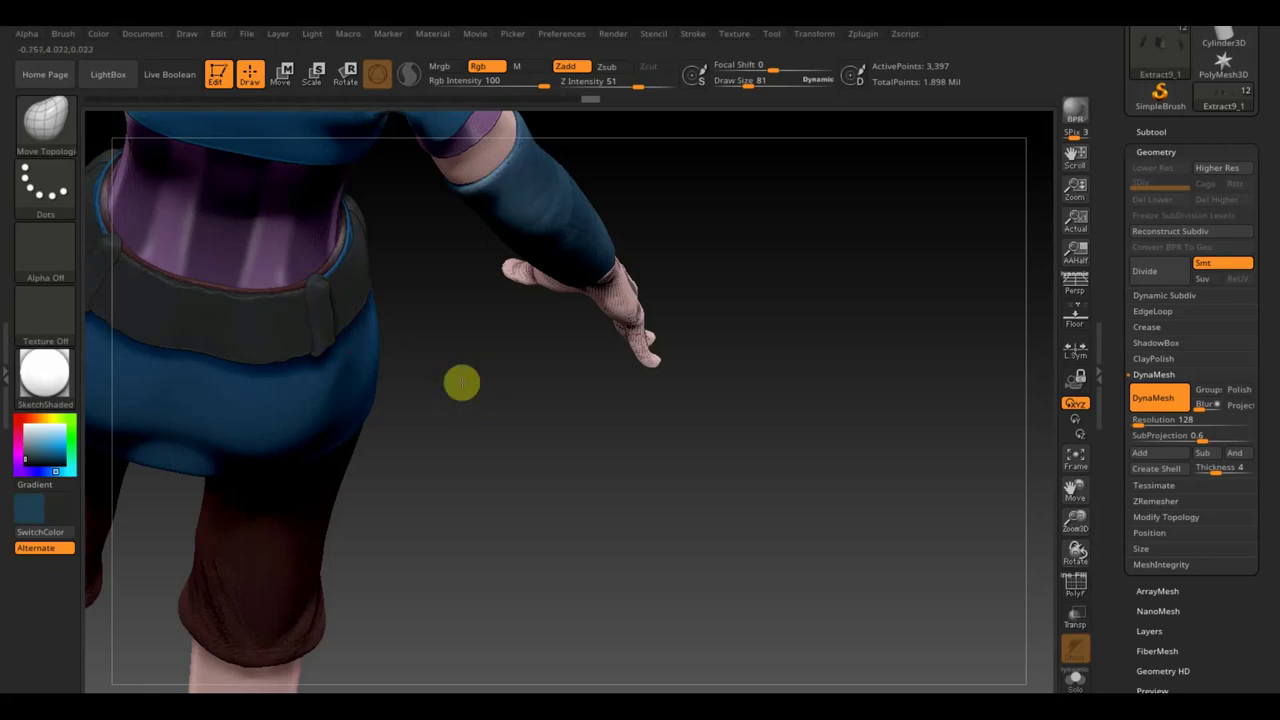
{"action": "mouse_move", "coordinate": [460, 380]}
{"action": "left_mouse_down"}
{"action": "mouse_move", "coordinate": [423, 296]}
{"action": "mouse_move", "coordinate": [344, 293]}
{"action": "left_mouse_up"}
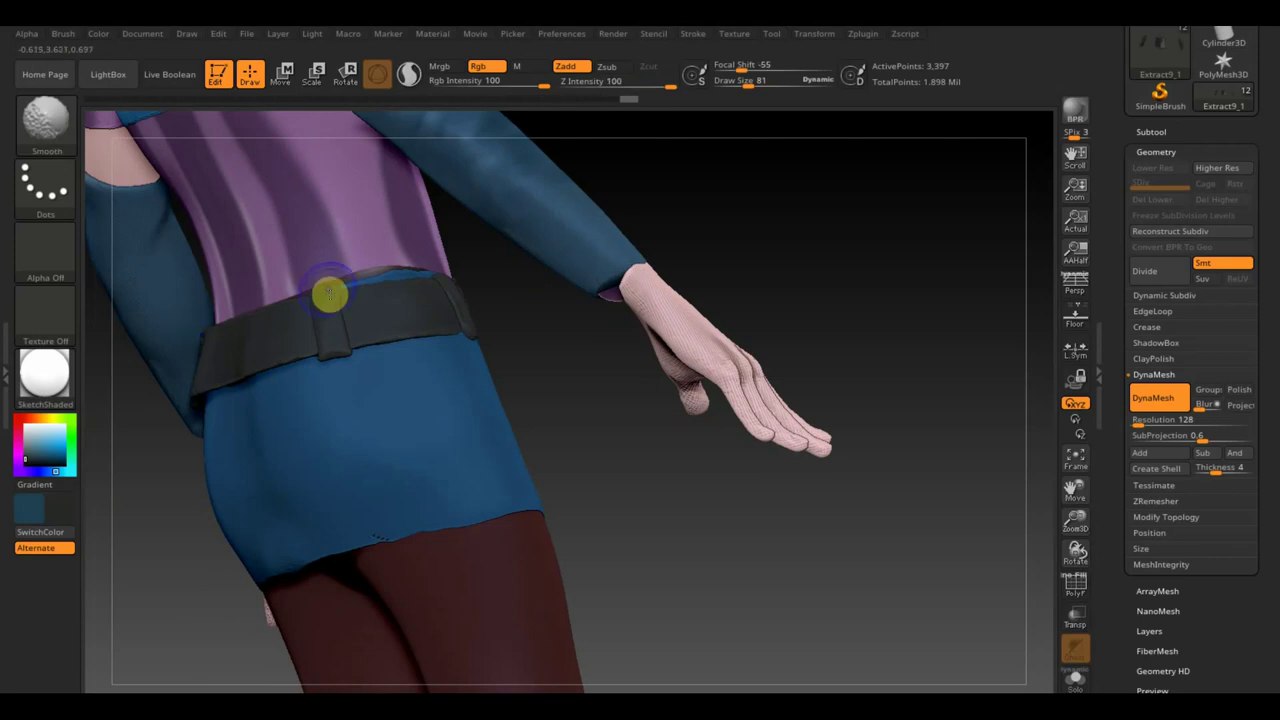
{"action": "mouse_move", "coordinate": [465, 340]}
{"action": "left_mouse_down"}
{"action": "mouse_move", "coordinate": [503, 363]}
{"action": "mouse_move", "coordinate": [463, 349]}
{"action": "left_mouse_up"}
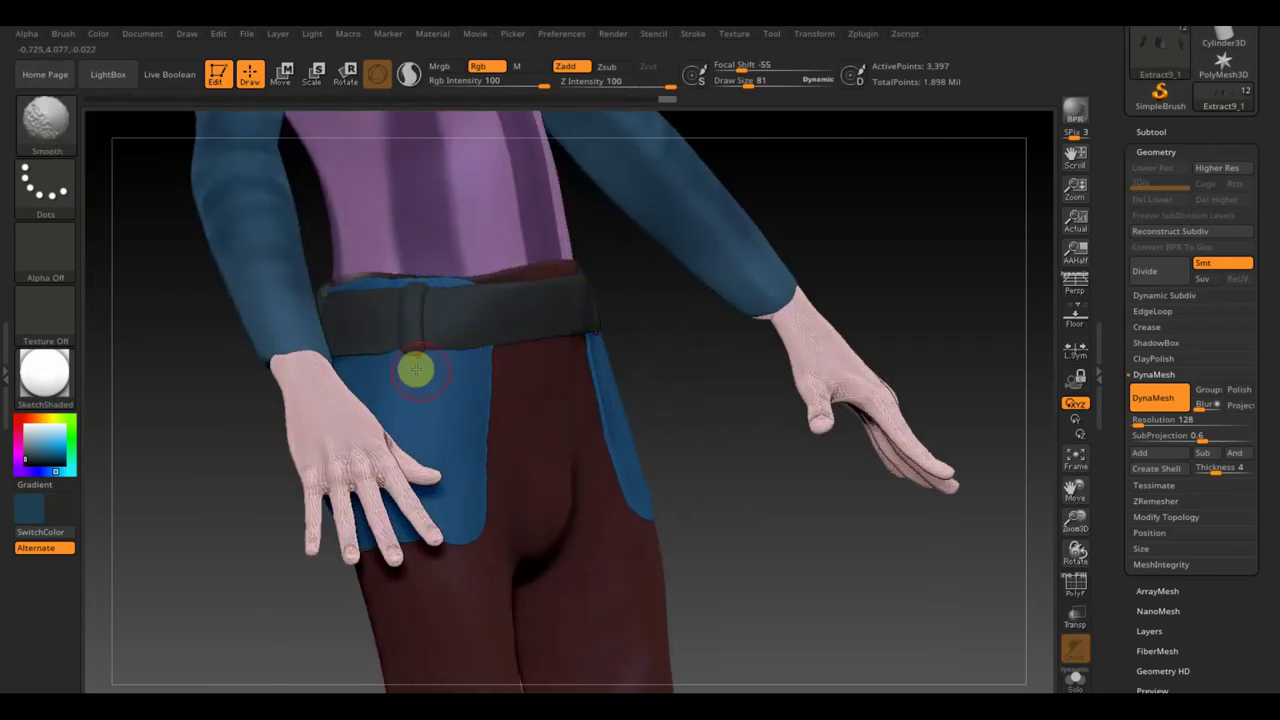
- With the Standard brush, sample the skirt's blue and paint the belt loop with it
{"action": "left_click", "coordinate": [72, 138]}
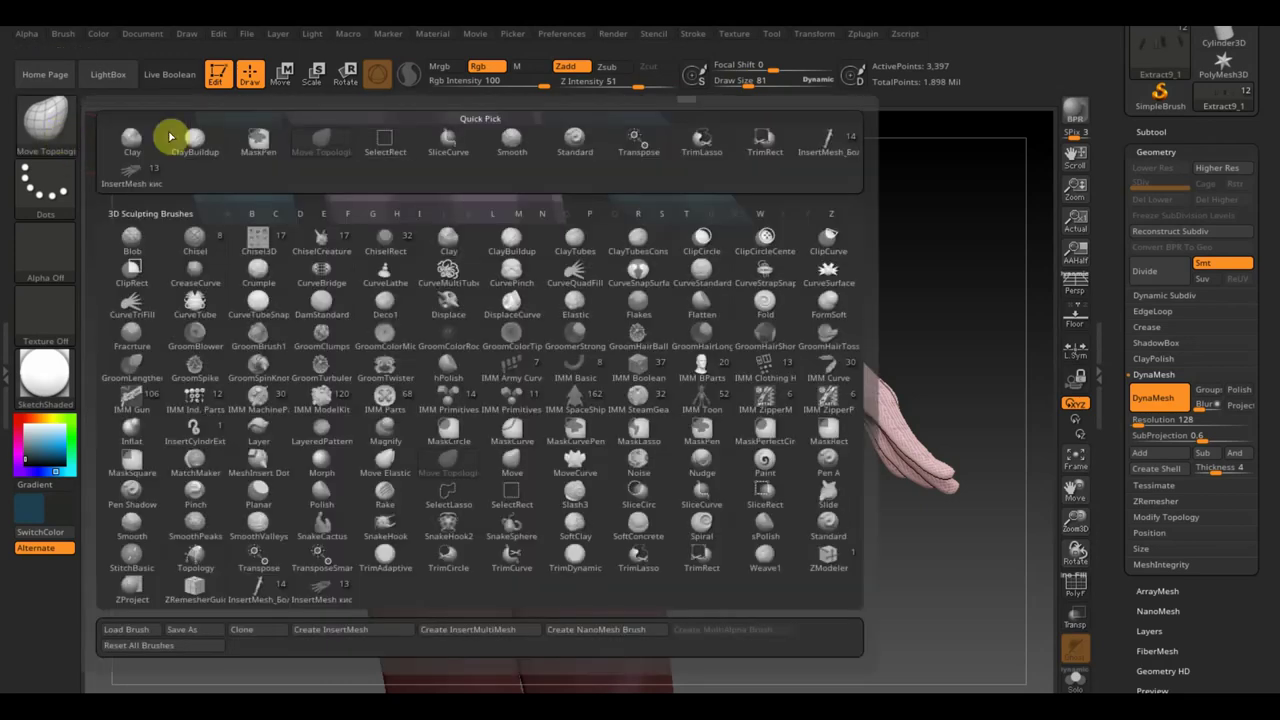
{"action": "left_click", "coordinate": [575, 140]}
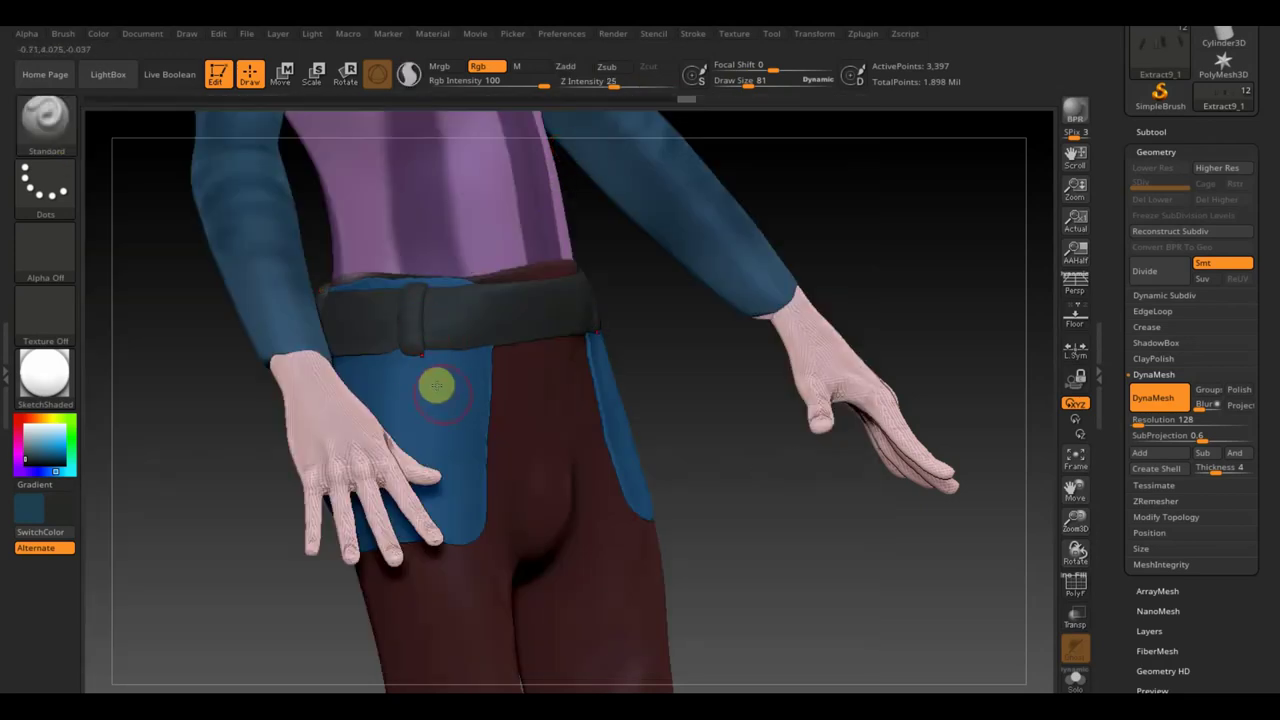
{"action": "key", "text": "c"}
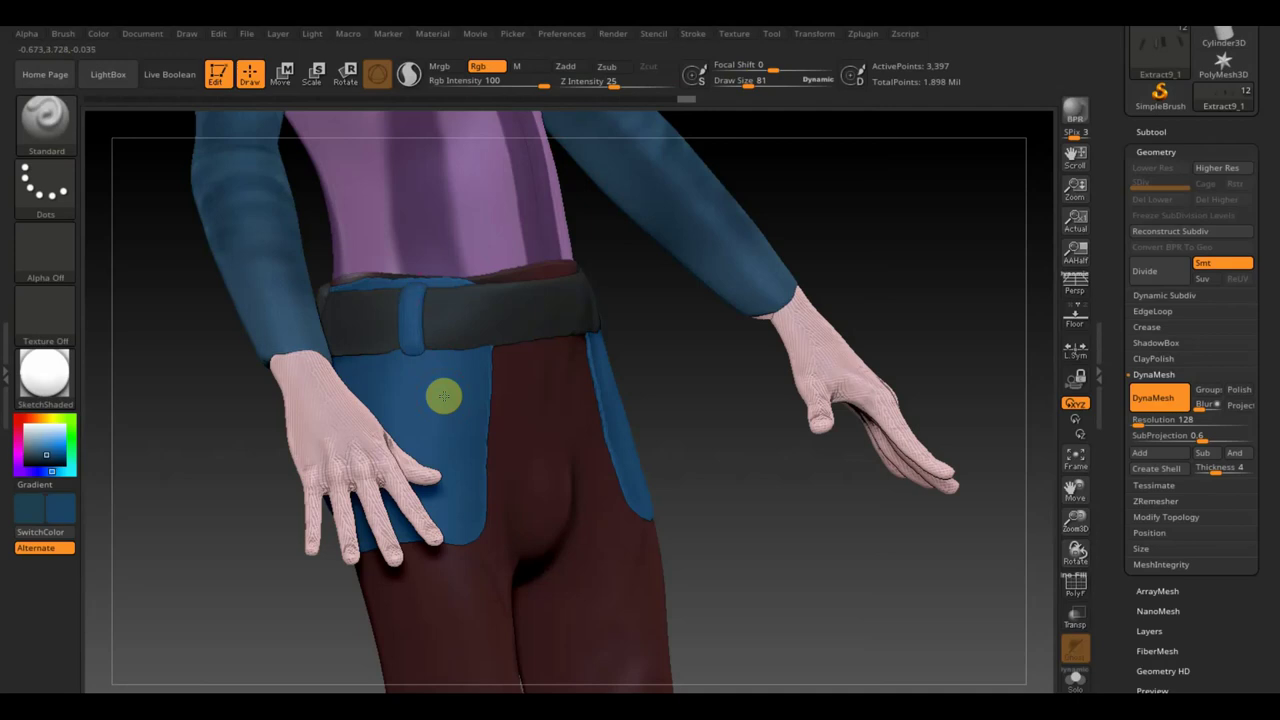
{"action": "mouse_move", "coordinate": [443, 391]}
{"action": "left_mouse_down"}
{"action": "mouse_move", "coordinate": [403, 289]}
{"action": "mouse_move", "coordinate": [417, 357]}
{"action": "left_mouse_up"}
{"action": "left_click_drag", "start_coordinate": [224, 400], "coordinate": [314, 386]}
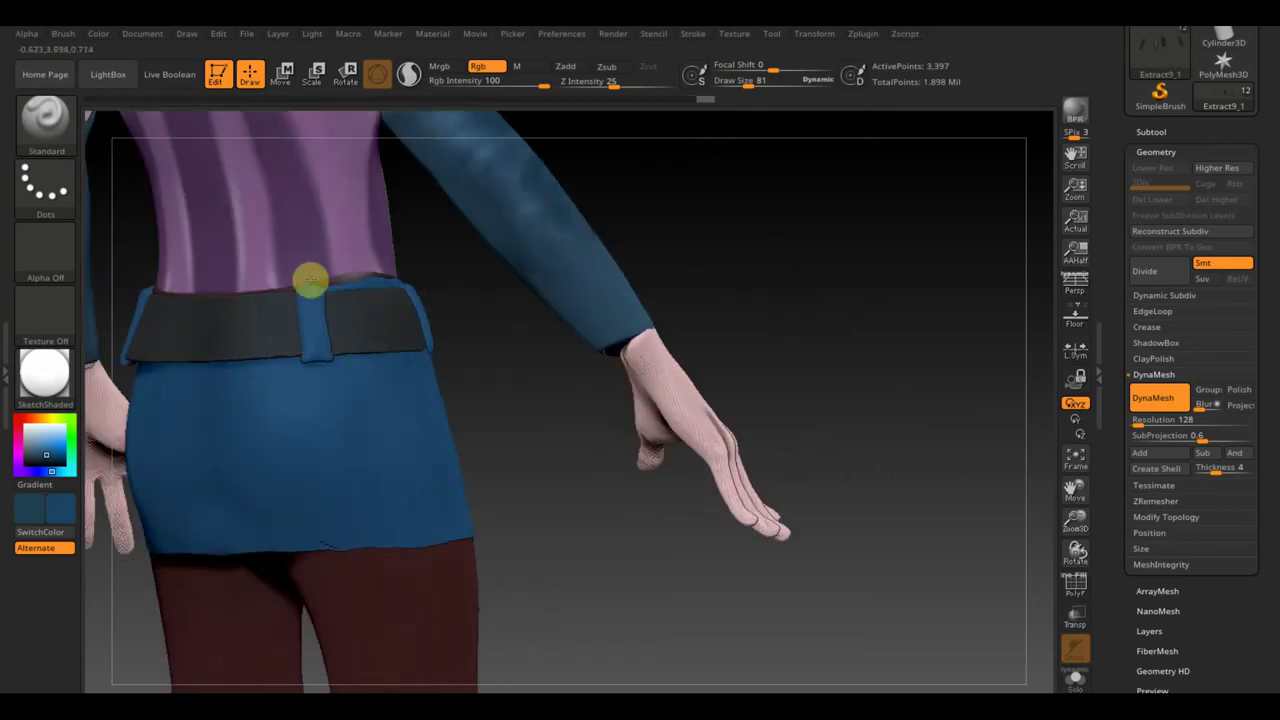
{"action": "mouse_move", "coordinate": [503, 397]}
{"action": "left_mouse_down"}
{"action": "mouse_move", "coordinate": [532, 305]}
{"action": "mouse_move", "coordinate": [451, 406]}
{"action": "mouse_move", "coordinate": [623, 389]}
{"action": "mouse_move", "coordinate": [731, 634]}
{"action": "mouse_move", "coordinate": [729, 529]}
{"action": "left_mouse_up"}
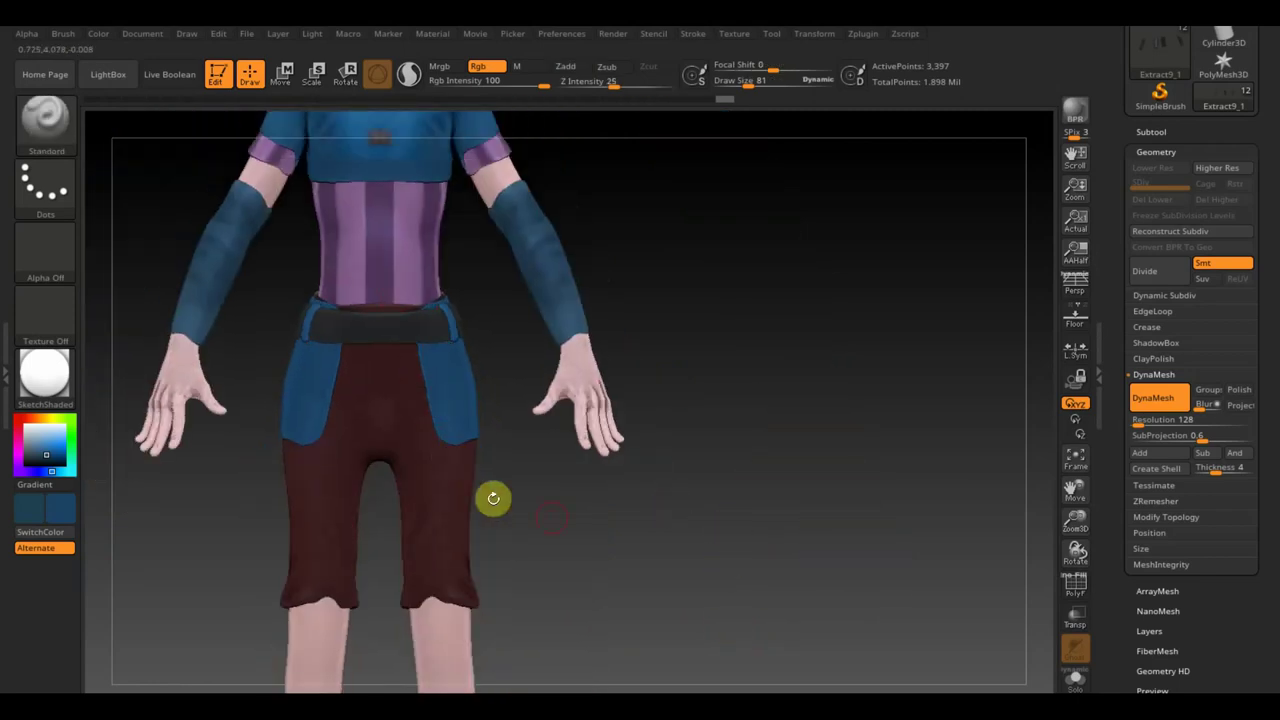
{"action": "mouse_move", "coordinate": [493, 498]}
{"action": "left_mouse_down"}
{"action": "mouse_move", "coordinate": [688, 507]}
{"action": "mouse_move", "coordinate": [680, 471]}
{"action": "mouse_move", "coordinate": [671, 500]}
{"action": "left_mouse_up"}
- Toggle the reference image to compare, trial a mask over the lower legs, and reposition the reference
{"action": "key", "text": "shift+z"}
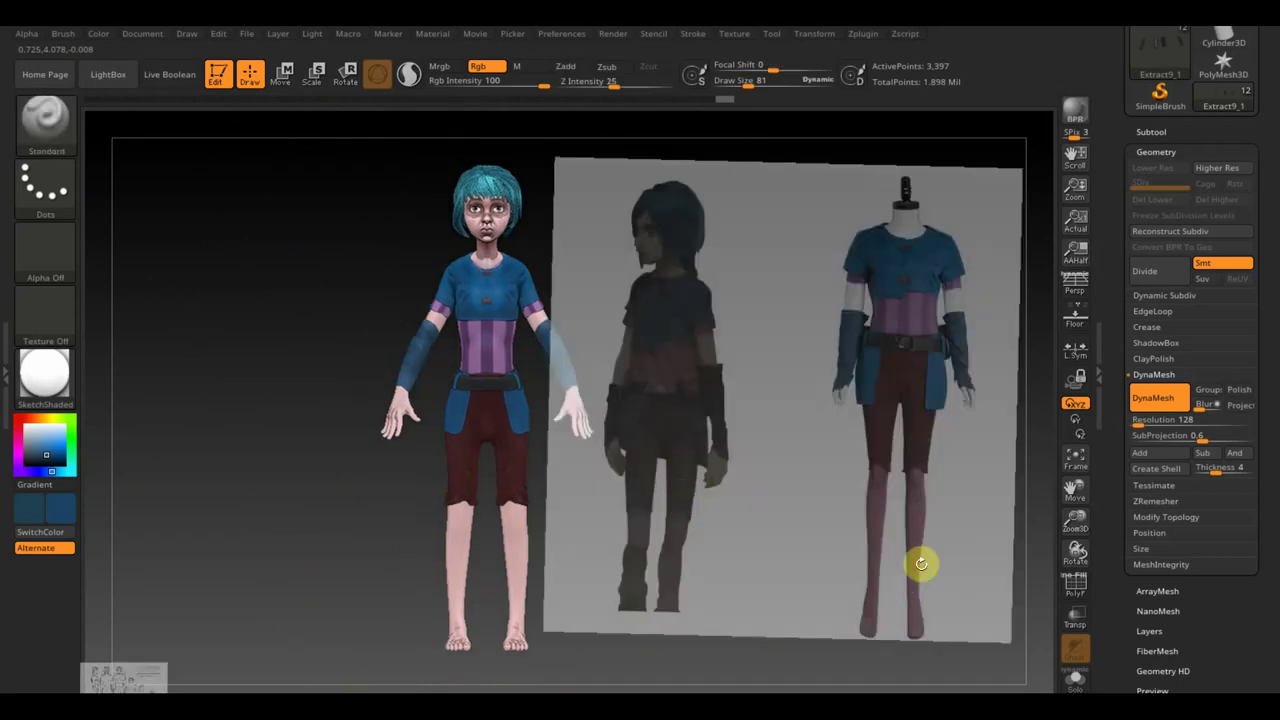
{"action": "key", "text": "shift+z"}
{"action": "key", "text": "ctrl"}
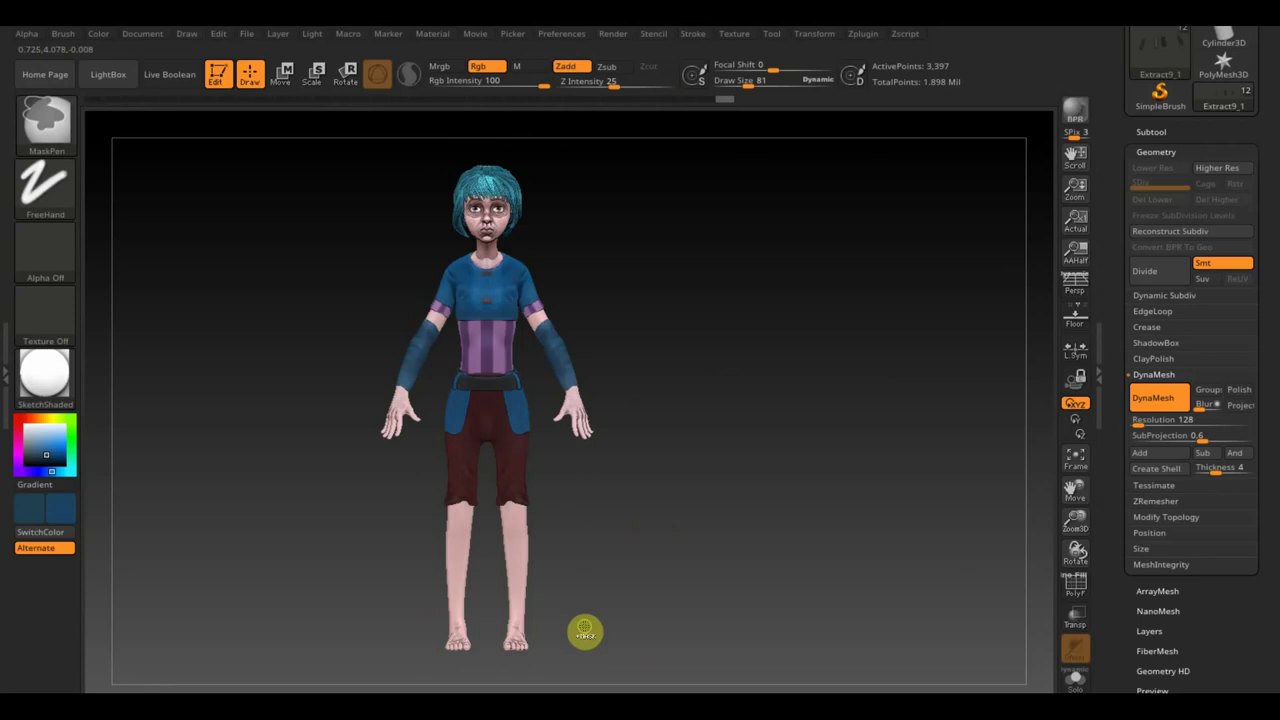
{"action": "left_click_drag", "start_coordinate": [577, 625], "coordinate": [417, 496], "text": "ctrl"}
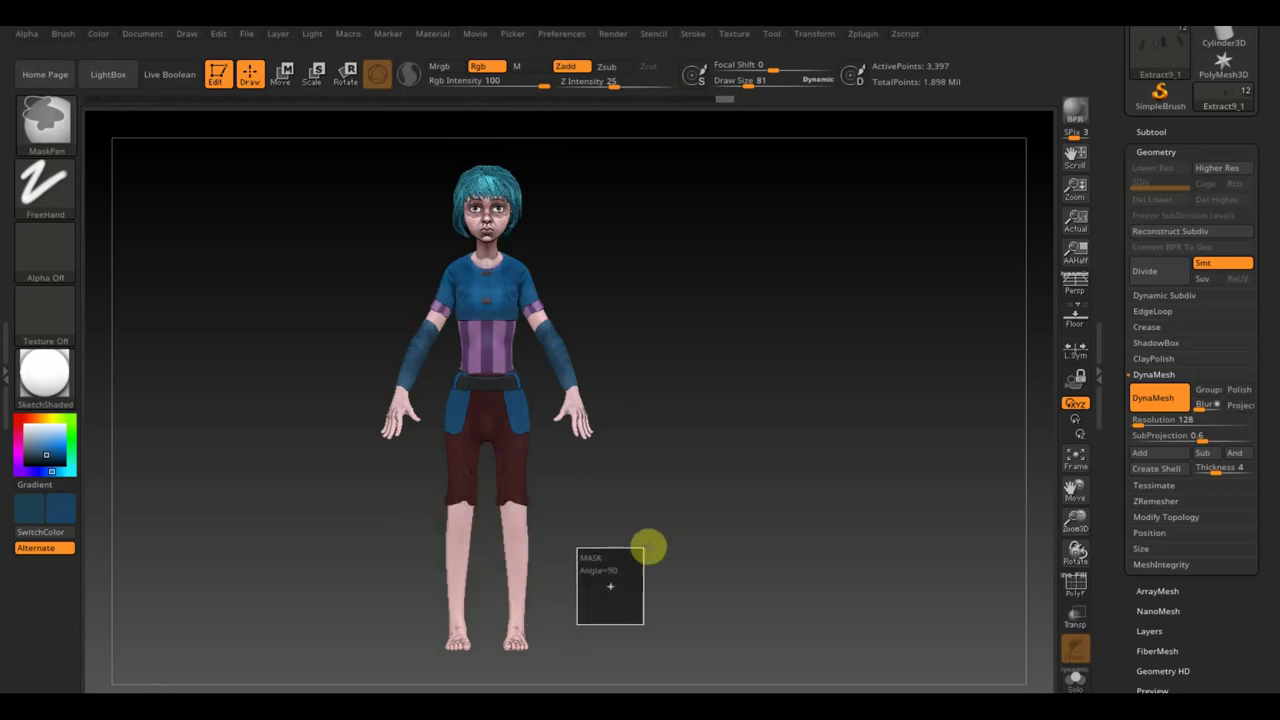
{"action": "left_click_drag", "start_coordinate": [417, 496], "coordinate": [655, 546], "text": "ctrl"}
{"action": "key", "text": "shift+z"}
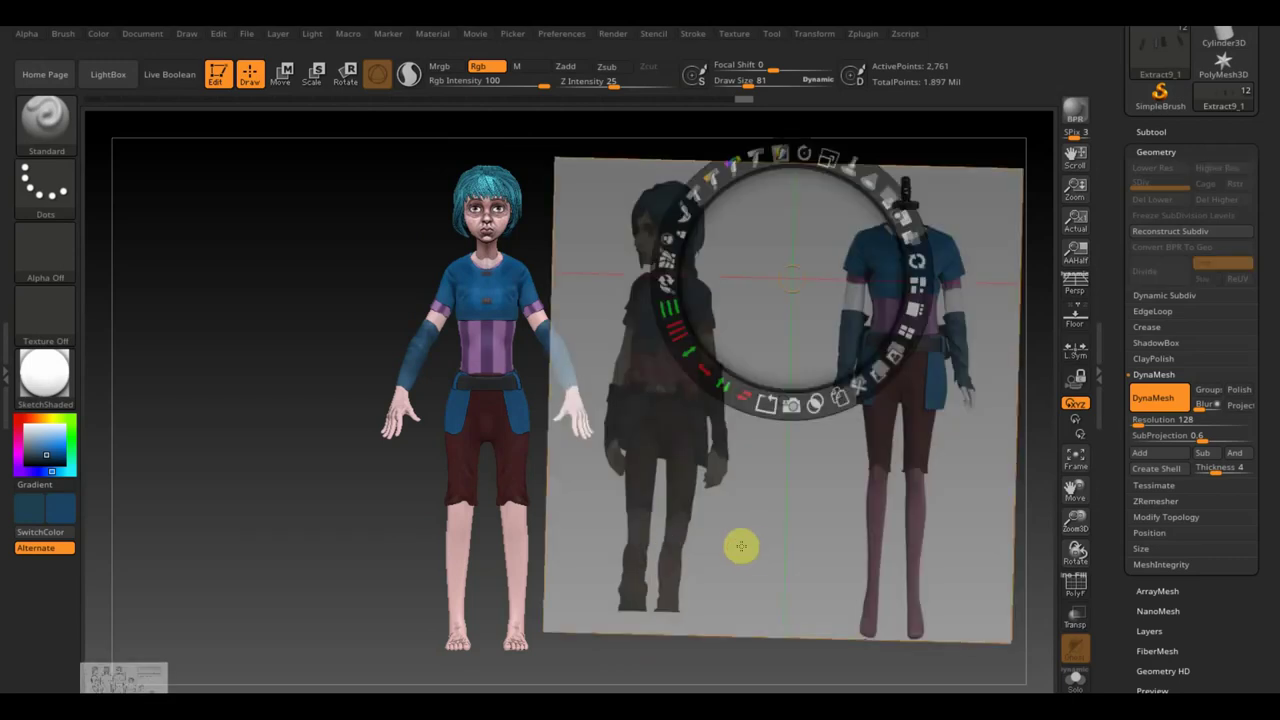
{"action": "left_click_drag", "start_coordinate": [791, 357], "coordinate": [418, 350]}
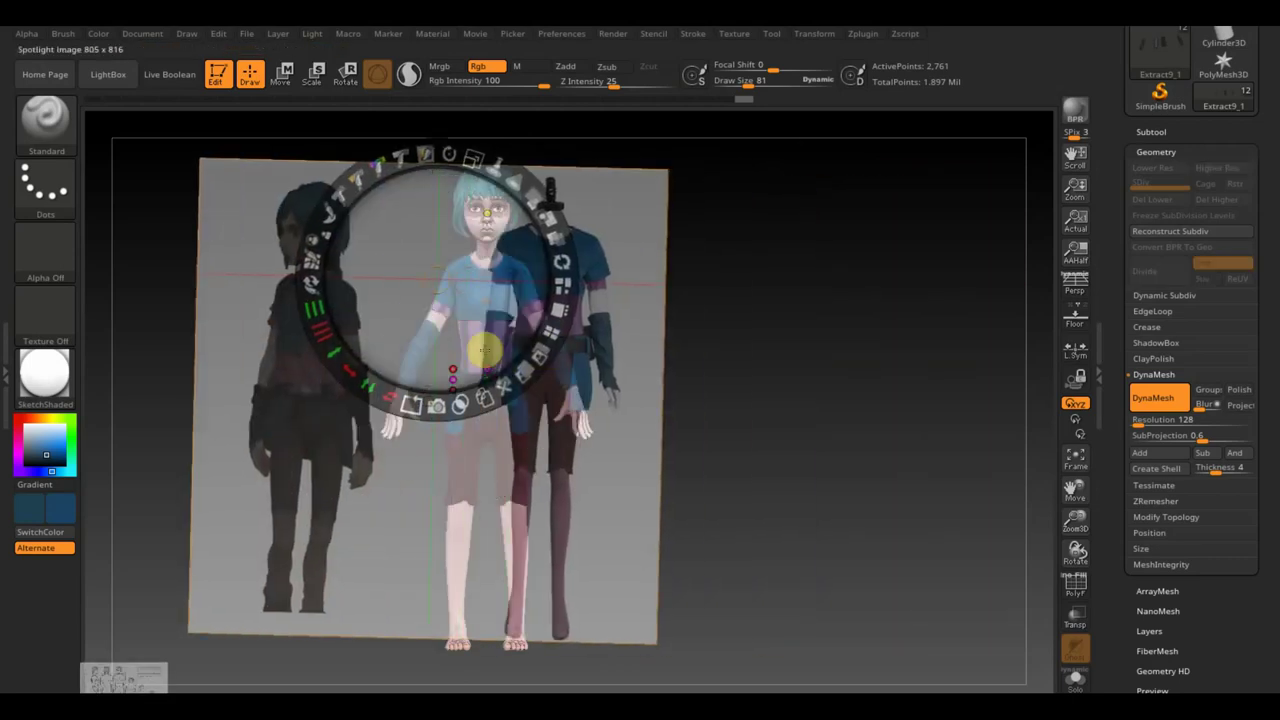
{"action": "key", "text": "z"}
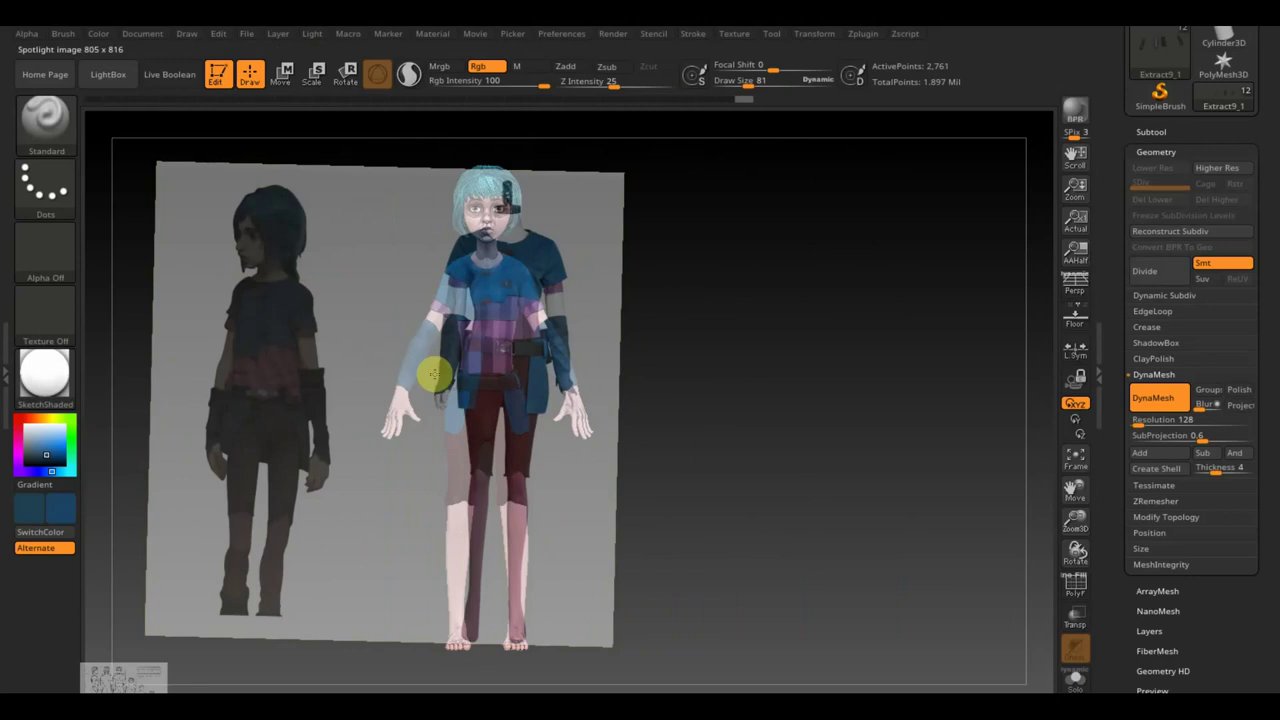
- Select the body subtool PM3D_Sphere3D1 and raise Draw Size to 236
{"action": "left_click", "coordinate": [1155, 131]}
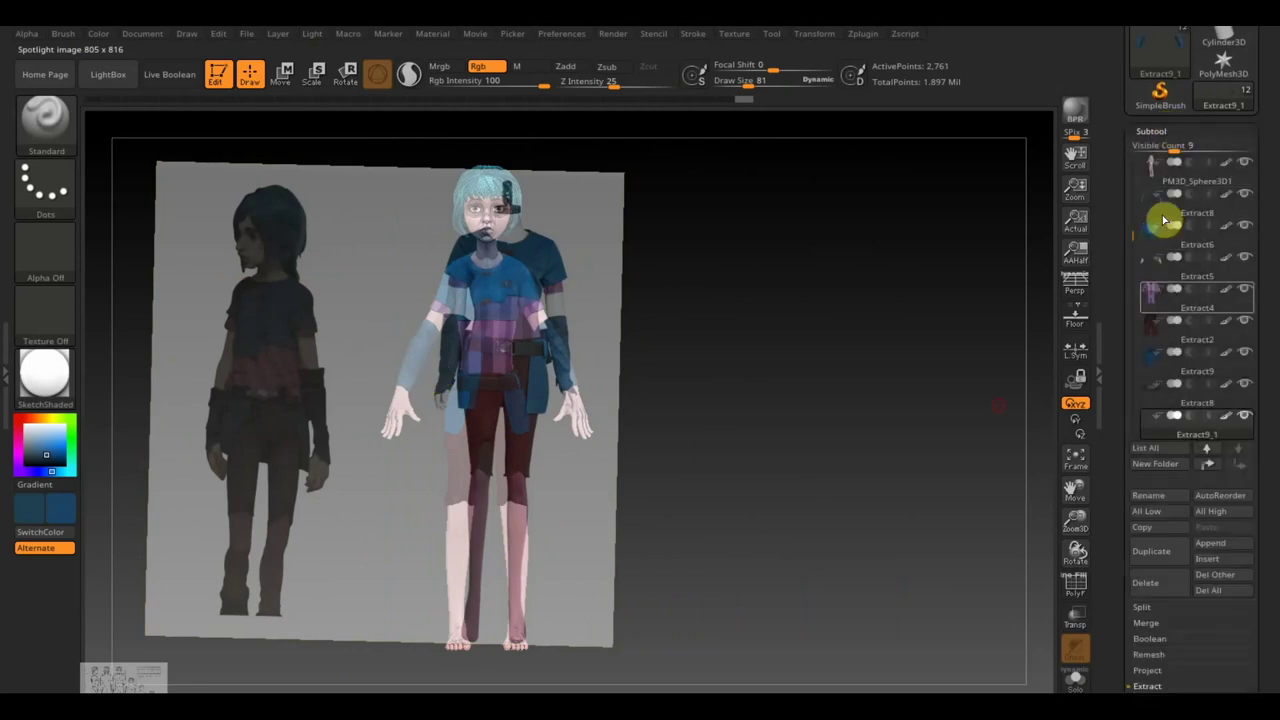
{"action": "left_click", "coordinate": [1159, 272]}
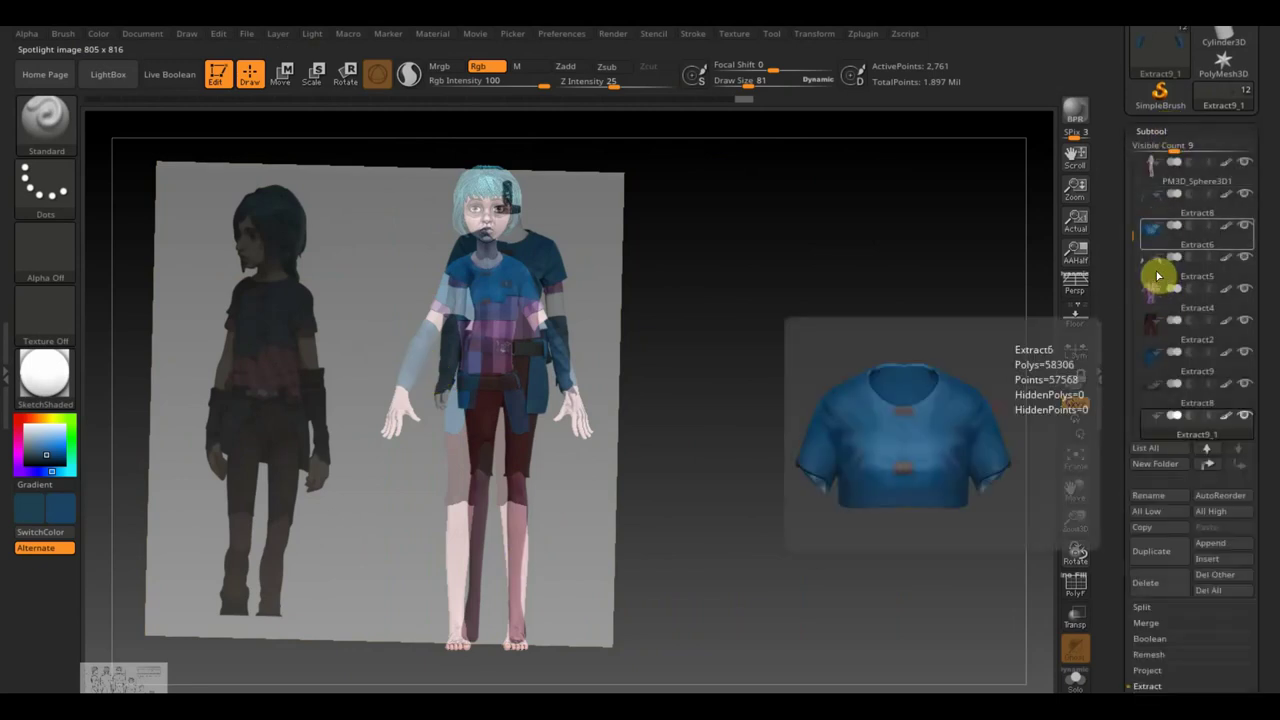
{"action": "left_click", "coordinate": [1157, 176]}
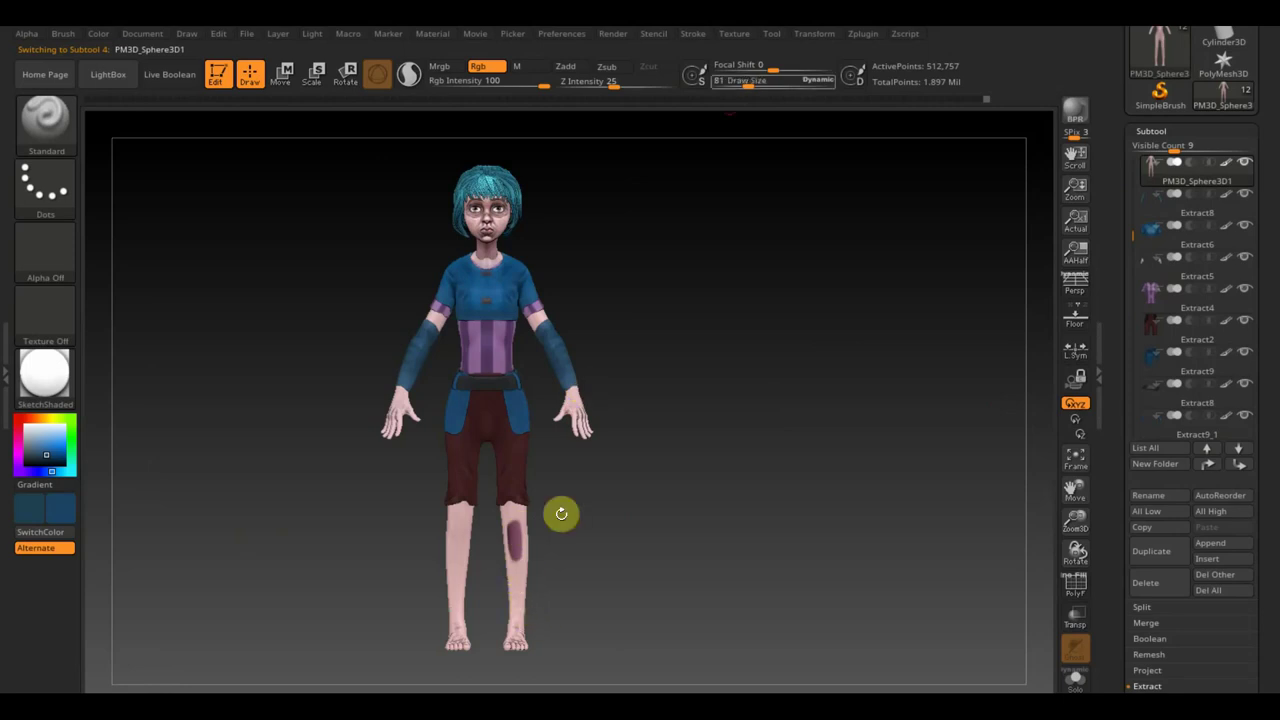
{"action": "left_click_drag", "start_coordinate": [766, 82], "coordinate": [771, 86]}
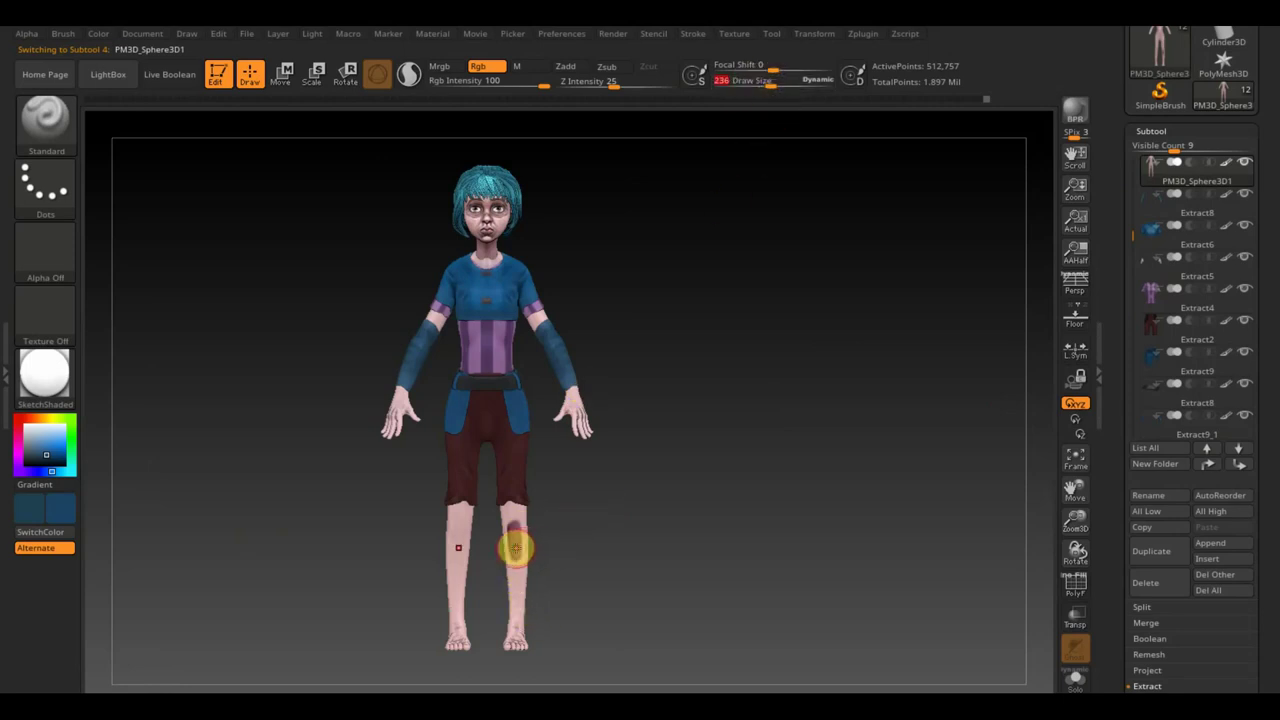
- Polypaint both shins and knees mauve-pink below the dark red shorts
{"action": "mouse_move", "coordinate": [535, 558]}
{"action": "left_mouse_down"}
{"action": "mouse_move", "coordinate": [543, 520]}
{"action": "mouse_move", "coordinate": [457, 514]}
{"action": "mouse_move", "coordinate": [425, 573]}
{"action": "mouse_move", "coordinate": [513, 642]}
{"action": "mouse_move", "coordinate": [462, 645]}
{"action": "left_mouse_up"}
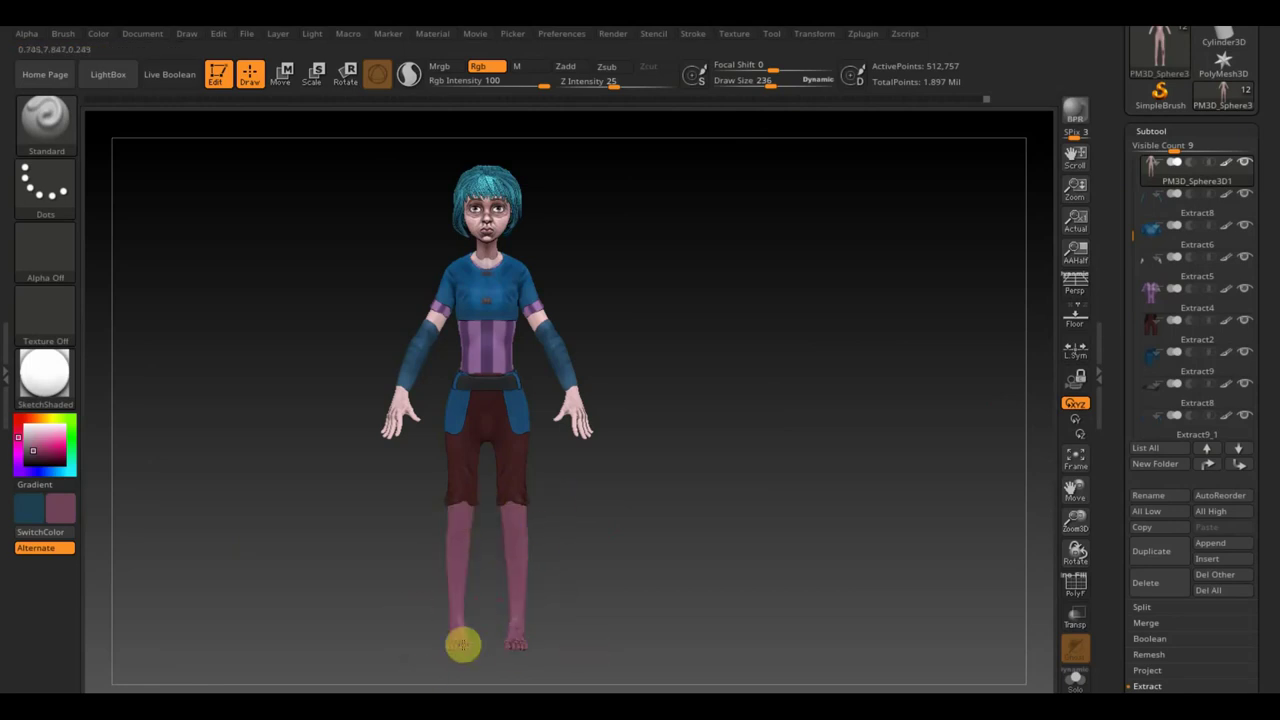
{"action": "mouse_move", "coordinate": [649, 623]}
{"action": "left_mouse_down"}
{"action": "mouse_move", "coordinate": [694, 606]}
{"action": "mouse_move", "coordinate": [557, 629]}
{"action": "mouse_move", "coordinate": [554, 563]}
{"action": "mouse_move", "coordinate": [600, 509]}
{"action": "left_mouse_up"}
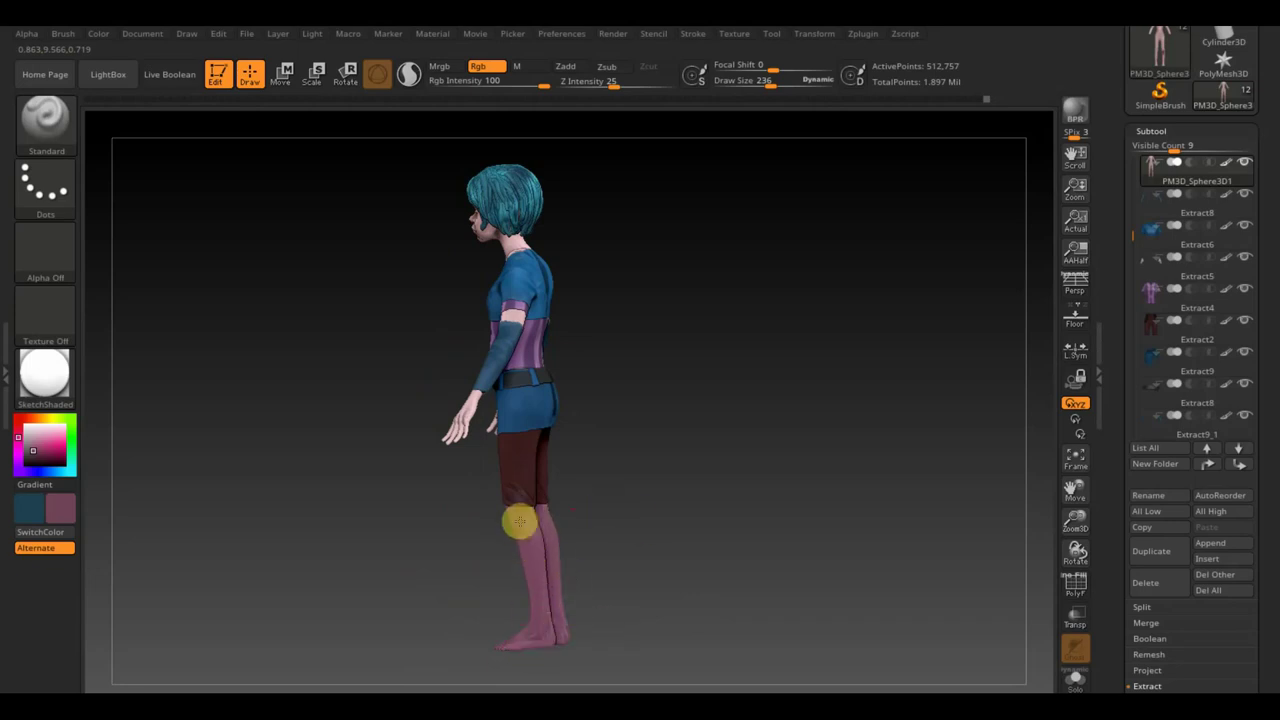
{"action": "mouse_move", "coordinate": [511, 517]}
{"action": "left_mouse_down"}
{"action": "mouse_move", "coordinate": [545, 514]}
{"action": "mouse_move", "coordinate": [534, 506]}
{"action": "left_mouse_up"}
{"action": "mouse_move", "coordinate": [666, 514]}
{"action": "left_mouse_down"}
{"action": "mouse_move", "coordinate": [784, 514]}
{"action": "mouse_move", "coordinate": [806, 554]}
{"action": "mouse_move", "coordinate": [828, 532]}
{"action": "left_mouse_up"}
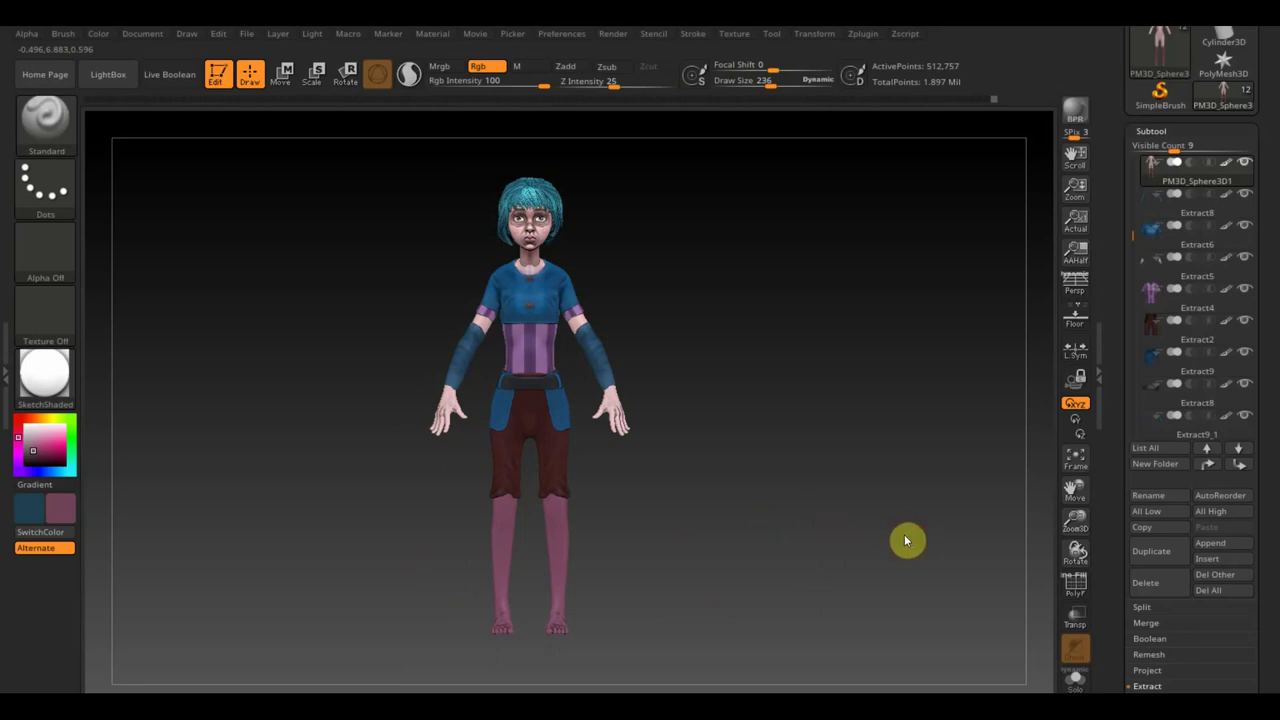
{"action": "mouse_move", "coordinate": [1190, 430]}
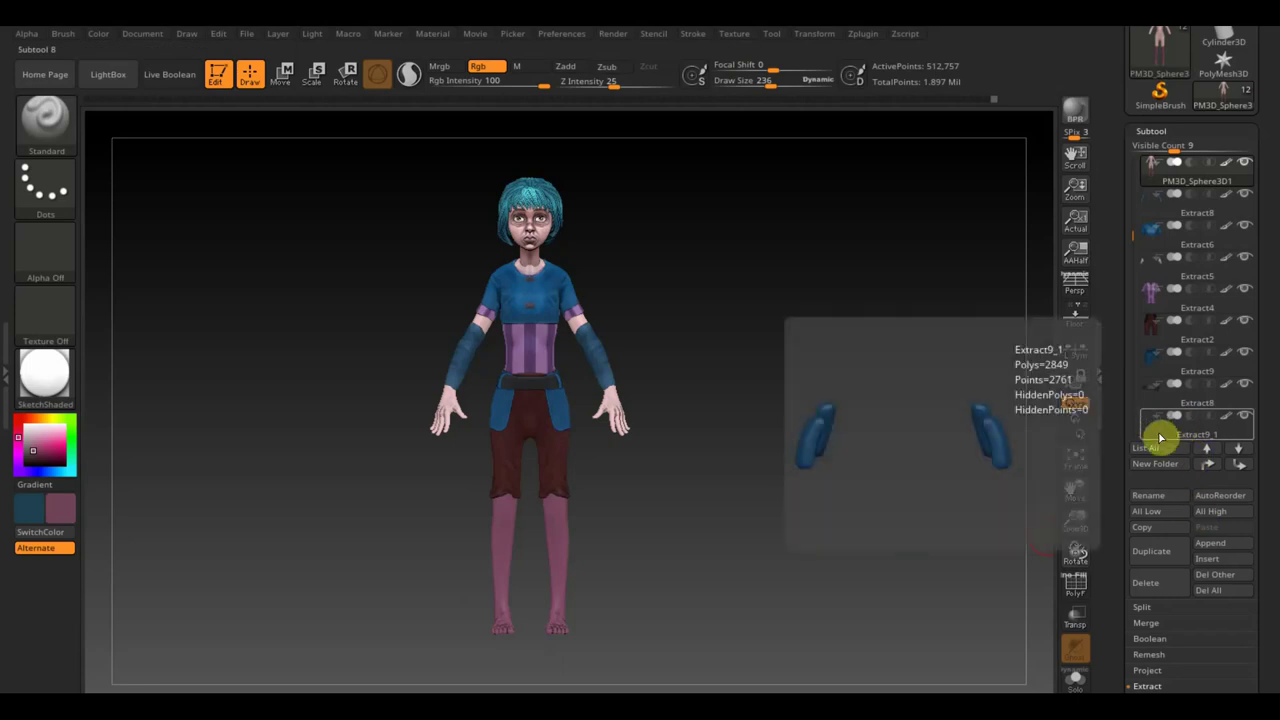
- Select the Extract9_1 subtool and duplicate it
{"action": "left_click", "coordinate": [1160, 437]}
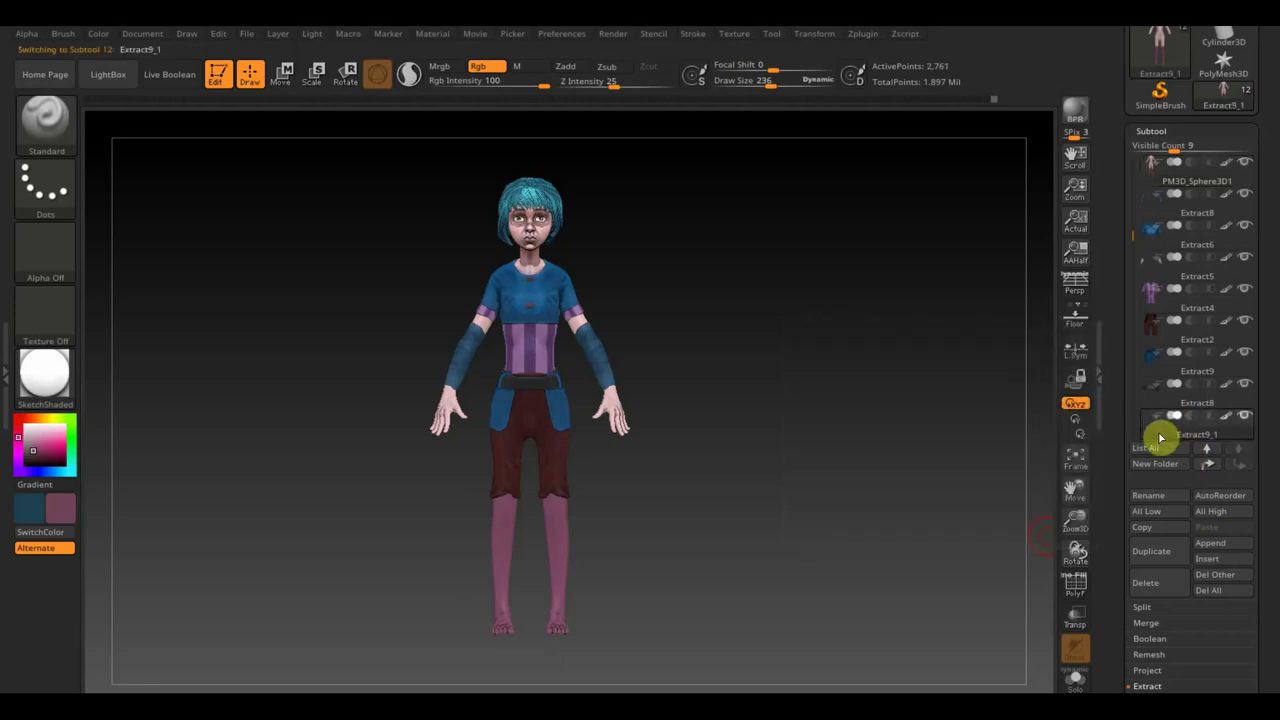
{"action": "left_click", "coordinate": [1163, 565]}
{"action": "left_click_drag", "start_coordinate": [1270, 38], "coordinate": [1268, 207]}
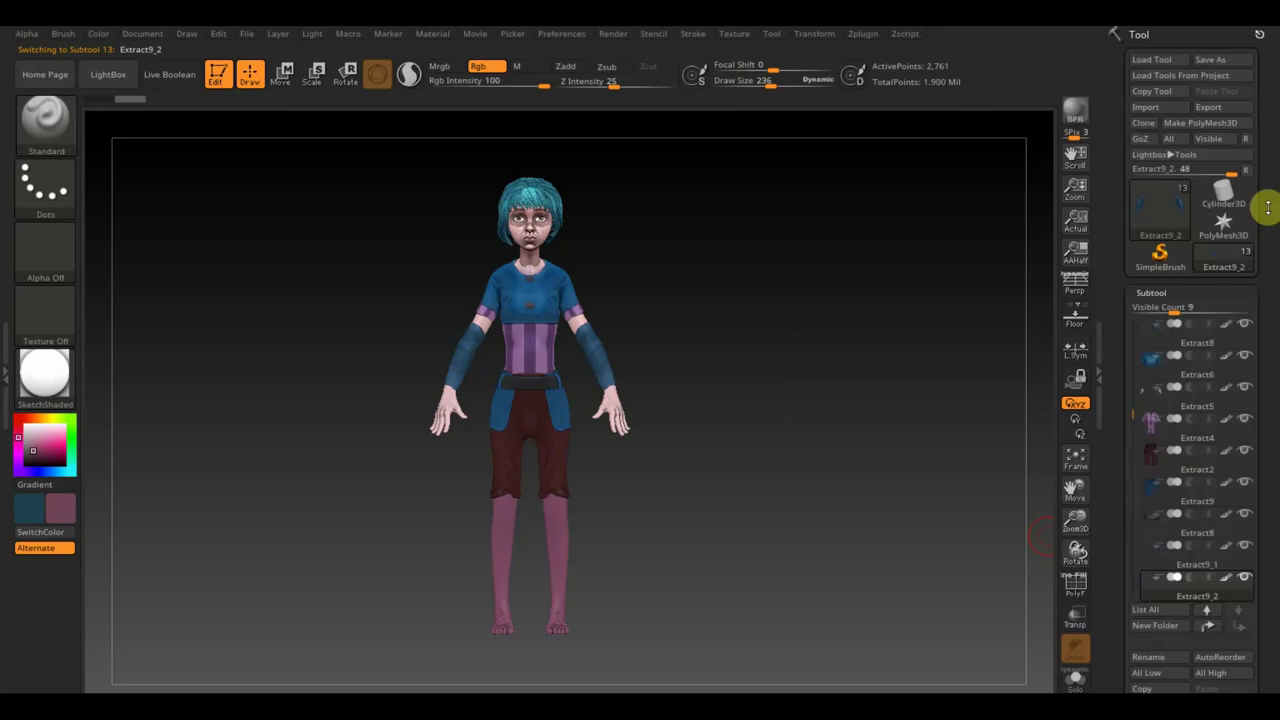
- Import the 'екко ригг1' boots mesh from the Desktop into the duplicate
{"action": "left_click", "coordinate": [1160, 107]}
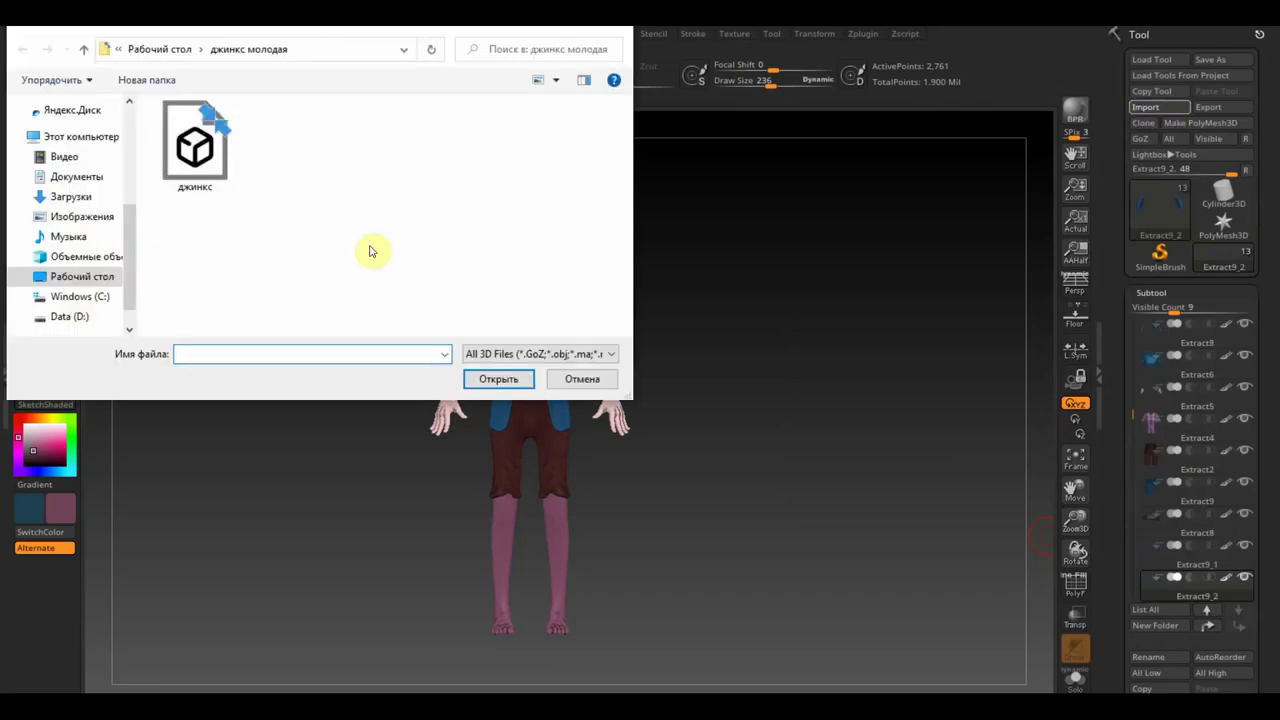
{"action": "left_click", "coordinate": [72, 279]}
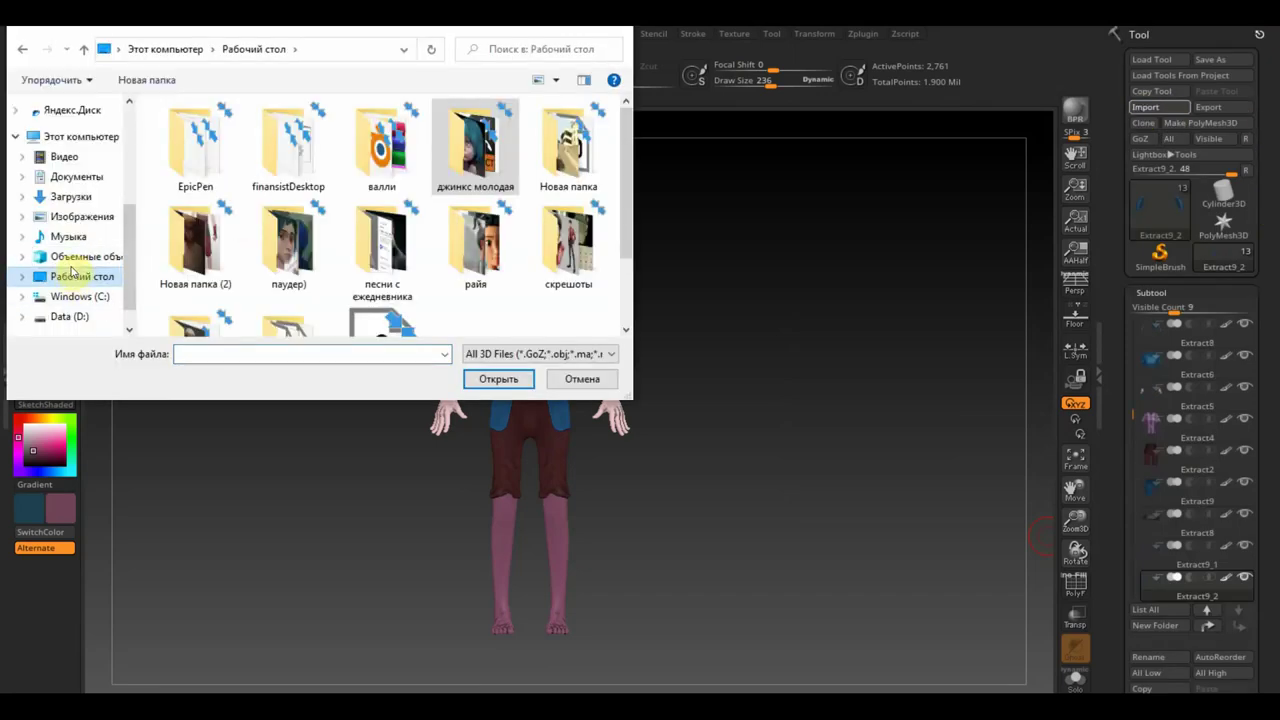
{"action": "left_click", "coordinate": [399, 321]}
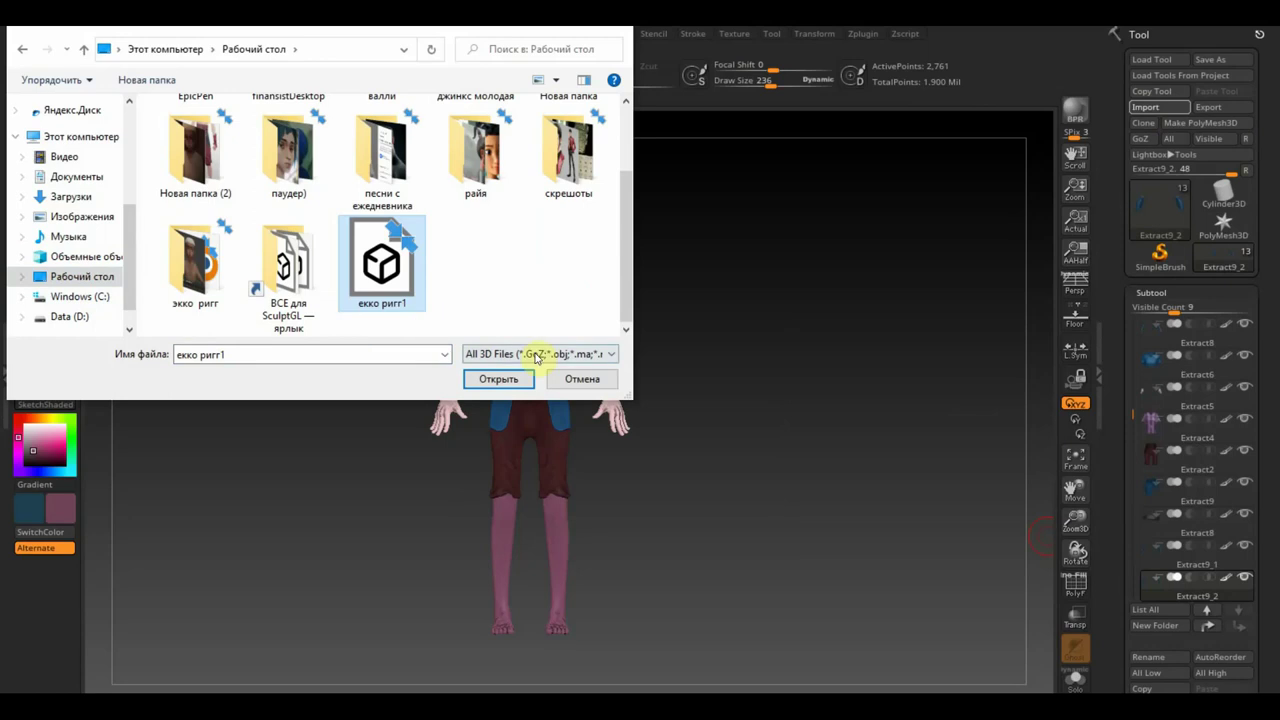
{"action": "left_click", "coordinate": [520, 379]}
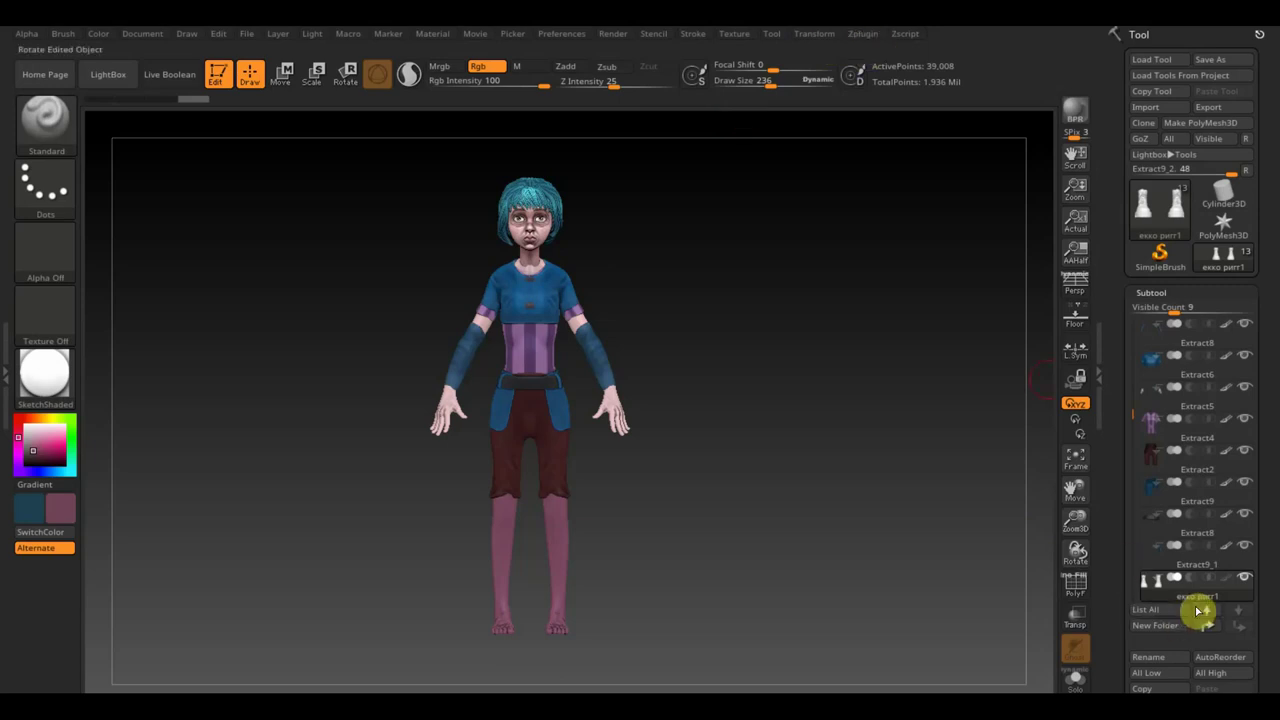
- Scale the boots down with the transpose gizmo and move them up onto the character's feet
{"action": "mouse_move", "coordinate": [781, 518]}
{"action": "left_mouse_down", "text": "alt"}
{"action": "mouse_move", "coordinate": [737, 386]}
{"action": "mouse_move", "coordinate": [760, 420]}
{"action": "mouse_move", "coordinate": [765, 386]}
{"action": "left_mouse_up", "text": "alt"}
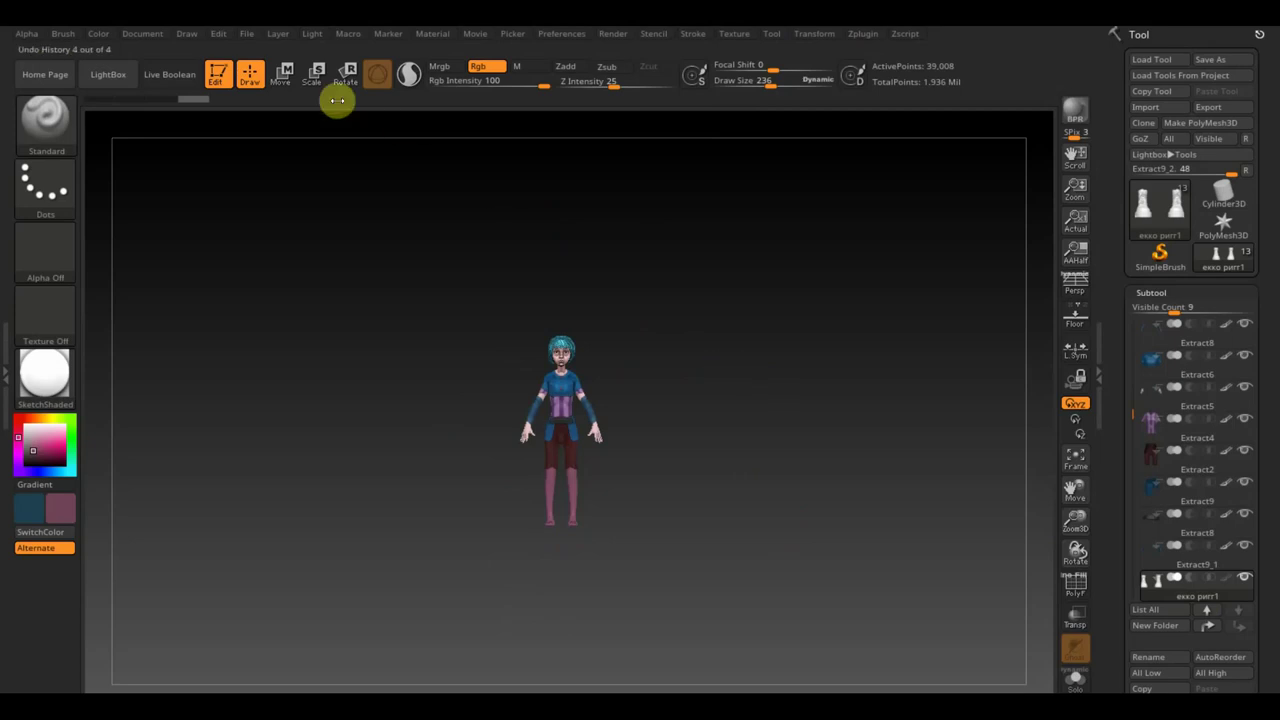
{"action": "left_click", "coordinate": [281, 73]}
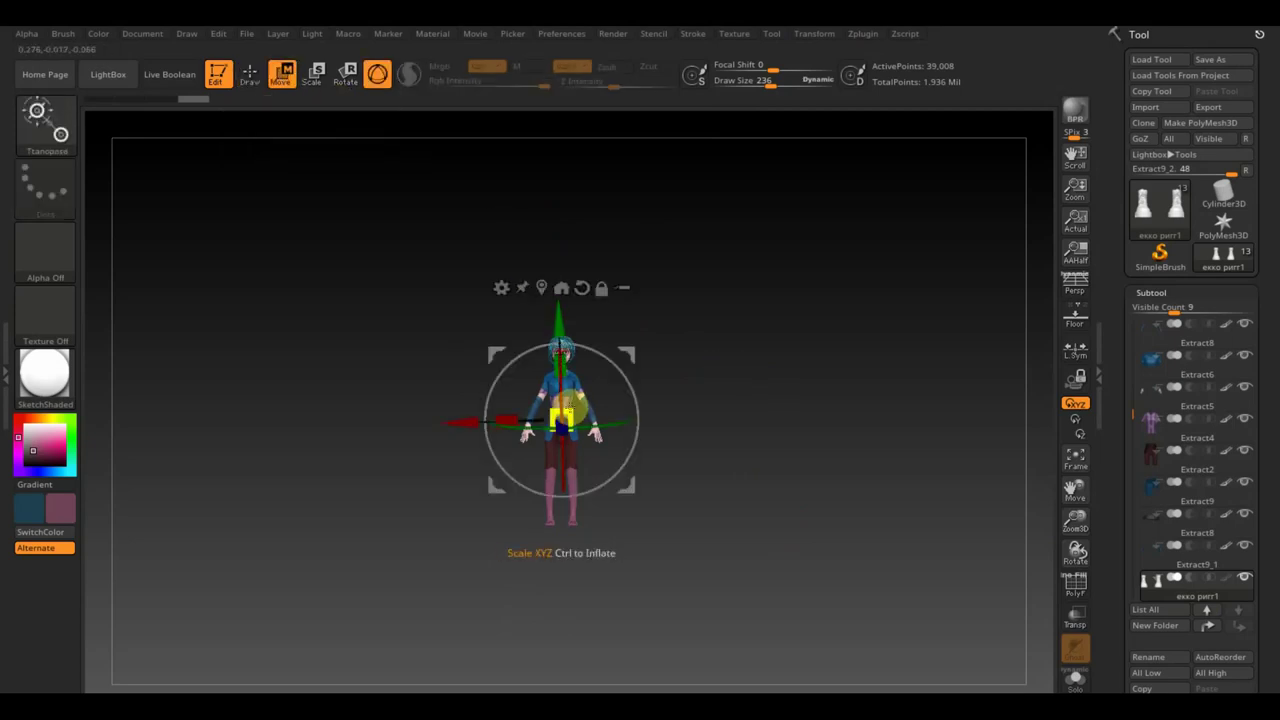
{"action": "mouse_move", "coordinate": [568, 409]}
{"action": "left_mouse_down"}
{"action": "mouse_move", "coordinate": [604, 413]}
{"action": "mouse_move", "coordinate": [570, 385]}
{"action": "mouse_move", "coordinate": [571, 643]}
{"action": "left_mouse_up"}
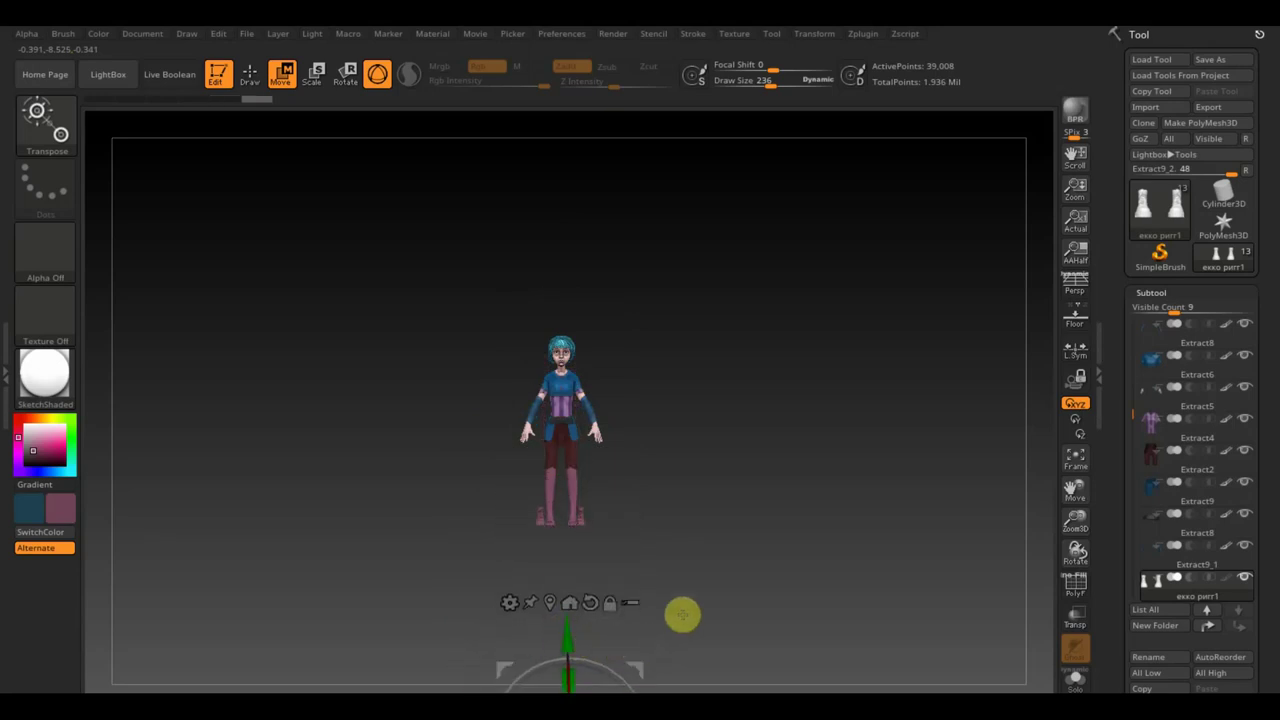
{"action": "left_click_drag", "start_coordinate": [683, 614], "coordinate": [714, 391], "text": "alt"}
{"action": "mouse_move", "coordinate": [648, 421]}
{"action": "left_mouse_down", "text": "alt"}
{"action": "mouse_move", "coordinate": [649, 271]}
{"action": "mouse_move", "coordinate": [729, 300]}
{"action": "mouse_move", "coordinate": [773, 609]}
{"action": "left_mouse_up", "text": "alt"}
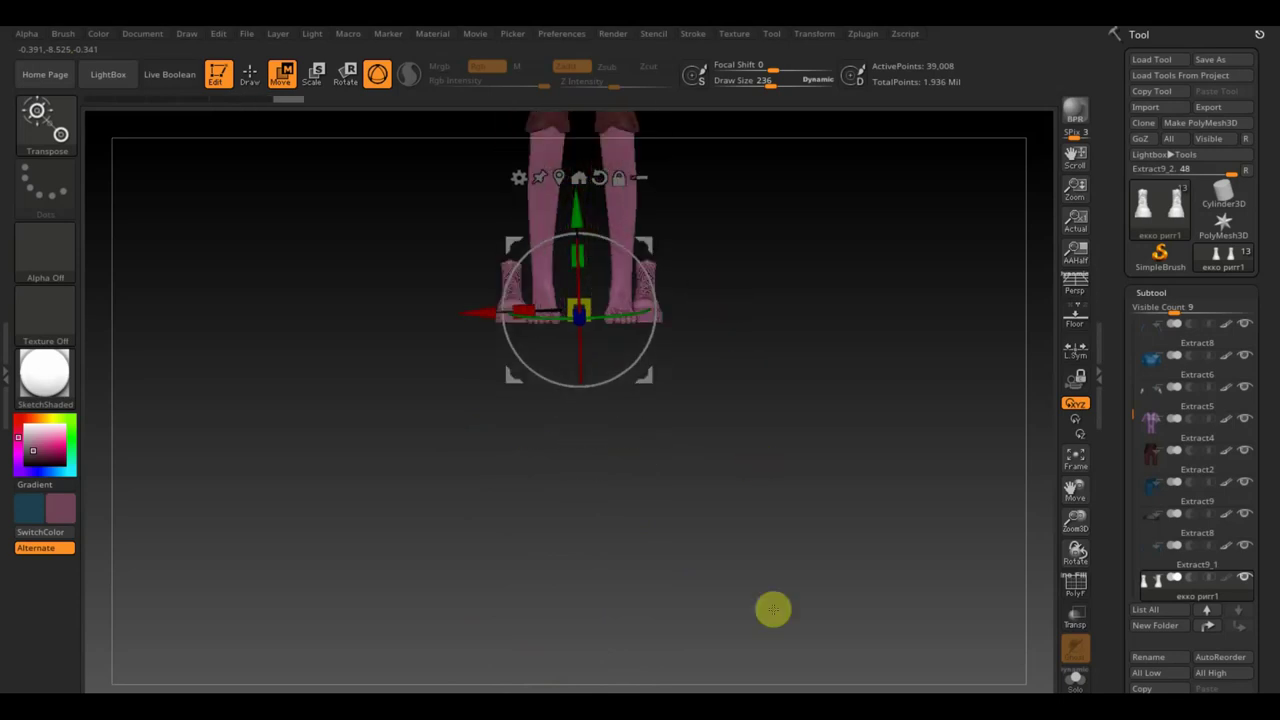
{"action": "mouse_move", "coordinate": [540, 462]}
{"action": "left_mouse_down"}
{"action": "mouse_move", "coordinate": [551, 451]}
{"action": "mouse_move", "coordinate": [626, 477]}
{"action": "left_mouse_up"}
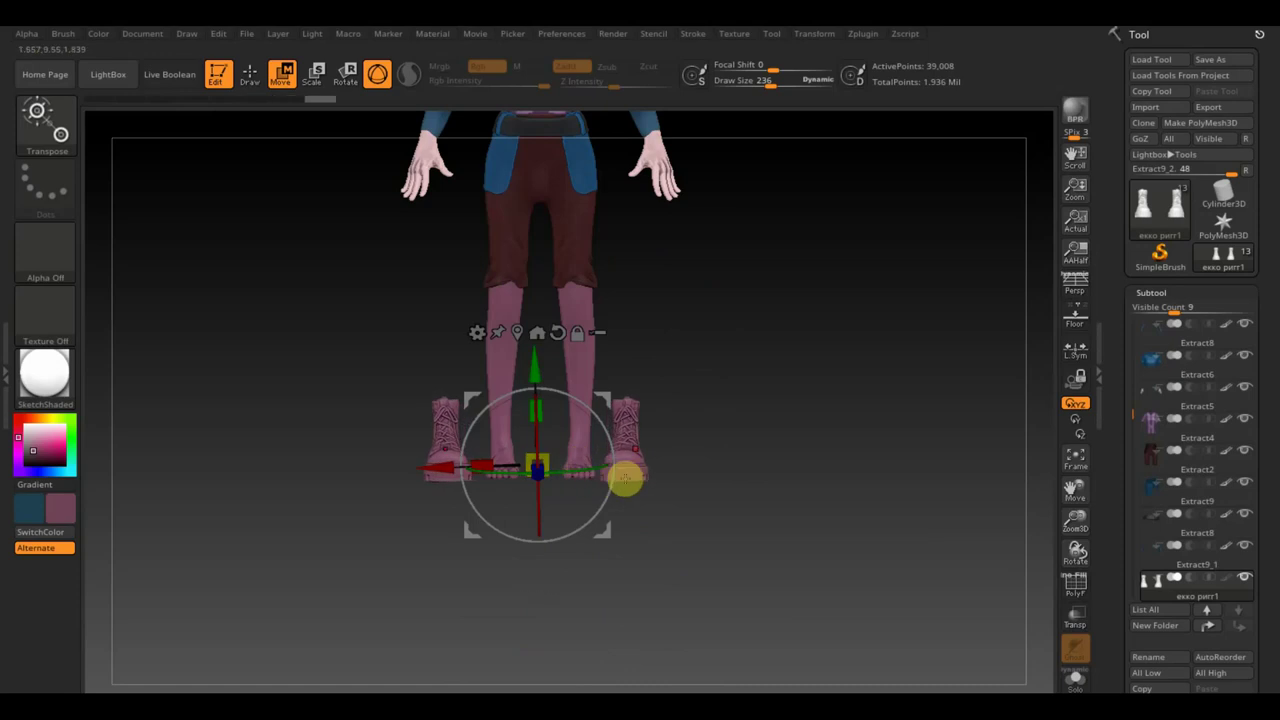
{"action": "mouse_move", "coordinate": [621, 399]}
{"action": "left_mouse_down"}
{"action": "mouse_move", "coordinate": [609, 394]}
{"action": "mouse_move", "coordinate": [662, 395]}
{"action": "left_mouse_up"}
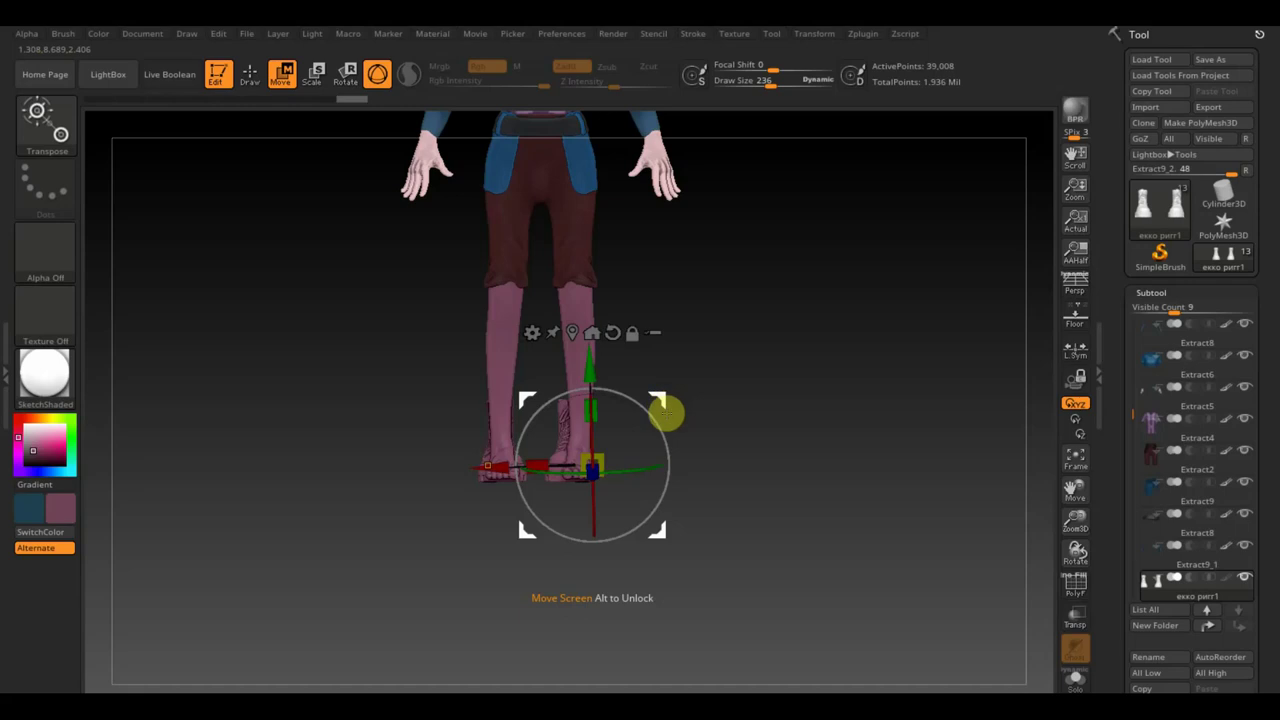
- From the side view, slide the boots forward along the feet and fine-tune their placement
{"action": "mouse_move", "coordinate": [726, 466]}
{"action": "left_mouse_down"}
{"action": "mouse_move", "coordinate": [774, 489]}
{"action": "mouse_move", "coordinate": [811, 483]}
{"action": "left_mouse_up"}
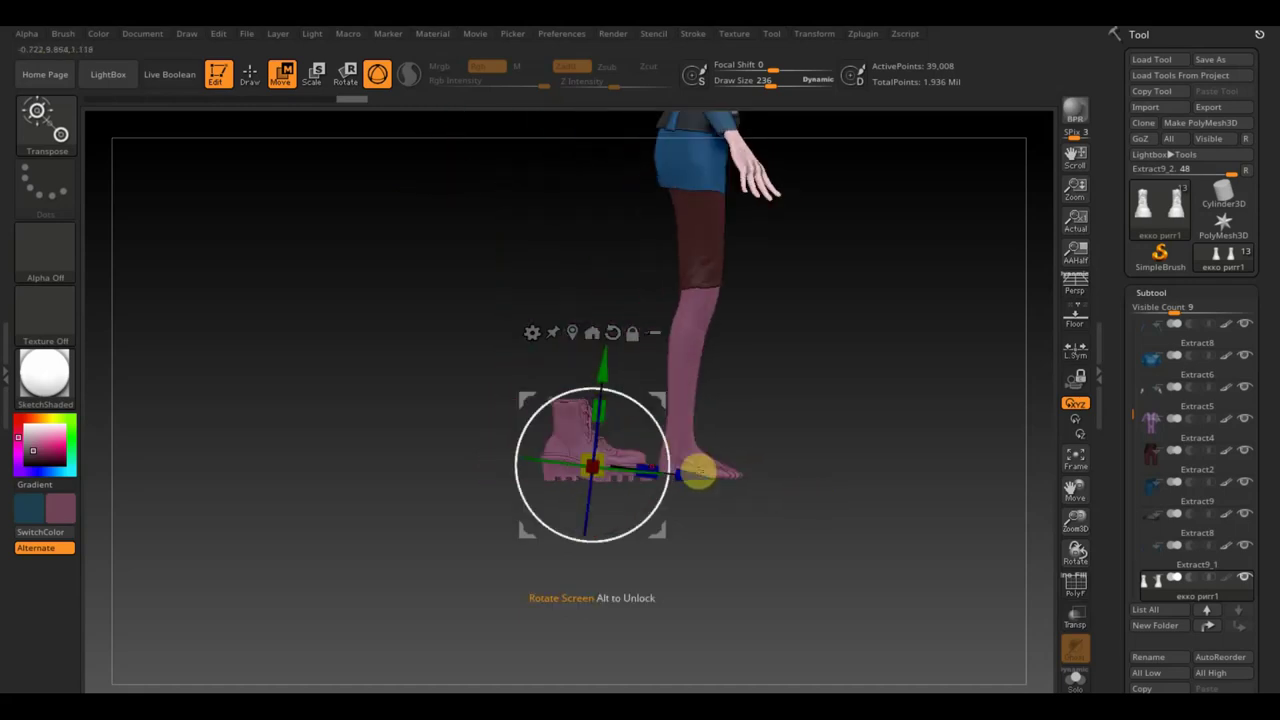
{"action": "mouse_move", "coordinate": [693, 485]}
{"action": "left_mouse_down"}
{"action": "mouse_move", "coordinate": [797, 489]}
{"action": "mouse_move", "coordinate": [866, 520]}
{"action": "mouse_move", "coordinate": [833, 522]}
{"action": "mouse_move", "coordinate": [923, 586]}
{"action": "mouse_move", "coordinate": [926, 477]}
{"action": "mouse_move", "coordinate": [909, 583]}
{"action": "mouse_move", "coordinate": [909, 306]}
{"action": "mouse_move", "coordinate": [909, 349]}
{"action": "left_mouse_up"}
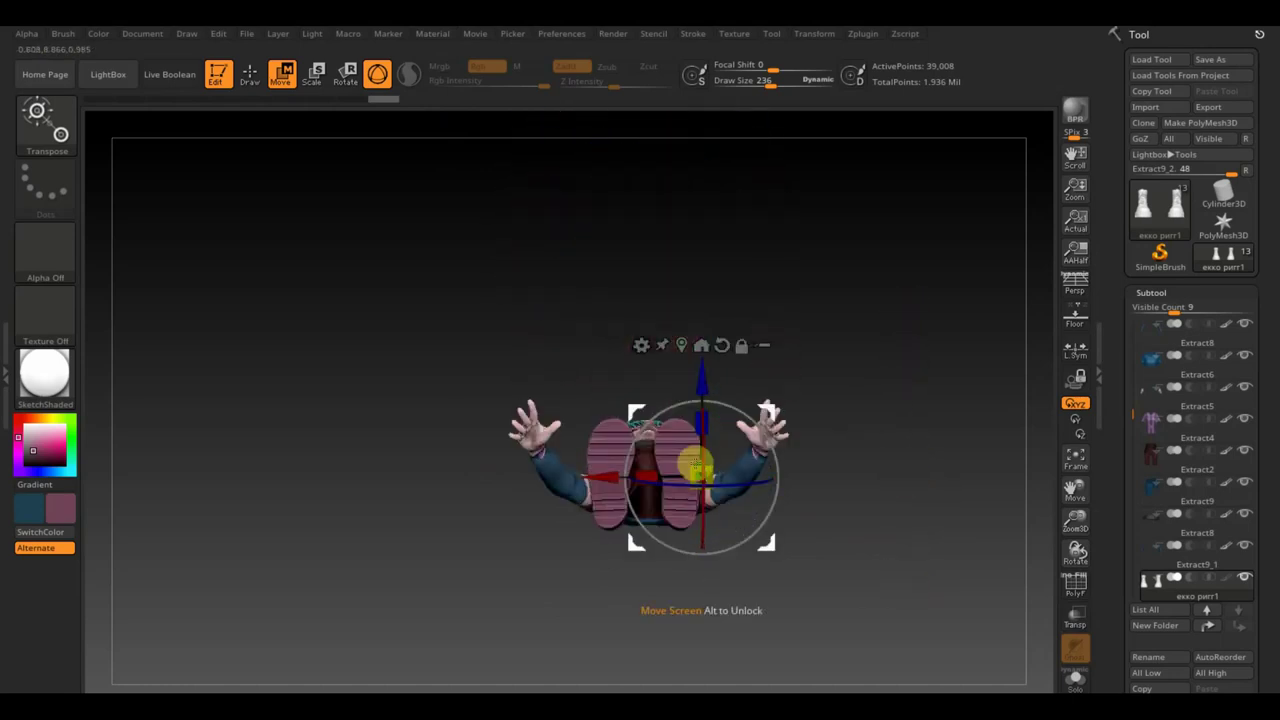
{"action": "left_click_drag", "start_coordinate": [890, 632], "coordinate": [647, 345], "text": "ctrl"}
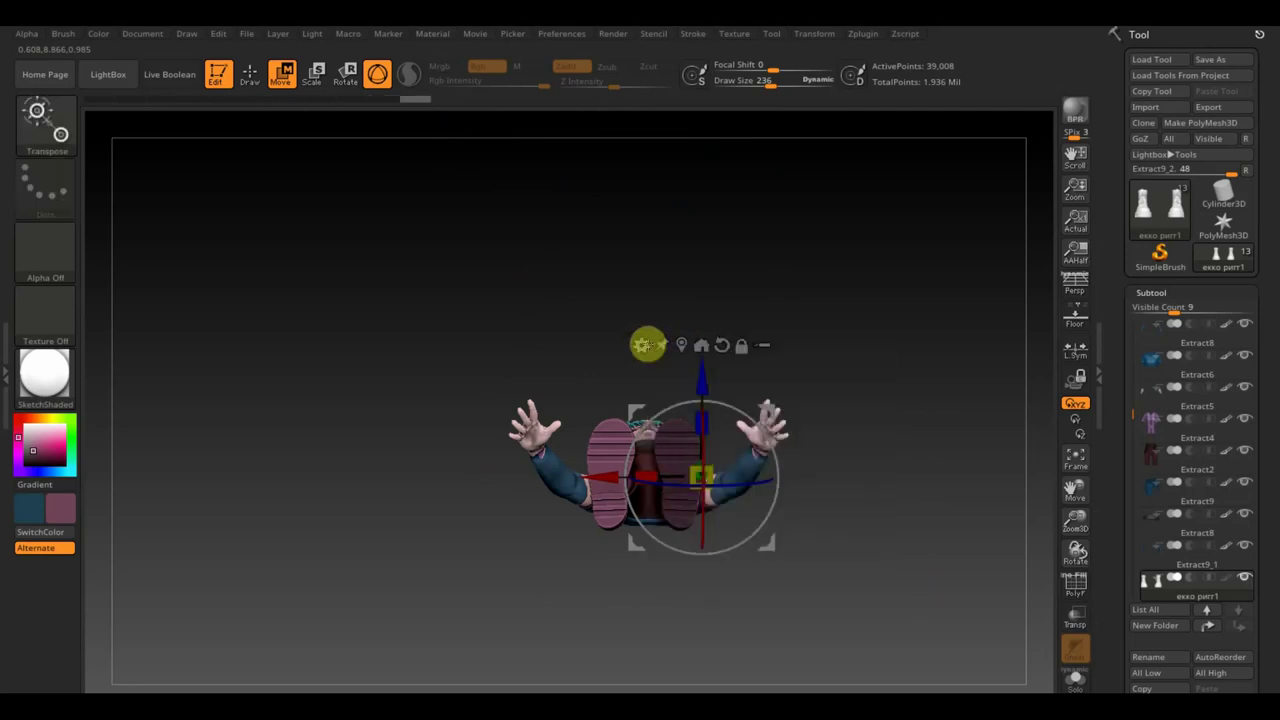
{"action": "left_click_drag", "start_coordinate": [766, 420], "coordinate": [686, 403], "text": "alt"}
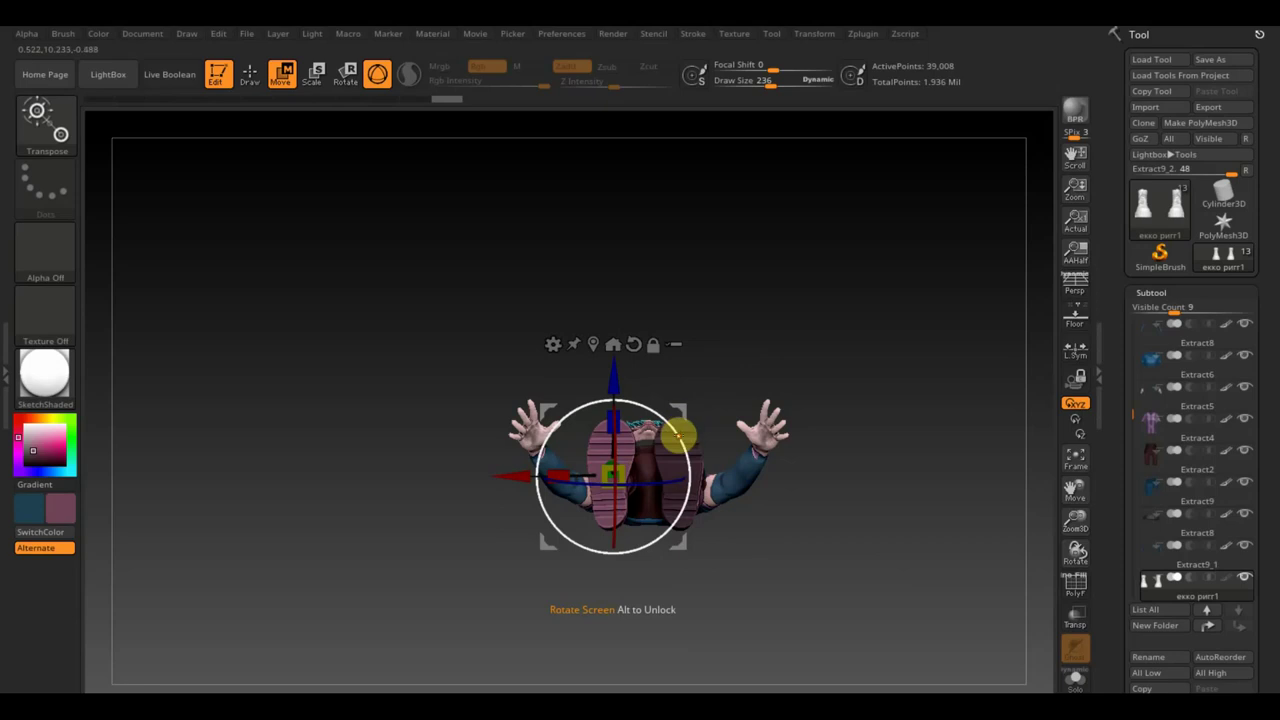
{"action": "mouse_move", "coordinate": [679, 435]}
{"action": "left_mouse_down"}
{"action": "mouse_move", "coordinate": [849, 531]}
{"action": "mouse_move", "coordinate": [852, 579]}
{"action": "left_mouse_up"}
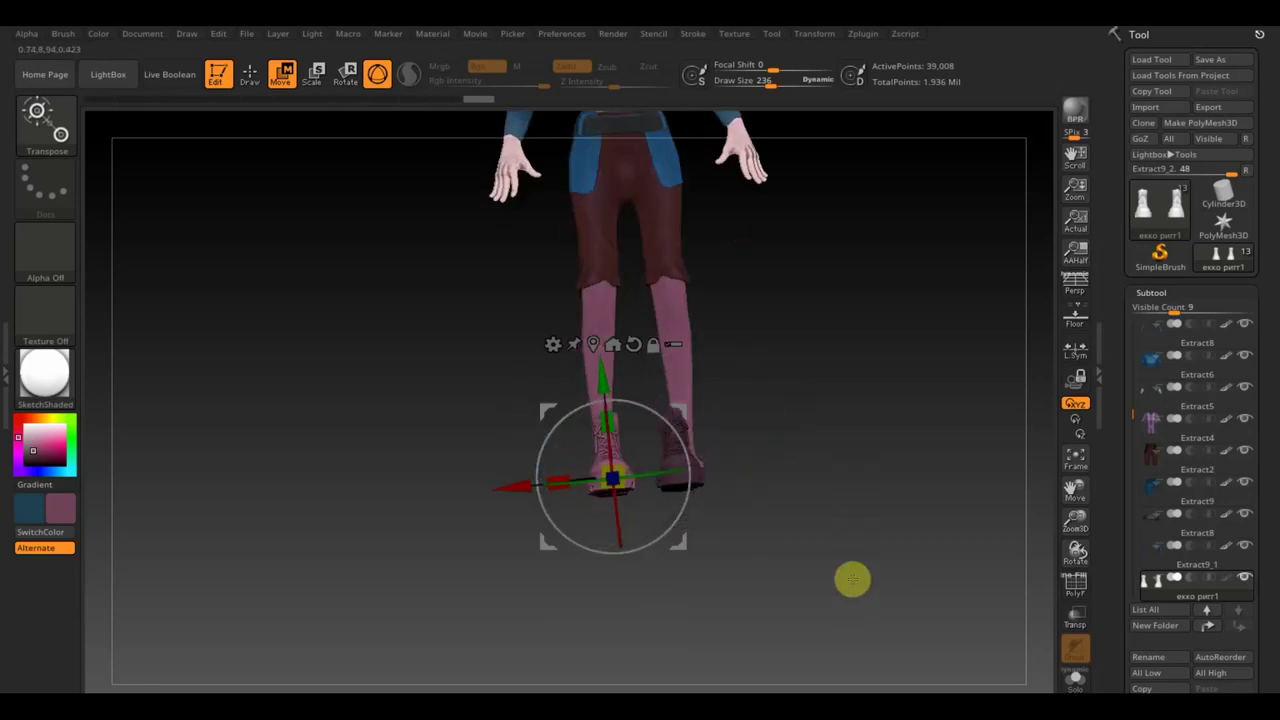
{"action": "mouse_move", "coordinate": [680, 414]}
{"action": "left_mouse_down"}
{"action": "mouse_move", "coordinate": [817, 463]}
{"action": "mouse_move", "coordinate": [626, 509]}
{"action": "mouse_move", "coordinate": [857, 509]}
{"action": "mouse_move", "coordinate": [886, 456]}
{"action": "left_mouse_up"}
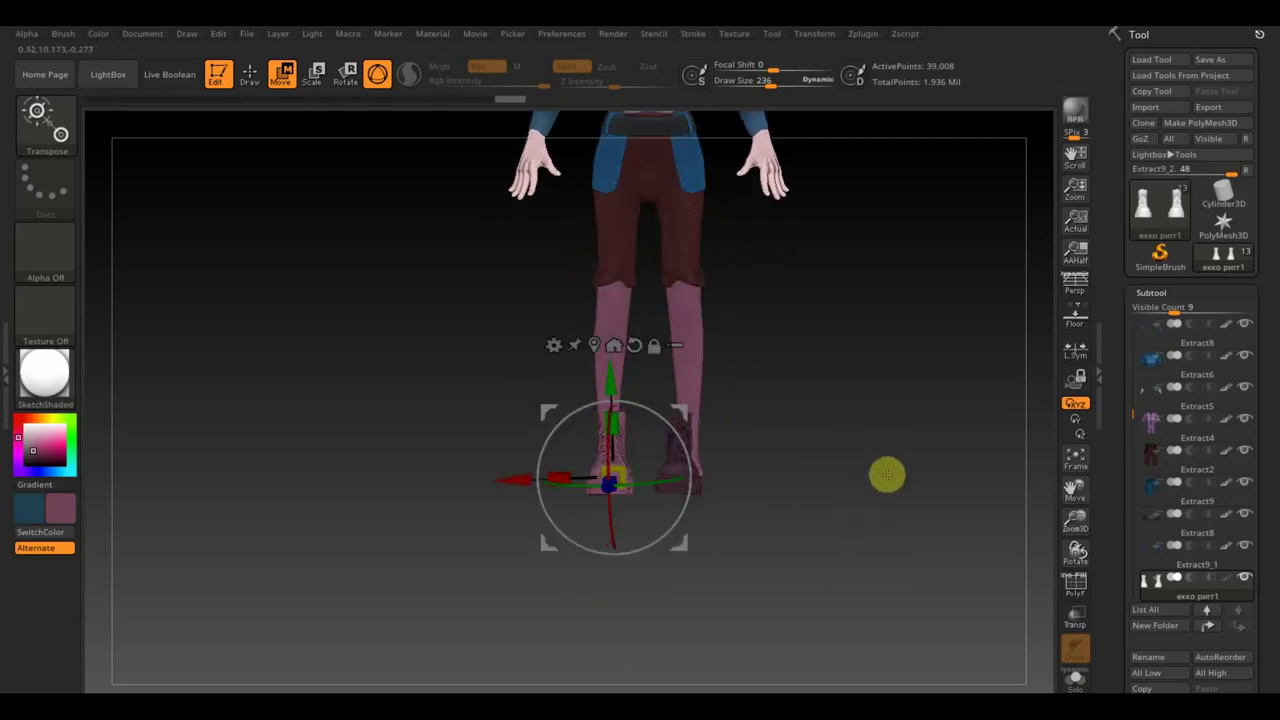
{"action": "scroll", "coordinate": [1268, 612], "scroll_direction": "down", "scroll_amount": 1}
{"action": "left_click_drag", "start_coordinate": [1268, 612], "coordinate": [1276, 560]}
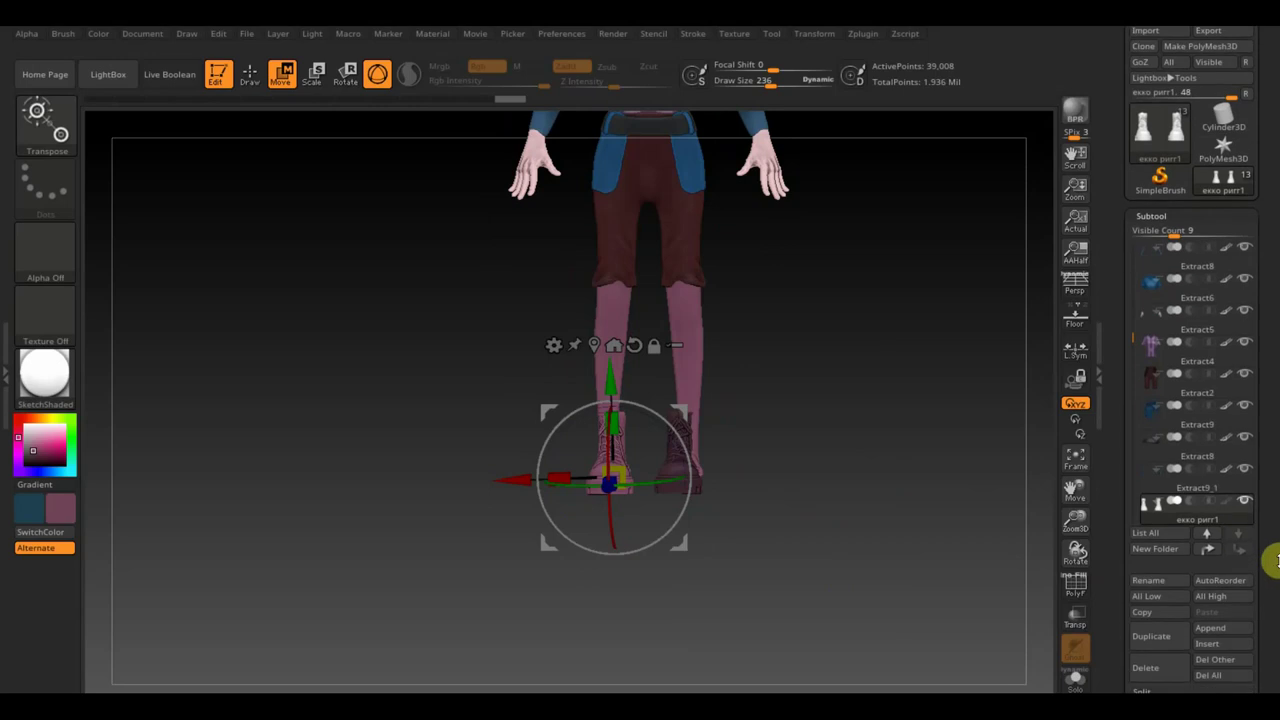
{"action": "scroll", "coordinate": [1268, 562], "scroll_direction": "down", "scroll_amount": 5}
{"action": "scroll", "coordinate": [1268, 562], "scroll_direction": "down", "scroll_amount": 2}
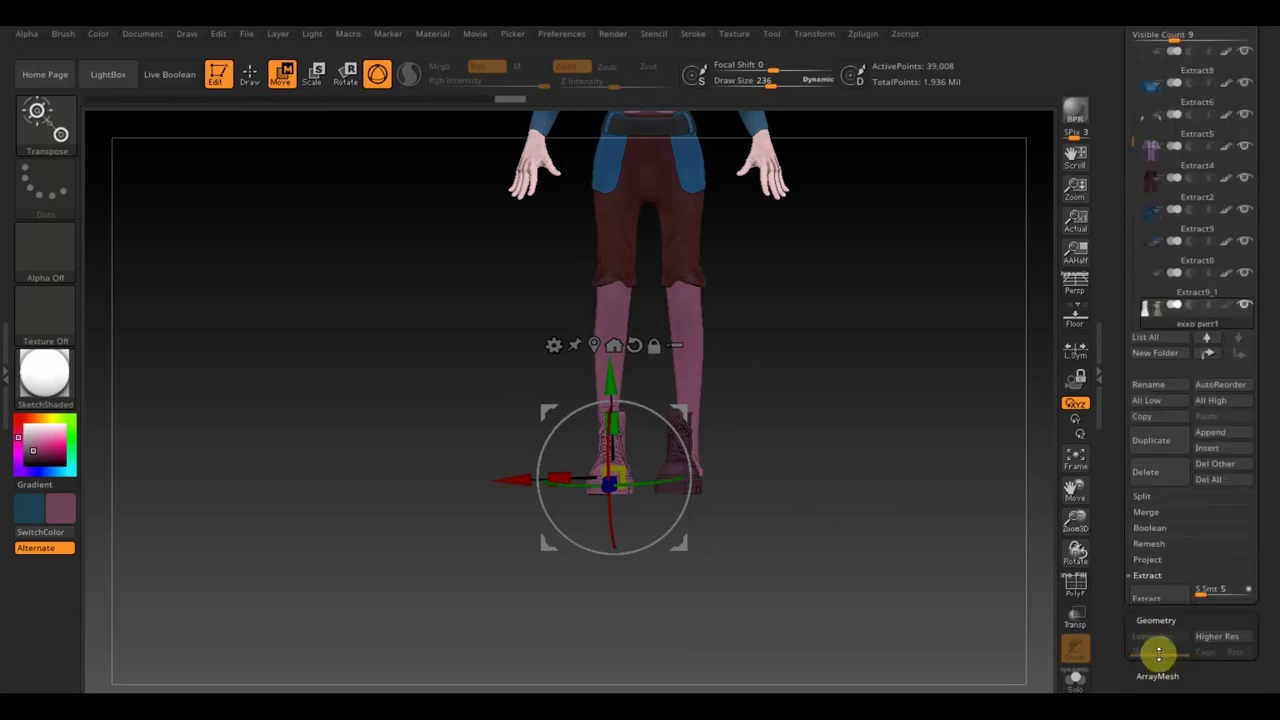
- Mirror And Weld the boot, then raise and slightly resize it with the gizmo
{"action": "left_click", "coordinate": [1157, 651]}
{"action": "left_click", "coordinate": [1180, 405]}
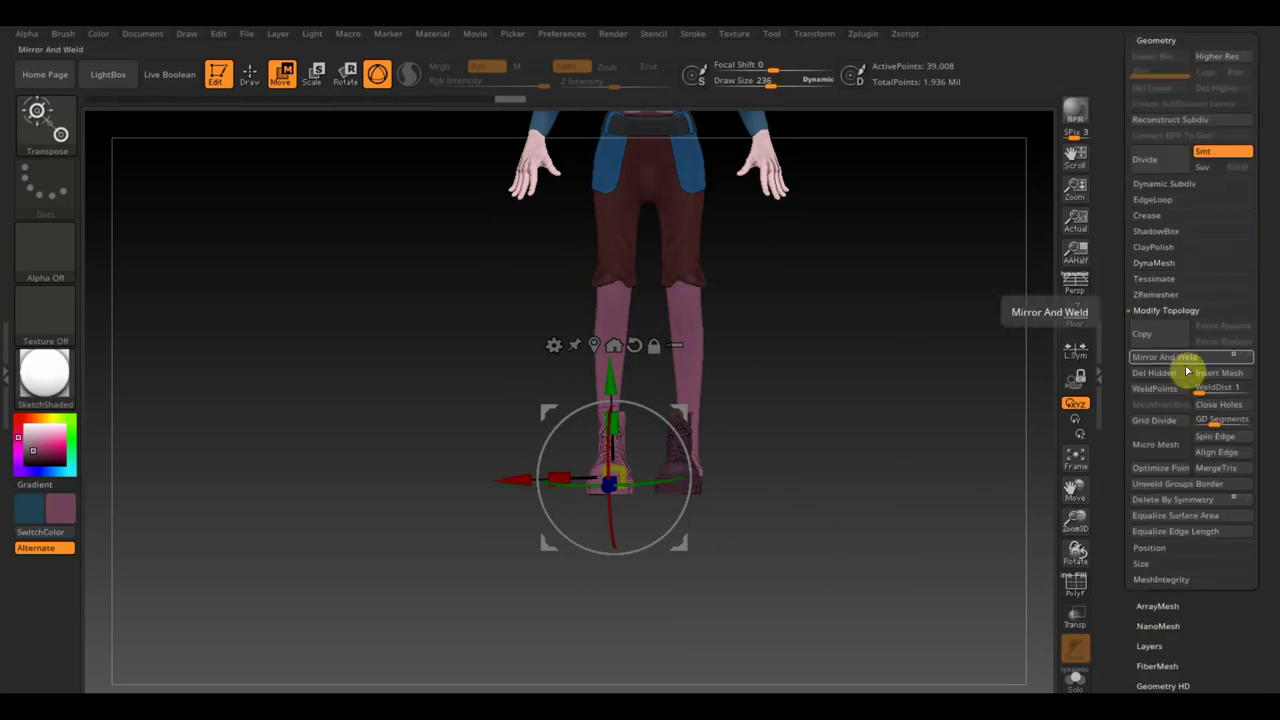
{"action": "left_click", "coordinate": [1185, 358]}
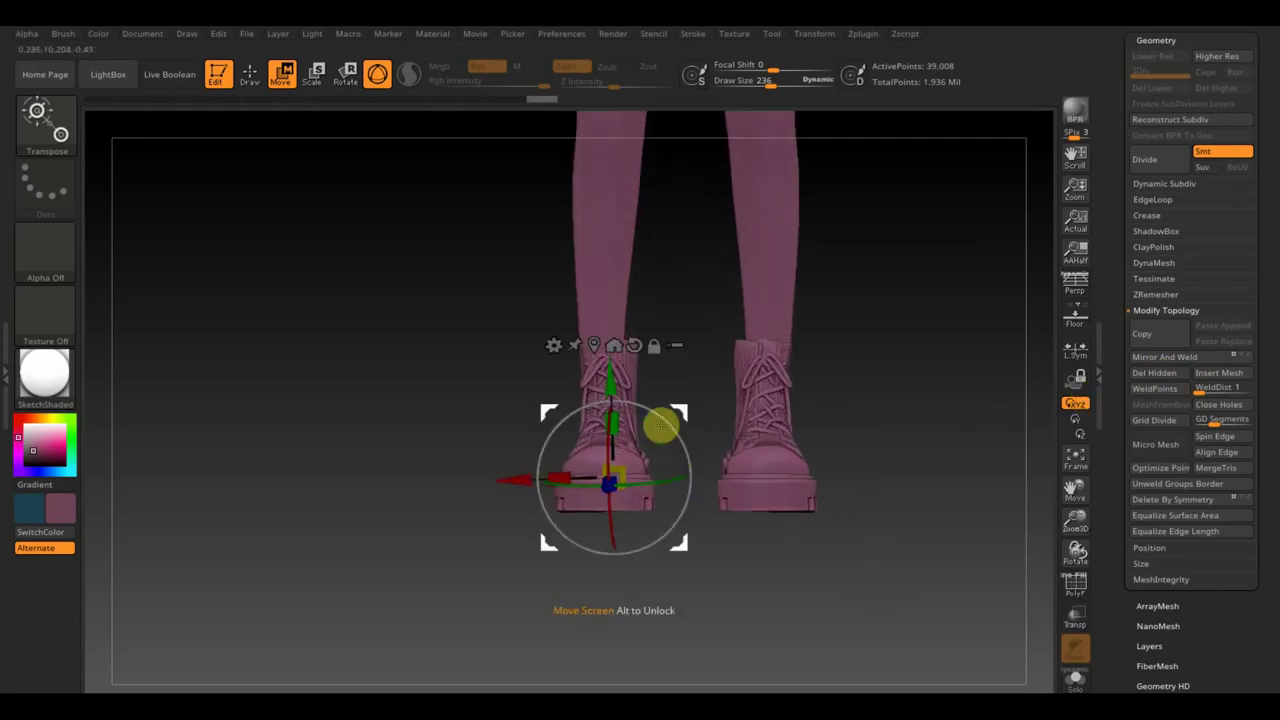
{"action": "left_click_drag", "start_coordinate": [683, 416], "coordinate": [680, 413]}
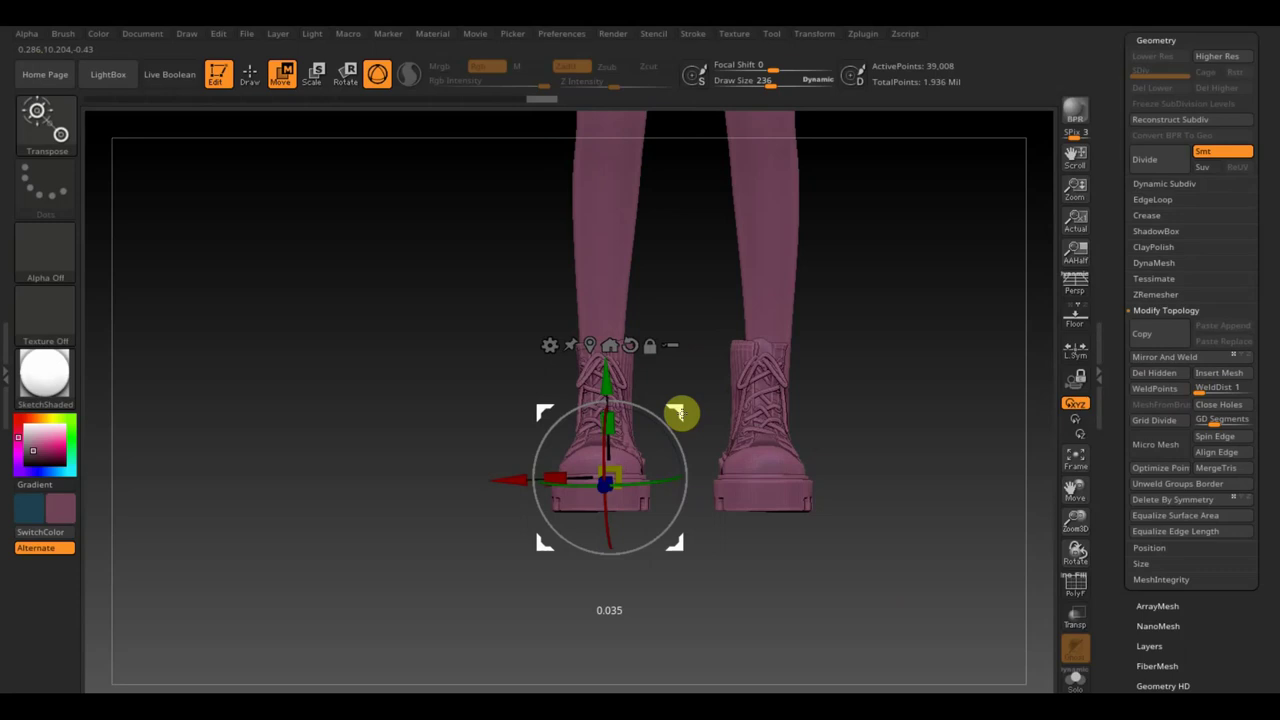
{"action": "key", "text": "ctrl+z"}
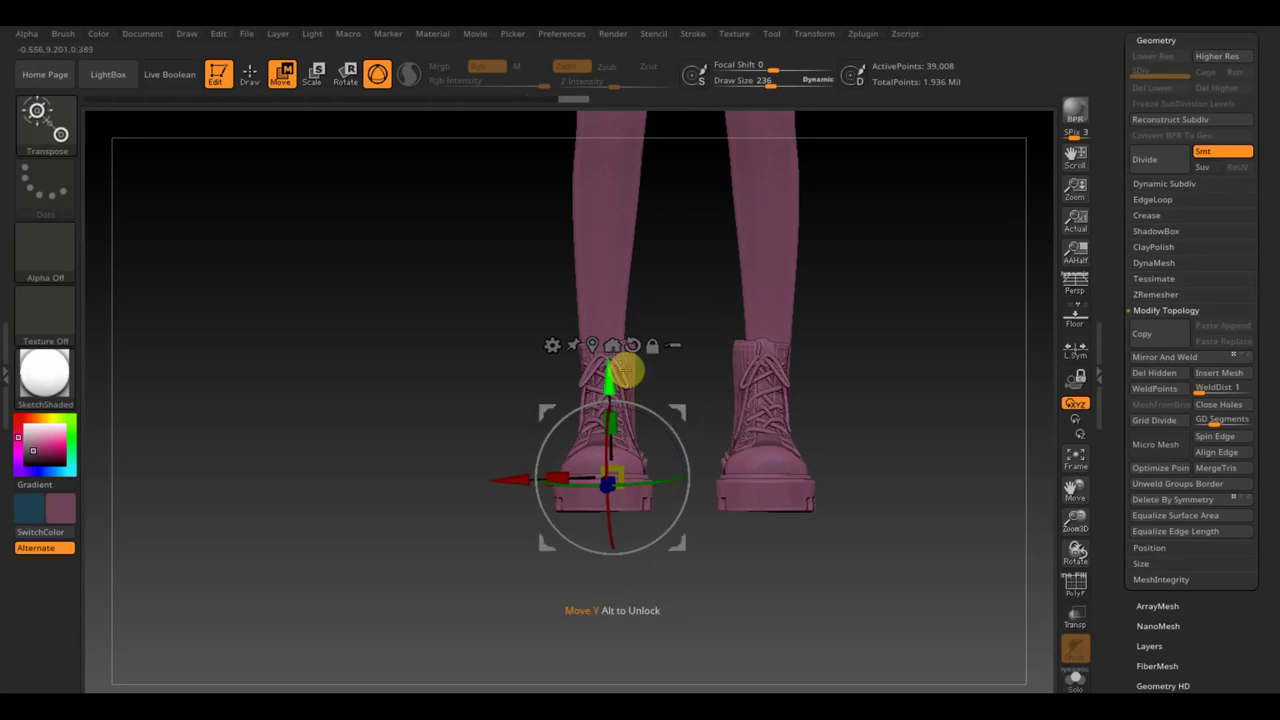
{"action": "left_click_drag", "start_coordinate": [622, 370], "coordinate": [618, 350]}
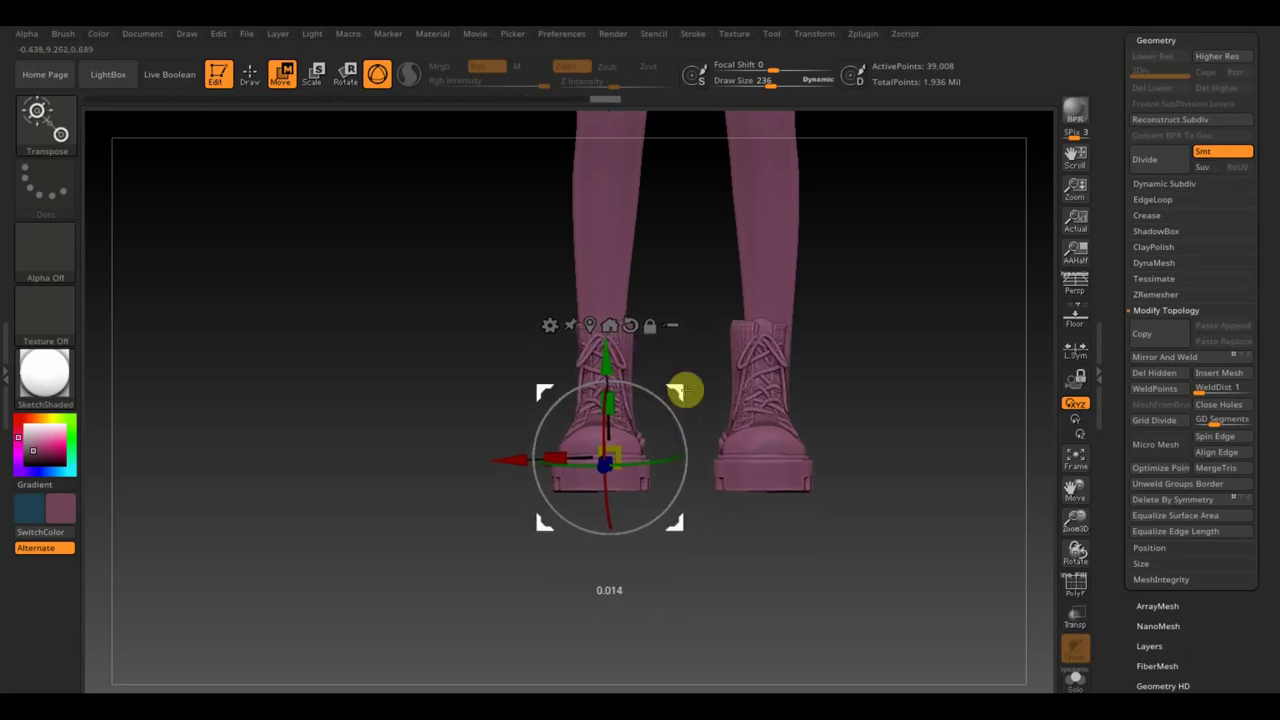
{"action": "left_click_drag", "start_coordinate": [683, 400], "coordinate": [678, 412]}
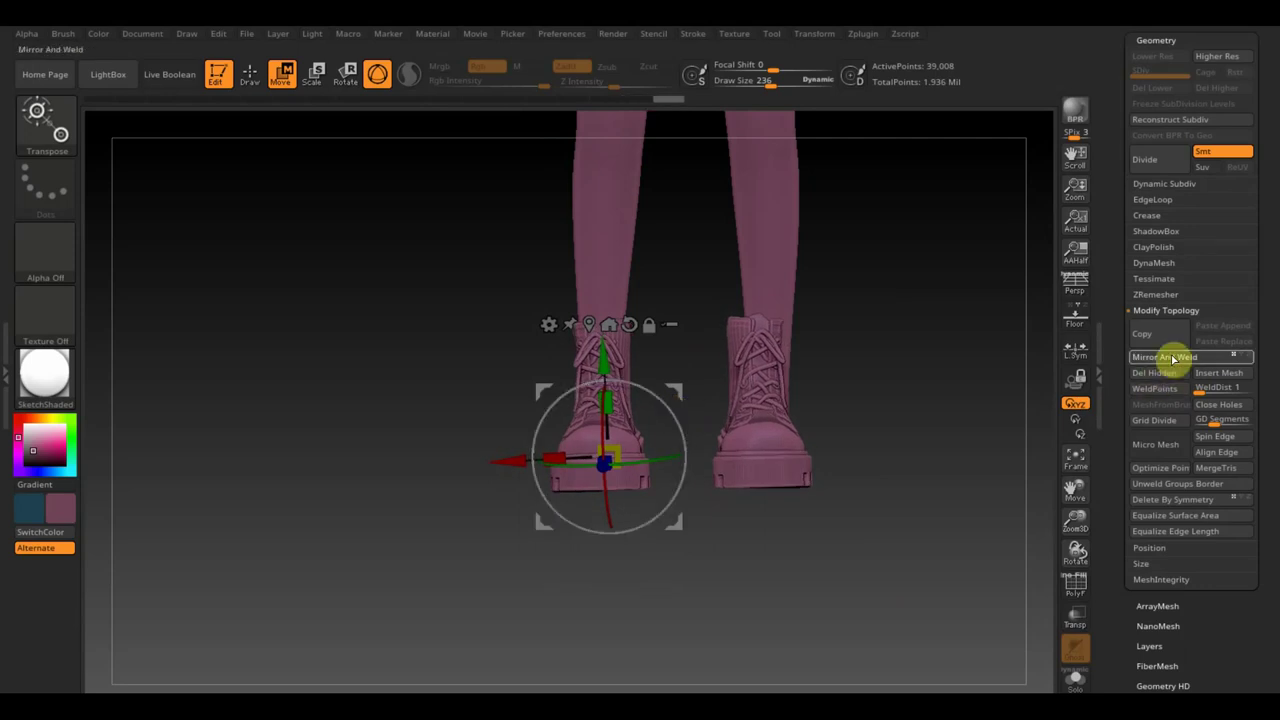
- Mirror the adjusted boot to the other foot, shorten its toe and slide it into place
{"action": "left_click", "coordinate": [1175, 358]}
{"action": "left_click_drag", "start_coordinate": [951, 454], "coordinate": [945, 483]}
{"action": "mouse_move", "coordinate": [975, 483]}
{"action": "left_mouse_down"}
{"action": "mouse_move", "coordinate": [994, 480]}
{"action": "mouse_move", "coordinate": [934, 486]}
{"action": "left_mouse_up"}
{"action": "left_click_drag", "start_coordinate": [700, 467], "coordinate": [705, 469]}
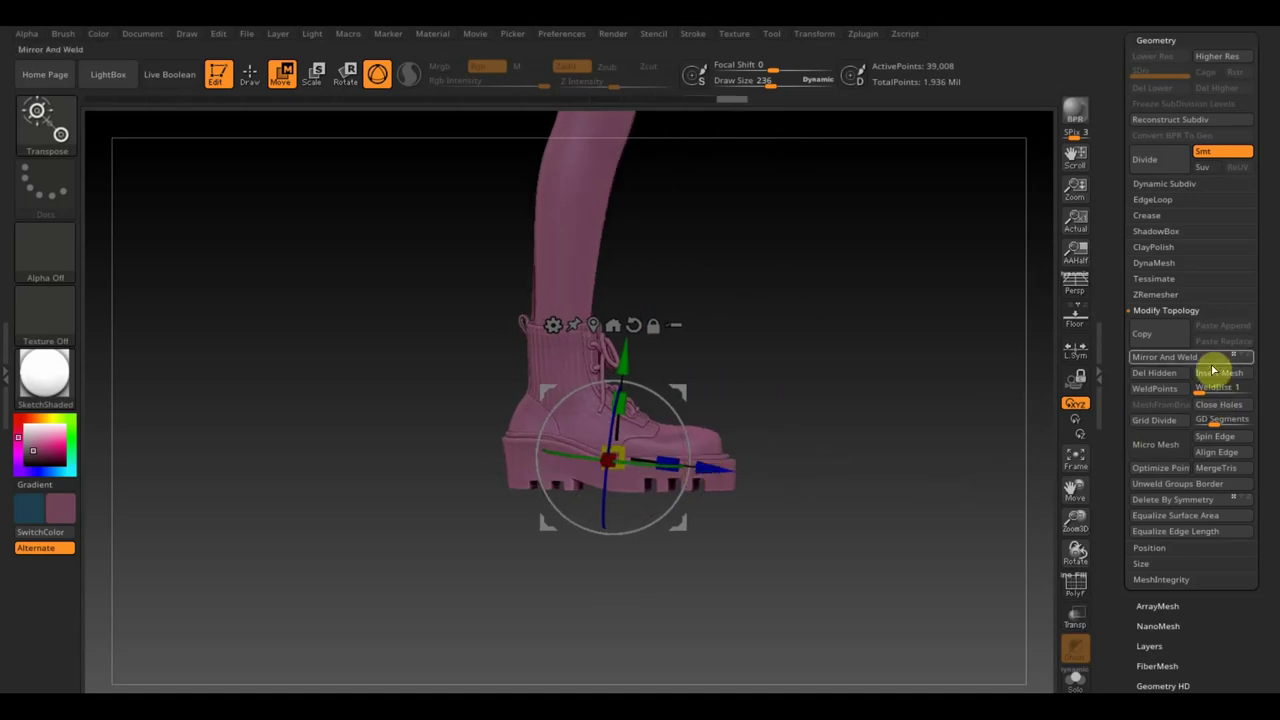
{"action": "mouse_move", "coordinate": [863, 557]}
{"action": "left_mouse_down", "text": "alt"}
{"action": "mouse_move", "coordinate": [811, 351]}
{"action": "mouse_move", "coordinate": [828, 508]}
{"action": "mouse_move", "coordinate": [802, 494]}
{"action": "left_mouse_up", "text": "alt"}
- With the Standard brush at size 535, paint both boots black, touching up a red speck
{"action": "left_click", "coordinate": [250, 74]}
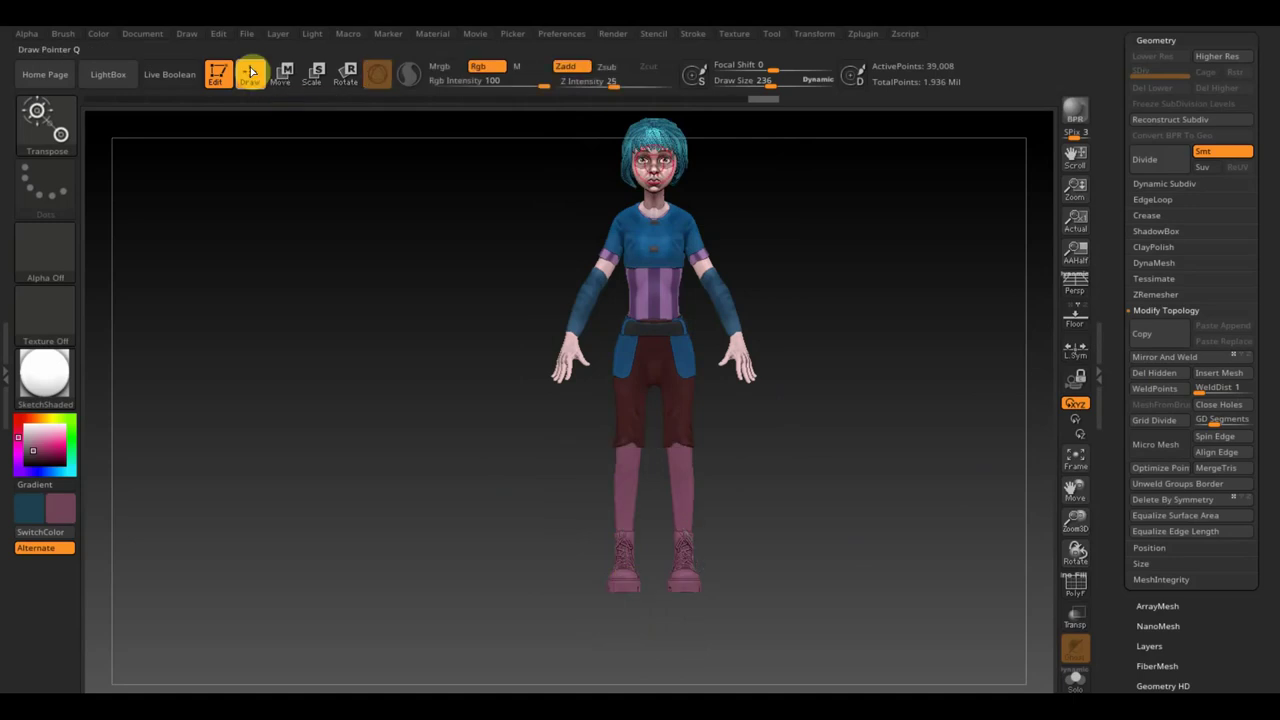
{"action": "left_click_drag", "start_coordinate": [771, 86], "coordinate": [800, 86]}
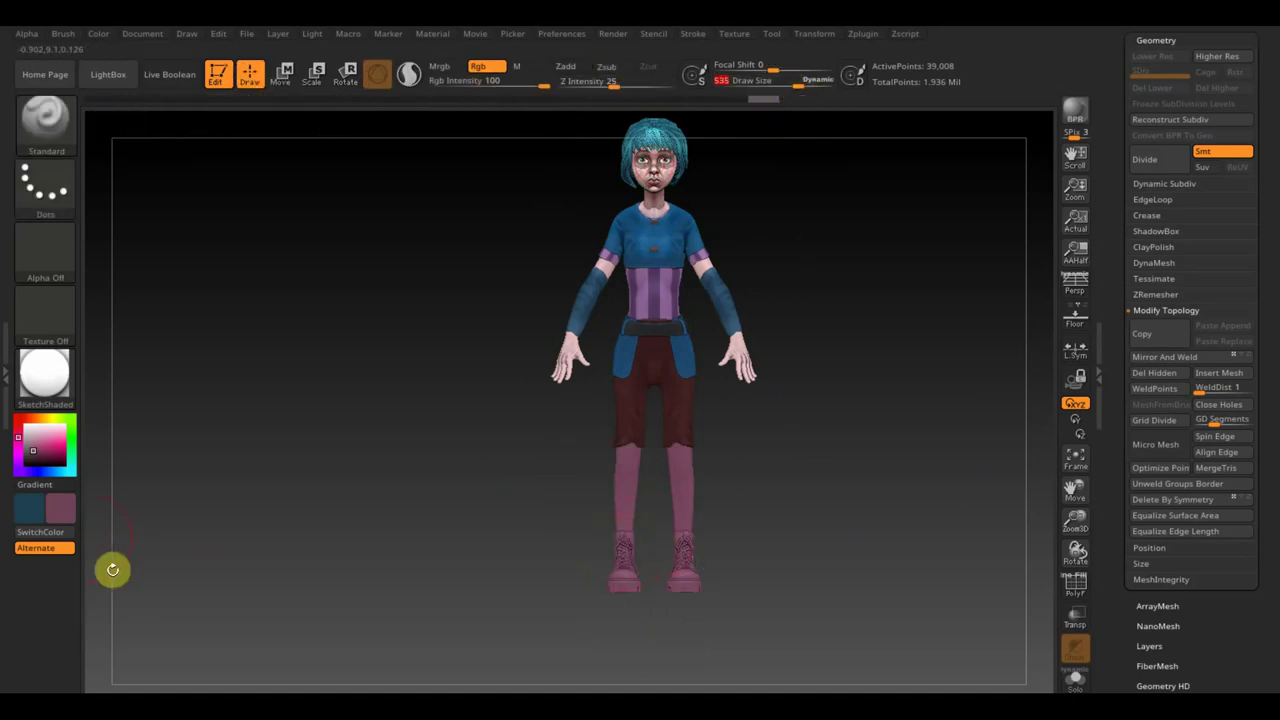
{"action": "key", "text": "c"}
{"action": "left_click", "coordinate": [55, 607]}
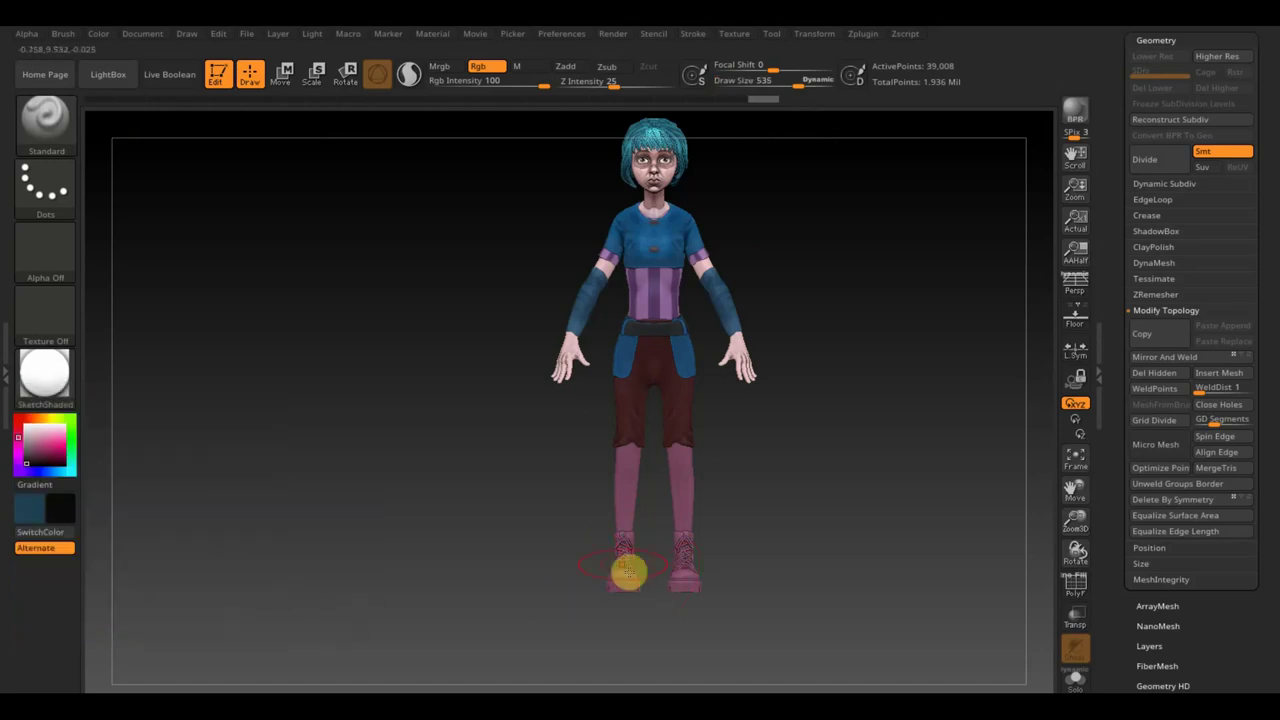
{"action": "mouse_move", "coordinate": [622, 575]}
{"action": "left_mouse_down"}
{"action": "mouse_move", "coordinate": [640, 534]}
{"action": "mouse_move", "coordinate": [651, 597]}
{"action": "mouse_move", "coordinate": [674, 586]}
{"action": "left_mouse_up"}
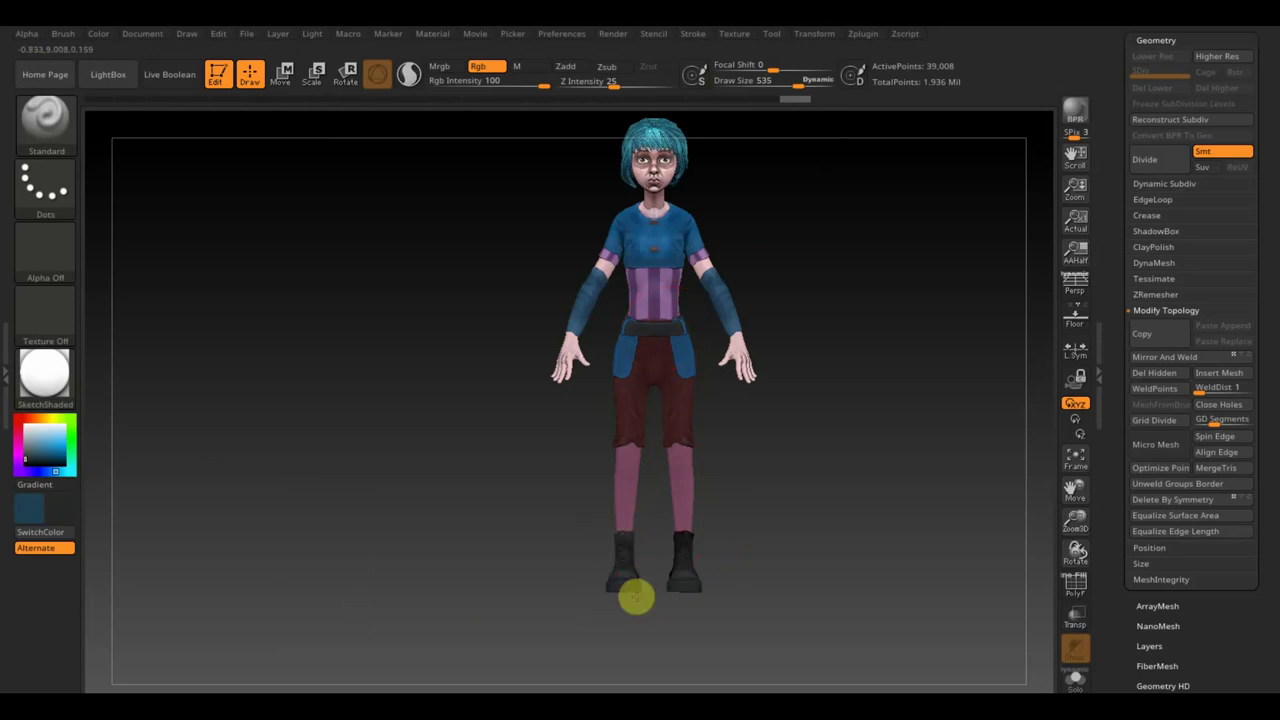
{"action": "mouse_move", "coordinate": [634, 594]}
{"action": "left_mouse_down"}
{"action": "mouse_move", "coordinate": [683, 567]}
{"action": "mouse_move", "coordinate": [606, 577]}
{"action": "left_mouse_up"}
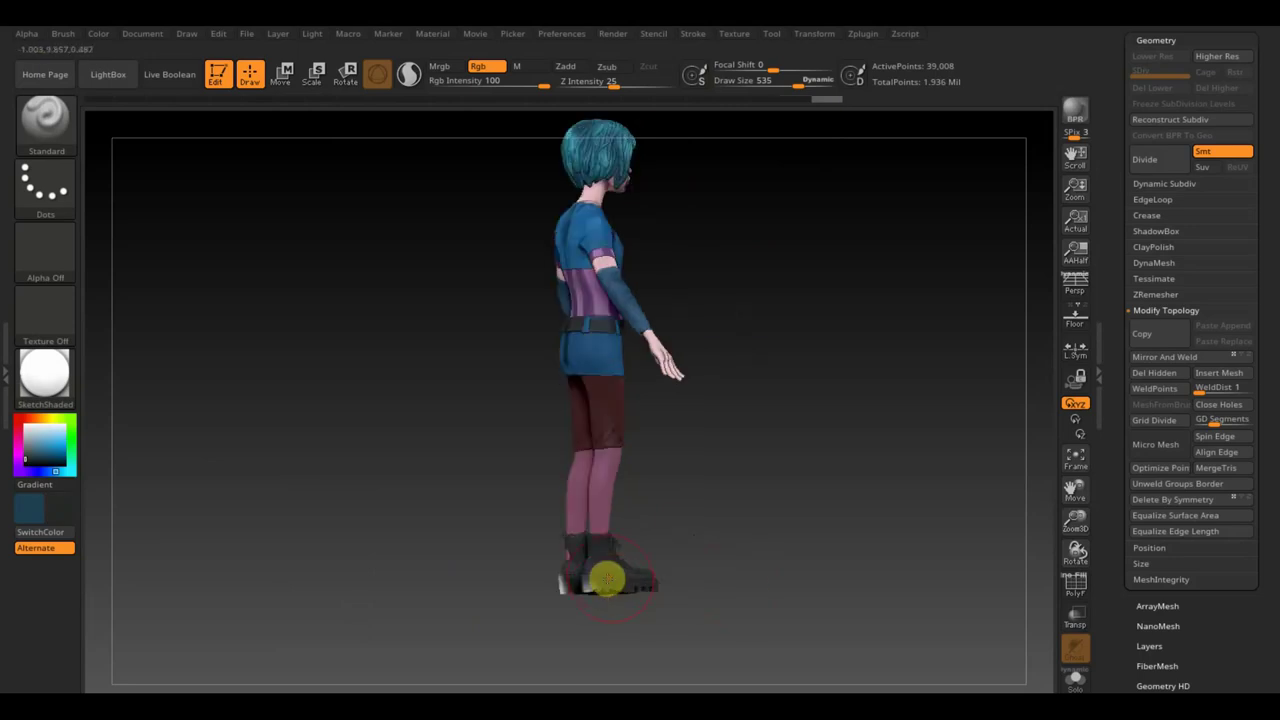
{"action": "left_click_drag", "start_coordinate": [680, 561], "coordinate": [856, 545]}
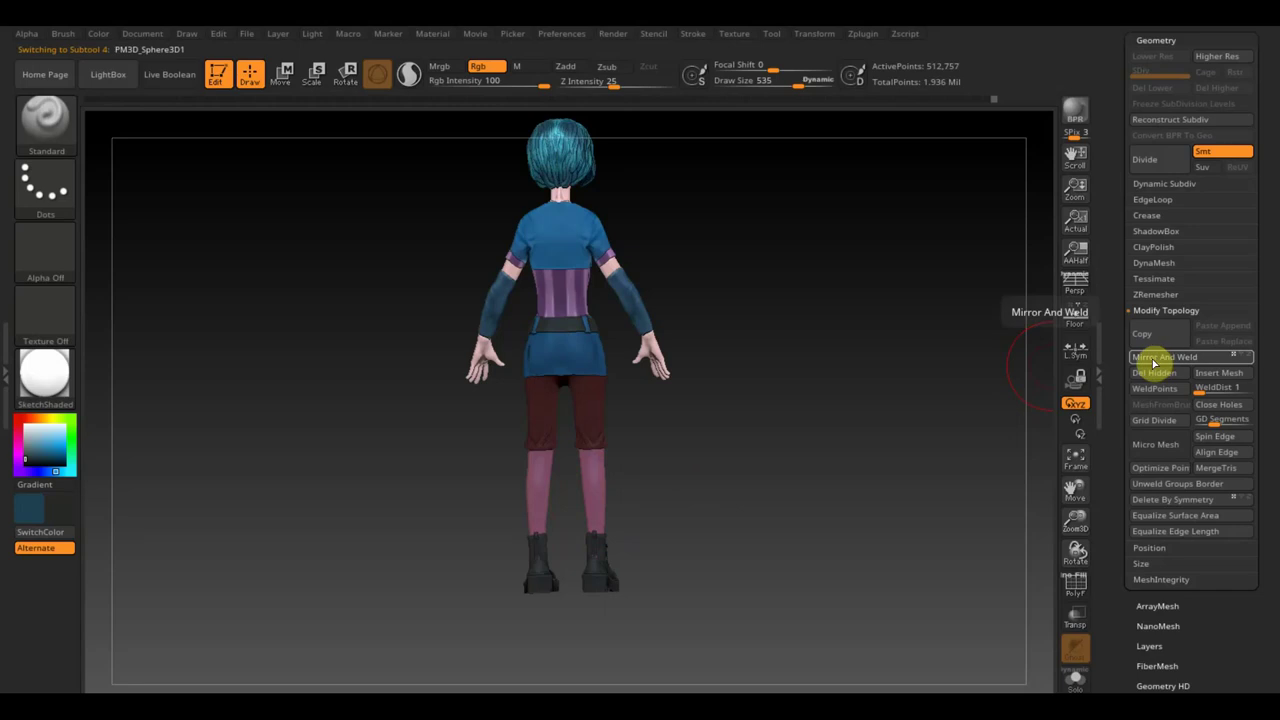
- Turn the model to a straight front view and toggle the Spotlight reference on and off
{"action": "mouse_move", "coordinate": [657, 537]}
{"action": "left_mouse_down"}
{"action": "mouse_move", "coordinate": [626, 540]}
{"action": "mouse_move", "coordinate": [809, 506]}
{"action": "left_mouse_up"}
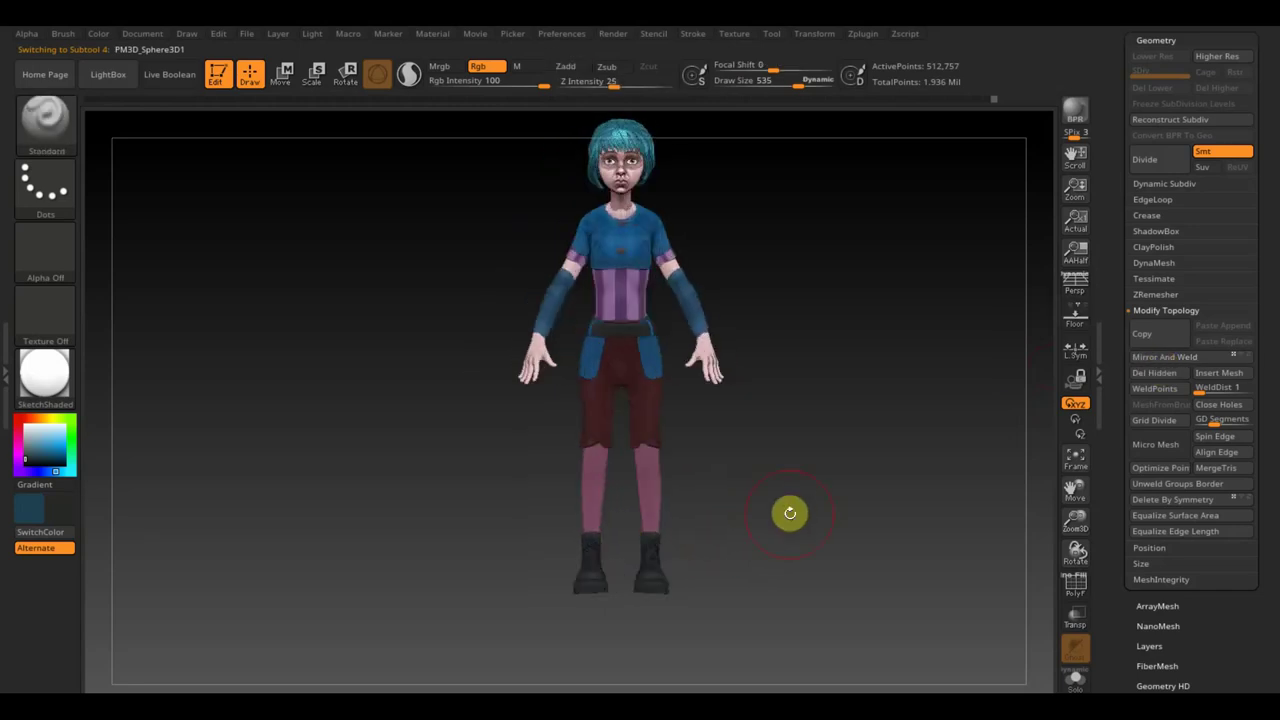
{"action": "mouse_move", "coordinate": [790, 513]}
{"action": "left_mouse_down", "text": "shift"}
{"action": "mouse_move", "coordinate": [838, 495]}
{"action": "mouse_move", "coordinate": [324, 590]}
{"action": "mouse_move", "coordinate": [269, 577]}
{"action": "left_mouse_up", "text": "shift"}
{"action": "key", "text": "shift+z"}
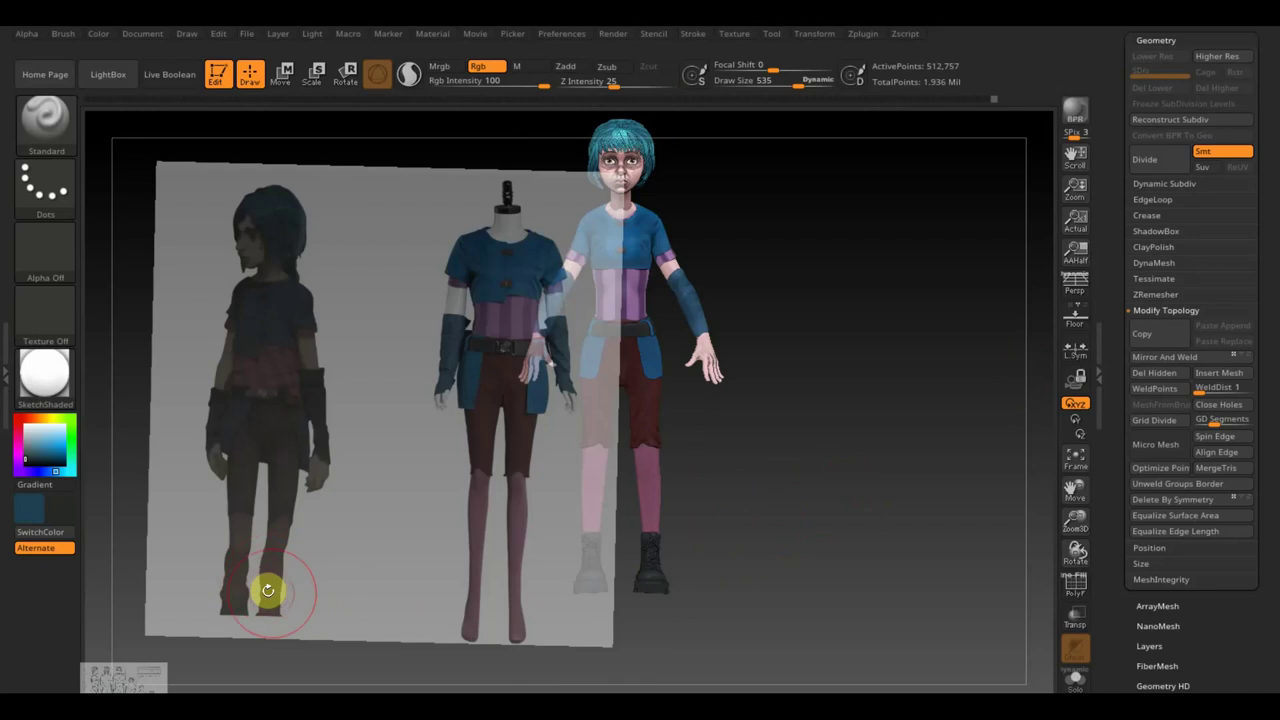
{"action": "key", "text": "shift+z"}
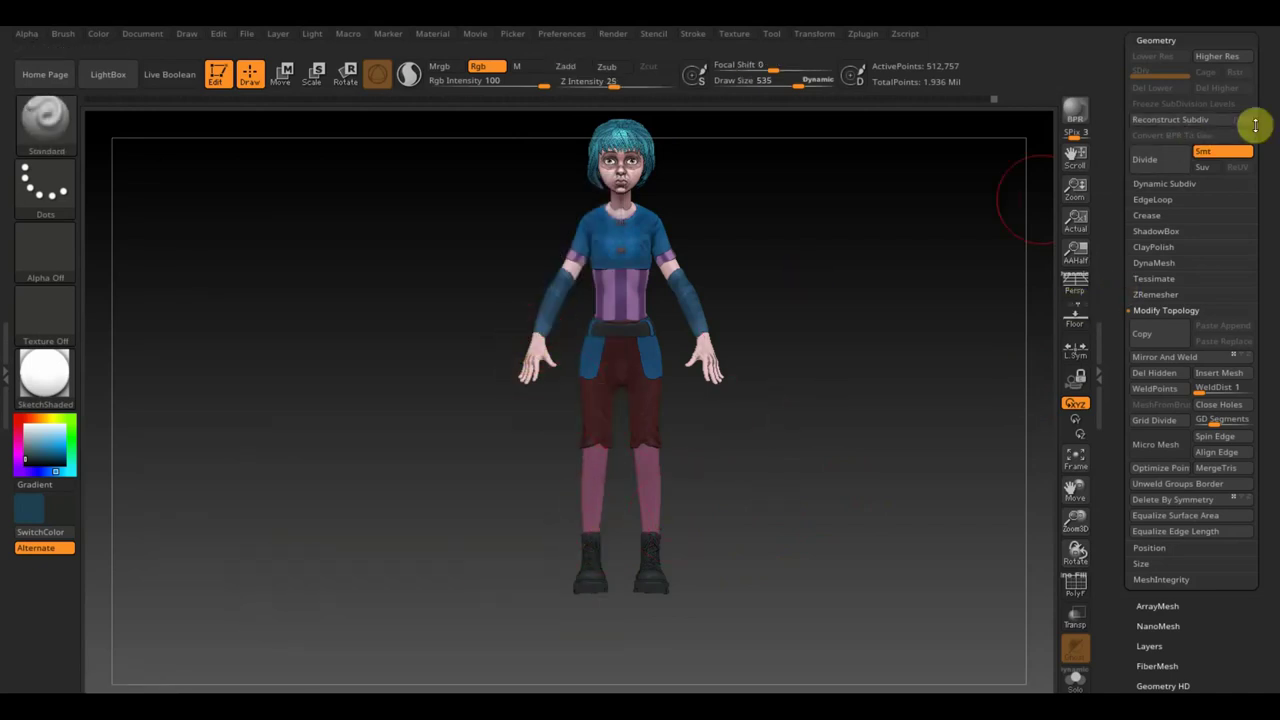
- Expand the Tool > Subtool list, then zoom over the legs, boots and torso
{"action": "left_click_drag", "start_coordinate": [1255, 125], "coordinate": [1265, 203]}
{"action": "left_click", "coordinate": [1160, 189]}
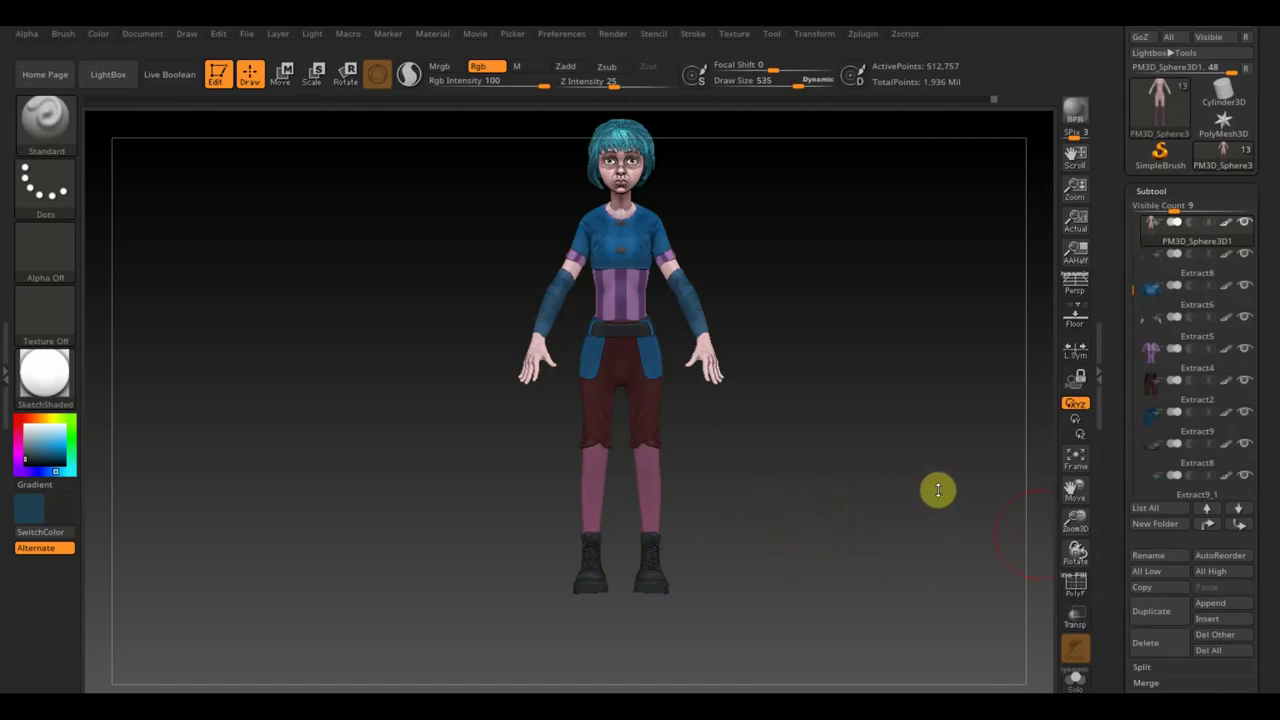
{"action": "scroll", "coordinate": [1268, 603], "scroll_direction": "down", "scroll_amount": 3}
{"action": "scroll", "coordinate": [1268, 590], "scroll_direction": "down", "scroll_amount": 1}
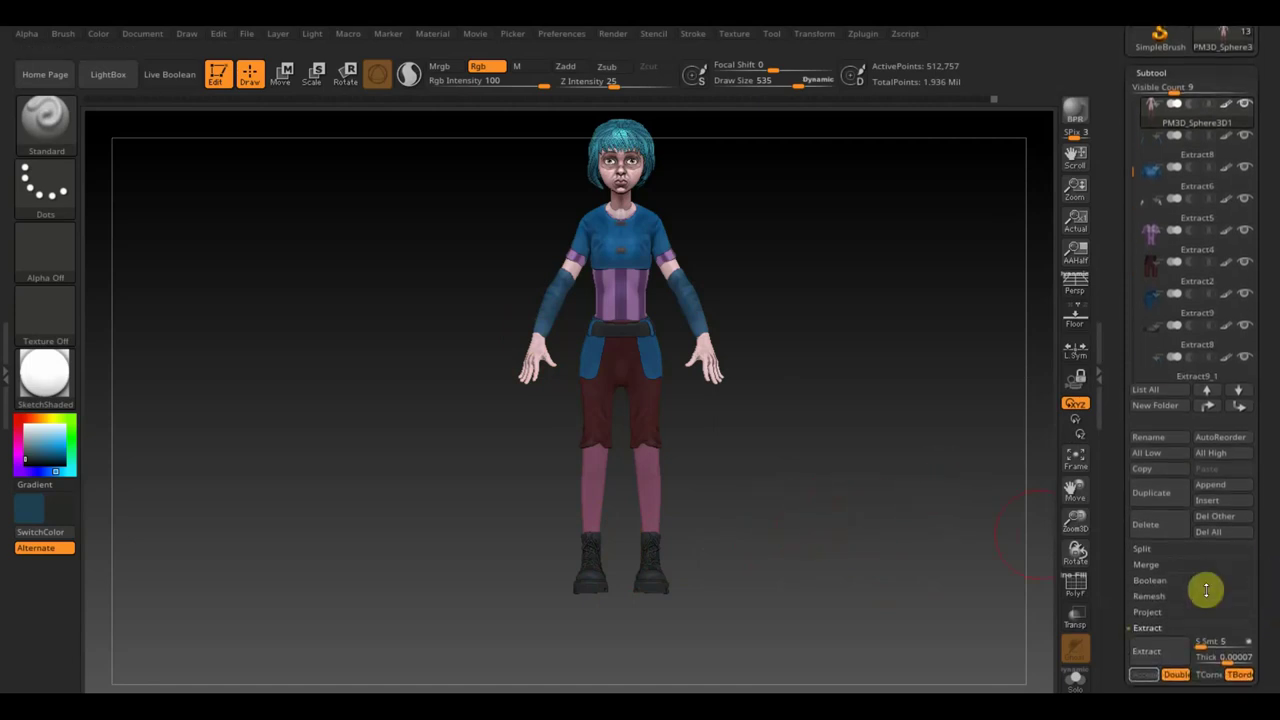
{"action": "left_click_drag", "start_coordinate": [826, 563], "coordinate": [754, 580], "text": "alt"}
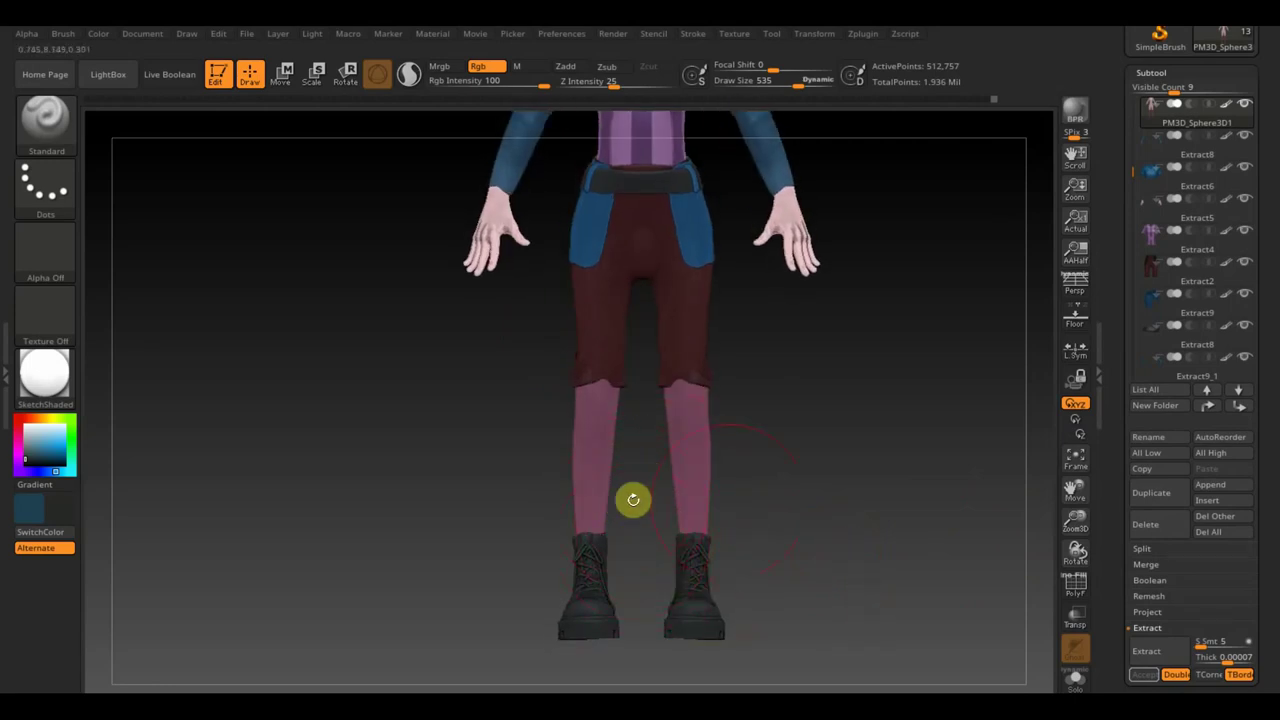
{"action": "left_click_drag", "start_coordinate": [736, 534], "coordinate": [786, 514], "text": "alt"}
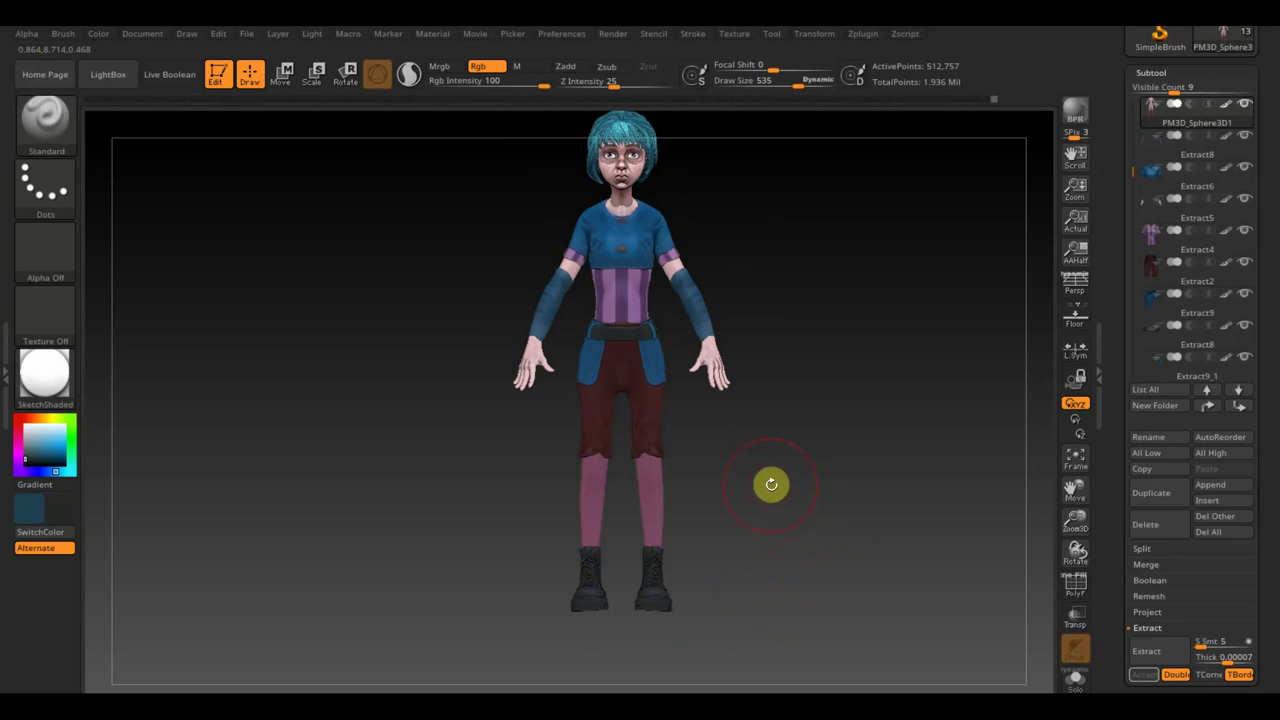
{"action": "mouse_move", "coordinate": [797, 466]}
{"action": "left_mouse_down", "text": "alt"}
{"action": "mouse_move", "coordinate": [829, 543]}
{"action": "mouse_move", "coordinate": [826, 645]}
{"action": "left_mouse_up", "text": "alt"}
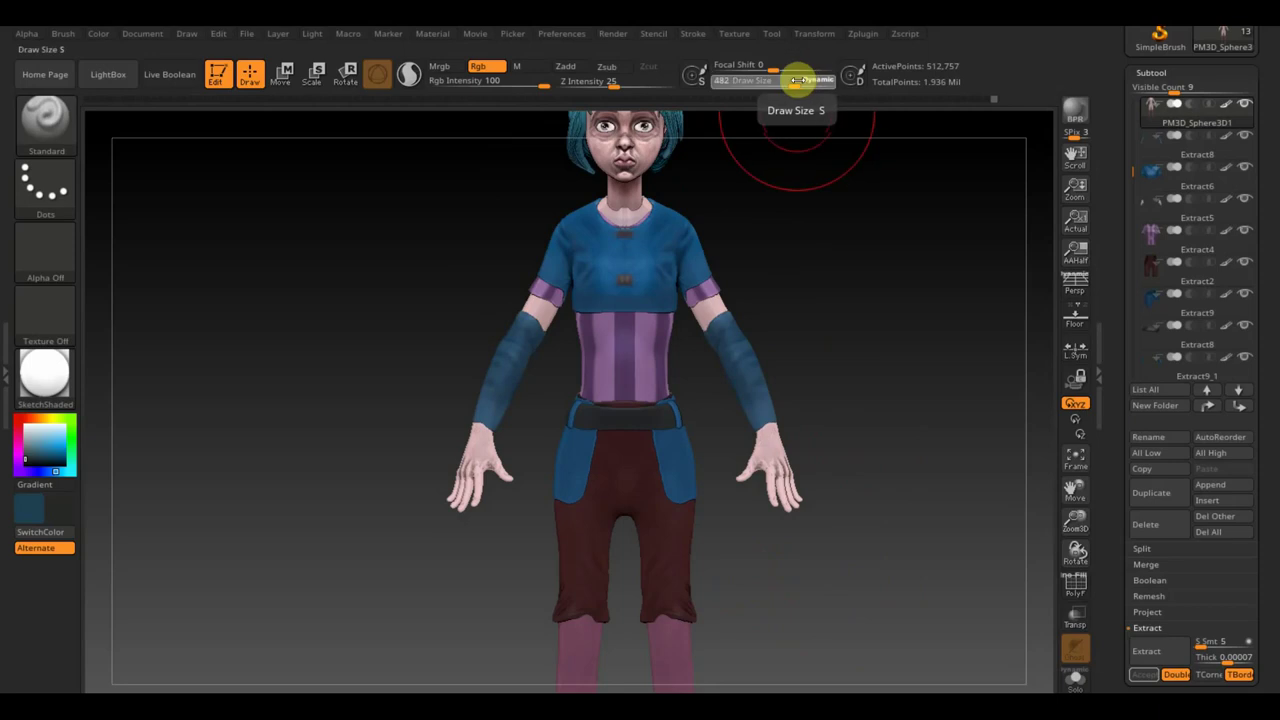
- Lower Draw Size from 535 to 251 and frame the torso and head
{"action": "left_click_drag", "start_coordinate": [798, 84], "coordinate": [773, 84]}
{"action": "left_click_drag", "start_coordinate": [809, 280], "coordinate": [803, 186], "text": "alt"}
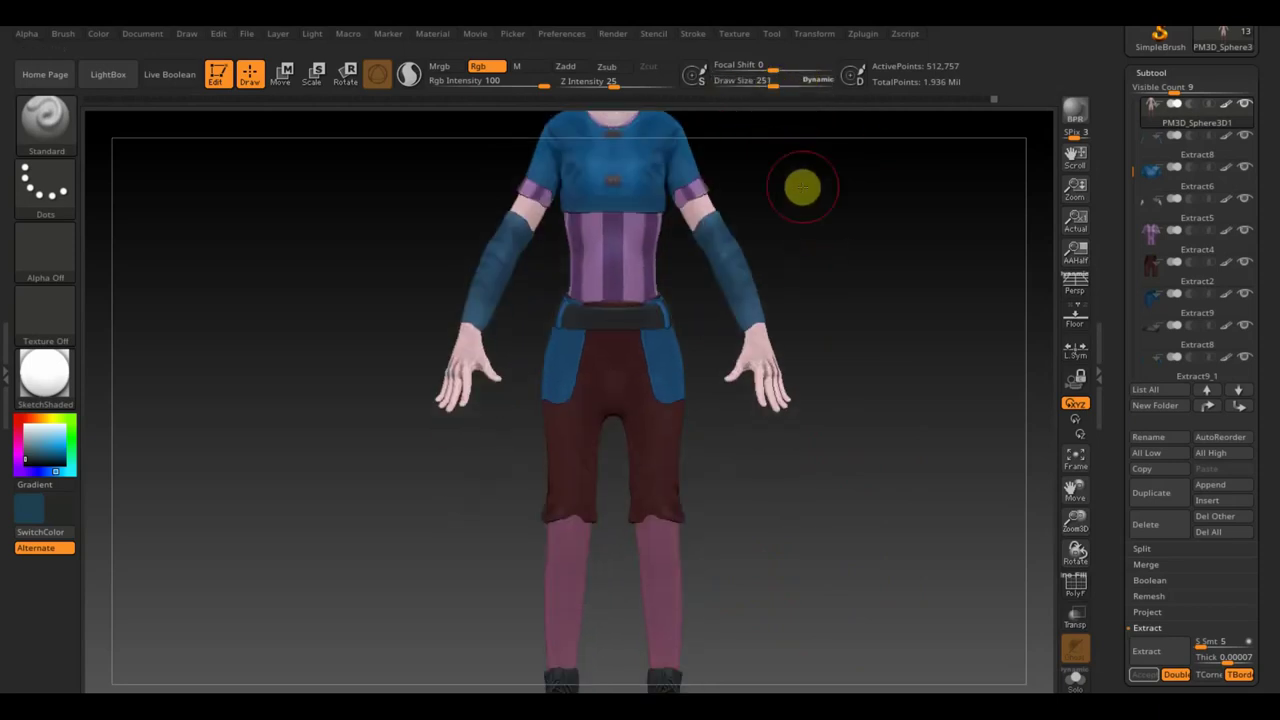
{"action": "mouse_move", "coordinate": [849, 314]}
{"action": "left_mouse_down", "text": "alt"}
{"action": "mouse_move", "coordinate": [858, 355]}
{"action": "mouse_move", "coordinate": [852, 274]}
{"action": "mouse_move", "coordinate": [846, 346]}
{"action": "mouse_move", "coordinate": [828, 315]}
{"action": "left_mouse_up", "text": "alt"}
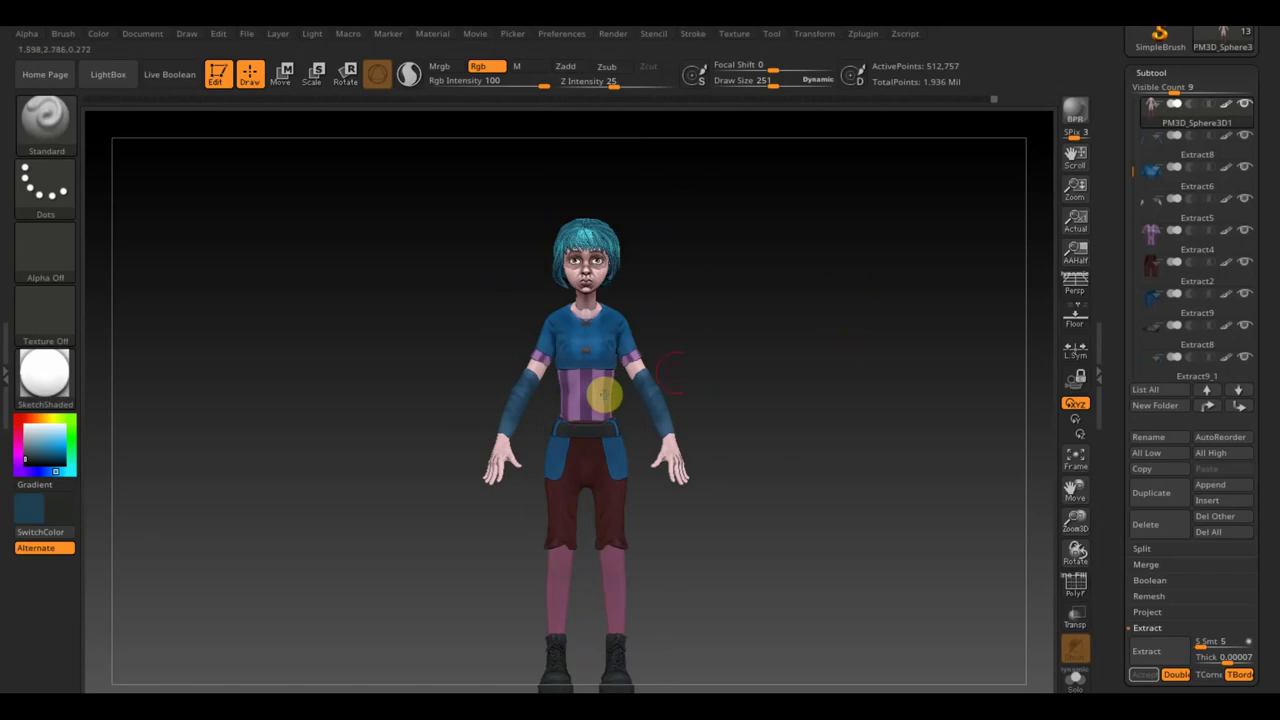
{"action": "left_click_drag", "start_coordinate": [746, 349], "coordinate": [703, 346]}
{"action": "mouse_move", "coordinate": [757, 414]}
{"action": "left_mouse_down"}
{"action": "mouse_move", "coordinate": [760, 560]}
{"action": "mouse_move", "coordinate": [777, 540]}
{"action": "mouse_move", "coordinate": [740, 456]}
{"action": "mouse_move", "coordinate": [740, 486]}
{"action": "left_mouse_up"}
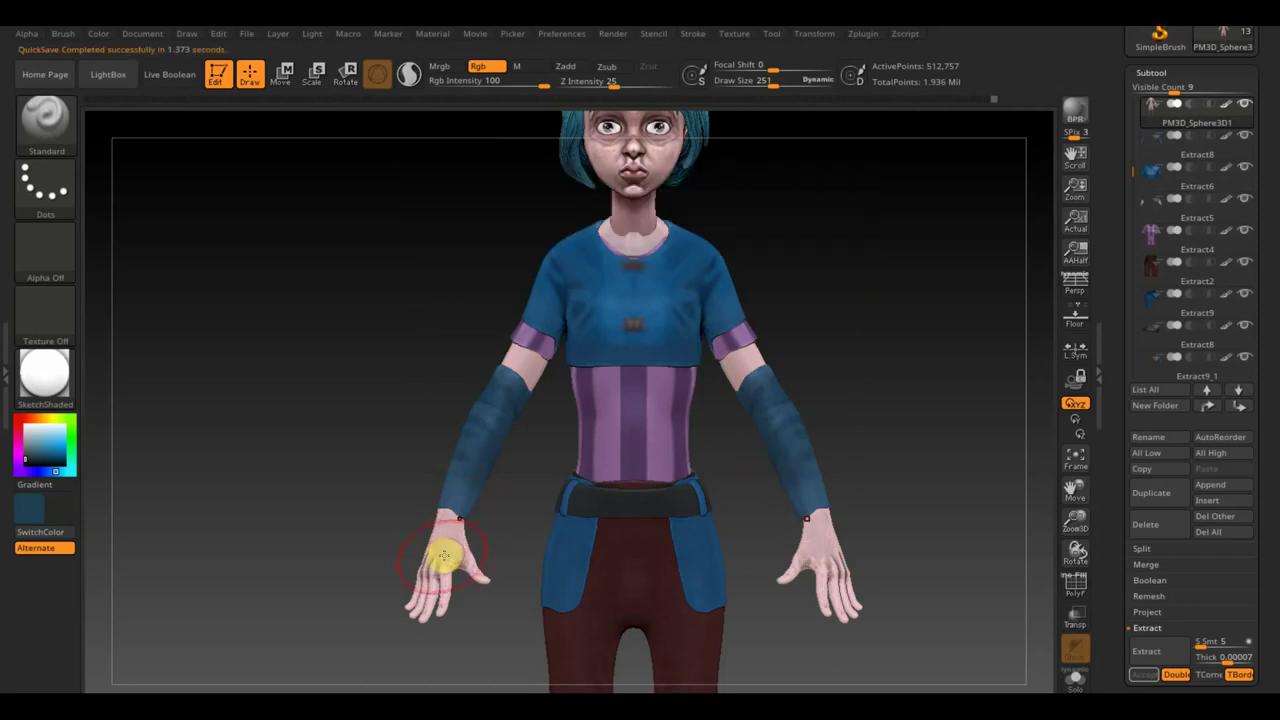
- Select the Extract5 subtool and compare the figure with the enlarged Spotlight reference
{"action": "left_click_drag", "start_coordinate": [357, 491], "coordinate": [449, 491]}
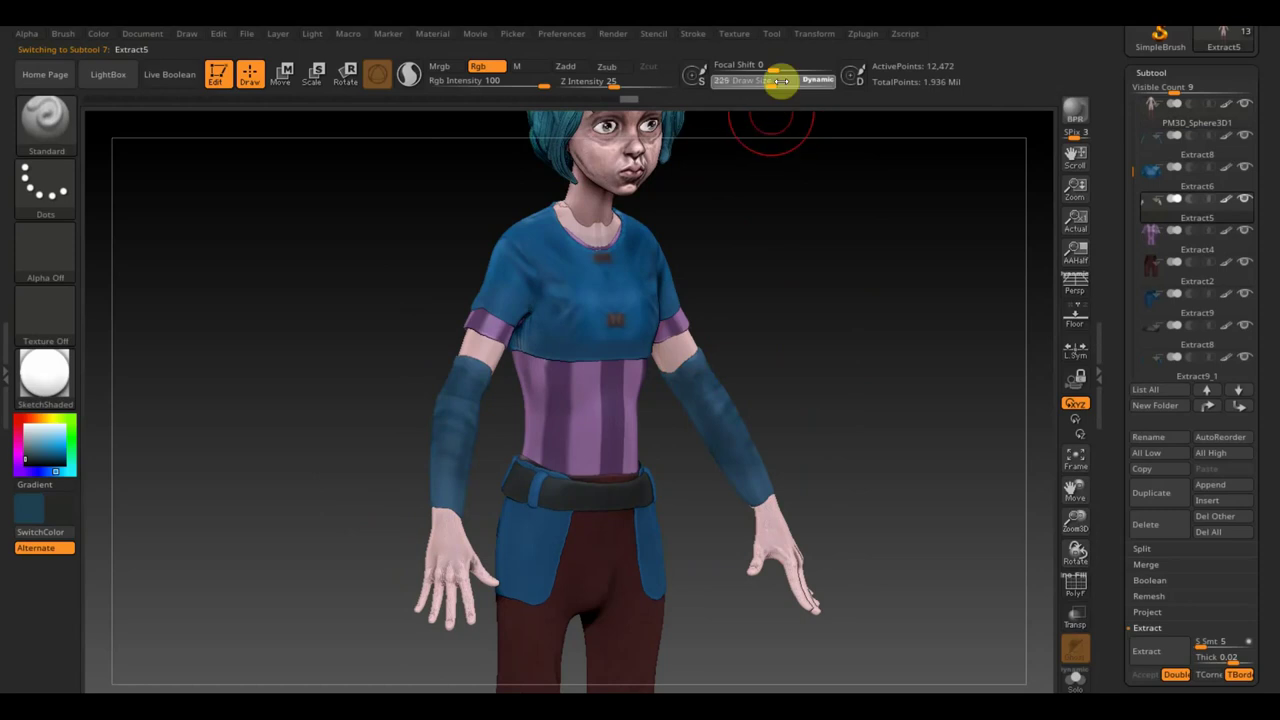
{"action": "key", "text": "ctrl"}
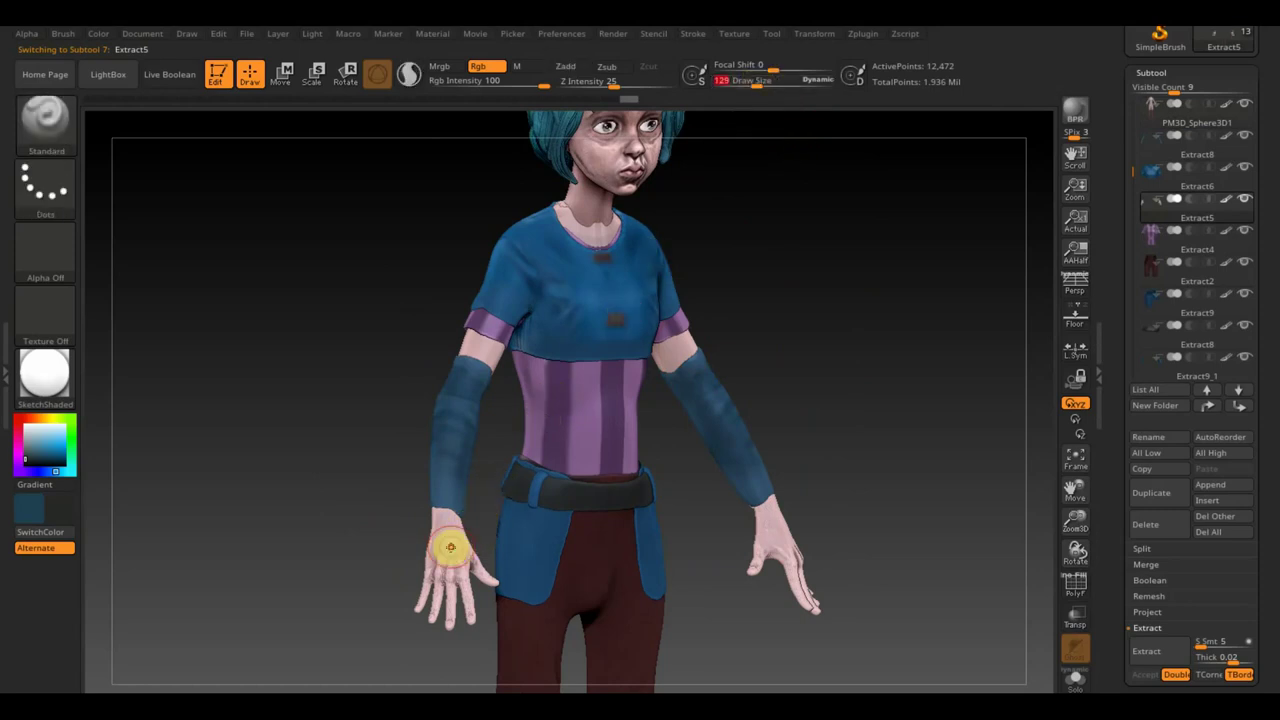
{"action": "key", "text": "shift+z"}
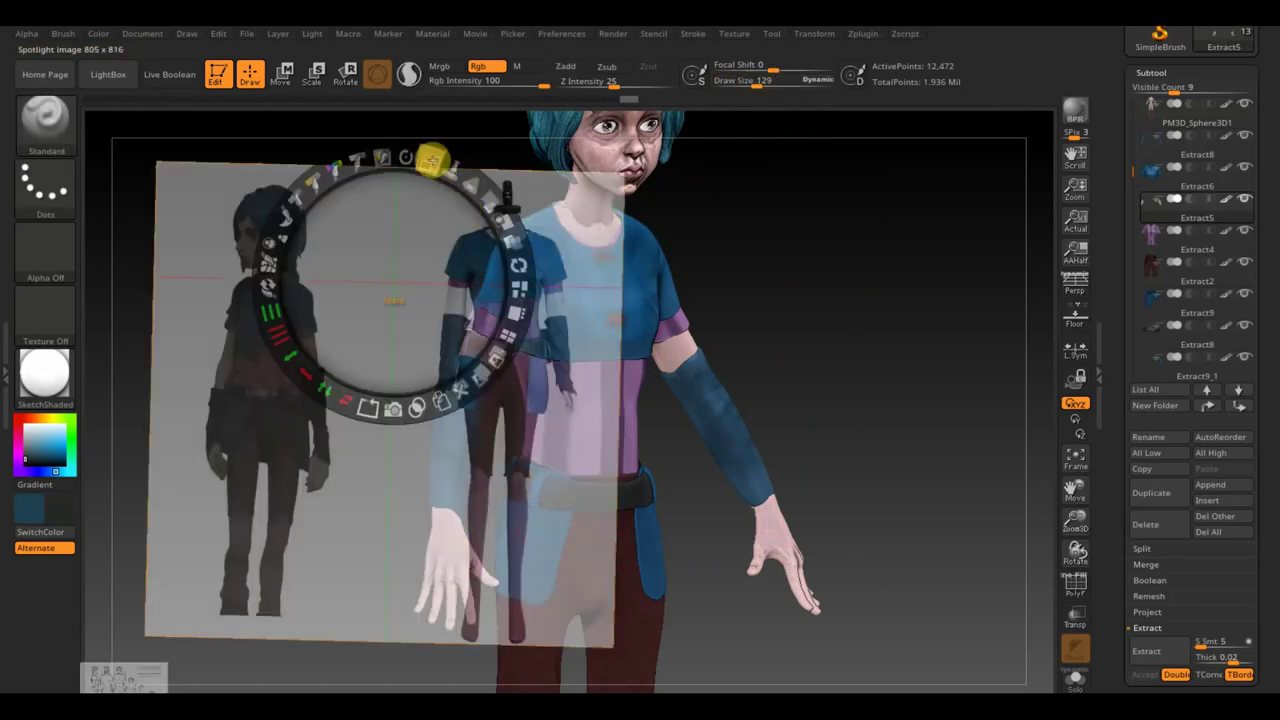
{"action": "mouse_move", "coordinate": [443, 162]}
{"action": "left_mouse_down"}
{"action": "mouse_move", "coordinate": [526, 283]}
{"action": "mouse_move", "coordinate": [771, 214]}
{"action": "left_mouse_up"}
{"action": "key", "text": "shift+z"}
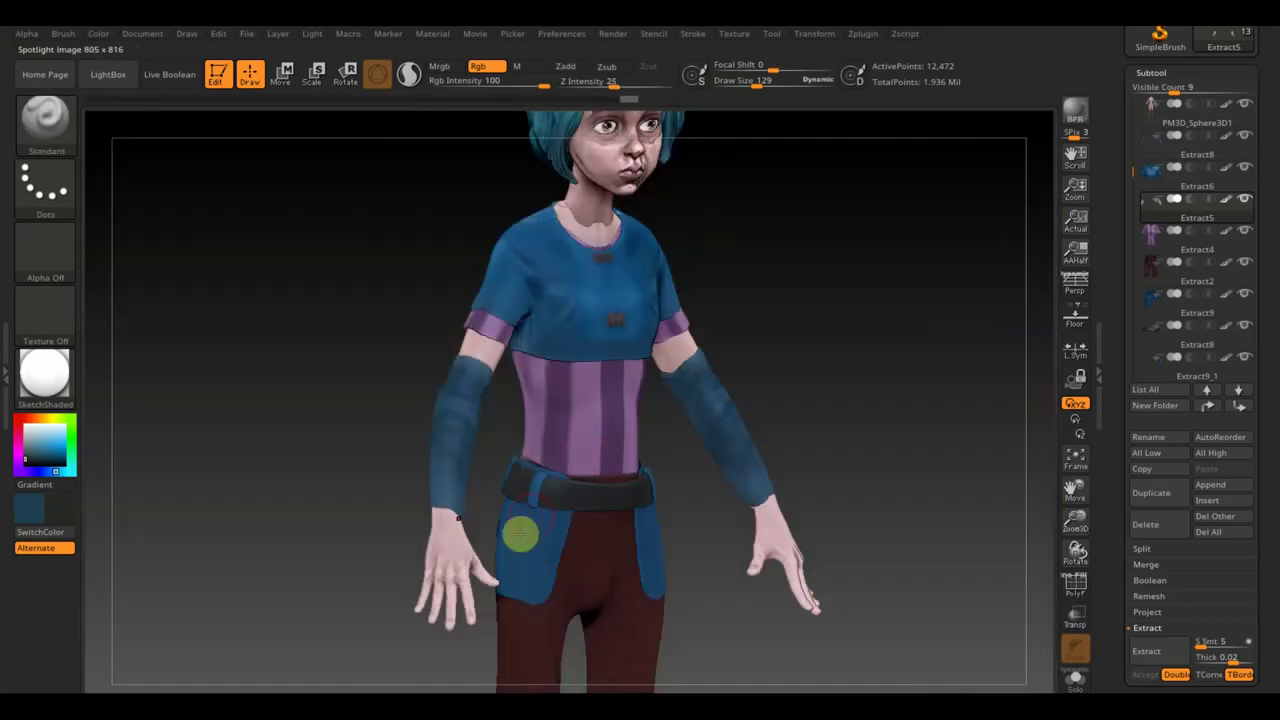
- Ctrl-paint a mask over the left wrist and back of the hand at Draw Size 65
{"action": "key", "text": "ctrl"}
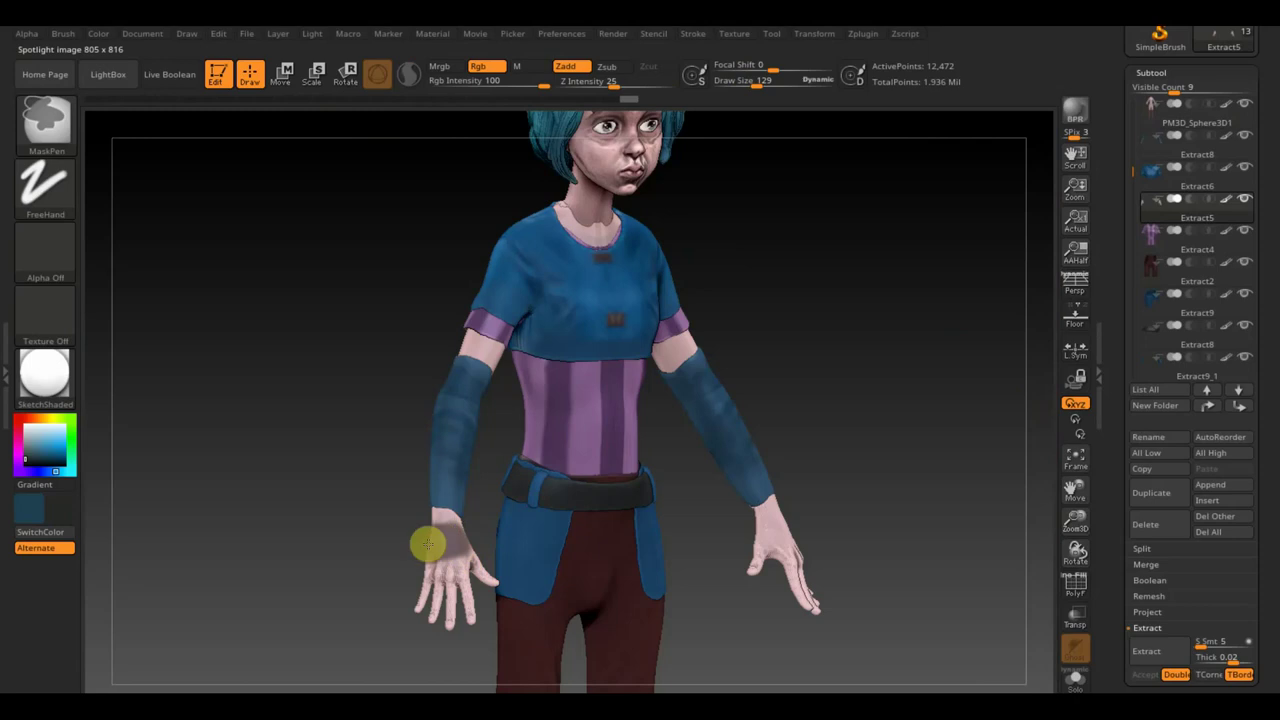
{"action": "left_click_drag", "start_coordinate": [410, 522], "coordinate": [202, 430]}
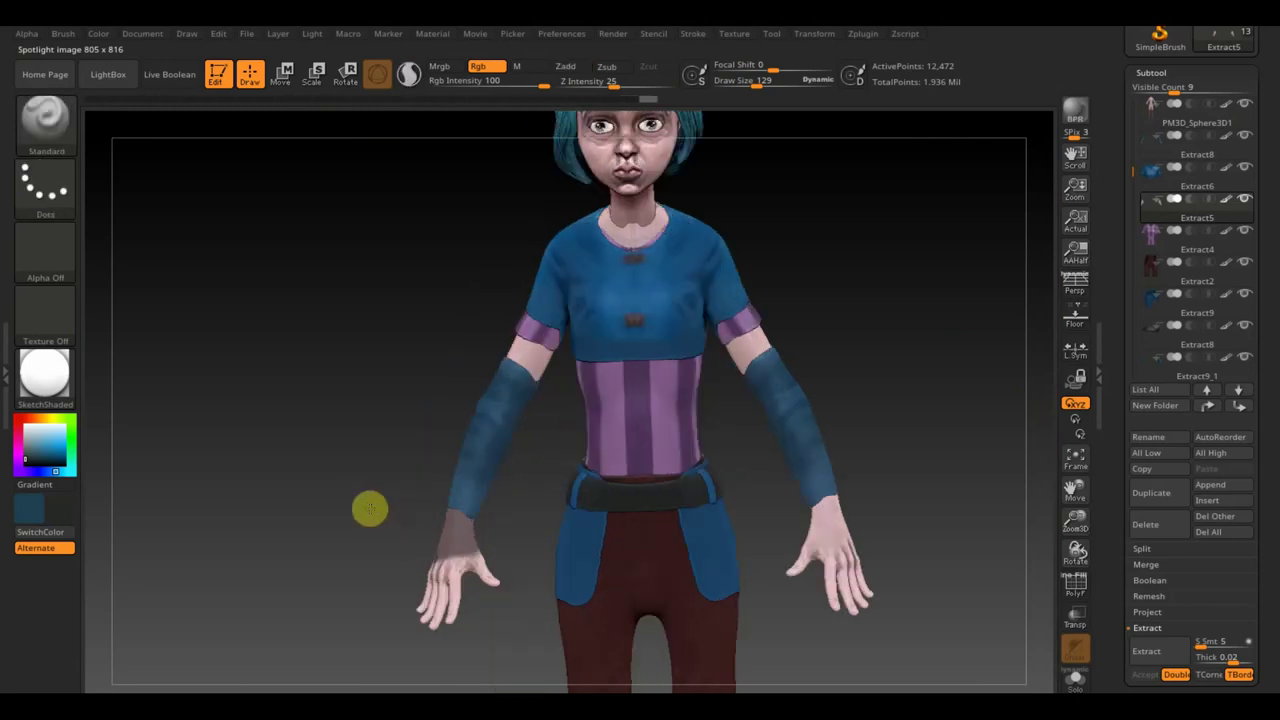
{"action": "key", "text": "ctrl"}
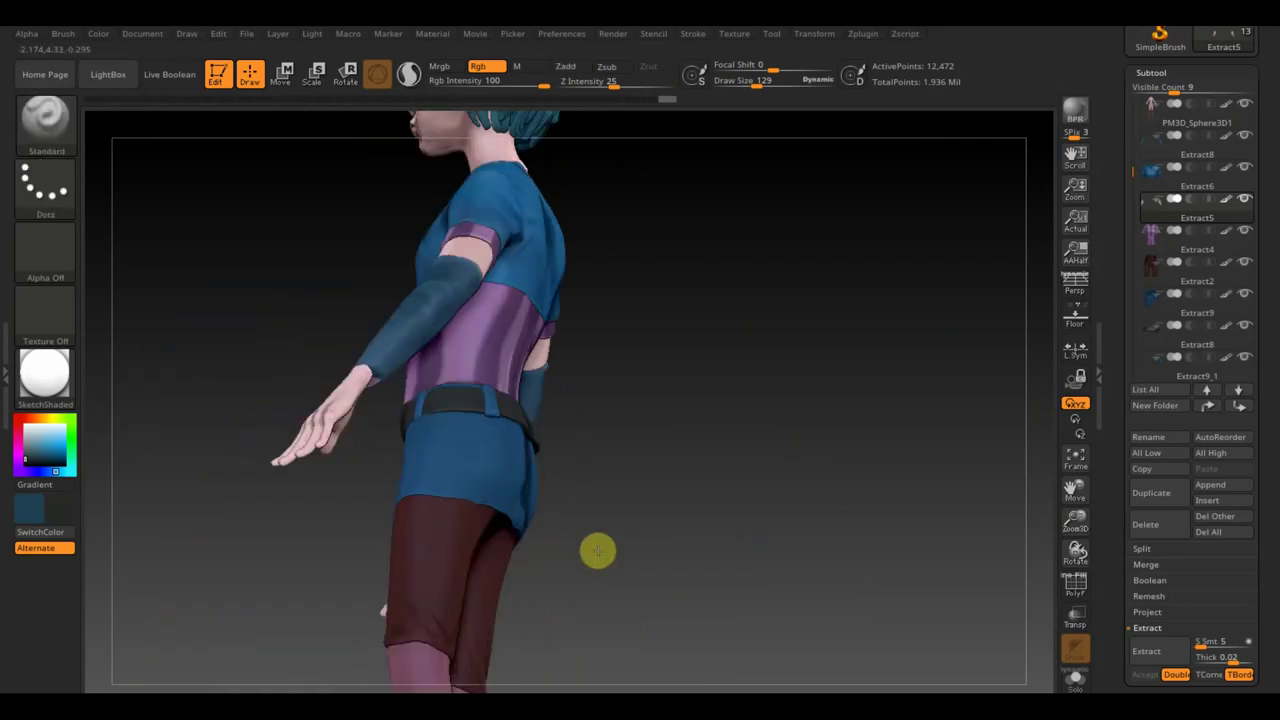
{"action": "mouse_move", "coordinate": [533, 543]}
{"action": "left_mouse_down"}
{"action": "mouse_move", "coordinate": [745, 601]}
{"action": "mouse_move", "coordinate": [689, 609]}
{"action": "left_mouse_up"}
{"action": "key", "text": "ctrl"}
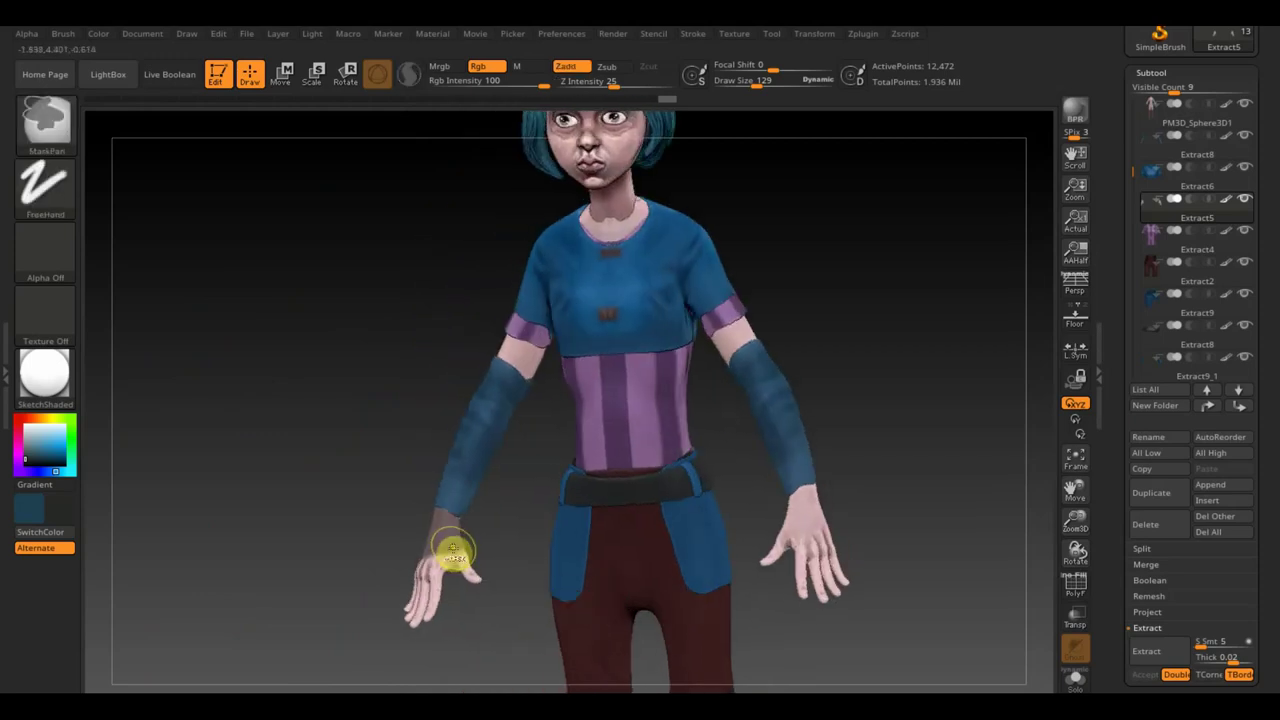
{"action": "key", "text": "s"}
{"action": "key", "text": "ctrl"}
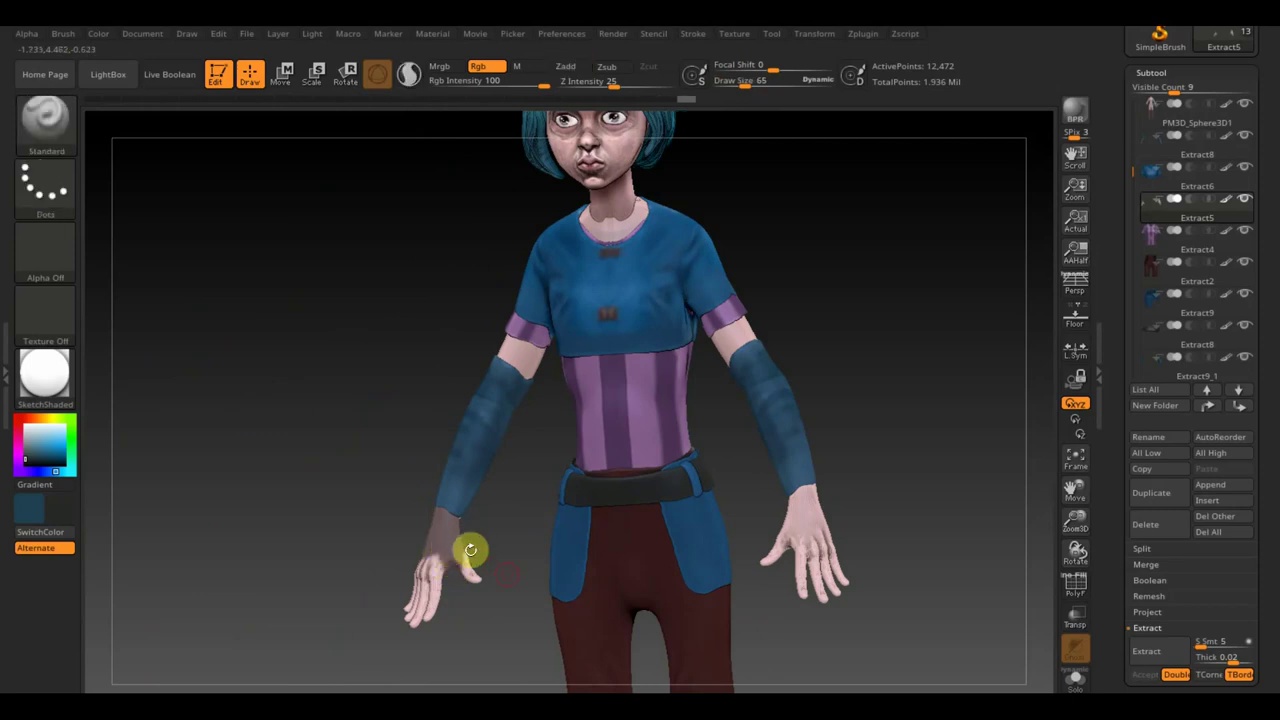
{"action": "mouse_move", "coordinate": [469, 551]}
{"action": "left_mouse_down"}
{"action": "mouse_move", "coordinate": [491, 561]}
{"action": "mouse_move", "coordinate": [449, 543]}
{"action": "left_mouse_up"}
{"action": "key", "text": "ctrl"}
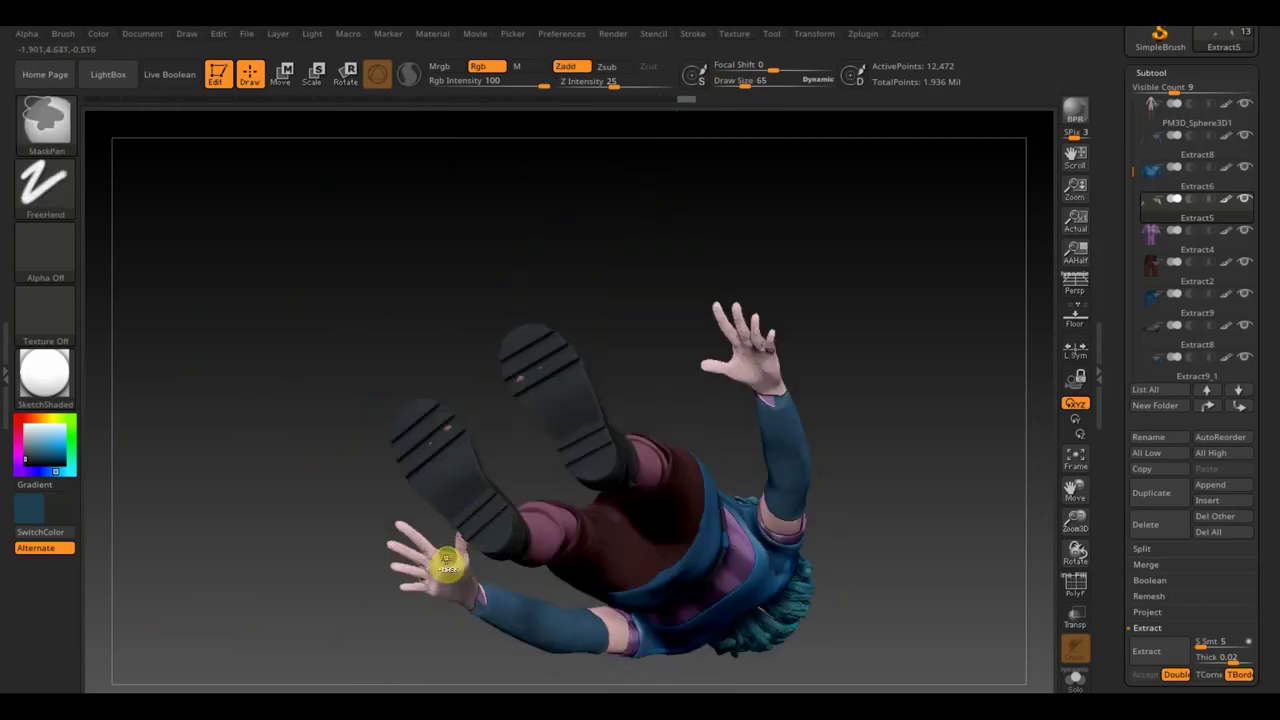
{"action": "key", "text": "ctrl"}
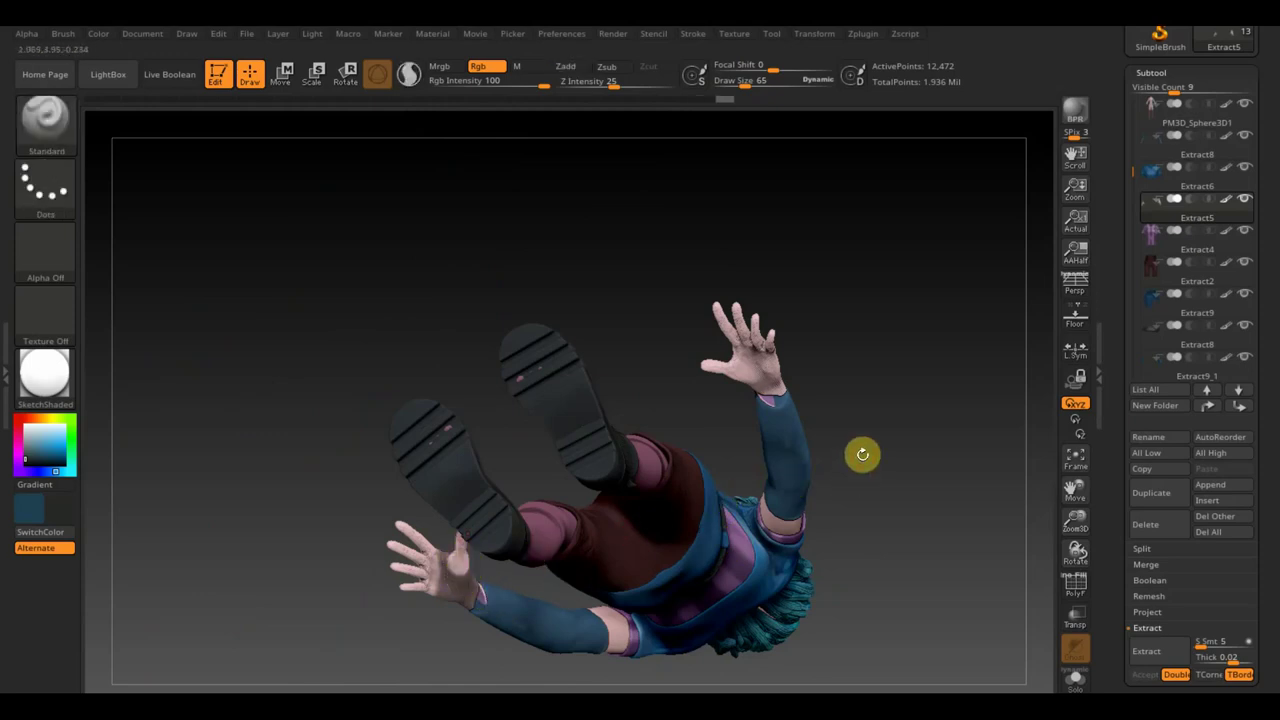
{"action": "mouse_move", "coordinate": [860, 445]}
{"action": "left_mouse_down"}
{"action": "mouse_move", "coordinate": [866, 623]}
{"action": "mouse_move", "coordinate": [909, 617]}
{"action": "left_mouse_up"}
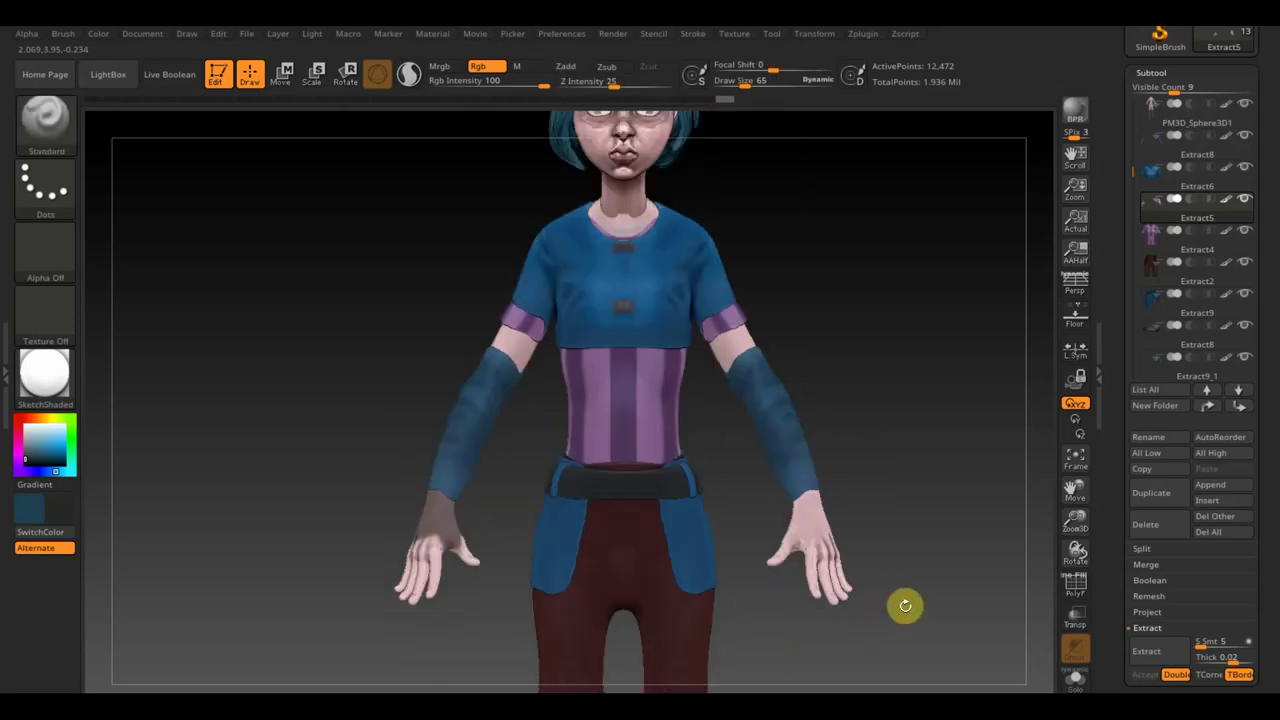
- Extract a thin glove shell from the masked hand and accept it as a new piece
{"action": "left_click", "coordinate": [1158, 657]}
{"action": "left_click_drag", "start_coordinate": [1215, 656], "coordinate": [1215, 660]}
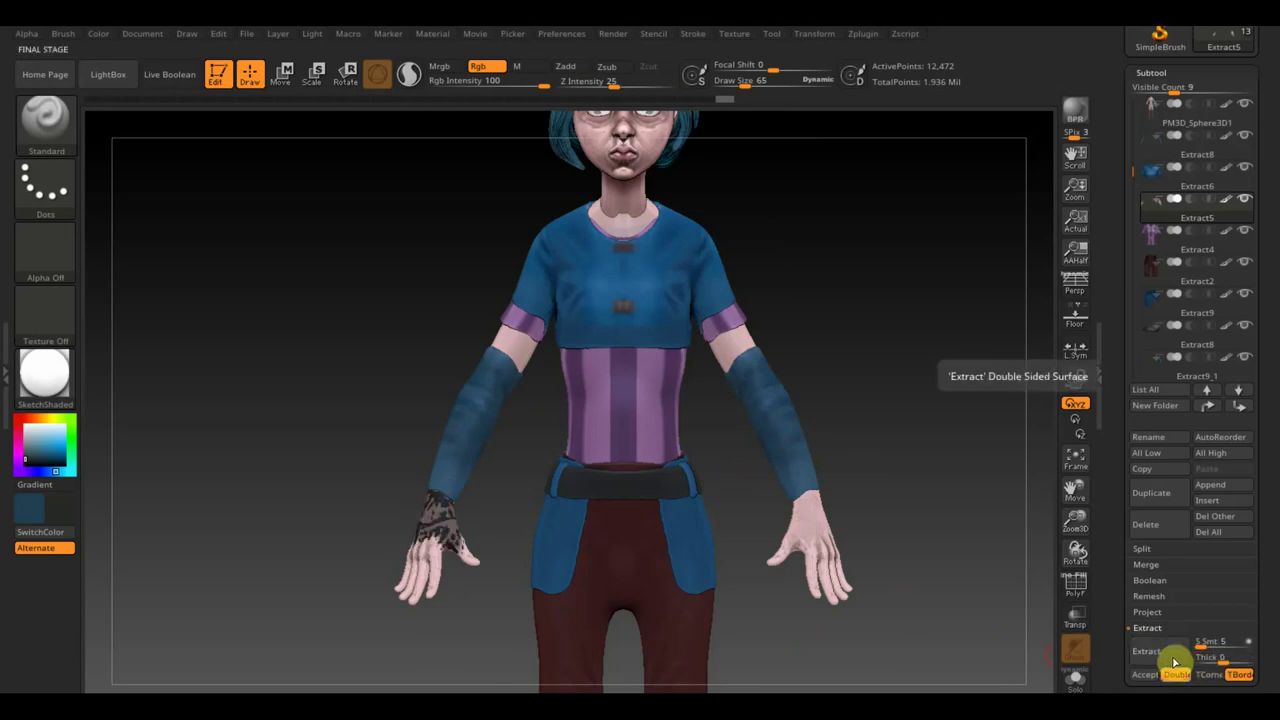
{"action": "left_click", "coordinate": [1157, 678]}
{"action": "scroll", "coordinate": [1268, 594], "scroll_direction": "down", "scroll_amount": 3}
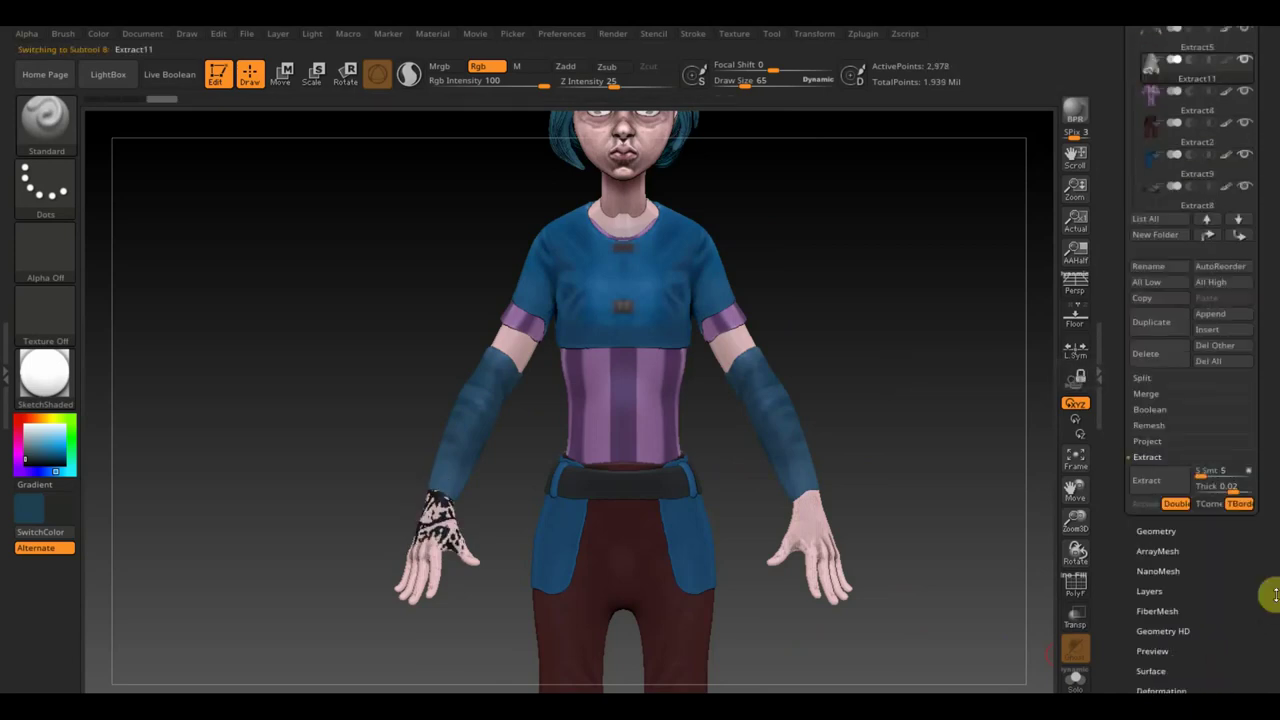
{"action": "scroll", "coordinate": [1277, 495], "scroll_direction": "down", "scroll_amount": 3}
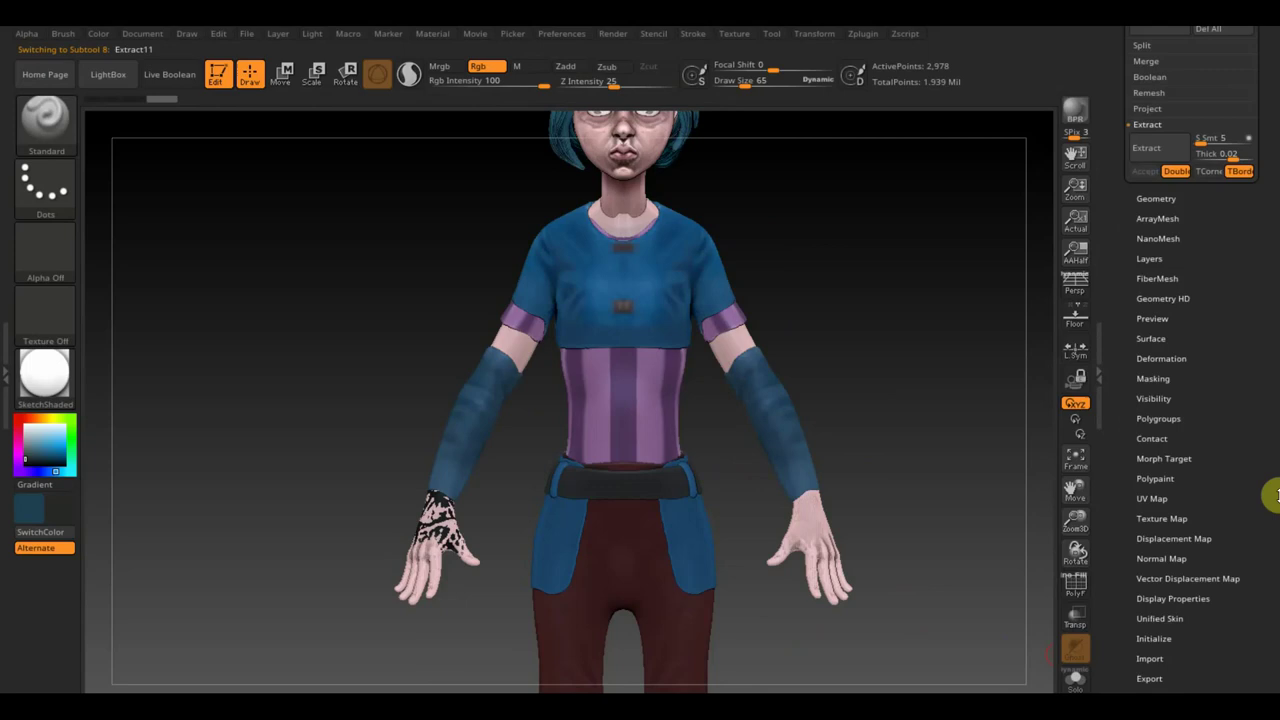
- Inflate the glove mesh to about 19 using Tool > Deformation
{"action": "left_click", "coordinate": [1165, 358]}
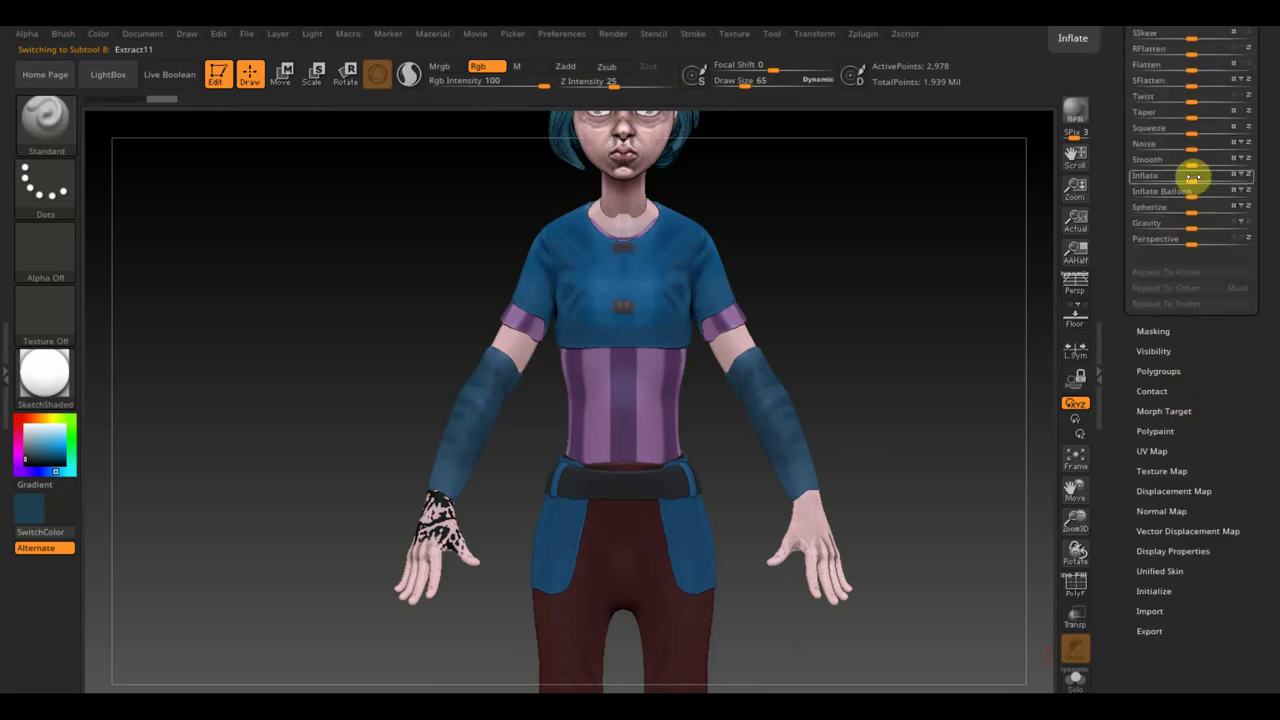
{"action": "left_click_drag", "start_coordinate": [1193, 176], "coordinate": [1195, 176]}
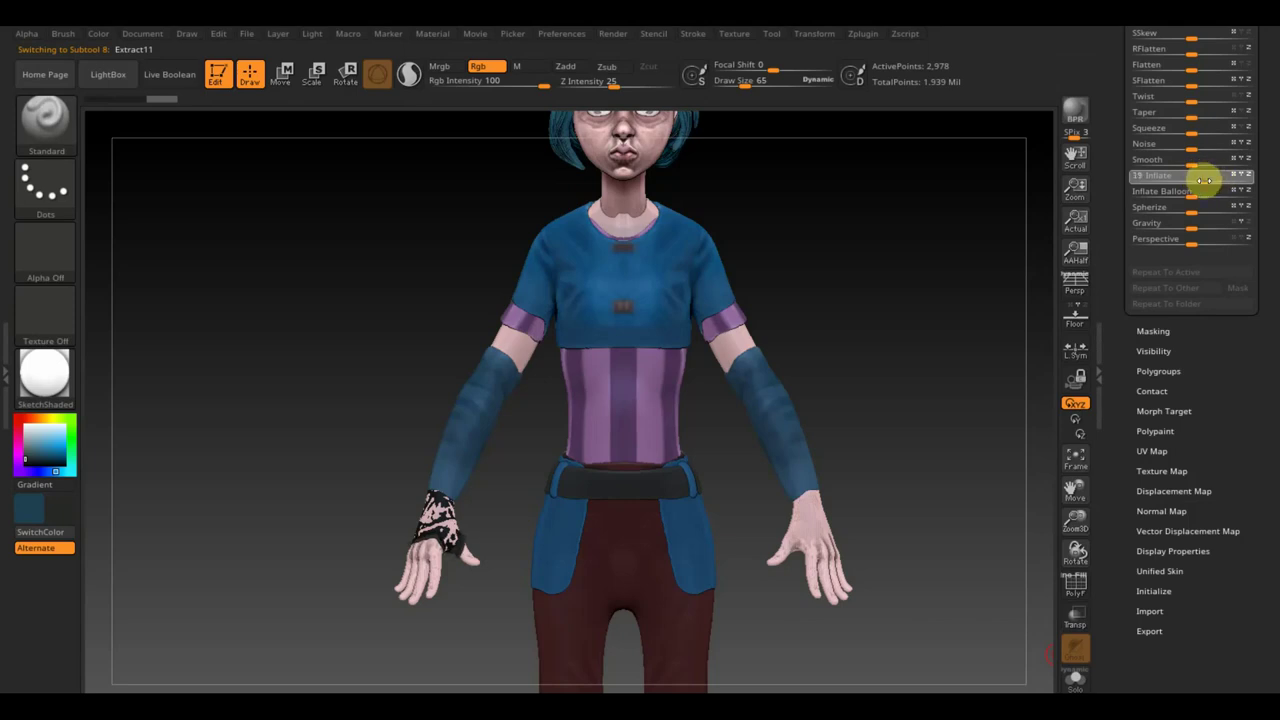
{"action": "left_click_drag", "start_coordinate": [1205, 181], "coordinate": [1206, 181]}
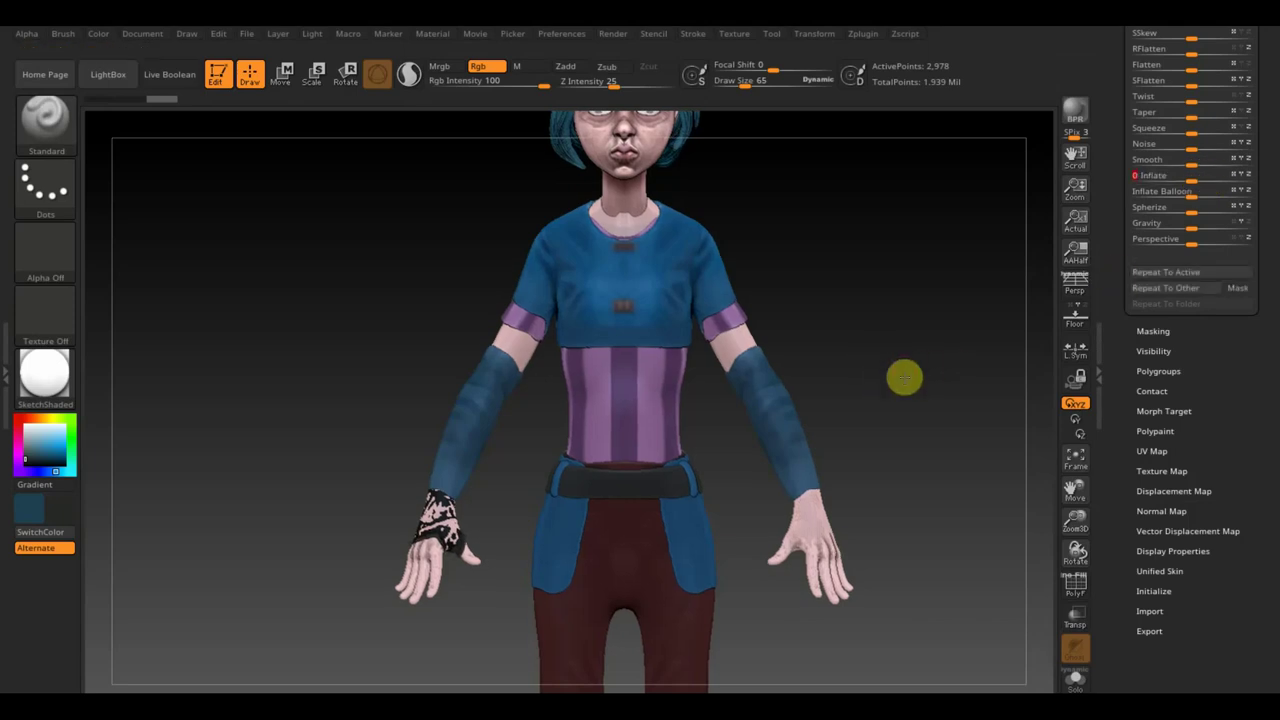
{"action": "left_click_drag", "start_coordinate": [904, 377], "coordinate": [549, 456]}
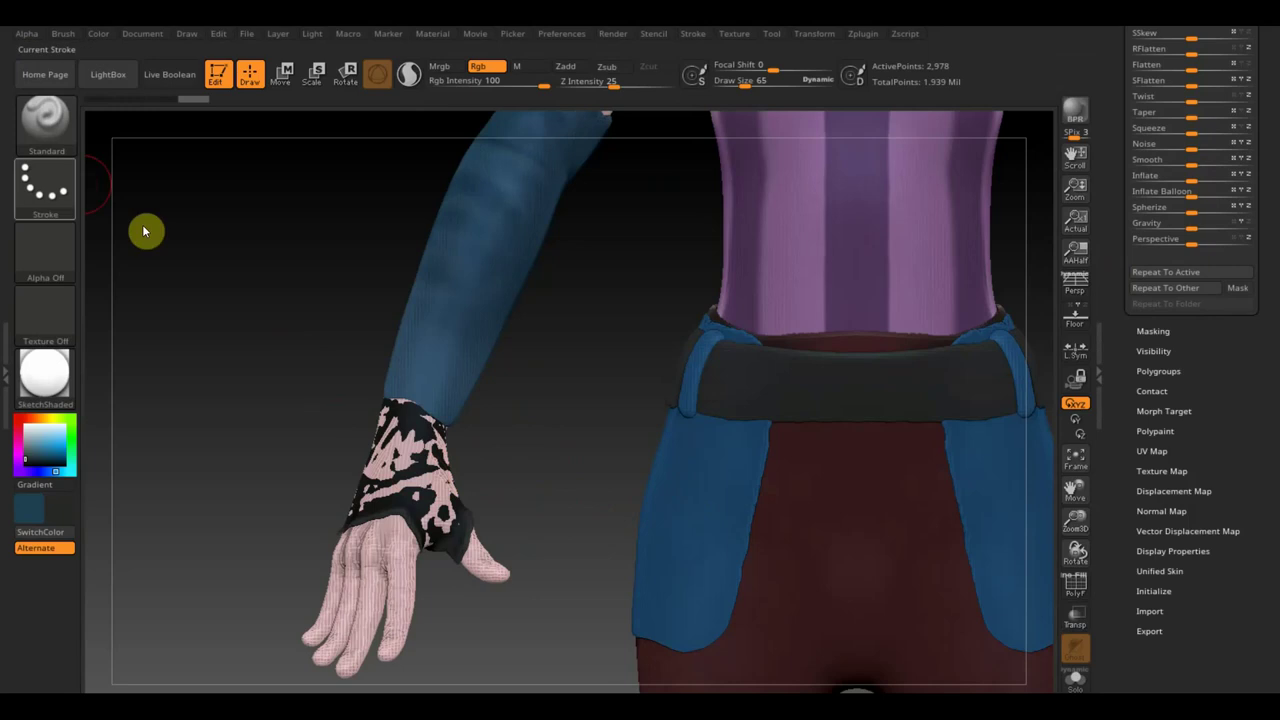
- Switch to the ClayBuildup brush and frame the arm and torso
{"action": "key", "text": "b"}
{"action": "left_click", "coordinate": [198, 140]}
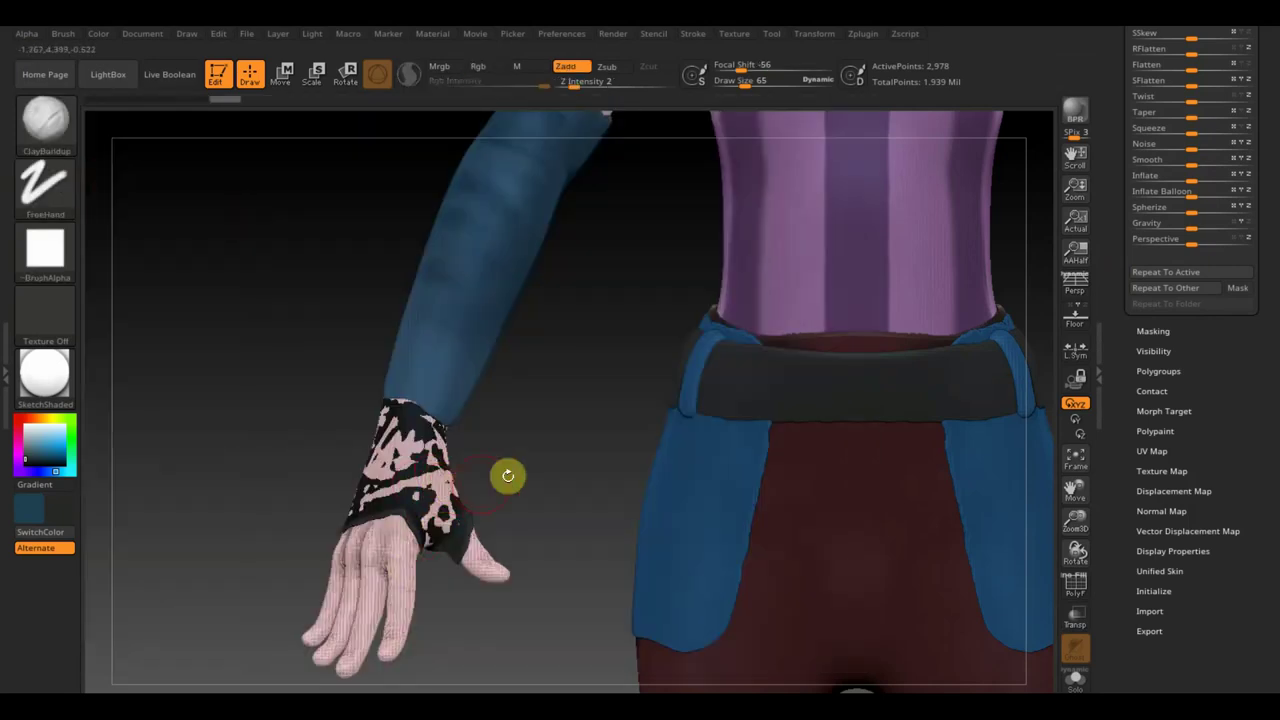
{"action": "left_click_drag", "start_coordinate": [531, 431], "coordinate": [561, 494]}
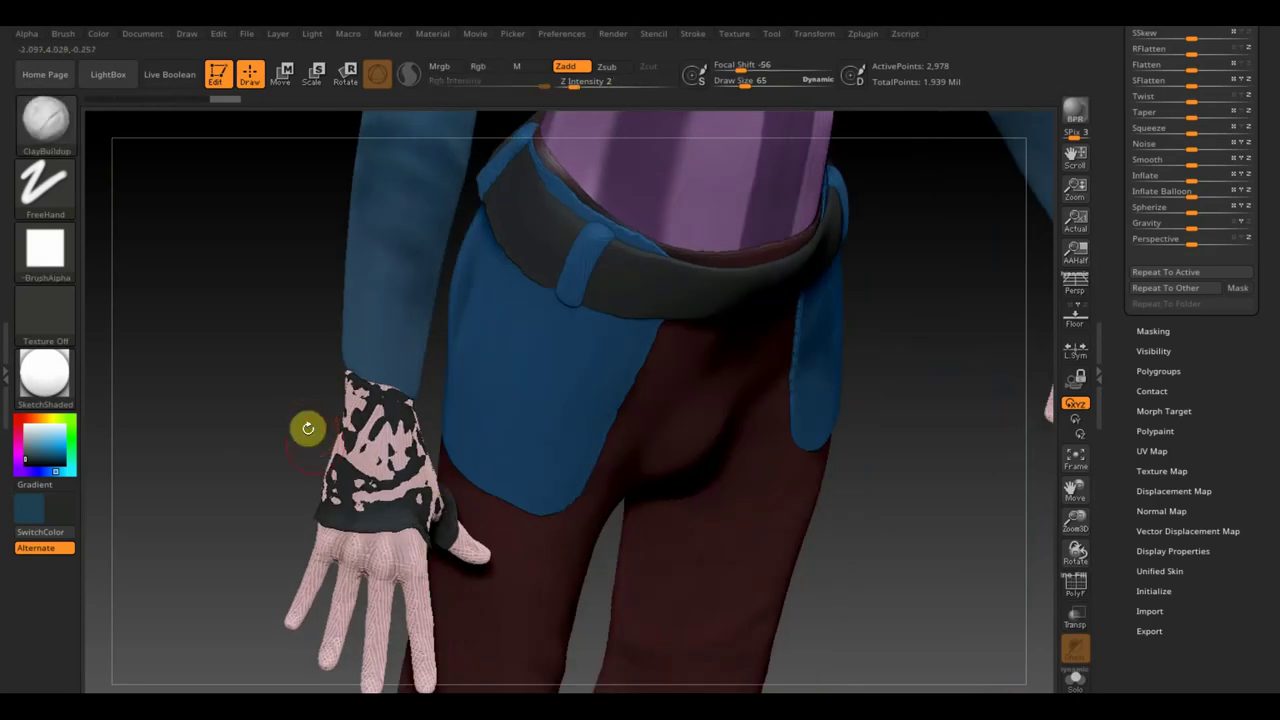
{"action": "left_click_drag", "start_coordinate": [797, 517], "coordinate": [883, 521]}
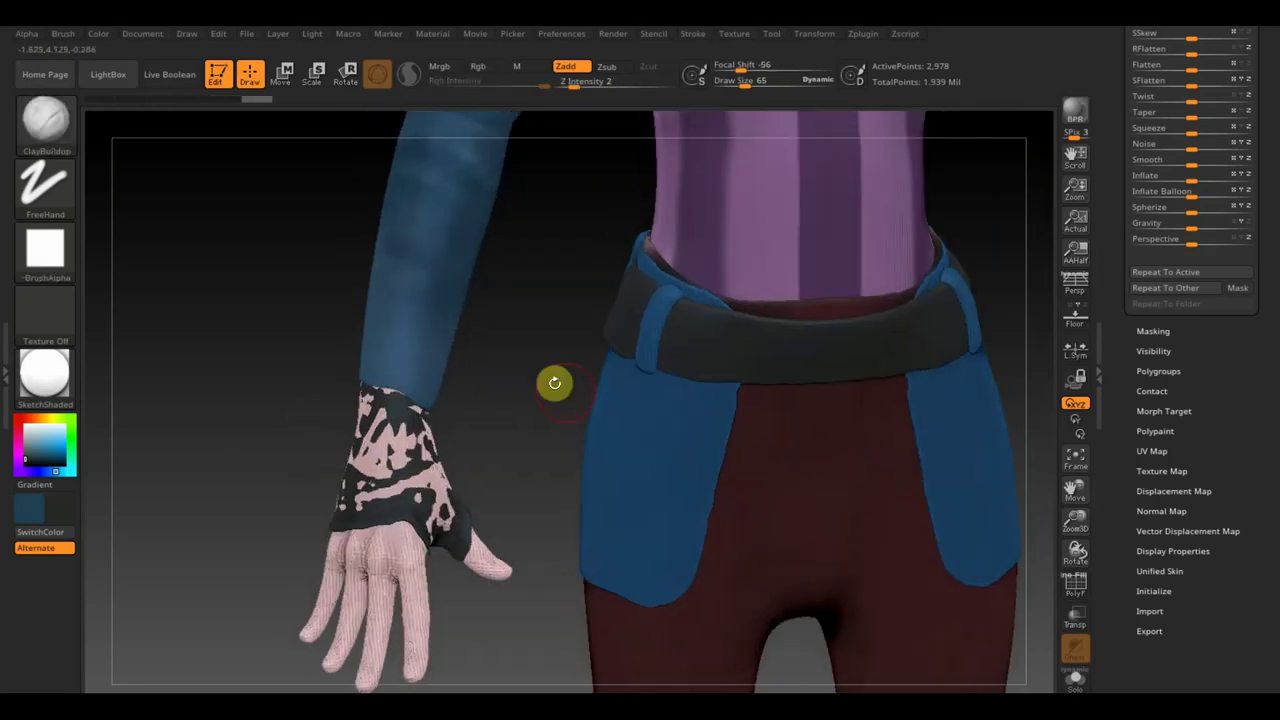
{"action": "left_click_drag", "start_coordinate": [554, 380], "coordinate": [543, 389]}
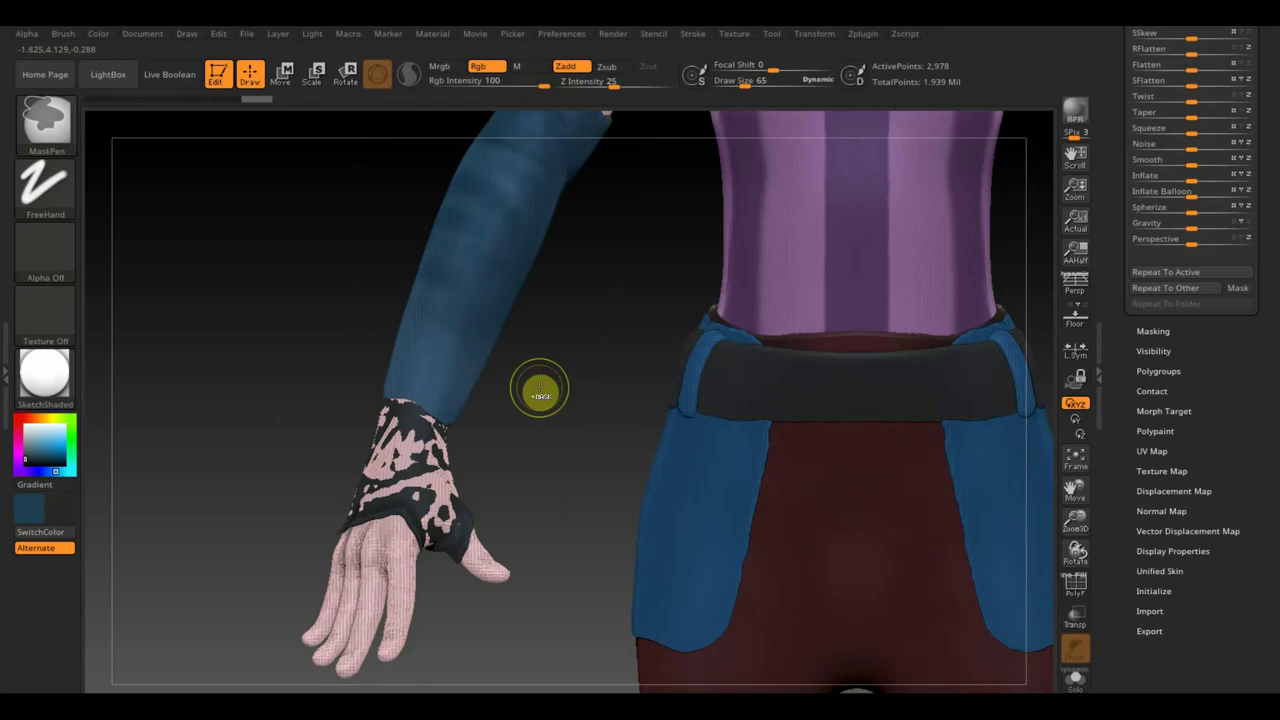
- Adjust the glove mask and inflate the glove again into a solid cuff
{"action": "left_click", "coordinate": [540, 396], "text": "ctrl"}
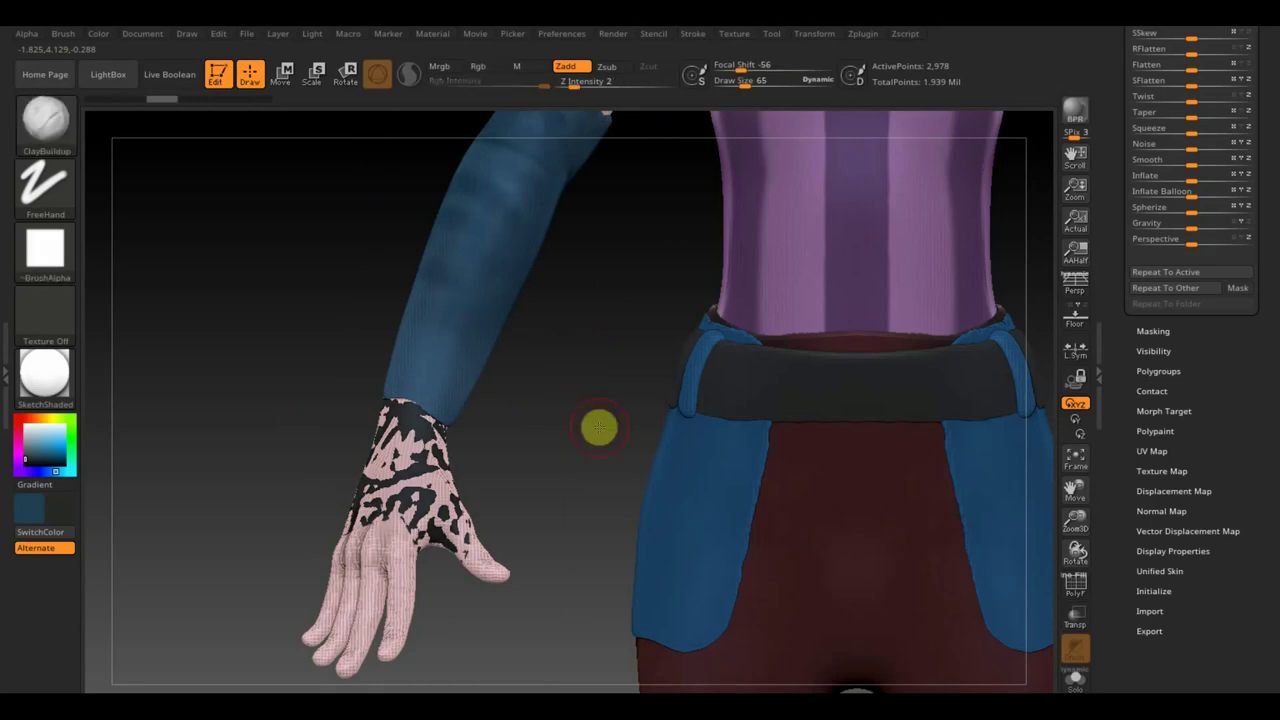
{"action": "scroll", "coordinate": [1250, 215], "scroll_direction": "up", "scroll_amount": 3}
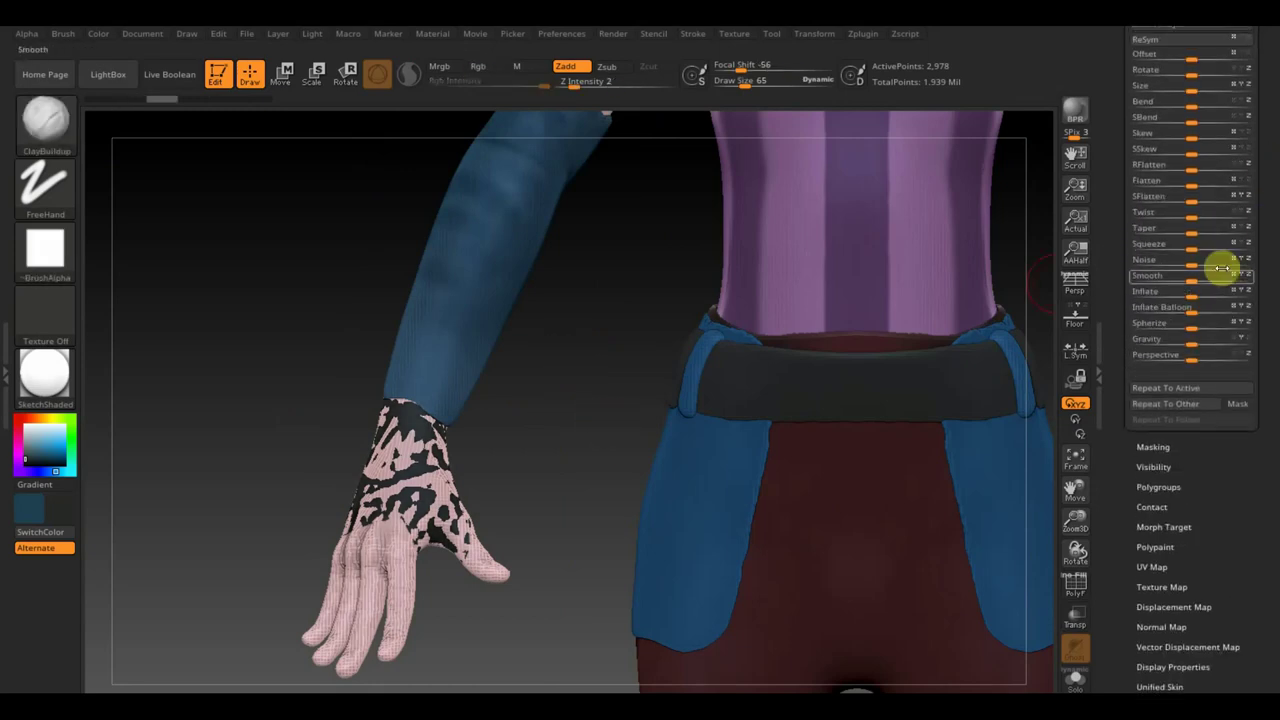
{"action": "left_click_drag", "start_coordinate": [1187, 290], "coordinate": [1193, 292]}
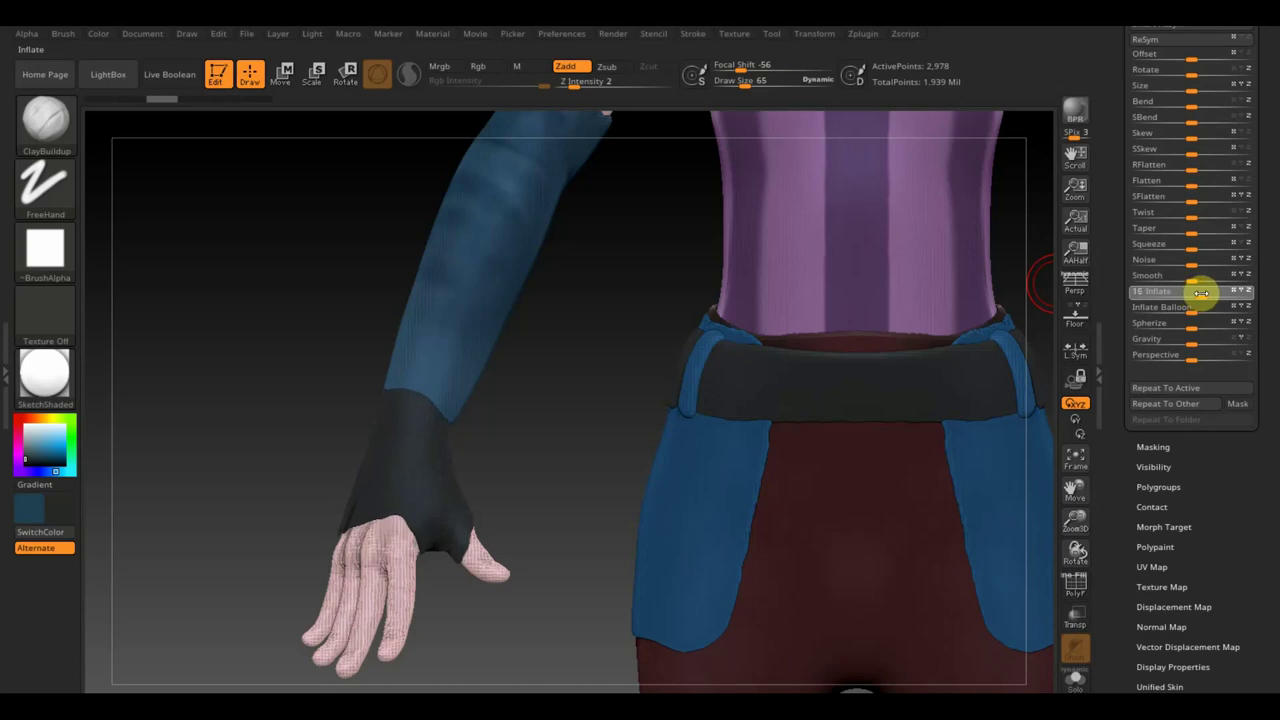
{"action": "key", "text": "f"}
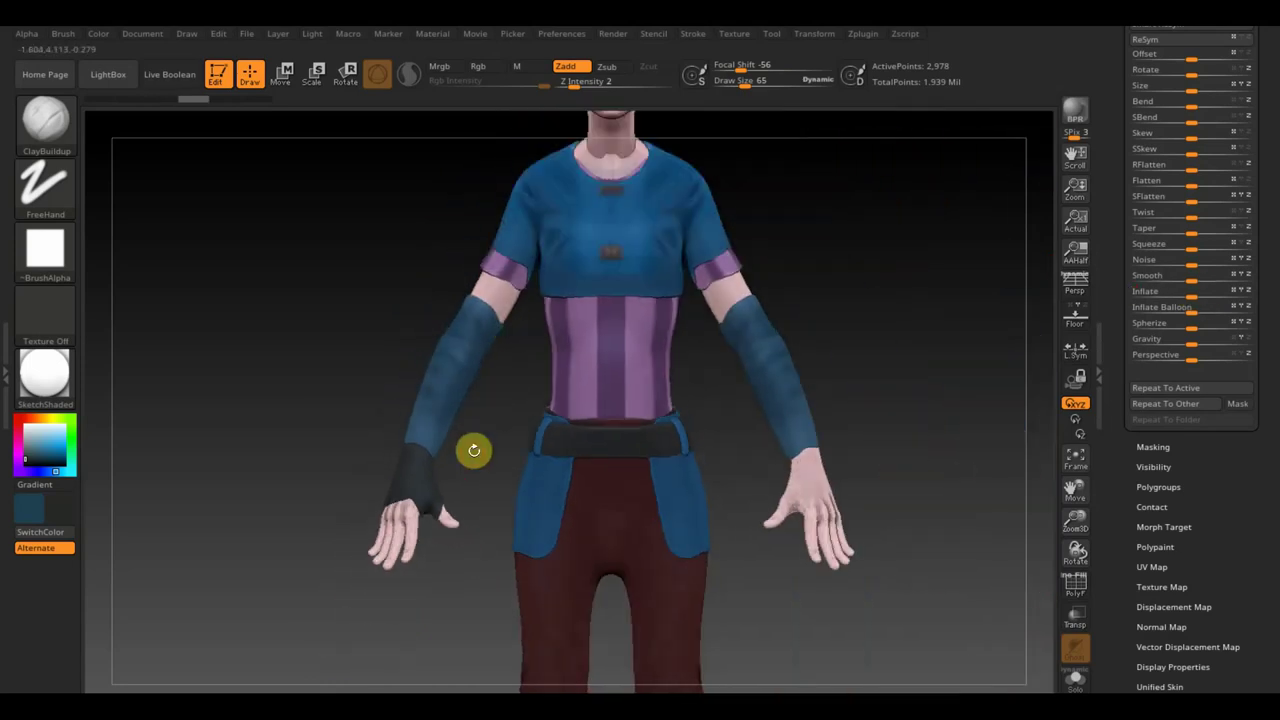
{"action": "scroll", "coordinate": [1276, 485], "scroll_direction": "up", "scroll_amount": 10}
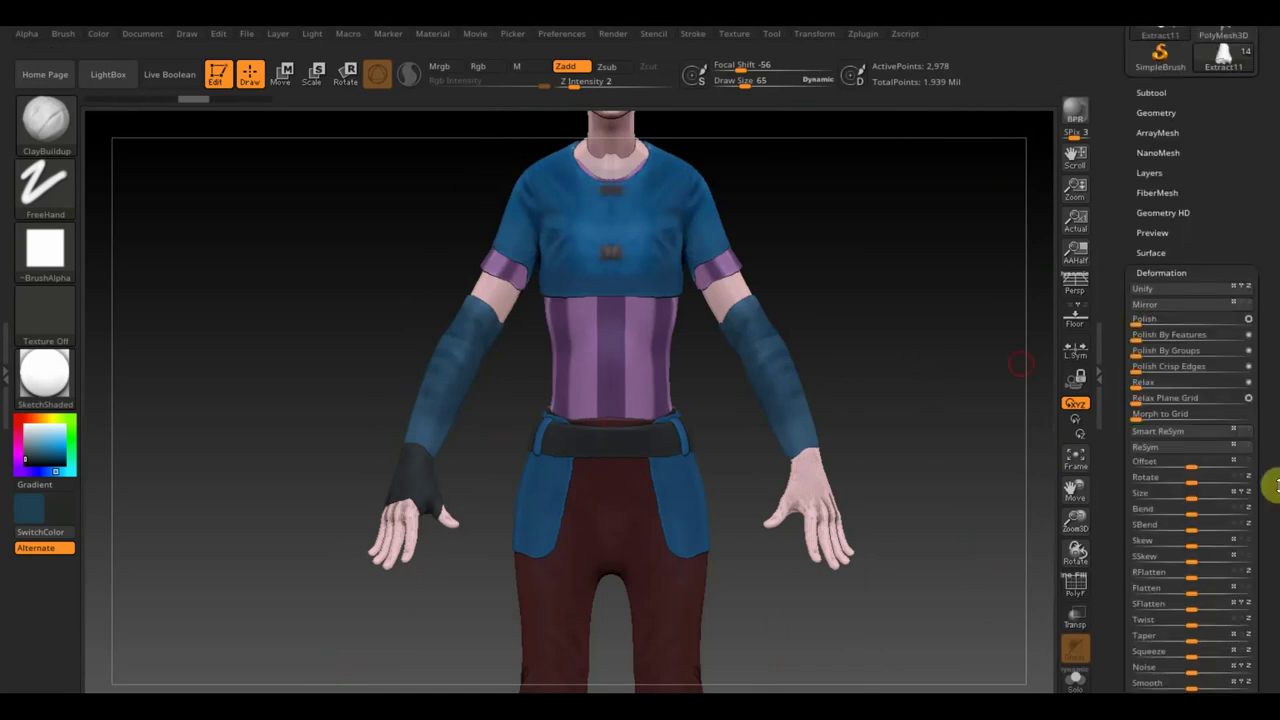
- Remesh the glove with DynaMesh at resolution 128
{"action": "left_click", "coordinate": [1172, 116]}
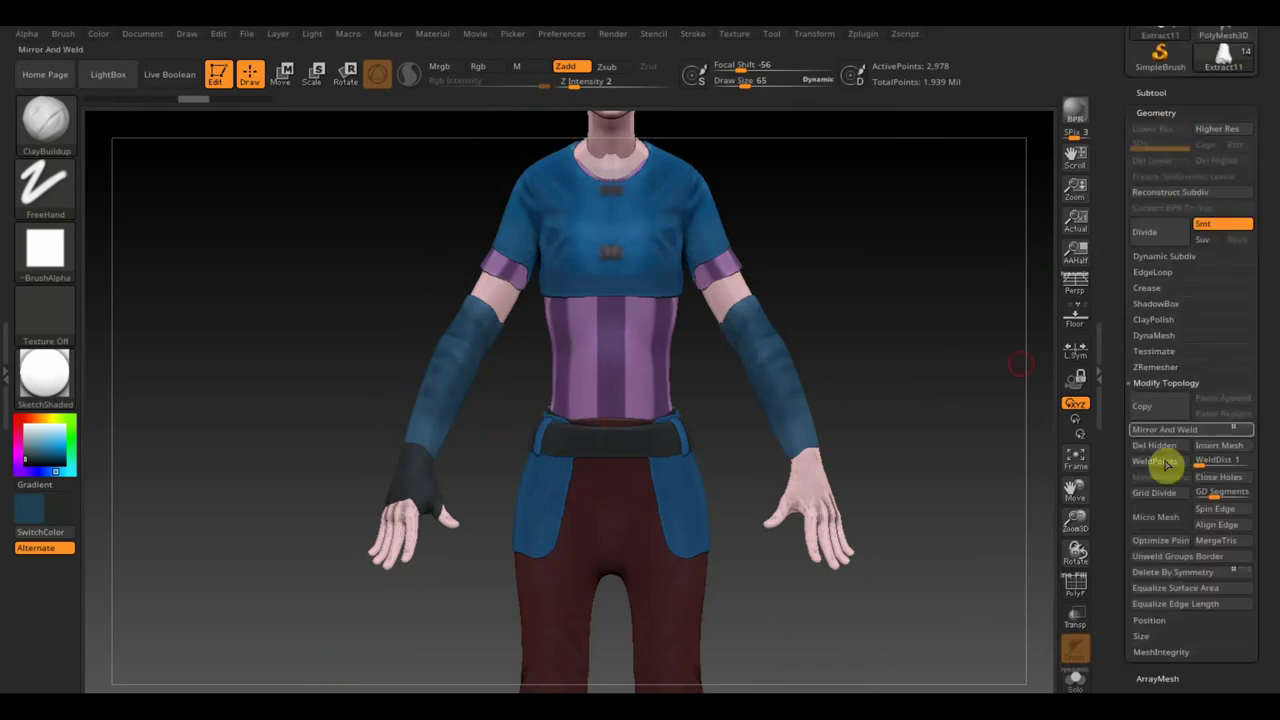
{"action": "left_click", "coordinate": [1158, 336]}
{"action": "left_click", "coordinate": [1162, 362]}
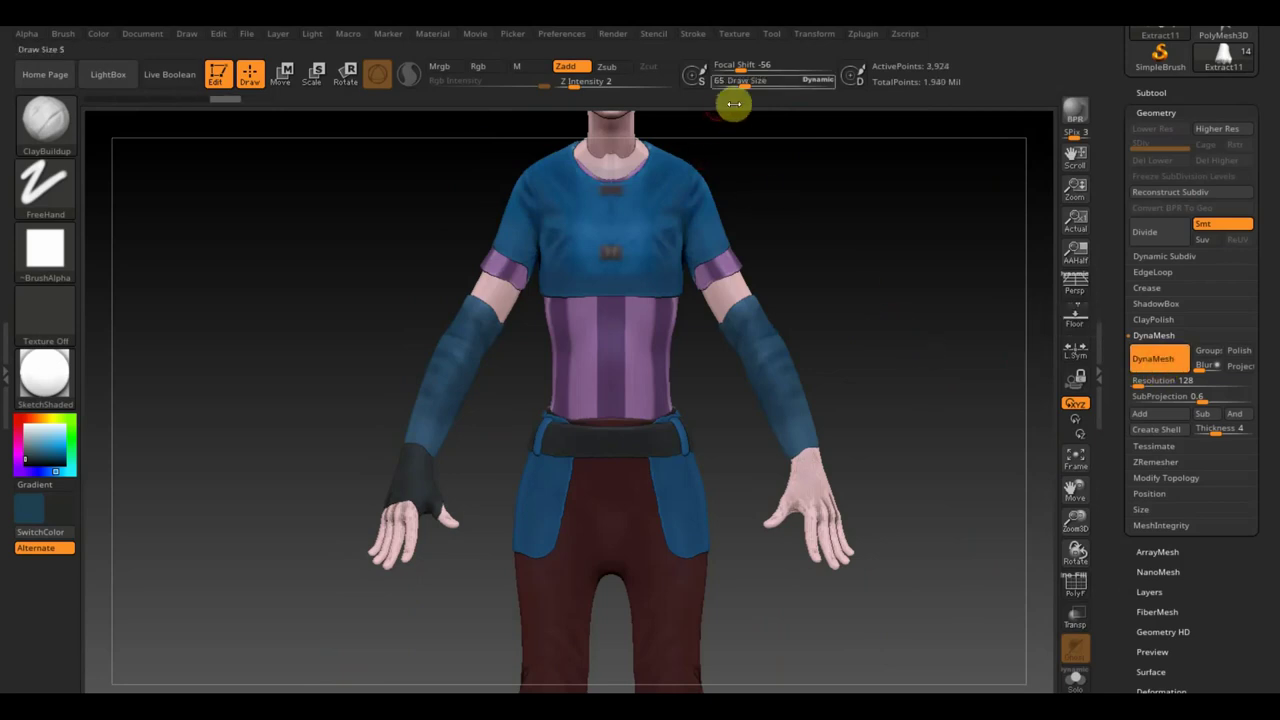
- Smooth the glove edges with a 251 brush, then set brush size to 104
{"action": "left_click_drag", "start_coordinate": [734, 104], "coordinate": [771, 103]}
{"action": "key", "text": "shift"}
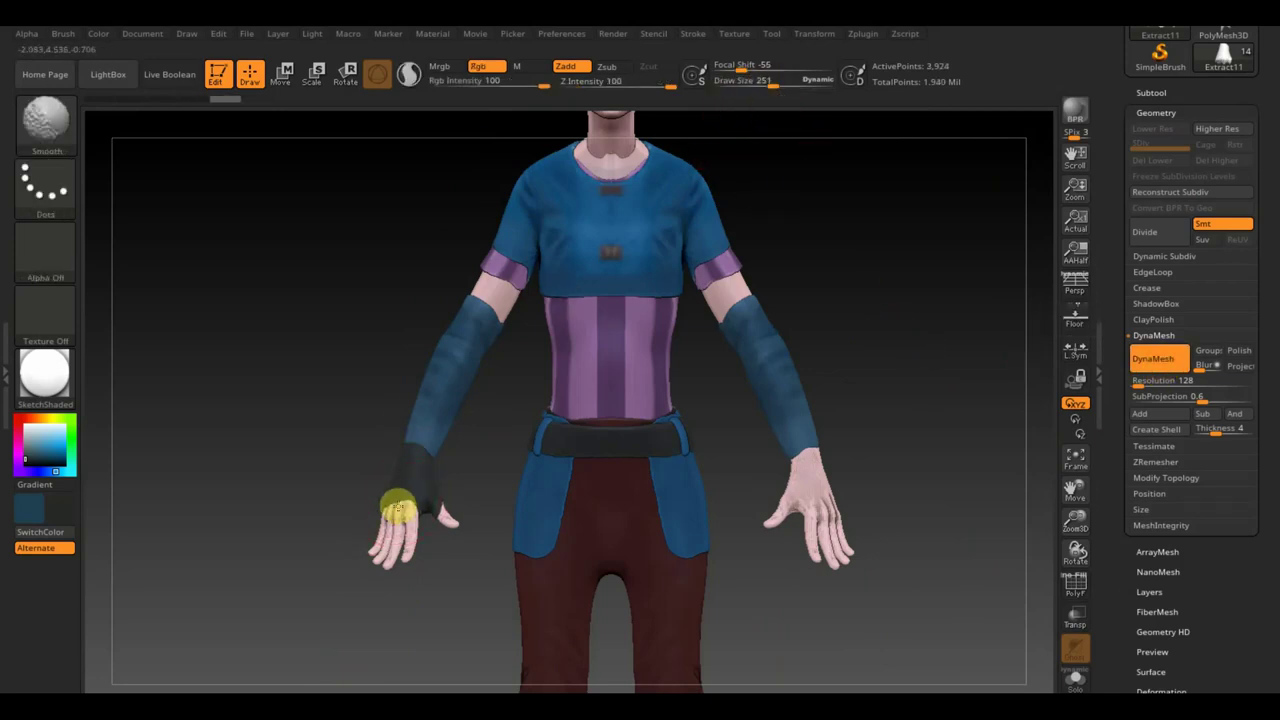
{"action": "left_click_drag", "start_coordinate": [396, 508], "coordinate": [440, 515], "text": "shift"}
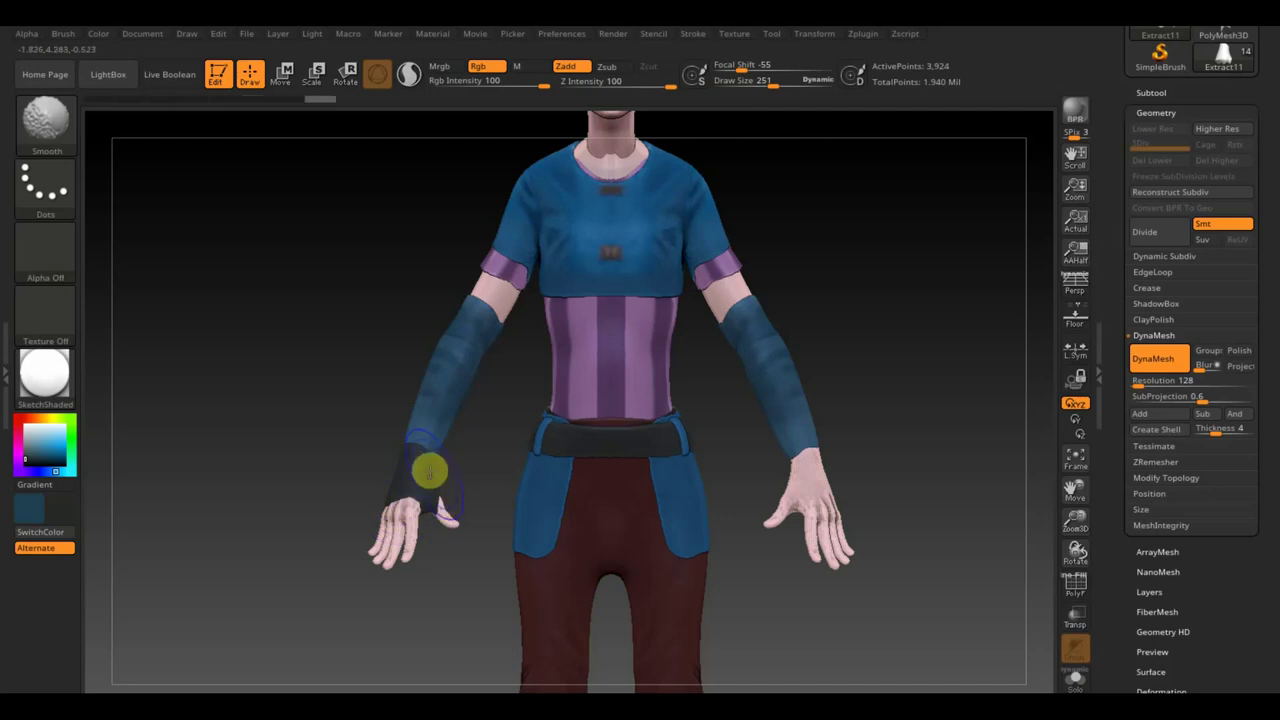
{"action": "mouse_move", "coordinate": [314, 437]}
{"action": "left_mouse_down"}
{"action": "mouse_move", "coordinate": [449, 432]}
{"action": "mouse_move", "coordinate": [323, 390]}
{"action": "left_mouse_up"}
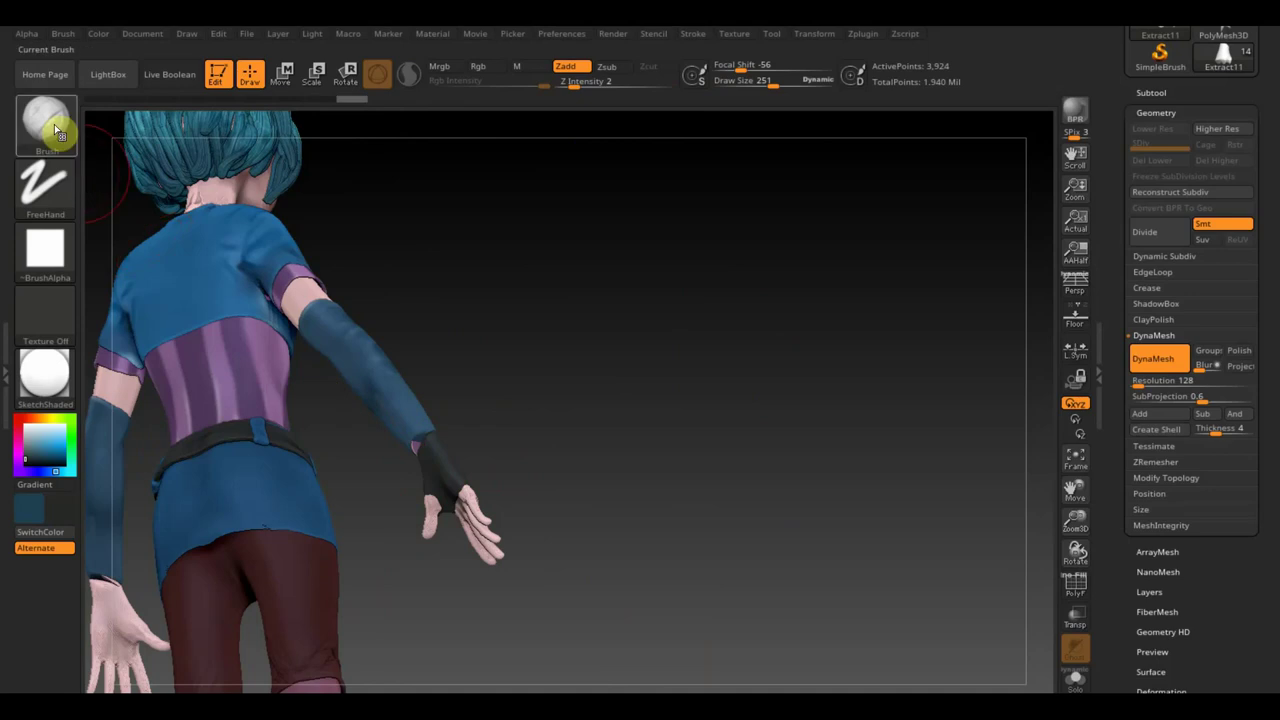
{"action": "left_click_drag", "start_coordinate": [763, 94], "coordinate": [751, 87]}
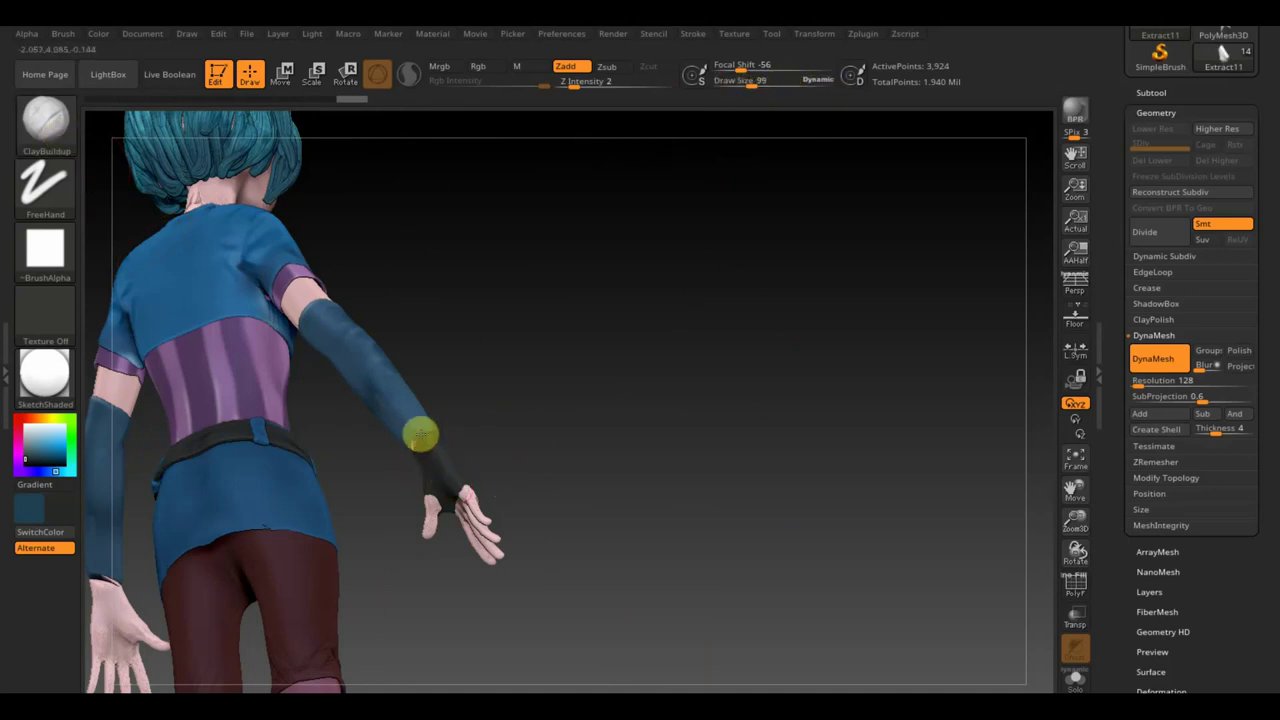
{"action": "mouse_move", "coordinate": [412, 437]}
{"action": "right_mouse_down"}
{"action": "mouse_move", "coordinate": [528, 437]}
{"action": "mouse_move", "coordinate": [463, 469]}
{"action": "mouse_move", "coordinate": [458, 443]}
{"action": "right_mouse_up"}
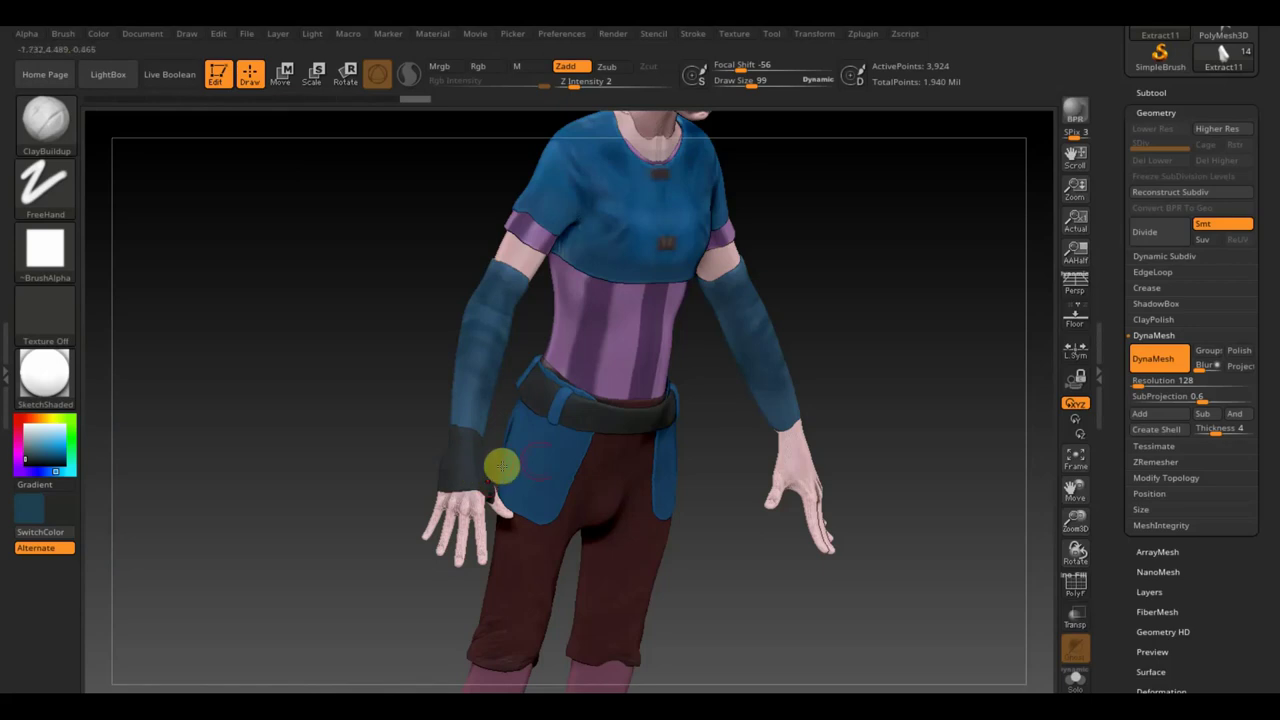
{"action": "left_click", "coordinate": [752, 80]}
{"action": "type", "text": "104"}
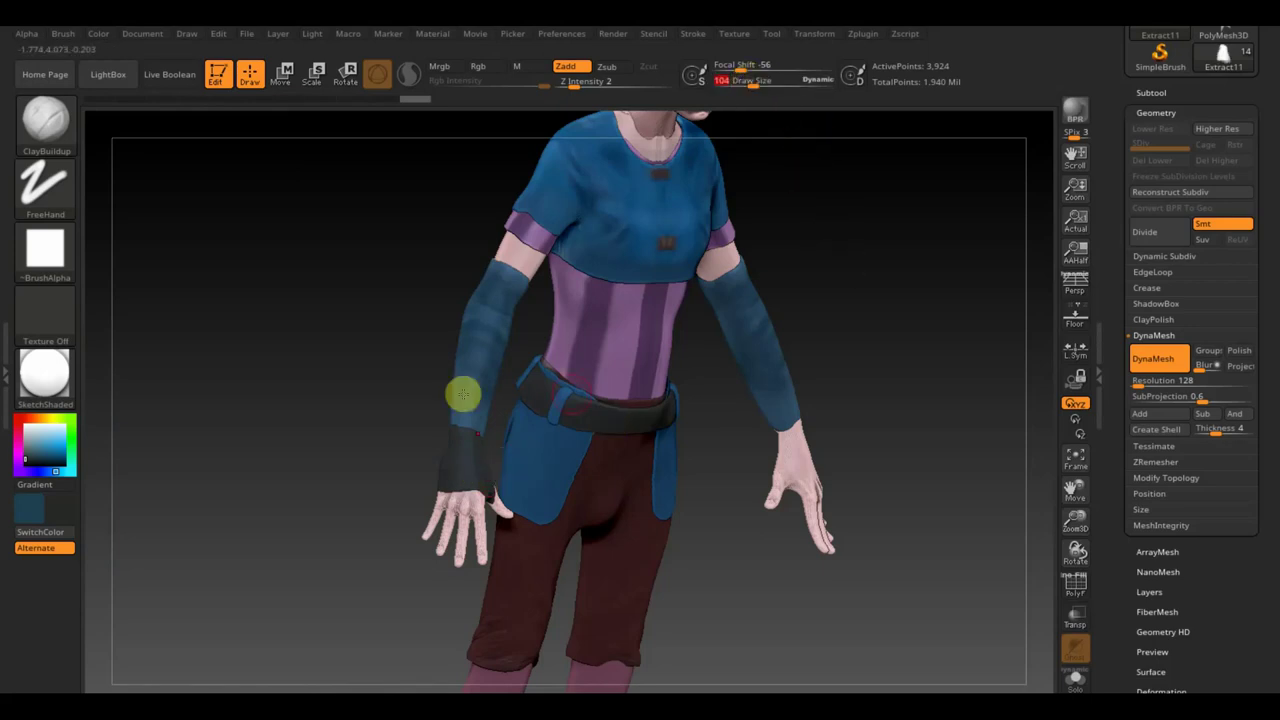
- At strength 9 and size 48, build the glove over the hand and smooth the cuff folds
{"action": "right_click_drag", "start_coordinate": [274, 357], "coordinate": [355, 461], "text": "alt"}
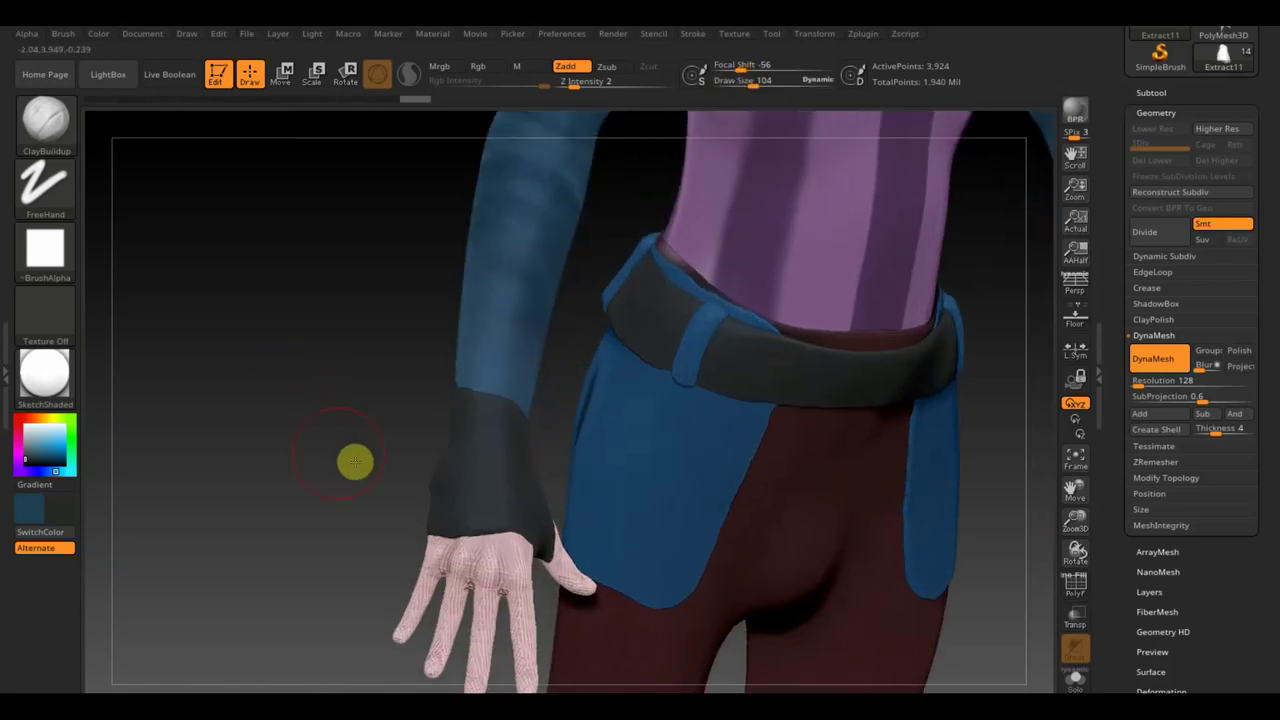
{"action": "left_click_drag", "start_coordinate": [355, 461], "coordinate": [354, 460]}
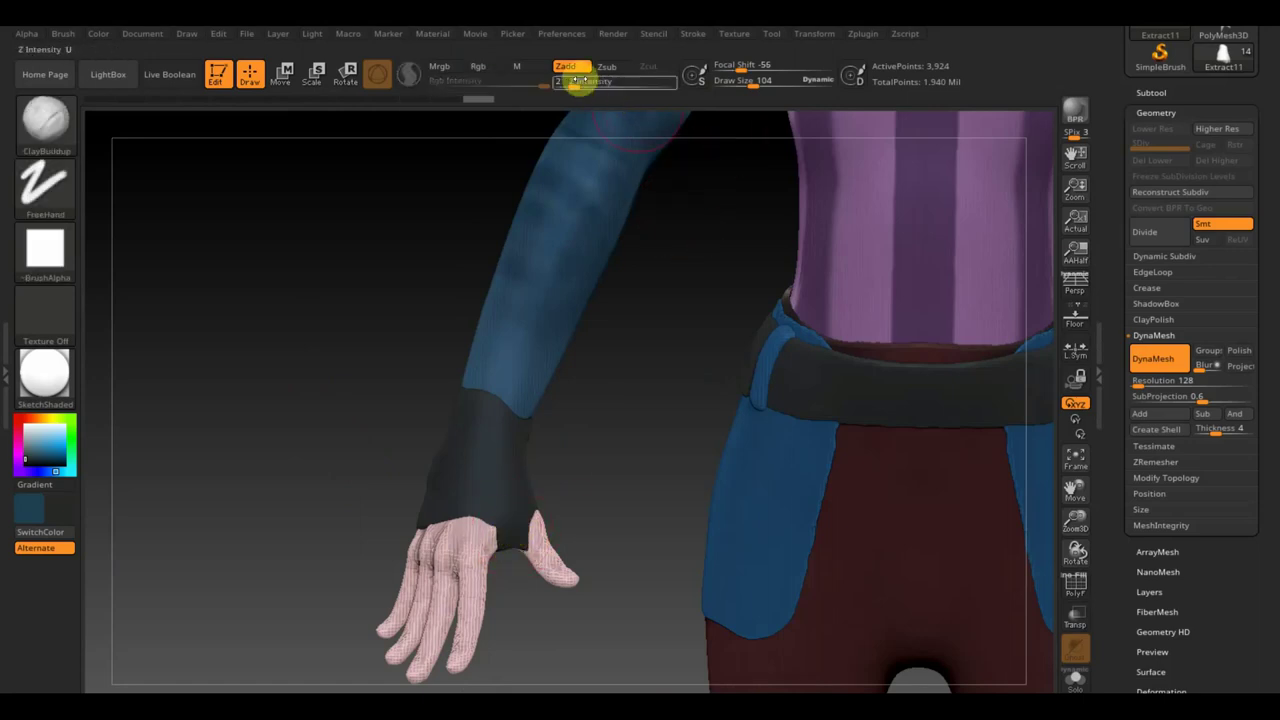
{"action": "left_click_drag", "start_coordinate": [590, 82], "coordinate": [600, 82]}
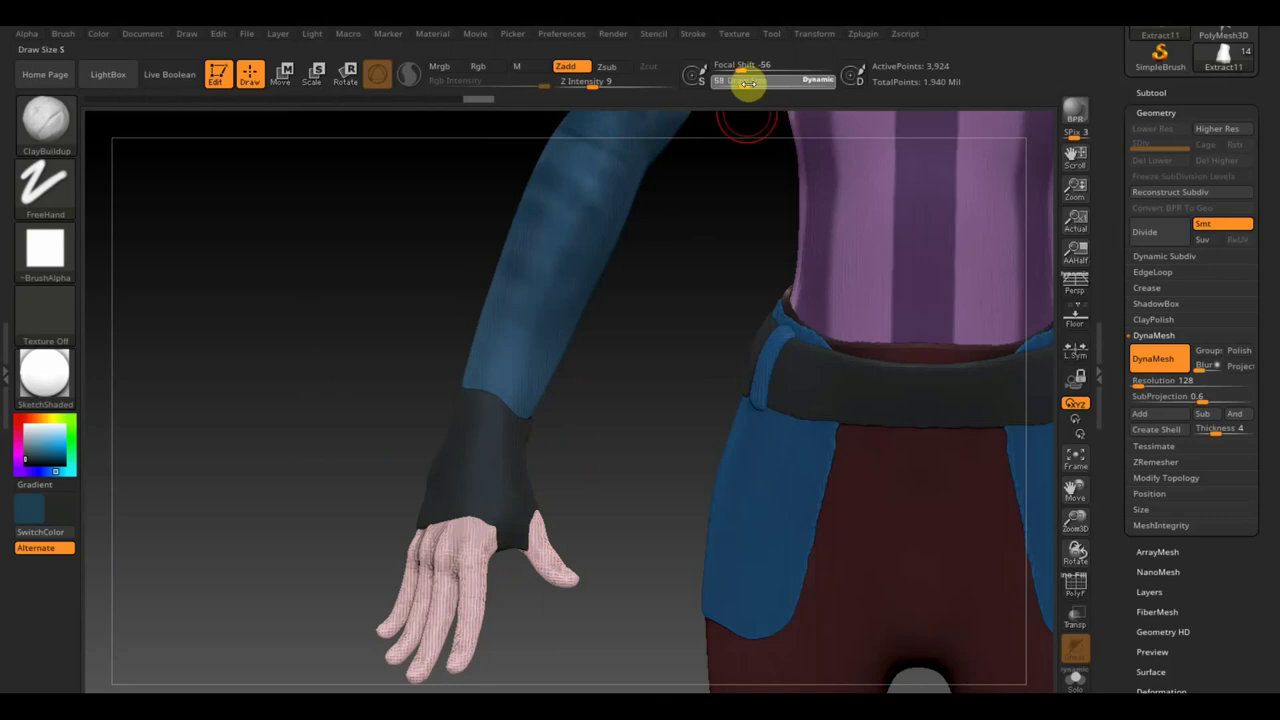
{"action": "left_click_drag", "start_coordinate": [748, 84], "coordinate": [740, 84]}
{"action": "left_click_drag", "start_coordinate": [506, 537], "coordinate": [491, 517]}
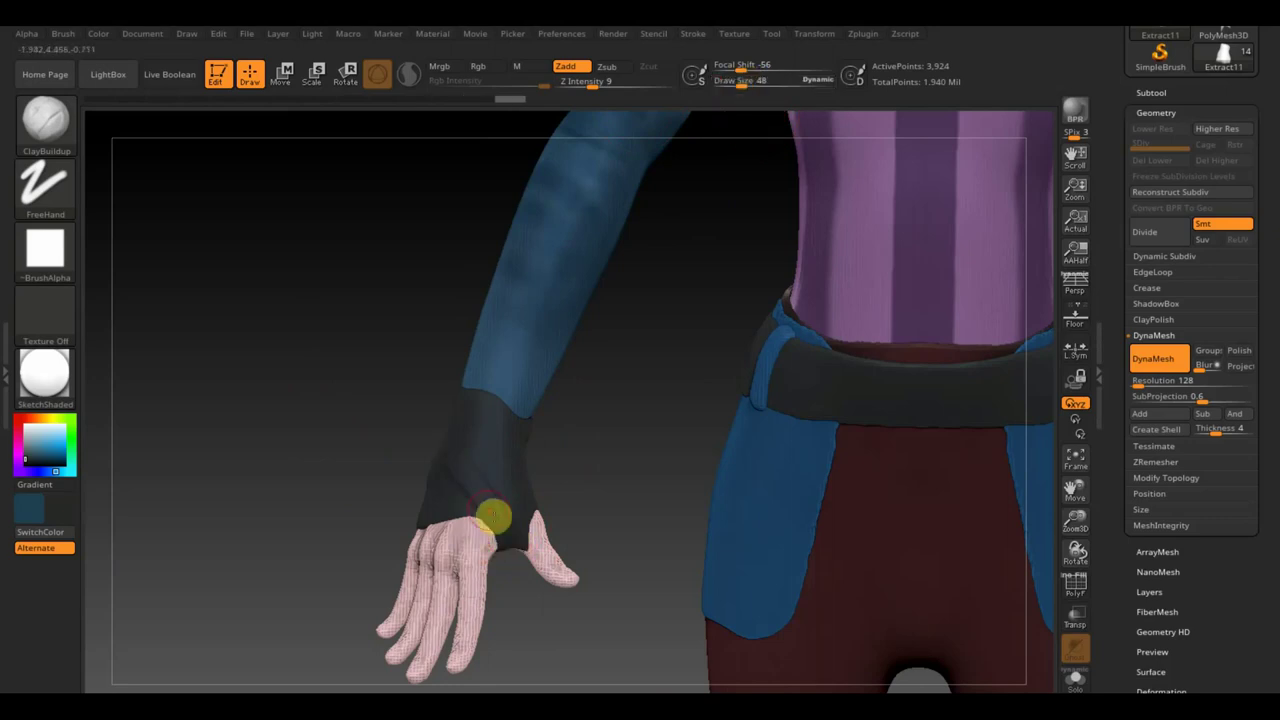
{"action": "left_click_drag", "start_coordinate": [446, 477], "coordinate": [523, 503]}
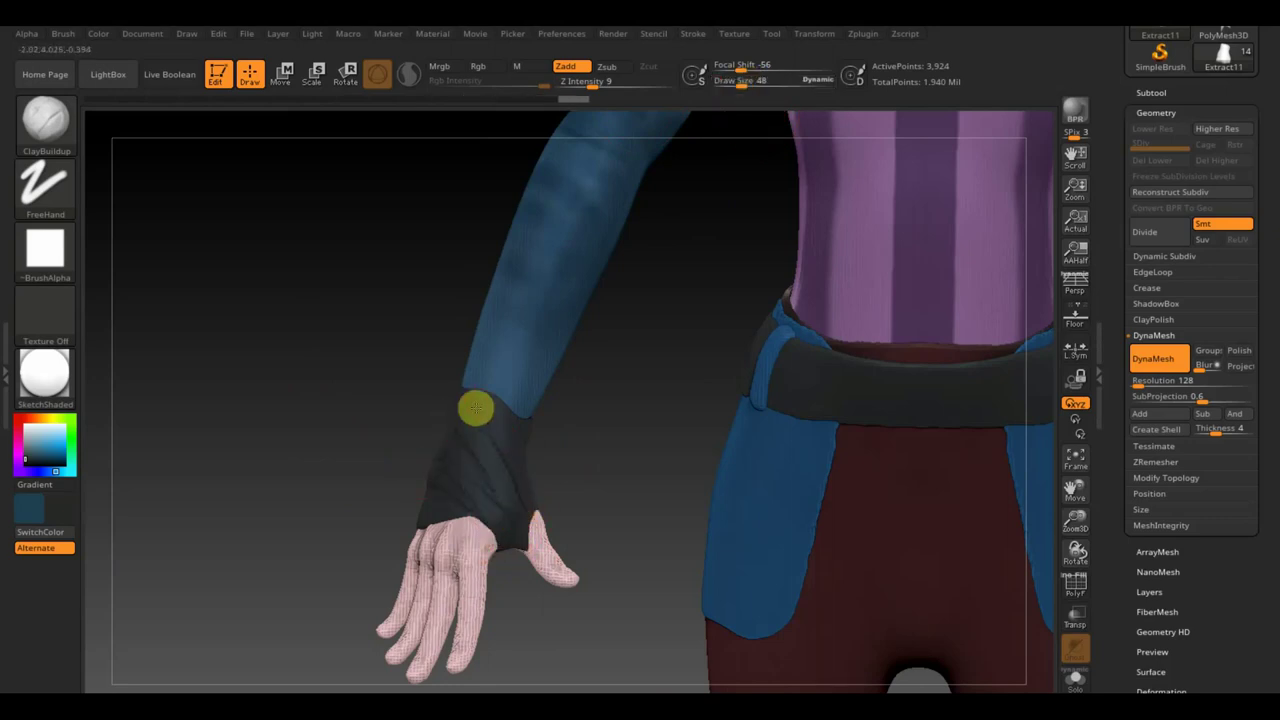
{"action": "key", "text": "shift"}
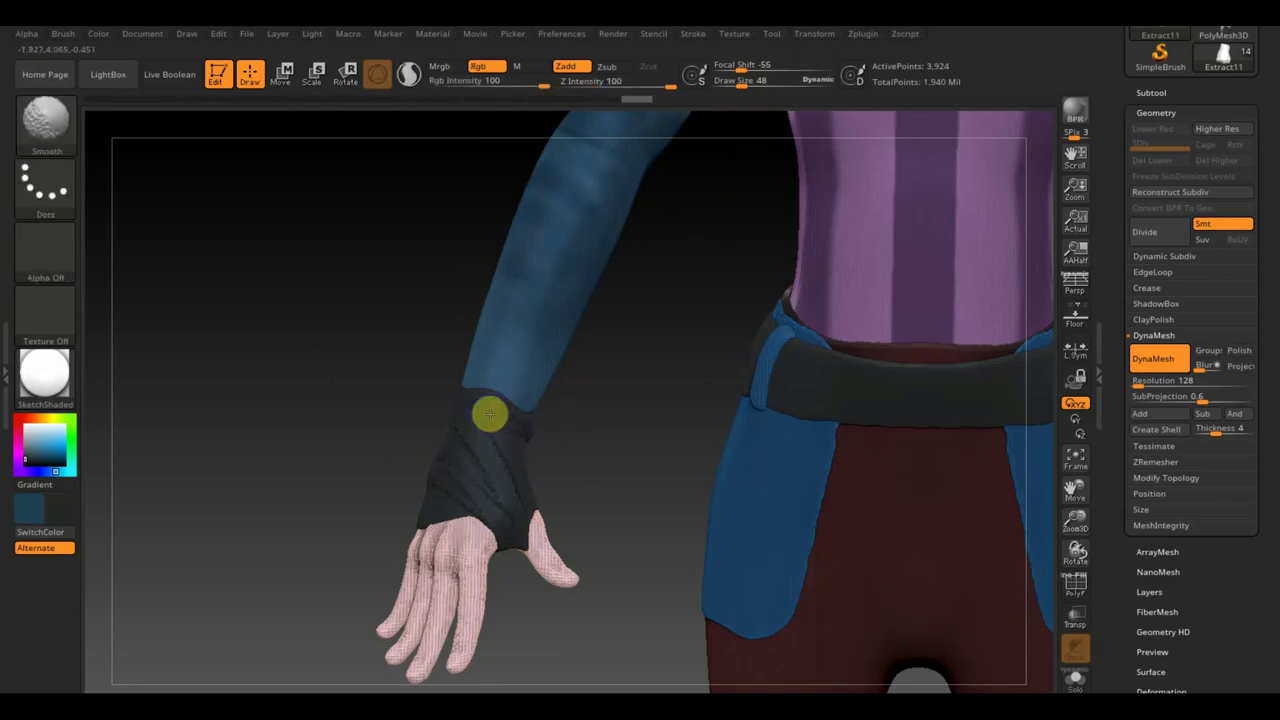
{"action": "mouse_move", "coordinate": [489, 441]}
{"action": "left_mouse_down", "text": "shift"}
{"action": "mouse_move", "coordinate": [449, 429]}
{"action": "mouse_move", "coordinate": [489, 500]}
{"action": "mouse_move", "coordinate": [471, 523]}
{"action": "mouse_move", "coordinate": [411, 492]}
{"action": "mouse_move", "coordinate": [483, 478]}
{"action": "left_mouse_up", "text": "shift"}
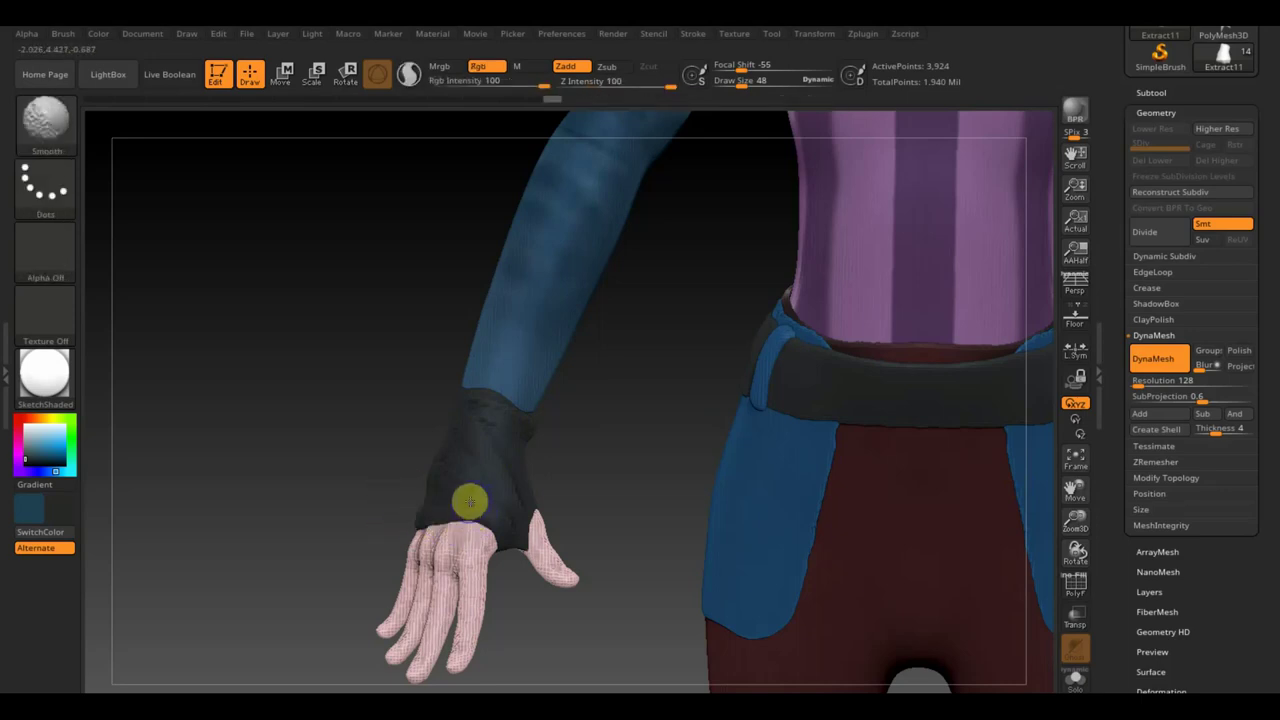
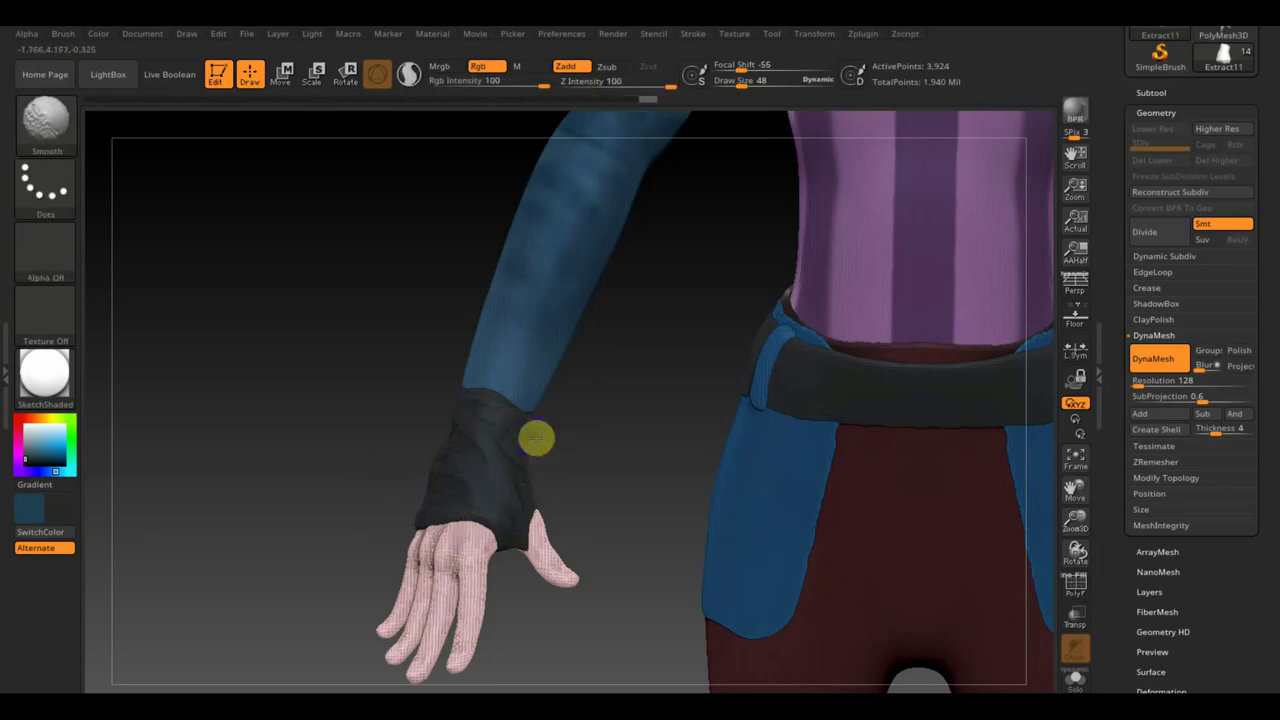
- Smooth the wrist cuff, then Mirror And Weld it into one symmetric piece
{"action": "left_click_drag", "start_coordinate": [534, 437], "coordinate": [457, 400], "text": "shift"}
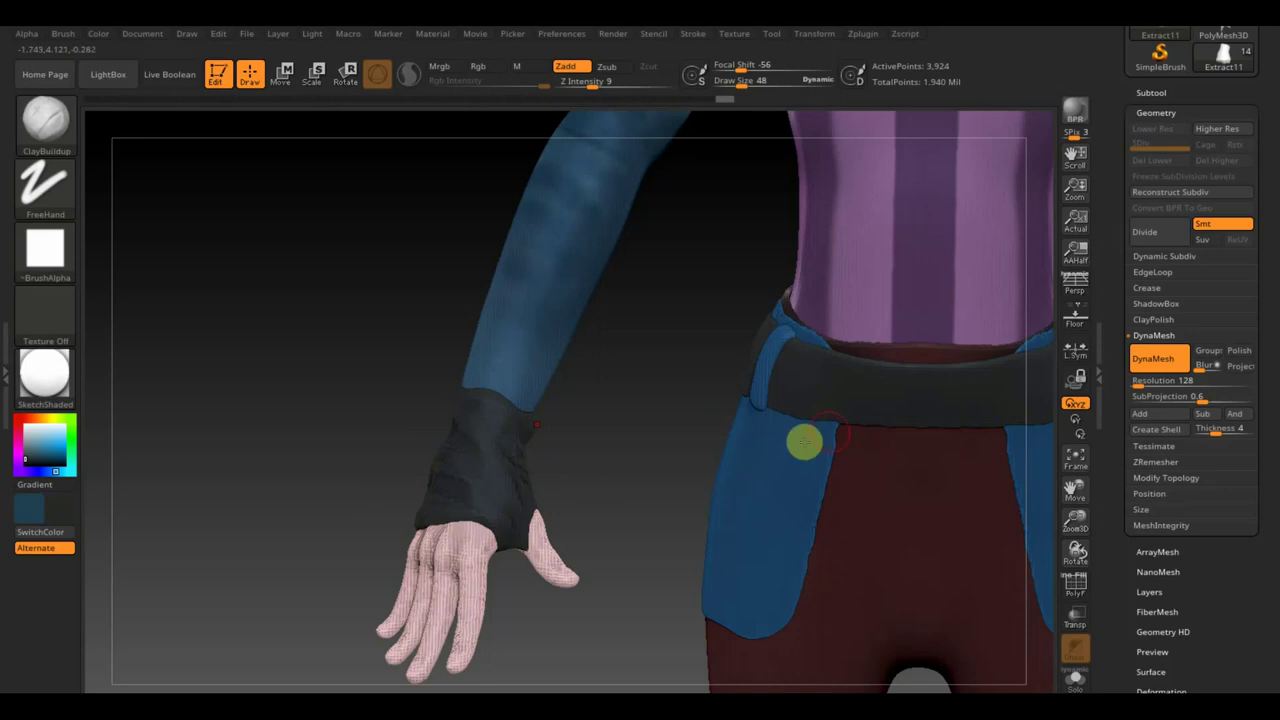
{"action": "left_click", "coordinate": [1214, 394]}
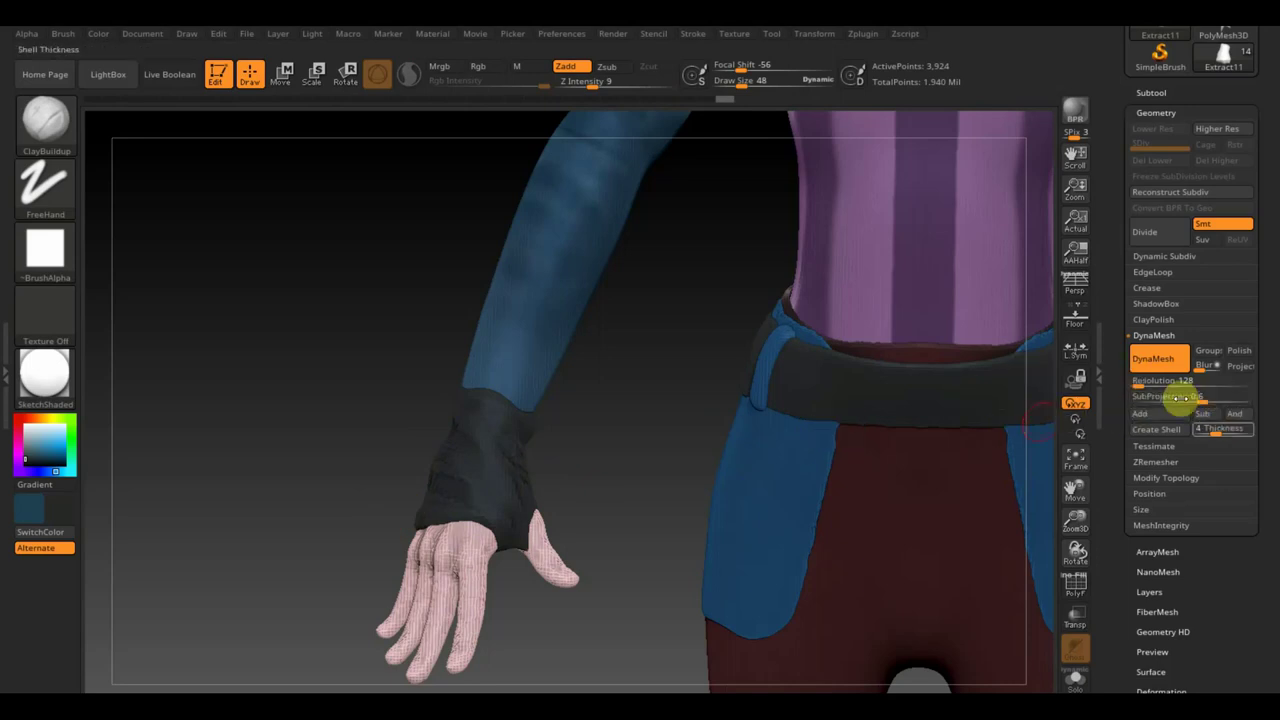
{"action": "left_click", "coordinate": [1216, 430]}
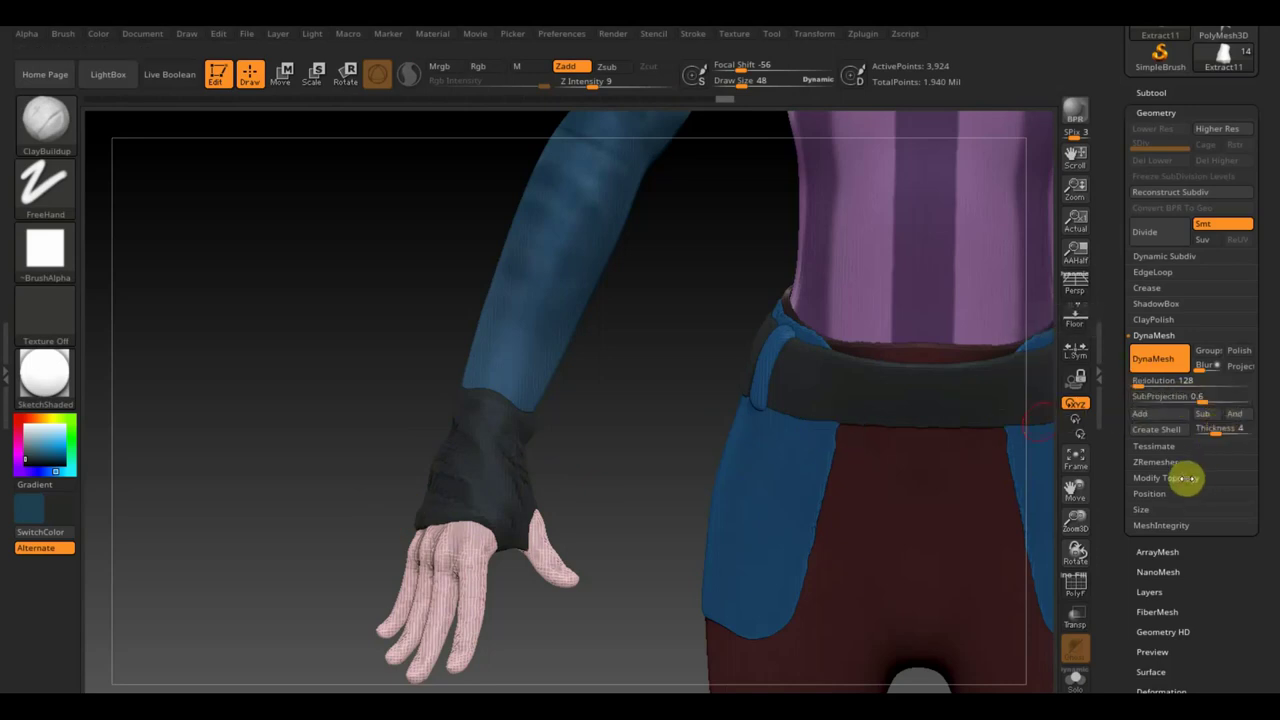
{"action": "left_click", "coordinate": [1185, 478]}
{"action": "left_click", "coordinate": [1180, 429]}
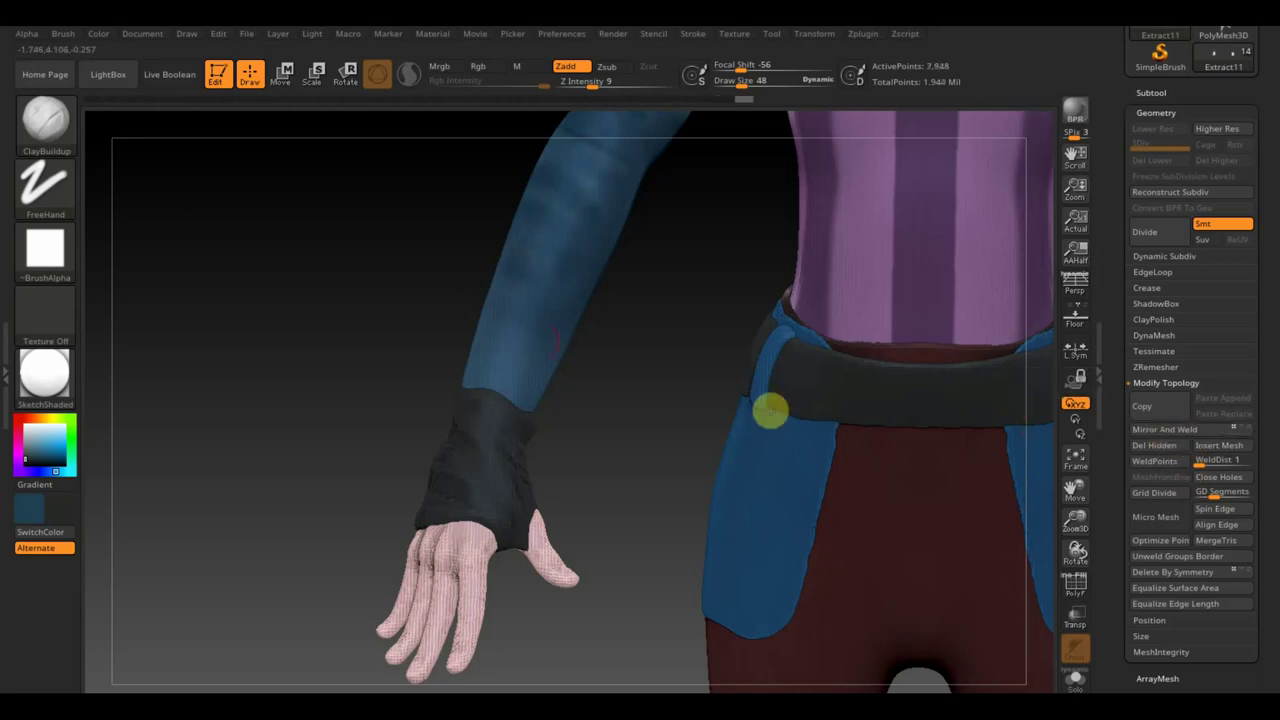
- Switch to the Standard brush and enlarge it to size 201
{"action": "left_click", "coordinate": [45, 118]}
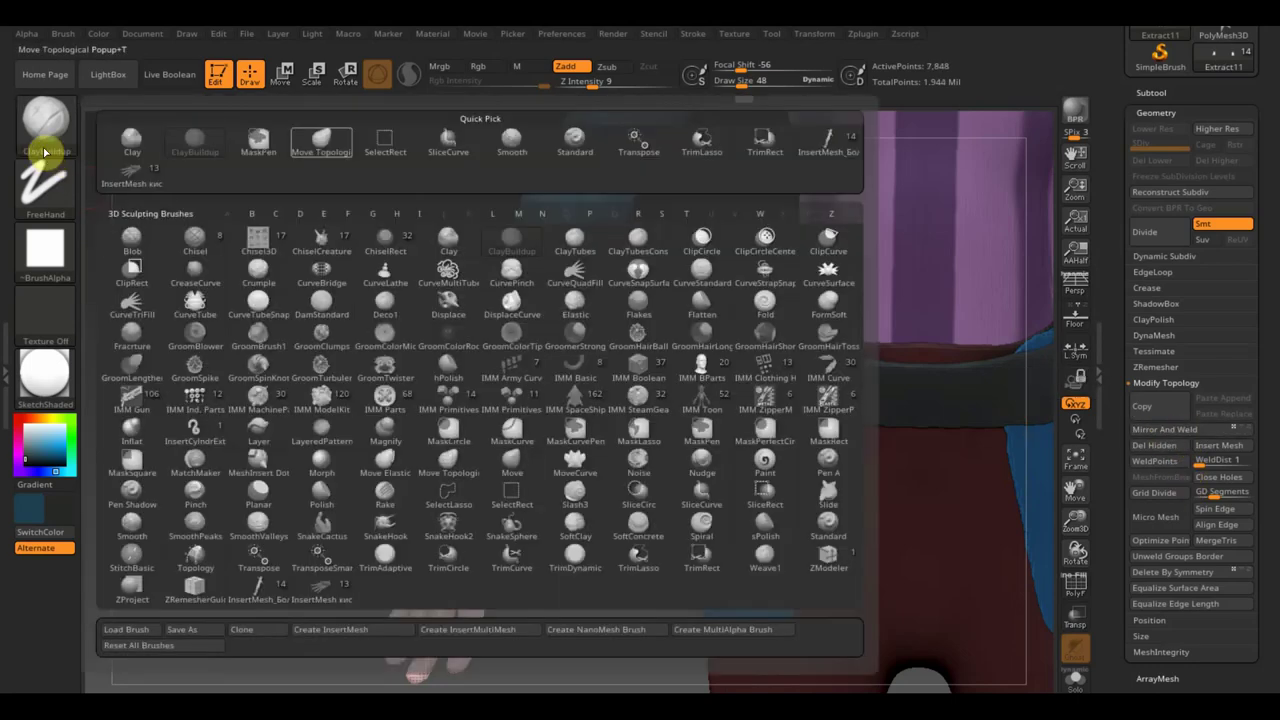
{"action": "left_click", "coordinate": [573, 152]}
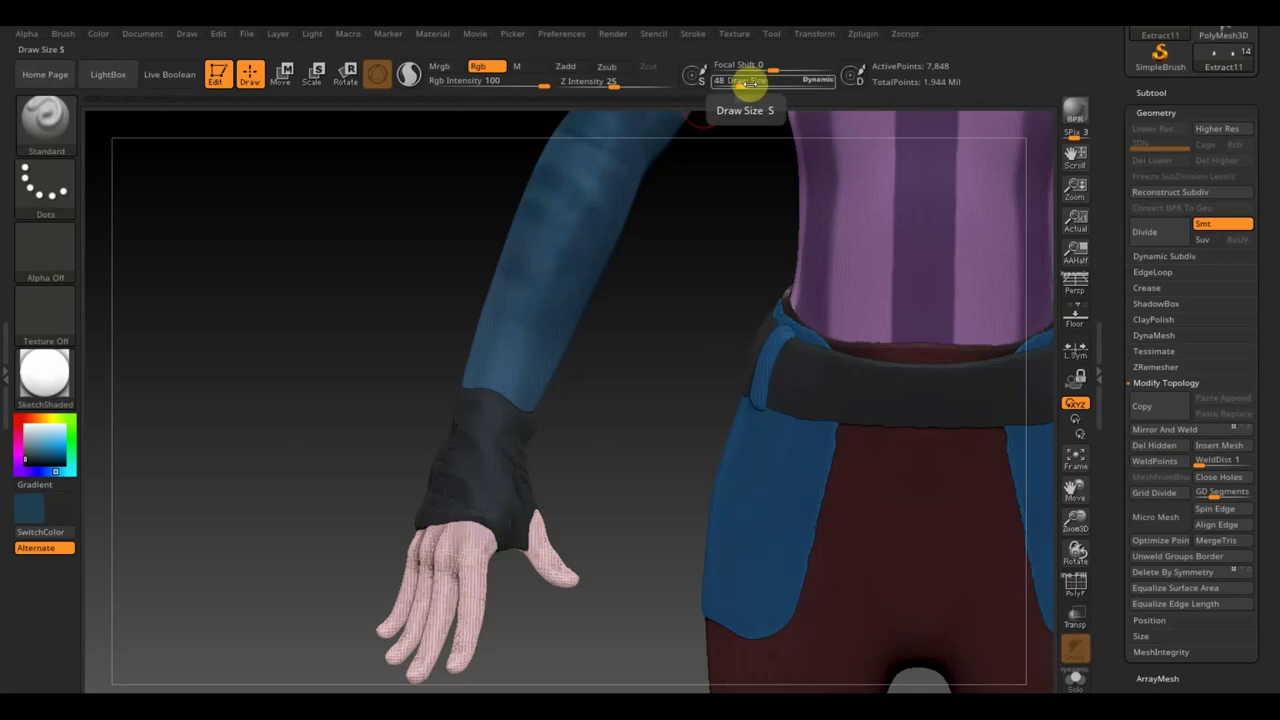
{"action": "left_click_drag", "start_coordinate": [748, 83], "coordinate": [767, 83]}
- Bring up the Spotlight reference image and move and scale it over the cuff
{"action": "key", "text": "shift+z"}
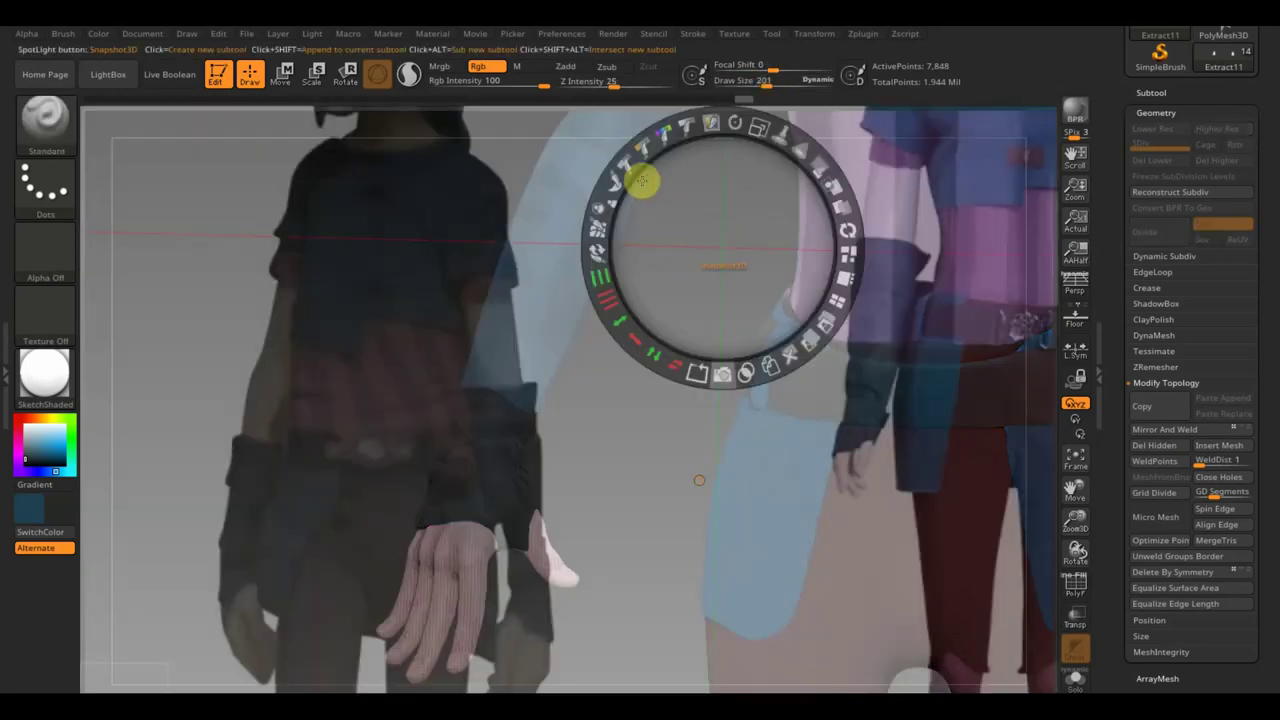
{"action": "left_click_drag", "start_coordinate": [743, 337], "coordinate": [503, 287]}
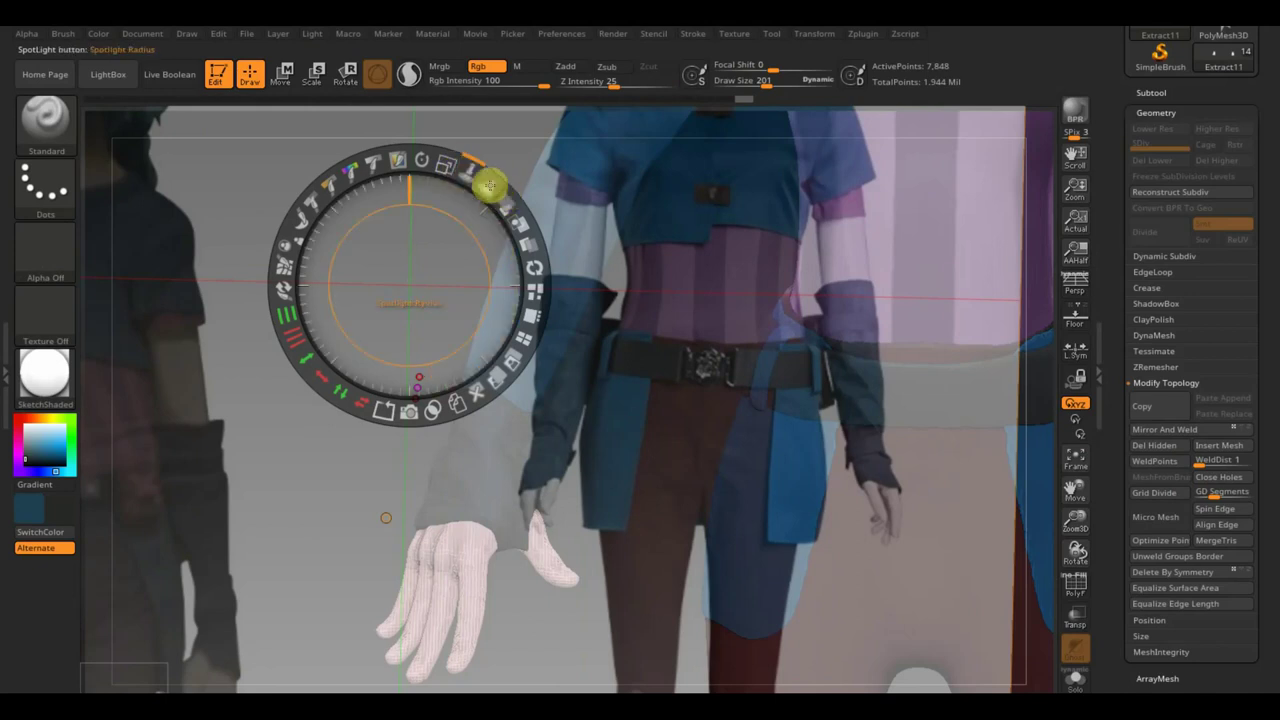
{"action": "left_click_drag", "start_coordinate": [449, 163], "coordinate": [503, 202]}
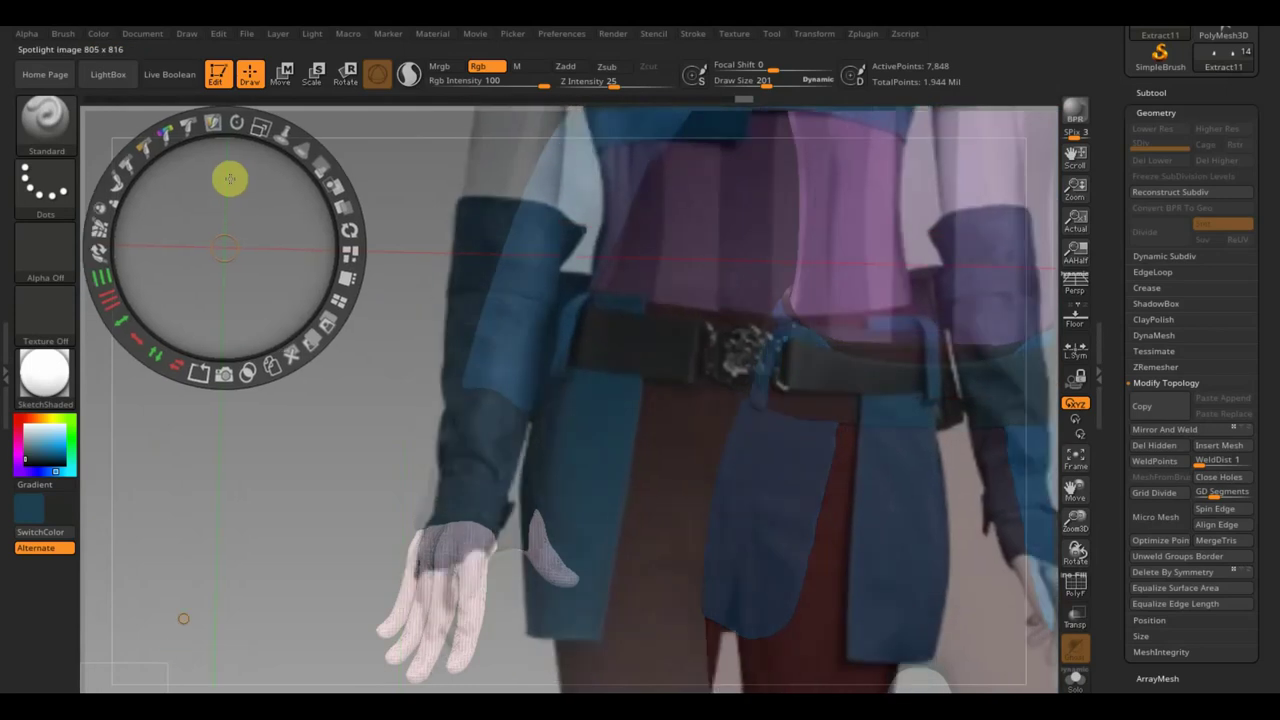
{"action": "mouse_move", "coordinate": [503, 202]}
{"action": "left_mouse_down"}
{"action": "mouse_move", "coordinate": [249, 126]}
{"action": "mouse_move", "coordinate": [277, 126]}
{"action": "mouse_move", "coordinate": [263, 175]}
{"action": "mouse_move", "coordinate": [209, 100]}
{"action": "left_mouse_up"}
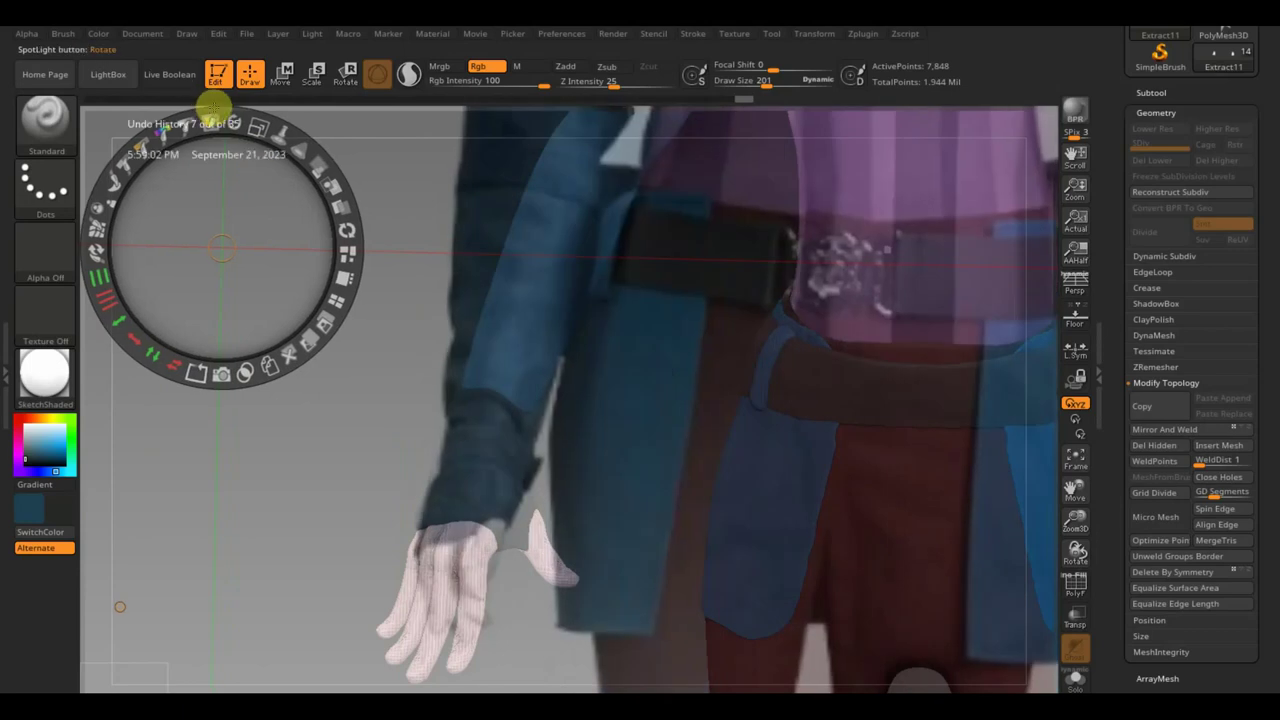
{"action": "key", "text": "z"}
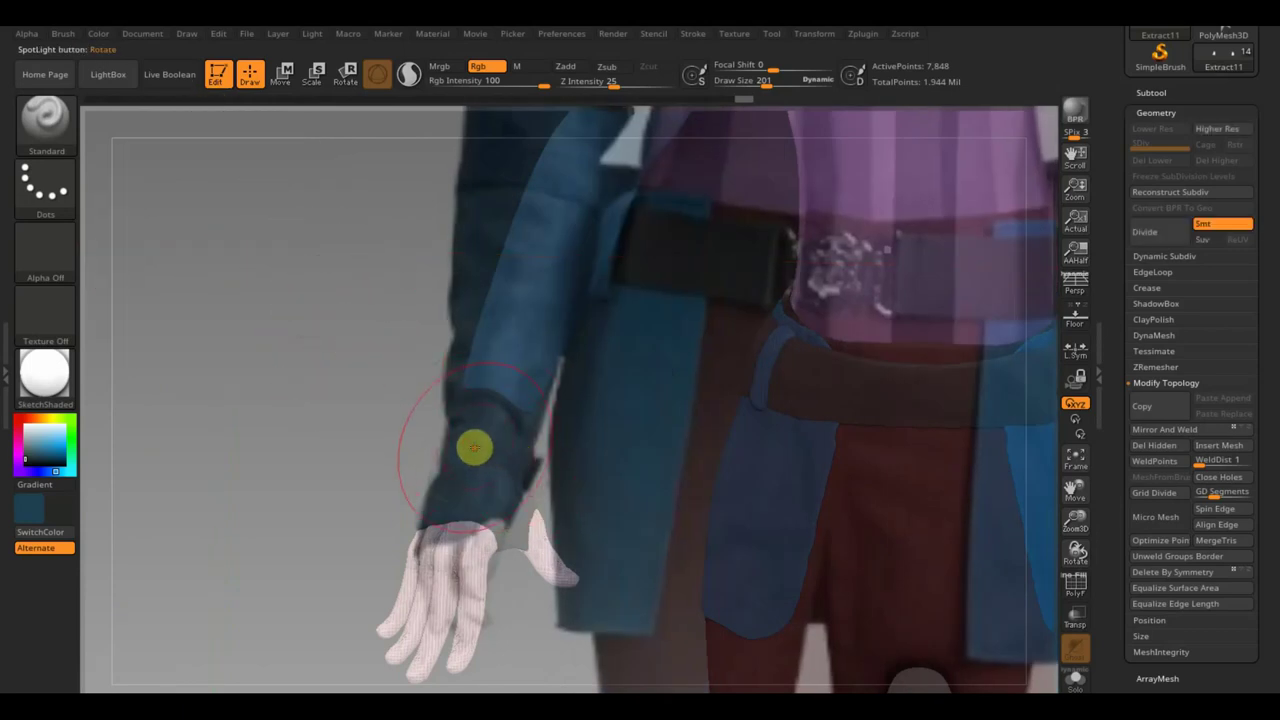
- Polypaint the sleeve and cuff texture from the reference with a smaller brush, then hide Spotlight
{"action": "mouse_move", "coordinate": [474, 448]}
{"action": "left_mouse_down"}
{"action": "mouse_move", "coordinate": [486, 523]}
{"action": "mouse_move", "coordinate": [547, 465]}
{"action": "left_mouse_up"}
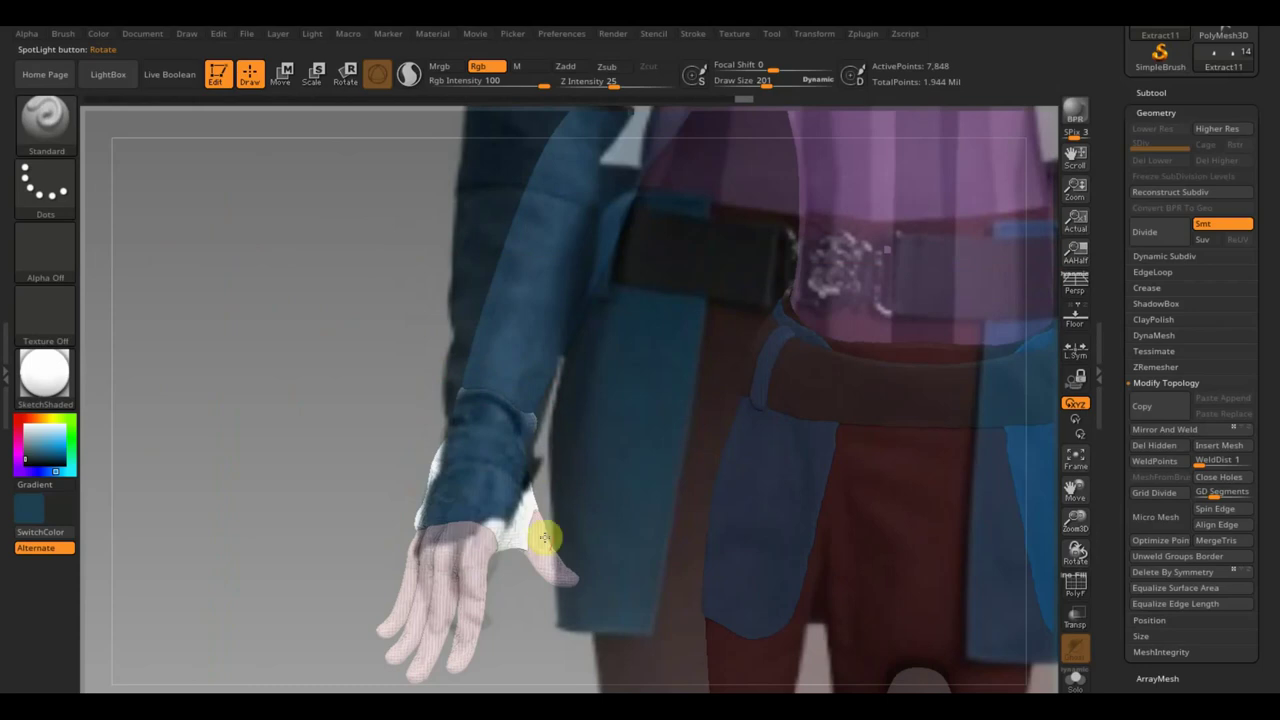
{"action": "key", "text": "z"}
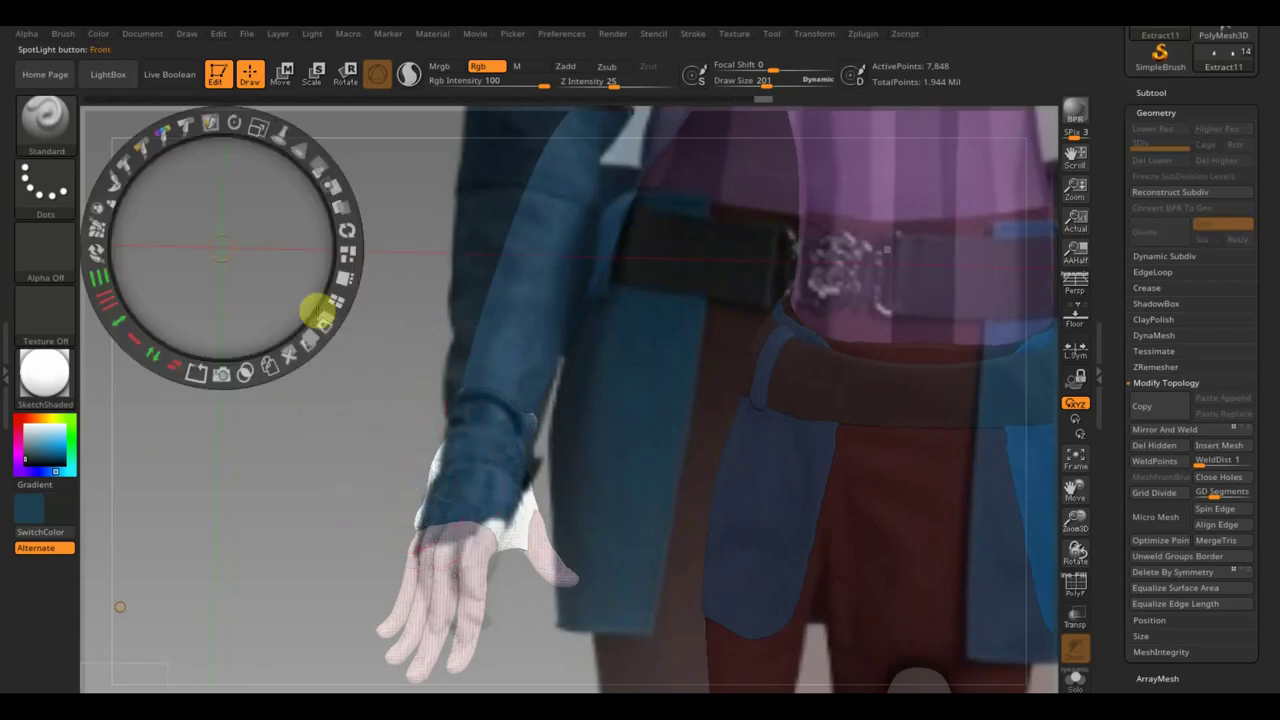
{"action": "key", "text": "z"}
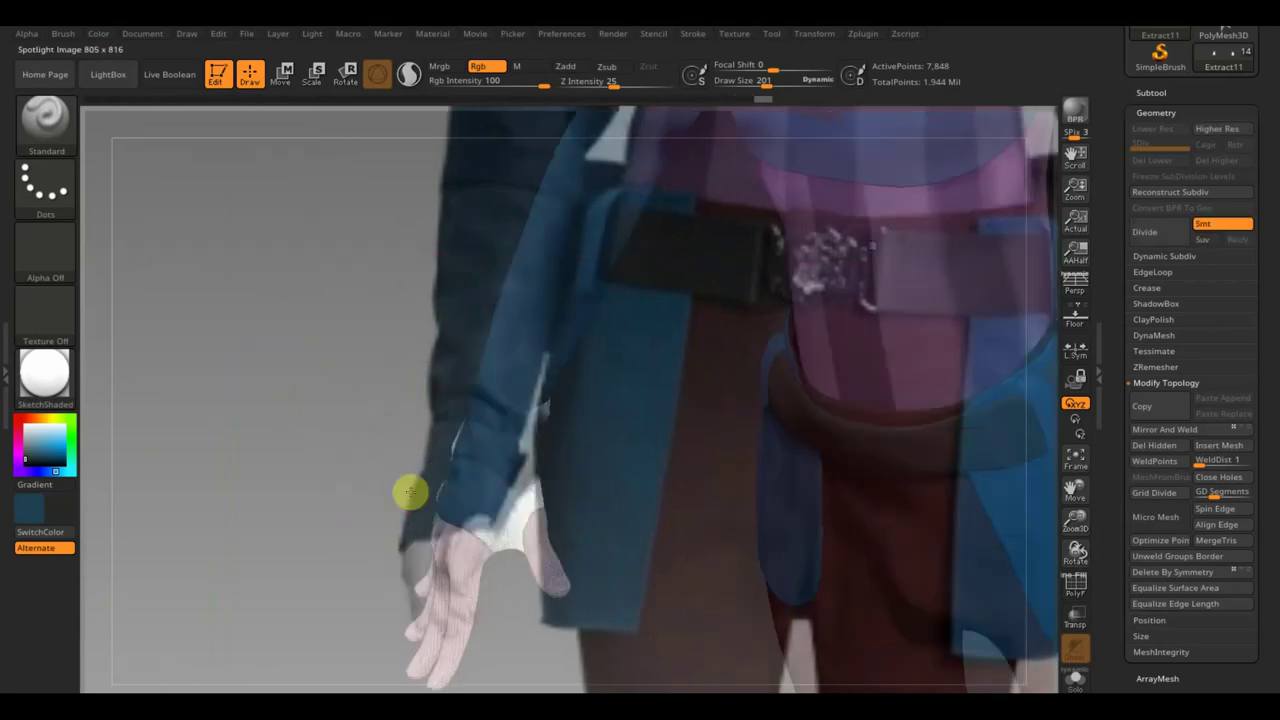
{"action": "left_click_drag", "start_coordinate": [768, 81], "coordinate": [756, 81]}
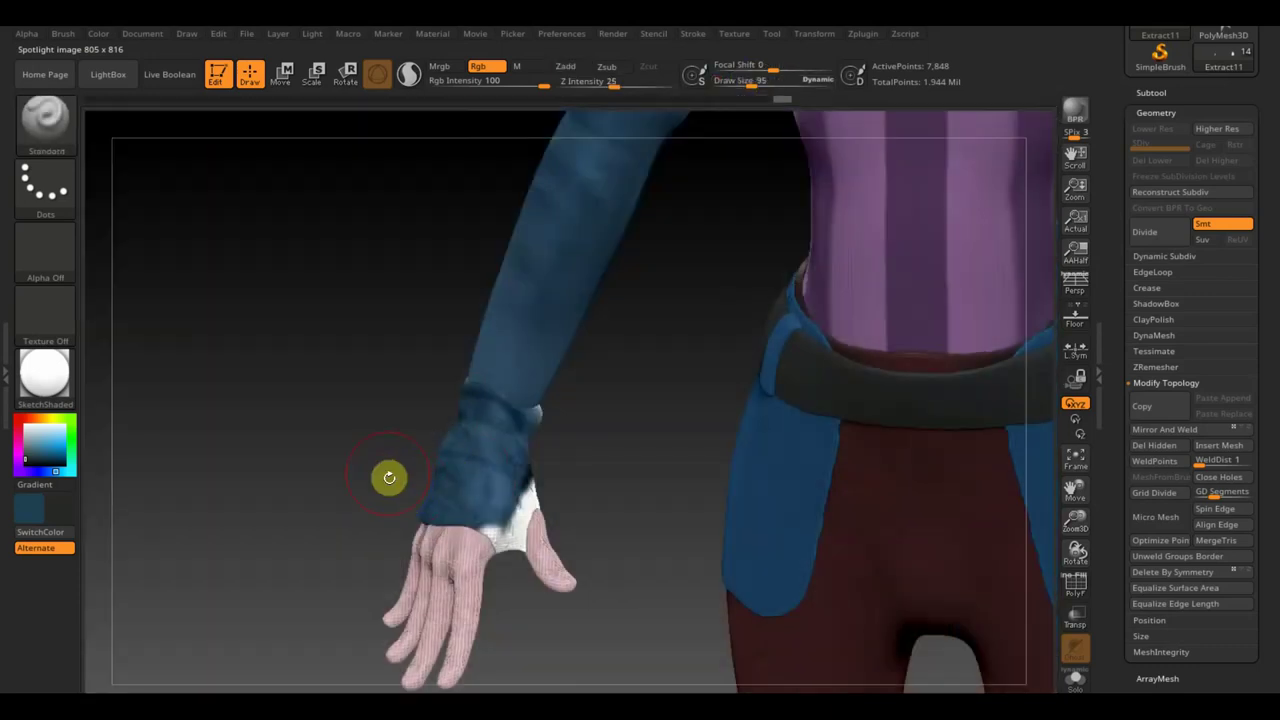
{"action": "left_click_drag", "start_coordinate": [389, 477], "coordinate": [414, 434]}
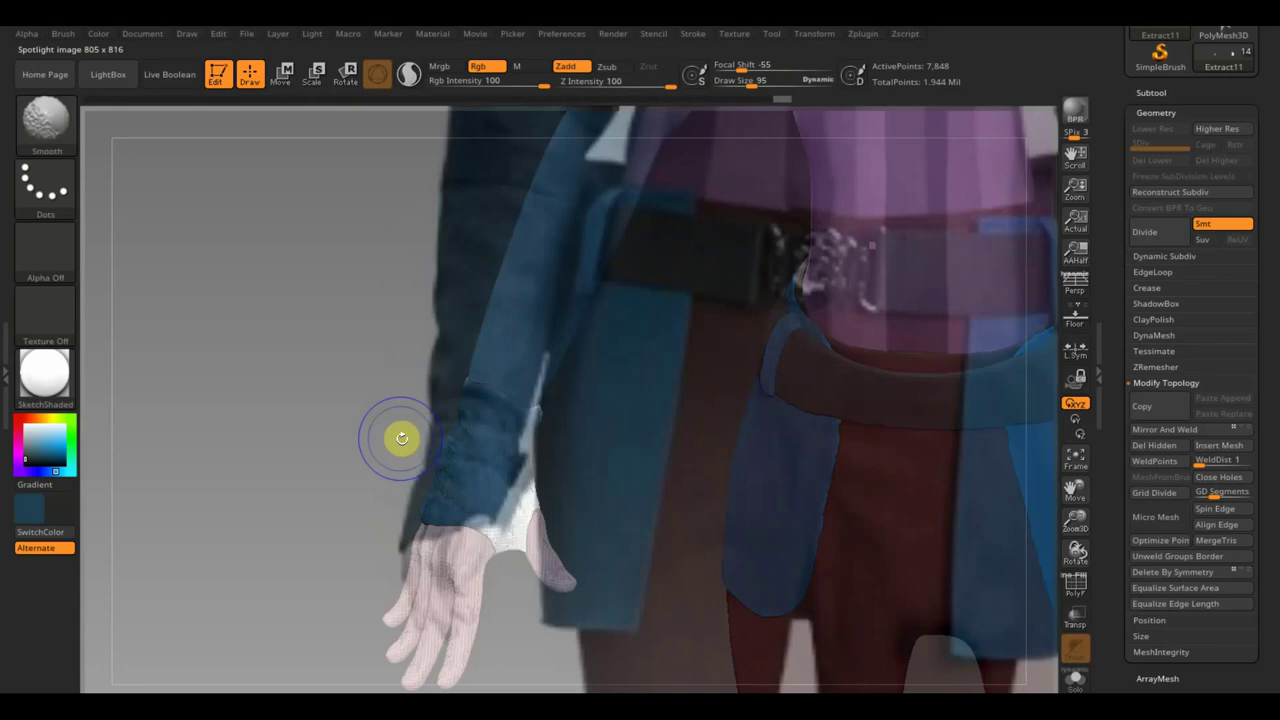
{"action": "key", "text": "z"}
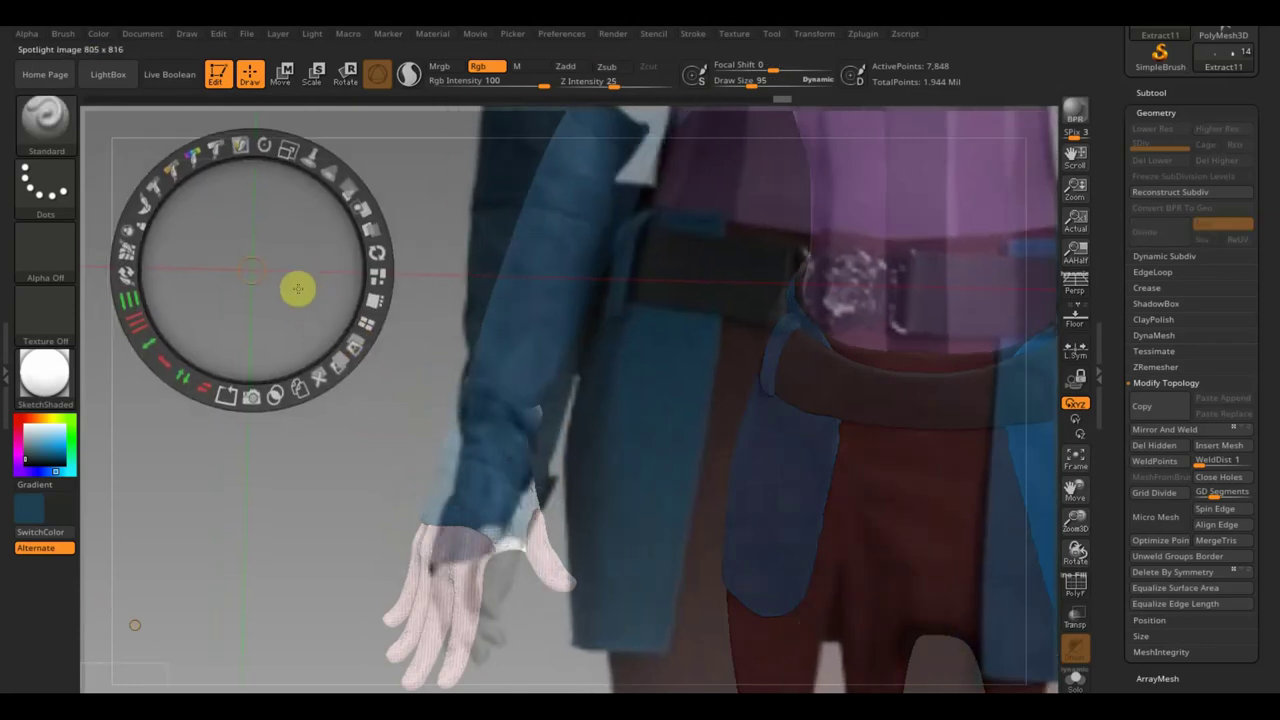
{"action": "left_click_drag", "start_coordinate": [325, 319], "coordinate": [313, 310]}
{"action": "key", "text": "z"}
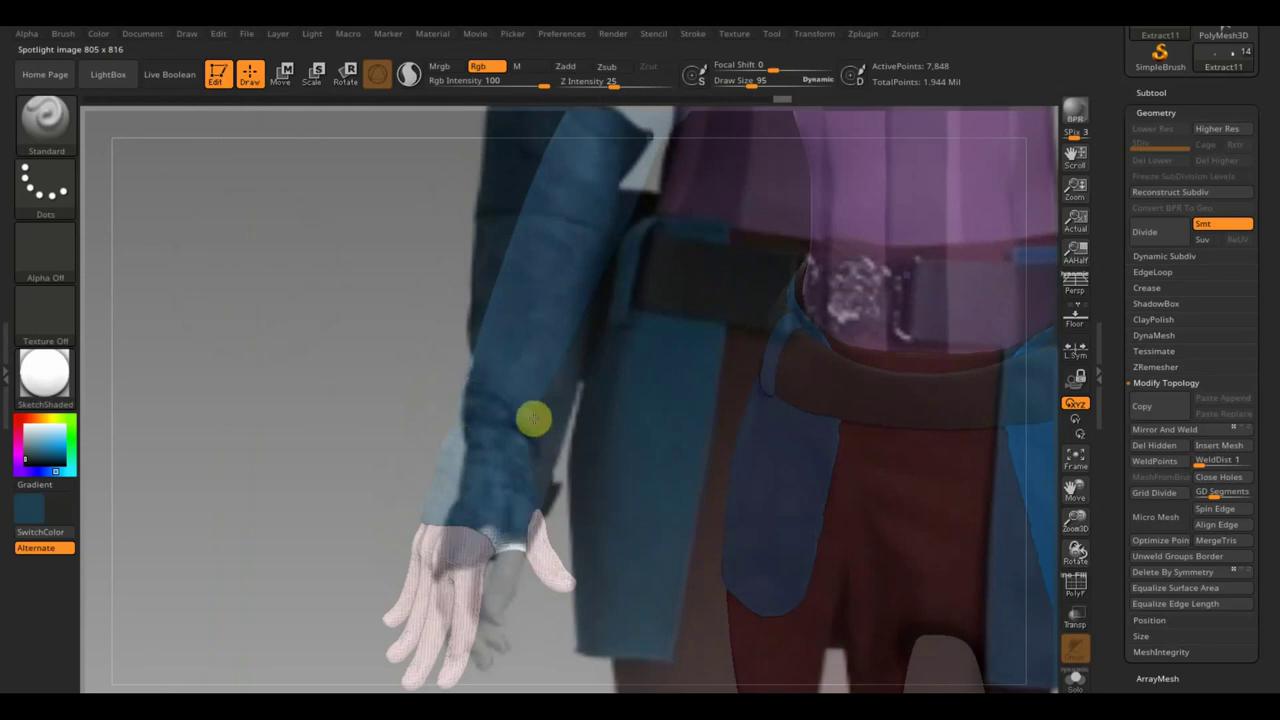
{"action": "key", "text": "shift+z"}
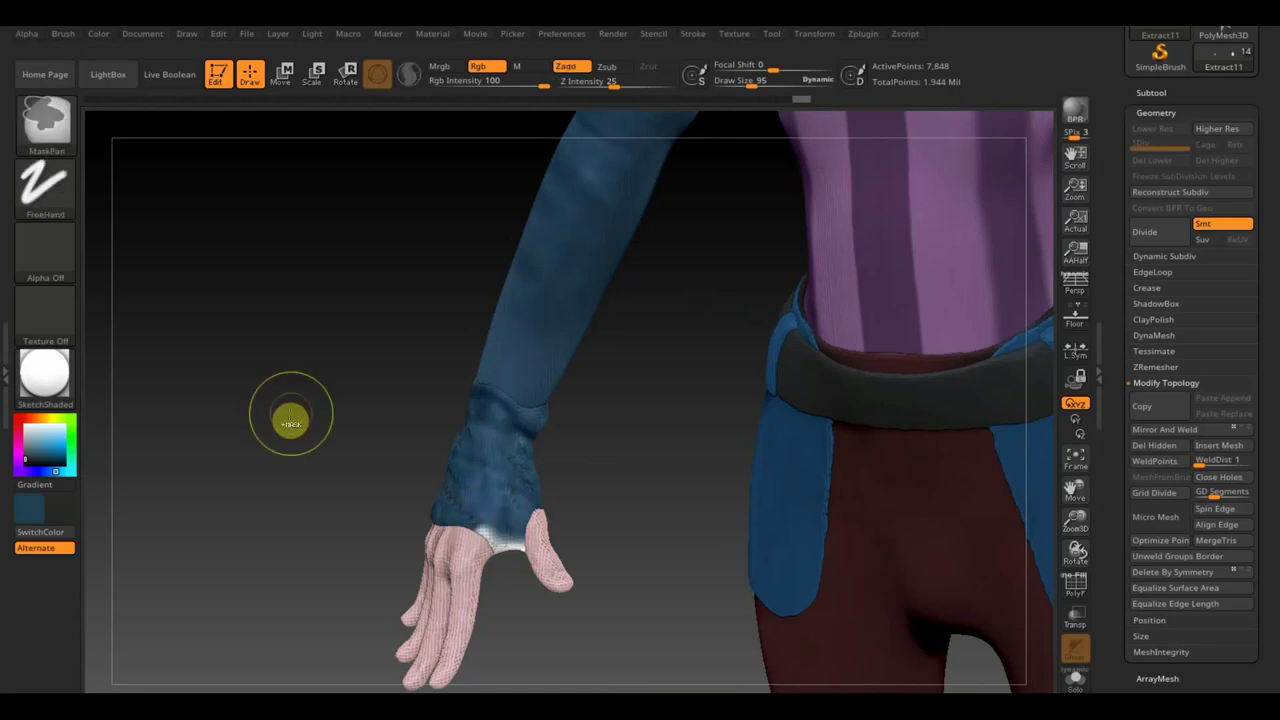
- Divide the cuff to about 127,346 points, delete lower subdivisions, and orbit to the wrist
{"action": "key", "text": "ctrl+d"}
{"action": "key", "text": "ctrl+d"}
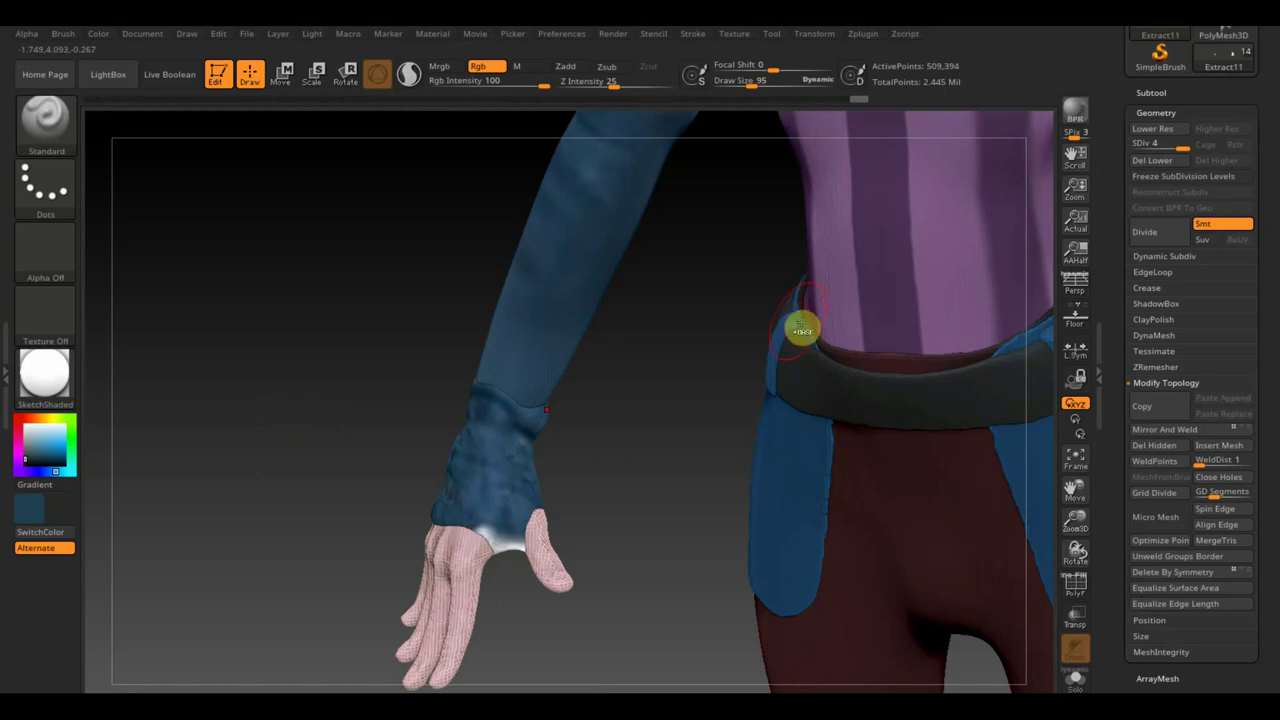
{"action": "key", "text": "ctrl+z"}
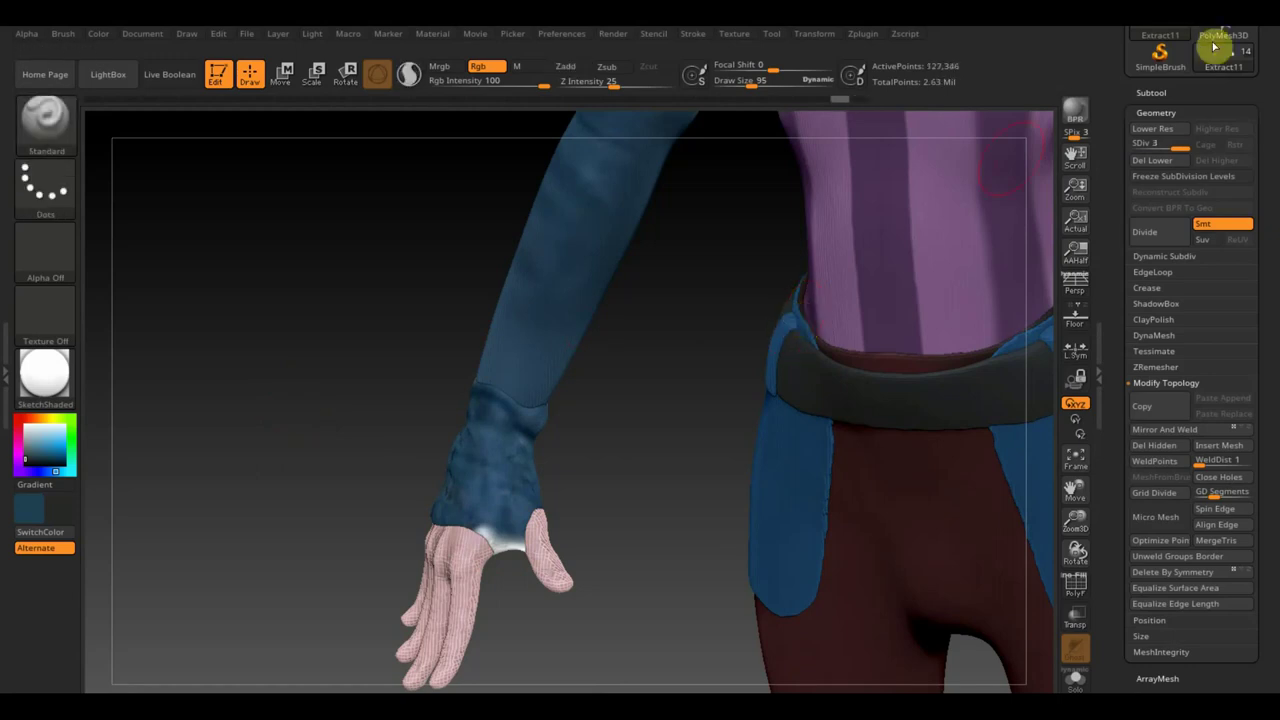
{"action": "left_click", "coordinate": [1168, 162]}
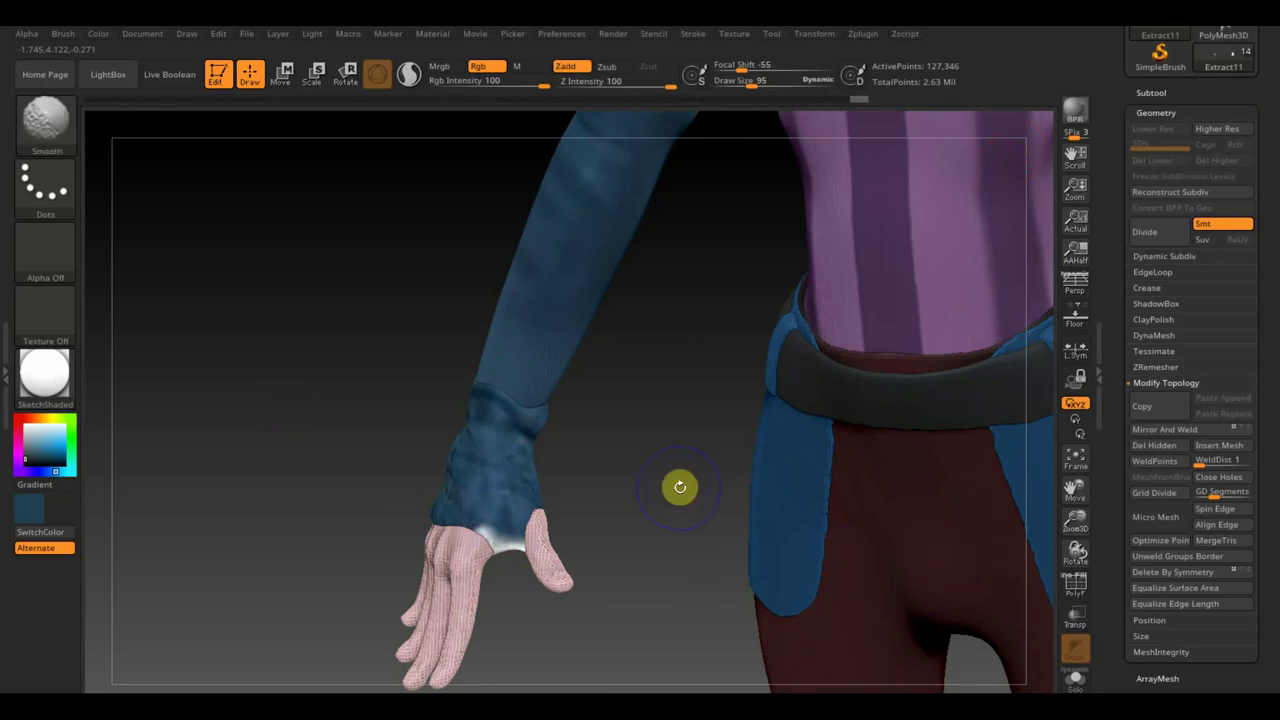
{"action": "key", "text": "ctrl+shift+f"}
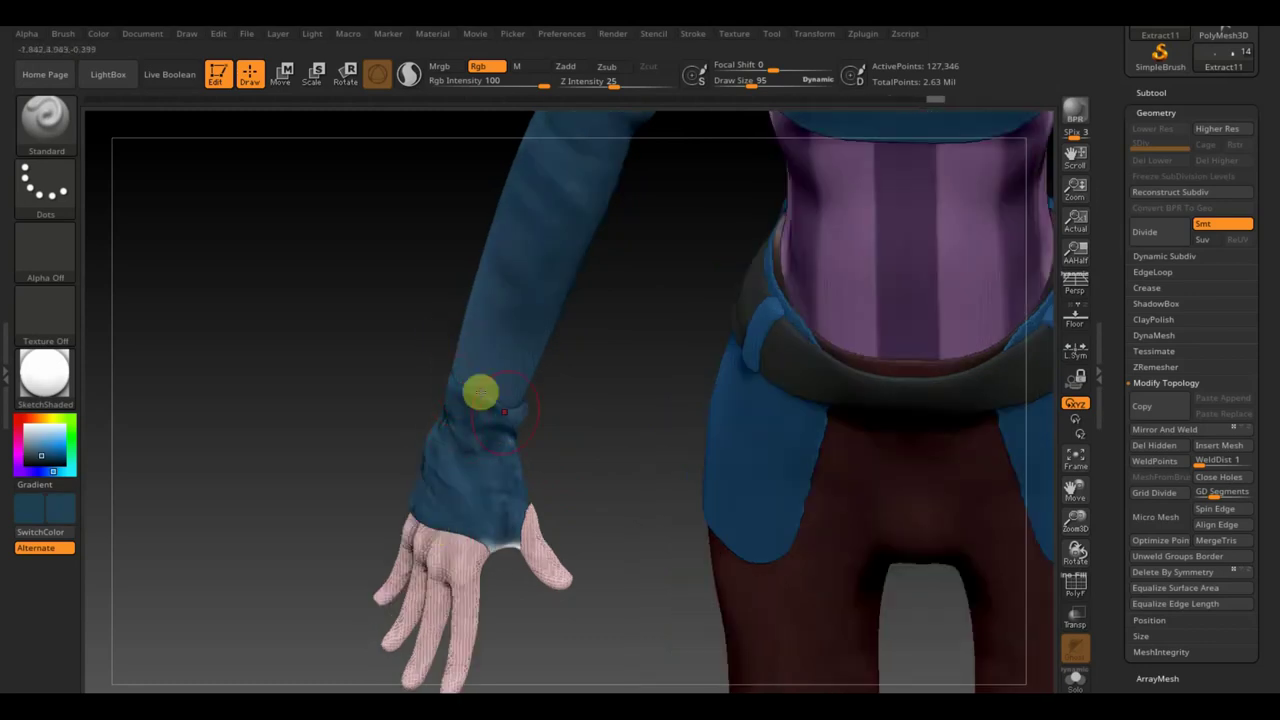
{"action": "mouse_move", "coordinate": [523, 390]}
{"action": "left_mouse_down"}
{"action": "mouse_move", "coordinate": [546, 454]}
{"action": "mouse_move", "coordinate": [886, 443]}
{"action": "mouse_move", "coordinate": [648, 429]}
{"action": "left_mouse_up"}
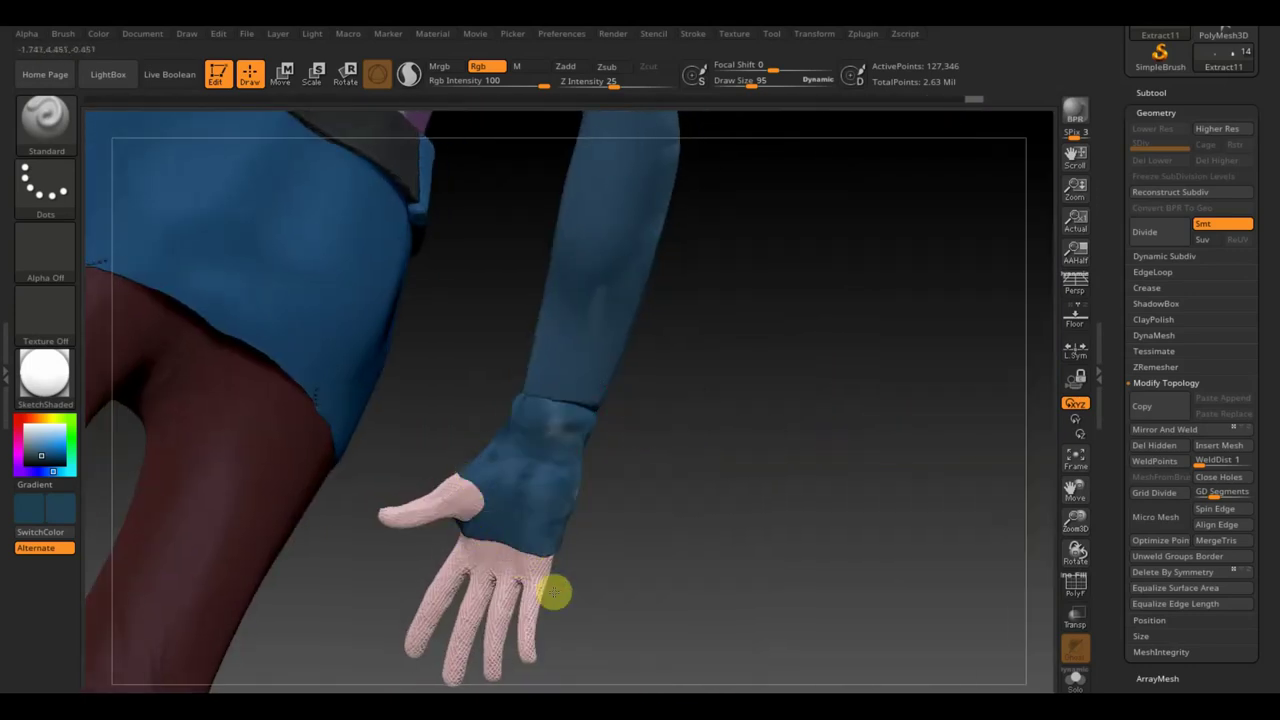
{"action": "mouse_move", "coordinate": [551, 591]}
{"action": "left_mouse_down"}
{"action": "mouse_move", "coordinate": [630, 568]}
{"action": "mouse_move", "coordinate": [603, 520]}
{"action": "mouse_move", "coordinate": [666, 449]}
{"action": "left_mouse_up"}
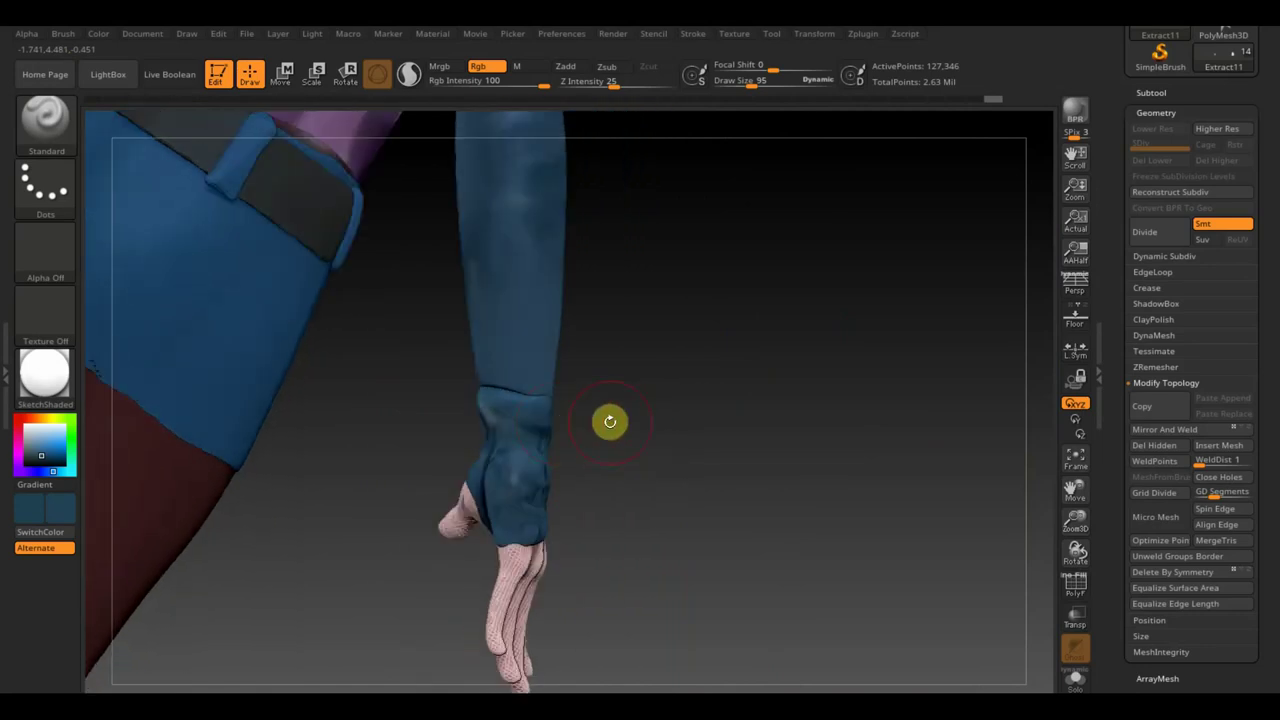
- Select the Extract8 clothing piece with the Move Topological brush and orbit to the torso
{"action": "left_click", "coordinate": [297, 235], "text": "alt"}
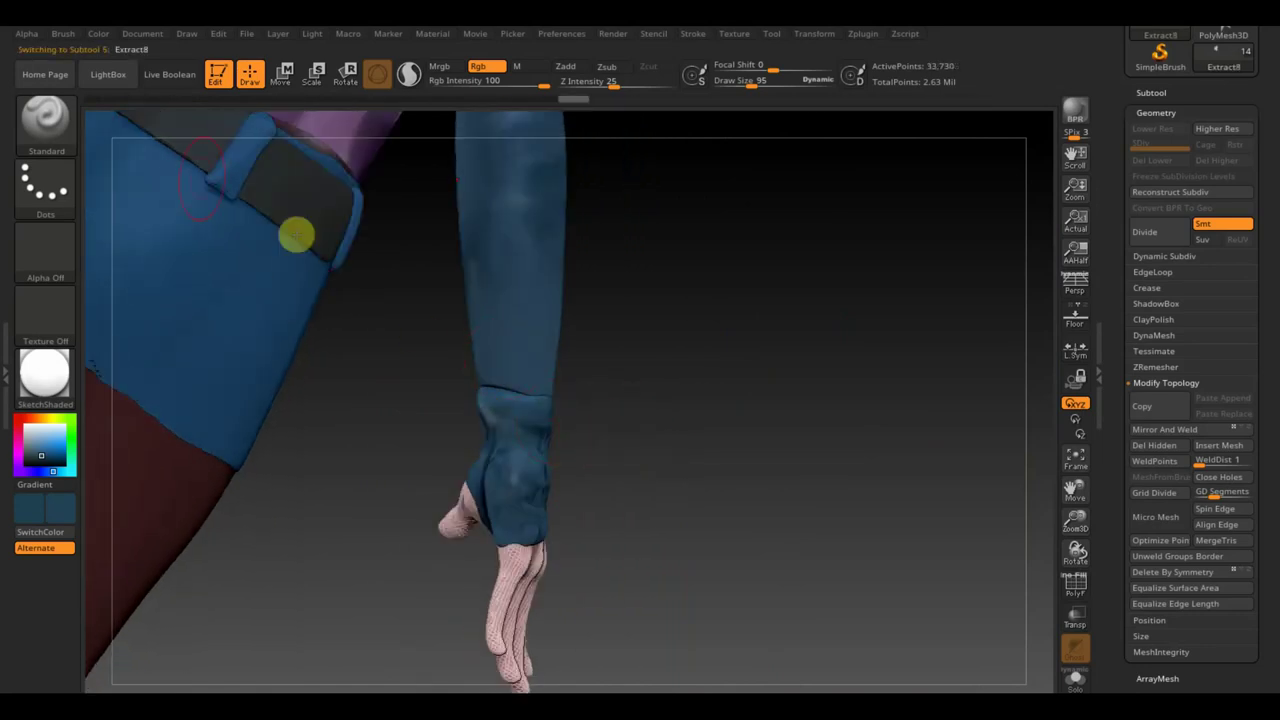
{"action": "left_click", "coordinate": [60, 127]}
{"action": "left_click", "coordinate": [320, 145]}
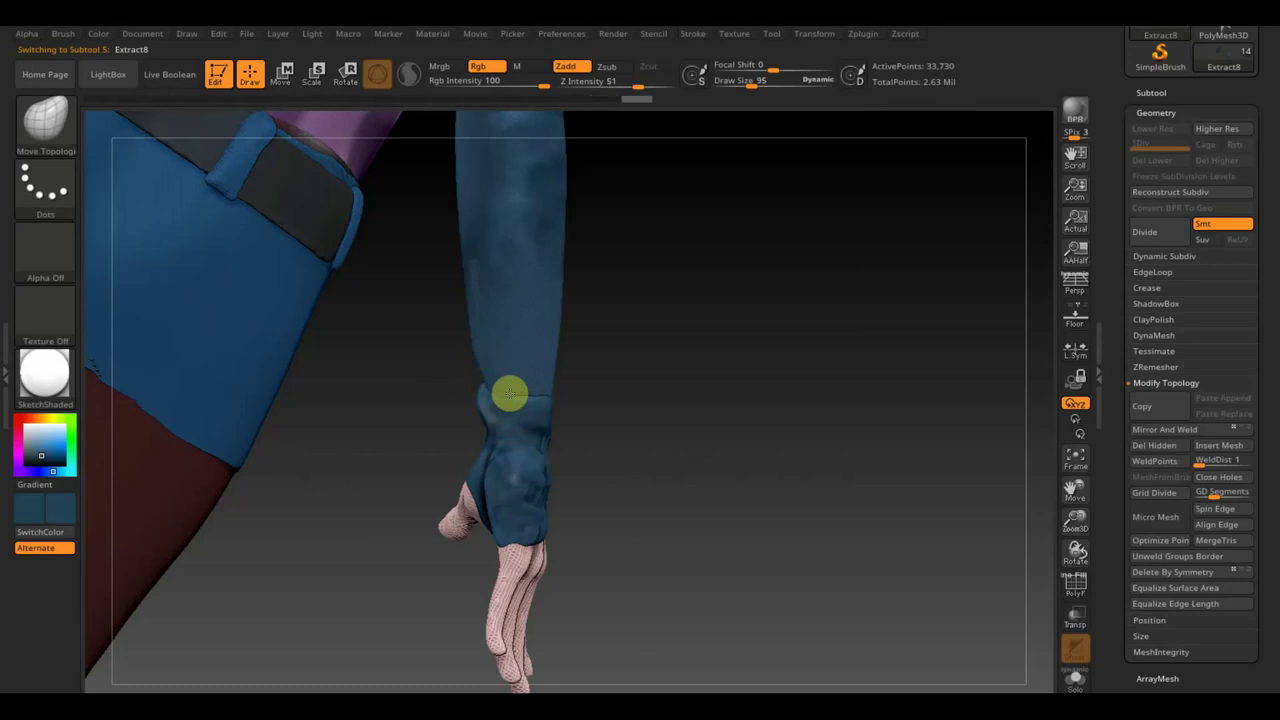
{"action": "left_click_drag", "start_coordinate": [590, 398], "coordinate": [717, 371]}
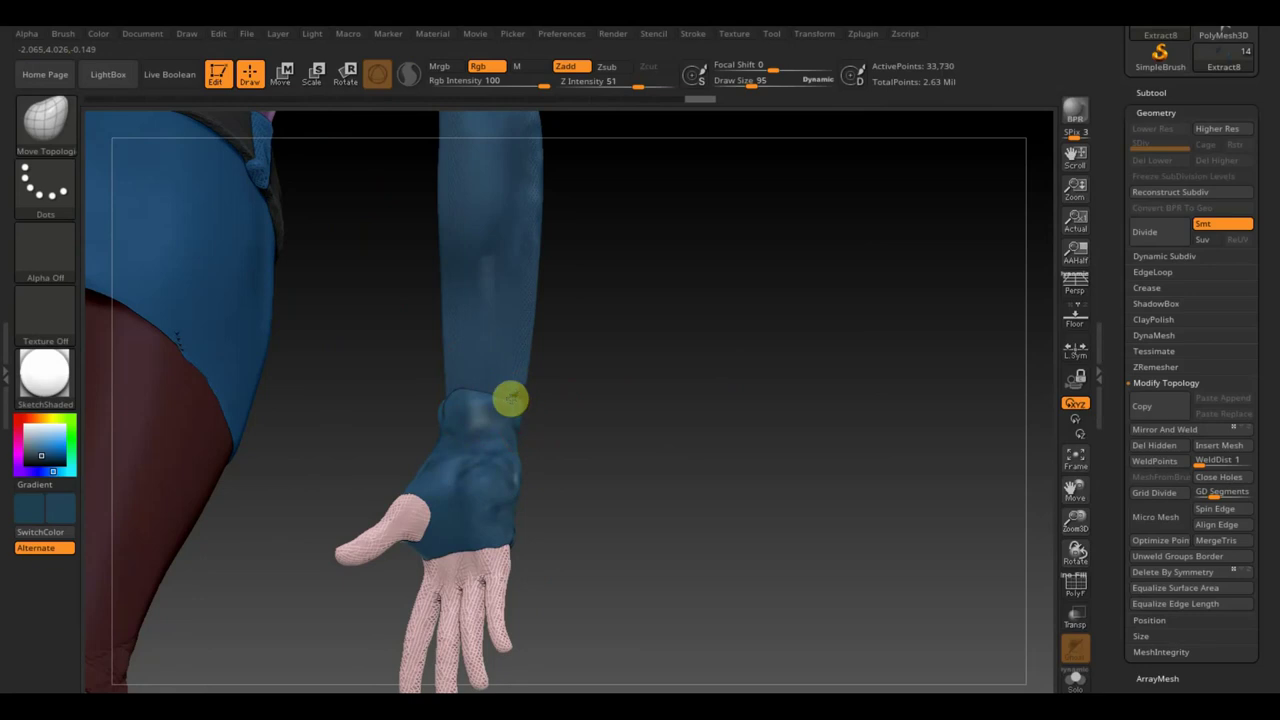
{"action": "mouse_move", "coordinate": [510, 400]}
{"action": "right_mouse_down"}
{"action": "mouse_move", "coordinate": [586, 434]}
{"action": "mouse_move", "coordinate": [526, 431]}
{"action": "mouse_move", "coordinate": [512, 398]}
{"action": "right_mouse_up"}
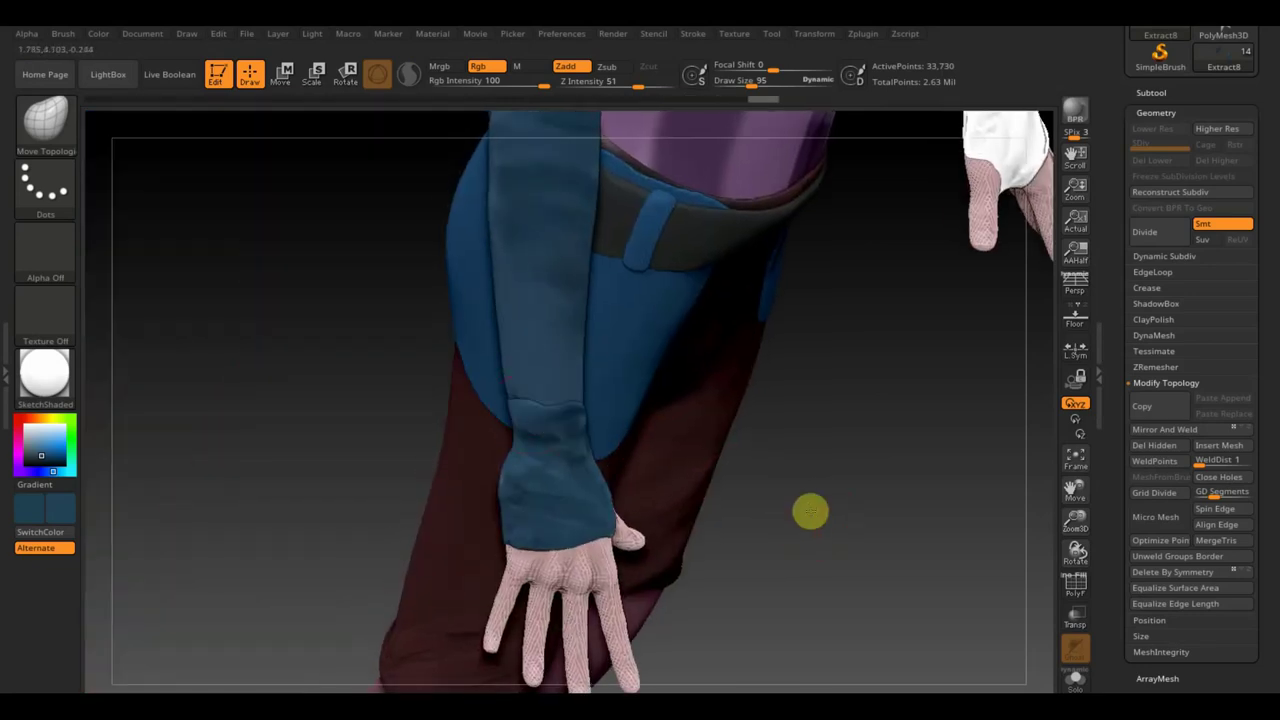
{"action": "right_click_drag", "start_coordinate": [809, 509], "coordinate": [794, 434]}
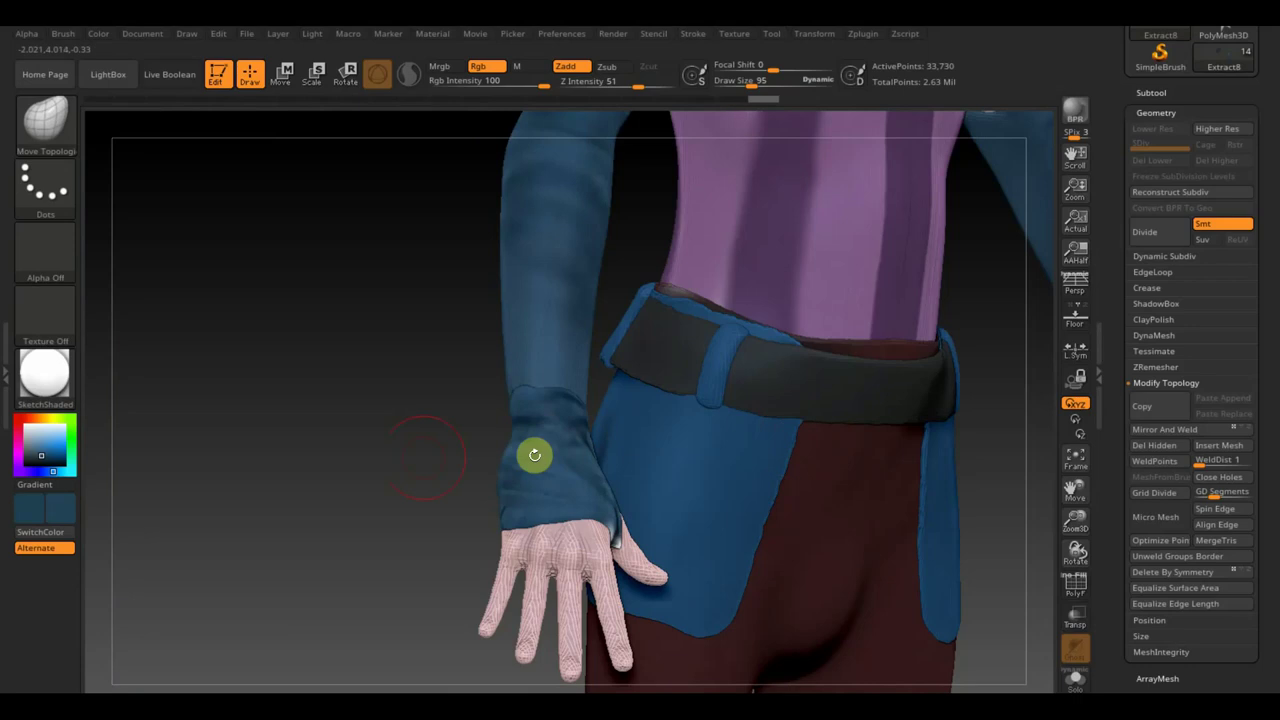
- Reduce the brush size and Mirror And Weld the torso, belt and skirt piece
{"action": "key", "text": "f"}
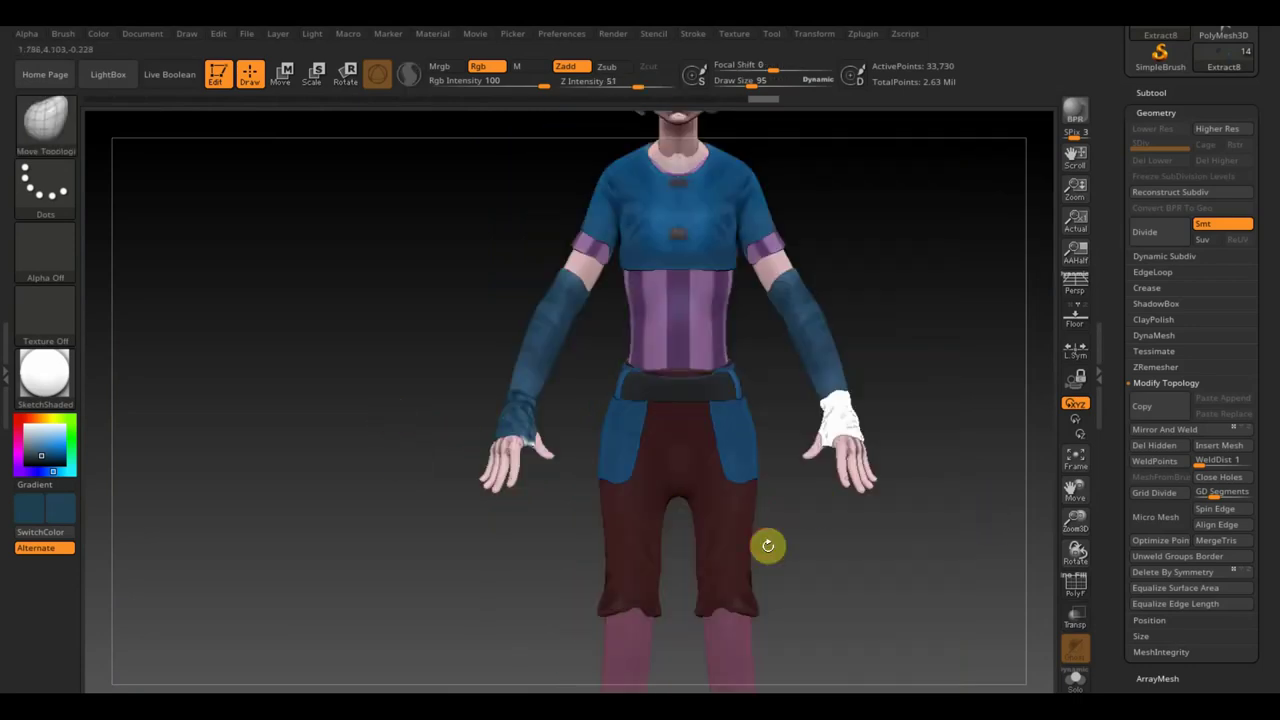
{"action": "right_click_drag", "start_coordinate": [888, 574], "coordinate": [871, 594]}
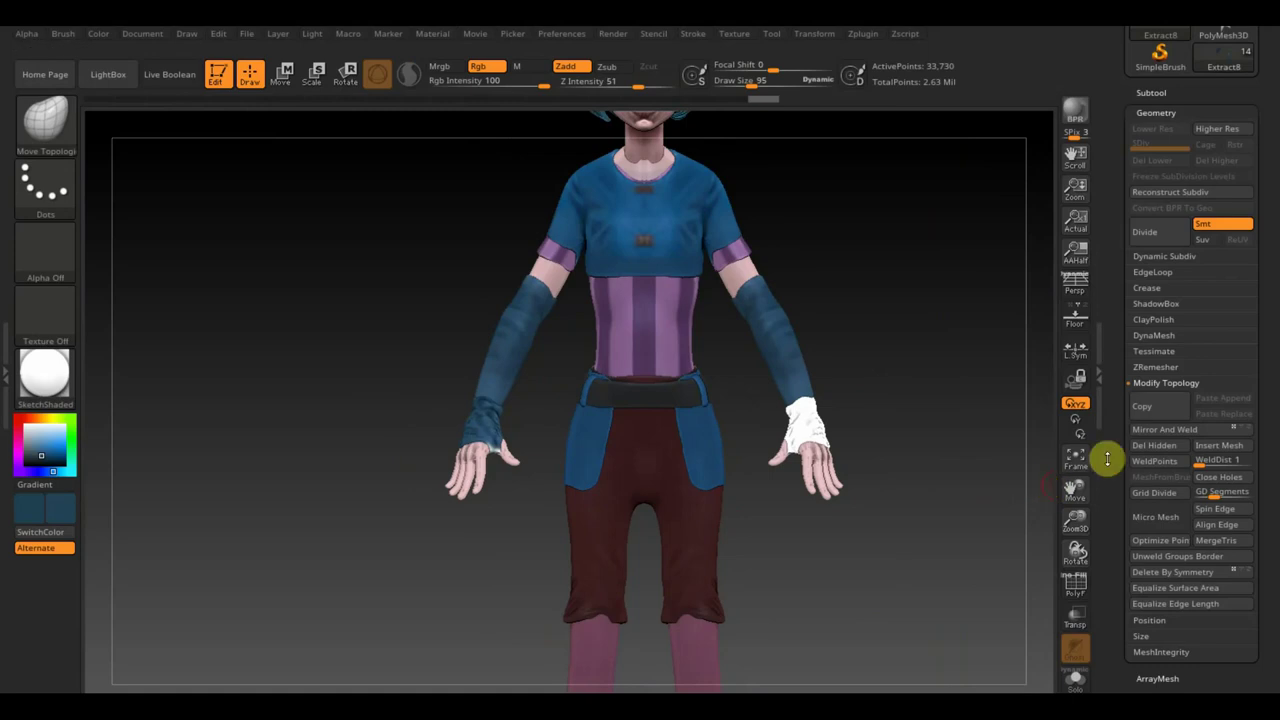
{"action": "mouse_move", "coordinate": [857, 586]}
{"action": "right_mouse_down"}
{"action": "mouse_move", "coordinate": [820, 470]}
{"action": "mouse_move", "coordinate": [830, 680]}
{"action": "right_mouse_up"}
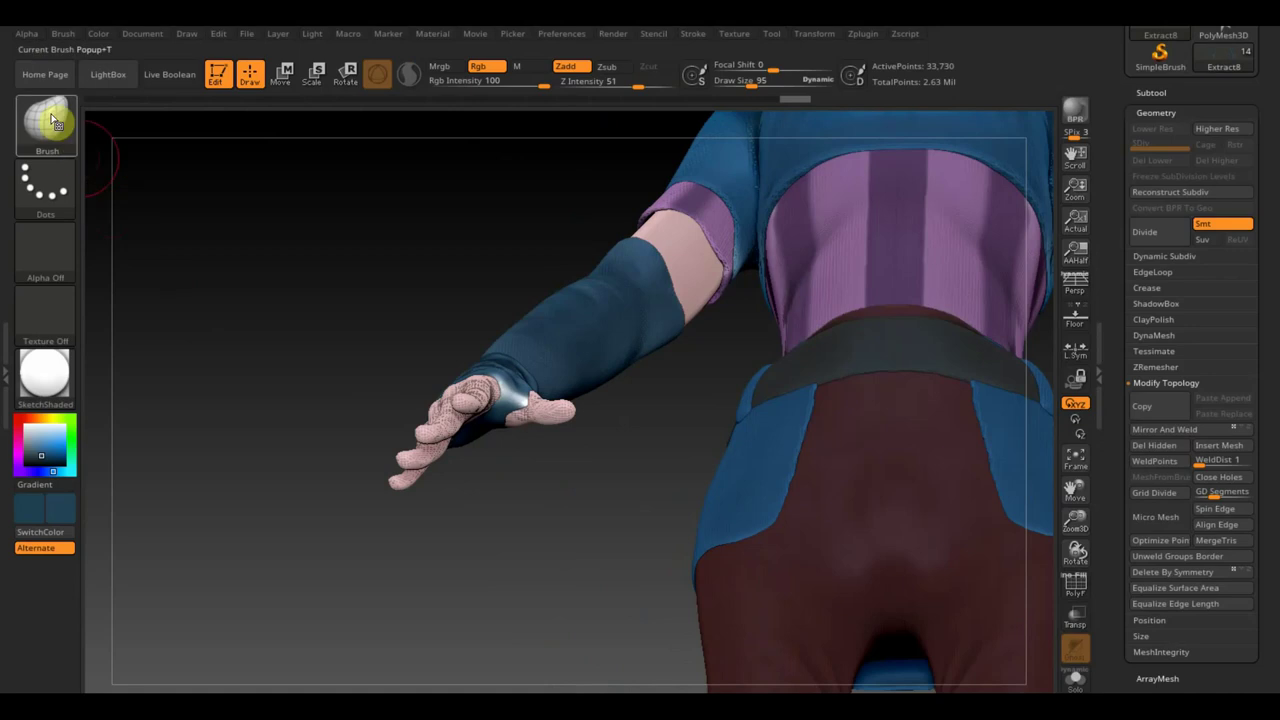
{"action": "left_click_drag", "start_coordinate": [750, 84], "coordinate": [742, 87]}
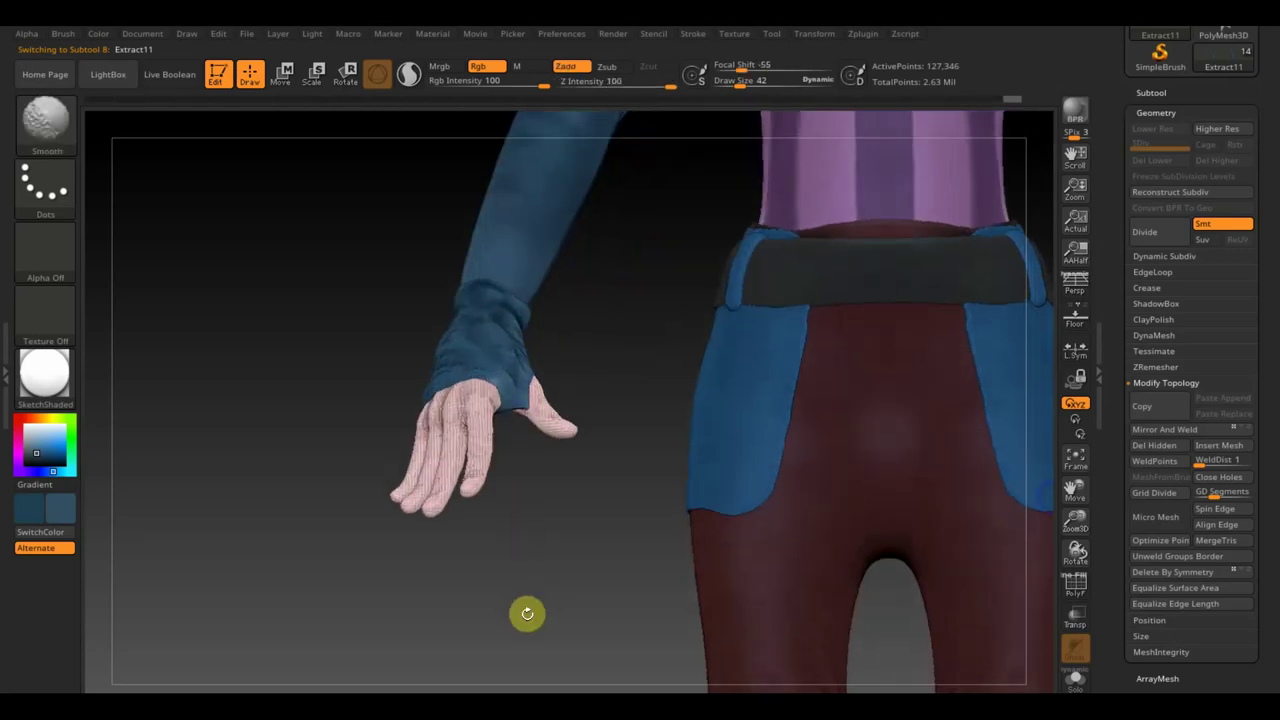
{"action": "left_click", "coordinate": [1207, 434]}
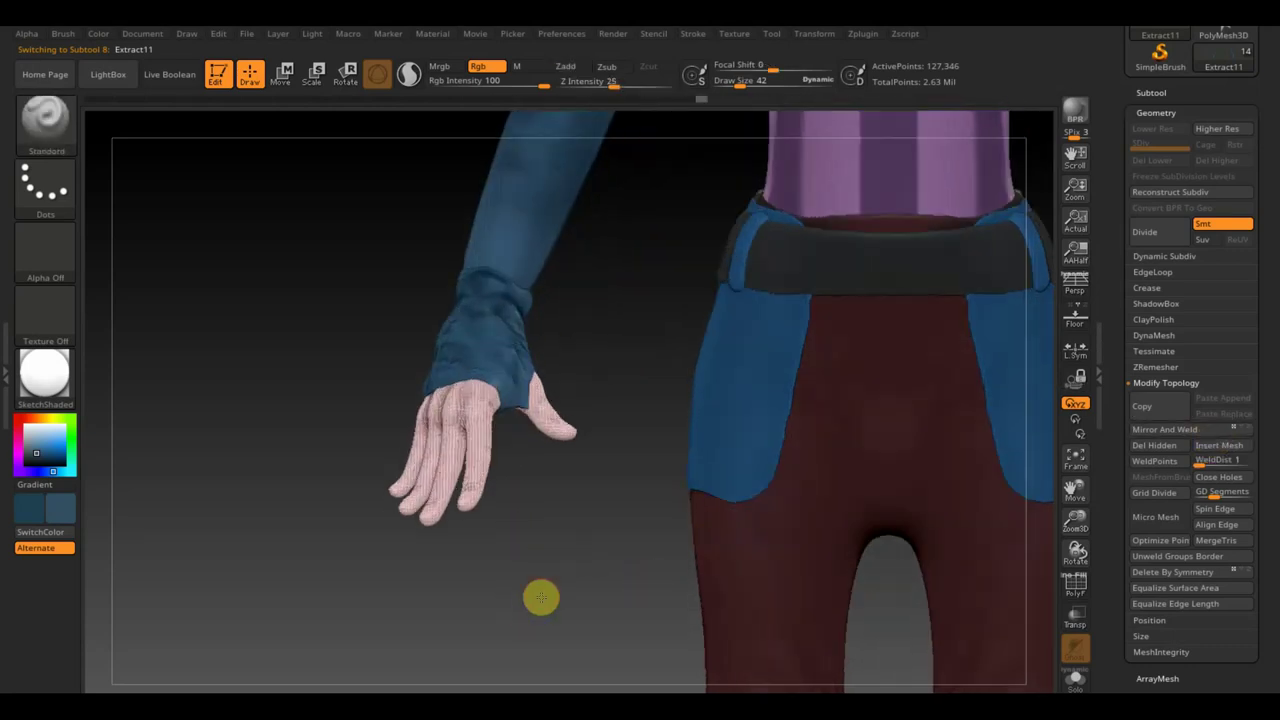
{"action": "mouse_move", "coordinate": [542, 601]}
{"action": "left_mouse_down"}
{"action": "mouse_move", "coordinate": [523, 574]}
{"action": "mouse_move", "coordinate": [503, 434]}
{"action": "mouse_move", "coordinate": [817, 480]}
{"action": "mouse_move", "coordinate": [777, 463]}
{"action": "mouse_move", "coordinate": [801, 487]}
{"action": "left_mouse_up"}
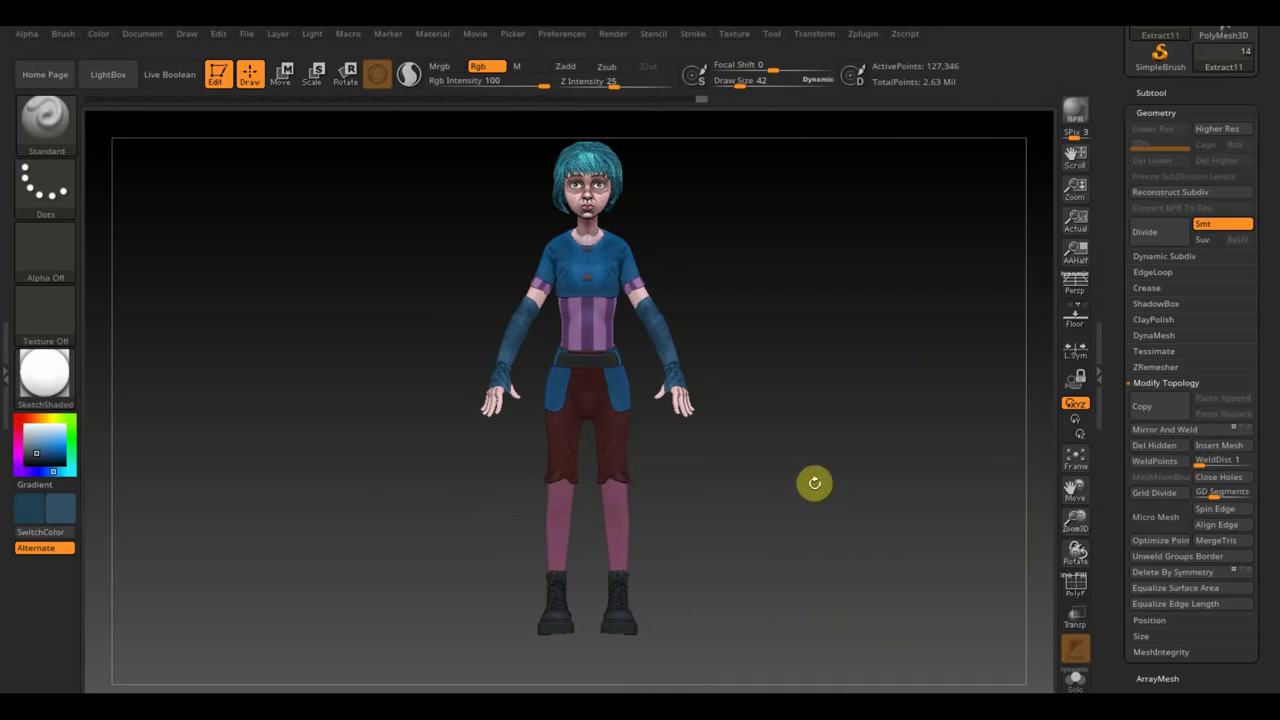
{"action": "mouse_move", "coordinate": [809, 486]}
{"action": "left_mouse_down"}
{"action": "mouse_move", "coordinate": [780, 497]}
{"action": "mouse_move", "coordinate": [820, 569]}
{"action": "mouse_move", "coordinate": [696, 524]}
{"action": "left_mouse_up"}
- Select the legs subtool and rectangle-mask the lower legs just above the boots
{"action": "left_click", "coordinate": [670, 495], "text": "alt"}
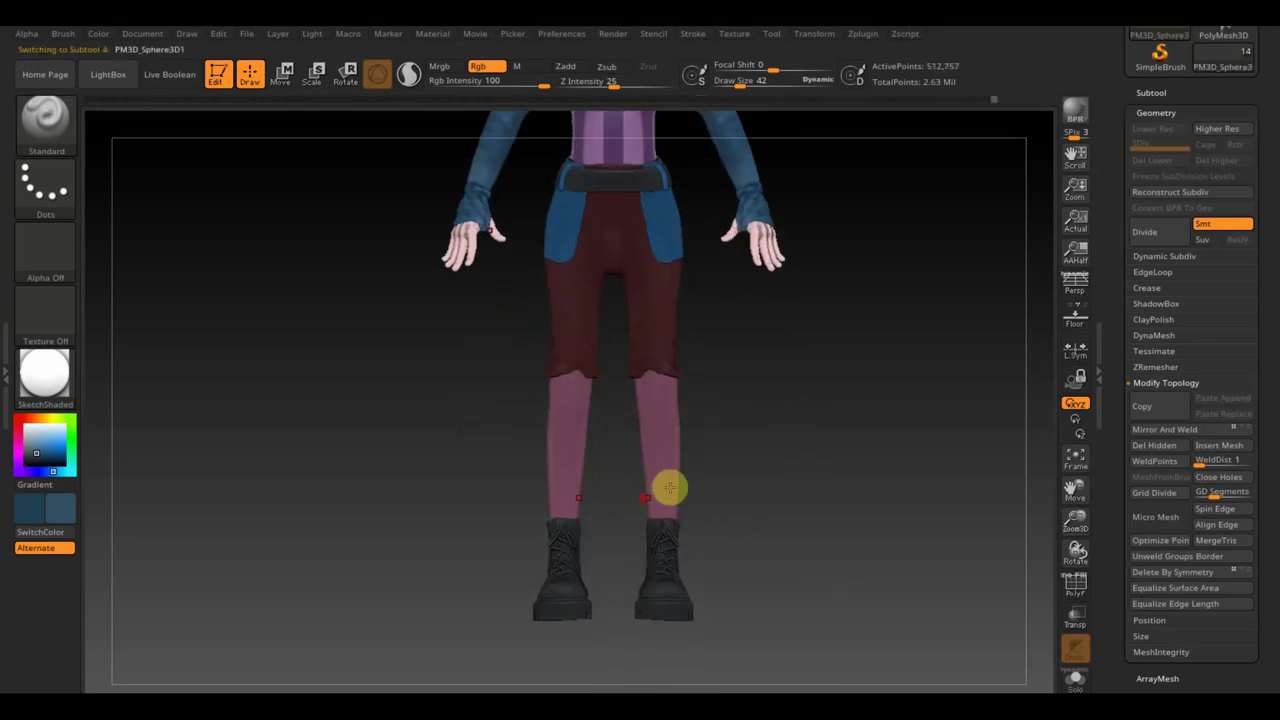
{"action": "key", "text": "ctrl"}
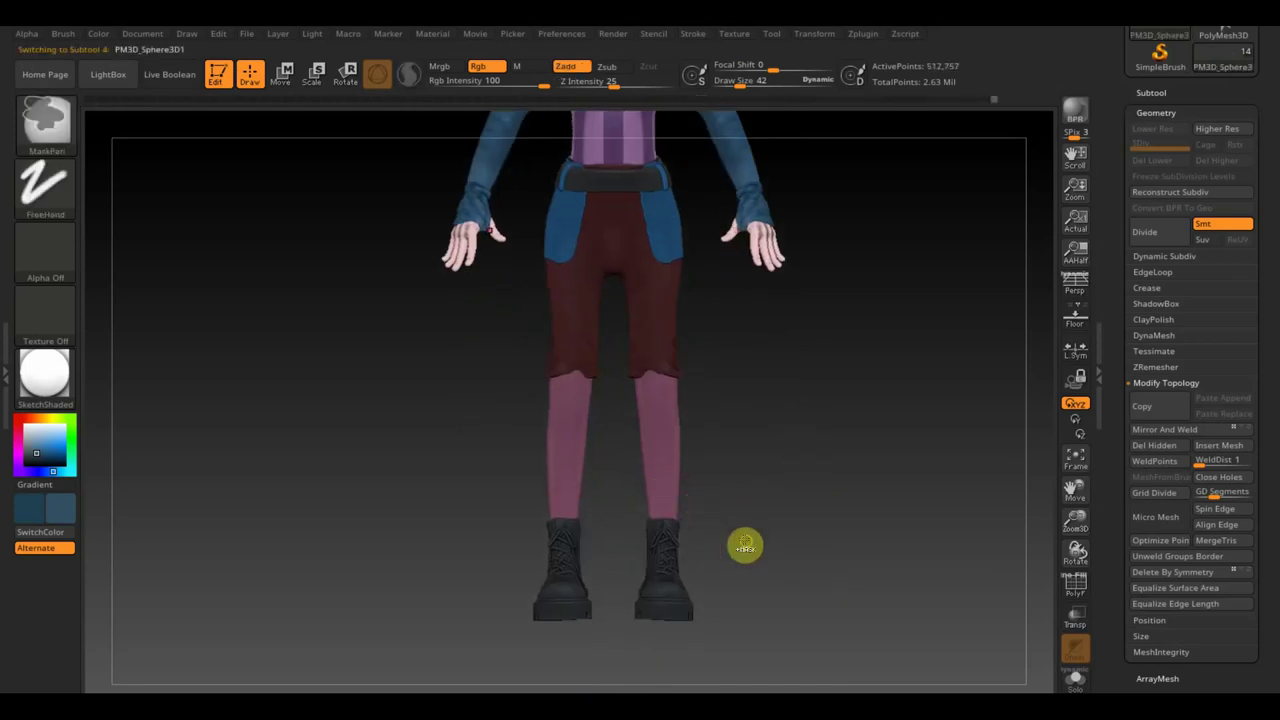
{"action": "left_click_drag", "start_coordinate": [734, 538], "coordinate": [506, 484], "text": "ctrl"}
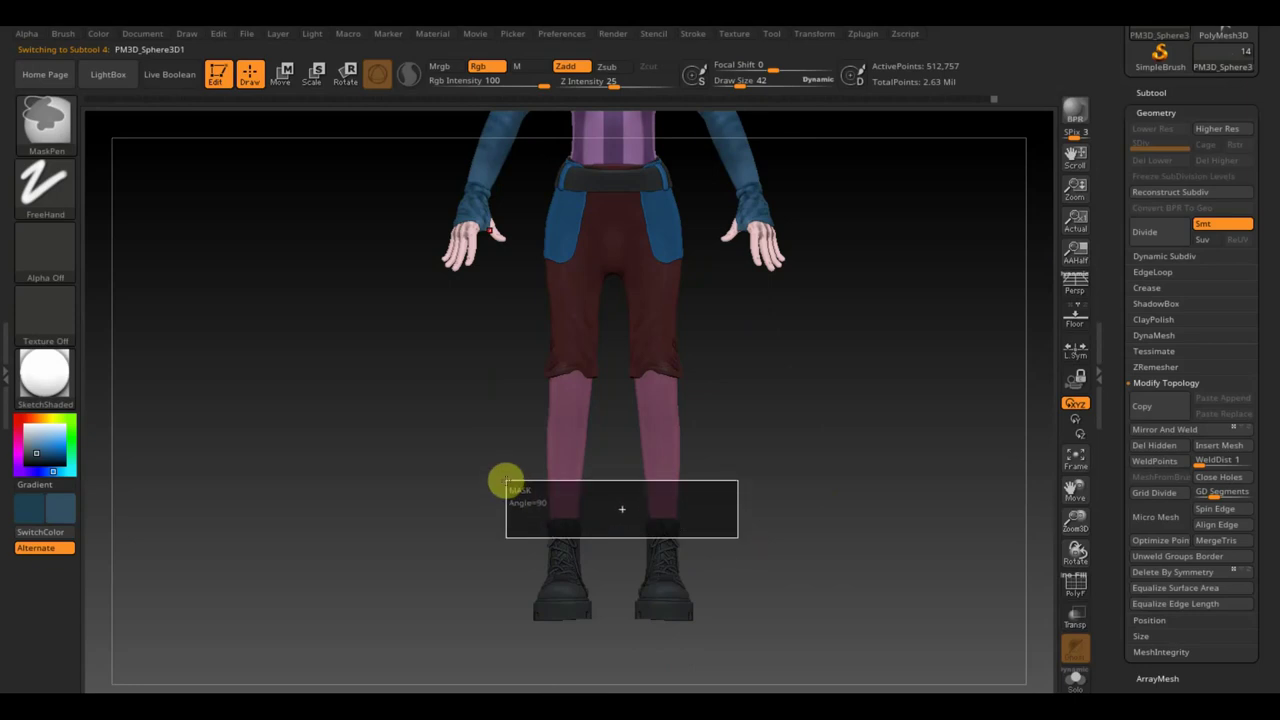
{"action": "left_click_drag", "start_coordinate": [506, 484], "coordinate": [508, 485], "text": "ctrl"}
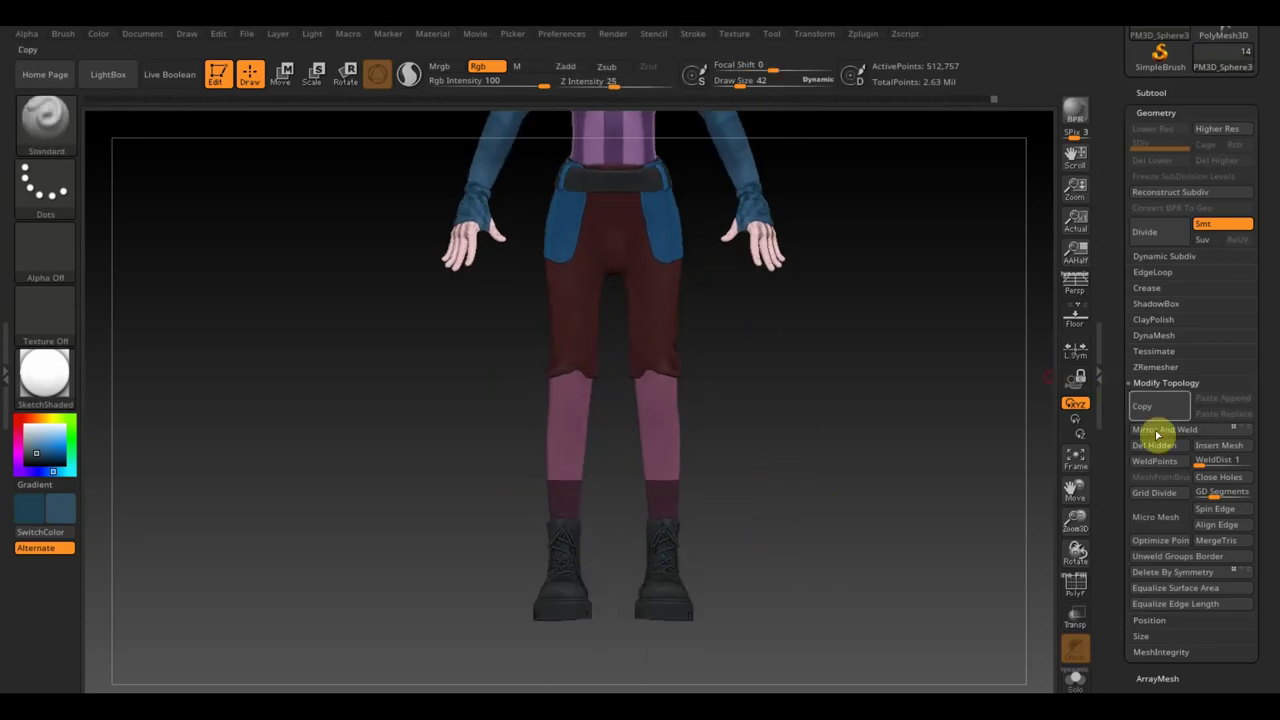
- Extract the masked area at thickness 0.02 and accept it as a new sock subtool
{"action": "left_click", "coordinate": [1152, 93]}
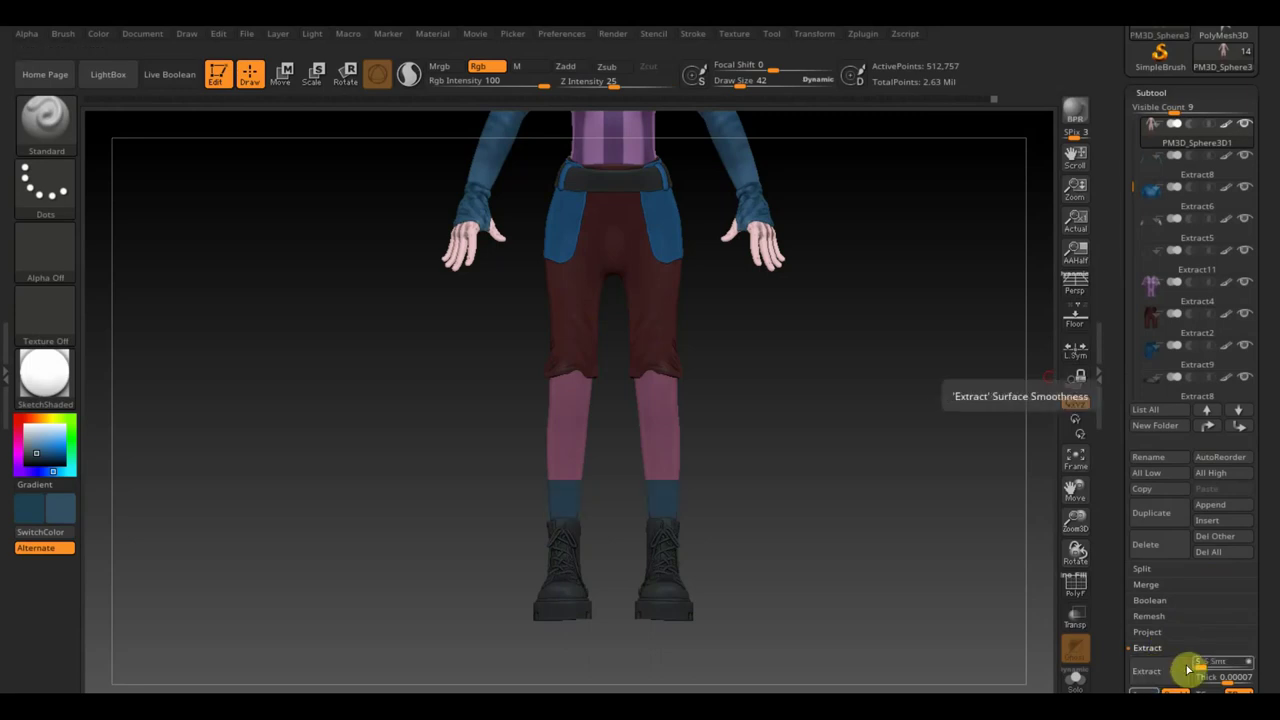
{"action": "left_click", "coordinate": [1226, 677]}
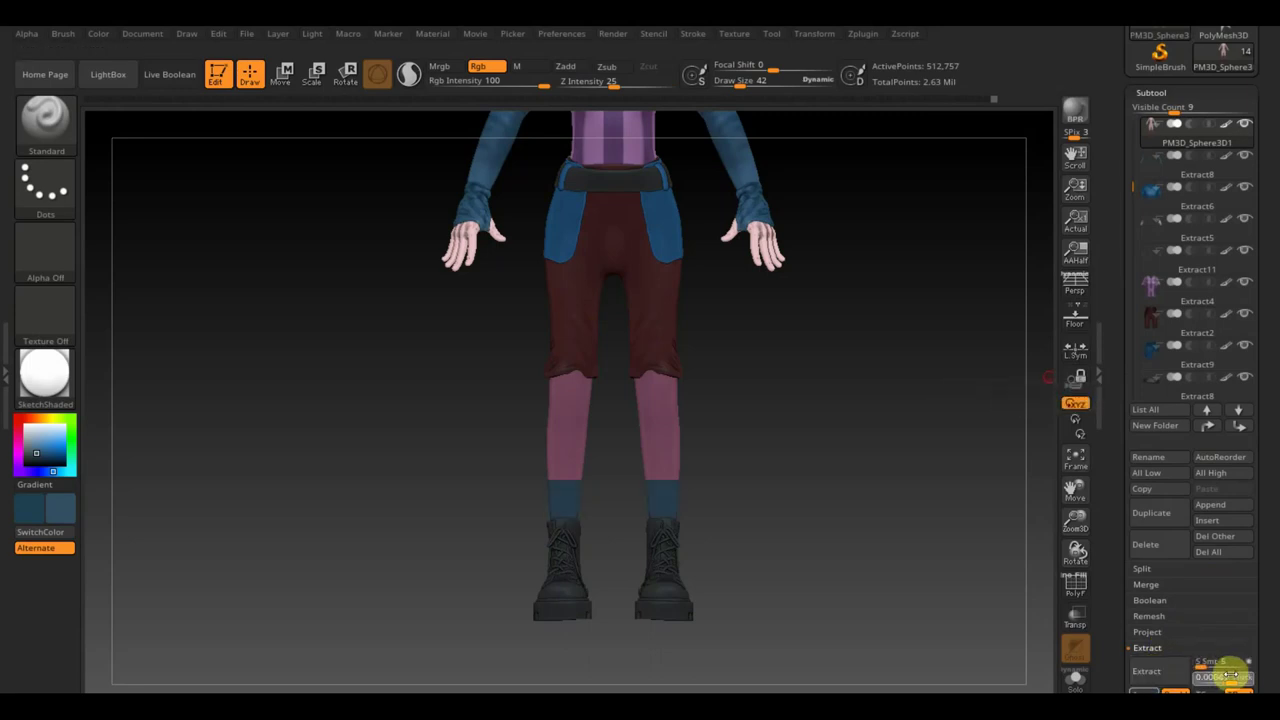
{"action": "key", "text": "Return"}
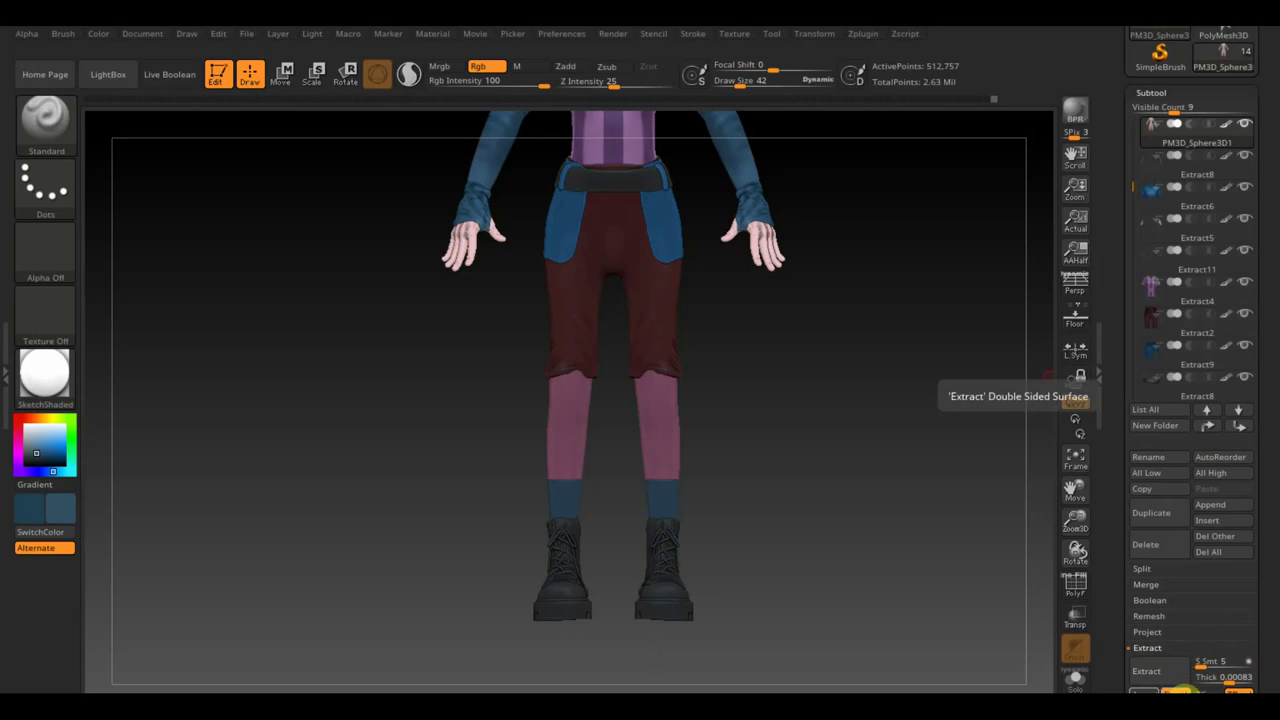
{"action": "left_click", "coordinate": [1142, 690]}
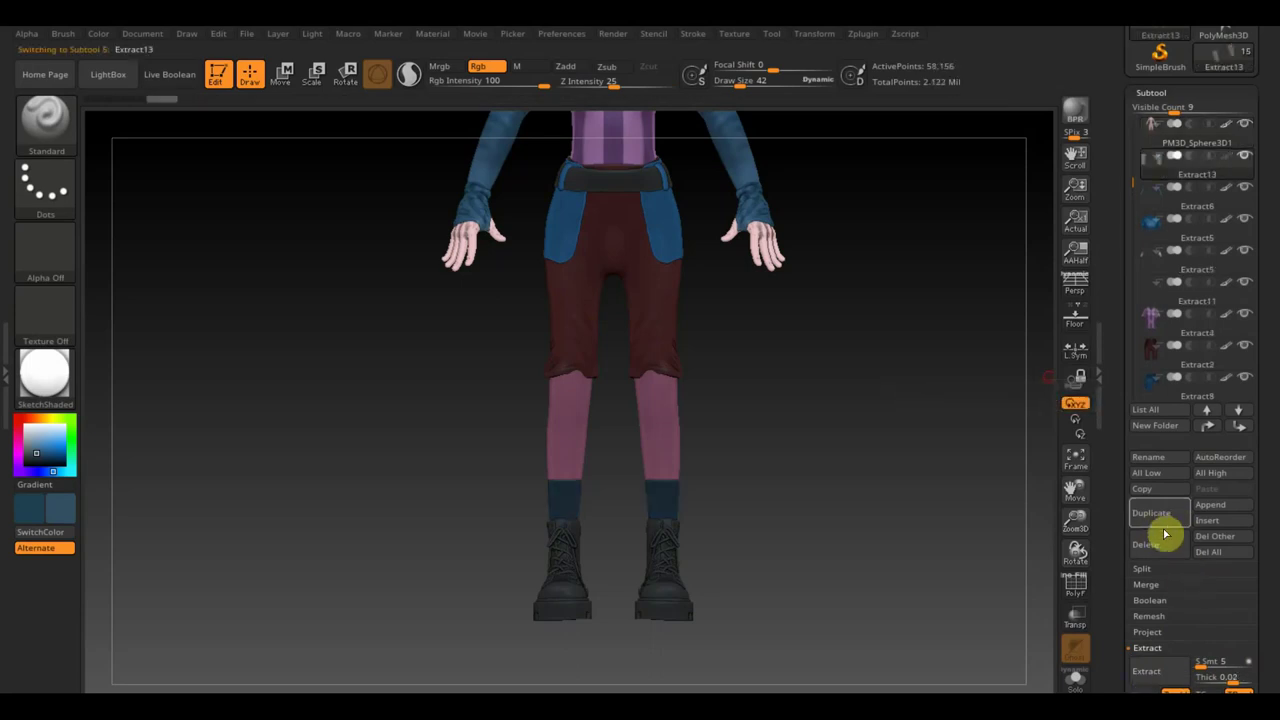
- Remesh the new sock piece with DynaMesh
{"action": "scroll", "coordinate": [1272, 560], "scroll_direction": "down", "scroll_amount": 5}
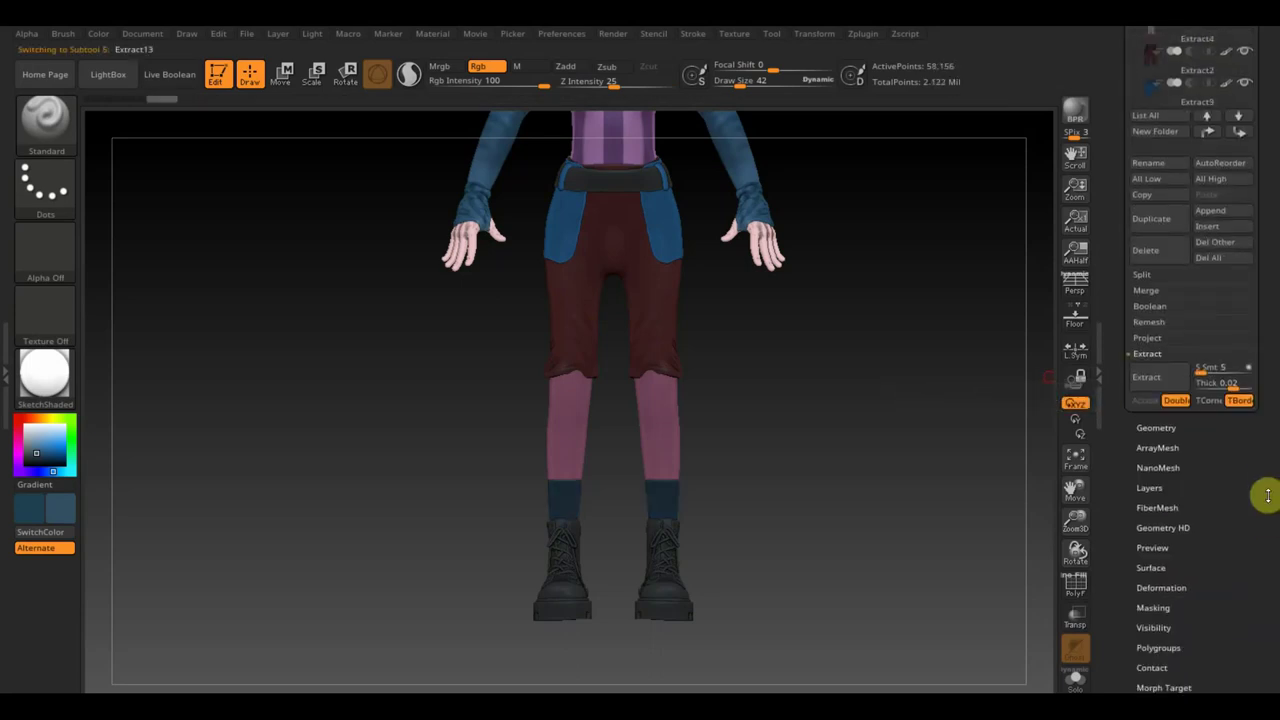
{"action": "left_click", "coordinate": [1155, 424]}
{"action": "left_click_drag", "start_coordinate": [1277, 102], "coordinate": [1260, 191]}
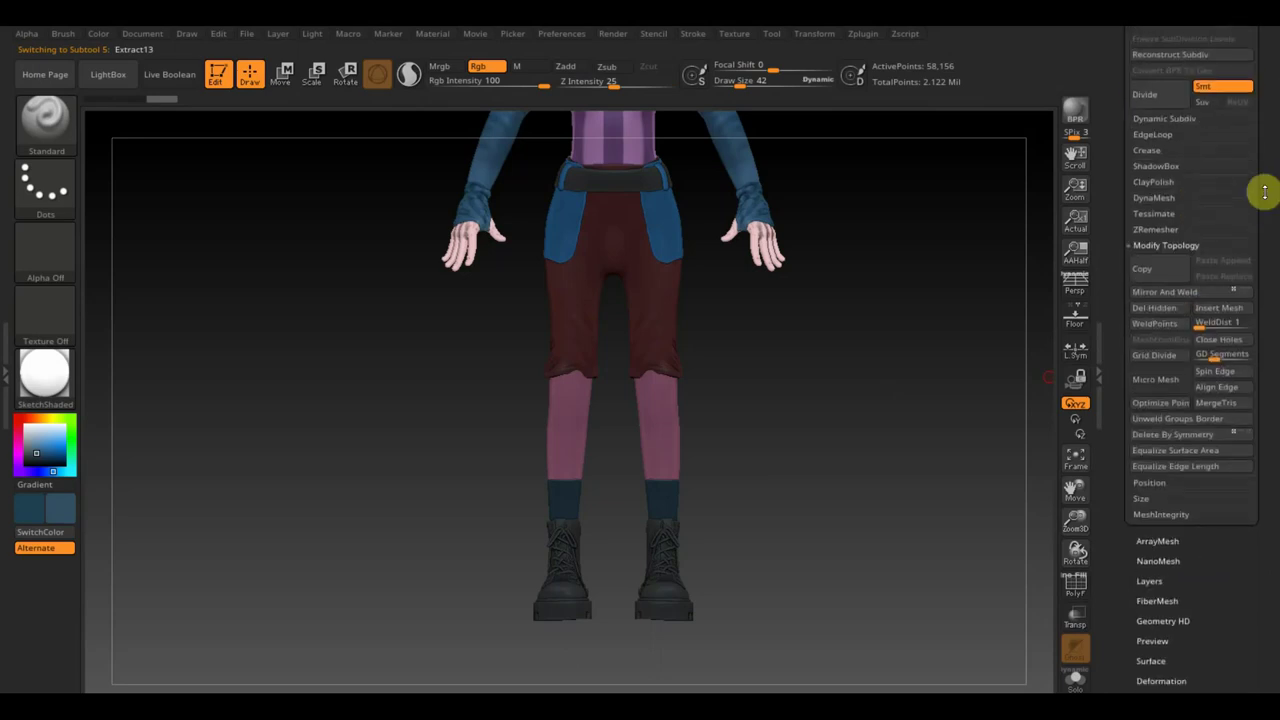
{"action": "left_click", "coordinate": [1160, 204]}
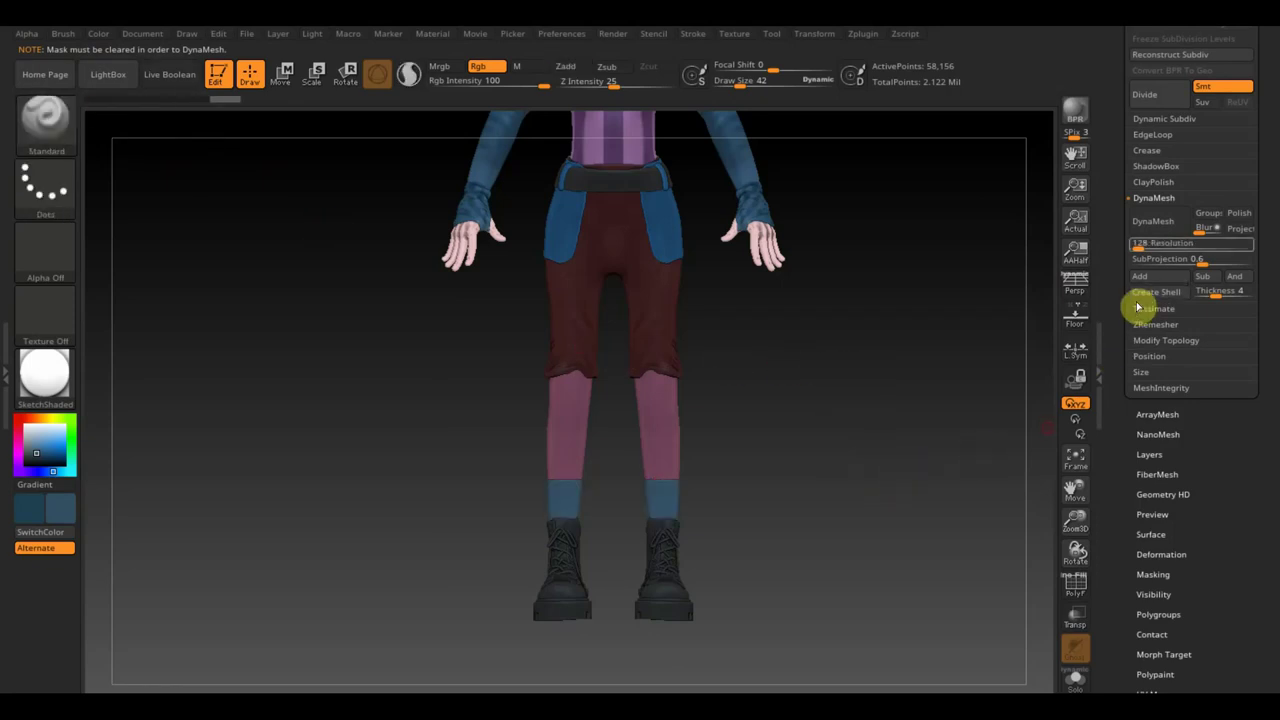
{"action": "left_click", "coordinate": [1152, 221]}
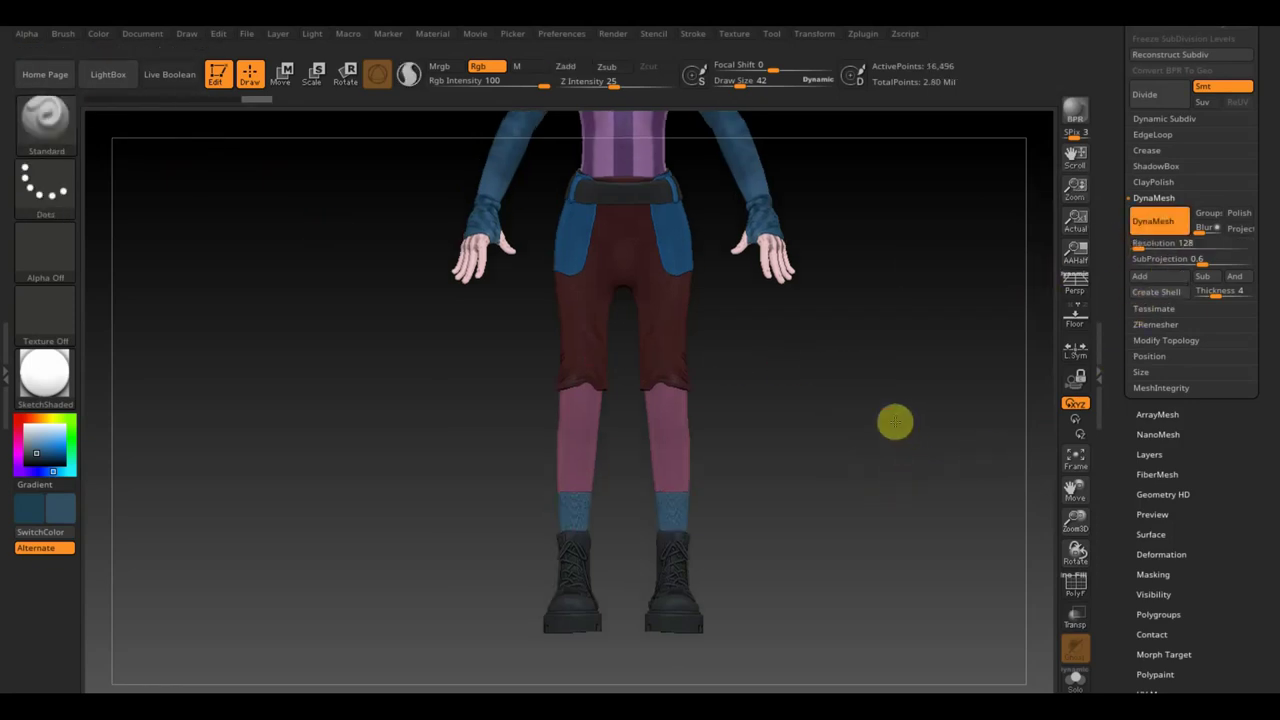
- Inflate the sock slightly to 5 in the Deformation settings
{"action": "right_click_drag", "start_coordinate": [895, 421], "coordinate": [897, 569], "text": "alt"}
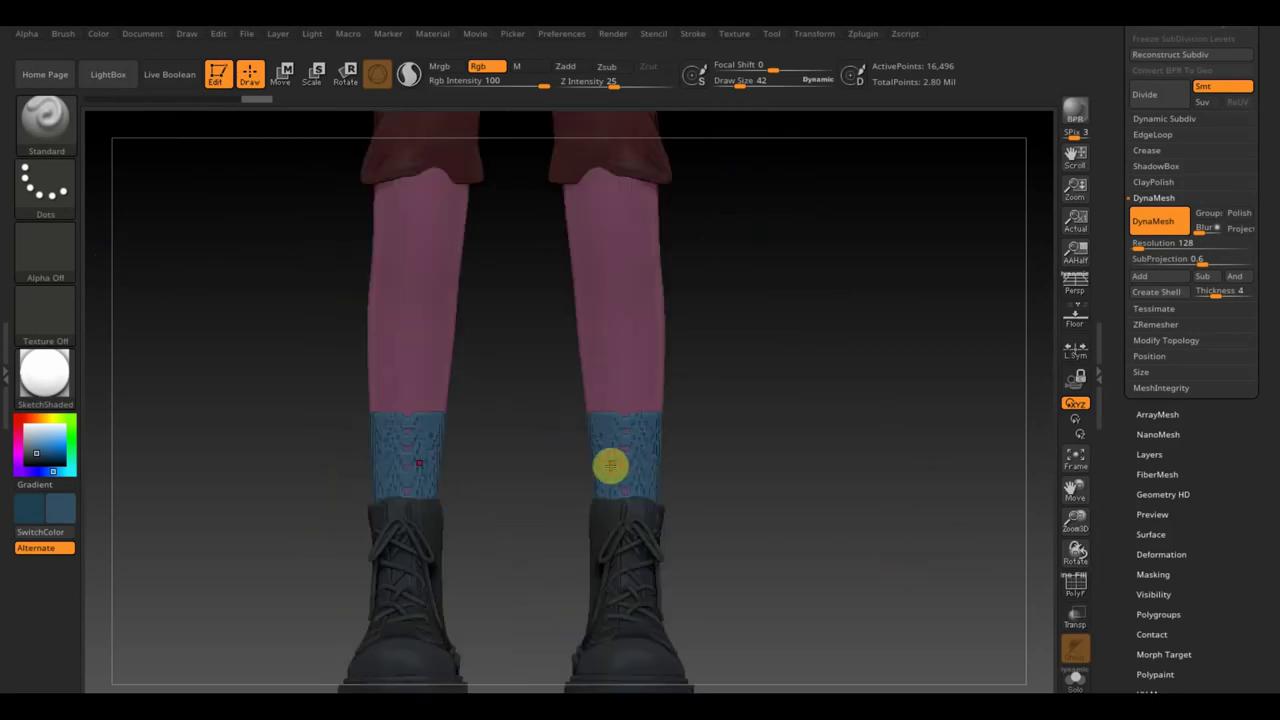
{"action": "mouse_move", "coordinate": [797, 491]}
{"action": "right_mouse_down", "text": "alt"}
{"action": "mouse_move", "coordinate": [808, 449]}
{"action": "mouse_move", "coordinate": [829, 500]}
{"action": "mouse_move", "coordinate": [886, 323]}
{"action": "mouse_move", "coordinate": [821, 450]}
{"action": "right_mouse_up", "text": "alt"}
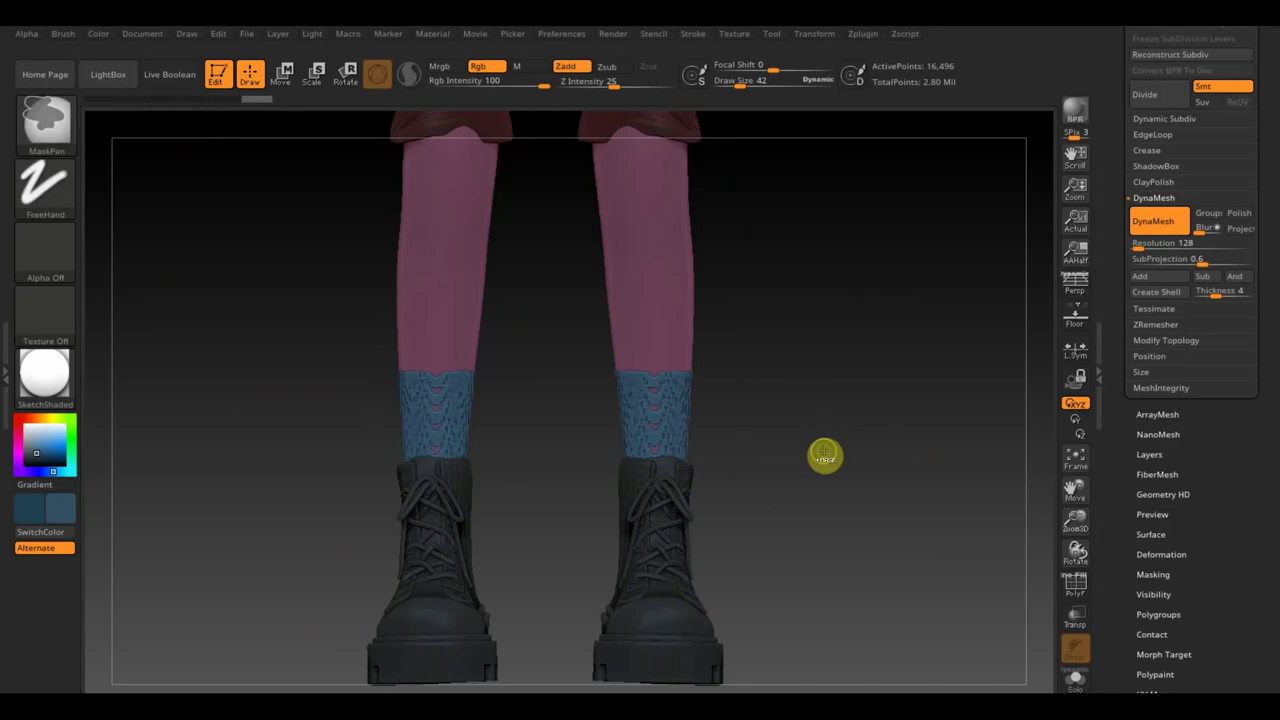
{"action": "left_click_drag", "start_coordinate": [825, 449], "coordinate": [825, 449], "text": "ctrl"}
{"action": "left_click", "coordinate": [1163, 554]}
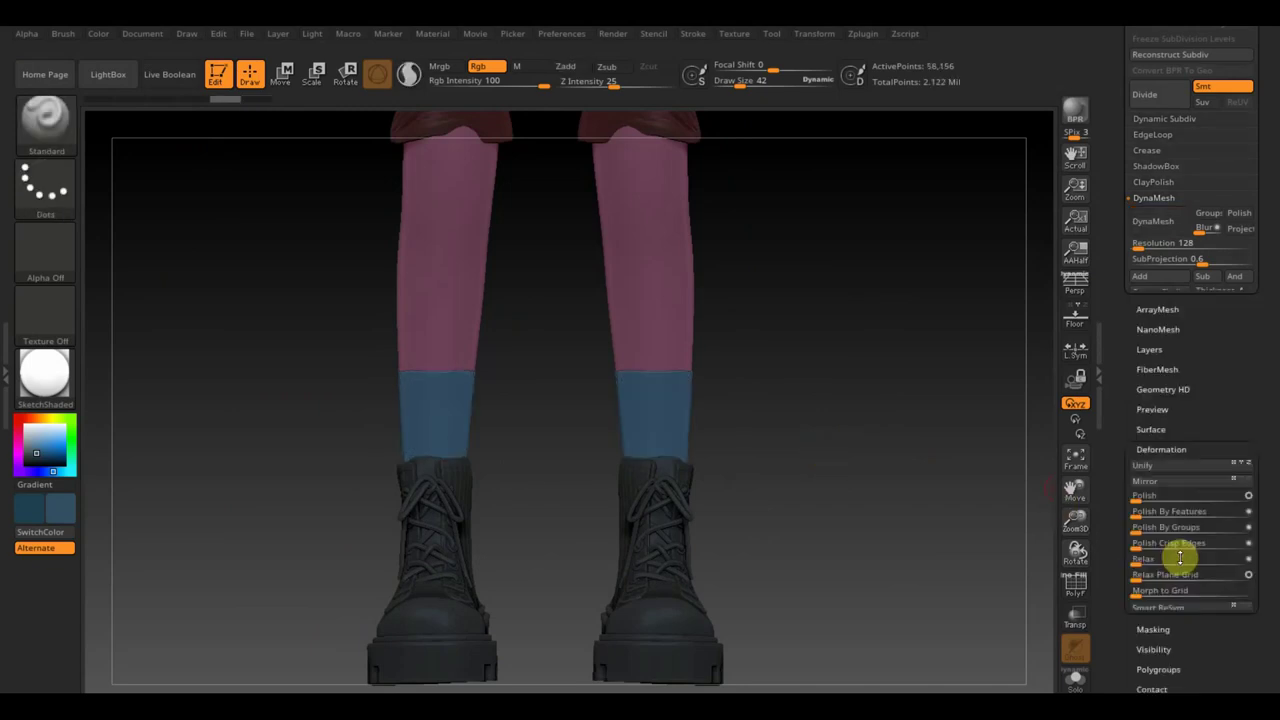
{"action": "scroll", "coordinate": [1170, 520], "scroll_direction": "down", "scroll_amount": 5}
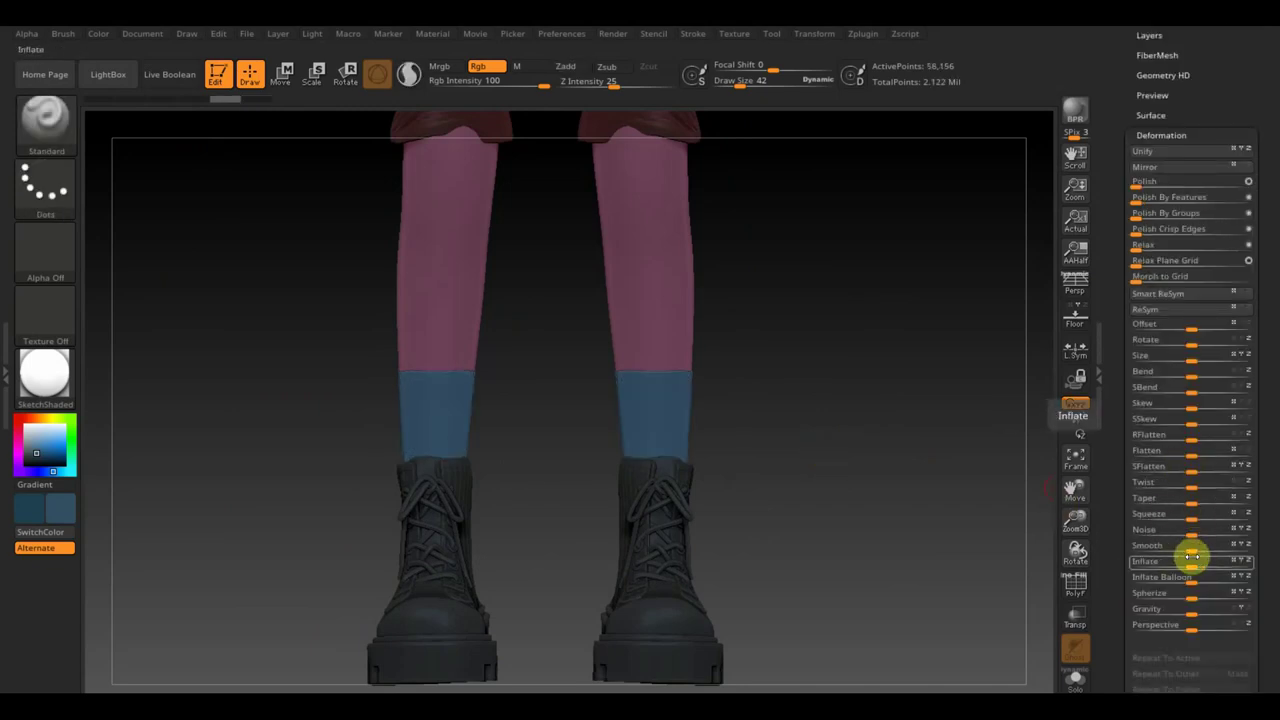
{"action": "left_click_drag", "start_coordinate": [1189, 562], "coordinate": [1198, 564]}
- Remesh the inflated sock again with DynaMesh
{"action": "left_click_drag", "start_coordinate": [1257, 80], "coordinate": [1257, 200]}
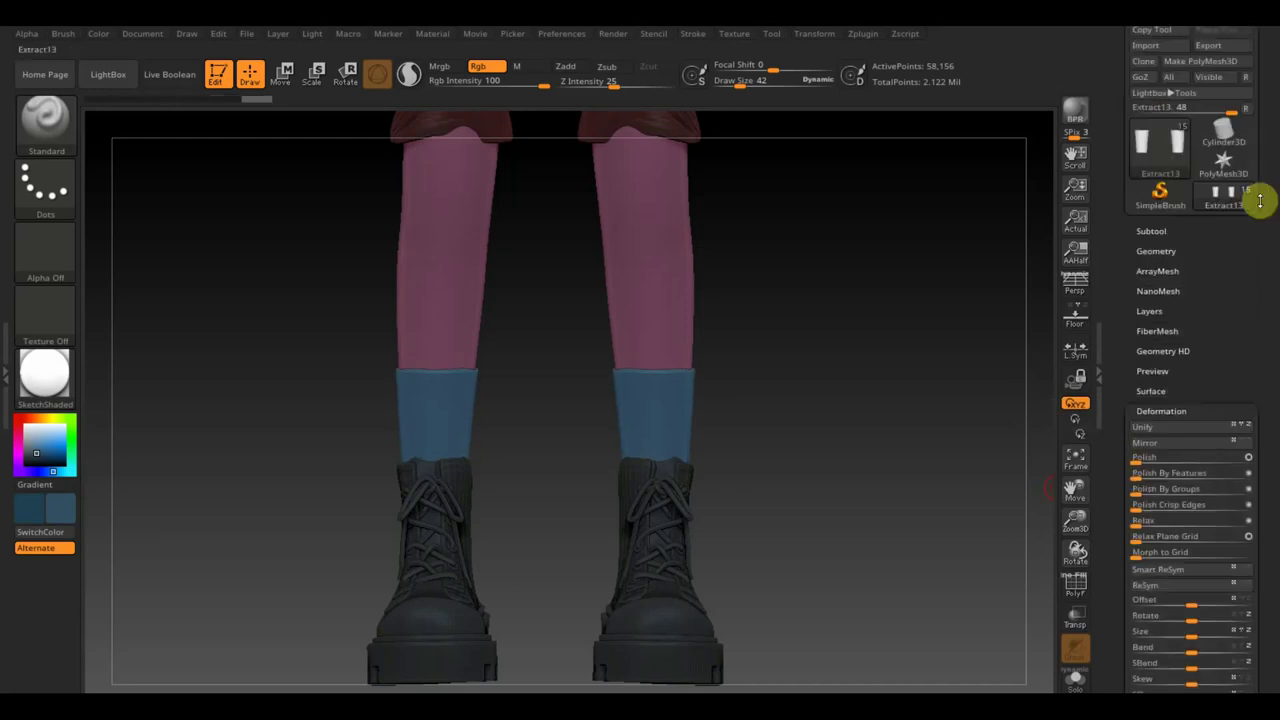
{"action": "left_click", "coordinate": [1166, 248]}
{"action": "left_click", "coordinate": [1153, 497]}
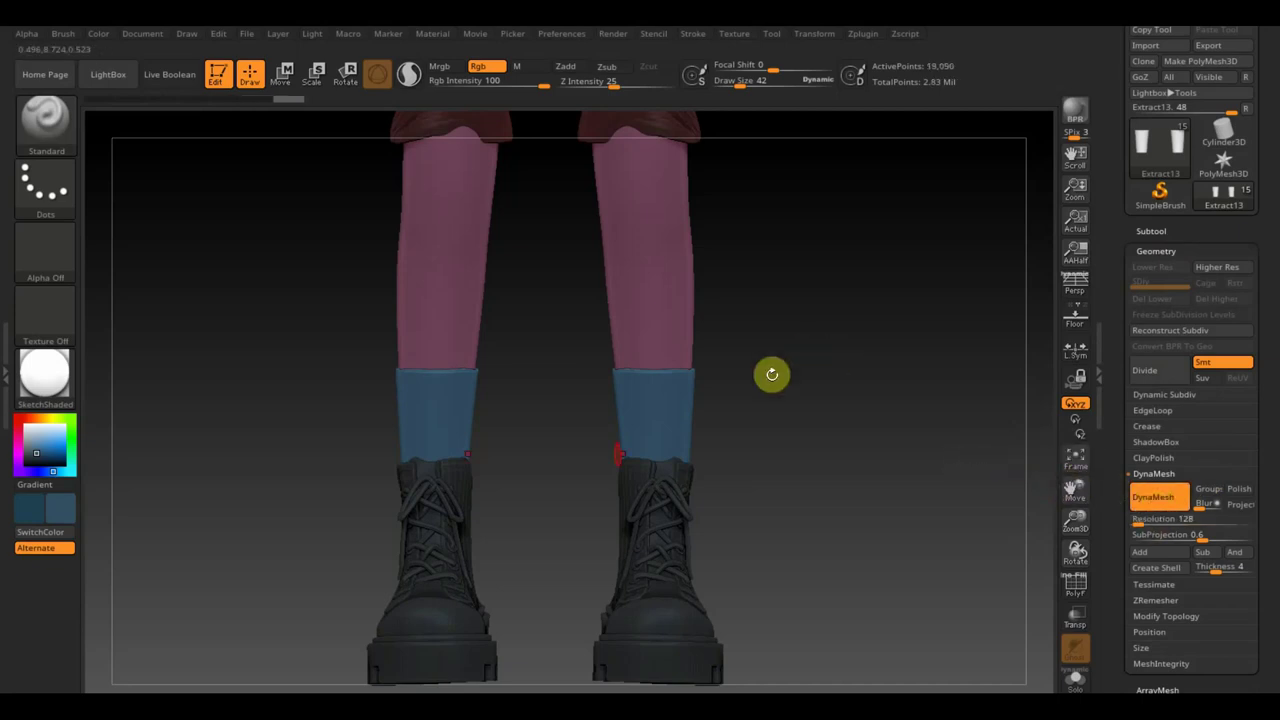
- Set Draw Size to 175 and polypaint the socks dark charcoal to match the boots
{"action": "left_click_drag", "start_coordinate": [742, 85], "coordinate": [765, 86]}
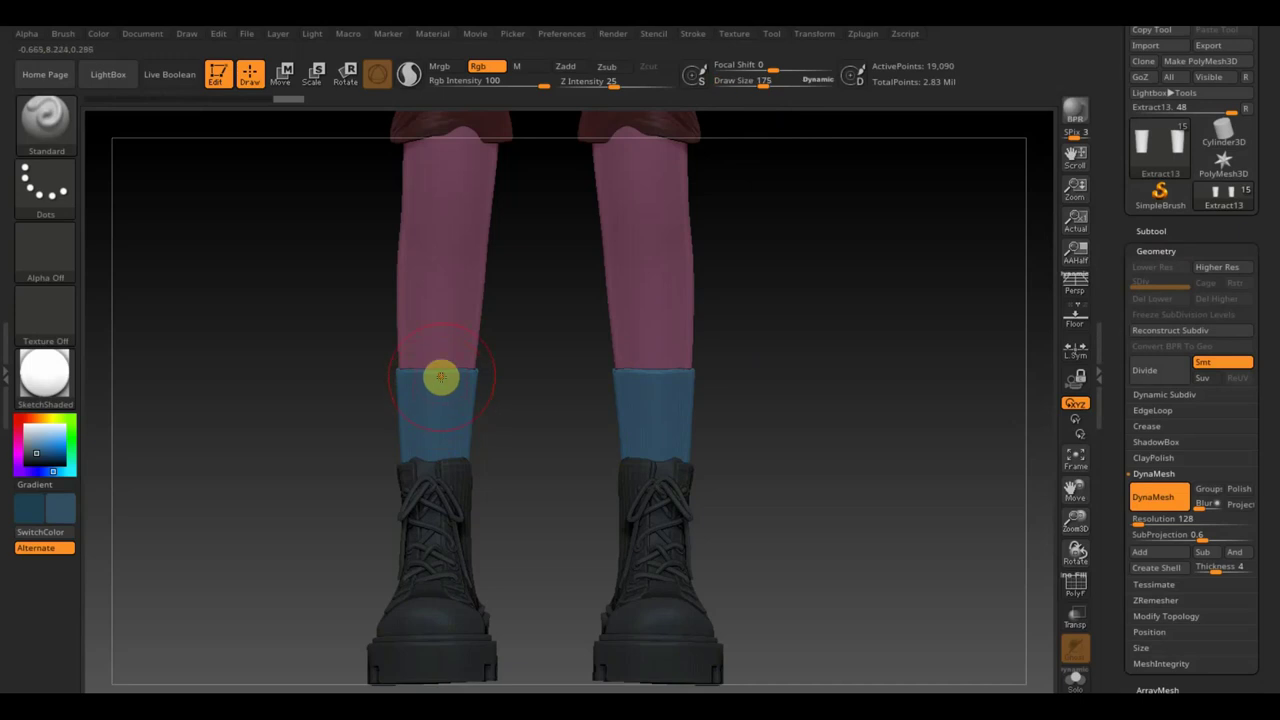
{"action": "left_click_drag", "start_coordinate": [440, 377], "coordinate": [423, 391]}
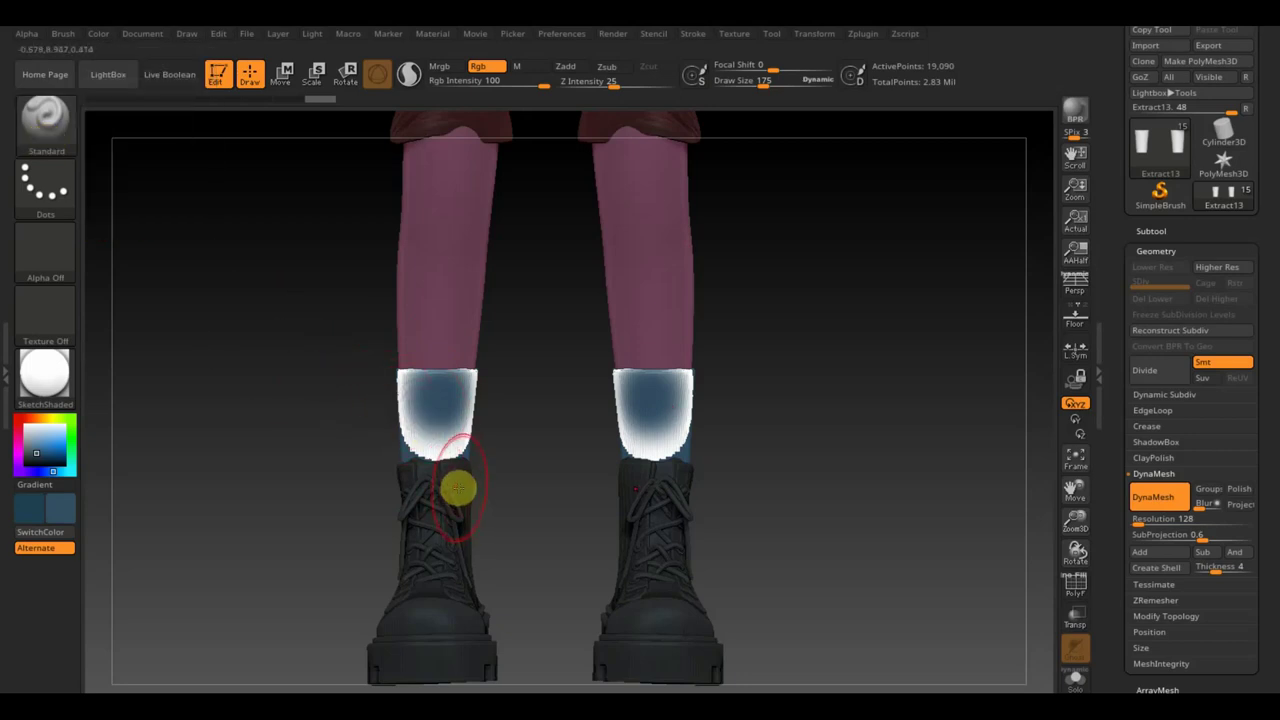
{"action": "left_click_drag", "start_coordinate": [458, 488], "coordinate": [551, 459]}
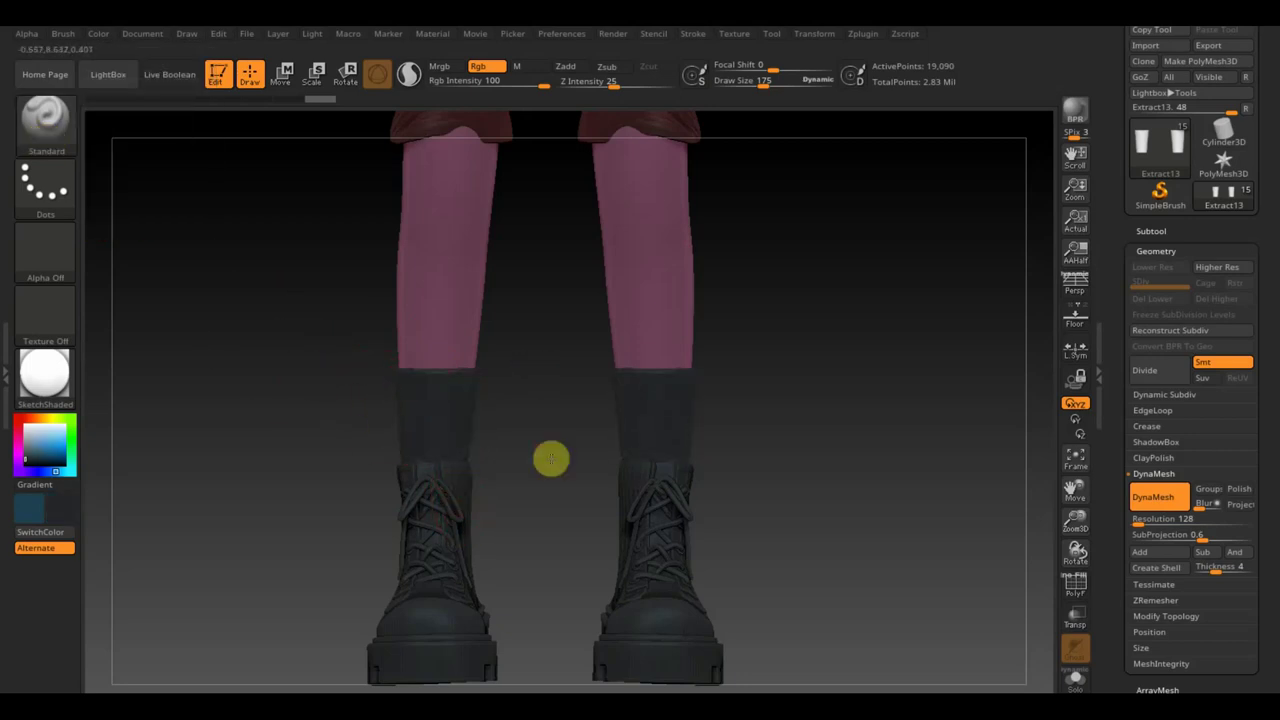
{"action": "right_click_drag", "start_coordinate": [397, 463], "coordinate": [431, 375]}
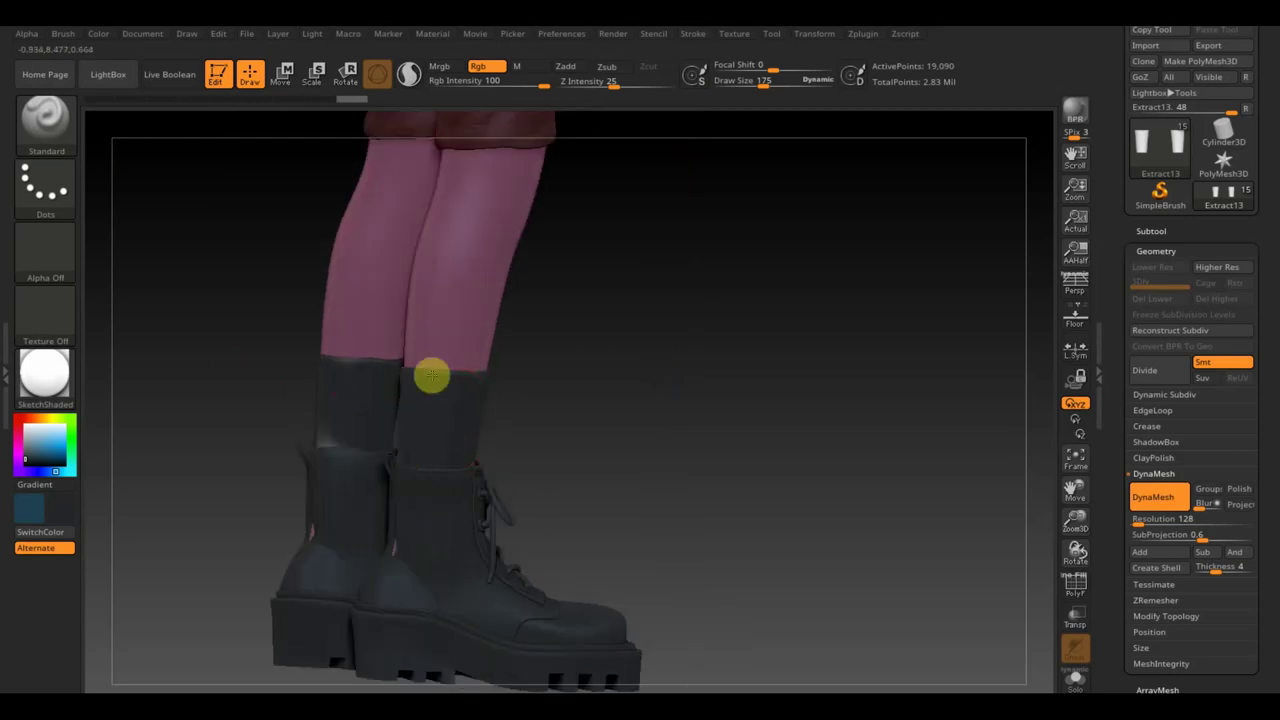
{"action": "mouse_move", "coordinate": [577, 455]}
{"action": "right_mouse_down"}
{"action": "mouse_move", "coordinate": [659, 462]}
{"action": "mouse_move", "coordinate": [589, 466]}
{"action": "mouse_move", "coordinate": [354, 314]}
{"action": "right_mouse_up"}
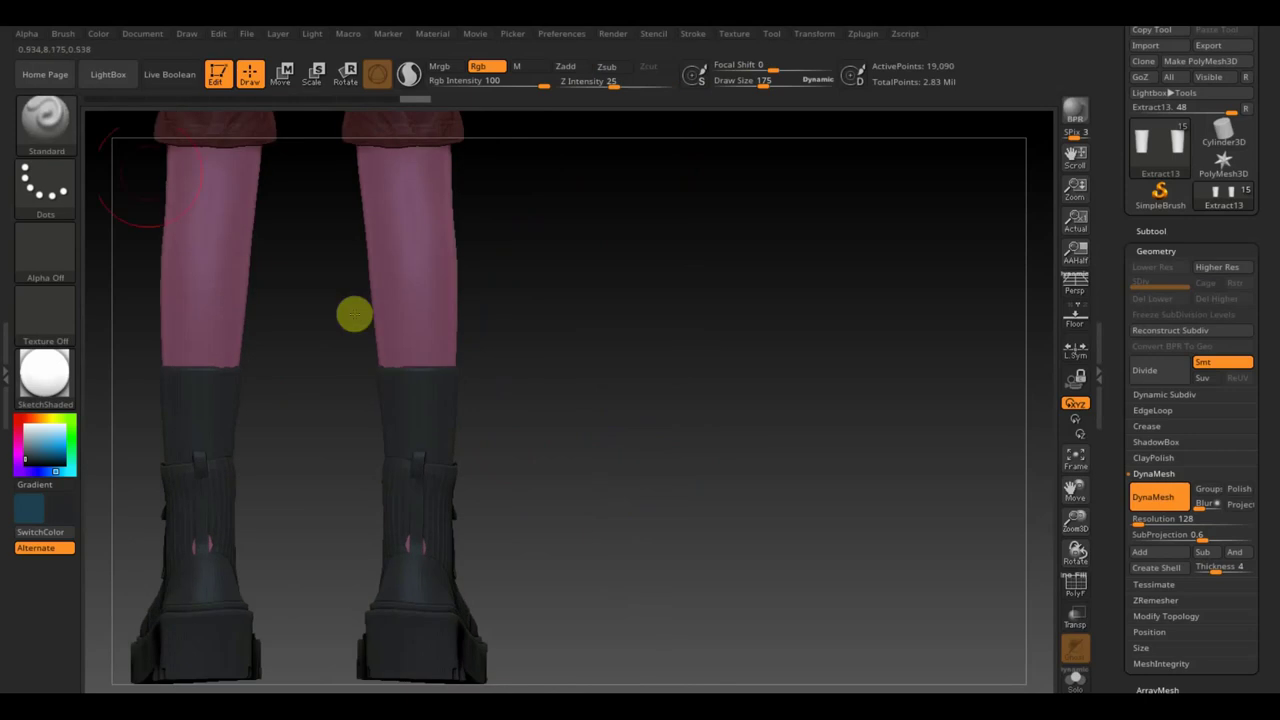
- Use the Move Topological brush to pull the sock tops outward into flaps
{"action": "left_click", "coordinate": [38, 122]}
{"action": "left_click", "coordinate": [337, 130]}
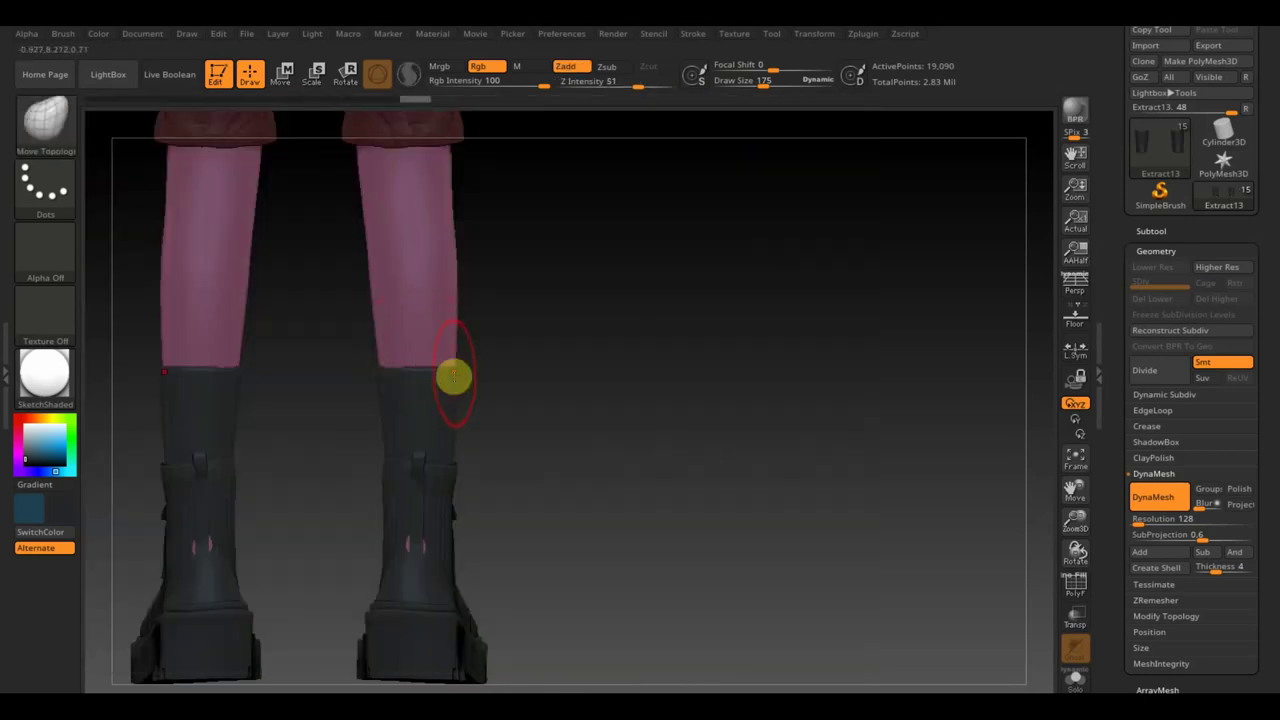
{"action": "mouse_move", "coordinate": [479, 379]}
{"action": "left_mouse_down"}
{"action": "mouse_move", "coordinate": [517, 423]}
{"action": "mouse_move", "coordinate": [520, 477]}
{"action": "left_mouse_up"}
{"action": "right_click_drag", "start_coordinate": [588, 467], "coordinate": [449, 418]}
{"action": "left_click_drag", "start_coordinate": [444, 394], "coordinate": [395, 431]}
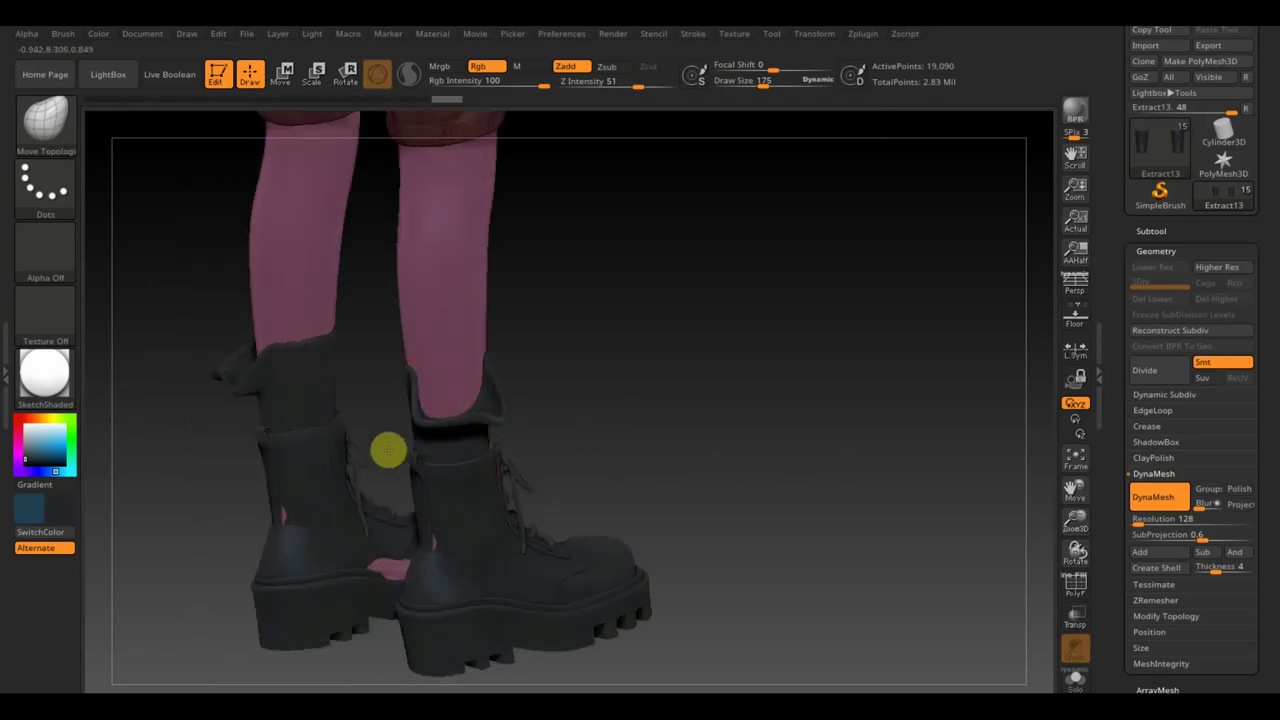
{"action": "right_click_drag", "start_coordinate": [480, 423], "coordinate": [512, 378]}
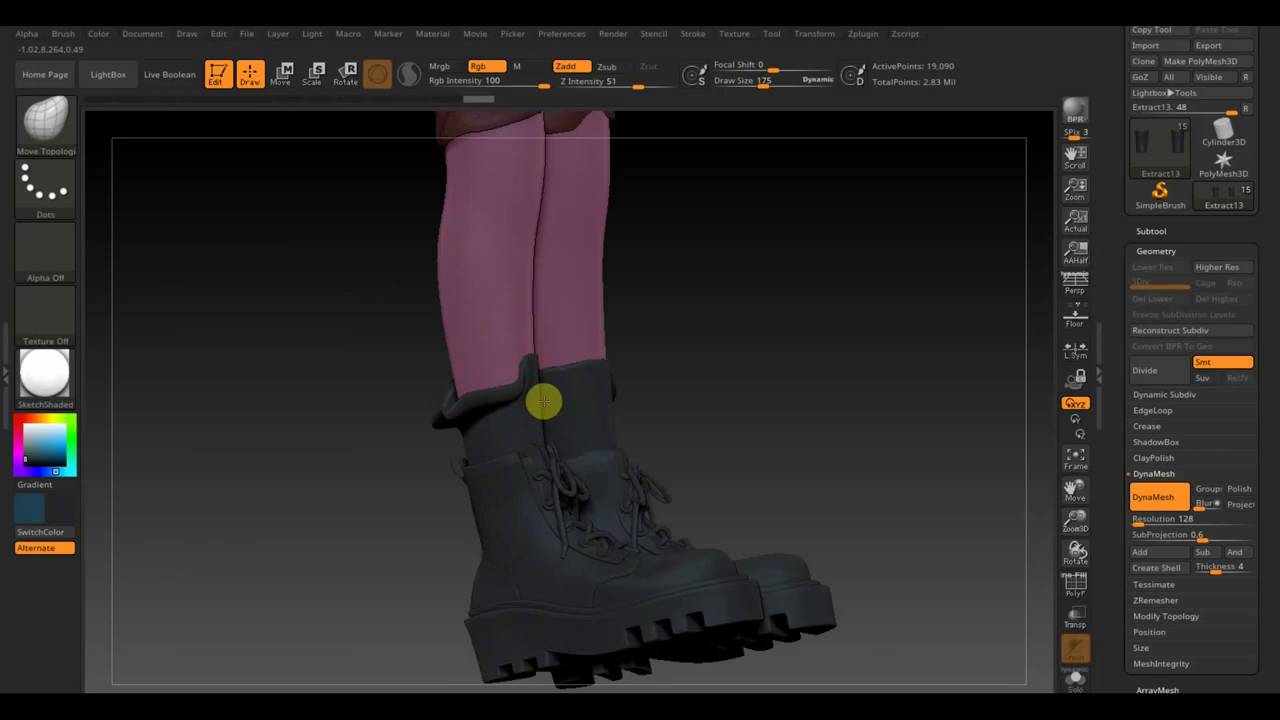
{"action": "right_click_drag", "start_coordinate": [729, 363], "coordinate": [729, 449]}
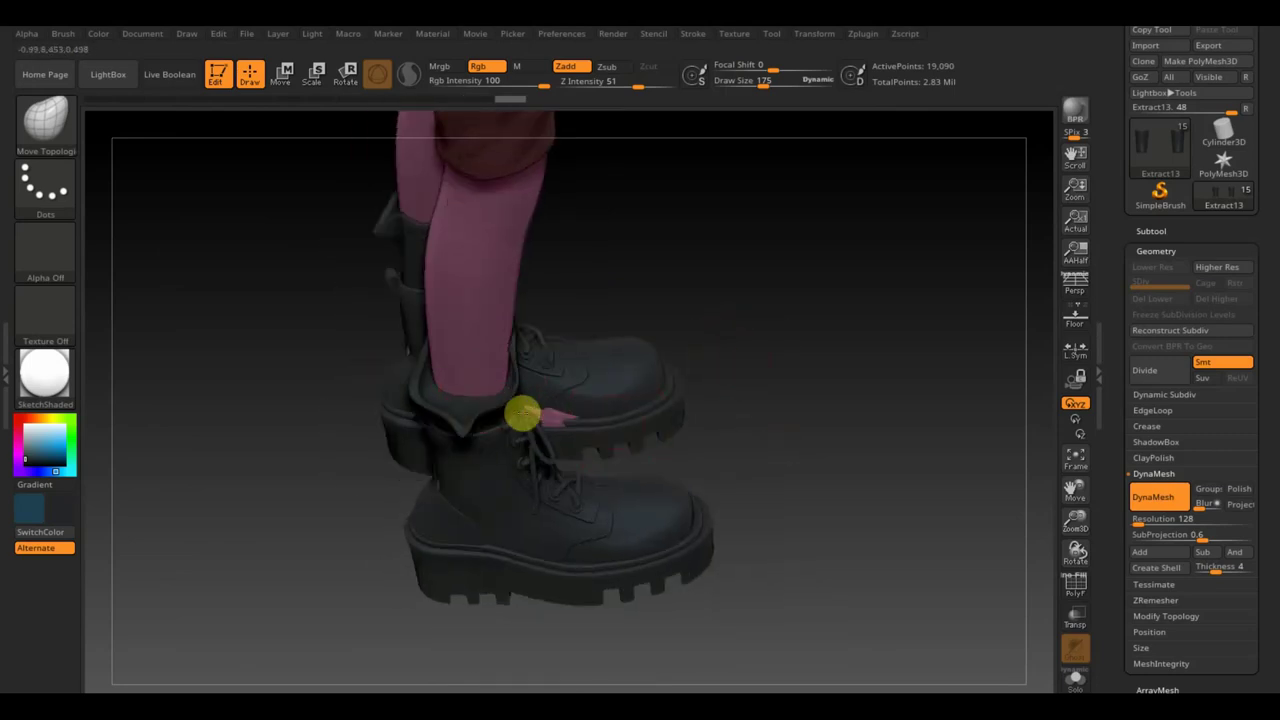
{"action": "left_click_drag", "start_coordinate": [509, 434], "coordinate": [453, 432]}
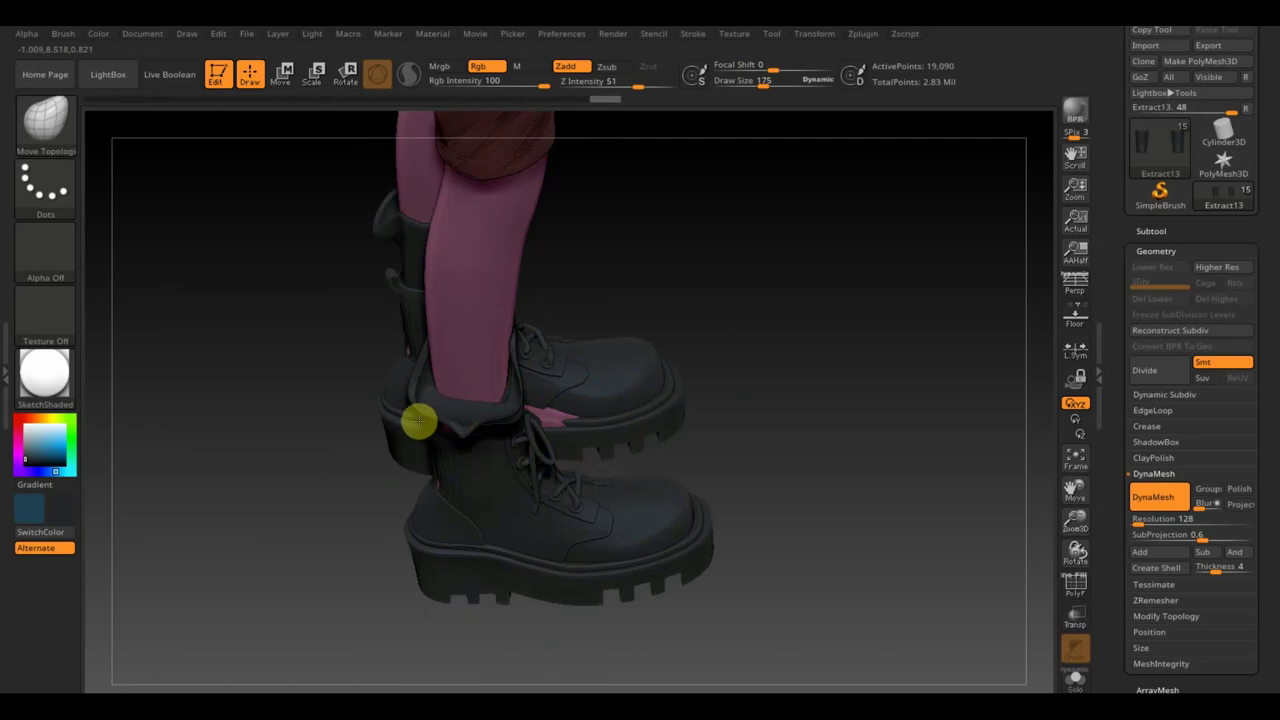
- Shape the front and back of the cuff edges into pointed, downward-hanging flaps
{"action": "right_click_drag", "start_coordinate": [497, 403], "coordinate": [646, 254]}
{"action": "right_click_drag", "start_coordinate": [586, 323], "coordinate": [542, 377]}
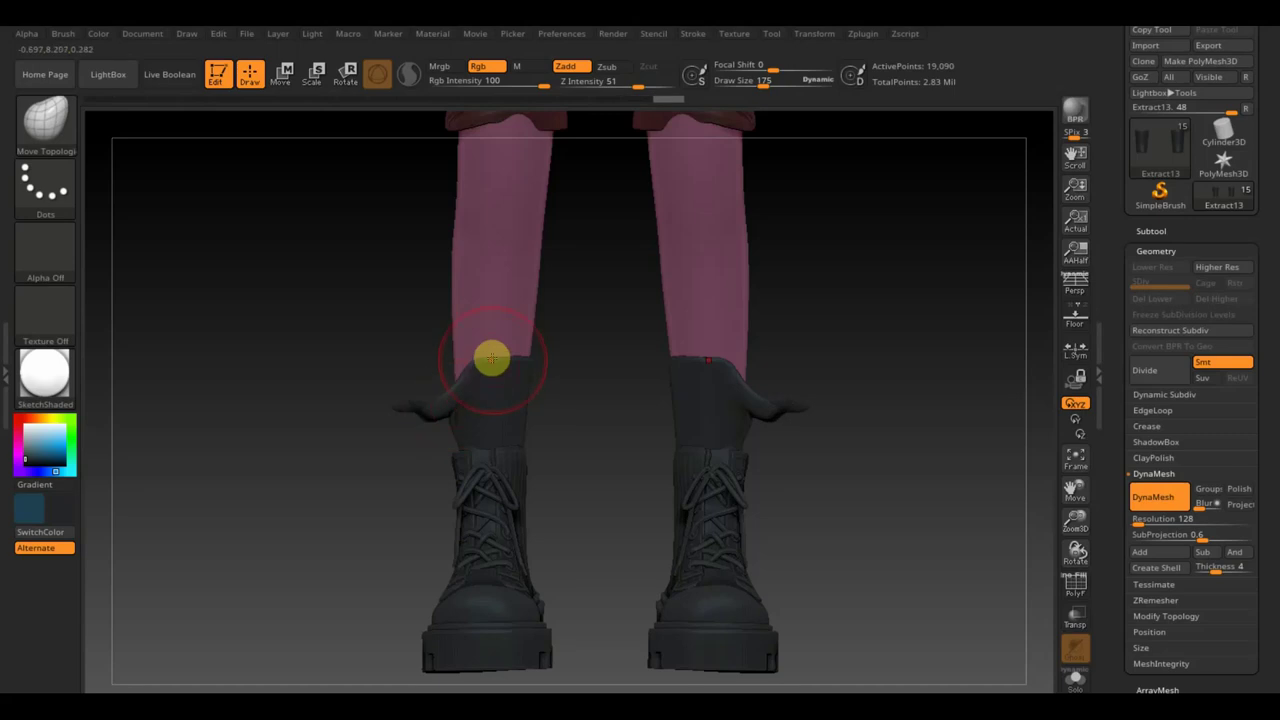
{"action": "mouse_move", "coordinate": [491, 357]}
{"action": "left_mouse_down"}
{"action": "mouse_move", "coordinate": [517, 394]}
{"action": "mouse_move", "coordinate": [492, 395]}
{"action": "mouse_move", "coordinate": [496, 480]}
{"action": "left_mouse_up"}
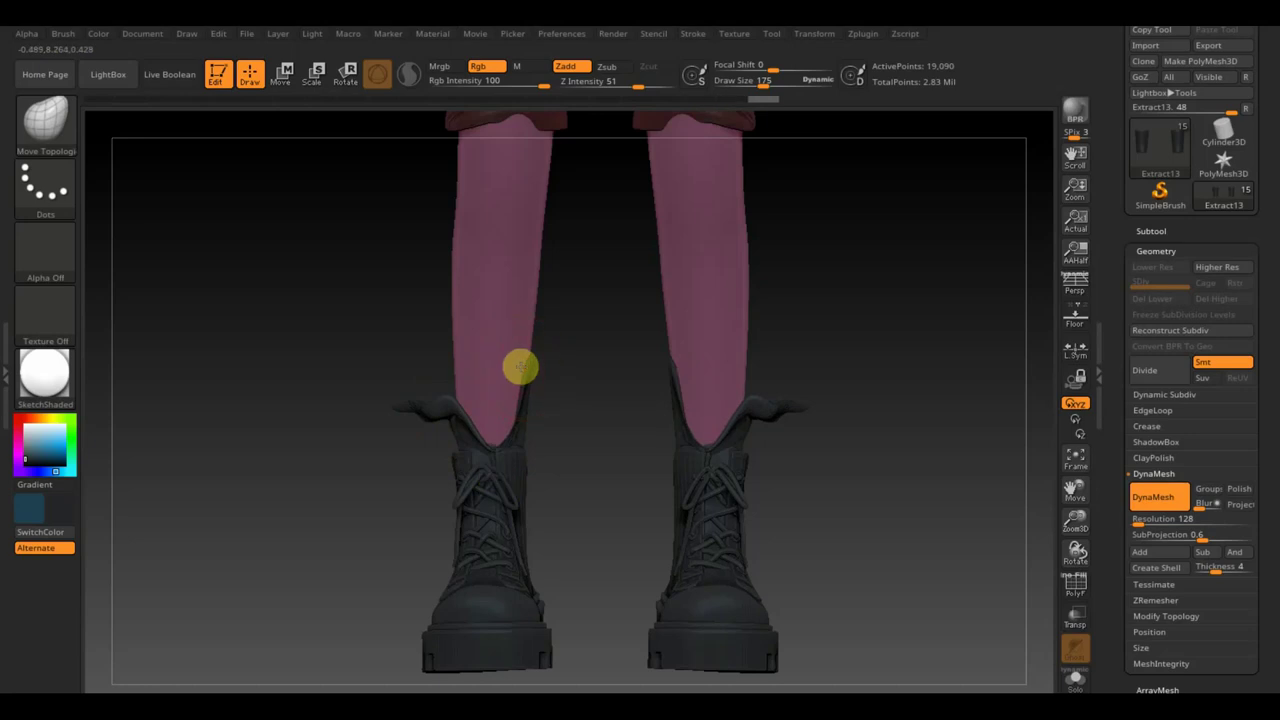
{"action": "left_click_drag", "start_coordinate": [520, 366], "coordinate": [568, 438]}
{"action": "mouse_move", "coordinate": [643, 351]}
{"action": "left_mouse_down"}
{"action": "mouse_move", "coordinate": [641, 366]}
{"action": "mouse_move", "coordinate": [700, 394]}
{"action": "mouse_move", "coordinate": [711, 420]}
{"action": "left_mouse_up"}
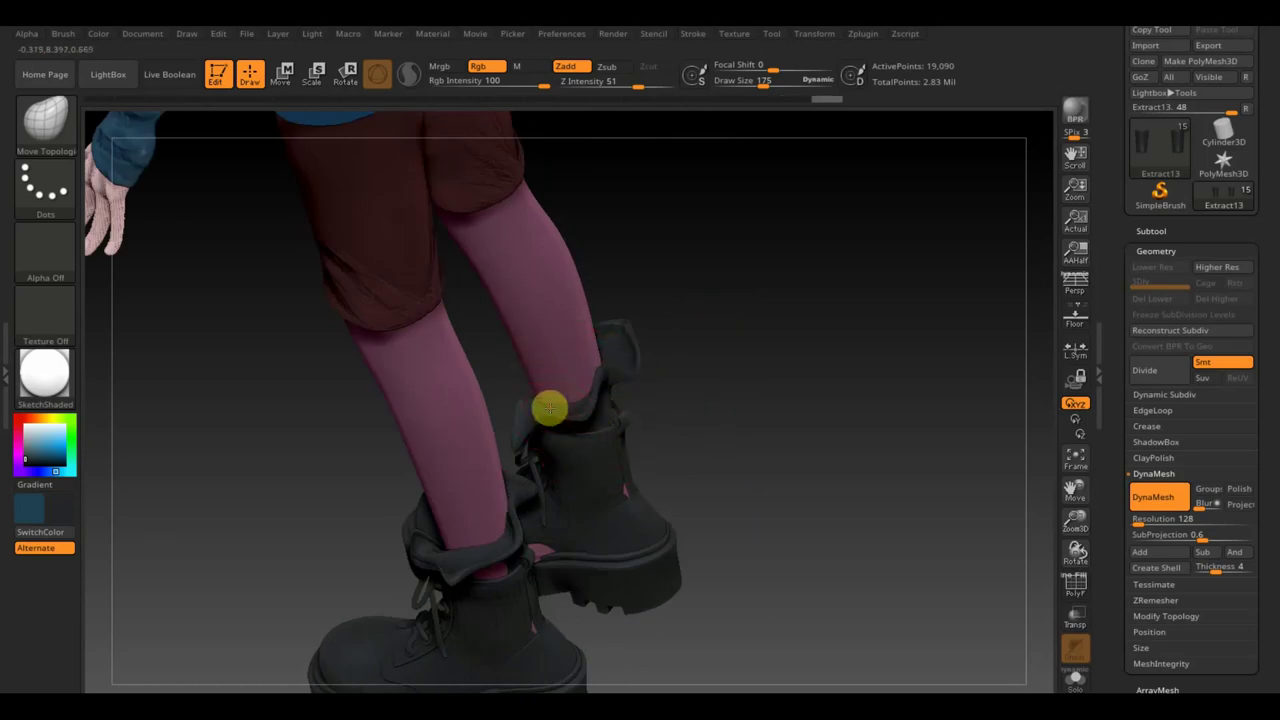
{"action": "mouse_move", "coordinate": [603, 366]}
{"action": "left_mouse_down"}
{"action": "mouse_move", "coordinate": [638, 430]}
{"action": "mouse_move", "coordinate": [694, 346]}
{"action": "mouse_move", "coordinate": [614, 371]}
{"action": "mouse_move", "coordinate": [594, 430]}
{"action": "mouse_move", "coordinate": [594, 386]}
{"action": "mouse_move", "coordinate": [591, 424]}
{"action": "left_mouse_up"}
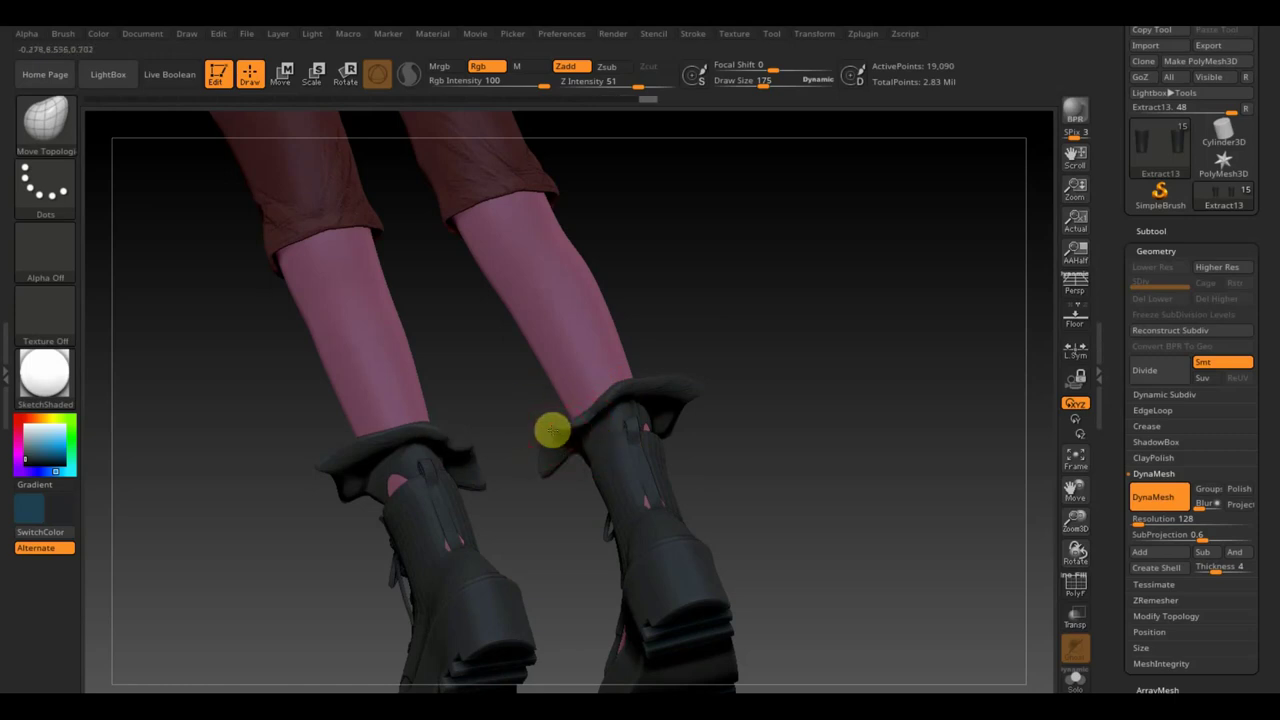
{"action": "mouse_move", "coordinate": [550, 476]}
{"action": "left_mouse_down"}
{"action": "mouse_move", "coordinate": [572, 500]}
{"action": "mouse_move", "coordinate": [768, 471]}
{"action": "mouse_move", "coordinate": [689, 503]}
{"action": "mouse_move", "coordinate": [737, 503]}
{"action": "mouse_move", "coordinate": [445, 482]}
{"action": "left_mouse_up"}
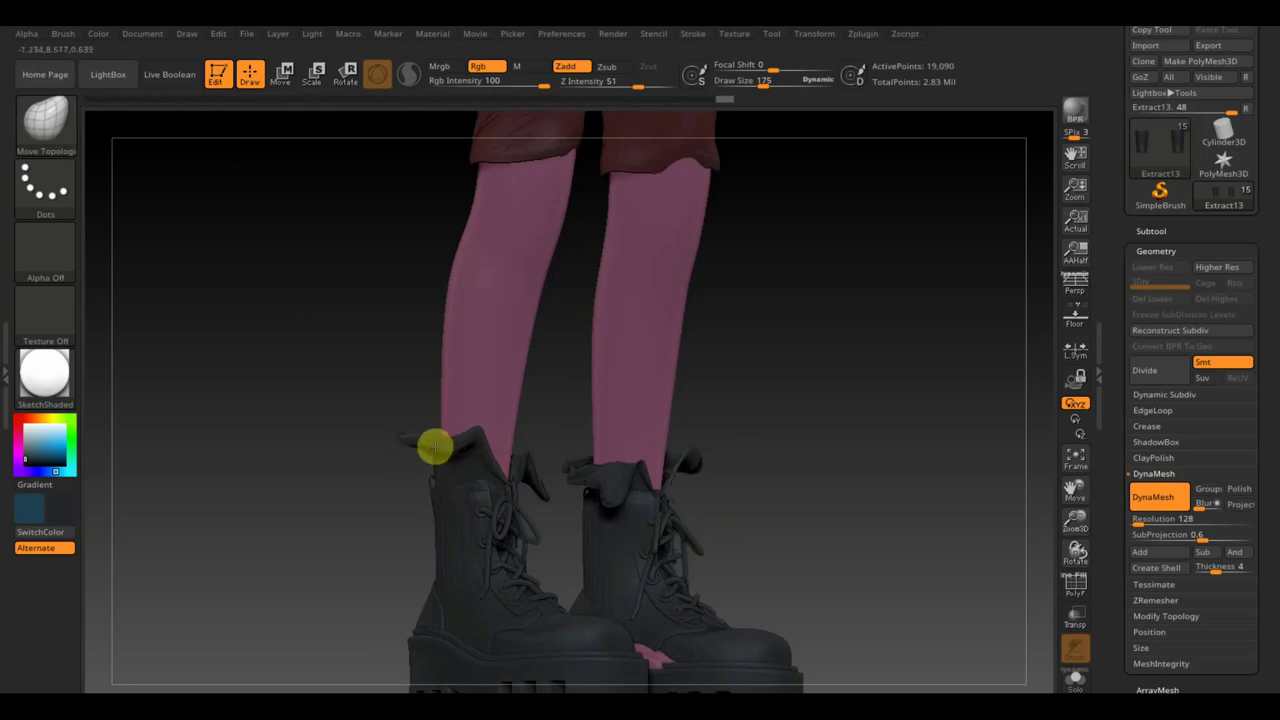
{"action": "left_click_drag", "start_coordinate": [380, 491], "coordinate": [351, 503]}
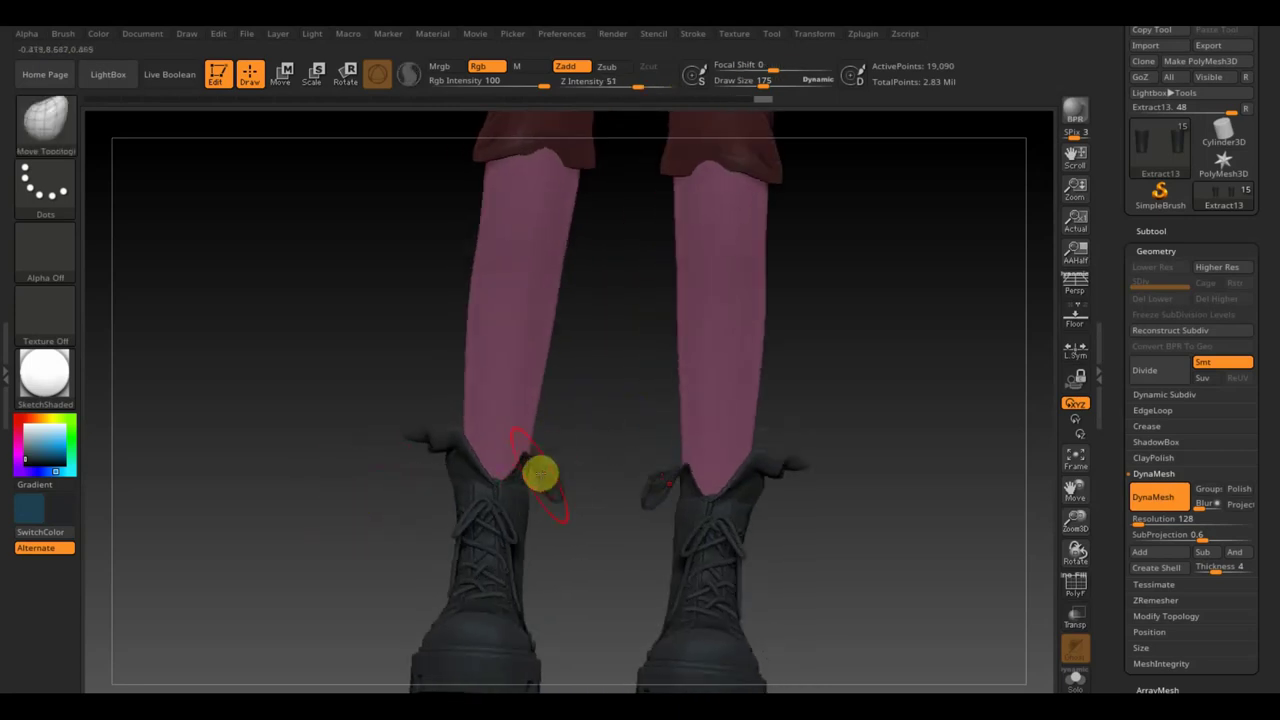
- Pull a small hanging flap on the cuff, inspect it from several angles, then undo it
{"action": "left_click_drag", "start_coordinate": [531, 463], "coordinate": [561, 455]}
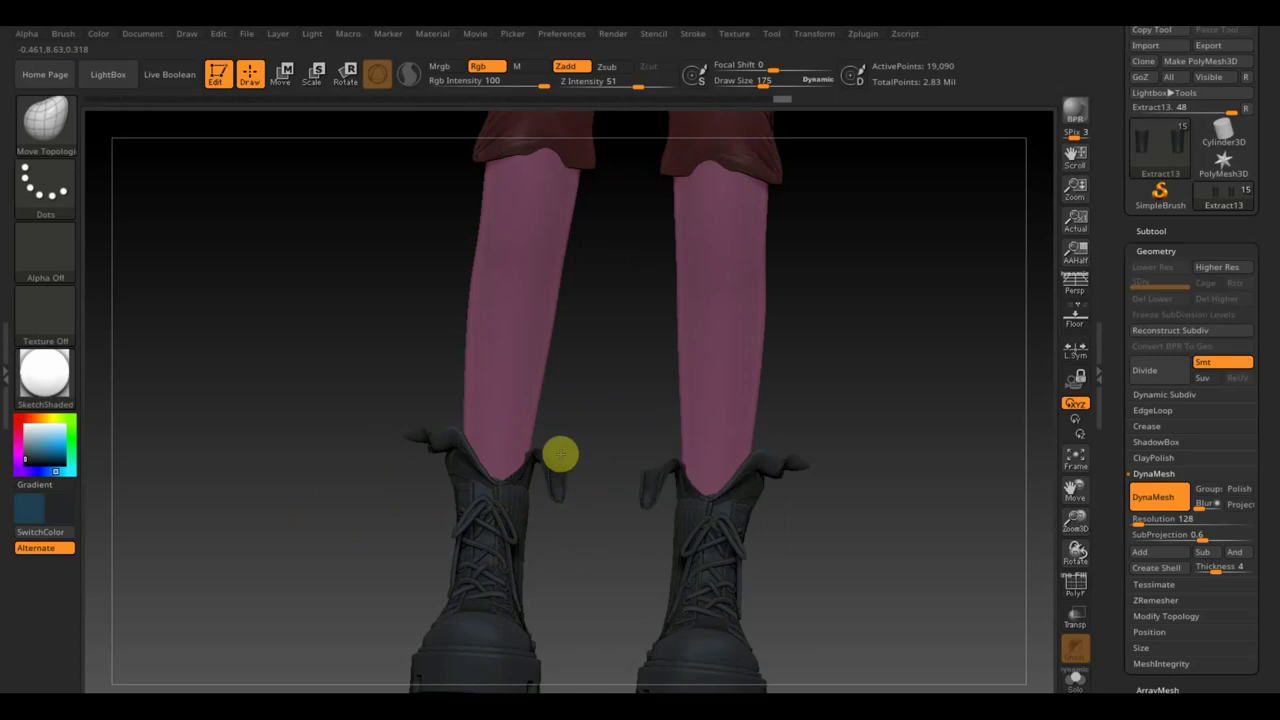
{"action": "mouse_move", "coordinate": [586, 429]}
{"action": "right_mouse_down"}
{"action": "mouse_move", "coordinate": [566, 494]}
{"action": "mouse_move", "coordinate": [571, 437]}
{"action": "mouse_move", "coordinate": [588, 418]}
{"action": "mouse_move", "coordinate": [540, 466]}
{"action": "right_mouse_up"}
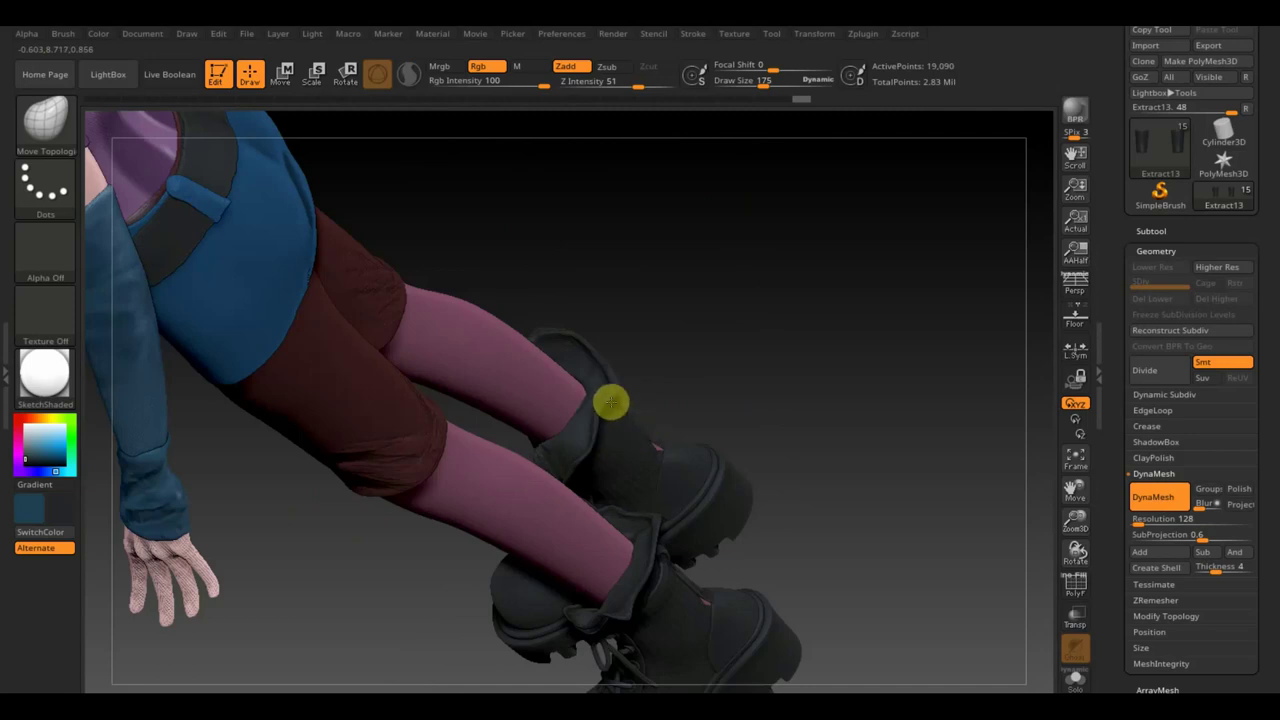
{"action": "mouse_move", "coordinate": [613, 406]}
{"action": "right_mouse_down"}
{"action": "mouse_move", "coordinate": [714, 329]}
{"action": "mouse_move", "coordinate": [731, 266]}
{"action": "right_mouse_up"}
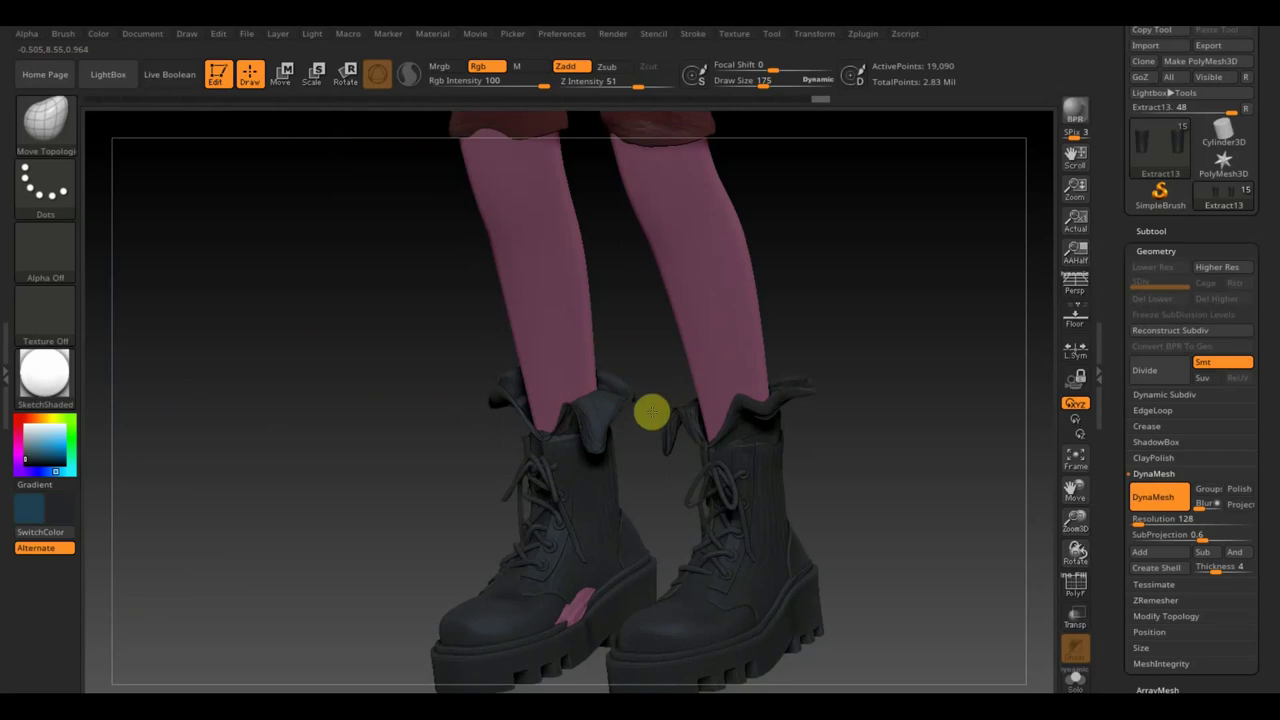
{"action": "mouse_move", "coordinate": [857, 380]}
{"action": "right_mouse_down"}
{"action": "mouse_move", "coordinate": [906, 394]}
{"action": "mouse_move", "coordinate": [354, 453]}
{"action": "mouse_move", "coordinate": [474, 486]}
{"action": "mouse_move", "coordinate": [329, 560]}
{"action": "mouse_move", "coordinate": [622, 458]}
{"action": "right_mouse_up"}
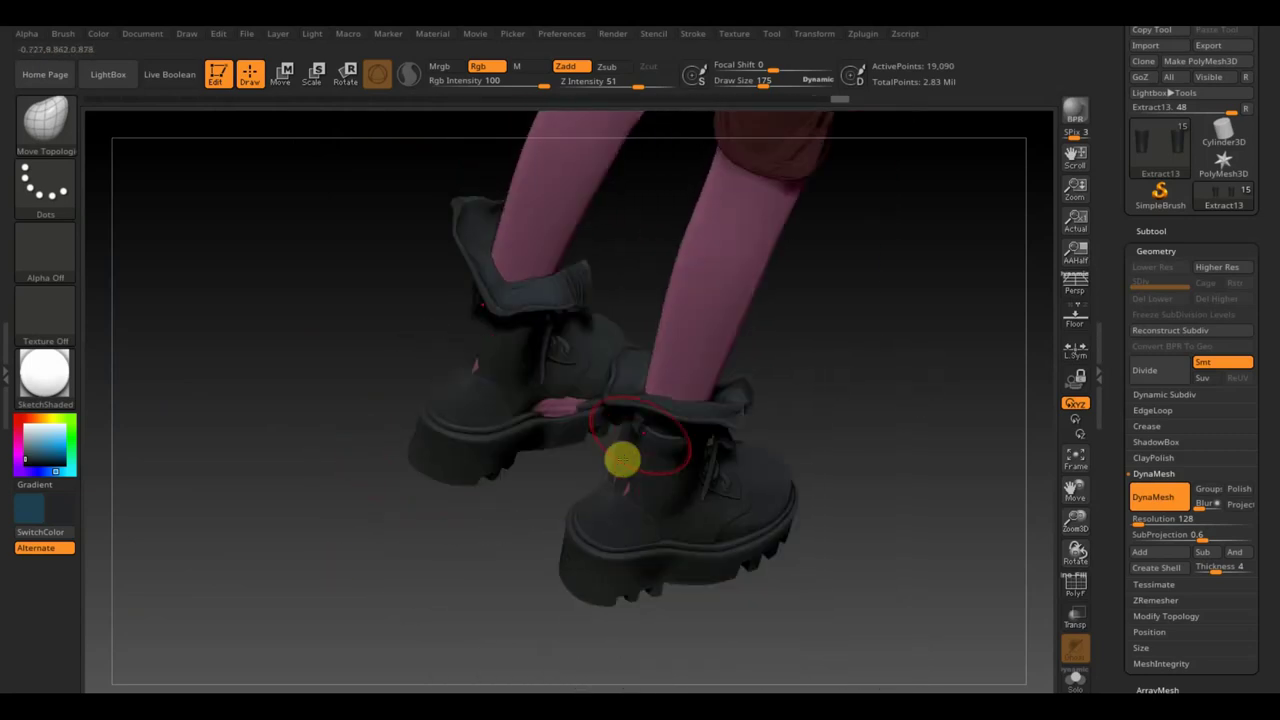
{"action": "right_click_drag", "start_coordinate": [891, 506], "coordinate": [877, 437]}
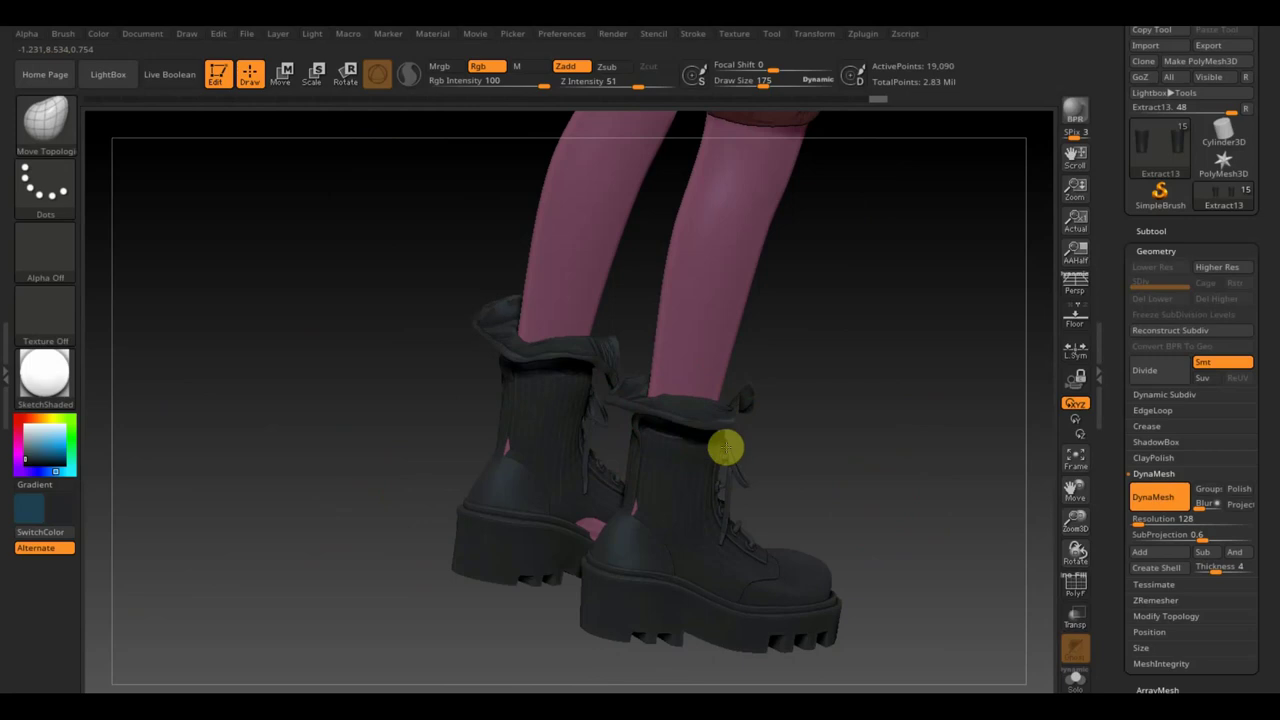
{"action": "key", "text": "ctrl+shift+z"}
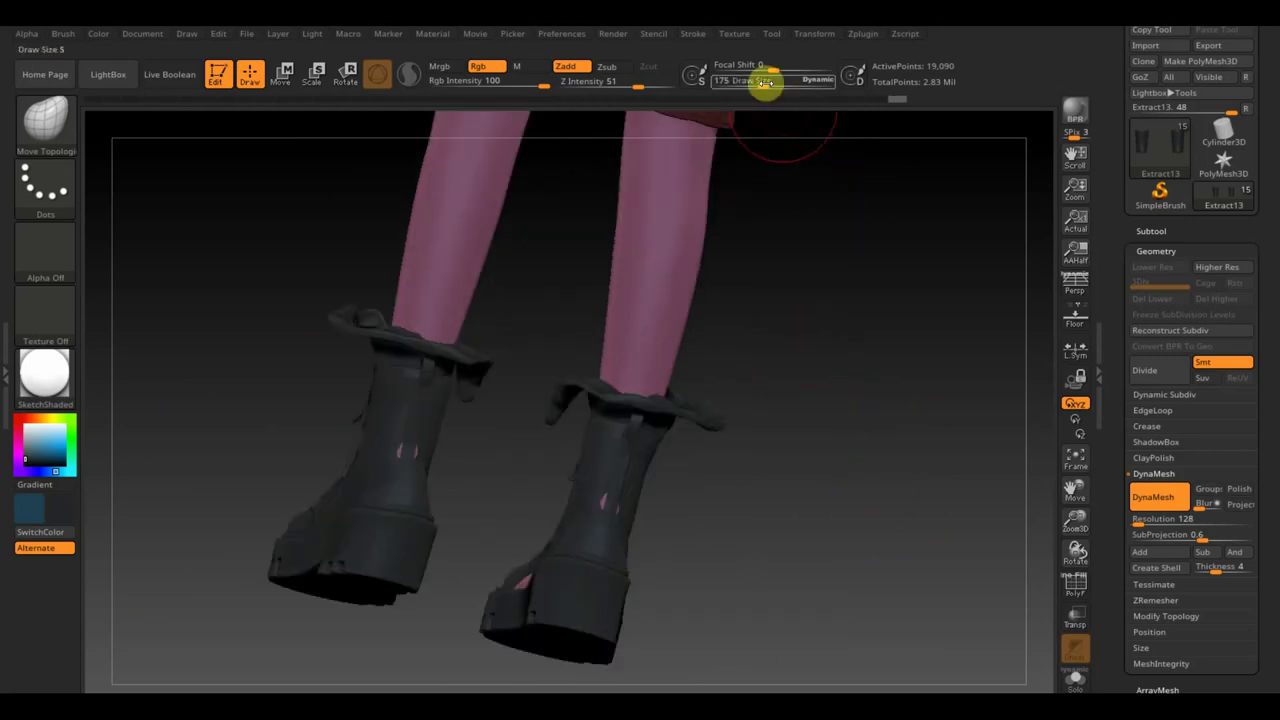
- Raise Draw Size to 289 and pull both boot collars upward into ruffled flaps
{"action": "left_click_drag", "start_coordinate": [765, 83], "coordinate": [780, 84]}
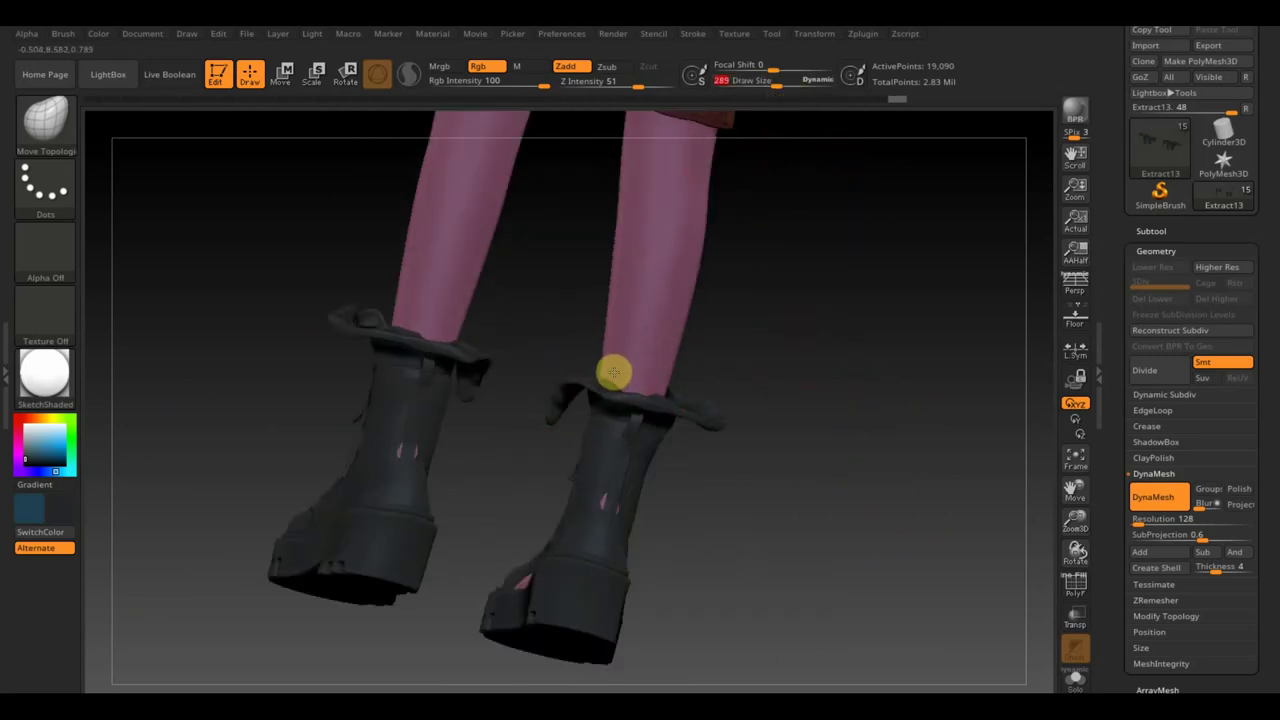
{"action": "mouse_move", "coordinate": [613, 372]}
{"action": "left_mouse_down"}
{"action": "mouse_move", "coordinate": [628, 334]}
{"action": "mouse_move", "coordinate": [674, 346]}
{"action": "left_mouse_up"}
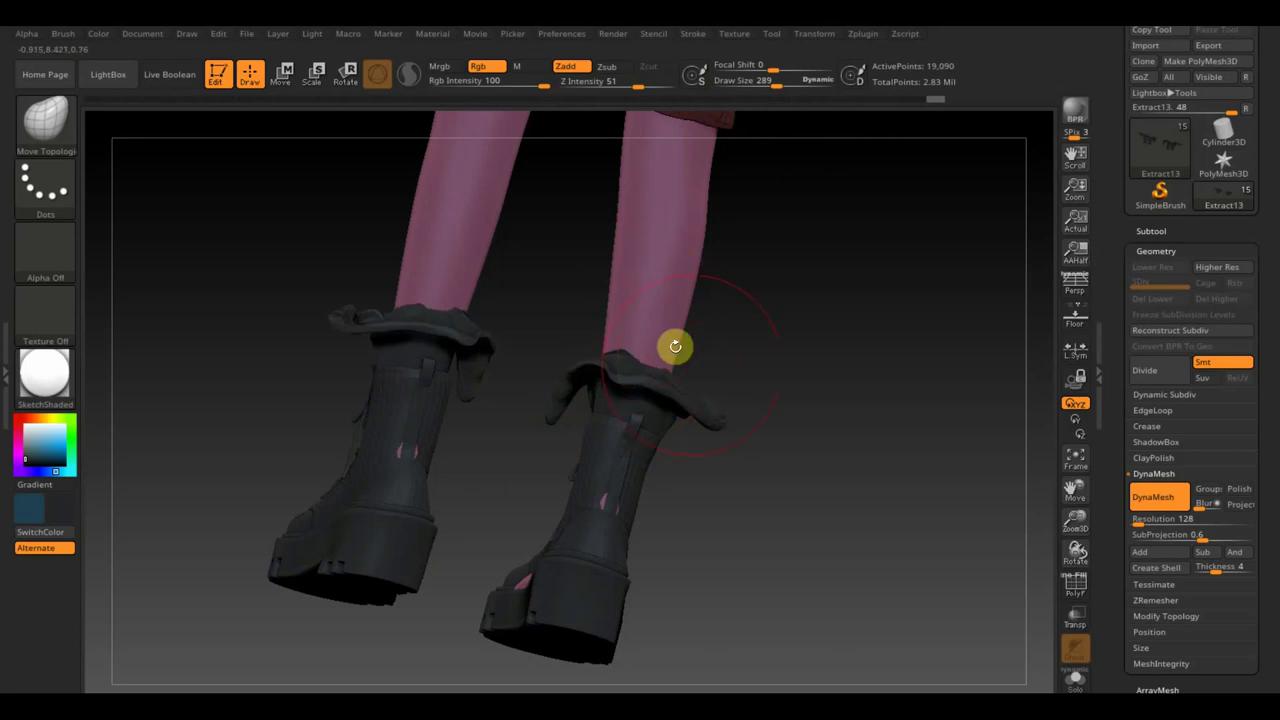
{"action": "mouse_move", "coordinate": [734, 374]}
{"action": "left_mouse_down"}
{"action": "mouse_move", "coordinate": [686, 408]}
{"action": "mouse_move", "coordinate": [771, 363]}
{"action": "mouse_move", "coordinate": [729, 386]}
{"action": "mouse_move", "coordinate": [743, 357]}
{"action": "left_mouse_up"}
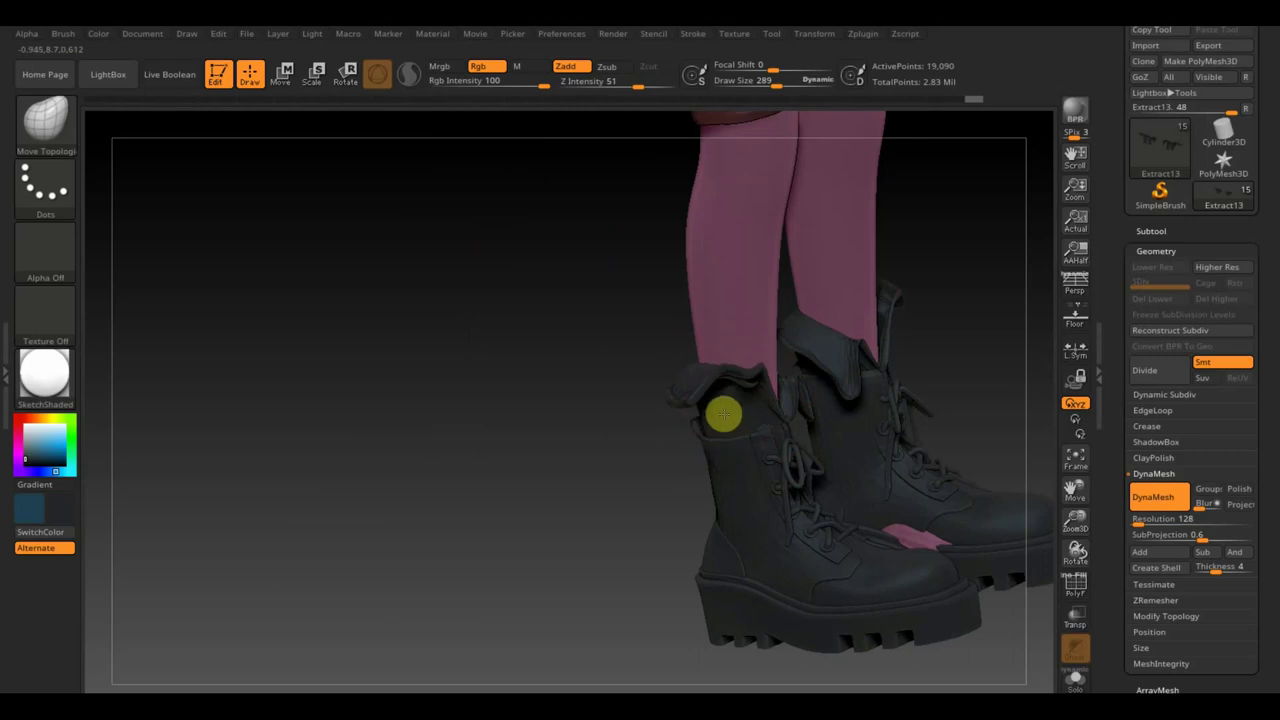
{"action": "left_click_drag", "start_coordinate": [710, 424], "coordinate": [586, 443]}
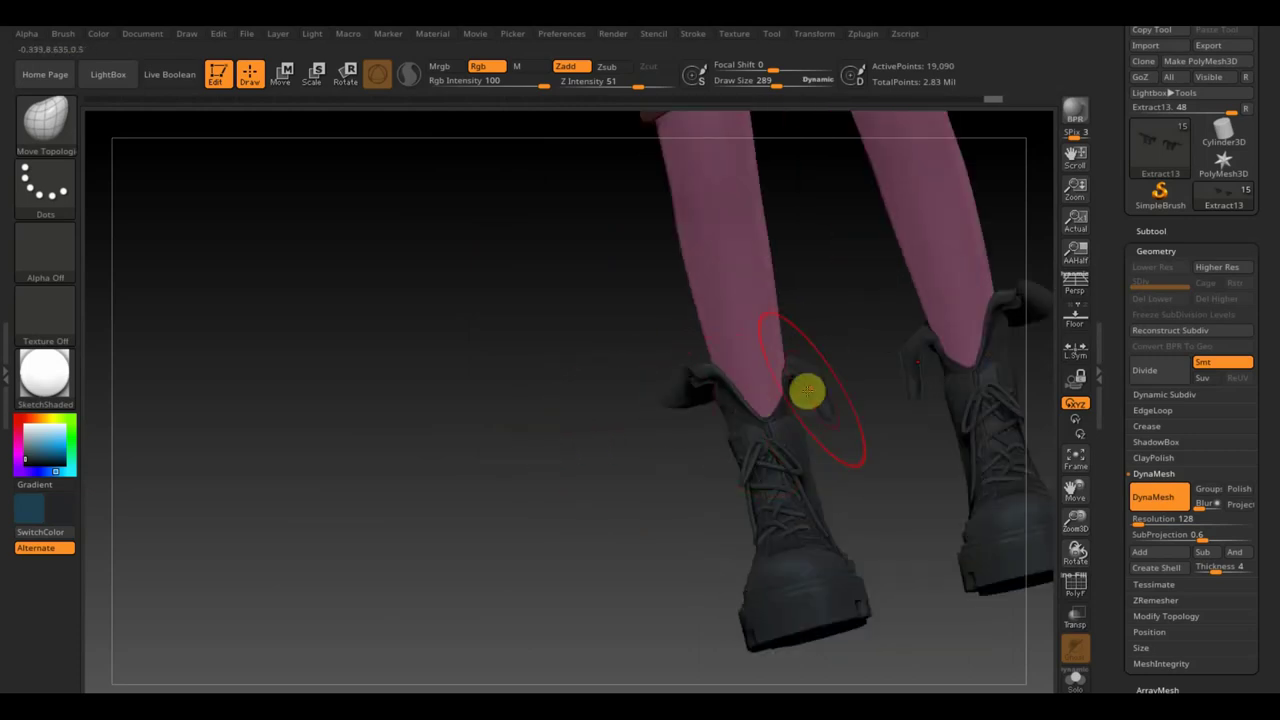
{"action": "left_click_drag", "start_coordinate": [818, 380], "coordinate": [826, 337]}
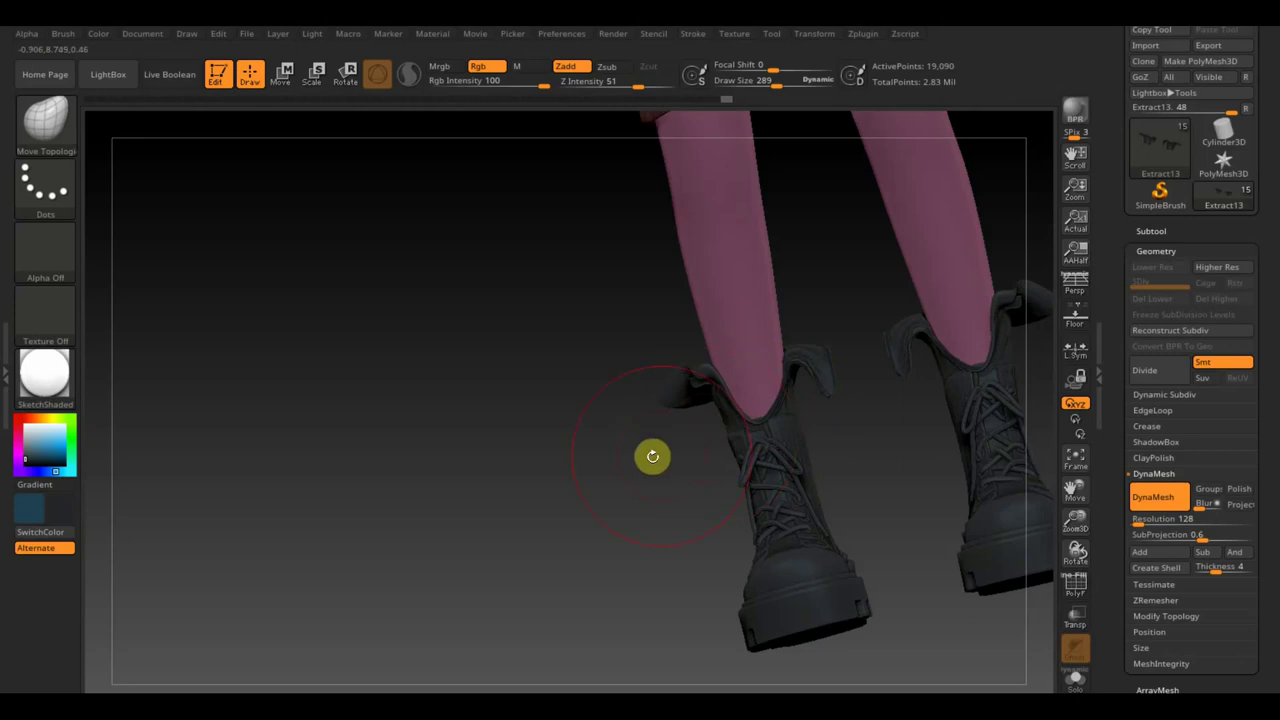
{"action": "mouse_move", "coordinate": [651, 457]}
{"action": "left_mouse_down"}
{"action": "mouse_move", "coordinate": [611, 491]}
{"action": "mouse_move", "coordinate": [495, 488]}
{"action": "left_mouse_up"}
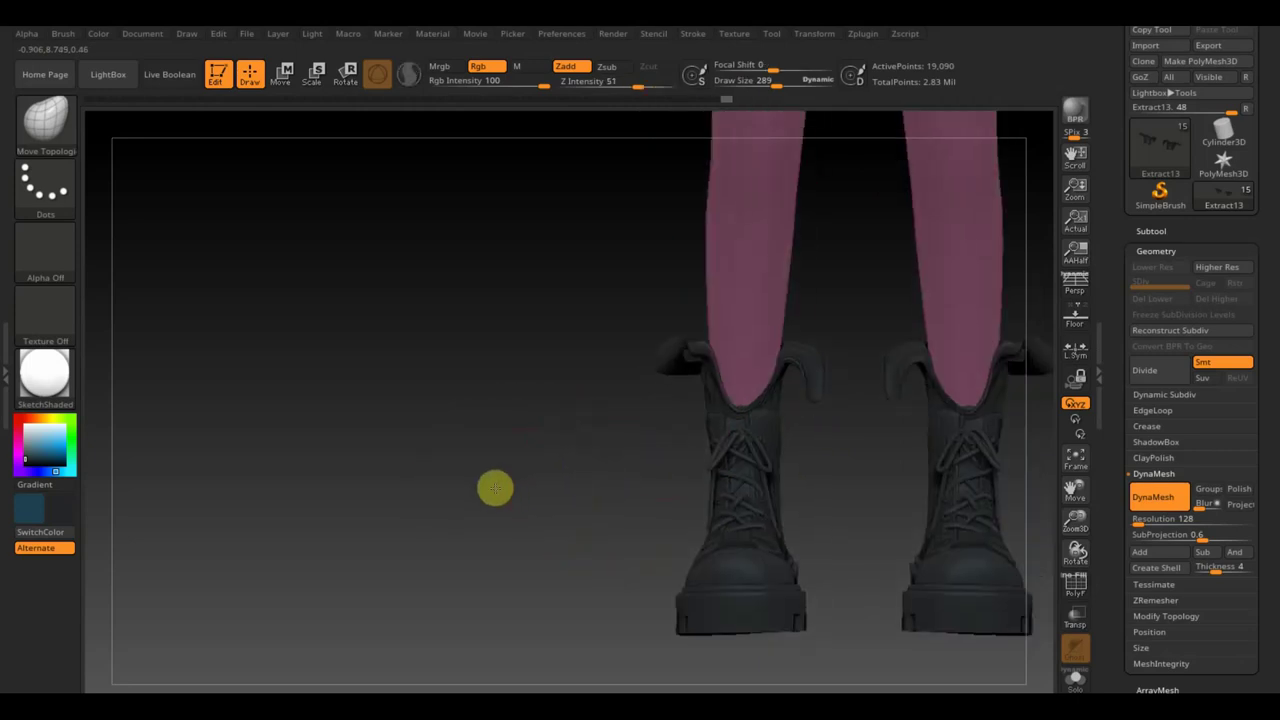
{"action": "key", "text": "f"}
{"action": "left_click_drag", "start_coordinate": [754, 523], "coordinate": [911, 509], "text": "alt"}
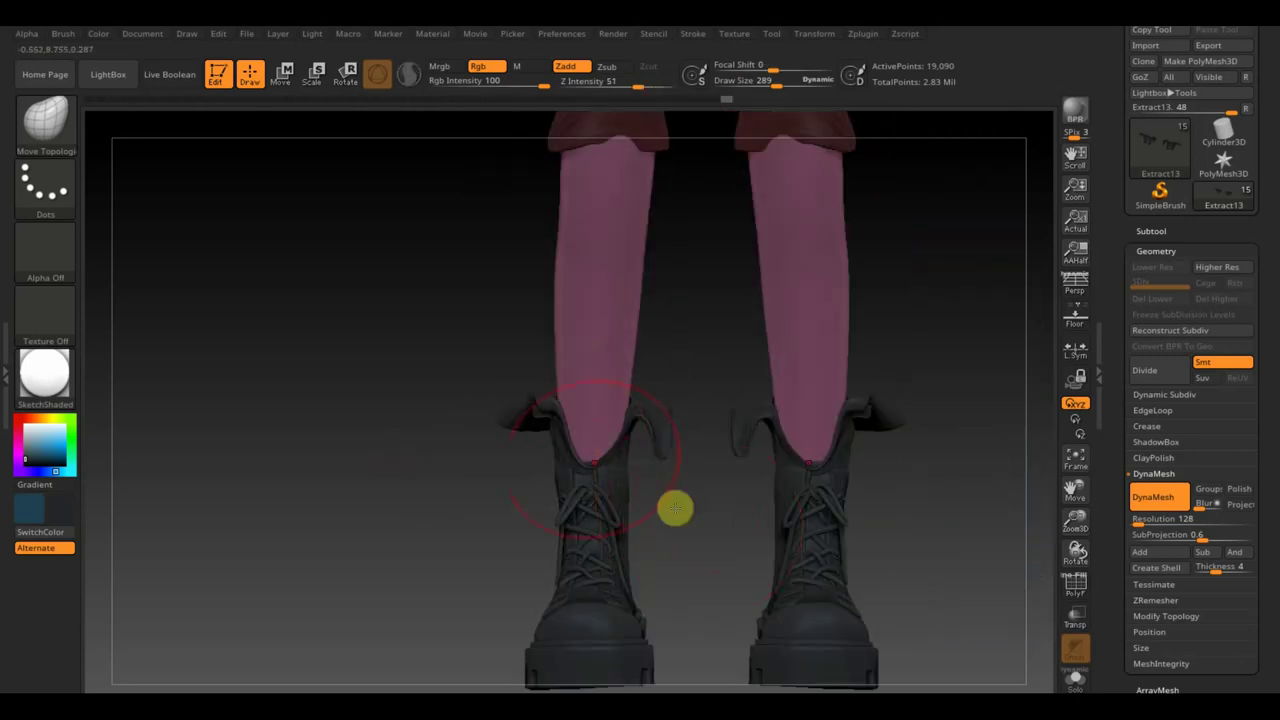
- Lower Draw Size to 195 and smooth the collars, checking them from behind and the side
{"action": "left_click_drag", "start_coordinate": [773, 84], "coordinate": [757, 93]}
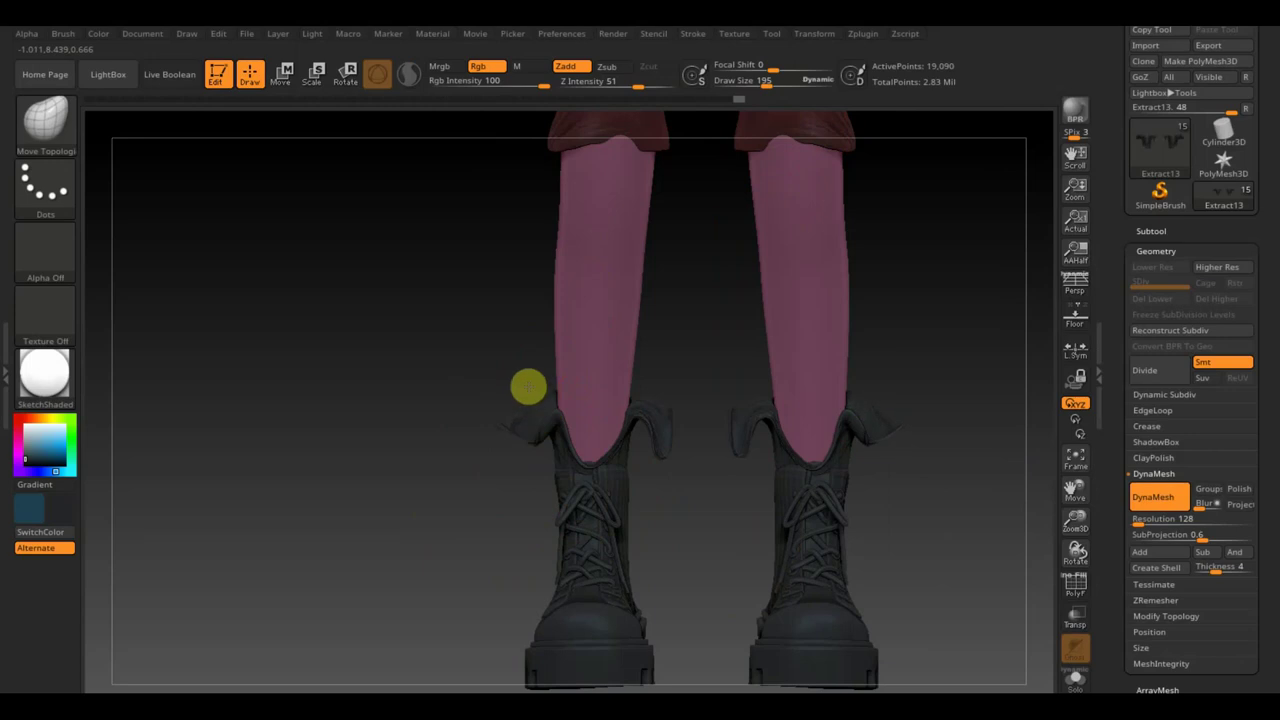
{"action": "key", "text": "shift"}
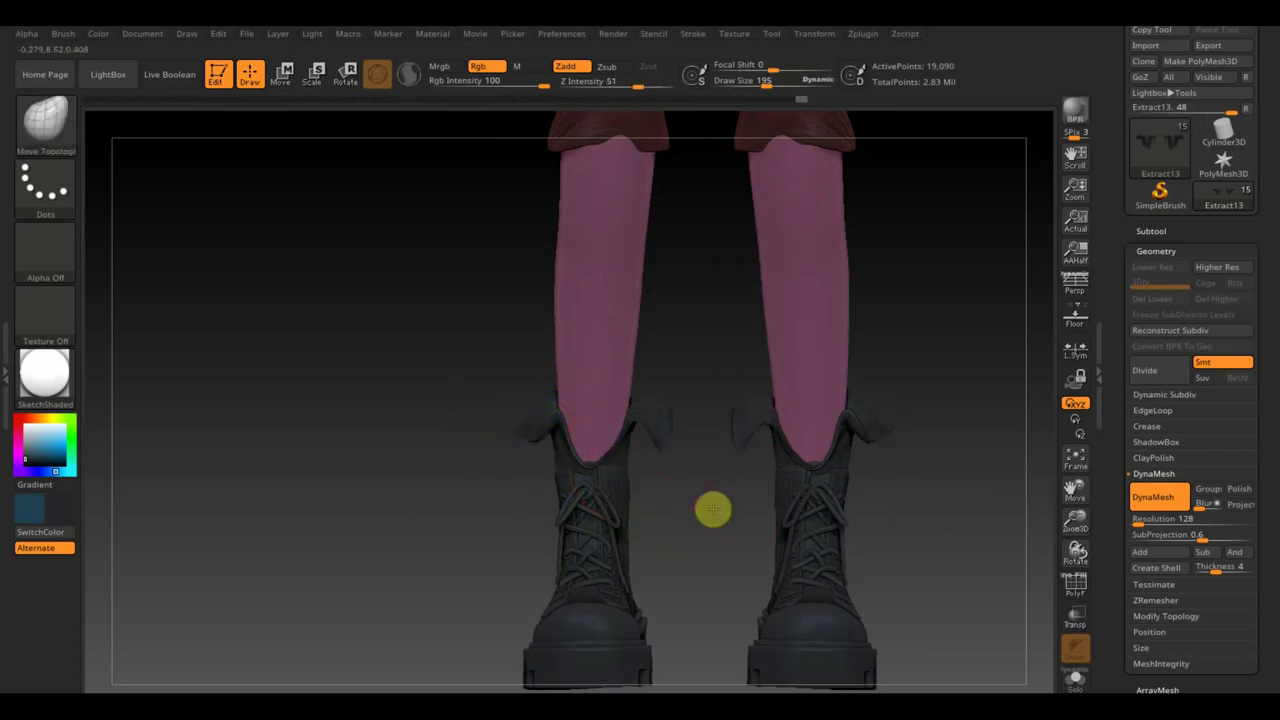
{"action": "mouse_move", "coordinate": [711, 509]}
{"action": "left_mouse_down"}
{"action": "mouse_move", "coordinate": [579, 516]}
{"action": "mouse_move", "coordinate": [600, 510]}
{"action": "left_mouse_up"}
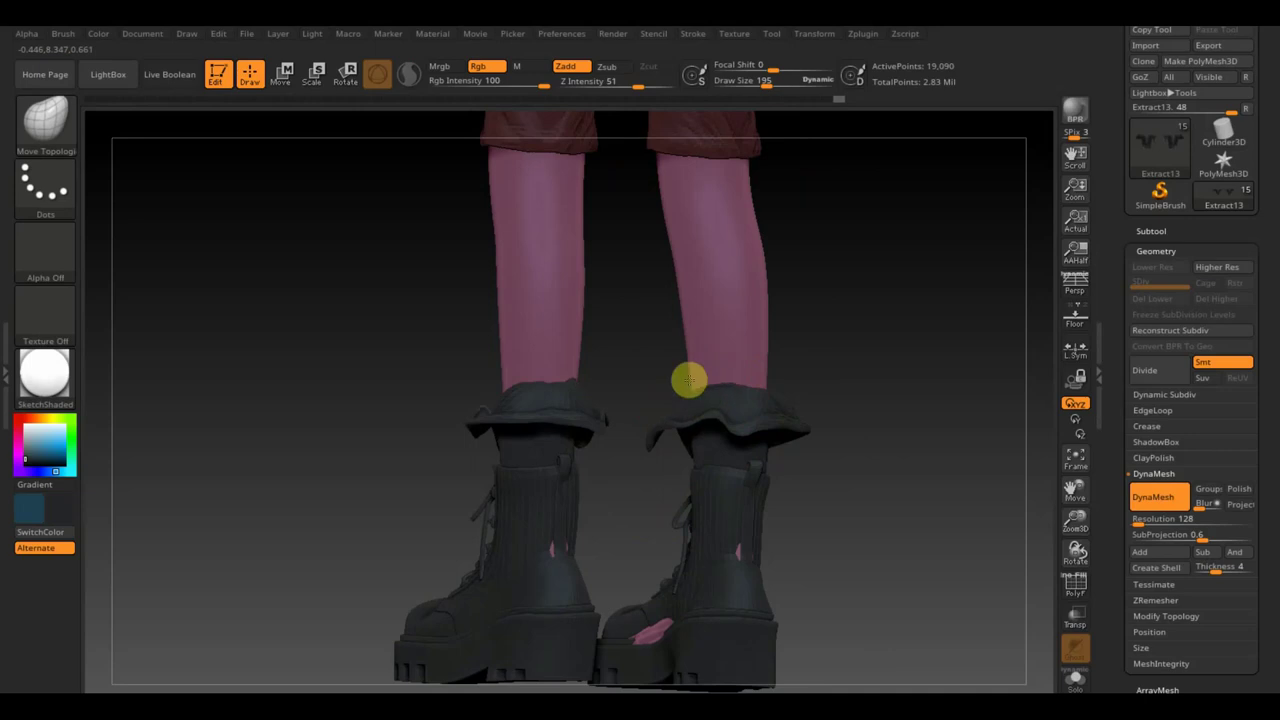
{"action": "left_click_drag", "start_coordinate": [840, 369], "coordinate": [783, 371]}
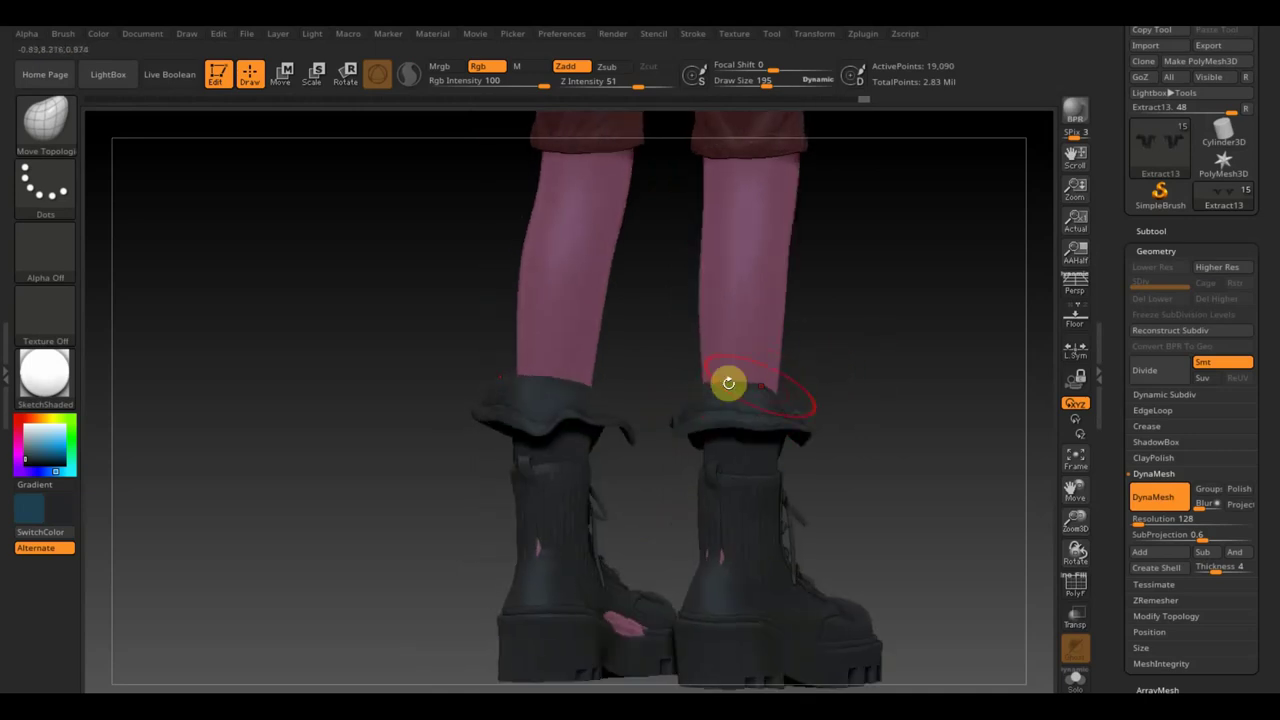
{"action": "right_click_drag", "start_coordinate": [729, 380], "coordinate": [765, 434]}
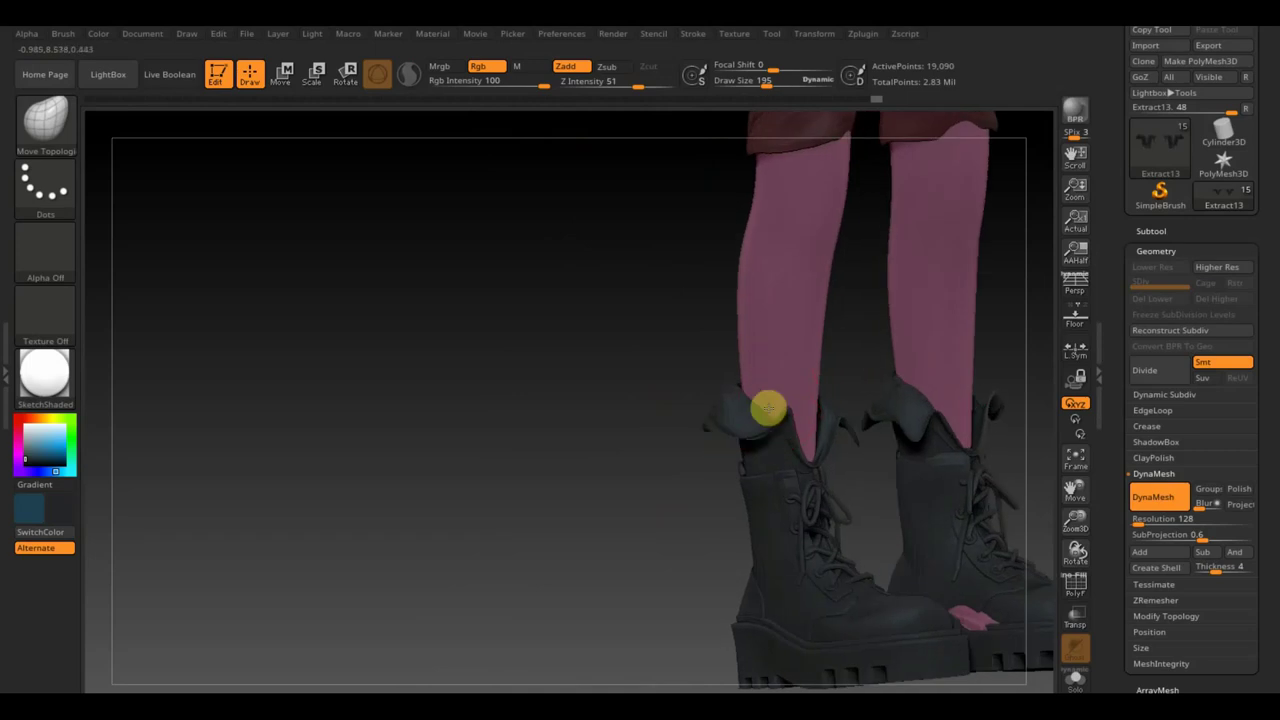
{"action": "mouse_move", "coordinate": [777, 363]}
{"action": "right_mouse_down"}
{"action": "mouse_move", "coordinate": [578, 406]}
{"action": "mouse_move", "coordinate": [551, 466]}
{"action": "mouse_move", "coordinate": [577, 437]}
{"action": "right_mouse_up"}
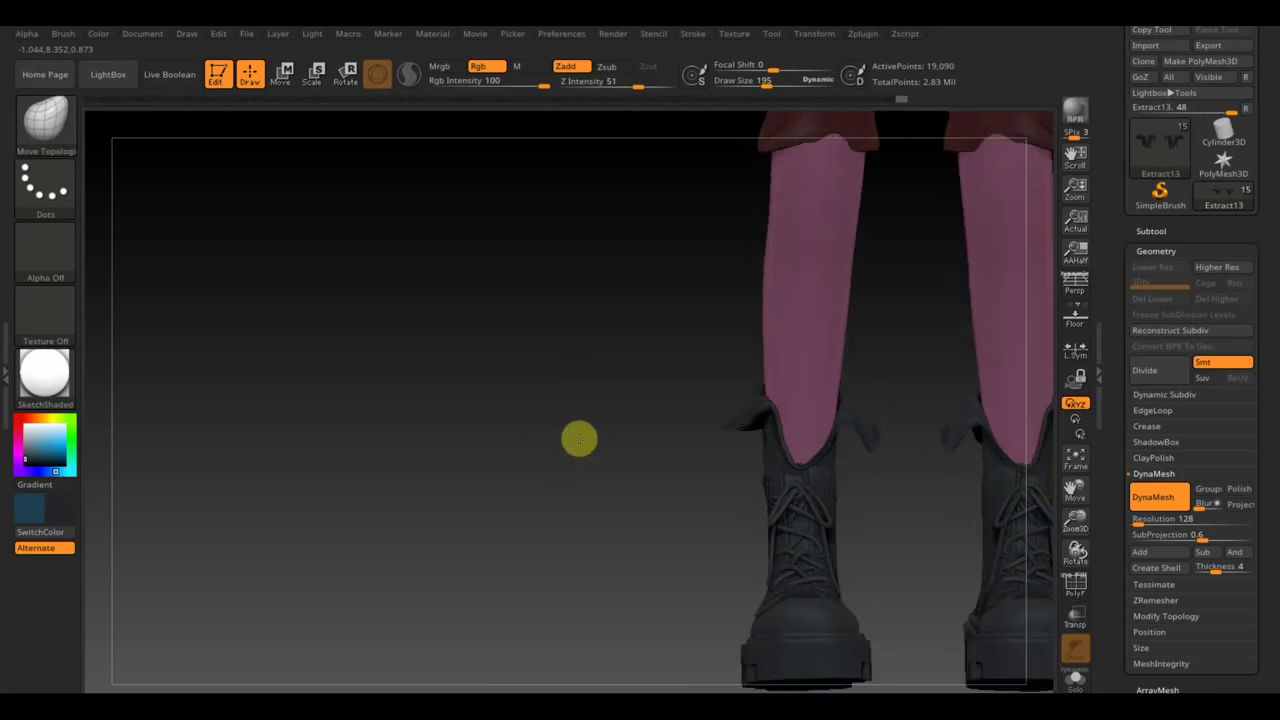
- Open the Deformation subpalette and nudge the Inflate slider to thicken the sock cuffs
{"action": "mouse_move", "coordinate": [589, 491]}
{"action": "right_mouse_down", "text": "alt"}
{"action": "mouse_move", "coordinate": [494, 426]}
{"action": "mouse_move", "coordinate": [419, 399]}
{"action": "right_mouse_up", "text": "alt"}
{"action": "scroll", "coordinate": [1270, 560], "scroll_direction": "down", "scroll_amount": 3}
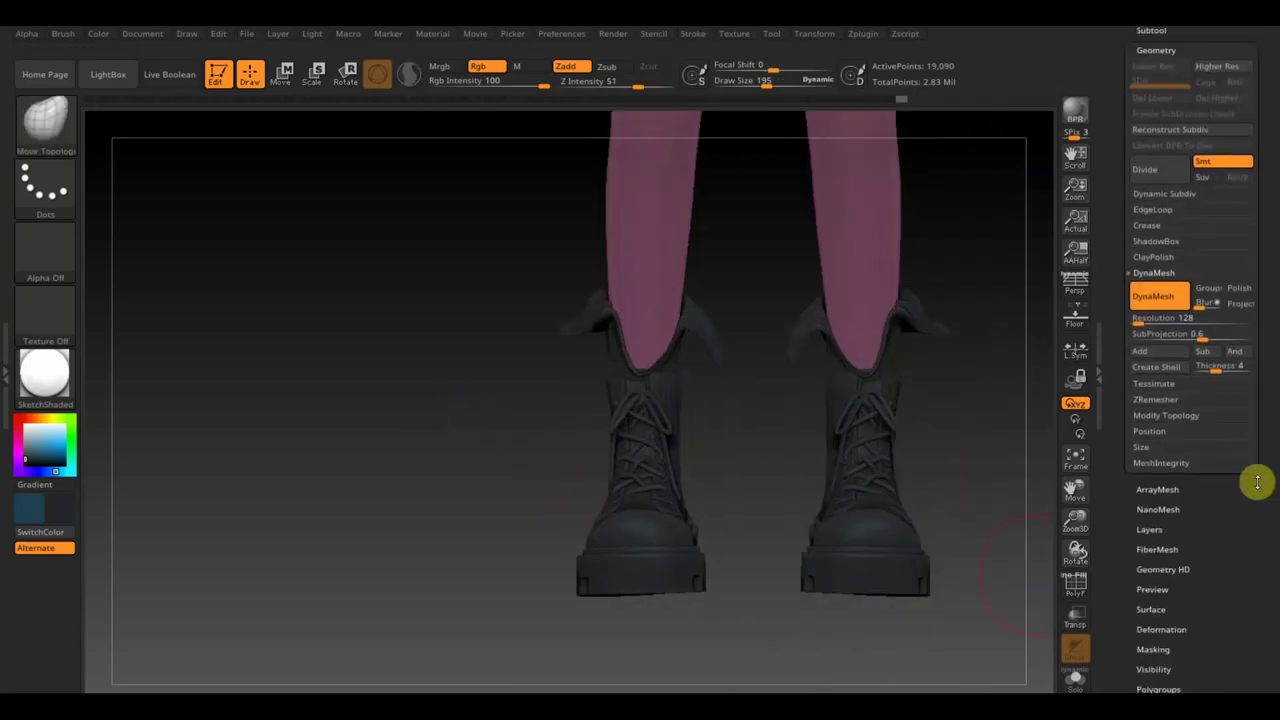
{"action": "scroll", "coordinate": [1200, 500], "scroll_direction": "down", "scroll_amount": 1}
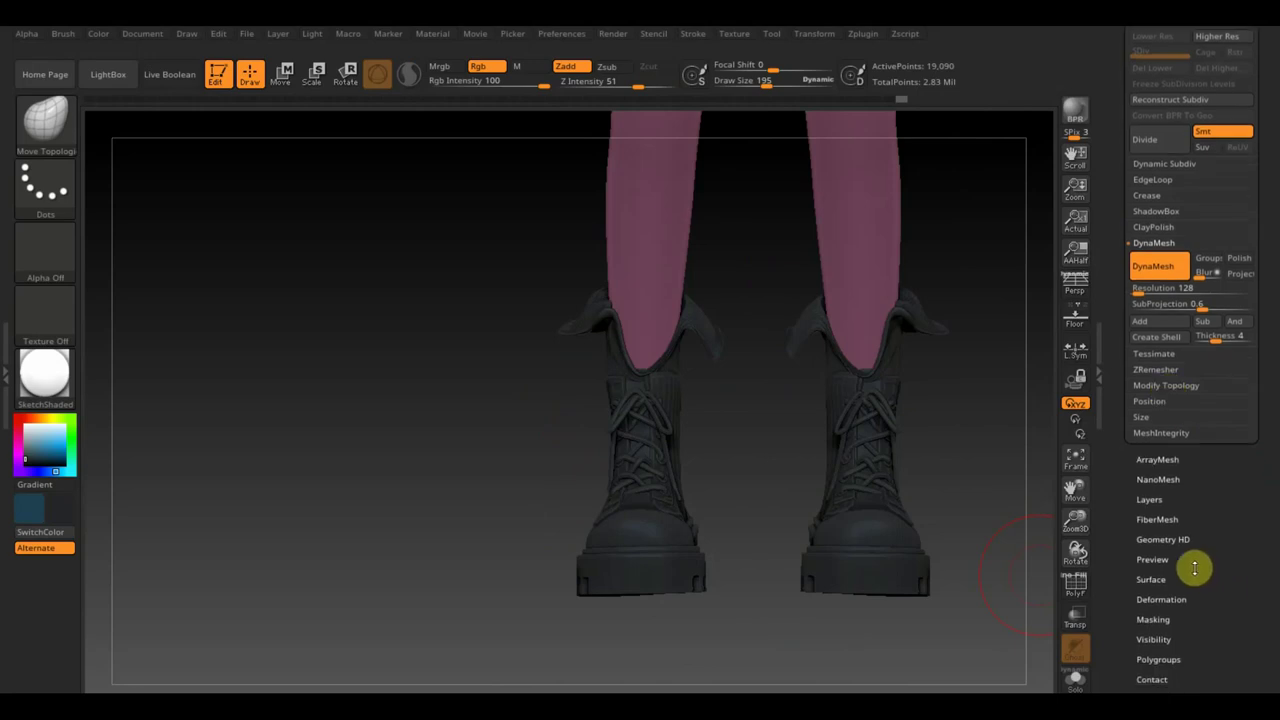
{"action": "left_click", "coordinate": [1174, 598]}
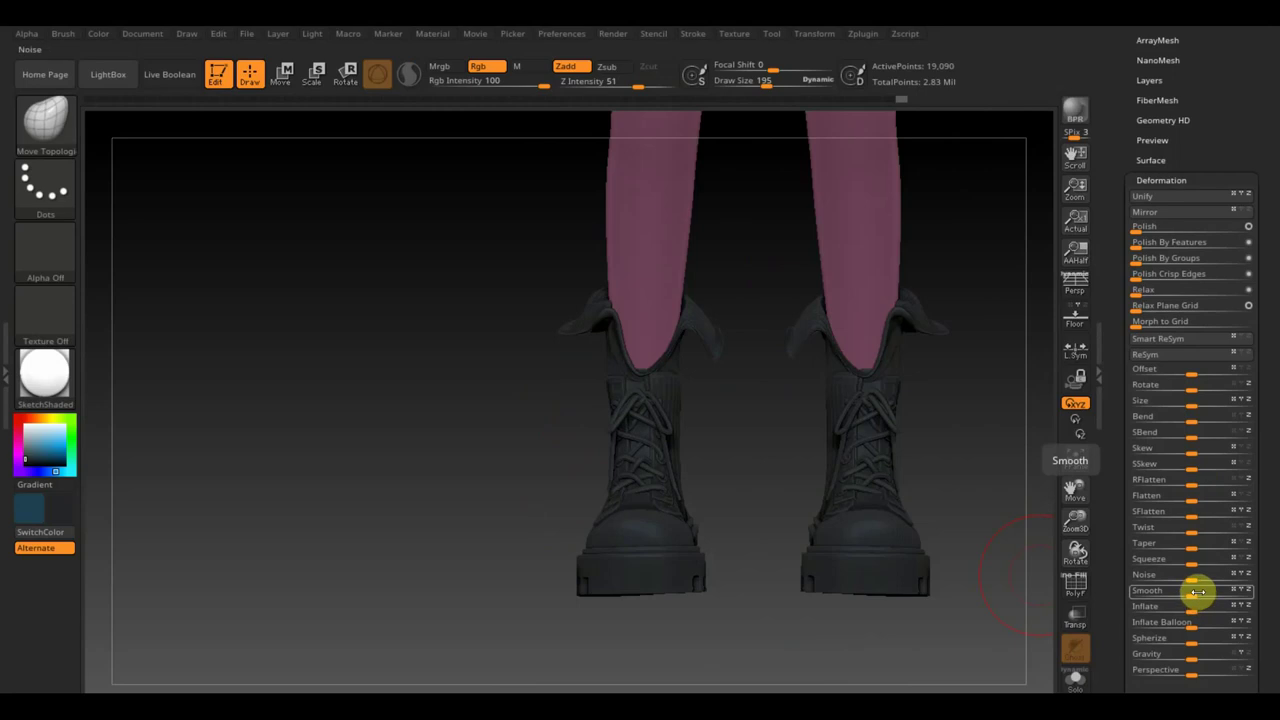
{"action": "left_click_drag", "start_coordinate": [1195, 609], "coordinate": [1192, 609]}
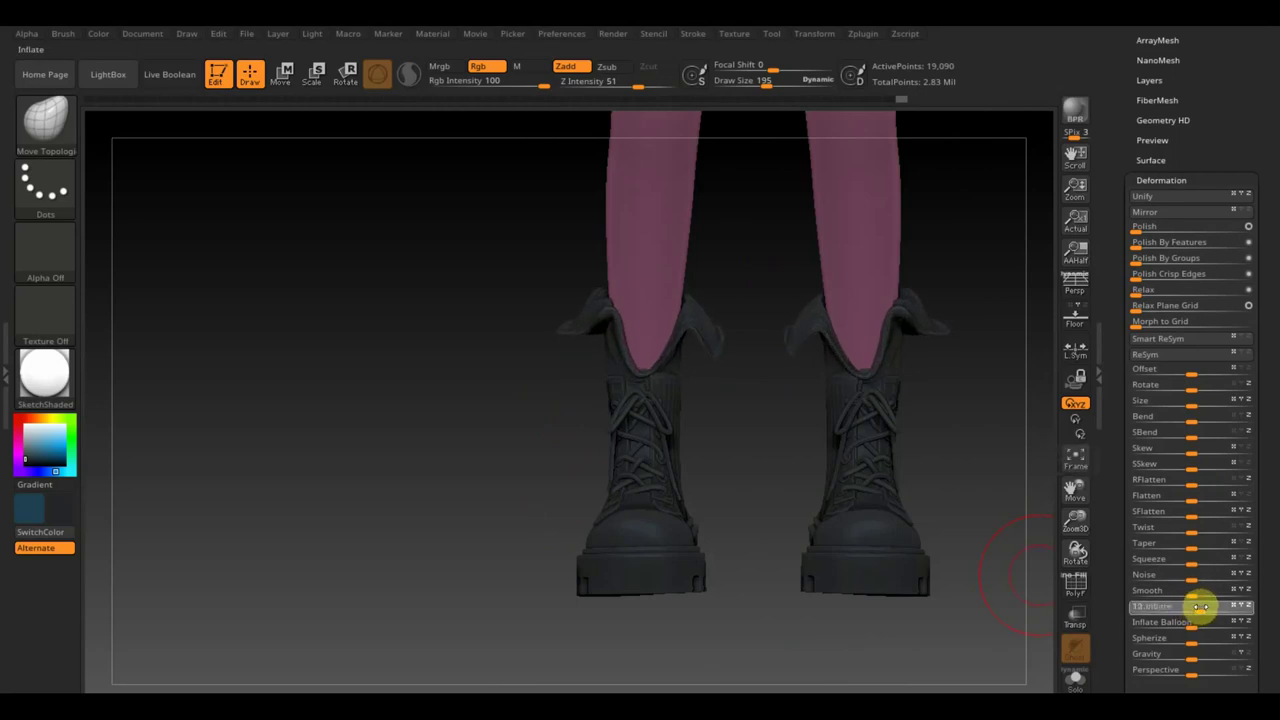
{"action": "scroll", "coordinate": [1260, 286], "scroll_direction": "up", "scroll_amount": 3}
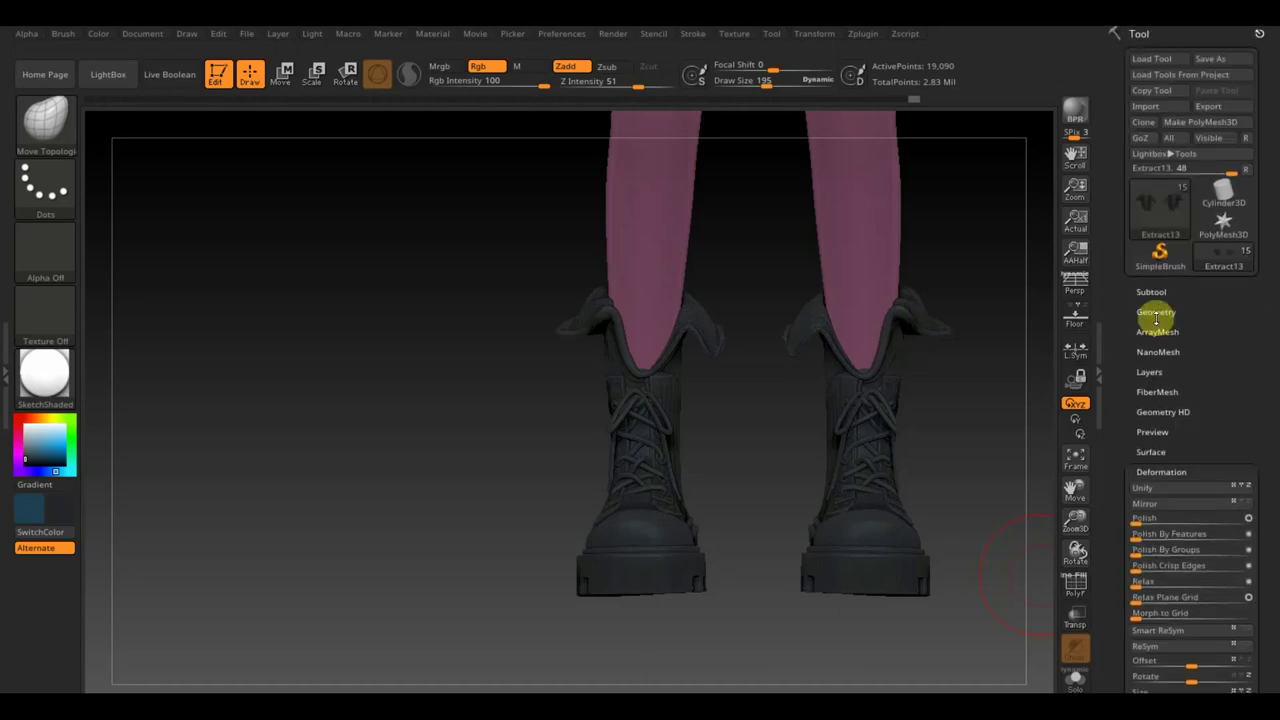
- Select the boots and smooth and reshape the folded-over boot cuff
{"action": "left_click", "coordinate": [1155, 312]}
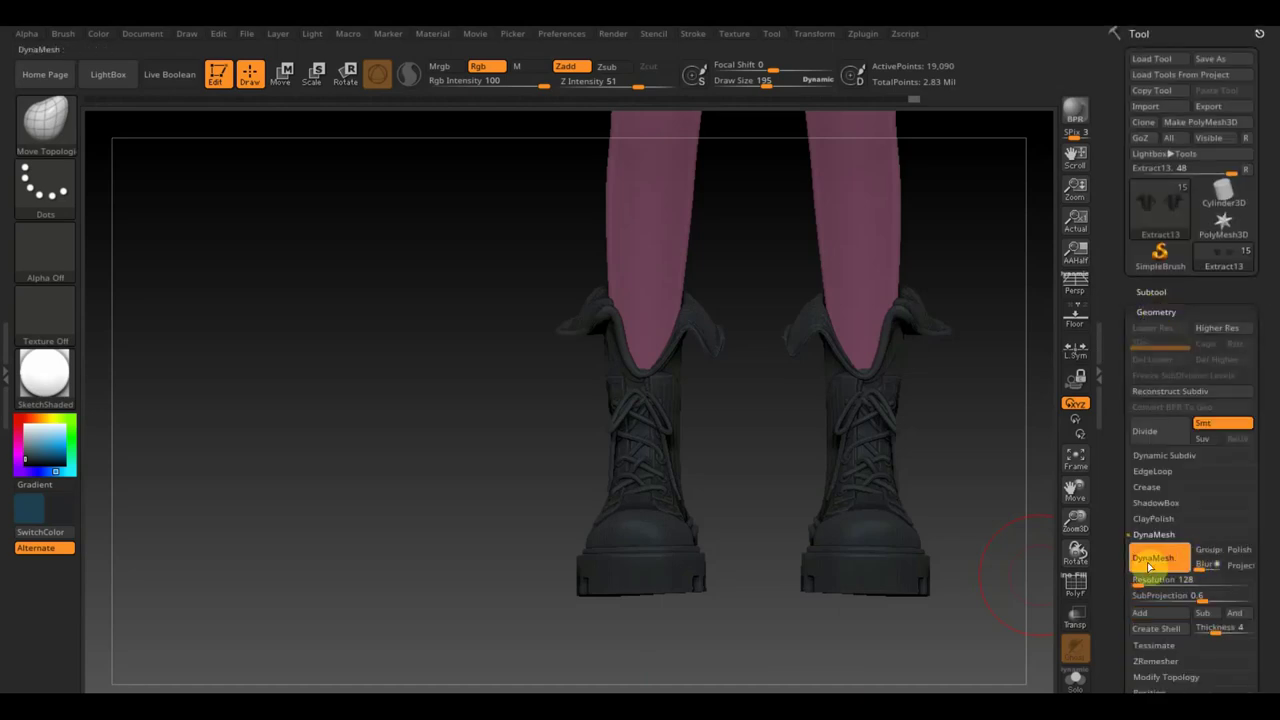
{"action": "left_click", "coordinate": [388, 517], "text": "ctrl+shift"}
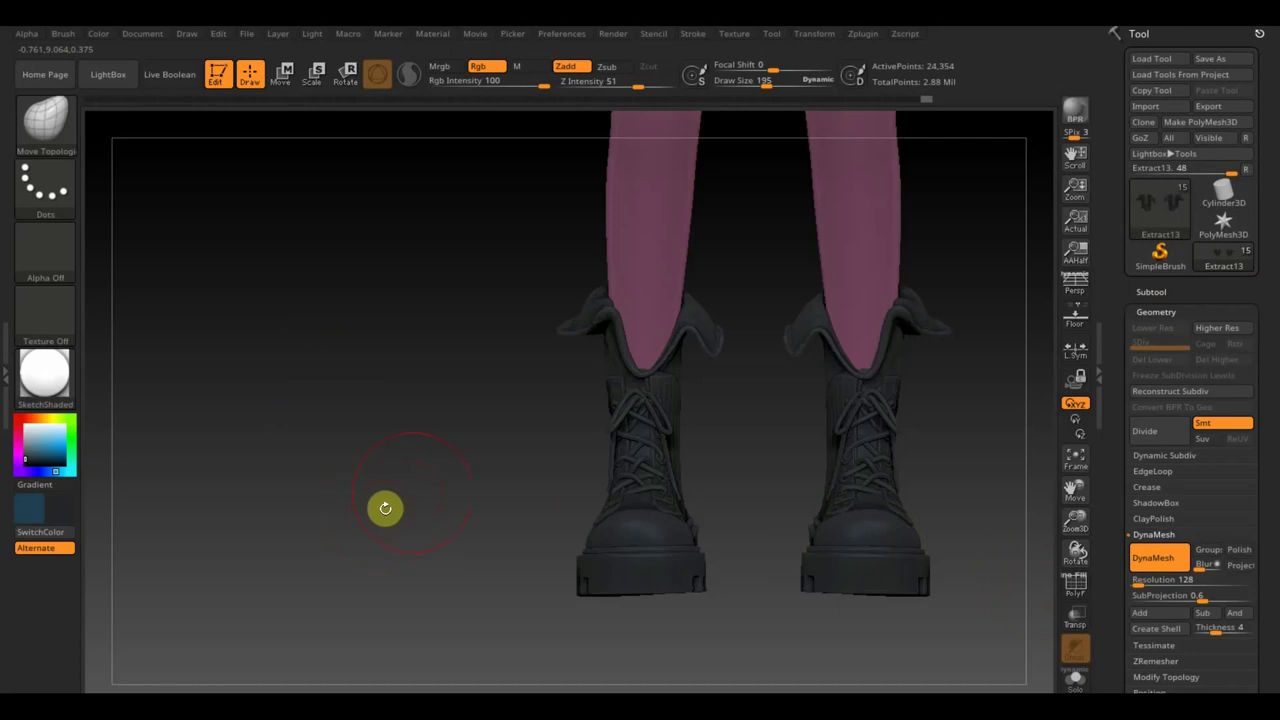
{"action": "mouse_move", "coordinate": [386, 506]}
{"action": "left_mouse_down", "text": "alt"}
{"action": "mouse_move", "coordinate": [332, 393]}
{"action": "mouse_move", "coordinate": [820, 508]}
{"action": "mouse_move", "coordinate": [820, 483]}
{"action": "mouse_move", "coordinate": [786, 434]}
{"action": "mouse_move", "coordinate": [843, 543]}
{"action": "mouse_move", "coordinate": [827, 490]}
{"action": "mouse_move", "coordinate": [700, 503]}
{"action": "left_mouse_up", "text": "alt"}
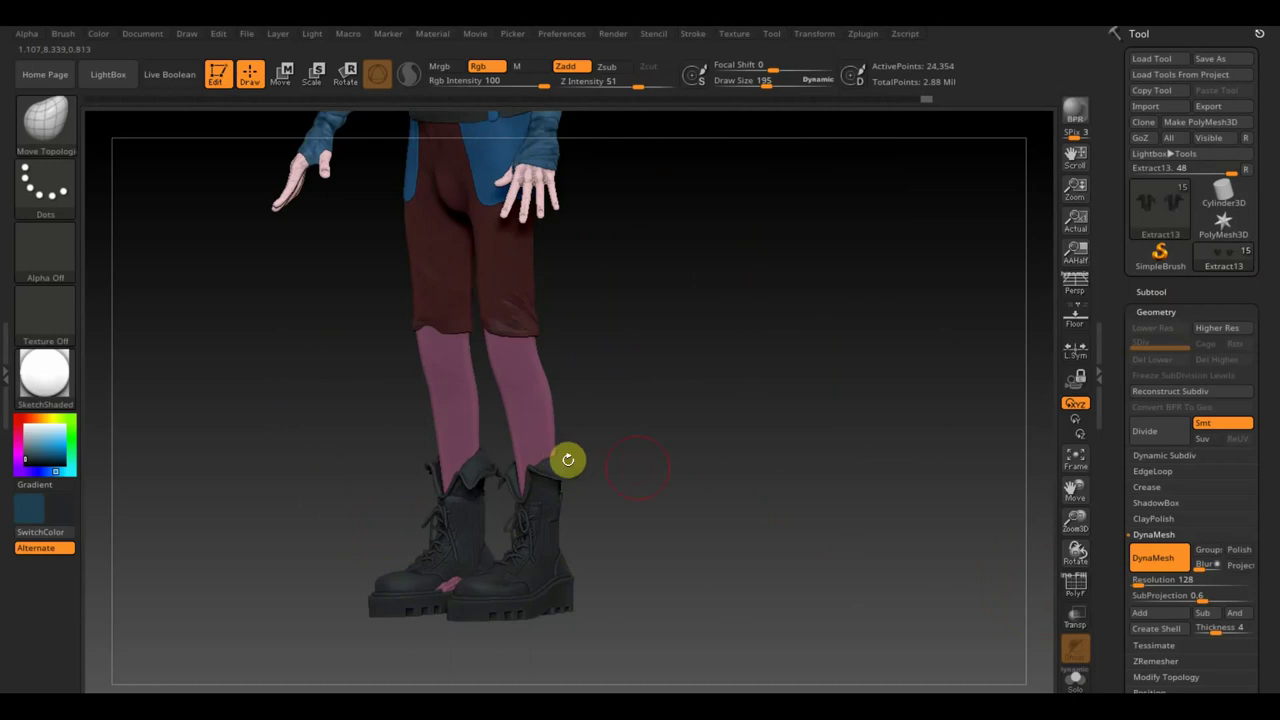
{"action": "mouse_move", "coordinate": [567, 459]}
{"action": "left_mouse_down"}
{"action": "mouse_move", "coordinate": [591, 517]}
{"action": "mouse_move", "coordinate": [557, 571]}
{"action": "mouse_move", "coordinate": [509, 557]}
{"action": "mouse_move", "coordinate": [509, 543]}
{"action": "mouse_move", "coordinate": [663, 591]}
{"action": "left_mouse_up"}
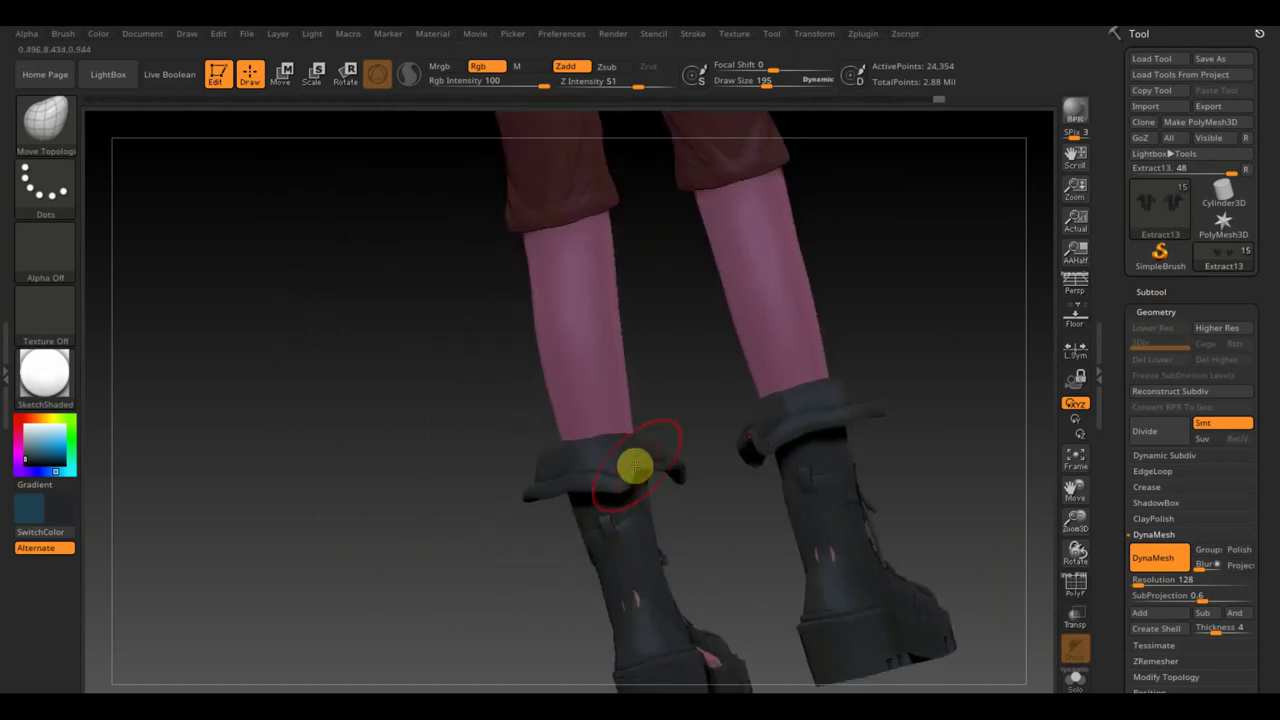
{"action": "left_click_drag", "start_coordinate": [636, 466], "coordinate": [688, 489]}
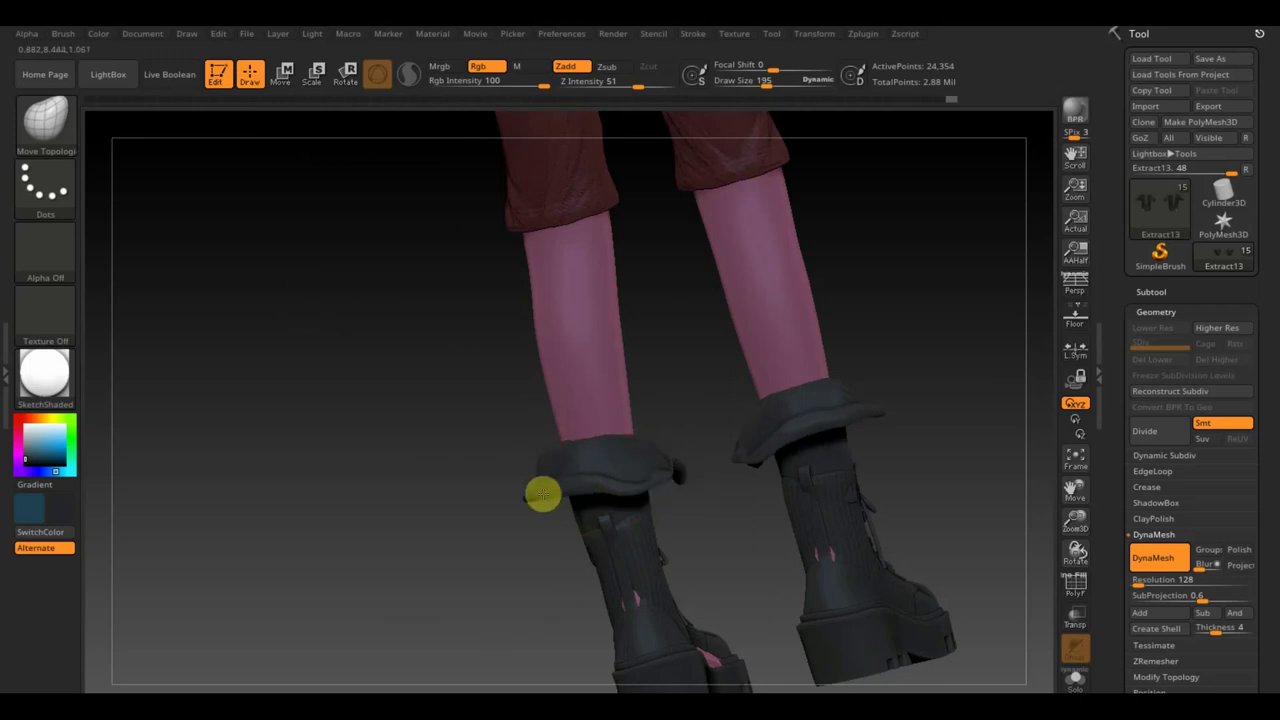
{"action": "mouse_move", "coordinate": [503, 503]}
{"action": "left_mouse_down"}
{"action": "mouse_move", "coordinate": [529, 566]}
{"action": "mouse_move", "coordinate": [639, 529]}
{"action": "left_mouse_up"}
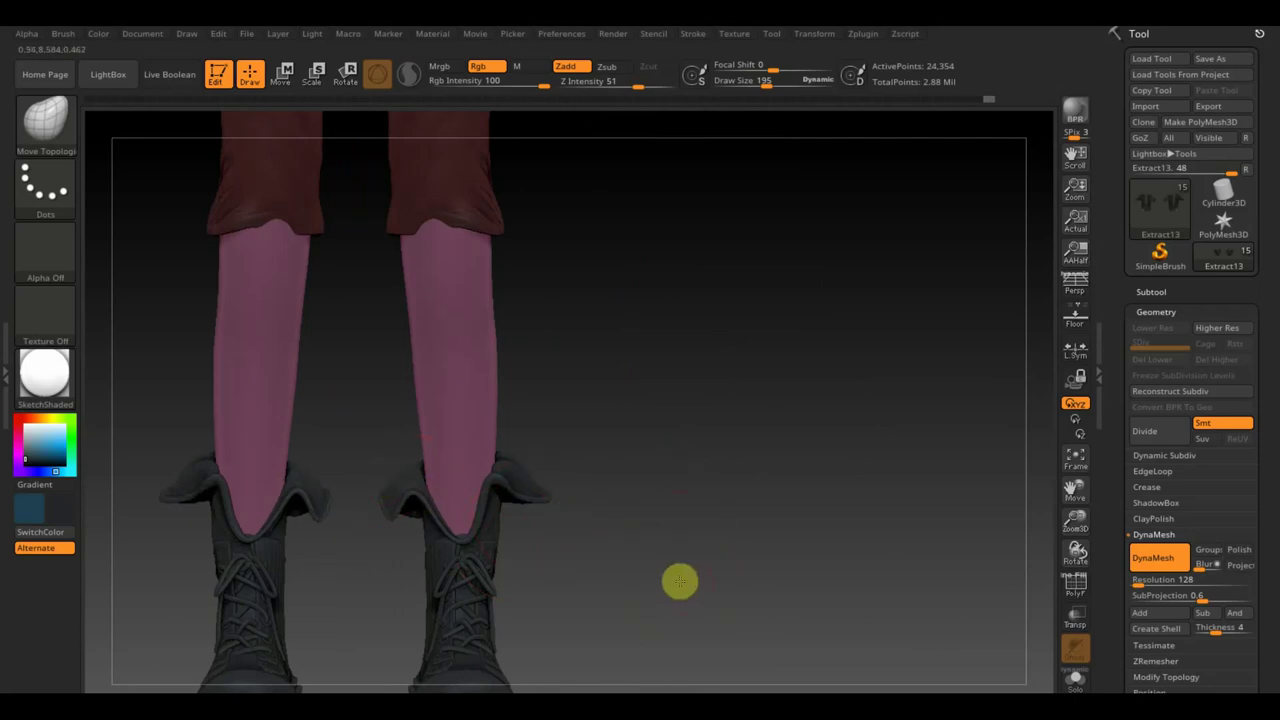
- Enlarge the brush and review the character from the head down to the boots
{"action": "mouse_move", "coordinate": [680, 580]}
{"action": "left_mouse_down", "text": "alt"}
{"action": "mouse_move", "coordinate": [649, 391]}
{"action": "mouse_move", "coordinate": [790, 521]}
{"action": "mouse_move", "coordinate": [797, 569]}
{"action": "mouse_move", "coordinate": [768, 514]}
{"action": "left_mouse_up", "text": "alt"}
{"action": "left_click_drag", "start_coordinate": [770, 82], "coordinate": [787, 88]}
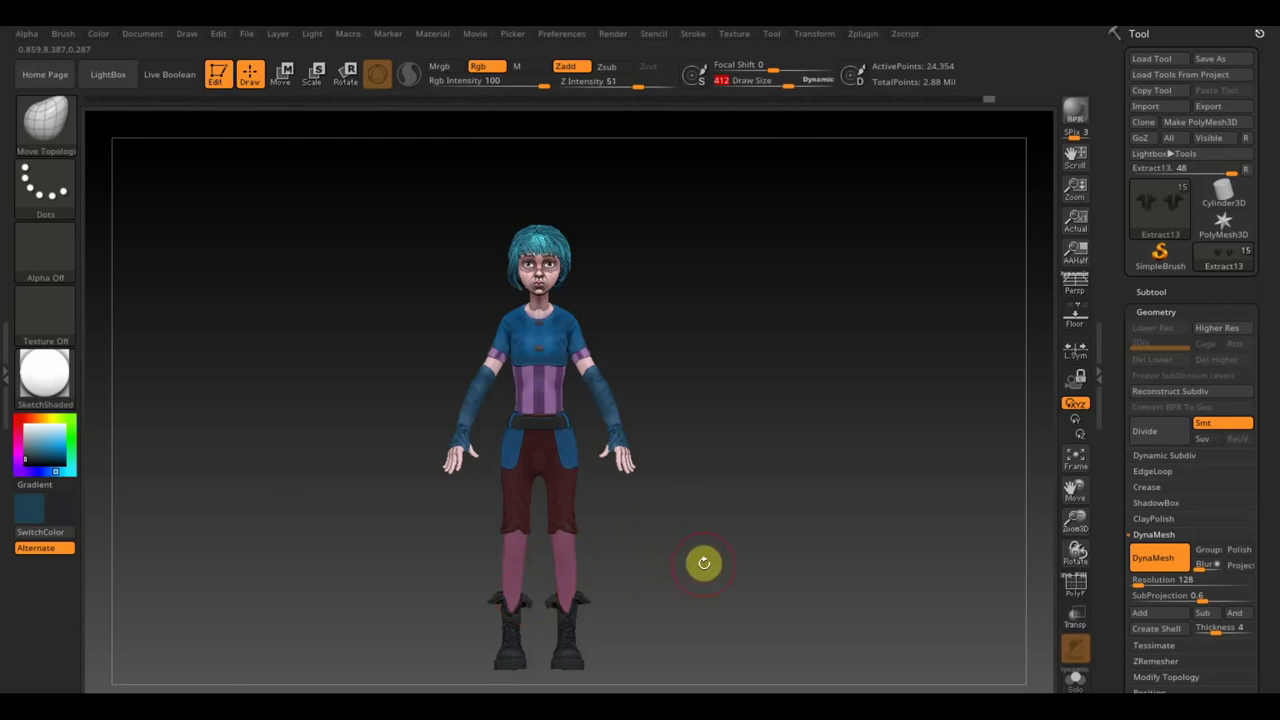
{"action": "mouse_move", "coordinate": [701, 566]}
{"action": "left_mouse_down", "text": "alt"}
{"action": "mouse_move", "coordinate": [714, 577]}
{"action": "mouse_move", "coordinate": [524, 490]}
{"action": "left_mouse_up", "text": "alt"}
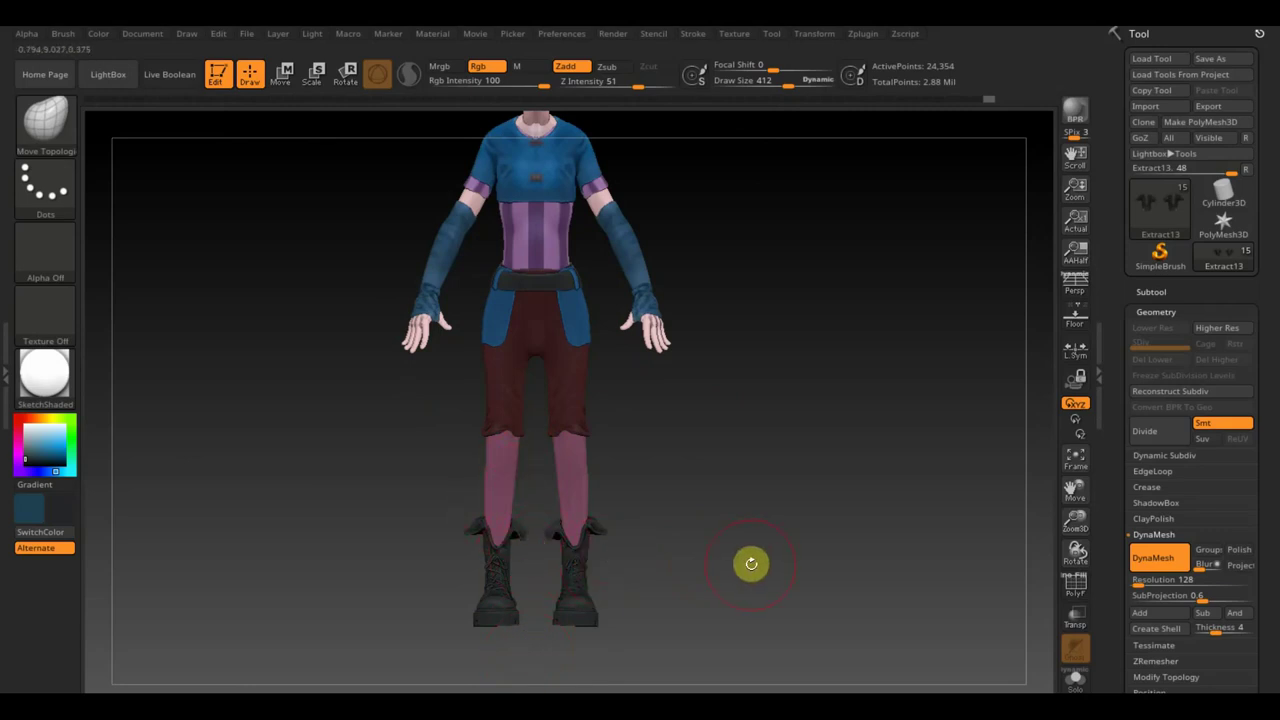
{"action": "mouse_move", "coordinate": [841, 464]}
{"action": "left_mouse_down", "text": "alt"}
{"action": "mouse_move", "coordinate": [740, 457]}
{"action": "mouse_move", "coordinate": [815, 467]}
{"action": "left_mouse_up", "text": "alt"}
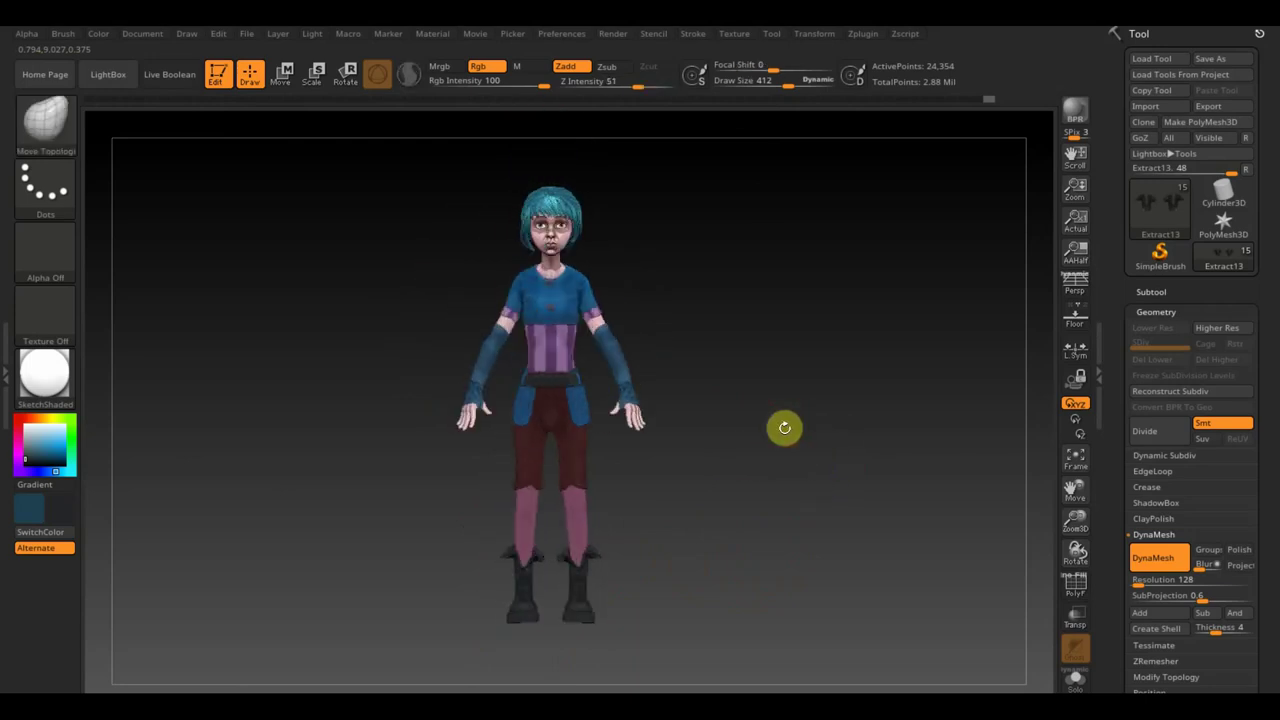
{"action": "mouse_move", "coordinate": [783, 426]}
{"action": "left_mouse_down", "text": "alt"}
{"action": "mouse_move", "coordinate": [823, 523]}
{"action": "mouse_move", "coordinate": [830, 430]}
{"action": "mouse_move", "coordinate": [674, 506]}
{"action": "left_mouse_up", "text": "alt"}
{"action": "left_click_drag", "start_coordinate": [797, 443], "coordinate": [820, 680], "text": "alt"}
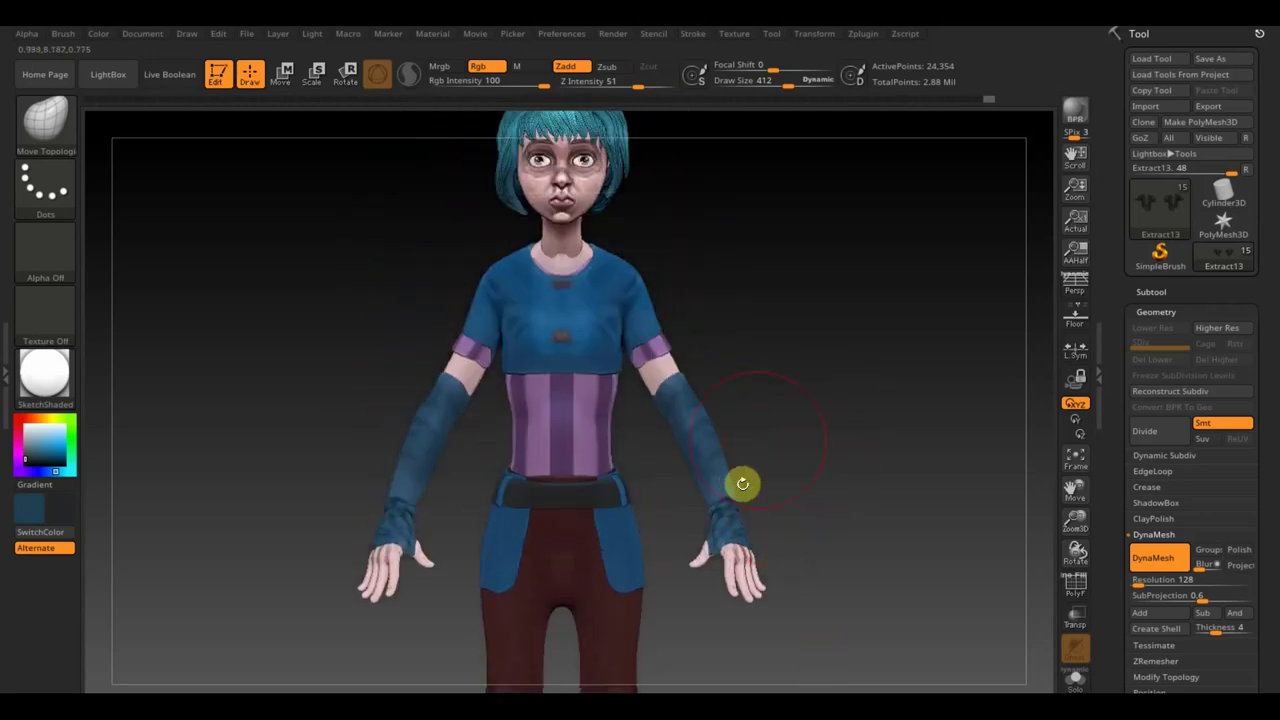
{"action": "left_click_drag", "start_coordinate": [743, 484], "coordinate": [783, 431]}
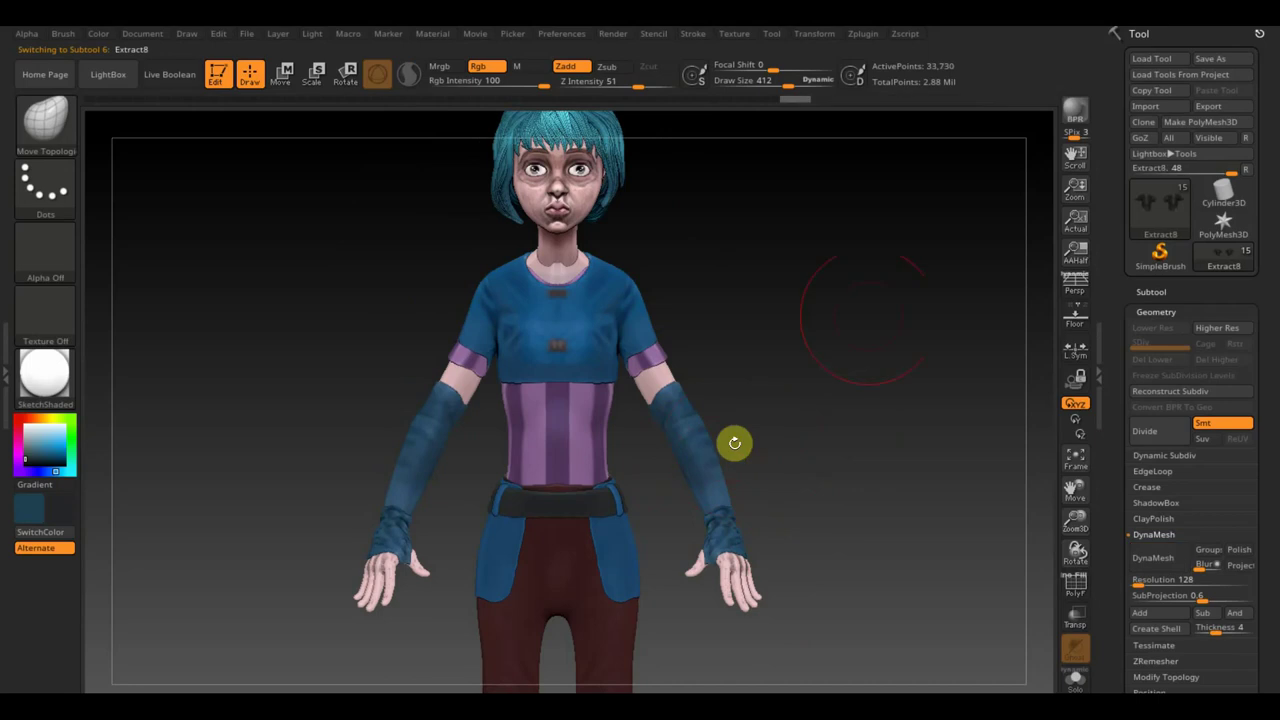
- Move Extract8 down to the bottom of the subtool list
{"action": "left_click", "coordinate": [1151, 291]}
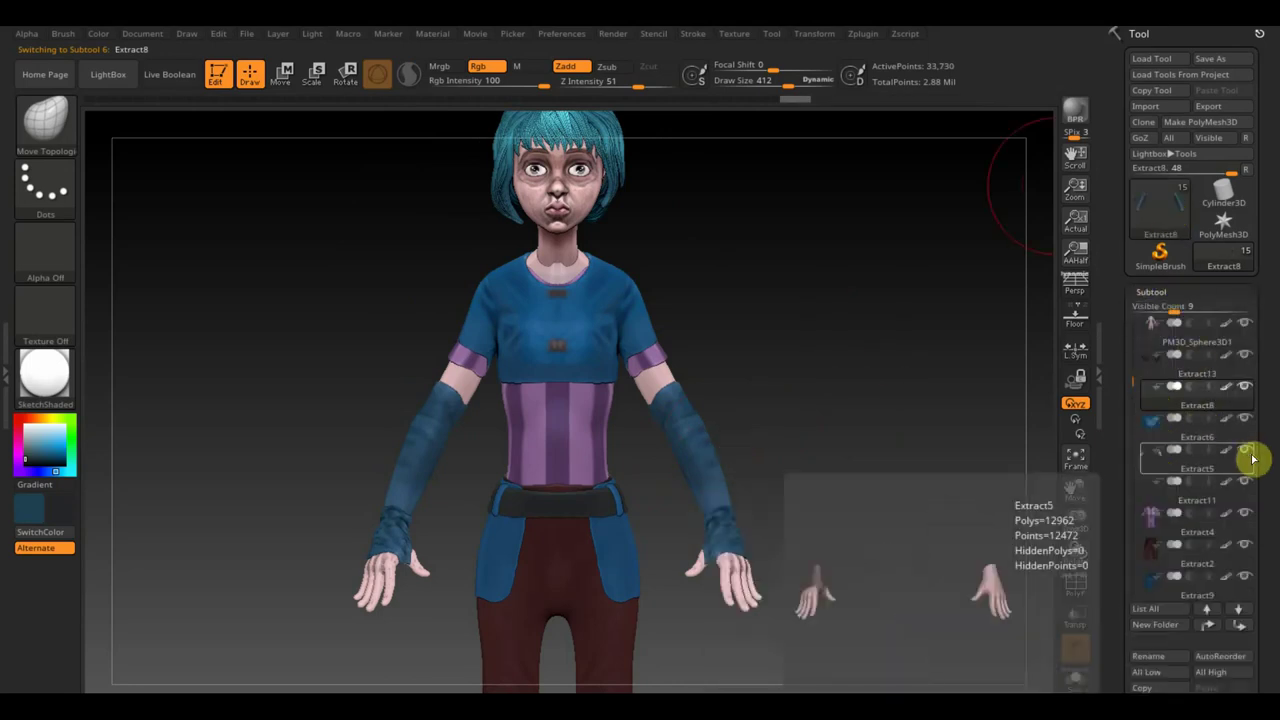
{"action": "scroll", "coordinate": [1266, 432], "scroll_direction": "down", "scroll_amount": 2}
{"action": "left_click_drag", "start_coordinate": [1266, 432], "coordinate": [1266, 386]}
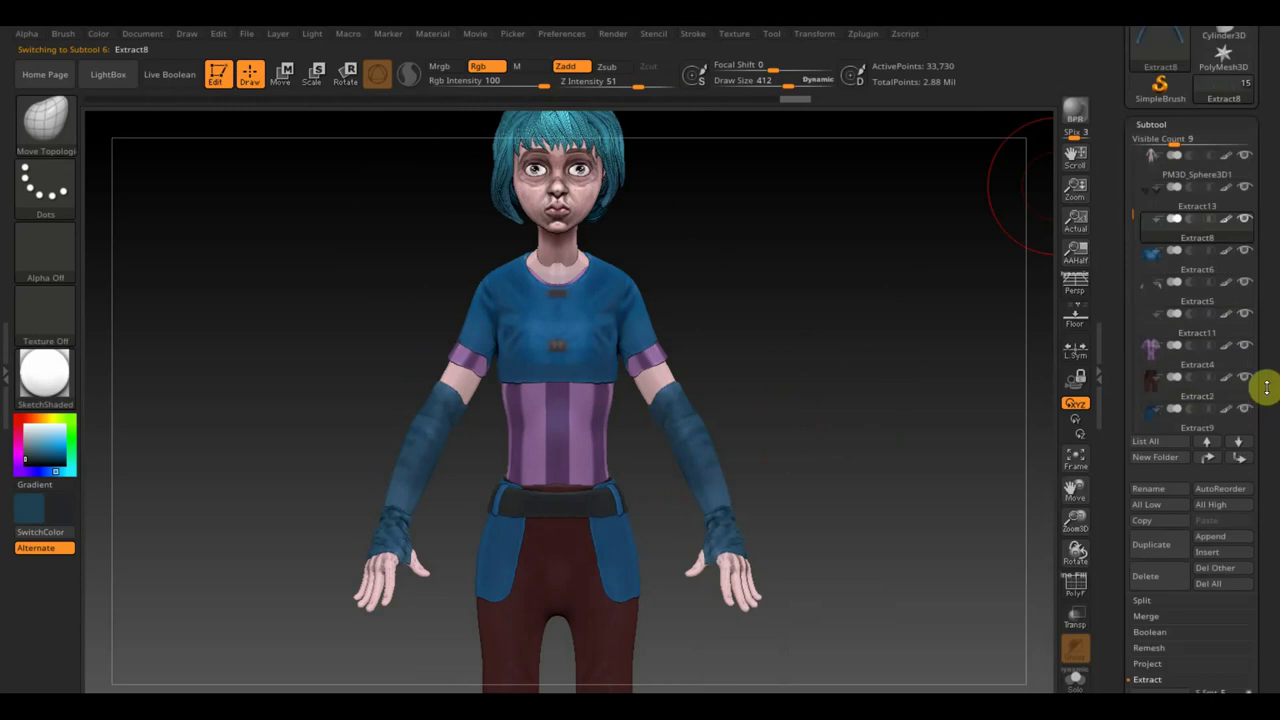
{"action": "left_click", "coordinate": [1239, 457]}
{"action": "left_click", "coordinate": [1239, 457]}
{"action": "left_click", "coordinate": [1239, 457]}
{"action": "left_click", "coordinate": [1239, 457]}
{"action": "left_click", "coordinate": [1239, 457]}
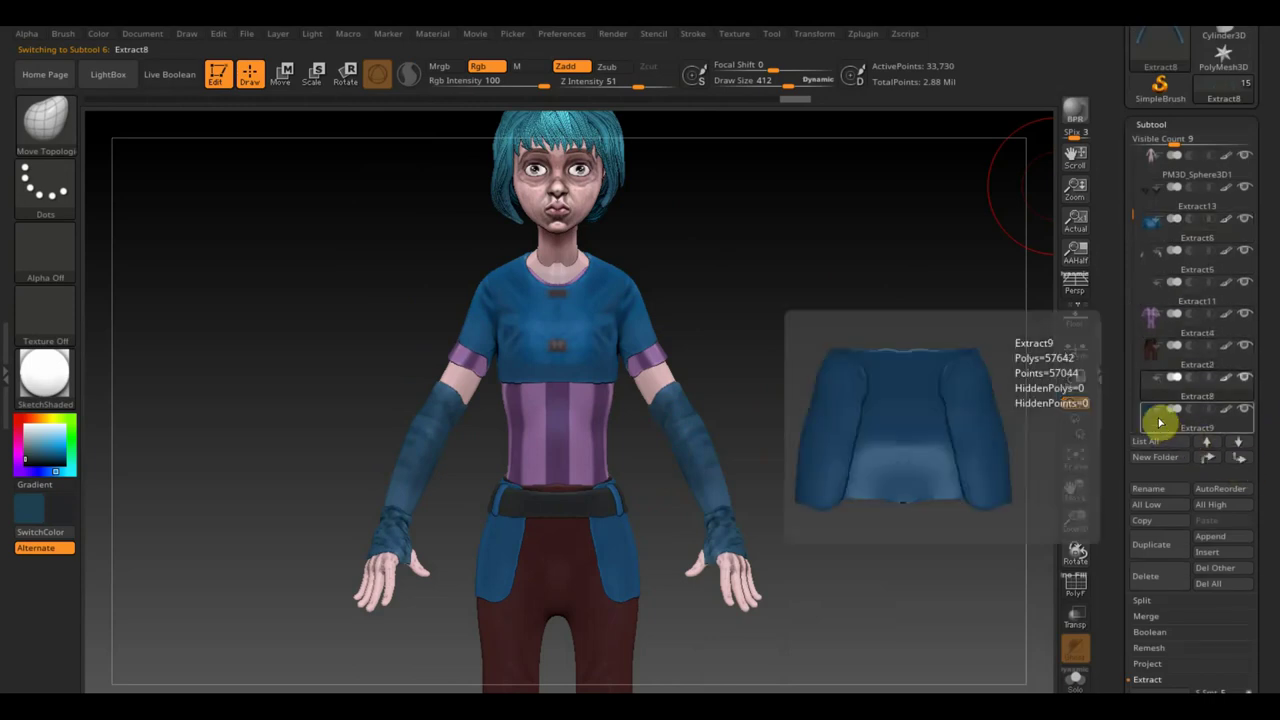
{"action": "left_click", "coordinate": [1244, 456]}
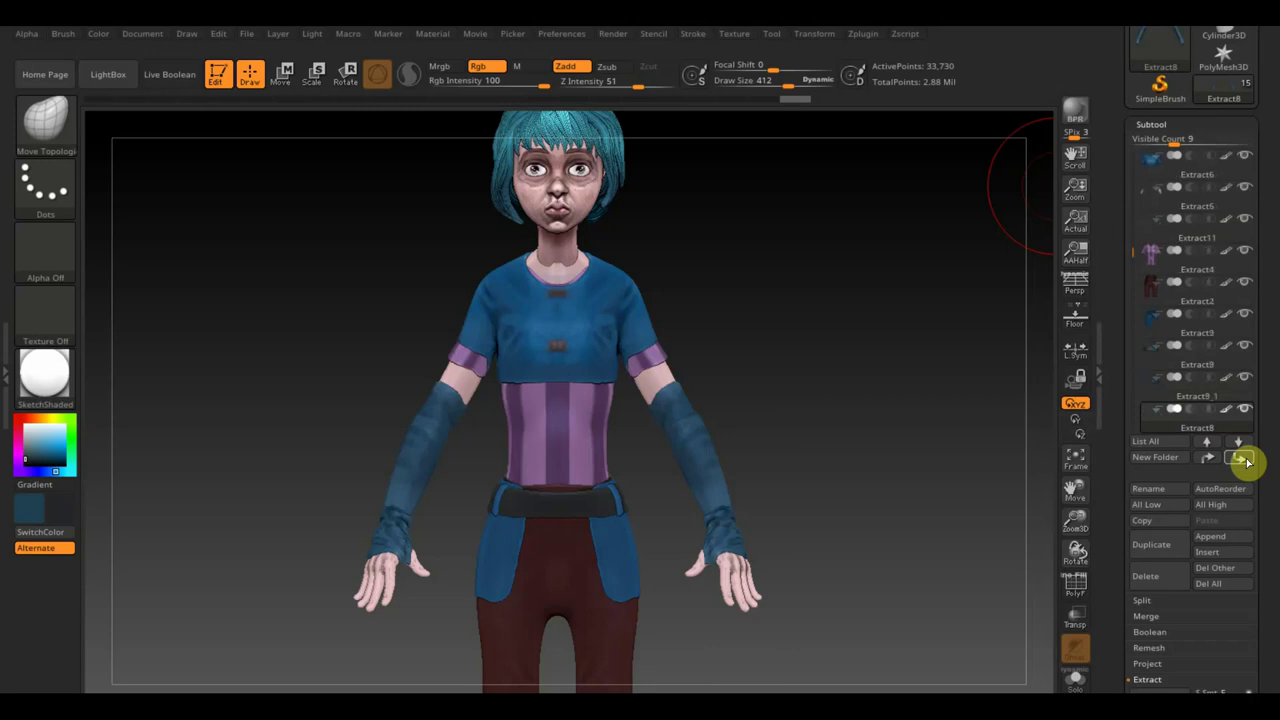
{"action": "left_click", "coordinate": [1159, 351]}
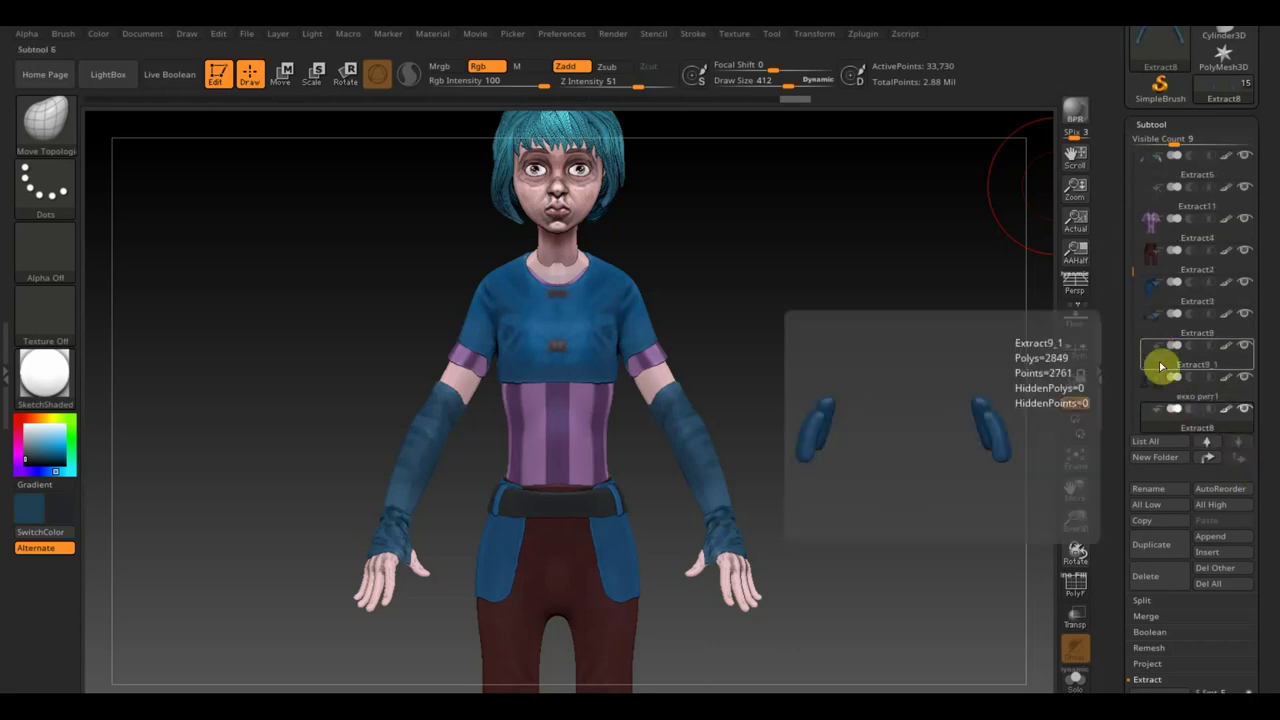
{"action": "left_click", "coordinate": [1251, 444]}
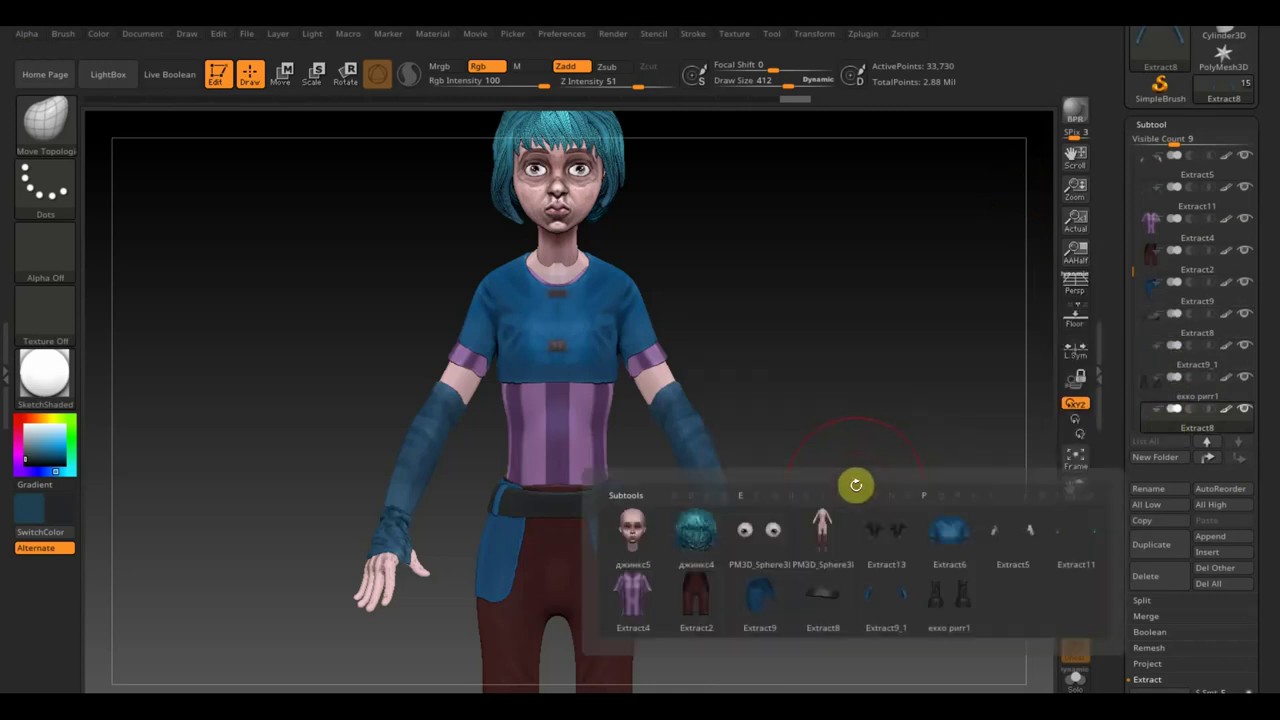
- Move Extract11 directly beneath Extract8, then make Extract8 active again
{"action": "key", "text": "n"}
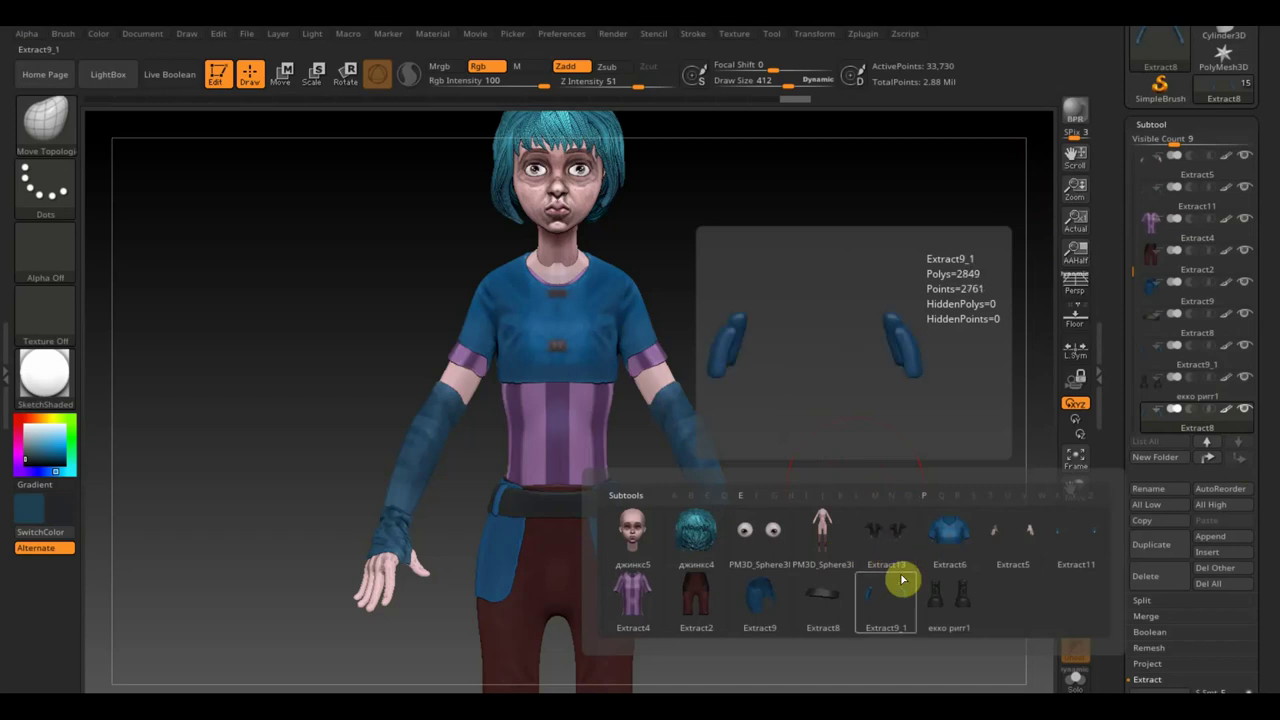
{"action": "left_click", "coordinate": [1073, 551]}
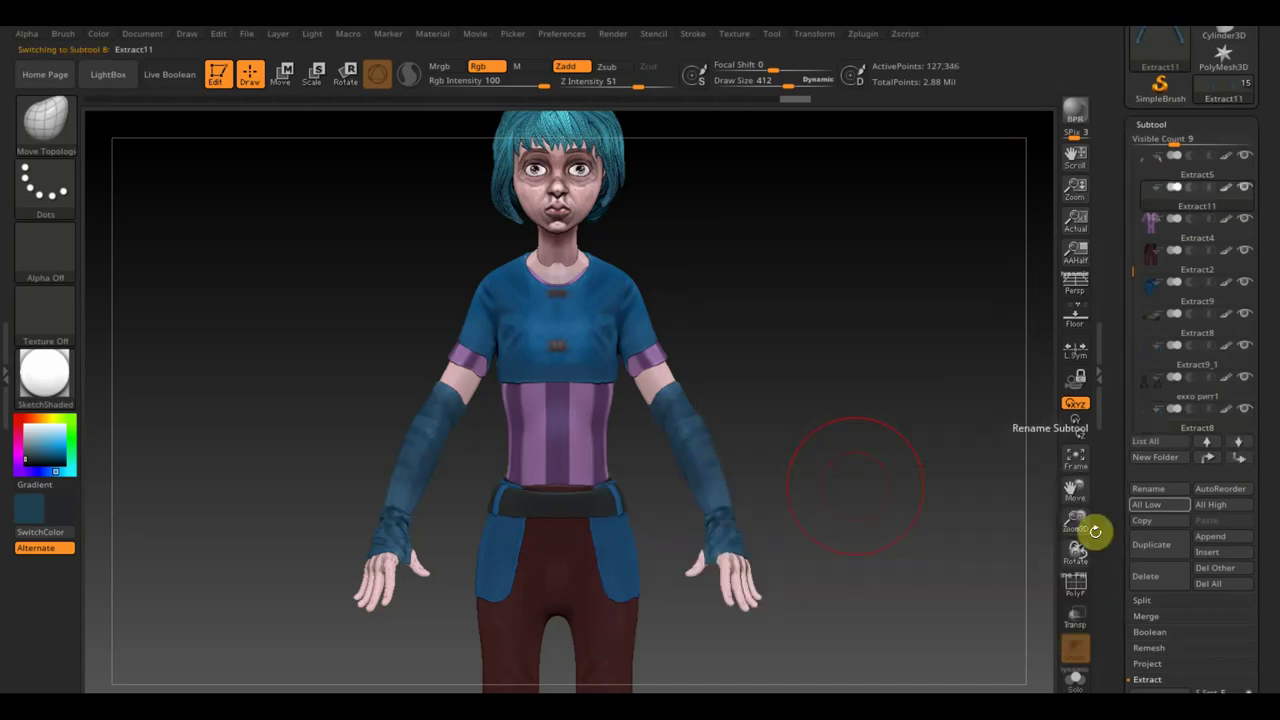
{"action": "left_click", "coordinate": [1240, 457]}
{"action": "left_click", "coordinate": [1240, 457]}
{"action": "left_click", "coordinate": [1240, 457]}
{"action": "left_click", "coordinate": [1240, 457]}
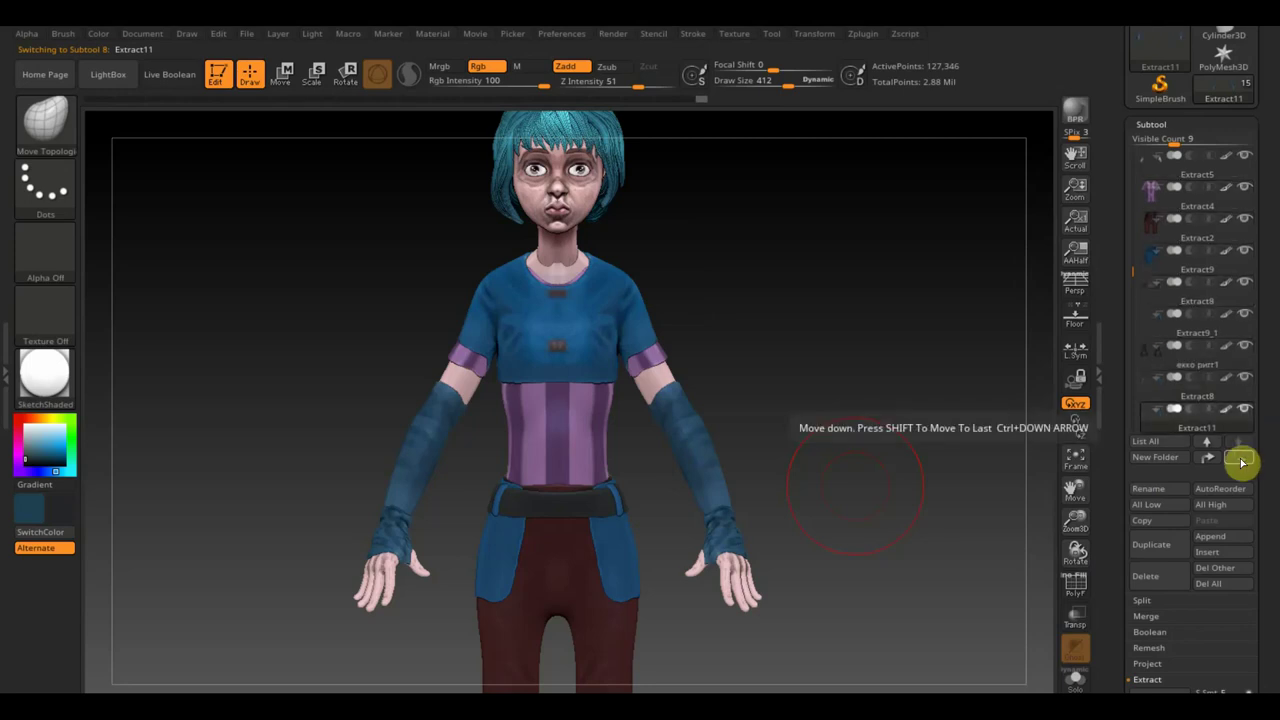
{"action": "left_click", "coordinate": [1158, 396]}
{"action": "scroll", "coordinate": [1268, 483], "scroll_direction": "down", "scroll_amount": 2}
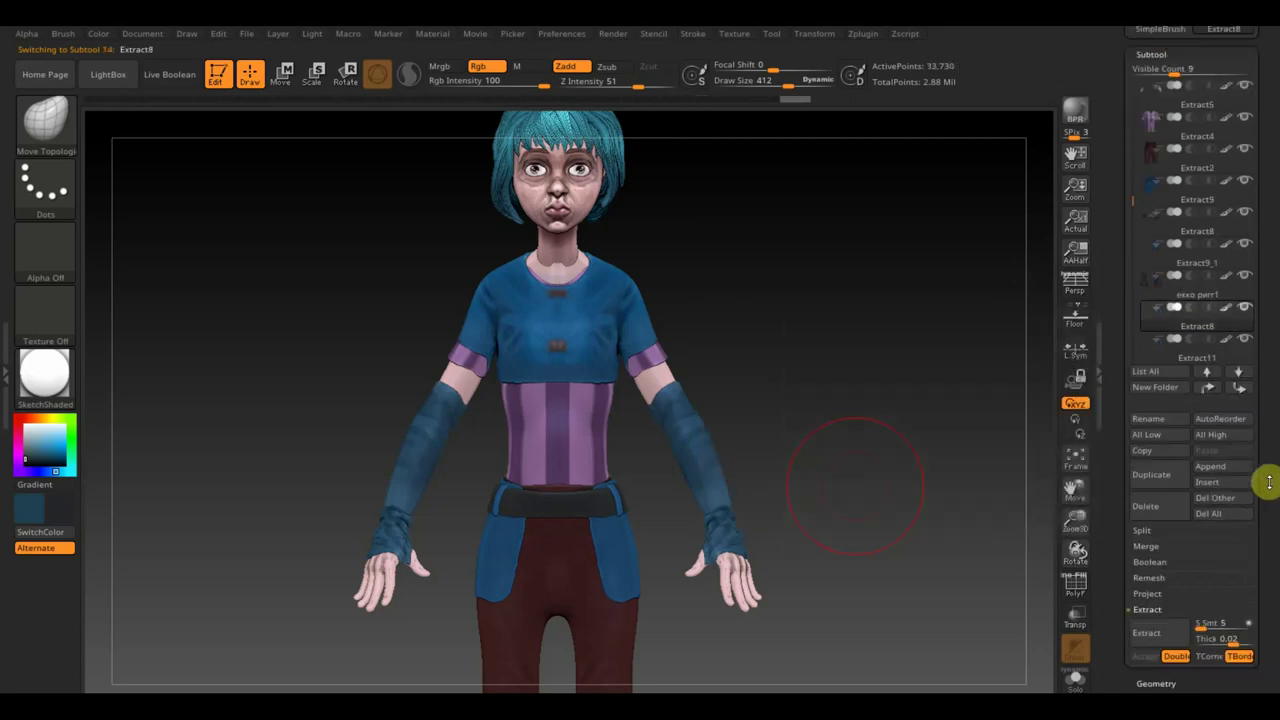
- MergeDown Extract11 into Extract8 and DynaMesh the combined piece to 37,518 points
{"action": "left_click", "coordinate": [1148, 547]}
{"action": "left_click", "coordinate": [1156, 561]}
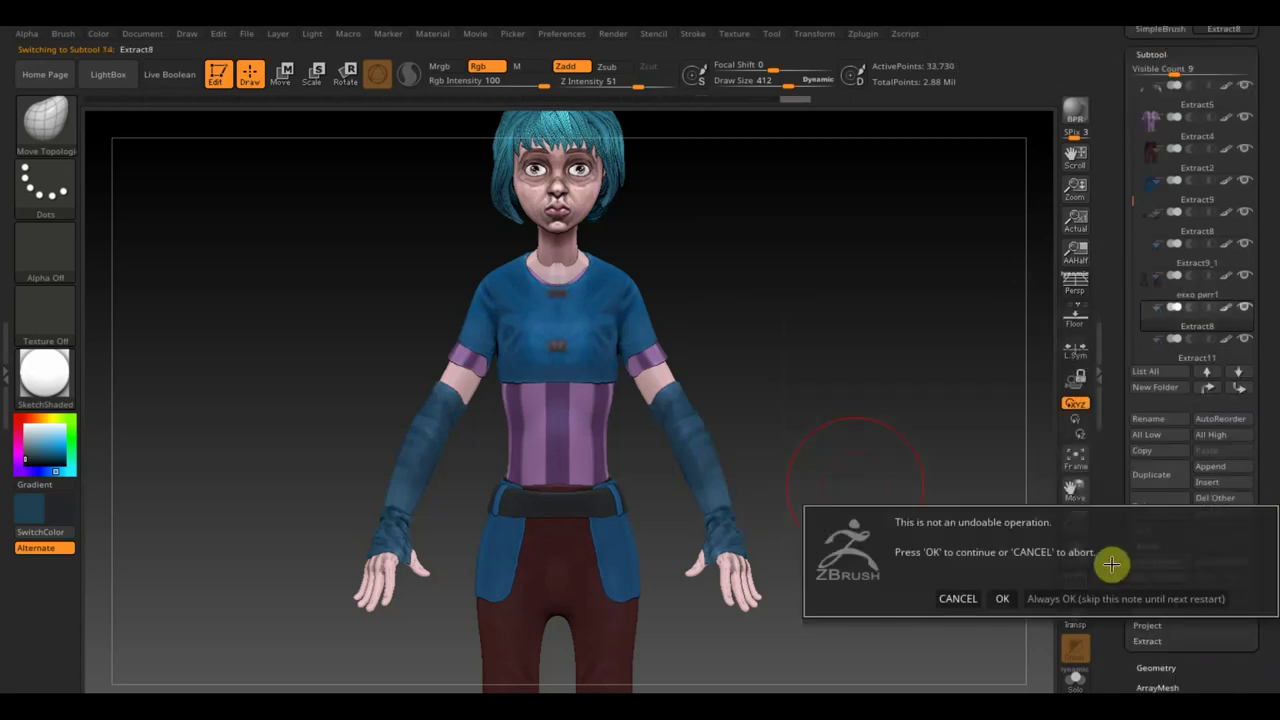
{"action": "left_click", "coordinate": [1003, 597]}
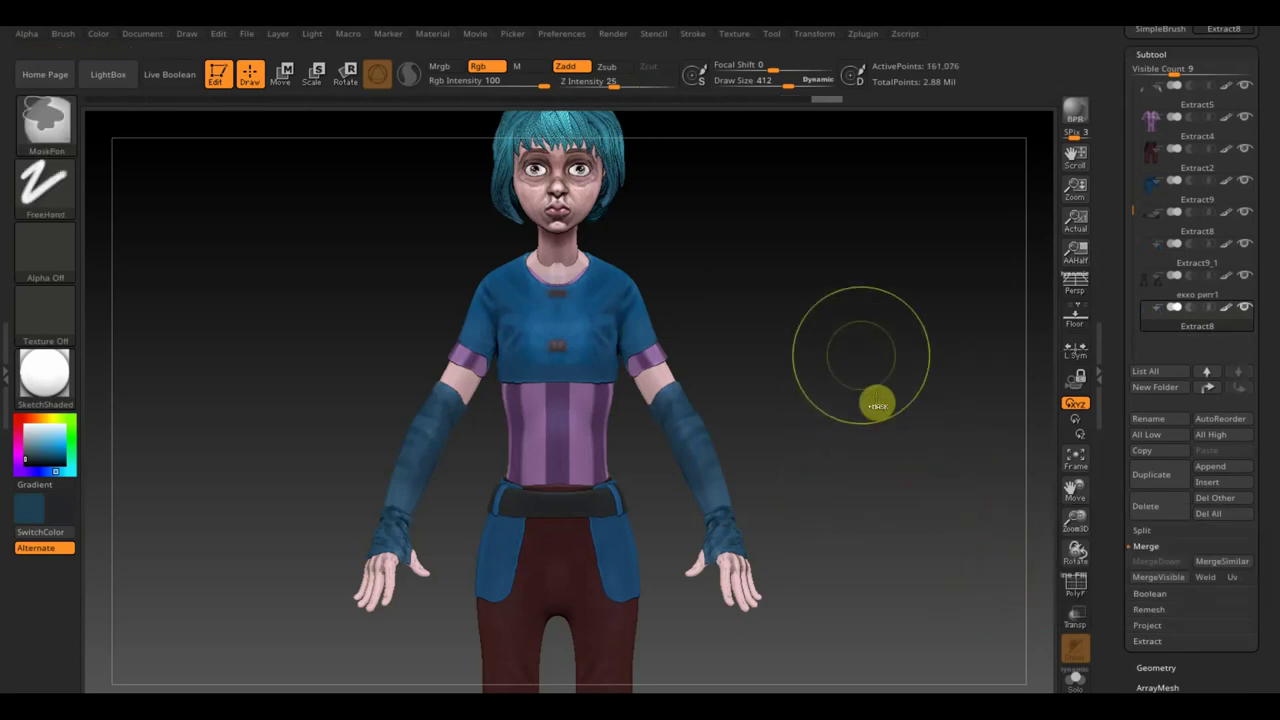
{"action": "left_click", "coordinate": [1163, 666]}
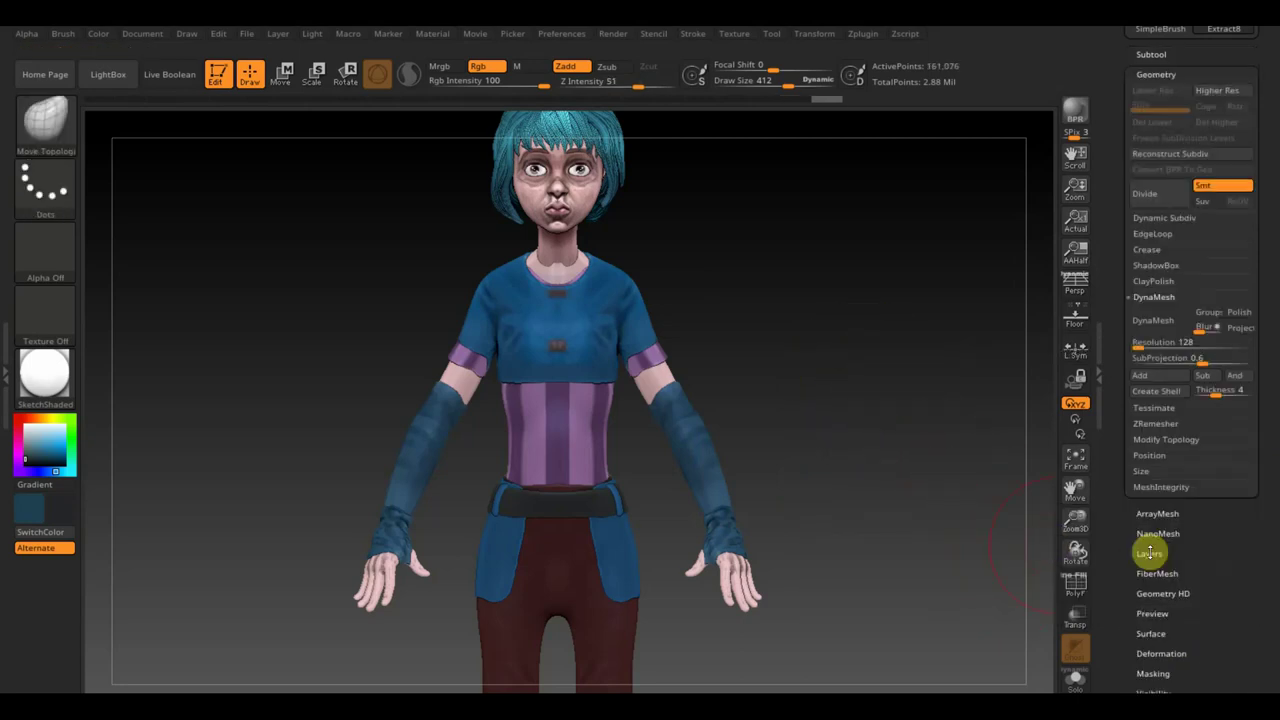
{"action": "left_click", "coordinate": [1153, 322]}
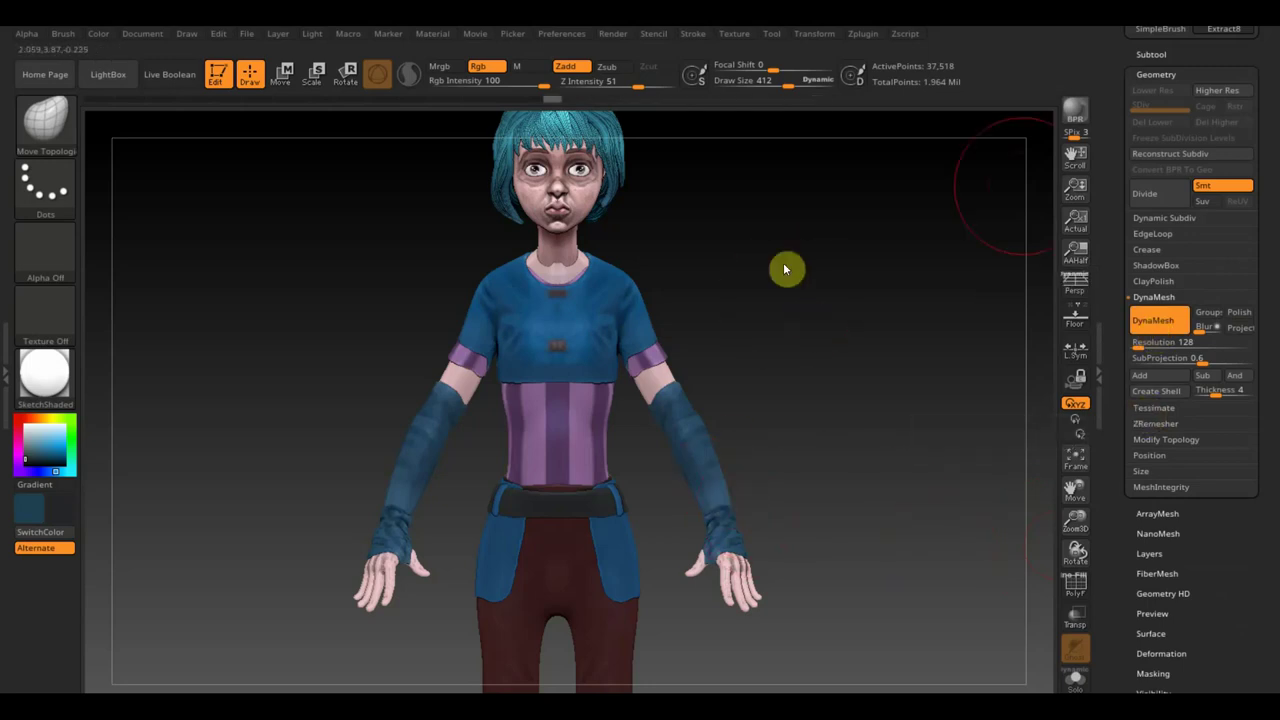
- Mask the dark forearm sleeves by colour, try shrinking them with the gizmo, then undo
{"action": "left_click_drag", "start_coordinate": [1182, 629], "coordinate": [1199, 557]}
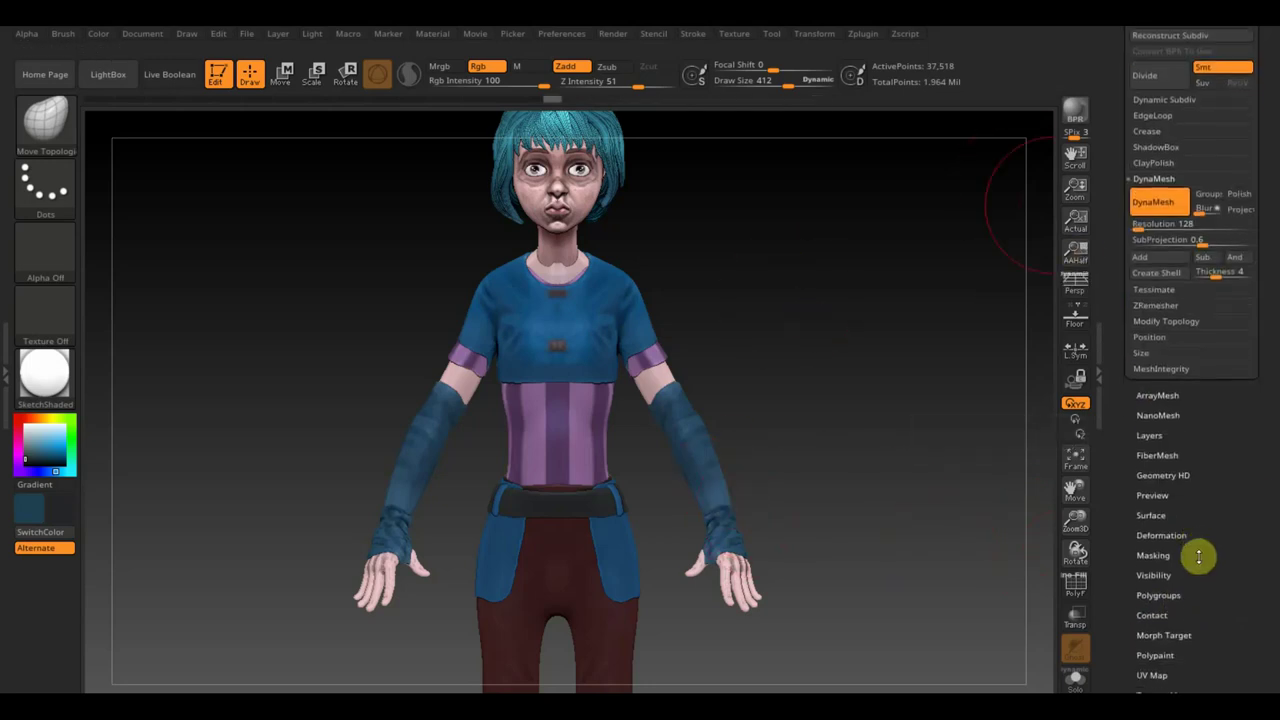
{"action": "left_click", "coordinate": [1155, 556]}
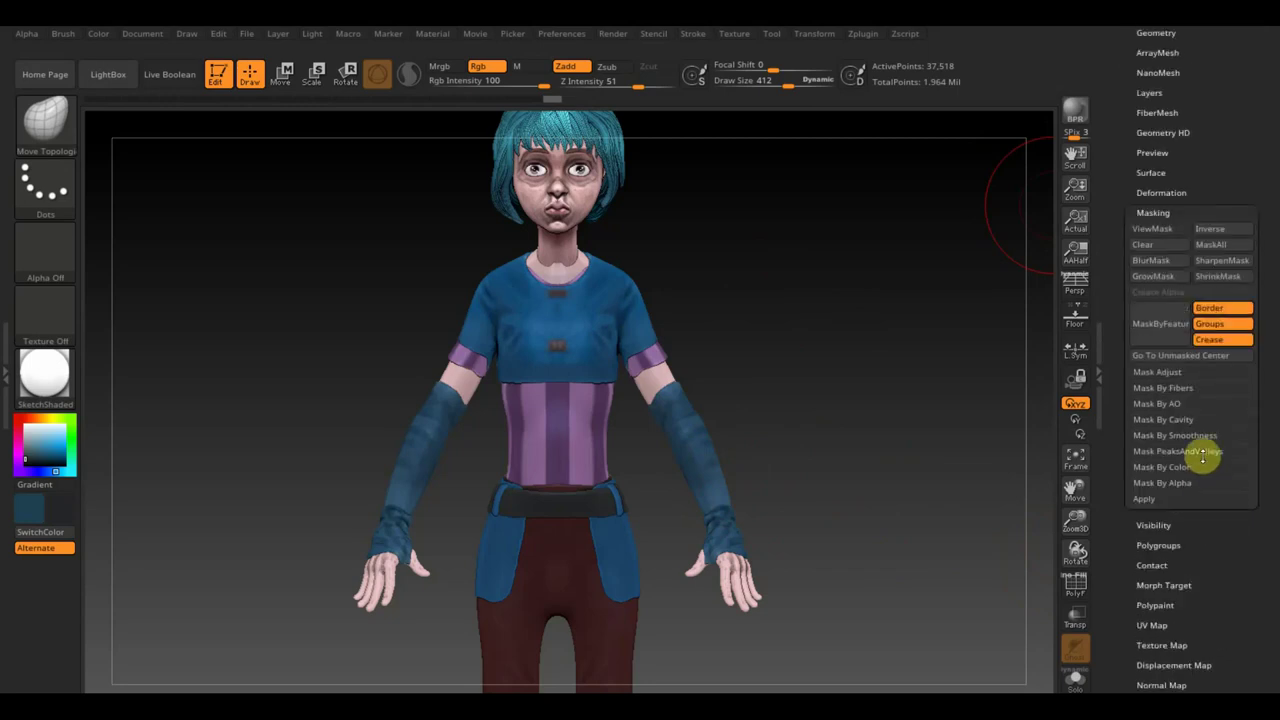
{"action": "left_click", "coordinate": [1170, 466]}
{"action": "left_click", "coordinate": [1197, 482]}
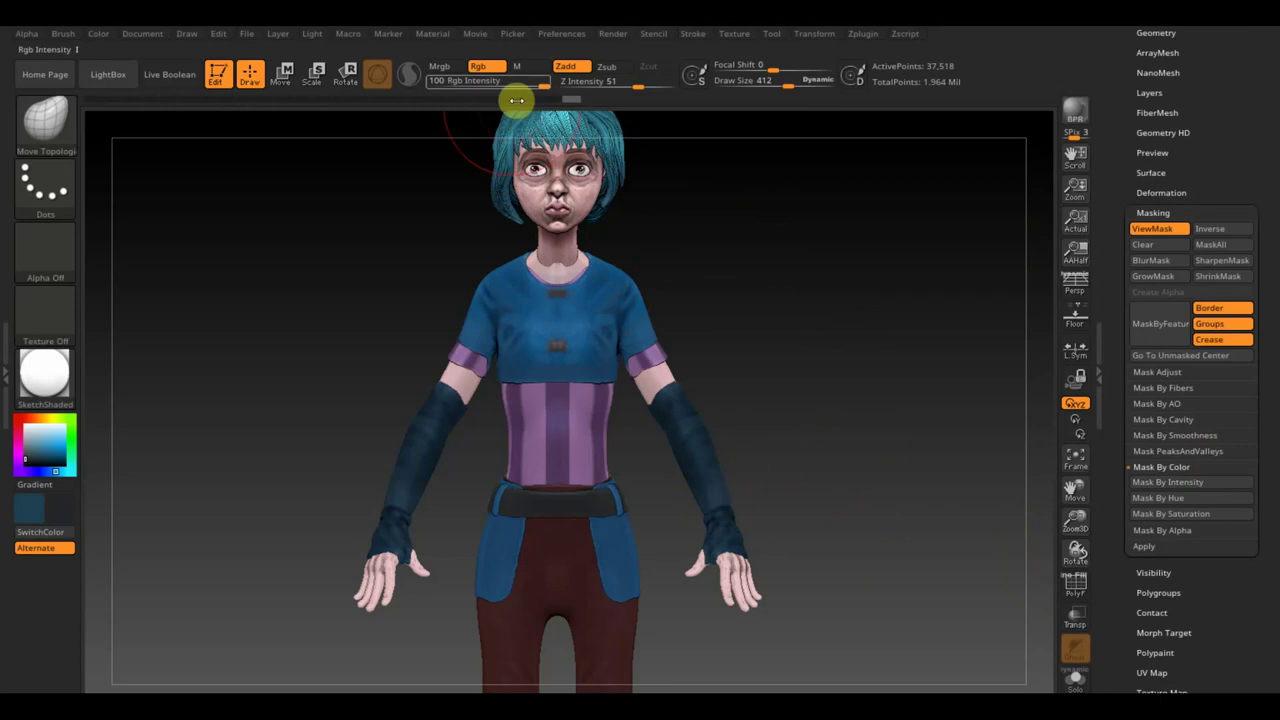
{"action": "left_click", "coordinate": [283, 73]}
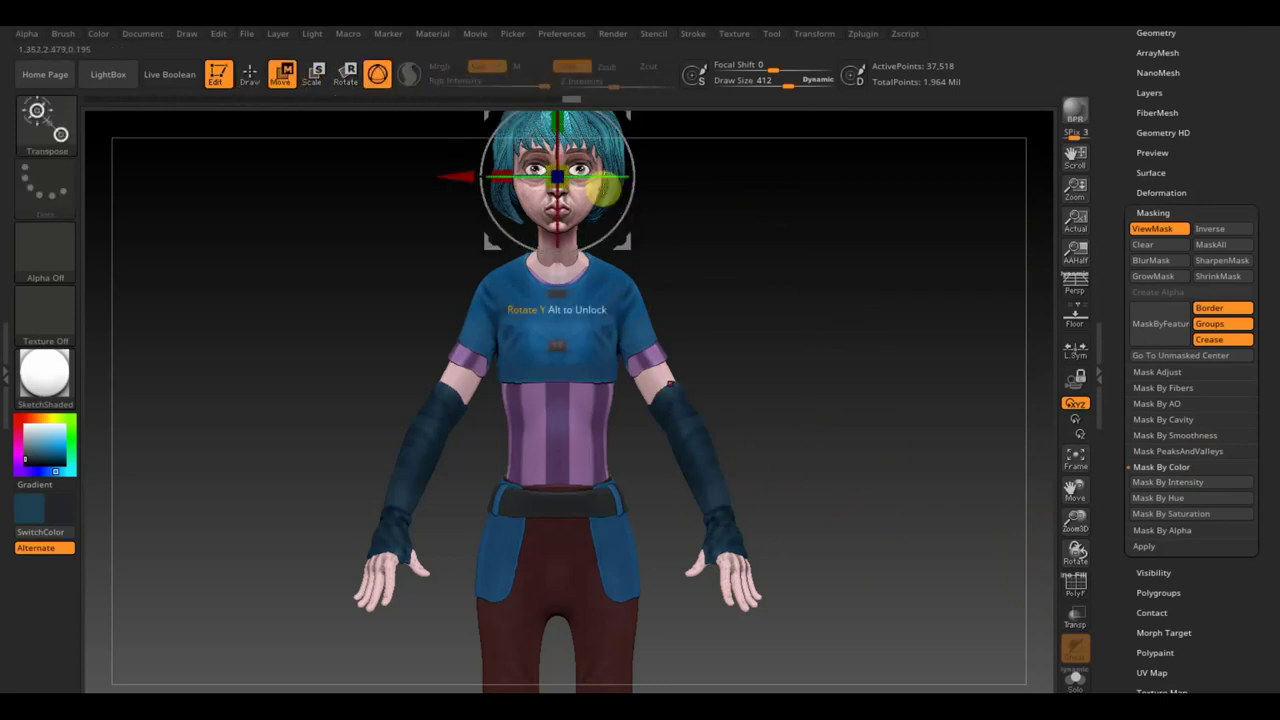
{"action": "left_click_drag", "start_coordinate": [630, 122], "coordinate": [614, 400], "text": "alt"}
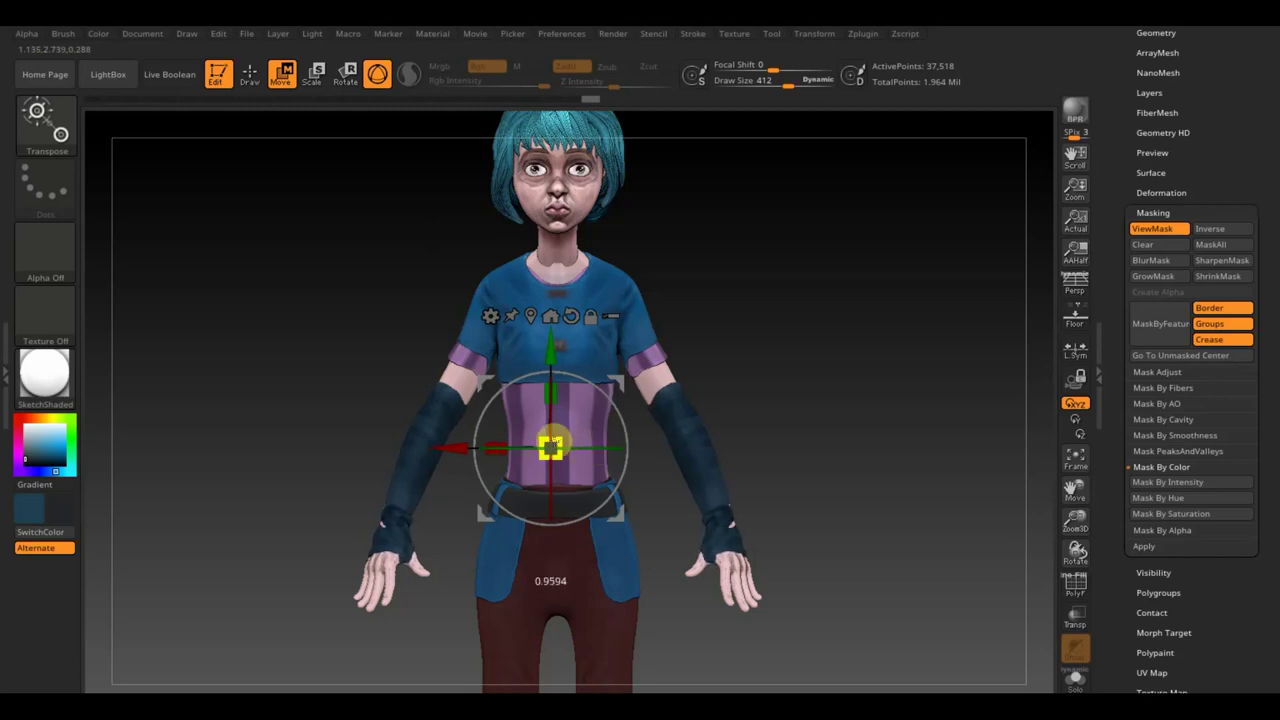
{"action": "left_click_drag", "start_coordinate": [551, 445], "coordinate": [549, 446]}
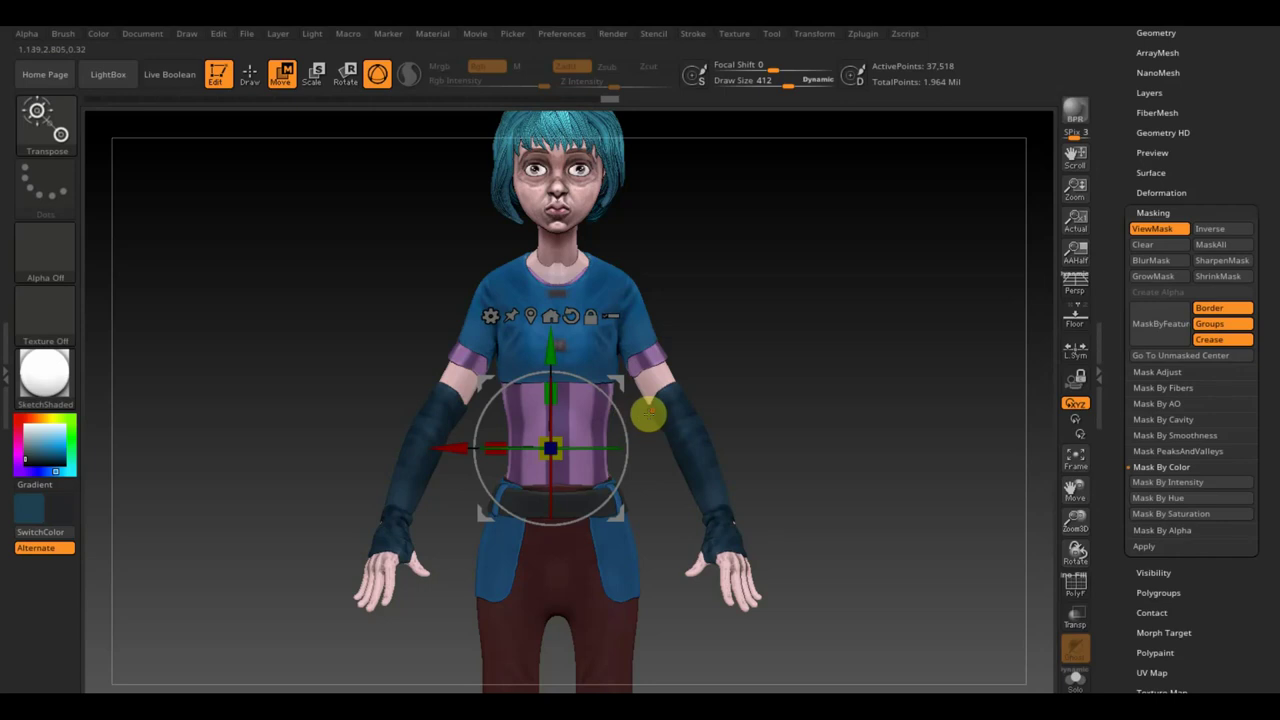
{"action": "left_click", "coordinate": [651, 411], "text": "ctrl+alt"}
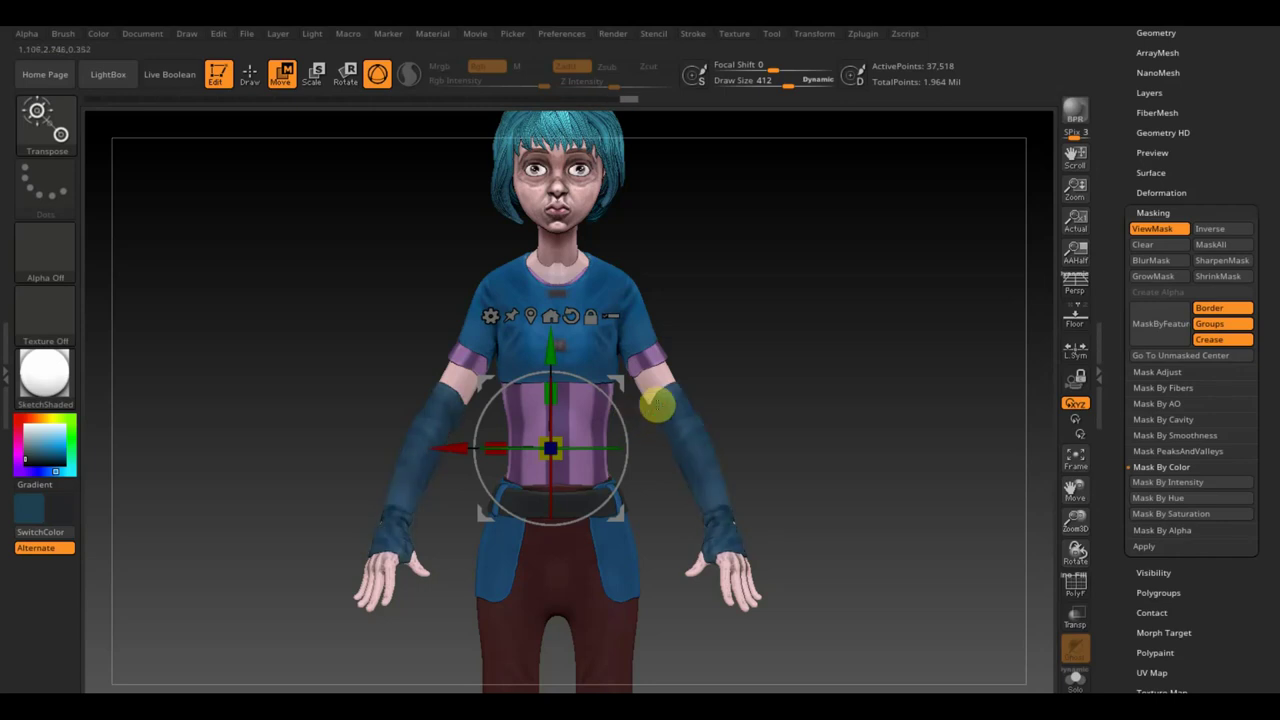
{"action": "left_click_drag", "start_coordinate": [551, 446], "coordinate": [552, 446]}
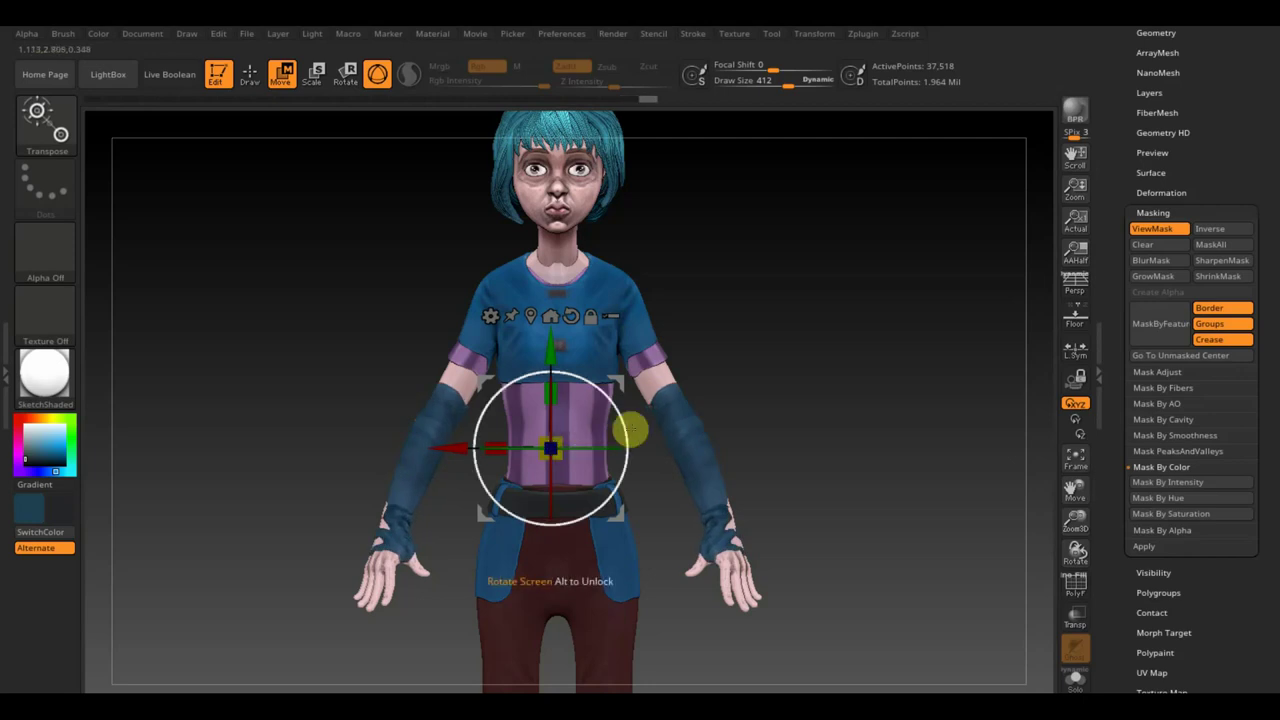
{"action": "key", "text": "ctrl+z"}
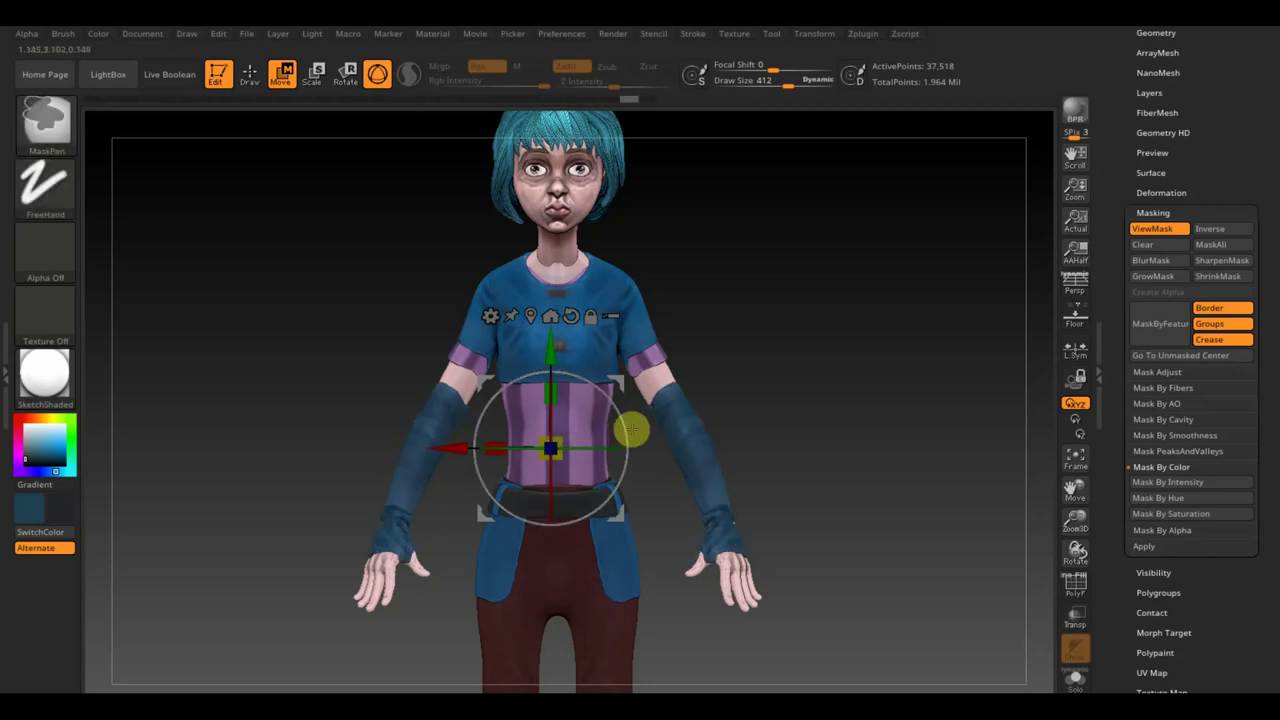
- Mask both sleeves with rectangles and place the Transpose gizmo on the left forearm
{"action": "left_click_drag", "start_coordinate": [859, 657], "coordinate": [626, 366], "text": "ctrl"}
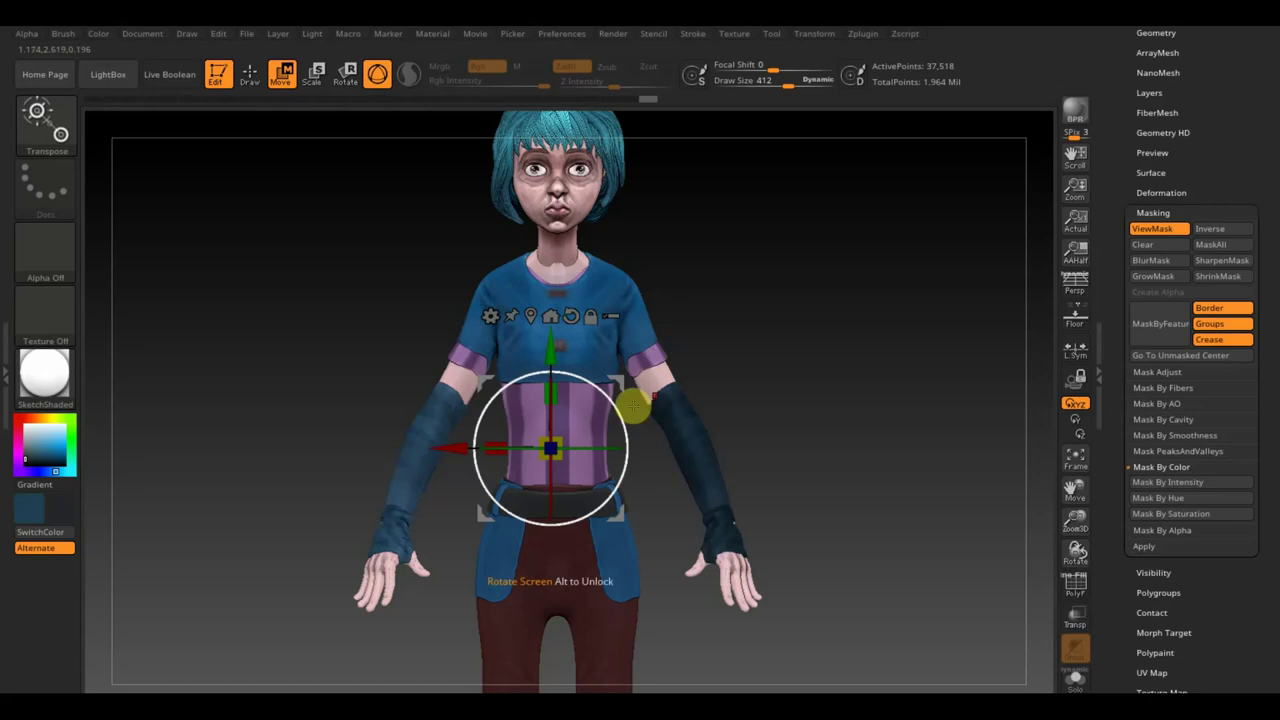
{"action": "left_click_drag", "start_coordinate": [336, 564], "coordinate": [578, 372], "text": "ctrl"}
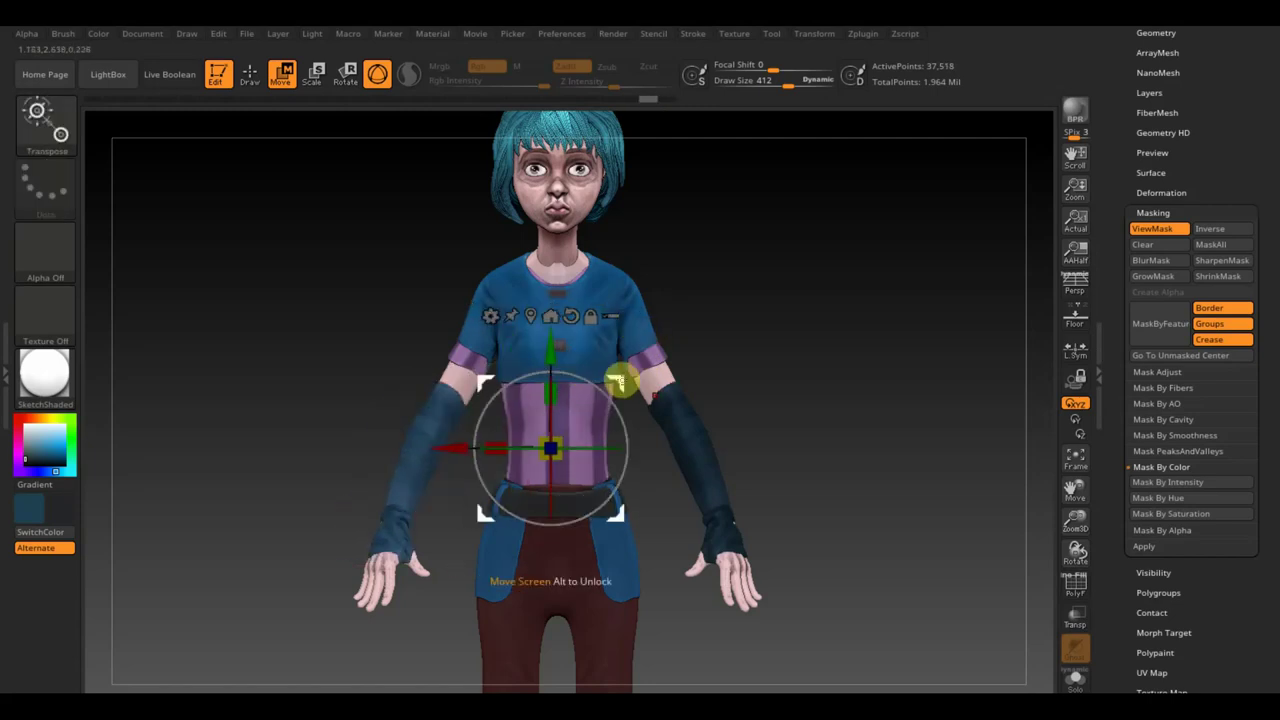
{"action": "left_click_drag", "start_coordinate": [620, 383], "coordinate": [483, 390], "text": "alt"}
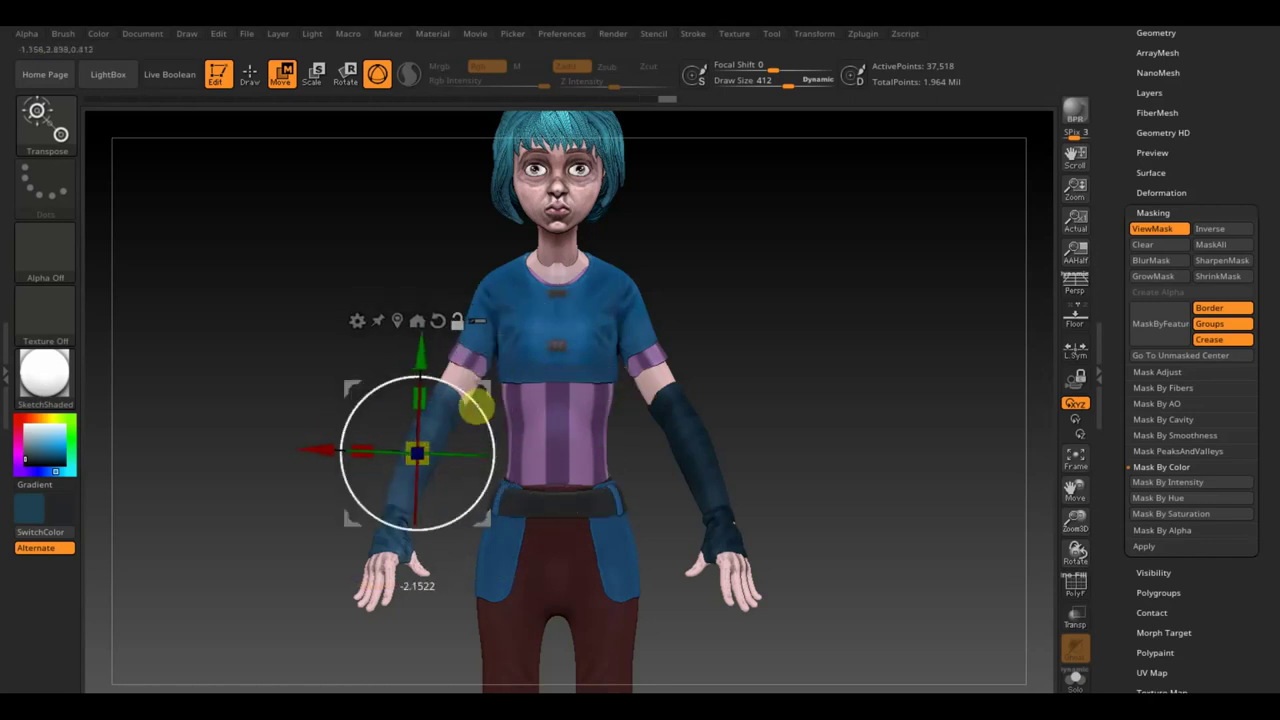
- Rotate and thin the left forearm sleeve with Transpose, then mask the right sleeve
{"action": "left_click_drag", "start_coordinate": [474, 400], "coordinate": [490, 427]}
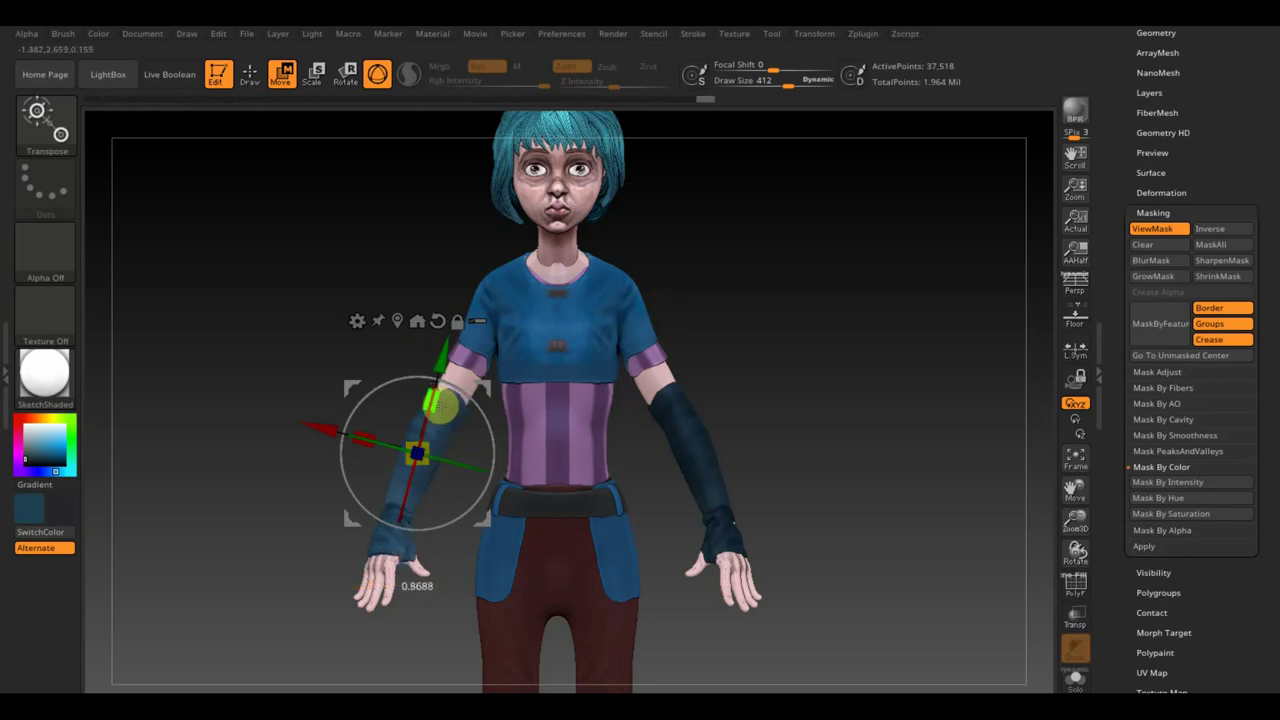
{"action": "left_click_drag", "start_coordinate": [453, 356], "coordinate": [448, 349]}
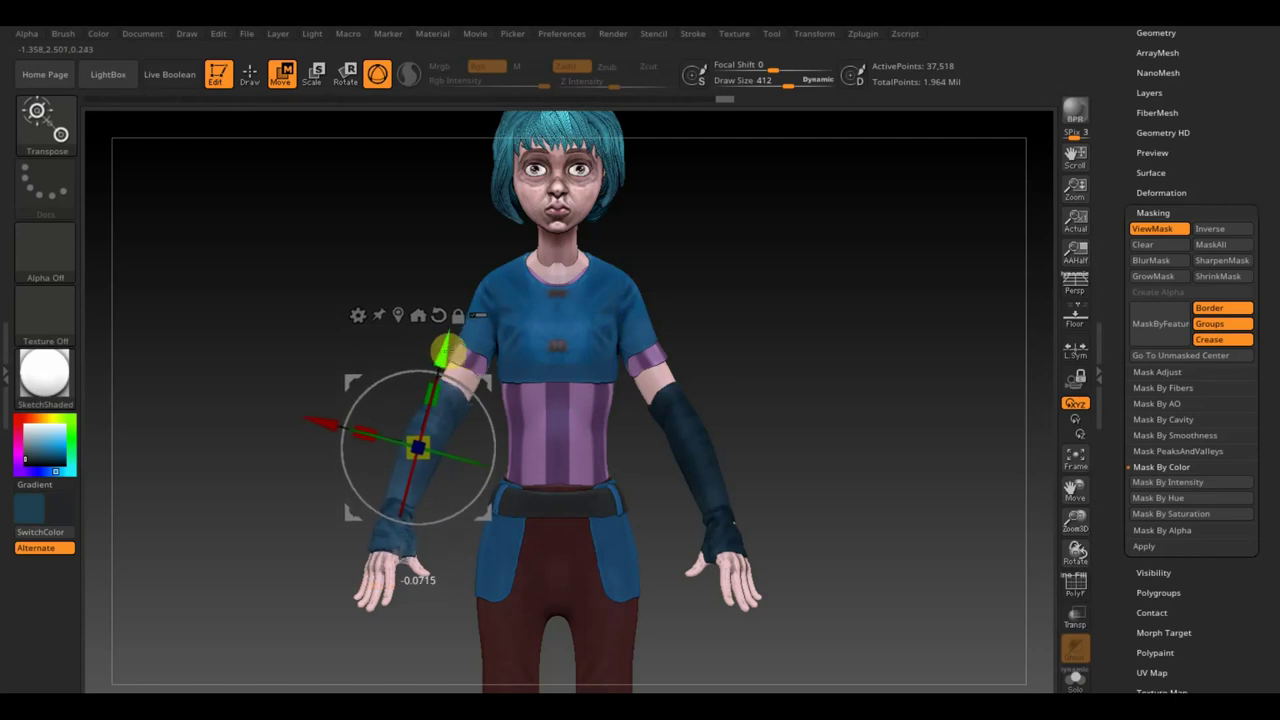
{"action": "mouse_move", "coordinate": [757, 371]}
{"action": "left_mouse_down"}
{"action": "mouse_move", "coordinate": [731, 349]}
{"action": "mouse_move", "coordinate": [751, 371]}
{"action": "left_mouse_up"}
{"action": "key", "text": "ctrl"}
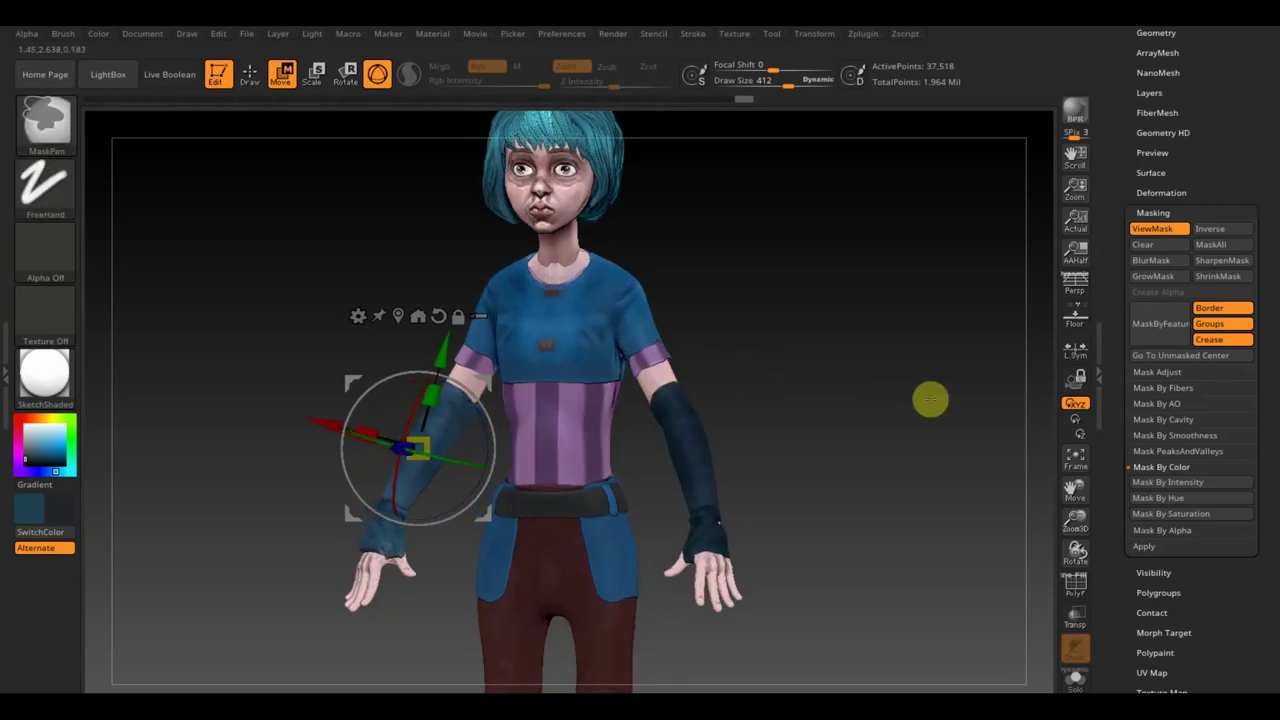
{"action": "left_click", "coordinate": [930, 400], "text": "ctrl"}
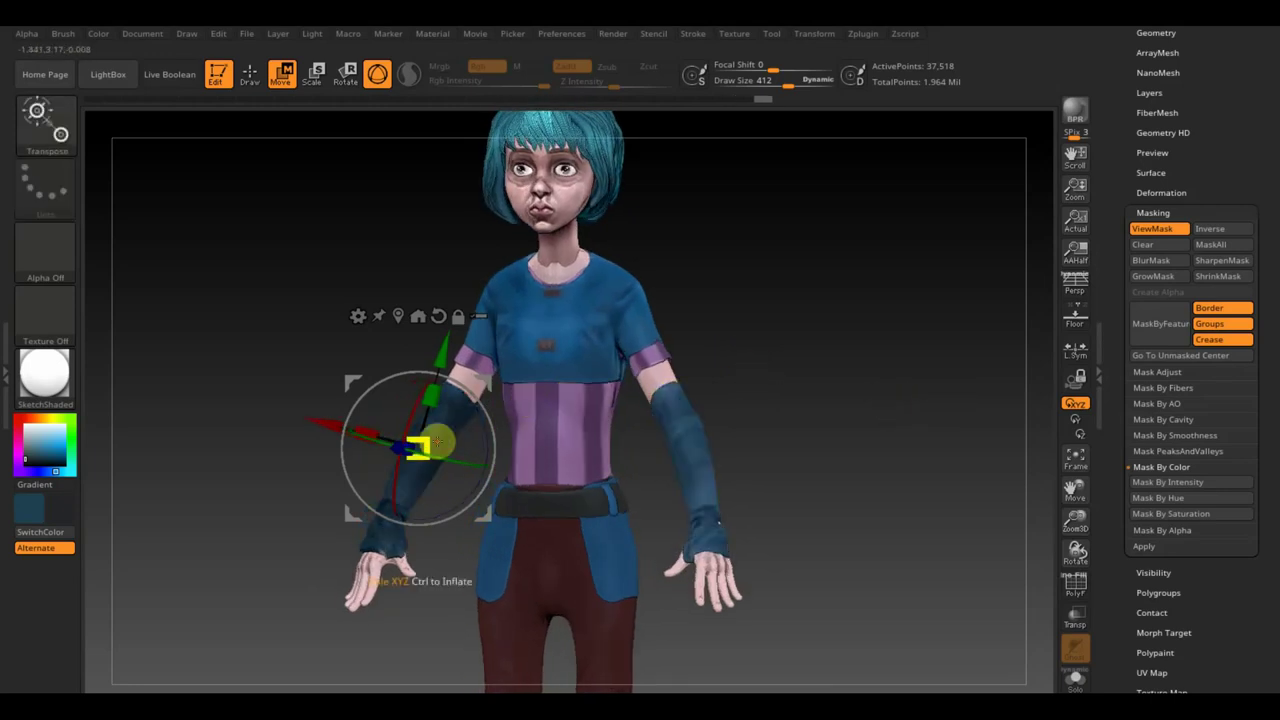
{"action": "left_click_drag", "start_coordinate": [420, 445], "coordinate": [458, 428]}
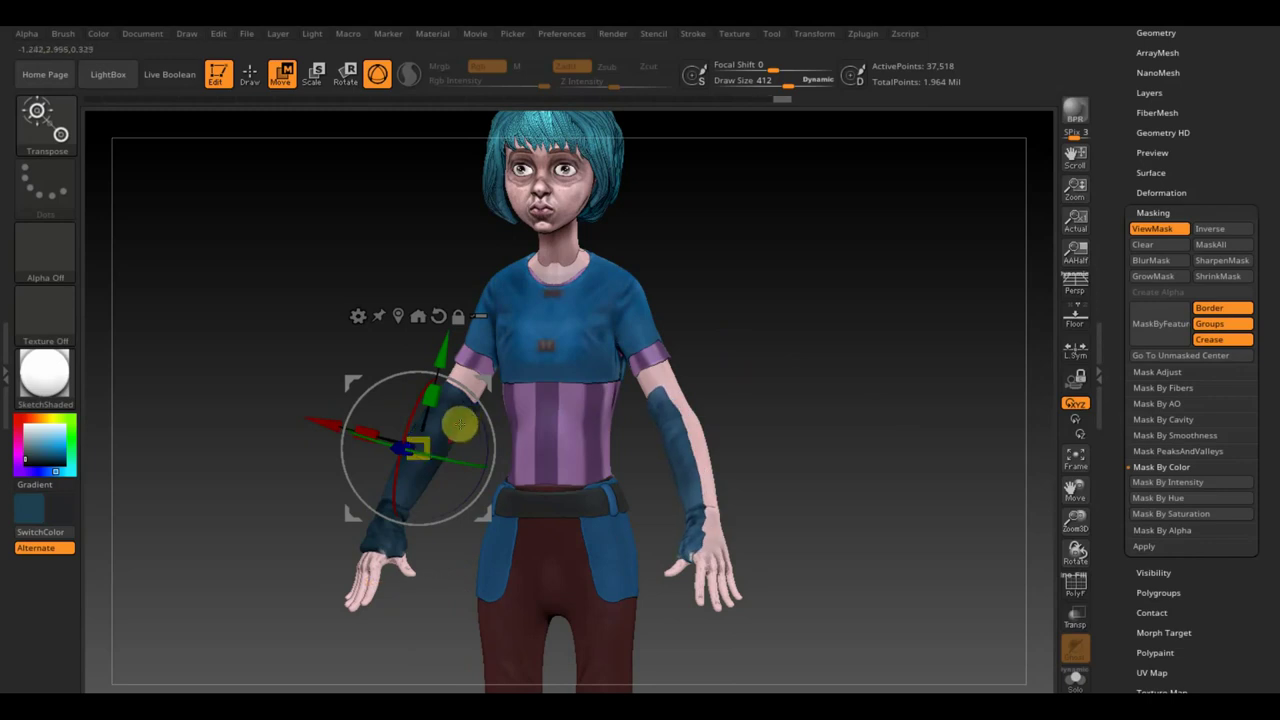
{"action": "left_click_drag", "start_coordinate": [828, 666], "coordinate": [617, 367], "text": "ctrl"}
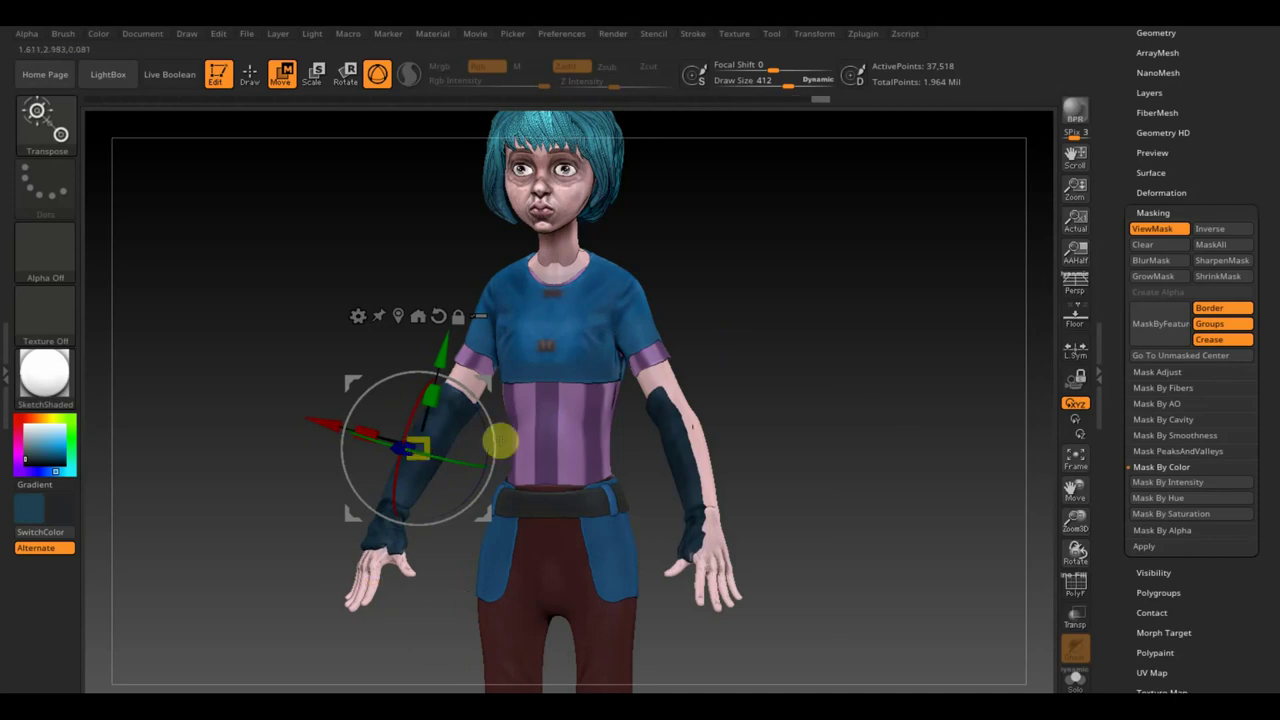
- Clear the arm mask, open Geometry > Modify Topology, and return to Draw mode
{"action": "key", "text": "ctrl+h"}
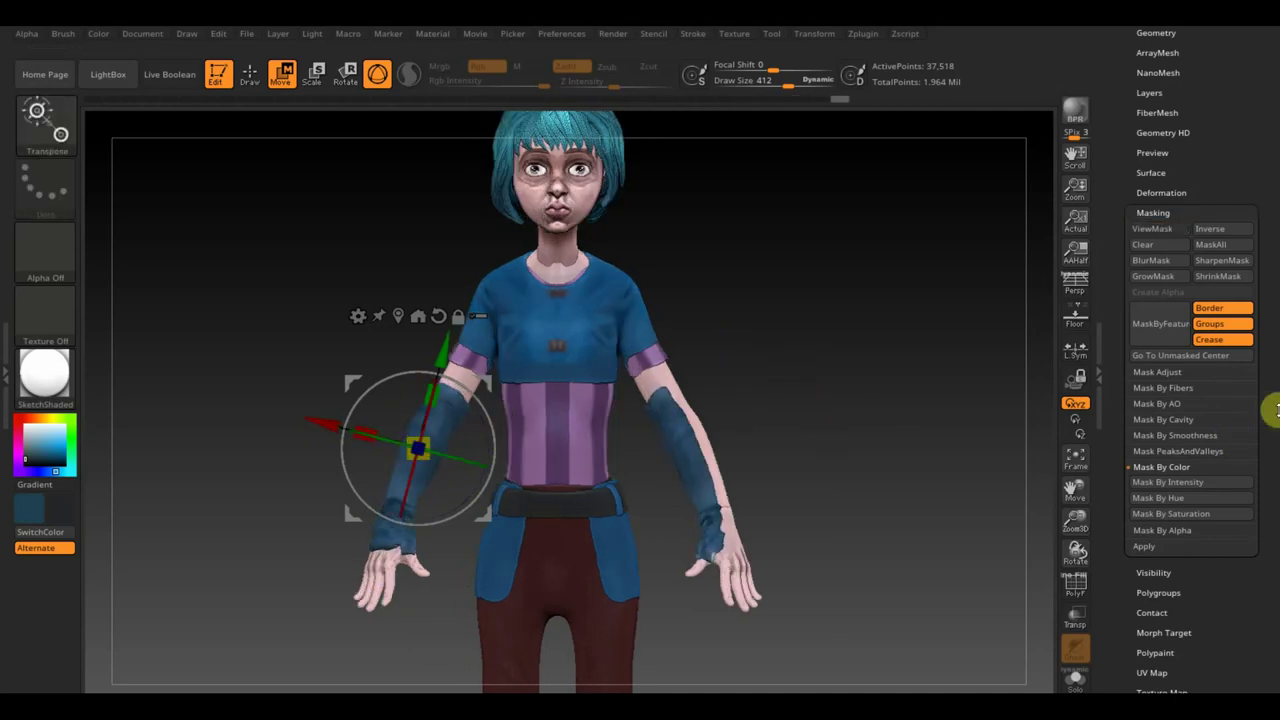
{"action": "scroll", "coordinate": [1251, 143], "scroll_direction": "up", "scroll_amount": 5}
{"action": "scroll", "coordinate": [1197, 197], "scroll_direction": "up", "scroll_amount": 1}
{"action": "left_click", "coordinate": [1197, 194]}
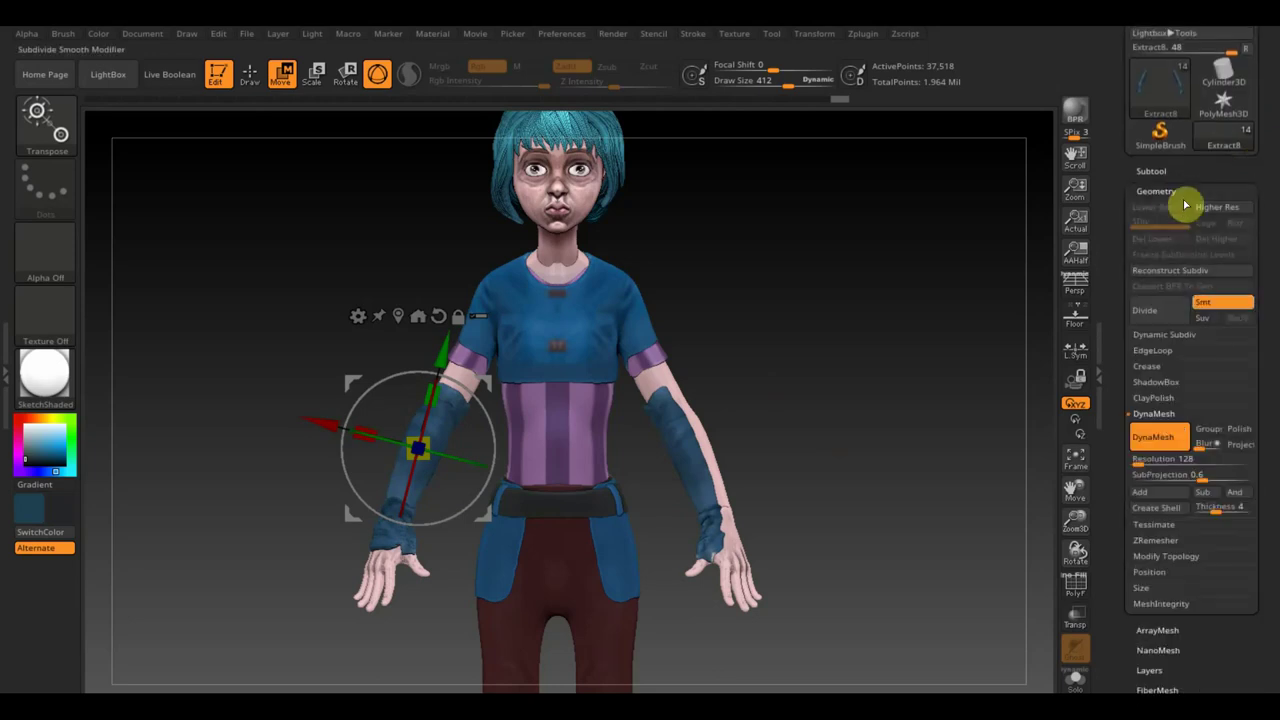
{"action": "left_click", "coordinate": [1168, 557]}
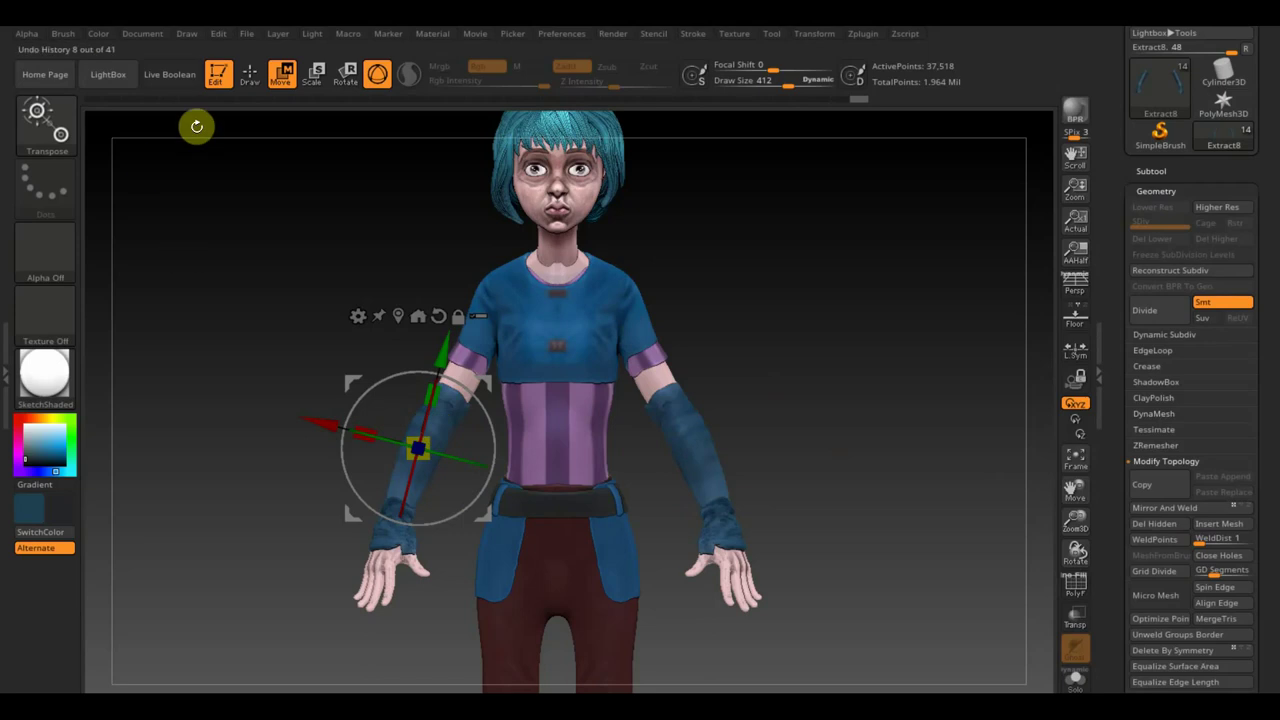
{"action": "left_click", "coordinate": [250, 75]}
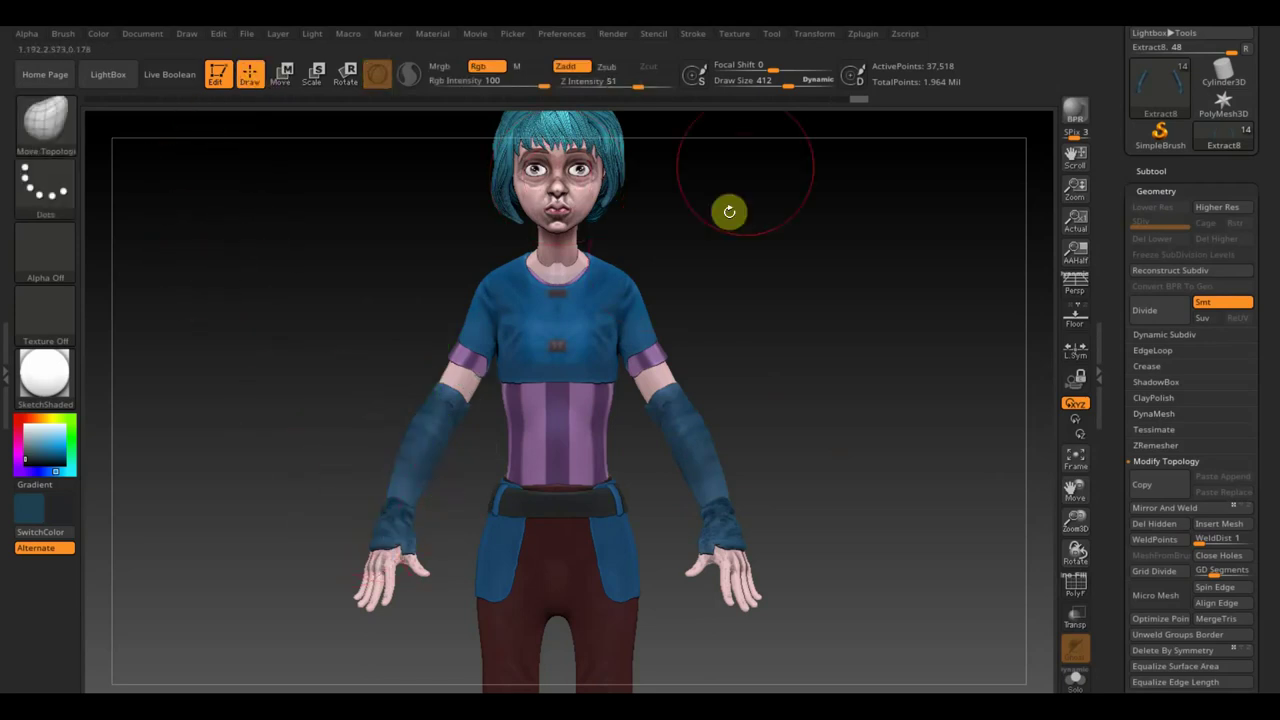
- Set Draw Size to 314 while tipping the character to view the boots from below
{"action": "left_click_drag", "start_coordinate": [795, 83], "coordinate": [757, 84]}
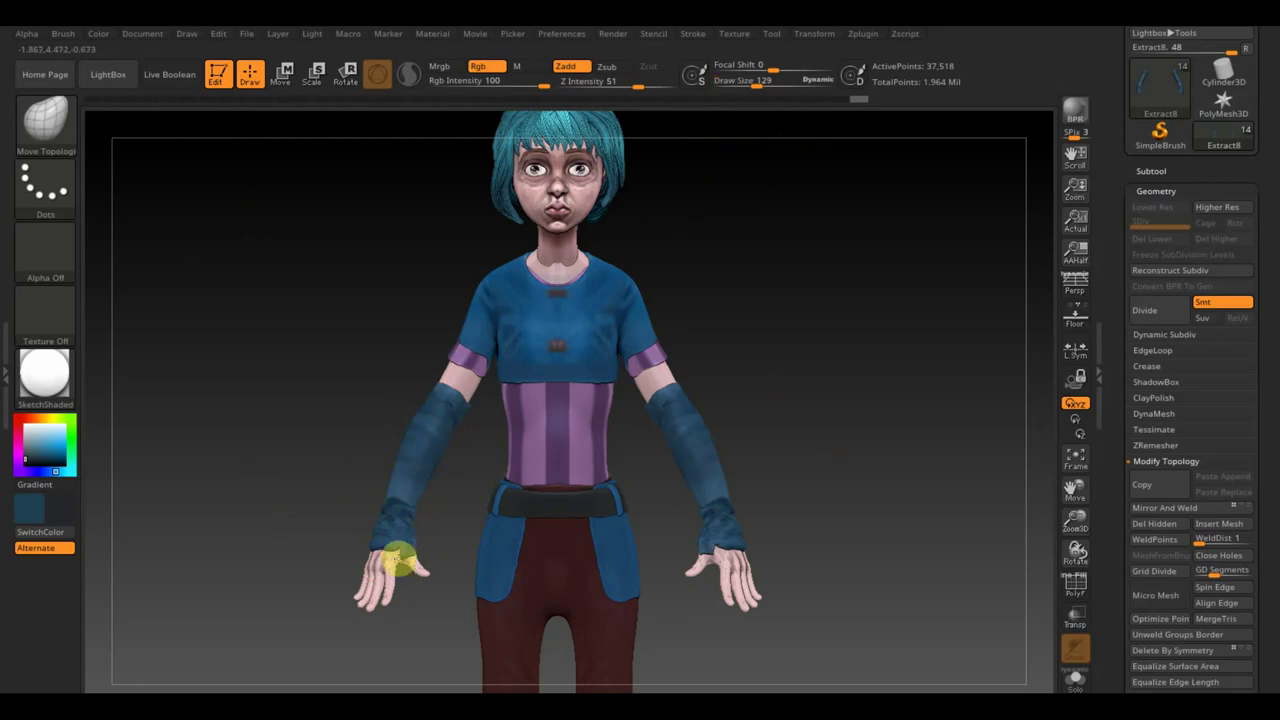
{"action": "mouse_move", "coordinate": [457, 535]}
{"action": "left_mouse_down"}
{"action": "mouse_move", "coordinate": [423, 374]}
{"action": "mouse_move", "coordinate": [434, 260]}
{"action": "left_mouse_up"}
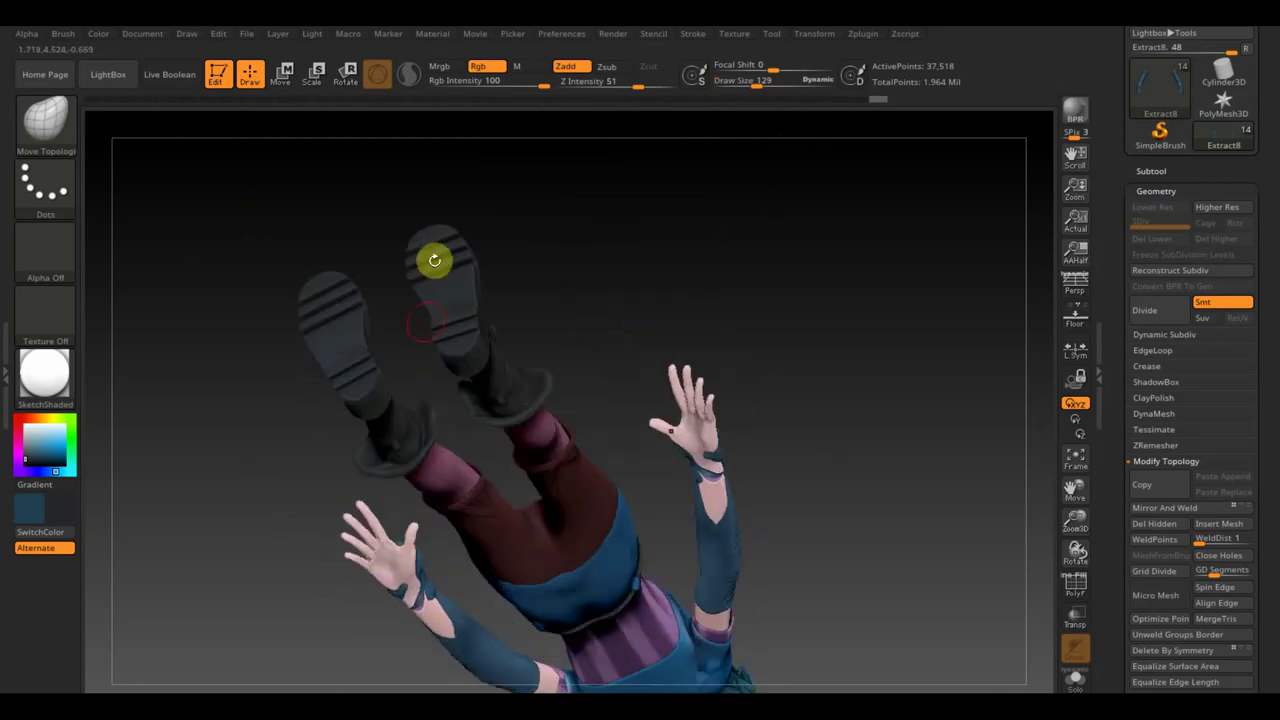
{"action": "mouse_move", "coordinate": [429, 551]}
{"action": "left_mouse_down"}
{"action": "mouse_move", "coordinate": [507, 533]}
{"action": "mouse_move", "coordinate": [484, 430]}
{"action": "left_mouse_up"}
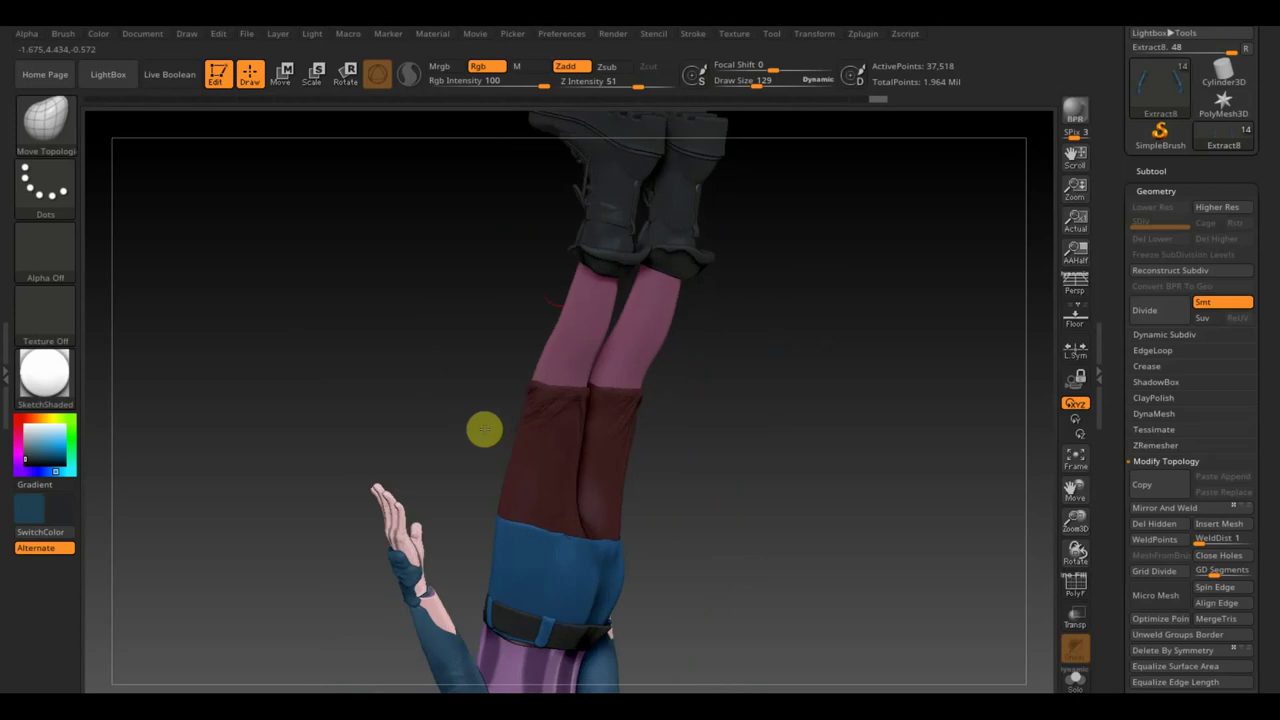
{"action": "left_click_drag", "start_coordinate": [757, 84], "coordinate": [780, 84]}
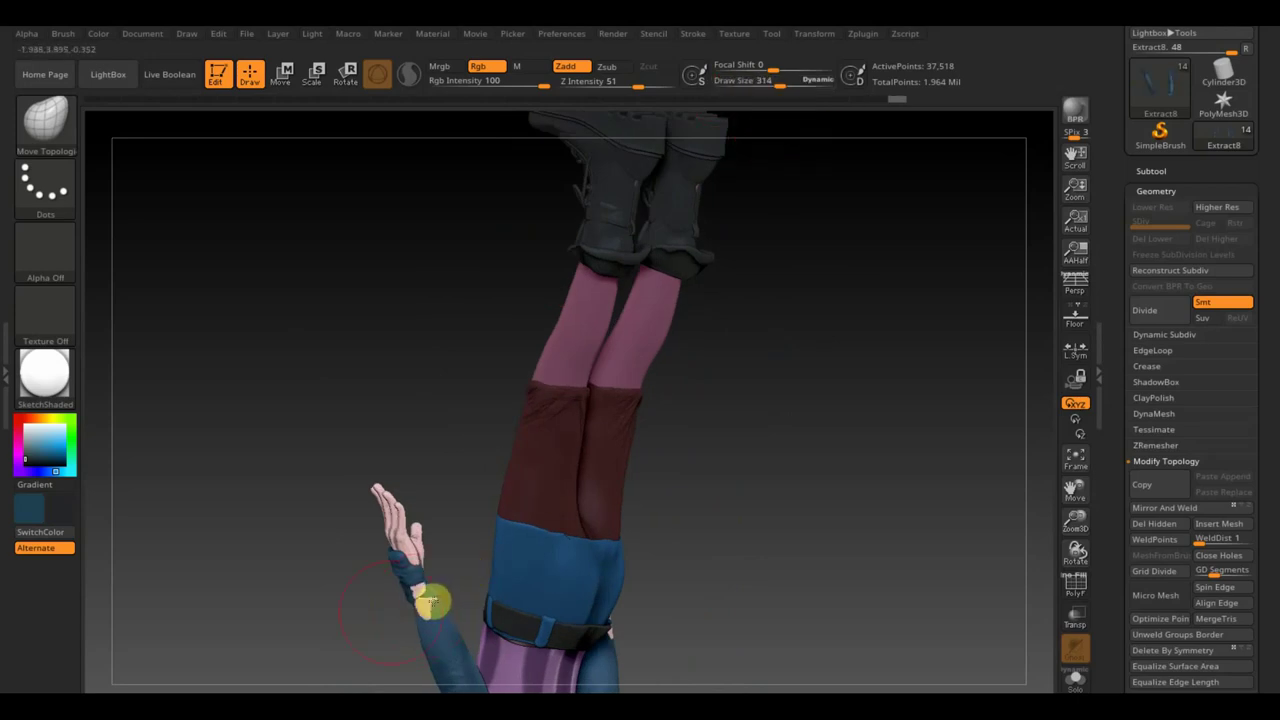
- Inspect the hands and boots upside-down, then zoom out and return to the front view
{"action": "mouse_move", "coordinate": [432, 601]}
{"action": "left_mouse_down"}
{"action": "mouse_move", "coordinate": [314, 660]}
{"action": "mouse_move", "coordinate": [412, 611]}
{"action": "left_mouse_up"}
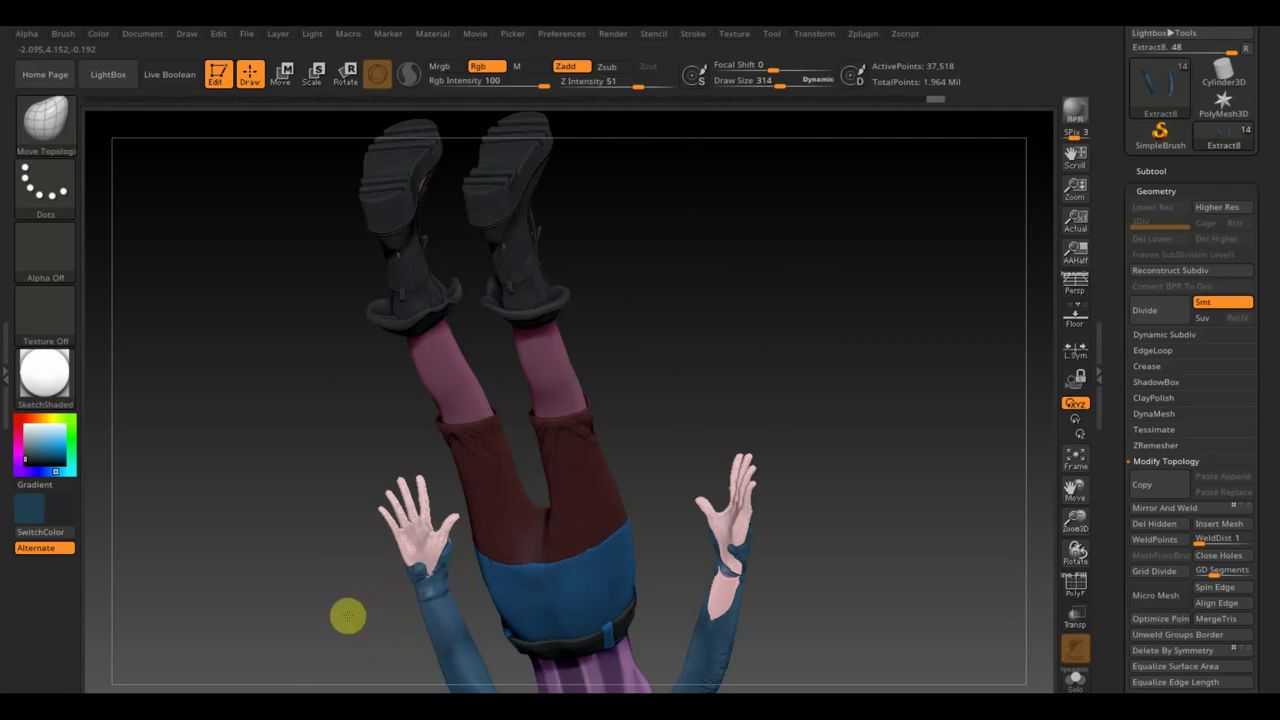
{"action": "mouse_move", "coordinate": [346, 614]}
{"action": "left_mouse_down"}
{"action": "mouse_move", "coordinate": [430, 570]}
{"action": "mouse_move", "coordinate": [417, 463]}
{"action": "mouse_move", "coordinate": [369, 523]}
{"action": "mouse_move", "coordinate": [408, 553]}
{"action": "left_mouse_up"}
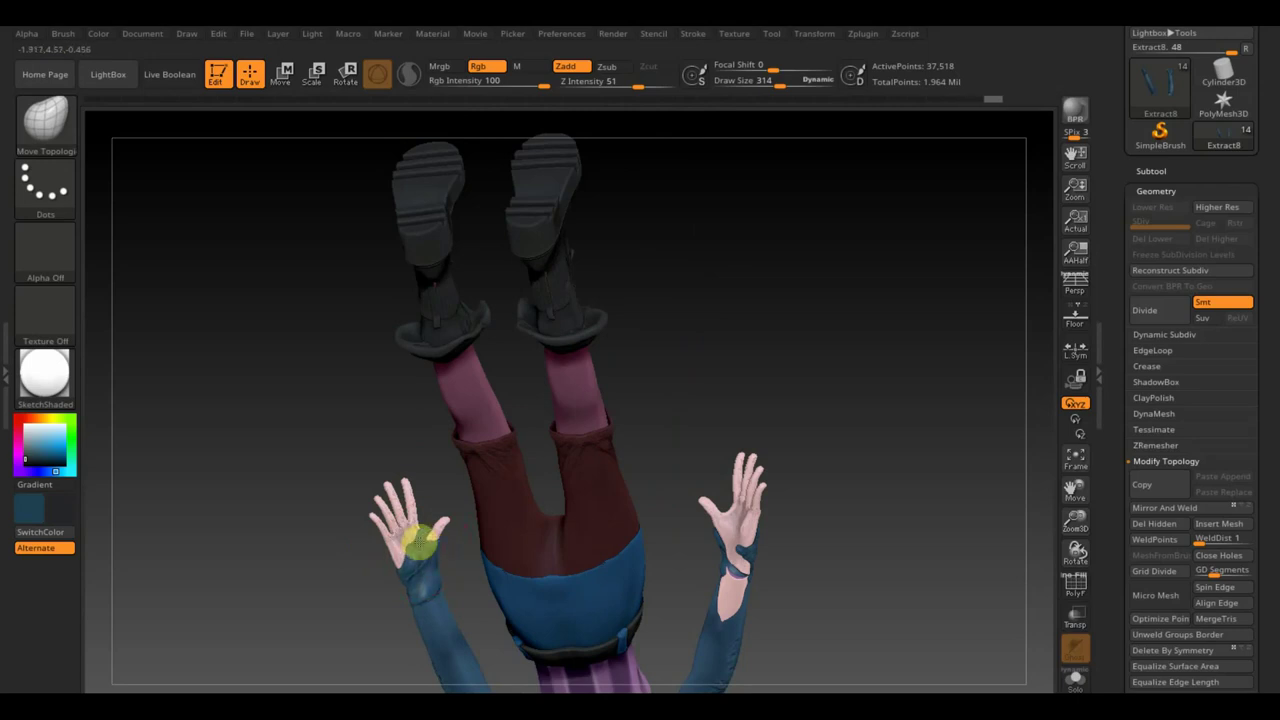
{"action": "mouse_move", "coordinate": [314, 571]}
{"action": "left_mouse_down"}
{"action": "mouse_move", "coordinate": [186, 600]}
{"action": "mouse_move", "coordinate": [292, 581]}
{"action": "left_mouse_up"}
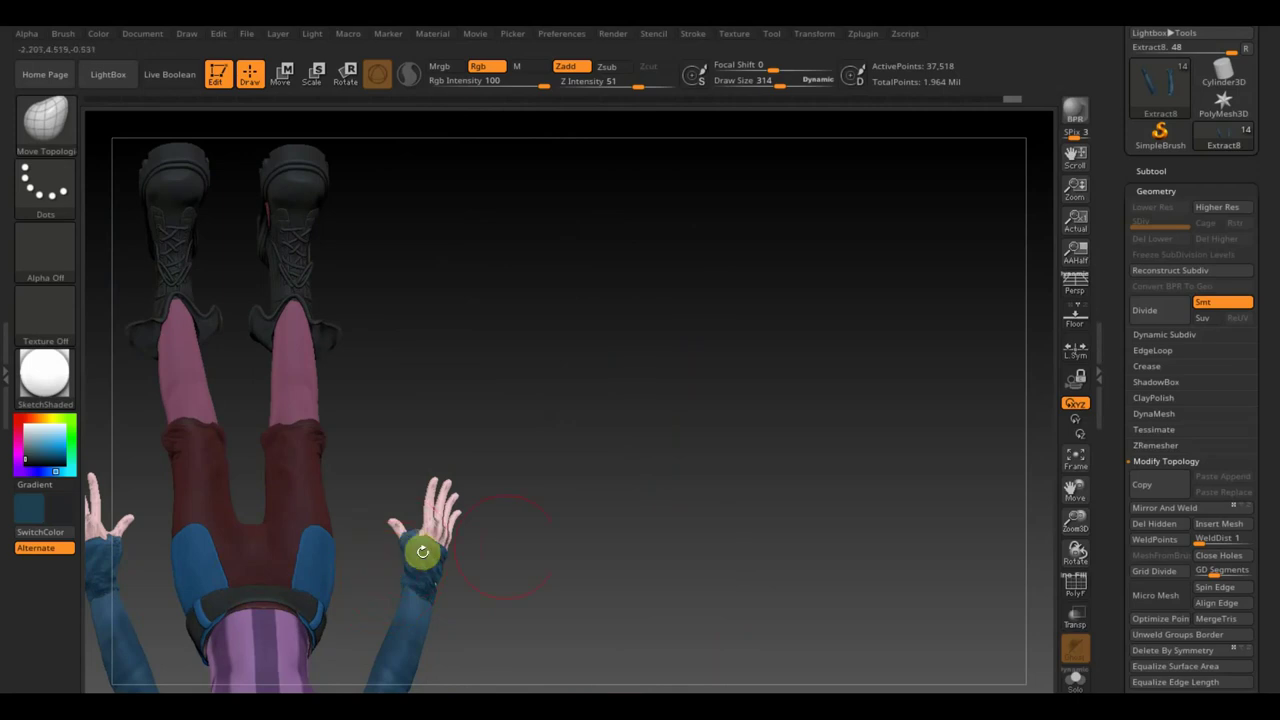
{"action": "mouse_move", "coordinate": [422, 551]}
{"action": "left_mouse_down"}
{"action": "mouse_move", "coordinate": [494, 477]}
{"action": "mouse_move", "coordinate": [444, 557]}
{"action": "mouse_move", "coordinate": [531, 551]}
{"action": "mouse_move", "coordinate": [453, 540]}
{"action": "left_mouse_up"}
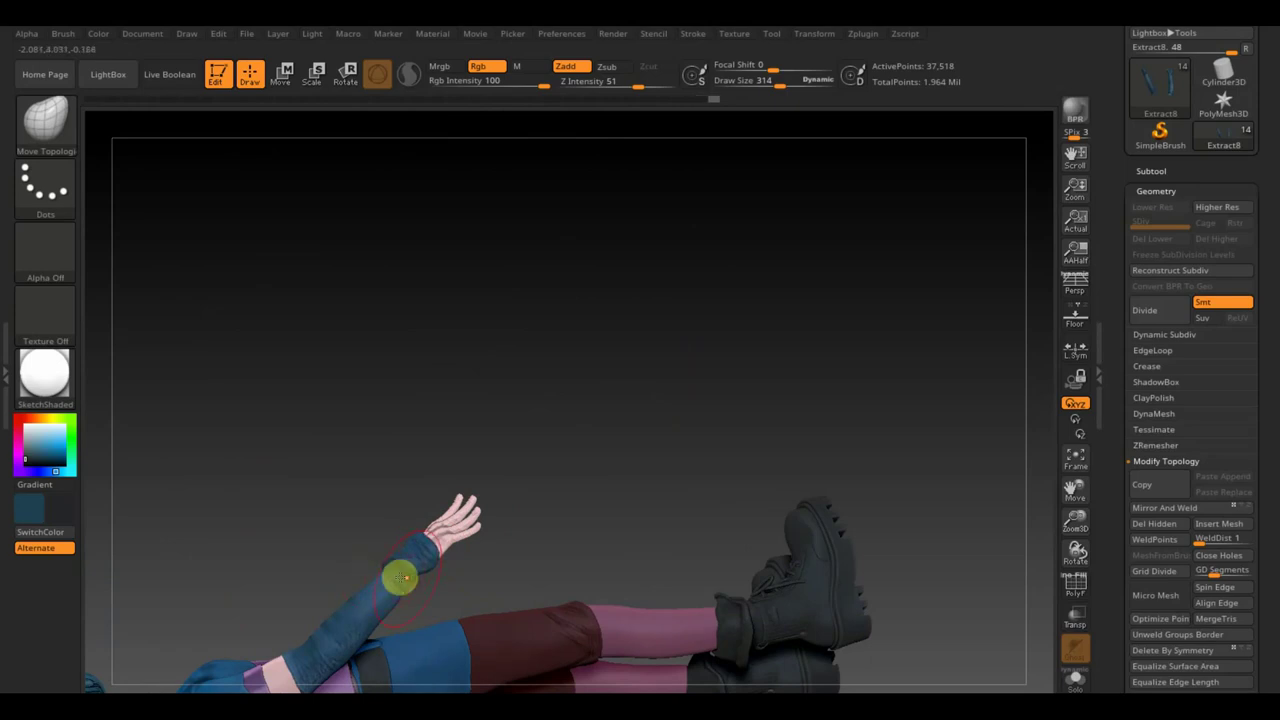
{"action": "key", "text": "shift"}
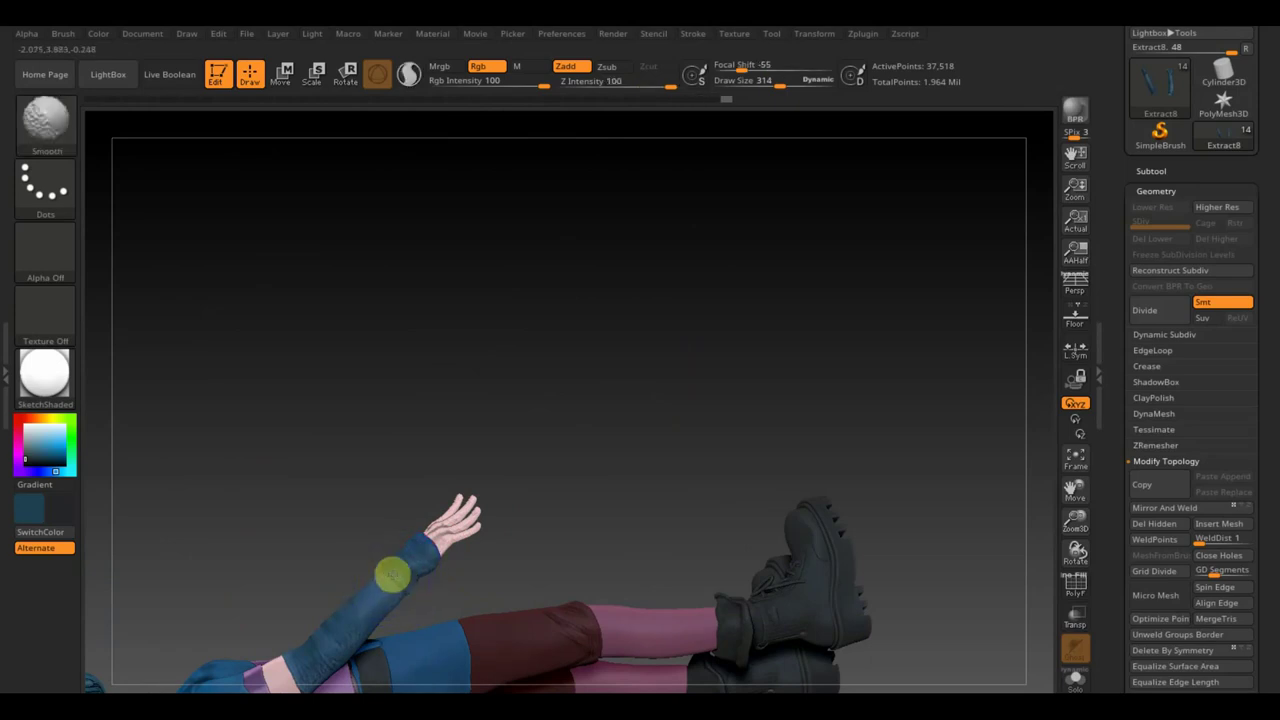
{"action": "mouse_move", "coordinate": [409, 595]}
{"action": "left_mouse_down"}
{"action": "mouse_move", "coordinate": [634, 574]}
{"action": "mouse_move", "coordinate": [657, 420]}
{"action": "mouse_move", "coordinate": [678, 525]}
{"action": "mouse_move", "coordinate": [774, 534]}
{"action": "mouse_move", "coordinate": [829, 586]}
{"action": "mouse_move", "coordinate": [730, 613]}
{"action": "mouse_move", "coordinate": [769, 351]}
{"action": "left_mouse_up"}
{"action": "mouse_move", "coordinate": [757, 423]}
{"action": "left_mouse_down"}
{"action": "mouse_move", "coordinate": [709, 503]}
{"action": "mouse_move", "coordinate": [700, 443]}
{"action": "mouse_move", "coordinate": [780, 457]}
{"action": "left_mouse_up"}
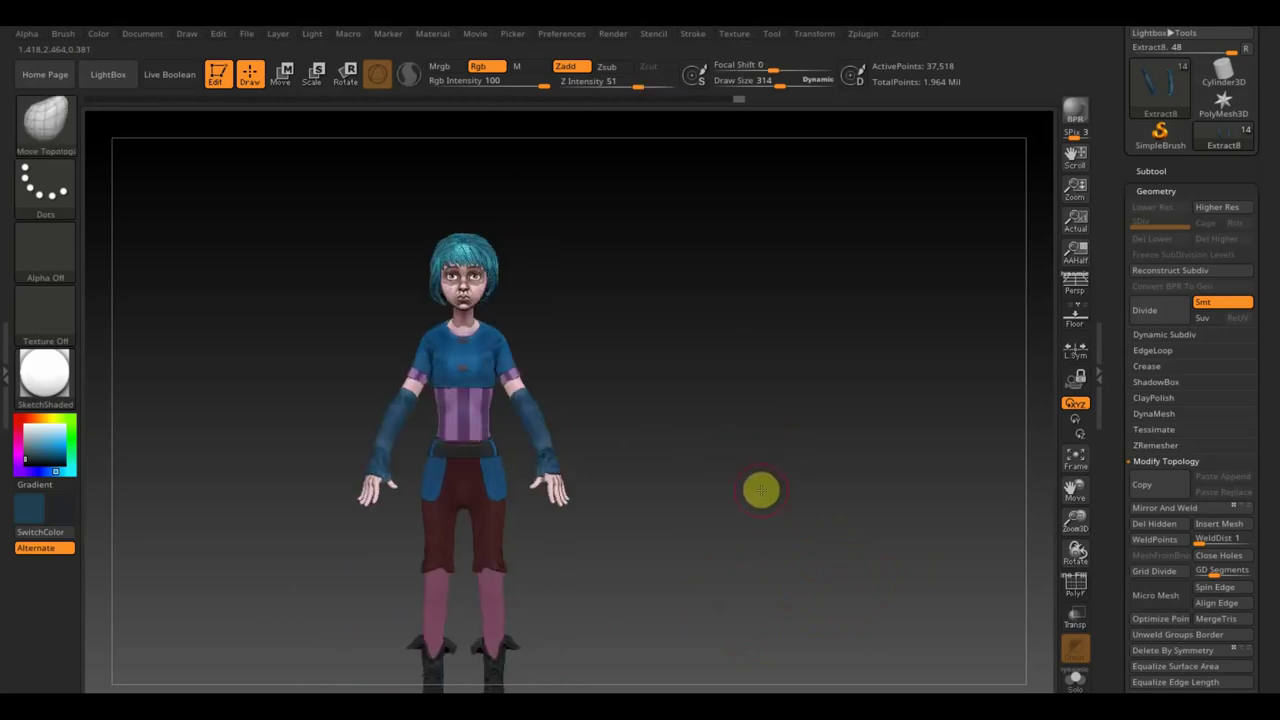
{"action": "left_click_drag", "start_coordinate": [680, 511], "coordinate": [780, 474], "text": "alt"}
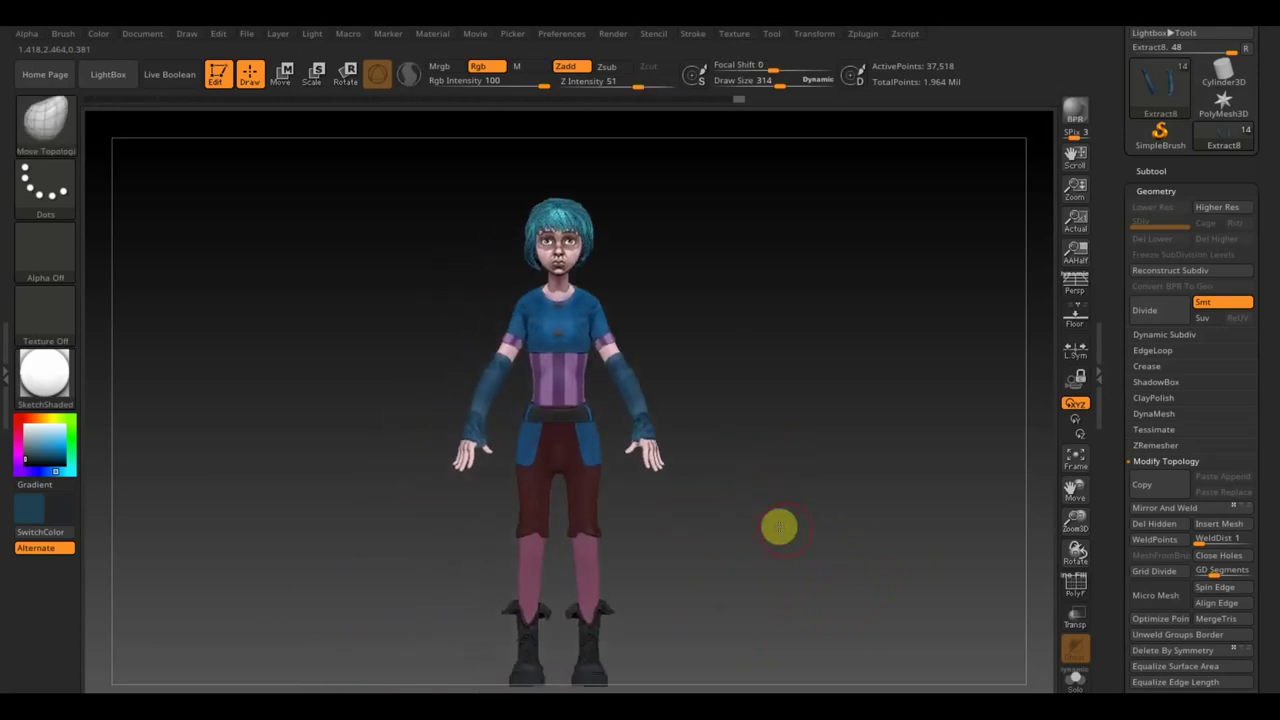
{"action": "mouse_move", "coordinate": [780, 523]}
{"action": "left_mouse_down", "text": "alt"}
{"action": "mouse_move", "coordinate": [801, 511]}
{"action": "mouse_move", "coordinate": [809, 623]}
{"action": "left_mouse_up", "text": "alt"}
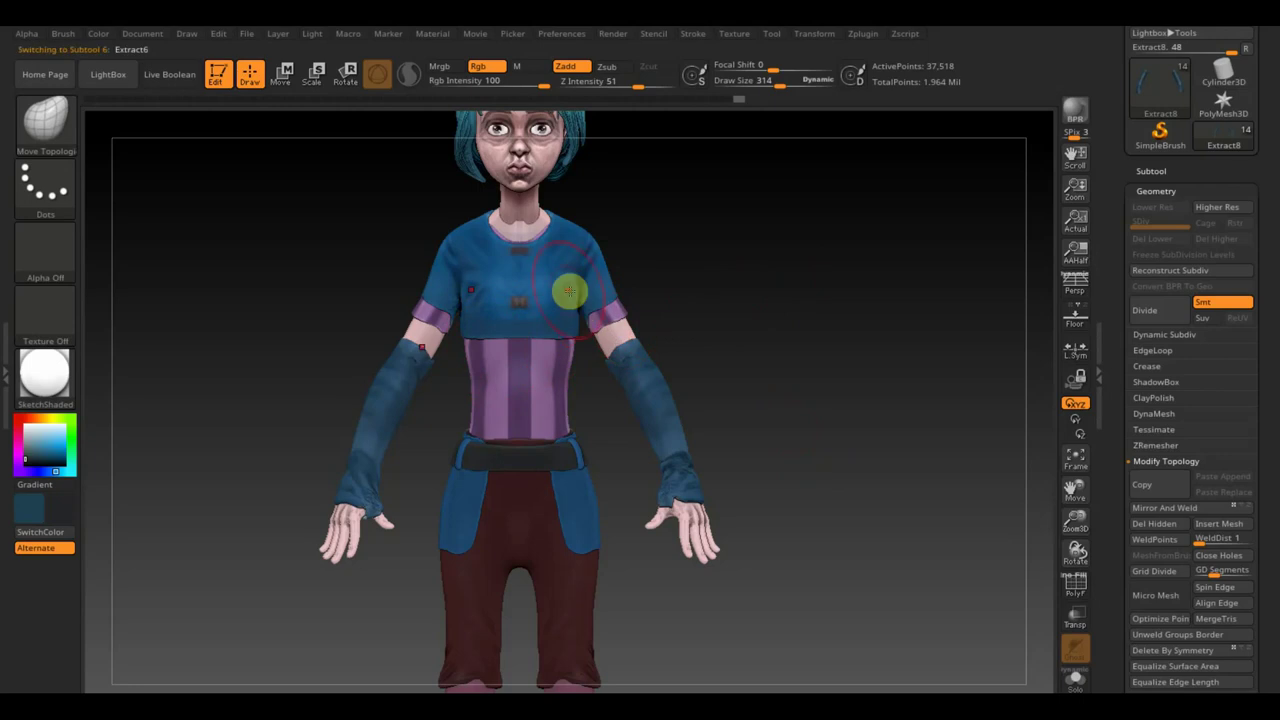
- Mask the shirt top with Masking > Mask By Intensity and switch to Move
{"action": "left_click_drag", "start_coordinate": [1268, 497], "coordinate": [1255, 340]}
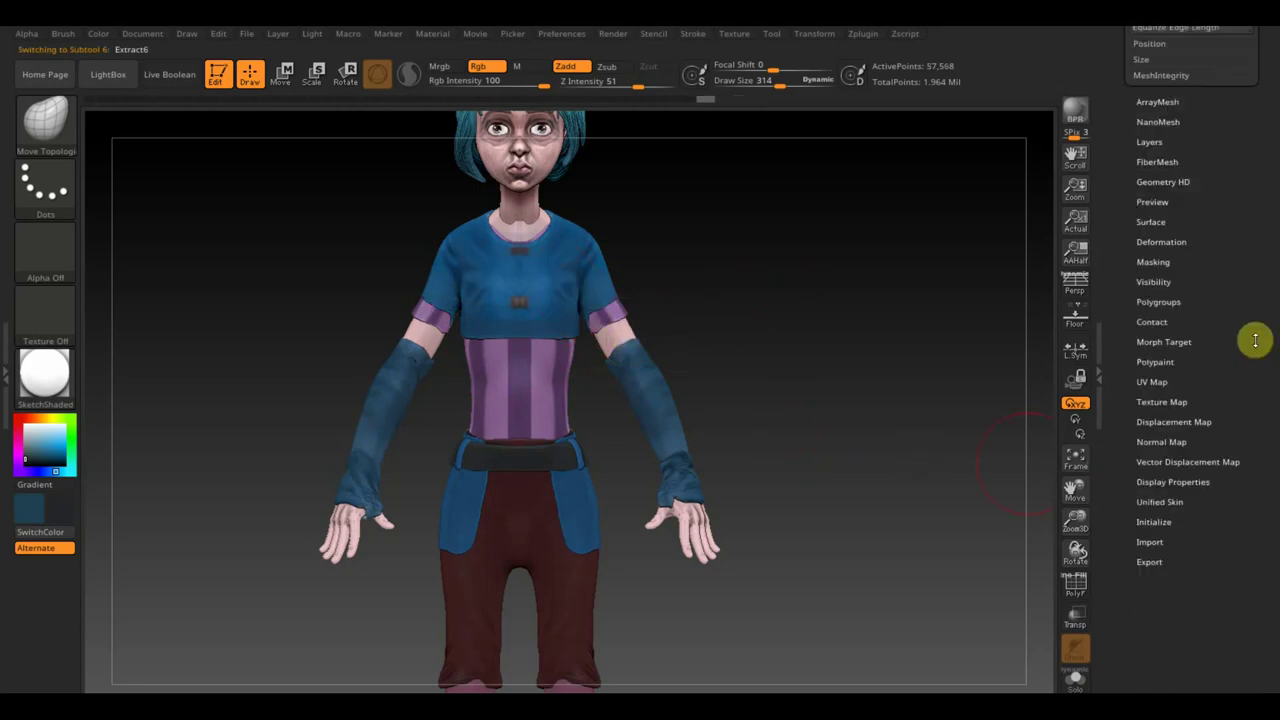
{"action": "scroll", "coordinate": [1229, 360], "scroll_direction": "up", "scroll_amount": 2}
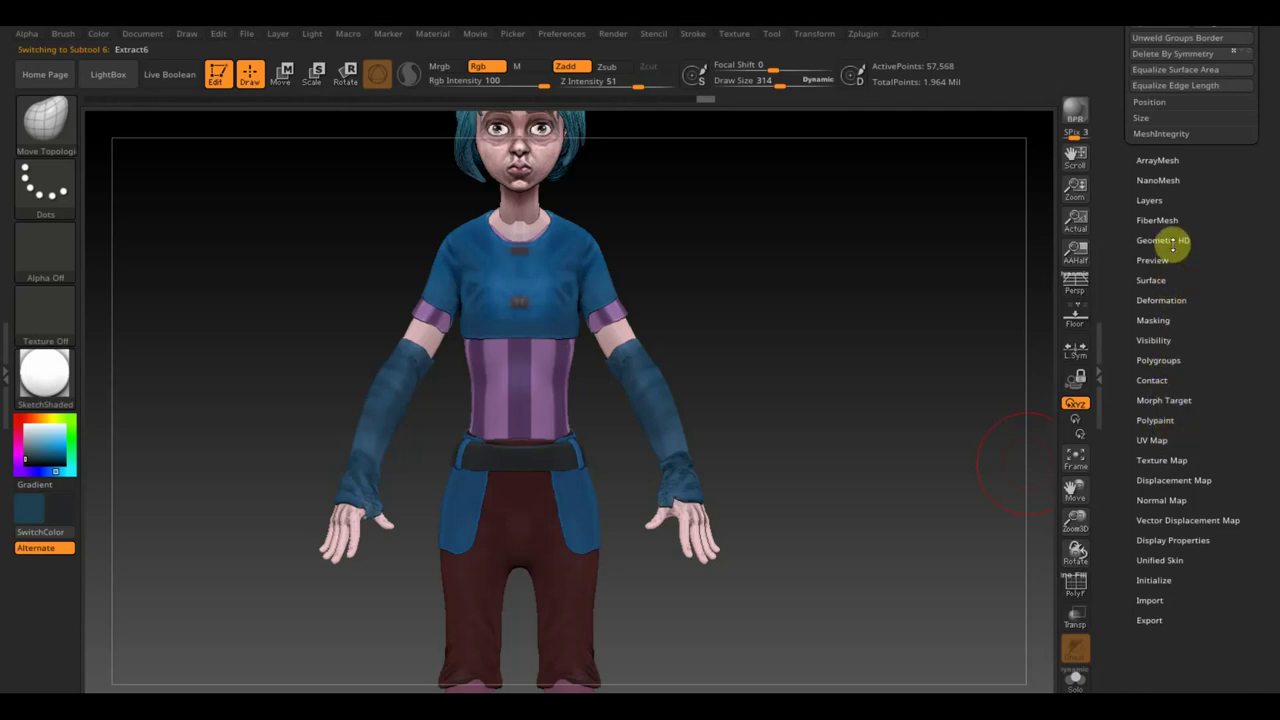
{"action": "left_click", "coordinate": [1160, 321]}
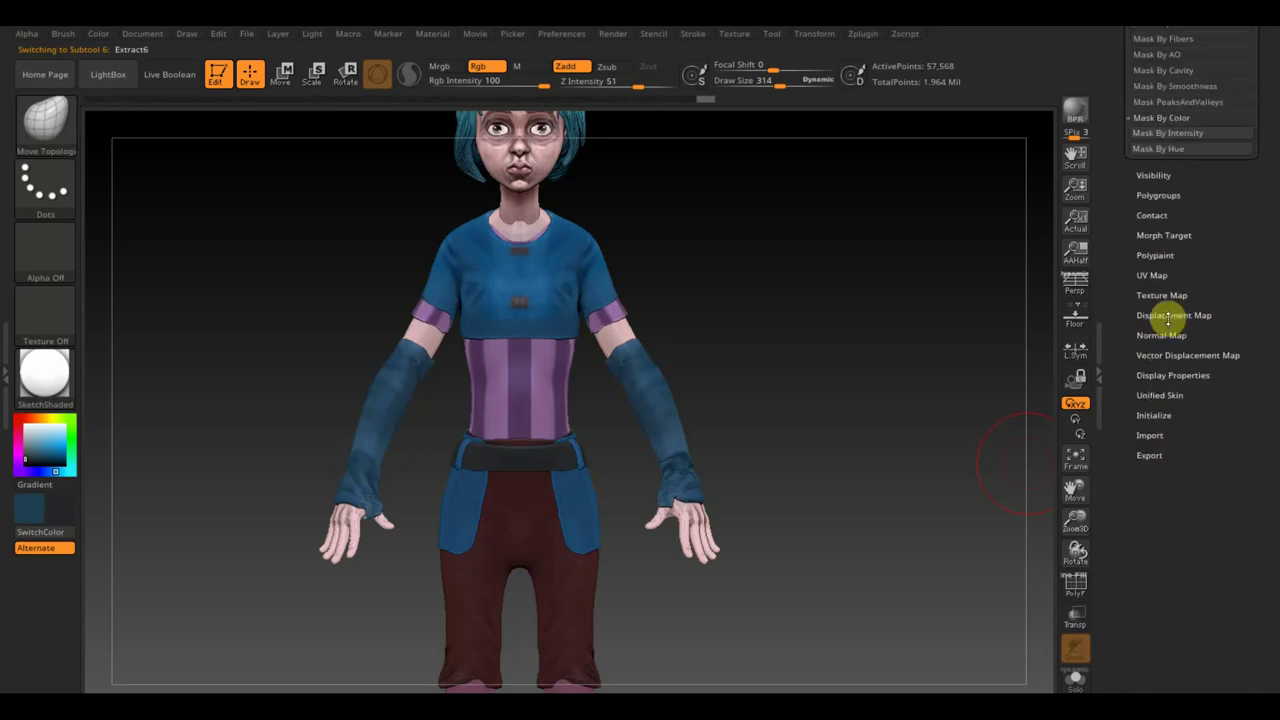
{"action": "scroll", "coordinate": [1246, 251], "scroll_direction": "up", "scroll_amount": 1}
{"action": "left_click_drag", "start_coordinate": [1246, 251], "coordinate": [1236, 343]}
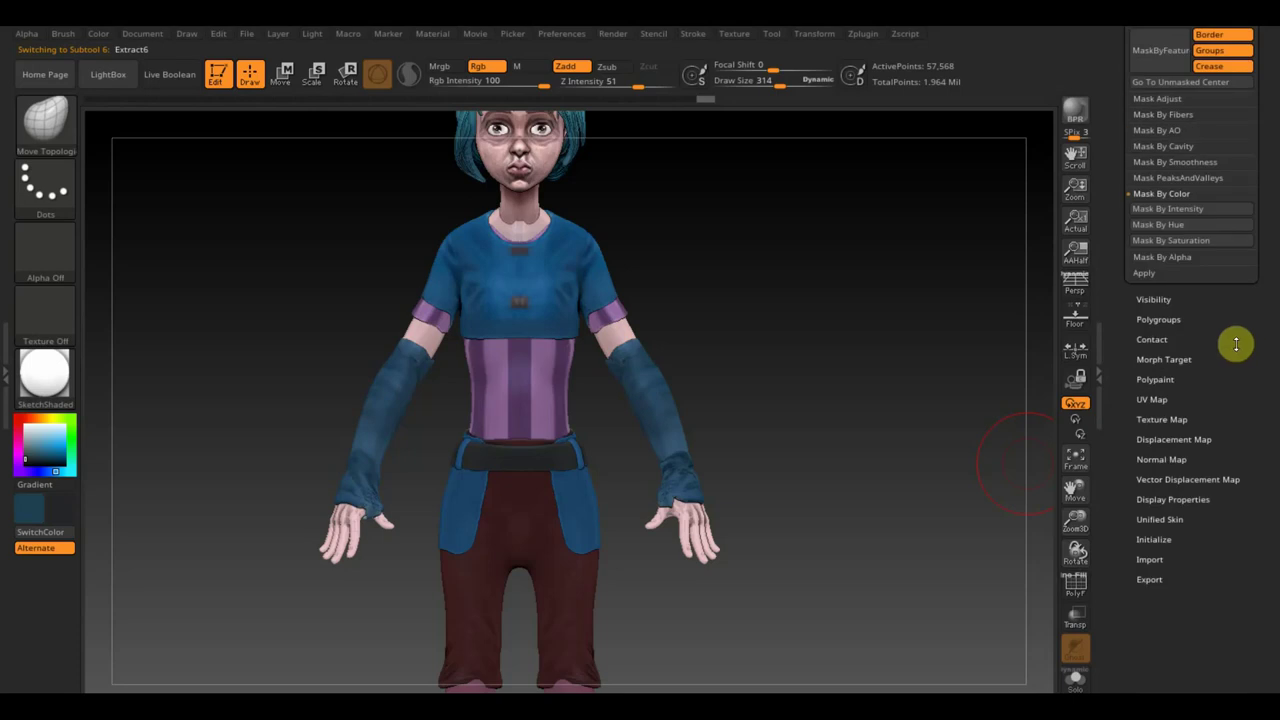
{"action": "left_click", "coordinate": [1188, 197]}
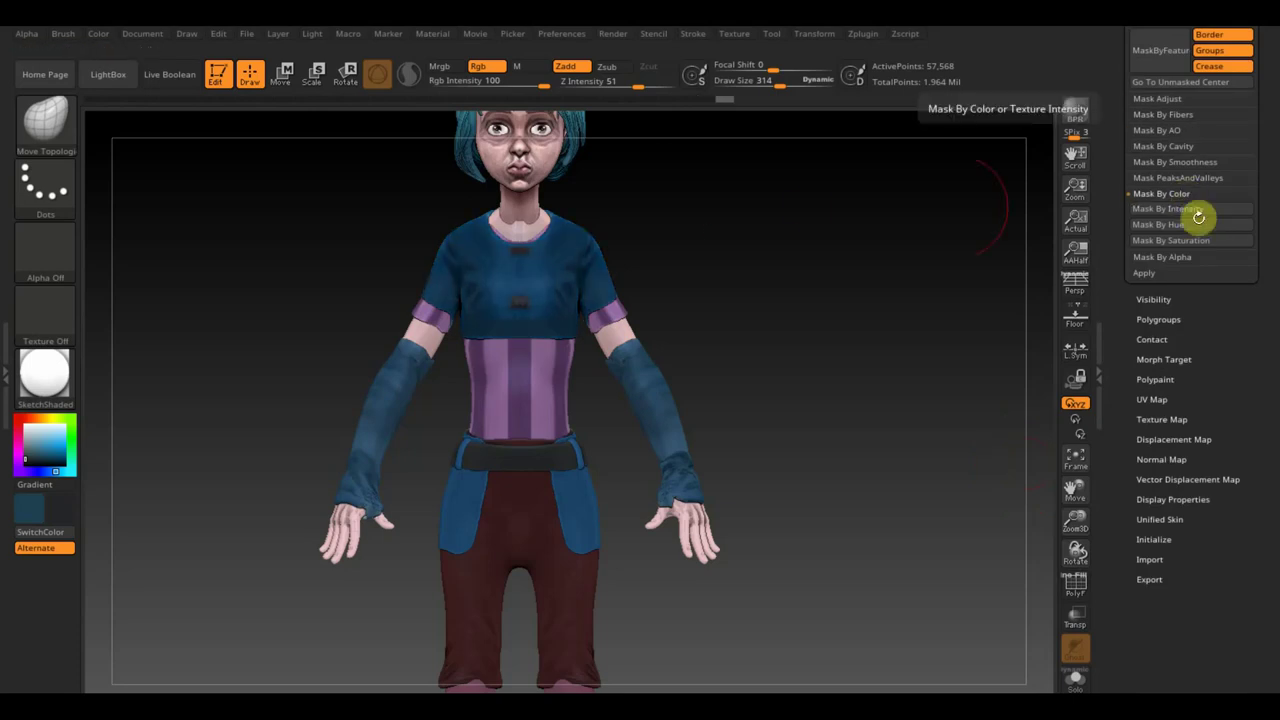
{"action": "left_click", "coordinate": [300, 82]}
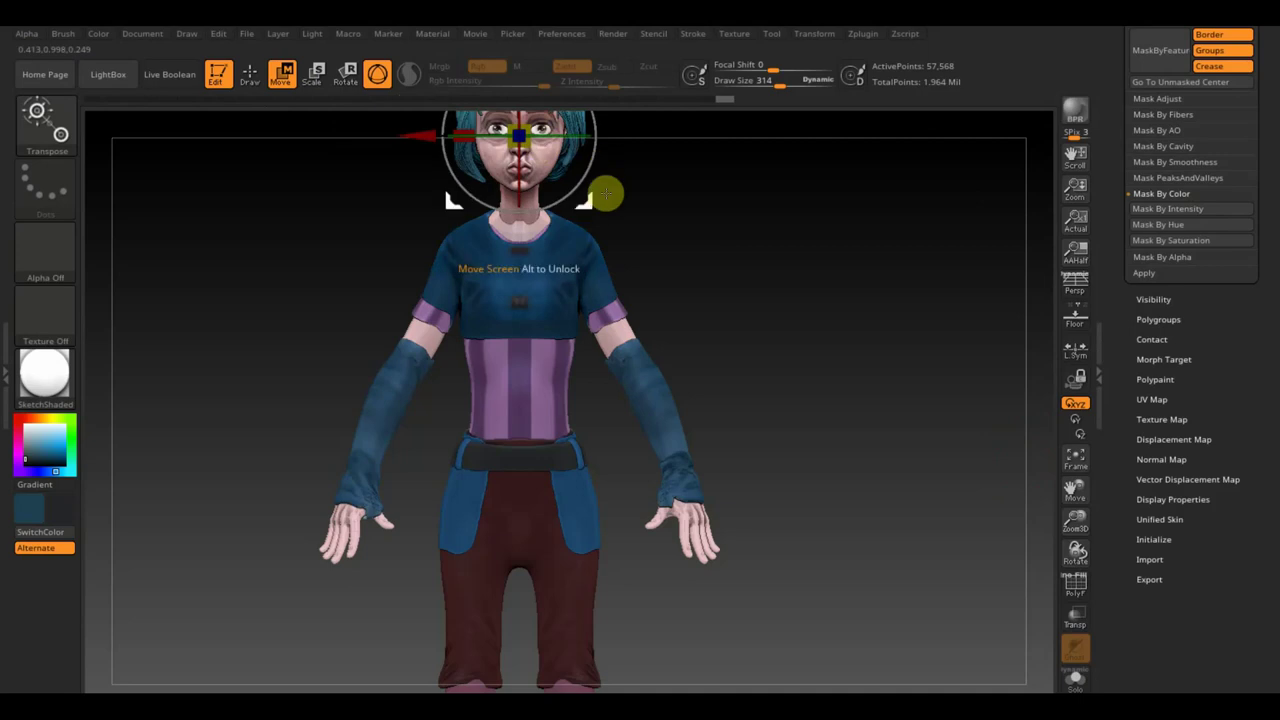
- Scale the blue shirt up slightly and lower it a little with the Transpose gizmo
{"action": "left_click", "coordinate": [513, 242]}
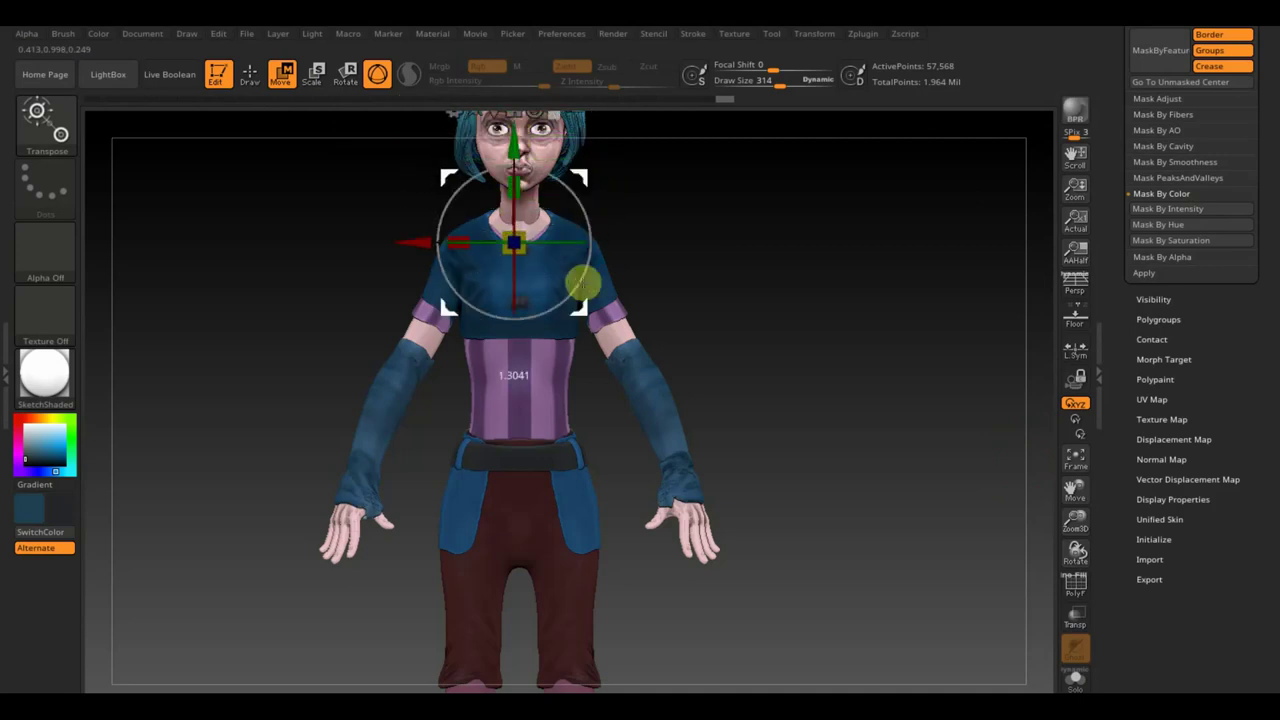
{"action": "left_click", "coordinate": [519, 290]}
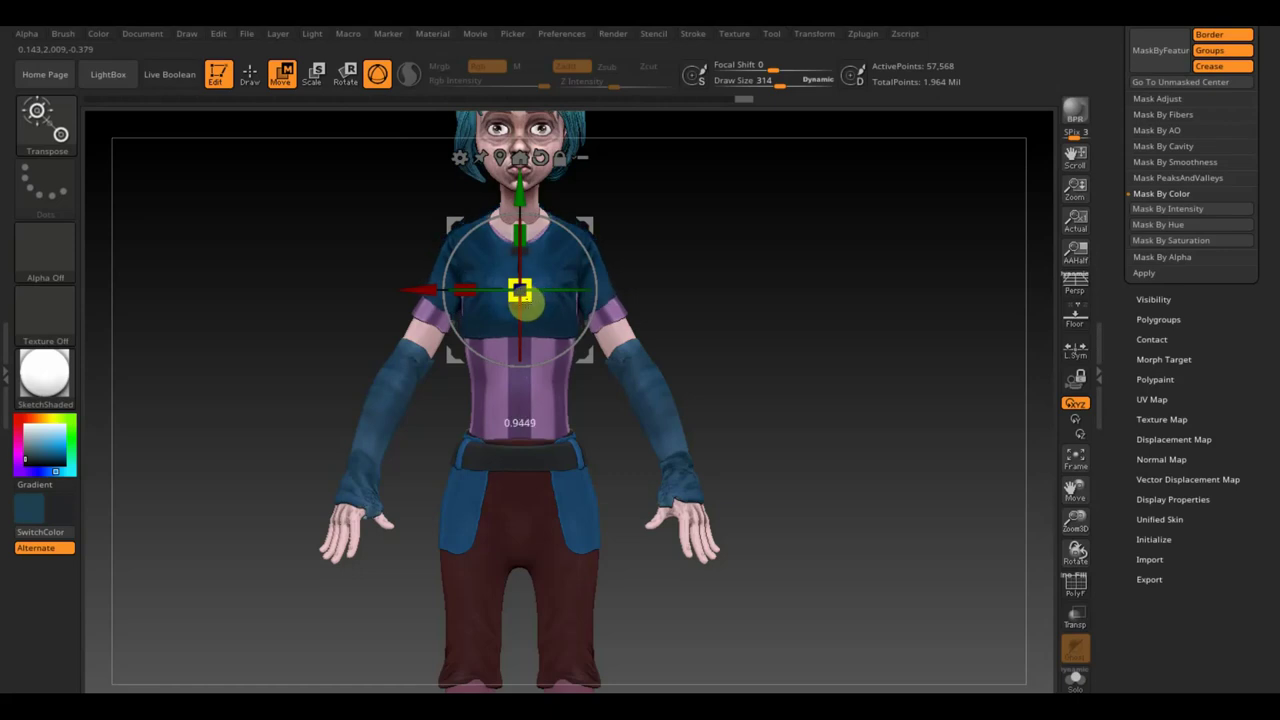
{"action": "right_click_drag", "start_coordinate": [731, 271], "coordinate": [766, 423], "text": "alt"}
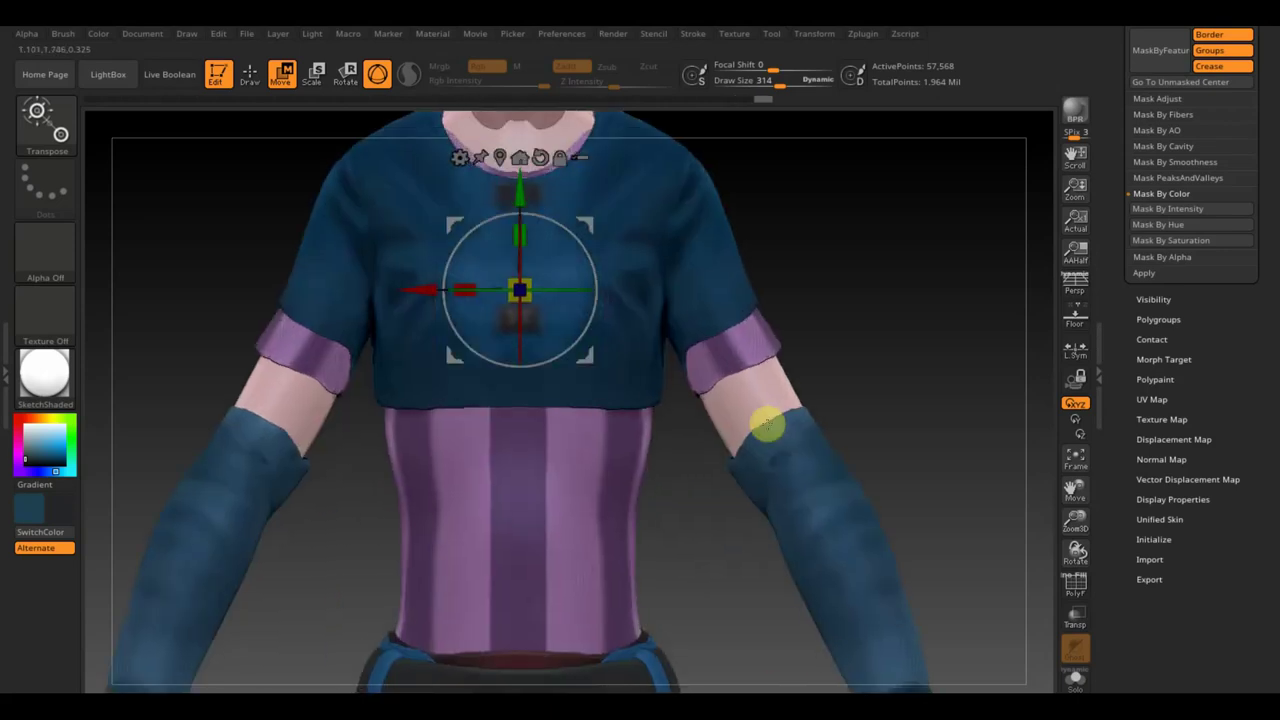
{"action": "right_click_drag", "start_coordinate": [866, 294], "coordinate": [716, 336], "text": "alt"}
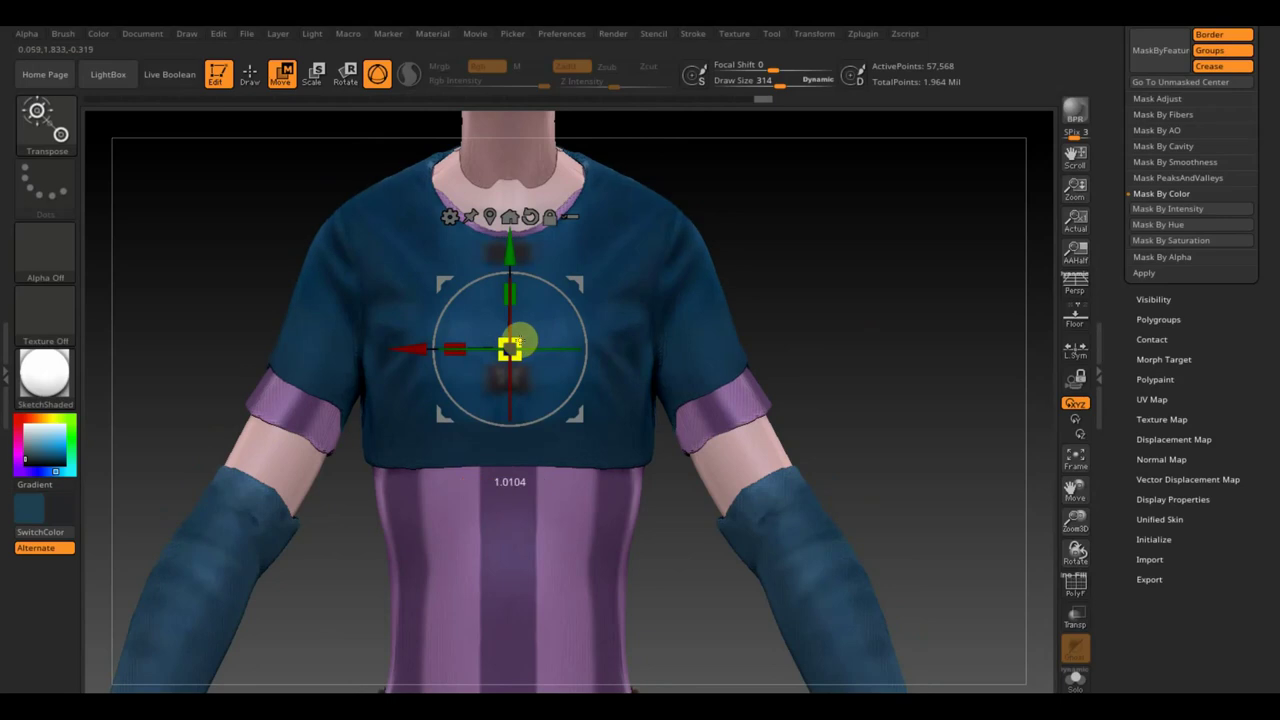
{"action": "left_click_drag", "start_coordinate": [517, 343], "coordinate": [531, 337]}
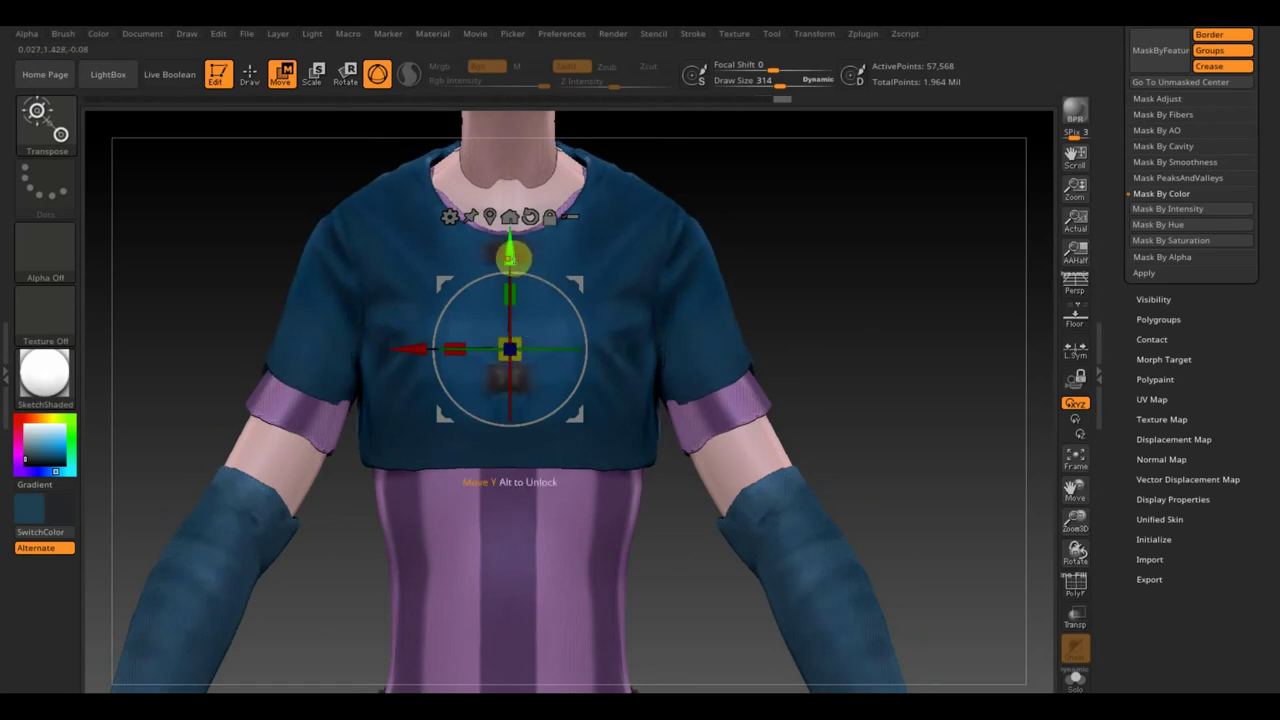
{"action": "mouse_move", "coordinate": [514, 251]}
{"action": "left_mouse_down"}
{"action": "mouse_move", "coordinate": [516, 302]}
{"action": "mouse_move", "coordinate": [509, 262]}
{"action": "left_mouse_up"}
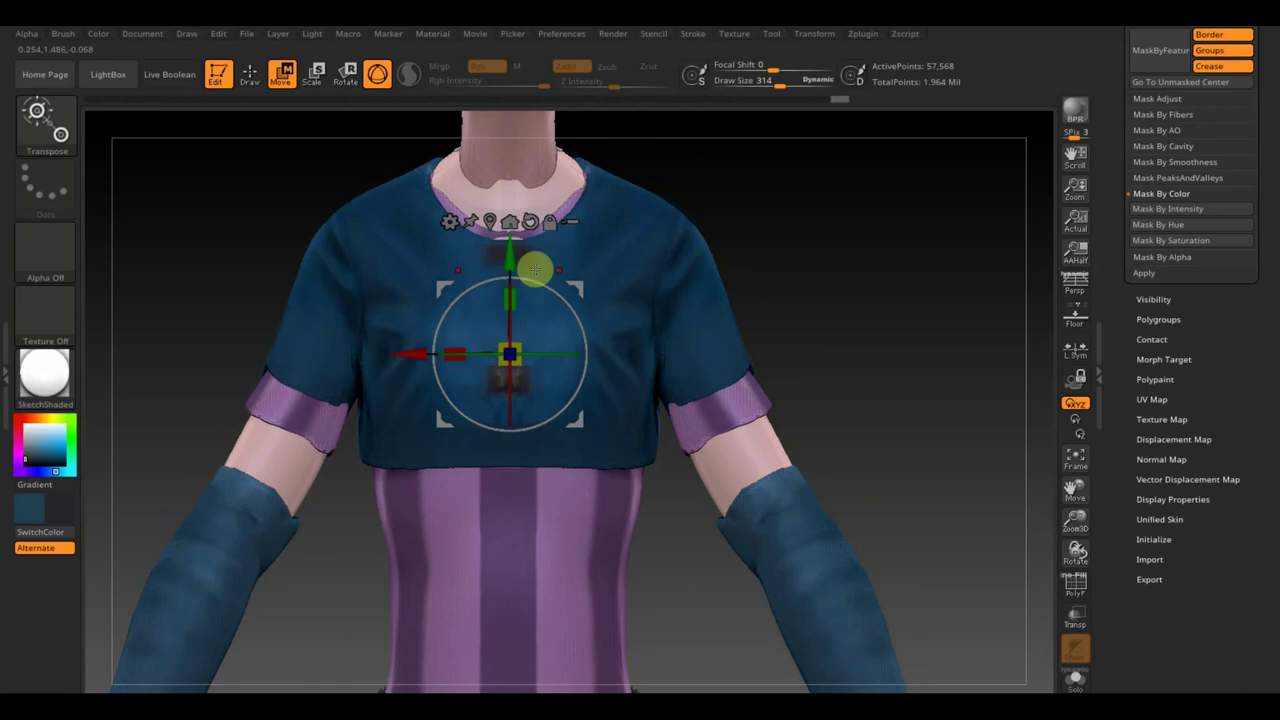
{"action": "mouse_move", "coordinate": [806, 297]}
{"action": "left_mouse_down"}
{"action": "mouse_move", "coordinate": [789, 246]}
{"action": "mouse_move", "coordinate": [809, 221]}
{"action": "mouse_move", "coordinate": [786, 320]}
{"action": "left_mouse_up"}
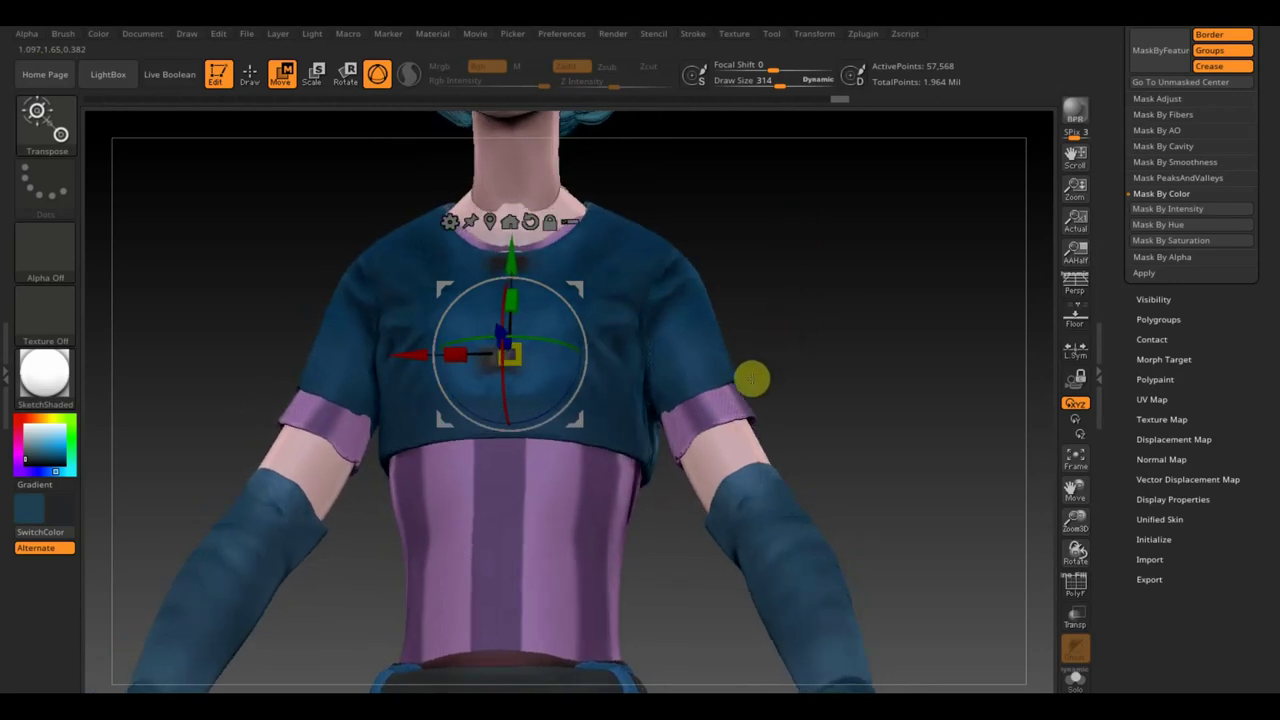
{"action": "left_click", "coordinate": [250, 74]}
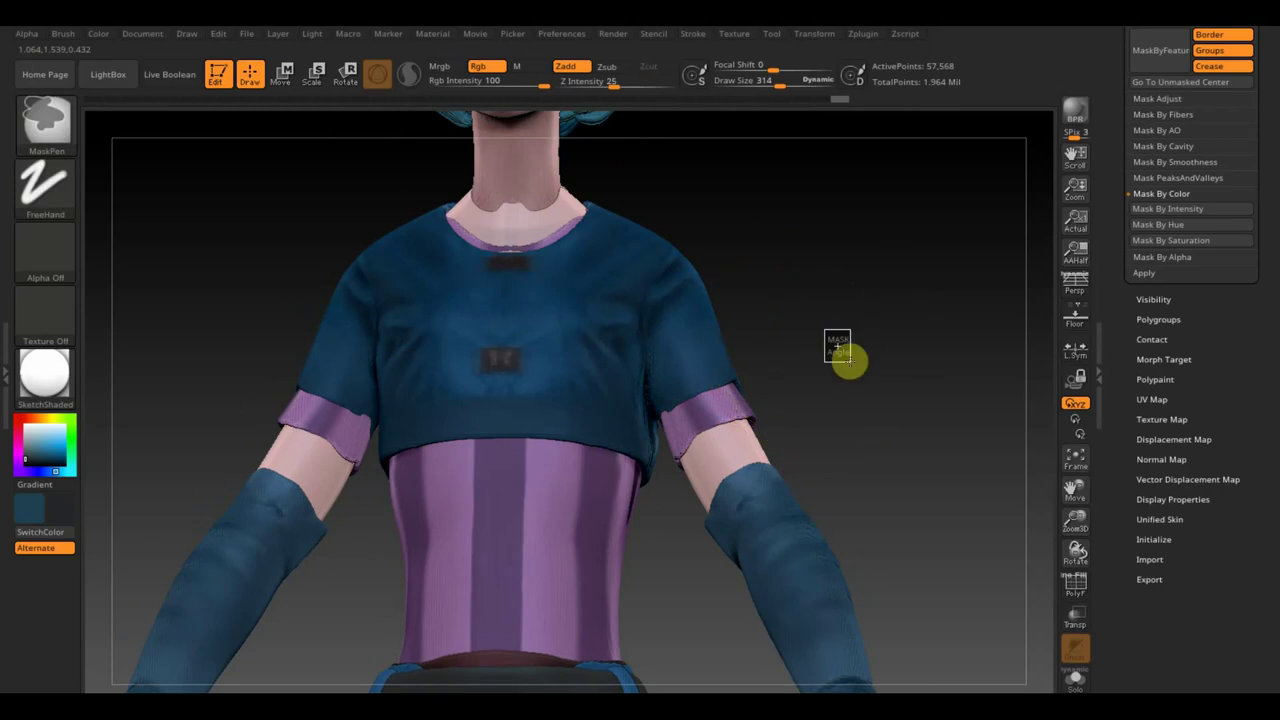
- Set Draw Size to 151 and reshape the purple sleeve bands with Move Topological
{"action": "left_click_drag", "start_coordinate": [771, 84], "coordinate": [760, 86]}
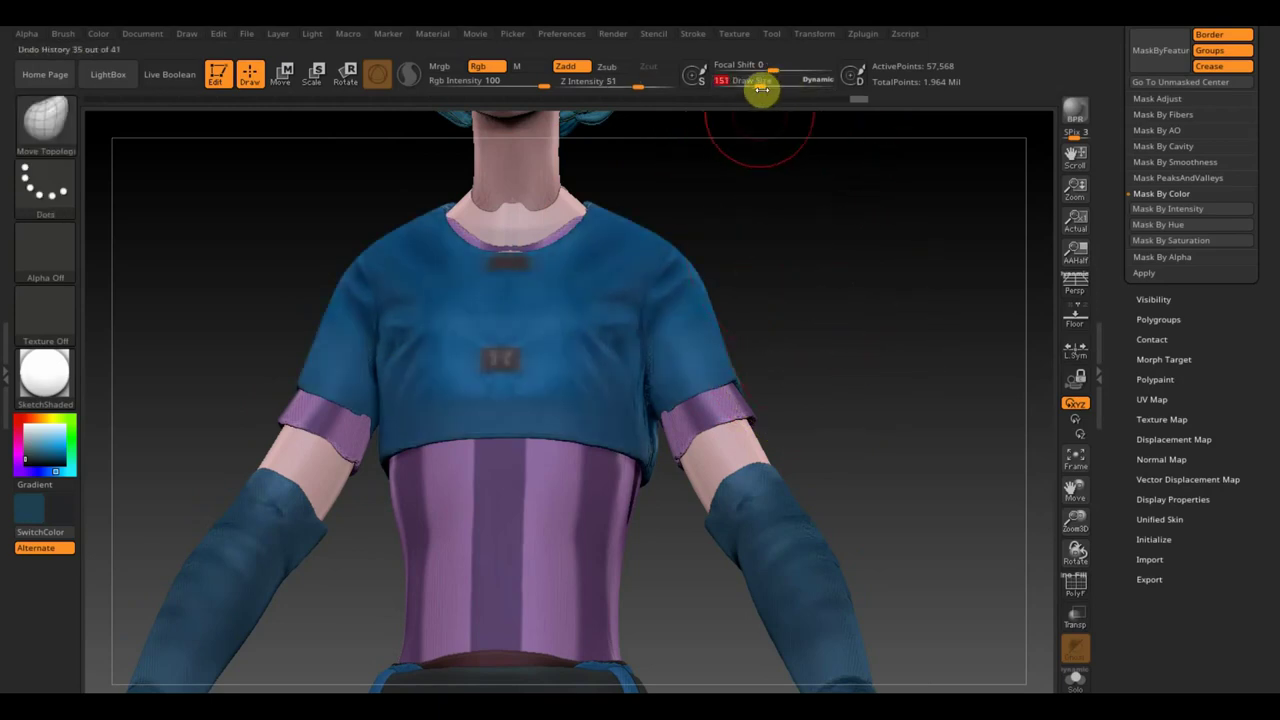
{"action": "left_click_drag", "start_coordinate": [710, 393], "coordinate": [669, 412]}
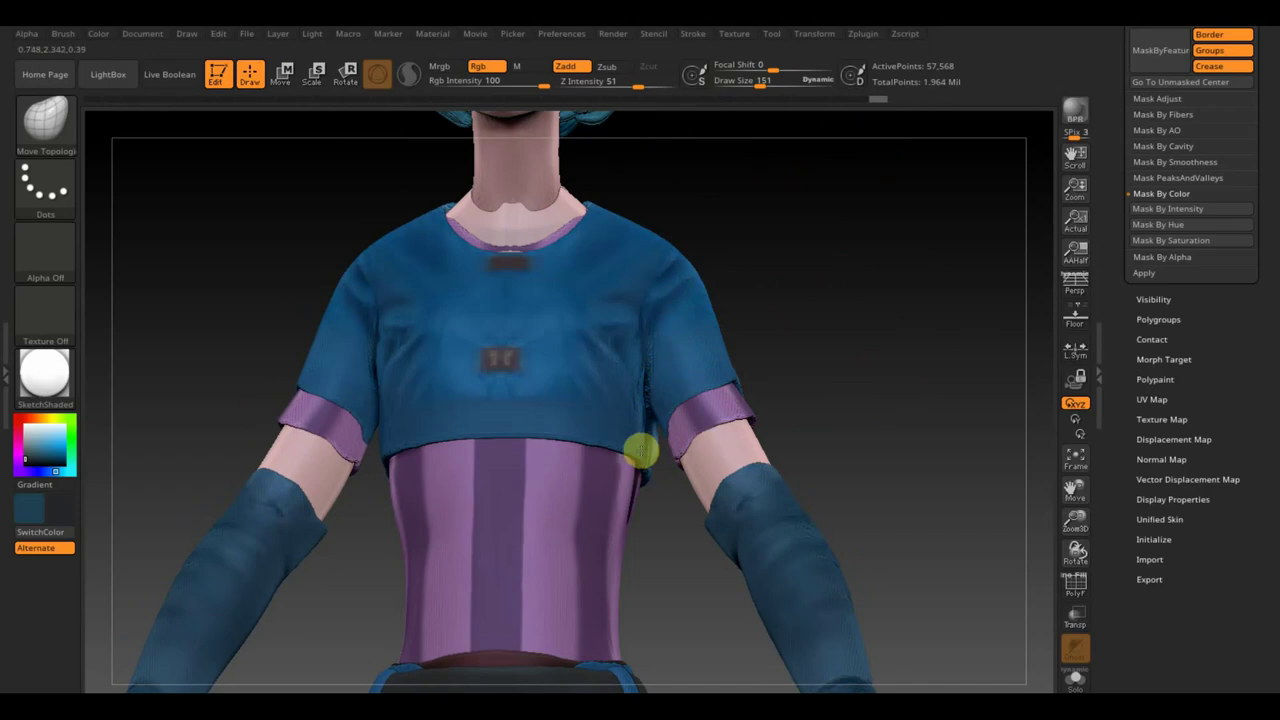
{"action": "key", "text": "ctrl+z"}
{"action": "key", "text": "ctrl+z"}
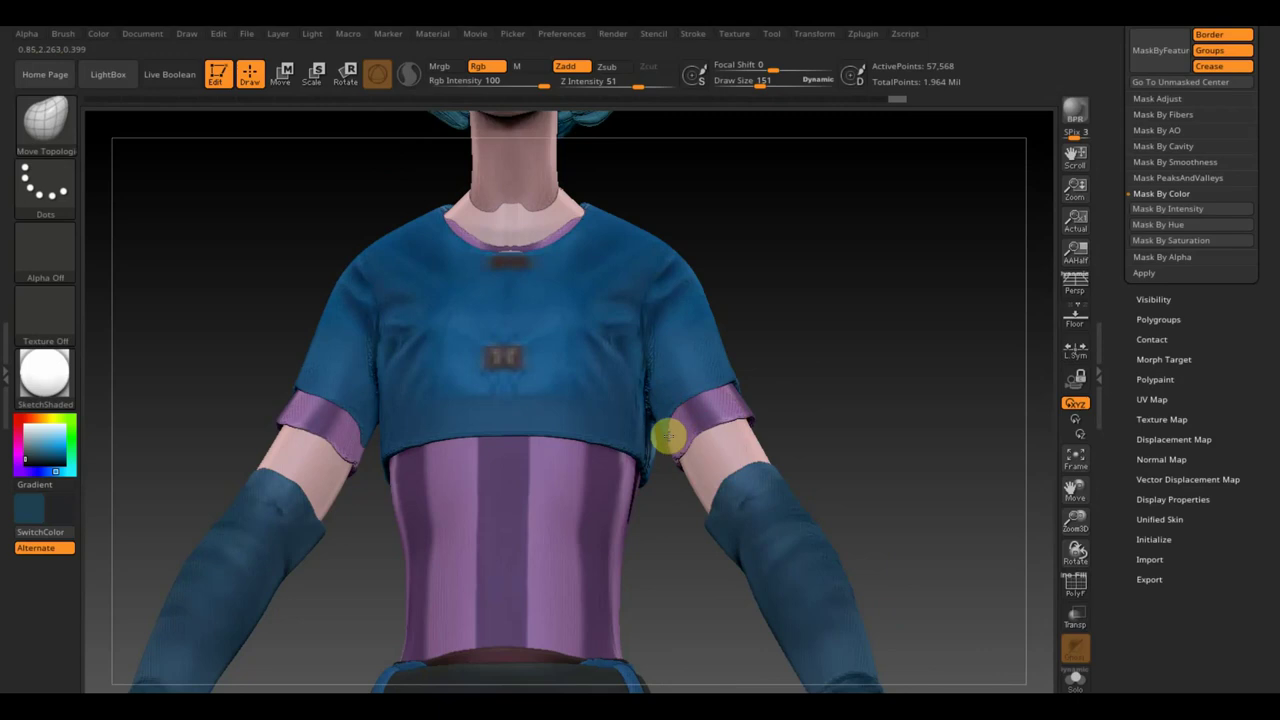
{"action": "left_click_drag", "start_coordinate": [811, 374], "coordinate": [806, 446]}
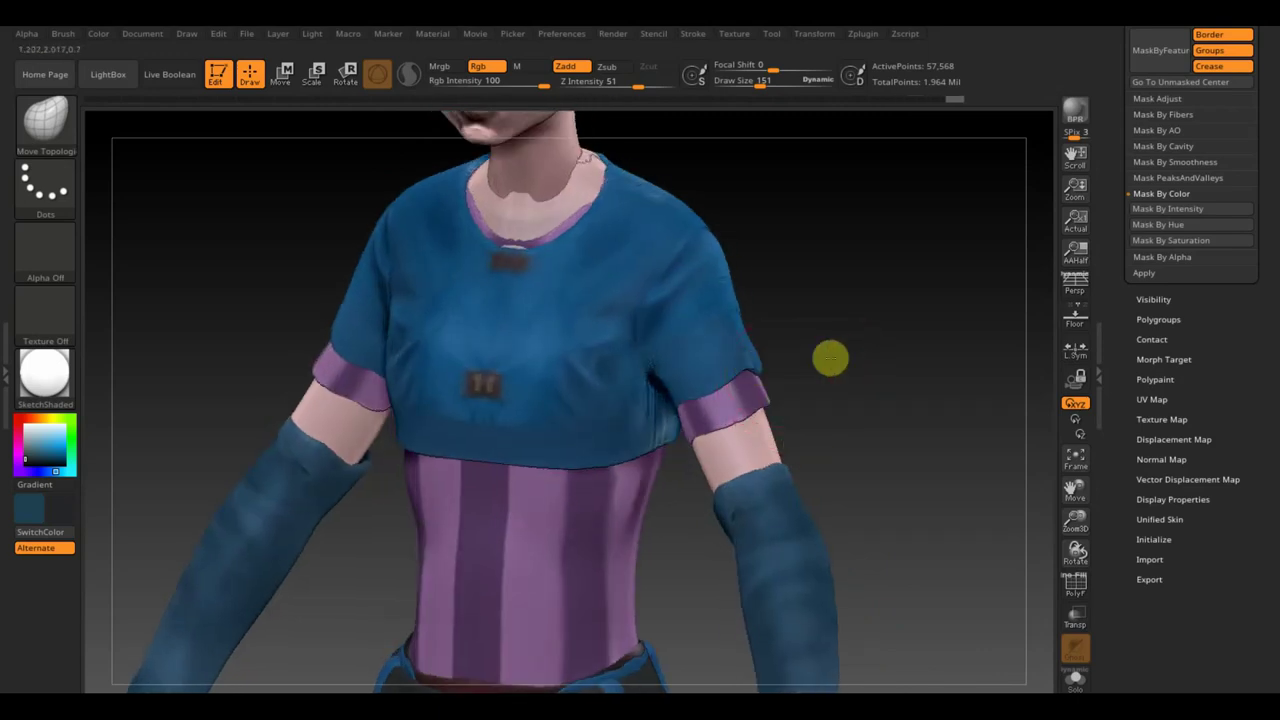
{"action": "left_click_drag", "start_coordinate": [829, 357], "coordinate": [852, 327]}
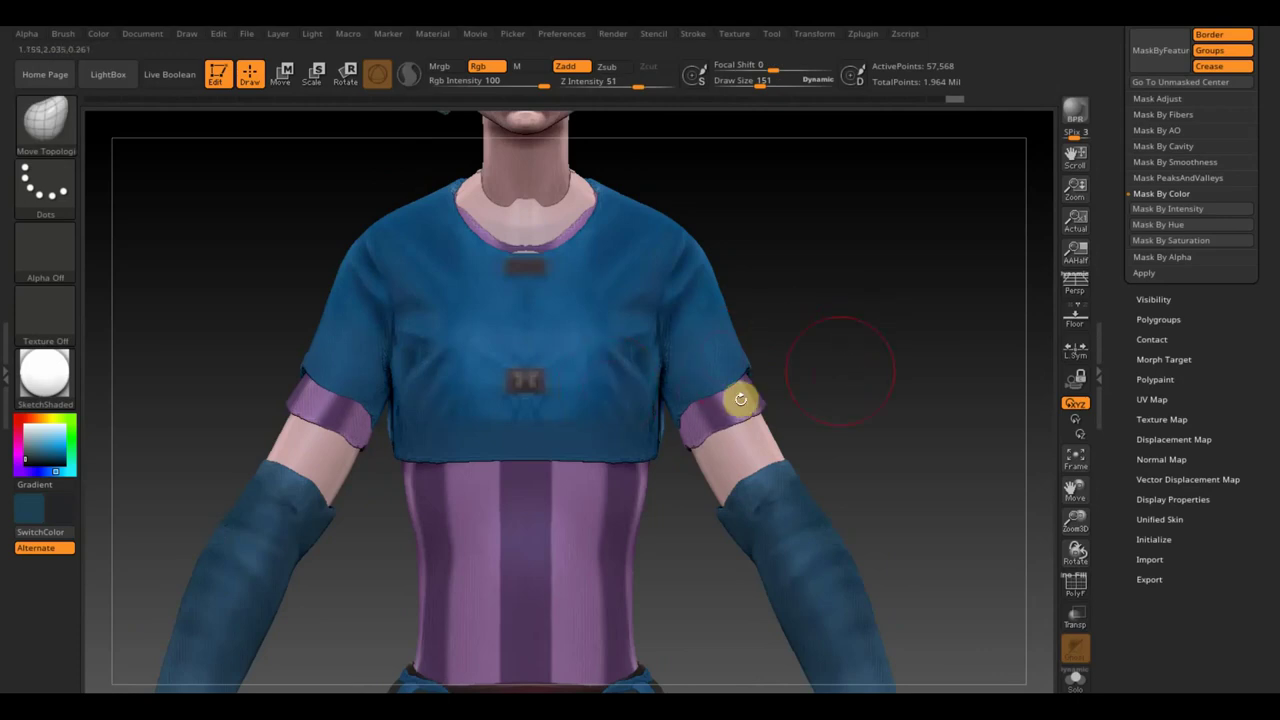
- Paint mask patches on the shirt chest, then mask the whole blue shirt
{"action": "key", "text": "ctrl"}
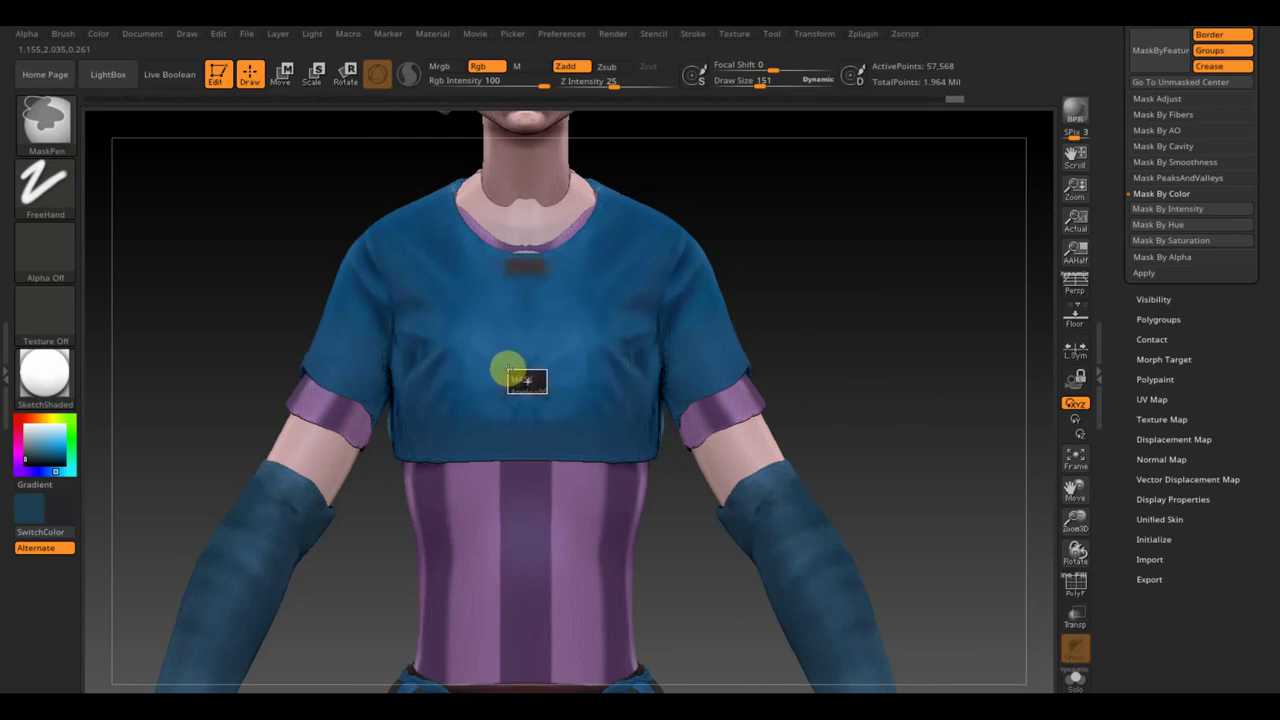
{"action": "left_click", "coordinate": [508, 372], "text": "ctrl"}
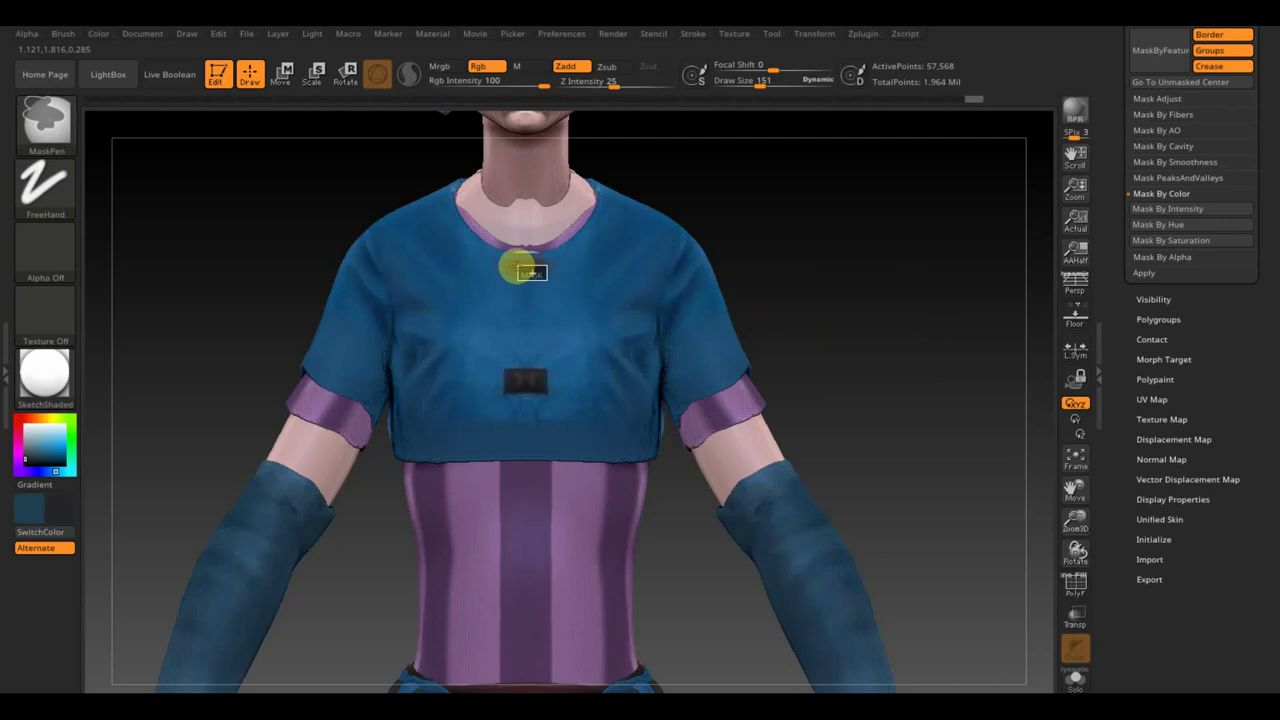
{"action": "left_click_drag", "start_coordinate": [503, 258], "coordinate": [547, 280], "text": "ctrl"}
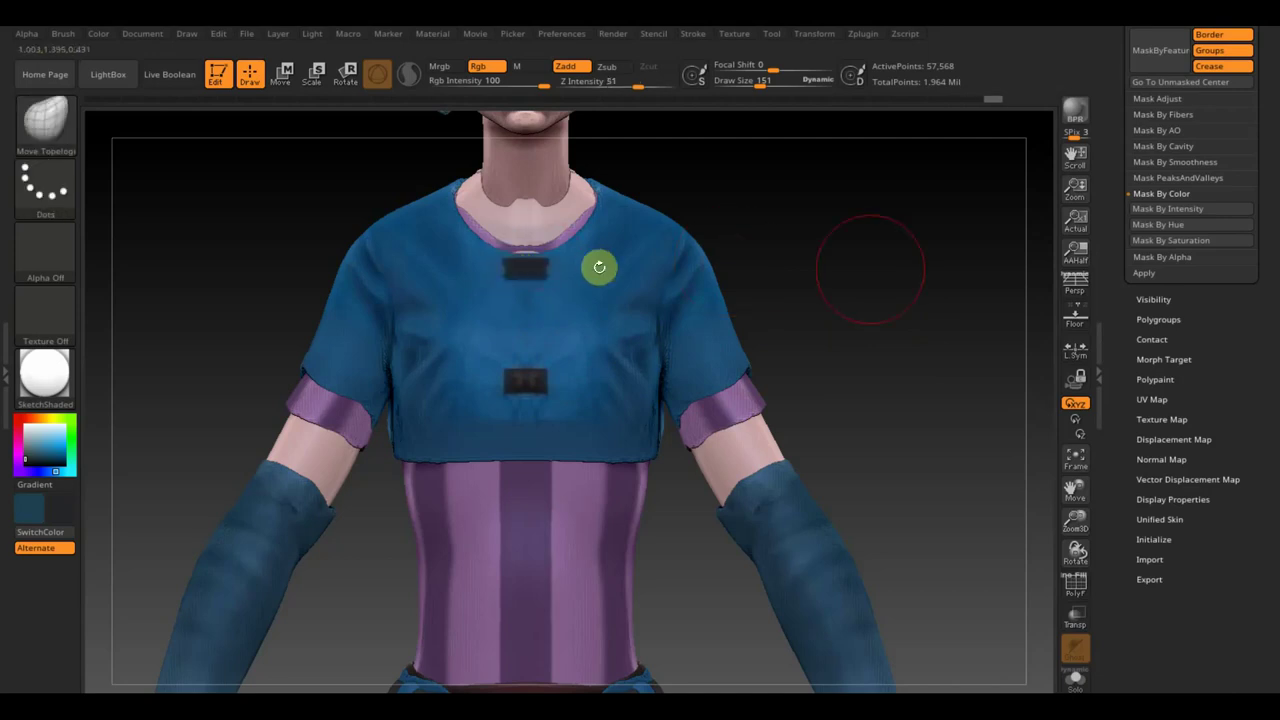
{"action": "key", "text": "ctrl"}
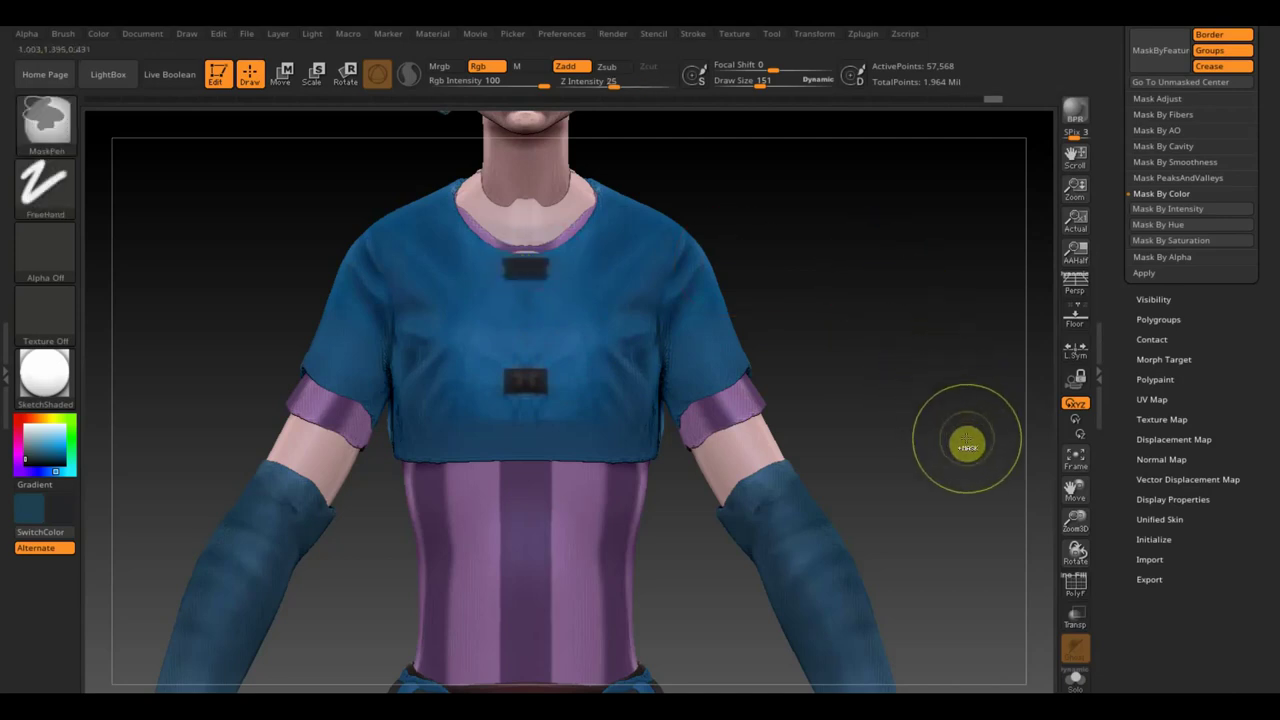
{"action": "key", "text": "ctrl"}
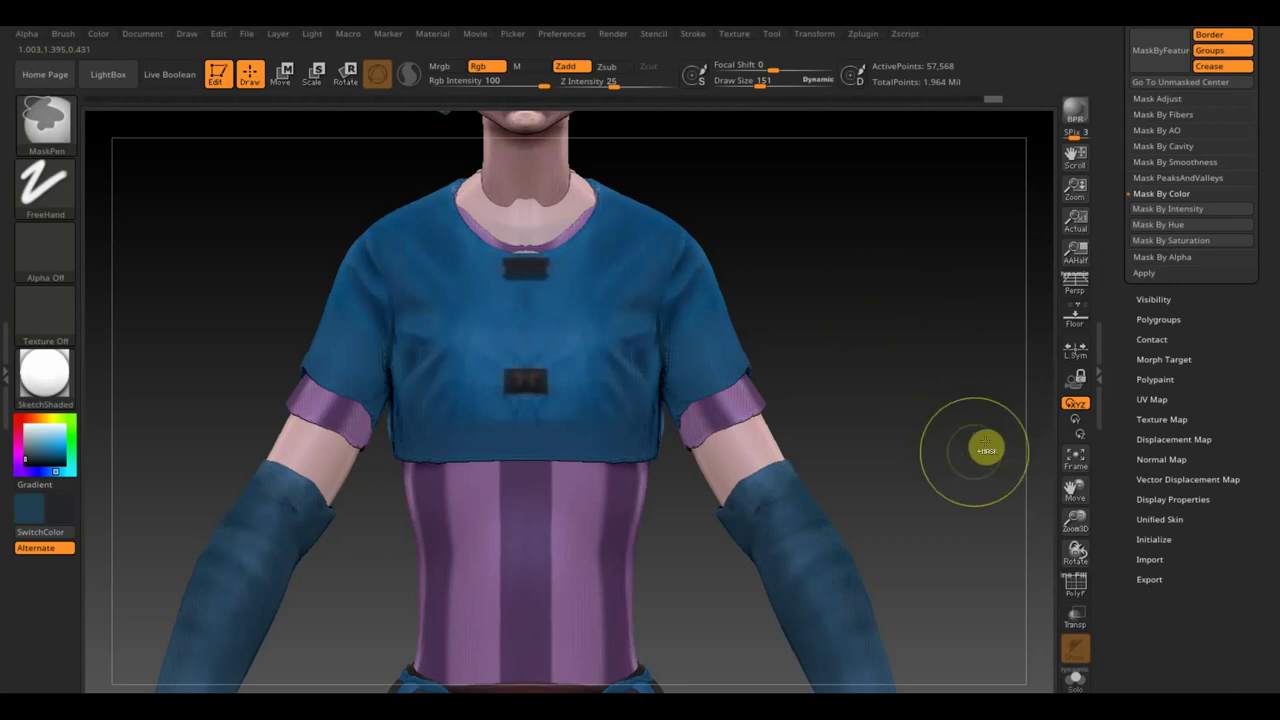
{"action": "key", "text": "ctrl"}
{"action": "key", "text": "ctrl"}
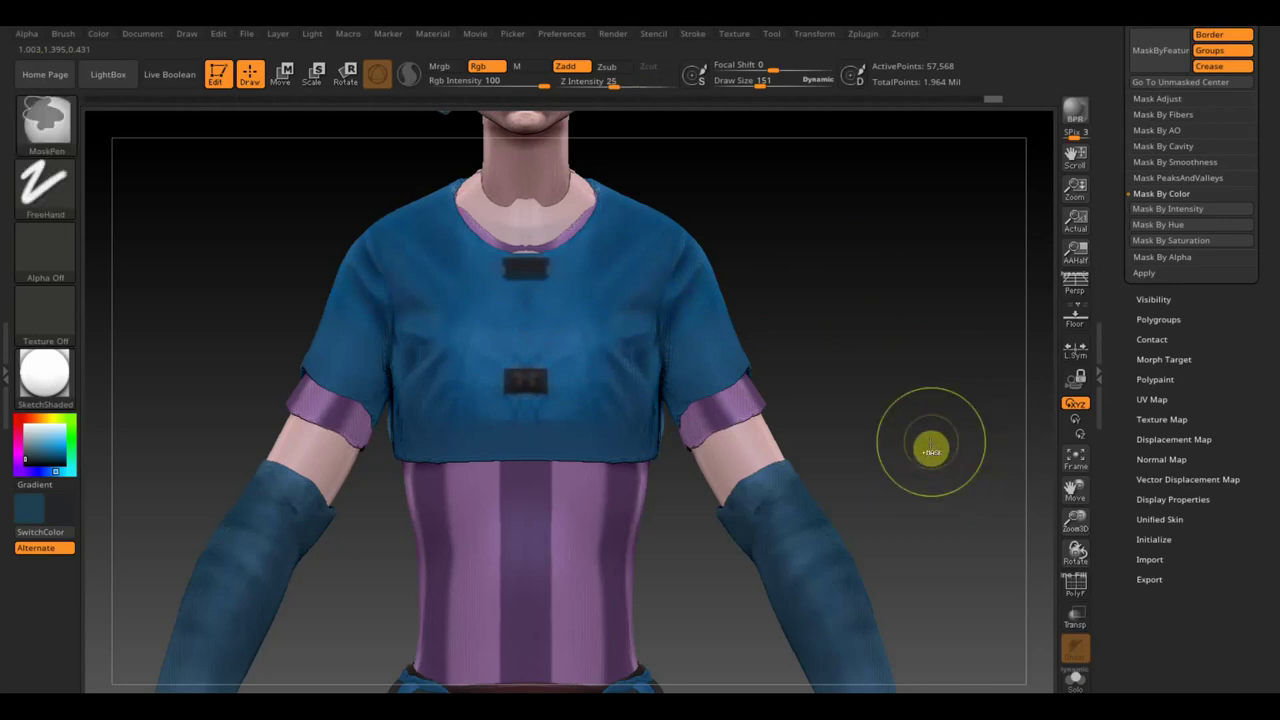
{"action": "left_click", "coordinate": [931, 451], "text": "ctrl"}
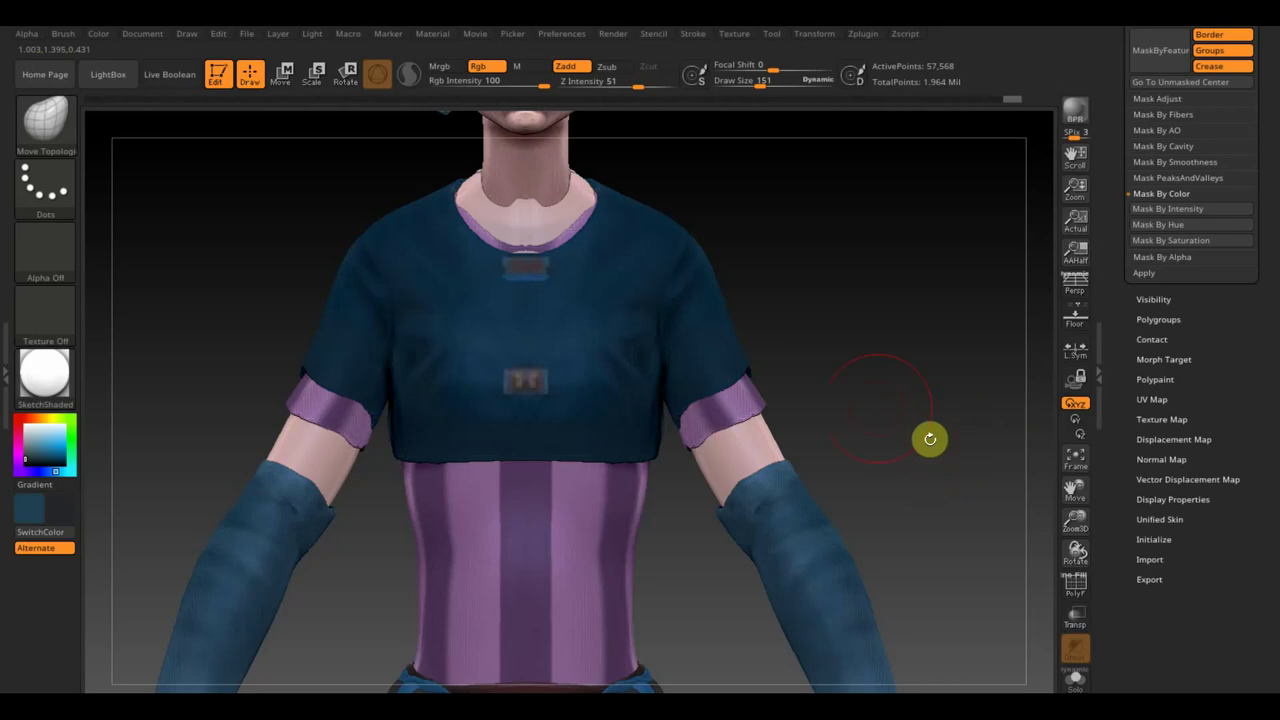
- Lay a gradient mask across the shirt chest and turn to a three-quarter view
{"action": "mouse_move", "coordinate": [894, 371]}
{"action": "left_mouse_down", "text": "ctrl"}
{"action": "mouse_move", "coordinate": [652, 356]}
{"action": "mouse_move", "coordinate": [433, 275]}
{"action": "left_mouse_up", "text": "ctrl"}
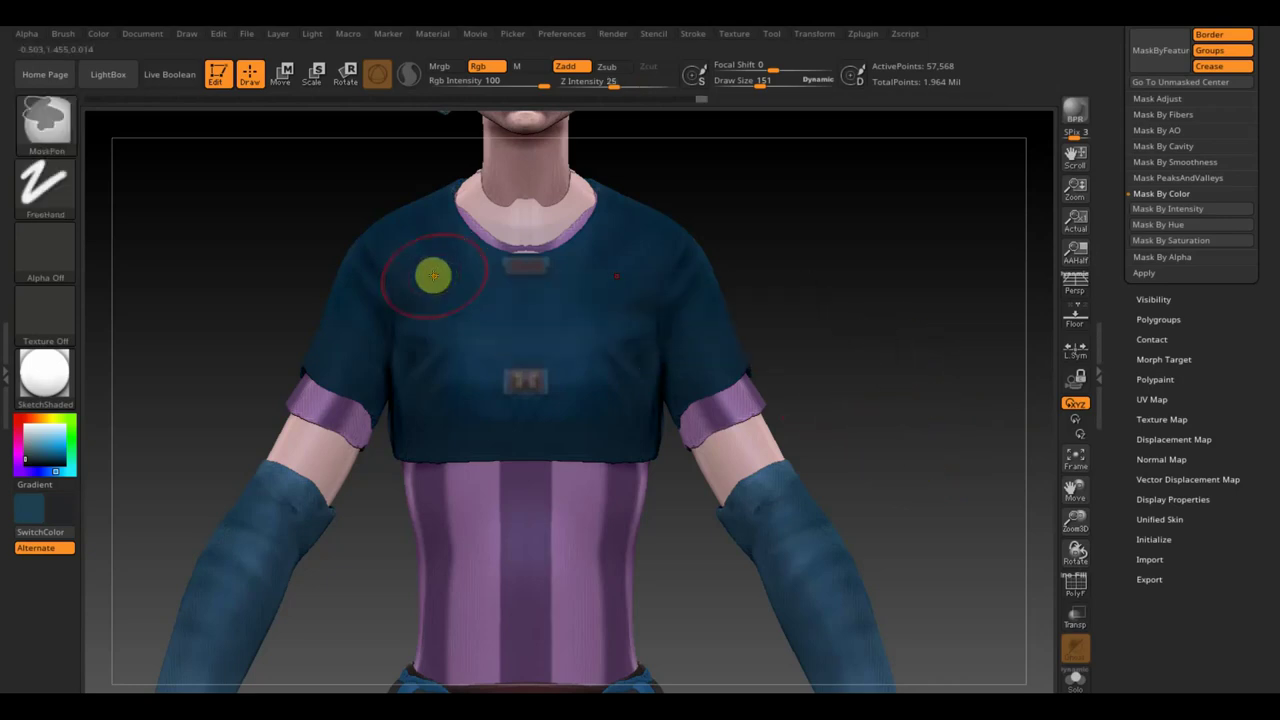
{"action": "left_click_drag", "start_coordinate": [376, 172], "coordinate": [505, 400], "text": "ctrl"}
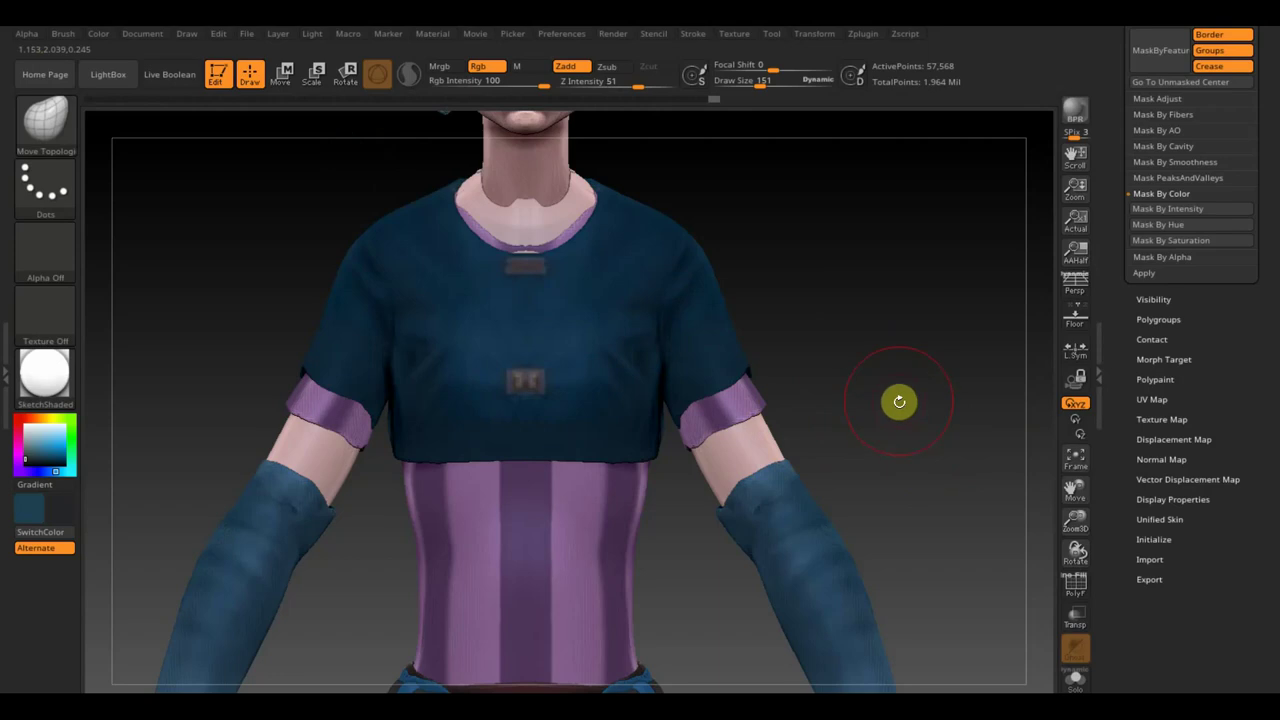
{"action": "left_click_drag", "start_coordinate": [903, 387], "coordinate": [846, 406]}
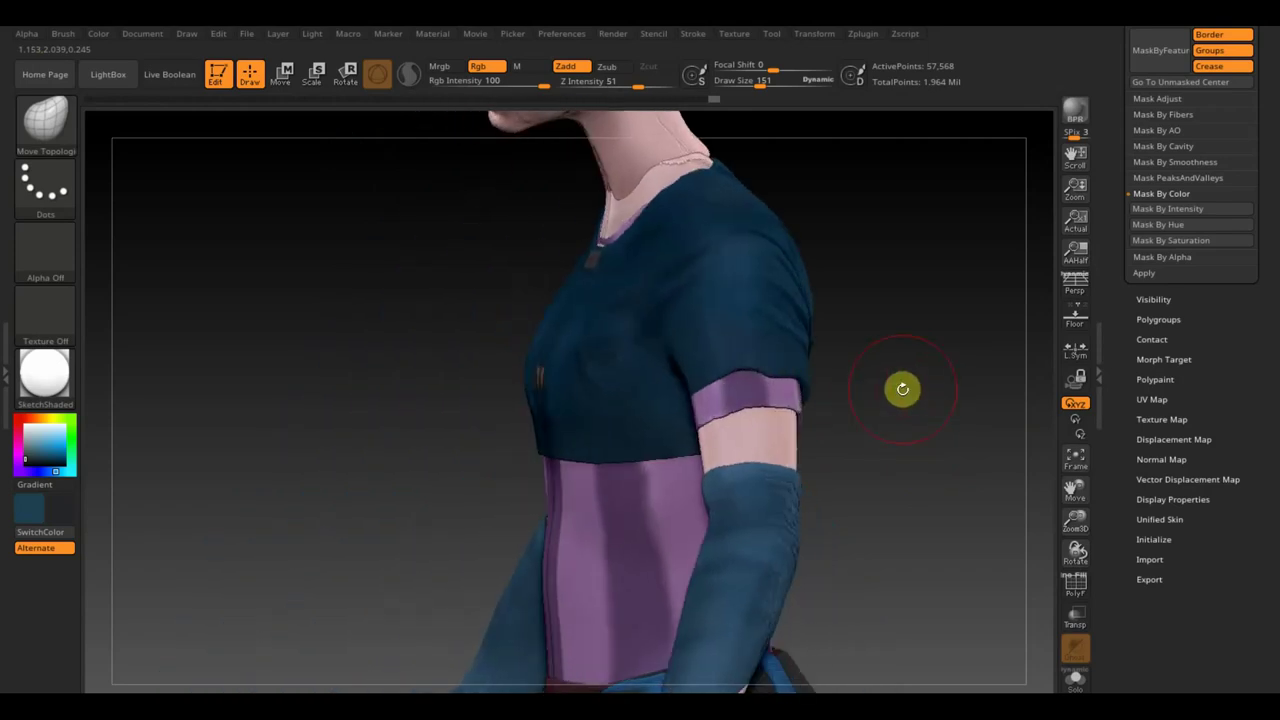
{"action": "key", "text": "ctrl"}
- Tilt the shirt with the Transpose gizmo to fit the shoulder, then clear the mask
{"action": "left_click", "coordinate": [283, 74]}
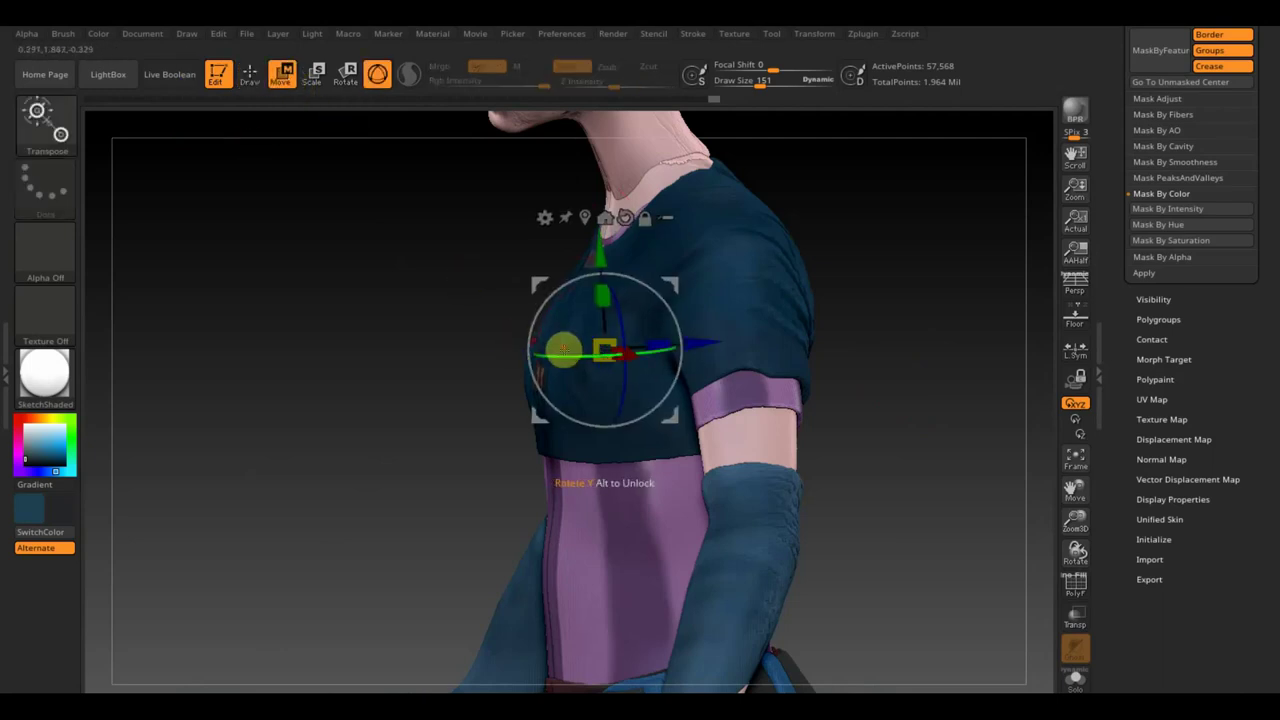
{"action": "left_click_drag", "start_coordinate": [800, 287], "coordinate": [843, 329]}
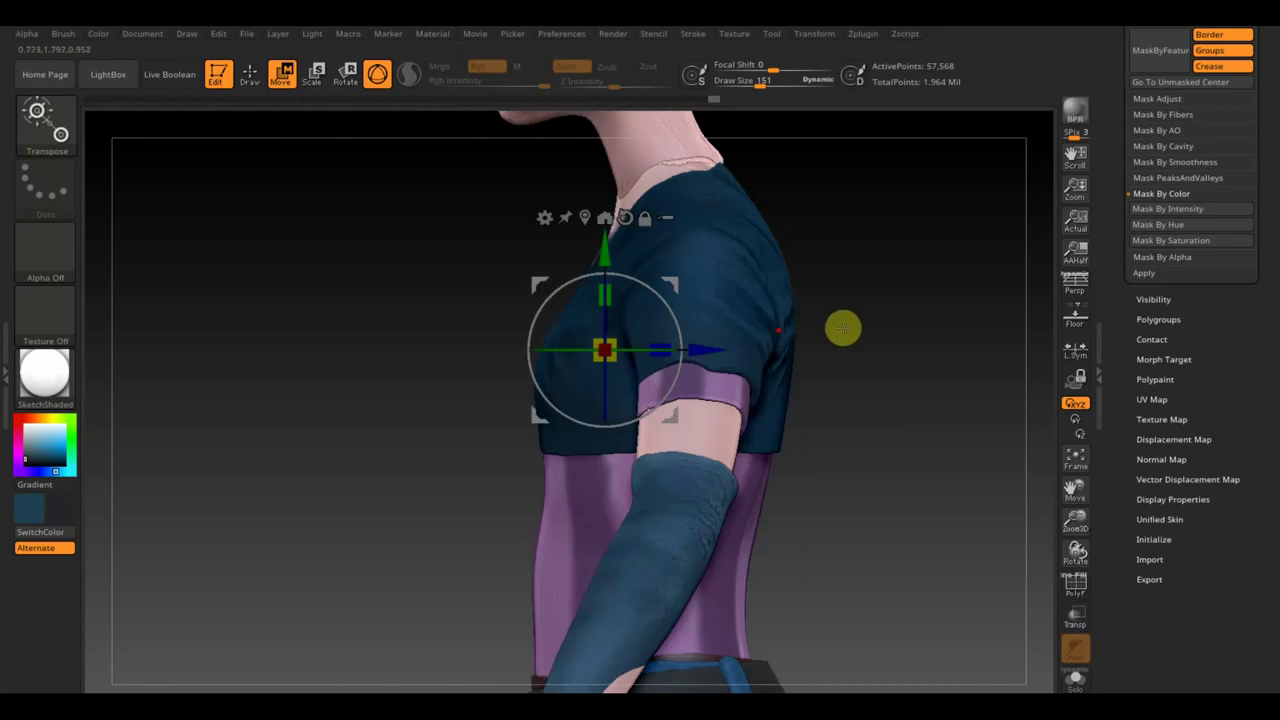
{"action": "left_click_drag", "start_coordinate": [668, 305], "coordinate": [664, 296], "text": "alt"}
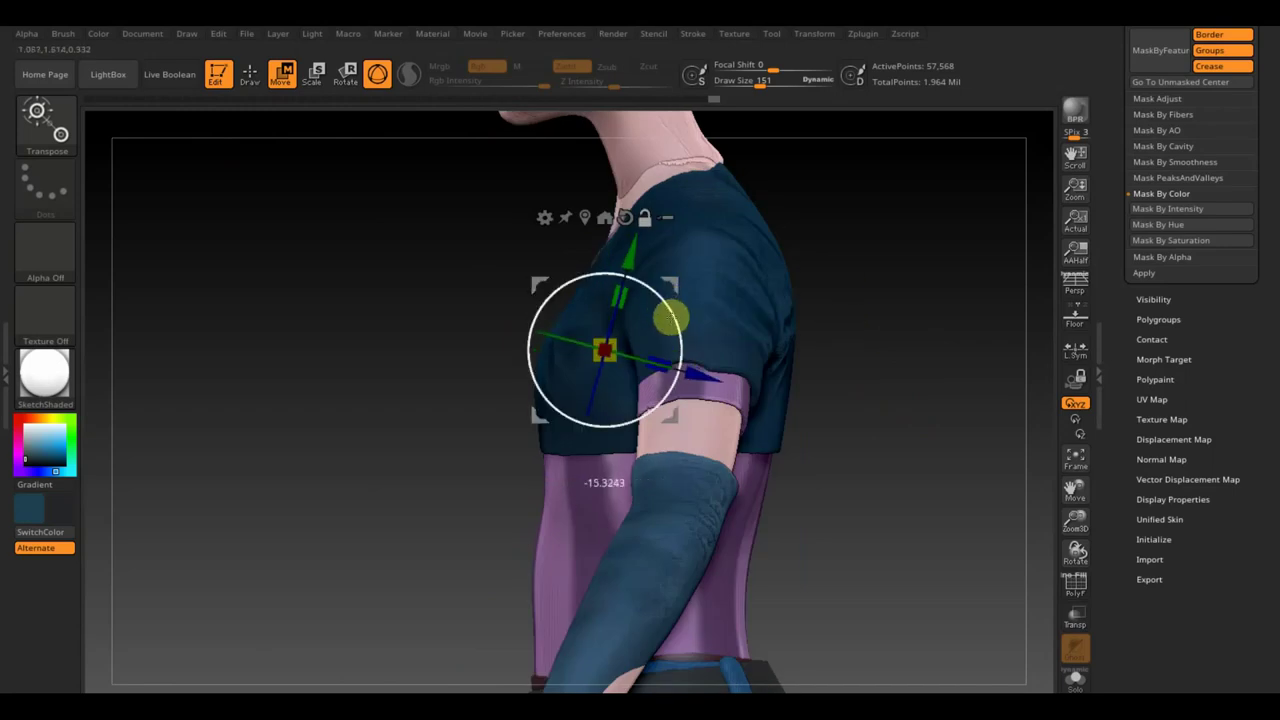
{"action": "left_click_drag", "start_coordinate": [706, 389], "coordinate": [701, 386]}
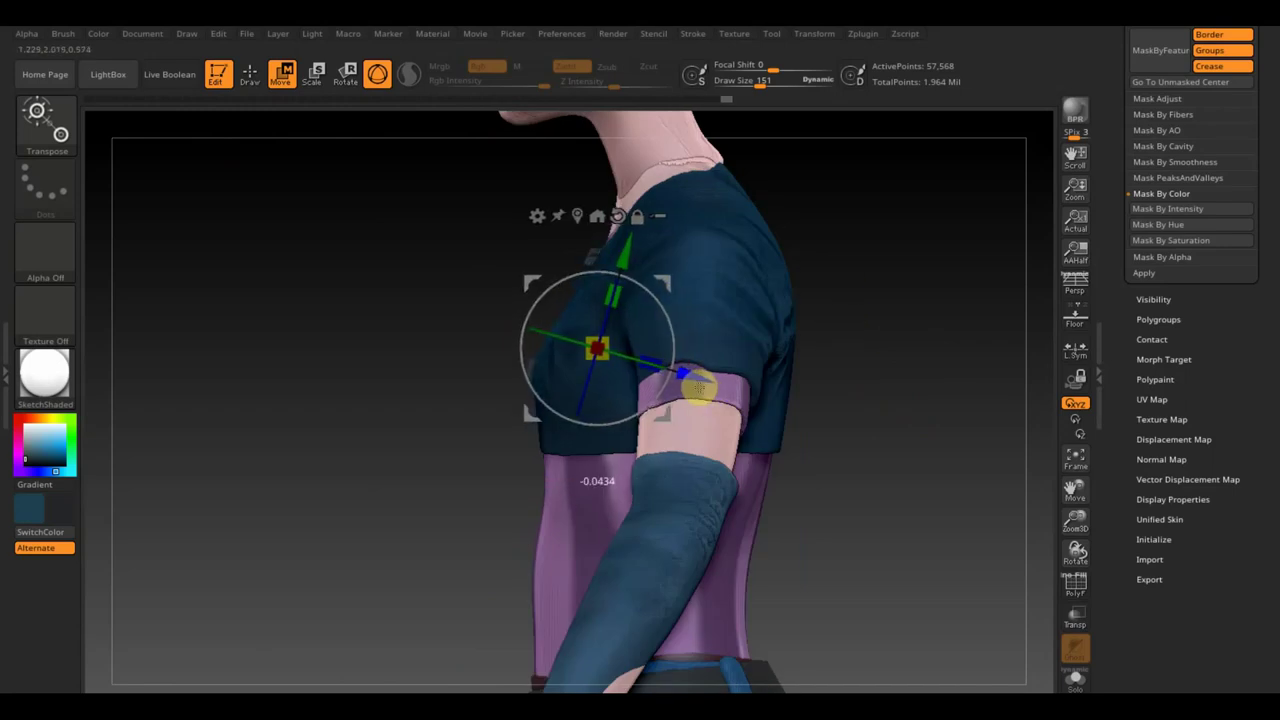
{"action": "left_click_drag", "start_coordinate": [957, 300], "coordinate": [929, 294], "text": "ctrl"}
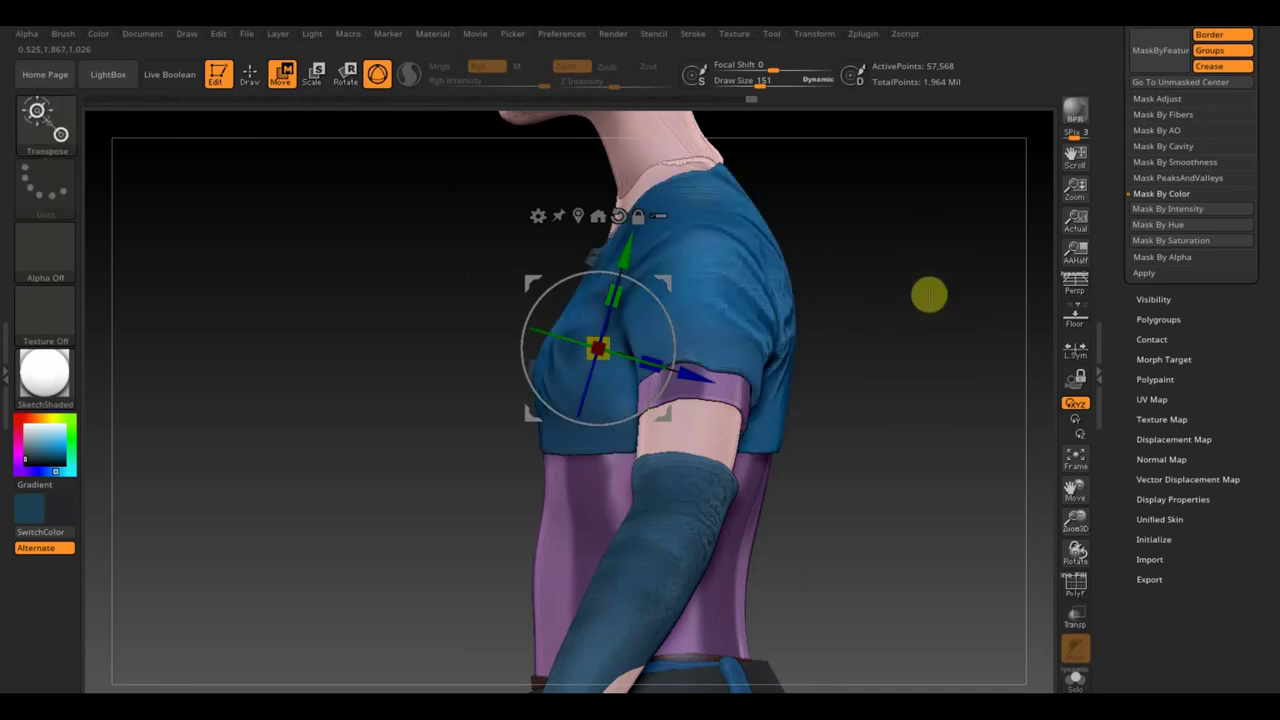
{"action": "left_click_drag", "start_coordinate": [946, 391], "coordinate": [1023, 414], "text": "shift"}
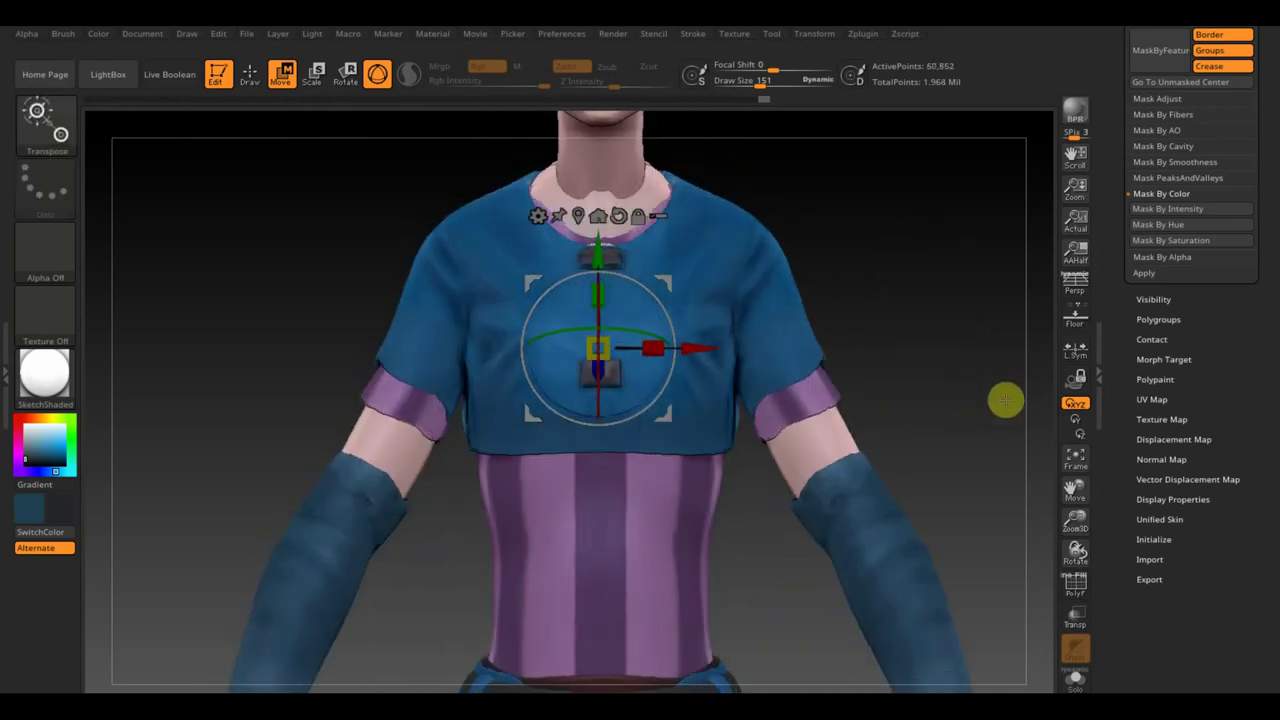
- Return to Draw mode and choose the Standard brush from the brush library
{"action": "left_click", "coordinate": [249, 74]}
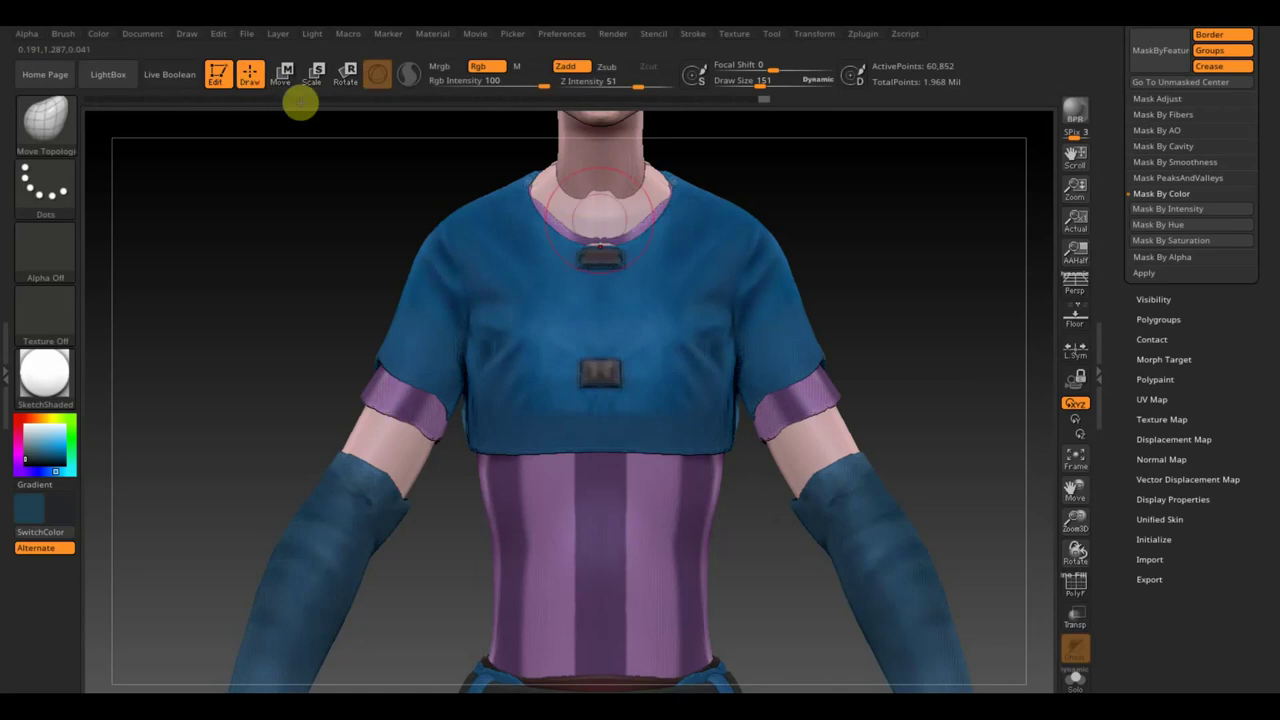
{"action": "left_click_drag", "start_coordinate": [970, 310], "coordinate": [892, 320]}
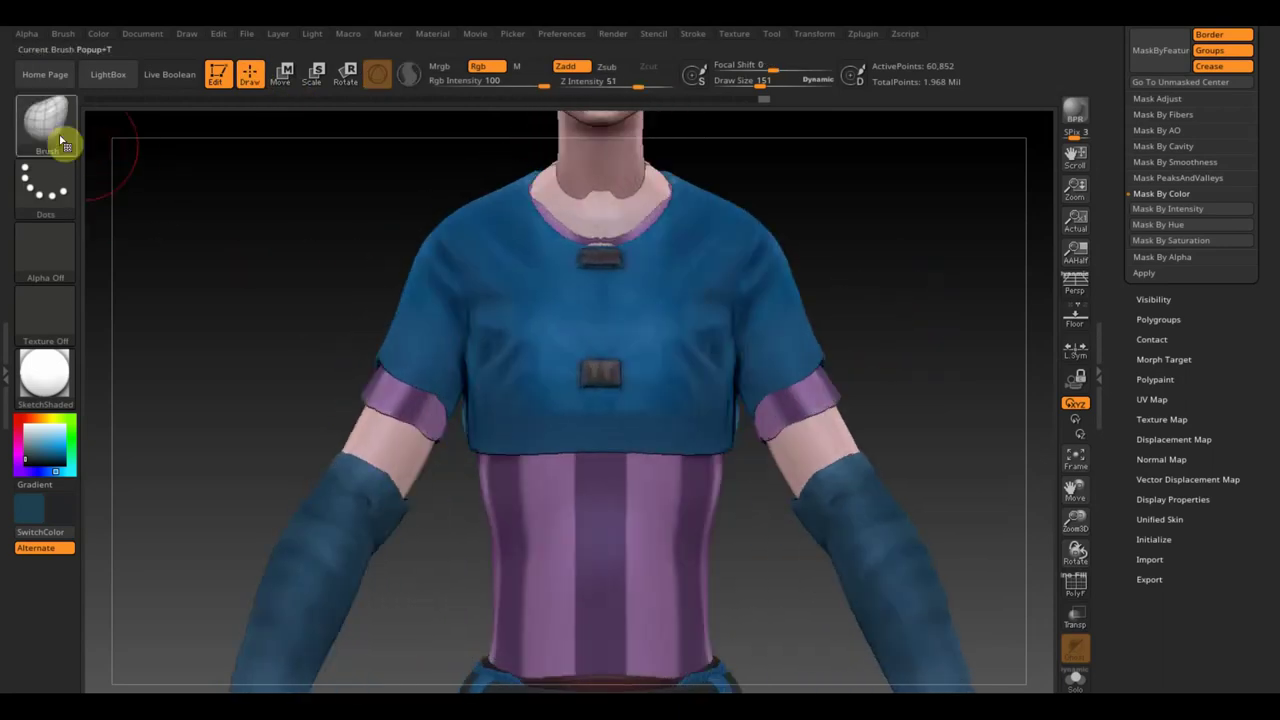
{"action": "left_click", "coordinate": [61, 136]}
{"action": "left_click", "coordinate": [175, 150]}
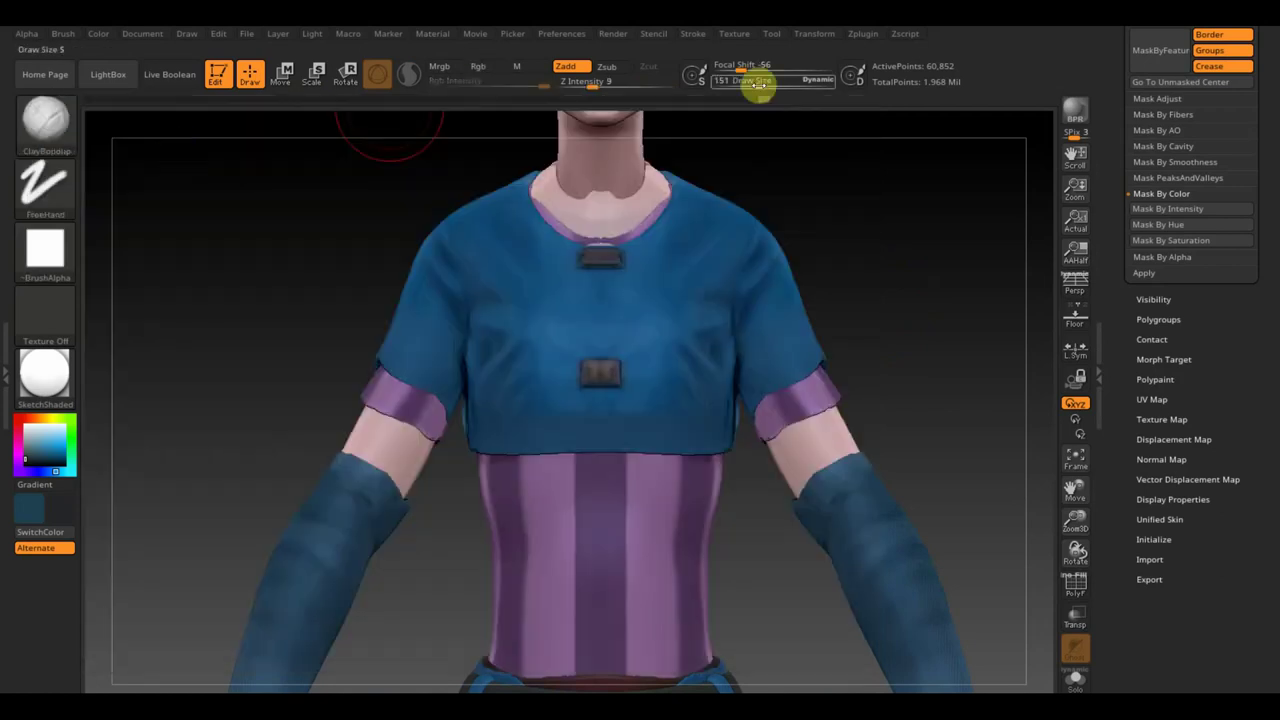
{"action": "left_click_drag", "start_coordinate": [757, 80], "coordinate": [750, 87]}
{"action": "mouse_move", "coordinate": [808, 294]}
{"action": "left_mouse_down"}
{"action": "mouse_move", "coordinate": [888, 268]}
{"action": "mouse_move", "coordinate": [874, 289]}
{"action": "left_mouse_up"}
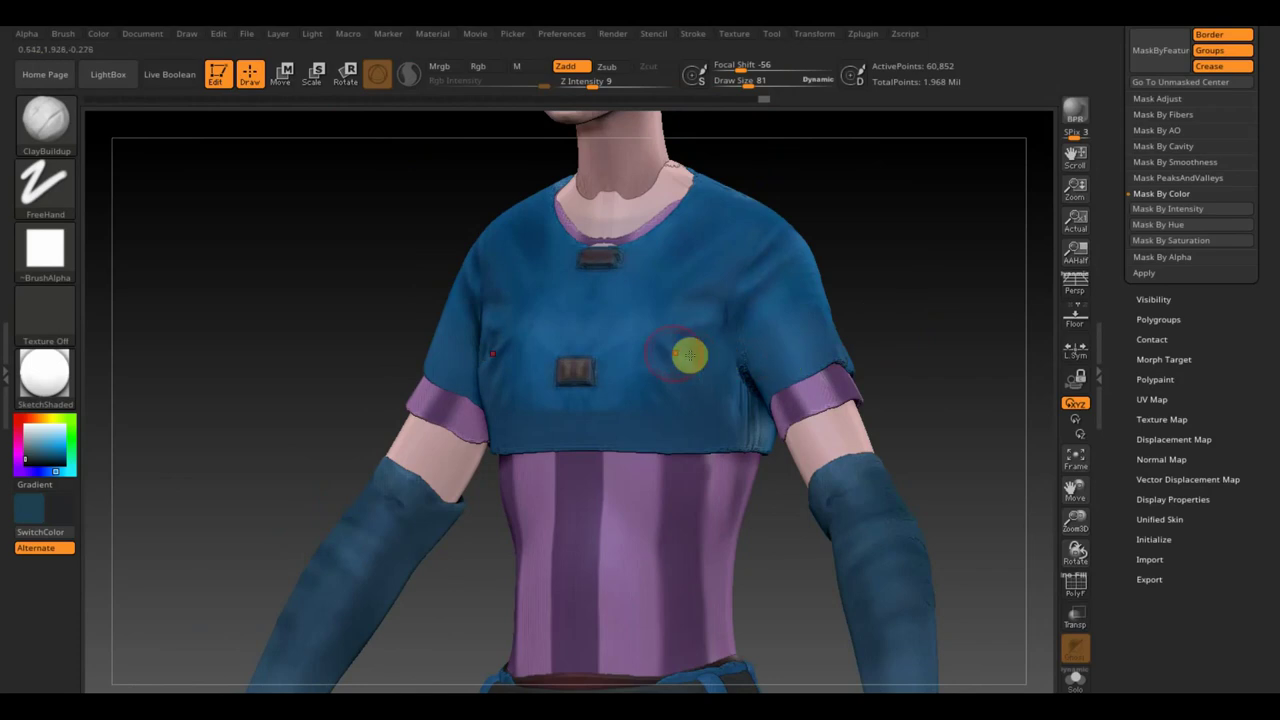
{"action": "left_click", "coordinate": [45, 118]}
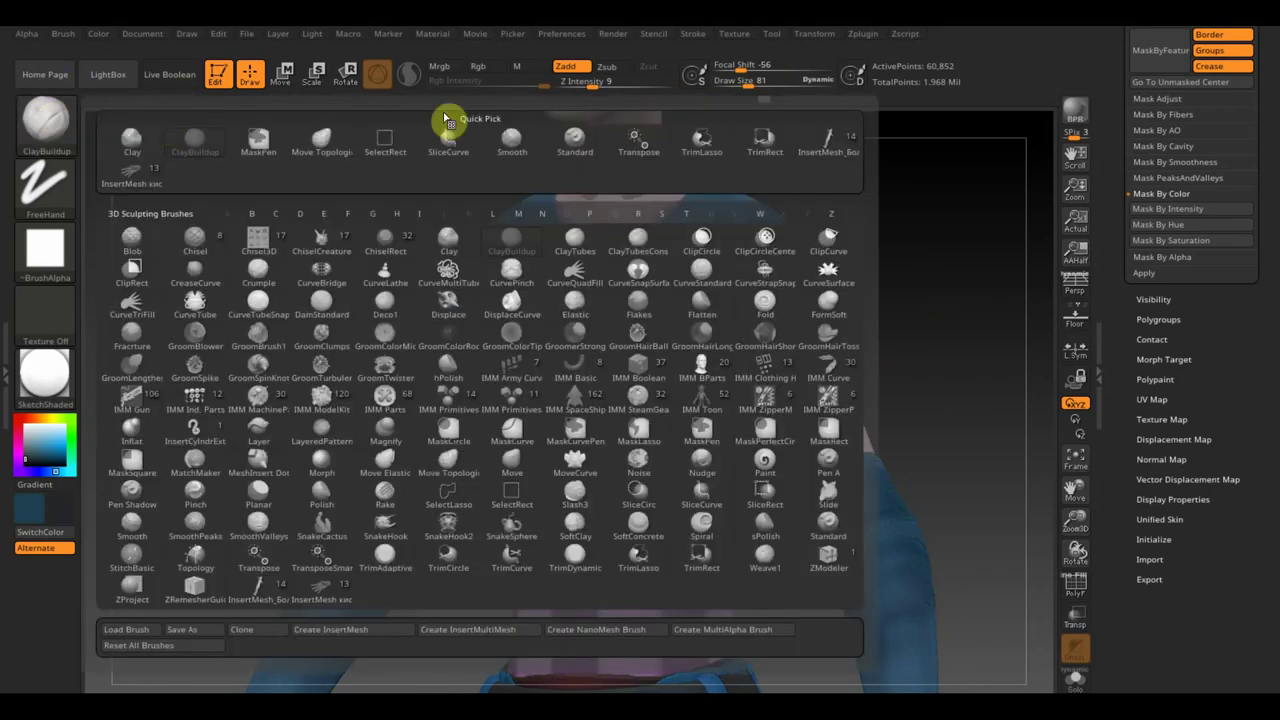
{"action": "left_click", "coordinate": [577, 133]}
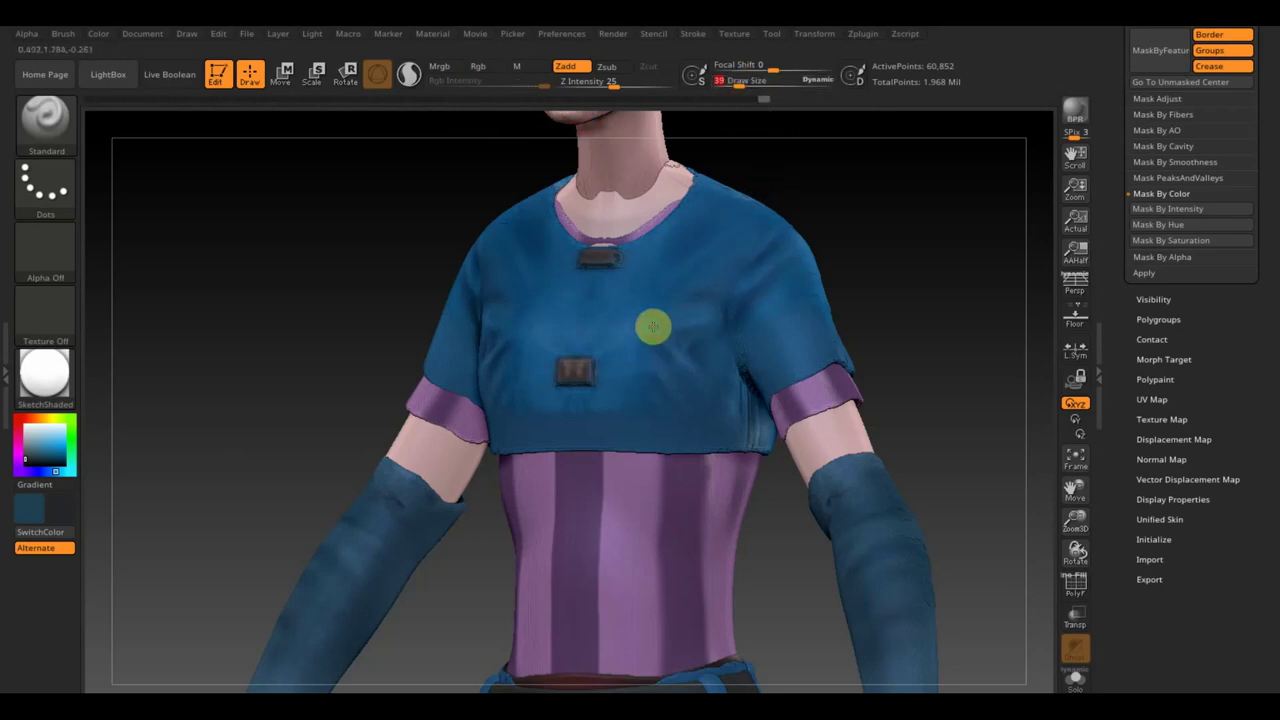
- Set Z Intensity to 10 and Draw Size to 23, then turn to the shirt's side
{"action": "key", "text": "ctrl"}
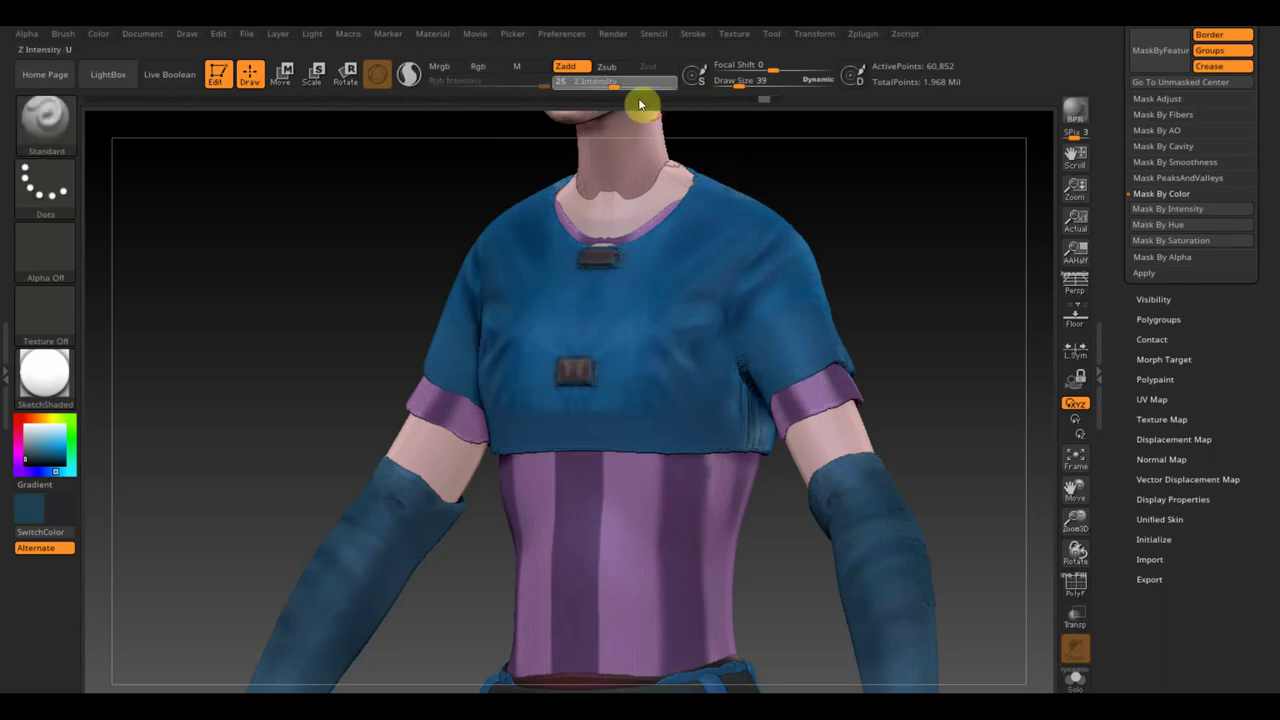
{"action": "left_click", "coordinate": [594, 82]}
{"action": "type", "text": "10"}
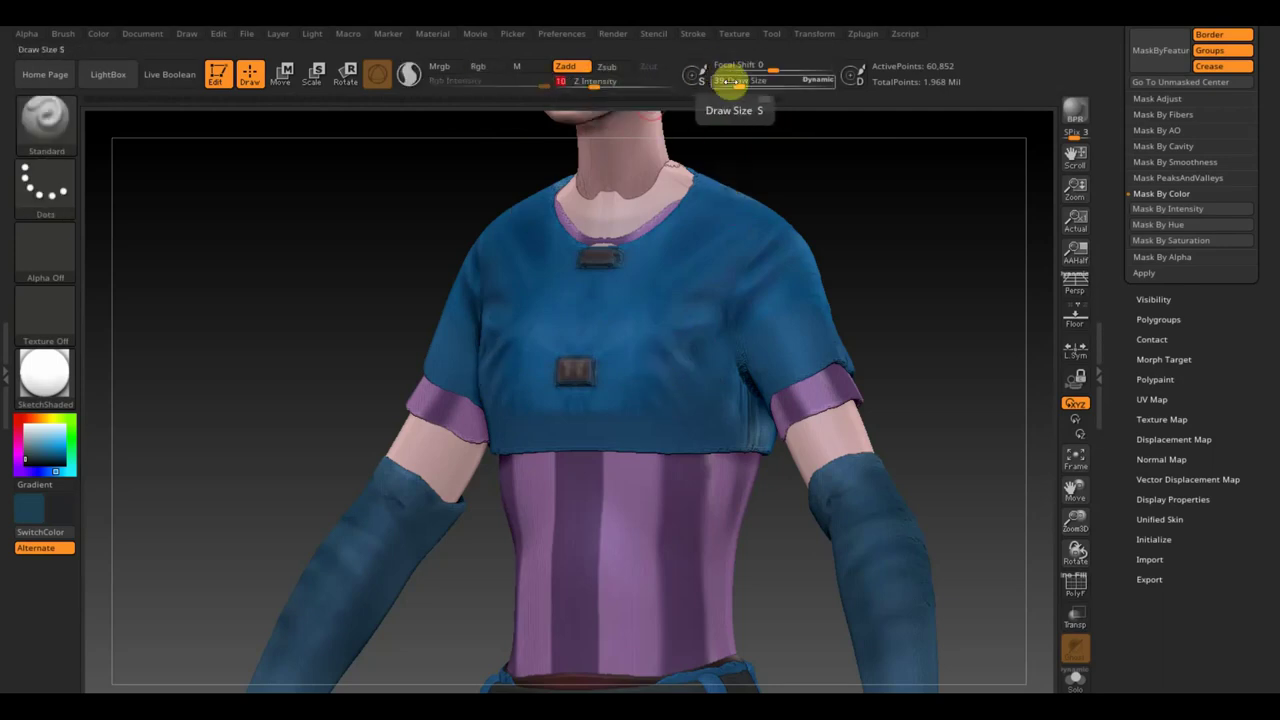
{"action": "left_click", "coordinate": [736, 82]}
{"action": "type", "text": "23"}
{"action": "key", "text": "Return"}
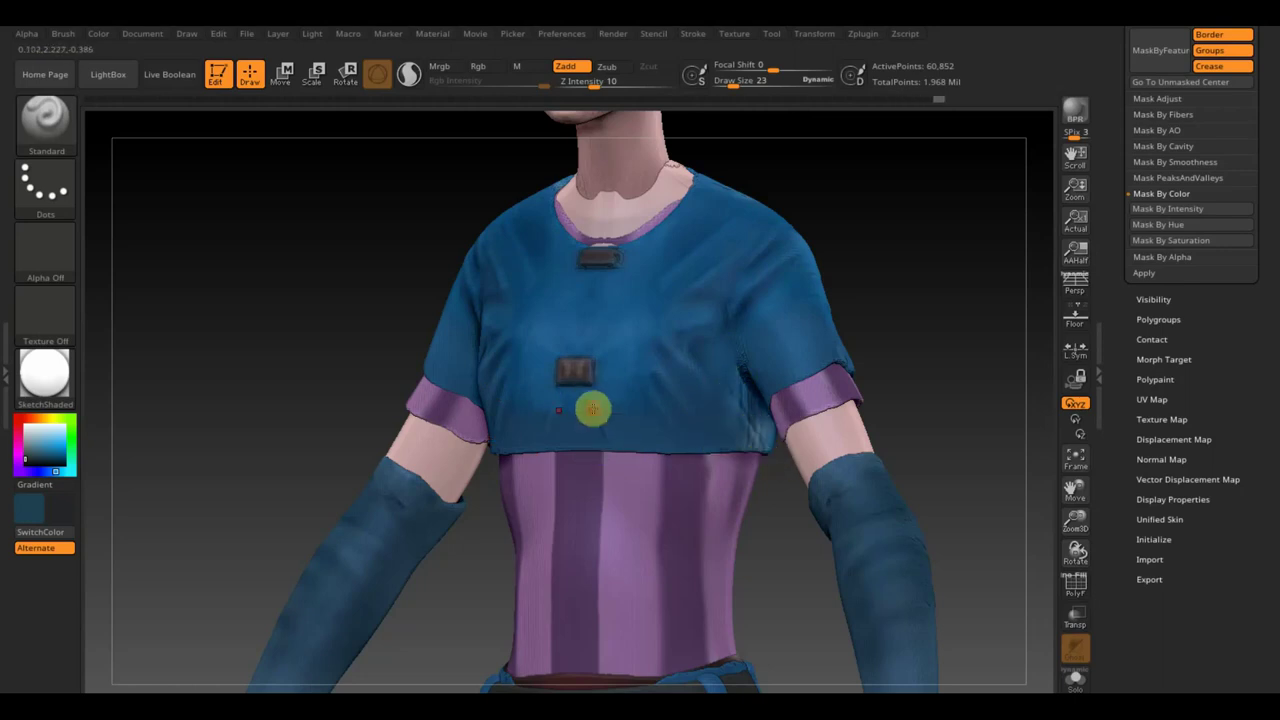
{"action": "mouse_move", "coordinate": [860, 385]}
{"action": "left_mouse_down"}
{"action": "mouse_move", "coordinate": [918, 382]}
{"action": "mouse_move", "coordinate": [682, 324]}
{"action": "mouse_move", "coordinate": [816, 313]}
{"action": "left_mouse_up"}
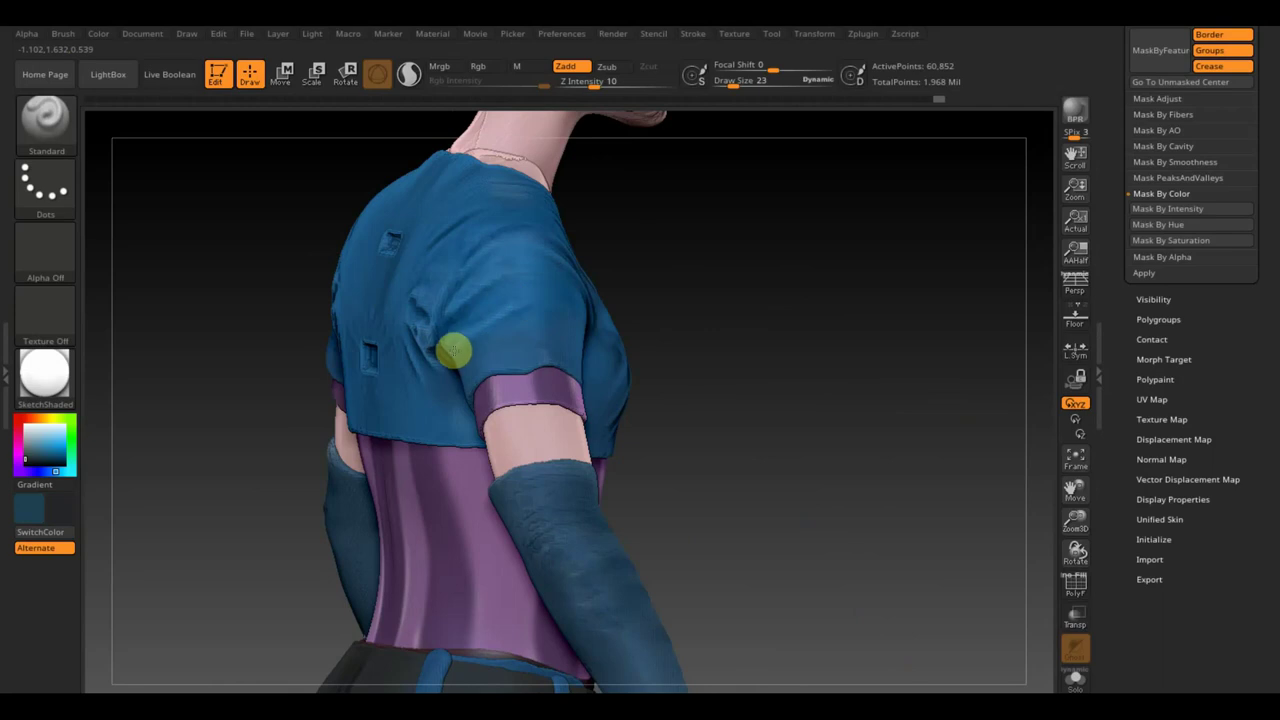
- Turn to the shirt back, lower the focal shift, and smooth its surface
{"action": "left_click_drag", "start_coordinate": [730, 300], "coordinate": [769, 300]}
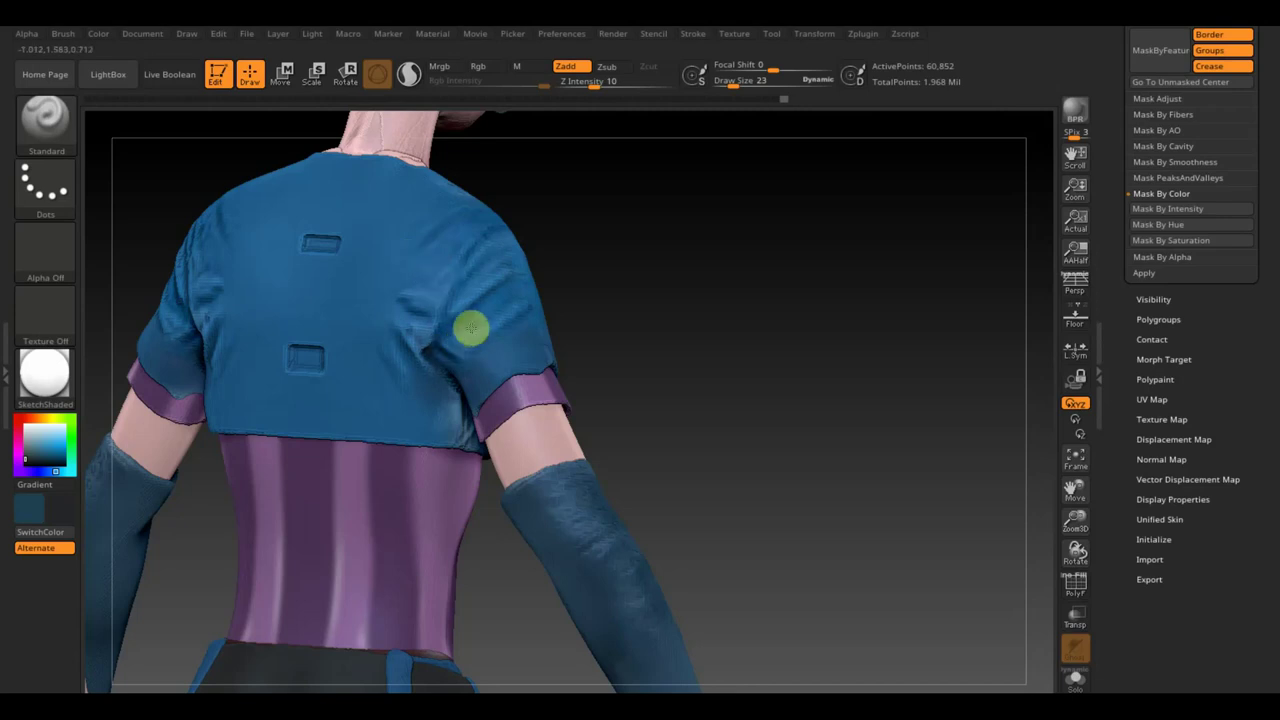
{"action": "mouse_move", "coordinate": [703, 318]}
{"action": "left_mouse_down"}
{"action": "mouse_move", "coordinate": [731, 314]}
{"action": "mouse_move", "coordinate": [794, 129]}
{"action": "left_mouse_up"}
{"action": "left_click", "coordinate": [735, 68]}
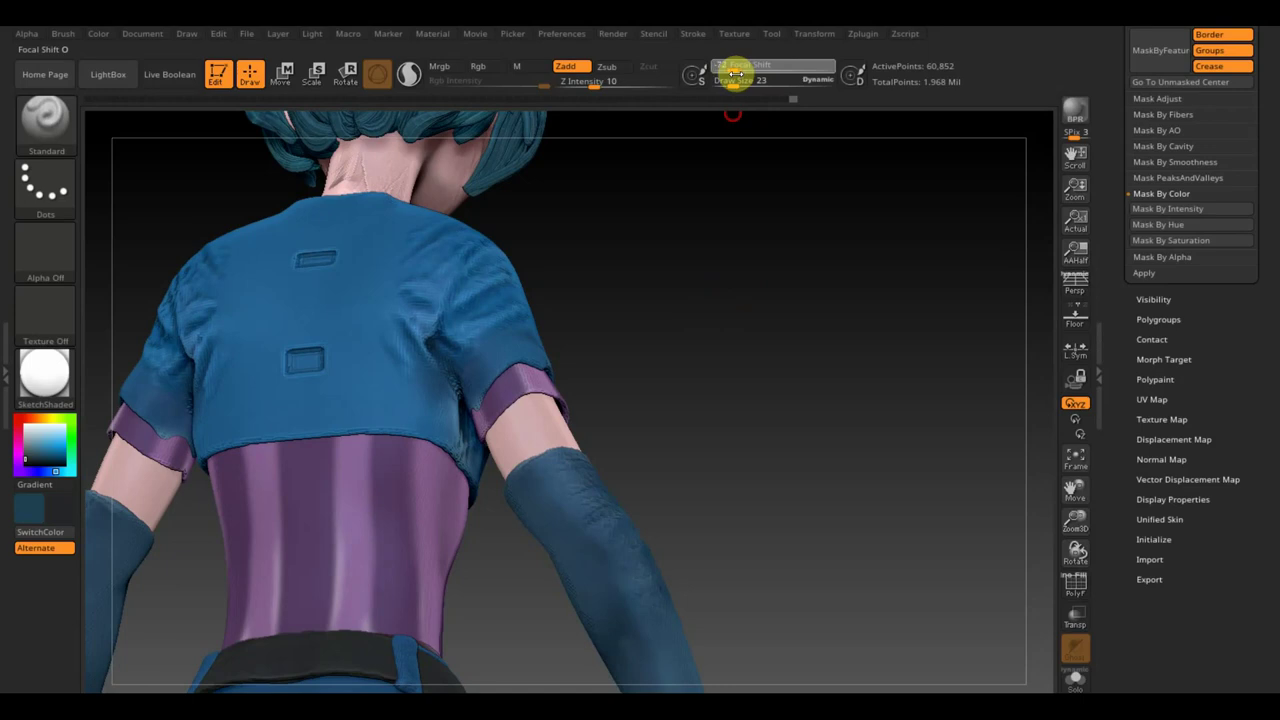
{"action": "left_click_drag", "start_coordinate": [735, 73], "coordinate": [743, 86]}
{"action": "key", "text": "shift"}
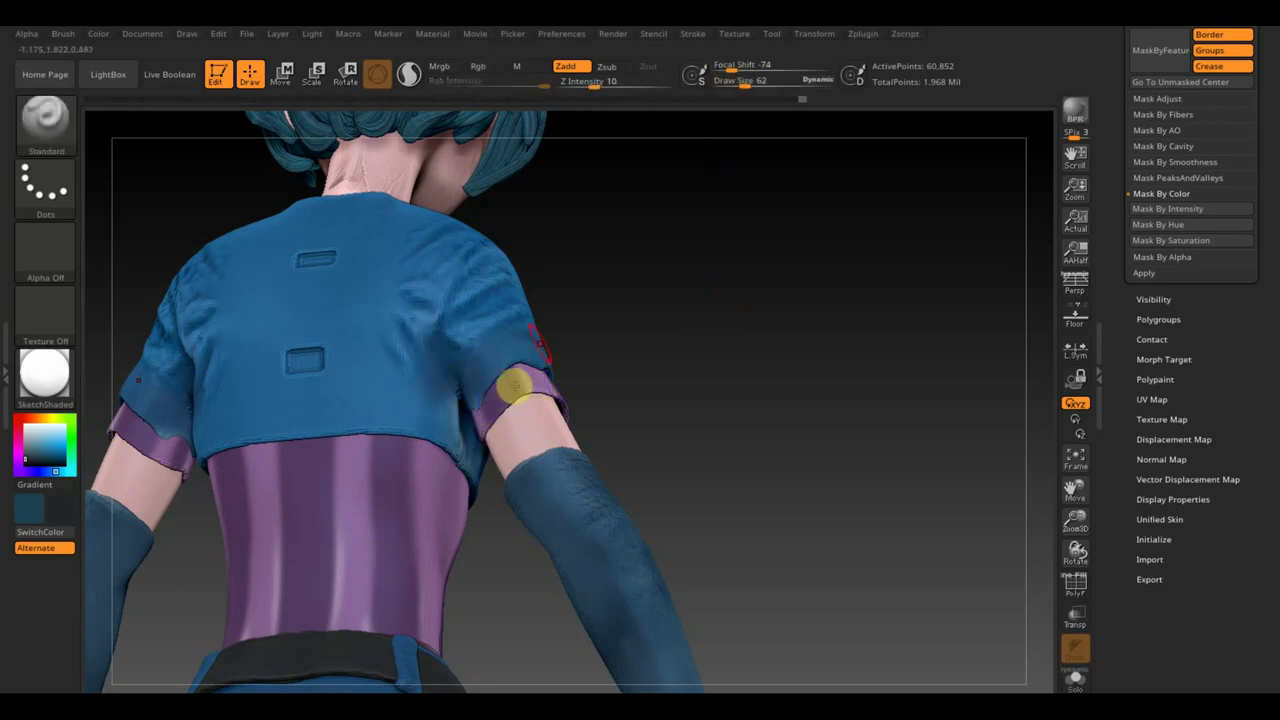
{"action": "left_click_drag", "start_coordinate": [660, 300], "coordinate": [674, 323]}
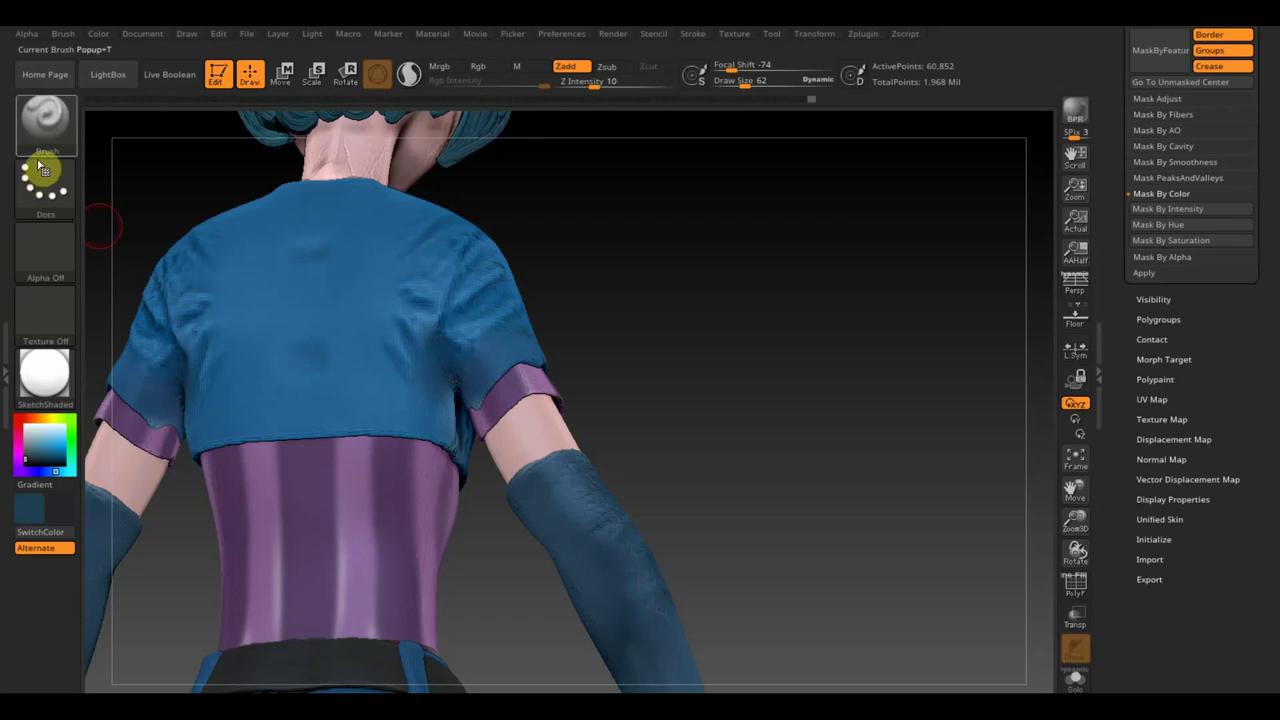
- Use ClayBuildup at Z Intensity 2 and smooth away the back emblem and lower hem
{"action": "left_click", "coordinate": [46, 125]}
{"action": "left_click", "coordinate": [123, 134]}
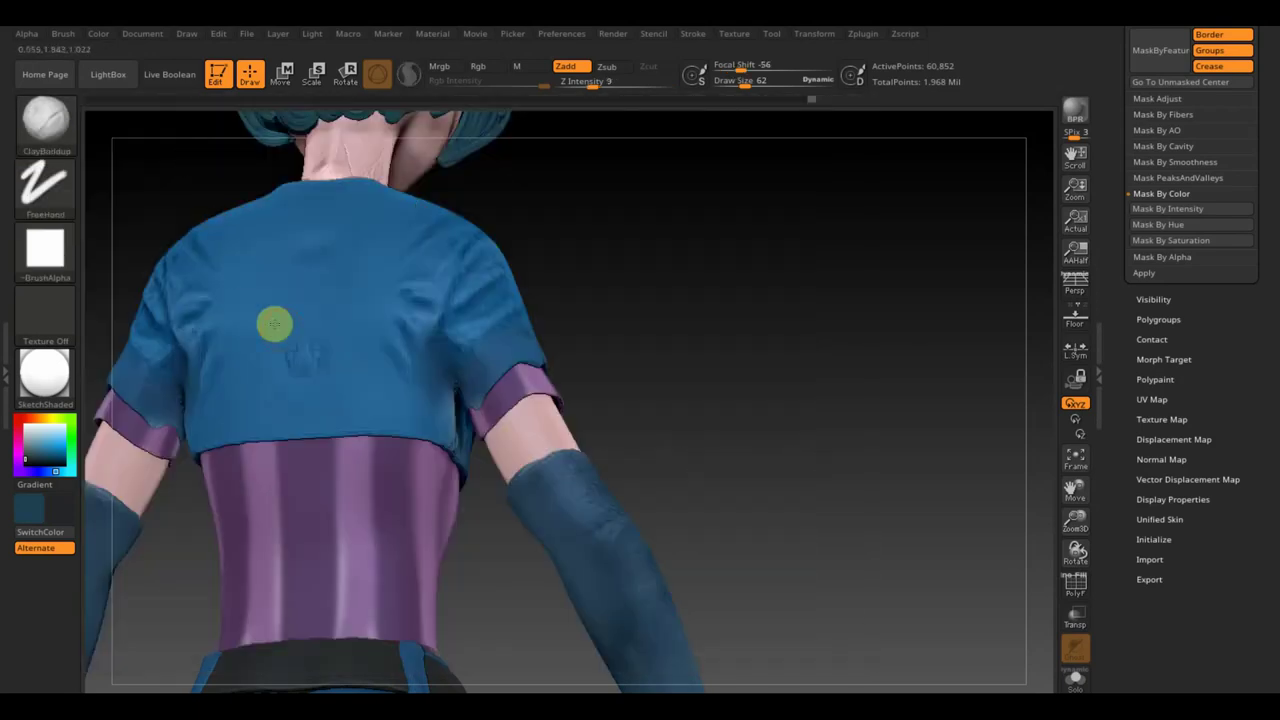
{"action": "left_click", "coordinate": [583, 84]}
{"action": "type", "text": "2"}
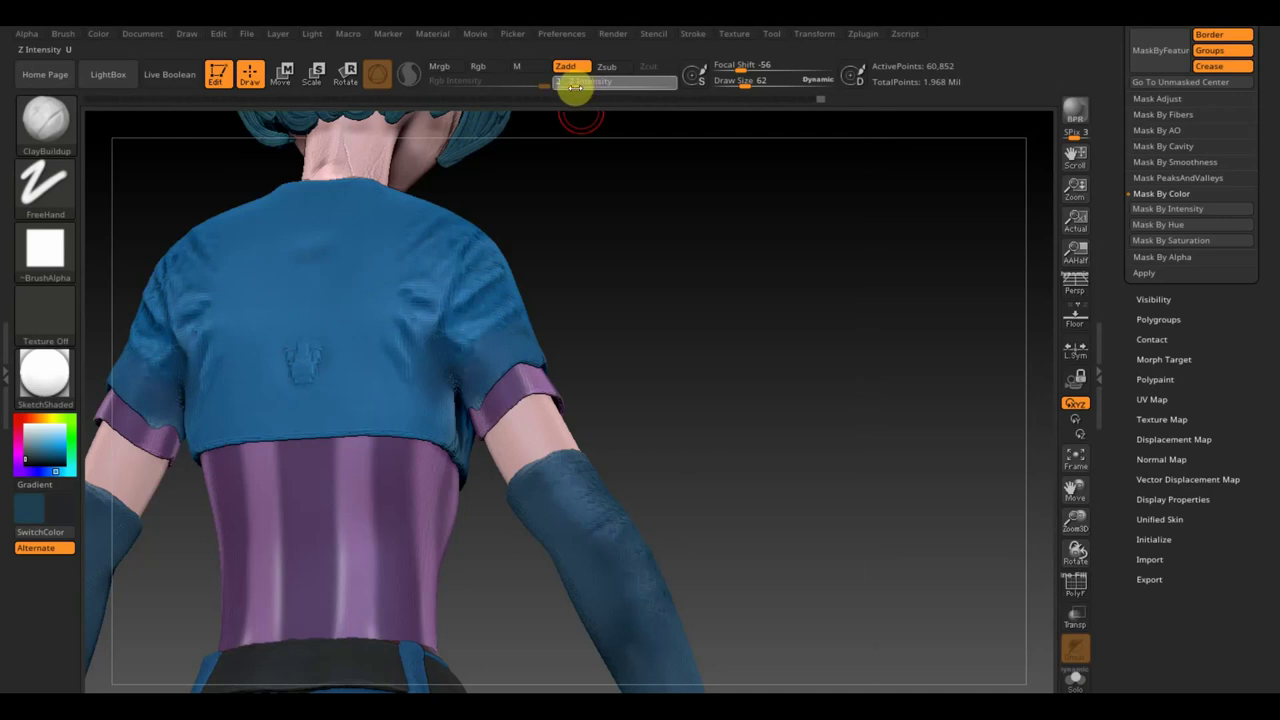
{"action": "key", "text": "Return"}
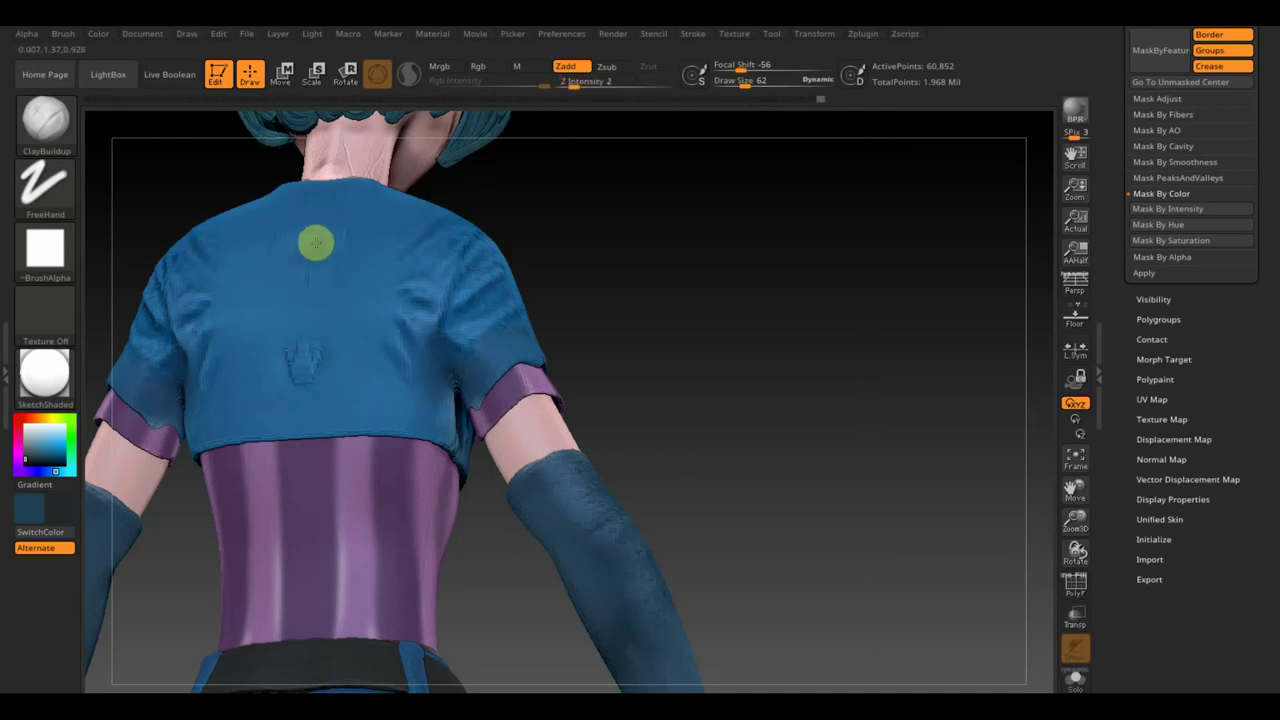
{"action": "mouse_move", "coordinate": [316, 352]}
{"action": "left_mouse_down", "text": "shift"}
{"action": "mouse_move", "coordinate": [291, 383]}
{"action": "mouse_move", "coordinate": [289, 337]}
{"action": "mouse_move", "coordinate": [251, 369]}
{"action": "mouse_move", "coordinate": [318, 257]}
{"action": "mouse_move", "coordinate": [294, 277]}
{"action": "left_mouse_up", "text": "shift"}
{"action": "left_click_drag", "start_coordinate": [743, 68], "coordinate": [747, 70]}
{"action": "key", "text": "shift"}
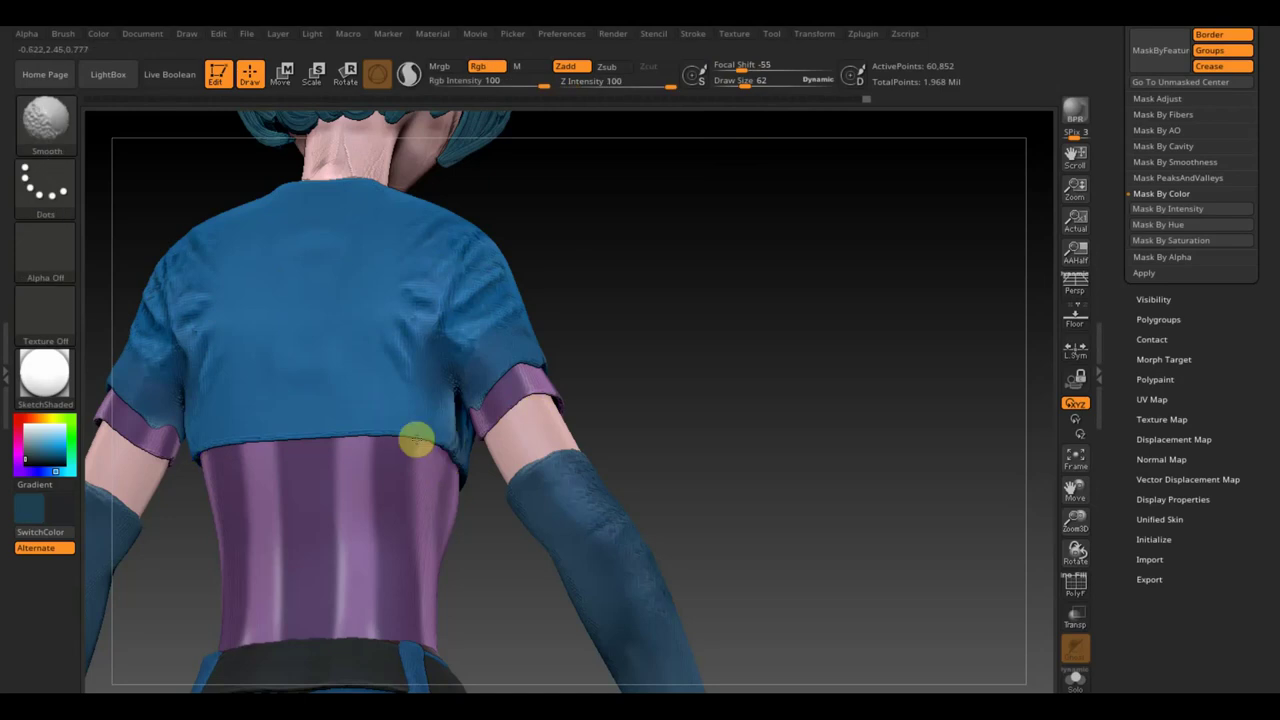
{"action": "left_click_drag", "start_coordinate": [417, 437], "coordinate": [203, 443], "text": "shift"}
- Return to a straight front view zoomed on the torso
{"action": "left_click_drag", "start_coordinate": [458, 179], "coordinate": [617, 294]}
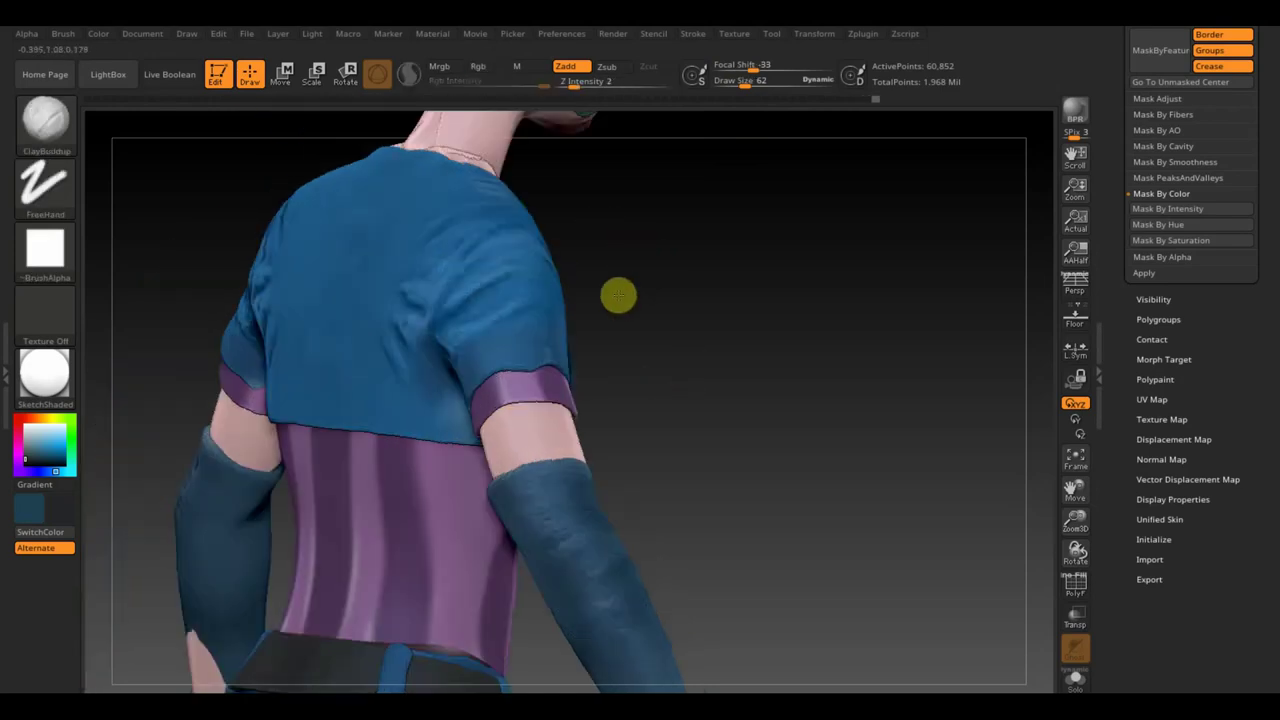
{"action": "left_click_drag", "start_coordinate": [714, 331], "coordinate": [631, 303]}
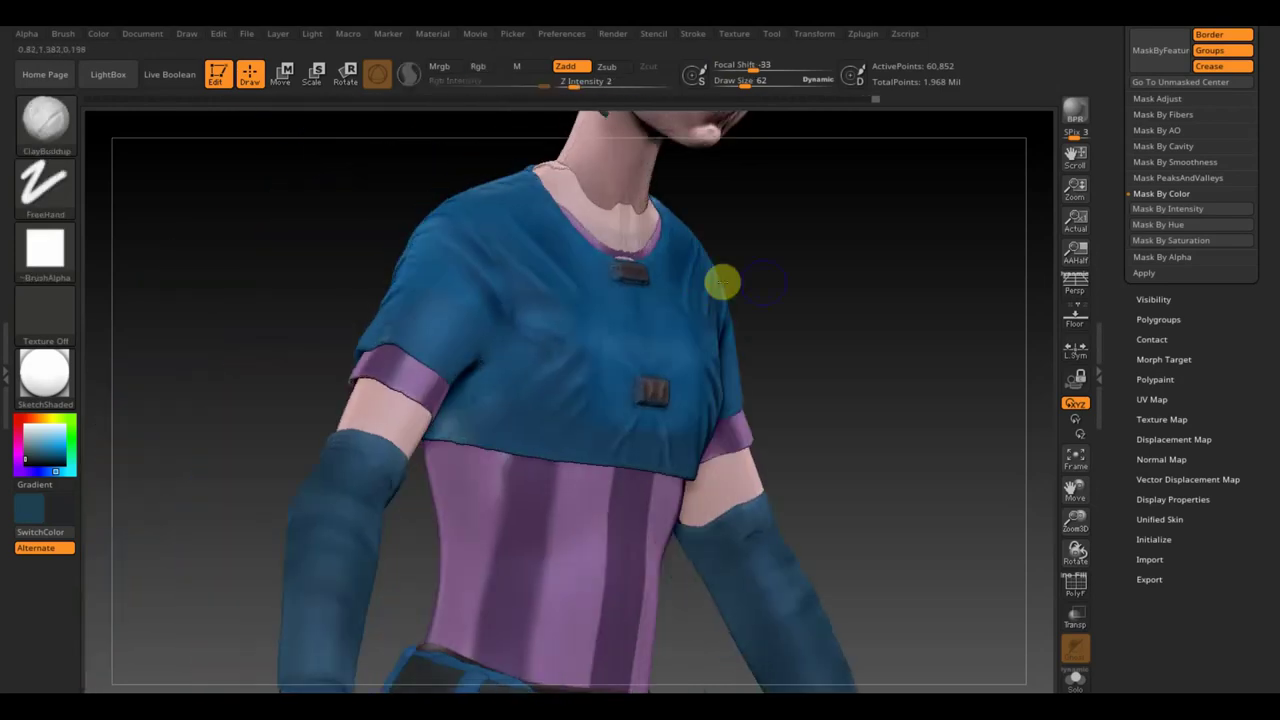
{"action": "left_click_drag", "start_coordinate": [722, 283], "coordinate": [820, 286], "text": "shift"}
{"action": "mouse_move", "coordinate": [866, 323]}
{"action": "left_mouse_down", "text": "alt"}
{"action": "mouse_move", "coordinate": [849, 263]}
{"action": "mouse_move", "coordinate": [811, 414]}
{"action": "left_mouse_up", "text": "alt"}
{"action": "left_click_drag", "start_coordinate": [909, 434], "coordinate": [864, 320], "text": "alt"}
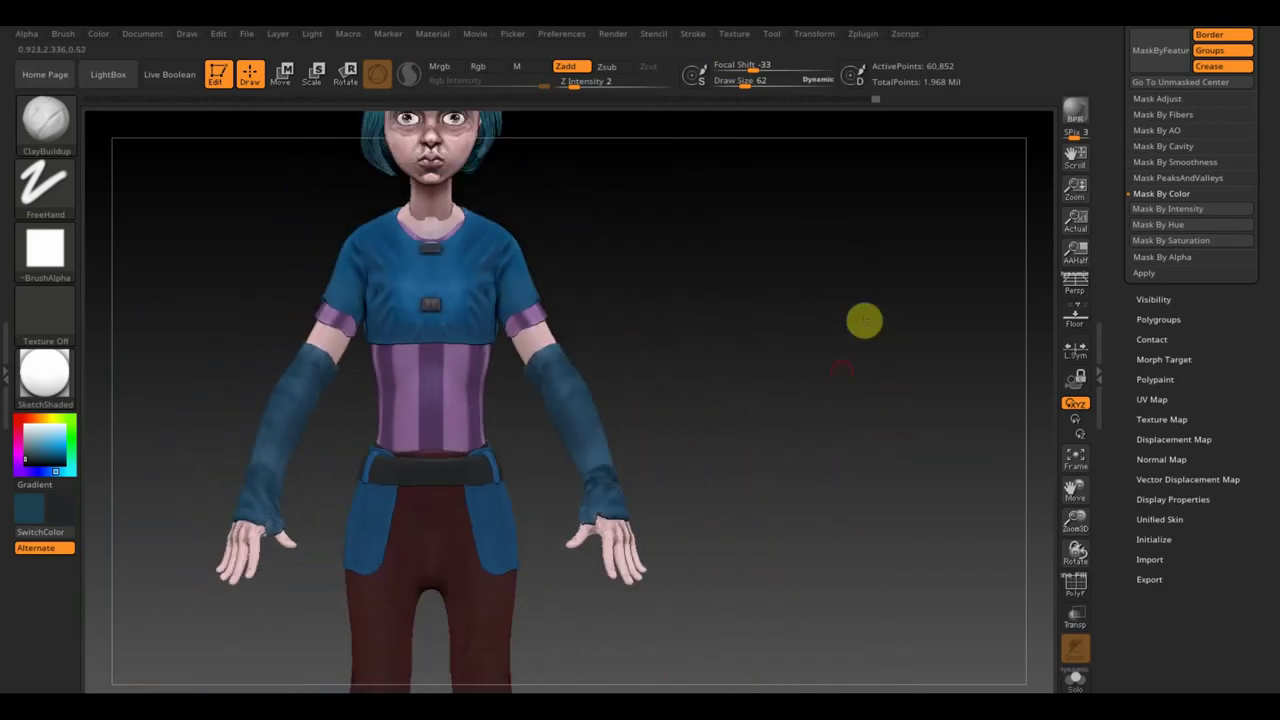
{"action": "mouse_move", "coordinate": [831, 385]}
{"action": "left_mouse_down", "text": "alt"}
{"action": "mouse_move", "coordinate": [769, 477]}
{"action": "mouse_move", "coordinate": [809, 416]}
{"action": "left_mouse_up", "text": "alt"}
- Select the Standard brush at intensity 17, make the arm glove active, and enlarge the brush
{"action": "left_click", "coordinate": [57, 128]}
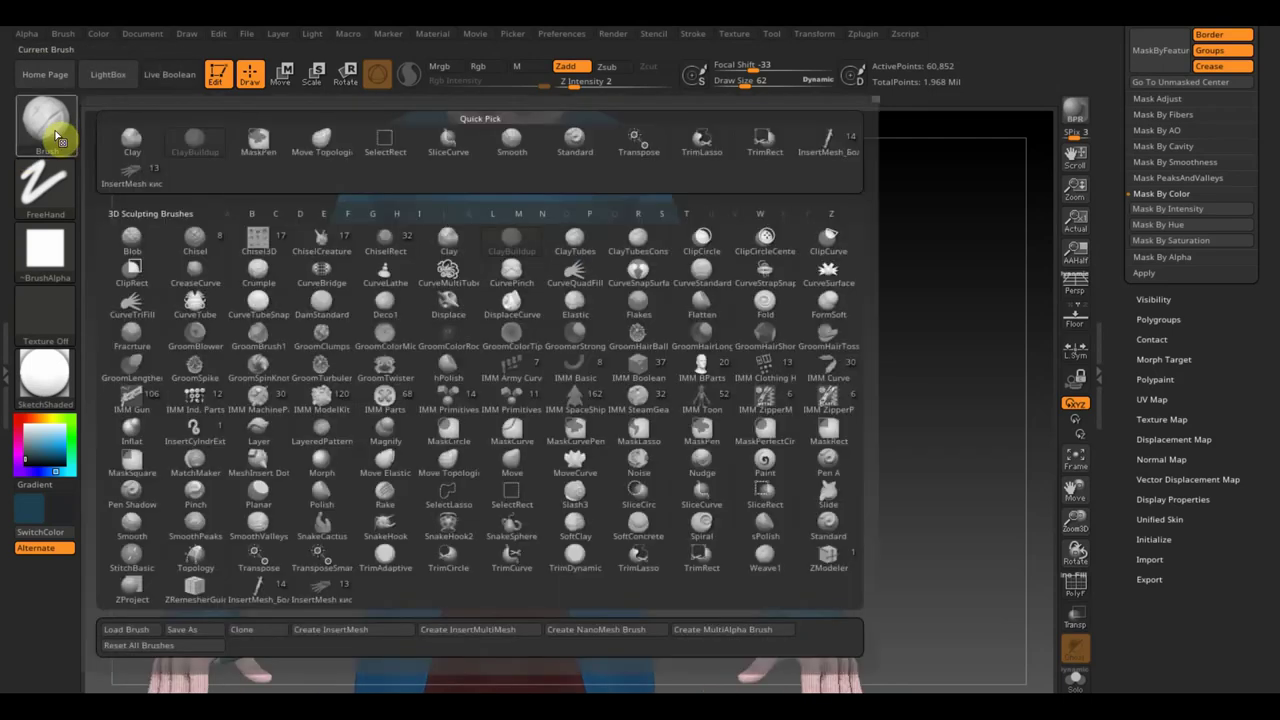
{"action": "left_click", "coordinate": [574, 140]}
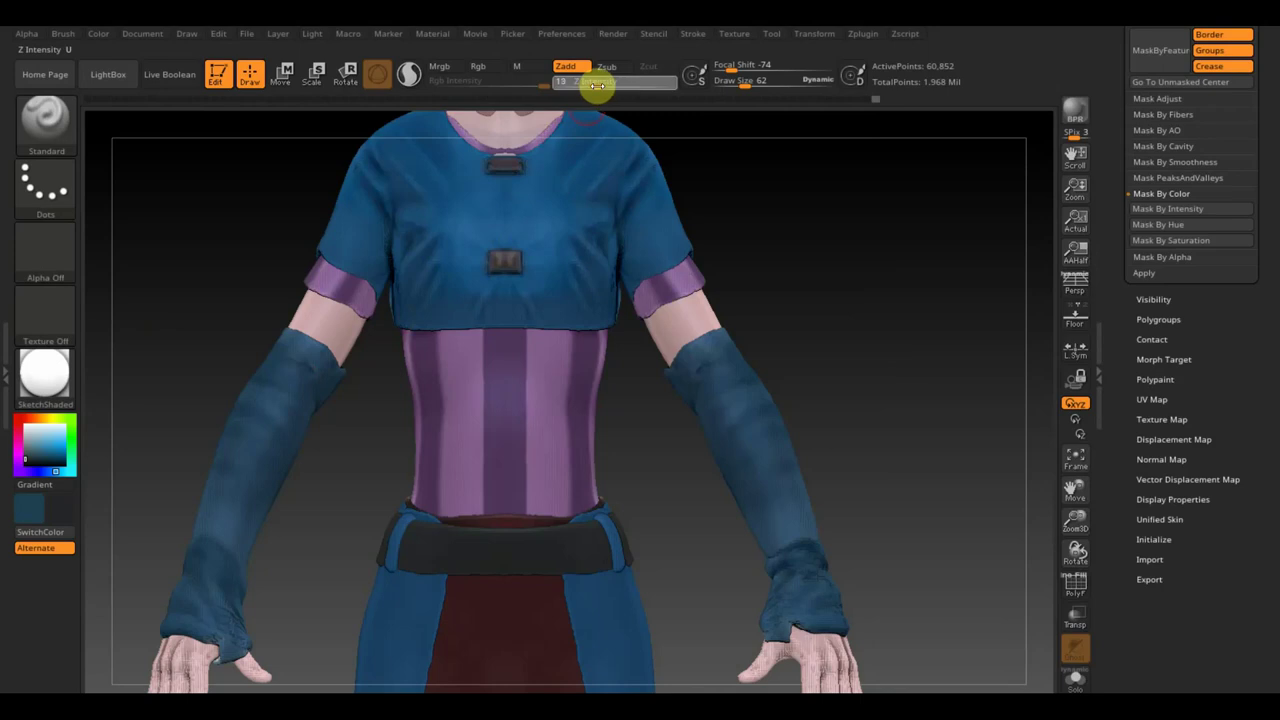
{"action": "left_click_drag", "start_coordinate": [597, 86], "coordinate": [603, 88]}
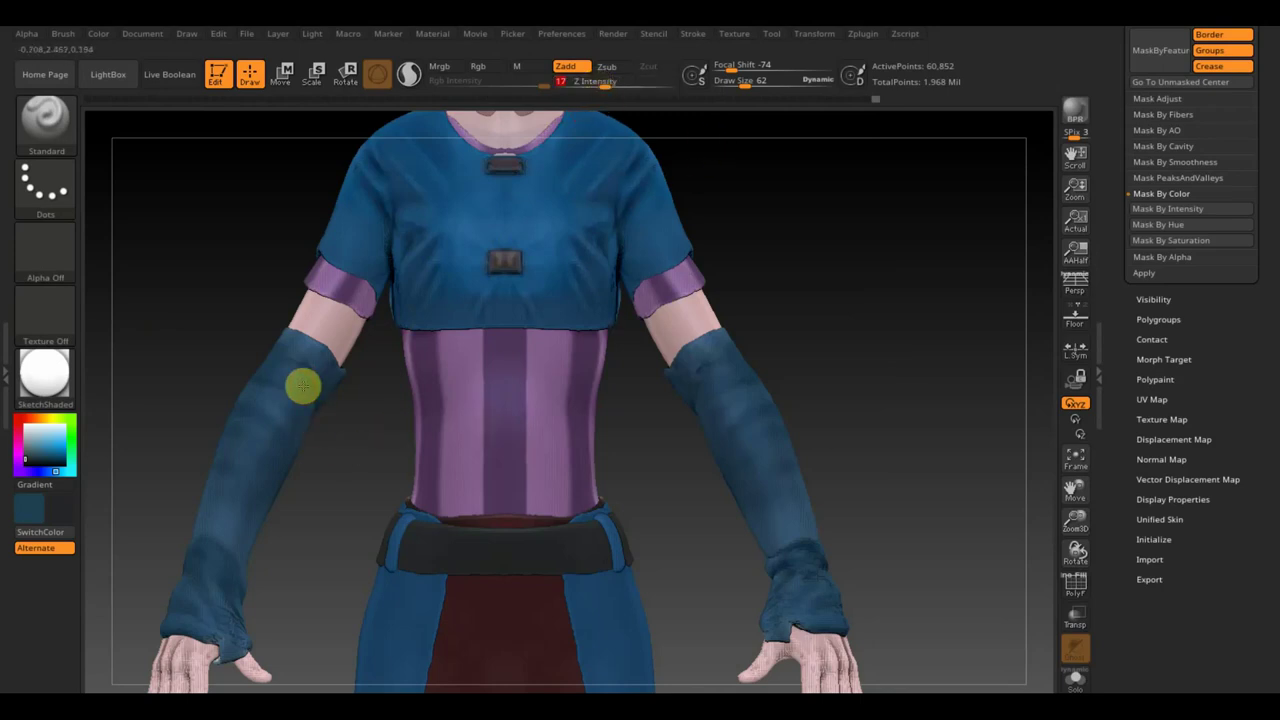
{"action": "left_click_drag", "start_coordinate": [172, 278], "coordinate": [194, 310], "text": "ctrl+shift"}
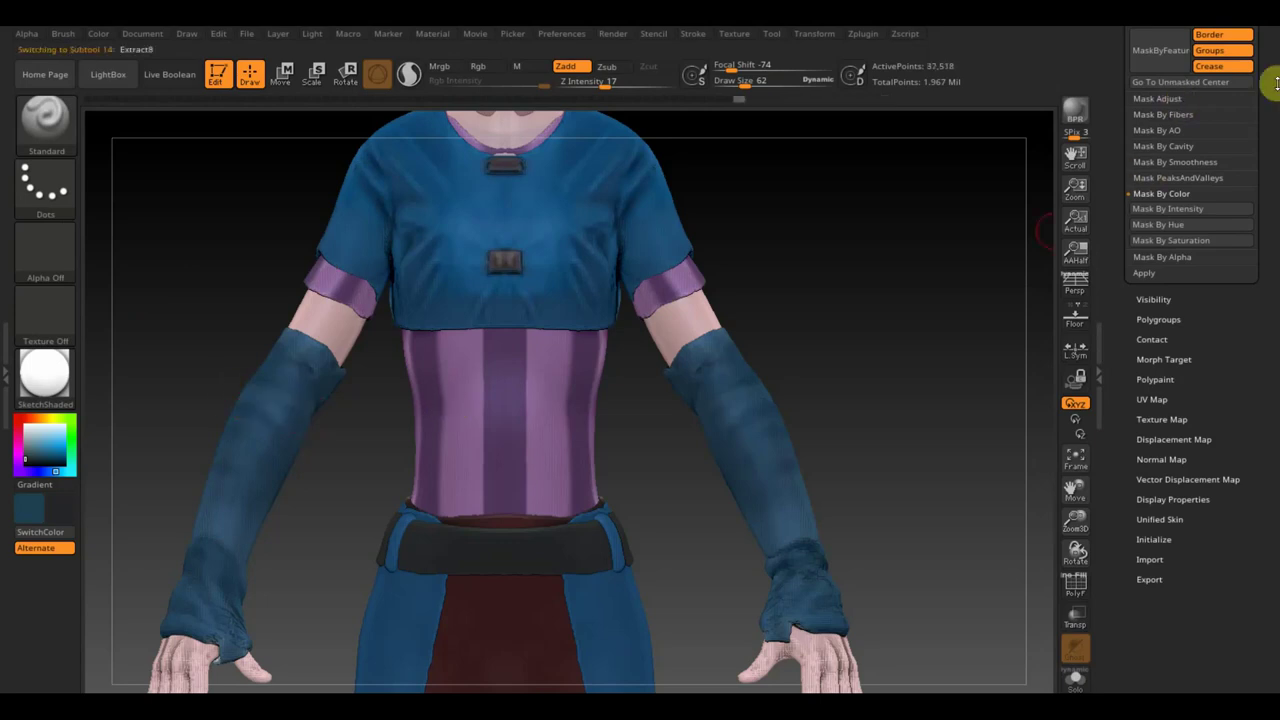
{"action": "scroll", "coordinate": [1271, 150], "scroll_direction": "up", "scroll_amount": 6}
{"action": "scroll", "coordinate": [1200, 110], "scroll_direction": "up", "scroll_amount": 1}
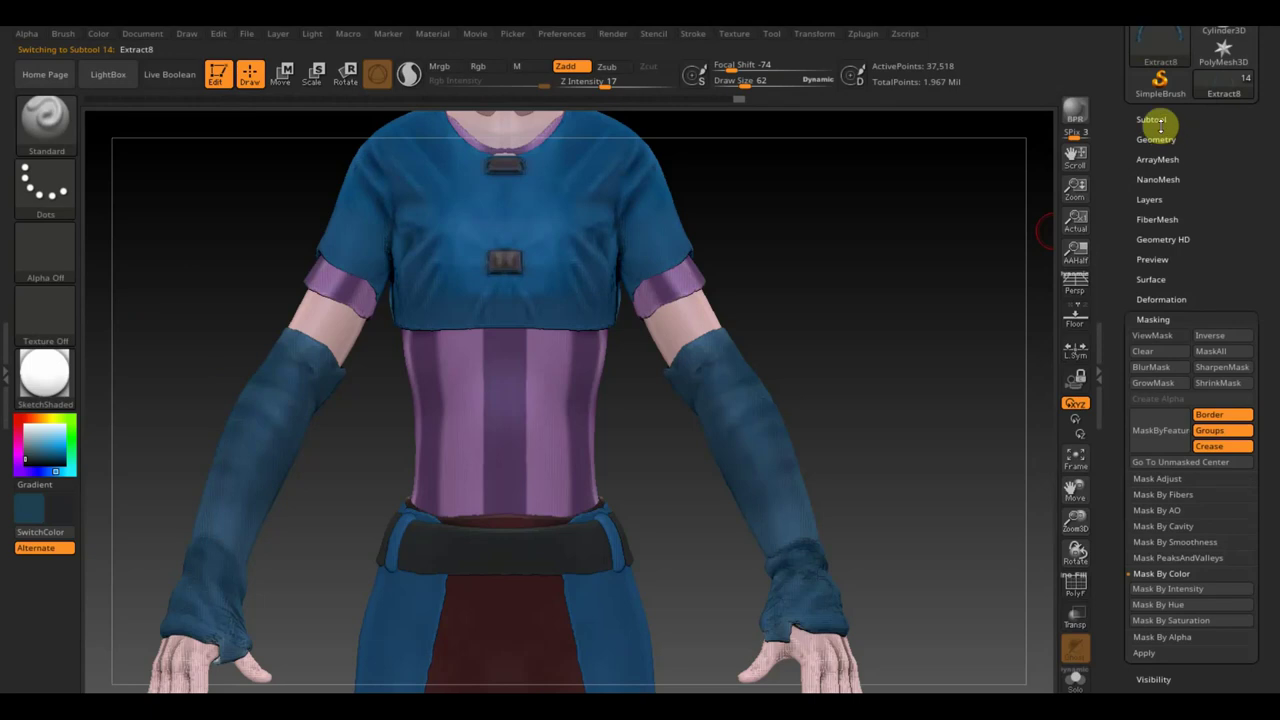
{"action": "left_click", "coordinate": [1158, 120]}
{"action": "mouse_move", "coordinate": [1190, 365]}
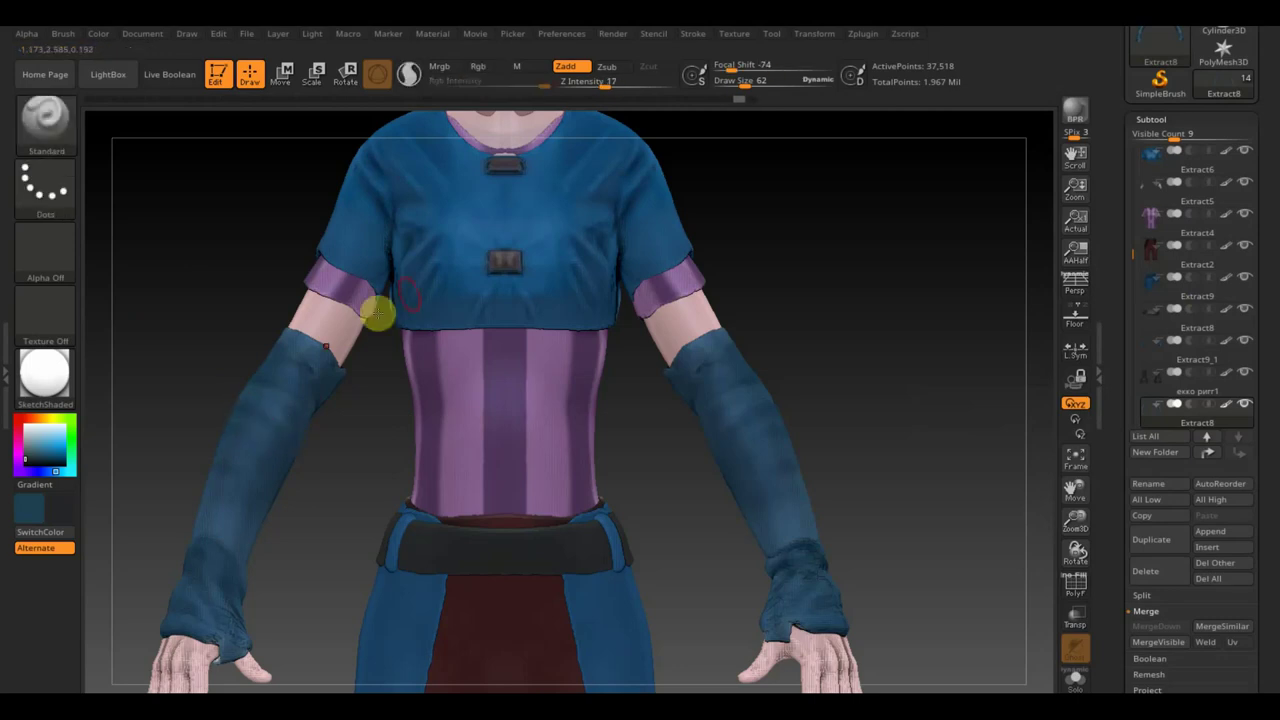
{"action": "mouse_move", "coordinate": [741, 83]}
{"action": "left_mouse_down"}
{"action": "mouse_move", "coordinate": [752, 83]}
{"action": "mouse_move", "coordinate": [722, 83]}
{"action": "left_mouse_up"}
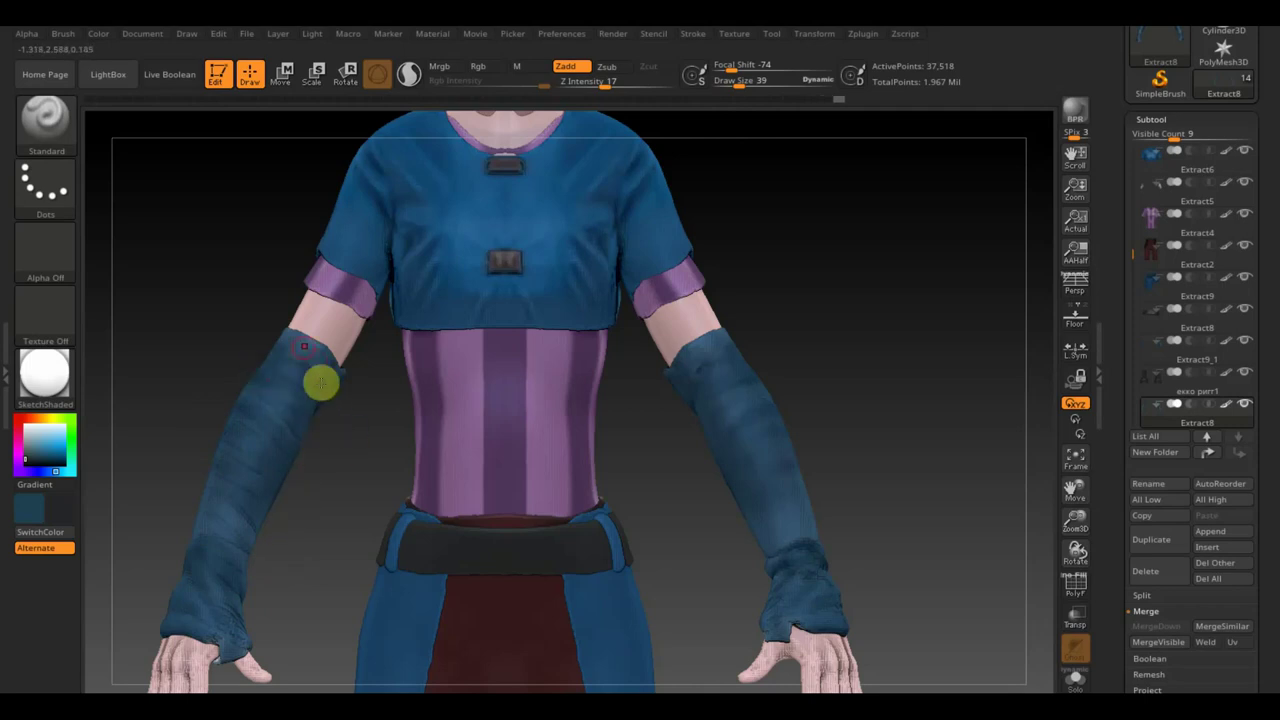
- Sculpt folds down the forearm glove with focal shift -36
{"action": "left_click_drag", "start_coordinate": [186, 357], "coordinate": [346, 364]}
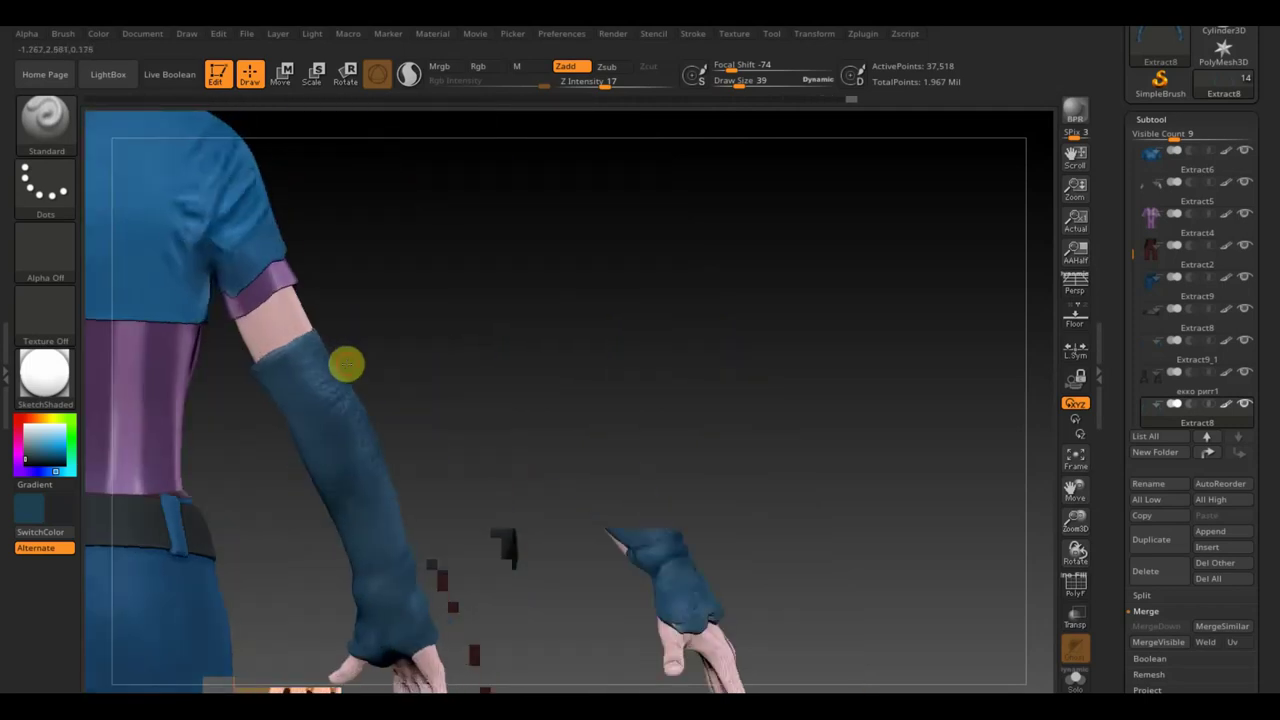
{"action": "mouse_move", "coordinate": [281, 389]}
{"action": "left_mouse_down"}
{"action": "mouse_move", "coordinate": [289, 380]}
{"action": "mouse_move", "coordinate": [326, 466]}
{"action": "mouse_move", "coordinate": [366, 457]}
{"action": "mouse_move", "coordinate": [363, 545]}
{"action": "left_mouse_up"}
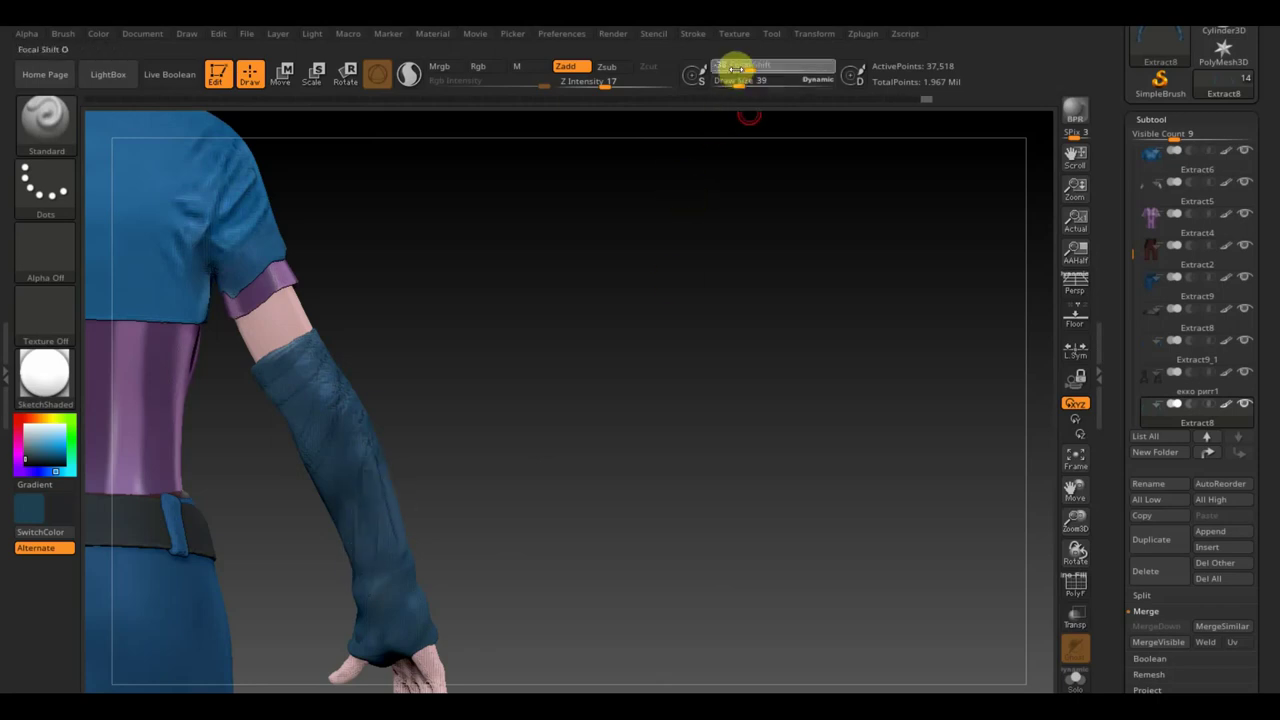
{"action": "left_click_drag", "start_coordinate": [737, 69], "coordinate": [755, 70]}
{"action": "mouse_move", "coordinate": [337, 373]}
{"action": "left_mouse_down"}
{"action": "mouse_move", "coordinate": [303, 466]}
{"action": "mouse_move", "coordinate": [338, 556]}
{"action": "left_mouse_up"}
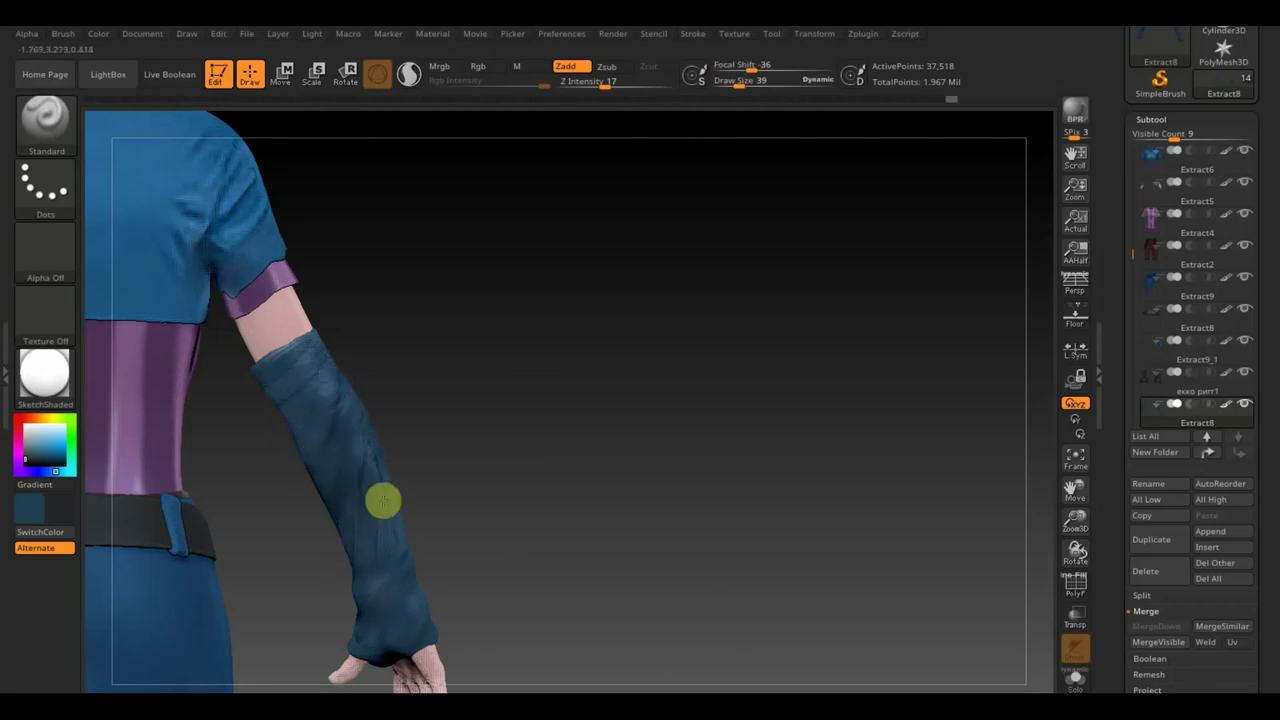
{"action": "mouse_move", "coordinate": [294, 374]}
{"action": "left_mouse_down"}
{"action": "mouse_move", "coordinate": [294, 397]}
{"action": "mouse_move", "coordinate": [374, 366]}
{"action": "mouse_move", "coordinate": [406, 491]}
{"action": "mouse_move", "coordinate": [354, 523]}
{"action": "left_mouse_up"}
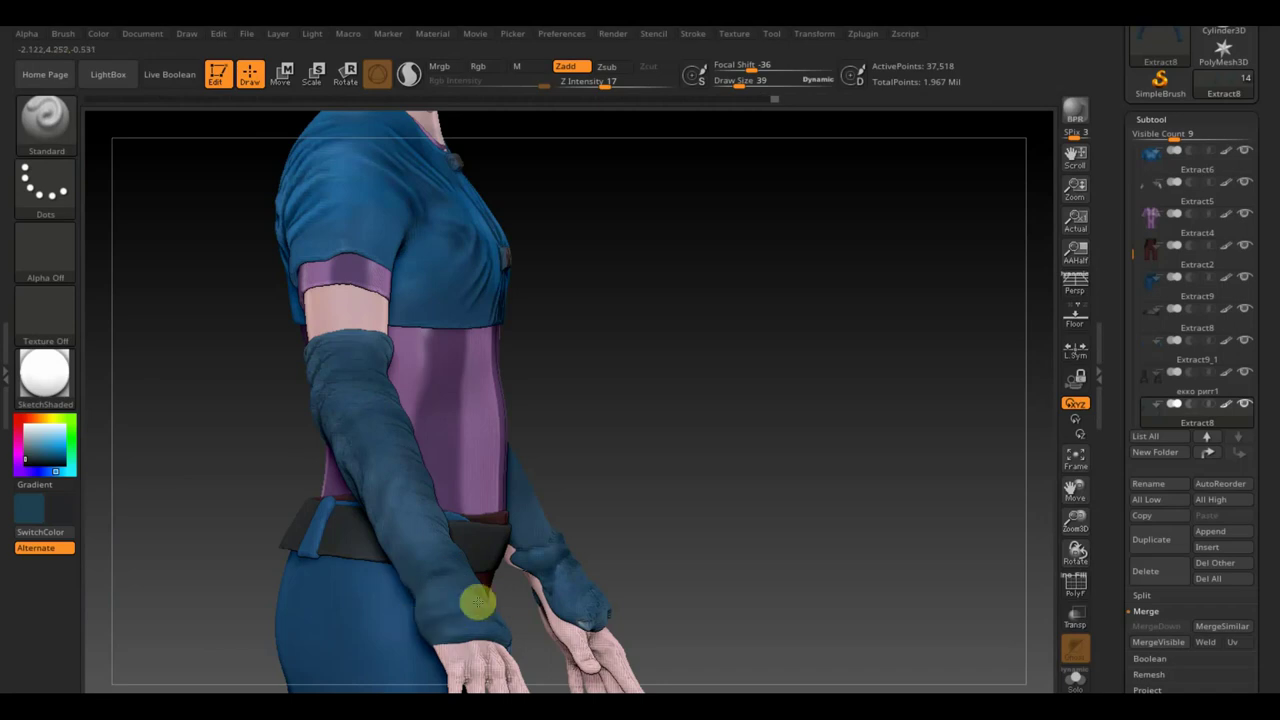
- Smooth the glove's wrist cuff from a front view and select the Move Topological brush
{"action": "mouse_move", "coordinate": [640, 540]}
{"action": "left_mouse_down"}
{"action": "mouse_move", "coordinate": [706, 496]}
{"action": "mouse_move", "coordinate": [594, 594]}
{"action": "mouse_move", "coordinate": [608, 568]}
{"action": "left_mouse_up"}
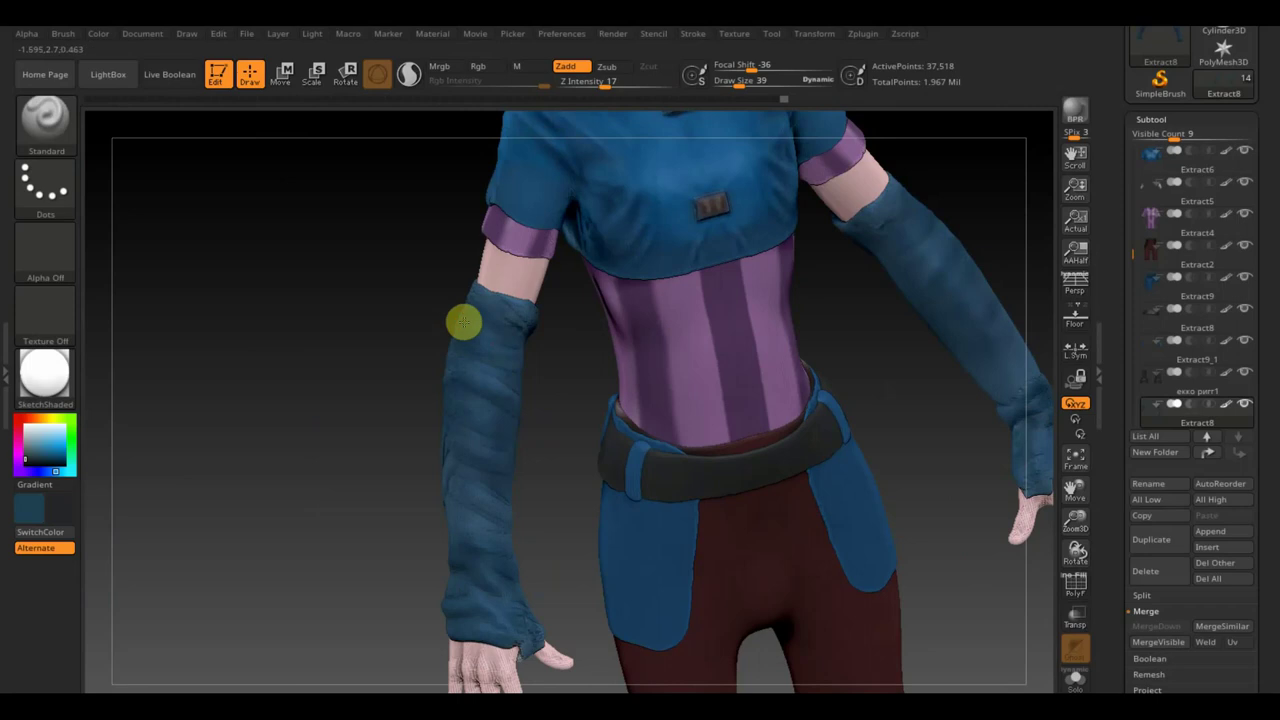
{"action": "key", "text": "shift"}
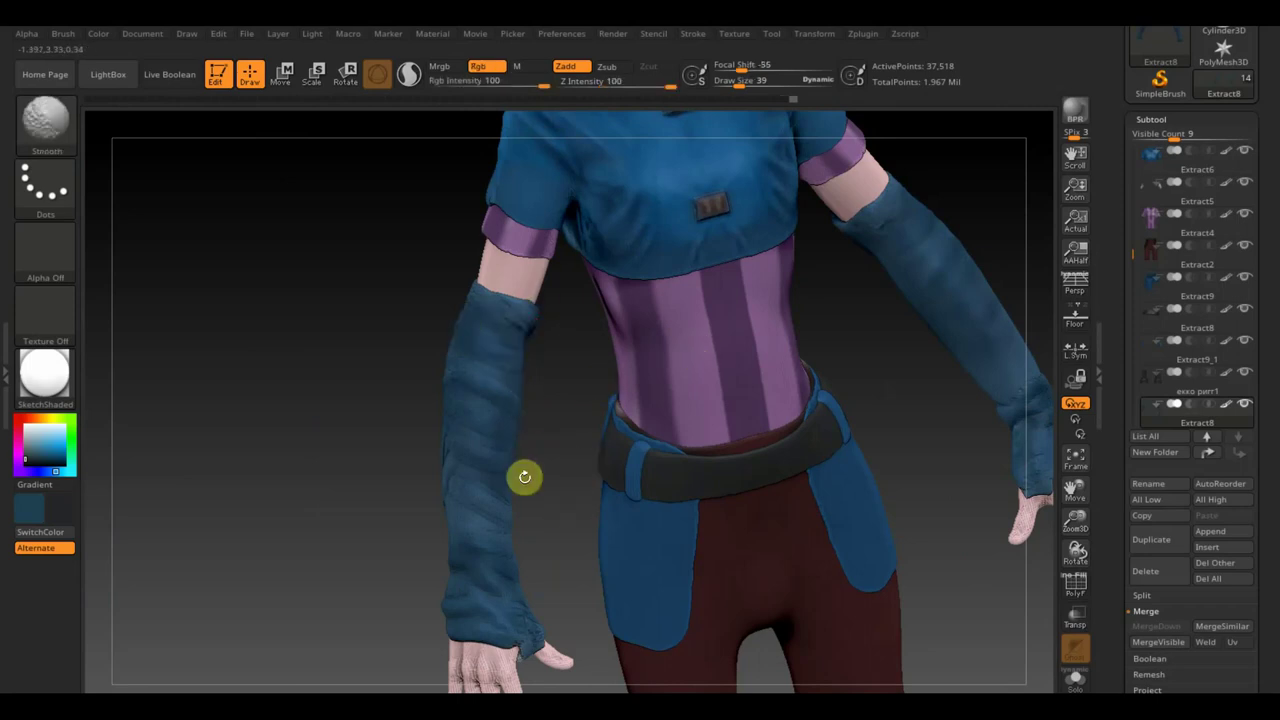
{"action": "left_click_drag", "start_coordinate": [524, 477], "coordinate": [528, 514], "text": "shift"}
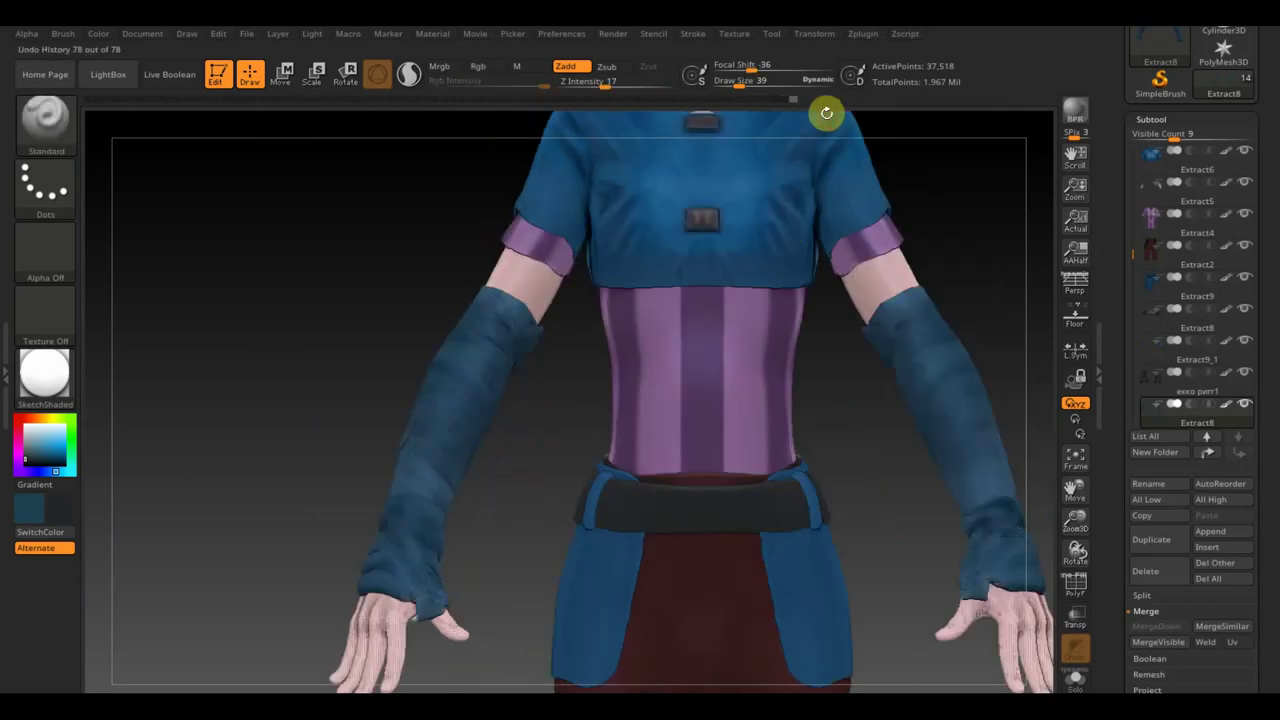
{"action": "left_click", "coordinate": [741, 82]}
{"action": "type", "text": "104"}
{"action": "key", "text": "Return"}
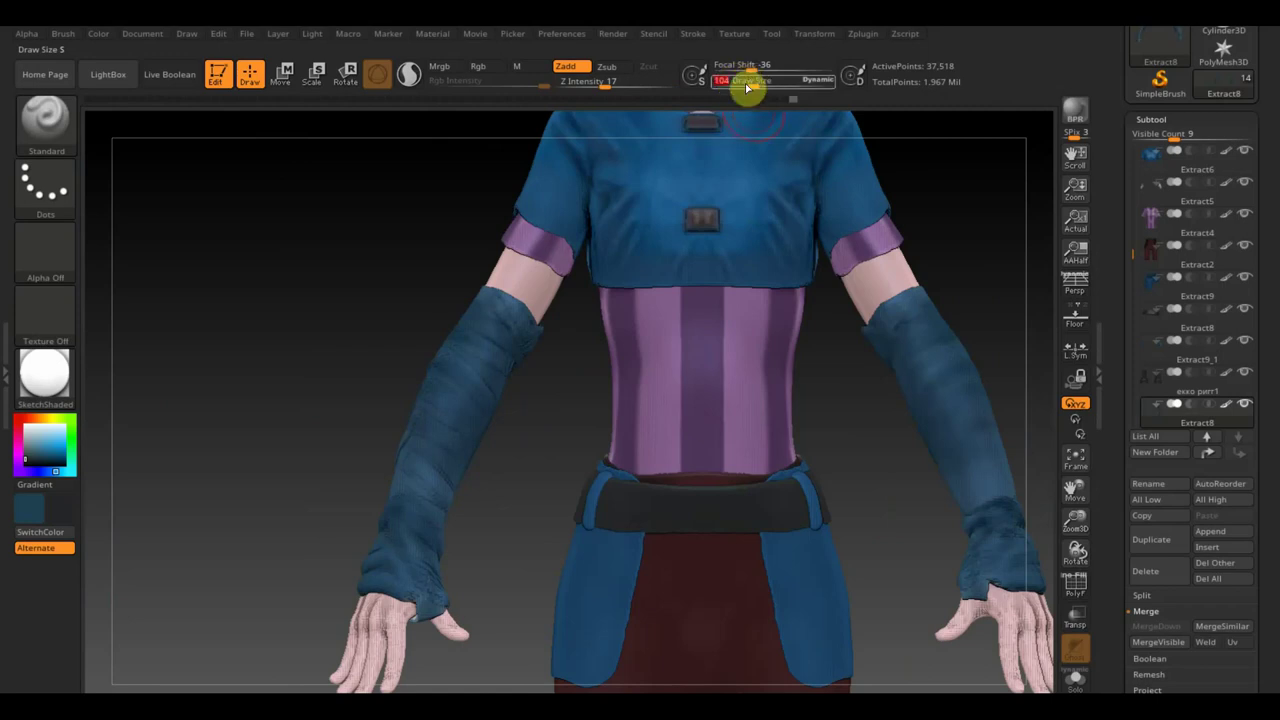
{"action": "key", "text": "shift"}
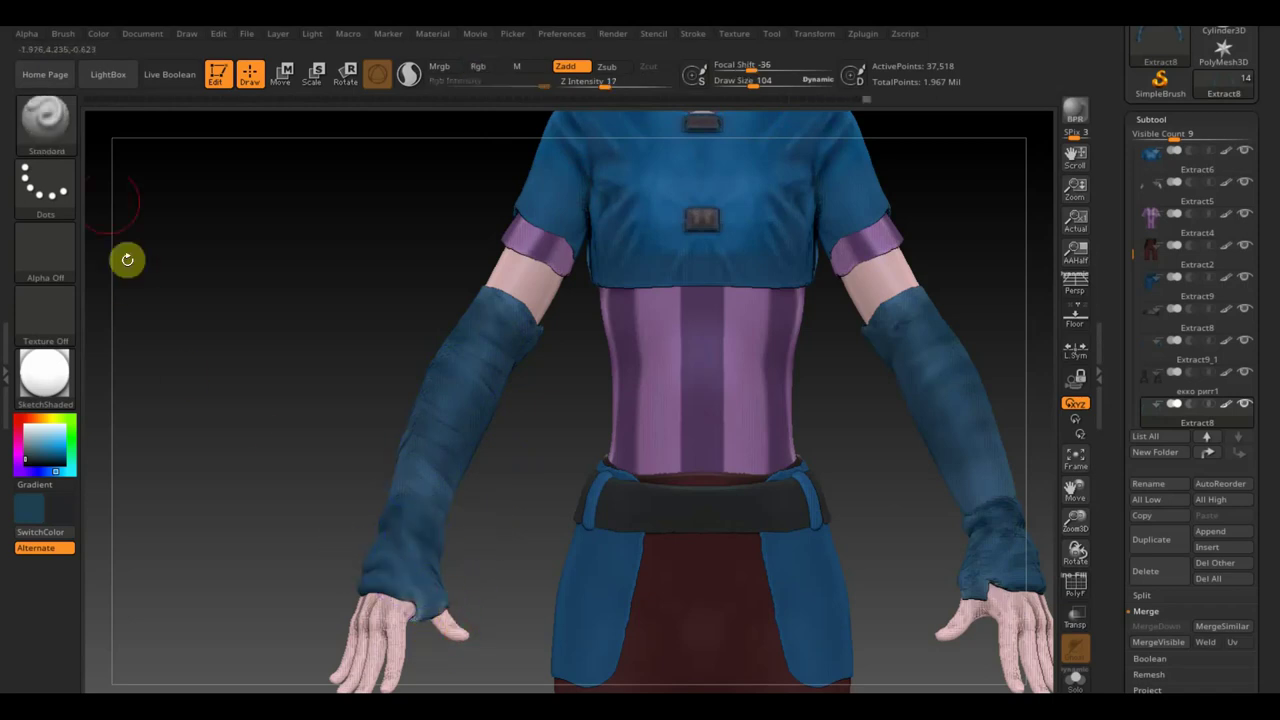
{"action": "left_click", "coordinate": [60, 122]}
{"action": "left_click", "coordinate": [321, 138]}
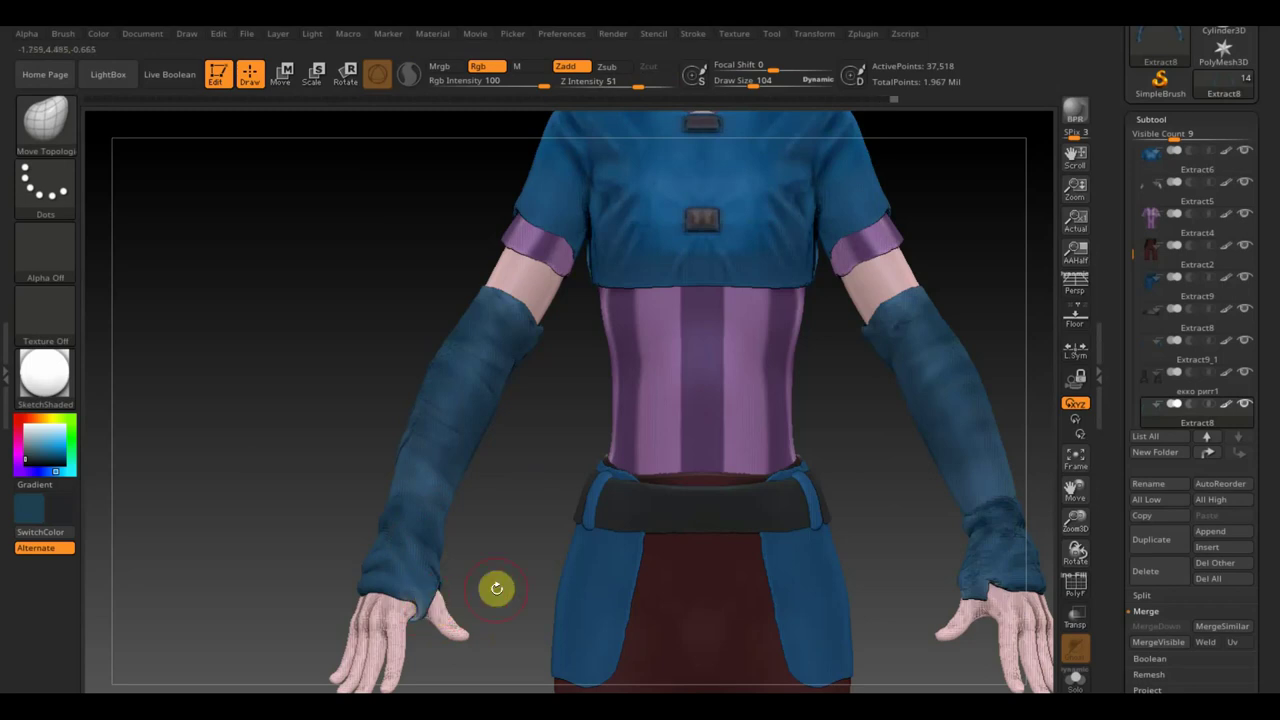
- Frame the character and expand the Tool Geometry subdivision and topology options
{"action": "key", "text": "f"}
{"action": "scroll", "coordinate": [1276, 575], "scroll_direction": "down", "scroll_amount": 2}
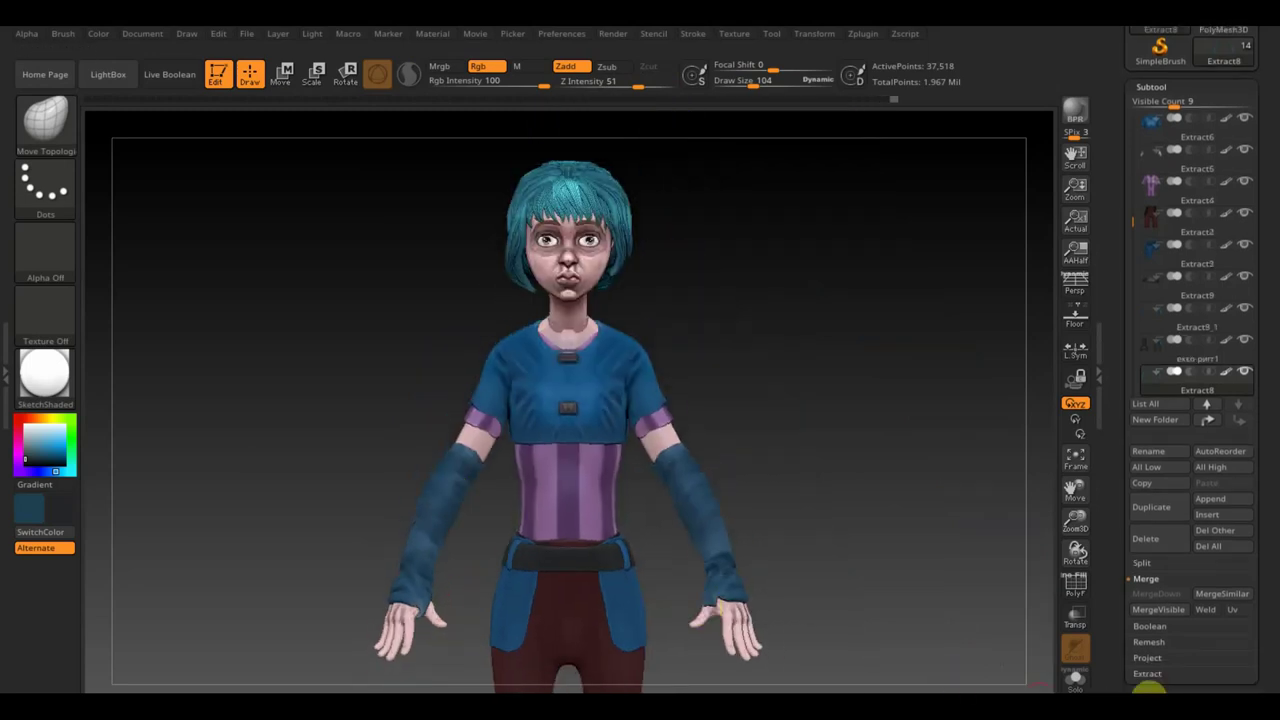
{"action": "scroll", "coordinate": [1276, 575], "scroll_direction": "down", "scroll_amount": 3}
{"action": "left_click", "coordinate": [1166, 565]}
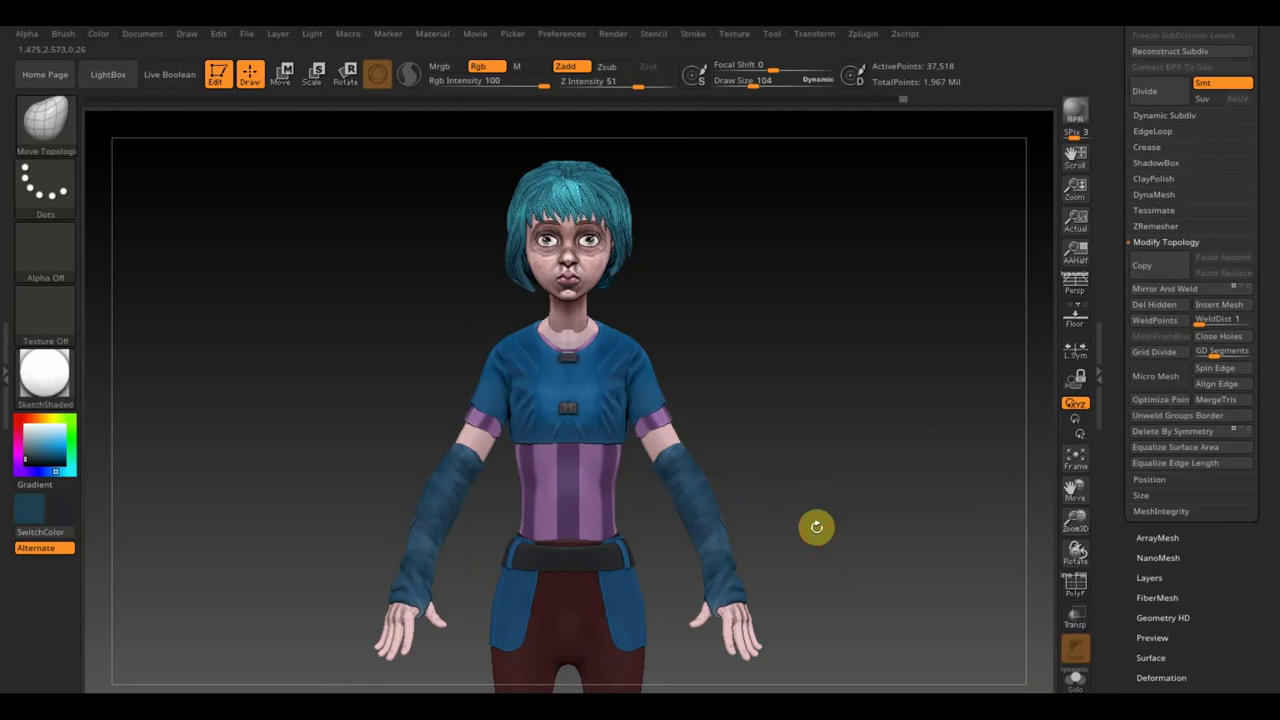
{"action": "mouse_move", "coordinate": [816, 531]}
{"action": "left_mouse_down"}
{"action": "mouse_move", "coordinate": [820, 509]}
{"action": "mouse_move", "coordinate": [814, 544]}
{"action": "mouse_move", "coordinate": [806, 440]}
{"action": "left_mouse_up"}
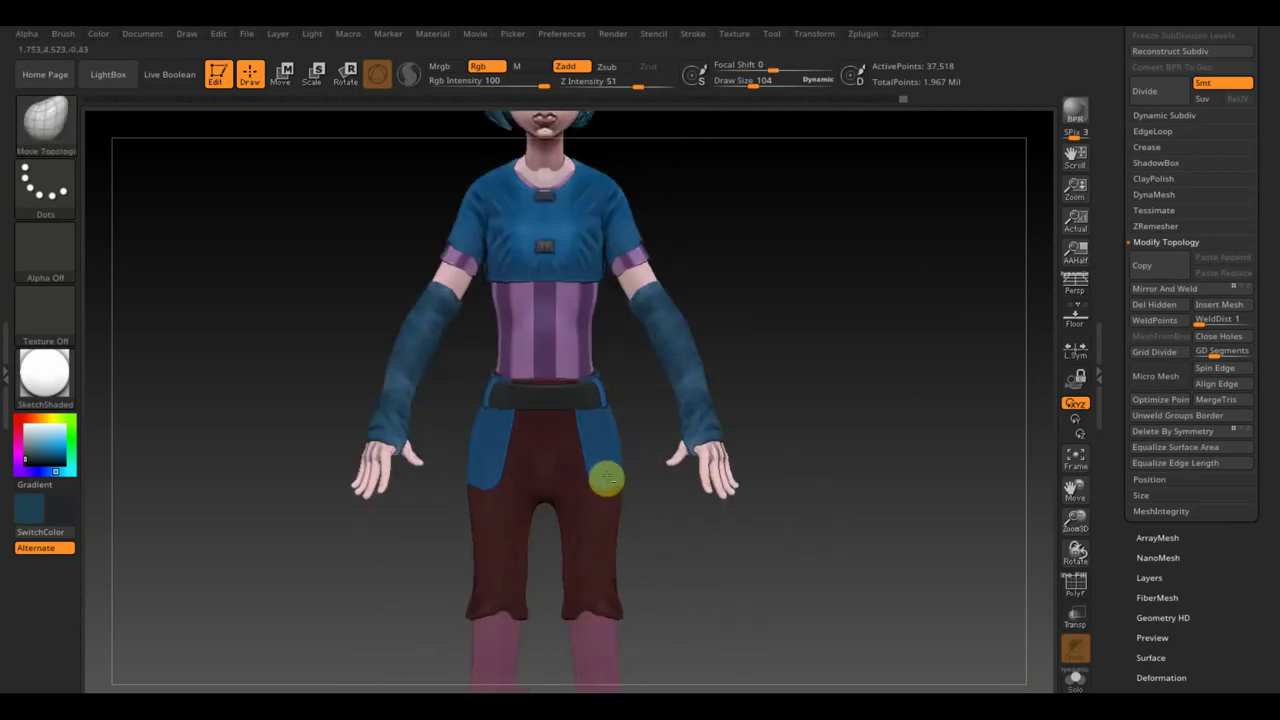
- Choose the Standard brush, try test strokes on the skirt back, and undo them
{"action": "left_click", "coordinate": [55, 140]}
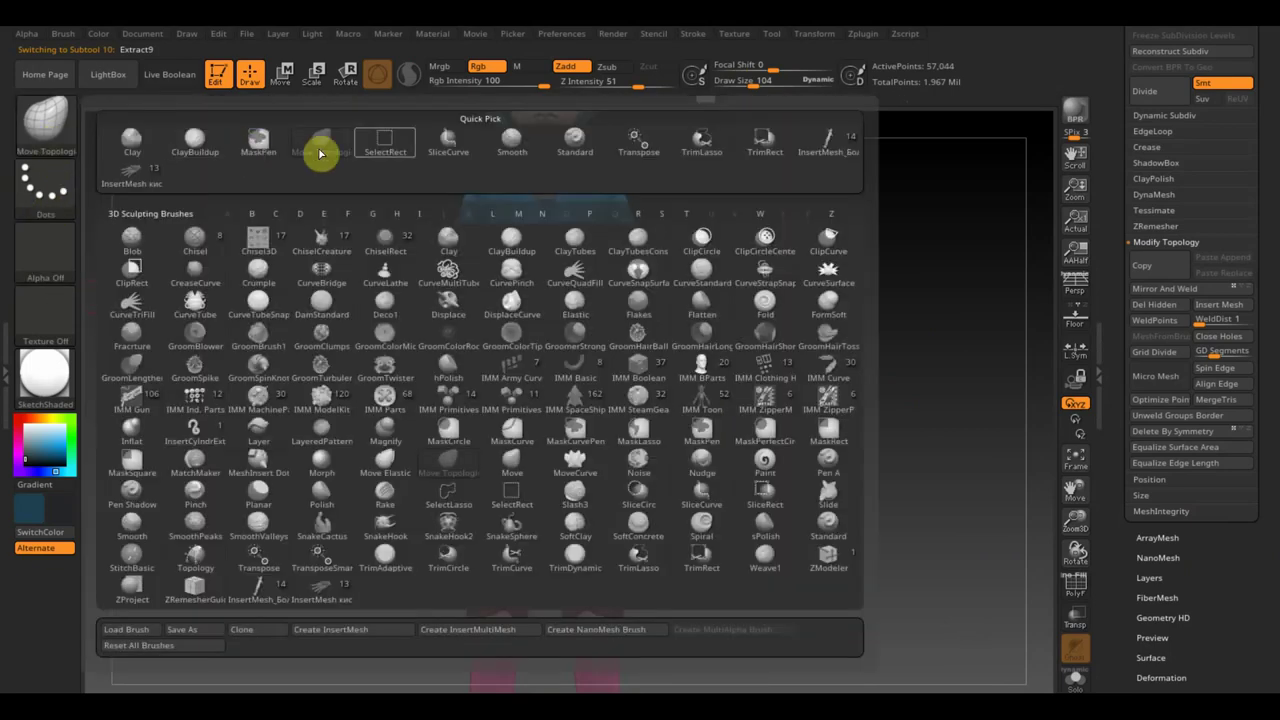
{"action": "left_click", "coordinate": [575, 145]}
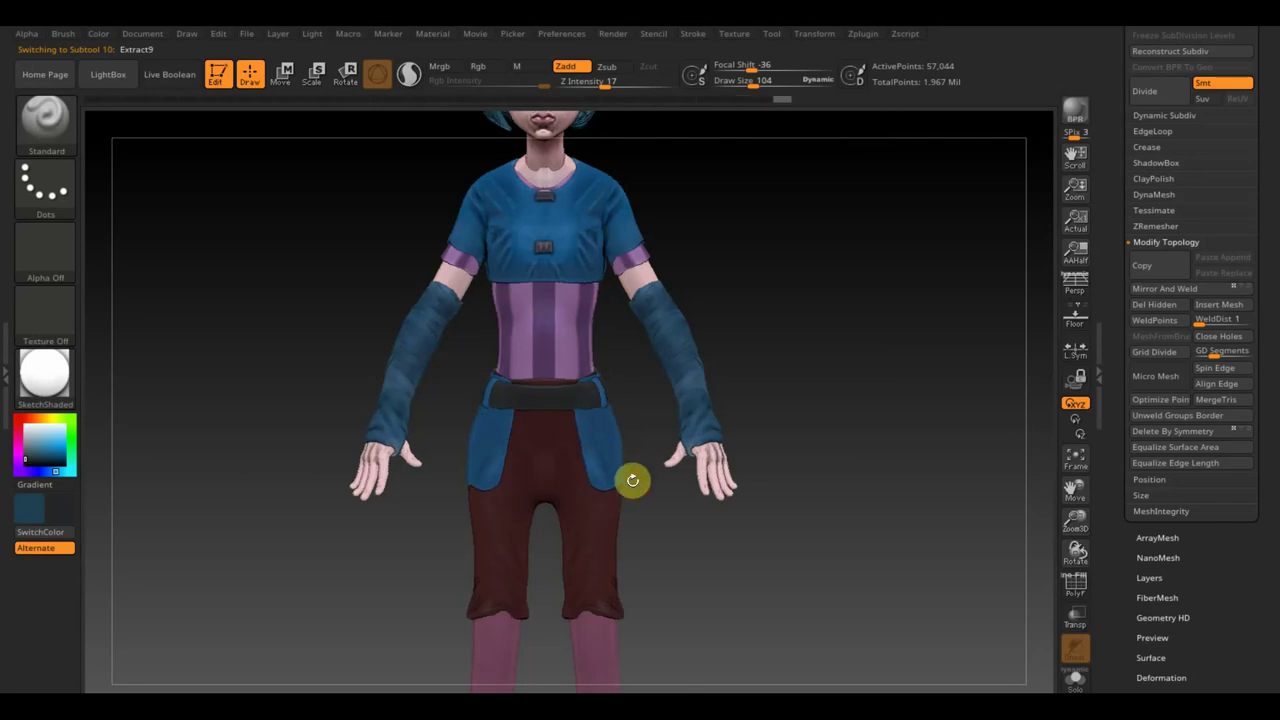
{"action": "mouse_move", "coordinate": [631, 477]}
{"action": "right_mouse_down"}
{"action": "mouse_move", "coordinate": [557, 487]}
{"action": "mouse_move", "coordinate": [537, 463]}
{"action": "right_mouse_up"}
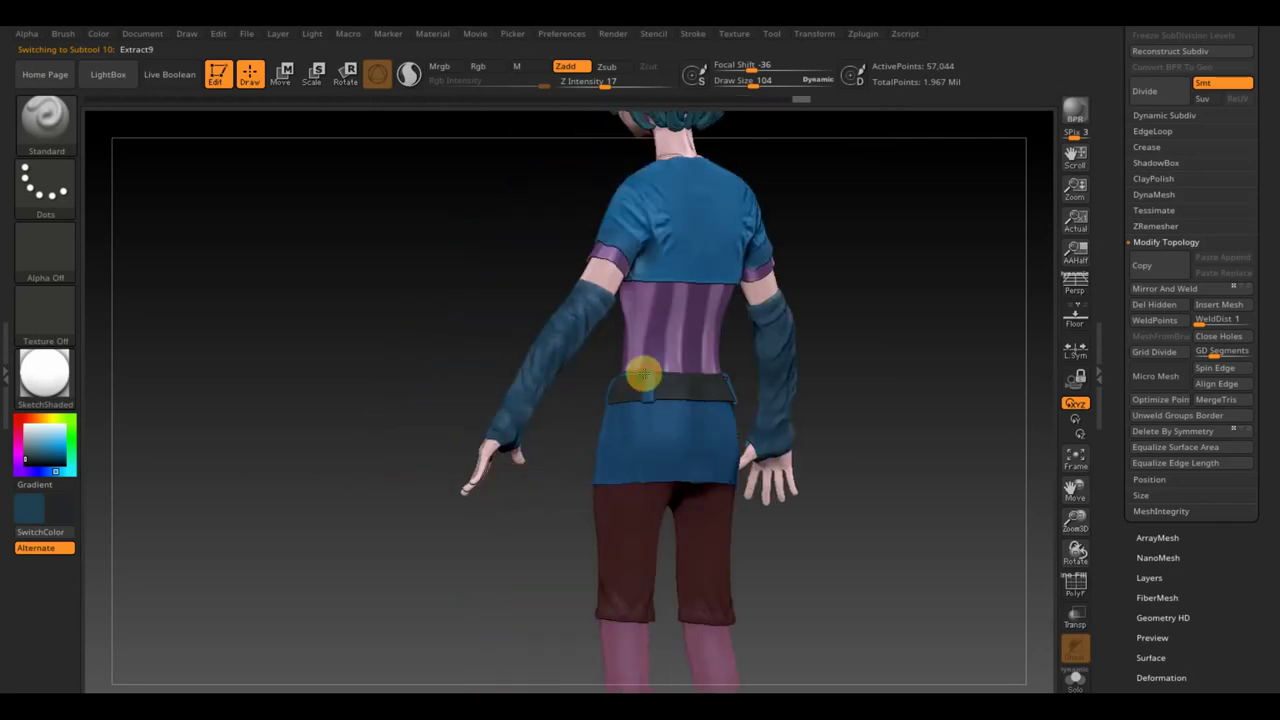
{"action": "left_click_drag", "start_coordinate": [668, 417], "coordinate": [663, 446]}
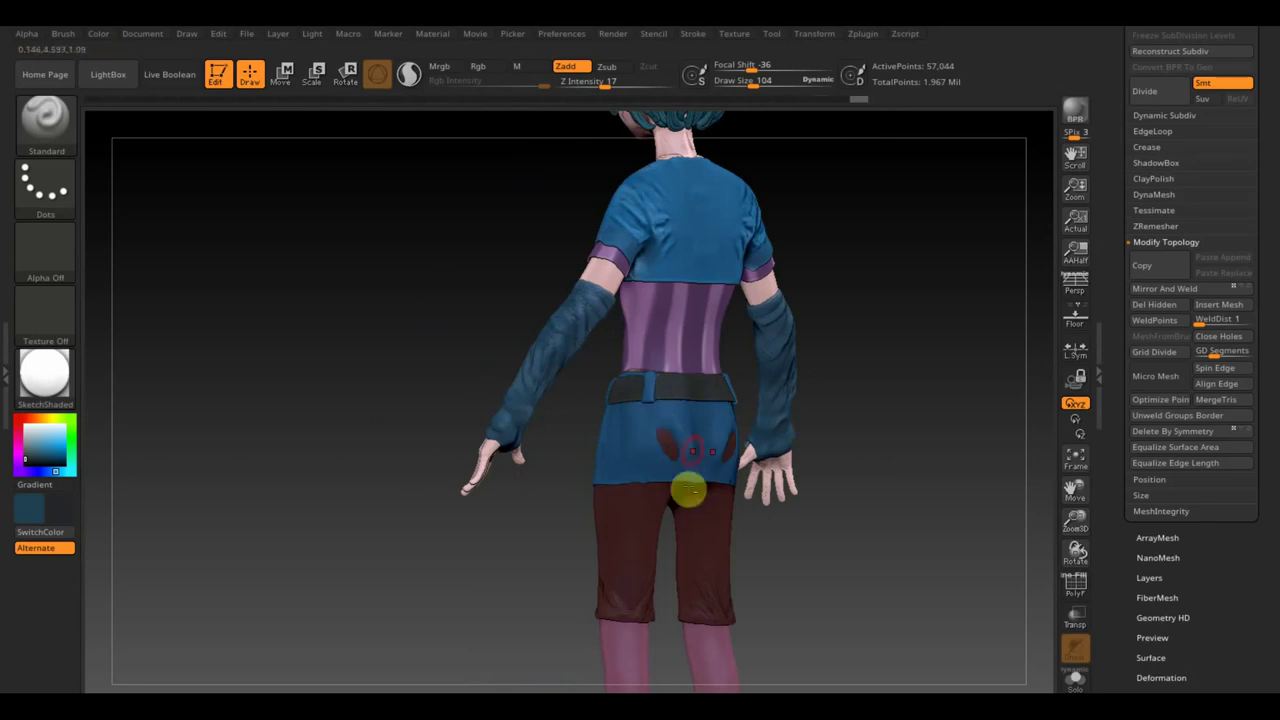
{"action": "key", "text": "ctrl+z"}
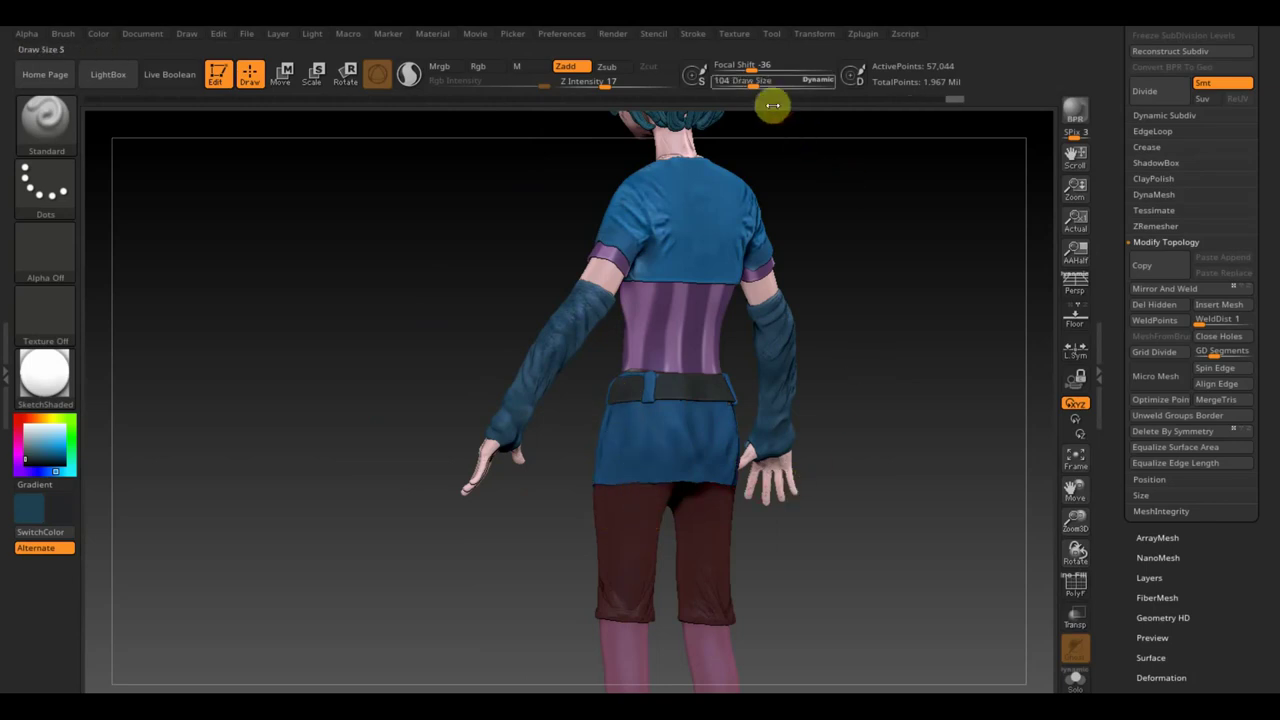
- Raise the brush size to 339 and, facing front, select the belt piece (Extract8)
{"action": "left_click_drag", "start_coordinate": [752, 82], "coordinate": [773, 82]}
{"action": "key", "text": "shift"}
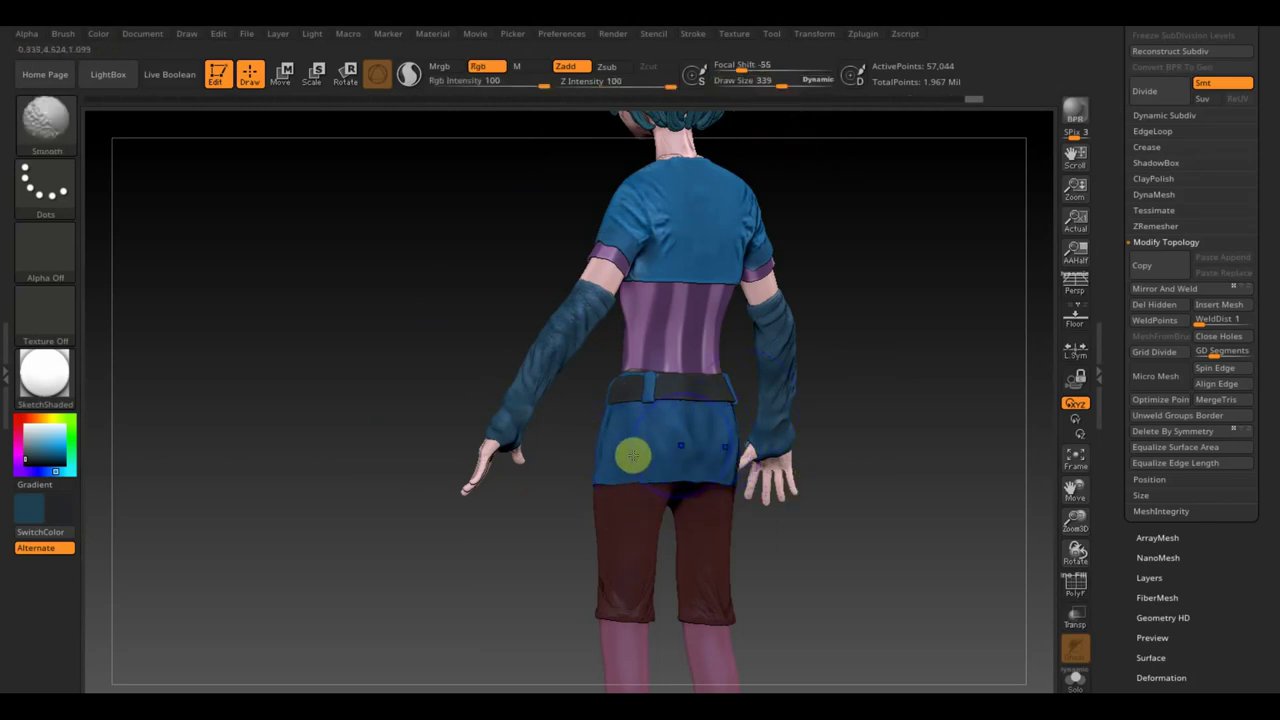
{"action": "left_click_drag", "start_coordinate": [654, 466], "coordinate": [634, 506]}
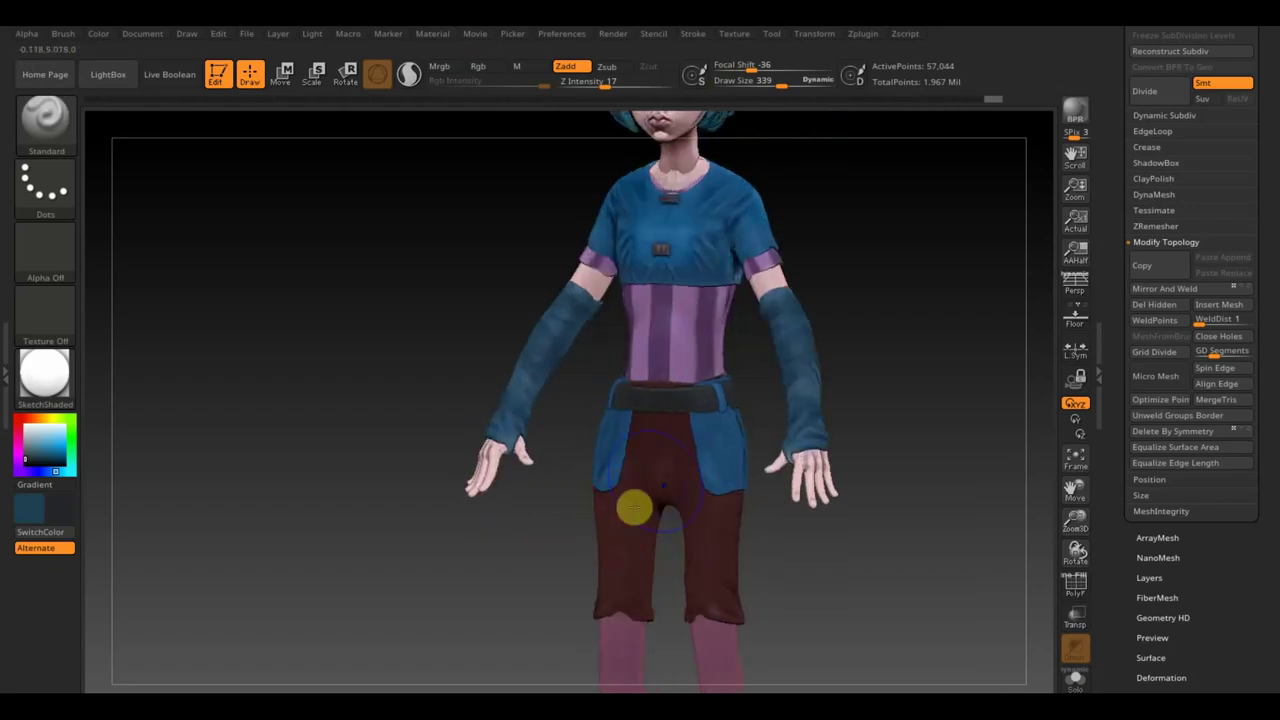
{"action": "mouse_move", "coordinate": [820, 609]}
{"action": "left_mouse_down"}
{"action": "mouse_move", "coordinate": [865, 631]}
{"action": "mouse_move", "coordinate": [866, 583]}
{"action": "left_mouse_up"}
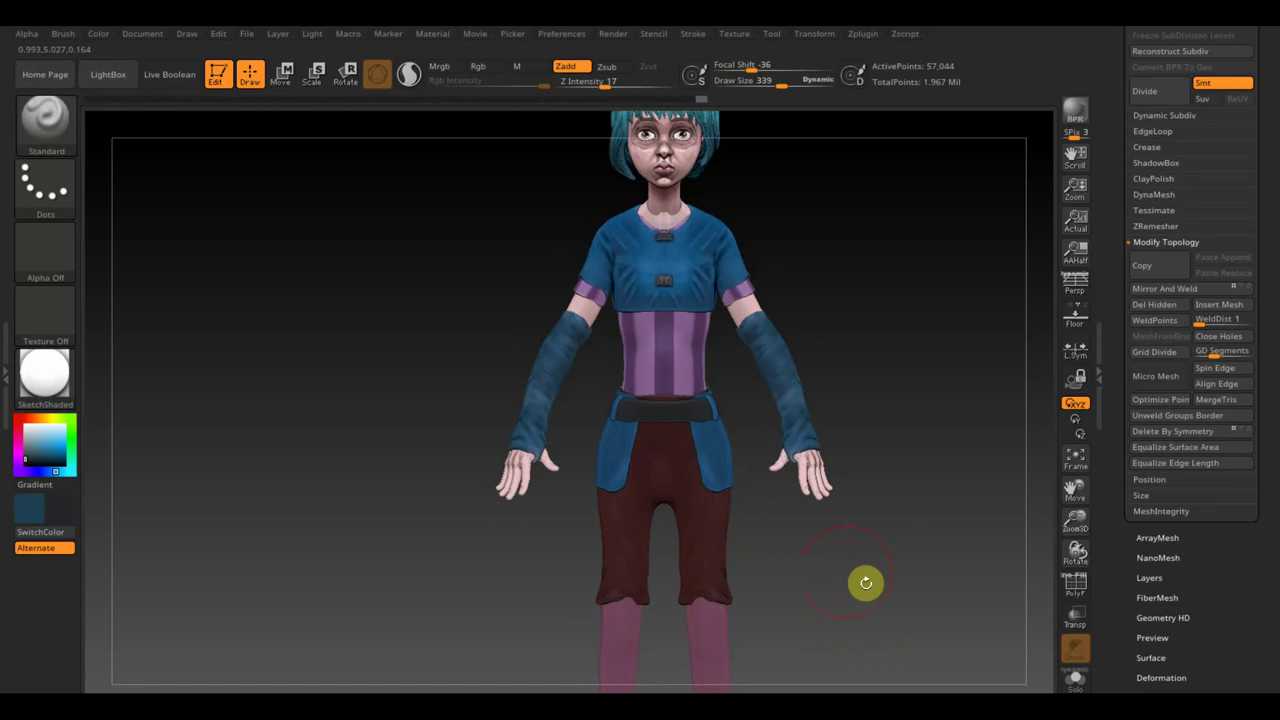
{"action": "left_click", "coordinate": [677, 413], "text": "alt"}
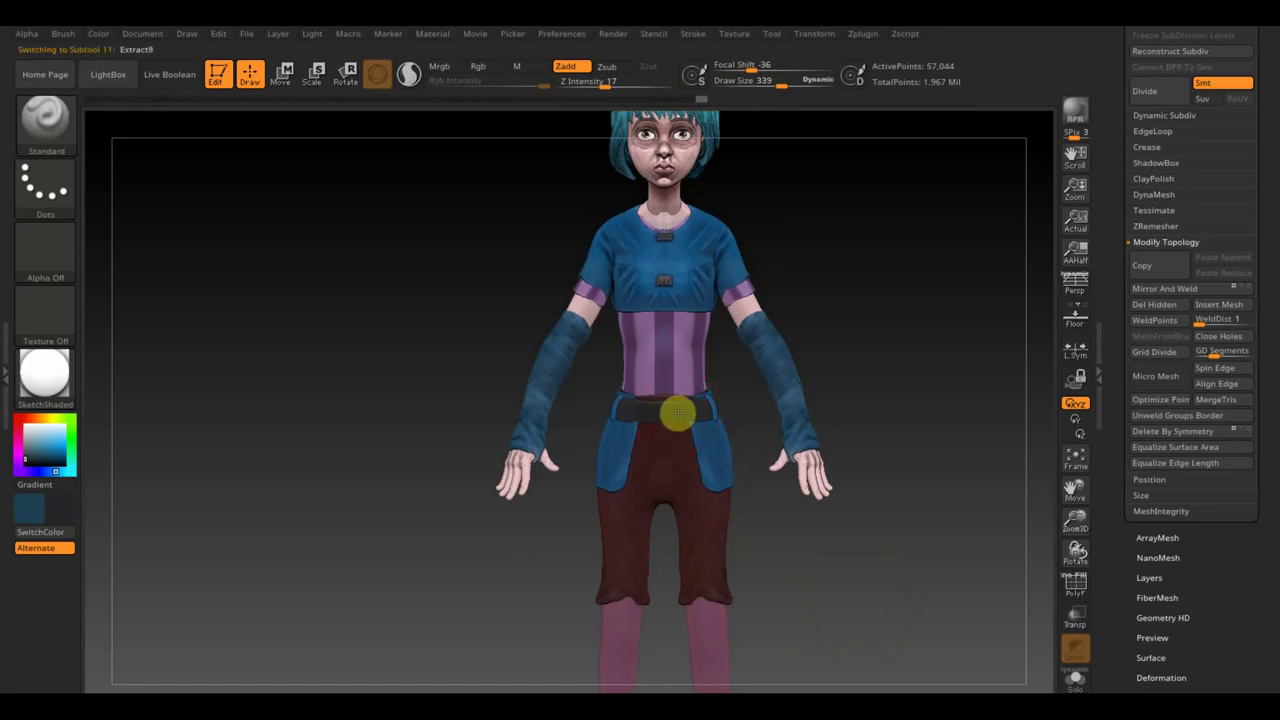
- Pick the Move Topological brush and tilt the view to show the feet
{"action": "left_click", "coordinate": [68, 121]}
{"action": "left_click", "coordinate": [332, 157]}
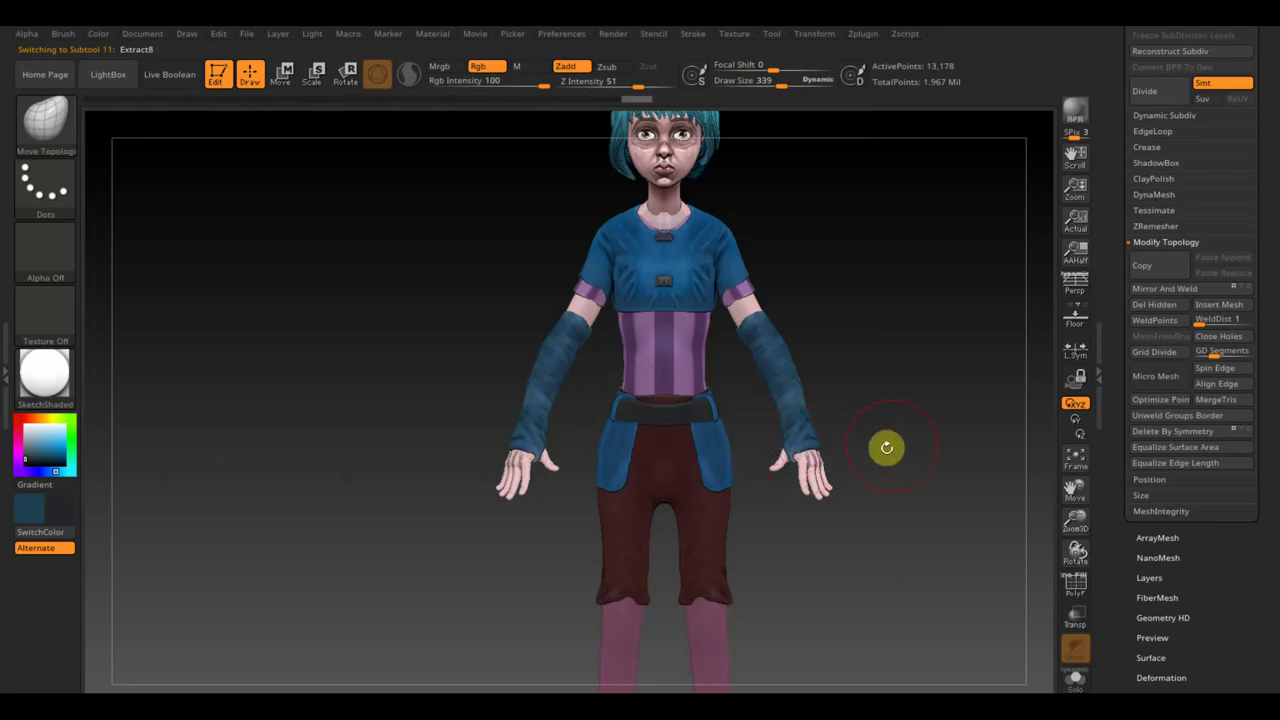
{"action": "mouse_move", "coordinate": [886, 443]}
{"action": "left_mouse_down"}
{"action": "mouse_move", "coordinate": [889, 423]}
{"action": "mouse_move", "coordinate": [871, 428]}
{"action": "left_mouse_up"}
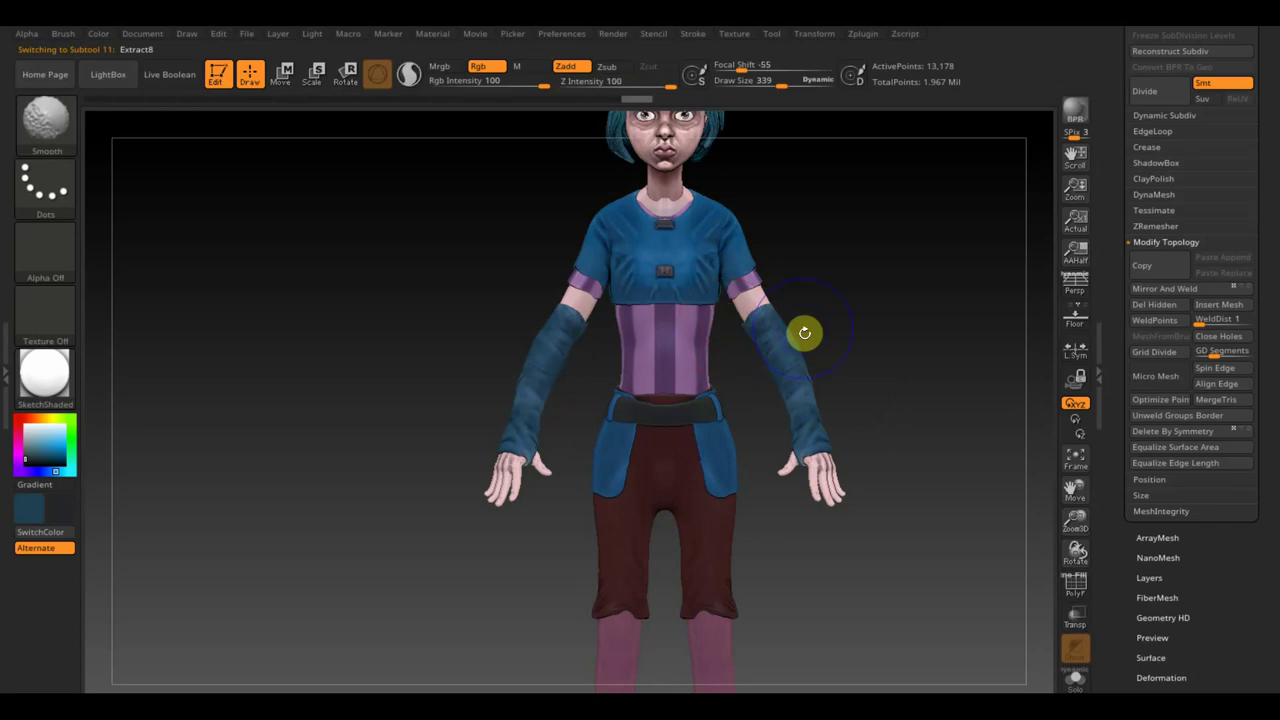
- Shrink the costume reference photo to a small upper-left Spotlight panel
{"action": "key", "text": "shift+z"}
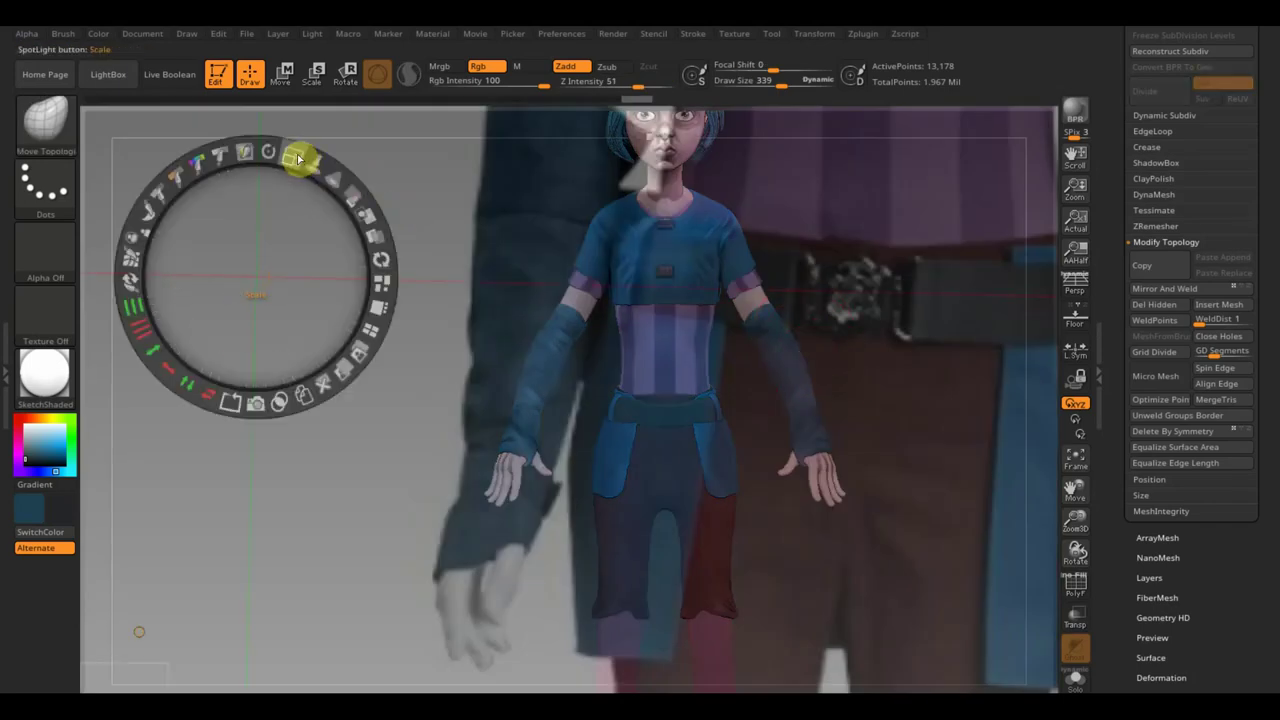
{"action": "left_click_drag", "start_coordinate": [300, 157], "coordinate": [302, 211]}
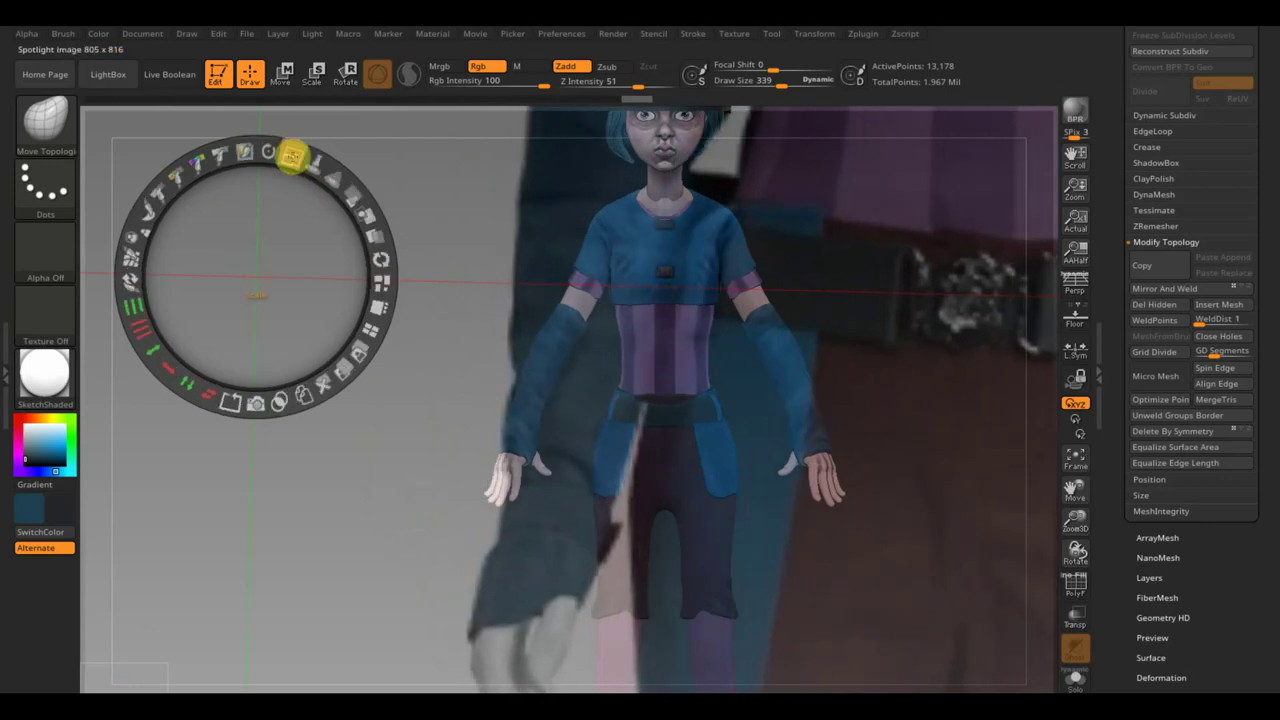
{"action": "left_click_drag", "start_coordinate": [288, 154], "coordinate": [22, 155]}
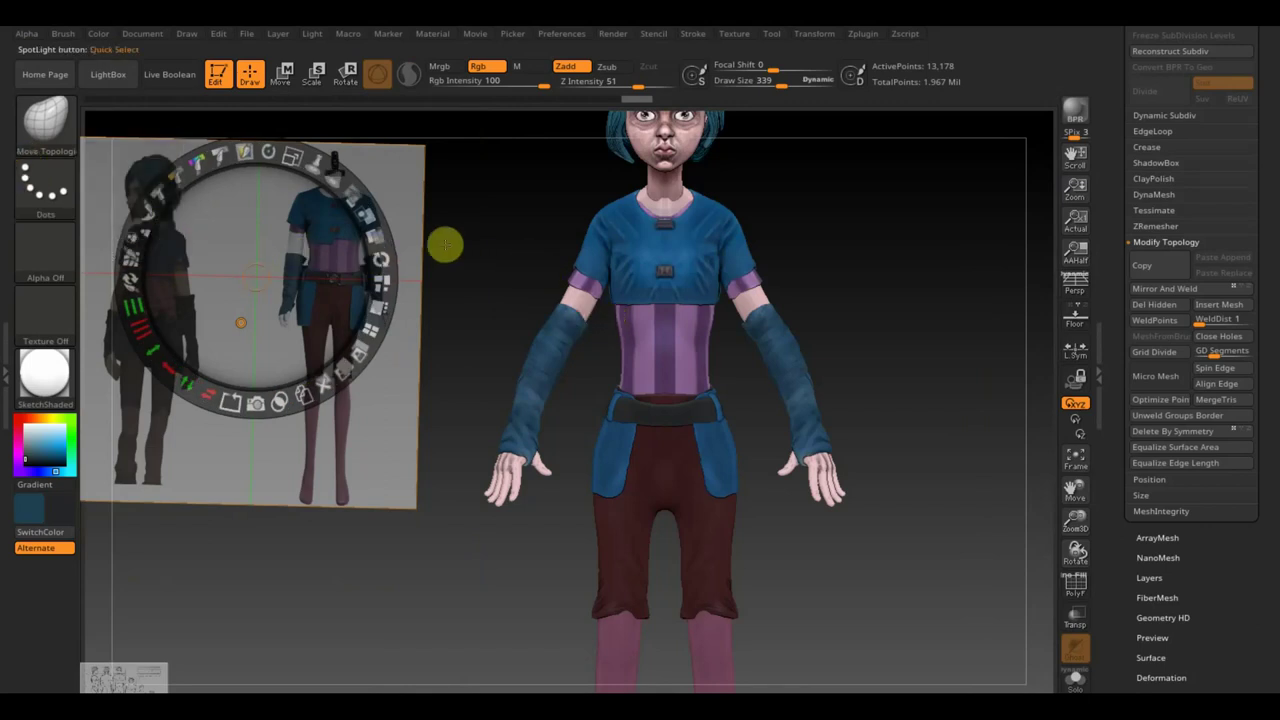
{"action": "key", "text": "z"}
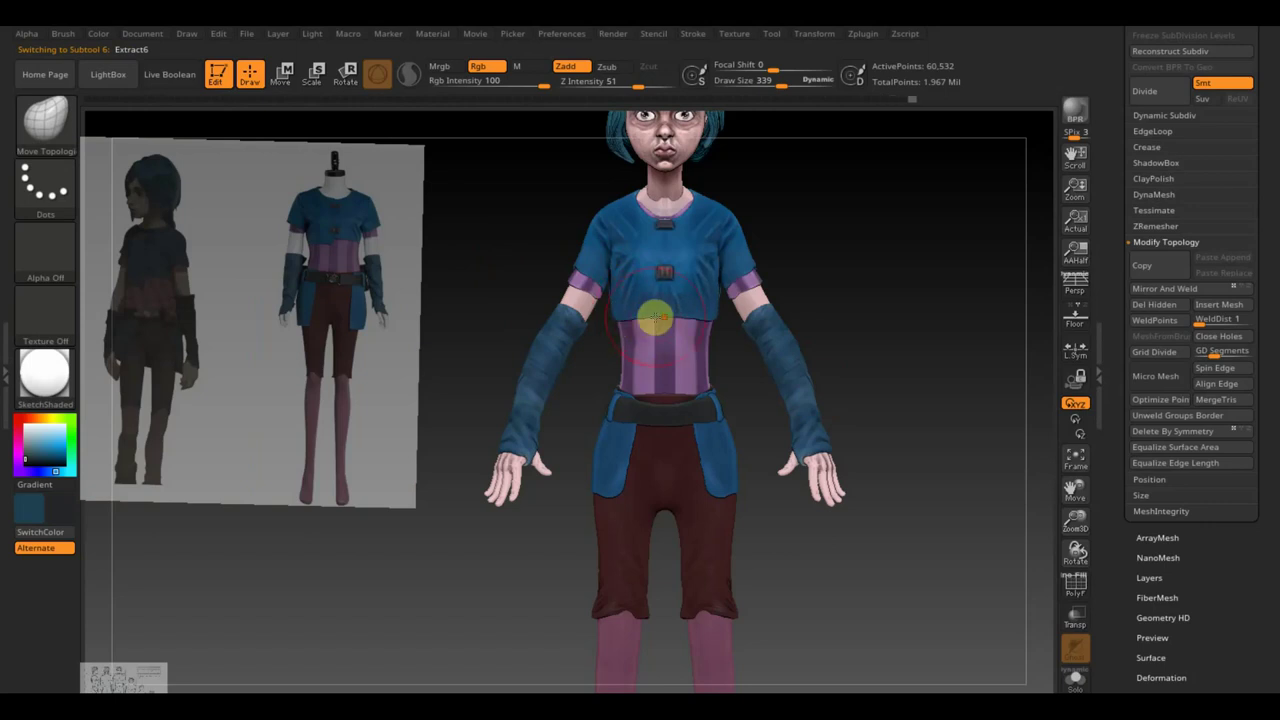
- From the back, pull the blue top's hem down over the corset
{"action": "mouse_move", "coordinate": [655, 318]}
{"action": "right_mouse_down"}
{"action": "mouse_move", "coordinate": [928, 254]}
{"action": "mouse_move", "coordinate": [714, 283]}
{"action": "mouse_move", "coordinate": [769, 249]}
{"action": "right_mouse_up"}
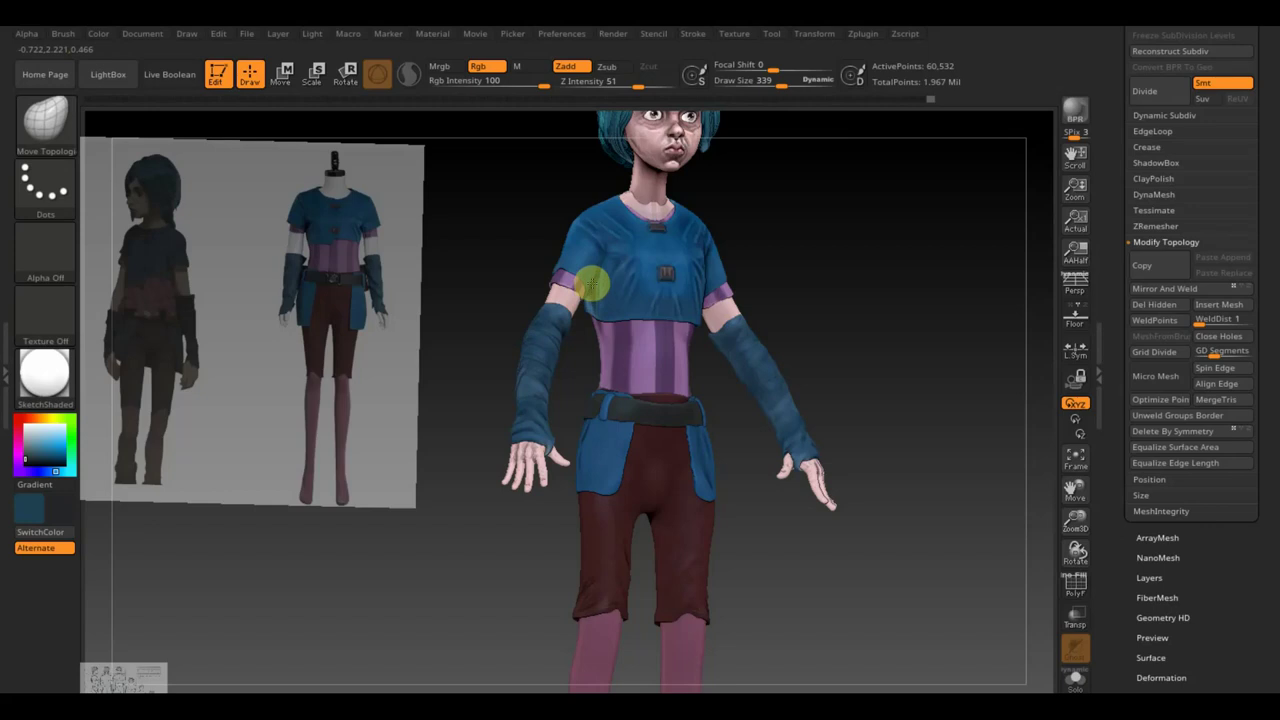
{"action": "left_click_drag", "start_coordinate": [520, 286], "coordinate": [589, 281]}
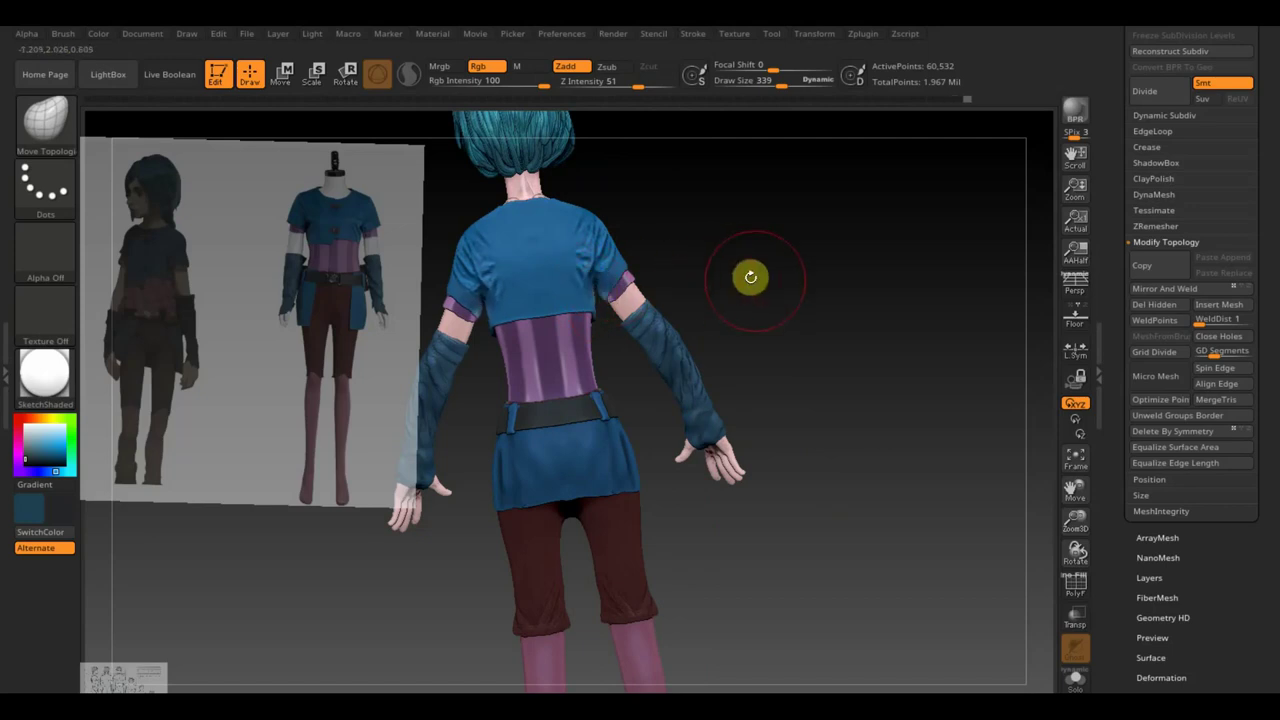
{"action": "scroll", "coordinate": [770, 290], "scroll_direction": "up", "scroll_amount": 3}
{"action": "left_click_drag", "start_coordinate": [810, 300], "coordinate": [798, 276]}
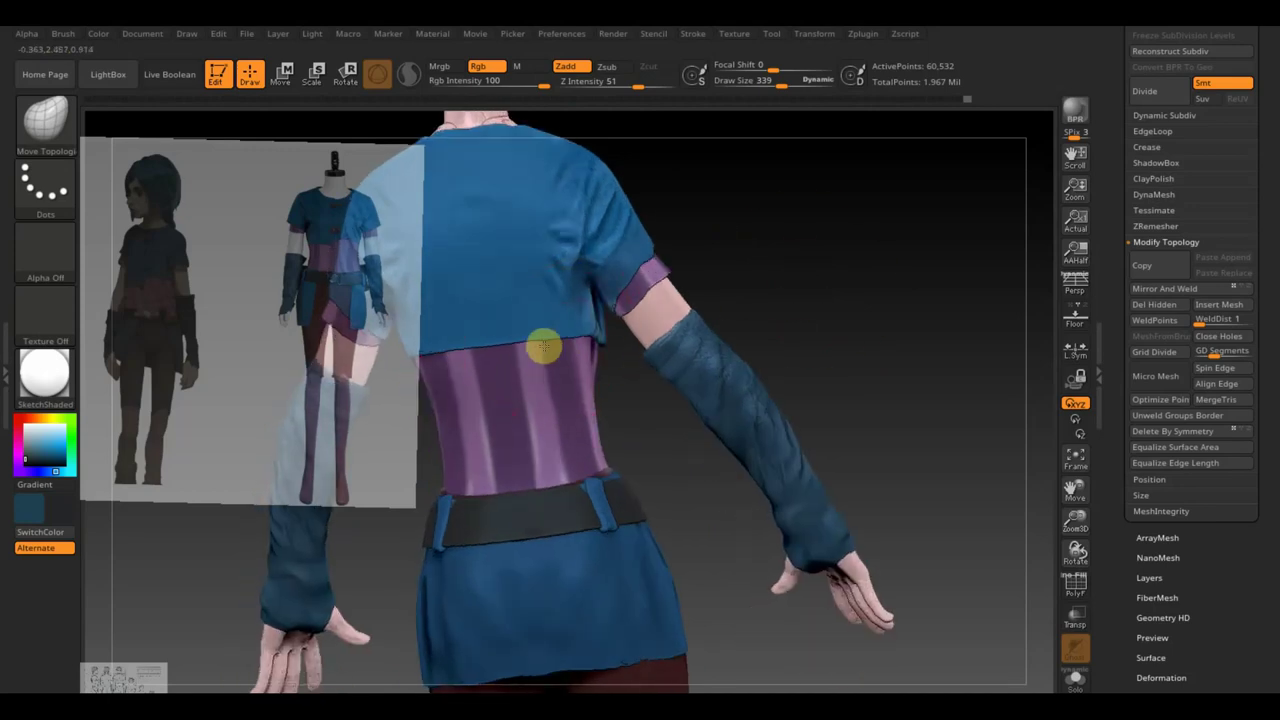
{"action": "mouse_move", "coordinate": [573, 349]}
{"action": "left_mouse_down"}
{"action": "mouse_move", "coordinate": [549, 366]}
{"action": "mouse_move", "coordinate": [514, 360]}
{"action": "left_mouse_up"}
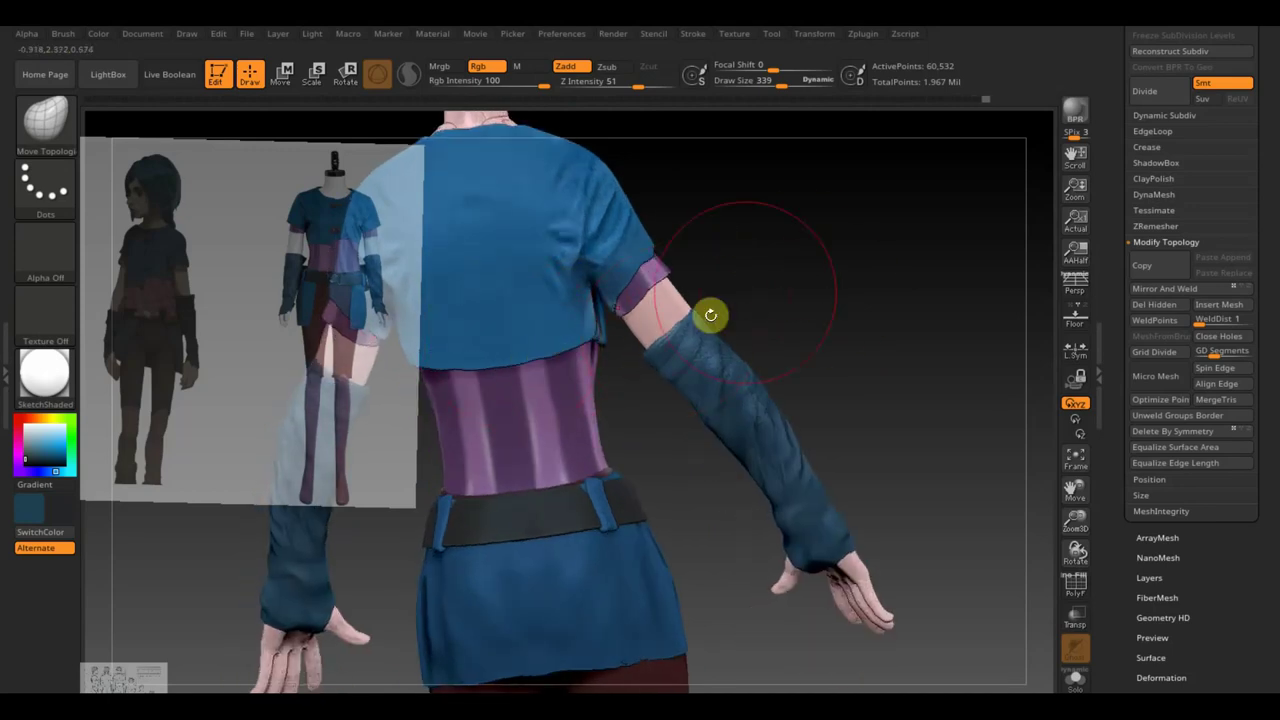
- Reduce the draw size to 195 and hide the reference photo
{"action": "mouse_move", "coordinate": [709, 314]}
{"action": "left_mouse_down"}
{"action": "mouse_move", "coordinate": [766, 249]}
{"action": "mouse_move", "coordinate": [757, 179]}
{"action": "left_mouse_up"}
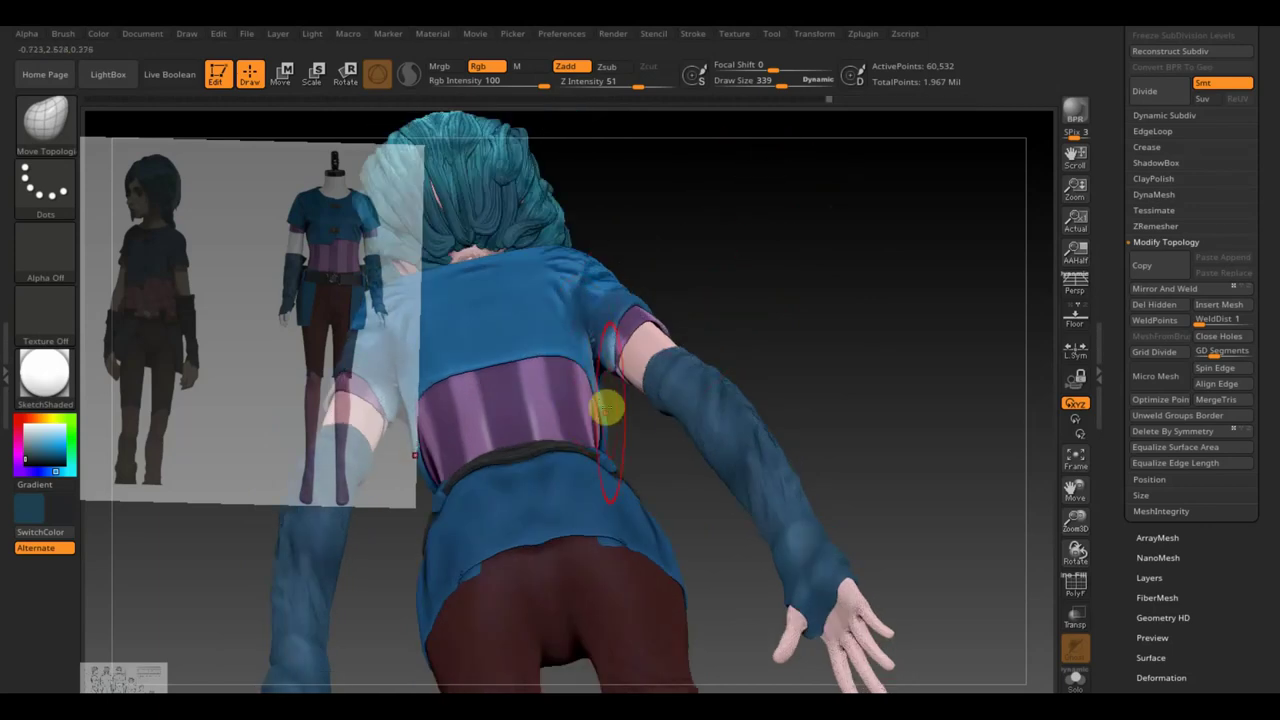
{"action": "left_click_drag", "start_coordinate": [596, 322], "coordinate": [600, 420]}
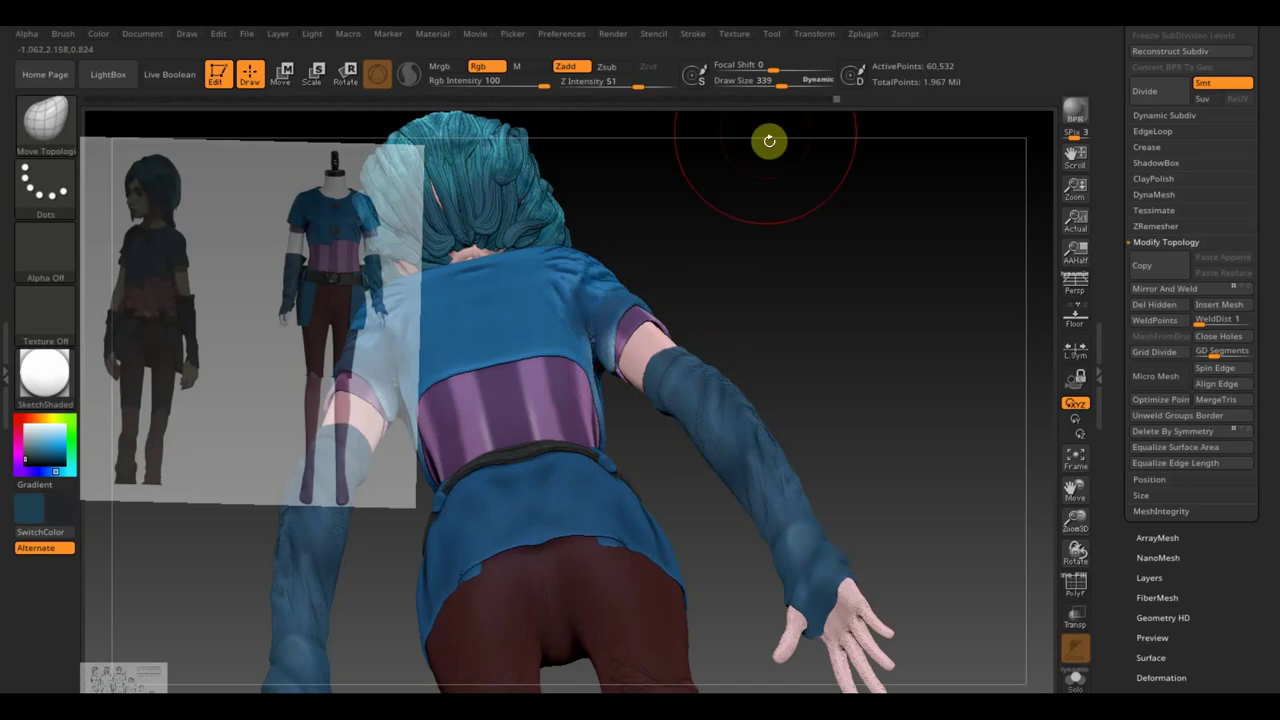
{"action": "left_click_drag", "start_coordinate": [771, 80], "coordinate": [766, 82]}
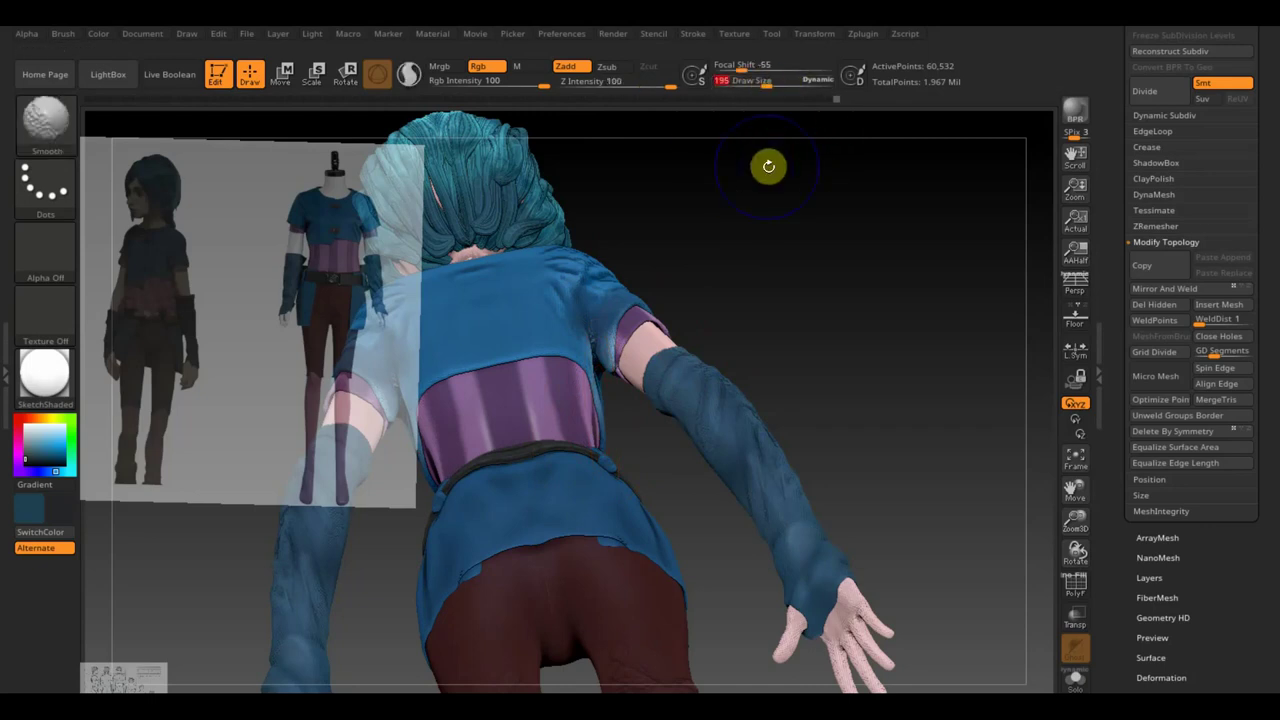
{"action": "left_click_drag", "start_coordinate": [592, 342], "coordinate": [600, 400]}
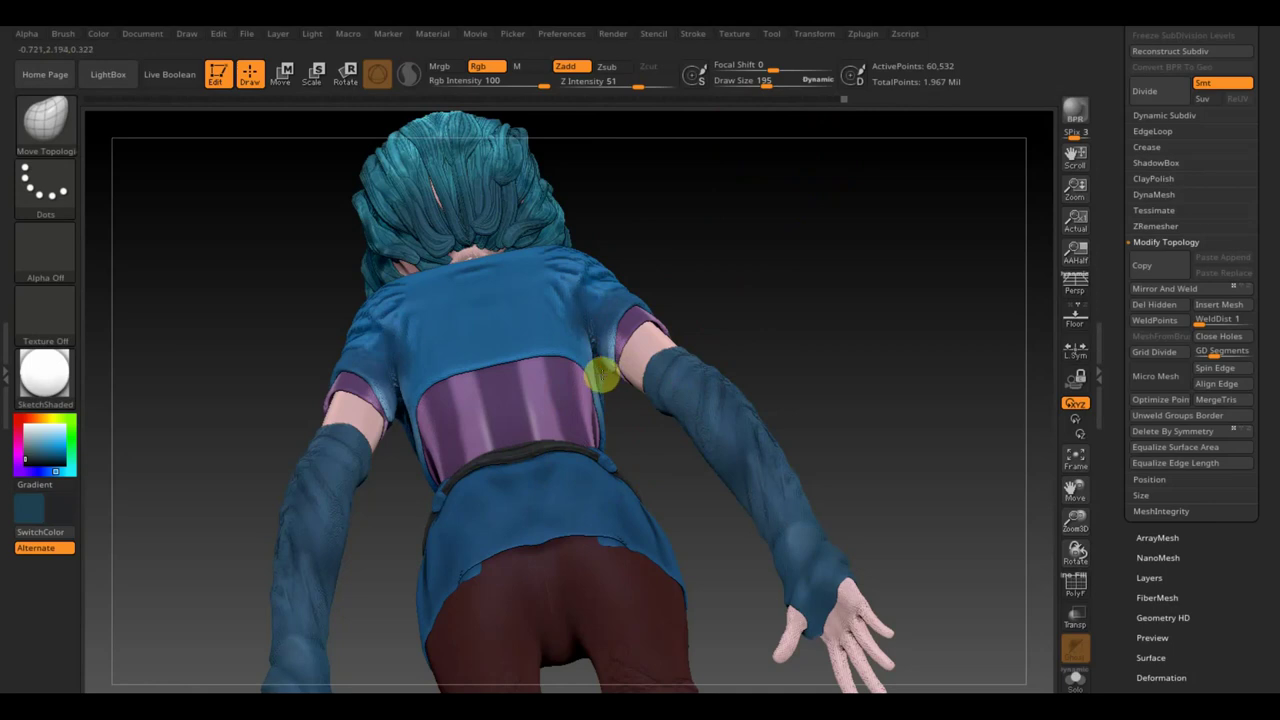
- Orbit around the character and zoom out to see it head to boots
{"action": "mouse_move", "coordinate": [774, 334]}
{"action": "left_mouse_down"}
{"action": "mouse_move", "coordinate": [766, 309]}
{"action": "mouse_move", "coordinate": [697, 349]}
{"action": "left_mouse_up"}
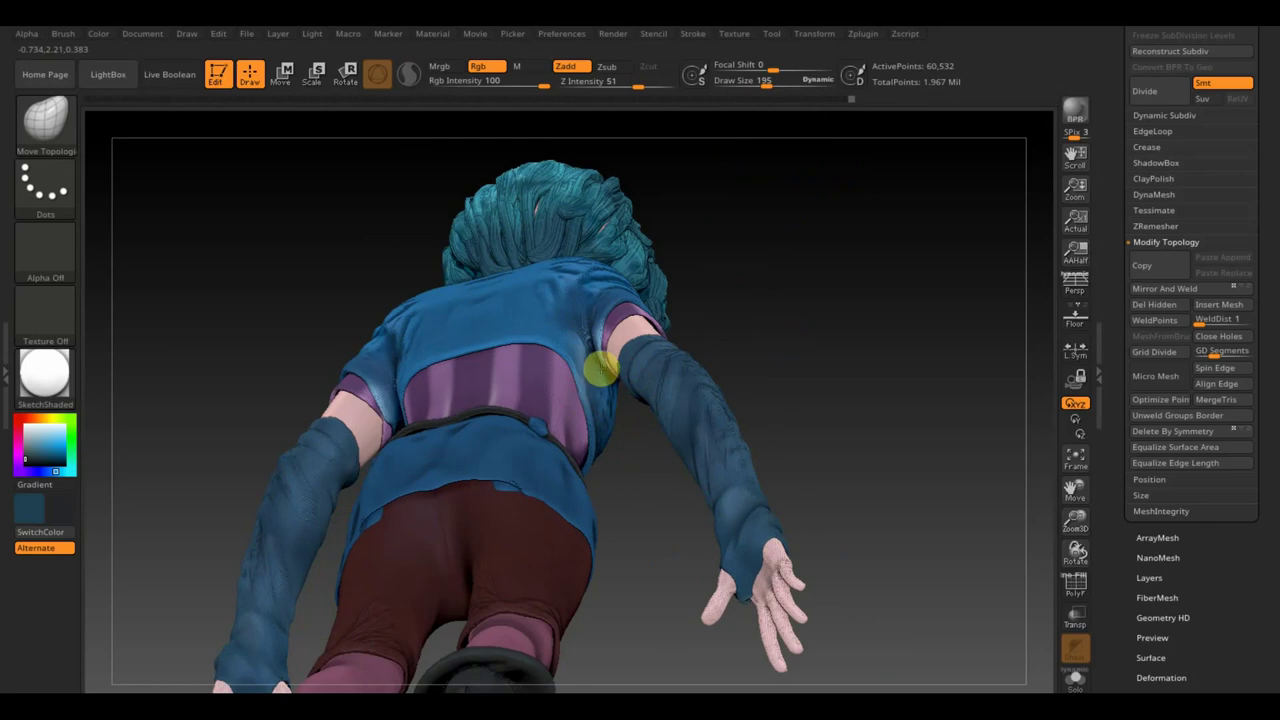
{"action": "mouse_move", "coordinate": [690, 335]}
{"action": "left_mouse_down"}
{"action": "mouse_move", "coordinate": [726, 317]}
{"action": "mouse_move", "coordinate": [782, 354]}
{"action": "mouse_move", "coordinate": [717, 411]}
{"action": "left_mouse_up"}
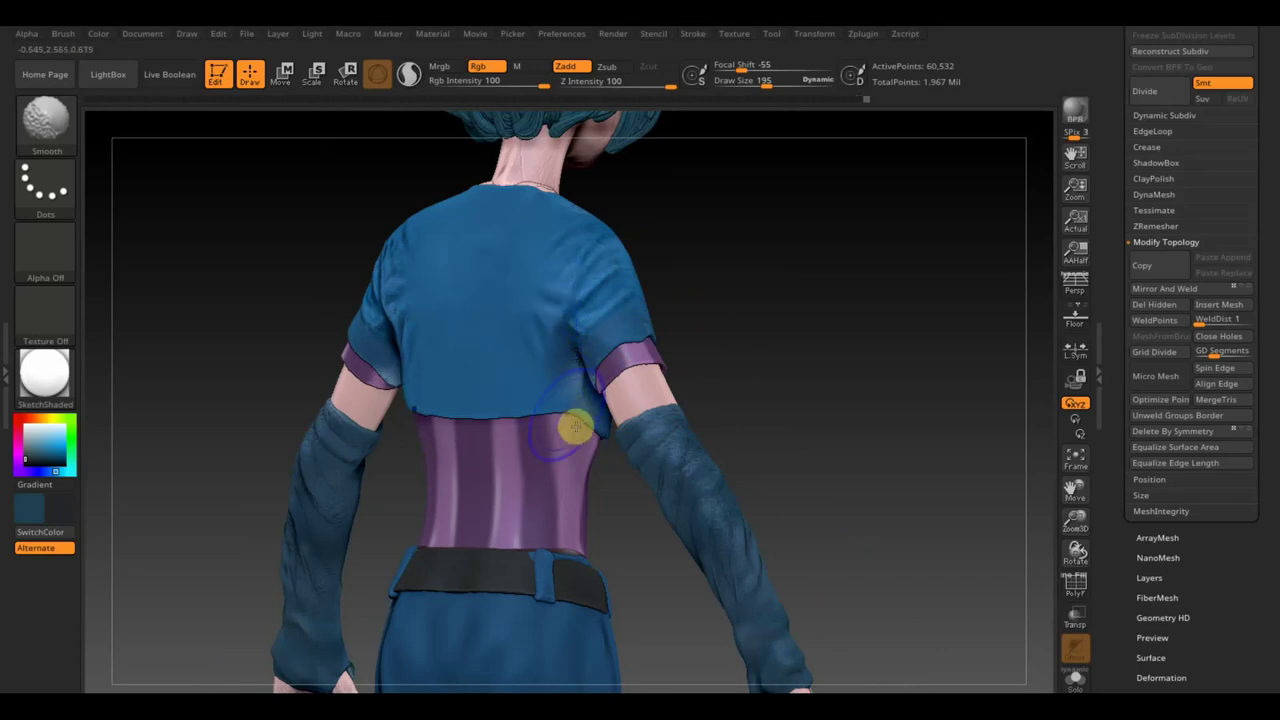
{"action": "left_click_drag", "start_coordinate": [726, 391], "coordinate": [757, 383]}
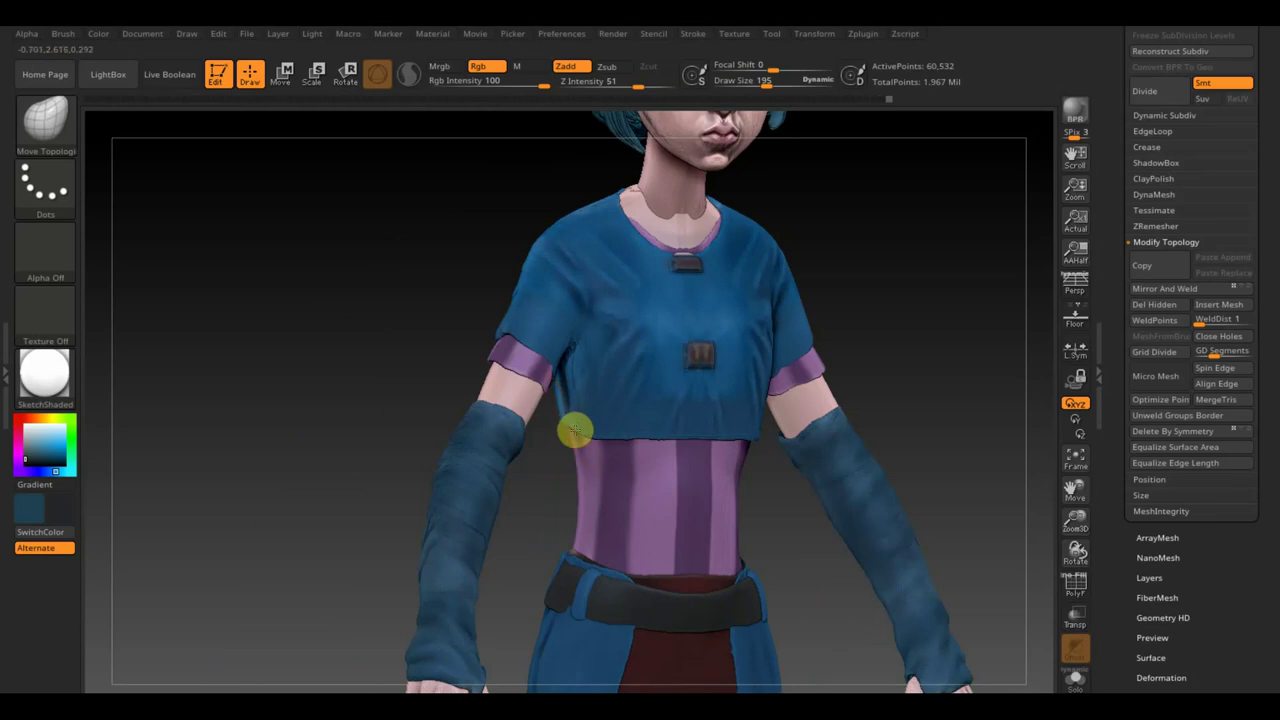
{"action": "left_click_drag", "start_coordinate": [934, 289], "coordinate": [934, 319]}
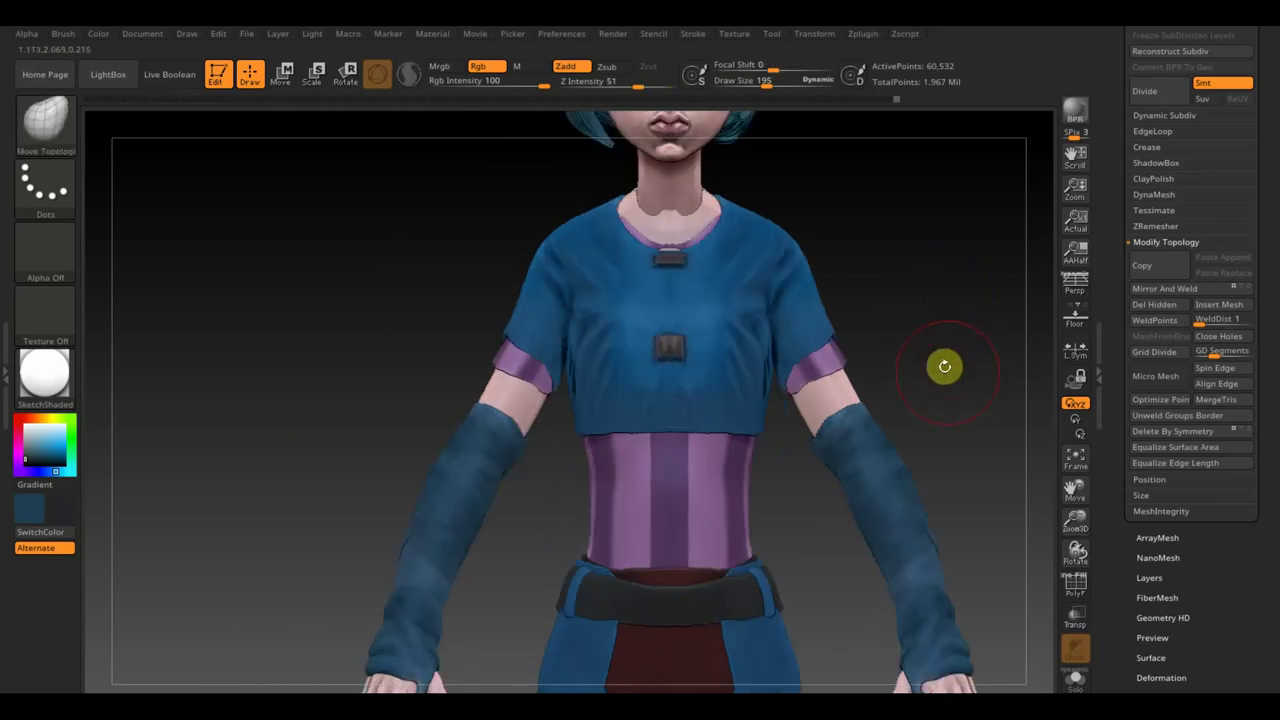
{"action": "left_click_drag", "start_coordinate": [957, 374], "coordinate": [934, 294], "text": "alt"}
{"action": "left_click_drag", "start_coordinate": [929, 353], "coordinate": [909, 291], "text": "alt"}
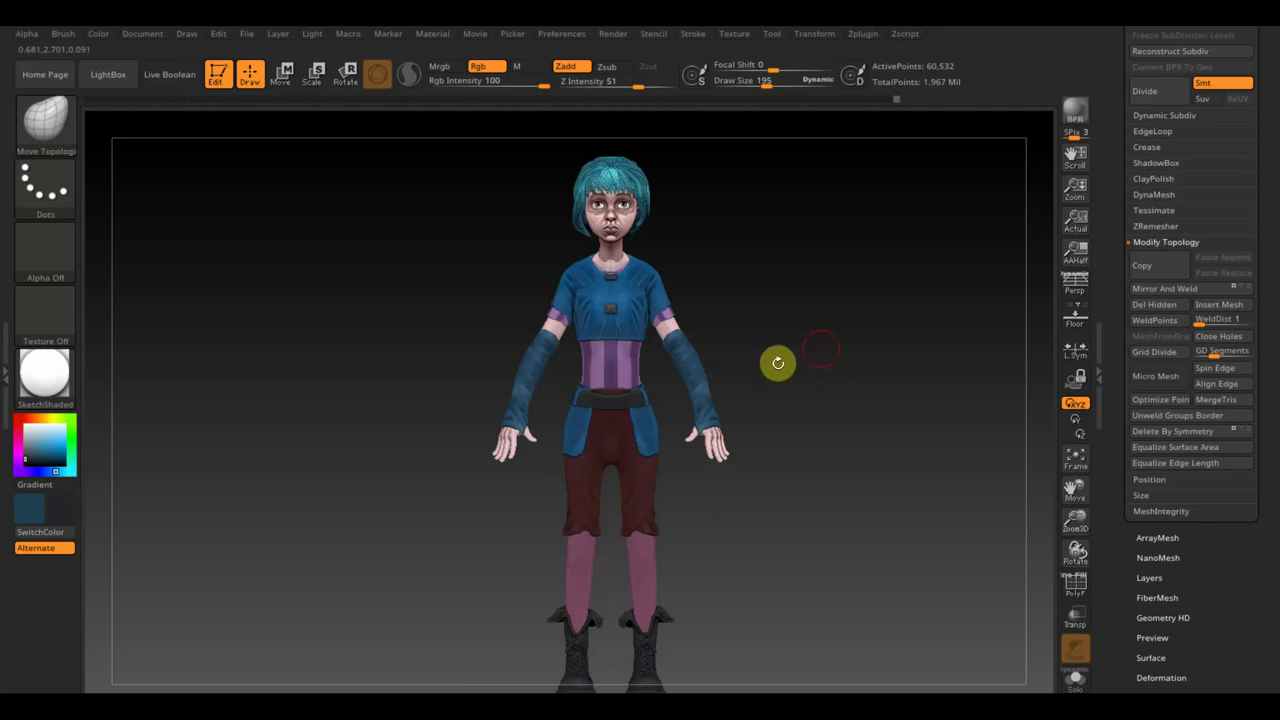
- Zoom in on the torso and smooth the top's fabric beside the right sleeve
{"action": "left_click_drag", "start_coordinate": [777, 363], "coordinate": [829, 369], "text": "alt"}
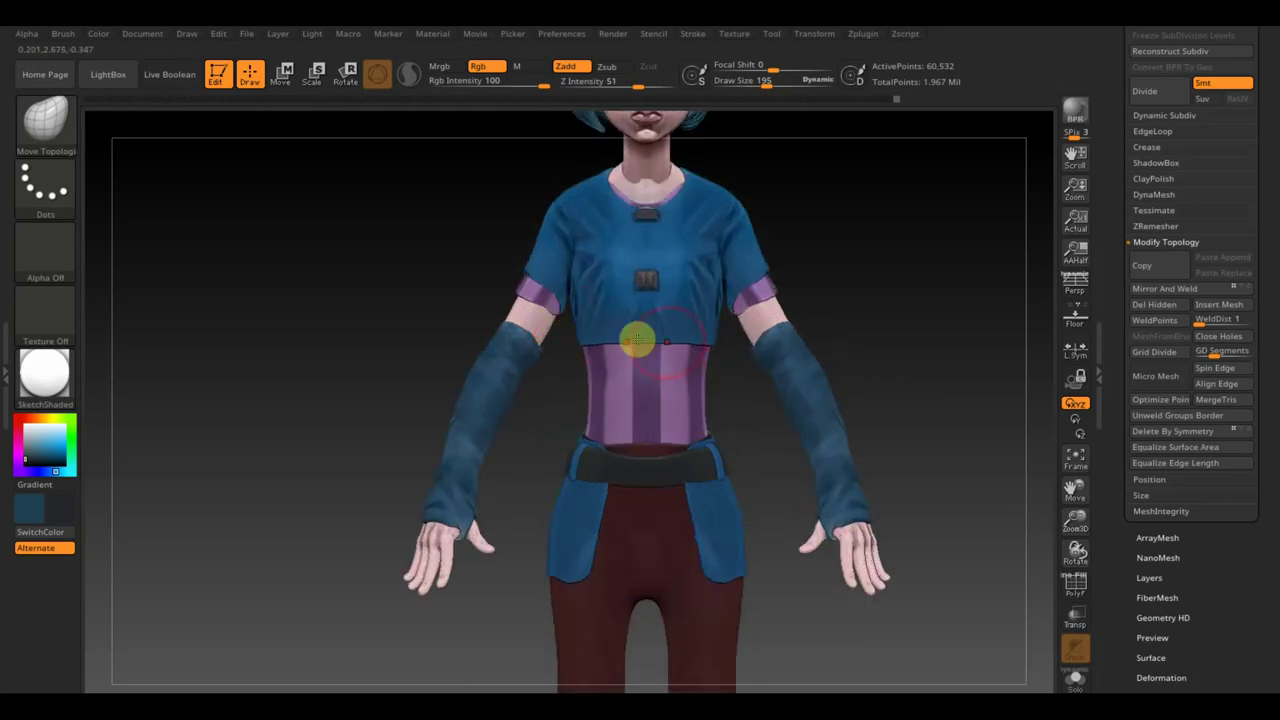
{"action": "left_click_drag", "start_coordinate": [886, 314], "coordinate": [900, 343], "text": "alt"}
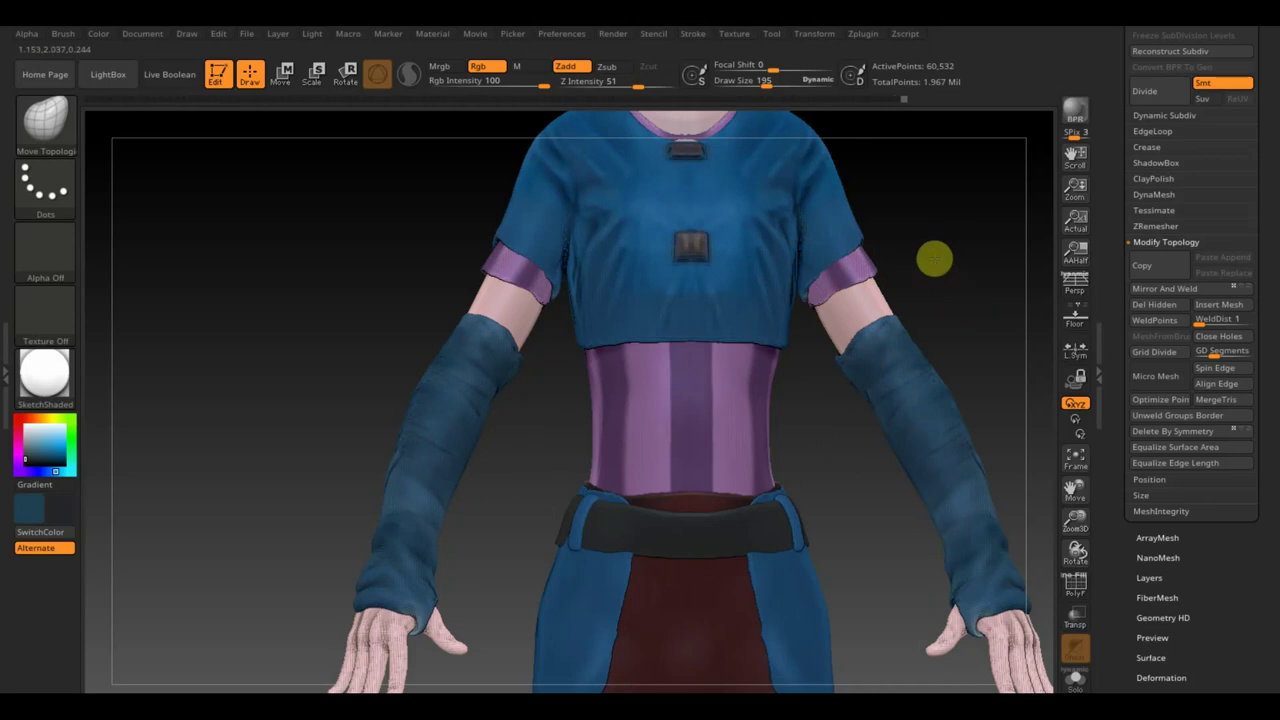
{"action": "left_click_drag", "start_coordinate": [934, 257], "coordinate": [936, 262], "text": "alt"}
{"action": "left_click", "coordinate": [793, 288], "text": "shift"}
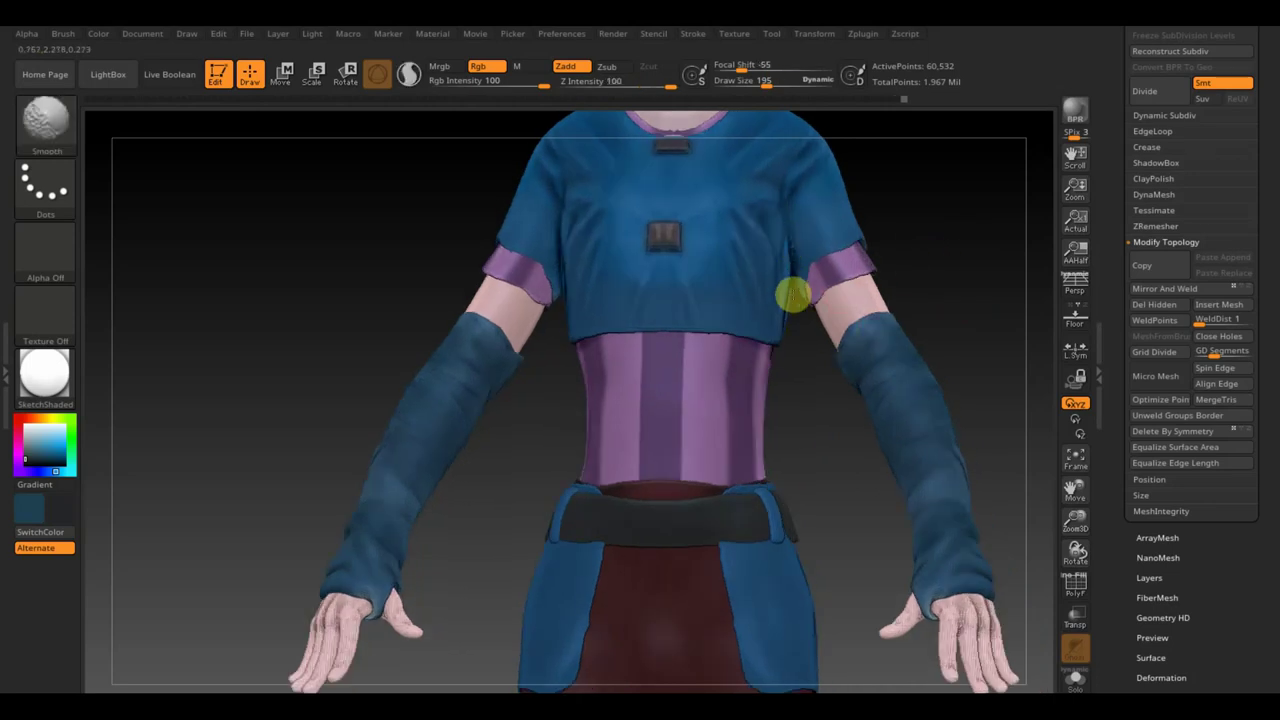
{"action": "left_click_drag", "start_coordinate": [787, 290], "coordinate": [805, 265], "text": "shift"}
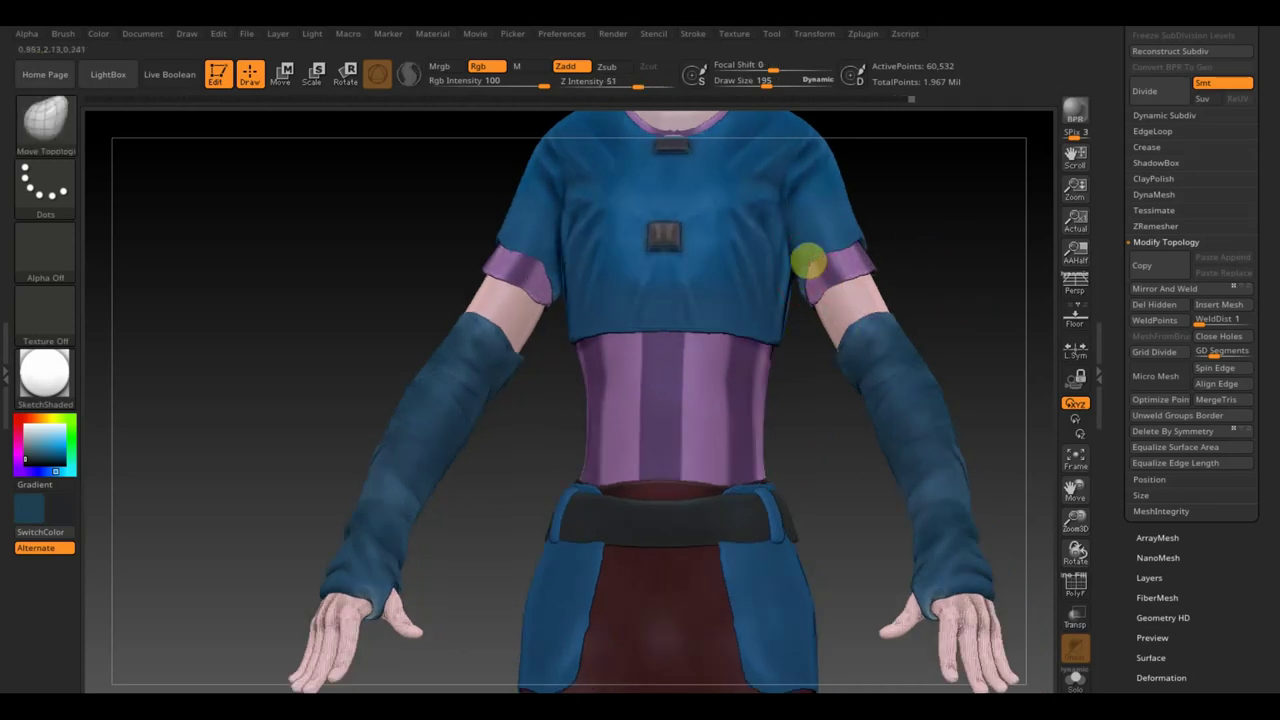
{"action": "left_click_drag", "start_coordinate": [929, 246], "coordinate": [946, 314]}
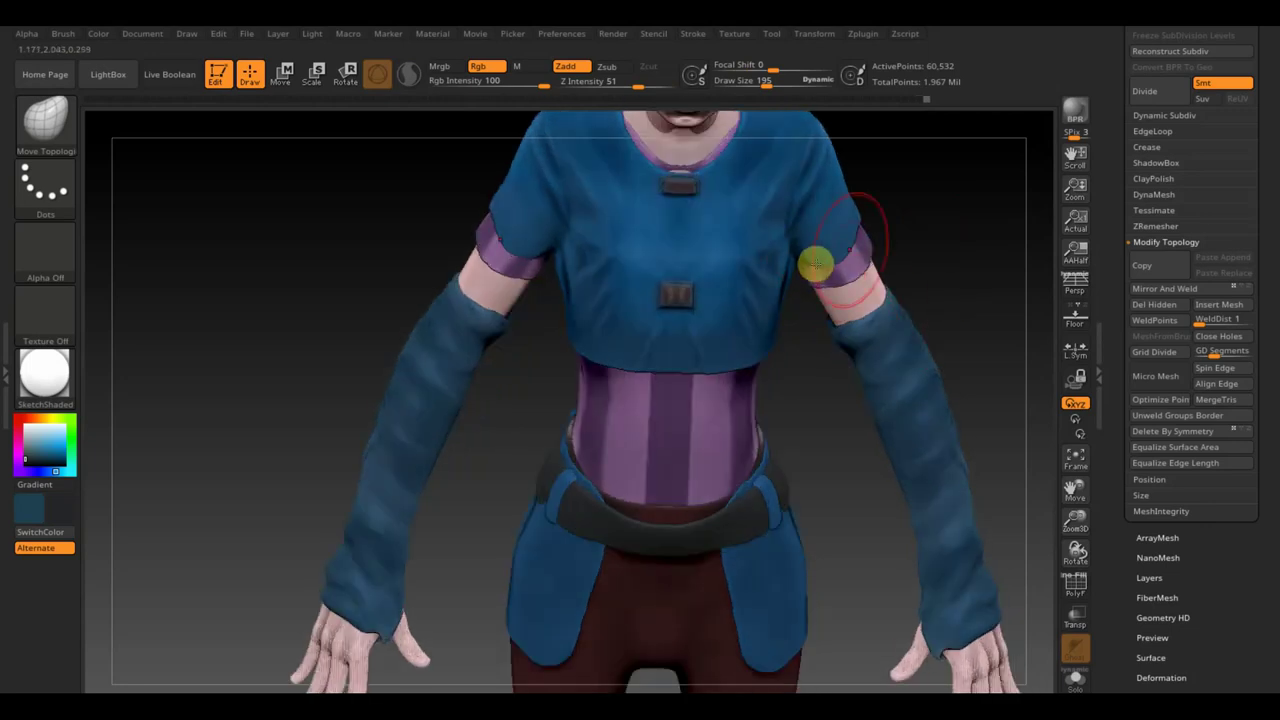
{"action": "left_click_drag", "start_coordinate": [961, 265], "coordinate": [957, 180]}
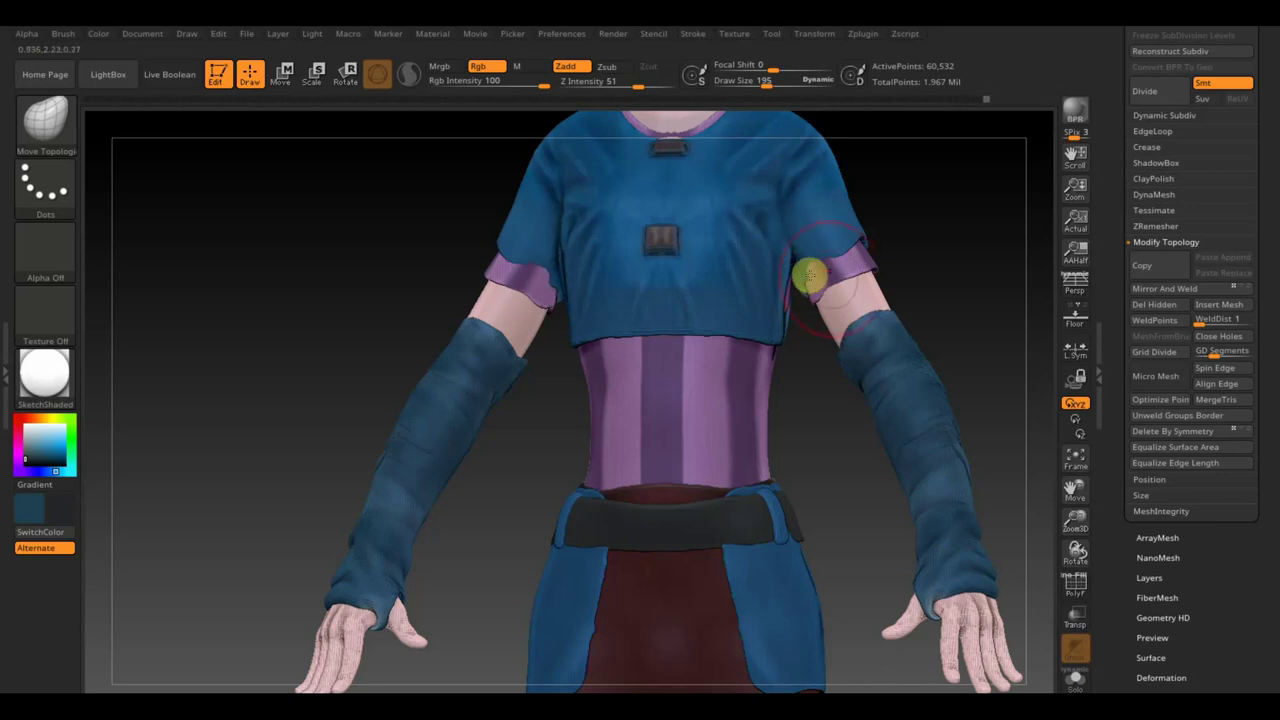
{"action": "left_click_drag", "start_coordinate": [925, 277], "coordinate": [920, 230]}
{"action": "left_click_drag", "start_coordinate": [786, 252], "coordinate": [788, 310]}
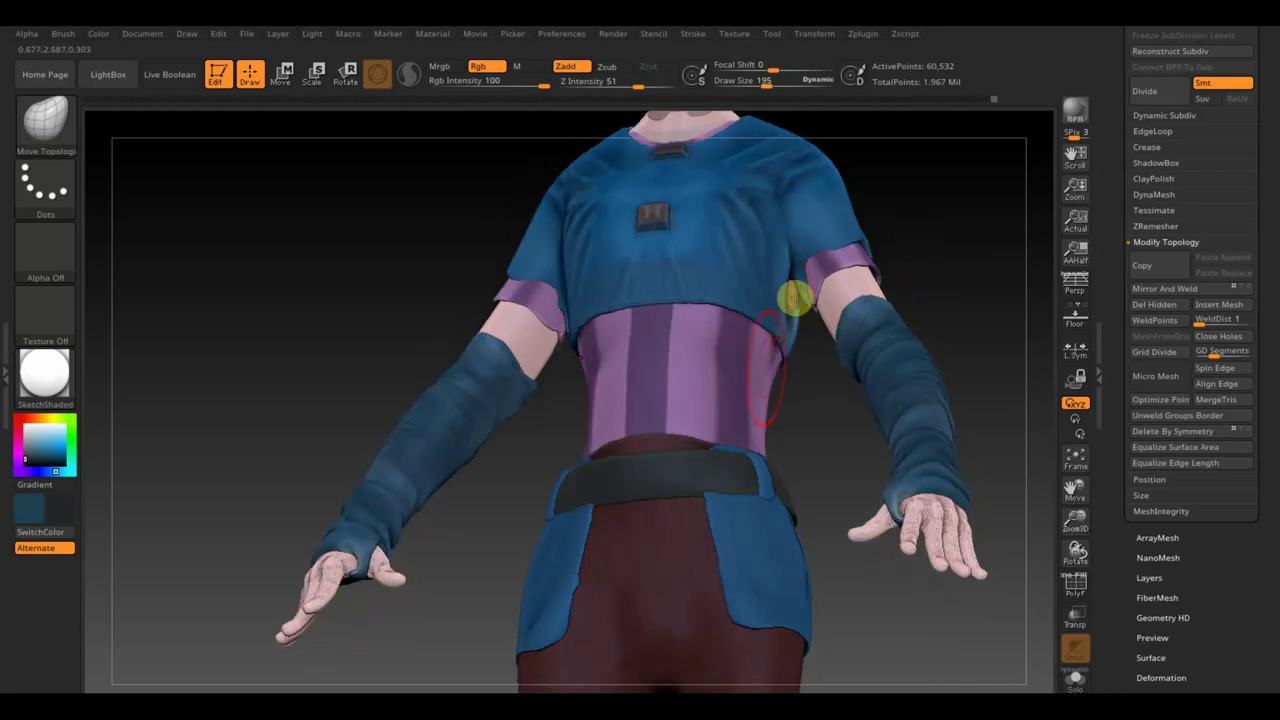
{"action": "left_click_drag", "start_coordinate": [795, 248], "coordinate": [778, 331]}
{"action": "mouse_move", "coordinate": [943, 294]}
{"action": "left_mouse_down", "text": "alt"}
{"action": "mouse_move", "coordinate": [945, 282]}
{"action": "mouse_move", "coordinate": [520, 434]}
{"action": "left_mouse_up", "text": "alt"}
- Smooth the shoulder and armpit wrinkles on the blue top
{"action": "left_click_drag", "start_coordinate": [457, 277], "coordinate": [451, 190]}
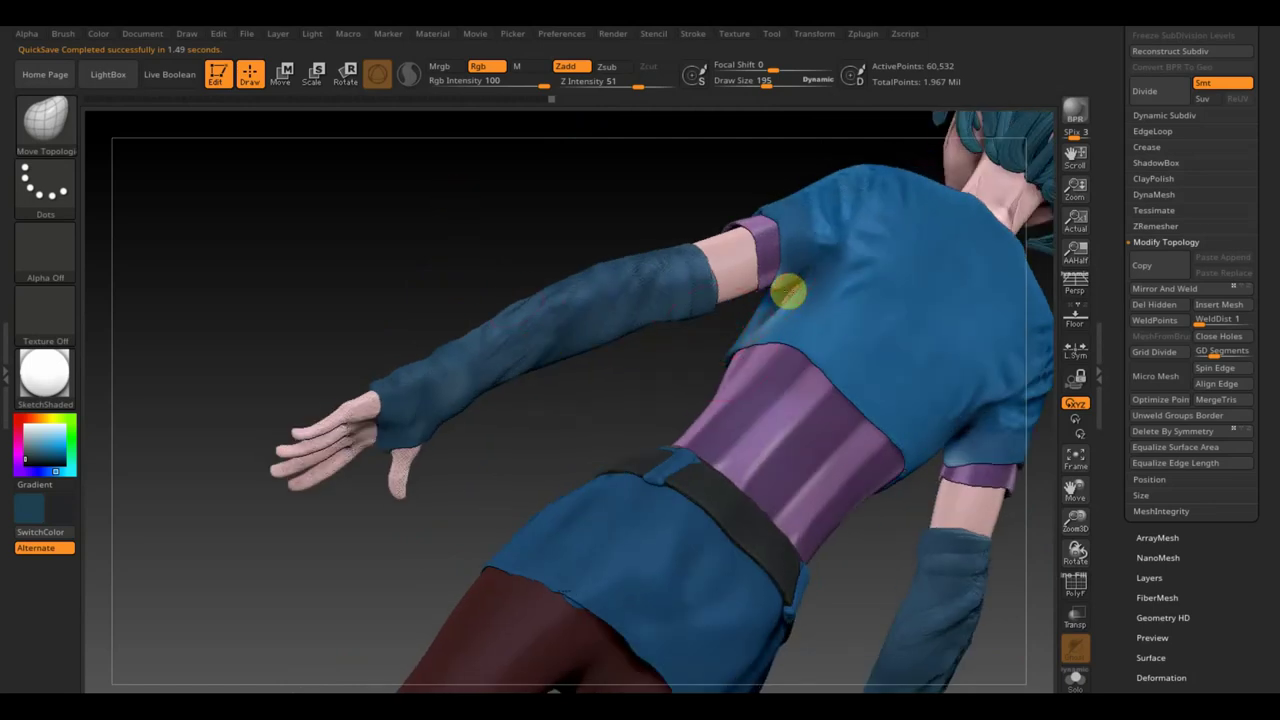
{"action": "mouse_move", "coordinate": [780, 288]}
{"action": "left_mouse_down", "text": "shift"}
{"action": "mouse_move", "coordinate": [777, 229]}
{"action": "mouse_move", "coordinate": [758, 292]}
{"action": "mouse_move", "coordinate": [780, 277]}
{"action": "mouse_move", "coordinate": [757, 294]}
{"action": "left_mouse_up", "text": "shift"}
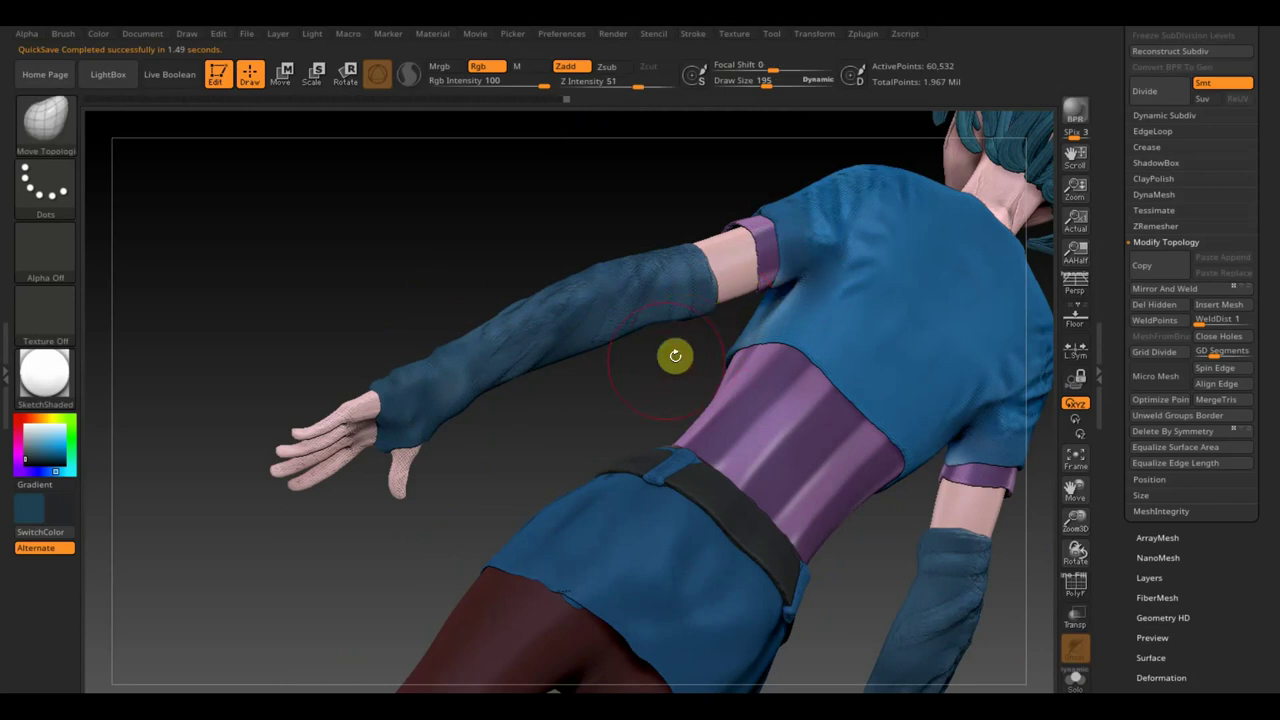
{"action": "left_click_drag", "start_coordinate": [674, 354], "coordinate": [687, 327]}
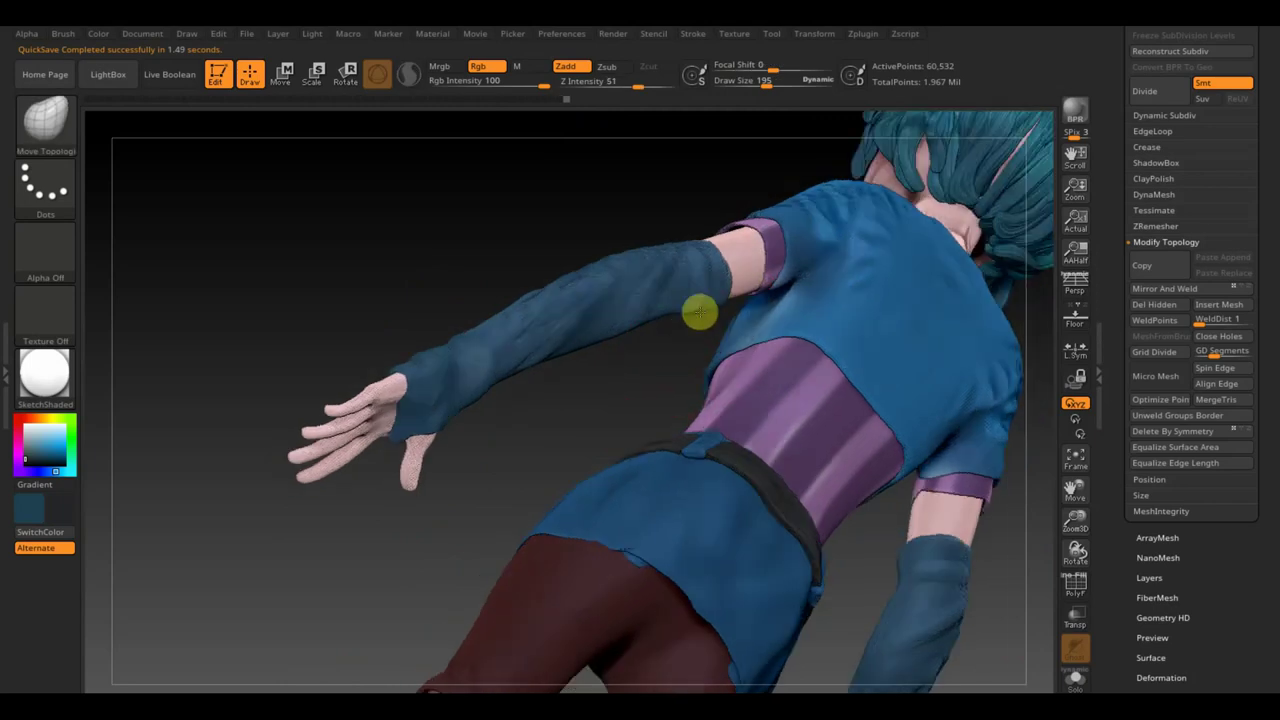
{"action": "right_click_drag", "start_coordinate": [699, 313], "coordinate": [786, 266]}
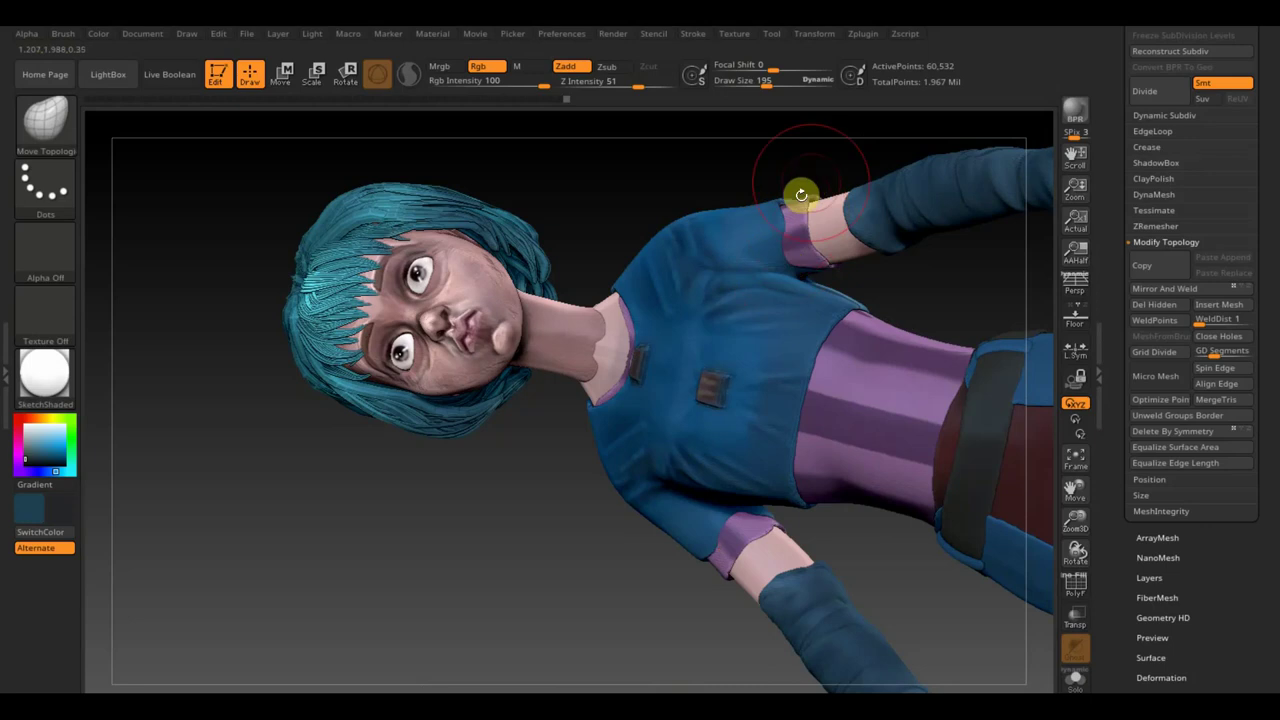
{"action": "mouse_move", "coordinate": [577, 609]}
{"action": "left_mouse_down"}
{"action": "mouse_move", "coordinate": [586, 628]}
{"action": "mouse_move", "coordinate": [620, 490]}
{"action": "left_mouse_up"}
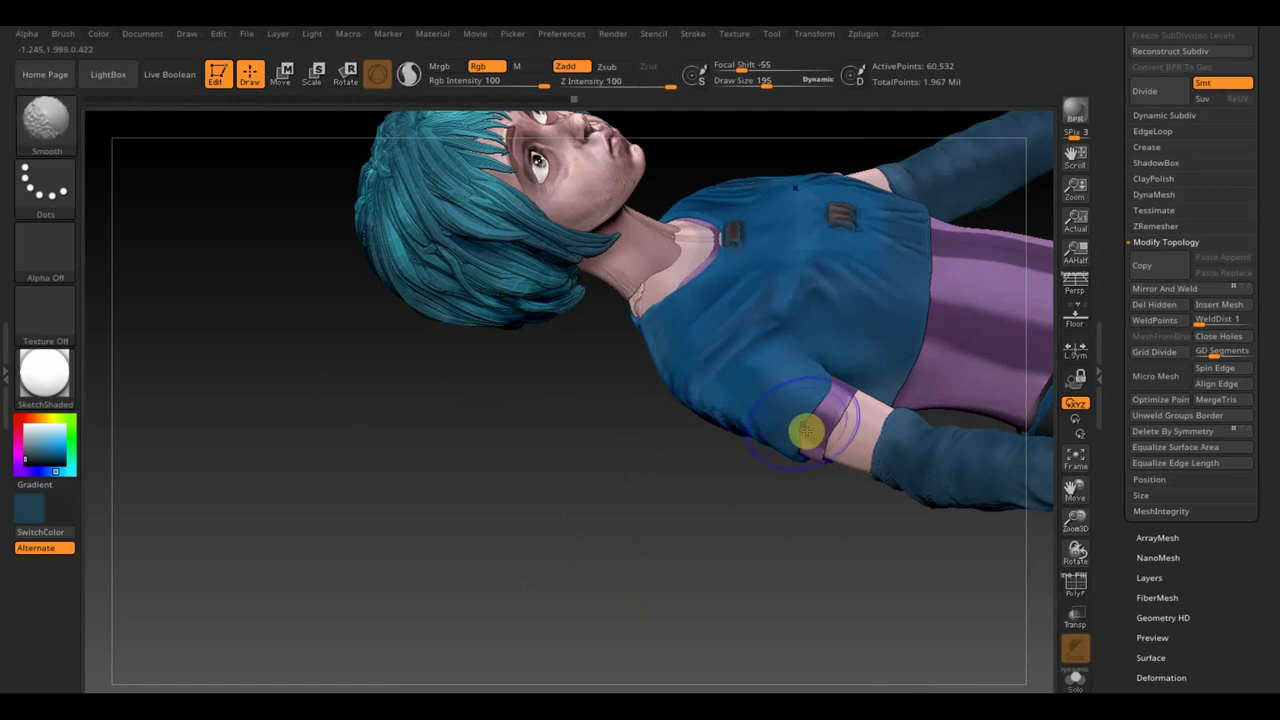
- Orbit over the chest, sleeve and shoulders to inspect, ending at a front view
{"action": "key", "text": "shift"}
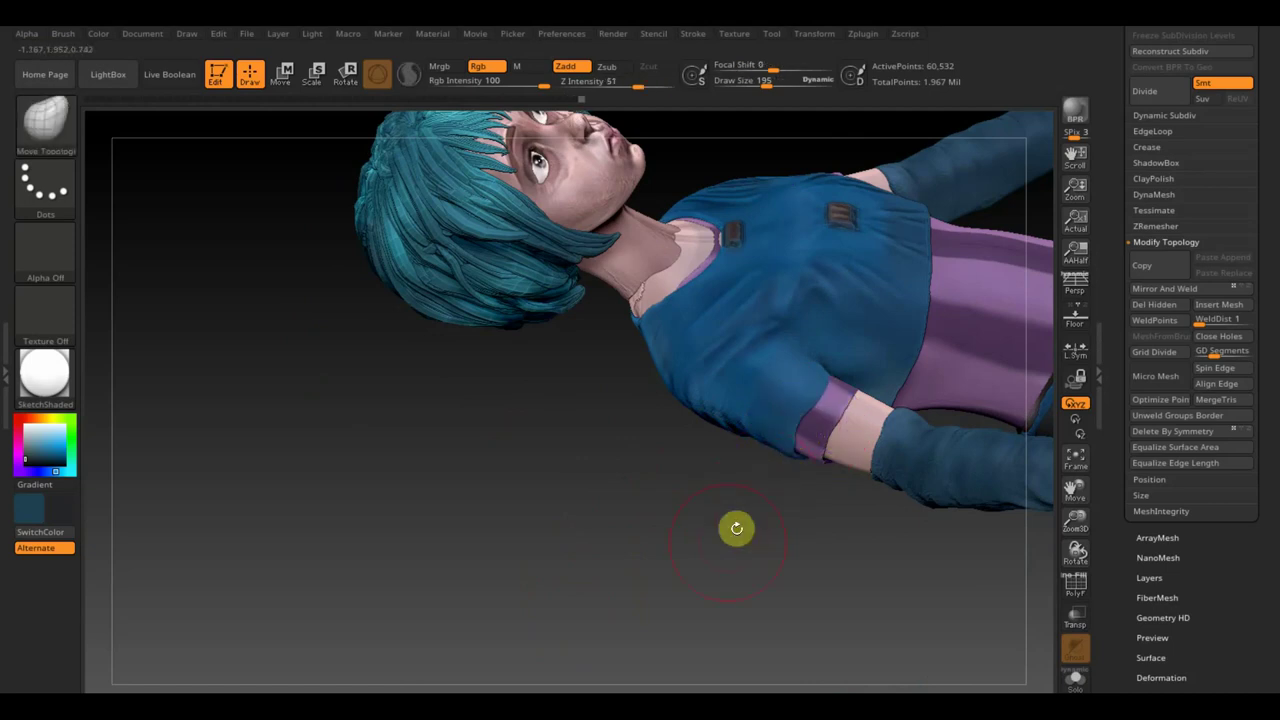
{"action": "mouse_move", "coordinate": [734, 528]}
{"action": "left_mouse_down"}
{"action": "mouse_move", "coordinate": [718, 543]}
{"action": "mouse_move", "coordinate": [654, 537]}
{"action": "mouse_move", "coordinate": [677, 397]}
{"action": "left_mouse_up"}
{"action": "mouse_move", "coordinate": [594, 594]}
{"action": "left_mouse_down"}
{"action": "mouse_move", "coordinate": [628, 414]}
{"action": "mouse_move", "coordinate": [743, 297]}
{"action": "mouse_move", "coordinate": [783, 294]}
{"action": "mouse_move", "coordinate": [751, 446]}
{"action": "left_mouse_up"}
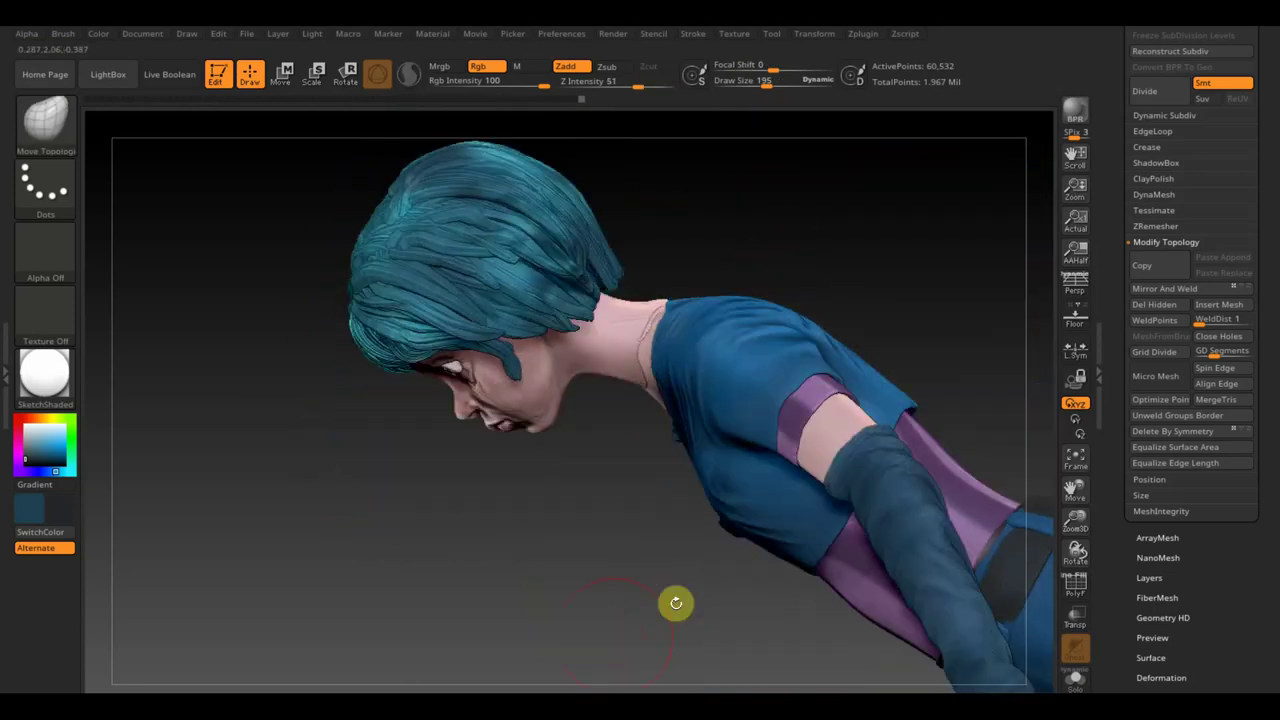
{"action": "mouse_move", "coordinate": [676, 603]}
{"action": "left_mouse_down", "text": "shift"}
{"action": "mouse_move", "coordinate": [394, 557]}
{"action": "mouse_move", "coordinate": [277, 586]}
{"action": "left_mouse_up", "text": "shift"}
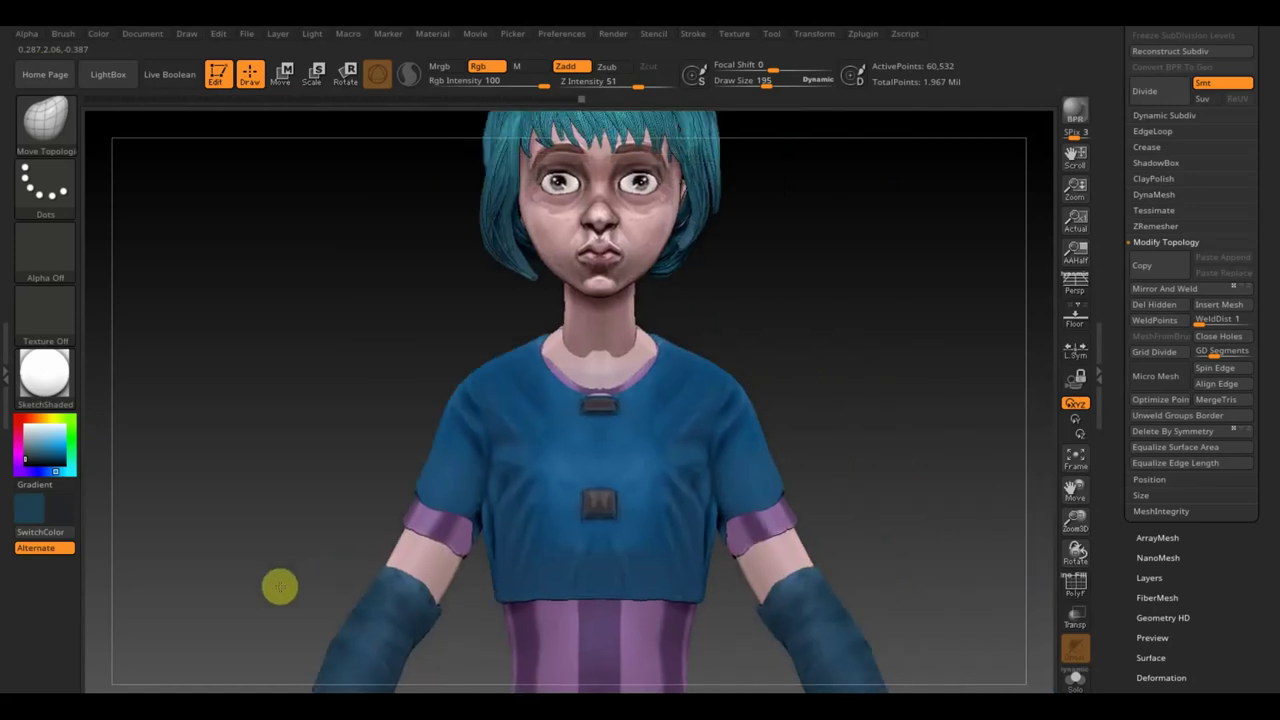
{"action": "mouse_move", "coordinate": [863, 474]}
{"action": "left_mouse_down"}
{"action": "mouse_move", "coordinate": [815, 400]}
{"action": "mouse_move", "coordinate": [803, 491]}
{"action": "mouse_move", "coordinate": [806, 415]}
{"action": "mouse_move", "coordinate": [777, 403]}
{"action": "mouse_move", "coordinate": [809, 423]}
{"action": "mouse_move", "coordinate": [849, 374]}
{"action": "mouse_move", "coordinate": [849, 320]}
{"action": "mouse_move", "coordinate": [846, 346]}
{"action": "mouse_move", "coordinate": [867, 376]}
{"action": "mouse_move", "coordinate": [840, 374]}
{"action": "left_mouse_up"}
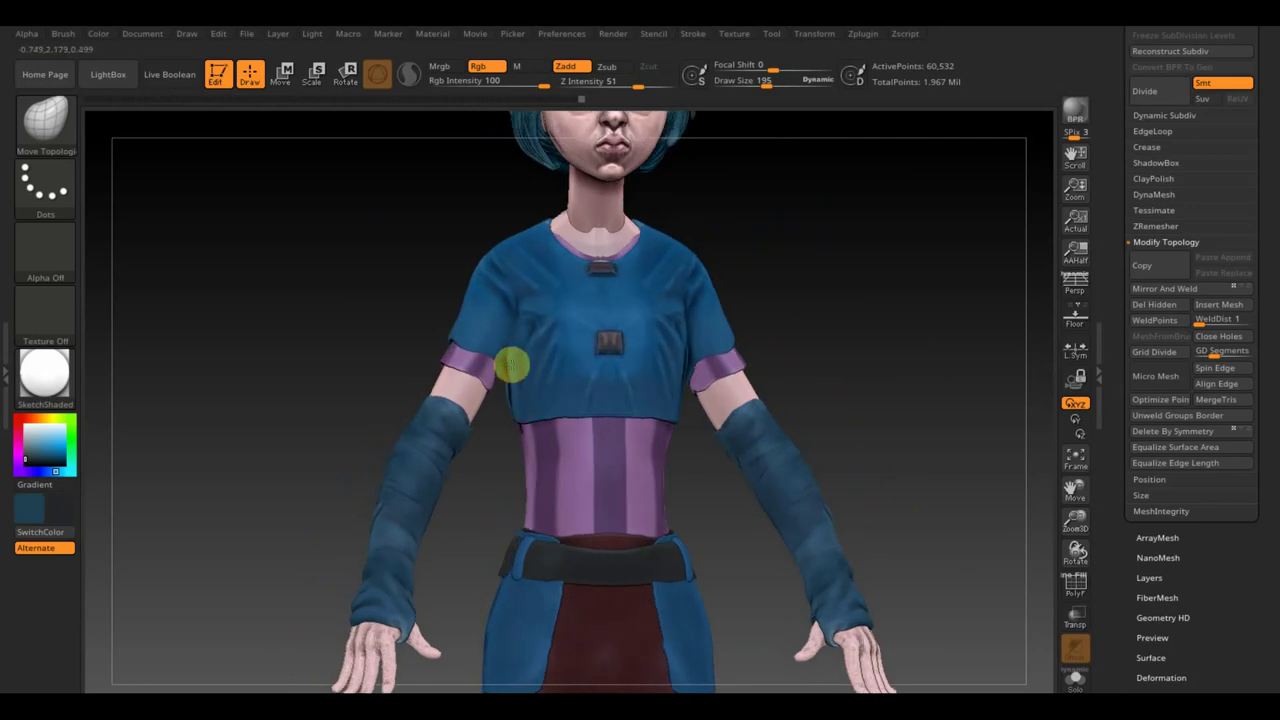
{"action": "left_click_drag", "start_coordinate": [834, 331], "coordinate": [846, 280]}
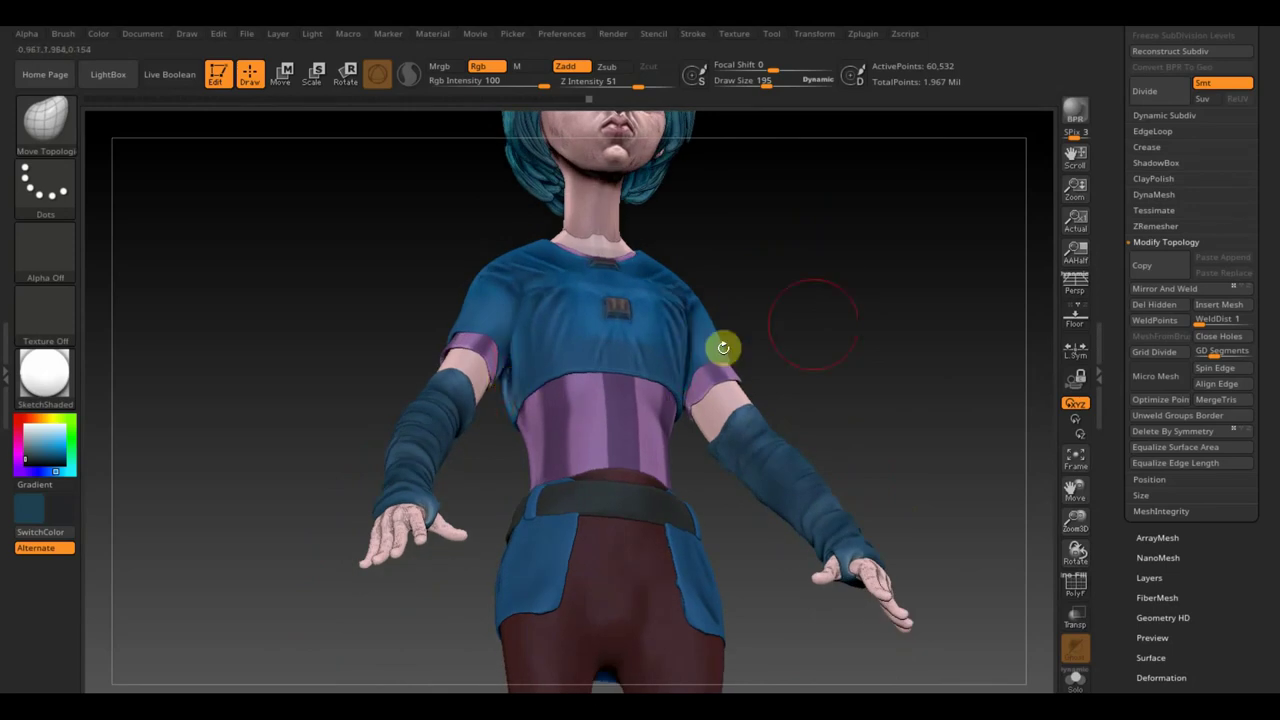
{"action": "mouse_move", "coordinate": [723, 346]}
{"action": "left_mouse_down", "text": "shift"}
{"action": "mouse_move", "coordinate": [858, 345]}
{"action": "mouse_move", "coordinate": [875, 351]}
{"action": "mouse_move", "coordinate": [864, 368]}
{"action": "left_mouse_up", "text": "shift"}
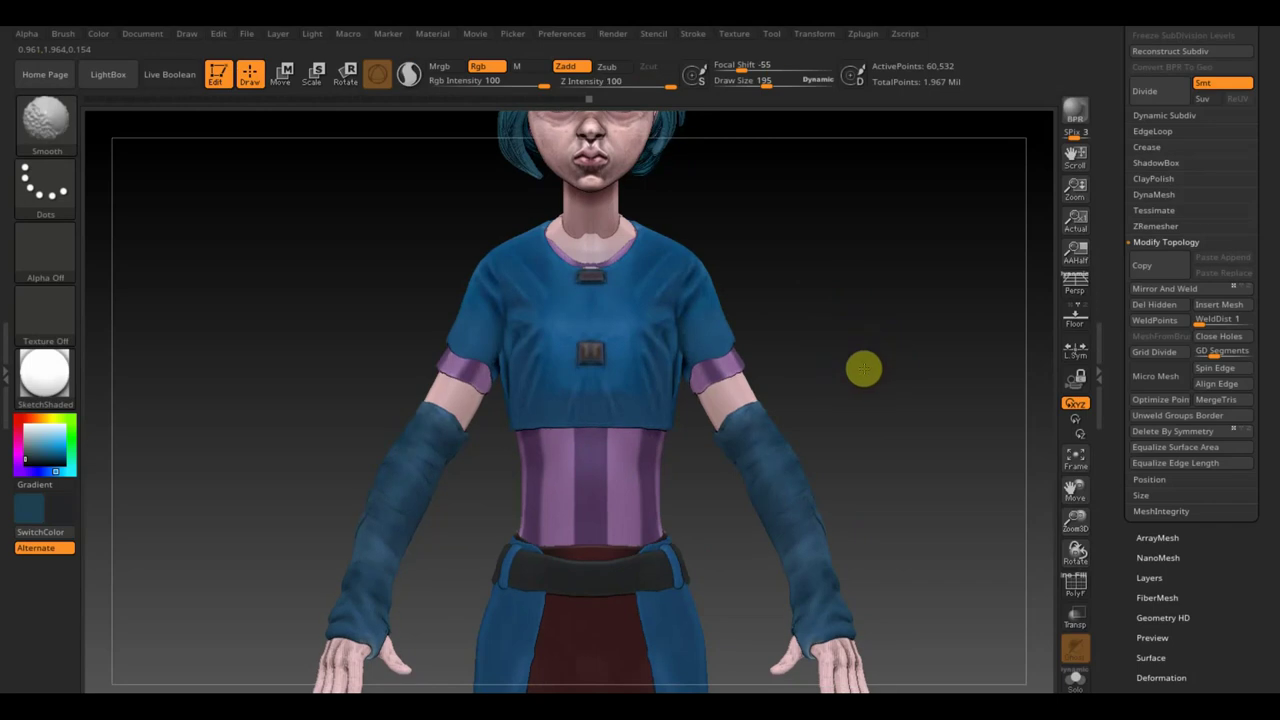
- Frame the character, smooth the top under the right arm, and return to front view
{"action": "key", "text": "f"}
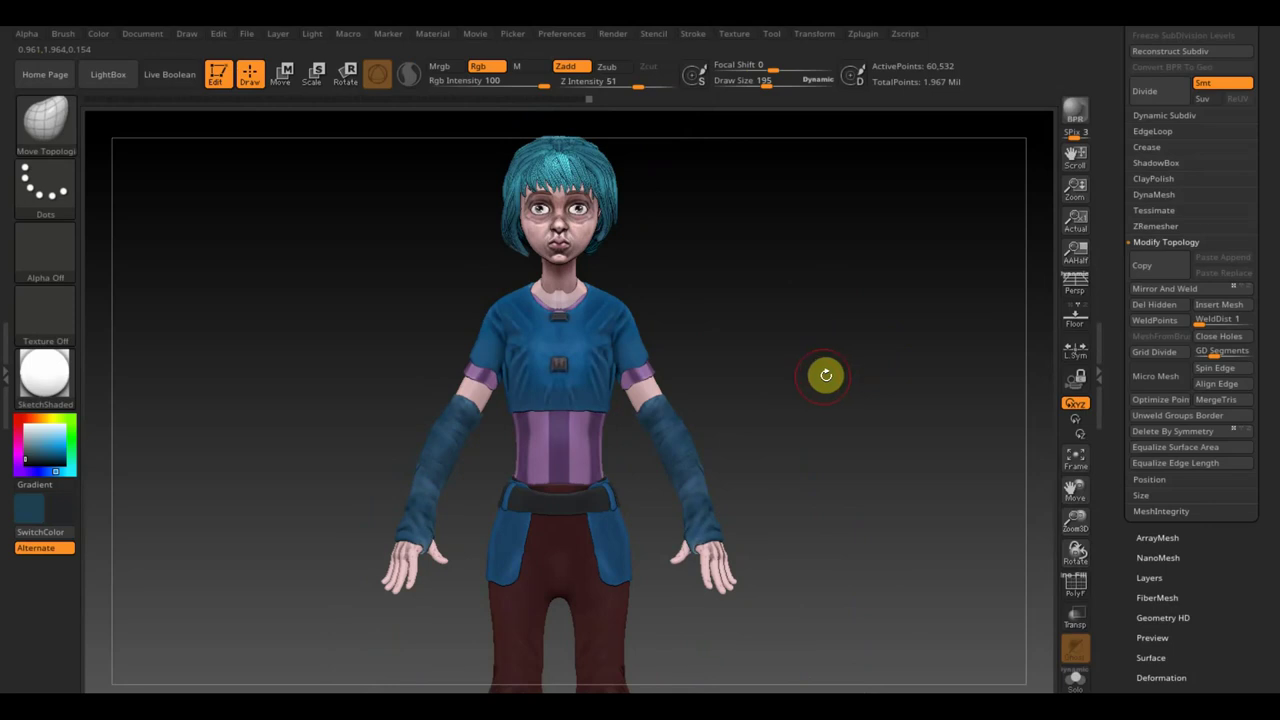
{"action": "mouse_move", "coordinate": [826, 371]}
{"action": "left_mouse_down"}
{"action": "mouse_move", "coordinate": [797, 363]}
{"action": "mouse_move", "coordinate": [810, 325]}
{"action": "mouse_move", "coordinate": [821, 338]}
{"action": "mouse_move", "coordinate": [803, 337]}
{"action": "mouse_move", "coordinate": [860, 317]}
{"action": "mouse_move", "coordinate": [860, 337]}
{"action": "mouse_move", "coordinate": [760, 330]}
{"action": "left_mouse_up"}
{"action": "key", "text": "shift"}
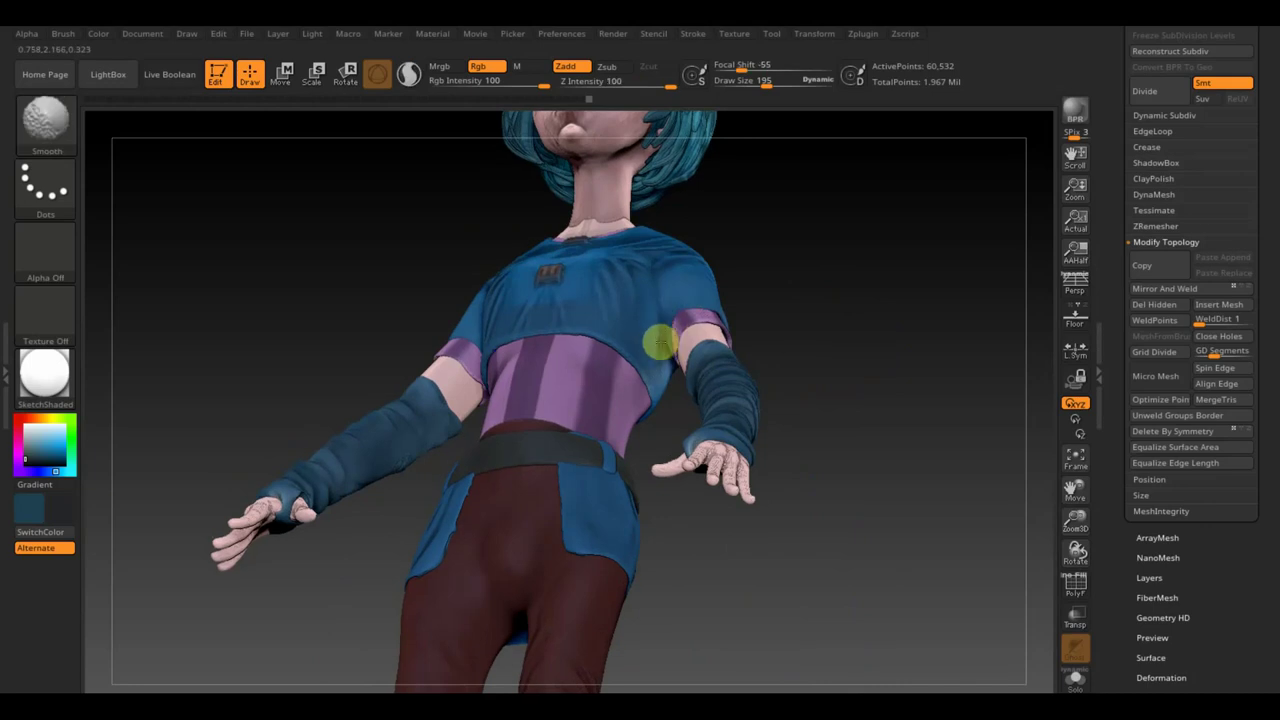
{"action": "mouse_move", "coordinate": [651, 349]}
{"action": "left_mouse_down"}
{"action": "mouse_move", "coordinate": [760, 314]}
{"action": "mouse_move", "coordinate": [803, 343]}
{"action": "mouse_move", "coordinate": [803, 329]}
{"action": "mouse_move", "coordinate": [748, 327]}
{"action": "left_mouse_up"}
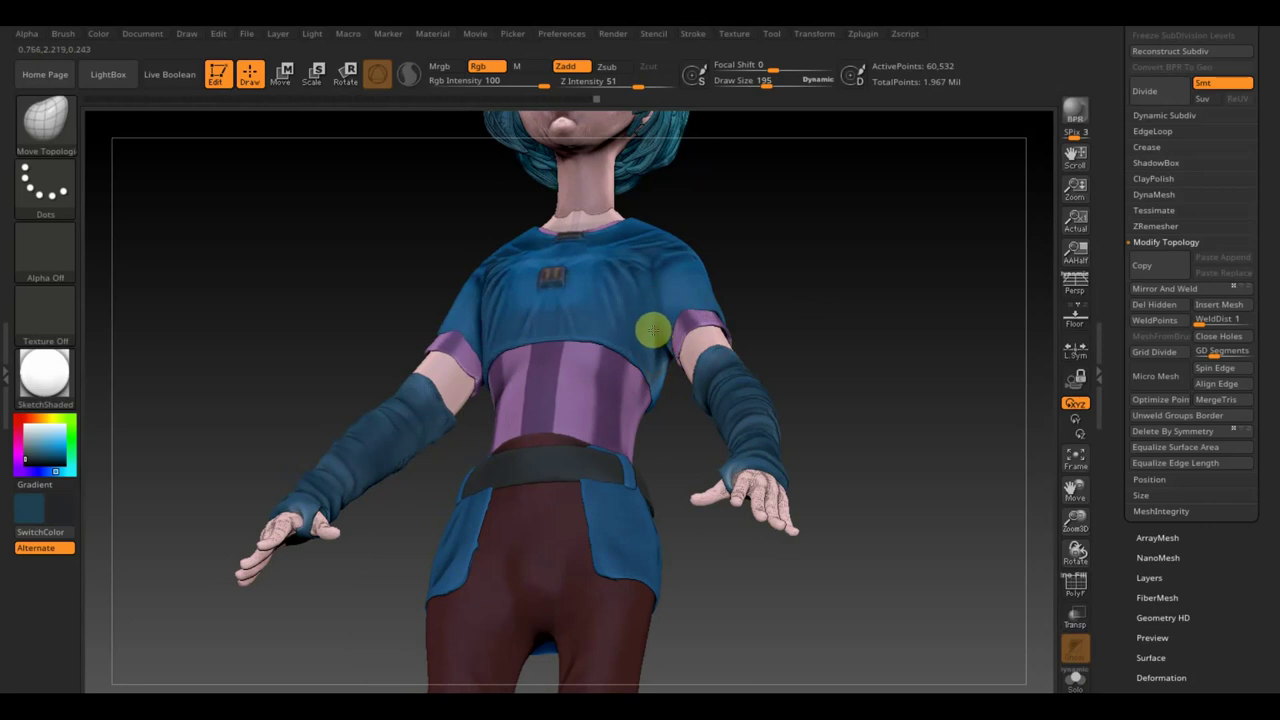
{"action": "mouse_move", "coordinate": [652, 330]}
{"action": "left_mouse_down"}
{"action": "mouse_move", "coordinate": [803, 331]}
{"action": "mouse_move", "coordinate": [789, 252]}
{"action": "mouse_move", "coordinate": [795, 356]}
{"action": "left_mouse_up"}
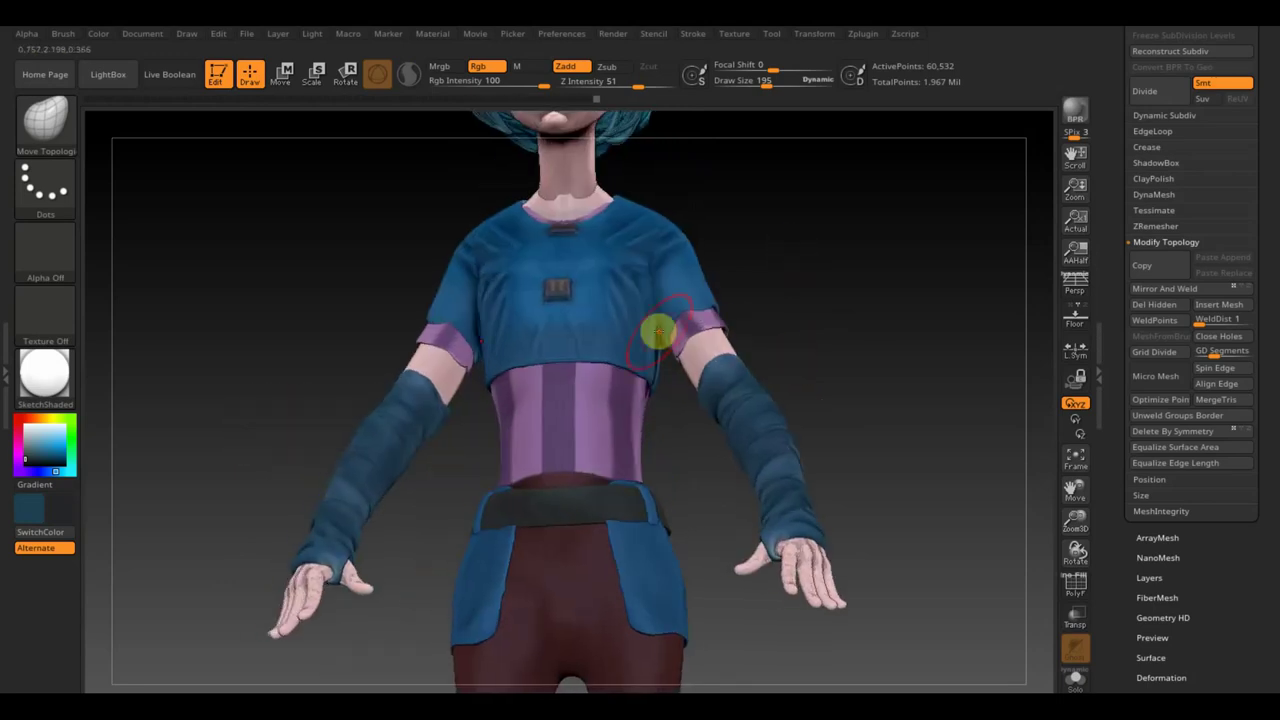
{"action": "mouse_move", "coordinate": [700, 324]}
{"action": "left_mouse_down"}
{"action": "mouse_move", "coordinate": [743, 314]}
{"action": "mouse_move", "coordinate": [862, 353]}
{"action": "mouse_move", "coordinate": [848, 286]}
{"action": "mouse_move", "coordinate": [843, 303]}
{"action": "mouse_move", "coordinate": [806, 298]}
{"action": "left_mouse_up"}
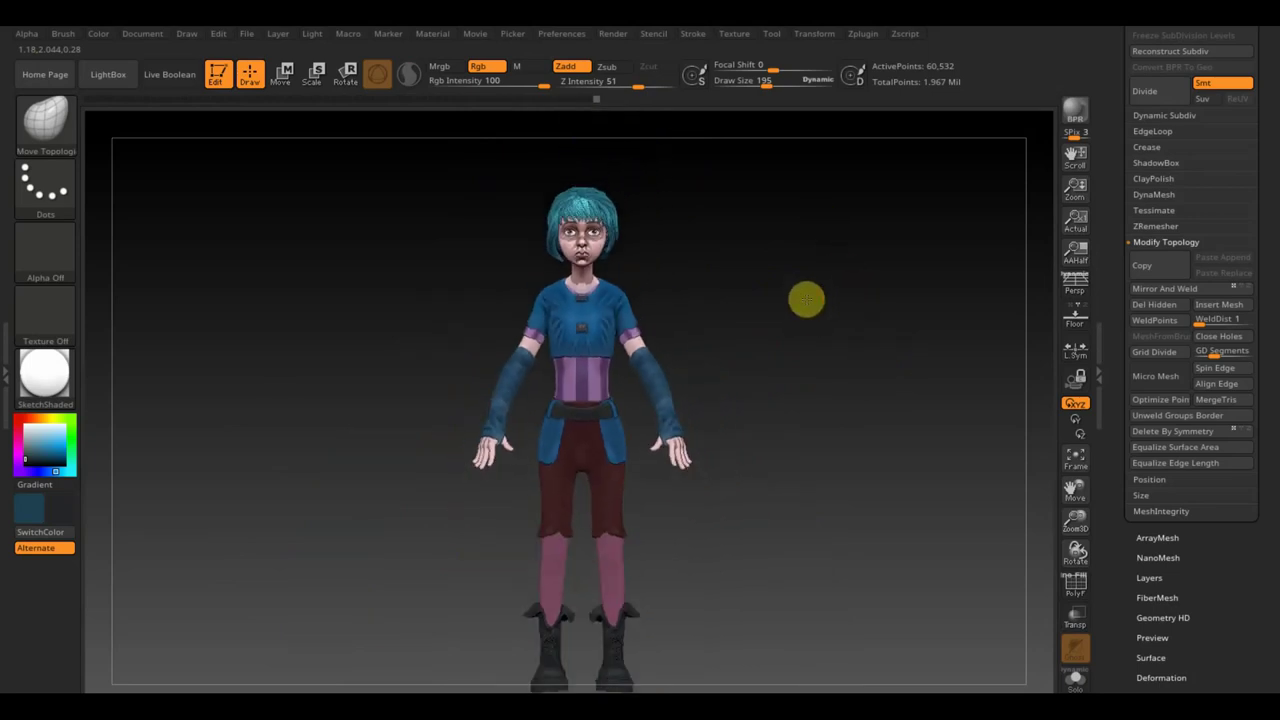
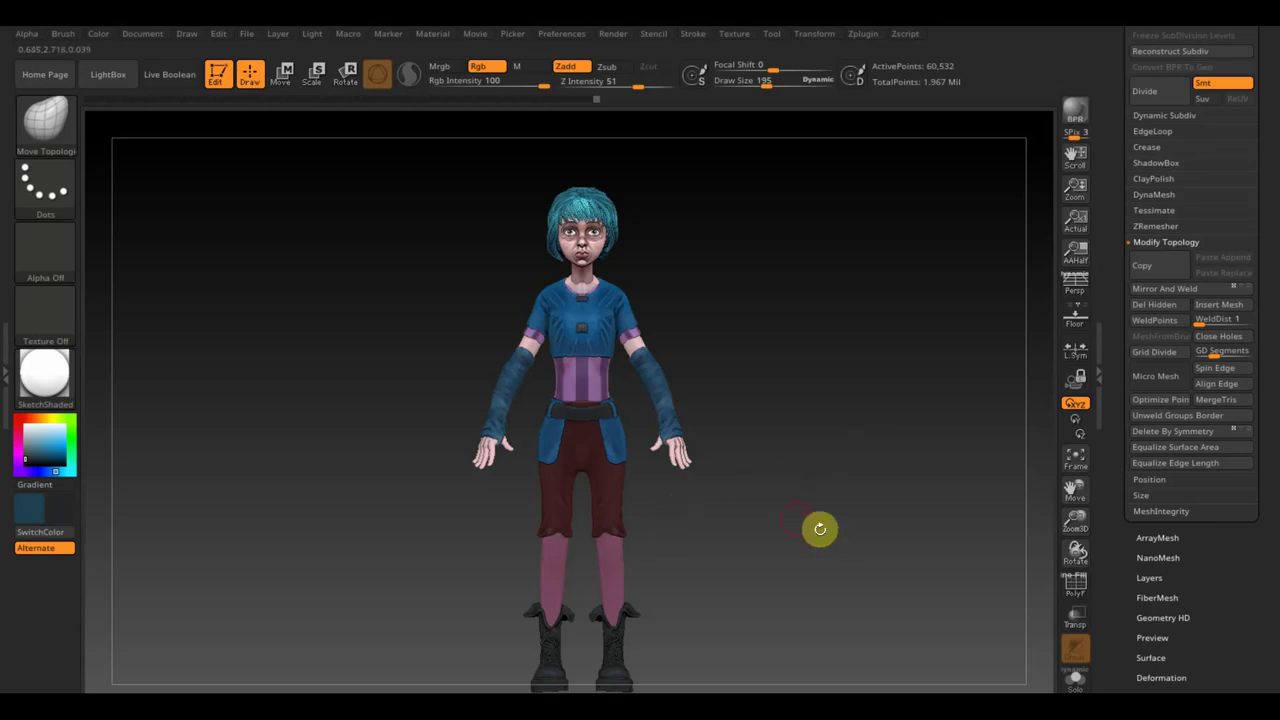
- Append a Cube3D as a new subtool beside the character
{"action": "key", "text": "f"}
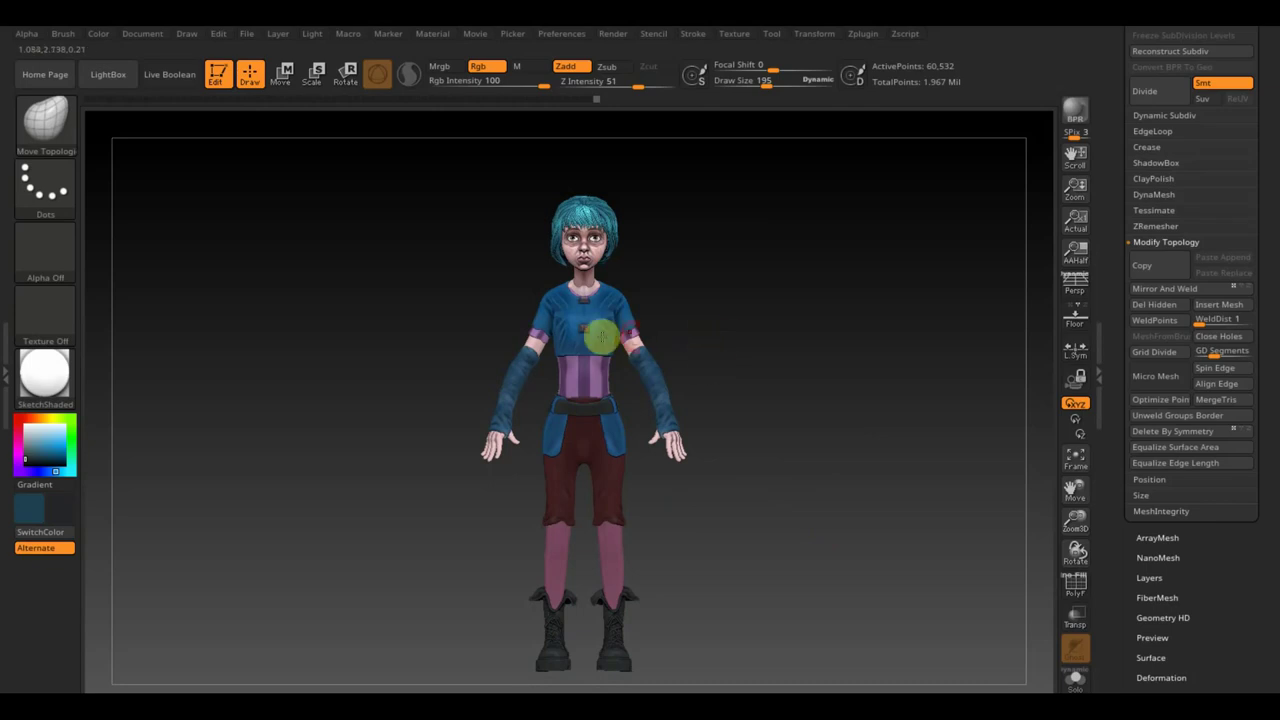
{"action": "mouse_move", "coordinate": [597, 349]}
{"action": "left_mouse_down"}
{"action": "mouse_move", "coordinate": [723, 331]}
{"action": "mouse_move", "coordinate": [811, 349]}
{"action": "left_mouse_up"}
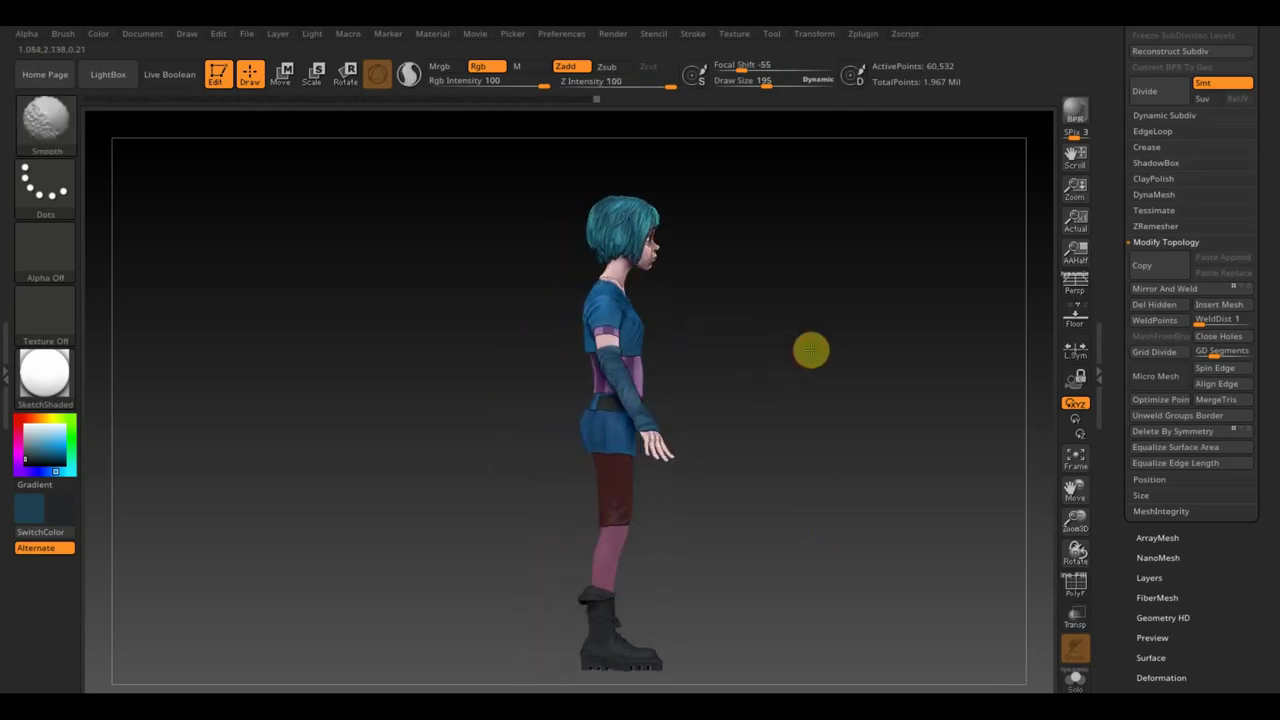
{"action": "mouse_move", "coordinate": [793, 379]}
{"action": "left_mouse_down"}
{"action": "mouse_move", "coordinate": [685, 396]}
{"action": "mouse_move", "coordinate": [783, 410]}
{"action": "mouse_move", "coordinate": [760, 400]}
{"action": "left_mouse_up"}
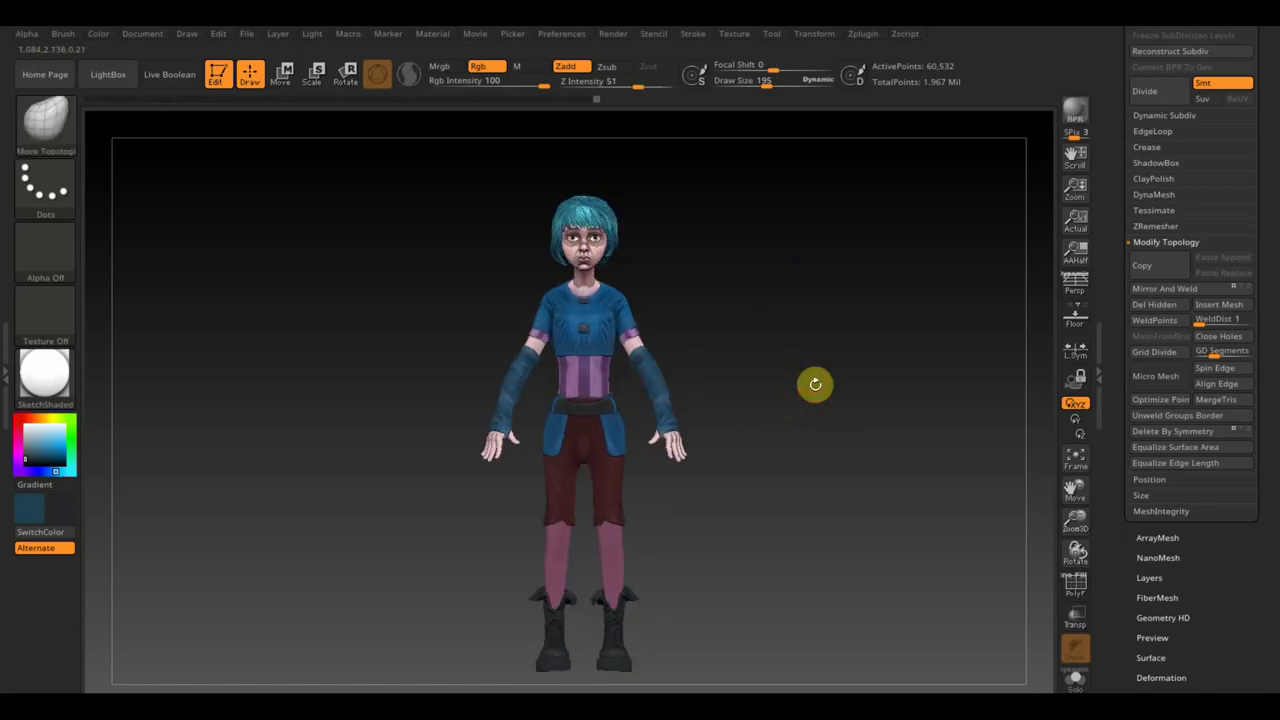
{"action": "left_click_drag", "start_coordinate": [795, 399], "coordinate": [796, 398]}
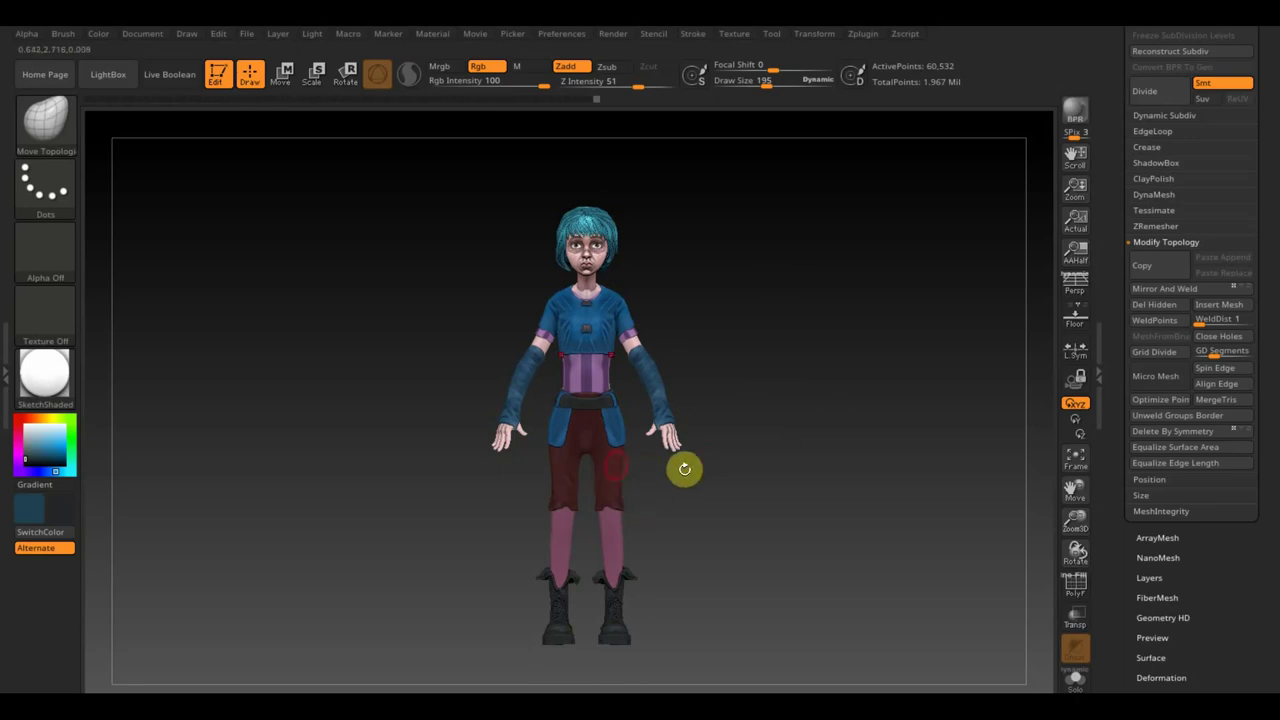
{"action": "left_click_drag", "start_coordinate": [684, 468], "coordinate": [774, 506]}
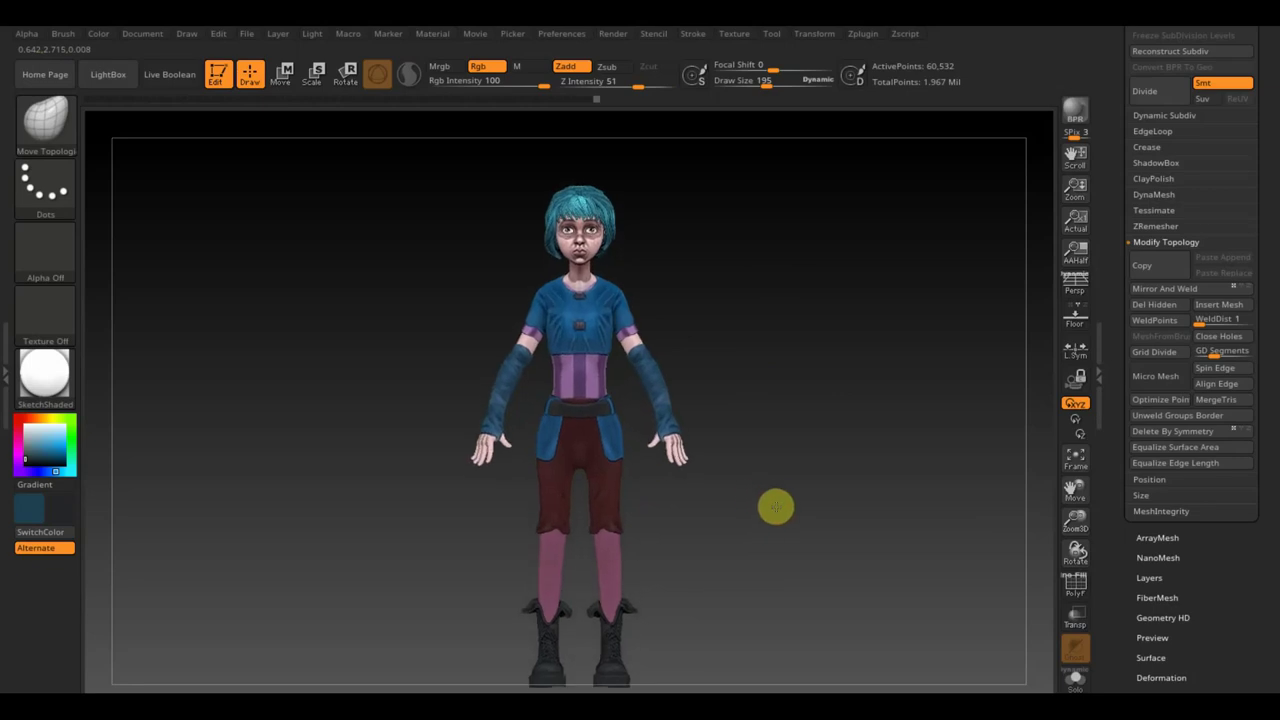
{"action": "mouse_move", "coordinate": [623, 463]}
{"action": "left_mouse_down", "text": "alt"}
{"action": "mouse_move", "coordinate": [755, 559]}
{"action": "mouse_move", "coordinate": [754, 620]}
{"action": "left_mouse_up", "text": "alt"}
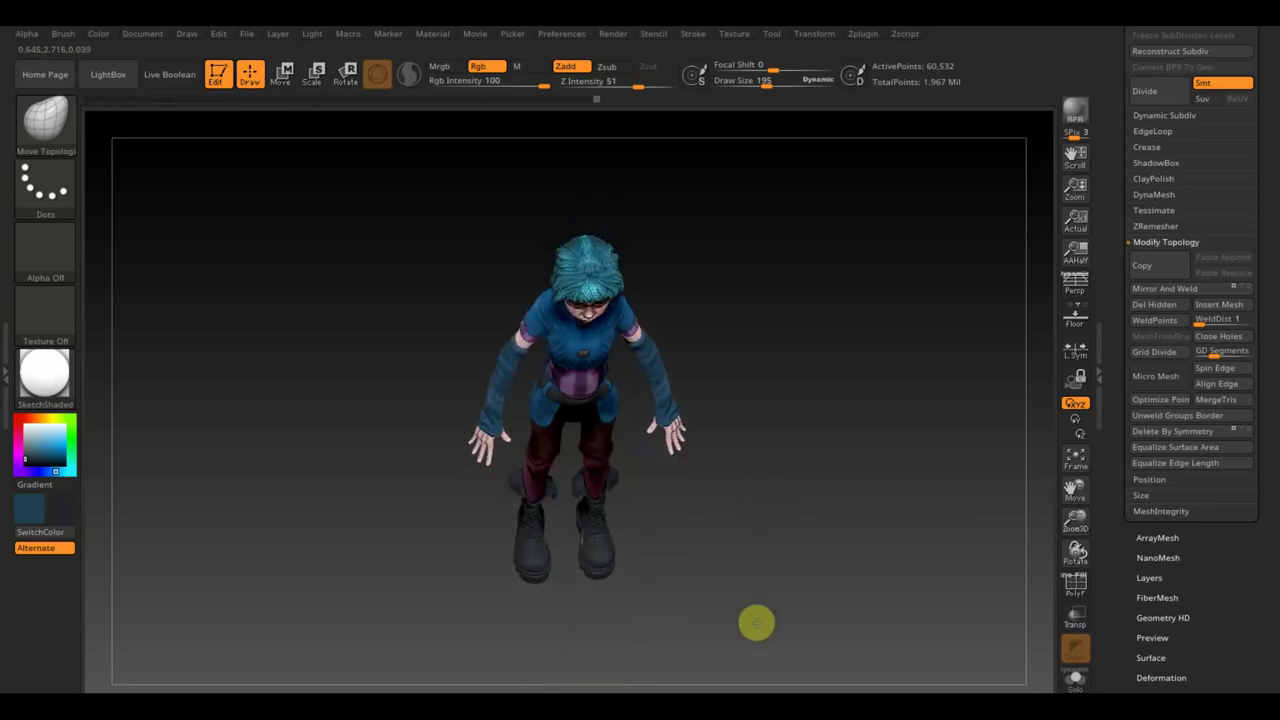
{"action": "mouse_move", "coordinate": [720, 491]}
{"action": "left_mouse_down"}
{"action": "mouse_move", "coordinate": [731, 406]}
{"action": "mouse_move", "coordinate": [763, 431]}
{"action": "left_mouse_up"}
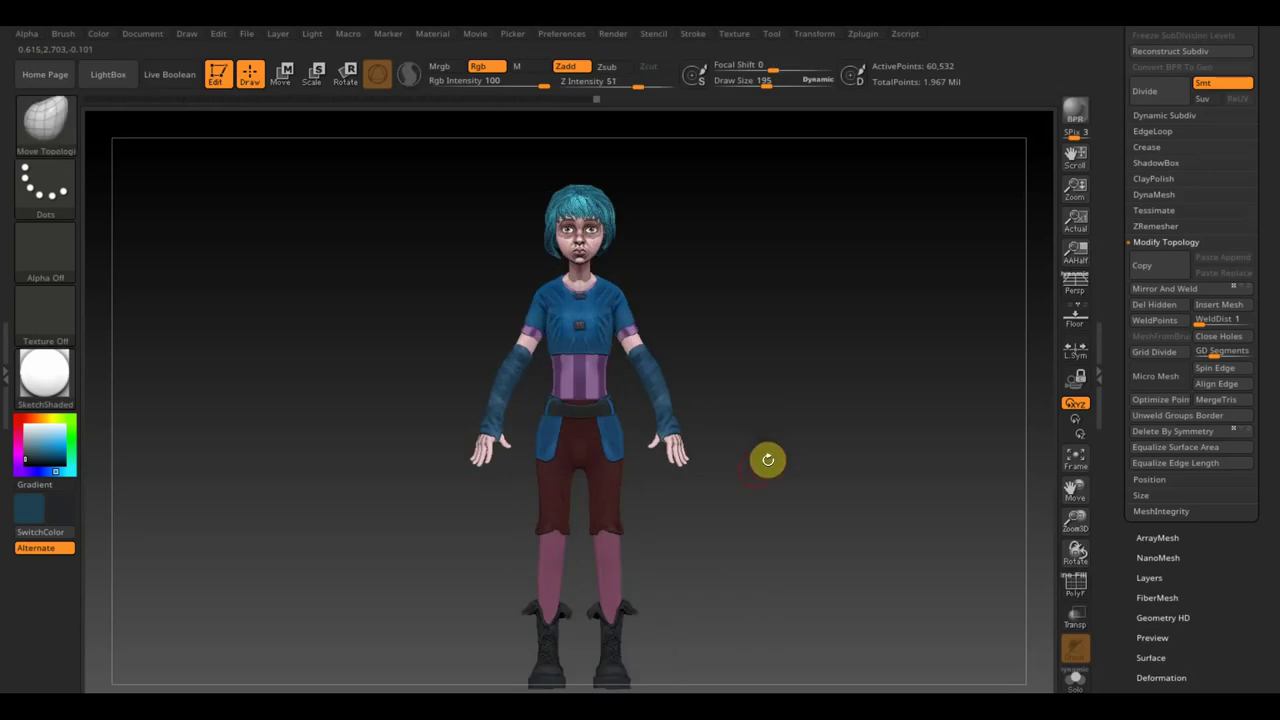
{"action": "mouse_move", "coordinate": [768, 459]}
{"action": "left_mouse_down", "text": "alt"}
{"action": "mouse_move", "coordinate": [684, 483]}
{"action": "mouse_move", "coordinate": [790, 462]}
{"action": "mouse_move", "coordinate": [900, 466]}
{"action": "mouse_move", "coordinate": [883, 447]}
{"action": "left_mouse_up", "text": "alt"}
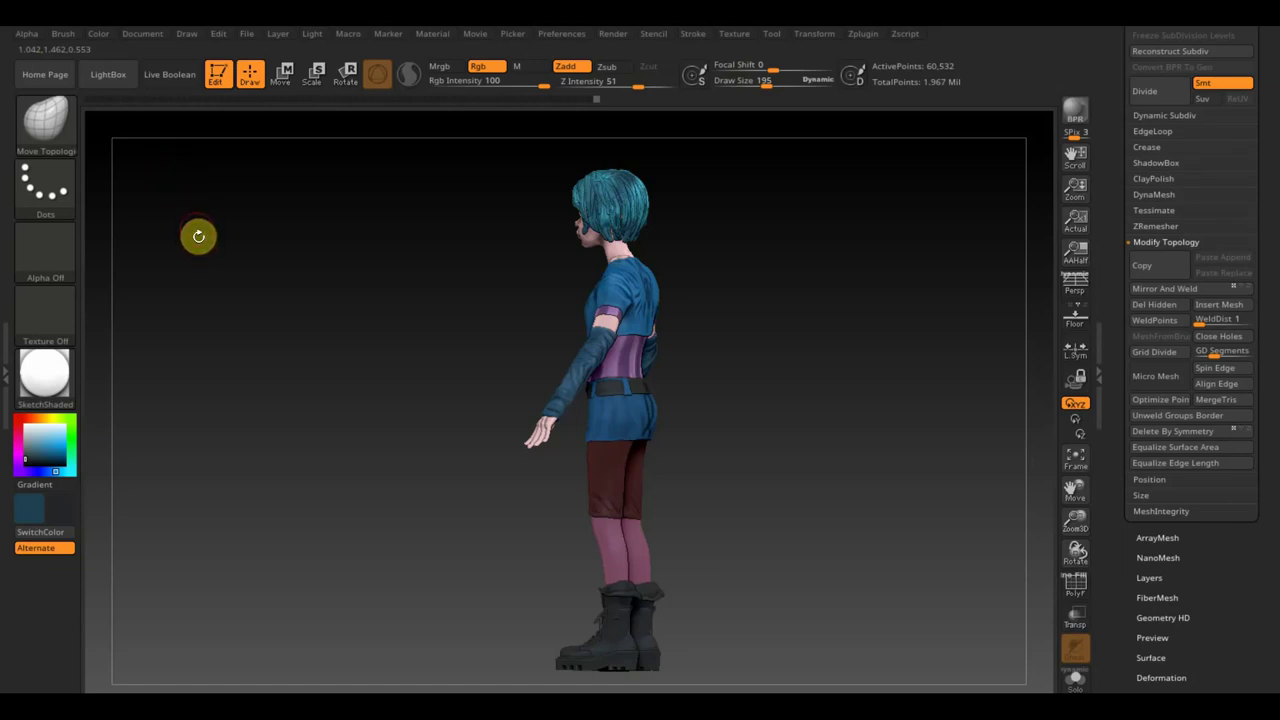
{"action": "left_click_drag", "start_coordinate": [1268, 118], "coordinate": [1275, 225]}
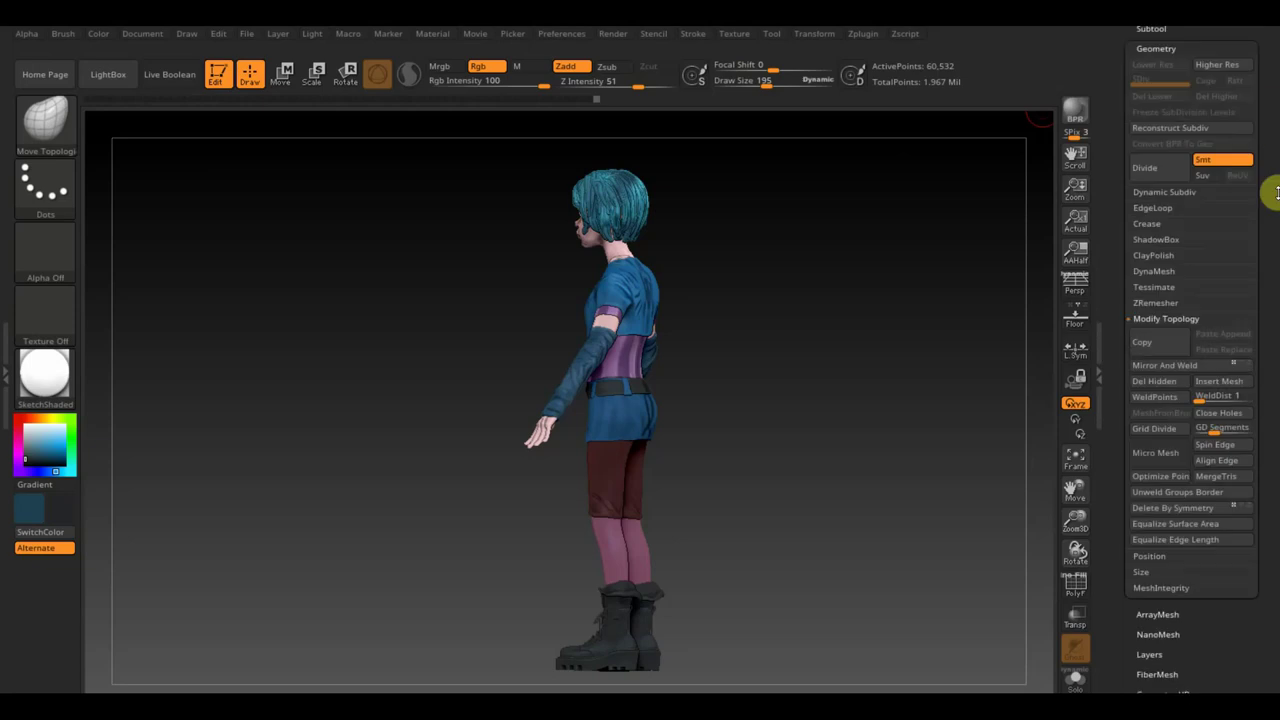
{"action": "left_click", "coordinate": [1158, 247]}
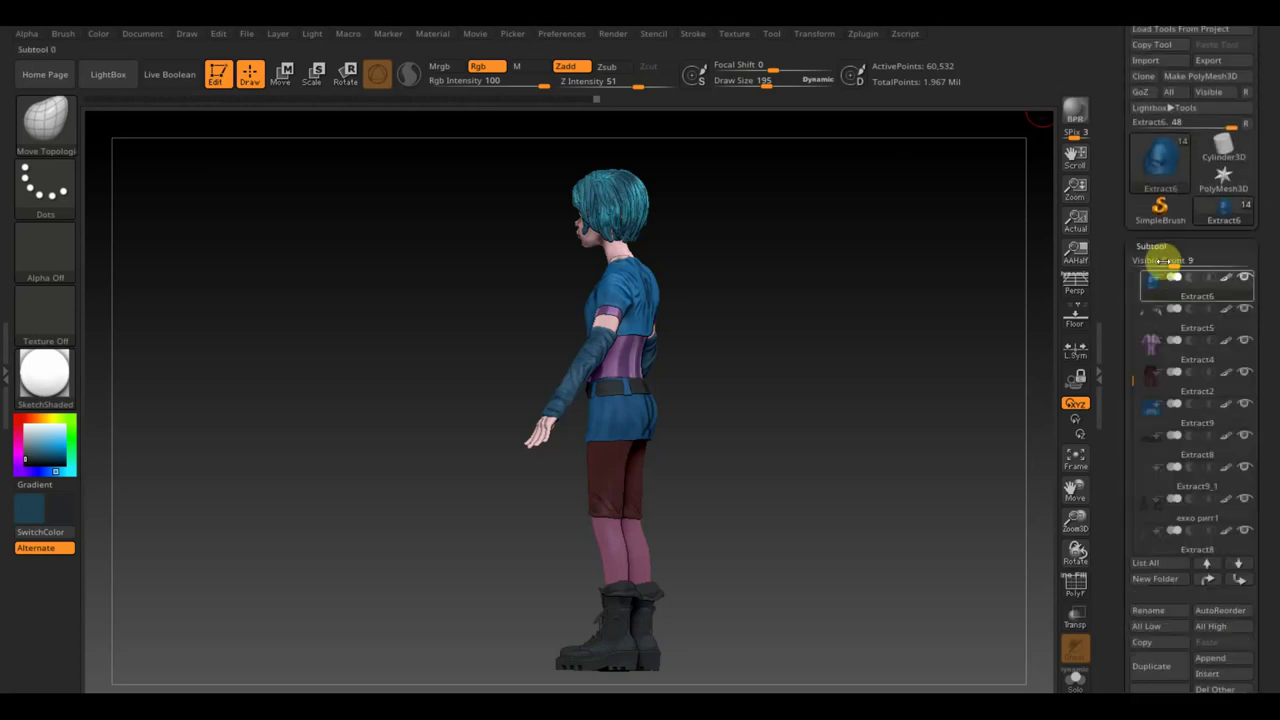
{"action": "left_click_drag", "start_coordinate": [1276, 577], "coordinate": [1276, 487]}
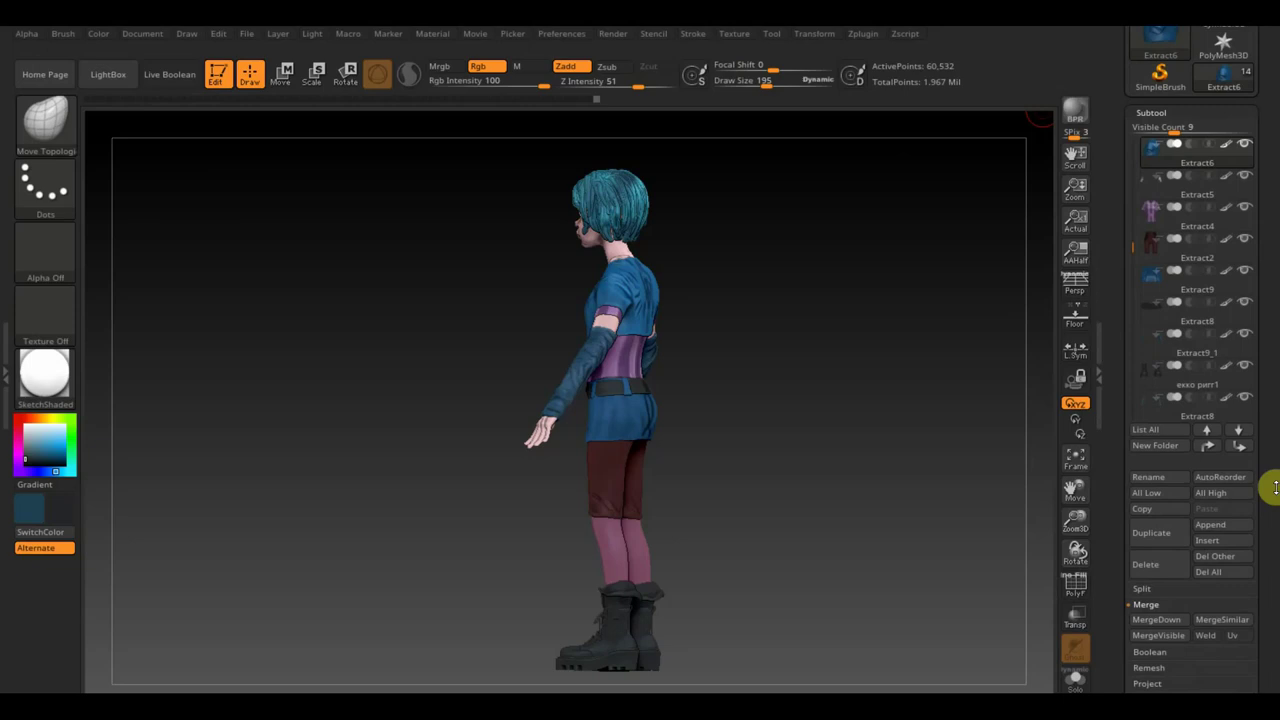
{"action": "left_click", "coordinate": [1212, 525]}
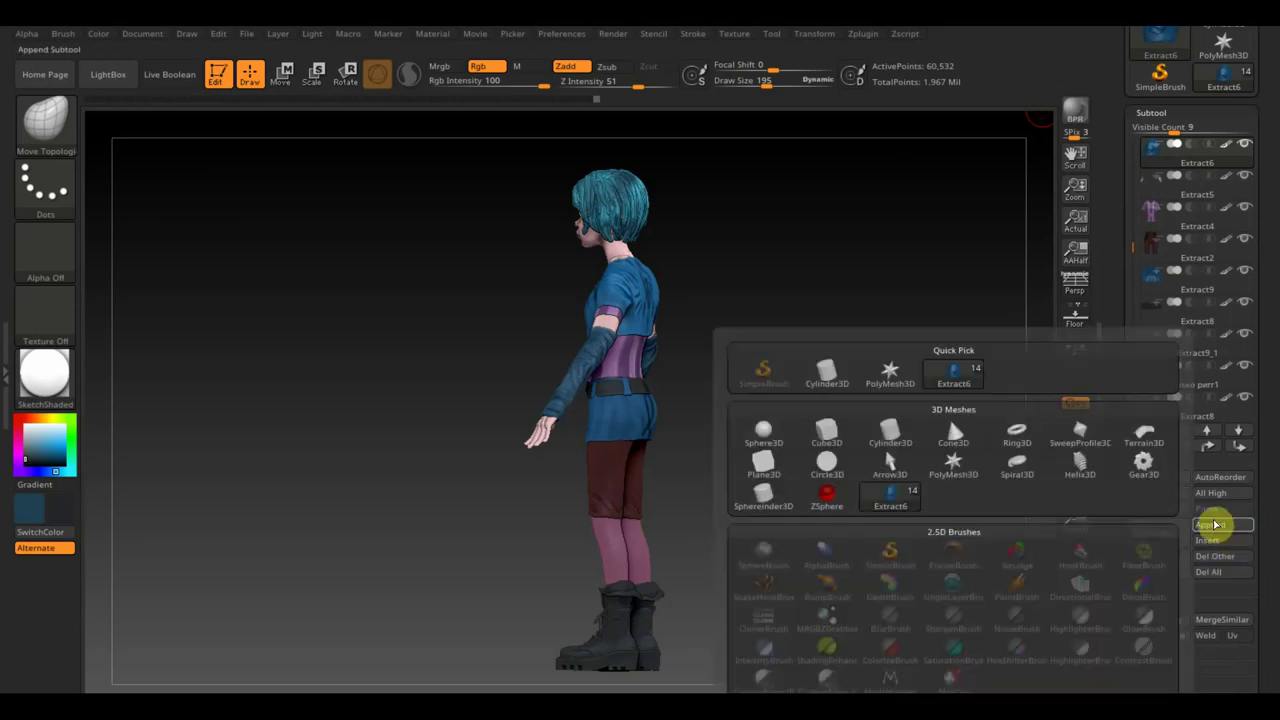
{"action": "mouse_move", "coordinate": [825, 434]}
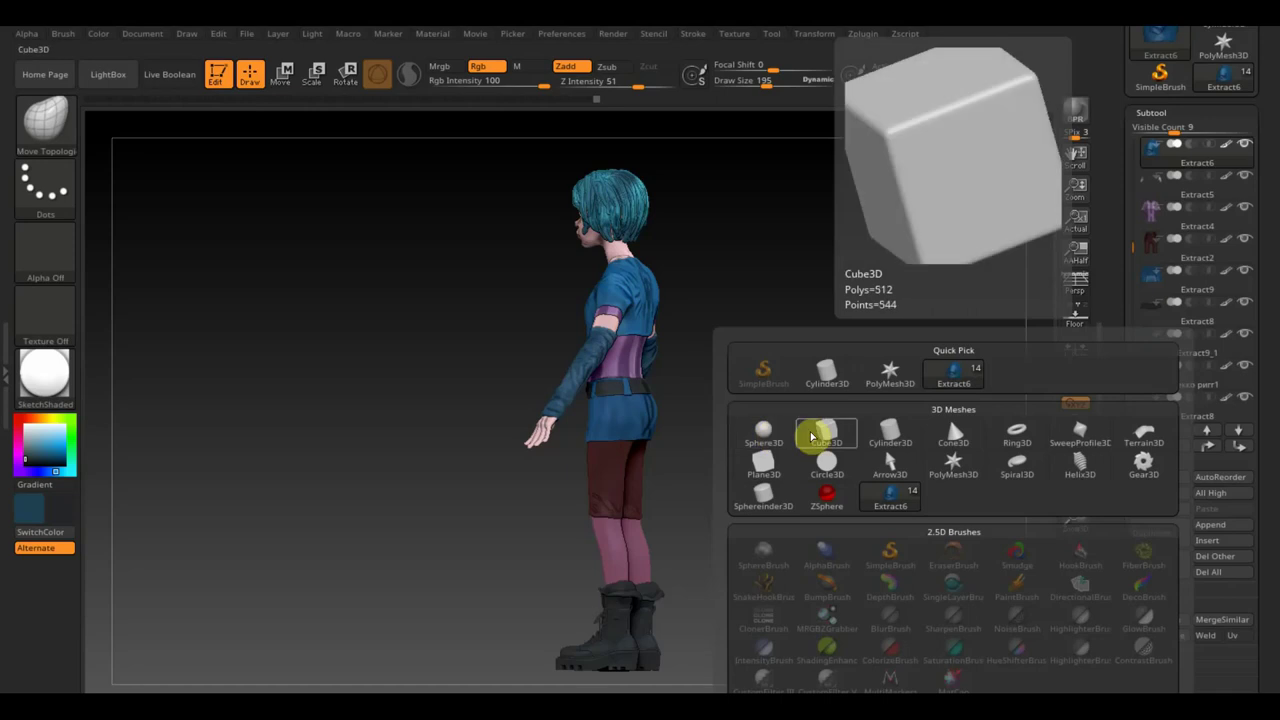
{"action": "left_click", "coordinate": [812, 437]}
- Squash the cube into a thin slab and move it behind the head
{"action": "left_click_drag", "start_coordinate": [823, 381], "coordinate": [789, 366]}
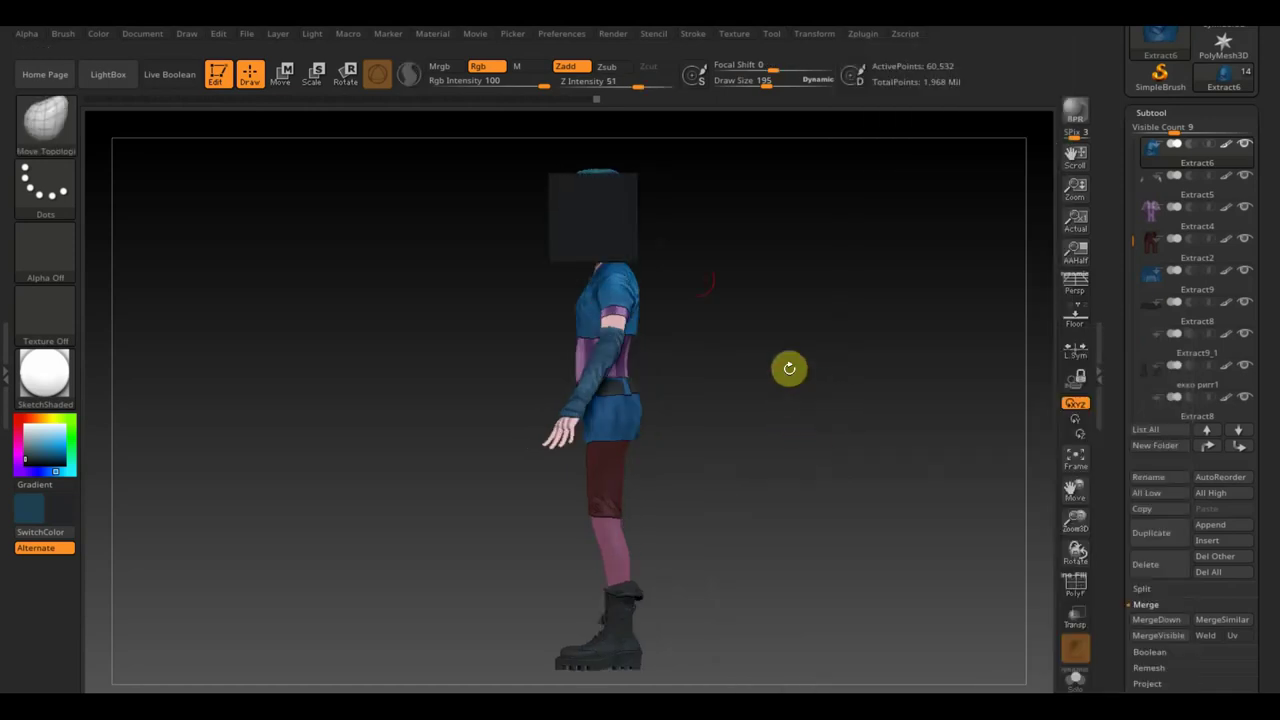
{"action": "left_click", "coordinate": [564, 201], "text": "alt"}
{"action": "key", "text": "n"}
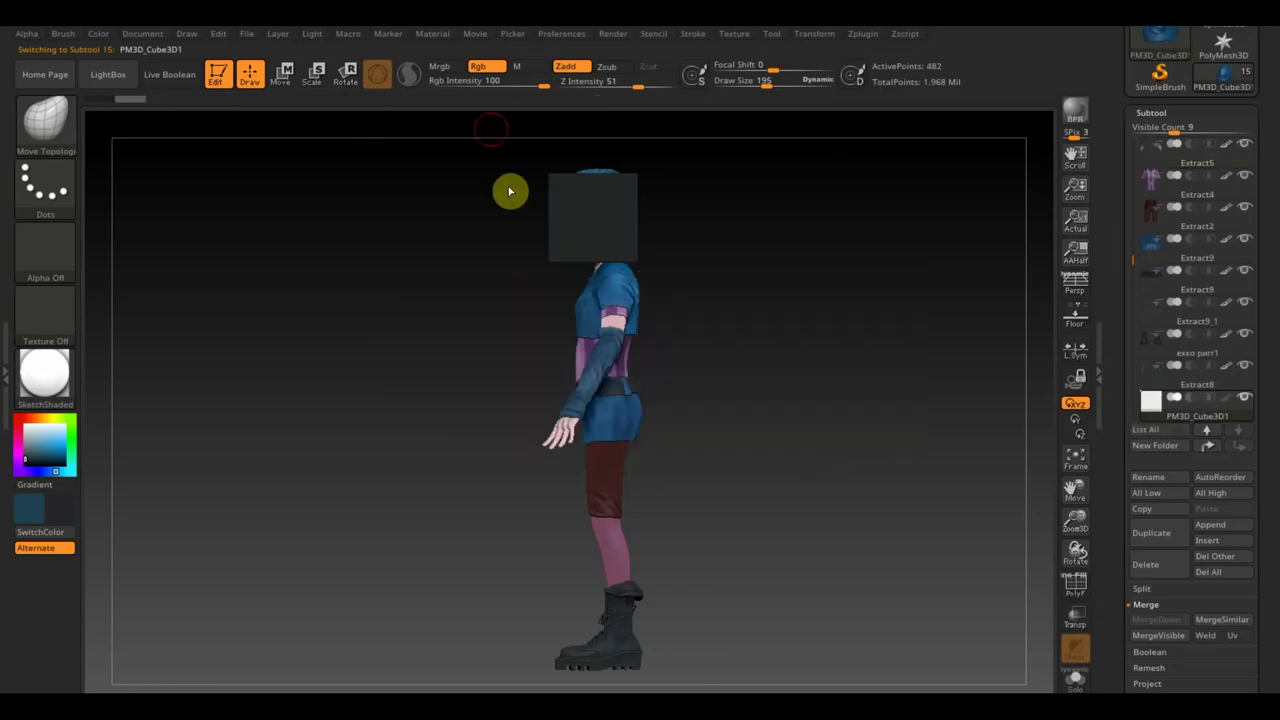
{"action": "left_click", "coordinate": [282, 73]}
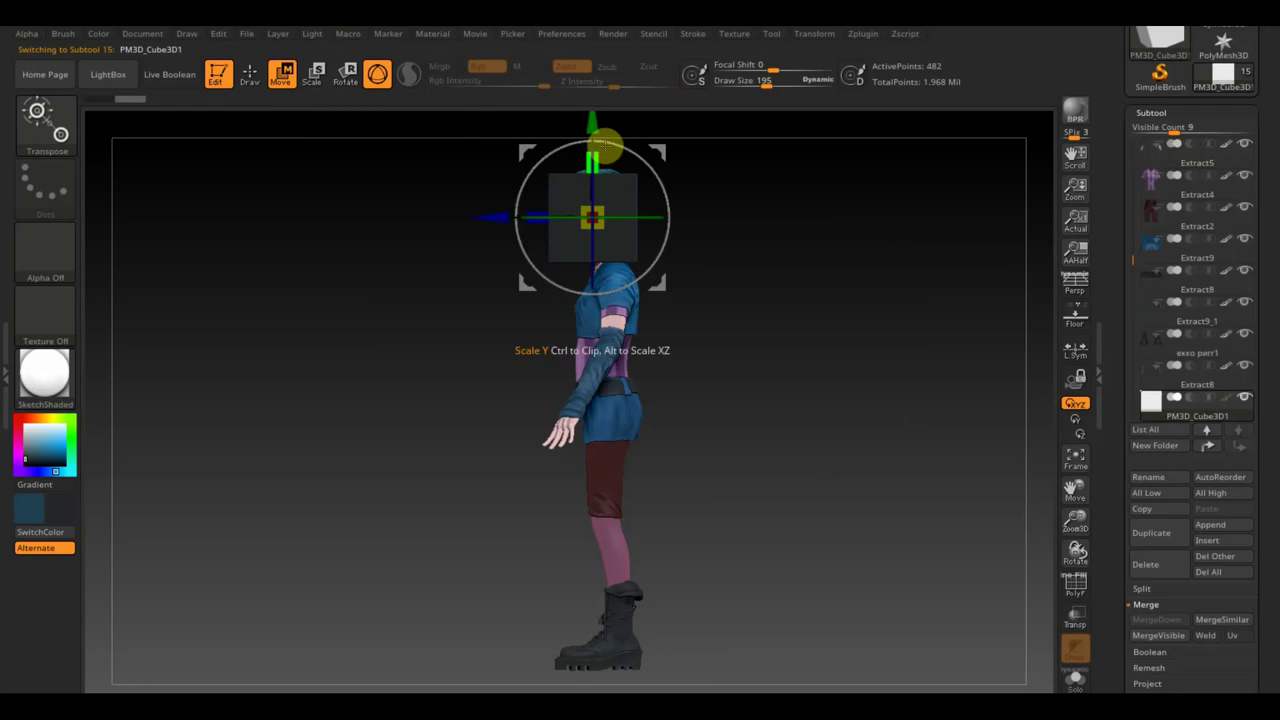
{"action": "mouse_move", "coordinate": [606, 148]}
{"action": "left_mouse_down"}
{"action": "mouse_move", "coordinate": [598, 188]}
{"action": "mouse_move", "coordinate": [455, 212]}
{"action": "left_mouse_up"}
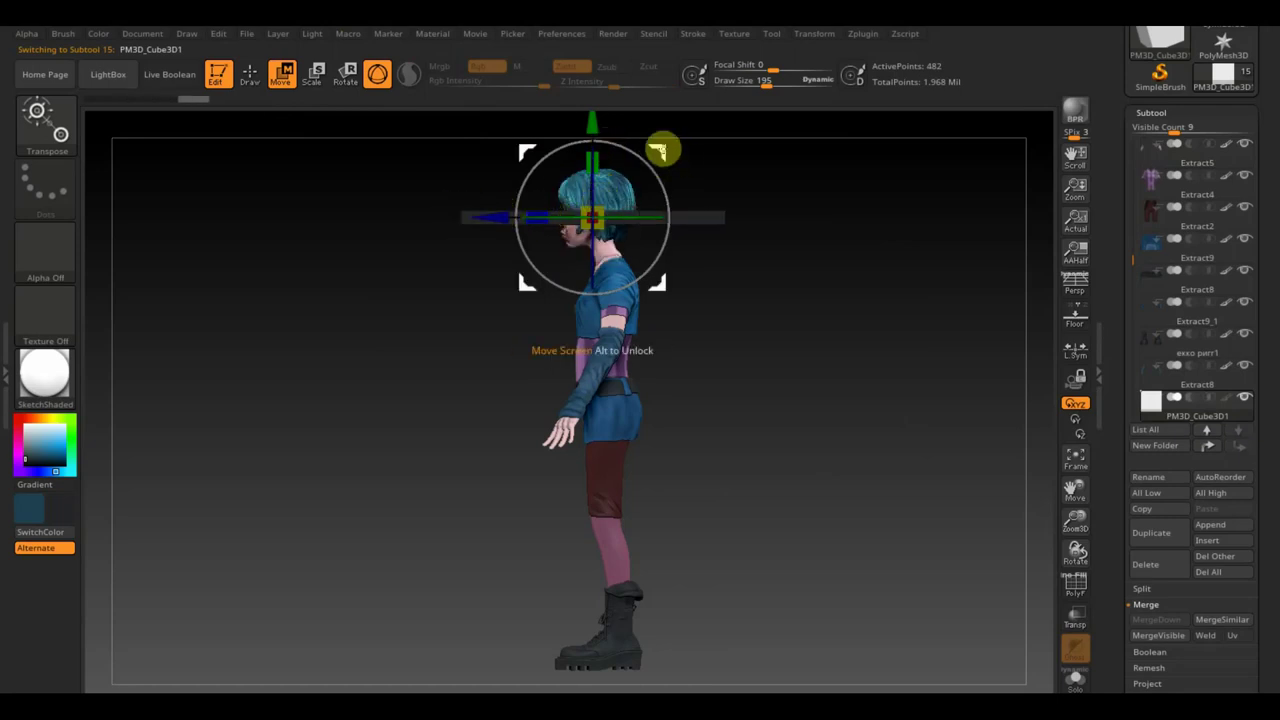
{"action": "mouse_move", "coordinate": [663, 148]}
{"action": "left_mouse_down"}
{"action": "mouse_move", "coordinate": [778, 197]}
{"action": "mouse_move", "coordinate": [806, 182]}
{"action": "left_mouse_up"}
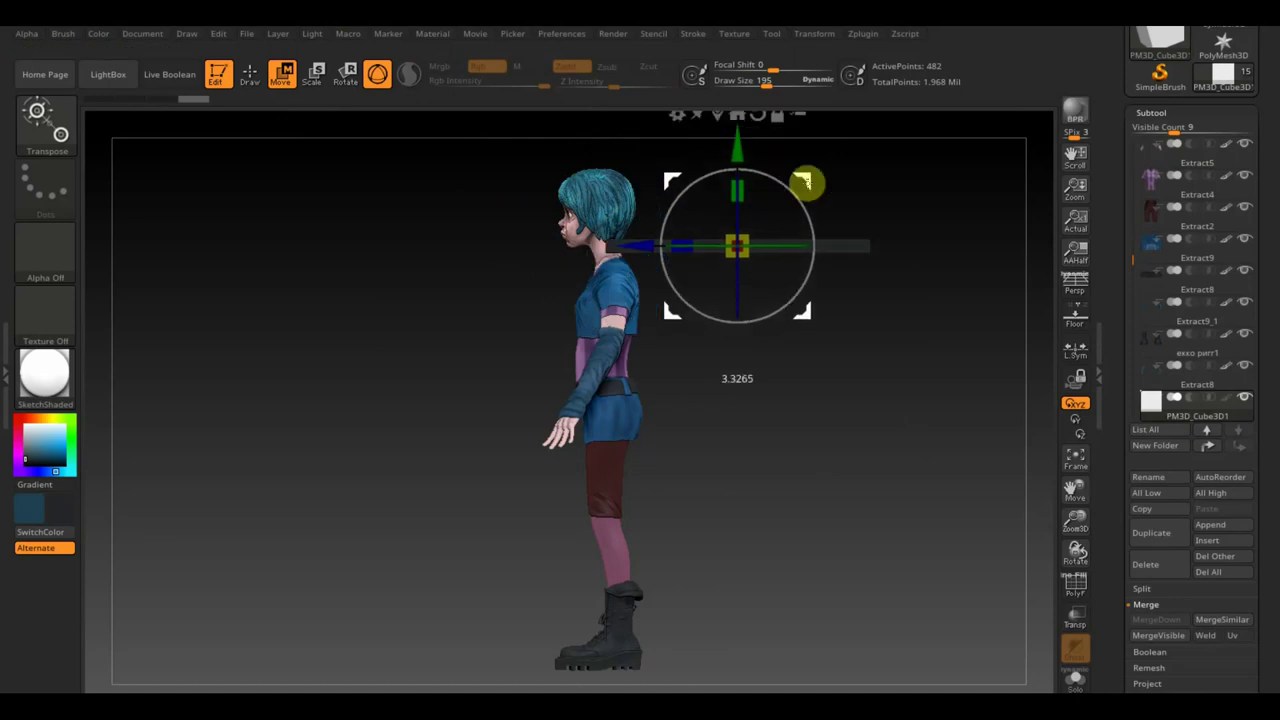
{"action": "mouse_move", "coordinate": [894, 351]}
{"action": "left_mouse_down"}
{"action": "mouse_move", "coordinate": [886, 437]}
{"action": "mouse_move", "coordinate": [831, 423]}
{"action": "mouse_move", "coordinate": [894, 354]}
{"action": "mouse_move", "coordinate": [889, 520]}
{"action": "mouse_move", "coordinate": [899, 457]}
{"action": "mouse_move", "coordinate": [863, 503]}
{"action": "mouse_move", "coordinate": [888, 573]}
{"action": "mouse_move", "coordinate": [809, 534]}
{"action": "left_mouse_up"}
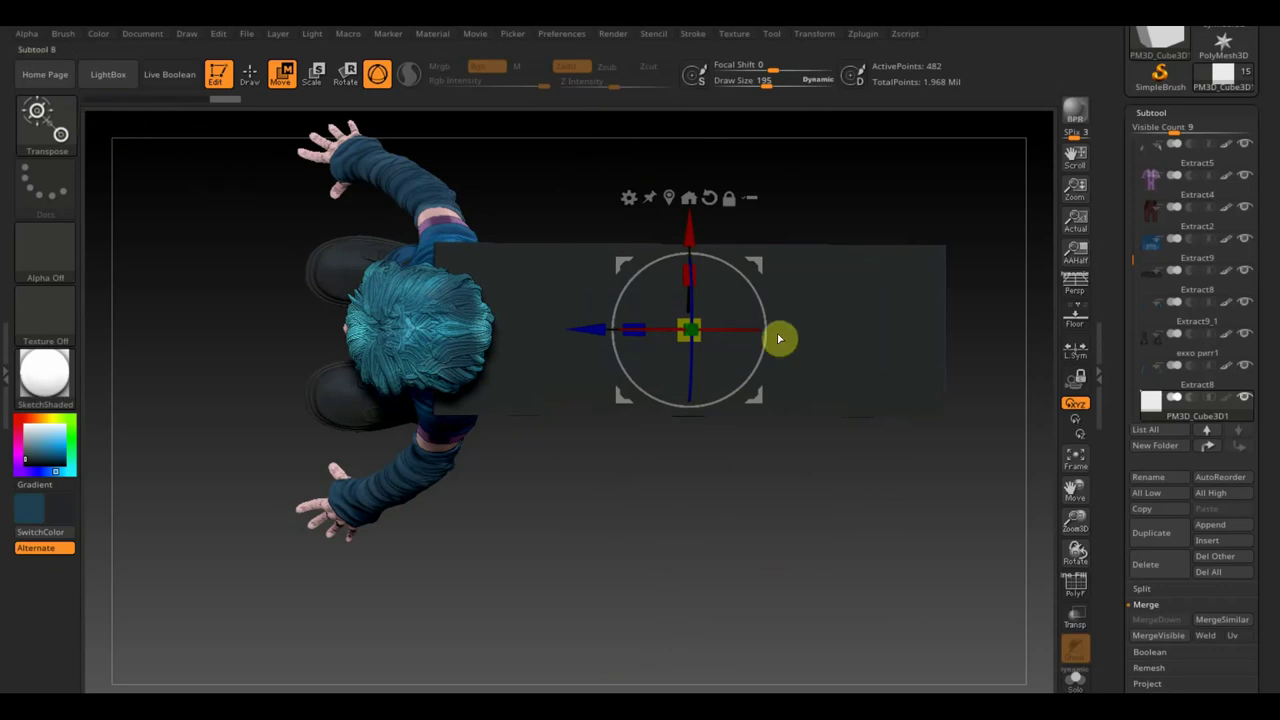
{"action": "key", "text": "ctrl+z"}
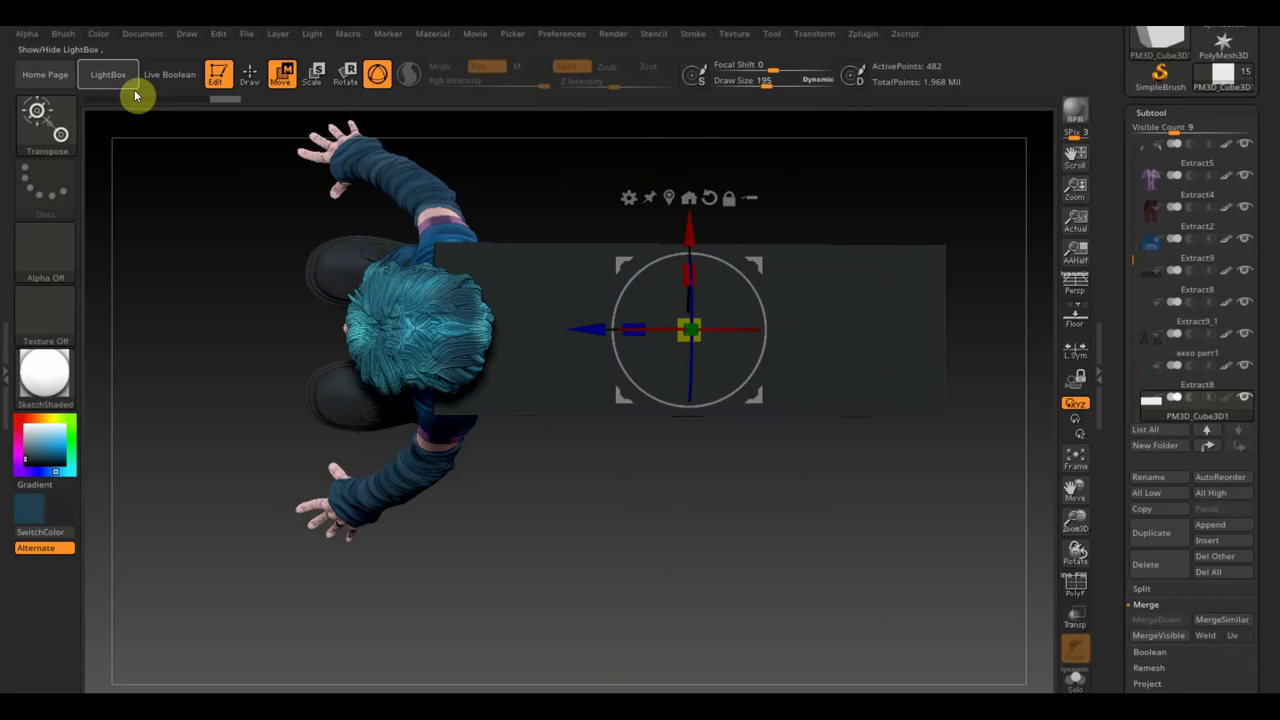
- Save over 'ZBrushProject джинкс молодая2' in the джинкс молодая folder, confirming the overwrite
{"action": "key", "text": "b"}
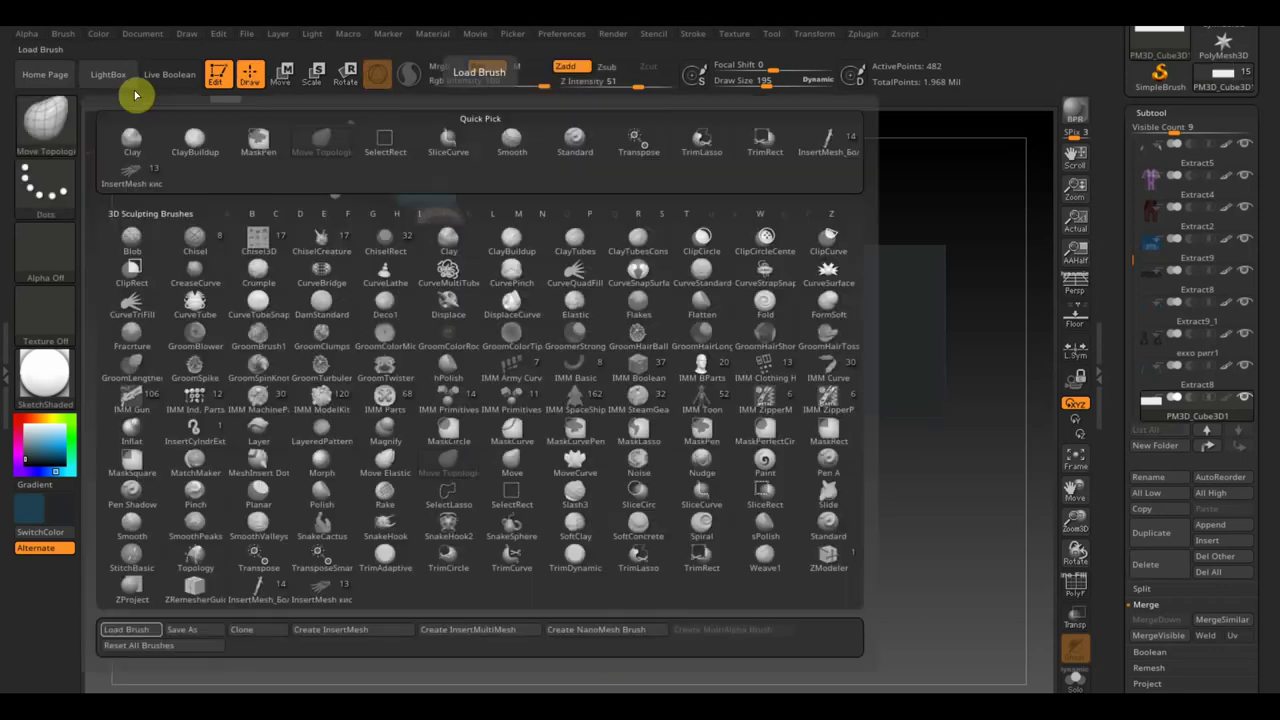
{"action": "left_click", "coordinate": [126, 629]}
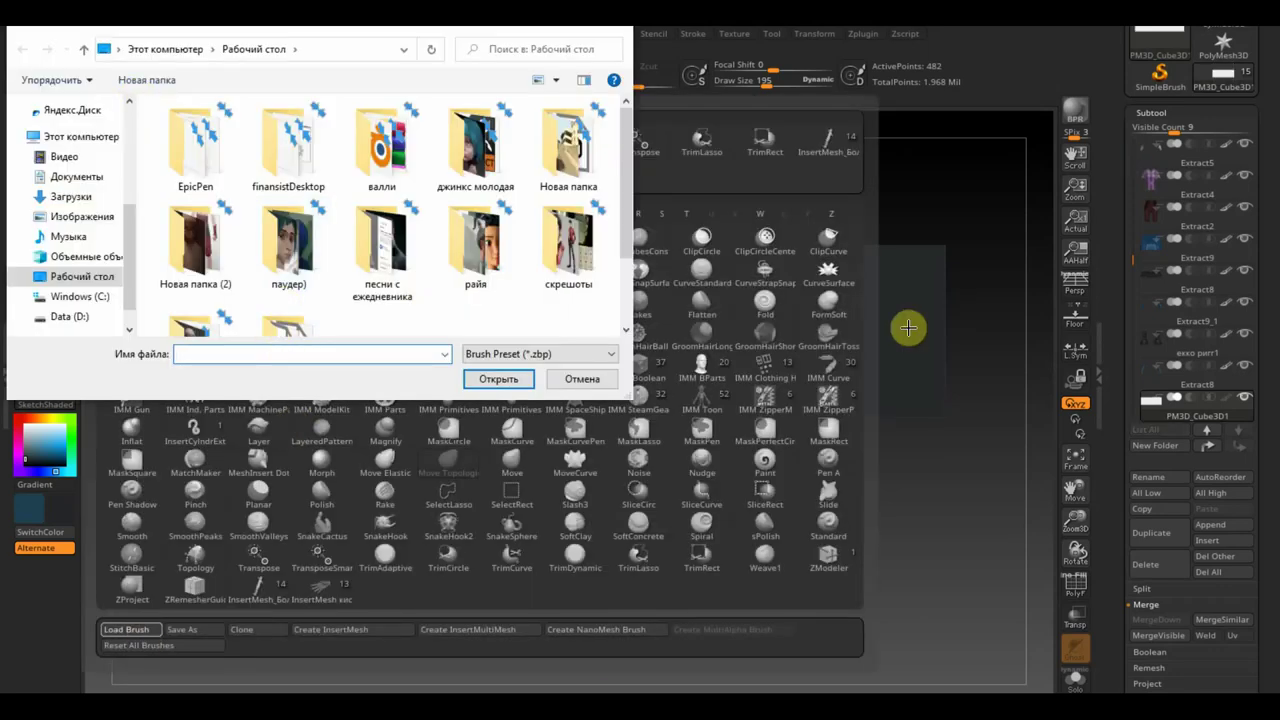
{"action": "left_click", "coordinate": [582, 378]}
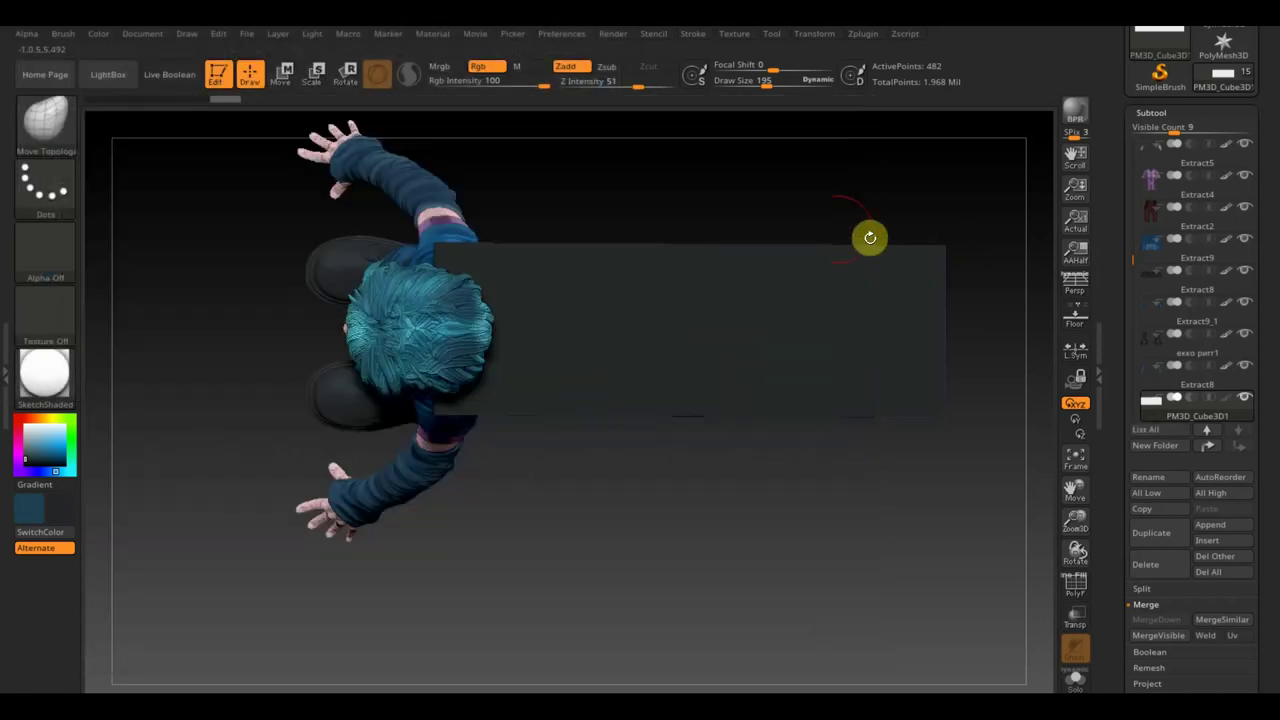
{"action": "left_click", "coordinate": [246, 33]}
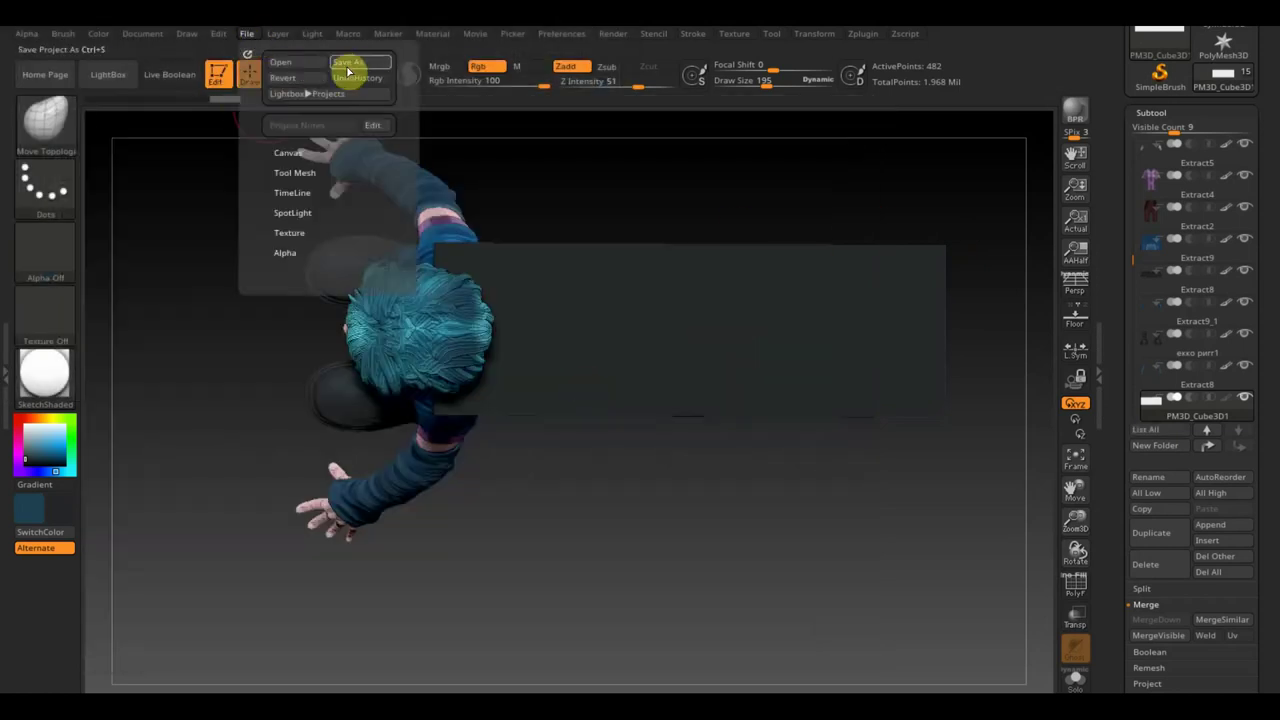
{"action": "left_click", "coordinate": [358, 65]}
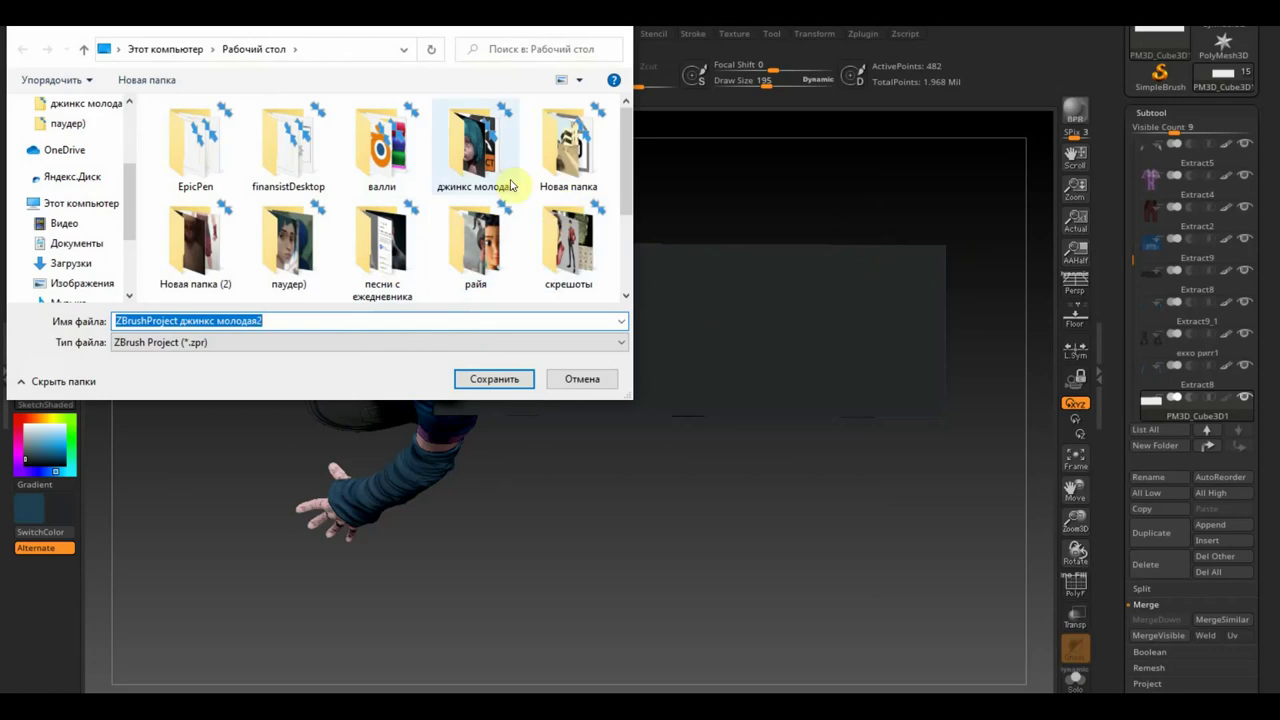
{"action": "left_click", "coordinate": [478, 168]}
{"action": "double_click", "coordinate": [478, 168]}
{"action": "left_click", "coordinate": [488, 385]}
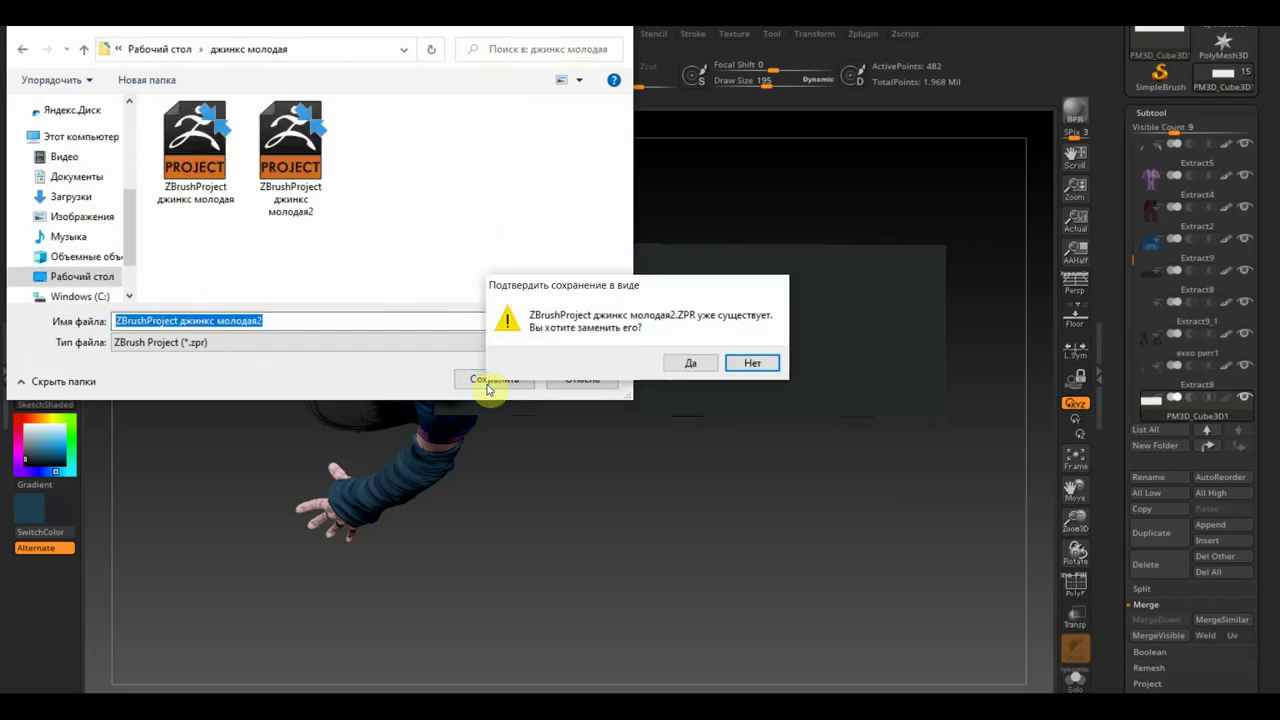
{"action": "left_click", "coordinate": [689, 364]}
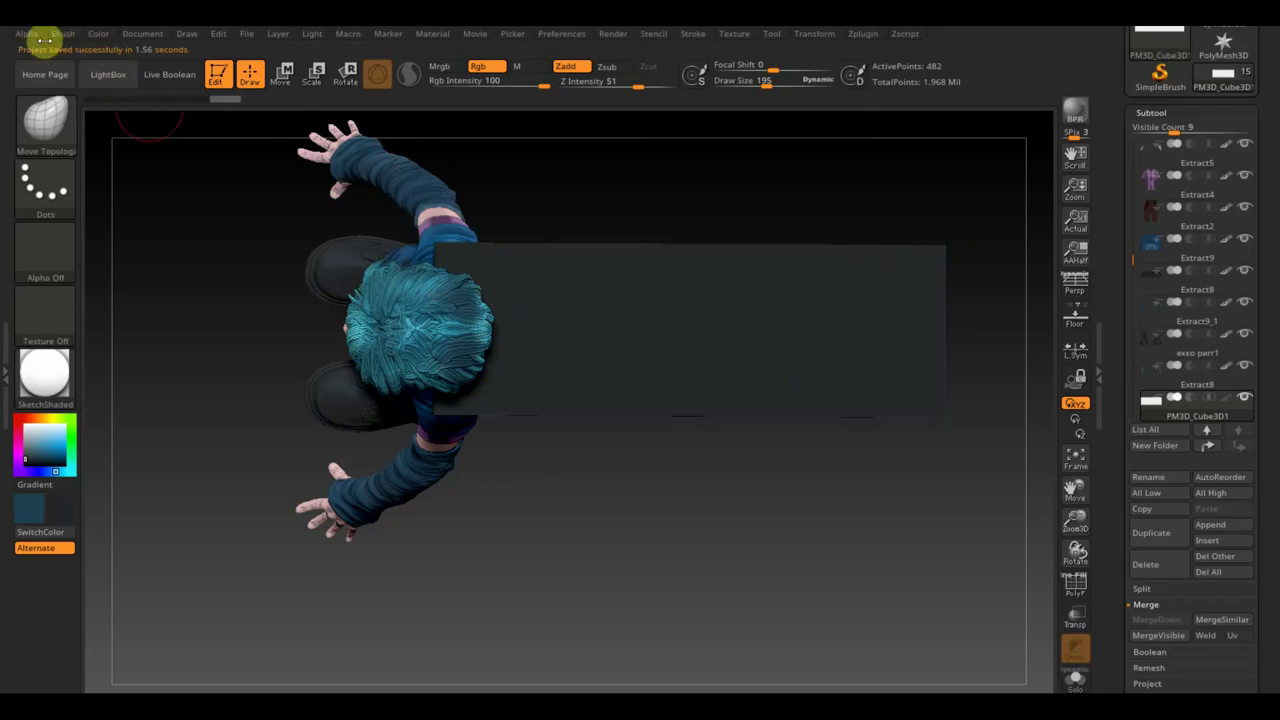
- Load the IMM Ropes1 .zbp brush preset from Data (D:) > ВСЕ для SculptGL
{"action": "left_click", "coordinate": [45, 133]}
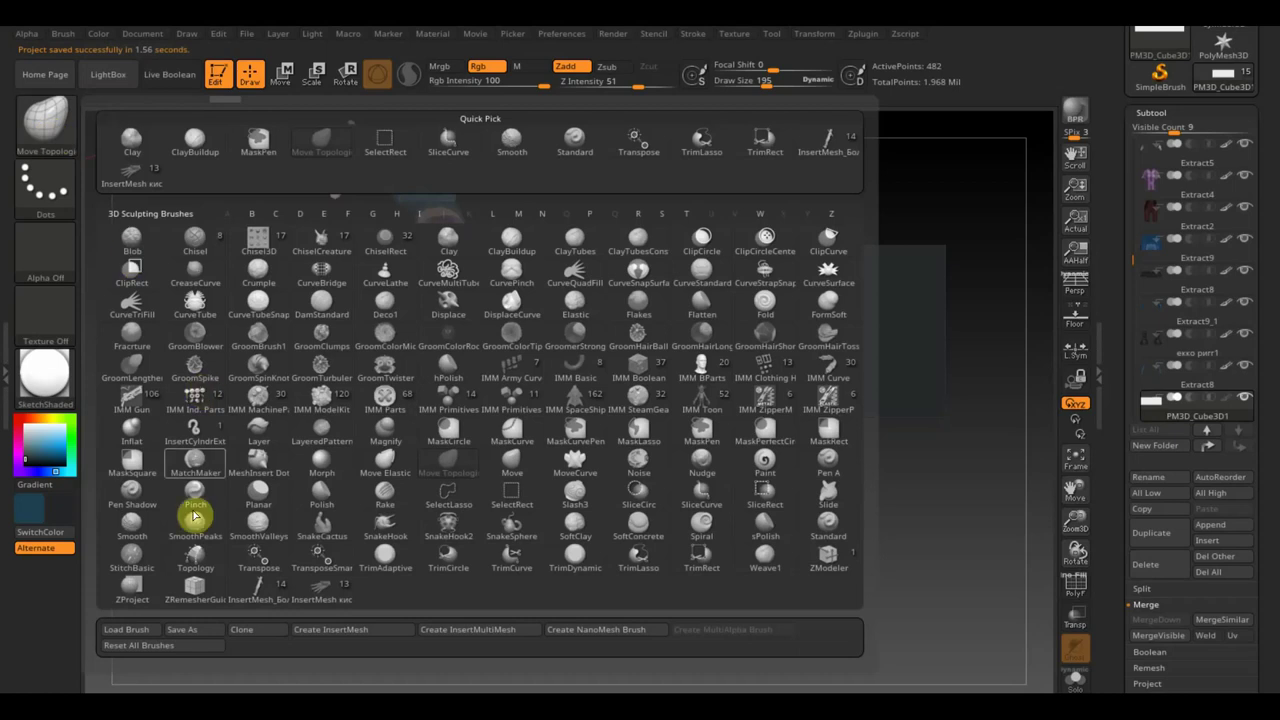
{"action": "left_click", "coordinate": [137, 630]}
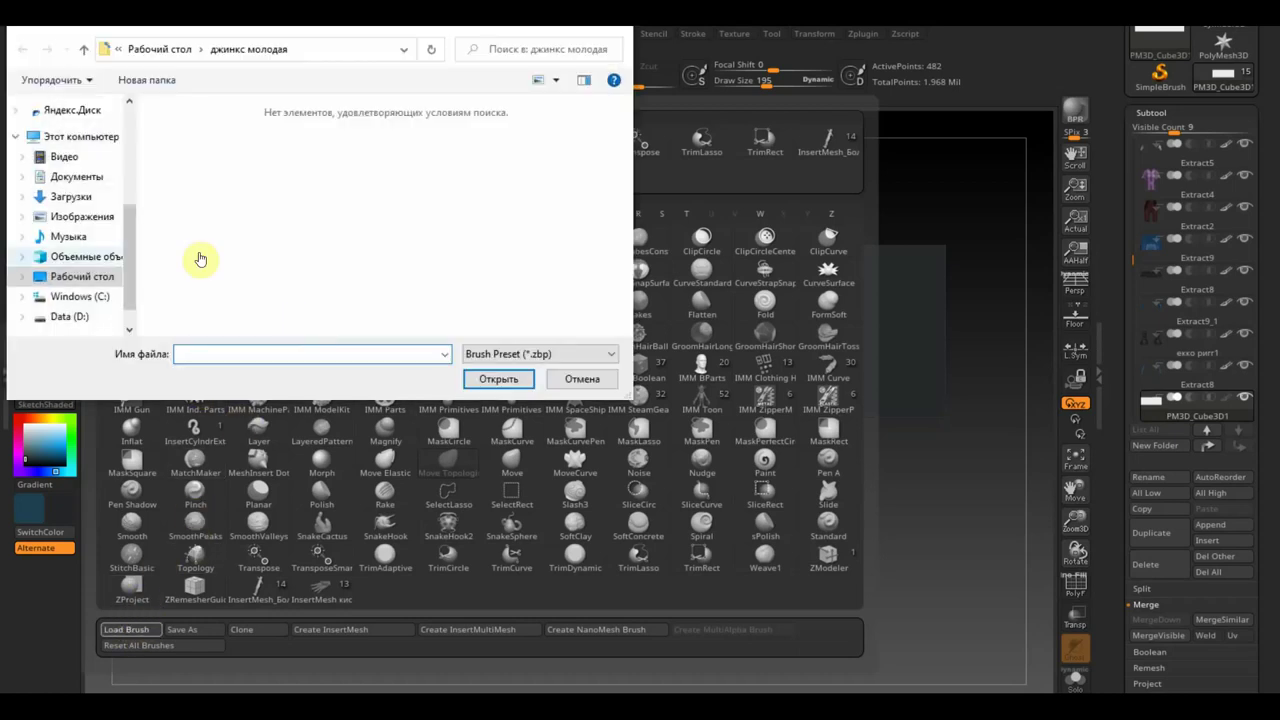
{"action": "left_click", "coordinate": [70, 280]}
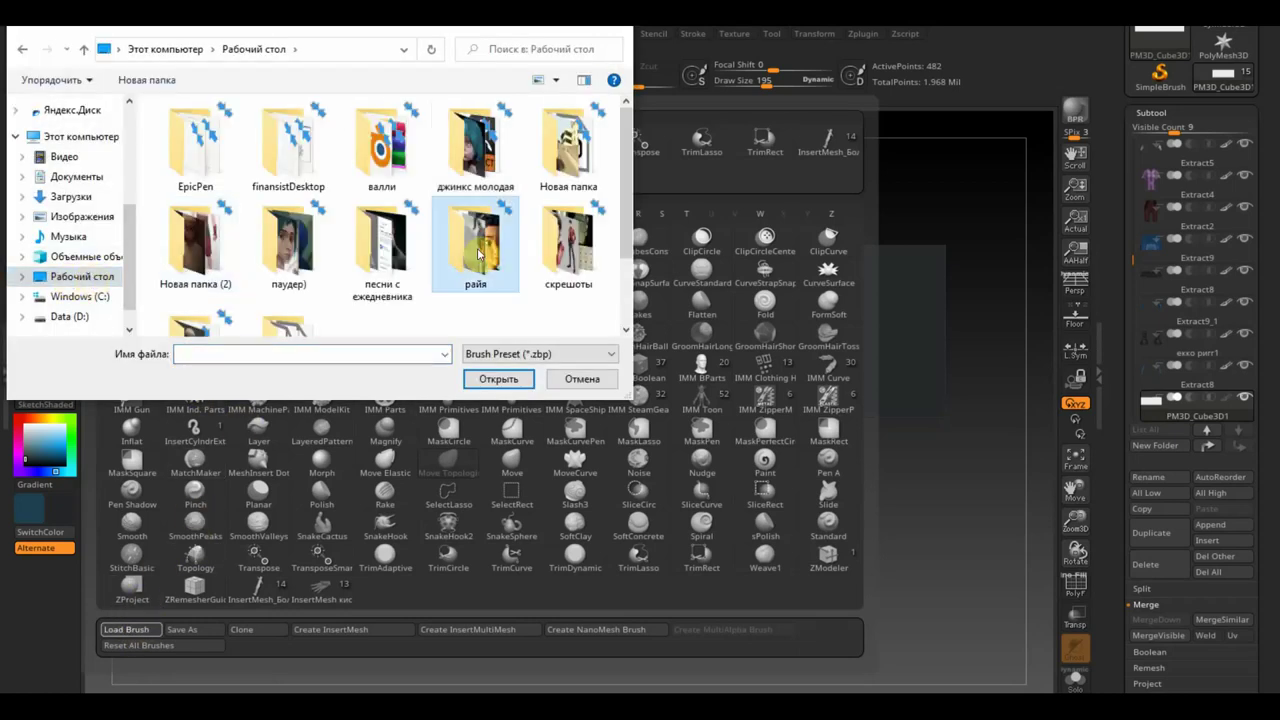
{"action": "scroll", "coordinate": [450, 260], "scroll_direction": "down", "scroll_amount": 1}
{"action": "left_click", "coordinate": [270, 278]}
{"action": "double_click", "coordinate": [270, 278]}
{"action": "scroll", "coordinate": [400, 250], "scroll_direction": "down", "scroll_amount": 3}
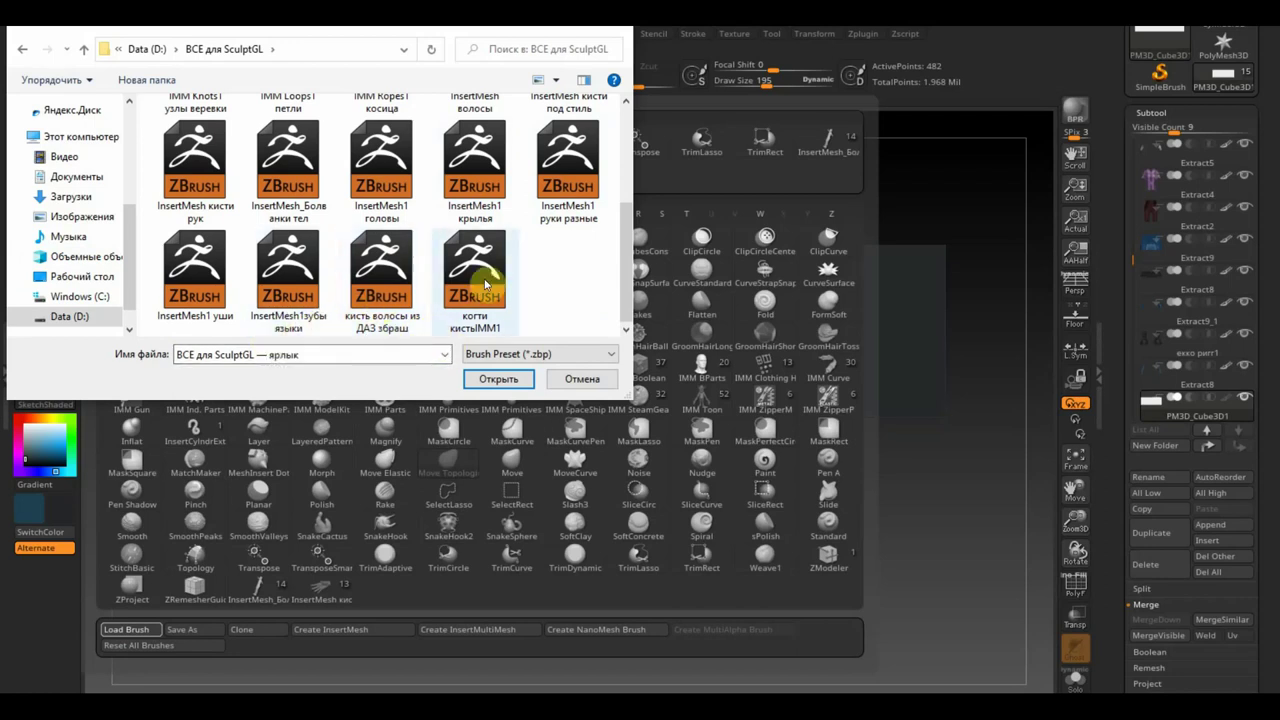
{"action": "scroll", "coordinate": [478, 275], "scroll_direction": "up", "scroll_amount": 2}
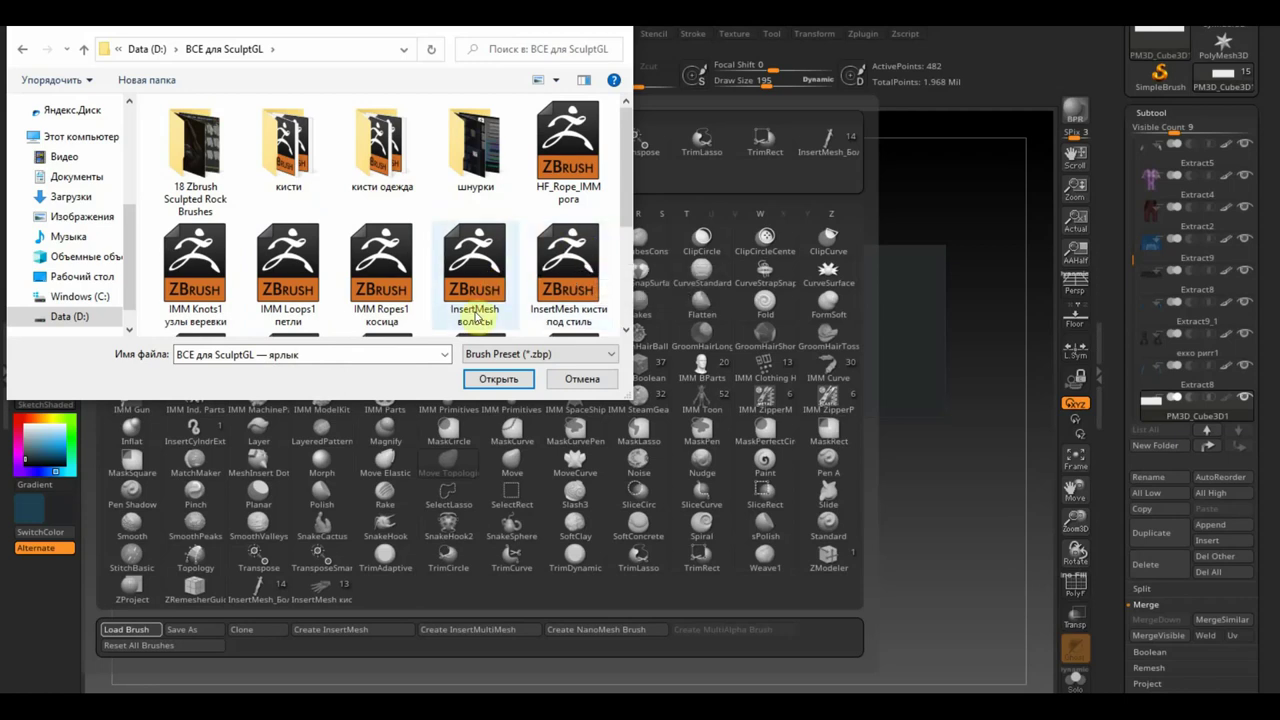
{"action": "double_click", "coordinate": [390, 295]}
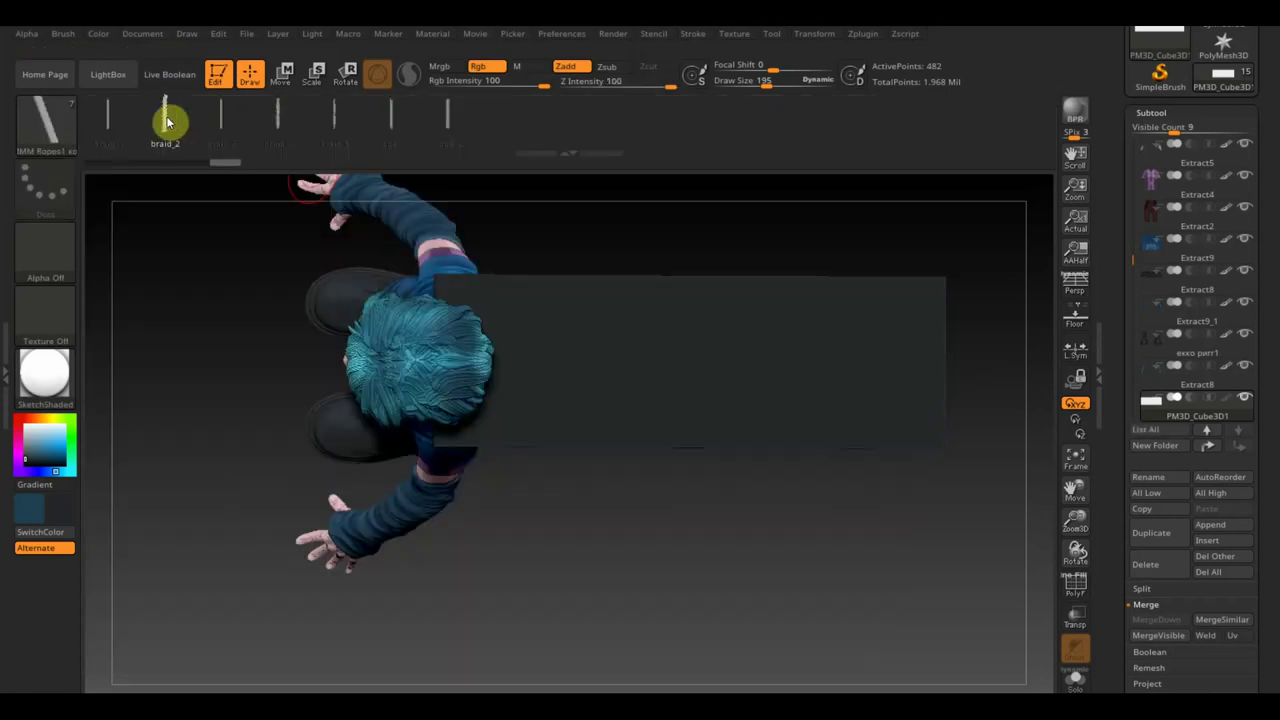
- Draw a trial braid_2 stroke from the head, then undo it and a mask stroke
{"action": "left_click", "coordinate": [493, 372]}
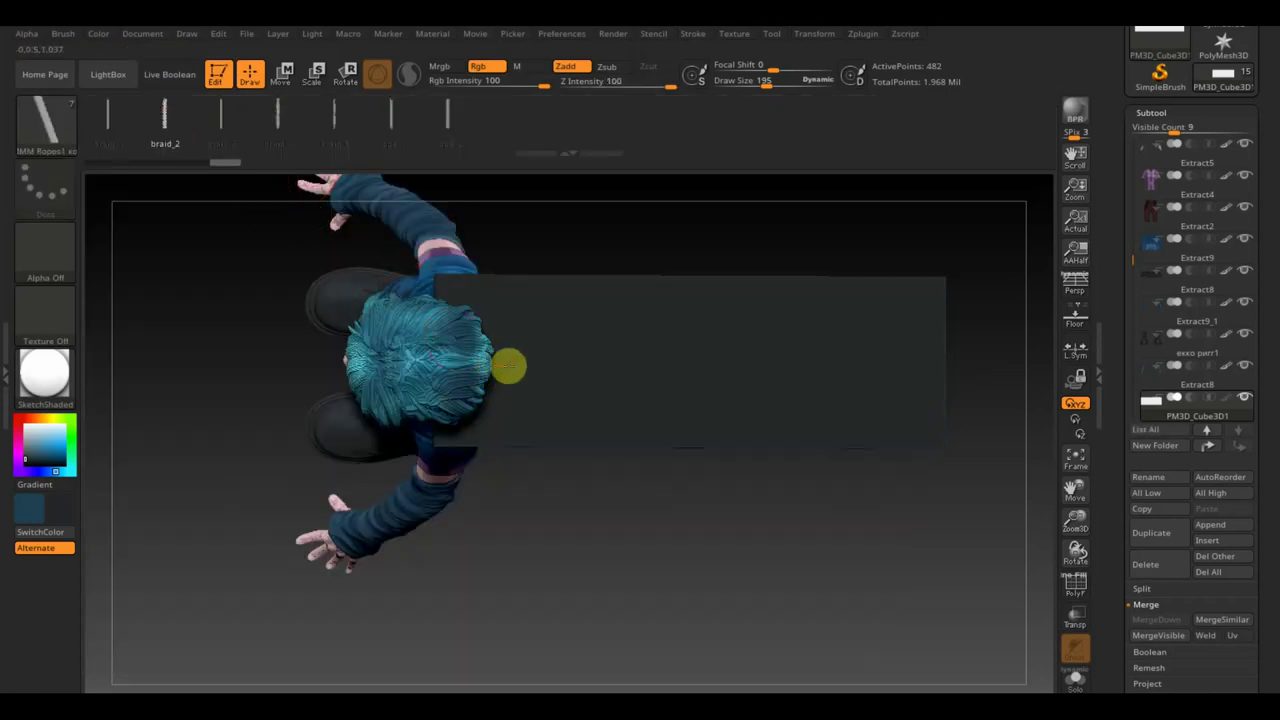
{"action": "left_click_drag", "start_coordinate": [510, 367], "coordinate": [840, 371]}
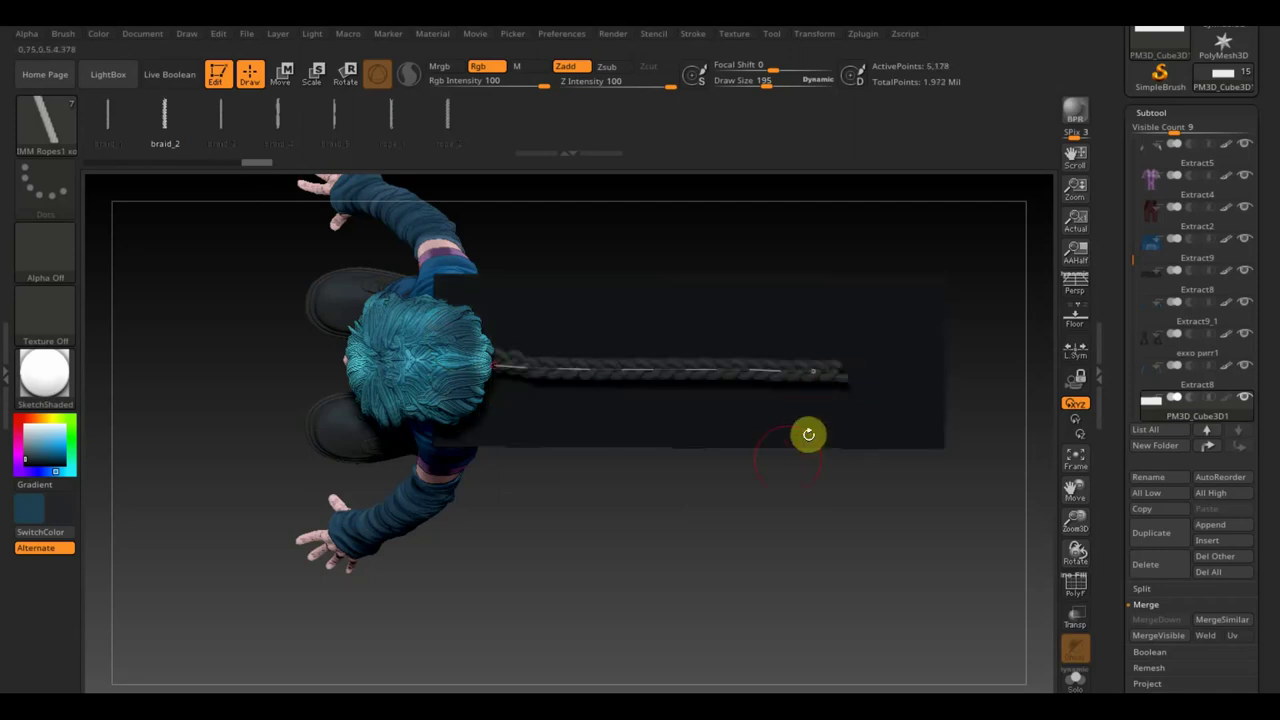
{"action": "left_click", "coordinate": [779, 488]}
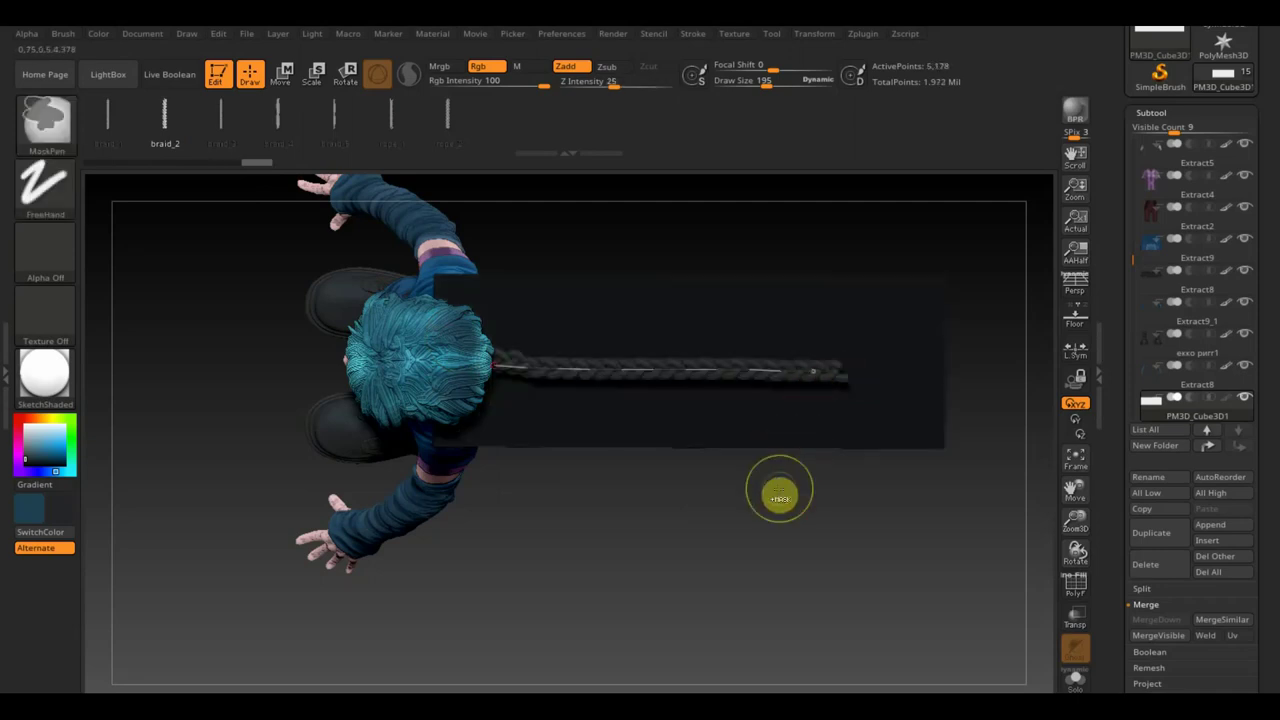
{"action": "key", "text": "ctrl+z"}
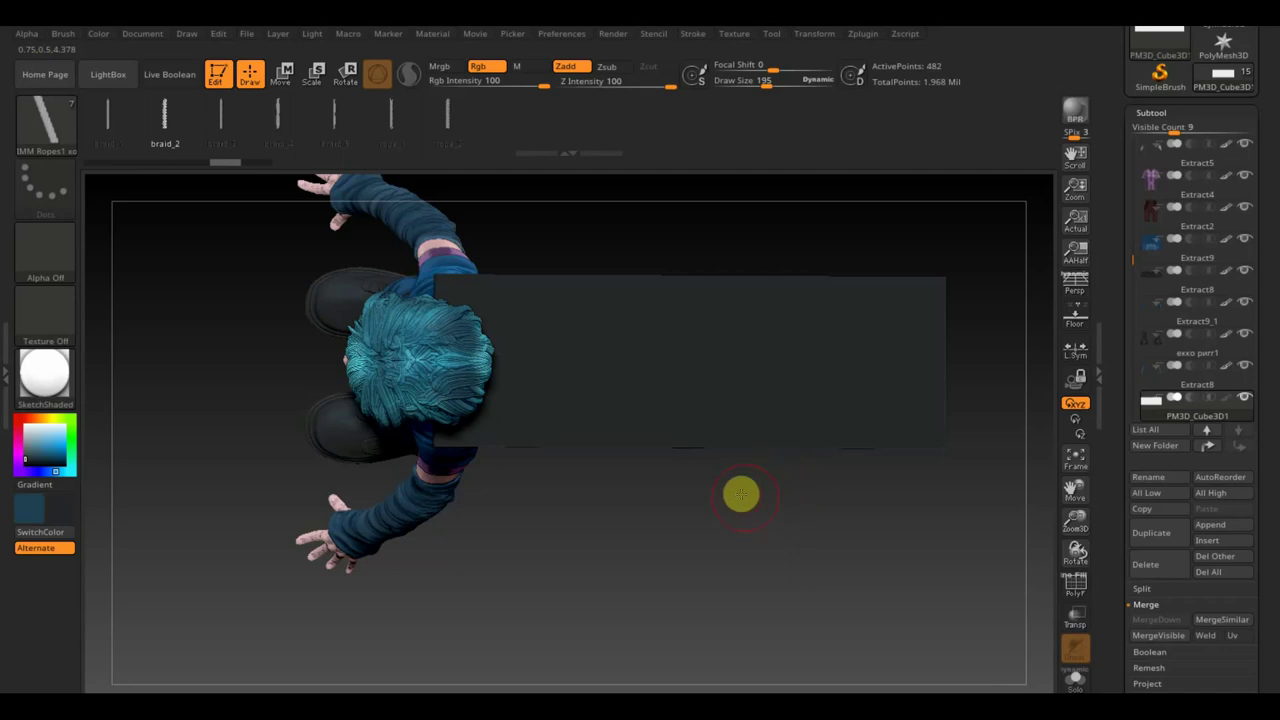
{"action": "mouse_move", "coordinate": [741, 494]}
{"action": "left_mouse_down"}
{"action": "mouse_move", "coordinate": [762, 566]}
{"action": "mouse_move", "coordinate": [725, 606]}
{"action": "left_mouse_up"}
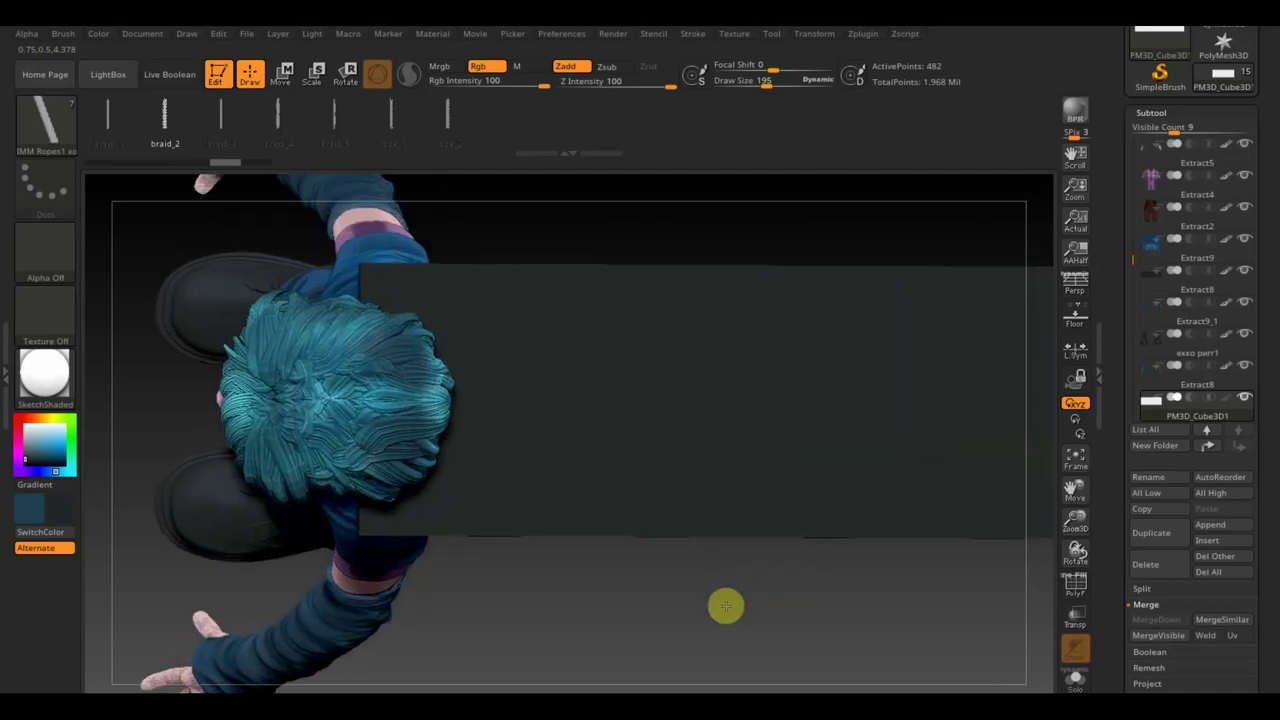
{"action": "left_click", "coordinate": [693, 36]}
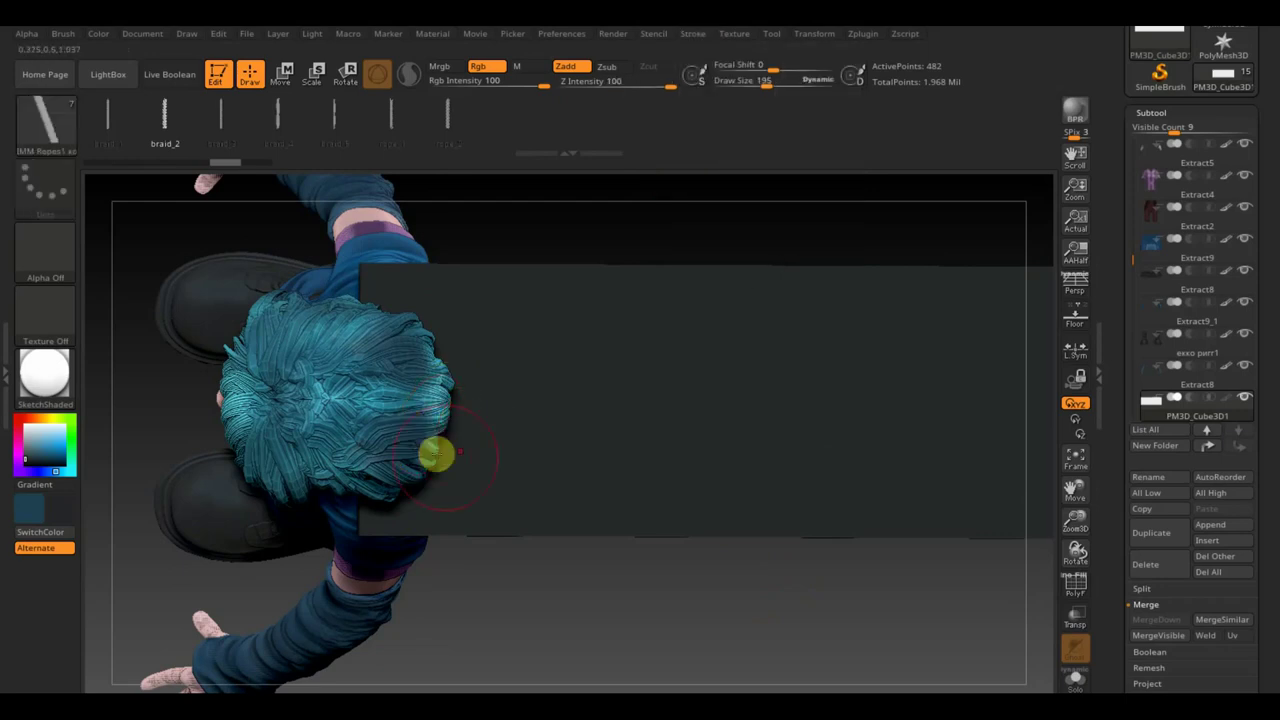
{"action": "key", "text": "ctrl"}
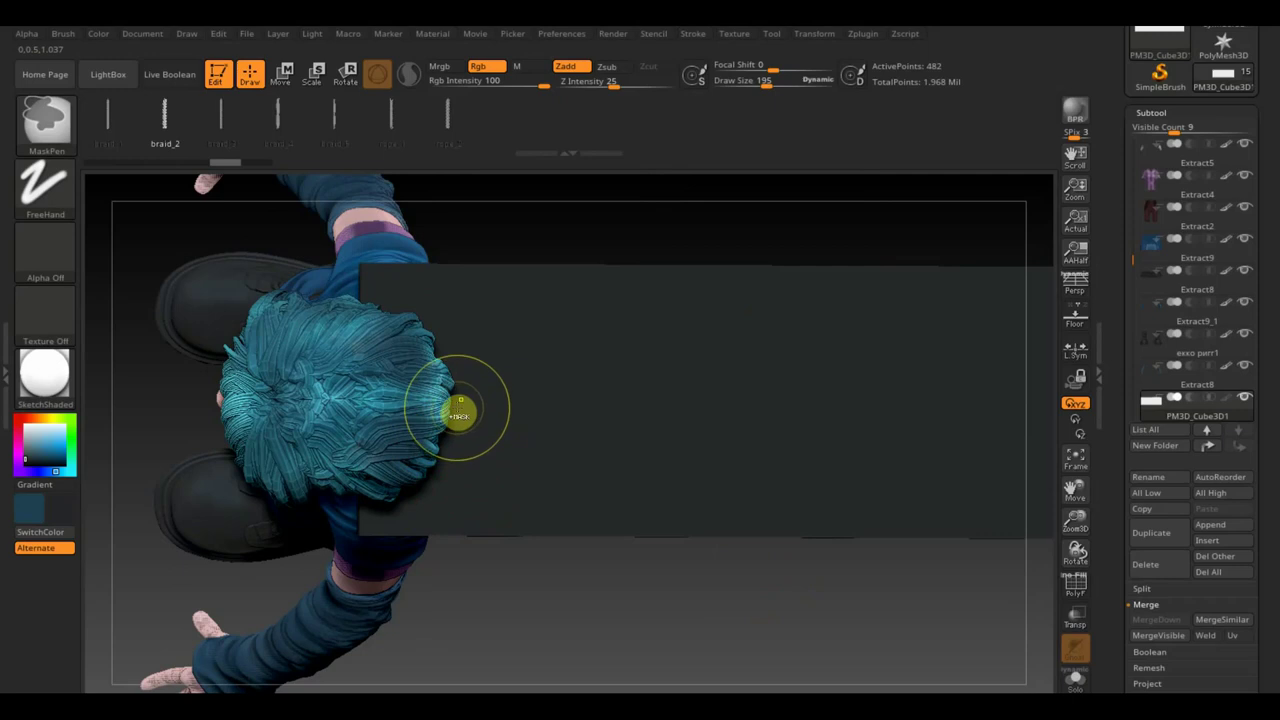
{"action": "left_click_drag", "start_coordinate": [508, 403], "coordinate": [735, 410], "text": "ctrl"}
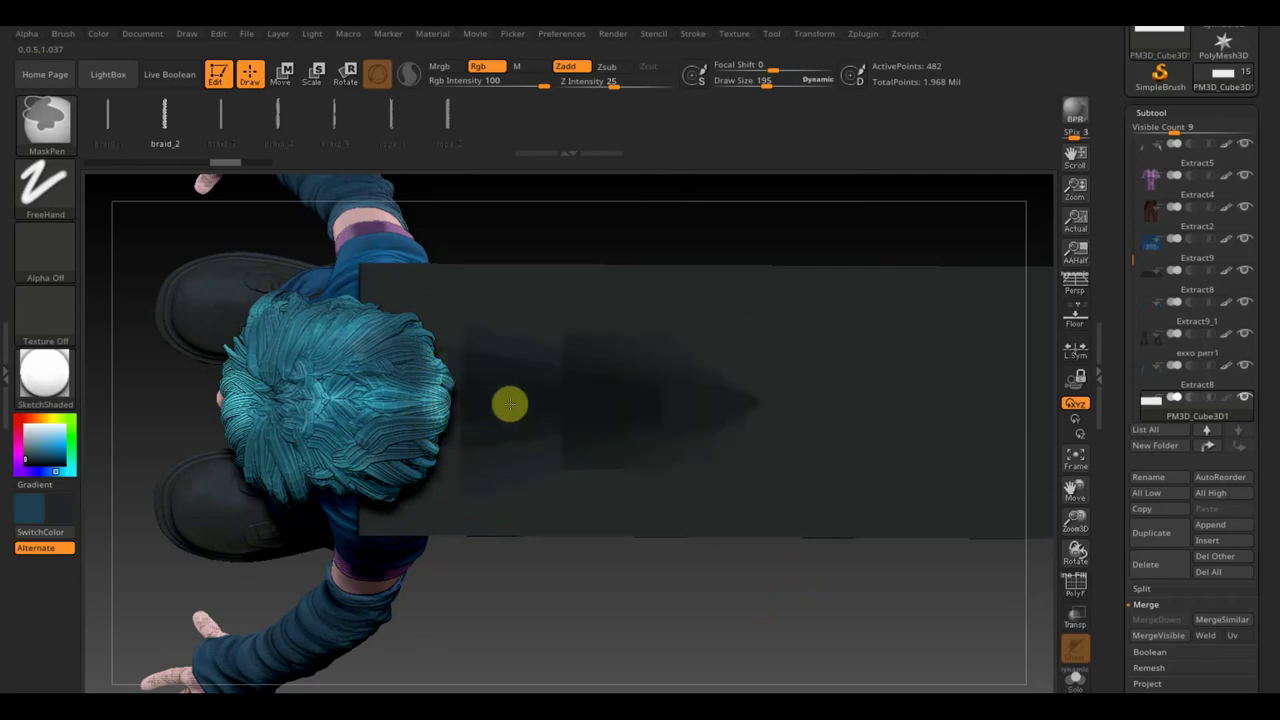
{"action": "key", "text": "ctrl+z"}
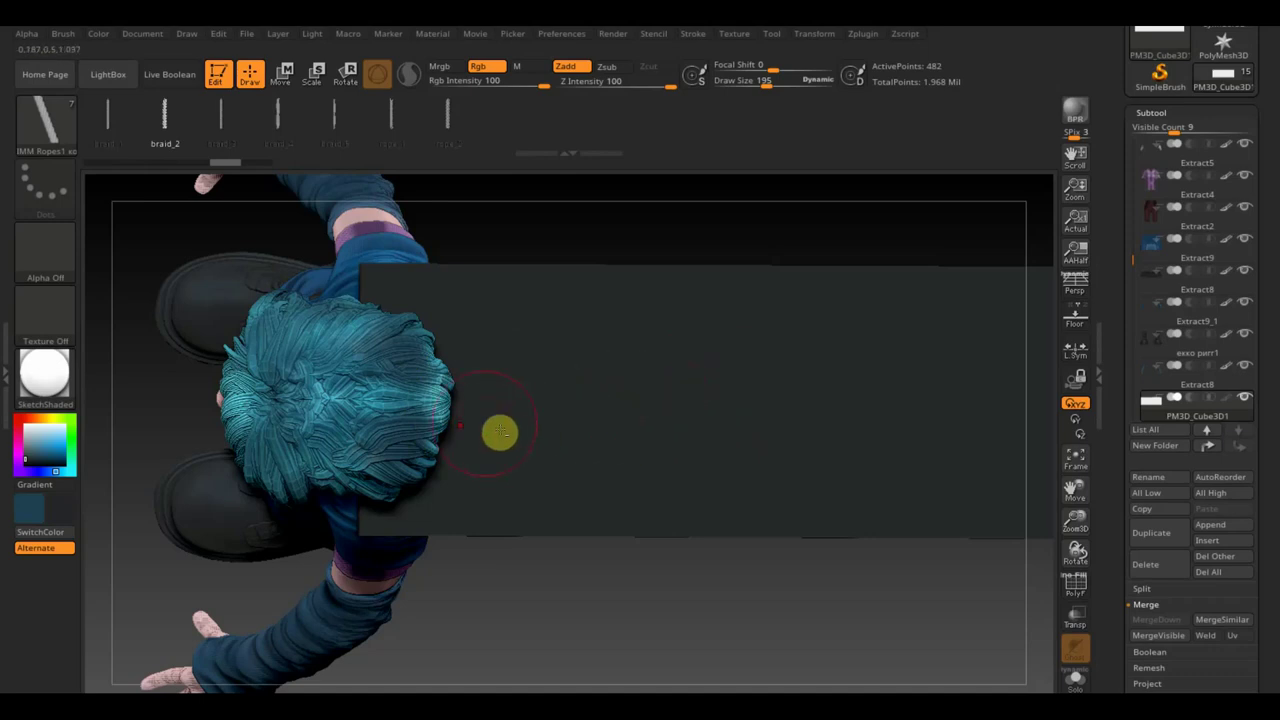
- Draw a braid_2 curve from the head across the board and thicken it to 114
{"action": "left_click_drag", "start_coordinate": [458, 408], "coordinate": [993, 410]}
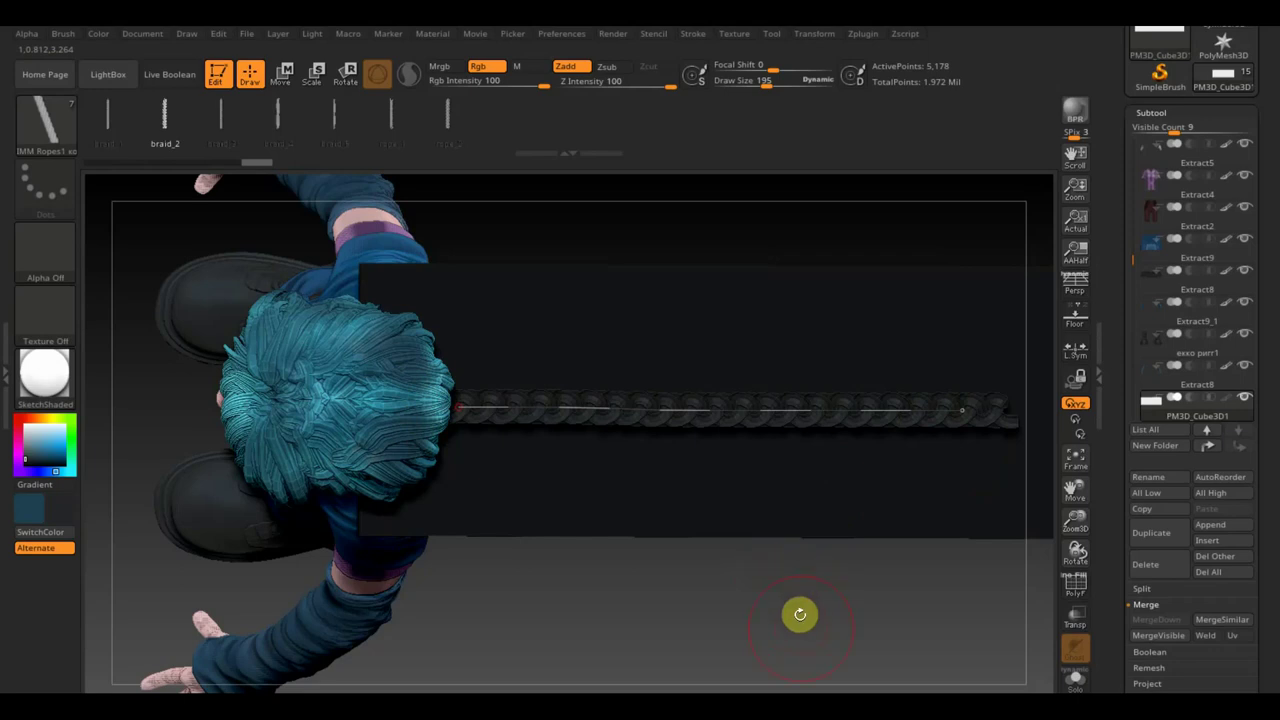
{"action": "mouse_move", "coordinate": [800, 611]}
{"action": "left_mouse_down"}
{"action": "mouse_move", "coordinate": [797, 530]}
{"action": "mouse_move", "coordinate": [786, 546]}
{"action": "left_mouse_up"}
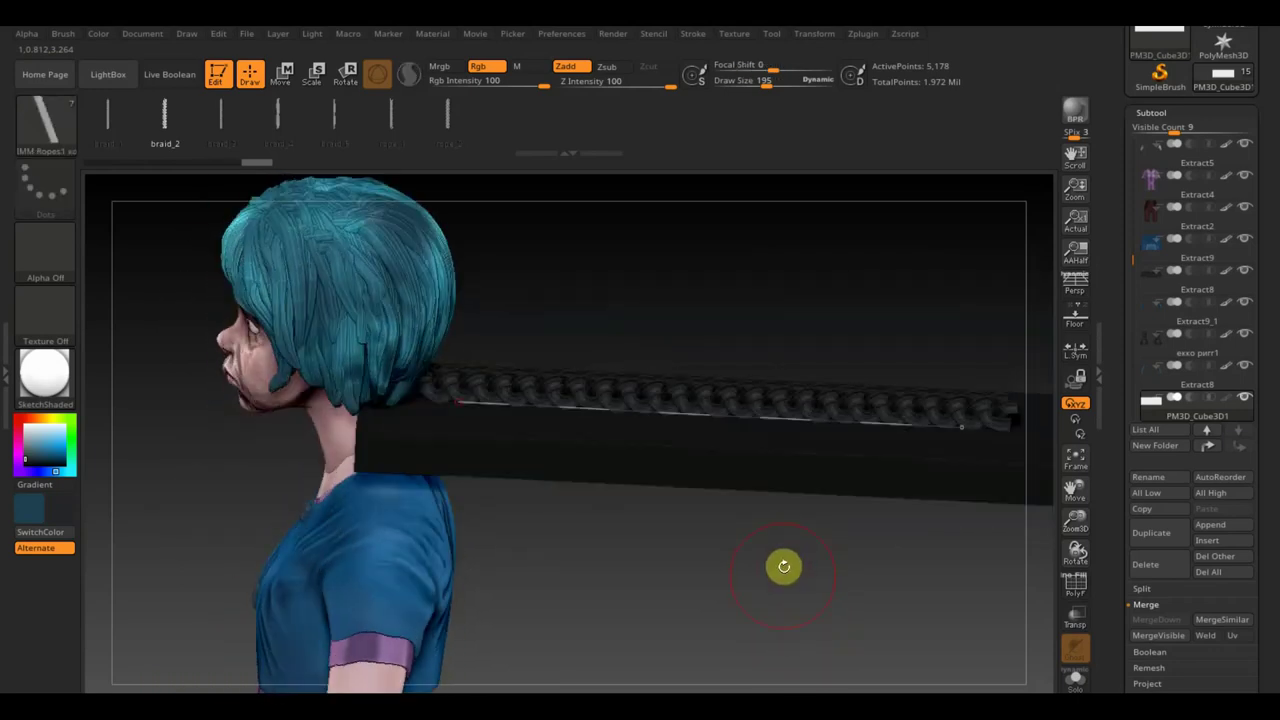
{"action": "left_click_drag", "start_coordinate": [784, 566], "coordinate": [780, 563]}
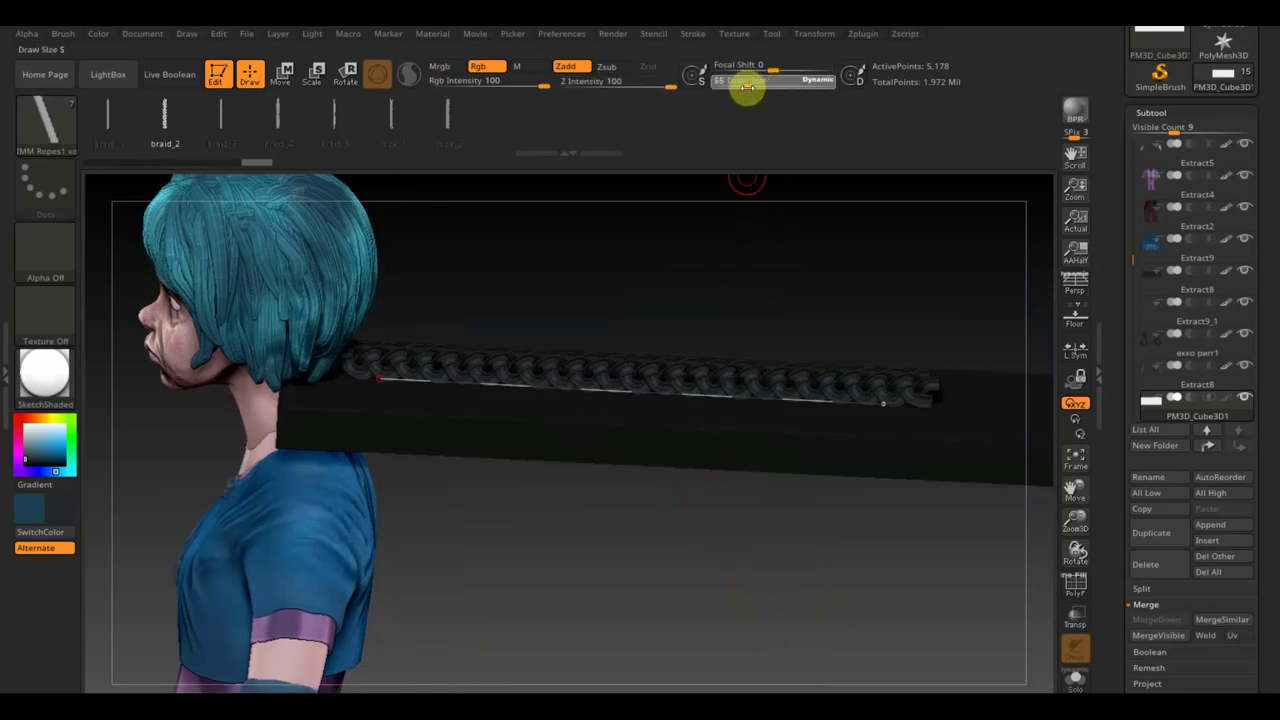
{"action": "left_click_drag", "start_coordinate": [744, 88], "coordinate": [742, 84]}
{"action": "left_click", "coordinate": [623, 374]}
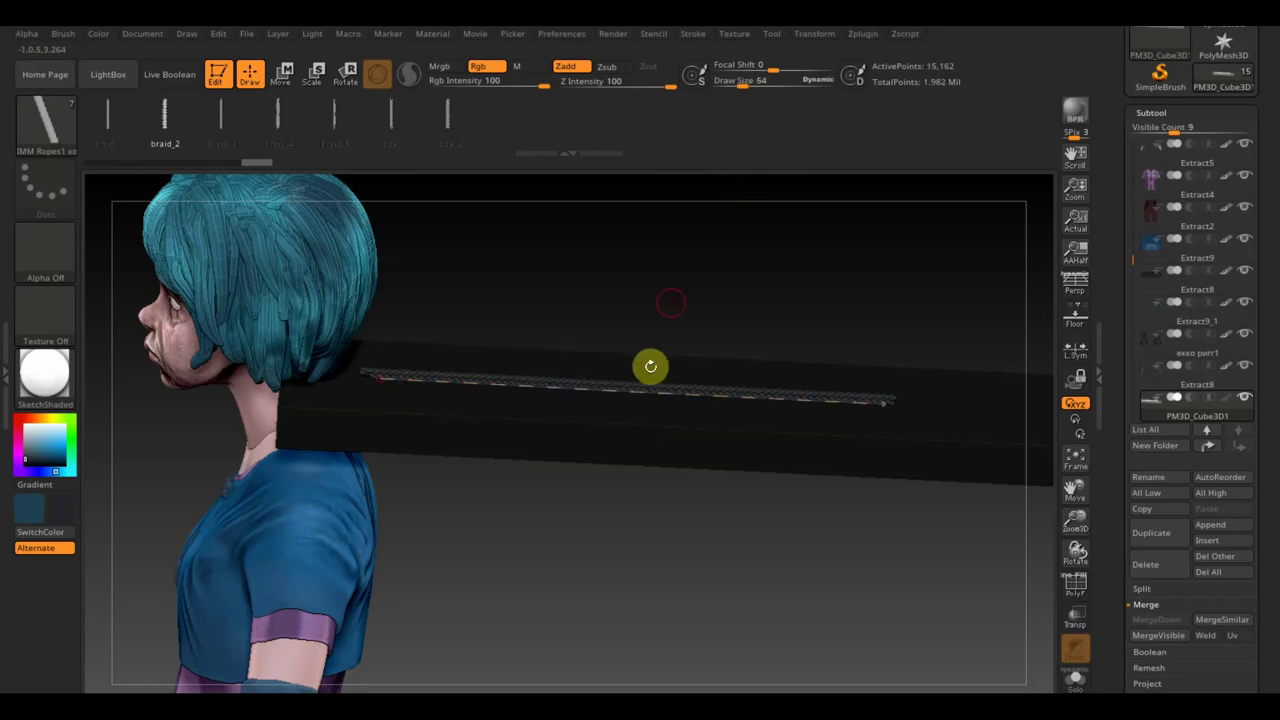
{"action": "left_click_drag", "start_coordinate": [692, 254], "coordinate": [703, 260]}
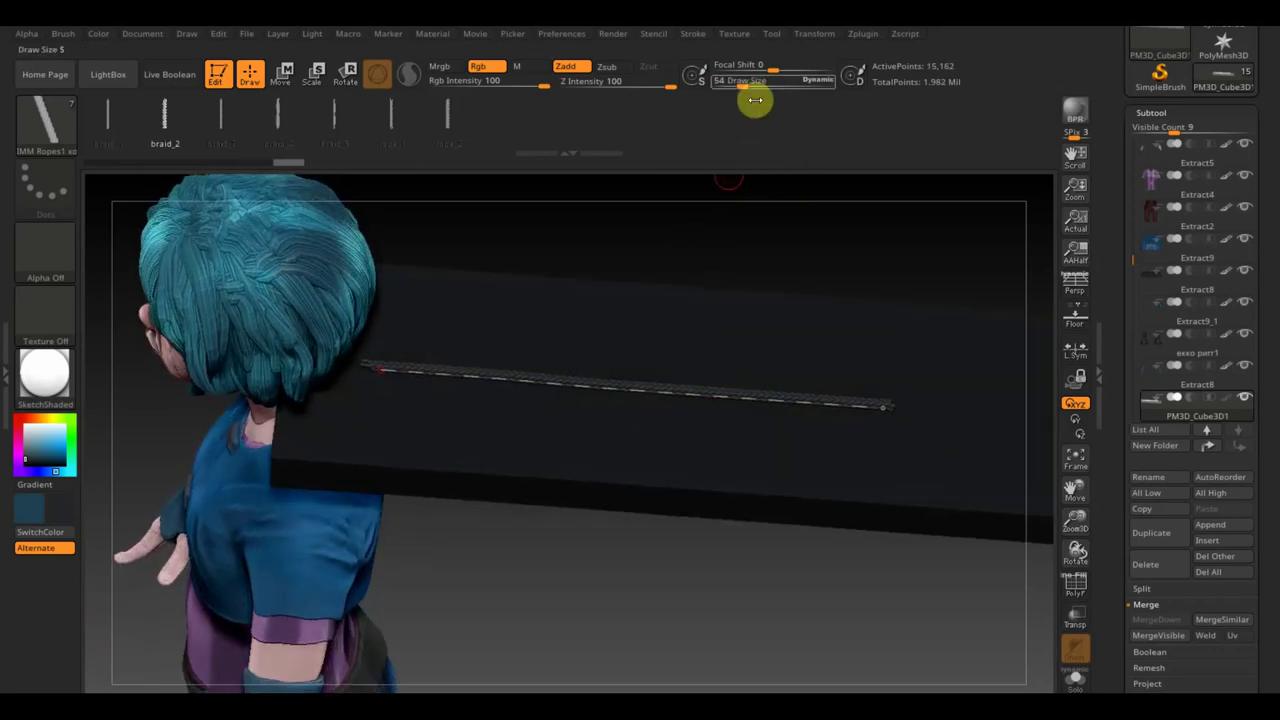
{"action": "left_click", "coordinate": [590, 384]}
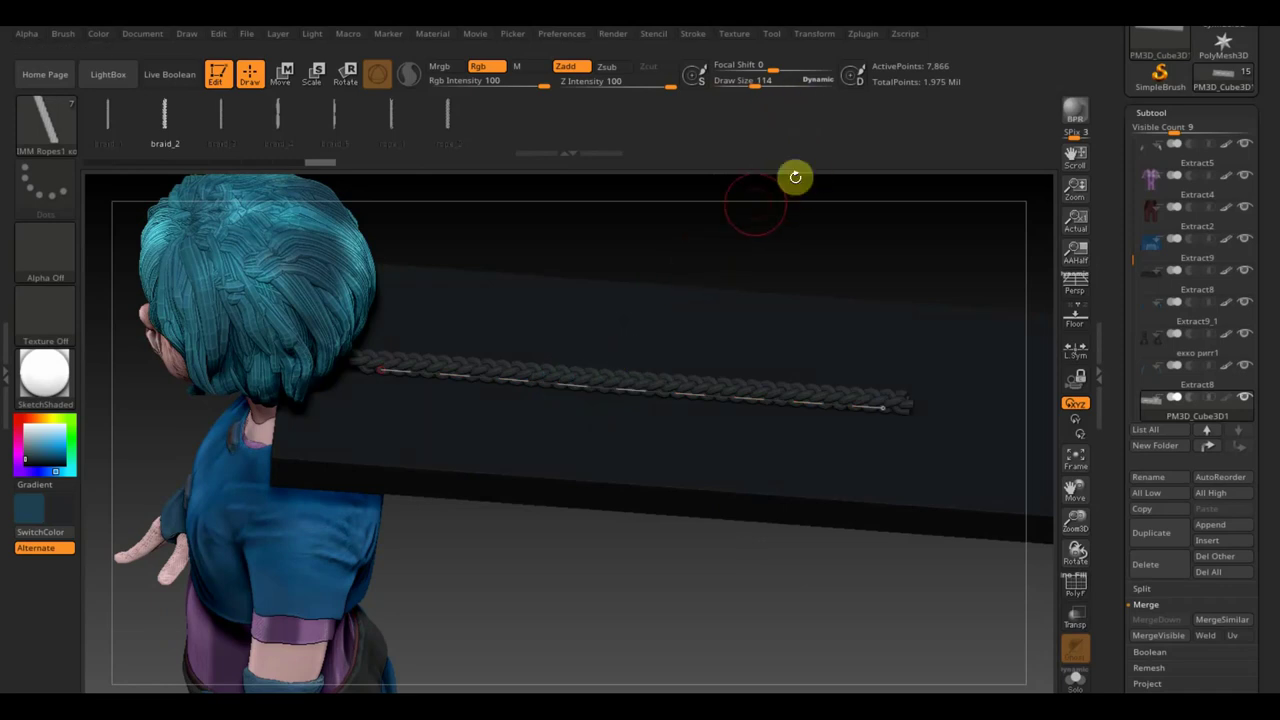
{"action": "mouse_move", "coordinate": [794, 177]}
{"action": "left_mouse_down"}
{"action": "mouse_move", "coordinate": [736, 240]}
{"action": "mouse_move", "coordinate": [737, 154]}
{"action": "mouse_move", "coordinate": [783, 260]}
{"action": "mouse_move", "coordinate": [775, 226]}
{"action": "mouse_move", "coordinate": [731, 237]}
{"action": "mouse_move", "coordinate": [730, 262]}
{"action": "mouse_move", "coordinate": [963, 451]}
{"action": "left_mouse_up"}
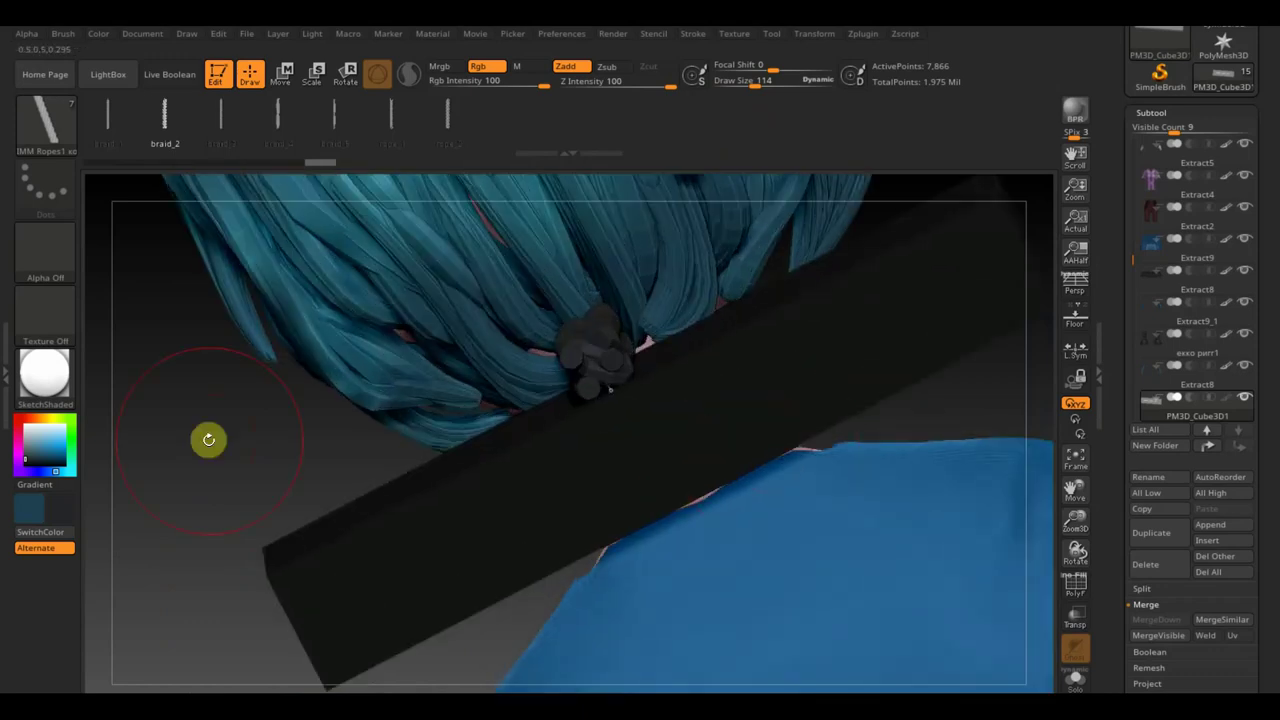
- Swap the strand to rope_1, then back to braid_1, and frame the whole character
{"action": "left_click_drag", "start_coordinate": [209, 437], "coordinate": [241, 450]}
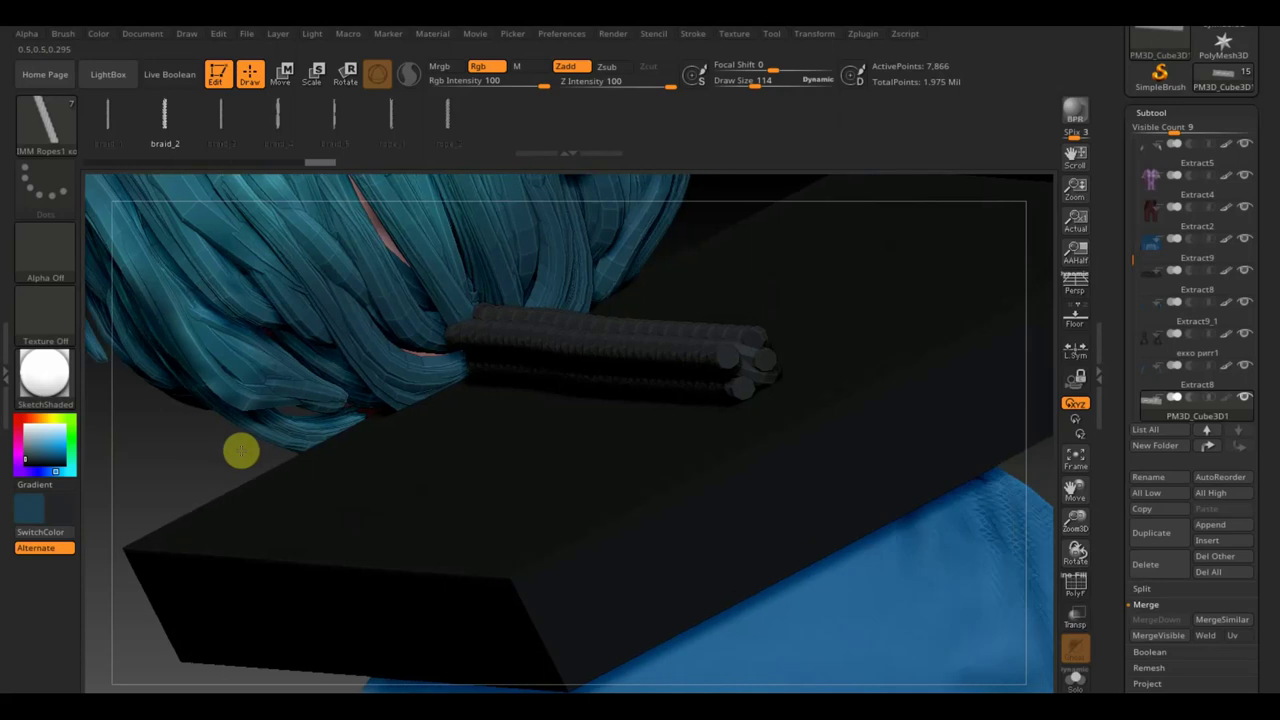
{"action": "mouse_move", "coordinate": [323, 457]}
{"action": "left_mouse_down"}
{"action": "mouse_move", "coordinate": [322, 503]}
{"action": "mouse_move", "coordinate": [331, 149]}
{"action": "left_mouse_up"}
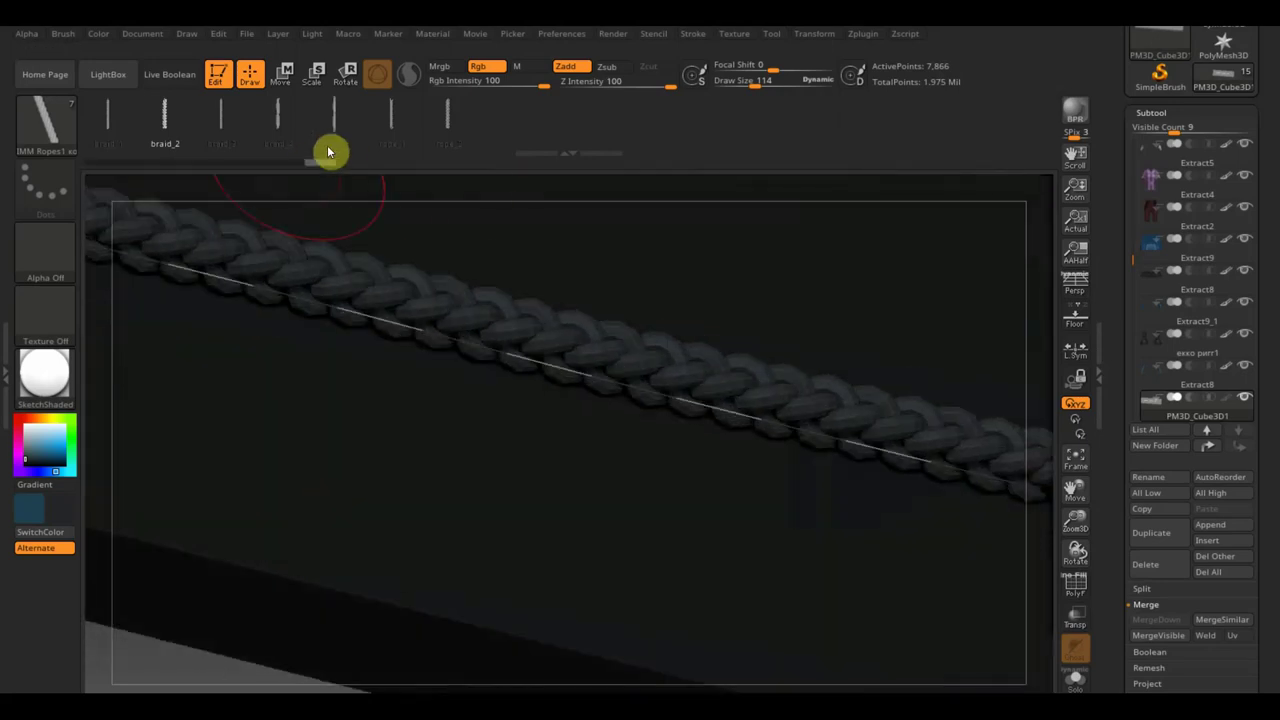
{"action": "left_click", "coordinate": [426, 146]}
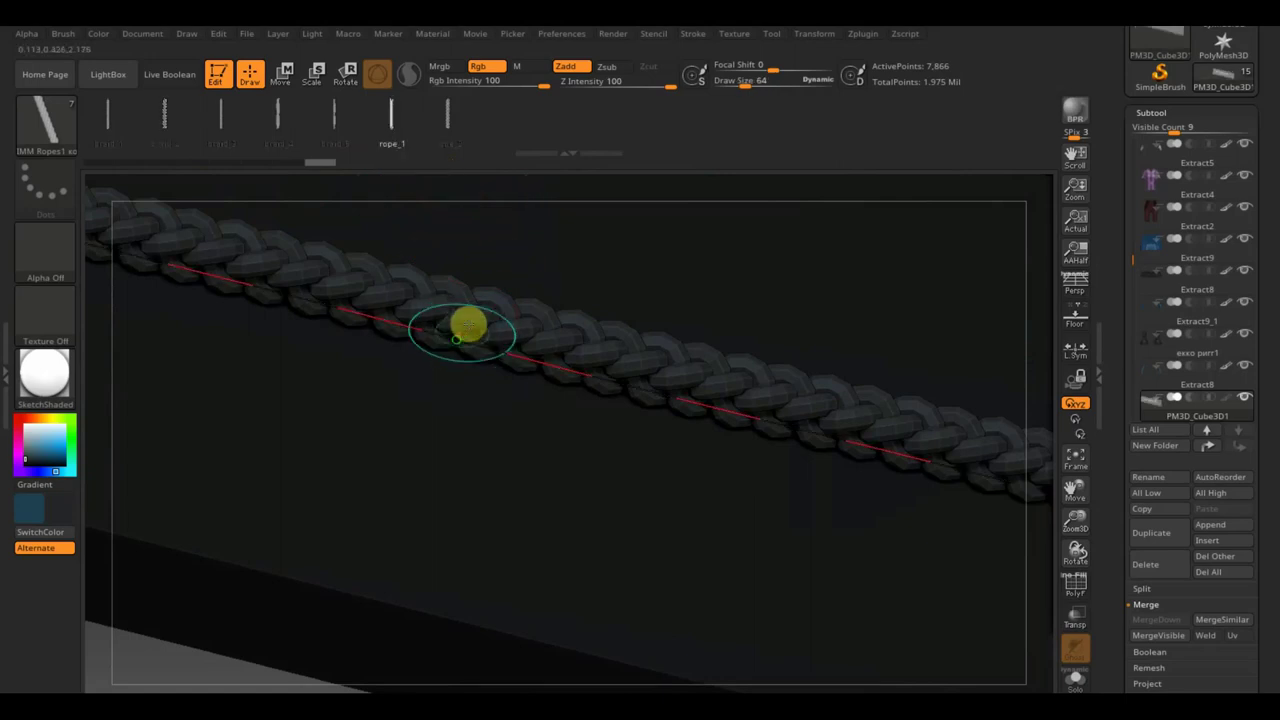
{"action": "left_click", "coordinate": [460, 334]}
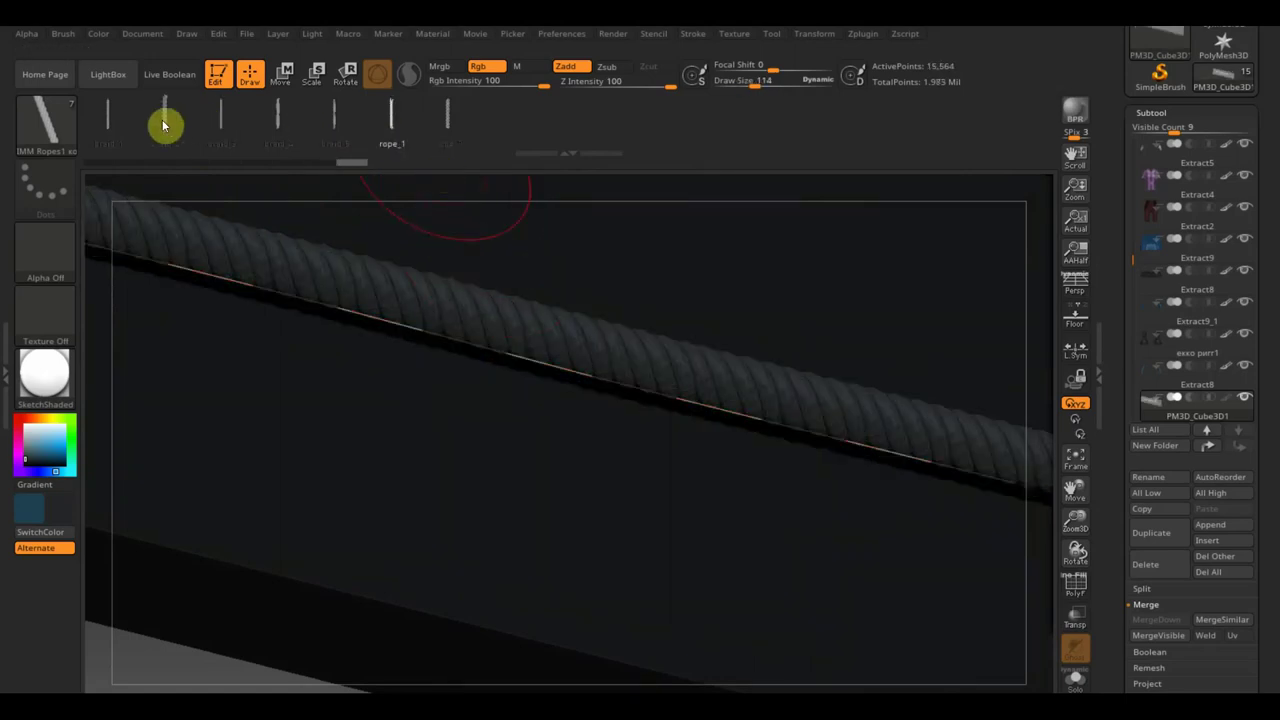
{"action": "left_click", "coordinate": [330, 298]}
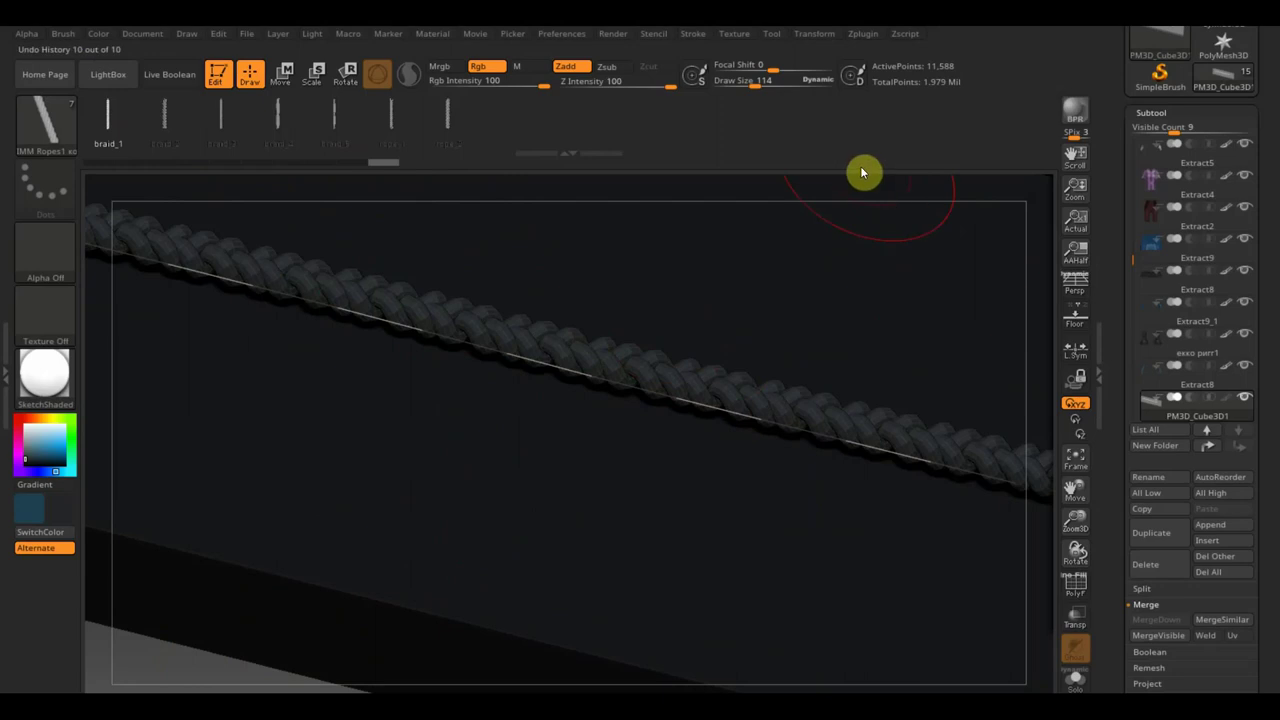
{"action": "left_click", "coordinate": [1076, 466]}
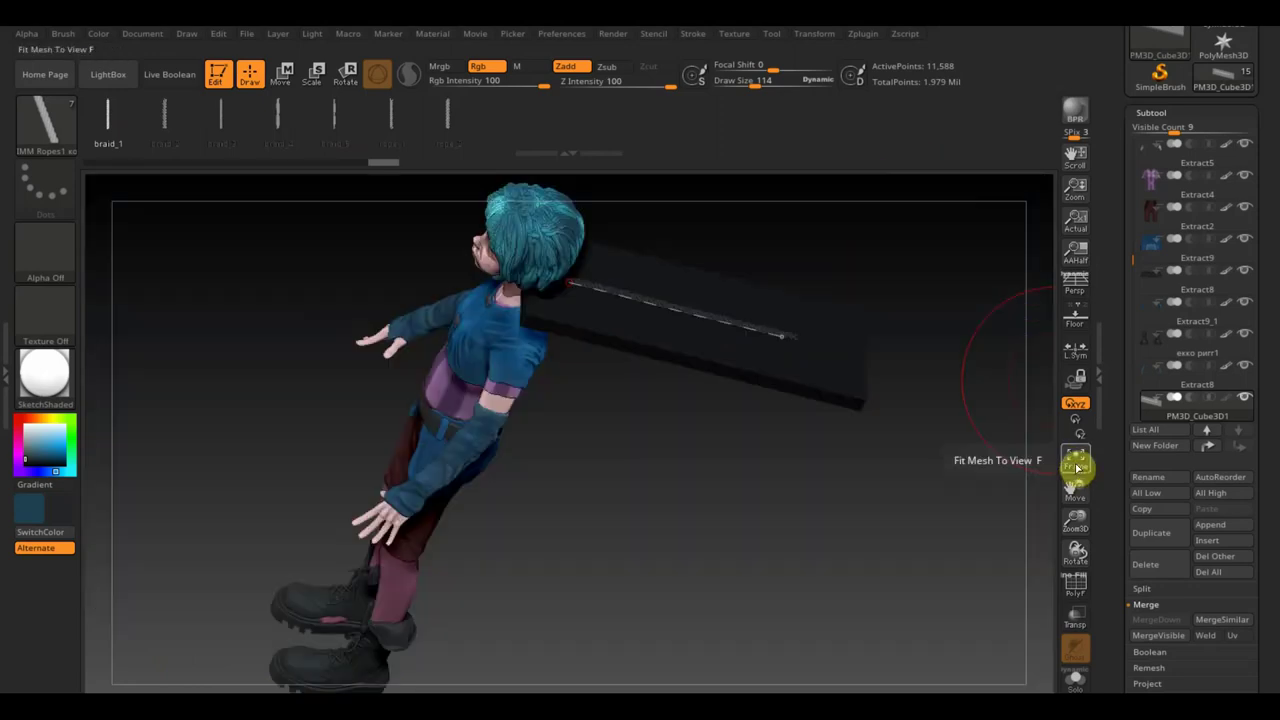
- Regenerate the braid along its curve at a larger draw size around 195
{"action": "mouse_move", "coordinate": [1010, 455]}
{"action": "left_mouse_down"}
{"action": "mouse_move", "coordinate": [891, 443]}
{"action": "mouse_move", "coordinate": [883, 466]}
{"action": "mouse_move", "coordinate": [871, 346]}
{"action": "left_mouse_up"}
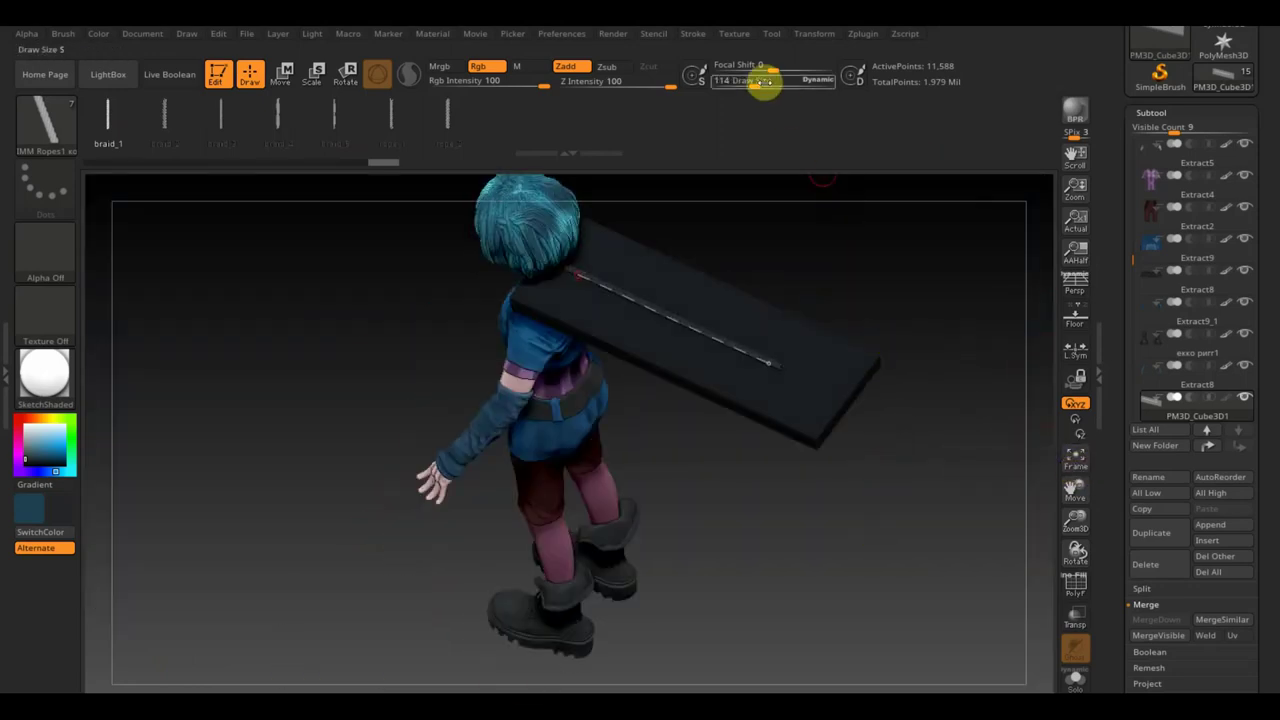
{"action": "left_click_drag", "start_coordinate": [763, 82], "coordinate": [767, 80]}
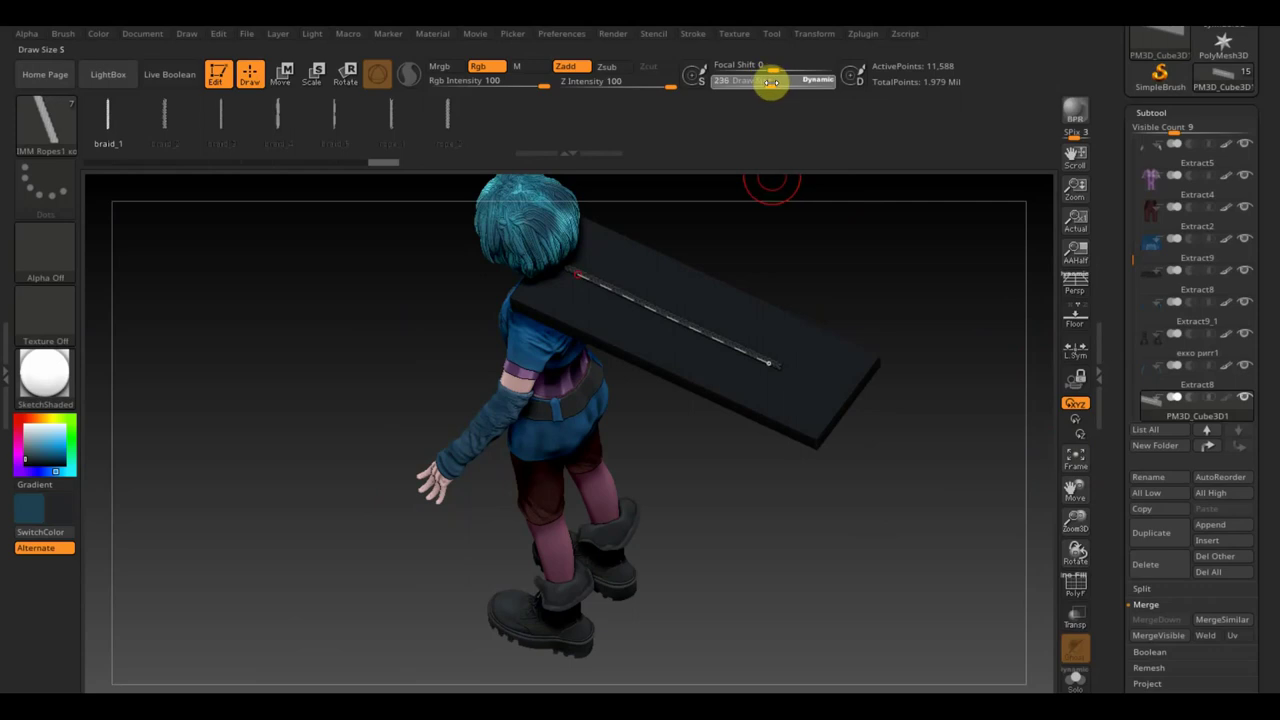
{"action": "left_click_drag", "start_coordinate": [767, 84], "coordinate": [764, 83]}
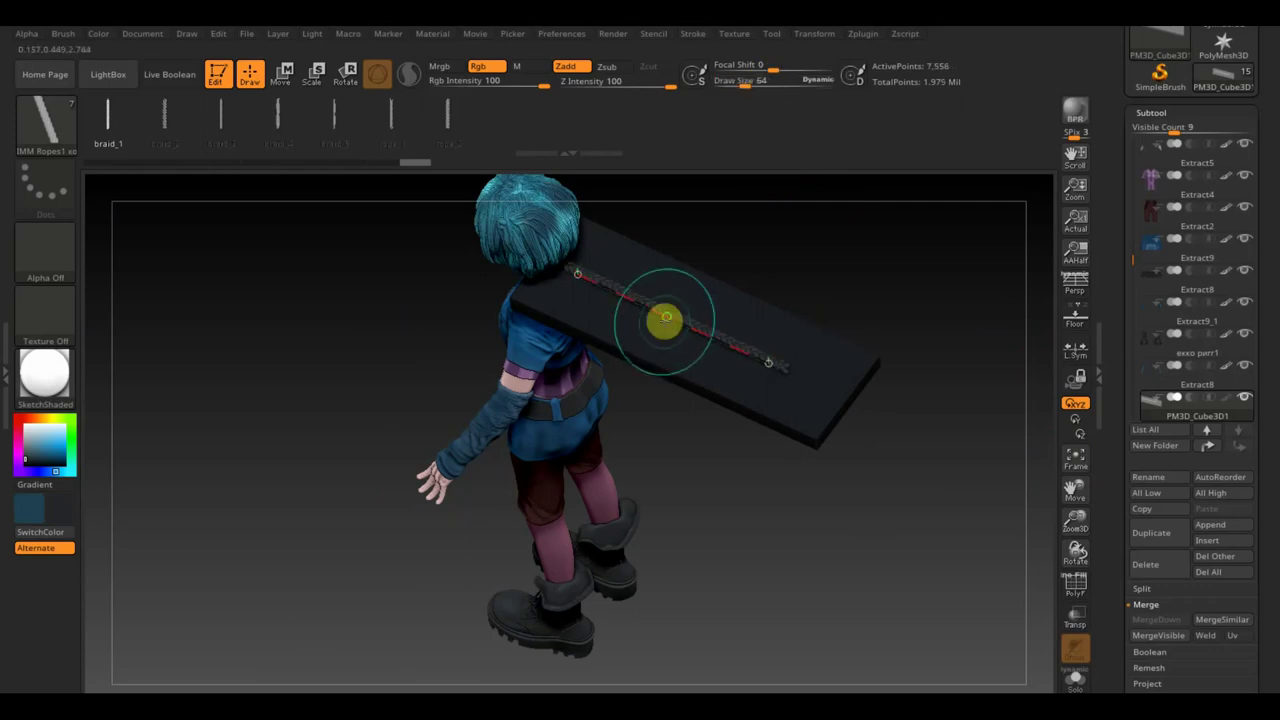
{"action": "left_click", "coordinate": [663, 320]}
{"action": "mouse_move", "coordinate": [804, 494]}
{"action": "left_mouse_down"}
{"action": "mouse_move", "coordinate": [820, 591]}
{"action": "mouse_move", "coordinate": [640, 643]}
{"action": "left_mouse_up"}
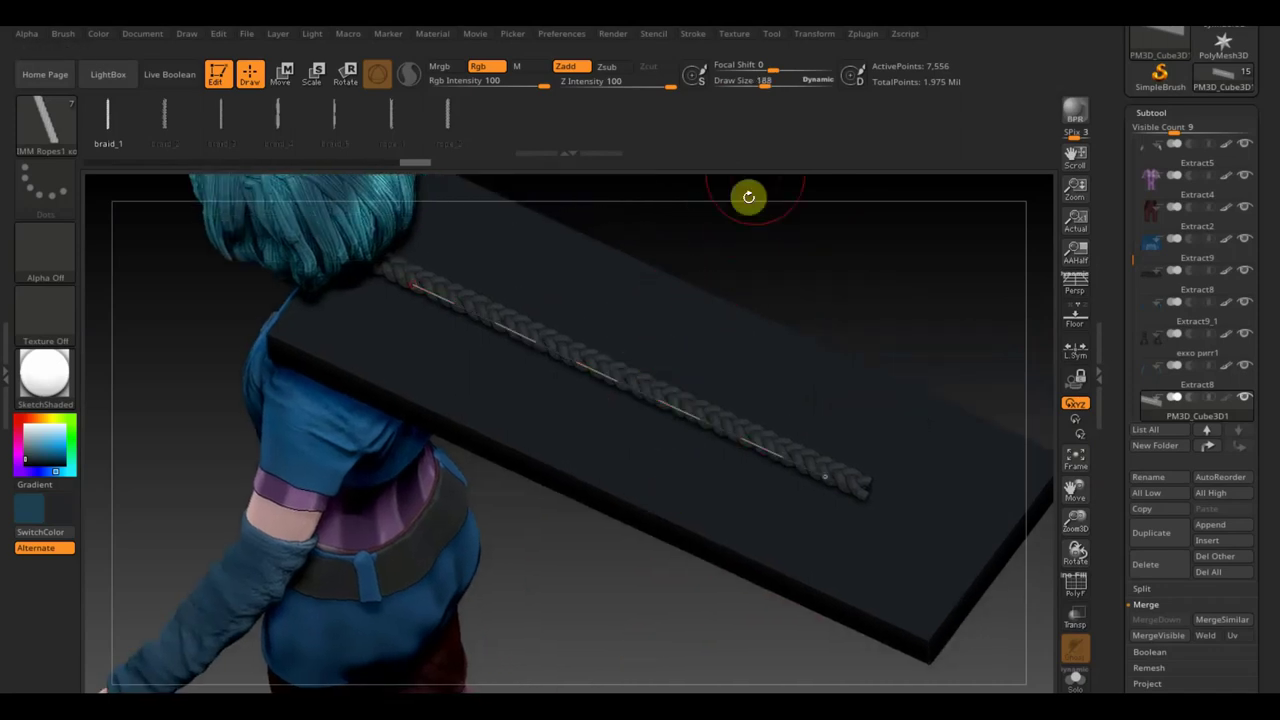
{"action": "left_click_drag", "start_coordinate": [765, 80], "coordinate": [774, 80]}
{"action": "left_click", "coordinate": [513, 316]}
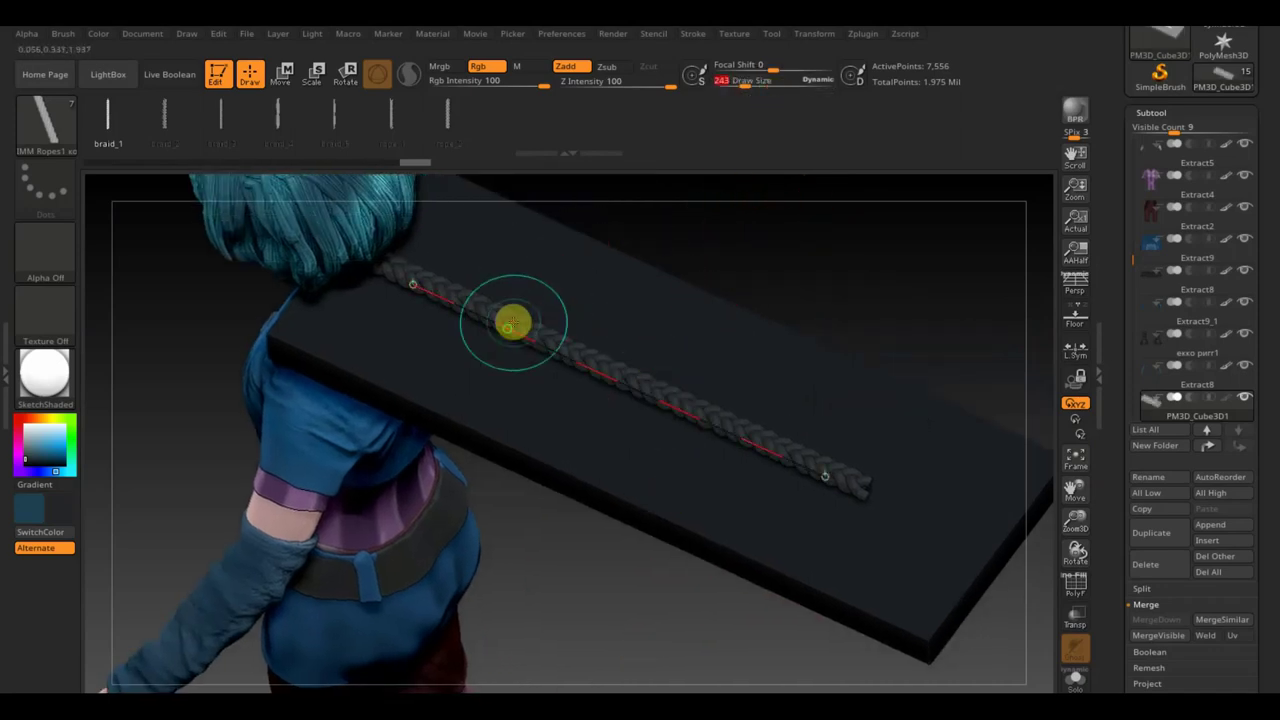
{"action": "left_click", "coordinate": [513, 322]}
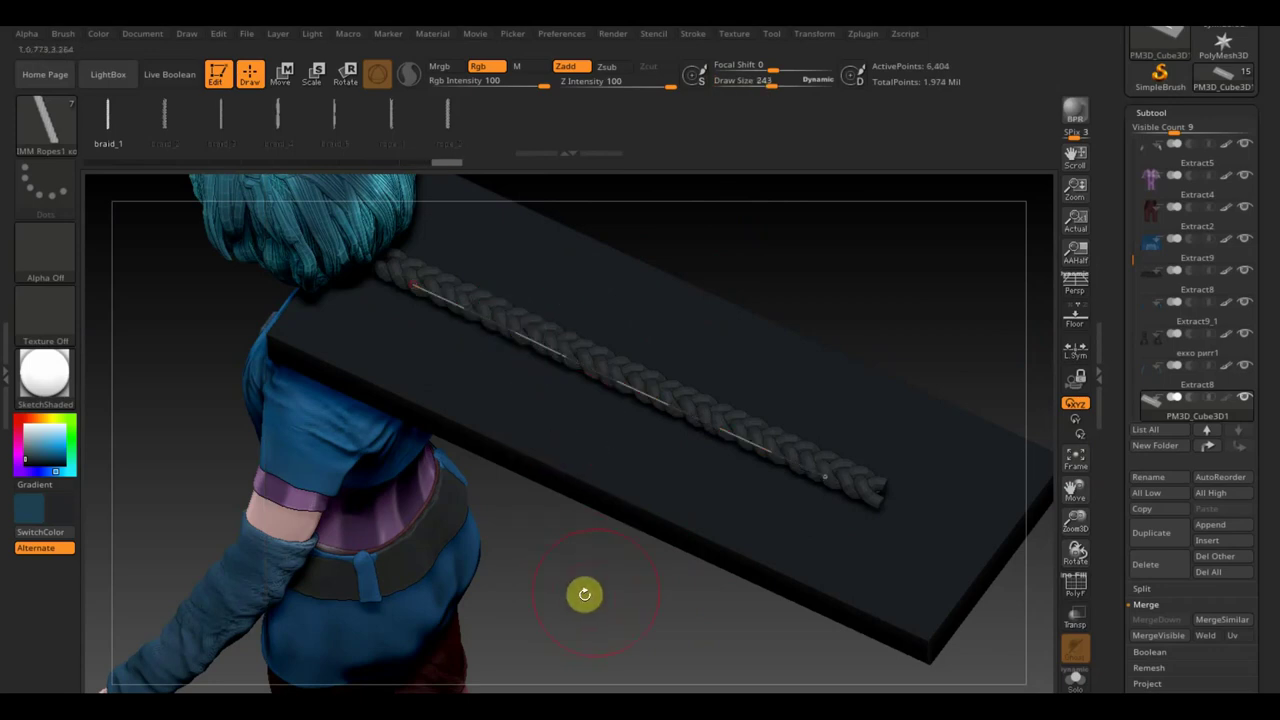
- Rebuild the braid thinner, then fine-tune it to draw size 182
{"action": "mouse_move", "coordinate": [669, 608]}
{"action": "left_mouse_down"}
{"action": "mouse_move", "coordinate": [670, 521]}
{"action": "mouse_move", "coordinate": [723, 543]}
{"action": "left_mouse_up"}
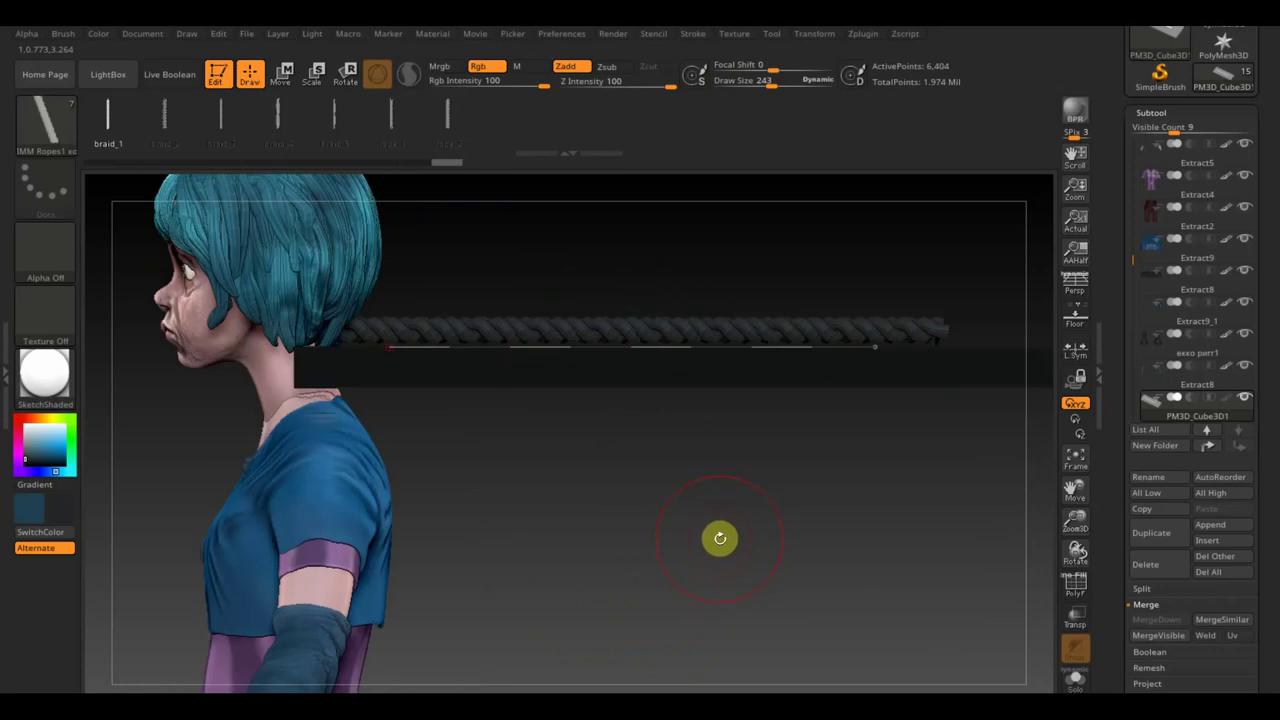
{"action": "left_click_drag", "start_coordinate": [712, 537], "coordinate": [699, 608]}
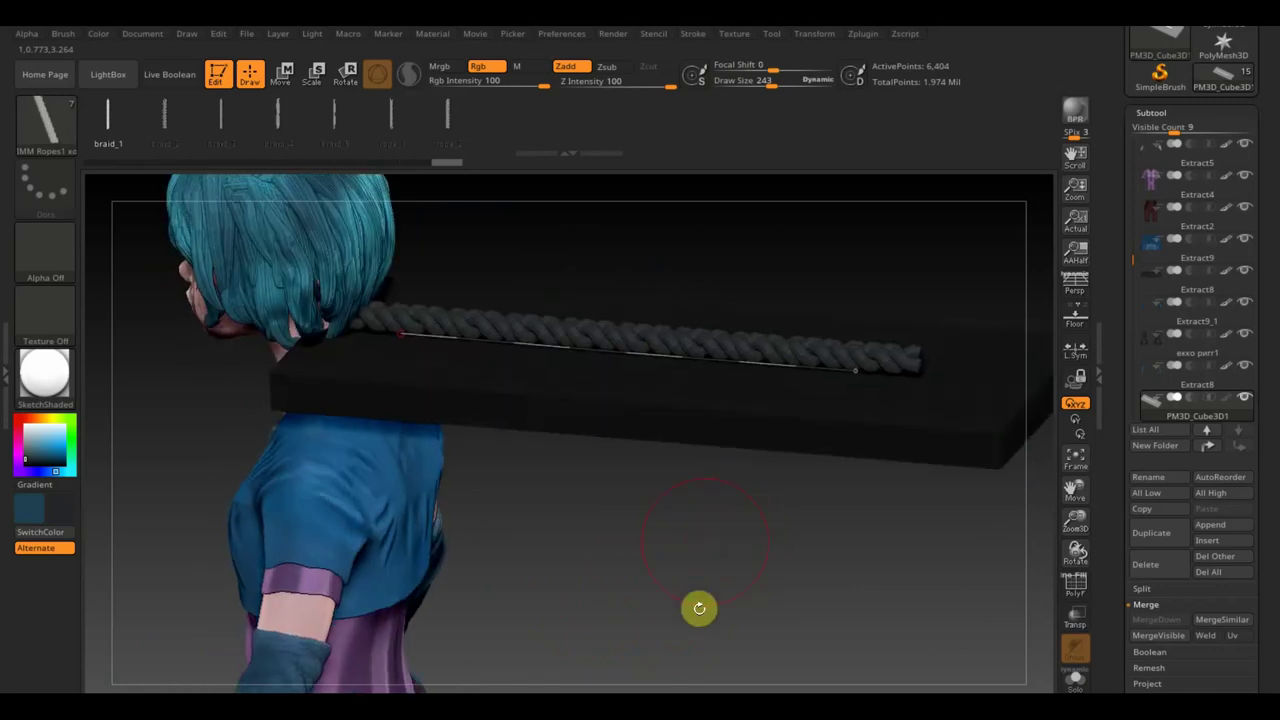
{"action": "left_click_drag", "start_coordinate": [771, 81], "coordinate": [745, 81]}
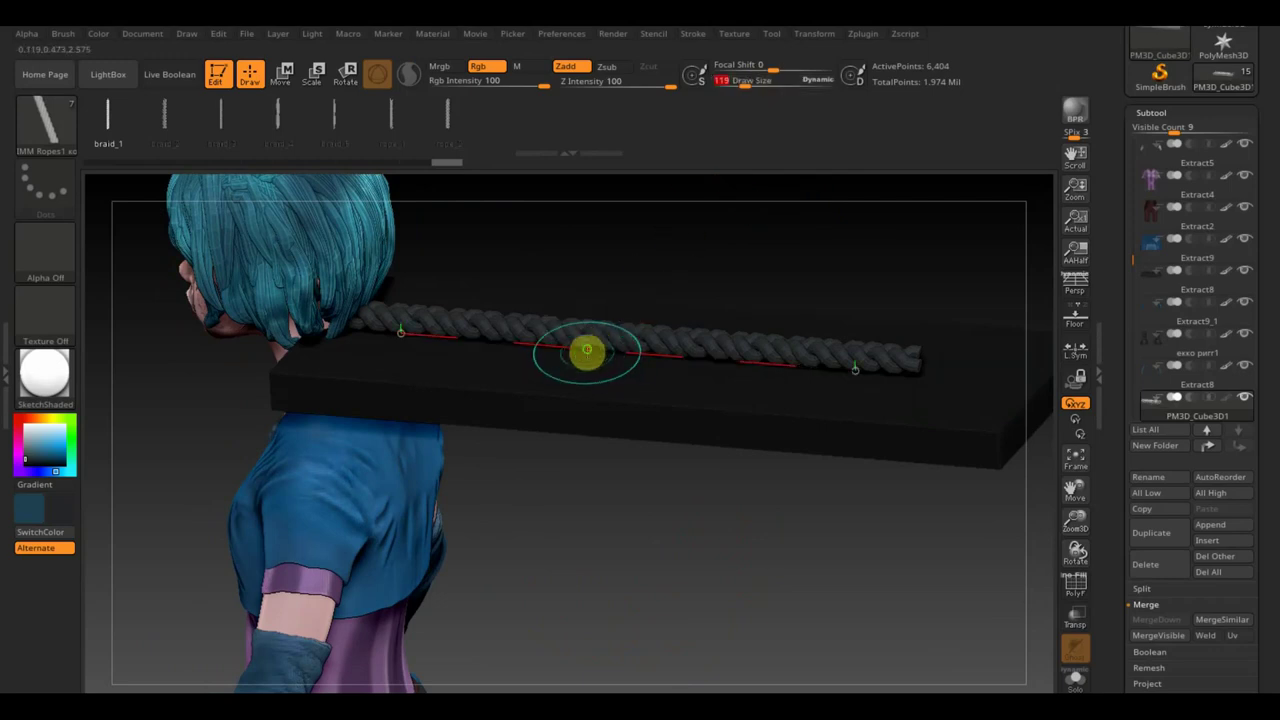
{"action": "left_click", "coordinate": [587, 349]}
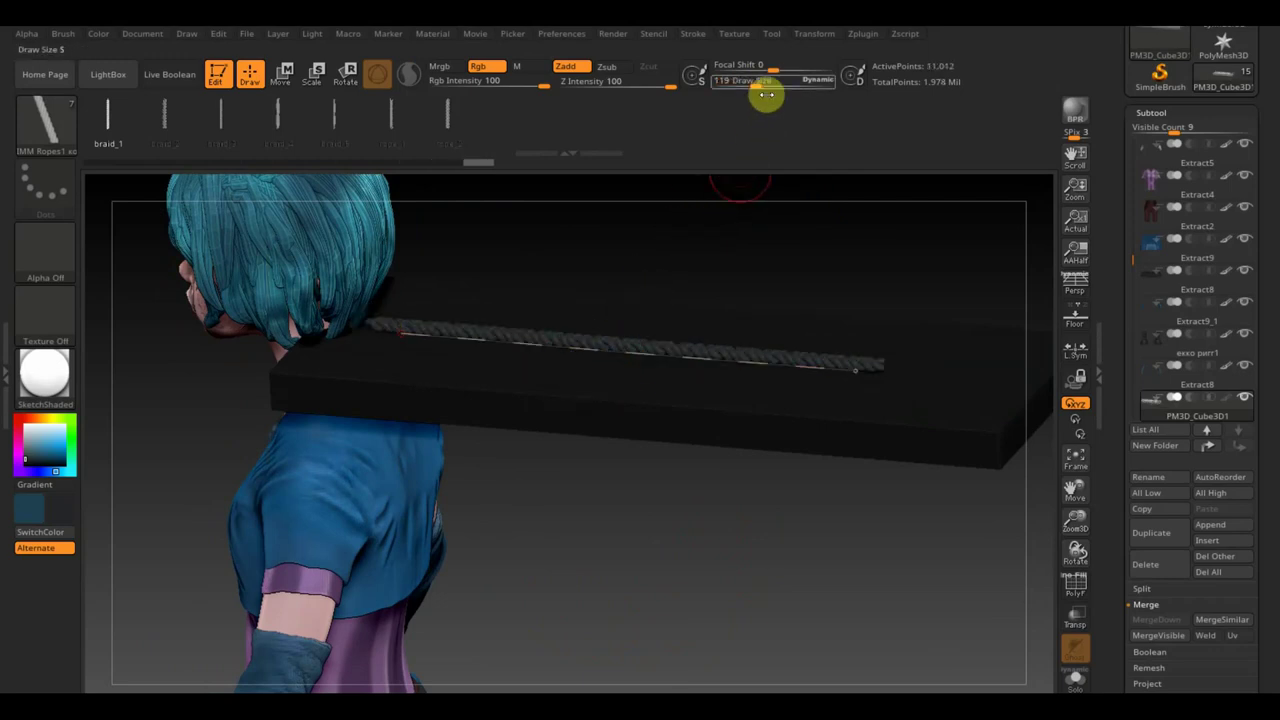
{"action": "left_click_drag", "start_coordinate": [758, 84], "coordinate": [757, 84]}
{"action": "left_click", "coordinate": [529, 340]}
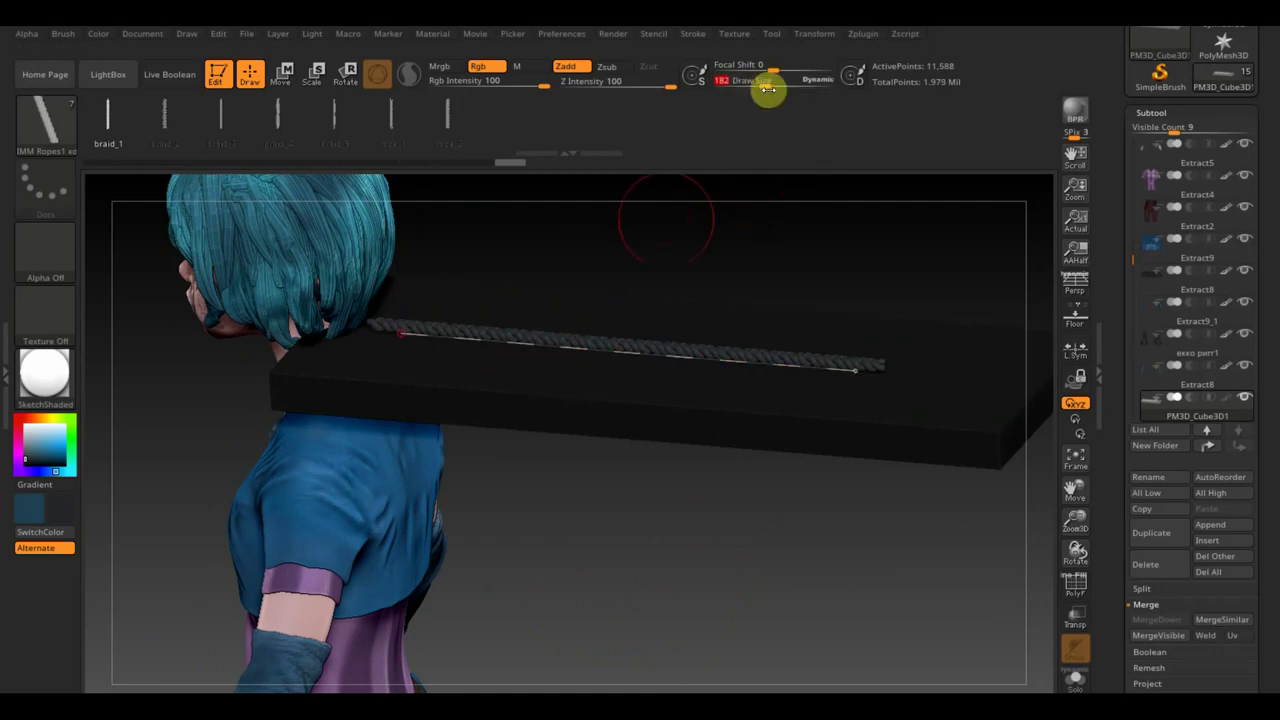
{"action": "left_click", "coordinate": [540, 345]}
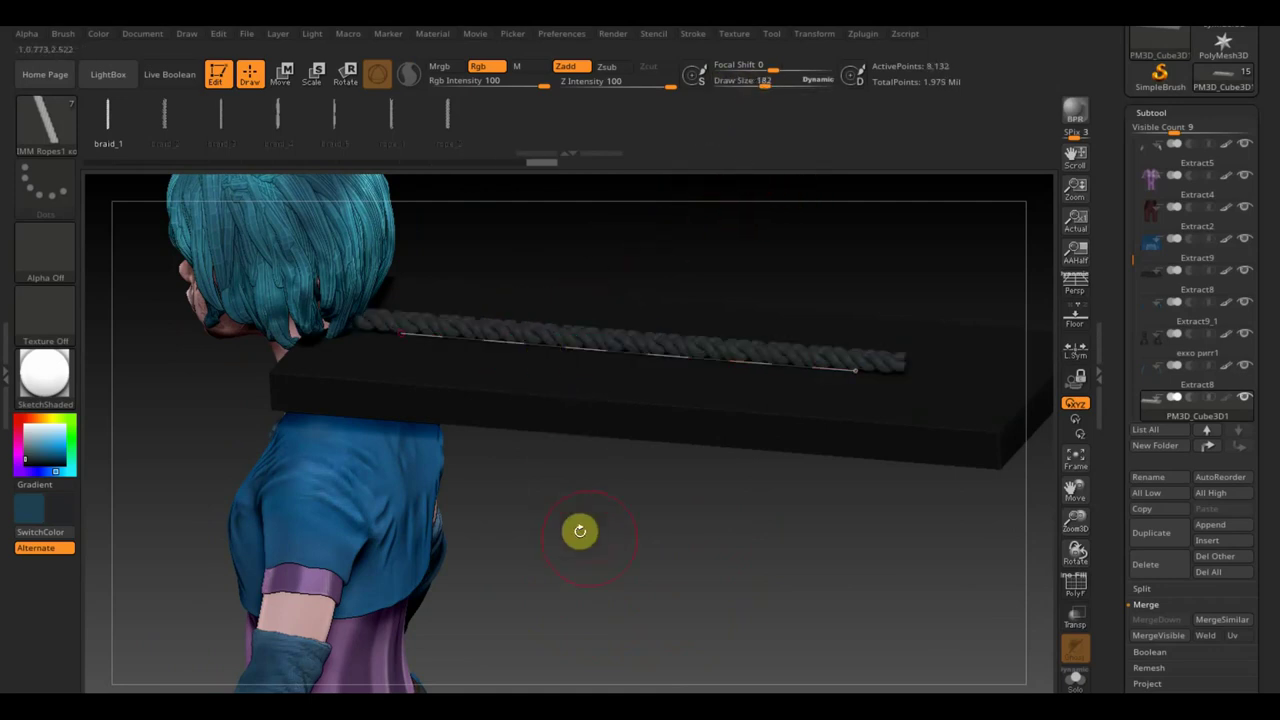
- Ctrl-click the braid to hide it, leaving only the board visible
{"action": "mouse_move", "coordinate": [577, 531]}
{"action": "left_mouse_down", "text": "shift"}
{"action": "mouse_move", "coordinate": [625, 490]}
{"action": "mouse_move", "coordinate": [620, 500]}
{"action": "left_mouse_up", "text": "shift"}
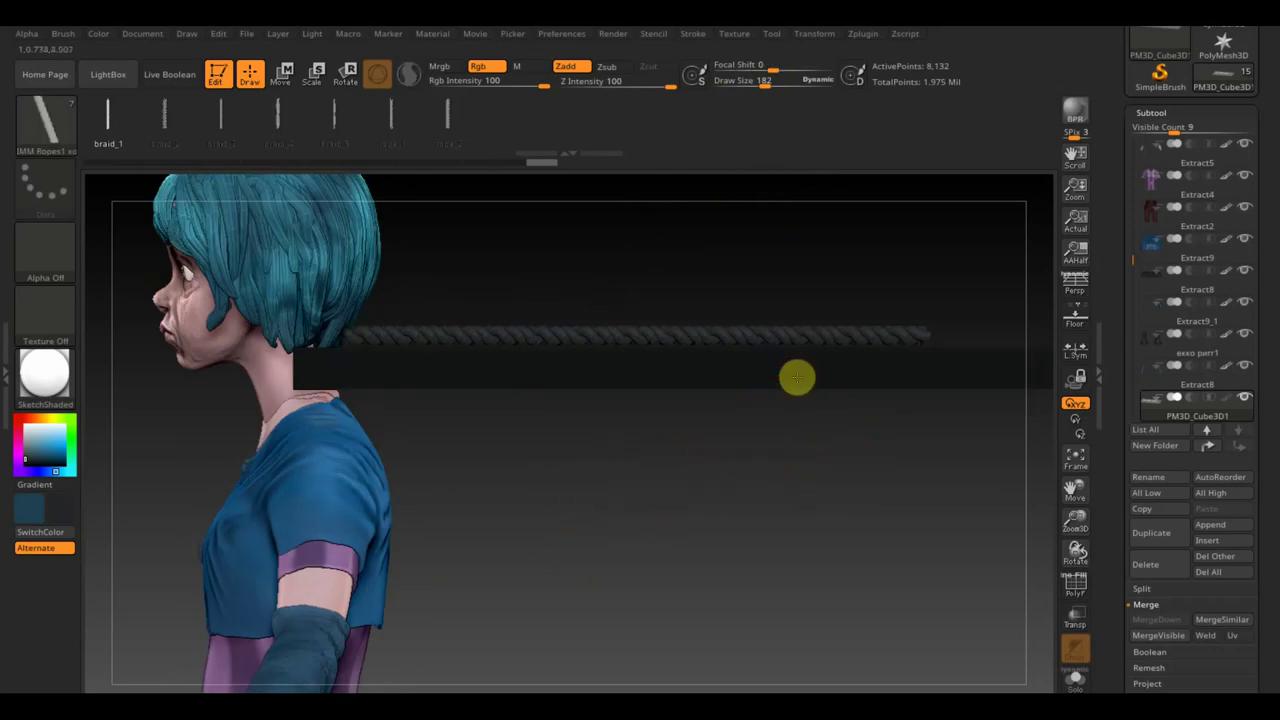
{"action": "left_click_drag", "start_coordinate": [815, 461], "coordinate": [819, 510]}
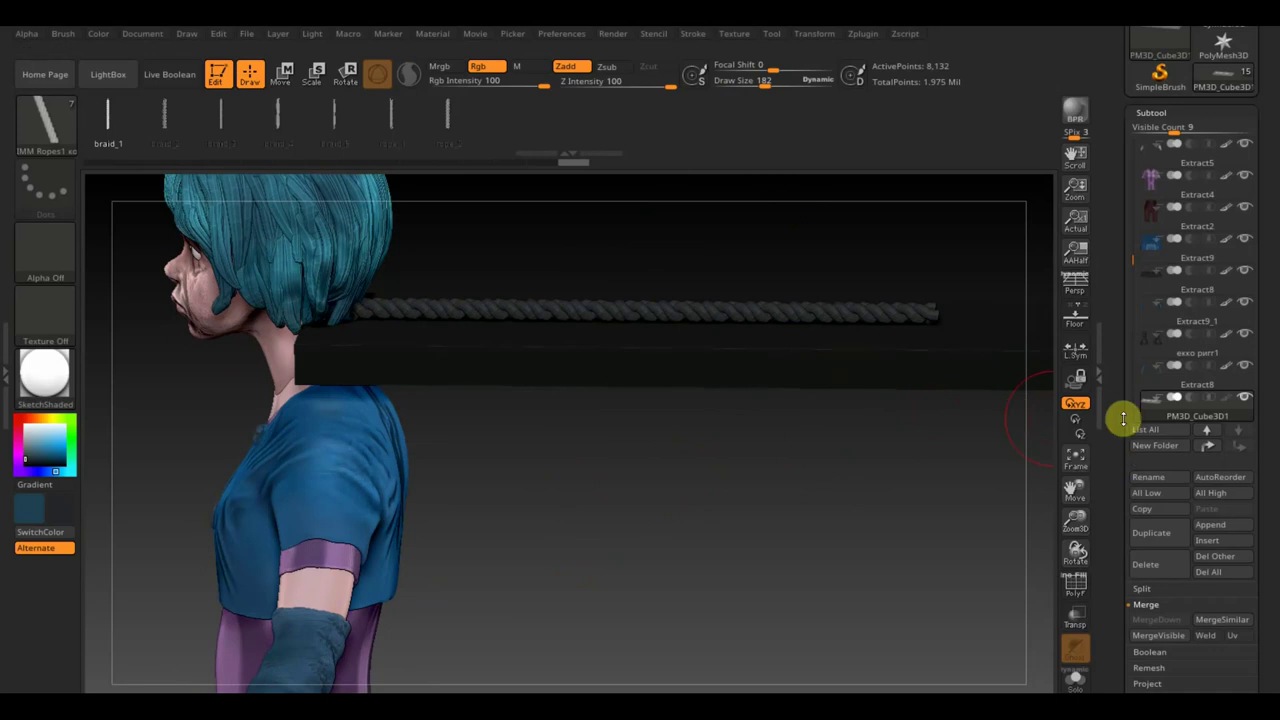
{"action": "key", "text": "ctrl"}
{"action": "left_click", "coordinate": [690, 372], "text": "ctrl+shift"}
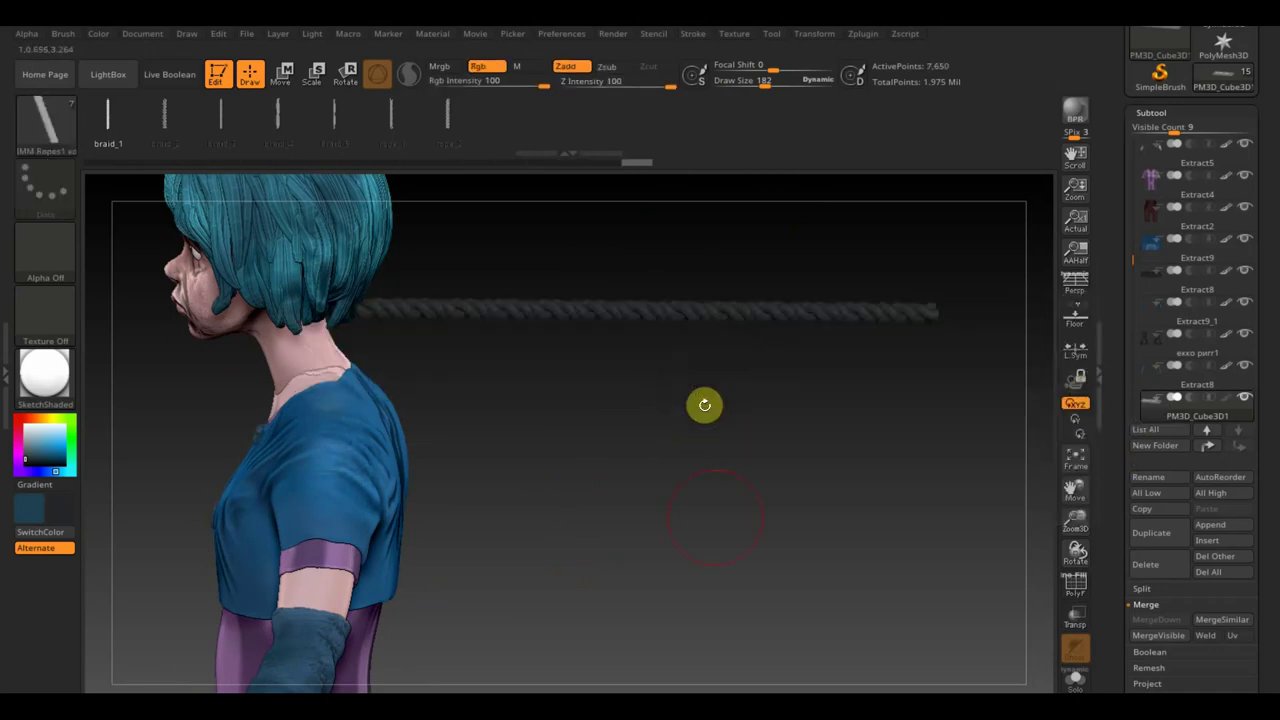
- Invert visibility, delete the hidden board with Del Hidden, and select the Standard brush
{"action": "left_click_drag", "start_coordinate": [703, 403], "coordinate": [731, 489]}
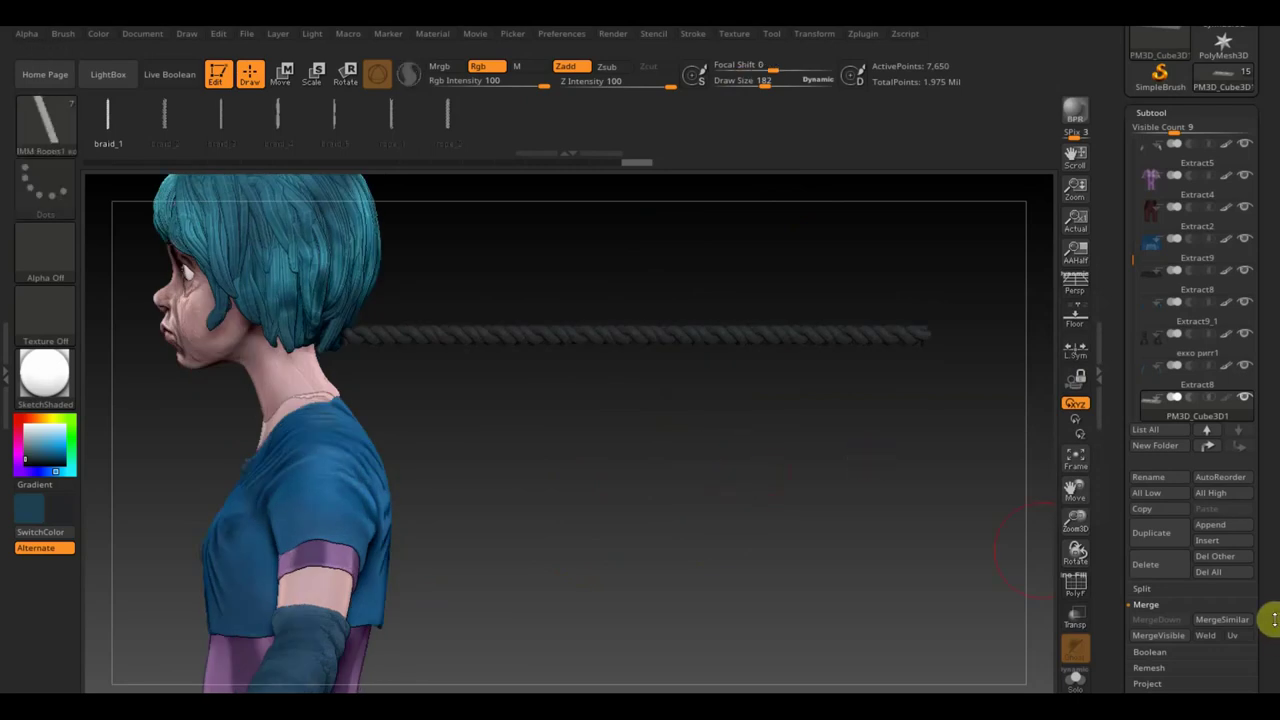
{"action": "scroll", "coordinate": [1268, 614], "scroll_direction": "down", "scroll_amount": 3}
{"action": "scroll", "coordinate": [1165, 597], "scroll_direction": "down", "scroll_amount": 4}
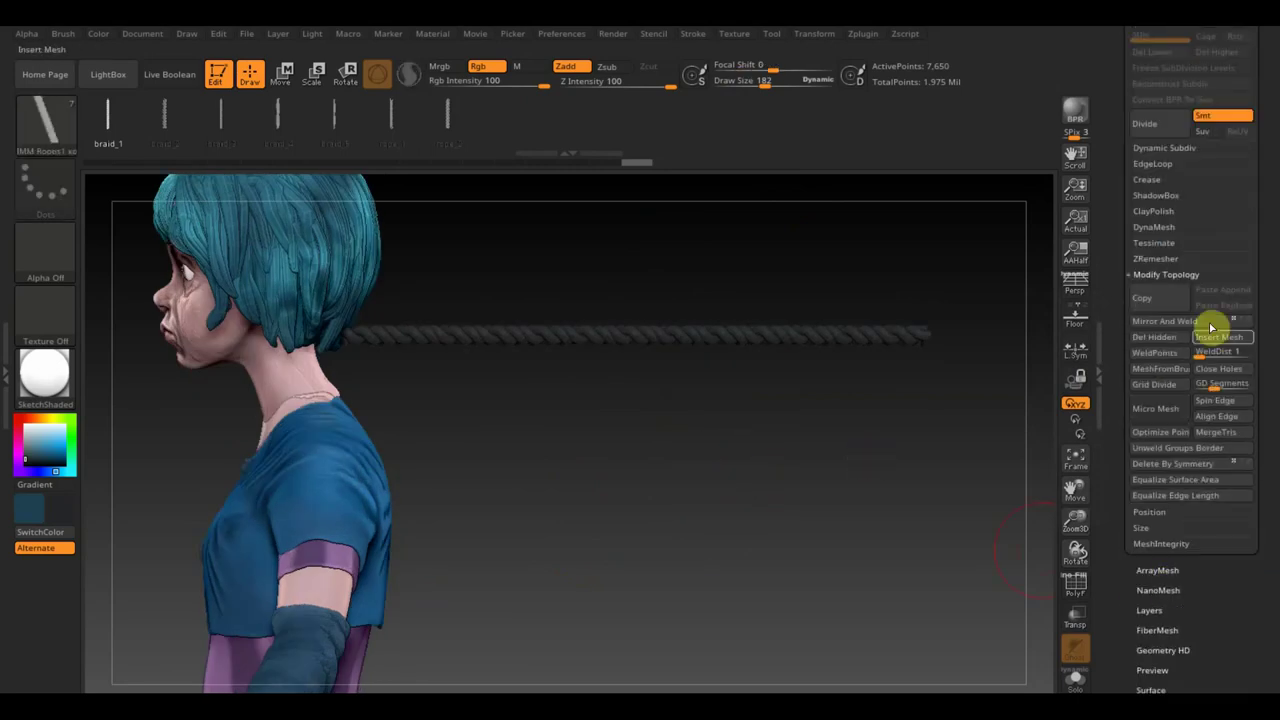
{"action": "left_click", "coordinate": [1160, 338]}
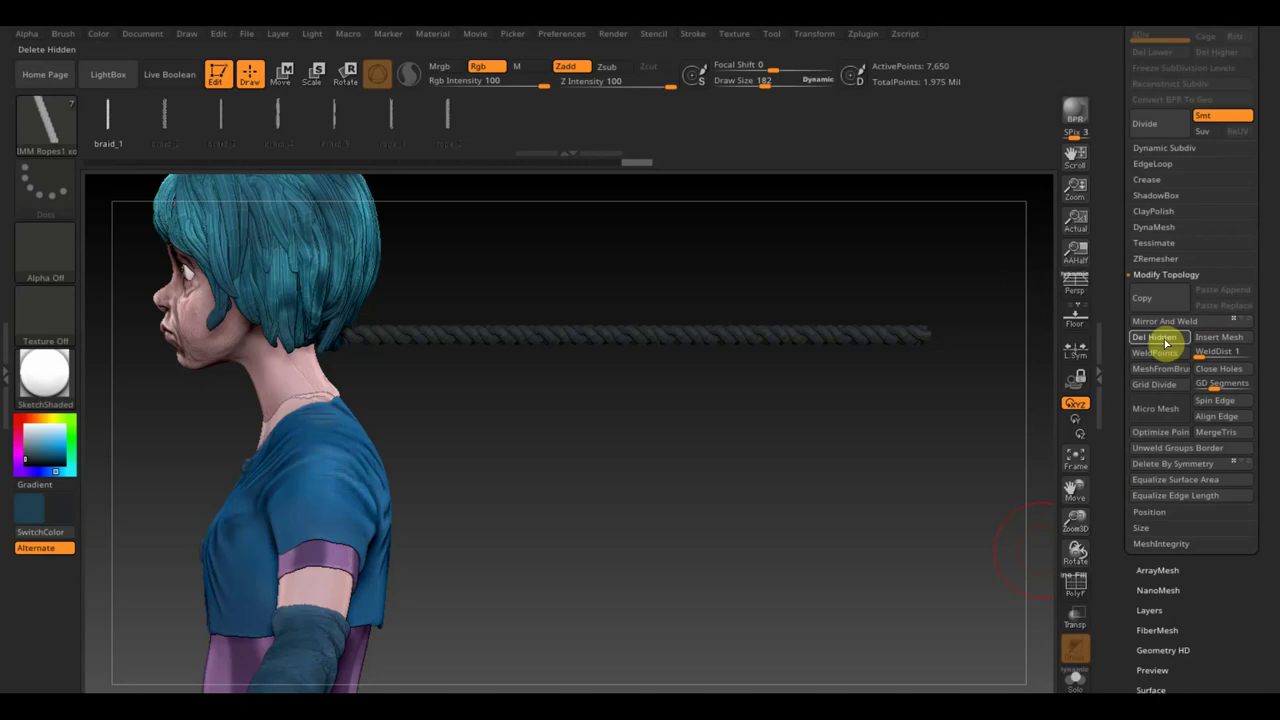
{"action": "left_click", "coordinate": [60, 126]}
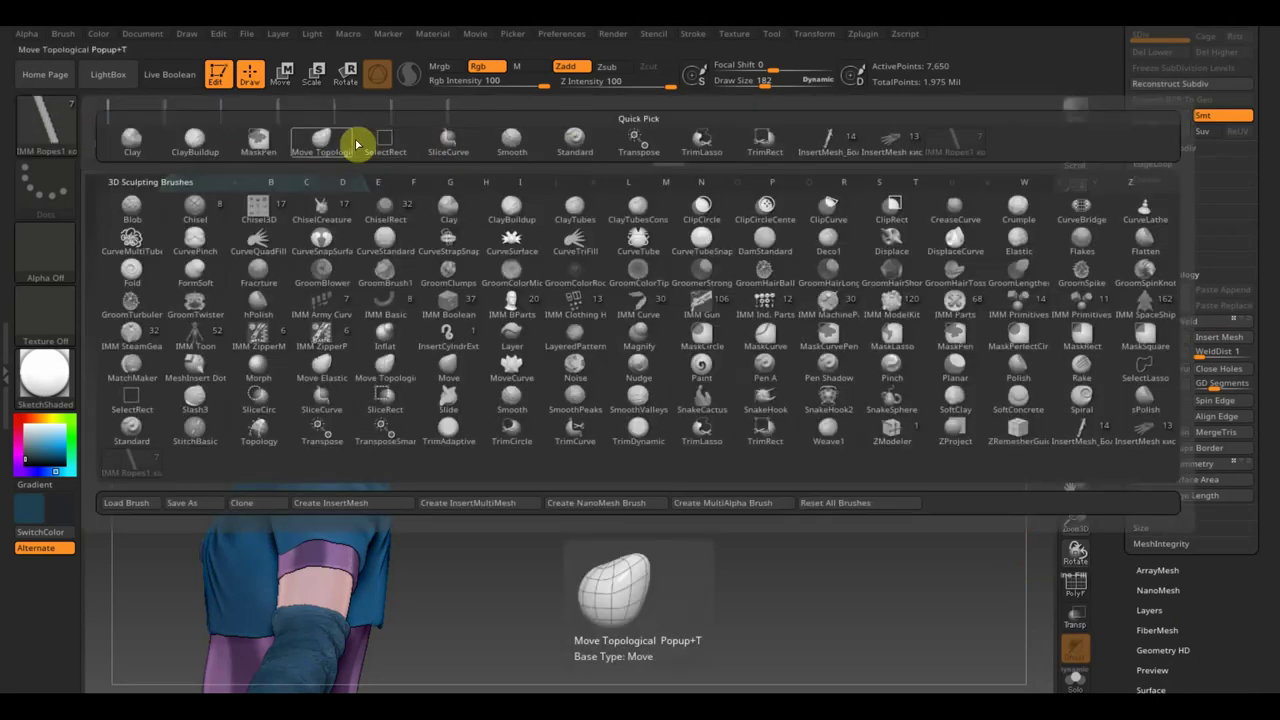
{"action": "left_click", "coordinate": [574, 137]}
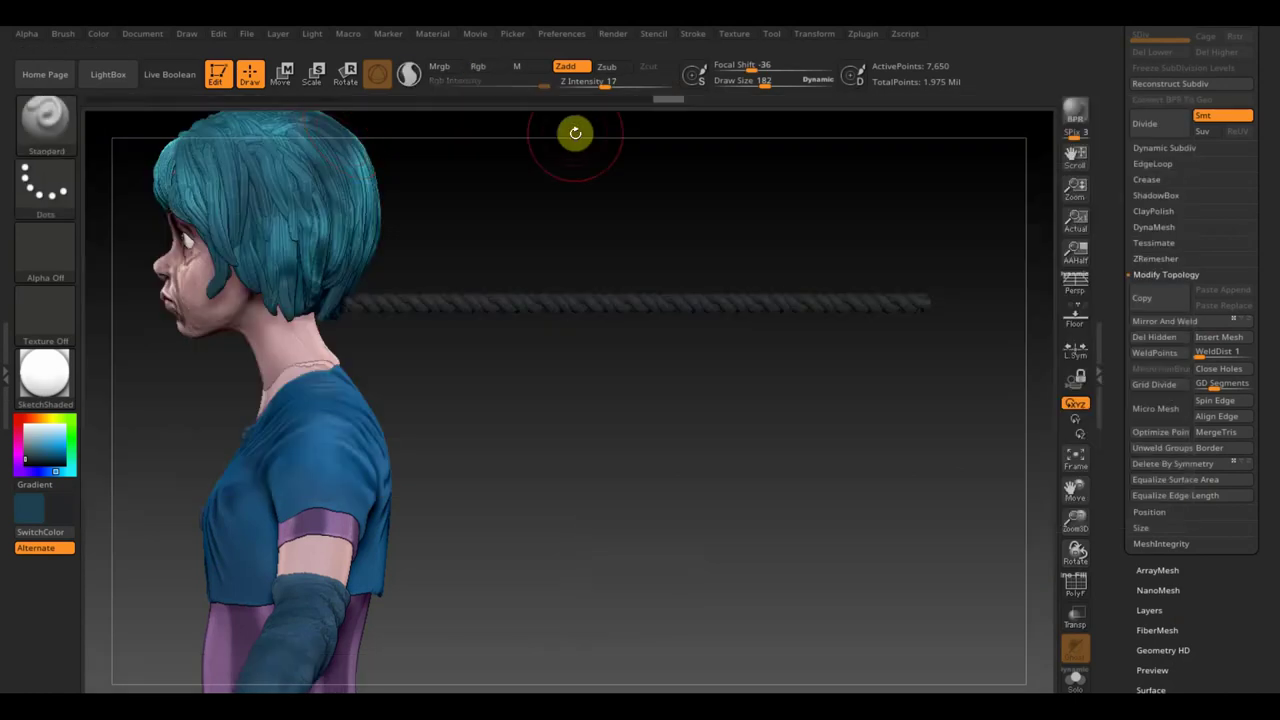
- Rotate the braid diagonally and trim off its far end with TrimRect
{"action": "left_click", "coordinate": [288, 78]}
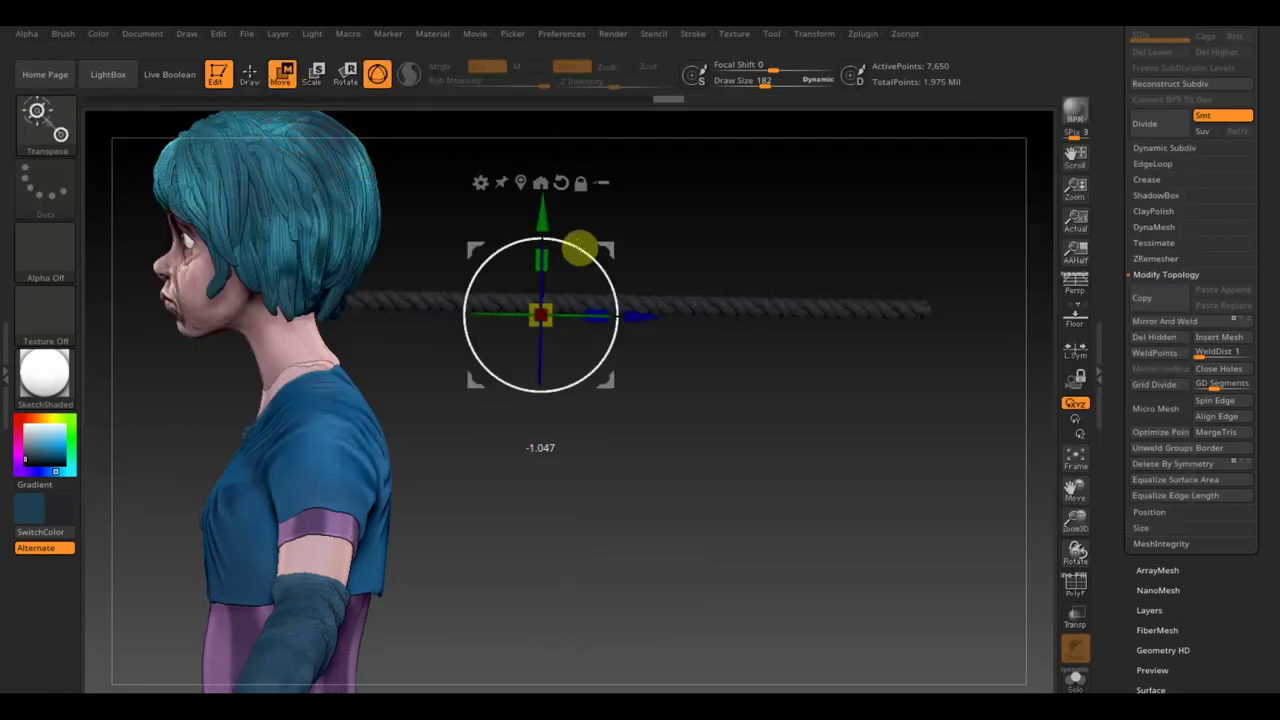
{"action": "mouse_move", "coordinate": [580, 249]}
{"action": "left_mouse_down"}
{"action": "mouse_move", "coordinate": [614, 256]}
{"action": "mouse_move", "coordinate": [567, 359]}
{"action": "left_mouse_up"}
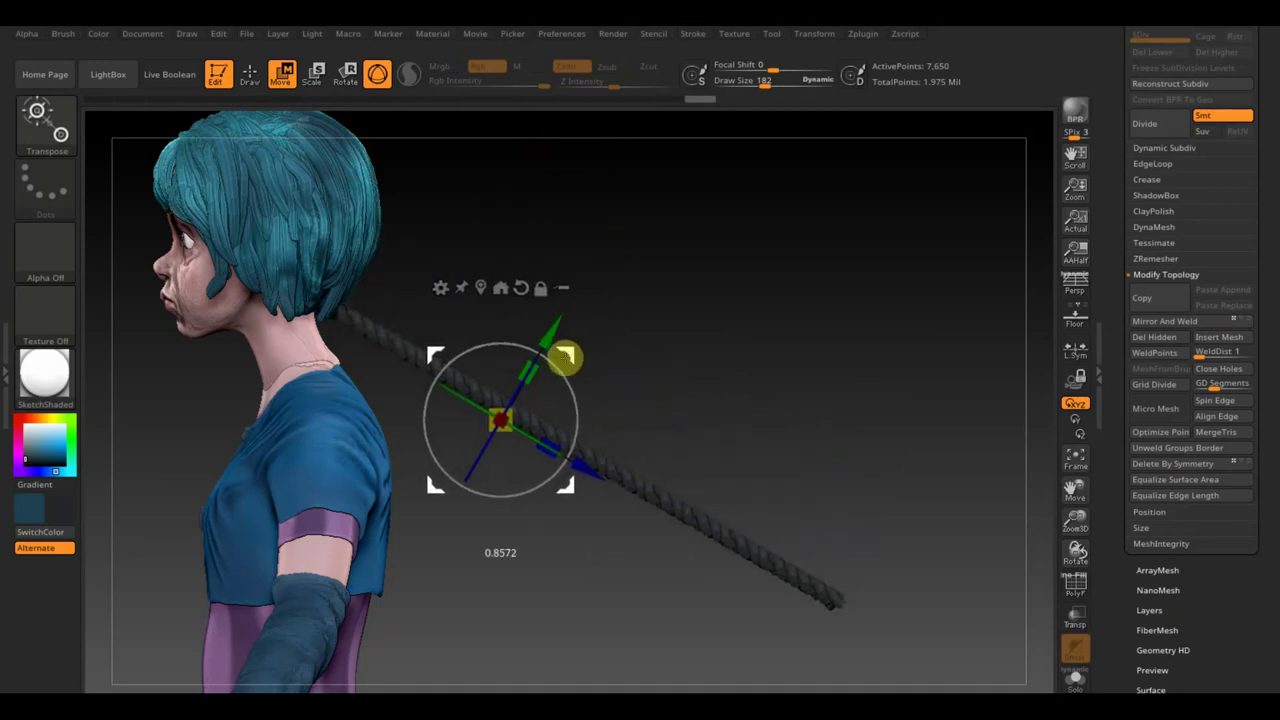
{"action": "left_click", "coordinate": [250, 74]}
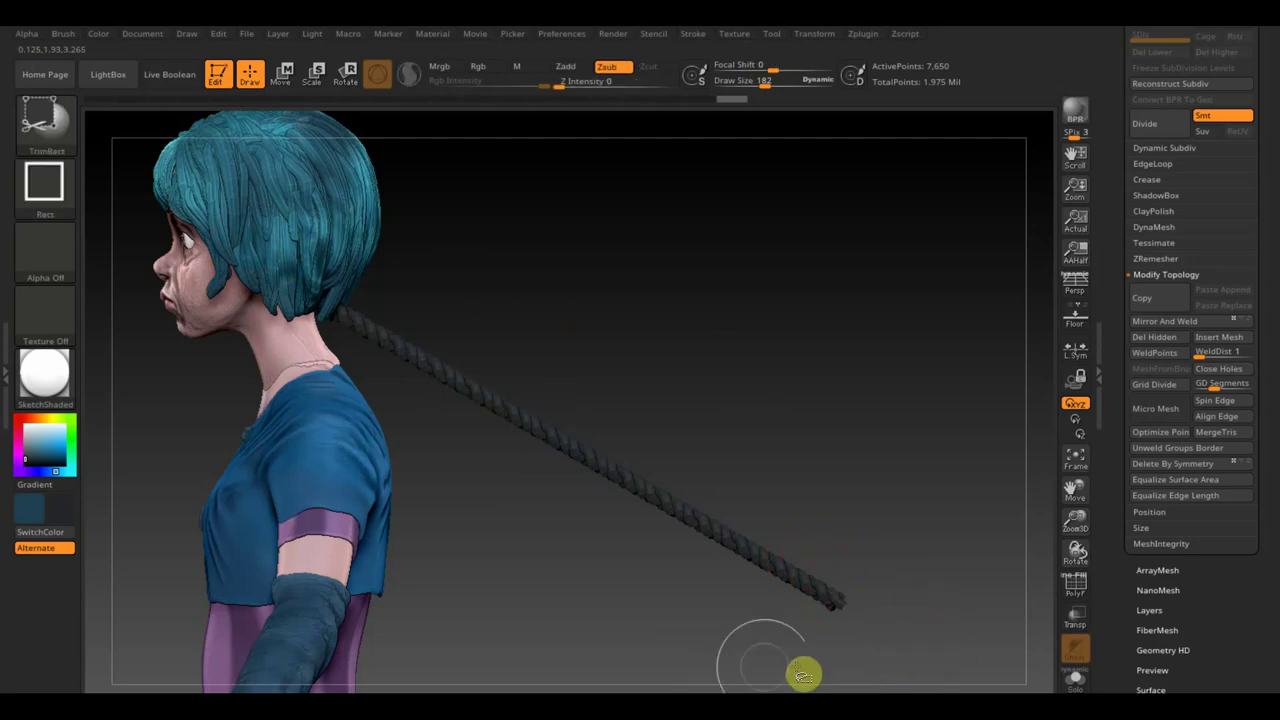
{"action": "mouse_move", "coordinate": [908, 643]}
{"action": "left_mouse_down"}
{"action": "mouse_move", "coordinate": [455, 310]}
{"action": "mouse_move", "coordinate": [463, 303]}
{"action": "left_mouse_up"}
{"action": "mouse_move", "coordinate": [606, 294]}
{"action": "left_mouse_down"}
{"action": "mouse_move", "coordinate": [617, 342]}
{"action": "mouse_move", "coordinate": [580, 371]}
{"action": "left_mouse_up"}
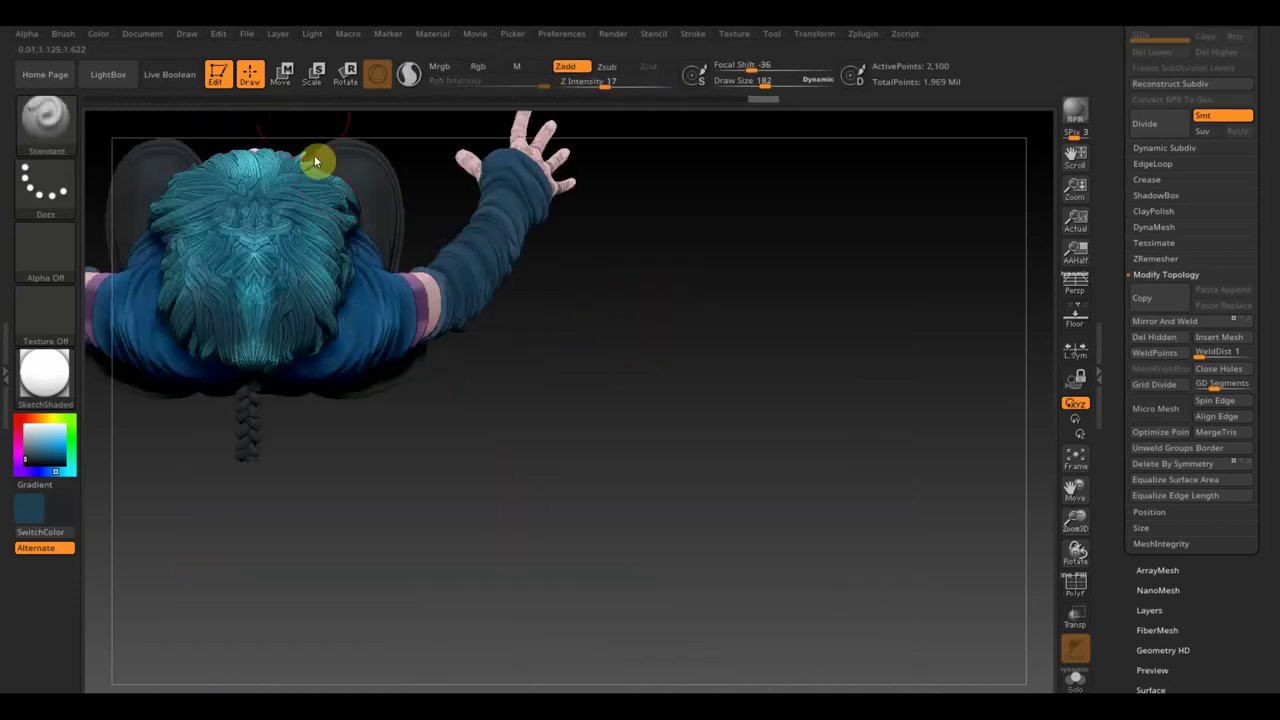
- Slide the braid behind the head and scale it slightly across its width
{"action": "left_click", "coordinate": [283, 72]}
{"action": "left_click_drag", "start_coordinate": [149, 503], "coordinate": [129, 497]}
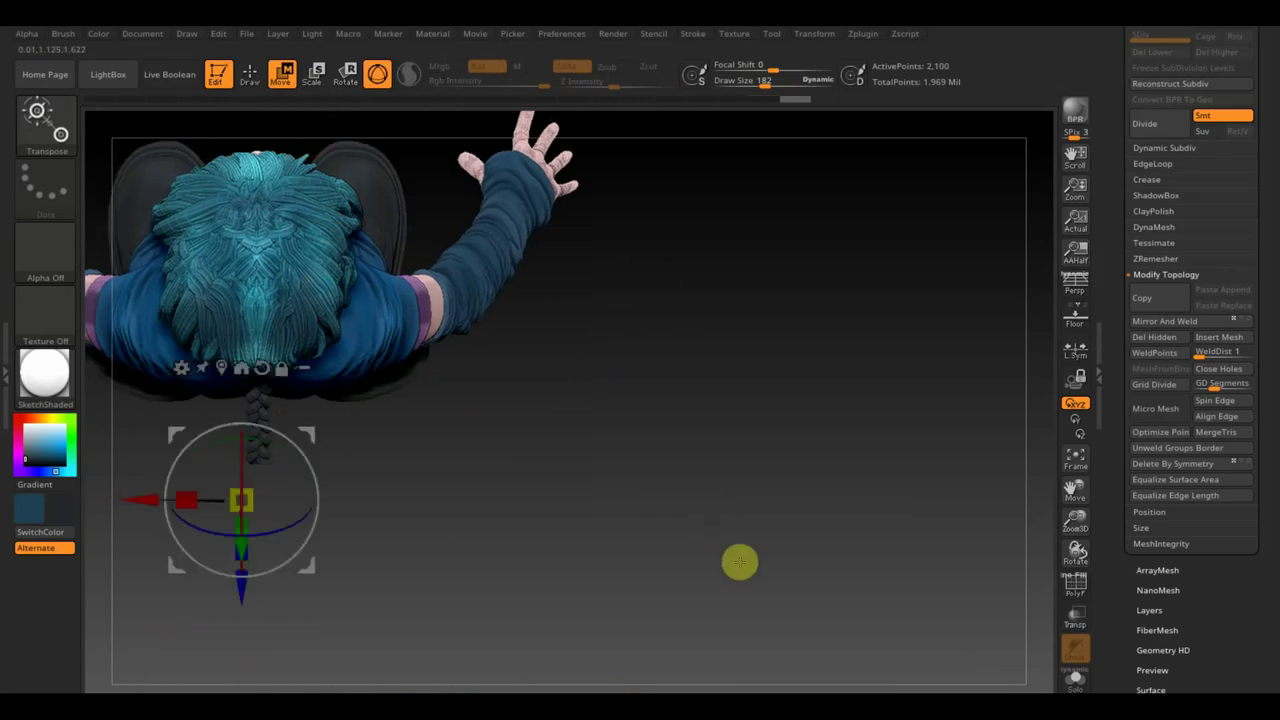
{"action": "left_click_drag", "start_coordinate": [737, 560], "coordinate": [749, 586], "text": "alt"}
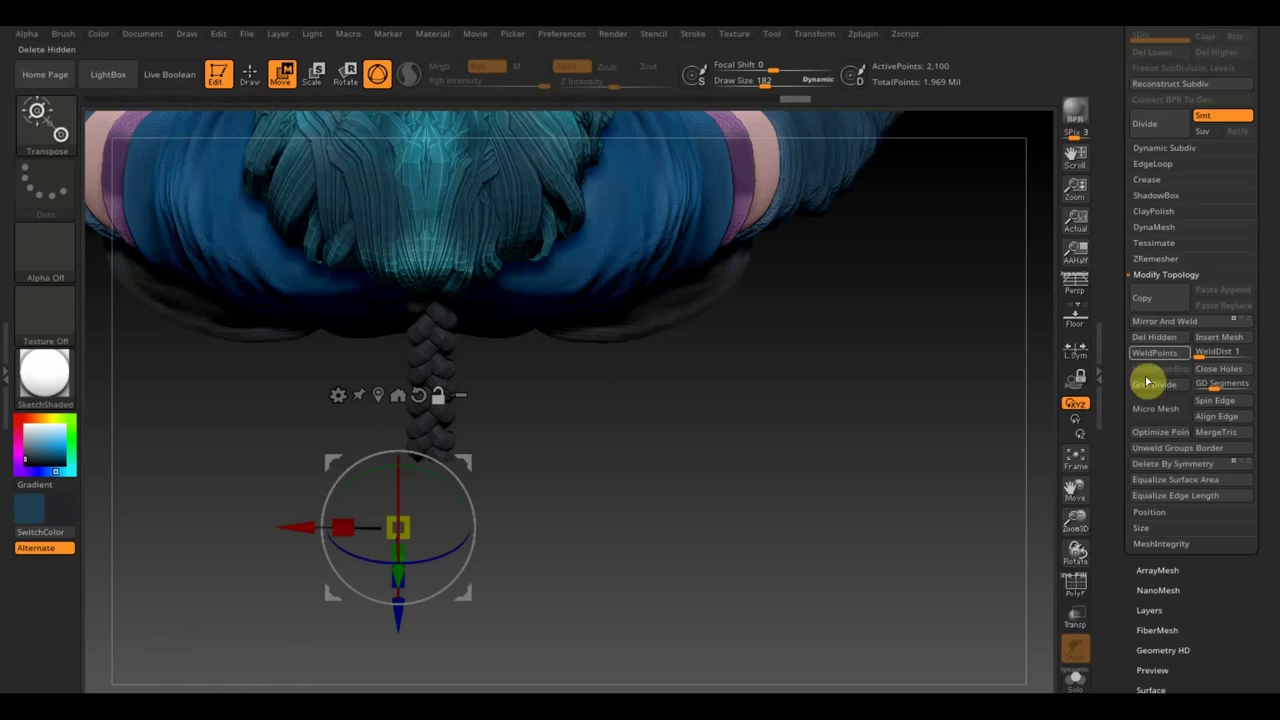
{"action": "left_click", "coordinate": [1190, 322]}
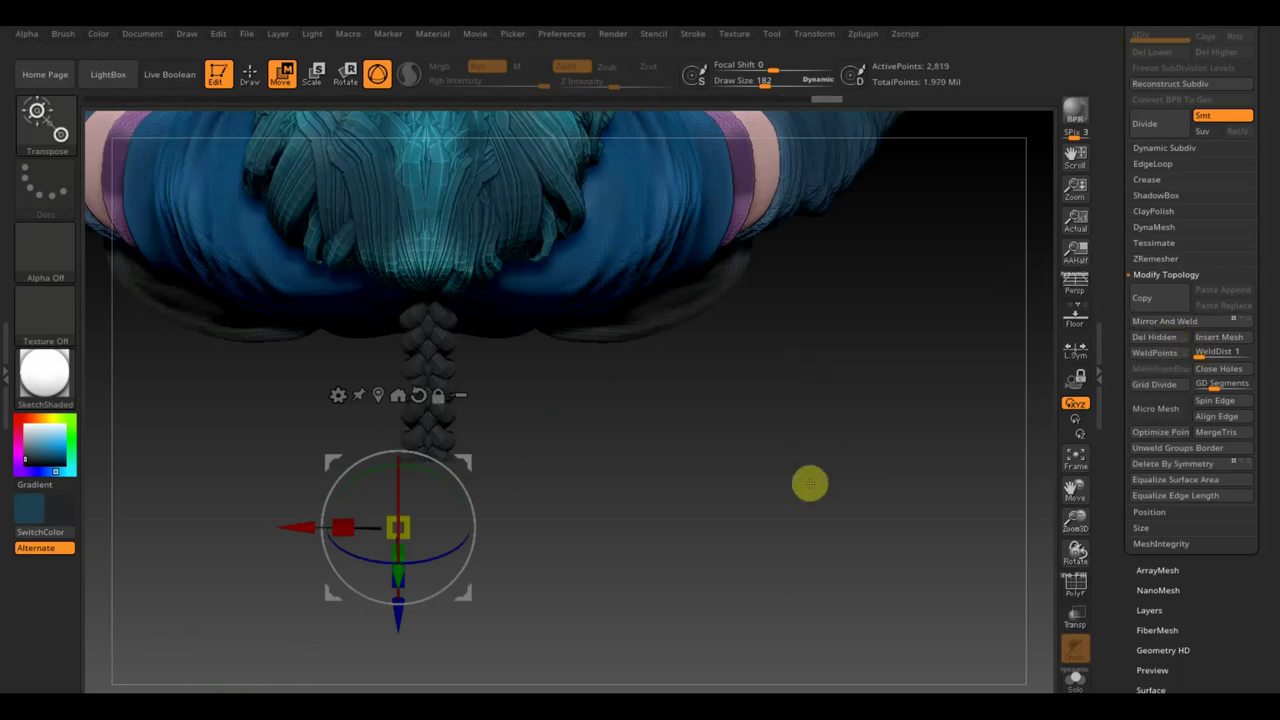
{"action": "key", "text": "ctrl+z"}
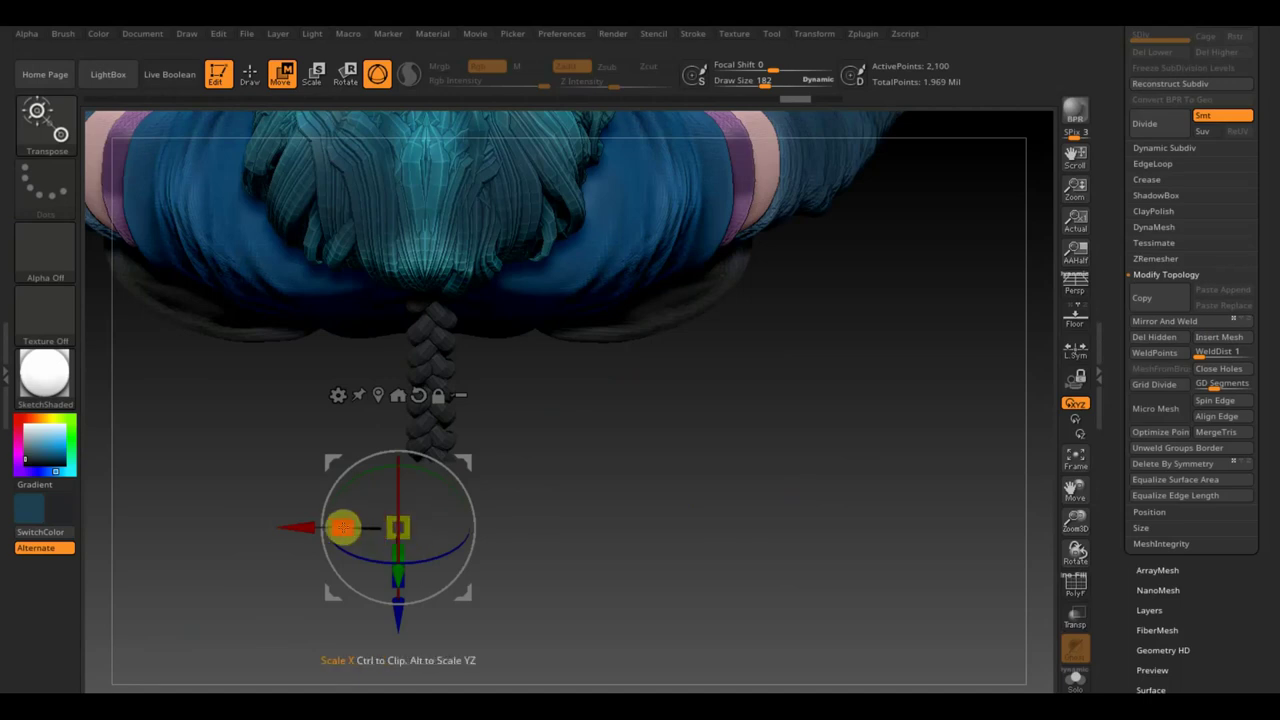
{"action": "left_click_drag", "start_coordinate": [342, 527], "coordinate": [336, 528]}
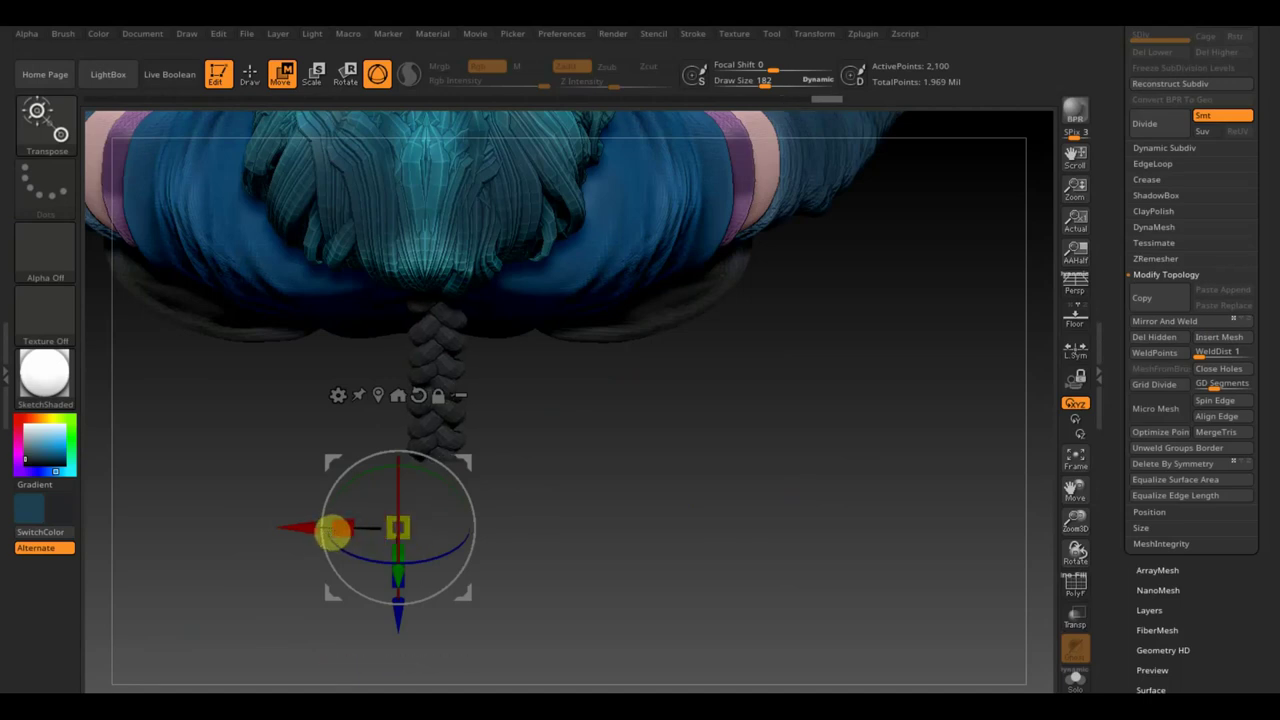
- Raise the braid's pivot and check it from behind, undoing the last move
{"action": "left_click", "coordinate": [771, 610]}
{"action": "left_click_drag", "start_coordinate": [771, 610], "coordinate": [773, 425]}
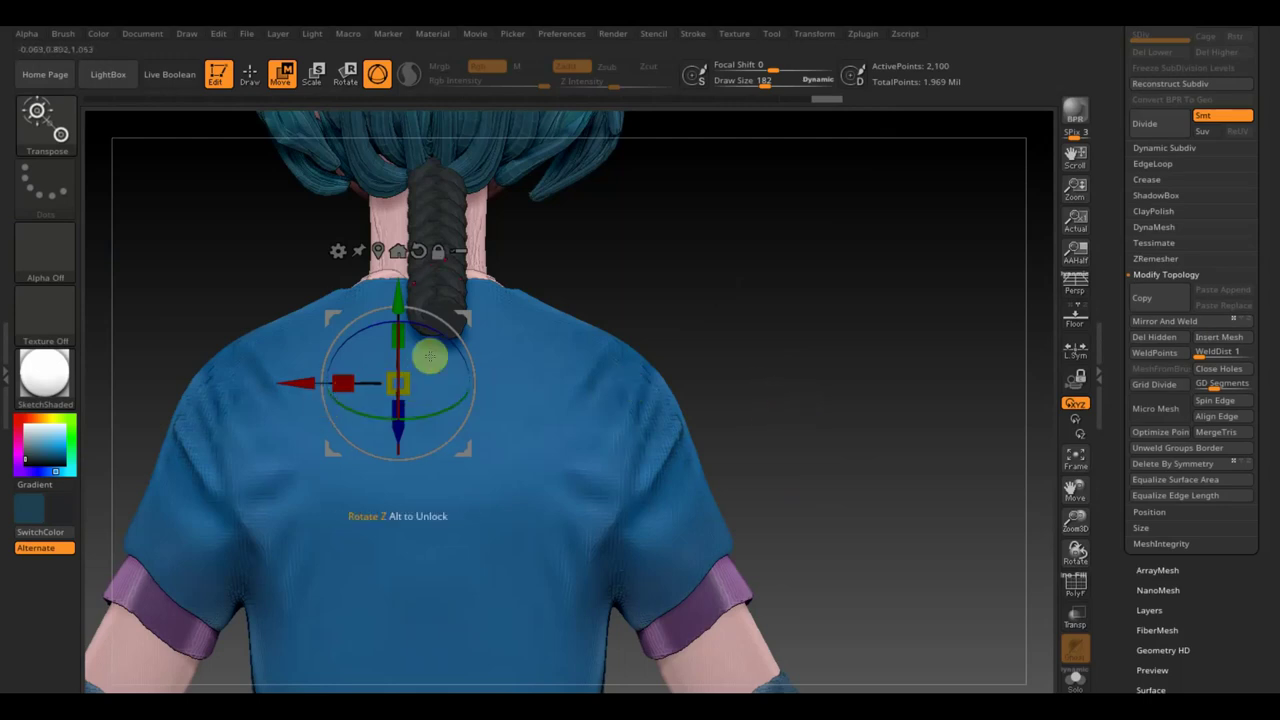
{"action": "mouse_move", "coordinate": [449, 306]}
{"action": "left_mouse_down", "text": "alt"}
{"action": "mouse_move", "coordinate": [478, 316]}
{"action": "mouse_move", "coordinate": [509, 271]}
{"action": "left_mouse_up", "text": "alt"}
{"action": "mouse_move", "coordinate": [743, 323]}
{"action": "left_mouse_down", "text": "alt"}
{"action": "mouse_move", "coordinate": [752, 254]}
{"action": "mouse_move", "coordinate": [719, 181]}
{"action": "left_mouse_up", "text": "alt"}
{"action": "left_click_drag", "start_coordinate": [755, 278], "coordinate": [763, 434], "text": "alt"}
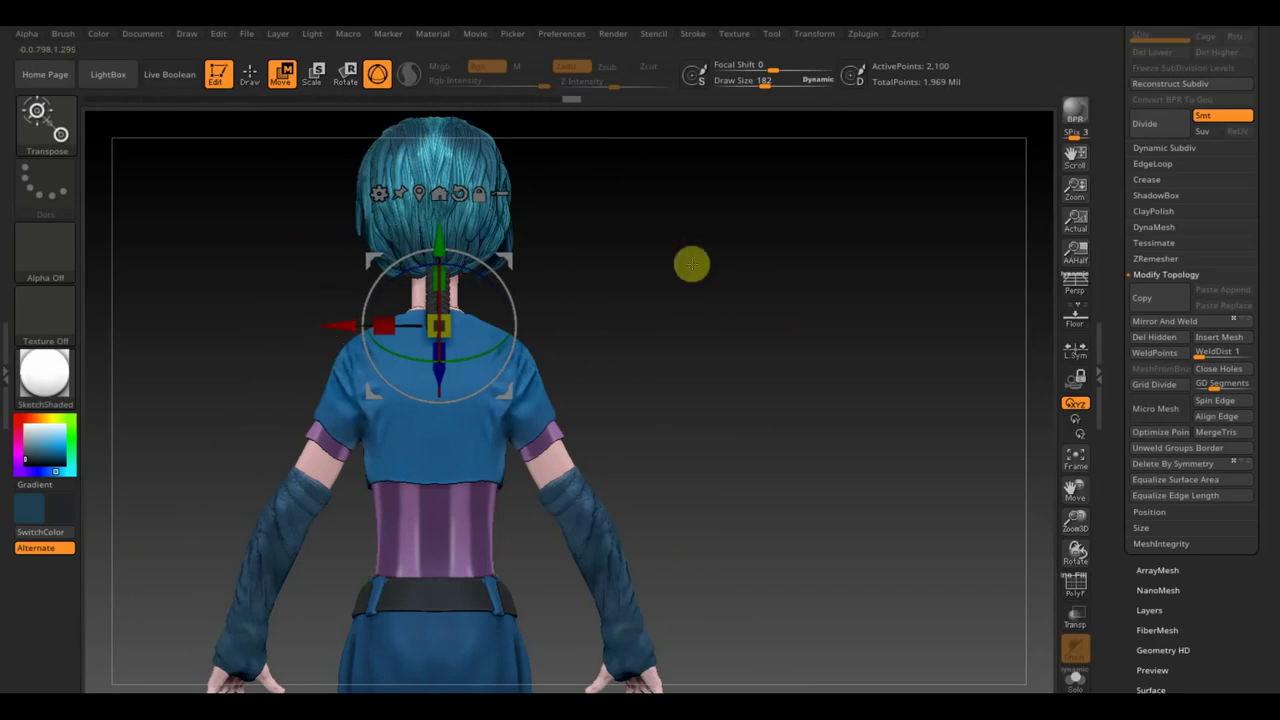
{"action": "mouse_move", "coordinate": [691, 263]}
{"action": "left_mouse_down", "text": "alt"}
{"action": "mouse_move", "coordinate": [714, 366]}
{"action": "mouse_move", "coordinate": [734, 360]}
{"action": "mouse_move", "coordinate": [689, 386]}
{"action": "mouse_move", "coordinate": [690, 399]}
{"action": "left_mouse_up", "text": "alt"}
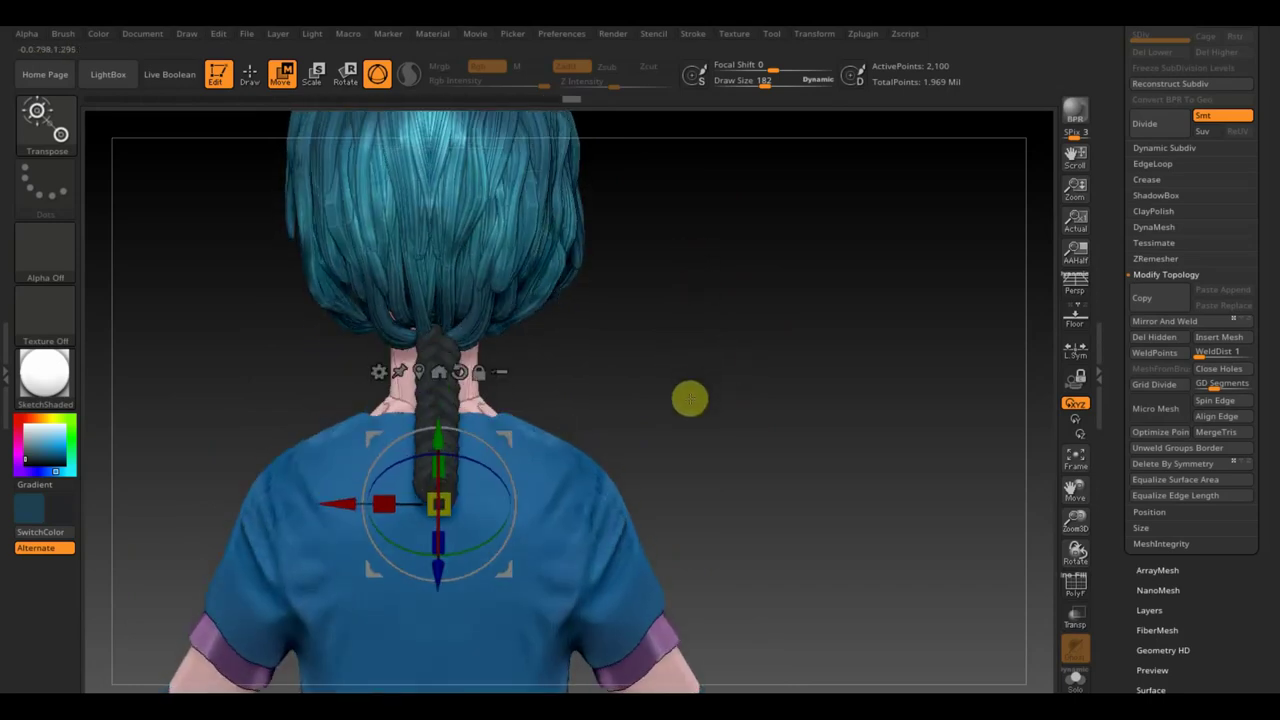
{"action": "key", "text": "ctrl+z"}
- Select the Move Topological brush, shrink its draw size, and toggle the reference overlay
{"action": "key", "text": "q"}
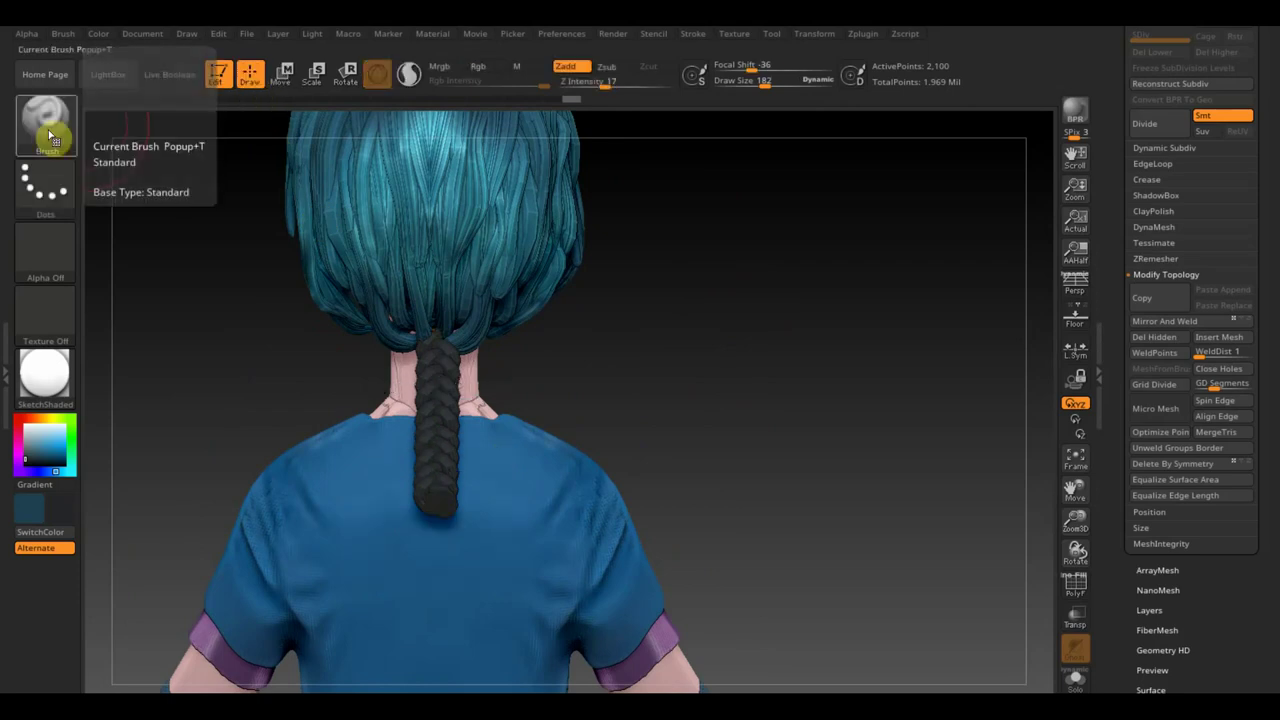
{"action": "left_click", "coordinate": [45, 120]}
{"action": "left_click", "coordinate": [322, 148]}
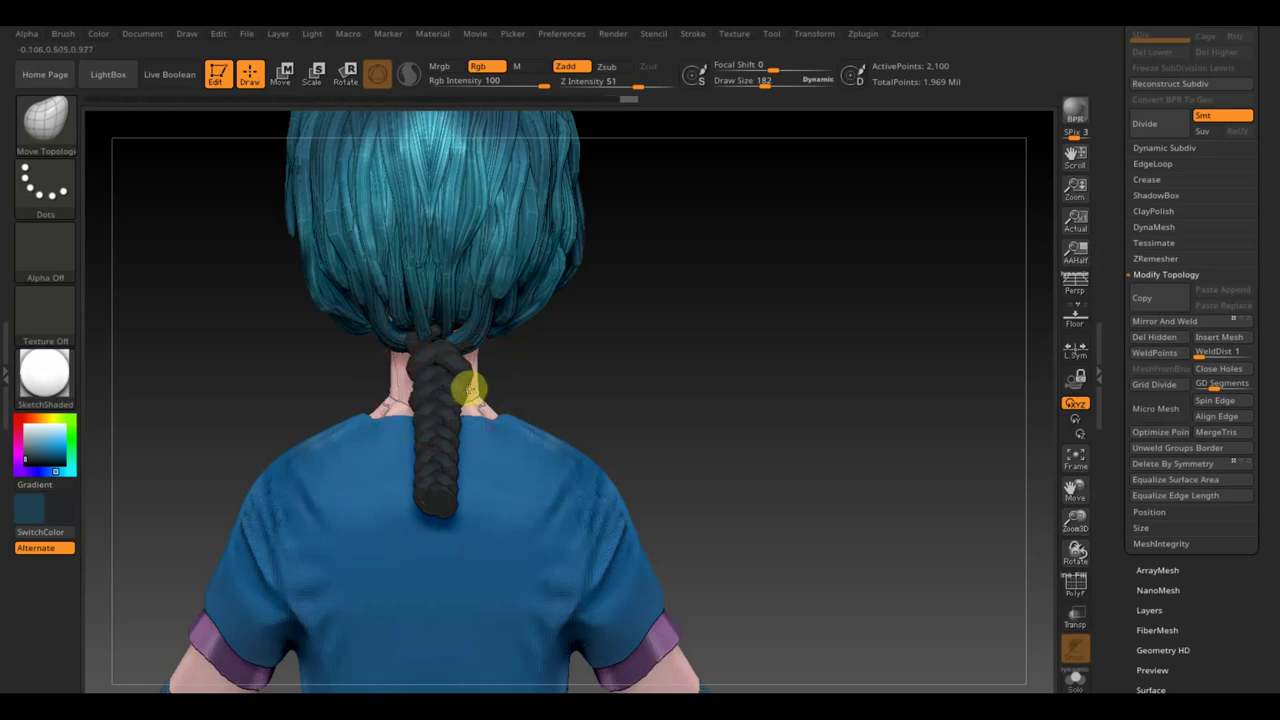
{"action": "mouse_move", "coordinate": [635, 335]}
{"action": "left_mouse_down"}
{"action": "mouse_move", "coordinate": [631, 357]}
{"action": "mouse_move", "coordinate": [586, 380]}
{"action": "left_mouse_up"}
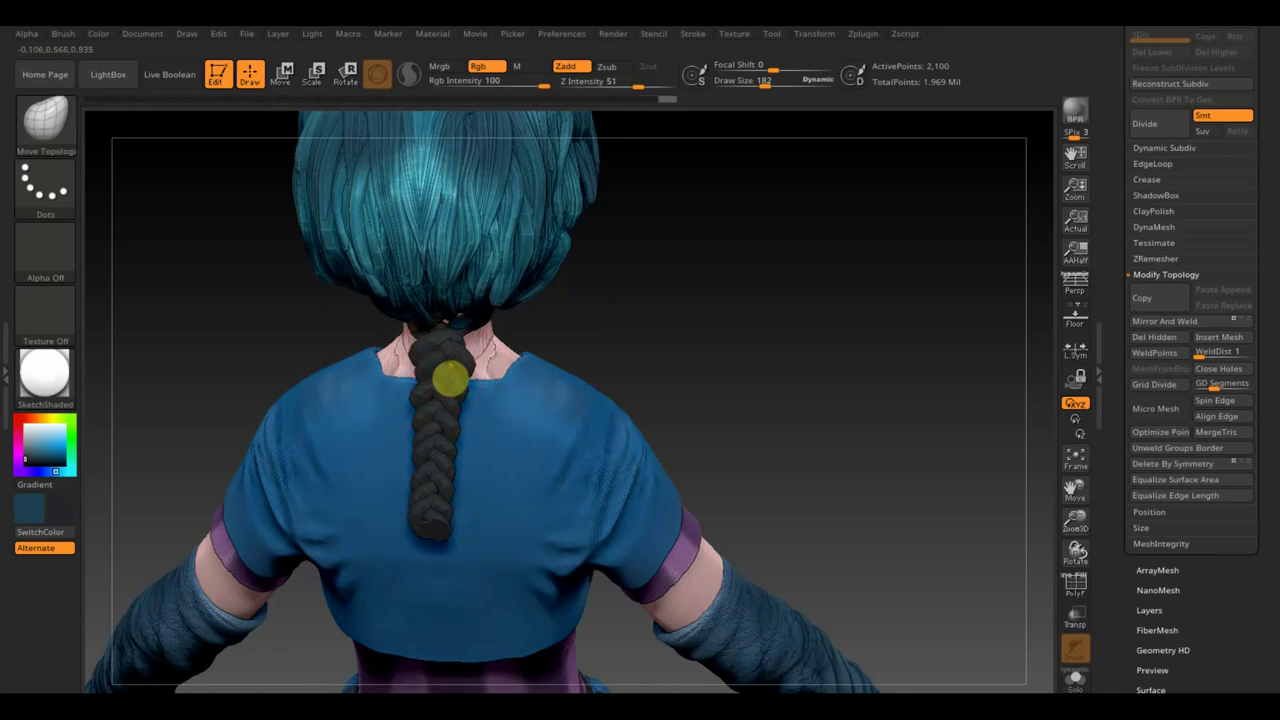
{"action": "mouse_move", "coordinate": [575, 351]}
{"action": "left_mouse_down"}
{"action": "mouse_move", "coordinate": [677, 297]}
{"action": "mouse_move", "coordinate": [508, 344]}
{"action": "left_mouse_up"}
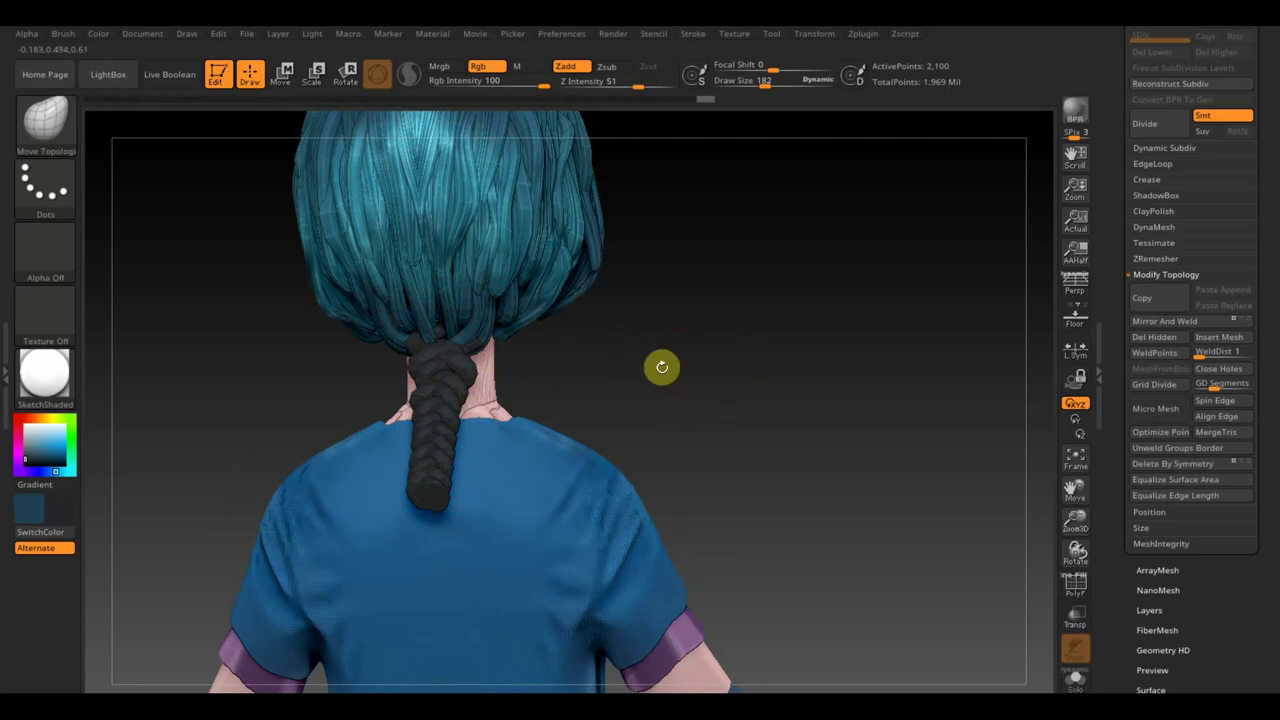
{"action": "left_click_drag", "start_coordinate": [662, 367], "coordinate": [682, 432]}
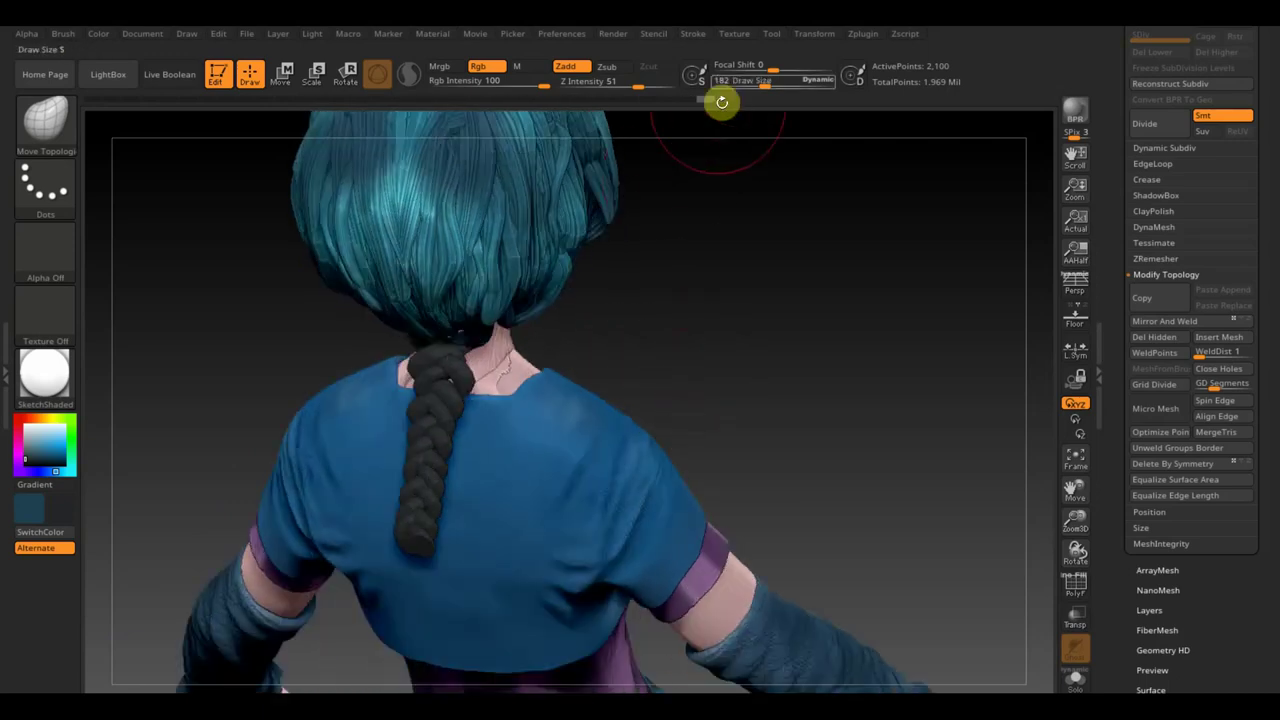
{"action": "left_click_drag", "start_coordinate": [777, 80], "coordinate": [749, 87]}
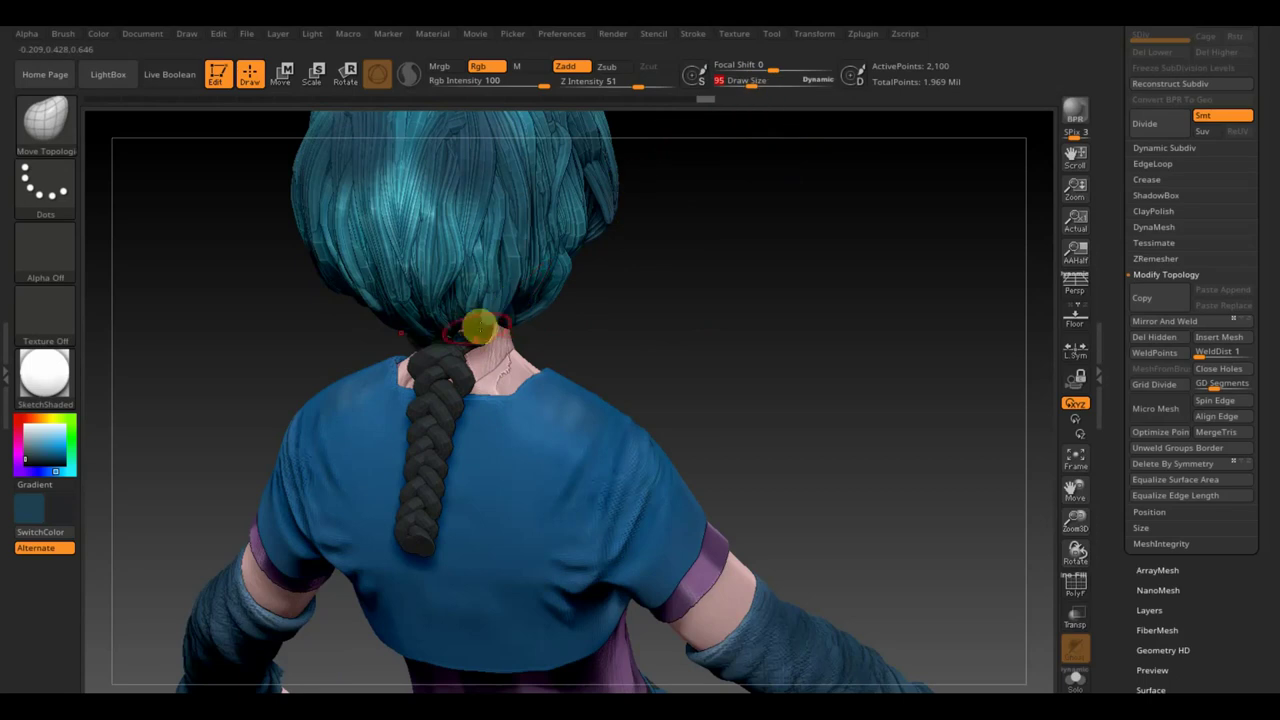
{"action": "key", "text": "shift+z"}
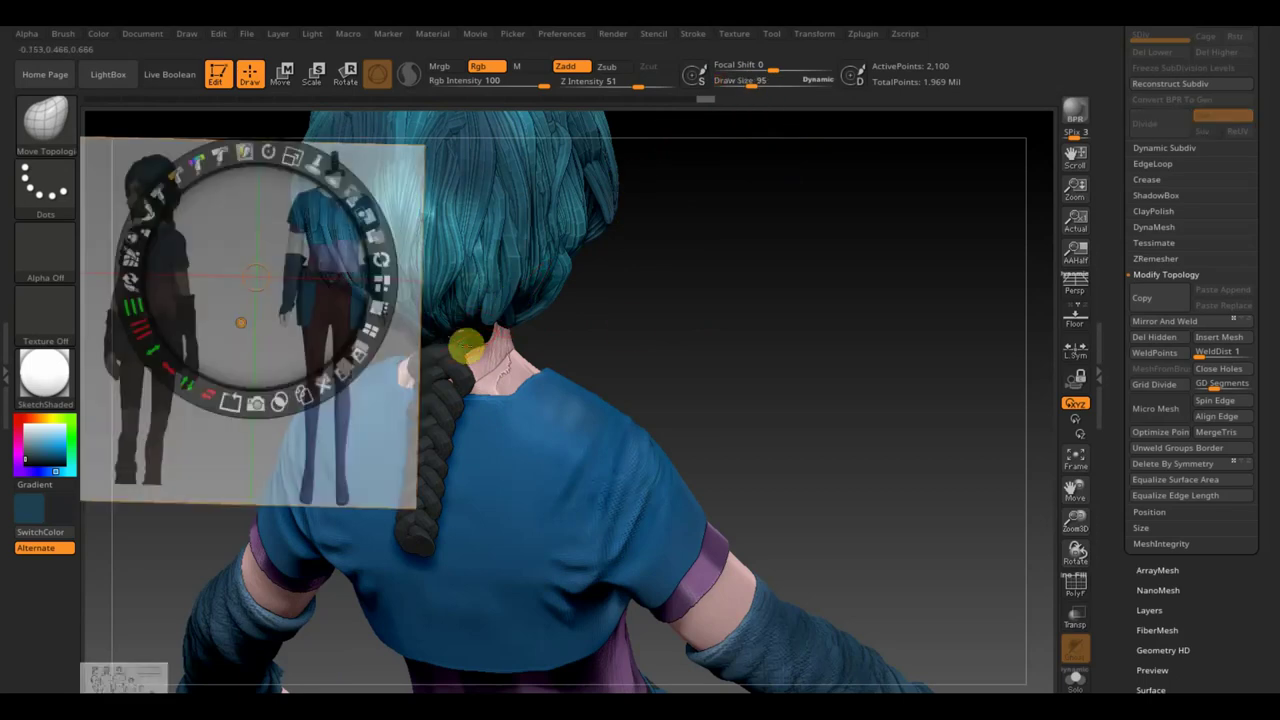
{"action": "key", "text": "z"}
{"action": "key", "text": "shift+z"}
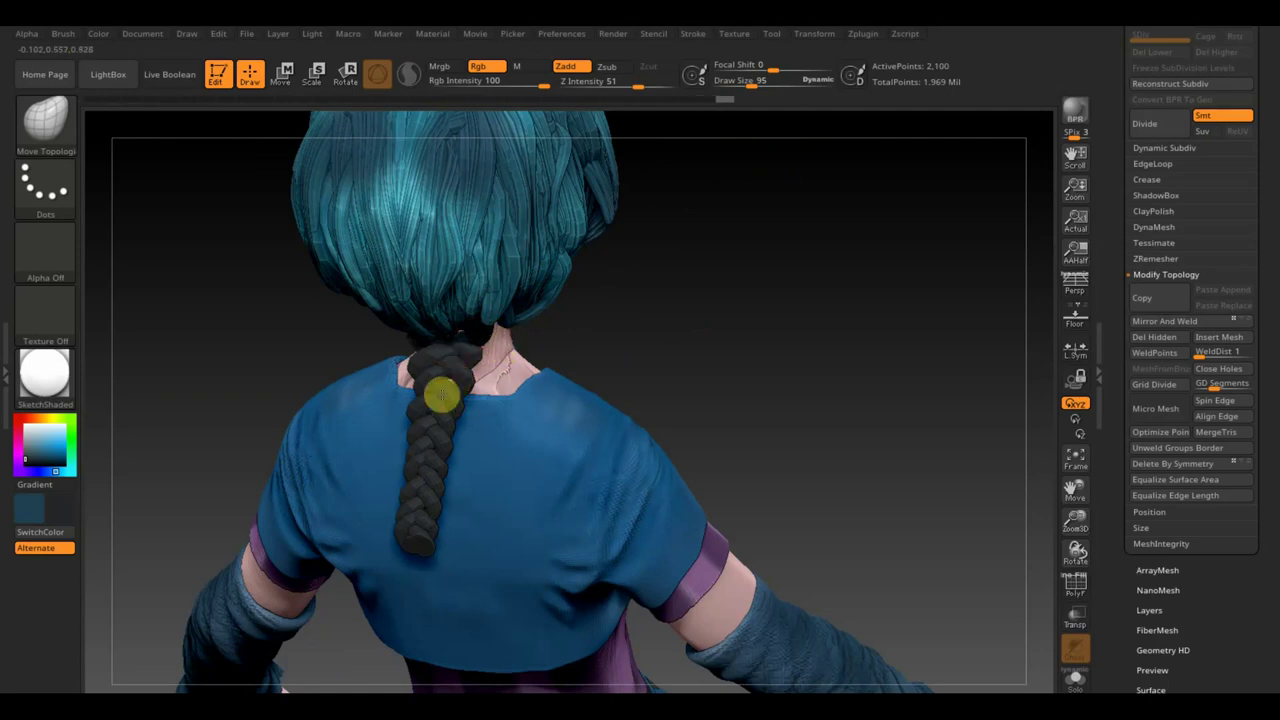
- Set draw size to 146 and view the braid from the back and side
{"action": "left_click_drag", "start_coordinate": [584, 349], "coordinate": [609, 346]}
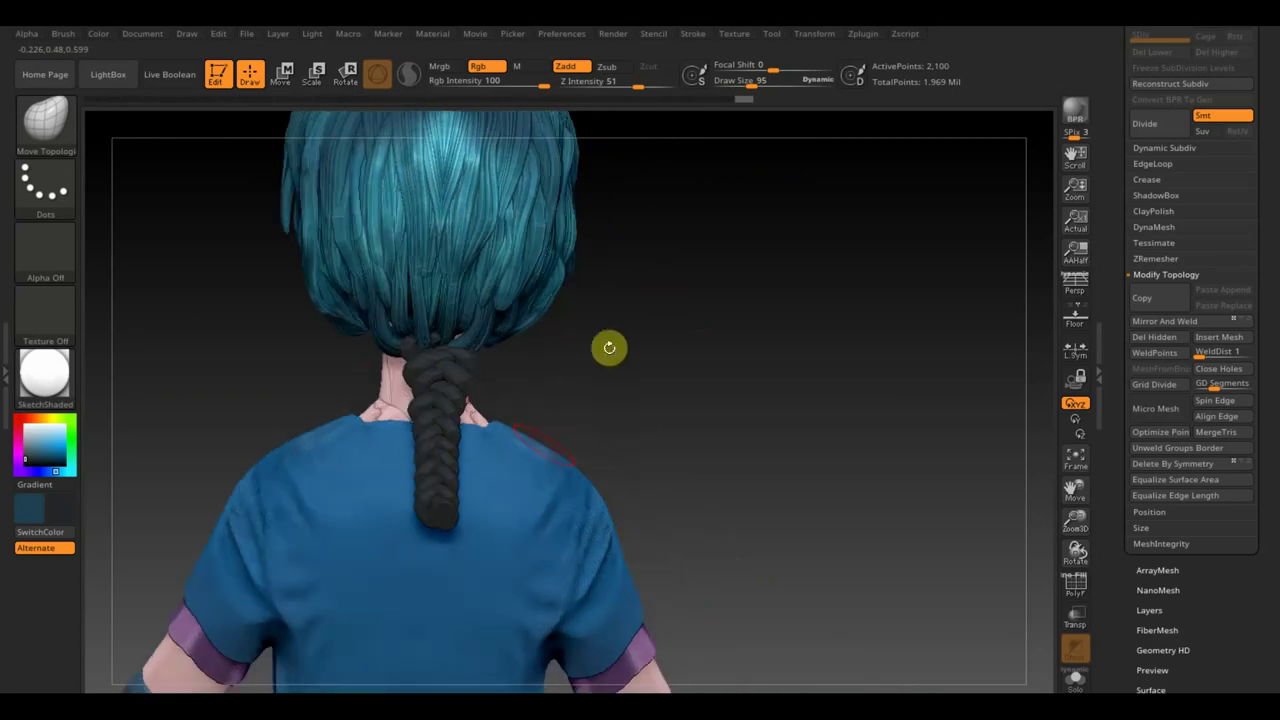
{"action": "mouse_move", "coordinate": [689, 367]}
{"action": "left_mouse_down"}
{"action": "mouse_move", "coordinate": [697, 387]}
{"action": "mouse_move", "coordinate": [752, 380]}
{"action": "mouse_move", "coordinate": [778, 313]}
{"action": "mouse_move", "coordinate": [772, 280]}
{"action": "left_mouse_up"}
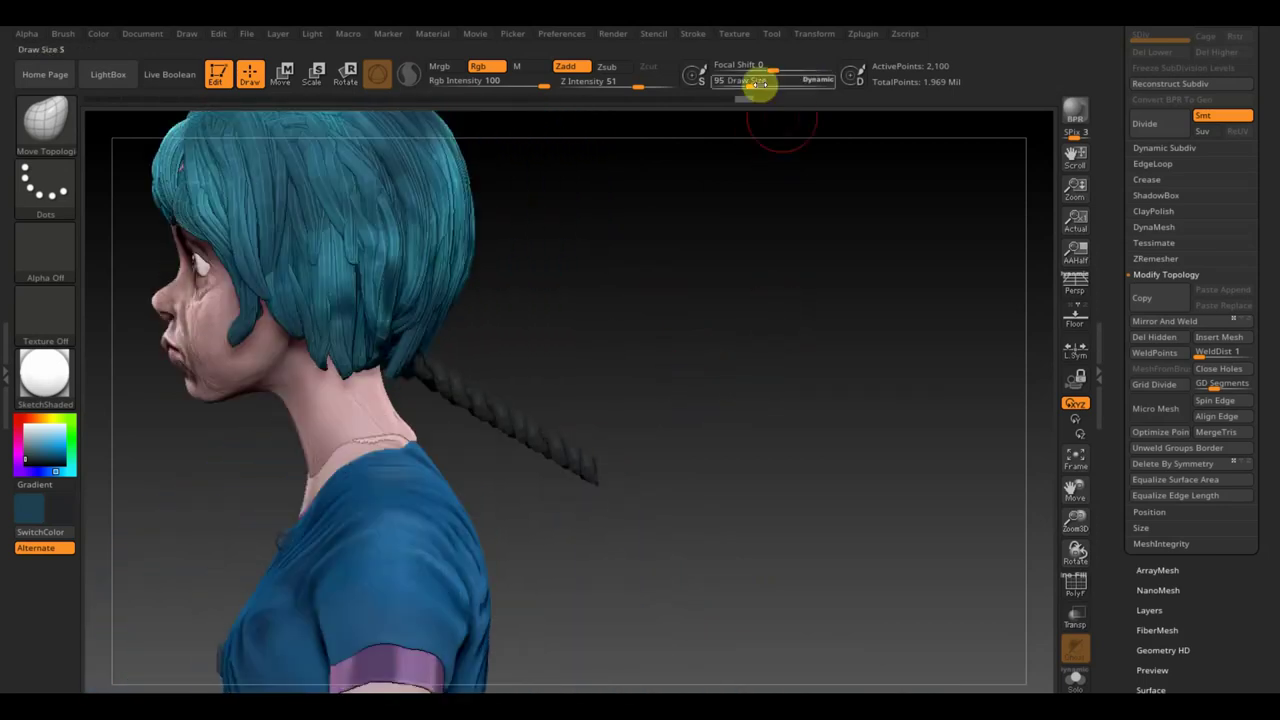
{"action": "left_click_drag", "start_coordinate": [760, 84], "coordinate": [767, 84]}
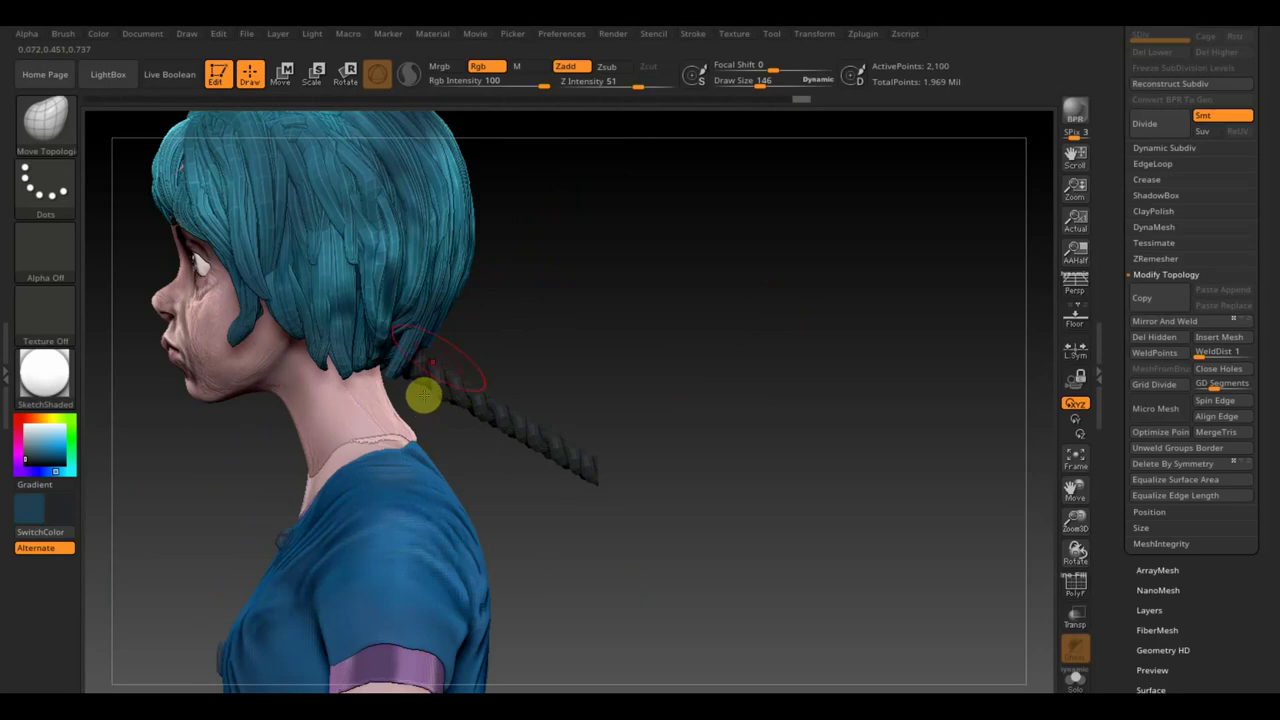
{"action": "mouse_move", "coordinate": [450, 340]}
{"action": "left_mouse_down"}
{"action": "mouse_move", "coordinate": [557, 314]}
{"action": "mouse_move", "coordinate": [485, 335]}
{"action": "left_mouse_up"}
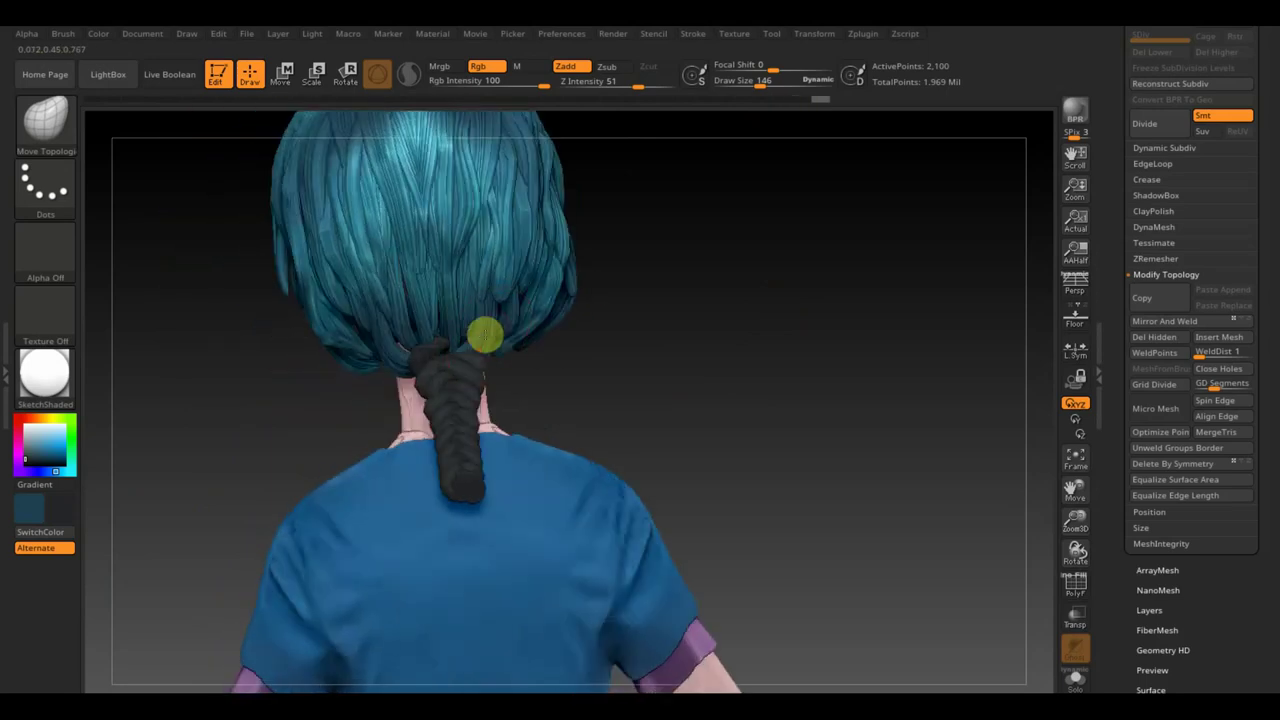
{"action": "mouse_move", "coordinate": [562, 345]}
{"action": "left_mouse_down"}
{"action": "mouse_move", "coordinate": [557, 357]}
{"action": "mouse_move", "coordinate": [465, 349]}
{"action": "mouse_move", "coordinate": [706, 314]}
{"action": "mouse_move", "coordinate": [660, 489]}
{"action": "mouse_move", "coordinate": [874, 556]}
{"action": "mouse_move", "coordinate": [863, 517]}
{"action": "left_mouse_up"}
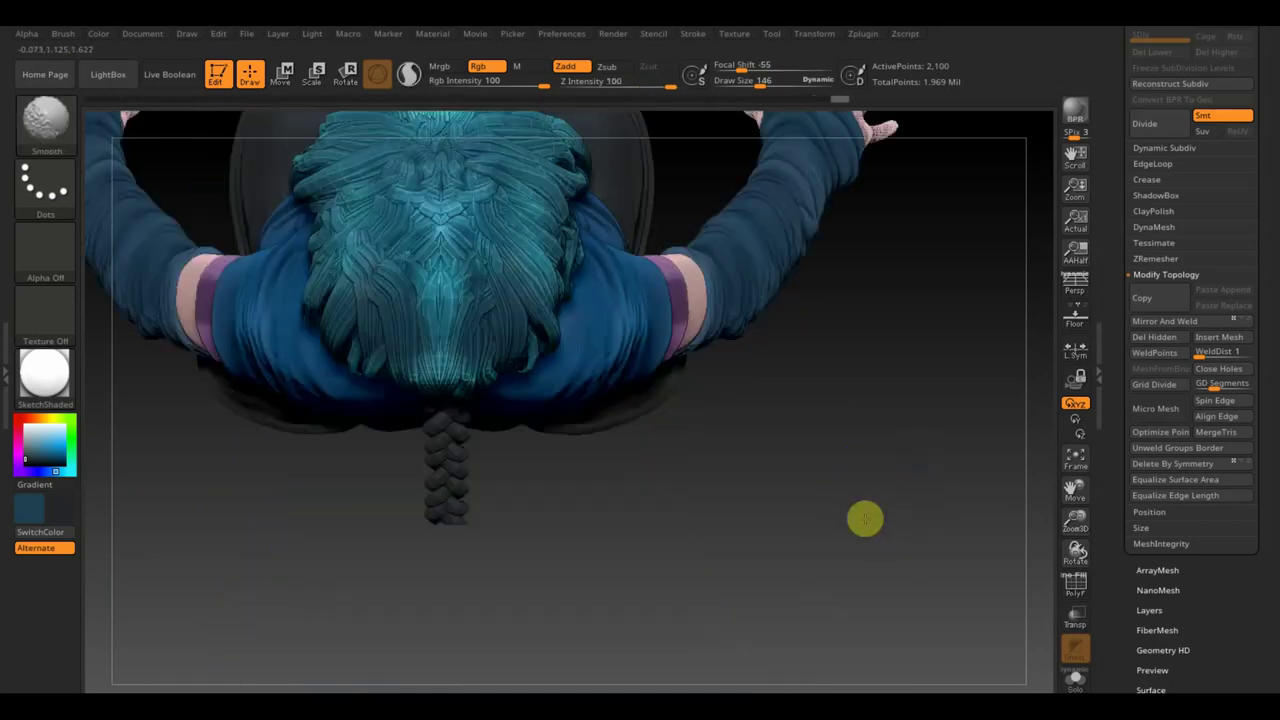
- Pull the braid tip with Move Topological strokes until it runs straight down the back's centre
{"action": "left_click_drag", "start_coordinate": [760, 534], "coordinate": [783, 481]}
{"action": "key", "text": "w"}
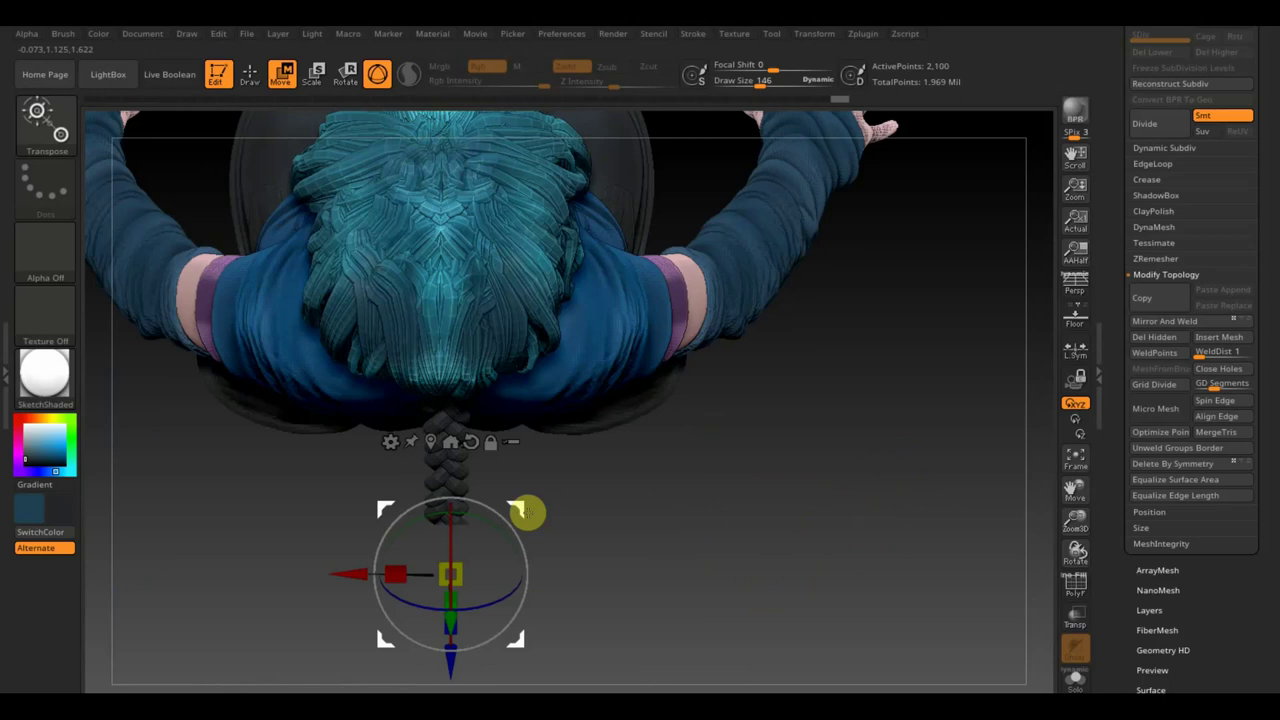
{"action": "left_click_drag", "start_coordinate": [620, 497], "coordinate": [623, 463]}
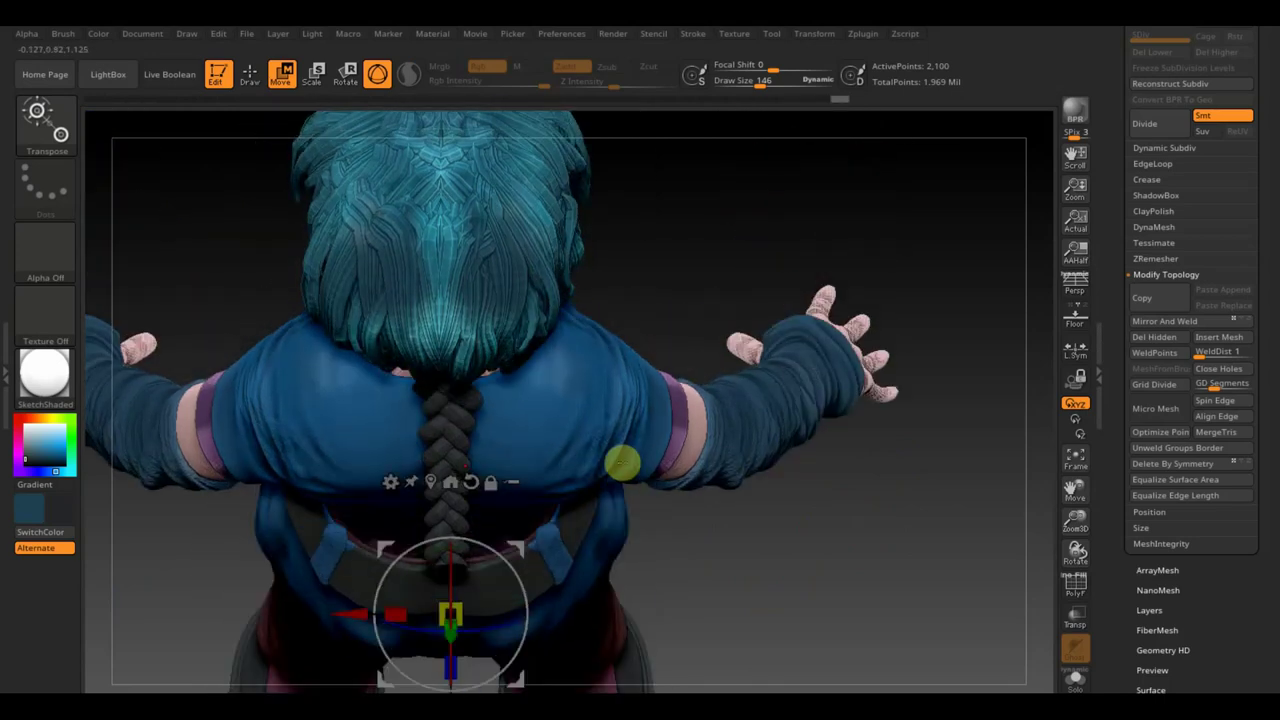
{"action": "key", "text": "q"}
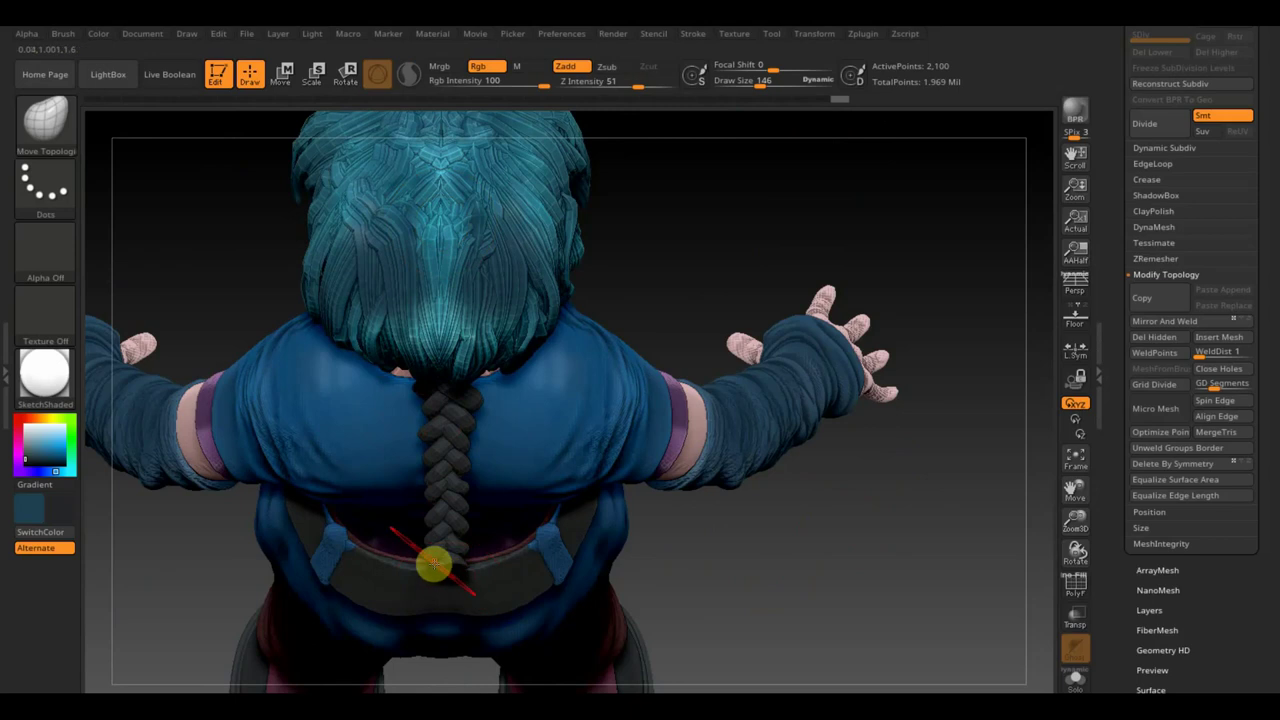
{"action": "left_click_drag", "start_coordinate": [433, 565], "coordinate": [444, 546]}
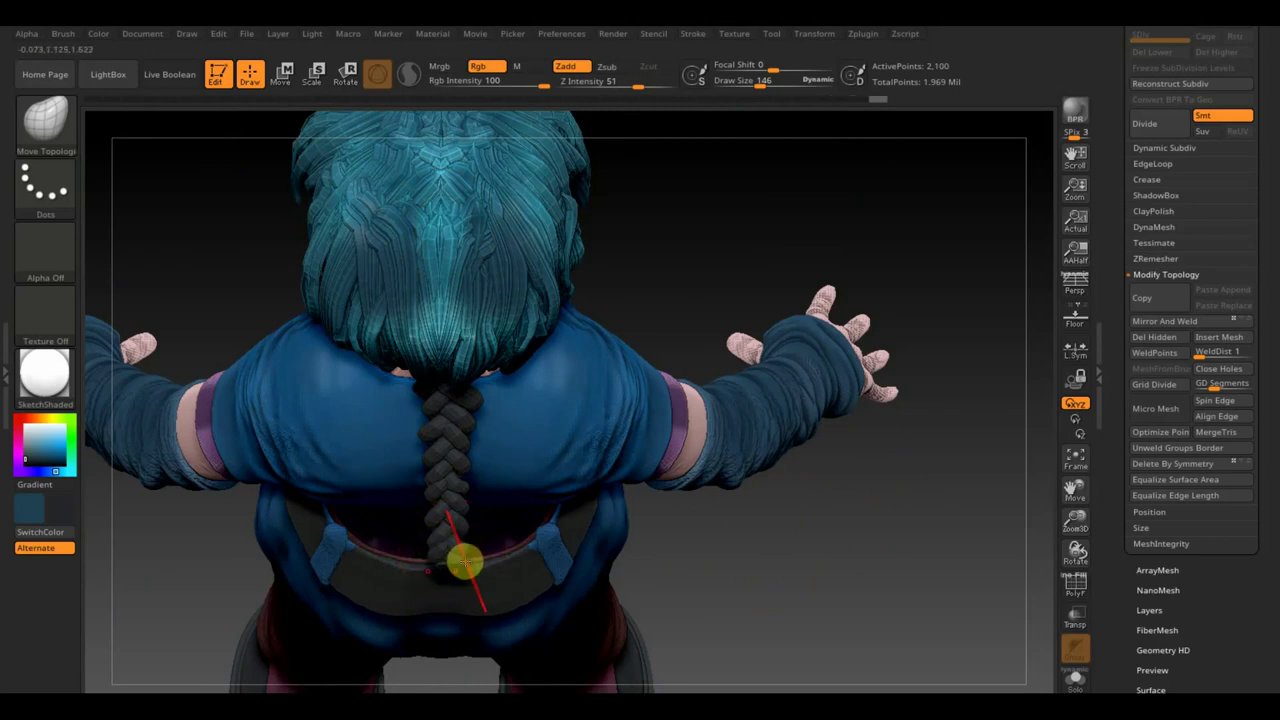
{"action": "mouse_move", "coordinate": [455, 562]}
{"action": "left_mouse_down"}
{"action": "mouse_move", "coordinate": [469, 524]}
{"action": "mouse_move", "coordinate": [459, 447]}
{"action": "left_mouse_up"}
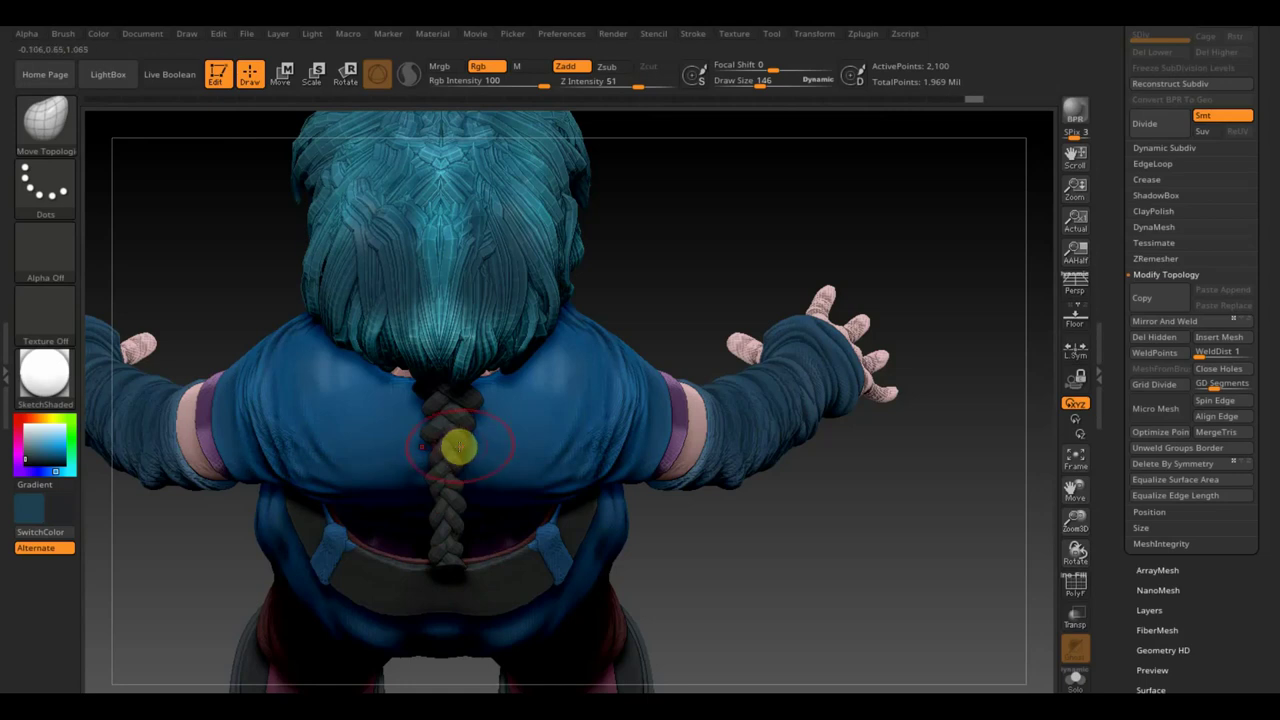
{"action": "left_click_drag", "start_coordinate": [837, 531], "coordinate": [583, 471]}
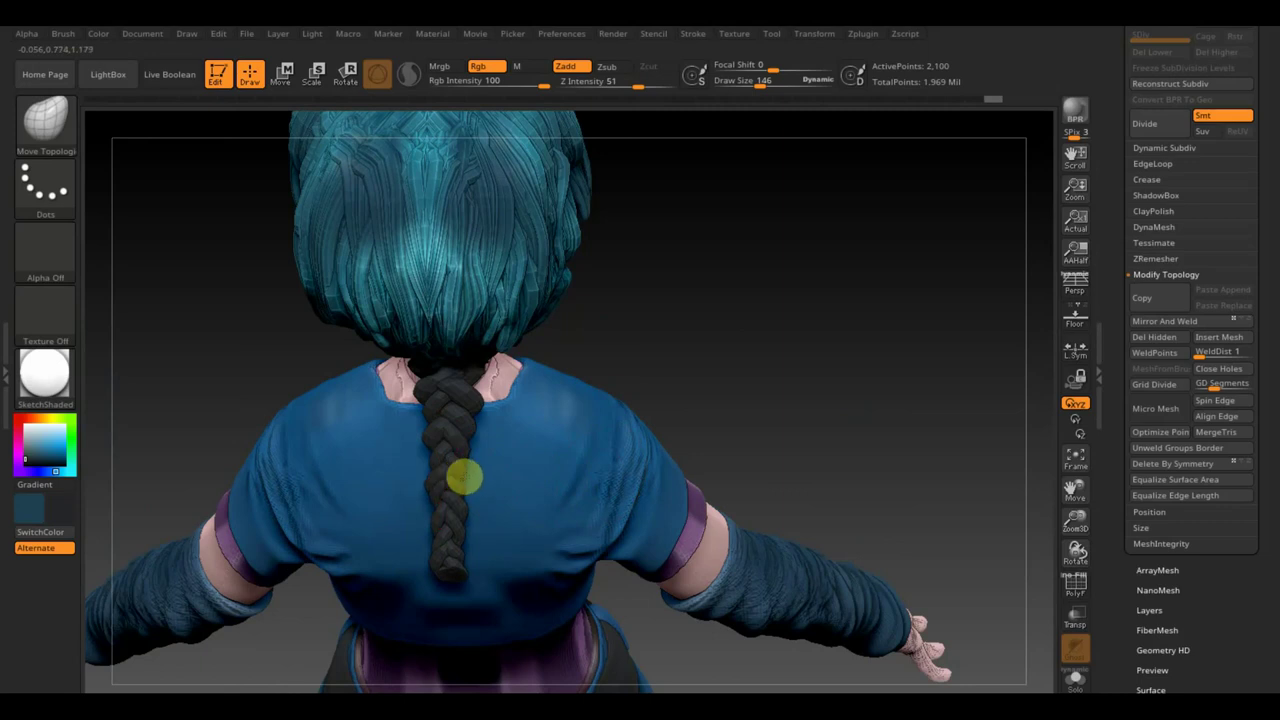
{"action": "mouse_move", "coordinate": [464, 478]}
{"action": "left_mouse_down"}
{"action": "mouse_move", "coordinate": [464, 495]}
{"action": "mouse_move", "coordinate": [432, 497]}
{"action": "left_mouse_up"}
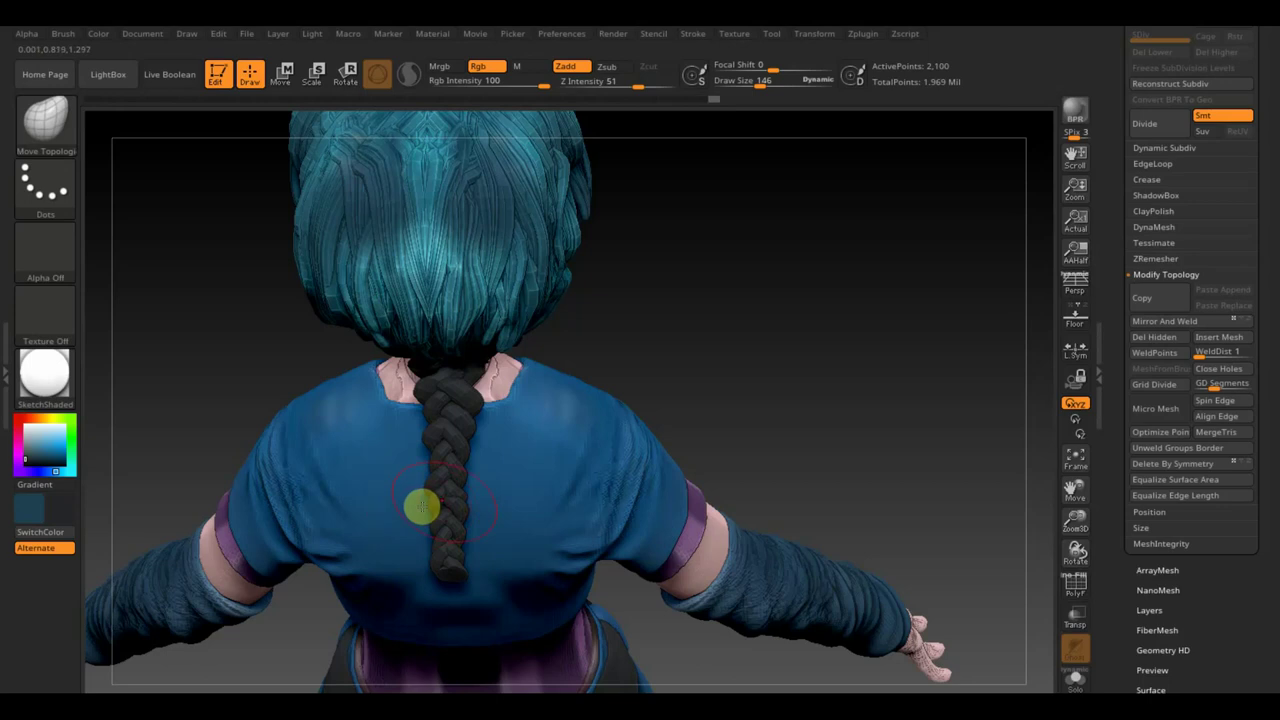
{"action": "mouse_move", "coordinate": [751, 431]}
{"action": "left_mouse_down"}
{"action": "mouse_move", "coordinate": [786, 397]}
{"action": "mouse_move", "coordinate": [780, 277]}
{"action": "left_mouse_up"}
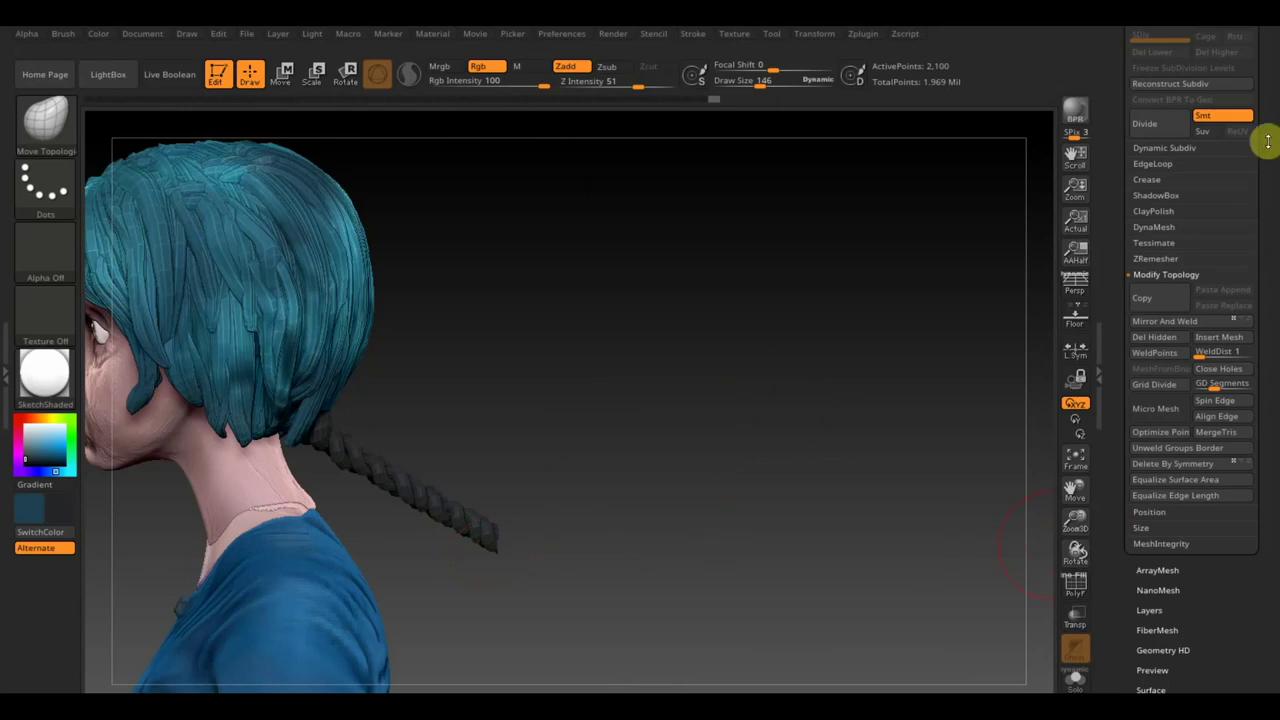
- Select the Standard brush and fill the braid with the hair's teal colour
{"action": "scroll", "coordinate": [1267, 141], "scroll_direction": "up", "scroll_amount": 10}
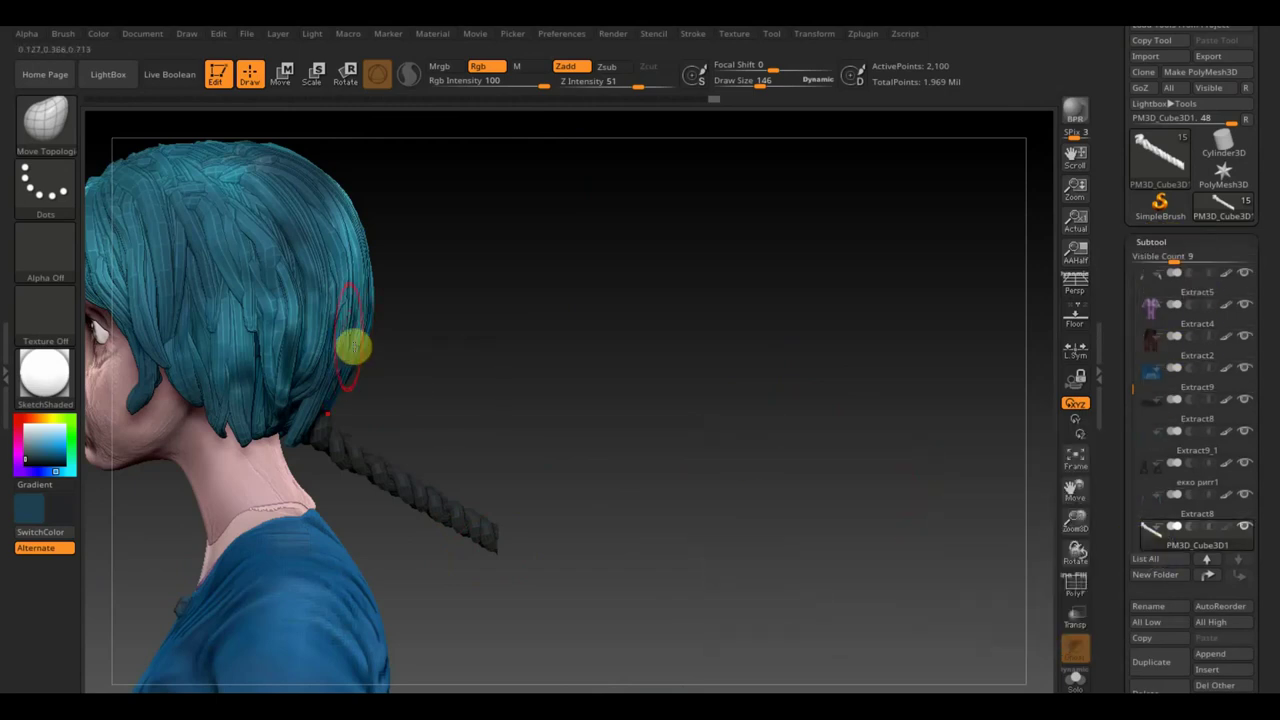
{"action": "left_click", "coordinate": [33, 122]}
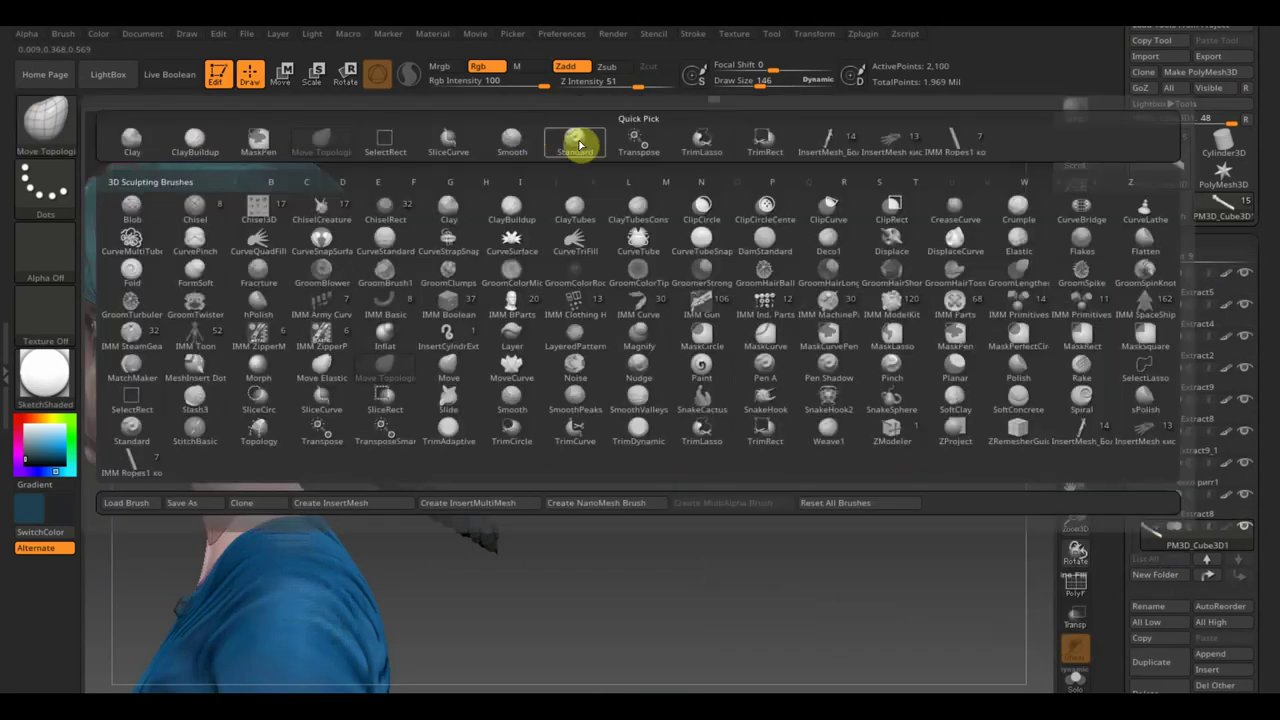
{"action": "left_click", "coordinate": [574, 145]}
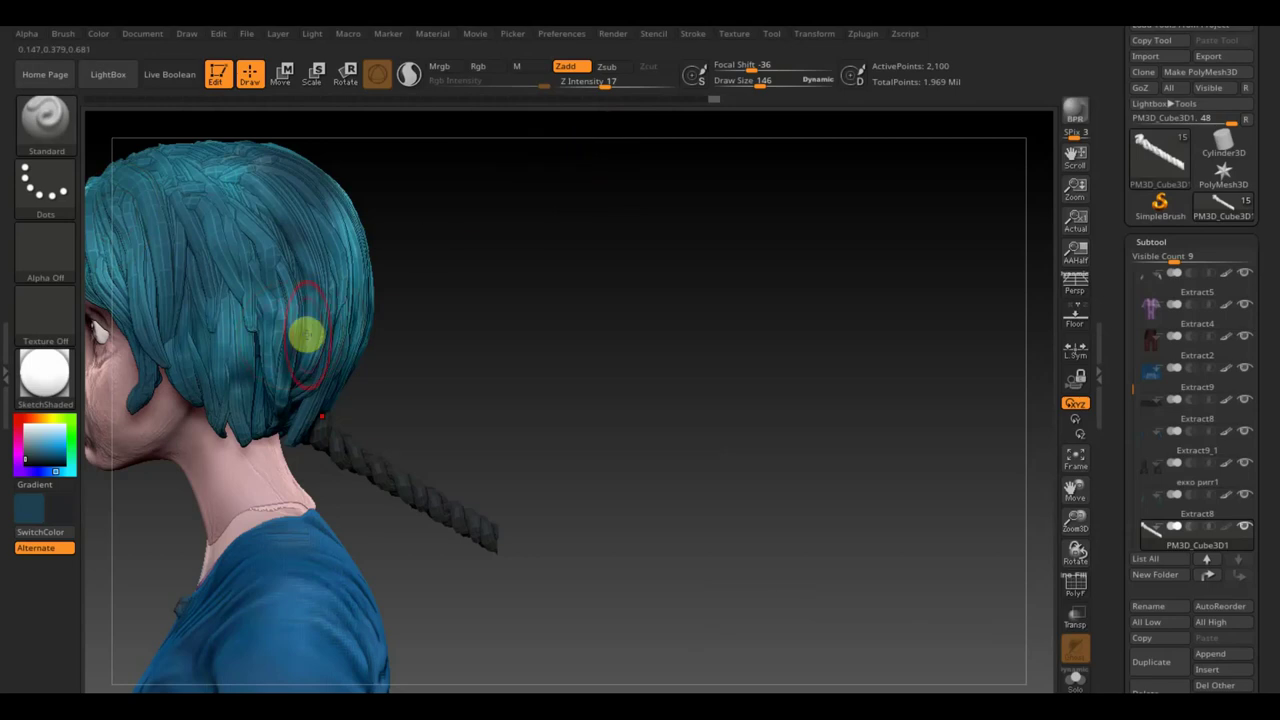
{"action": "key", "text": "c"}
{"action": "key", "text": "ctrl+f"}
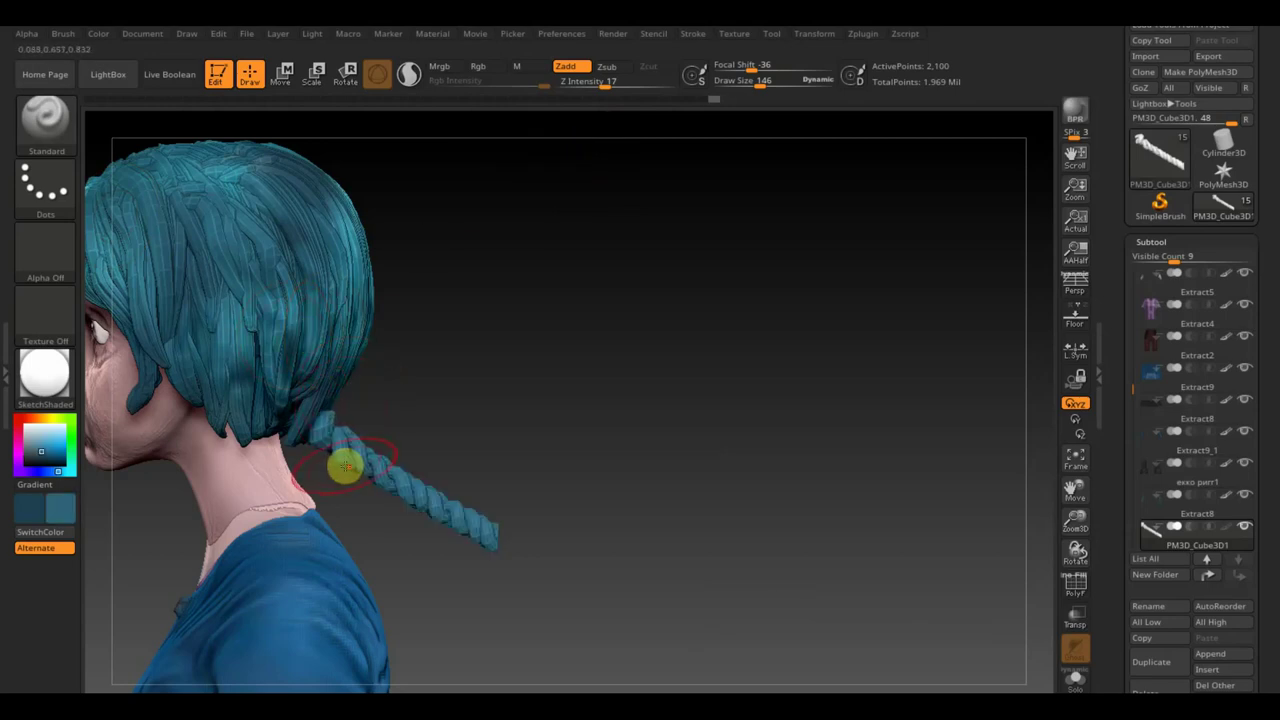
{"action": "key", "text": "ctrl"}
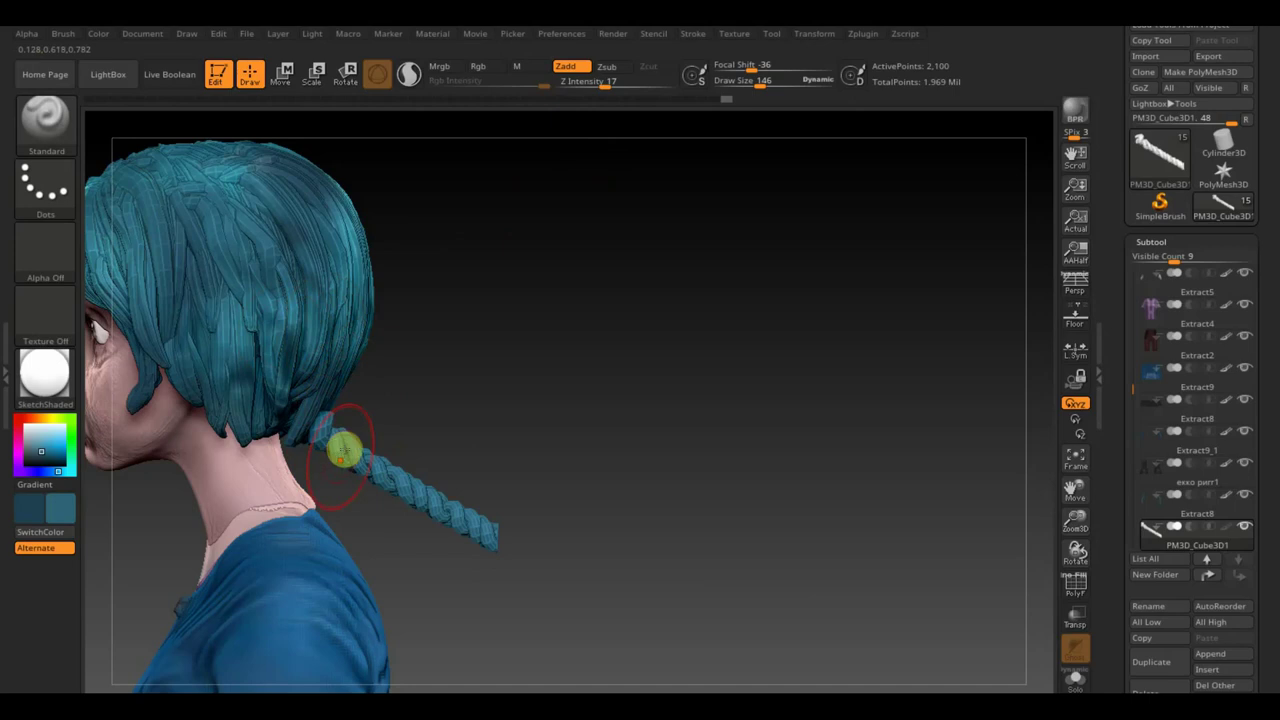
- Turn on colour painting and orbit to a side profile of the head
{"action": "left_click_drag", "start_coordinate": [585, 235], "coordinate": [523, 361]}
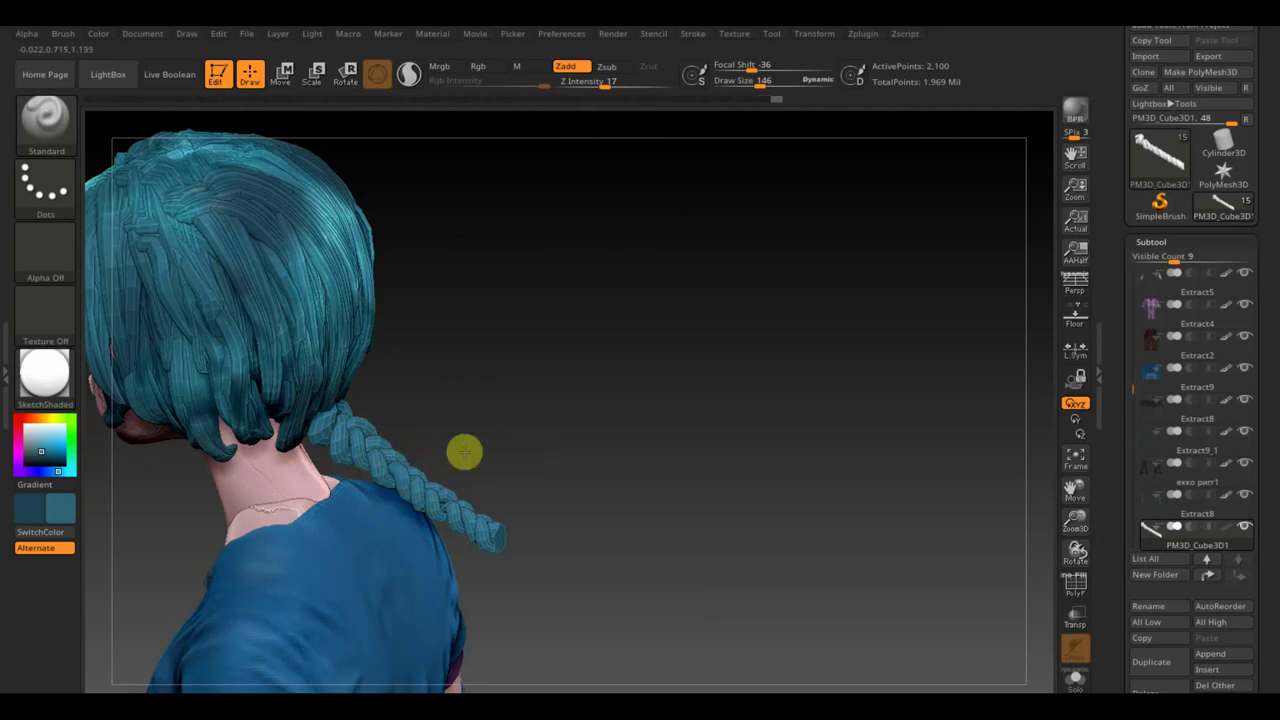
{"action": "left_click_drag", "start_coordinate": [463, 451], "coordinate": [363, 423]}
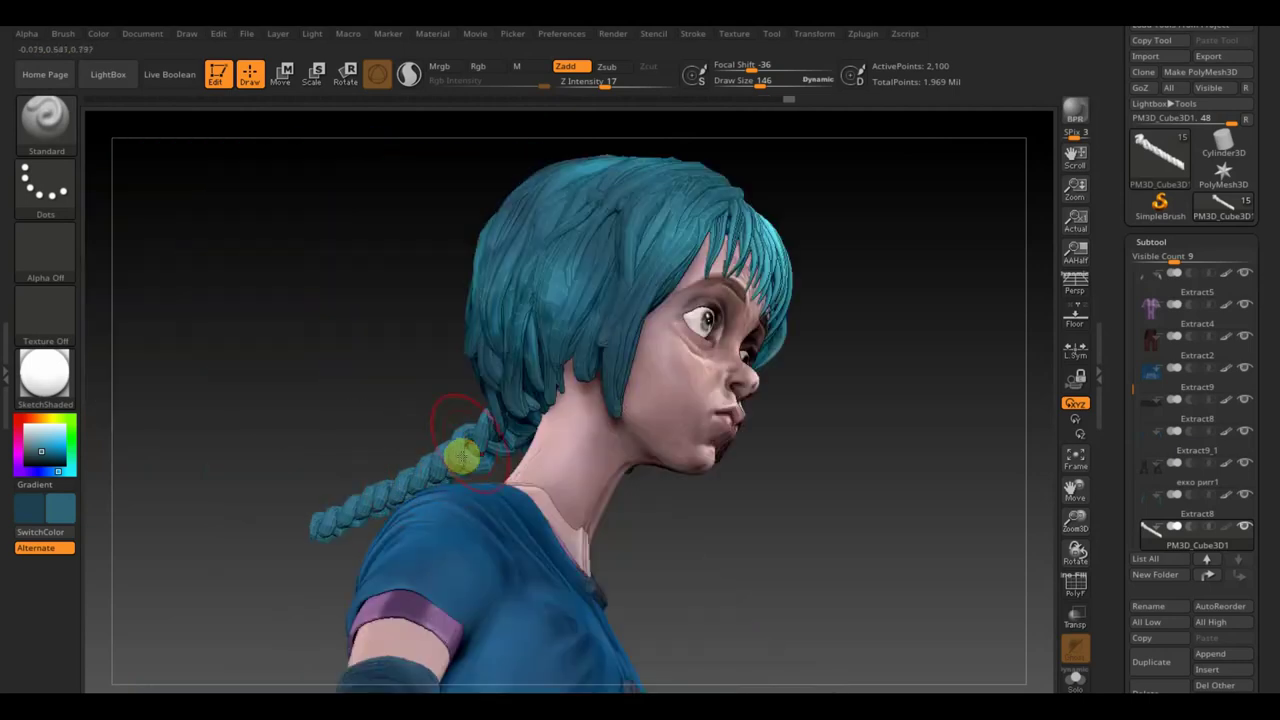
{"action": "mouse_move", "coordinate": [414, 400]}
{"action": "left_mouse_down"}
{"action": "mouse_move", "coordinate": [357, 381]}
{"action": "mouse_move", "coordinate": [614, 423]}
{"action": "left_mouse_up"}
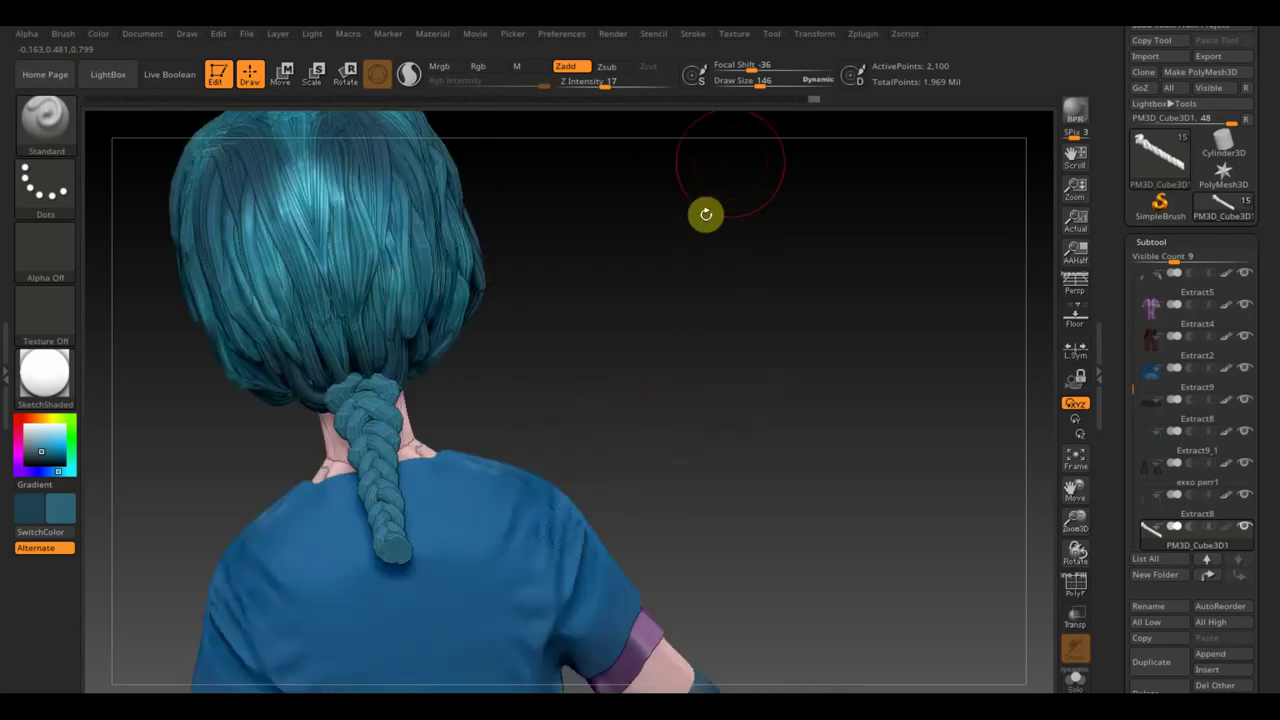
{"action": "left_click", "coordinate": [478, 66]}
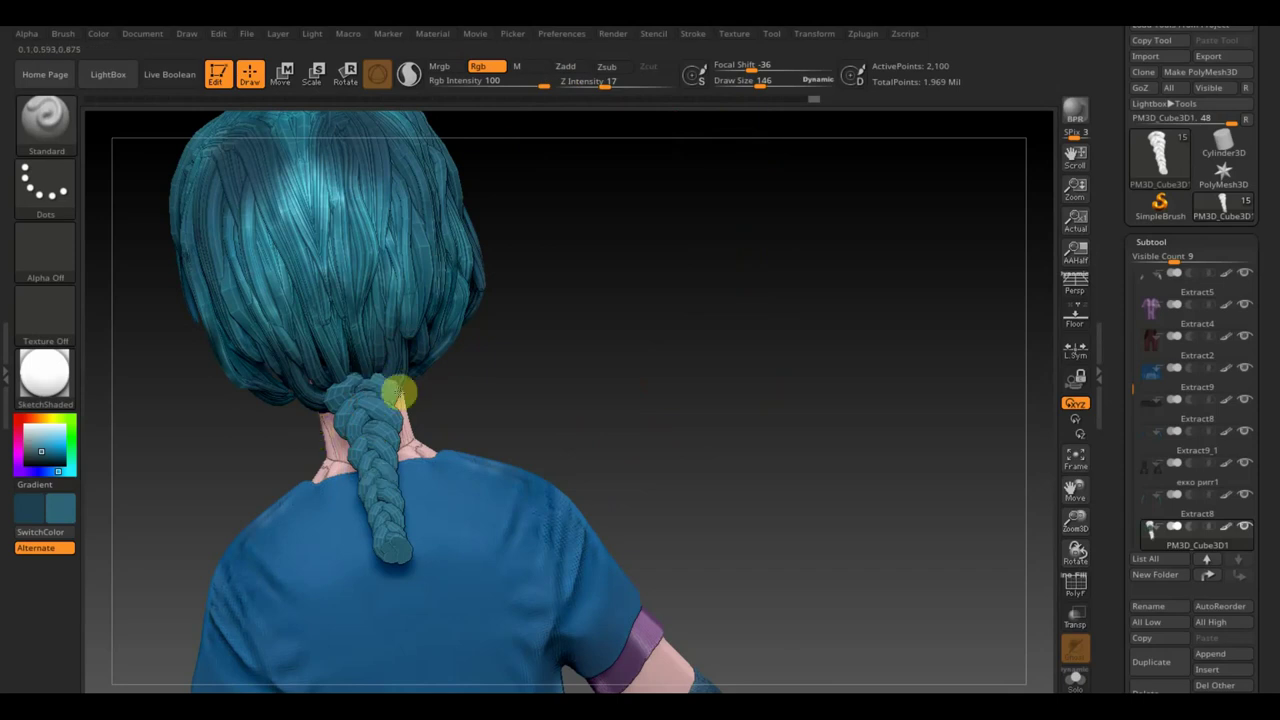
{"action": "mouse_move", "coordinate": [348, 483]}
{"action": "left_mouse_down"}
{"action": "mouse_move", "coordinate": [591, 403]}
{"action": "mouse_move", "coordinate": [451, 460]}
{"action": "left_mouse_up"}
{"action": "mouse_move", "coordinate": [234, 451]}
{"action": "left_mouse_down"}
{"action": "mouse_move", "coordinate": [626, 357]}
{"action": "mouse_move", "coordinate": [577, 423]}
{"action": "left_mouse_up"}
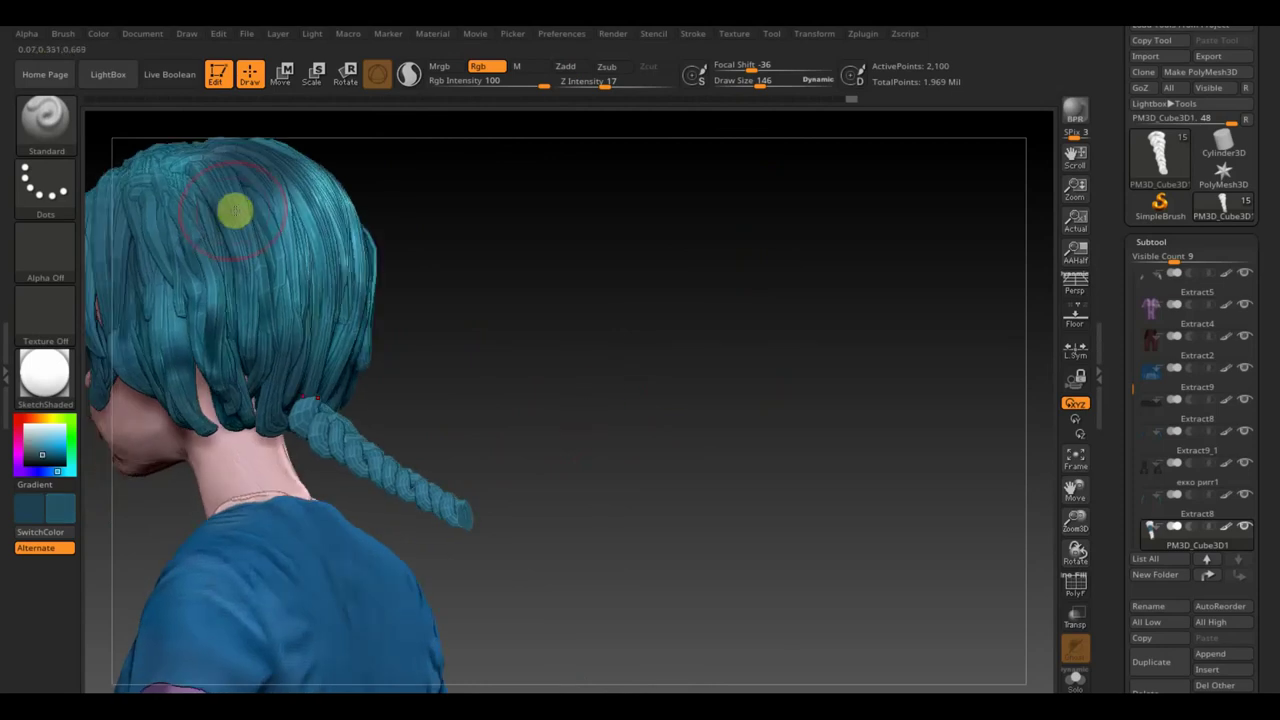
- Refine the braid with strokes at draw size 23 and select the hair subtool джинкс4
{"action": "left_click_drag", "start_coordinate": [766, 85], "coordinate": [732, 90]}
{"action": "left_click_drag", "start_coordinate": [664, 275], "coordinate": [655, 333]}
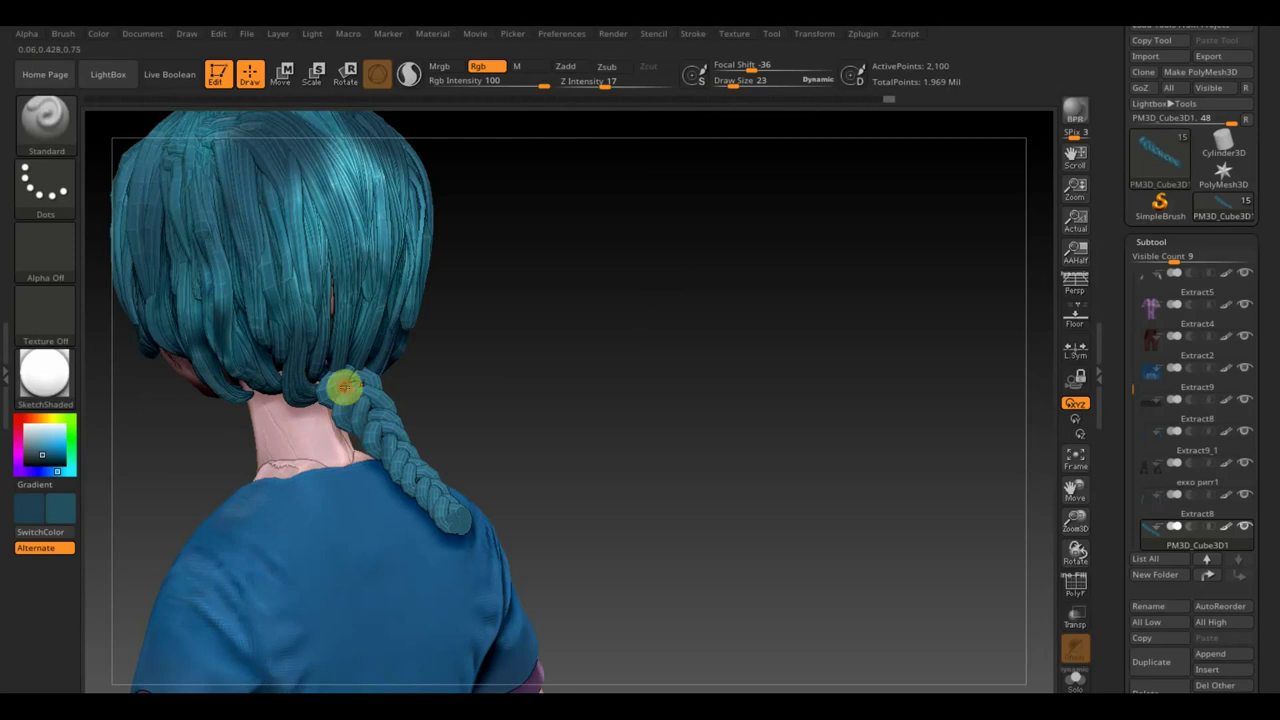
{"action": "left_click_drag", "start_coordinate": [340, 382], "coordinate": [370, 458]}
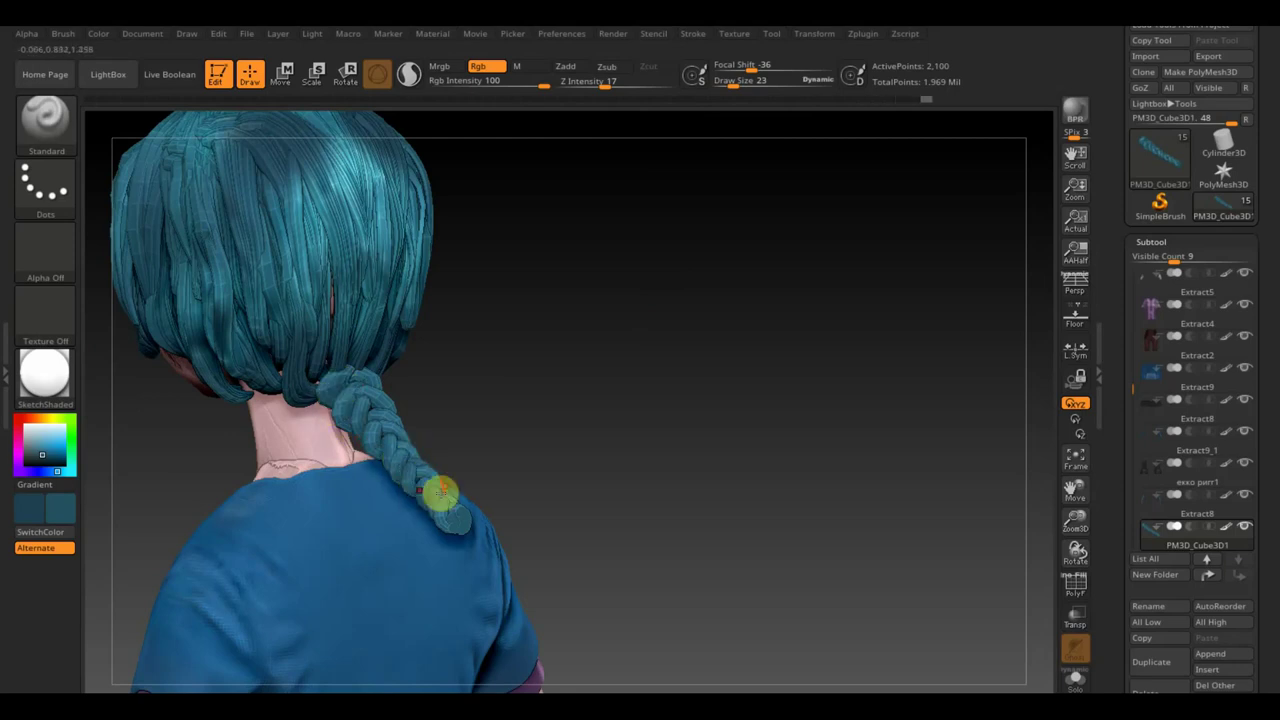
{"action": "left_click_drag", "start_coordinate": [528, 435], "coordinate": [430, 408]}
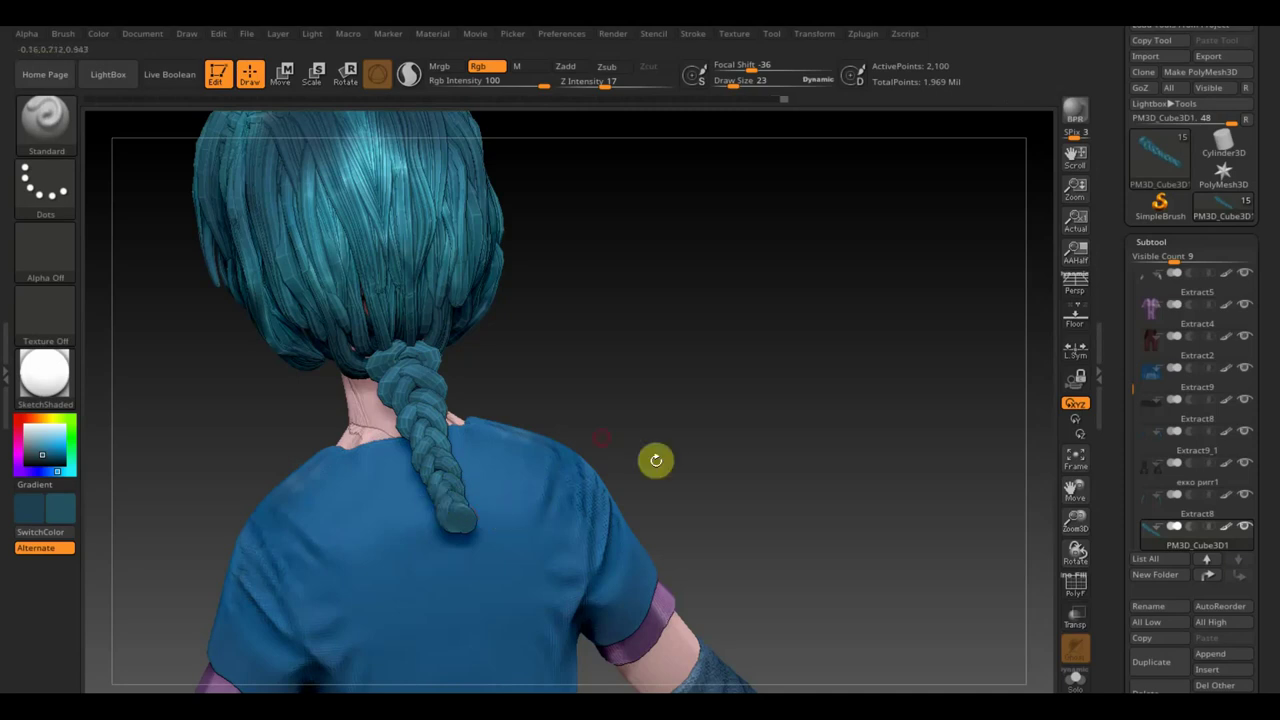
{"action": "mouse_move", "coordinate": [660, 371]}
{"action": "left_mouse_down", "text": "shift"}
{"action": "mouse_move", "coordinate": [655, 383]}
{"action": "mouse_move", "coordinate": [691, 423]}
{"action": "mouse_move", "coordinate": [686, 491]}
{"action": "mouse_move", "coordinate": [751, 406]}
{"action": "mouse_move", "coordinate": [756, 429]}
{"action": "left_mouse_up", "text": "shift"}
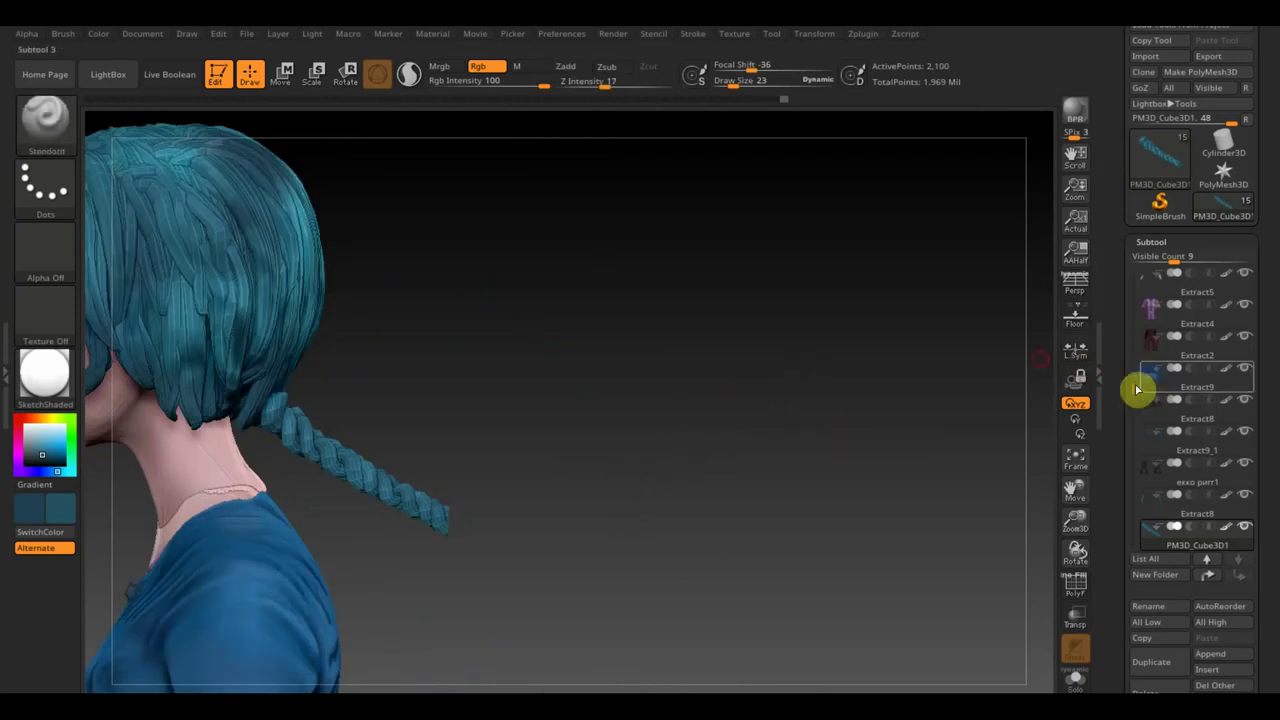
{"action": "left_click", "coordinate": [289, 271], "text": "alt"}
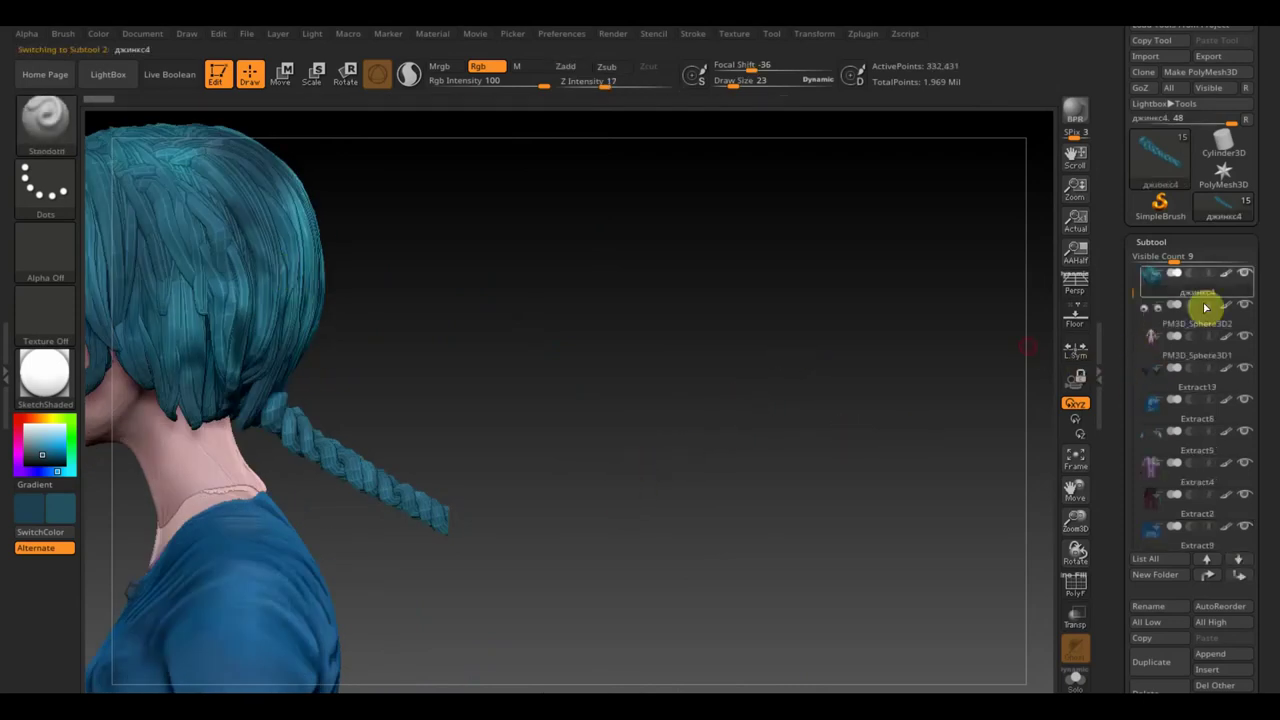
- Duplicate the hair subtool, then shrink, tilt and move the copy onto the braid tip as a tuft
{"action": "left_click", "coordinate": [1159, 665]}
{"action": "mouse_move", "coordinate": [860, 600]}
{"action": "left_mouse_down"}
{"action": "mouse_move", "coordinate": [823, 586]}
{"action": "mouse_move", "coordinate": [753, 413]}
{"action": "left_mouse_up"}
{"action": "key", "text": "w"}
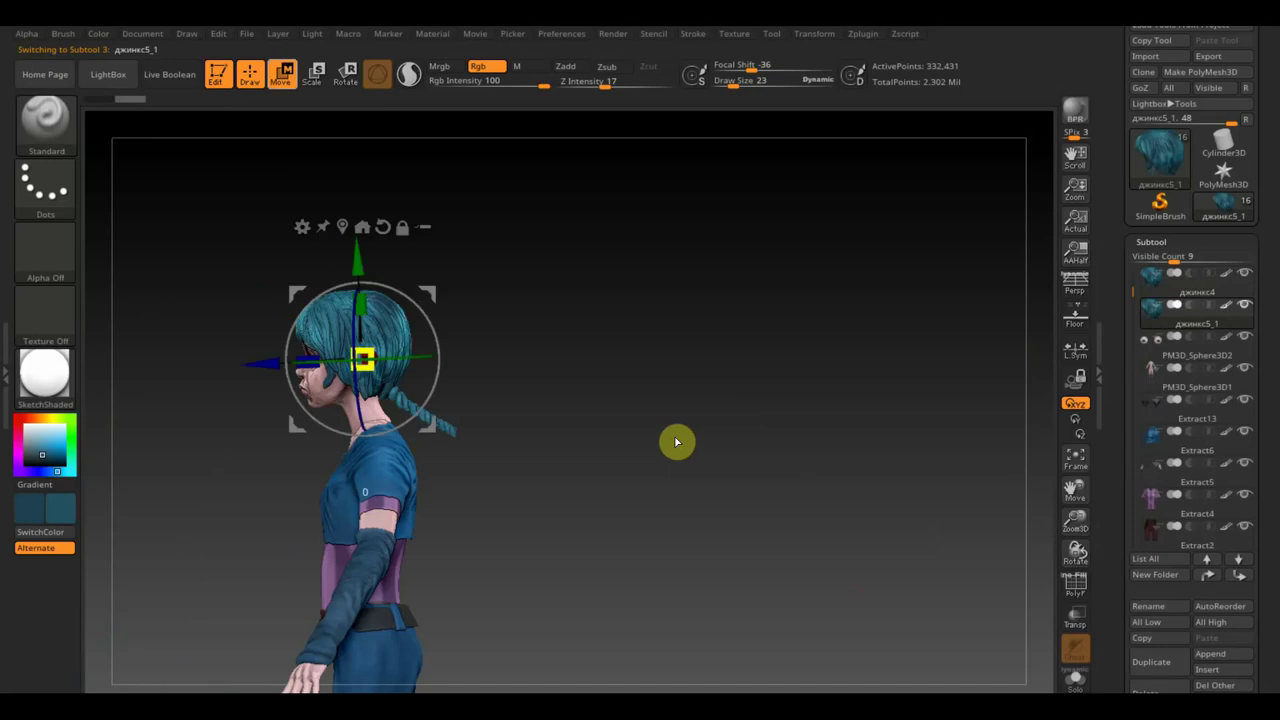
{"action": "left_click_drag", "start_coordinate": [476, 327], "coordinate": [575, 419]}
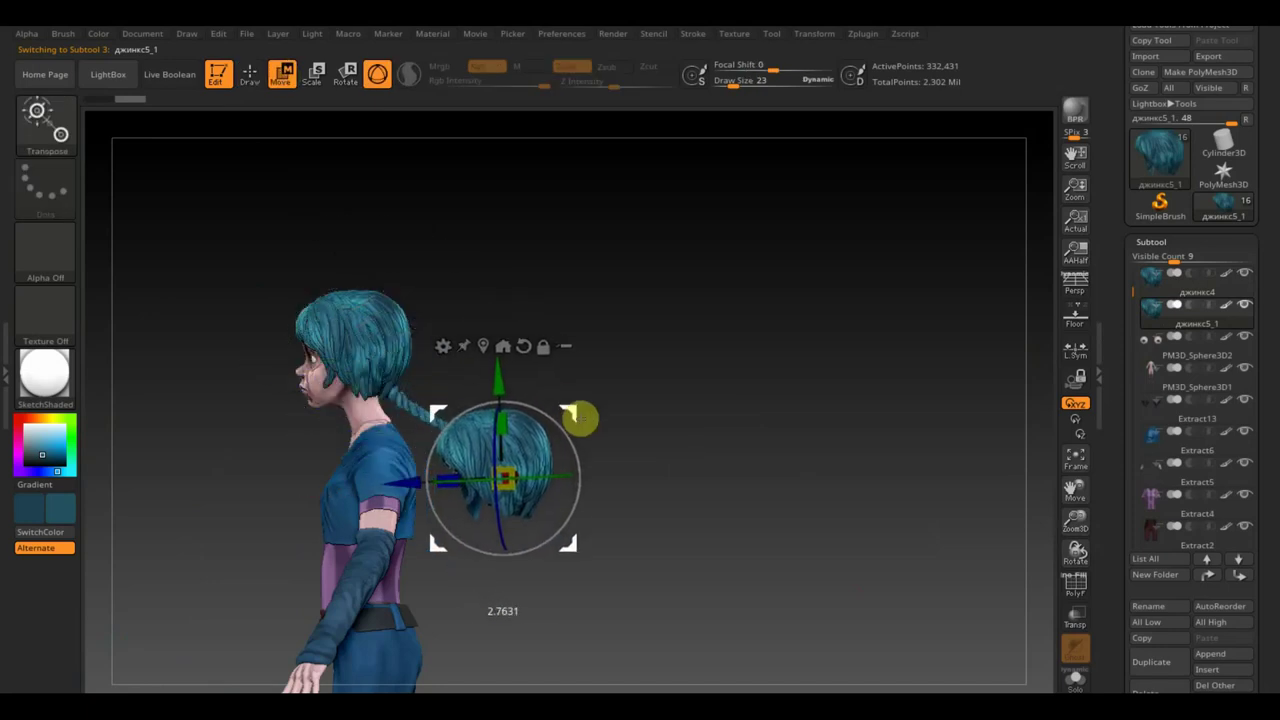
{"action": "left_click_drag", "start_coordinate": [528, 495], "coordinate": [506, 476]}
{"action": "left_click_drag", "start_coordinate": [620, 500], "coordinate": [691, 546], "text": "alt"}
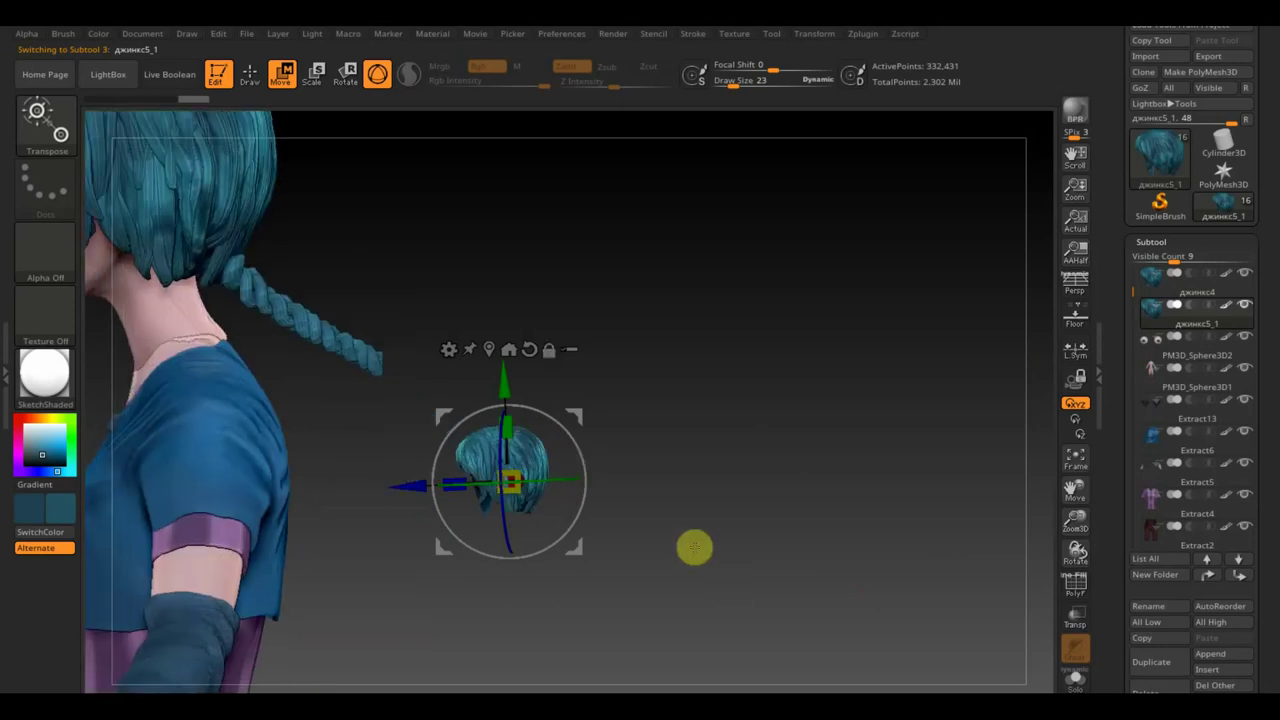
{"action": "mouse_move", "coordinate": [531, 411]}
{"action": "left_mouse_down"}
{"action": "mouse_move", "coordinate": [558, 420]}
{"action": "mouse_move", "coordinate": [500, 414]}
{"action": "mouse_move", "coordinate": [460, 448]}
{"action": "mouse_move", "coordinate": [428, 423]}
{"action": "mouse_move", "coordinate": [520, 450]}
{"action": "left_mouse_up"}
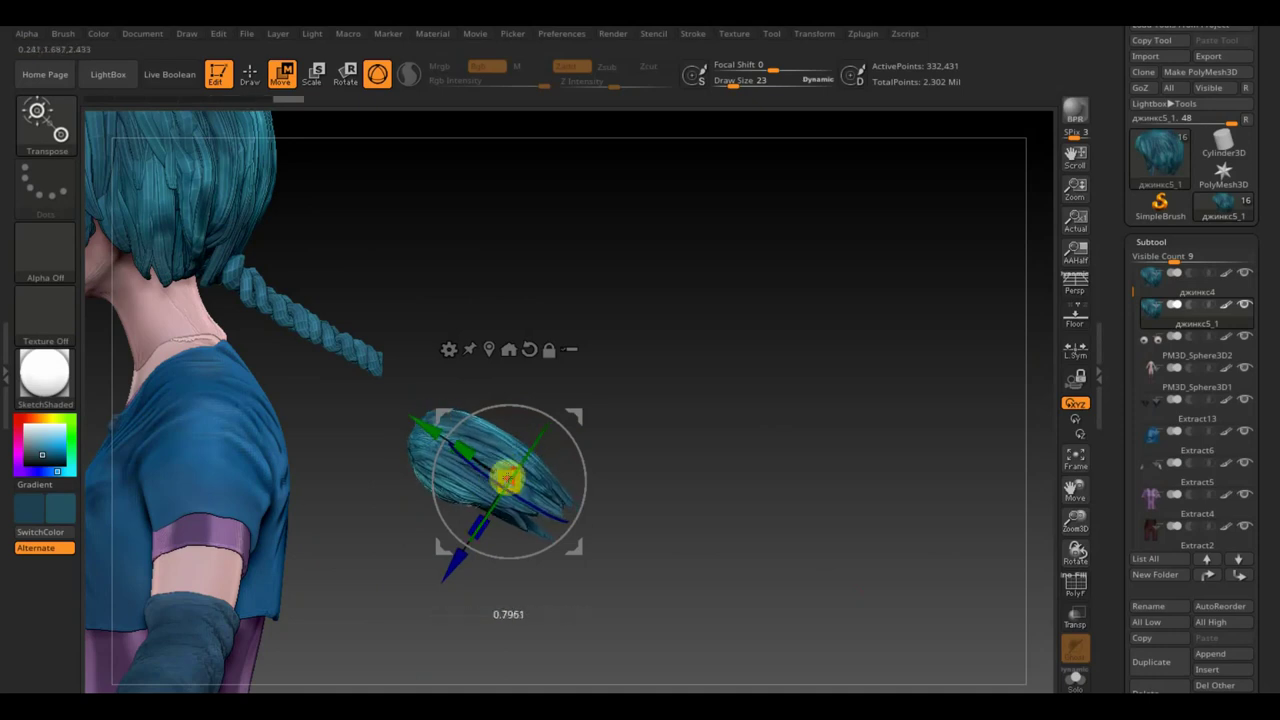
{"action": "left_click_drag", "start_coordinate": [512, 486], "coordinate": [490, 486]}
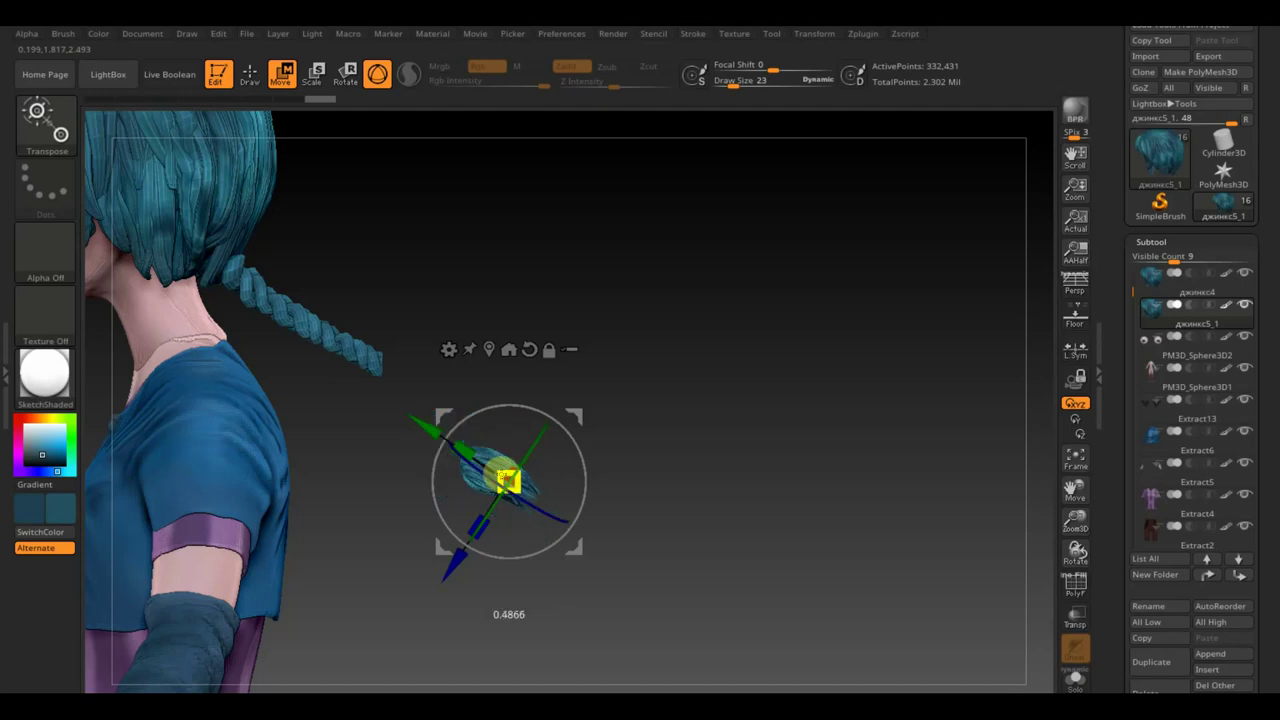
{"action": "mouse_move", "coordinate": [575, 420]}
{"action": "left_mouse_down"}
{"action": "mouse_move", "coordinate": [484, 324]}
{"action": "mouse_move", "coordinate": [525, 455]}
{"action": "mouse_move", "coordinate": [471, 380]}
{"action": "mouse_move", "coordinate": [500, 383]}
{"action": "mouse_move", "coordinate": [509, 366]}
{"action": "mouse_move", "coordinate": [471, 349]}
{"action": "mouse_move", "coordinate": [517, 383]}
{"action": "mouse_move", "coordinate": [743, 346]}
{"action": "left_mouse_up"}
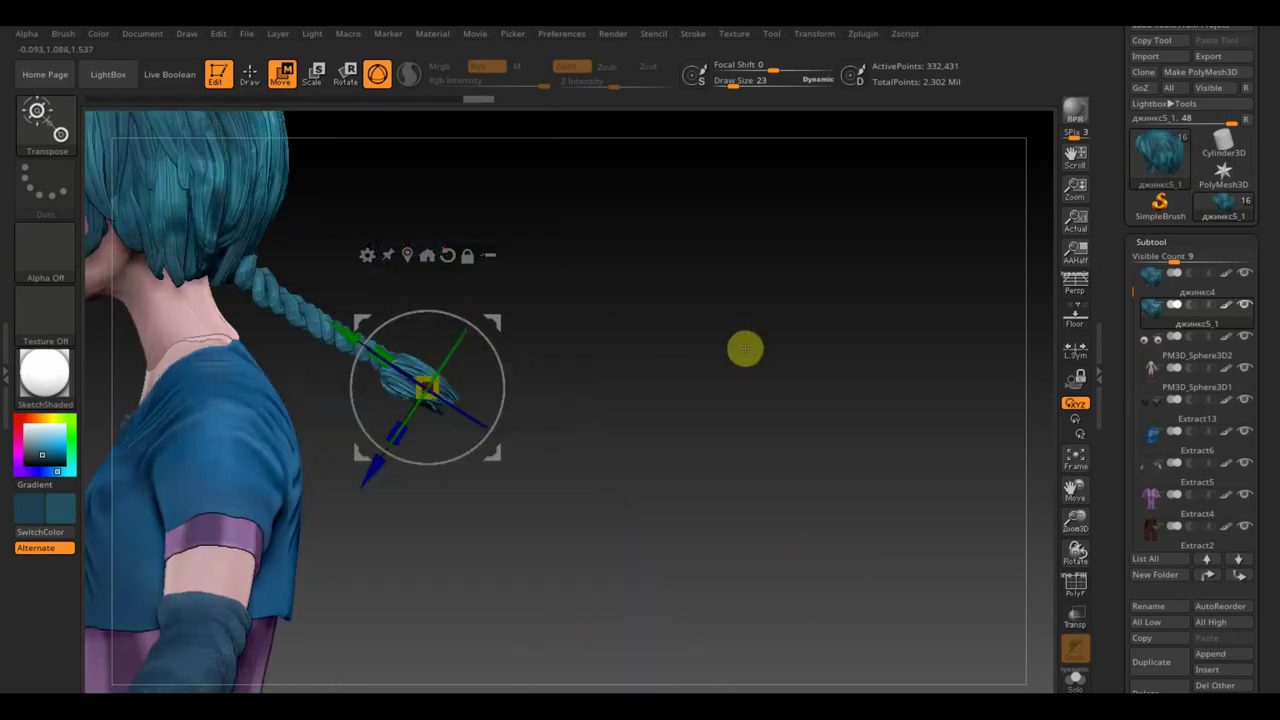
{"action": "left_click", "coordinate": [250, 75]}
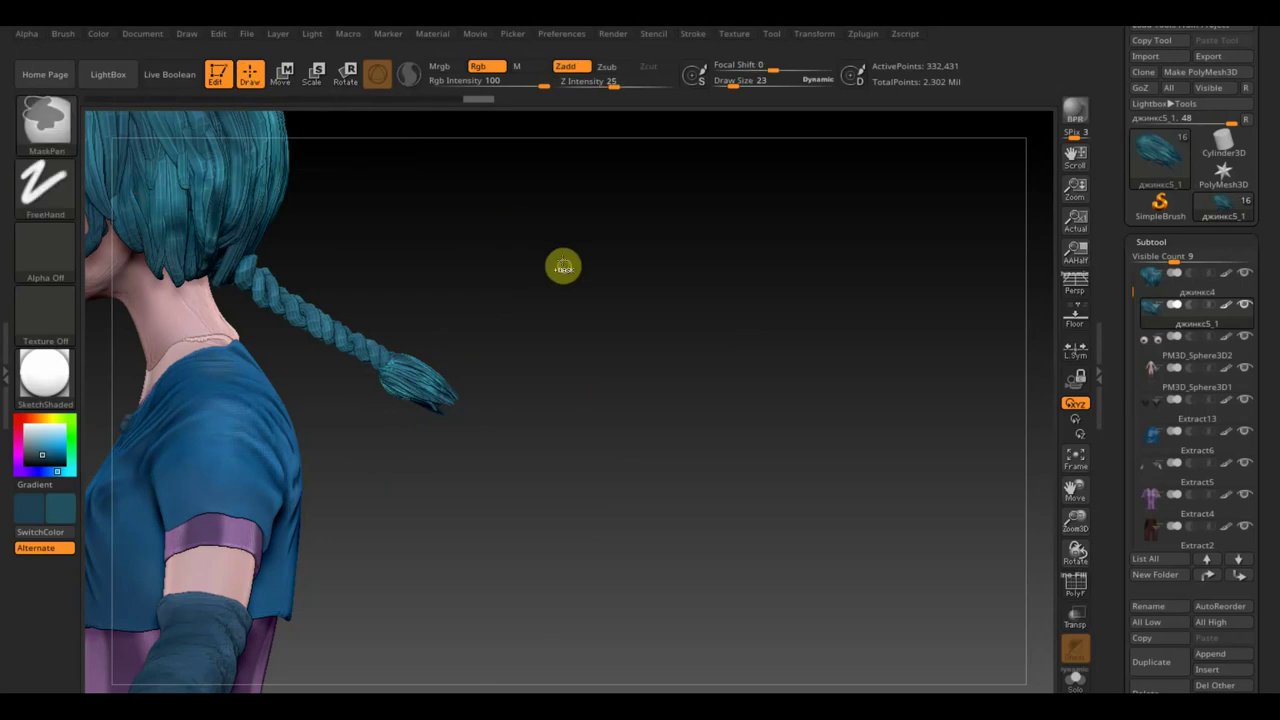
- Apply Mirror And Weld from Geometry > Modify Topology to the tuft three times
{"action": "key", "text": "ctrl"}
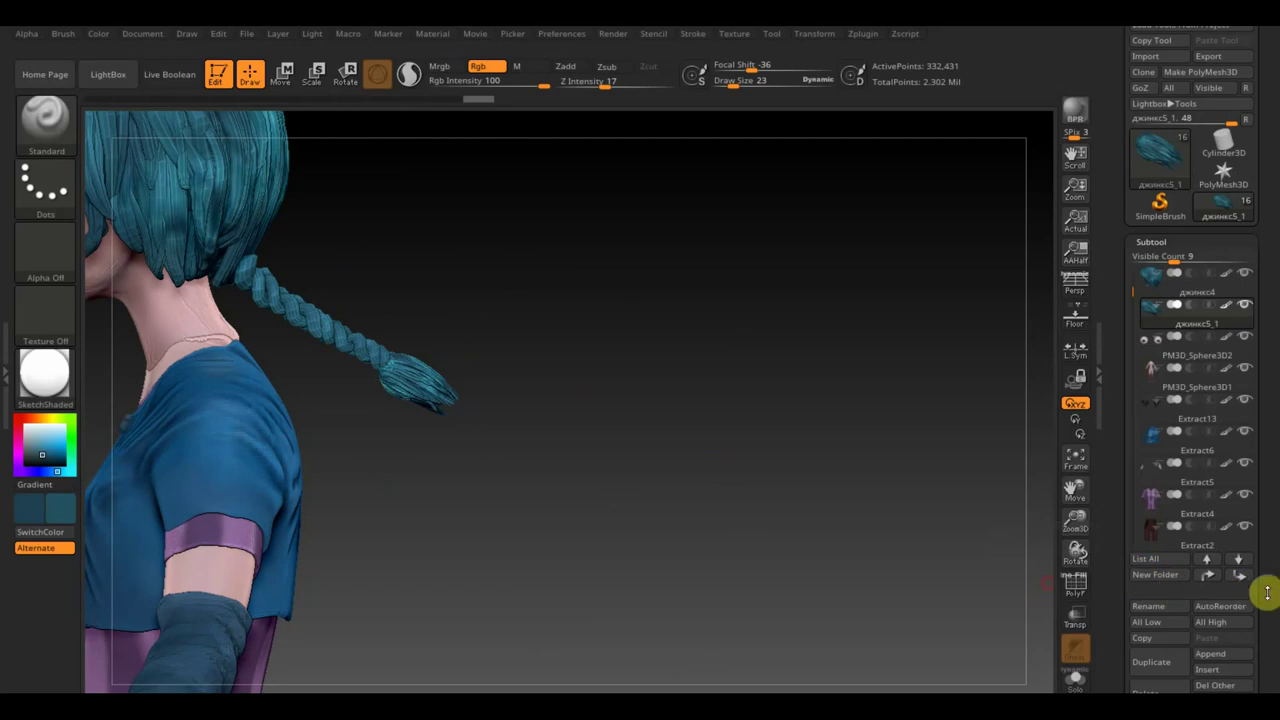
{"action": "scroll", "coordinate": [1266, 560], "scroll_direction": "down", "scroll_amount": 3}
{"action": "scroll", "coordinate": [1266, 534], "scroll_direction": "down", "scroll_amount": 2}
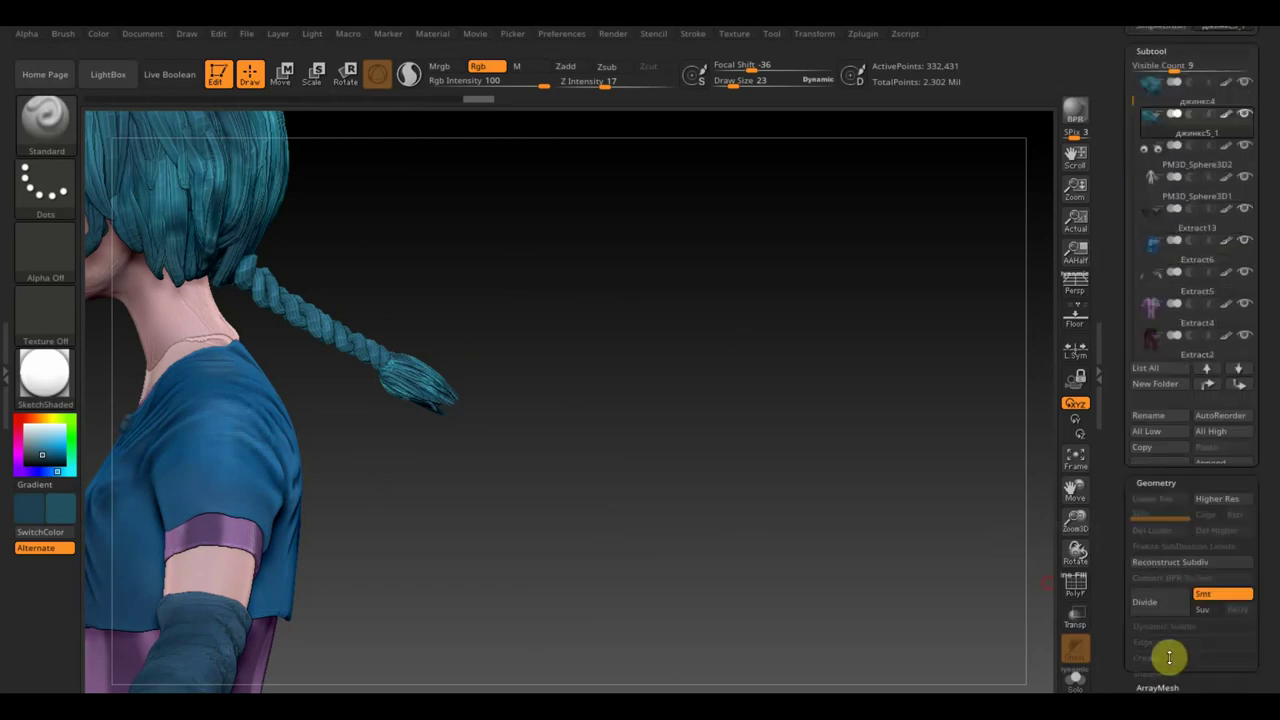
{"action": "left_click", "coordinate": [1180, 387]}
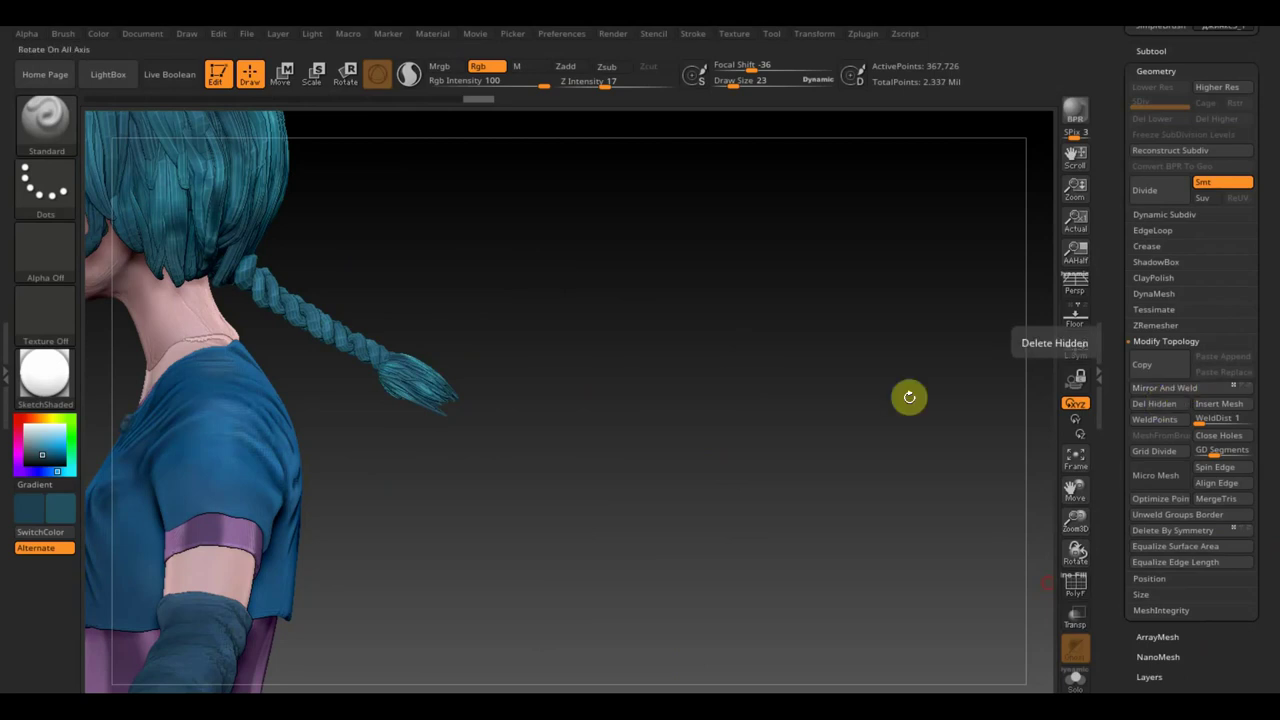
{"action": "left_click_drag", "start_coordinate": [909, 397], "coordinate": [597, 370]}
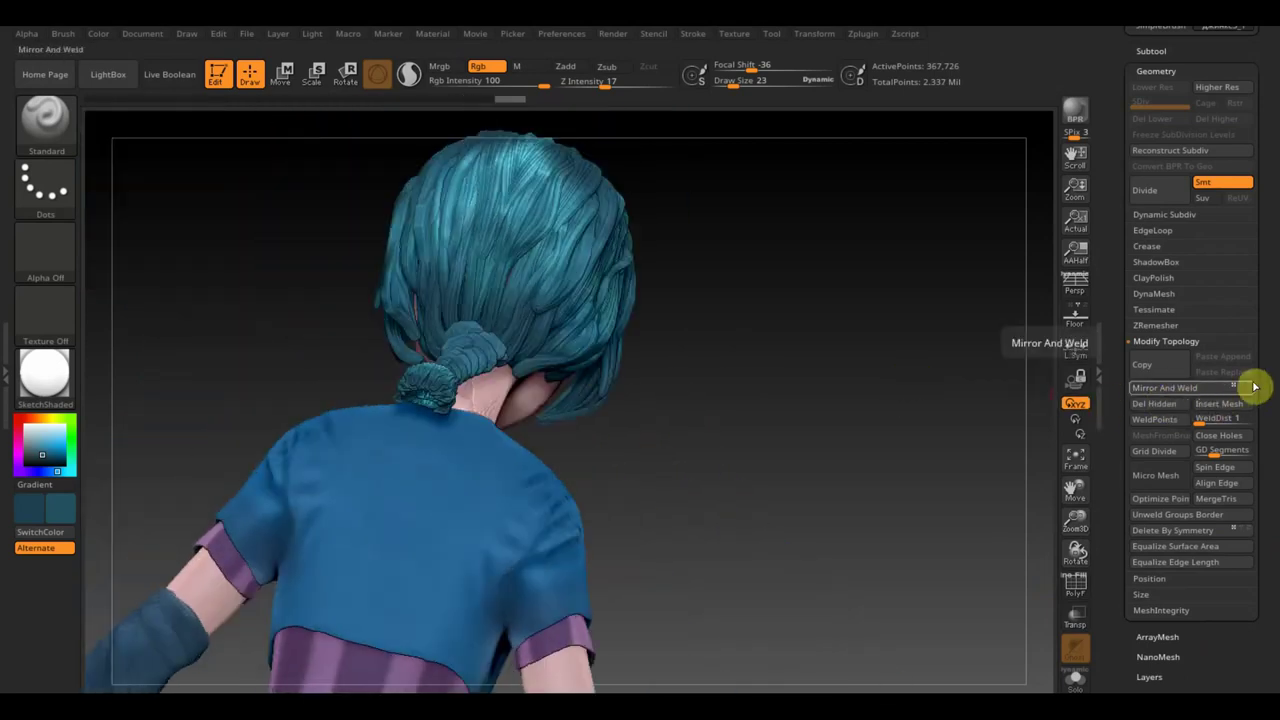
{"action": "left_click", "coordinate": [1188, 390]}
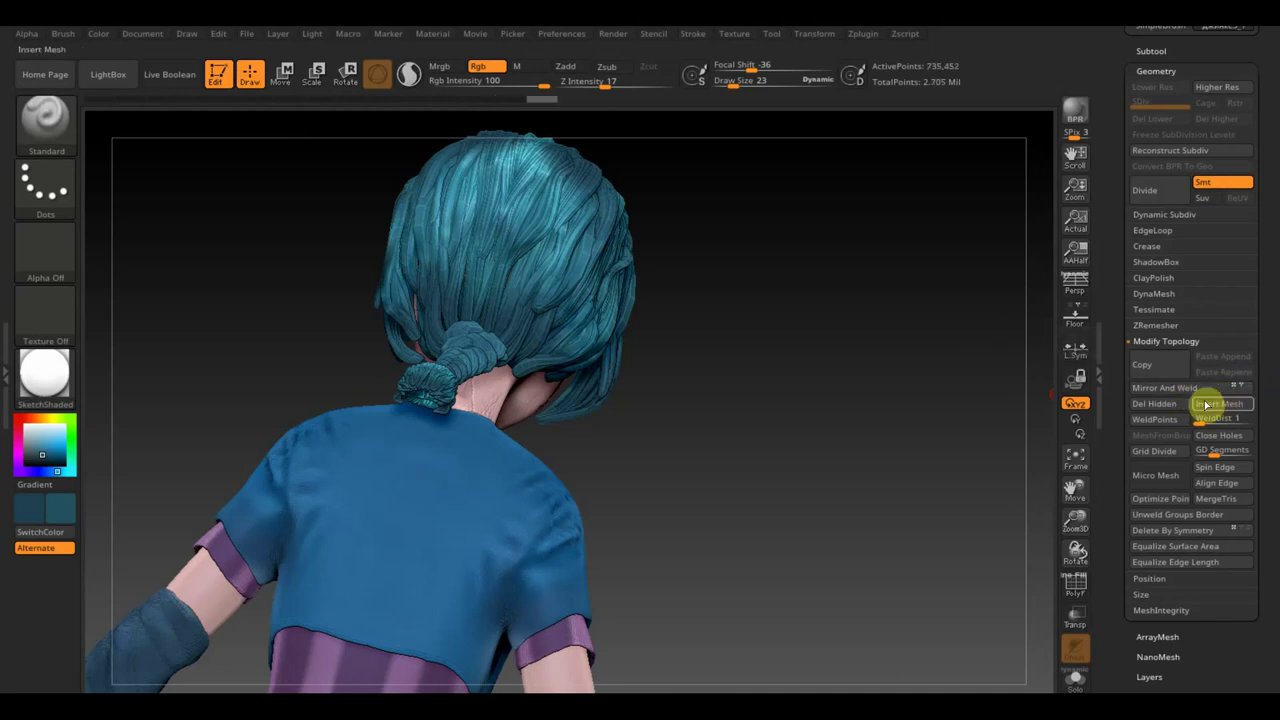
{"action": "left_click", "coordinate": [1190, 390]}
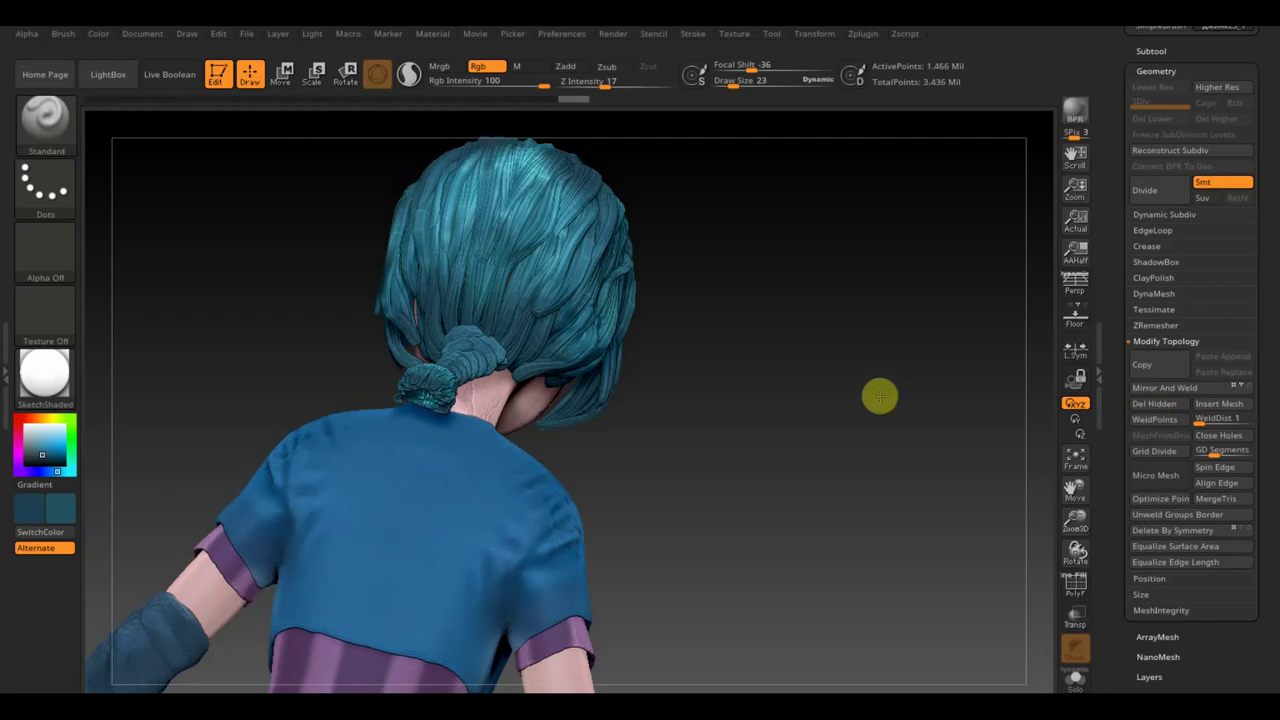
- Inspect the mirrored hair and undo the extra mirror that scattered stray copies
{"action": "mouse_move", "coordinate": [884, 336]}
{"action": "left_mouse_down"}
{"action": "mouse_move", "coordinate": [880, 383]}
{"action": "mouse_move", "coordinate": [849, 434]}
{"action": "mouse_move", "coordinate": [917, 532]}
{"action": "mouse_move", "coordinate": [831, 443]}
{"action": "mouse_move", "coordinate": [851, 340]}
{"action": "mouse_move", "coordinate": [789, 334]}
{"action": "left_mouse_up"}
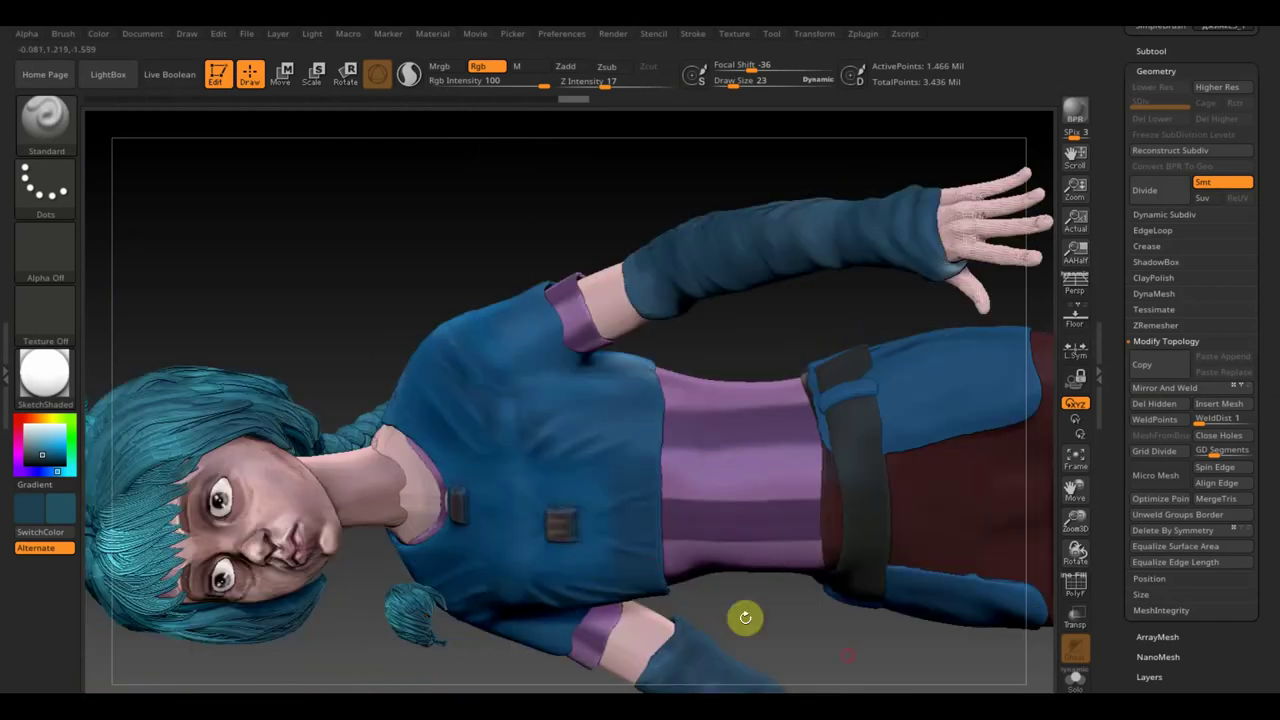
{"action": "mouse_move", "coordinate": [745, 617]}
{"action": "left_mouse_down"}
{"action": "mouse_move", "coordinate": [846, 649]}
{"action": "mouse_move", "coordinate": [817, 363]}
{"action": "mouse_move", "coordinate": [846, 363]}
{"action": "left_mouse_up"}
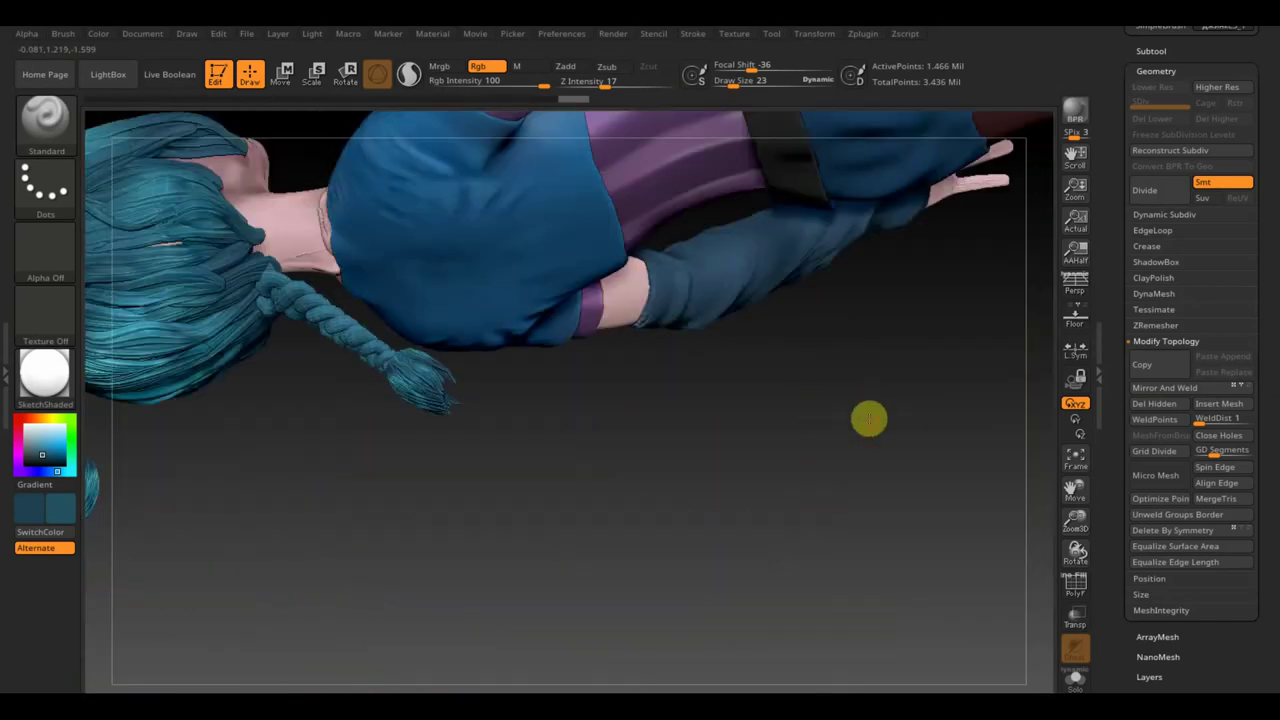
{"action": "mouse_move", "coordinate": [868, 419]}
{"action": "left_mouse_down"}
{"action": "mouse_move", "coordinate": [924, 363]}
{"action": "mouse_move", "coordinate": [740, 554]}
{"action": "mouse_move", "coordinate": [677, 371]}
{"action": "mouse_move", "coordinate": [753, 413]}
{"action": "mouse_move", "coordinate": [834, 408]}
{"action": "mouse_move", "coordinate": [840, 428]}
{"action": "left_mouse_up"}
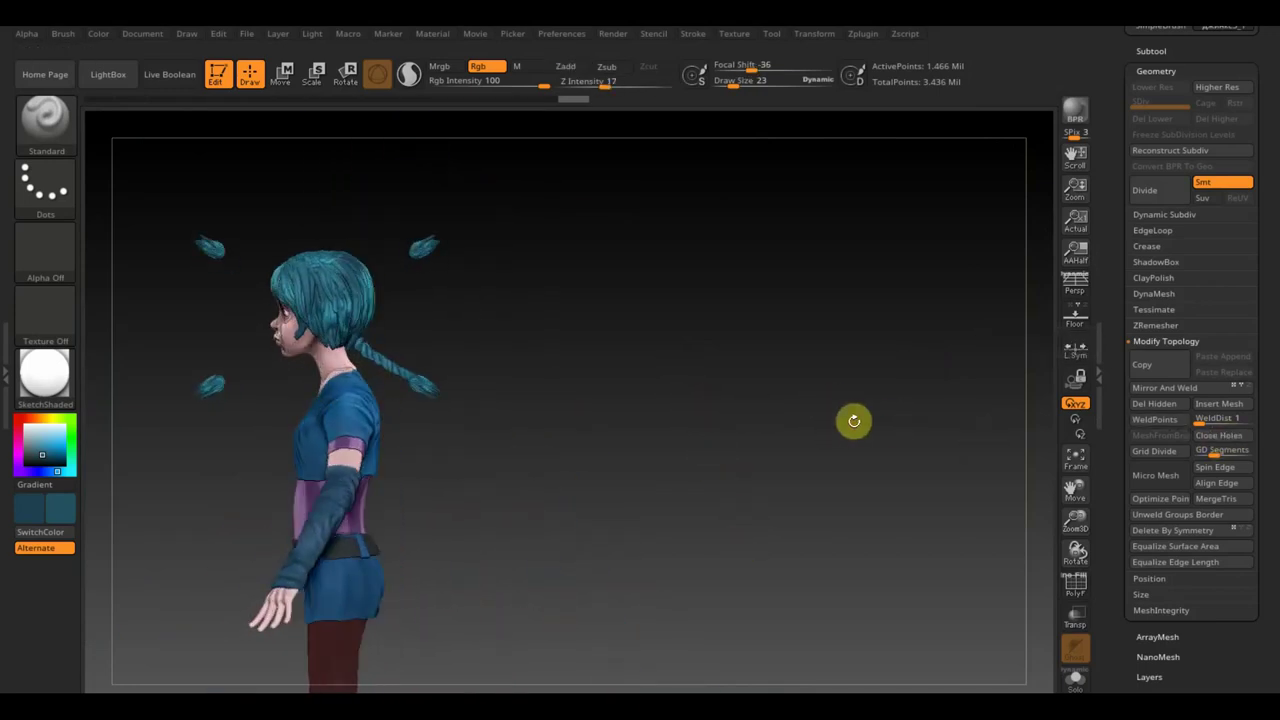
{"action": "key", "text": "ctrl"}
{"action": "key", "text": "ctrl+z"}
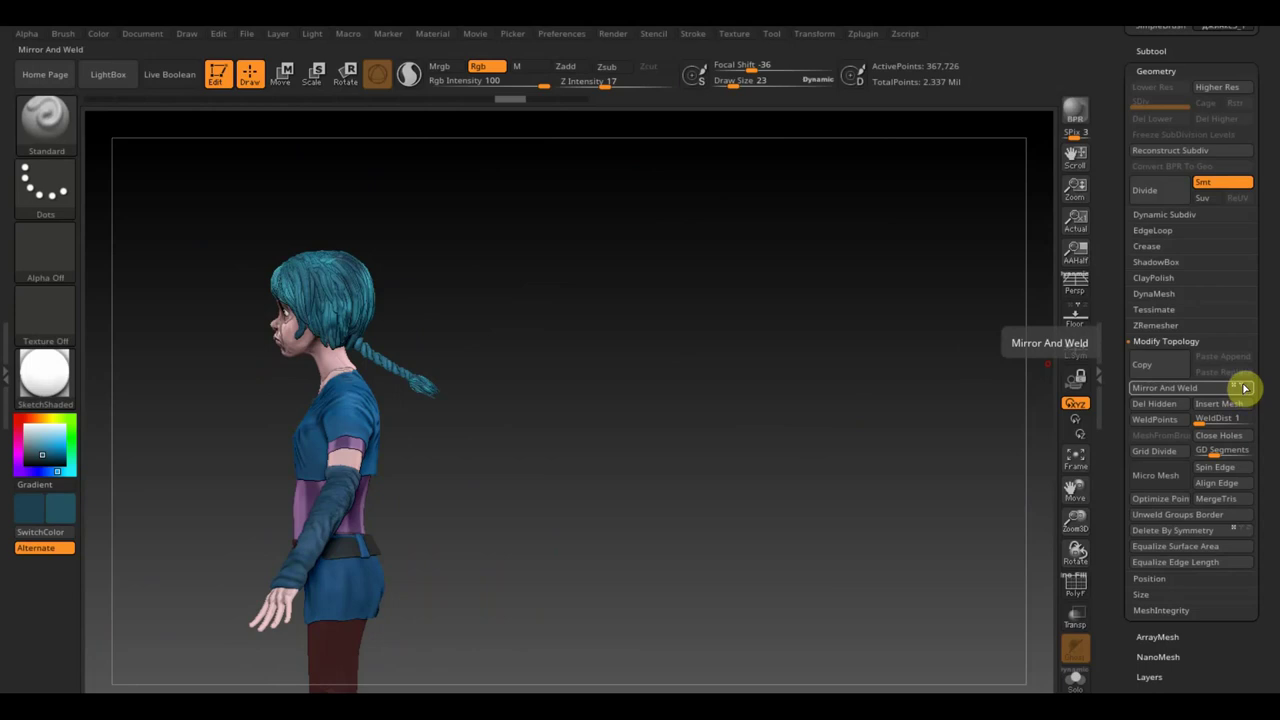
{"action": "key", "text": "ctrl"}
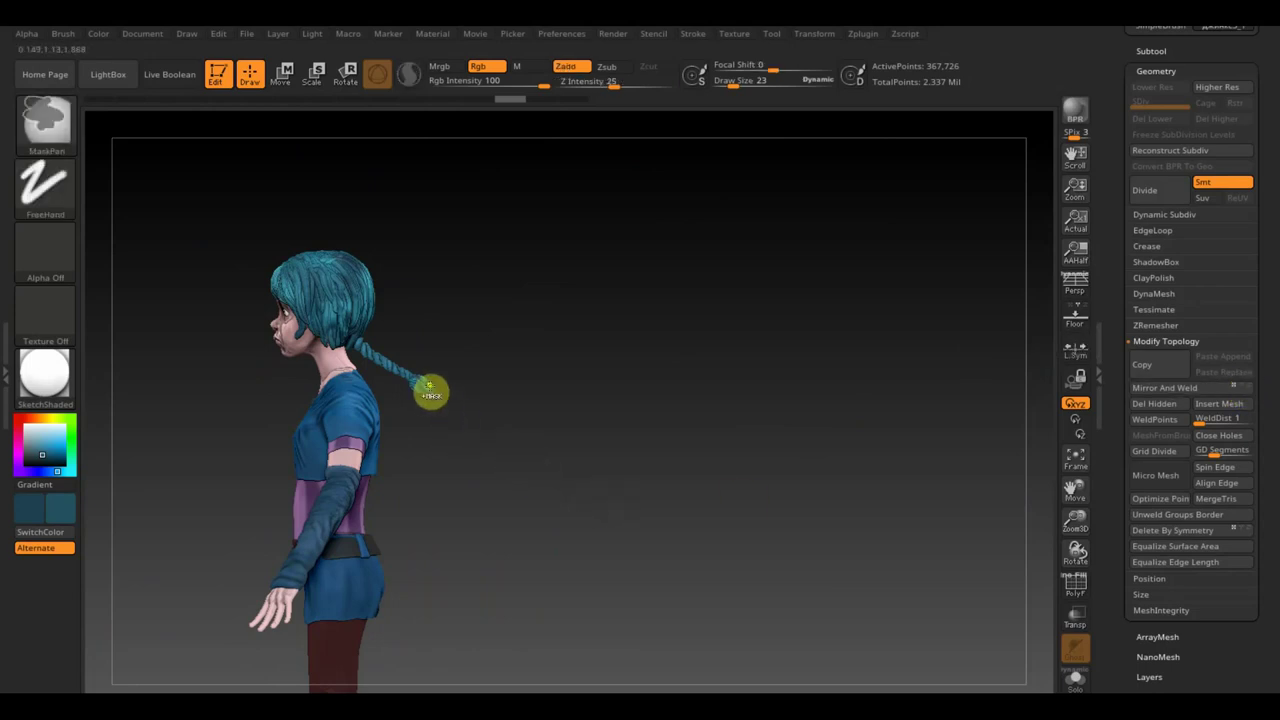
- Rotate the braid tip piece and shift it upward along the braid with the gizmo
{"action": "left_click", "coordinate": [282, 74]}
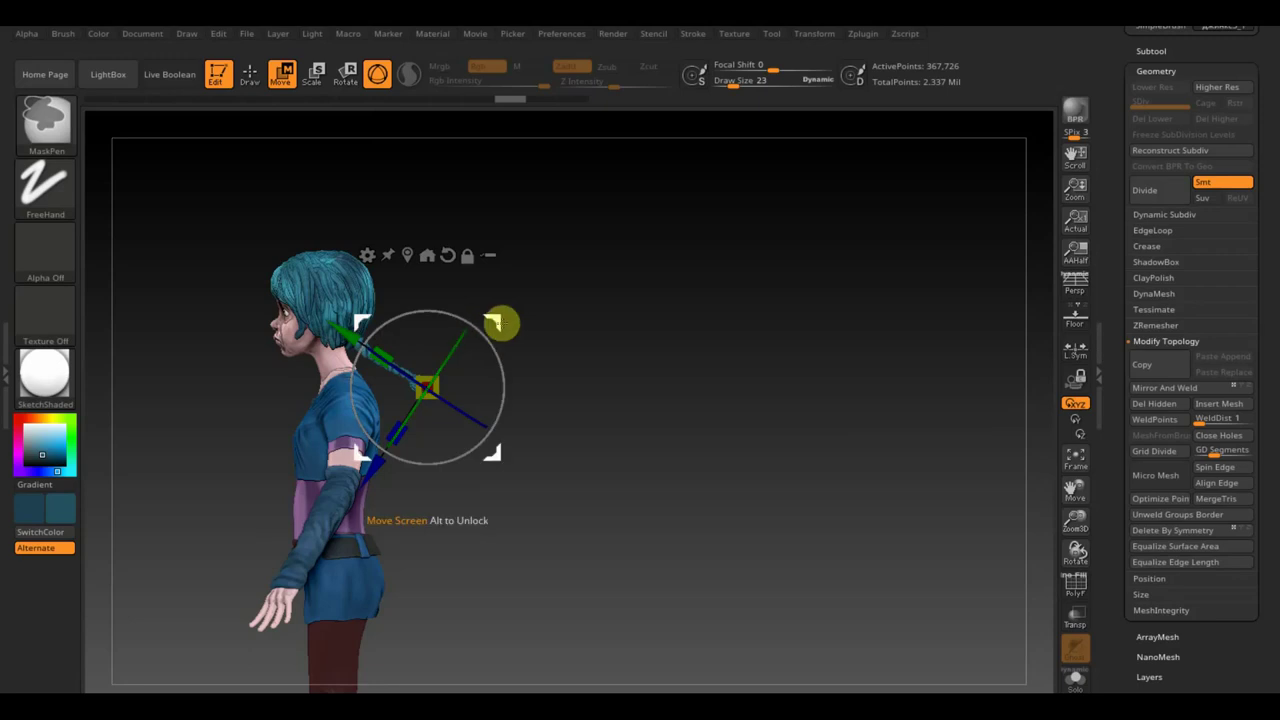
{"action": "left_click_drag", "start_coordinate": [500, 322], "coordinate": [371, 506]}
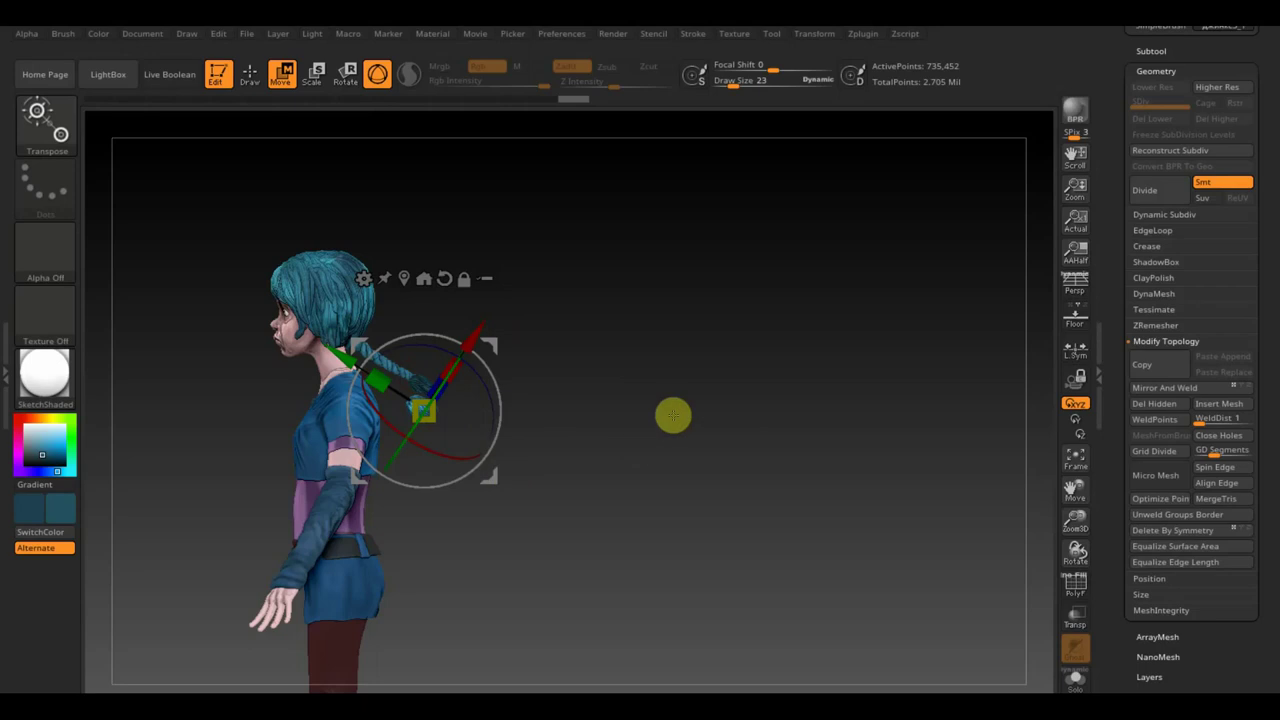
{"action": "scroll", "coordinate": [673, 415], "scroll_direction": "up", "scroll_amount": 3}
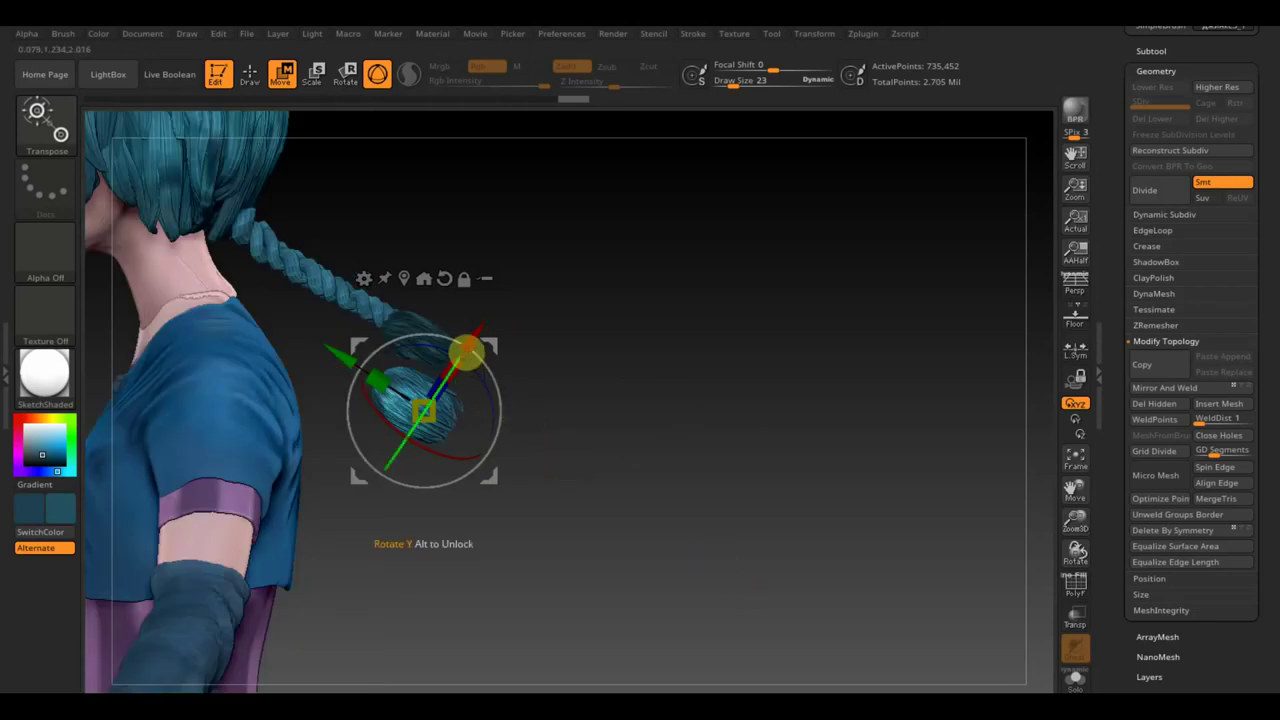
{"action": "left_click_drag", "start_coordinate": [466, 352], "coordinate": [466, 297]}
{"action": "left_click_drag", "start_coordinate": [368, 334], "coordinate": [357, 292]}
{"action": "left_click_drag", "start_coordinate": [680, 311], "coordinate": [560, 321]}
{"action": "left_click_drag", "start_coordinate": [480, 320], "coordinate": [430, 330]}
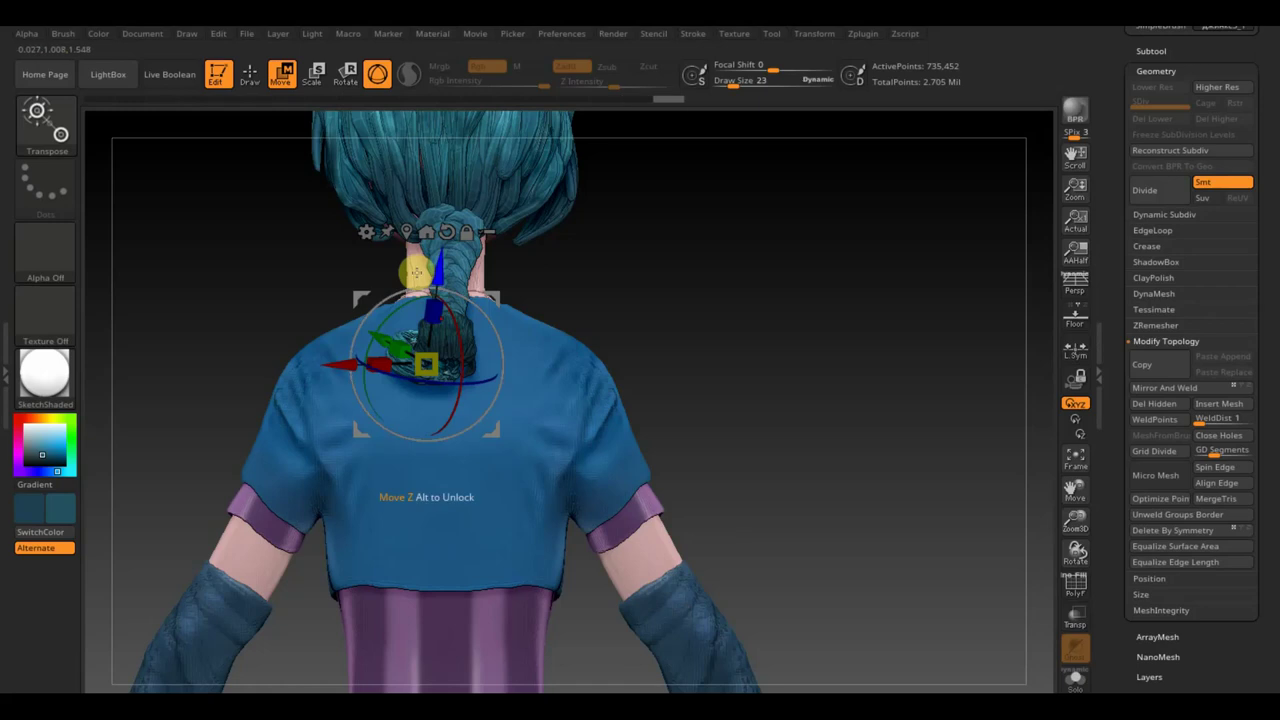
{"action": "left_click_drag", "start_coordinate": [486, 297], "coordinate": [521, 302]}
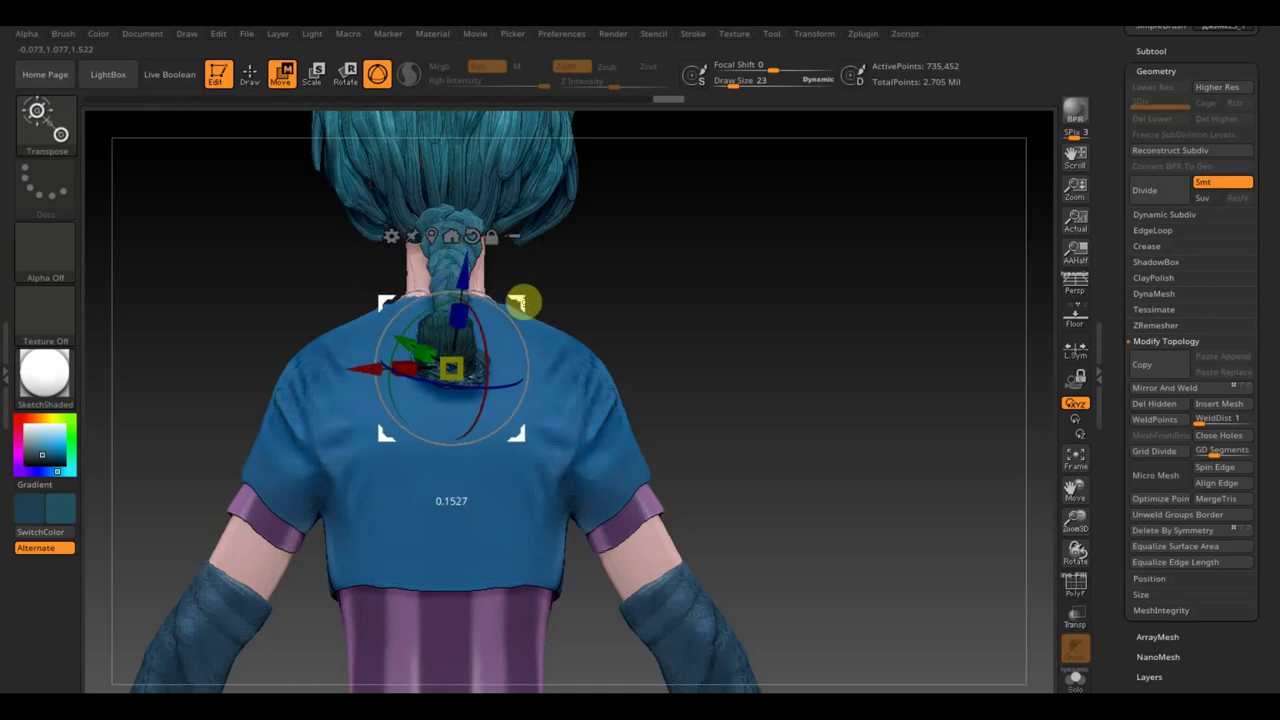
- Rotate the braid piece slightly, narrow it along X, and return to Draw mode
{"action": "key", "text": "y"}
{"action": "left_click_drag", "start_coordinate": [669, 451], "coordinate": [861, 342]}
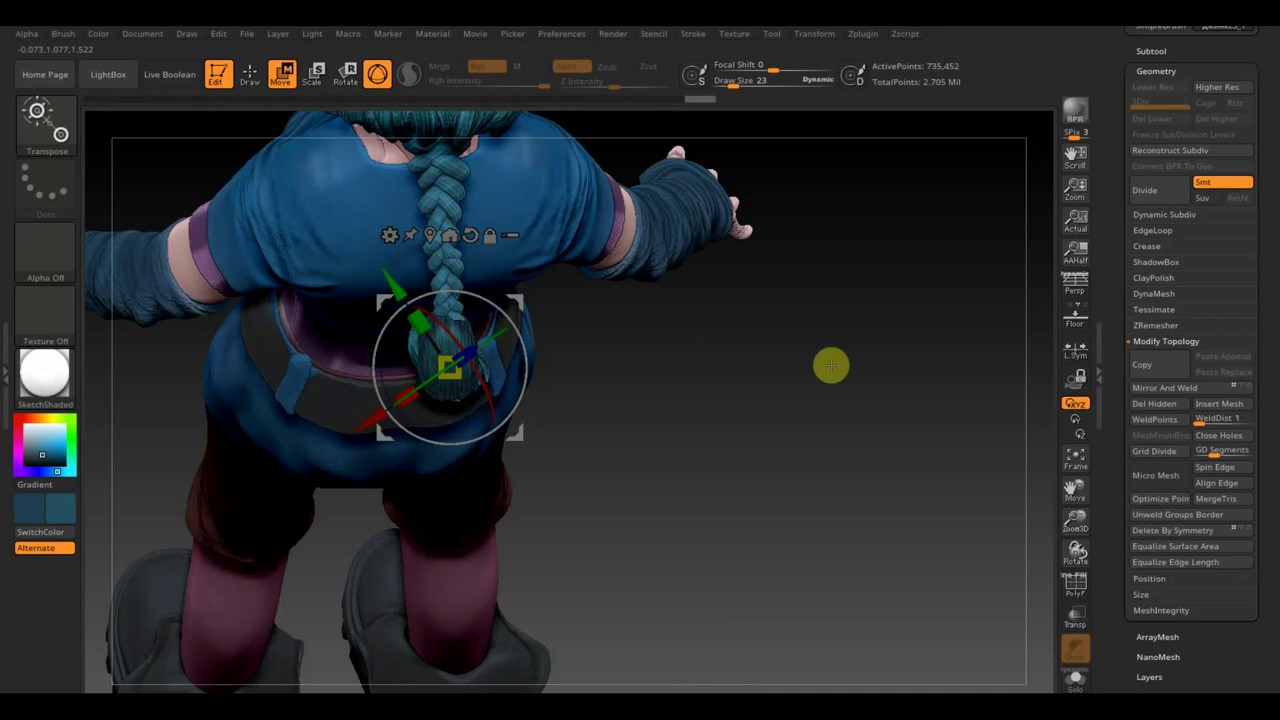
{"action": "left_click_drag", "start_coordinate": [831, 365], "coordinate": [511, 320]}
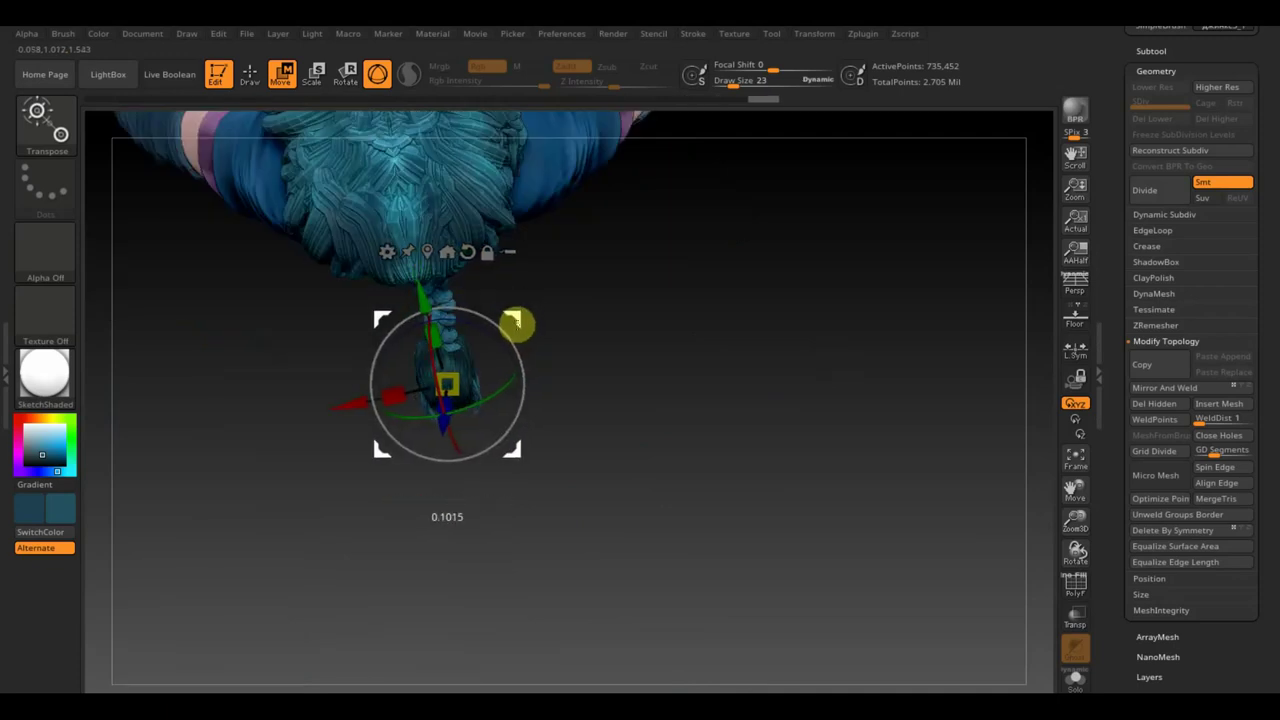
{"action": "mouse_move", "coordinate": [671, 366]}
{"action": "left_mouse_down"}
{"action": "mouse_move", "coordinate": [836, 343]}
{"action": "mouse_move", "coordinate": [886, 283]}
{"action": "mouse_move", "coordinate": [843, 337]}
{"action": "mouse_move", "coordinate": [857, 380]}
{"action": "mouse_move", "coordinate": [850, 372]}
{"action": "left_mouse_up"}
{"action": "mouse_move", "coordinate": [511, 311]}
{"action": "left_mouse_down"}
{"action": "mouse_move", "coordinate": [503, 297]}
{"action": "mouse_move", "coordinate": [474, 303]}
{"action": "mouse_move", "coordinate": [486, 309]}
{"action": "mouse_move", "coordinate": [486, 277]}
{"action": "mouse_move", "coordinate": [657, 309]}
{"action": "mouse_move", "coordinate": [640, 309]}
{"action": "left_mouse_up"}
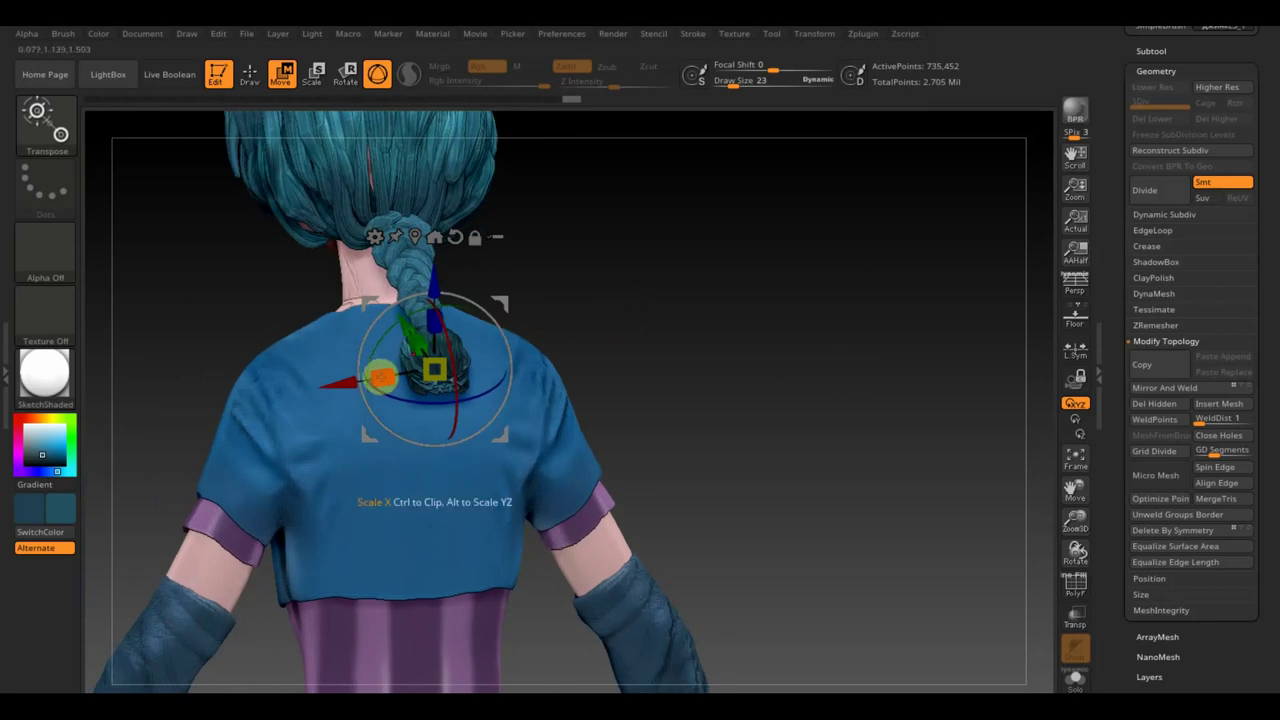
{"action": "left_click_drag", "start_coordinate": [381, 376], "coordinate": [386, 377]}
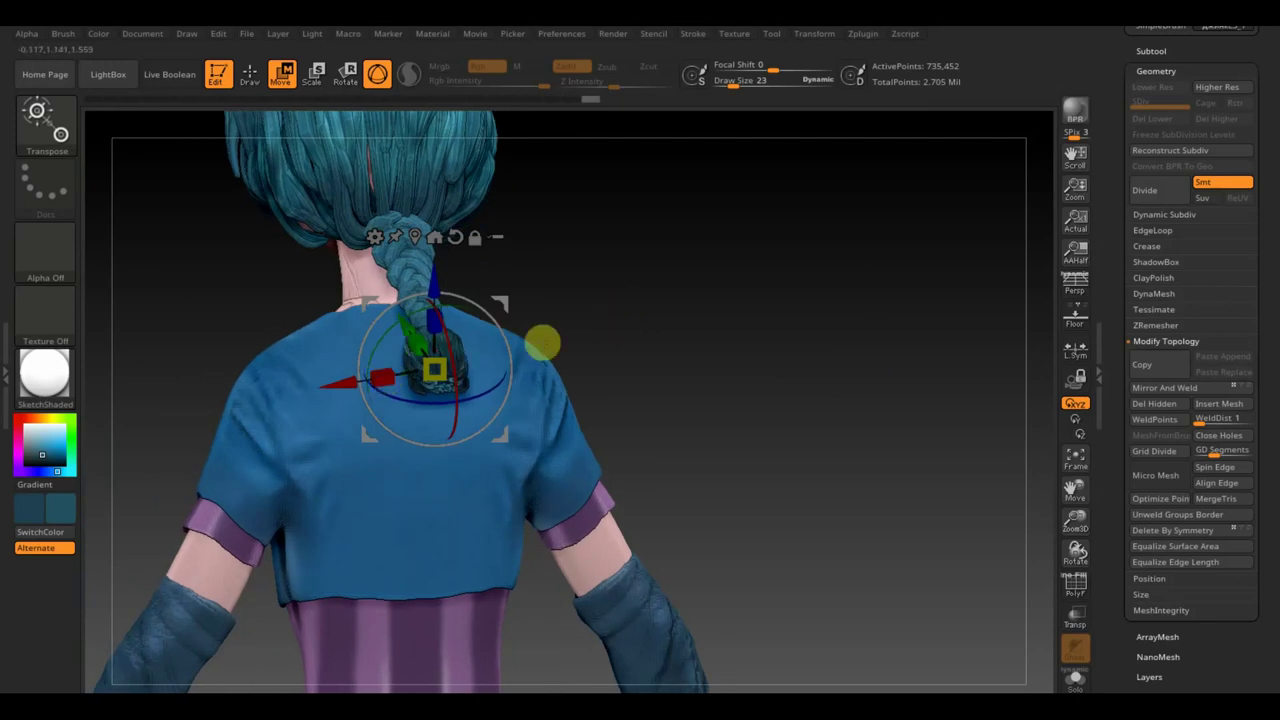
{"action": "mouse_move", "coordinate": [740, 323]}
{"action": "left_mouse_down"}
{"action": "mouse_move", "coordinate": [807, 305]}
{"action": "mouse_move", "coordinate": [757, 297]}
{"action": "left_mouse_up"}
{"action": "left_click", "coordinate": [251, 70]}
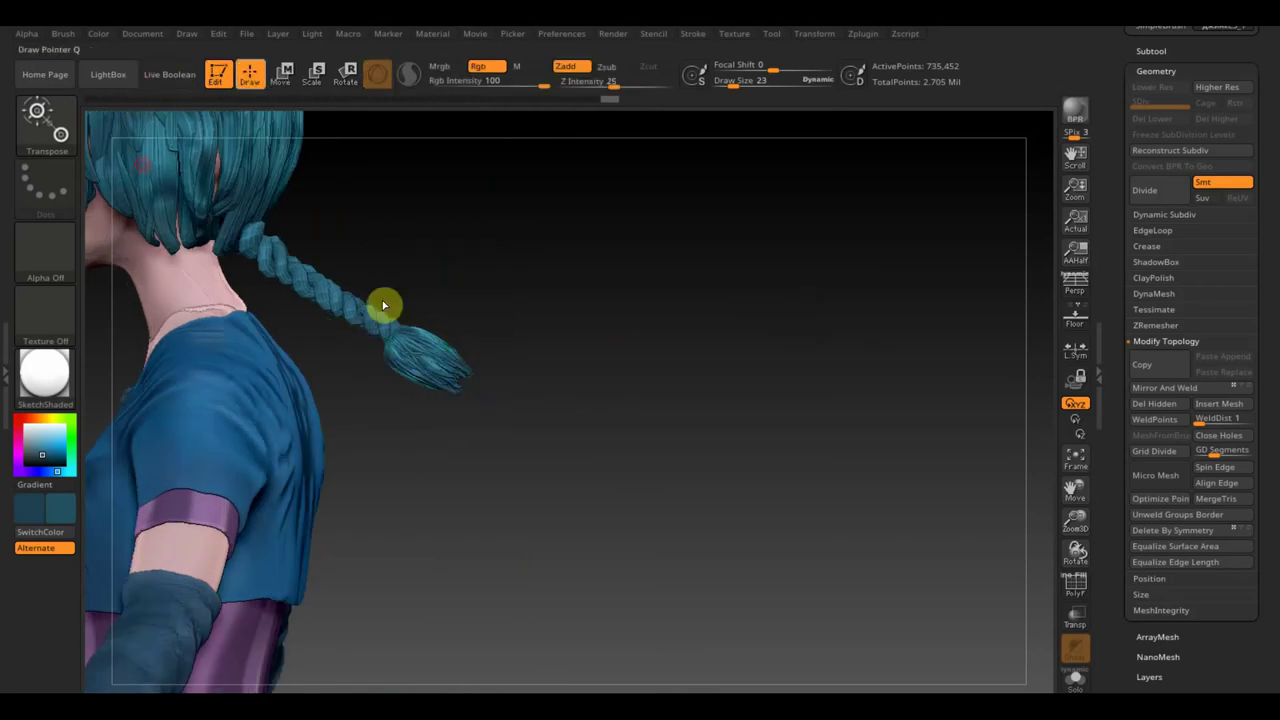
- Choose the Move Topological brush from Quick Pick and expand the Geometry > ClayPolish settings
{"action": "left_click", "coordinate": [46, 118]}
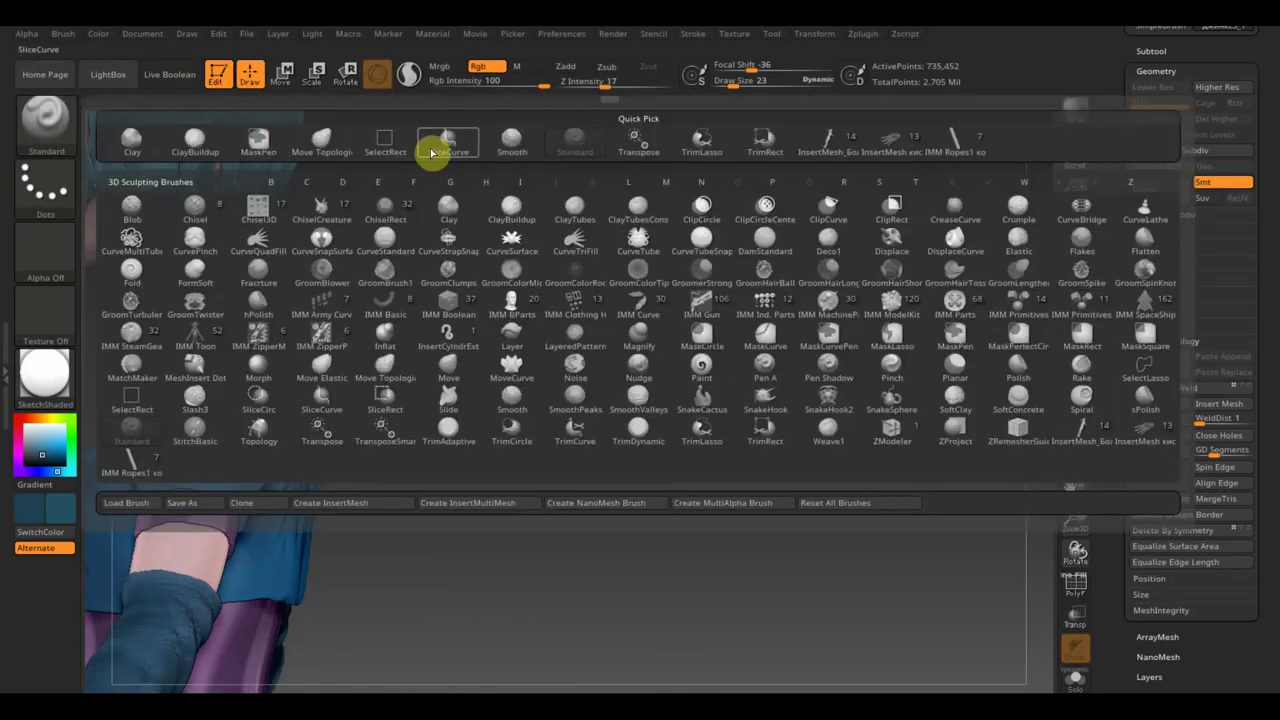
{"action": "left_click", "coordinate": [336, 140]}
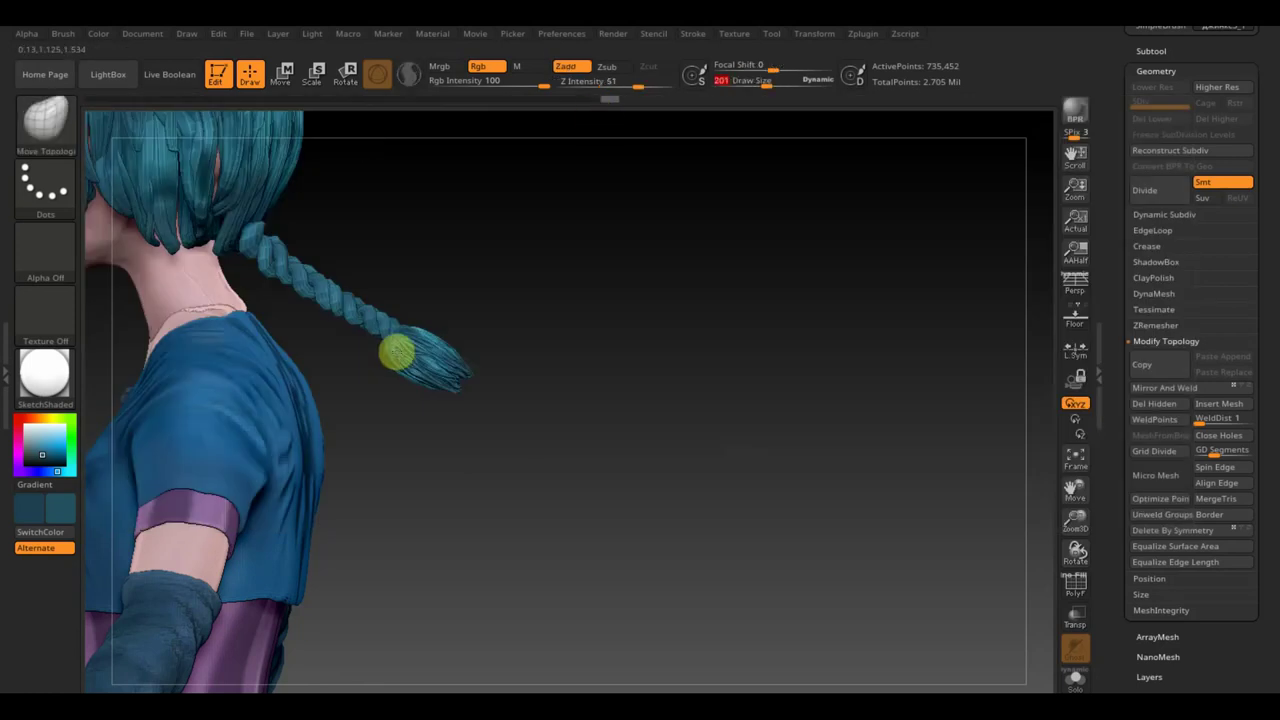
{"action": "mouse_move", "coordinate": [587, 301]}
{"action": "left_mouse_down"}
{"action": "mouse_move", "coordinate": [543, 369]}
{"action": "mouse_move", "coordinate": [566, 433]}
{"action": "left_mouse_up"}
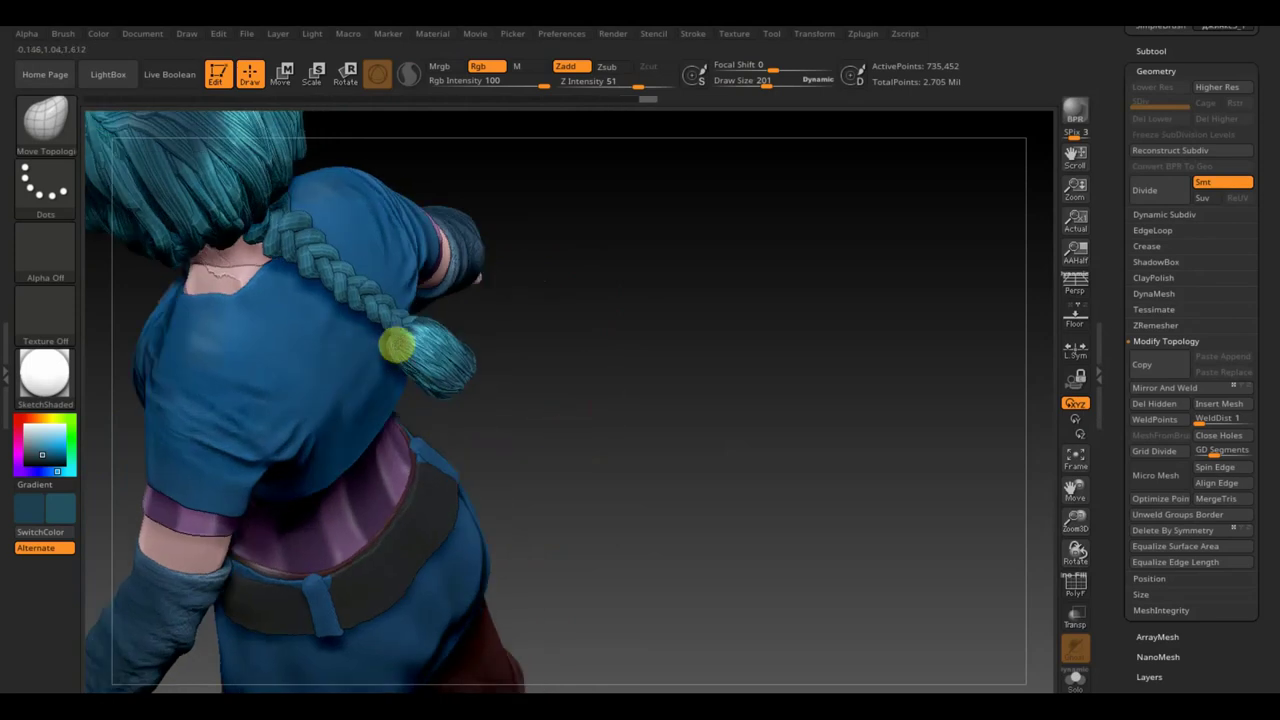
{"action": "left_click", "coordinate": [1158, 279]}
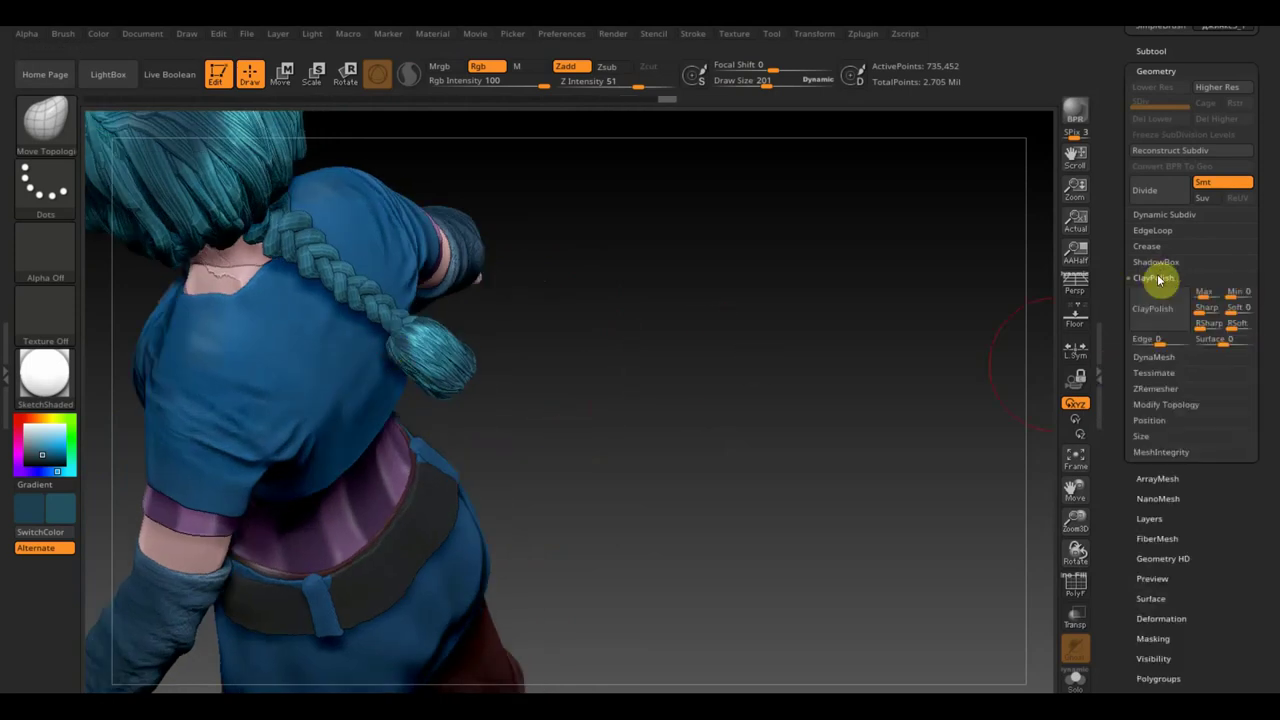
- Undo the first DynaMesh and remesh the braid at resolution 1072
{"action": "left_click", "coordinate": [1166, 356]}
{"action": "left_click", "coordinate": [1164, 328]}
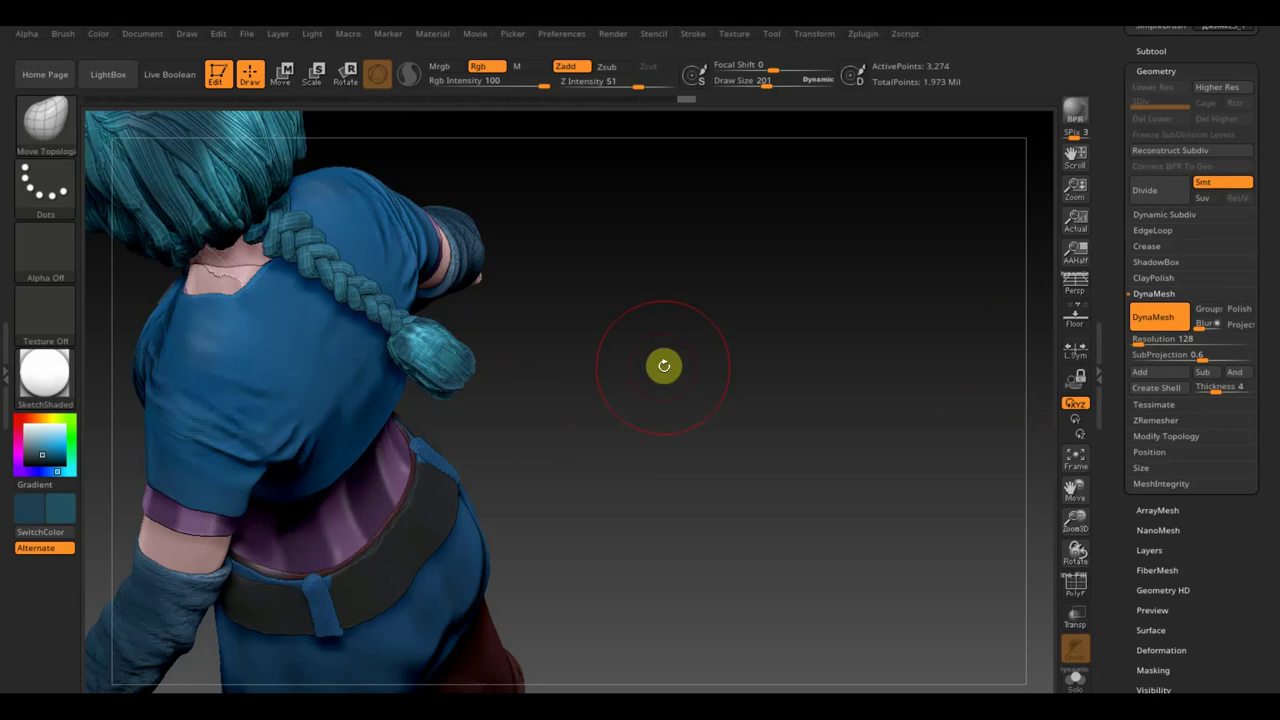
{"action": "left_click_drag", "start_coordinate": [664, 366], "coordinate": [665, 371], "text": "ctrl"}
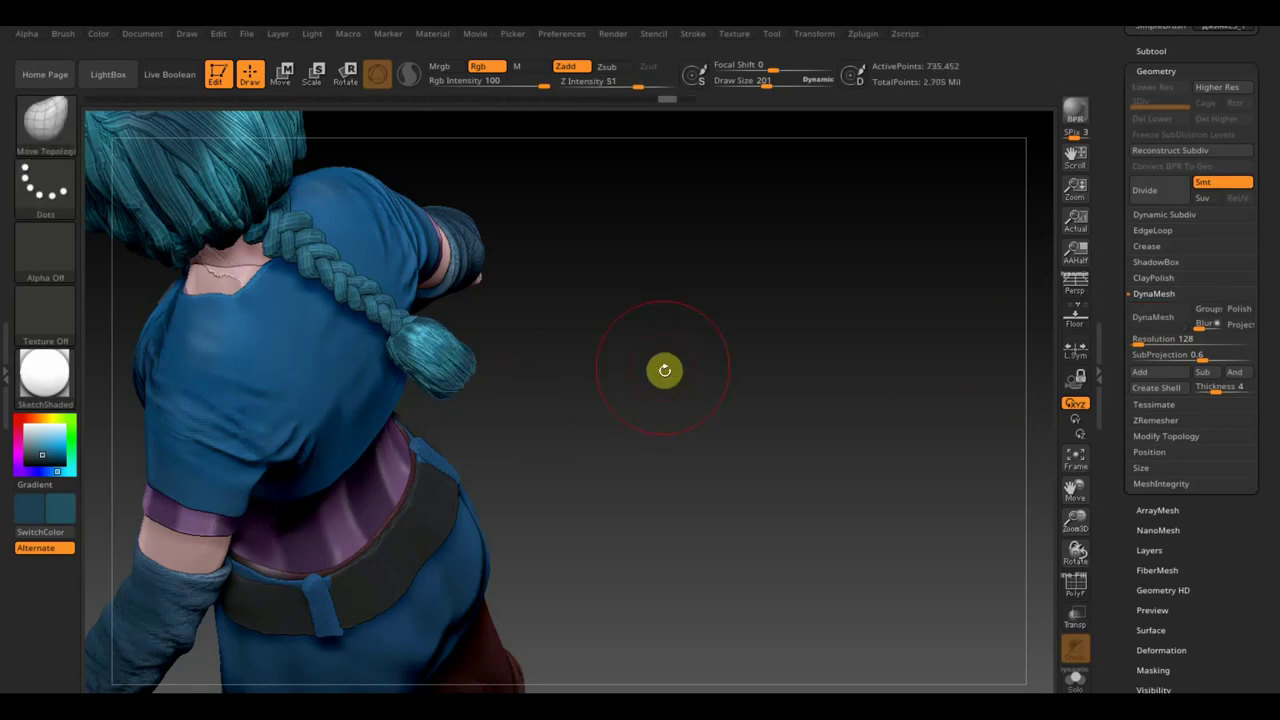
{"action": "left_click", "coordinate": [1160, 339]}
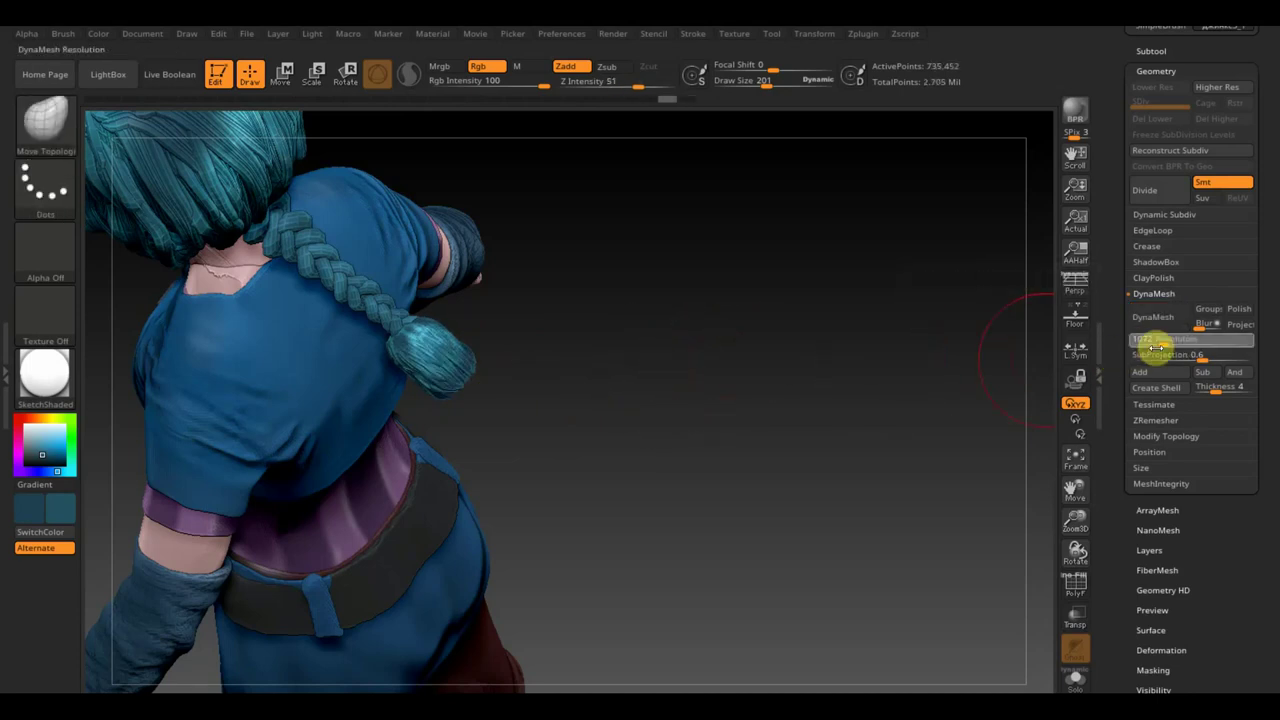
{"action": "type", "text": "1072"}
{"action": "key", "text": "Return"}
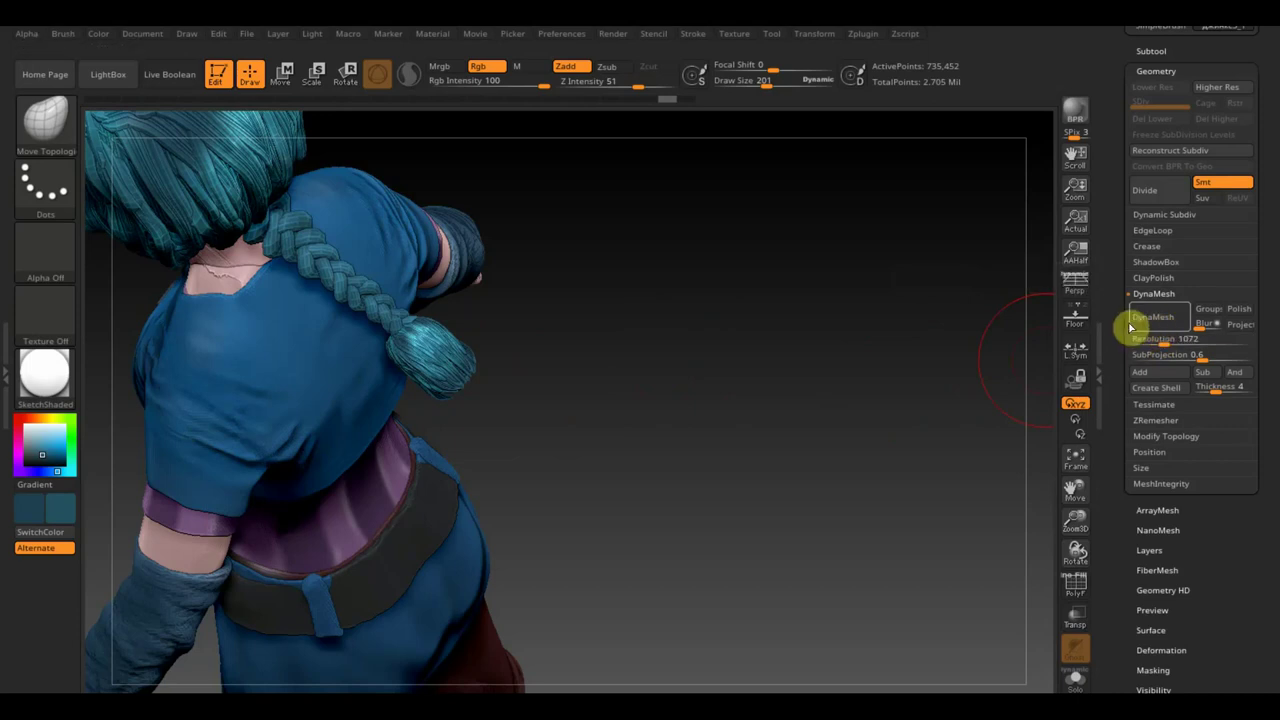
{"action": "left_click", "coordinate": [1130, 326]}
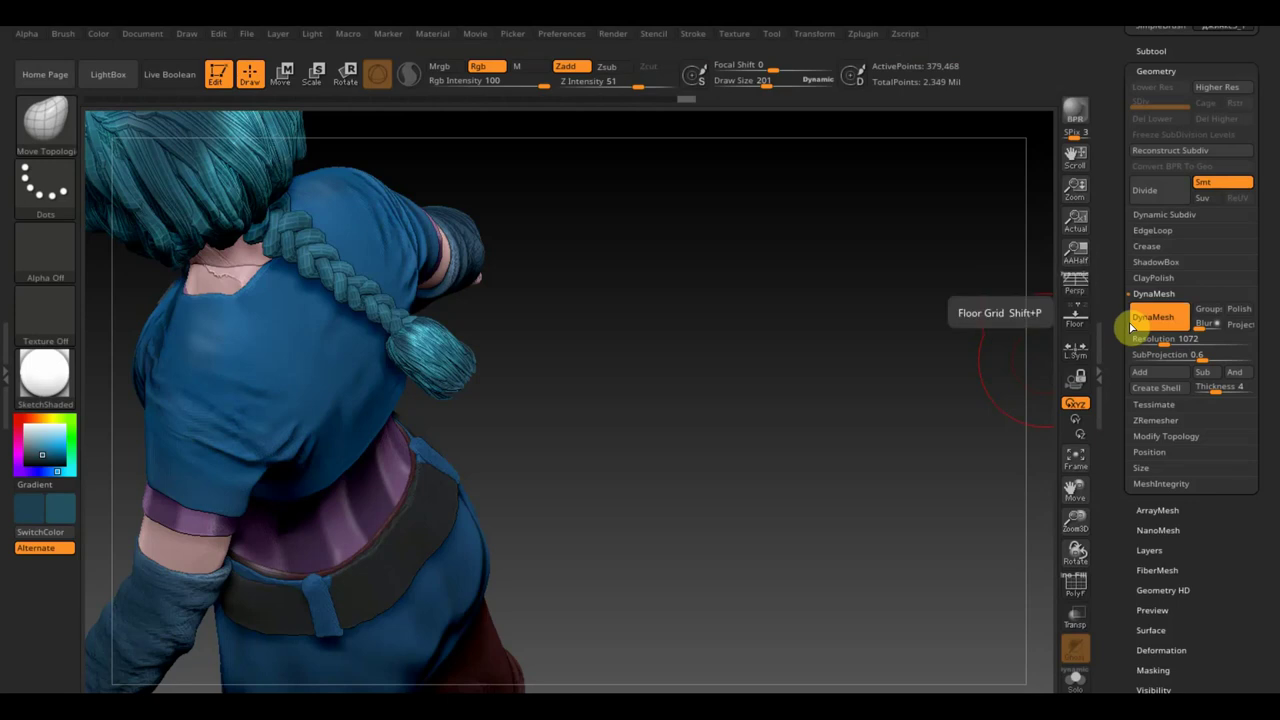
- Orbit around the remeshed braid and settle on a straight back view
{"action": "left_click_drag", "start_coordinate": [943, 360], "coordinate": [929, 309]}
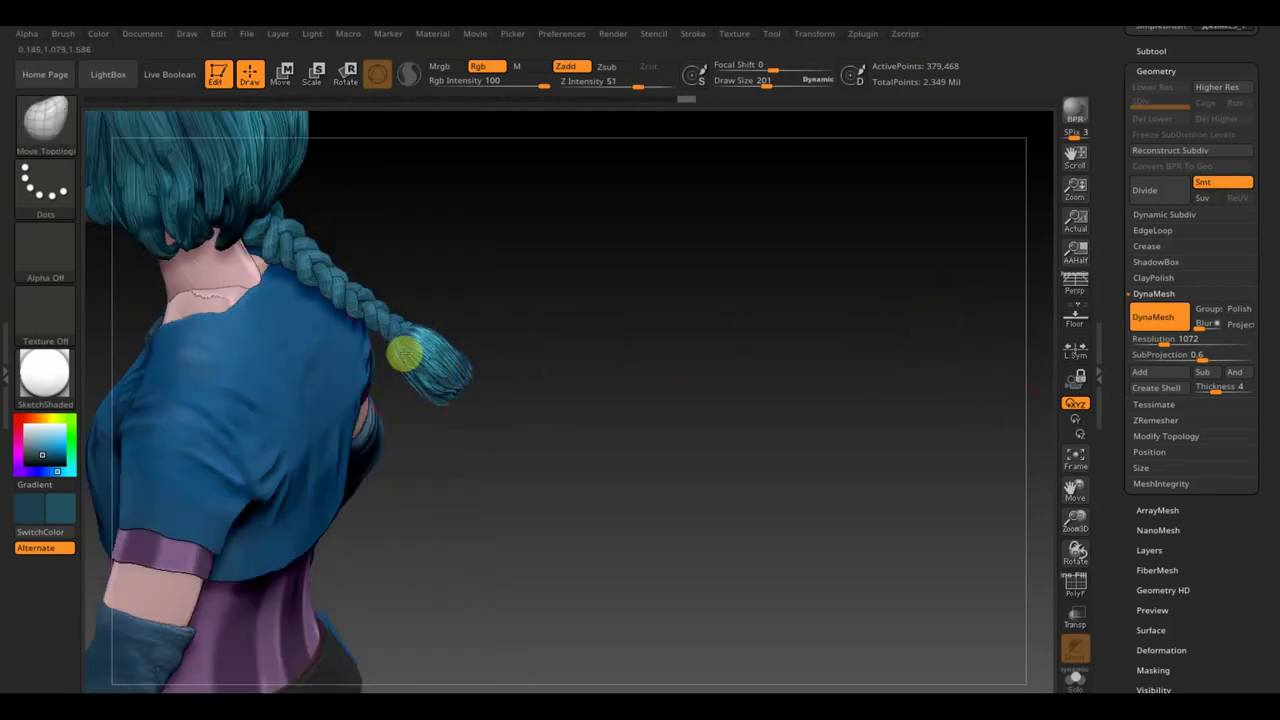
{"action": "mouse_move", "coordinate": [404, 356]}
{"action": "right_mouse_down"}
{"action": "mouse_move", "coordinate": [474, 351]}
{"action": "mouse_move", "coordinate": [449, 339]}
{"action": "right_mouse_up"}
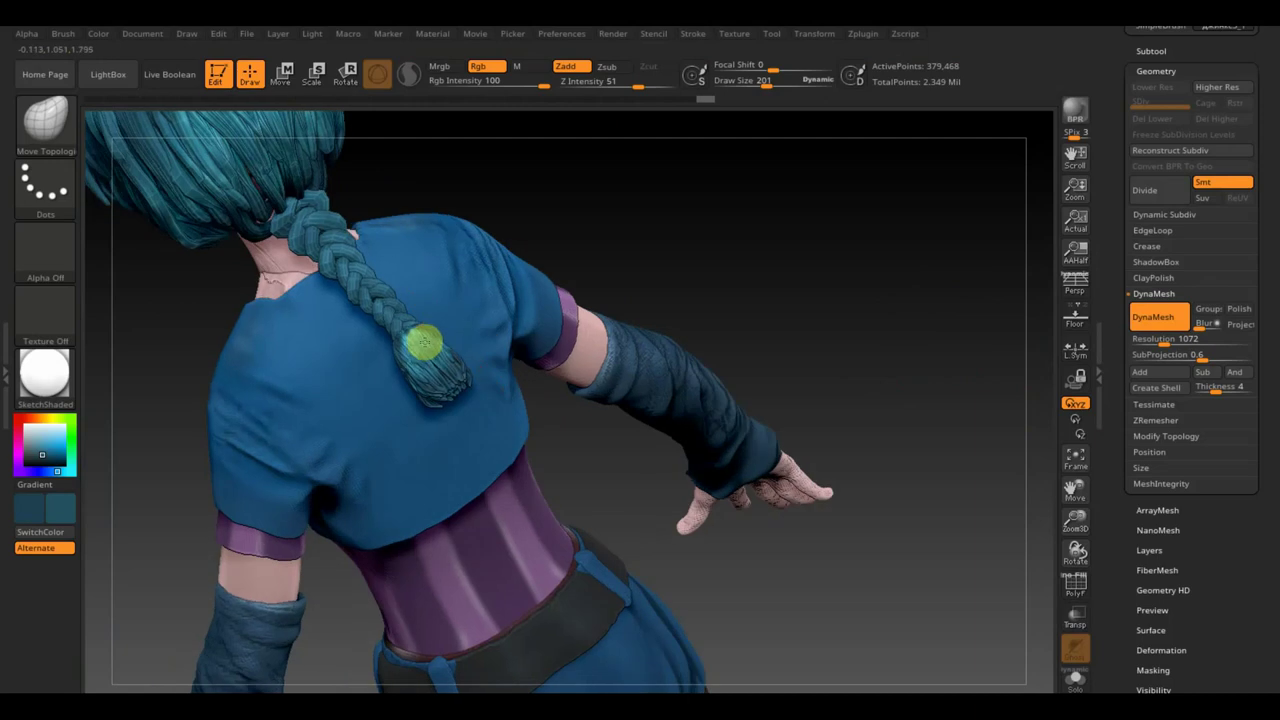
{"action": "mouse_move", "coordinate": [646, 271]}
{"action": "left_mouse_down"}
{"action": "mouse_move", "coordinate": [649, 210]}
{"action": "mouse_move", "coordinate": [613, 182]}
{"action": "left_mouse_up"}
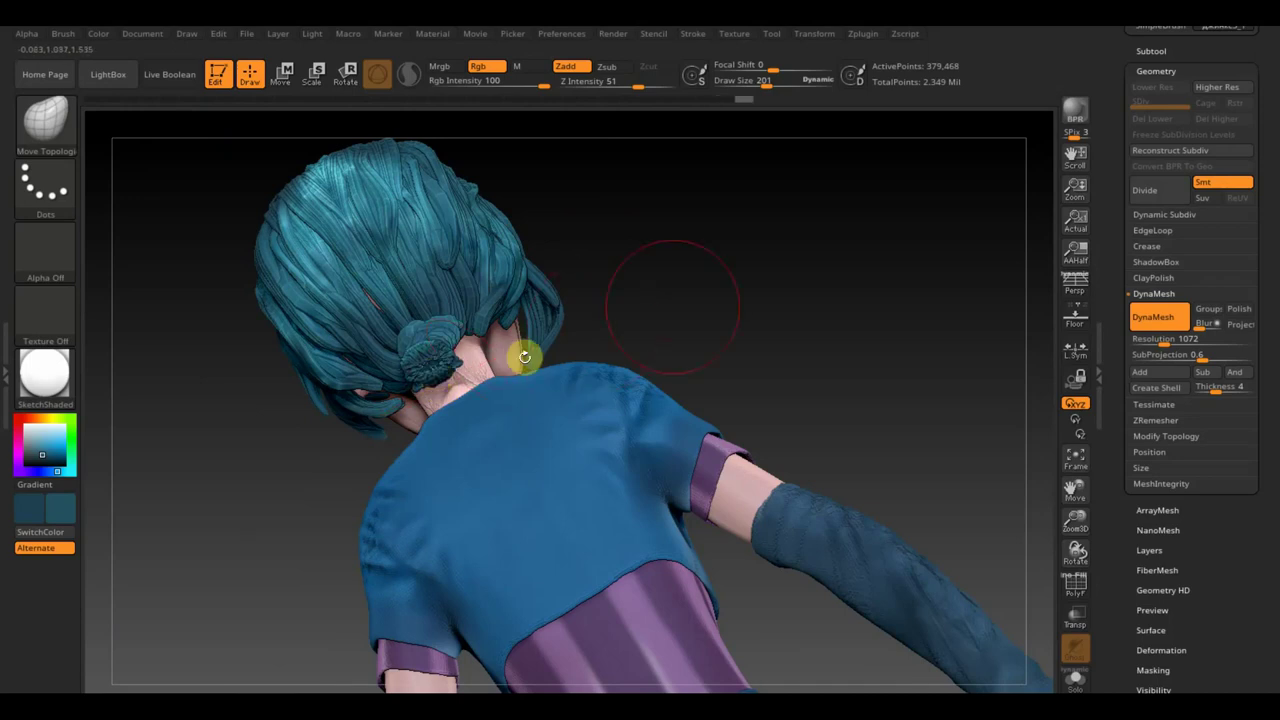
{"action": "mouse_move", "coordinate": [671, 305]}
{"action": "right_mouse_down"}
{"action": "mouse_move", "coordinate": [617, 374]}
{"action": "mouse_move", "coordinate": [584, 374]}
{"action": "right_mouse_up"}
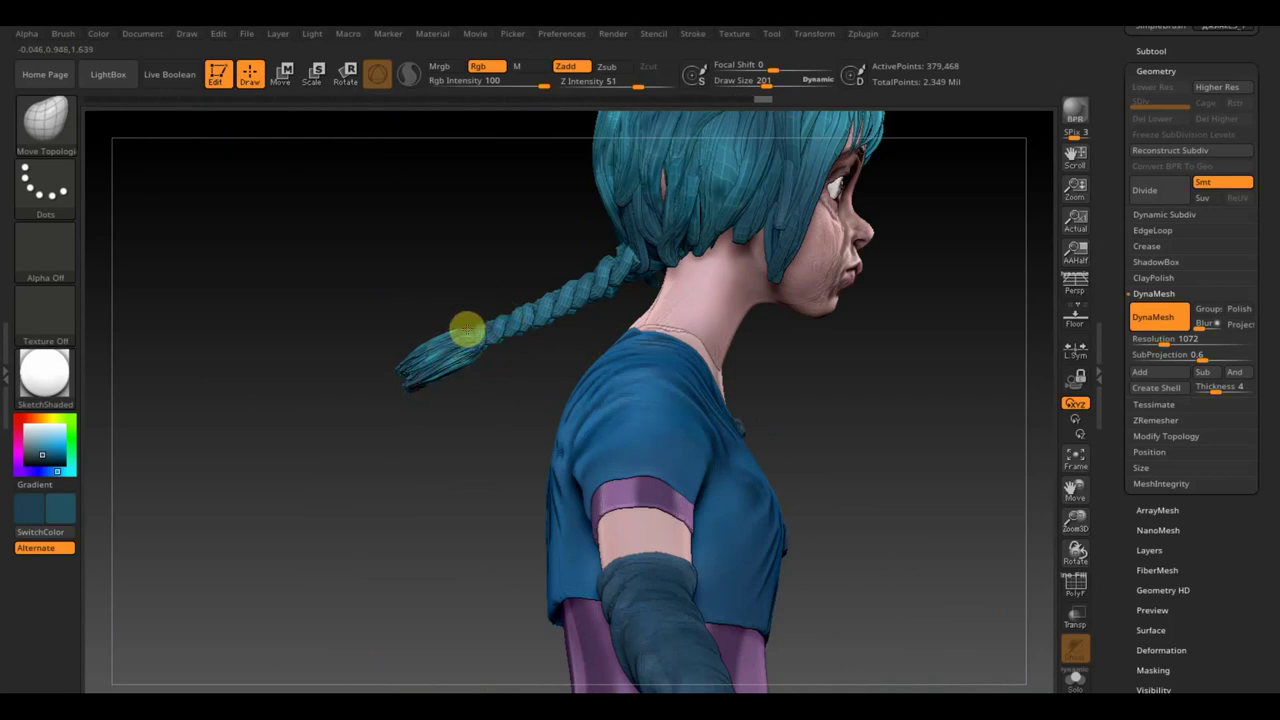
{"action": "left_click_drag", "start_coordinate": [403, 432], "coordinate": [453, 585]}
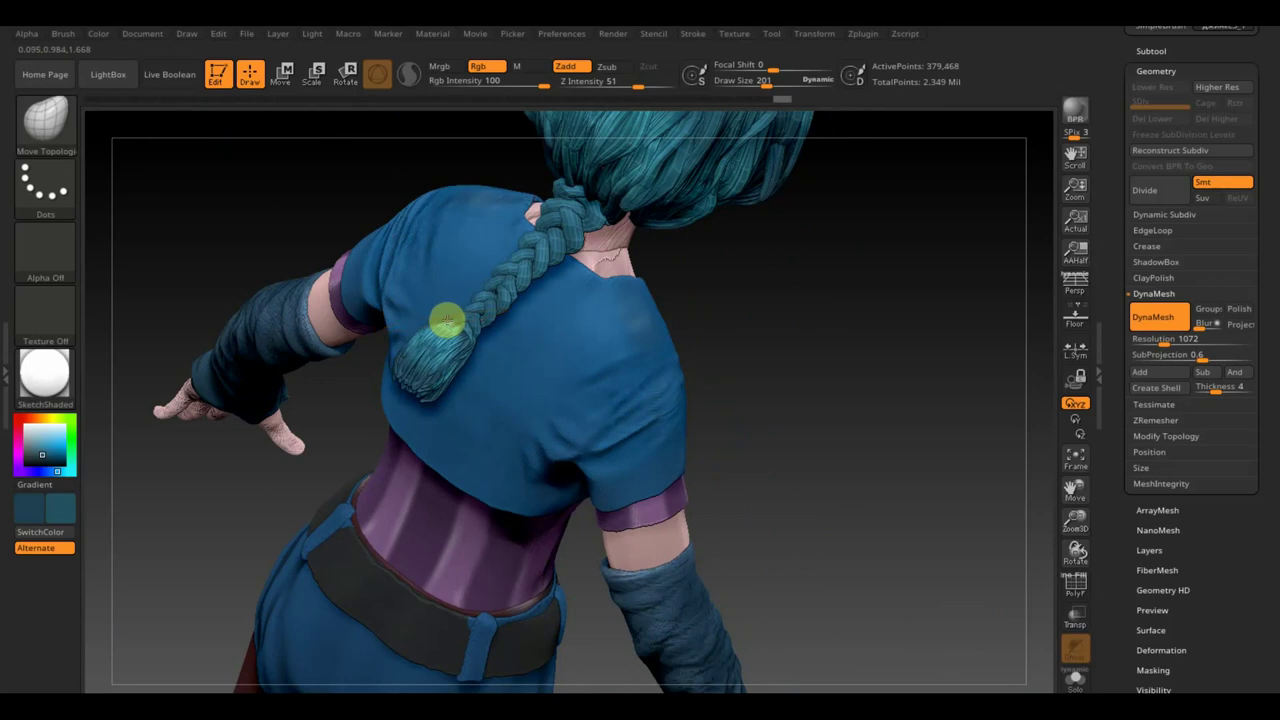
{"action": "left_click_drag", "start_coordinate": [849, 366], "coordinate": [937, 435], "text": "shift"}
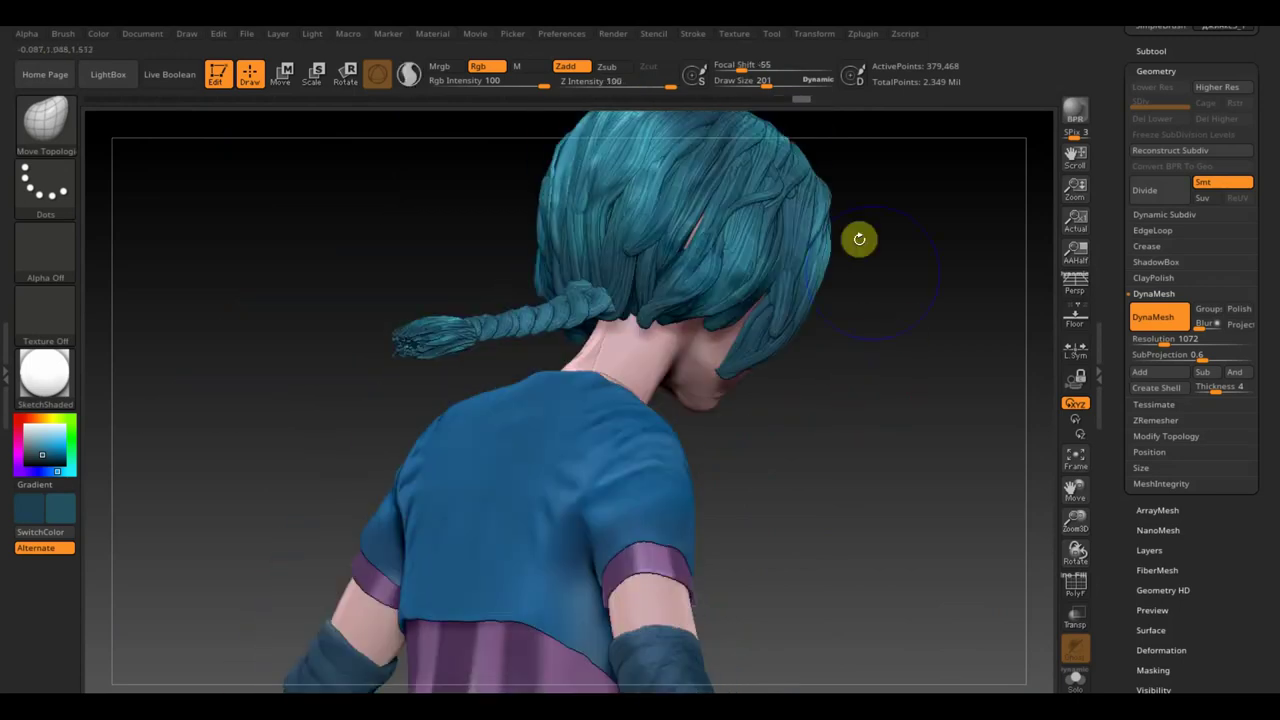
{"action": "mouse_move", "coordinate": [857, 400]}
{"action": "left_mouse_down", "text": "shift"}
{"action": "mouse_move", "coordinate": [851, 383]}
{"action": "mouse_move", "coordinate": [854, 410]}
{"action": "left_mouse_up", "text": "shift"}
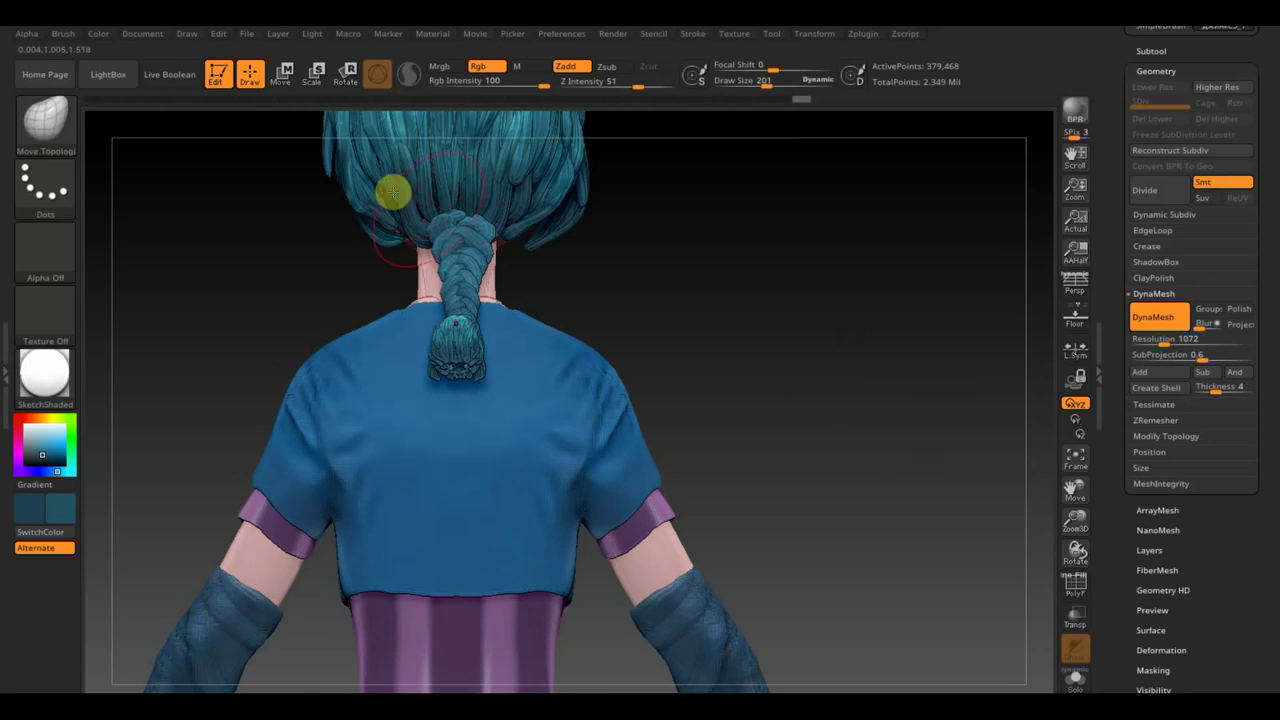
- Select the PM3D_Cube3D1 cap and scale it up slightly with the gizmo
{"action": "left_click", "coordinate": [447, 240], "text": "alt"}
{"action": "left_click", "coordinate": [280, 72]}
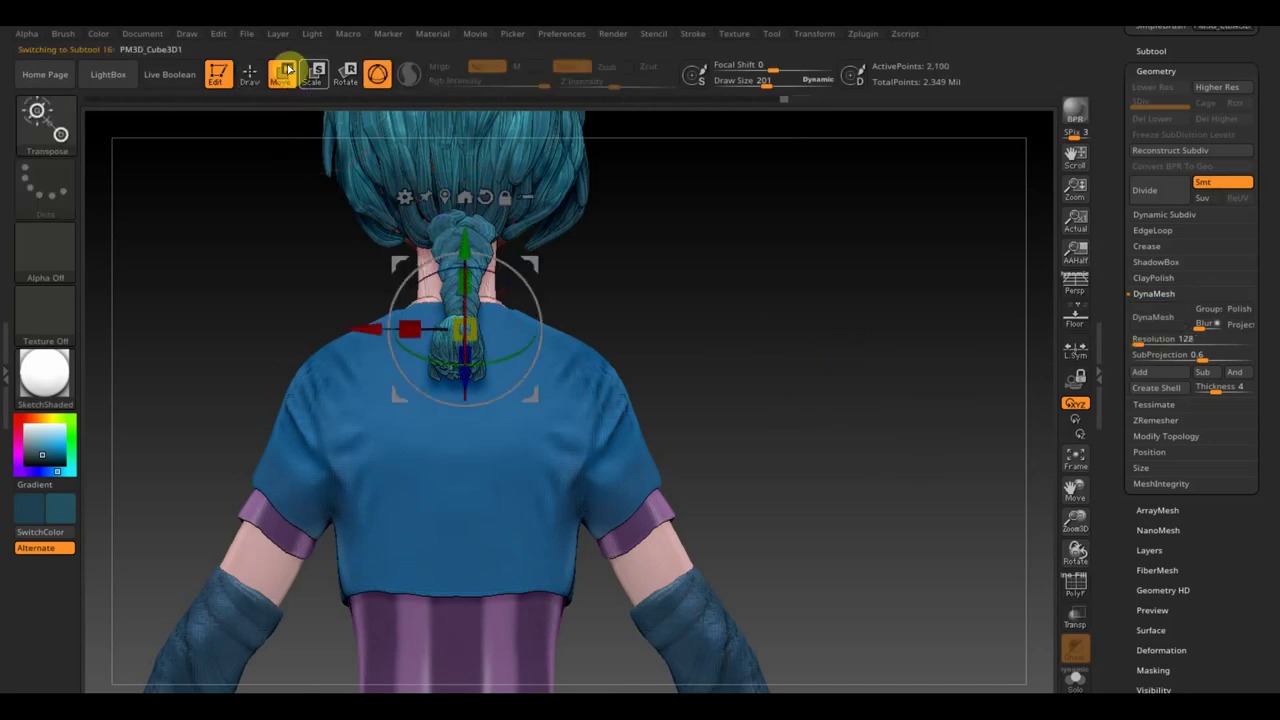
{"action": "left_click_drag", "start_coordinate": [531, 266], "coordinate": [531, 263]}
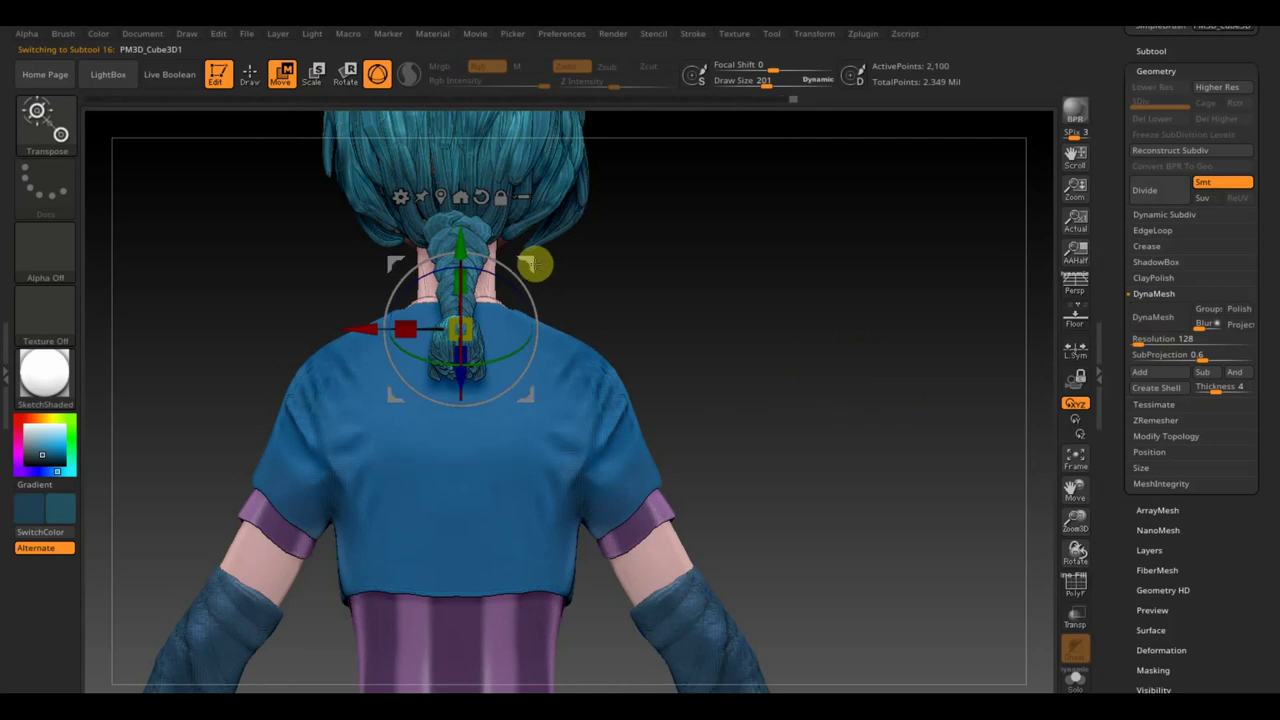
{"action": "left_click", "coordinate": [250, 75]}
- Apply Mirror And Weld to the cap, bringing it to 2,497 active points
{"action": "left_click_drag", "start_coordinate": [777, 346], "coordinate": [730, 241], "text": "alt"}
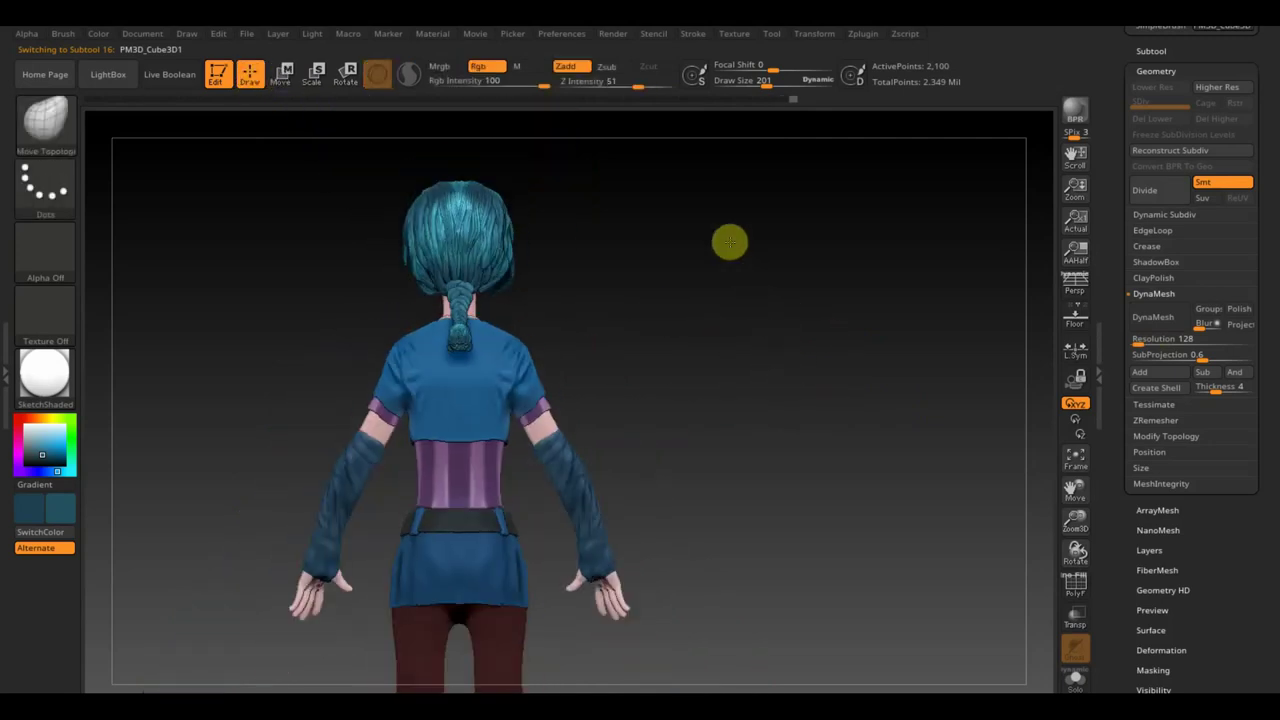
{"action": "left_click", "coordinate": [1170, 438]}
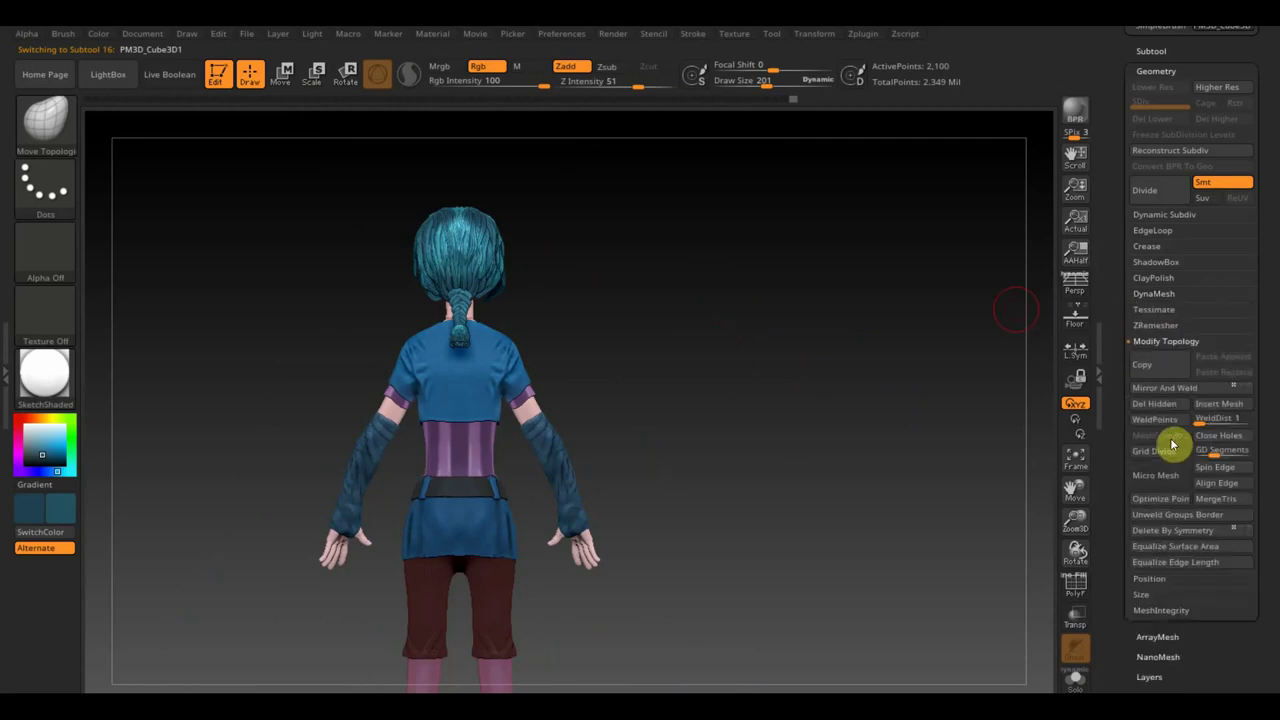
{"action": "left_click", "coordinate": [1186, 390]}
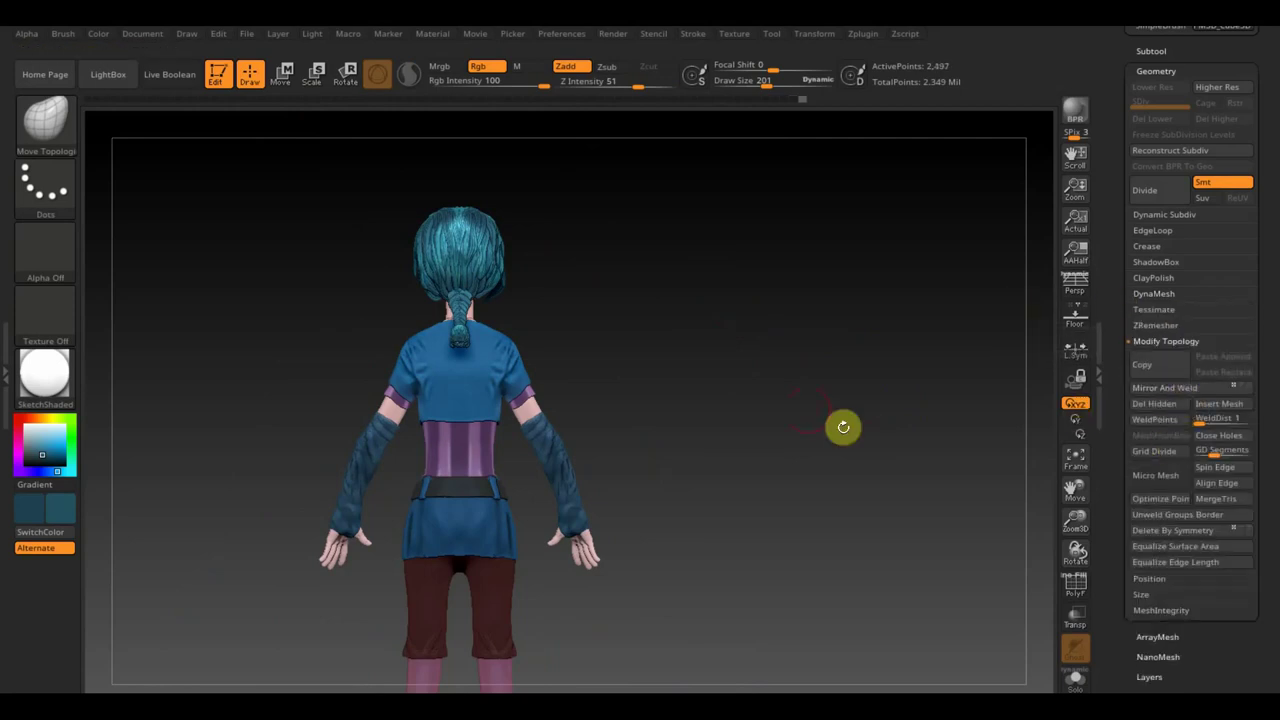
{"action": "left_click_drag", "start_coordinate": [780, 394], "coordinate": [871, 408]}
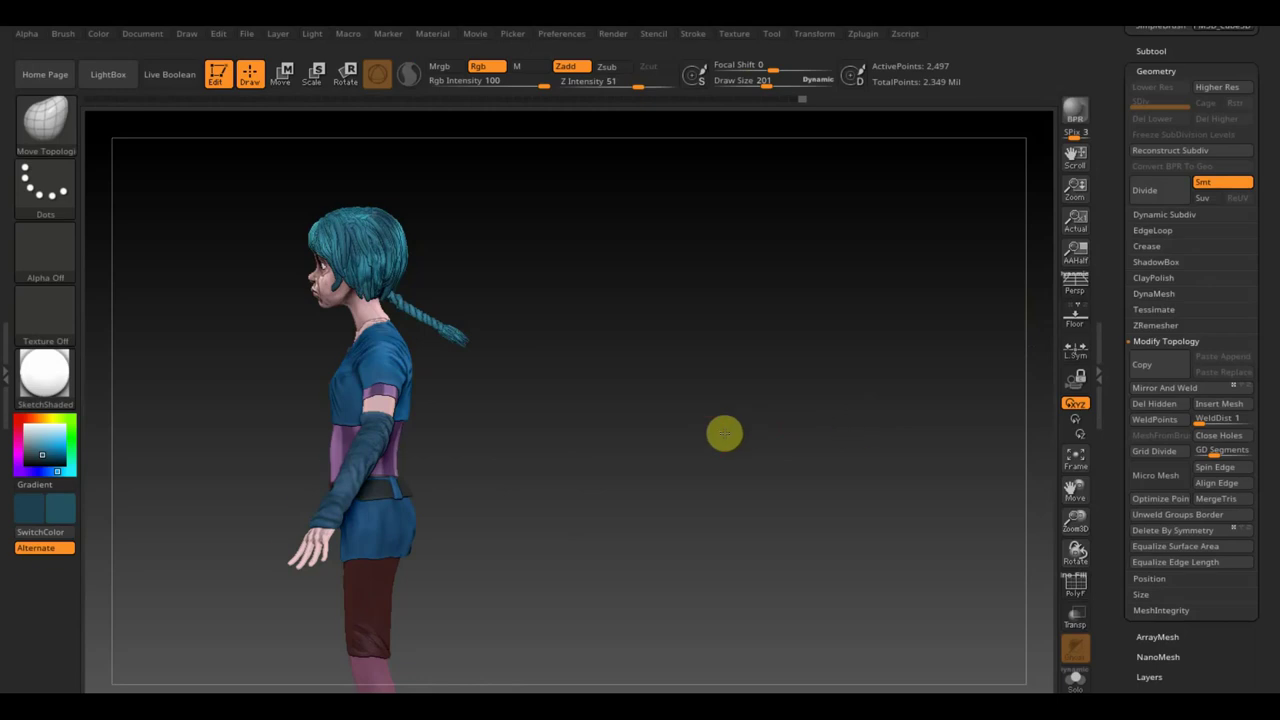
{"action": "mouse_move", "coordinate": [724, 433]}
{"action": "left_mouse_down"}
{"action": "mouse_move", "coordinate": [681, 431]}
{"action": "mouse_move", "coordinate": [800, 517]}
{"action": "mouse_move", "coordinate": [686, 457]}
{"action": "left_mouse_up"}
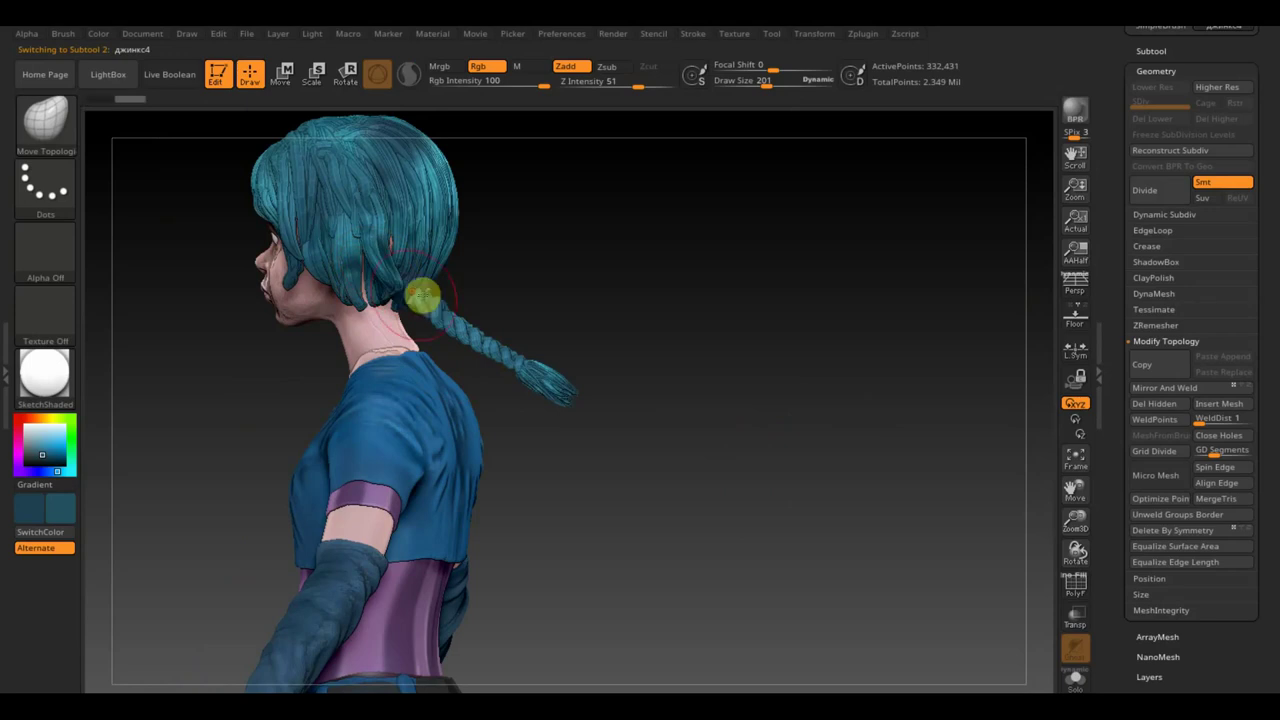
- Reshape the neck and braid base with Move Topological, rotating the model between strokes
{"action": "mouse_move", "coordinate": [374, 291]}
{"action": "left_mouse_down"}
{"action": "mouse_move", "coordinate": [357, 274]}
{"action": "mouse_move", "coordinate": [374, 294]}
{"action": "left_mouse_up"}
{"action": "mouse_move", "coordinate": [525, 281]}
{"action": "left_mouse_down"}
{"action": "mouse_move", "coordinate": [620, 268]}
{"action": "mouse_move", "coordinate": [529, 280]}
{"action": "mouse_move", "coordinate": [680, 289]}
{"action": "mouse_move", "coordinate": [557, 309]}
{"action": "left_mouse_up"}
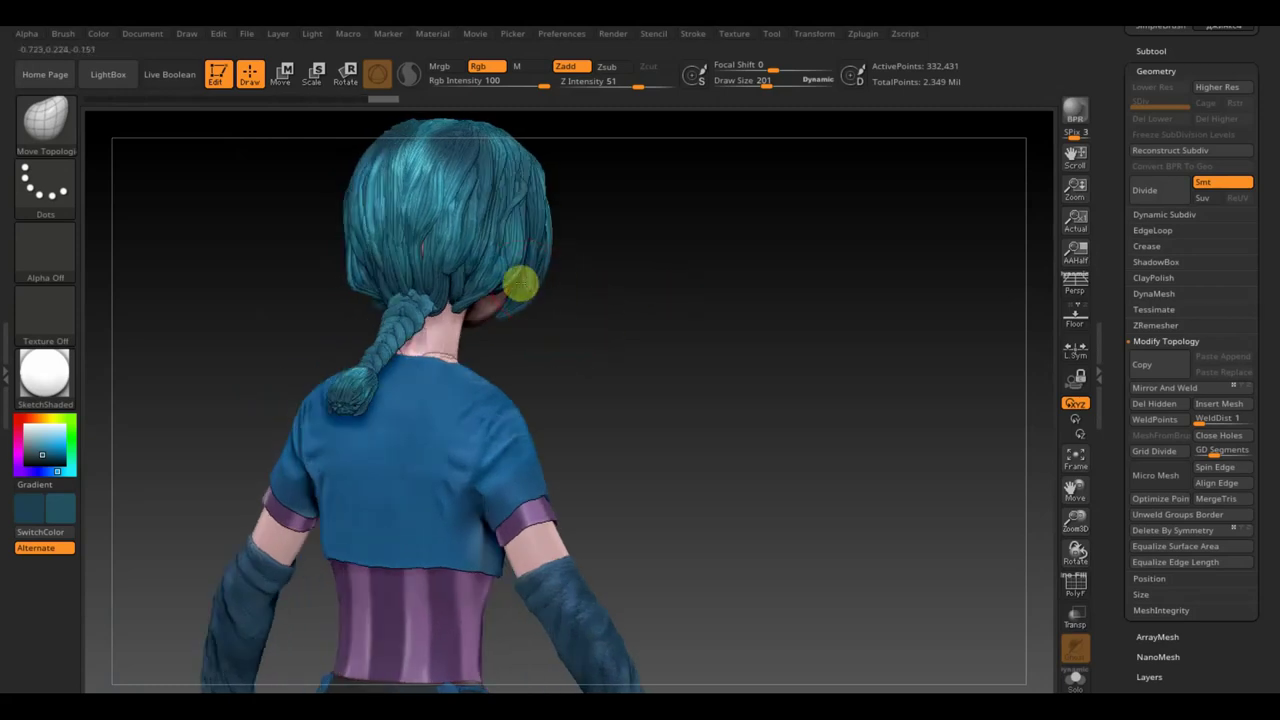
{"action": "mouse_move", "coordinate": [503, 254]}
{"action": "left_mouse_down"}
{"action": "mouse_move", "coordinate": [486, 286]}
{"action": "mouse_move", "coordinate": [432, 310]}
{"action": "left_mouse_up"}
{"action": "left_click_drag", "start_coordinate": [620, 334], "coordinate": [508, 311]}
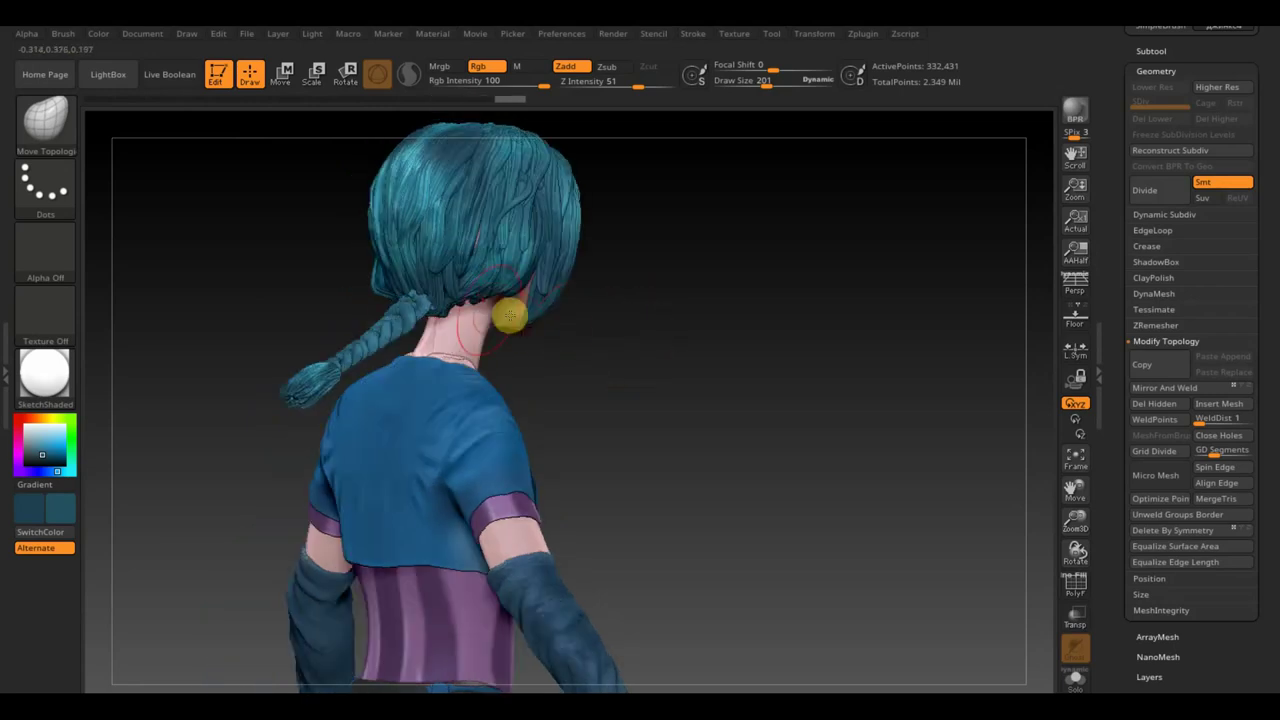
{"action": "mouse_move", "coordinate": [414, 313]}
{"action": "left_mouse_down"}
{"action": "mouse_move", "coordinate": [445, 300]}
{"action": "mouse_move", "coordinate": [391, 300]}
{"action": "left_mouse_up"}
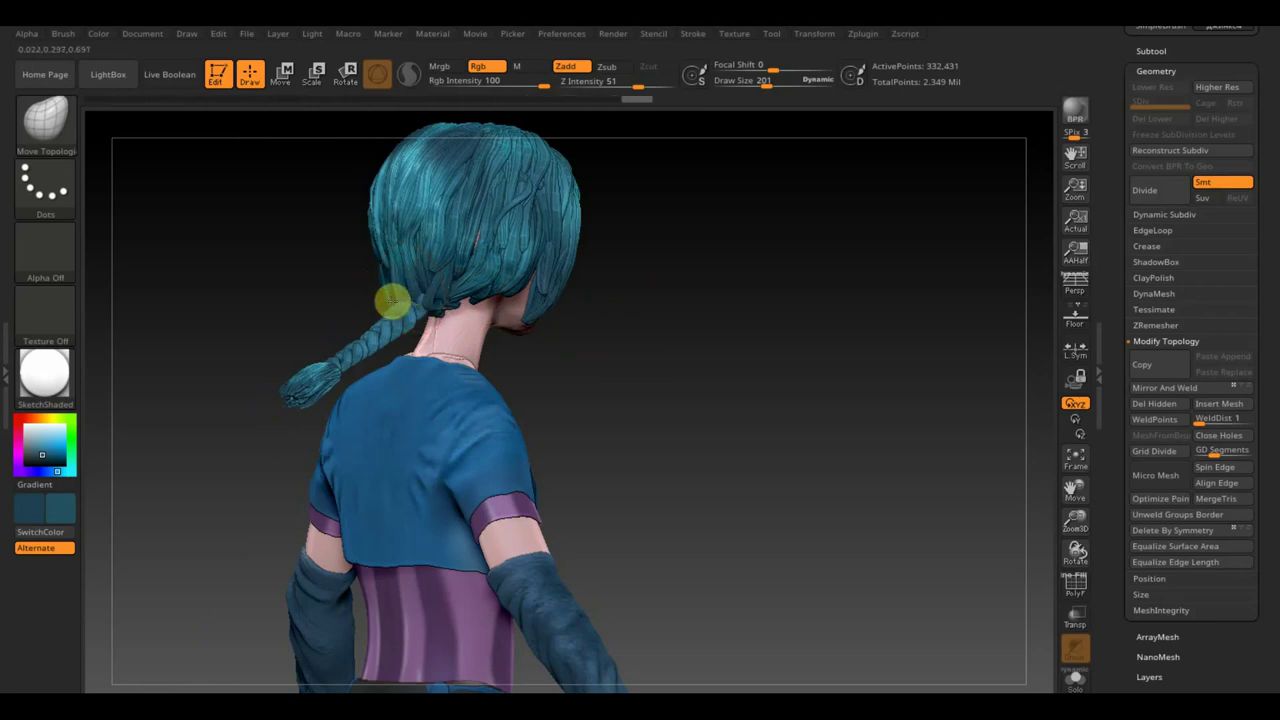
{"action": "mouse_move", "coordinate": [317, 274]}
{"action": "left_mouse_down"}
{"action": "mouse_move", "coordinate": [351, 277]}
{"action": "mouse_move", "coordinate": [357, 300]}
{"action": "mouse_move", "coordinate": [453, 289]}
{"action": "mouse_move", "coordinate": [460, 271]}
{"action": "mouse_move", "coordinate": [486, 266]}
{"action": "left_mouse_up"}
{"action": "left_click_drag", "start_coordinate": [636, 295], "coordinate": [517, 289]}
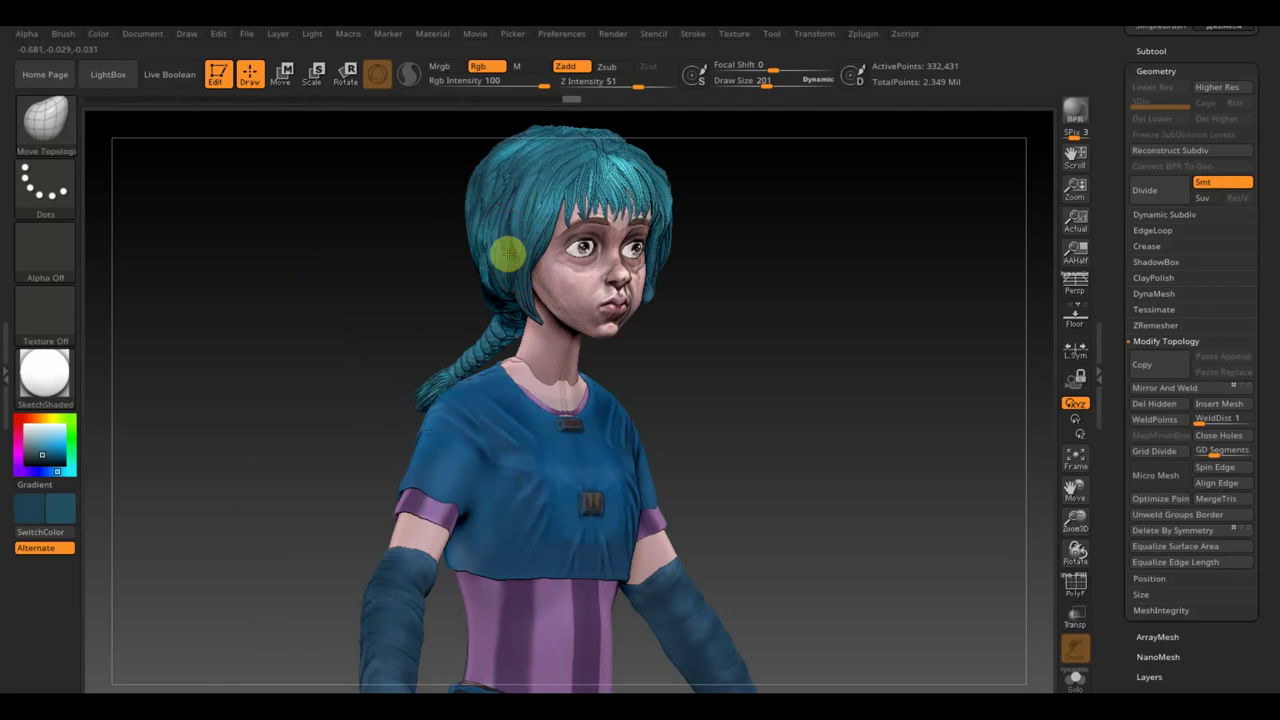
- Push the hair edges beside the cheeks, eyes and temples into a tidier bob from front view
{"action": "left_click_drag", "start_coordinate": [506, 251], "coordinate": [491, 251]}
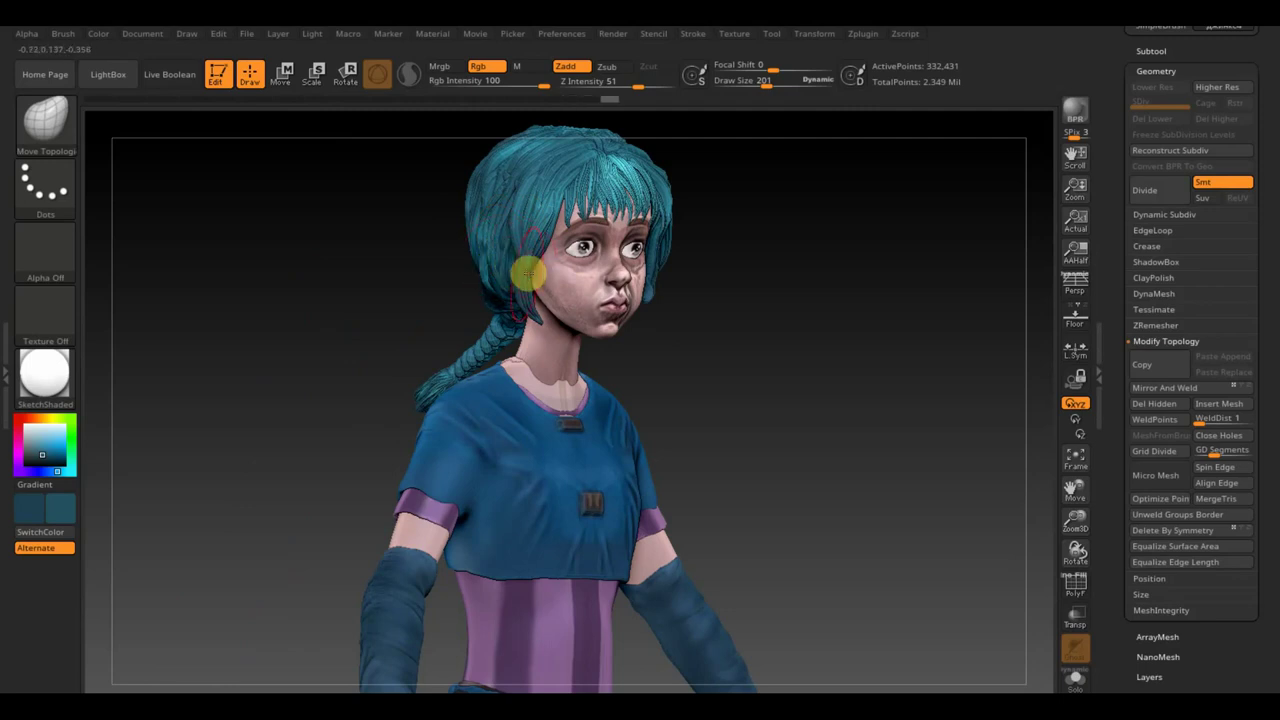
{"action": "left_click_drag", "start_coordinate": [545, 284], "coordinate": [536, 244]}
{"action": "left_click_drag", "start_coordinate": [800, 254], "coordinate": [791, 261]}
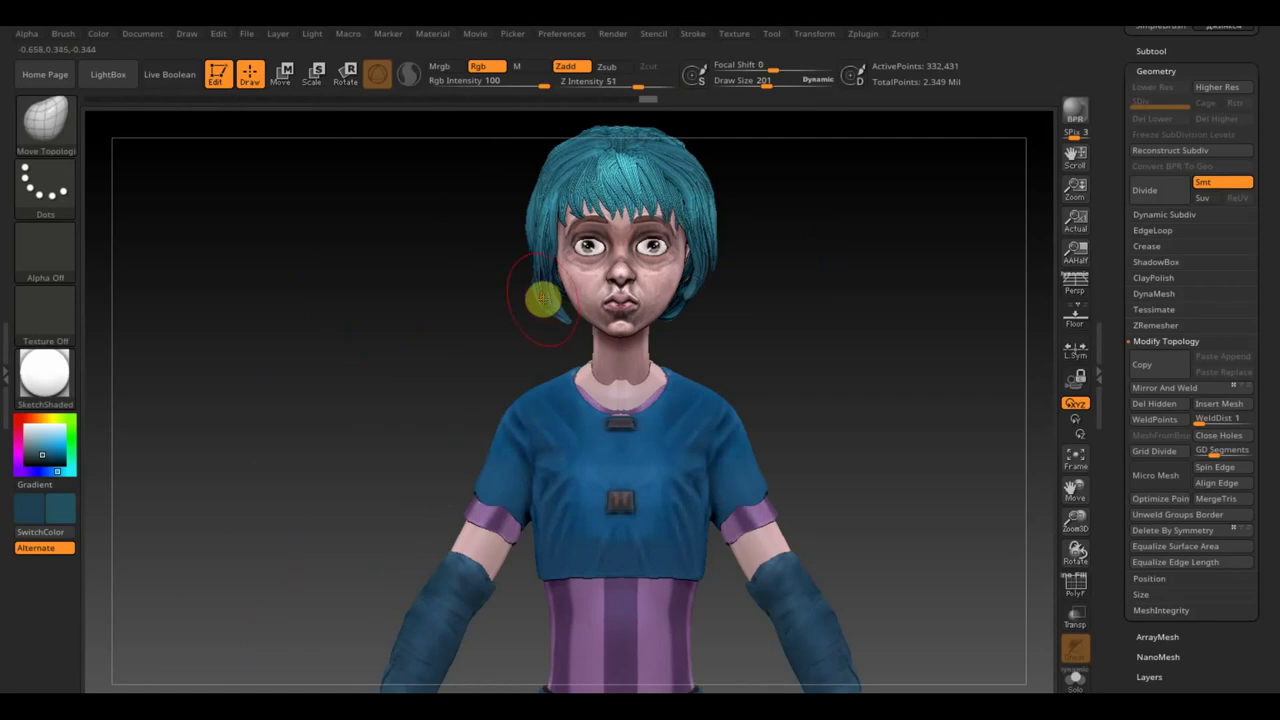
{"action": "left_click_drag", "start_coordinate": [555, 305], "coordinate": [543, 277]}
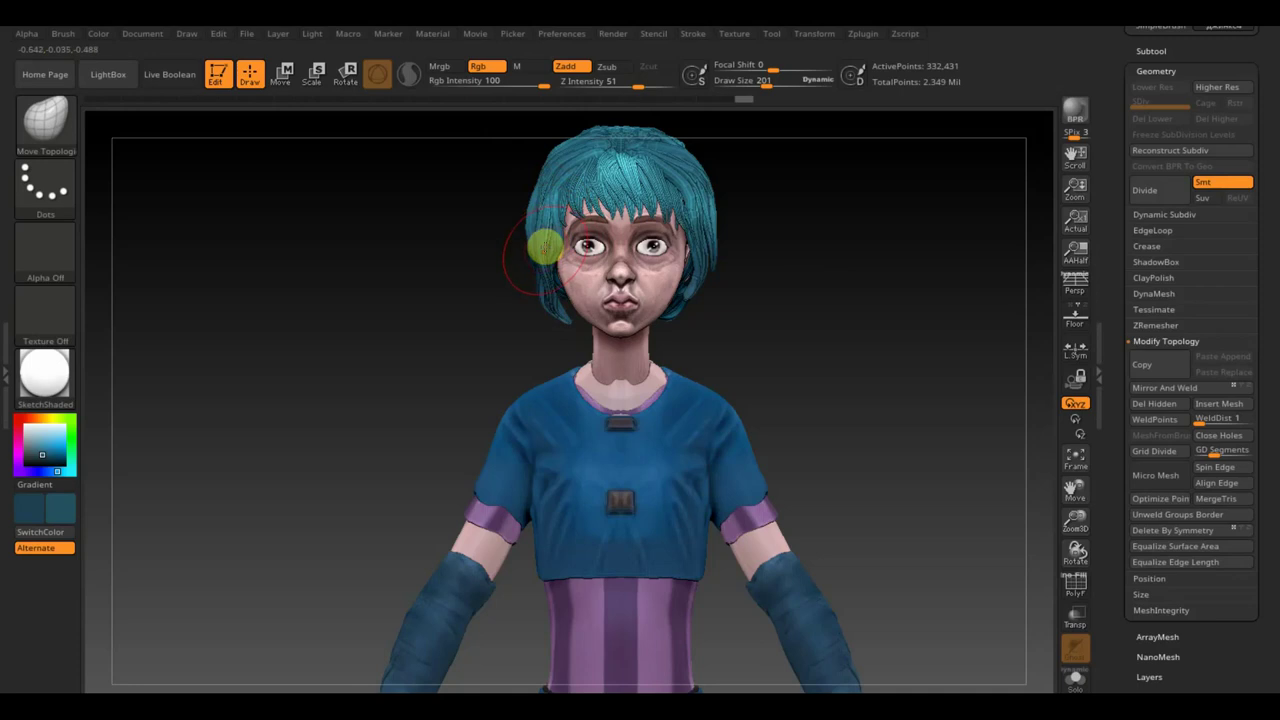
{"action": "mouse_move", "coordinate": [545, 245]}
{"action": "left_mouse_down"}
{"action": "mouse_move", "coordinate": [578, 246]}
{"action": "mouse_move", "coordinate": [543, 303]}
{"action": "mouse_move", "coordinate": [538, 280]}
{"action": "left_mouse_up"}
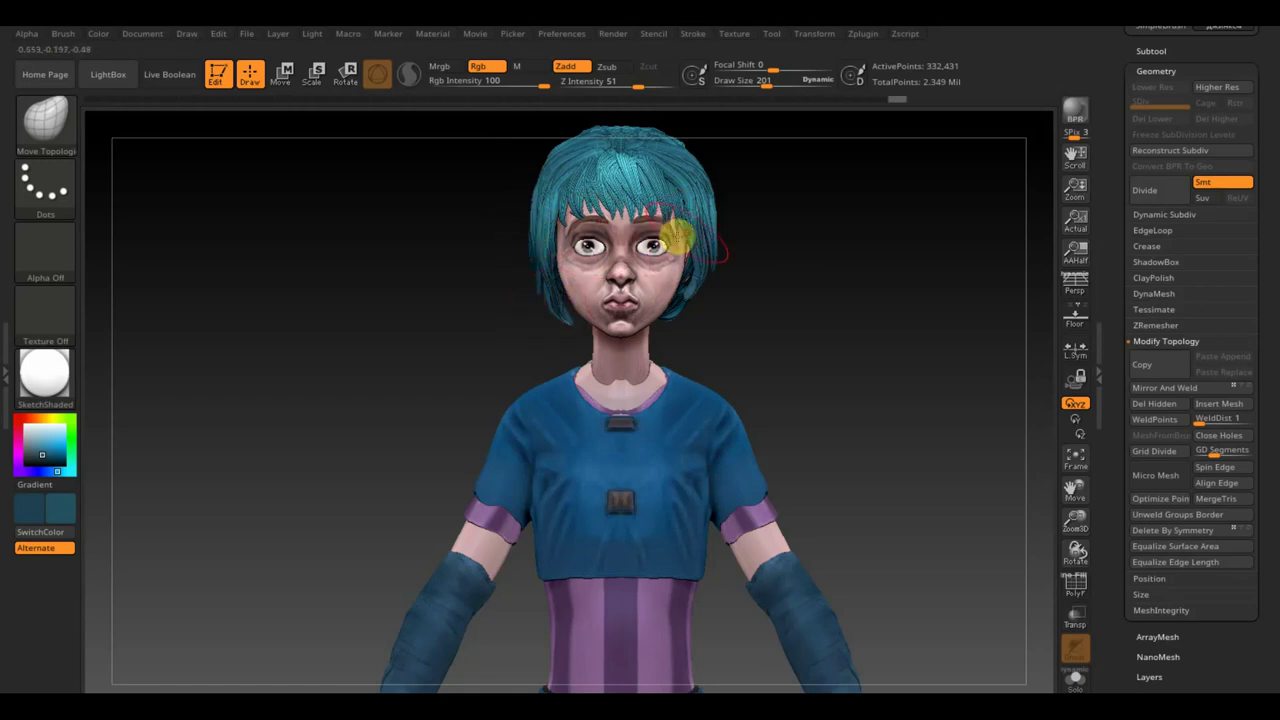
{"action": "left_click_drag", "start_coordinate": [686, 206], "coordinate": [708, 186]}
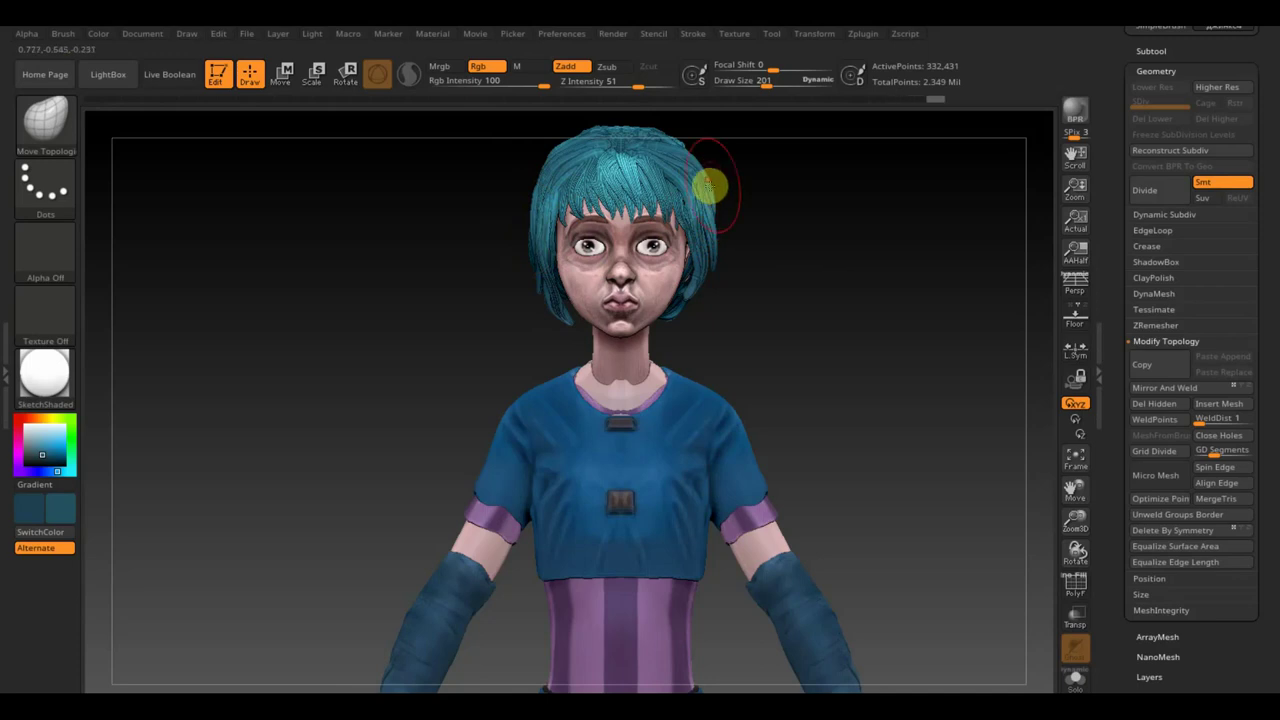
{"action": "mouse_move", "coordinate": [551, 189]}
{"action": "left_mouse_down"}
{"action": "mouse_move", "coordinate": [541, 160]}
{"action": "mouse_move", "coordinate": [540, 189]}
{"action": "left_mouse_up"}
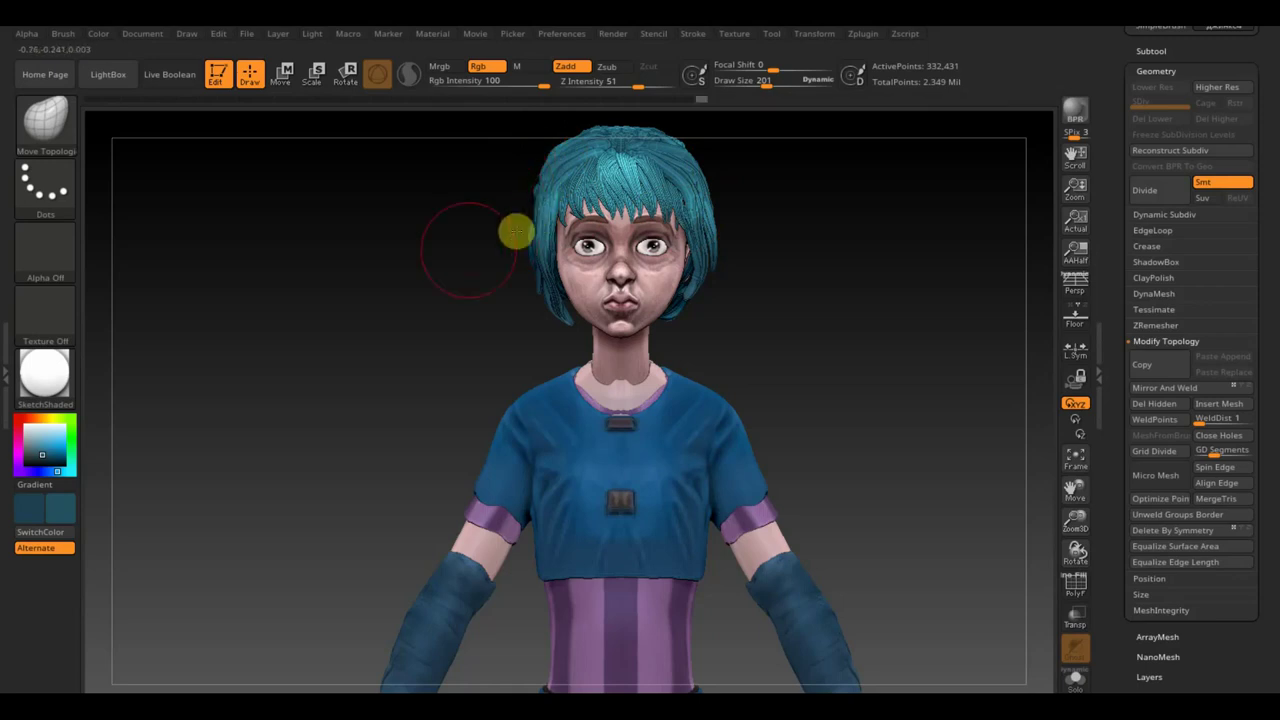
{"action": "left_click_drag", "start_coordinate": [469, 249], "coordinate": [484, 250]}
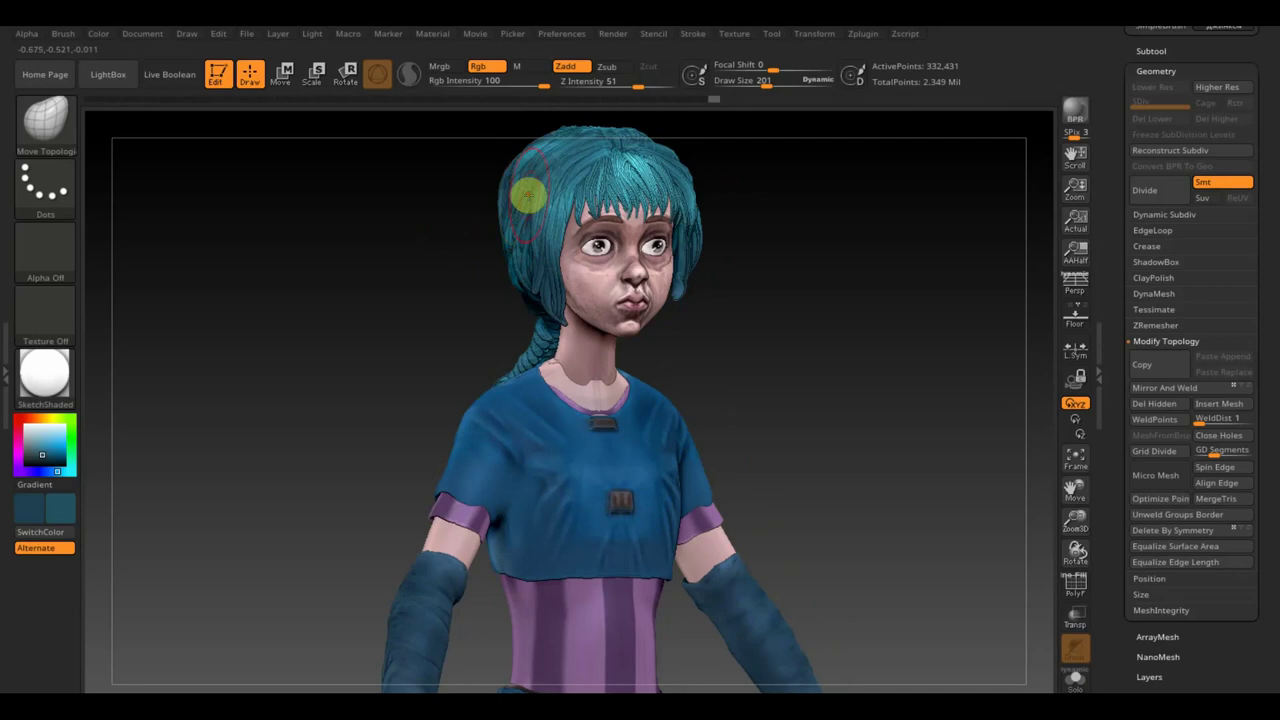
{"action": "left_click_drag", "start_coordinate": [539, 197], "coordinate": [505, 191]}
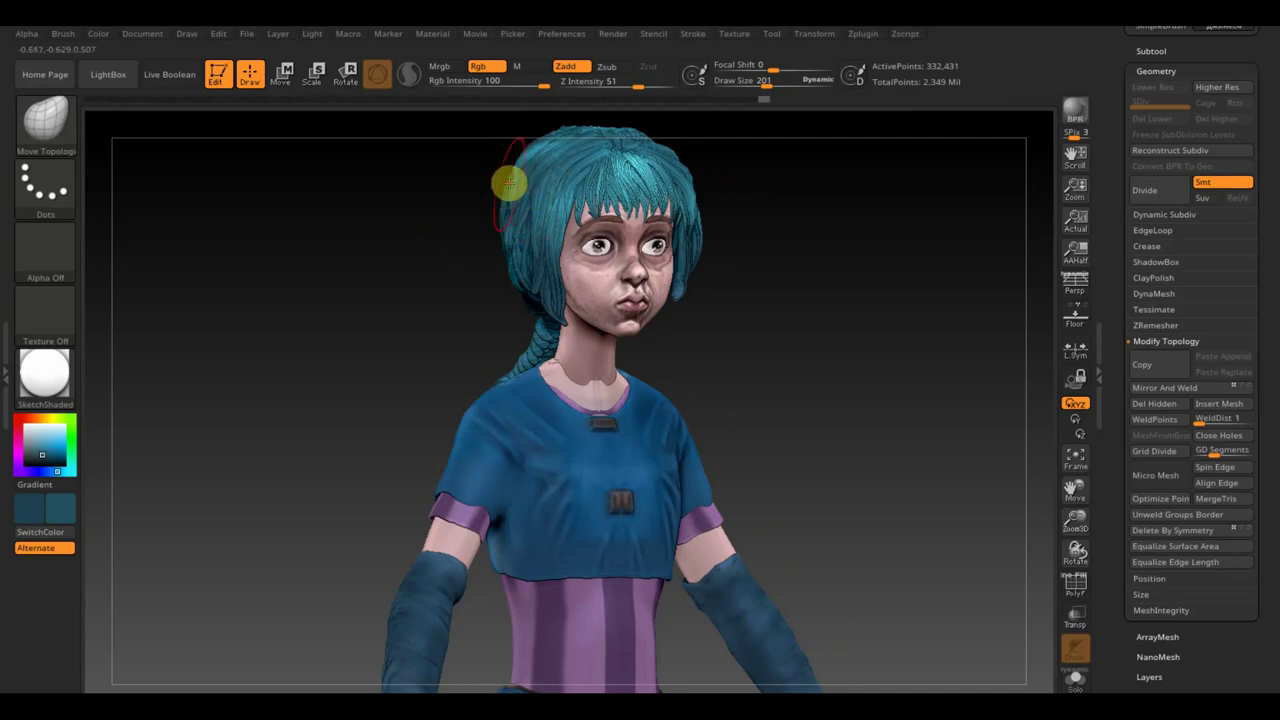
{"action": "left_click_drag", "start_coordinate": [826, 286], "coordinate": [812, 287], "text": "shift"}
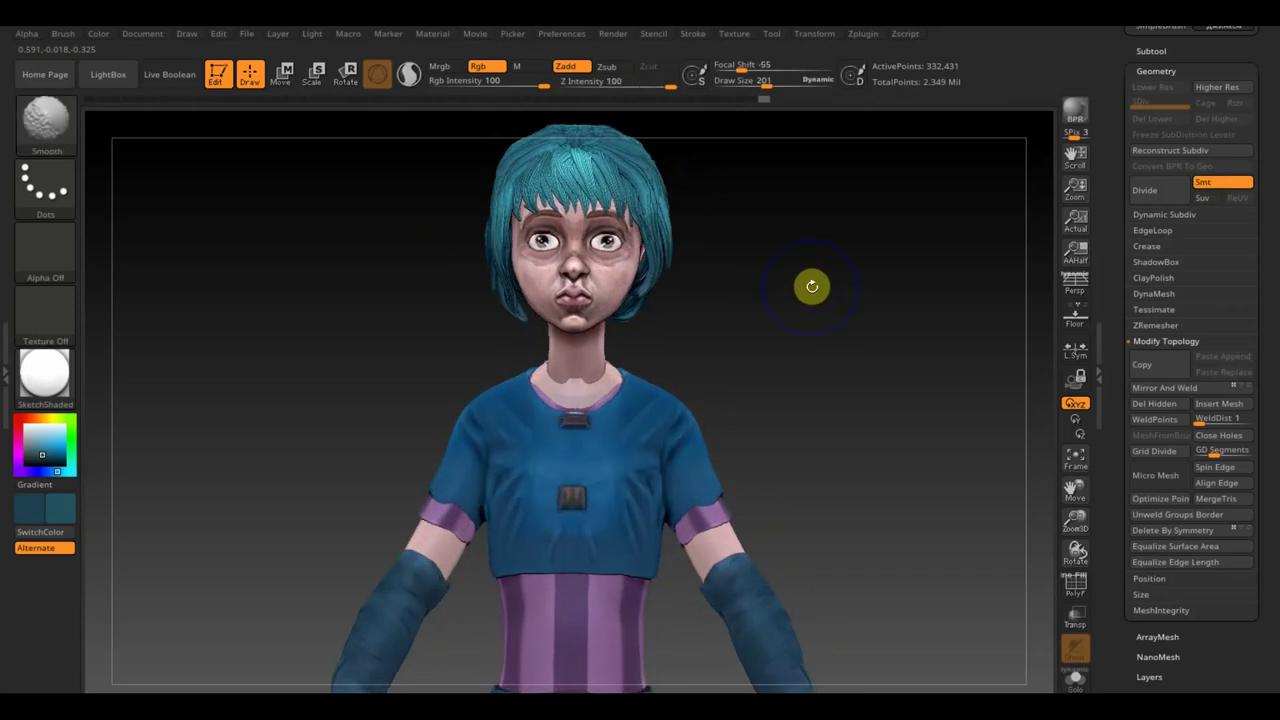
- Enlarge the brush to about 412 and reshape the hair sides and the hair behind the ear
{"action": "left_click_drag", "start_coordinate": [666, 234], "coordinate": [670, 244]}
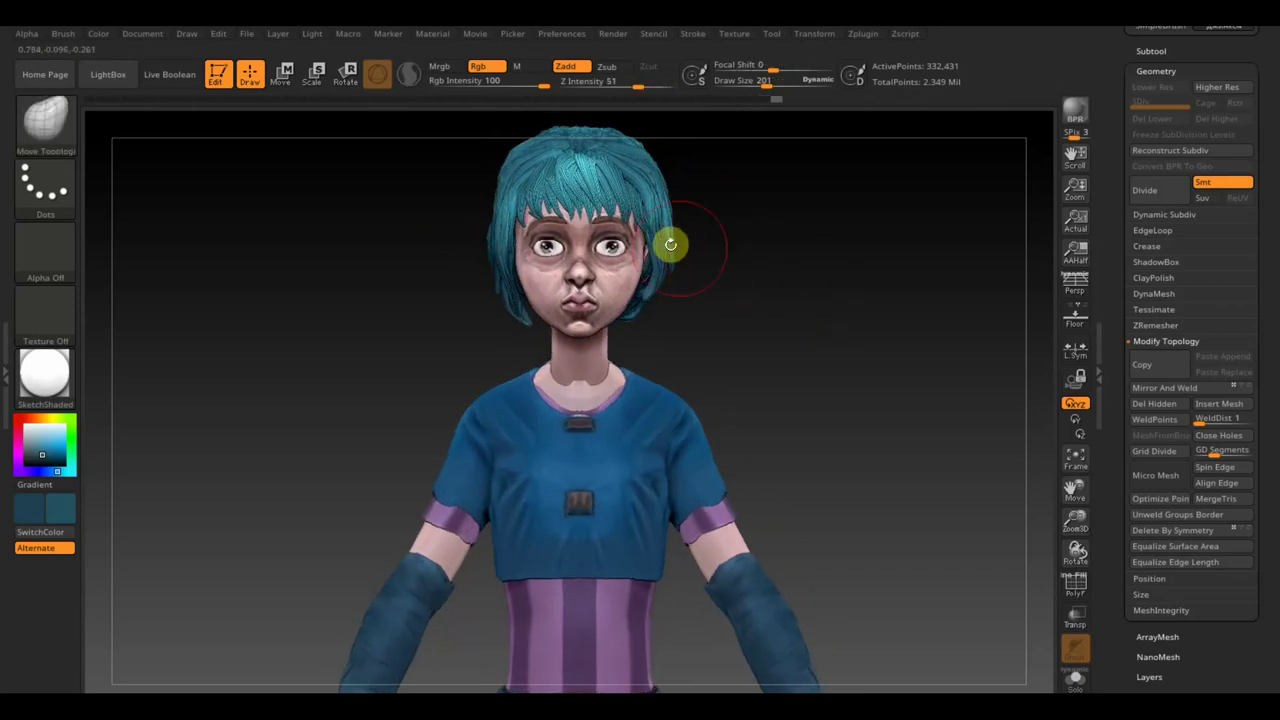
{"action": "left_click_drag", "start_coordinate": [777, 84], "coordinate": [790, 81]}
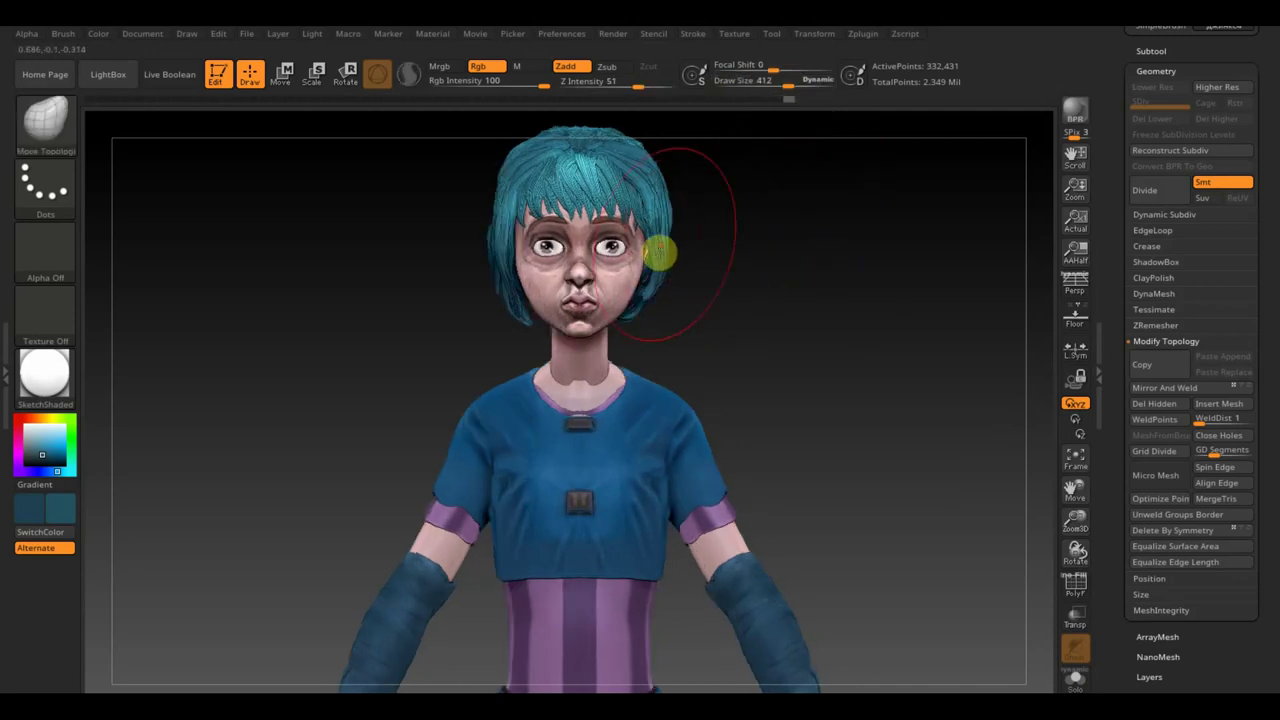
{"action": "left_click_drag", "start_coordinate": [660, 252], "coordinate": [663, 214]}
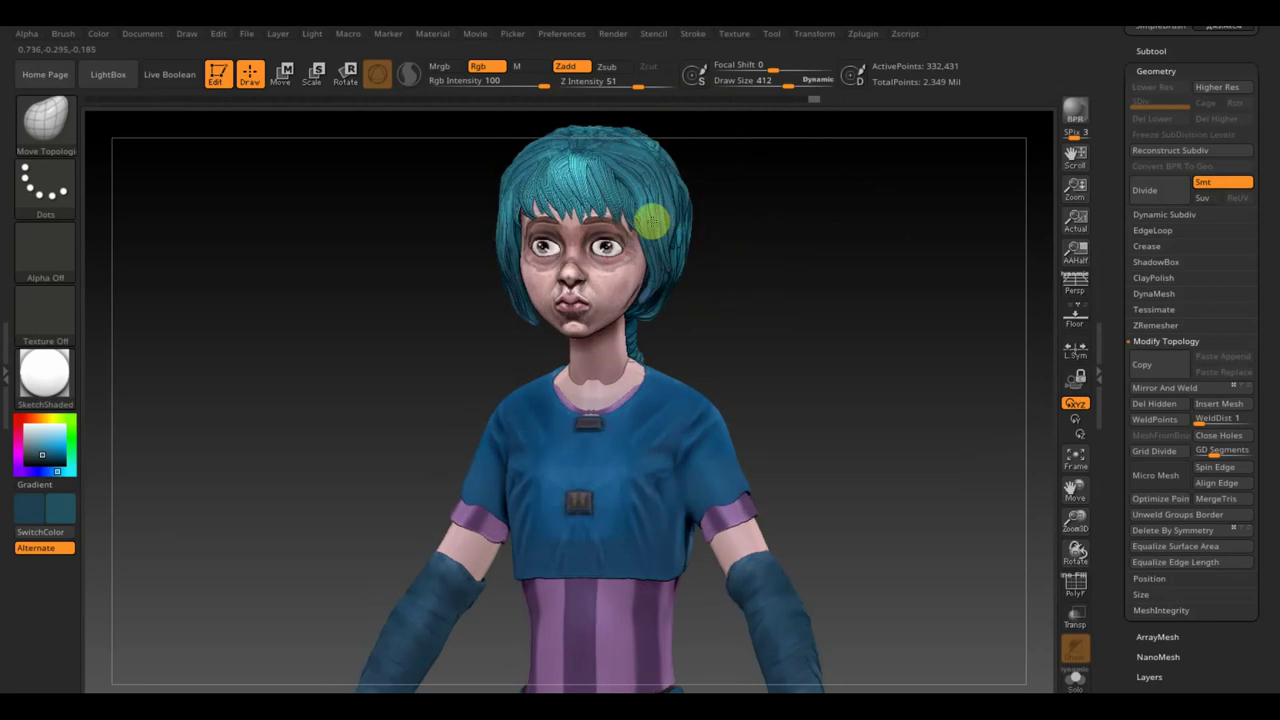
{"action": "mouse_move", "coordinate": [652, 222]}
{"action": "left_mouse_down"}
{"action": "mouse_move", "coordinate": [732, 233]}
{"action": "mouse_move", "coordinate": [741, 188]}
{"action": "left_mouse_up"}
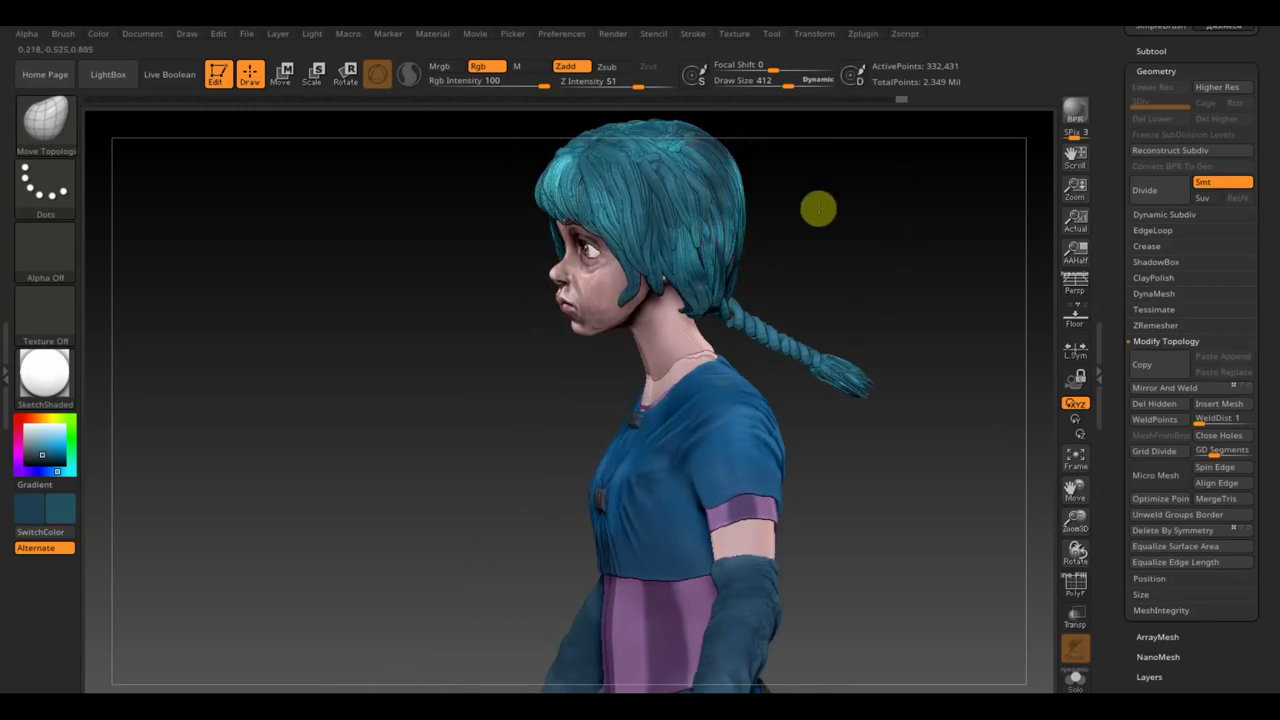
{"action": "left_click_drag", "start_coordinate": [817, 206], "coordinate": [757, 191]}
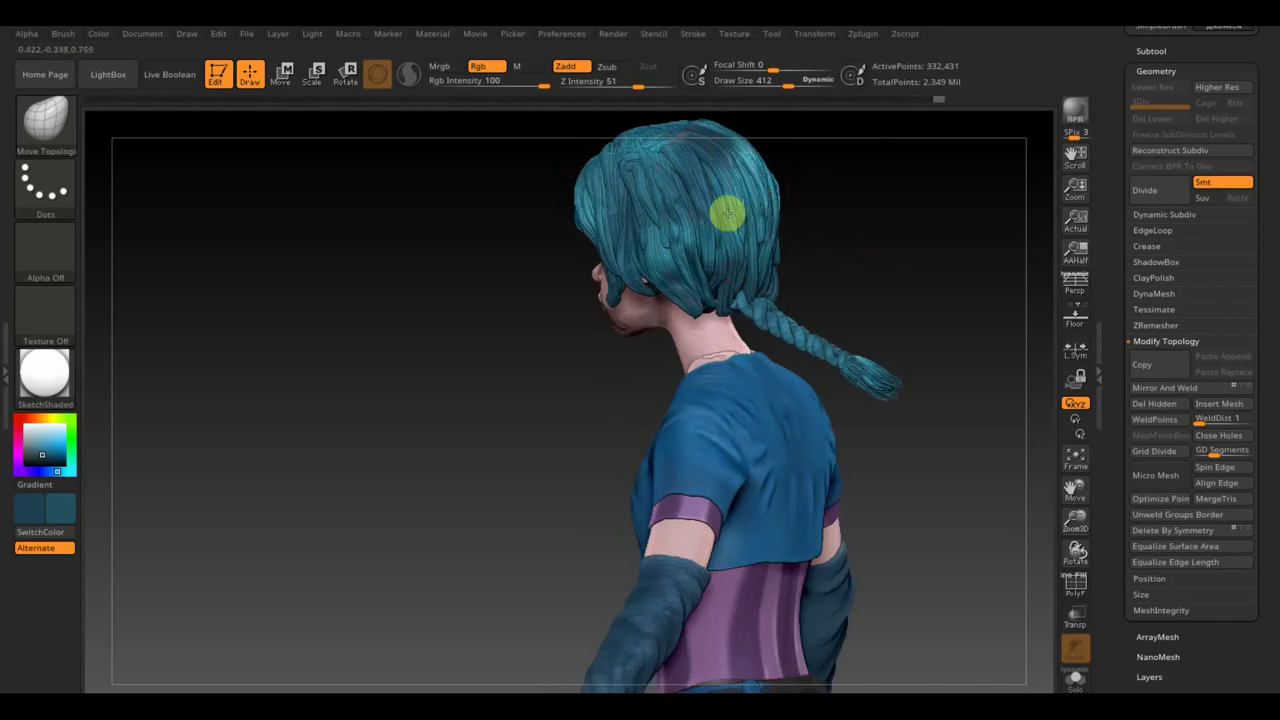
{"action": "left_click_drag", "start_coordinate": [797, 257], "coordinate": [852, 251]}
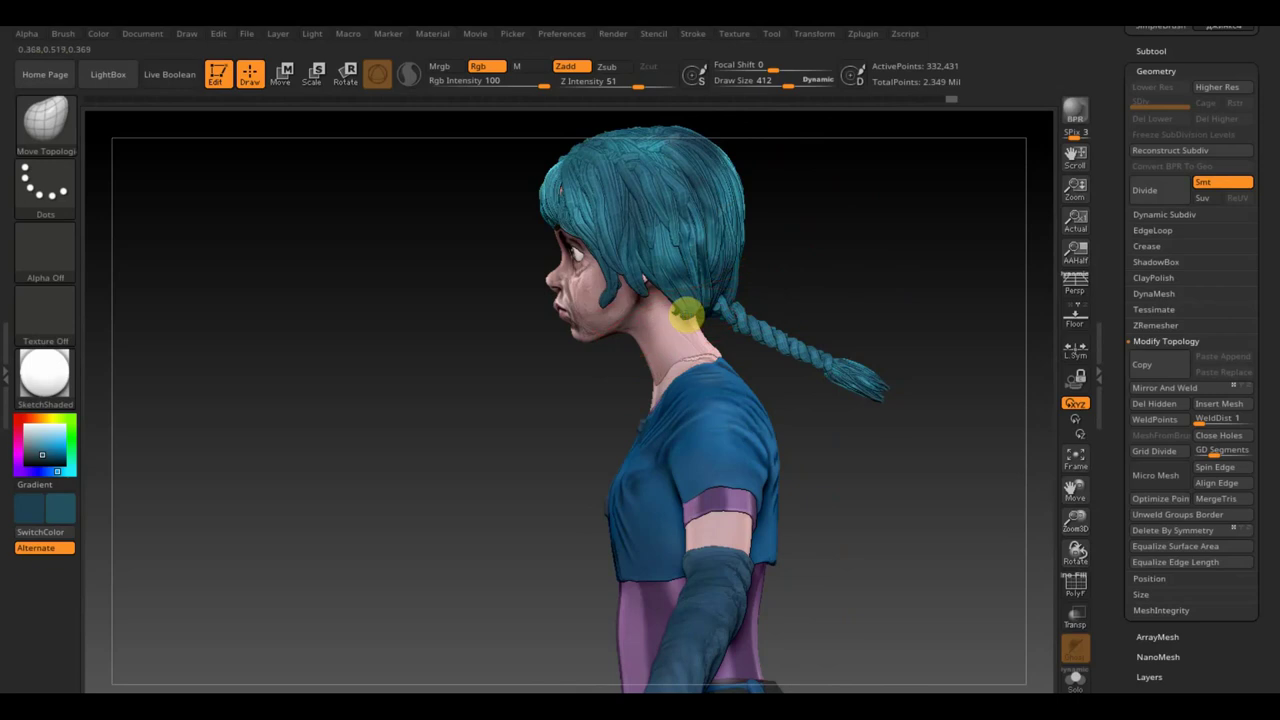
{"action": "mouse_move", "coordinate": [686, 313]}
{"action": "left_mouse_down"}
{"action": "mouse_move", "coordinate": [677, 308]}
{"action": "mouse_move", "coordinate": [690, 316]}
{"action": "mouse_move", "coordinate": [708, 309]}
{"action": "mouse_move", "coordinate": [680, 312]}
{"action": "mouse_move", "coordinate": [714, 300]}
{"action": "mouse_move", "coordinate": [614, 297]}
{"action": "mouse_move", "coordinate": [638, 286]}
{"action": "left_mouse_up"}
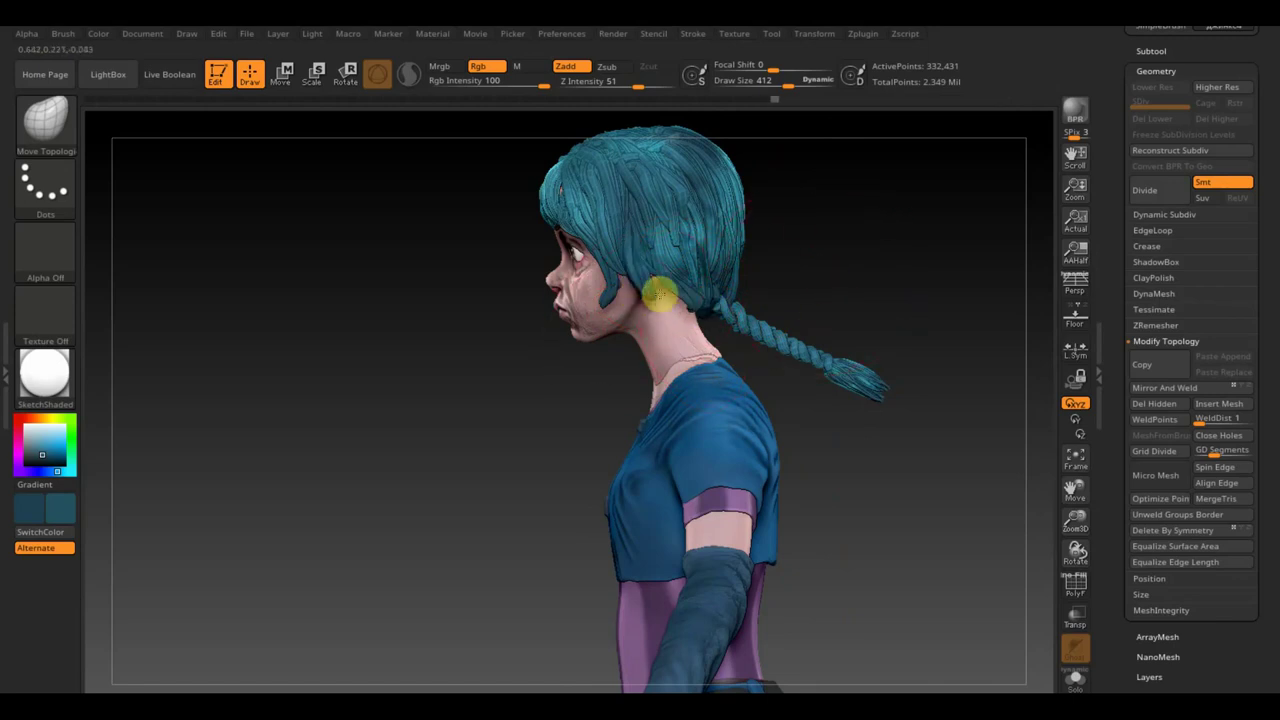
{"action": "left_click_drag", "start_coordinate": [834, 251], "coordinate": [927, 246], "text": "shift"}
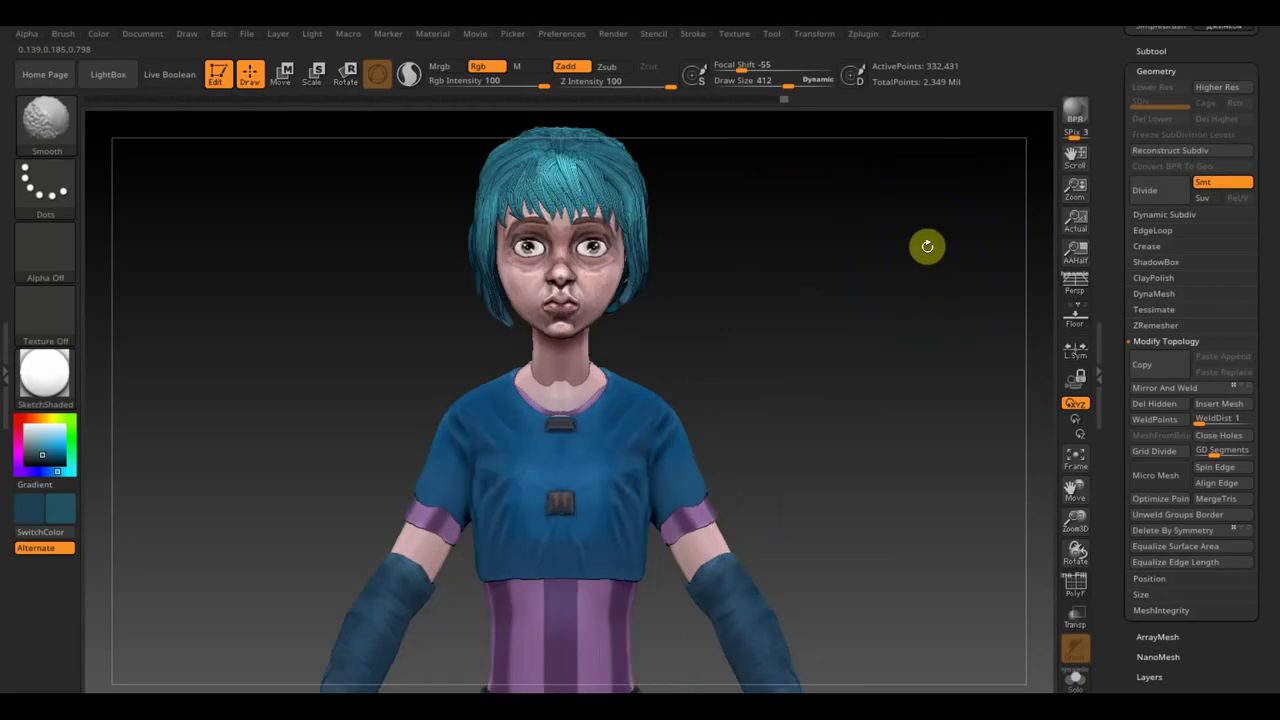
- Zoom the canvas out to a front view showing the whole girl, head to boots
{"action": "left_click_drag", "start_coordinate": [897, 446], "coordinate": [843, 334], "text": "alt"}
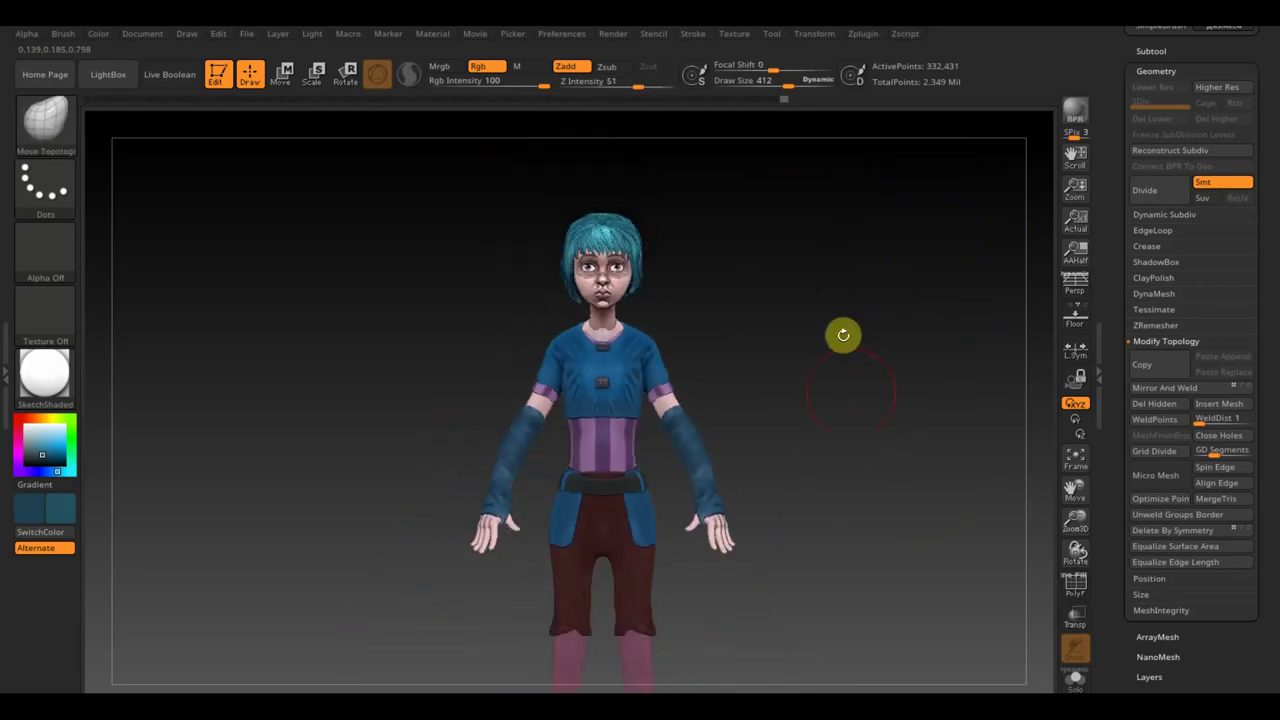
{"action": "mouse_move", "coordinate": [845, 405]}
{"action": "left_mouse_down", "text": "alt"}
{"action": "mouse_move", "coordinate": [831, 389]}
{"action": "mouse_move", "coordinate": [811, 403]}
{"action": "mouse_move", "coordinate": [654, 217]}
{"action": "left_mouse_up", "text": "alt"}
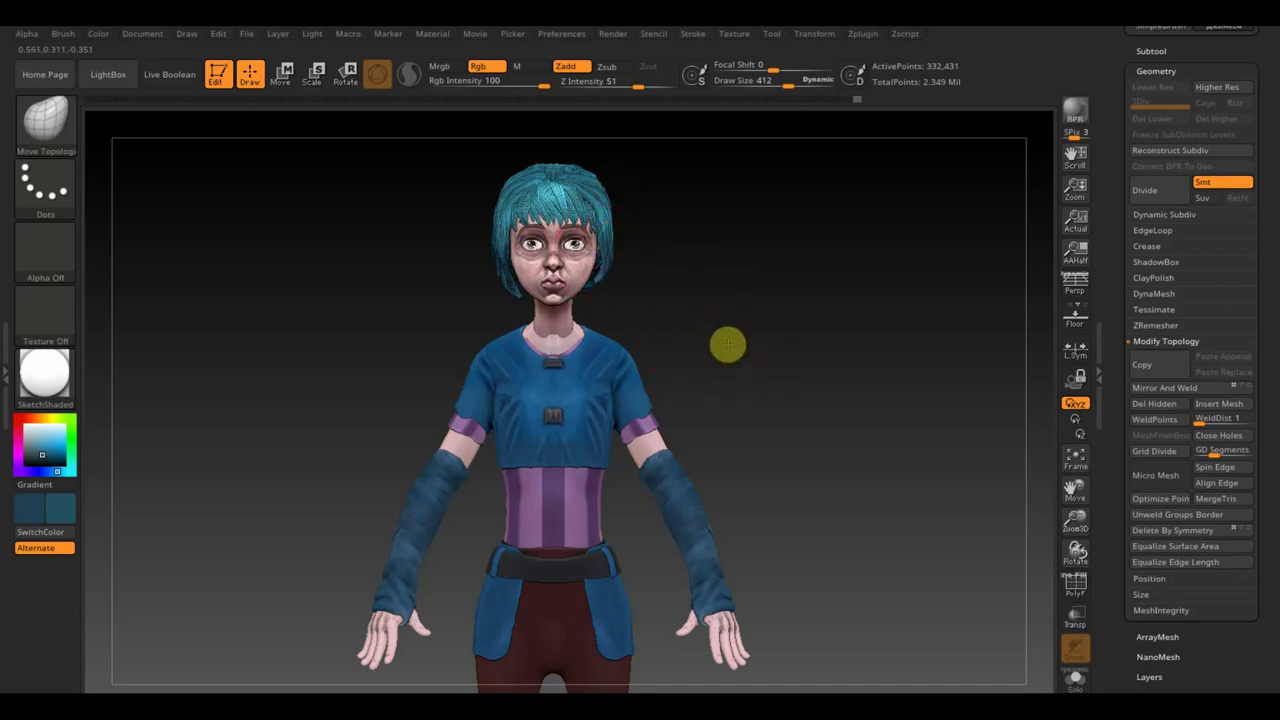
{"action": "mouse_move", "coordinate": [729, 343]}
{"action": "left_mouse_down", "text": "alt"}
{"action": "mouse_move", "coordinate": [706, 280]}
{"action": "mouse_move", "coordinate": [766, 326]}
{"action": "mouse_move", "coordinate": [758, 319]}
{"action": "mouse_move", "coordinate": [727, 365]}
{"action": "mouse_move", "coordinate": [773, 324]}
{"action": "left_mouse_up", "text": "alt"}
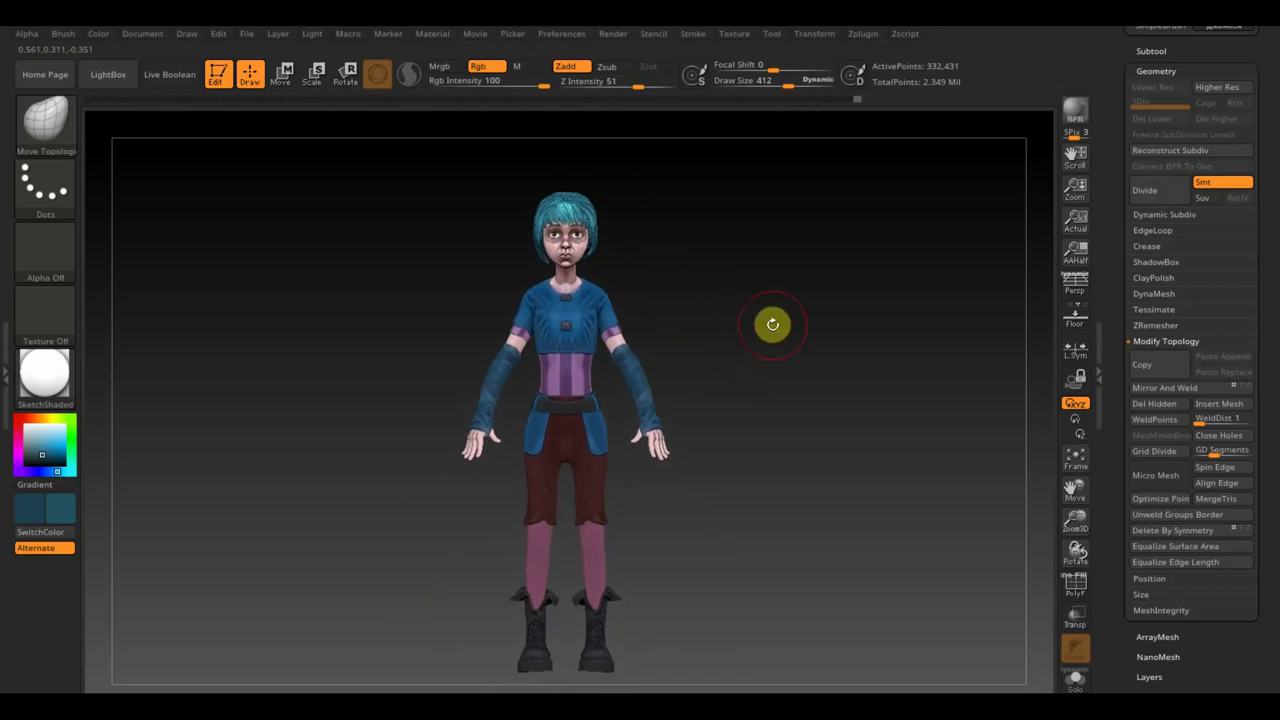